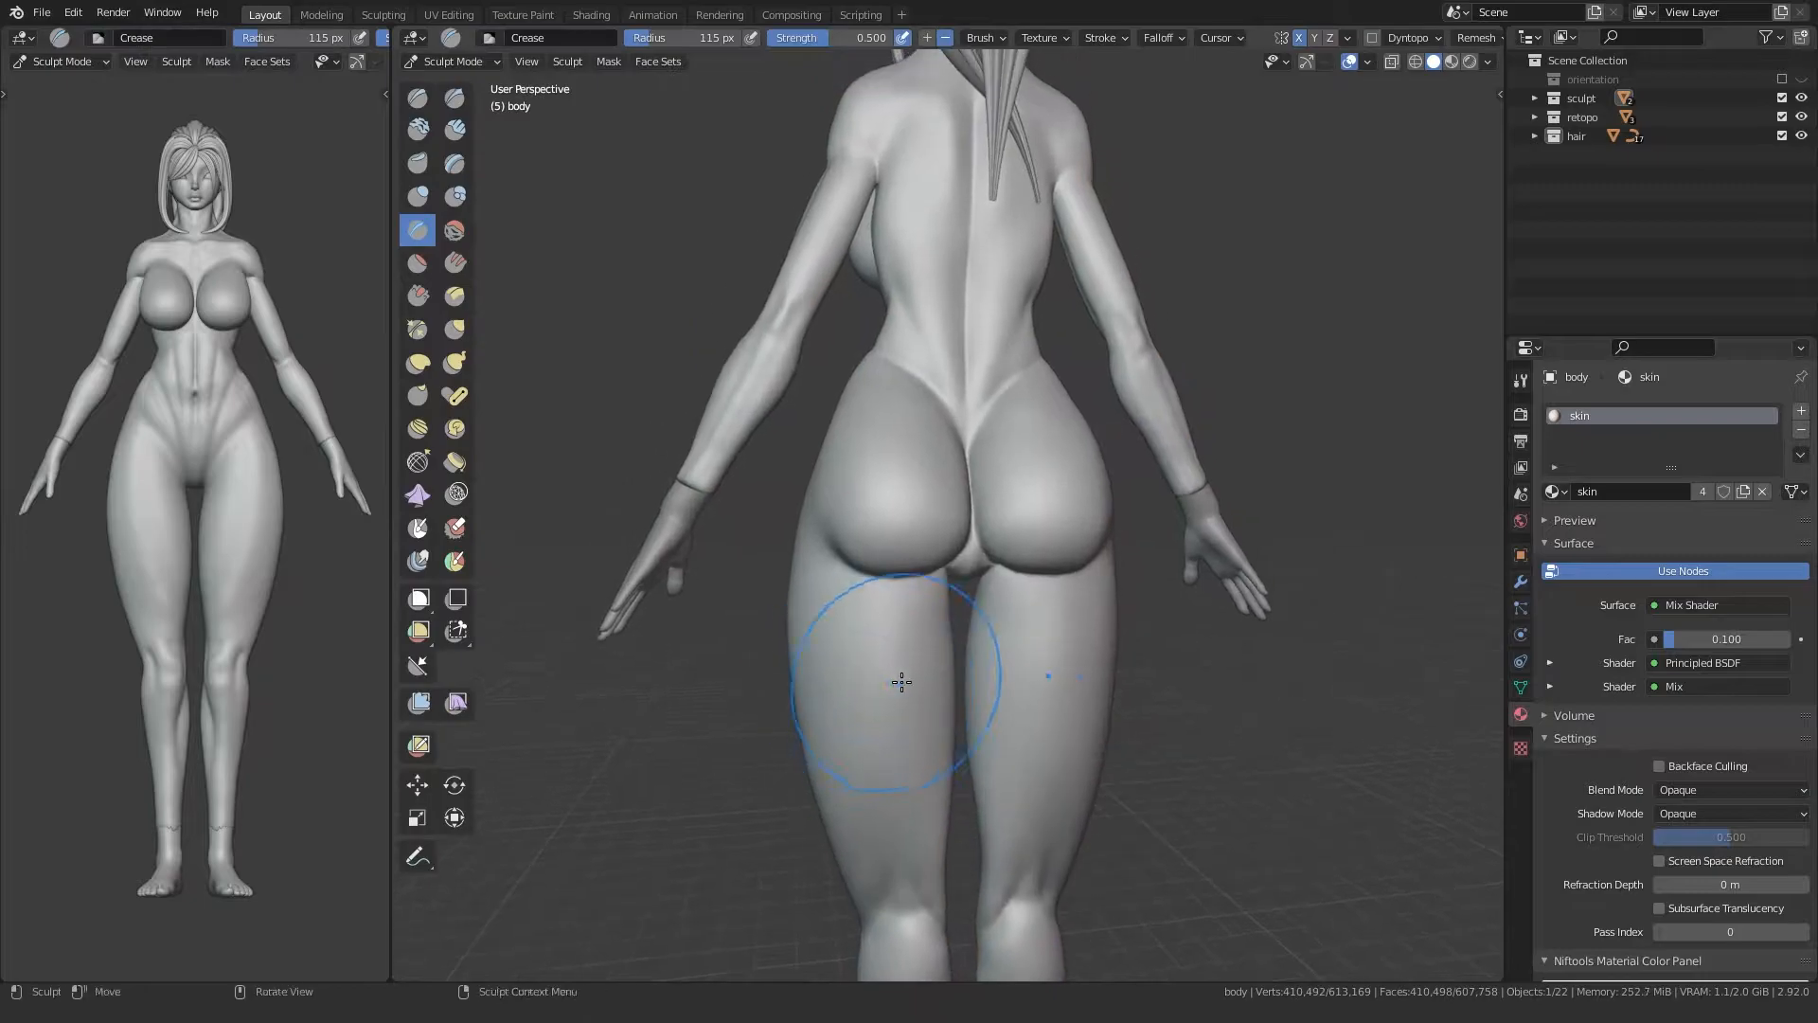
# Step: Smooth the body's outer hip surface beside the end of the gluteal fold
pyautogui.moveTo(1023, 524)
pyautogui.mouseDown(button='middle')
pyautogui.moveTo(975, 540)
pyautogui.moveTo(966, 475)
pyautogui.moveTo(724, 465)
pyautogui.moveTo(774, 620)
pyautogui.moveTo(731, 556)
pyautogui.mouseUp(button='middle')
pyautogui.moveTo(867, 518)
pyautogui.mouseDown(button='middle')
pyautogui.moveTo(824, 593)
pyautogui.moveTo(896, 526)
pyautogui.moveTo(894, 596)
pyautogui.mouseUp(button='middle')
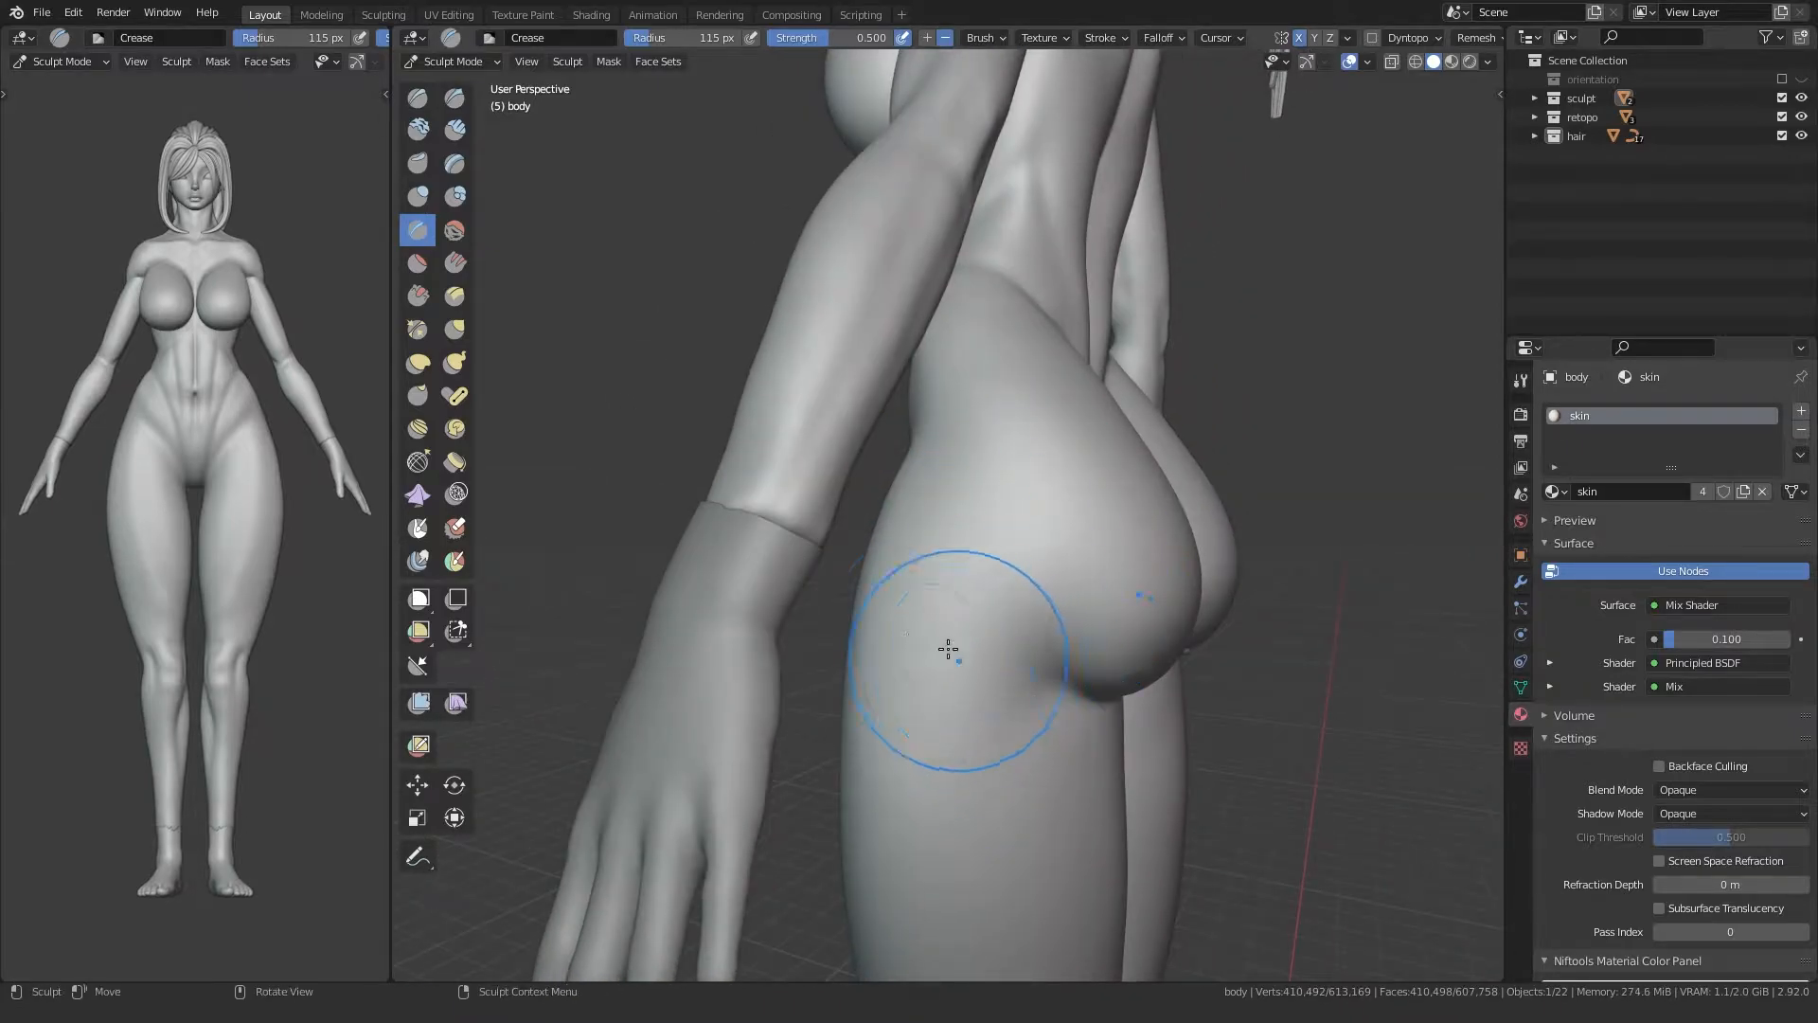
pyautogui.moveTo(960, 661); pyautogui.dragTo(849, 625, button='middle')
pyautogui.keyDown('shift'); pyautogui.moveTo(905, 564); pyautogui.dragTo(840, 625); pyautogui.keyUp('shift')
pyautogui.keyDown('shift'); pyautogui.moveTo(840, 625); pyautogui.dragTo(872, 548, button='middle'); pyautogui.keyUp('shift')
pyautogui.moveTo(857, 629); pyautogui.dragTo(883, 551, button='middle')
# Step: Set the Crease brush radius to 73 px and carve the outer end of the gluteal fold
pyautogui.press('f')
pyautogui.click(795, 594)
pyautogui.moveTo(782, 593)
pyautogui.mouseDown(button='middle')
pyautogui.moveTo(823, 568)
pyautogui.moveTo(815, 503)
pyautogui.mouseUp(button='middle')
pyautogui.moveTo(832, 421)
pyautogui.mouseDown(button='middle')
pyautogui.moveTo(913, 515)
pyautogui.moveTo(1083, 359)
pyautogui.mouseUp(button='middle')
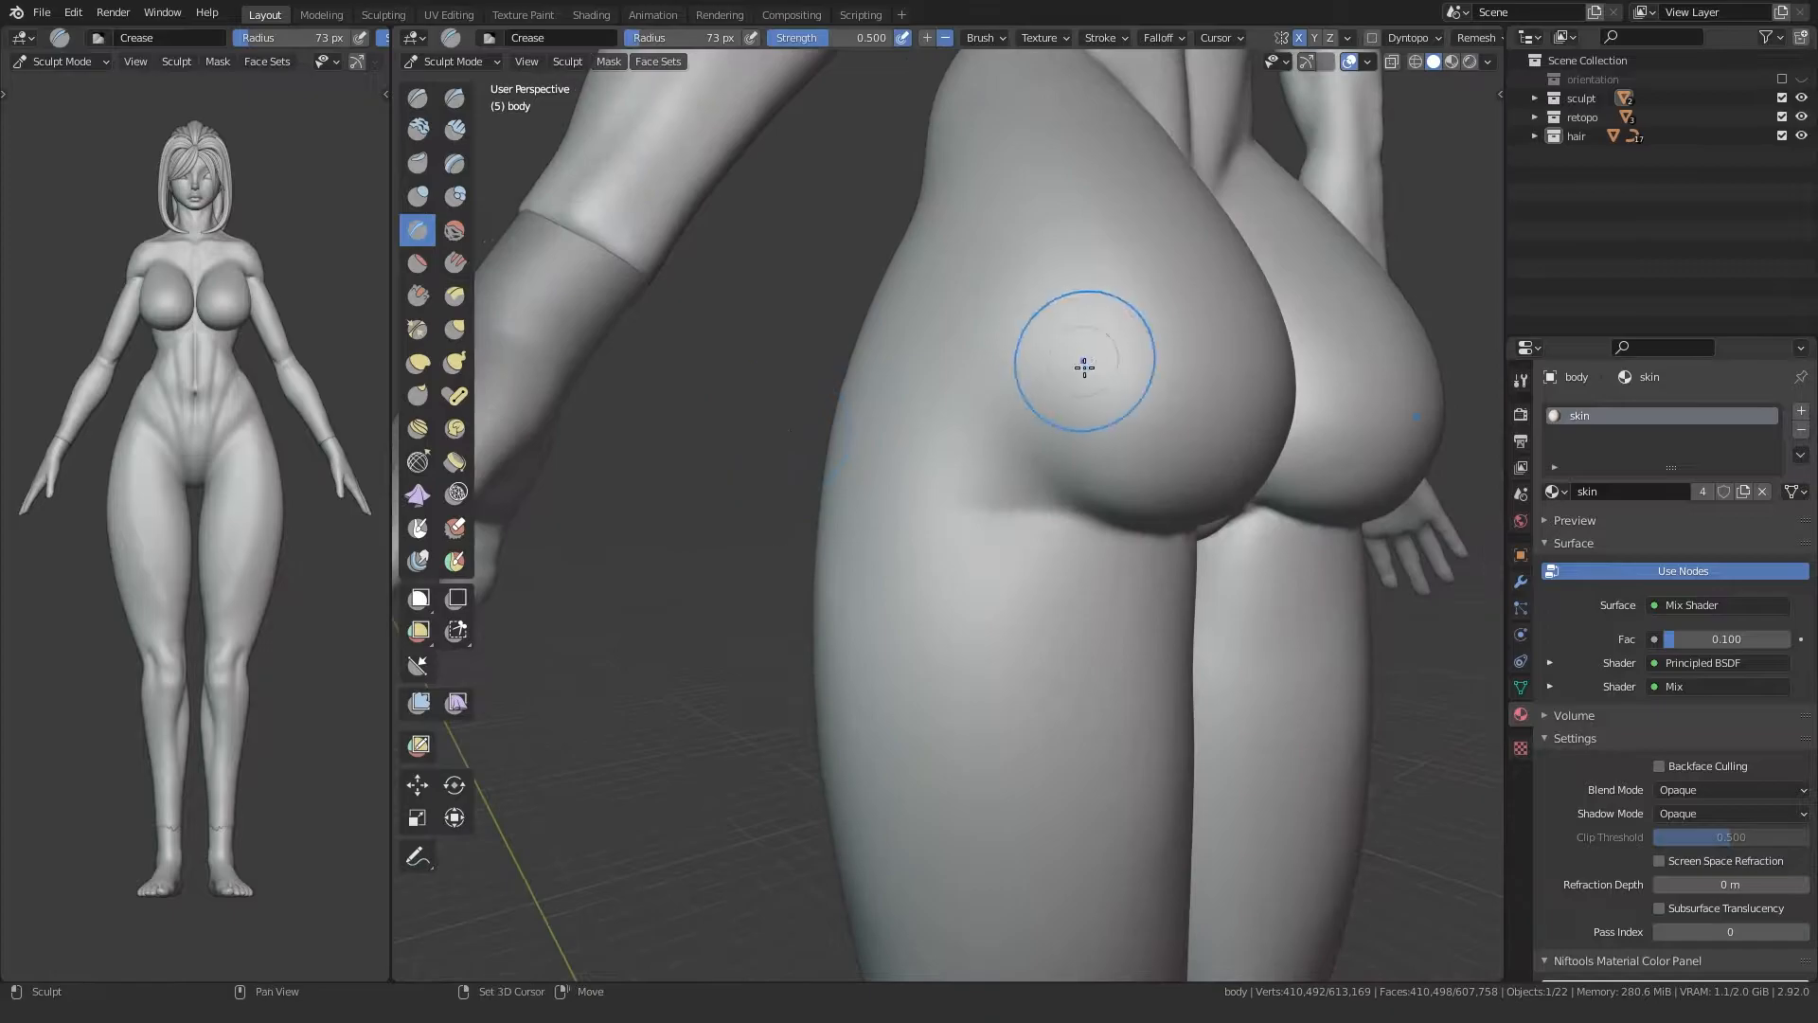
pyautogui.moveTo(1011, 457)
pyautogui.mouseDown()
pyautogui.moveTo(964, 478)
pyautogui.moveTo(929, 459)
pyautogui.mouseUp()
pyautogui.moveTo(1065, 445); pyautogui.dragTo(1014, 456)
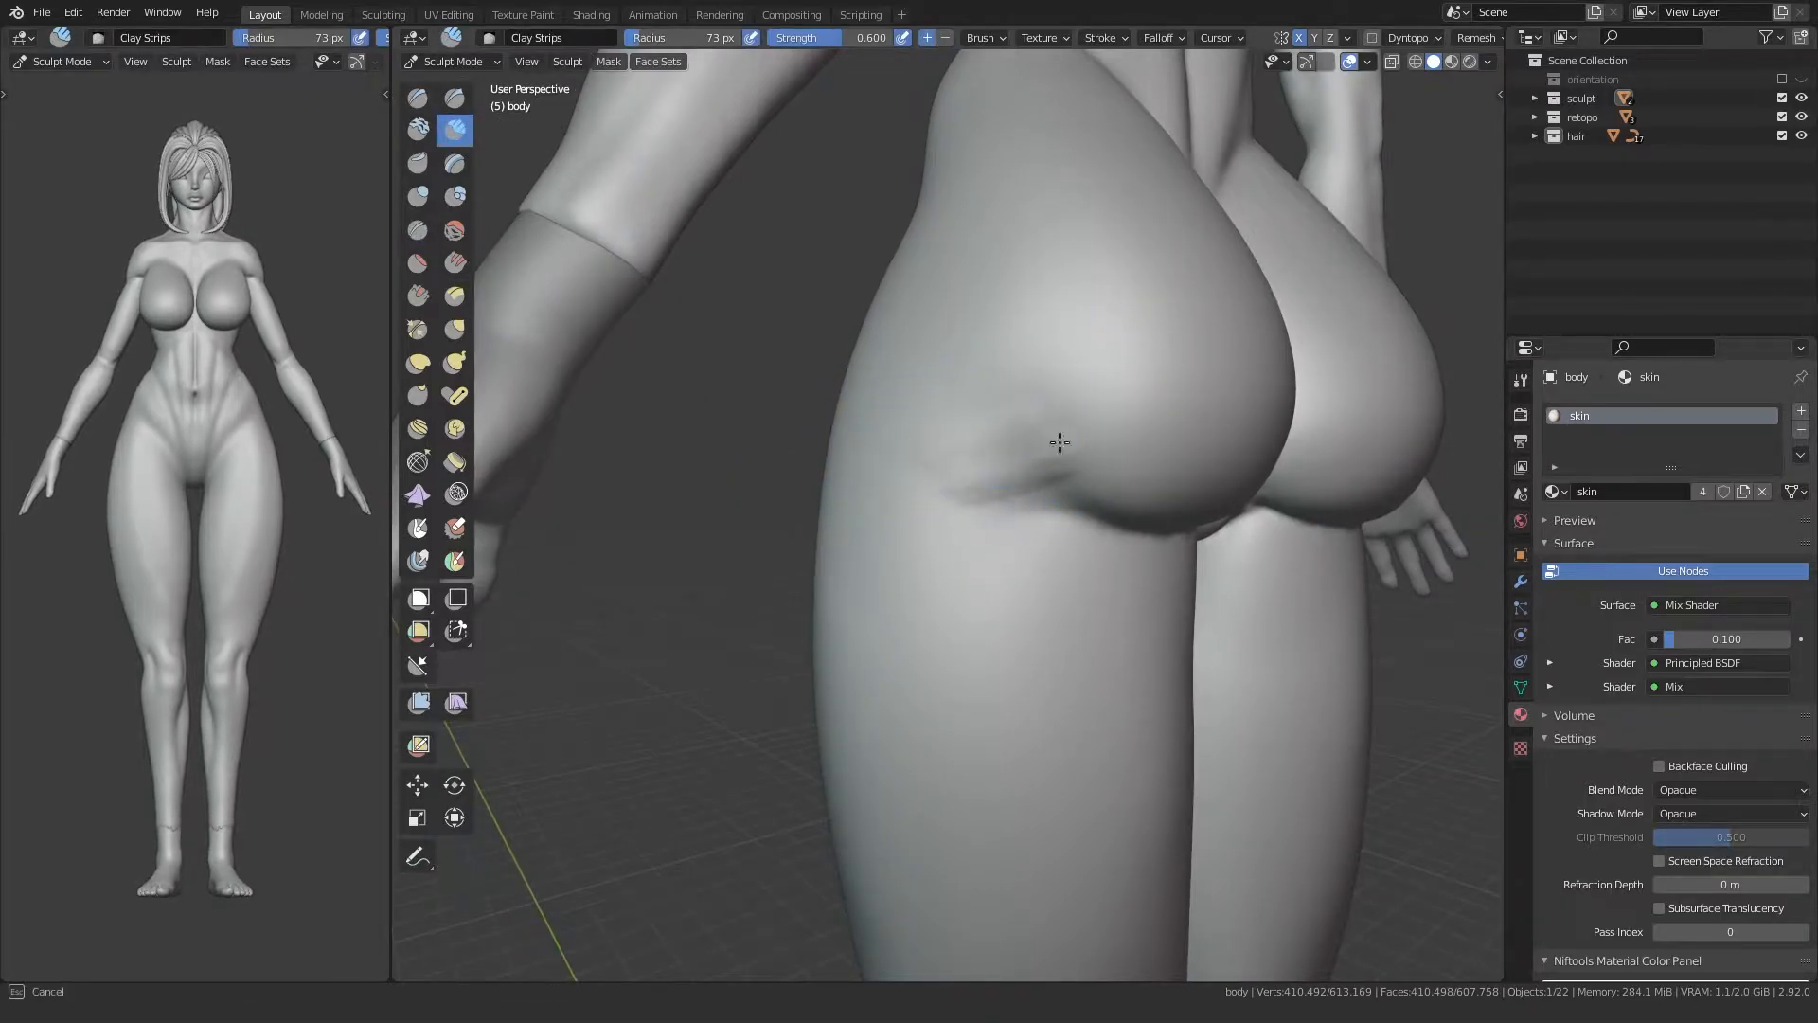
# Step: Build up the outer end of the gluteal fold using Clay Strips and set the brush radius to 116 px
pyautogui.moveTo(1117, 433); pyautogui.dragTo(1022, 438)
pyautogui.press('f')
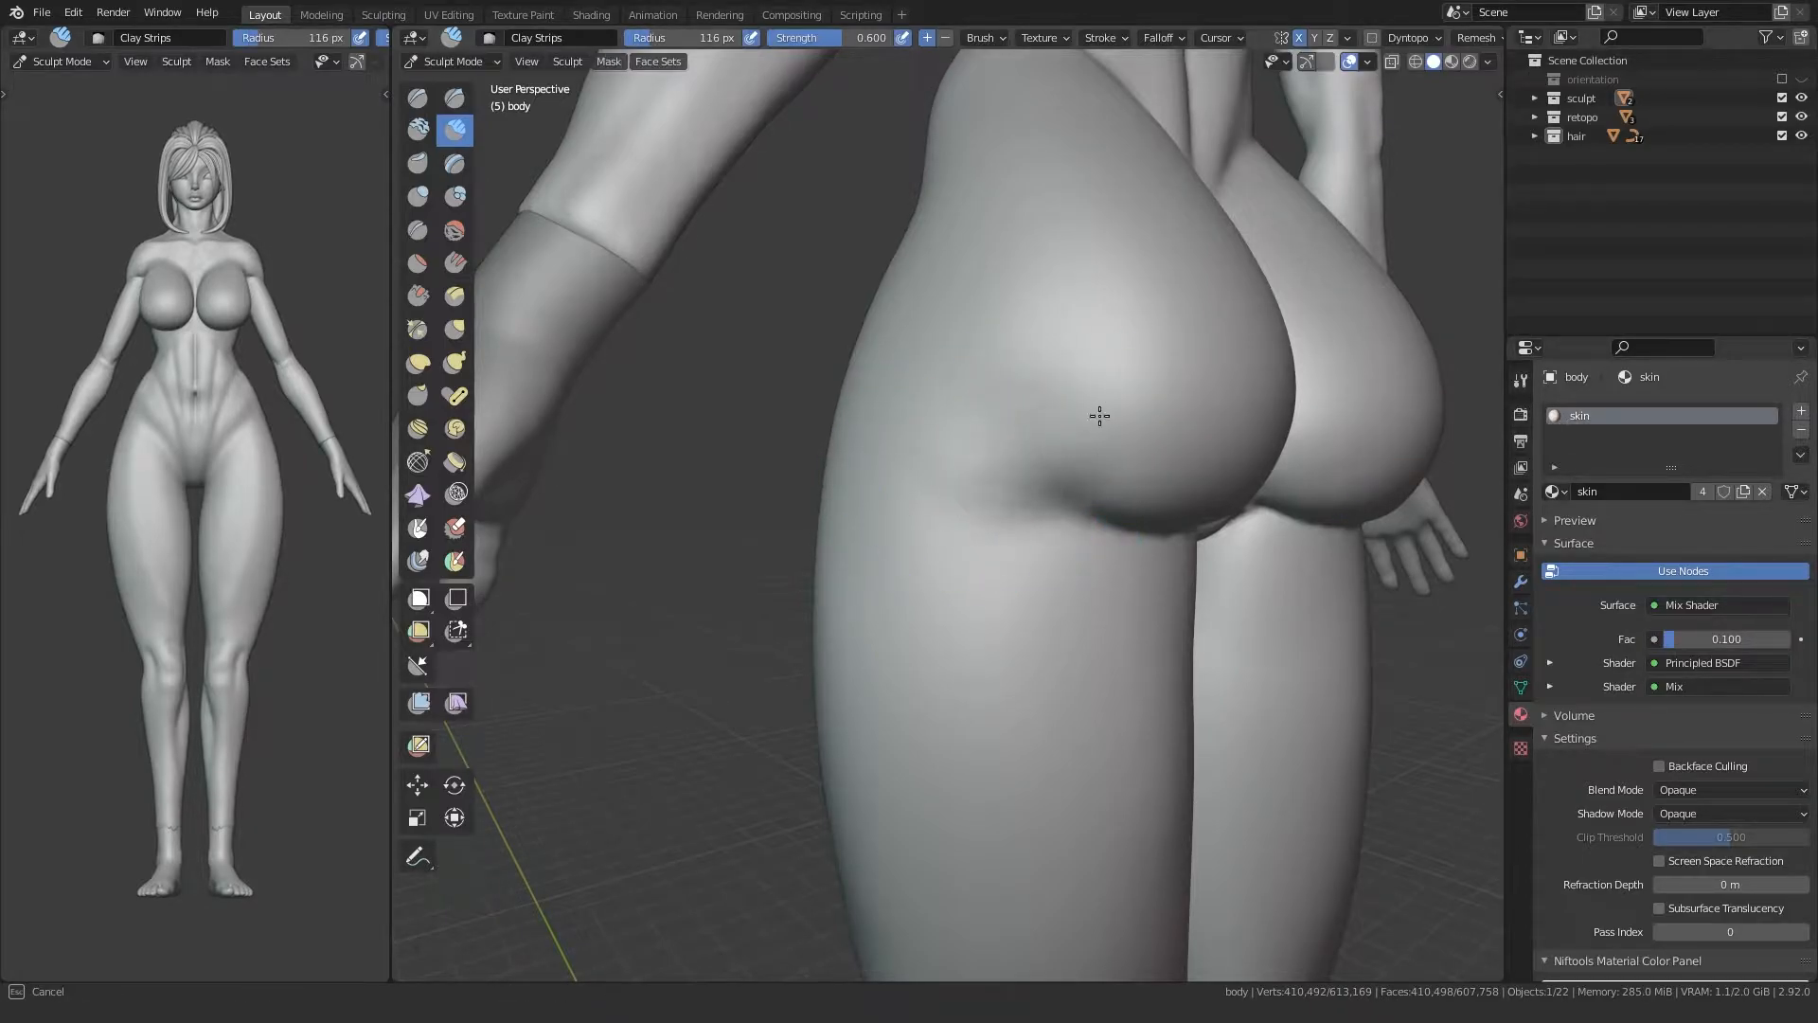
pyautogui.press('ctrl+KP_1')
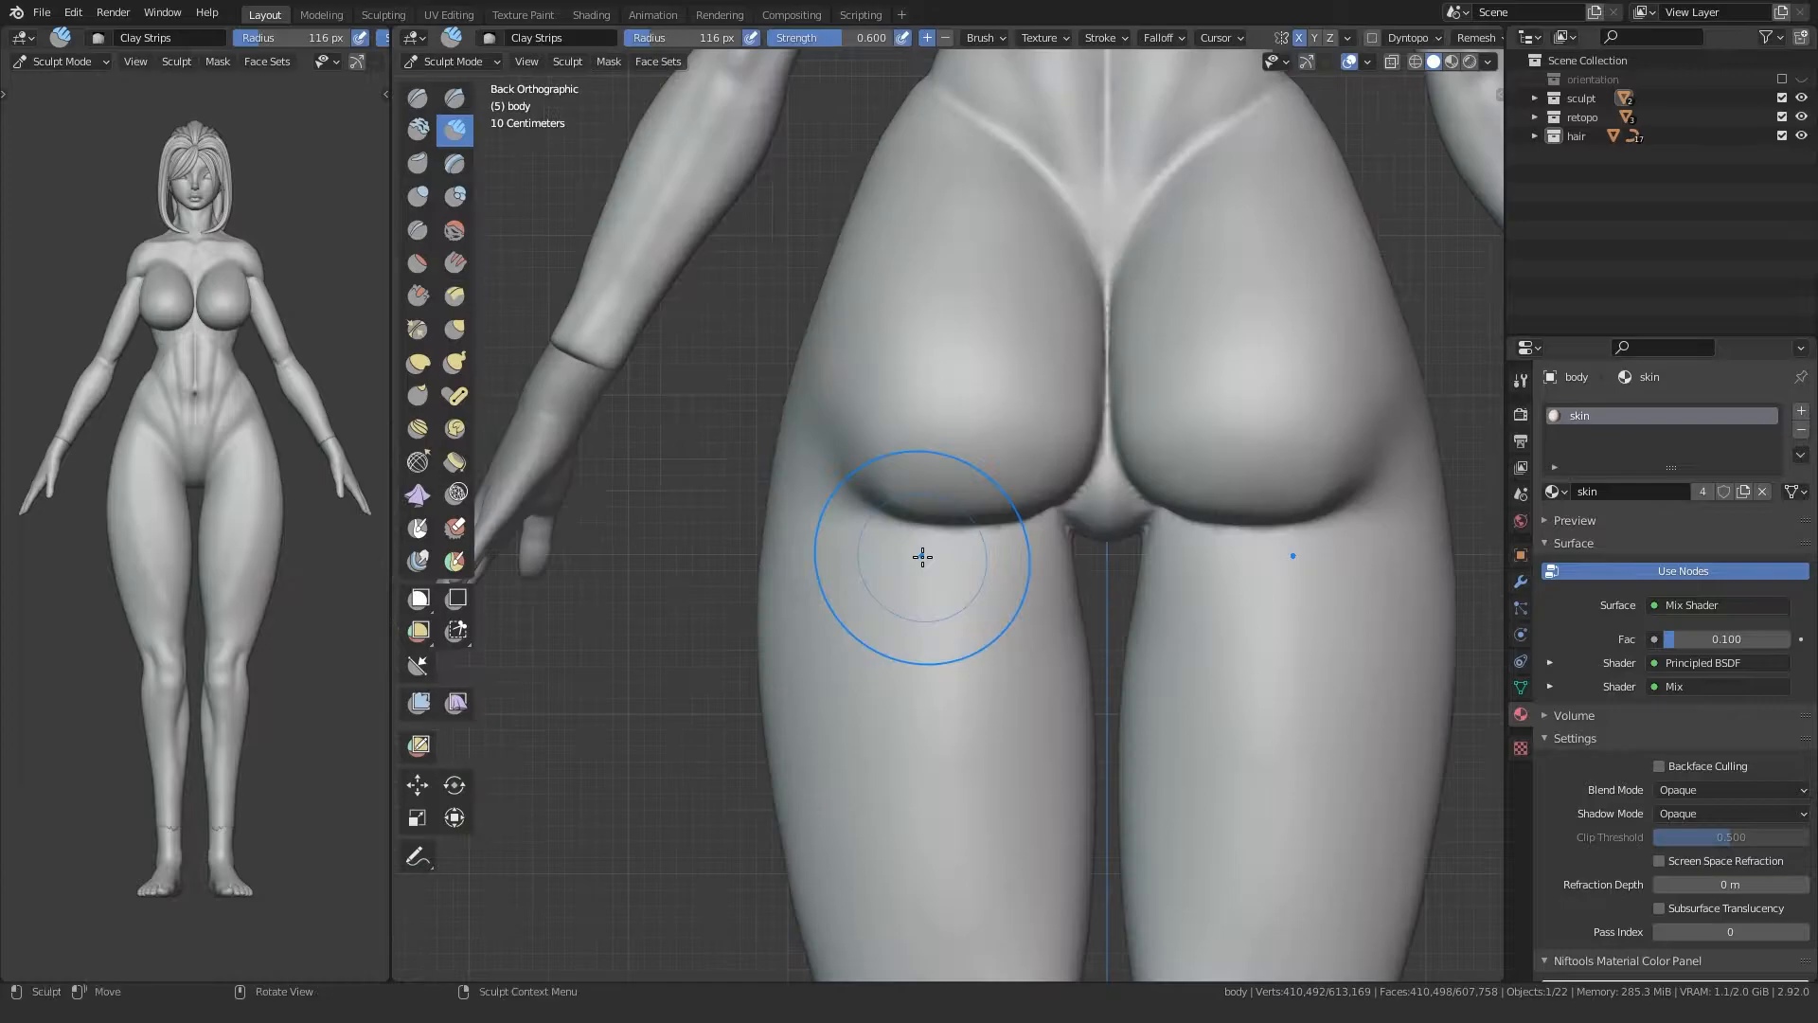
pyautogui.moveTo(842, 538)
pyautogui.mouseDown(button='middle')
pyautogui.moveTo(718, 560)
pyautogui.moveTo(1002, 518)
pyautogui.mouseUp(button='middle')
# Step: Enlarge the Clay Strips brush to a 150 px radius and blend the outer side of the glute into the hip
pyautogui.press('f')
pyautogui.click(953, 439)
pyautogui.hotkey('ctrl', 'Tab')
pyautogui.rightClick(874, 417)
pyautogui.click(873, 417)
pyautogui.hotkey('ctrl', 'Tab')
pyautogui.click(919, 527)
pyautogui.moveTo(771, 593); pyautogui.dragTo(964, 561, button='middle')
pyautogui.moveTo(1019, 463); pyautogui.dragTo(851, 486)
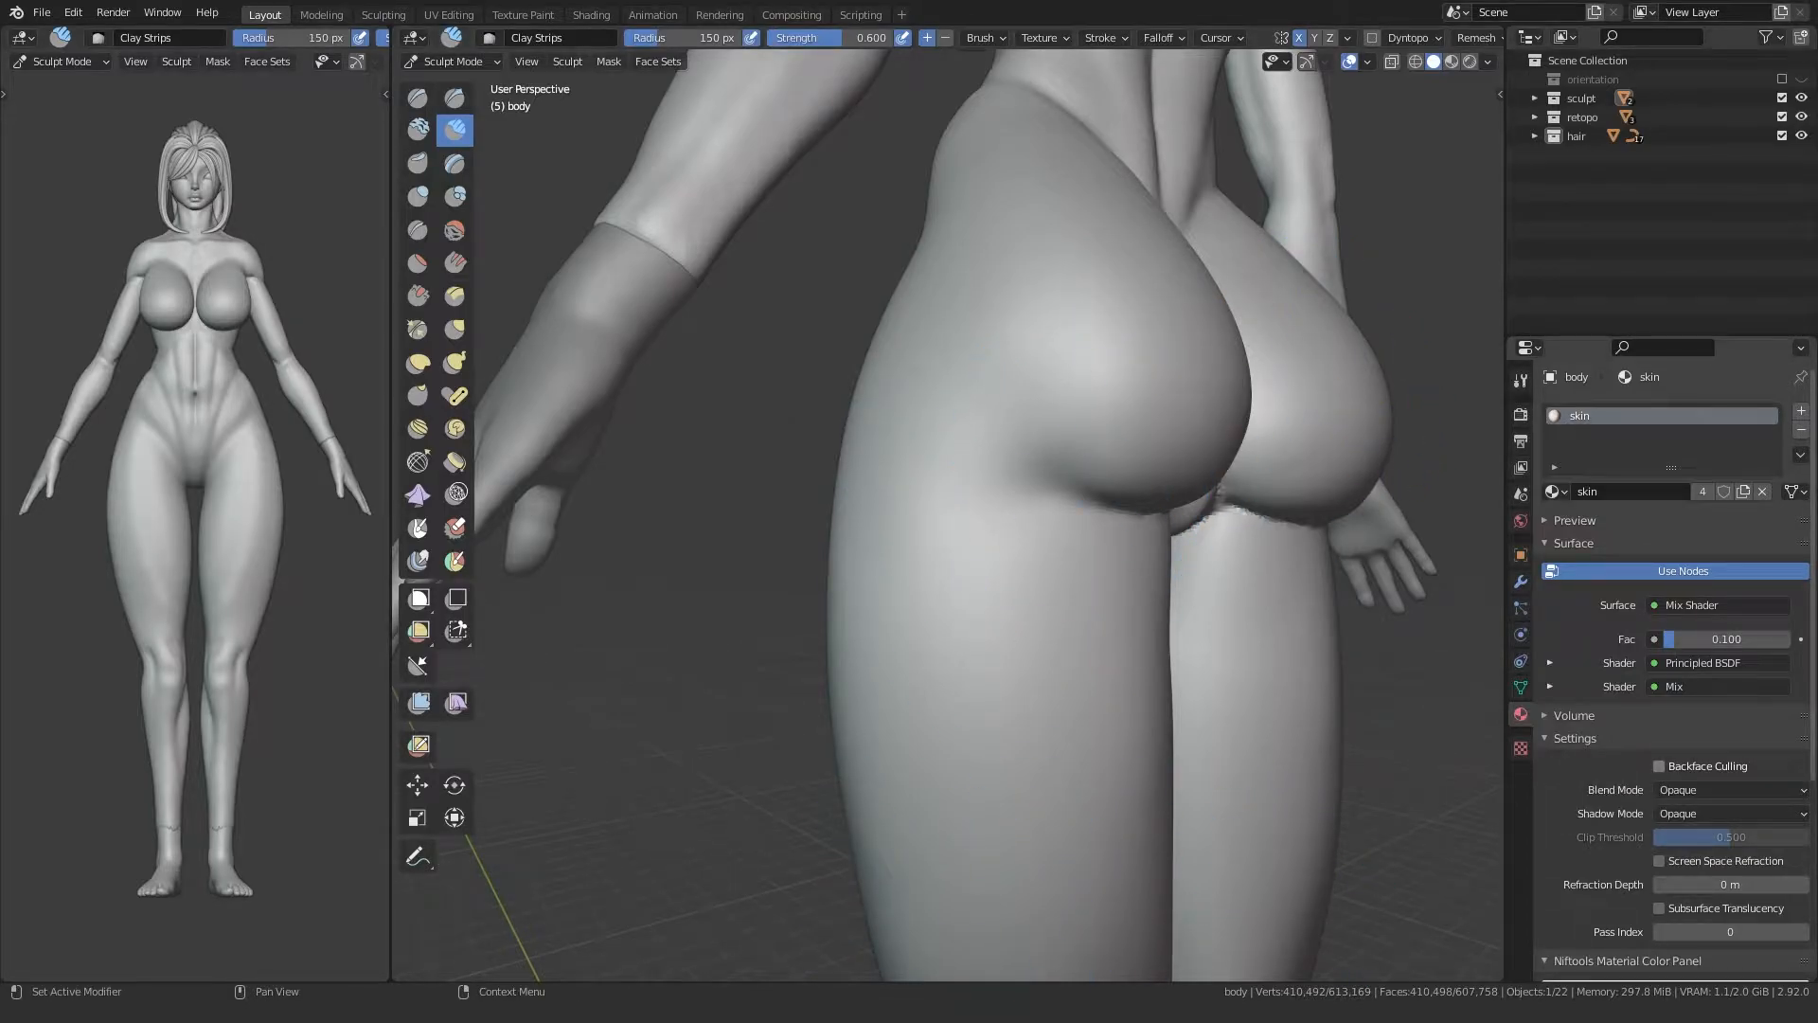
pyautogui.moveTo(1043, 386)
pyautogui.mouseDown()
pyautogui.moveTo(957, 401)
pyautogui.moveTo(974, 431)
pyautogui.mouseUp()
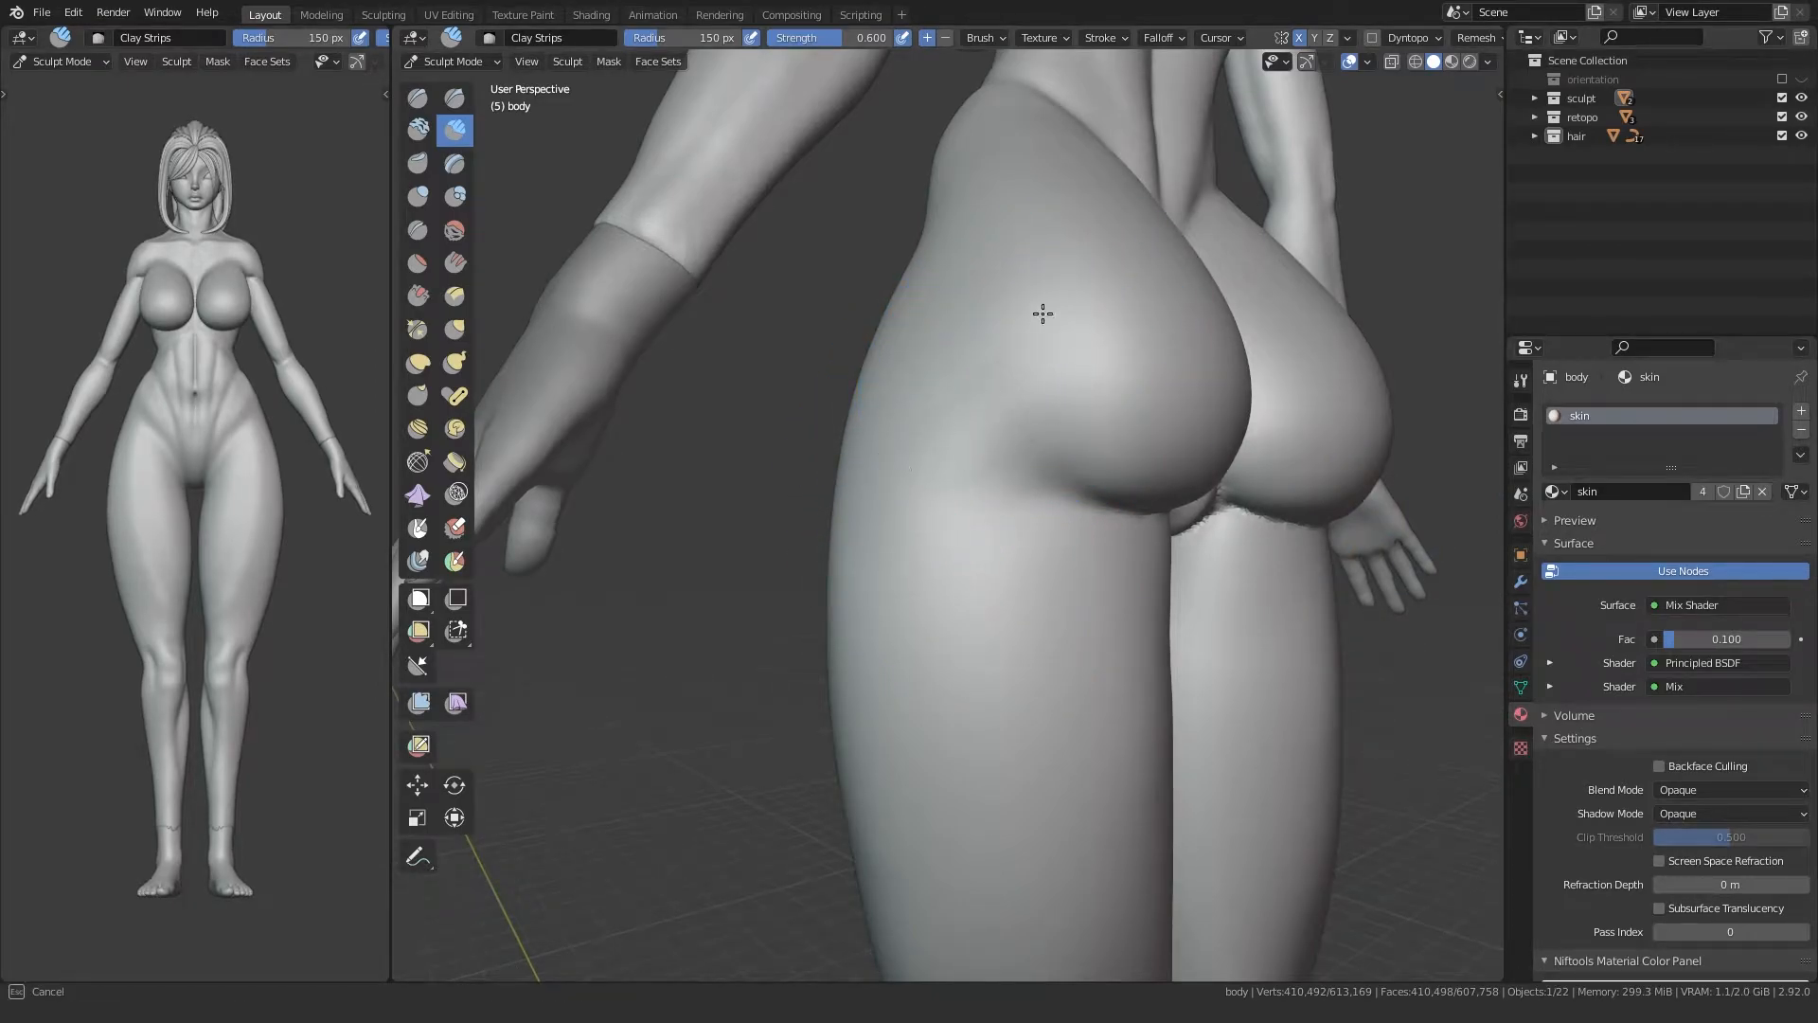
# Step: Add volume to the back of the glutes with Clay Strips, resizing the brush between strokes
pyautogui.moveTo(922, 459)
pyautogui.mouseDown(button='middle')
pyautogui.moveTo(782, 502)
pyautogui.moveTo(815, 349)
pyautogui.moveTo(787, 480)
pyautogui.mouseUp(button='middle')
pyautogui.moveTo(1000, 388)
pyautogui.mouseDown()
pyautogui.moveTo(950, 167)
pyautogui.moveTo(984, 384)
pyautogui.mouseUp()
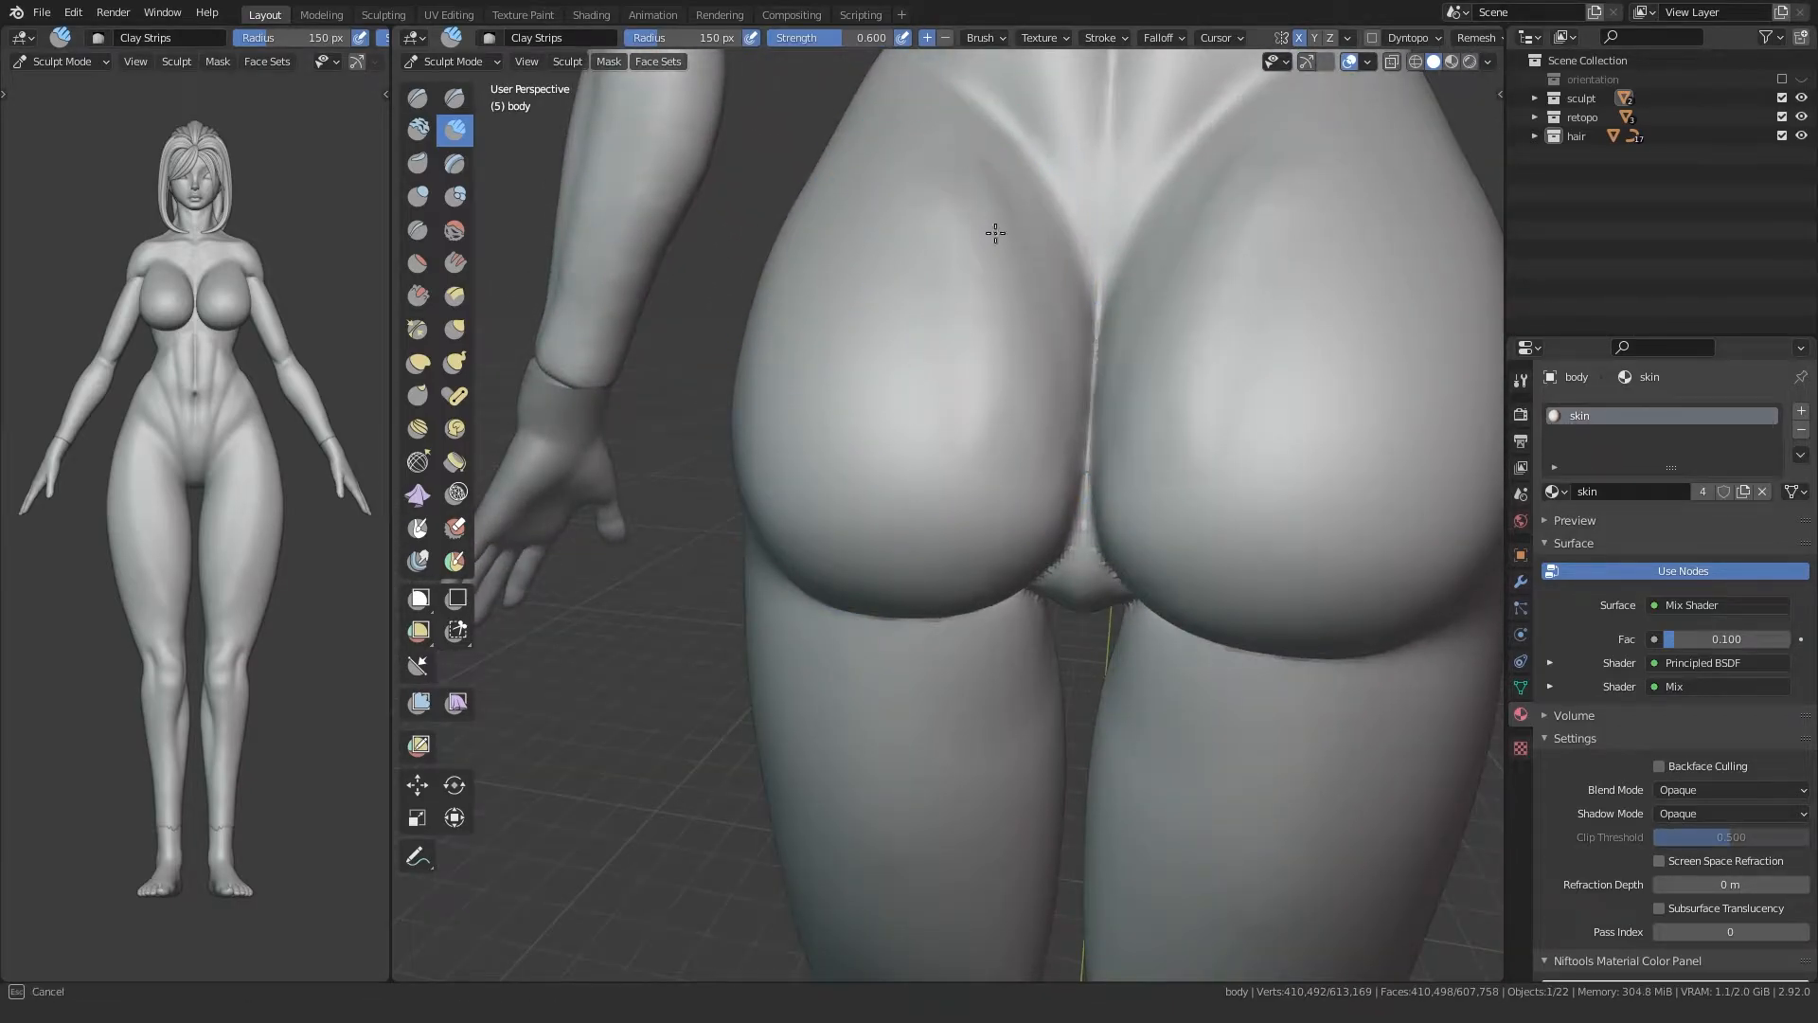
pyautogui.moveTo(962, 394)
pyautogui.mouseDown(button='middle')
pyautogui.moveTo(873, 370)
pyautogui.moveTo(861, 325)
pyautogui.moveTo(964, 456)
pyautogui.moveTo(867, 410)
pyautogui.moveTo(816, 297)
pyautogui.mouseUp(button='middle')
pyautogui.press('f')
pyautogui.click(847, 402)
pyautogui.moveTo(919, 369); pyautogui.dragTo(917, 474)
# Step: Set the Clay Strips radius to 151 px and fill out the upper surface of the glutes
pyautogui.press('f')
pyautogui.click(786, 270)
pyautogui.moveTo(784, 268); pyautogui.dragTo(732, 320)
pyautogui.moveTo(732, 320)
pyautogui.mouseDown(button='middle')
pyautogui.moveTo(763, 223)
pyautogui.moveTo(861, 394)
pyautogui.moveTo(880, 372)
pyautogui.mouseUp(button='middle')
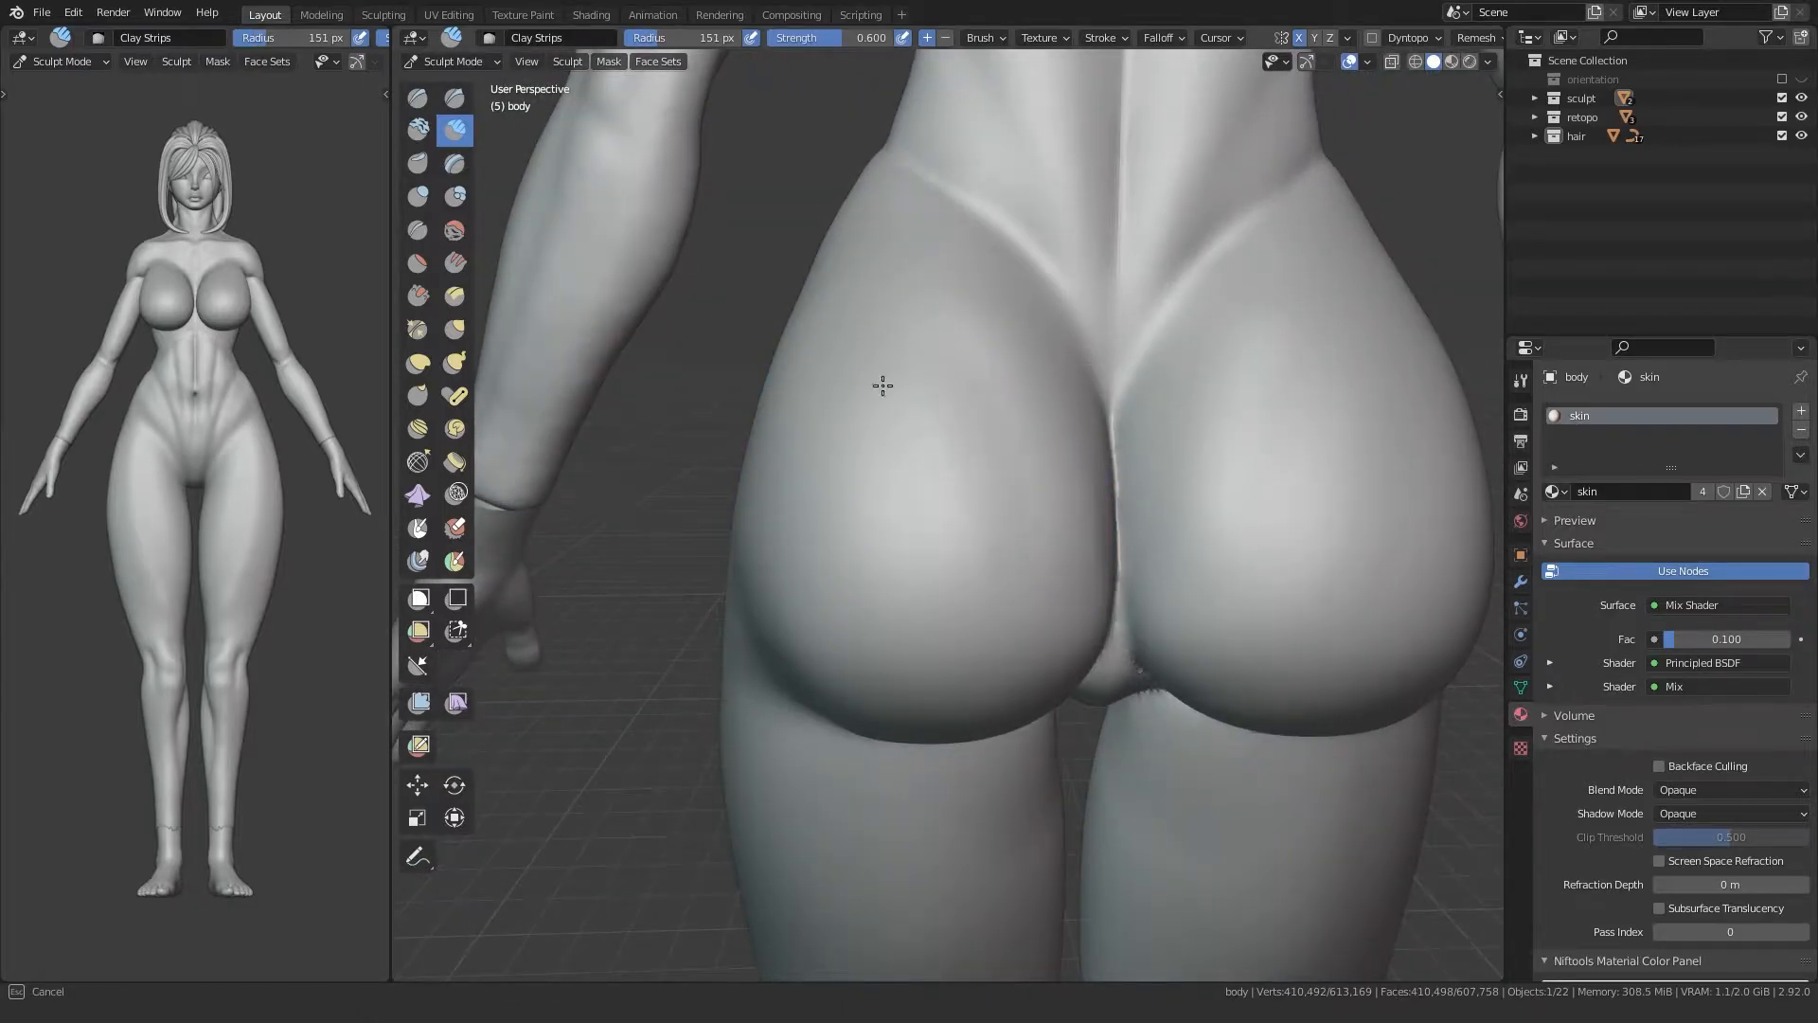
pyautogui.moveTo(988, 431); pyautogui.dragTo(853, 367, button='middle')
pyautogui.moveTo(853, 368); pyautogui.dragTo(843, 322)
pyautogui.moveTo(803, 439)
pyautogui.mouseDown(button='middle')
pyautogui.moveTo(811, 426)
pyautogui.moveTo(794, 457)
pyautogui.moveTo(836, 343)
pyautogui.moveTo(880, 426)
pyautogui.mouseUp(button='middle')
pyautogui.moveTo(907, 365); pyautogui.dragTo(906, 325)
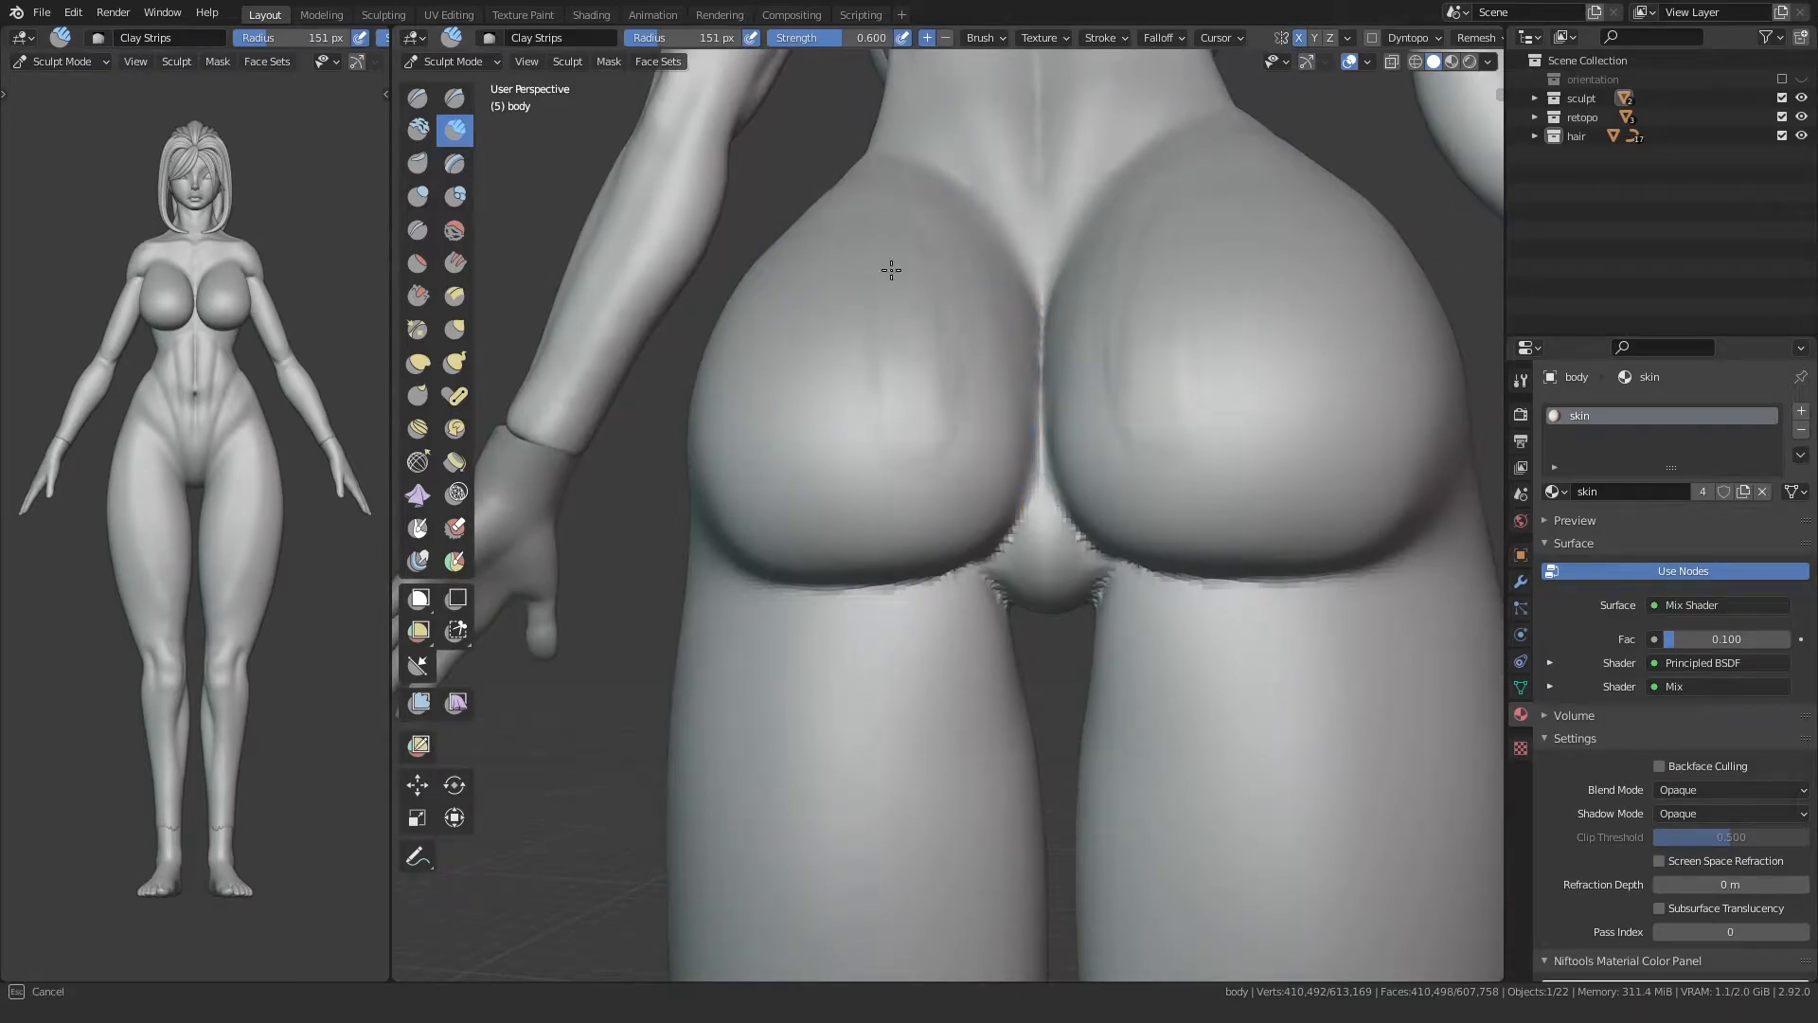
pyautogui.moveTo(934, 236); pyautogui.dragTo(804, 386, button='middle')
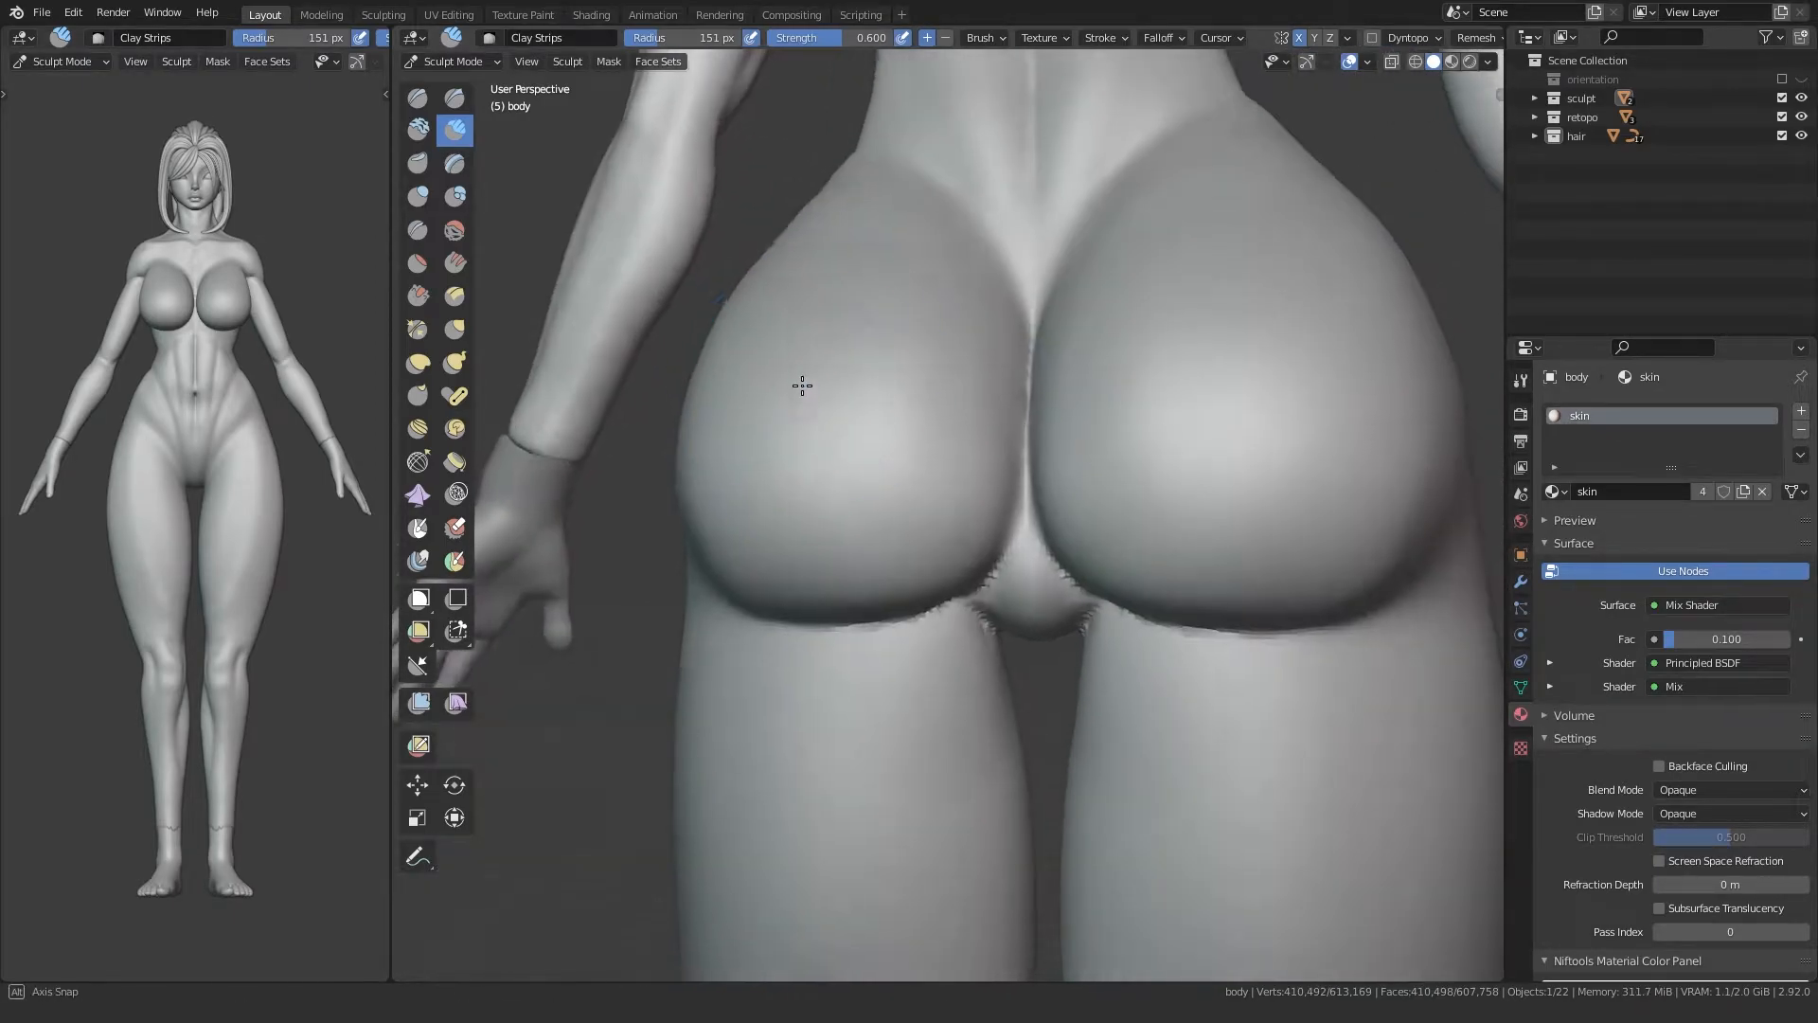
# Step: Reduce the Clay Strips radius to 66 px and build up the inner glute surface beside the central cleft
pyautogui.moveTo(884, 183); pyautogui.dragTo(892, 338, button='middle')
pyautogui.press('f')
pyautogui.click(893, 338)
pyautogui.moveTo(967, 356); pyautogui.dragTo(976, 248)
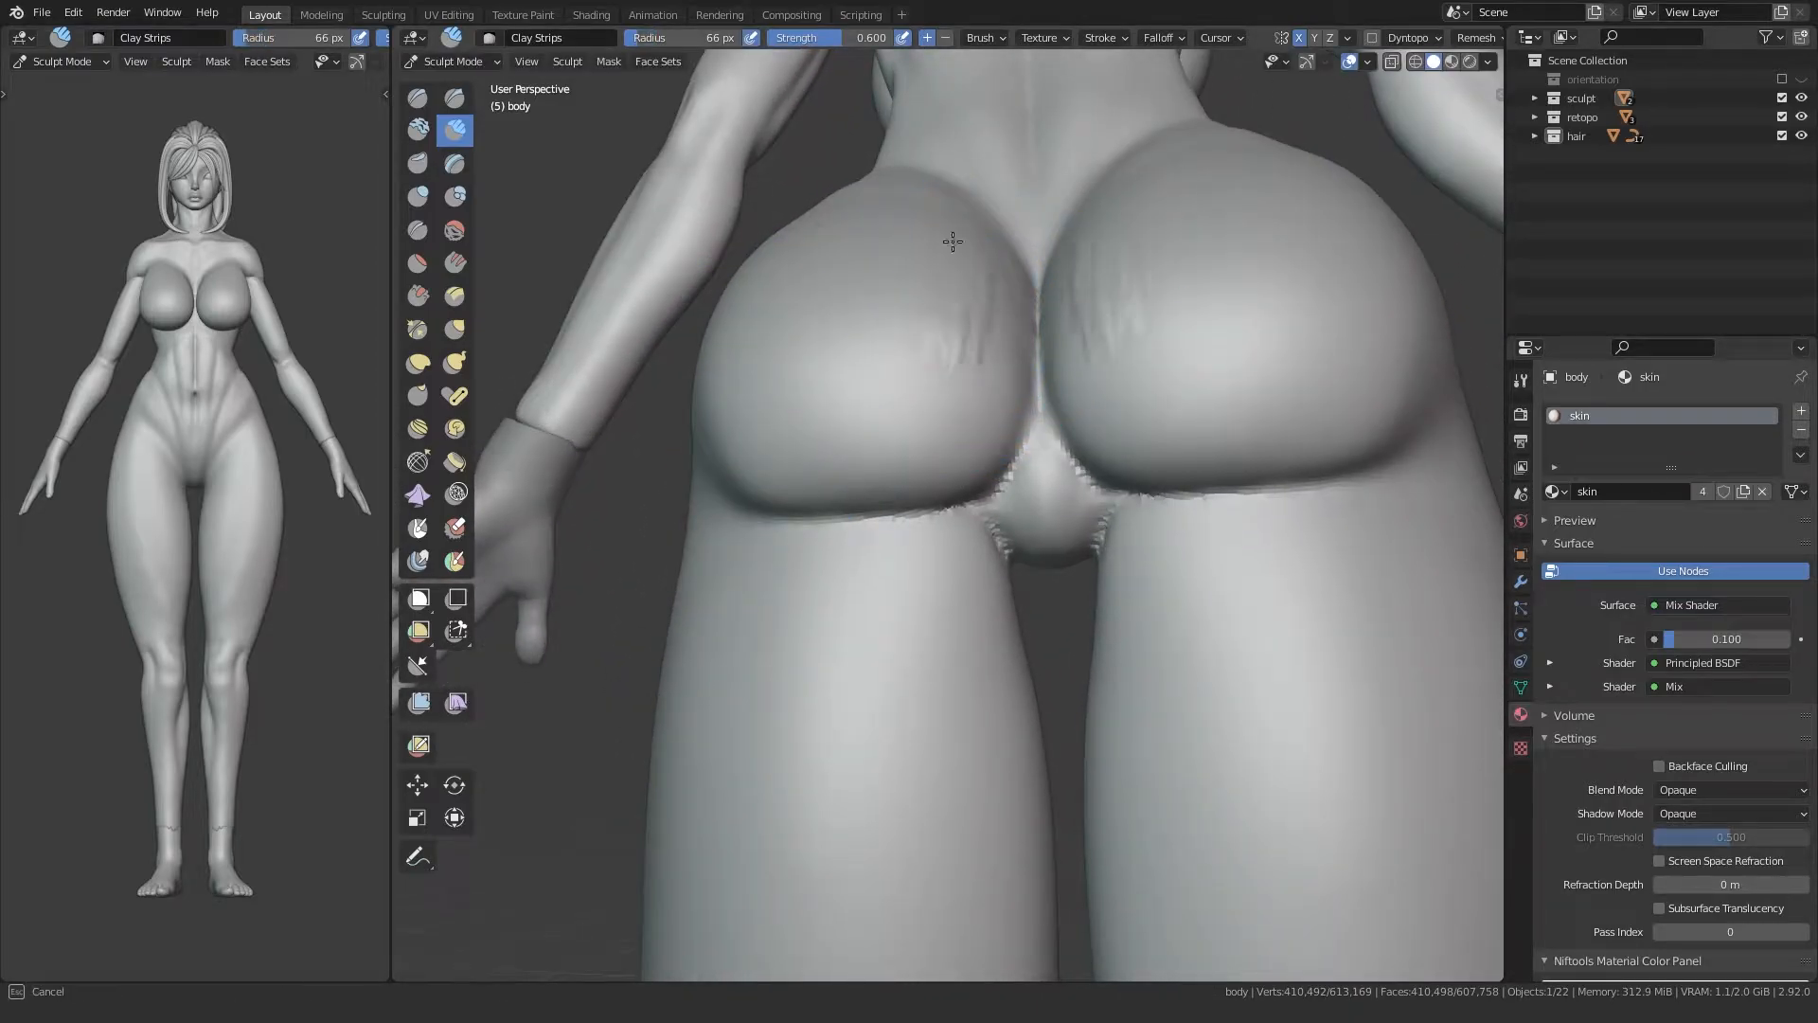
pyautogui.moveTo(977, 348); pyautogui.dragTo(910, 354, button='middle')
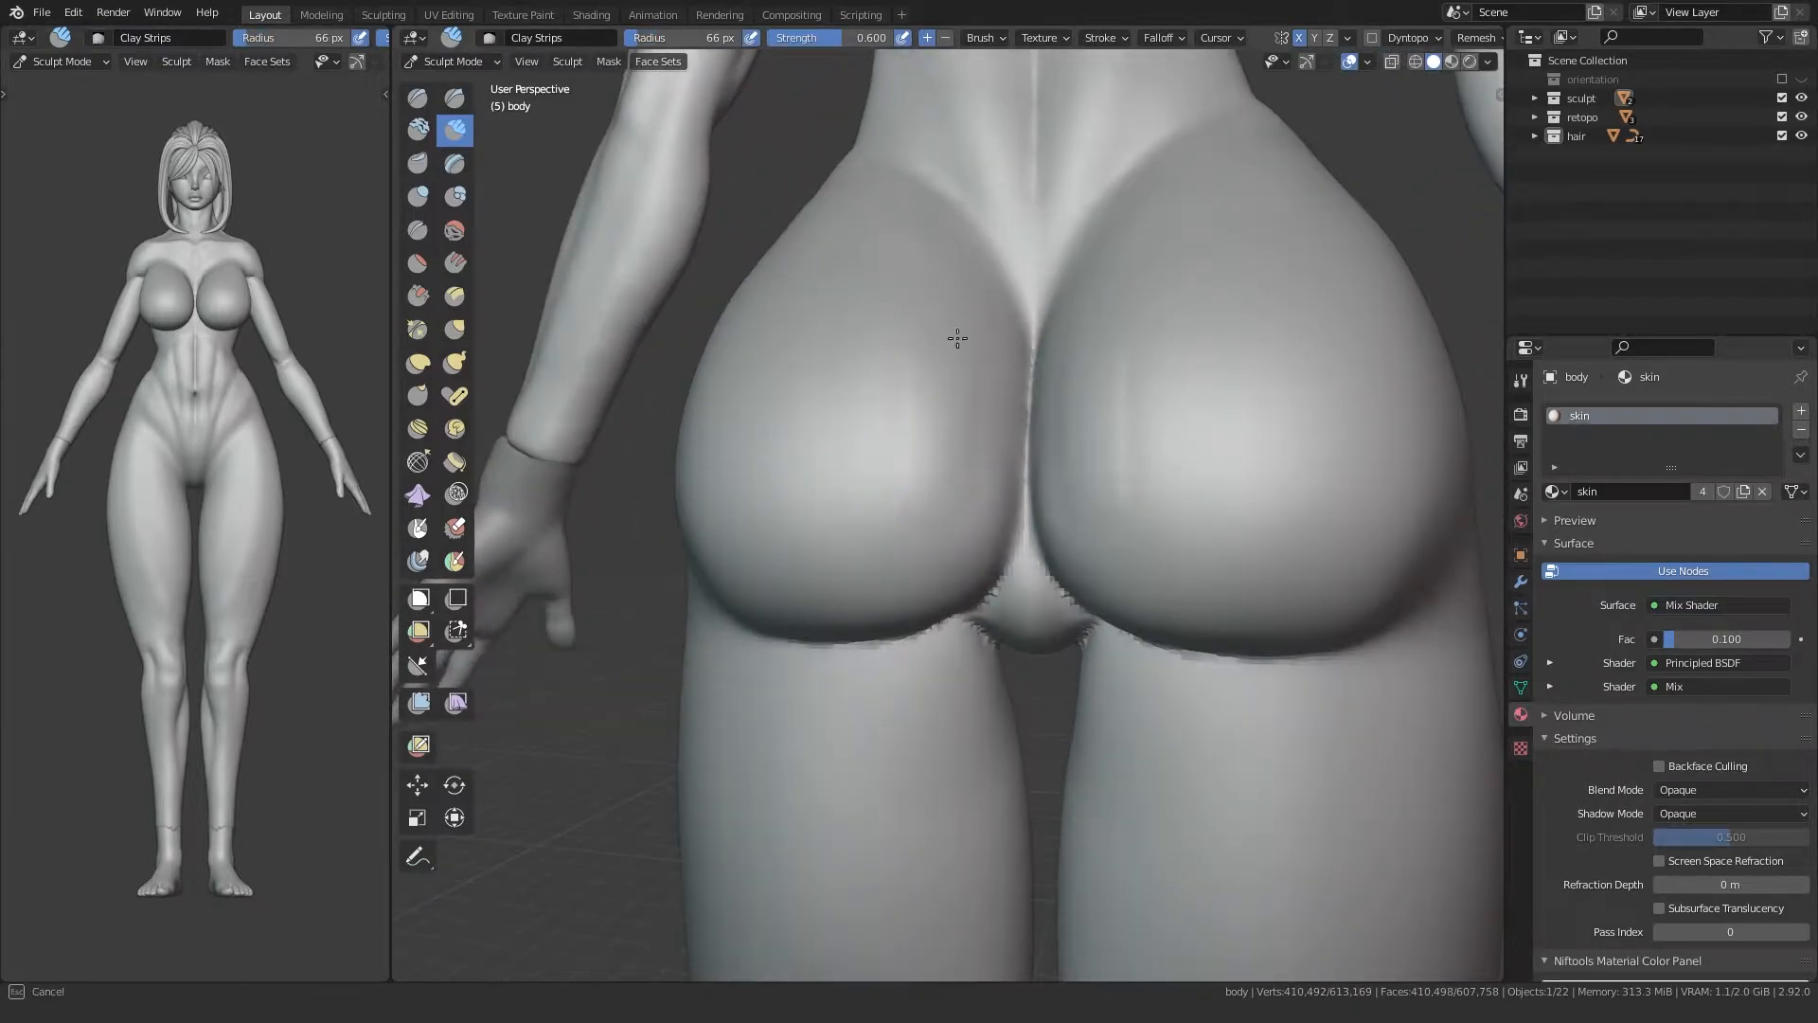
# Step: Flatten the outer glute surface with the Scrape/Peaks brush at a 122 px radius
pyautogui.moveTo(777, 539)
pyautogui.mouseDown(button='middle')
pyautogui.moveTo(758, 500)
pyautogui.moveTo(727, 527)
pyautogui.moveTo(767, 596)
pyautogui.moveTo(718, 527)
pyautogui.moveTo(804, 600)
pyautogui.mouseUp(button='middle')
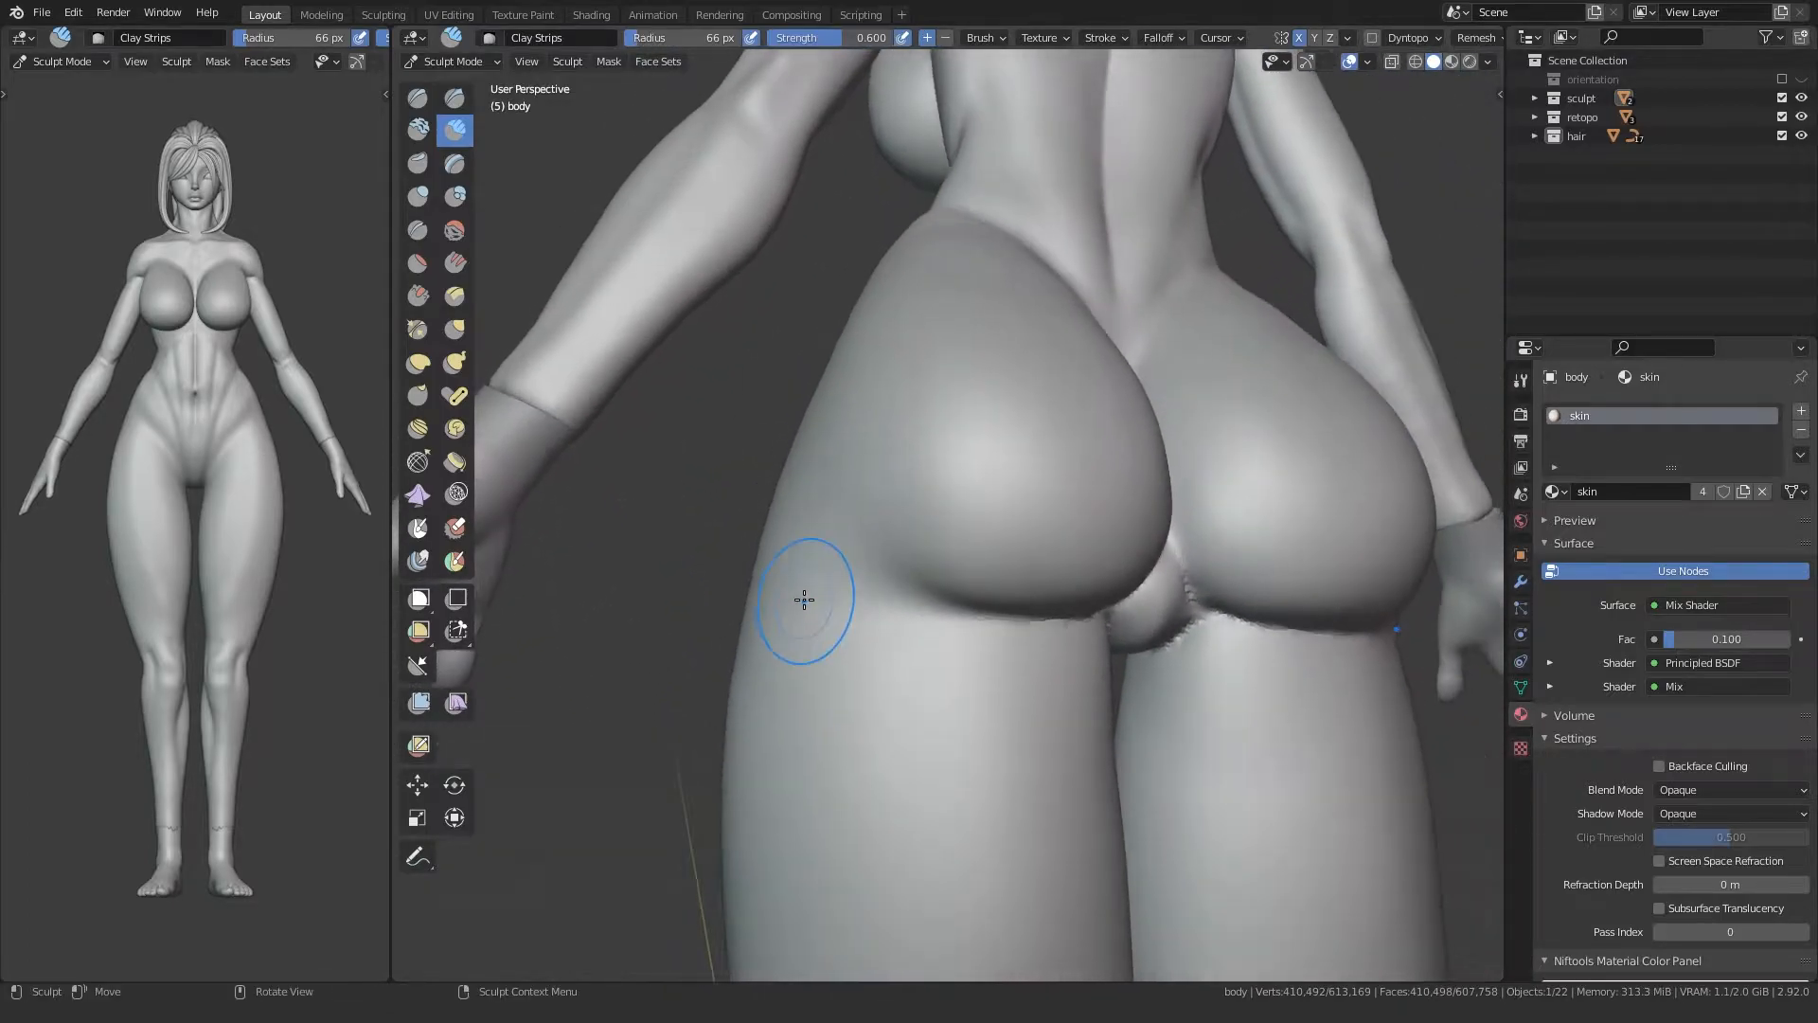
pyautogui.press('f')
pyautogui.click(970, 479)
pyautogui.moveTo(905, 426); pyautogui.dragTo(920, 452)
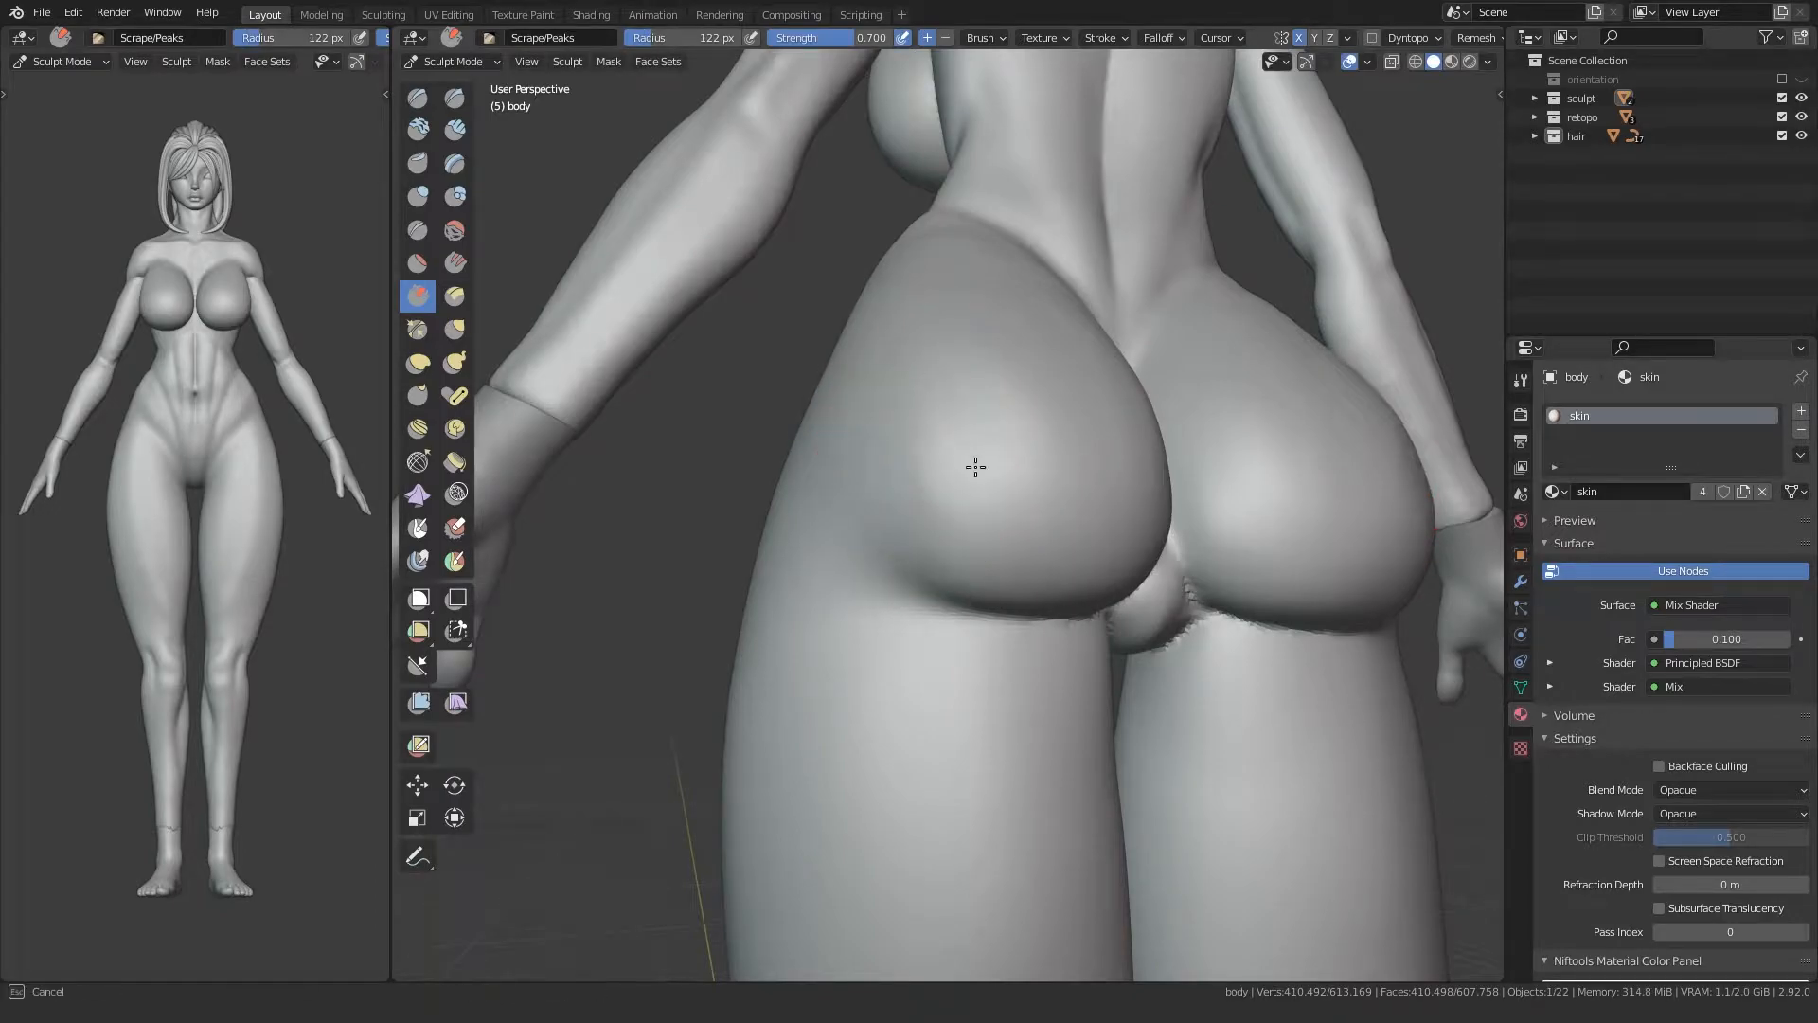
pyautogui.moveTo(1030, 379); pyautogui.dragTo(867, 378, button='middle')
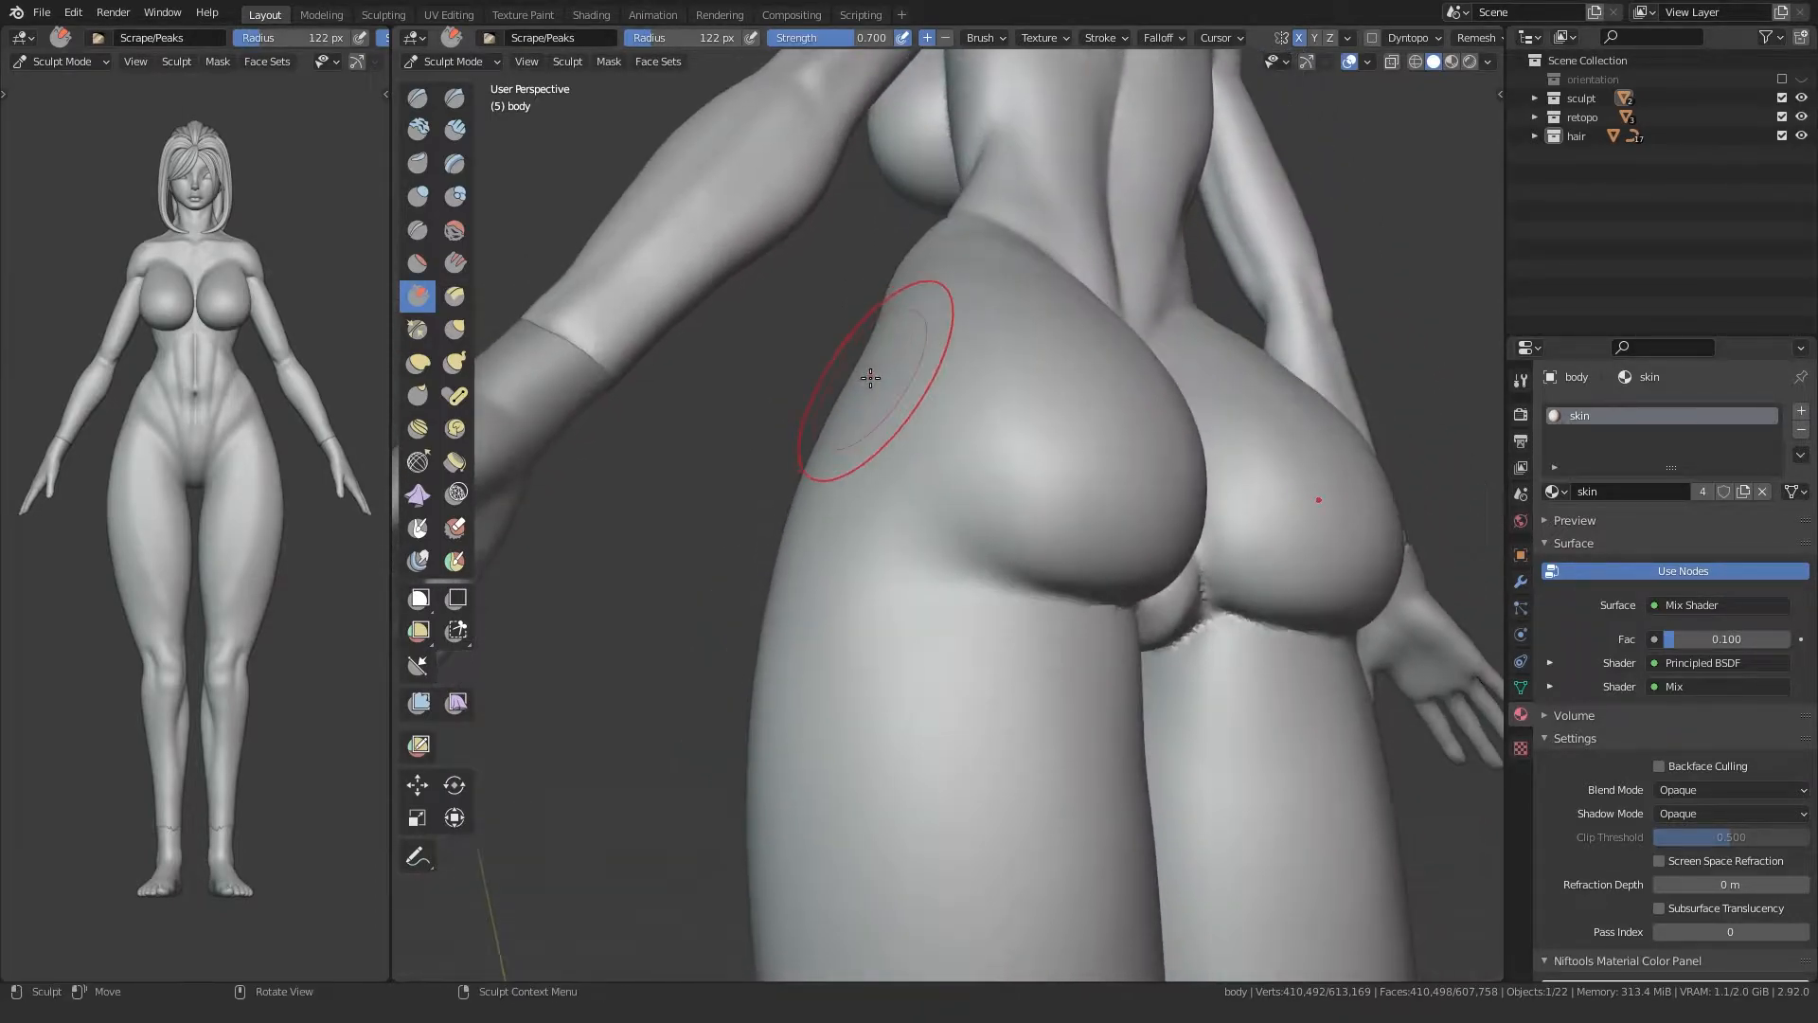
pyautogui.moveTo(976, 423)
pyautogui.mouseDown(button='middle')
pyautogui.moveTo(828, 378)
pyautogui.moveTo(877, 471)
pyautogui.moveTo(1047, 458)
pyautogui.moveTo(1071, 537)
pyautogui.mouseUp(button='middle')
pyautogui.moveTo(1117, 414)
pyautogui.mouseDown(button='middle')
pyautogui.moveTo(925, 308)
pyautogui.moveTo(828, 451)
pyautogui.moveTo(824, 374)
pyautogui.moveTo(954, 479)
pyautogui.moveTo(934, 373)
pyautogui.mouseUp(button='middle')
pyautogui.moveTo(1093, 460)
pyautogui.mouseDown(button='middle')
pyautogui.moveTo(815, 560)
pyautogui.moveTo(799, 600)
pyautogui.moveTo(737, 581)
pyautogui.mouseUp(button='middle')
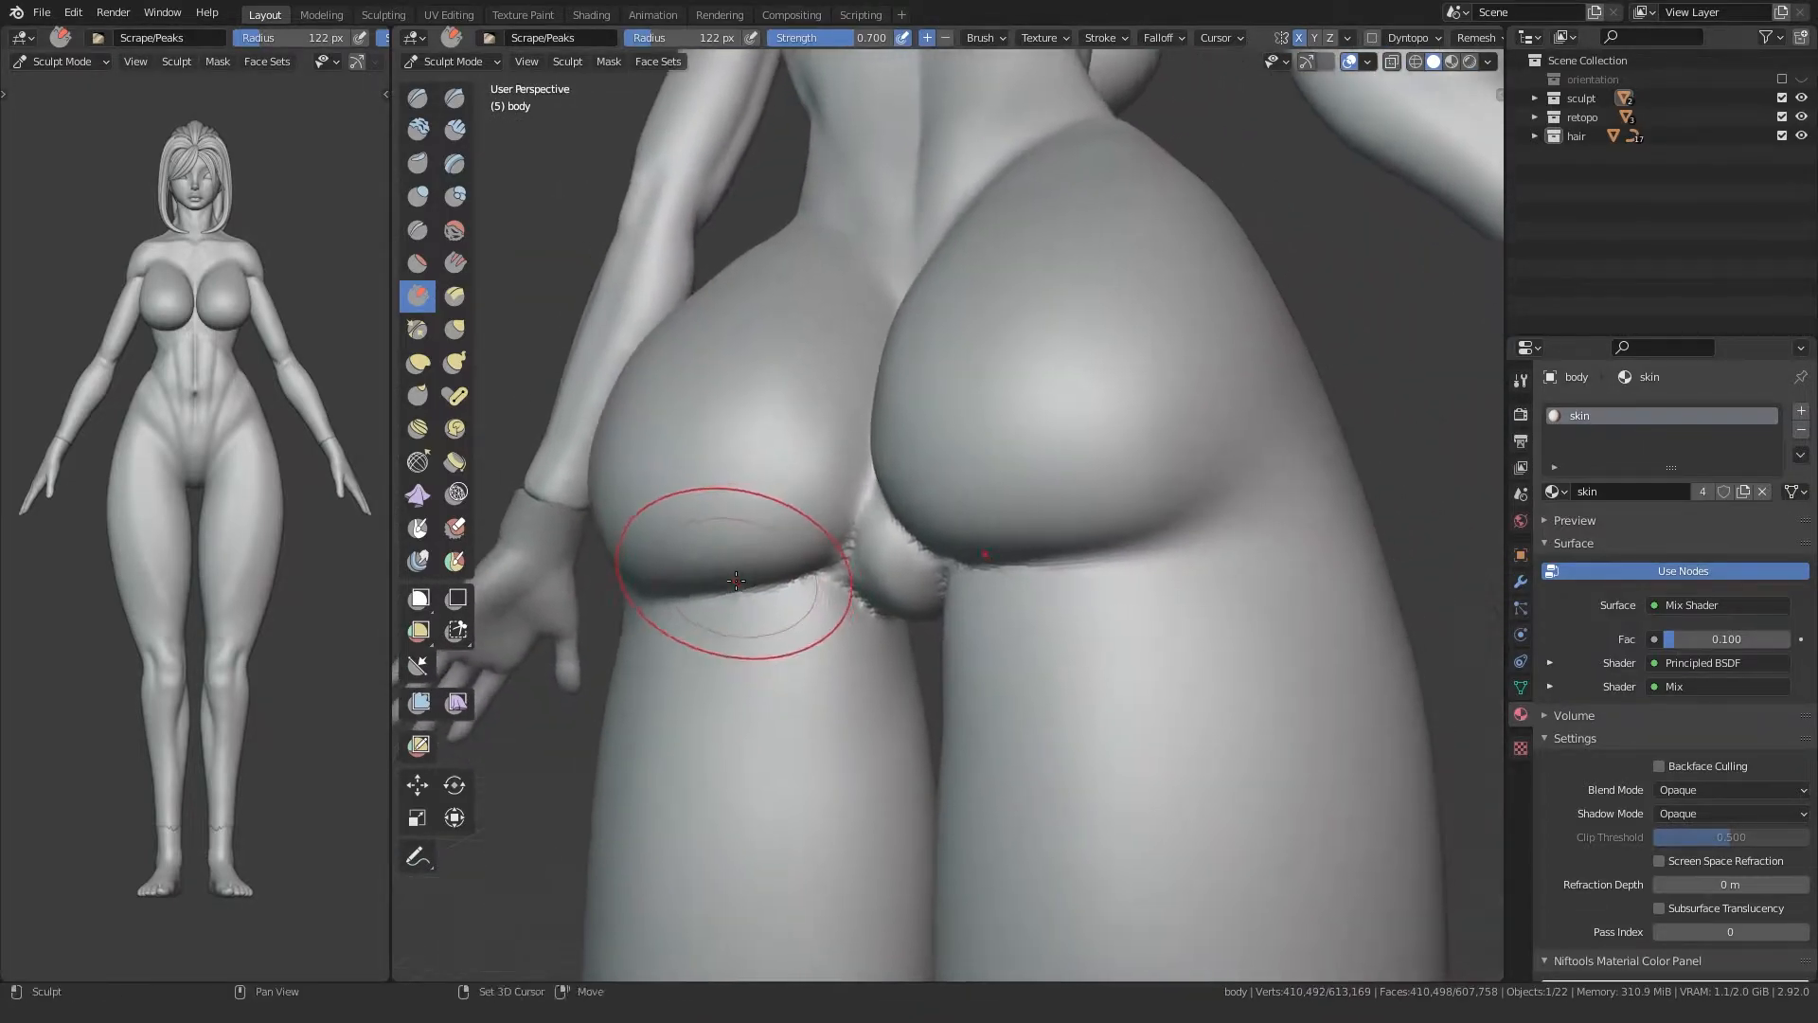
# Step: Fill the transition between the outer glute and the hip with Clay Strips at an 83 px radius
pyautogui.click(457, 138)
pyautogui.moveTo(1238, 528)
pyautogui.mouseDown(button='middle')
pyautogui.moveTo(1104, 446)
pyautogui.moveTo(1212, 606)
pyautogui.mouseUp(button='middle')
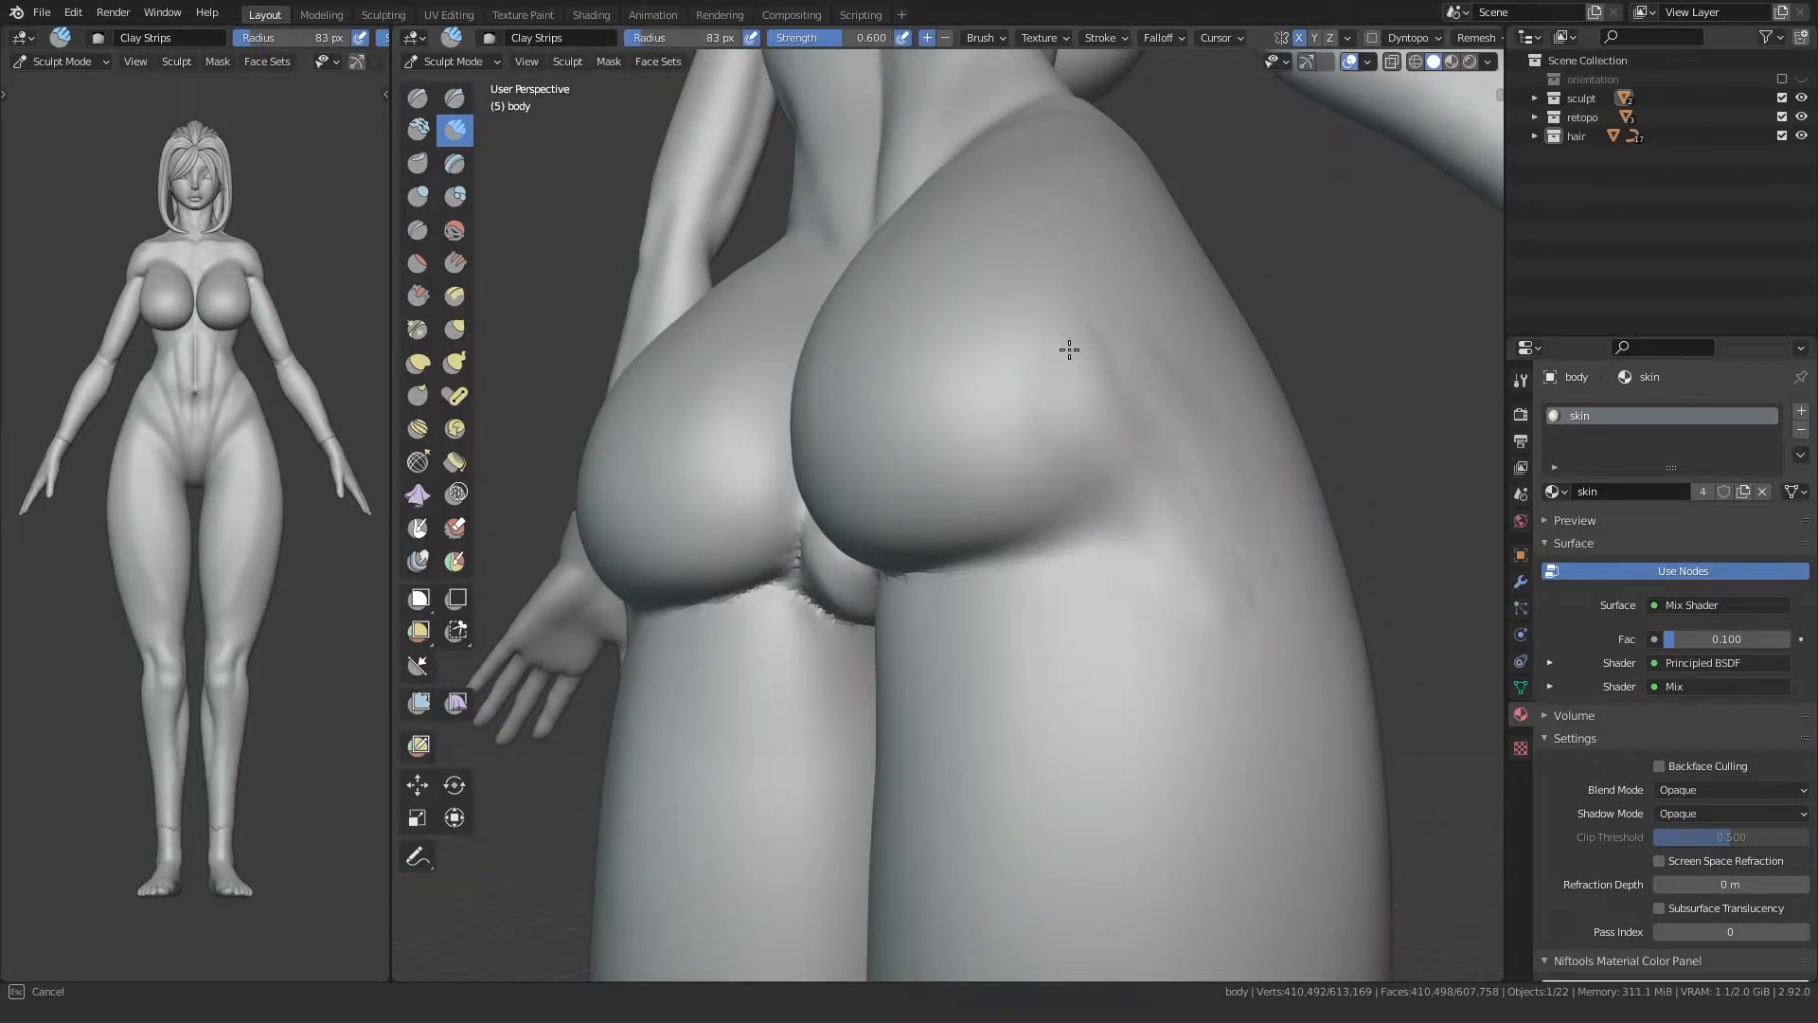
pyautogui.moveTo(1267, 557); pyautogui.dragTo(902, 668, button='middle')
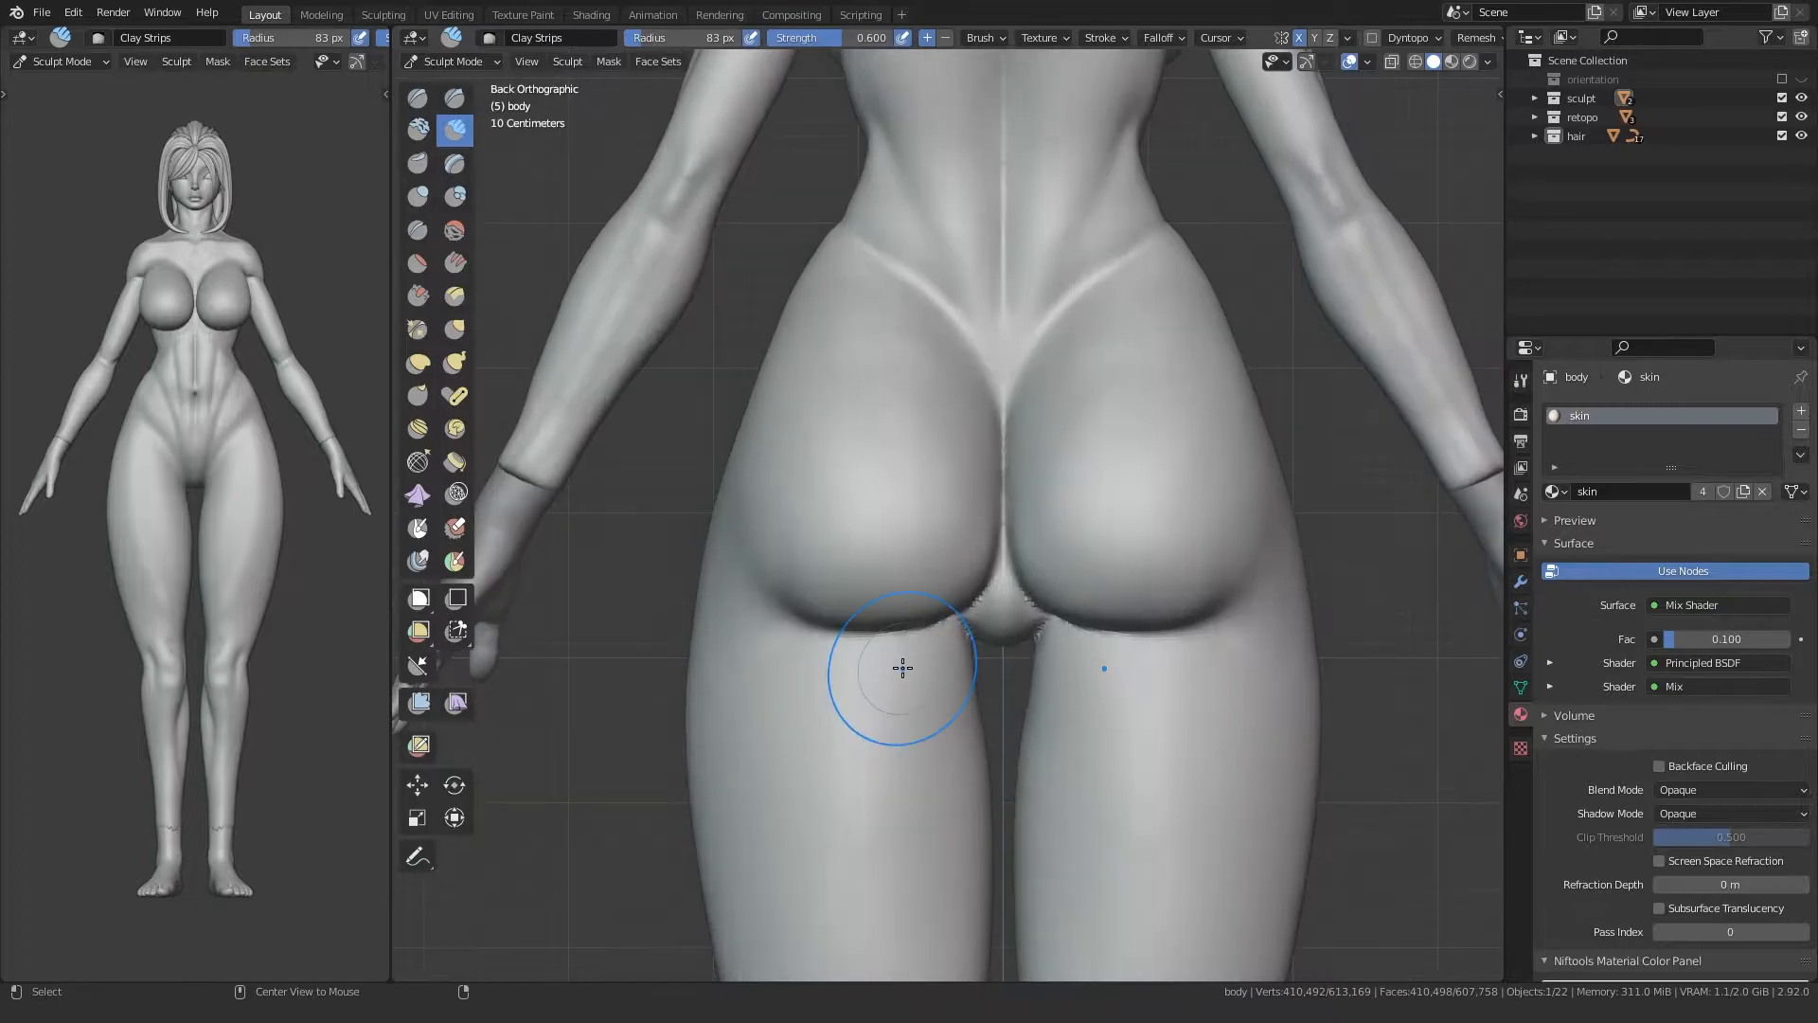
pyautogui.moveTo(694, 667); pyautogui.dragTo(925, 549, button='middle')
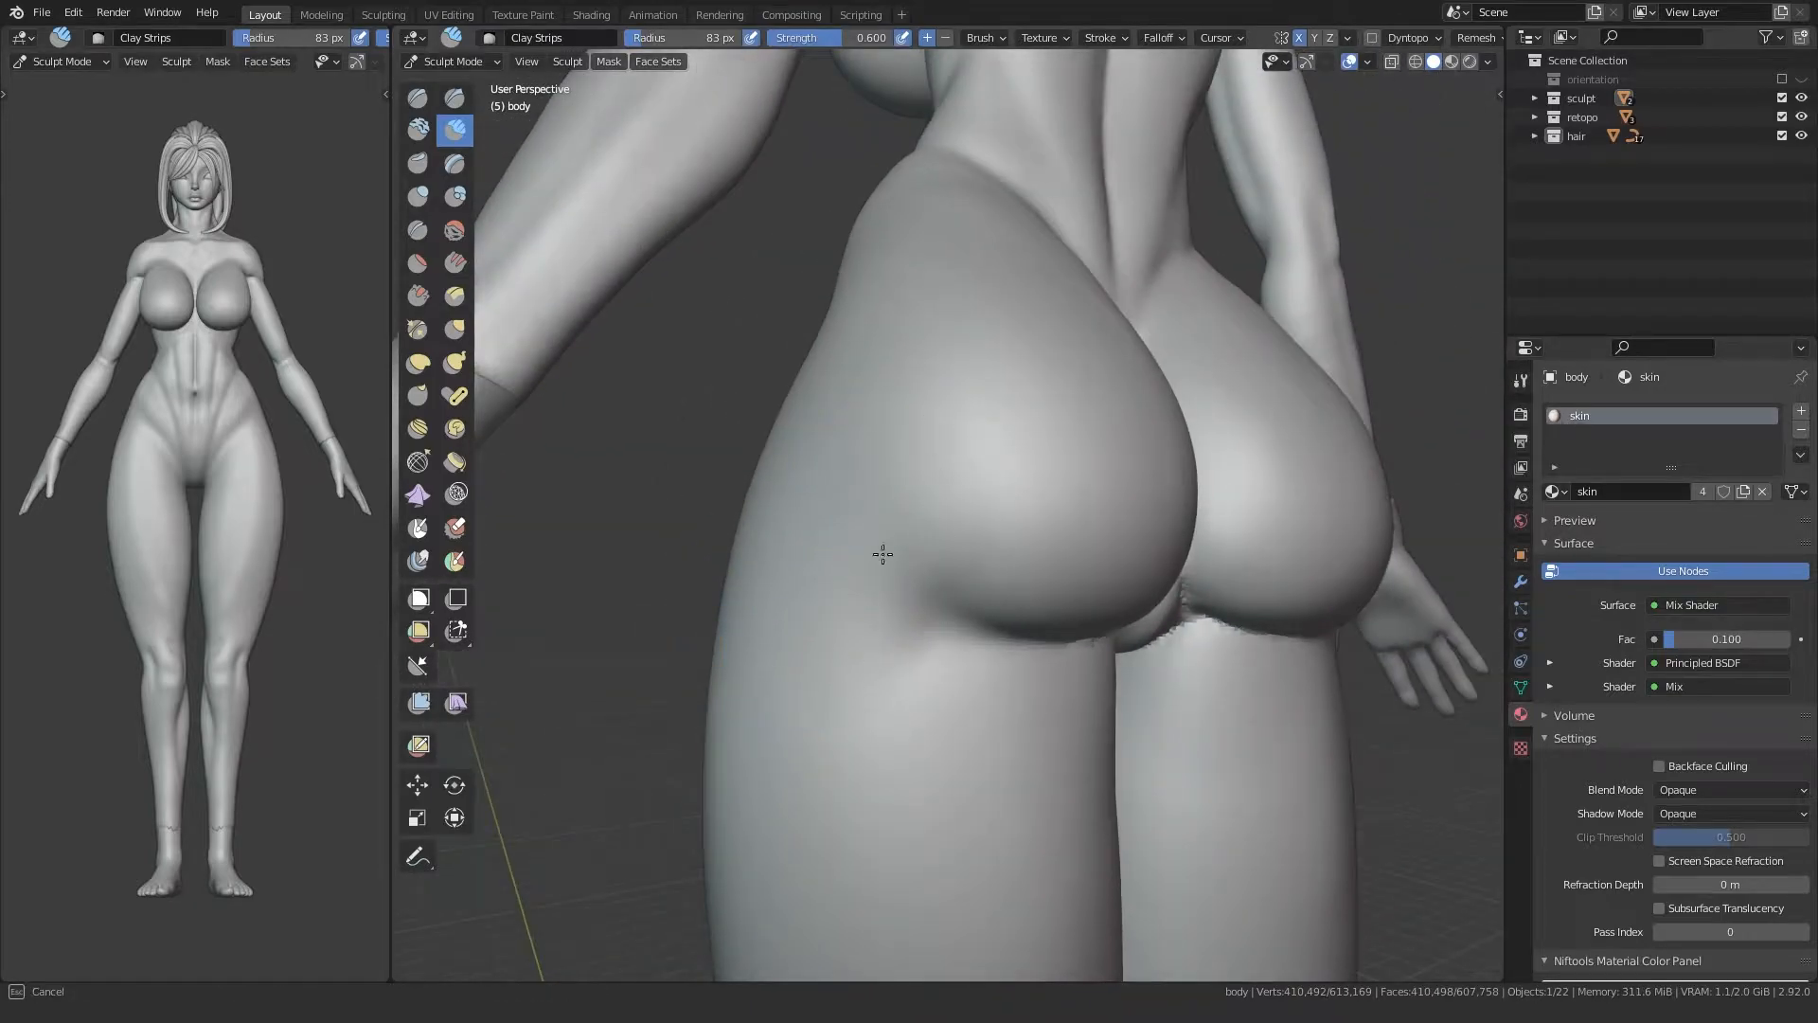
pyautogui.moveTo(920, 383); pyautogui.dragTo(850, 535)
pyautogui.moveTo(850, 535)
pyautogui.mouseDown(button='middle')
pyautogui.moveTo(698, 581)
pyautogui.moveTo(587, 568)
pyautogui.mouseUp(button='middle')
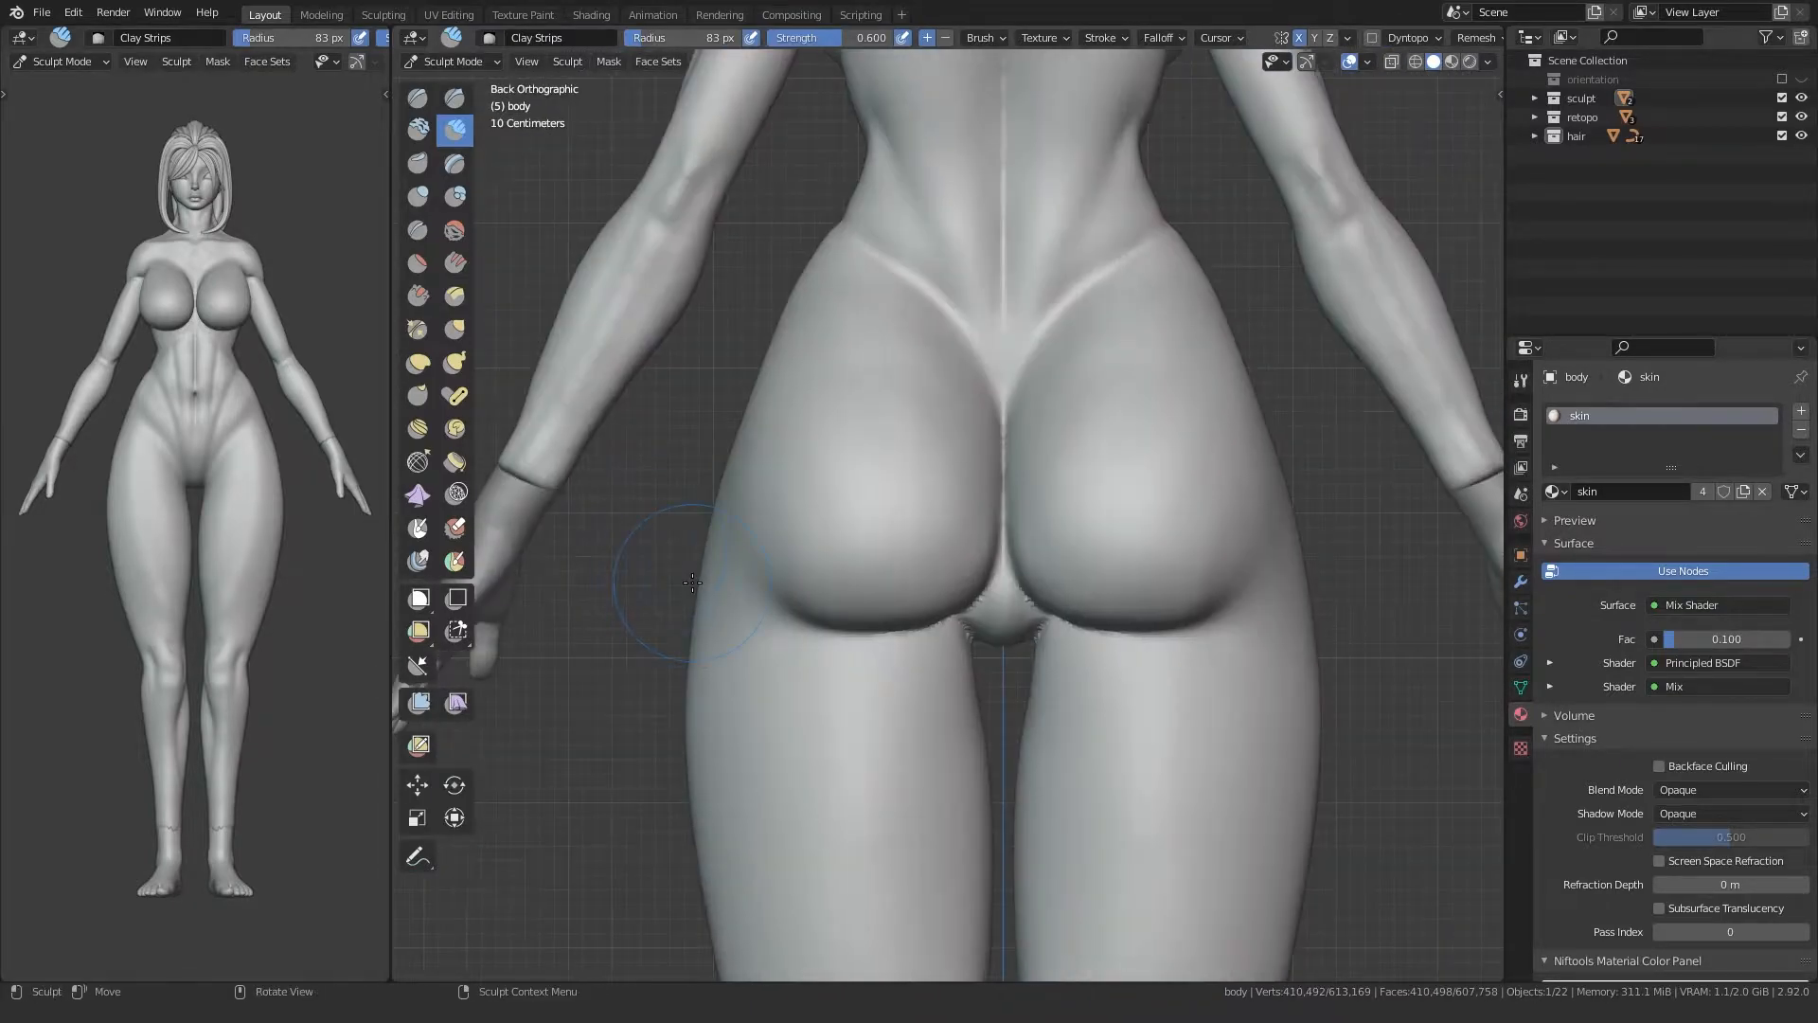
# Step: Refine the outer glute's volume above the end of the lower fold with Clay Strips at an 83 px radius
pyautogui.moveTo(854, 570); pyautogui.dragTo(799, 552, button='middle')
pyautogui.moveTo(1275, 399); pyautogui.dragTo(1275, 399, button='middle')
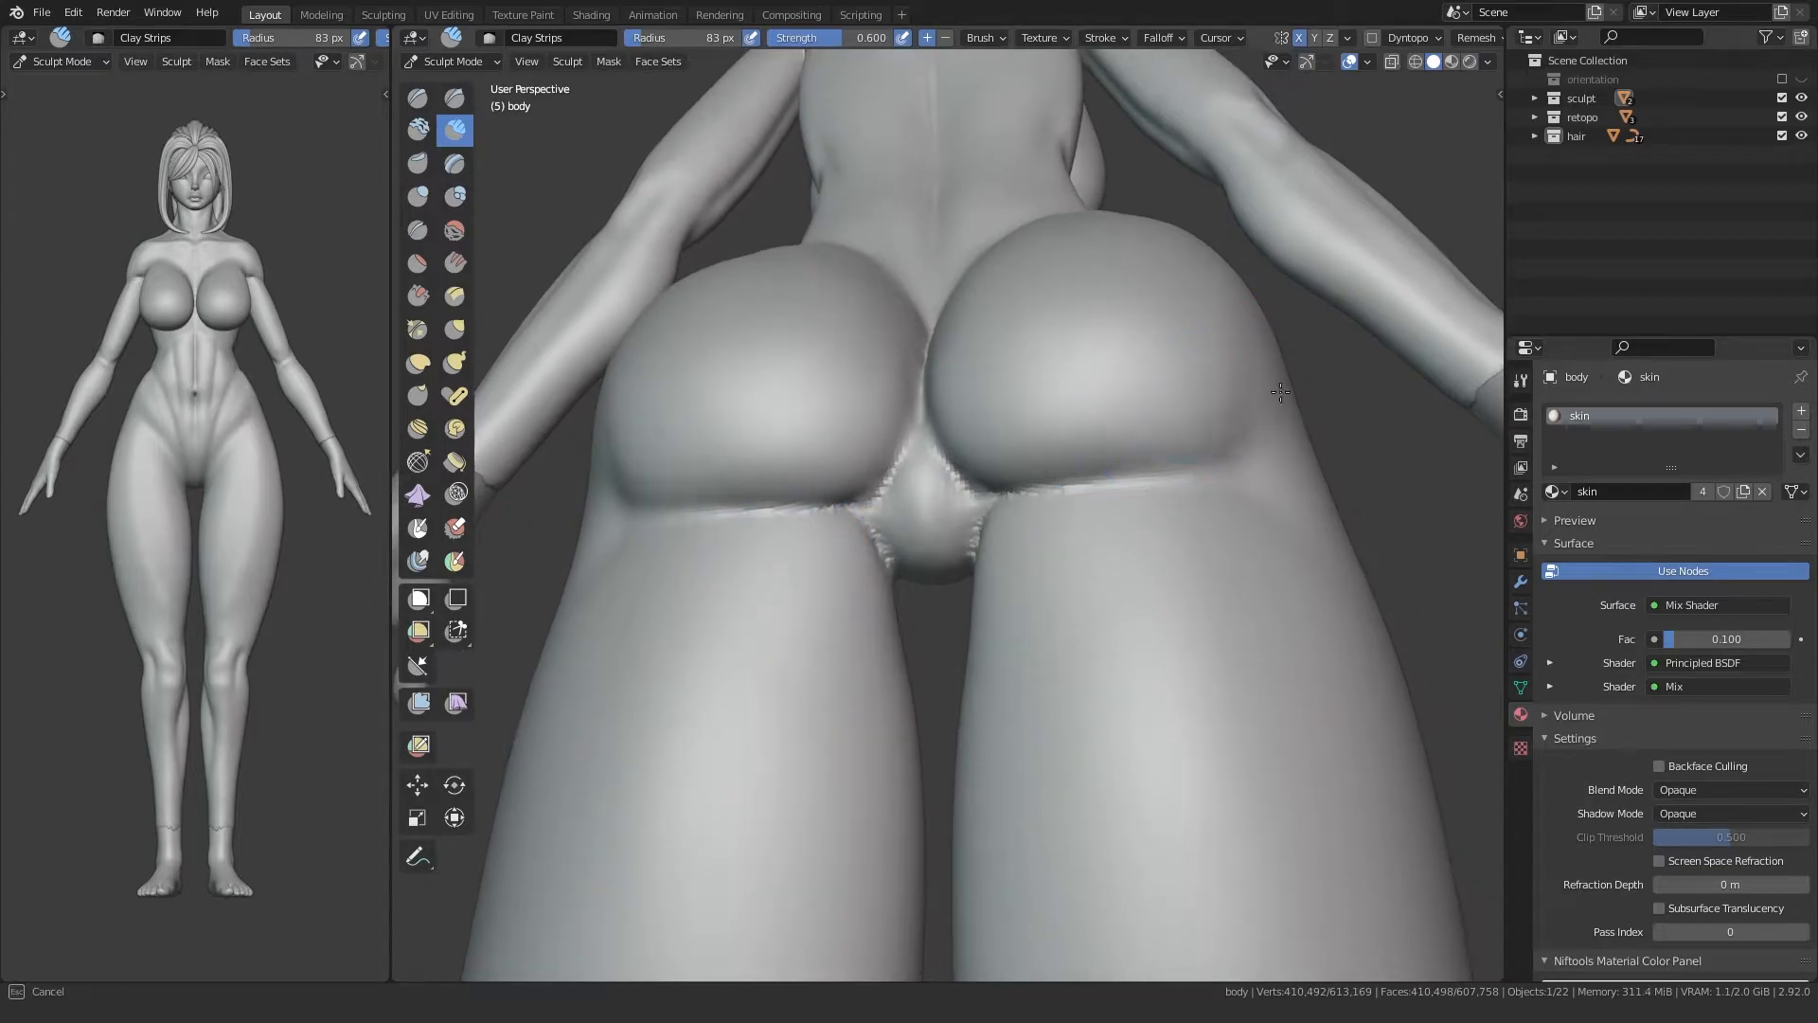
pyautogui.moveTo(1210, 314)
pyautogui.mouseDown(button='middle')
pyautogui.moveTo(1234, 470)
pyautogui.moveTo(849, 593)
pyautogui.moveTo(847, 342)
pyautogui.mouseUp(button='middle')
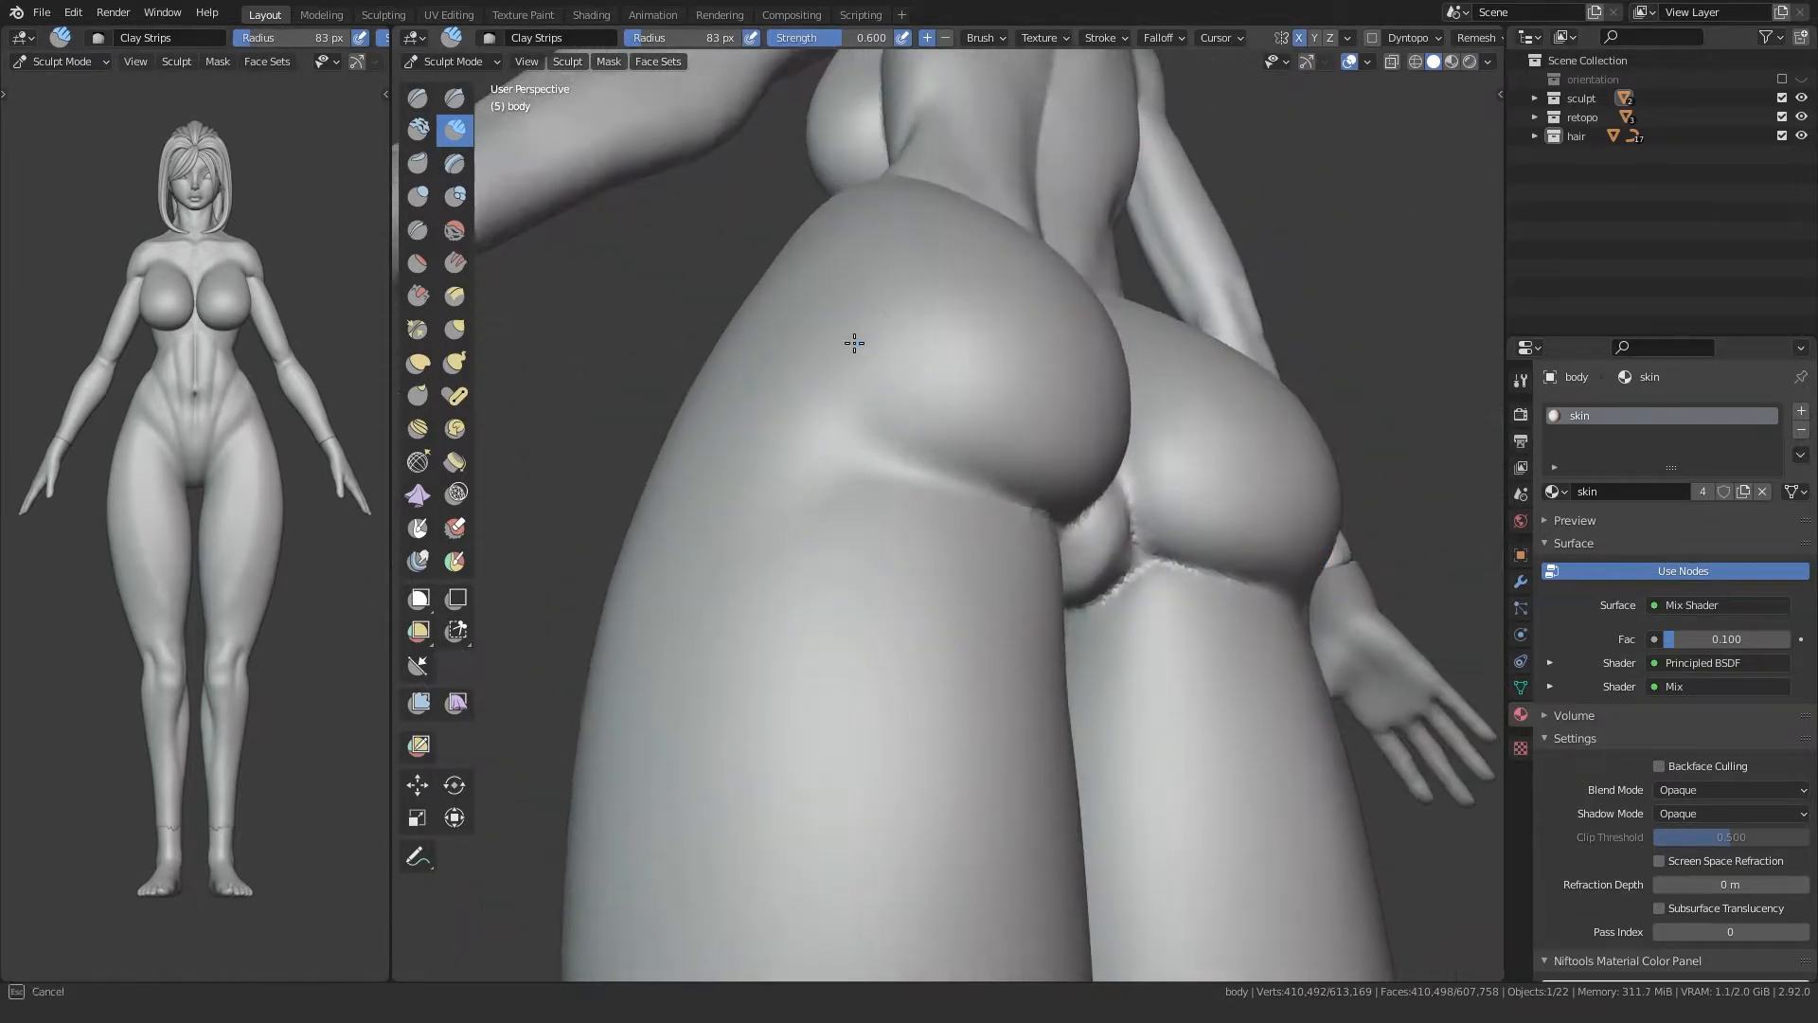
pyautogui.moveTo(949, 307); pyautogui.dragTo(809, 494, button='middle')
pyautogui.moveTo(1088, 436)
pyautogui.mouseDown(button='middle')
pyautogui.moveTo(919, 474)
pyautogui.moveTo(684, 570)
pyautogui.moveTo(730, 475)
pyautogui.moveTo(690, 490)
pyautogui.mouseUp(button='middle')
# Step: Define the fold between the glutes and thighs with the Crease brush, starting at a 57 px radius
pyautogui.hotkey('shift', 'c')
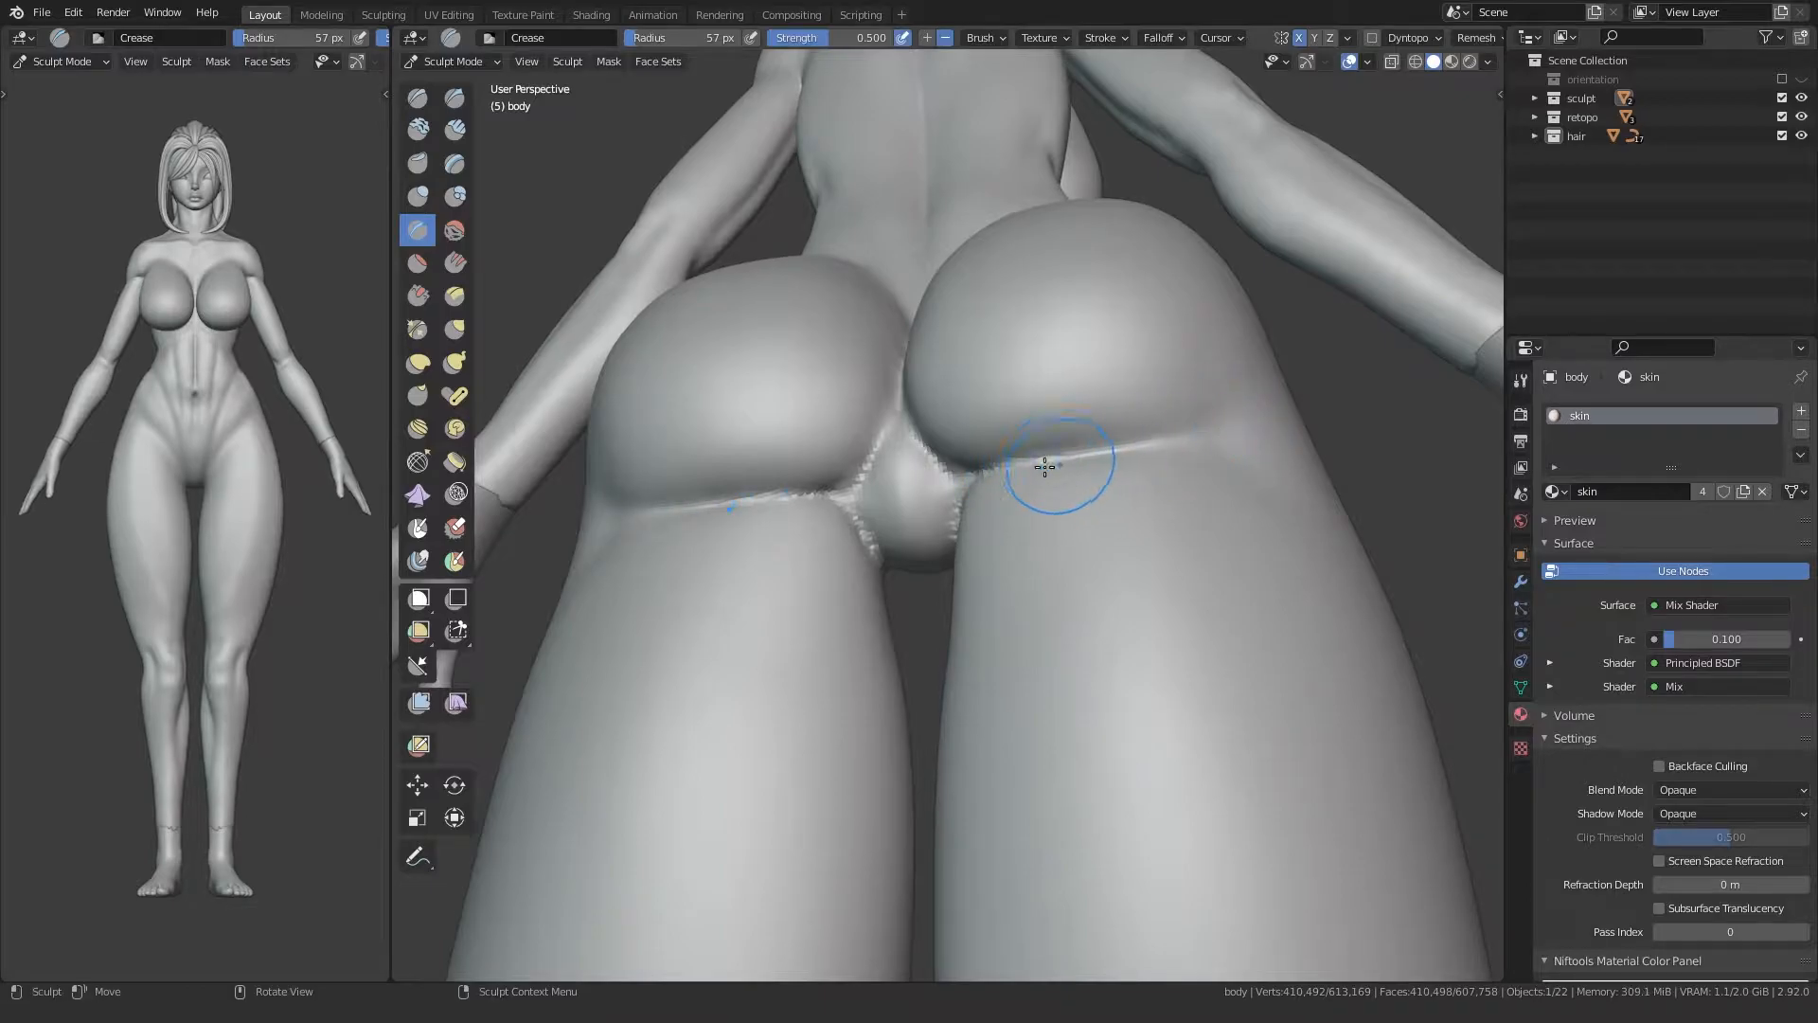
pyautogui.moveTo(900, 470); pyautogui.dragTo(1025, 497)
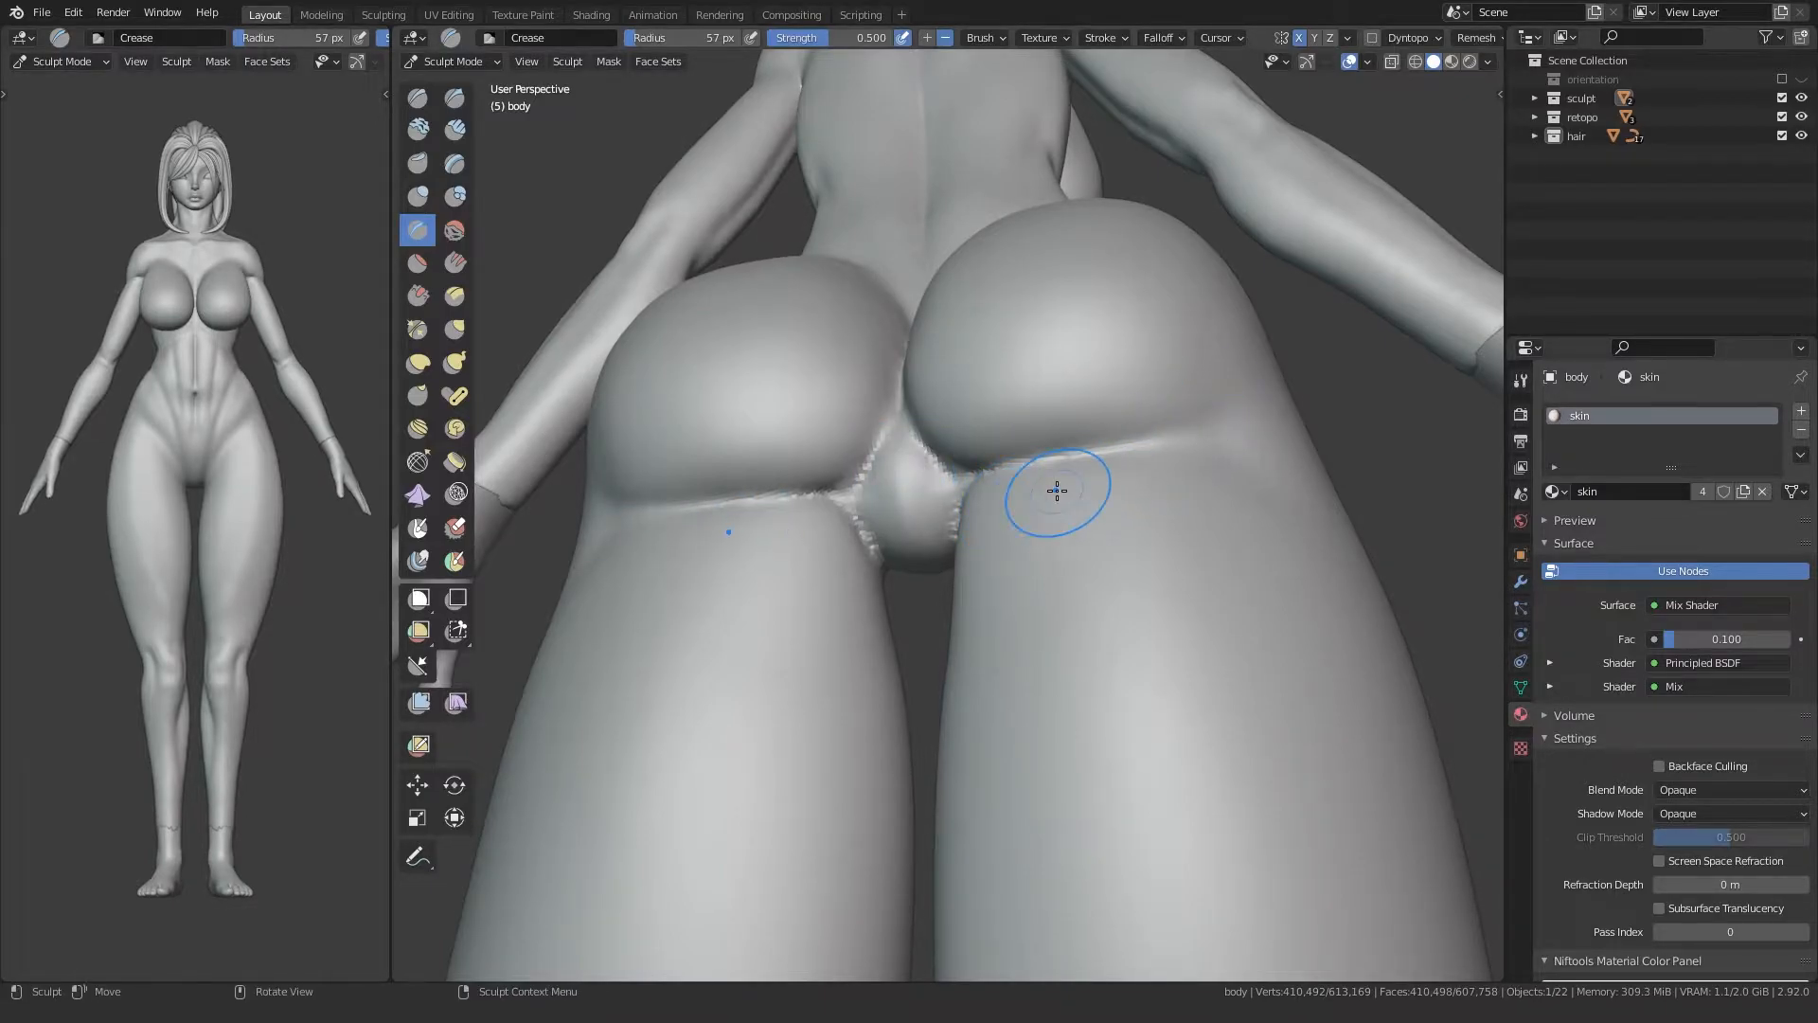
pyautogui.moveTo(758, 452)
pyautogui.mouseDown(button='middle')
pyautogui.moveTo(747, 532)
pyautogui.moveTo(678, 527)
pyautogui.moveTo(824, 597)
pyautogui.moveTo(823, 528)
pyautogui.mouseUp(button='middle')
pyautogui.press('f')
pyautogui.click(867, 517)
pyautogui.press('f')
pyautogui.click(899, 464)
# Step: Reshape and raise the lower glute contour using the Grab brush at a 120 px radius
pyautogui.press('g')
pyautogui.moveTo(881, 451)
pyautogui.mouseDown(button='middle')
pyautogui.moveTo(905, 535)
pyautogui.moveTo(930, 547)
pyautogui.moveTo(751, 548)
pyautogui.mouseUp(button='middle')
pyautogui.press('f')
pyautogui.click(933, 535)
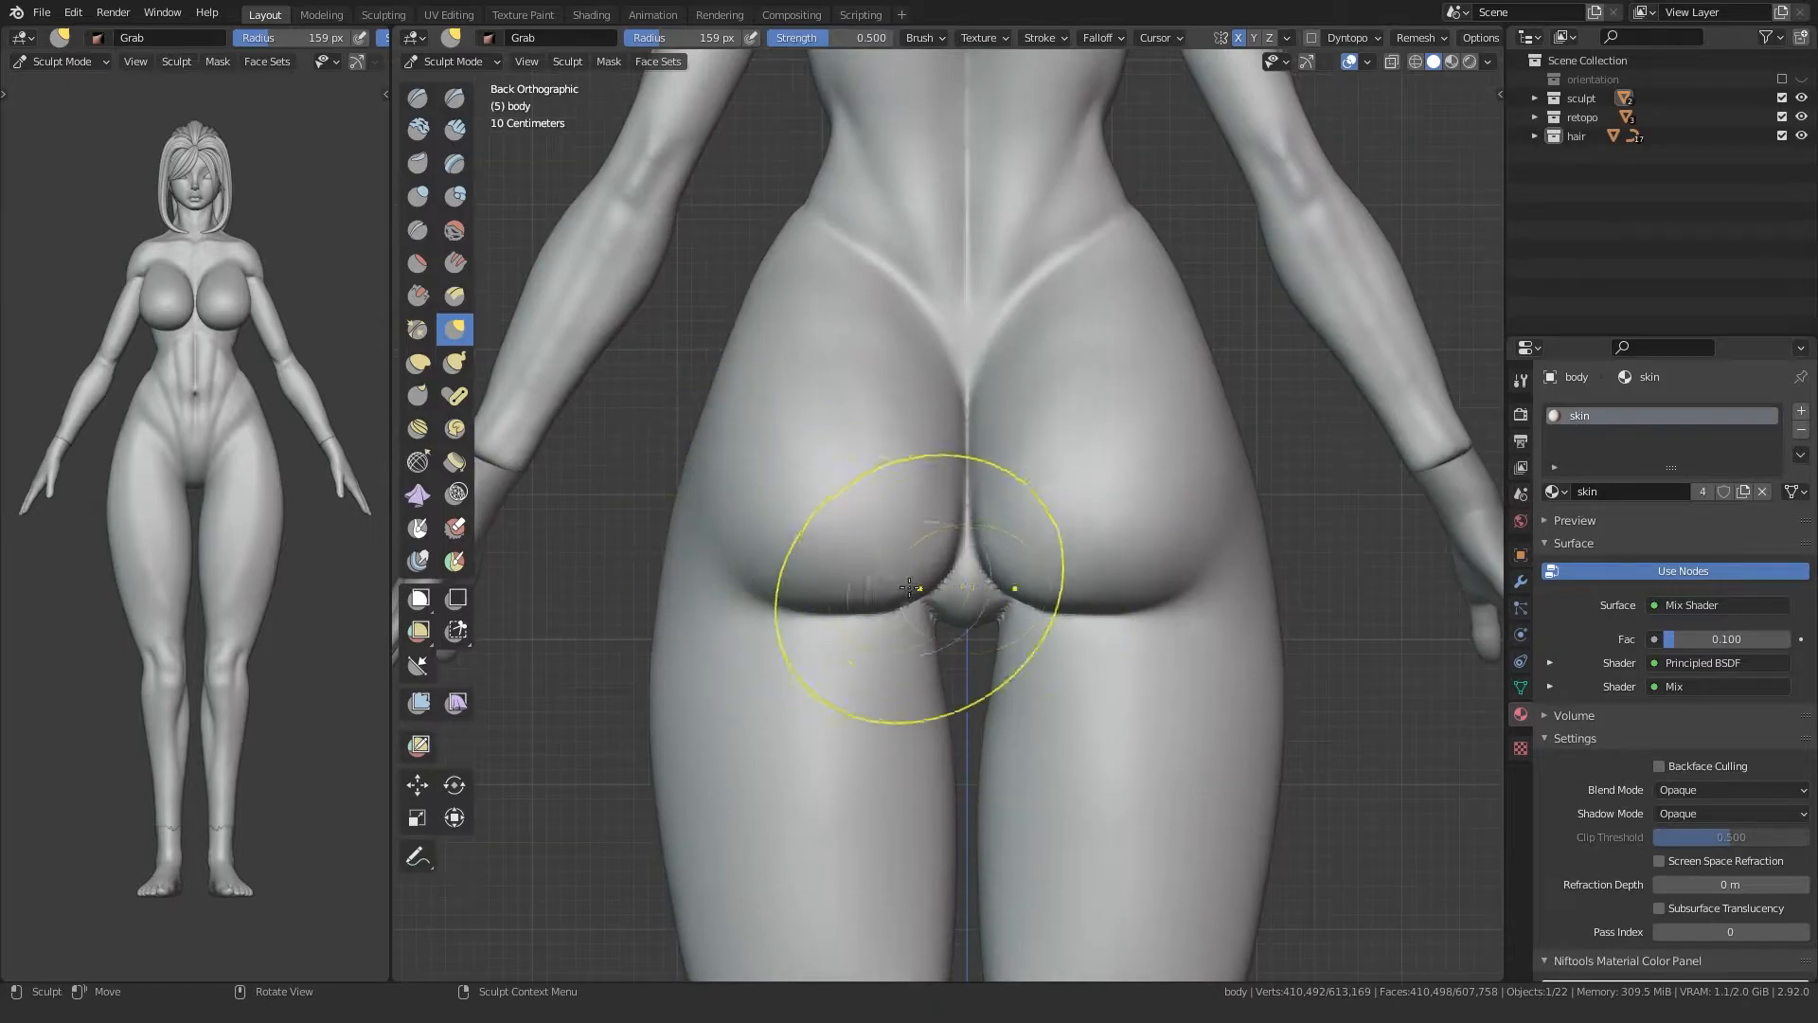
pyautogui.moveTo(921, 587); pyautogui.dragTo(911, 493, button='middle')
pyautogui.press('KP_3')
pyautogui.press('ctrl+KP_1')
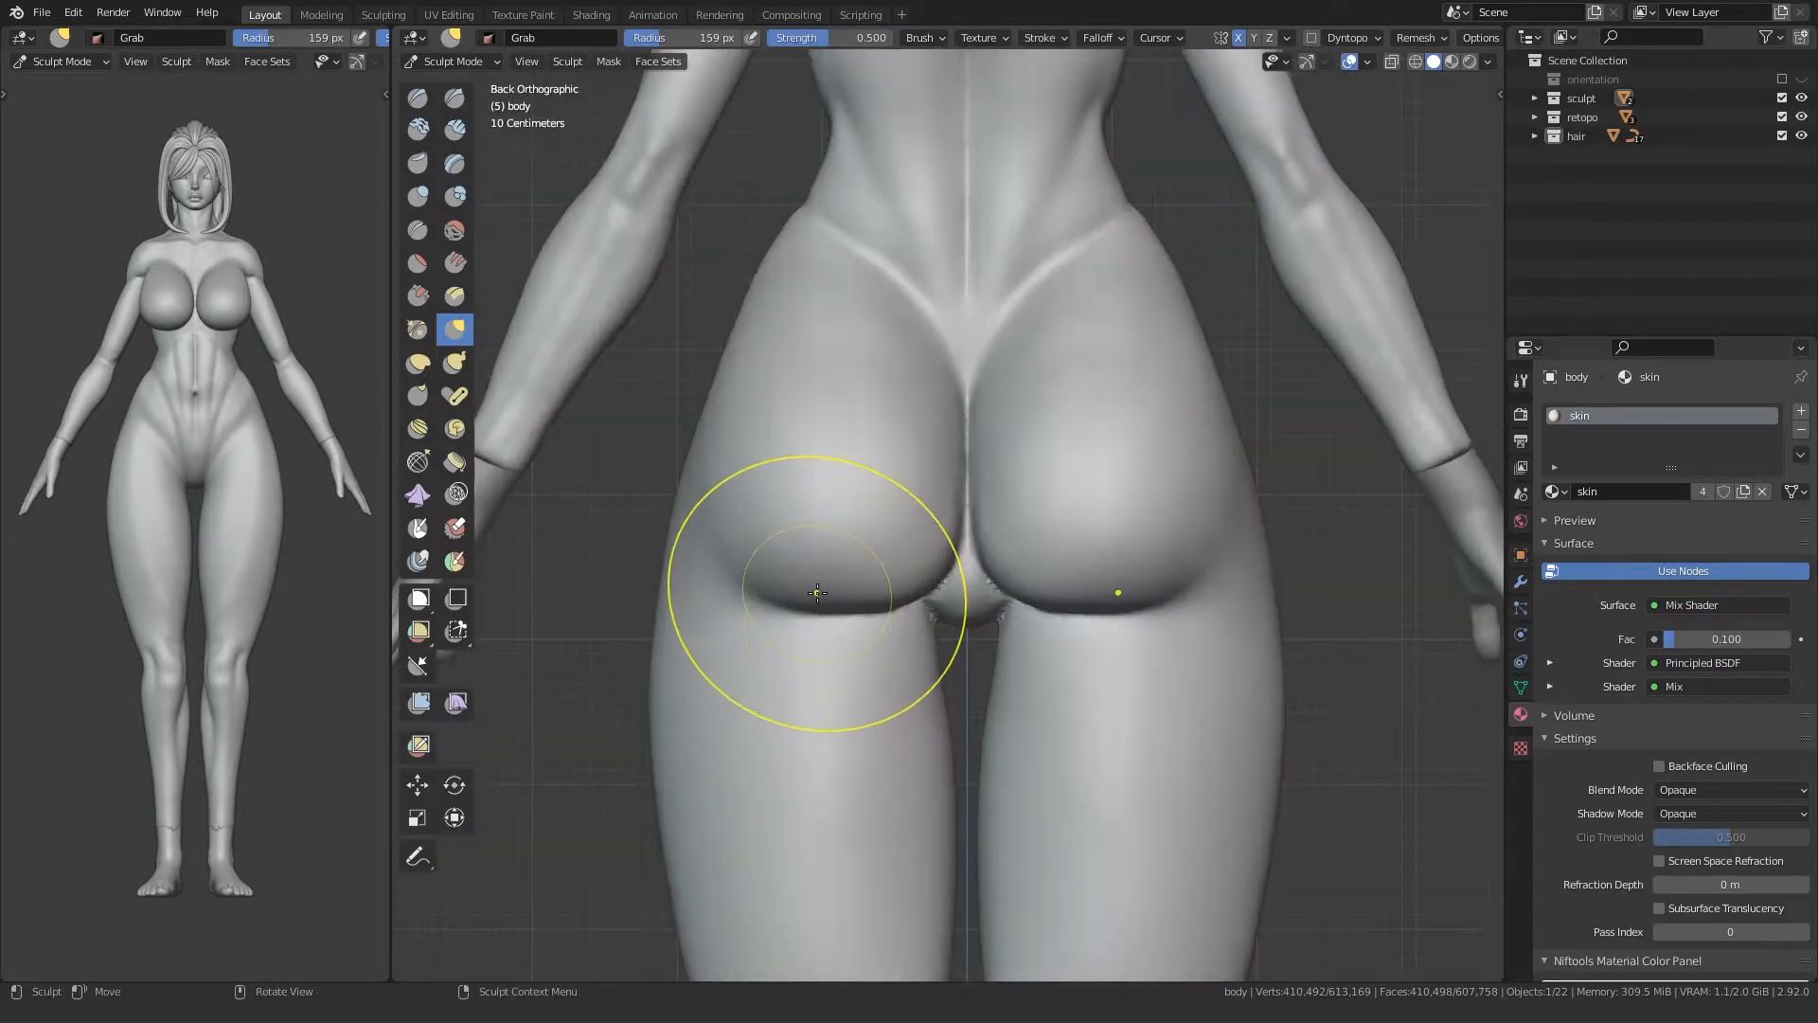
pyautogui.keyDown('shift'); pyautogui.moveTo(739, 596); pyautogui.dragTo(773, 586, button='middle'); pyautogui.keyUp('shift')
pyautogui.press('f')
pyautogui.click(762, 585)
pyautogui.moveTo(799, 593); pyautogui.dragTo(791, 581)
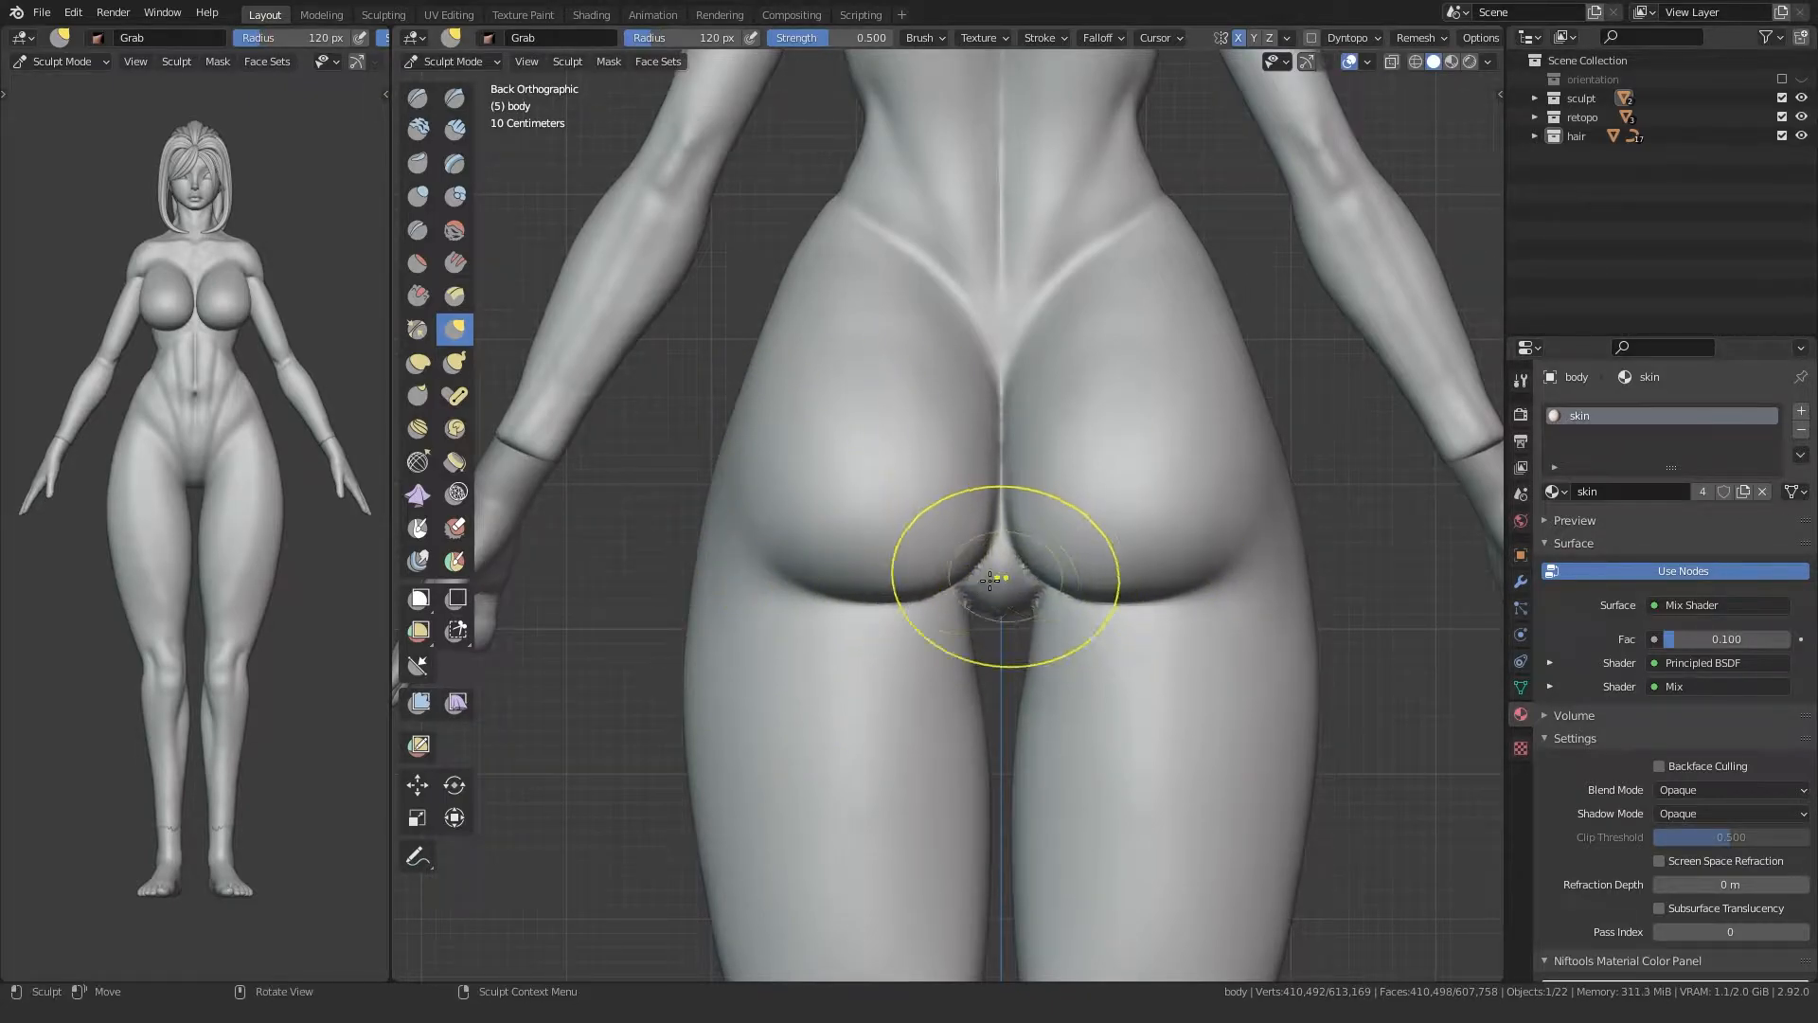
pyautogui.moveTo(947, 570); pyautogui.dragTo(949, 561)
# Step: Adjust the side contour of the glutes with the Grab brush at a 120 px radius
pyautogui.moveTo(1060, 537); pyautogui.dragTo(1238, 645, button='middle')
pyautogui.moveTo(1353, 717); pyautogui.dragTo(949, 567, button='middle')
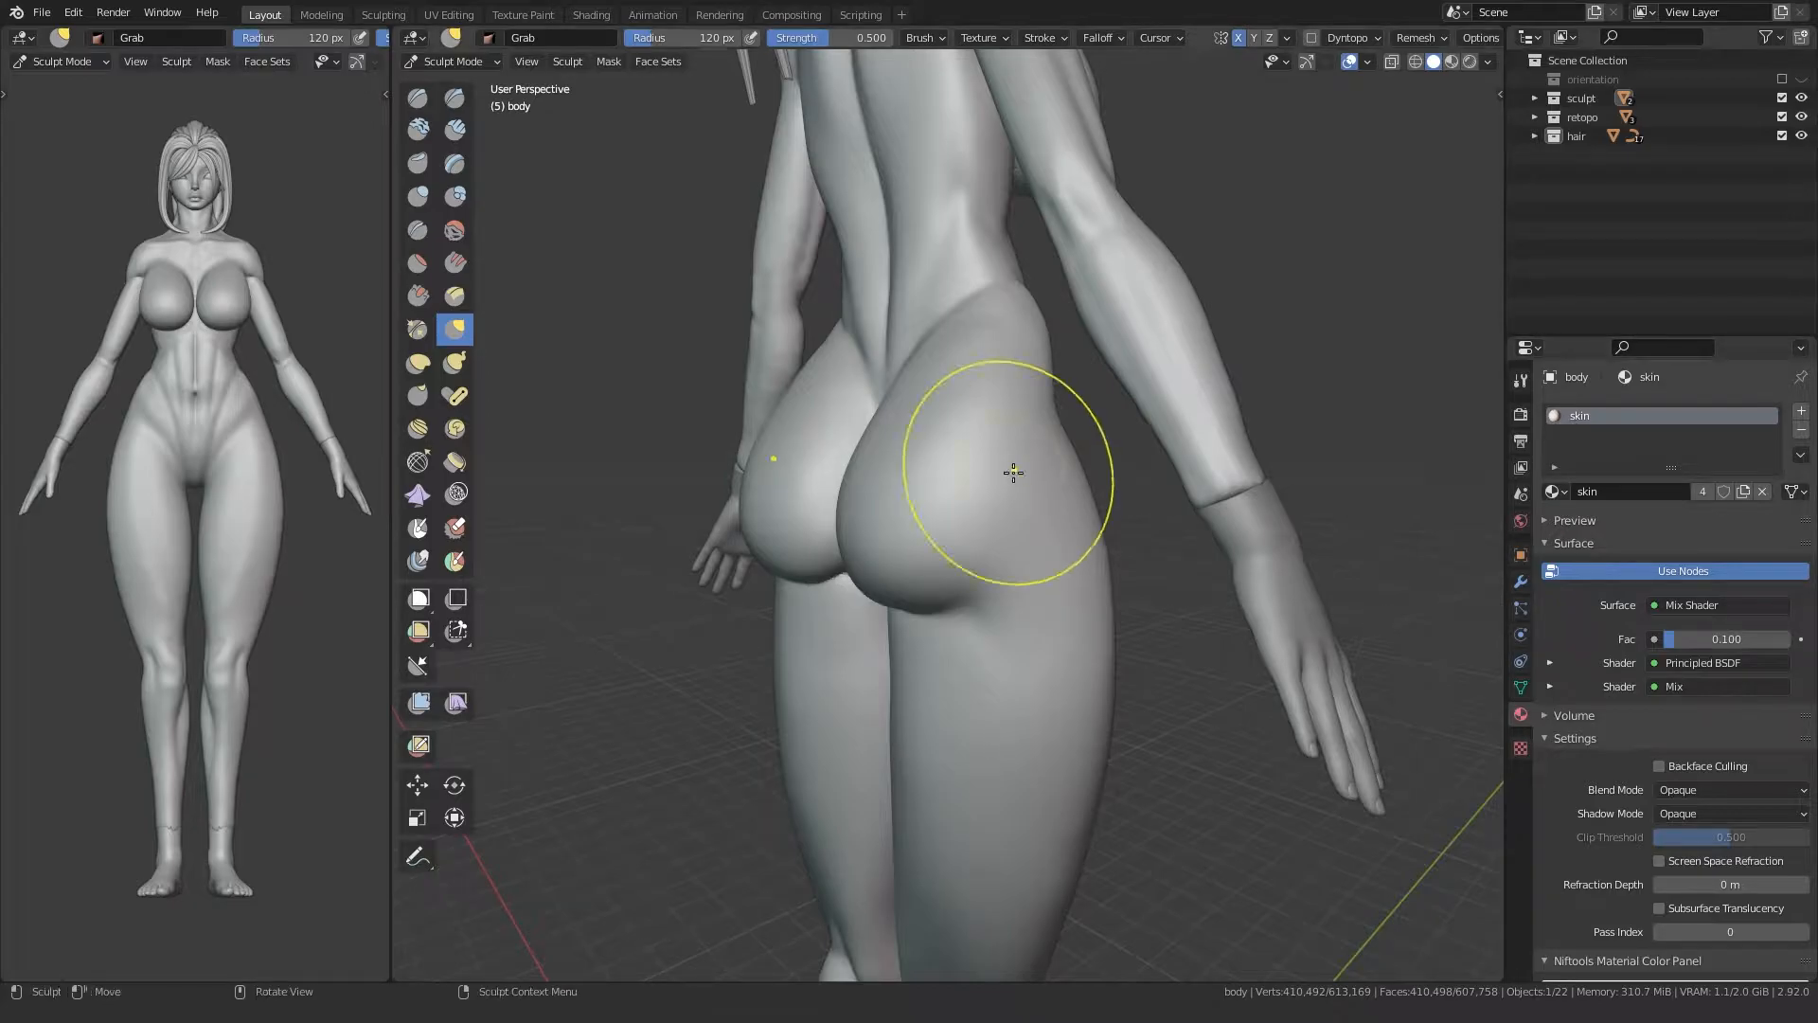
pyautogui.moveTo(1103, 569); pyautogui.dragTo(908, 476, button='middle')
pyautogui.moveTo(908, 476); pyautogui.dragTo(914, 481)
pyautogui.moveTo(919, 492)
pyautogui.mouseDown(button='middle')
pyautogui.moveTo(872, 508)
pyautogui.moveTo(894, 483)
pyautogui.moveTo(857, 466)
pyautogui.mouseUp(button='middle')
# Step: Build up the upper inner glute surface near the cleft with Clay Strips at a 74 px radius
pyautogui.scroll(4, 852, 459)
pyautogui.moveTo(848, 450)
pyautogui.mouseDown(button='middle')
pyautogui.moveTo(832, 401)
pyautogui.moveTo(860, 344)
pyautogui.moveTo(838, 453)
pyautogui.mouseUp(button='middle')
pyautogui.click(445, 133)
pyautogui.moveTo(864, 377)
pyautogui.mouseDown()
pyautogui.moveTo(879, 396)
pyautogui.moveTo(860, 326)
pyautogui.mouseUp()
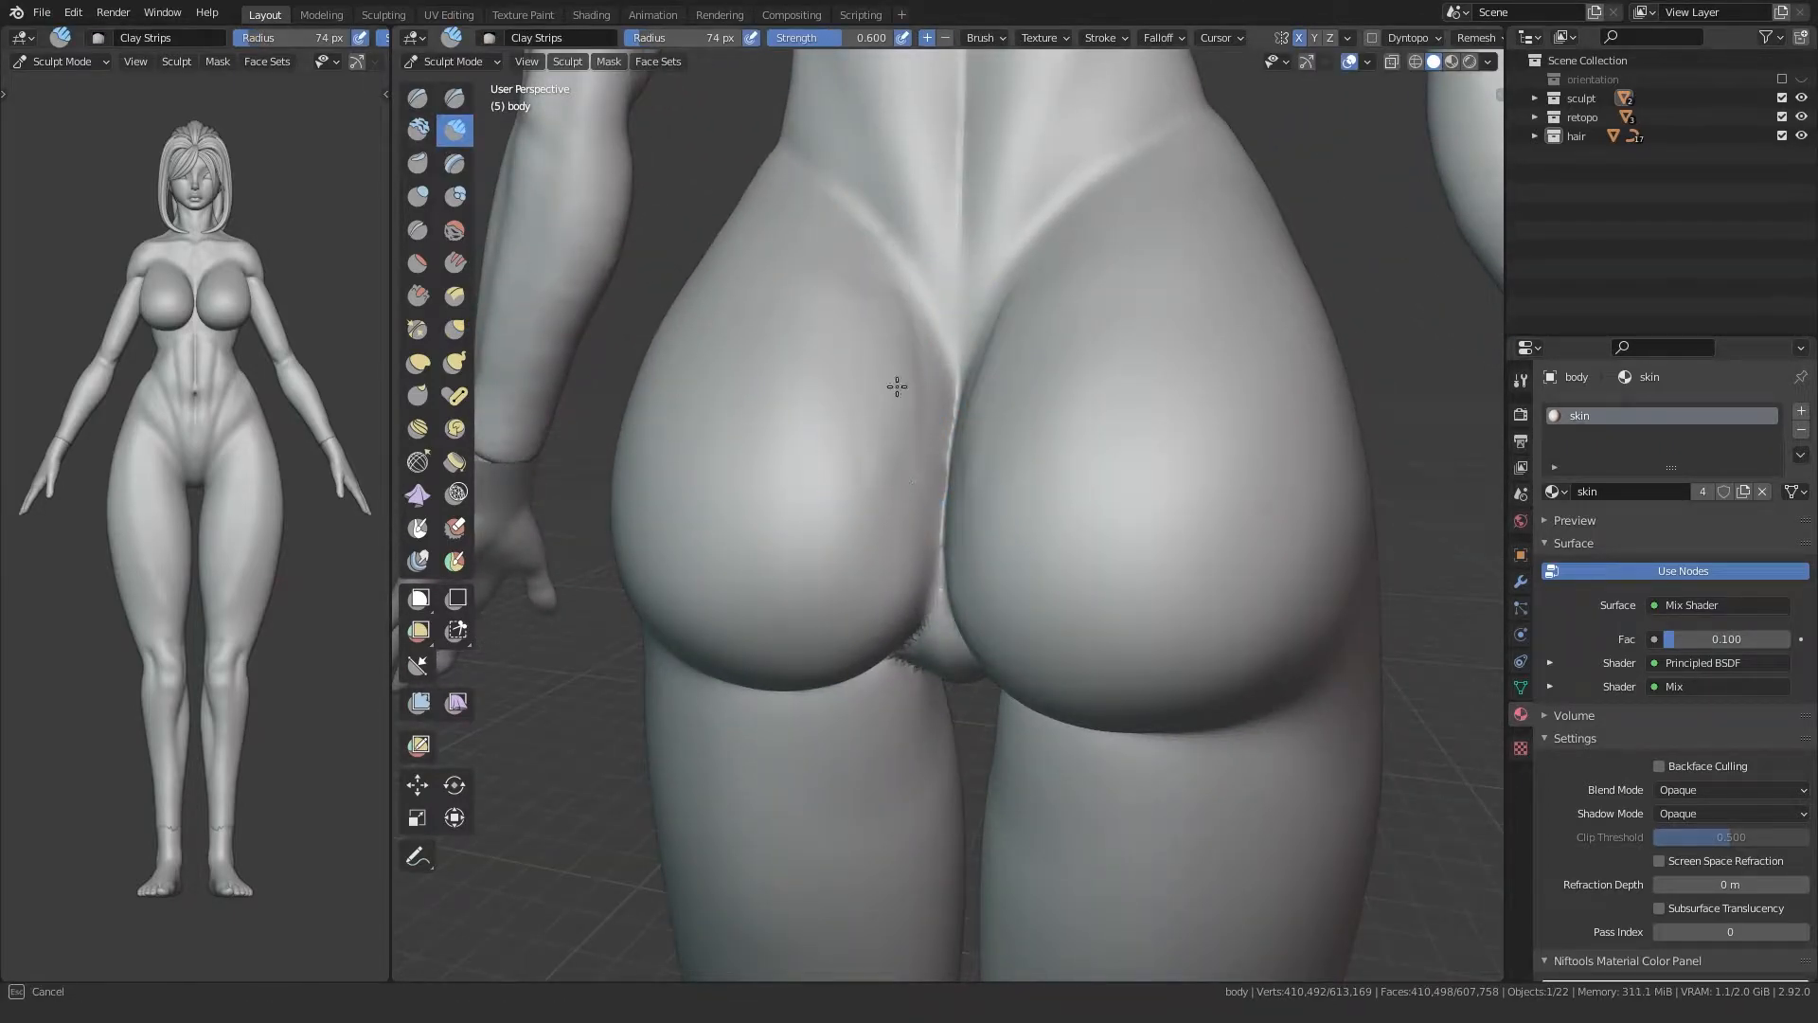
pyautogui.moveTo(896, 455); pyautogui.dragTo(942, 410, button='middle')
# Step: Carve the inner ends of the gluteal folds from below using the Crease brush at a 48 px radius
pyautogui.moveTo(892, 533); pyautogui.dragTo(678, 566, button='middle')
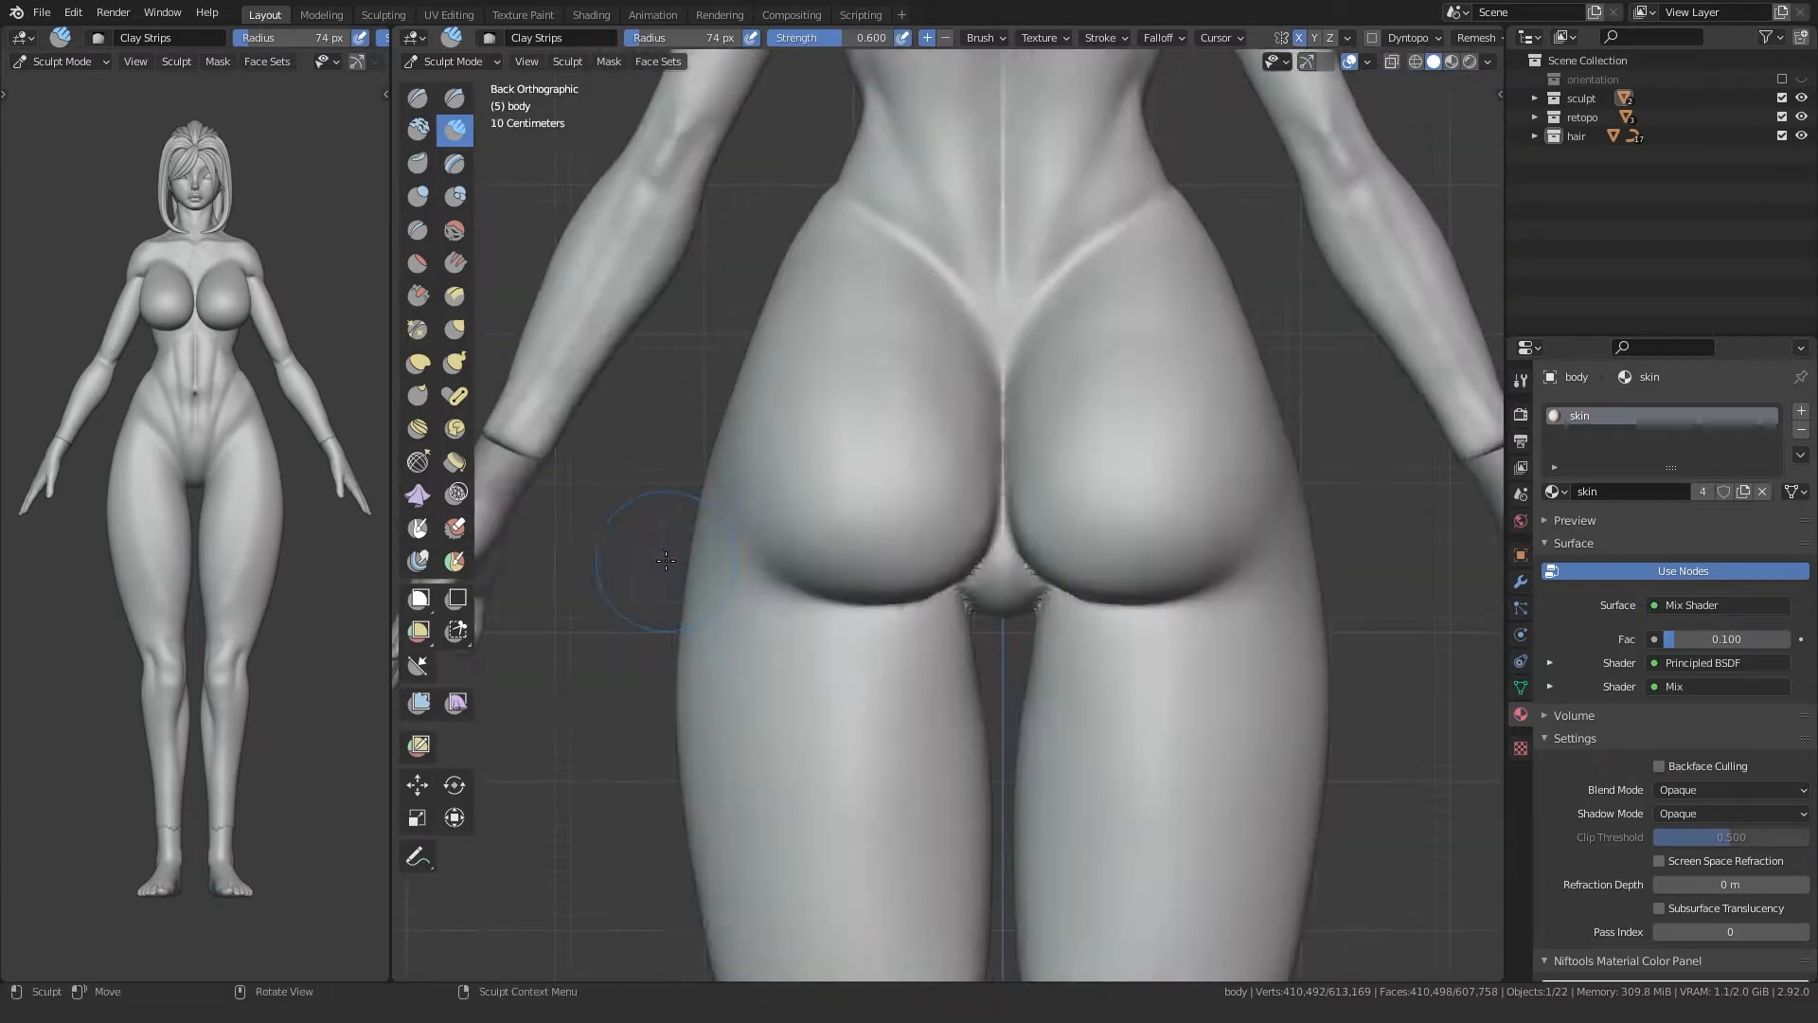
pyautogui.moveTo(788, 563); pyautogui.dragTo(780, 503, button='middle')
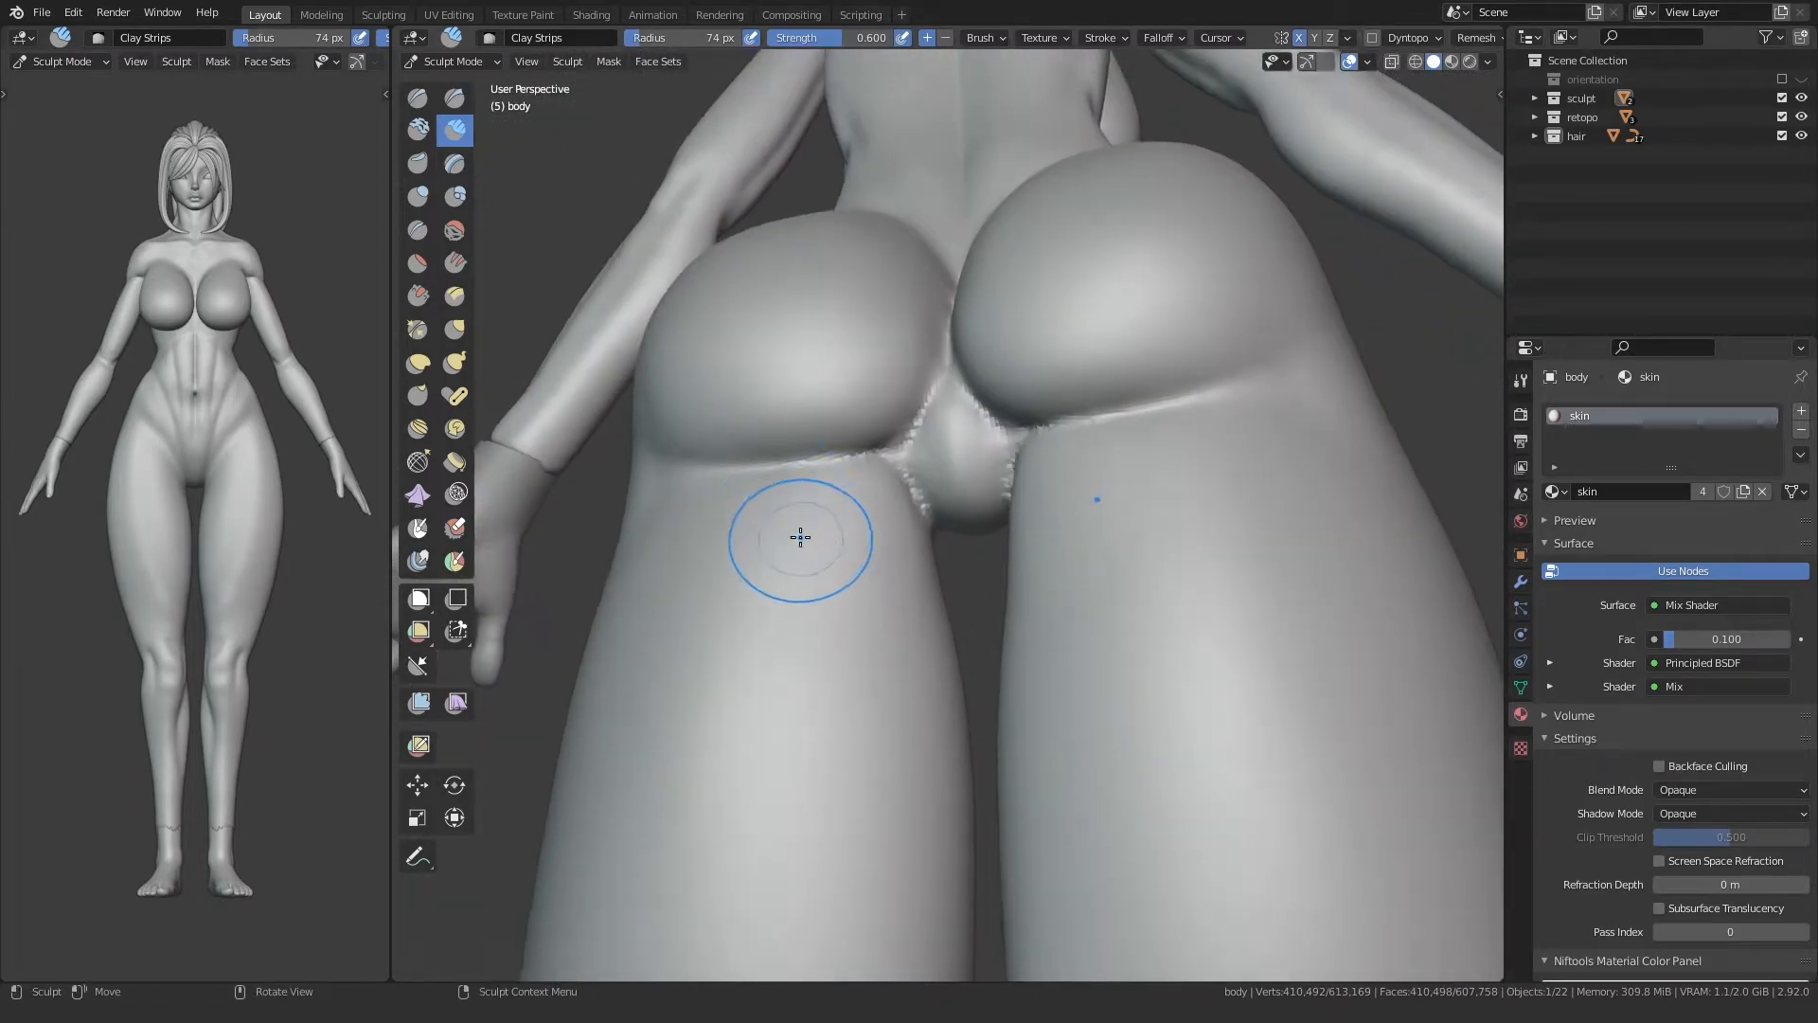
pyautogui.keyDown('ctrl'); pyautogui.moveTo(815, 578); pyautogui.dragTo(815, 539, button='middle'); pyautogui.keyUp('ctrl')
pyautogui.scroll(1, 815, 539)
pyautogui.hotkey('shift', 'c')
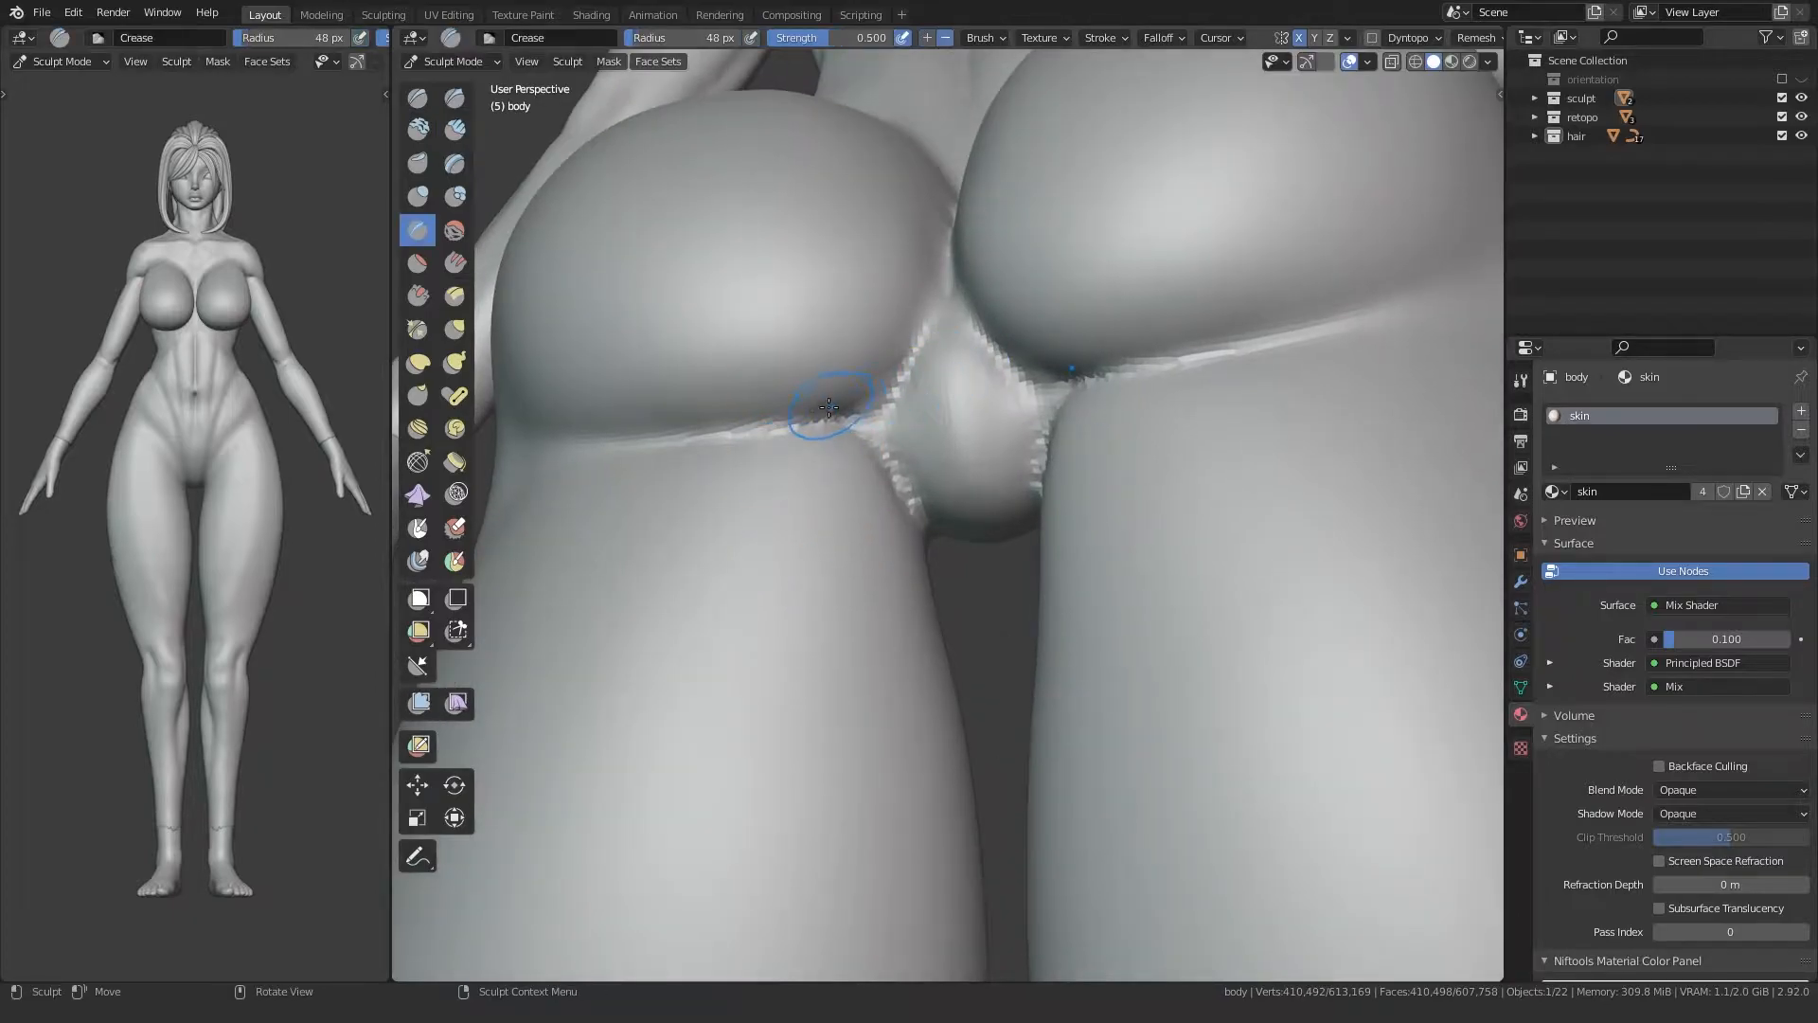
pyautogui.moveTo(915, 384); pyautogui.dragTo(866, 417)
pyautogui.moveTo(919, 341); pyautogui.dragTo(869, 431)
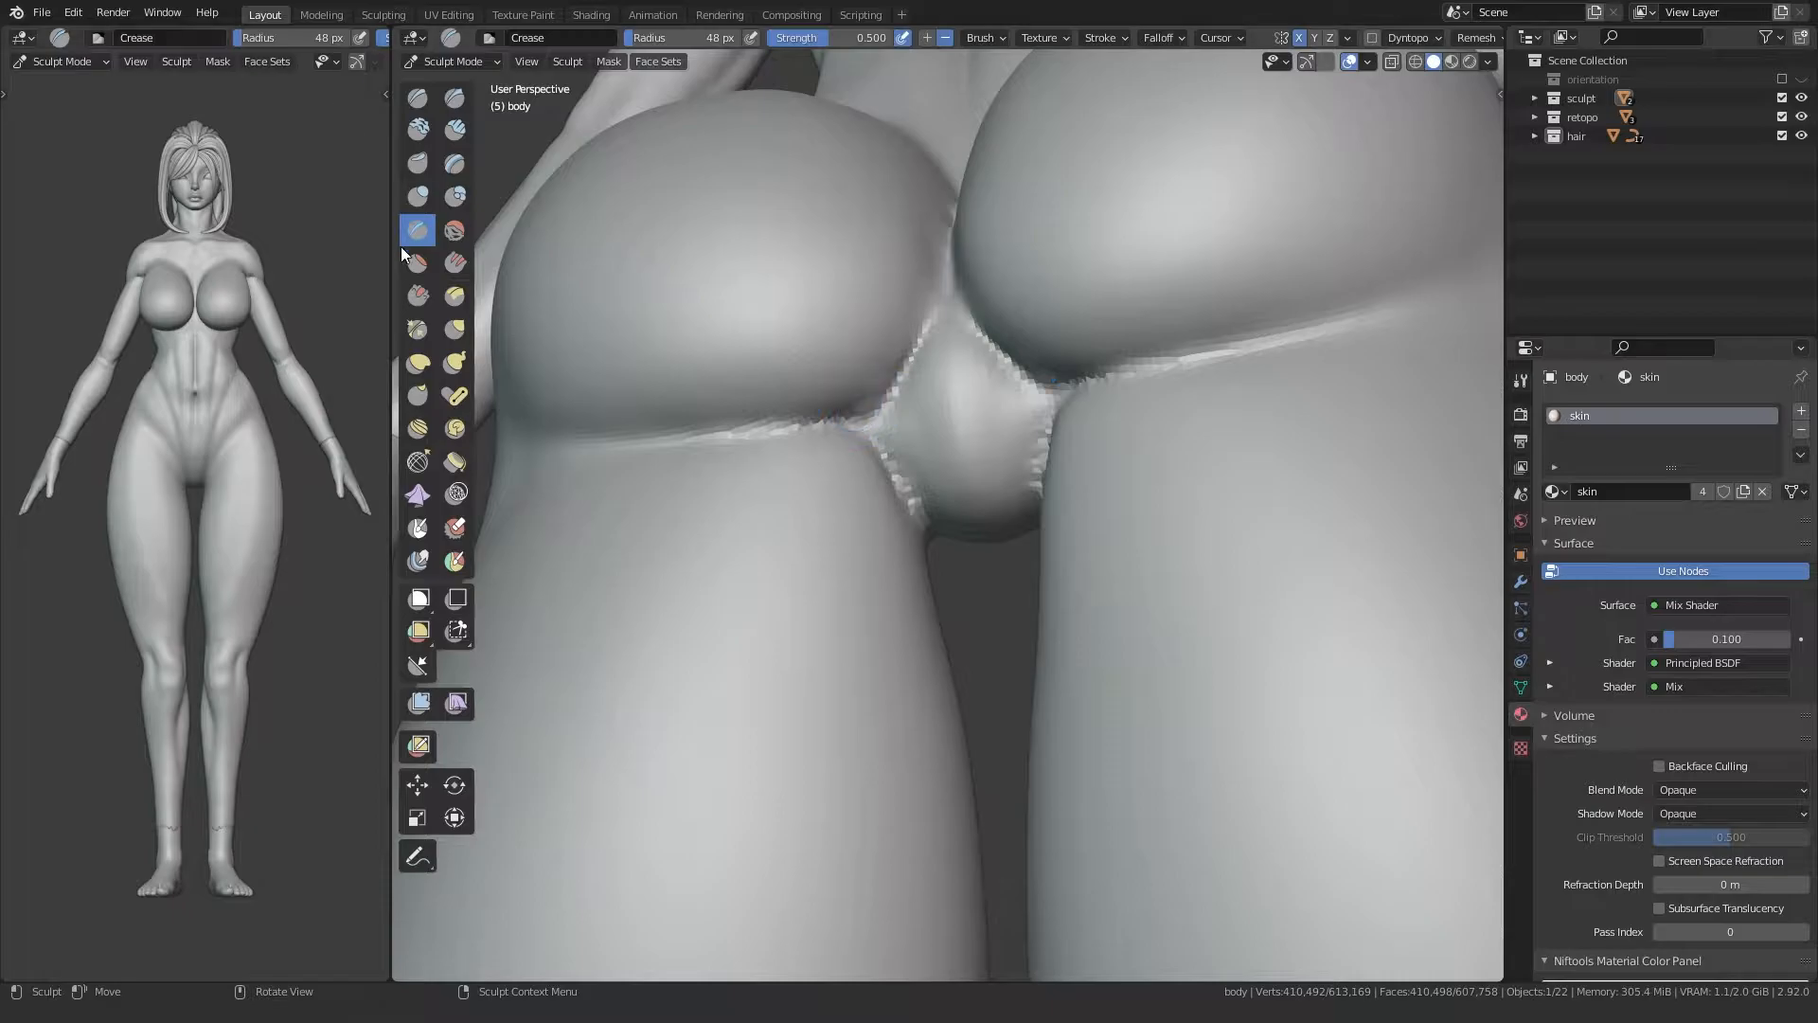
# Step: Tighten the folds between the glutes and thighs using the Pinch/Magnify brush at a 48 px radius
pyautogui.moveTo(883, 461)
pyautogui.mouseDown()
pyautogui.moveTo(909, 500)
pyautogui.moveTo(850, 420)
pyautogui.moveTo(786, 431)
pyautogui.mouseUp()
pyautogui.moveTo(922, 352); pyautogui.dragTo(951, 358, button='middle')
pyautogui.moveTo(1117, 391); pyautogui.dragTo(1218, 412)
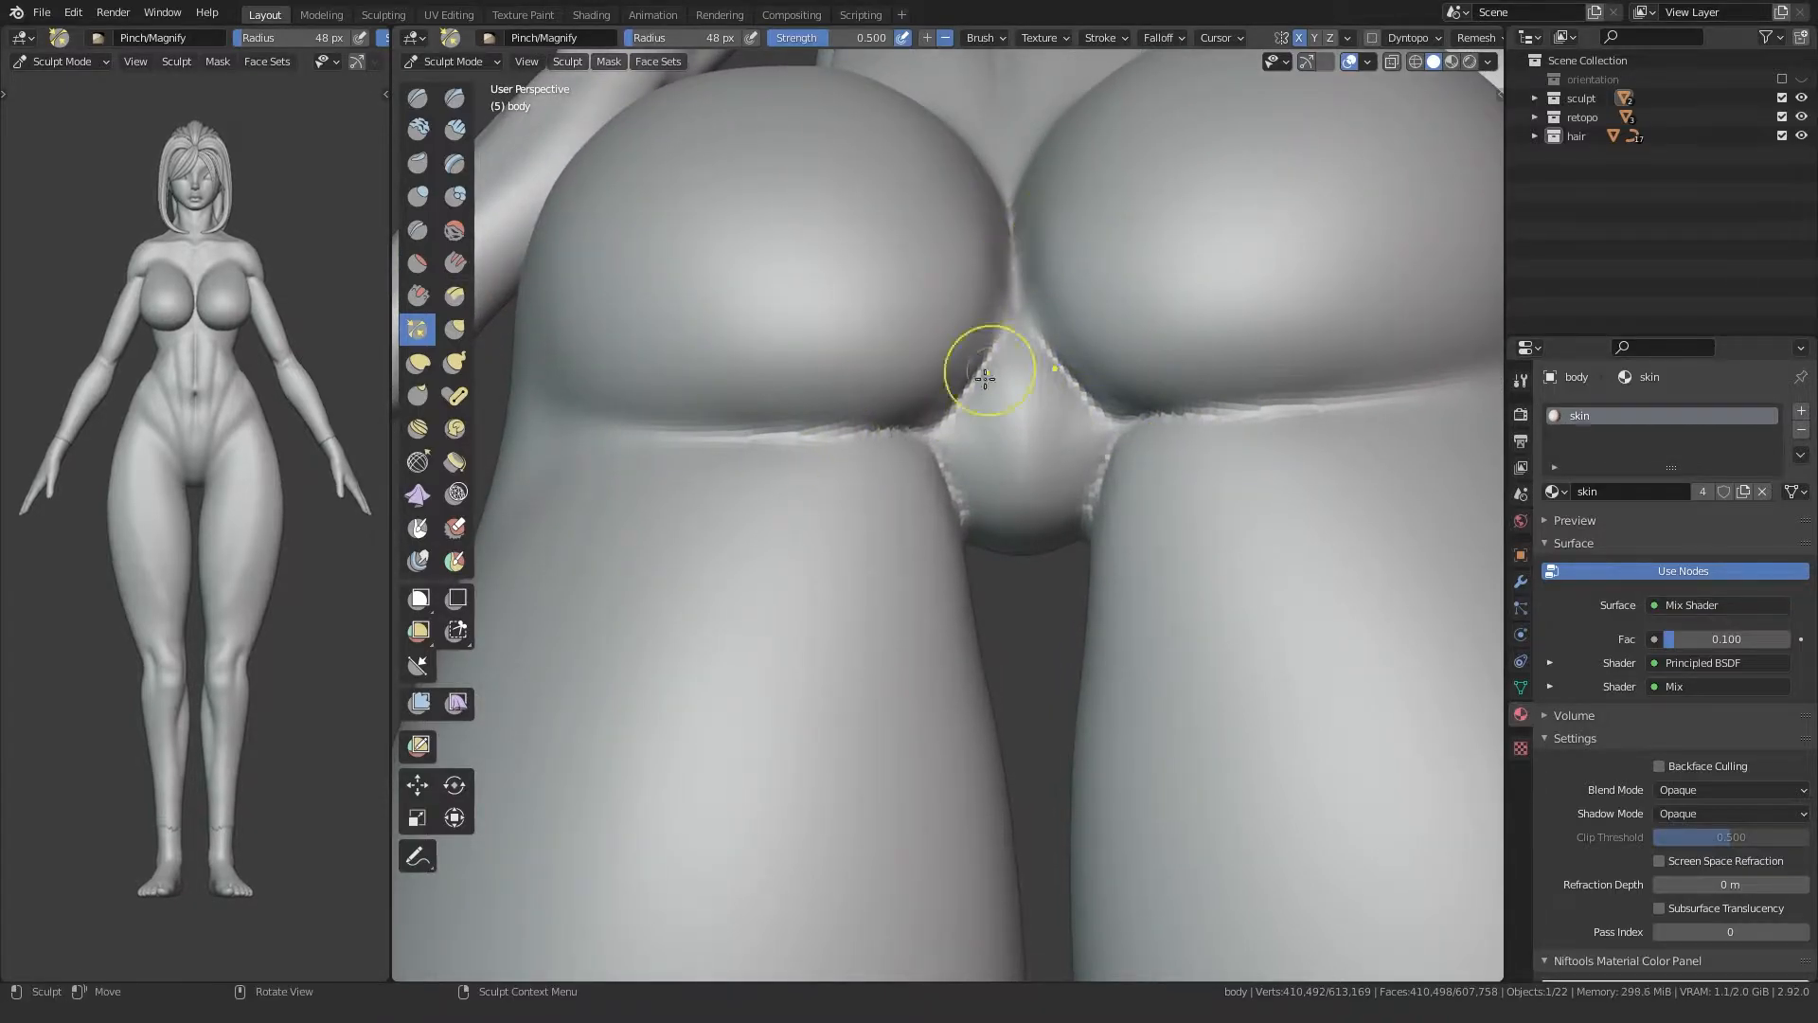
# Step: Switch to the Crease brush with a 118 px radius and save the sculpt file
pyautogui.moveTo(1012, 352); pyautogui.dragTo(998, 518, button='middle')
pyautogui.moveTo(1005, 174); pyautogui.dragTo(728, 559, button='middle')
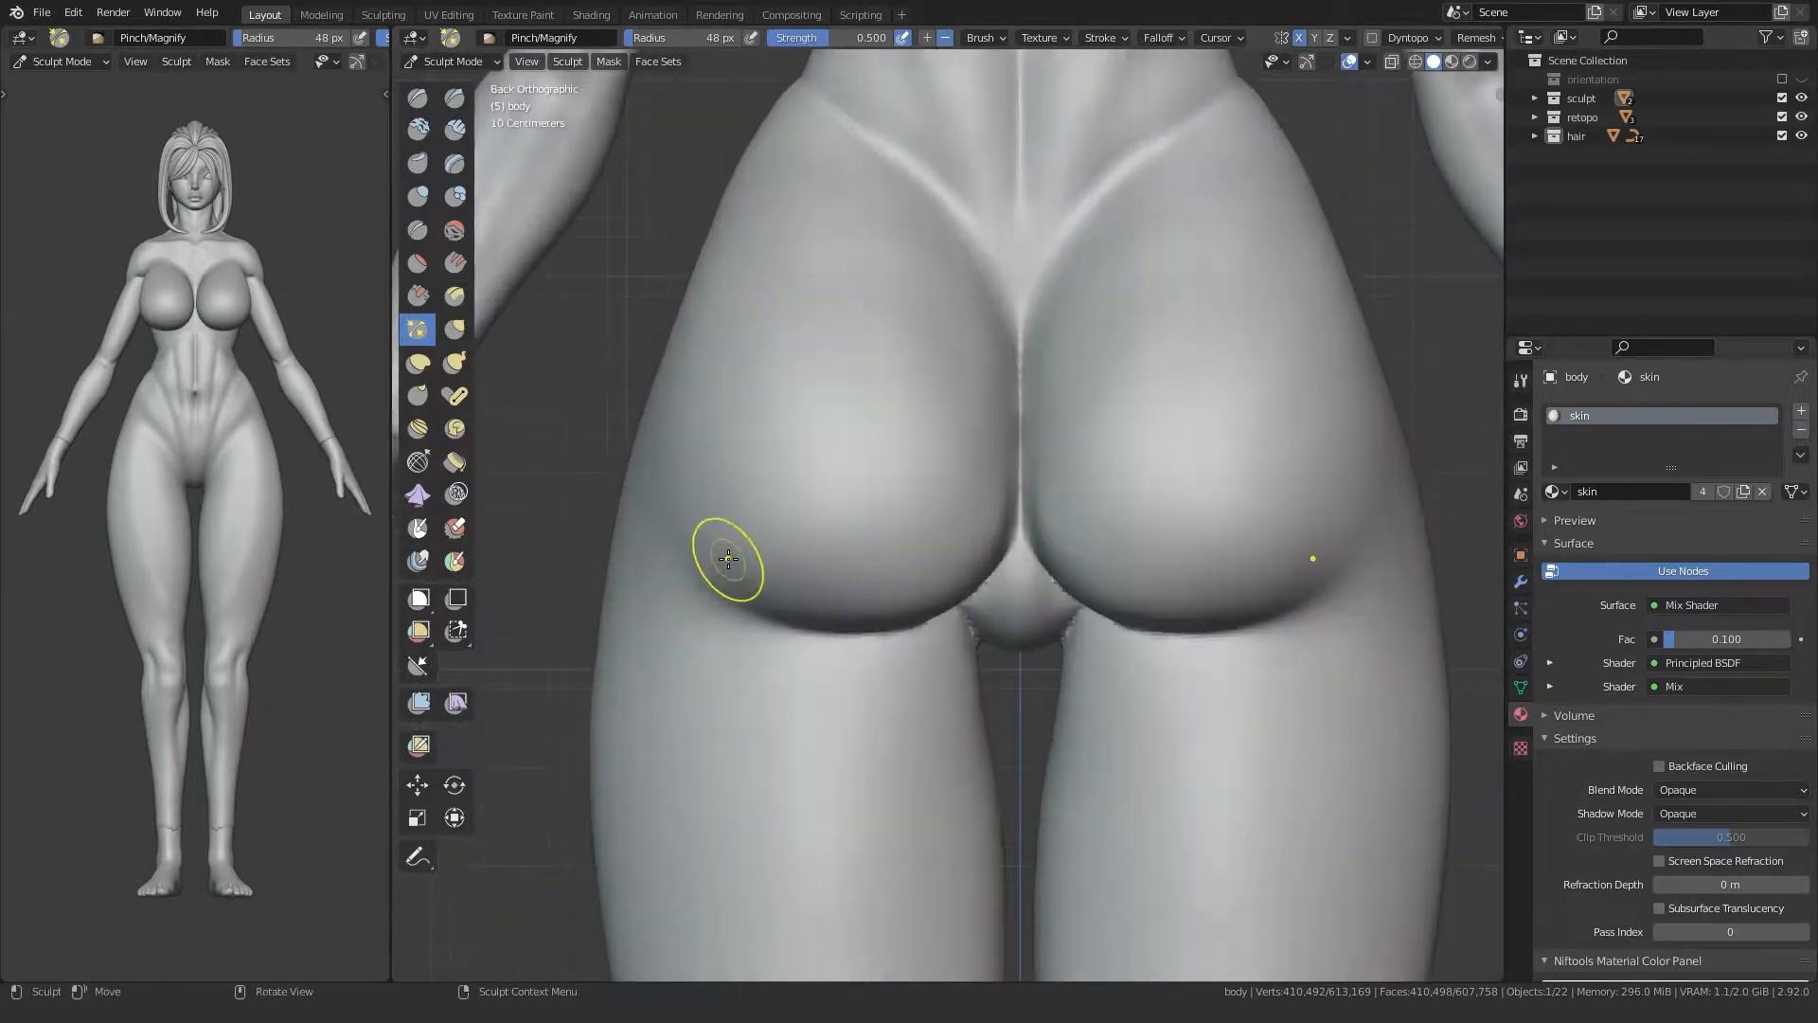
pyautogui.keyDown('shift'); pyautogui.moveTo(879, 391); pyautogui.dragTo(871, 429, button='middle'); pyautogui.keyUp('shift')
pyautogui.press('f')
pyautogui.click(899, 496)
pyautogui.hotkey('shift', 'c')
pyautogui.moveTo(751, 511)
pyautogui.mouseDown(button='middle')
pyautogui.moveTo(776, 587)
pyautogui.moveTo(974, 386)
pyautogui.moveTo(1020, 410)
pyautogui.mouseUp(button='middle')
pyautogui.moveTo(1163, 400); pyautogui.dragTo(786, 609, button='middle')
pyautogui.hotkey('ctrl', 's')
pyautogui.moveTo(1016, 523); pyautogui.dragTo(1029, 492)
pyautogui.keyDown('alt'); pyautogui.moveTo(964, 673); pyautogui.dragTo(725, 587, button='middle'); pyautogui.keyUp('alt')
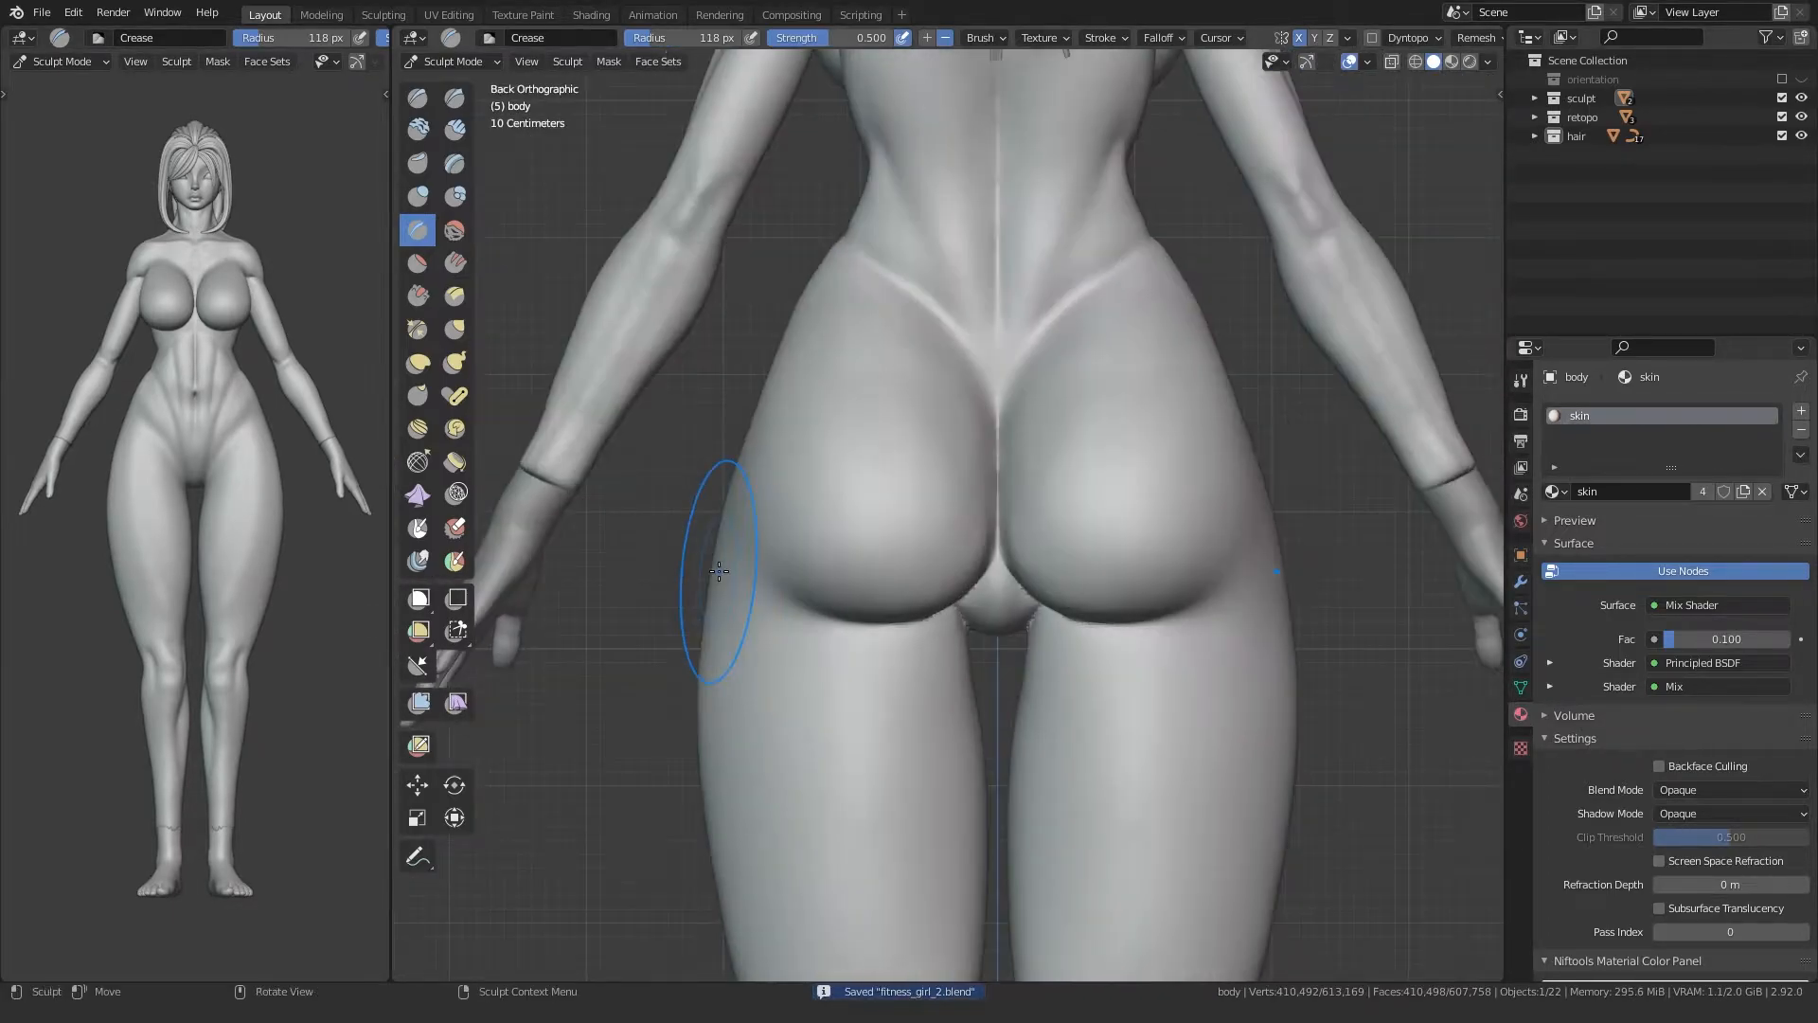
# Step: Build up the upper outer glutes below the waist with the Clay Strips brush at a 127 px radius
pyautogui.moveTo(778, 685)
pyautogui.mouseDown(button='middle')
pyautogui.moveTo(755, 613)
pyautogui.moveTo(776, 564)
pyautogui.moveTo(885, 585)
pyautogui.moveTo(703, 618)
pyautogui.moveTo(755, 719)
pyautogui.moveTo(856, 637)
pyautogui.mouseUp(button='middle')
pyautogui.scroll(-3, 909, 636)
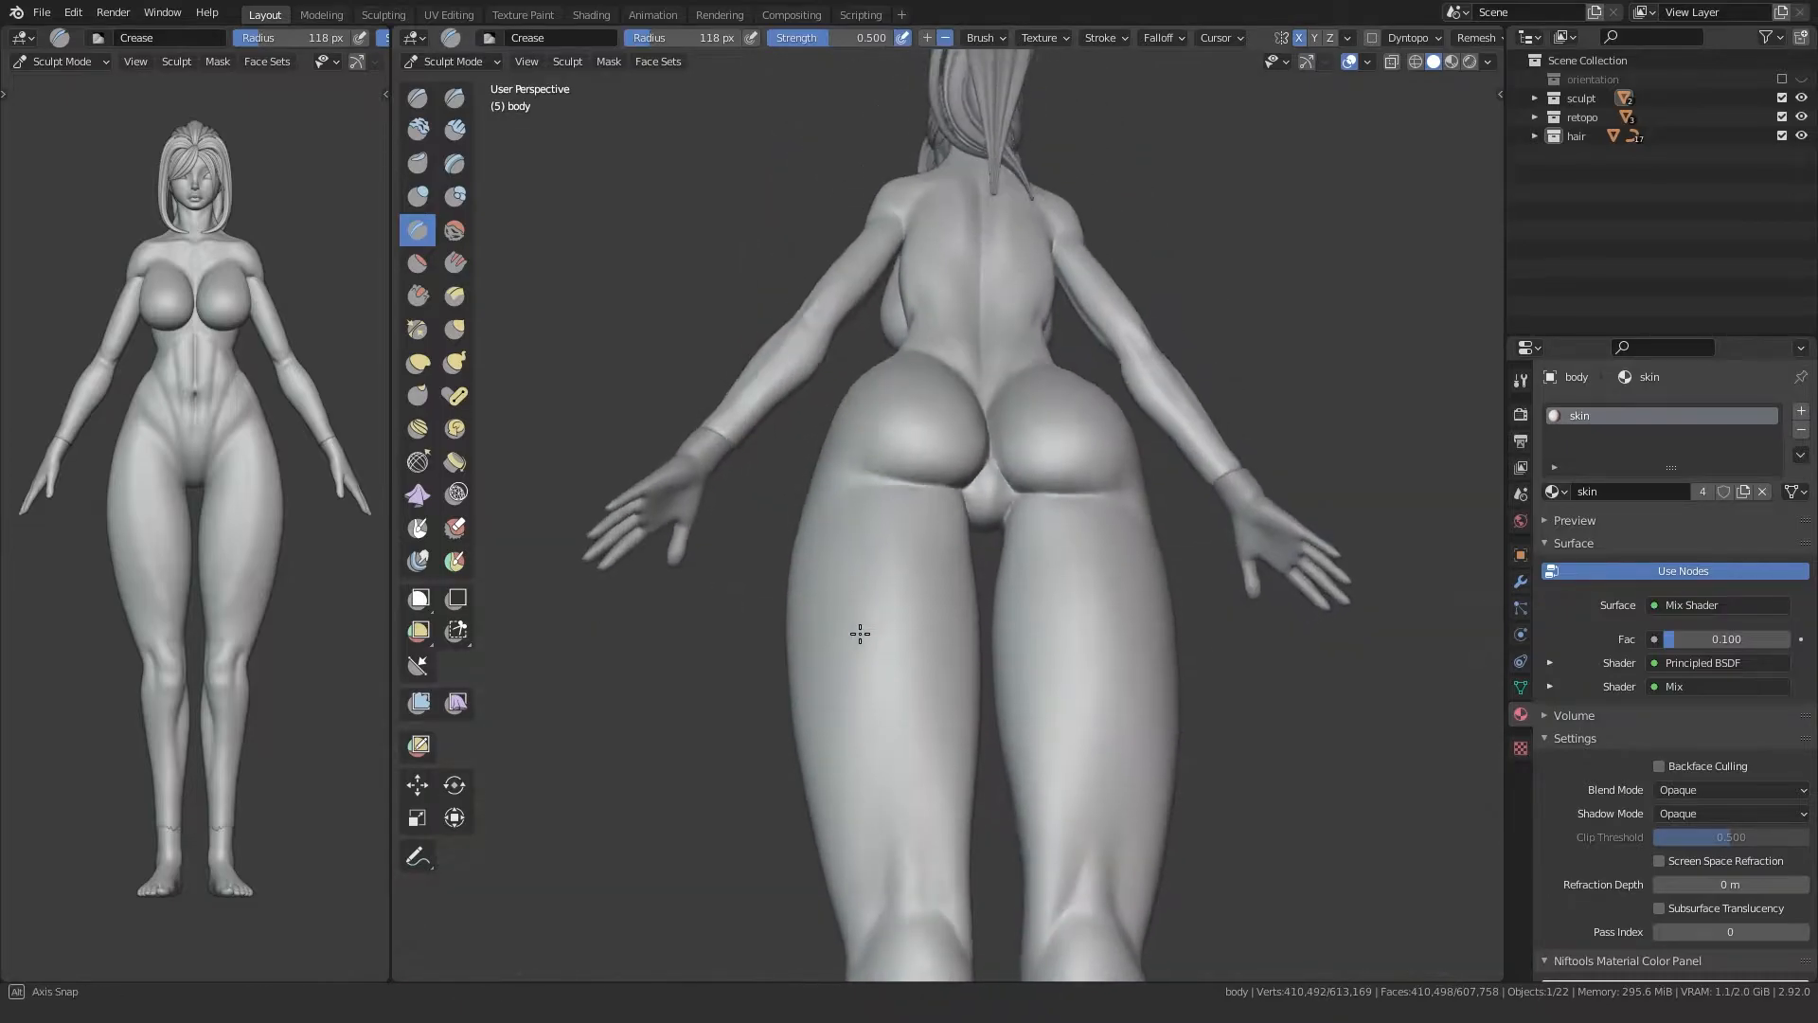
pyautogui.click(849, 503)
pyautogui.moveTo(849, 503)
pyautogui.keyDown('ctrl'); pyautogui.mouseDown(button='middle')
pyautogui.moveTo(925, 378)
pyautogui.moveTo(616, 445)
pyautogui.moveTo(742, 415)
pyautogui.moveTo(769, 563)
pyautogui.mouseUp(button='middle'); pyautogui.keyUp('ctrl')
pyautogui.click(453, 133)
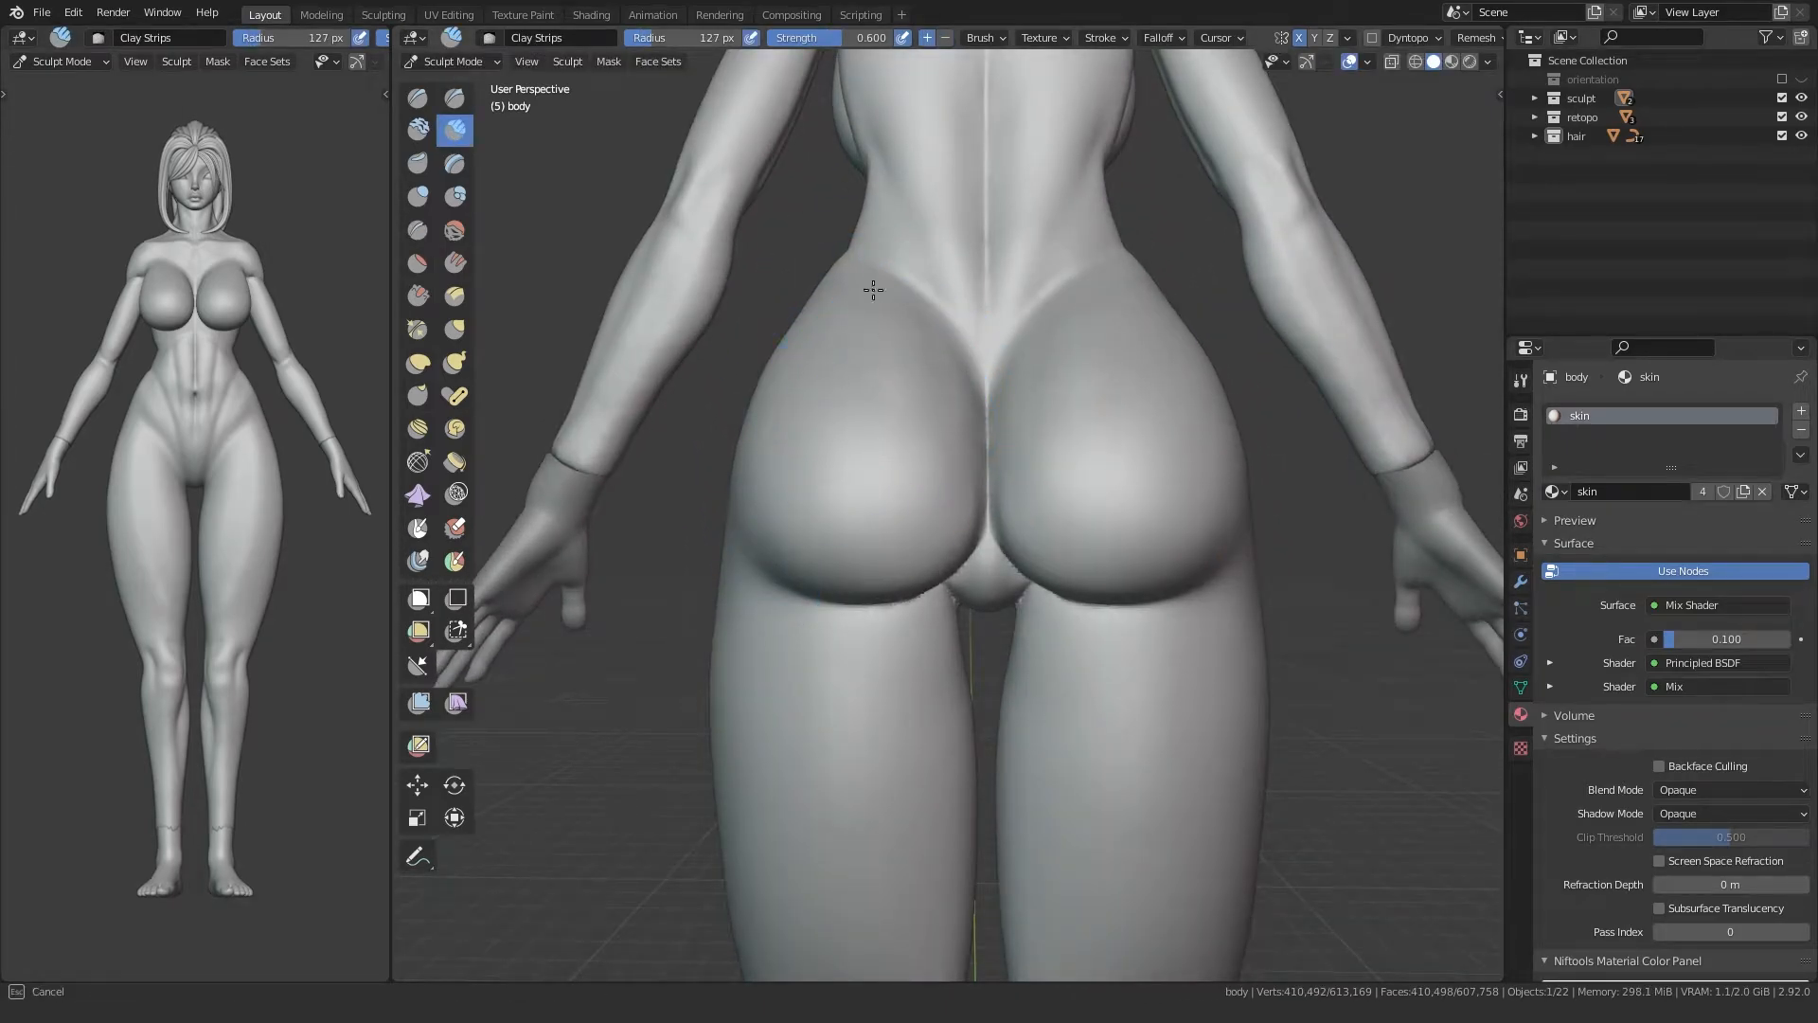
# Step: Carve the lower abdominal muscle lines on both sides of the navel using the Crease brush at a 50 px radius
pyautogui.press('ctrl+KP_1')
pyautogui.keyDown('shift'); pyautogui.moveTo(872, 388); pyautogui.dragTo(1009, 499, button='middle'); pyautogui.keyUp('shift')
pyautogui.moveTo(885, 730); pyautogui.dragTo(1023, 720, button='middle')
pyautogui.keyDown('shift'); pyautogui.moveTo(777, 682); pyautogui.dragTo(967, 682, button='middle'); pyautogui.keyUp('shift')
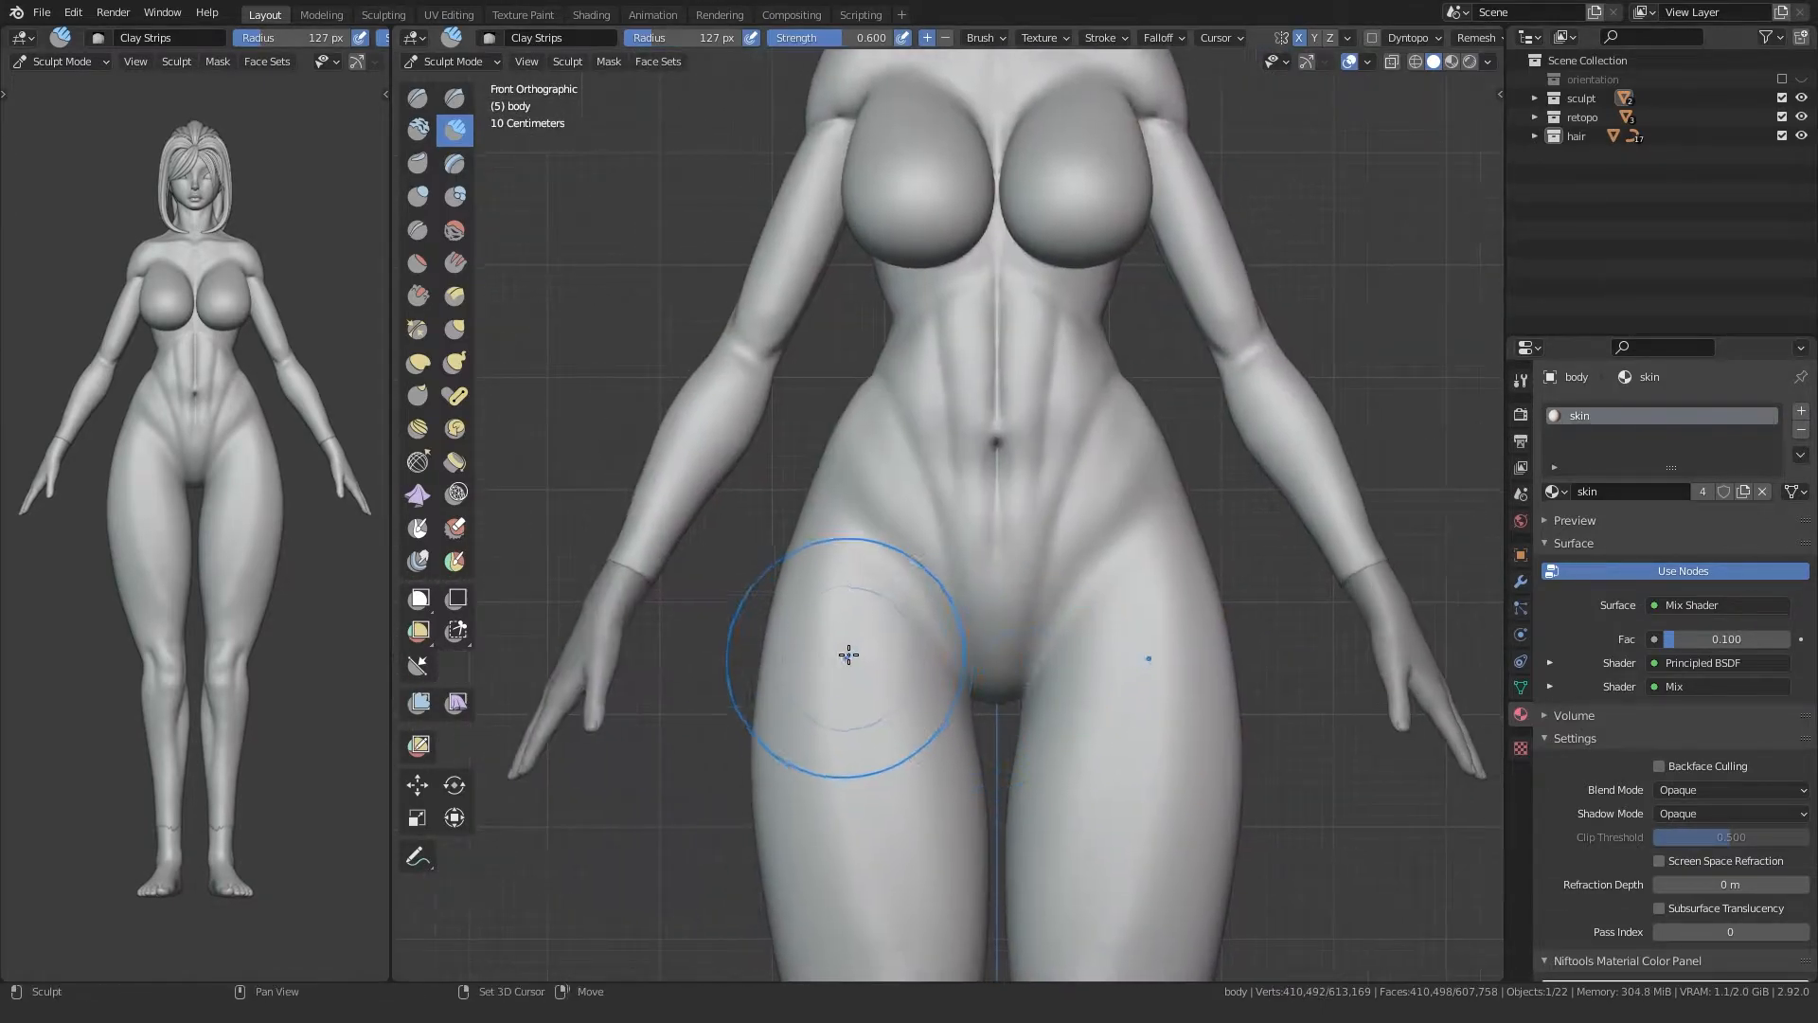
pyautogui.keyDown('shift'); pyautogui.moveTo(844, 657); pyautogui.dragTo(883, 695, button='middle'); pyautogui.keyUp('shift')
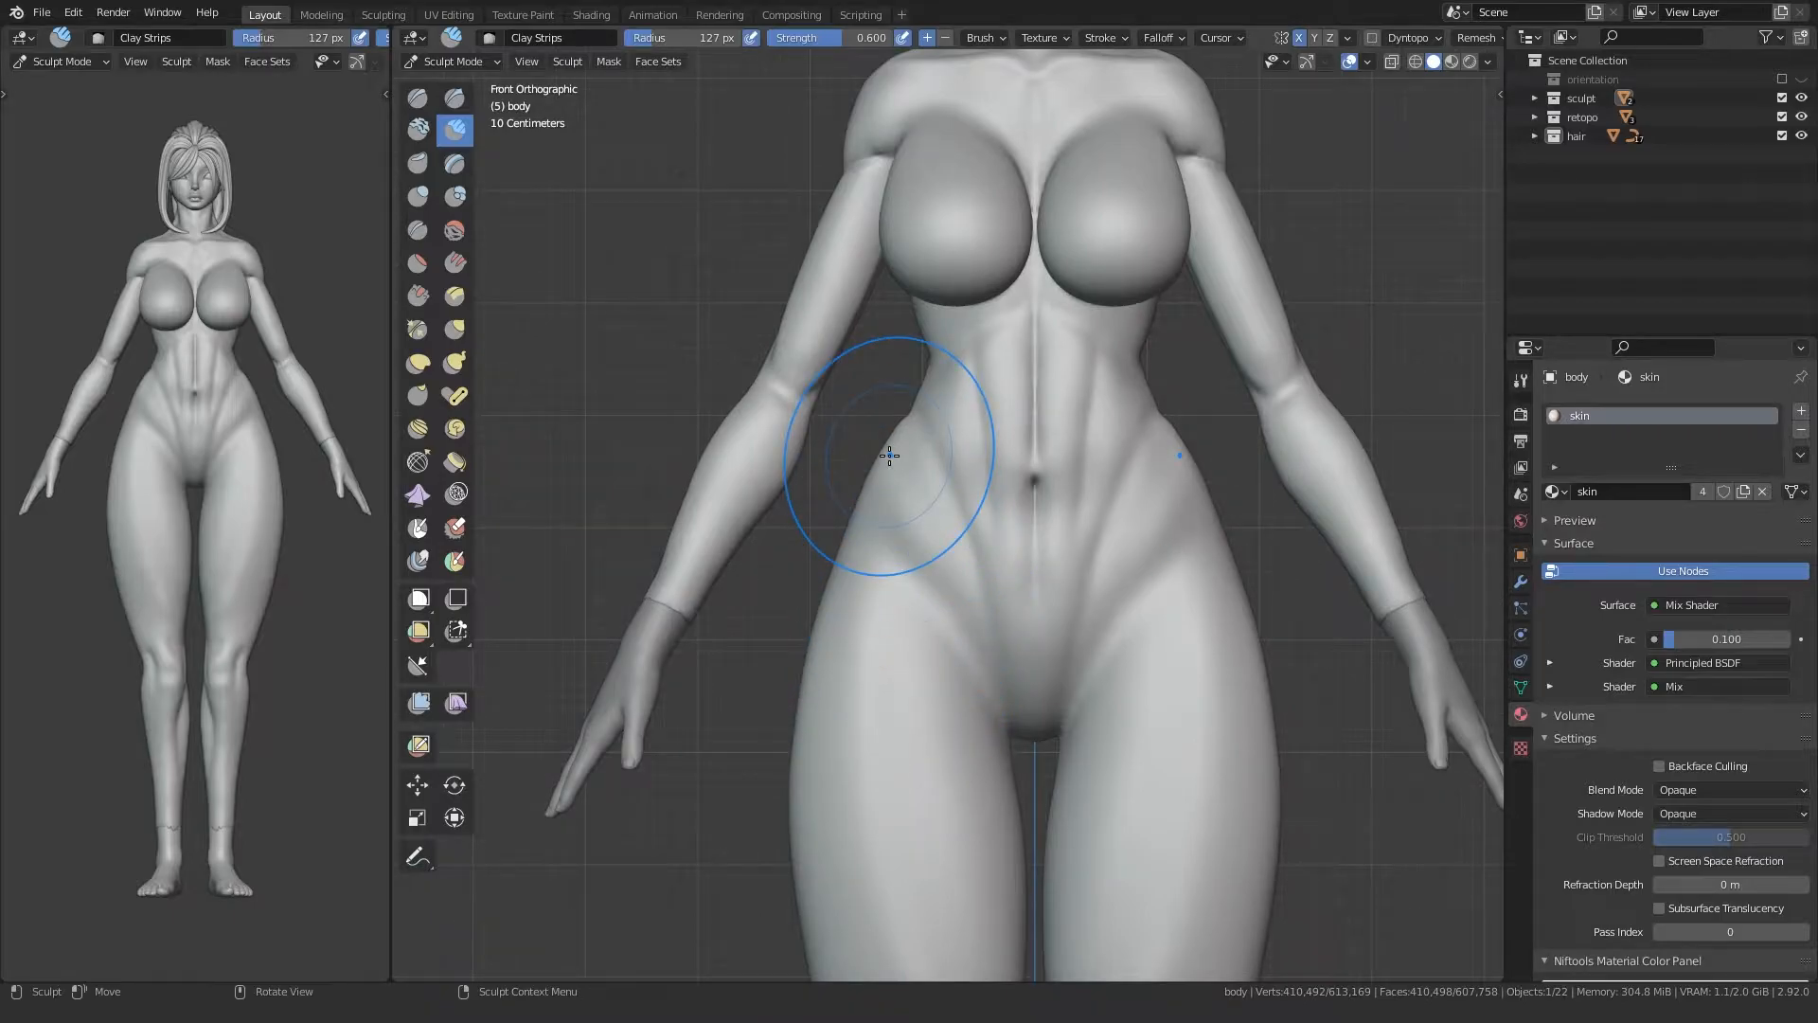
pyautogui.scroll(3, 909, 530)
pyautogui.press('f')
pyautogui.click(866, 559)
pyautogui.hotkey('shift', 'c')
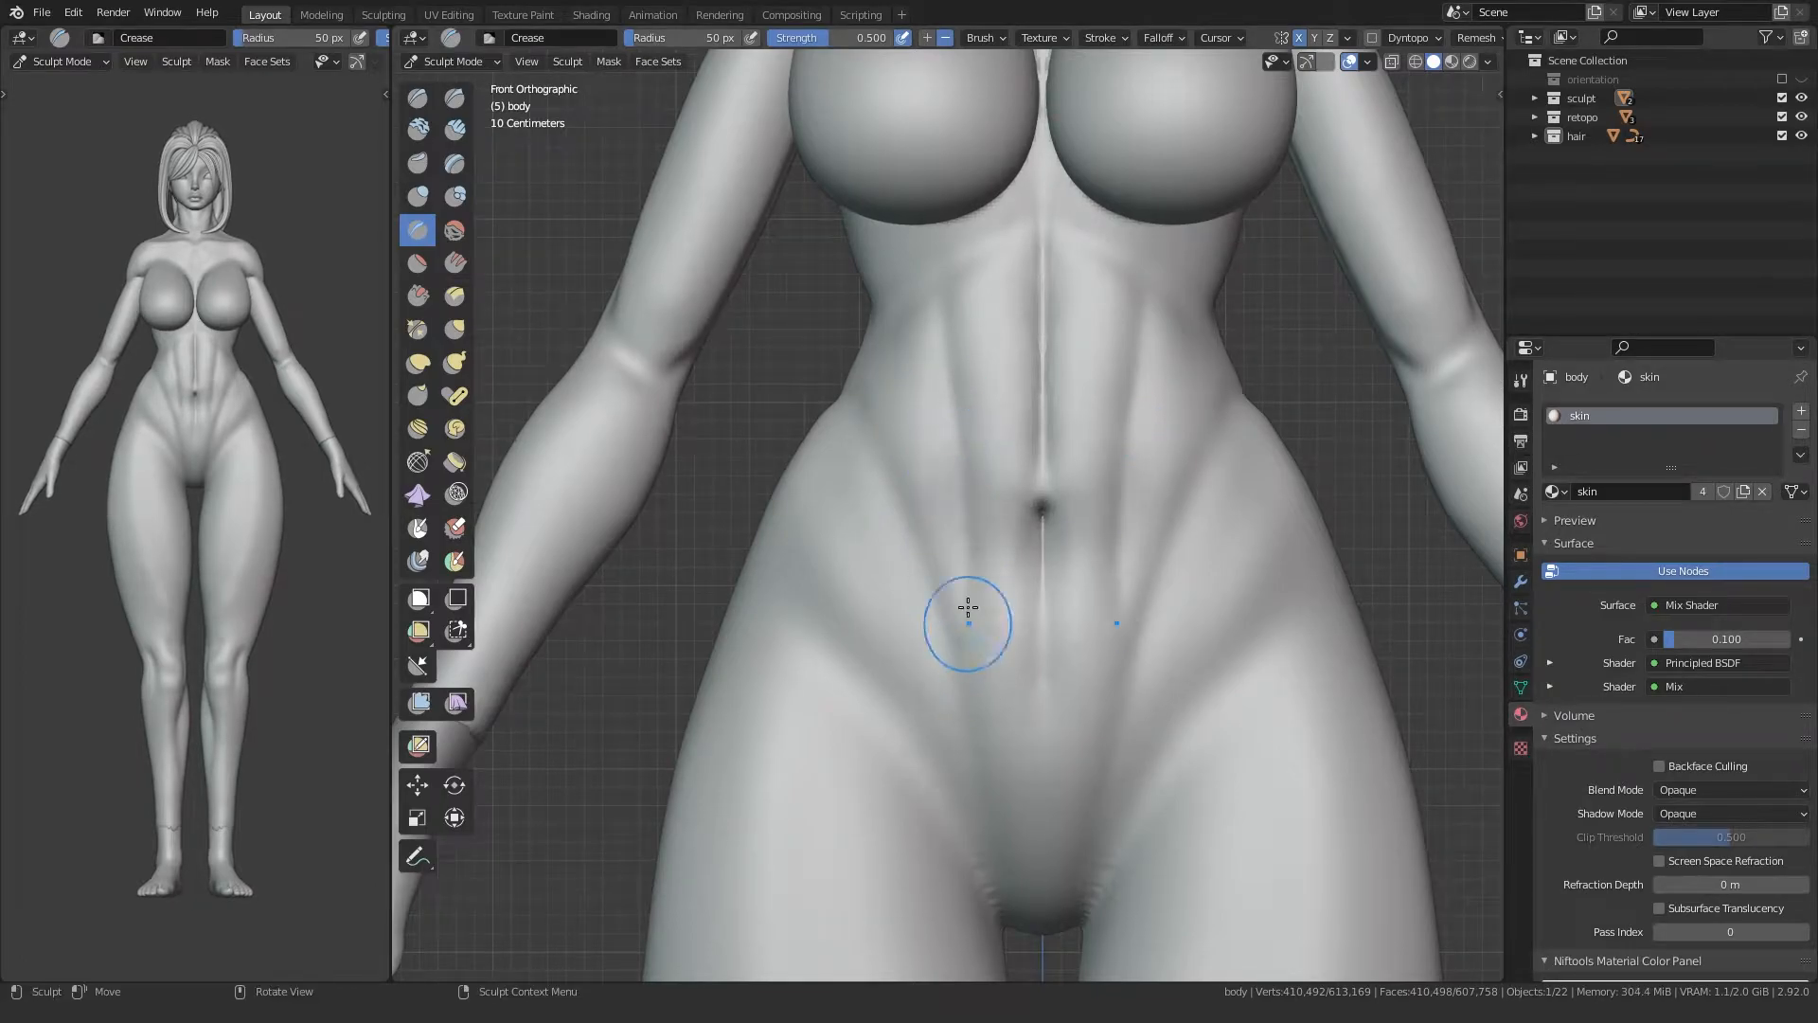
pyautogui.moveTo(960, 480); pyautogui.dragTo(975, 596)
pyautogui.moveTo(960, 668); pyautogui.dragTo(960, 676)
pyautogui.moveTo(965, 519); pyautogui.dragTo(966, 667)
pyautogui.moveTo(1109, 600); pyautogui.dragTo(1122, 658)
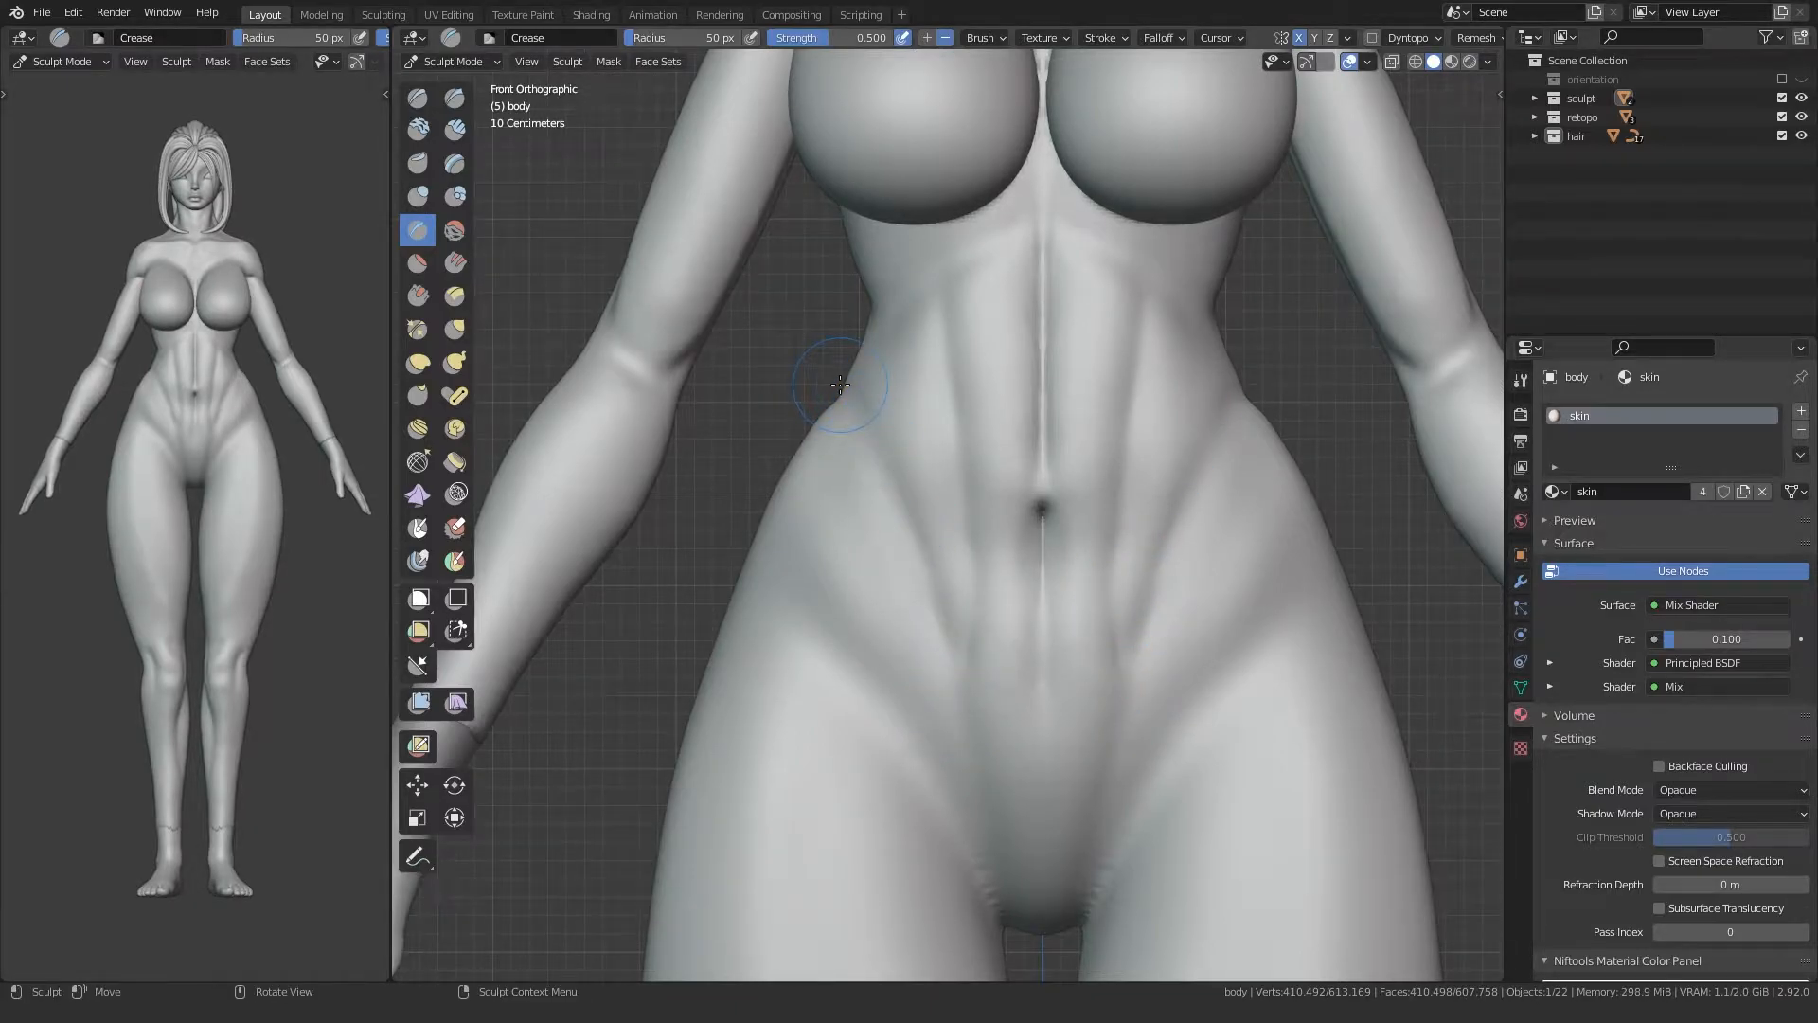
# Step: Adjust the lower abdominal lines and the waist with the Grab brush at 72 px and 35 px radii
pyautogui.press('f')
pyautogui.click(960, 648)
pyautogui.press('g')
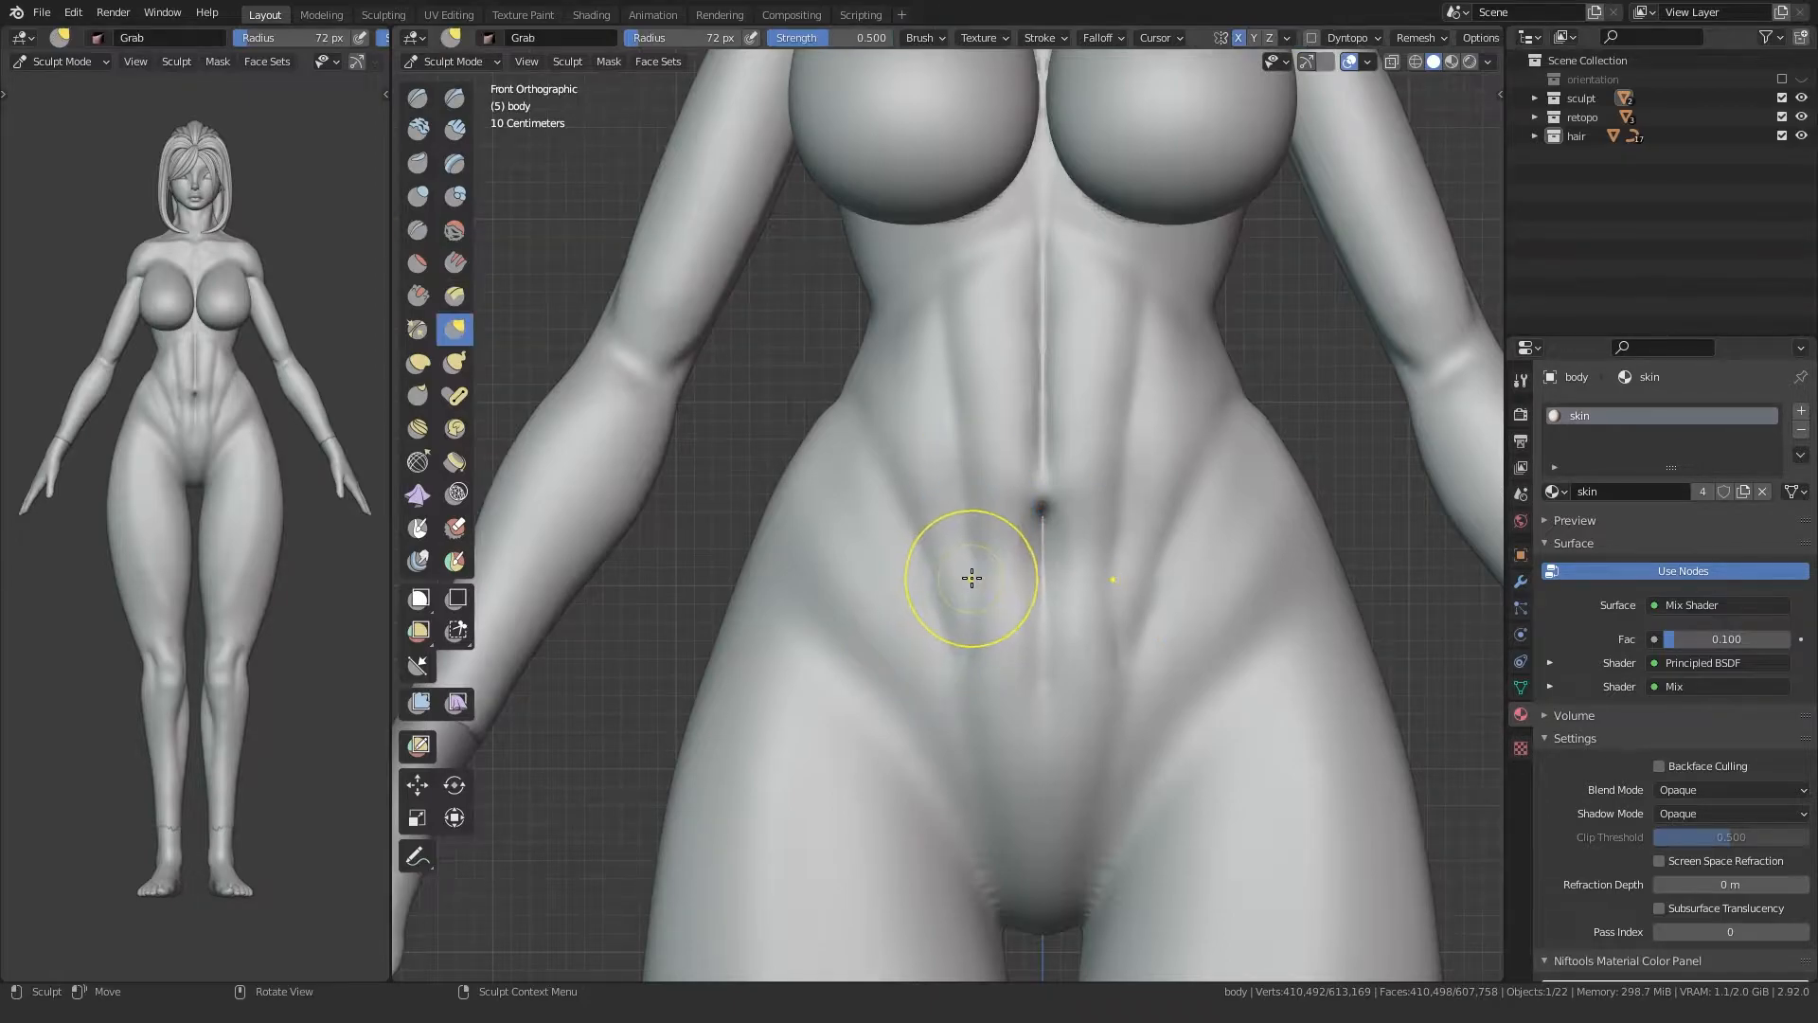
pyautogui.press('f')
pyautogui.click(883, 557)
pyautogui.keyDown('shift'); pyautogui.moveTo(913, 537); pyautogui.dragTo(913, 584, button='middle'); pyautogui.keyUp('shift')
pyautogui.keyDown('shift'); pyautogui.moveTo(899, 432); pyautogui.dragTo(898, 527, button='middle'); pyautogui.keyUp('shift')
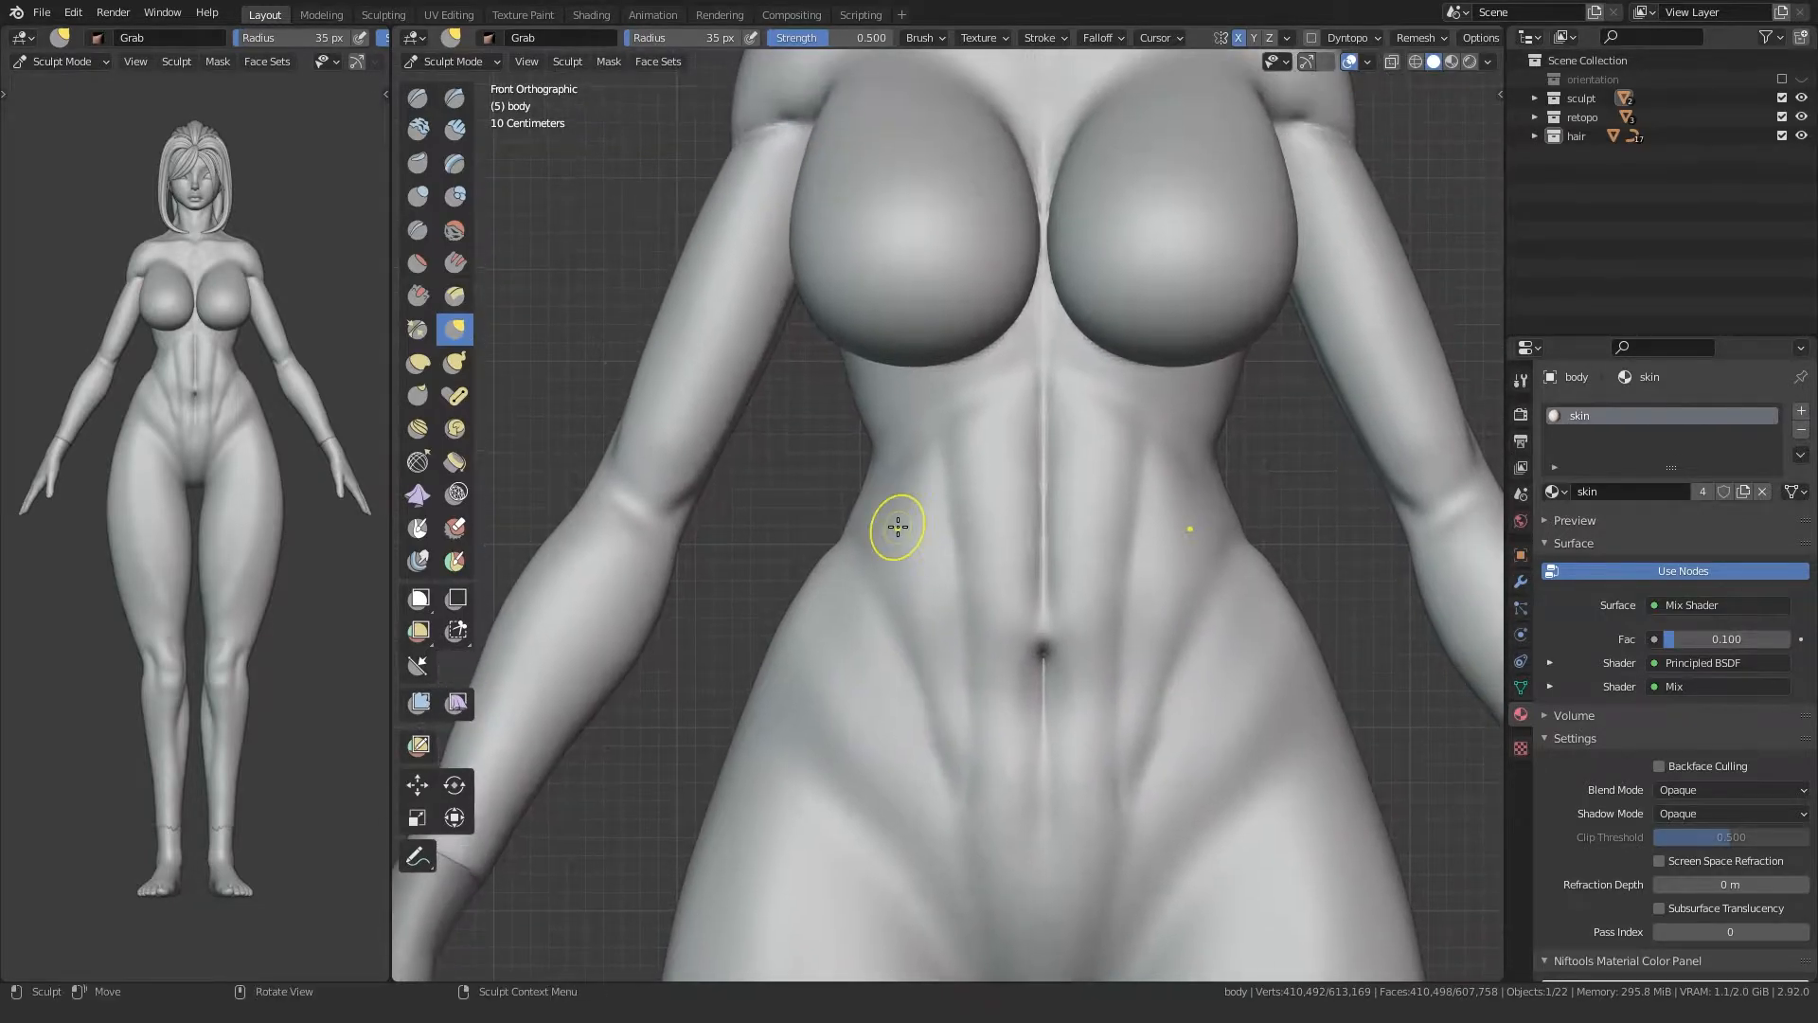
# Step: Carve the rib cage edge beneath the breasts using the Crease brush at a 46 px radius
pyautogui.click(417, 230)
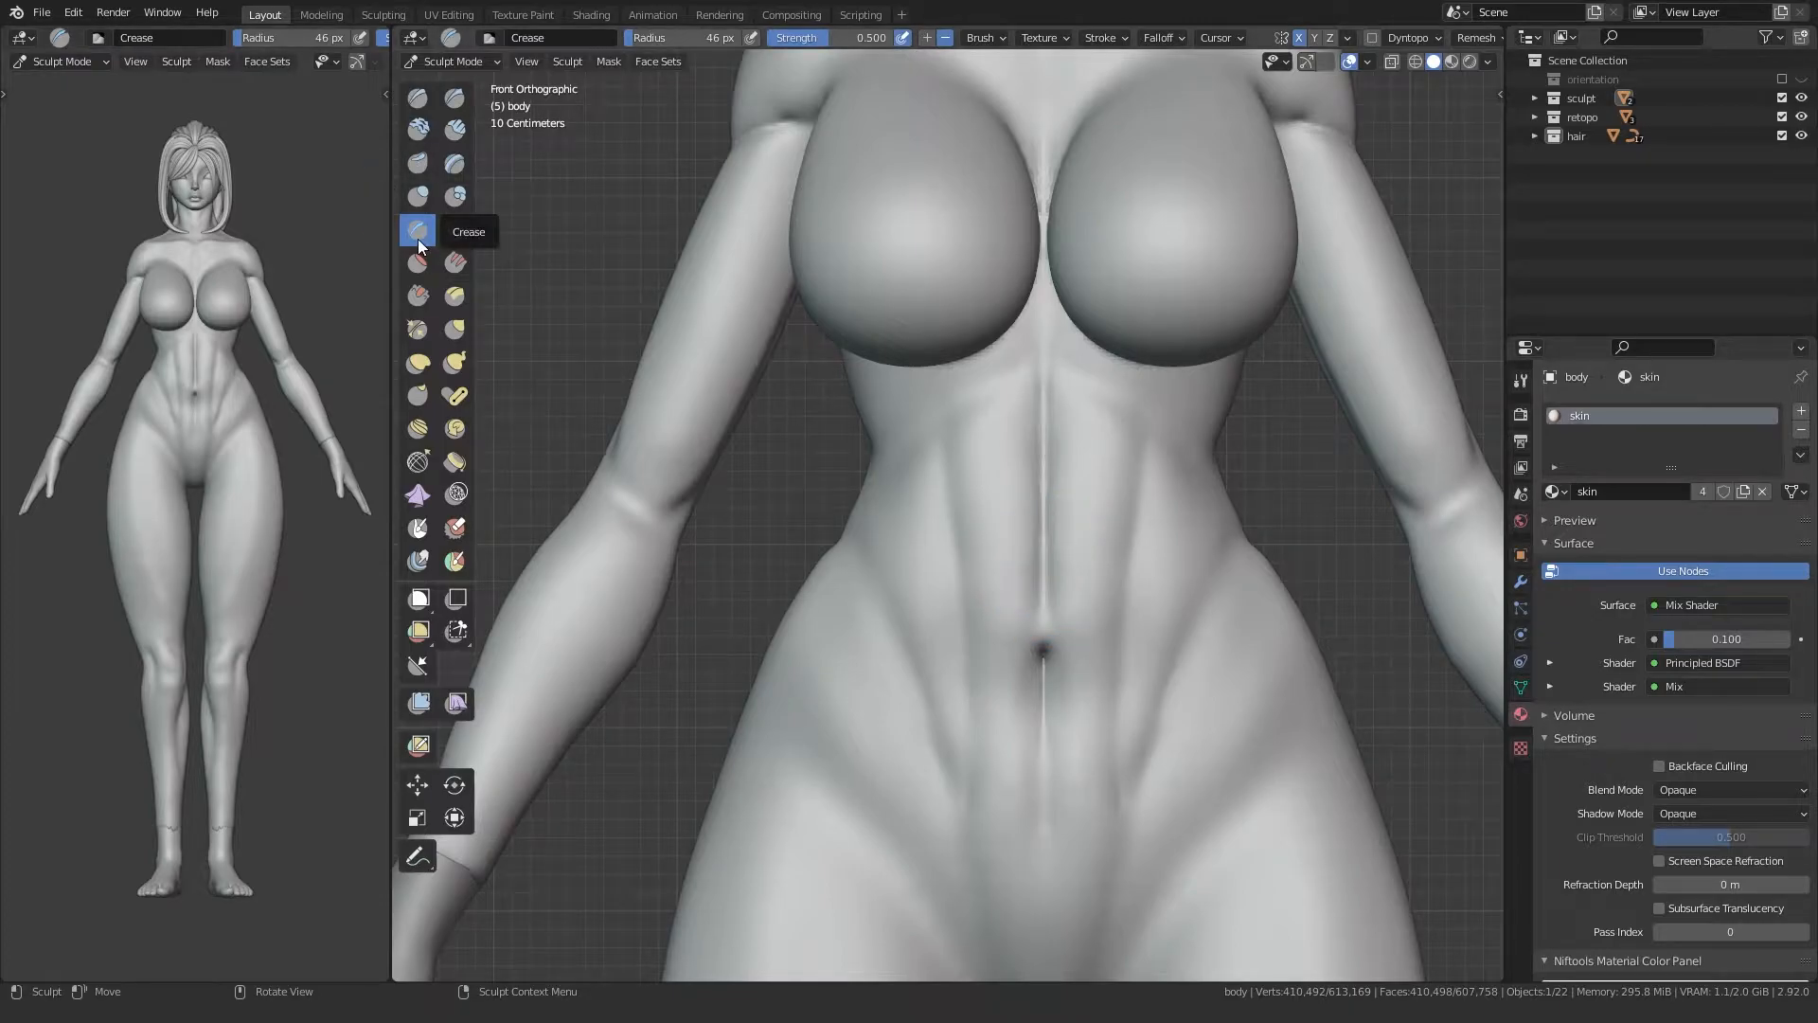
pyautogui.moveTo(974, 406)
pyautogui.mouseDown(button='middle')
pyautogui.moveTo(986, 422)
pyautogui.moveTo(965, 382)
pyautogui.mouseUp(button='middle')
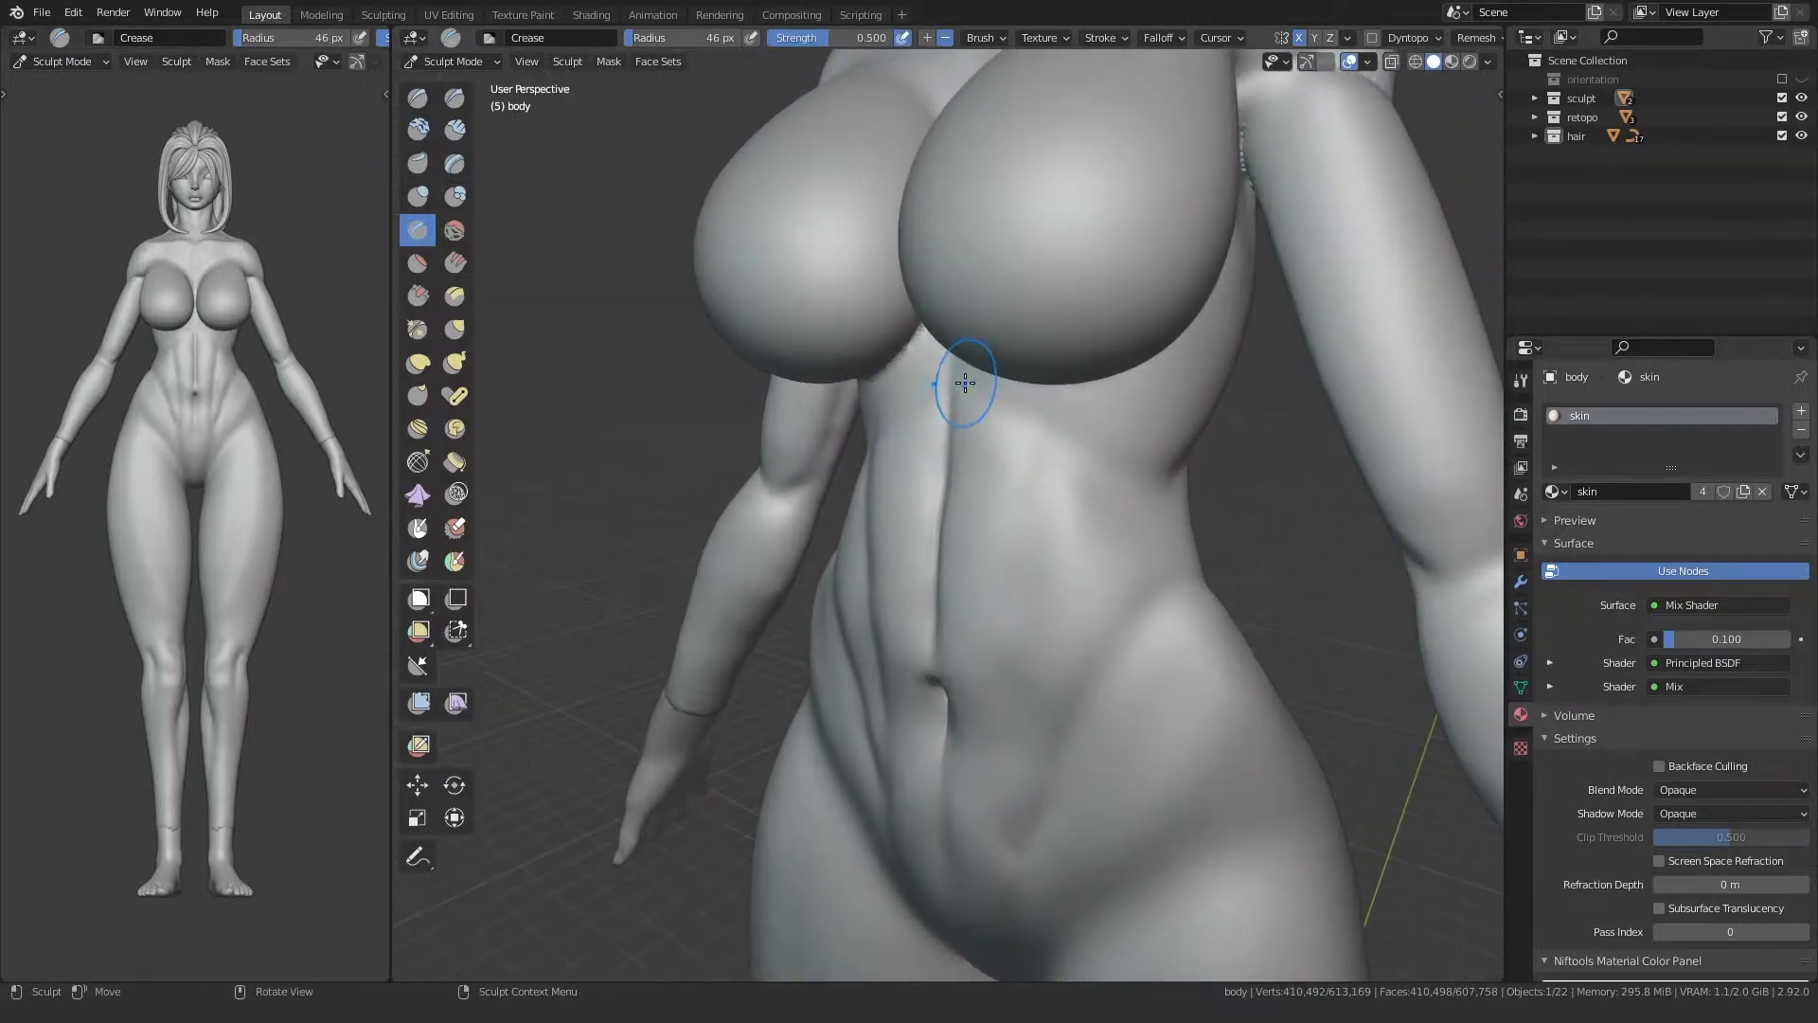
pyautogui.moveTo(918, 447); pyautogui.dragTo(948, 385, button='middle')
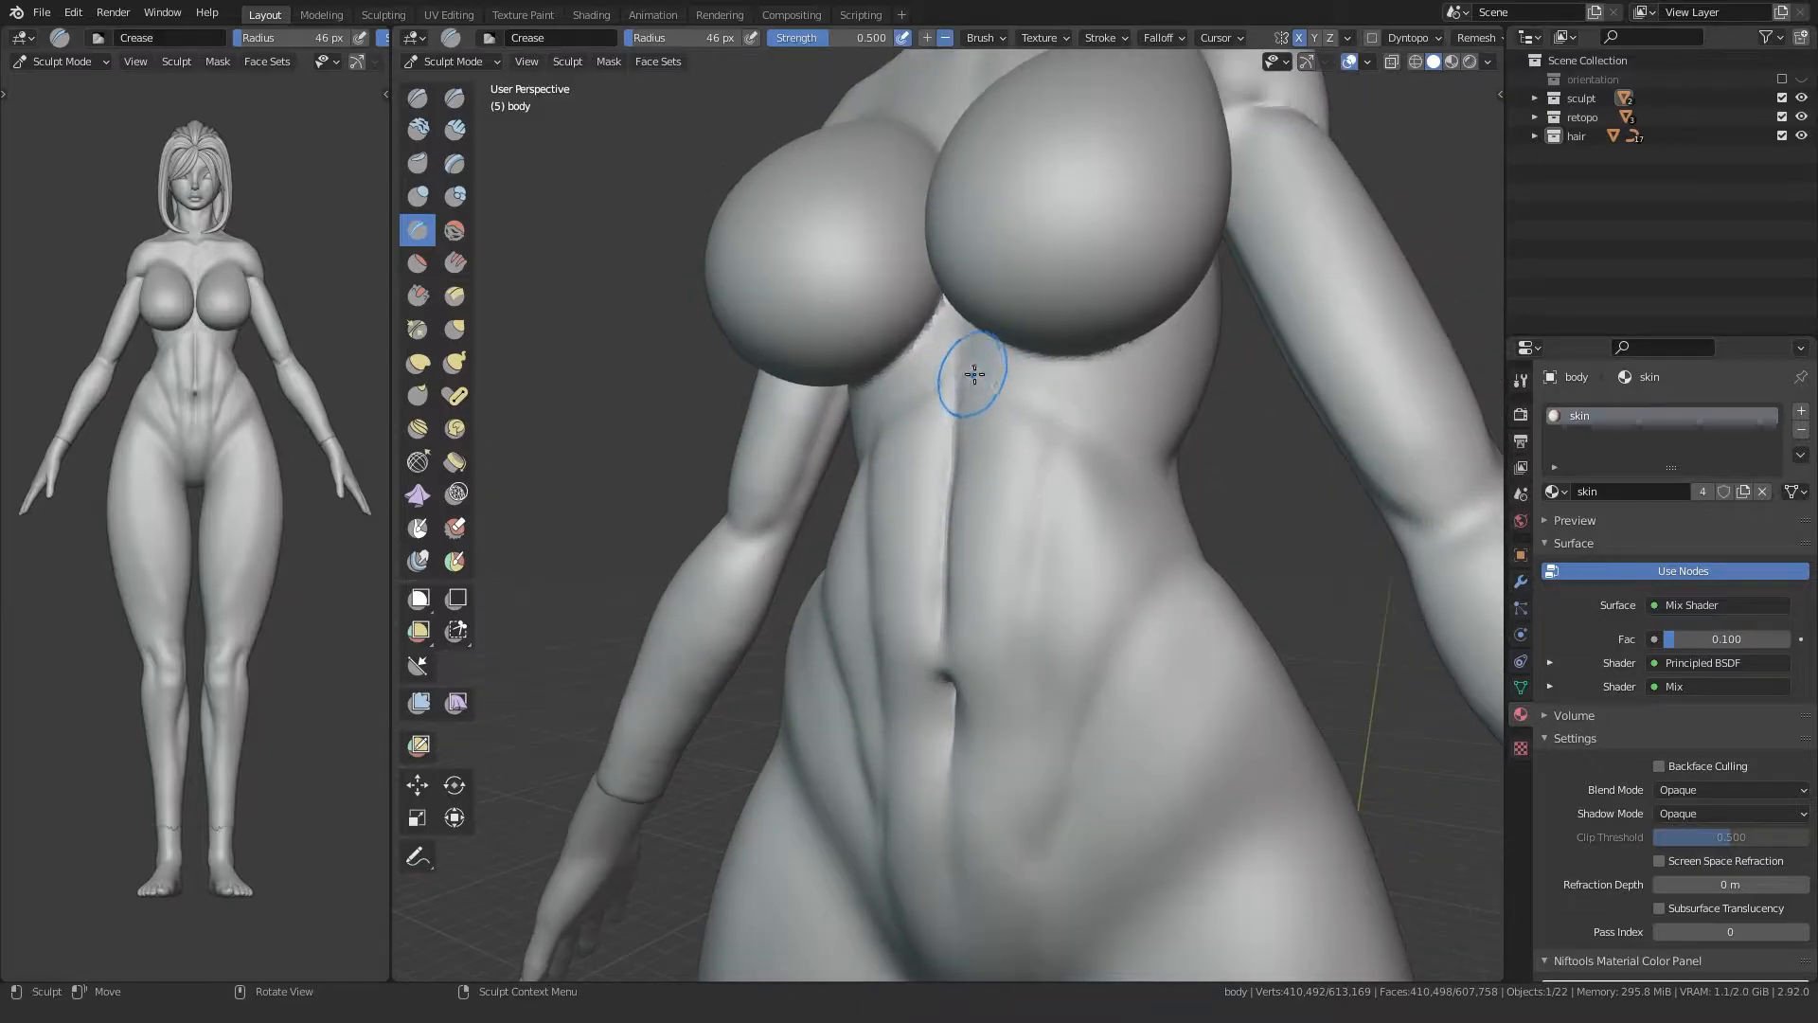
pyautogui.moveTo(985, 371); pyautogui.dragTo(1075, 417)
pyautogui.moveTo(1108, 431); pyautogui.dragTo(970, 463, button='middle')
pyautogui.moveTo(1047, 407)
pyautogui.mouseDown()
pyautogui.moveTo(1063, 429)
pyautogui.moveTo(1094, 415)
pyautogui.mouseUp()
pyautogui.moveTo(1104, 395)
pyautogui.mouseDown(button='middle')
pyautogui.moveTo(946, 459)
pyautogui.moveTo(787, 409)
pyautogui.moveTo(893, 389)
pyautogui.mouseUp(button='middle')
# Step: Smooth the diagonal oblique lines from the waist to the lower abdomen in front view with a 69 px radius
pyautogui.keyDown('alt'); pyautogui.moveTo(922, 482); pyautogui.dragTo(1002, 630, button='middle'); pyautogui.keyUp('alt')
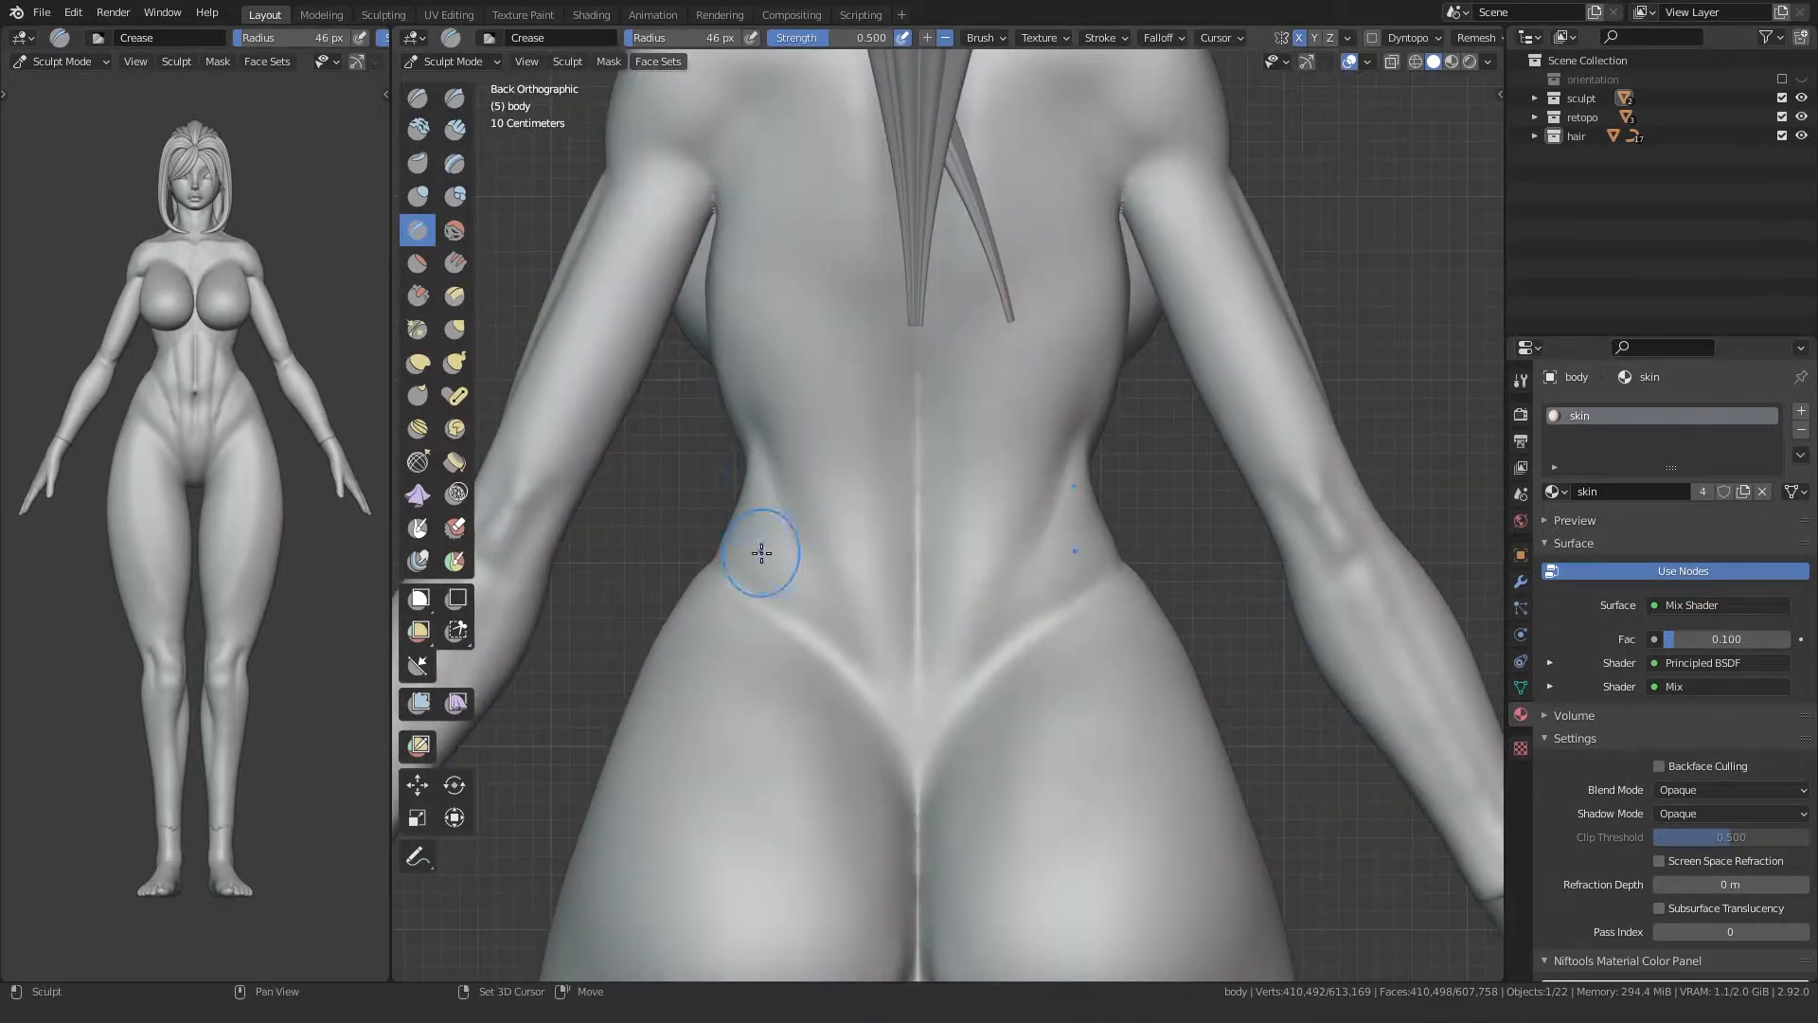
pyautogui.keyDown('shift'); pyautogui.moveTo(762, 553); pyautogui.dragTo(852, 560, button='middle'); pyautogui.keyUp('shift')
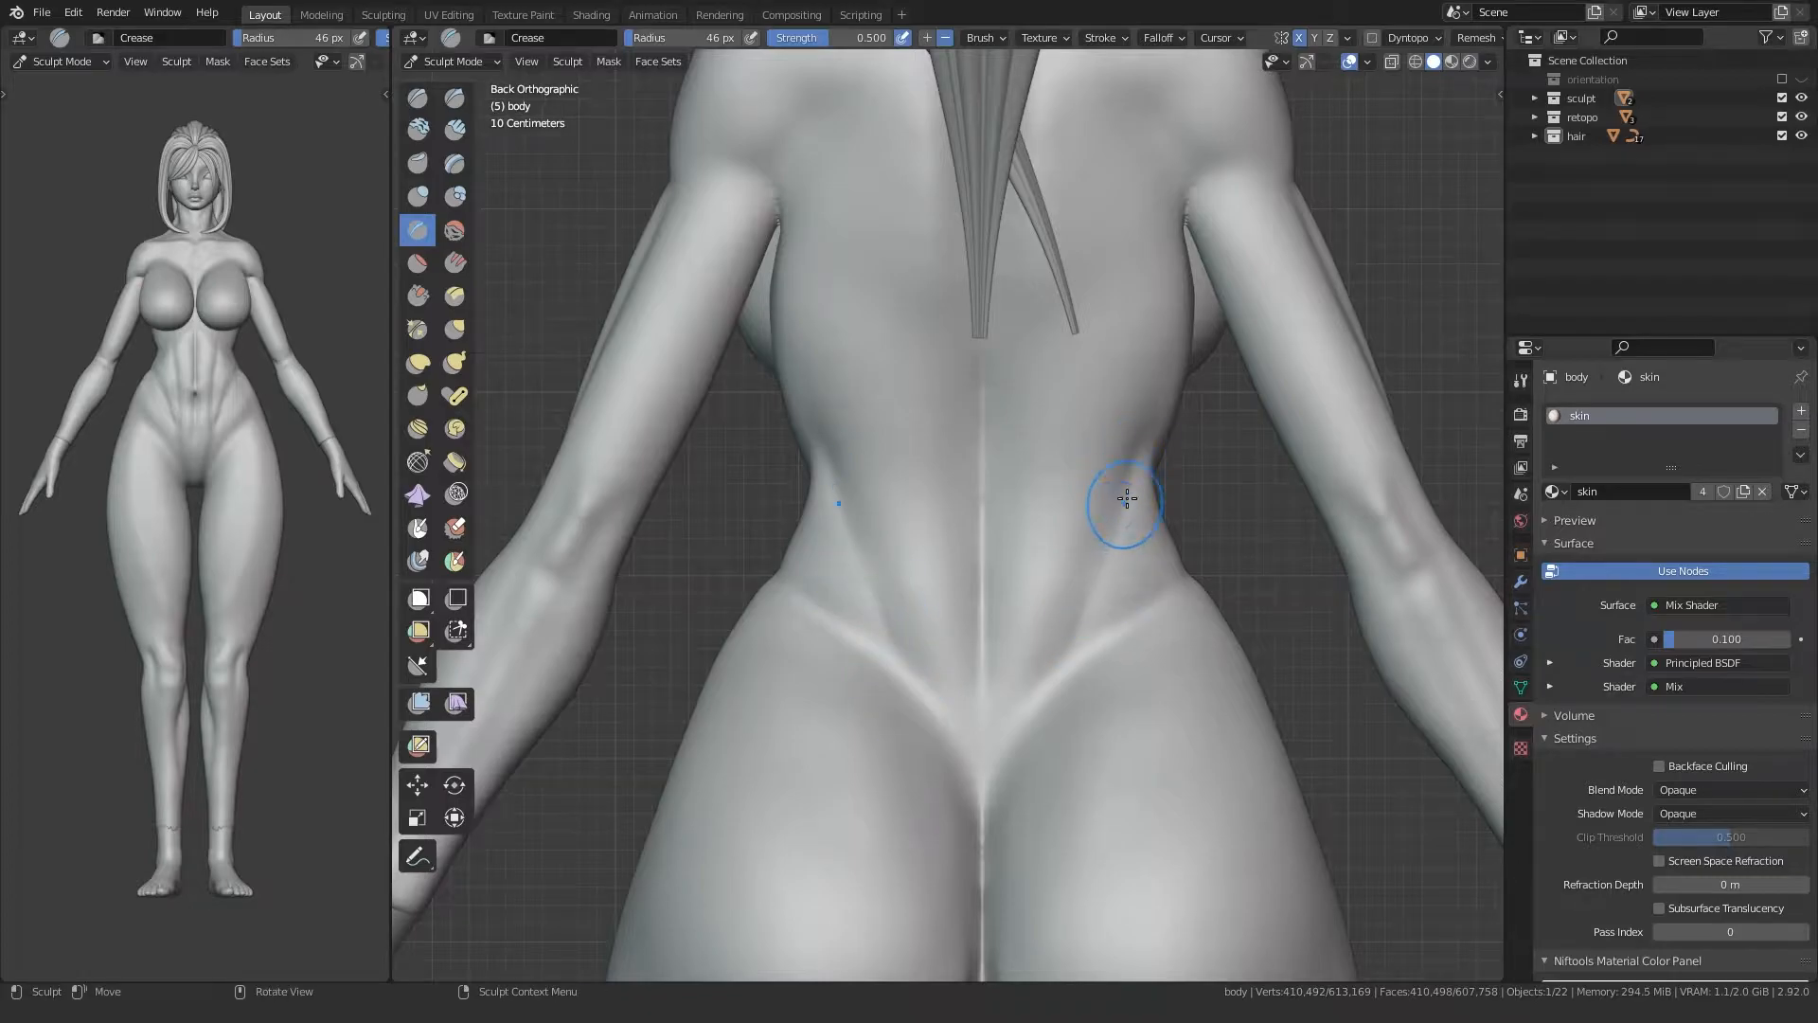
pyautogui.moveTo(1048, 690)
pyautogui.mouseDown(button='middle')
pyautogui.moveTo(900, 577)
pyautogui.moveTo(799, 540)
pyautogui.moveTo(730, 629)
pyautogui.moveTo(810, 662)
pyautogui.moveTo(813, 717)
pyautogui.mouseUp(button='middle')
pyautogui.press('g')
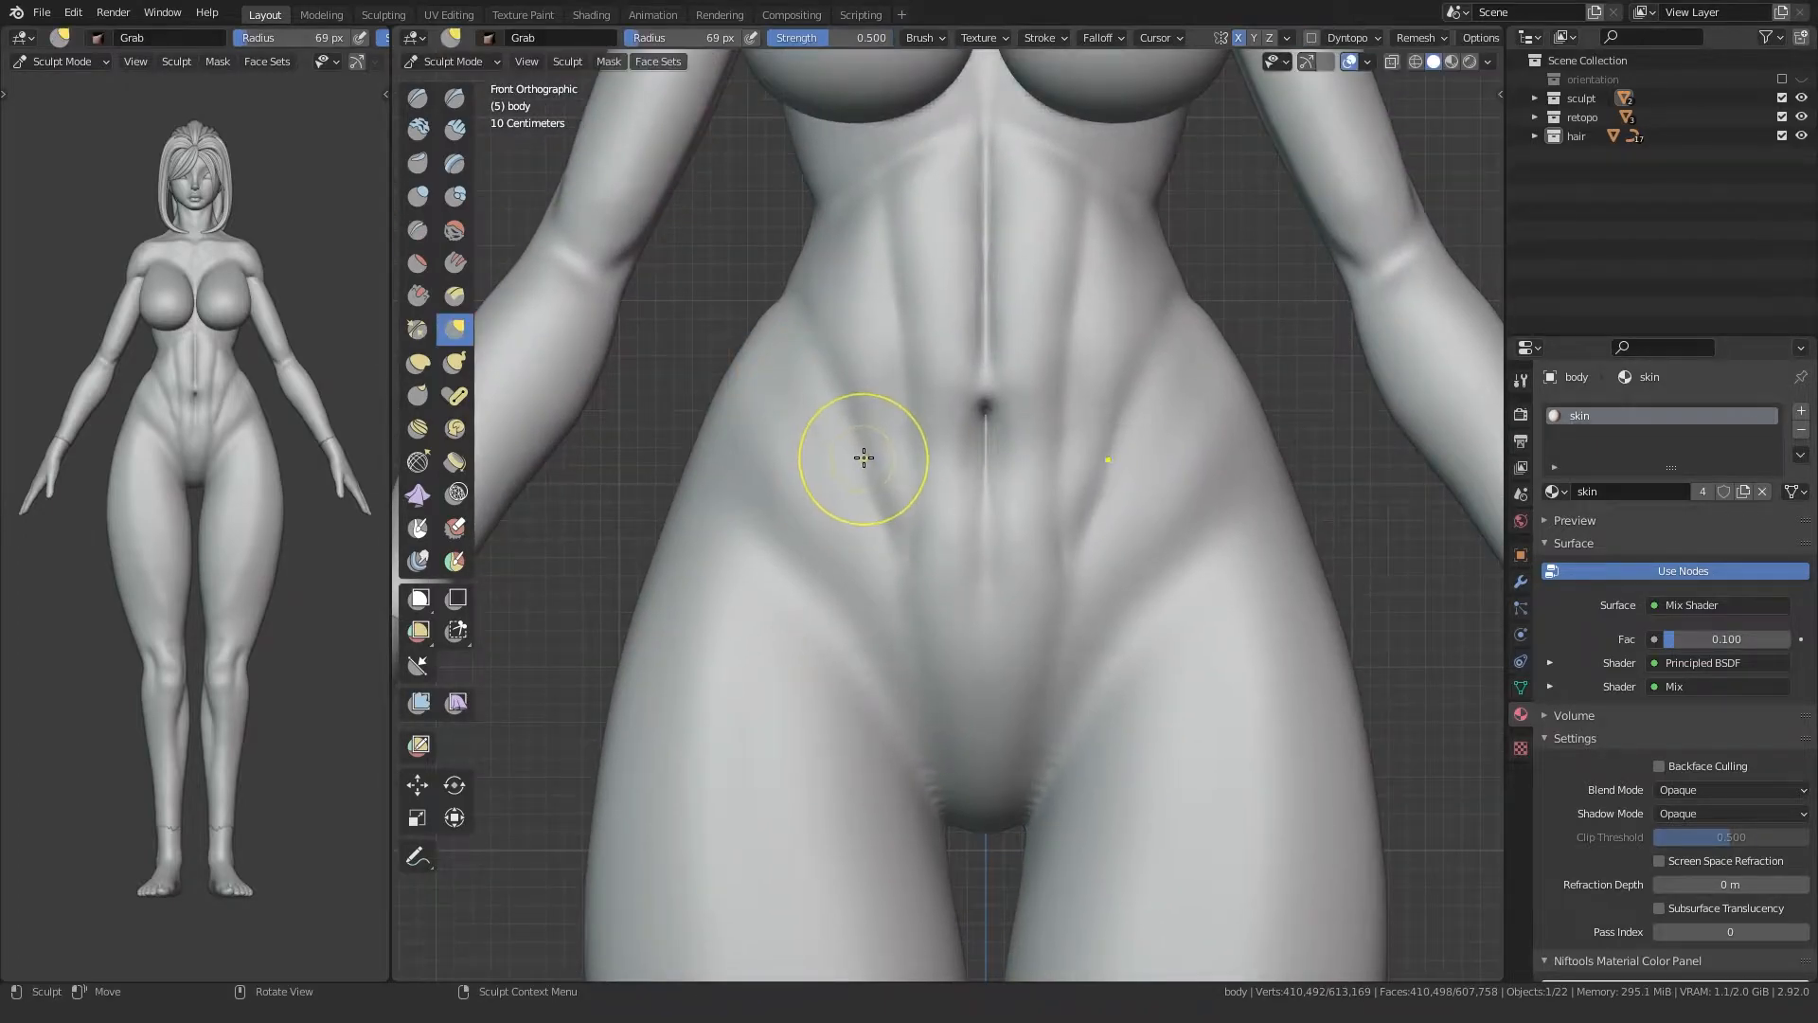
pyautogui.keyDown('shift'); pyautogui.moveTo(818, 338); pyautogui.dragTo(895, 547); pyautogui.keyUp('shift')
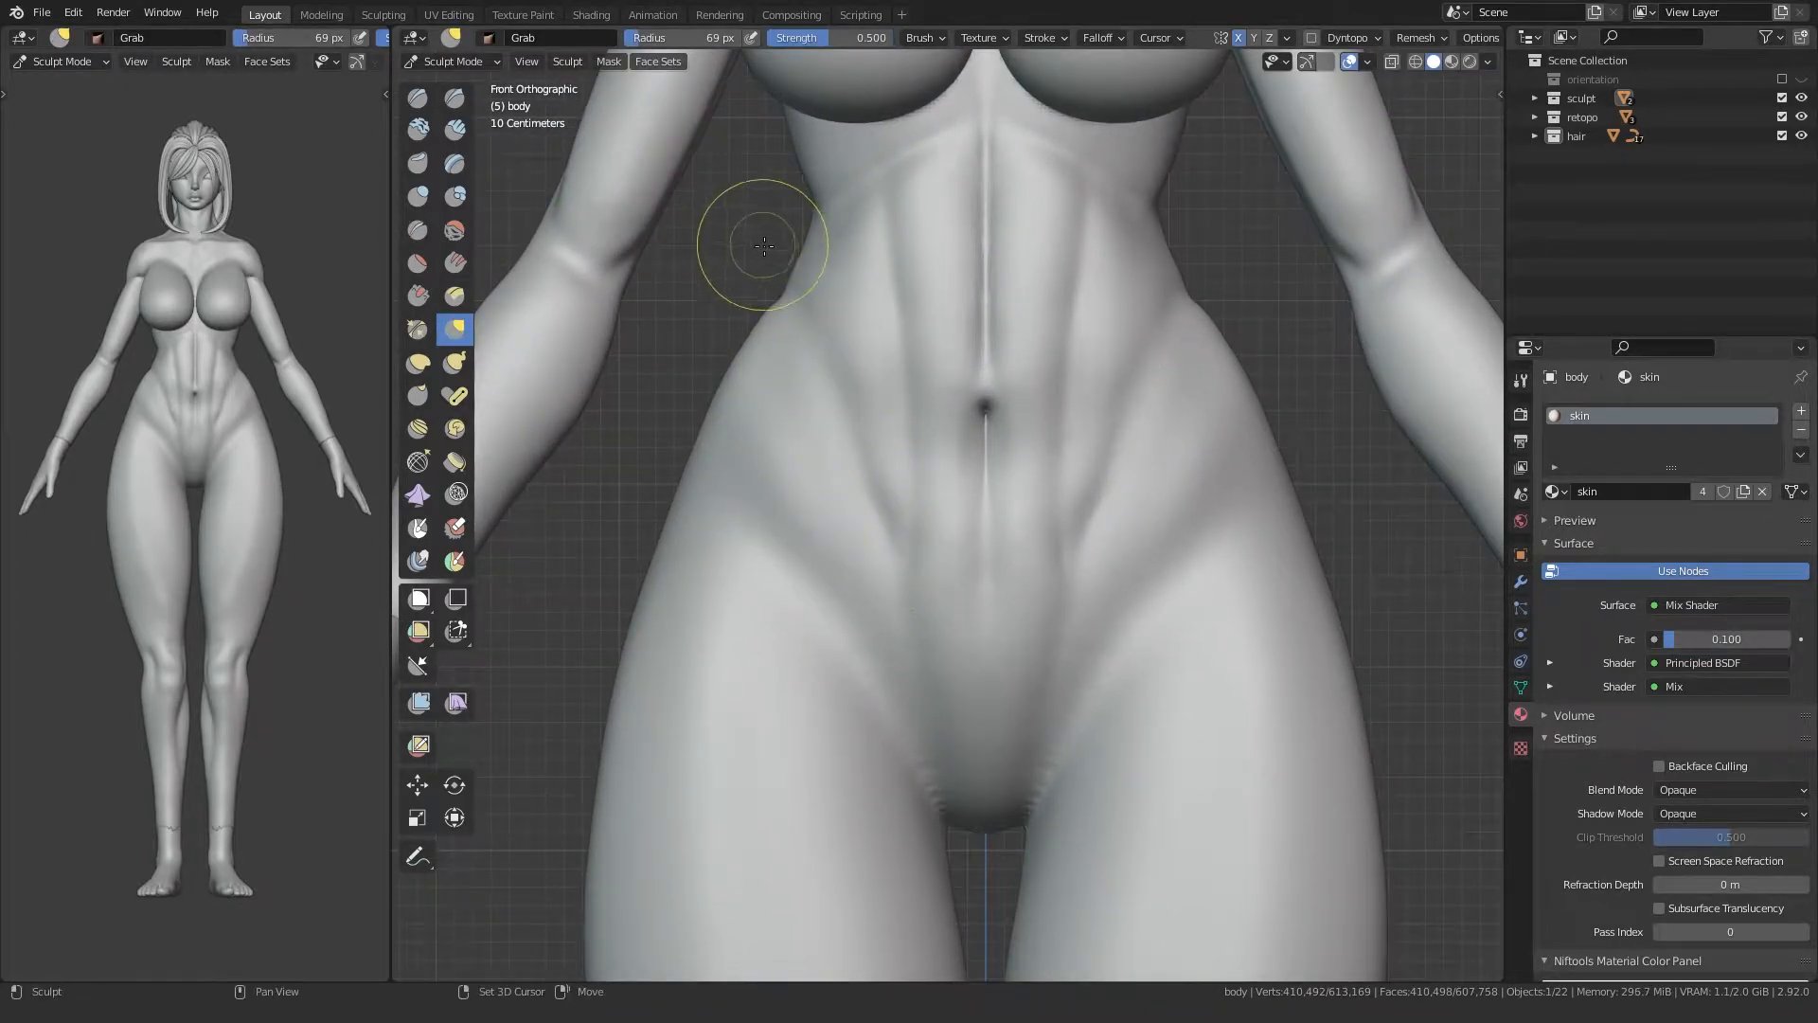
# Step: Build up the transition between the upper breast and the shoulder with Clay Strips at a 135 px radius
pyautogui.moveTo(1178, 357); pyautogui.dragTo(792, 572, button='middle')
pyautogui.moveTo(1149, 386); pyautogui.dragTo(743, 290, button='middle')
pyautogui.moveTo(707, 369)
pyautogui.mouseDown(button='middle')
pyautogui.moveTo(925, 293)
pyautogui.moveTo(926, 349)
pyautogui.moveTo(710, 479)
pyautogui.moveTo(845, 501)
pyautogui.moveTo(804, 487)
pyautogui.mouseUp(button='middle')
pyautogui.hotkey('shift', 'c')
pyautogui.click(456, 128)
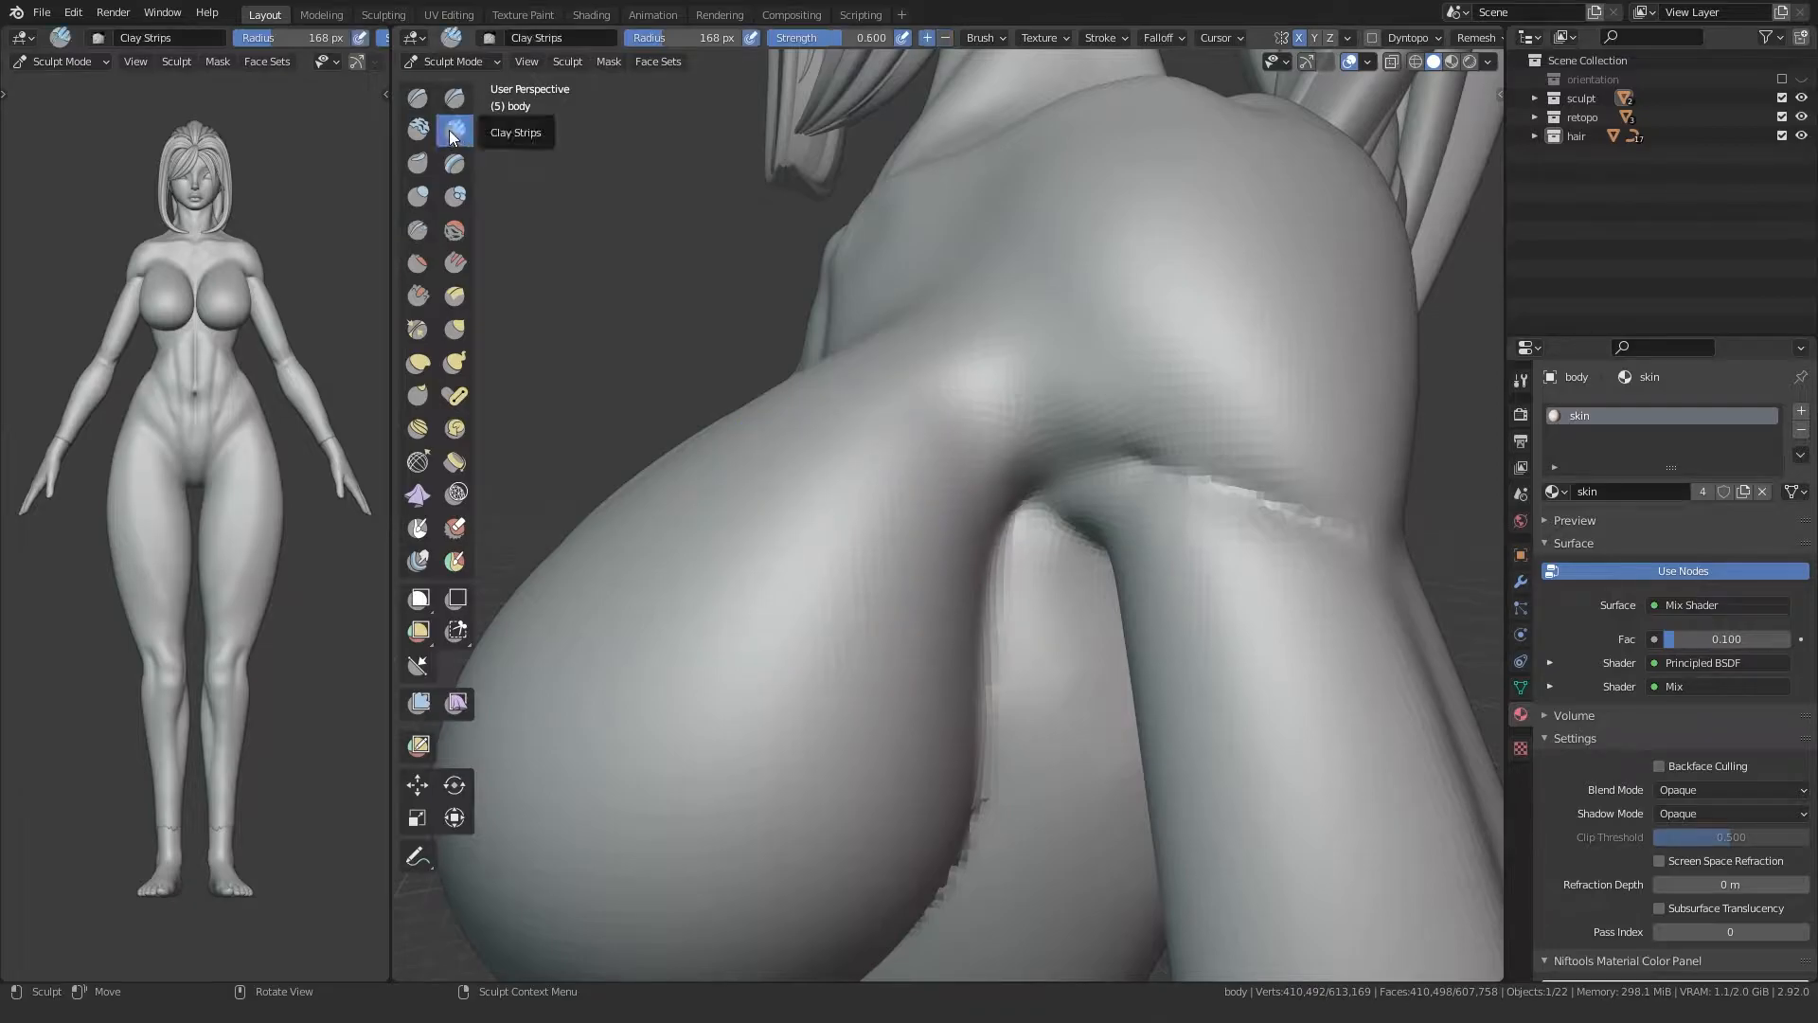
pyautogui.click(929, 346)
pyautogui.press('f')
pyautogui.click(1021, 327)
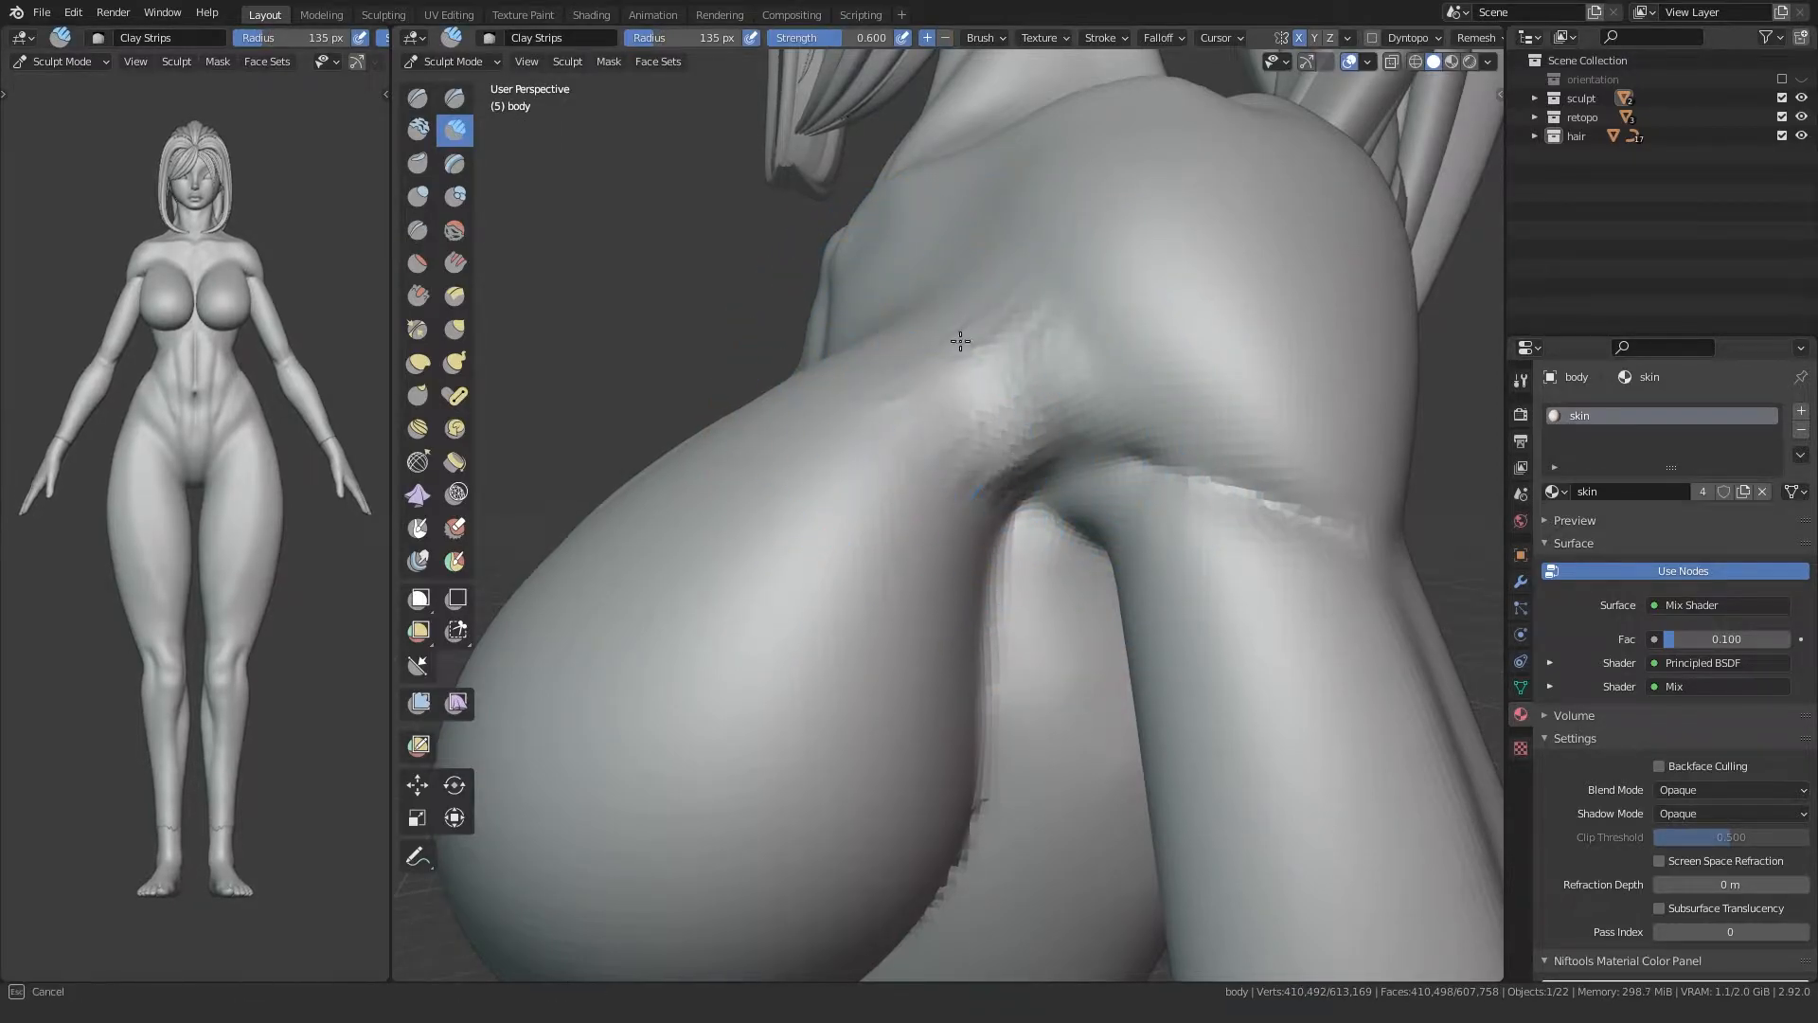
# Step: Refine the armpit area between the breast and upper arm with Clay Strips at a 99 px radius
pyautogui.moveTo(909, 526)
pyautogui.mouseDown(button='middle')
pyautogui.moveTo(877, 401)
pyautogui.moveTo(974, 345)
pyautogui.moveTo(959, 413)
pyautogui.mouseUp(button='middle')
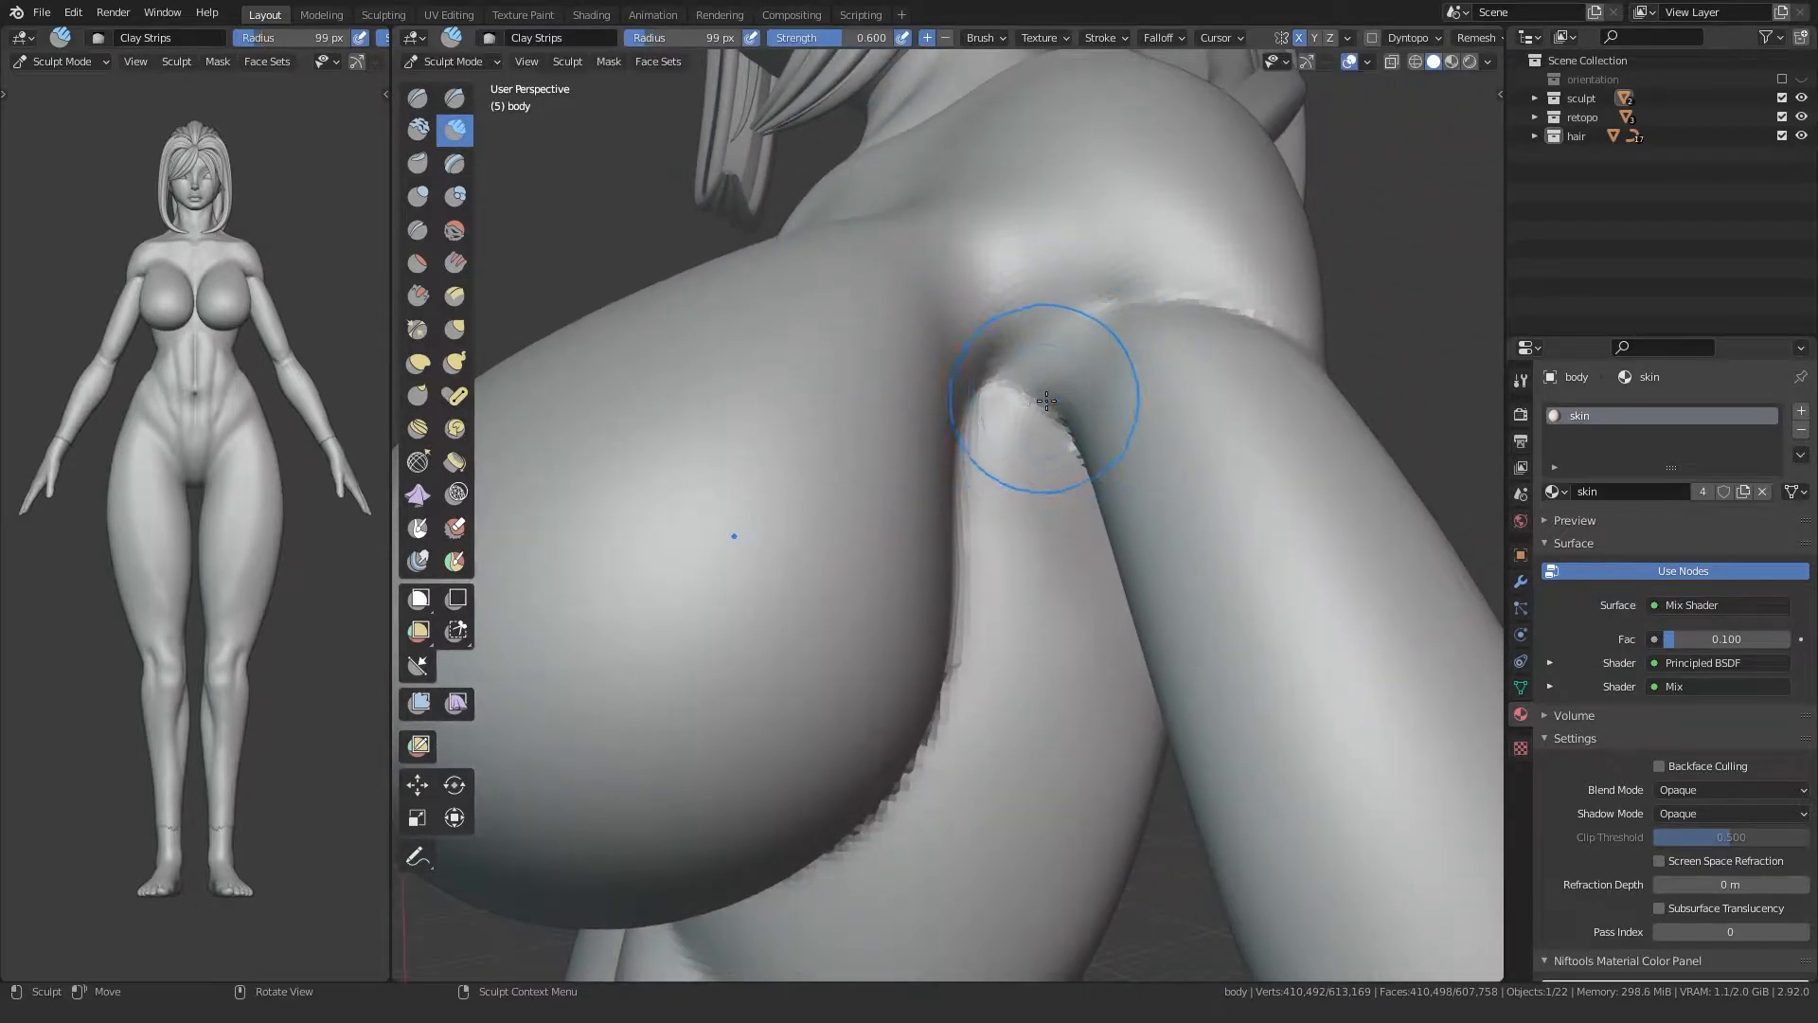
pyautogui.moveTo(1068, 368)
pyautogui.mouseDown(button='middle')
pyautogui.moveTo(1084, 435)
pyautogui.moveTo(1107, 427)
pyautogui.moveTo(982, 374)
pyautogui.moveTo(813, 491)
pyautogui.mouseUp(button='middle')
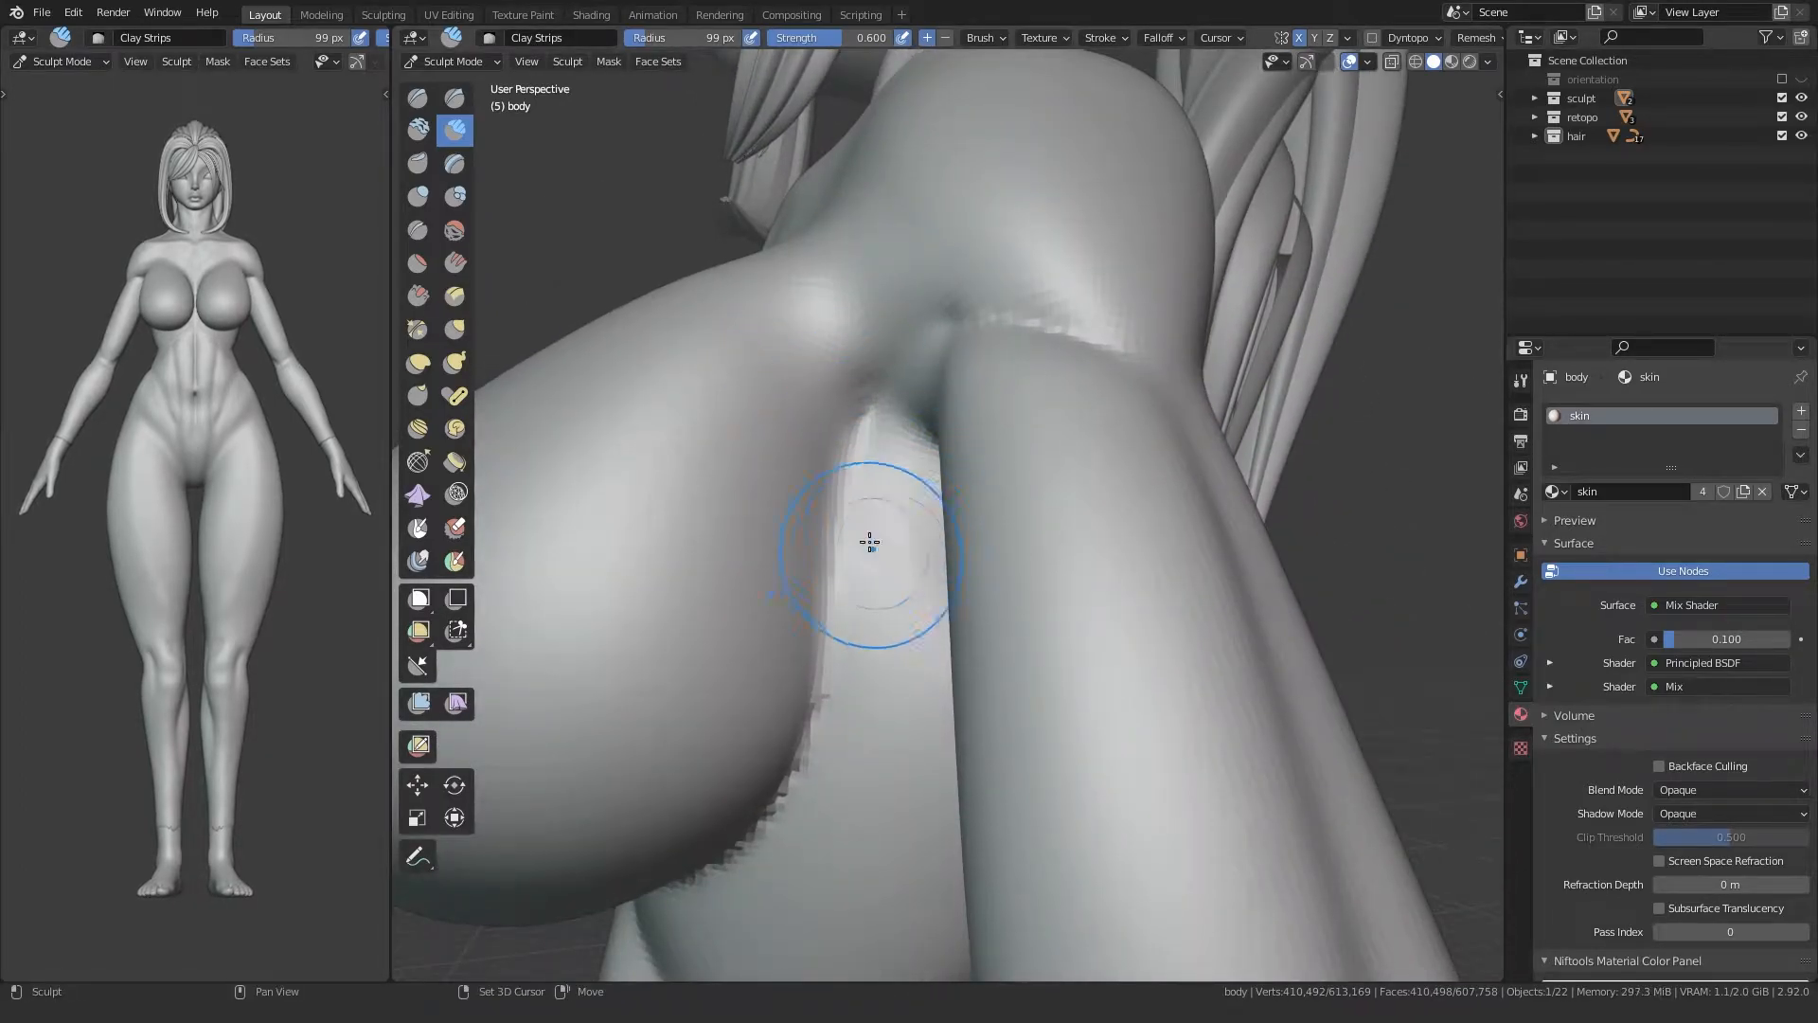
pyautogui.moveTo(878, 556); pyautogui.dragTo(894, 488, button='middle')
# Step: Blend the outer breast into the chest and shoulder with Clay Strips at a 157 px radius
pyautogui.press('f')
pyautogui.click(1007, 495)
pyautogui.moveTo(1112, 459)
pyautogui.mouseDown(button='middle')
pyautogui.moveTo(665, 492)
pyautogui.moveTo(669, 518)
pyautogui.moveTo(723, 490)
pyautogui.moveTo(751, 434)
pyautogui.moveTo(908, 533)
pyautogui.mouseUp(button='middle')
pyautogui.moveTo(1238, 555)
pyautogui.mouseDown(button='middle')
pyautogui.moveTo(885, 539)
pyautogui.moveTo(779, 569)
pyautogui.moveTo(951, 635)
pyautogui.mouseUp(button='middle')
pyautogui.moveTo(685, 272)
pyautogui.mouseDown(button='middle')
pyautogui.moveTo(811, 373)
pyautogui.moveTo(792, 509)
pyautogui.moveTo(824, 531)
pyautogui.moveTo(714, 531)
pyautogui.moveTo(712, 549)
pyautogui.mouseUp(button='middle')
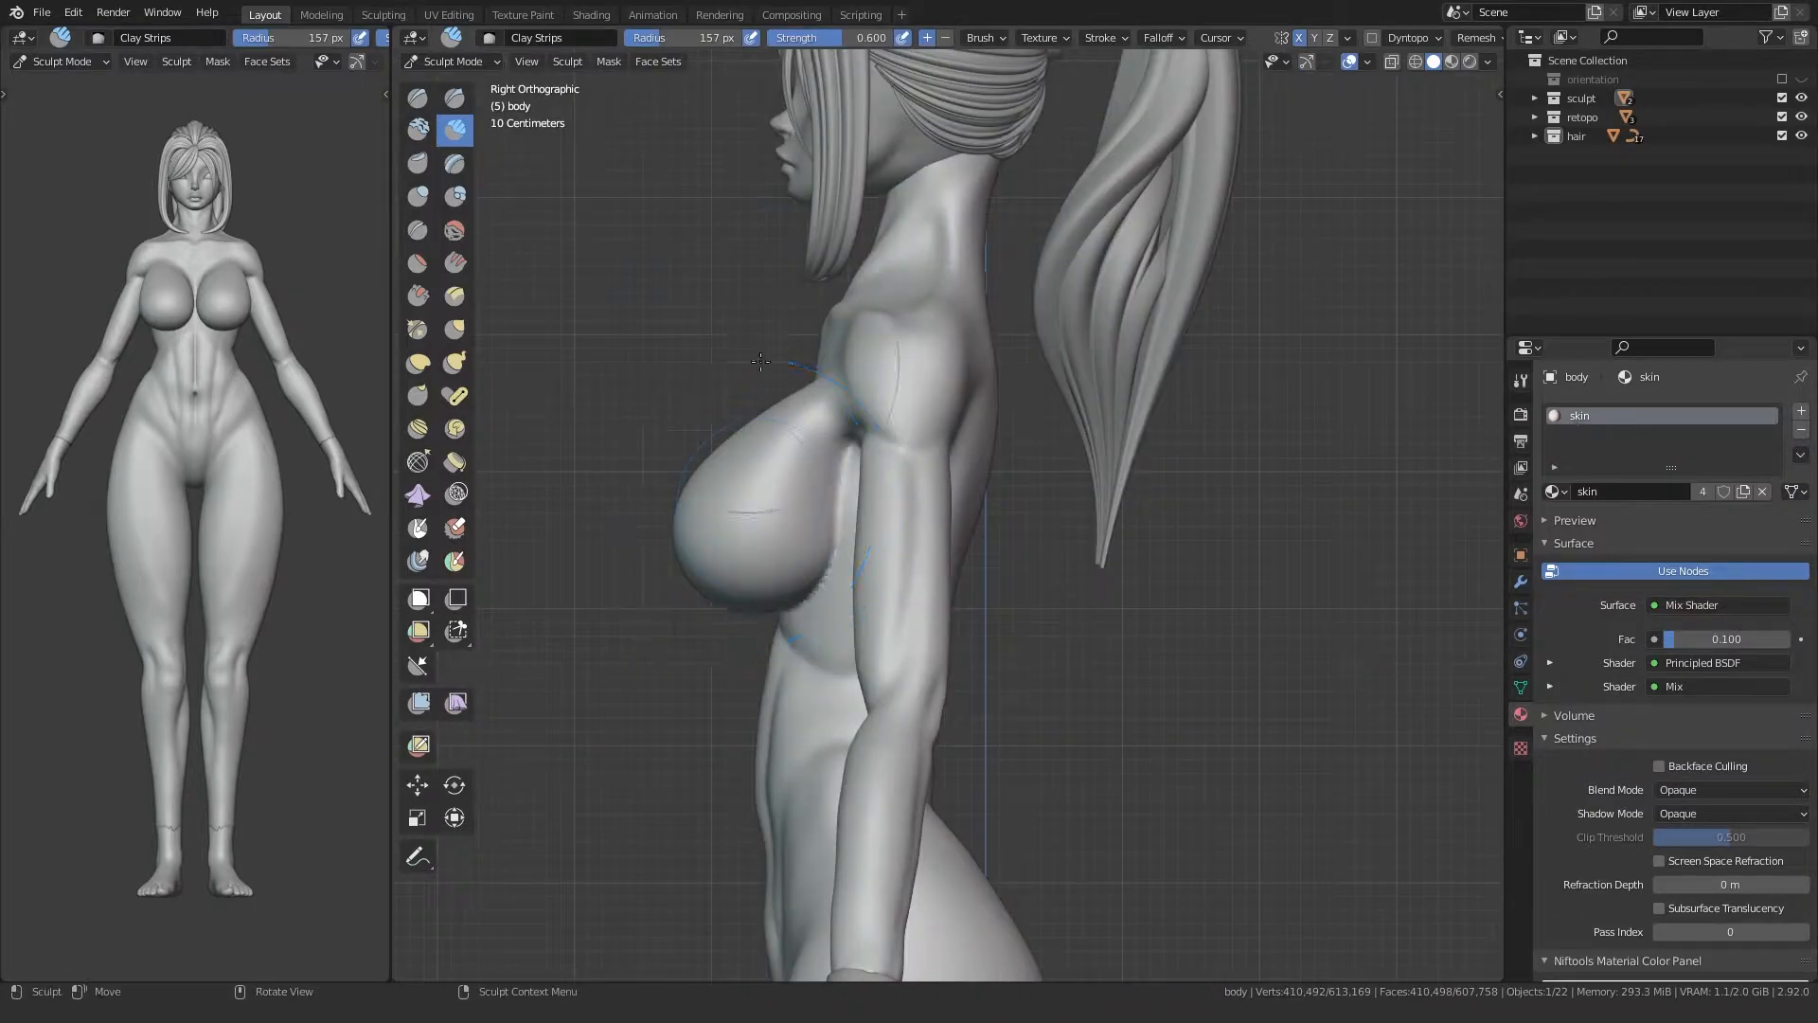
# Step: Adjust the upper chest profile from the side with the Grab brush at a 90 px radius
pyautogui.moveTo(816, 365)
pyautogui.mouseDown(button='middle')
pyautogui.moveTo(917, 458)
pyautogui.moveTo(833, 453)
pyautogui.mouseUp(button='middle')
pyautogui.press('f')
pyautogui.click(864, 352)
pyautogui.press('g')
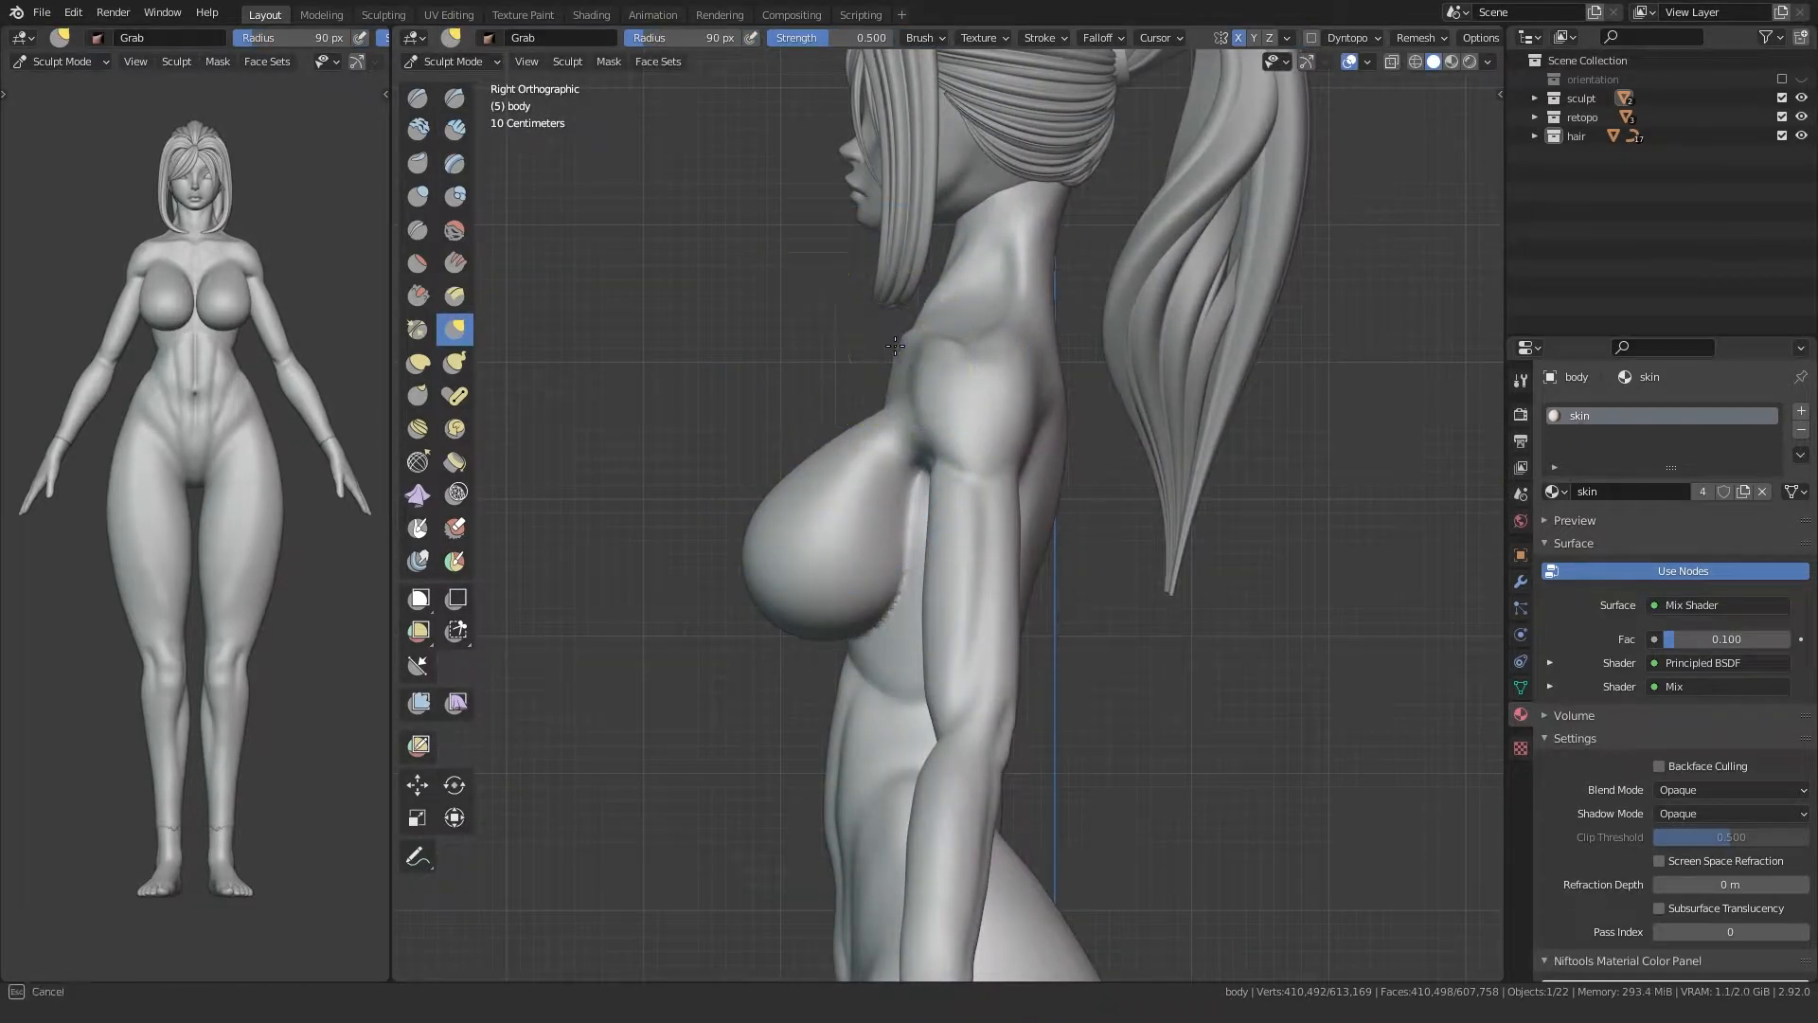
pyautogui.moveTo(913, 335); pyautogui.dragTo(877, 378, button='middle')
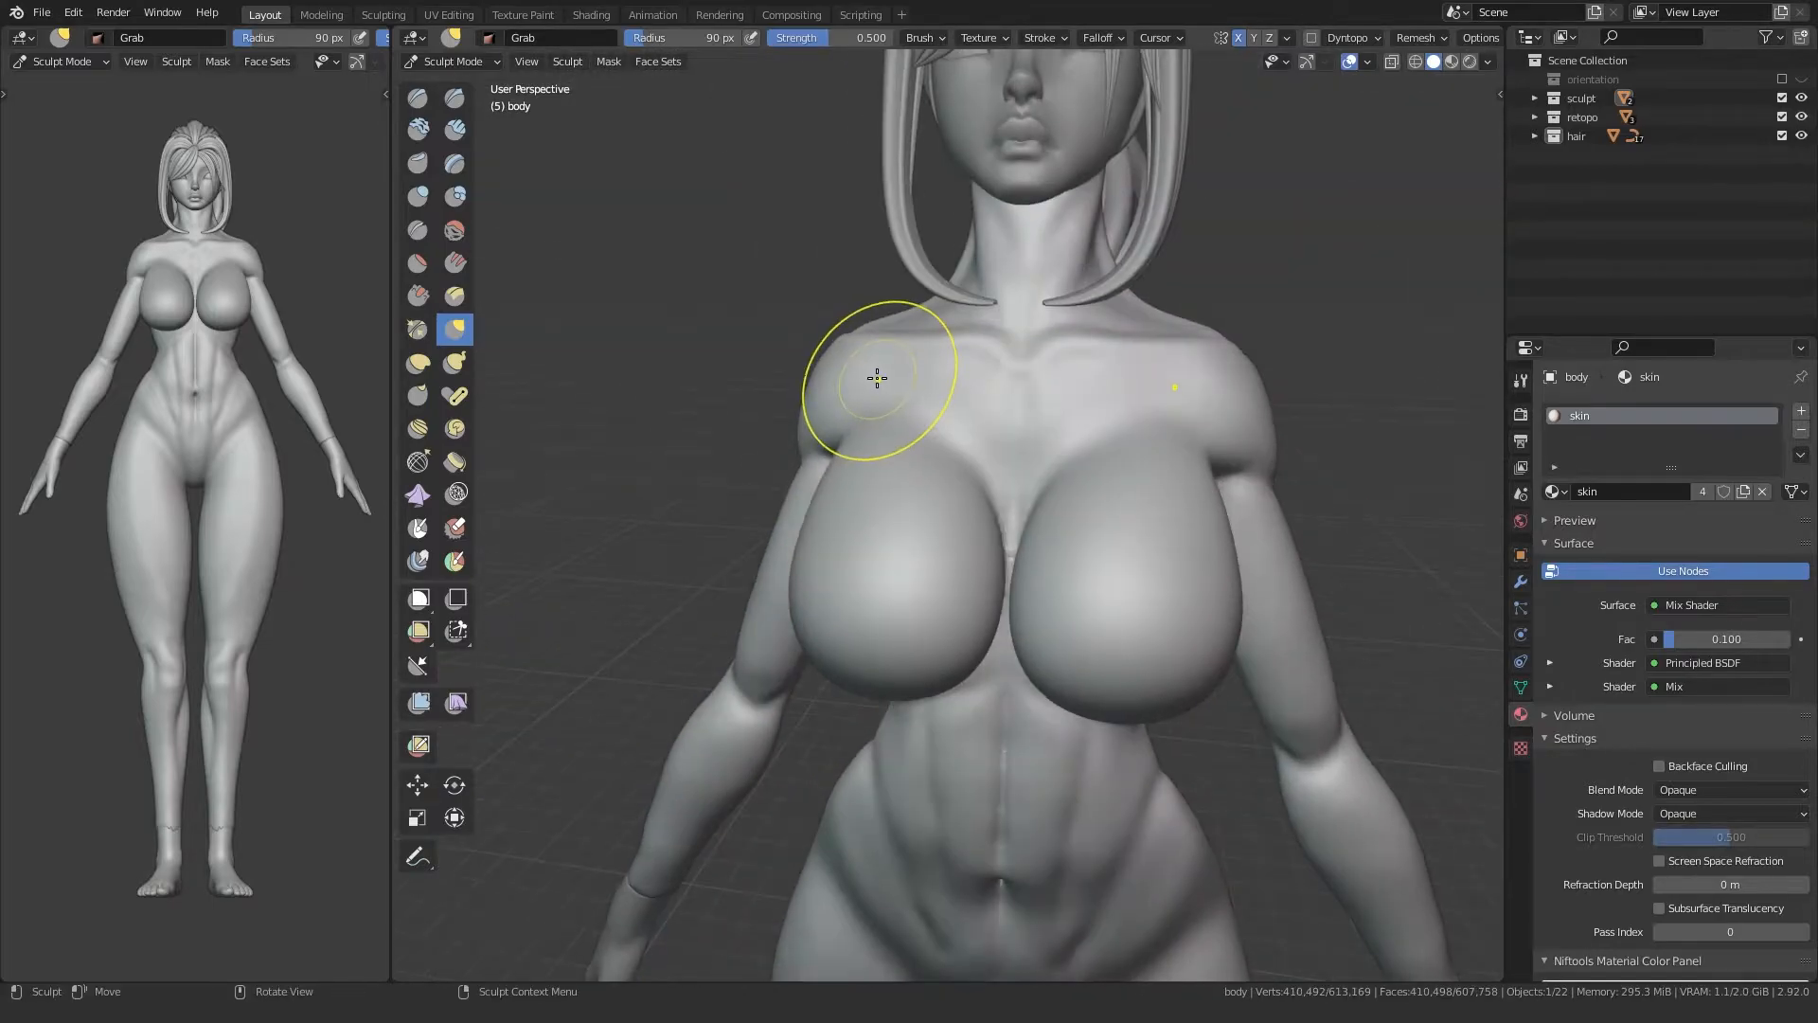
# Step: Build up the chest surface above the inner breasts with Clay Strips at a 57 px radius
pyautogui.click(454, 129)
pyautogui.press('f')
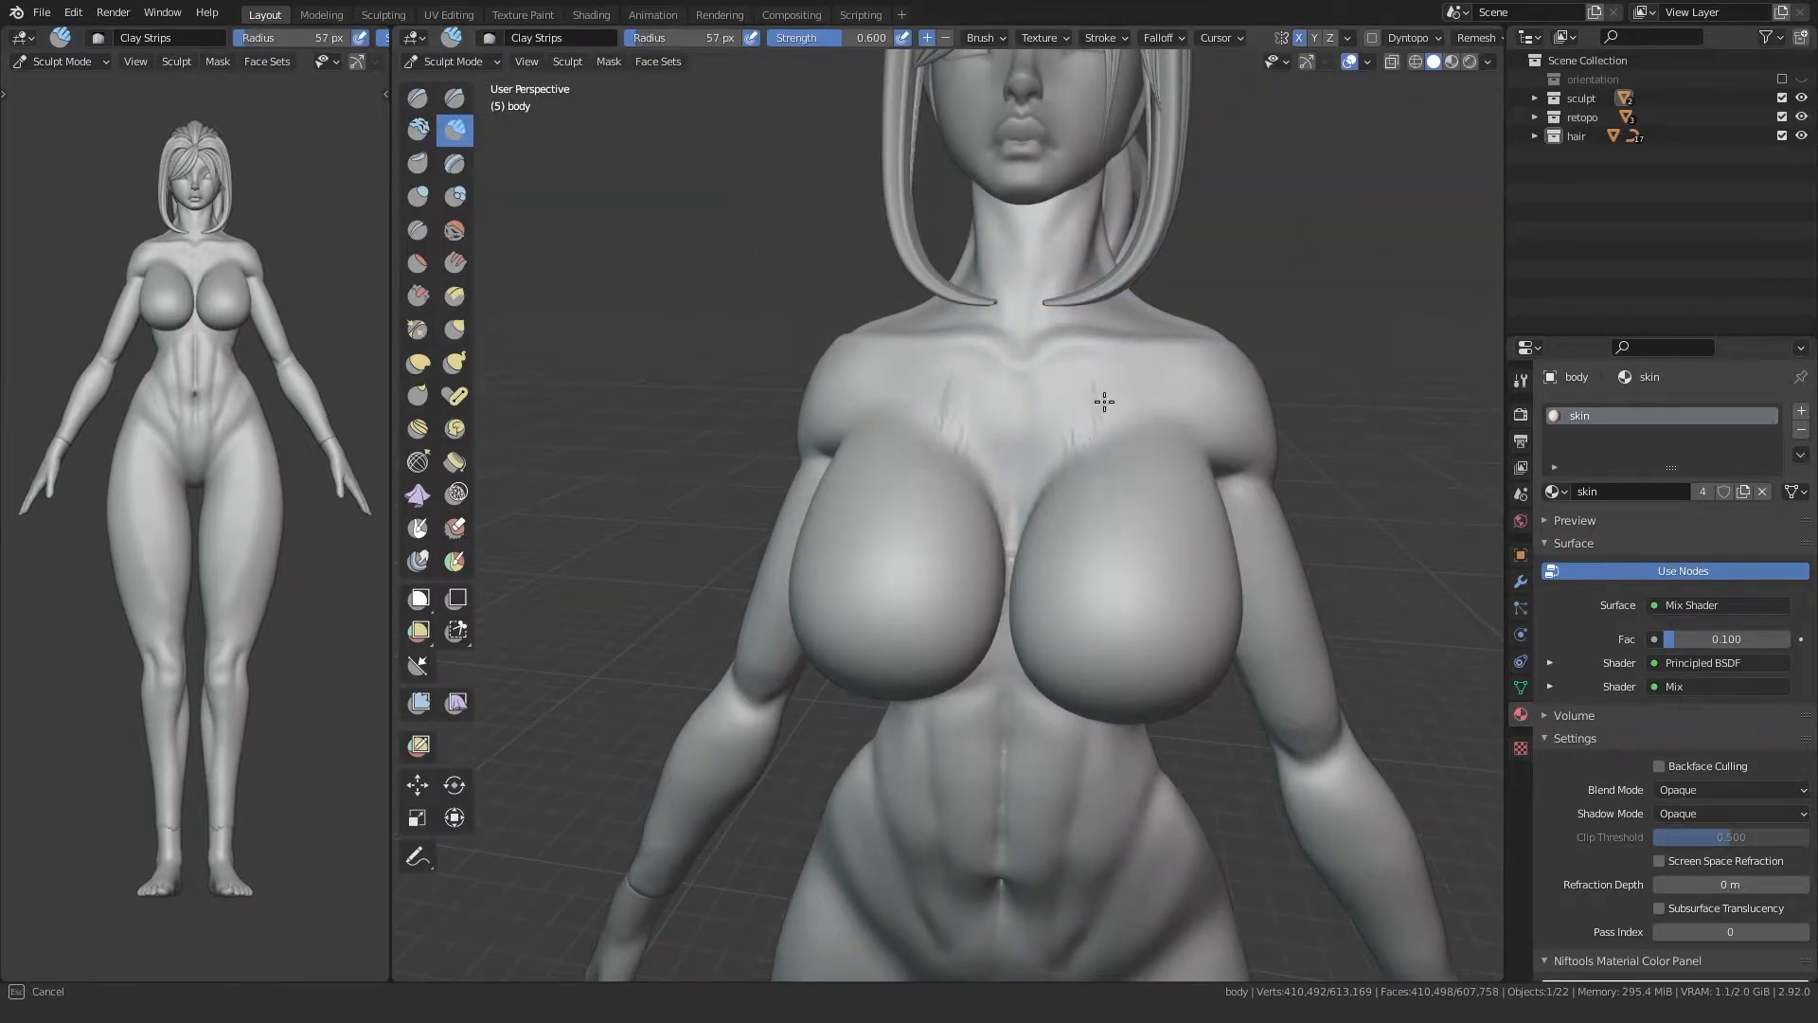
pyautogui.moveTo(1085, 474)
pyautogui.mouseDown(button='middle')
pyautogui.moveTo(945, 402)
pyautogui.moveTo(1123, 455)
pyautogui.mouseUp(button='middle')
pyautogui.moveTo(1006, 464)
pyautogui.mouseDown(button='middle')
pyautogui.moveTo(1137, 455)
pyautogui.moveTo(1014, 394)
pyautogui.moveTo(974, 447)
pyautogui.moveTo(1056, 459)
pyautogui.mouseUp(button='middle')
# Step: Shape the sternum and upper cleavage area with Clay Strips at an 82 px radius
pyautogui.press('f')
pyautogui.click(1080, 463)
pyautogui.moveTo(1153, 520); pyautogui.dragTo(1207, 502, button='middle')
pyautogui.press('KP_1')
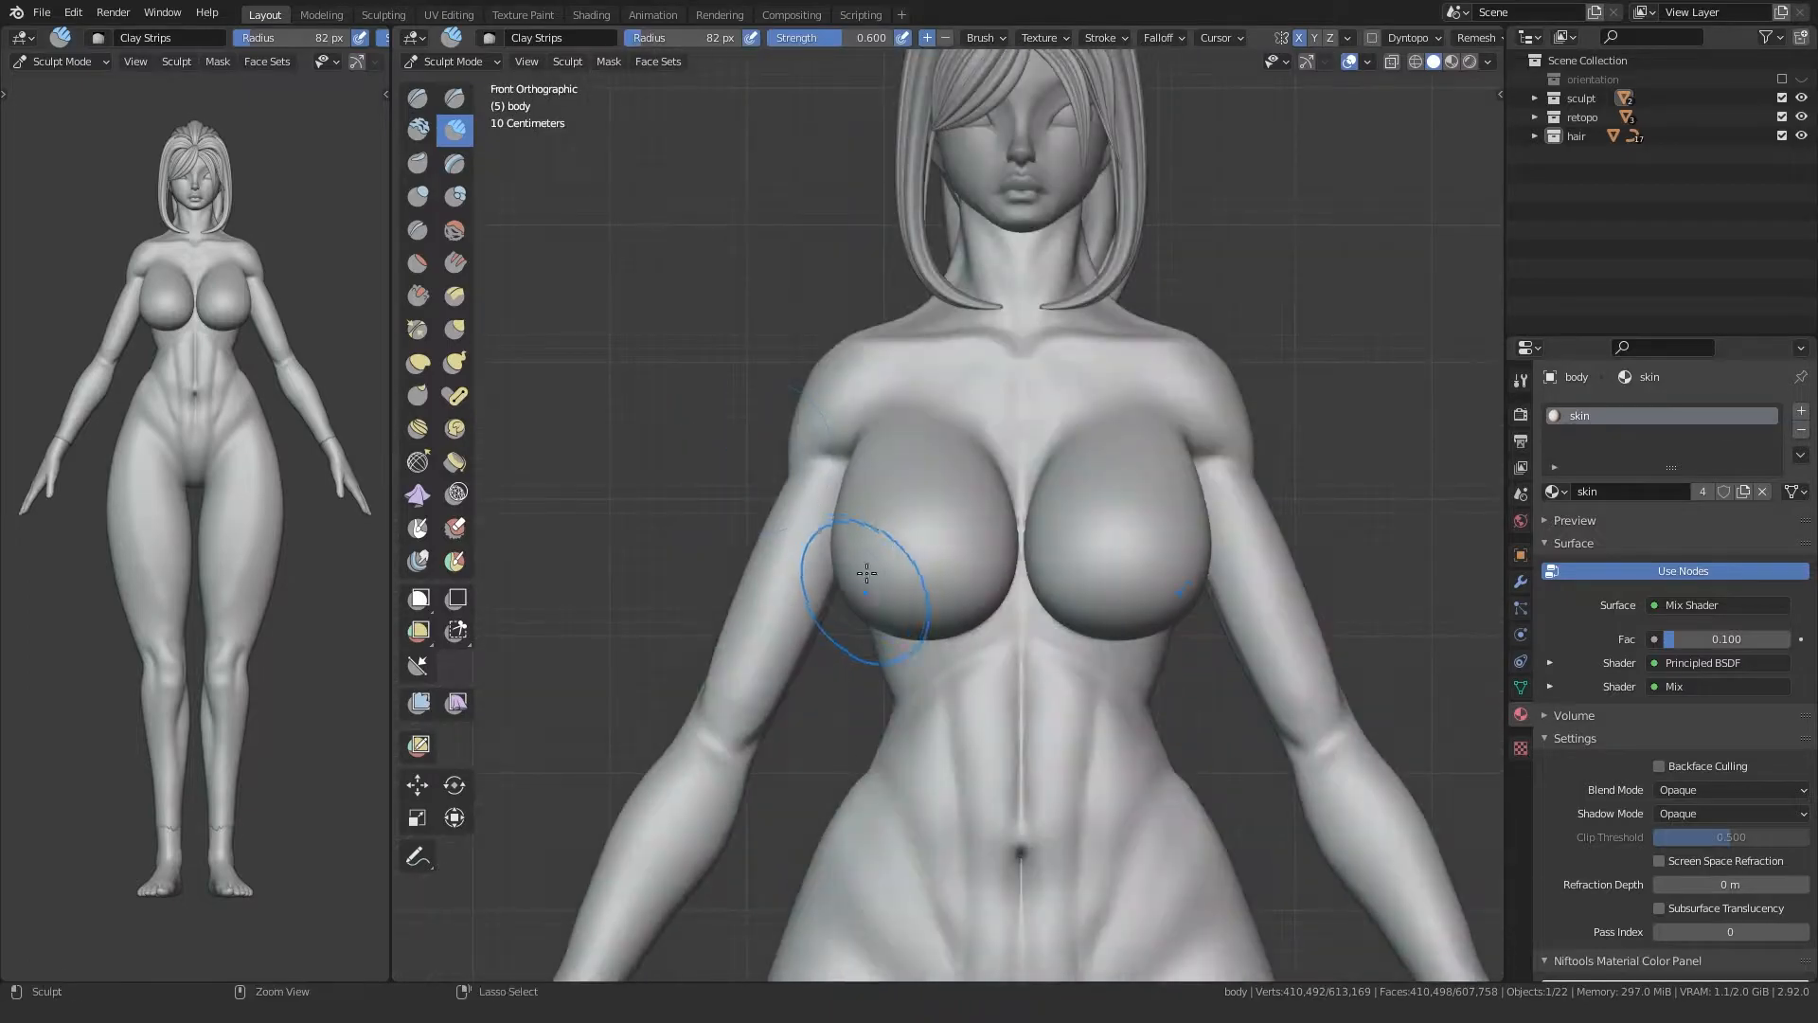
pyautogui.scroll(4, 865, 594)
pyautogui.moveTo(820, 572); pyautogui.dragTo(940, 415, button='middle')
pyautogui.moveTo(1038, 475); pyautogui.dragTo(1014, 479, button='middle')
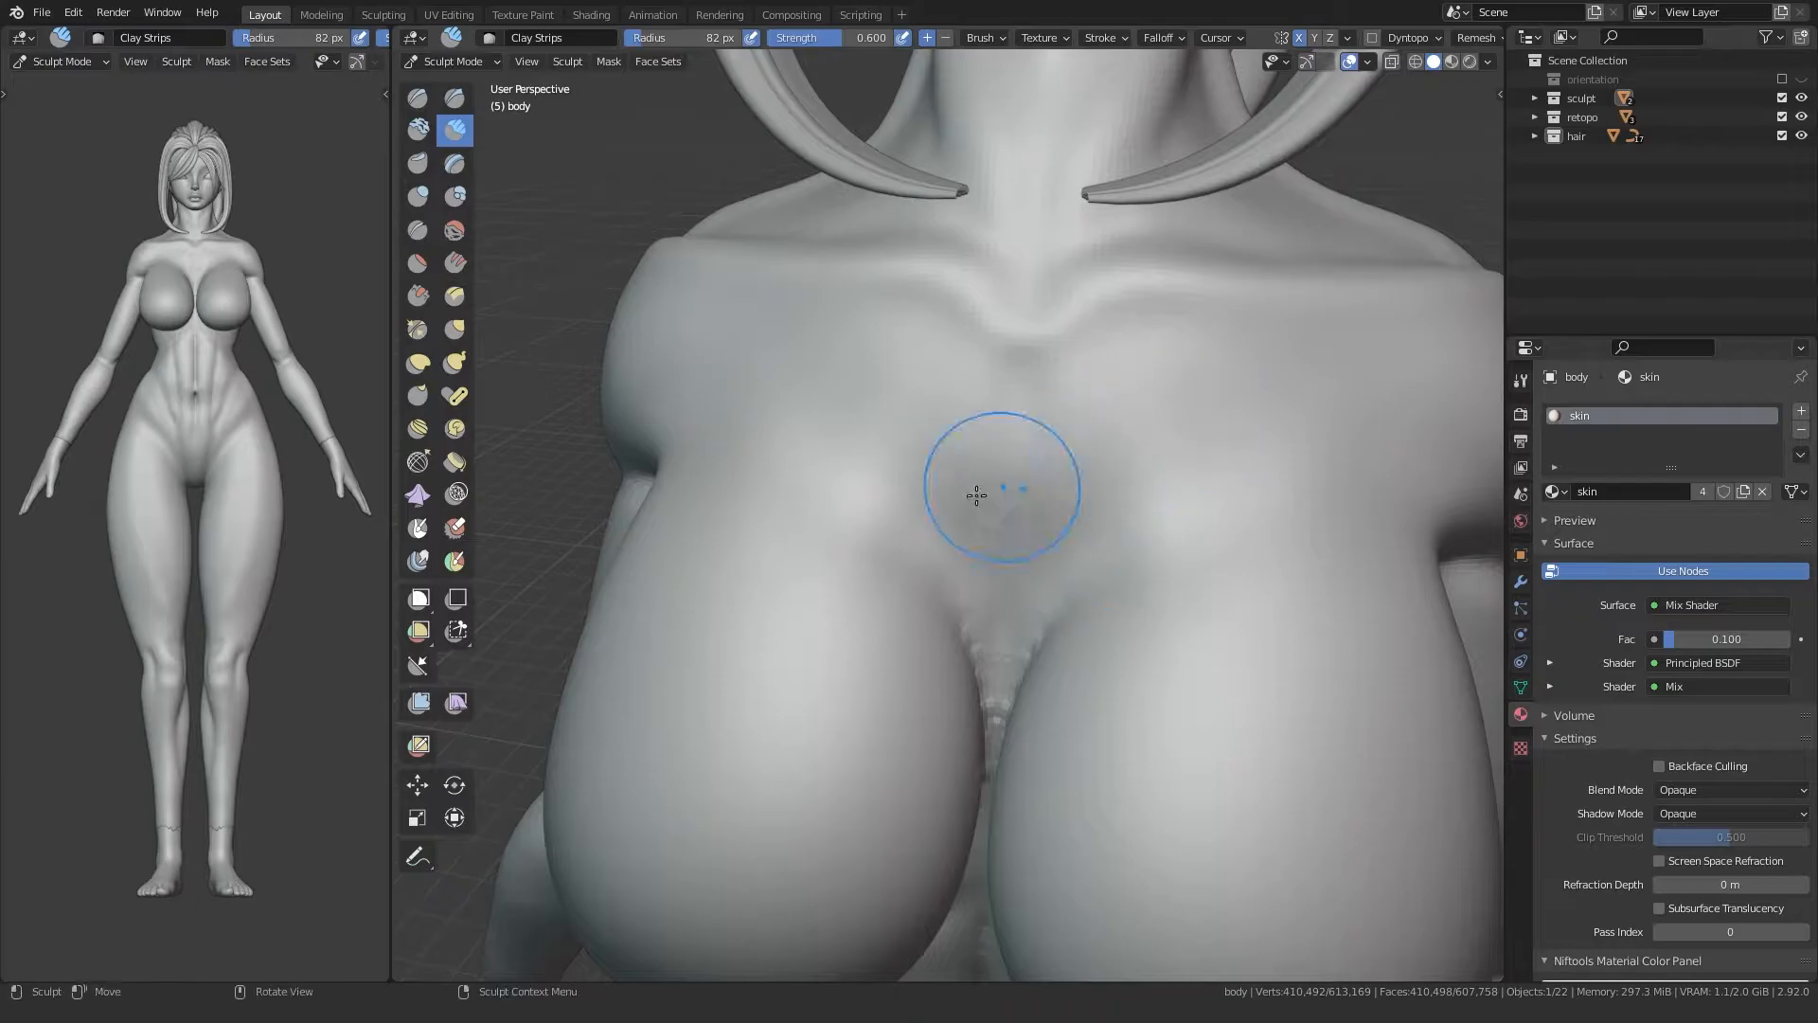
# Step: Reposition the lower abdominal lines in front view with the Grab brush at radii from 101 to 121 px
pyautogui.scroll(-8, 1014, 479)
pyautogui.keyDown('shift'); pyautogui.moveTo(859, 881); pyautogui.dragTo(876, 648, button='middle'); pyautogui.keyUp('shift')
pyautogui.keyDown('ctrl'); pyautogui.moveTo(886, 734); pyautogui.dragTo(893, 650, button='middle'); pyautogui.keyUp('ctrl')
pyautogui.moveTo(772, 630); pyautogui.dragTo(796, 568, button='middle')
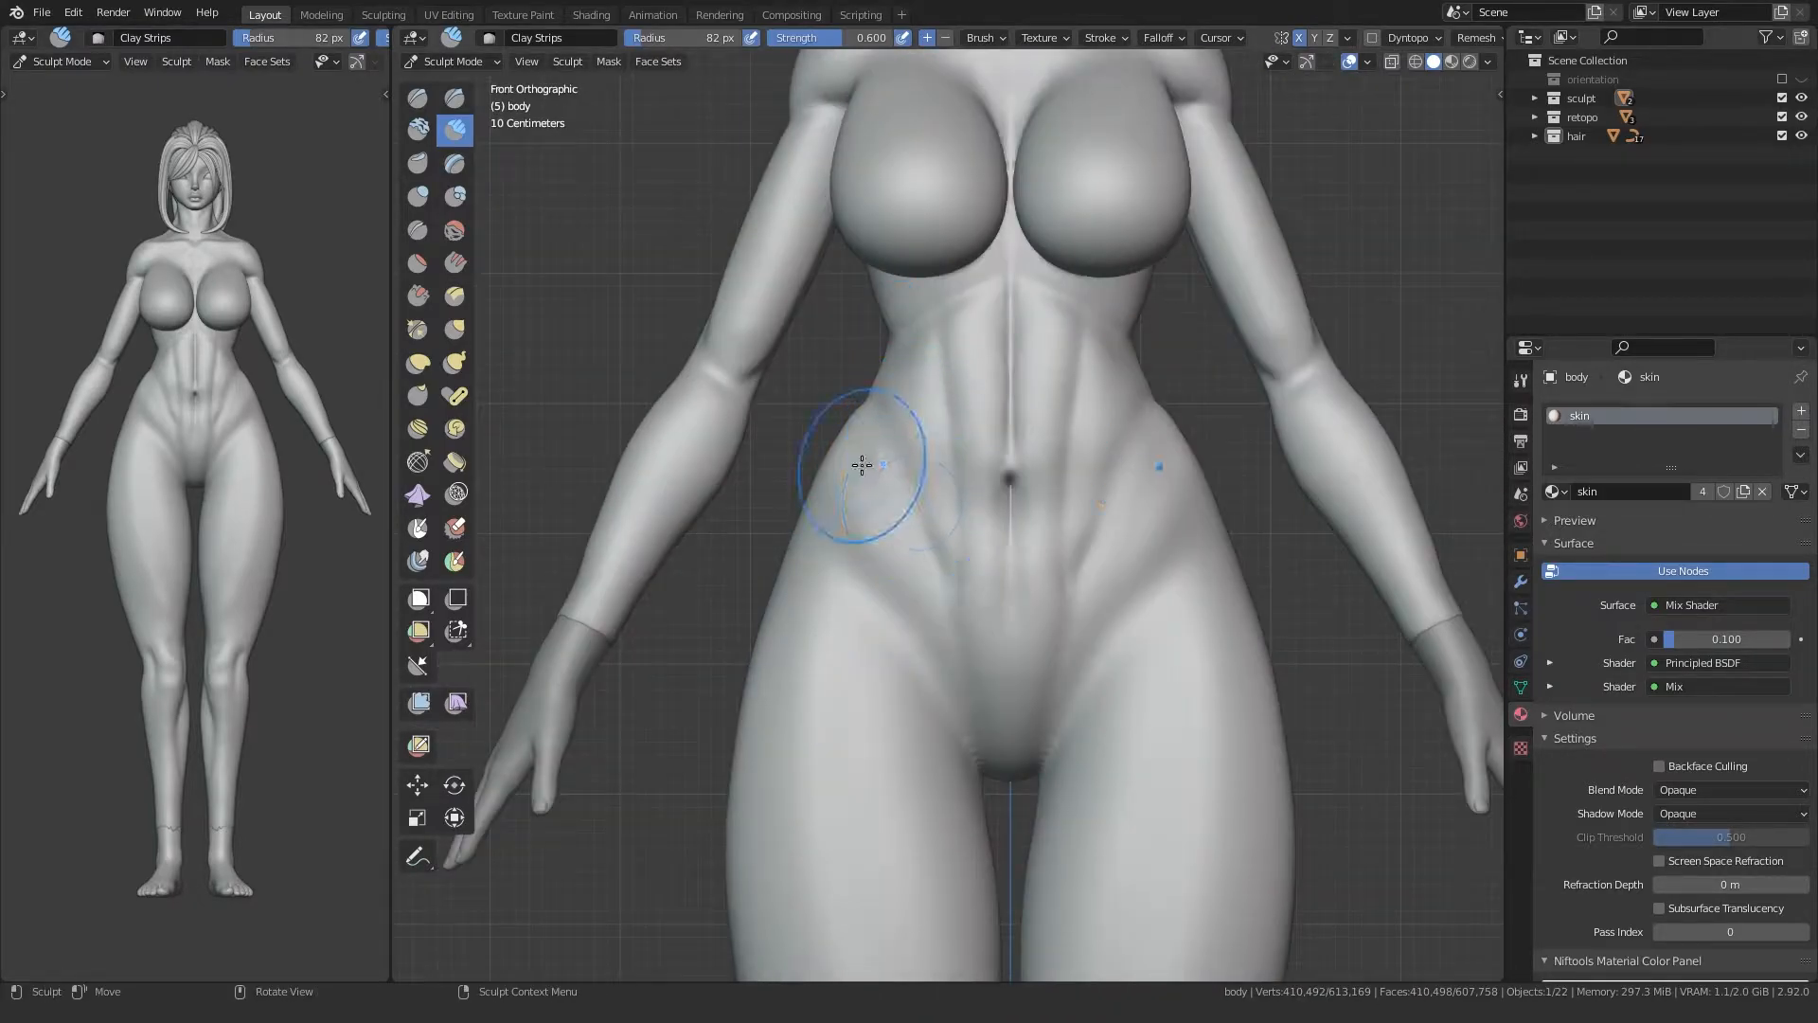
pyautogui.press('g')
pyautogui.moveTo(950, 527)
pyautogui.mouseDown()
pyautogui.moveTo(950, 508)
pyautogui.moveTo(950, 528)
pyautogui.mouseUp()
pyautogui.moveTo(955, 473); pyautogui.dragTo(955, 460)
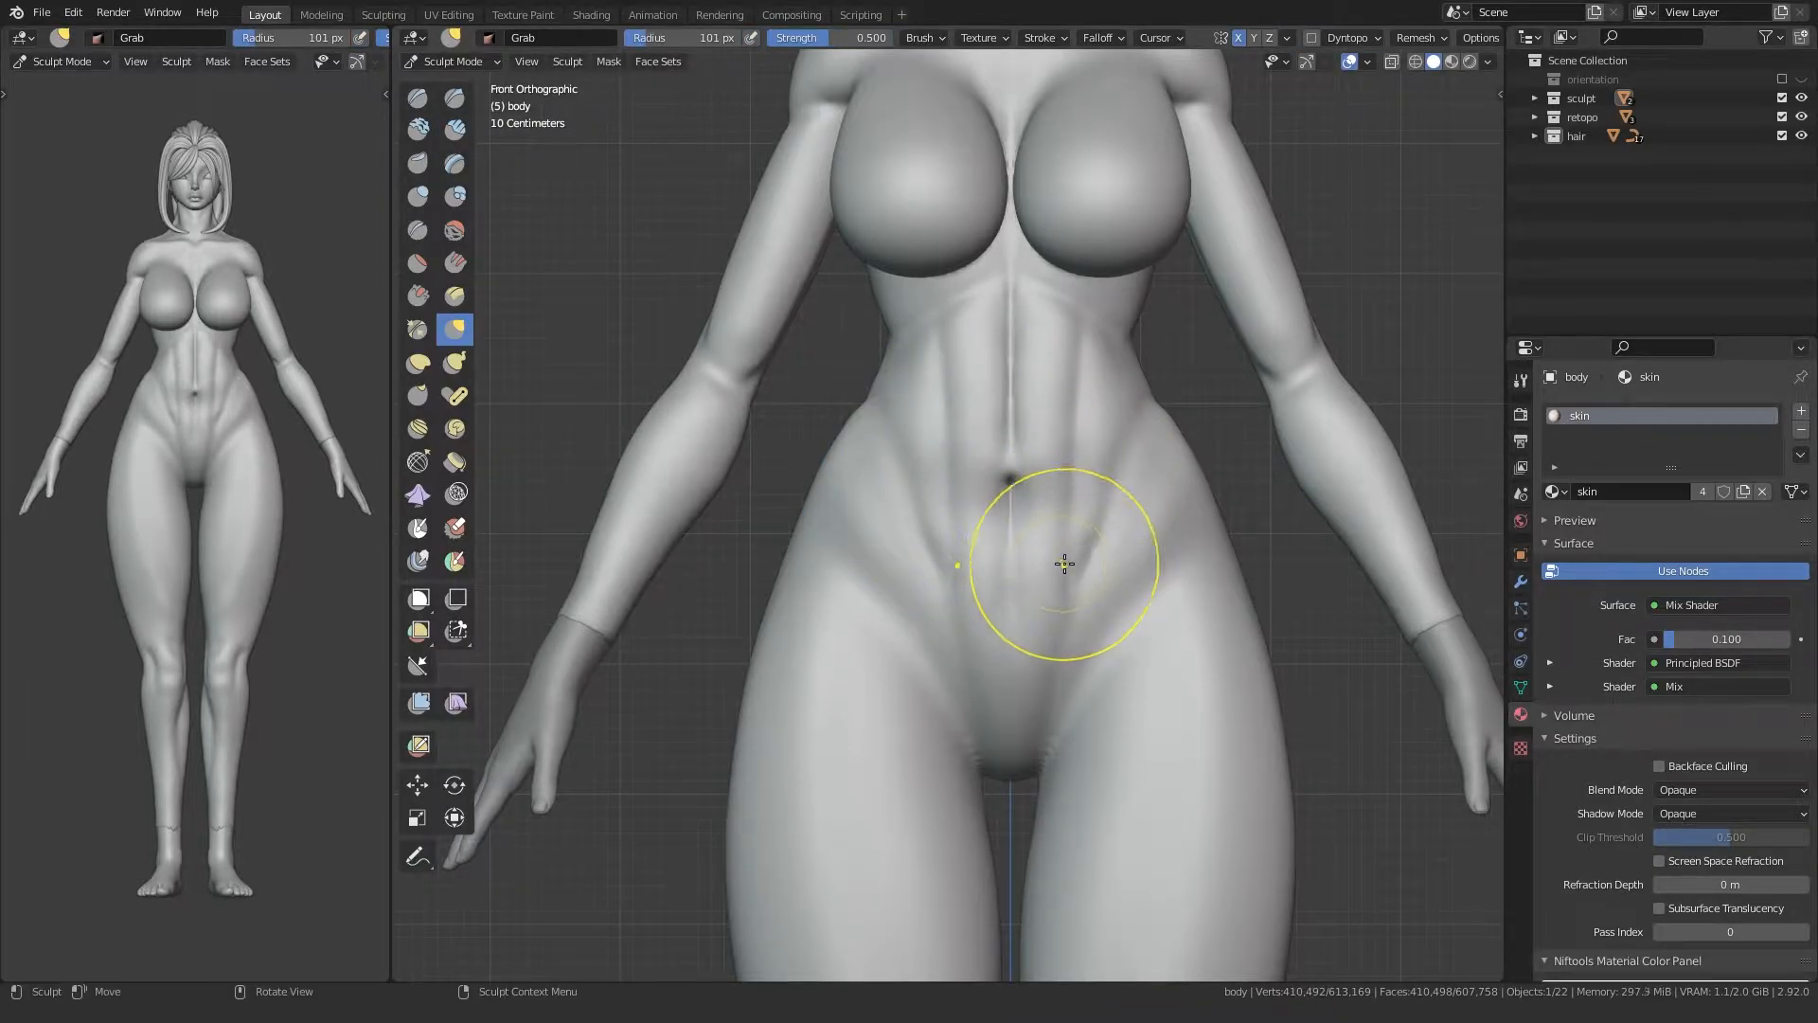
pyautogui.keyDown('shift'); pyautogui.moveTo(931, 541); pyautogui.dragTo(930, 512, button='middle'); pyautogui.keyUp('shift')
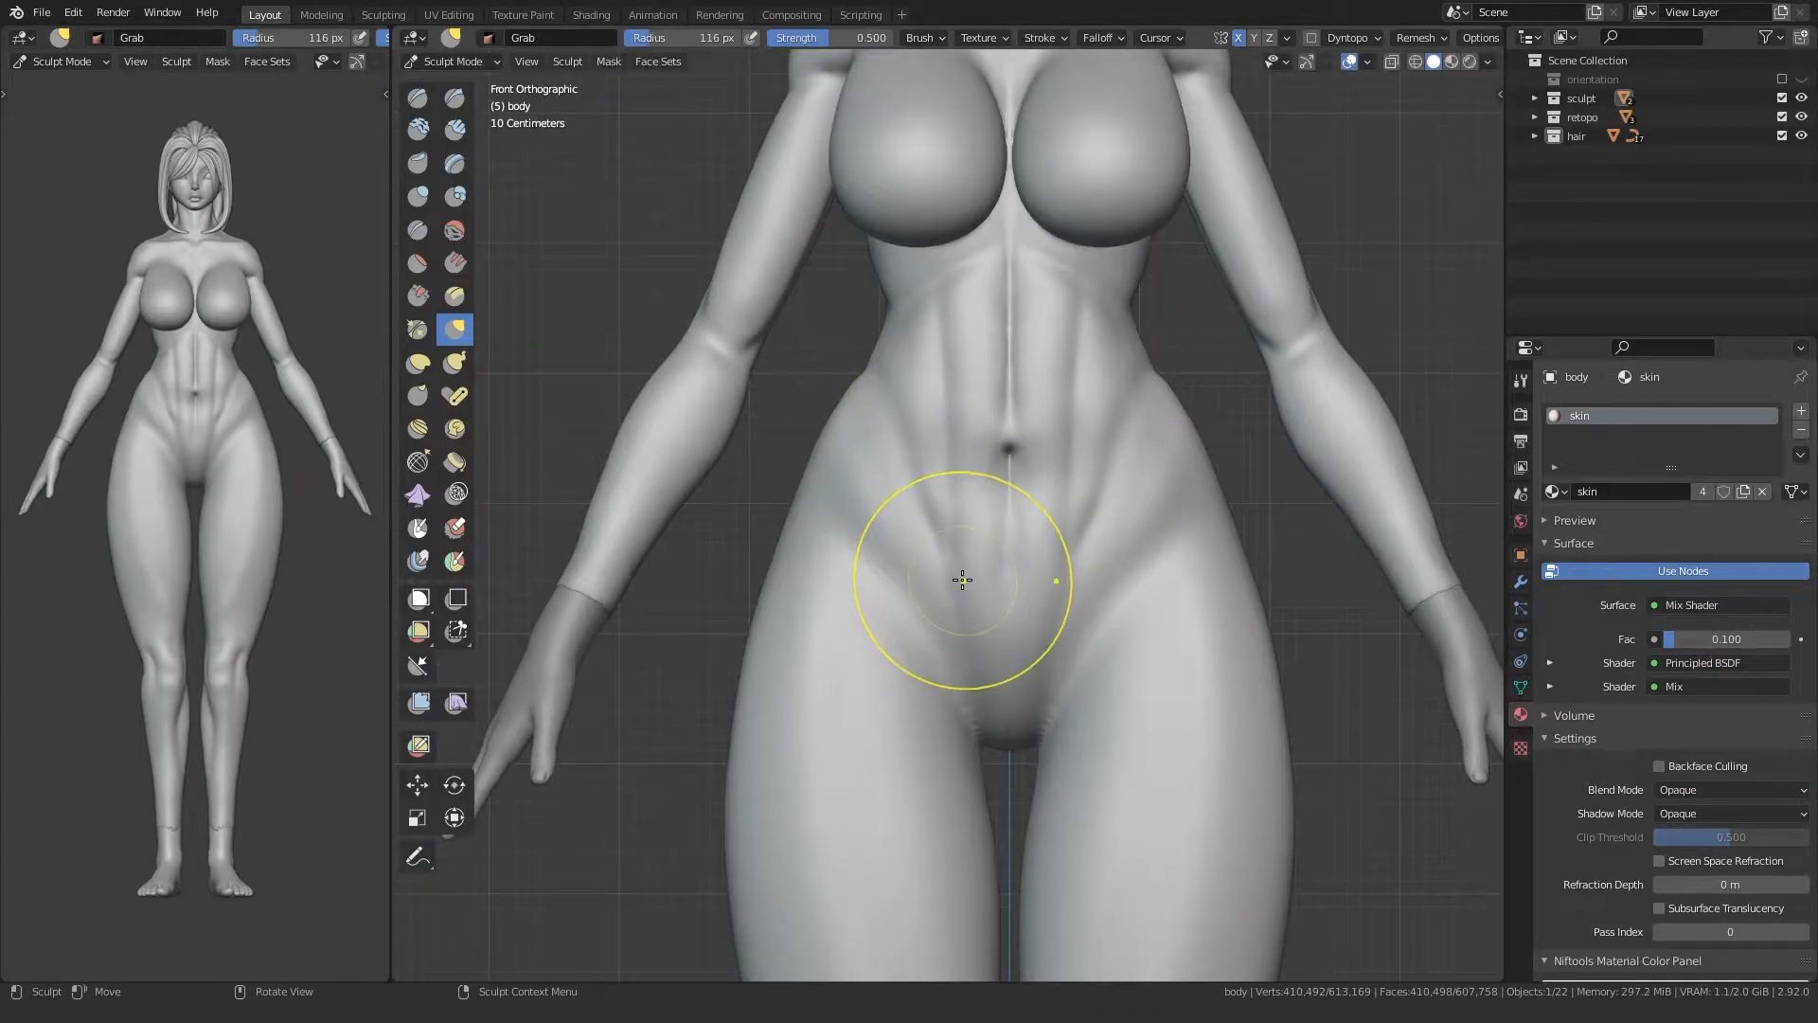
pyautogui.scroll(1, 949, 568)
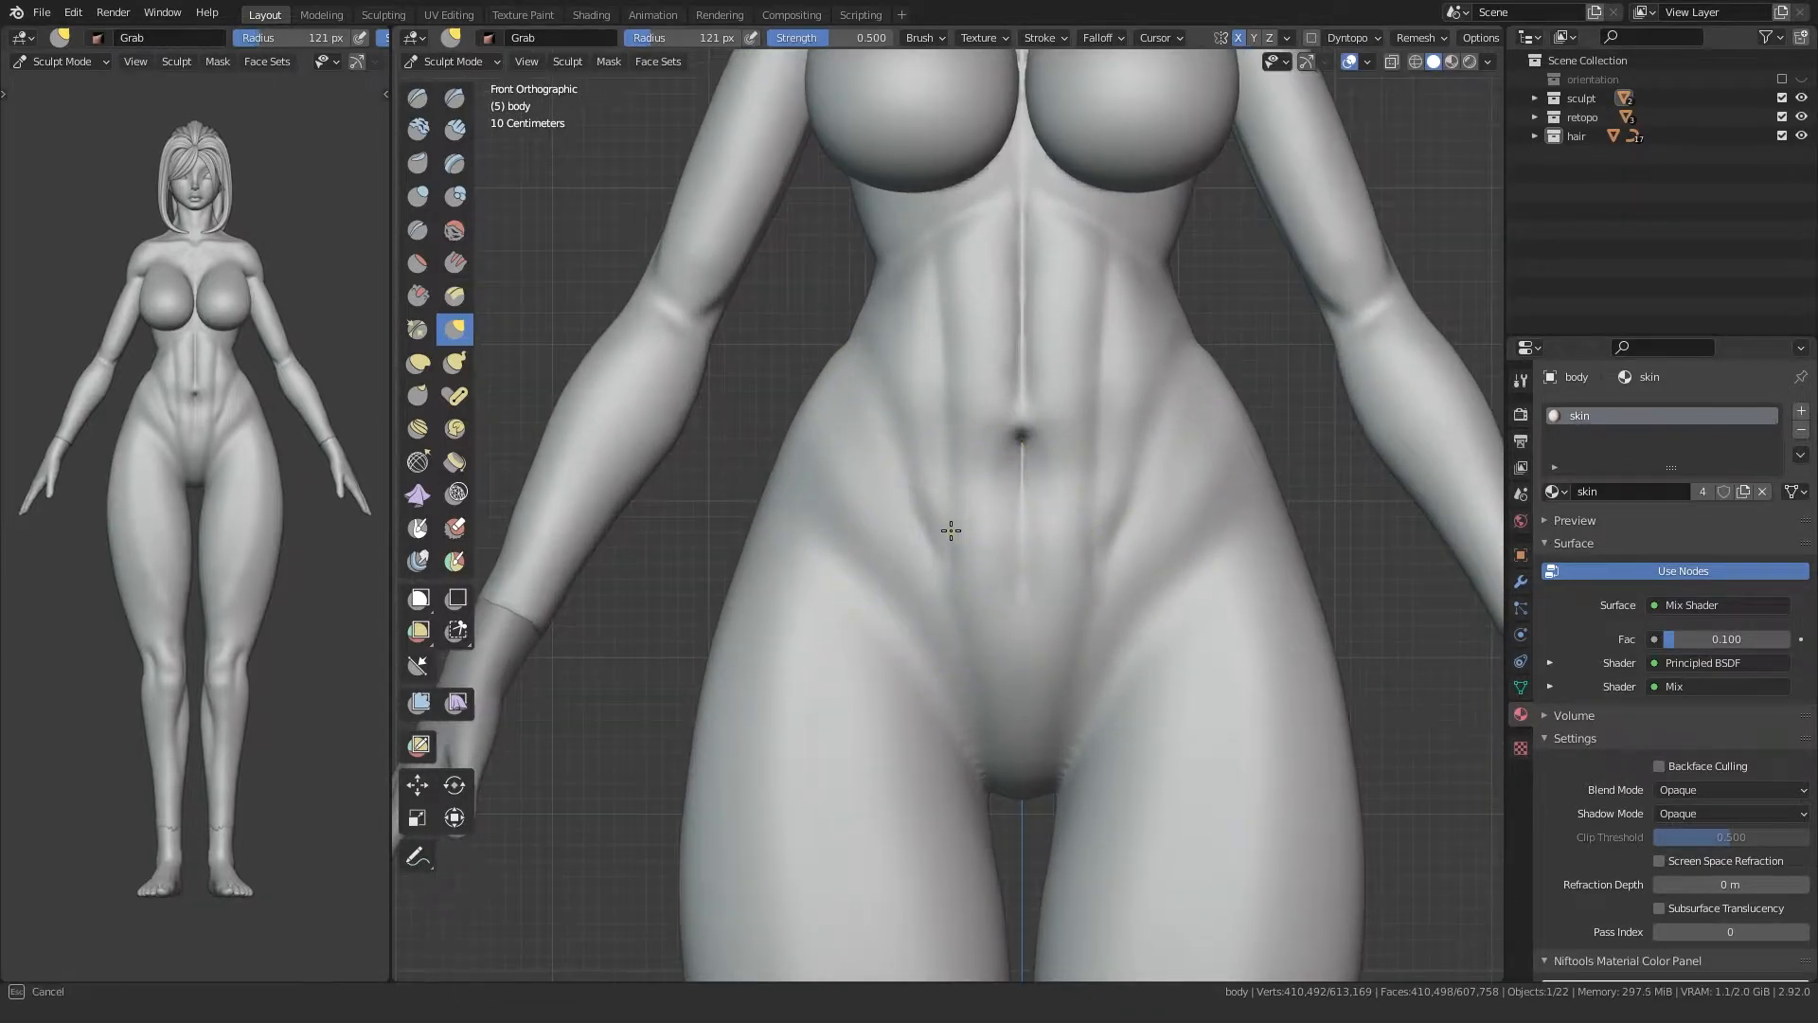
# Step: Adjust the waist contour above the hips with the Grab brush at a 74 px radius
pyautogui.press('f')
pyautogui.click(870, 554)
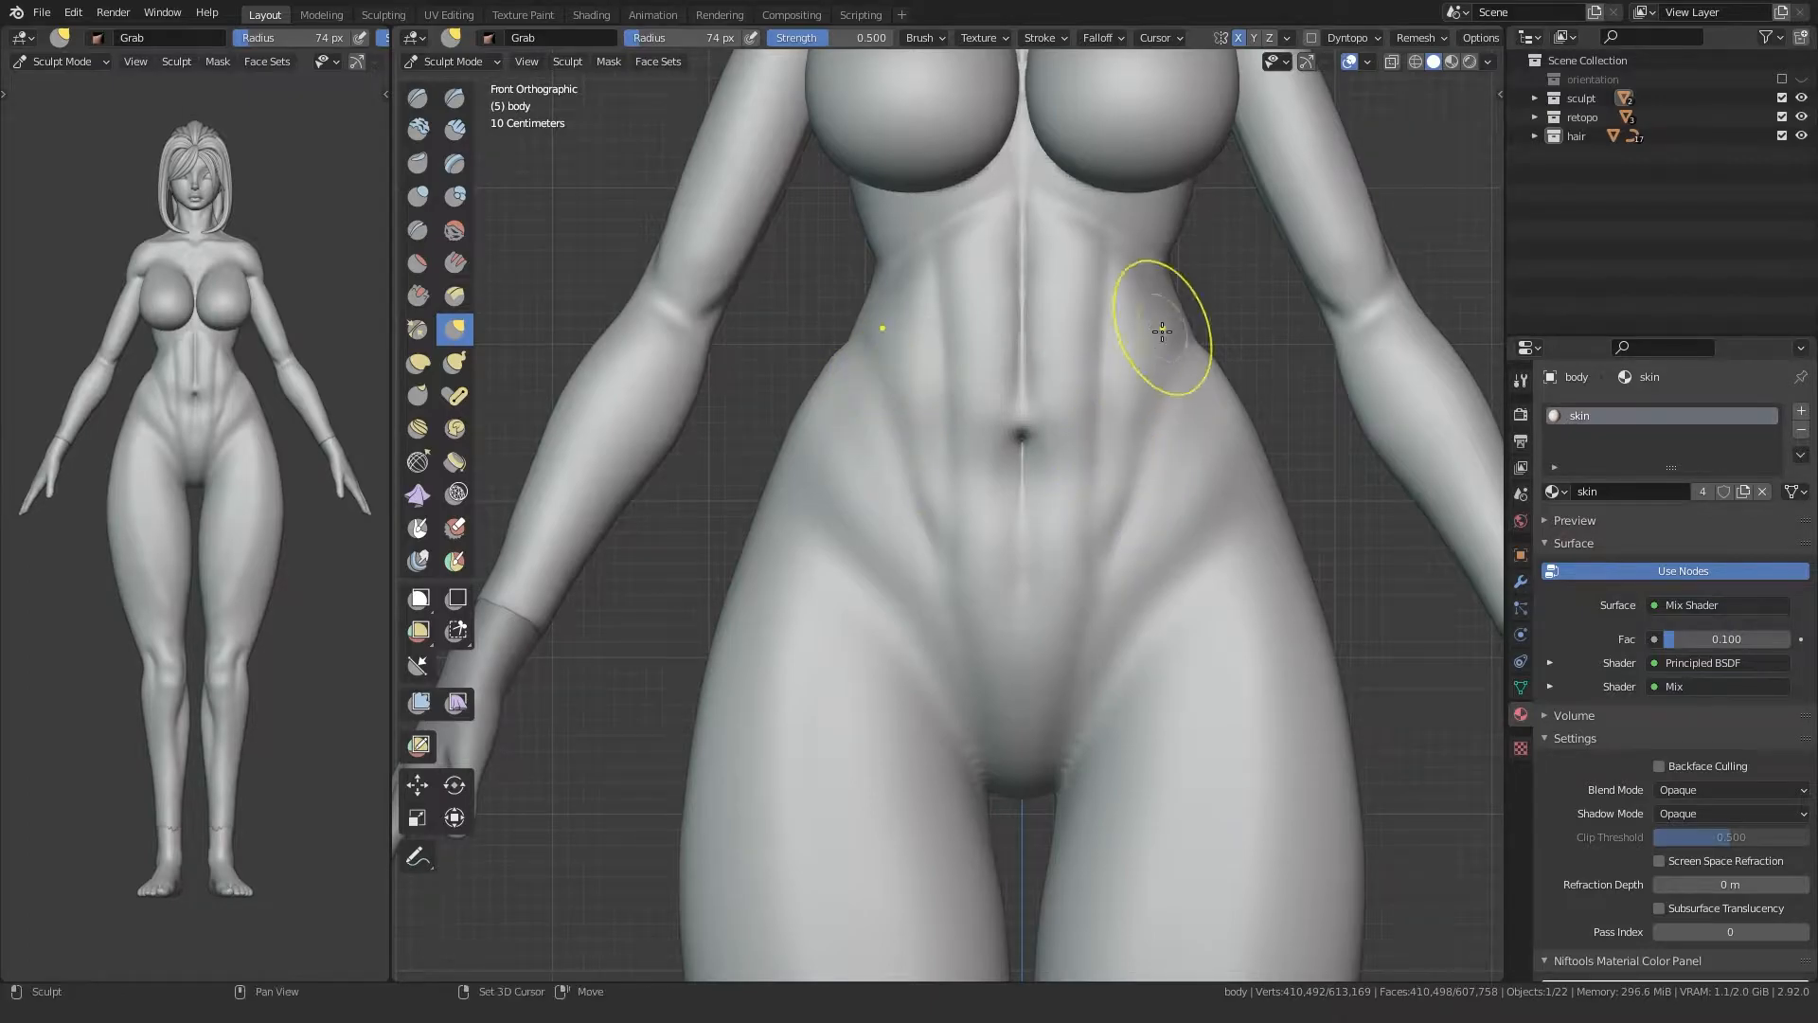
pyautogui.moveTo(1175, 375); pyautogui.dragTo(1177, 365)
# Step: Adjust the groin area with the Grab brush at a 110 px radius, and undo the last stroke on the abdomen
pyautogui.press('f')
pyautogui.click(864, 614)
pyautogui.moveTo(956, 730); pyautogui.dragTo(960, 735)
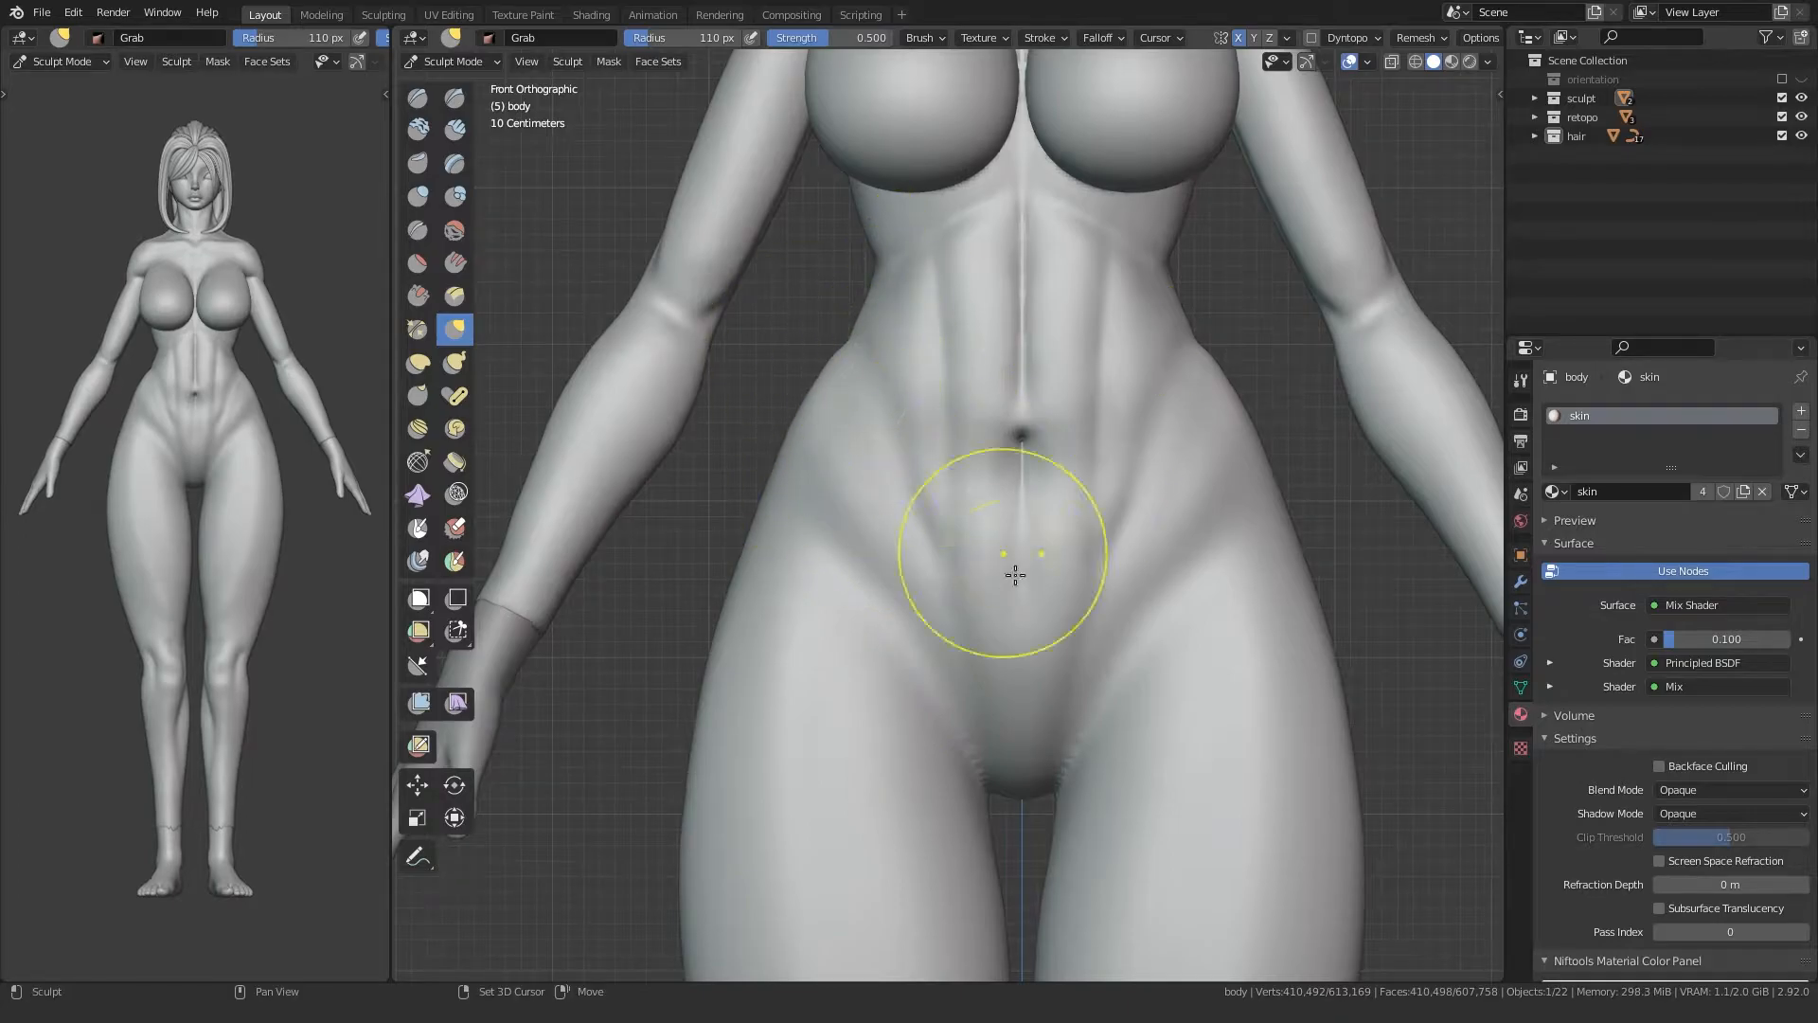
pyautogui.moveTo(1021, 435); pyautogui.dragTo(1010, 236)
pyautogui.hotkey('ctrl', 'z')
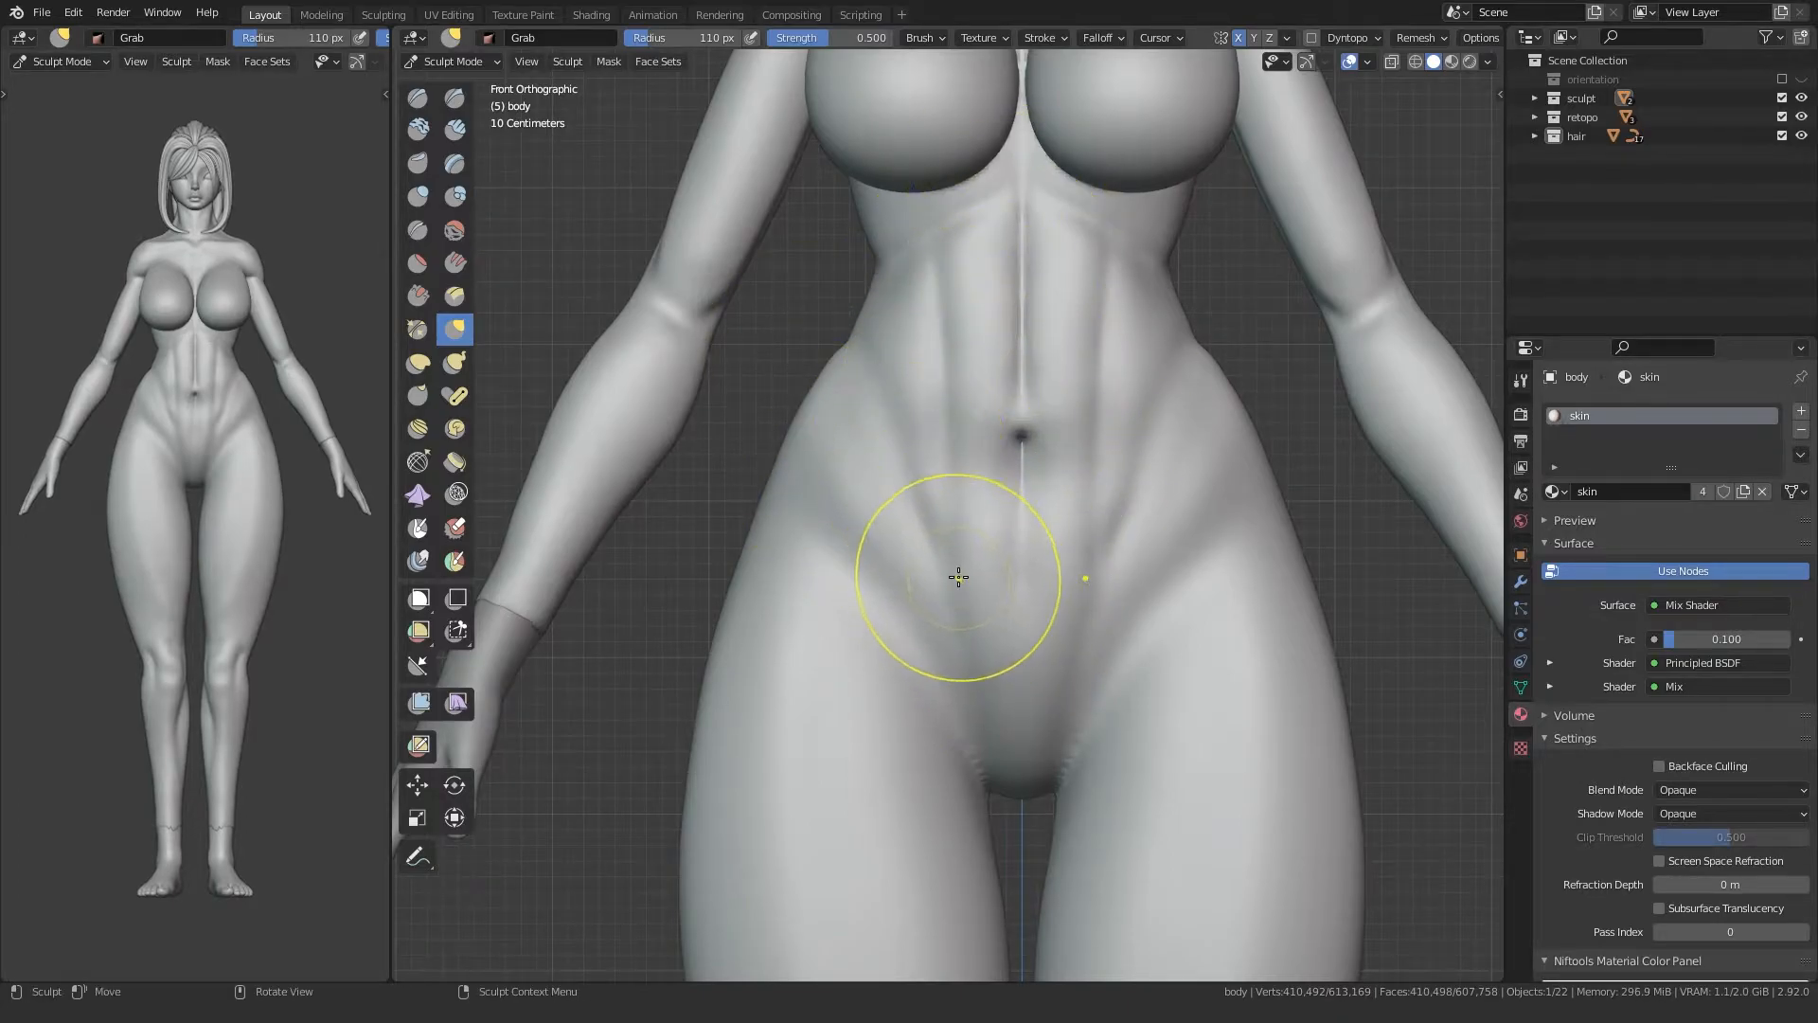
# Step: Carve the abdominal midline below the navel with the Crease brush at 30 px, and work the lower abdominal lines at 103 px
pyautogui.hotkey('shift', 'c')
pyautogui.press('f')
pyautogui.click(995, 587)
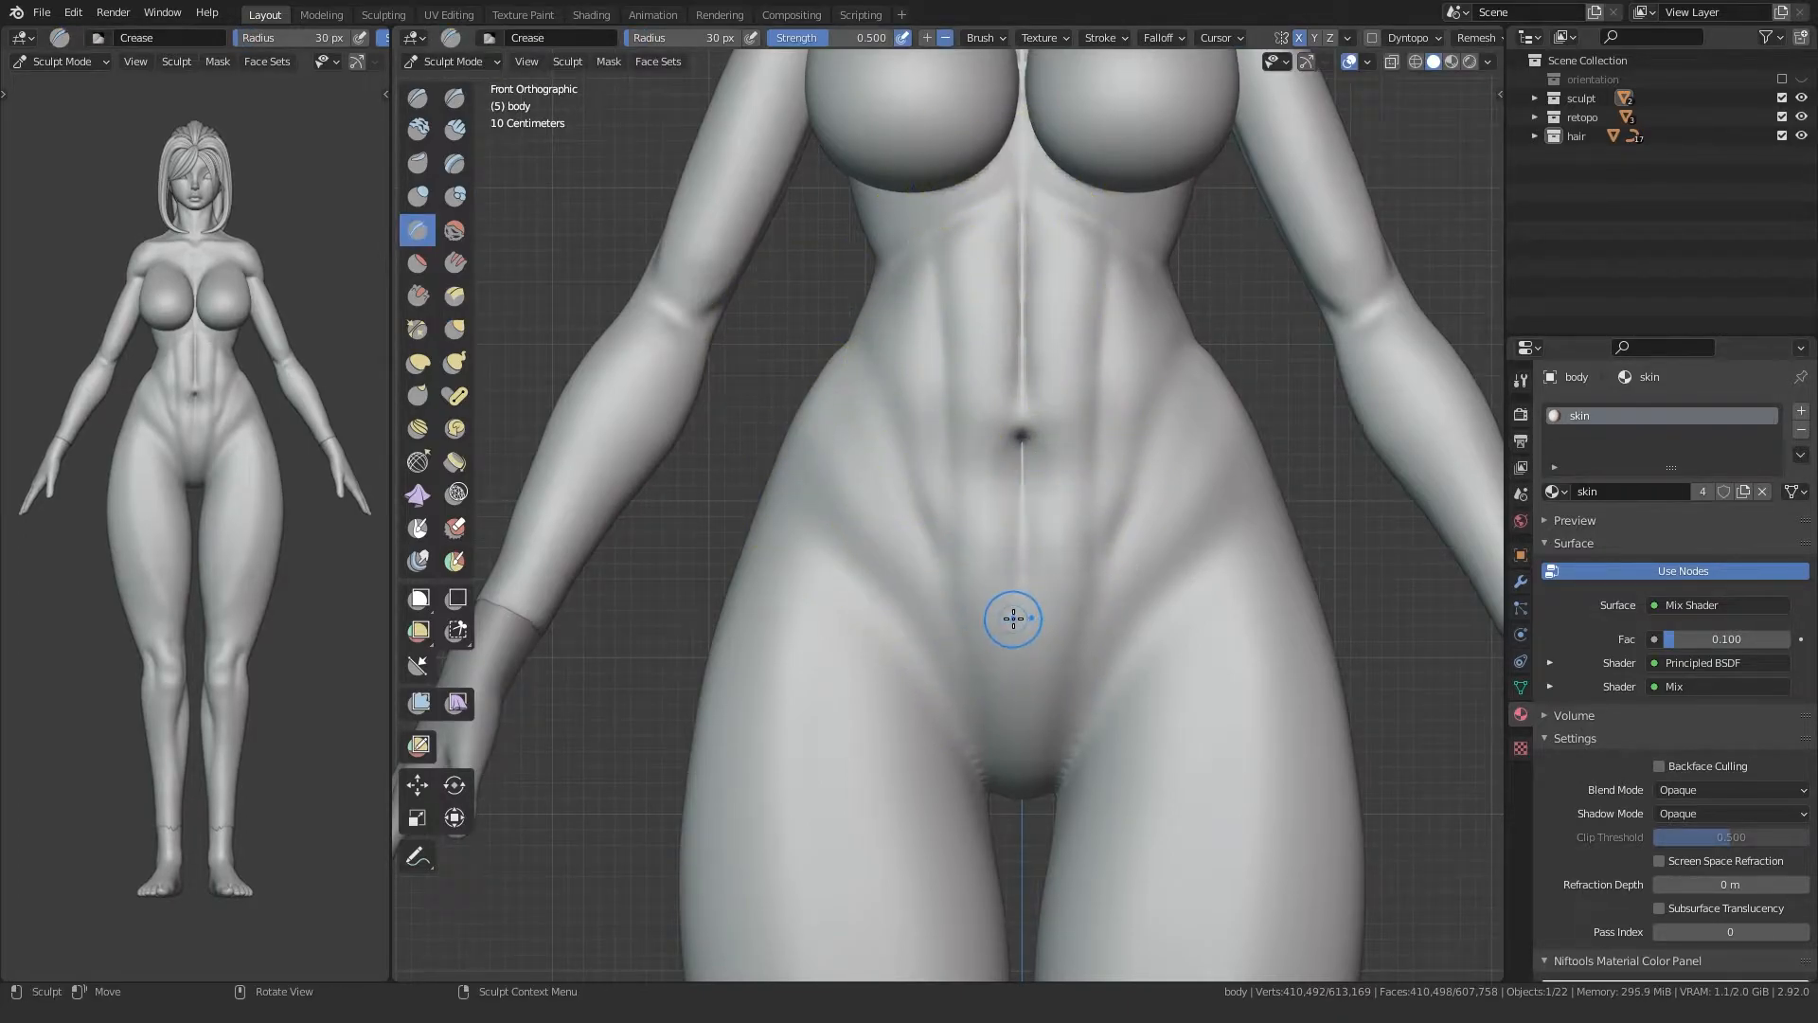
pyautogui.press('f')
pyautogui.click(1037, 530)
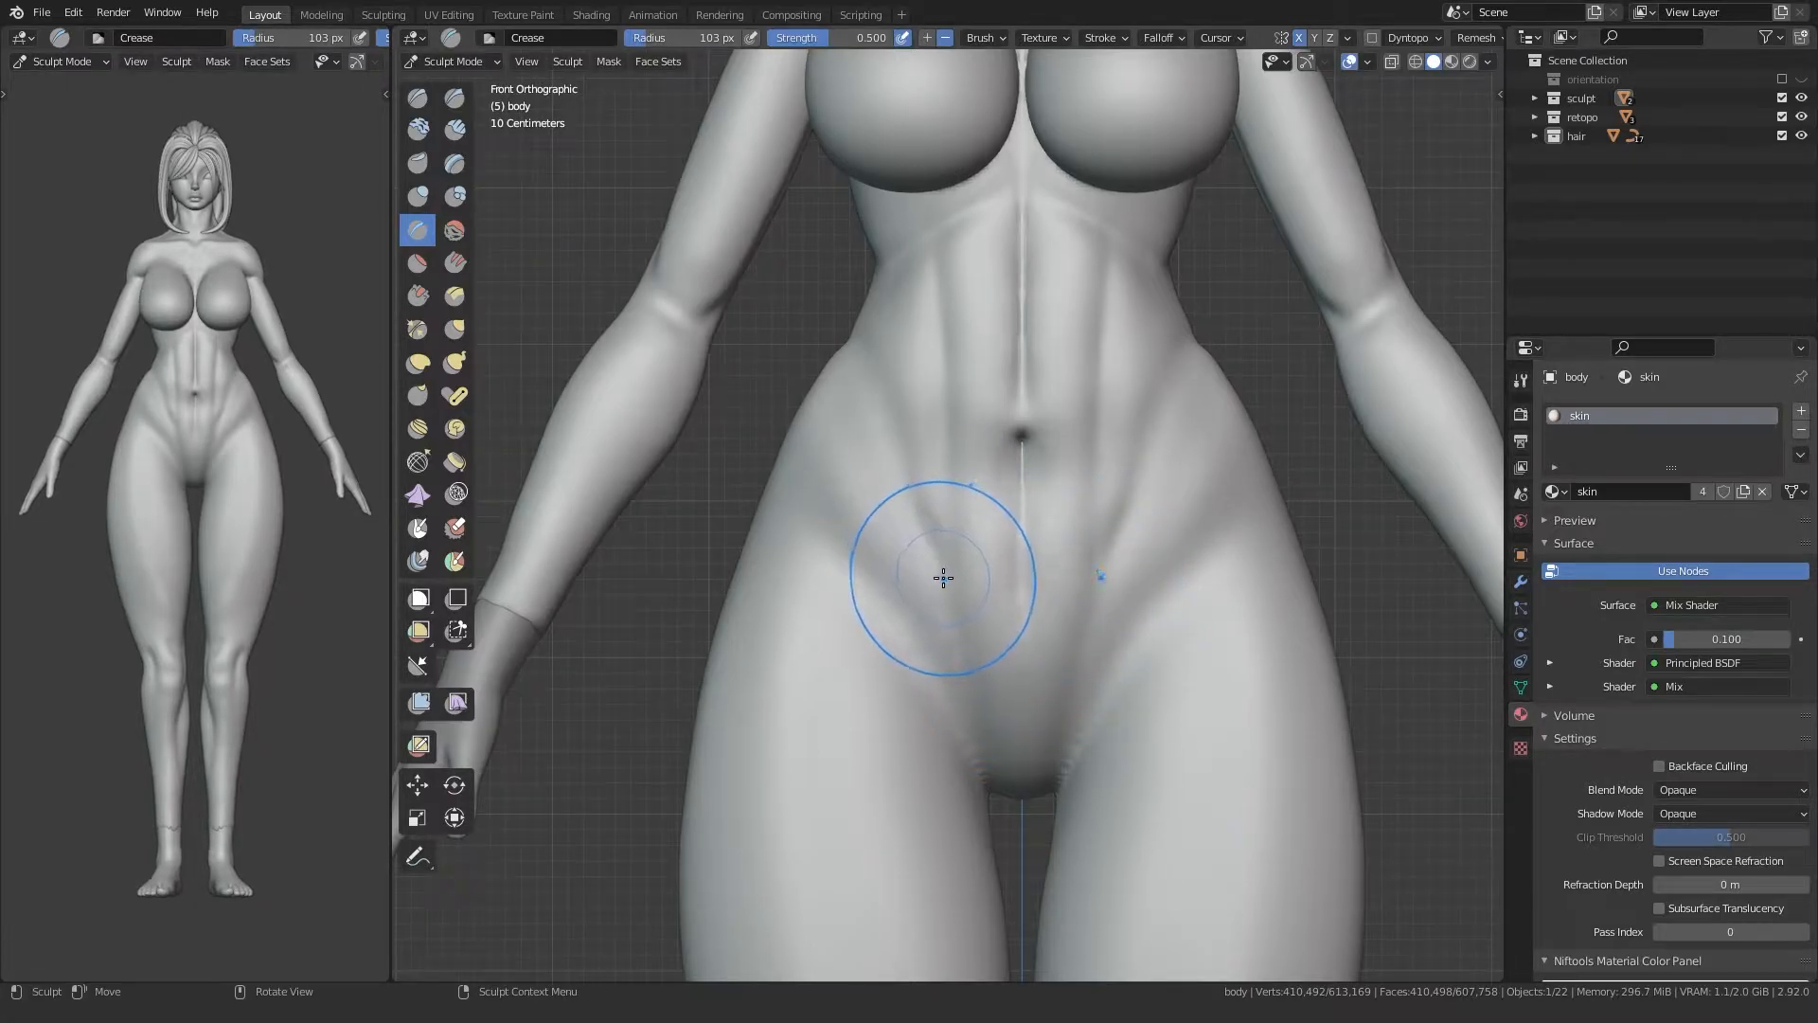
# Step: Adjust the knee and lower leg contours in front view with the Grab brush at a 137 px radius
pyautogui.press('g')
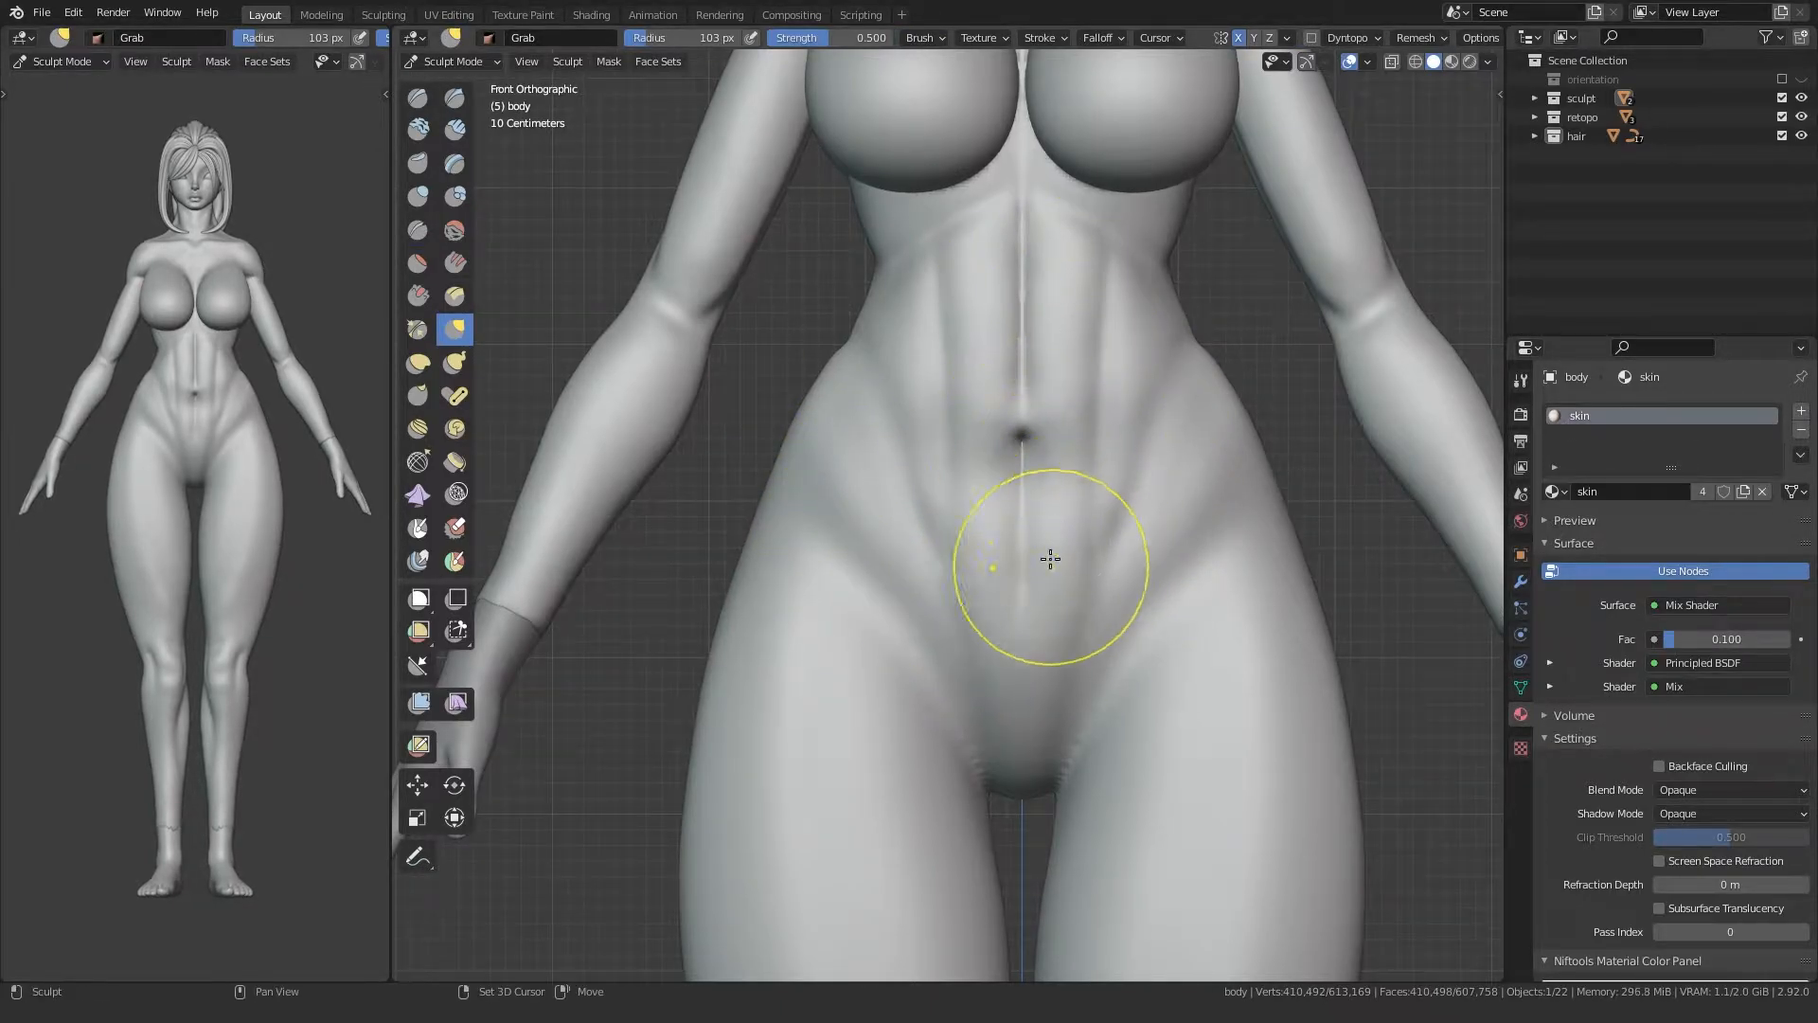
pyautogui.scroll(-4, 817, 844)
pyautogui.keyDown('shift'); pyautogui.moveTo(817, 844); pyautogui.dragTo(822, 343, button='middle'); pyautogui.keyUp('shift')
pyautogui.keyDown('ctrl'); pyautogui.moveTo(843, 718); pyautogui.dragTo(890, 483, button='middle'); pyautogui.keyUp('ctrl')
pyautogui.press('f')
pyautogui.click(918, 499)
pyautogui.moveTo(914, 549); pyautogui.dragTo(947, 603)
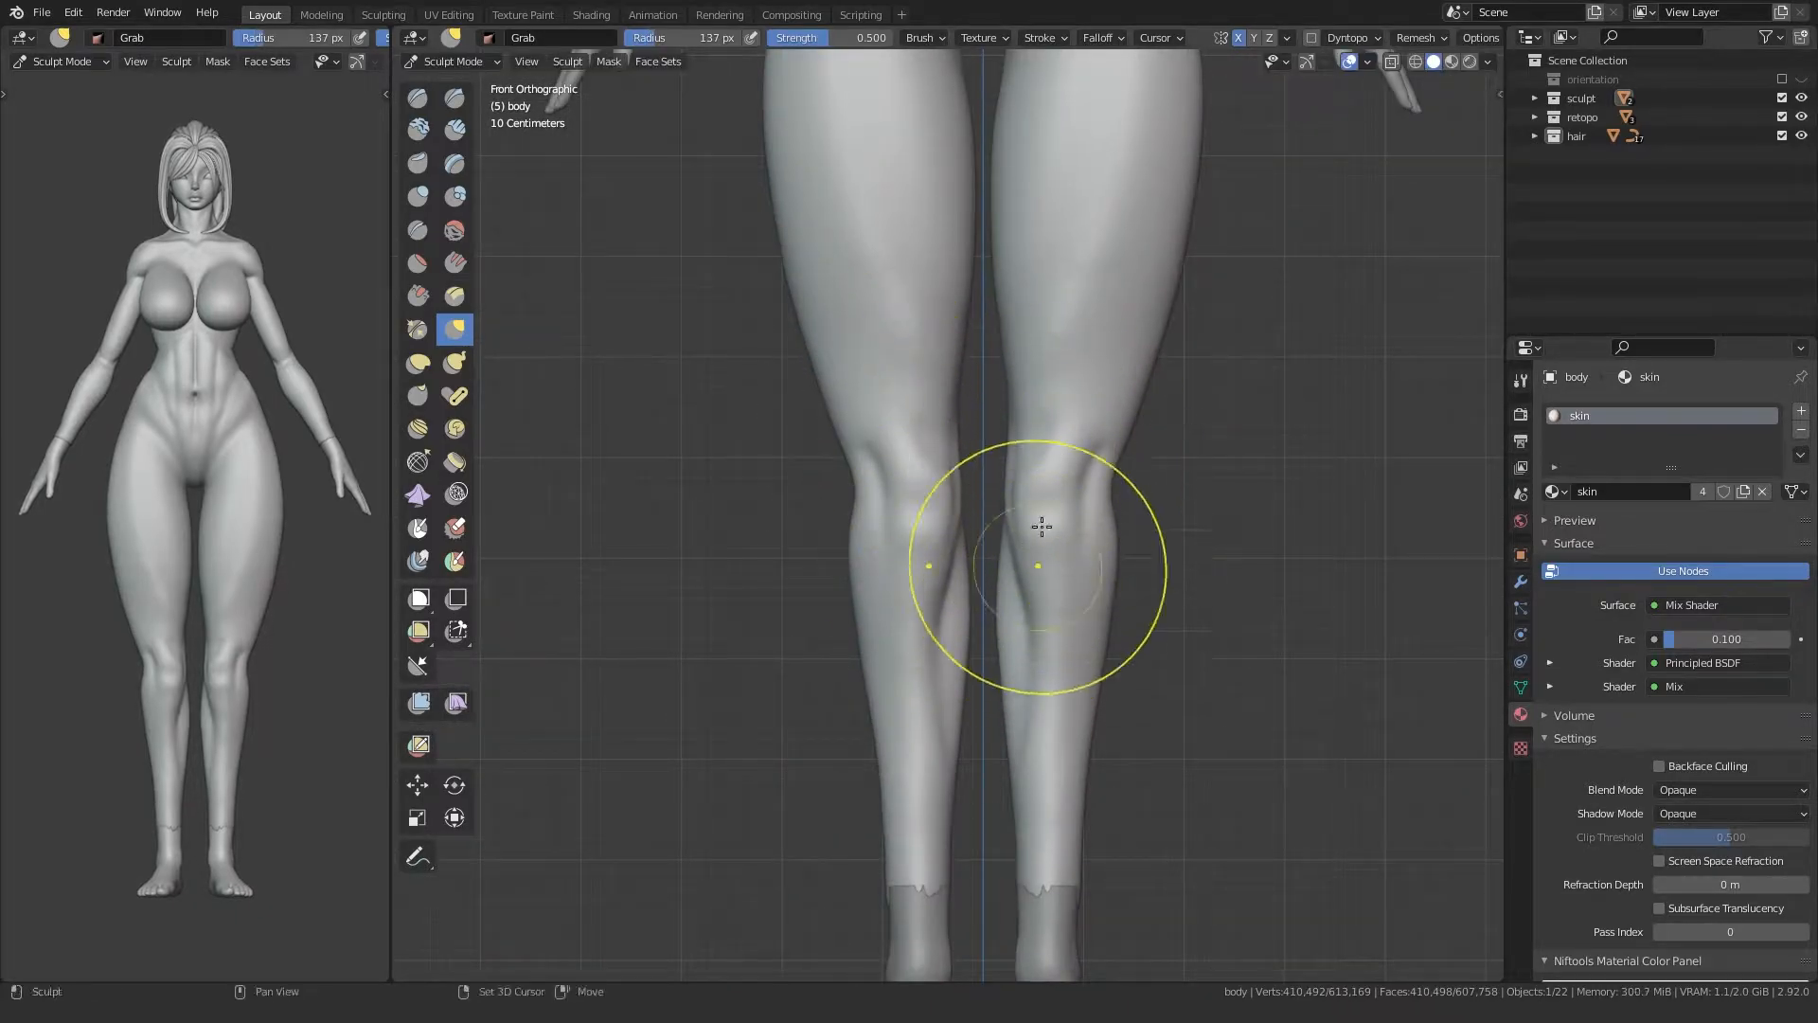
pyautogui.keyDown('shift'); pyautogui.moveTo(914, 734); pyautogui.dragTo(926, 601, button='middle'); pyautogui.keyUp('shift')
pyautogui.keyDown('shift'); pyautogui.moveTo(870, 326); pyautogui.dragTo(877, 783, button='middle'); pyautogui.keyUp('shift')
pyautogui.keyDown('shift'); pyautogui.moveTo(870, 423); pyautogui.dragTo(871, 748, button='middle'); pyautogui.keyUp('shift')
pyautogui.keyDown('shift'); pyautogui.moveTo(932, 602); pyautogui.dragTo(910, 723, button='middle'); pyautogui.keyUp('shift')
# Step: Adjust the rib cage area beneath the breasts with the Grab brush at a 62 px radius
pyautogui.moveTo(1170, 376); pyautogui.dragTo(1004, 388, button='middle')
pyautogui.moveTo(1037, 459)
pyautogui.mouseDown(button='middle')
pyautogui.moveTo(1007, 385)
pyautogui.moveTo(1031, 467)
pyautogui.moveTo(833, 508)
pyautogui.moveTo(840, 272)
pyautogui.mouseUp(button='middle')
pyautogui.press('f')
pyautogui.click(978, 484)
pyautogui.press('f')
pyautogui.click(928, 269)
pyautogui.moveTo(929, 284); pyautogui.dragTo(898, 257)
pyautogui.moveTo(898, 257); pyautogui.dragTo(768, 317, button='middle')
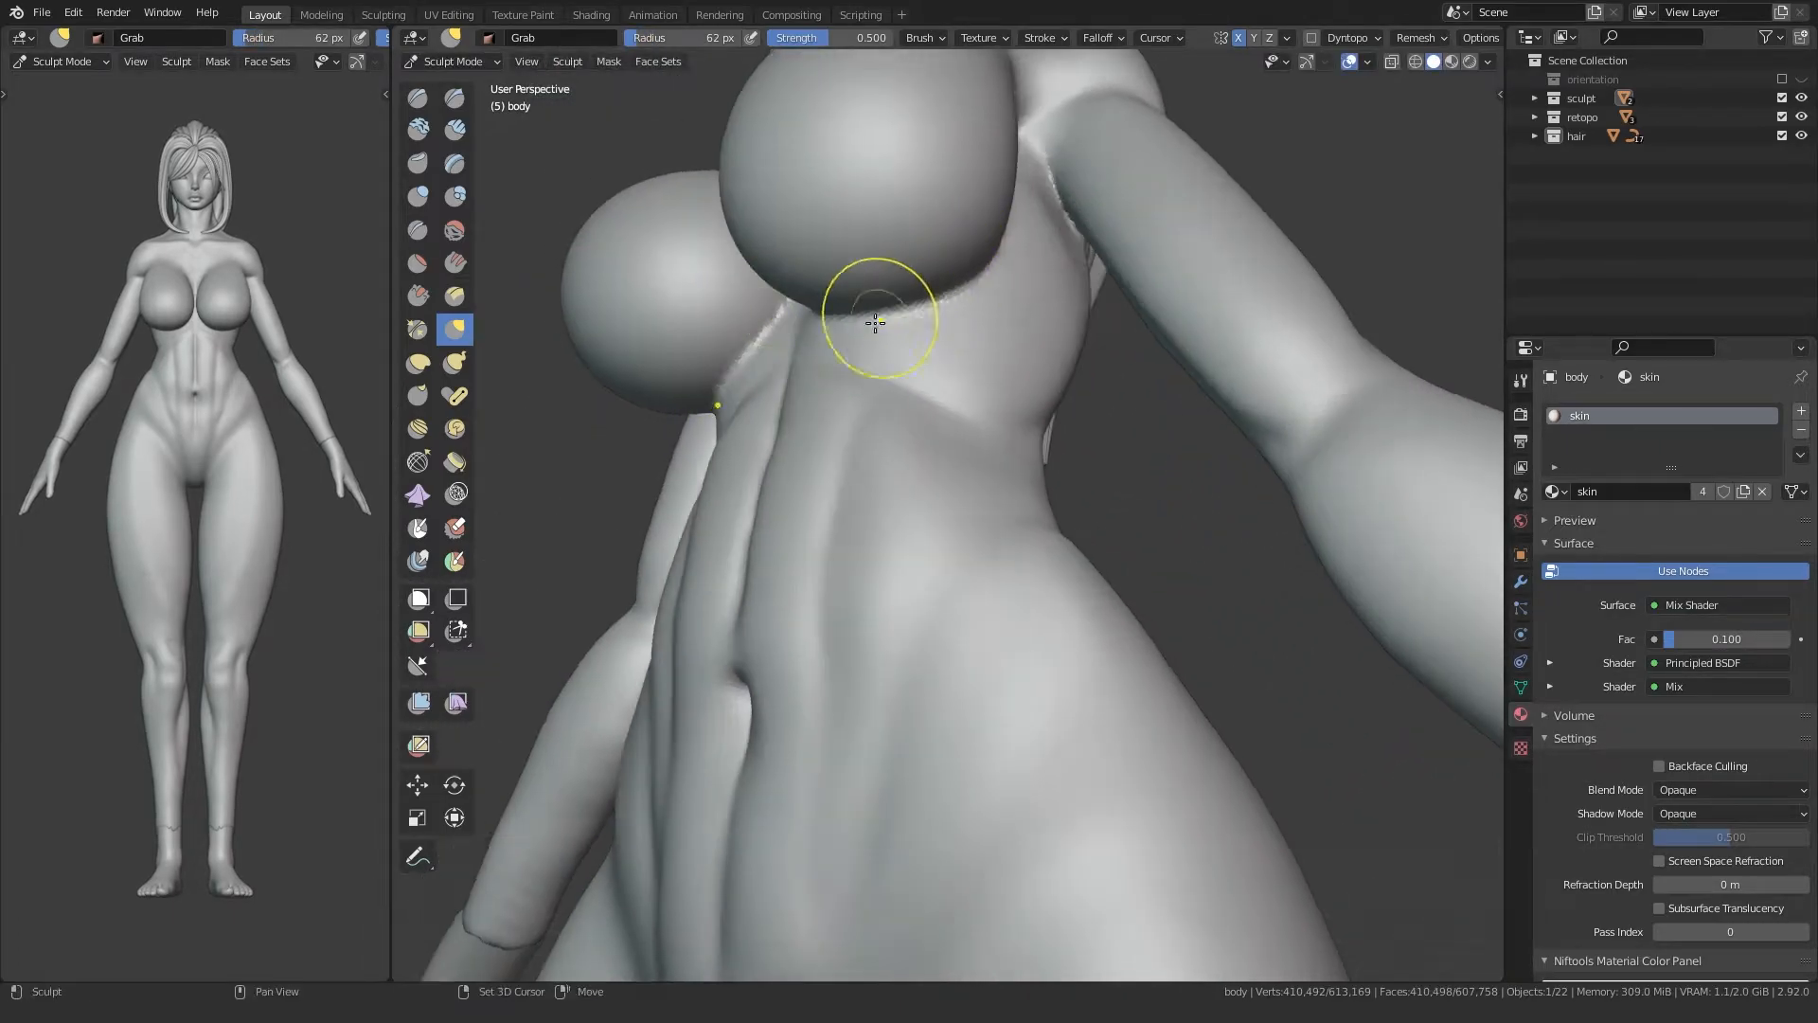
pyautogui.moveTo(959, 274); pyautogui.dragTo(877, 299, button='middle')
pyautogui.moveTo(829, 203)
pyautogui.mouseDown(button='middle')
pyautogui.moveTo(909, 252)
pyautogui.moveTo(889, 293)
pyautogui.moveTo(893, 110)
pyautogui.moveTo(911, 284)
pyautogui.moveTo(941, 337)
pyautogui.mouseUp(button='middle')
# Step: Define the fold at the front of the armpit beside the breast with the Crease brush at a 60 px radius
pyautogui.press('f')
pyautogui.click(933, 284)
pyautogui.hotkey('shift', 'c')
pyautogui.moveTo(941, 337); pyautogui.dragTo(764, 439, button='middle')
pyautogui.press('f')
pyautogui.click(943, 341)
pyautogui.moveTo(954, 284)
pyautogui.mouseDown(button='middle')
pyautogui.moveTo(1053, 277)
pyautogui.moveTo(968, 308)
pyautogui.mouseUp(button='middle')
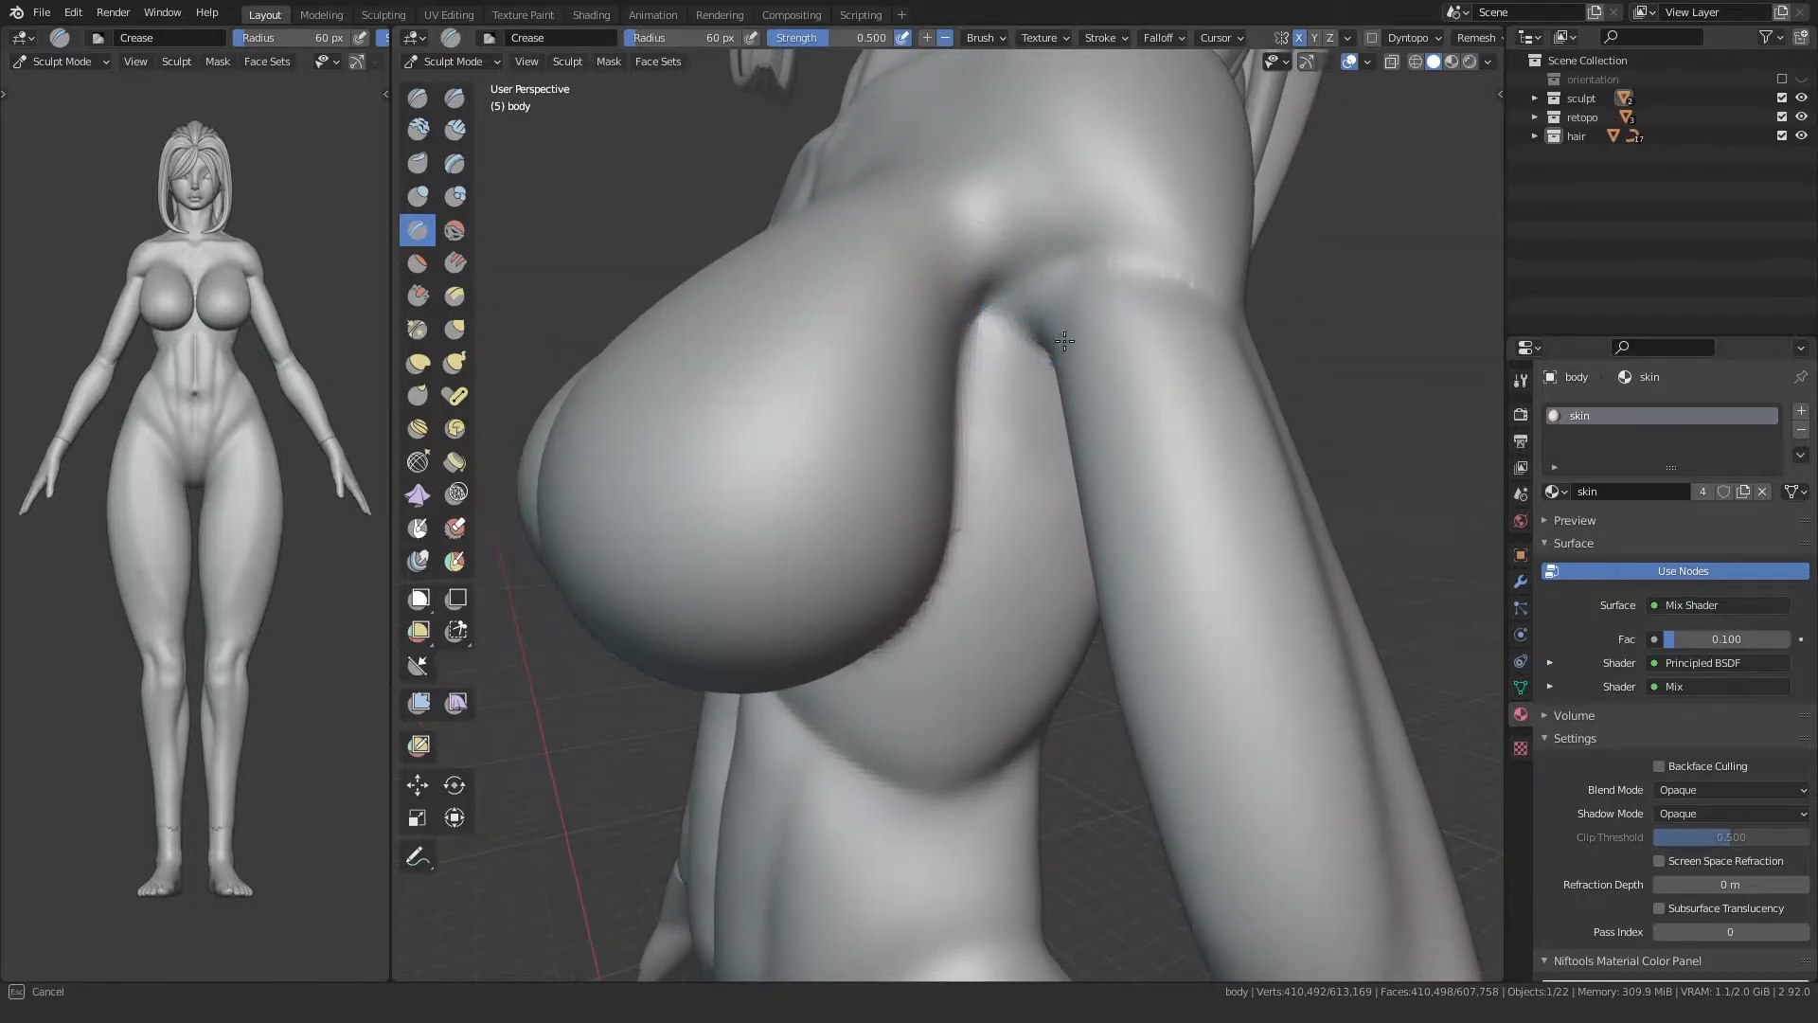
pyautogui.moveTo(1076, 338); pyautogui.dragTo(1080, 347)
pyautogui.moveTo(985, 322); pyautogui.dragTo(1060, 327, button='middle')
pyautogui.moveTo(1061, 326); pyautogui.dragTo(1053, 311)
pyautogui.moveTo(1053, 311); pyautogui.dragTo(994, 333, button='middle')
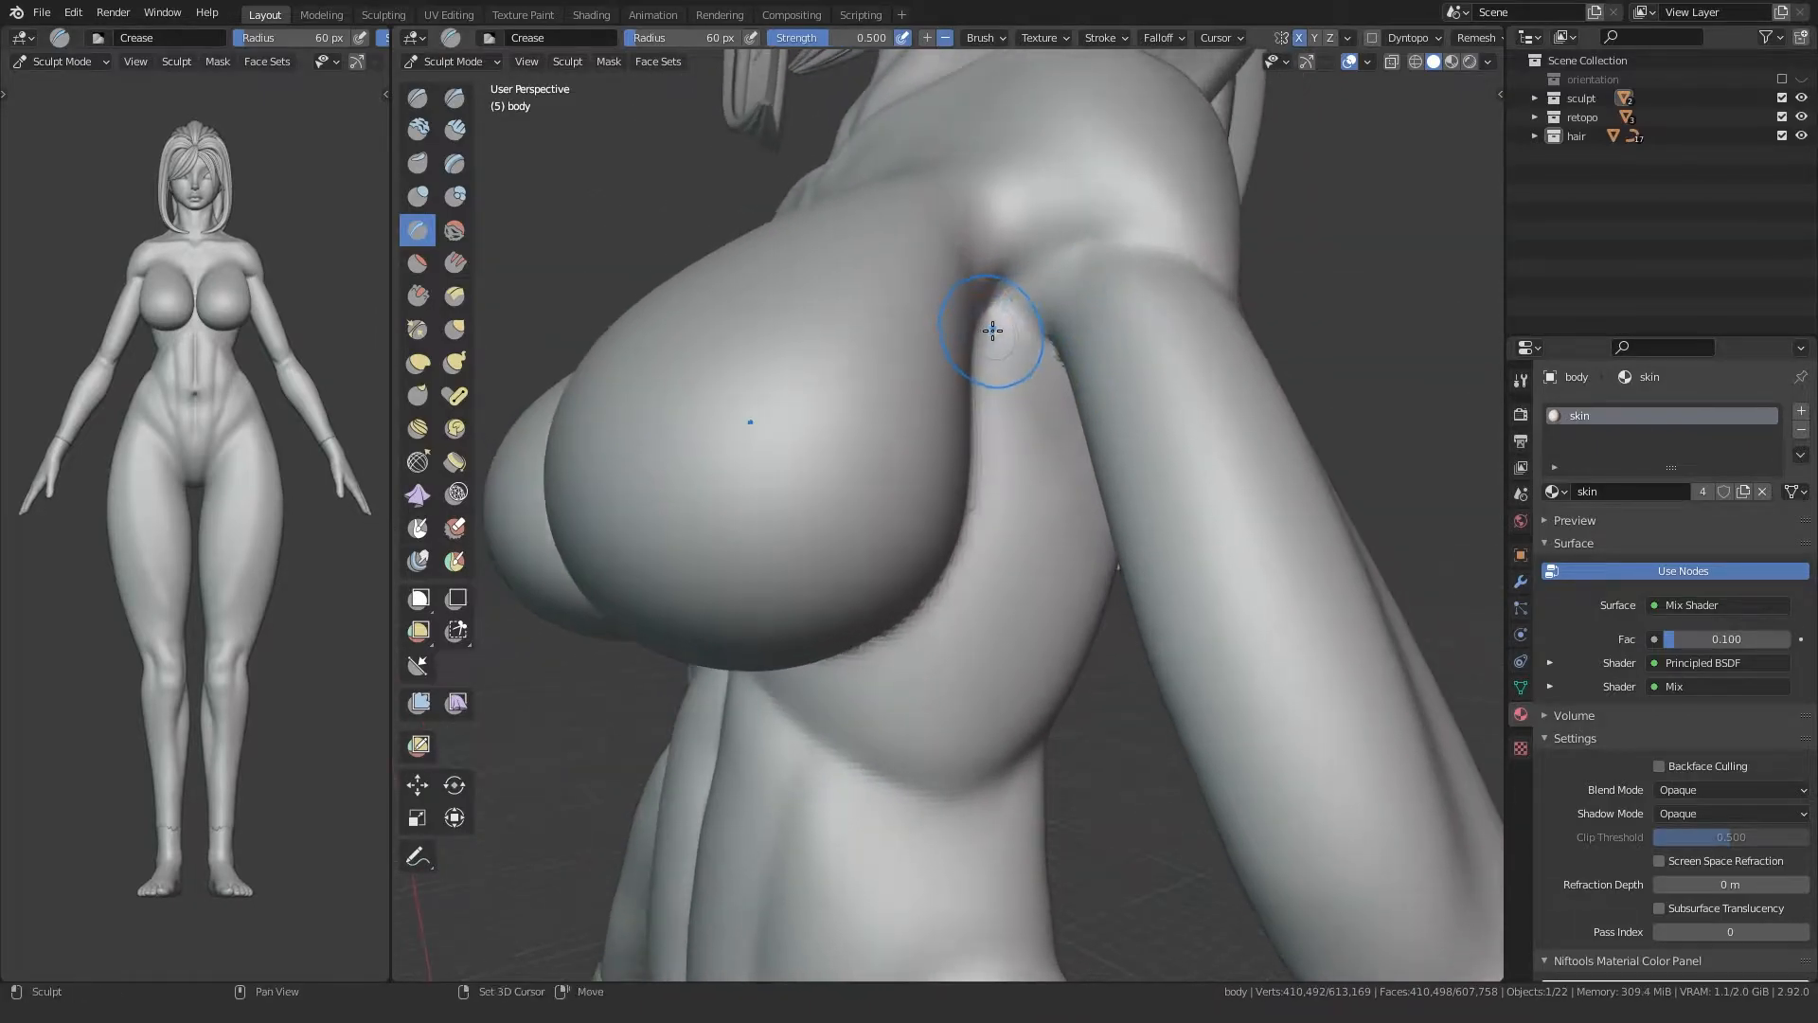
pyautogui.moveTo(962, 309); pyautogui.dragTo(1008, 356, button='middle')
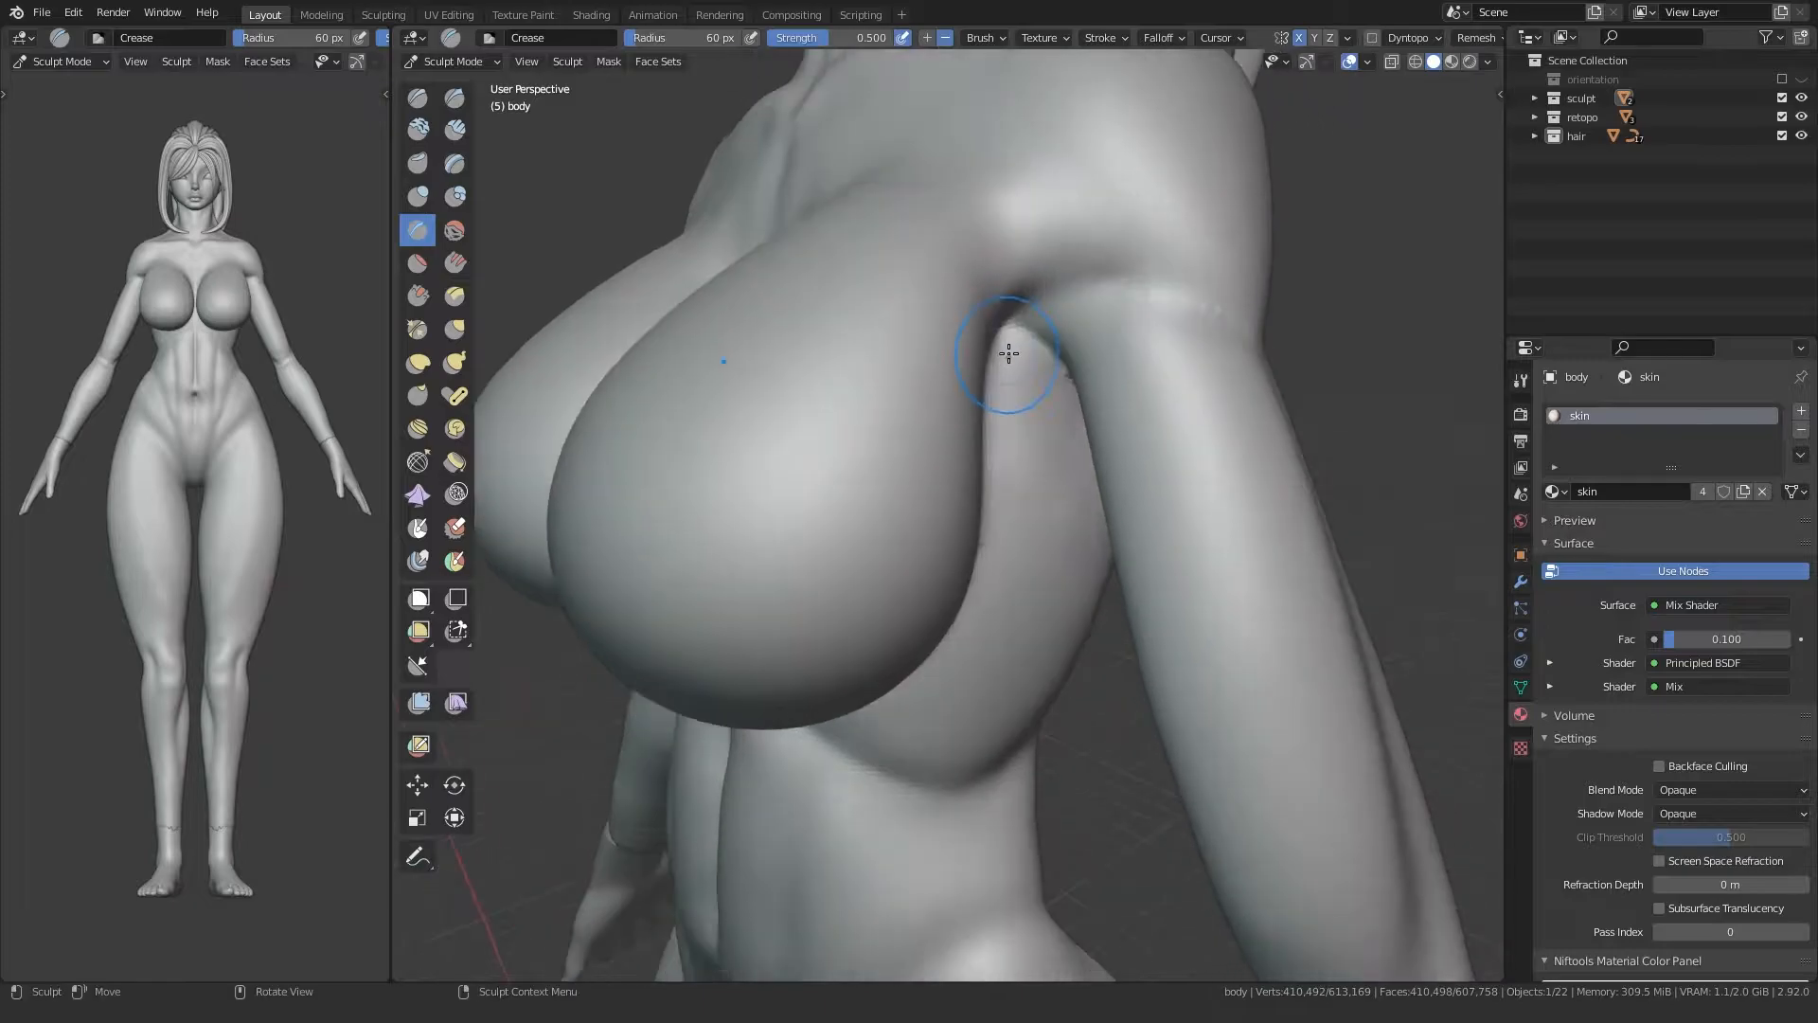
# Step: Define the crease where the upper arm meets the back of the shoulder with the Crease brush at 60 px
pyautogui.moveTo(1078, 291)
pyautogui.mouseDown(button='middle')
pyautogui.moveTo(1065, 307)
pyautogui.moveTo(1218, 369)
pyautogui.moveTo(753, 295)
pyautogui.mouseUp(button='middle')
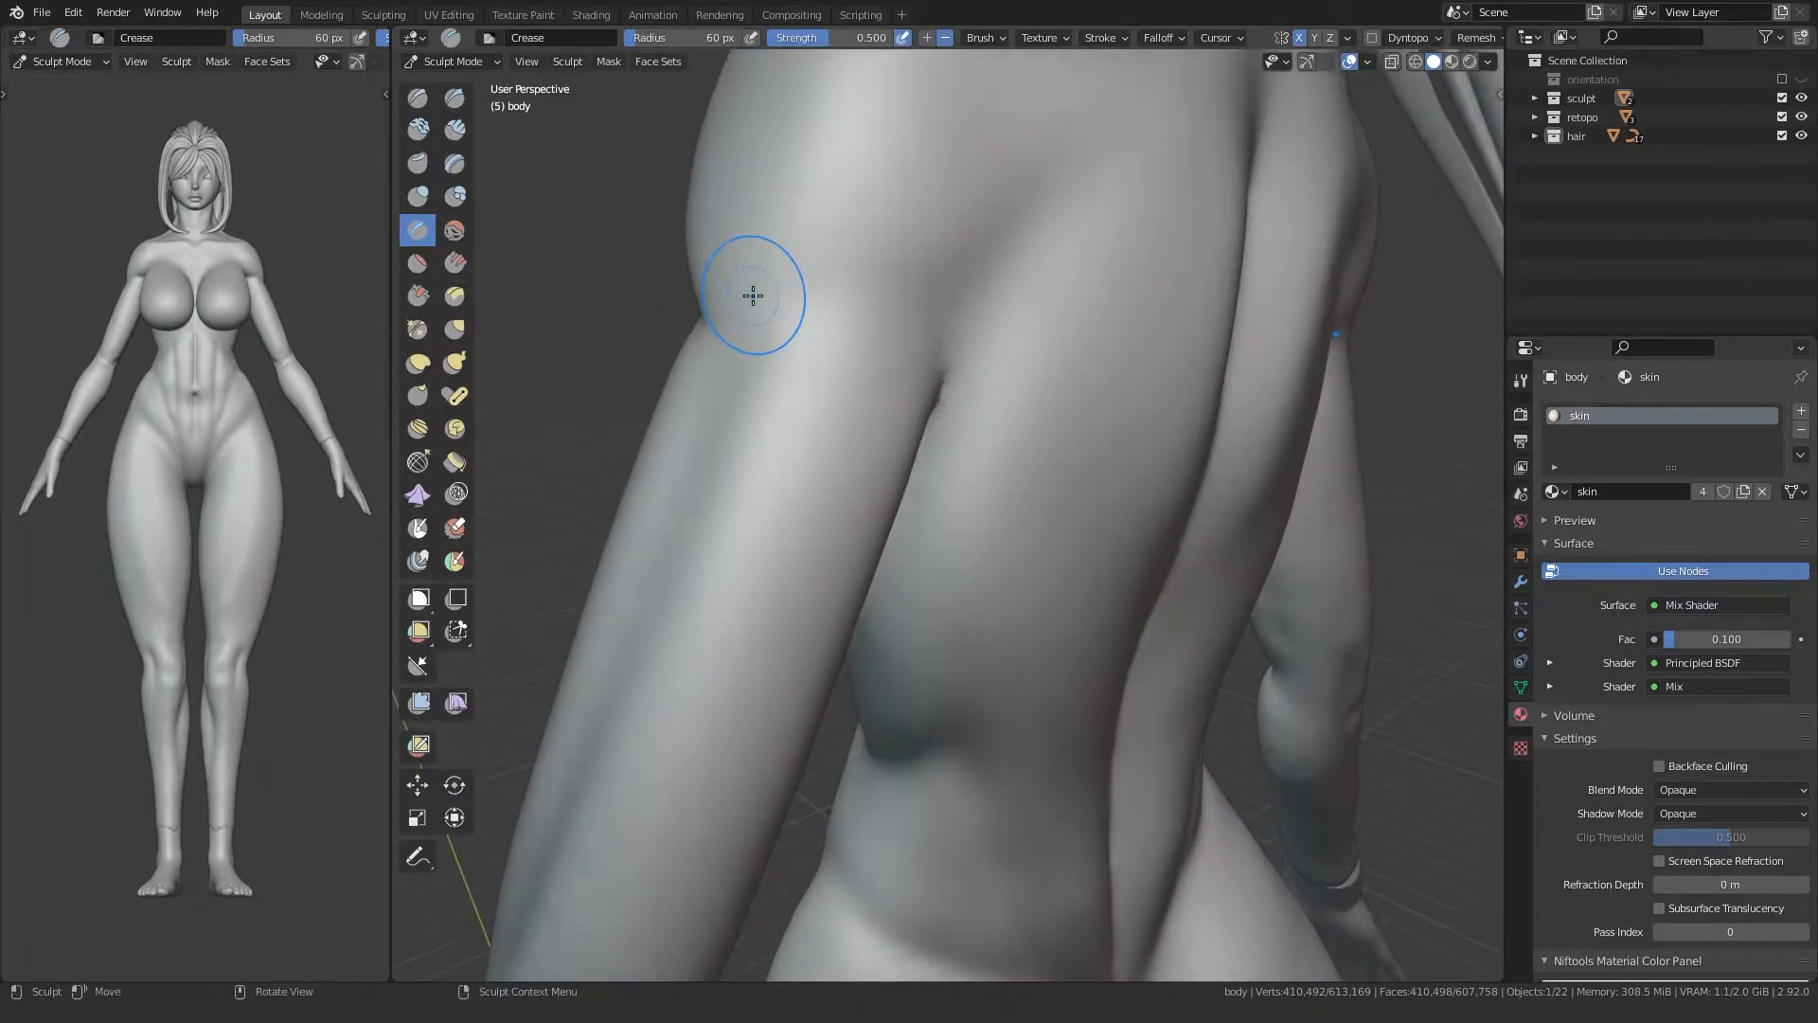
pyautogui.moveTo(887, 284); pyautogui.dragTo(644, 193, button='middle')
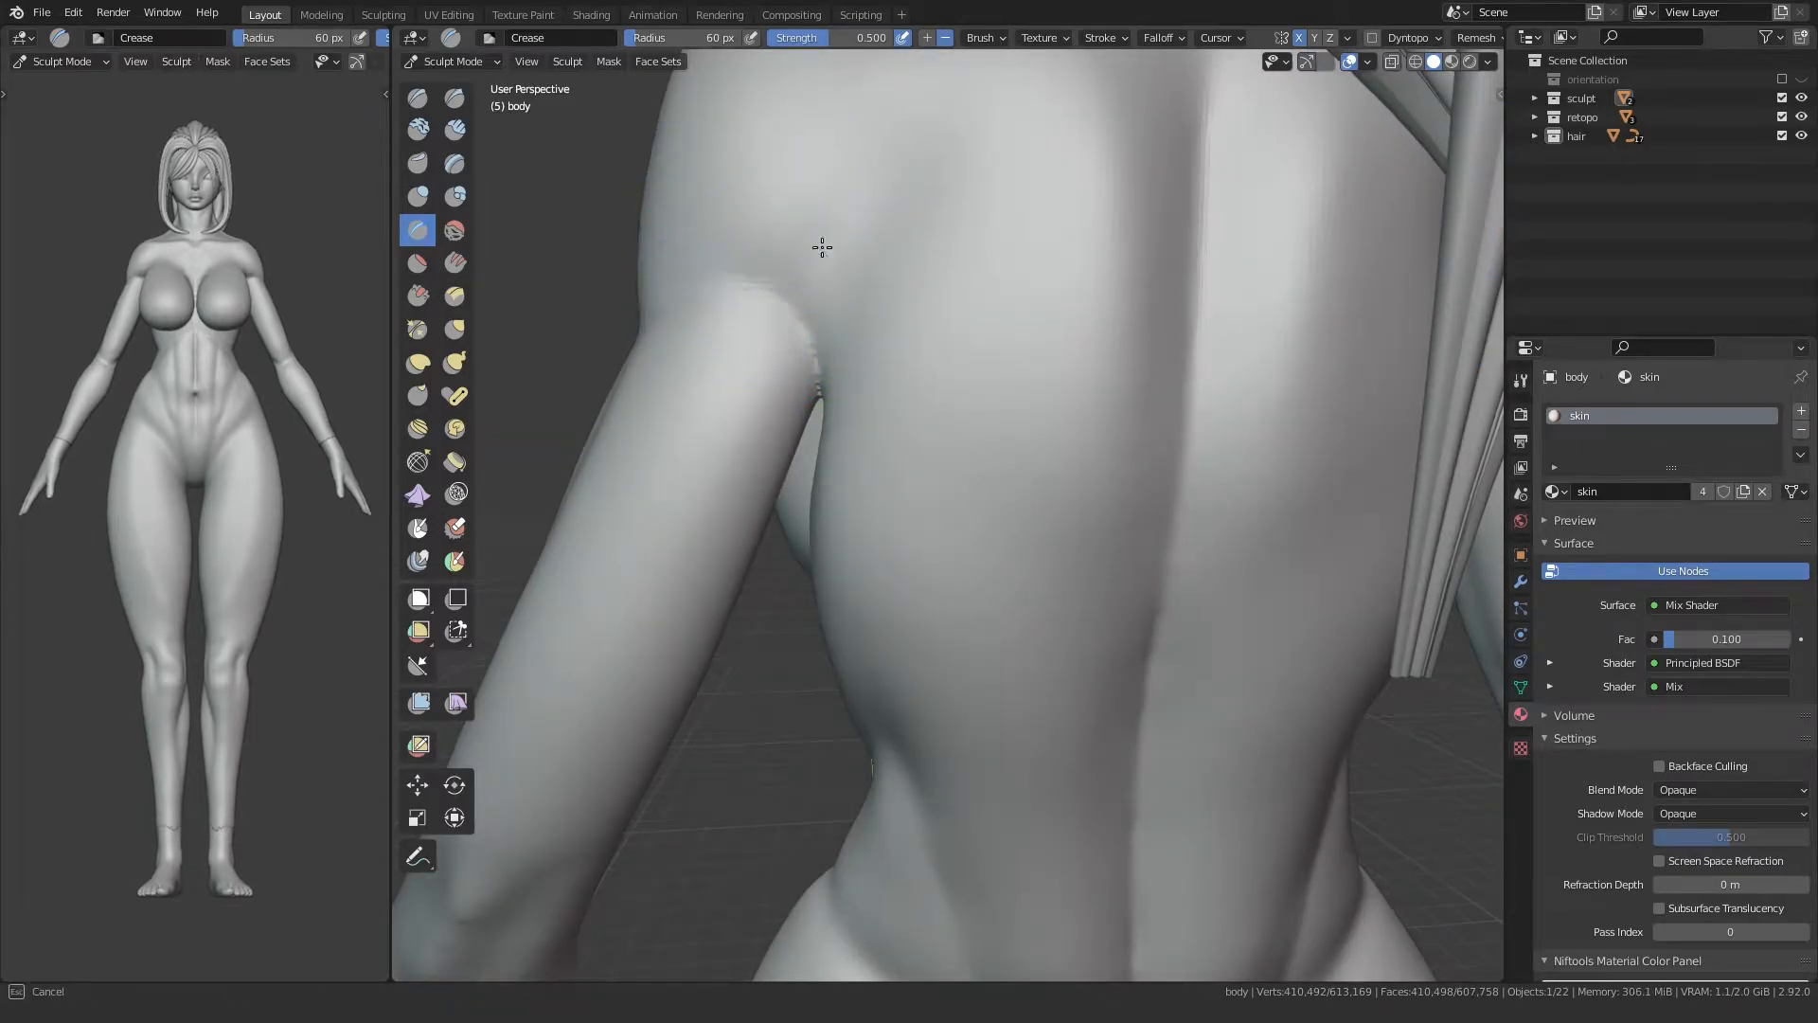
pyautogui.keyDown('ctrl'); pyautogui.moveTo(728, 268); pyautogui.dragTo(796, 531, button='middle'); pyautogui.keyUp('ctrl')
pyautogui.keyDown('shift'); pyautogui.moveTo(928, 607); pyautogui.dragTo(921, 388, button='middle'); pyautogui.keyUp('shift')
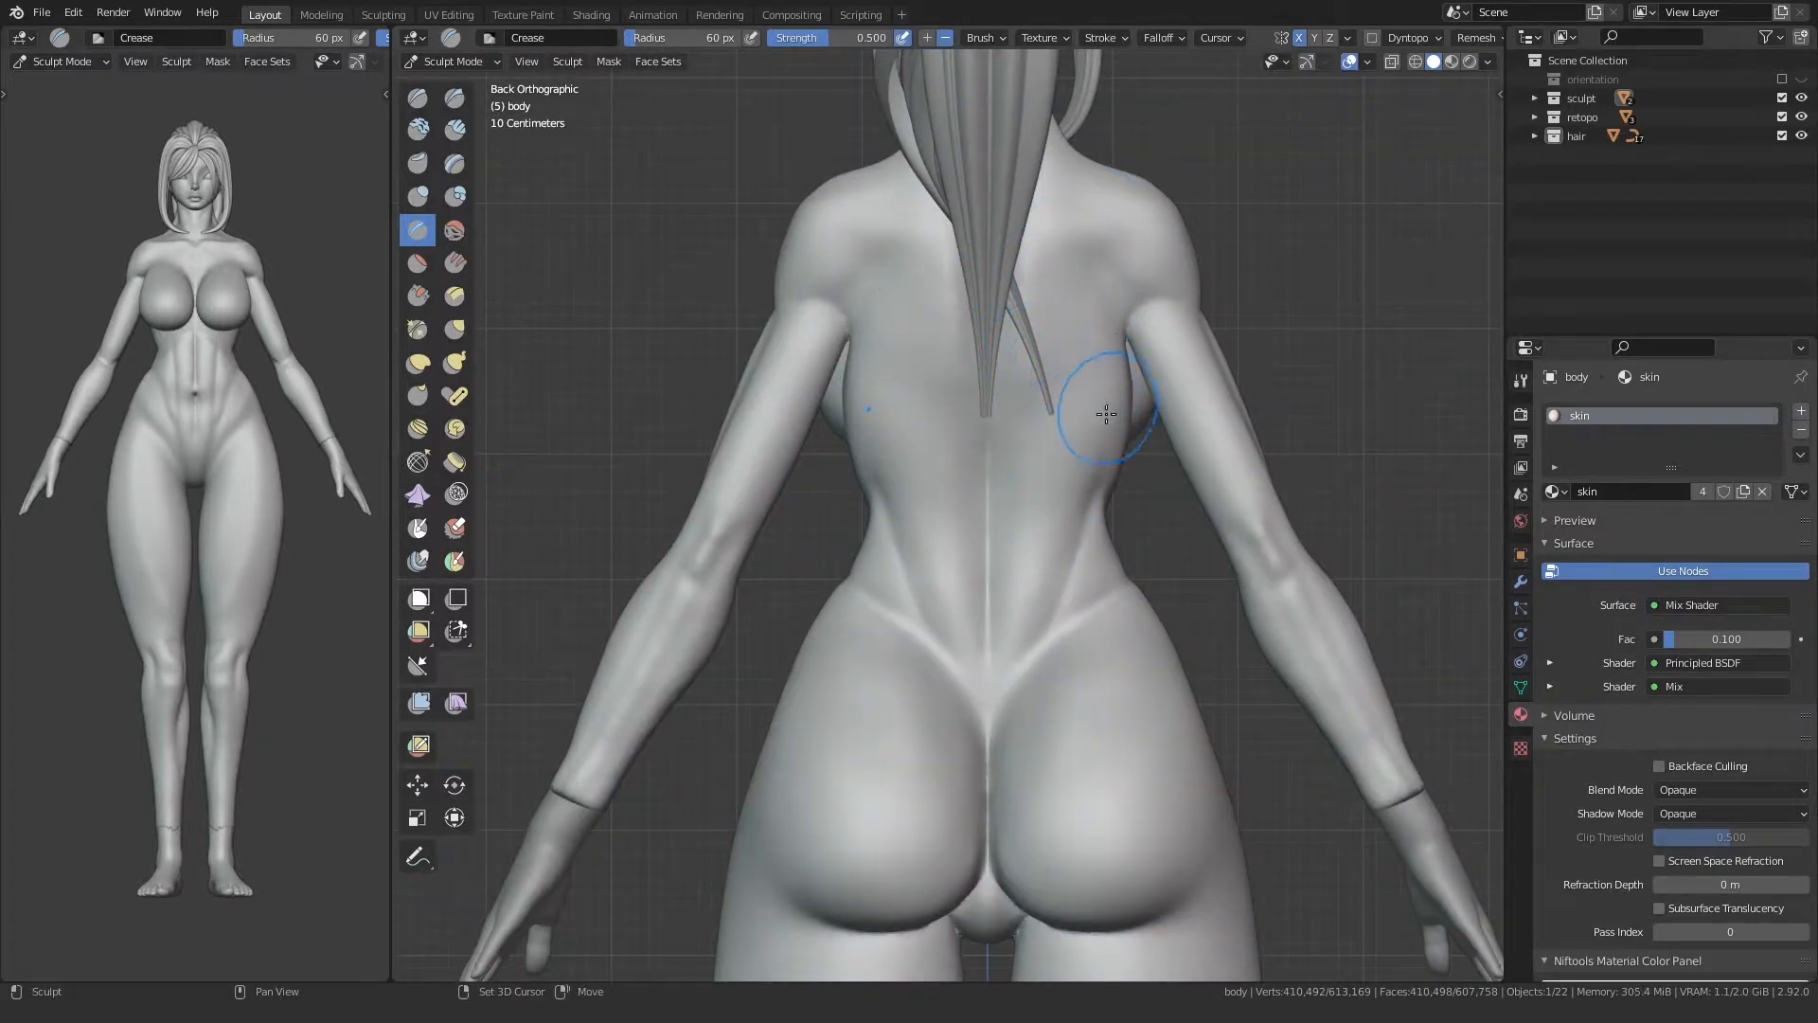
# Step: Smooth the upper arms, elbows and forearms from the back and front at a 143 px brush radius
pyautogui.scroll(4, 926, 467)
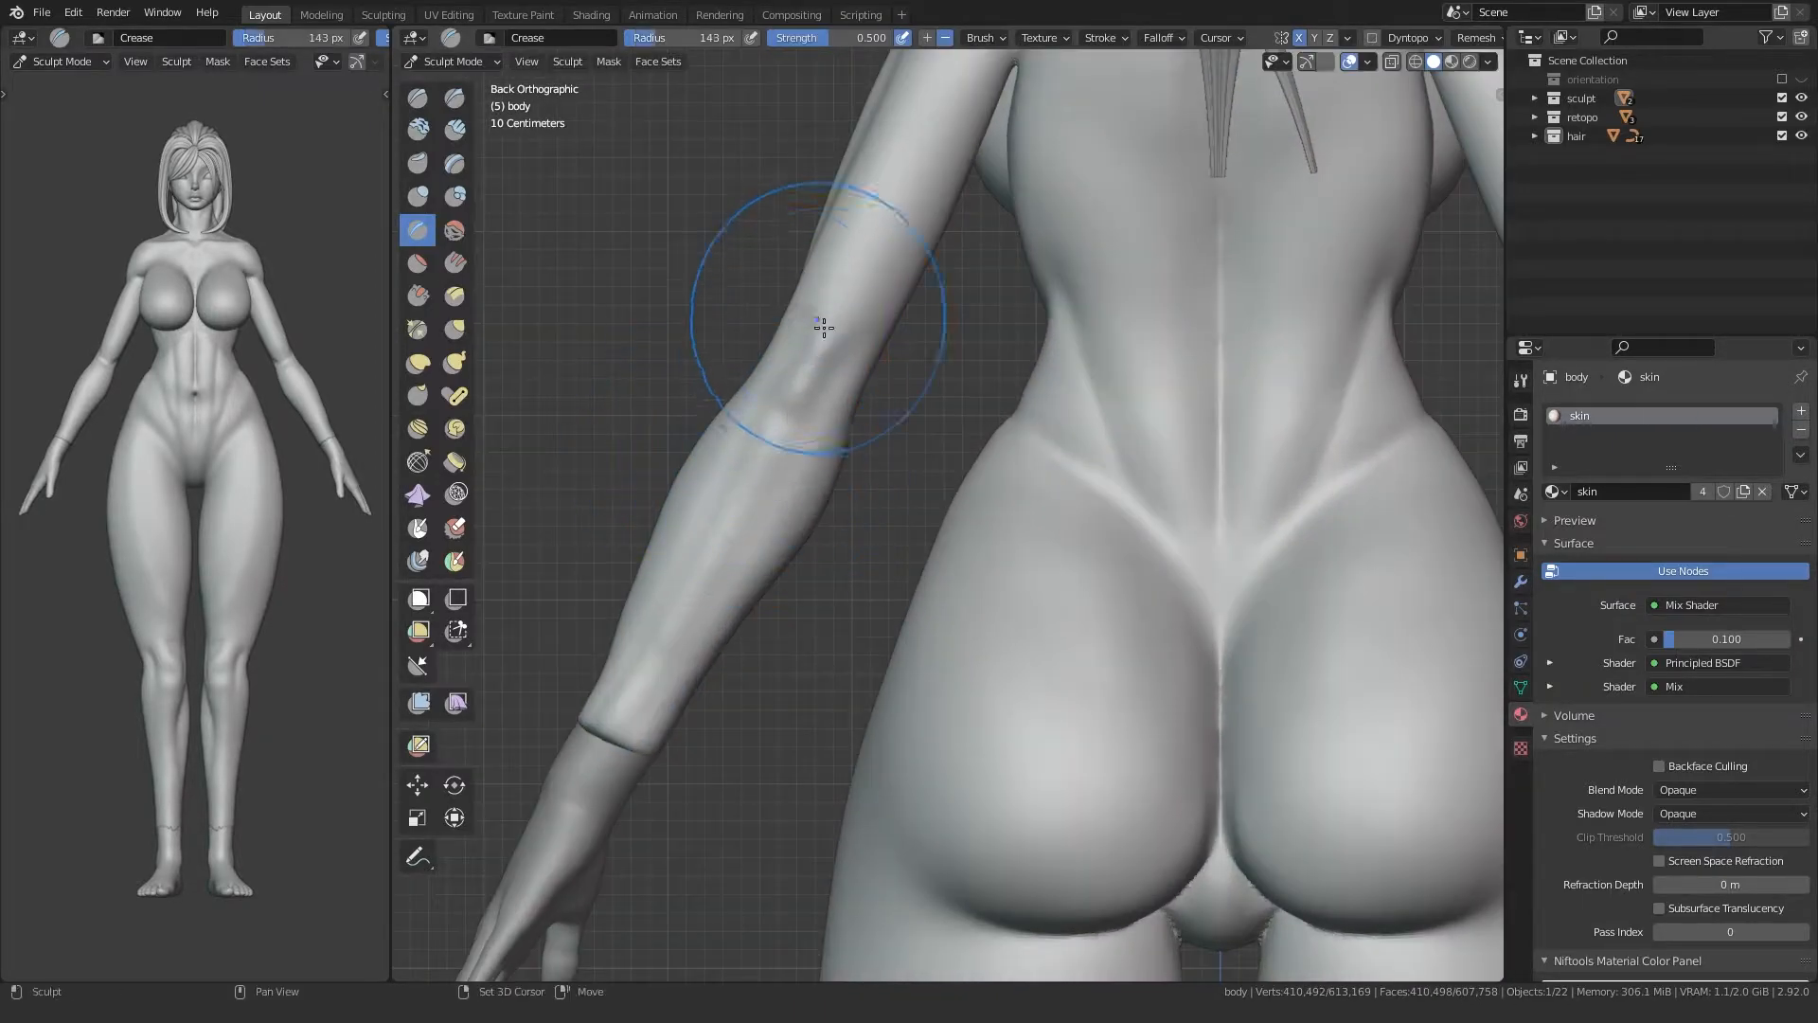
pyautogui.moveTo(779, 419)
pyautogui.keyDown('shift'); pyautogui.mouseDown()
pyautogui.moveTo(613, 707)
pyautogui.moveTo(722, 528)
pyautogui.mouseUp(); pyautogui.keyUp('shift')
pyautogui.keyDown('shift'); pyautogui.moveTo(787, 471); pyautogui.dragTo(868, 575, button='middle'); pyautogui.keyUp('shift')
pyautogui.keyDown('shift'); pyautogui.moveTo(982, 280); pyautogui.dragTo(973, 327); pyautogui.keyUp('shift')
pyautogui.keyDown('shift'); pyautogui.moveTo(869, 488); pyautogui.dragTo(779, 637); pyautogui.keyUp('shift')
pyautogui.press('KP_1')
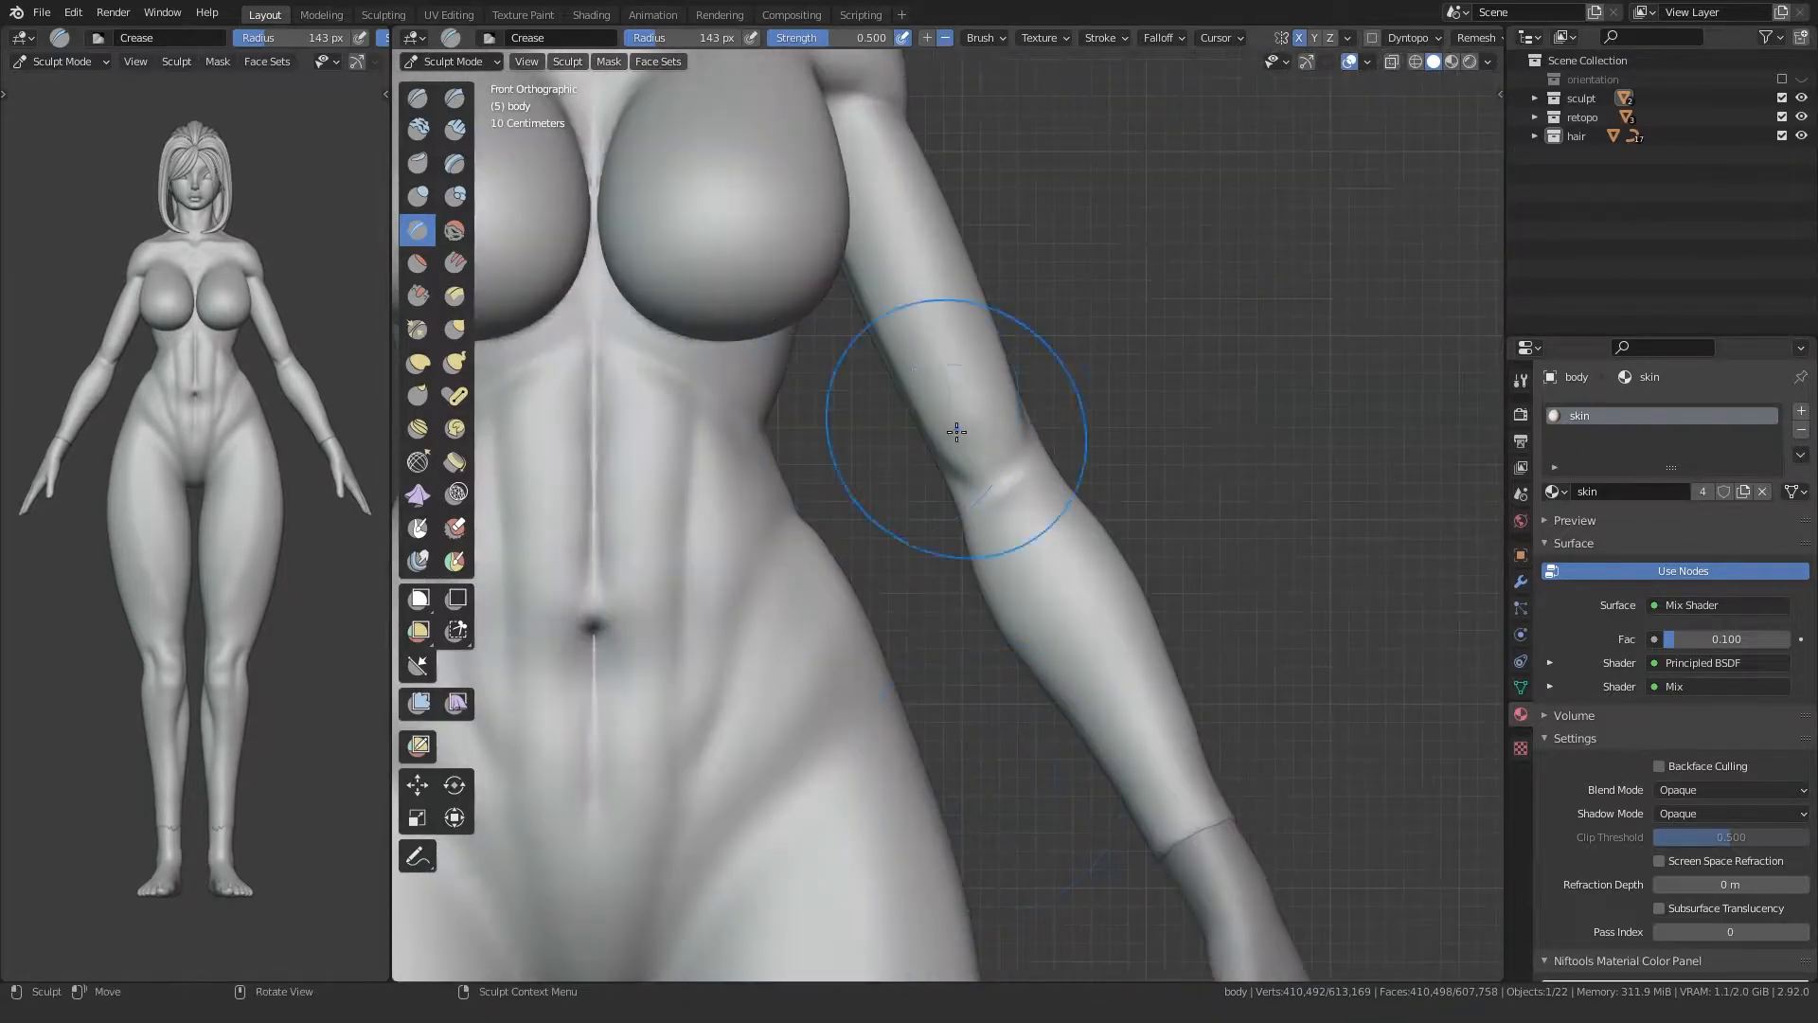
pyautogui.keyDown('shift'); pyautogui.moveTo(989, 400); pyautogui.dragTo(1127, 686); pyautogui.keyUp('shift')
# Step: Examine the arms, hips and abdomen of the body from the front and side at different distances
pyautogui.moveTo(634, 593)
pyautogui.keyDown('shift'); pyautogui.mouseDown(button='middle')
pyautogui.moveTo(853, 572)
pyautogui.moveTo(812, 609)
pyautogui.moveTo(809, 677)
pyautogui.moveTo(899, 663)
pyautogui.moveTo(813, 562)
pyautogui.mouseUp(button='middle'); pyautogui.keyUp('shift')
pyautogui.scroll(-3, 852, 572)
pyautogui.scroll(-2, 809, 677)
pyautogui.press('KP_1')
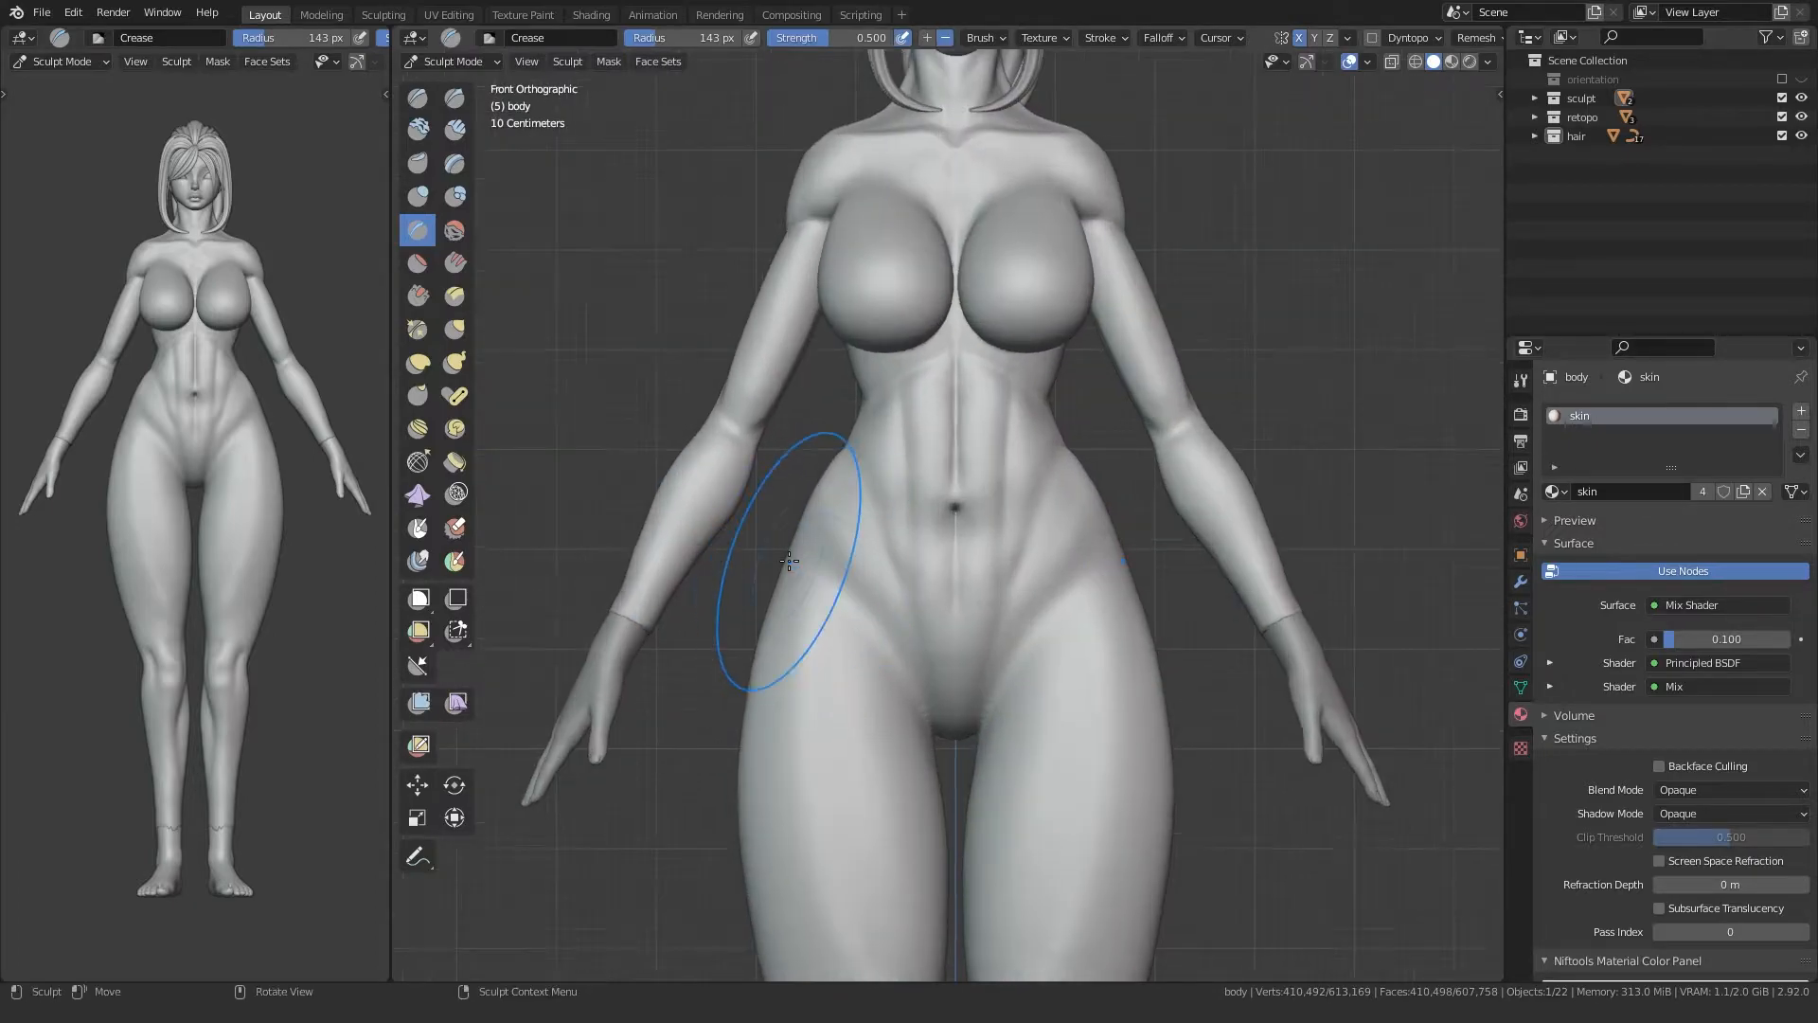
pyautogui.press('KP_3')
pyautogui.press('KP_1')
pyautogui.scroll(3, 850, 641)
pyautogui.moveTo(850, 640); pyautogui.dragTo(852, 629, button='middle')
pyautogui.press('KP_1')
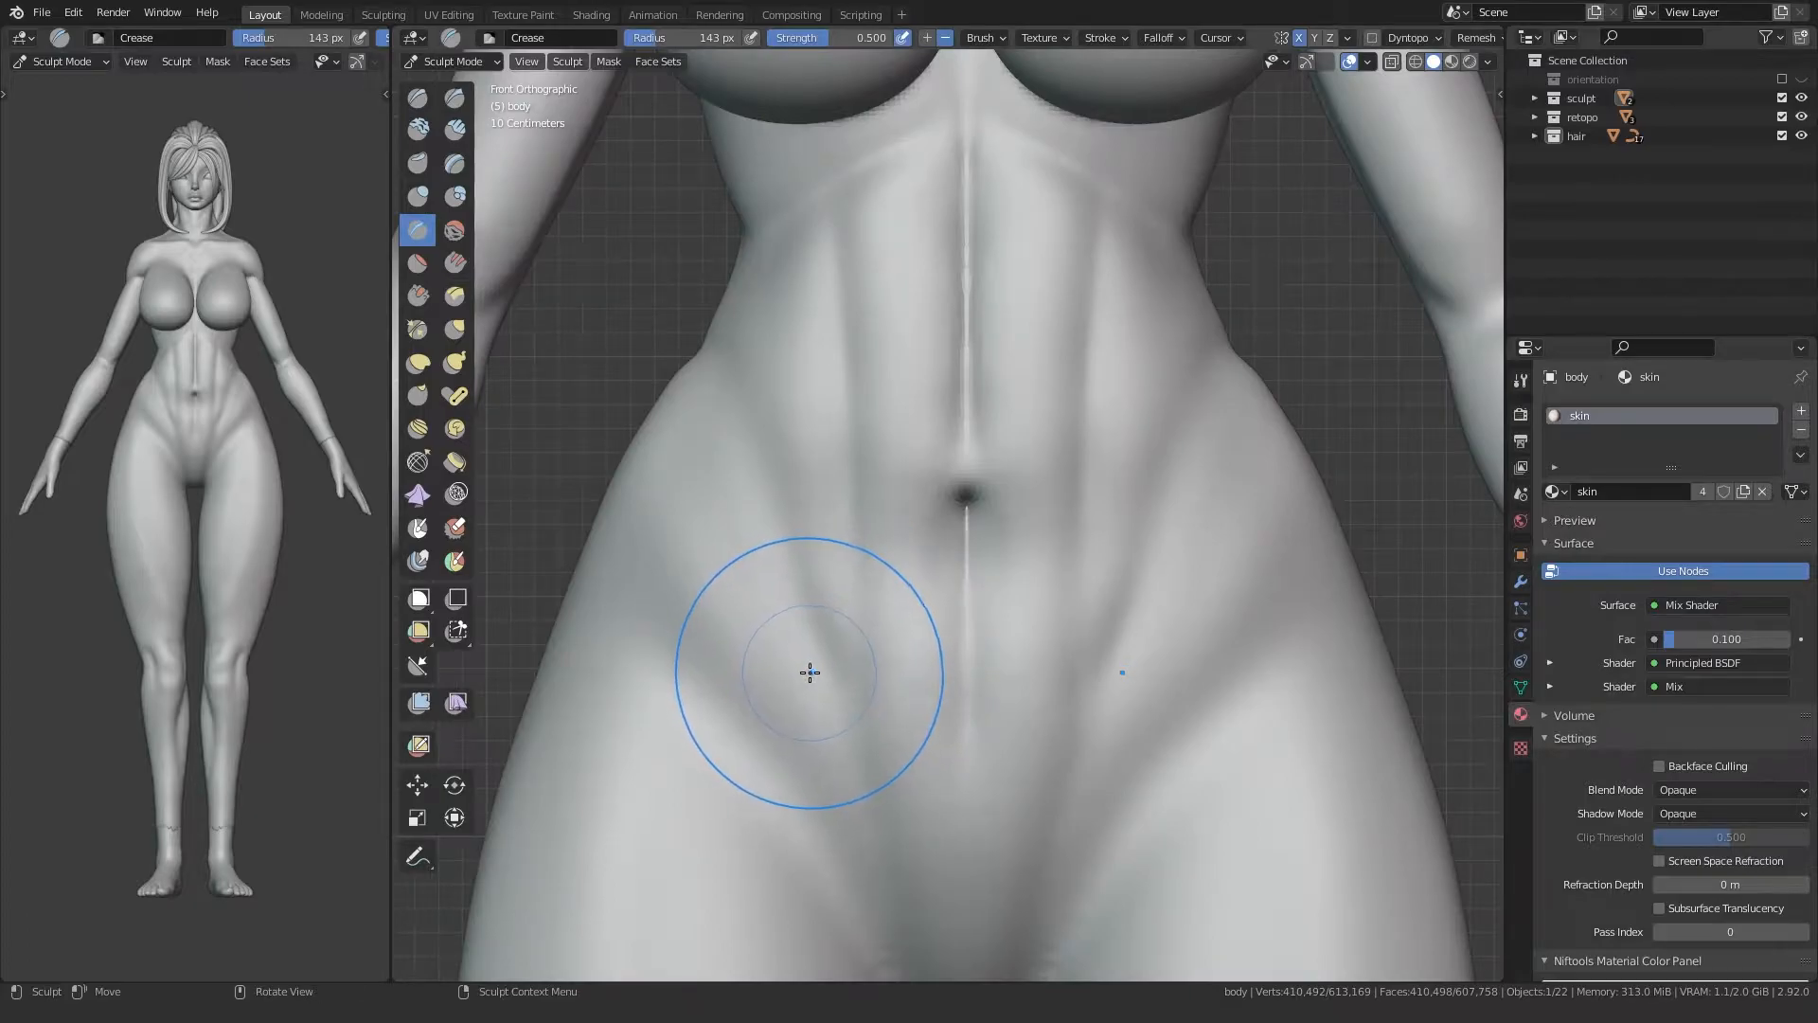
pyautogui.keyDown('ctrl'); pyautogui.moveTo(727, 561); pyautogui.dragTo(799, 735, button='middle'); pyautogui.keyUp('ctrl')
pyautogui.keyDown('shift'); pyautogui.moveTo(762, 834); pyautogui.dragTo(805, 743, button='middle'); pyautogui.keyUp('shift')
pyautogui.moveTo(1008, 650)
pyautogui.keyDown('shift'); pyautogui.mouseDown(button='middle')
pyautogui.moveTo(1016, 303)
pyautogui.moveTo(1016, 644)
pyautogui.mouseUp(button='middle'); pyautogui.keyUp('shift')
pyautogui.moveTo(791, 379)
pyautogui.keyDown('shift'); pyautogui.mouseDown(button='middle')
pyautogui.moveTo(796, 701)
pyautogui.moveTo(900, 693)
pyautogui.moveTo(786, 690)
pyautogui.moveTo(809, 579)
pyautogui.mouseUp(button='middle'); pyautogui.keyUp('shift')
pyautogui.keyDown('ctrl'); pyautogui.moveTo(815, 653); pyautogui.dragTo(816, 569, button='middle'); pyautogui.keyUp('ctrl')
pyautogui.moveTo(792, 630); pyautogui.dragTo(800, 531, button='middle')
# Step: Refine the area between the glutes and inner thighs from below with the Grab brush at 82 and 58 px radii
pyautogui.press('f')
pyautogui.click(757, 545)
pyautogui.moveTo(1029, 663)
pyautogui.mouseDown(button='middle')
pyautogui.moveTo(881, 617)
pyautogui.moveTo(795, 661)
pyautogui.mouseUp(button='middle')
pyautogui.moveTo(904, 610)
pyautogui.mouseDown(button='middle')
pyautogui.moveTo(864, 588)
pyautogui.moveTo(864, 682)
pyautogui.moveTo(928, 535)
pyautogui.mouseUp(button='middle')
pyautogui.press('g')
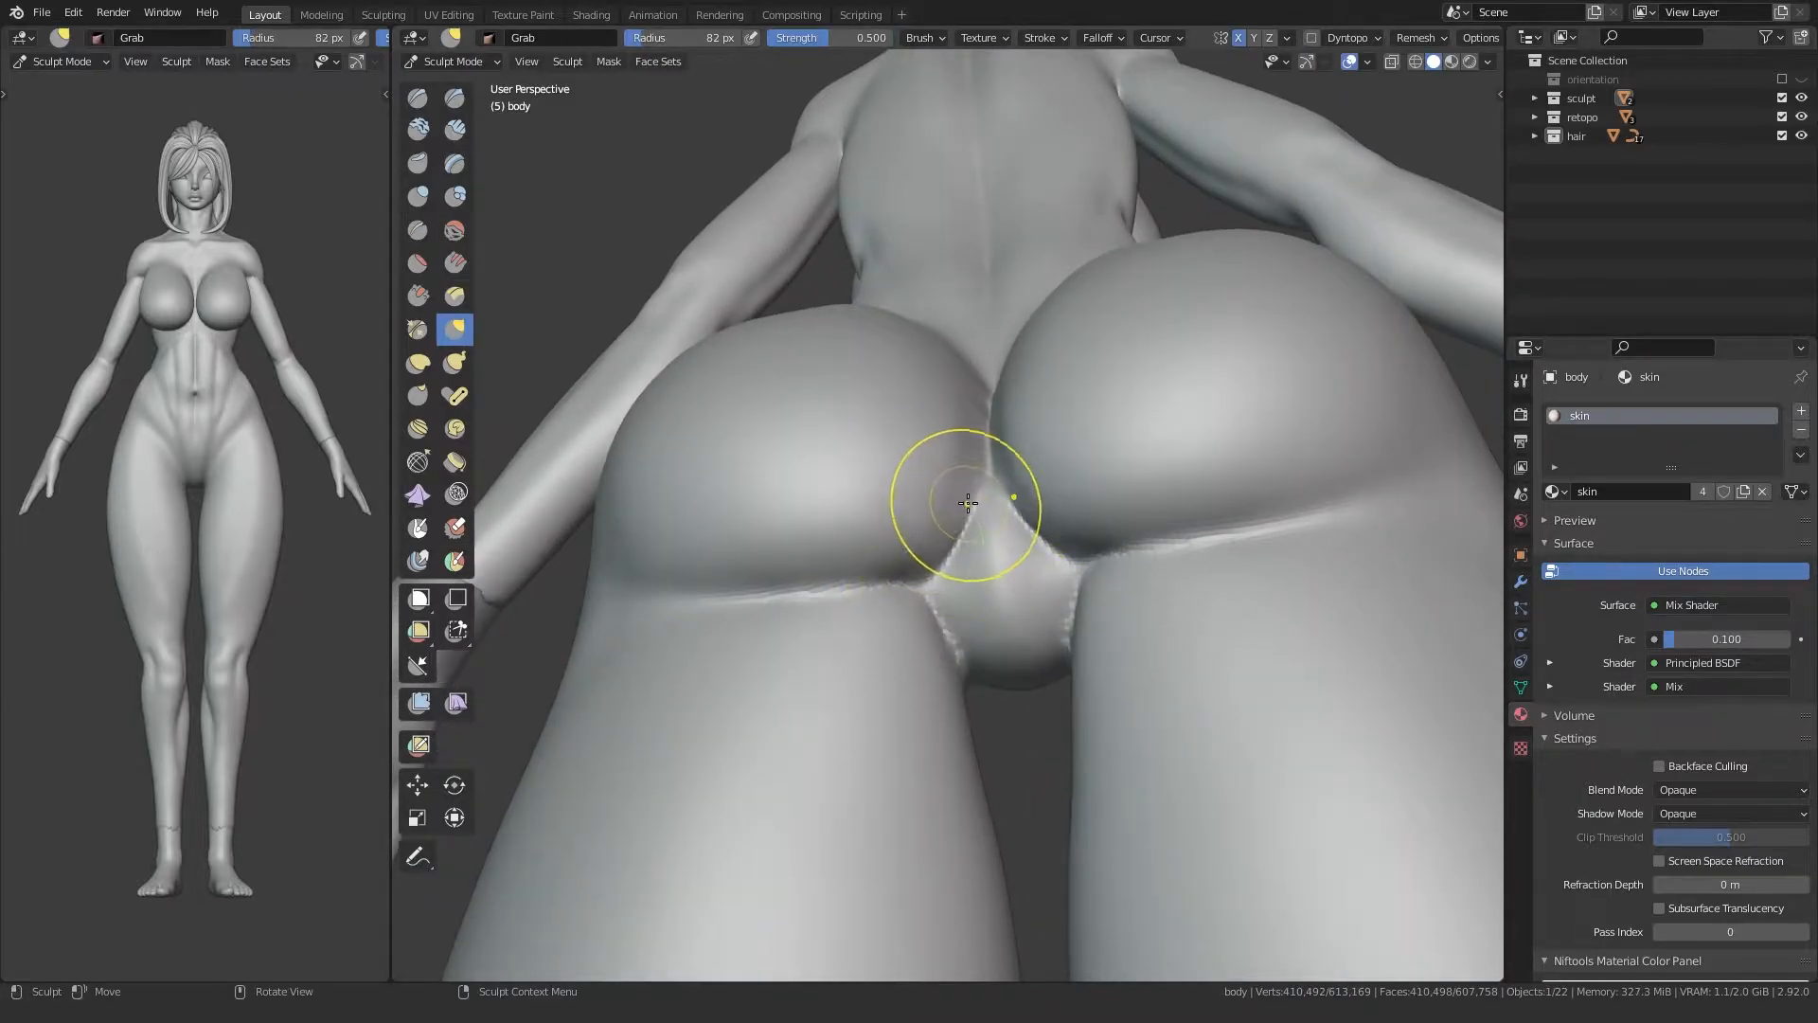
pyautogui.moveTo(1057, 561); pyautogui.dragTo(836, 533, button='middle')
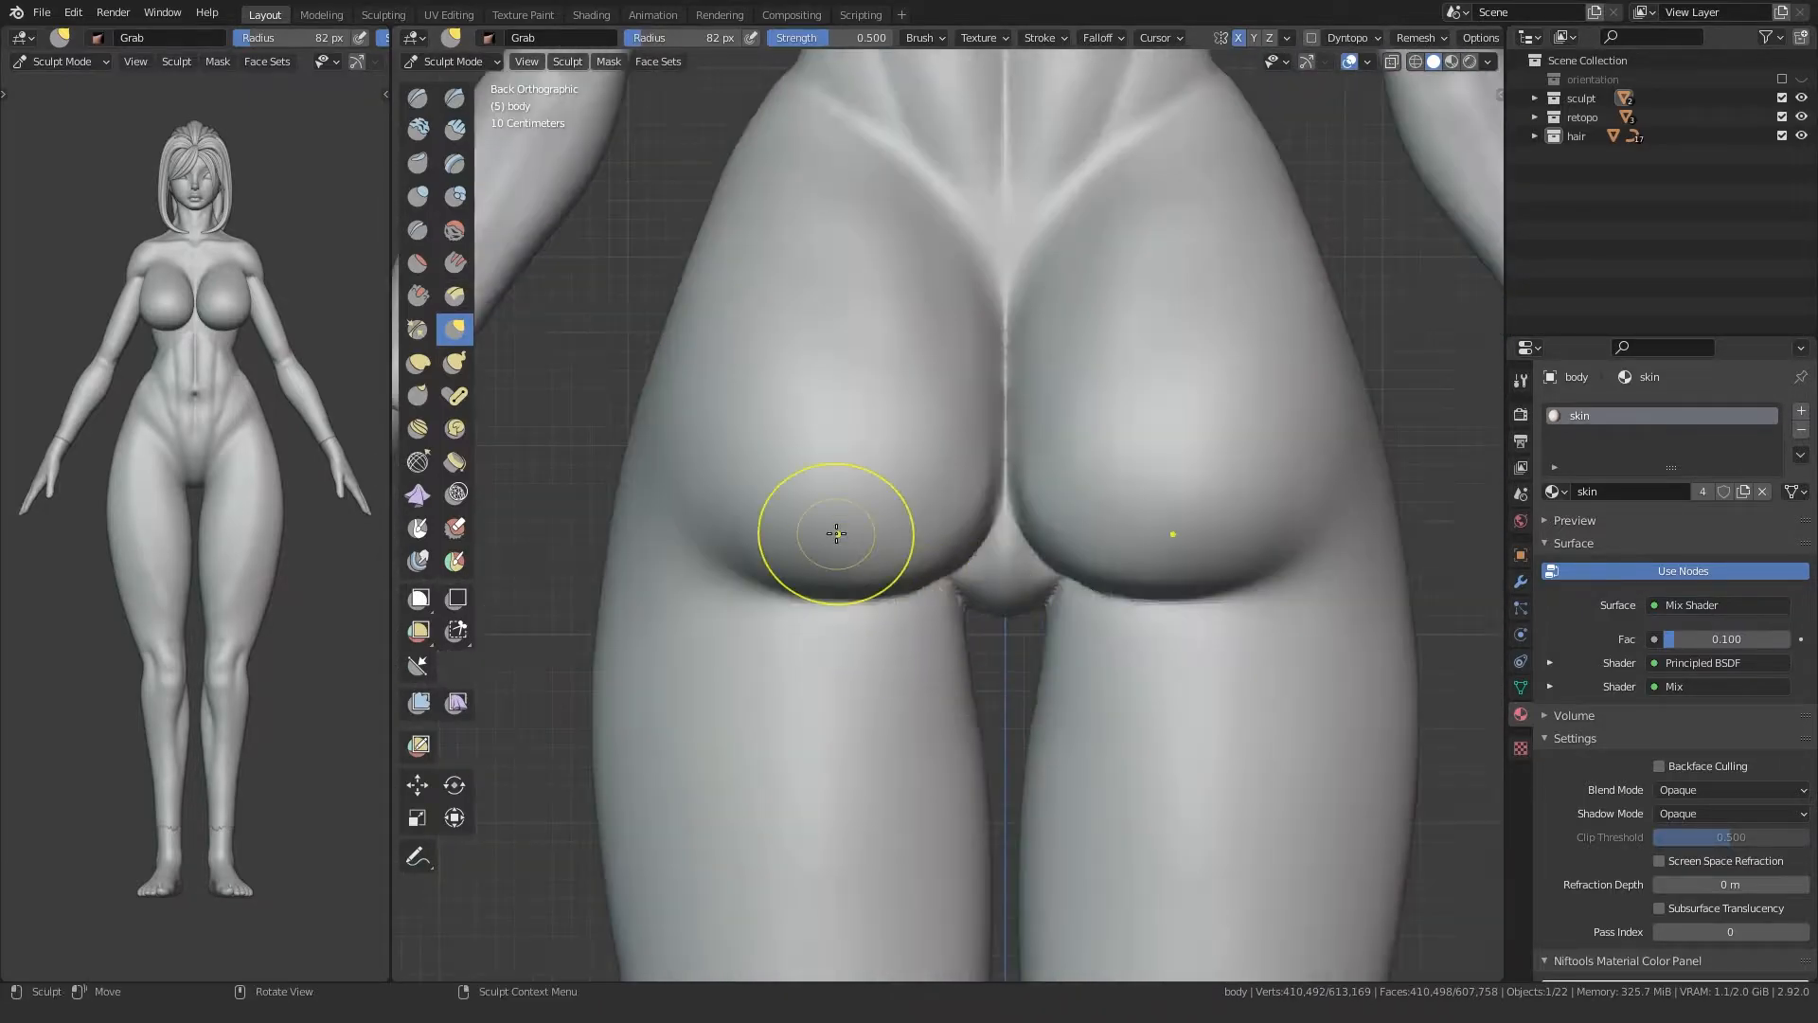
pyautogui.moveTo(884, 608)
pyautogui.mouseDown(button='middle')
pyautogui.moveTo(924, 579)
pyautogui.moveTo(941, 597)
pyautogui.moveTo(840, 606)
pyautogui.moveTo(1032, 433)
pyautogui.mouseUp(button='middle')
pyautogui.moveTo(1094, 504); pyautogui.dragTo(1040, 486, button='middle')
pyautogui.press('f')
pyautogui.click(1043, 474)
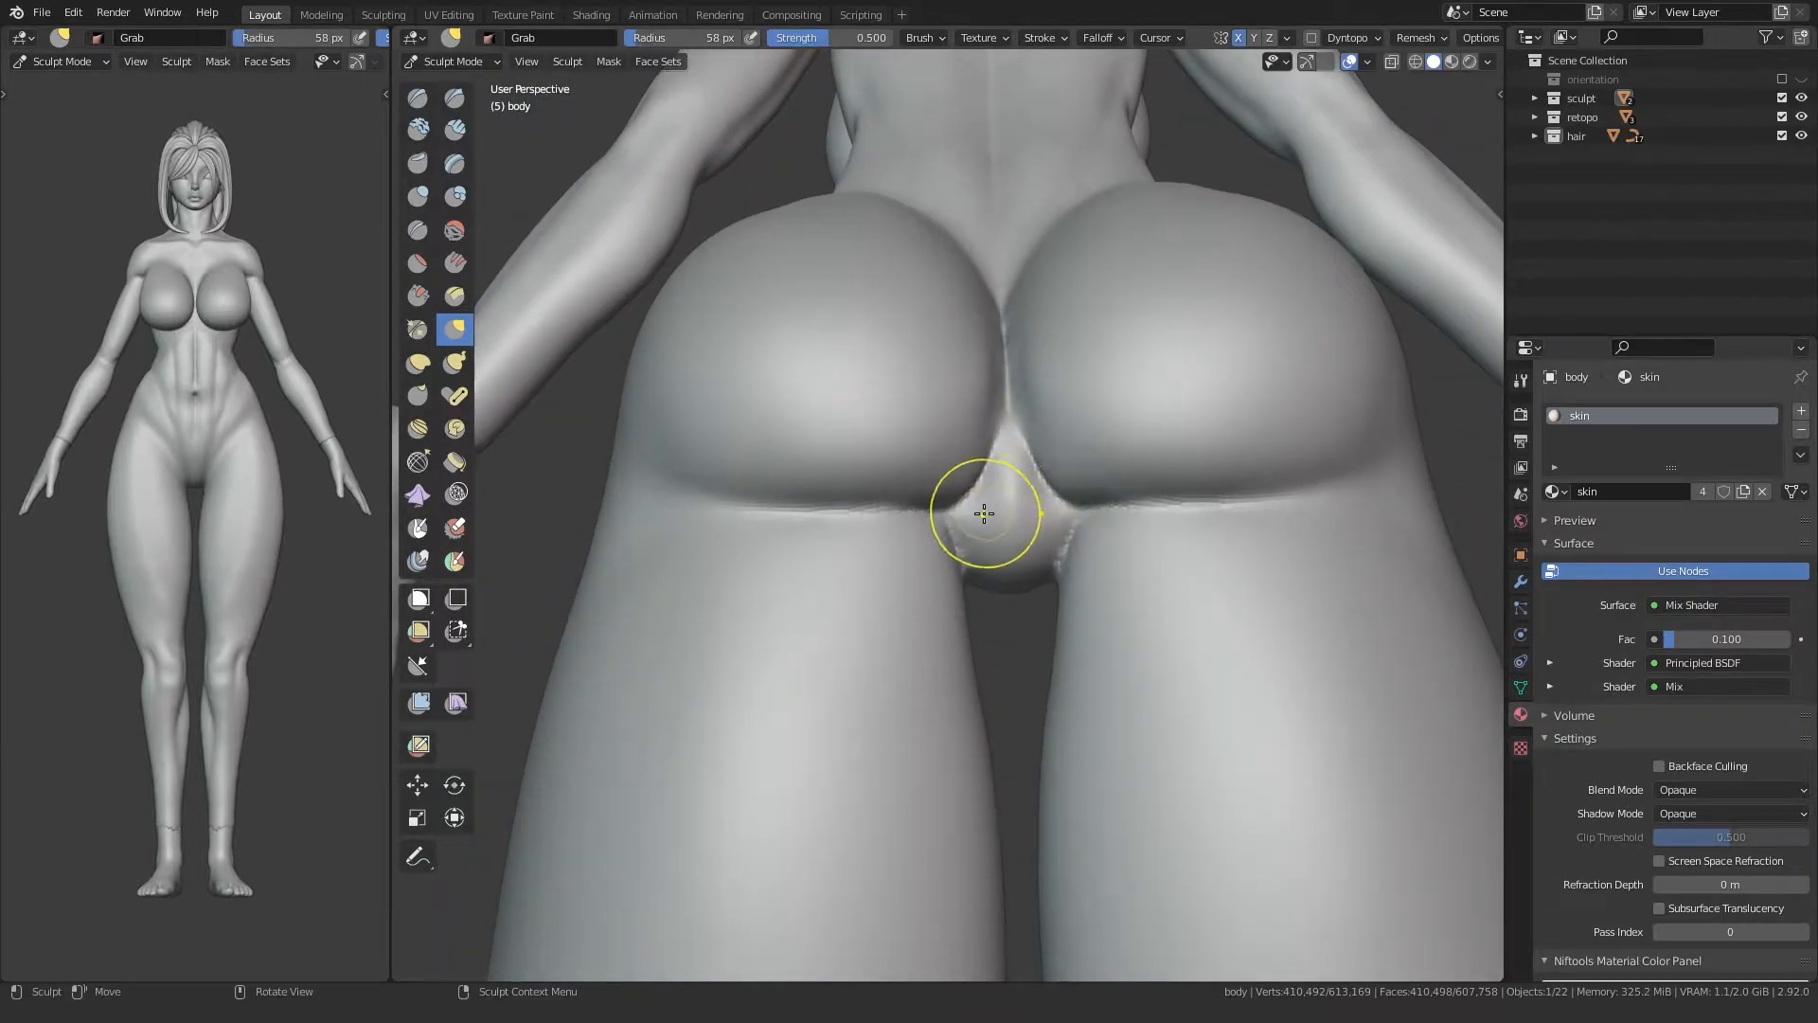
pyautogui.moveTo(1129, 515); pyautogui.dragTo(847, 504, button='middle')
# Step: Reshape the folds beneath the glutes with the Grab brush at a 109 px radius, and save the file
pyautogui.keyDown('alt'); pyautogui.moveTo(755, 590); pyautogui.dragTo(816, 600, button='middle'); pyautogui.keyUp('alt')
pyautogui.press('f')
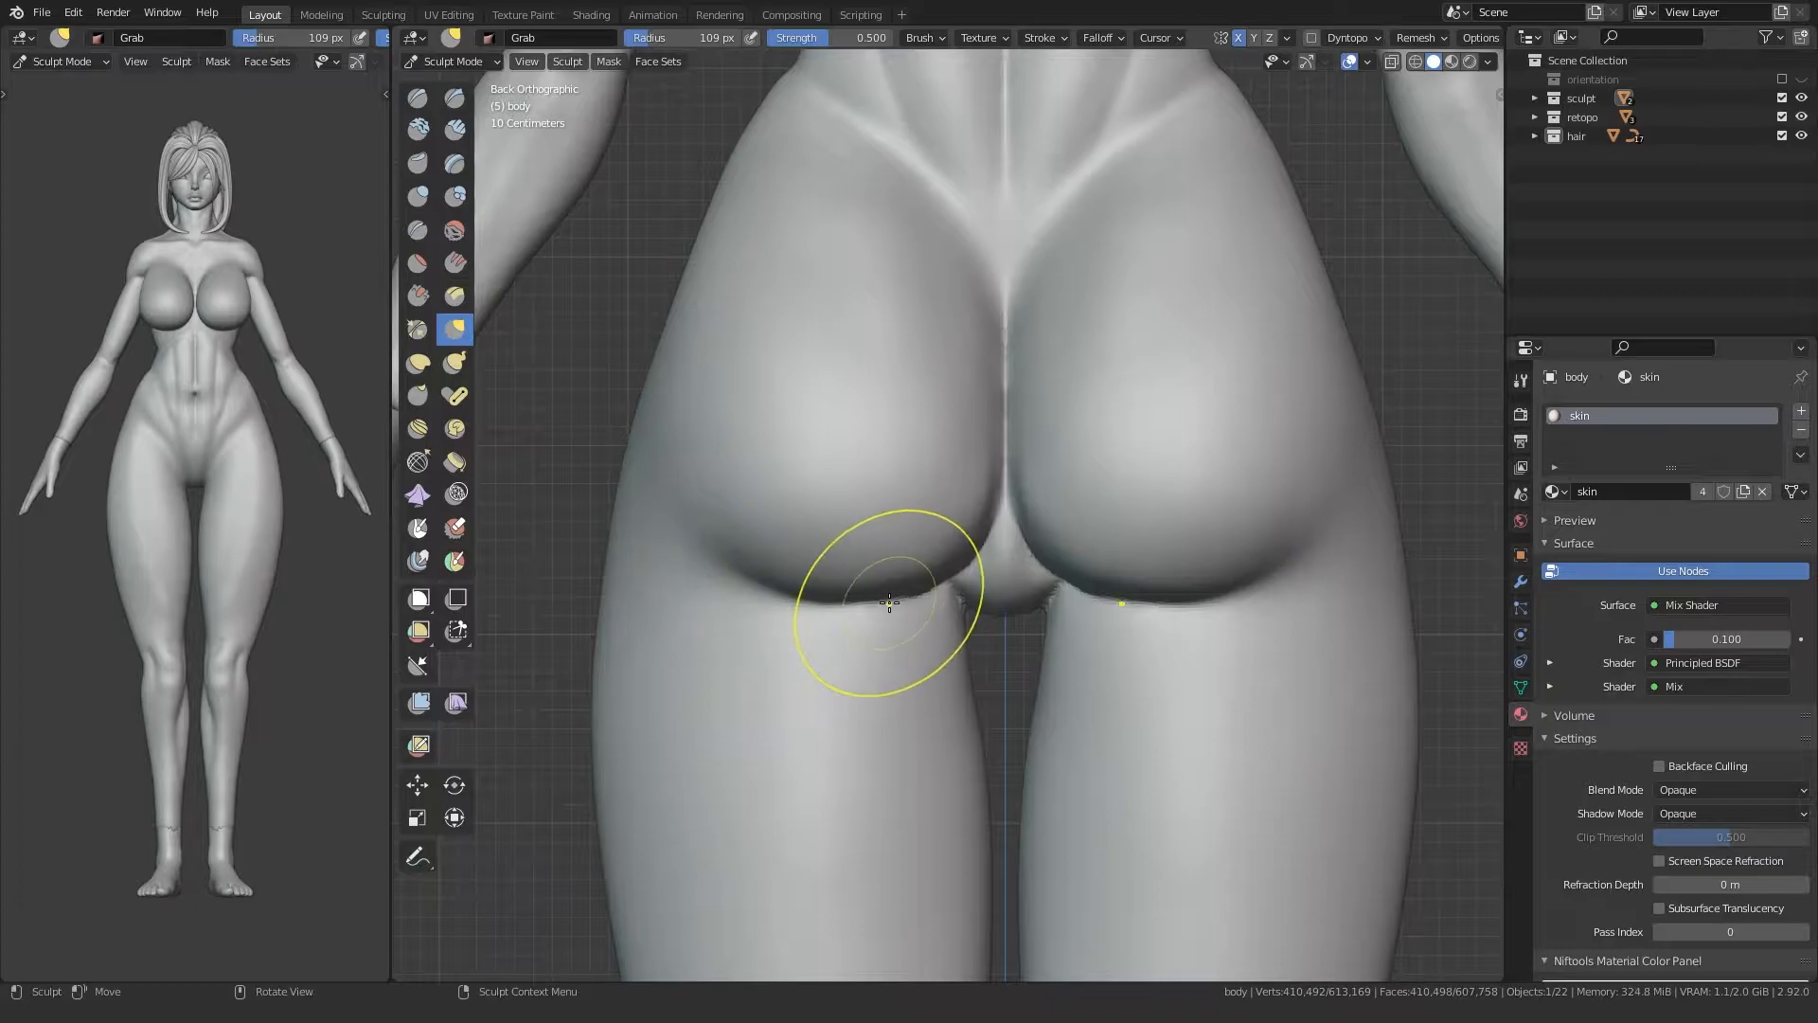
pyautogui.moveTo(854, 611); pyautogui.dragTo(851, 507, button='middle')
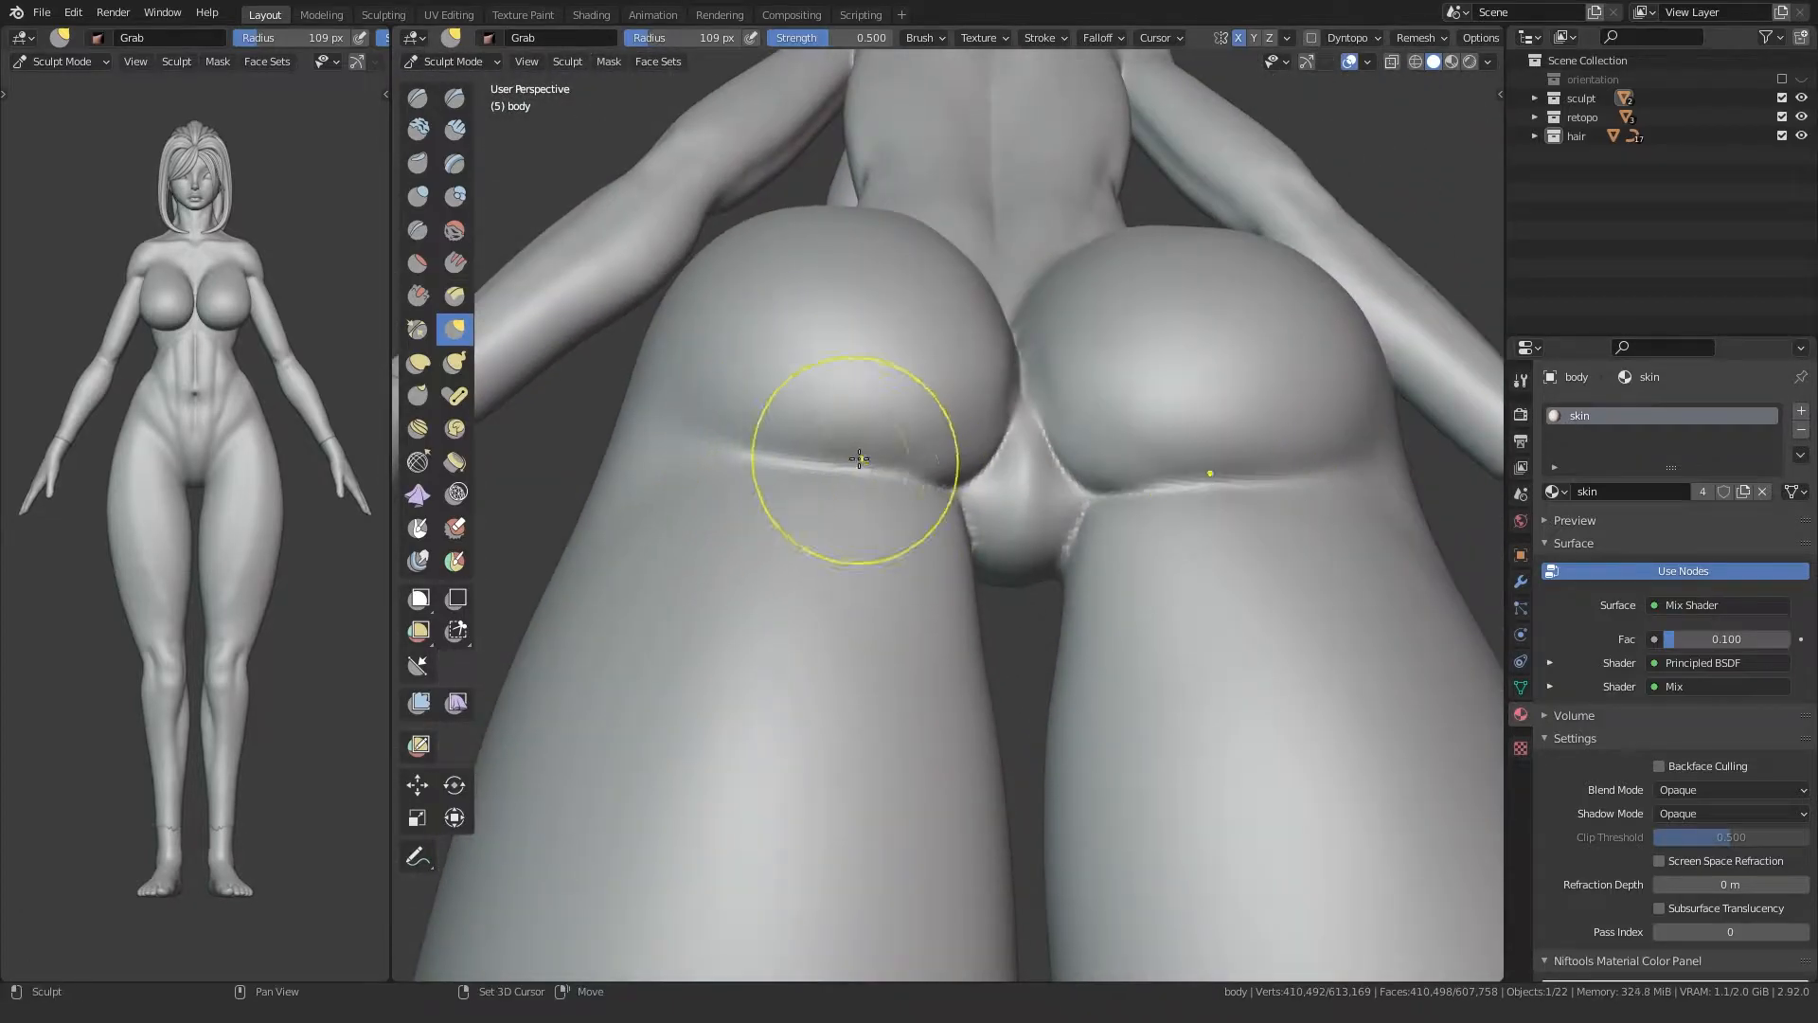
pyautogui.moveTo(962, 438); pyautogui.dragTo(838, 342, button='middle')
pyautogui.moveTo(948, 299); pyautogui.dragTo(792, 492, button='middle')
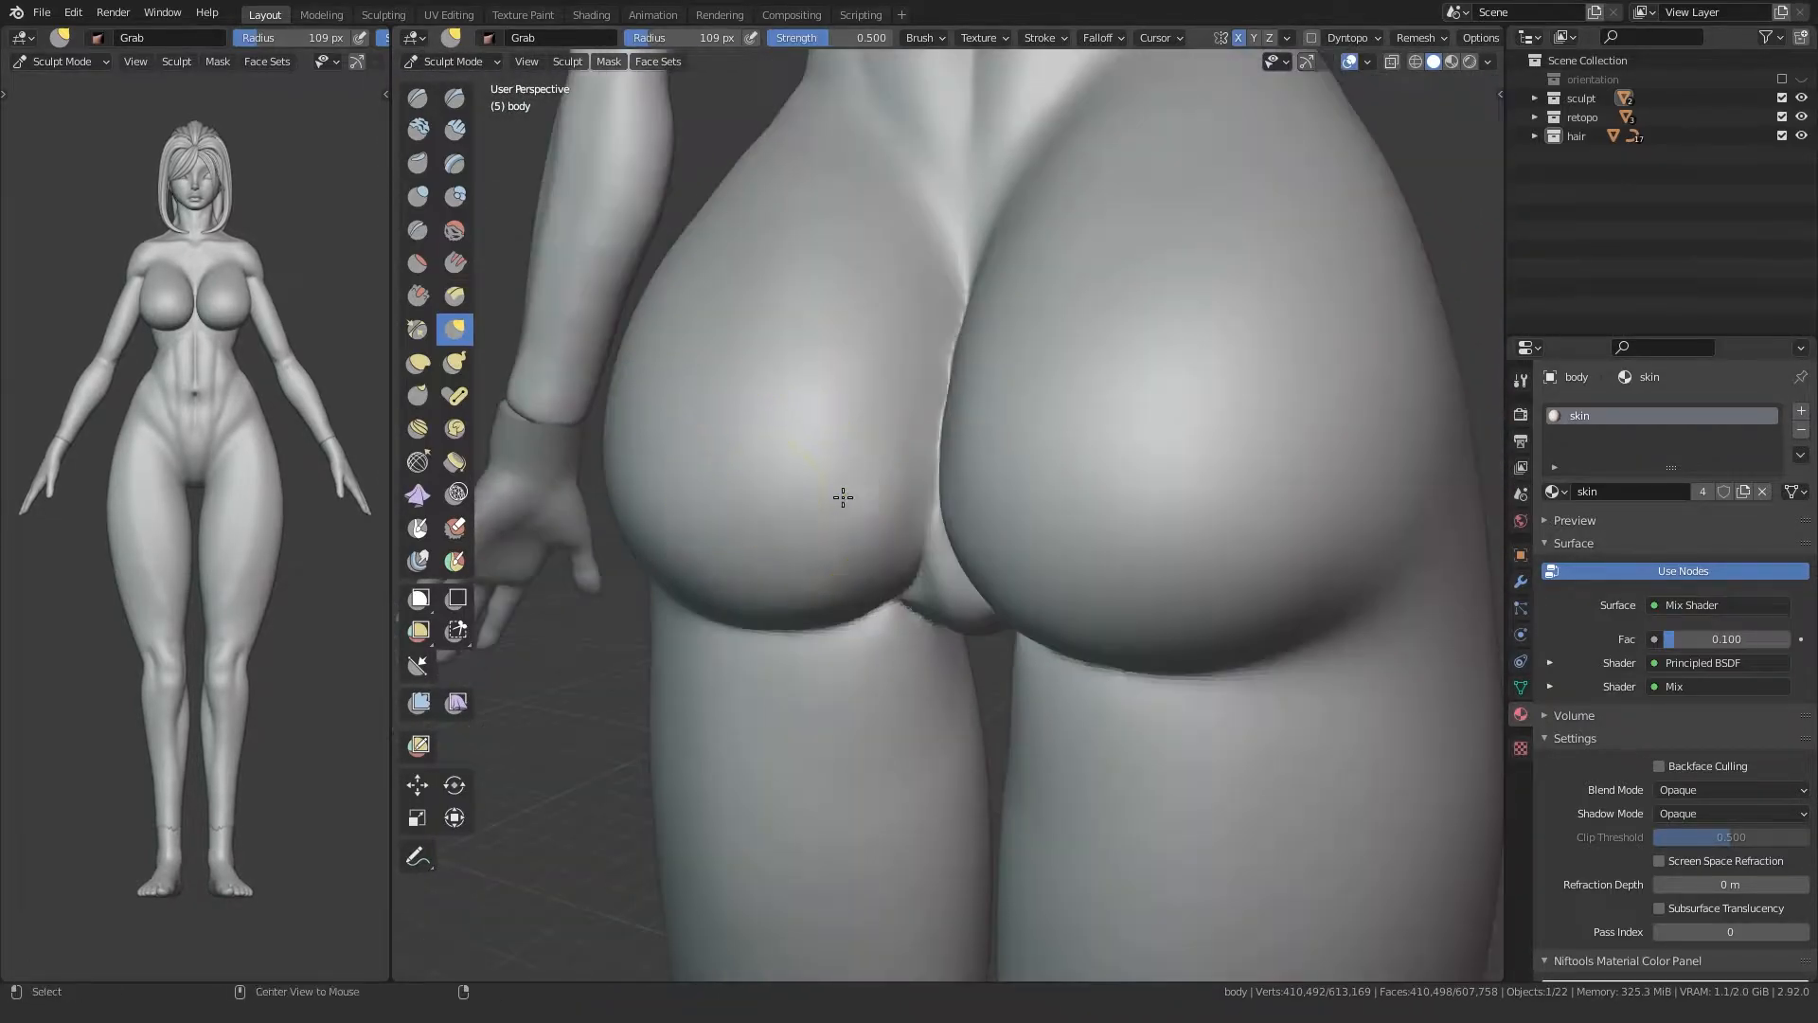
pyautogui.scroll(-6, 735, 508)
pyautogui.moveTo(778, 656)
pyautogui.mouseDown(button='middle')
pyautogui.moveTo(751, 650)
pyautogui.moveTo(769, 646)
pyautogui.mouseUp(button='middle')
pyautogui.hotkey('ctrl', 's')
# Step: Adjust the waist and upper hip contour in front view with the Grab brush at a 72 px radius
pyautogui.scroll(1, 710, 568)
pyautogui.keyDown('shift'); pyautogui.moveTo(724, 474); pyautogui.dragTo(743, 611, button='middle'); pyautogui.keyUp('shift')
pyautogui.moveTo(1069, 585); pyautogui.dragTo(1118, 606, button='middle')
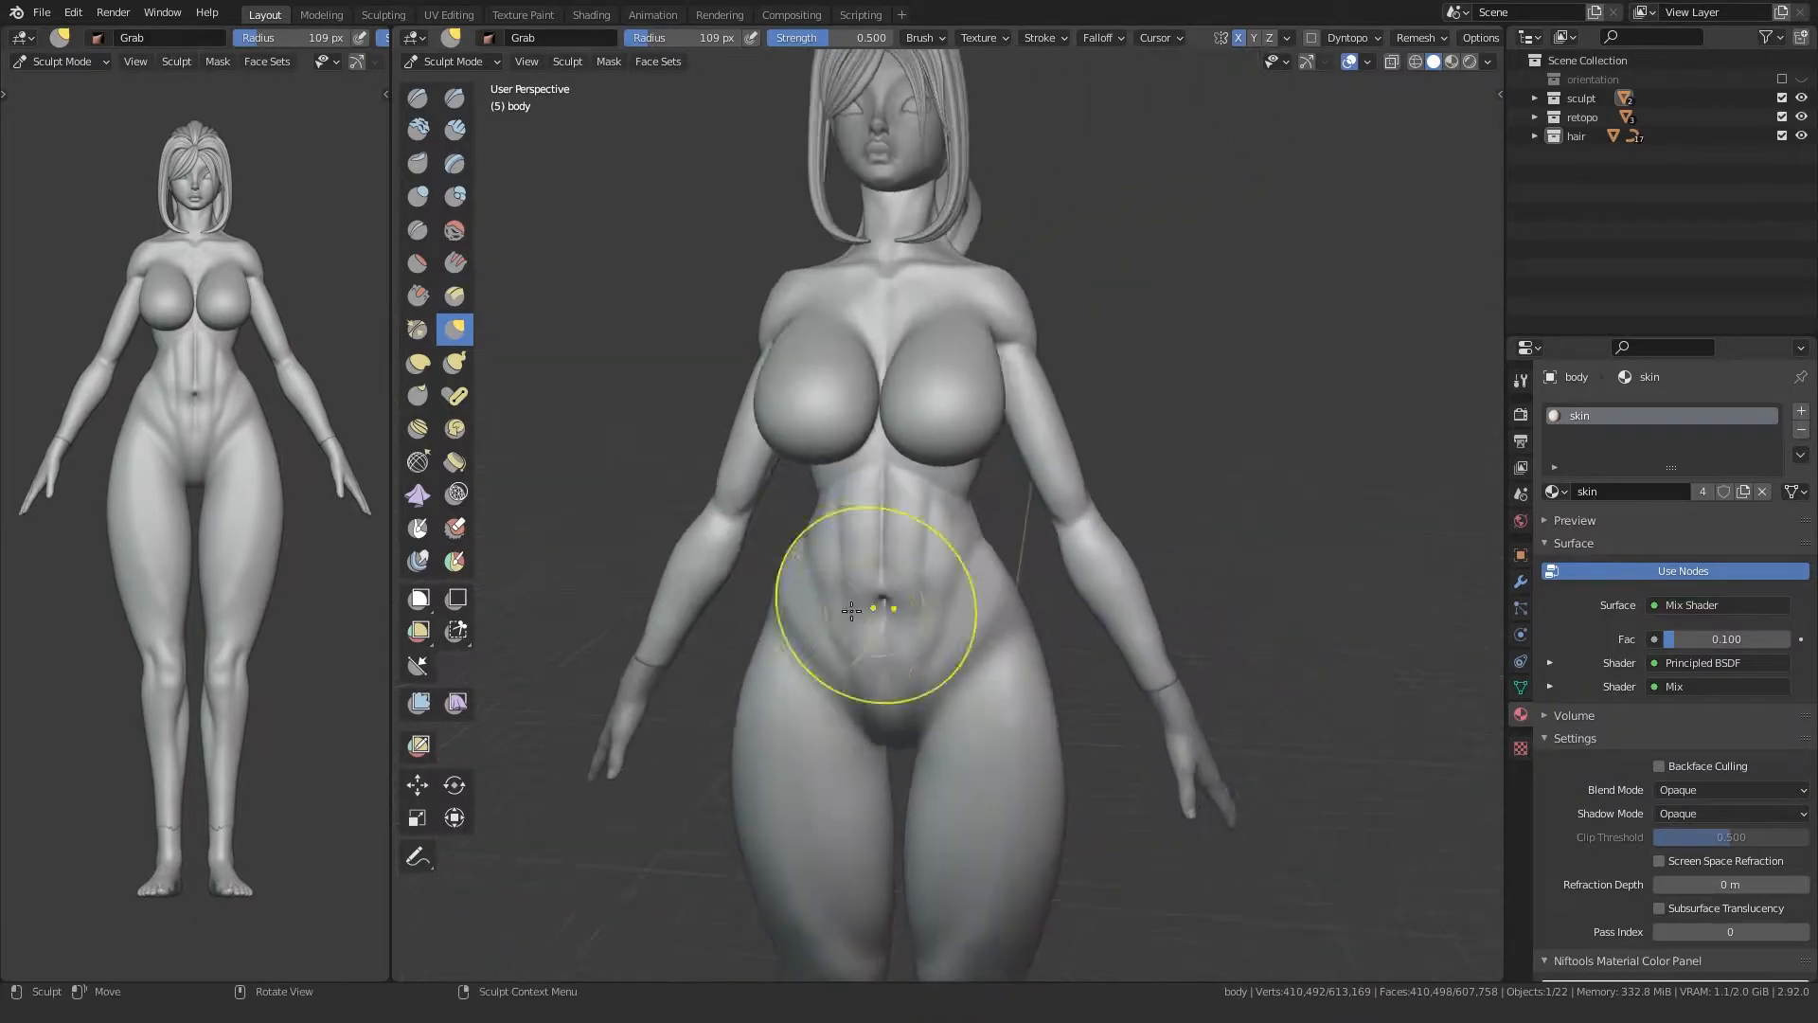
pyautogui.keyDown('shift'); pyautogui.moveTo(817, 589); pyautogui.dragTo(877, 540, button='middle'); pyautogui.keyUp('shift')
pyautogui.moveTo(696, 705)
pyautogui.keyDown('shift'); pyautogui.mouseDown(button='middle')
pyautogui.moveTo(735, 597)
pyautogui.moveTo(843, 606)
pyautogui.mouseUp(button='middle'); pyautogui.keyUp('shift')
pyautogui.scroll(4, 777, 588)
pyautogui.click(886, 503)
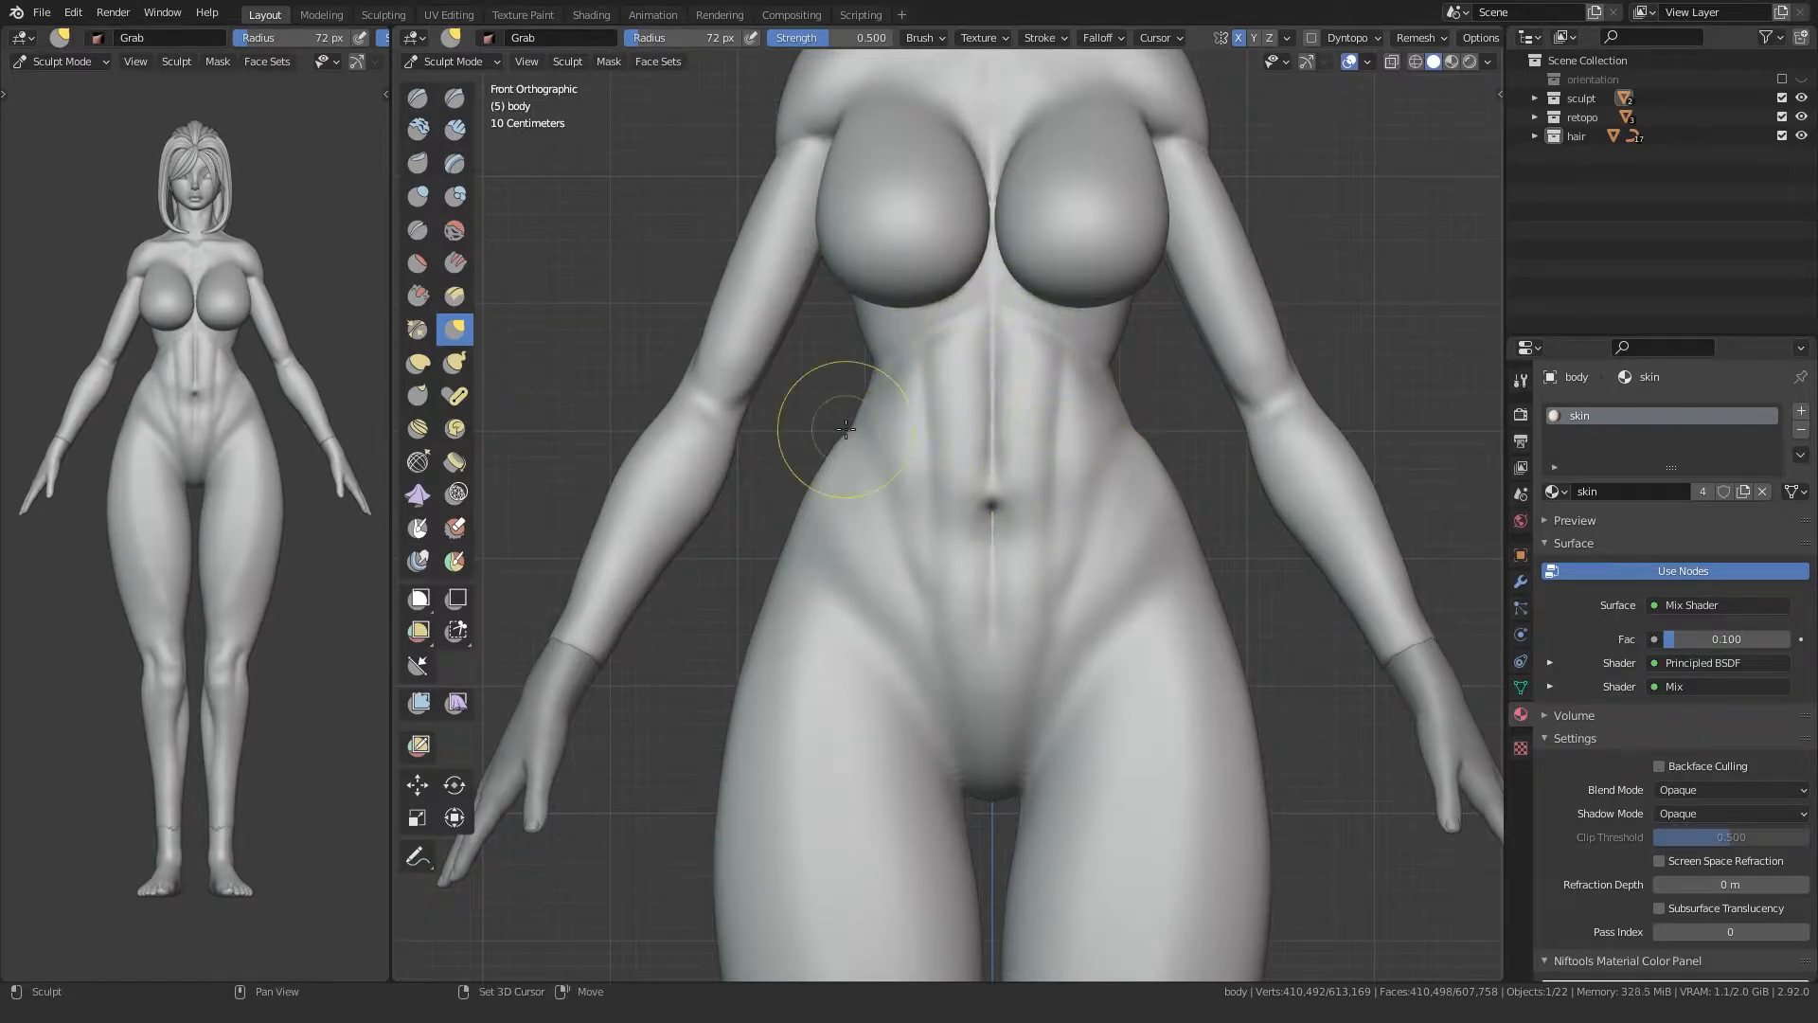
pyautogui.keyDown('shift'); pyautogui.moveTo(774, 371); pyautogui.dragTo(818, 637, button='middle'); pyautogui.keyUp('shift')
pyautogui.moveTo(957, 357); pyautogui.dragTo(942, 508, button='middle')
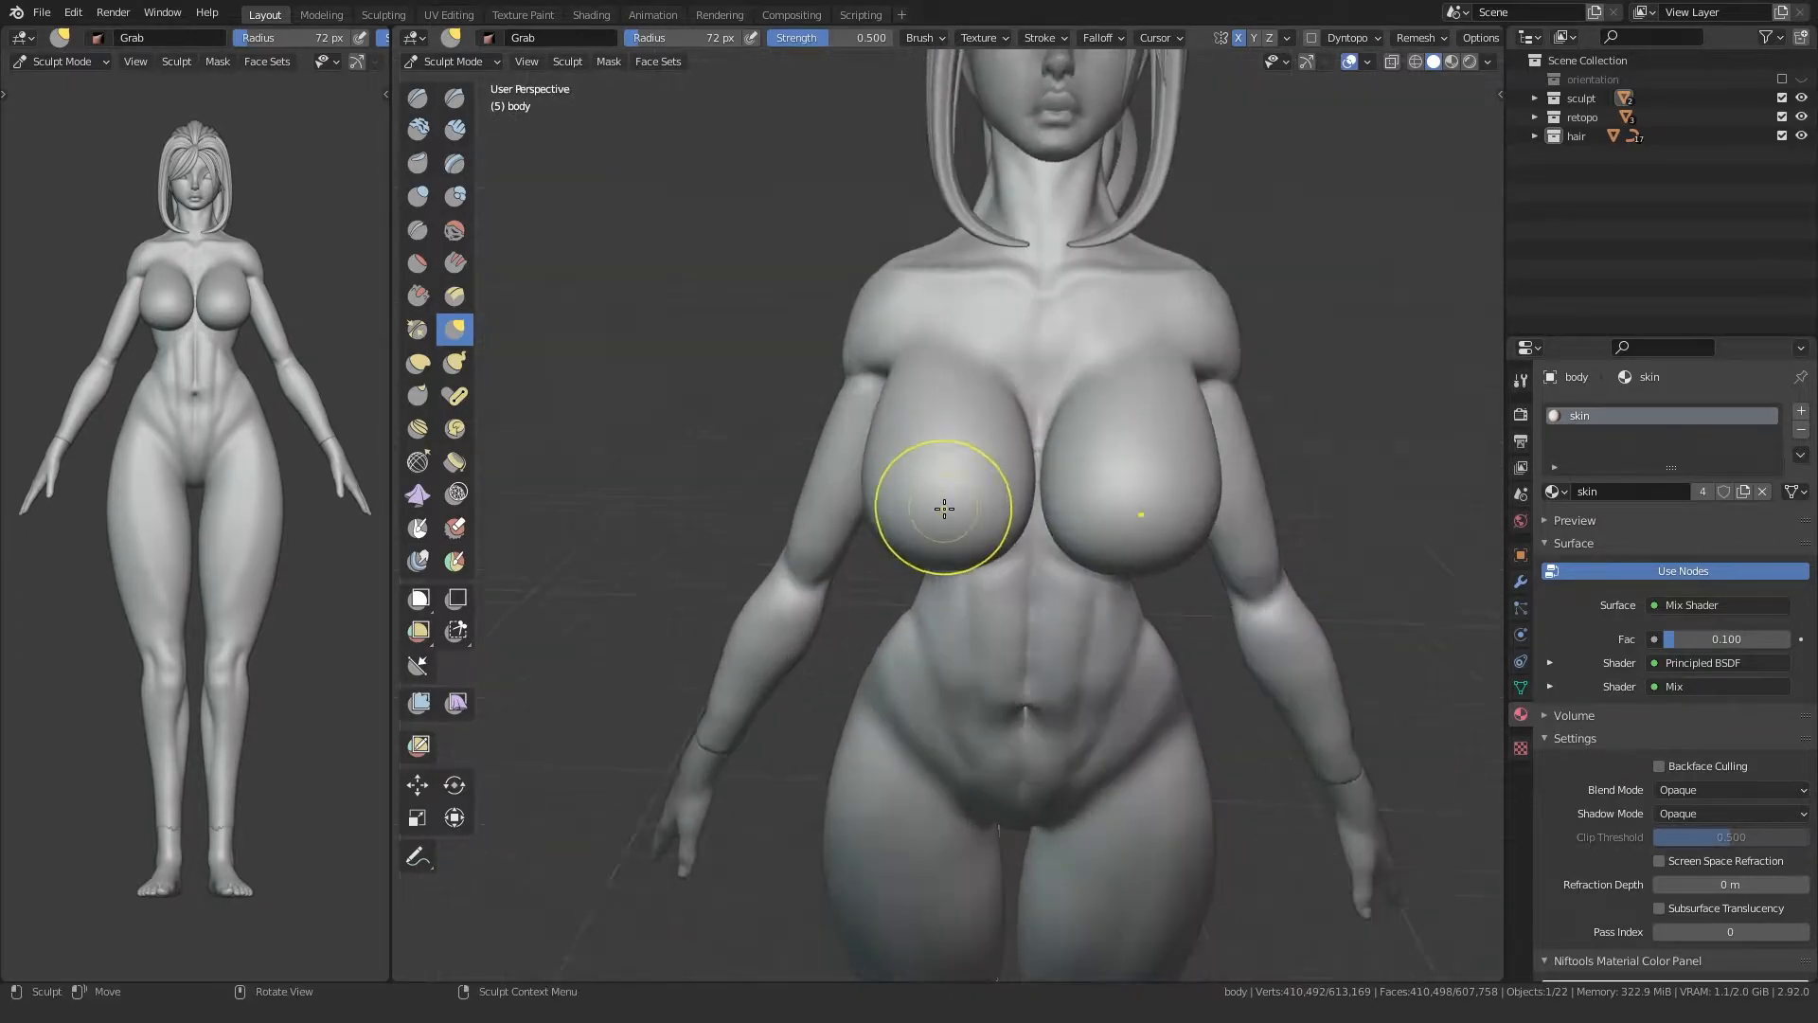
# Step: Adjust the slope of the shoulders in front view with the Grab brush at a 133 px radius
pyautogui.moveTo(1094, 312)
pyautogui.mouseDown(button='middle')
pyautogui.moveTo(954, 466)
pyautogui.moveTo(1030, 417)
pyautogui.moveTo(971, 630)
pyautogui.mouseUp(button='middle')
pyautogui.press('f')
pyautogui.click(1063, 460)
pyautogui.press('KP_1')
pyautogui.keyDown('ctrl'); pyautogui.moveTo(970, 630); pyautogui.dragTo(812, 626, button='middle'); pyautogui.keyUp('ctrl')
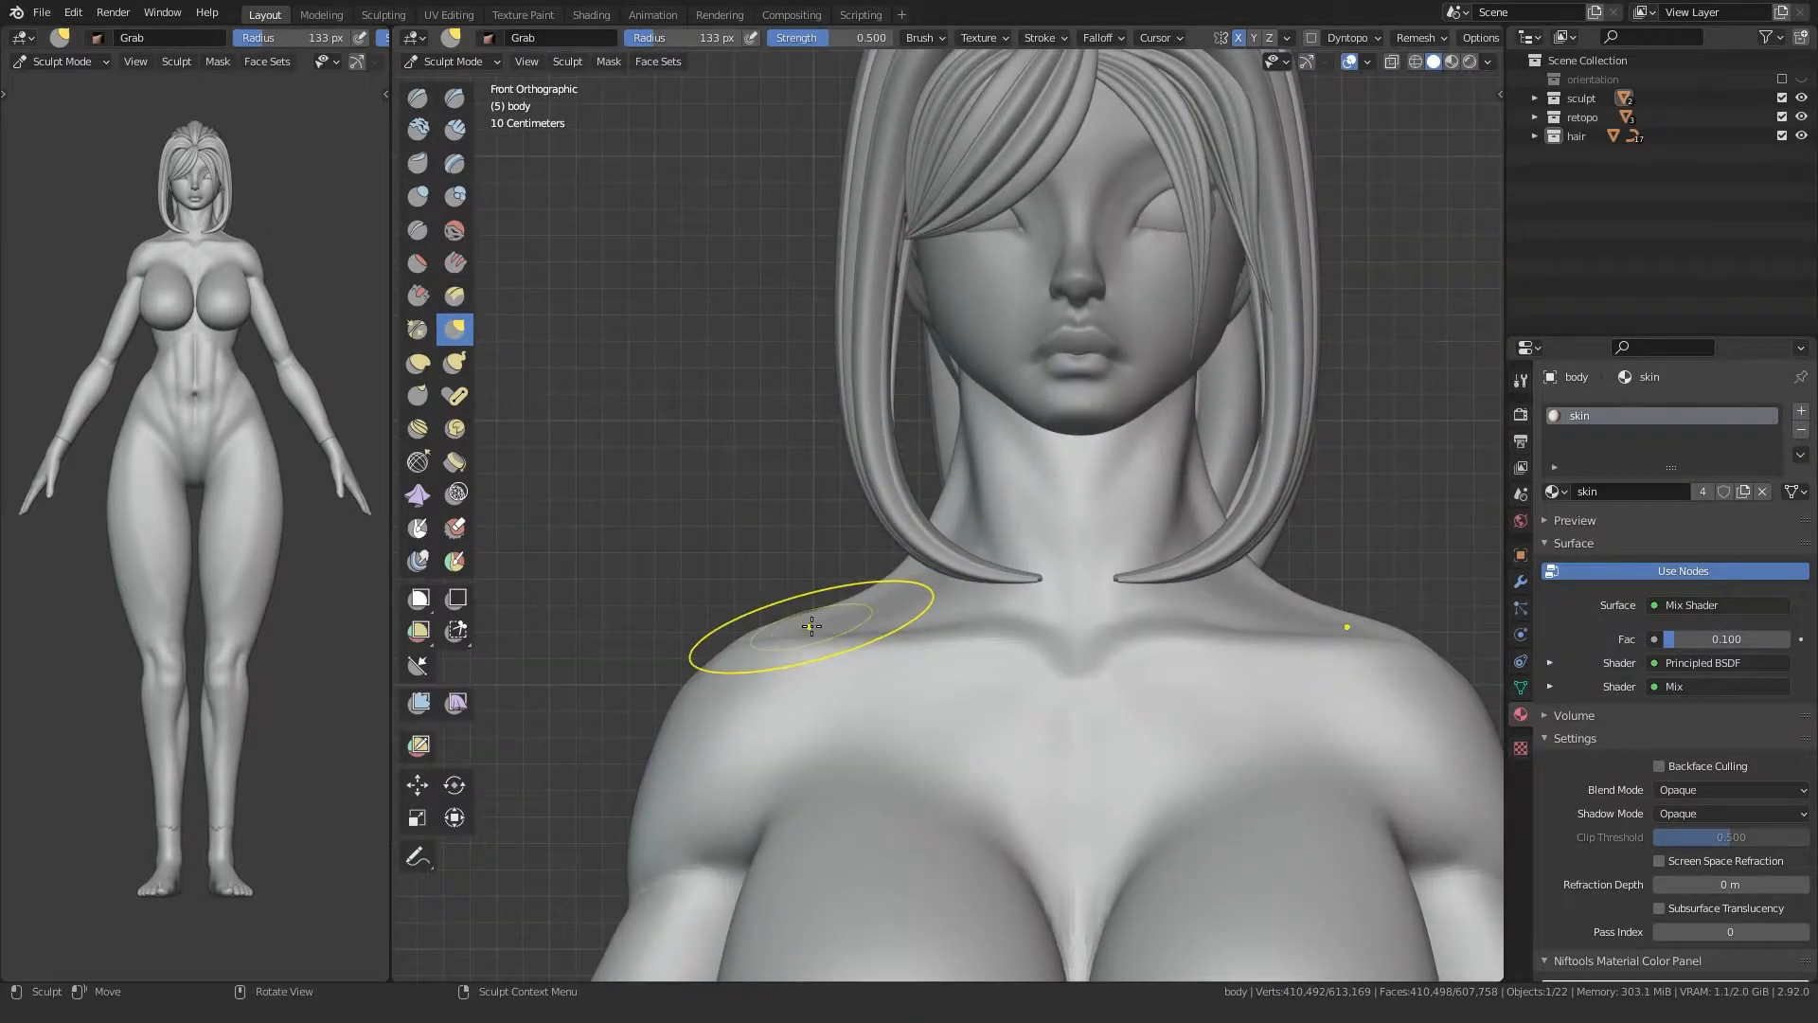
# Step: Examine the body's proportions from the back, side and front with the Grab brush set to a 179 px radius
pyautogui.keyDown('ctrl'); pyautogui.moveTo(867, 524); pyautogui.dragTo(884, 194, button='middle'); pyautogui.keyUp('ctrl')
pyautogui.keyDown('shift'); pyautogui.moveTo(917, 786); pyautogui.dragTo(917, 181, button='middle'); pyautogui.keyUp('shift')
pyautogui.moveTo(902, 420); pyautogui.dragTo(530, 416, button='middle')
pyautogui.keyDown('shift'); pyautogui.moveTo(786, 312); pyautogui.dragTo(804, 536, button='middle'); pyautogui.keyUp('shift')
pyautogui.press('f')
pyautogui.click(847, 530)
pyautogui.keyDown('shift'); pyautogui.moveTo(839, 179); pyautogui.dragTo(869, 496, button='middle'); pyautogui.keyUp('shift')
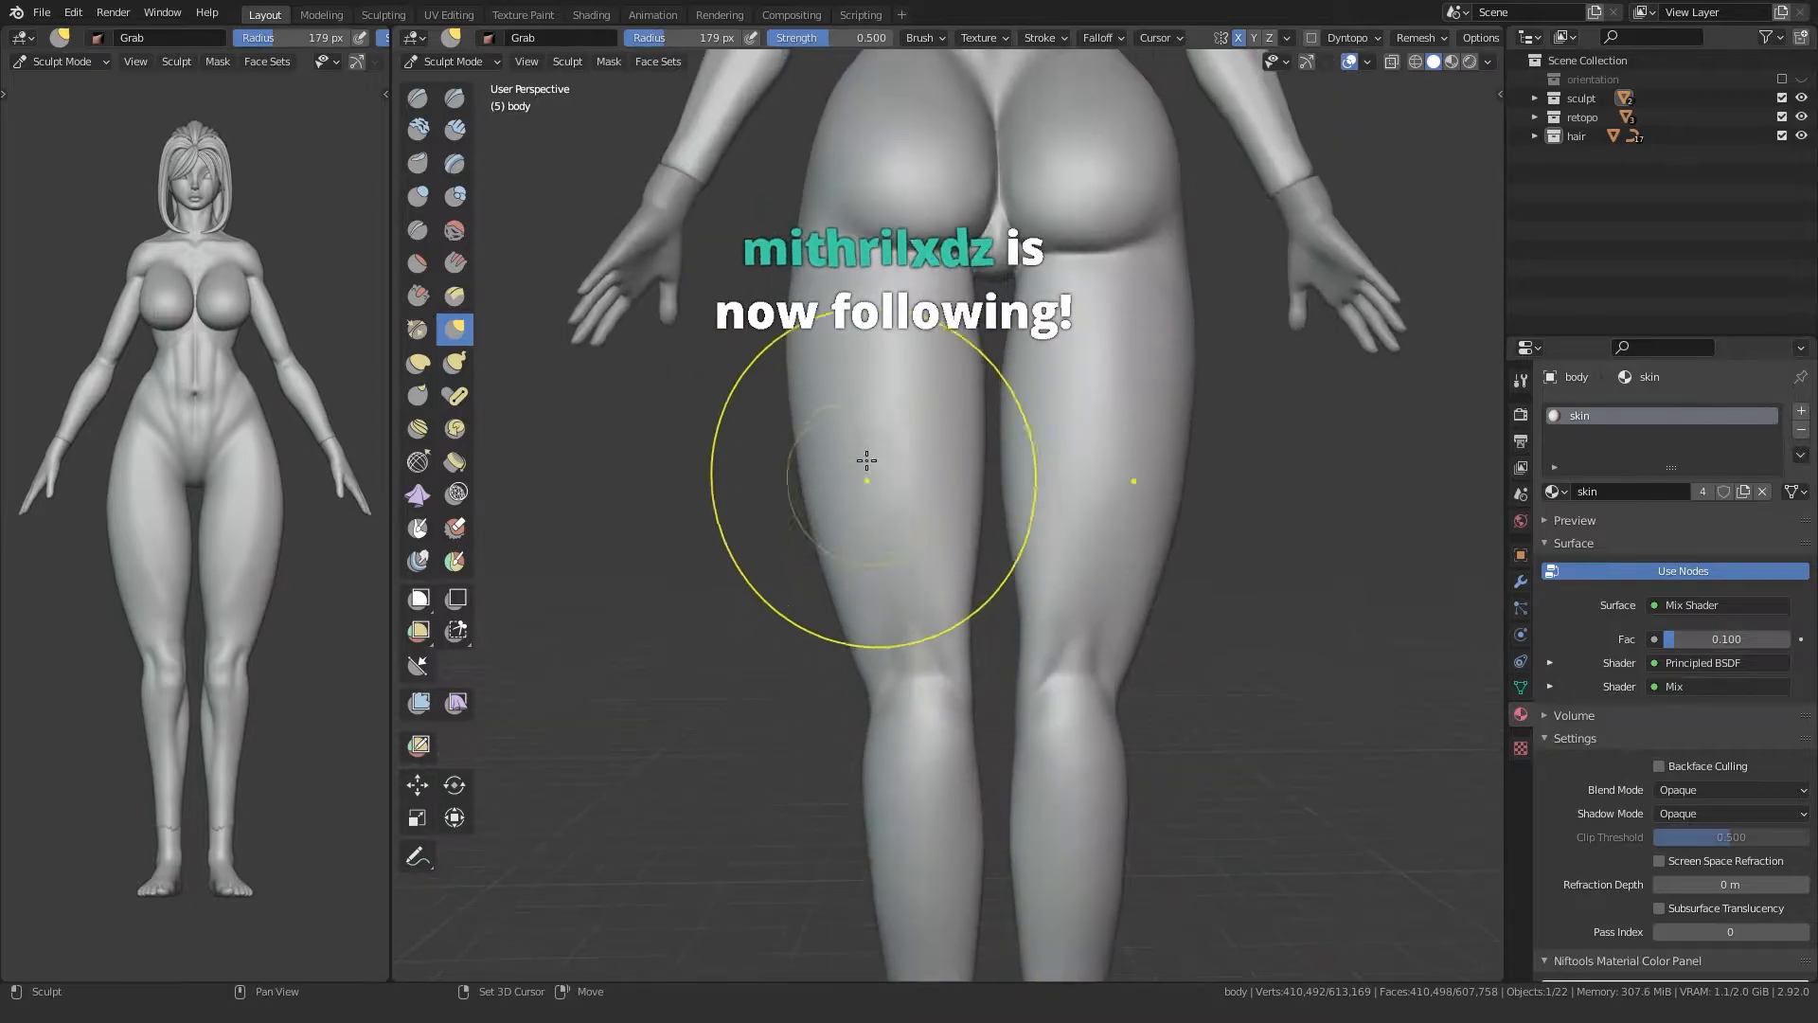
pyautogui.keyDown('shift'); pyautogui.moveTo(876, 180); pyautogui.dragTo(890, 474, button='middle'); pyautogui.keyUp('shift')
pyautogui.keyDown('shift'); pyautogui.moveTo(976, 281); pyautogui.dragTo(972, 480, button='middle'); pyautogui.keyUp('shift')
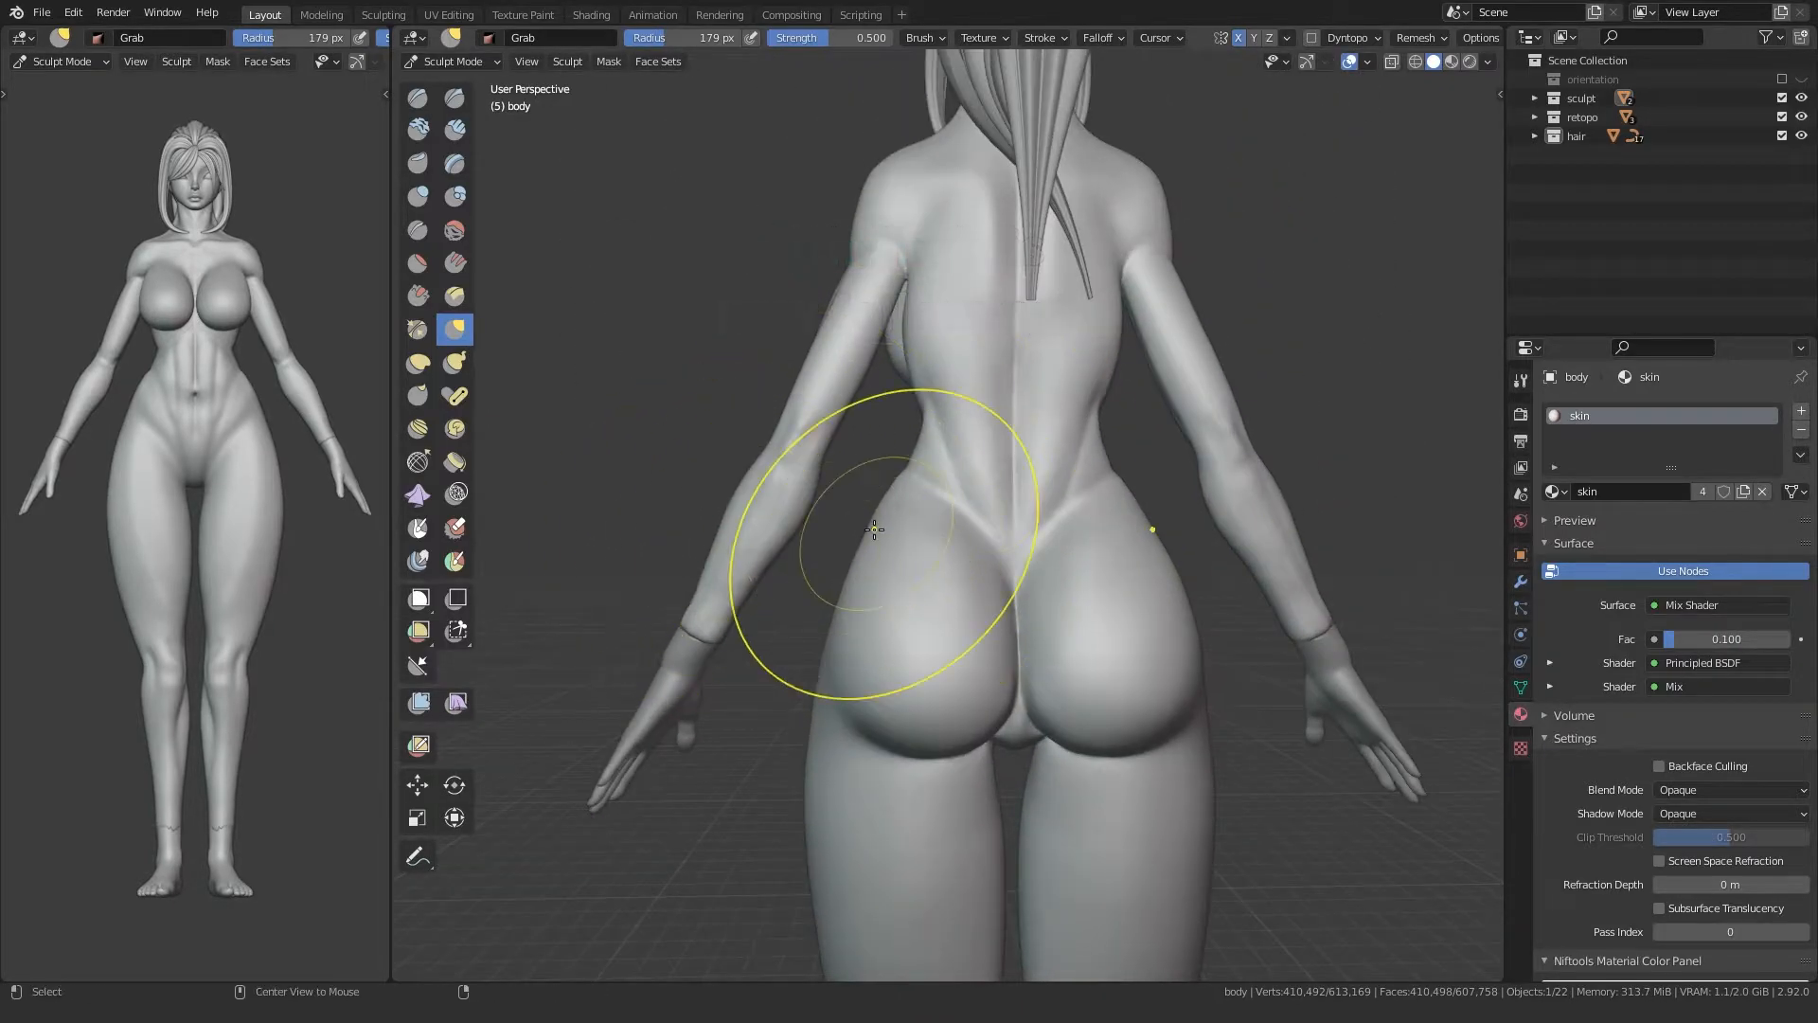
pyautogui.press('KP_3')
pyautogui.press('KP_1')
pyautogui.moveTo(781, 594); pyautogui.dragTo(882, 530, button='middle')
pyautogui.scroll(-1, 861, 487)
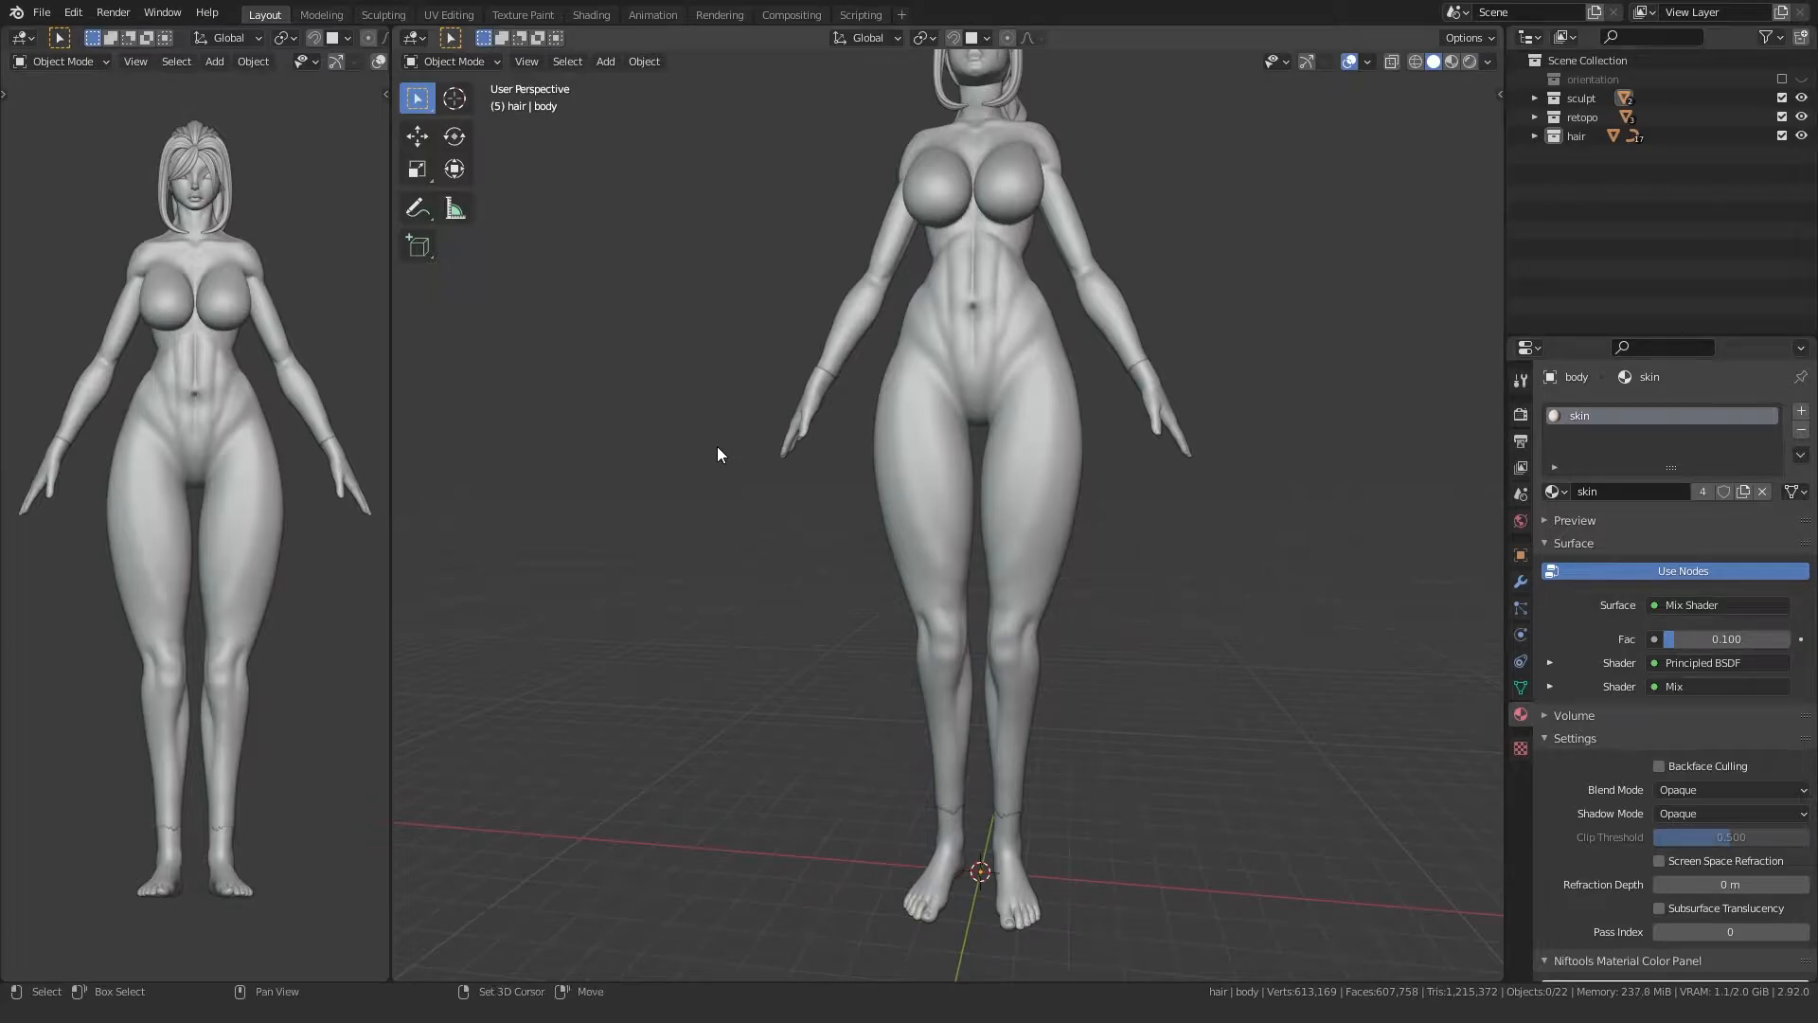
# Step: Add a plane mesh to the scene and move it into the retopo collection
pyautogui.hotkey('shift', 'a')
pyautogui.click(834, 447)
pyautogui.click(1533, 137)
pyautogui.scroll(-5, 1594, 181)
pyautogui.scroll(4, 1583, 168)
pyautogui.moveTo(1593, 315); pyautogui.dragTo(1592, 117)
pyautogui.scroll(1, 1583, 168)
pyautogui.click(1591, 118)
pyautogui.click(1534, 136)
pyautogui.click(1534, 120)
# Step: Rename both the plane object and its mesh data to "face retopo"
pyautogui.doubleClick(1591, 193)
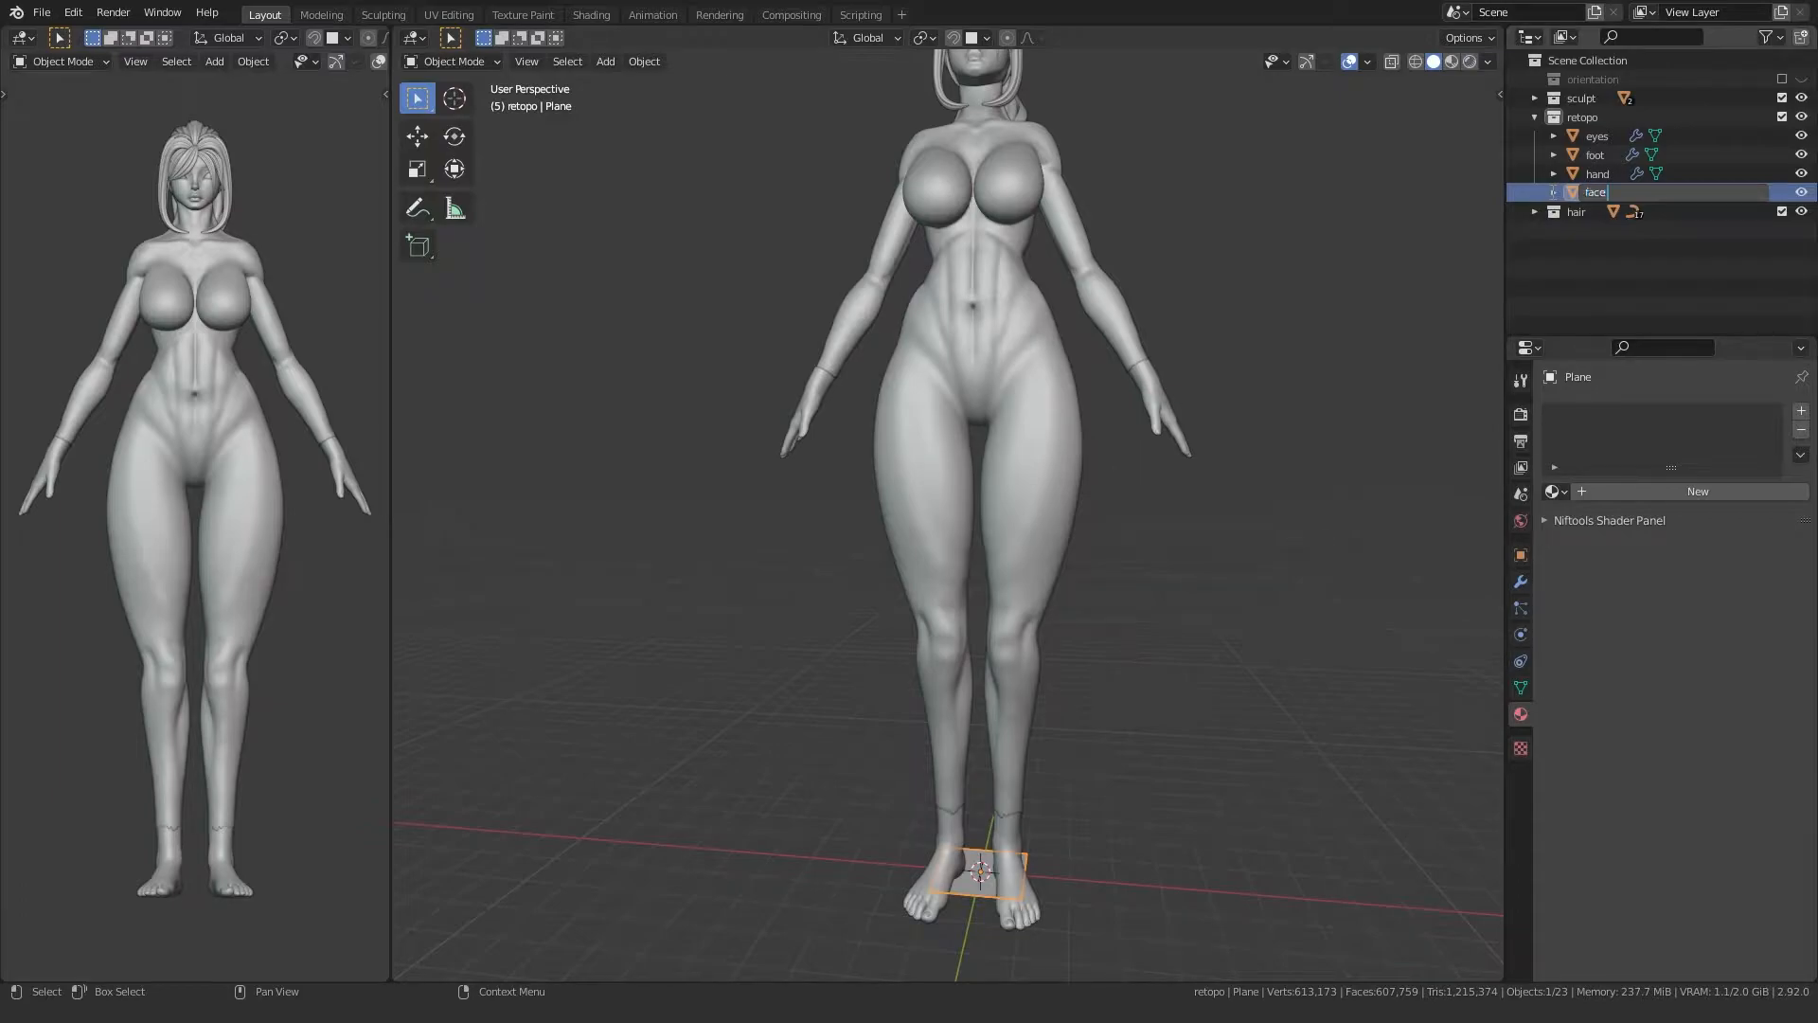
pyautogui.write('face retopo')
pyautogui.press('Return')
pyautogui.click(1553, 155)
pyautogui.doubleClick(1636, 178)
pyautogui.write('fac')
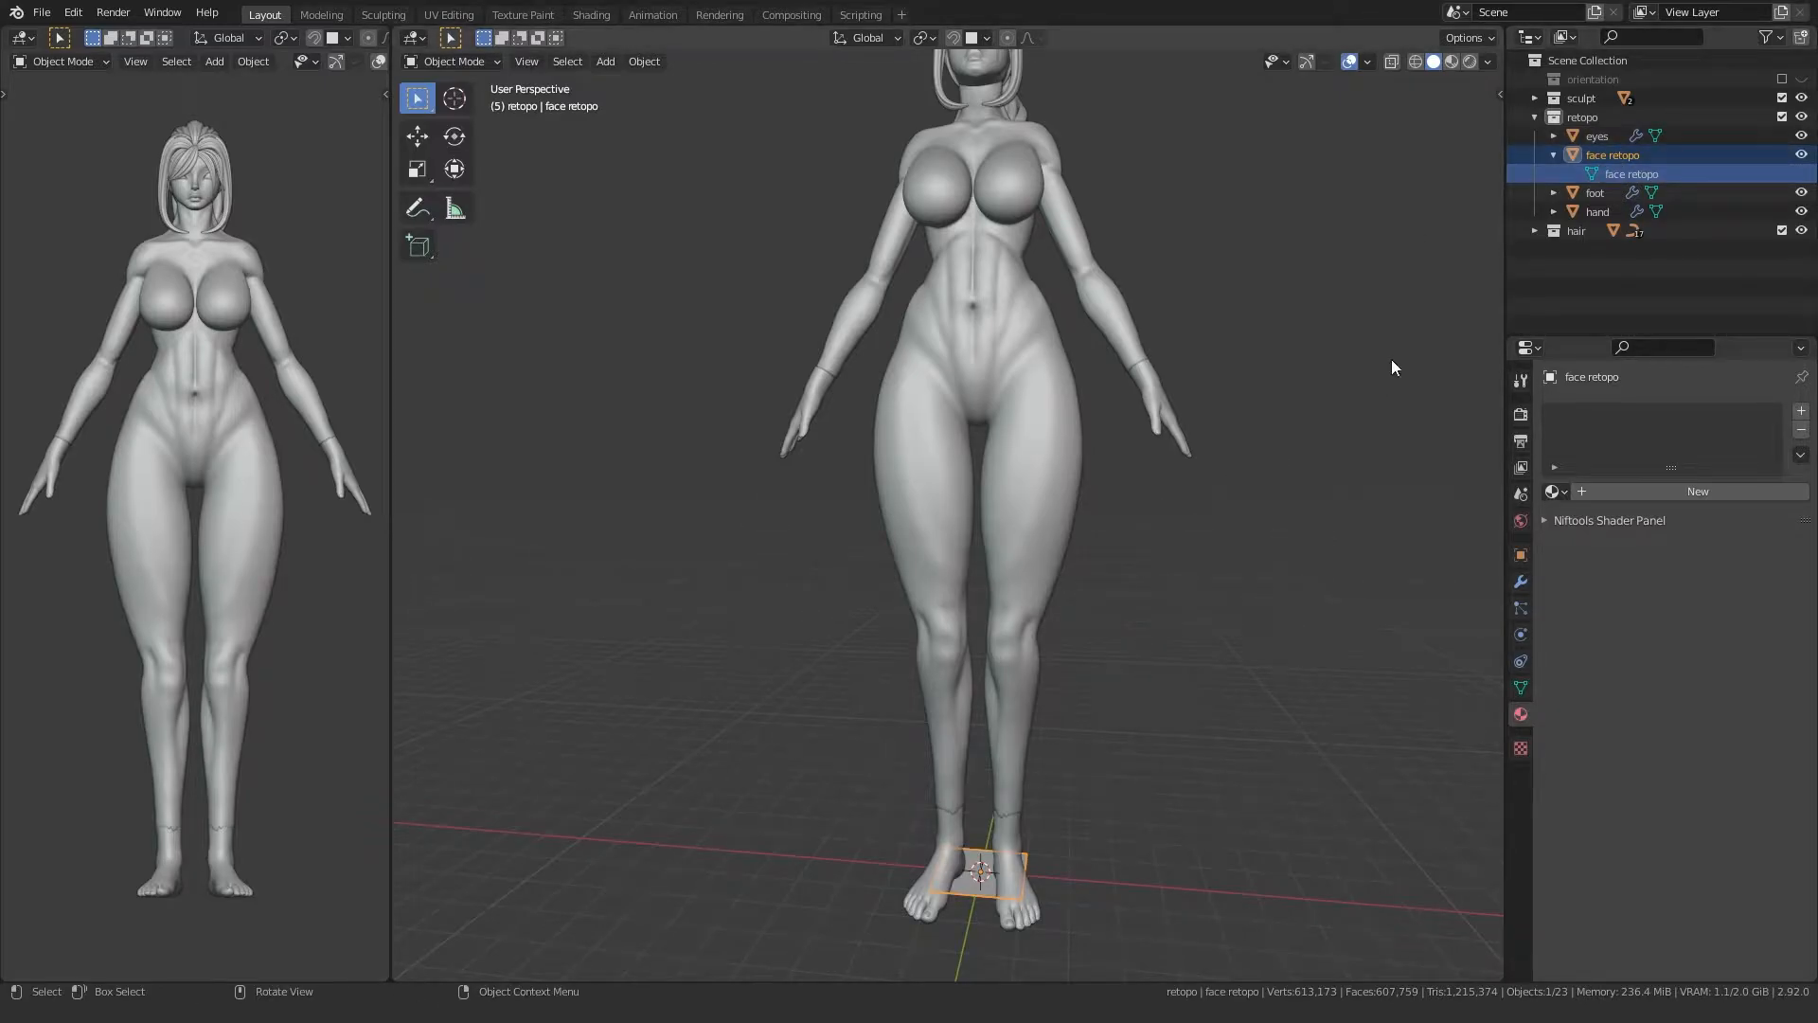
pyautogui.click(1554, 153)
# Step: Rotate the plane's geometry 90 degrees about X in Edit Mode and move it up to head height
pyautogui.press('Tab')
pyautogui.press('KP_3')
pyautogui.press('1')
pyautogui.keyDown('shift'); pyautogui.moveTo(787, 732); pyautogui.dragTo(864, 752, button='middle'); pyautogui.keyUp('shift')
pyautogui.press('r')
pyautogui.press('x')
pyautogui.press('9')
pyautogui.press('0')
pyautogui.press('Return')
pyautogui.press('g')
pyautogui.click(837, 120)
pyautogui.keyDown('shift'); pyautogui.moveTo(786, 251); pyautogui.dragTo(827, 495, button='middle'); pyautogui.keyUp('shift')
pyautogui.press('g')
pyautogui.click(840, 321)
# Step: Add a centred vertical loop cut to the plane and delete the outer vertices on the negative X side
pyautogui.press('KP_1')
pyautogui.scroll(4, 918, 446)
pyautogui.keyDown('shift'); pyautogui.moveTo(921, 449); pyautogui.dragTo(882, 683, button='middle'); pyautogui.keyUp('shift')
pyautogui.hotkey('ctrl', 'r')
pyautogui.click(975, 331)
pyautogui.rightClick(979, 325)
pyautogui.moveTo(829, 520); pyautogui.dragTo(910, 251)
pyautogui.press('x')
pyautogui.click(910, 258)
# Step: Add a Mirror modifier across the X axis to the face retopo plane
pyautogui.click(1521, 582)
pyautogui.click(1558, 411)
pyautogui.click(1418, 631)
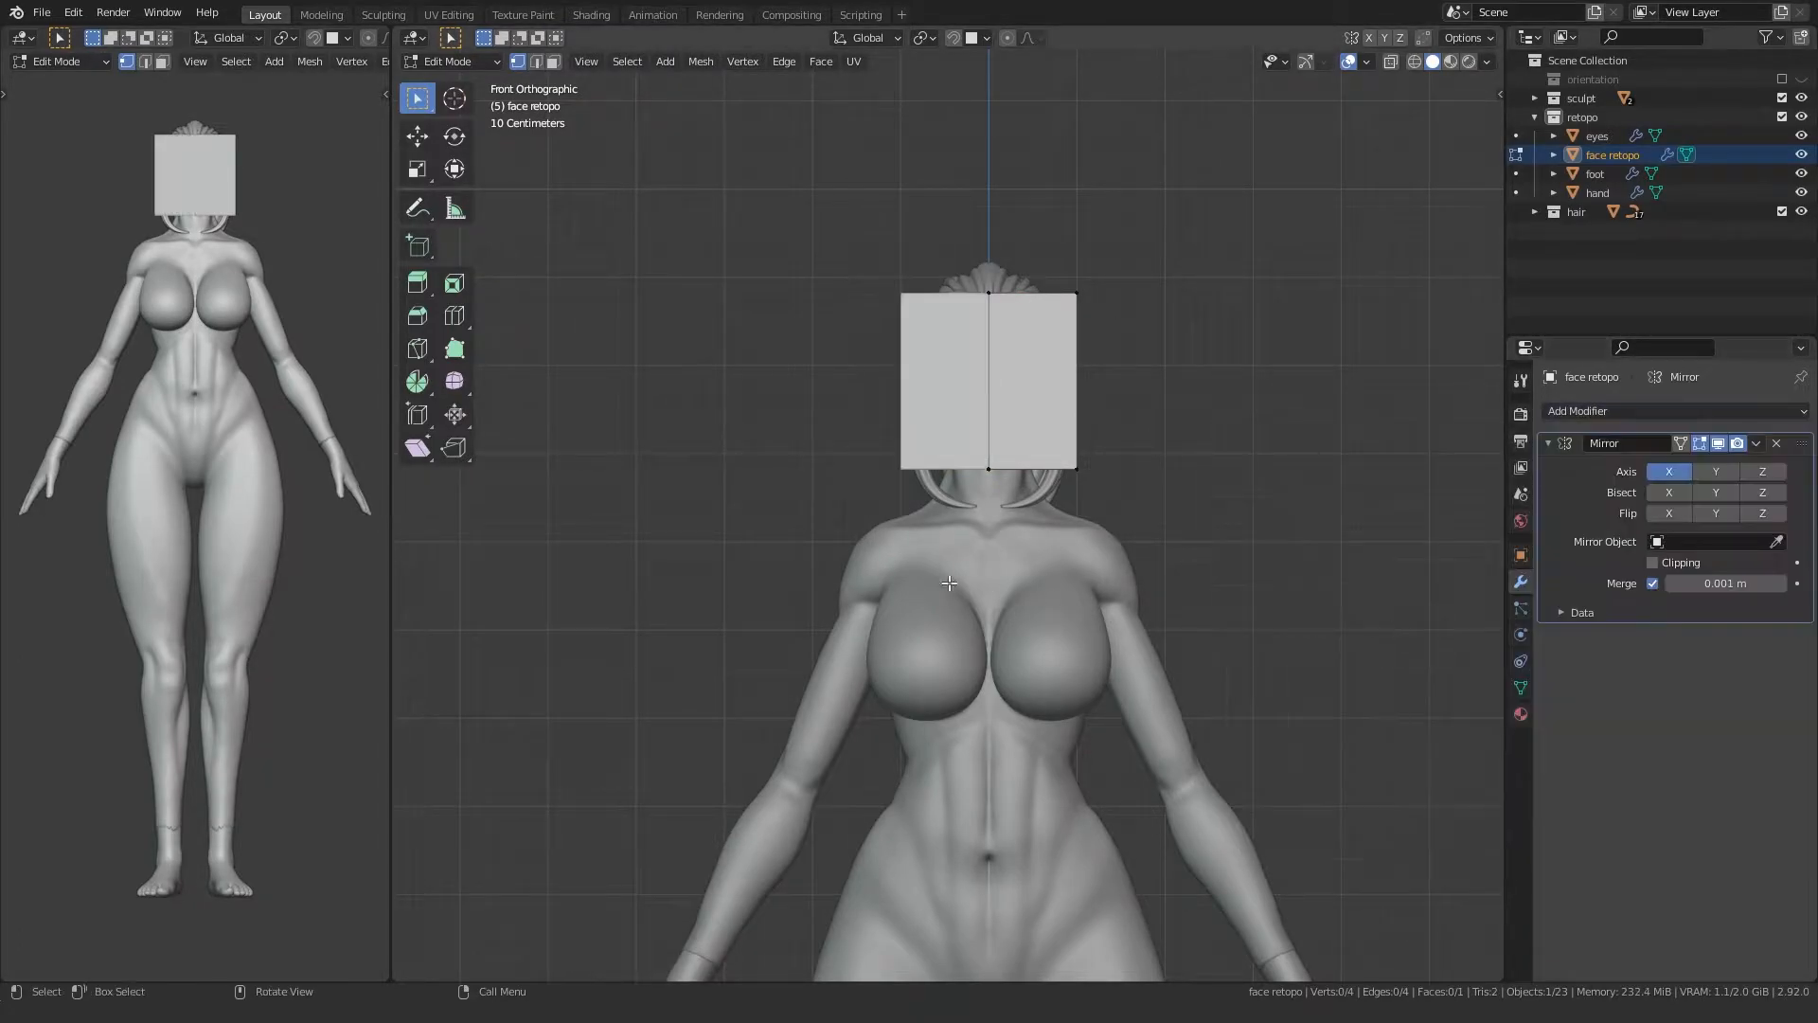
# Step: Exclude the hair collection from the view layer to expose the bare head
pyautogui.scroll(4, 973, 341)
pyautogui.click(1801, 212)
pyautogui.click(1782, 213)
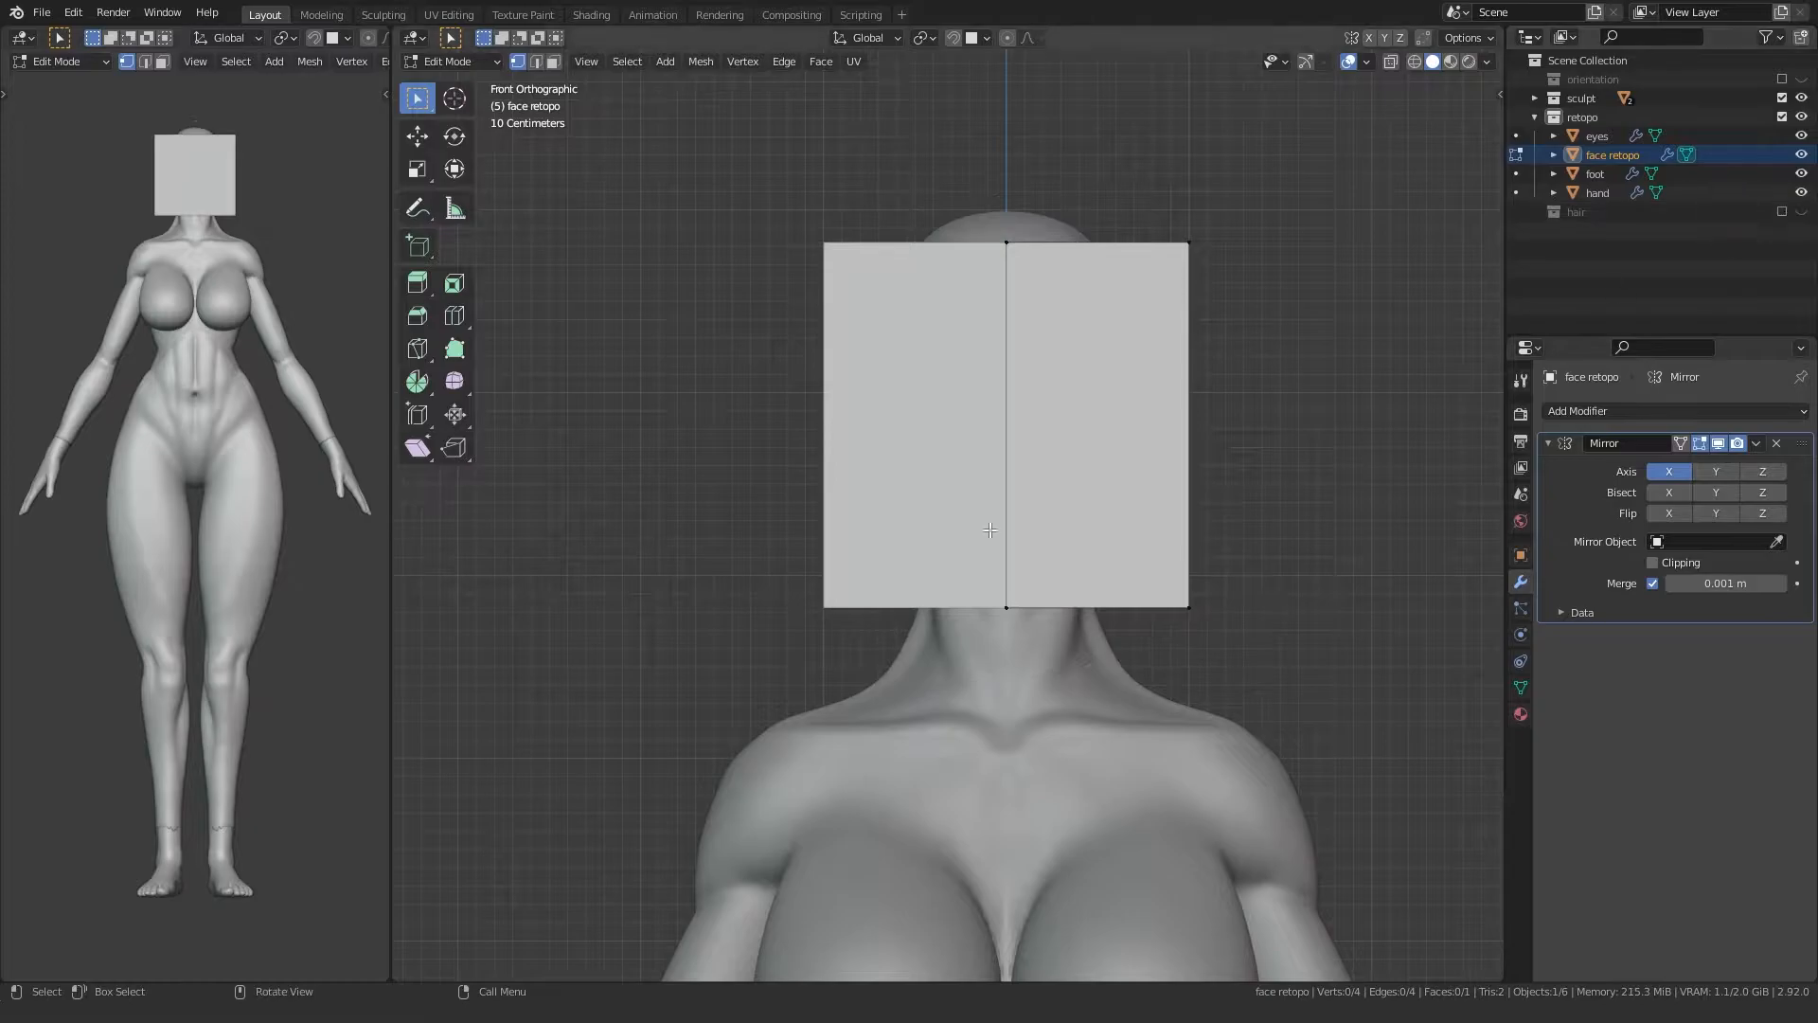
# Step: Move all of the plane's geometry along Y until it sits just in front of the face
pyautogui.press('KP_3')
pyautogui.press('a')
pyautogui.press('g')
pyautogui.press('y')
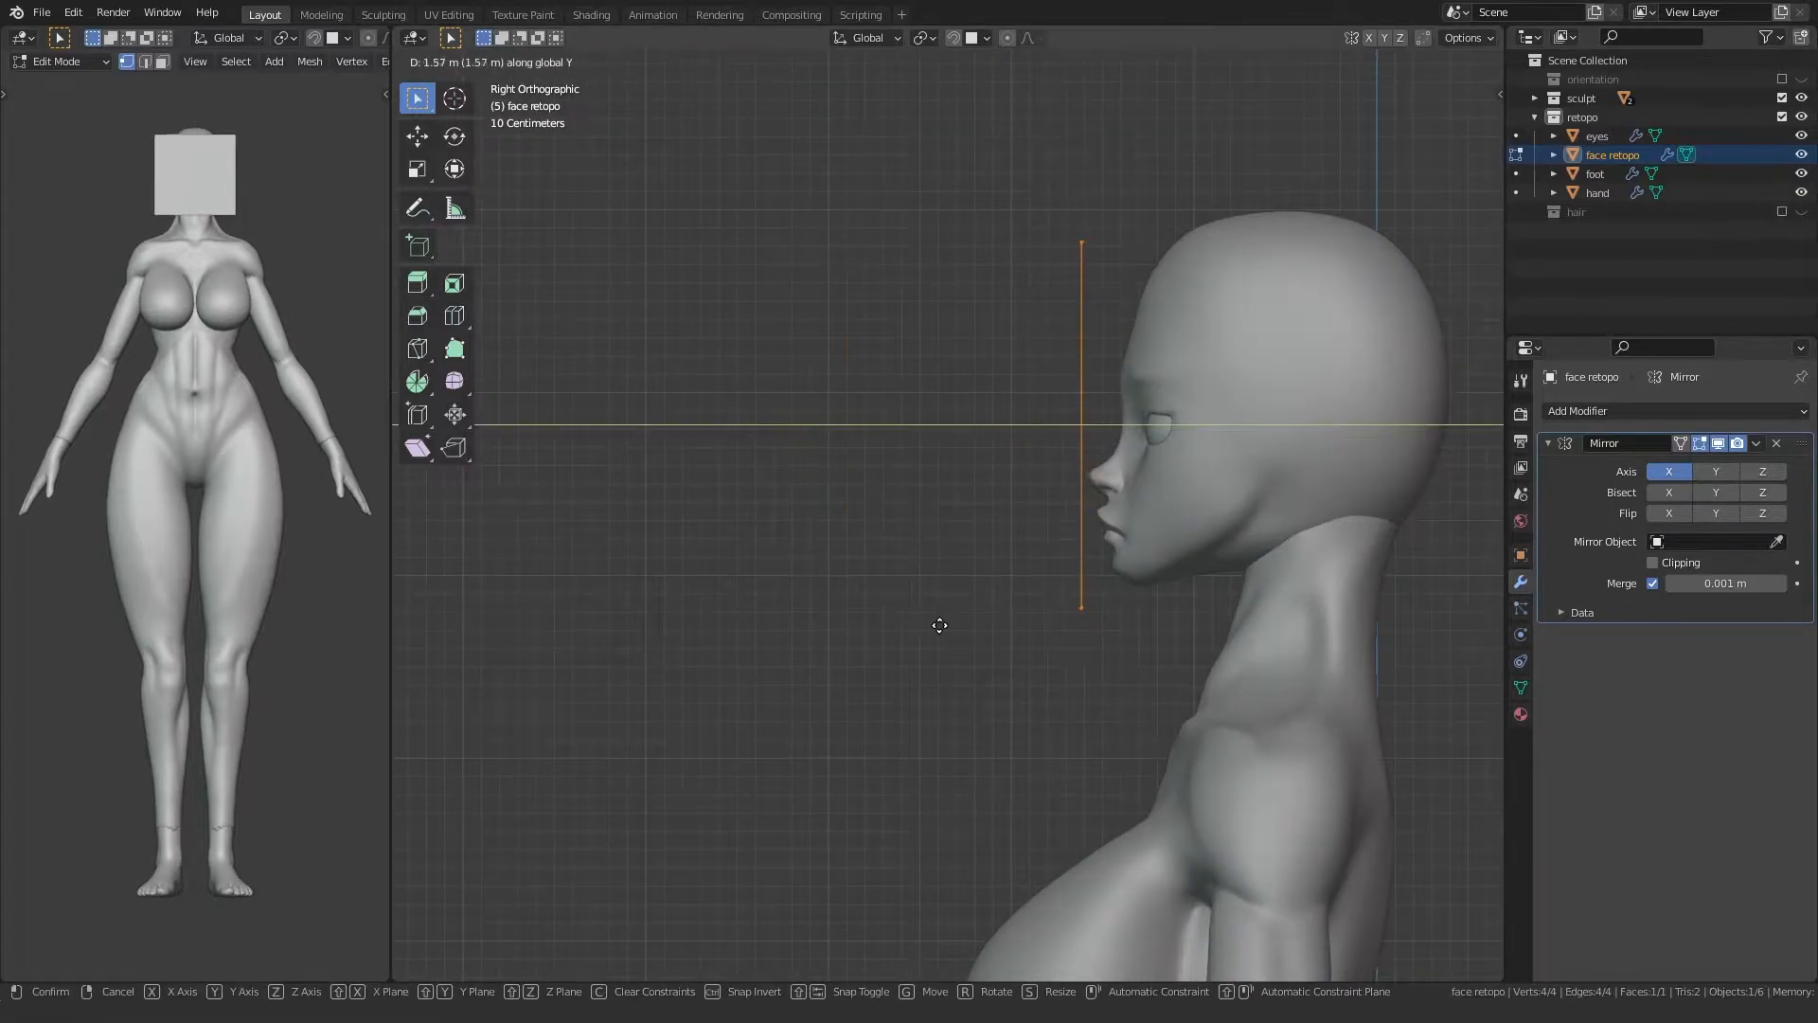
pyautogui.click(938, 622)
# Step: Scale the plane down in front view, scale it further along Z, and enable Clipping on its Mirror modifier
pyautogui.press('KP_1')
pyautogui.scroll(4, 877, 629)
pyautogui.press('s')
pyautogui.click(1140, 417)
pyautogui.keyDown('shift'); pyautogui.moveTo(1110, 436); pyautogui.dragTo(877, 559, button='middle'); pyautogui.keyUp('shift')
pyautogui.press('s')
pyautogui.press('z')
pyautogui.click(1031, 460)
pyautogui.scroll(2, 984, 529)
pyautogui.click(1652, 564)
# Step: Move the small face above the character's left eye, scaling it to about 0.54, and select its inner-side vertices
pyautogui.press('g')
pyautogui.click(819, 517)
pyautogui.press('s')
pyautogui.click(902, 492)
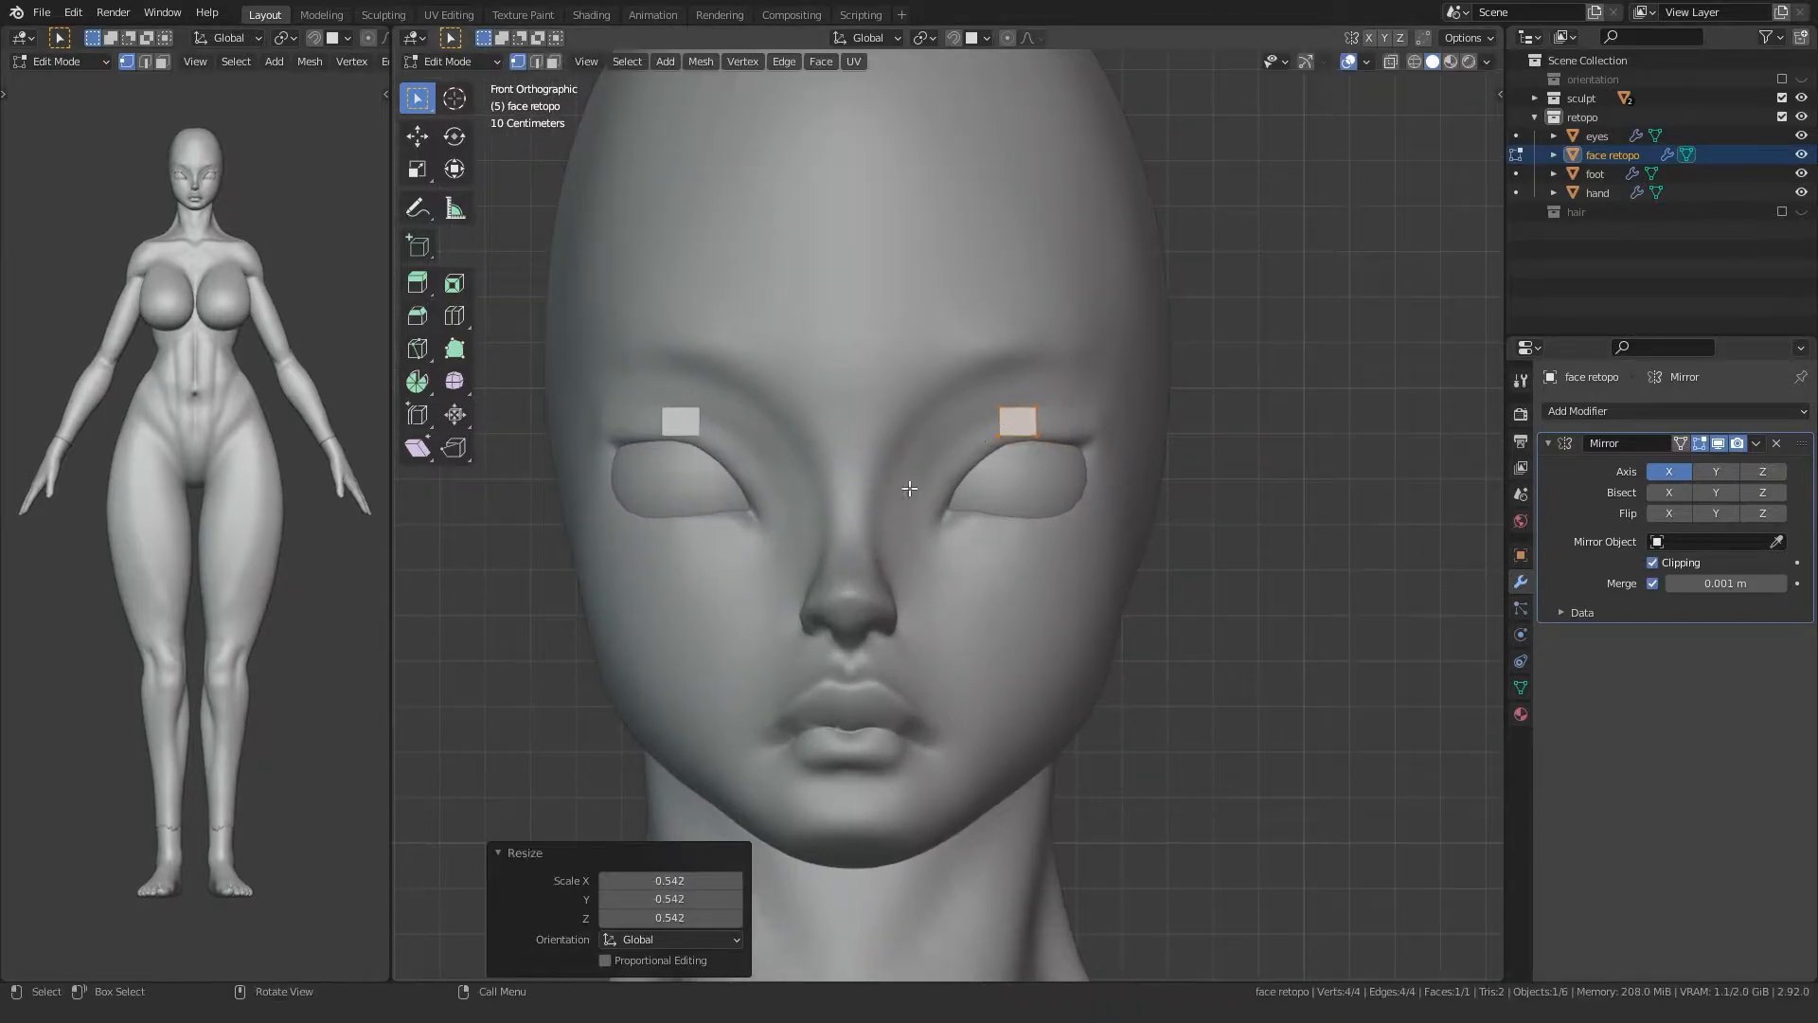
pyautogui.scroll(4, 1026, 429)
pyautogui.press('g')
pyautogui.click(1077, 402)
pyautogui.moveTo(946, 458); pyautogui.dragTo(1054, 375)
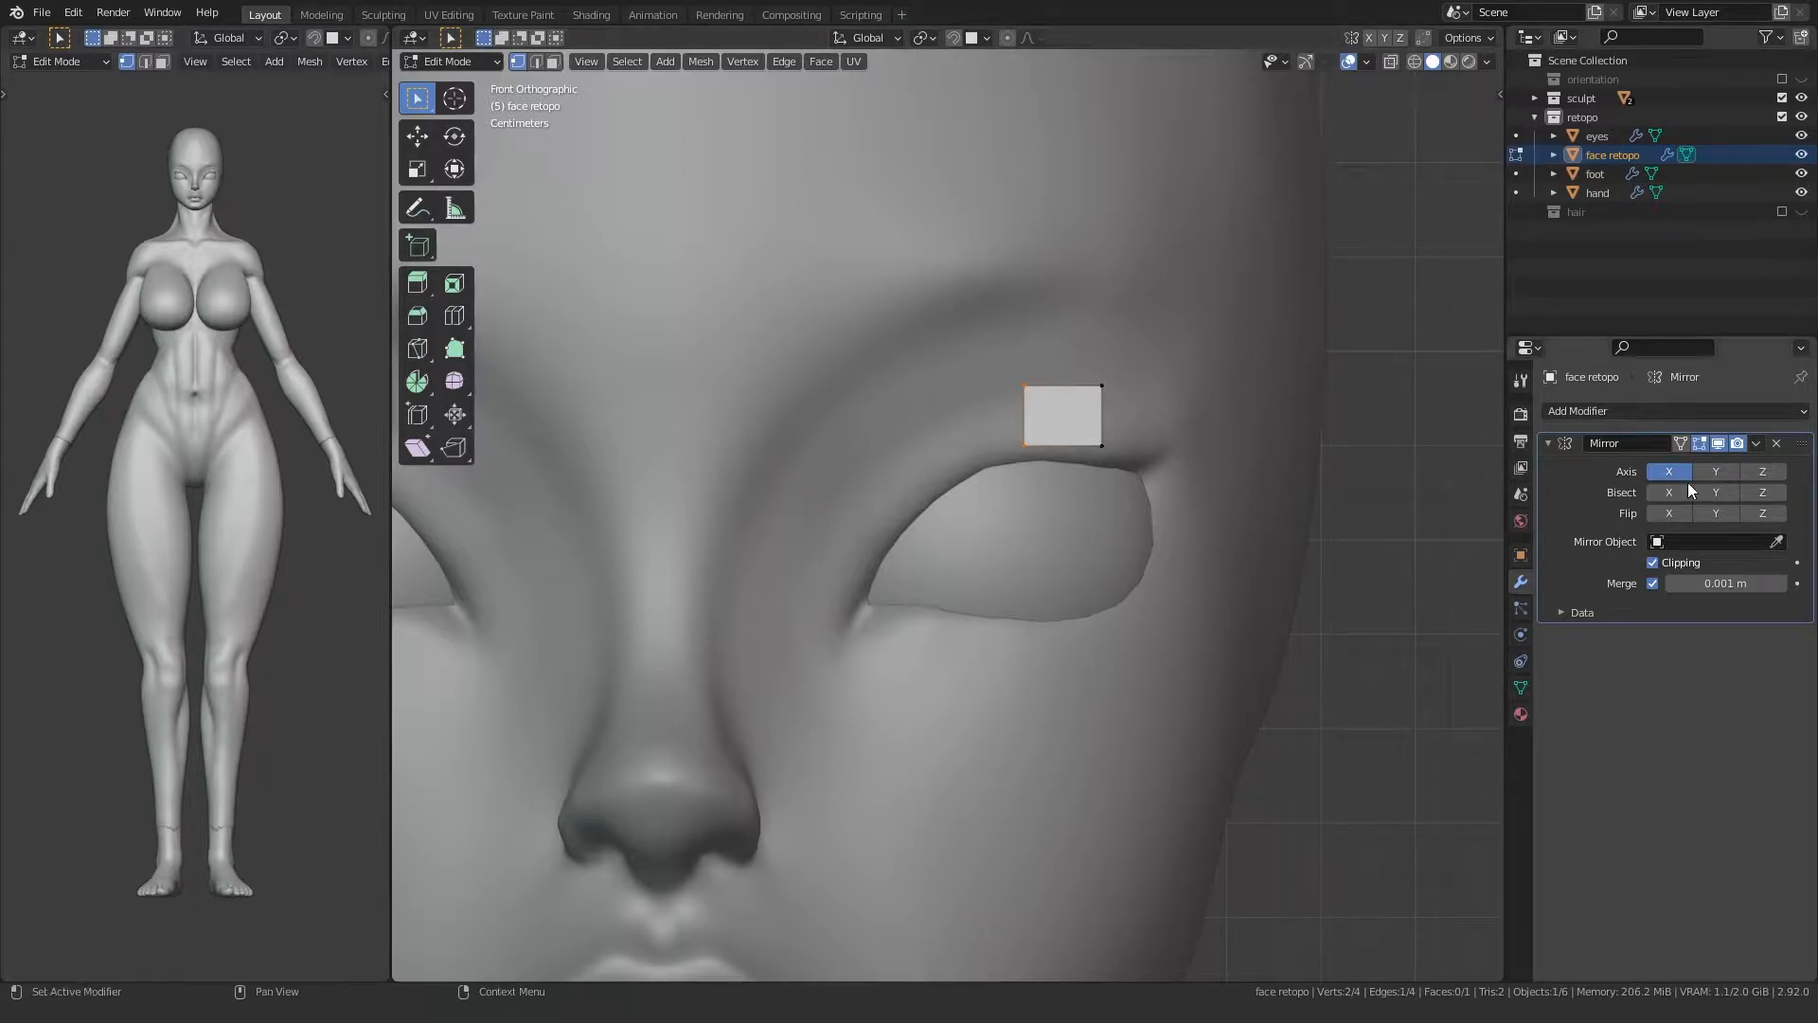
# Step: Add a Subdivision Surface modifier to the face retopo mesh and set it to Simple with 2 viewport levels
pyautogui.click(1618, 413)
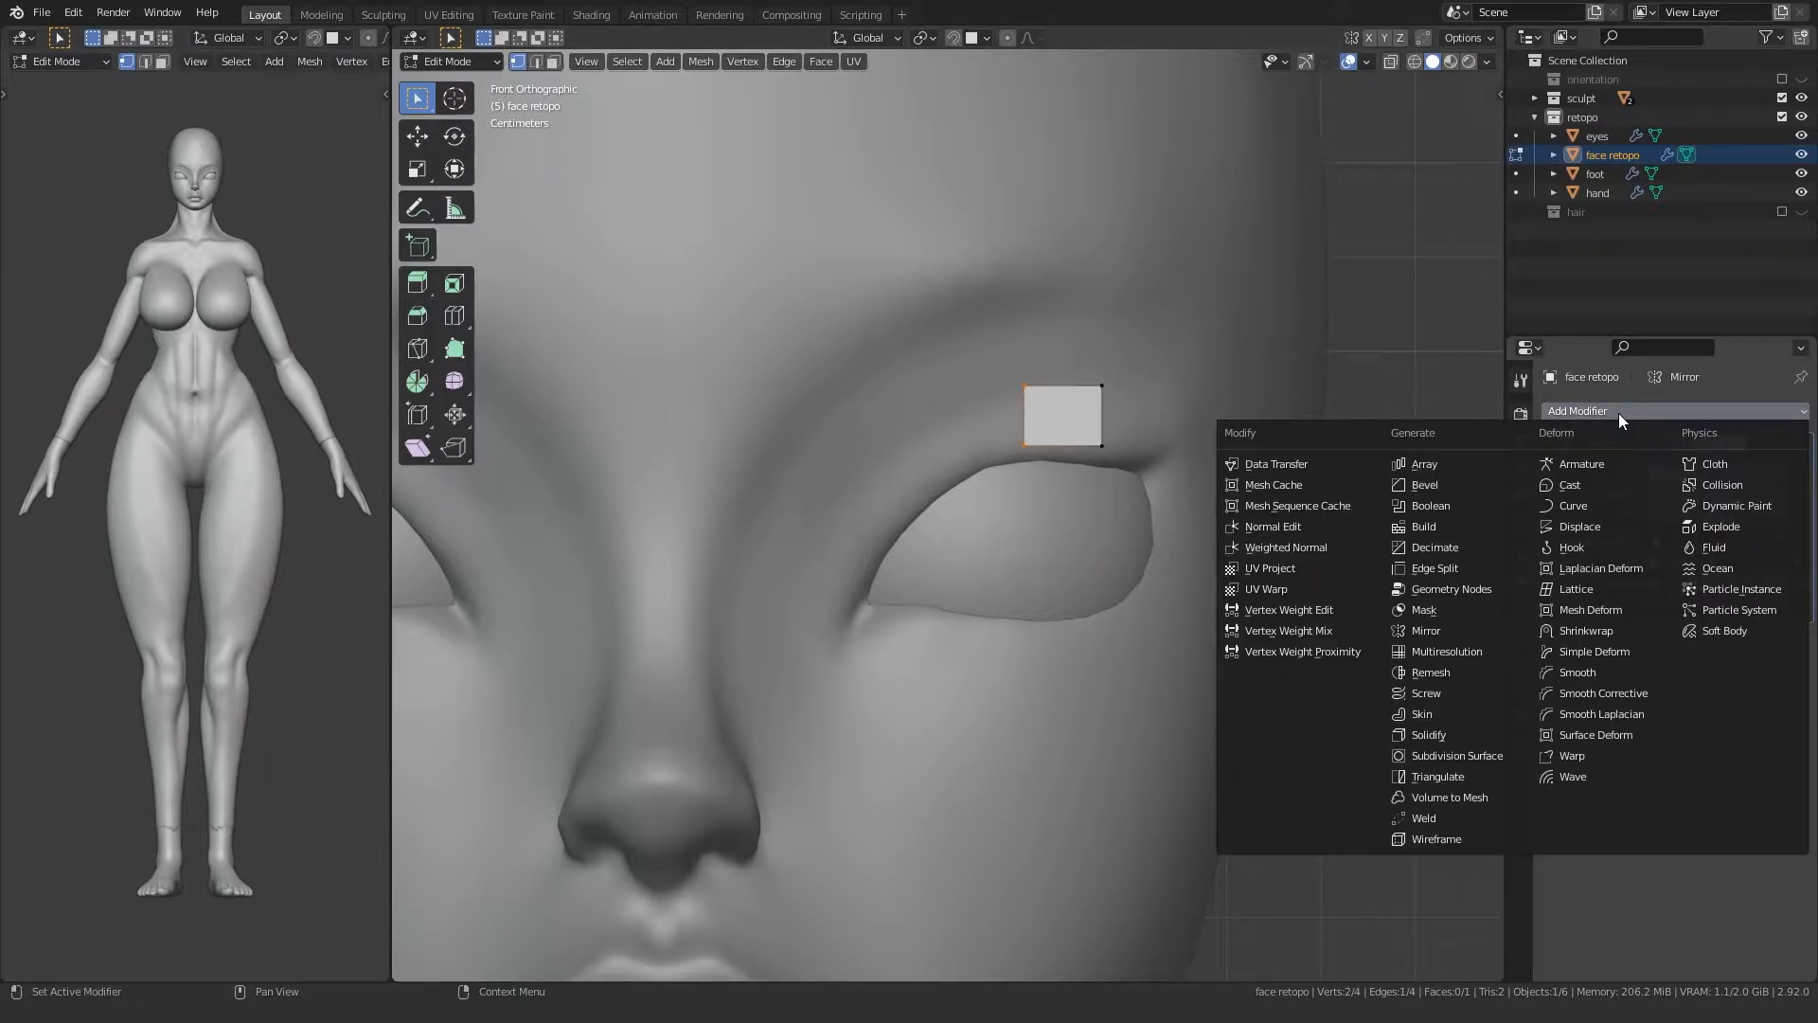
pyautogui.click(1458, 756)
pyautogui.click(1781, 689)
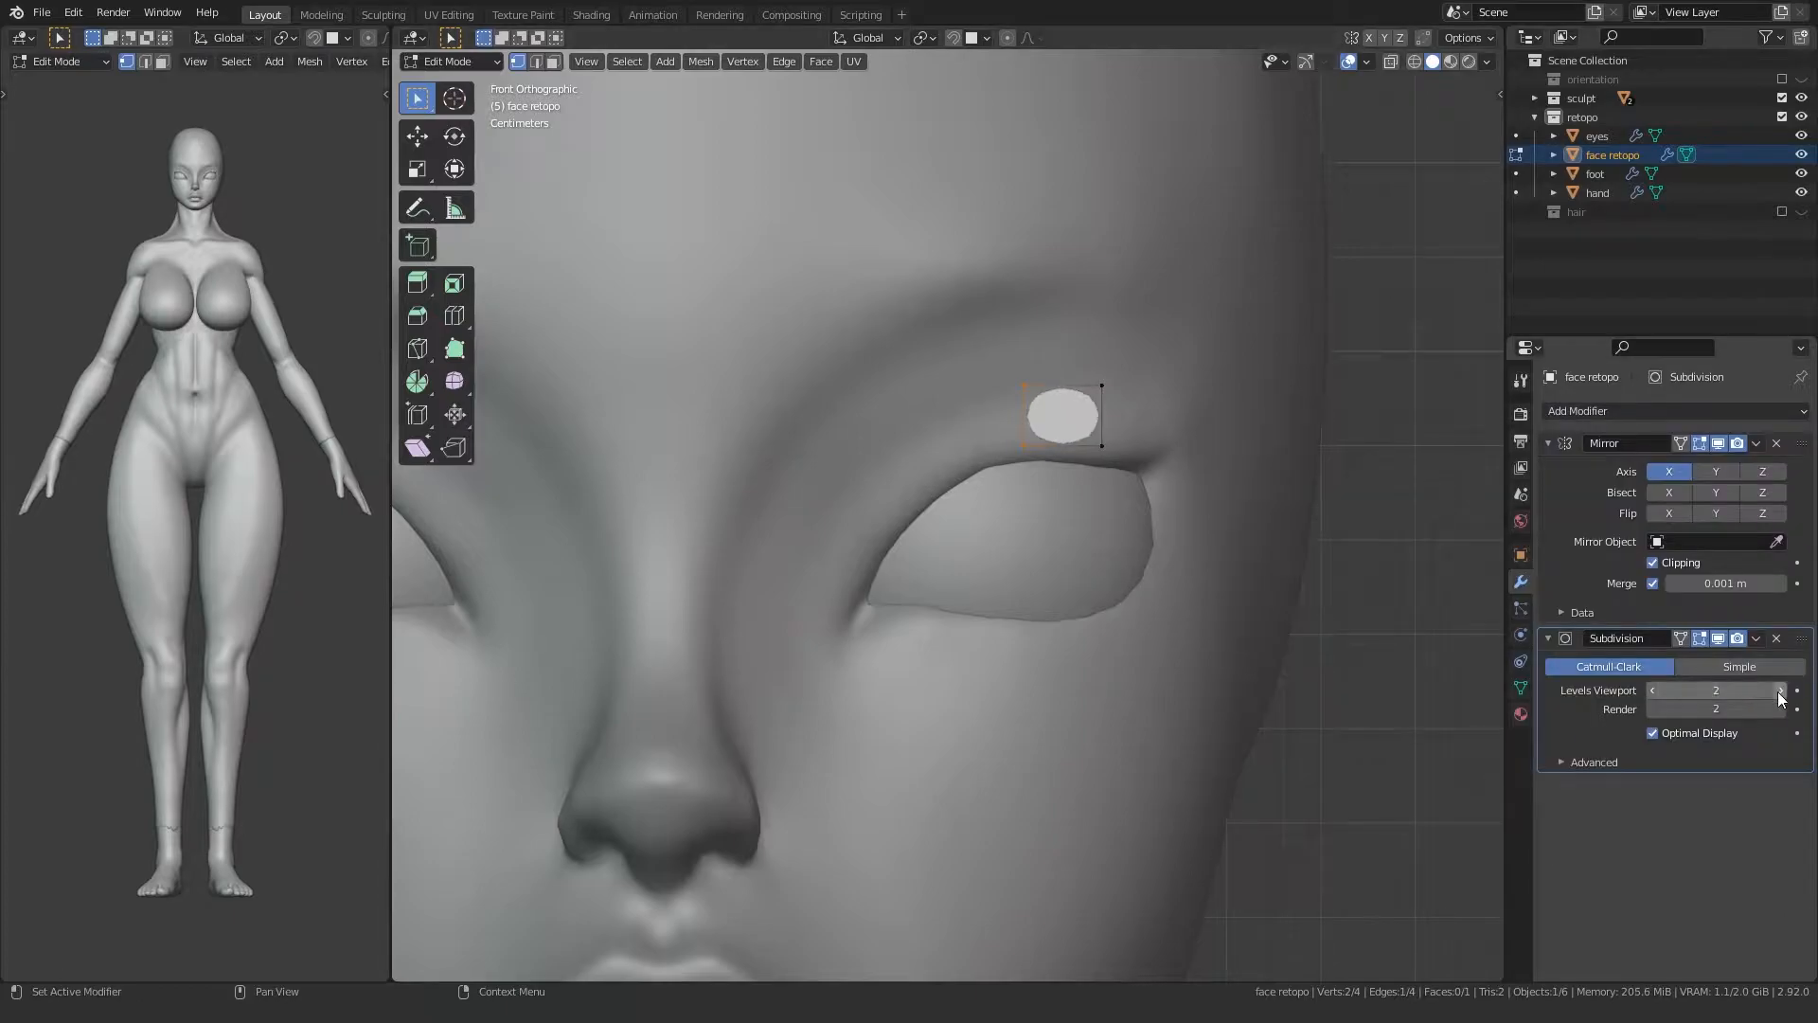
pyautogui.click(1728, 668)
# Step: Add a Shrinkwrap modifier to the face retopo mesh with the head sculpt as its target
pyautogui.click(1574, 413)
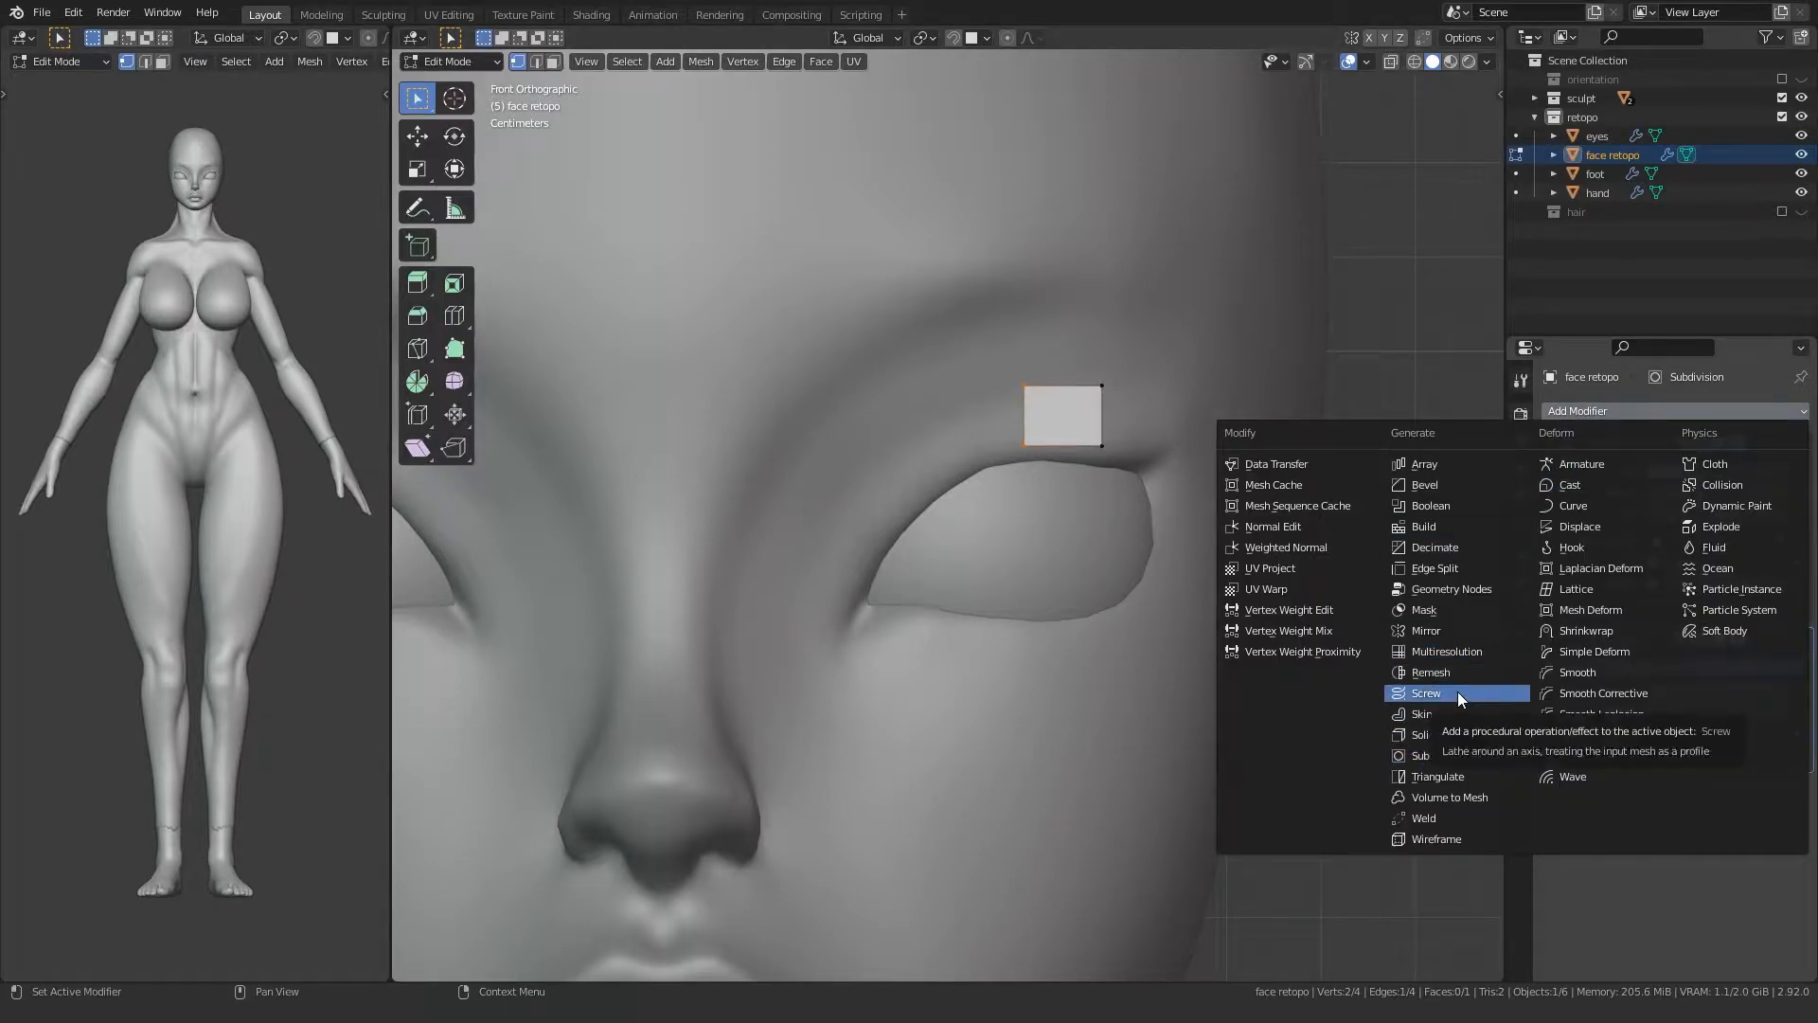
pyautogui.click(1599, 632)
pyautogui.click(1776, 864)
pyautogui.click(1077, 322)
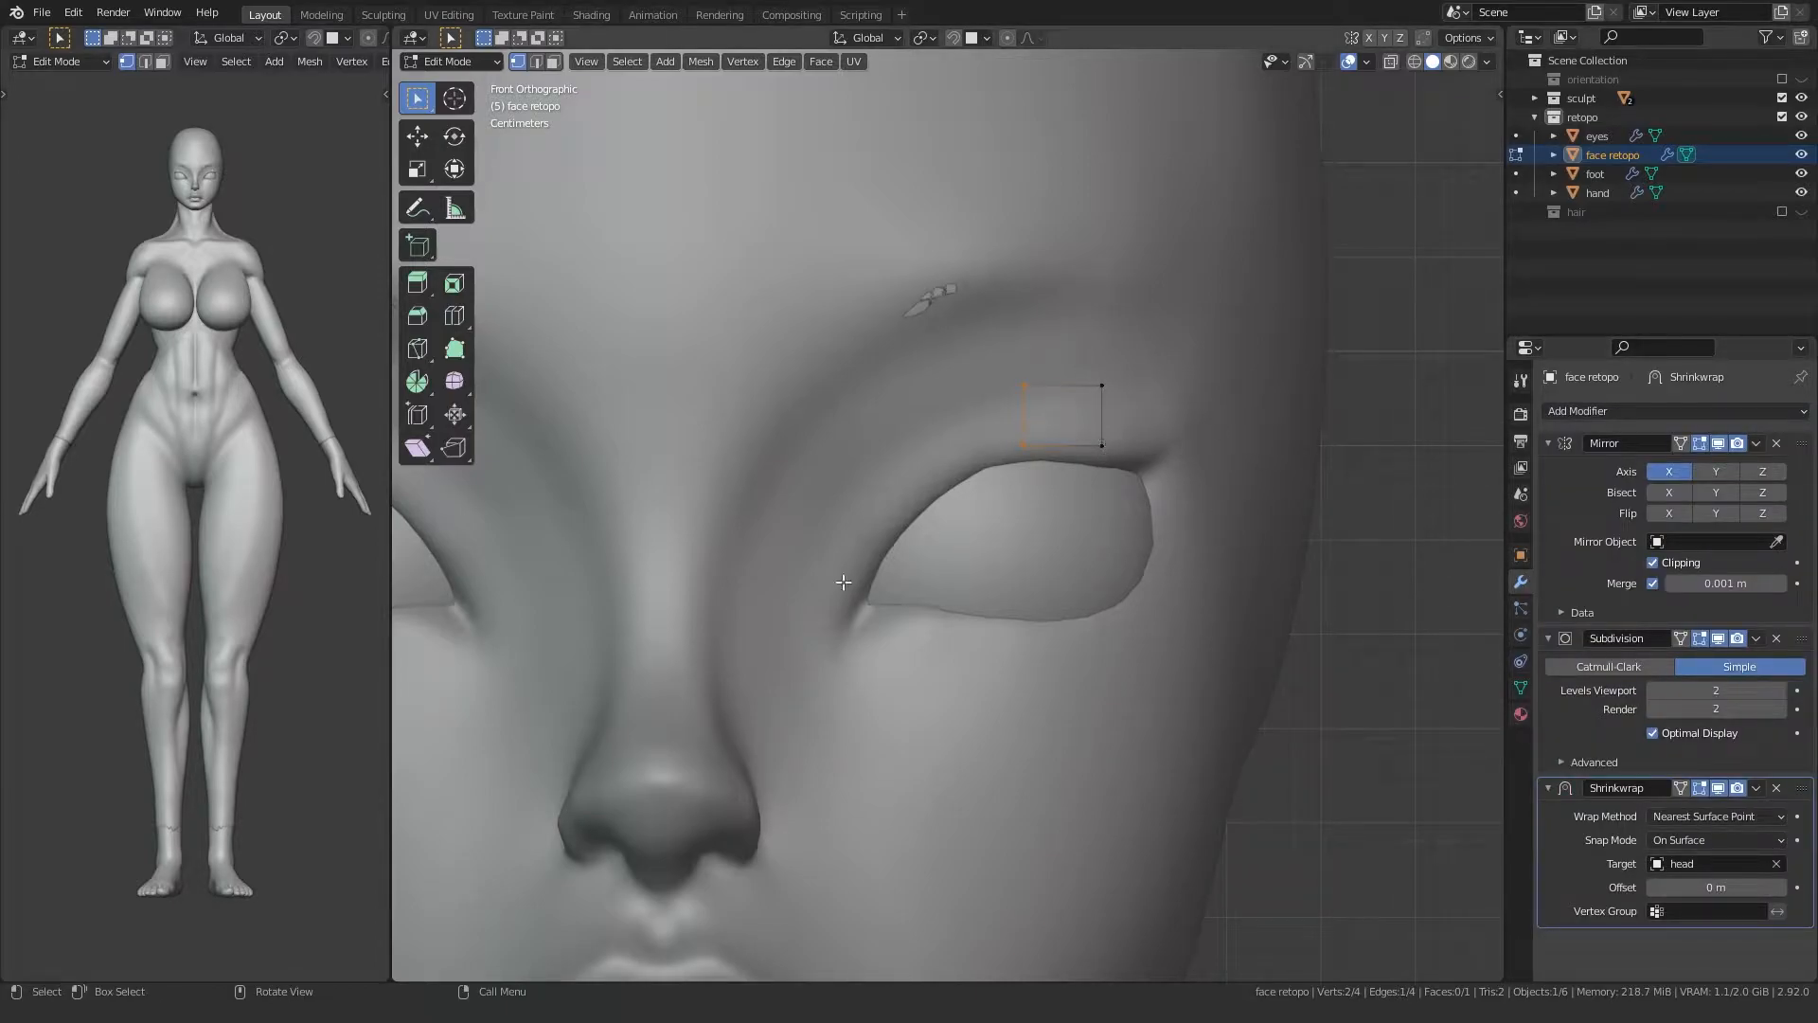
pyautogui.press('KP_3')
pyautogui.scroll(-8, 954, 568)
pyautogui.keyDown('shift'); pyautogui.moveTo(1066, 568); pyautogui.dragTo(828, 617, button='middle'); pyautogui.keyUp('shift')
pyautogui.scroll(5, 796, 598)
pyautogui.press('g')
pyautogui.press('y')
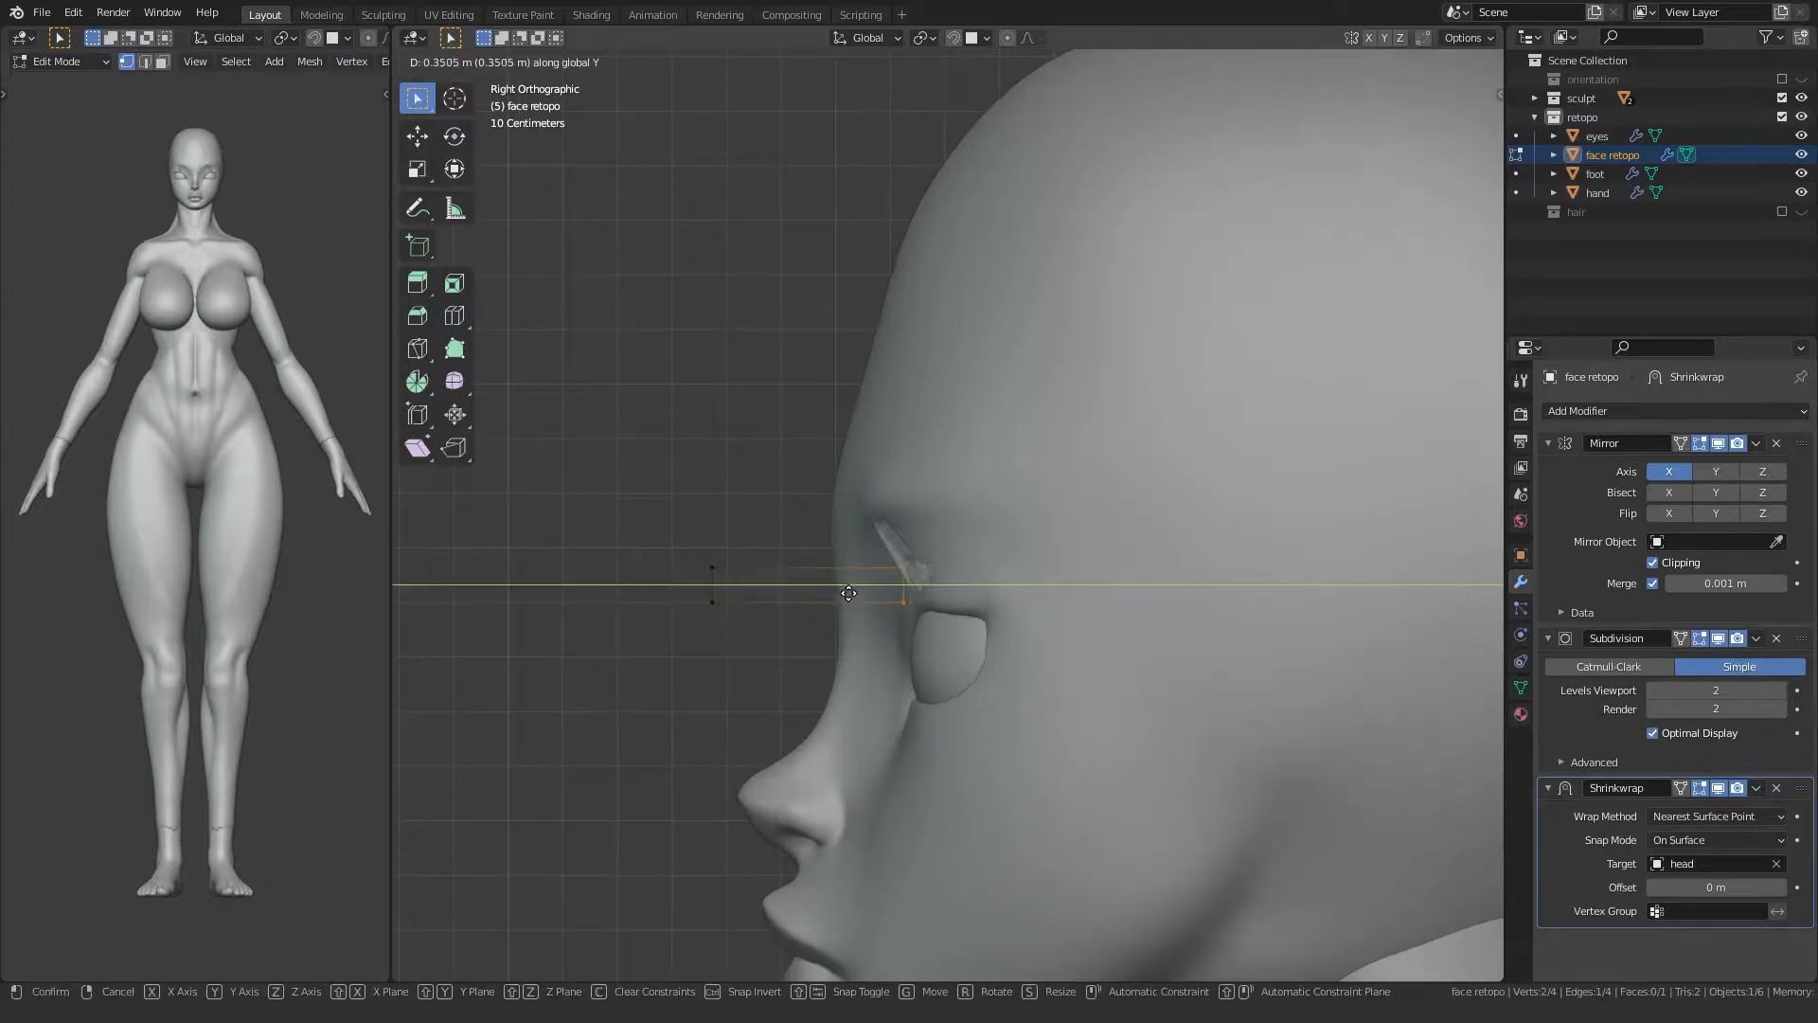
pyautogui.rightClick(859, 593)
# Step: Select the whole small face in side view and move it about 0.354 m along Y to the head's surface
pyautogui.moveTo(661, 639); pyautogui.dragTo(787, 525)
pyautogui.hotkey('alt', 'z')
pyautogui.hotkey('alt', 'z')
pyautogui.press('g')
pyautogui.press('y')
pyautogui.click(886, 559)
pyautogui.press('KP_1')
pyautogui.scroll(4, 963, 531)
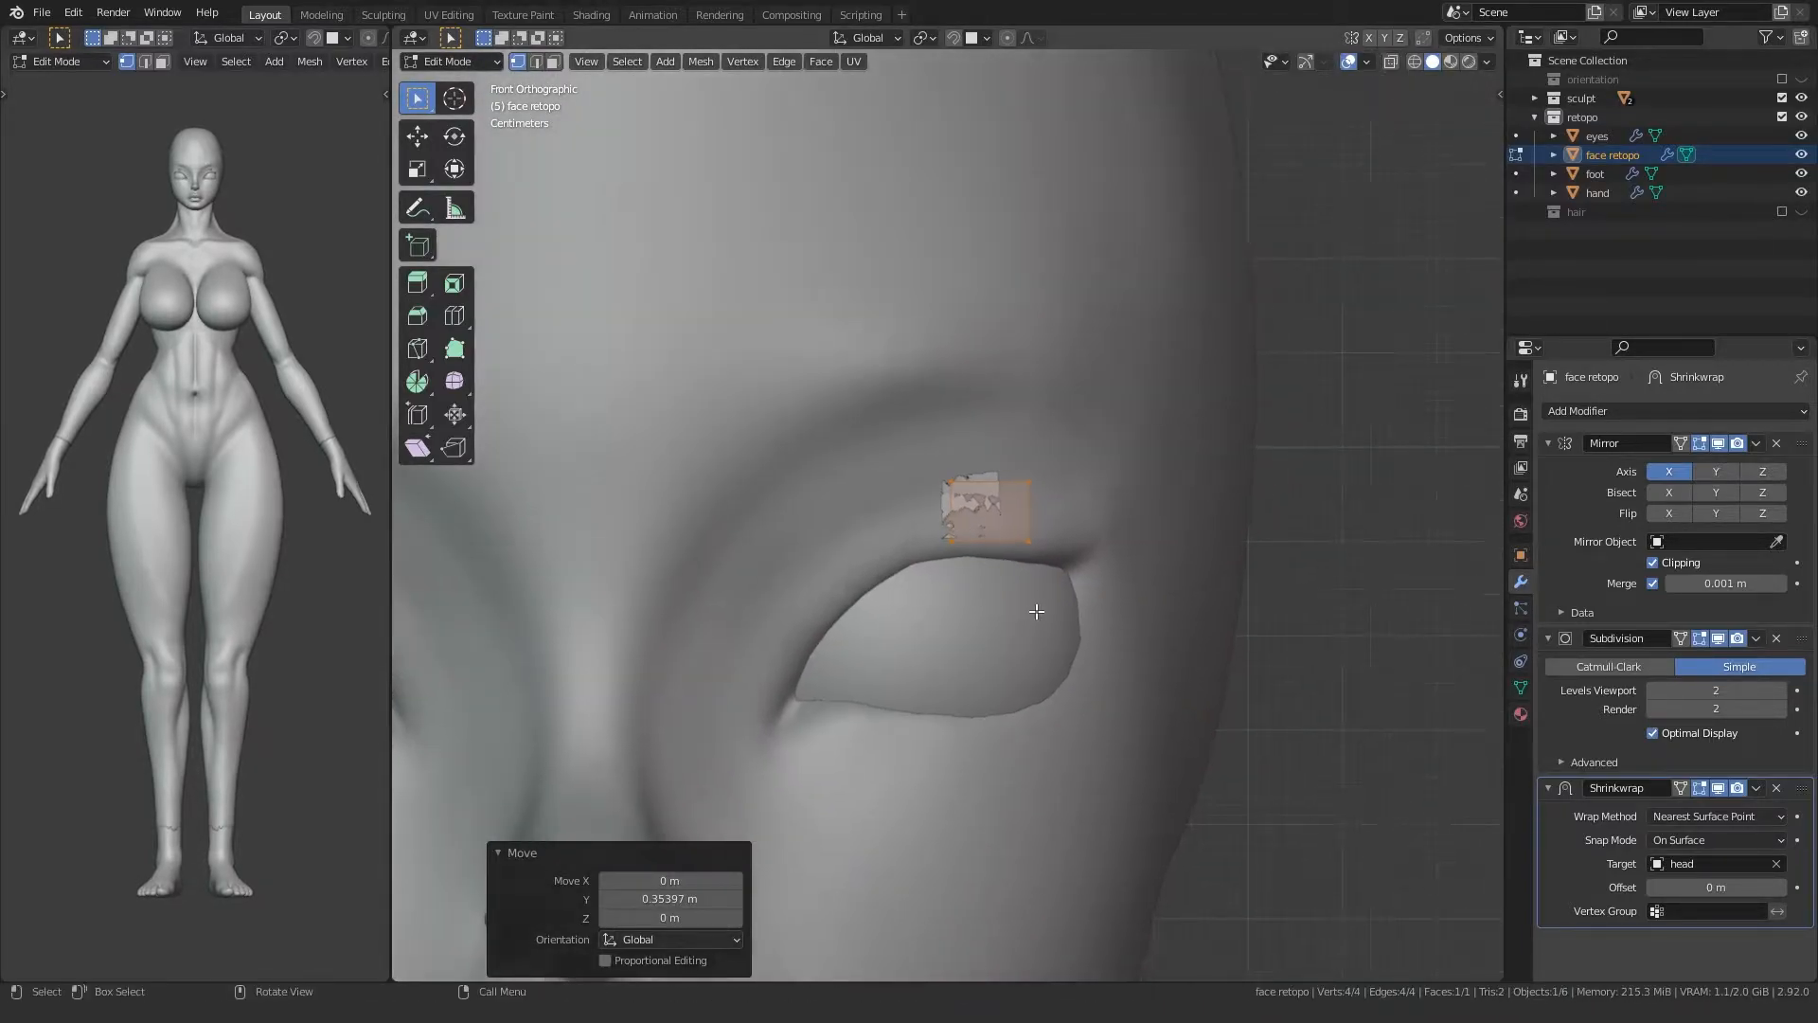
# Step: Set the Shrinkwrap modifier's Snap Mode to Above Surface with an offset of 0.01 m
pyautogui.click(1725, 816)
pyautogui.click(1725, 816)
pyautogui.click(1714, 838)
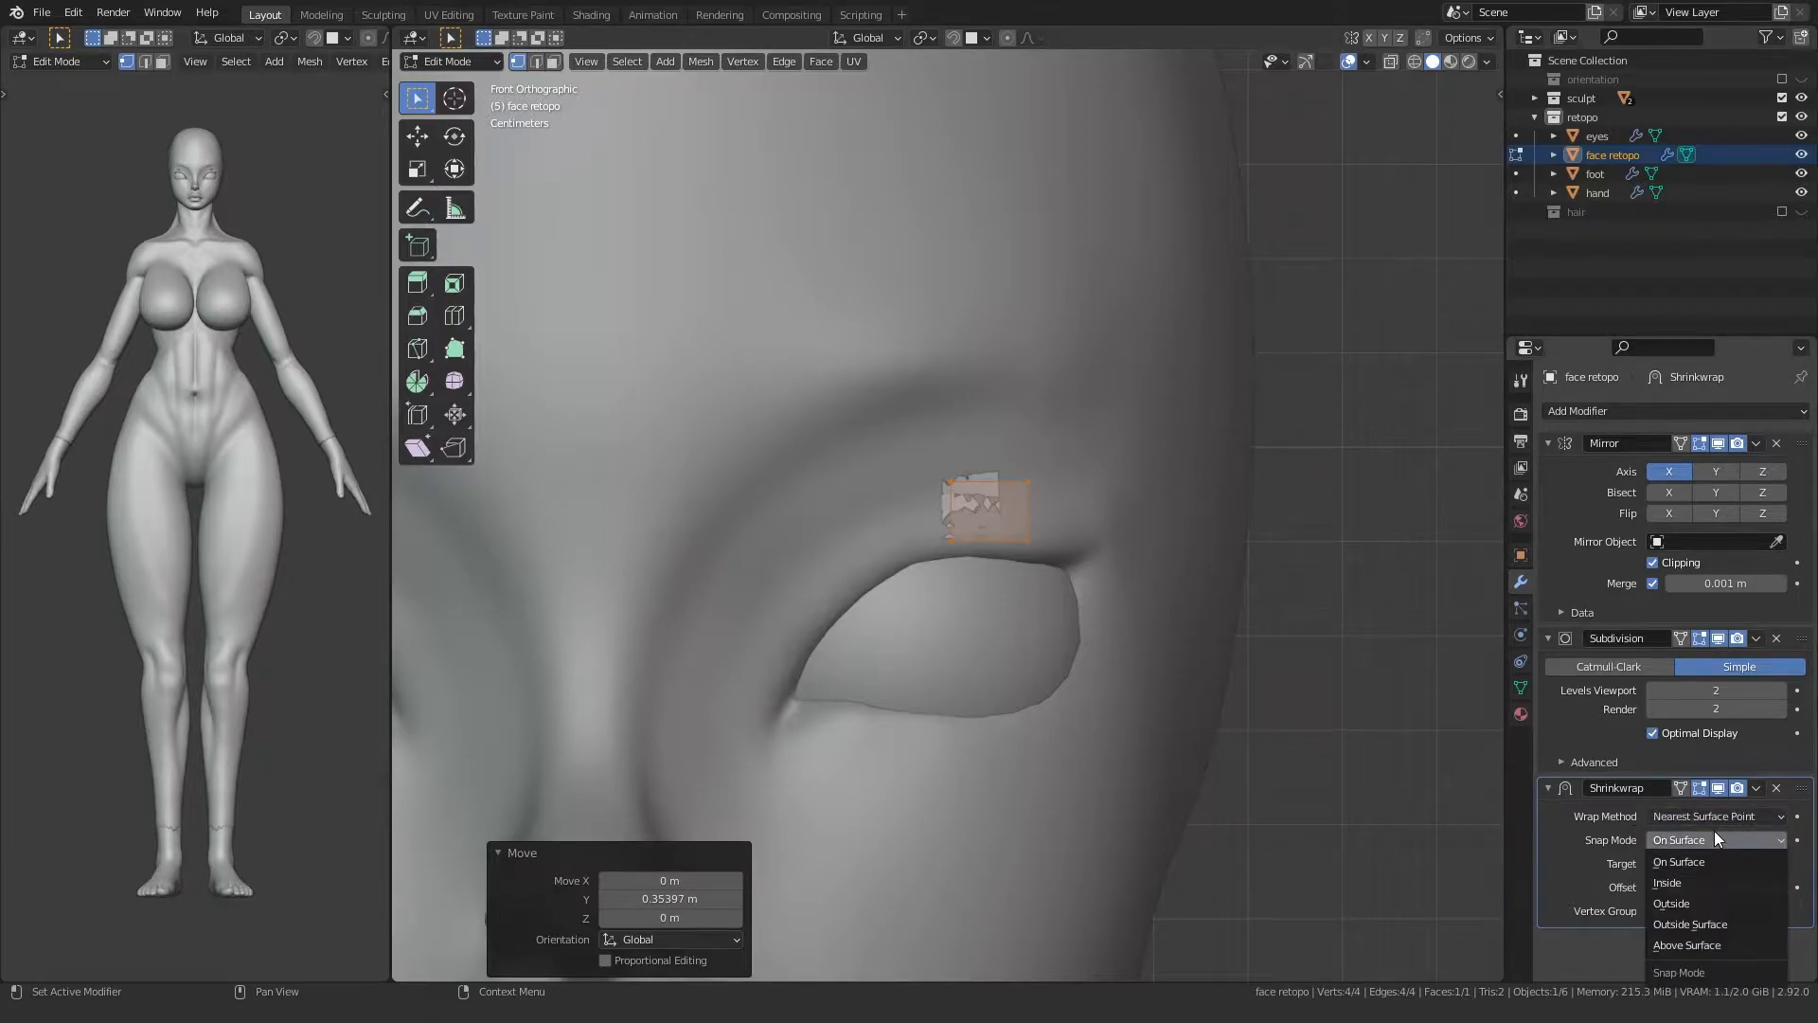
pyautogui.click(1677, 943)
pyautogui.click(1780, 889)
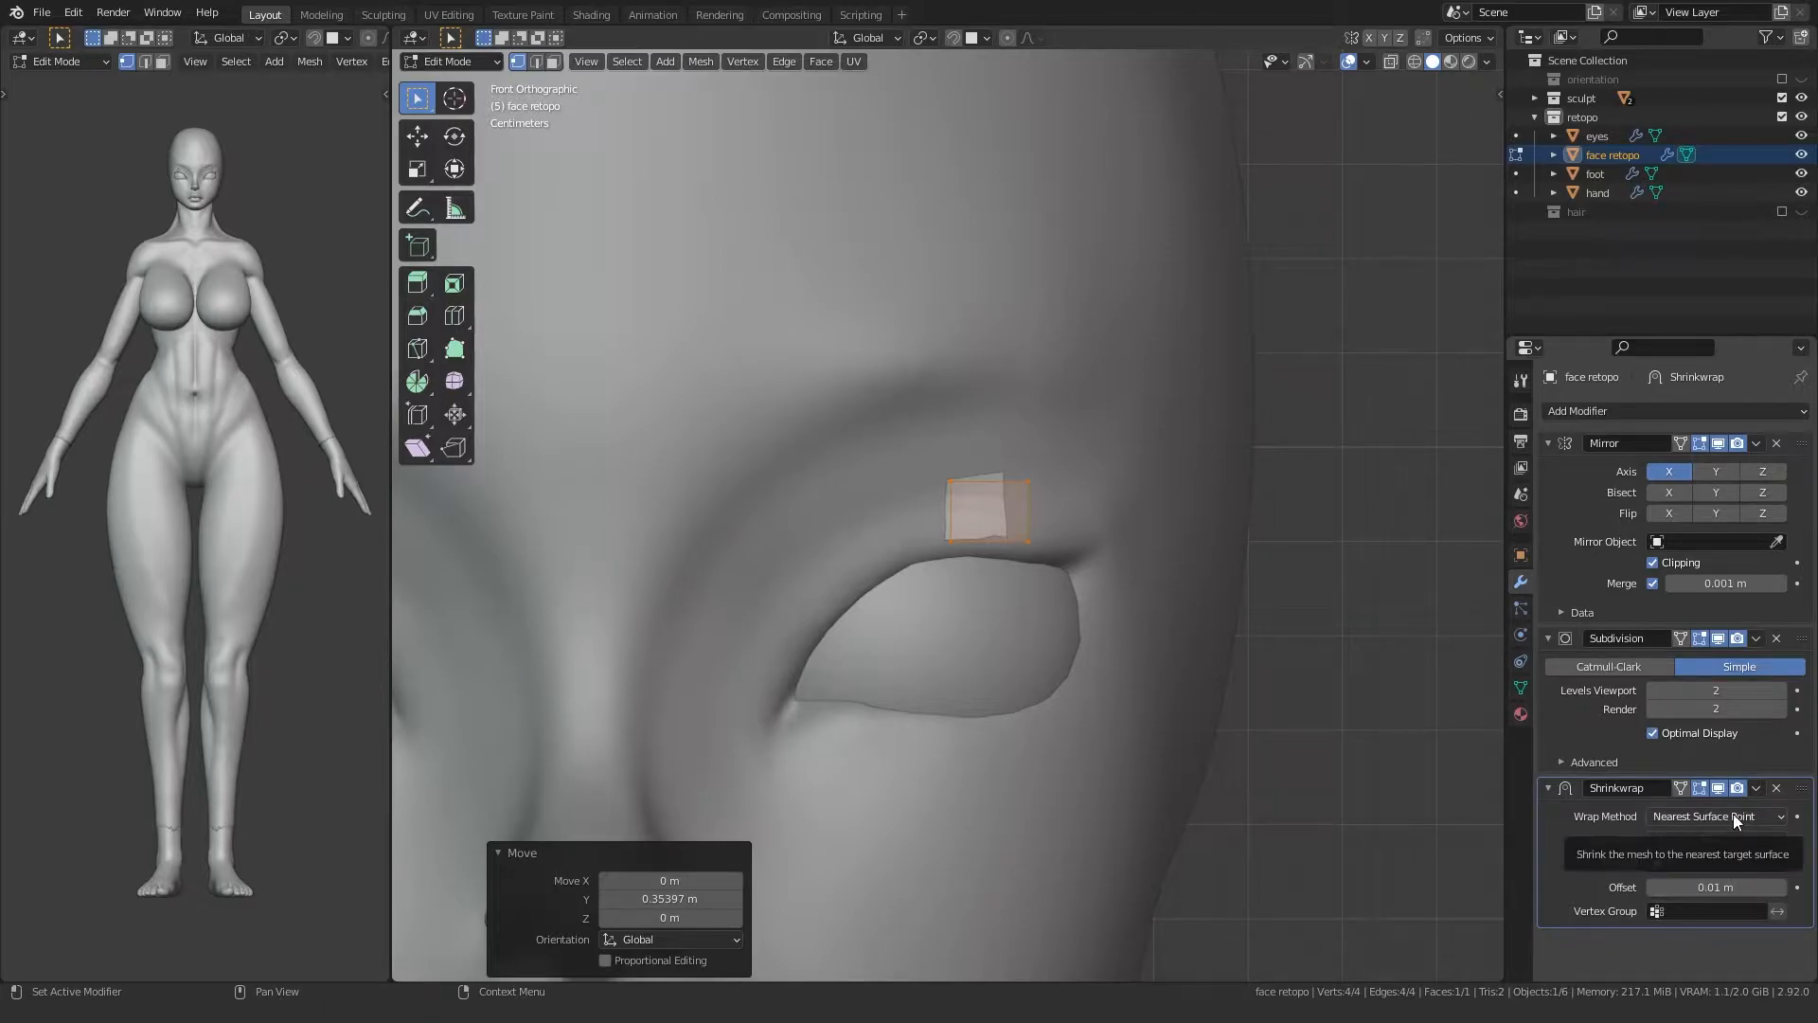
# Step: Enable Project Individual Elements for face snapping, toggle Project onto Self, let snapping also affect Rotate and Scale, and turn snapping on
pyautogui.click(989, 37)
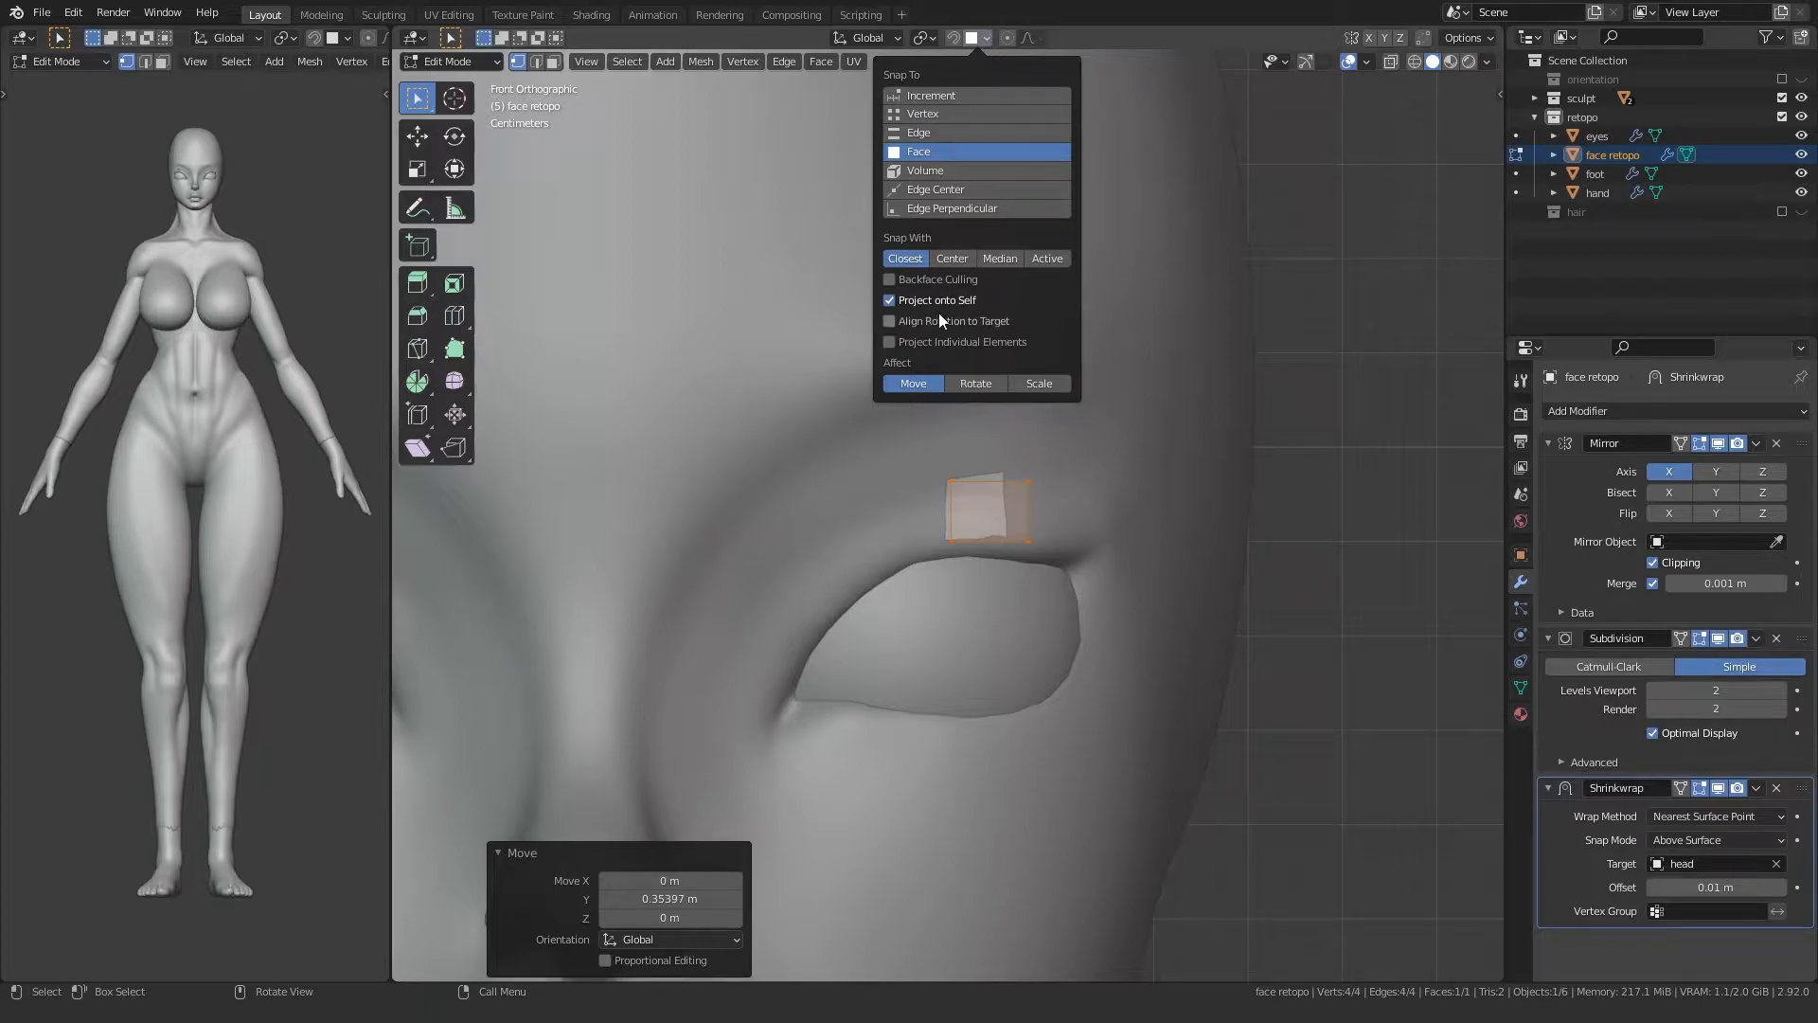
pyautogui.click(935, 343)
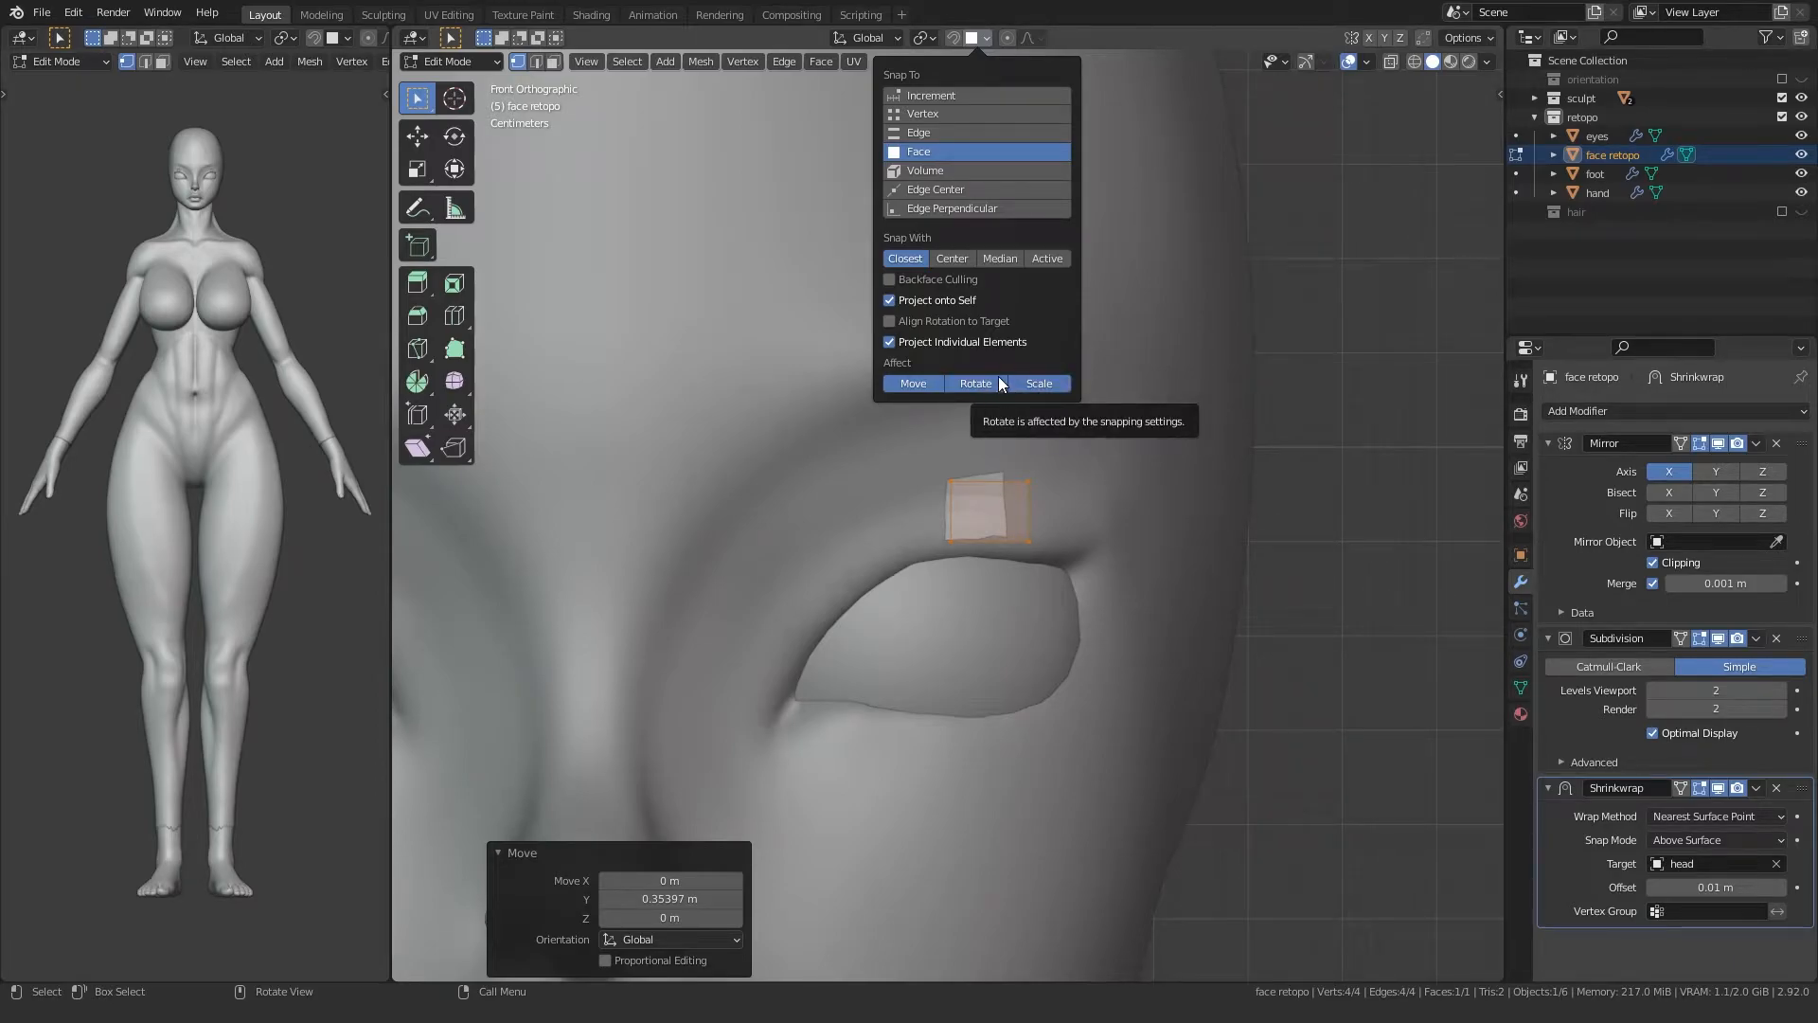
pyautogui.click(961, 301)
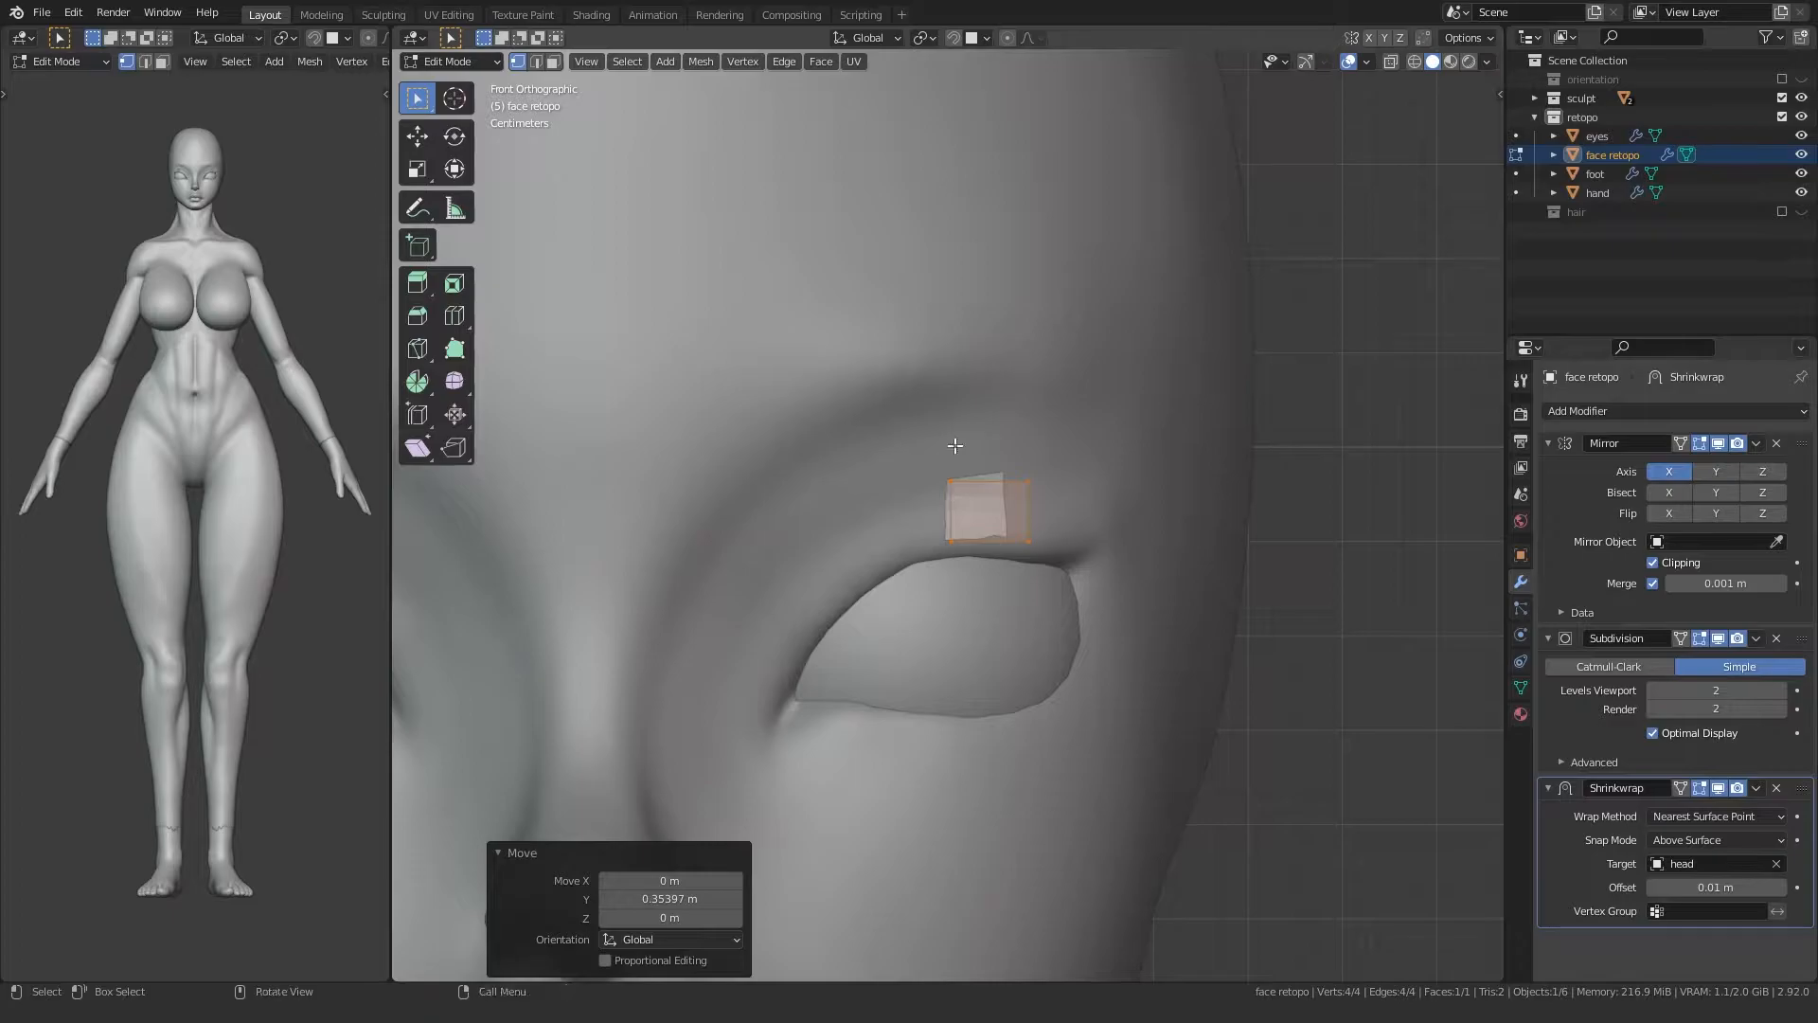
pyautogui.click(955, 41)
pyautogui.hotkey('shift', 'Tab')
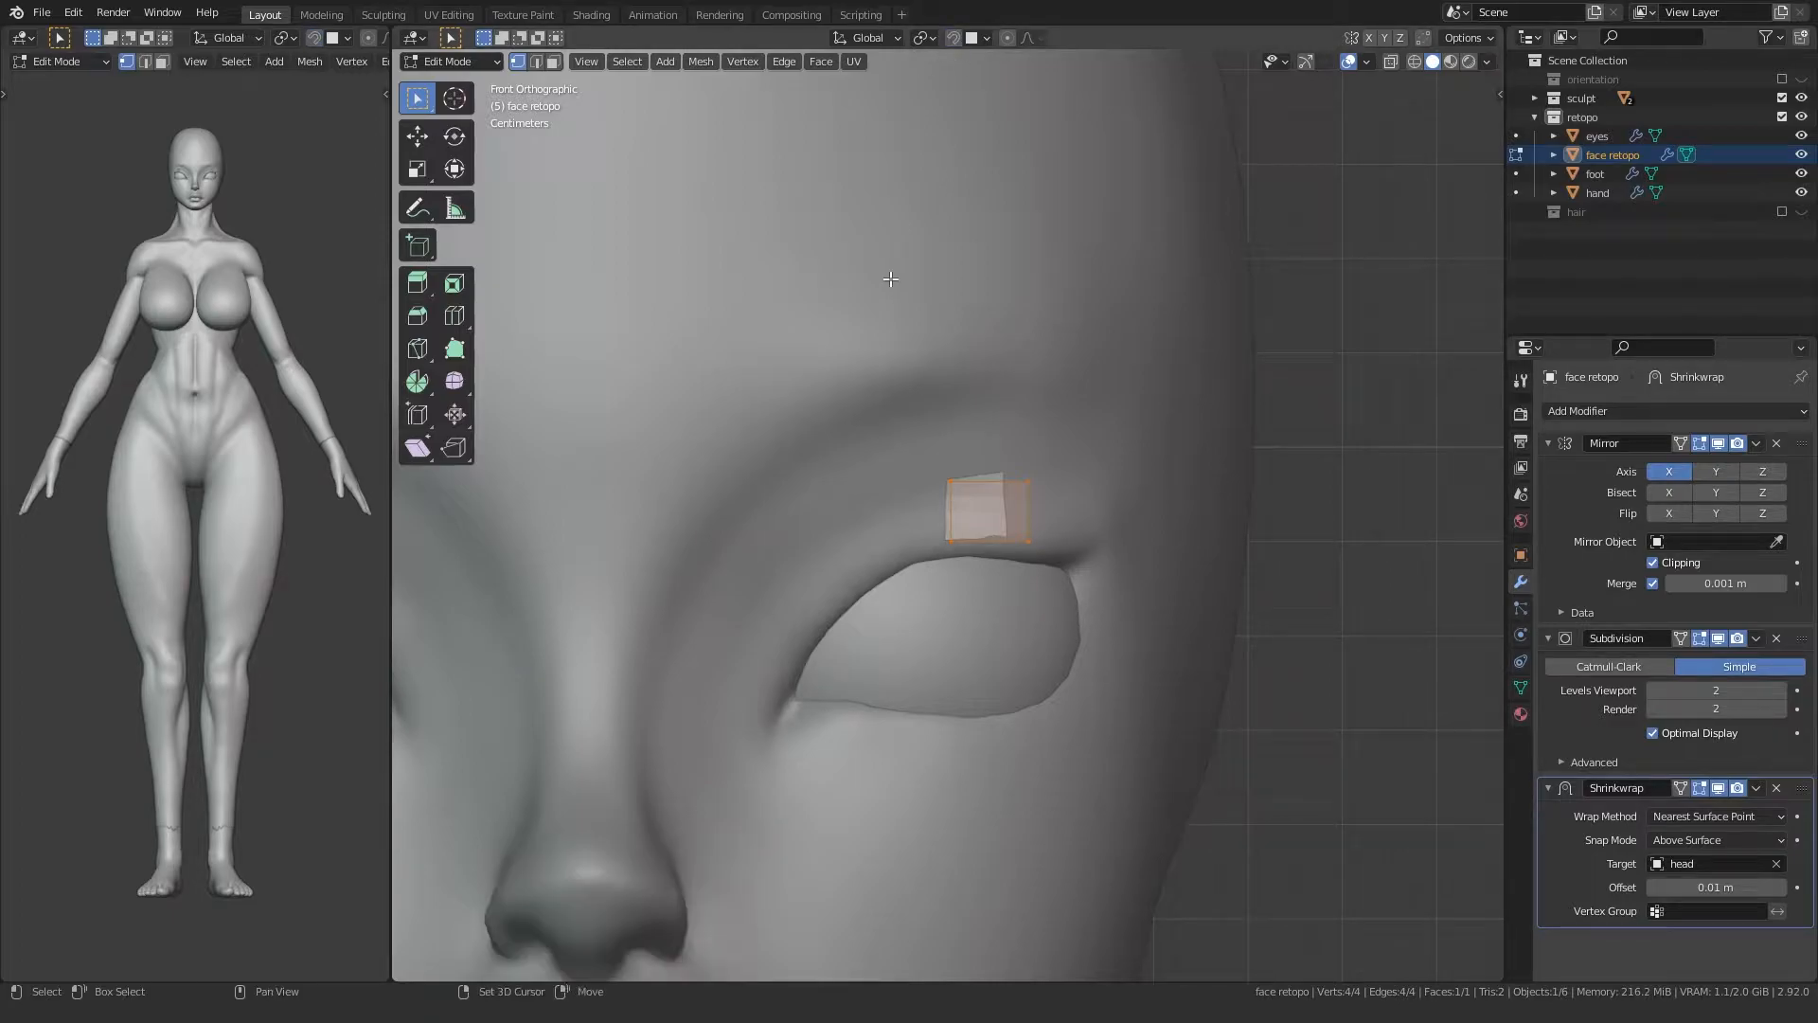
# Step: Snap the small face's vertices onto the head one by one so the quad sits on the upper eyelid
pyautogui.click(949, 542)
pyautogui.press('g')
pyautogui.click(968, 487)
pyautogui.click(1029, 489)
pyautogui.press('g')
pyautogui.click(1021, 503)
pyautogui.click(1036, 557)
pyautogui.press('g')
pyautogui.click(1020, 566)
pyautogui.keyDown('shift'); pyautogui.moveTo(950, 605); pyautogui.dragTo(960, 517, button='middle'); pyautogui.keyUp('shift')
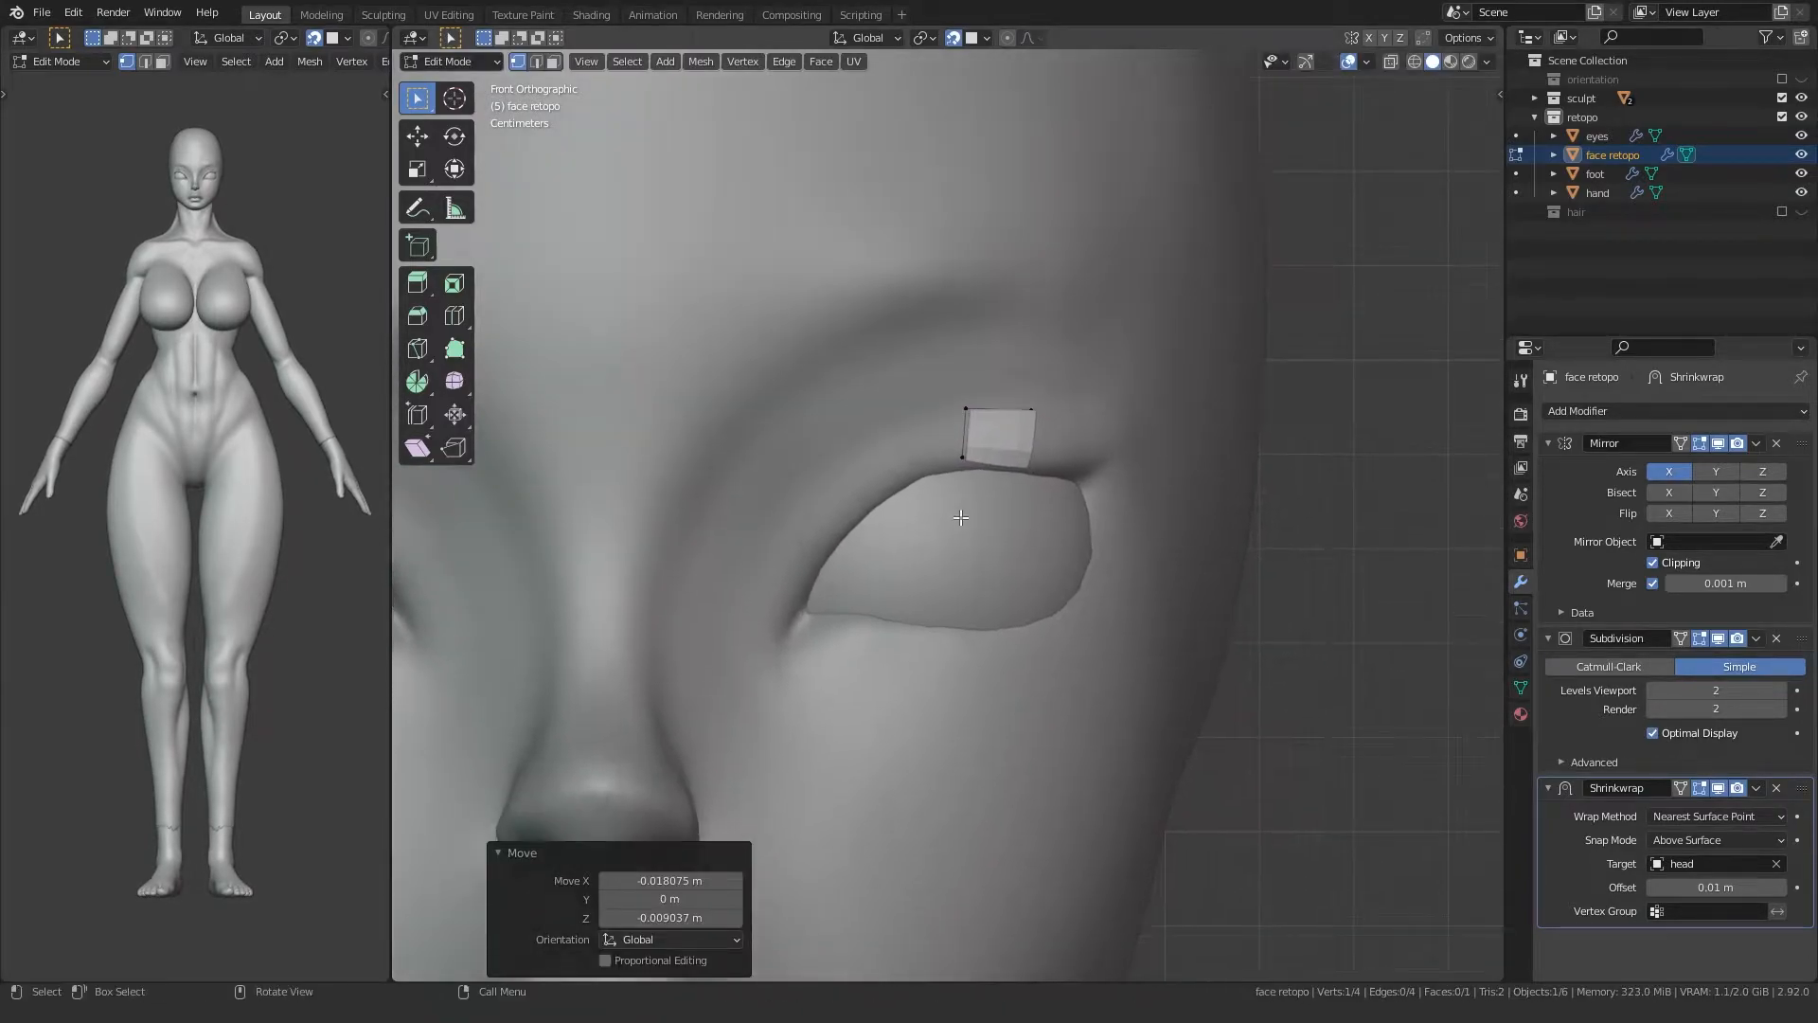
# Step: Extrude the quad's inner edge twice along the upper eyelid to the inner eye corner, rotating the end edge about -90°
pyautogui.keyDown('shift'); pyautogui.click(964, 408); pyautogui.keyUp('shift')
pyautogui.press('e')
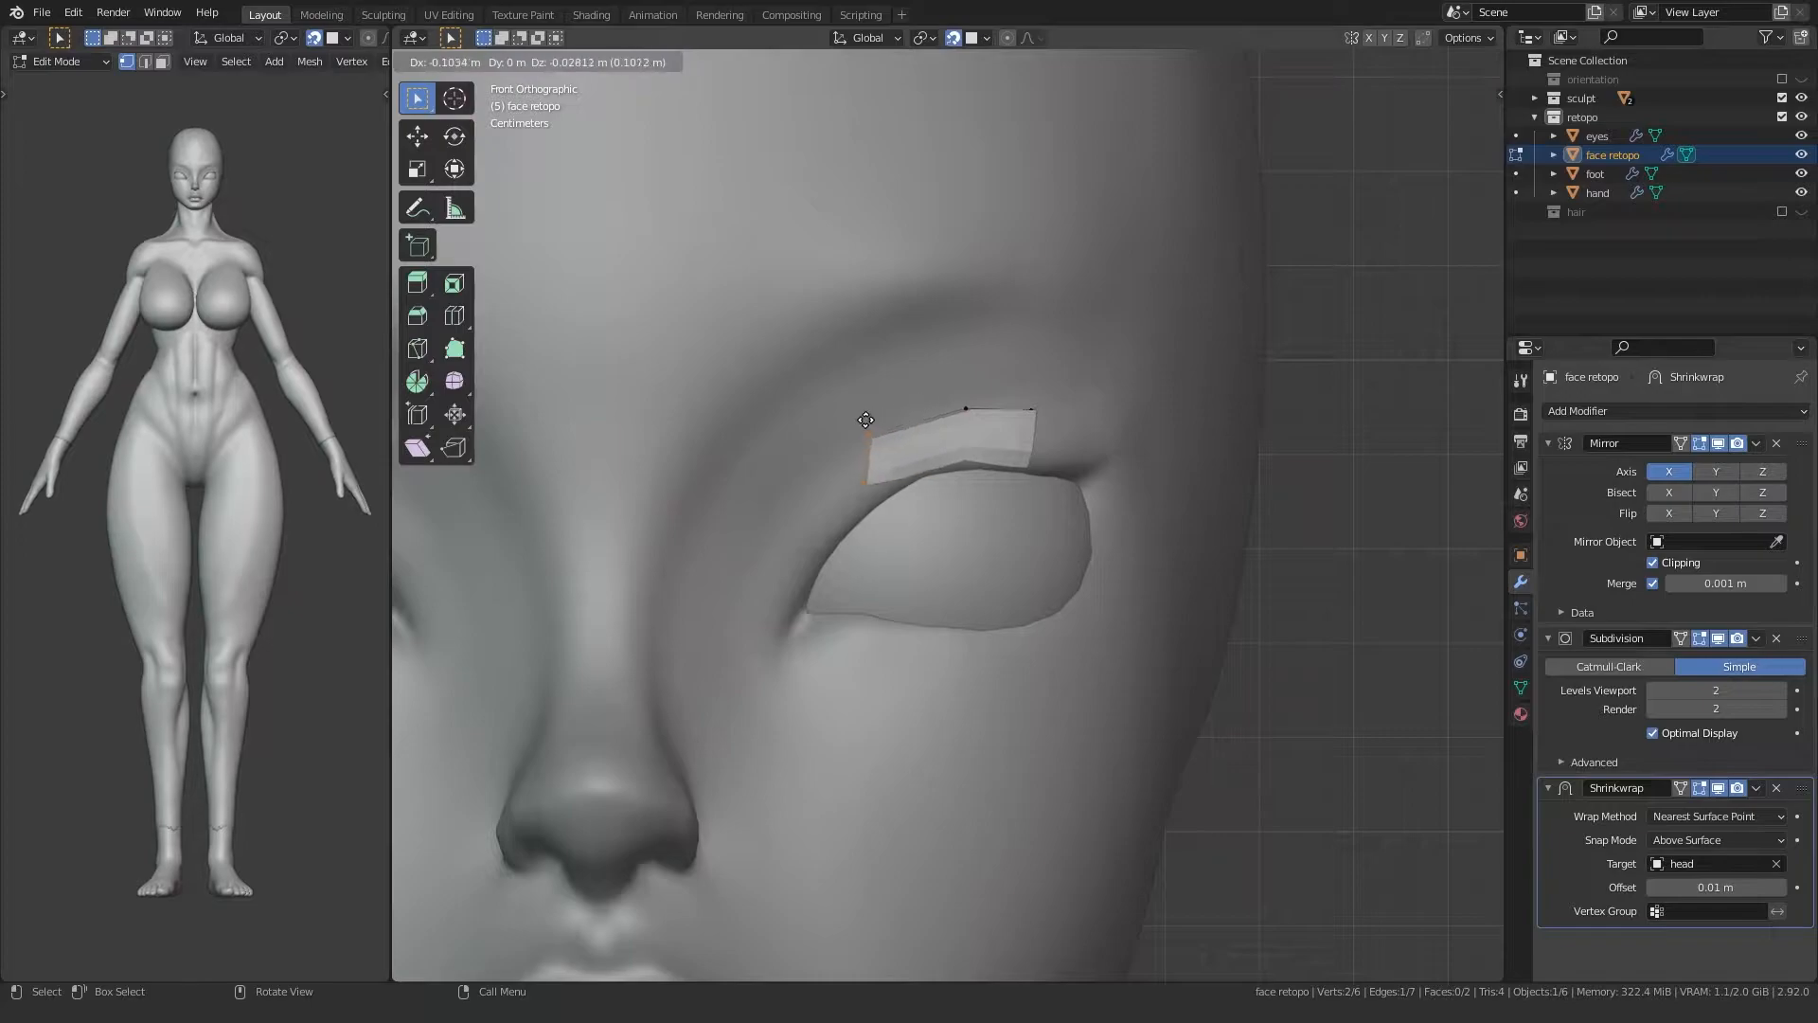
pyautogui.click(814, 452)
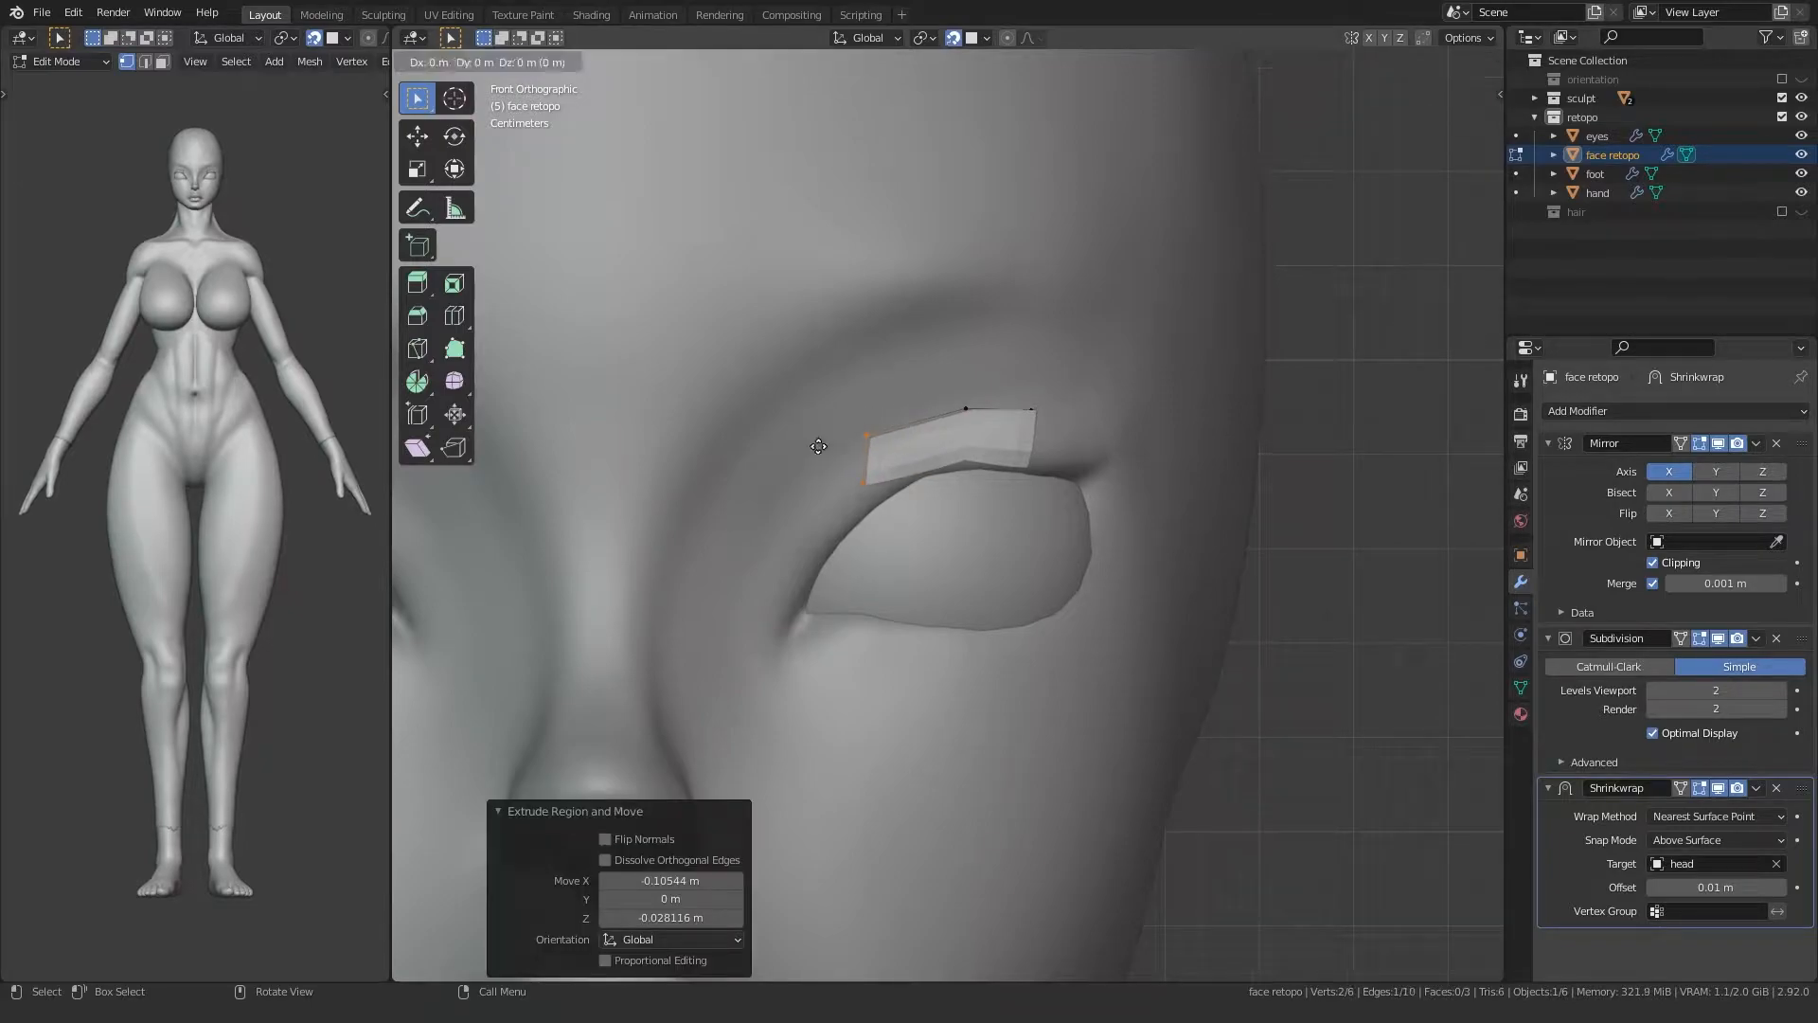
pyautogui.press('e')
pyautogui.click(737, 578)
pyautogui.press('r')
pyautogui.click(731, 771)
# Step: Extrude the end edge around the inner eye corner onto the lower eyelid and rotate it about -76°
pyautogui.keyDown('shift'); pyautogui.moveTo(744, 658); pyautogui.dragTo(735, 619, button='middle'); pyautogui.keyUp('shift')
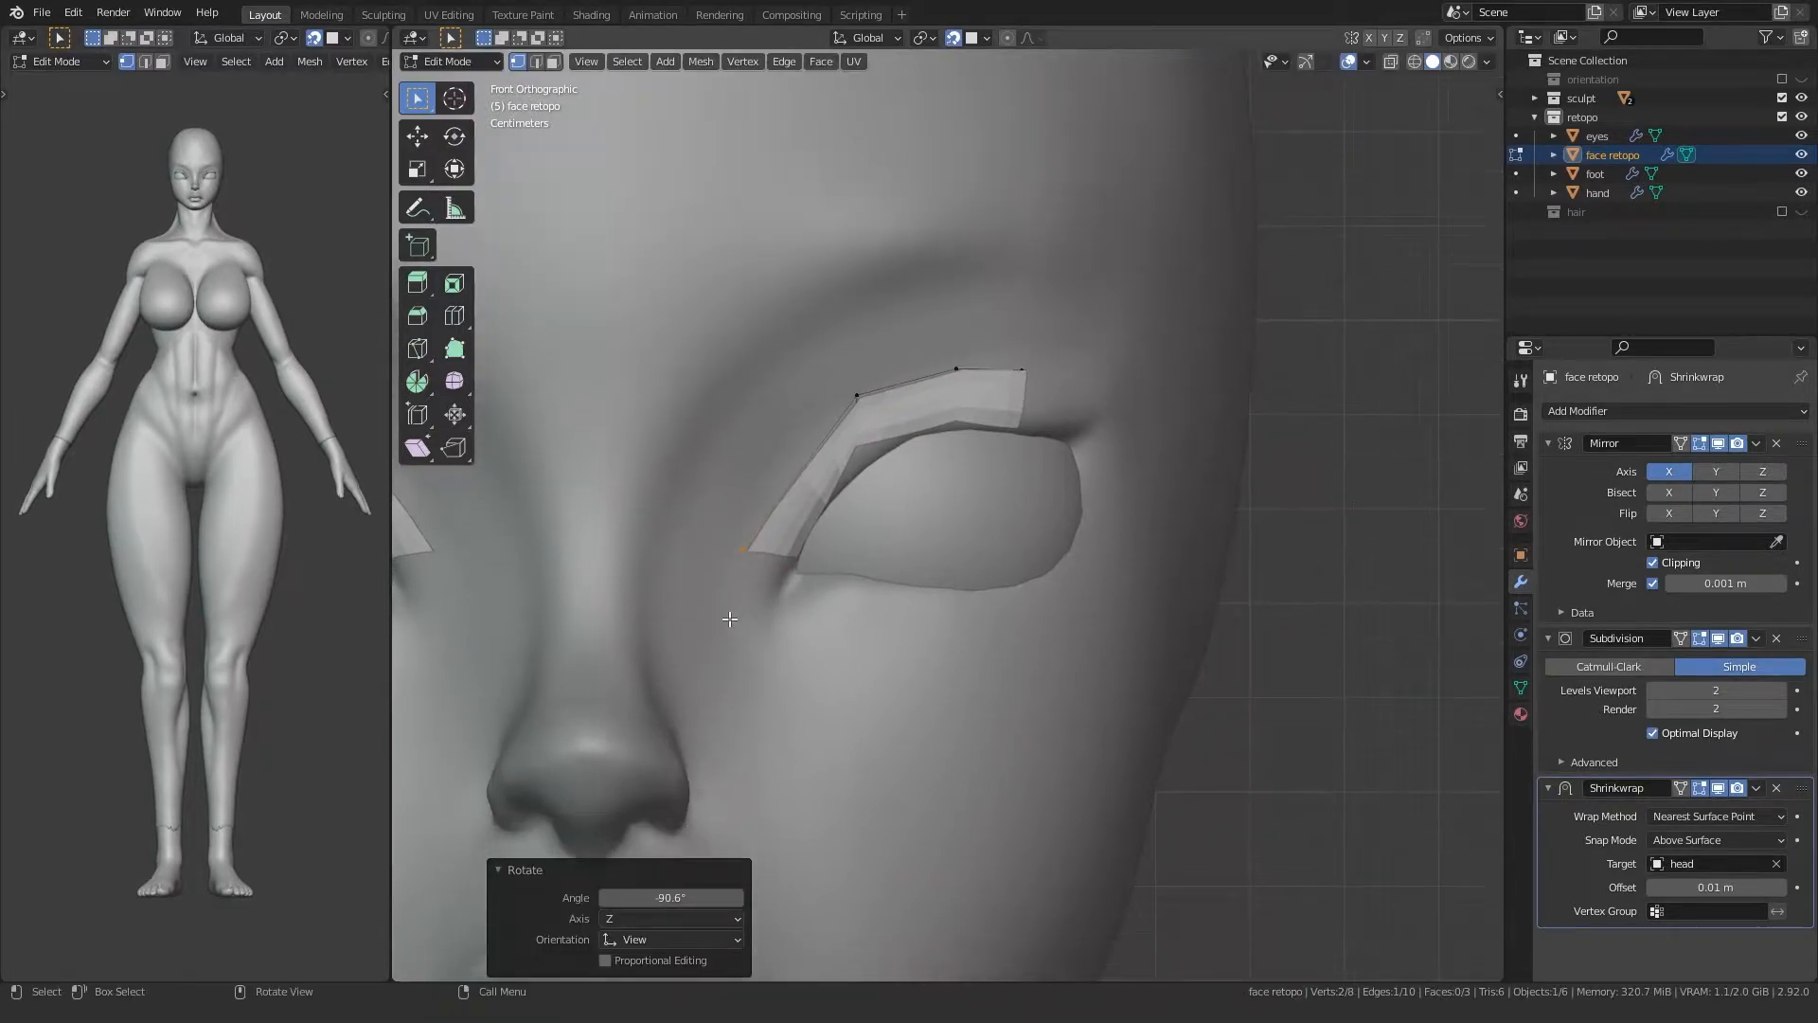
pyautogui.press('e')
pyautogui.click(814, 668)
pyautogui.press('r')
pyautogui.click(998, 810)
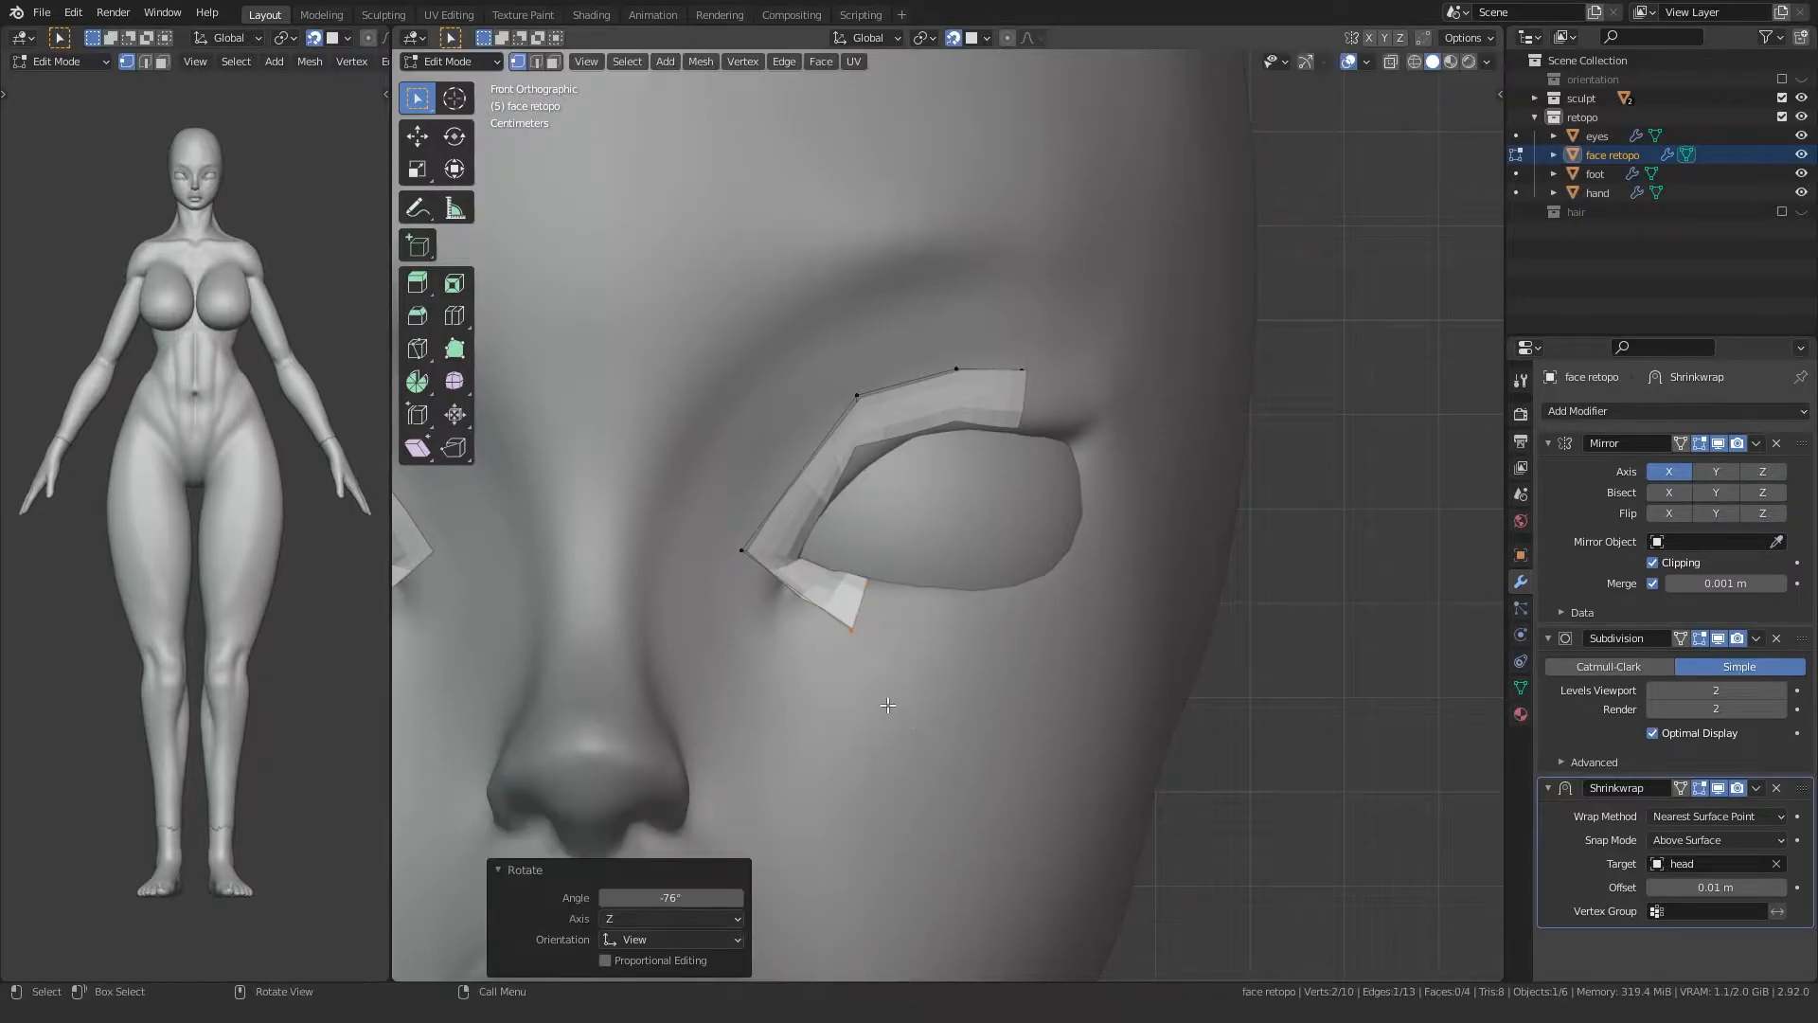
# Step: Extrude the strip about 0.115 m further along the lower eyelid, adjust its end edge, and rotate it about -20°
pyautogui.press('e')
pyautogui.click(1046, 660)
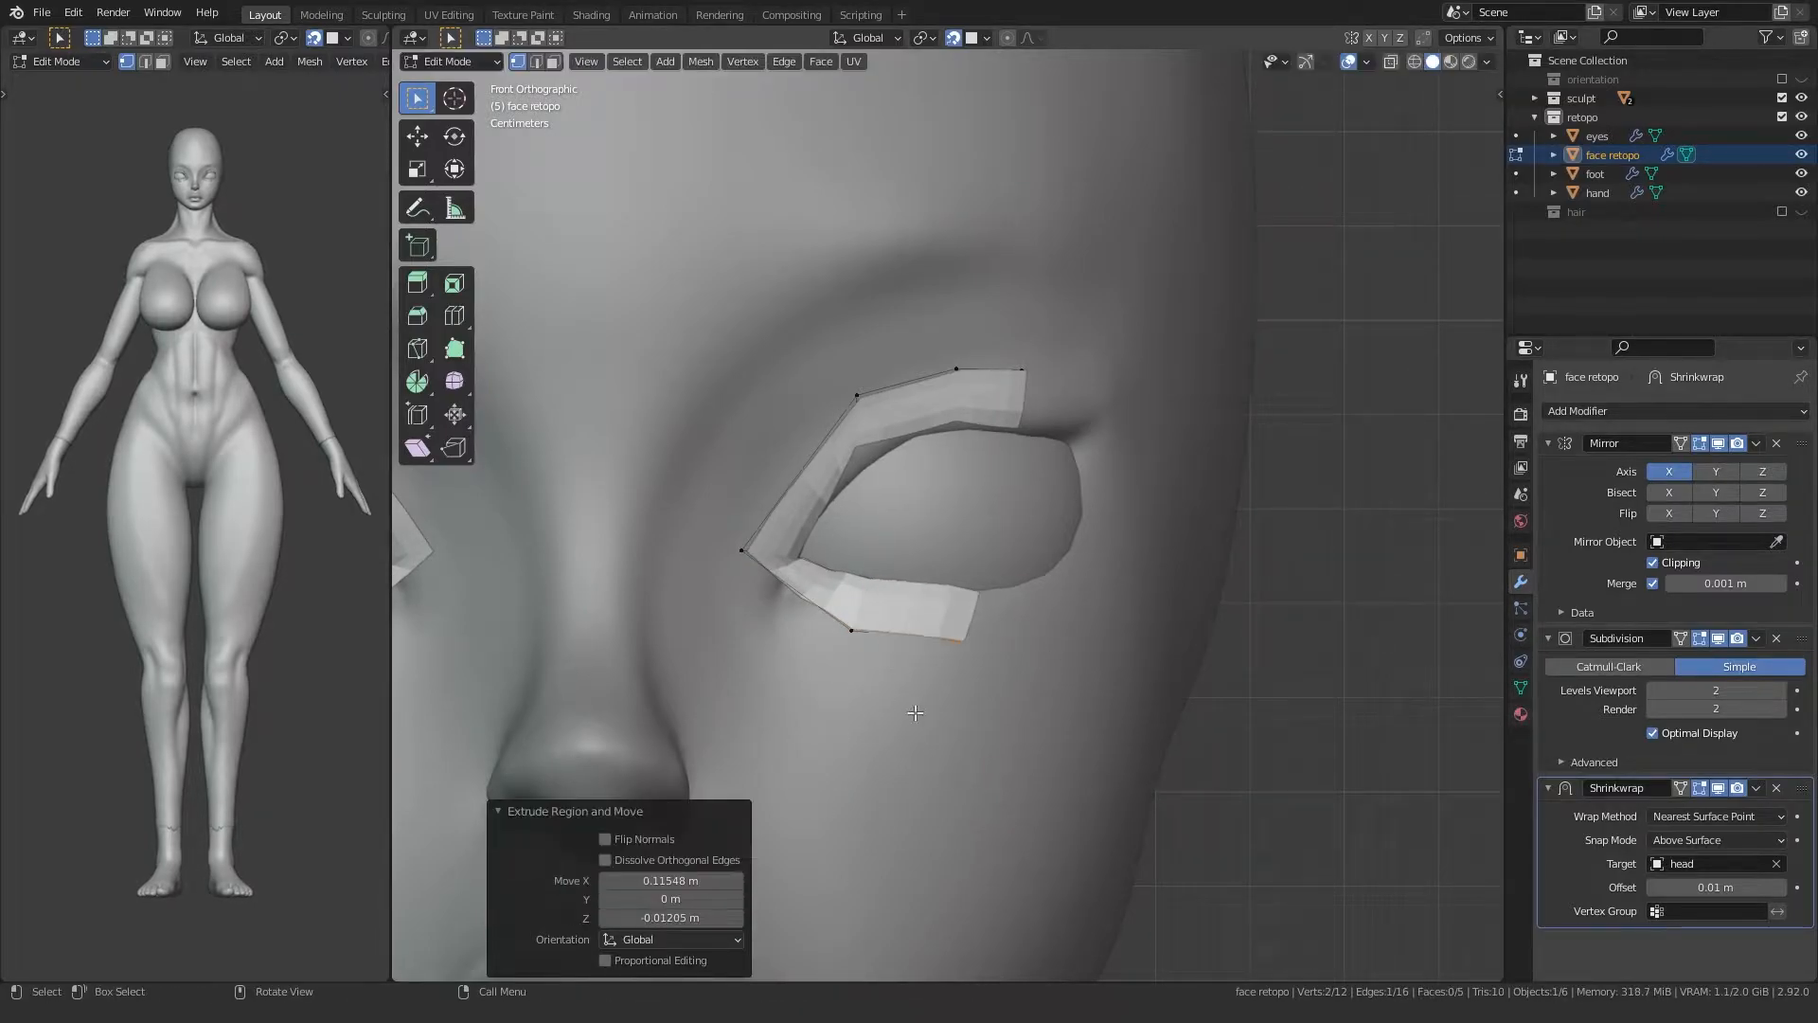
pyautogui.press('g')
pyautogui.click(837, 748)
pyautogui.press('r')
pyautogui.click(894, 779)
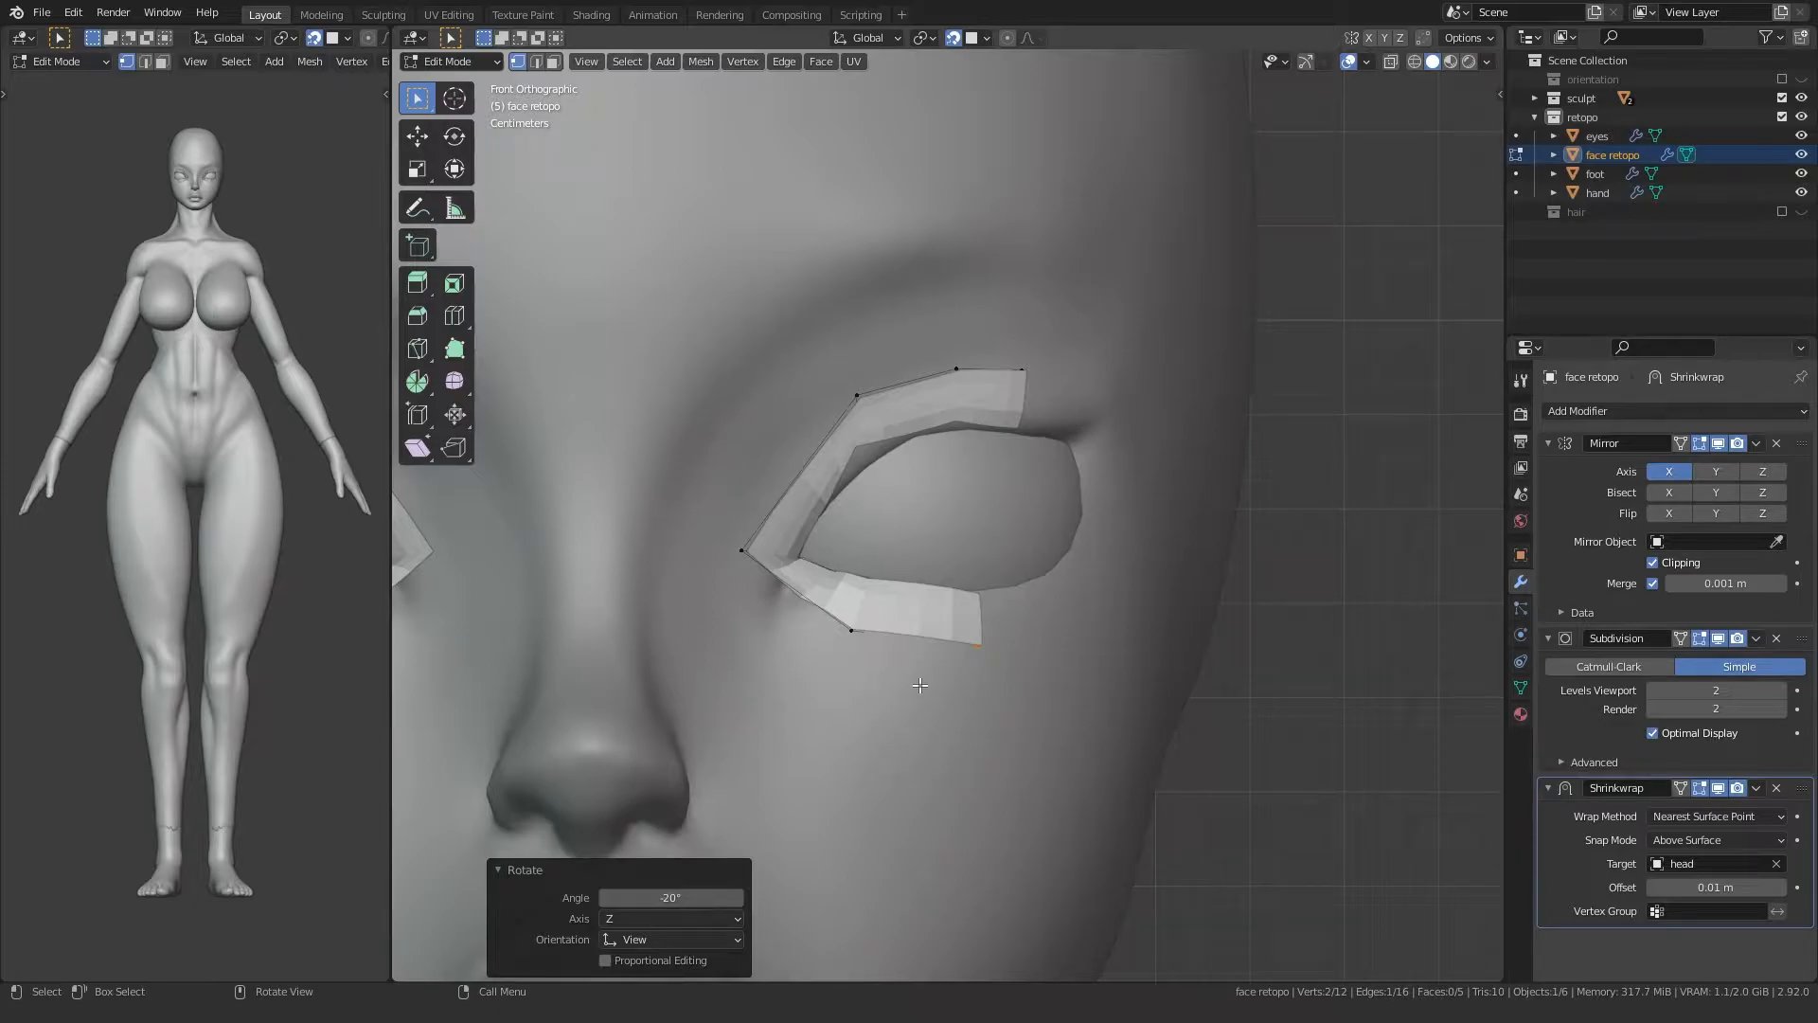
# Step: Extrude the upper eyelid strip's outer edge to the outer eye corner and rotate it to follow the lid
pyautogui.press('e')
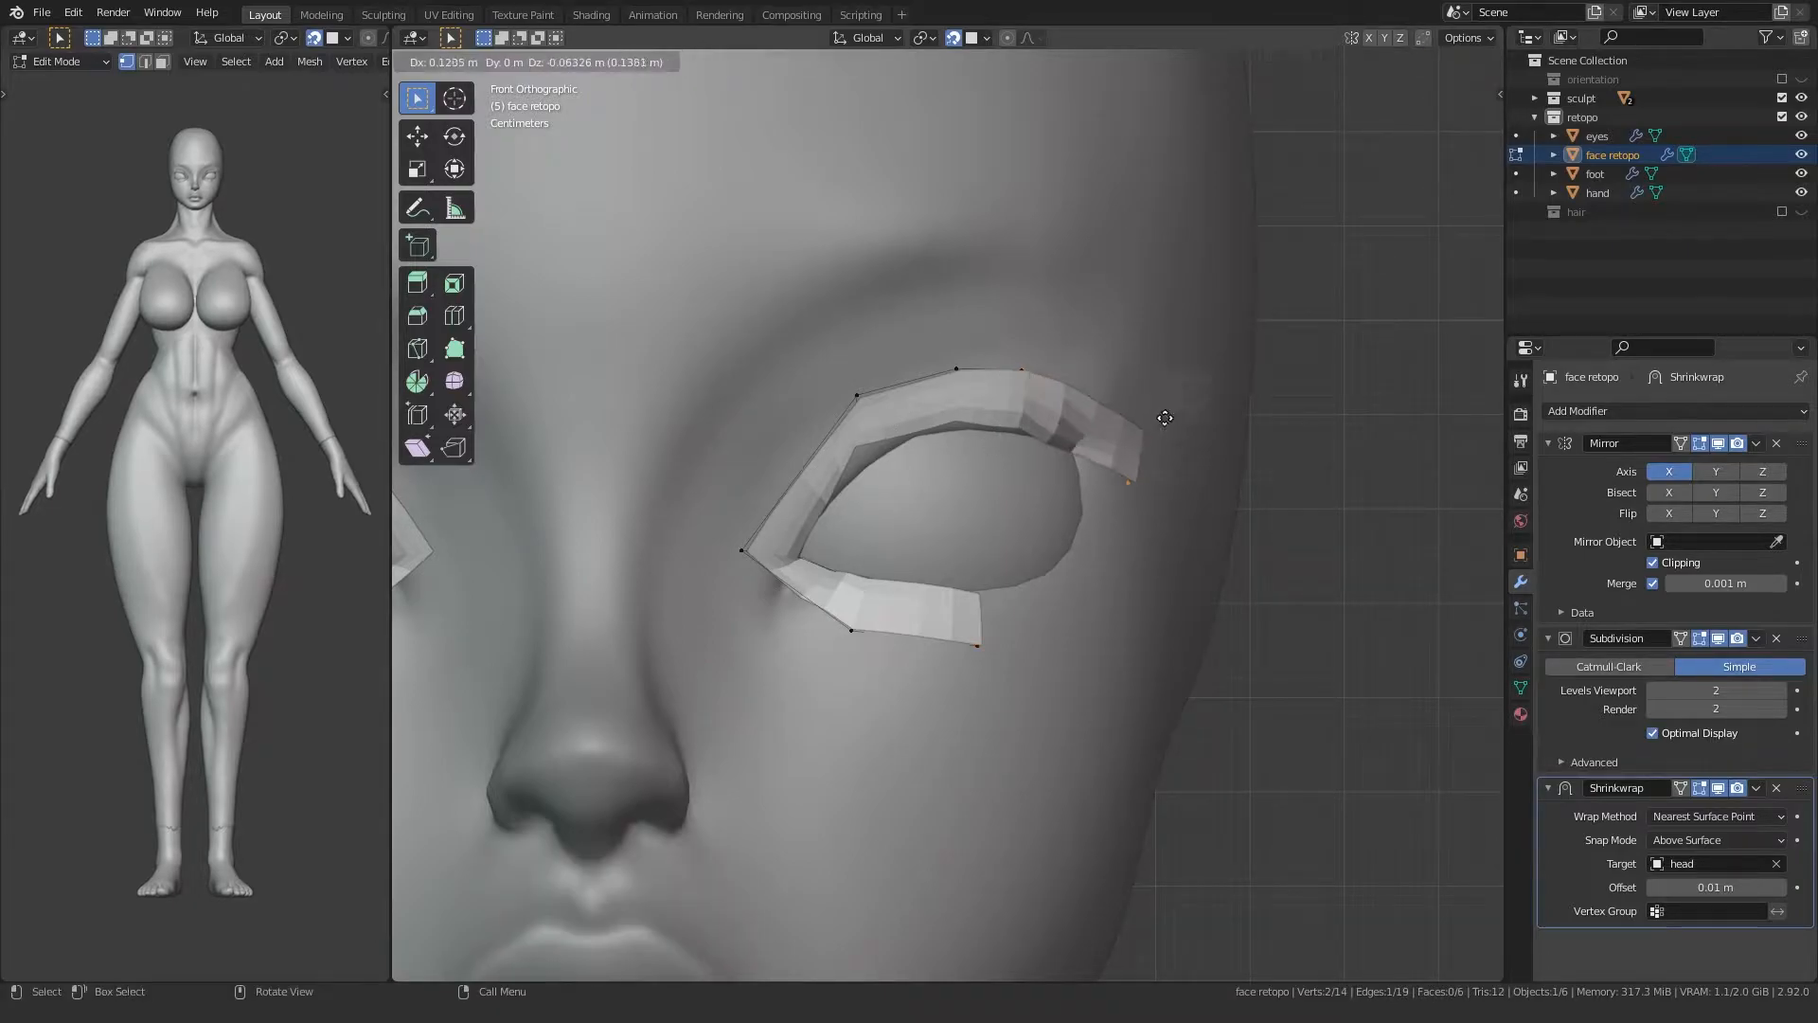
pyautogui.click(1137, 412)
pyautogui.press('r')
pyautogui.click(1035, 350)
# Step: Extrude the lower strip's outer edge twice around the outer side of the eye, up to the upper strip's end
pyautogui.moveTo(938, 682); pyautogui.dragTo(1038, 589)
pyautogui.press('e')
pyautogui.click(1123, 569)
pyautogui.press('r')
pyautogui.click(1053, 693)
pyautogui.press('e')
pyautogui.click(1099, 528)
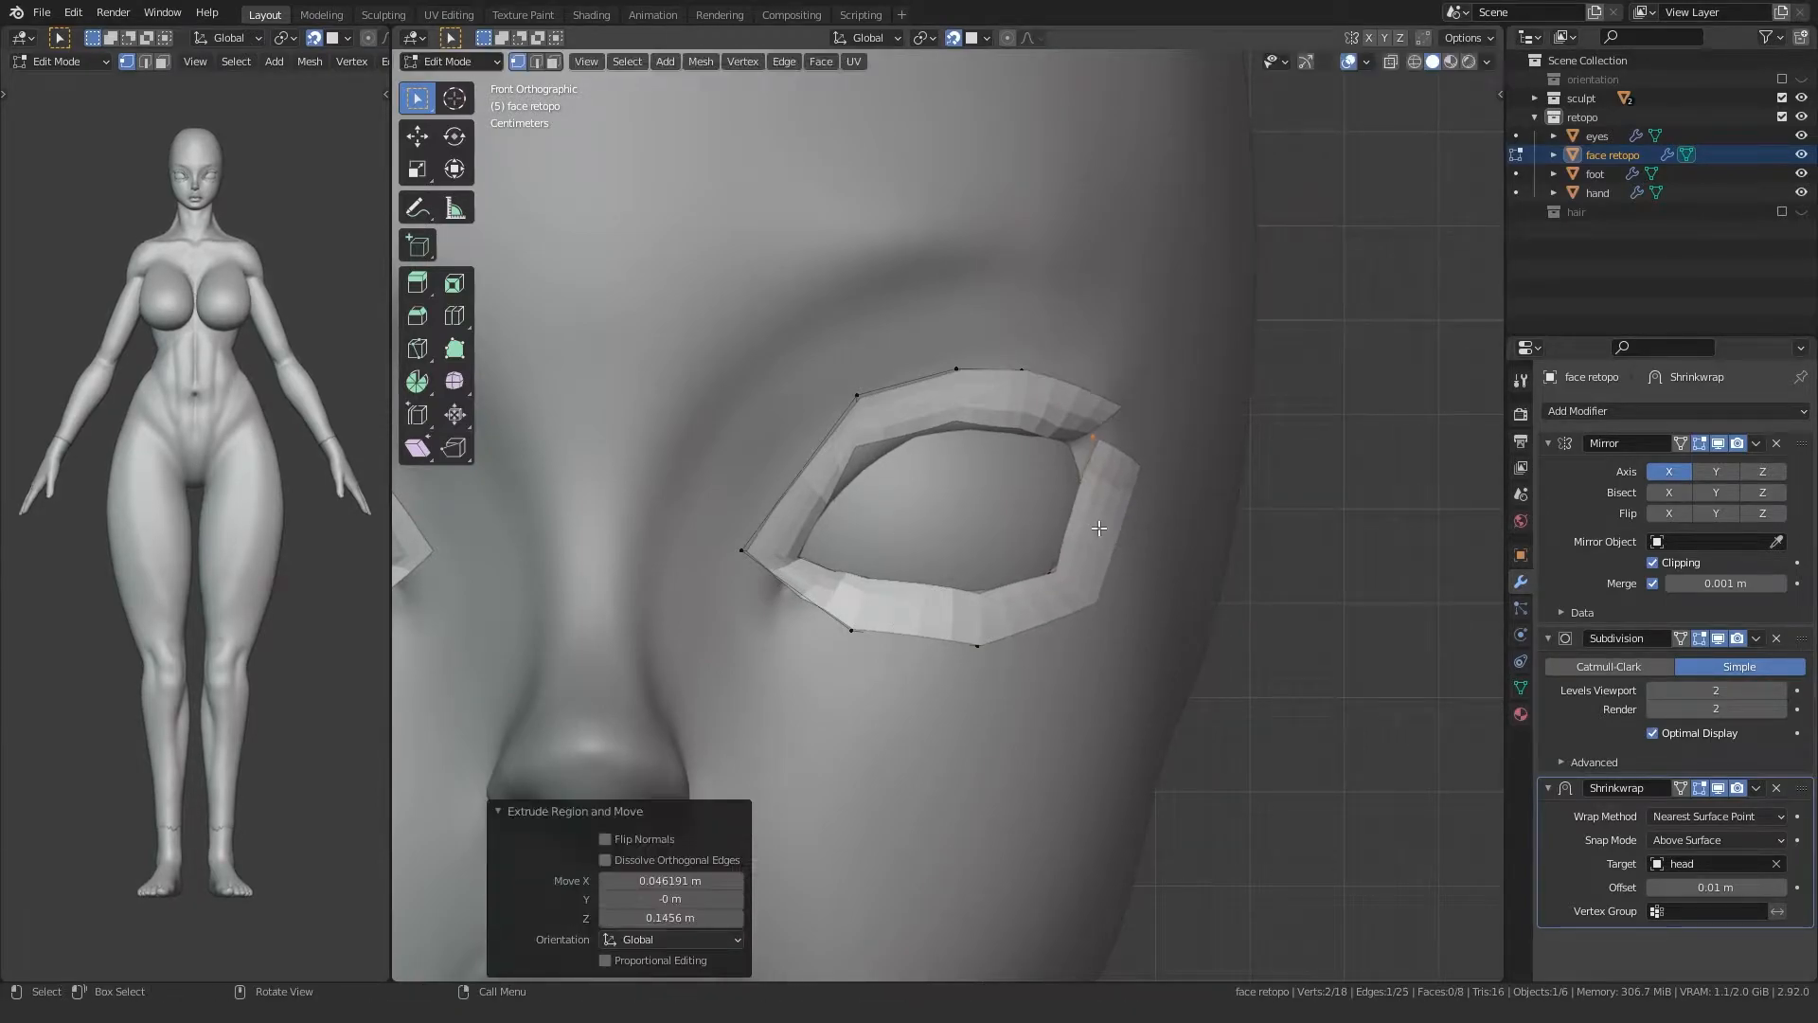
# Step: Merge the inner and outer pairs of end vertices at center to close the eye loop at the outer corner
pyautogui.hotkey('alt', 'z')
pyautogui.moveTo(1056, 469); pyautogui.dragTo(1101, 419)
pyautogui.press('m')
pyautogui.click(1081, 430)
pyautogui.moveTo(1095, 345); pyautogui.dragTo(1190, 446)
pyautogui.press('m')
pyautogui.click(1144, 358)
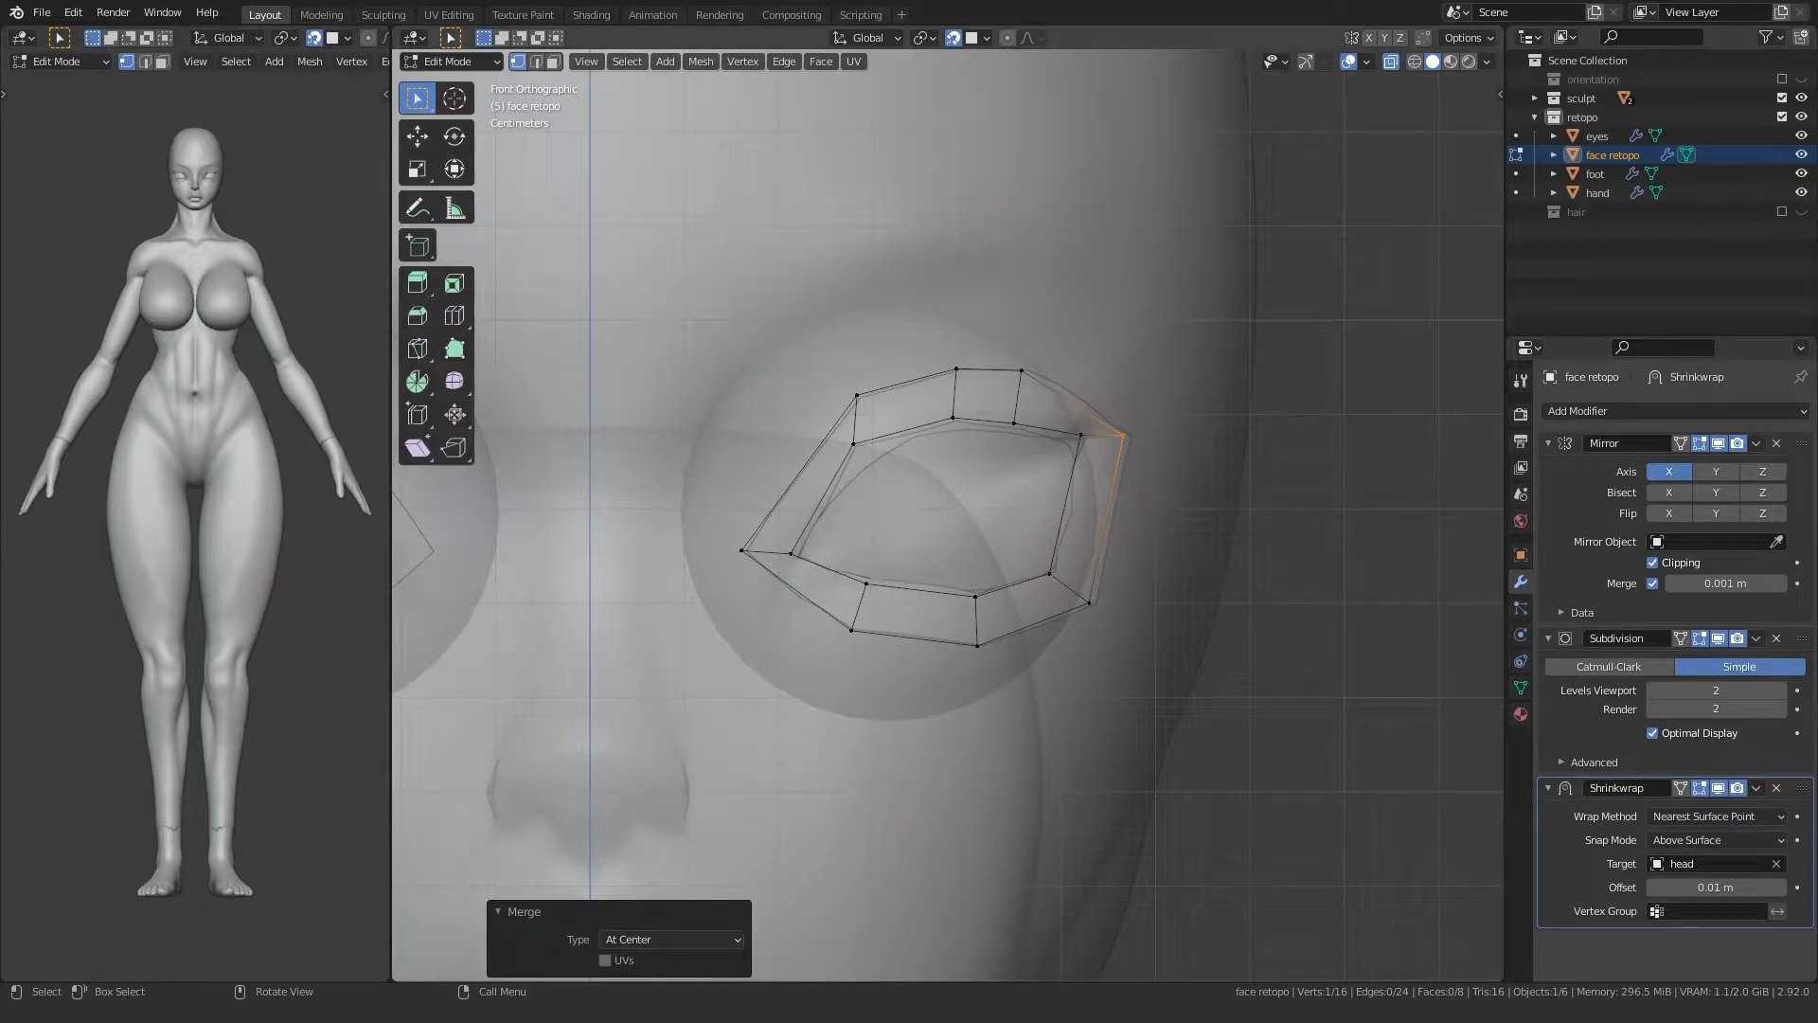
# Step: Reposition the inner-ring vertices along the lower eyelid so they follow the edge of the eye opening
pyautogui.hotkey('alt', 'z')
pyautogui.hotkey('alt', 'z')
pyautogui.scroll(1, 866, 585)
pyautogui.click(866, 584)
pyautogui.press('g')
pyautogui.click(866, 586)
pyautogui.moveTo(959, 622); pyautogui.dragTo(1021, 578)
pyautogui.press('g')
pyautogui.click(983, 582)
# Step: Adjust the eye loop's vertices at the outer lower eyelid and the outer eye corner
pyautogui.moveTo(944, 682); pyautogui.dragTo(1106, 558)
pyautogui.press('g')
pyautogui.click(1010, 653)
pyautogui.press('g')
pyautogui.click(1116, 556)
pyautogui.moveTo(1108, 428); pyautogui.dragTo(1140, 381)
pyautogui.press('g')
pyautogui.click(1139, 388)
# Step: Enable on-cage display for the Shrinkwrap modifier and reposition the vertices at the outer eye corner
pyautogui.hotkey('alt', 'z')
pyautogui.click(1684, 790)
pyautogui.press('g')
pyautogui.click(1143, 446)
pyautogui.moveTo(1168, 428); pyautogui.dragTo(1219, 380)
pyautogui.press('g')
pyautogui.click(1201, 368)
pyautogui.click(1589, 805)
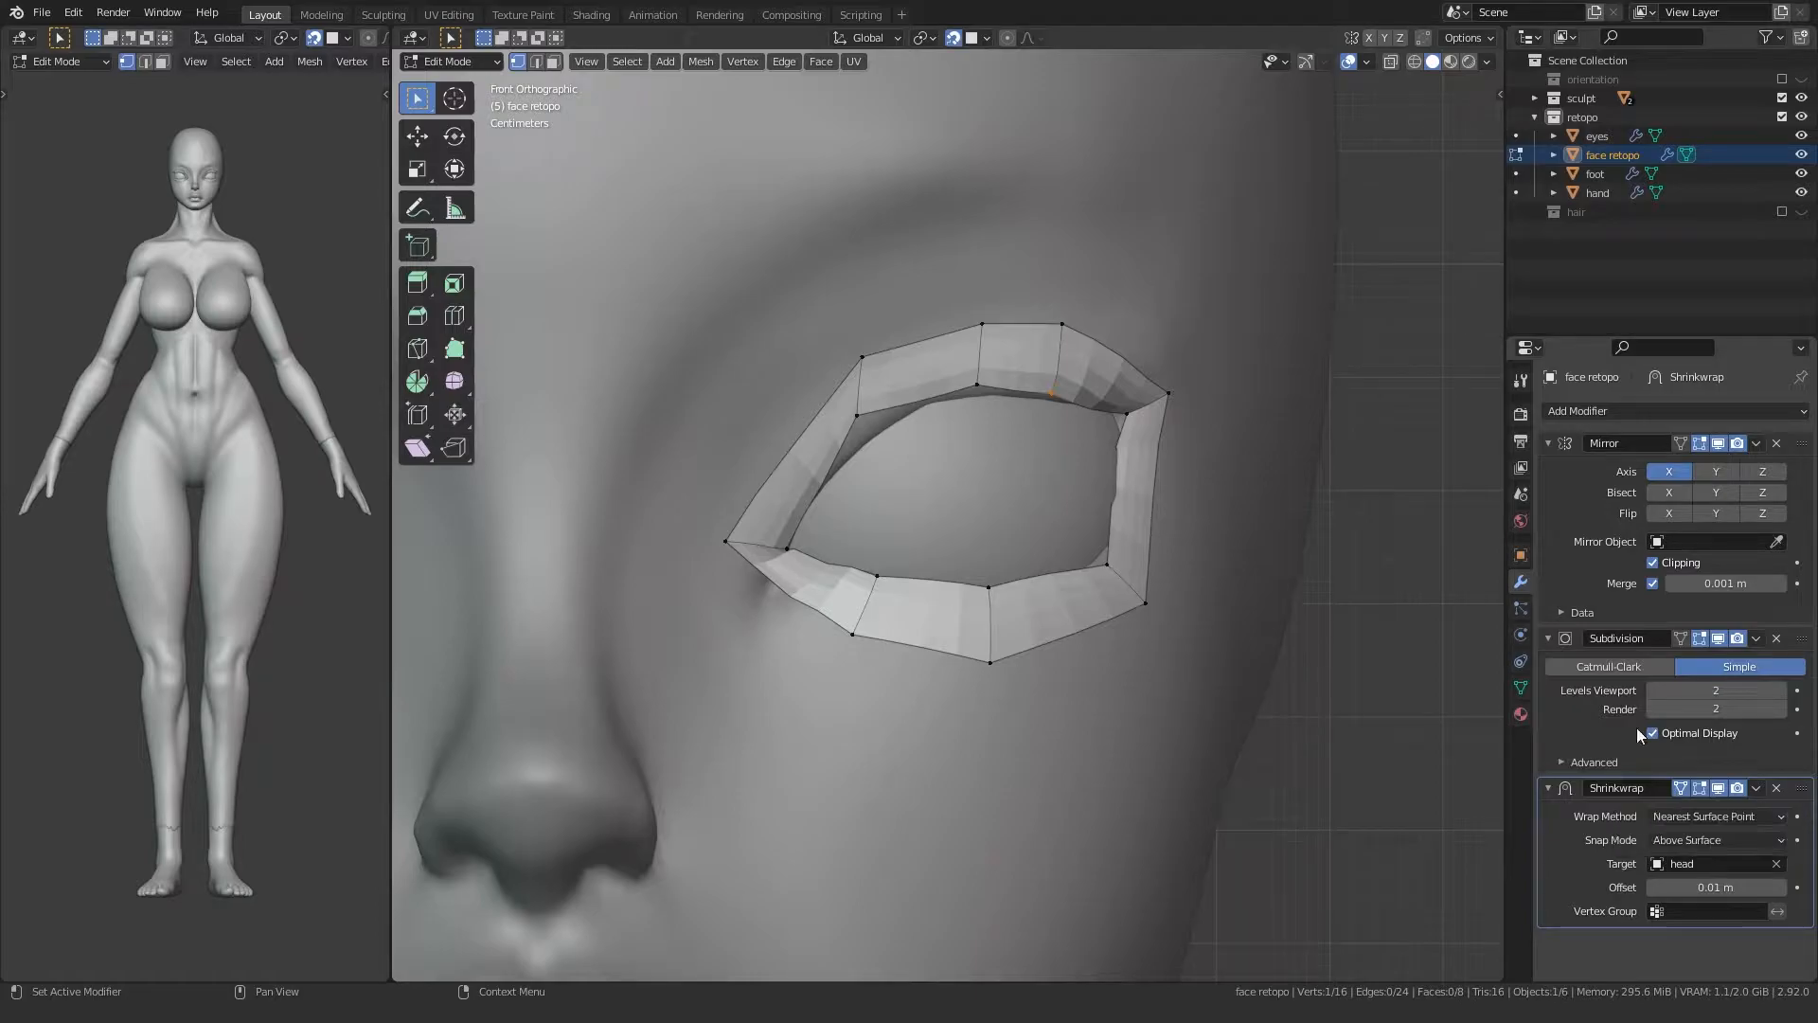
# Step: Nudge the inner-ring vertices along the lower eyelid and at the inner eye corner to fit the eye opening
pyautogui.press('g')
pyautogui.click(1126, 540)
pyautogui.moveTo(967, 609); pyautogui.dragTo(1006, 569)
pyautogui.press('g')
pyautogui.click(1010, 572)
pyautogui.moveTo(845, 594); pyautogui.dragTo(890, 560)
pyautogui.press('g')
pyautogui.click(885, 556)
pyautogui.moveTo(760, 559); pyautogui.dragTo(810, 534)
pyautogui.press('g')
pyautogui.click(807, 561)
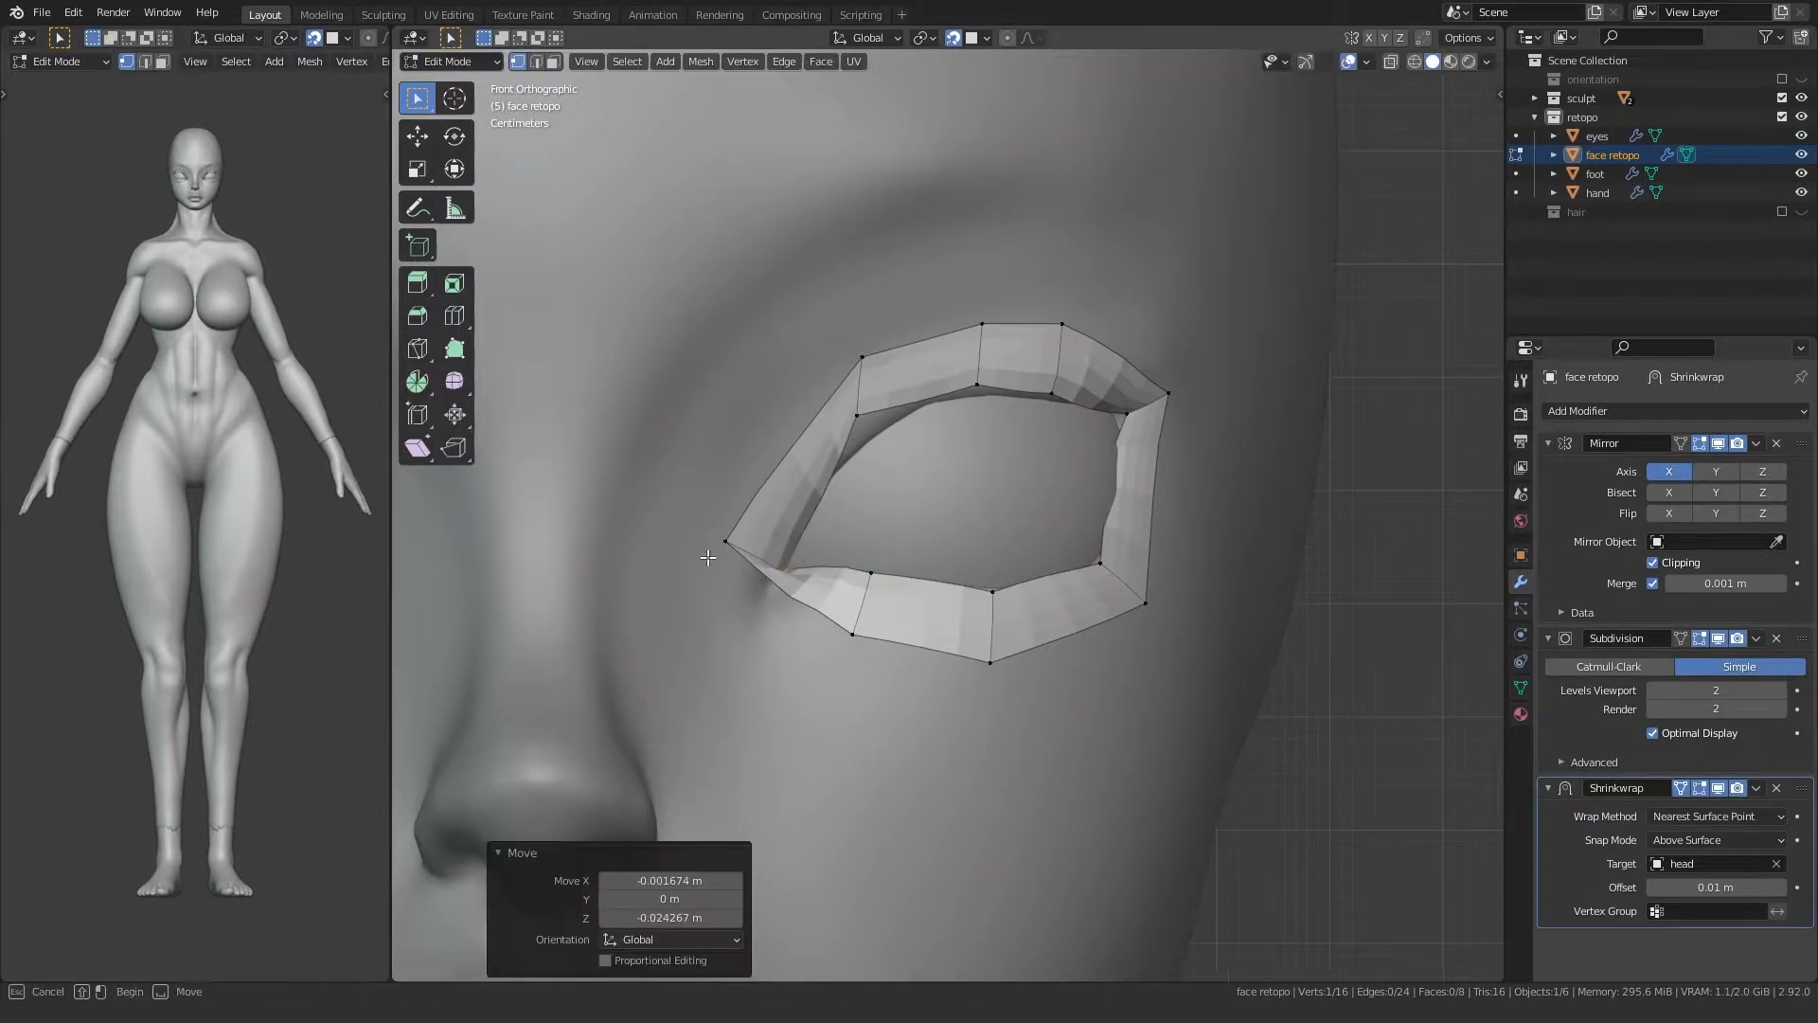
# Step: Pull the outer-ring vertices at the inner eye corner and the inner upper eyelid closer to the eye opening
pyautogui.moveTo(700, 568); pyautogui.dragTo(745, 520)
pyautogui.press('g')
pyautogui.click(779, 584)
pyautogui.press('g')
pyautogui.moveTo(792, 437); pyautogui.dragTo(881, 334)
pyautogui.click(858, 453)
pyautogui.press('g')
pyautogui.click(836, 403)
# Step: Reposition the eye loop's vertices along the middle and outer part of the upper eyelid to narrow the band
pyautogui.moveTo(949, 414); pyautogui.dragTo(1013, 308)
pyautogui.press('g')
pyautogui.click(987, 391)
pyautogui.press('g')
pyautogui.click(982, 331)
pyautogui.moveTo(1044, 409); pyautogui.dragTo(1096, 322)
pyautogui.press('g')
pyautogui.click(1084, 390)
pyautogui.press('g')
pyautogui.click(1102, 355)
pyautogui.press('g')
# Step: Adjust the eye loop's vertices at the outer eye corner and along the outer lower eyelid
pyautogui.moveTo(1106, 432); pyautogui.dragTo(1184, 374)
pyautogui.click(1128, 408)
pyautogui.press('g')
pyautogui.click(1172, 367)
pyautogui.click(1106, 561)
pyautogui.press('g')
pyautogui.click(1109, 558)
pyautogui.moveTo(1135, 614); pyautogui.dragTo(1156, 591)
pyautogui.press('g')
pyautogui.click(1162, 591)
pyautogui.moveTo(975, 608); pyautogui.dragTo(1012, 572)
pyautogui.press('g')
pyautogui.click(1013, 571)
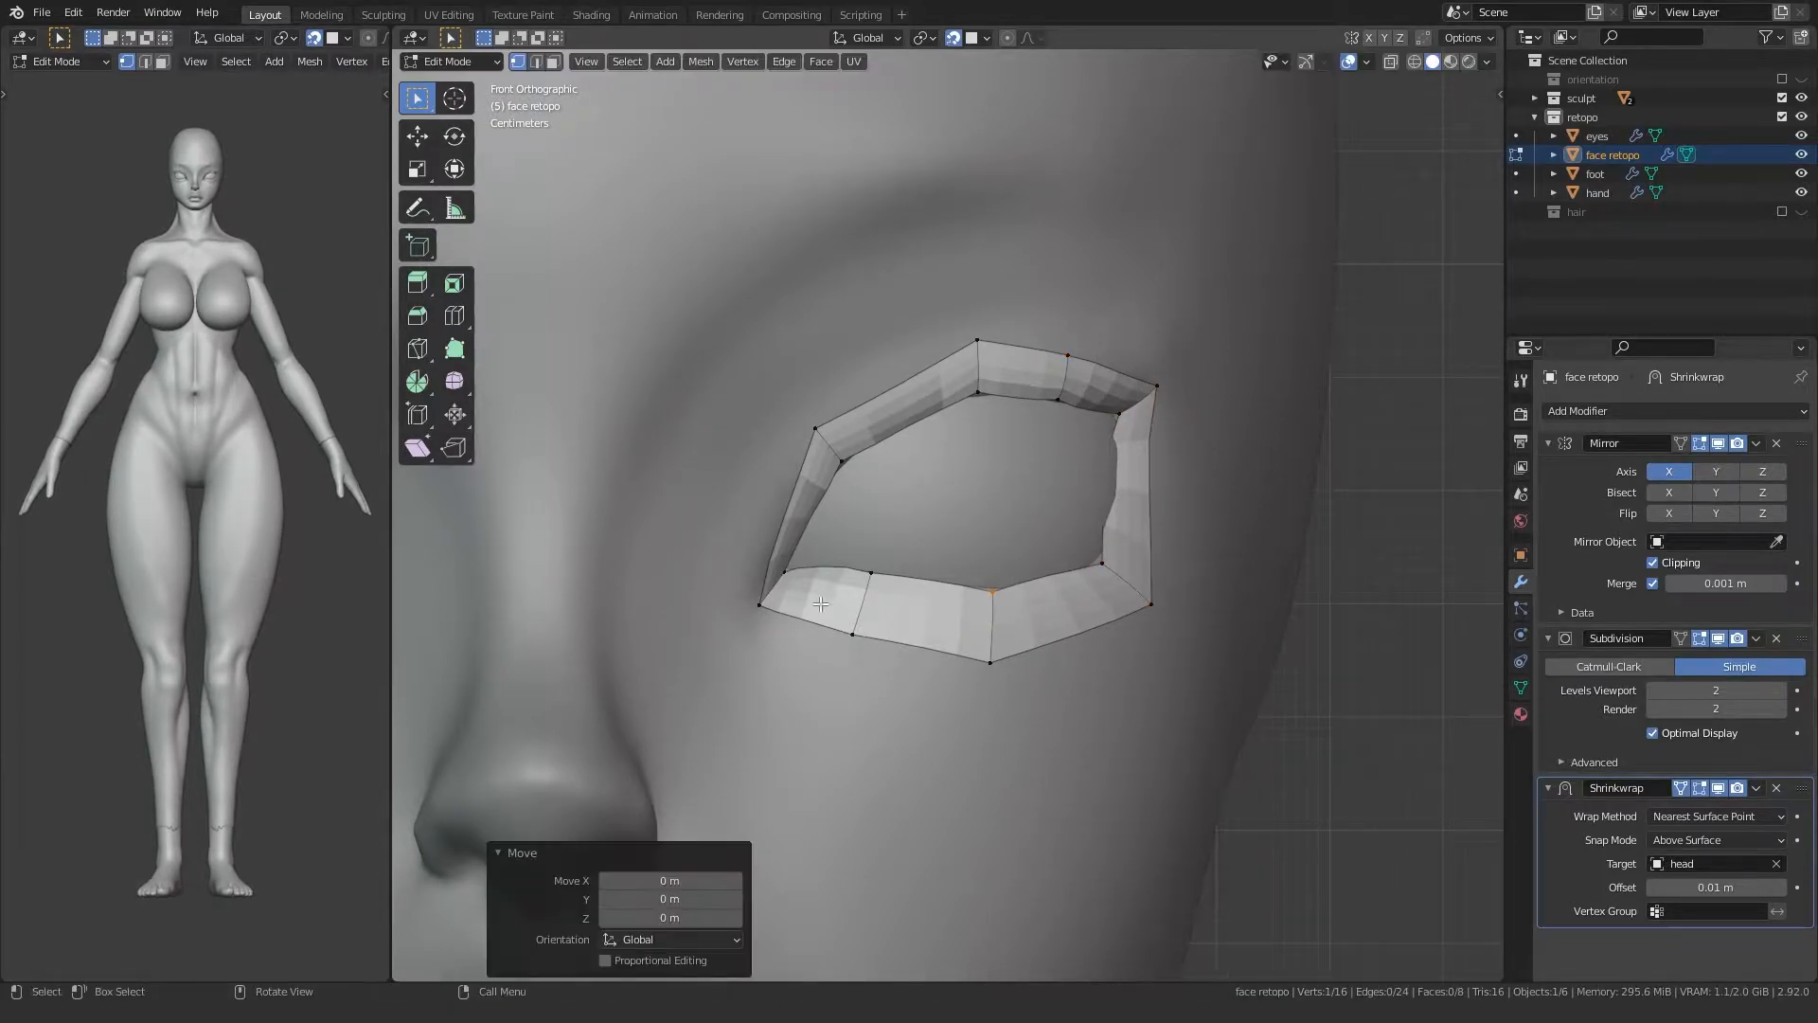
# Step: Extrude the outer-ring vertices of the lower eyelid and inner eye corner outward as single edges onto the cheek and nose side
pyautogui.click(991, 662)
pyautogui.press('e')
pyautogui.click(996, 726)
pyautogui.click(854, 633)
pyautogui.press('e')
pyautogui.click(822, 710)
pyautogui.click(760, 604)
pyautogui.press('e')
pyautogui.click(709, 662)
# Step: Extrude the outer-ring vertices of the upper eyelid and the outer eye side outward as single edges
pyautogui.click(815, 428)
pyautogui.press('e')
pyautogui.click(782, 389)
pyautogui.click(978, 339)
pyautogui.press('e')
pyautogui.click(974, 289)
pyautogui.click(1068, 355)
pyautogui.press('e')
pyautogui.click(1064, 289)
pyautogui.moveTo(1127, 405); pyautogui.dragTo(1175, 366)
pyautogui.press('e')
pyautogui.click(1193, 327)
pyautogui.click(1151, 604)
pyautogui.press('e')
pyautogui.click(1236, 678)
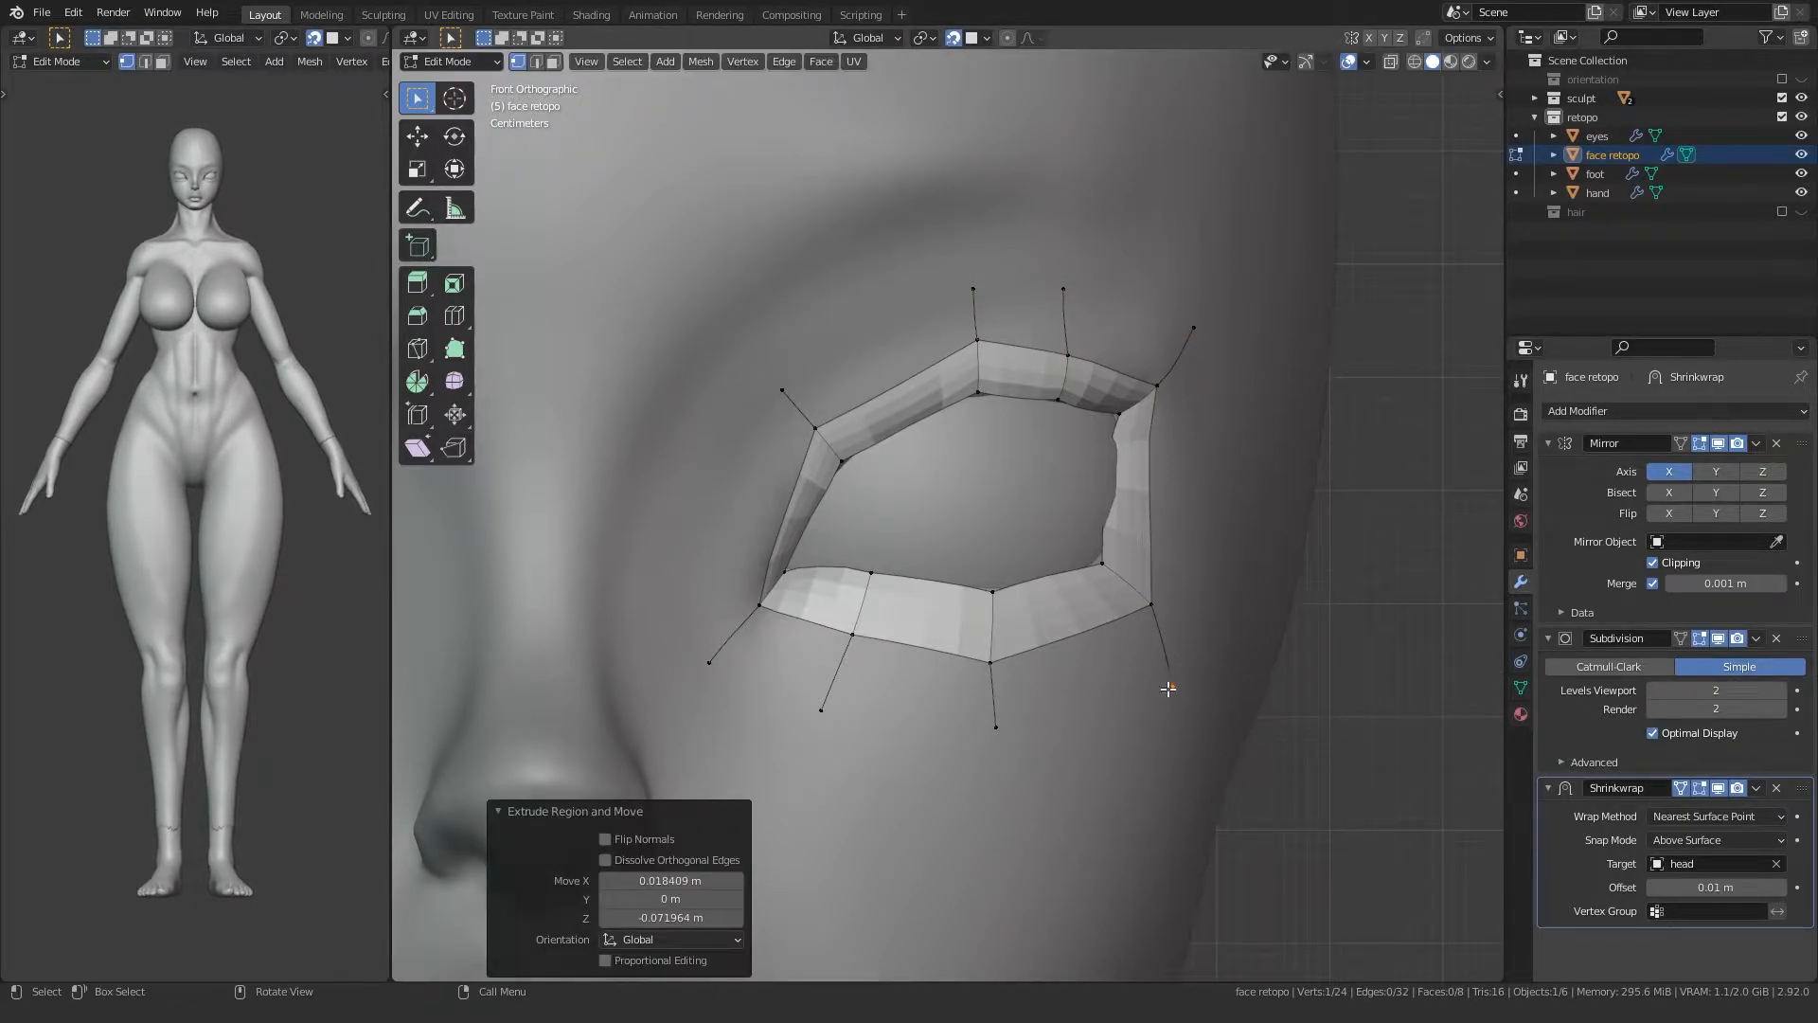
# Step: Fill quads between the extruded edges at the outer lower eyelid, the outer eye side and the outer upper eyelid
pyautogui.click(981, 735)
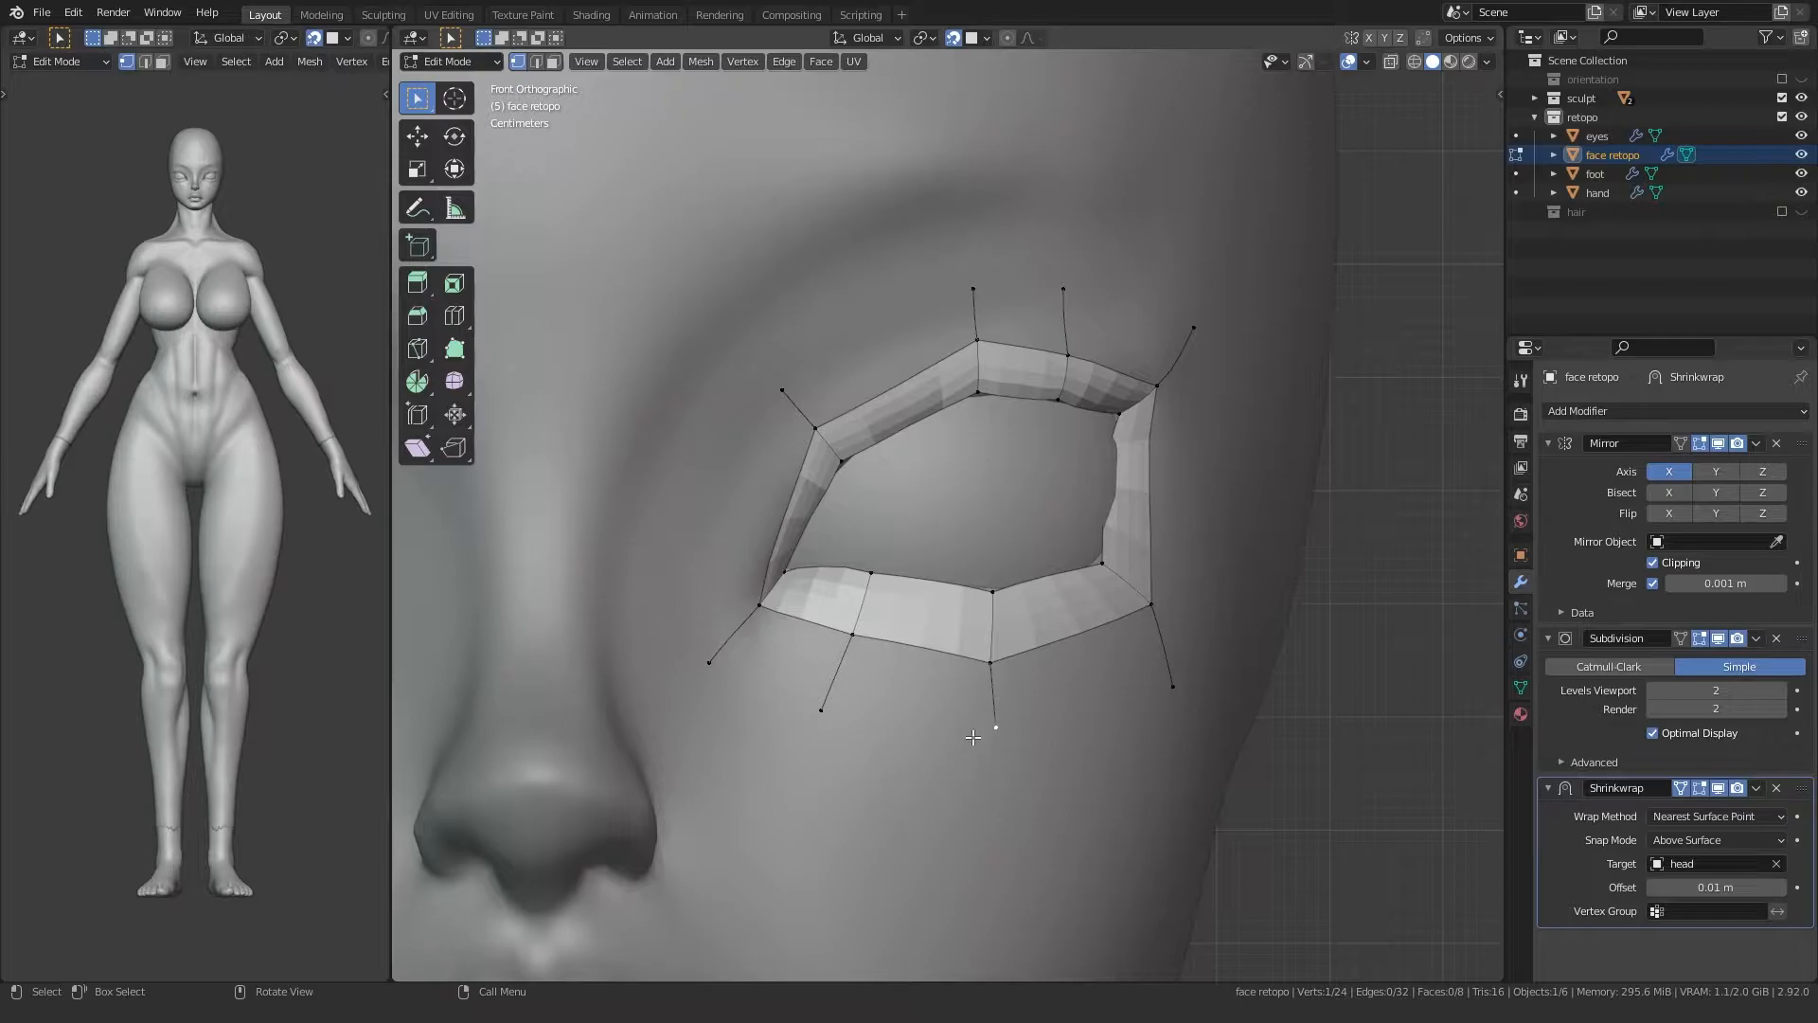
pyautogui.keyDown('ctrl'); pyautogui.click(1164, 706); pyautogui.keyUp('ctrl')
pyautogui.press('f')
pyautogui.click(1186, 346)
pyautogui.keyDown('ctrl'); pyautogui.click(1185, 698); pyautogui.keyUp('ctrl')
pyautogui.press('f')
pyautogui.click(1186, 352)
pyautogui.keyDown('ctrl'); pyautogui.click(1062, 289); pyautogui.keyUp('ctrl')
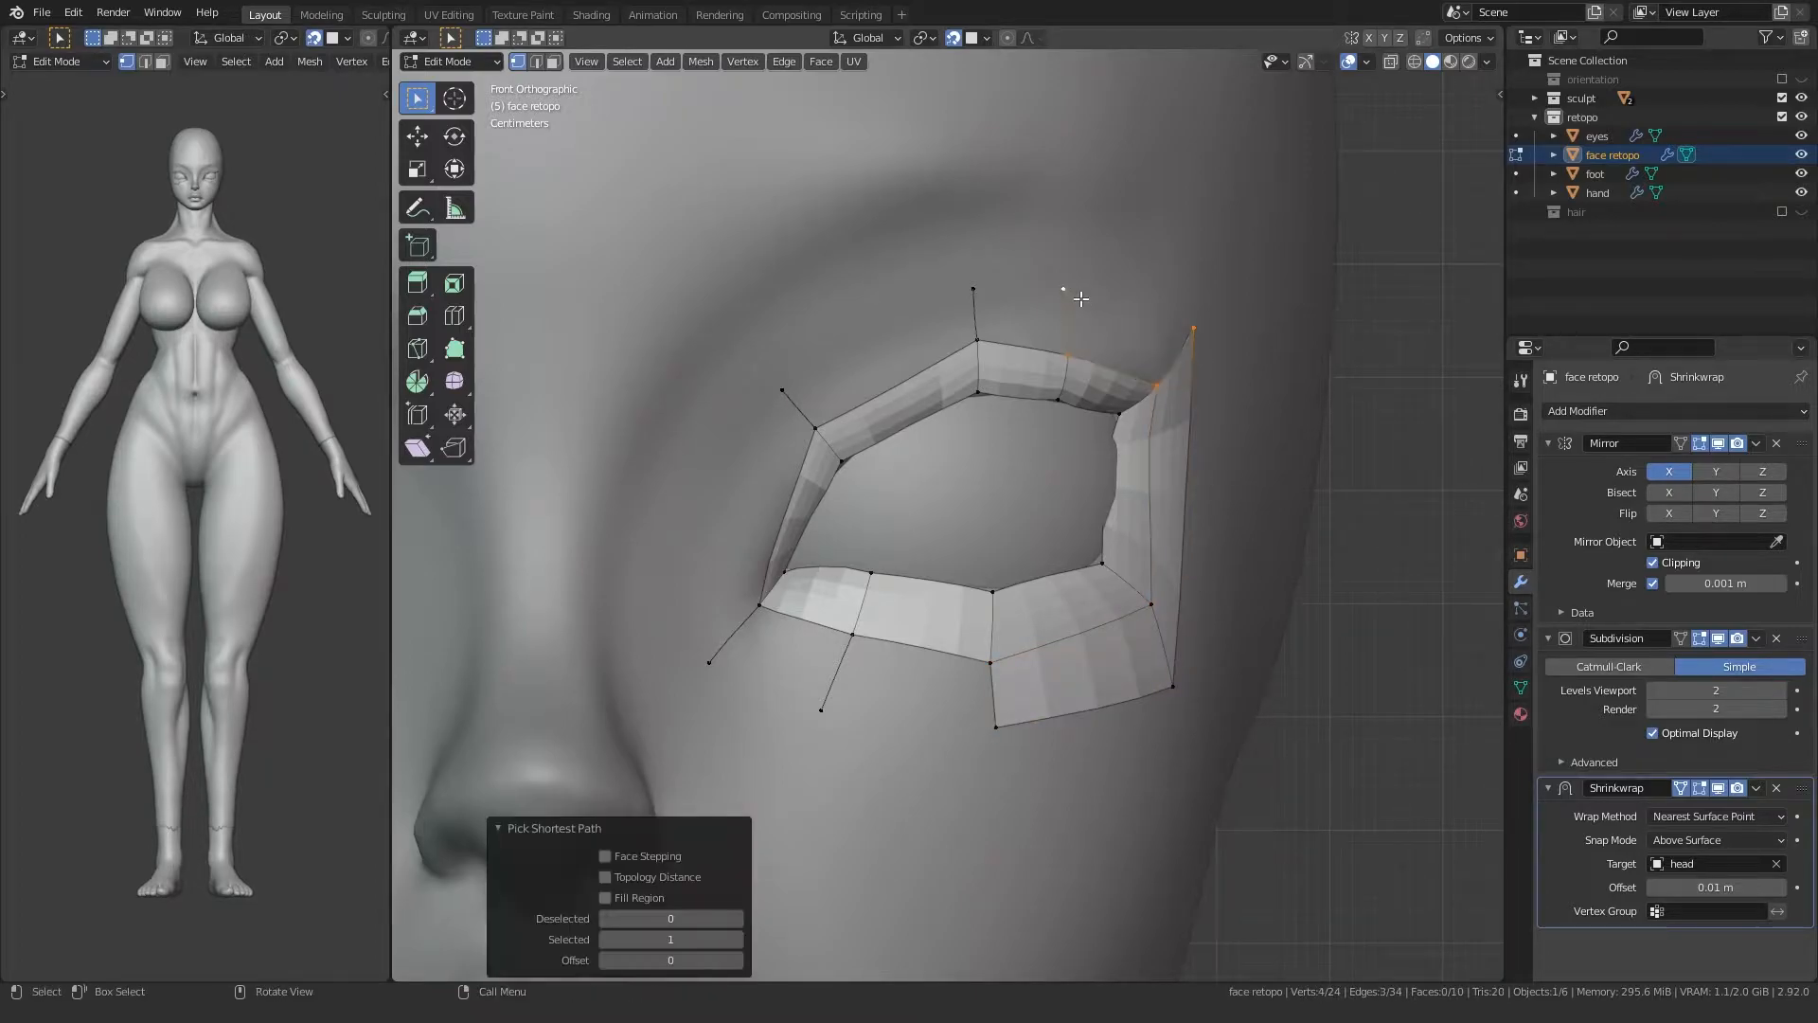
pyautogui.press('f')
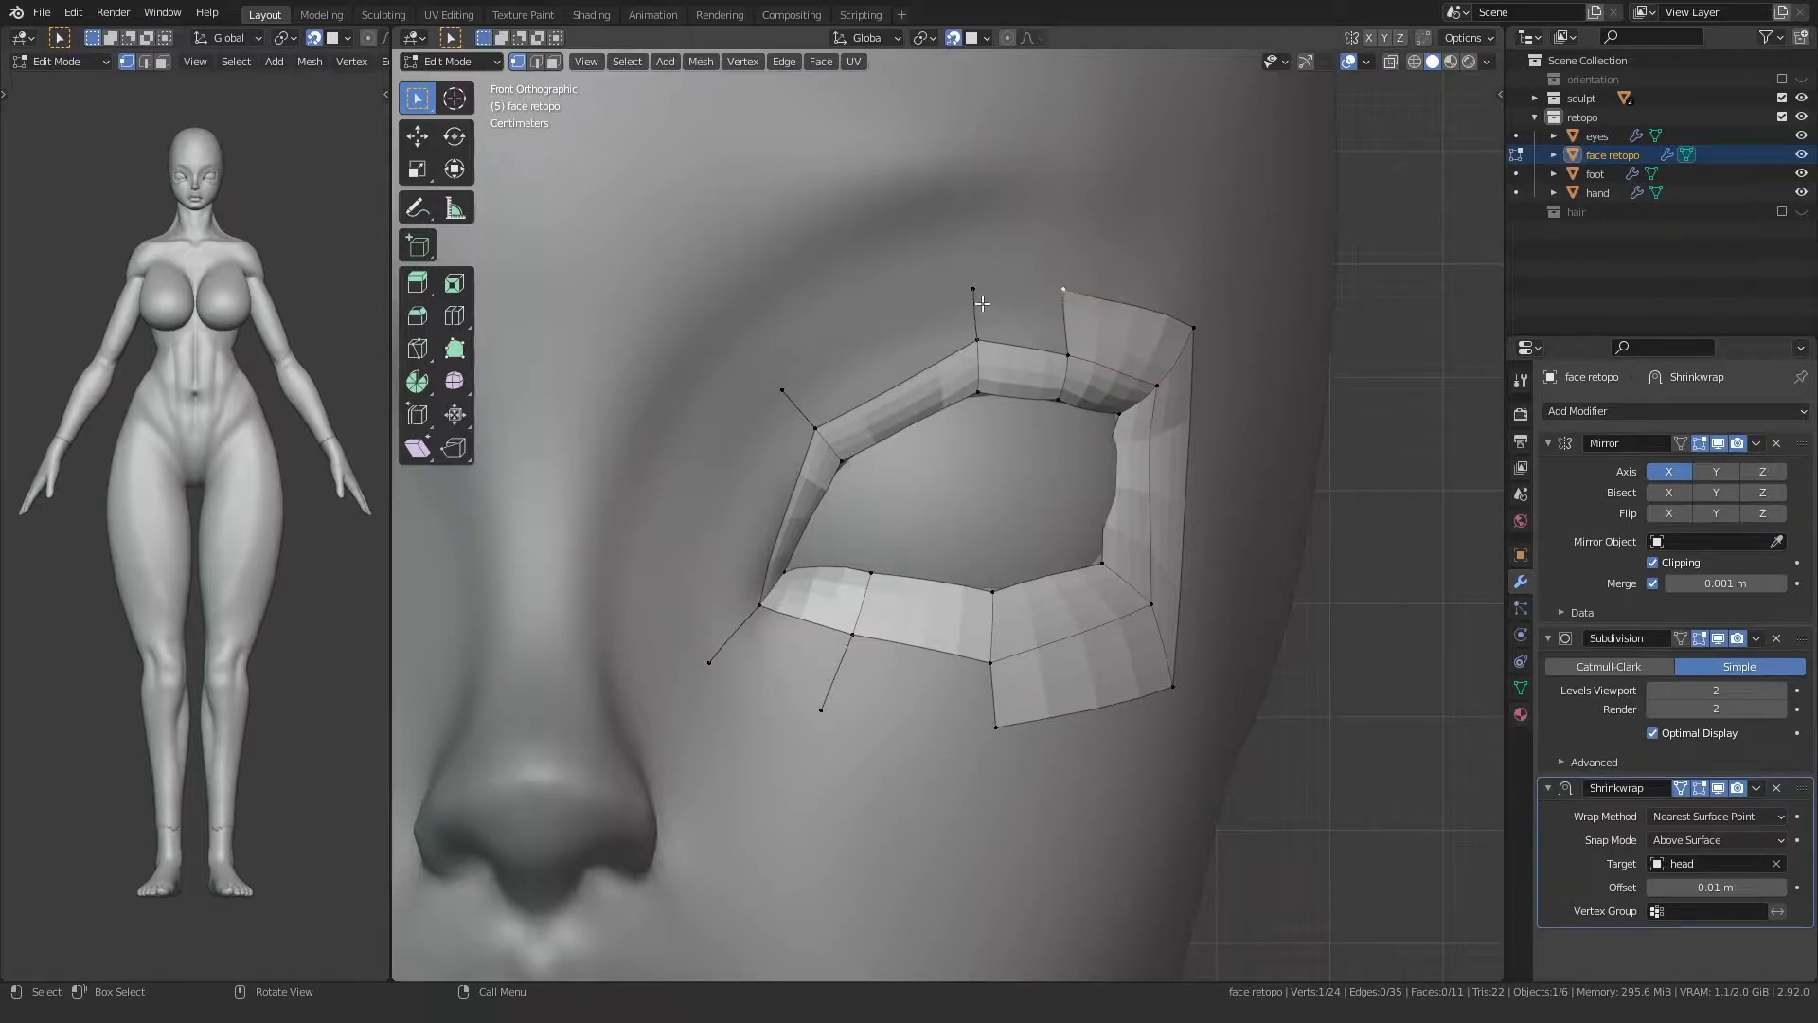
# Step: Fill the remaining quads along the upper eyelid, inner eye corner and lower eyelid to close the second ring
pyautogui.keyDown('ctrl'); pyautogui.click(975, 290); pyautogui.keyUp('ctrl')
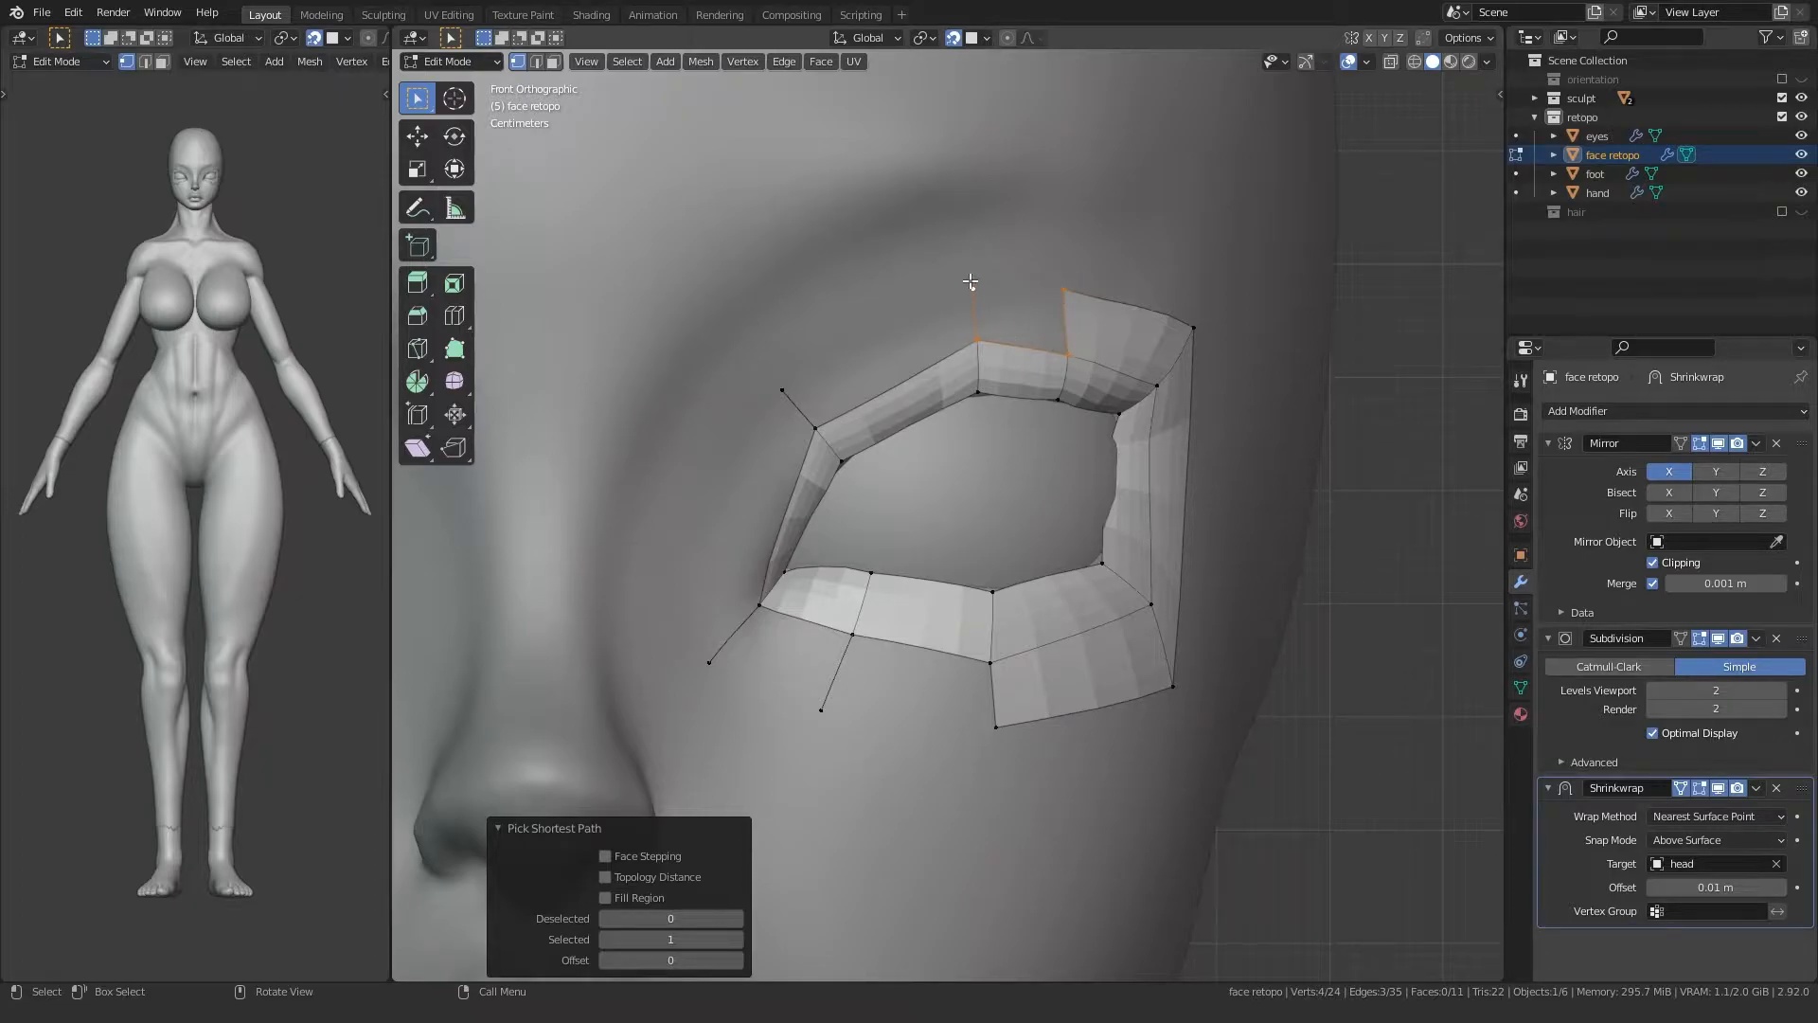
pyautogui.press('f')
pyautogui.keyDown('ctrl'); pyautogui.click(748, 392); pyautogui.keyUp('ctrl')
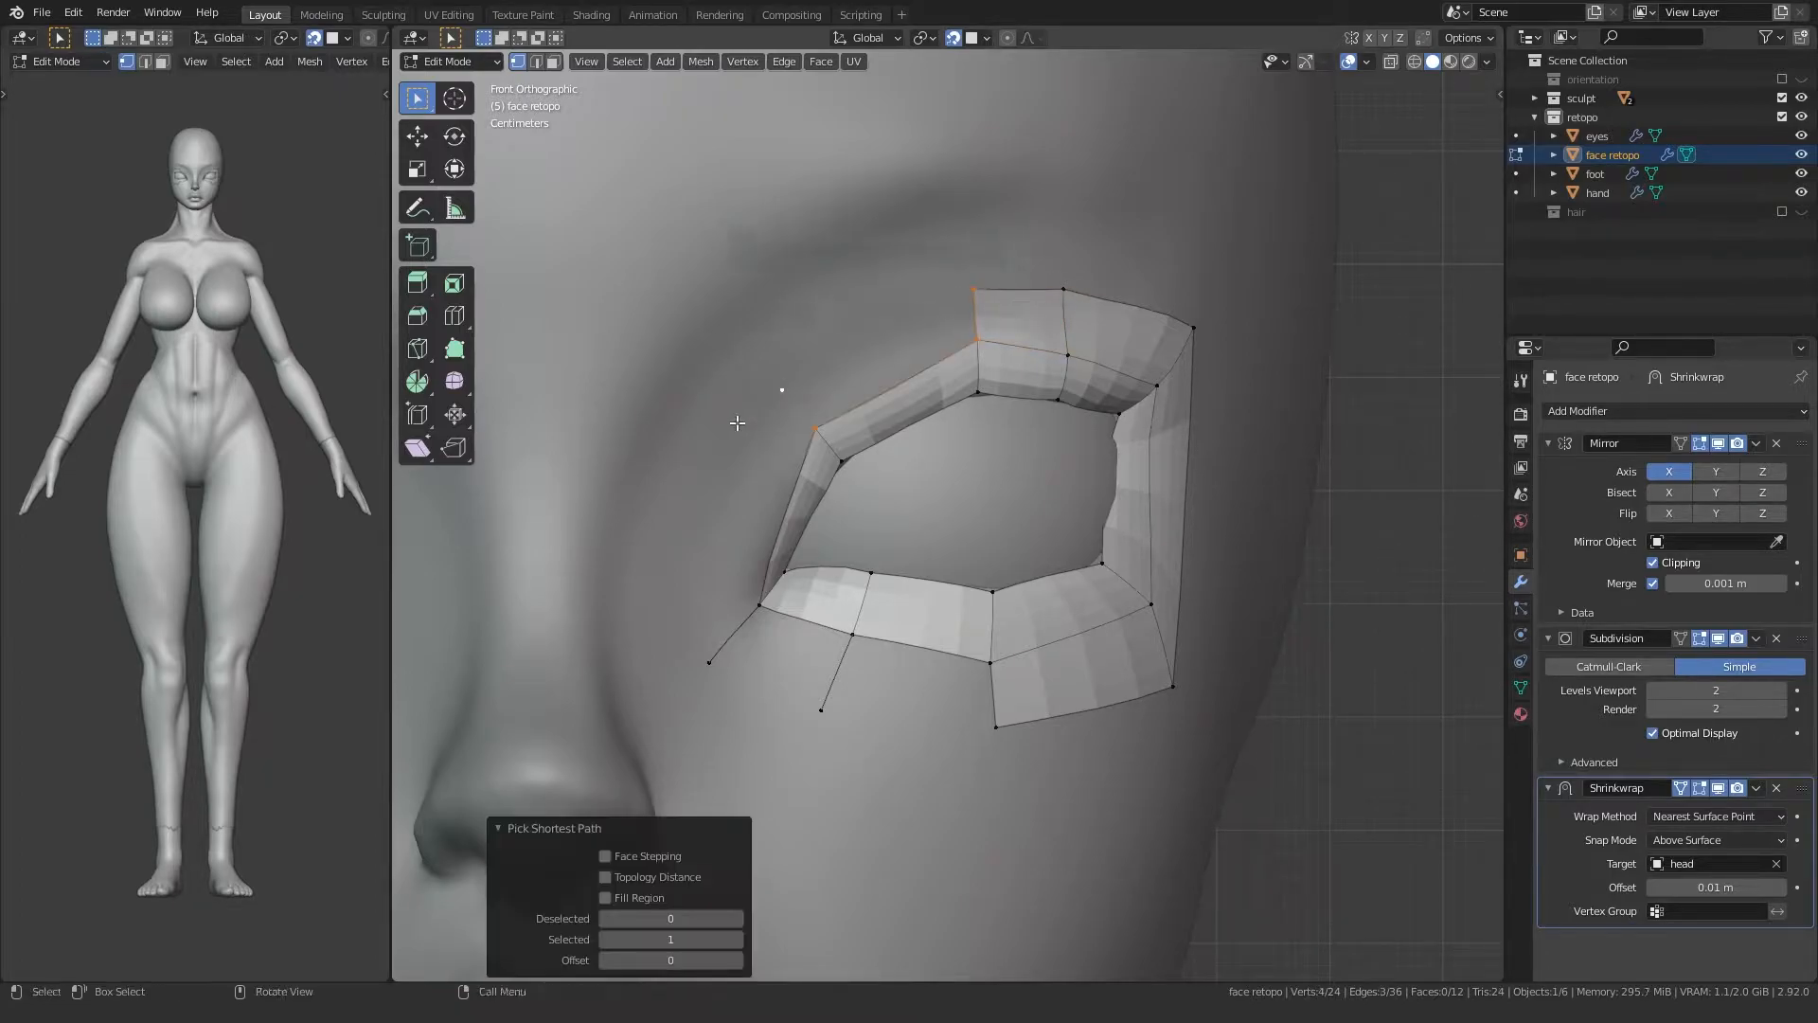
pyautogui.press('f')
pyautogui.keyDown('ctrl'); pyautogui.click(709, 662); pyautogui.keyUp('ctrl')
pyautogui.press('f')
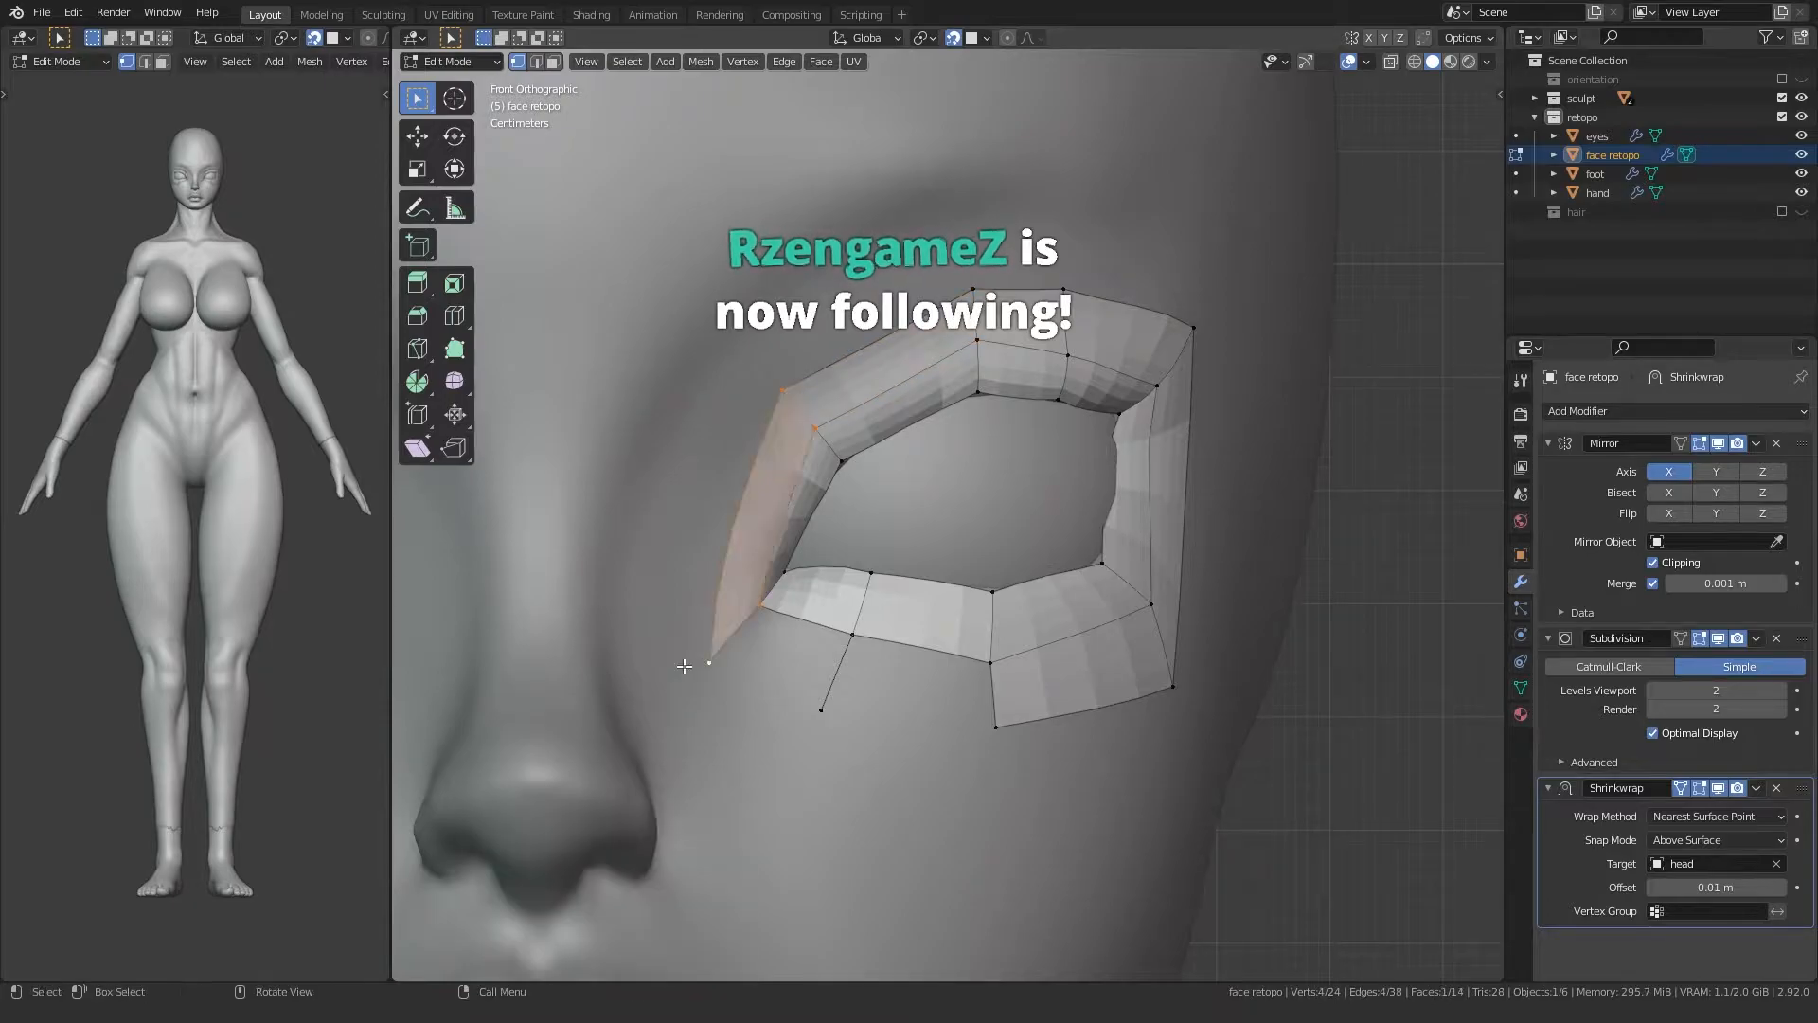
pyautogui.keyDown('ctrl'); pyautogui.click(820, 710); pyautogui.keyUp('ctrl')
pyautogui.press('f')
pyautogui.keyDown('ctrl'); pyautogui.click(996, 727); pyautogui.keyUp('ctrl')
pyautogui.press('f')
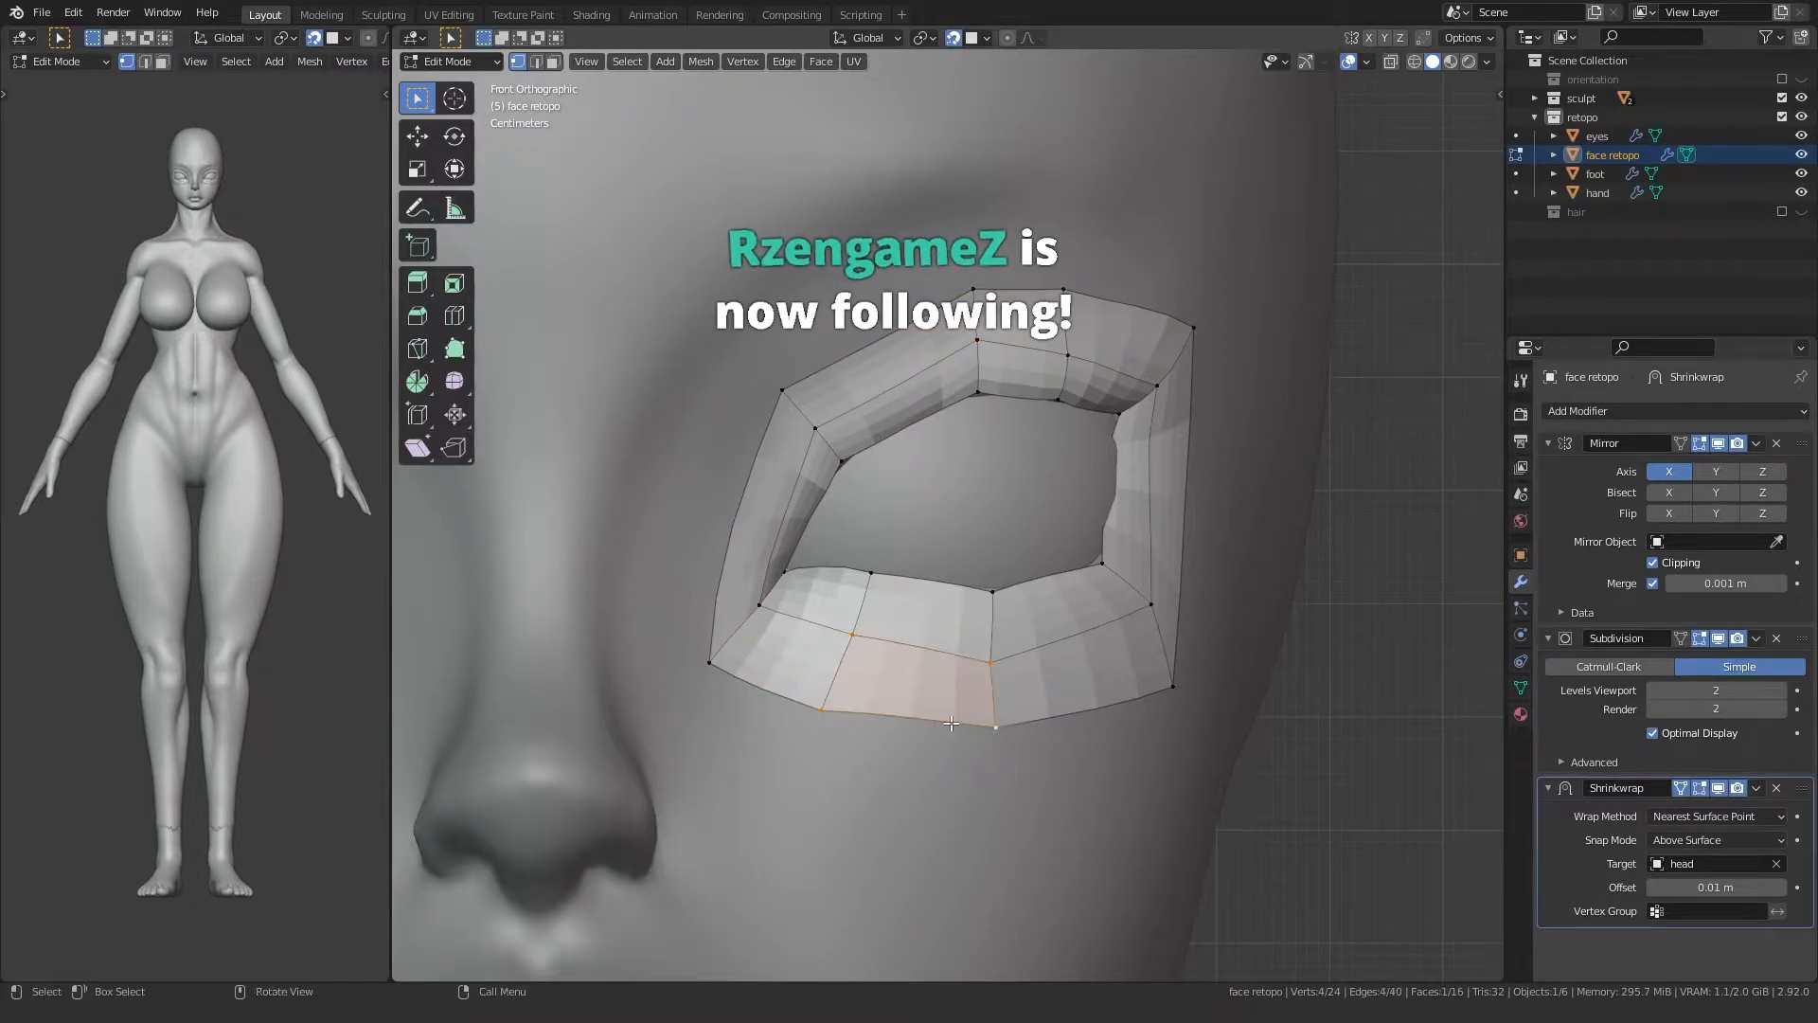
# Step: Reposition the new ring's vertices below the eye, at its outer side and above the upper eyelid
pyautogui.keyDown('shift'); pyautogui.moveTo(846, 739); pyautogui.dragTo(838, 721, button='middle'); pyautogui.keyUp('shift')
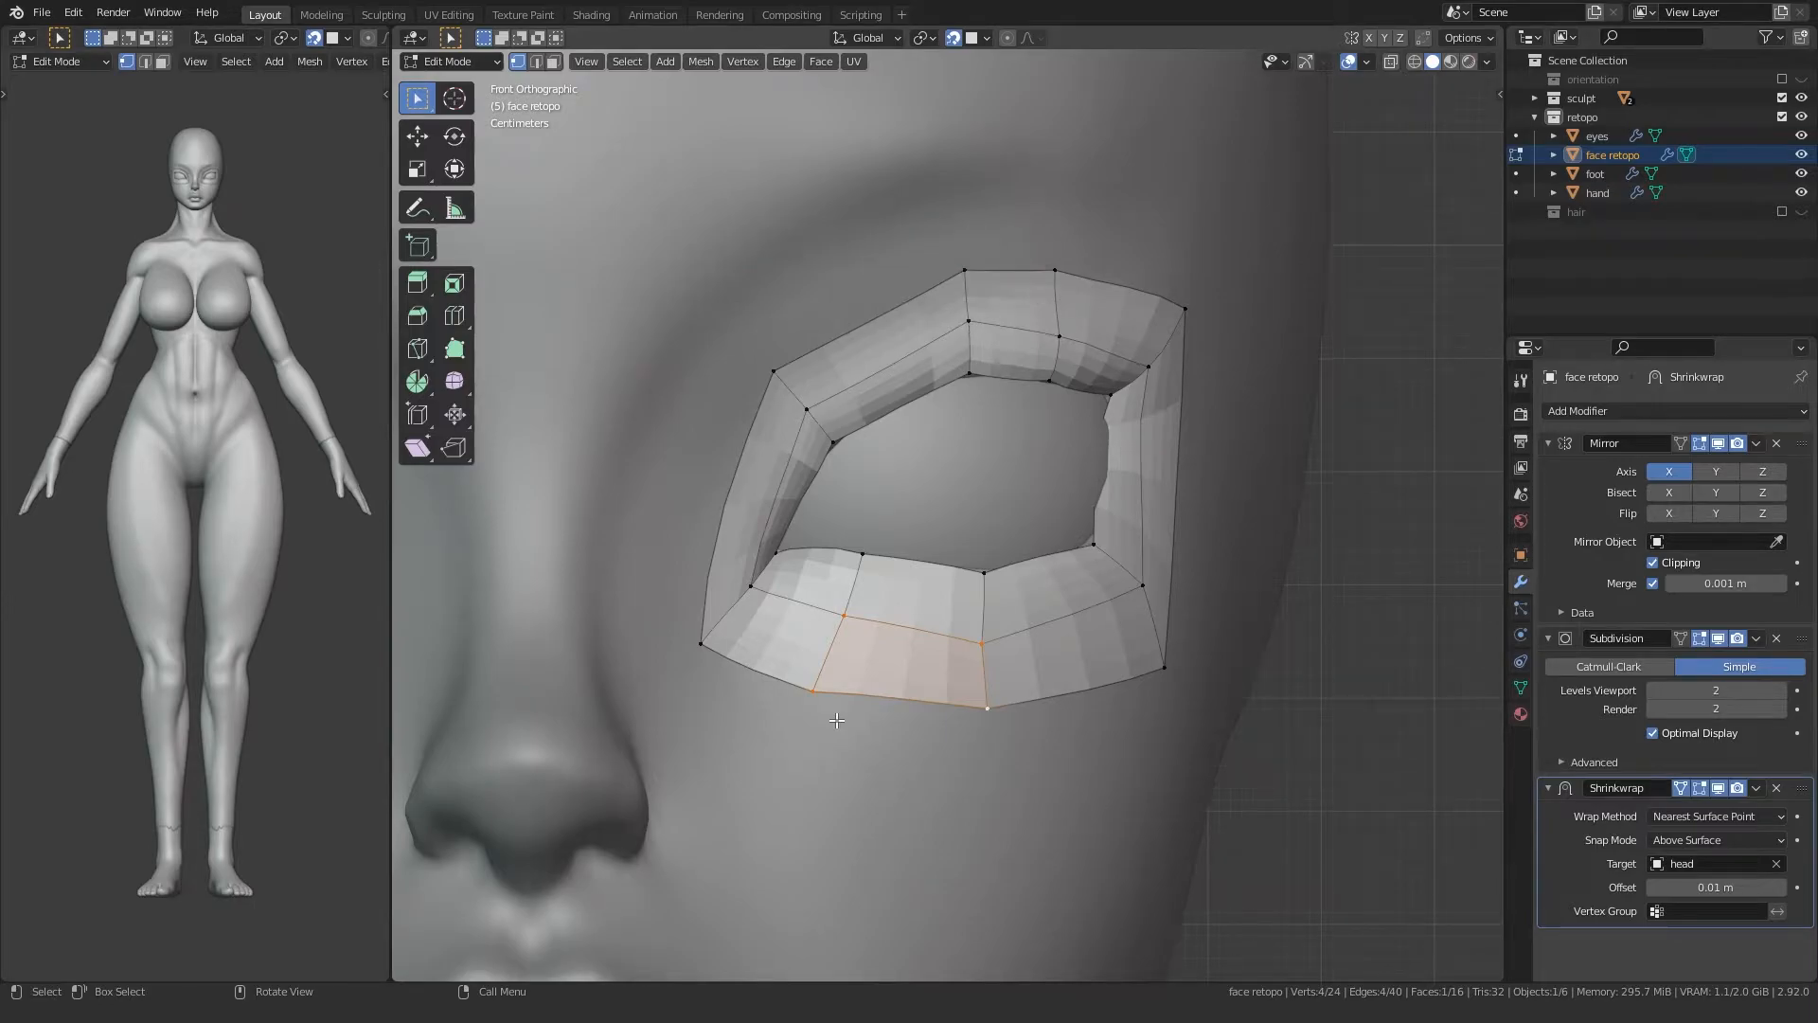
pyautogui.click(1015, 718)
pyautogui.press('g')
pyautogui.click(1010, 730)
pyautogui.click(1205, 646)
pyautogui.press('g')
pyautogui.click(1234, 601)
pyautogui.click(1206, 300)
pyautogui.press('g')
pyautogui.click(1220, 304)
pyautogui.click(1034, 290)
pyautogui.press('g')
pyautogui.click(1045, 295)
# Step: Nudge the new ring's vertices above the inner upper eyelid, at the inner eye corner and under the lower eyelid
pyautogui.click(983, 248)
pyautogui.press('g')
pyautogui.click(972, 250)
pyautogui.click(791, 350)
pyautogui.click(677, 672)
pyautogui.press('g')
pyautogui.click(669, 663)
pyautogui.click(842, 679)
pyautogui.press('g')
pyautogui.click(836, 673)
pyautogui.click(1012, 703)
pyautogui.click(1011, 689)
# Step: Extrude the ring's inner lower edge beneath the eye down onto the cheek as a new quad
pyautogui.scroll(-5, 966, 687)
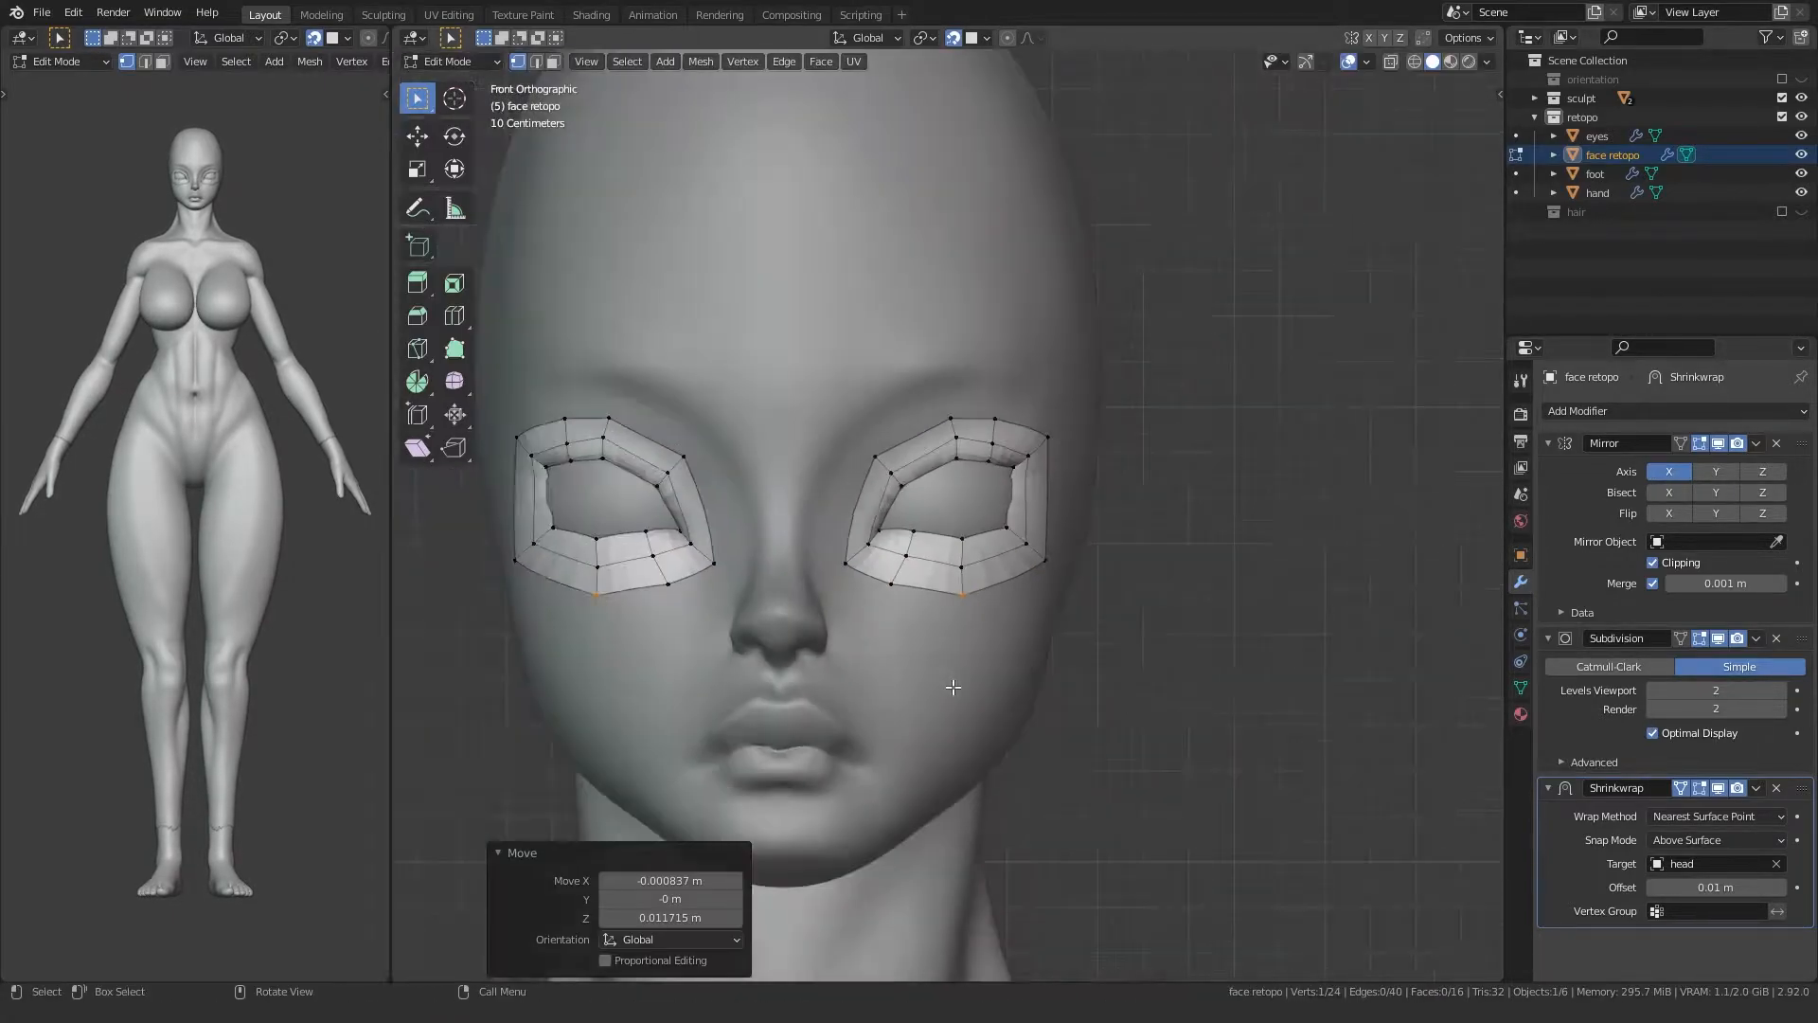
pyautogui.keyDown('shift'); pyautogui.moveTo(868, 670); pyautogui.dragTo(925, 670, button='middle'); pyautogui.keyUp('shift')
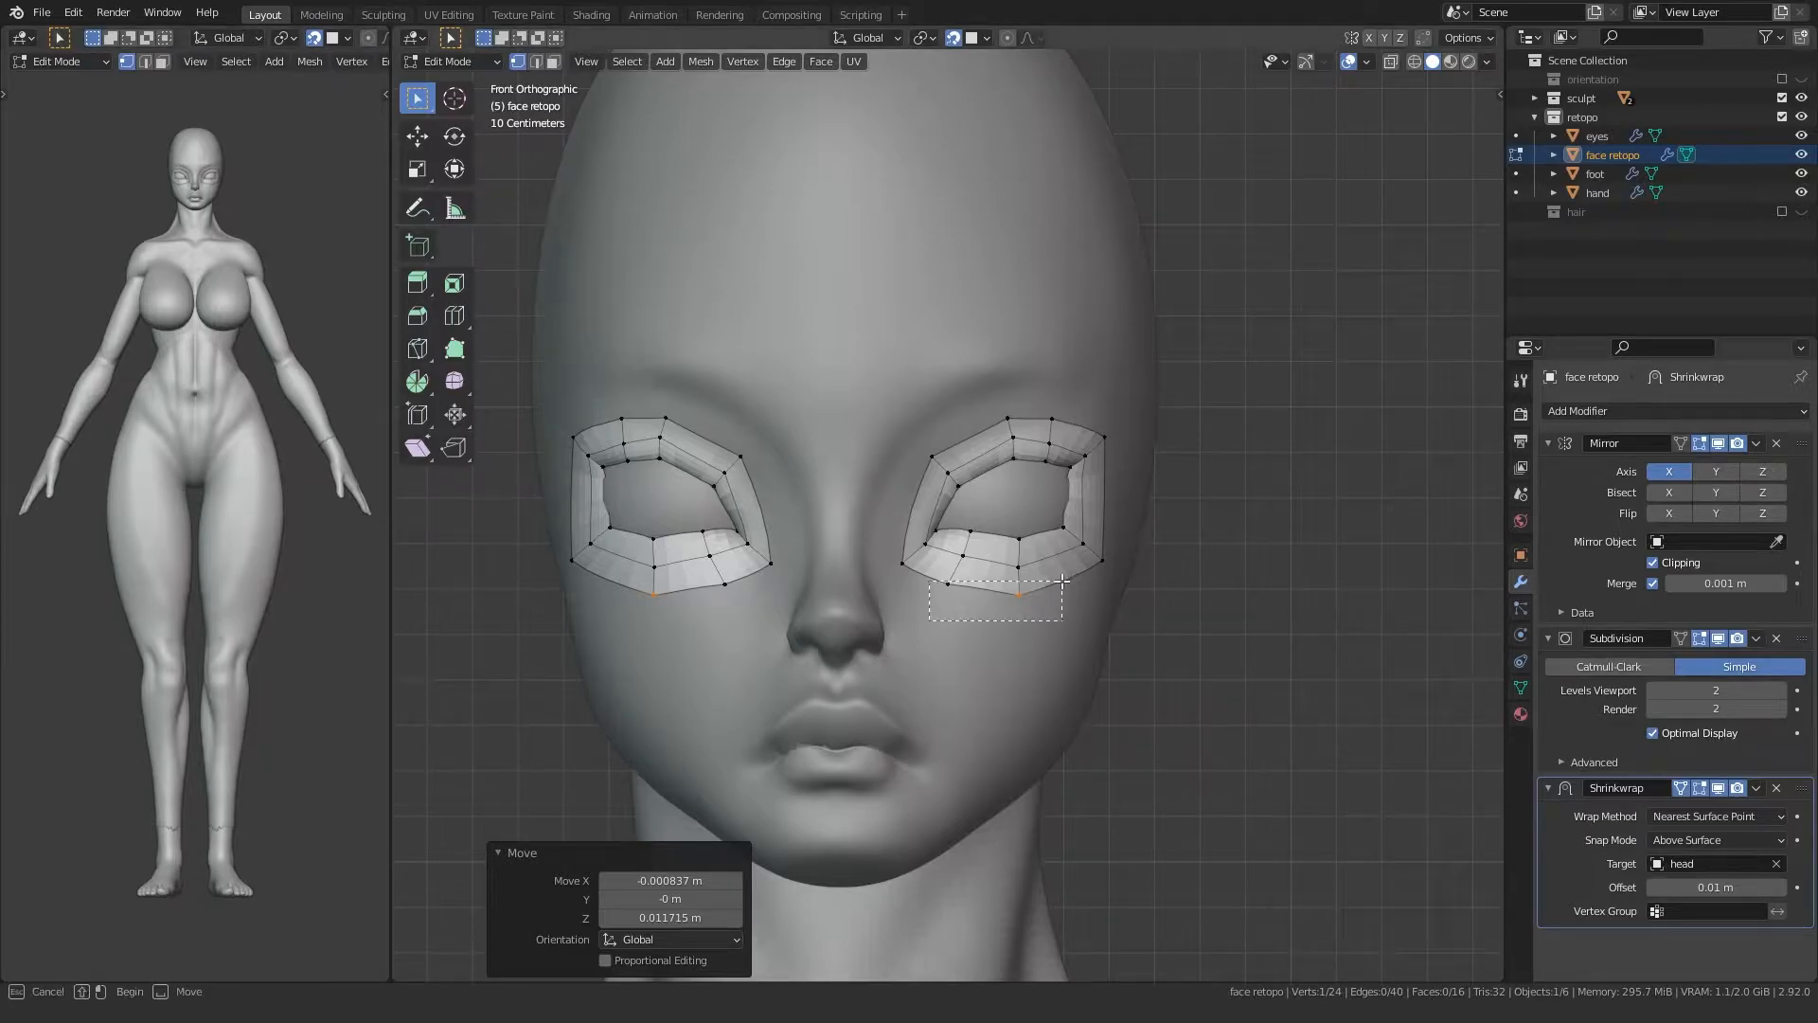
pyautogui.keyDown('ctrl'); pyautogui.click(1020, 595); pyautogui.keyUp('ctrl')
pyautogui.press('e')
pyautogui.click(973, 626)
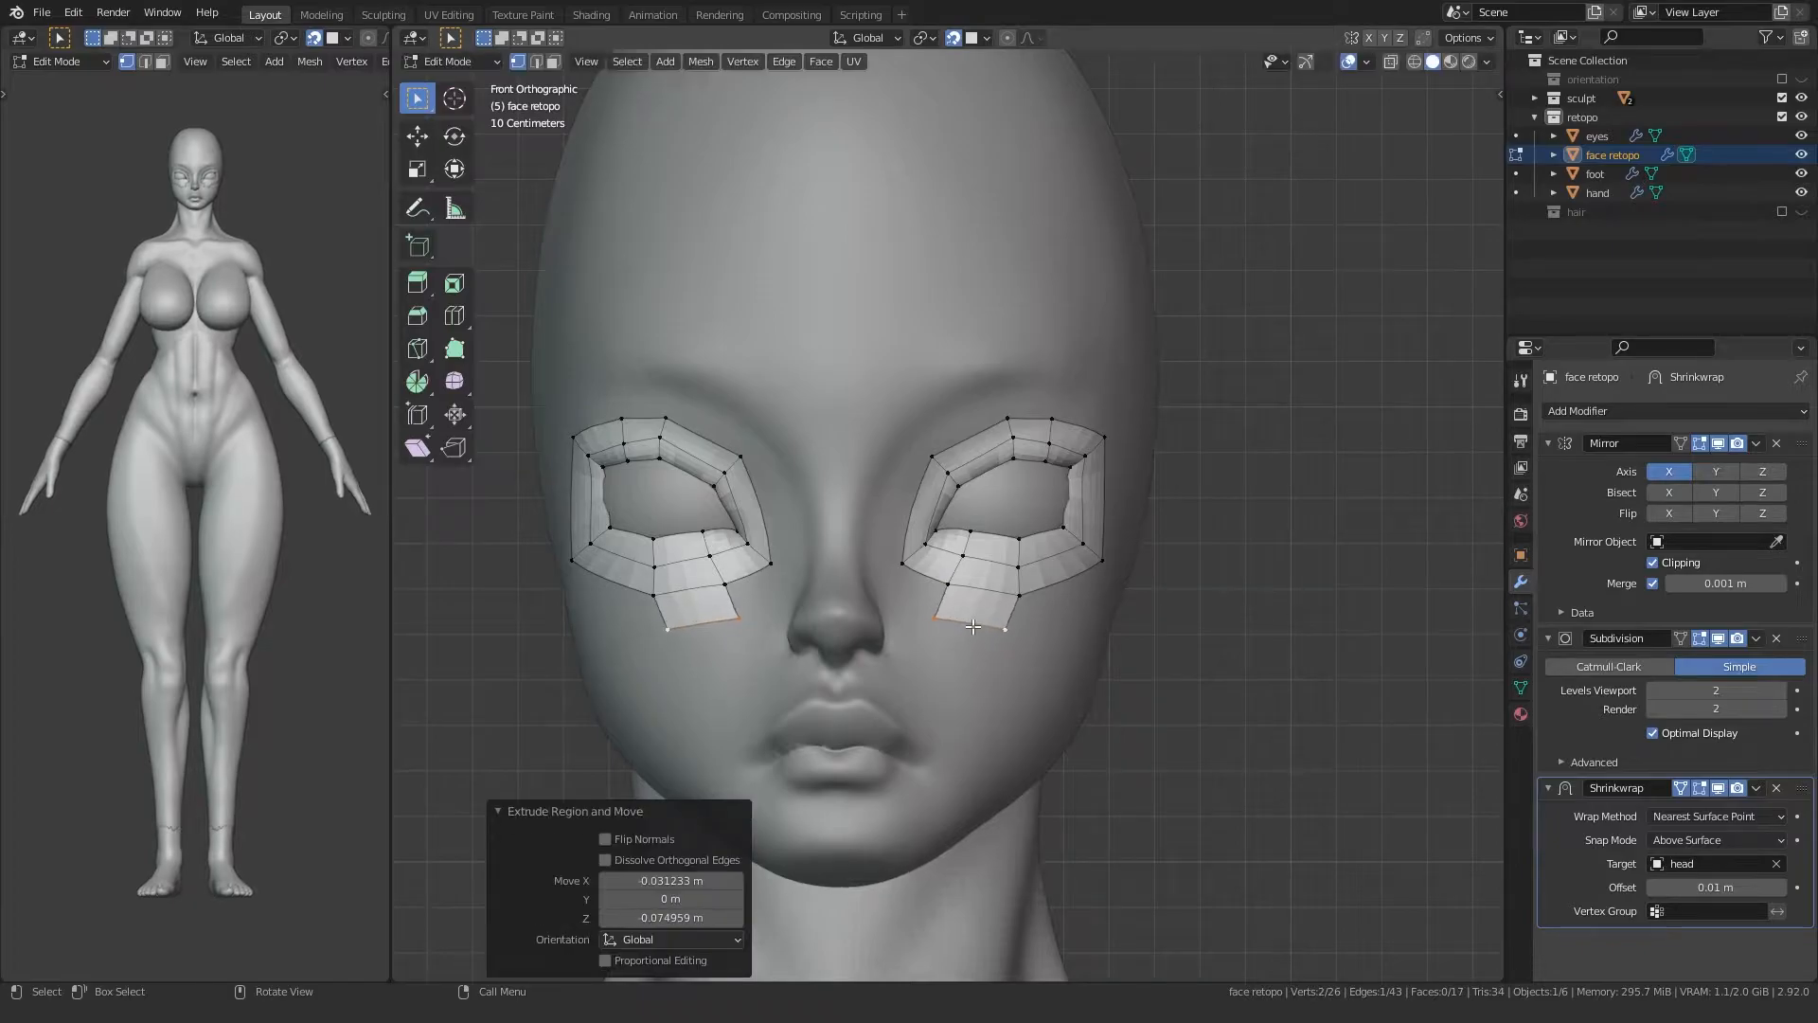
# Step: Extrude the new cheek quad's inner edge across the nose bridge to the mirror centreline and adjust its end vertices
pyautogui.press('e')
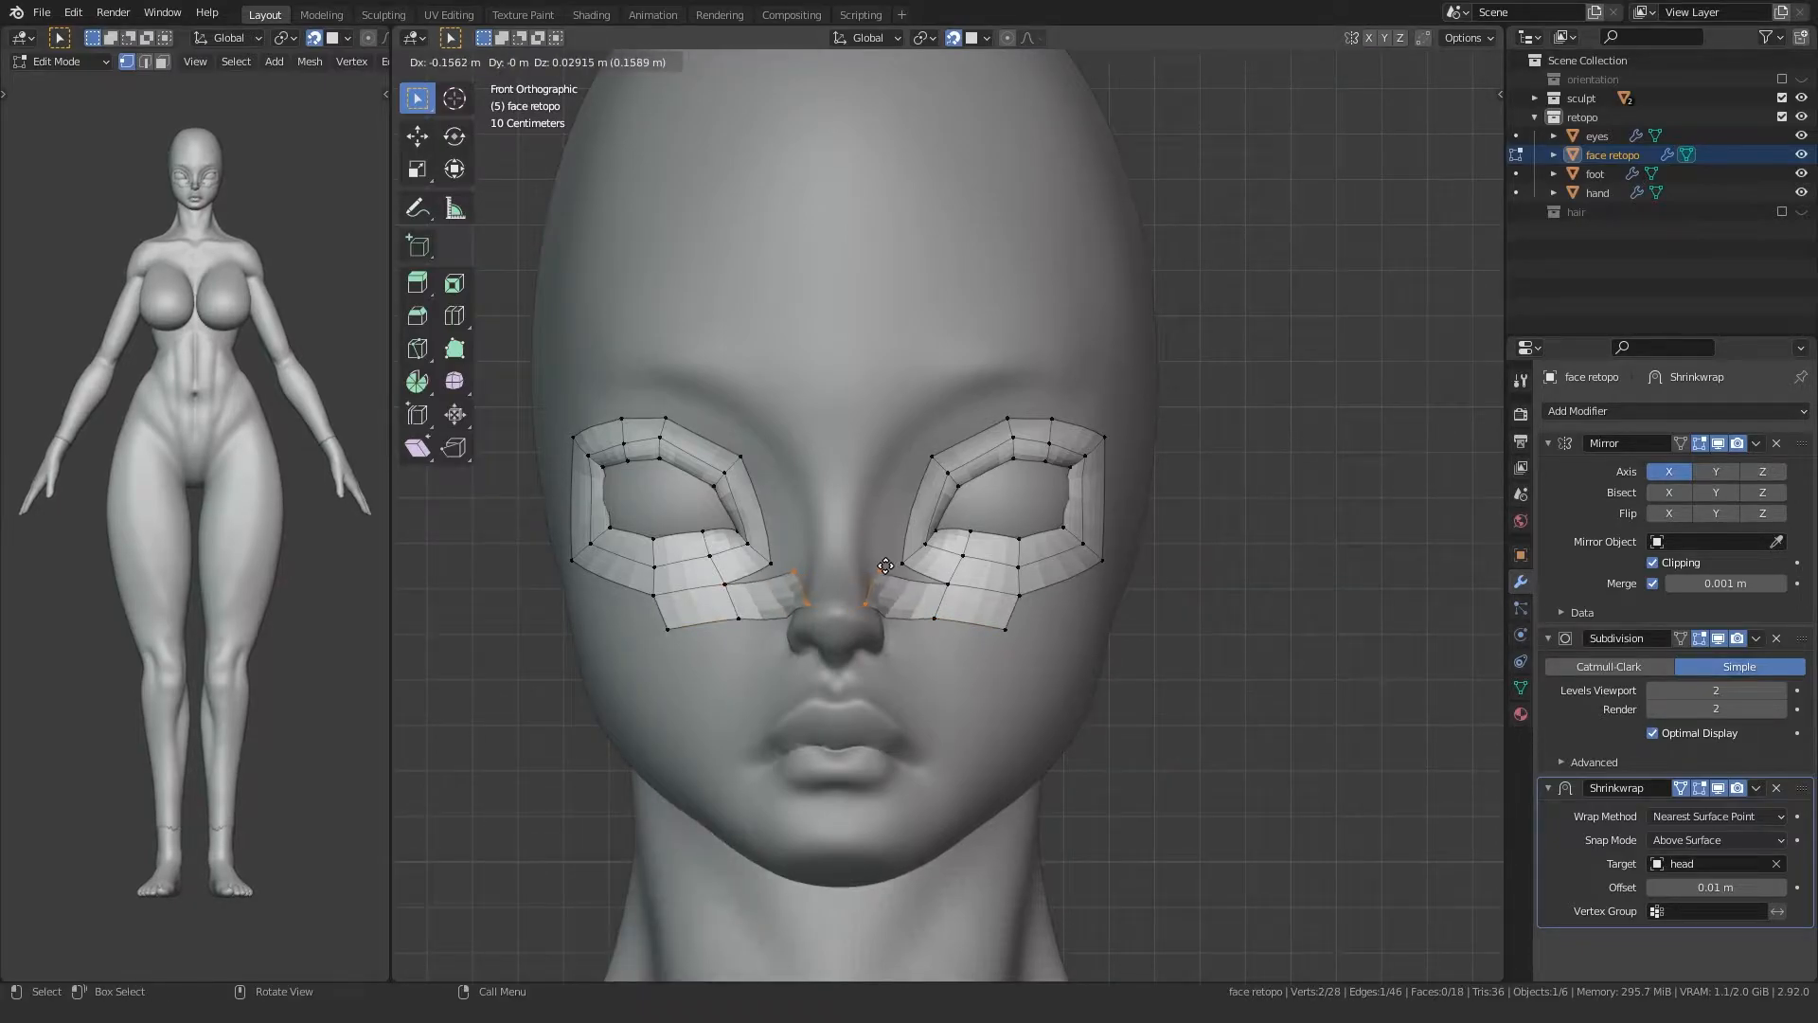
pyautogui.click(839, 558)
pyautogui.click(852, 540)
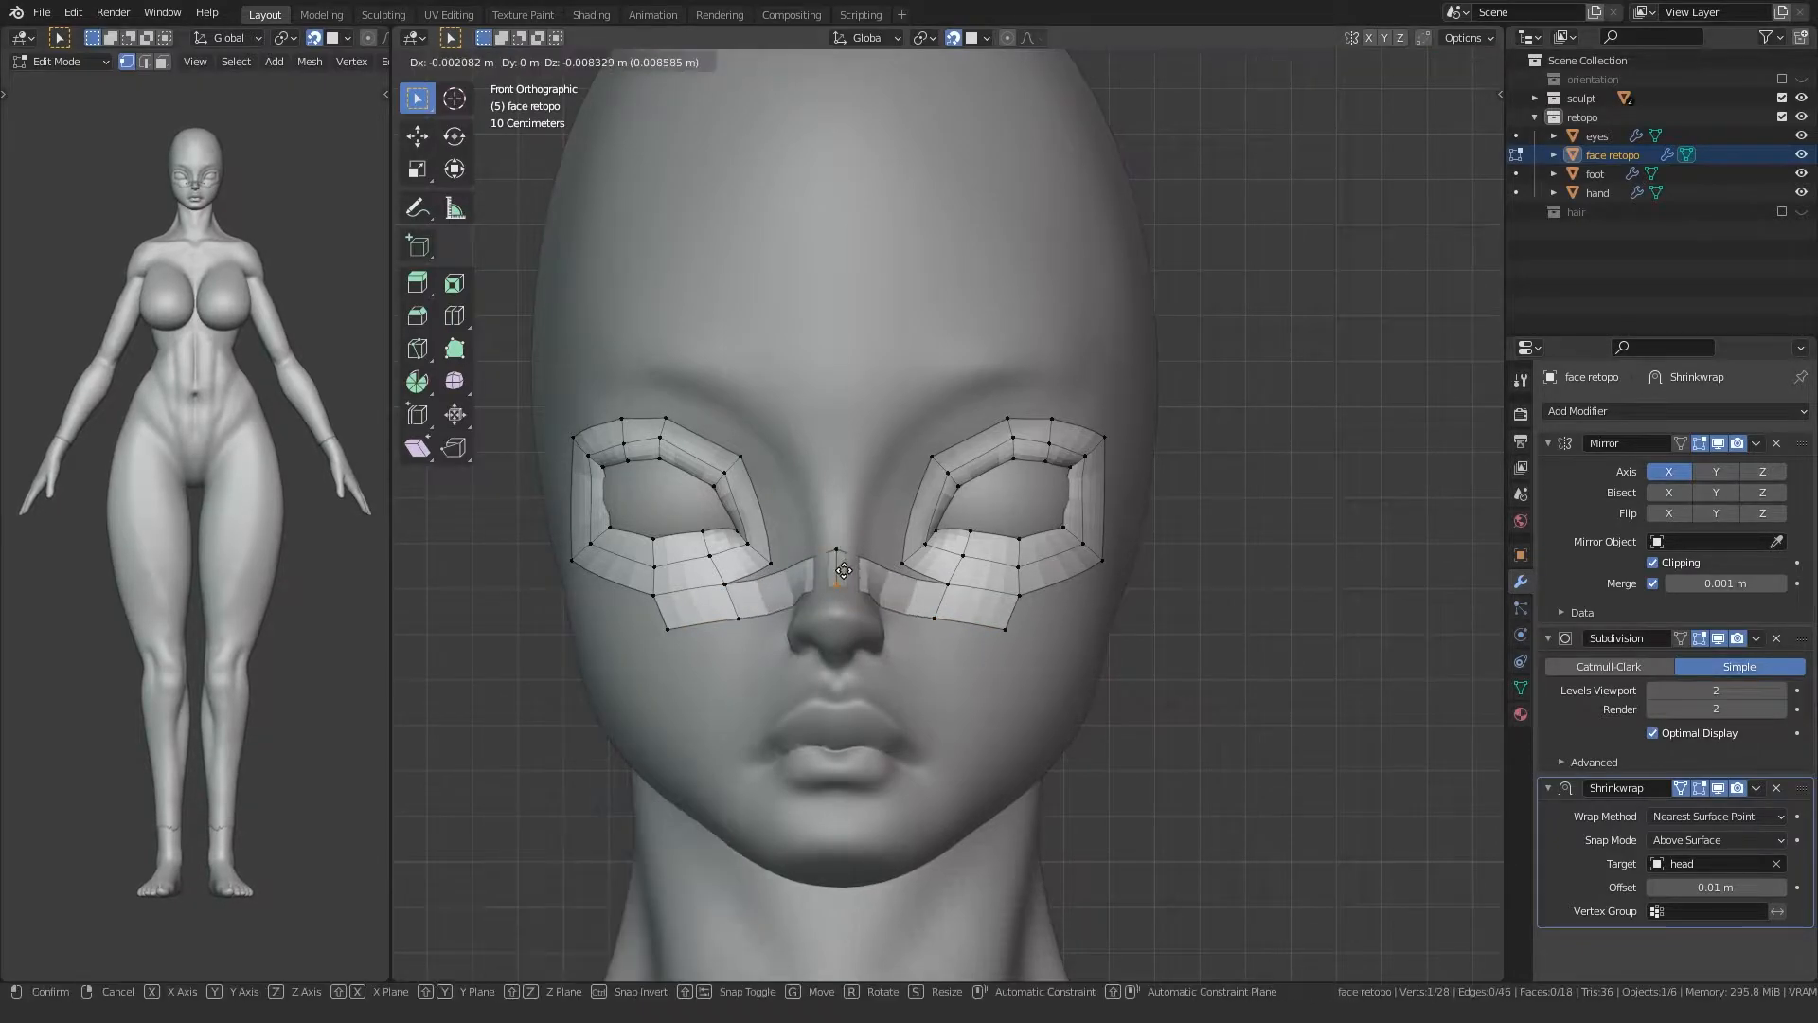
pyautogui.press('g')
pyautogui.click(843, 542)
# Step: Reposition the two lower vertices of the cheek quad beneath the eye
pyautogui.click(933, 619)
pyautogui.press('g')
pyautogui.click(968, 599)
pyautogui.moveTo(979, 607); pyautogui.dragTo(1023, 648)
pyautogui.press('g')
pyautogui.click(1021, 618)
# Step: Extrude the cheek quad's outer edge repeatedly down the cheek and around the jaw to the chin, rotating it to follow the curve
pyautogui.moveTo(1021, 618); pyautogui.dragTo(980, 574, button='middle')
pyautogui.keyDown('shift'); pyautogui.click(1060, 468); pyautogui.keyUp('shift')
pyautogui.press('e')
pyautogui.click(1079, 580)
pyautogui.press('r')
pyautogui.click(986, 539)
pyautogui.press('e')
pyautogui.click(981, 611)
pyautogui.press('e')
pyautogui.click(841, 681)
pyautogui.press('e')
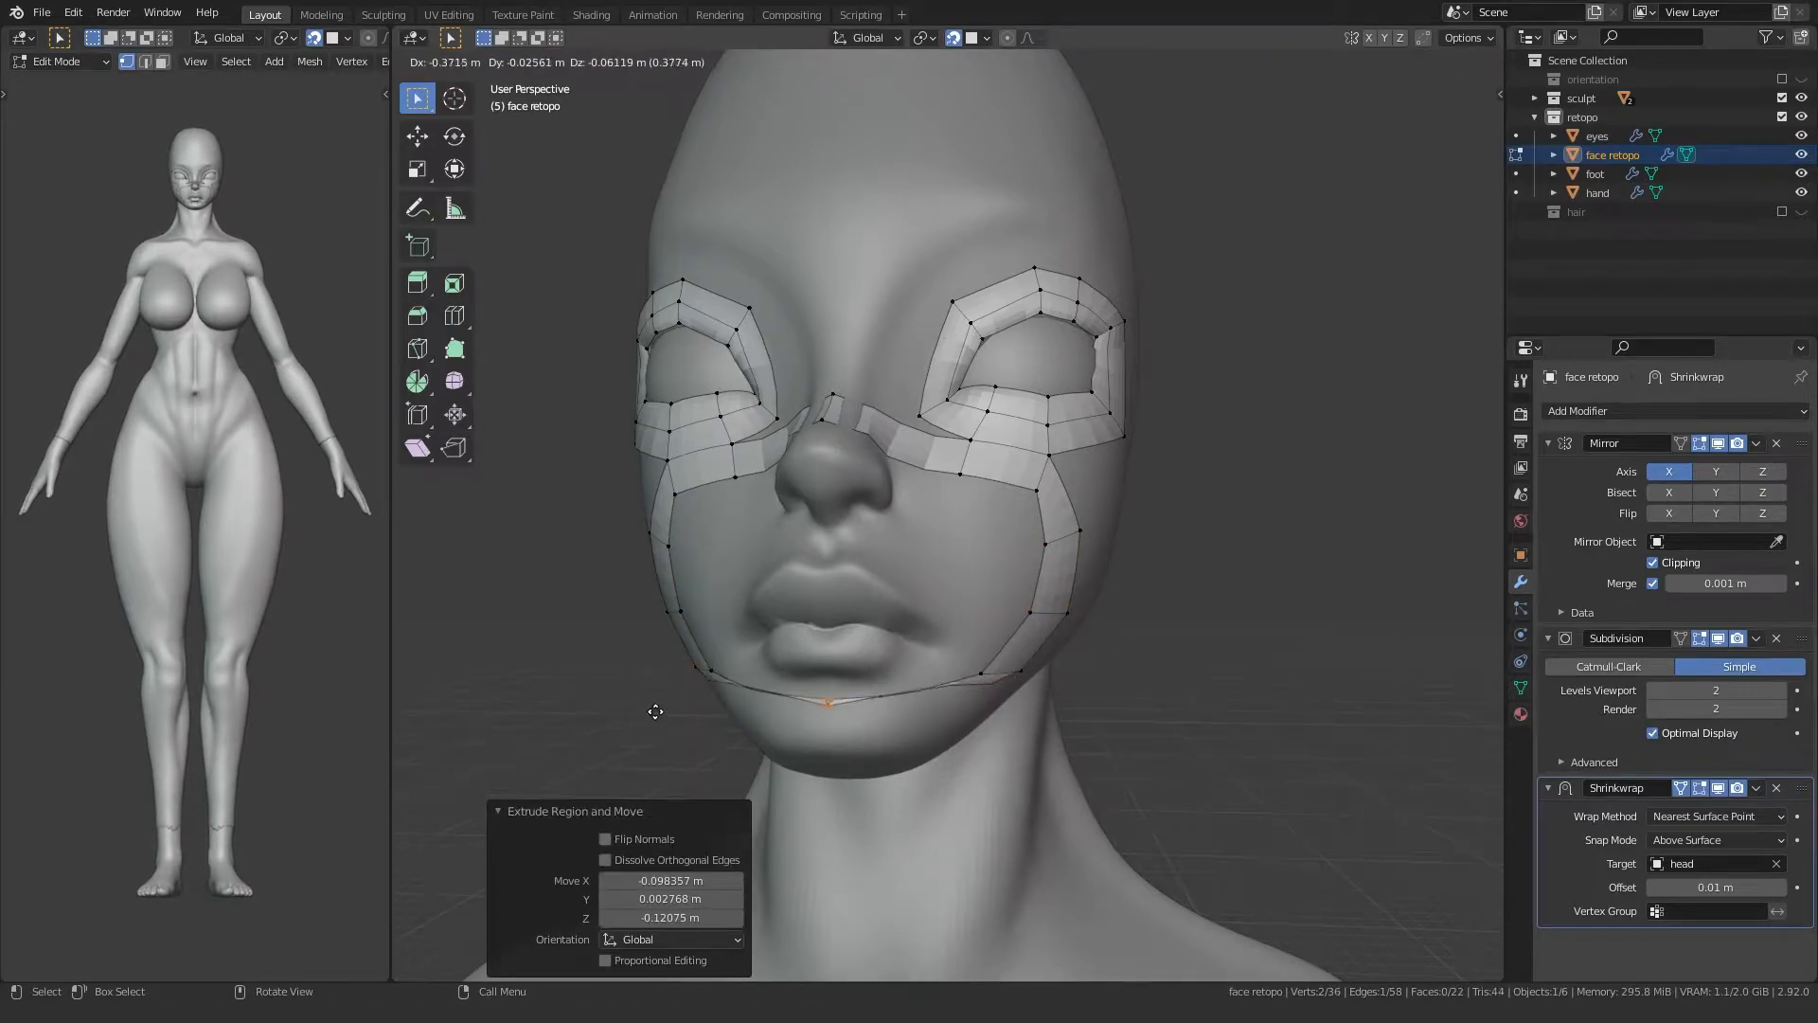
pyautogui.click(817, 726)
pyautogui.press('e')
pyautogui.click(781, 715)
pyautogui.hotkey('ctrl', 'z')
# Step: Rotate the strip's end edge and move it onto the mirror centreline at the chin
pyautogui.press('r')
pyautogui.click(797, 633)
pyautogui.press('g')
pyautogui.click(597, 641)
# Step: Reposition the lower and upper centreline vertices of the strip on the chin
pyautogui.keyDown('shift'); pyautogui.moveTo(729, 718); pyautogui.dragTo(768, 620, button='middle'); pyautogui.keyUp('shift')
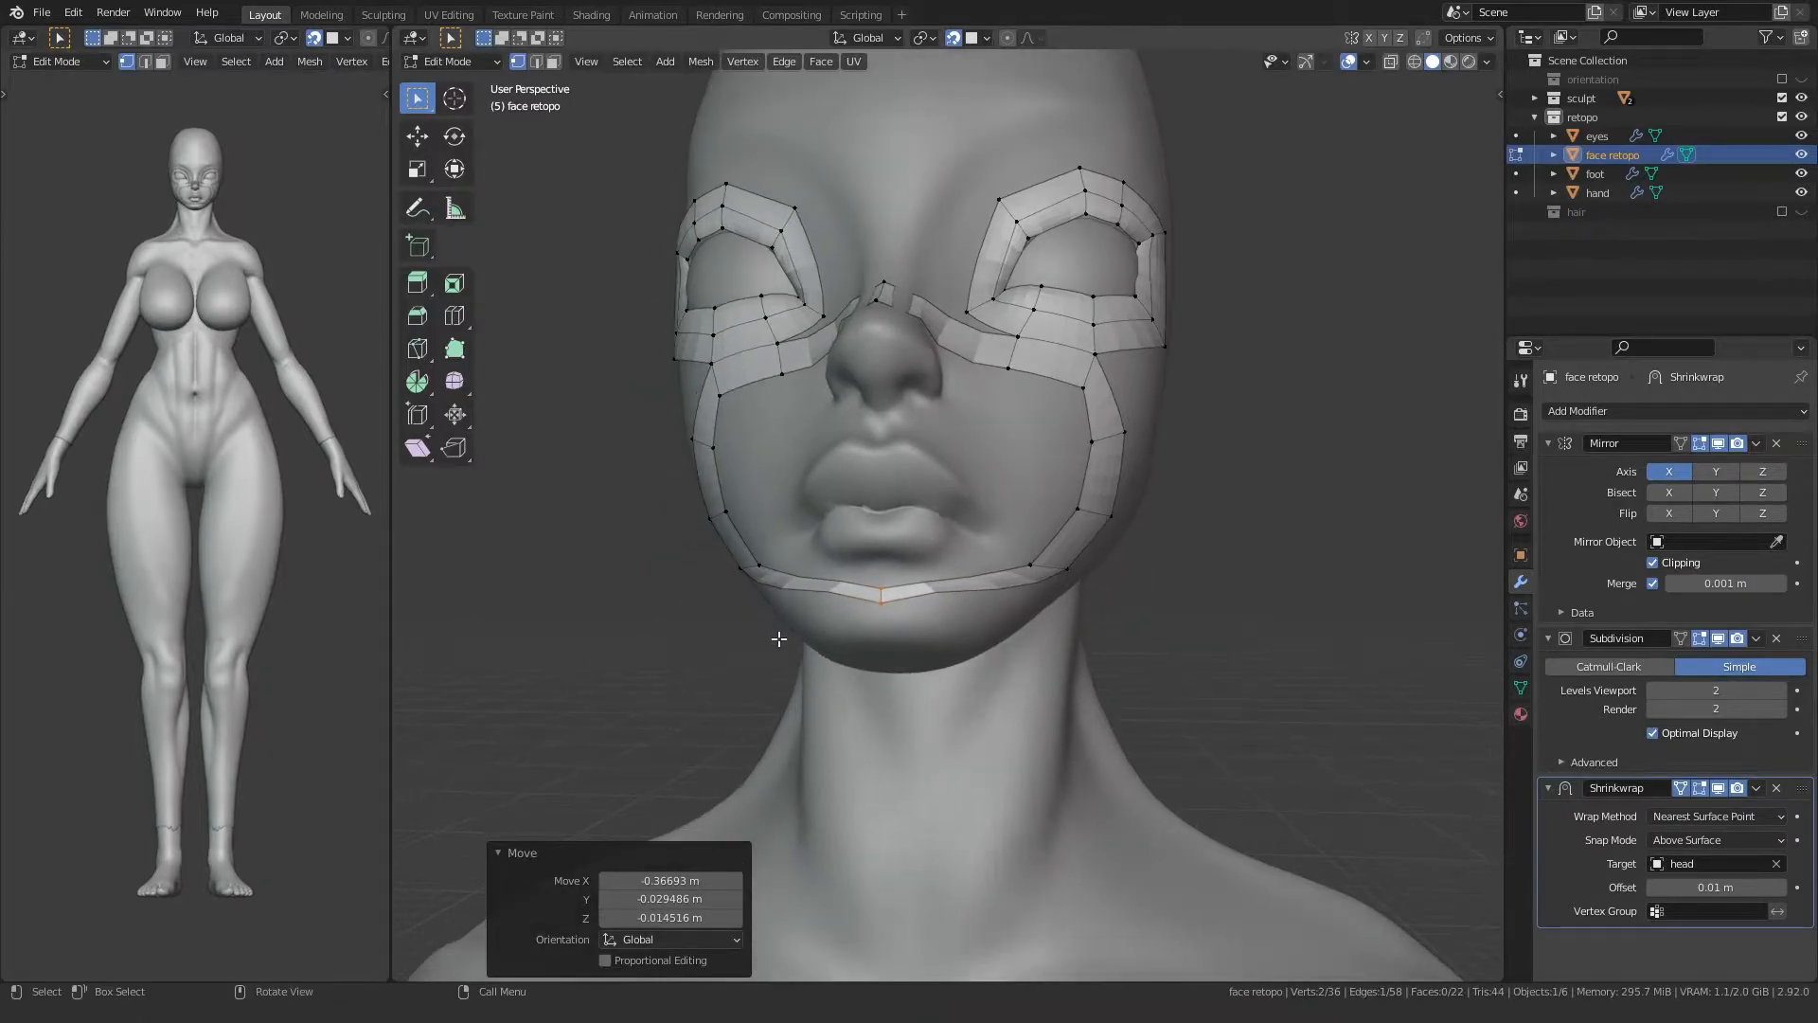
pyautogui.click(885, 608)
pyautogui.press('g')
pyautogui.click(885, 622)
pyautogui.click(883, 589)
pyautogui.press('g')
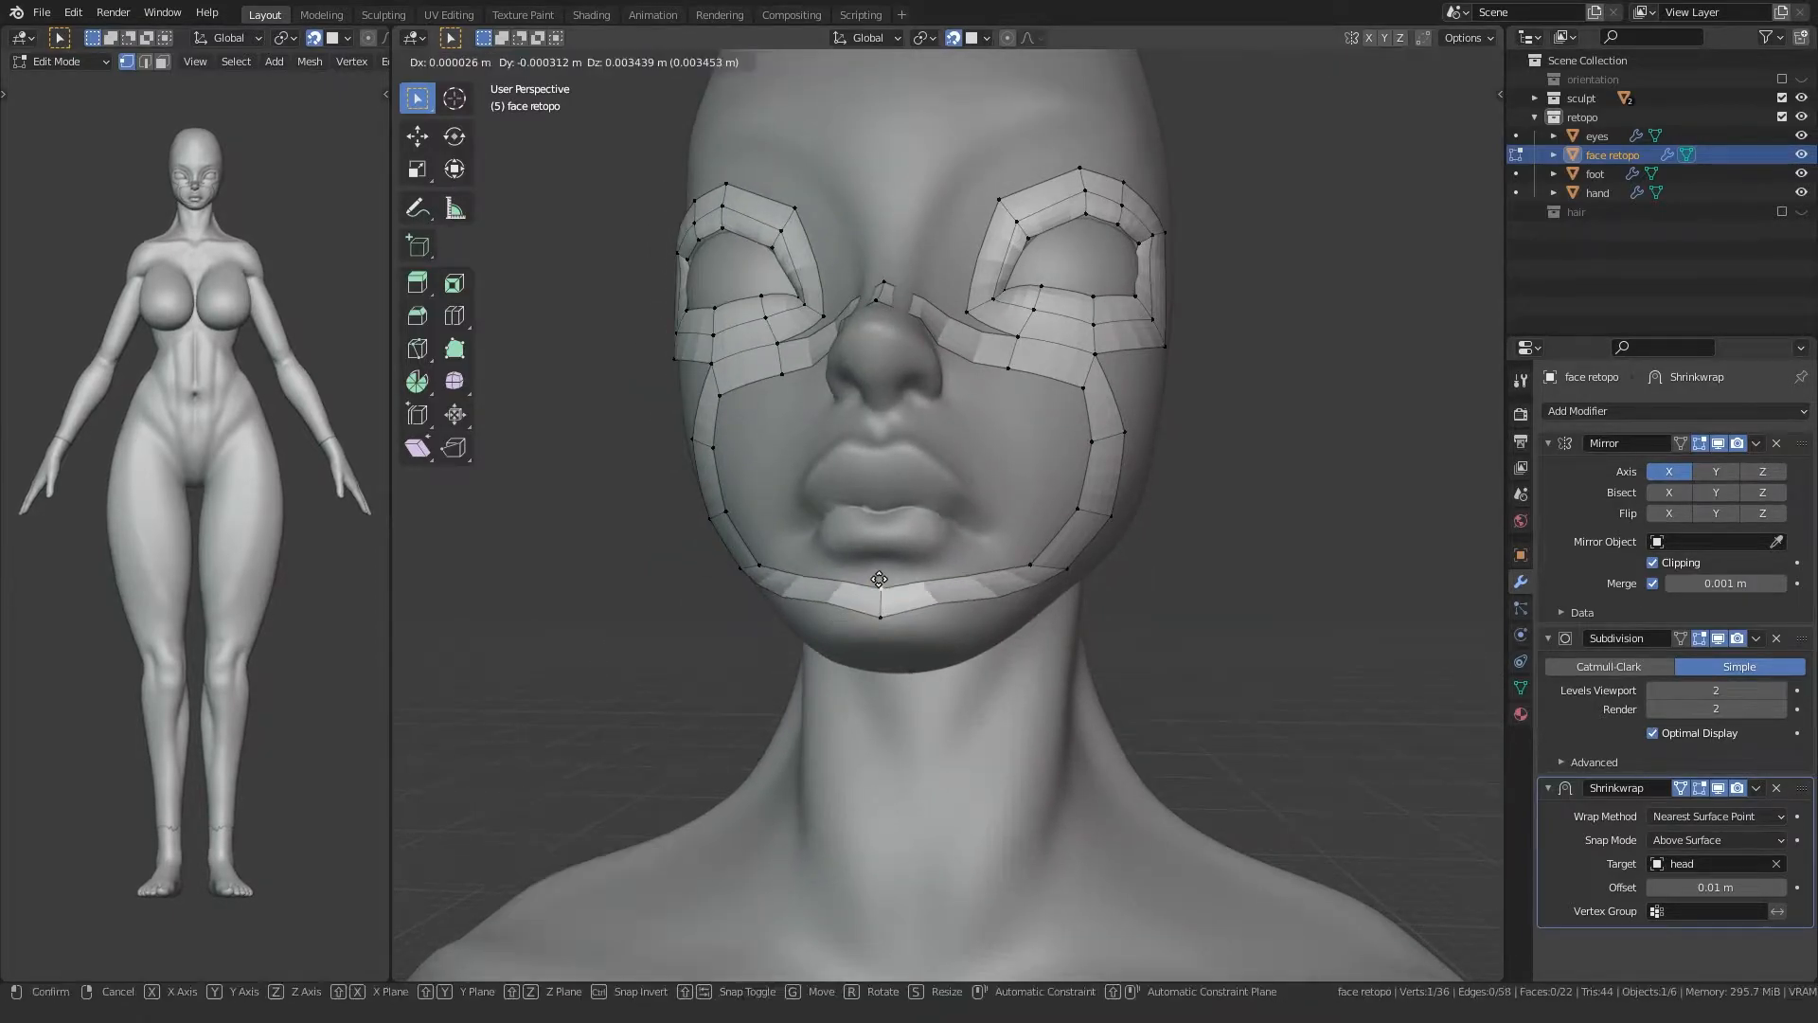
pyautogui.click(887, 585)
# Step: Move the strip's inner vertices on the jaw and cheek toward the mouth to widen the band
pyautogui.click(1025, 552)
pyautogui.press('g')
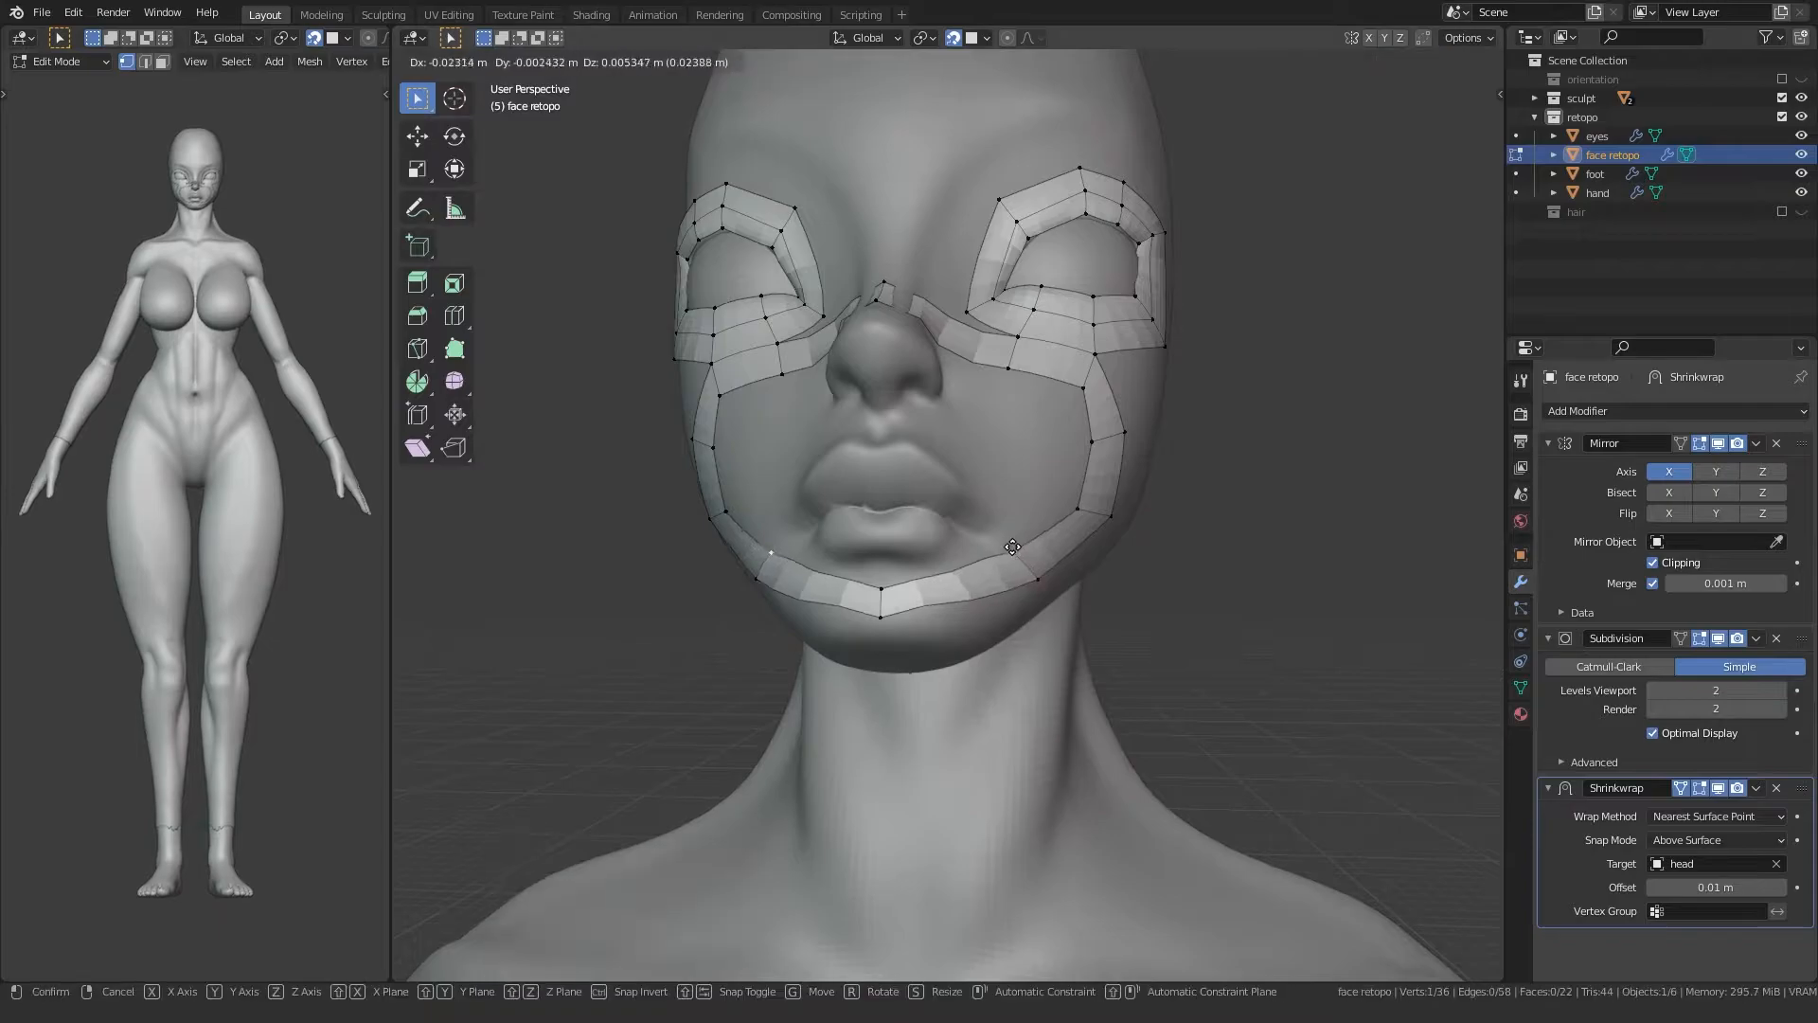
pyautogui.click(1045, 566)
pyautogui.click(1092, 441)
pyautogui.press('g')
pyautogui.click(1065, 433)
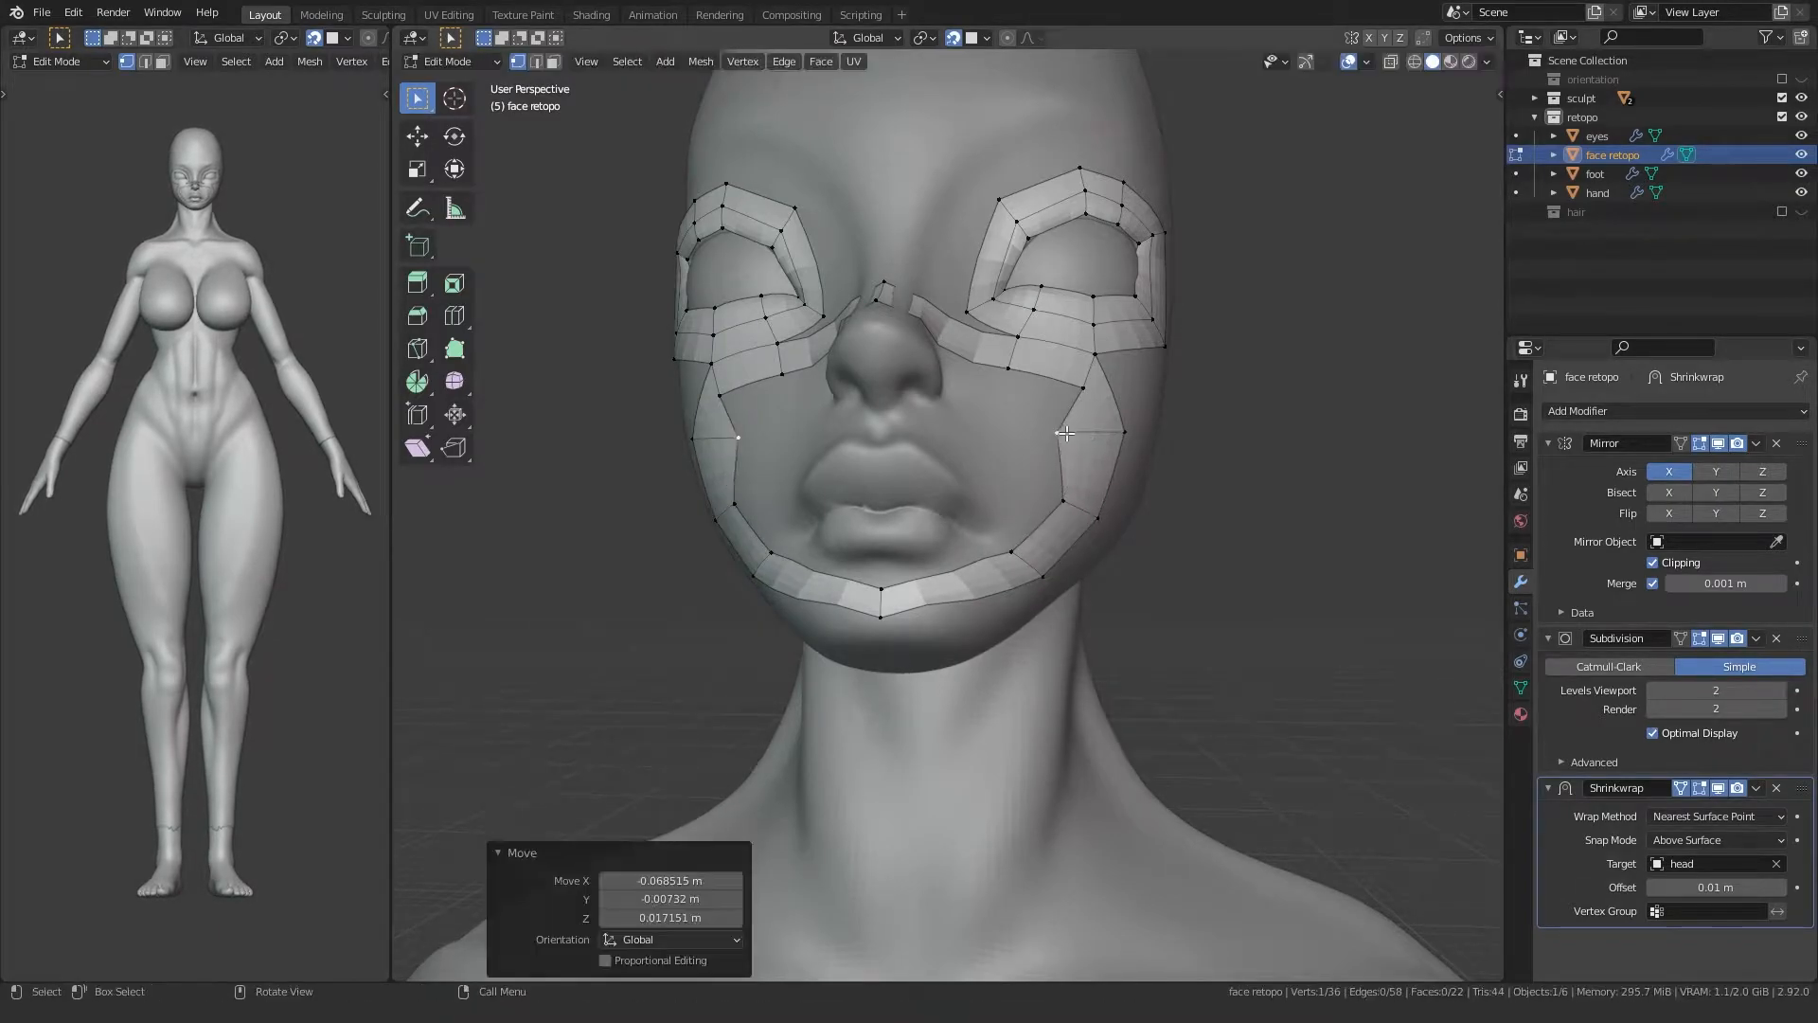
# Step: Reposition the inner and outer vertices of the face strip on the cheek and below the eye to even out its curve
pyautogui.click(1079, 442)
pyautogui.press('g')
pyautogui.click(1097, 445)
pyautogui.click(1130, 433)
pyautogui.press('g')
pyautogui.click(1128, 447)
pyautogui.click(1084, 394)
pyautogui.press('g')
pyautogui.click(1066, 396)
pyautogui.click(1097, 360)
pyautogui.press('g')
pyautogui.click(1095, 369)
pyautogui.click(1005, 366)
pyautogui.press('g')
pyautogui.click(1005, 366)
# Step: Adjust the strip's vertices along the jaw, the chin centreline and the outer cheek for a smoother band
pyautogui.click(1071, 439)
pyautogui.click(1001, 554)
pyautogui.press('g')
pyautogui.click(1003, 550)
pyautogui.click(899, 621)
pyautogui.press('g')
pyautogui.click(911, 626)
pyautogui.click(1034, 582)
pyautogui.press('g')
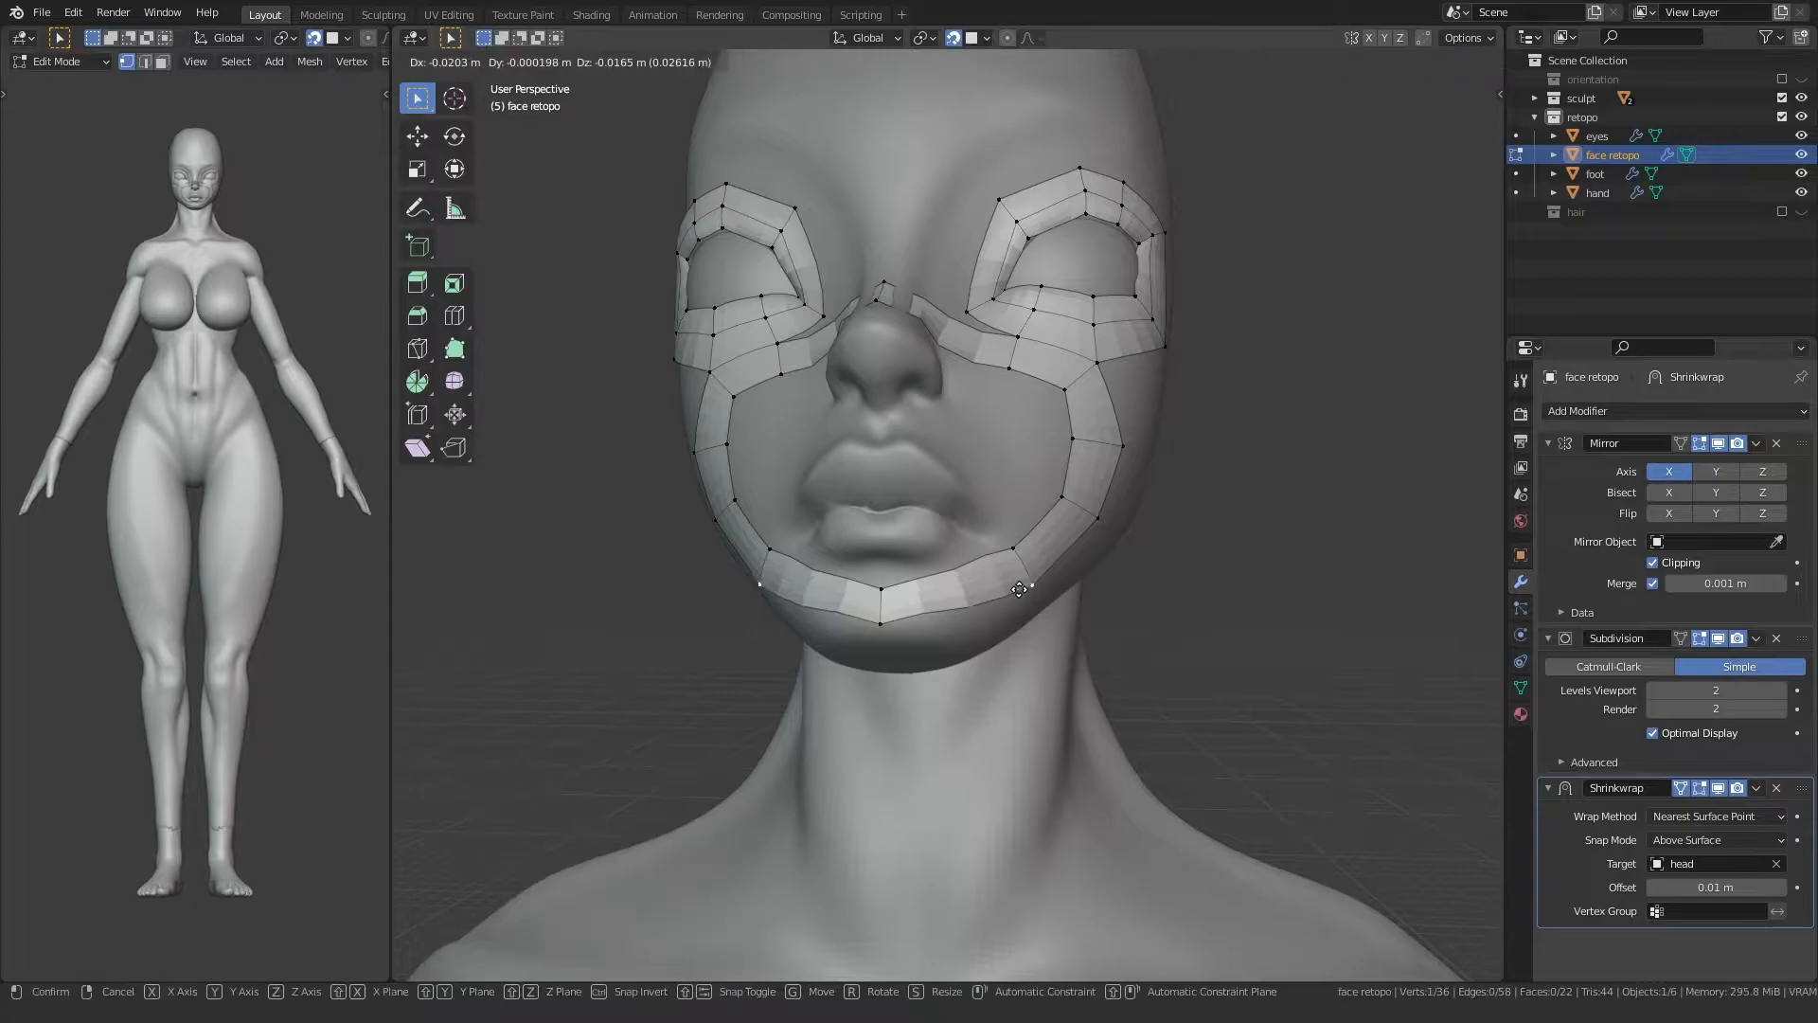
pyautogui.click(1020, 588)
pyautogui.press('g')
pyautogui.click(1125, 447)
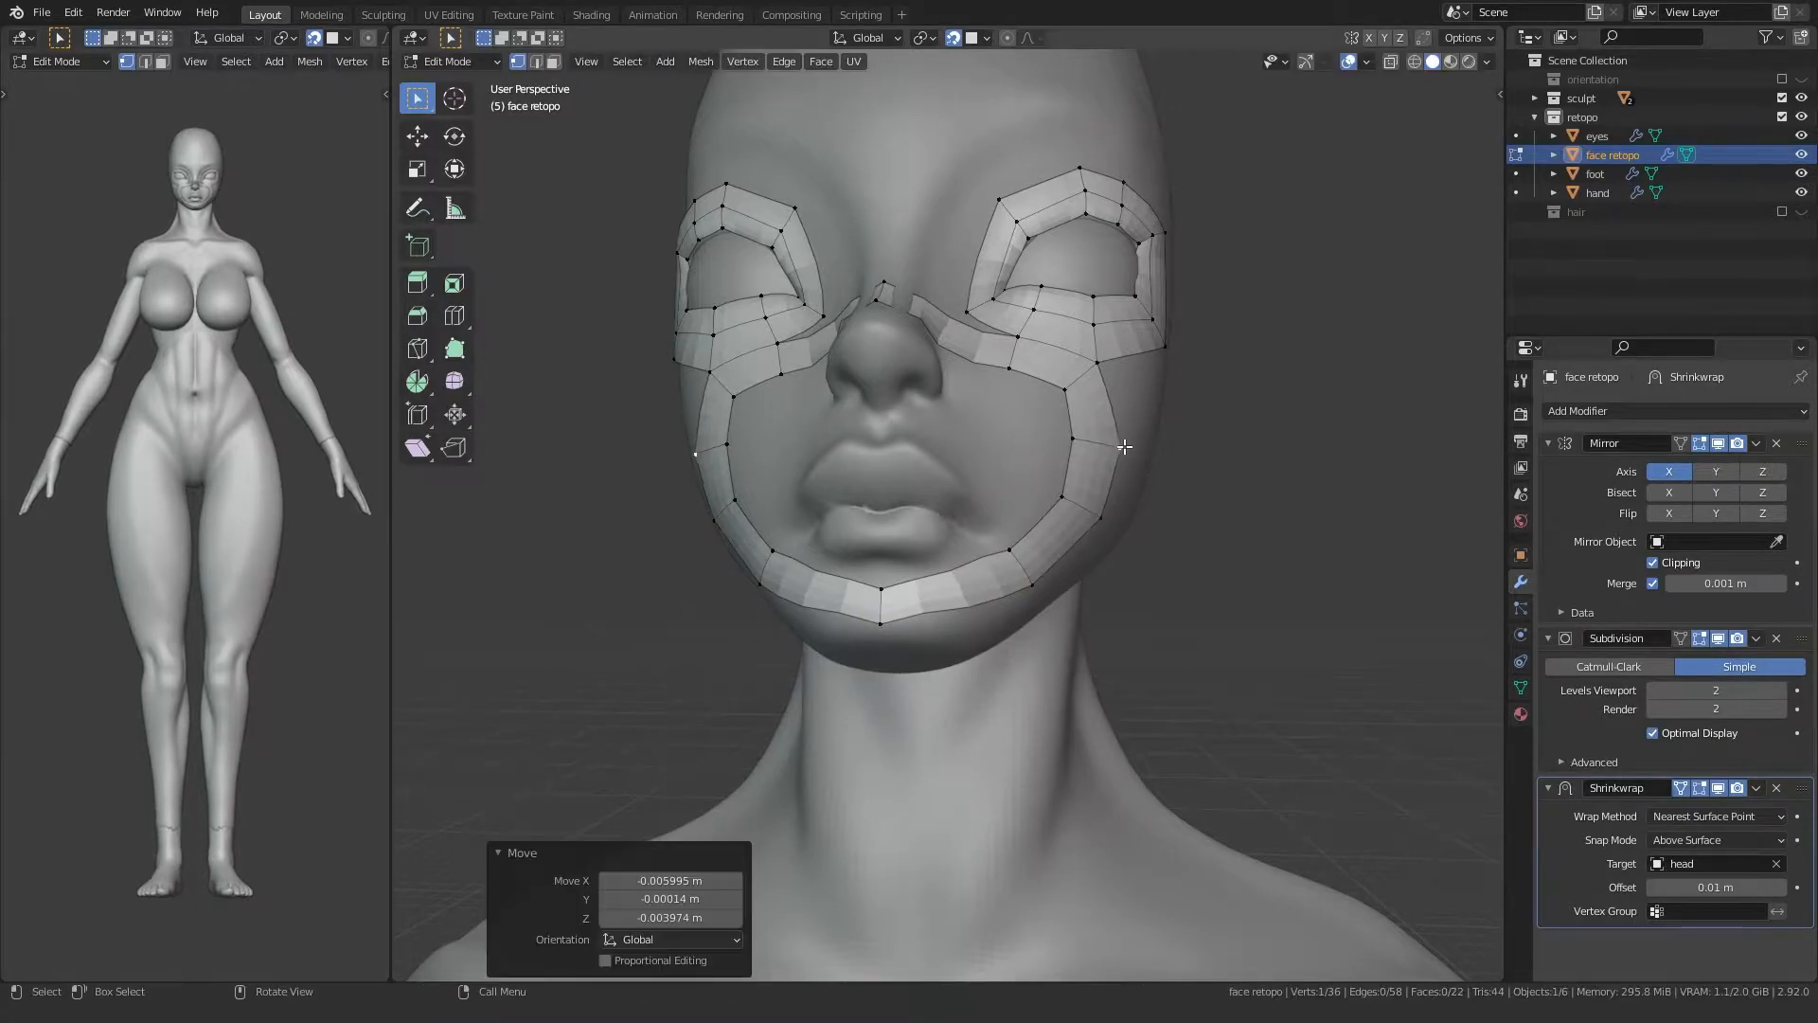
# Step: Move the strip's cross edges on the jaw and lower cheek down toward the chin to even out their spacing
pyautogui.keyDown('alt'); pyautogui.click(1022, 568); pyautogui.keyUp('alt')
pyautogui.press('g')
pyautogui.click(999, 589)
pyautogui.keyDown('alt'); pyautogui.click(1086, 510); pyautogui.keyUp('alt')
pyautogui.keyDown('alt'); pyautogui.keyDown('shift'); pyautogui.click(1118, 443); pyautogui.keyUp('shift'); pyautogui.keyUp('alt')
pyautogui.press('g')
pyautogui.click(1105, 477)
pyautogui.keyDown('alt'); pyautogui.click(1077, 540); pyautogui.keyUp('alt')
pyautogui.press('g')
pyautogui.click(1086, 519)
# Step: Lower the cross edge at the top of the cheek strip and adjust the neighbouring edge beside the nose
pyautogui.keyDown('alt'); pyautogui.click(1077, 368); pyautogui.keyUp('alt')
pyautogui.press('g')
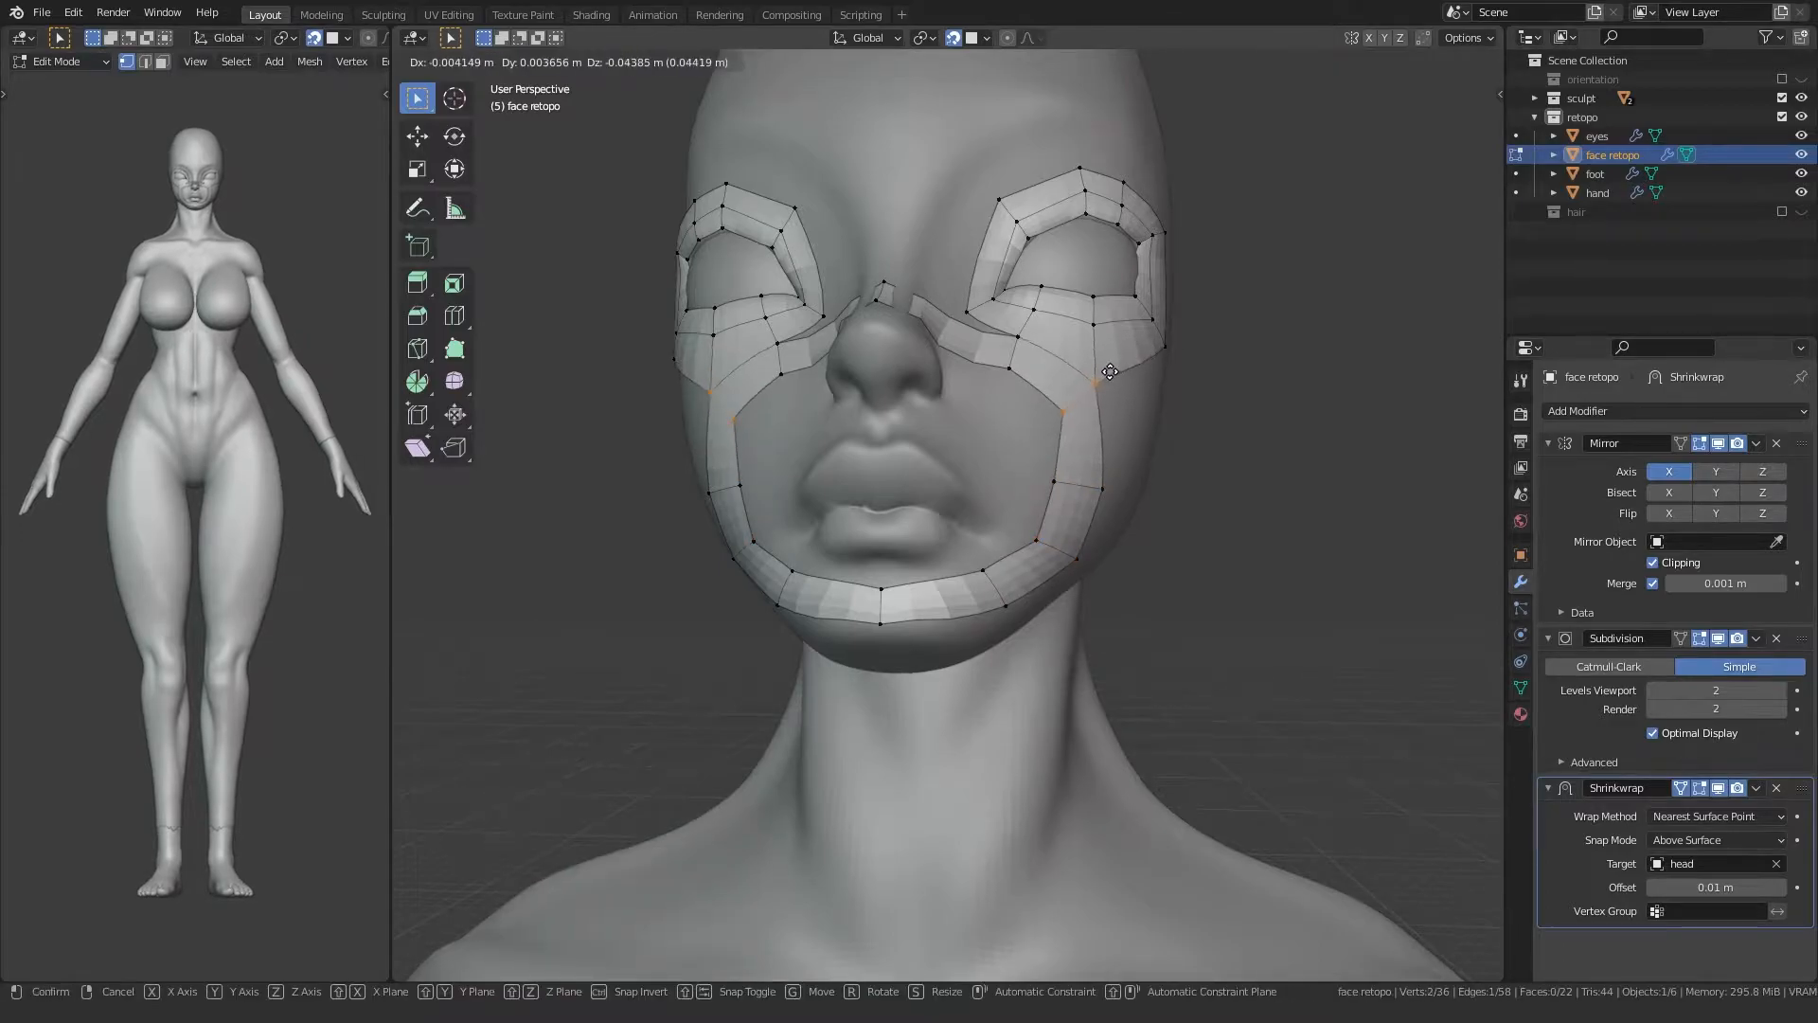
pyautogui.click(1068, 378)
pyautogui.keyDown('alt'); pyautogui.click(1021, 354); pyautogui.keyUp('alt')
pyautogui.press('g')
pyautogui.click(1030, 341)
# Step: Duplicate one quad of the jaw strip and place the copy on the upper lip
pyautogui.keyDown('alt'); pyautogui.click(997, 581); pyautogui.keyUp('alt')
pyautogui.keyDown('alt'); pyautogui.keyDown('shift'); pyautogui.click(1049, 540); pyautogui.keyUp('shift'); pyautogui.keyUp('alt')
pyautogui.hotkey('shift', 'd')
pyautogui.click(857, 423)
# Step: Move the duplicated quad's four vertices to fit the middle of the upper lip, with its inner side on the mirror centreline
pyautogui.click(905, 463)
pyautogui.press('g')
pyautogui.click(885, 437)
pyautogui.click(896, 512)
pyautogui.press('g')
pyautogui.click(869, 507)
pyautogui.click(972, 426)
pyautogui.press('g')
pyautogui.click(920, 441)
pyautogui.click(966, 460)
pyautogui.press('g')
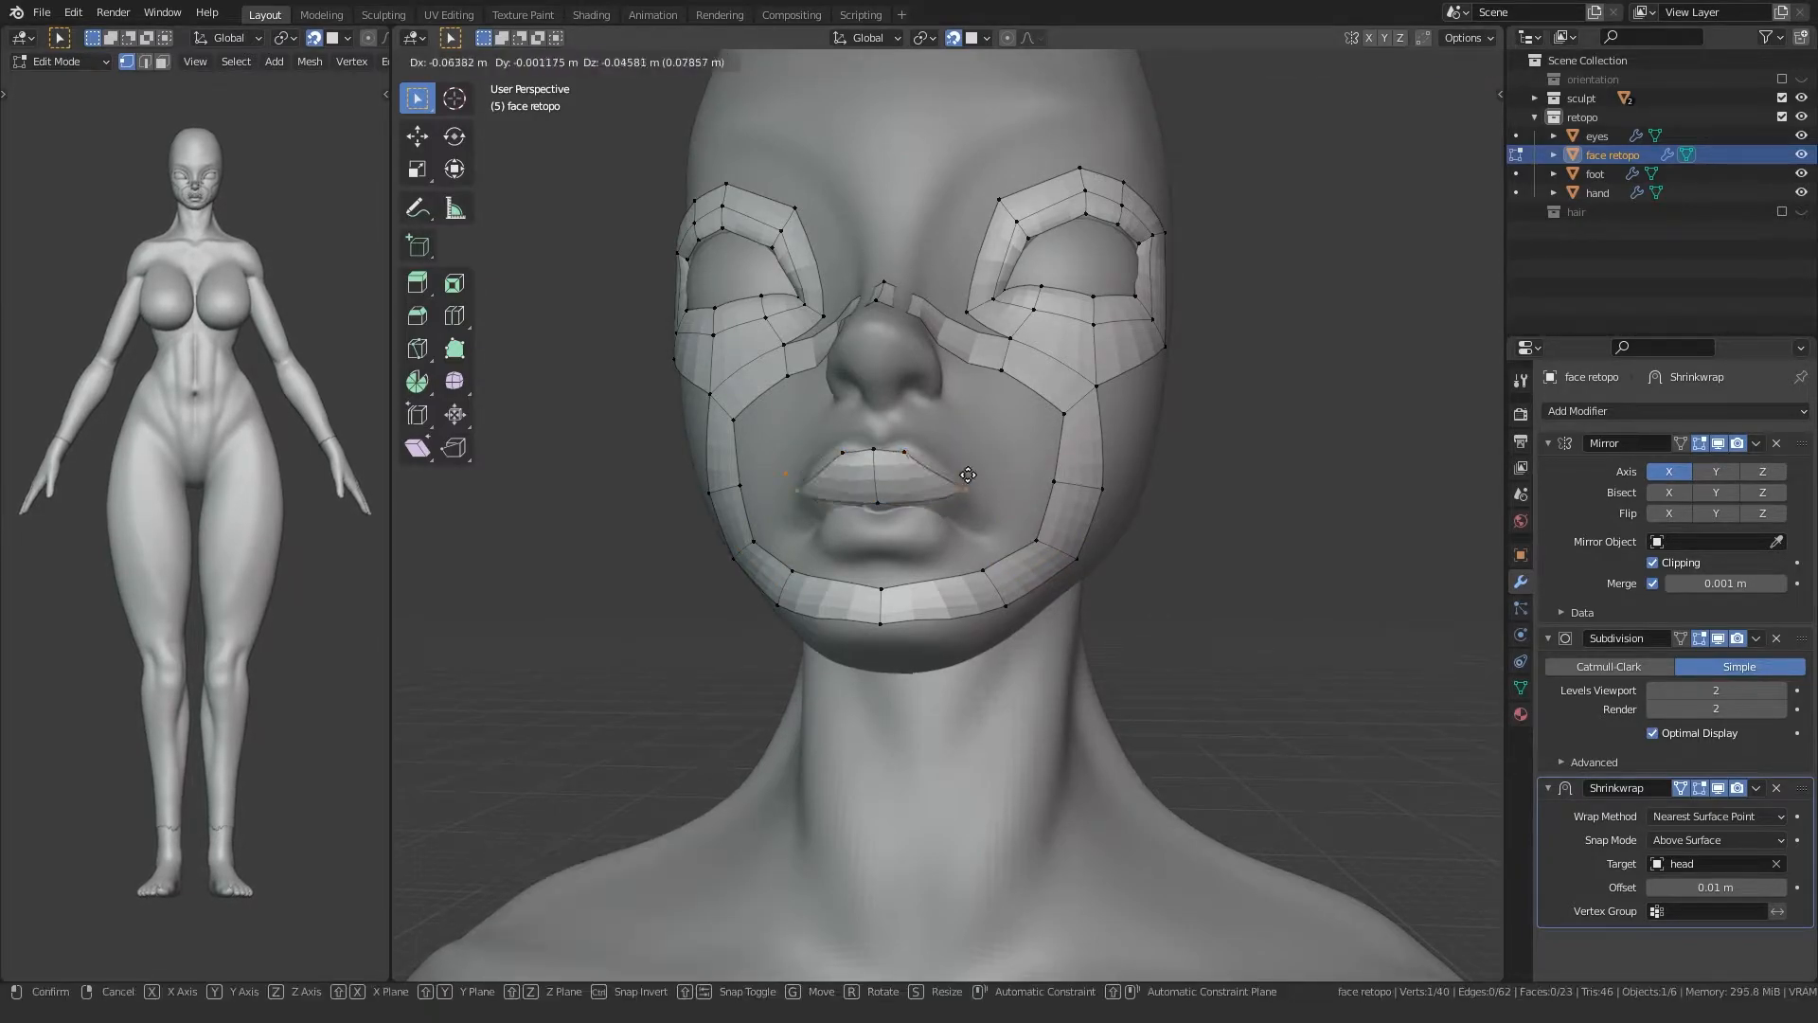
pyautogui.click(879, 496)
# Step: Nudge the lip quad's upper centreline vertex into the dip of the upper lip's border
pyautogui.keyDown('shift'); pyautogui.moveTo(879, 497); pyautogui.dragTo(891, 500, button='middle'); pyautogui.keyUp('shift')
pyautogui.scroll(6, 890, 501)
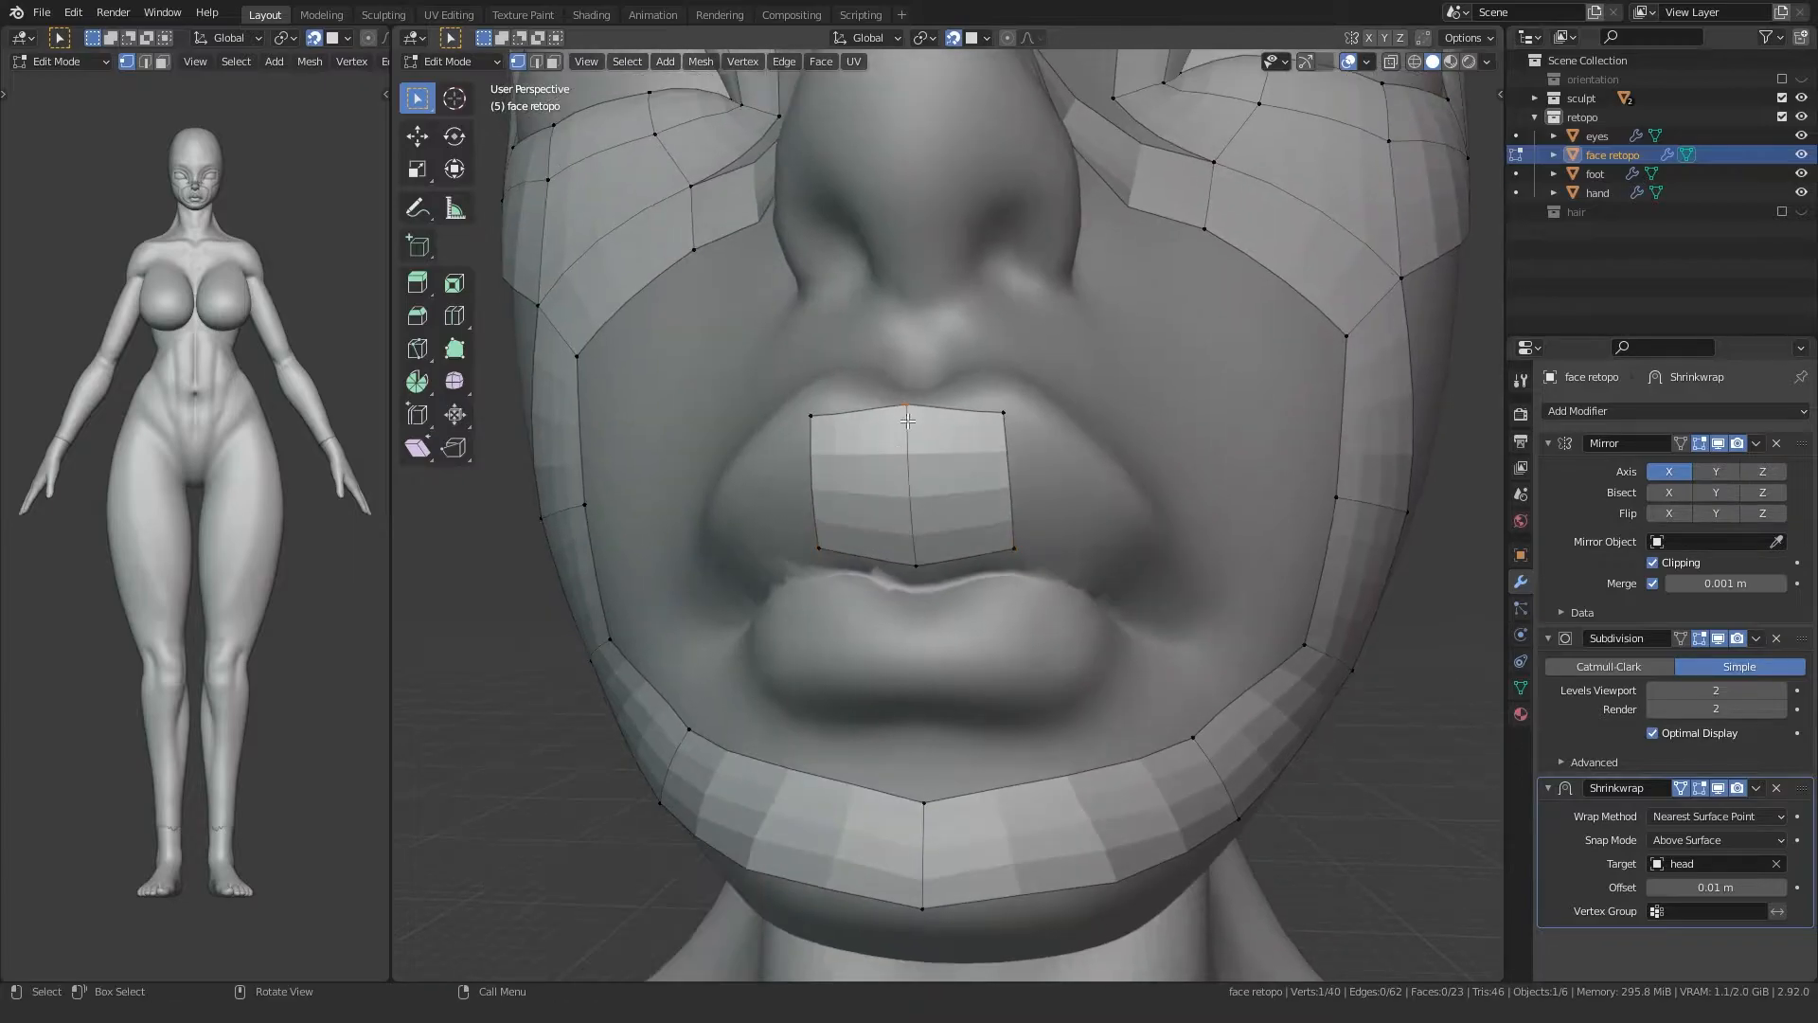
pyautogui.scroll(5, 881, 407)
pyautogui.scroll(-5, 879, 398)
pyautogui.scroll(1, 877, 390)
pyautogui.keyDown('shift'); pyautogui.moveTo(910, 502); pyautogui.dragTo(818, 329, button='middle'); pyautogui.keyUp('shift')
pyautogui.press('g')
pyautogui.click(940, 402)
pyautogui.scroll(-6, 940, 403)
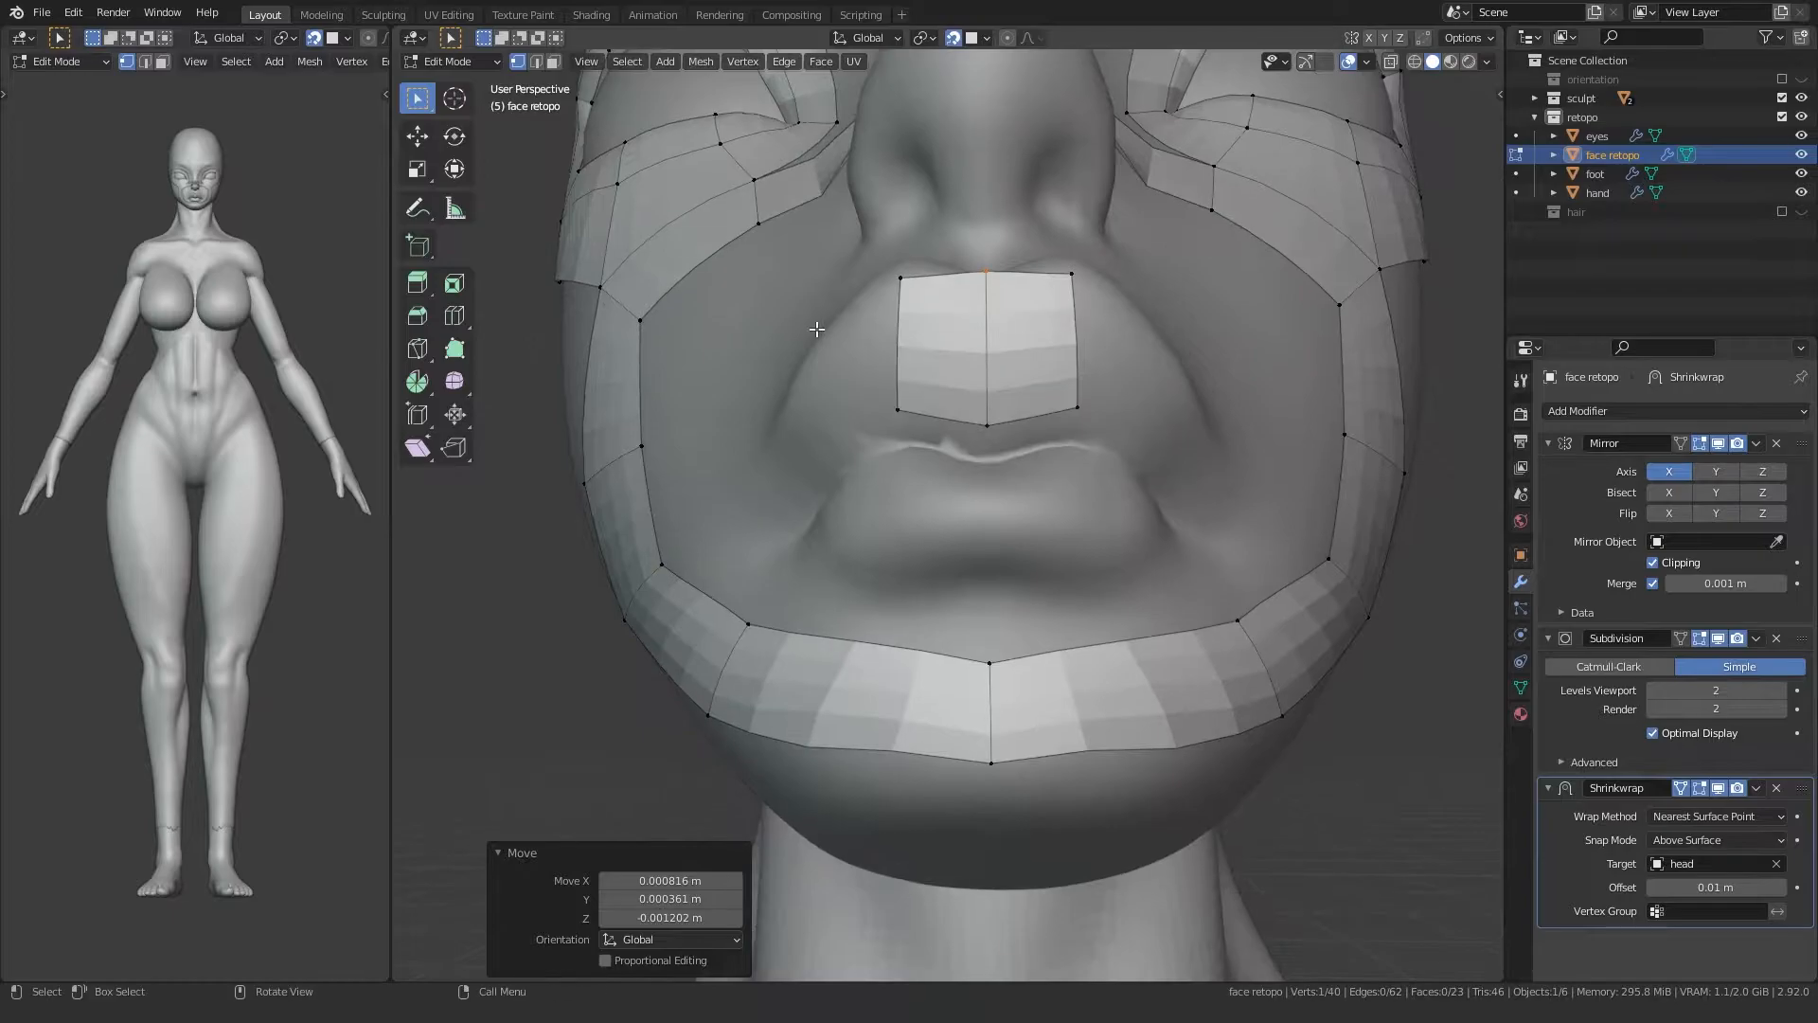
# Step: Raise the lip quad's upper outer vertex onto the peak of the upper lip's border
pyautogui.press('KP_Decimal')
pyautogui.moveTo(759, 487); pyautogui.dragTo(944, 556, button='middle')
pyautogui.scroll(-3, 928, 516)
pyautogui.scroll(-5, 927, 516)
pyautogui.press('3')
pyautogui.click(963, 567)
pyautogui.press('KP_Decimal')
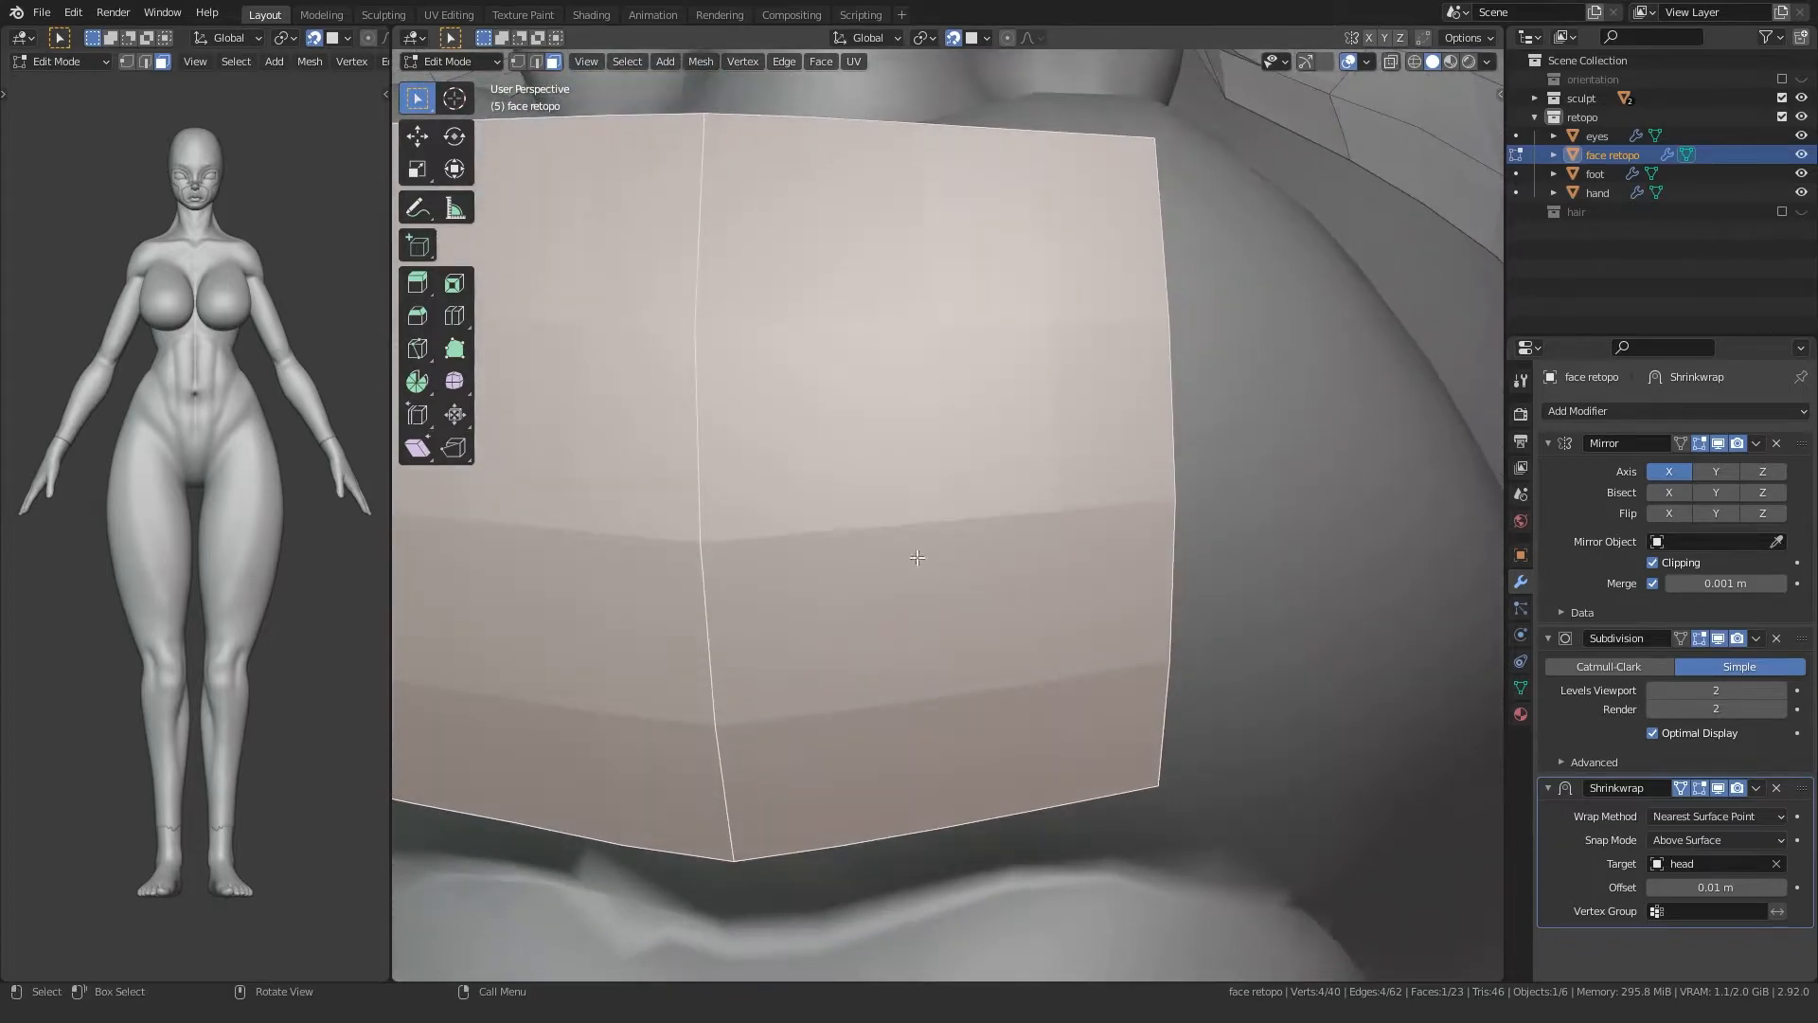
pyautogui.scroll(-5, 856, 549)
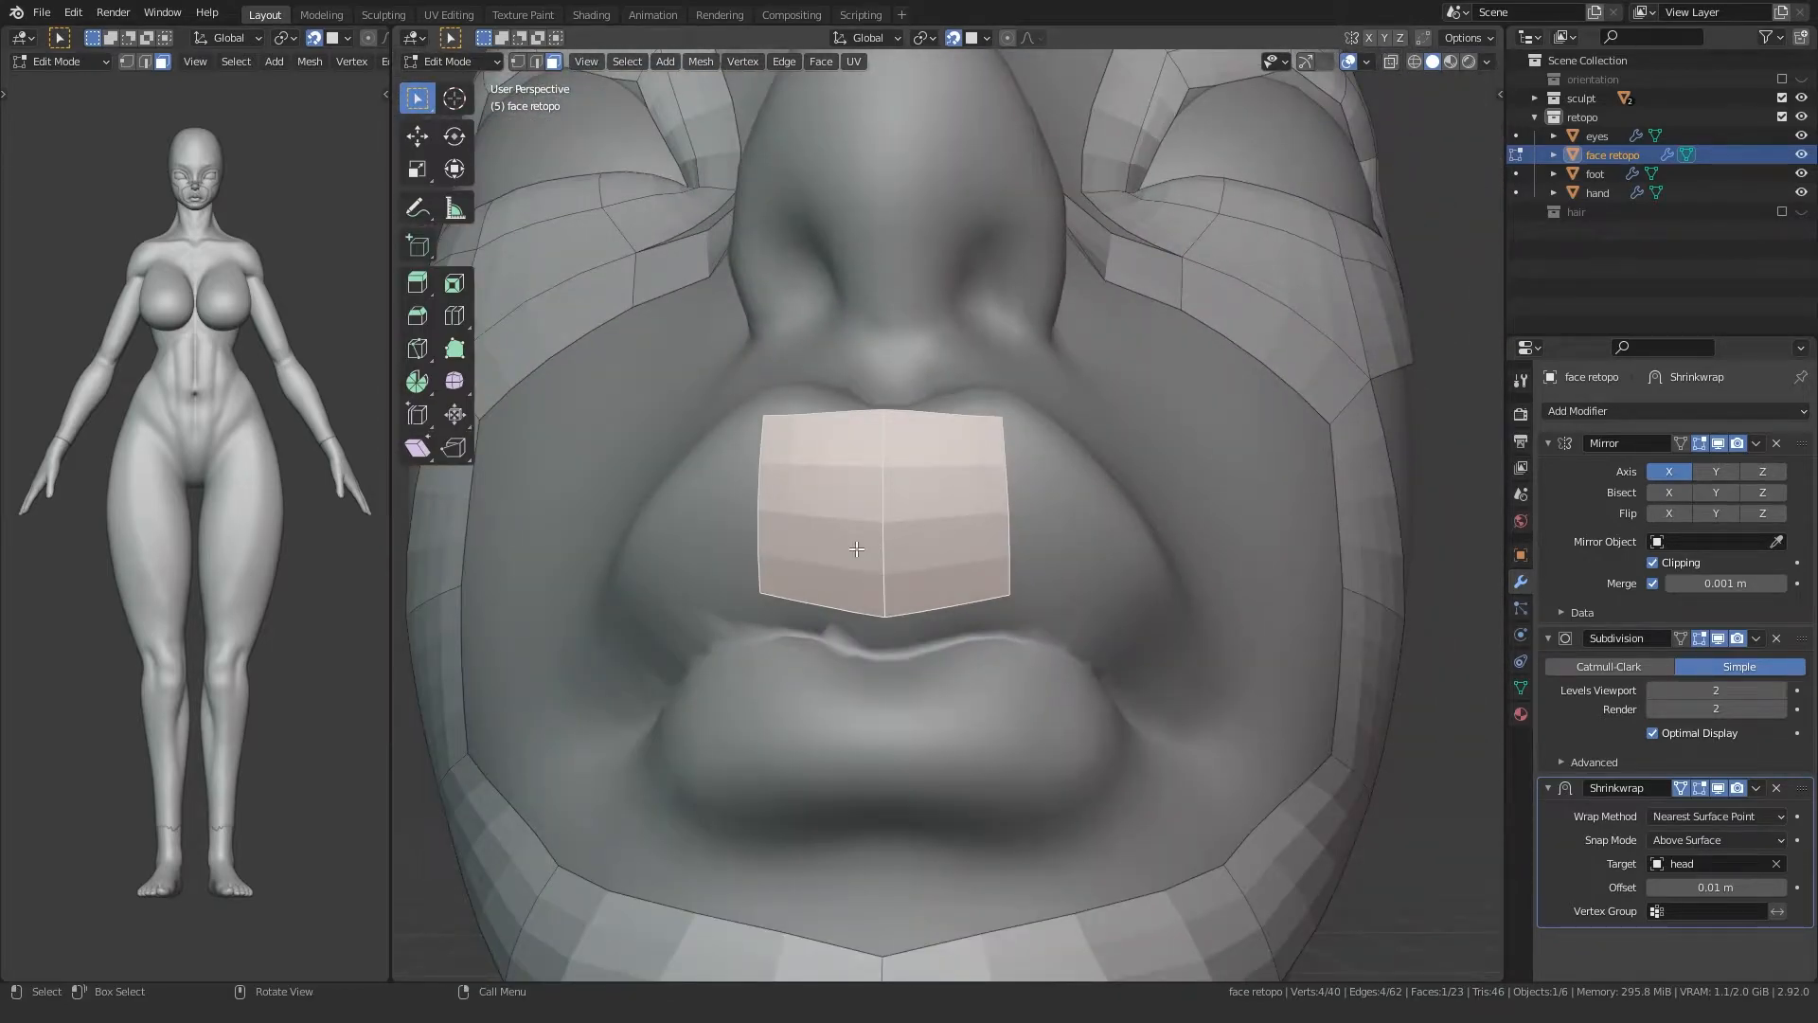
pyautogui.scroll(-2, 857, 549)
pyautogui.press('1')
pyautogui.click(995, 400)
pyautogui.press('g')
pyautogui.click(998, 370)
# Step: Move the lip quad's lower centreline and lower outer vertices down to the line where the lips meet
pyautogui.click(909, 557)
pyautogui.scroll(2, 909, 557)
pyautogui.moveTo(909, 557); pyautogui.dragTo(926, 448, button='middle')
pyautogui.press('g')
pyautogui.click(937, 485)
pyautogui.click(1075, 420)
pyautogui.press('g')
pyautogui.click(1044, 462)
pyautogui.moveTo(1045, 462); pyautogui.dragTo(1028, 422, button='middle')
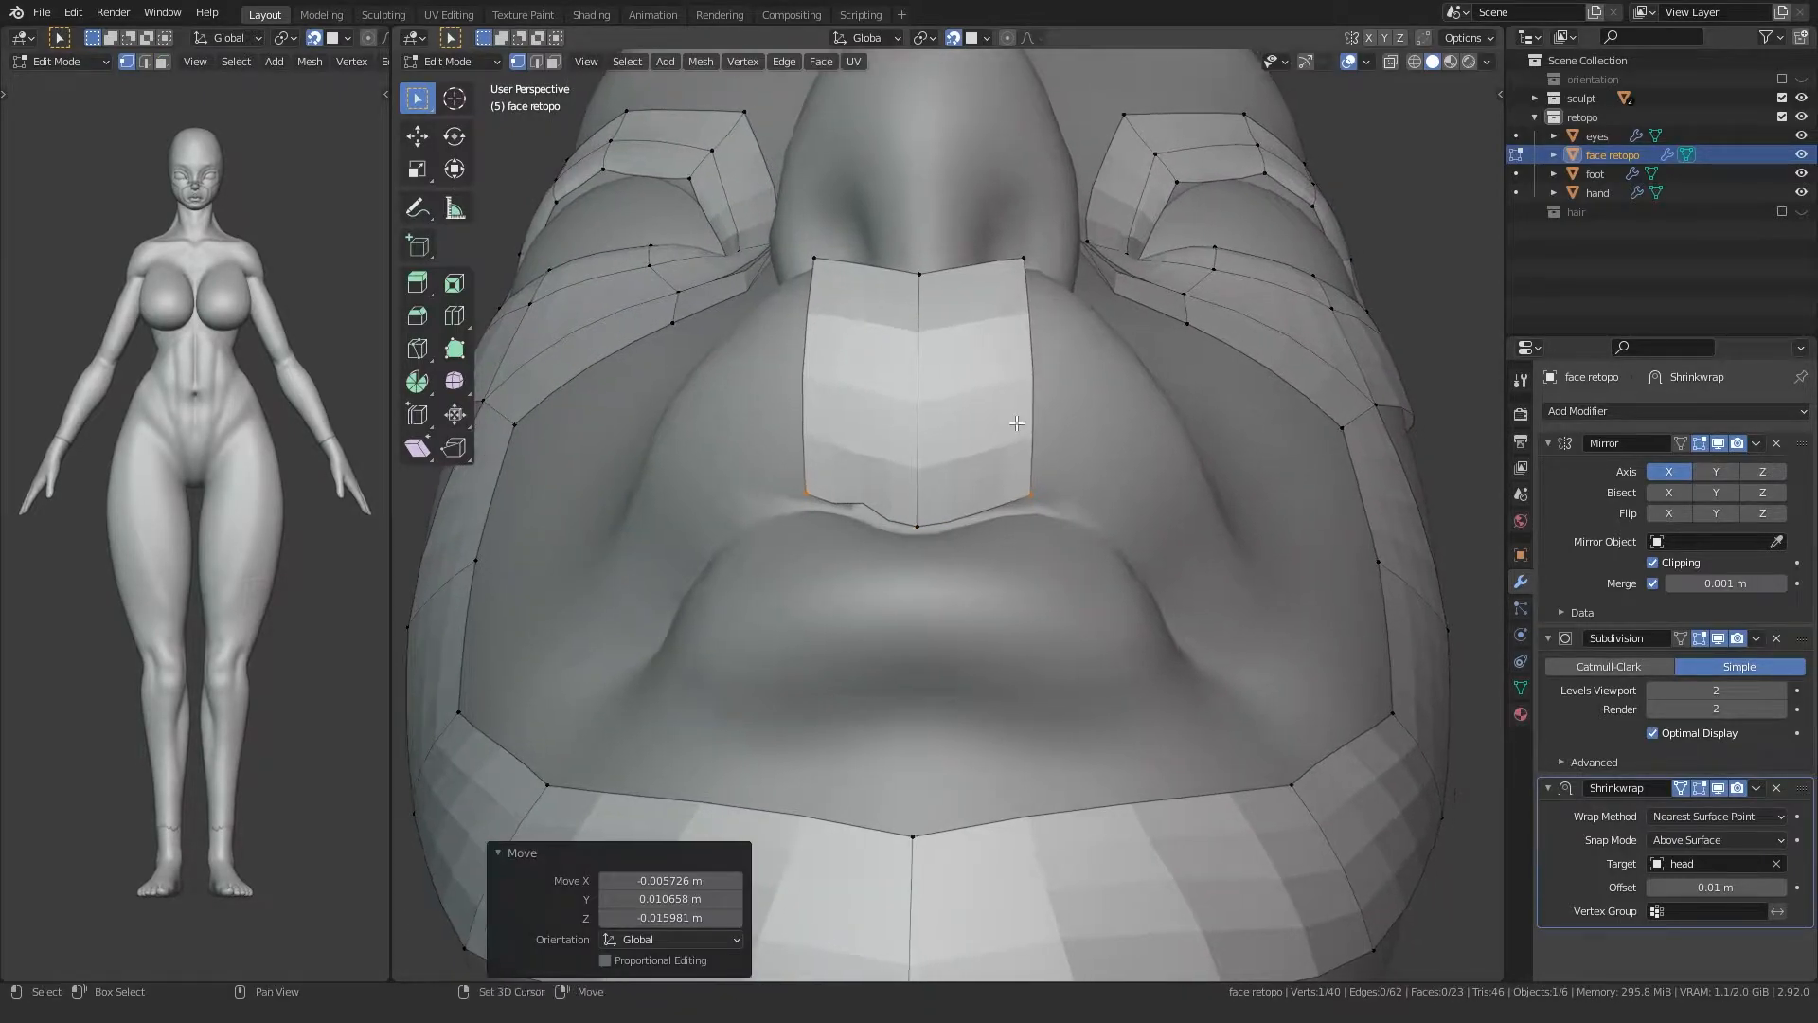
# Step: Extrude the lip quad's outer edge along the upper lip and fit the new vertices to the lip border and mouth line
pyautogui.press('2')
pyautogui.press('e')
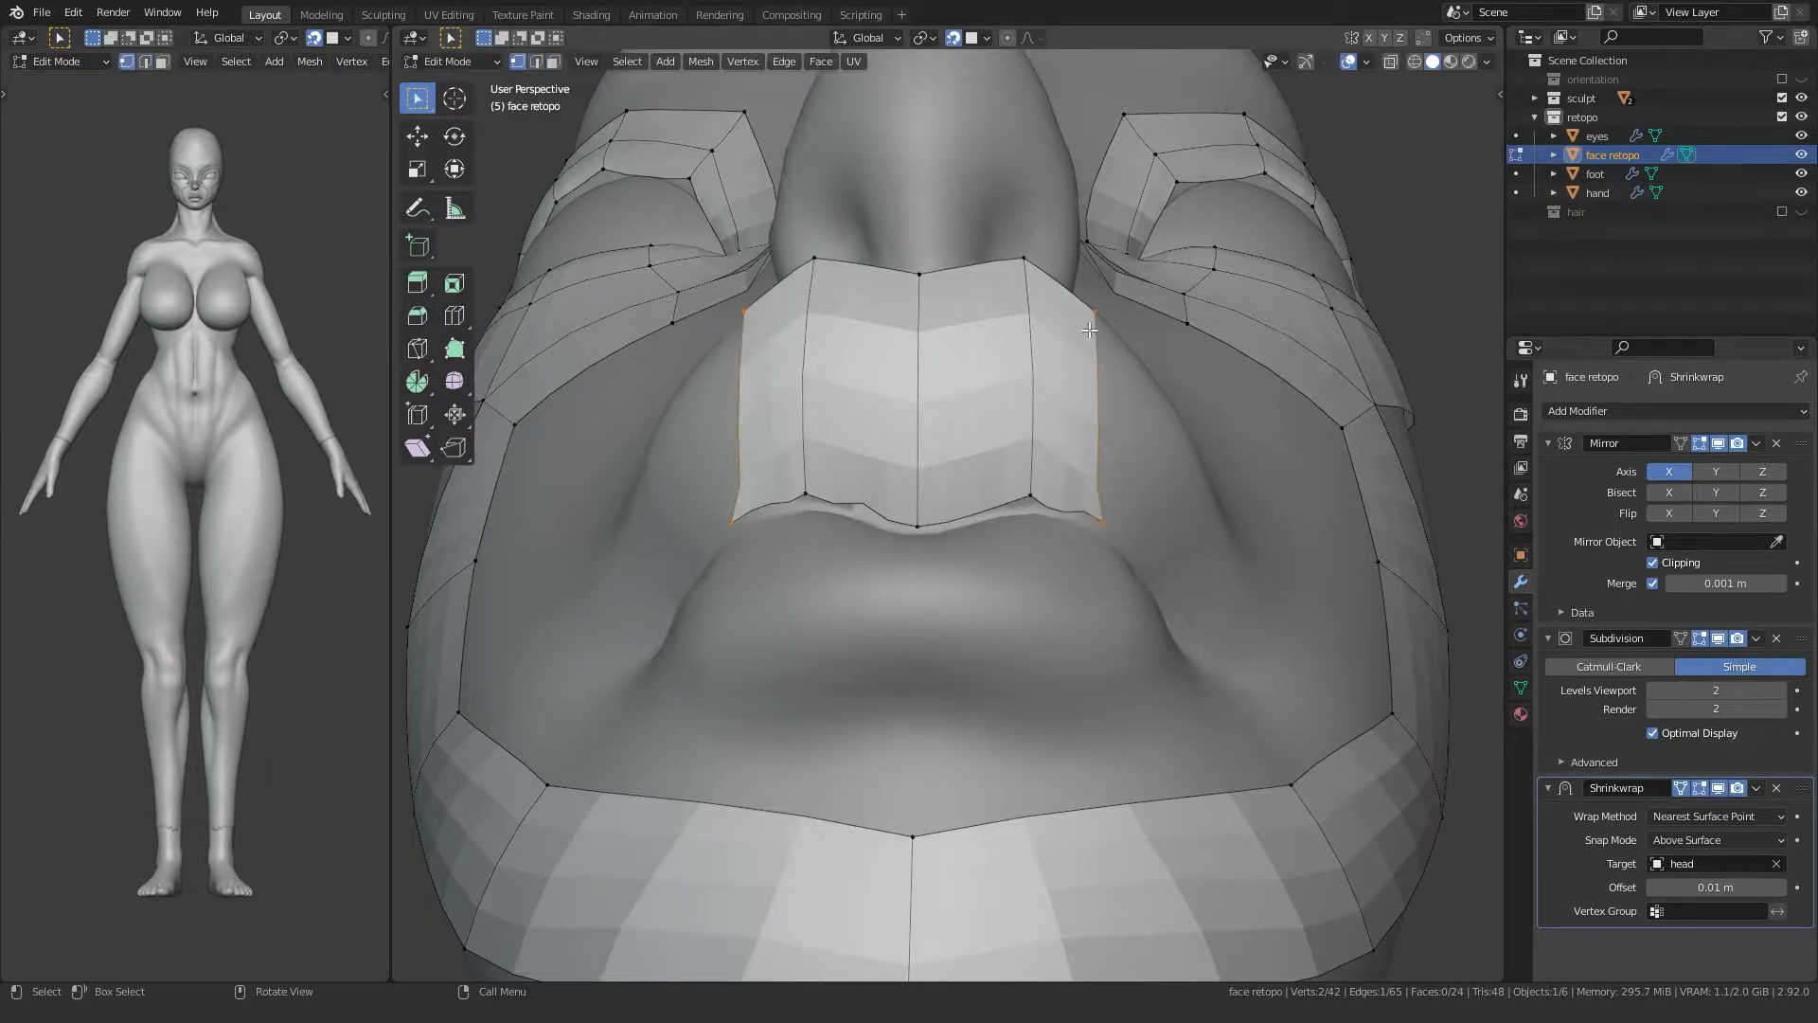
pyautogui.click(1091, 322)
pyautogui.press('g')
pyautogui.click(1120, 365)
pyautogui.click(1103, 519)
pyautogui.press('g')
pyautogui.click(1095, 515)
# Step: Extrude the upper-lip strip's end edge toward the mouth corner and adjust the preceding lower vertex on the mouth line
pyautogui.press('2')
pyautogui.click(1088, 415)
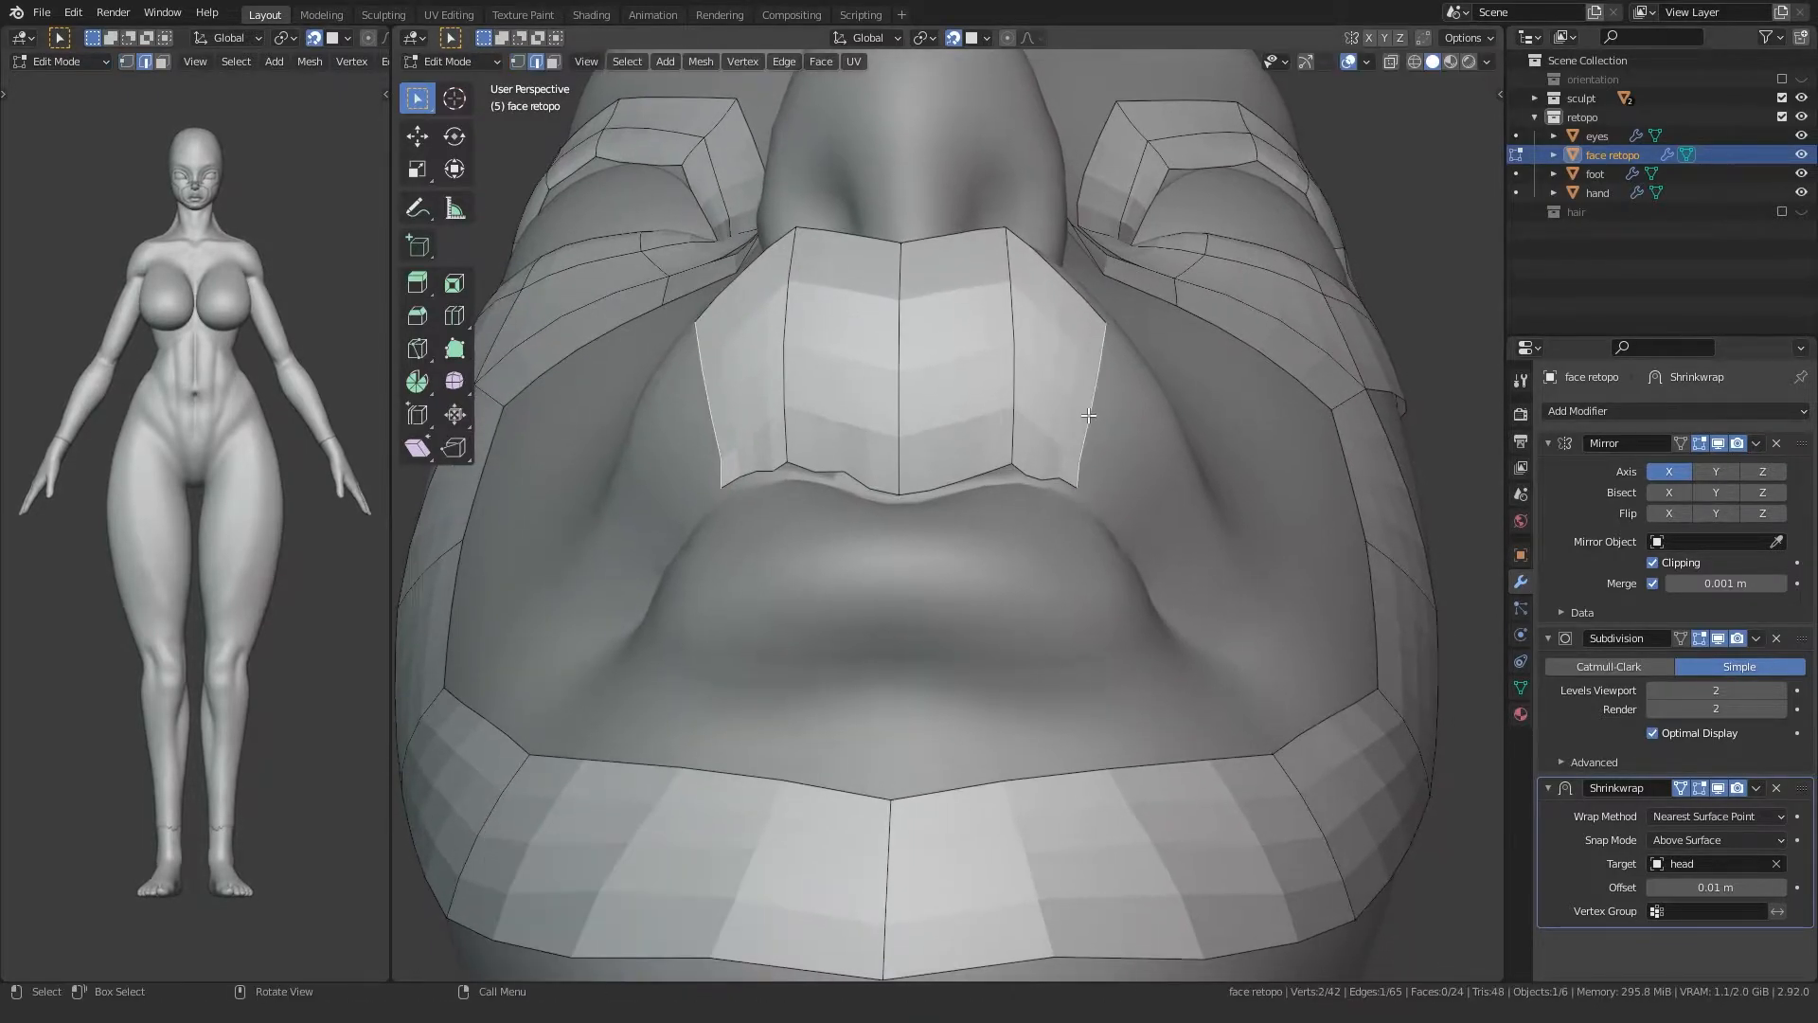
pyautogui.press('e')
pyautogui.click(1177, 521)
pyautogui.moveTo(1177, 521); pyautogui.dragTo(1006, 481, button='middle')
pyautogui.press('1')
pyautogui.click(1002, 417)
pyautogui.press('g')
pyautogui.click(1009, 415)
# Step: Fit the new end vertices around the mouth corner and adjust the neighbouring vertex on the upper lip's border
pyautogui.click(1106, 511)
pyautogui.moveTo(1106, 513); pyautogui.dragTo(1056, 483, button='middle')
pyautogui.press('g')
pyautogui.click(1161, 457)
pyautogui.click(1106, 317)
pyautogui.press('g')
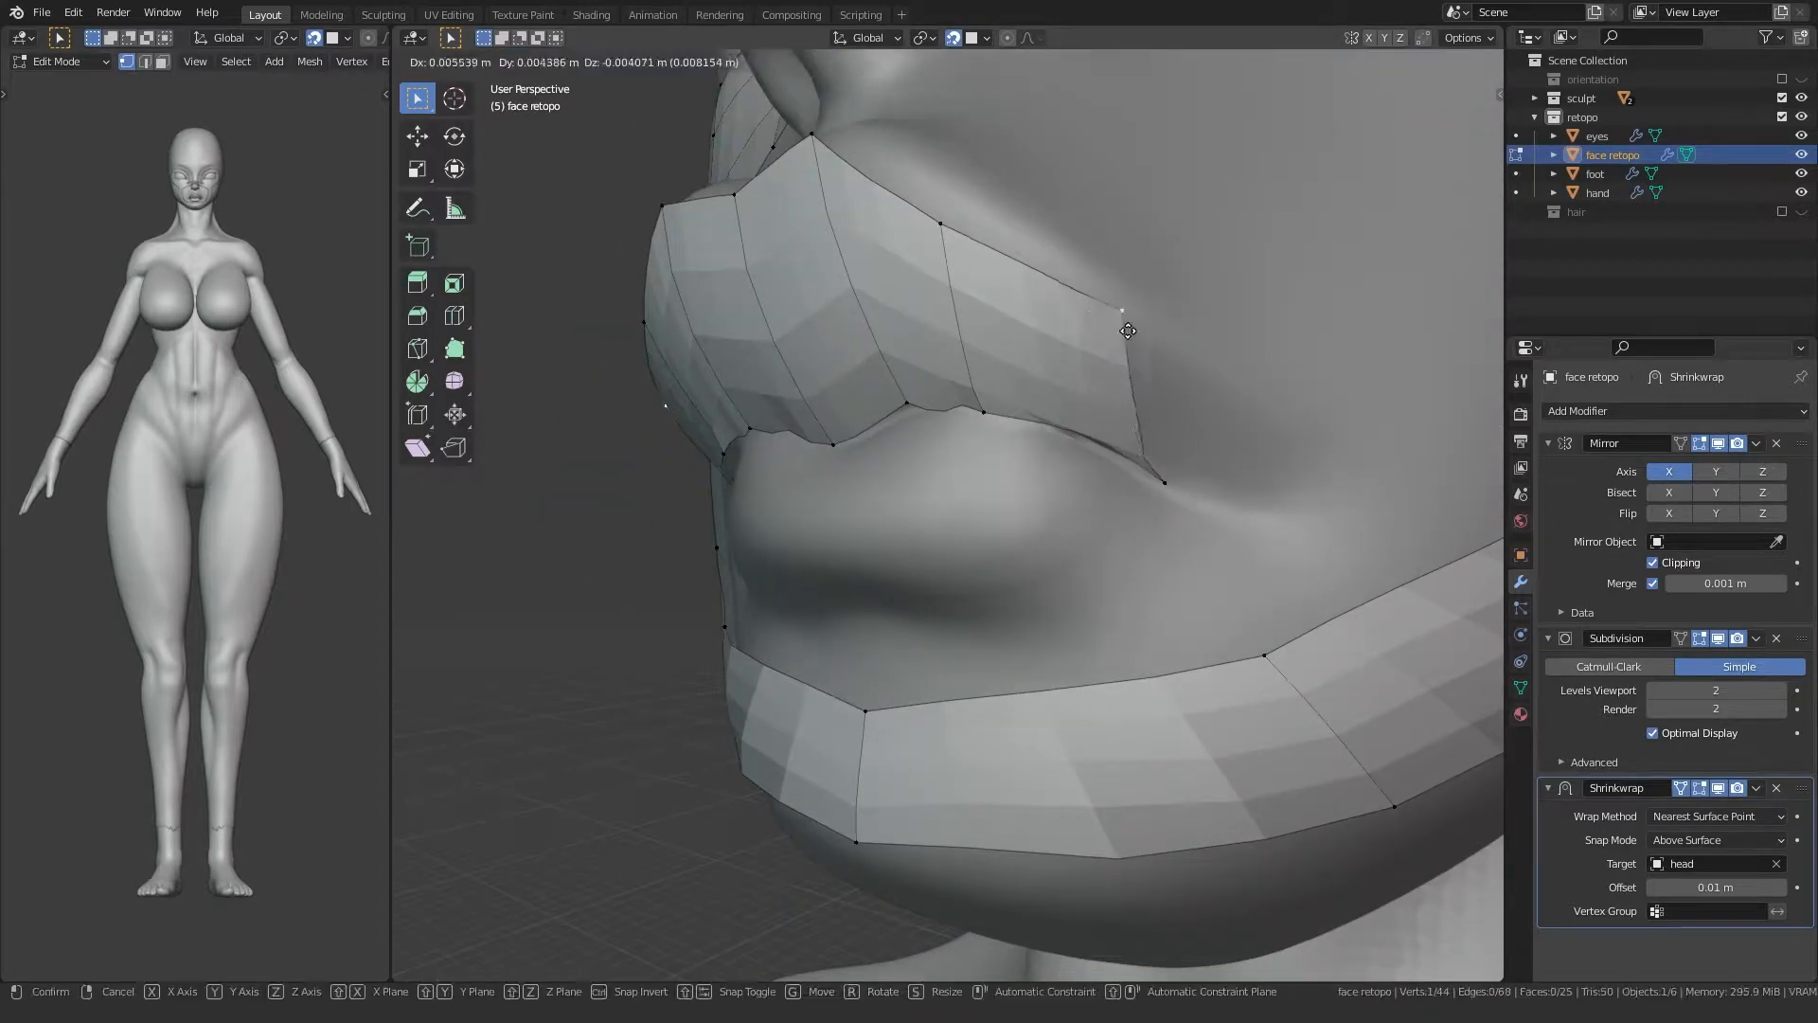
pyautogui.click(1286, 497)
pyautogui.click(1165, 484)
pyautogui.press('g')
pyautogui.click(1155, 468)
pyautogui.click(1284, 481)
pyautogui.press('g')
pyautogui.click(1285, 504)
# Step: Reposition the upper-lip strip's lower vertices along the mouth line, ending with the centreline vertex
pyautogui.moveTo(1172, 480); pyautogui.dragTo(983, 443, button='middle')
pyautogui.click(1010, 417)
pyautogui.click(1036, 429)
pyautogui.press('g')
pyautogui.click(1027, 385)
pyautogui.click(928, 404)
pyautogui.press('g')
pyautogui.click(936, 408)
pyautogui.click(822, 444)
pyautogui.press('g')
pyautogui.click(823, 438)
# Step: Extrude the strip's end edge at the mouth corner toward the lower lip and move its inner vertex to the mouth line
pyautogui.moveTo(1088, 525); pyautogui.dragTo(1087, 495, button='middle')
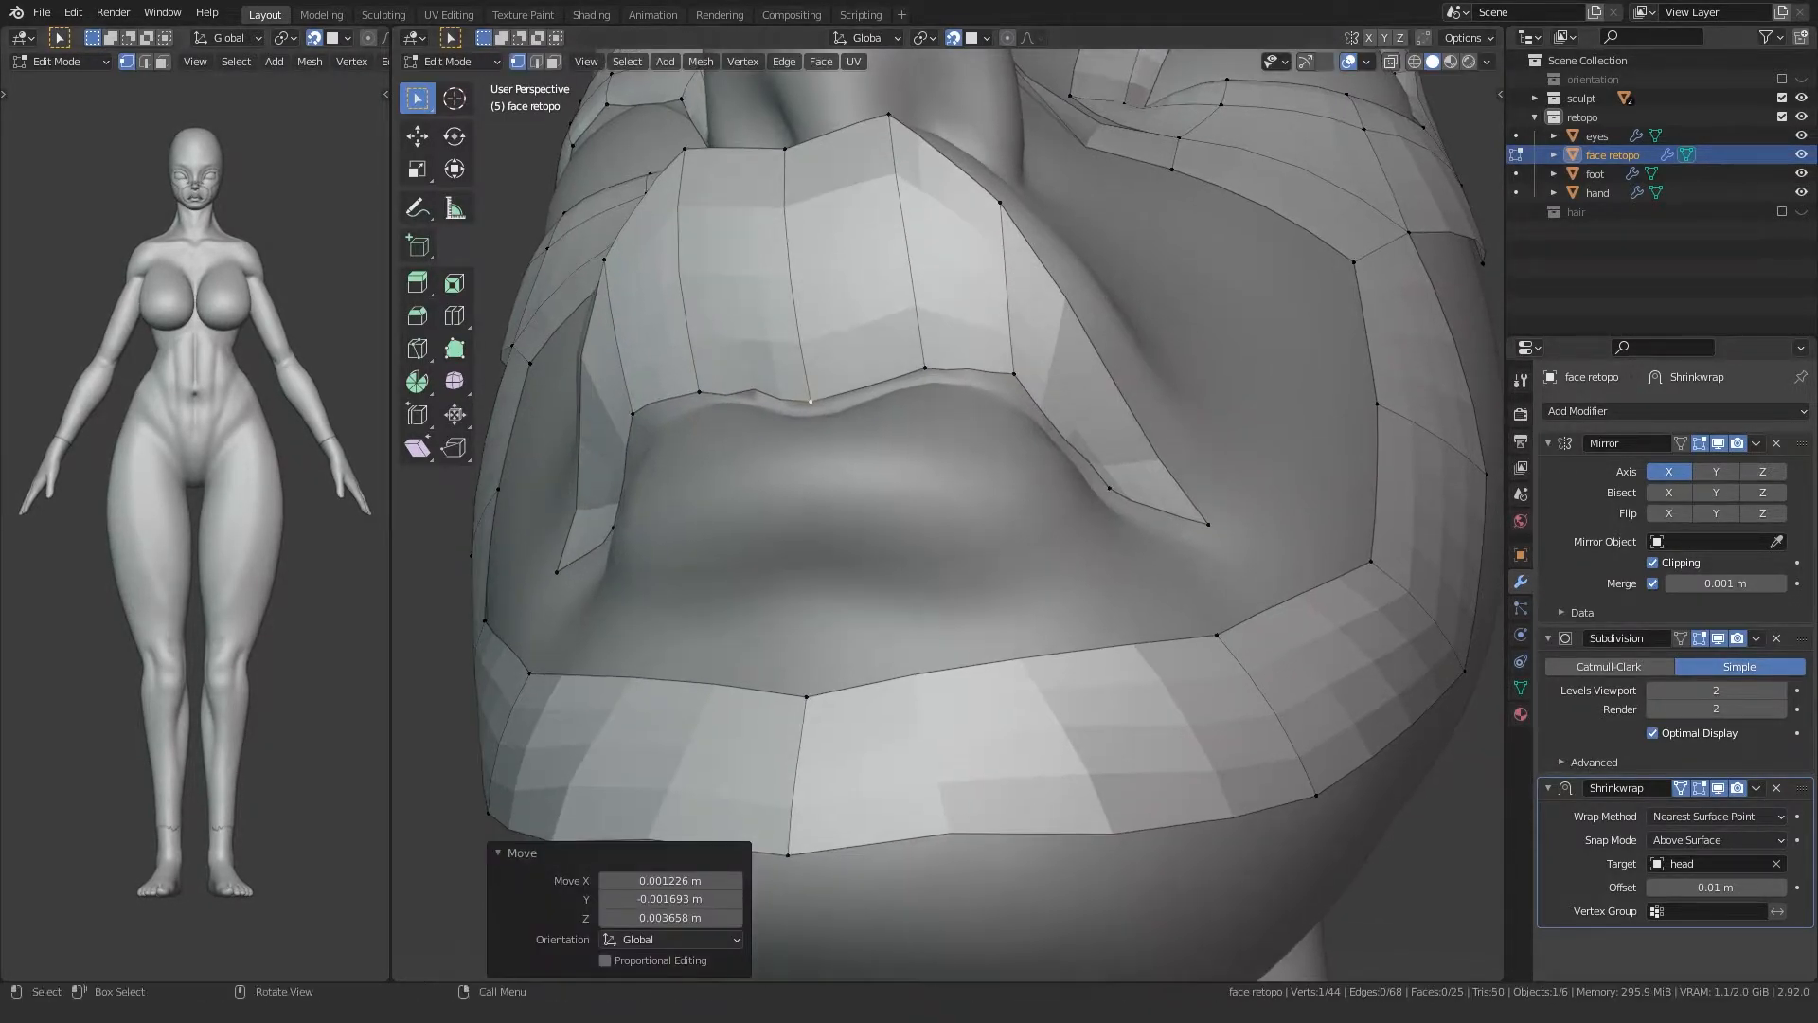
pyautogui.moveTo(1247, 561); pyautogui.dragTo(1089, 455)
pyautogui.moveTo(1091, 449)
pyautogui.mouseDown(button='middle')
pyautogui.moveTo(1104, 498)
pyautogui.moveTo(1106, 420)
pyautogui.mouseUp(button='middle')
pyautogui.press('b')
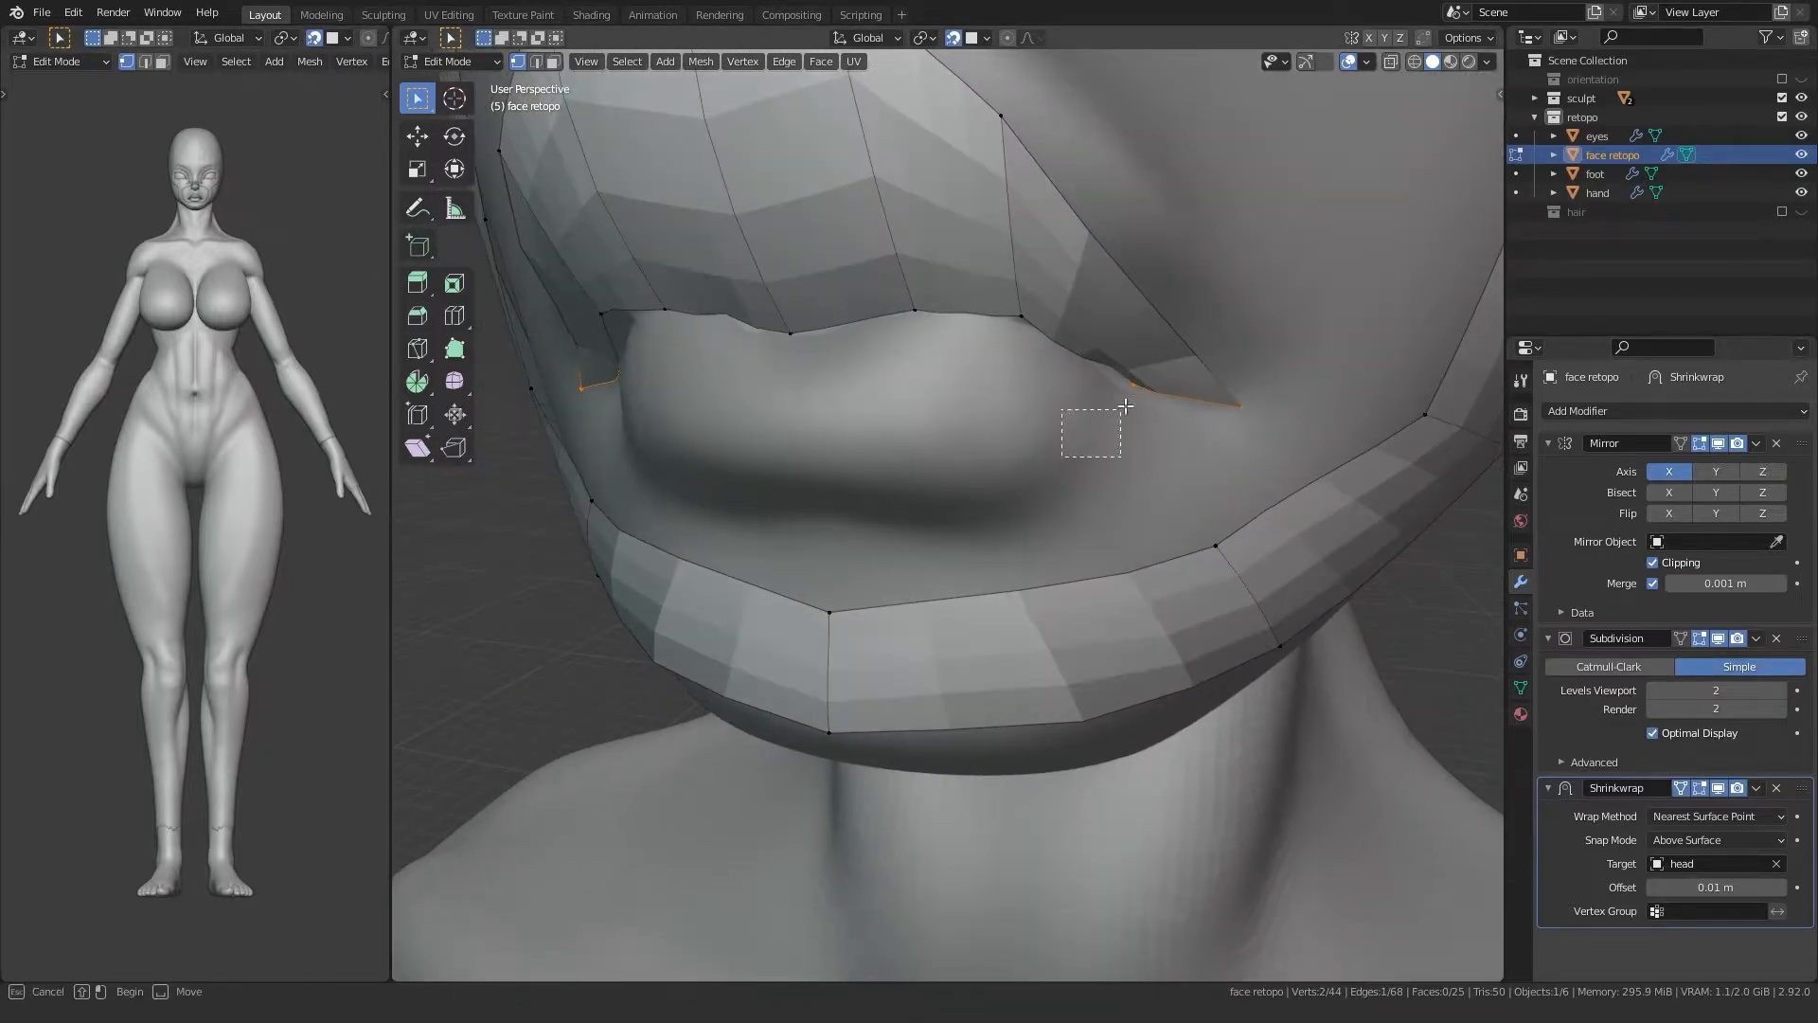
pyautogui.moveTo(1279, 372); pyautogui.dragTo(1282, 370)
pyautogui.moveTo(1283, 370); pyautogui.dragTo(1184, 408, button='middle')
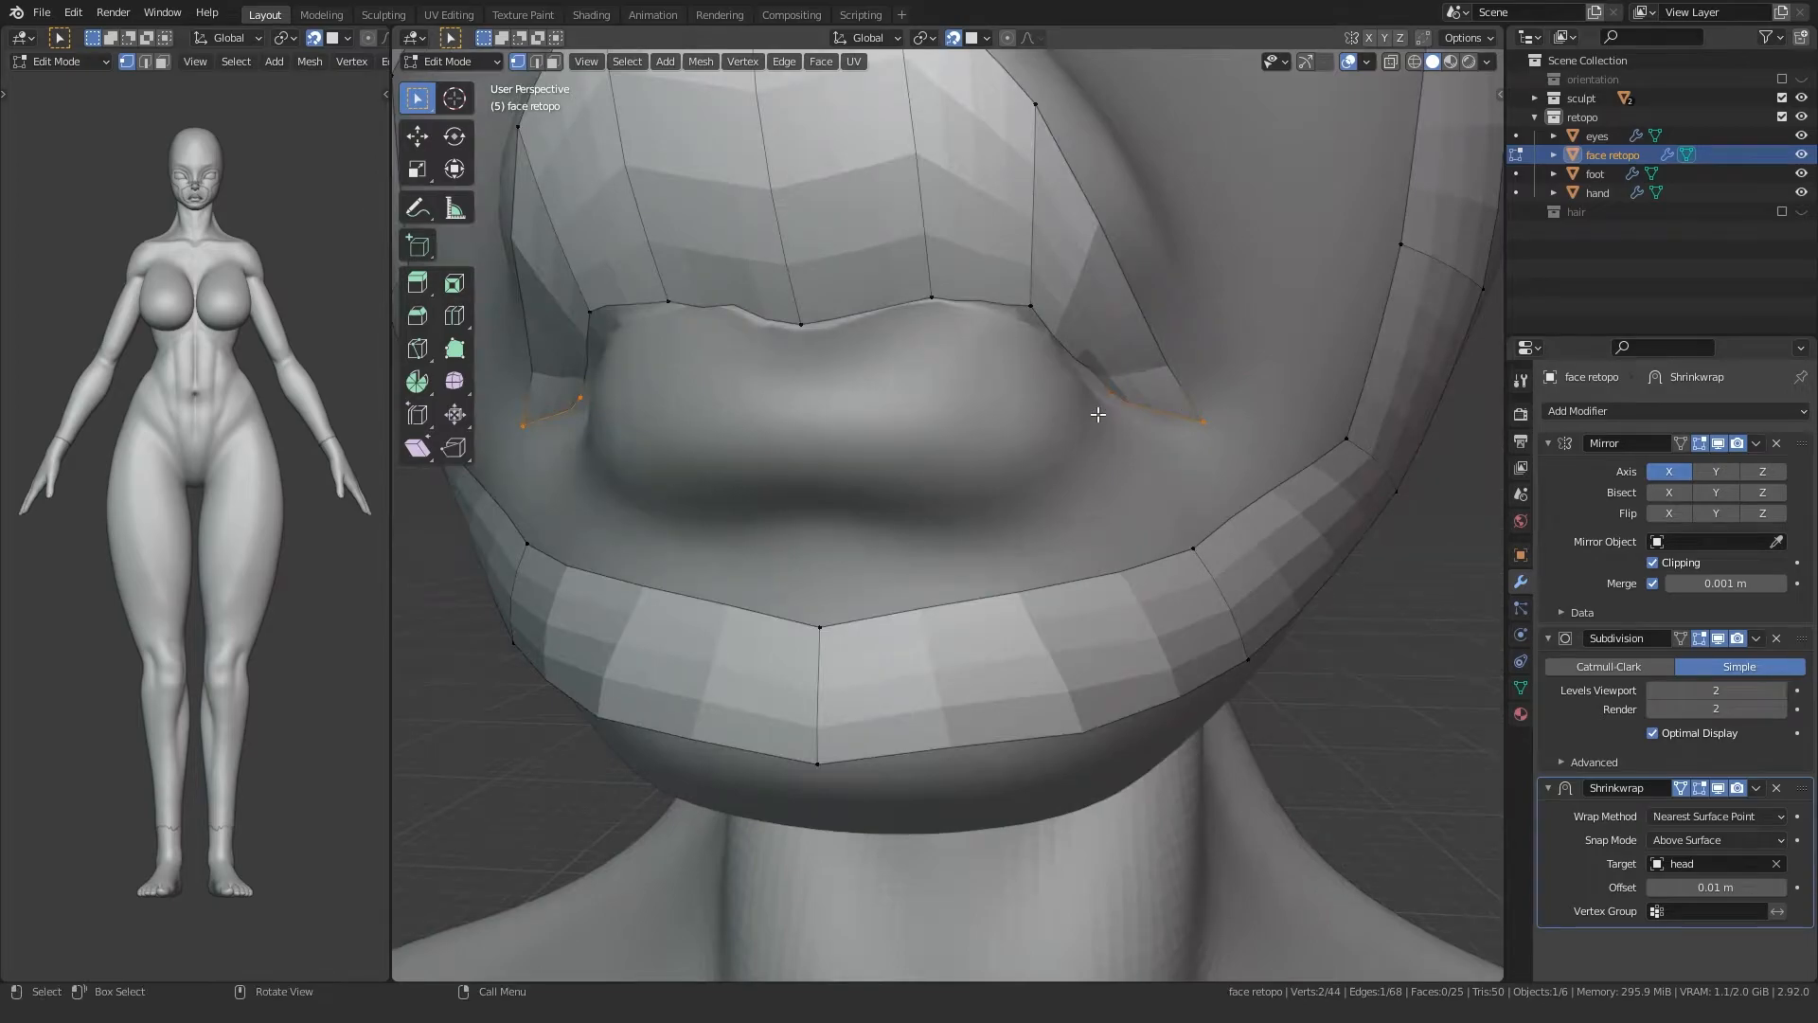
pyautogui.click(1051, 472)
pyautogui.click(1067, 424)
pyautogui.press('g')
pyautogui.click(1014, 335)
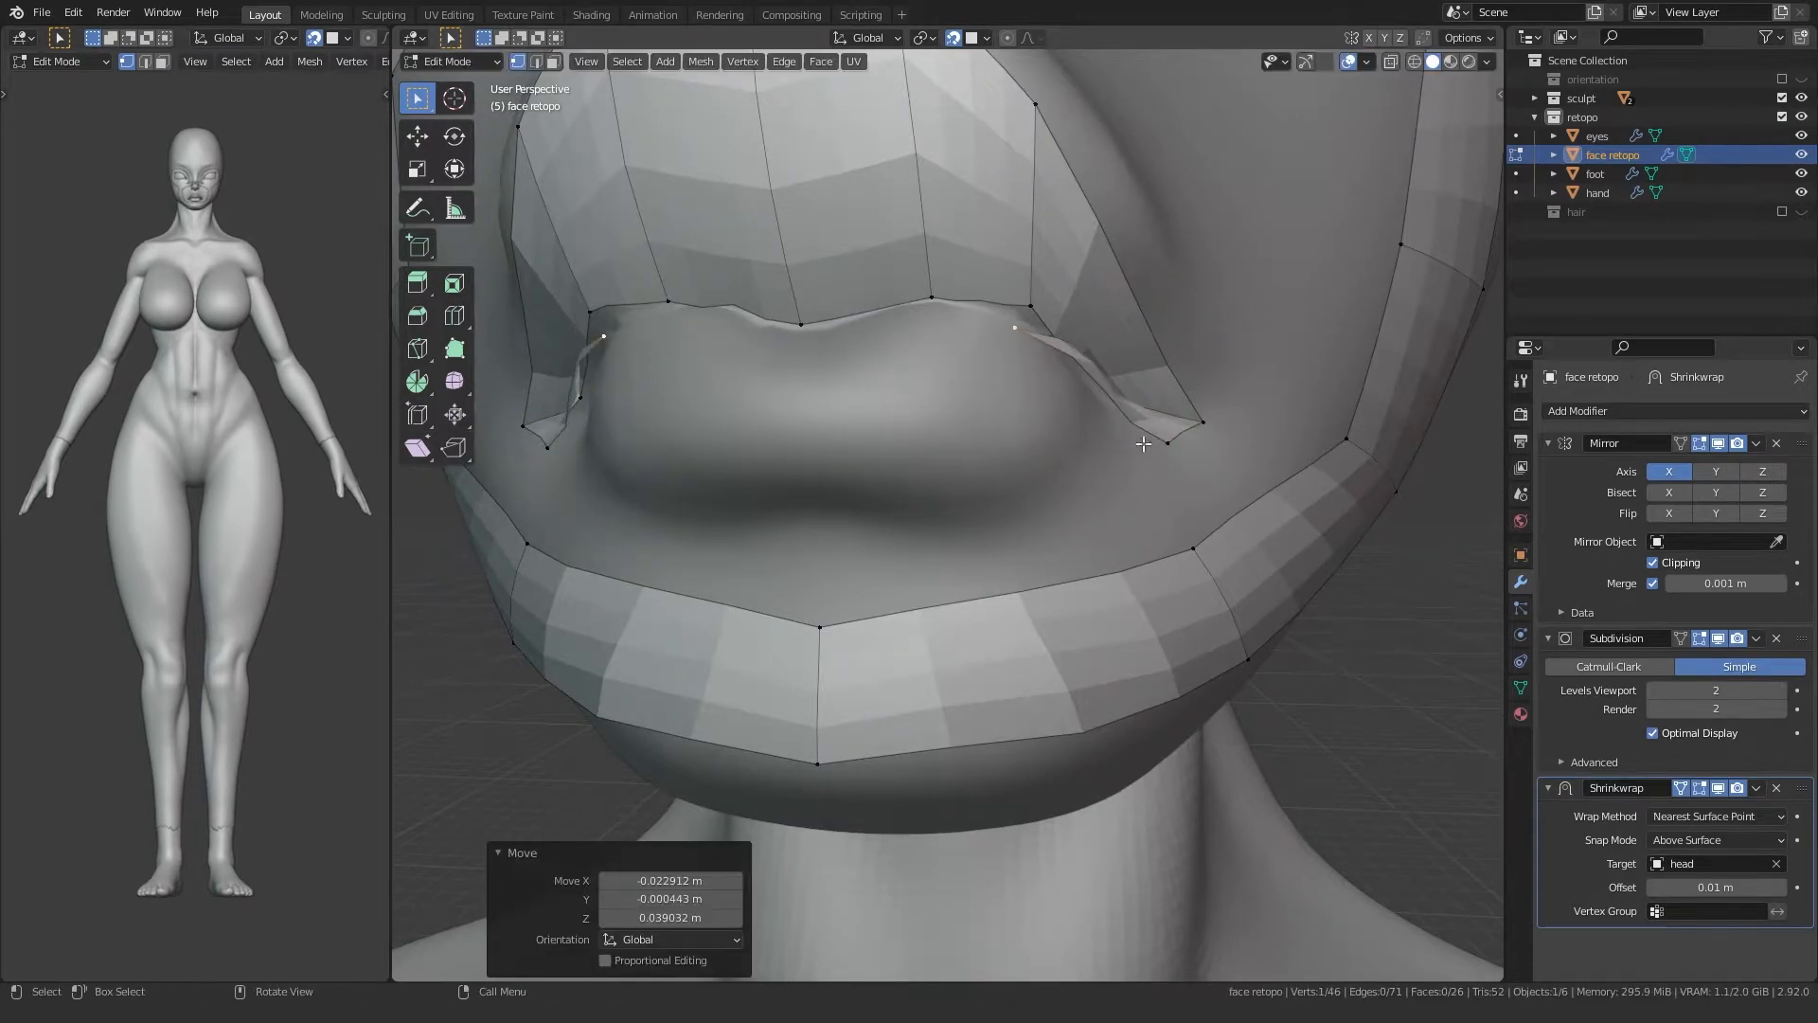
# Step: Move the new quad's outer vertex to the lower lip's bottom border and nudge its inner vertex along the mouth line
pyautogui.click(1151, 431)
pyautogui.press('g')
pyautogui.click(995, 468)
pyautogui.moveTo(1006, 466); pyautogui.dragTo(956, 445, button='middle')
pyautogui.click(978, 351)
pyautogui.press('g')
pyautogui.click(985, 352)
# Step: Extrude the lower lip's end edge twice toward the centreline so the quad strip closes across the lip
pyautogui.keyDown('shift'); pyautogui.click(997, 481); pyautogui.keyUp('shift')
pyautogui.press('e')
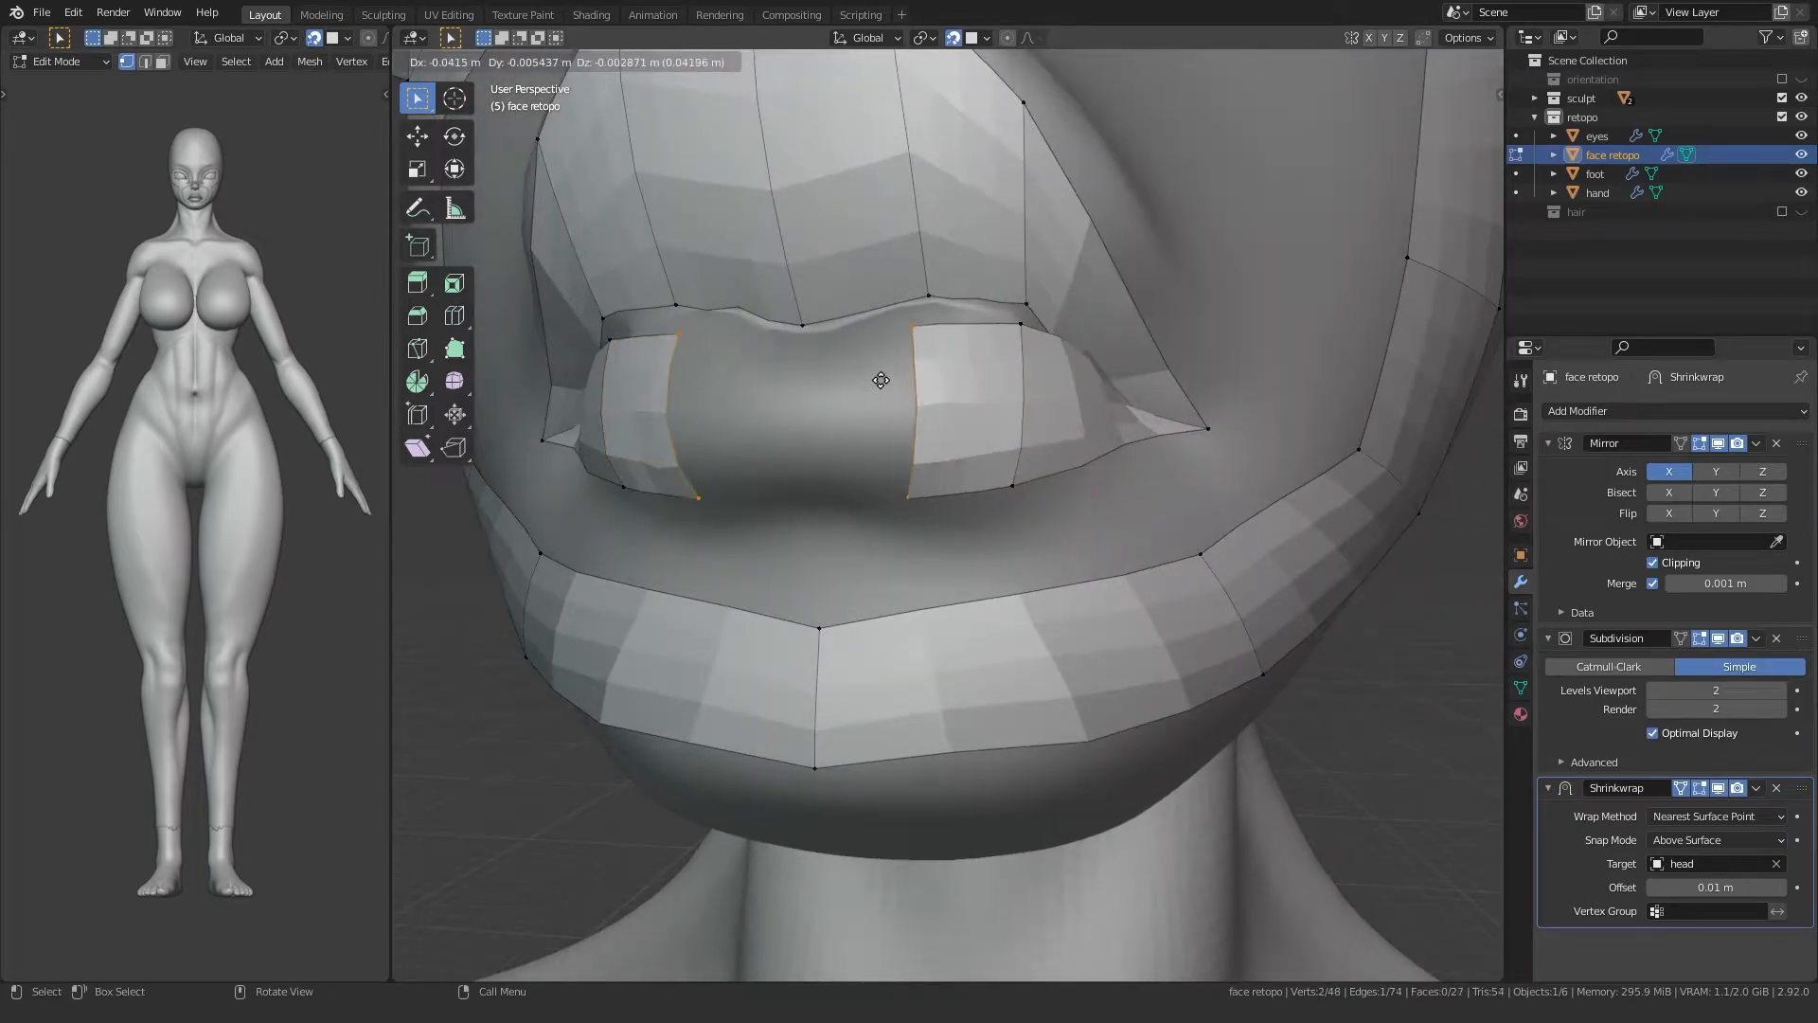
pyautogui.click(879, 380)
pyautogui.press('e')
pyautogui.click(769, 378)
pyautogui.click(798, 377)
# Step: Reposition the lower lip's upper vertices along the mouth line, including the one near the mouth corner
pyautogui.moveTo(769, 378)
pyautogui.mouseDown(button='middle')
pyautogui.moveTo(798, 389)
pyautogui.moveTo(777, 361)
pyautogui.mouseUp(button='middle')
pyautogui.press('g')
pyautogui.click(796, 357)
pyautogui.click(923, 363)
pyautogui.press('g')
pyautogui.click(922, 345)
pyautogui.moveTo(933, 348); pyautogui.dragTo(1136, 382, button='middle')
pyautogui.click(975, 351)
pyautogui.press('g')
pyautogui.click(983, 342)
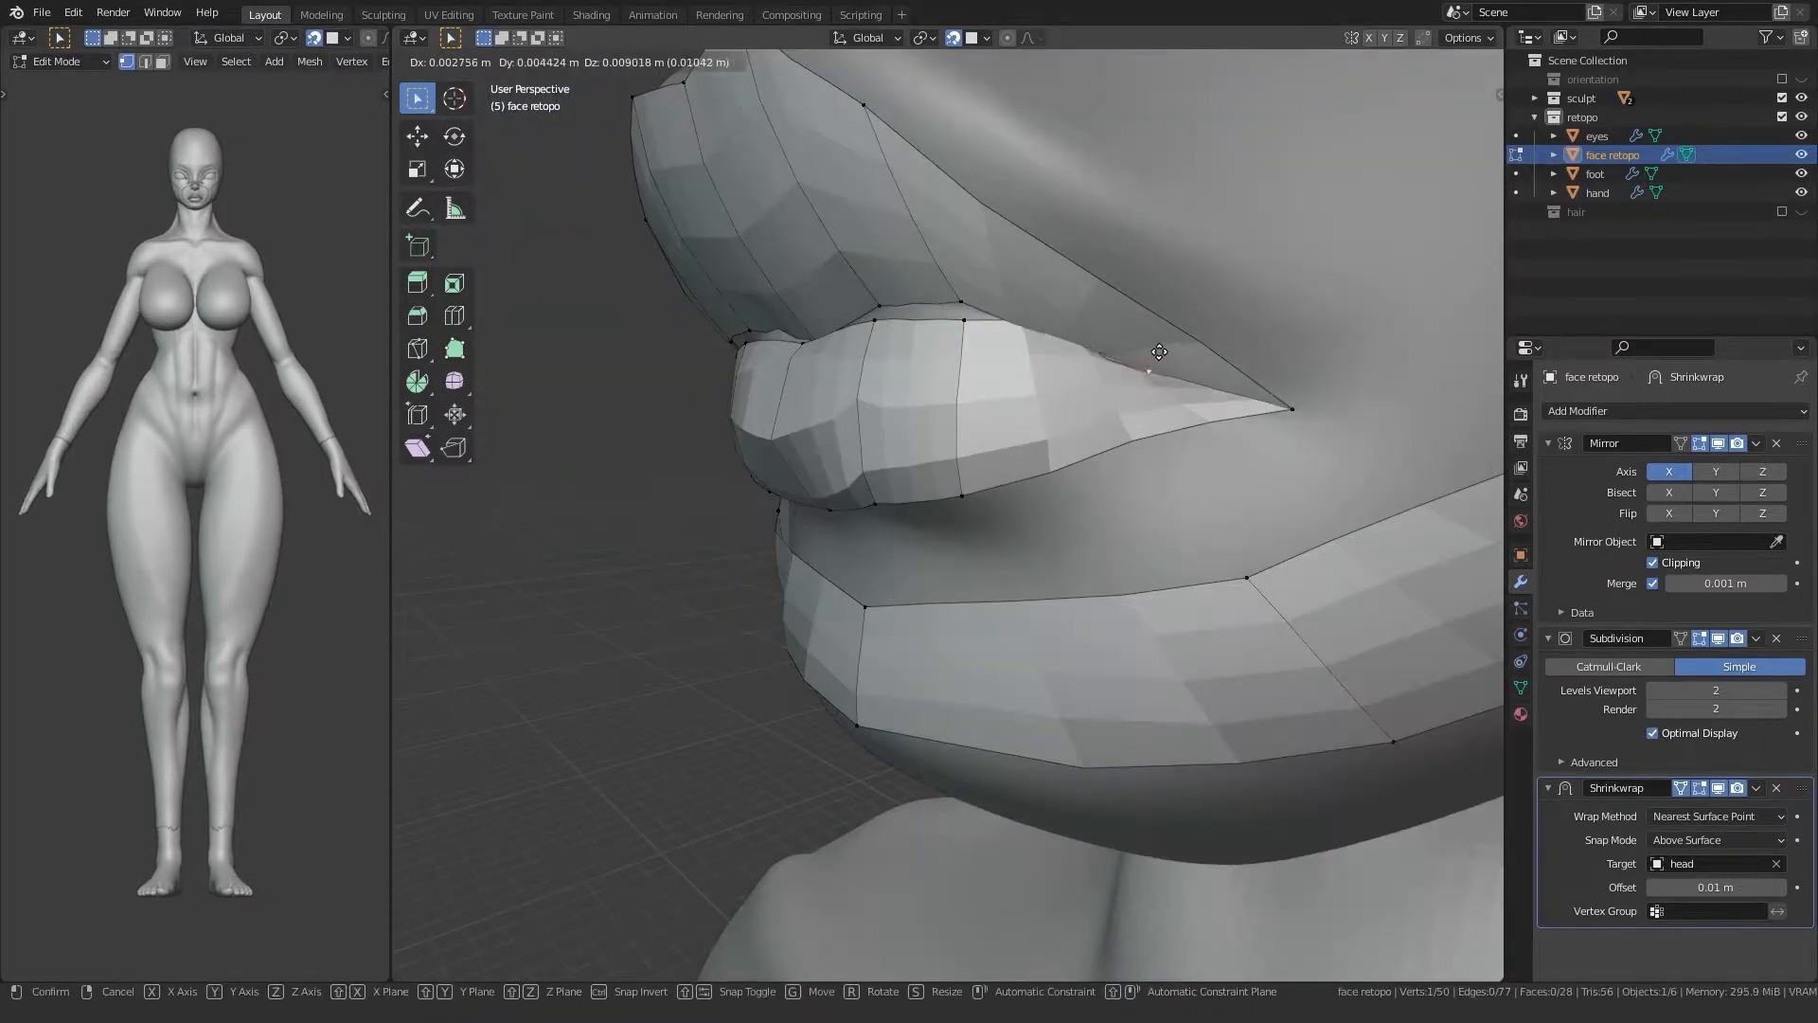
pyautogui.click(1154, 354)
# Step: Move the lower lip's bottom-border vertices onto the lip edge, working inward to the centreline
pyautogui.click(978, 487)
pyautogui.moveTo(985, 485); pyautogui.dragTo(1040, 424, button='middle')
pyautogui.press('g')
pyautogui.click(1023, 486)
pyautogui.click(906, 474)
pyautogui.moveTo(900, 471); pyautogui.dragTo(911, 447, button='middle')
pyautogui.press('g')
pyautogui.click(917, 474)
pyautogui.click(811, 485)
pyautogui.press('g')
pyautogui.click(827, 492)
# Step: Refine the spacing of the lower lip's bottom-border vertices from the middle back toward the mouth corner
pyautogui.moveTo(830, 492); pyautogui.dragTo(822, 485, button='middle')
pyautogui.press('g')
pyautogui.click(914, 505)
pyautogui.press('g')
pyautogui.click(922, 502)
pyautogui.click(1032, 494)
pyautogui.moveTo(1037, 494); pyautogui.dragTo(820, 606, button='middle')
pyautogui.press('g')
pyautogui.click(996, 496)
# Step: Adjust the upper lip's vertices so its outer border follows the sculpted lip contour
pyautogui.scroll(-5, 990, 497)
pyautogui.click(1044, 435)
pyautogui.moveTo(1044, 435)
pyautogui.mouseDown(button='middle')
pyautogui.moveTo(1036, 380)
pyautogui.moveTo(951, 405)
pyautogui.moveTo(826, 395)
pyautogui.moveTo(1018, 417)
pyautogui.mouseUp(button='middle')
pyautogui.press('g')
pyautogui.click(1071, 383)
pyautogui.click(961, 331)
pyautogui.press('g')
pyautogui.click(982, 342)
pyautogui.click(928, 403)
pyautogui.press('g')
pyautogui.click(932, 397)
# Step: Extrude the upper lip's border vertices outward to start an outer loop above the lip
pyautogui.scroll(-3, 867, 530)
pyautogui.moveTo(857, 535); pyautogui.dragTo(875, 553, button='middle')
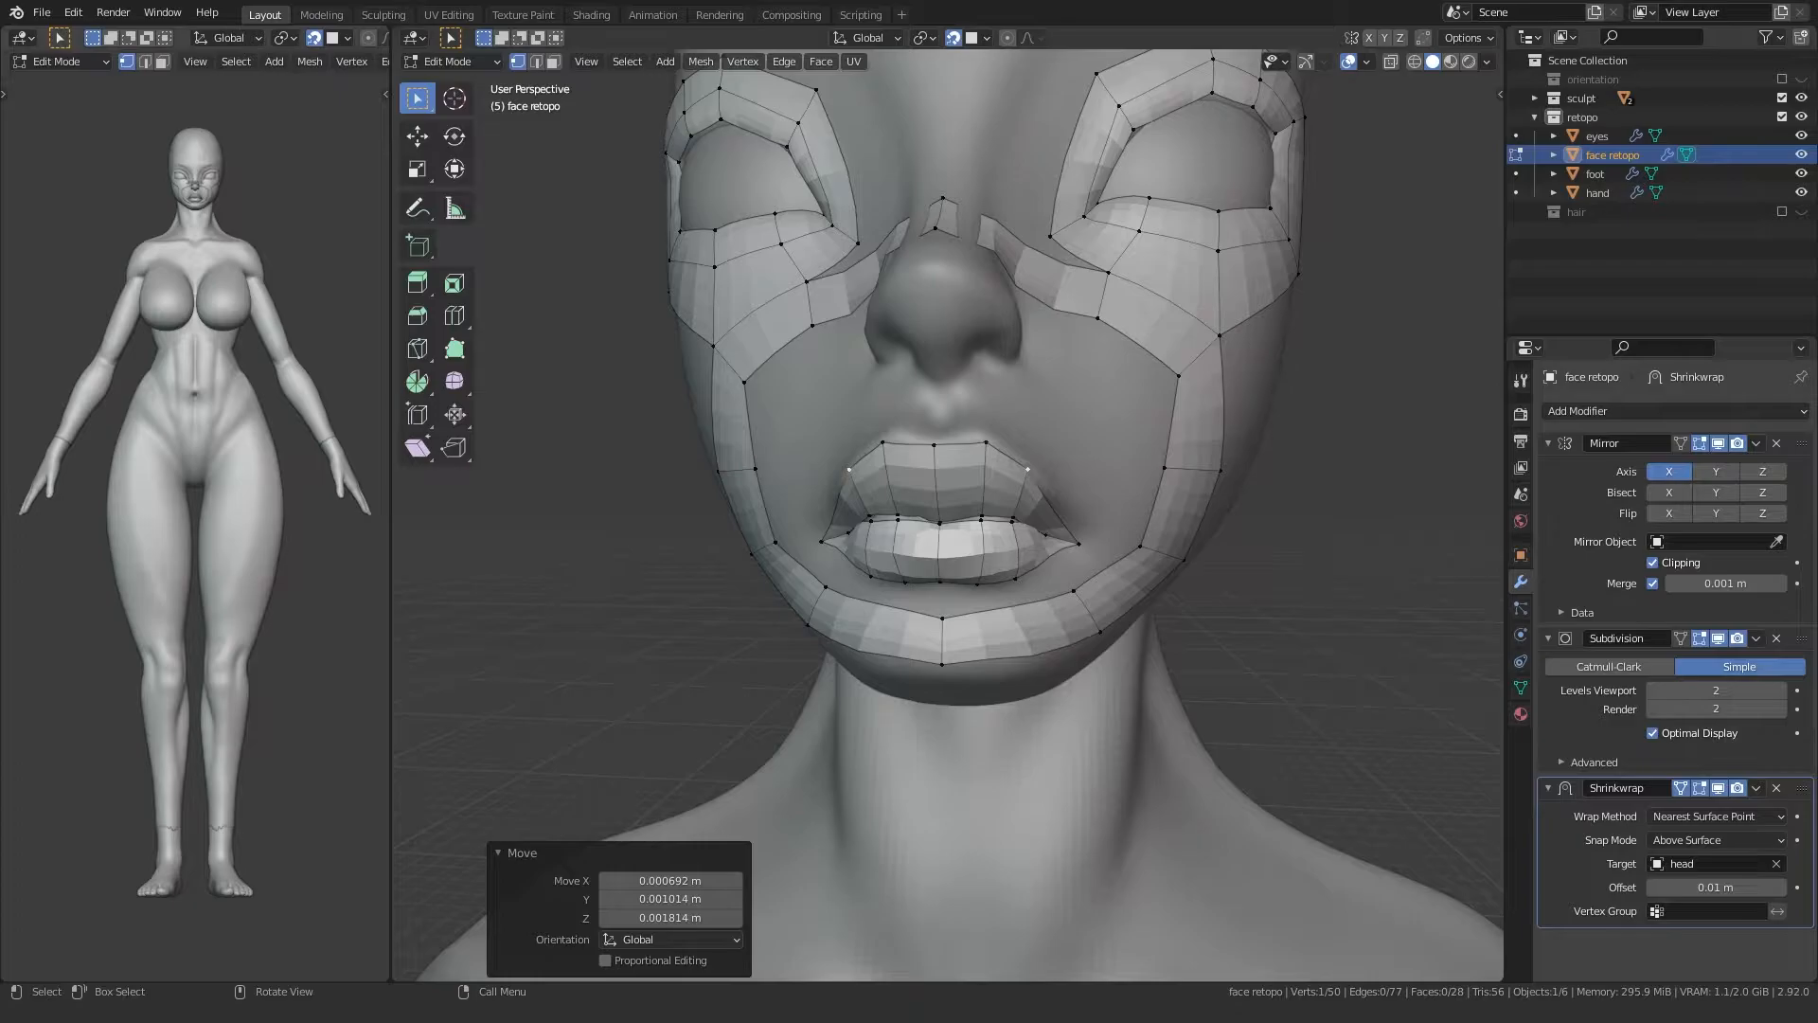
pyautogui.moveTo(1002, 432); pyautogui.dragTo(924, 459, button='middle')
pyautogui.click(984, 434)
pyautogui.keyDown('shift'); pyautogui.click(941, 441); pyautogui.keyUp('shift')
pyautogui.click(941, 441)
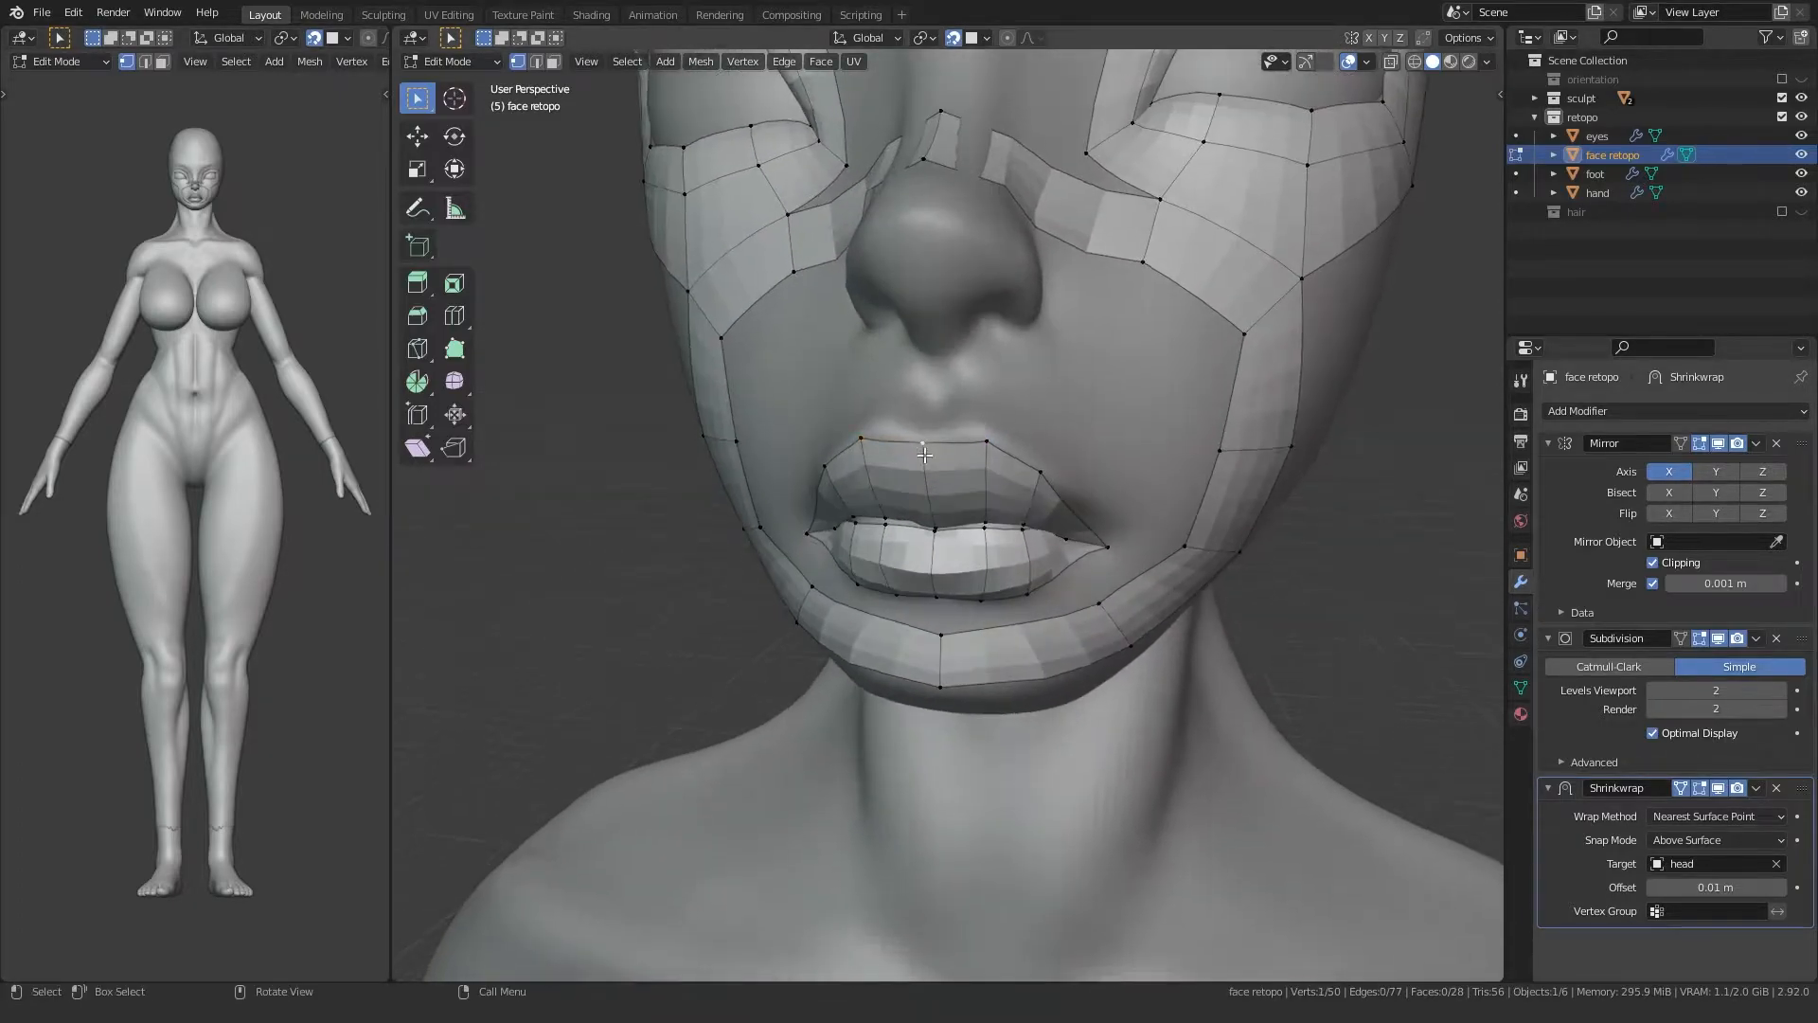
pyautogui.click(938, 391)
pyautogui.click(988, 396)
pyautogui.click(1040, 469)
pyautogui.press('e')
pyautogui.click(1051, 435)
# Step: Extrude the mouth-corner vertex and the lower lip's bottom-border vertices outward to continue the outer loop
pyautogui.moveTo(1052, 435); pyautogui.dragTo(995, 416, button='middle')
pyautogui.click(1117, 550)
pyautogui.press('e')
pyautogui.click(1150, 550)
pyautogui.click(1026, 589)
pyautogui.press('e')
pyautogui.click(1032, 601)
pyautogui.click(981, 598)
pyautogui.press('e')
pyautogui.click(983, 613)
pyautogui.press('e')
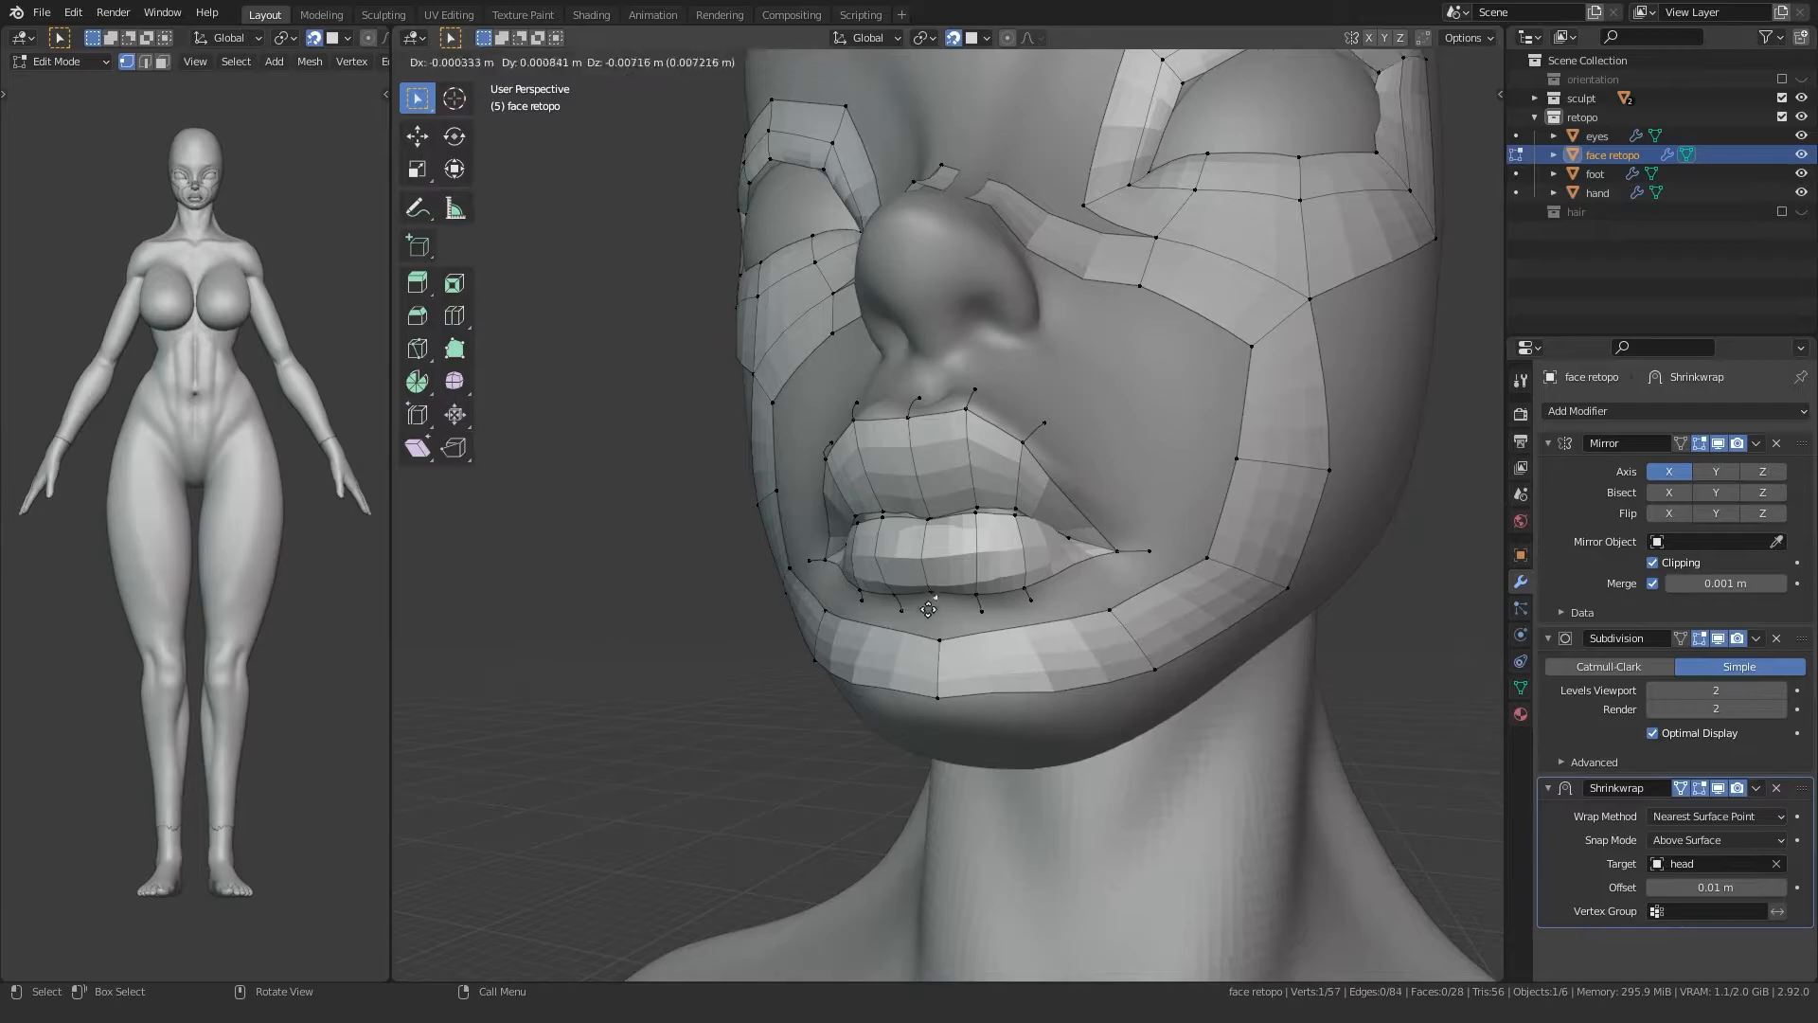
pyautogui.click(895, 626)
# Step: Fill quads between the extruded vertices below the lower lip and around the mouth corner
pyautogui.press('f')
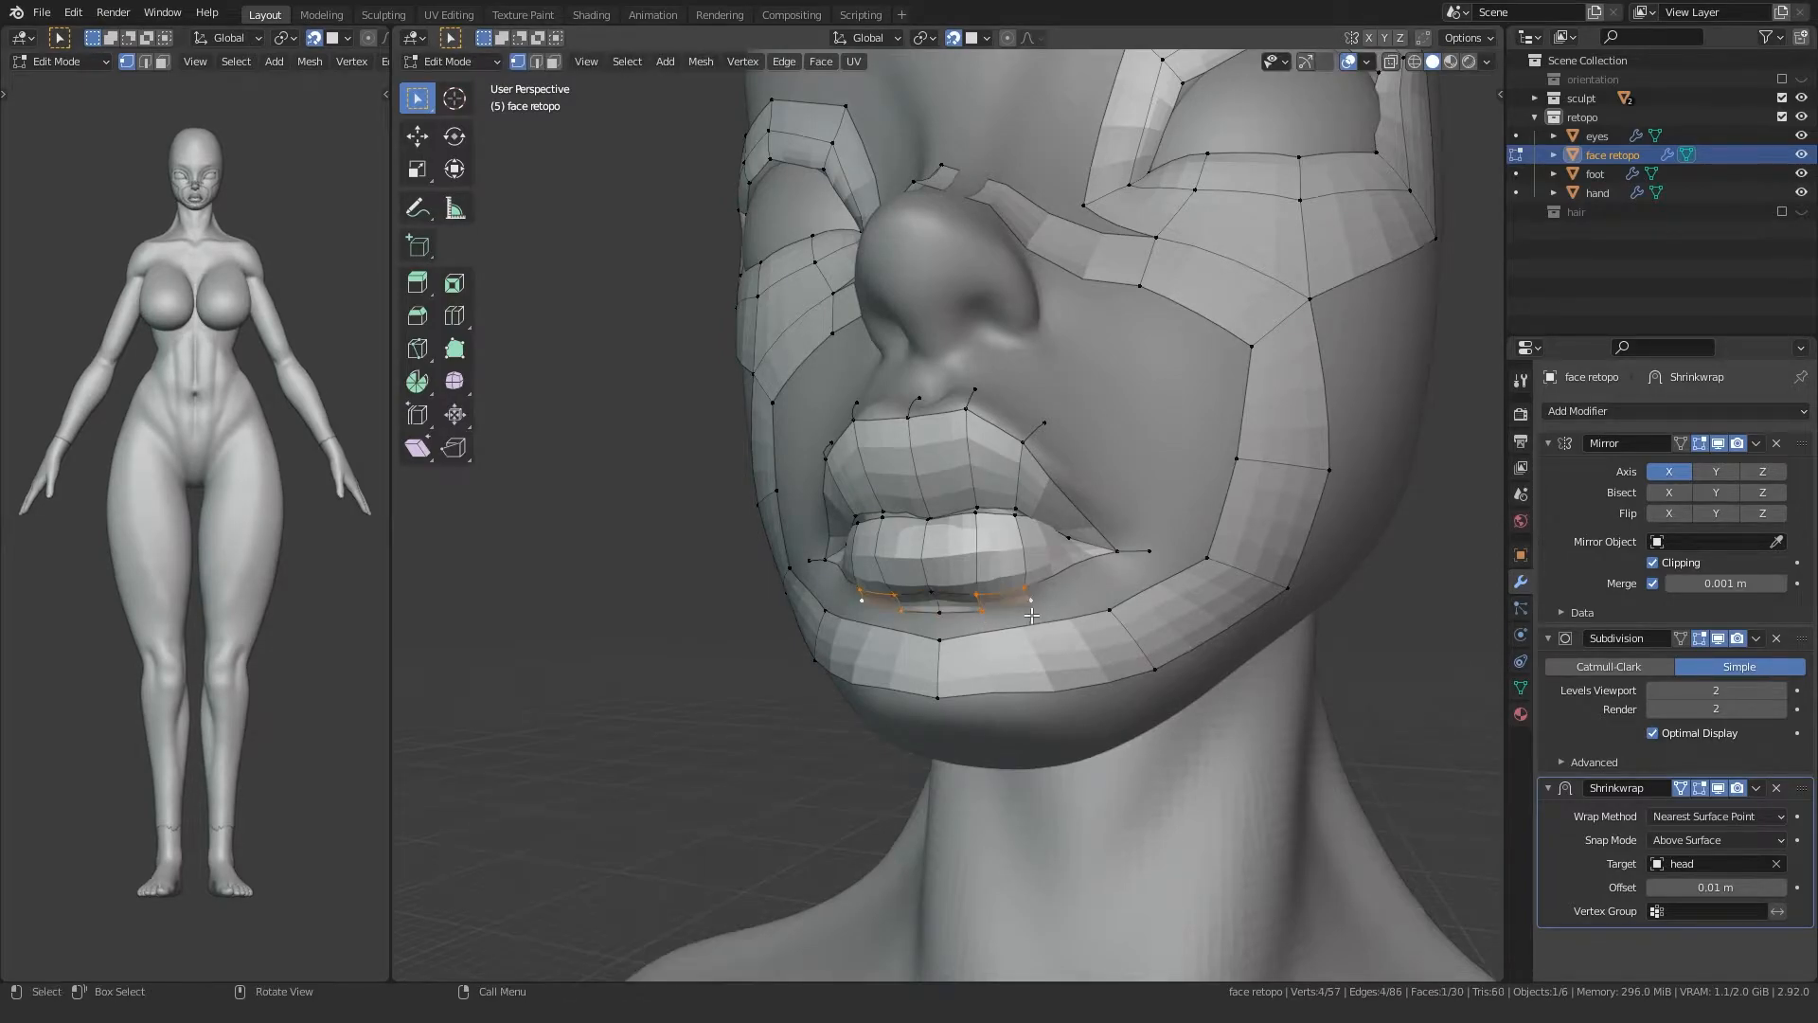
pyautogui.keyDown('ctrl'); pyautogui.click(1146, 564); pyautogui.keyUp('ctrl')
pyautogui.press('f')
pyautogui.keyDown('ctrl'); pyautogui.click(1046, 429); pyautogui.keyUp('ctrl')
pyautogui.press('f')
# Step: Fill the remaining quads between the extruded vertices above the upper lip up to the centreline
pyautogui.moveTo(1046, 429); pyautogui.dragTo(1051, 468, button='middle')
pyautogui.click(1048, 448)
pyautogui.keyDown('ctrl'); pyautogui.click(976, 420); pyautogui.keyUp('ctrl')
pyautogui.press('f')
pyautogui.click(976, 420)
pyautogui.keyDown('ctrl'); pyautogui.click(908, 410); pyautogui.keyUp('ctrl')
pyautogui.press('f')
pyautogui.moveTo(908, 409); pyautogui.dragTo(776, 503, button='middle')
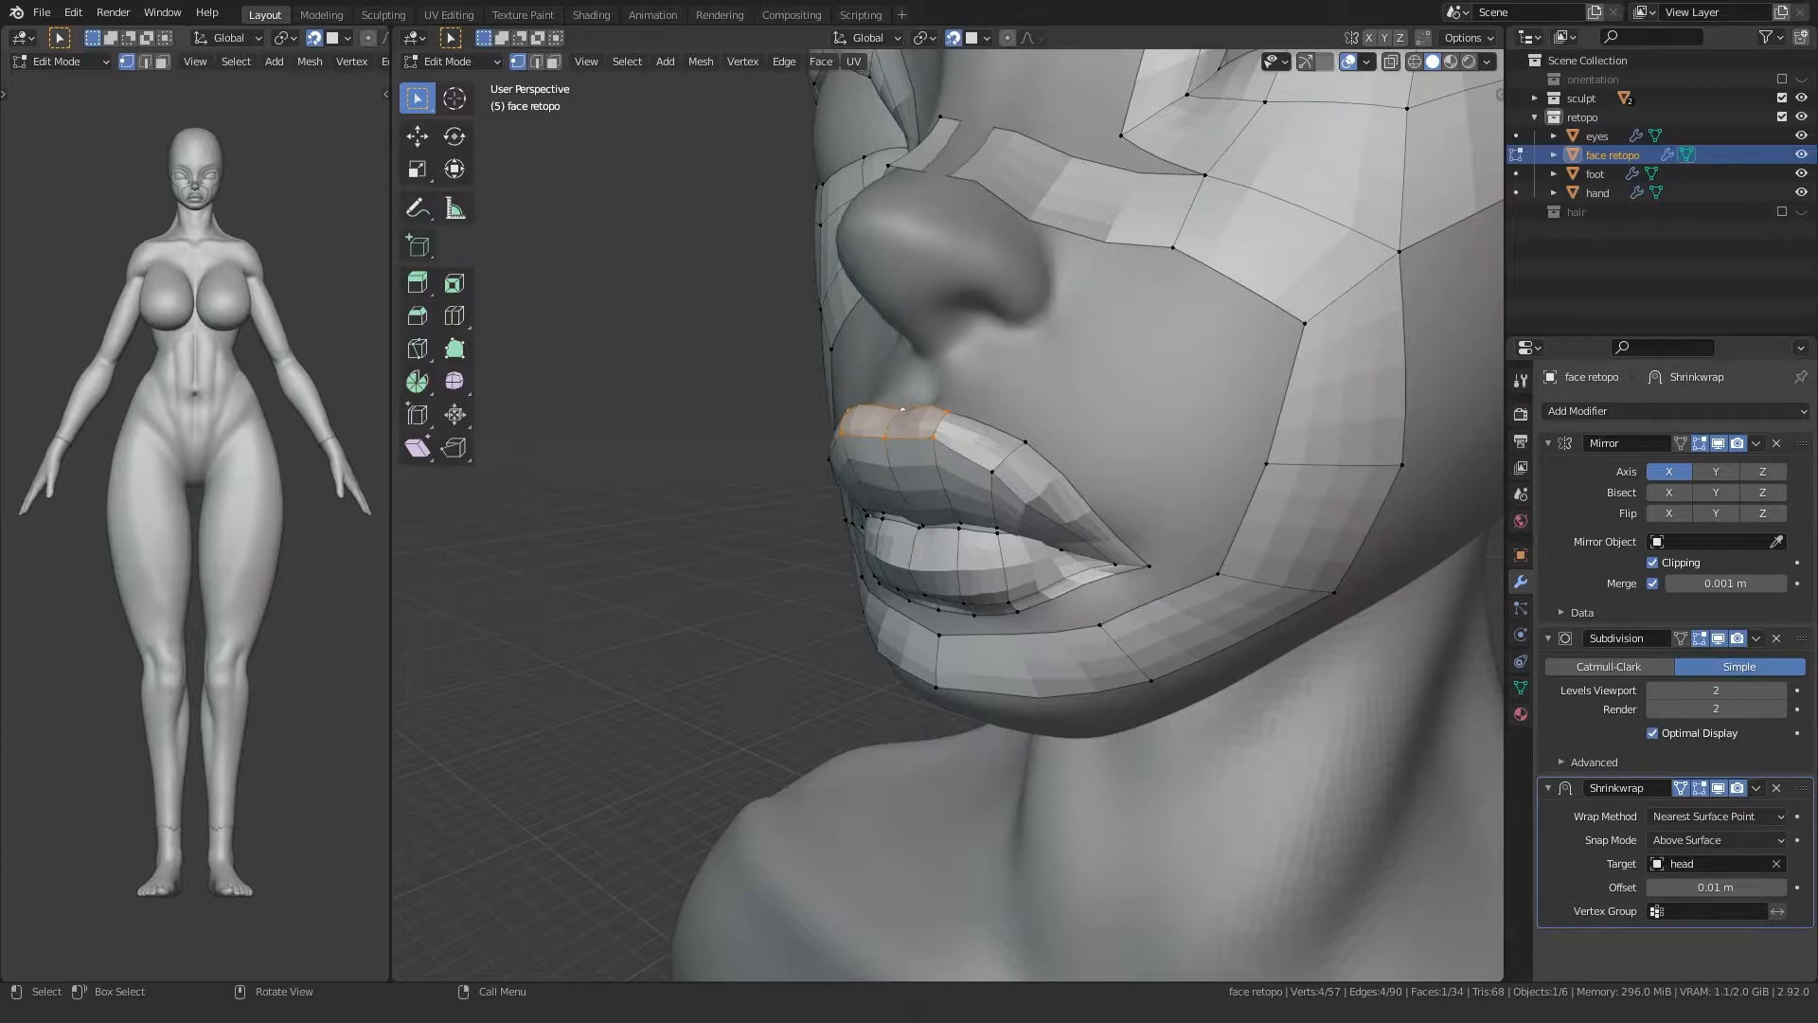
# Step: Duplicate the quad beside the outer eye corner and place the copy in the ear area, working in right side view
pyautogui.scroll(-4, 824, 503)
pyautogui.moveTo(890, 488); pyautogui.dragTo(868, 562, button='middle')
pyautogui.press('KP_1')
pyautogui.press('KP_3')
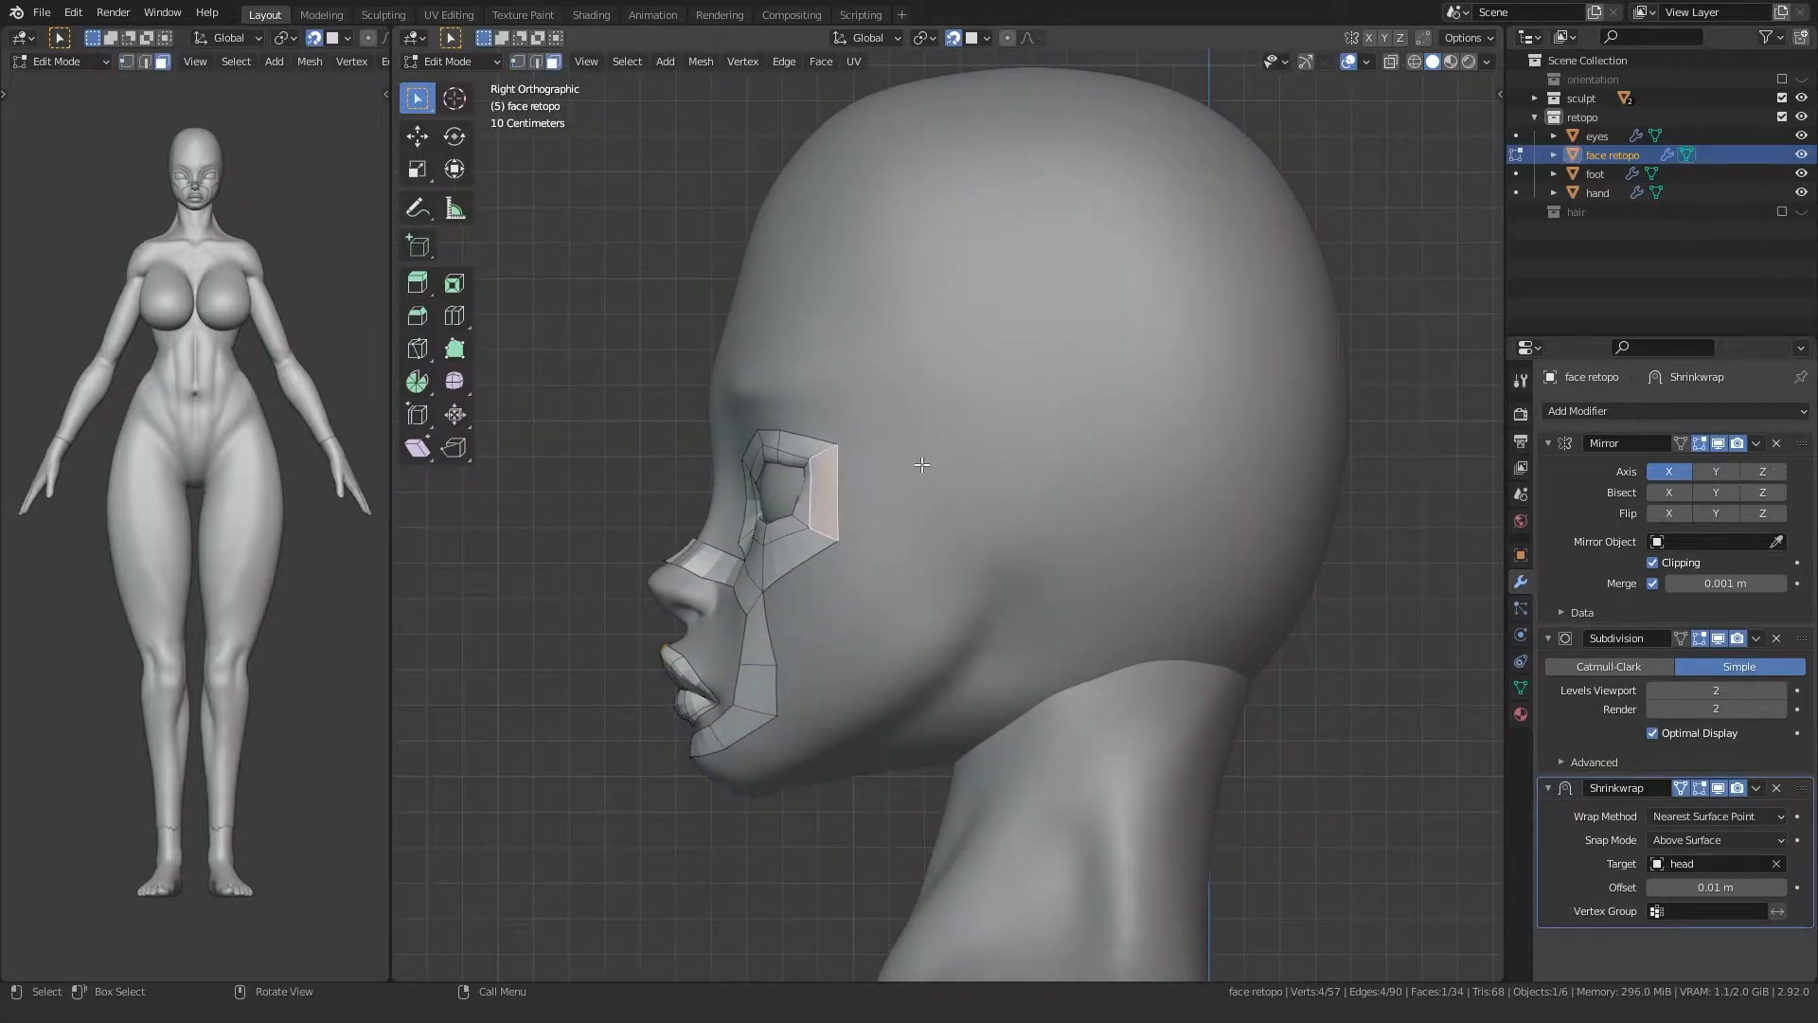
pyautogui.hotkey('shift', 'd')
pyautogui.click(1192, 425)
# Step: Extrude the duplicated quad's top edge up and forward, and rotate the new edge to start an ear loop
pyautogui.press('1')
pyautogui.moveTo(1079, 443); pyautogui.dragTo(1144, 361)
pyautogui.press('g')
pyautogui.click(1134, 389)
pyautogui.click(1095, 321)
pyautogui.press('r')
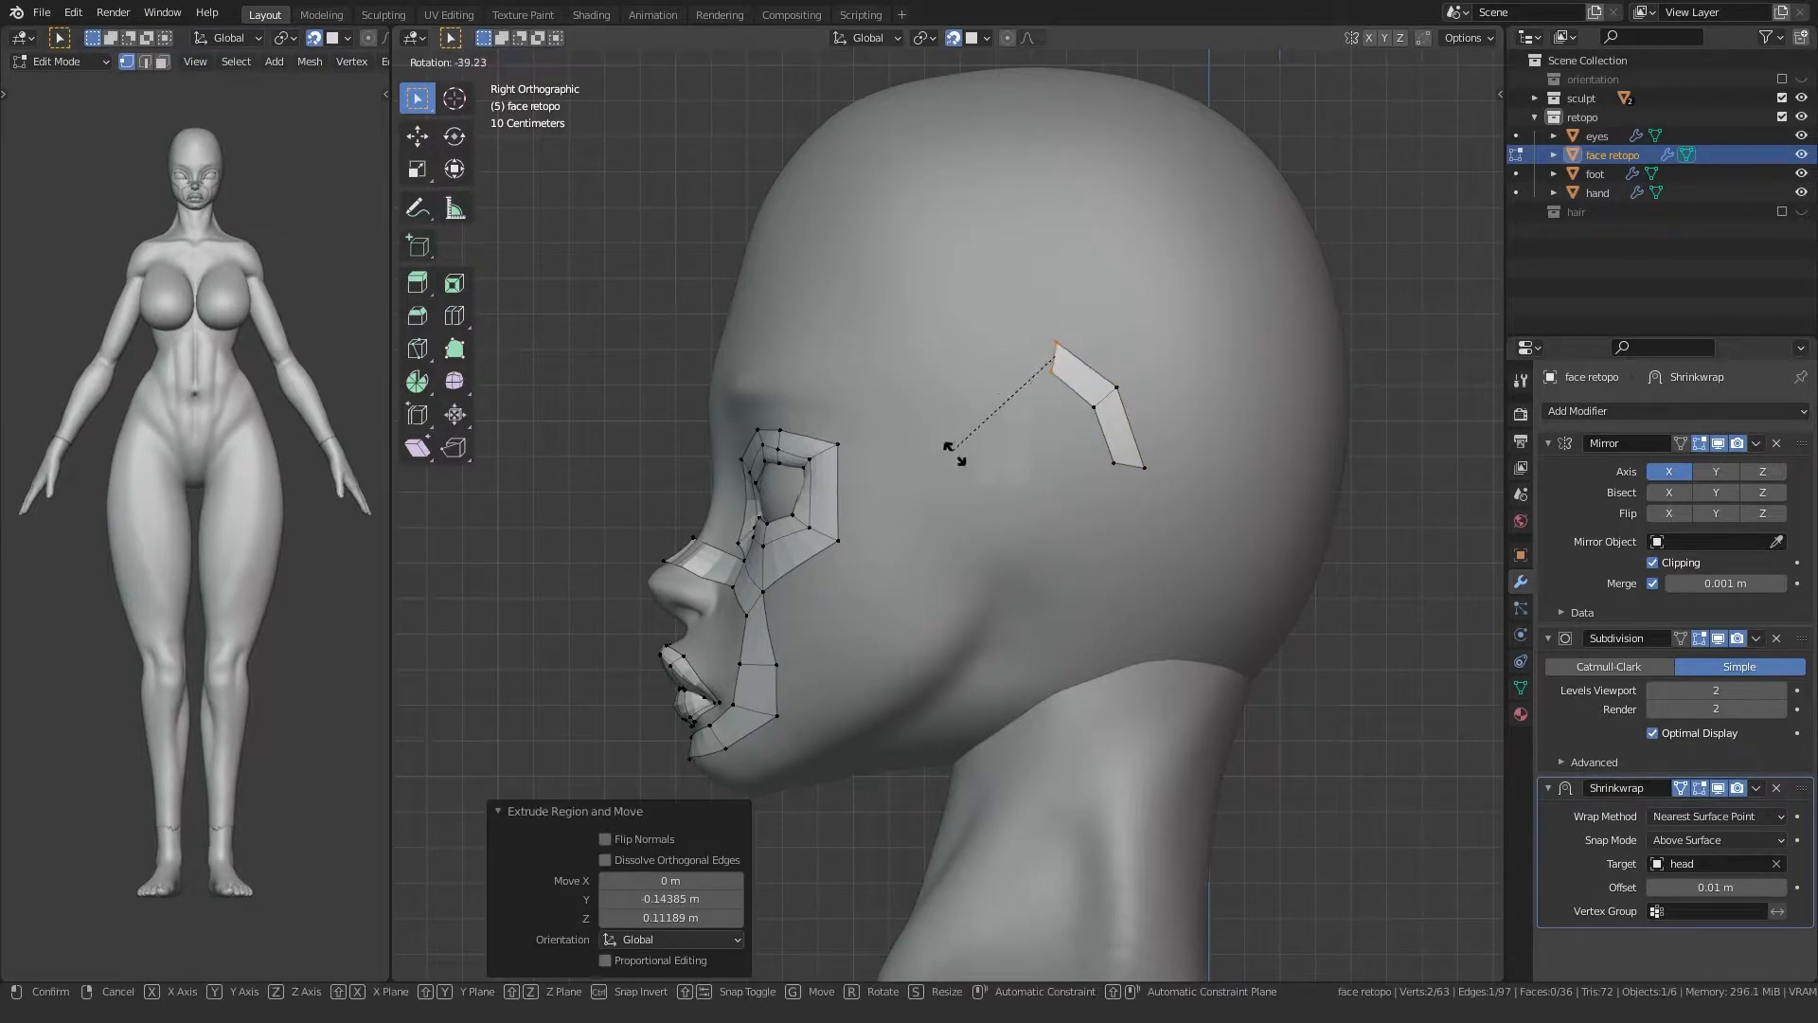
pyautogui.click(1023, 475)
# Step: Extrude the ear strip's bottom edge twice, down and then forward, rotating each new edge to follow the oval
pyautogui.moveTo(1082, 493); pyautogui.dragTo(1155, 454)
pyautogui.press('e')
pyautogui.click(1141, 535)
pyautogui.press('r')
pyautogui.click(1027, 520)
pyautogui.press('e')
pyautogui.click(983, 549)
pyautogui.press('r')
pyautogui.click(1005, 444)
pyautogui.press('g')
pyautogui.click(1012, 426)
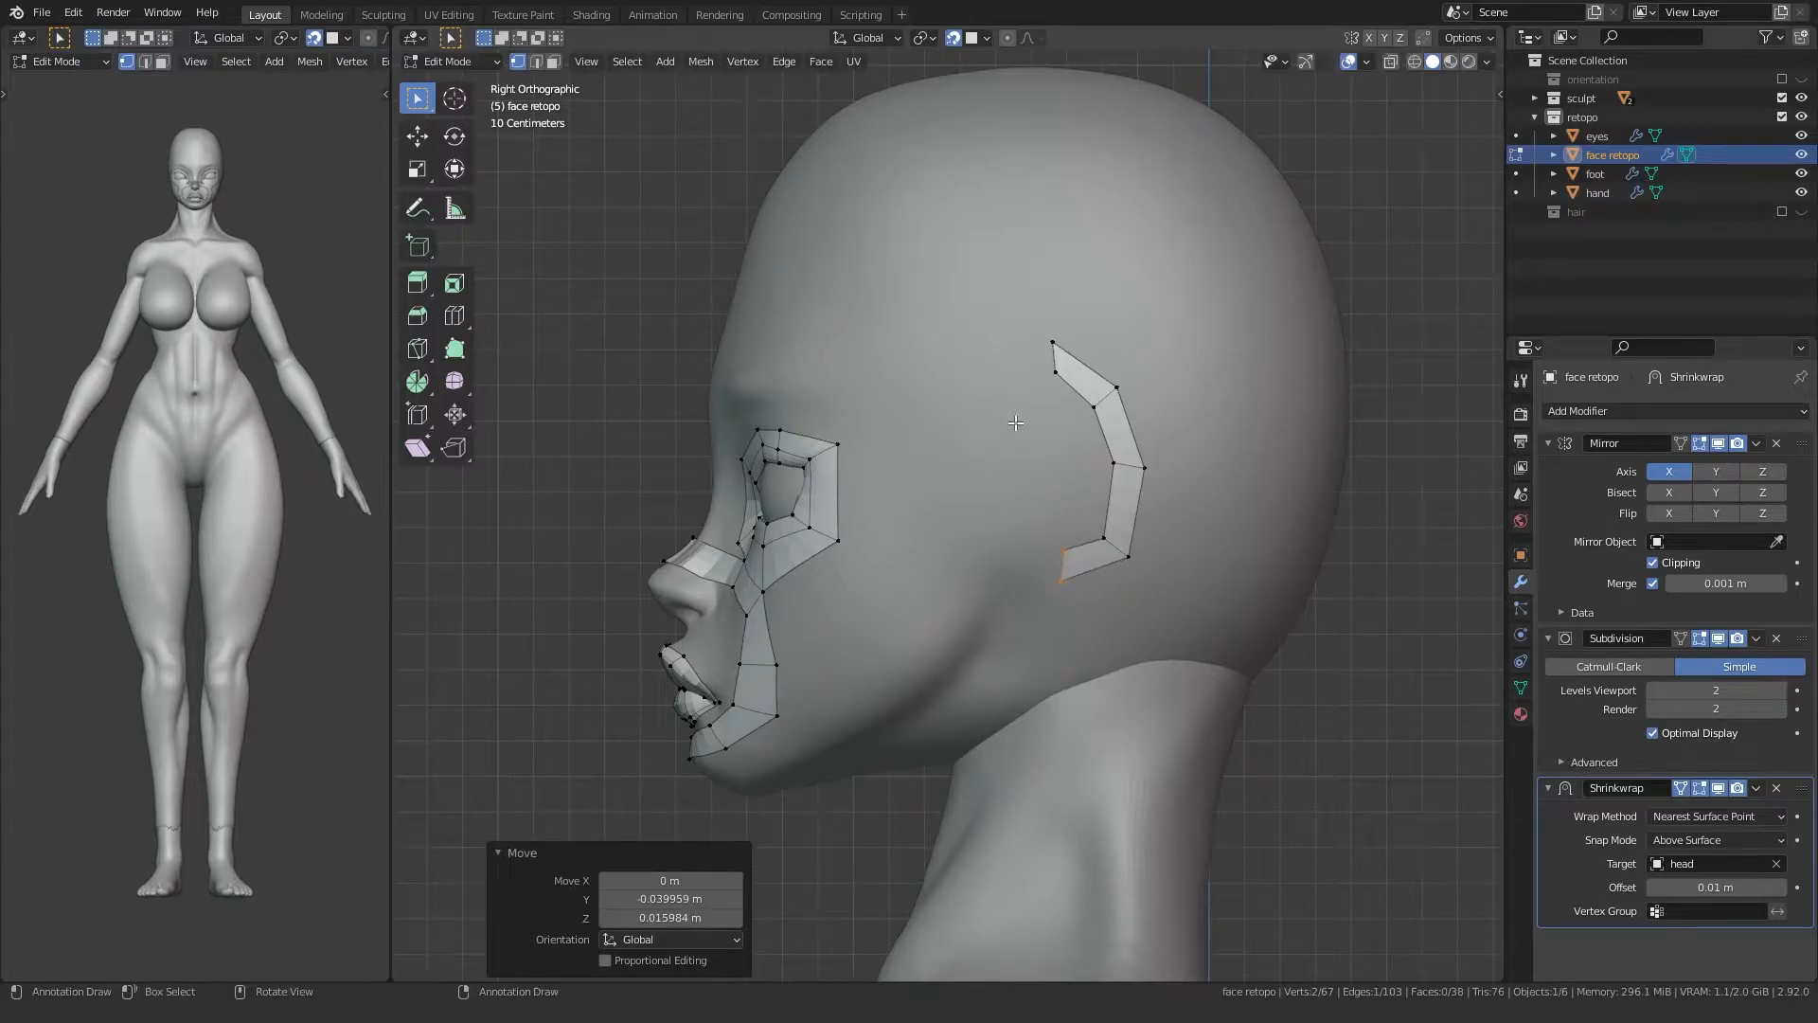
# Step: Extrude the ear strip's top end twice, forward and then down, rotating each new edge along the oval
pyautogui.moveTo(1088, 314); pyautogui.dragTo(1088, 316)
pyautogui.press('e')
pyautogui.click(876, 432)
pyautogui.press('r')
pyautogui.click(918, 512)
pyautogui.click(885, 587)
pyautogui.press('r')
pyautogui.click(825, 628)
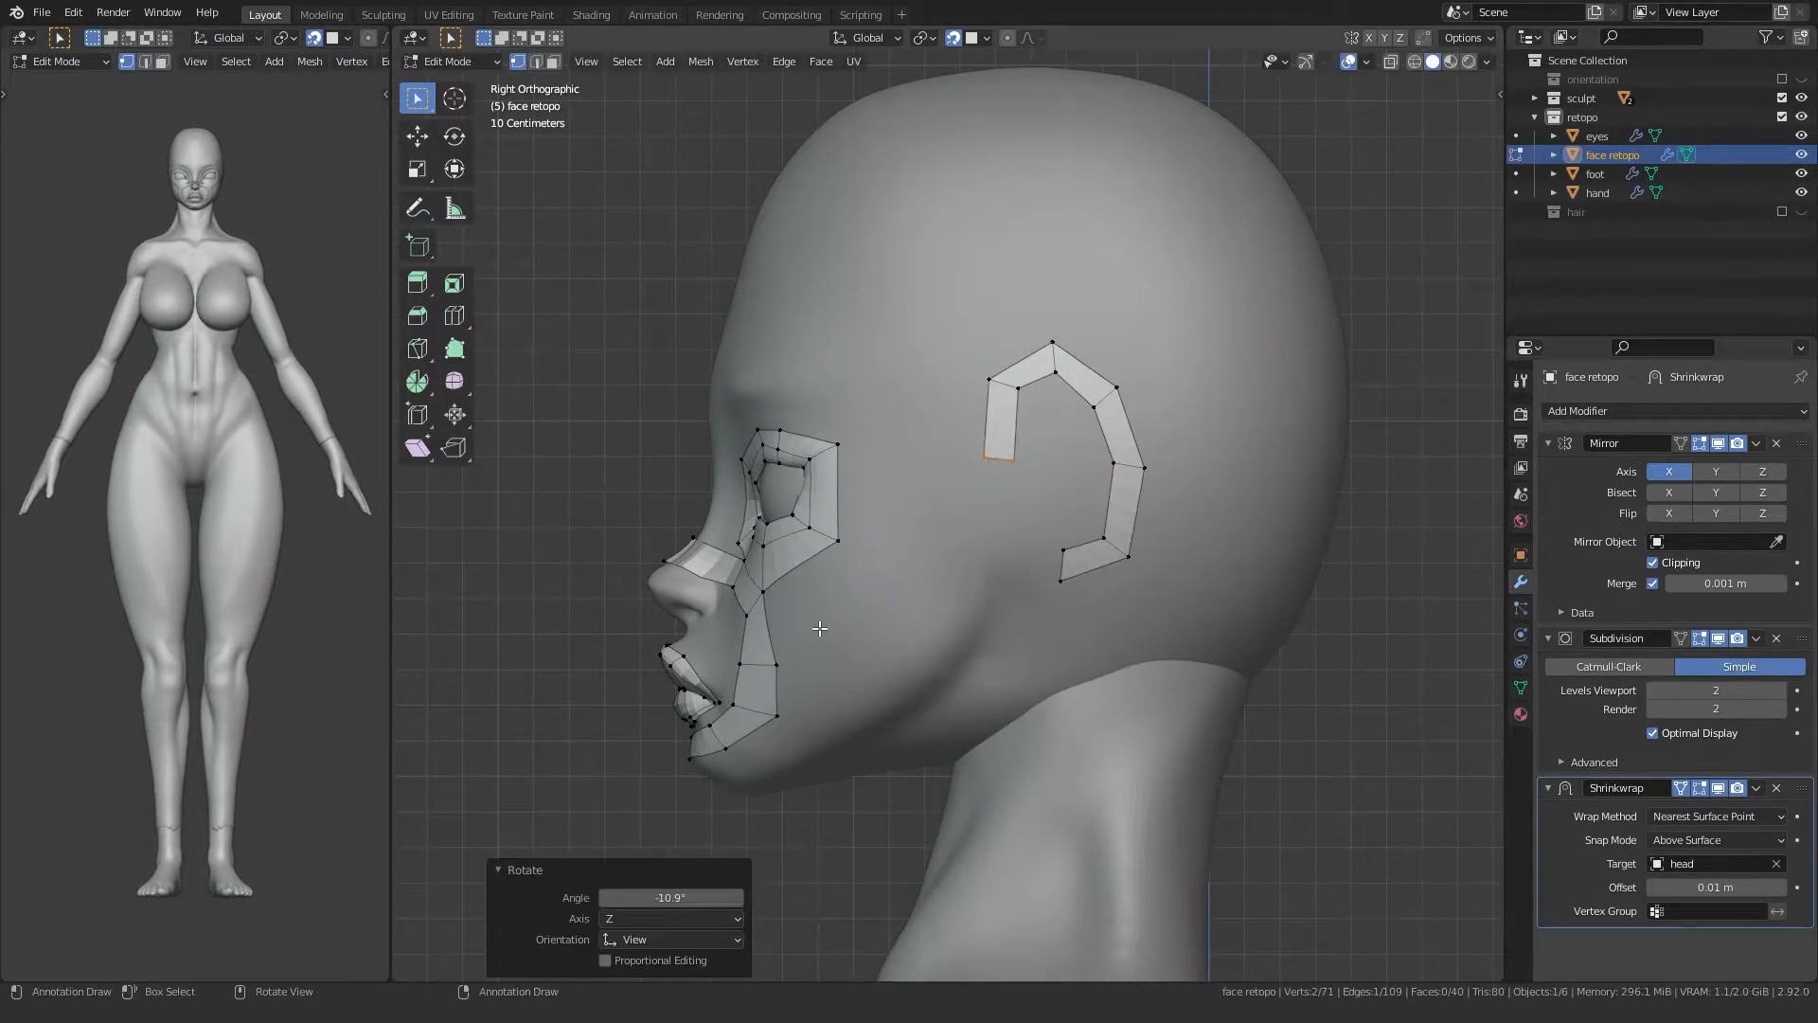
# Step: Extend the front of the ear strip downward and fill the last gap to close the ring of quads
pyautogui.click(935, 574)
pyautogui.press('r')
pyautogui.click(960, 638)
pyautogui.press('g')
pyautogui.click(969, 644)
pyautogui.click(1017, 523)
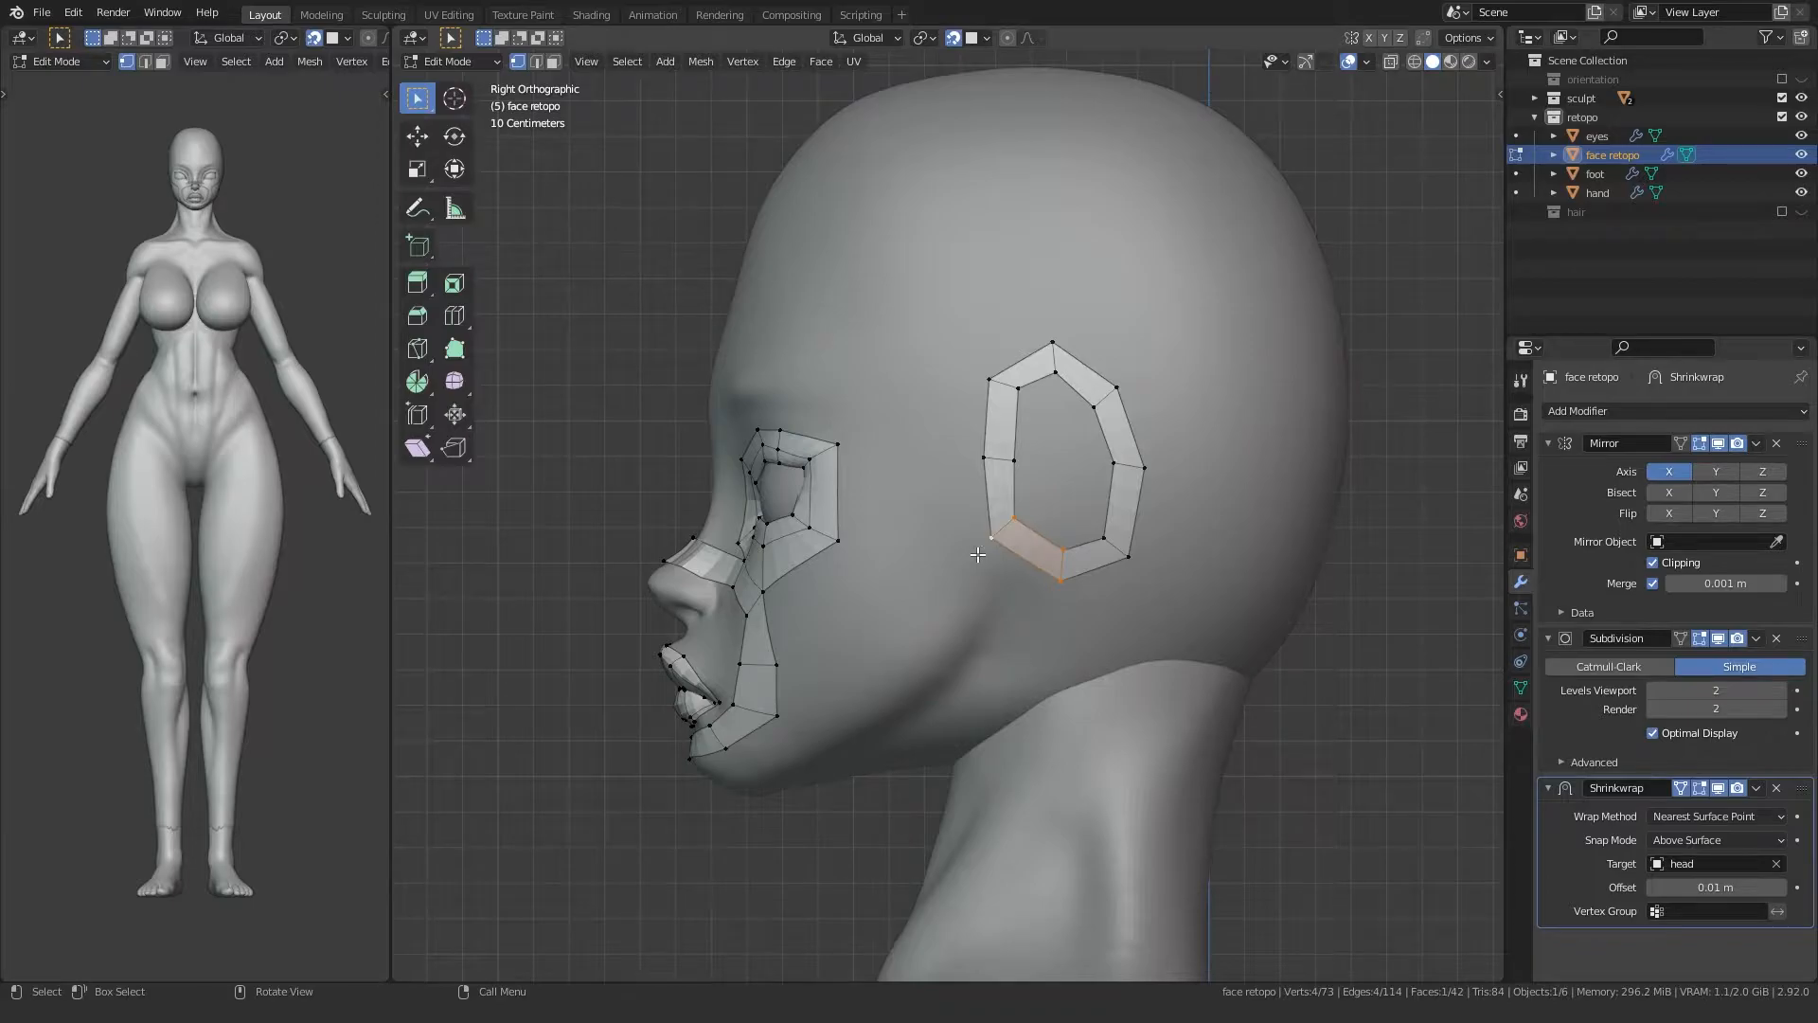
# Step: Reposition the vertices along the bottom of the ear ring to round its lower curve
pyautogui.click(1067, 547)
pyautogui.press('g')
pyautogui.click(1068, 542)
pyautogui.click(1103, 539)
pyautogui.press('g')
pyautogui.click(1107, 537)
pyautogui.click(1128, 557)
pyautogui.press('g')
pyautogui.click(1068, 578)
# Step: Move the middle vertices on the ear ring's rear and front sides to widen the oval
pyautogui.click(1152, 469)
pyautogui.press('g')
pyautogui.click(1159, 466)
pyautogui.click(1113, 467)
pyautogui.press('g')
pyautogui.click(1113, 468)
pyautogui.click(987, 460)
pyautogui.click(1016, 461)
pyautogui.press('g')
pyautogui.click(1008, 460)
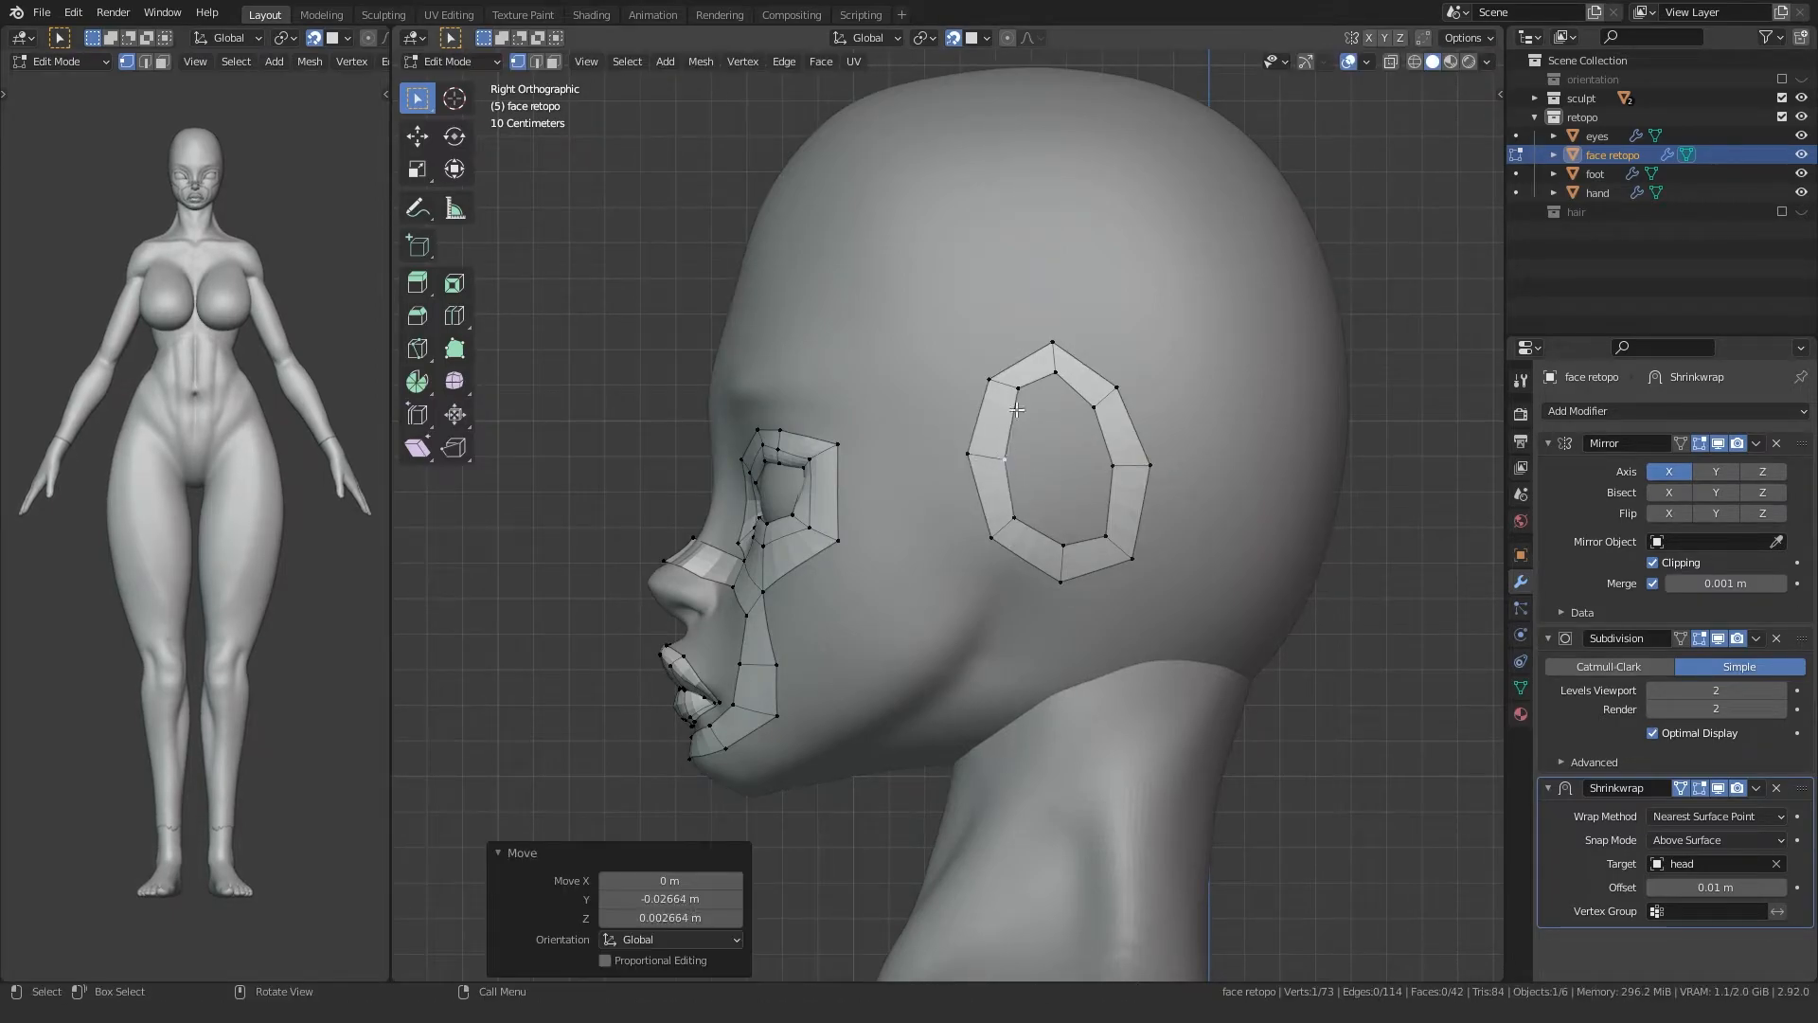
# Step: Reposition the inner and outer vertices along the ear ring's upper part to round its top curve
pyautogui.click(1019, 390)
pyautogui.press('g')
pyautogui.click(1011, 401)
pyautogui.click(1059, 376)
pyautogui.press('g')
pyautogui.click(1096, 408)
pyautogui.click(1118, 394)
pyautogui.press('g')
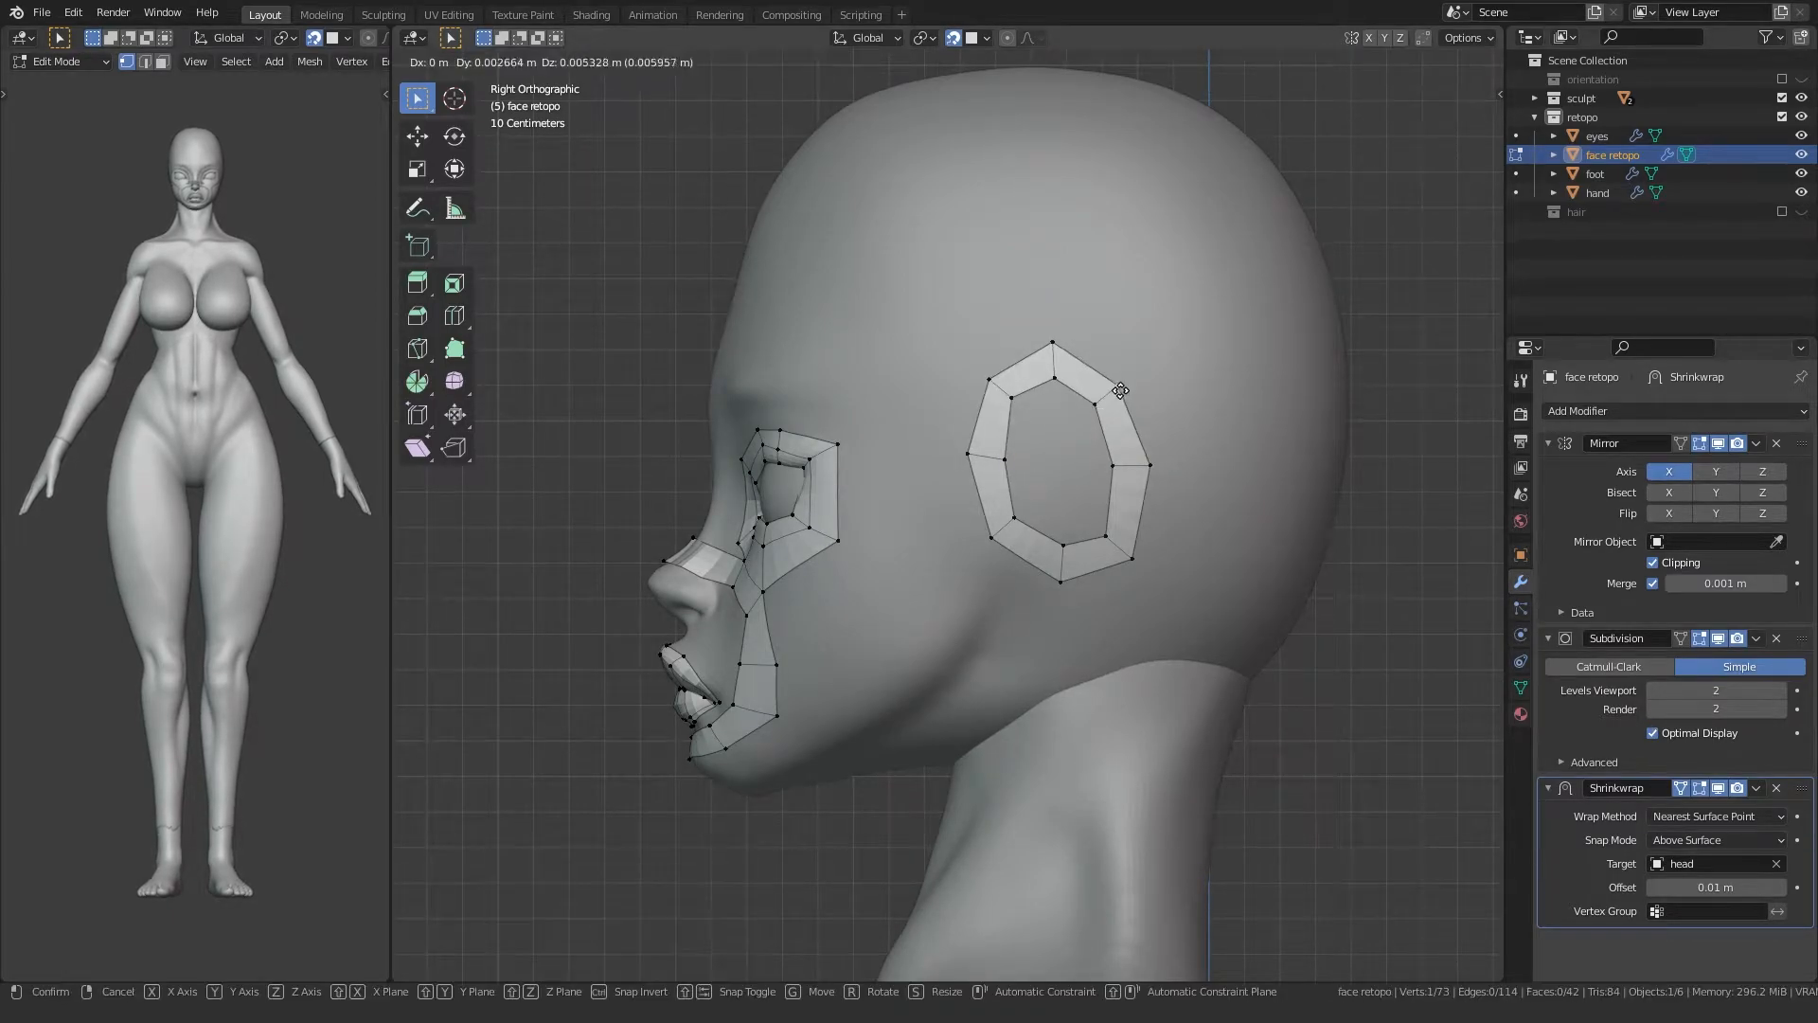
pyautogui.click(1120, 390)
pyautogui.click(1052, 338)
pyautogui.press('g')
pyautogui.click(1056, 337)
# Step: Extrude the ear ring's front outer edges forward toward the cheek to add a column of quads
pyautogui.click(990, 380)
pyautogui.keyDown('ctrl'); pyautogui.click(988, 531); pyautogui.keyUp('ctrl')
pyautogui.press('e')
pyautogui.click(896, 479)
# Step: Reposition the new column's front vertices to even out the quads ahead of the ear
pyautogui.click(913, 459)
pyautogui.press('g')
pyautogui.click(929, 462)
pyautogui.click(934, 538)
pyautogui.press('g')
pyautogui.click(921, 454)
pyautogui.press('g')
pyautogui.click(926, 454)
pyautogui.click(928, 382)
pyautogui.press('g')
pyautogui.click(927, 390)
# Step: Extrude the lower edge of the column in front of the ear five times, following the jaw to the chin
pyautogui.keyDown('shift'); pyautogui.moveTo(681, 526); pyautogui.dragTo(715, 507, button='middle'); pyautogui.keyUp('shift')
pyautogui.moveTo(947, 494); pyautogui.dragTo(1046, 544)
pyautogui.moveTo(956, 506); pyautogui.dragTo(1012, 469, button='middle')
pyautogui.press('e')
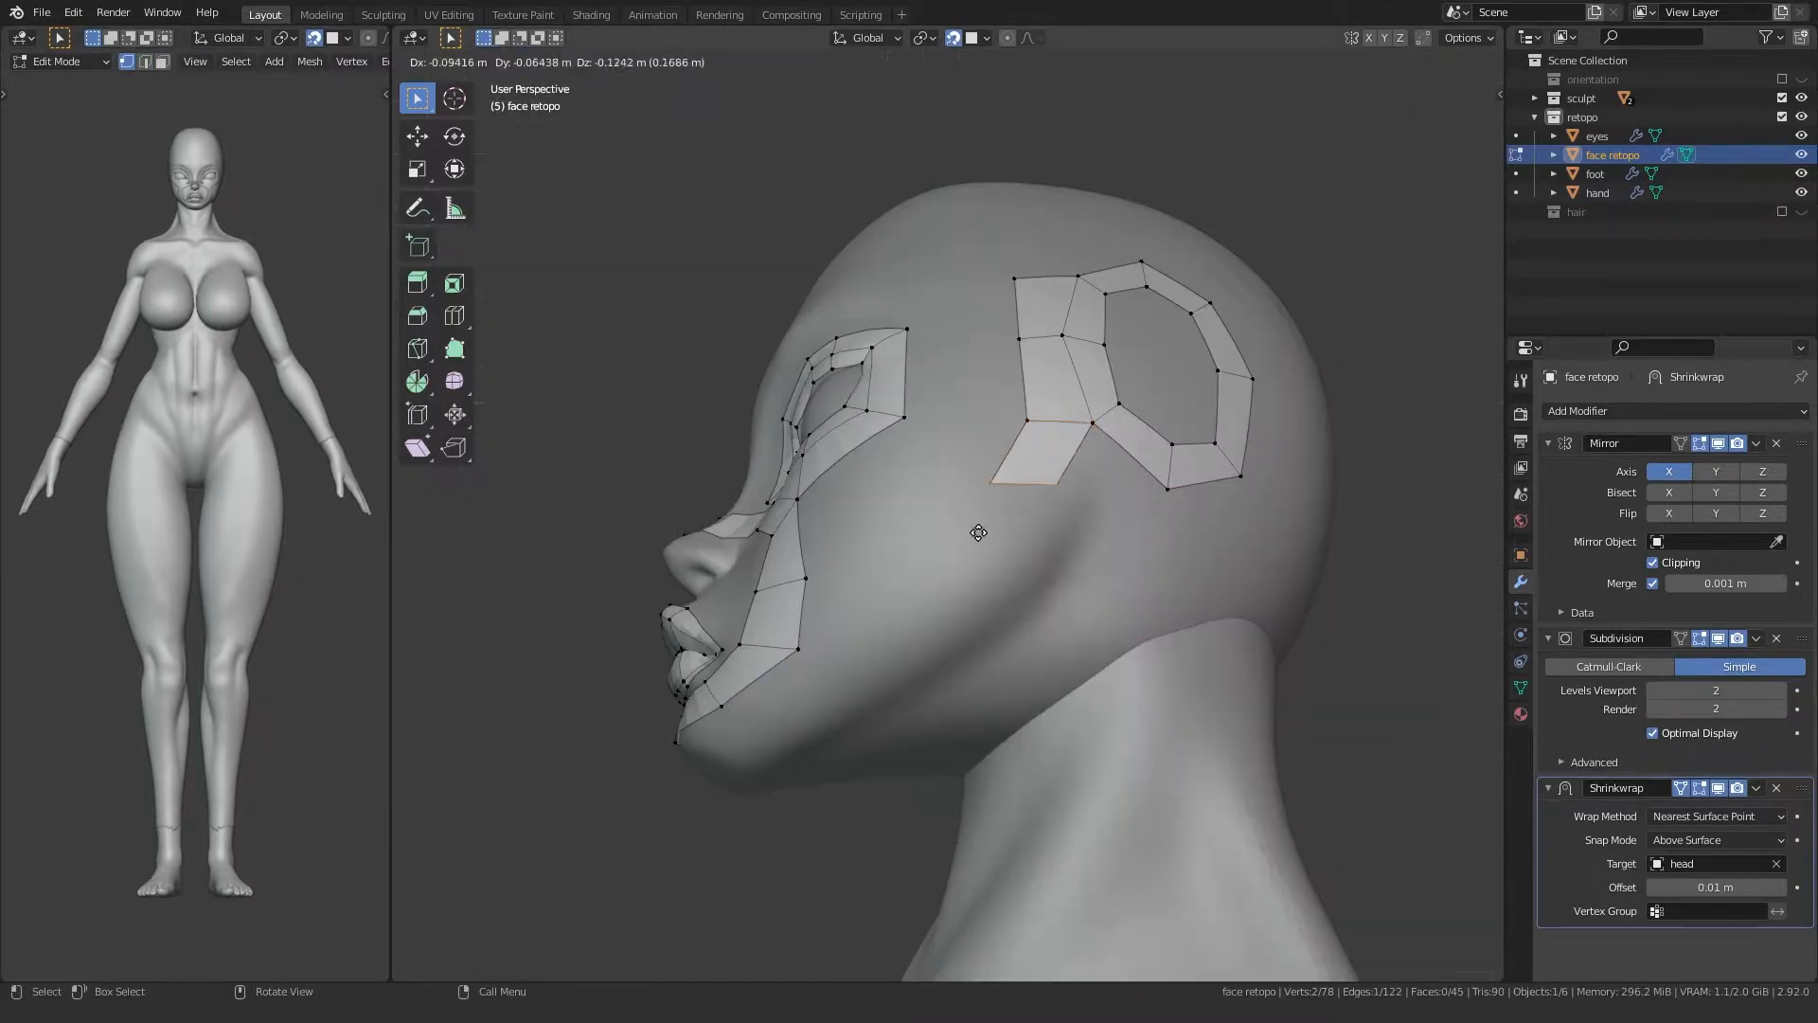
pyautogui.click(987, 526)
pyautogui.press('e')
pyautogui.click(976, 552)
pyautogui.press('e')
pyautogui.keyDown('shift'); pyautogui.moveTo(962, 569); pyautogui.dragTo(1016, 550, button='middle'); pyautogui.keyUp('shift')
pyautogui.click(938, 574)
pyautogui.press('e')
pyautogui.click(895, 591)
pyautogui.moveTo(895, 591); pyautogui.dragTo(941, 575, button='middle')
pyautogui.press('e')
pyautogui.click(760, 614)
# Step: Merge the jaw strip's vertices at center with the matching vertices of the chin band, using X-ray to select them
pyautogui.moveTo(760, 614); pyautogui.dragTo(861, 657, button='middle')
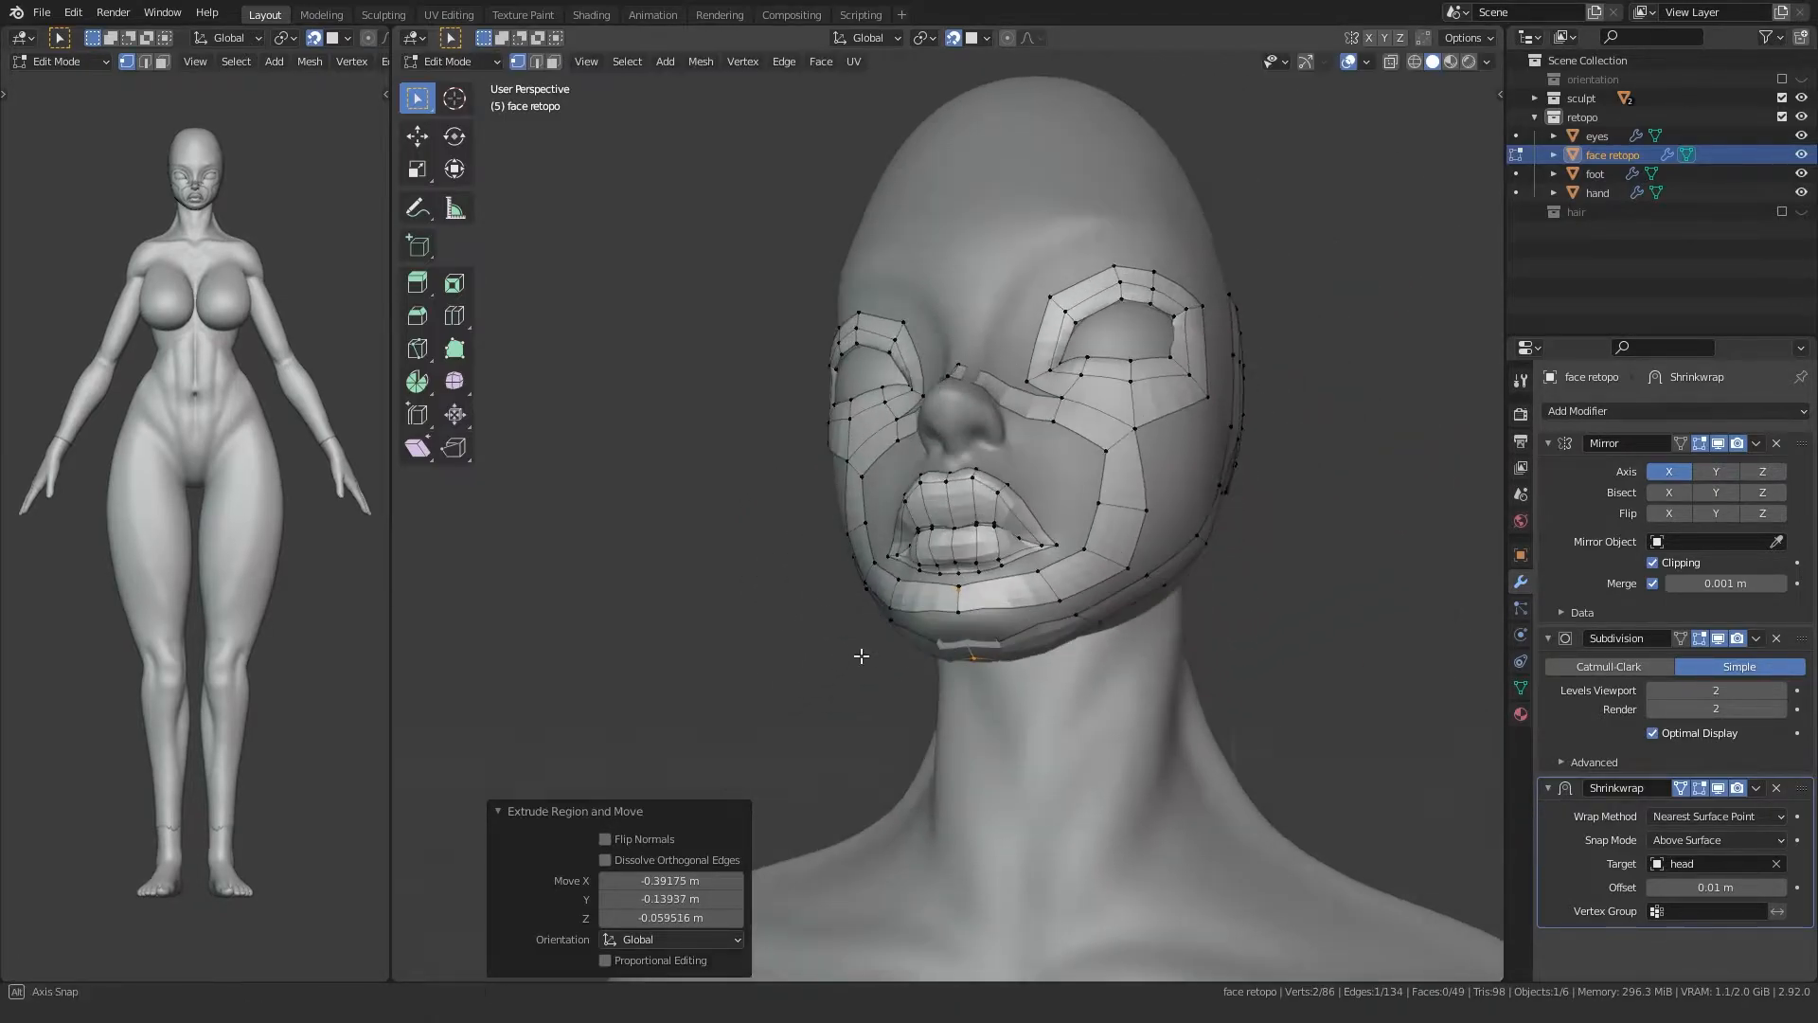
pyautogui.scroll(3, 881, 609)
pyautogui.press('m')
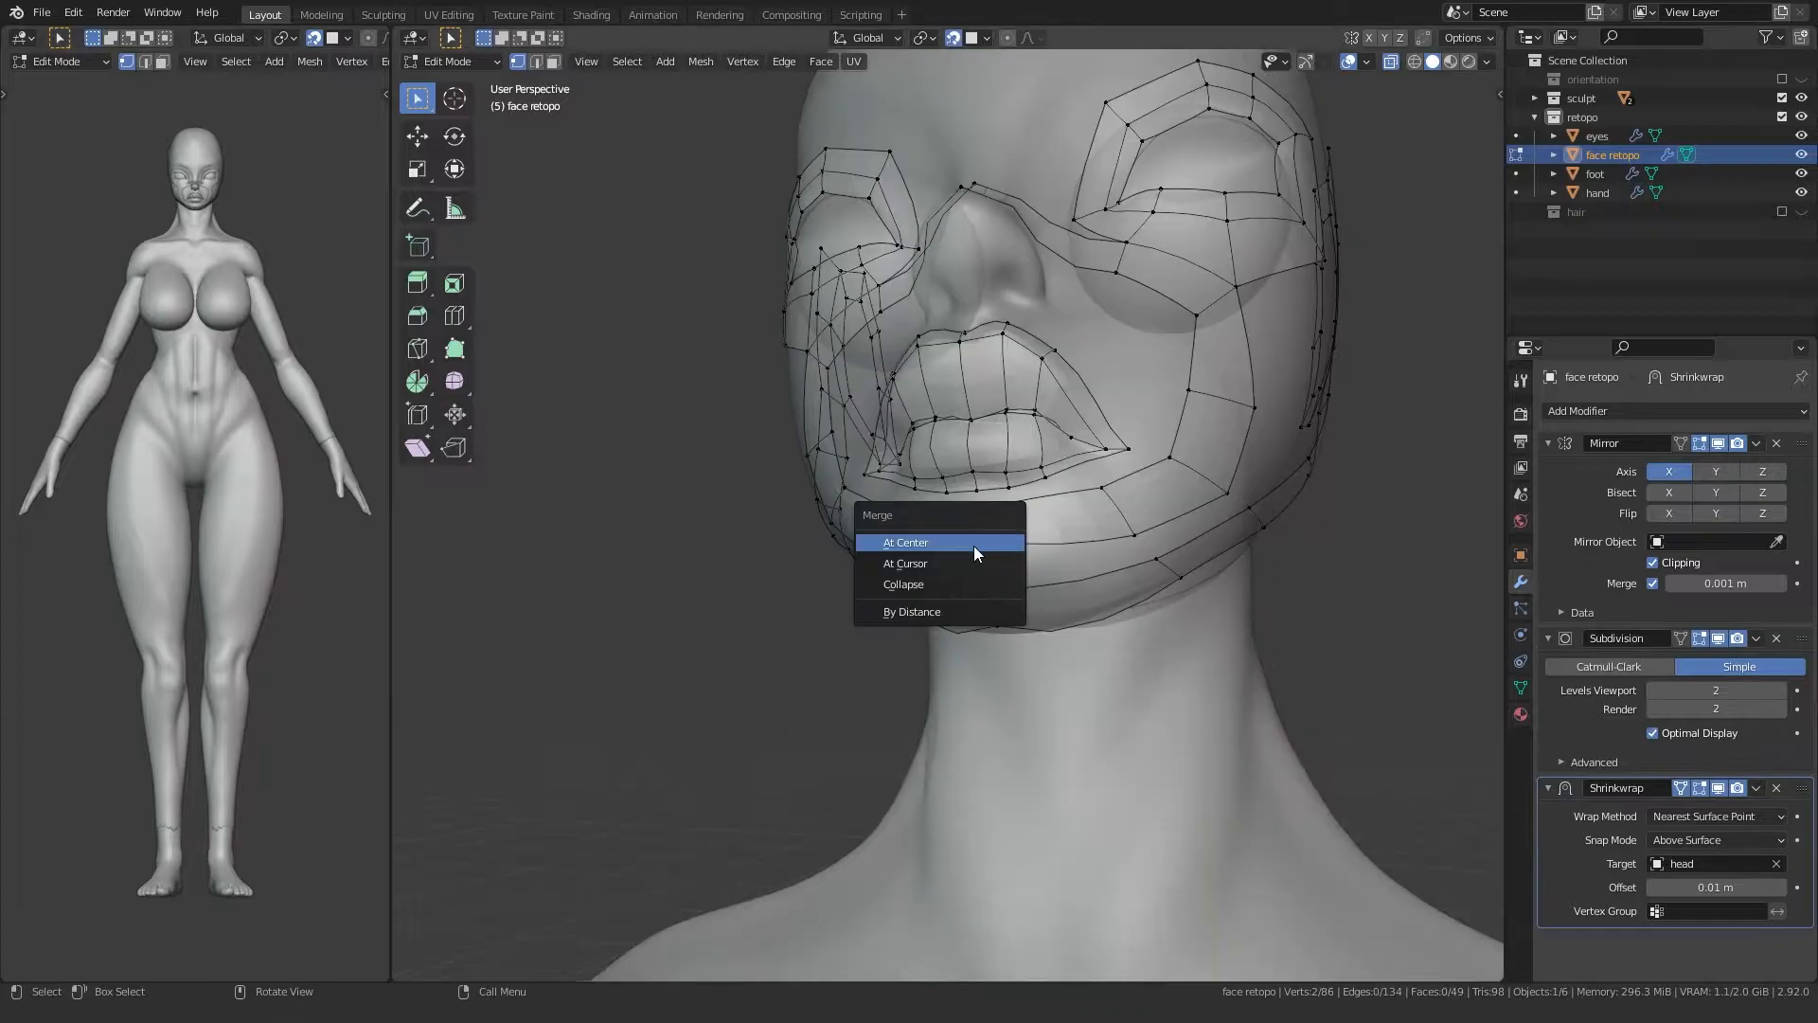
pyautogui.click(973, 535)
pyautogui.hotkey('alt', 'z')
pyautogui.moveTo(973, 535); pyautogui.dragTo(1111, 528, button='middle')
pyautogui.moveTo(1012, 597)
pyautogui.mouseDown(button='middle')
pyautogui.moveTo(985, 968)
pyautogui.moveTo(1011, 564)
pyautogui.mouseUp(button='middle')
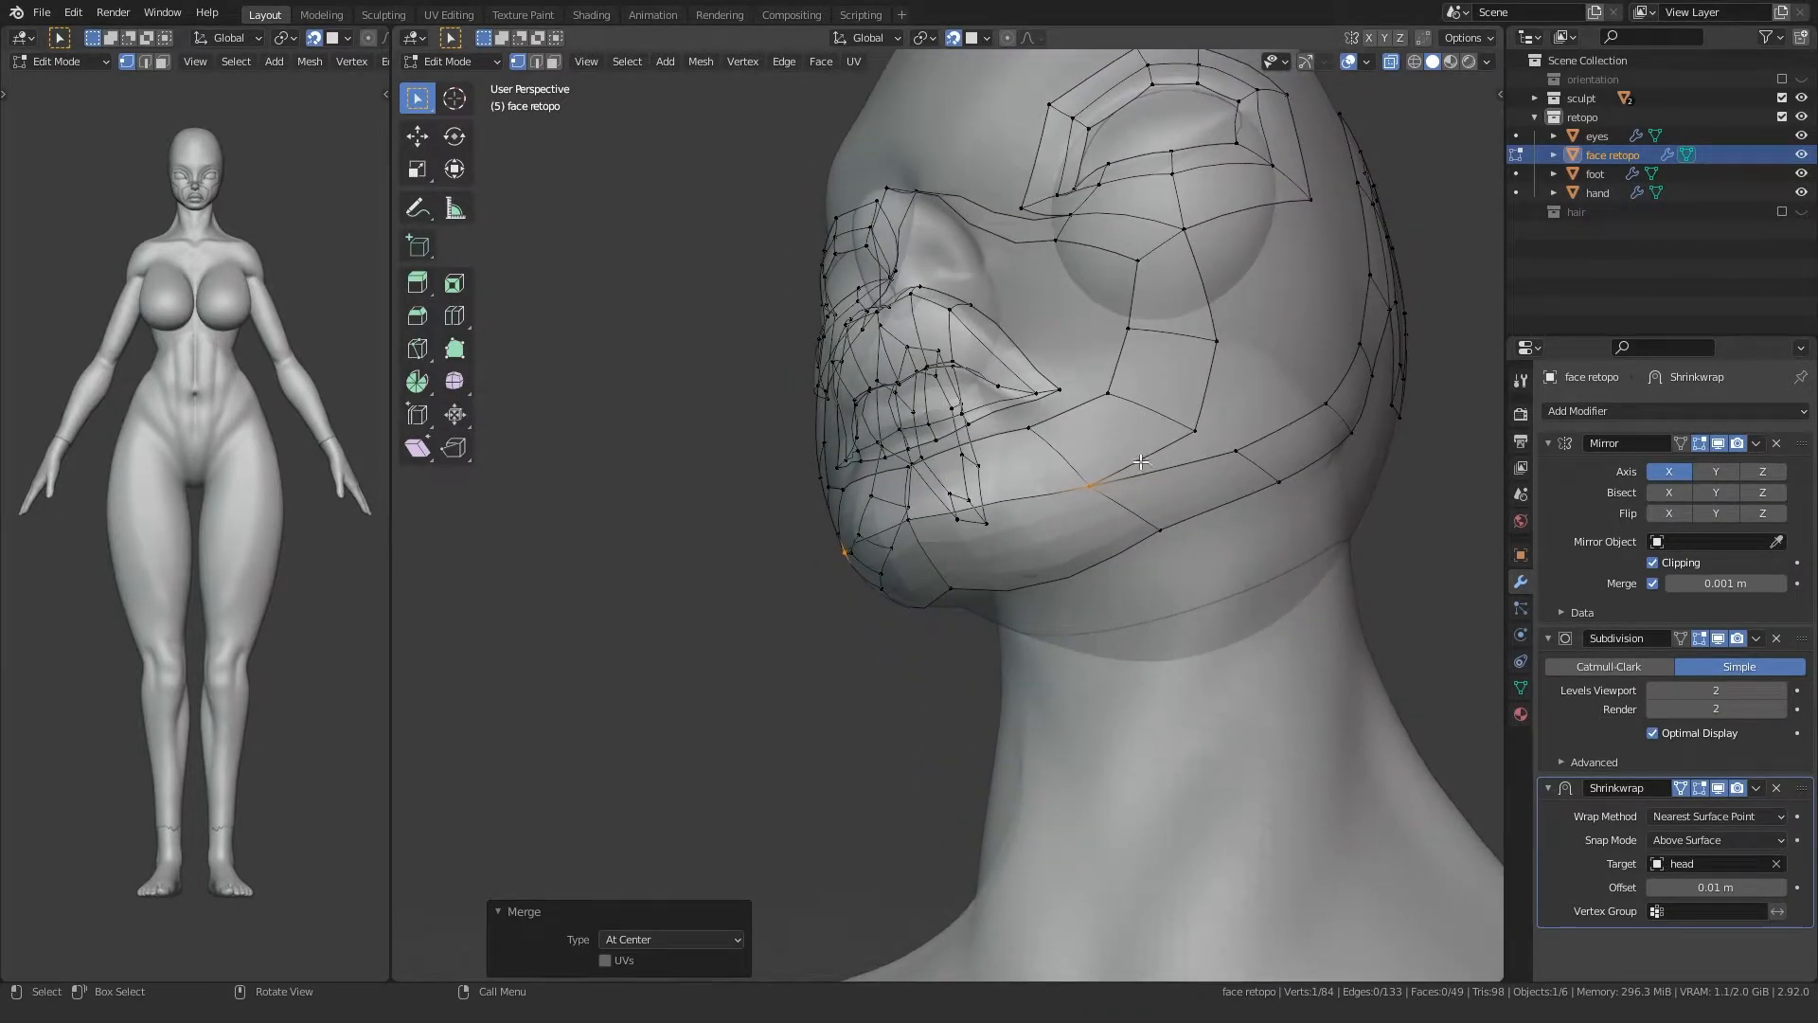
pyautogui.moveTo(1227, 432); pyautogui.dragTo(1242, 422)
pyautogui.press('m')
pyautogui.click(1241, 422)
pyautogui.moveTo(1000, 571); pyautogui.dragTo(973, 536, button='middle')
pyautogui.hotkey('alt', 'z')
# Step: Move the jaw strip's vertices near the chin to space its quads evenly
pyautogui.click(979, 535)
pyautogui.press('g')
pyautogui.click(981, 527)
pyautogui.click(1181, 500)
pyautogui.moveTo(1181, 501); pyautogui.dragTo(994, 553, button='middle')
pyautogui.press('g')
pyautogui.click(1123, 507)
pyautogui.click(1366, 398)
pyautogui.click(930, 504)
pyautogui.press('g')
pyautogui.click(941, 531)
pyautogui.click(1095, 472)
pyautogui.press('g')
pyautogui.click(1099, 464)
# Step: Adjust the remaining jaw strip vertices up toward the ear to smooth the strip along the jawline
pyautogui.click(1079, 544)
pyautogui.press('g')
pyautogui.click(1037, 547)
pyautogui.click(1144, 458)
pyautogui.press('g')
pyautogui.click(1145, 470)
pyautogui.press('g')
pyautogui.click(1148, 477)
pyautogui.keyDown('shift'); pyautogui.moveTo(1140, 453); pyautogui.dragTo(1037, 549, button='middle'); pyautogui.keyUp('shift')
pyautogui.click(1104, 470)
pyautogui.press('g')
pyautogui.click(1106, 472)
pyautogui.click(1009, 464)
pyautogui.press('g')
pyautogui.click(1045, 442)
pyautogui.press('g')
pyautogui.click(938, 554)
pyautogui.moveTo(938, 554); pyautogui.dragTo(994, 653, button='middle')
pyautogui.click(889, 540)
pyautogui.press('g')
# Step: Extrude the upper edge of the column ahead of the ear repeatedly across the forehead to the mirror centerline
pyautogui.click(1082, 380)
pyautogui.press('e')
pyautogui.click(953, 249)
pyautogui.press('e')
pyautogui.click(921, 231)
pyautogui.moveTo(922, 231); pyautogui.dragTo(922, 258, button='middle')
pyautogui.click(785, 227)
pyautogui.moveTo(784, 227); pyautogui.dragTo(806, 299, button='middle')
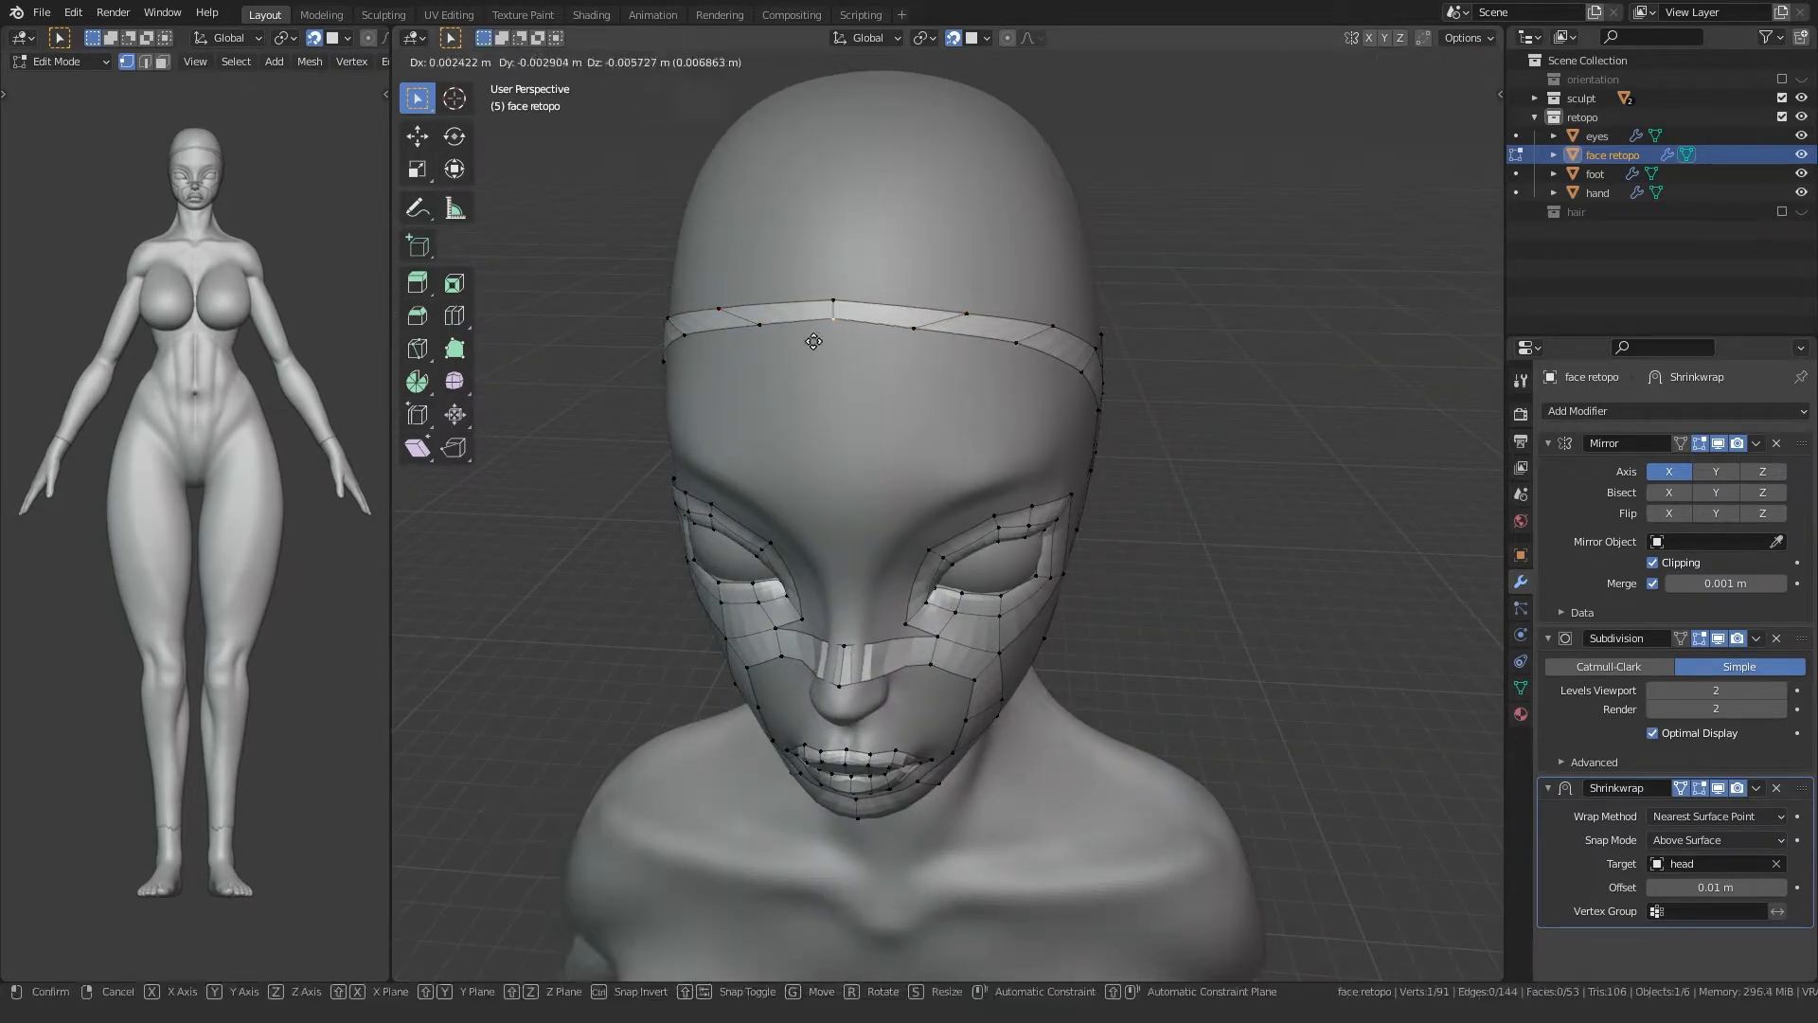
# Step: Move the forehead band's lower vertices to widen its quads from the center toward the temple
pyautogui.click(895, 336)
pyautogui.press('g')
pyautogui.click(936, 396)
pyautogui.moveTo(871, 322); pyautogui.dragTo(905, 330, button='middle')
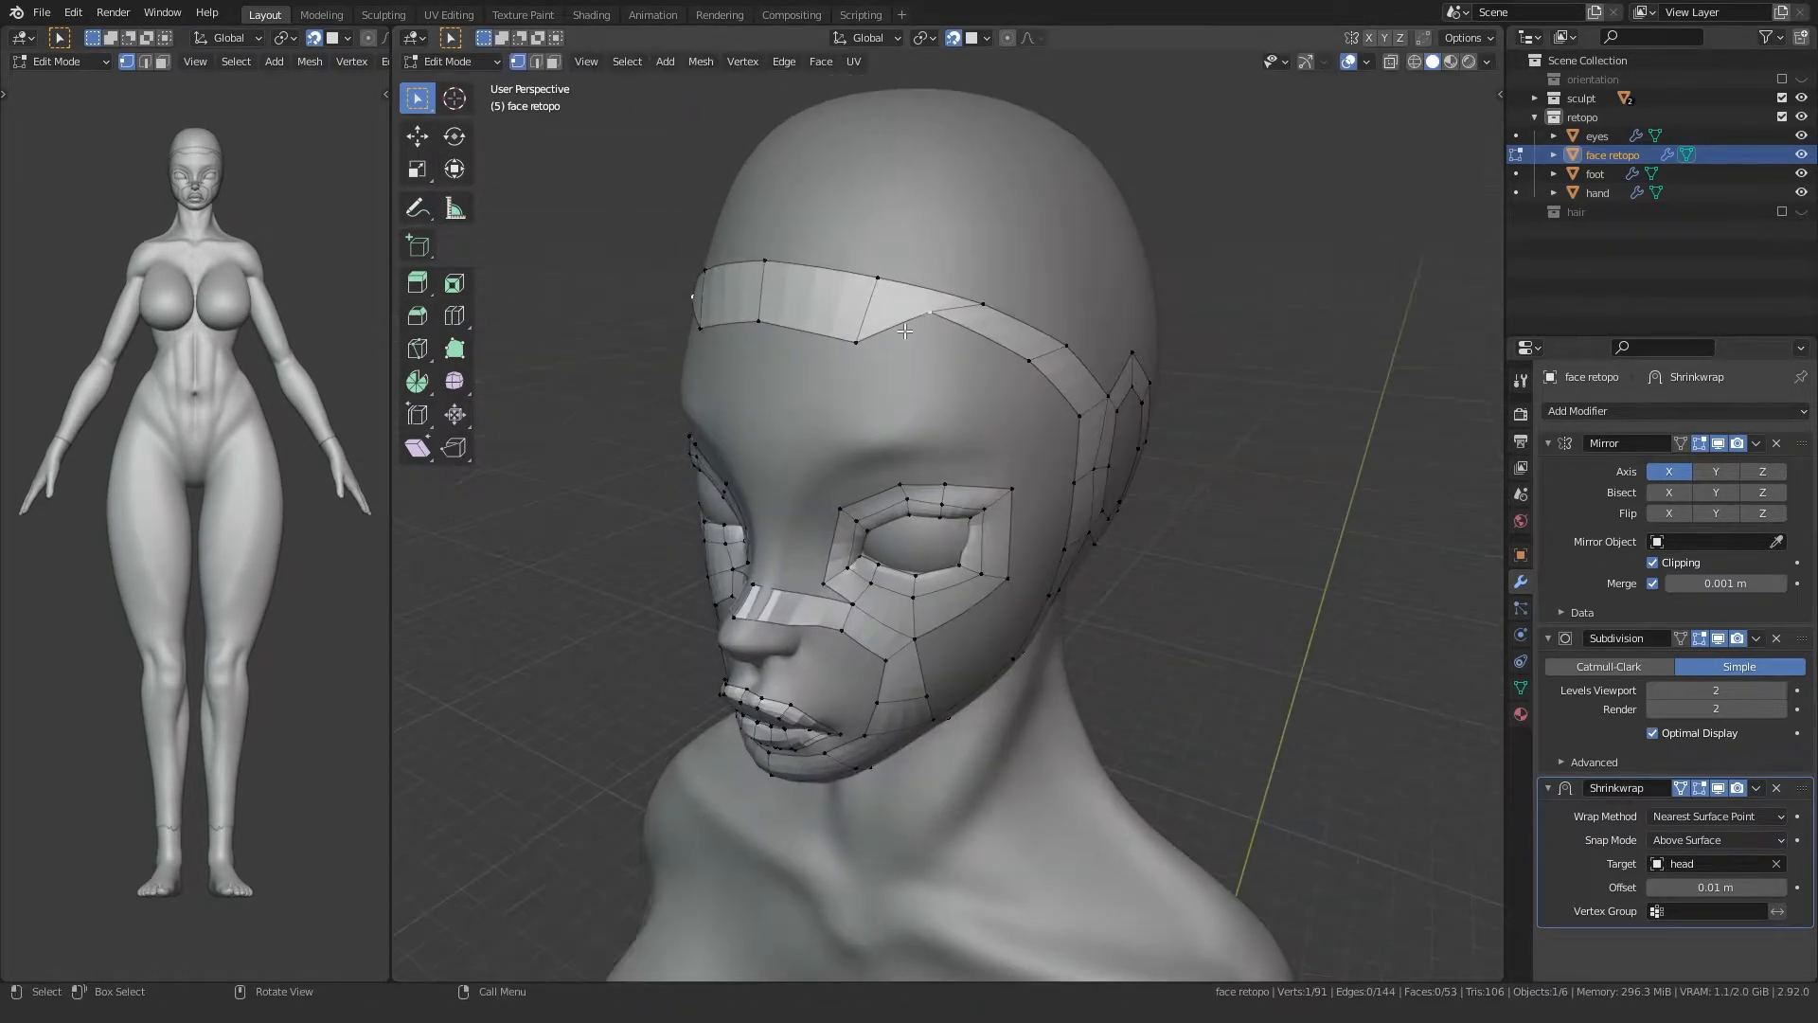
pyautogui.click(1028, 409)
pyautogui.moveTo(1029, 408); pyautogui.dragTo(860, 377, button='middle')
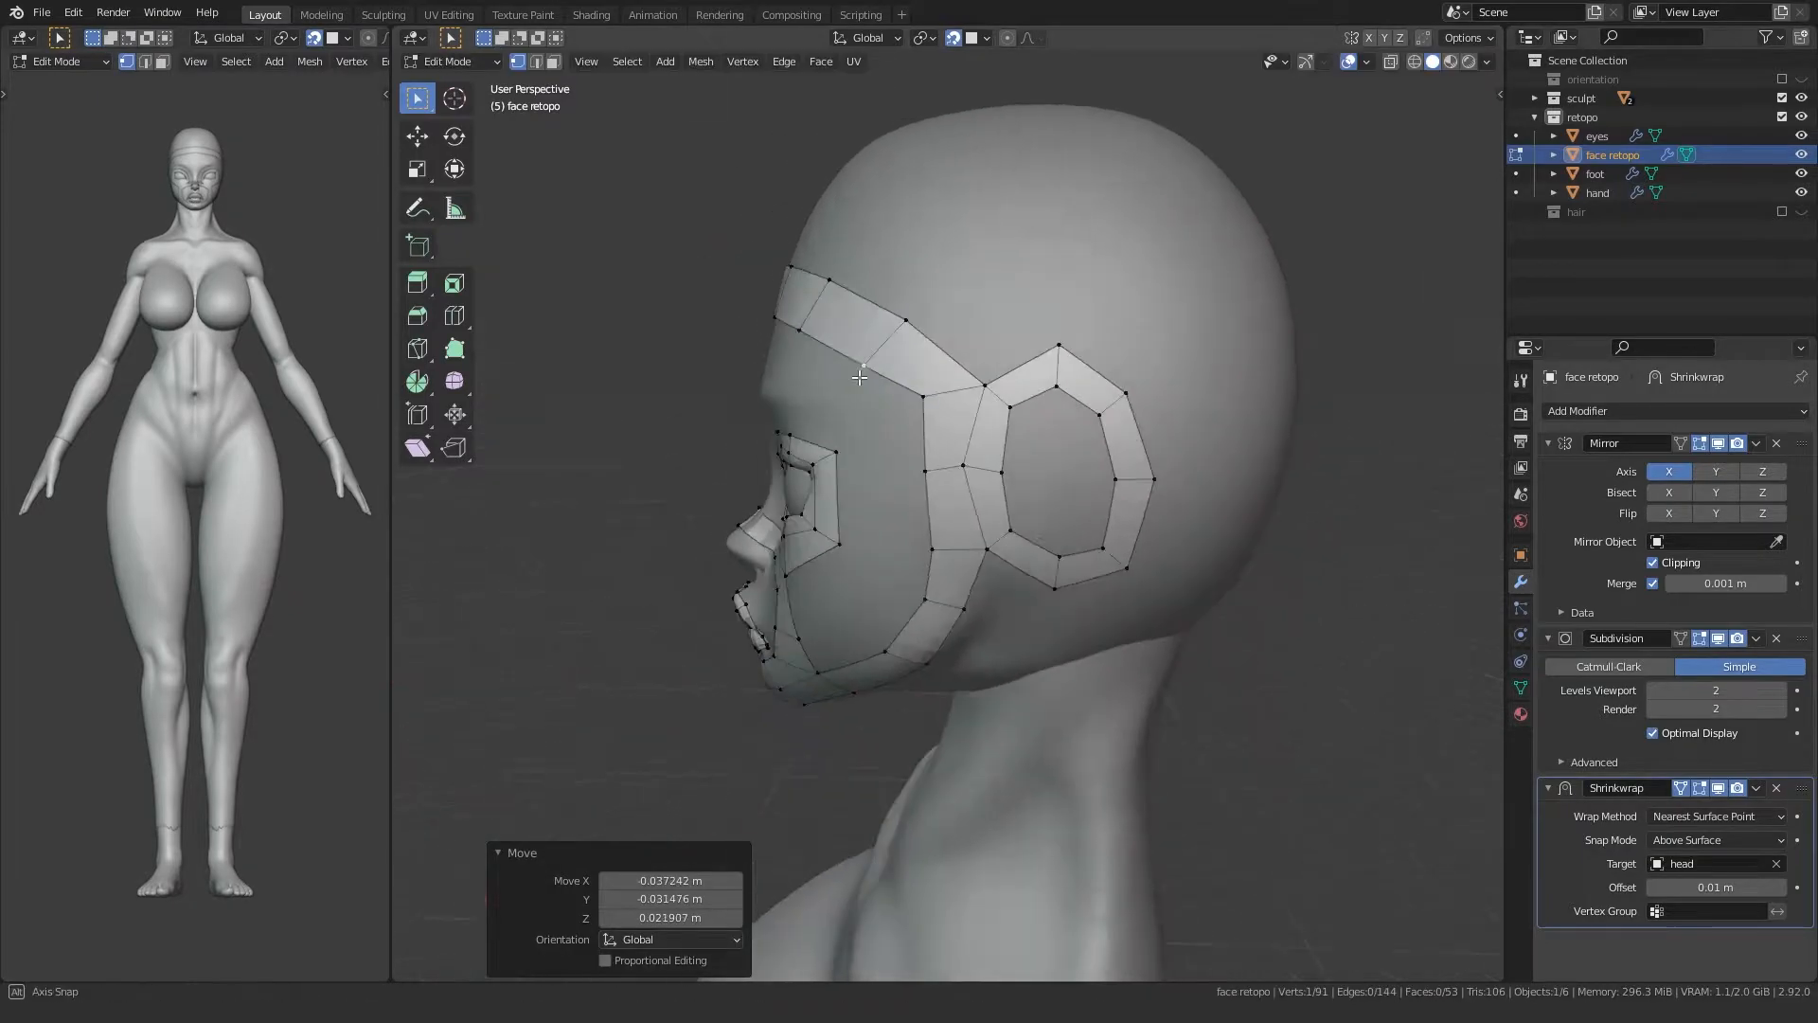
pyautogui.press('g')
pyautogui.click(884, 400)
# Step: Reposition the forehead band's vertices around the temple to smooth its curve into the strip ahead of the ear
pyautogui.moveTo(871, 459); pyautogui.dragTo(922, 484, button='middle')
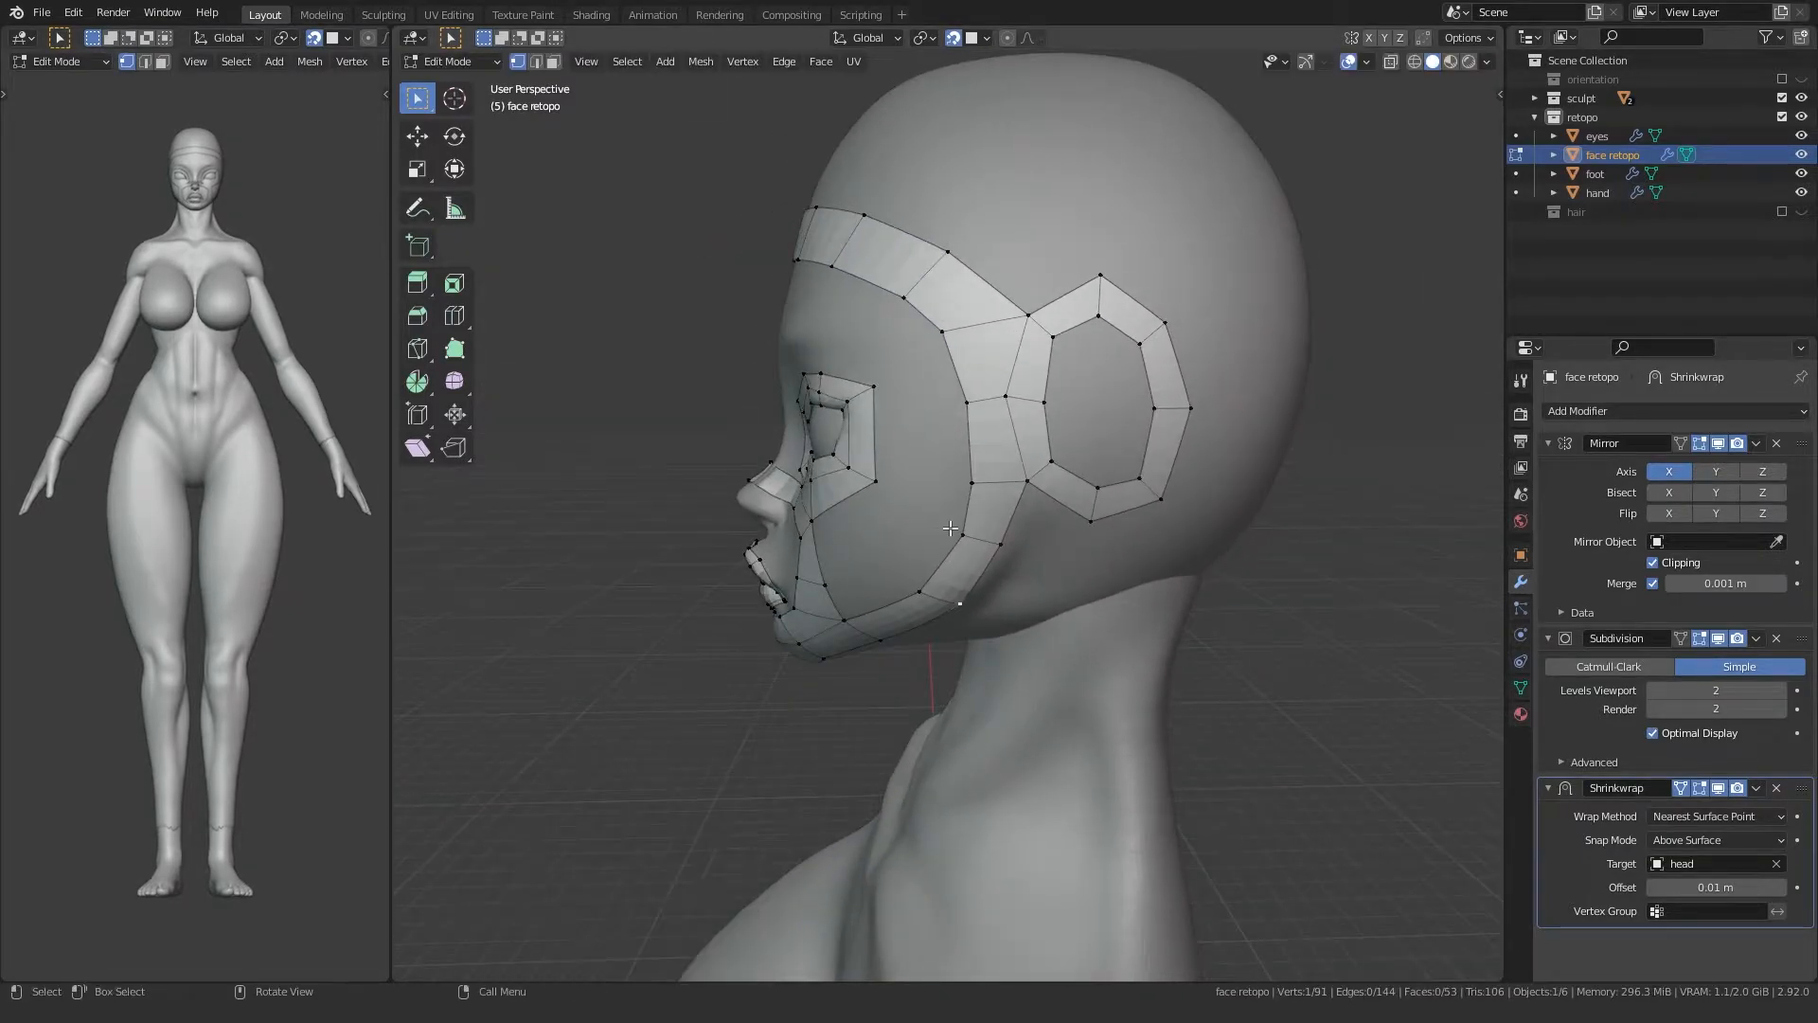
pyautogui.click(972, 403)
pyautogui.moveTo(973, 402); pyautogui.dragTo(1006, 437, button='middle')
pyautogui.click(982, 400)
pyautogui.press('g')
pyautogui.click(992, 395)
pyautogui.click(1026, 352)
pyautogui.press('g')
pyautogui.click(1030, 346)
pyautogui.click(885, 360)
pyautogui.press('g')
pyautogui.click(995, 392)
pyautogui.press('g')
pyautogui.click(990, 397)
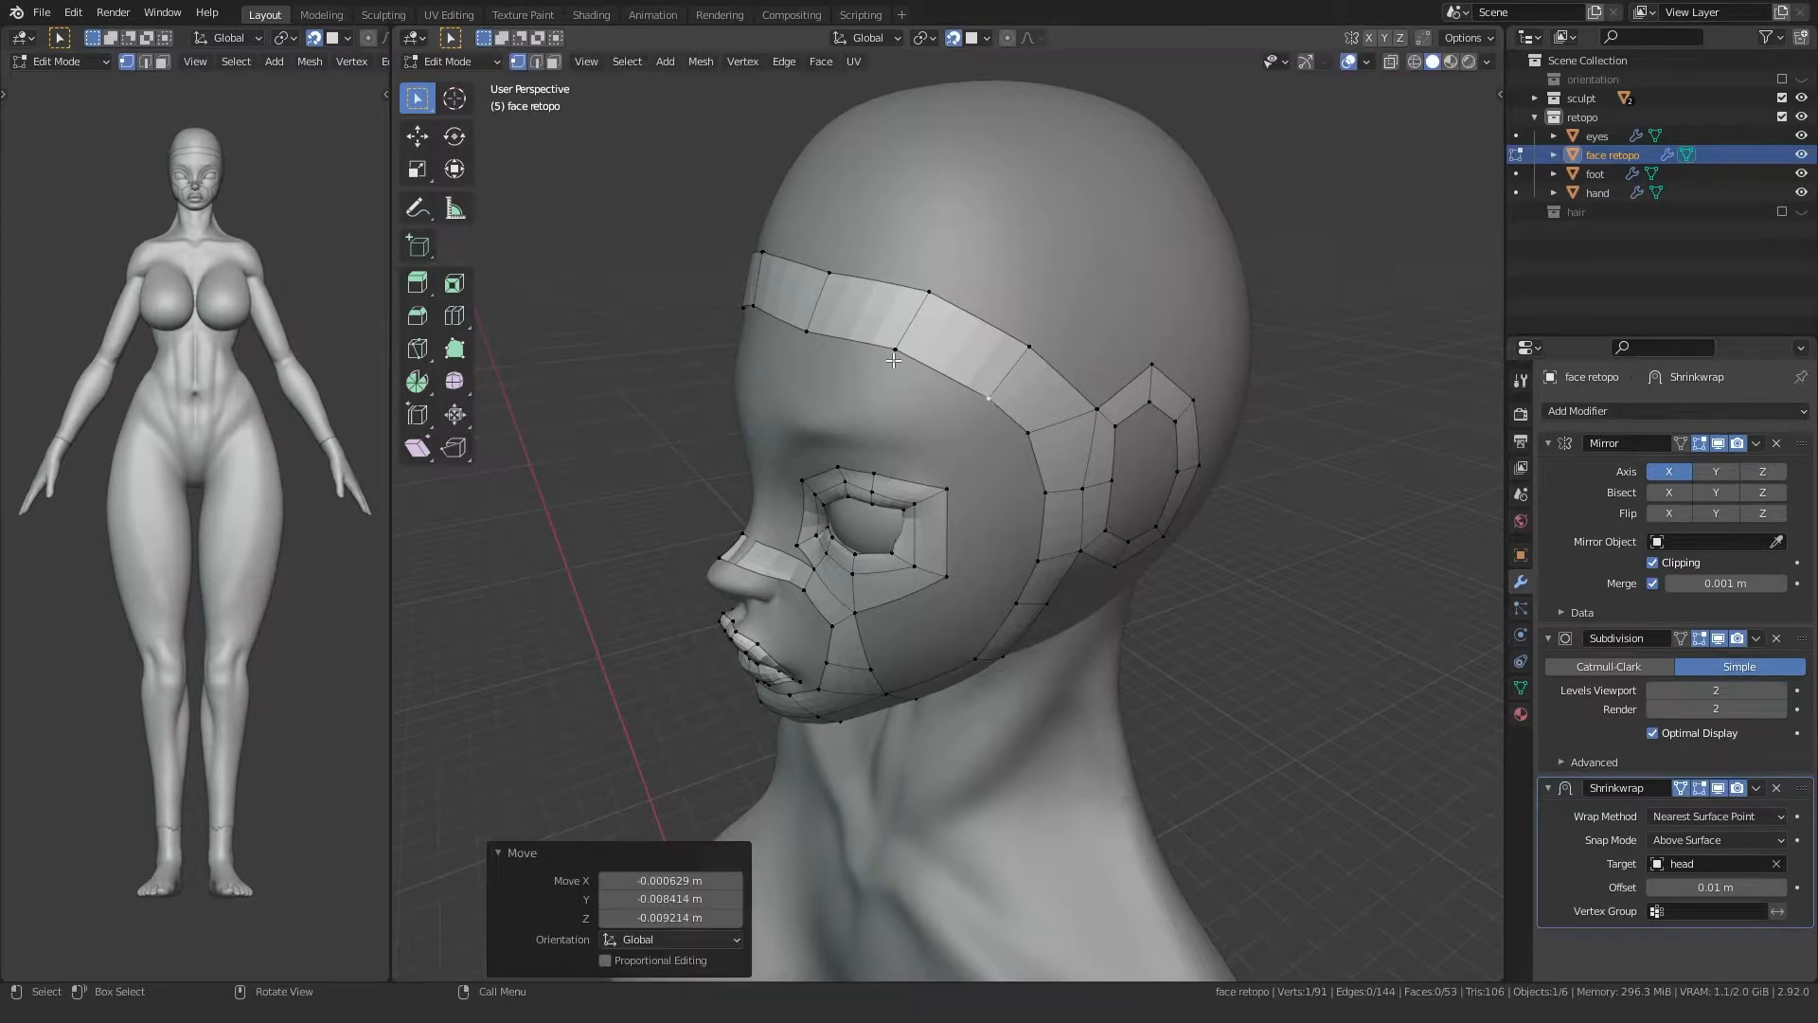
# Step: Fine-tune the forehead band's vertices above the brow to even out their spacing
pyautogui.click(1114, 427)
pyautogui.press('g')
pyautogui.rightClick(889, 352)
pyautogui.press('g')
pyautogui.rightClick(888, 351)
pyautogui.moveTo(889, 351); pyautogui.dragTo(887, 295, button='middle')
pyautogui.press('g')
pyautogui.click(934, 336)
pyautogui.click(890, 304)
pyautogui.press('g')
pyautogui.click(890, 300)
pyautogui.click(890, 301)
pyautogui.press('g')
pyautogui.click(888, 297)
# Step: Raise the inner eye corner vertex, extrude vertices from the eye loop to the centerline, and fill the nose bridge quads
pyautogui.scroll(-2, 909, 393)
pyautogui.moveTo(914, 402)
pyautogui.mouseDown(button='middle')
pyautogui.moveTo(939, 390)
pyautogui.moveTo(768, 341)
pyautogui.moveTo(876, 350)
pyautogui.moveTo(923, 379)
pyautogui.mouseUp(button='middle')
pyautogui.scroll(4, 921, 474)
pyautogui.click(920, 522)
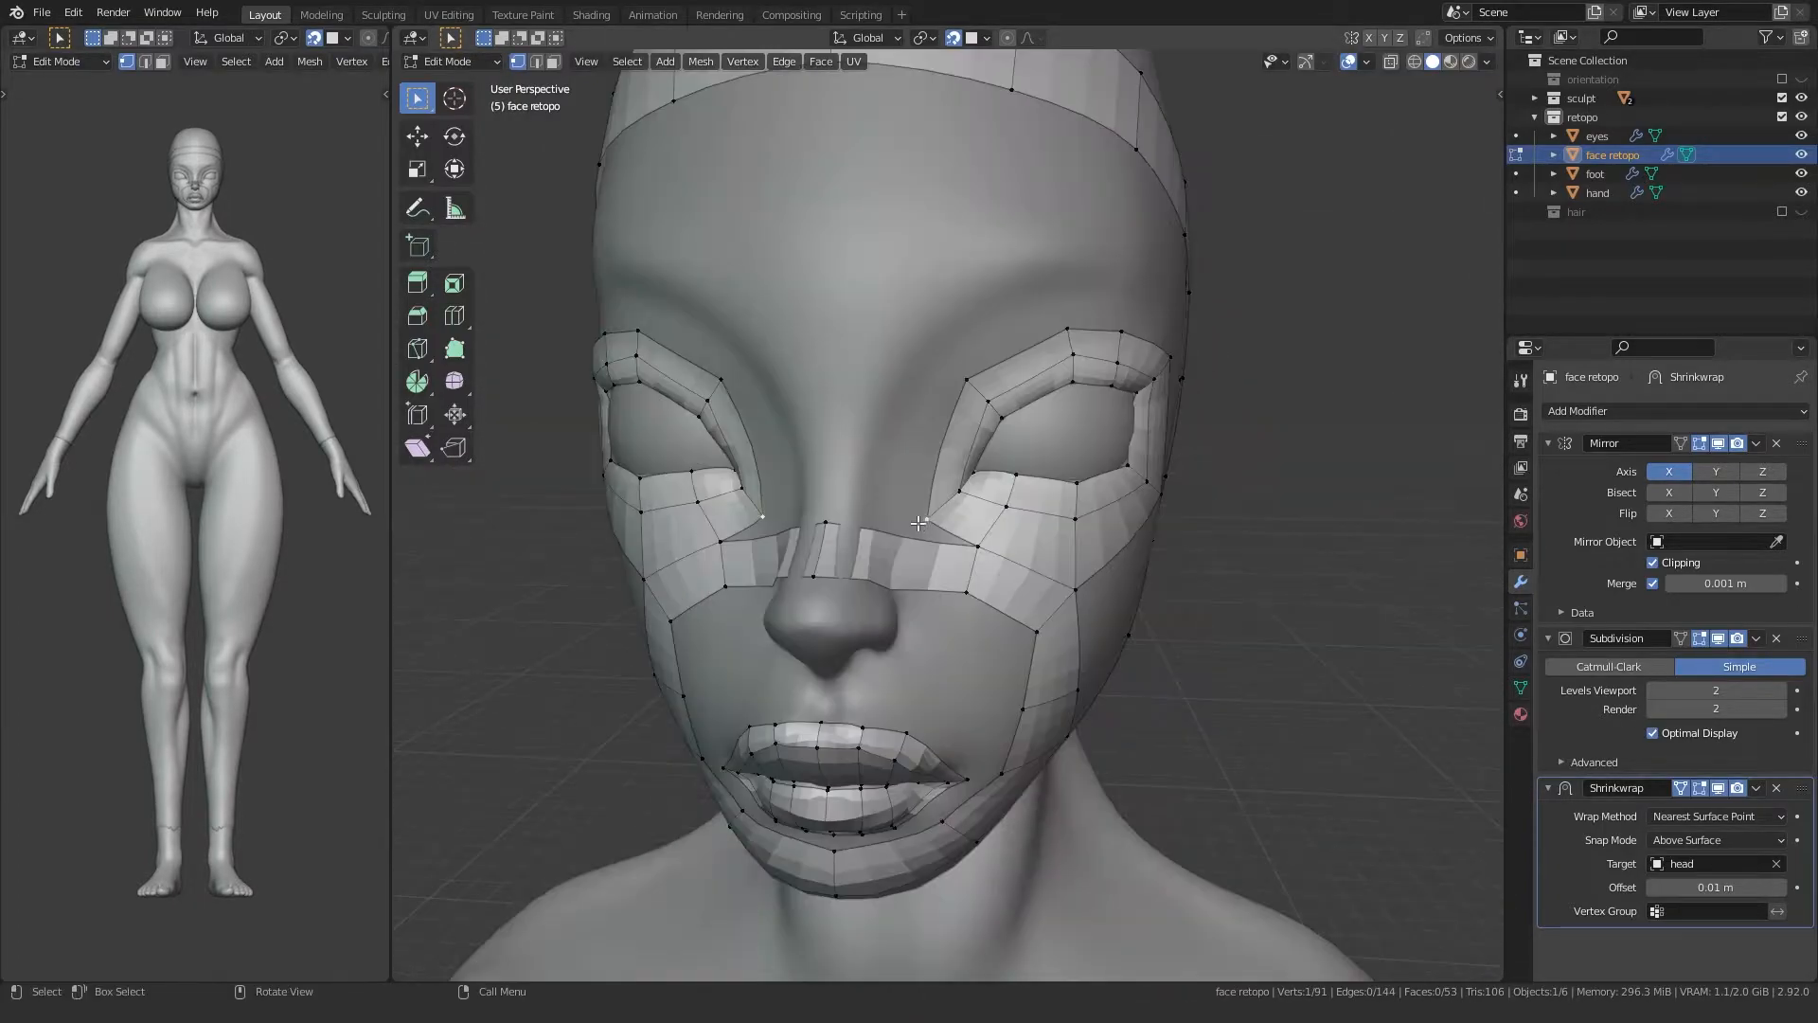
pyautogui.click(899, 490)
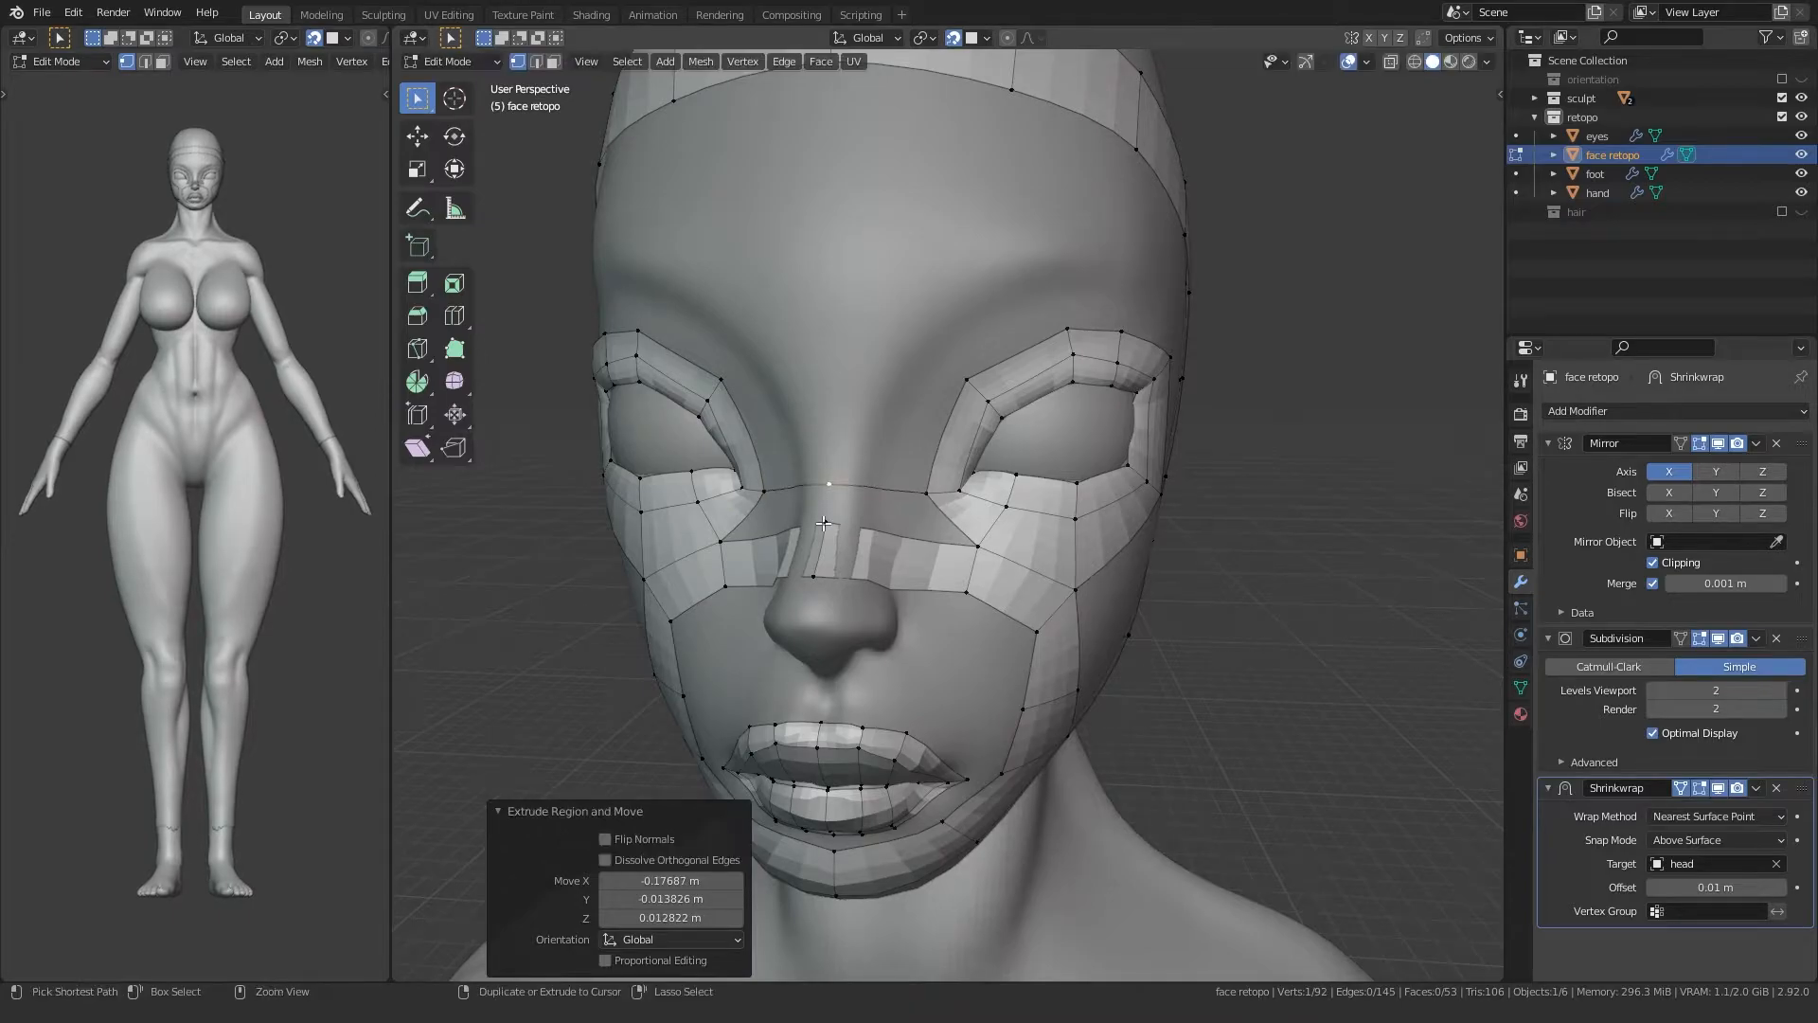
pyautogui.press('f')
pyautogui.click(904, 363)
pyautogui.press('f')
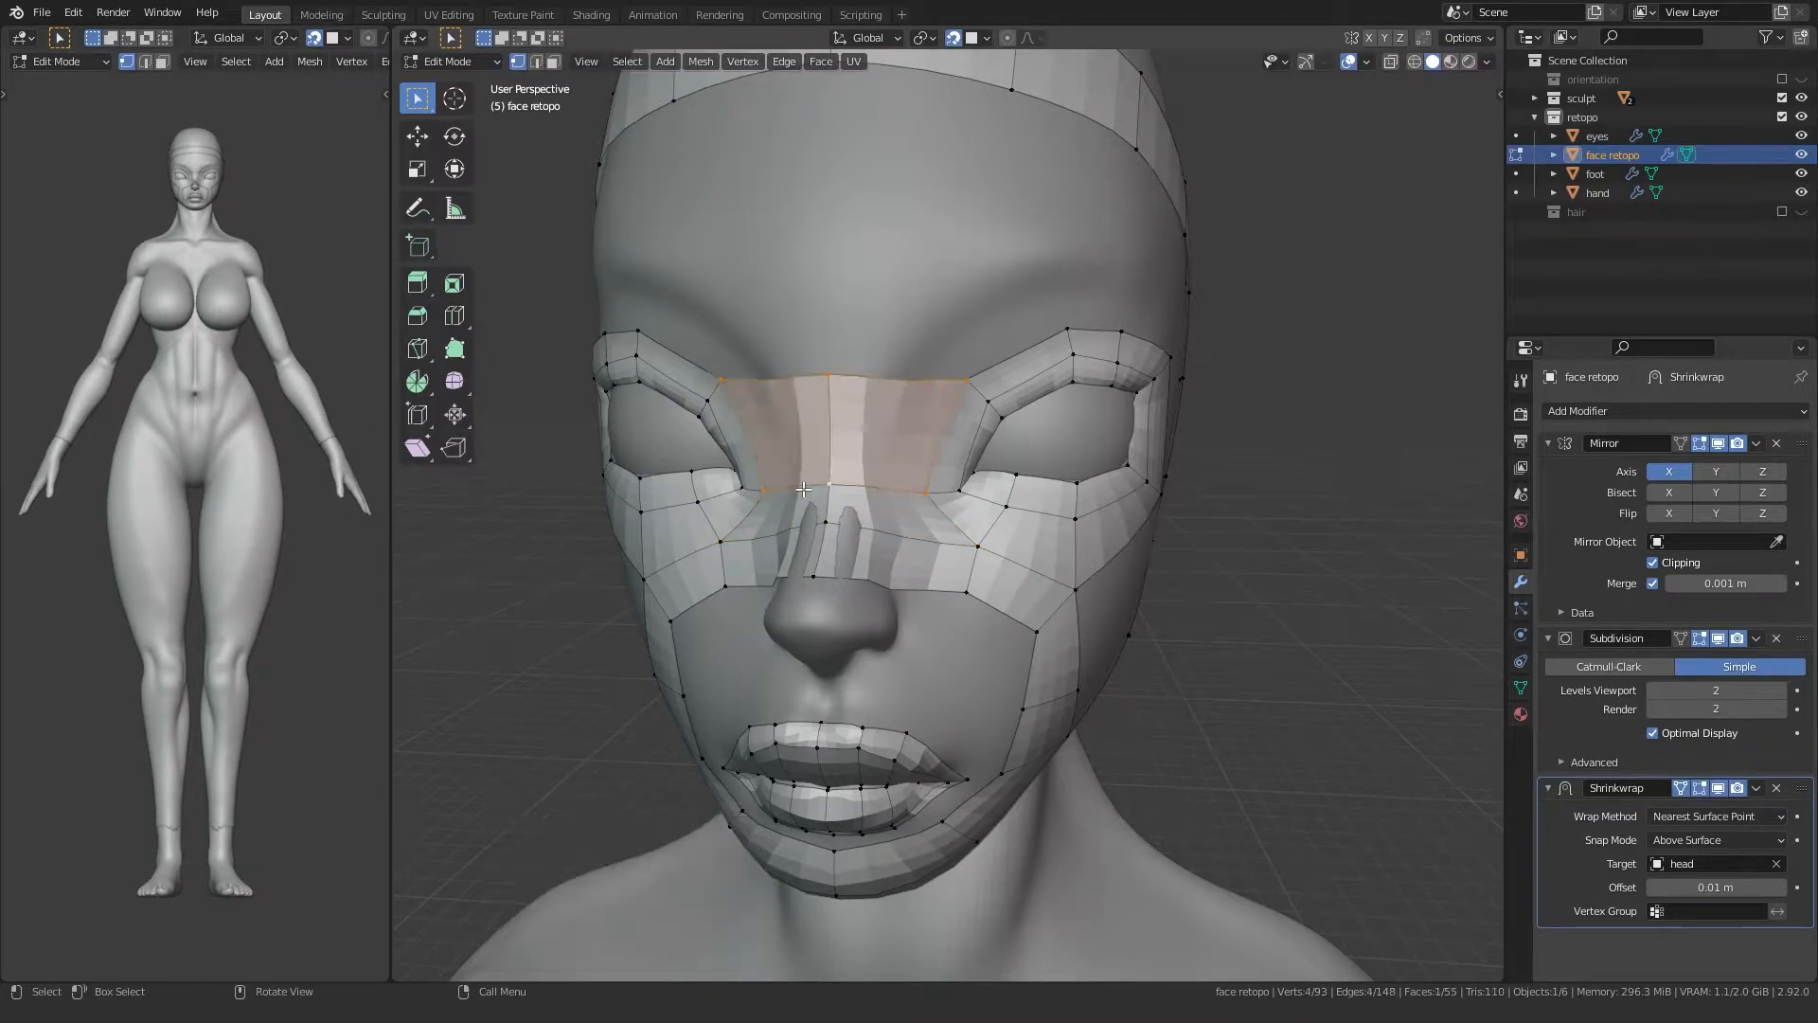
# Step: Fill three quads joining the nose bridge and the top of the eye loop to the forehead band
pyautogui.moveTo(810, 406); pyautogui.dragTo(806, 483, button='middle')
pyautogui.press('f')
pyautogui.moveTo(969, 392); pyautogui.dragTo(989, 210, button='middle')
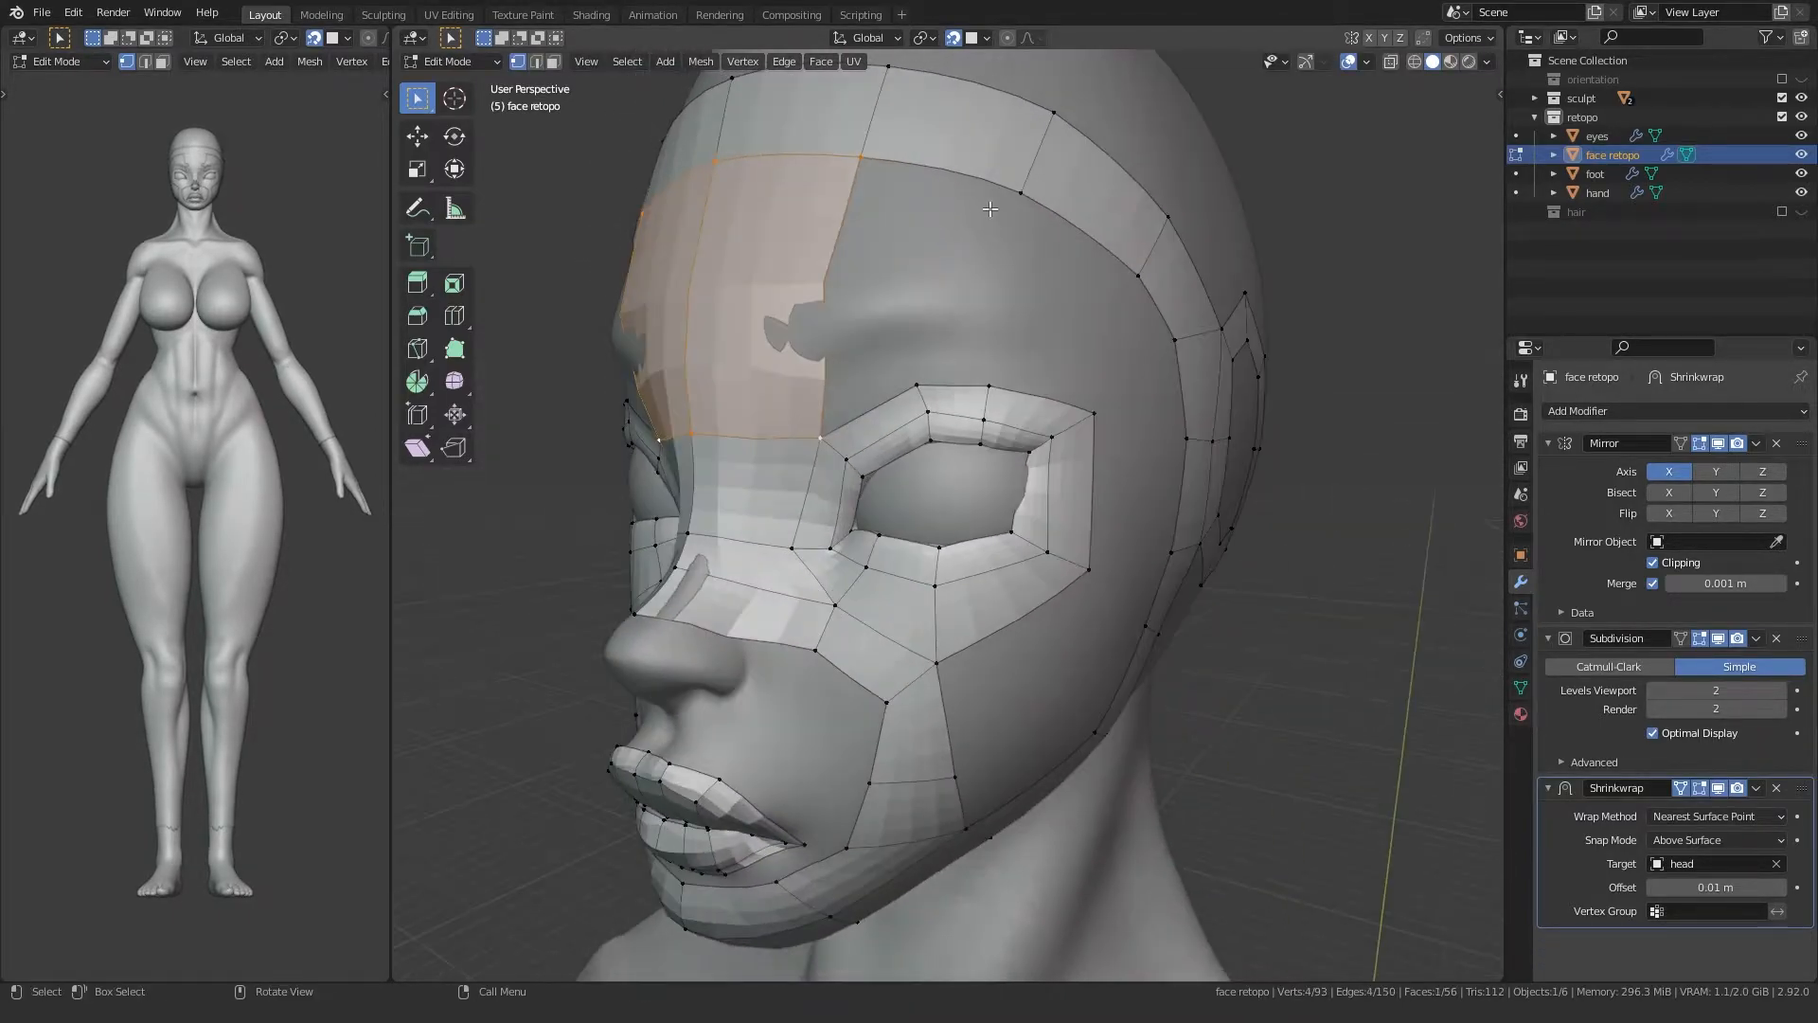
pyautogui.press('f')
pyautogui.press('f')
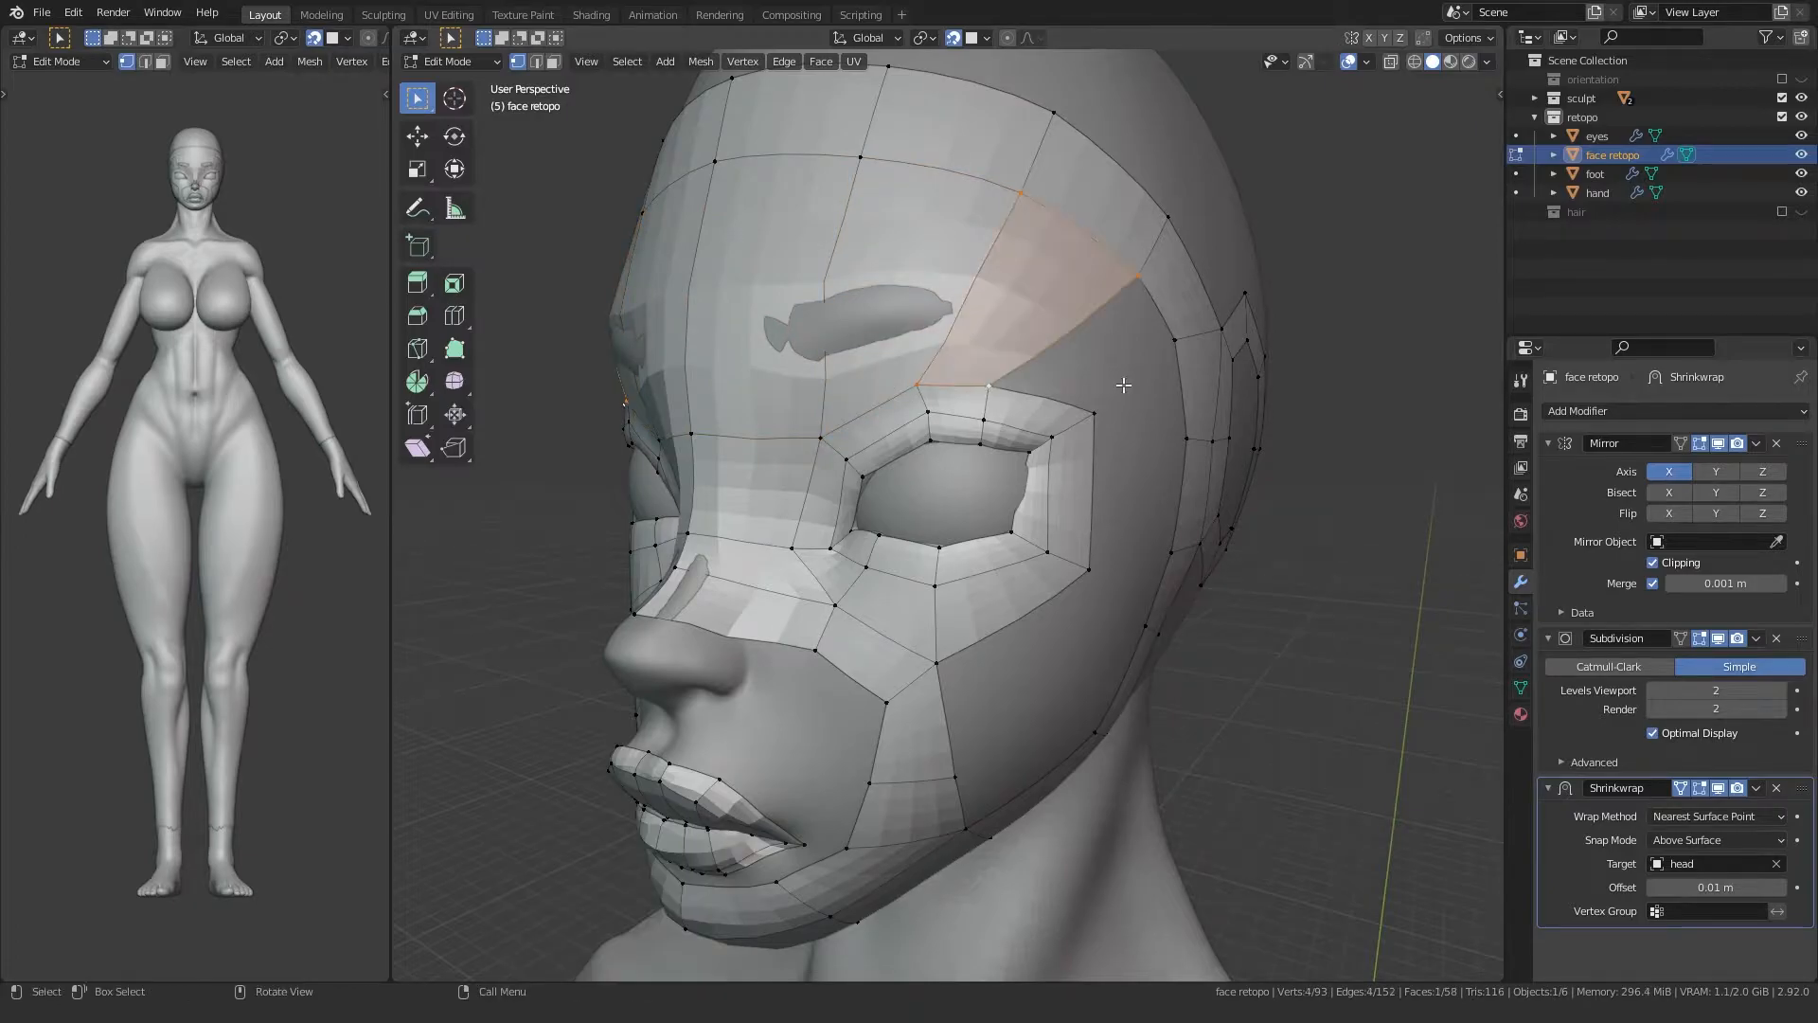
# Step: Fill the quad between the eye loop's outer upper edge and the forehead band, then shift the loop's upper vertices outward
pyautogui.keyDown('ctrl'); pyautogui.click(1097, 417); pyautogui.keyUp('ctrl')
pyautogui.press('f')
pyautogui.click(990, 386)
pyautogui.press('g')
pyautogui.click(1013, 389)
pyautogui.click(918, 384)
pyautogui.press('g')
pyautogui.click(941, 380)
pyautogui.press('g')
pyautogui.click(1024, 390)
# Step: Nudge the vertex at the inner brow and the eye loop's upper vertices to even out their spacing
pyautogui.click(821, 437)
pyautogui.press('g')
pyautogui.click(814, 427)
pyautogui.click(940, 380)
pyautogui.press('g')
pyautogui.click(921, 379)
pyautogui.click(1025, 390)
pyautogui.press('g')
pyautogui.click(1029, 387)
pyautogui.moveTo(1052, 388); pyautogui.dragTo(956, 377, button='middle')
pyautogui.click(921, 366)
pyautogui.press('g')
pyautogui.click(921, 370)
# Step: Adjust the eye loop's lower vertices and raise the cheek vertex beneath the eye
pyautogui.click(914, 529)
pyautogui.press('g')
pyautogui.click(909, 529)
pyautogui.keyDown('shift'); pyautogui.moveTo(895, 540); pyautogui.dragTo(958, 477, button='middle'); pyautogui.keyUp('shift')
pyautogui.click(829, 546)
pyautogui.press('g')
pyautogui.click(822, 522)
pyautogui.moveTo(823, 522); pyautogui.dragTo(950, 526, button='middle')
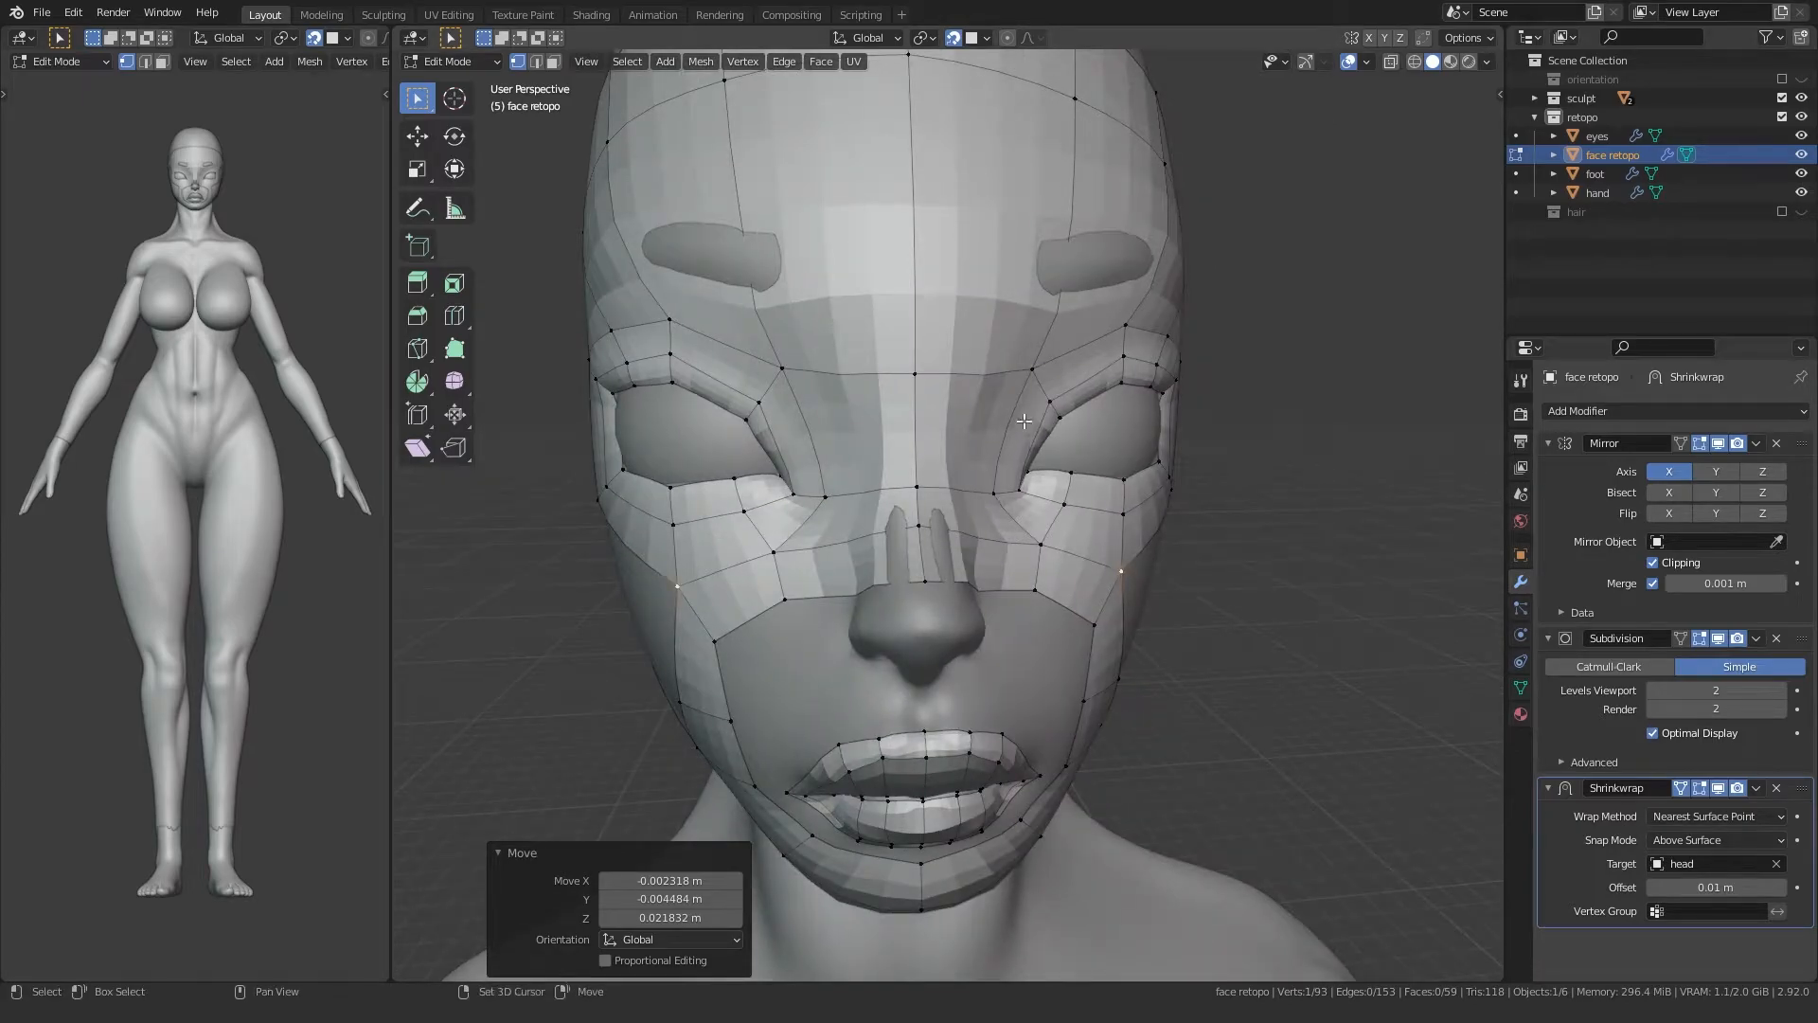
# Step: Reposition the upper and lower vertices at the eye loop's outer corner to follow the head's side profile
pyautogui.moveTo(1024, 421); pyautogui.dragTo(853, 461, button='middle')
pyautogui.click(943, 578)
pyautogui.press('g')
pyautogui.click(945, 574)
pyautogui.click(899, 552)
pyautogui.press('g')
pyautogui.click(901, 550)
pyautogui.click(895, 441)
pyautogui.press('g')
pyautogui.click(950, 417)
pyautogui.press('g')
pyautogui.click(950, 413)
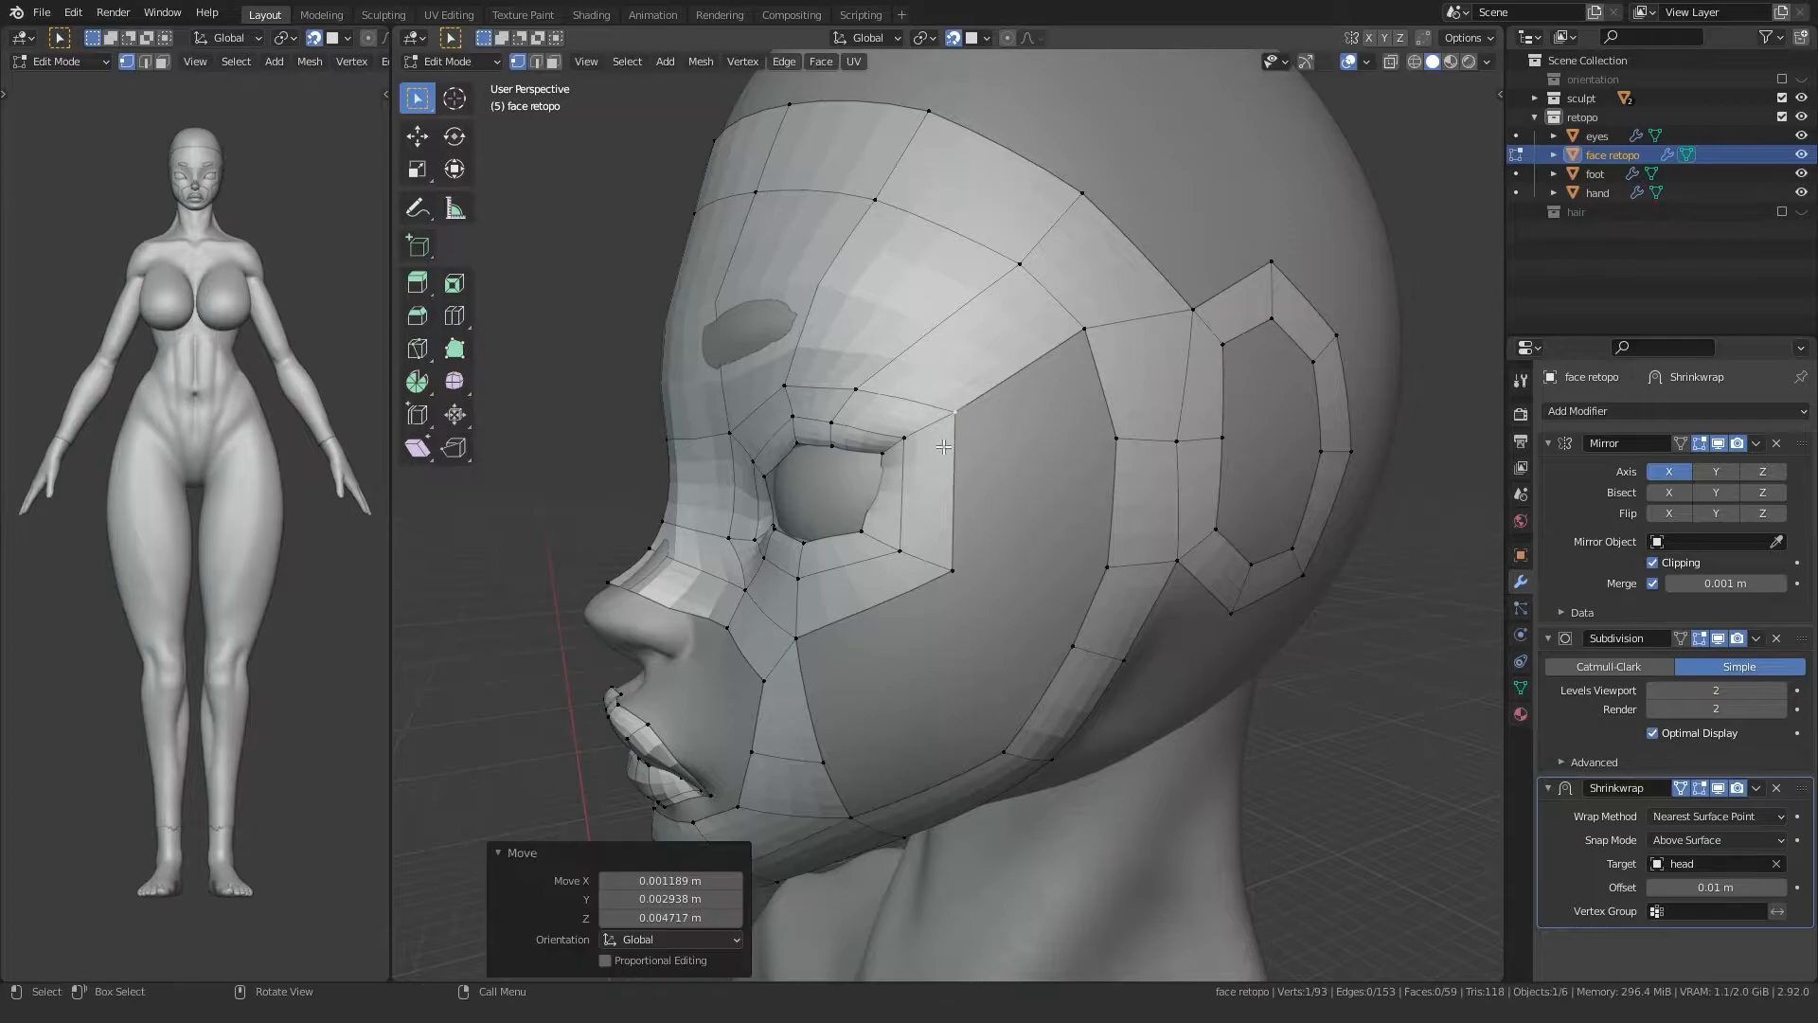
# Step: Extrude a jaw band vertex up into the cheek and fill quads against the strip ahead of the ear, adjusting the outer eye corner
pyautogui.moveTo(947, 417); pyautogui.dragTo(900, 412, button='middle')
pyautogui.keyDown('shift'); pyautogui.moveTo(889, 530); pyautogui.dragTo(891, 422, button='middle'); pyautogui.keyUp('shift')
pyautogui.click(971, 631)
pyautogui.press('e')
pyautogui.click(978, 481)
pyautogui.keyDown('ctrl'); pyautogui.click(1073, 442); pyautogui.keyUp('ctrl')
pyautogui.press('f')
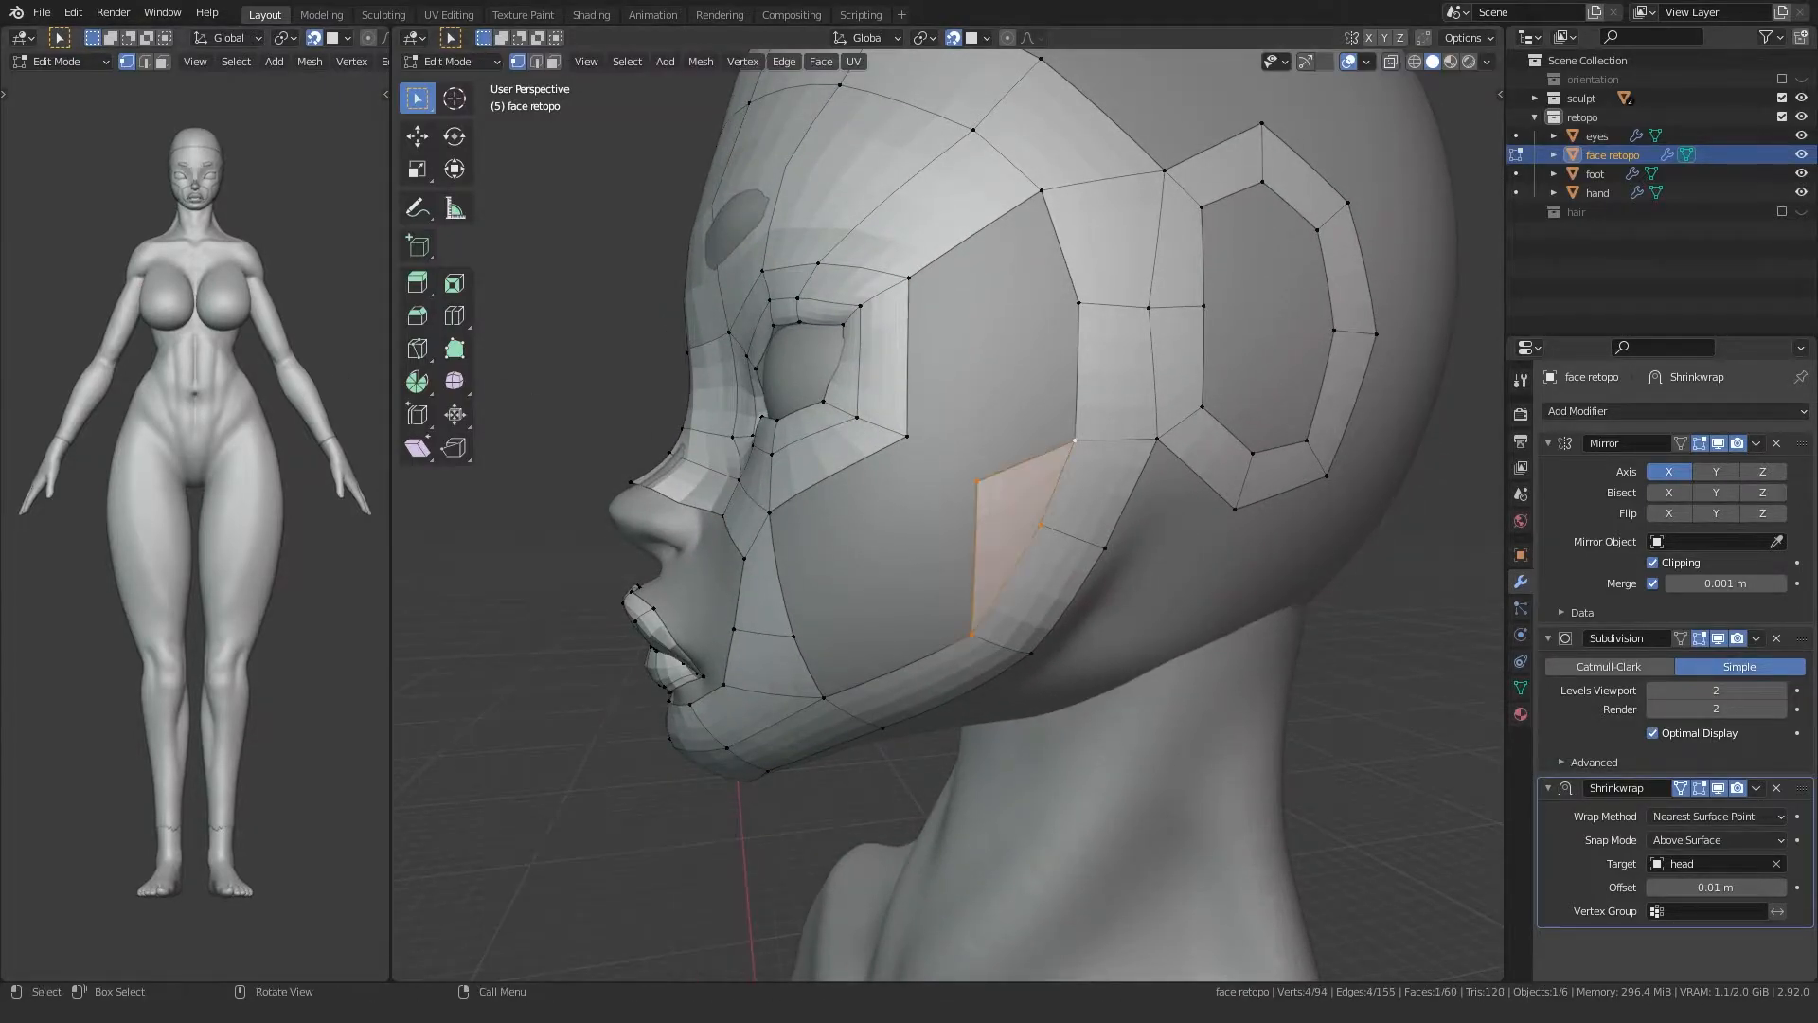
pyautogui.keyDown('ctrl'); pyautogui.click(1077, 305); pyautogui.keyUp('ctrl')
pyautogui.press('f')
pyautogui.press('g')
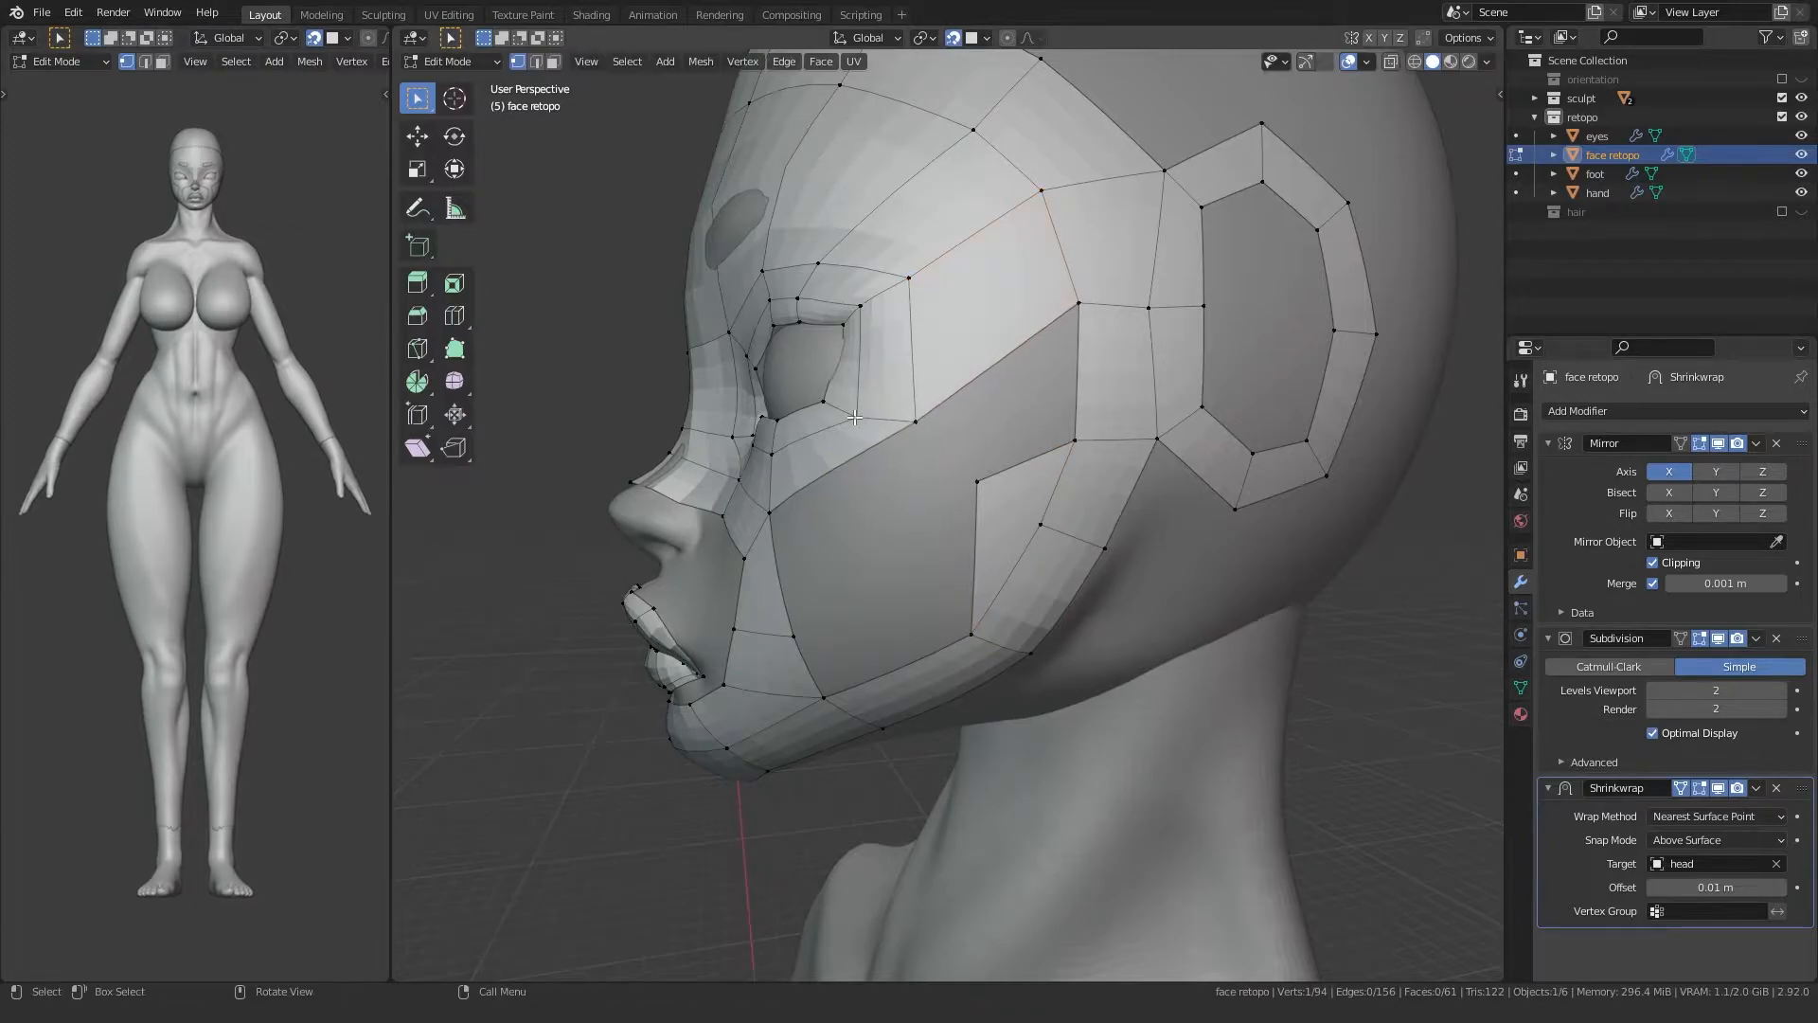
pyautogui.click(863, 394)
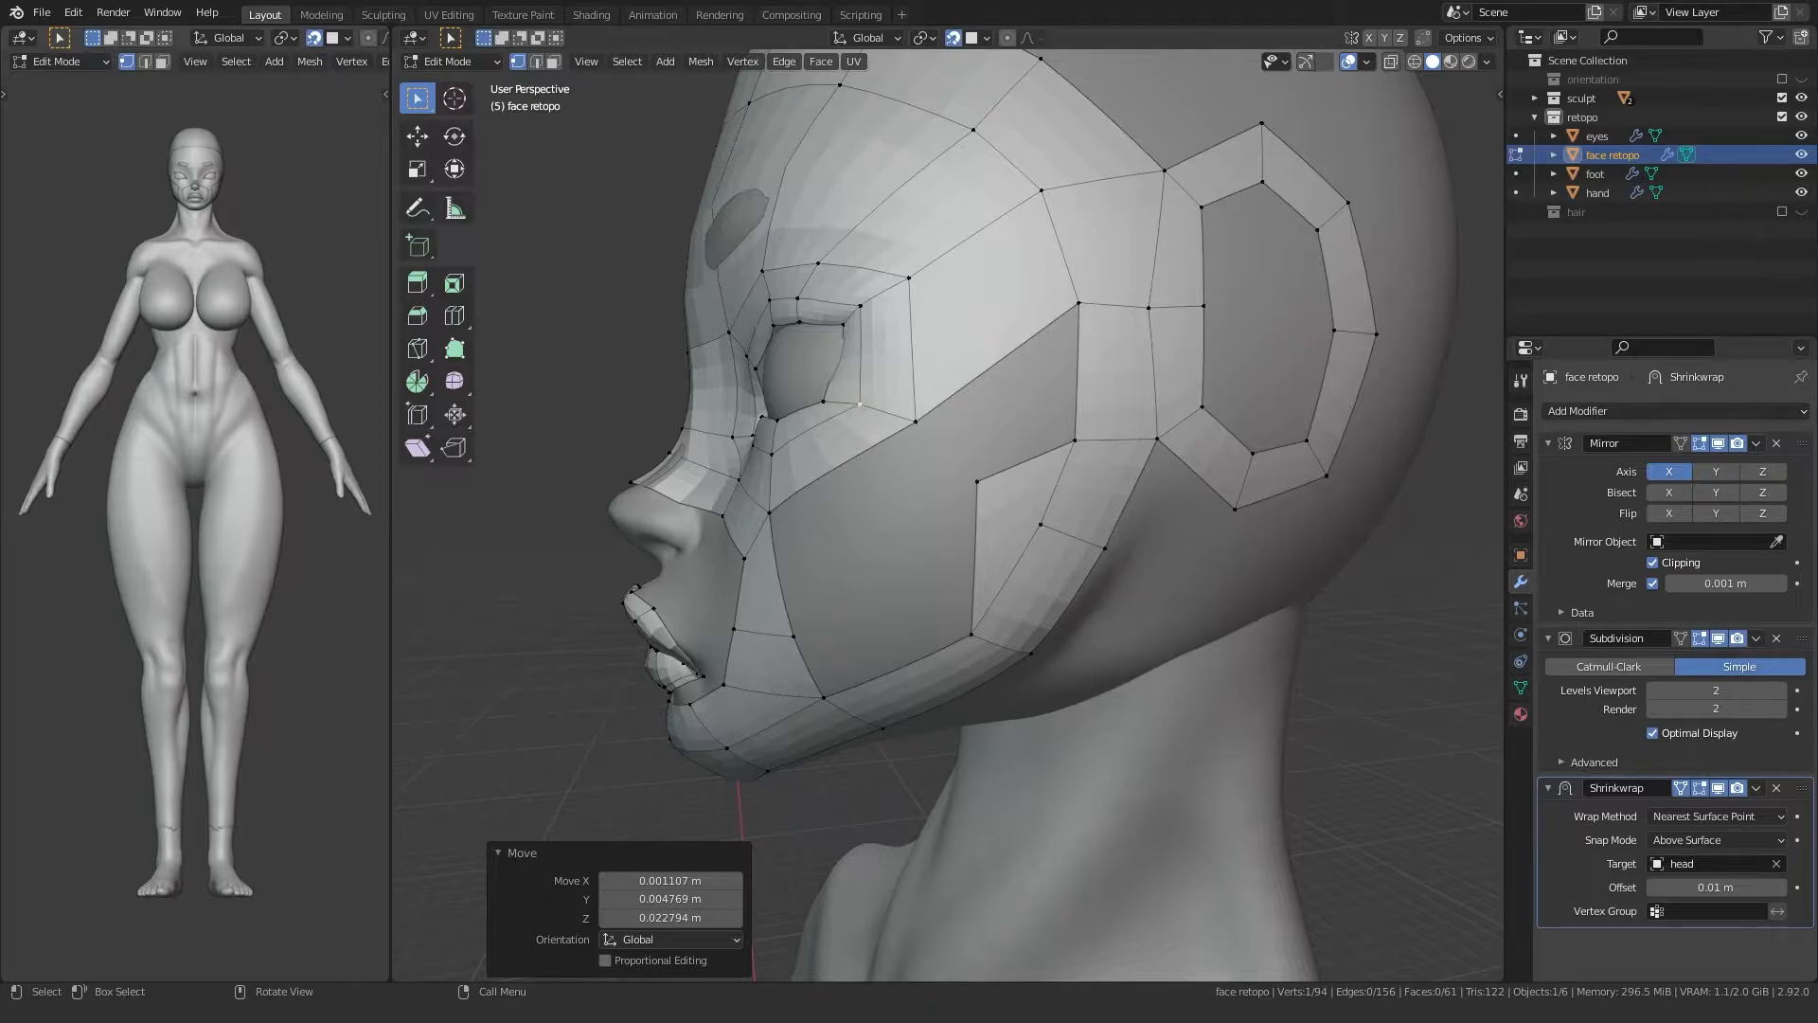
# Step: Fill the remaining quads across the cheek between the eye loop, the cheek strip and the jaw band
pyautogui.press('f')
pyautogui.press('f')
pyautogui.moveTo(899, 540); pyautogui.dragTo(861, 513, button='middle')
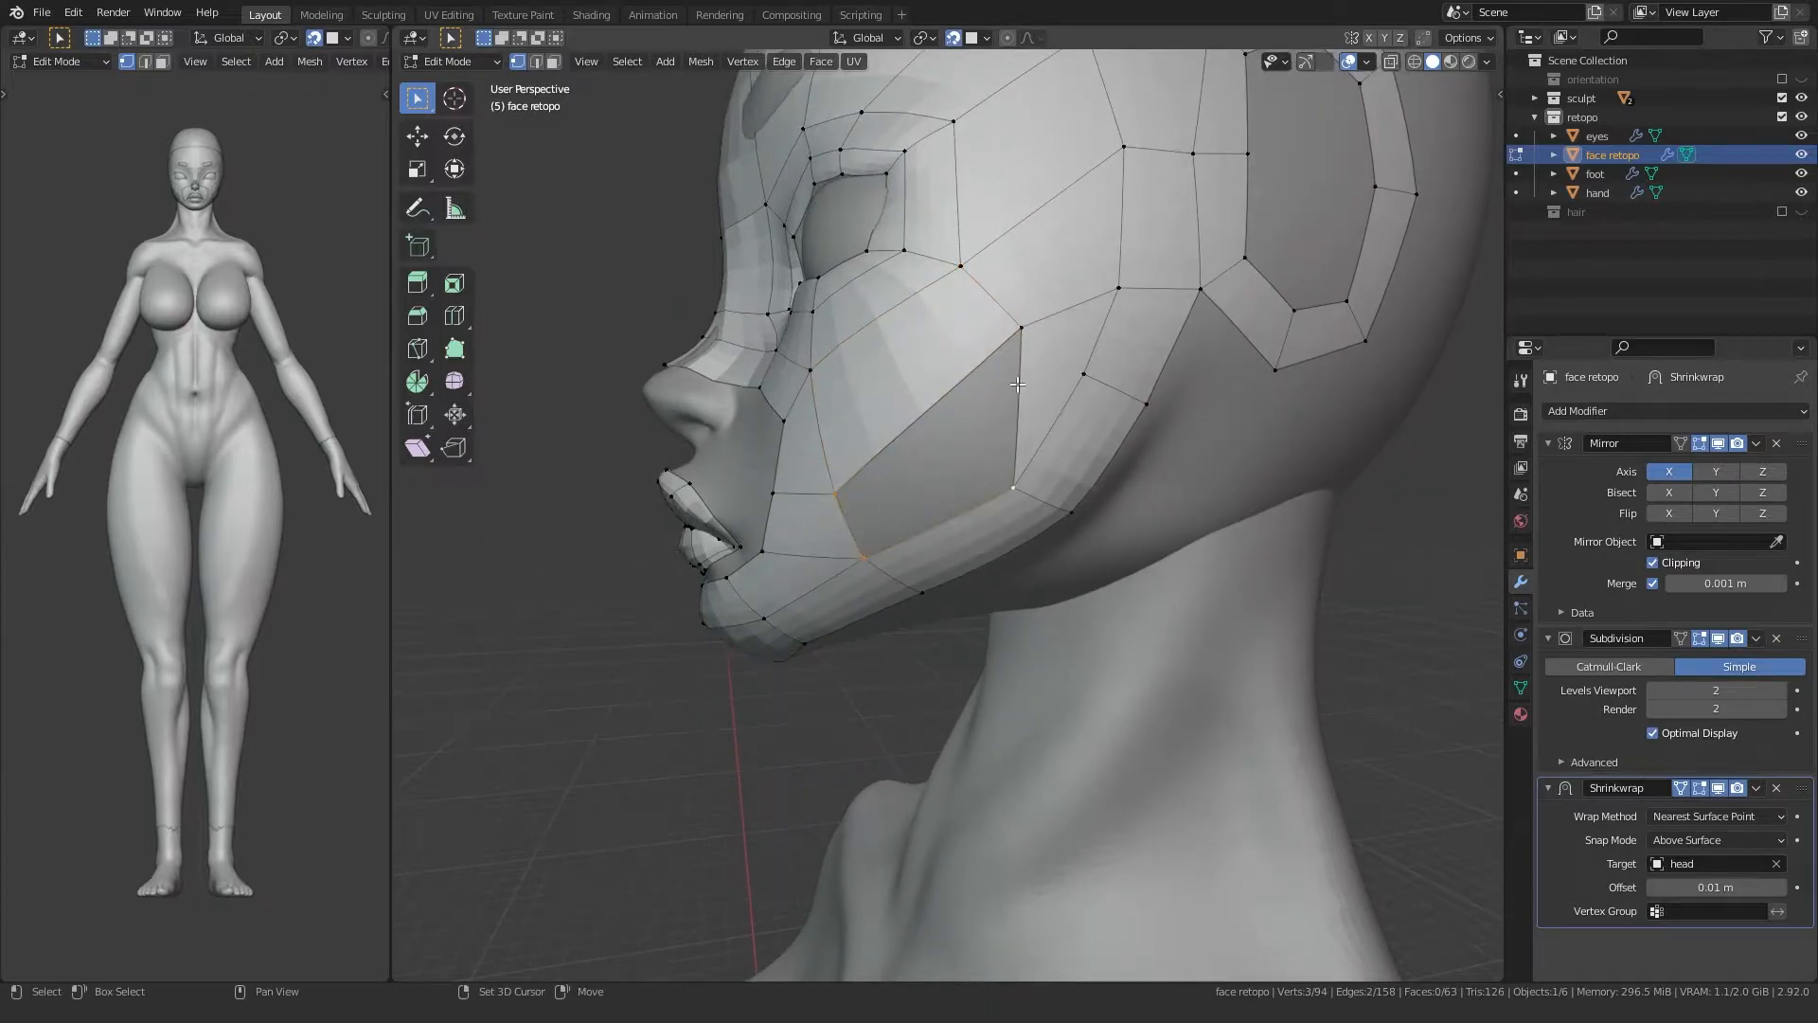
pyautogui.keyDown('shift'); pyautogui.click(1021, 335); pyautogui.keyUp('shift')
pyautogui.press('f')
# Step: Lower the new central cheek vertex and adjust the neighbouring jaw band vertex below the ear
pyautogui.click(1023, 332)
pyautogui.press('g')
pyautogui.click(983, 387)
pyautogui.click(1083, 386)
pyautogui.press('g')
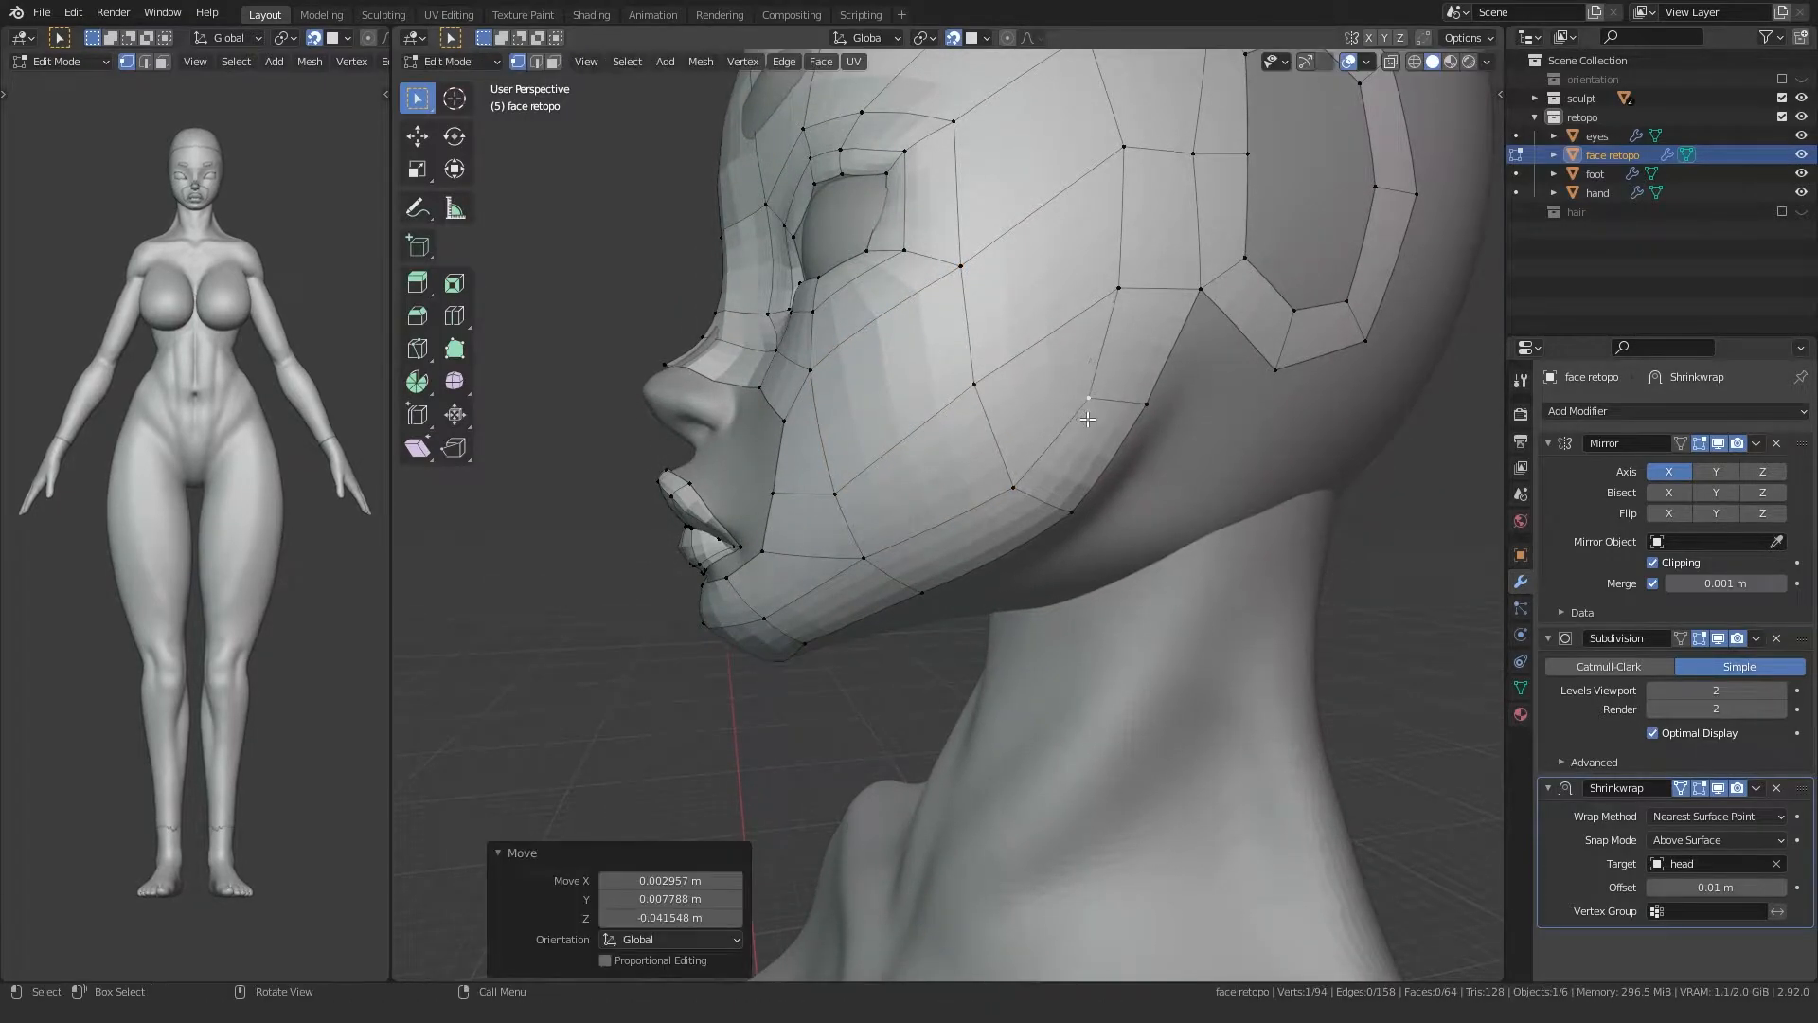
pyautogui.click(1087, 418)
# Step: Reposition the front cheek vertices between the eye, nose and mouth to smooth the strip's flow
pyautogui.moveTo(1088, 419); pyautogui.dragTo(1144, 421, button='middle')
pyautogui.click(943, 467)
pyautogui.press('g')
pyautogui.click(936, 464)
pyautogui.click(852, 422)
pyautogui.press('g')
pyautogui.click(860, 418)
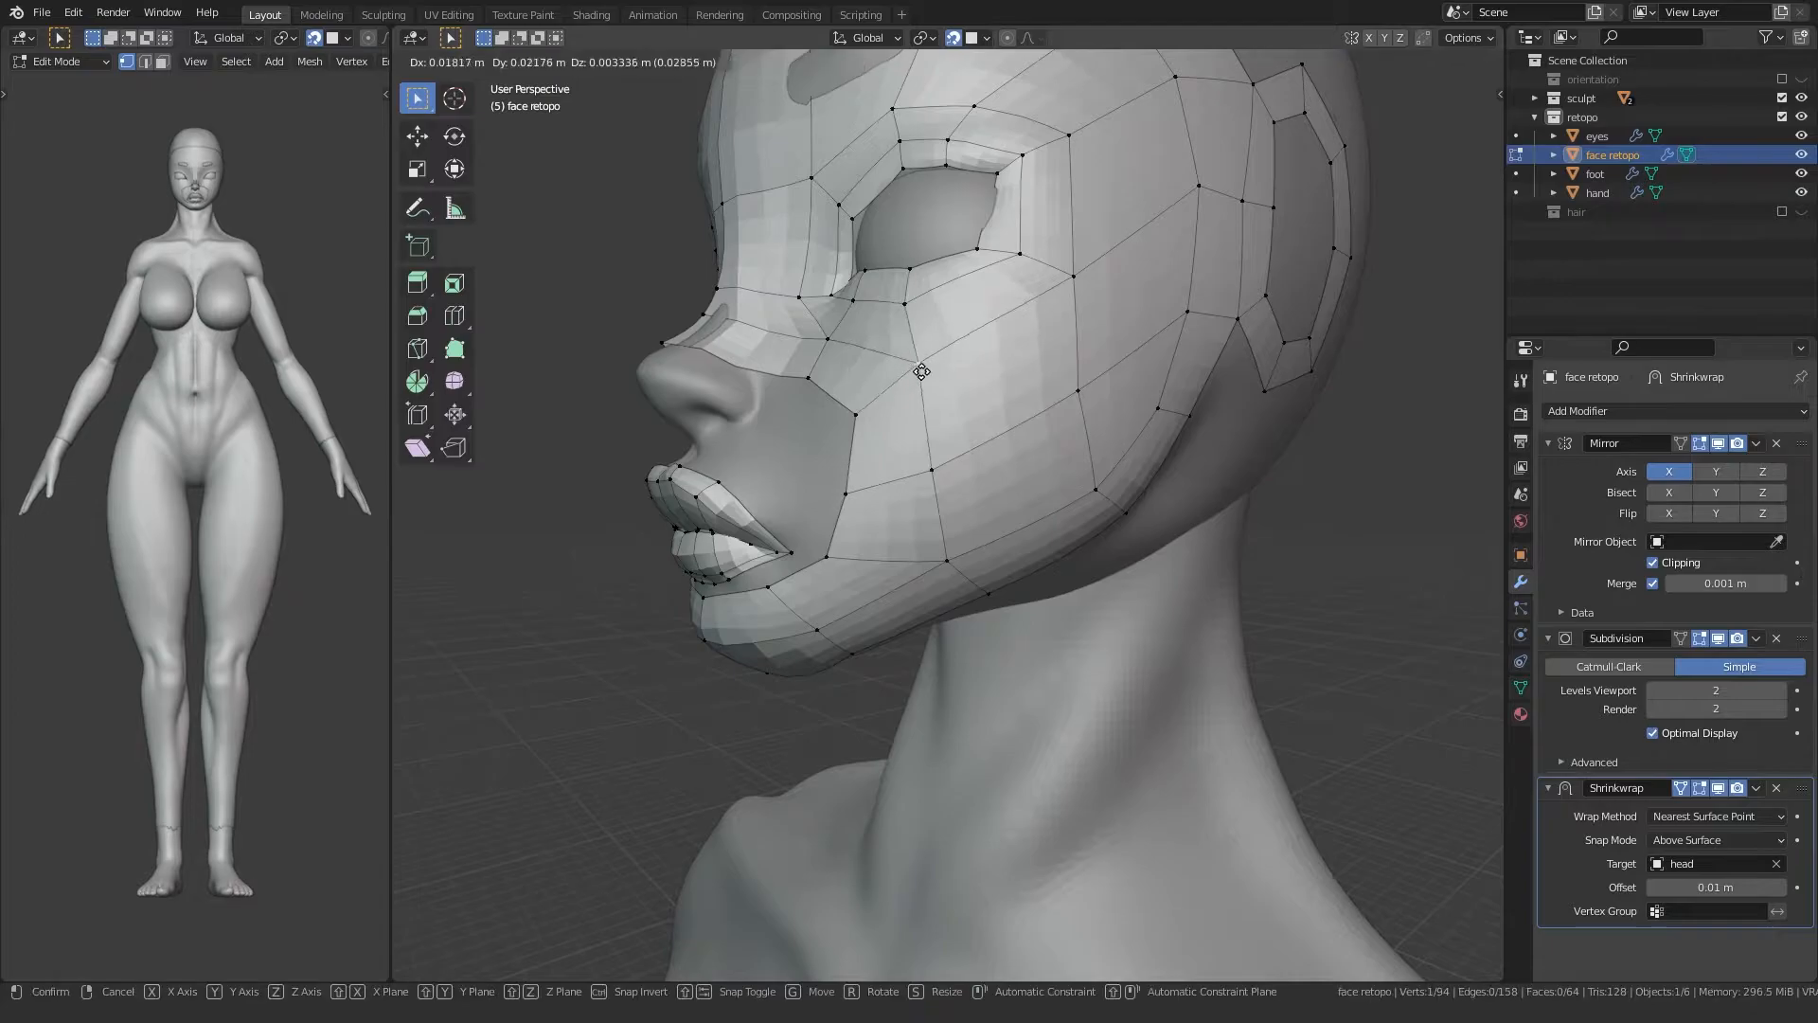
pyautogui.click(922, 372)
# Step: Adjust the inner and outer jaw band vertices near the jaw angle from the side
pyautogui.scroll(-3, 921, 371)
pyautogui.moveTo(947, 312); pyautogui.dragTo(730, 483, button='middle')
pyautogui.scroll(3, 909, 473)
pyautogui.click(1026, 459)
pyautogui.press('g')
pyautogui.click(1032, 460)
pyautogui.click(953, 455)
pyautogui.press('g')
pyautogui.click(939, 464)
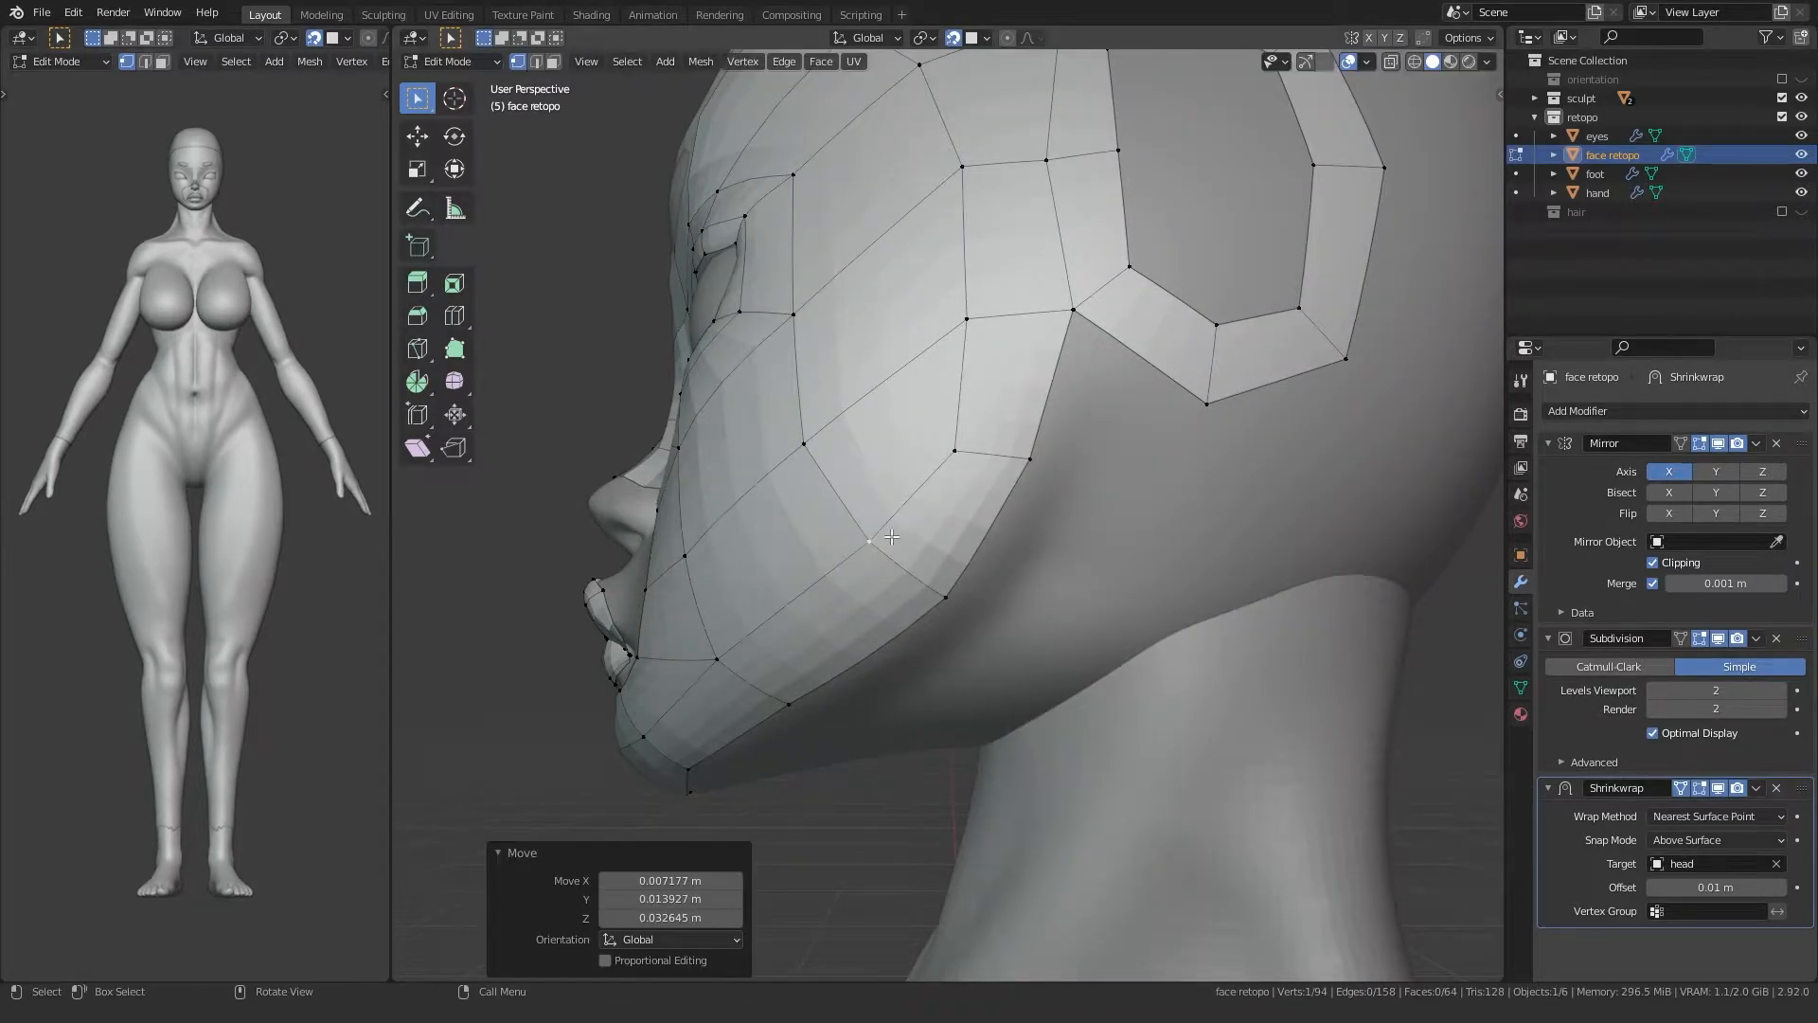
pyautogui.click(961, 487)
# Step: Move the jaw band's cross edge below the ear backward and pull its outer vertices toward the jawline
pyautogui.moveTo(1079, 415); pyautogui.dragTo(1079, 414)
pyautogui.press('g')
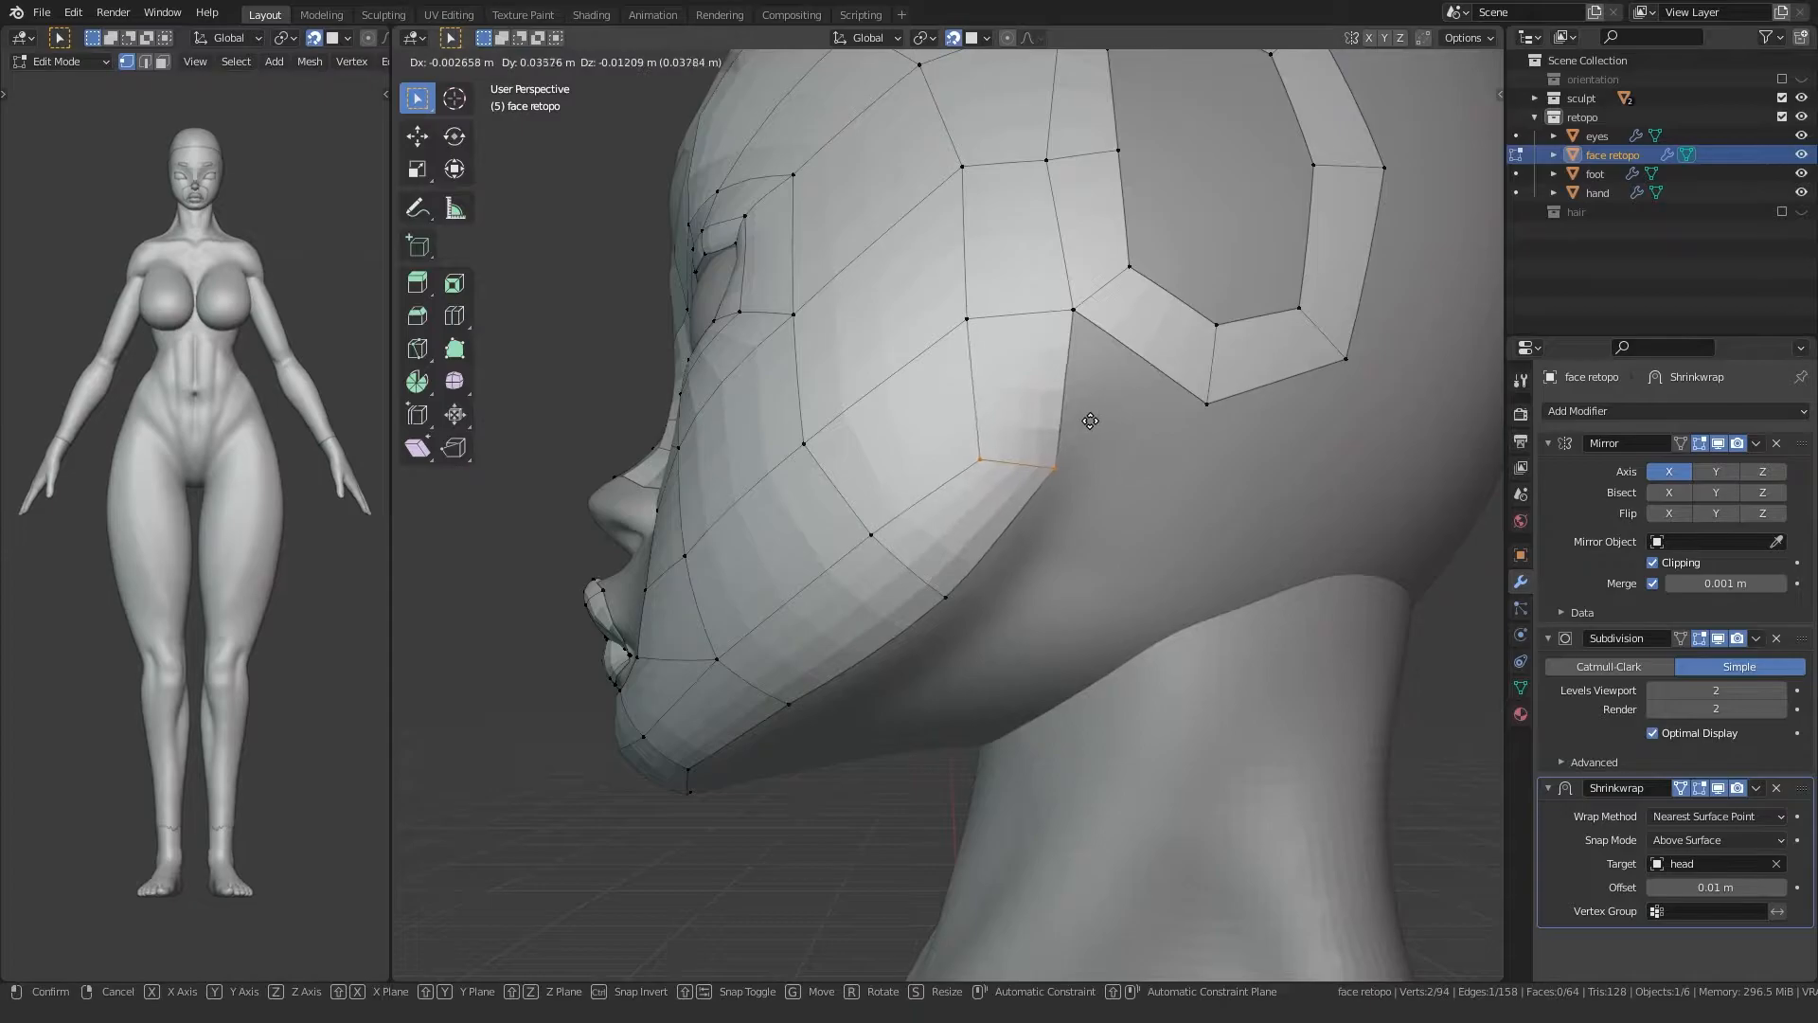
pyautogui.click(1089, 422)
pyautogui.click(1059, 466)
pyautogui.press('g')
pyautogui.click(1061, 471)
pyautogui.moveTo(937, 629); pyautogui.dragTo(979, 569)
pyautogui.press('g')
pyautogui.click(981, 568)
# Step: Fine-tune the lower cheek vertices along the jaw band's inner edge to even out the surrounding quads
pyautogui.scroll(-5, 982, 567)
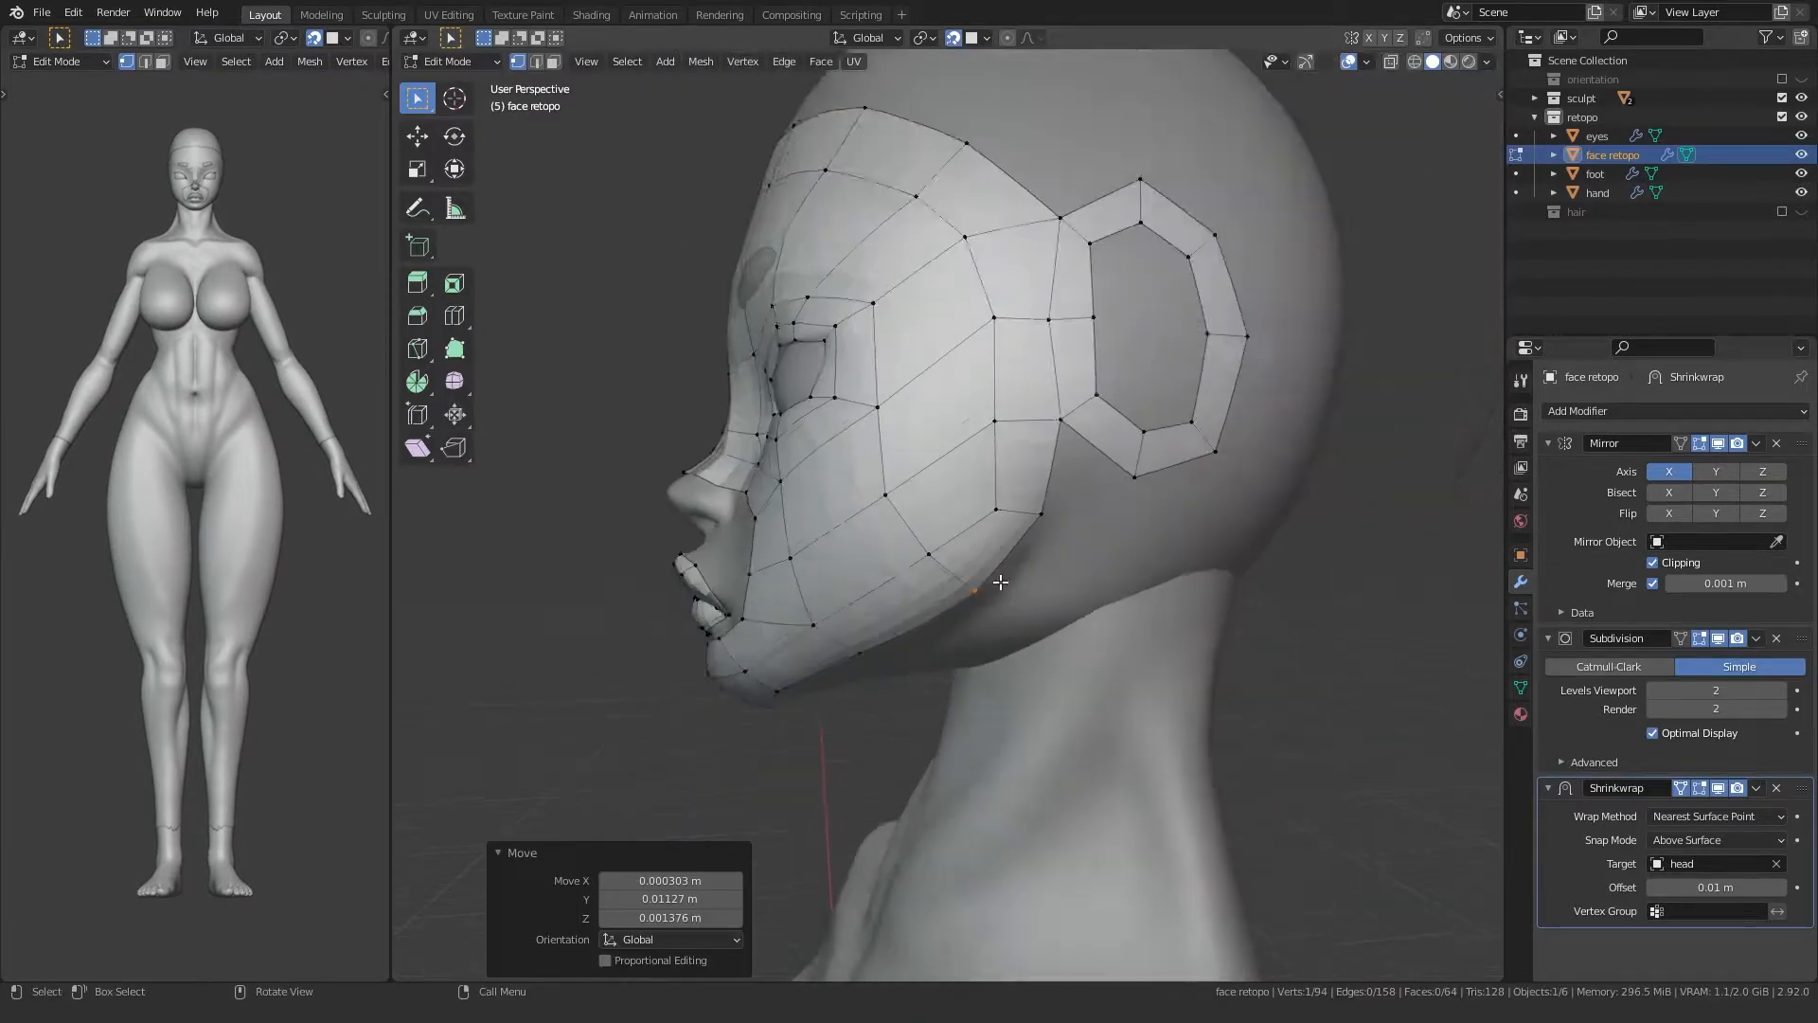
pyautogui.press('g')
pyautogui.click(944, 529)
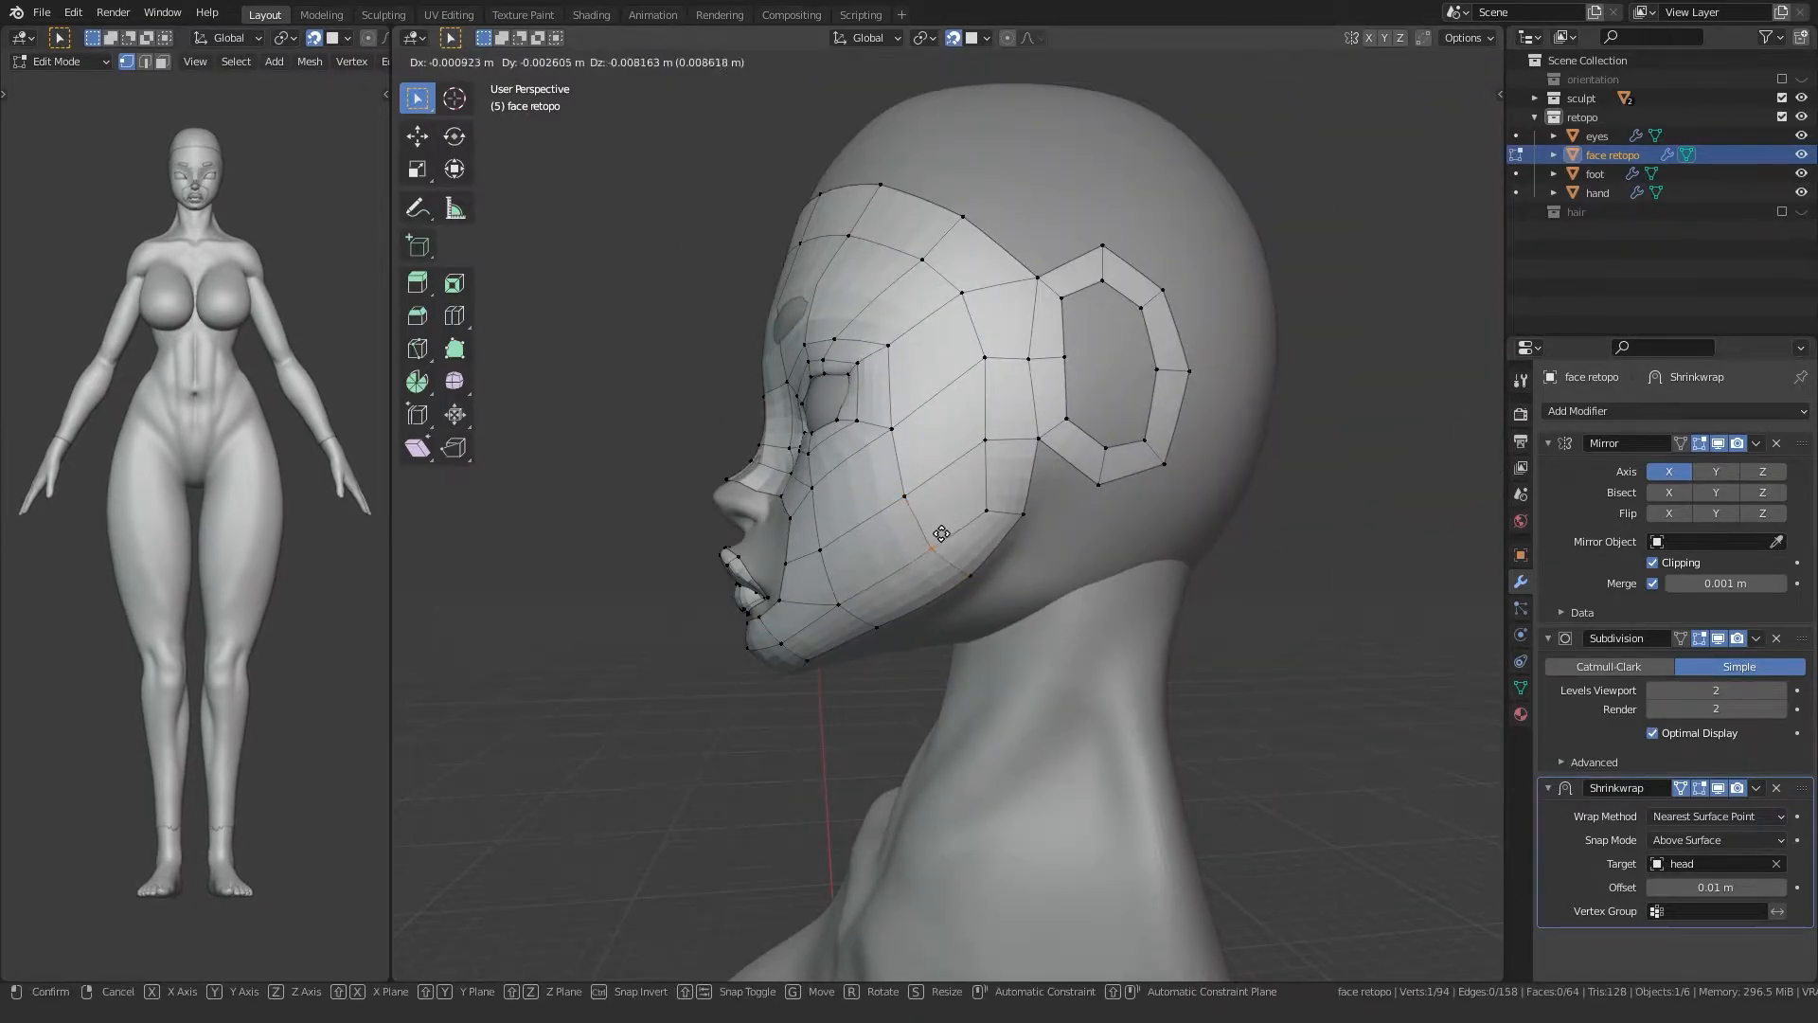
pyautogui.moveTo(944, 530); pyautogui.dragTo(904, 544, button='middle')
pyautogui.scroll(5, 917, 447)
pyautogui.click(970, 503)
pyautogui.press('g')
pyautogui.click(943, 526)
# Step: Reposition the front cheek strip's vertices beside the mouth corner to round the opening around the mouth
pyautogui.click(855, 459)
pyautogui.press('g')
pyautogui.click(831, 537)
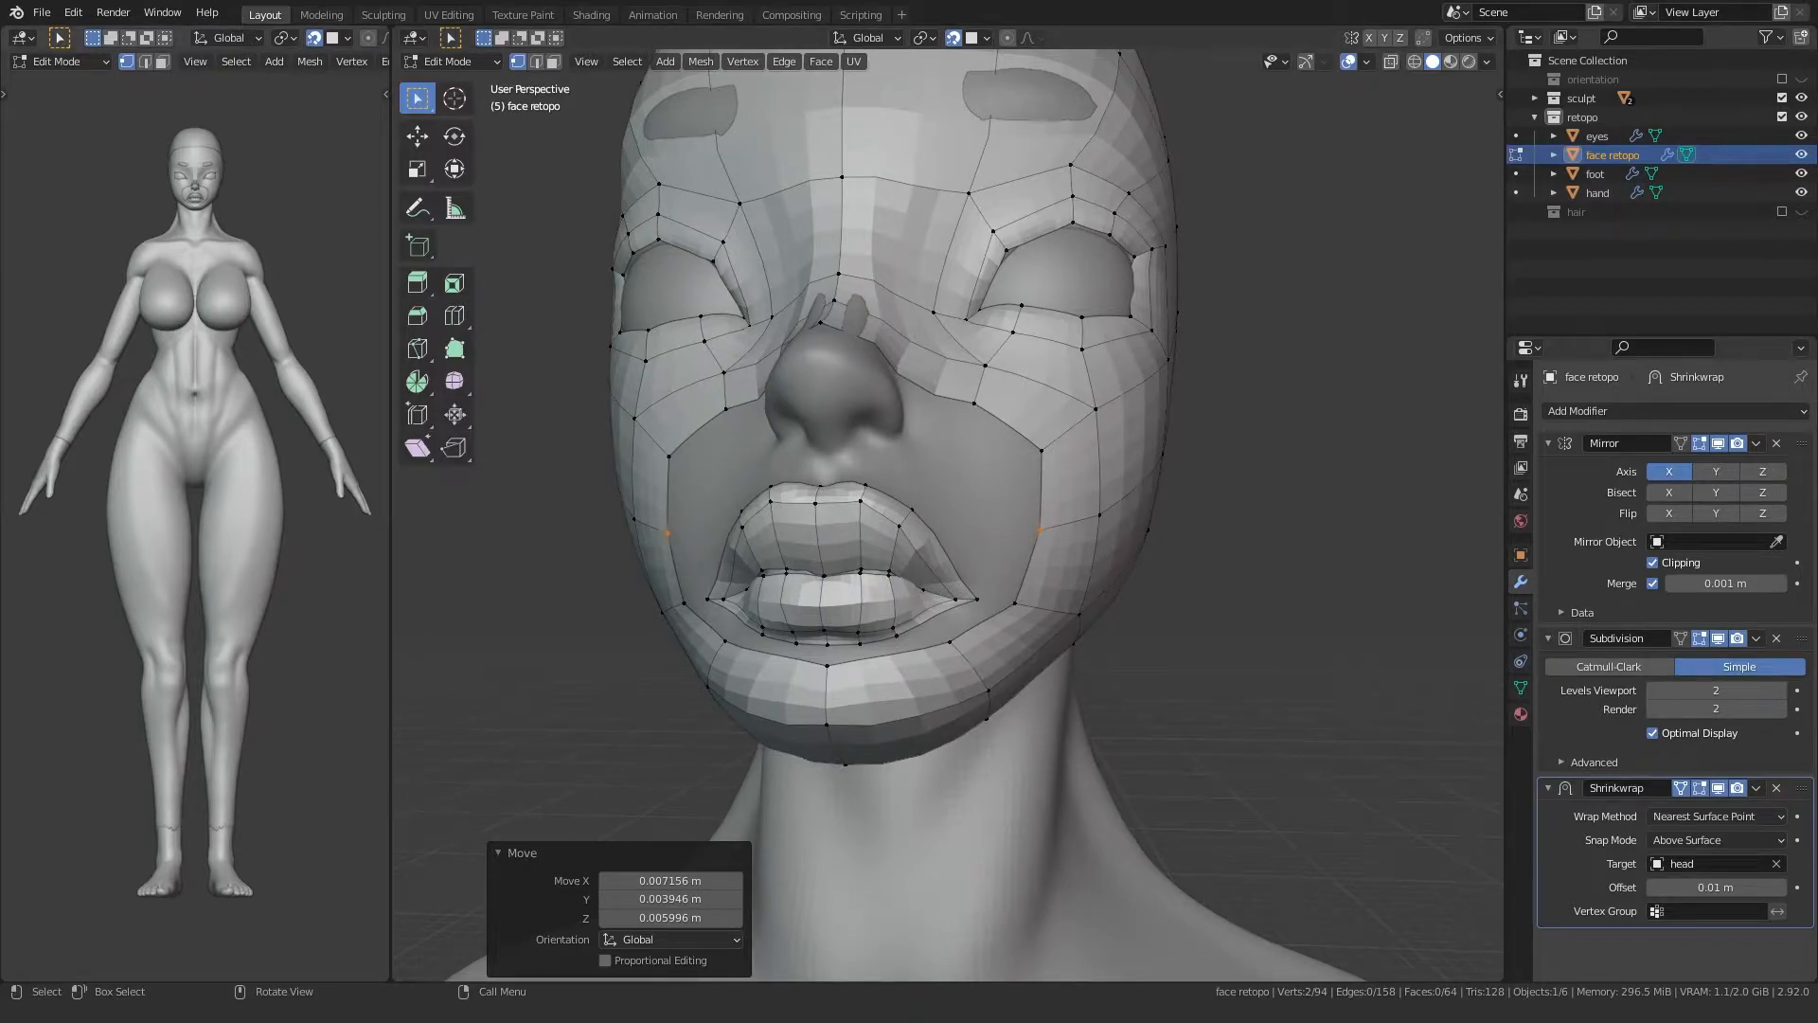
pyautogui.moveTo(665, 654); pyautogui.dragTo(766, 572, button='middle')
pyautogui.scroll(2, 766, 572)
pyautogui.moveTo(955, 454); pyautogui.dragTo(1018, 497)
pyautogui.press('g')
pyautogui.moveTo(1014, 494); pyautogui.dragTo(852, 512, button='middle')
pyautogui.click(954, 483)
# Step: Fill the quads joining the lower lip loop to the chin band and adjust the lip loop's lower vertices
pyautogui.click(781, 532)
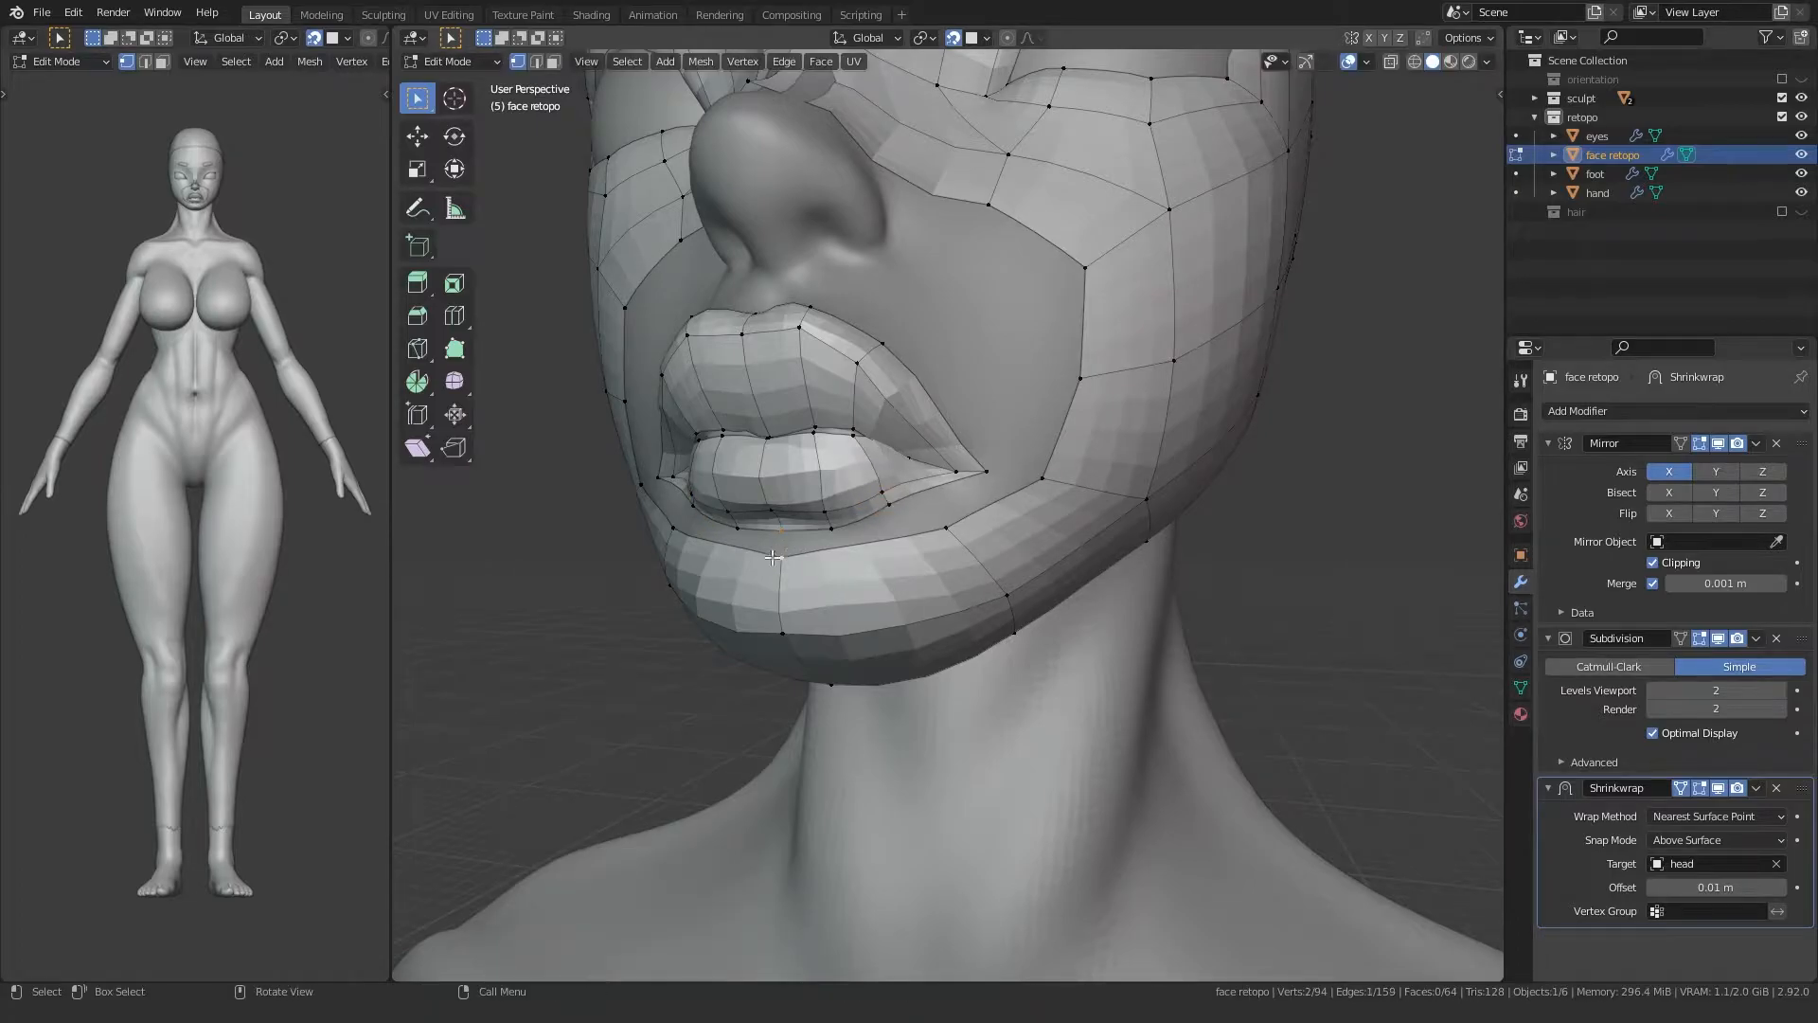
pyautogui.press('f')
pyautogui.press('g')
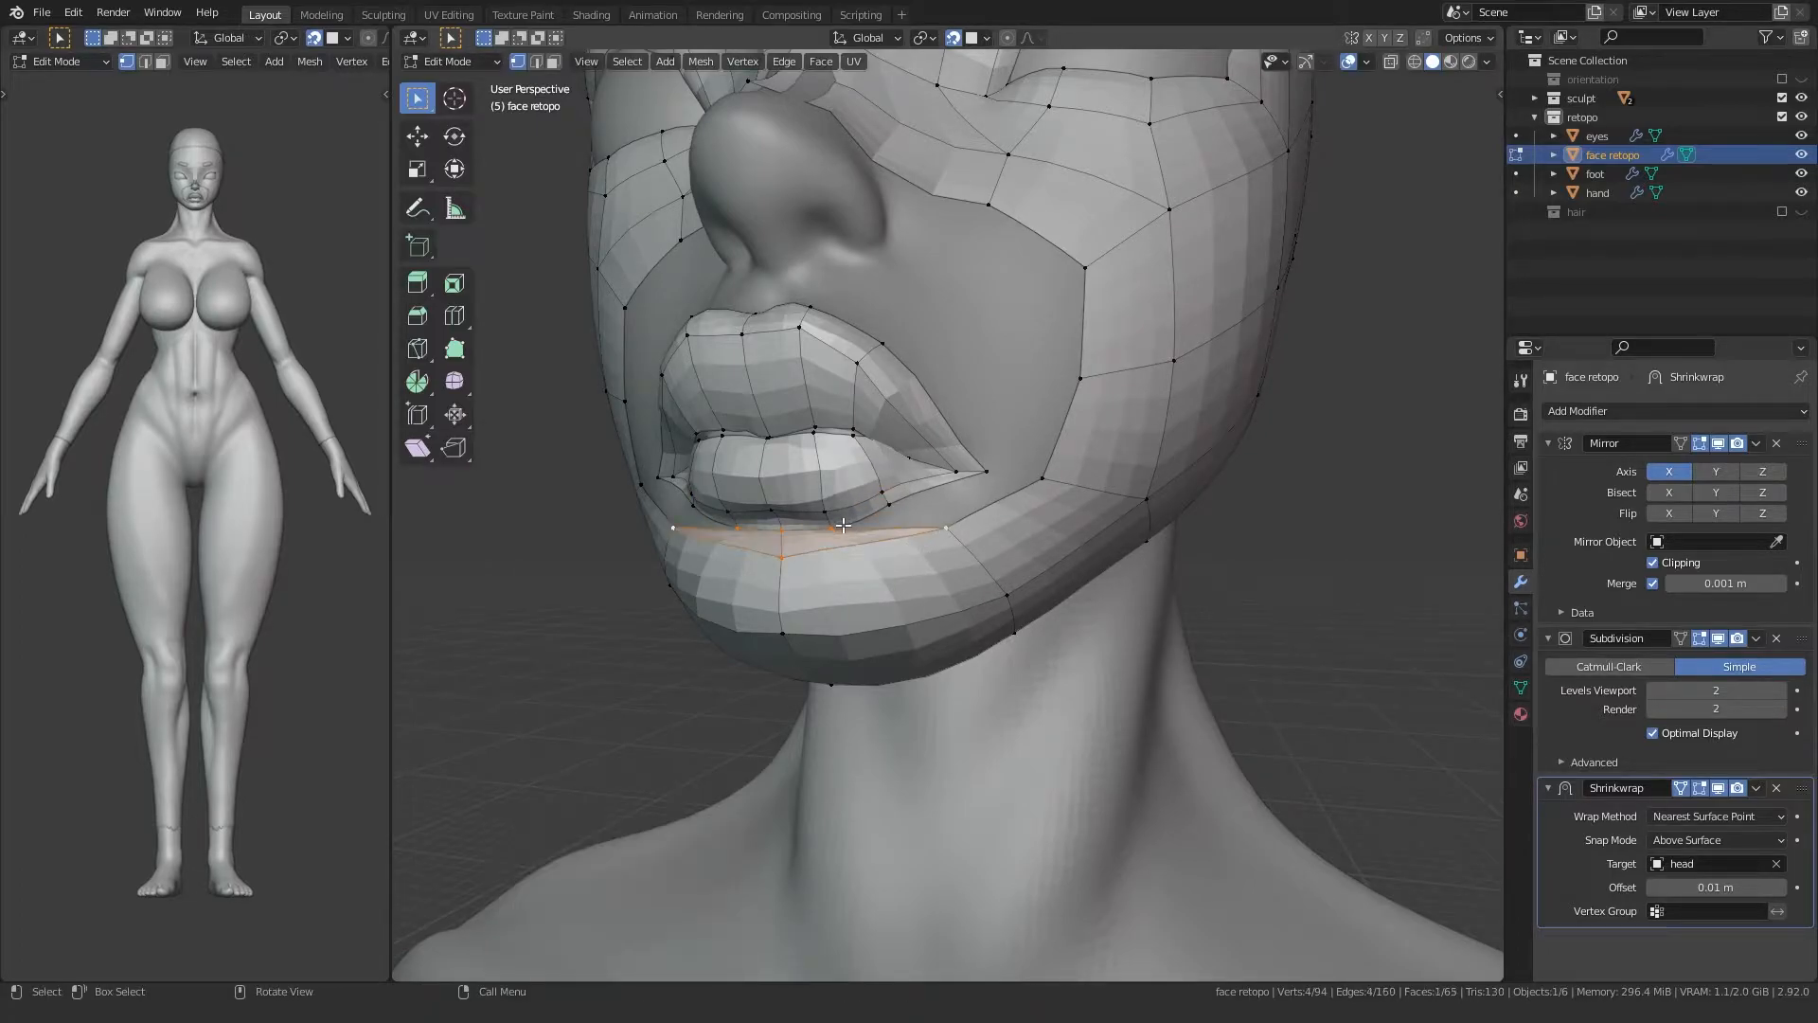
pyautogui.click(829, 511)
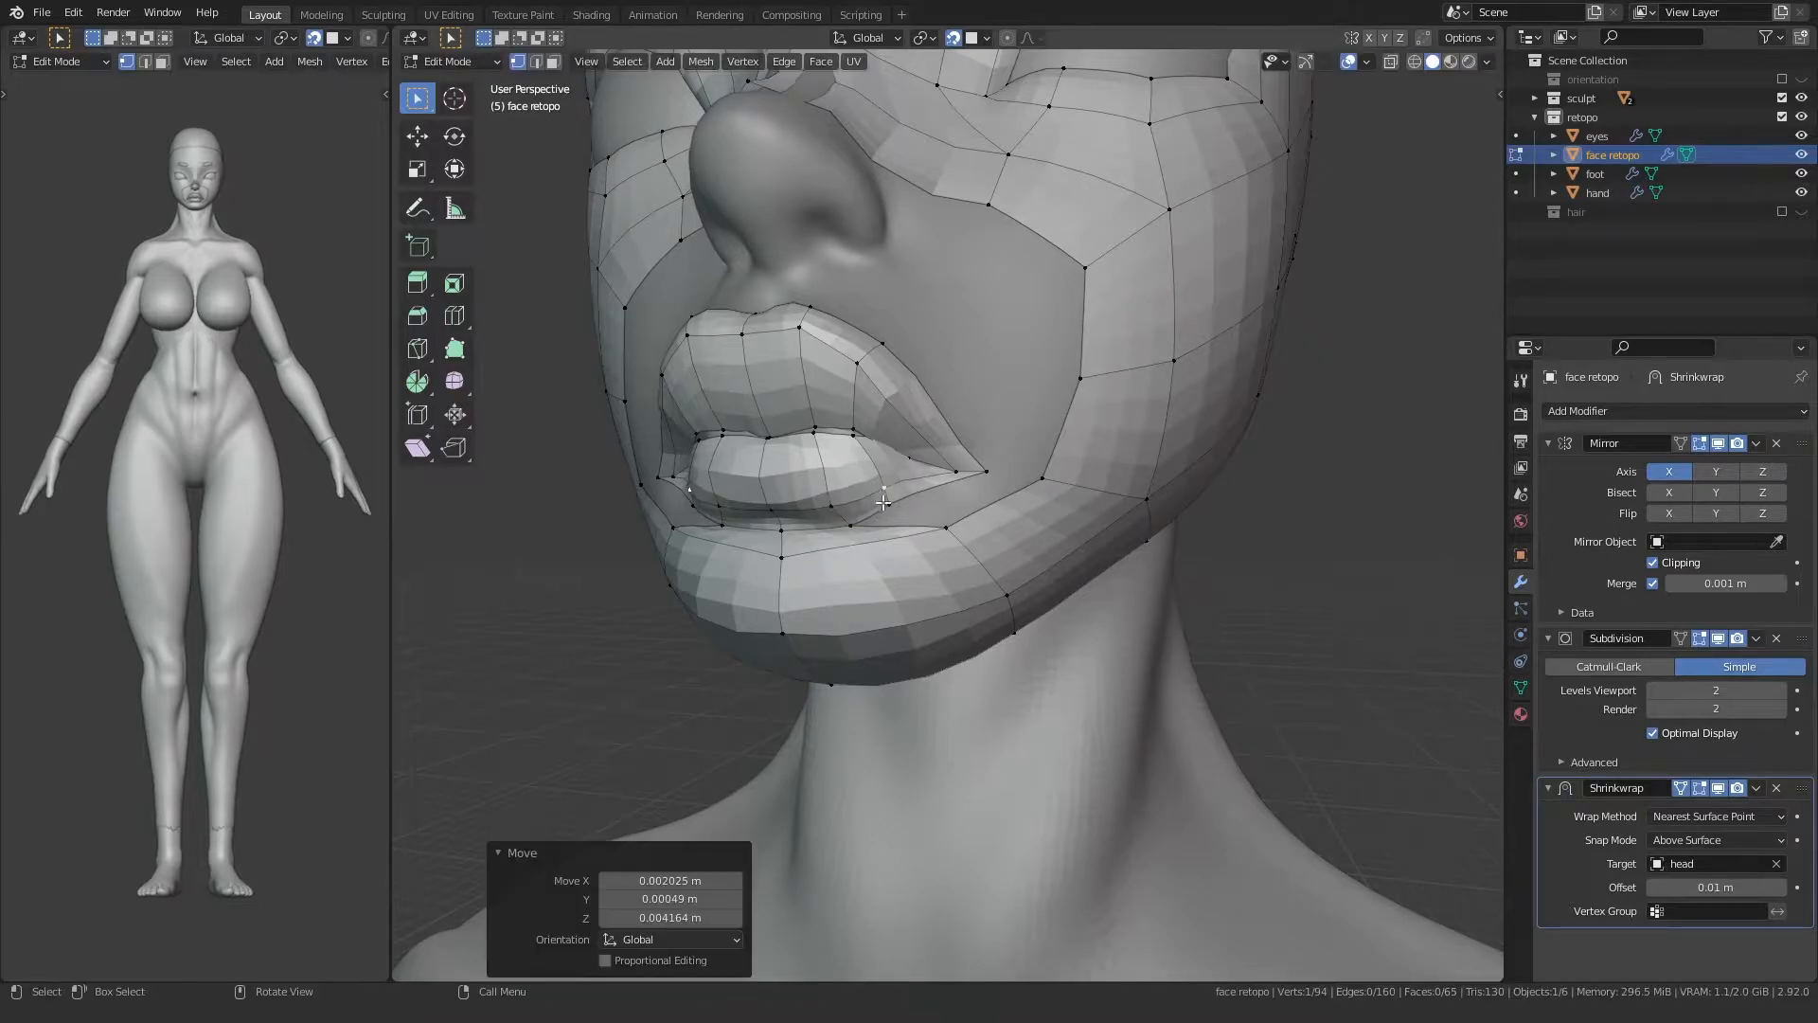
pyautogui.press('g')
pyautogui.click(863, 529)
pyautogui.click(898, 503)
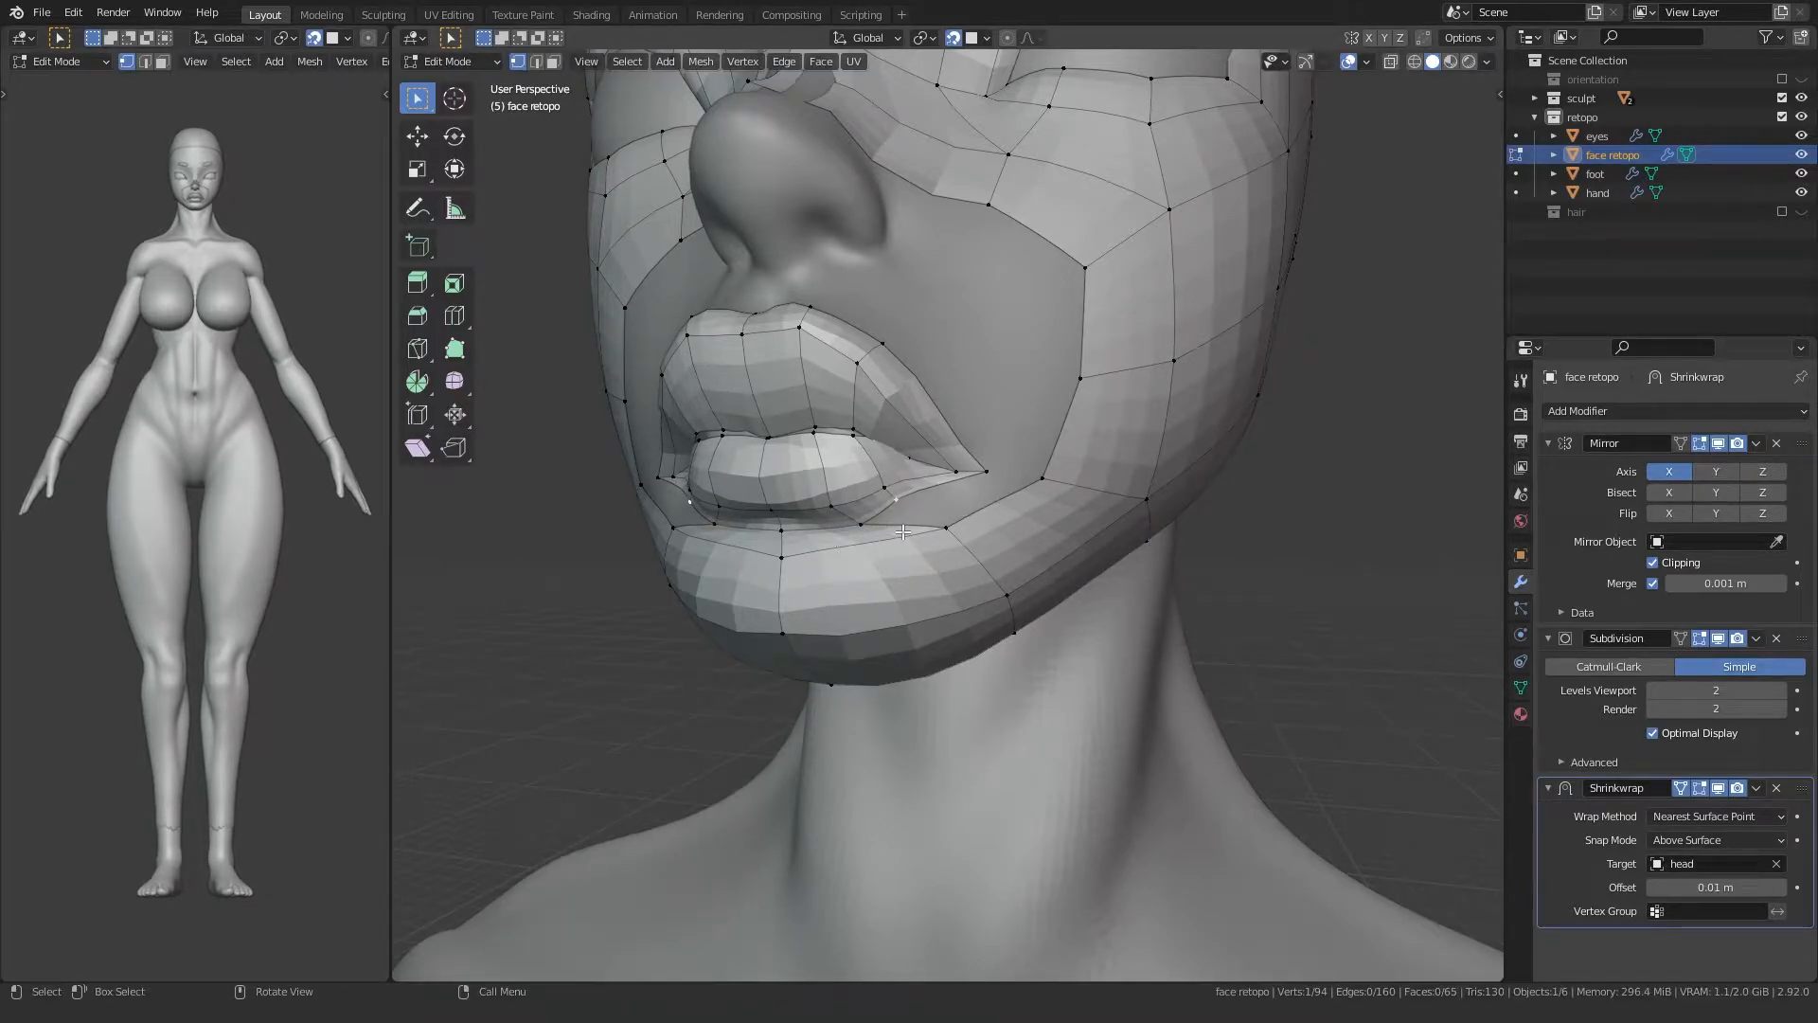
pyautogui.press('f')
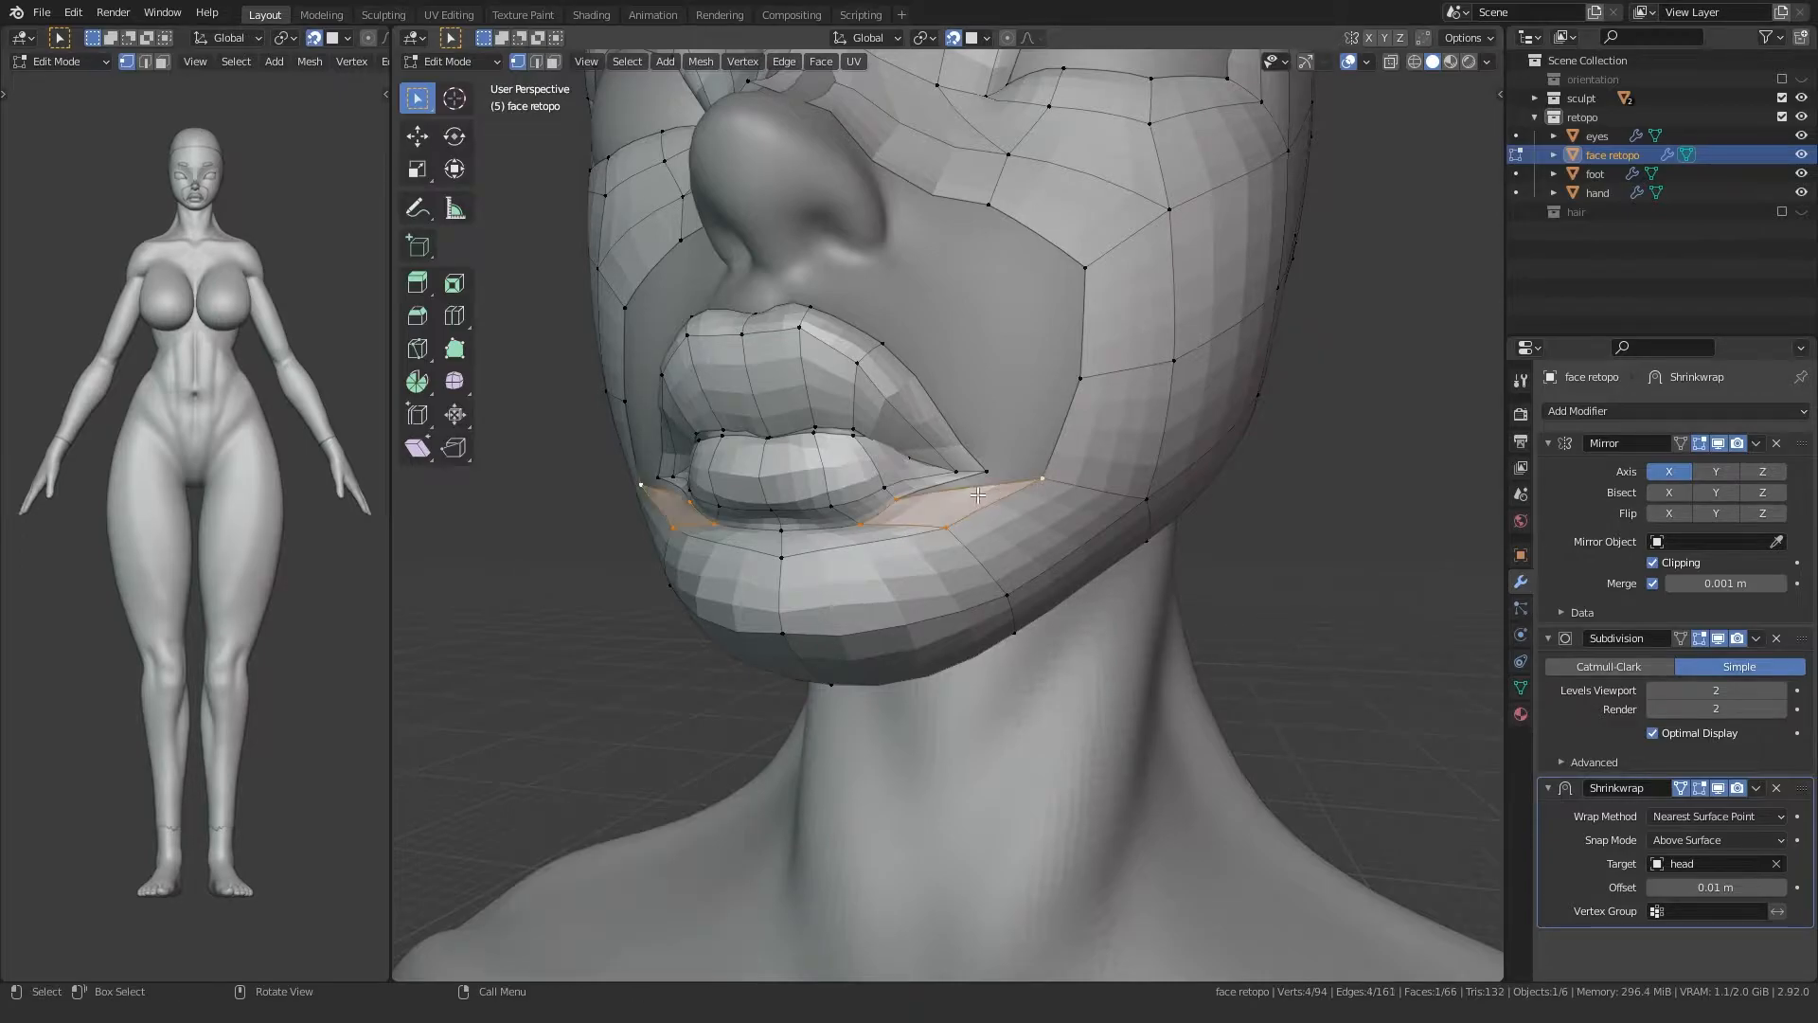
# Step: Reposition the vertices of the quads between the mouth corner and the chin band to even out their spacing
pyautogui.press('g')
pyautogui.click(942, 468)
pyautogui.click(981, 474)
pyautogui.scroll(-1, 991, 484)
pyautogui.moveTo(963, 538); pyautogui.dragTo(1011, 512, button='middle')
pyautogui.click(948, 526)
pyautogui.press('g')
pyautogui.click(890, 544)
# Step: Move the chin band's upper vertices and the adjoining lip loop vertices to smooth the flow below the lower lip
pyautogui.click(966, 570)
pyautogui.press('g')
pyautogui.click(869, 488)
pyautogui.click(960, 520)
pyautogui.press('g')
pyautogui.click(896, 500)
pyautogui.click(955, 436)
pyautogui.press('g')
pyautogui.click(898, 462)
# Step: Shift the lower cheek vertices inward toward the mouth corner to narrow the gap between the lips and the cheek strip
pyautogui.click(1057, 462)
pyautogui.press('g')
pyautogui.click(957, 497)
pyautogui.click(1026, 472)
pyautogui.press('g')
pyautogui.click(928, 492)
pyautogui.click(985, 360)
pyautogui.press('g')
pyautogui.click(956, 421)
# Step: Adjust the cheek strip's vertices beside and above the mouth corner so the surrounding quads are evenly sized
pyautogui.click(1012, 364)
pyautogui.press('g')
pyautogui.moveTo(1000, 398); pyautogui.dragTo(1049, 437, button='middle')
pyautogui.click(976, 426)
pyautogui.press('g')
pyautogui.click(975, 419)
pyautogui.click(991, 387)
pyautogui.press('g')
pyautogui.click(1019, 375)
pyautogui.click(999, 266)
pyautogui.press('g')
pyautogui.click(997, 326)
pyautogui.click(1078, 412)
pyautogui.press('g')
pyautogui.click(1076, 407)
# Step: Fill the face joining the mouth corner to the lower cheek, and check the mesh in Object Mode before resuming editing
pyautogui.scroll(4, 988, 480)
pyautogui.click(915, 466)
pyautogui.keyDown('ctrl'); pyautogui.click(992, 444); pyautogui.keyUp('ctrl')
pyautogui.press('f')
pyautogui.scroll(-4, 852, 521)
pyautogui.press('Tab')
pyautogui.moveTo(749, 594); pyautogui.dragTo(682, 588, button='middle')
pyautogui.press('Tab')
# Step: Fine-tune the vertices next to the mouth corner and move the adjacent lower cheek vertex toward the jaw
pyautogui.scroll(2, 929, 484)
pyautogui.click(963, 468)
pyautogui.press('g')
pyautogui.click(961, 473)
pyautogui.click(947, 423)
pyautogui.press('g')
pyautogui.click(948, 423)
pyautogui.click(1057, 494)
pyautogui.moveTo(1057, 493); pyautogui.dragTo(947, 466, button='middle')
pyautogui.press('g')
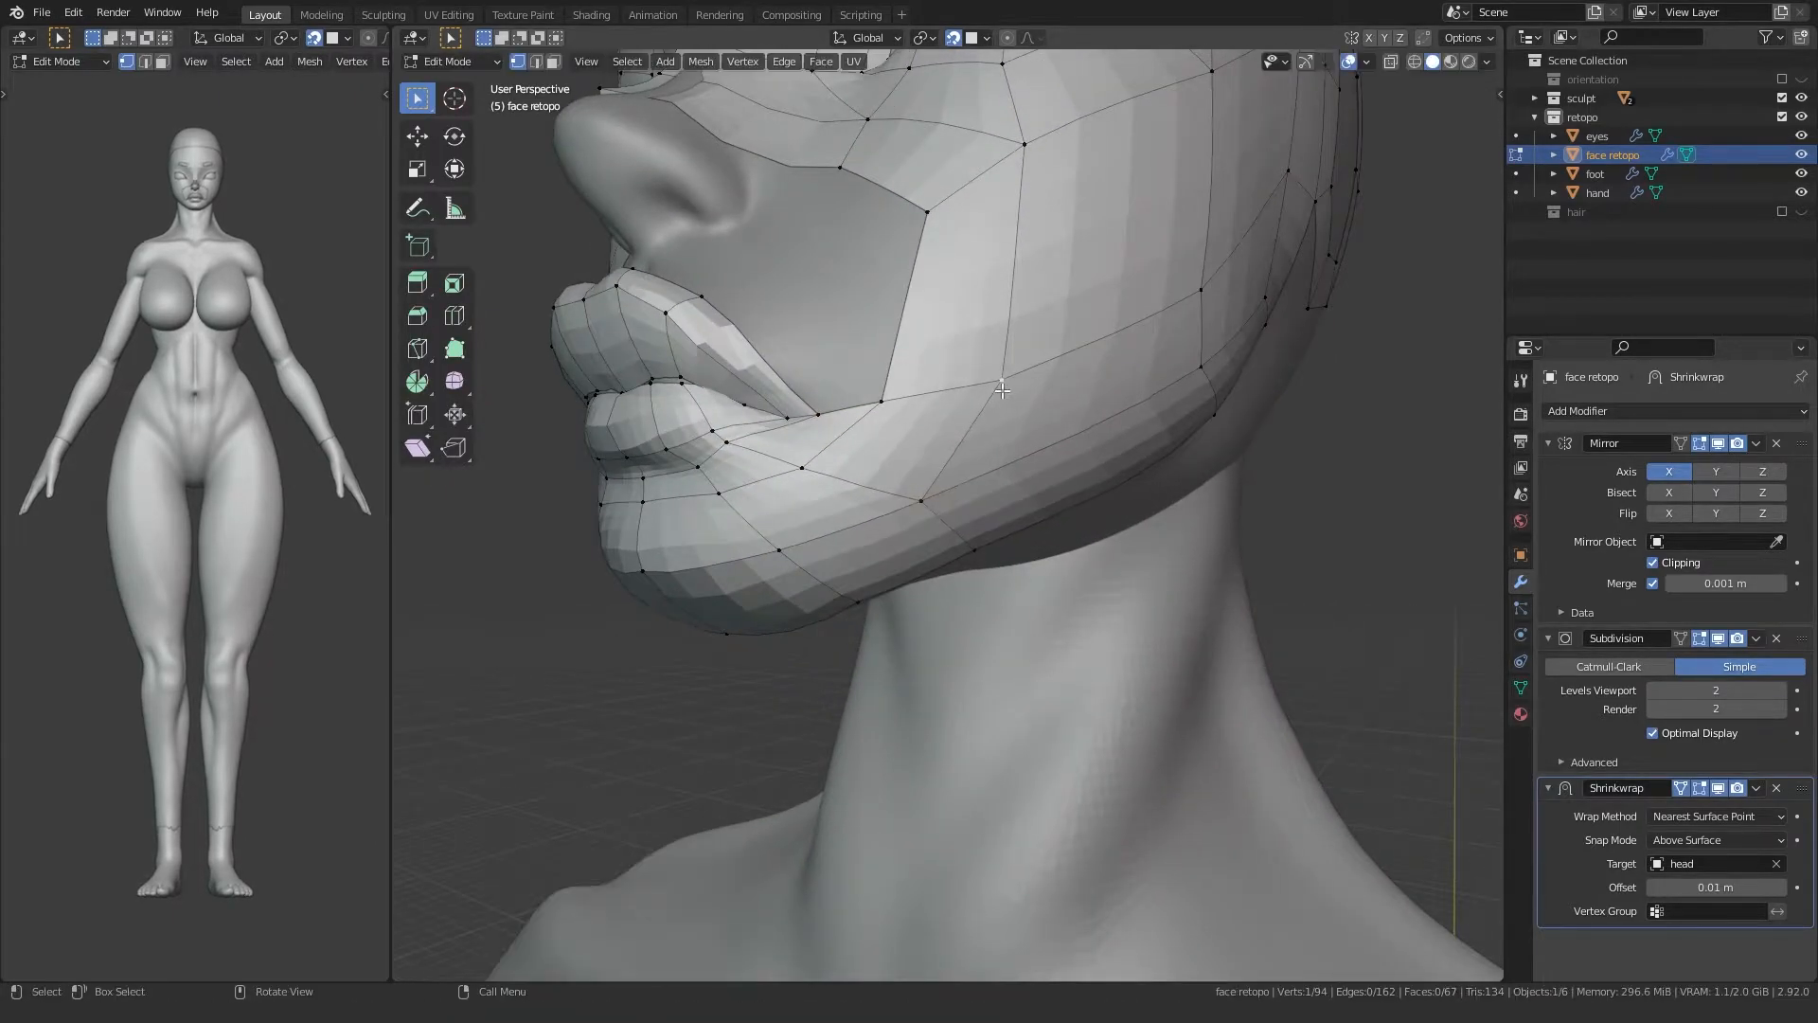
pyautogui.click(999, 428)
# Step: Reposition the rear cheek vertex and the front vertex on the jaw band's inner edge to balance the side-face quads
pyautogui.scroll(-2, 1218, 350)
pyautogui.moveTo(1218, 350); pyautogui.dragTo(1103, 341, button='middle')
pyautogui.scroll(2, 947, 326)
pyautogui.click(930, 320)
pyautogui.press('g')
pyautogui.click(910, 370)
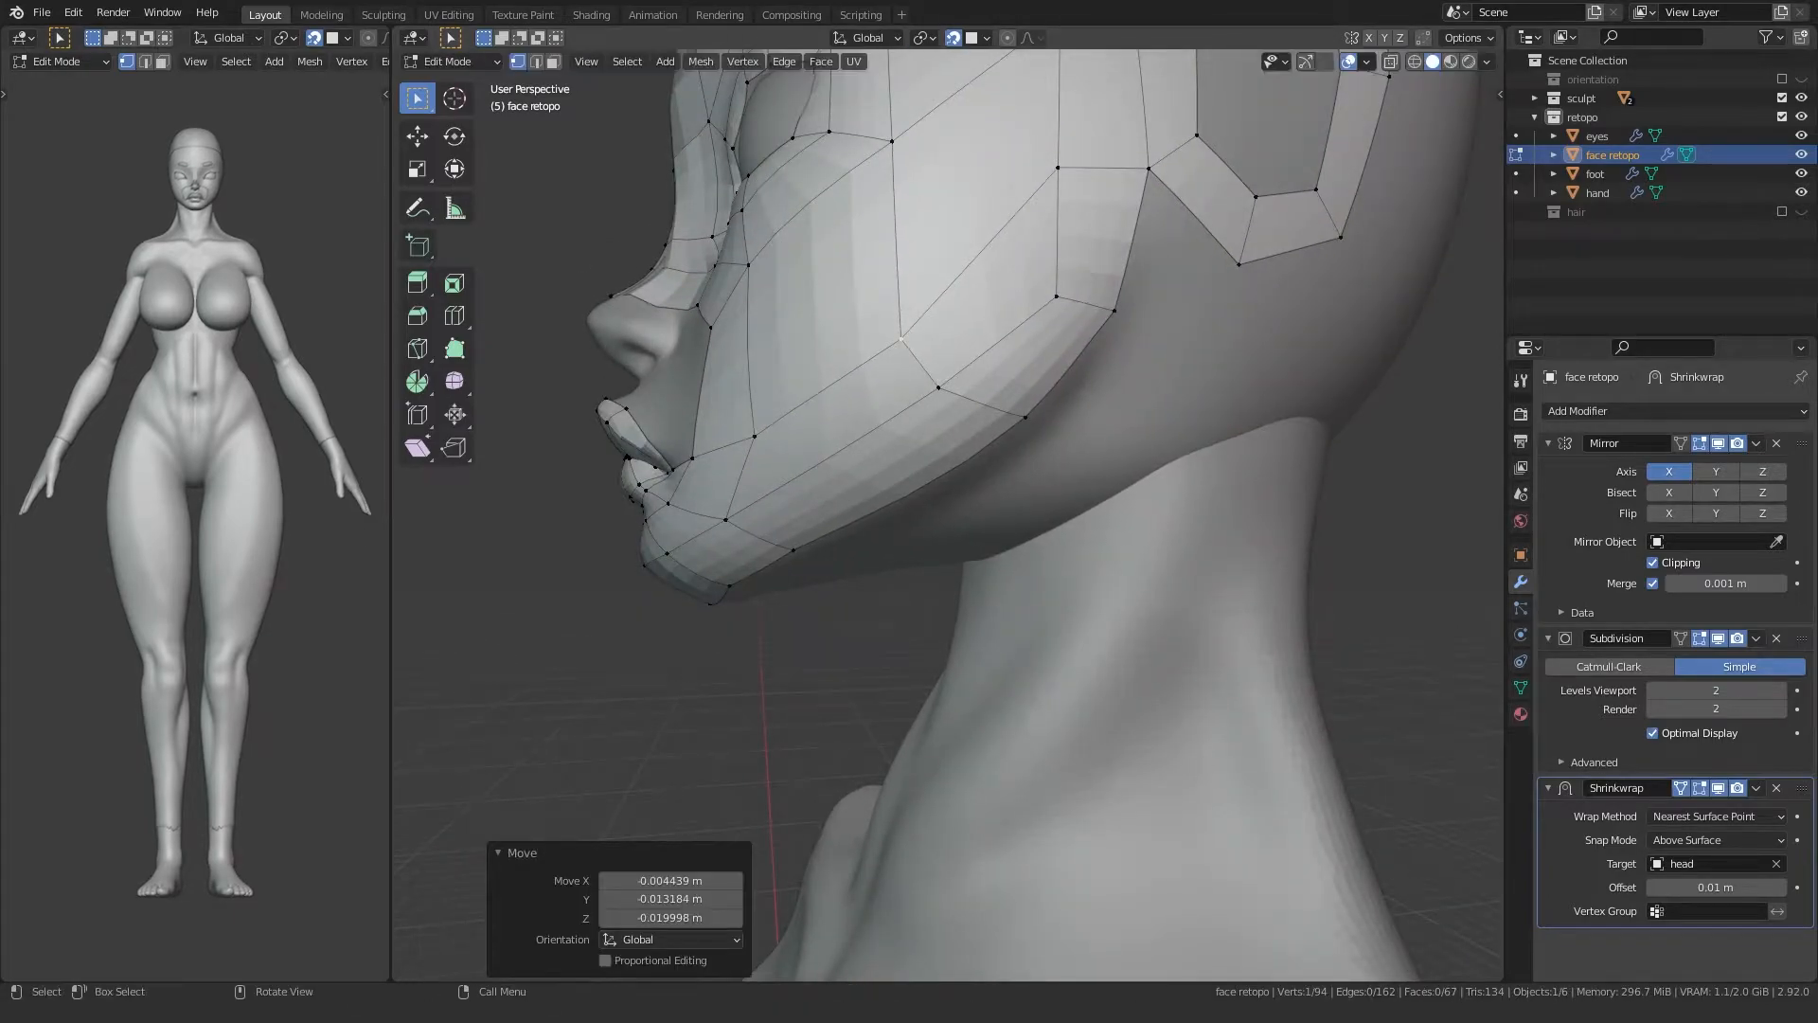
pyautogui.moveTo(824, 581); pyautogui.dragTo(790, 516, button='middle')
pyautogui.click(787, 508)
pyautogui.press('g')
pyautogui.click(799, 484)
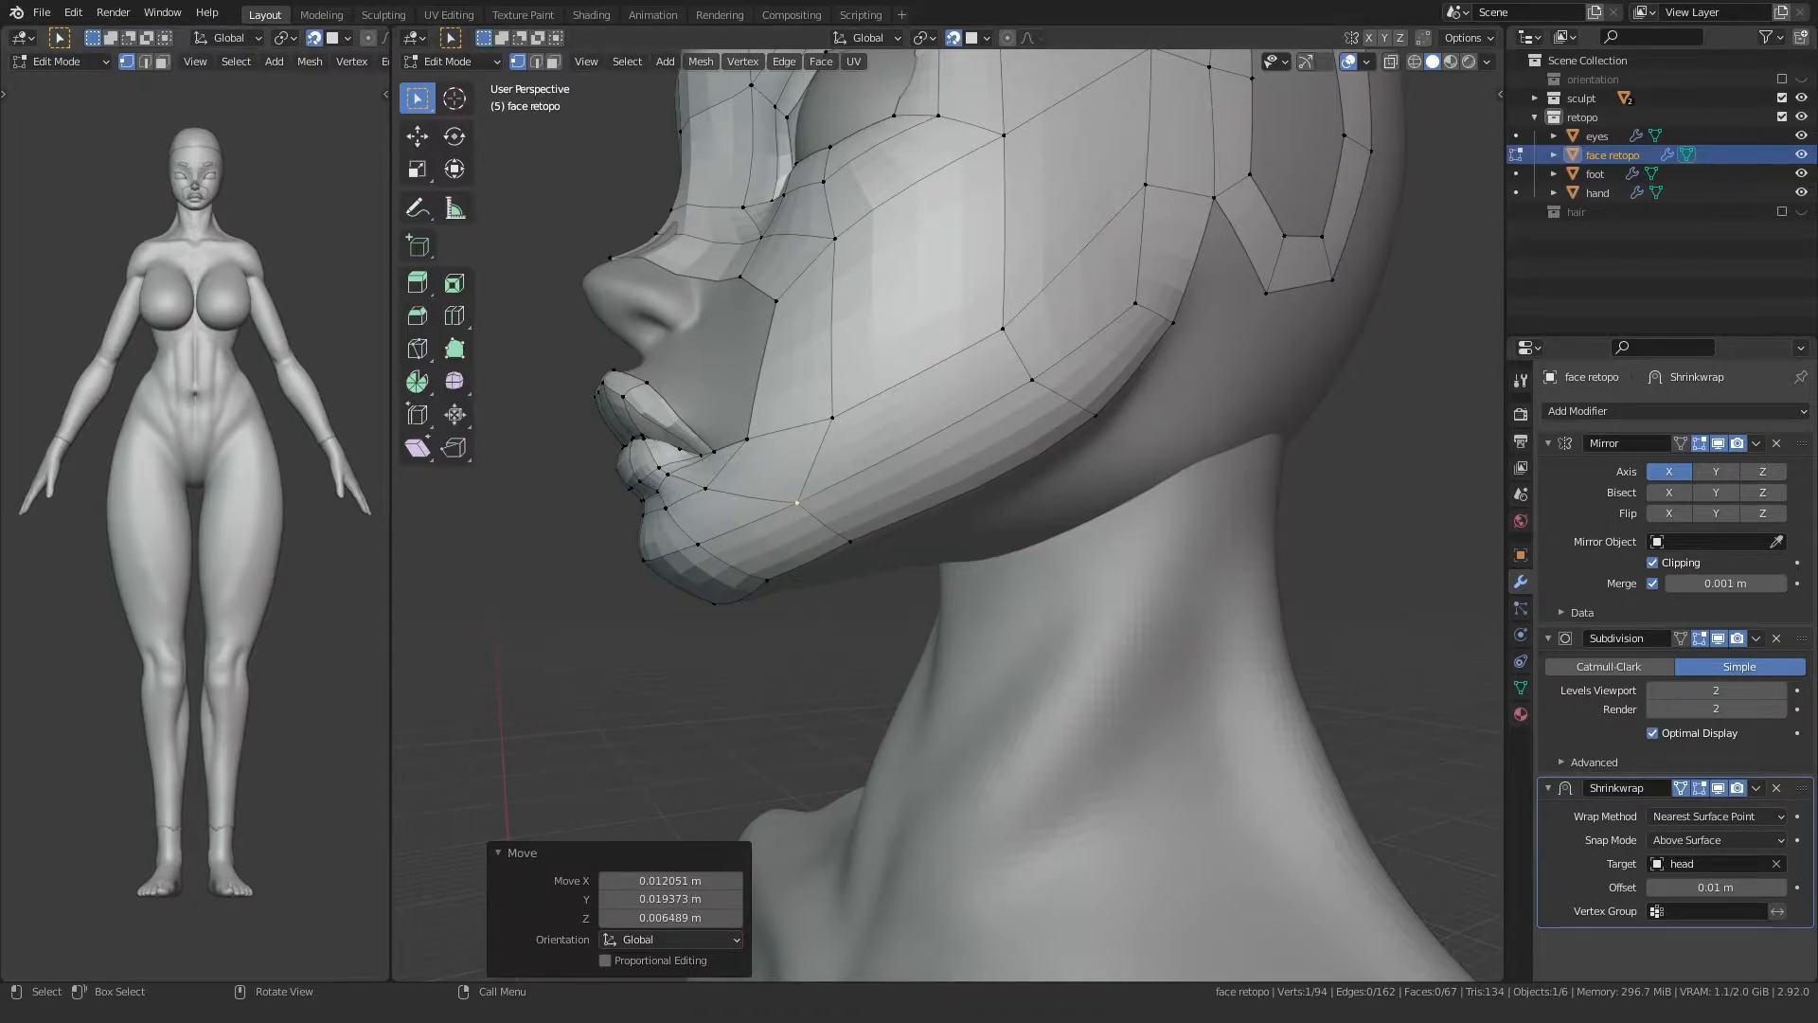
pyautogui.scroll(-5, 798, 484)
pyautogui.moveTo(798, 484); pyautogui.dragTo(729, 473, button='middle')
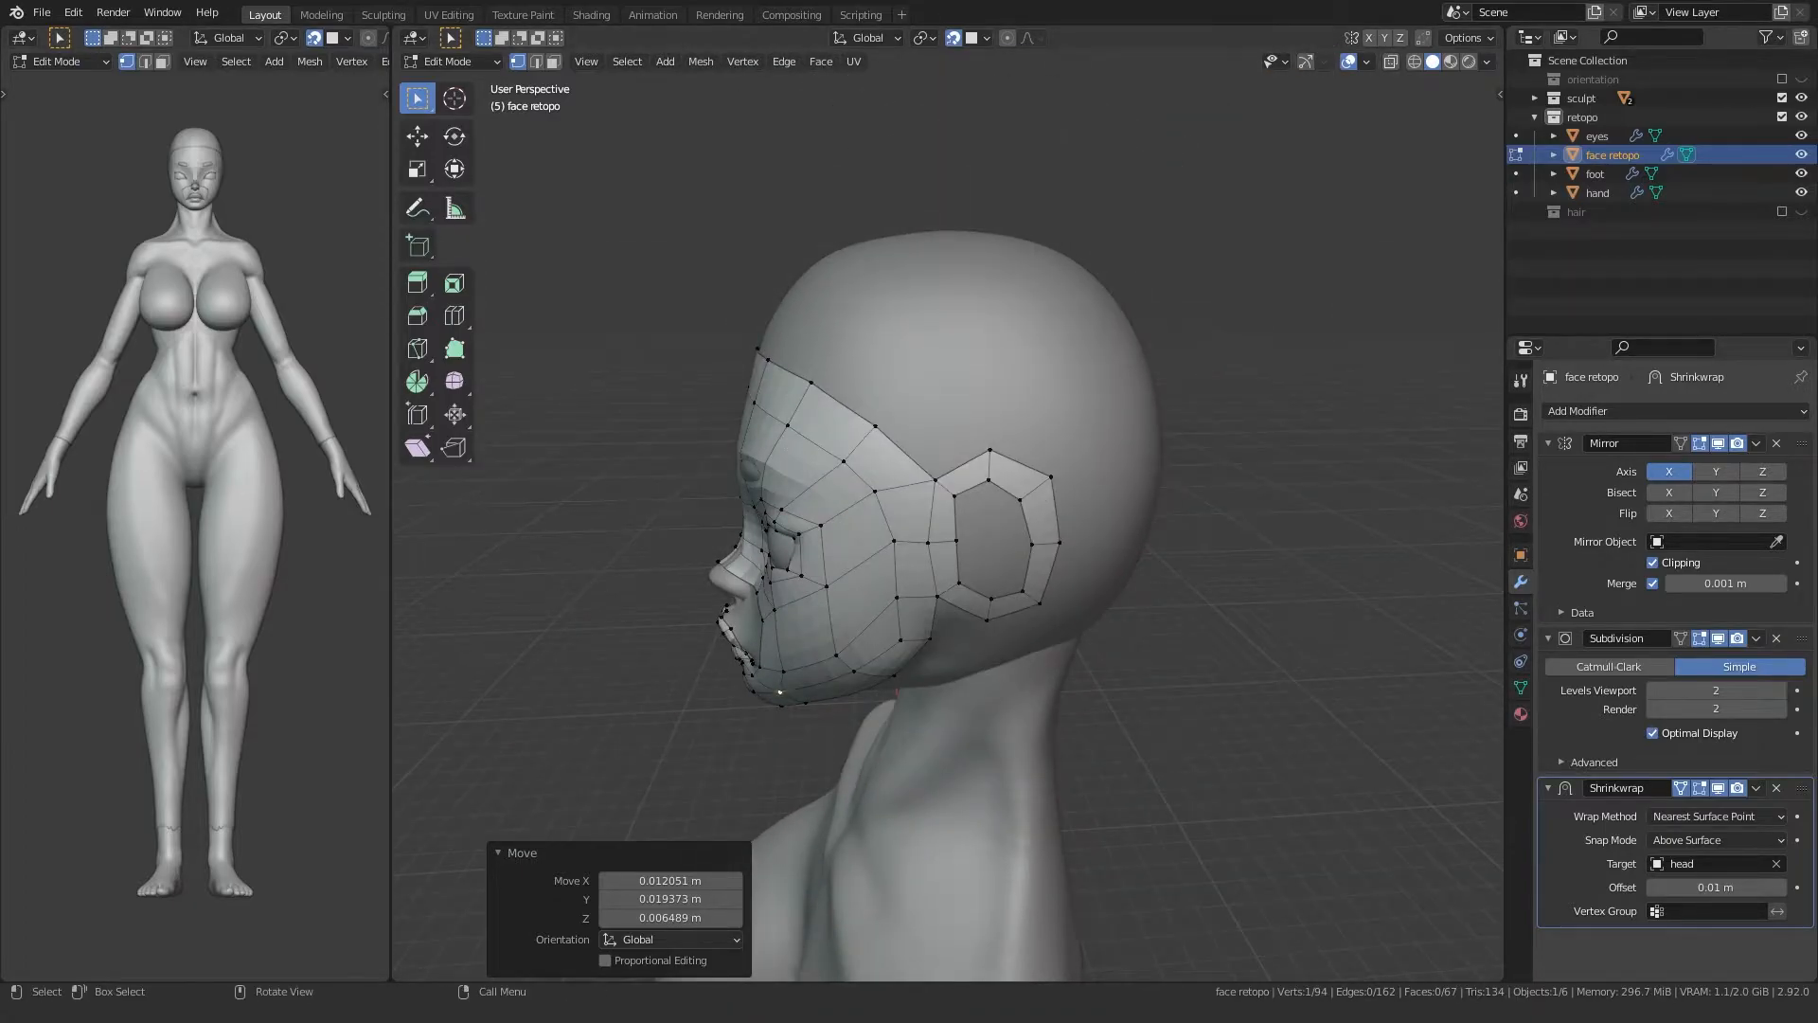
# Step: Extrude a row of edges from the temple vertex above the ear loop around to the back centre of the head
pyautogui.click(875, 425)
pyautogui.press('e')
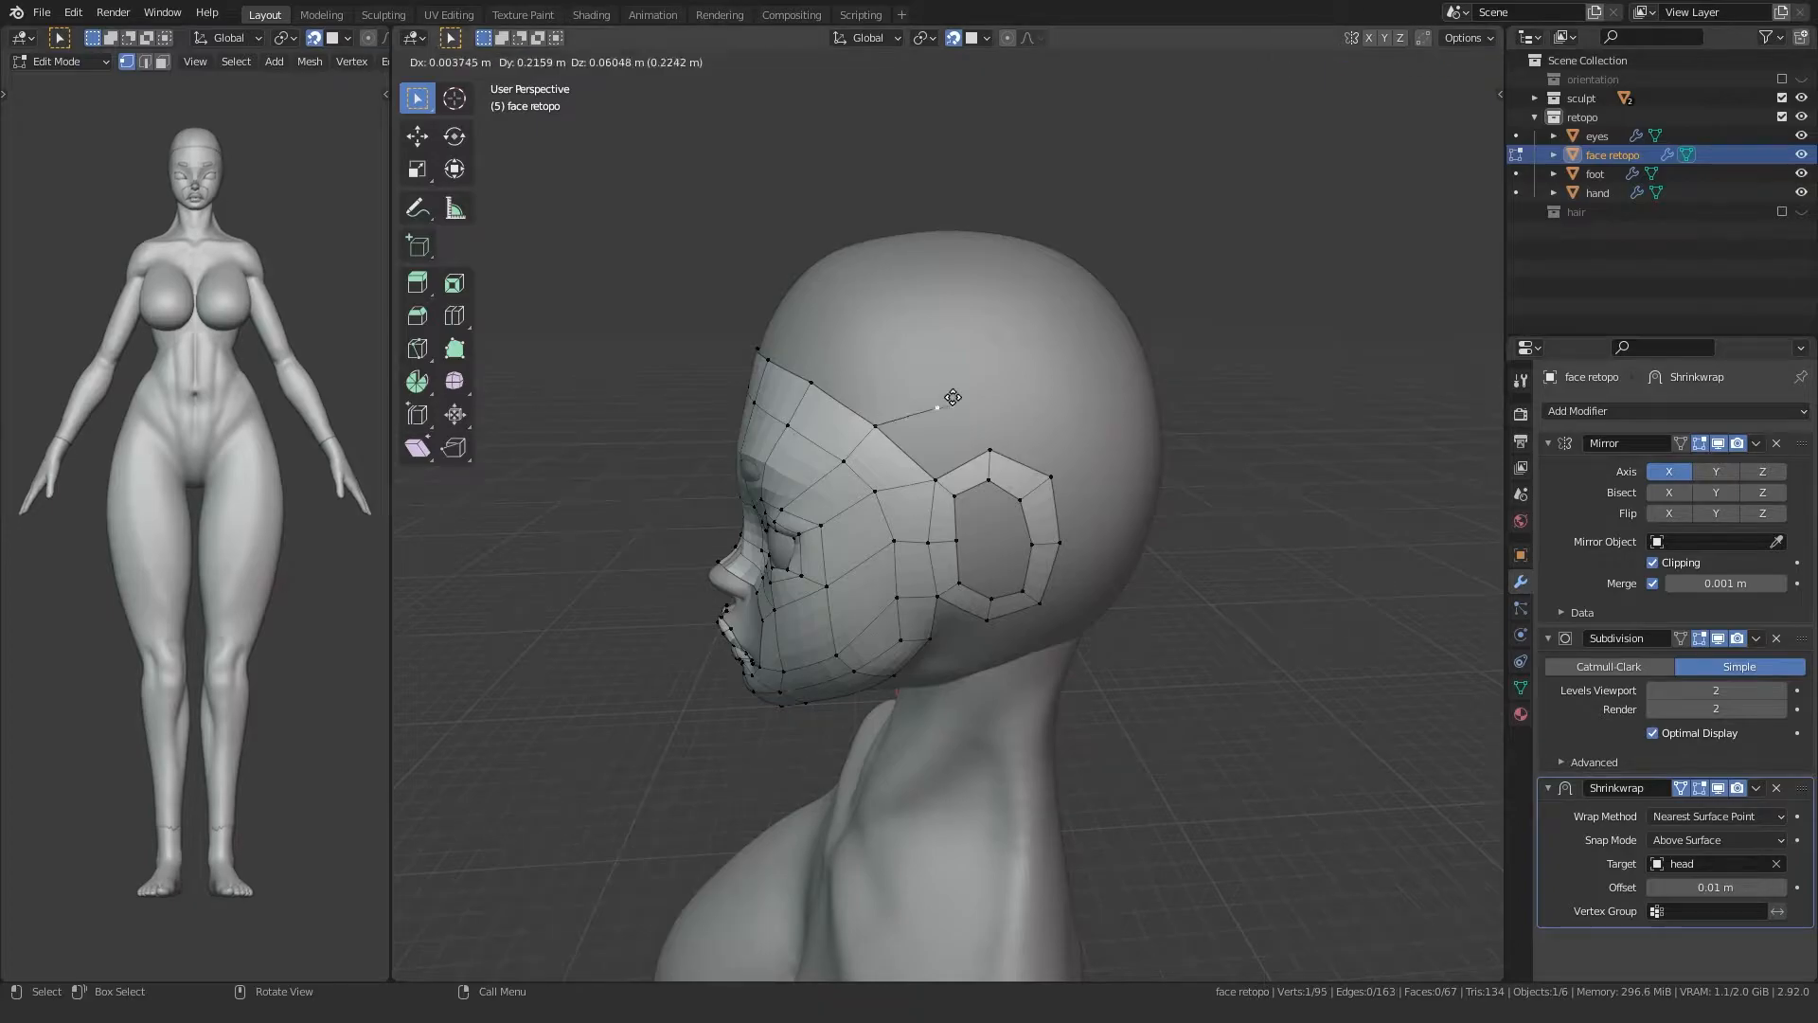
pyautogui.click(985, 389)
pyautogui.moveTo(1045, 387); pyautogui.dragTo(998, 390, button='middle')
pyautogui.press('e')
pyautogui.click(1068, 392)
pyautogui.press('e')
pyautogui.click(1079, 390)
pyautogui.click(1195, 387)
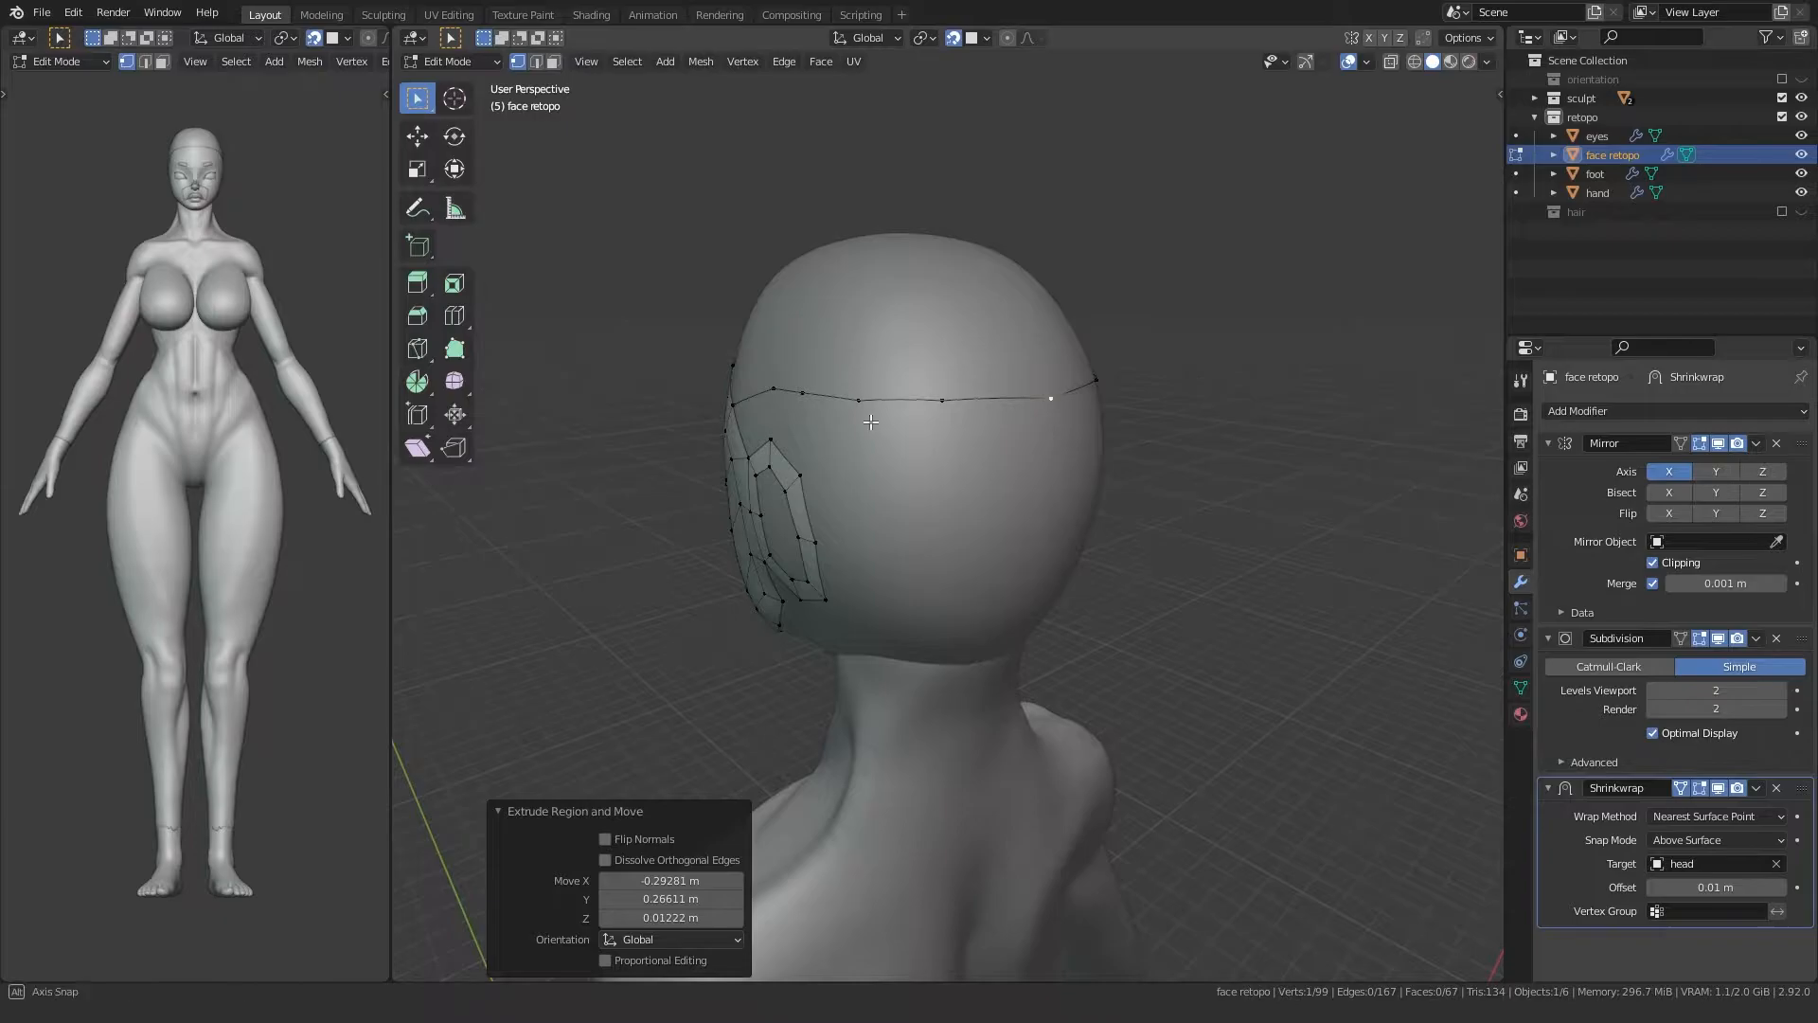
# Step: Fill the two quads between the temple edge row and the top of the ear loop
pyautogui.moveTo(815, 402); pyautogui.dragTo(947, 412, button='middle')
pyautogui.scroll(3, 947, 412)
pyautogui.click(927, 305)
pyautogui.keyDown('ctrl'); pyautogui.click(934, 406); pyautogui.keyUp('ctrl')
pyautogui.press('f')
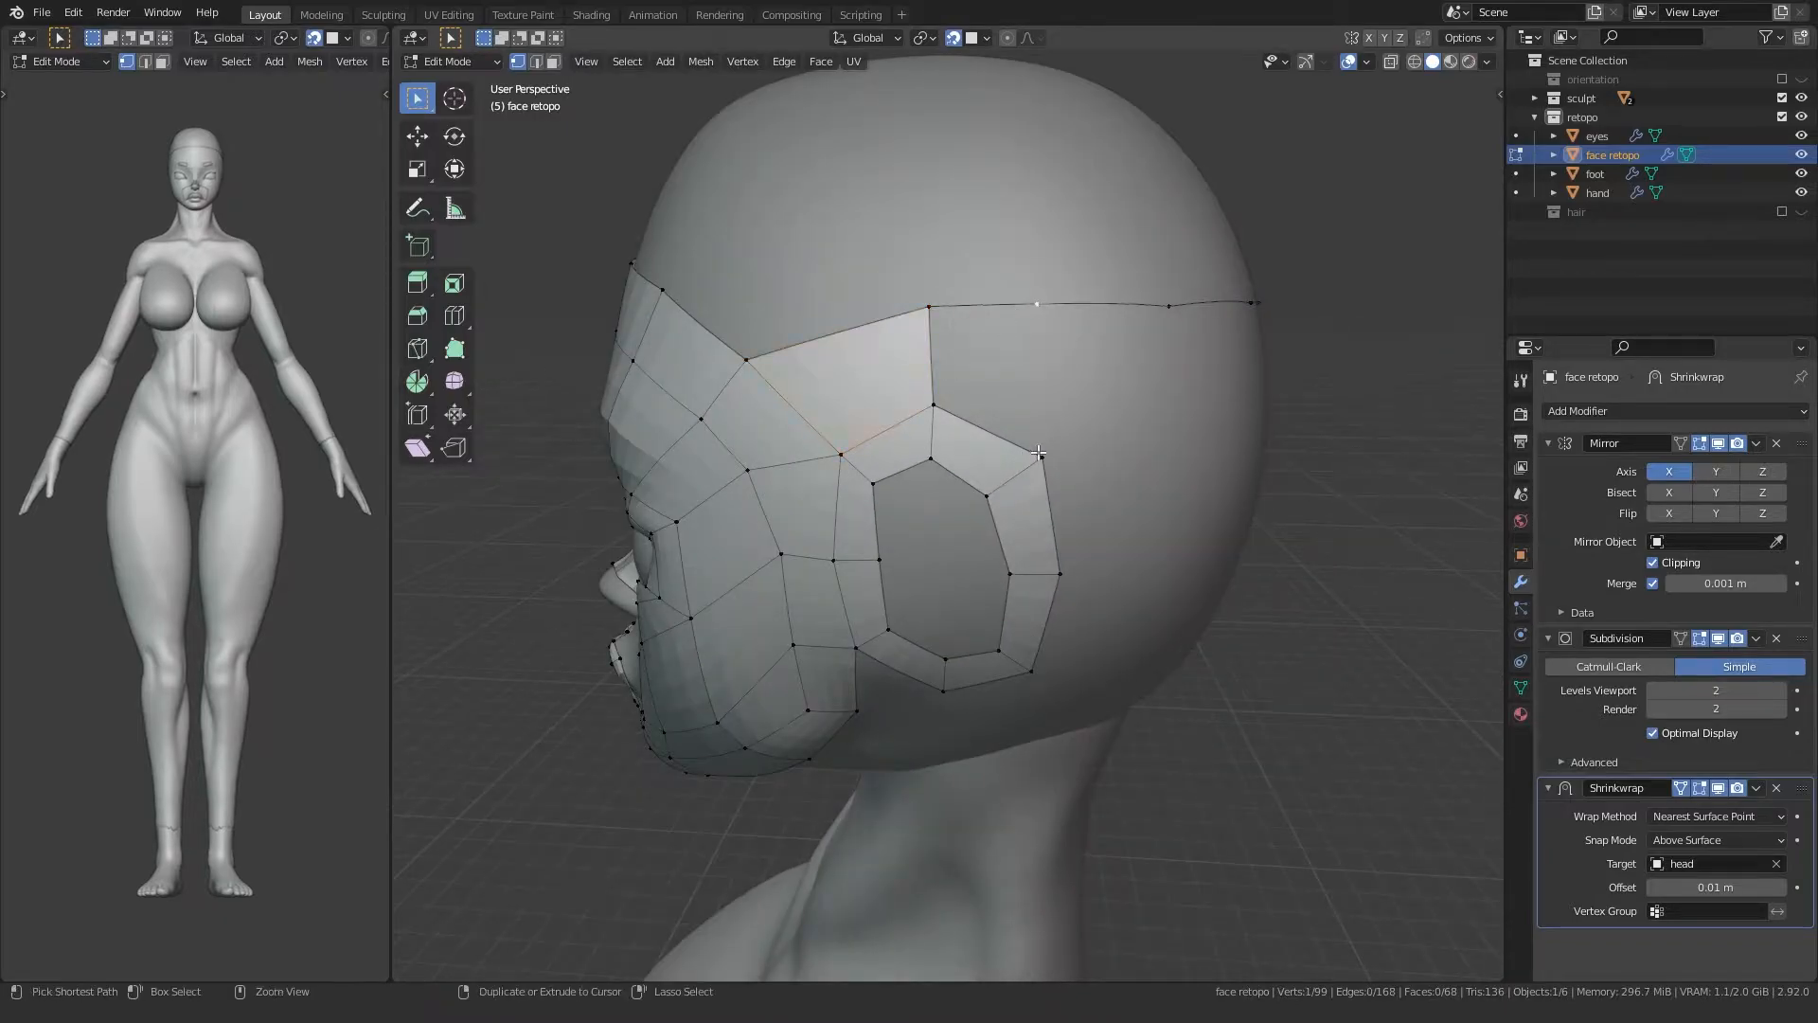
pyautogui.keyDown('ctrl'); pyautogui.click(1041, 456); pyautogui.keyUp('ctrl')
pyautogui.press('f')
# Step: Extrude a second row of edges from the ear loop's upper rear corner around to the back centre of the head
pyautogui.moveTo(1050, 460); pyautogui.dragTo(988, 454, button='middle')
pyautogui.press('e')
pyautogui.click(1019, 418)
pyautogui.press('e')
pyautogui.click(1147, 411)
pyautogui.press('e')
pyautogui.moveTo(1148, 410); pyautogui.dragTo(1101, 414, button='middle')
pyautogui.rightClick(1103, 412)
# Step: Fill the quads between the two edge rows to close the band around the back of the head
pyautogui.keyDown('ctrl'); pyautogui.click(806, 274); pyautogui.keyUp('ctrl')
pyautogui.click(805, 277)
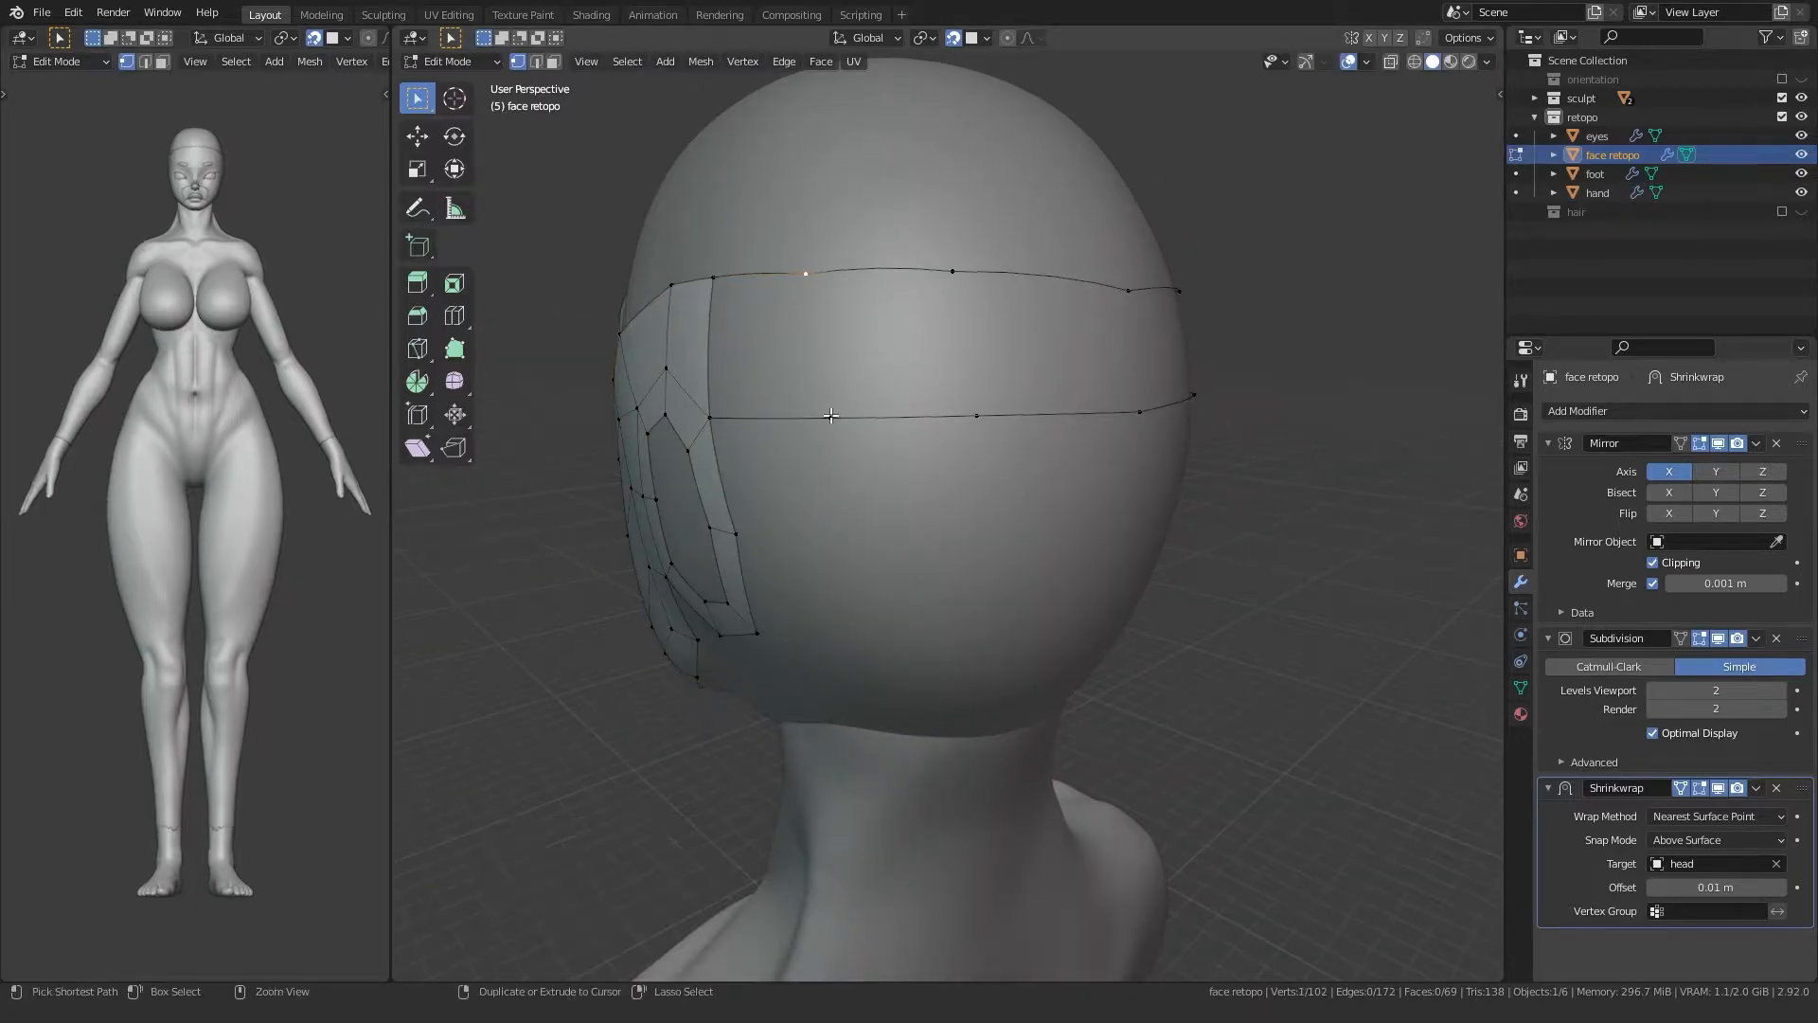
pyautogui.keyDown('ctrl'); pyautogui.click(831, 415); pyautogui.keyUp('ctrl')
pyautogui.press('f')
pyautogui.click(952, 274)
pyautogui.keyDown('ctrl'); pyautogui.click(975, 414); pyautogui.keyUp('ctrl')
pyautogui.press('f')
pyautogui.click(1128, 296)
pyautogui.keyDown('ctrl'); pyautogui.click(1140, 411); pyautogui.keyUp('ctrl')
pyautogui.press('f')
# Step: Adjust the head band's vertices above and behind the ear to space its cross edges evenly
pyautogui.moveTo(1140, 411); pyautogui.dragTo(830, 370, button='middle')
pyautogui.press('g')
pyautogui.click(871, 303)
pyautogui.click(729, 333)
pyautogui.press('g')
pyautogui.click(734, 317)
pyautogui.click(900, 373)
pyautogui.press('g')
pyautogui.click(897, 383)
# Step: Align the rear vertices along the head band's upper edge and nudge the lower vertex at the back of the head
pyautogui.click(1022, 417)
pyautogui.click(999, 284)
pyautogui.press('g')
pyautogui.click(1000, 280)
pyautogui.click(1124, 289)
pyautogui.press('g')
pyautogui.click(1125, 282)
pyautogui.click(1172, 419)
pyautogui.press('g')
pyautogui.click(1171, 417)
# Step: Smooth the head band's edges across the back of the skull by moving one upper and two lower vertices
pyautogui.moveTo(1170, 418); pyautogui.dragTo(990, 424, button='middle')
pyautogui.click(860, 307)
pyautogui.press('g')
pyautogui.click(860, 303)
pyautogui.click(1062, 307)
pyautogui.click(1062, 303)
pyautogui.click(880, 456)
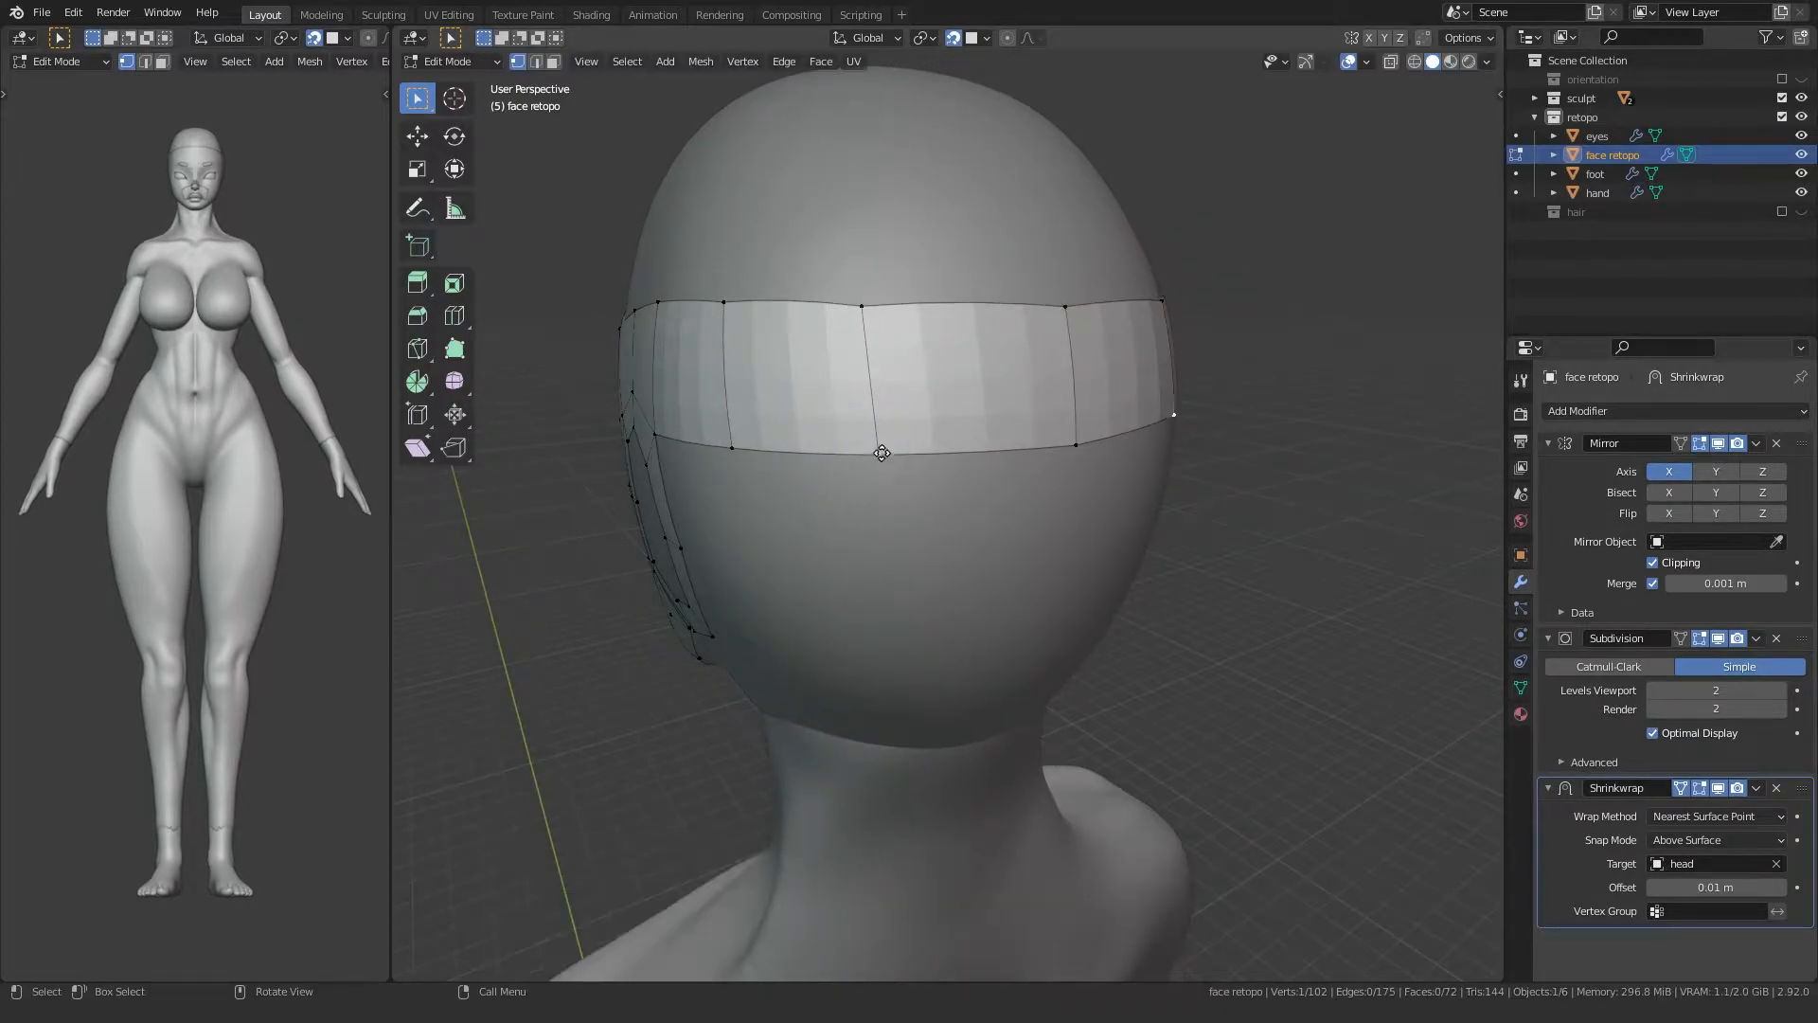
pyautogui.press('g')
pyautogui.click(873, 461)
pyautogui.click(1067, 449)
pyautogui.press('g')
pyautogui.click(1063, 452)
# Step: Reshape the top of the ear loop by repositioning its outer and inner upper vertices
pyautogui.moveTo(1002, 458); pyautogui.dragTo(1157, 449, button='middle')
pyautogui.click(1060, 414)
pyautogui.press('g')
pyautogui.click(1061, 432)
pyautogui.click(1114, 445)
pyautogui.press('g')
pyautogui.click(1121, 437)
pyautogui.click(1007, 440)
pyautogui.press('g')
pyautogui.click(1067, 419)
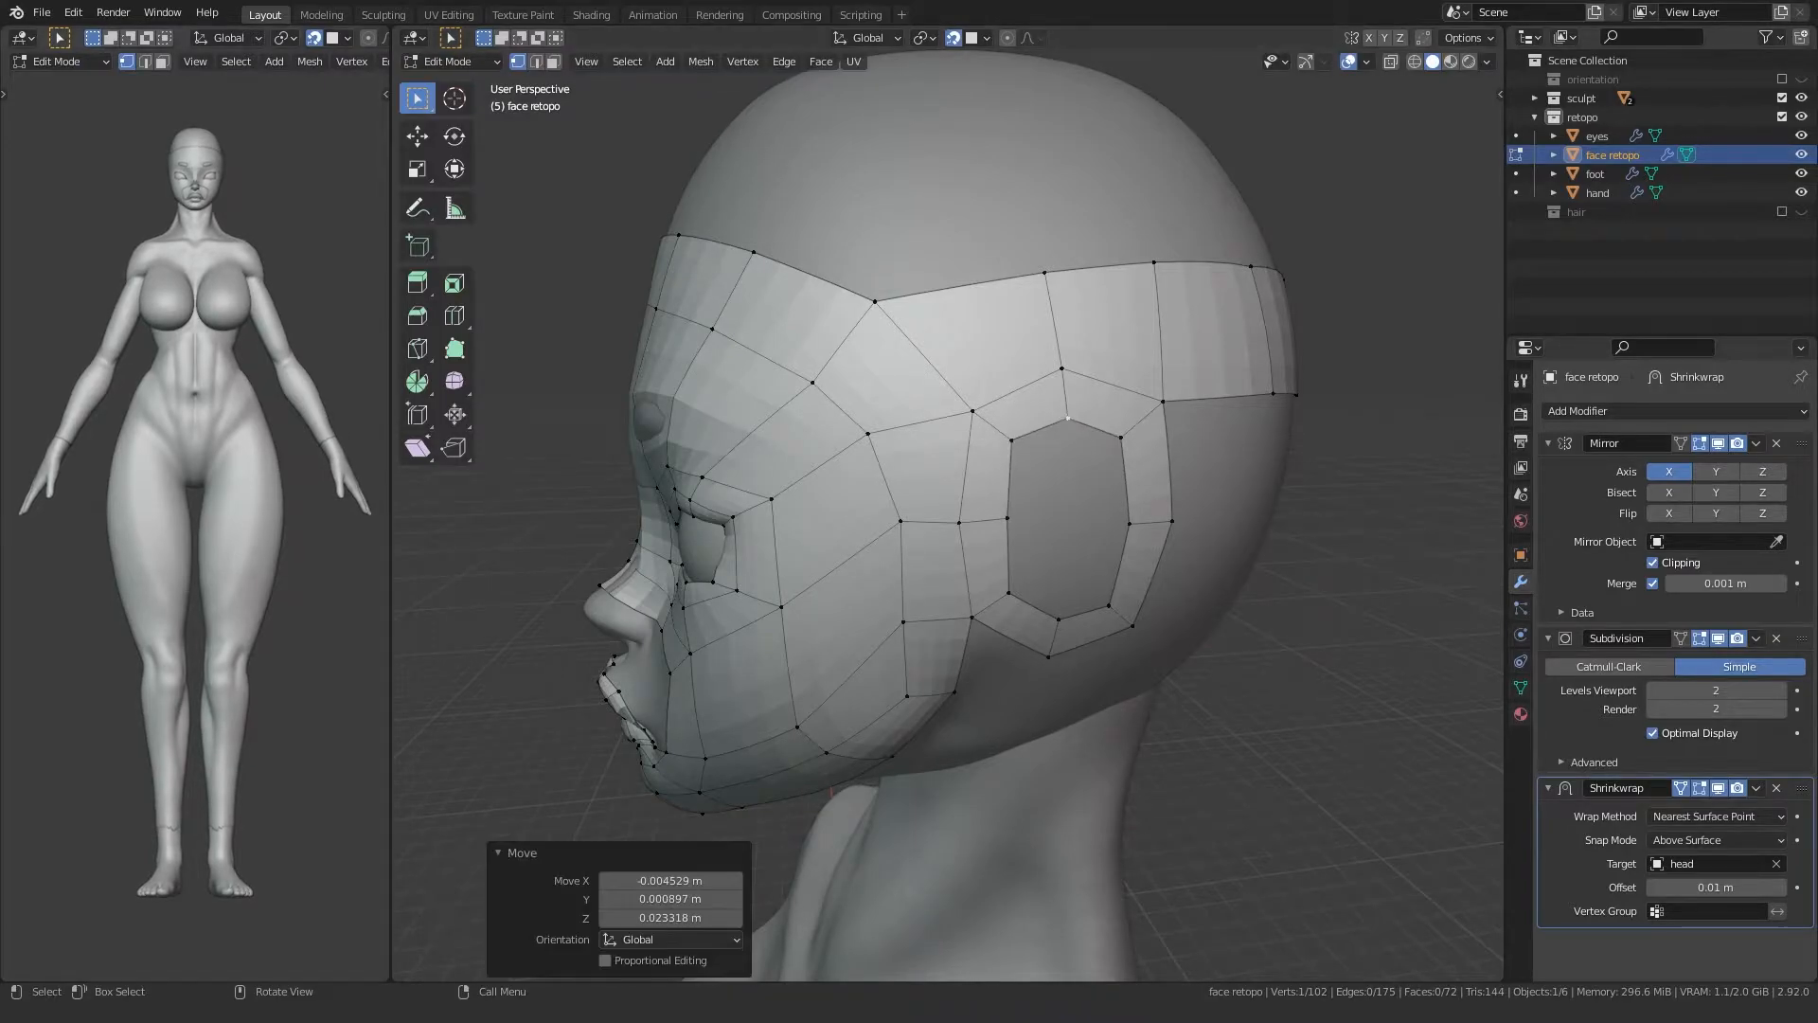
# Step: Extrude a higher row of edges from the upper side of the forehead around to the back centre of the head
pyautogui.scroll(-3, 1023, 426)
pyautogui.click(773, 430)
pyautogui.press('e')
pyautogui.click(974, 350)
pyautogui.press('e')
pyautogui.click(1007, 358)
pyautogui.press('e')
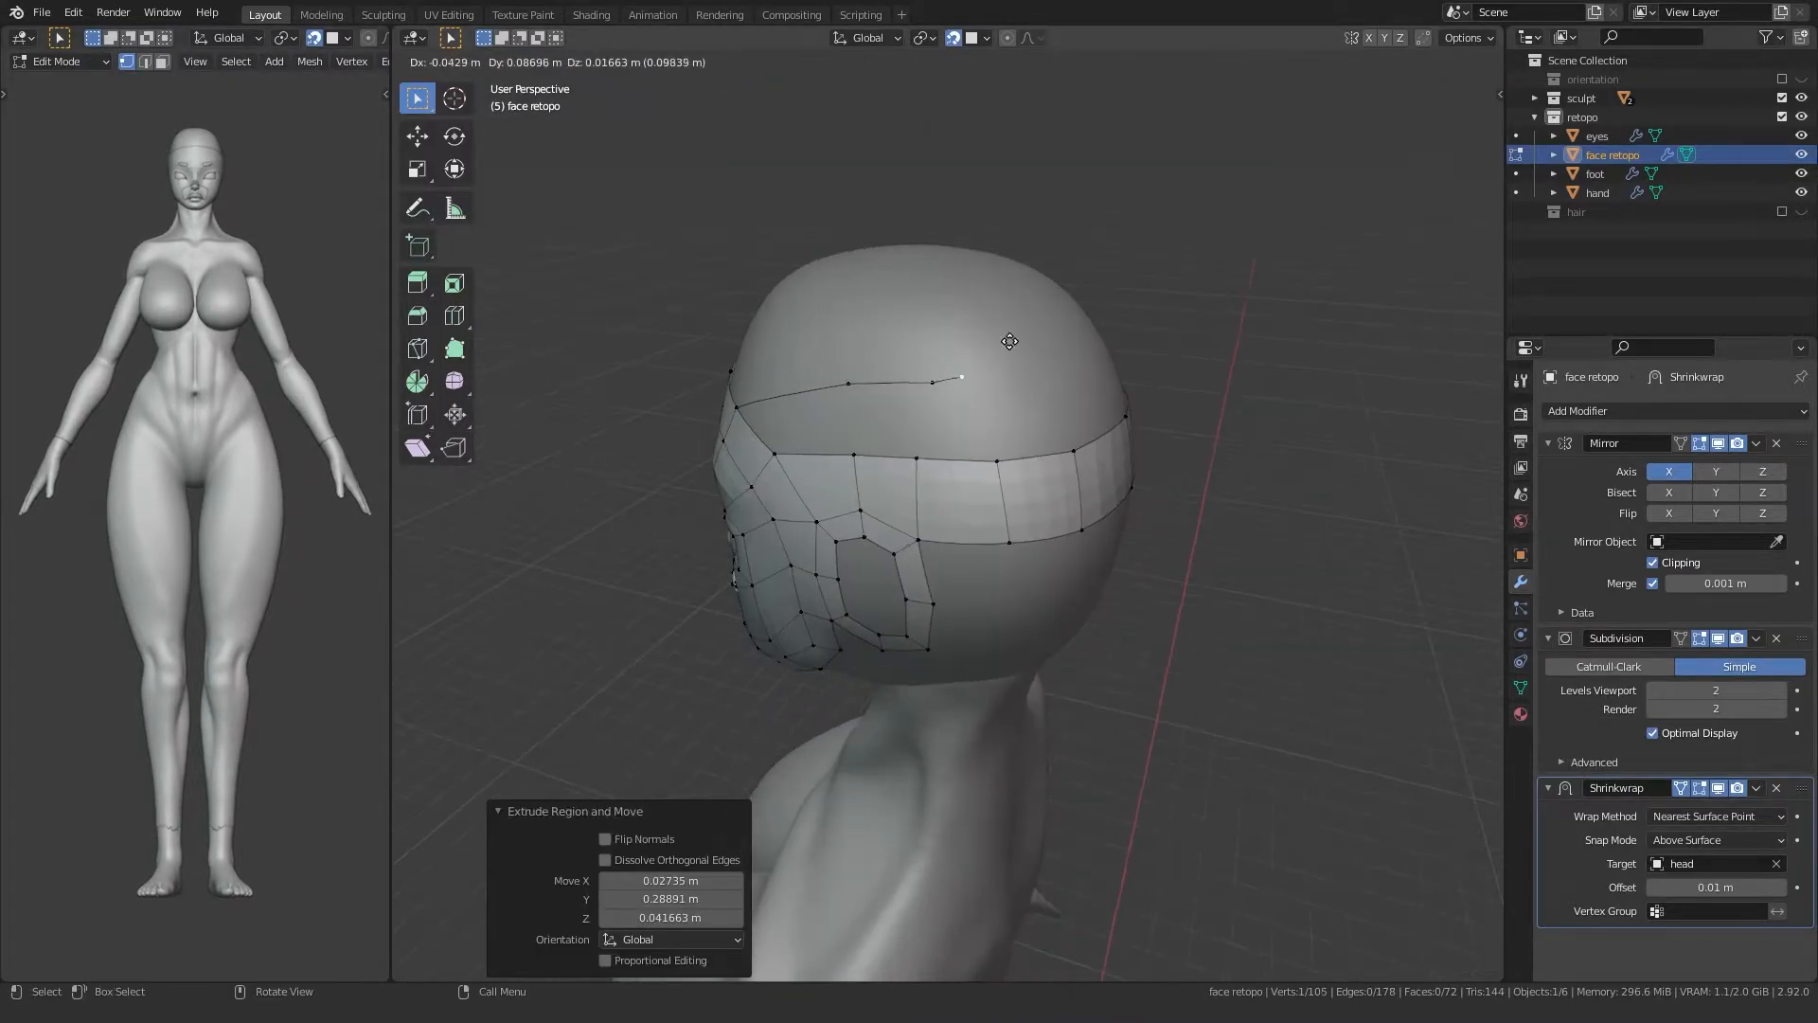
pyautogui.click(1007, 342)
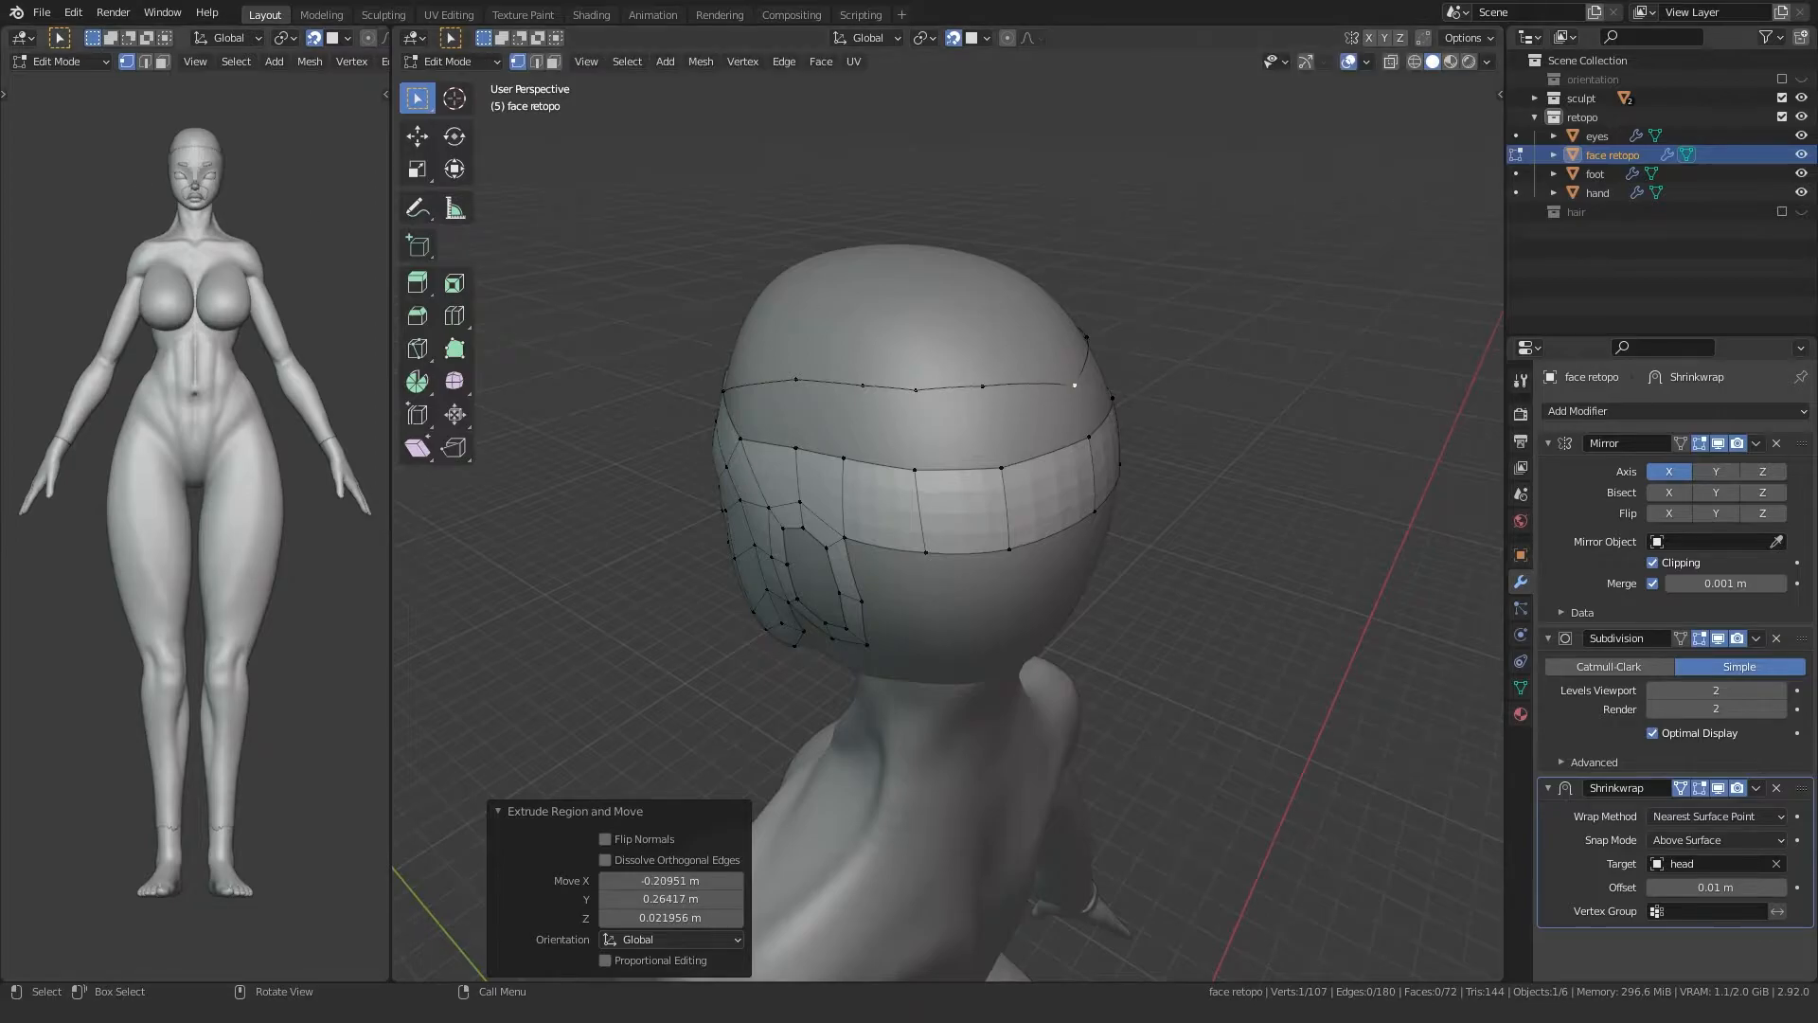
pyautogui.moveTo(833, 416); pyautogui.dragTo(896, 408, button='middle')
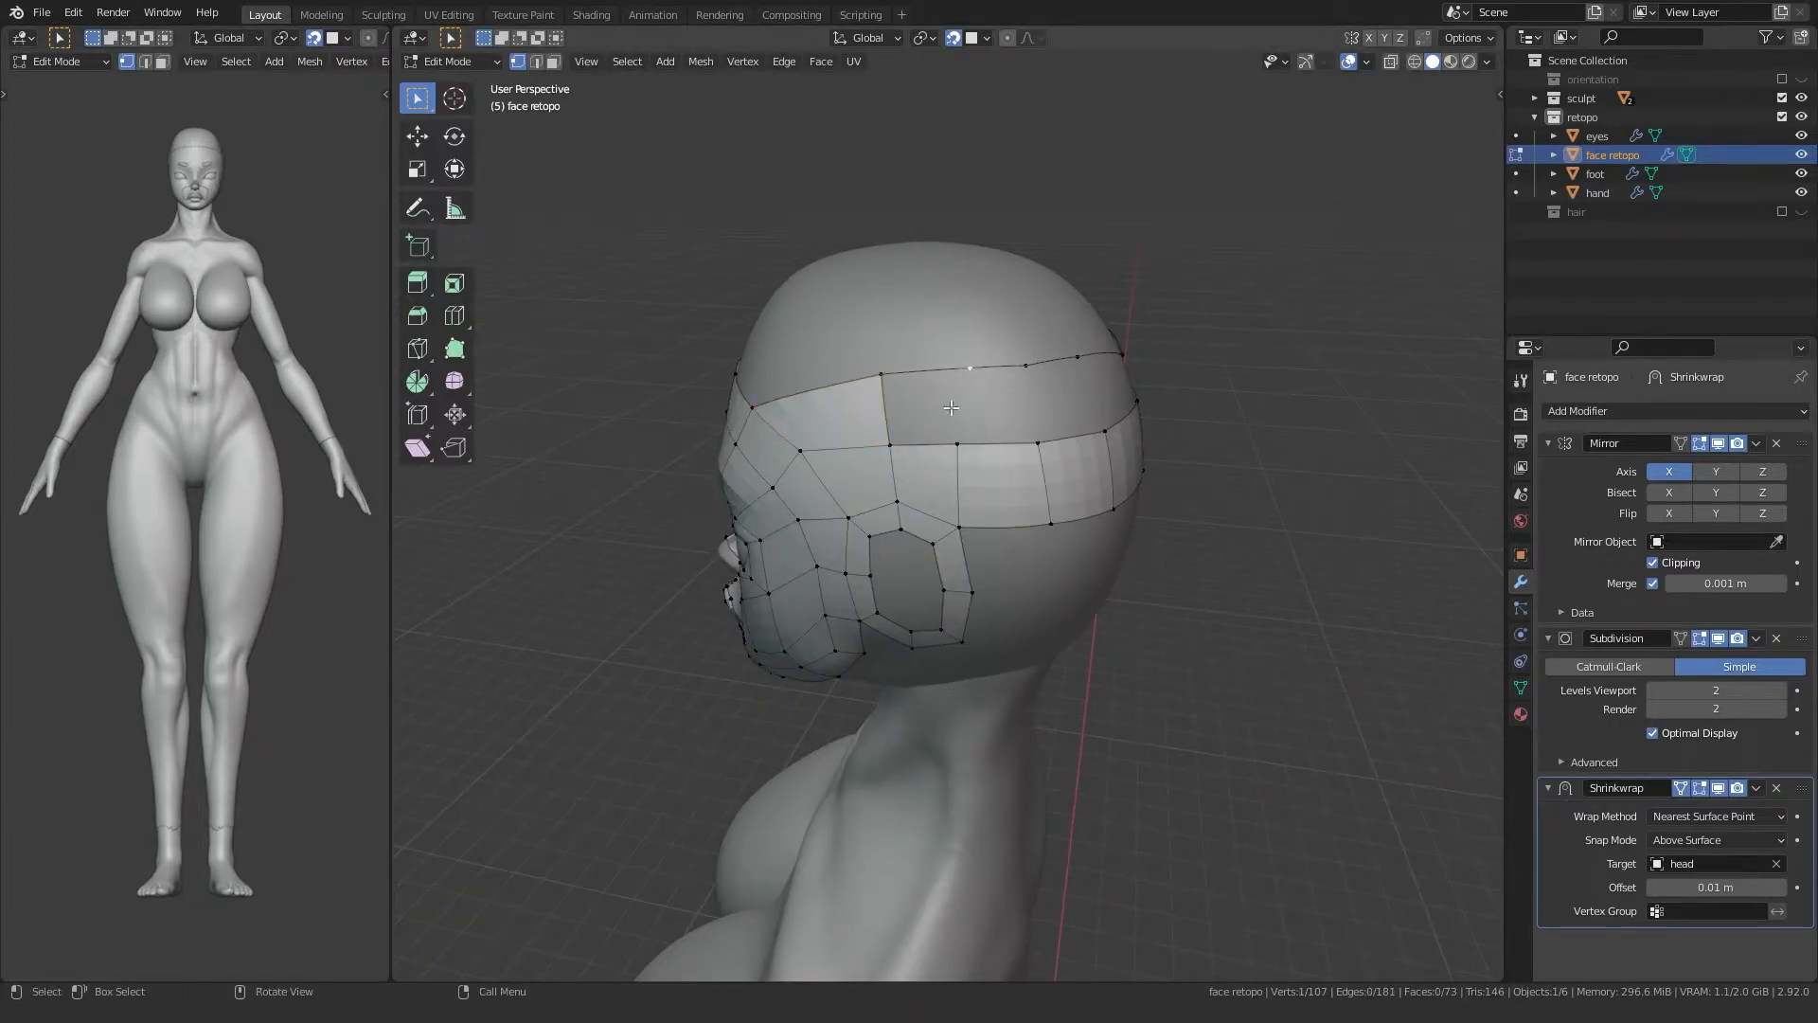
# Step: Fill the gaps in the upper head band with quad faces around the side to the back of the skull
pyautogui.press('f')
pyautogui.click(987, 369)
pyautogui.moveTo(1013, 442)
pyautogui.mouseDown(button='middle')
pyautogui.moveTo(972, 421)
pyautogui.moveTo(979, 438)
pyautogui.mouseUp(button='middle')
pyautogui.press('f')
# Step: Reposition the vertices along the upper band's top edge from the side of the skull towards the back
pyautogui.click(1006, 396)
pyautogui.press('g')
pyautogui.click(994, 381)
pyautogui.click(1051, 358)
pyautogui.press('g')
pyautogui.click(1055, 355)
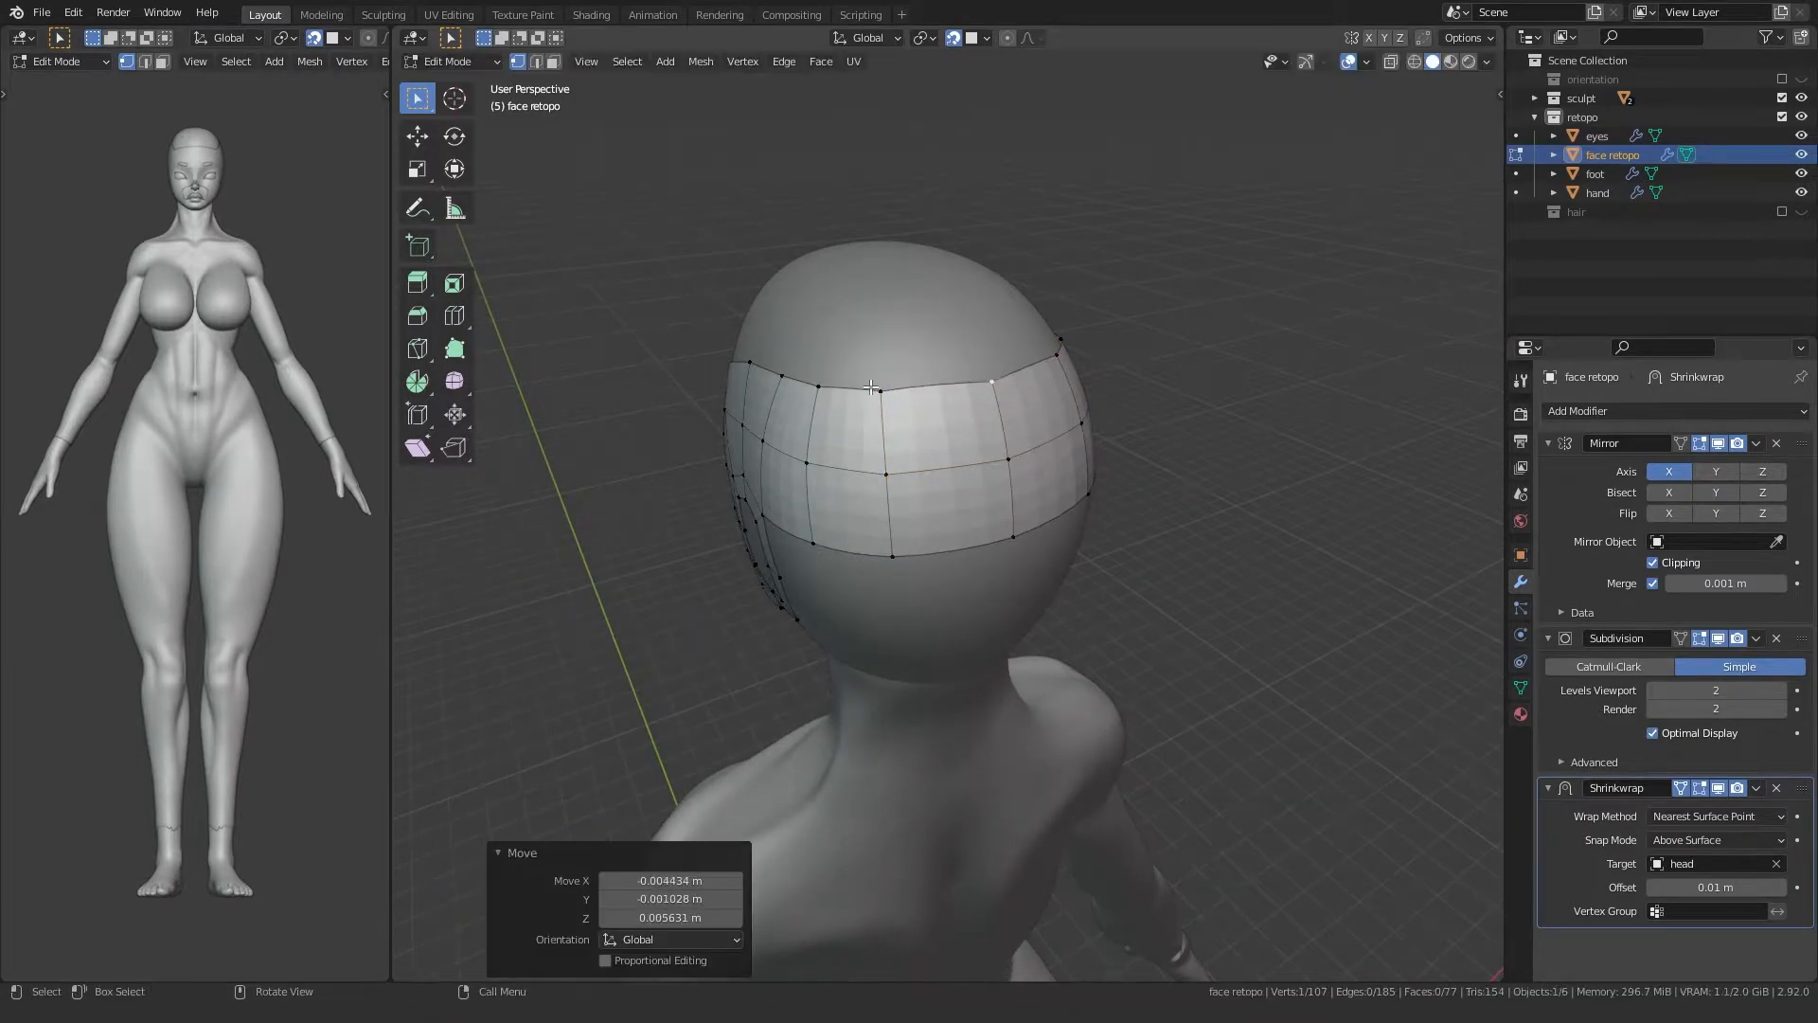
pyautogui.moveTo(917, 373); pyautogui.dragTo(1036, 351, button='middle')
pyautogui.click(958, 387)
pyautogui.press('g')
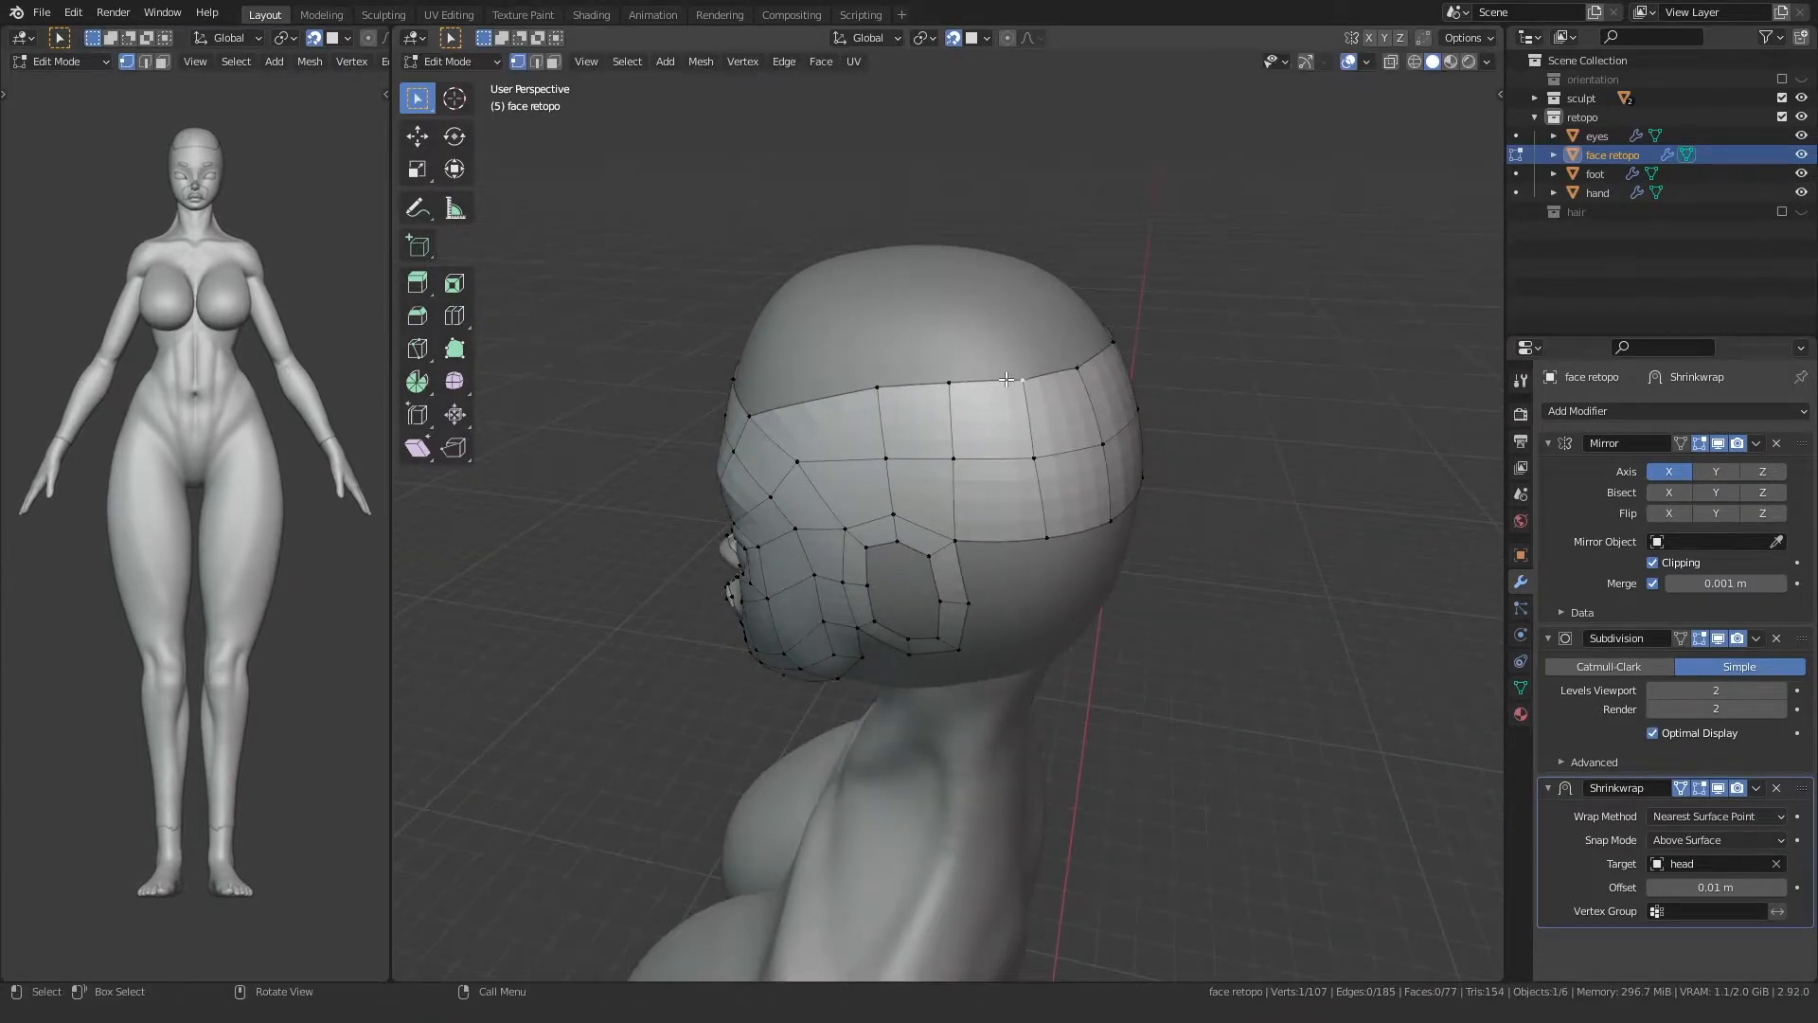
pyautogui.press('g')
pyautogui.click(1072, 363)
# Step: Even out the top edge of the head band across the back of the skull by moving its vertices
pyautogui.moveTo(1072, 363); pyautogui.dragTo(907, 378, button='middle')
pyautogui.click(842, 383)
pyautogui.press('g')
pyautogui.click(841, 373)
pyautogui.press('g')
pyautogui.click(848, 367)
pyautogui.click(892, 389)
pyautogui.press('g')
pyautogui.click(893, 380)
pyautogui.press('g')
pyautogui.click(867, 345)
pyautogui.press('g')
pyautogui.click(913, 399)
pyautogui.press('g')
pyautogui.click(915, 407)
# Step: Align the vertices of the band's middle row at the back of the head with the column above
pyautogui.click(915, 475)
pyautogui.press('g')
pyautogui.click(891, 482)
pyautogui.click(901, 409)
pyautogui.press('g')
pyautogui.click(894, 407)
pyautogui.click(909, 480)
pyautogui.press('g')
pyautogui.click(914, 477)
# Step: Move the lower vertices of the head band so their spacing follows the rows above
pyautogui.click(921, 544)
pyautogui.keyDown('shift'); pyautogui.moveTo(885, 576); pyautogui.dragTo(940, 493, button='middle'); pyautogui.keyUp('shift')
pyautogui.click(955, 518)
pyautogui.press('g')
pyautogui.click(948, 512)
pyautogui.click(877, 536)
pyautogui.press('g')
pyautogui.click(872, 513)
pyautogui.click(943, 490)
pyautogui.click(942, 481)
# Step: Fine-tune two more head band vertices to smooth the quad flow around the side of the skull
pyautogui.click(947, 384)
pyautogui.press('g')
pyautogui.click(947, 381)
pyautogui.press('g')
pyautogui.click(957, 381)
pyautogui.moveTo(957, 381); pyautogui.dragTo(926, 403, button='middle')
pyautogui.click(1010, 355)
pyautogui.press('g')
pyautogui.click(1012, 358)
# Step: Reposition the vertex between the outer eye and the ear loop slightly lower on the temple
pyautogui.moveTo(1013, 358); pyautogui.dragTo(932, 426, button='middle')
pyautogui.click(1016, 370)
pyautogui.press('g')
pyautogui.click(1018, 379)
pyautogui.press('g')
pyautogui.click(1014, 371)
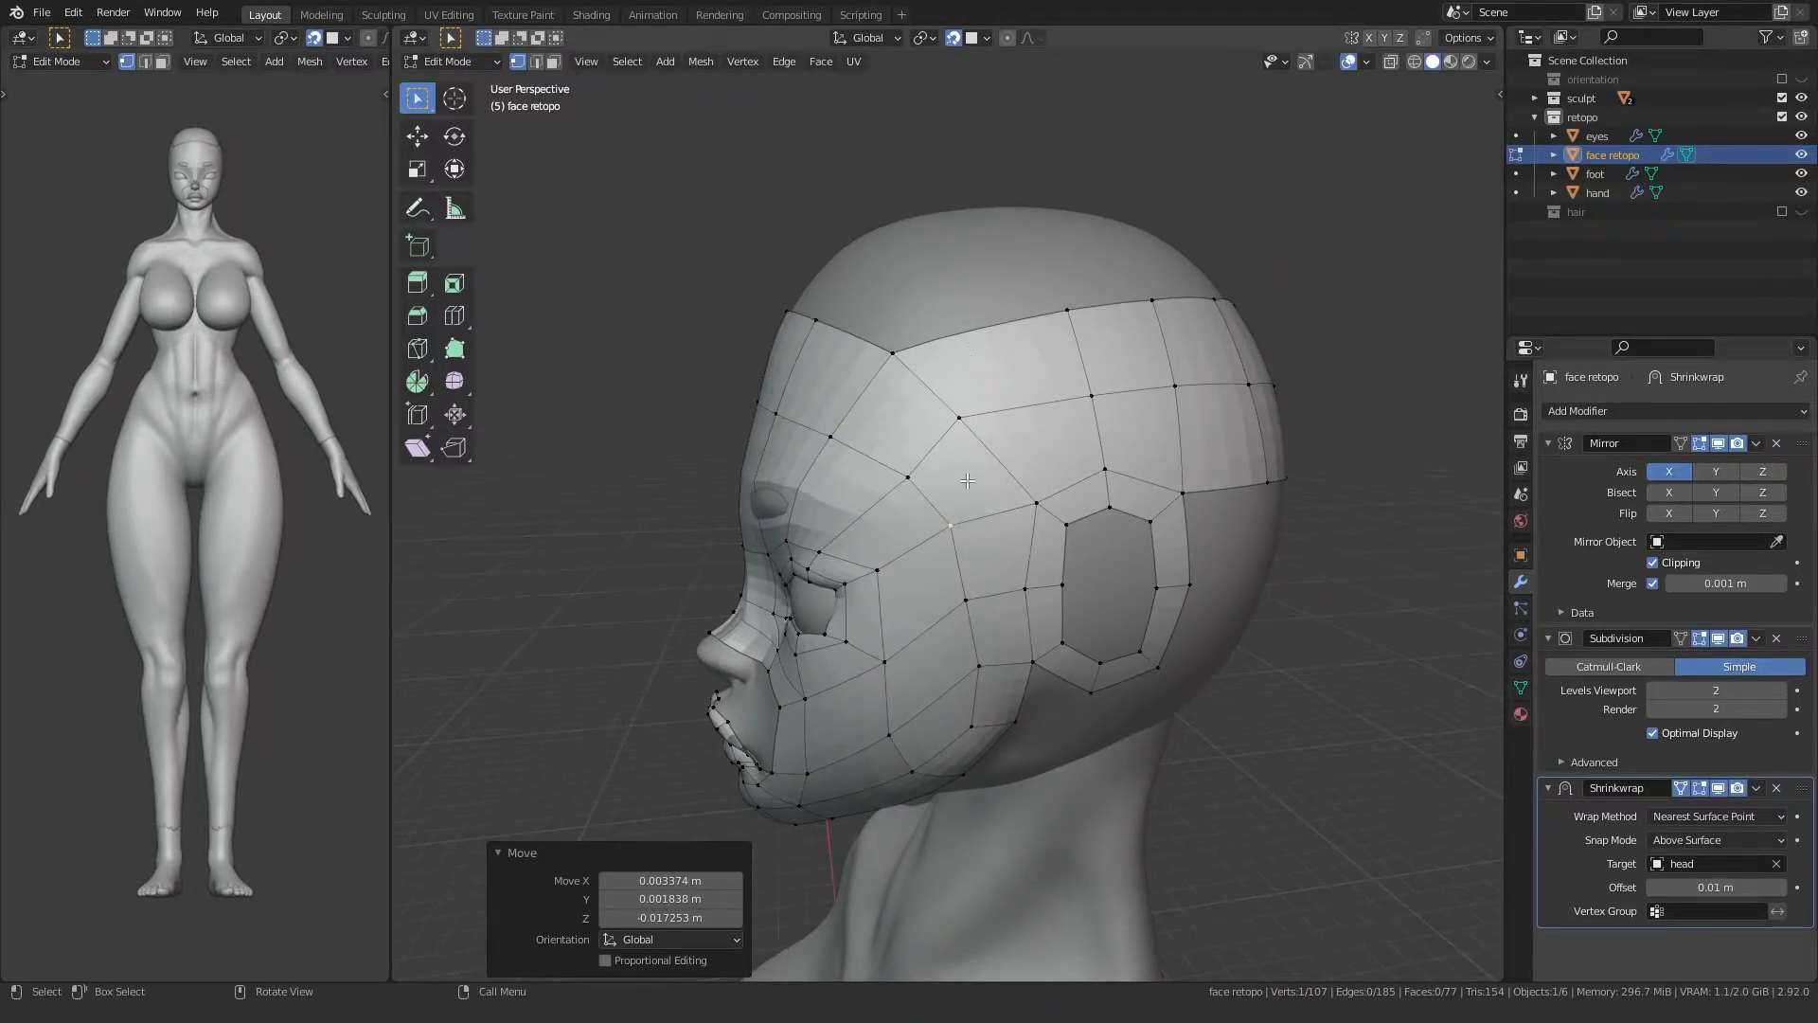
# Step: Adjust the position of the selected head band vertex while checking the band from behind
pyautogui.scroll(-3, 969, 475)
pyautogui.moveTo(984, 569); pyautogui.dragTo(938, 492, button='middle')
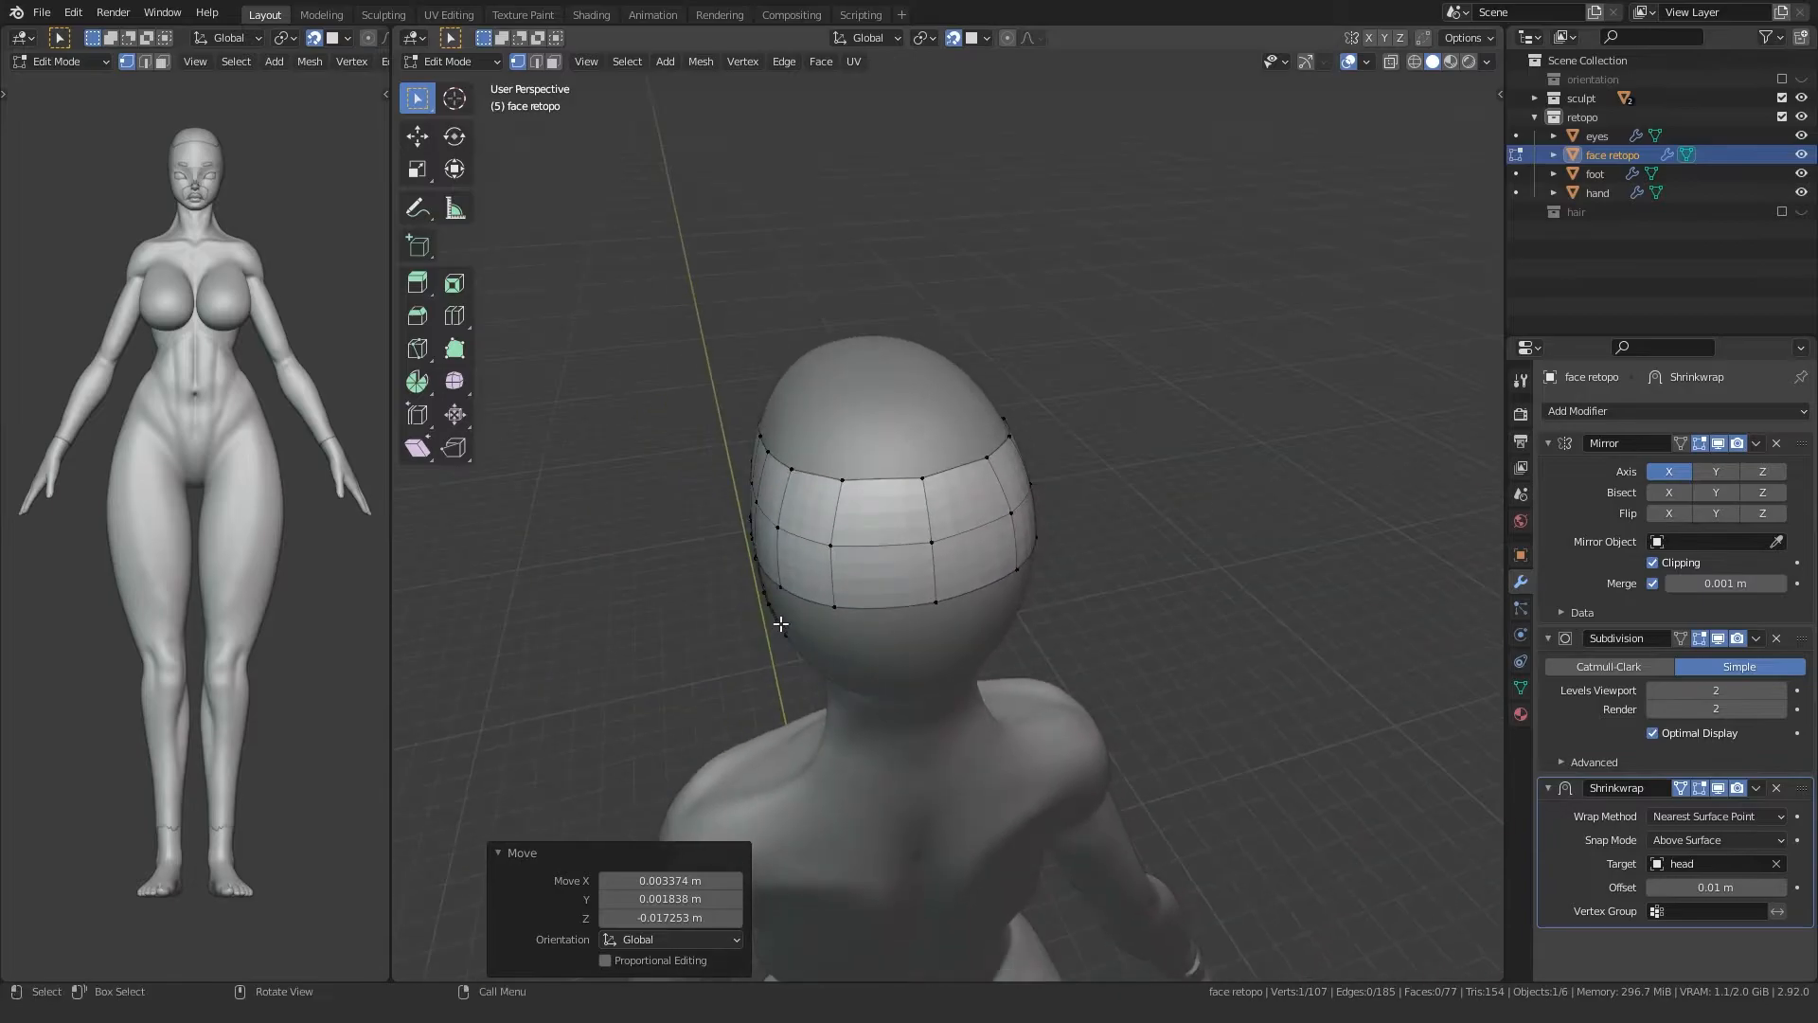
pyautogui.scroll(2, 887, 469)
pyautogui.press('g')
pyautogui.click(757, 458)
pyautogui.moveTo(758, 458); pyautogui.dragTo(831, 512, button='middle')
pyautogui.click(839, 523)
pyautogui.press('g')
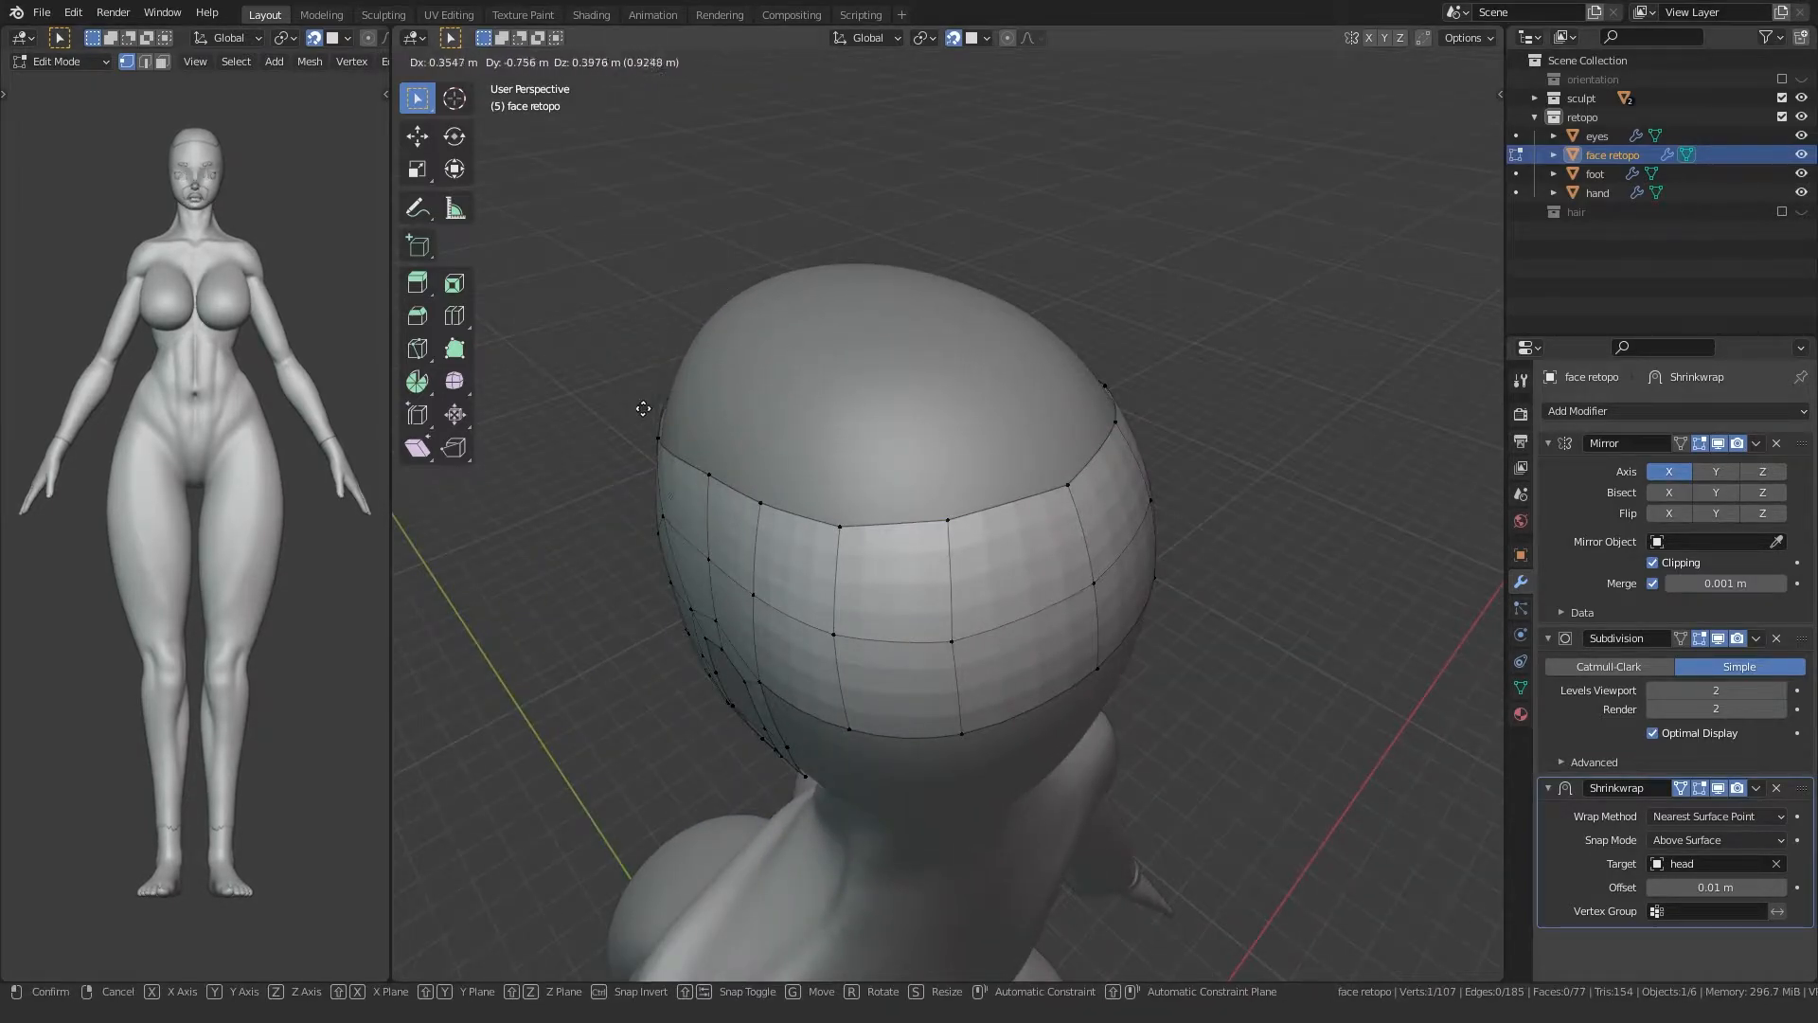
pyautogui.rightClick(557, 738)
# Step: Extrude edges from the band's upper edge at the forehead centre back over the crown and across to the side
pyautogui.moveTo(557, 737); pyautogui.dragTo(751, 634, button='middle')
pyautogui.scroll(-3, 744, 627)
pyautogui.scroll(5, 881, 739)
pyautogui.keyDown('shift'); pyautogui.moveTo(887, 744); pyautogui.dragTo(795, 519, button='middle'); pyautogui.keyUp('shift')
pyautogui.scroll(4, 885, 633)
pyautogui.scroll(-7, 884, 602)
pyautogui.press('e')
pyautogui.click(957, 316)
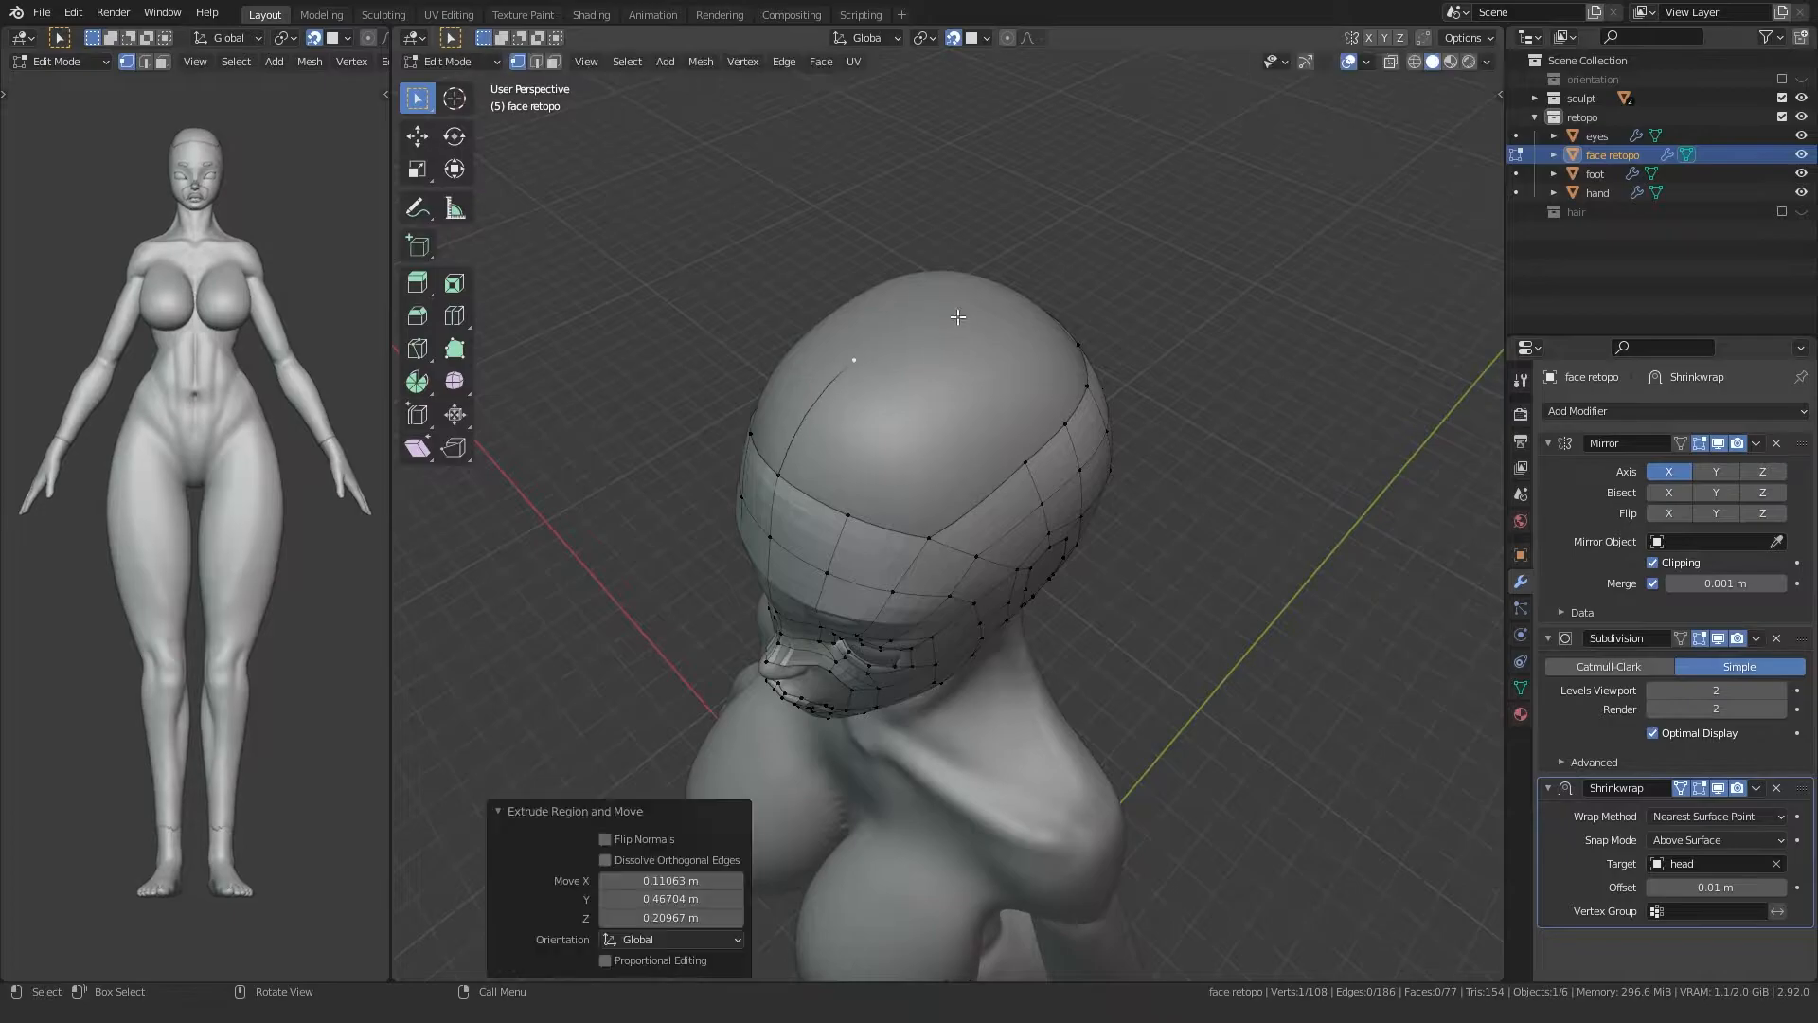
pyautogui.press('e')
pyautogui.click(929, 397)
# Step: Fill the front of the crown with quads connecting the extruded edges to the side of the head band
pyautogui.click(924, 396)
pyautogui.keyDown('ctrl'); pyautogui.click(856, 362); pyautogui.keyUp('ctrl')
pyautogui.press('f')
pyautogui.click(926, 398)
pyautogui.keyDown('ctrl'); pyautogui.click(1022, 467); pyautogui.keyUp('ctrl')
pyautogui.press('f')
# Step: Extrude three parallel rows of edges, two segments each, backwards over the top of the skull
pyautogui.moveTo(985, 483); pyautogui.dragTo(975, 398, button='middle')
pyautogui.press('e')
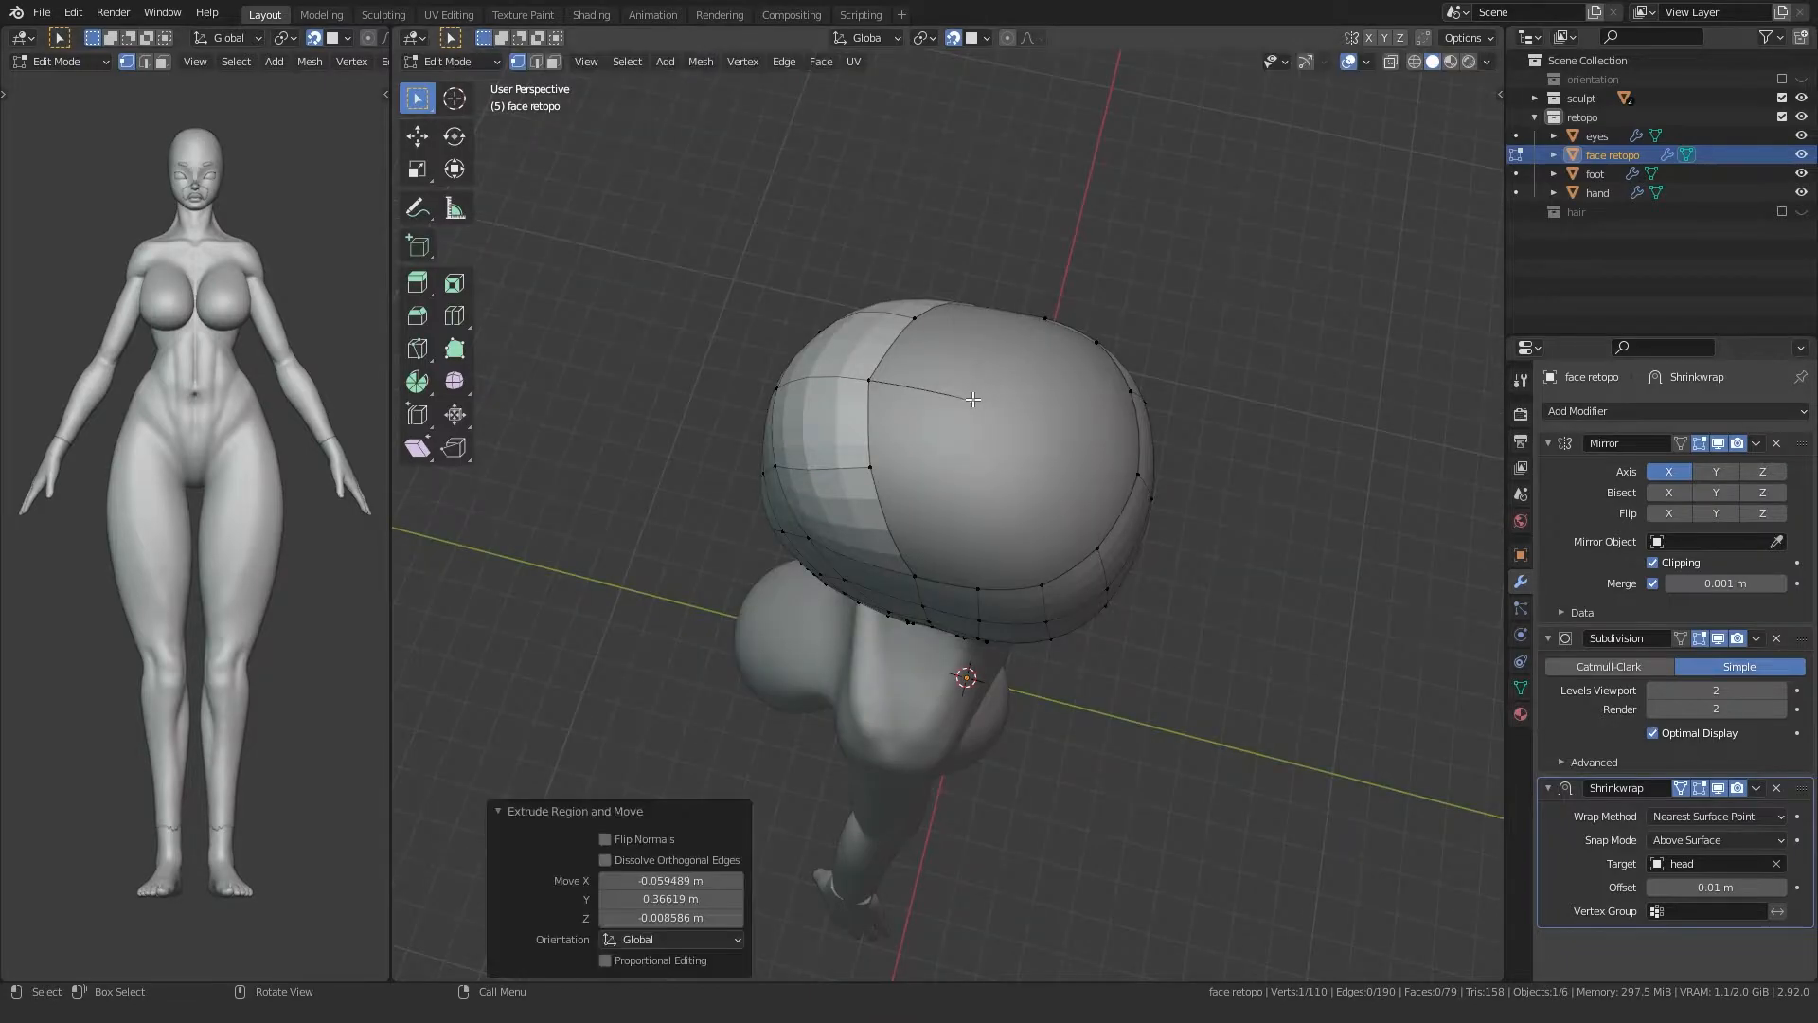
pyautogui.press('e')
pyautogui.click(959, 480)
pyautogui.press('e')
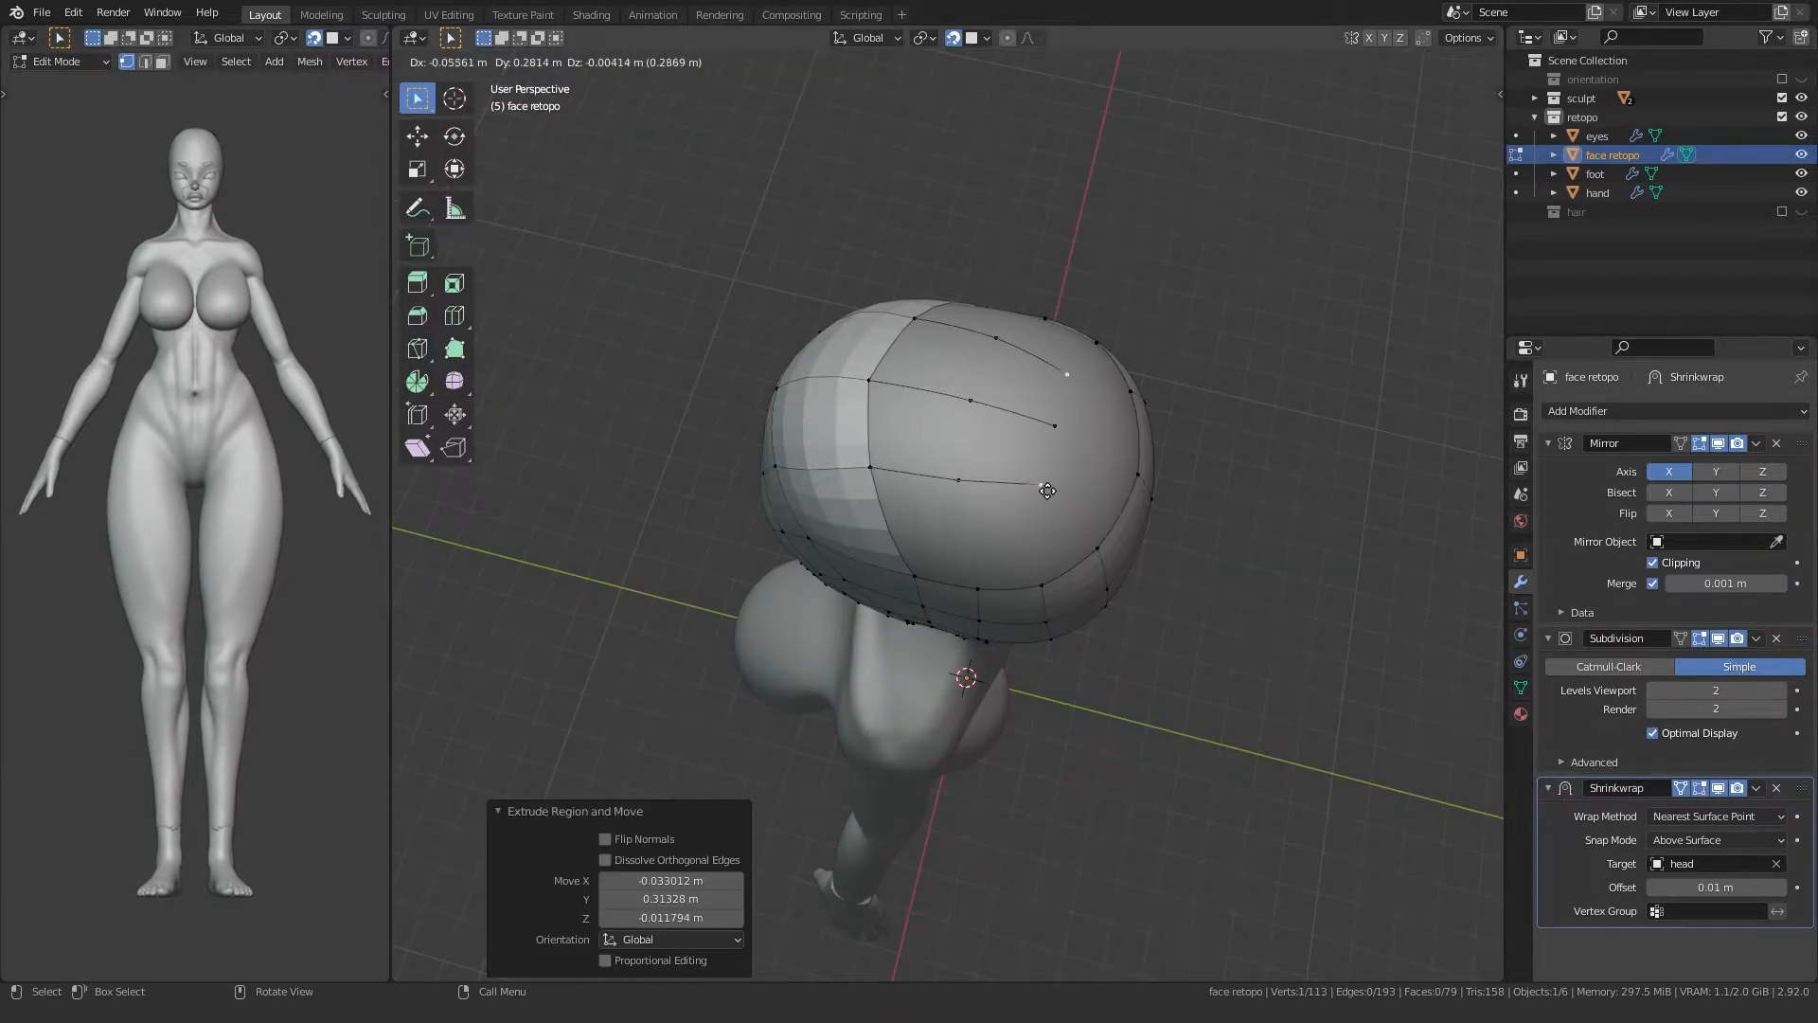
# Step: Fill quads between the extruded crown rows and connect the outer row to the head band's side
pyautogui.keyDown('ctrl'); pyautogui.click(958, 482); pyautogui.keyUp('ctrl')
pyautogui.press('f')
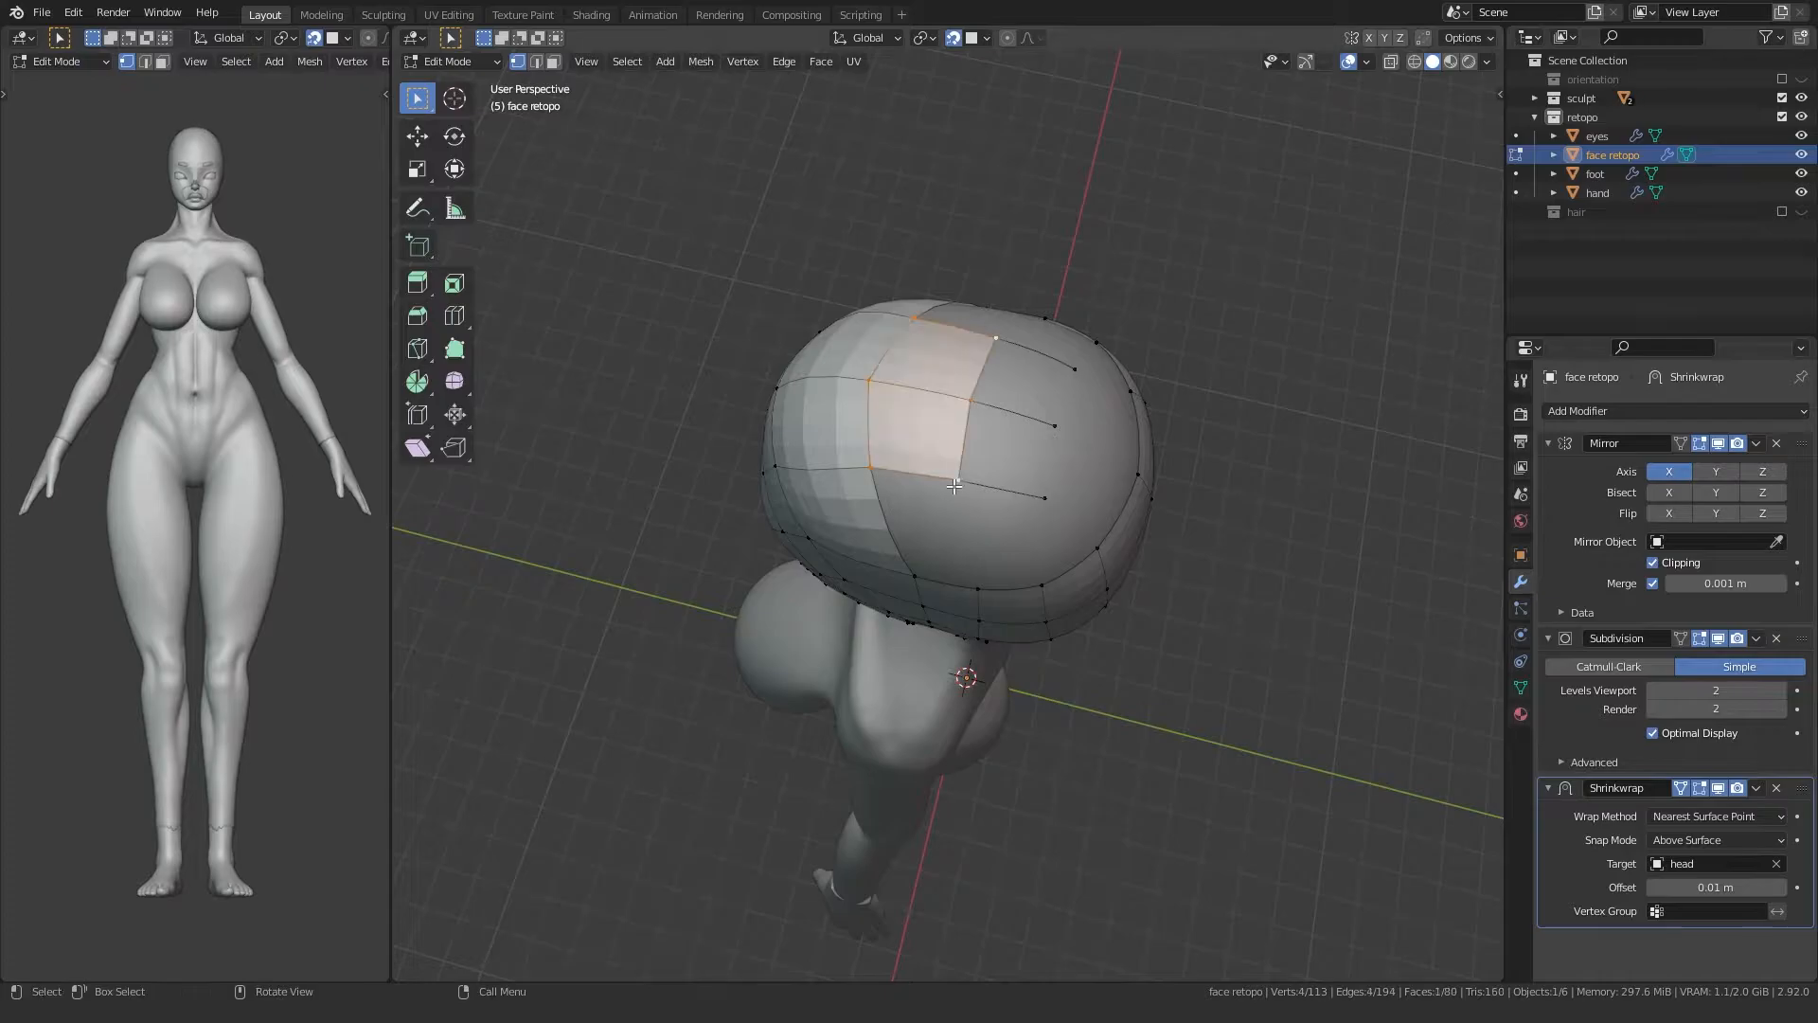
pyautogui.keyDown('ctrl'); pyautogui.click(975, 586); pyautogui.keyUp('ctrl')
pyautogui.press('f')
pyautogui.moveTo(1037, 584); pyautogui.dragTo(994, 474, button='middle')
pyautogui.keyDown('ctrl'); pyautogui.click(994, 469); pyautogui.keyUp('ctrl')
pyautogui.press('f')
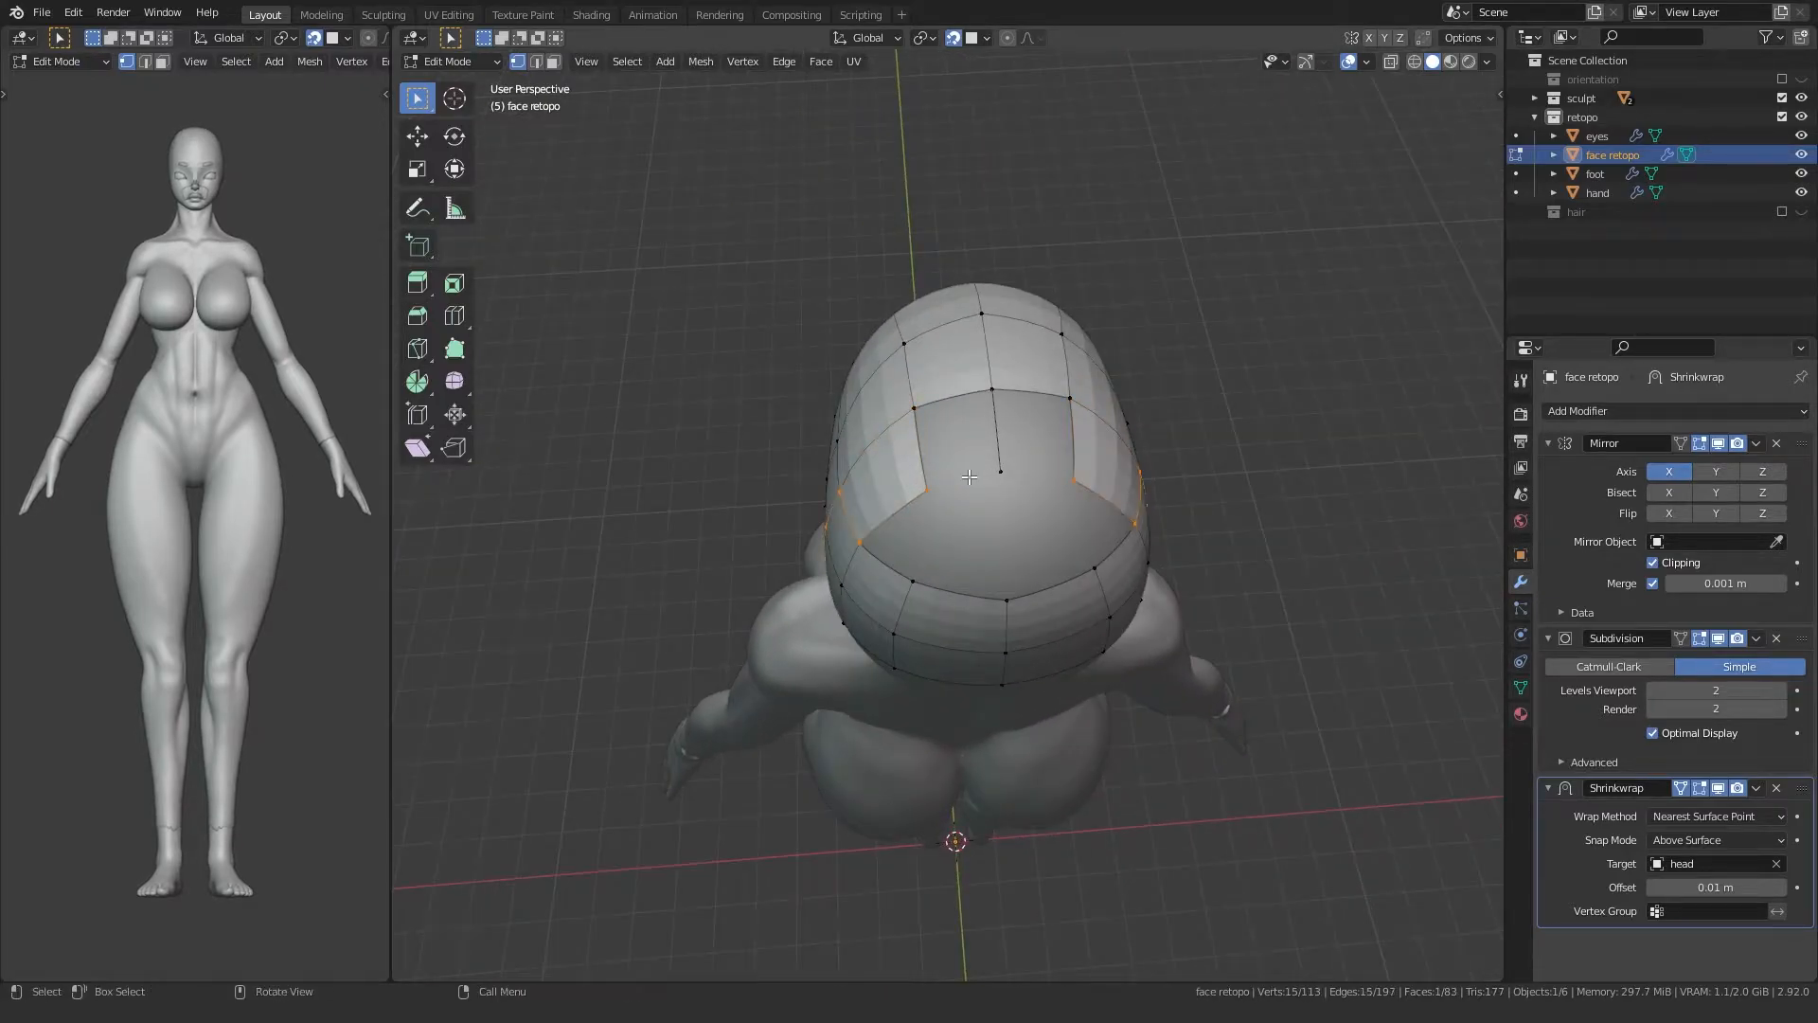
# Step: Fill the remaining quad between the rearmost crown edges beside the centre line
pyautogui.keyDown('ctrl'); pyautogui.click(996, 471); pyautogui.keyUp('ctrl')
pyautogui.click(932, 489)
pyautogui.keyDown('ctrl'); pyautogui.click(996, 472); pyautogui.keyUp('ctrl')
pyautogui.click(934, 489)
pyautogui.moveTo(661, 558); pyautogui.dragTo(1198, 421, button='middle')
pyautogui.scroll(4, 1043, 384)
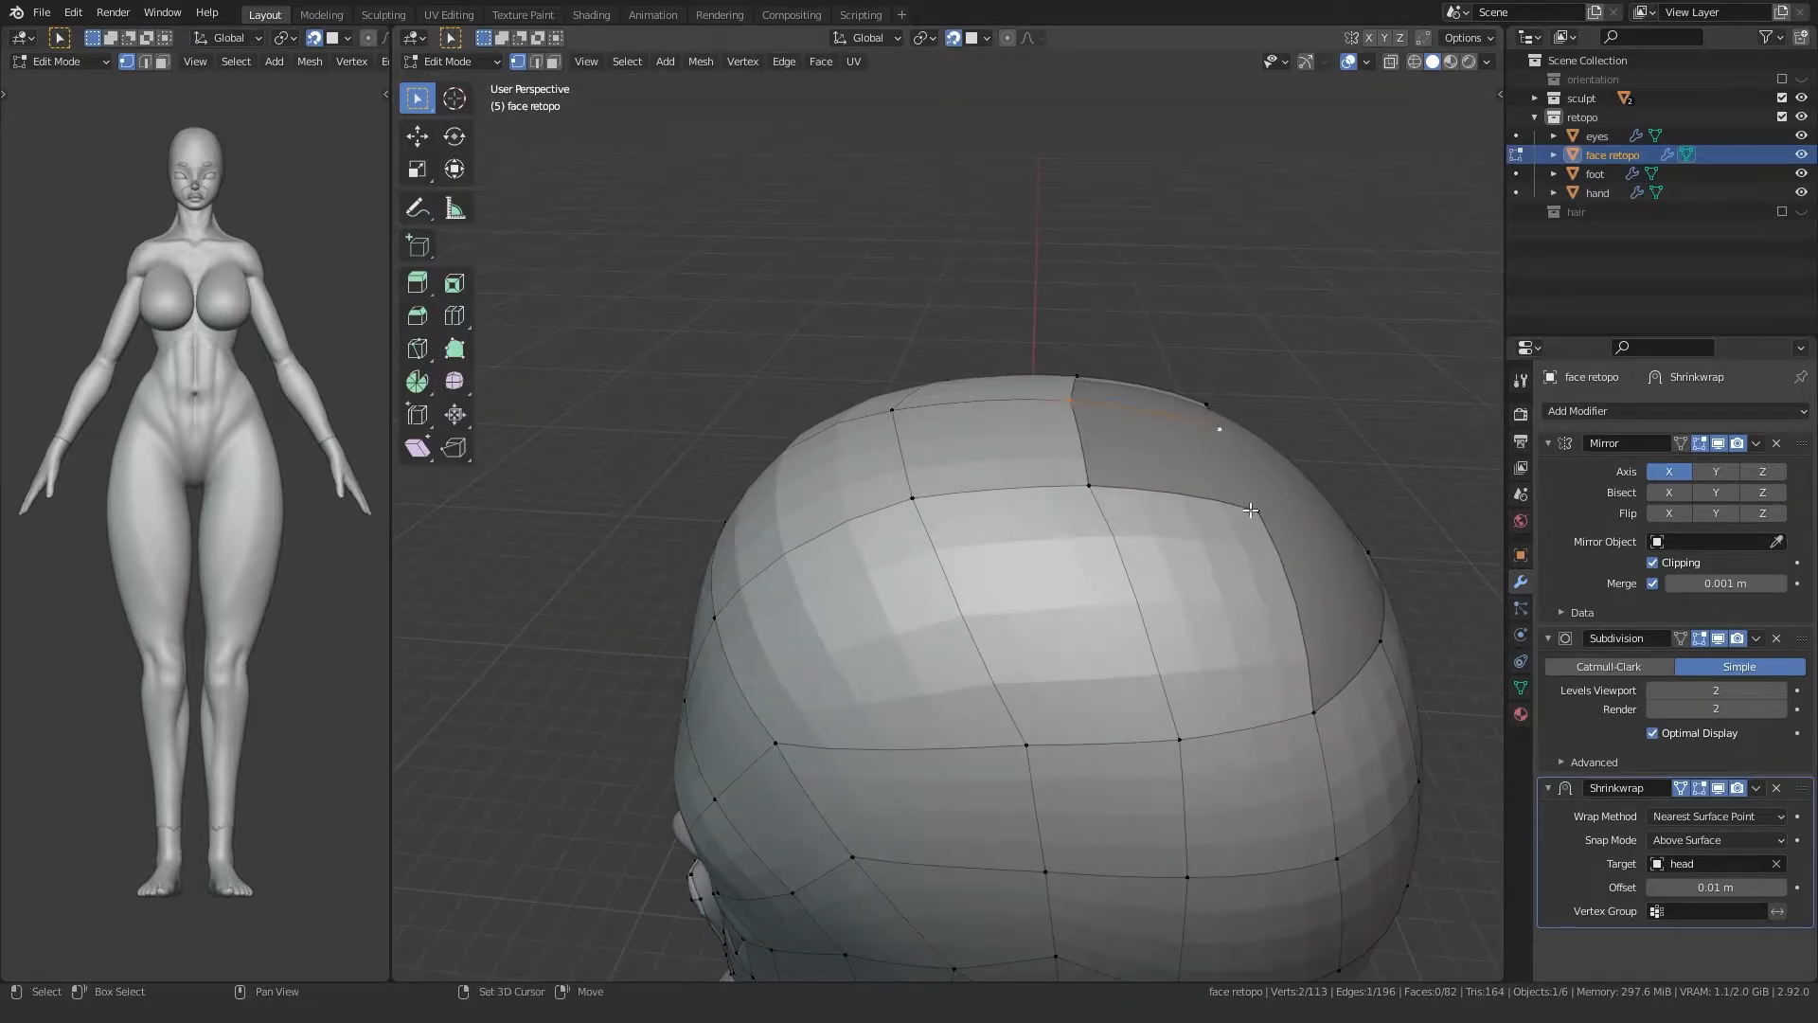
pyautogui.press('f')
# Step: Close the hole at the back of the crown by merging the side and centre vertex pairs At Center
pyautogui.scroll(-4, 1089, 498)
pyautogui.moveTo(1089, 497); pyautogui.dragTo(433, 597, button='middle')
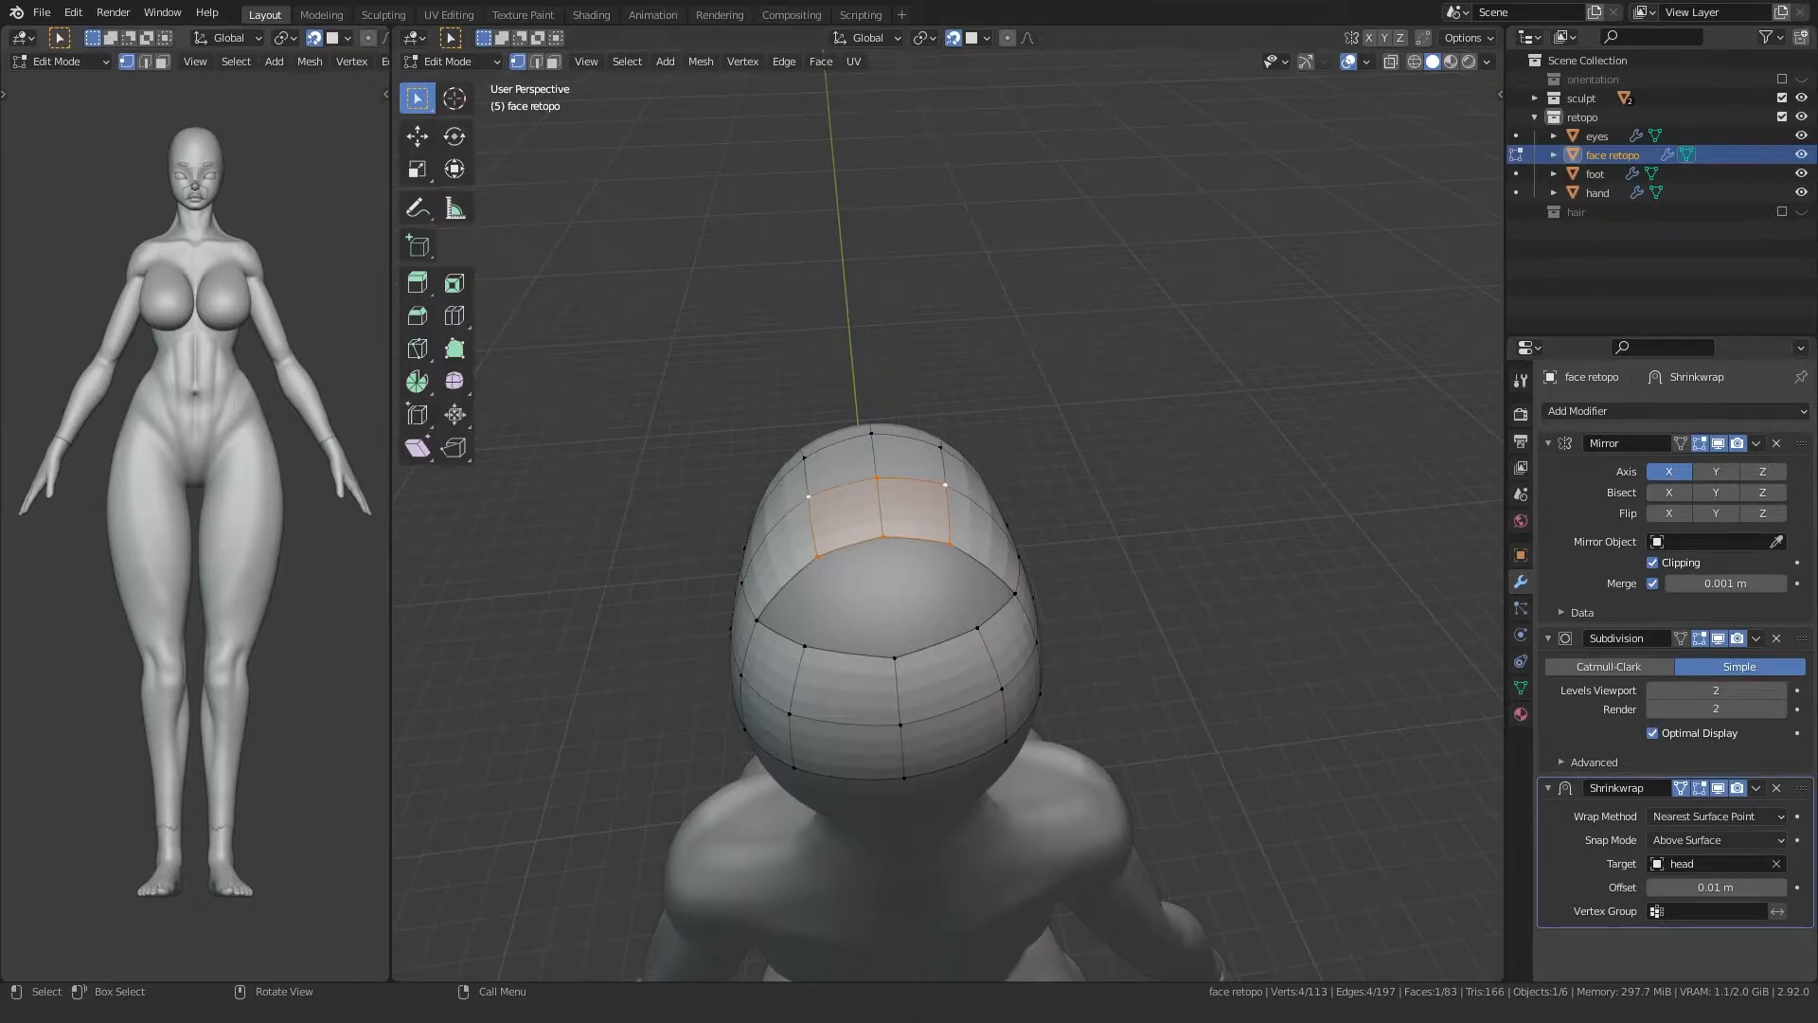
pyautogui.moveTo(890, 625); pyautogui.dragTo(858, 666, button='middle')
pyautogui.press('m')
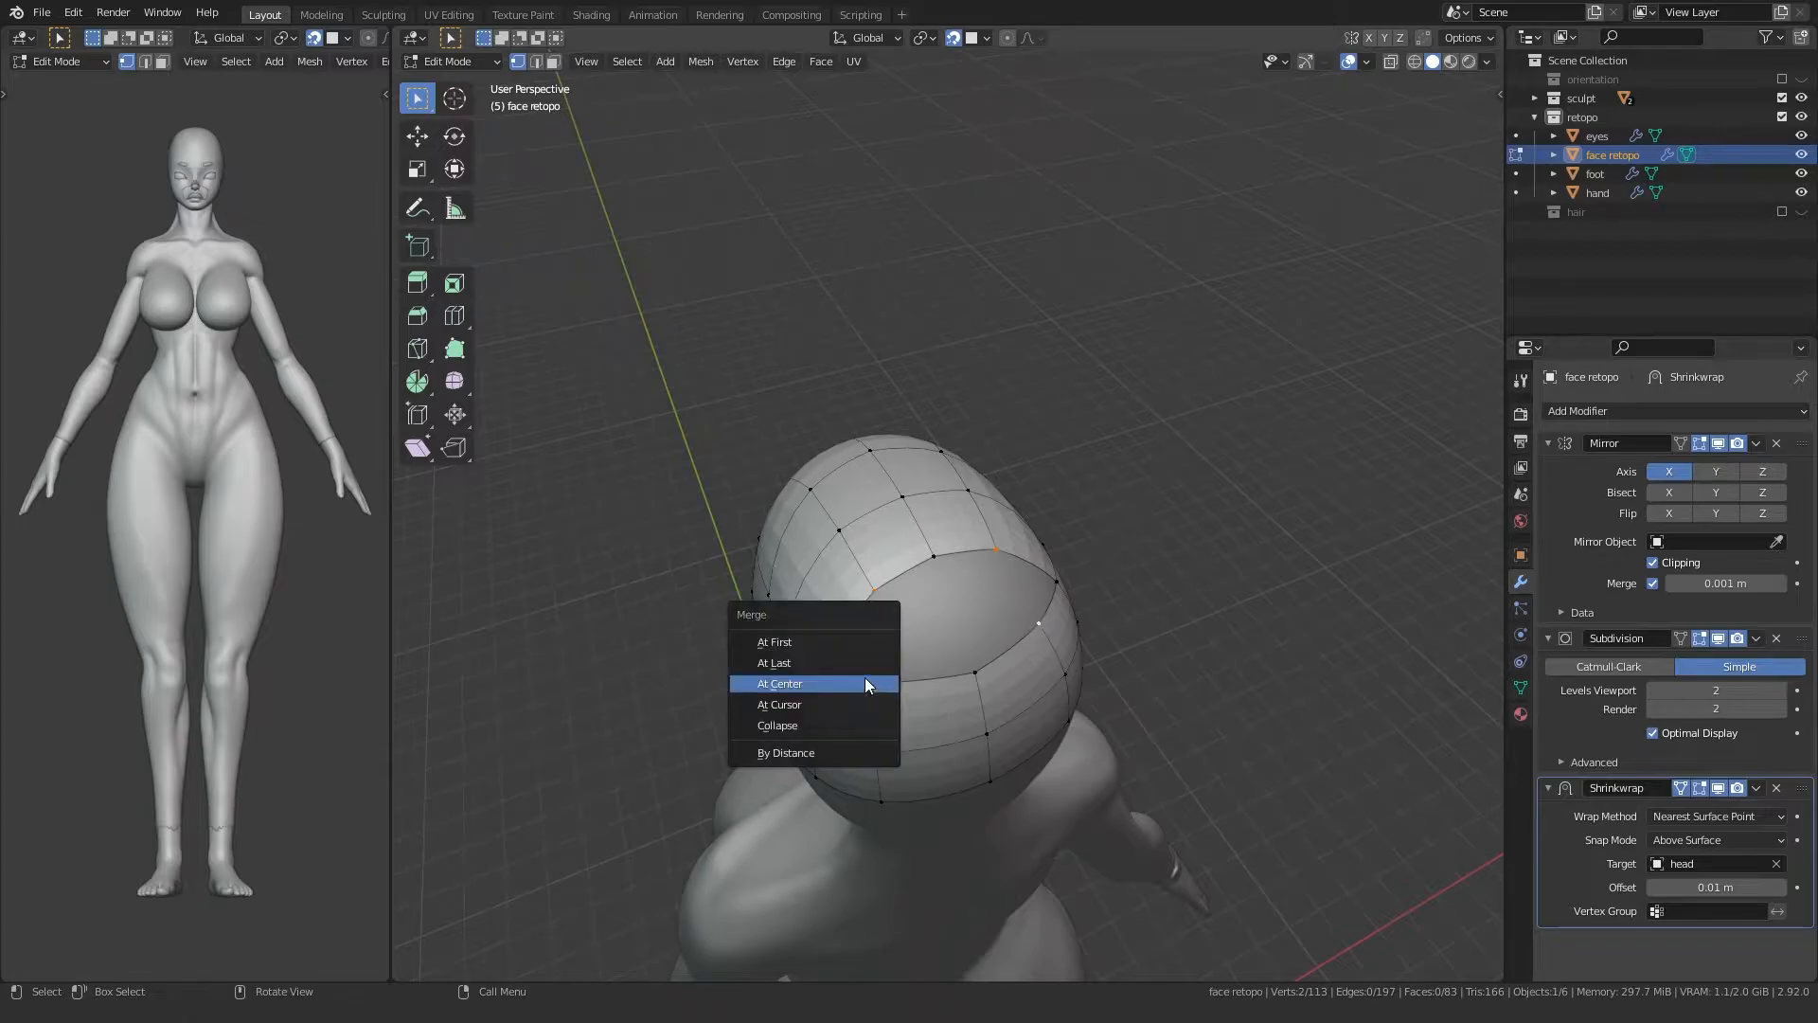
pyautogui.click(791, 684)
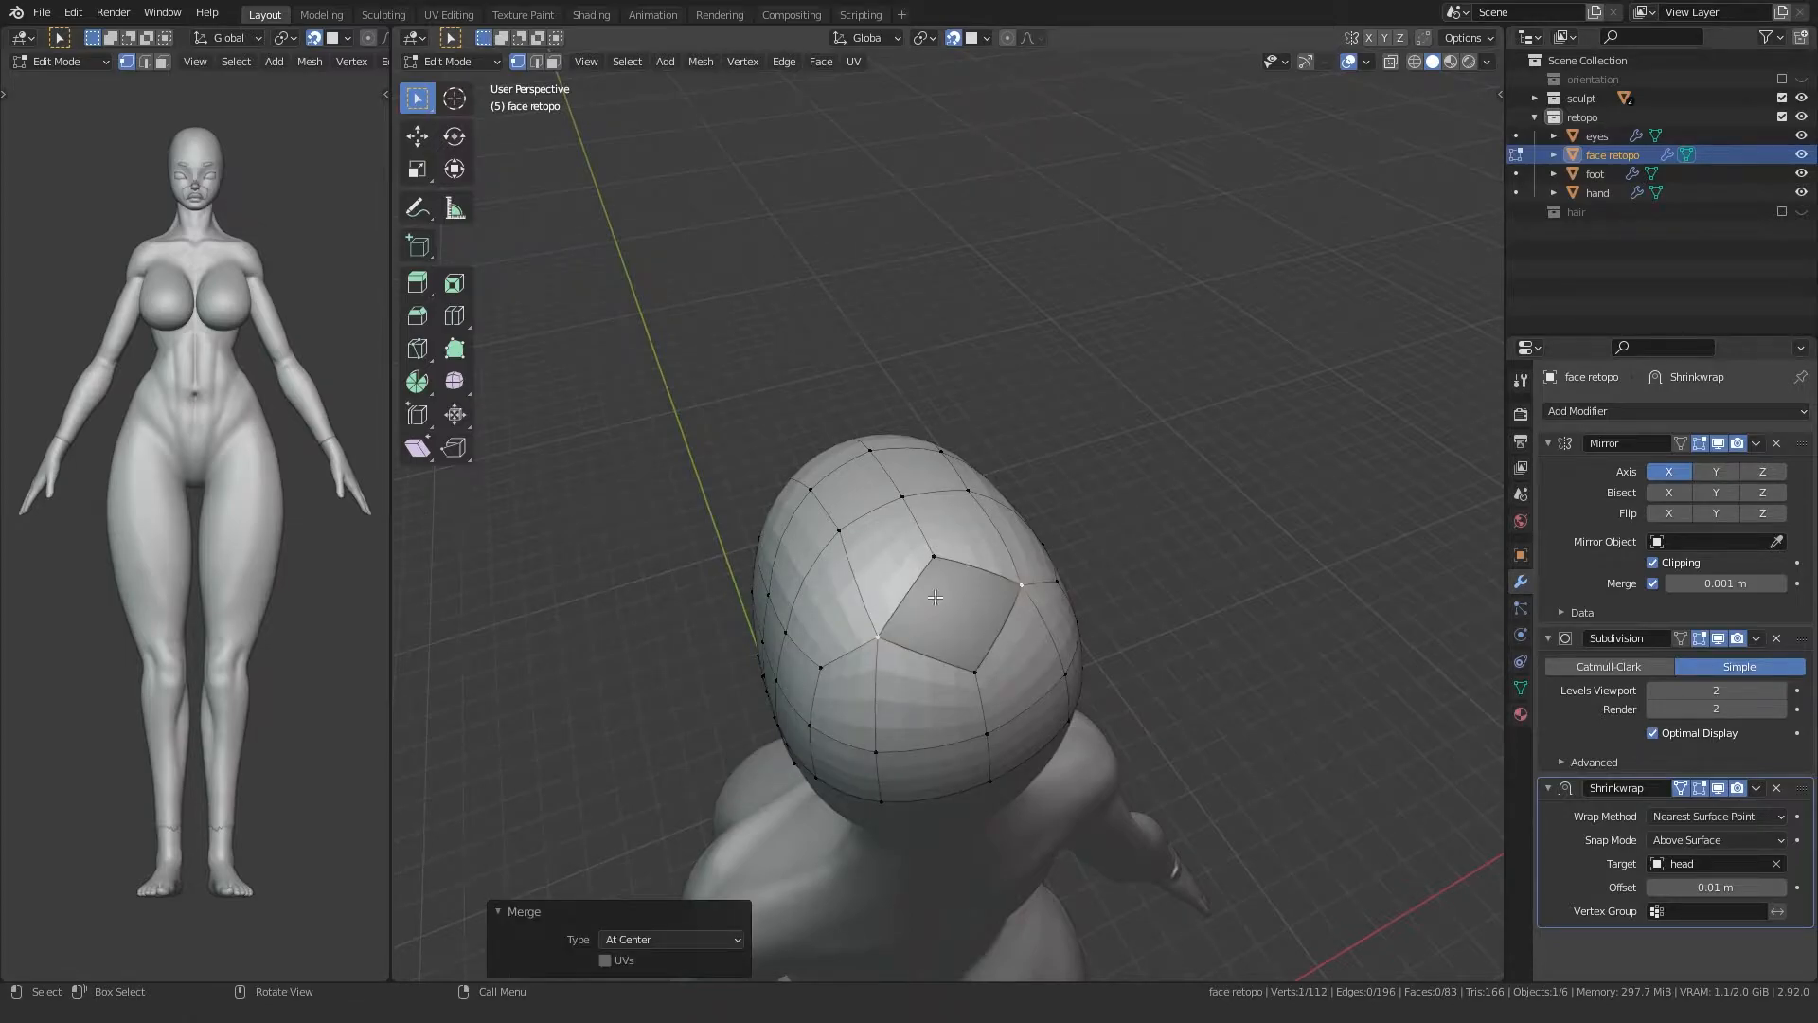
pyautogui.click(947, 566)
pyautogui.press('m')
pyautogui.click(966, 662)
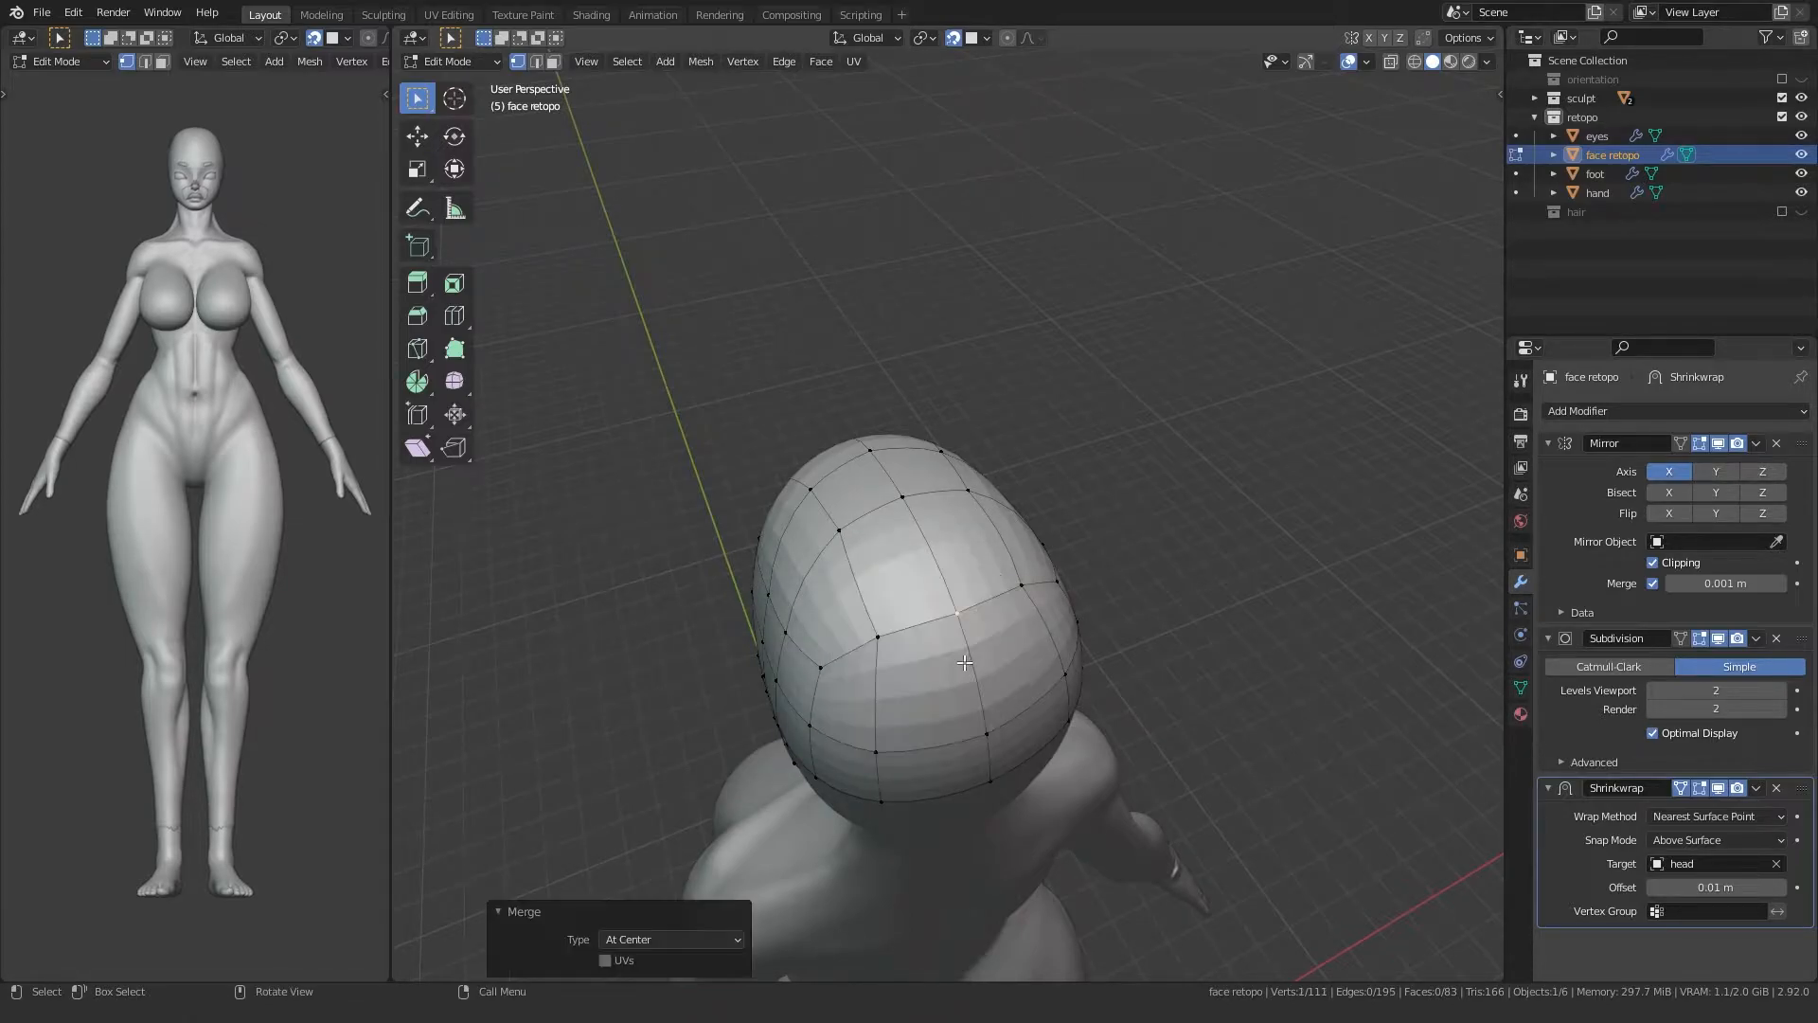
# Step: Move two vertices along the merged seam at the back of the crown to even out the surrounding quads
pyautogui.moveTo(964, 658); pyautogui.dragTo(974, 614, button='middle')
pyautogui.click(894, 590)
pyautogui.press('g')
pyautogui.click(900, 575)
pyautogui.click(966, 569)
pyautogui.press('g')
pyautogui.click(965, 549)
pyautogui.moveTo(964, 548); pyautogui.dragTo(811, 493, button='middle')
pyautogui.click(808, 513)
pyautogui.press('g')
pyautogui.press('z')
pyautogui.rightClick(663, 584)
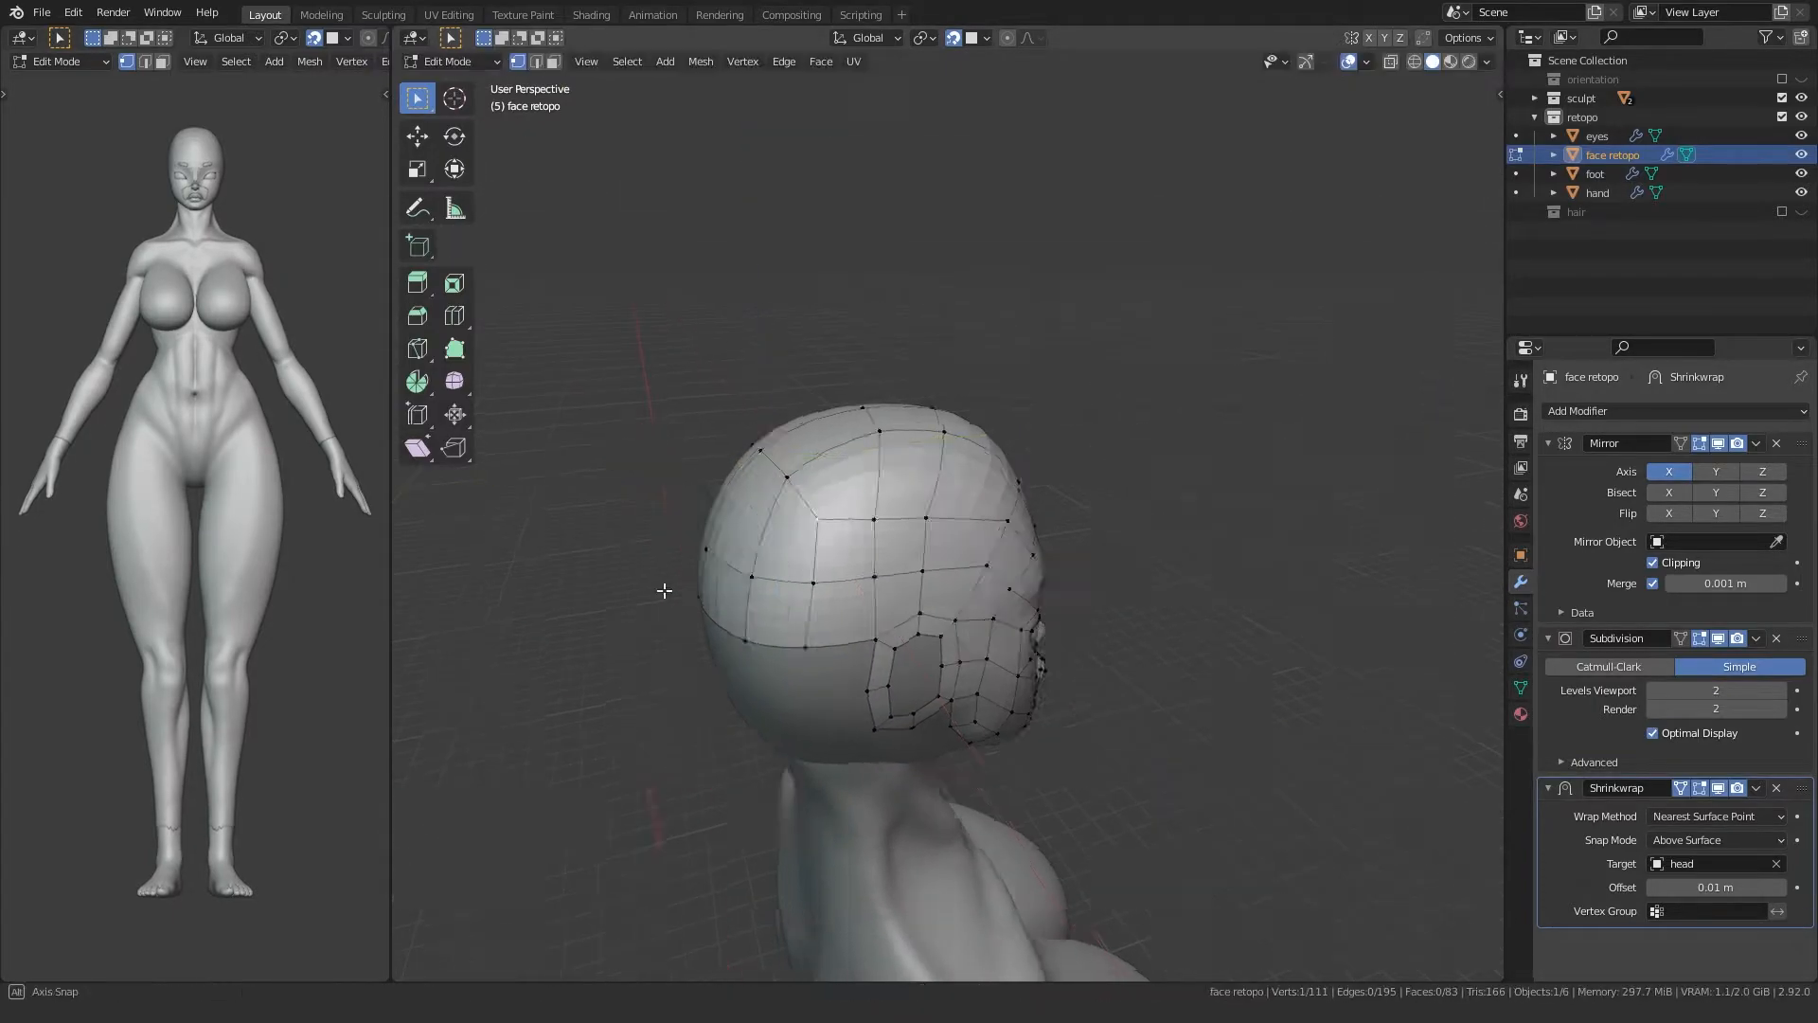
# Step: Reposition the merged corner vertex and its neighbour nearer the centre line on the upper back of the skull
pyautogui.moveTo(650, 588); pyautogui.dragTo(935, 613, button='middle')
pyautogui.click(940, 606)
pyautogui.press('g')
pyautogui.click(939, 598)
pyautogui.click(992, 557)
pyautogui.press('g')
pyautogui.click(994, 554)
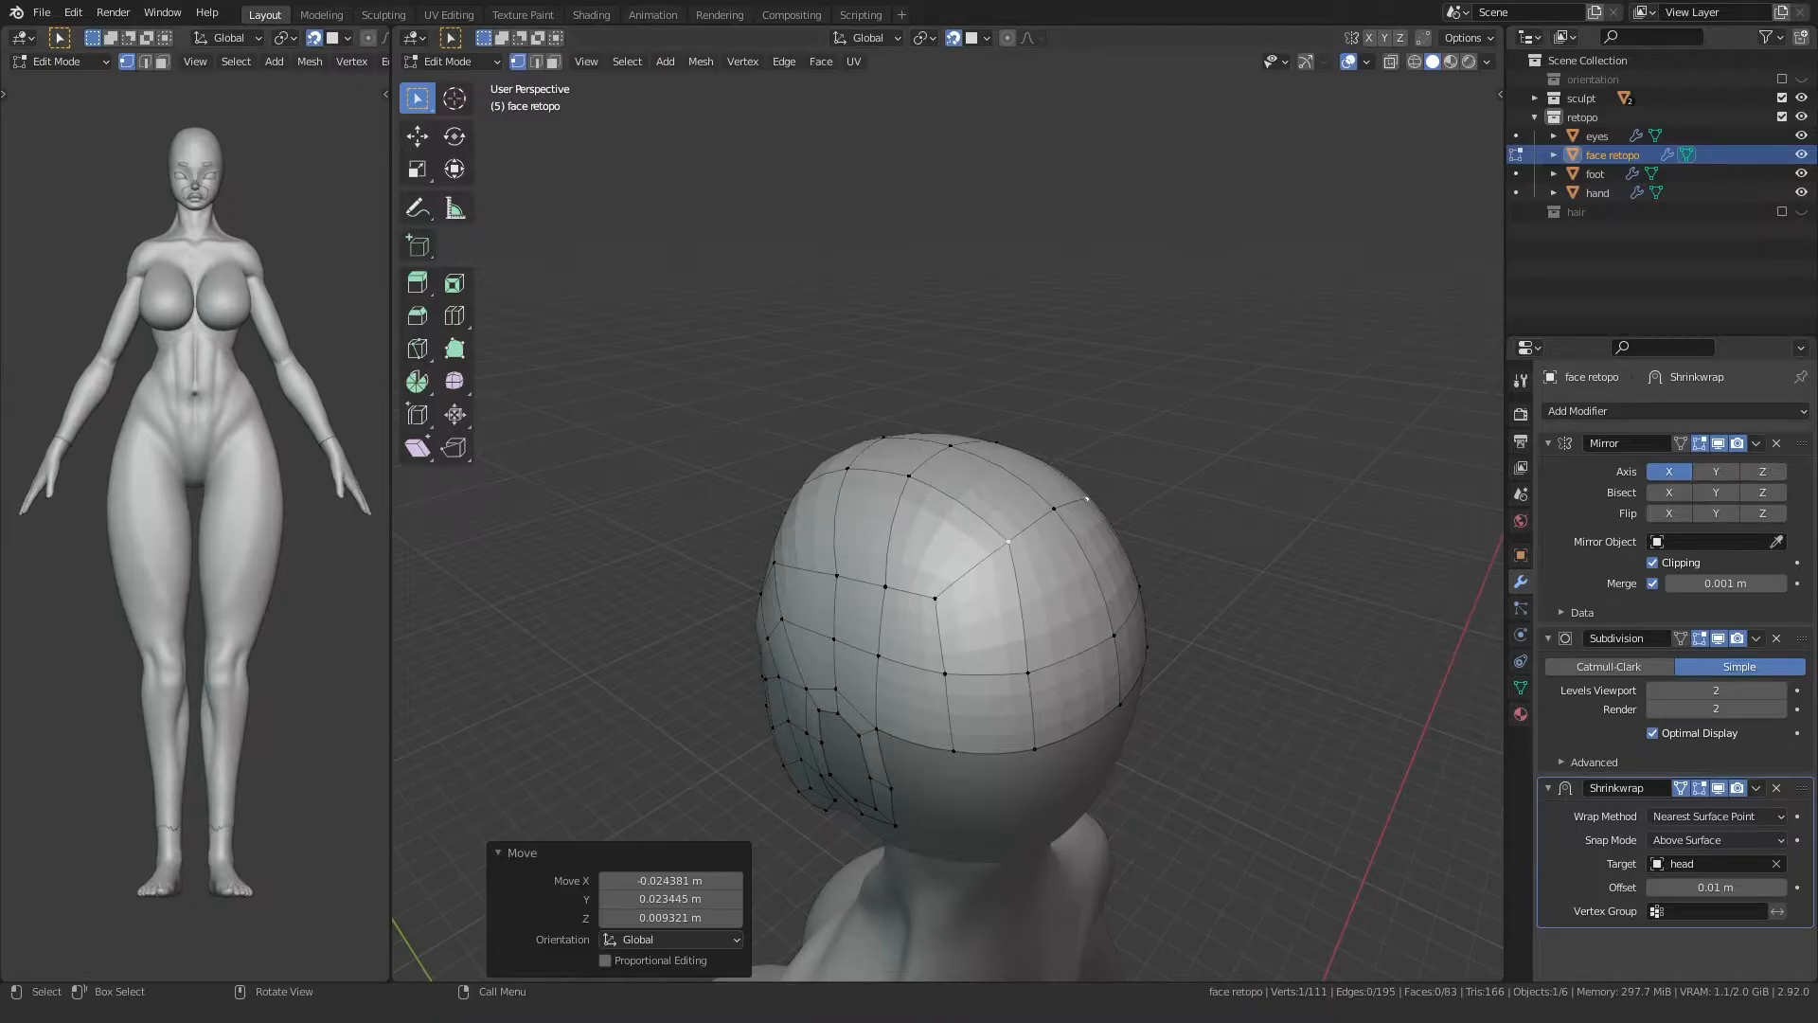
# Step: Raise two vertices slightly in the row below the merged seam on the back of the head
pyautogui.click(956, 676)
pyautogui.press('g')
pyautogui.click(957, 671)
pyautogui.click(1022, 669)
pyautogui.press('g')
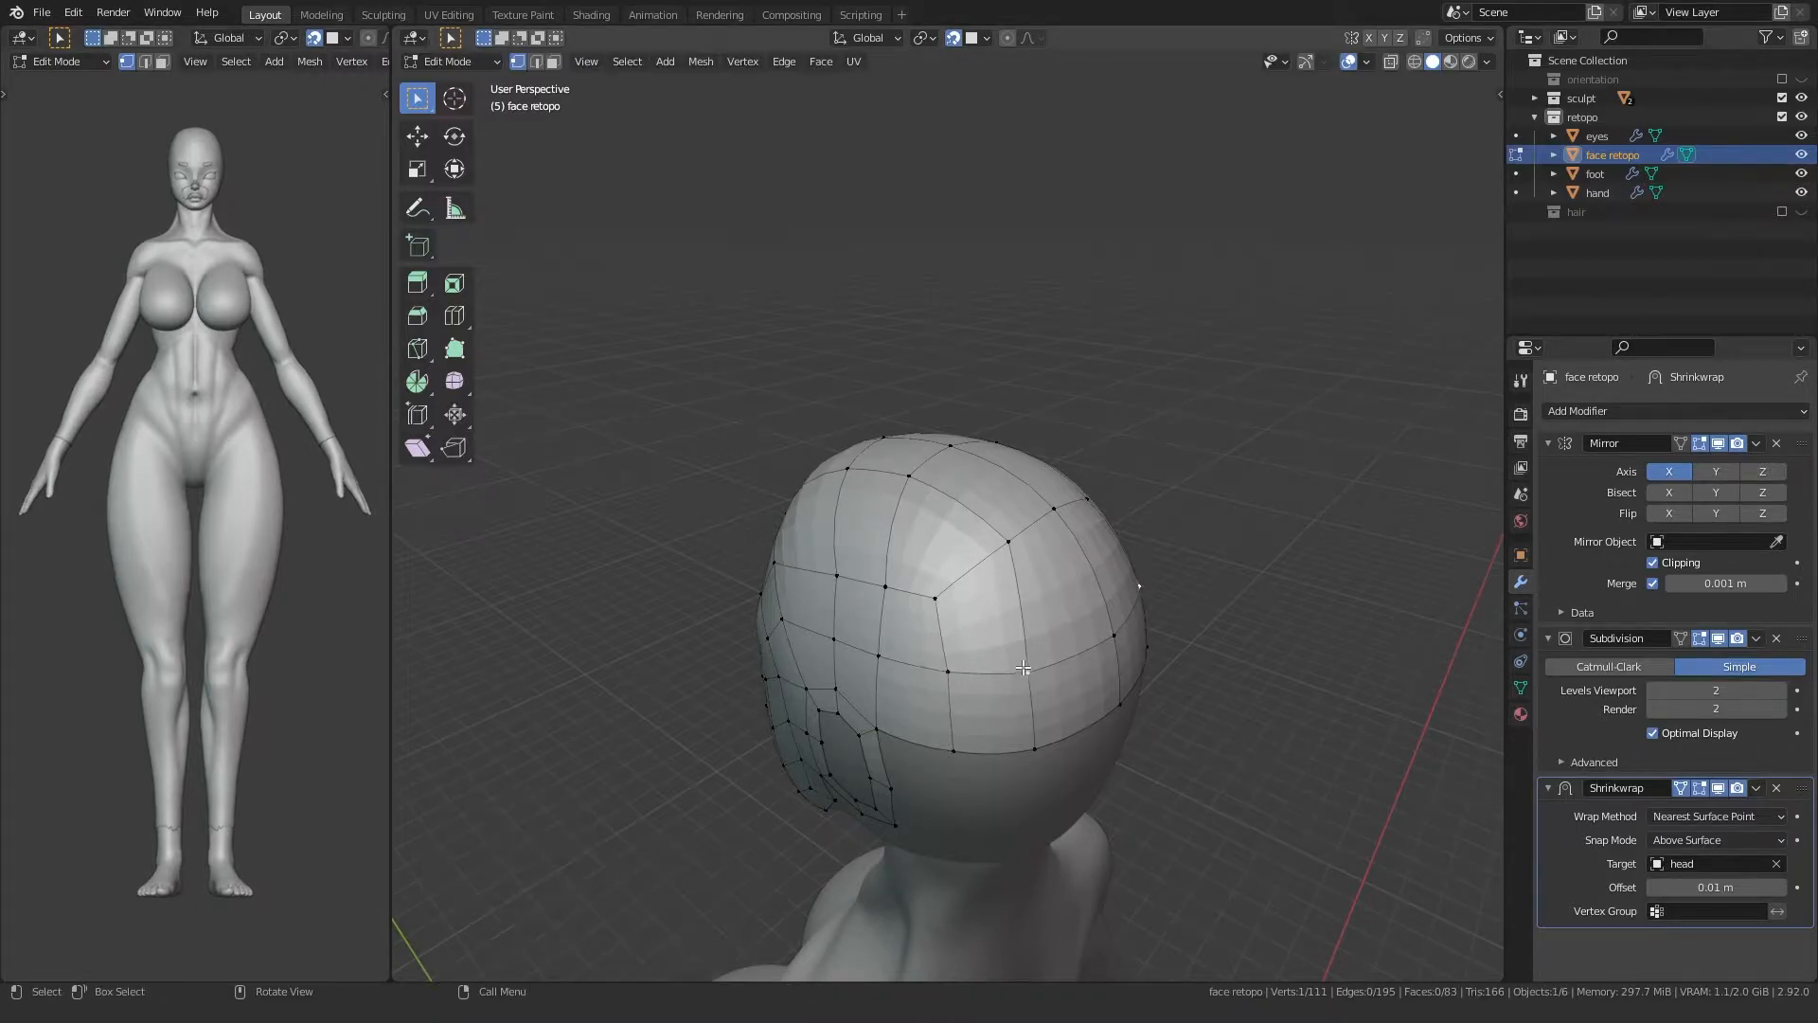
pyautogui.click(1026, 665)
# Step: Shift one vertex on the rear of the skull slightly sideways to balance the quads
pyautogui.moveTo(1019, 712); pyautogui.dragTo(853, 678, button='middle')
pyautogui.scroll(1, 852, 676)
pyautogui.click(818, 637)
pyautogui.press('g')
pyautogui.click(833, 640)
# Step: Try repositioning another vertex on the rear of the skull, undo the change and clear the selection
pyautogui.click(979, 636)
pyautogui.press('g')
pyautogui.click(1015, 660)
pyautogui.moveTo(492, 668); pyautogui.dragTo(698, 608, button='middle')
pyautogui.hotkey('ctrl', 'z')
pyautogui.click(699, 607)
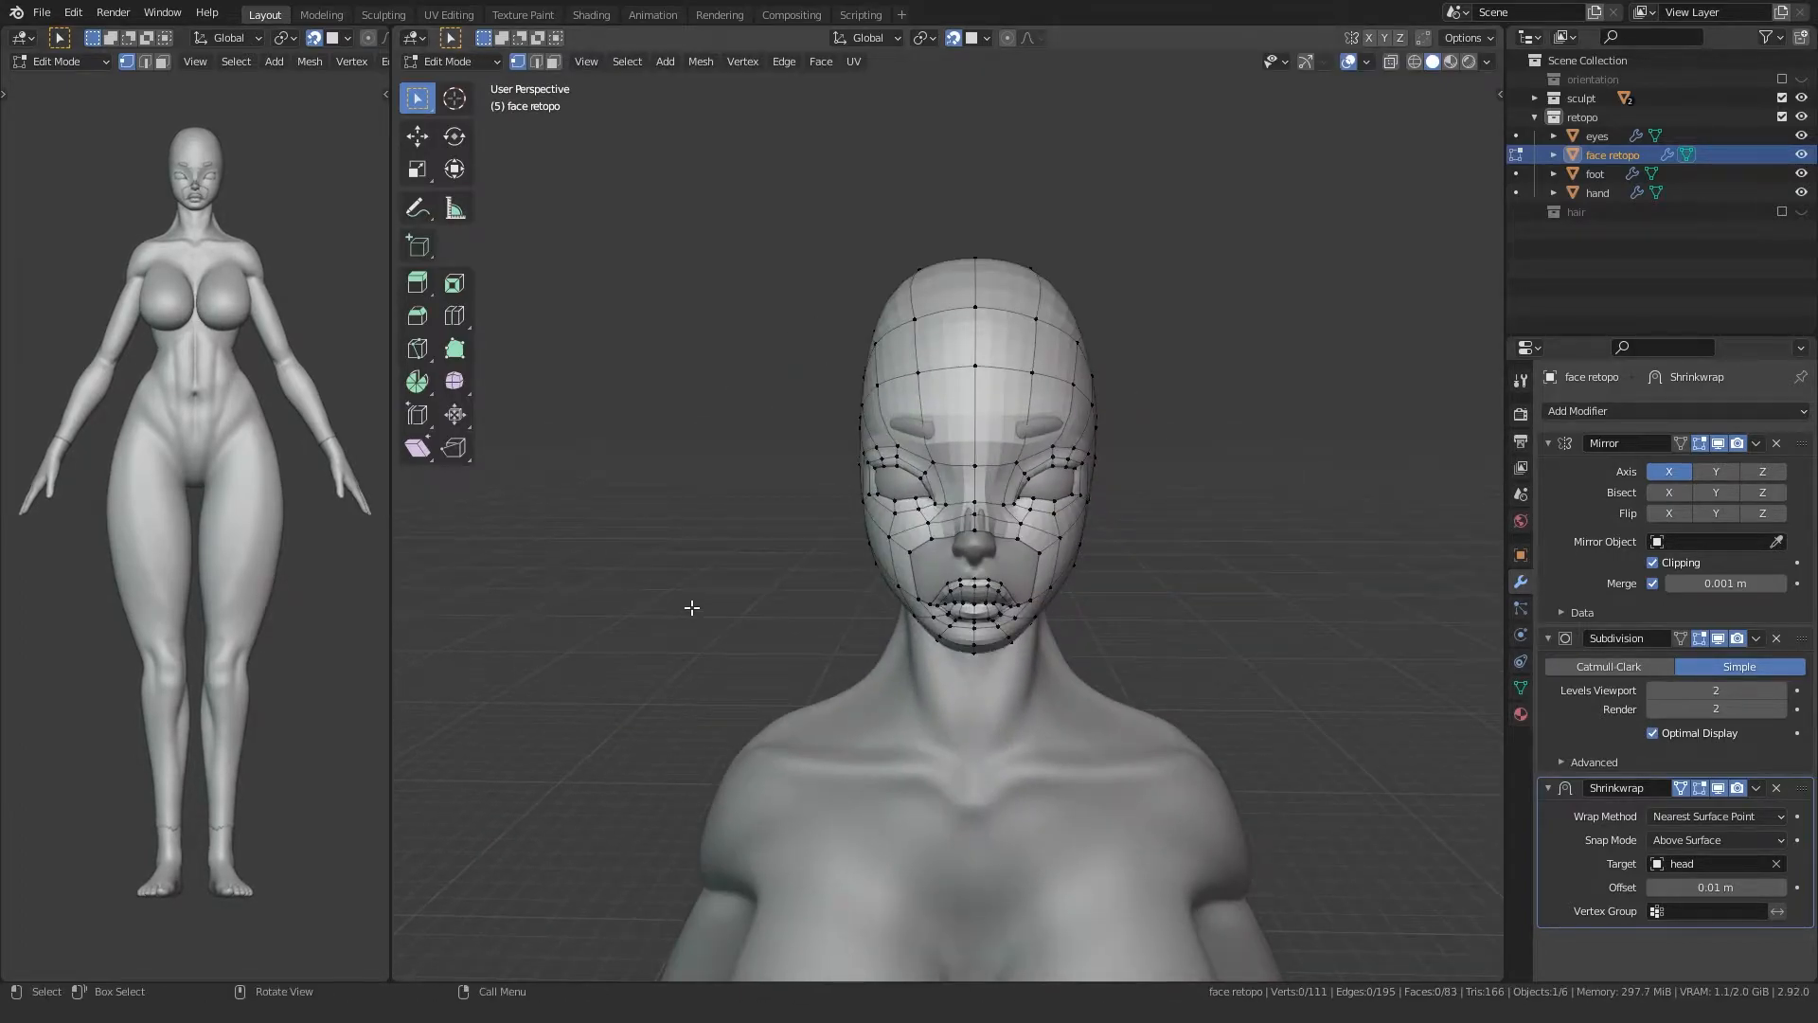
# Step: Extrude a chain of vertices from behind the ear across the back of the skull to the centre line
pyautogui.click(1014, 461)
pyautogui.press('e')
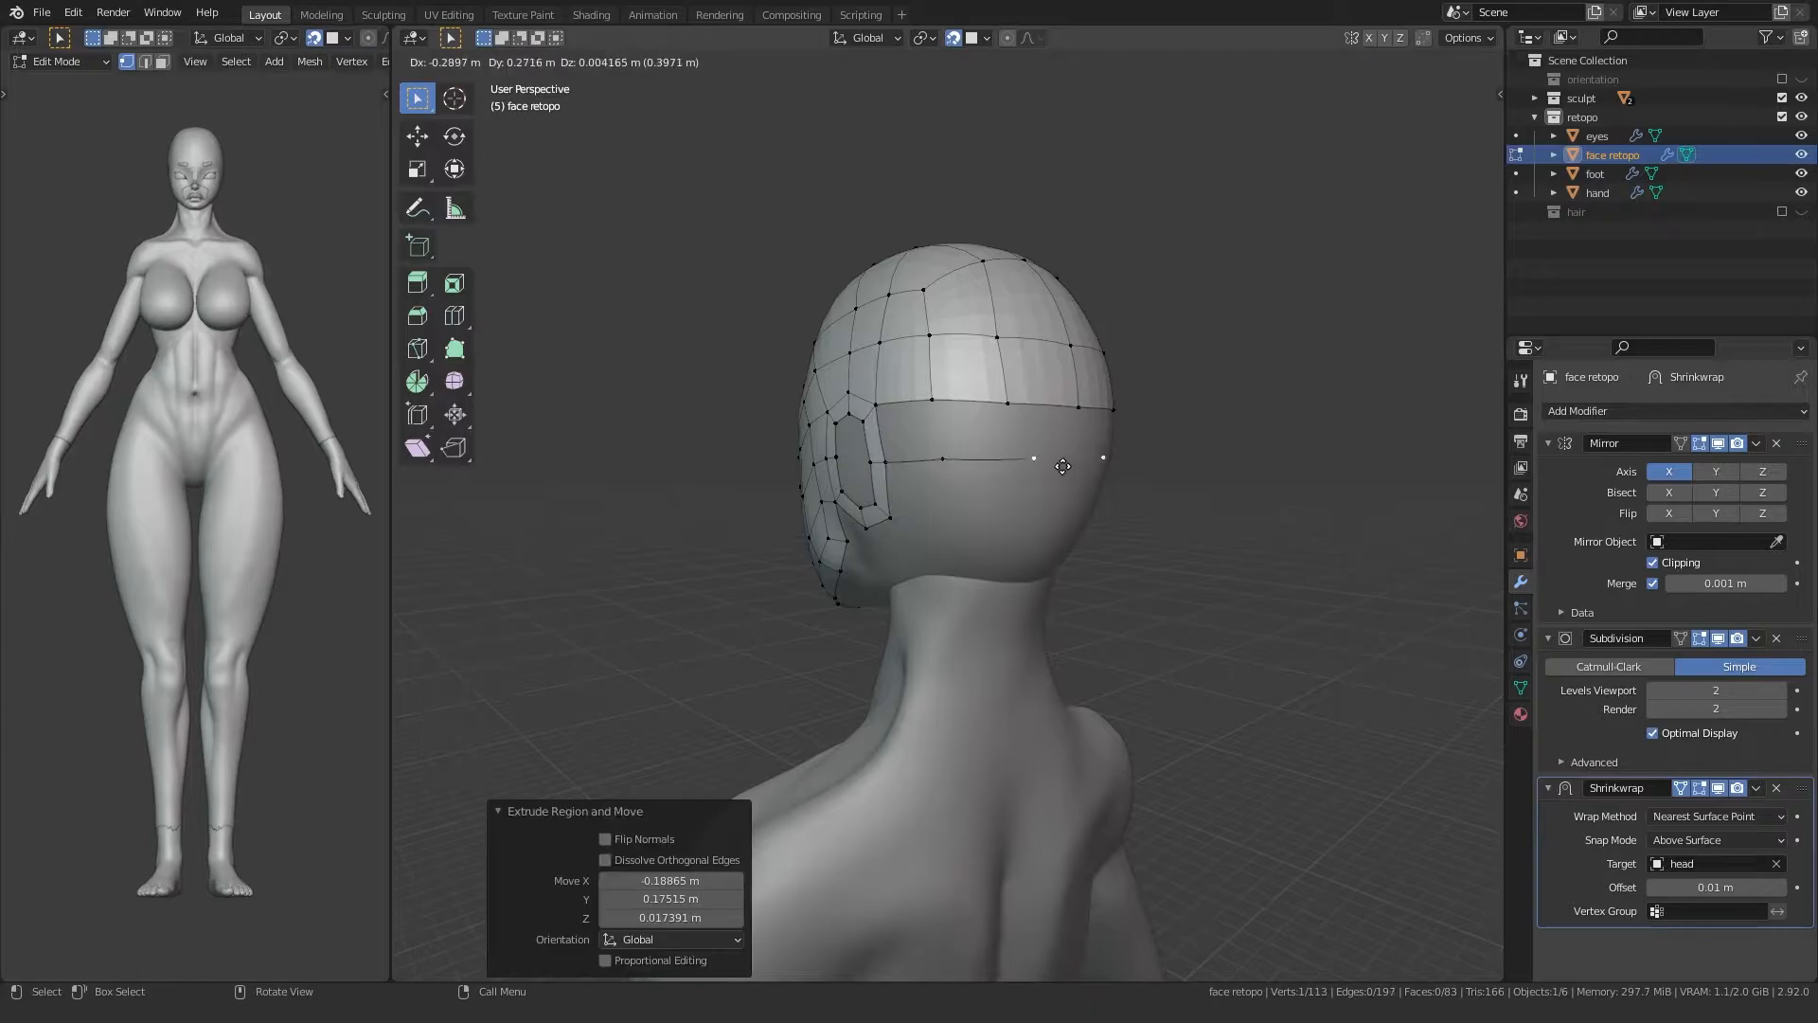
pyautogui.click(1109, 470)
# Step: Fill the first quads behind the ear between the new vertex row and the mesh edge above it
pyautogui.click(931, 402)
pyautogui.keyDown('ctrl'); pyautogui.click(801, 455); pyautogui.keyUp('ctrl')
pyautogui.click(934, 400)
pyautogui.keyDown('ctrl'); pyautogui.click(801, 454); pyautogui.keyUp('ctrl')
pyautogui.moveTo(921, 486); pyautogui.dragTo(968, 492, button='middle')
pyautogui.click(984, 424)
pyautogui.scroll(2, 980, 479)
pyautogui.keyDown('ctrl'); pyautogui.click(1018, 476); pyautogui.keyUp('ctrl')
pyautogui.press('f')
# Step: Fill the remaining quads of that row up to the centre line of the skull's back
pyautogui.click(1126, 381)
pyautogui.keyDown('ctrl'); pyautogui.click(1133, 466); pyautogui.keyUp('ctrl')
pyautogui.moveTo(1134, 467); pyautogui.dragTo(1039, 492, button='middle')
pyautogui.press('f')
pyautogui.click(1095, 383)
pyautogui.keyDown('ctrl'); pyautogui.click(1088, 471); pyautogui.keyUp('ctrl')
pyautogui.press('f')
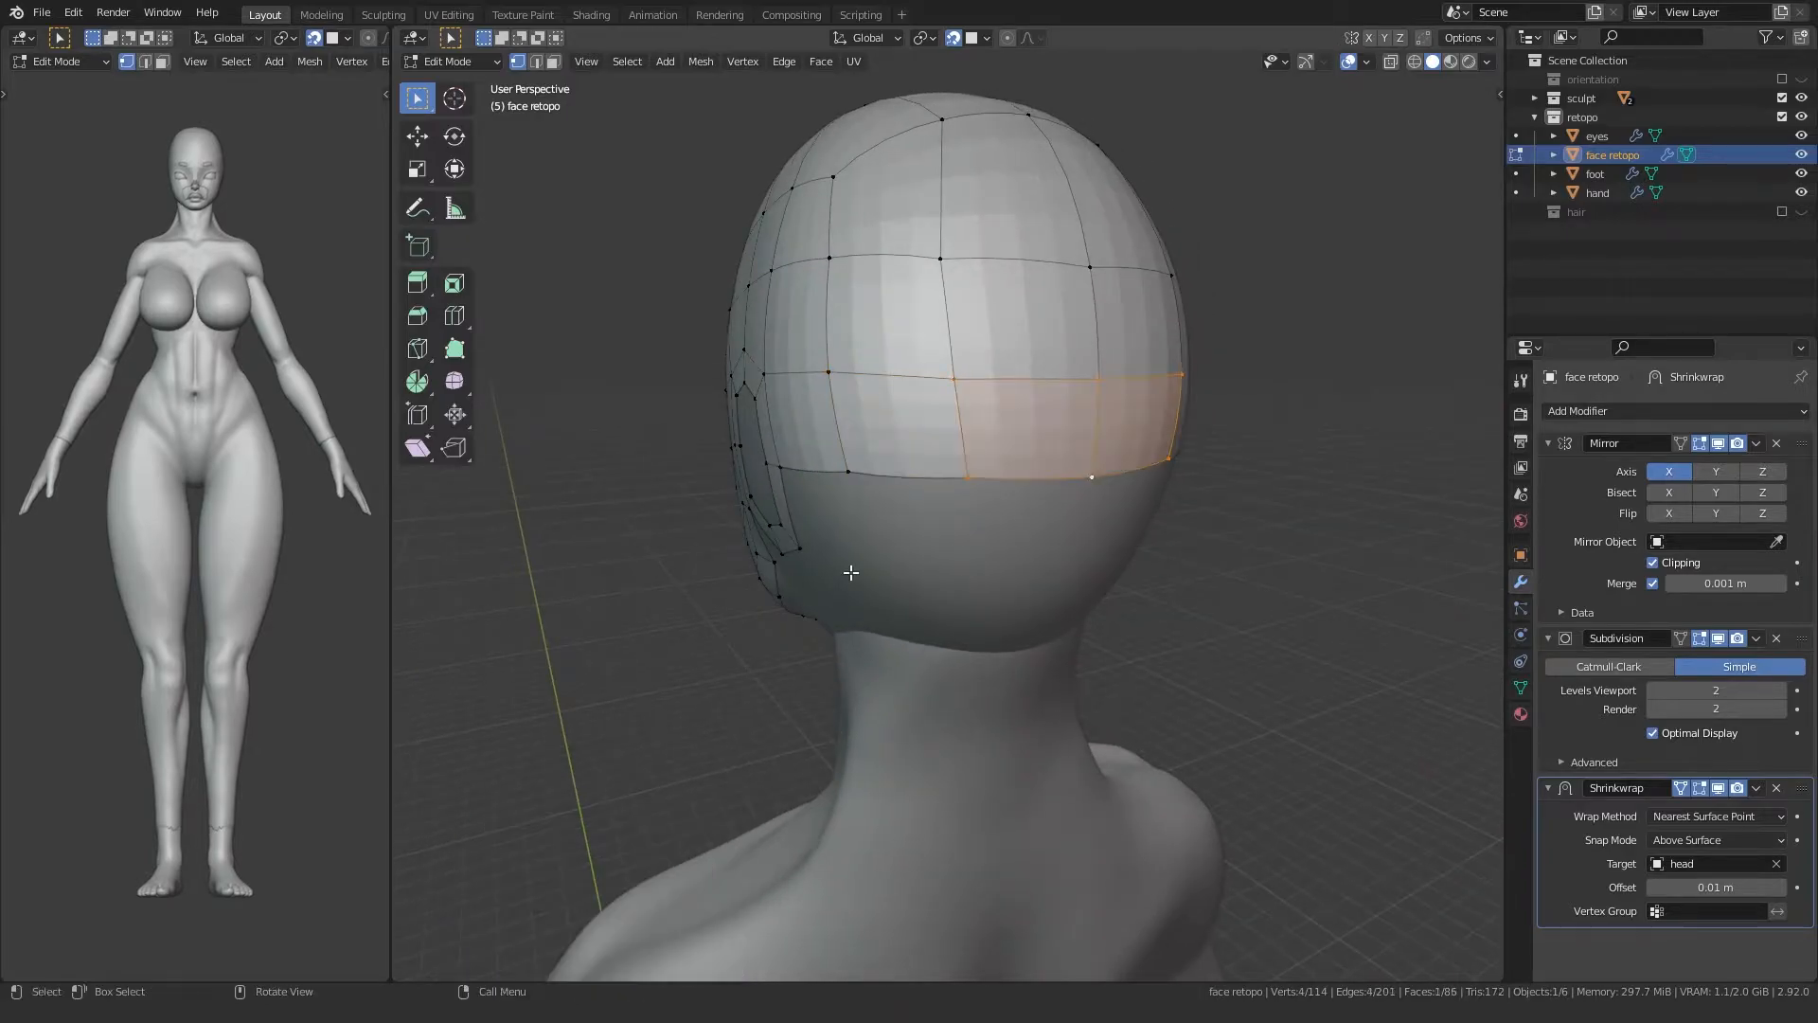
# Step: Extrude another vertex row from the ear loop's lower rear corner around the lower skull to the centre line
pyautogui.scroll(-1, 881, 566)
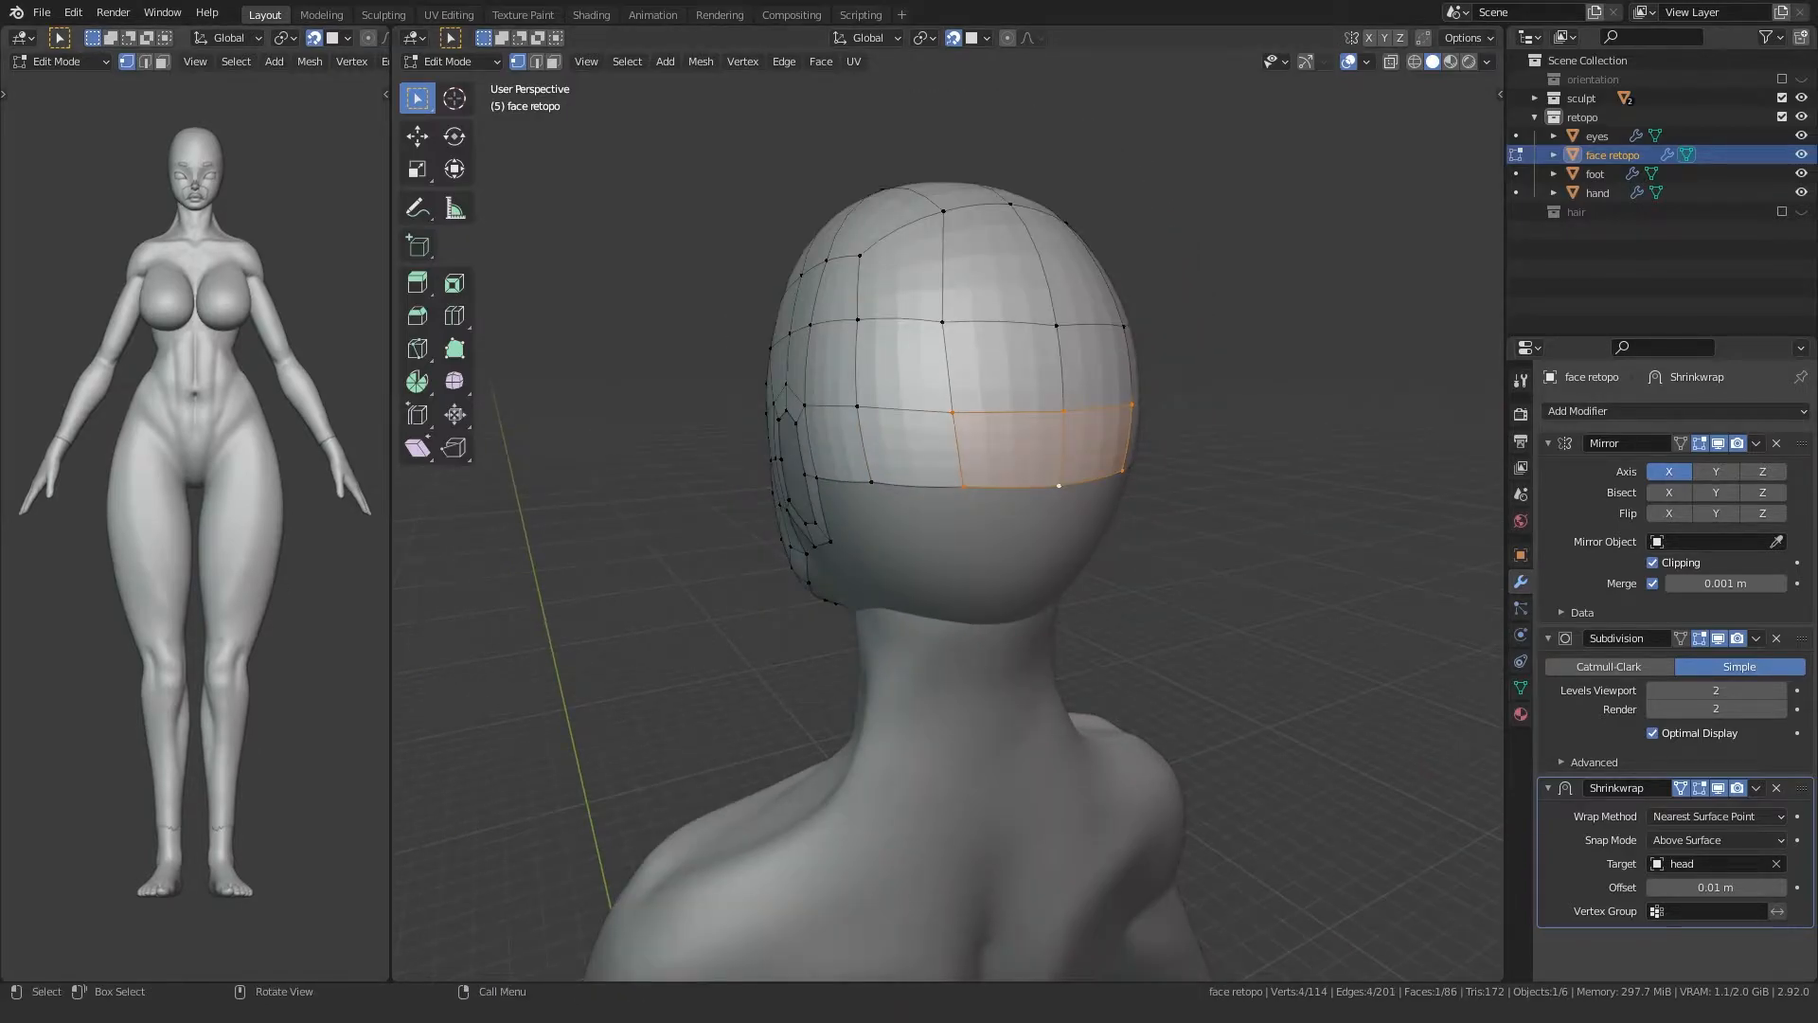
pyautogui.moveTo(814, 481); pyautogui.dragTo(861, 474, button='middle')
pyautogui.press('e')
pyautogui.click(991, 516)
pyautogui.press('e')
pyautogui.click(1070, 517)
pyautogui.press('e')
pyautogui.click(1209, 544)
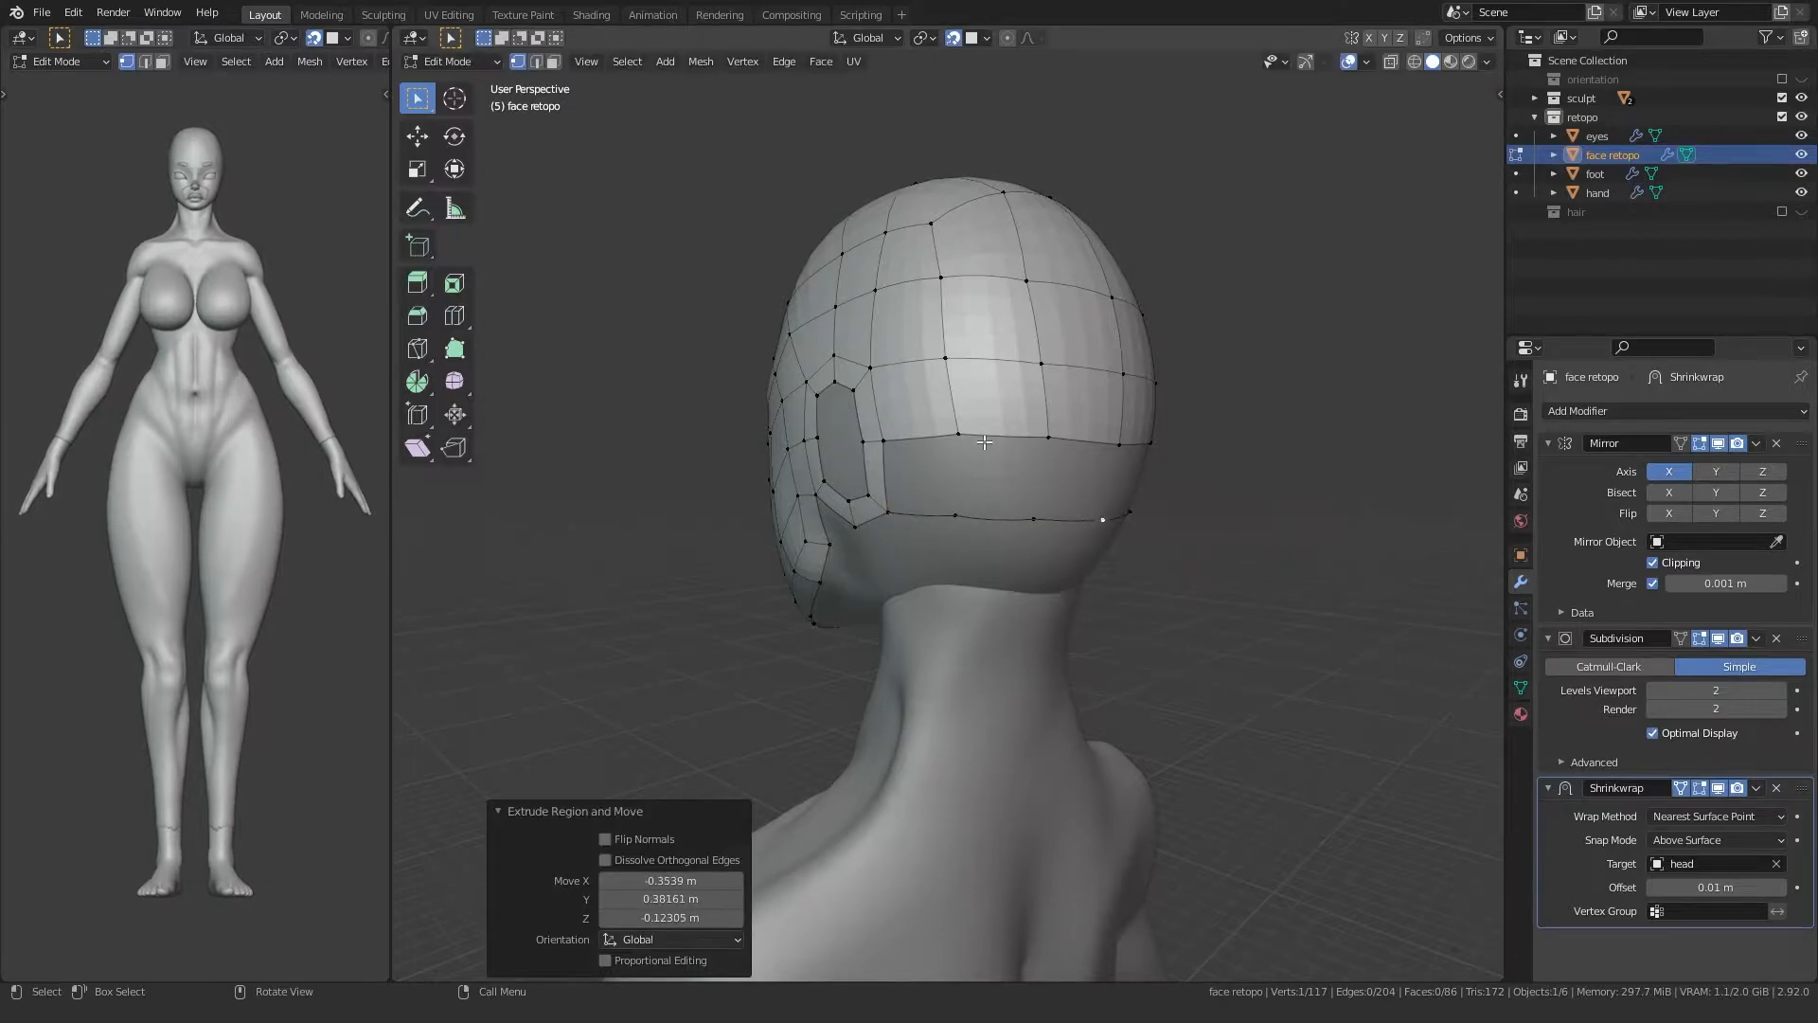
# Step: Fill the lower skull row with quads from behind the ear to the centre line
pyautogui.click(969, 439)
pyautogui.keyDown('ctrl'); pyautogui.click(945, 524); pyautogui.keyUp('ctrl')
pyautogui.press('f')
pyautogui.moveTo(922, 536); pyautogui.dragTo(879, 534, button='middle')
pyautogui.click(975, 440)
pyautogui.press('f')
pyautogui.press('f')
pyautogui.scroll(-3, 709, 497)
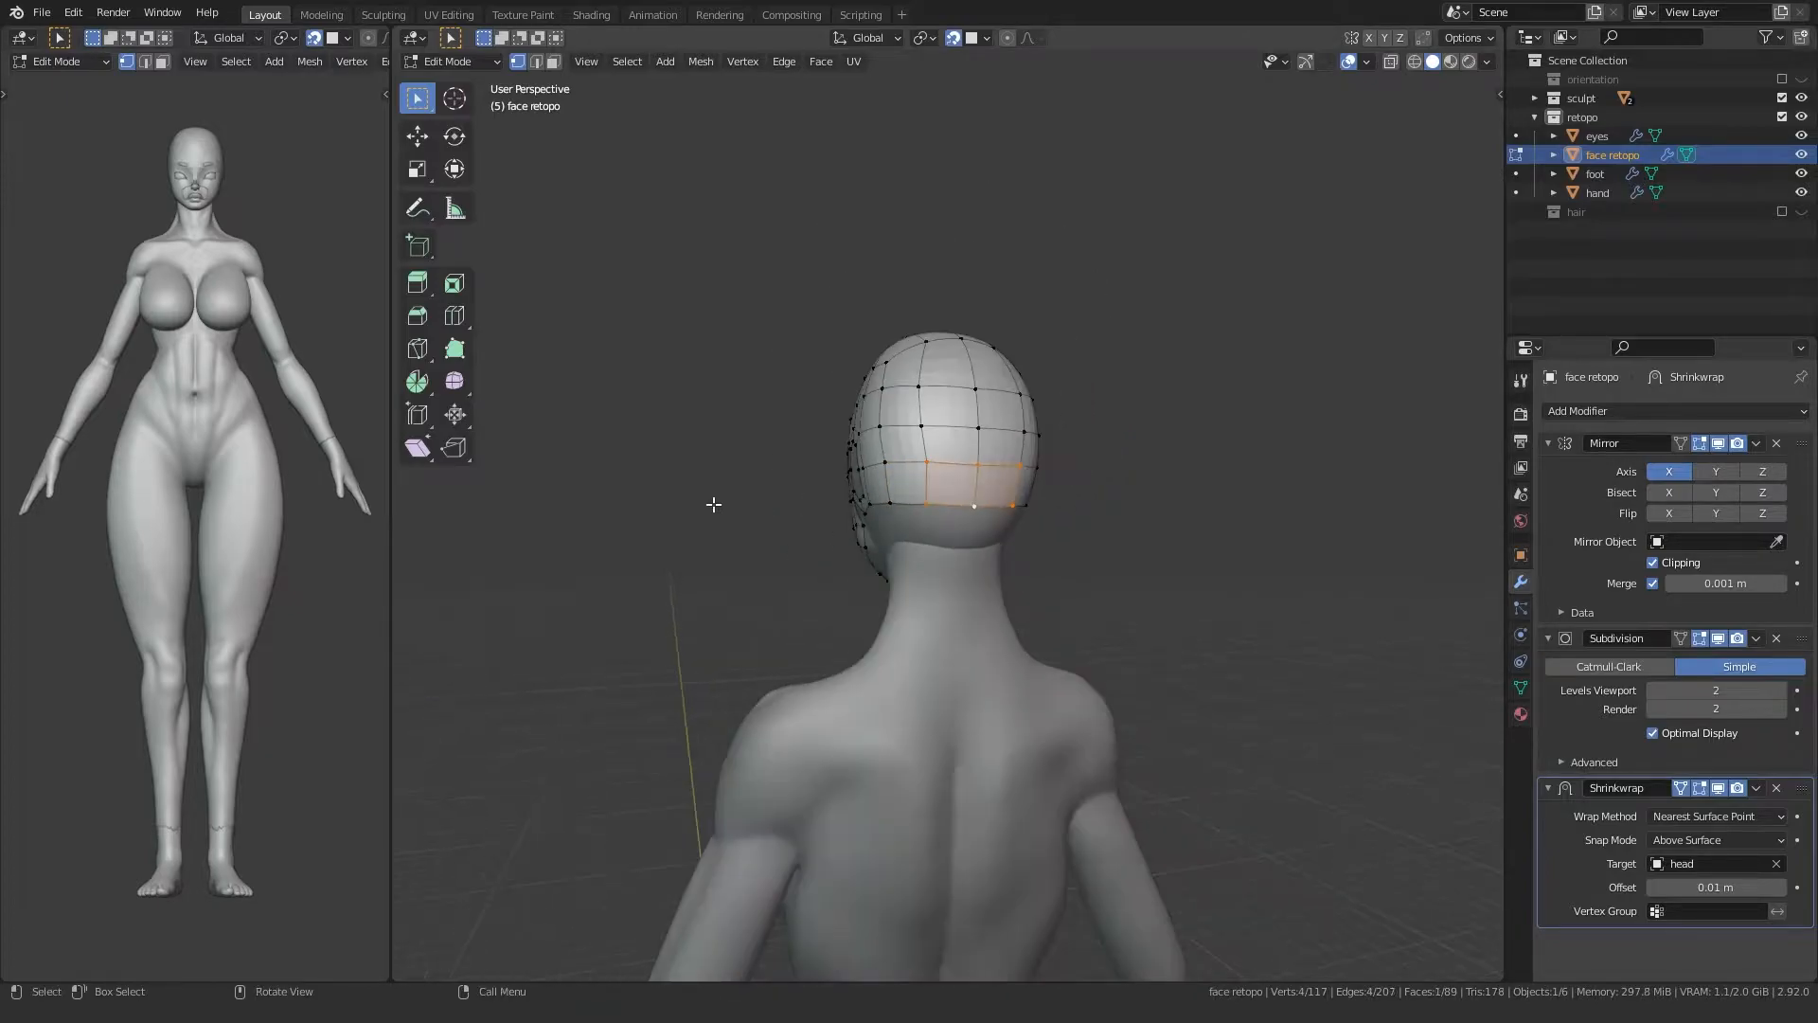
# Step: Clear the selection and save the file
pyautogui.moveTo(709, 497); pyautogui.dragTo(759, 534, button='middle')
pyautogui.hotkey('alt', 'a')
pyautogui.hotkey('ctrl', 's')
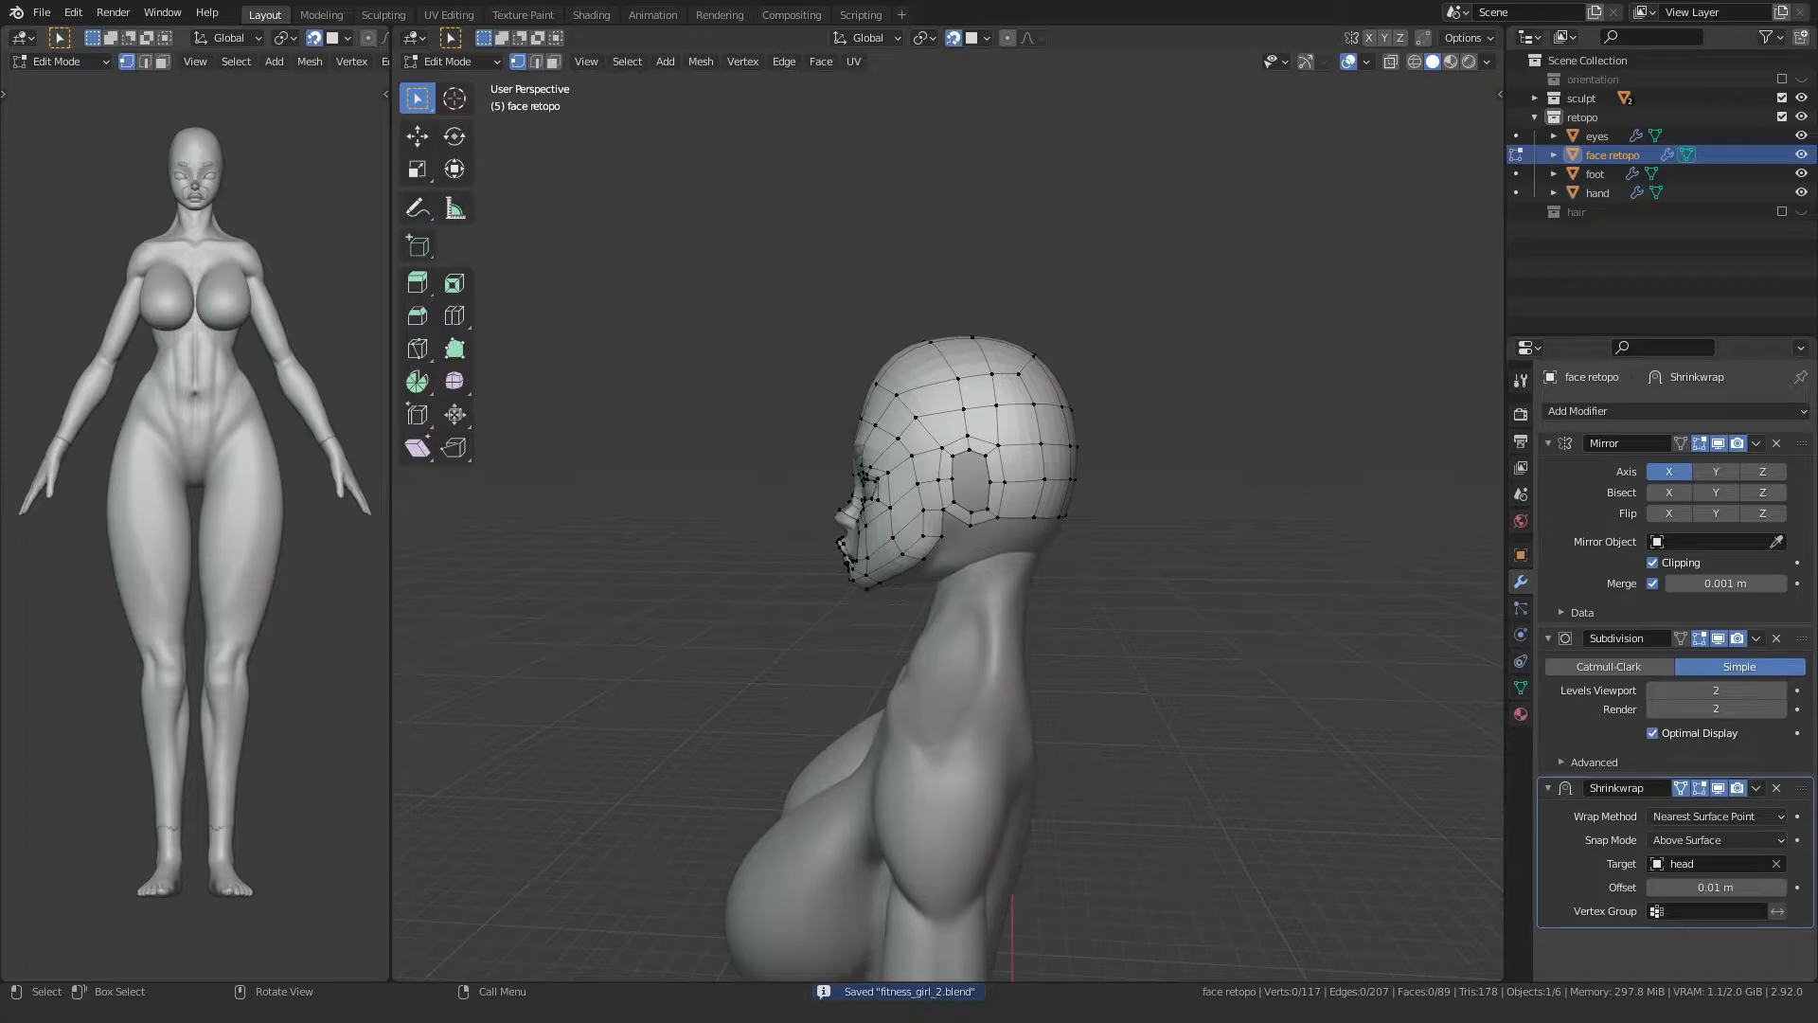
# Step: Extrude the mesh's bottom edge at the back of the head down to the top of the neck
pyautogui.scroll(3, 938, 543)
pyautogui.moveTo(1068, 535); pyautogui.dragTo(934, 476, button='middle')
pyautogui.keyDown('ctrl'); pyautogui.click(1065, 472); pyautogui.keyUp('ctrl')
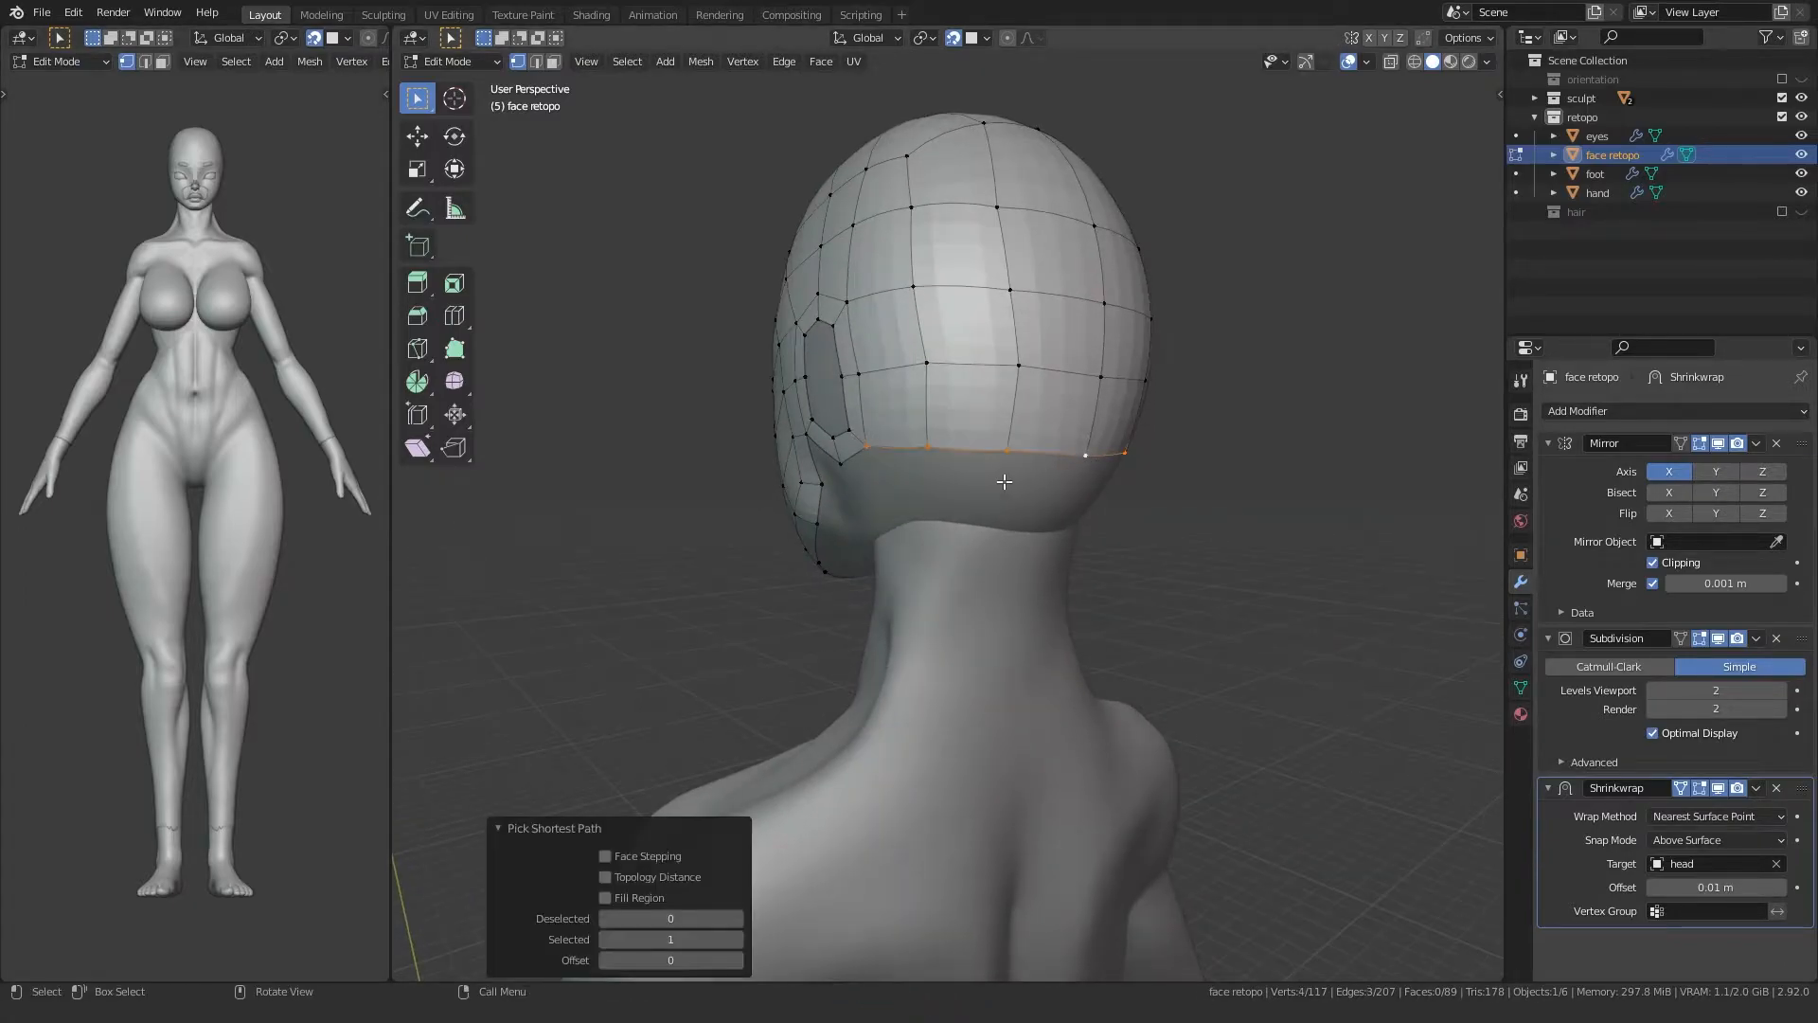
pyautogui.press('e')
pyautogui.click(1076, 492)
# Step: Reposition two vertices of the new bottom row so they follow the boundary between skull and neck
pyautogui.moveTo(1076, 492); pyautogui.dragTo(1008, 460, button='middle')
pyautogui.scroll(3, 1009, 422)
pyautogui.click(1008, 401)
pyautogui.press('g')
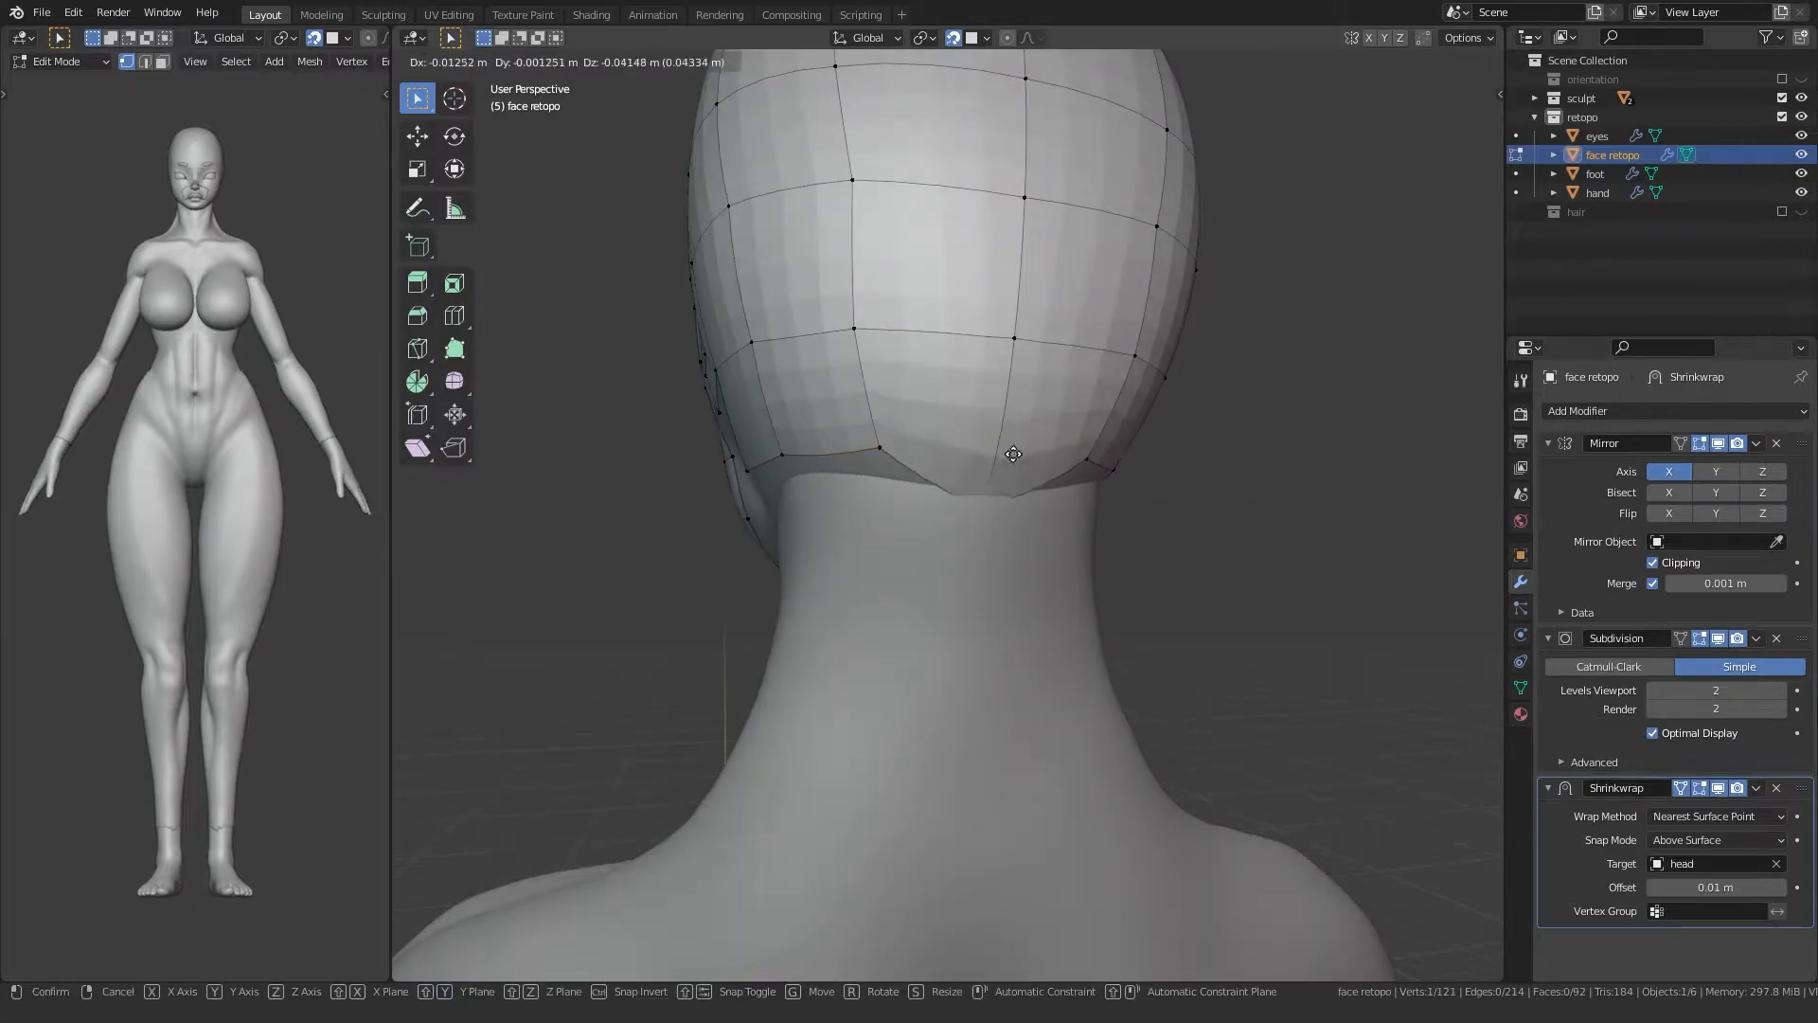
pyautogui.click(1012, 438)
pyautogui.click(881, 446)
pyautogui.press('g')
pyautogui.click(885, 473)
# Step: Nudge the bottom-row vertex near the centre of the nape slightly lower
pyautogui.click(990, 477)
pyautogui.press('g')
pyautogui.click(991, 484)
pyautogui.press('g')
pyautogui.click(987, 490)
# Step: Lower the bottom-row vertices behind the ear, redoing the end vertex's move so it meets the neck line
pyautogui.moveTo(988, 489); pyautogui.dragTo(1106, 481, button='middle')
pyautogui.click(1013, 425)
pyautogui.press('g')
pyautogui.click(1028, 449)
pyautogui.click(870, 435)
pyautogui.press('g')
pyautogui.click(880, 438)
pyautogui.hotkey('ctrl', 'z')
pyautogui.press('g')
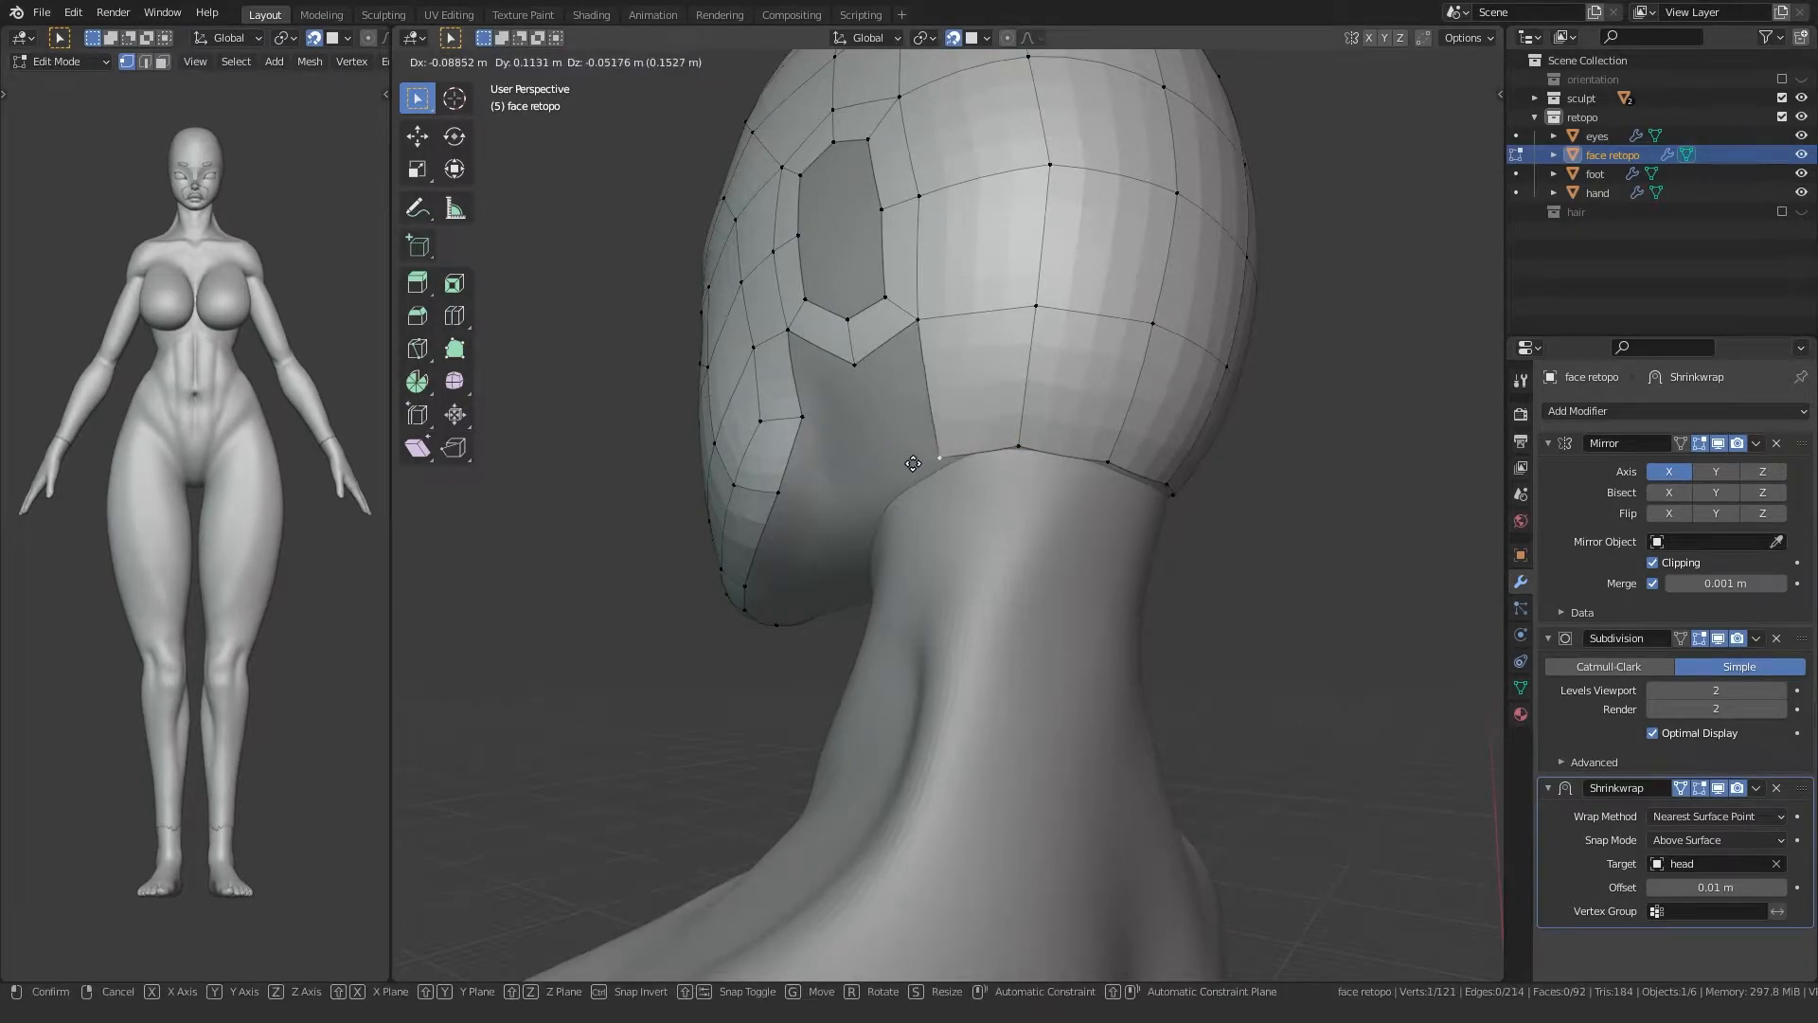
pyautogui.click(911, 469)
# Step: Add one centred loop cut through the bottom row of quads at the back of the head
pyautogui.scroll(-3, 911, 469)
pyautogui.moveTo(911, 469); pyautogui.dragTo(31, 497, button='middle')
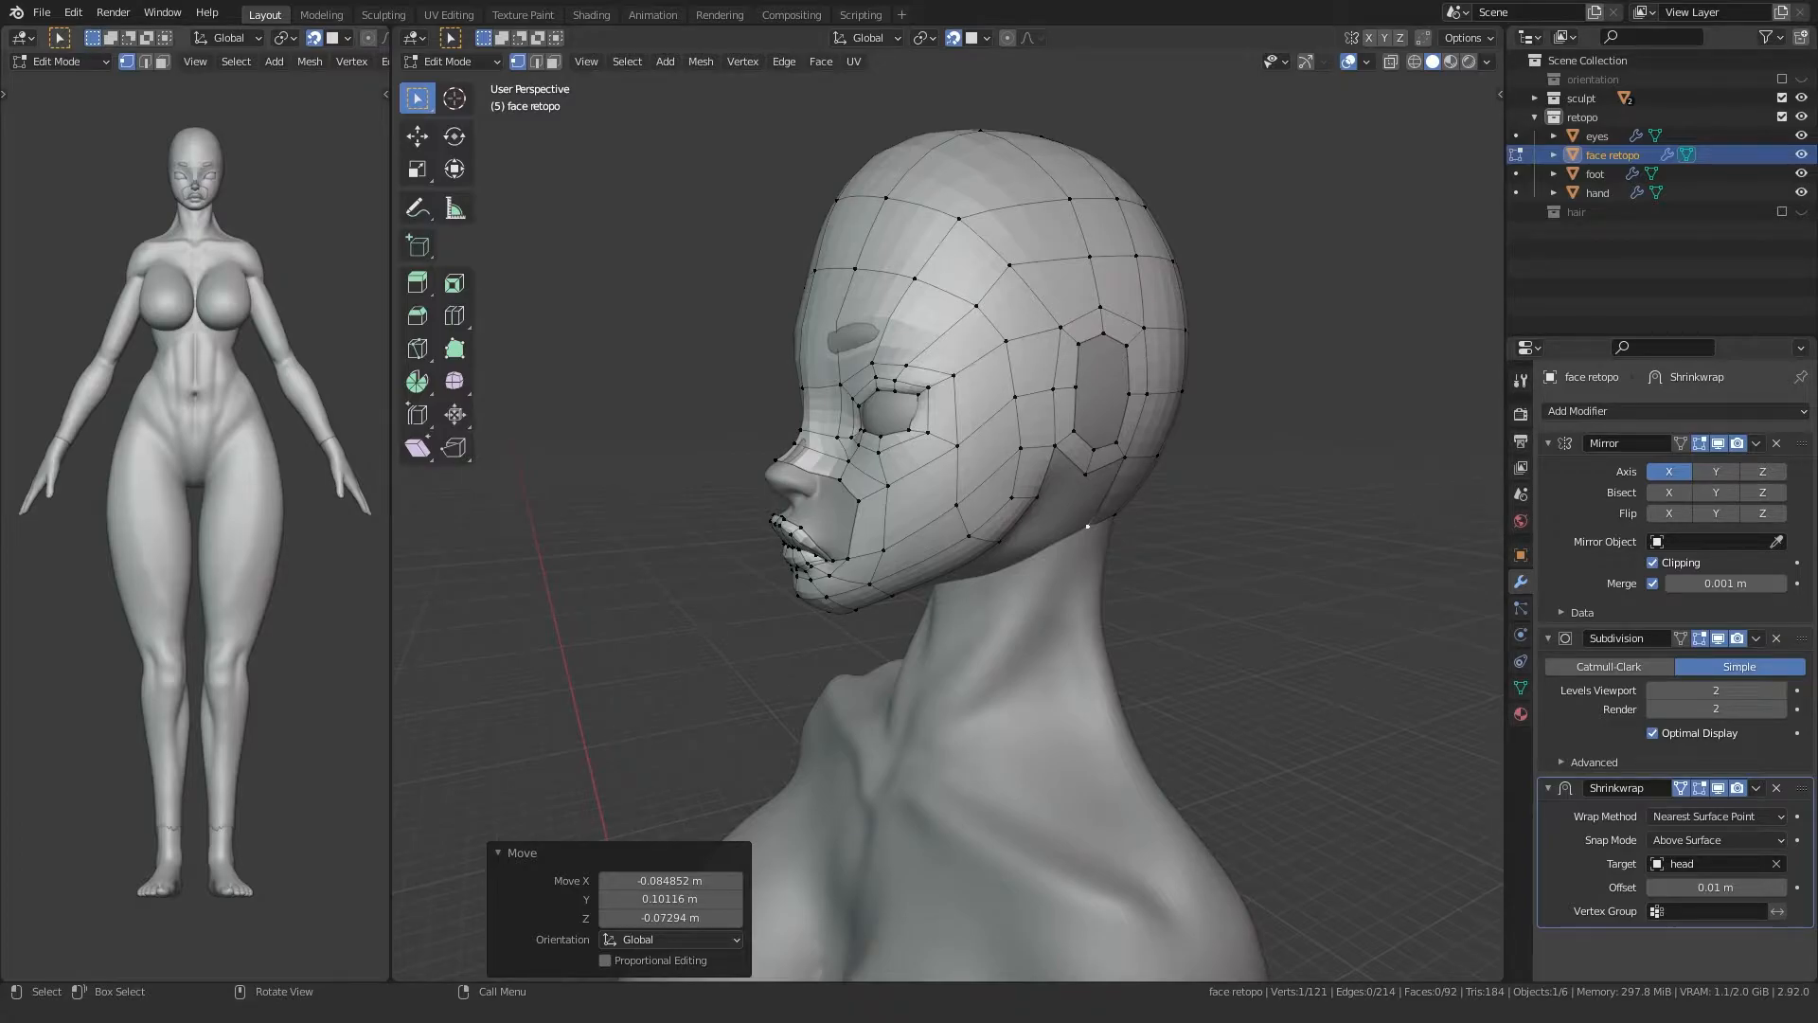
pyautogui.moveTo(1088, 526); pyautogui.dragTo(865, 606, button='middle')
pyautogui.hotkey('ctrl', 'r')
pyautogui.click(970, 471)
pyautogui.rightClick(971, 470)
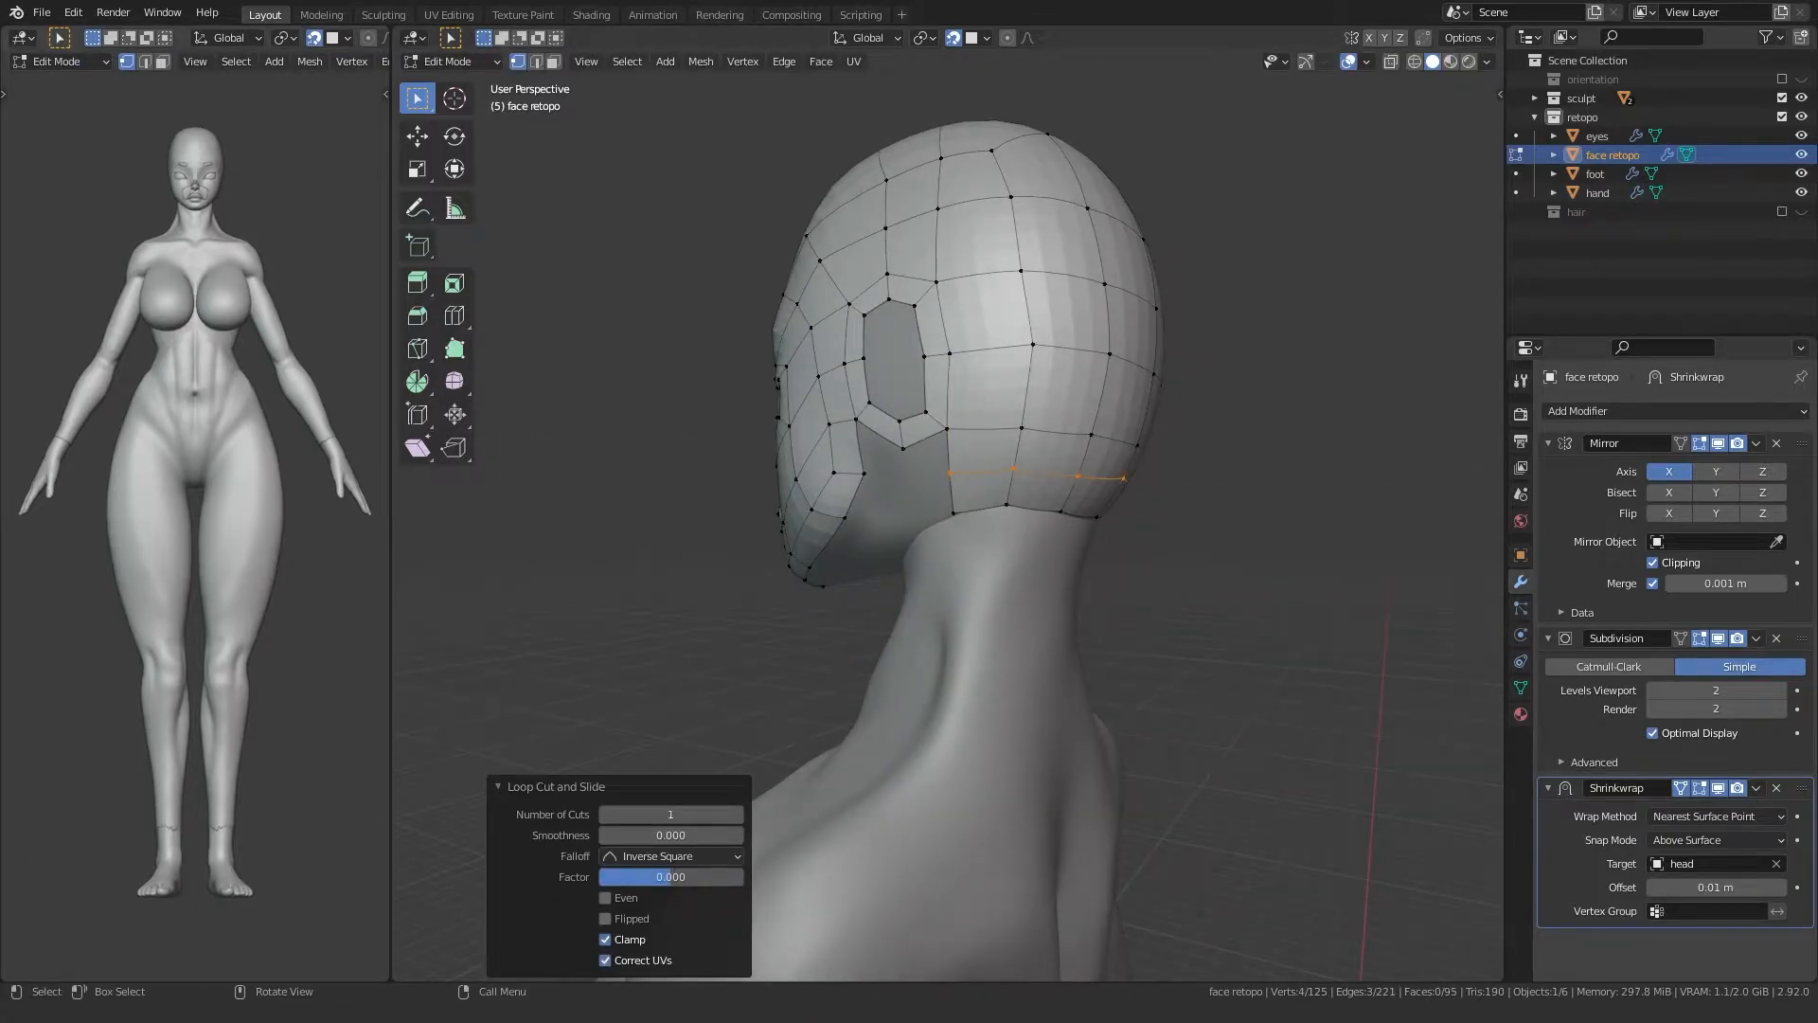
# Step: Extrude the two lower front-edge vertices behind the ear forward to a position beneath the ear opening
pyautogui.scroll(4, 954, 446)
pyautogui.click(954, 423)
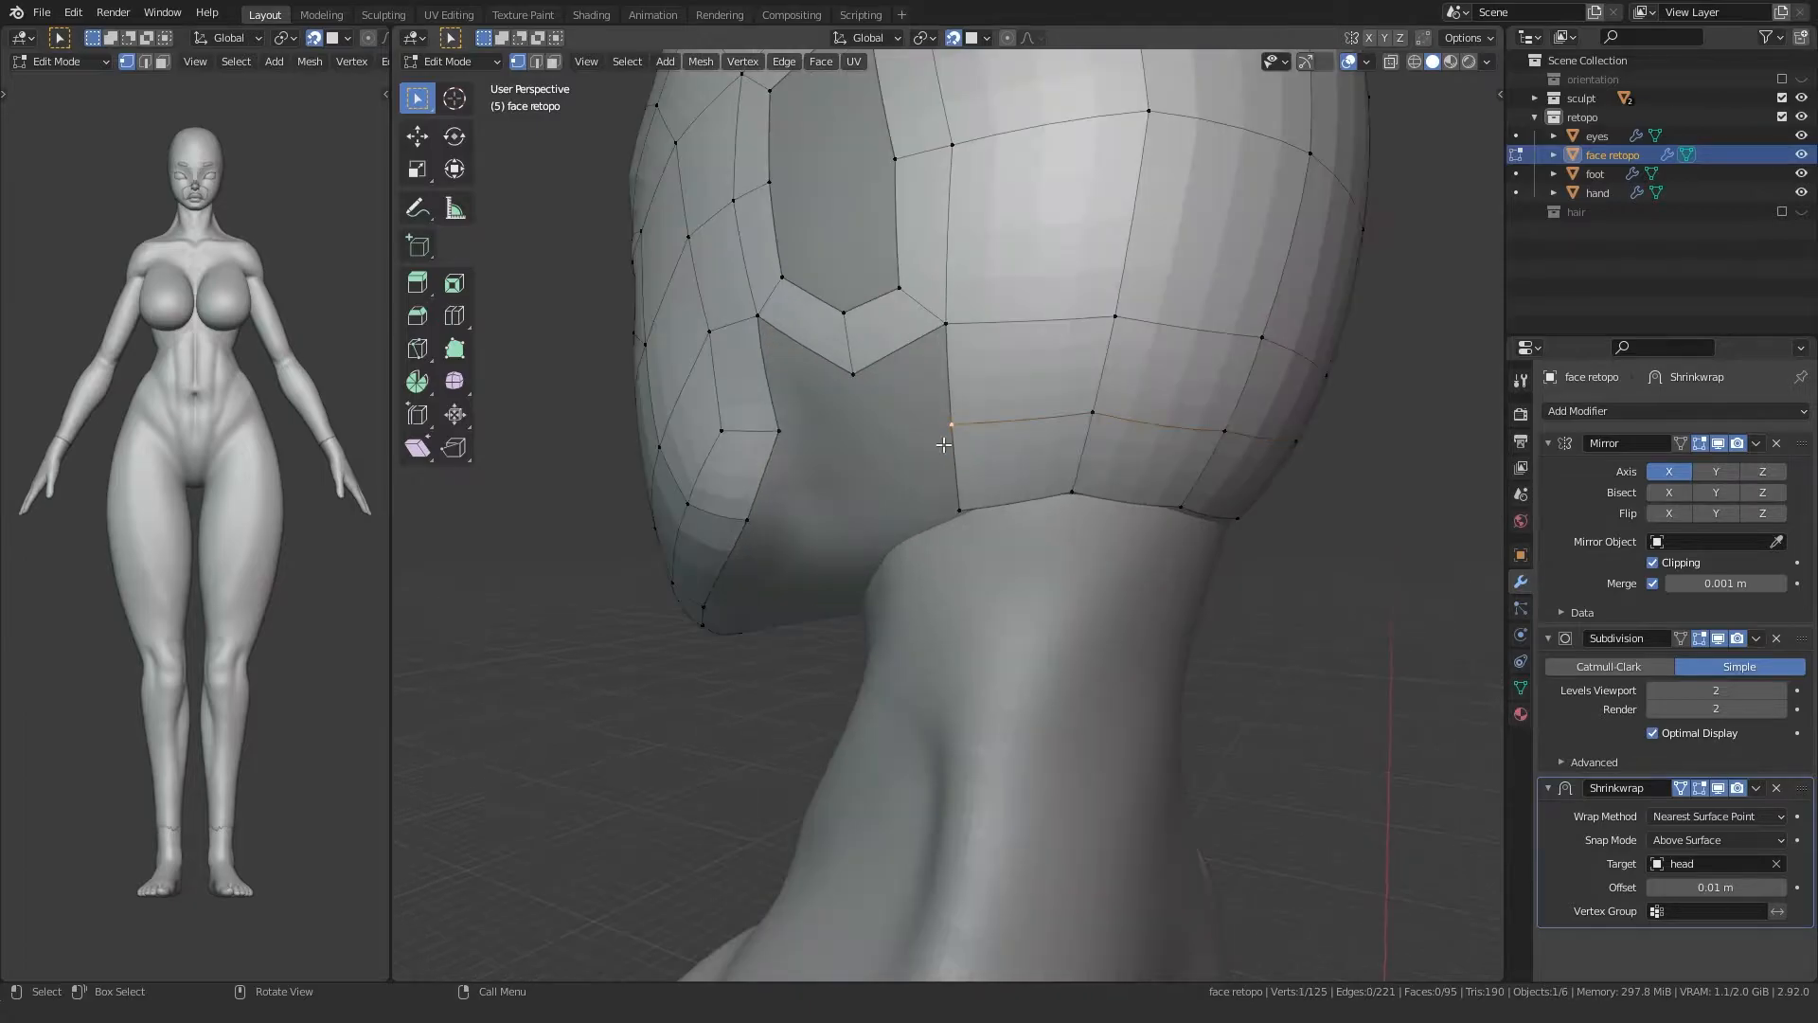
pyautogui.moveTo(953, 424); pyautogui.dragTo(1057, 434, button='middle')
pyautogui.press('e')
pyautogui.click(959, 439)
pyautogui.click(1070, 516)
pyautogui.press('e')
pyautogui.click(978, 527)
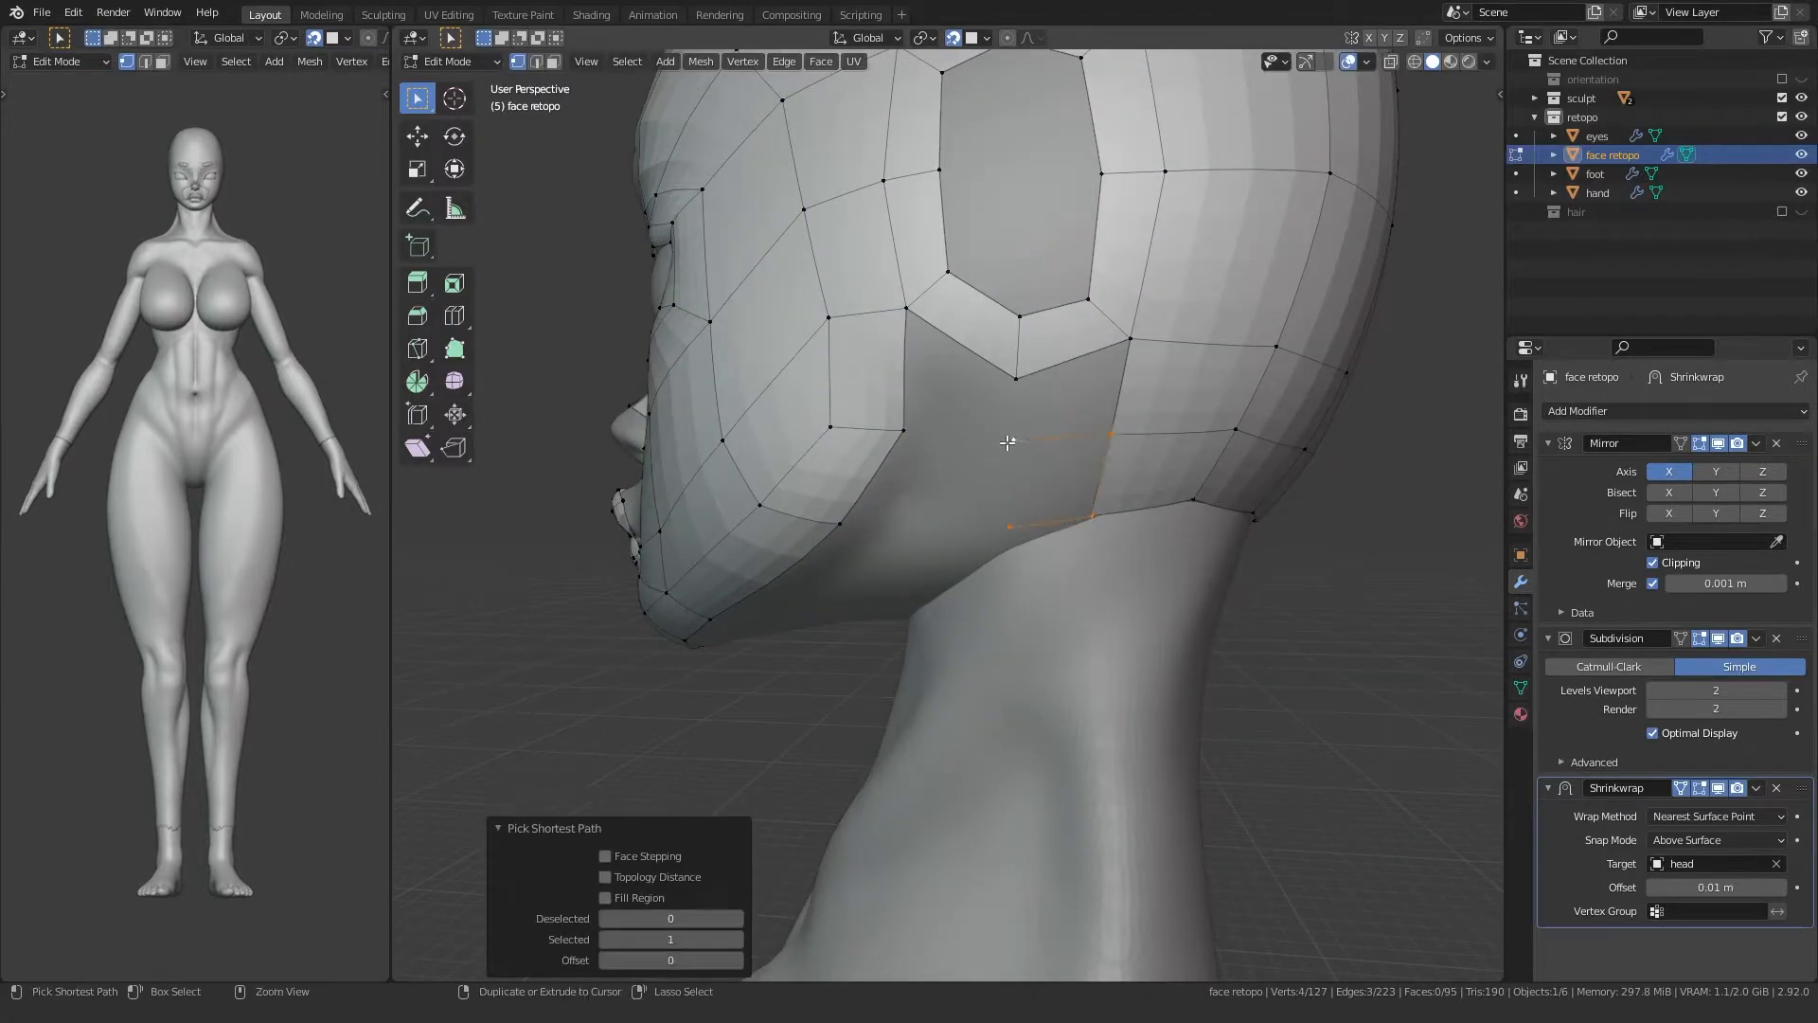
# Step: Fill the two quads below the rear half of the ear loop
pyautogui.keyDown('ctrl'); pyautogui.click(1012, 442); pyautogui.keyUp('ctrl')
pyautogui.press('f')
pyautogui.click(1016, 381)
pyautogui.keyDown('ctrl'); pyautogui.click(1012, 441); pyautogui.keyUp('ctrl')
pyautogui.press('f')
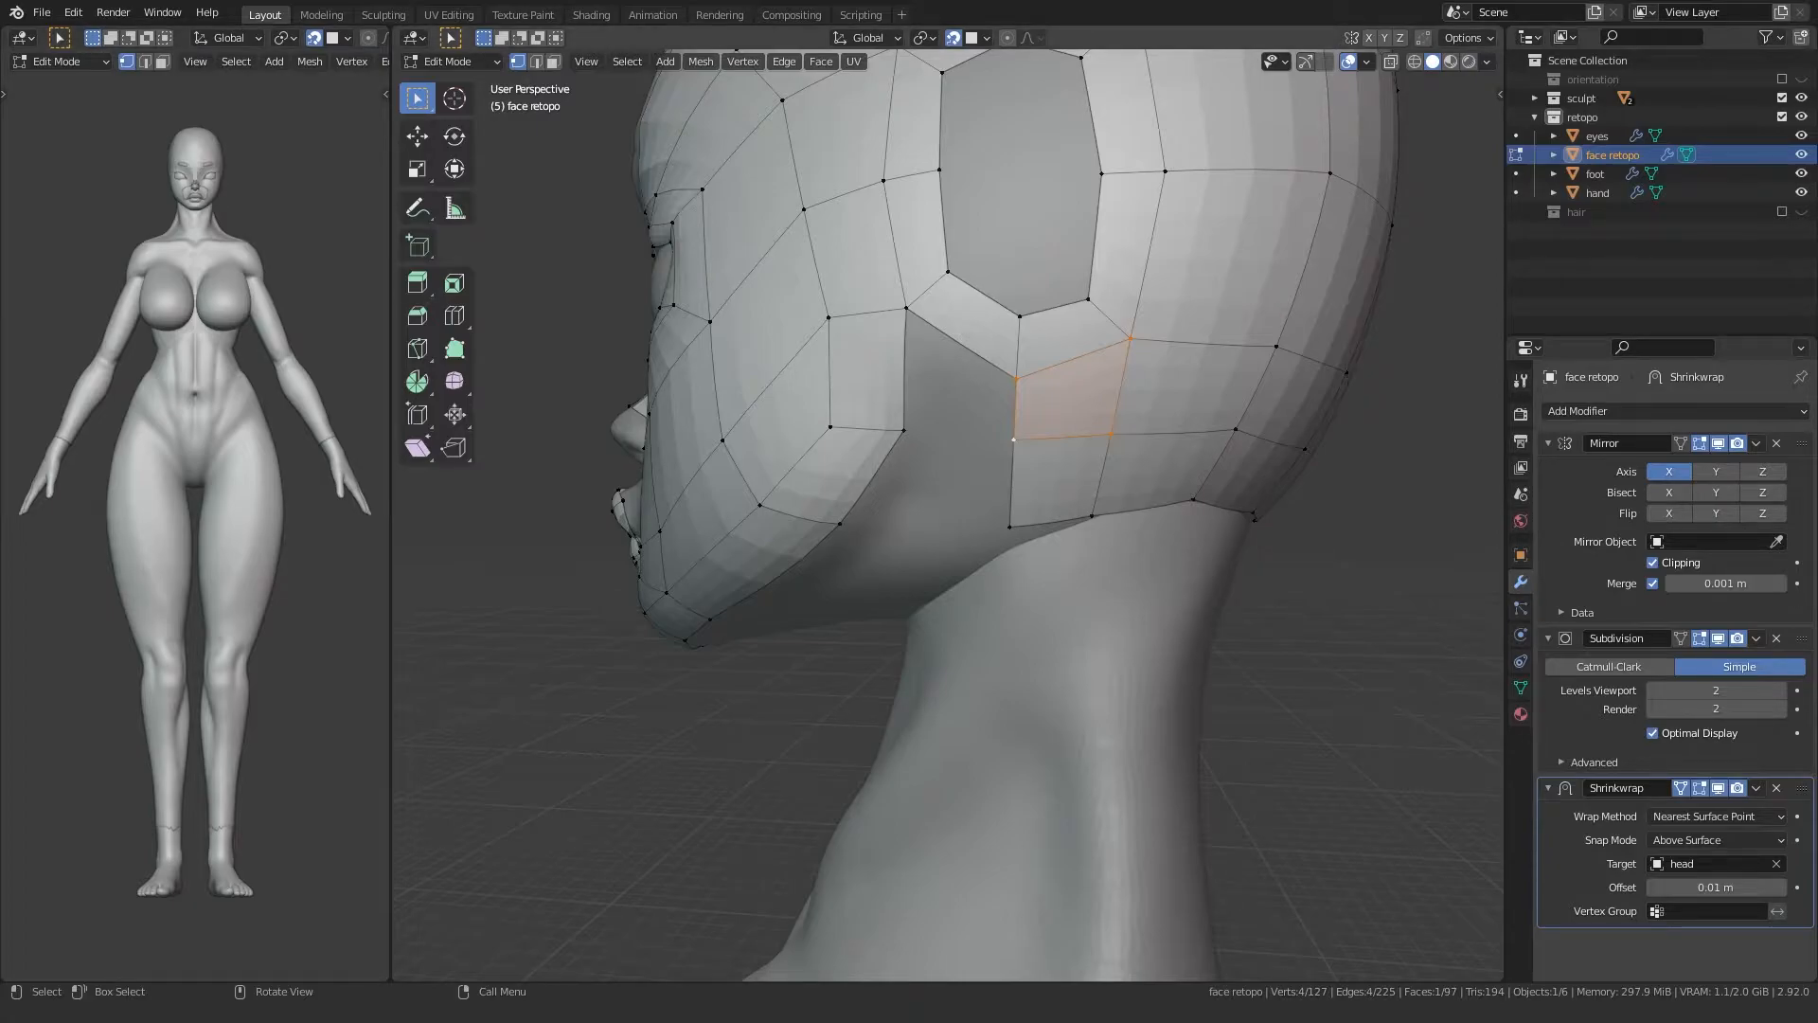
# Step: Extrude the ear loop's lowest vertex toward the jaw and fill the quad between it and the cheek edge
pyautogui.press('e')
pyautogui.click(954, 434)
pyautogui.keyDown('ctrl'); pyautogui.click(907, 432); pyautogui.keyUp('ctrl')
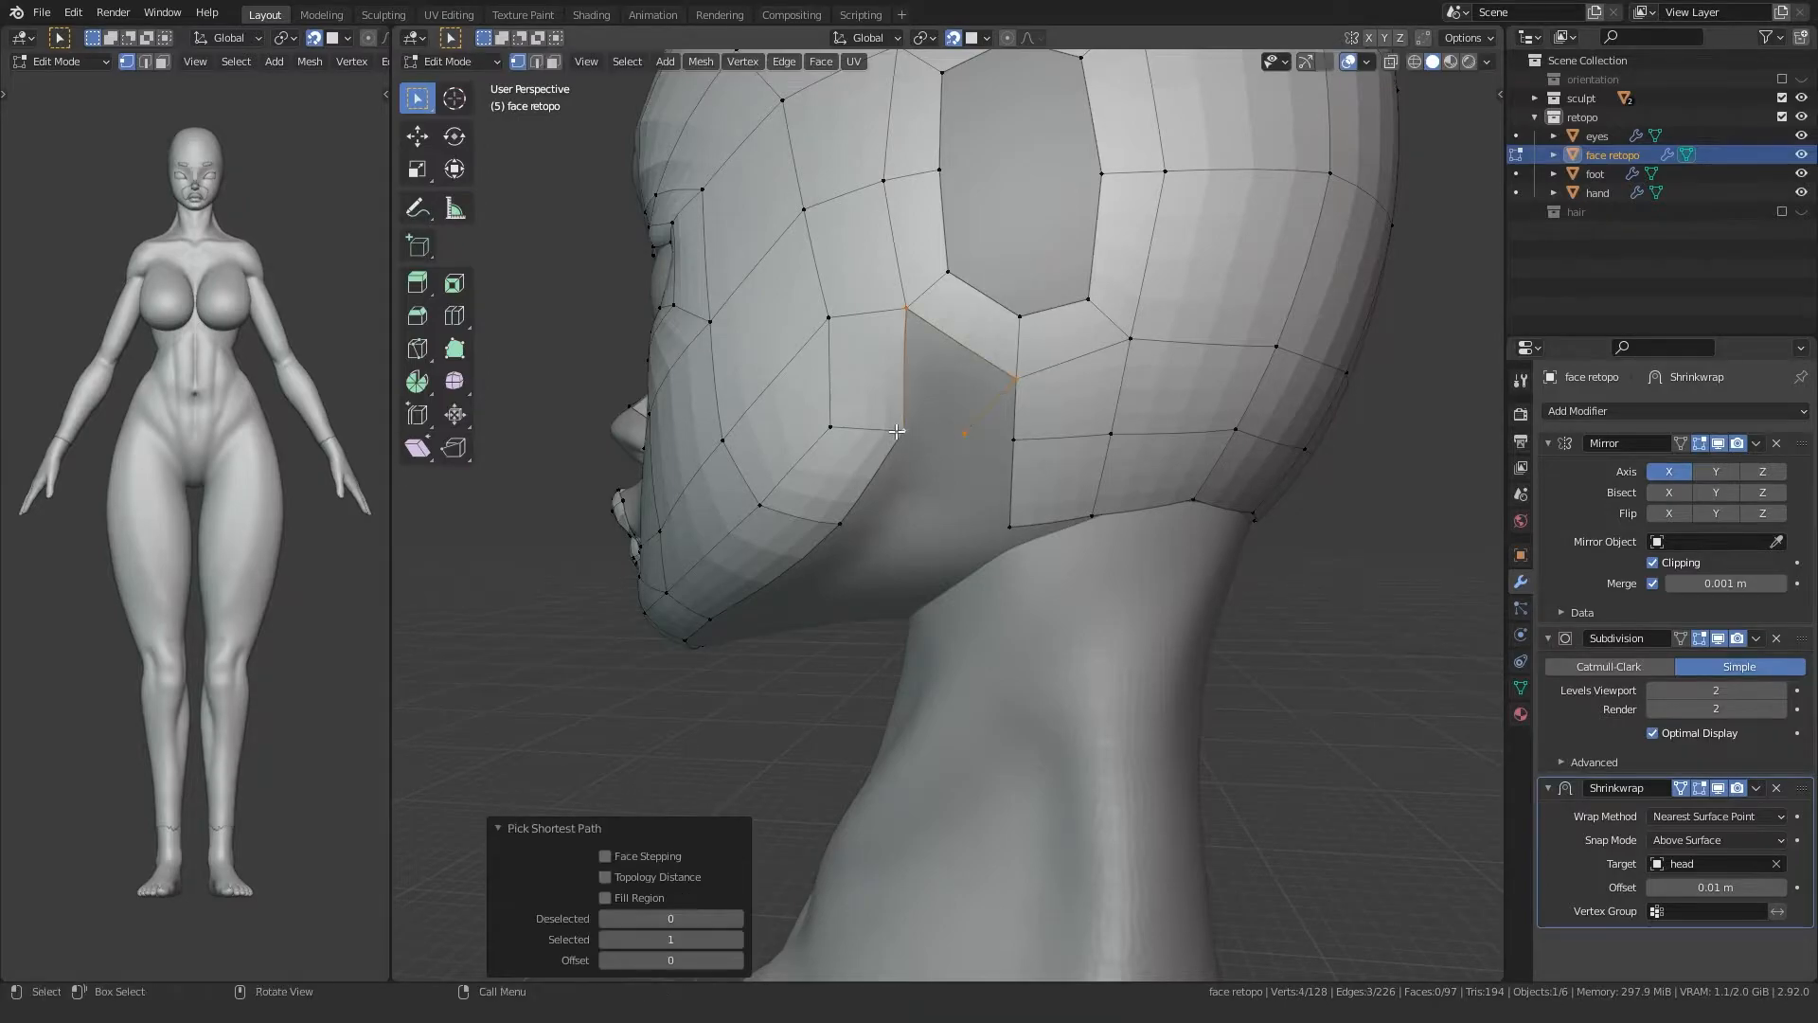
pyautogui.press('f')
# Step: Extrude a chain of vertices from below the ear along the underside of the jaw to the chin
pyautogui.click(961, 431)
pyautogui.moveTo(960, 431); pyautogui.dragTo(1011, 333, button='middle')
pyautogui.press('e')
pyautogui.click(924, 423)
pyautogui.moveTo(914, 450); pyautogui.dragTo(1007, 401, button='middle')
pyautogui.press('e')
pyautogui.click(813, 505)
pyautogui.press('e')
pyautogui.click(808, 472)
pyautogui.press('e')
pyautogui.click(682, 435)
pyautogui.moveTo(682, 435); pyautogui.dragTo(891, 407, button='middle')
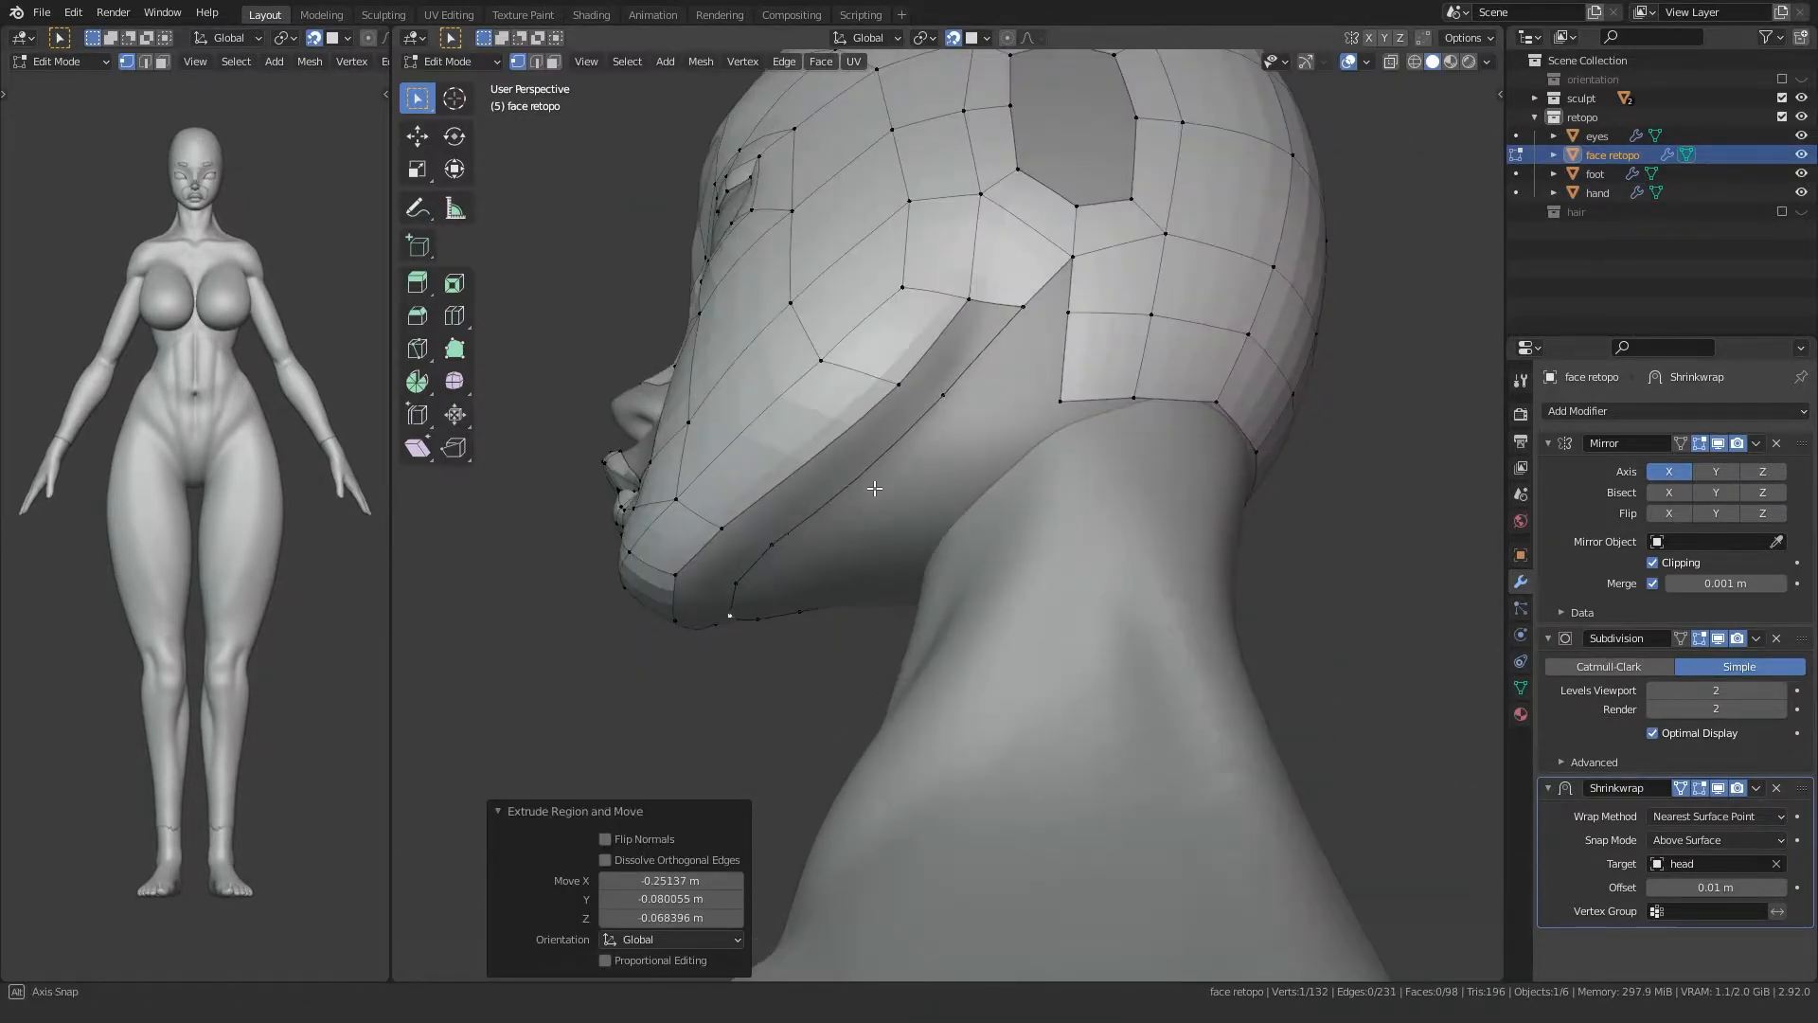
# Step: Fill the strip between the jaw edge and the new vertex chain with quads as far as the chin
pyautogui.keyDown('ctrl'); pyautogui.click(945, 393); pyautogui.keyUp('ctrl')
pyautogui.press('f')
pyautogui.moveTo(803, 518); pyautogui.dragTo(890, 407, button='middle')
pyautogui.click(883, 398)
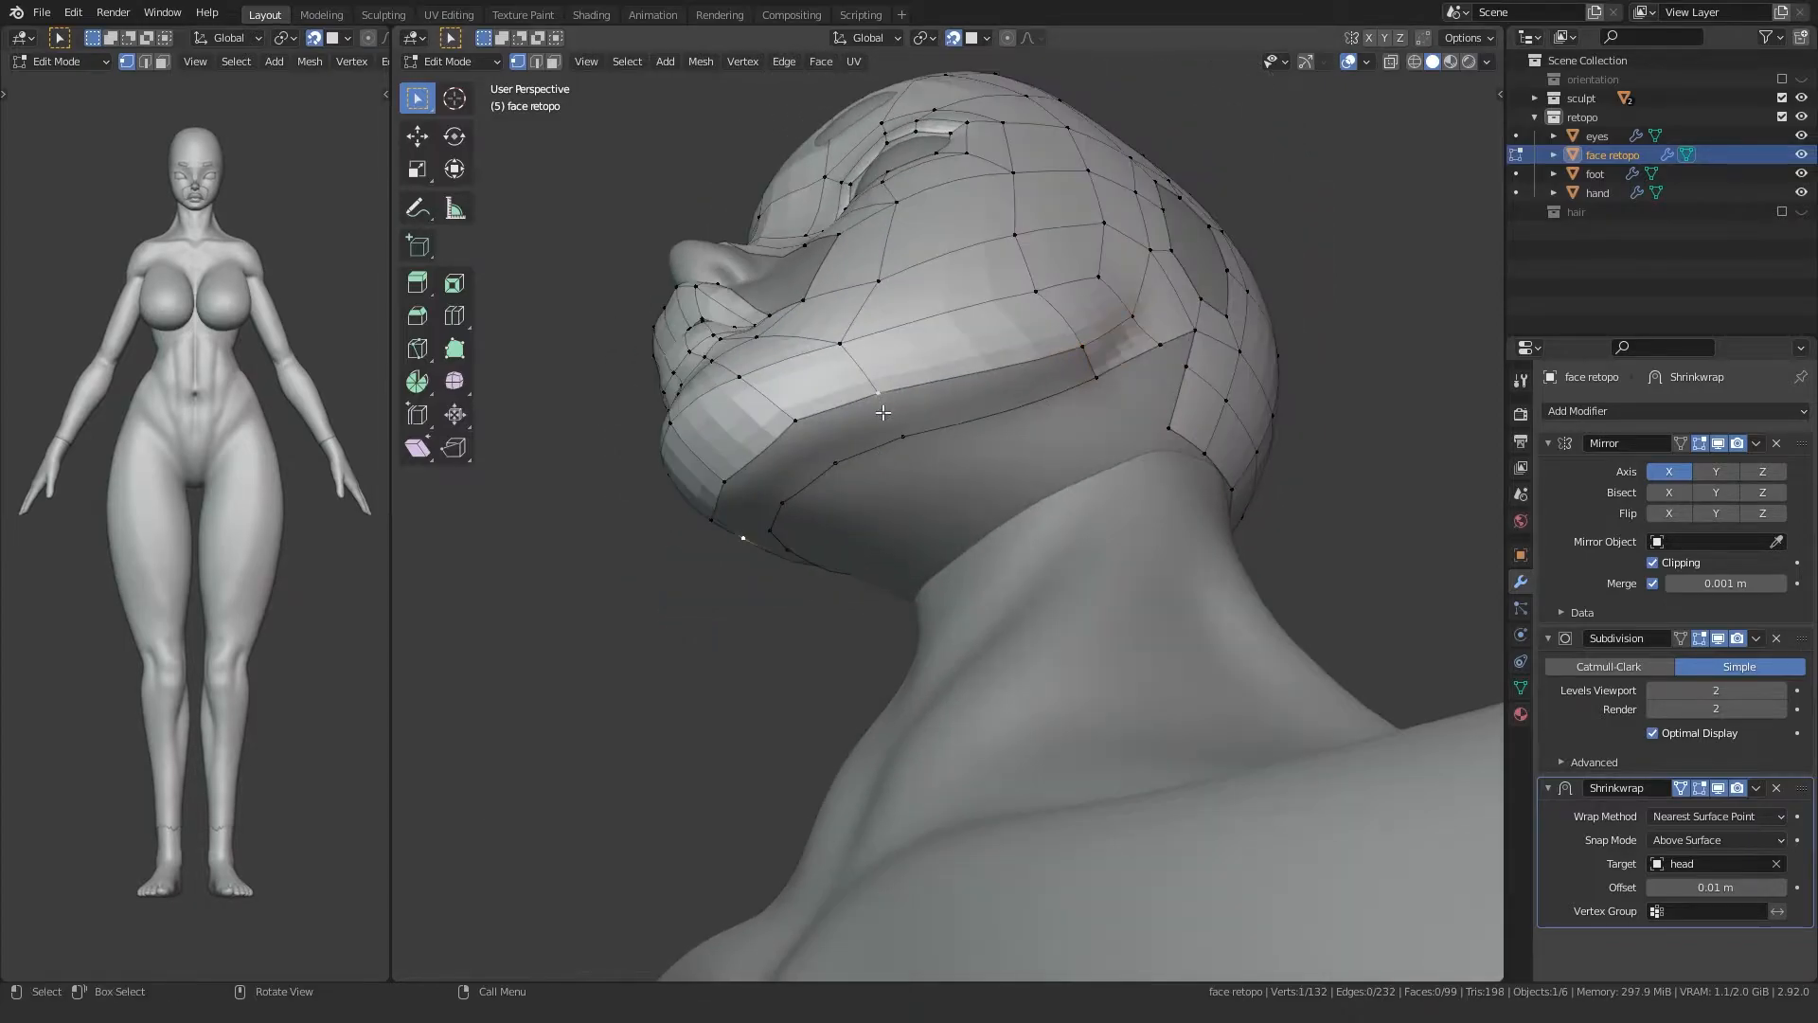
pyautogui.keyDown('ctrl'); pyautogui.click(903, 435); pyautogui.keyUp('ctrl')
pyautogui.press('f')
pyautogui.keyDown('ctrl'); pyautogui.click(832, 461); pyautogui.keyUp('ctrl')
pyautogui.moveTo(832, 461); pyautogui.dragTo(881, 416, button='middle')
pyautogui.press('f')
pyautogui.keyDown('ctrl'); pyautogui.click(861, 446); pyautogui.keyUp('ctrl')
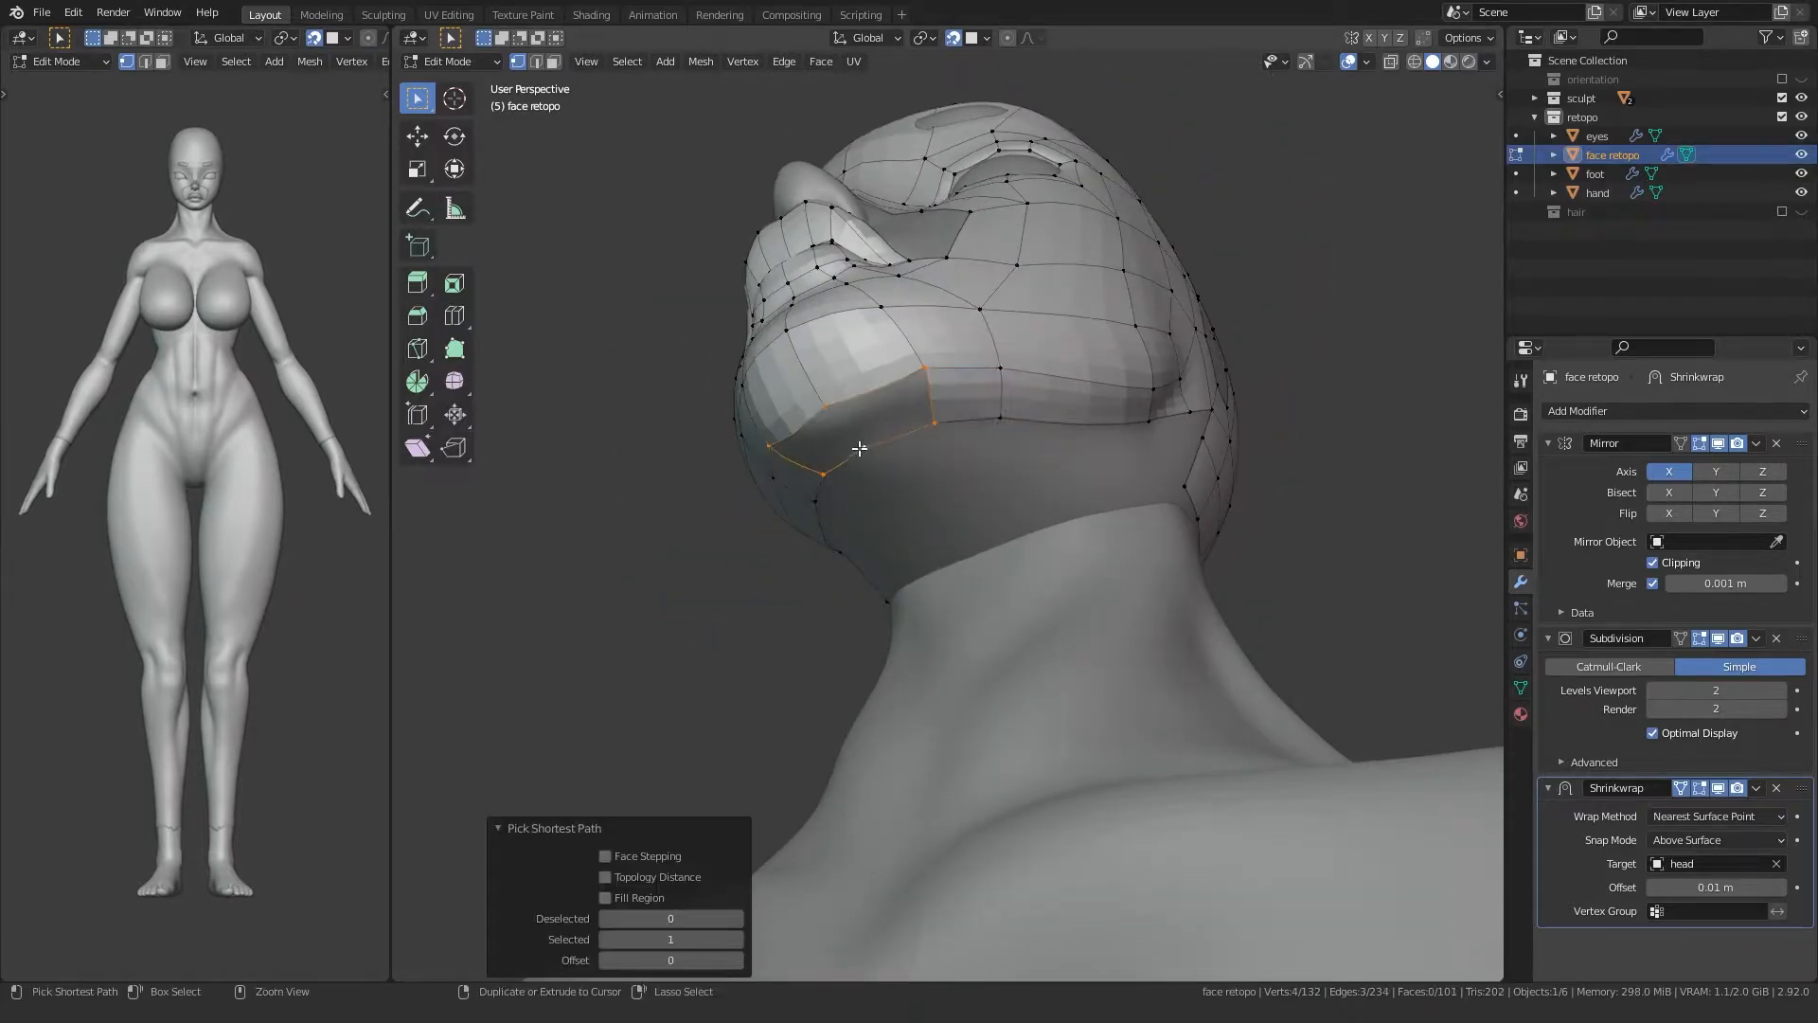
pyautogui.press('f')
# Step: Adjust the vertices on the lower edge of the jaw strip near the chin
pyautogui.click(857, 447)
pyautogui.press('g')
pyautogui.click(865, 457)
pyautogui.moveTo(929, 417); pyautogui.dragTo(994, 398, button='middle')
pyautogui.press('g')
pyautogui.click(909, 453)
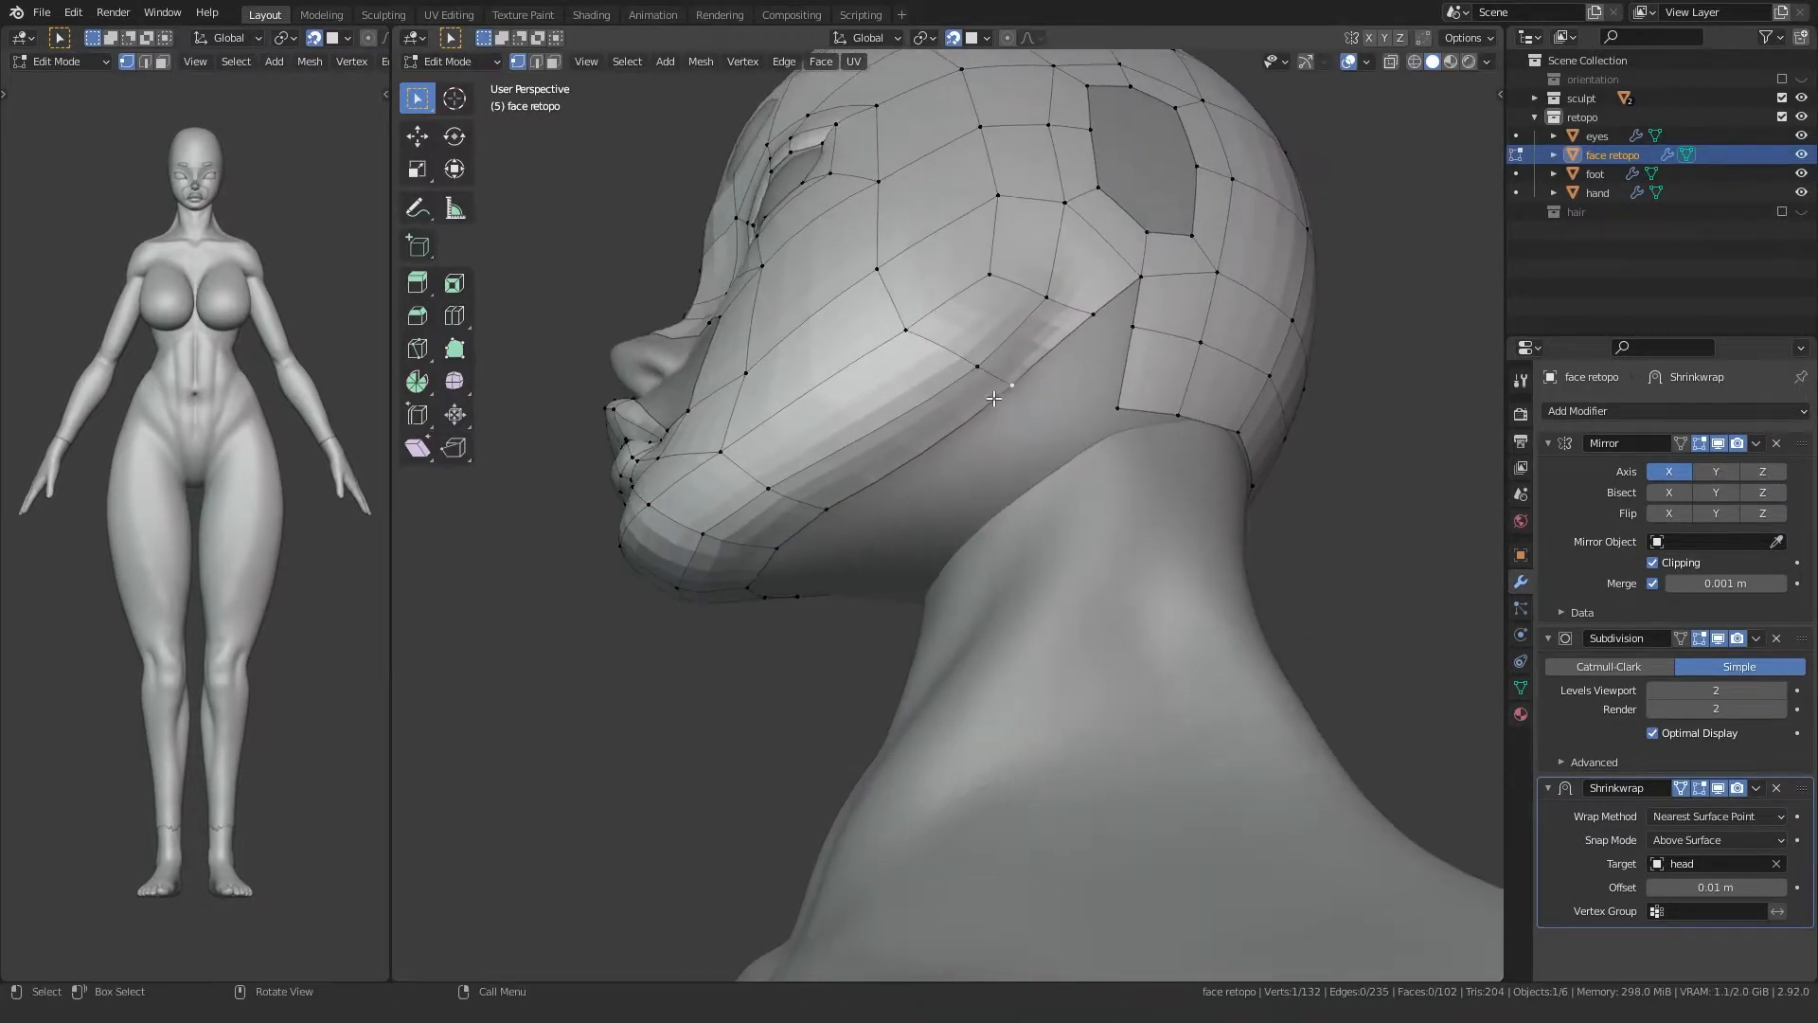
# Step: Slide the mid-jaw vertex and the one beneath it forward along the jawline to even out the quads
pyautogui.press('g')
pyautogui.click(921, 385)
pyautogui.click(1011, 385)
pyautogui.press('g')
pyautogui.click(953, 427)
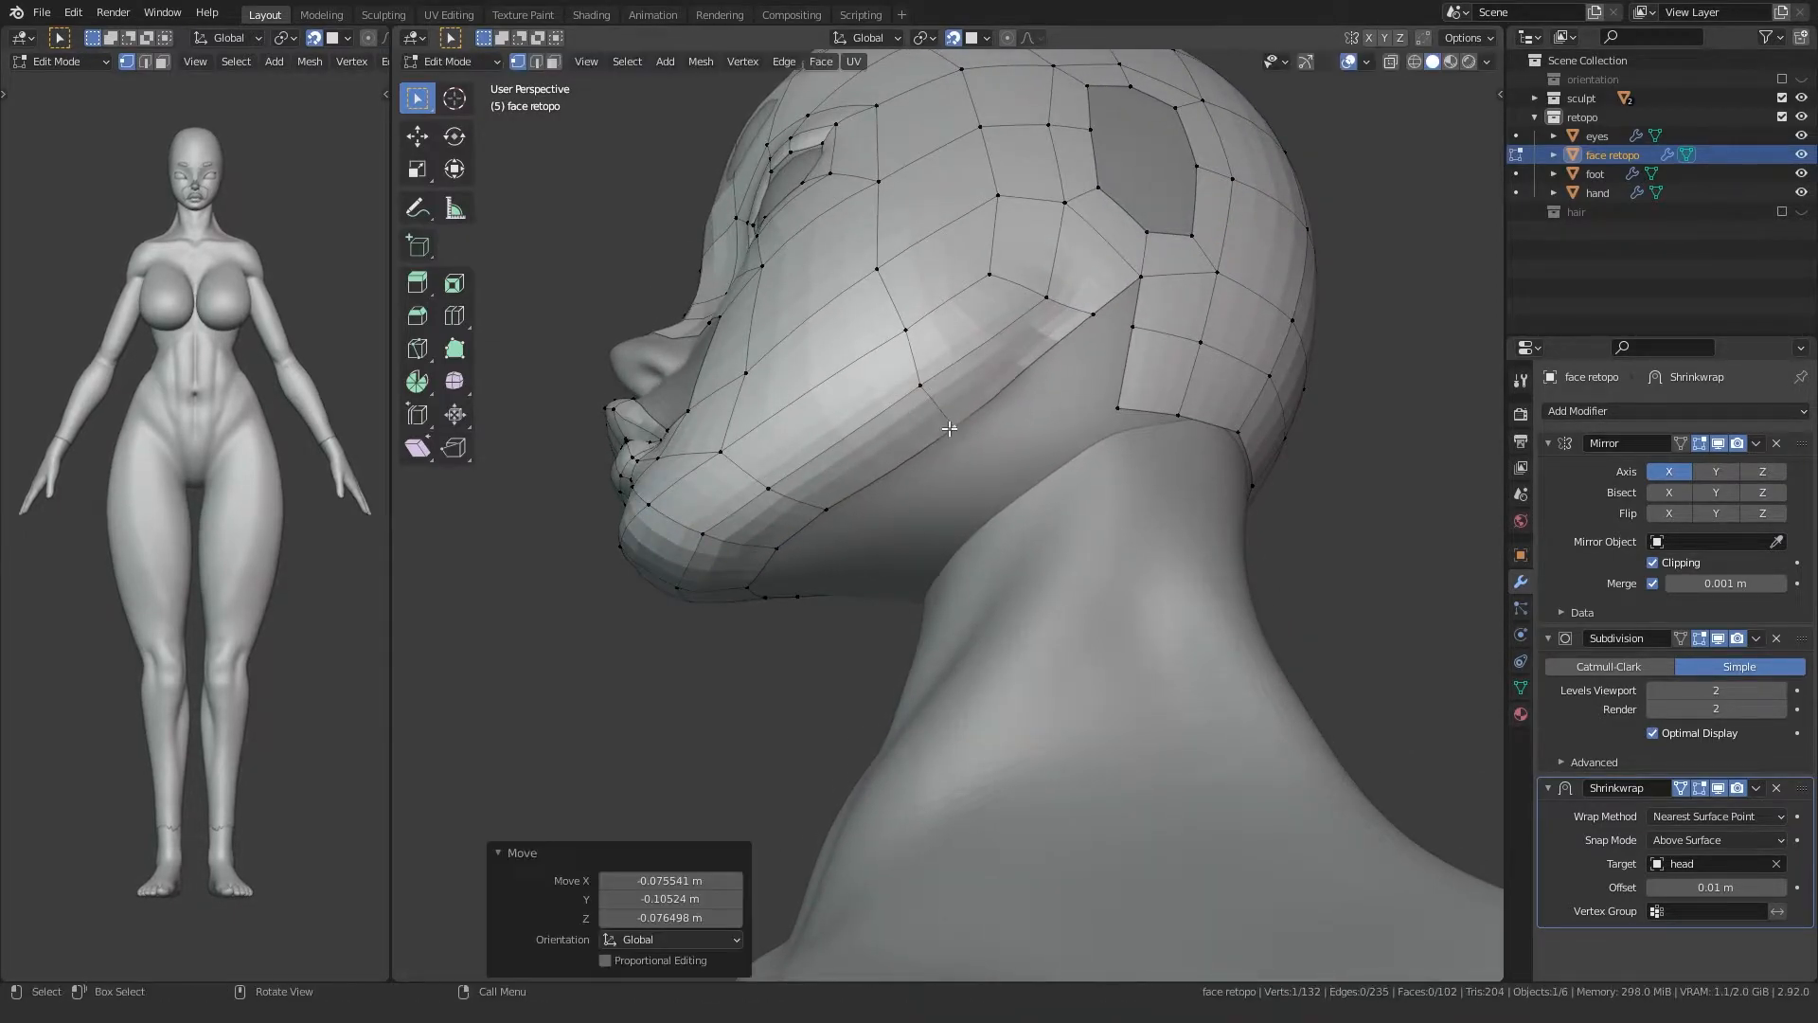
# Step: Nudge the two jaw-corner vertices below the ear slightly toward the chin
pyautogui.click(1047, 298)
pyautogui.press('g')
pyautogui.click(1042, 298)
pyautogui.click(1092, 315)
pyautogui.press('g')
pyautogui.click(1087, 319)
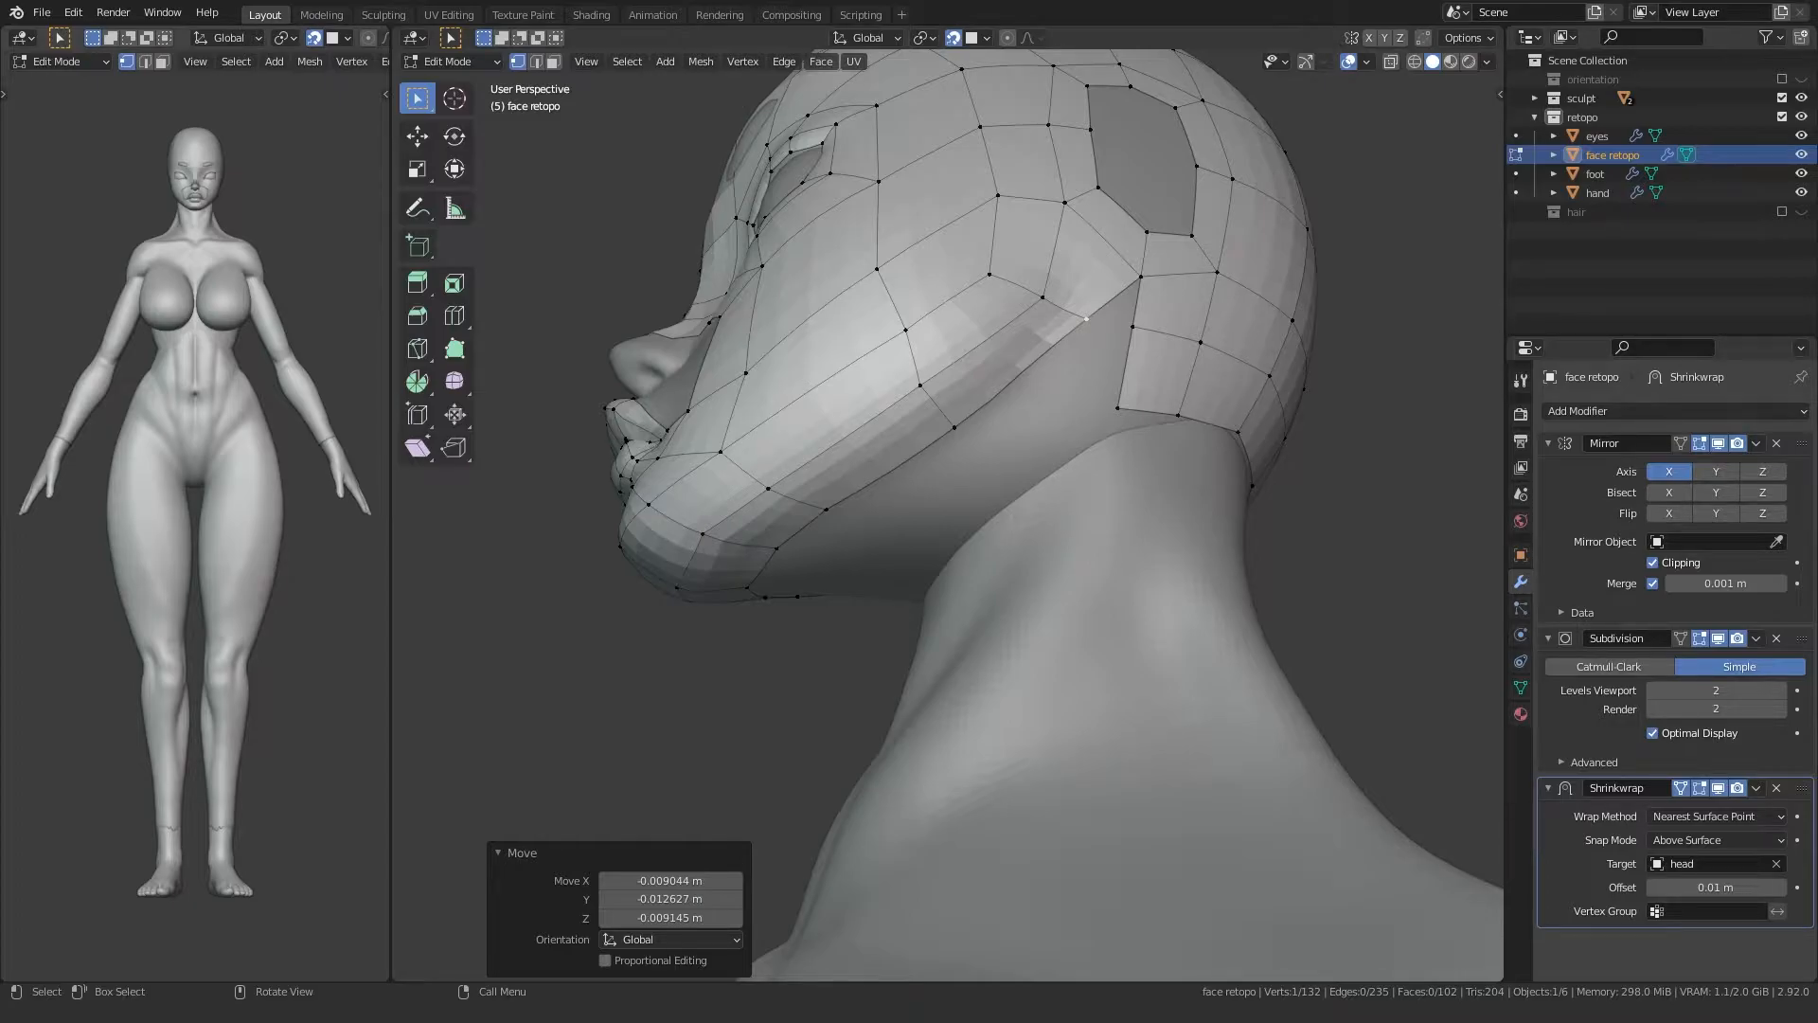
# Step: Extrude a lower edge of the jaw strip twice to form a curved band of quads beneath the chin
pyautogui.moveTo(748, 577); pyautogui.dragTo(919, 431, button='middle')
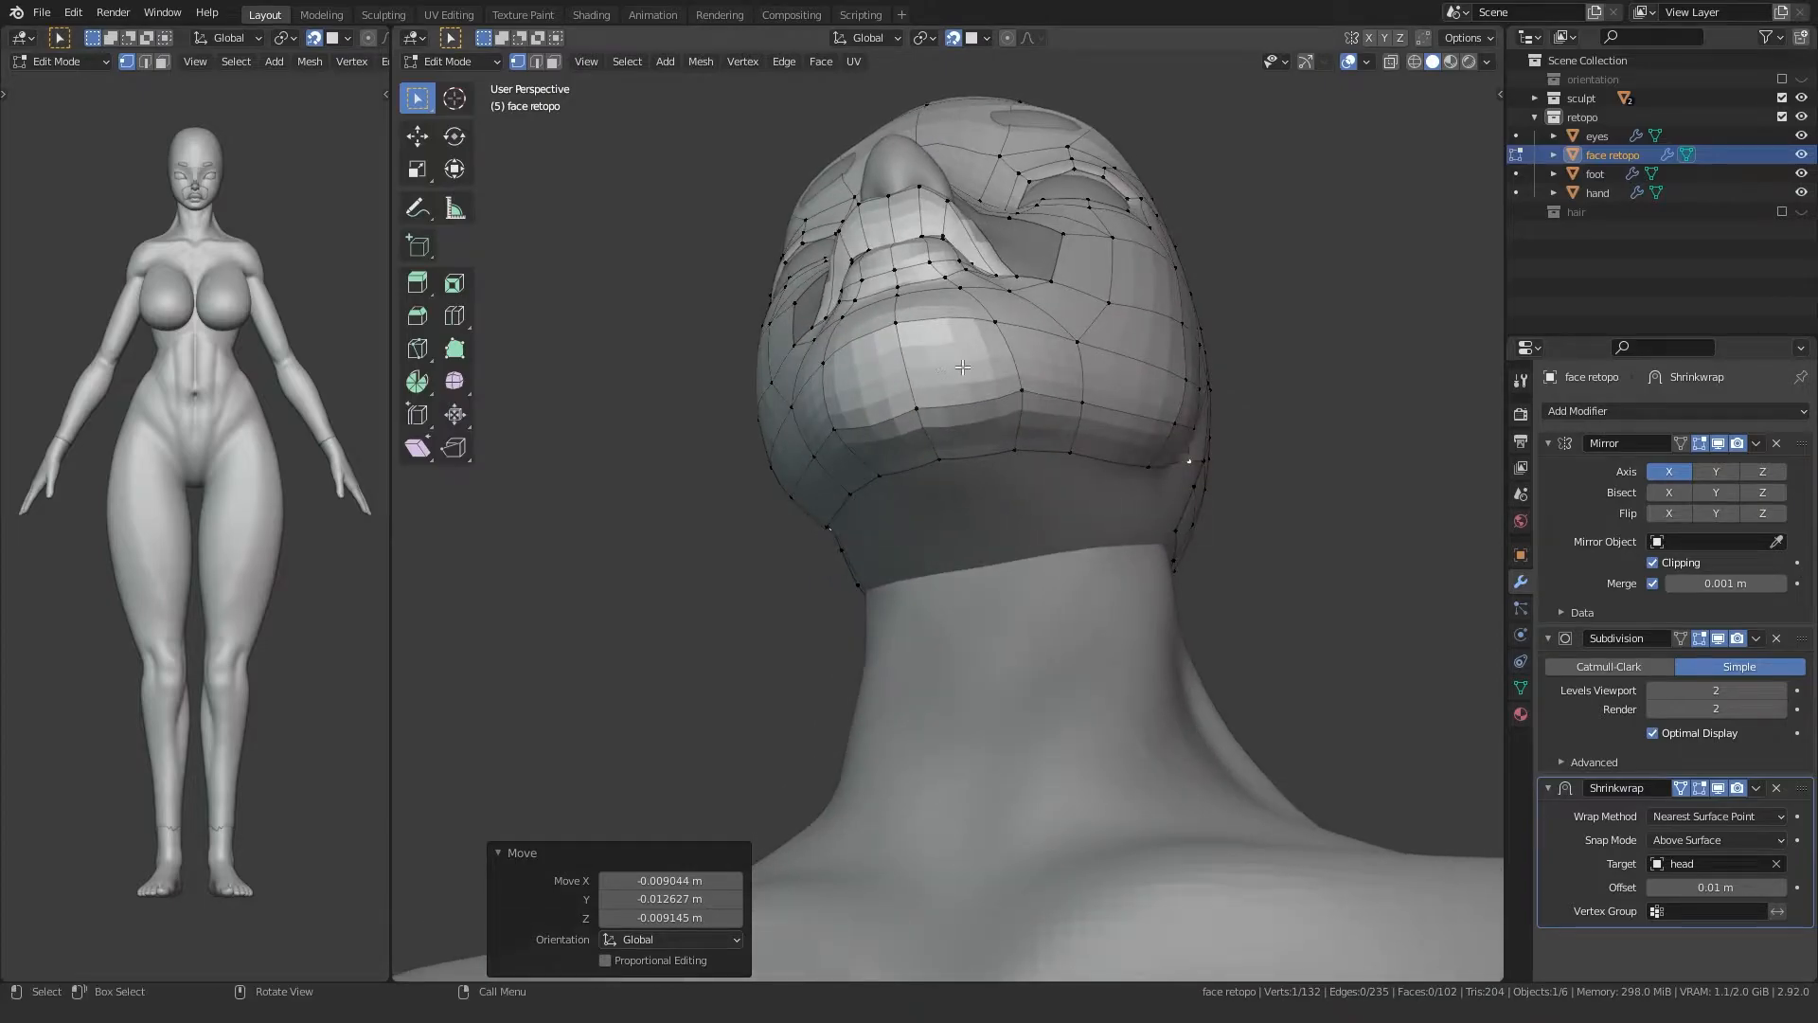
pyautogui.moveTo(1018, 406); pyautogui.dragTo(776, 540, button='middle')
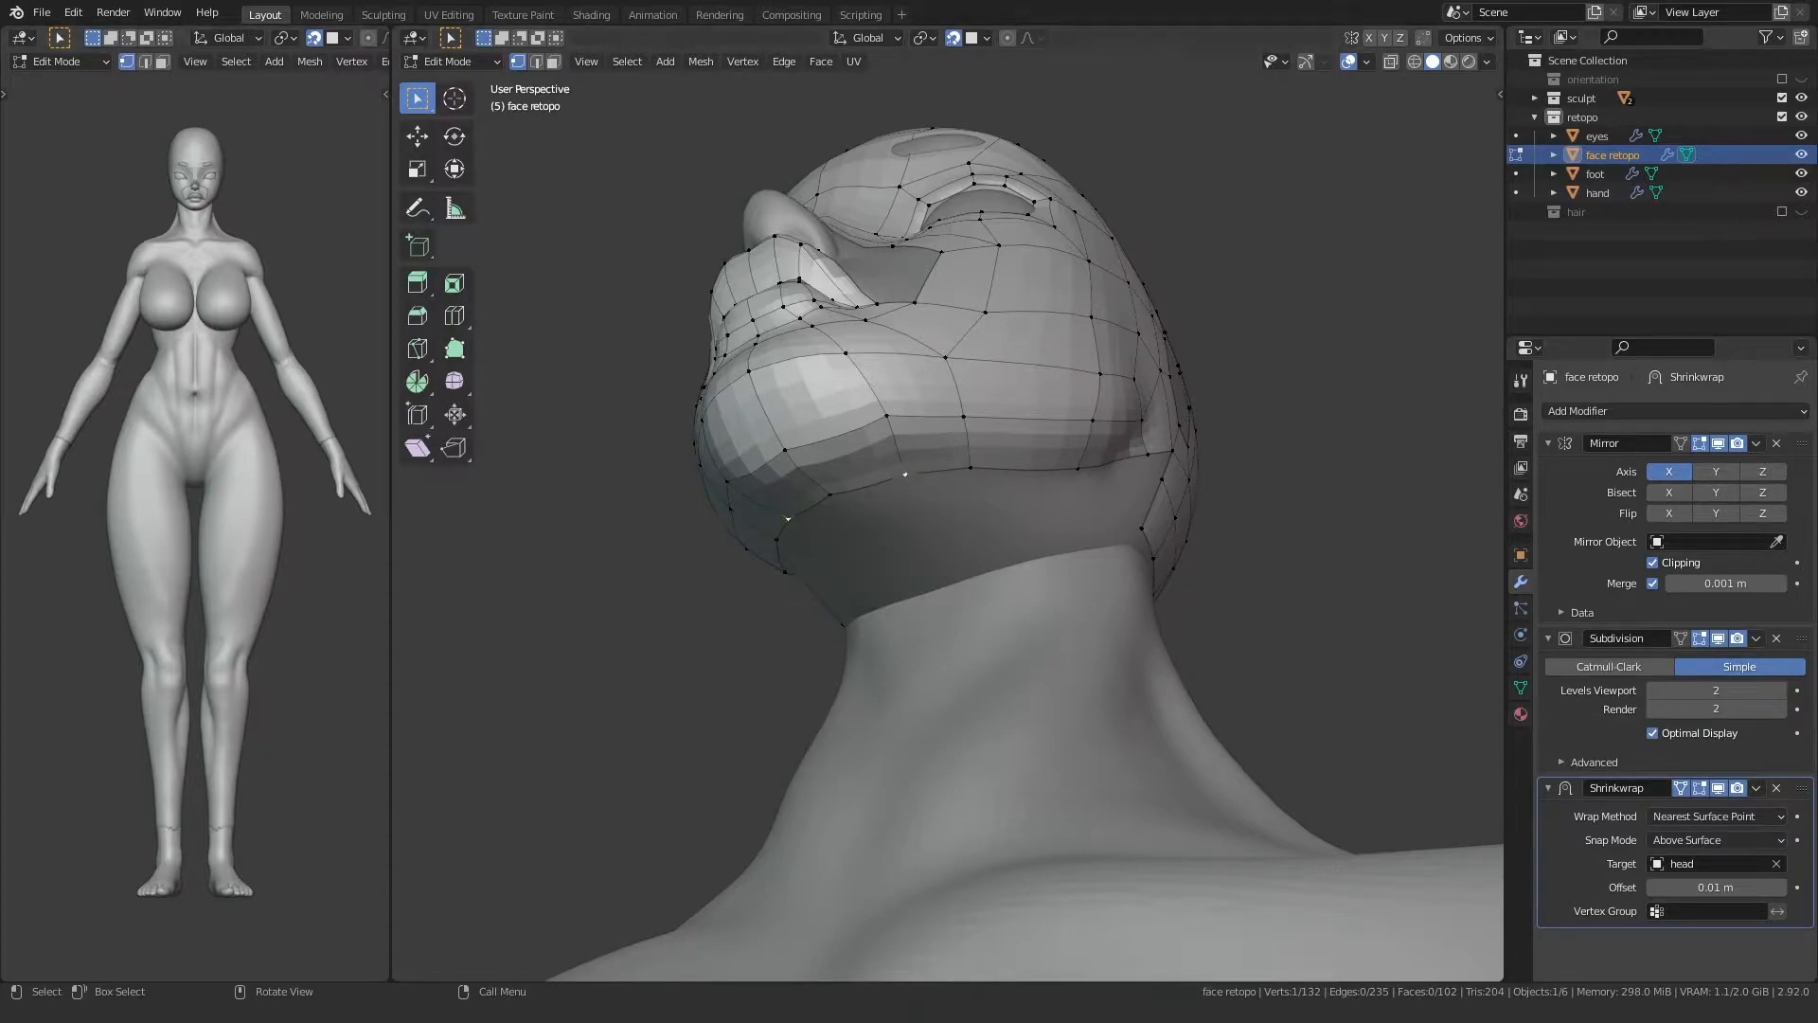
pyautogui.click(935, 468)
pyautogui.moveTo(902, 533); pyautogui.dragTo(911, 510, button='middle')
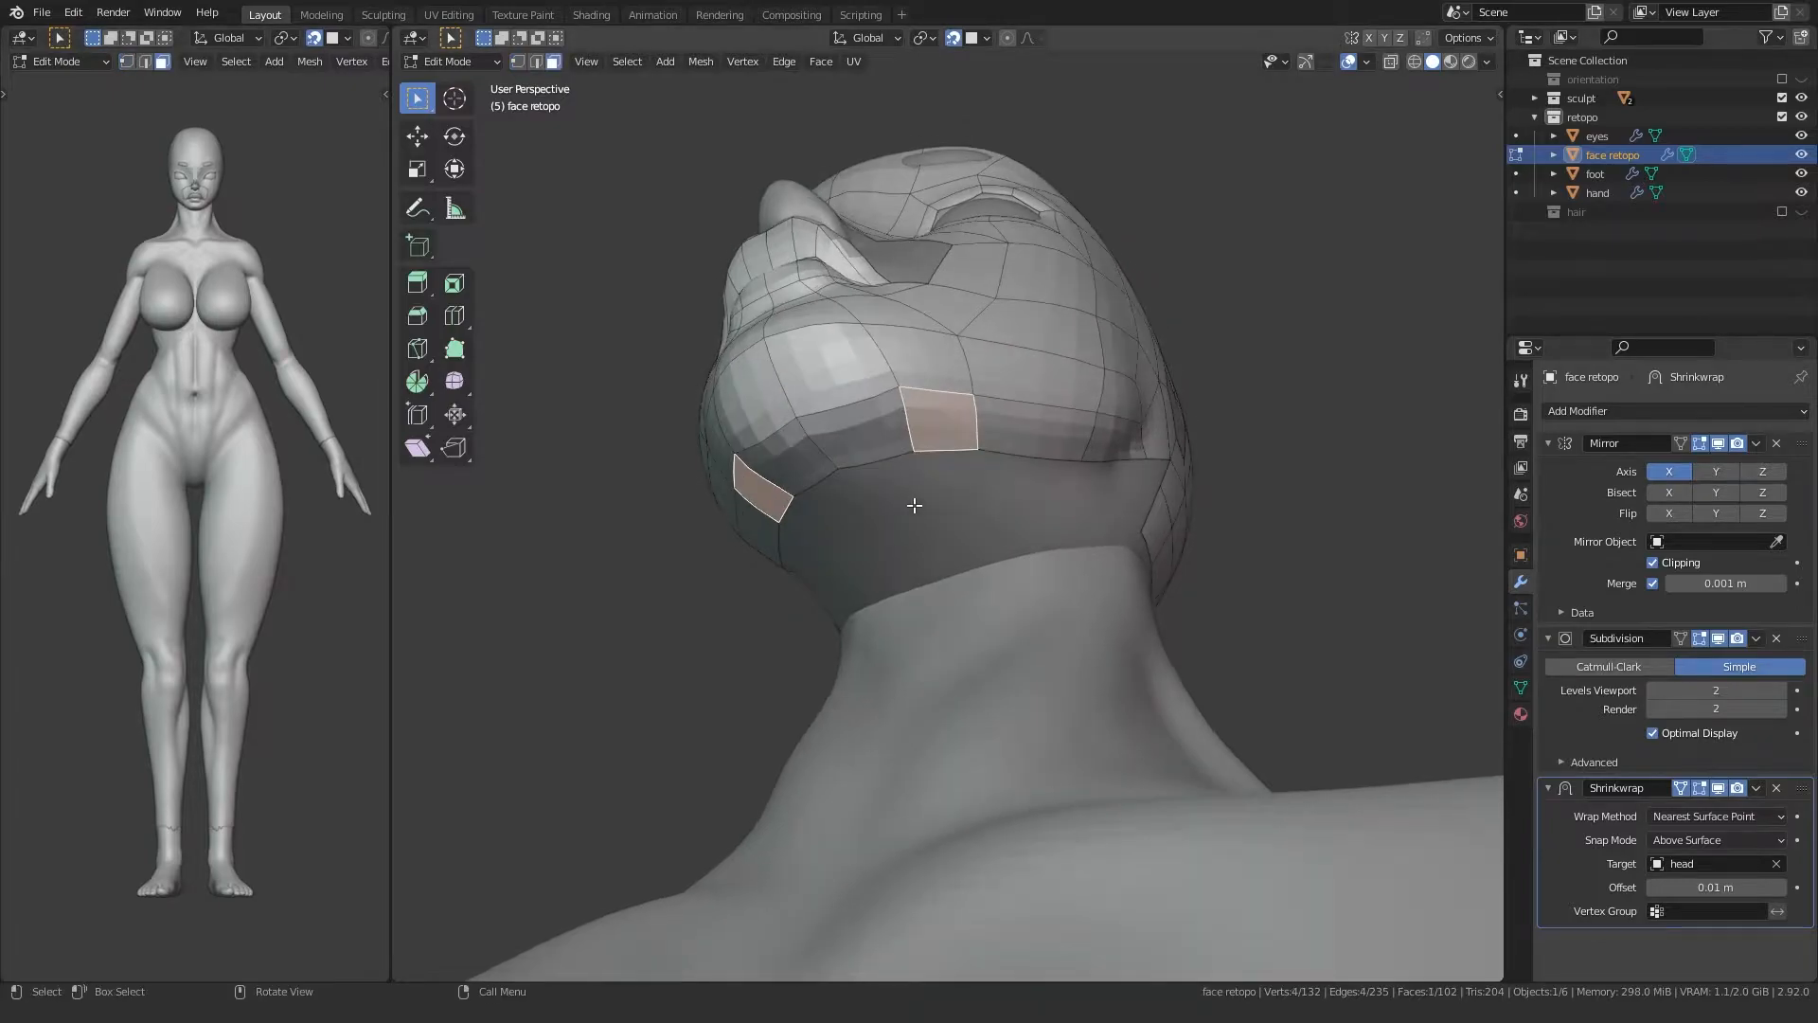
pyautogui.press('2')
pyautogui.click(940, 458)
pyautogui.press('e')
pyautogui.click(900, 509)
pyautogui.press('r')
pyautogui.click(871, 476)
pyautogui.press('e')
pyautogui.click(831, 535)
# Step: Adjust the extruded vertices beneath the jaw and fill the gap between the jaw strip and the under-chin band
pyautogui.press('1')
pyautogui.click(871, 507)
pyautogui.press('g')
pyautogui.click(859, 501)
pyautogui.click(837, 476)
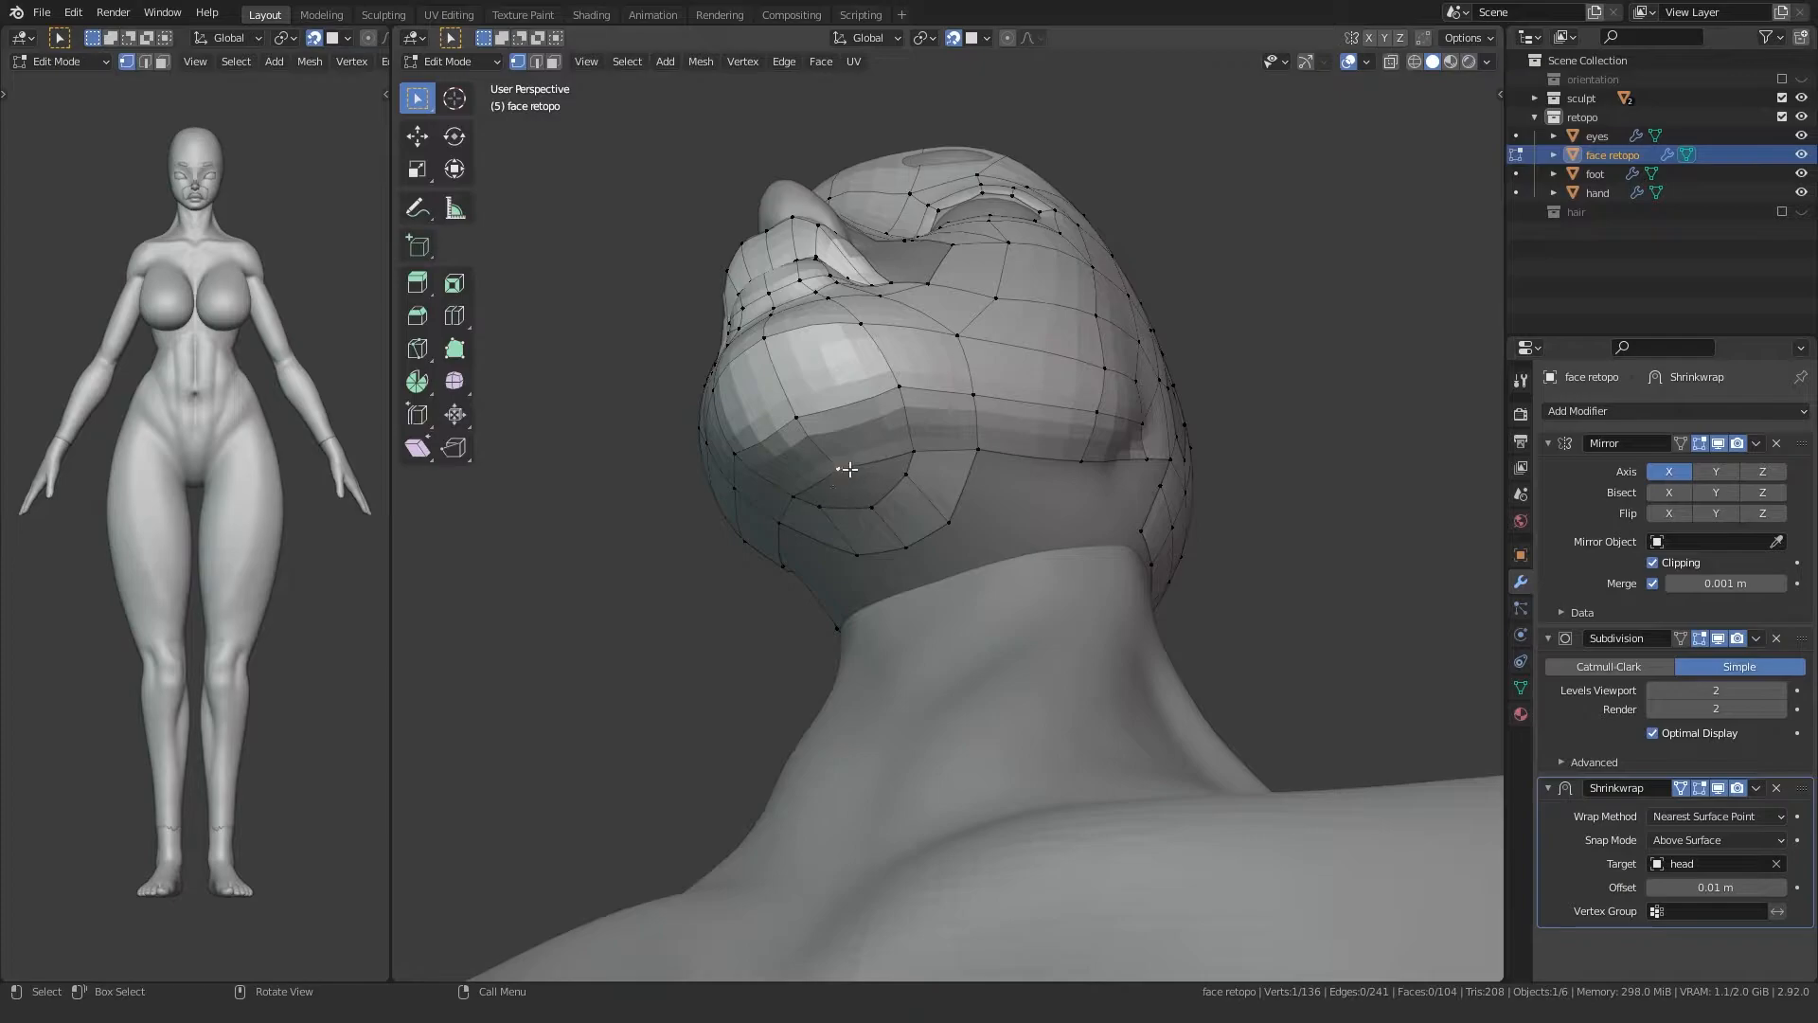
pyautogui.press('f')
pyautogui.press('g')
pyautogui.click(899, 540)
# Step: Nudge the outer vertices of the under-chin band and the adjoining jaw-edge vertex to even out the quads
pyautogui.click(947, 521)
pyautogui.press('g')
pyautogui.click(939, 512)
pyautogui.click(857, 555)
pyautogui.press('g')
pyautogui.click(845, 546)
pyautogui.click(948, 504)
pyautogui.press('g')
pyautogui.click(941, 485)
pyautogui.click(977, 449)
pyautogui.press('g')
pyautogui.click(978, 454)
# Step: Extrude the rear vertex of the under-chin band twice along the underside of the jaw toward the ear
pyautogui.click(843, 587)
pyautogui.moveTo(979, 455); pyautogui.dragTo(864, 560, button='middle')
pyautogui.click(909, 546)
pyautogui.press('e')
pyautogui.click(1068, 467)
pyautogui.moveTo(1067, 467); pyautogui.dragTo(912, 543, button='middle')
pyautogui.press('e')
pyautogui.click(1142, 349)
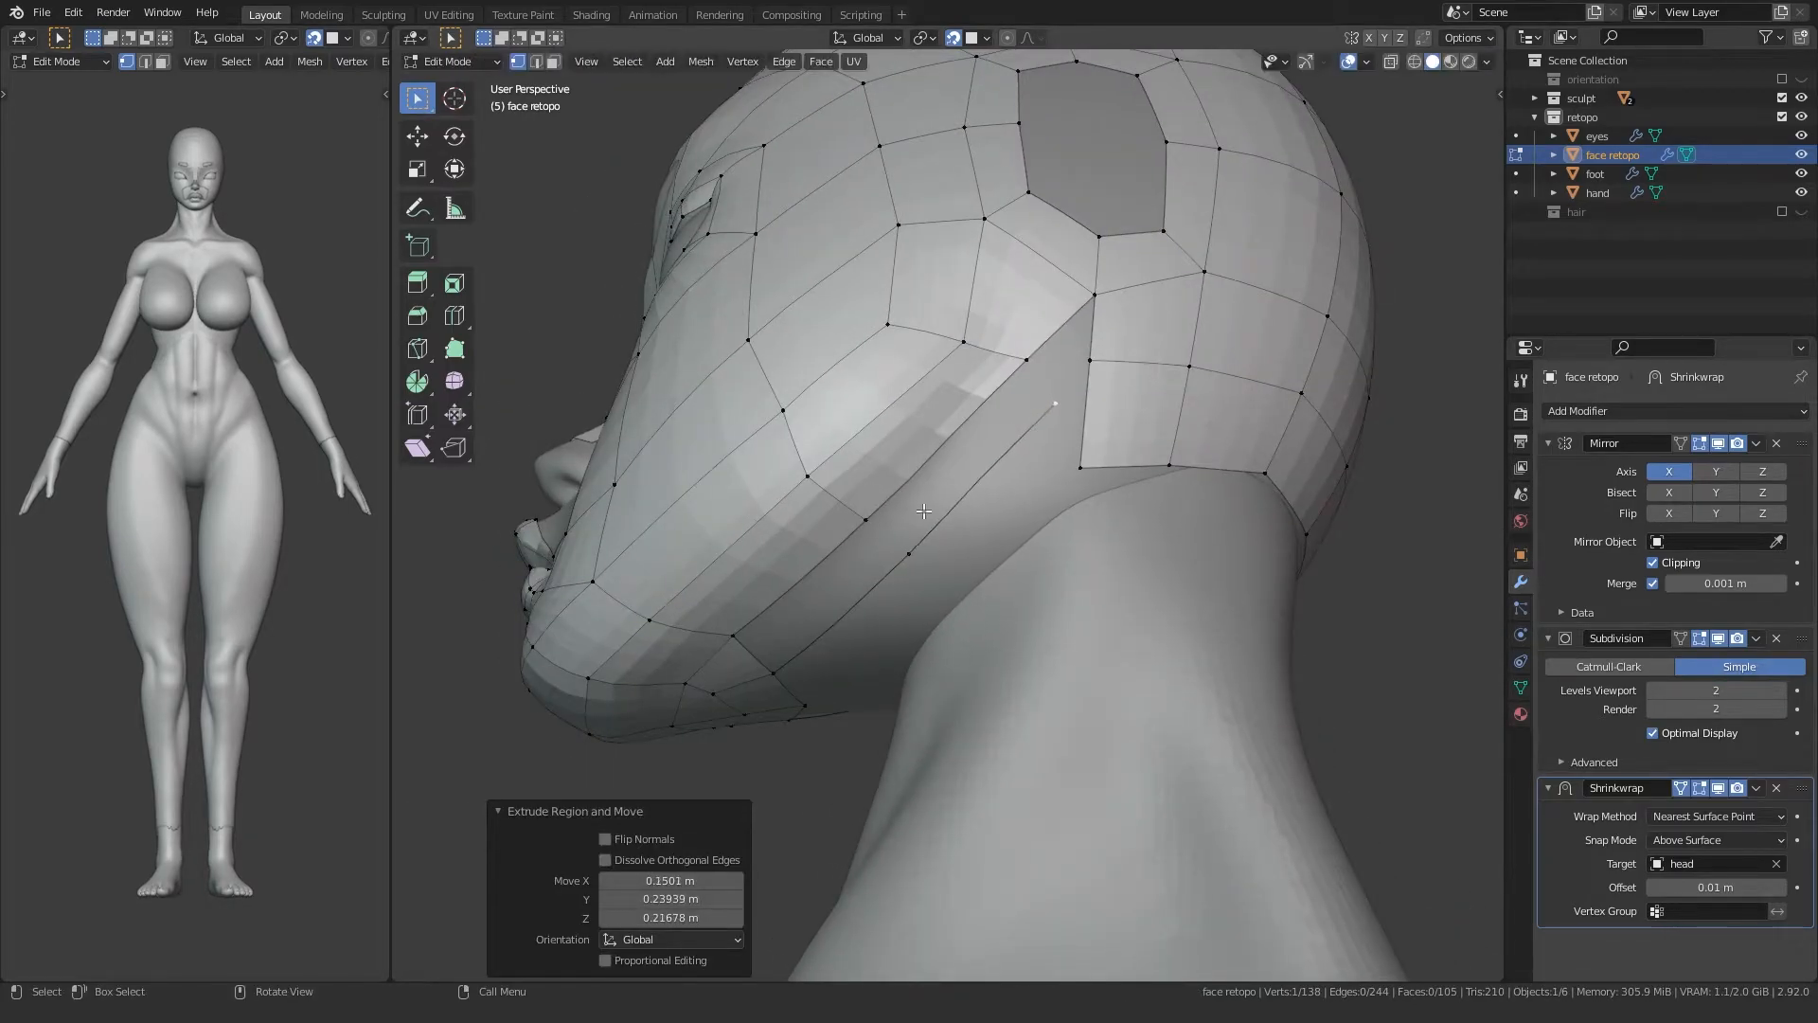
# Step: Fill the faces between the extruded edges and the jawline, and reposition the strip's rear vertex below the ear
pyautogui.click(873, 561)
pyautogui.press('f')
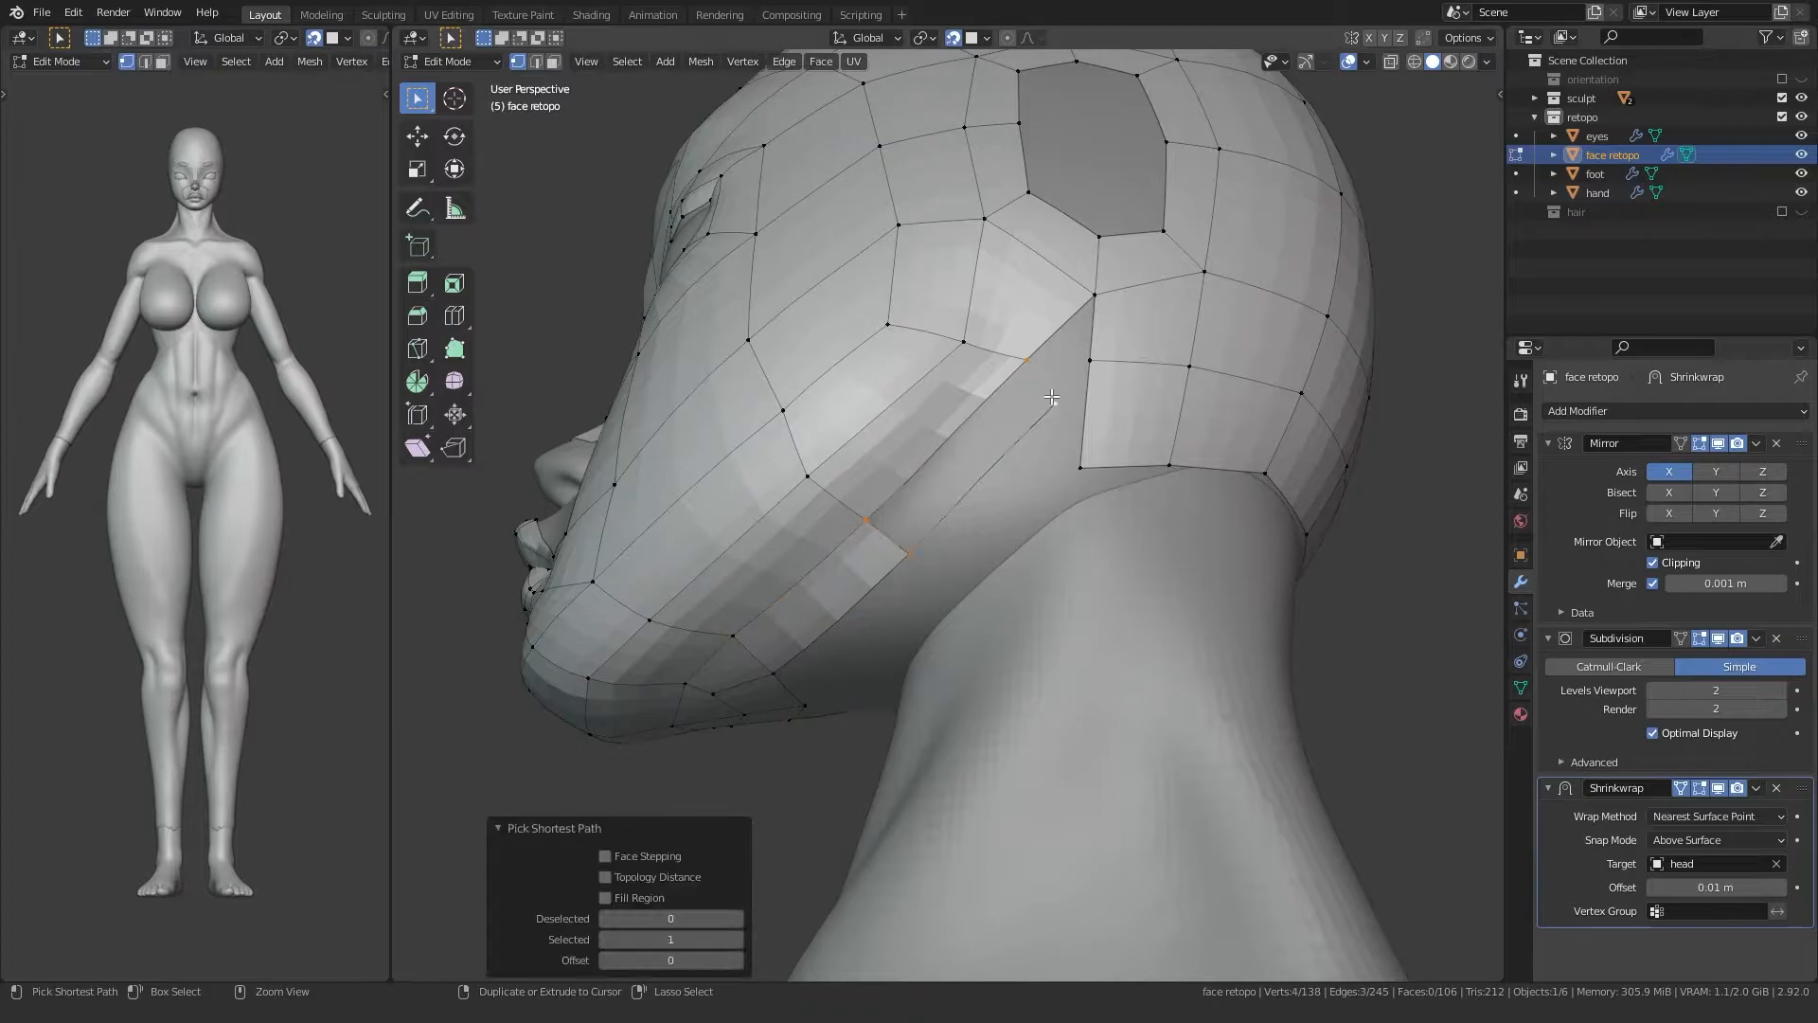
pyautogui.press('f')
pyautogui.press('f')
pyautogui.click(1043, 410)
pyautogui.press('g')
pyautogui.click(1052, 398)
# Step: Even out the under-chin vertices and the mid-jaw vertex on the lower edge of the new strip
pyautogui.moveTo(867, 606); pyautogui.dragTo(881, 408, button='middle')
pyautogui.click(844, 510)
pyautogui.press('g')
pyautogui.click(860, 484)
pyautogui.press('g')
pyautogui.click(844, 503)
pyautogui.click(906, 461)
pyautogui.press('g')
pyautogui.click(899, 449)
pyautogui.moveTo(891, 408); pyautogui.dragTo(834, 506, button='middle')
pyautogui.click(986, 489)
pyautogui.press('g')
pyautogui.click(981, 476)
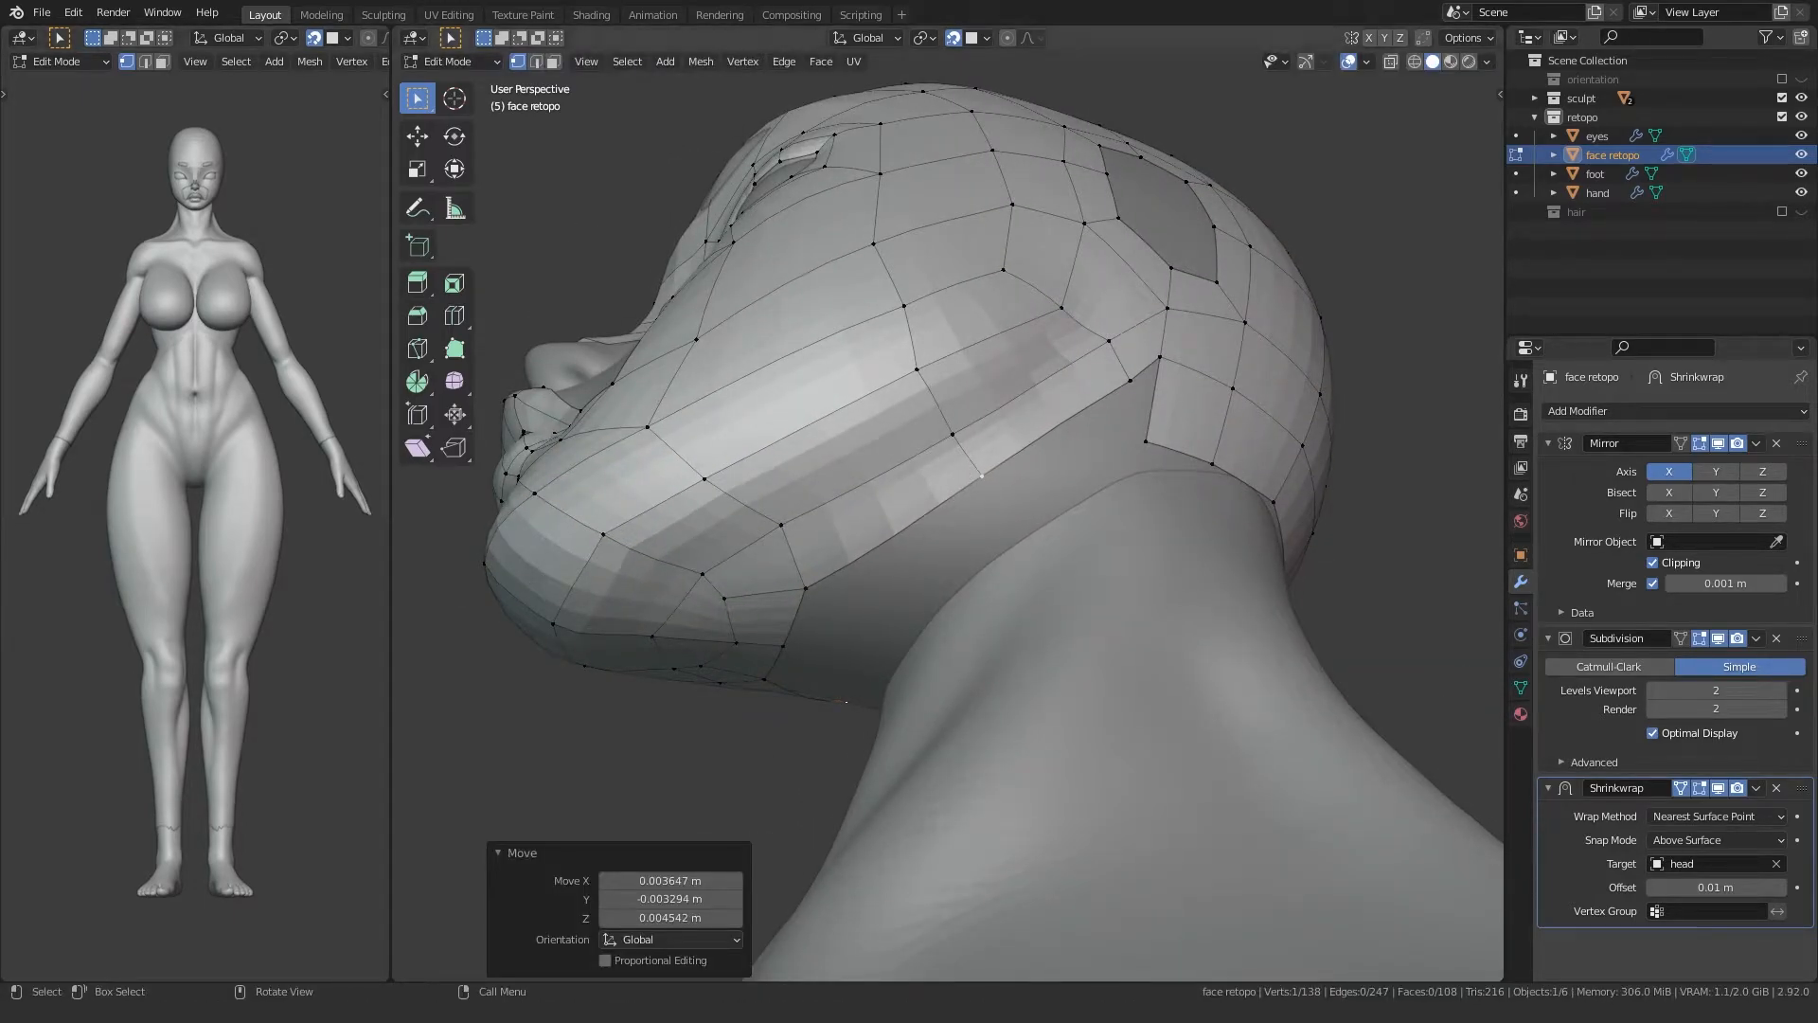
# Step: Extrude a chain of three vertices along the neck crease from the under-chin center toward the back of the jaw
pyautogui.press('e')
pyautogui.click(1006, 526)
pyautogui.moveTo(1006, 525); pyautogui.dragTo(1006, 525, button='middle')
pyautogui.press('e')
pyautogui.click(862, 543)
pyautogui.press('e')
pyautogui.click(776, 583)
pyautogui.moveTo(883, 520); pyautogui.dragTo(1080, 449, button='middle')
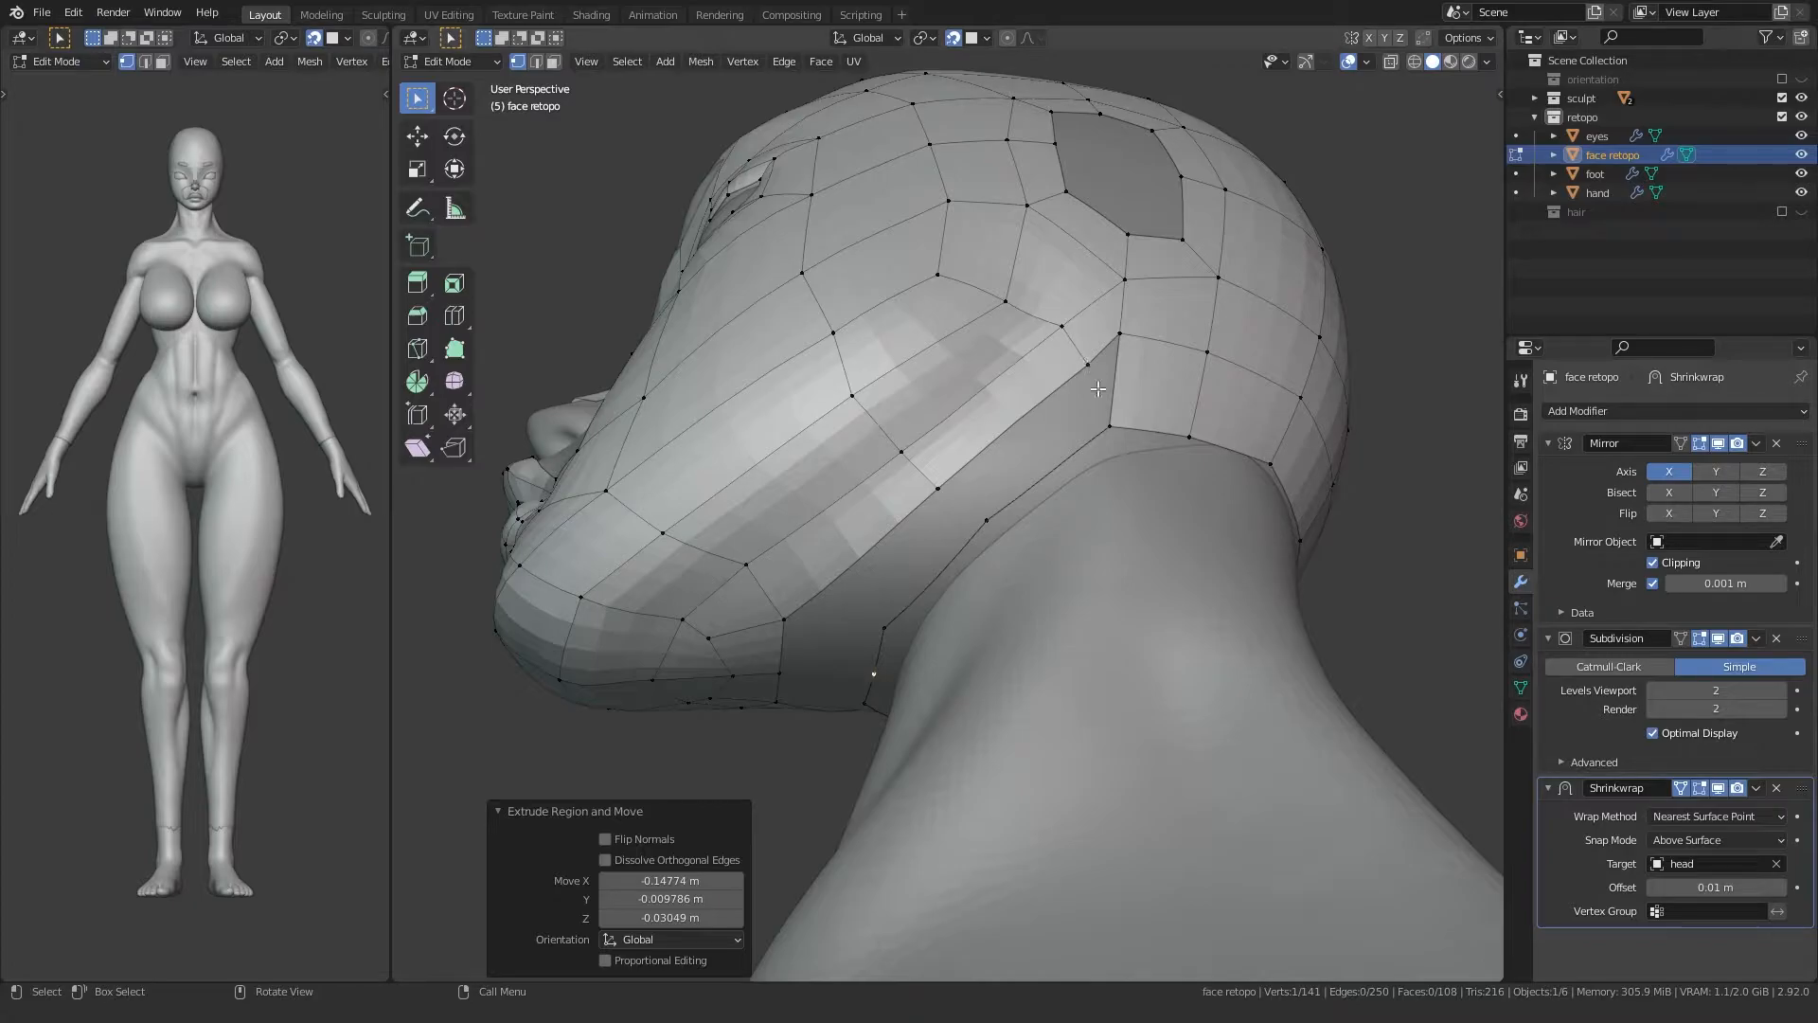
# Step: Connect the chain to the skull's lower front corner, subdivide the edge once, and shift the new midpoint toward the skull
pyautogui.keyDown('shift'); pyautogui.click(1132, 417); pyautogui.keyUp('shift')
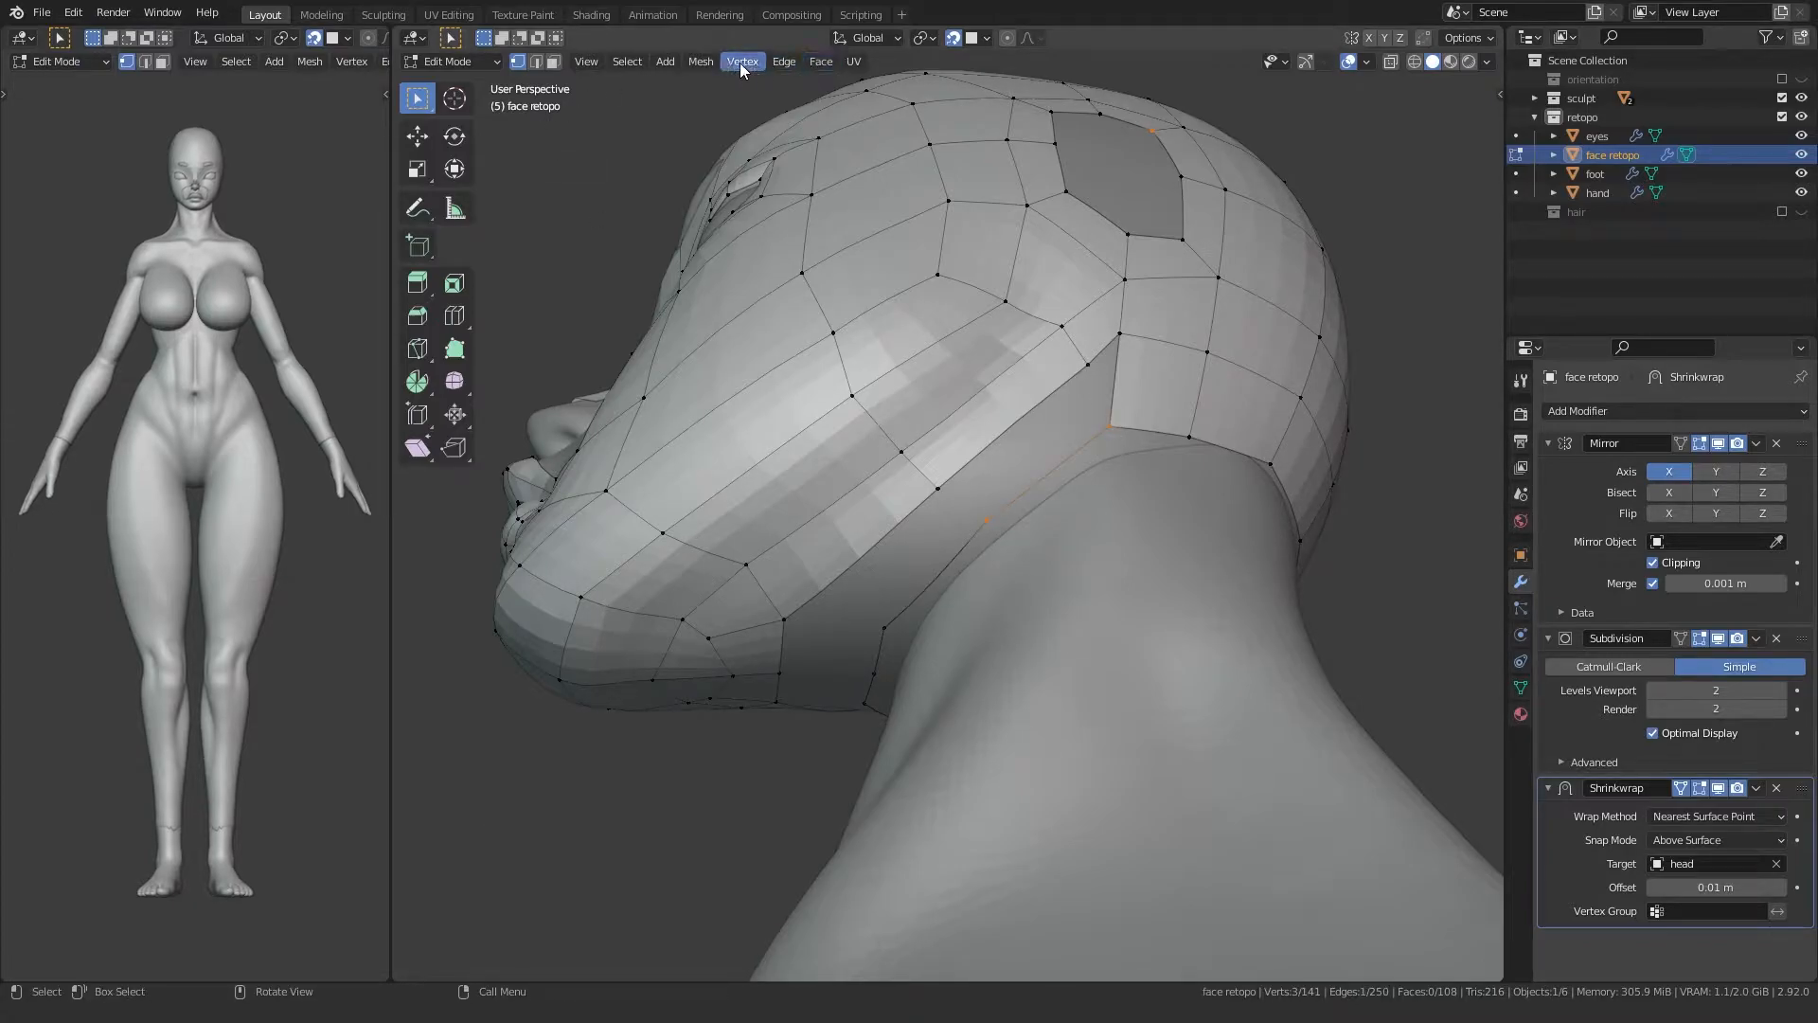
pyautogui.rightClick(995, 466)
pyautogui.click(983, 468)
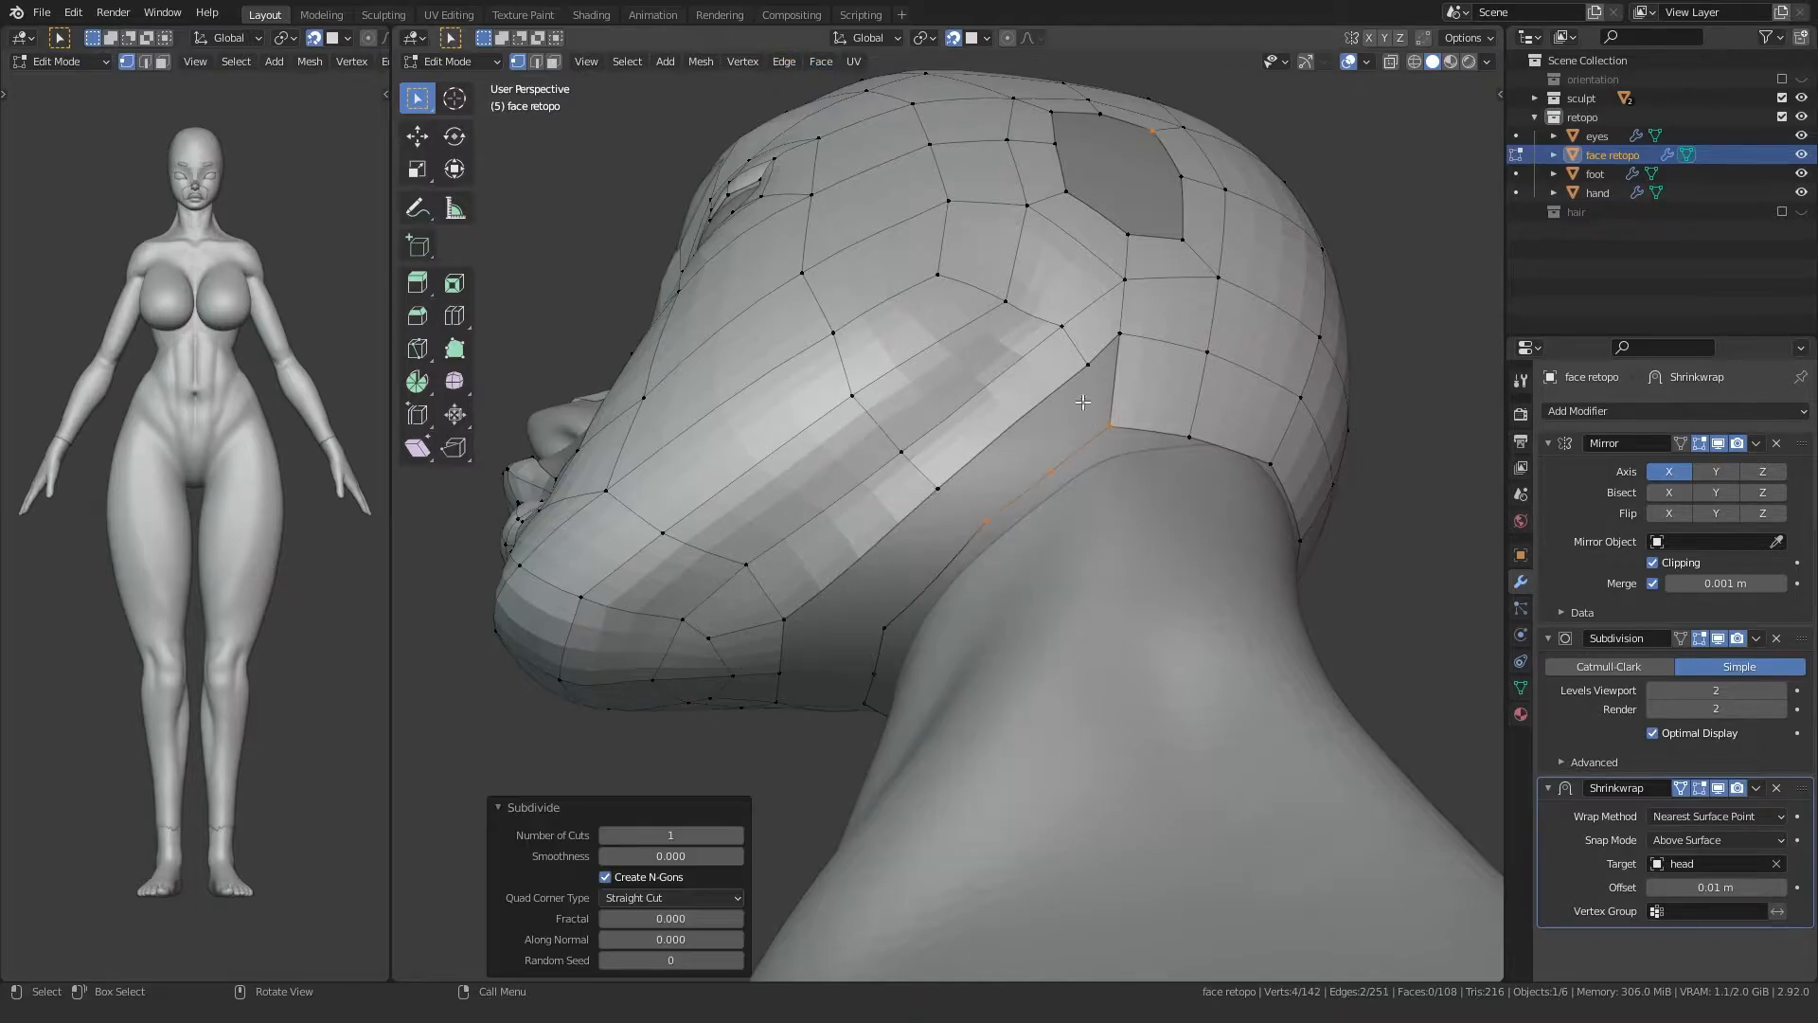
pyautogui.click(1051, 466)
pyautogui.press('g')
pyautogui.click(1064, 456)
# Step: Reposition the skull's two lower front vertices and the rear jaw vertex along the neck crease
pyautogui.click(1114, 423)
pyautogui.press('g')
pyautogui.click(1136, 443)
pyautogui.click(1194, 428)
pyautogui.press('g')
pyautogui.click(1202, 426)
pyautogui.click(1079, 364)
pyautogui.press('g')
pyautogui.click(1069, 366)
# Step: Fill the open gap between the jaw strip and the neck crease with quads from the skull to the chin
pyautogui.keyDown('ctrl'); pyautogui.click(1058, 459); pyautogui.keyUp('ctrl')
pyautogui.press('f')
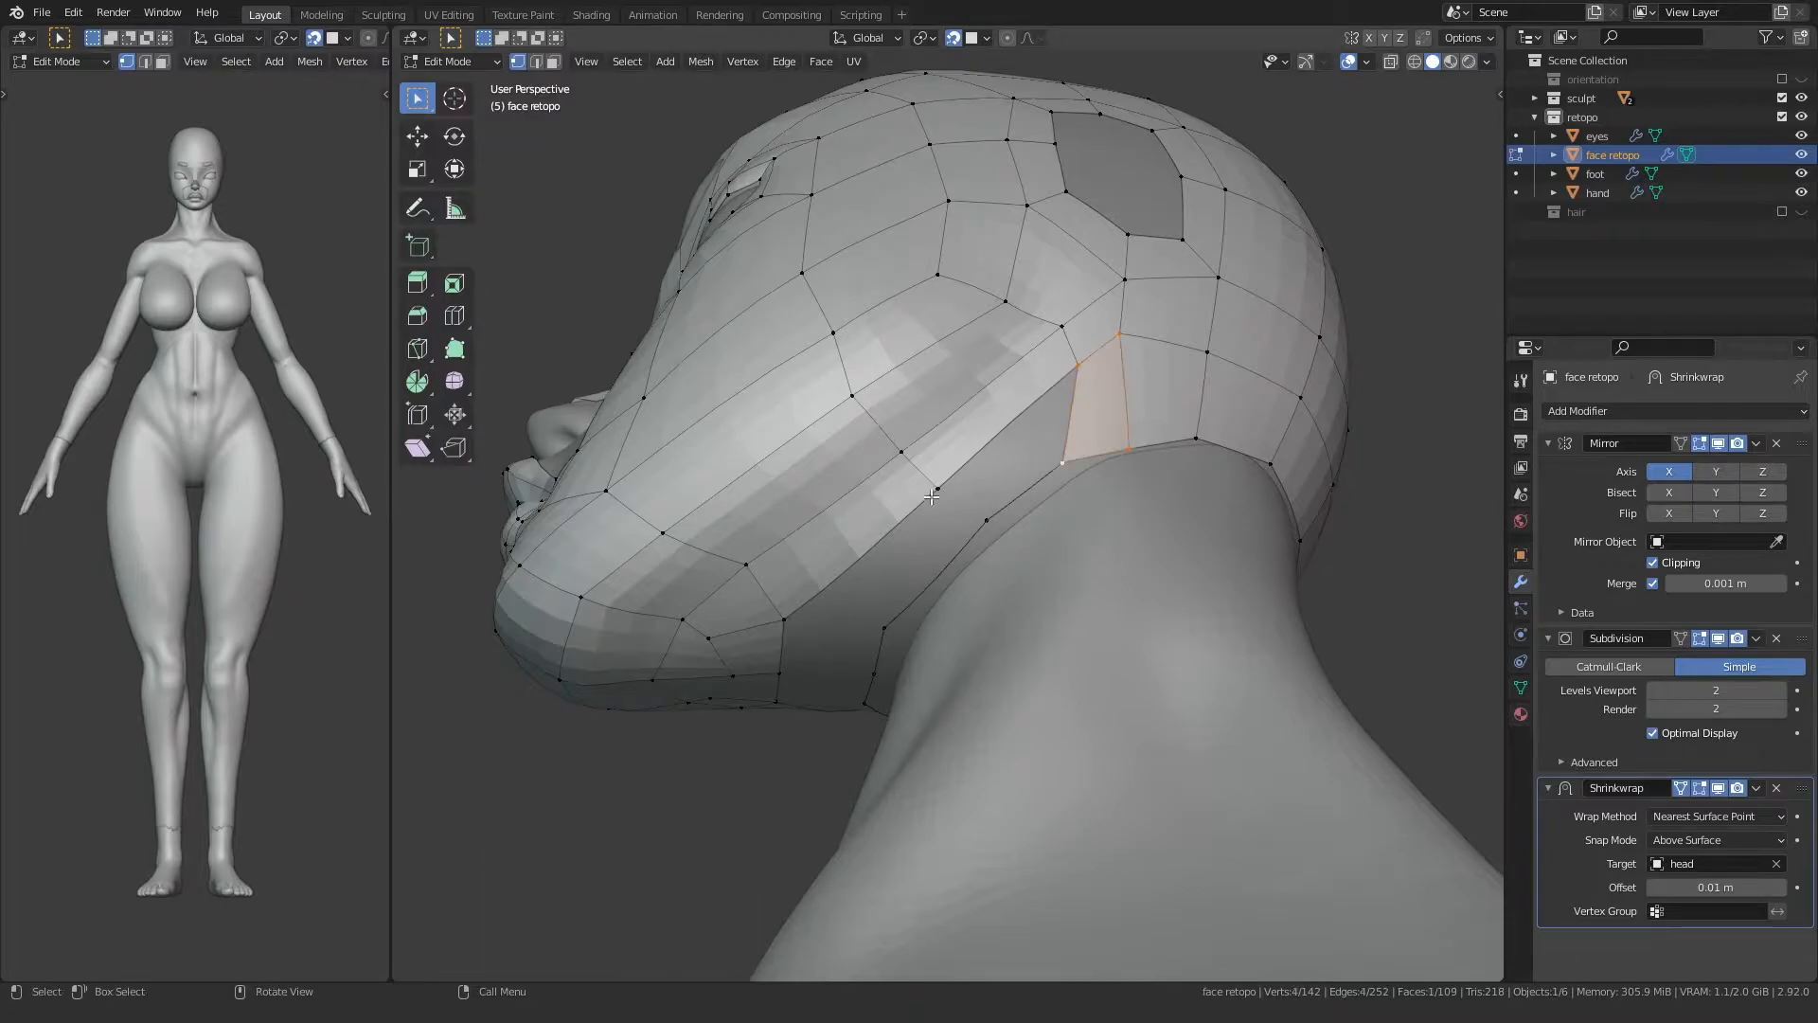
pyautogui.keyDown('ctrl'); pyautogui.click(985, 524); pyautogui.keyUp('ctrl')
pyautogui.press('f')
pyautogui.moveTo(981, 566); pyautogui.dragTo(933, 506, button='middle')
pyautogui.click(758, 622)
pyautogui.keyDown('ctrl'); pyautogui.click(844, 656); pyautogui.keyUp('ctrl')
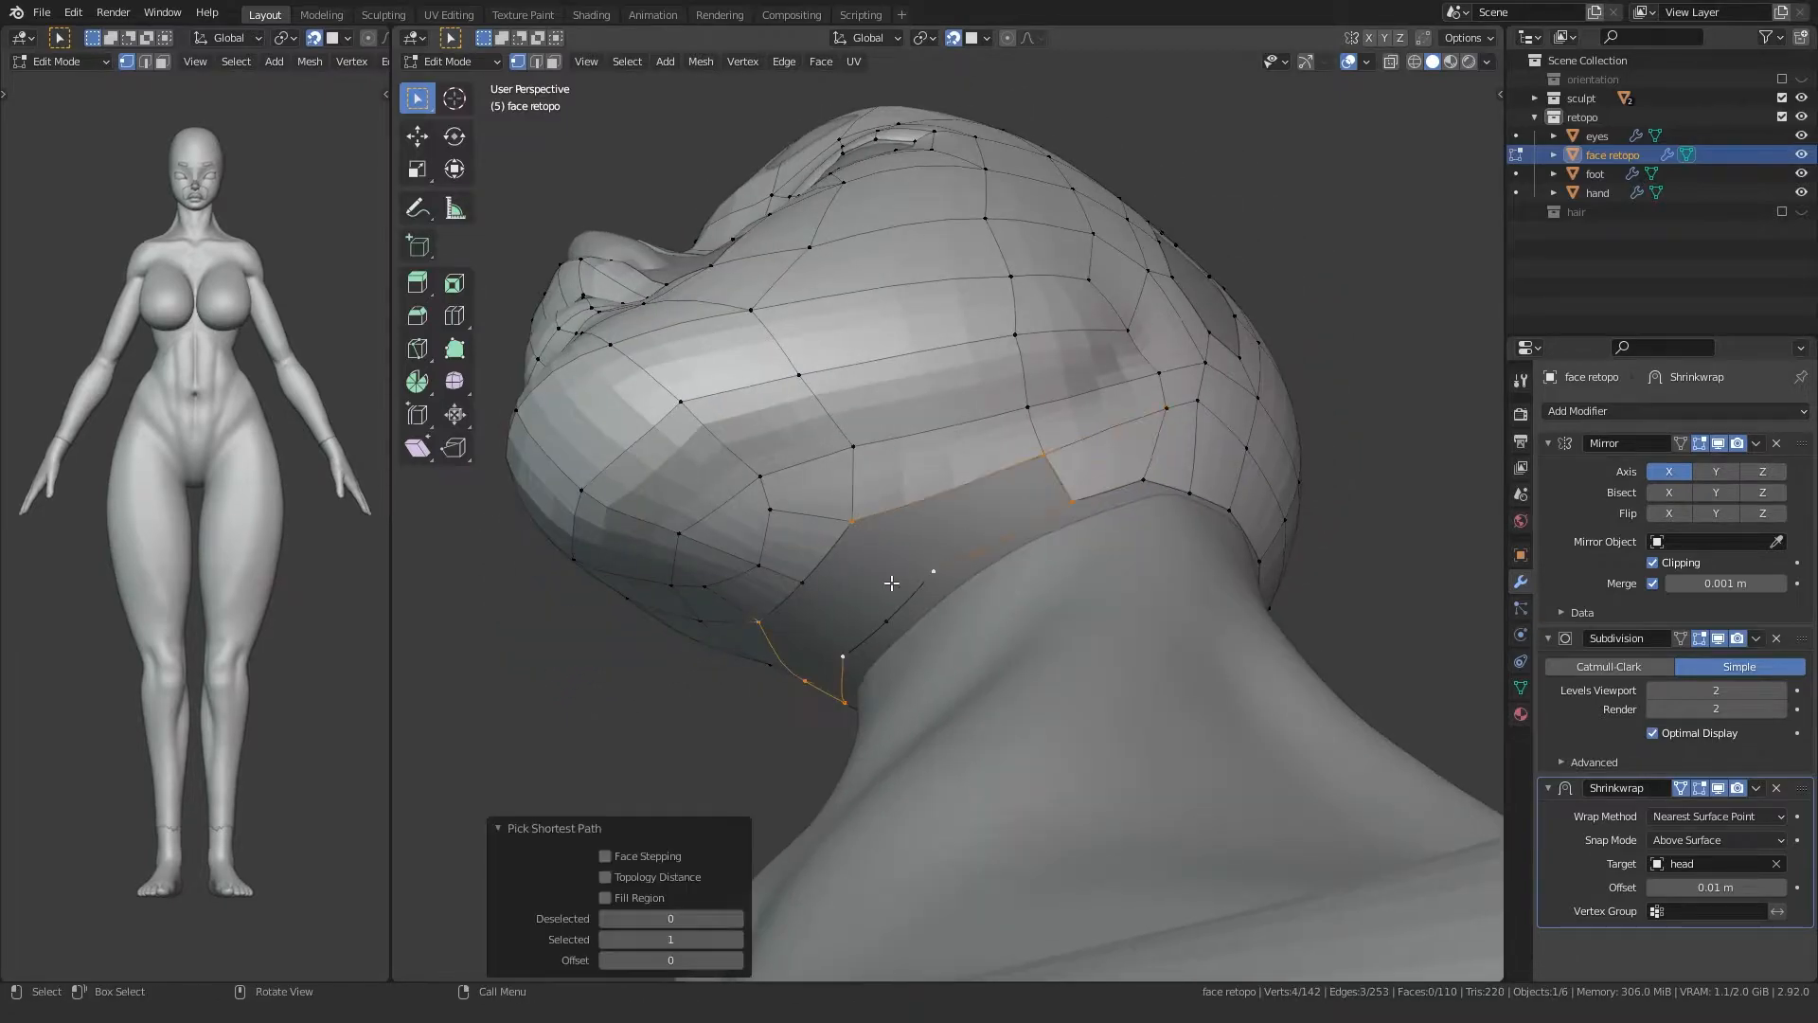
pyautogui.press('f')
pyautogui.click(807, 585)
pyautogui.keyDown('ctrl'); pyautogui.click(881, 632); pyautogui.keyUp('ctrl')
pyautogui.press('f')
# Step: Adjust the vertices along the neck crease below the jaw to smooth the new quads' lower edge
pyautogui.click(881, 622)
pyautogui.press('g')
pyautogui.click(1052, 497)
pyautogui.moveTo(1052, 497); pyautogui.dragTo(1016, 526, button='middle')
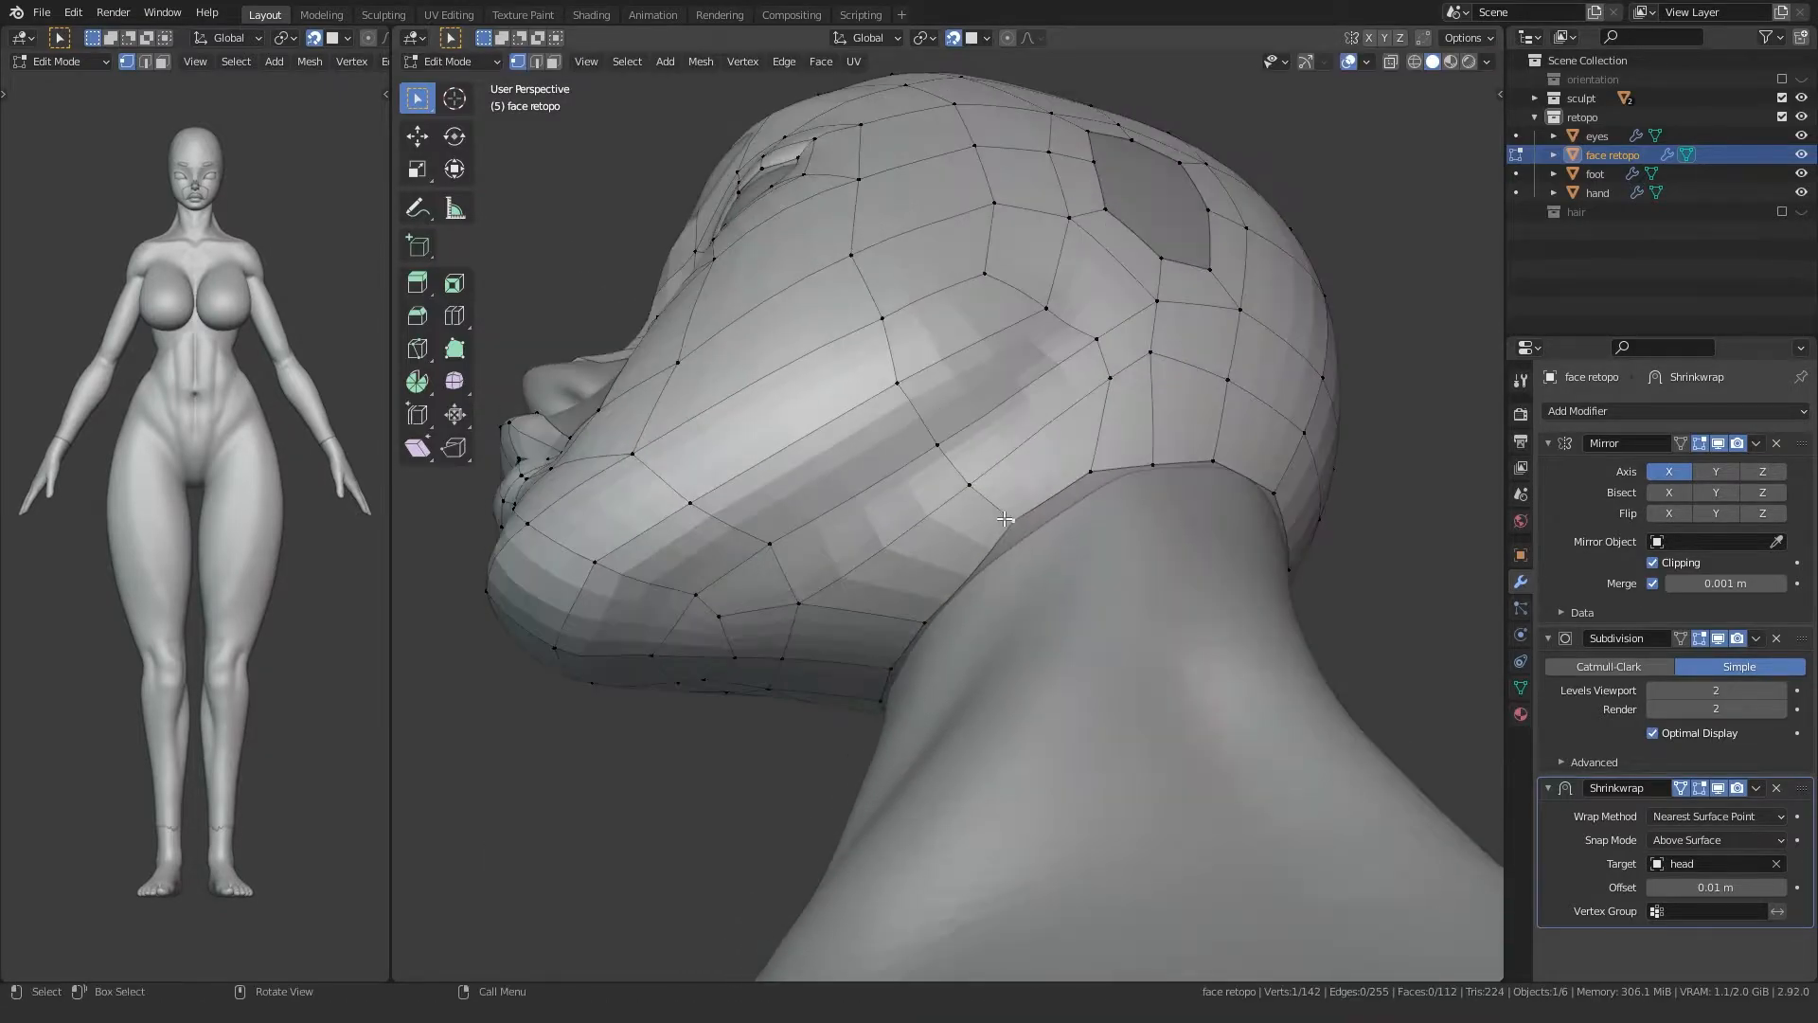
pyautogui.click(1090, 470)
pyautogui.press('g')
pyautogui.click(1092, 462)
pyautogui.moveTo(1089, 461); pyautogui.dragTo(1033, 471, button='middle')
pyautogui.click(1056, 442)
pyautogui.press('g')
pyautogui.click(1067, 433)
# Step: Fine-tune the vertices around the jaw corner below the ear to even their spacing
pyautogui.moveTo(1042, 443); pyautogui.dragTo(1021, 455)
pyautogui.click(1019, 456)
pyautogui.press('g')
pyautogui.click(1036, 442)
pyautogui.click(1056, 313)
pyautogui.click(1153, 403)
pyautogui.press('g')
pyautogui.click(1157, 401)
# Step: Add four centered single loop cuts at the nose bridge, above the eye, at the upper eyelid and beside its outer corner
pyautogui.moveTo(1136, 422); pyautogui.dragTo(1364, 464, button='middle')
pyautogui.hotkey('ctrl', 'r')
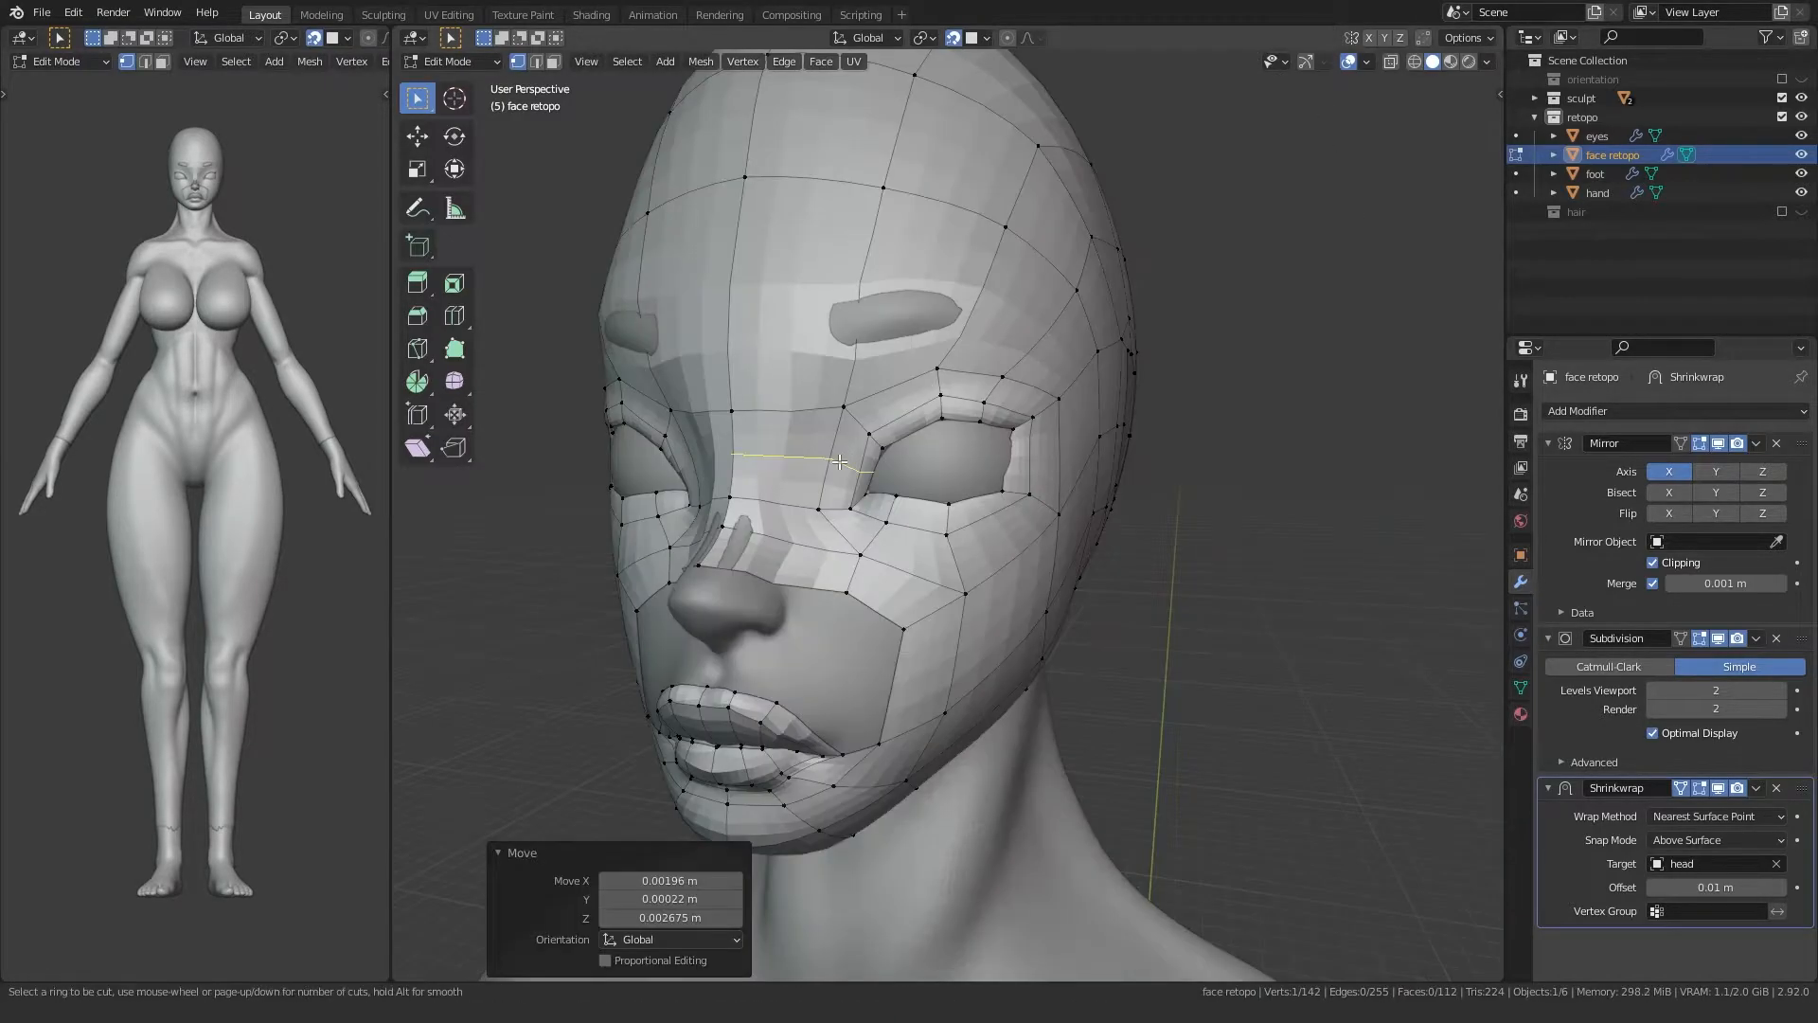
pyautogui.click(838, 450)
pyautogui.rightClick(843, 443)
pyautogui.hotkey('ctrl', 'r')
pyautogui.click(896, 381)
pyautogui.rightClick(899, 381)
pyautogui.hotkey('ctrl', 'r')
pyautogui.click(972, 371)
pyautogui.rightClick(976, 371)
pyautogui.hotkey('ctrl', 'r')
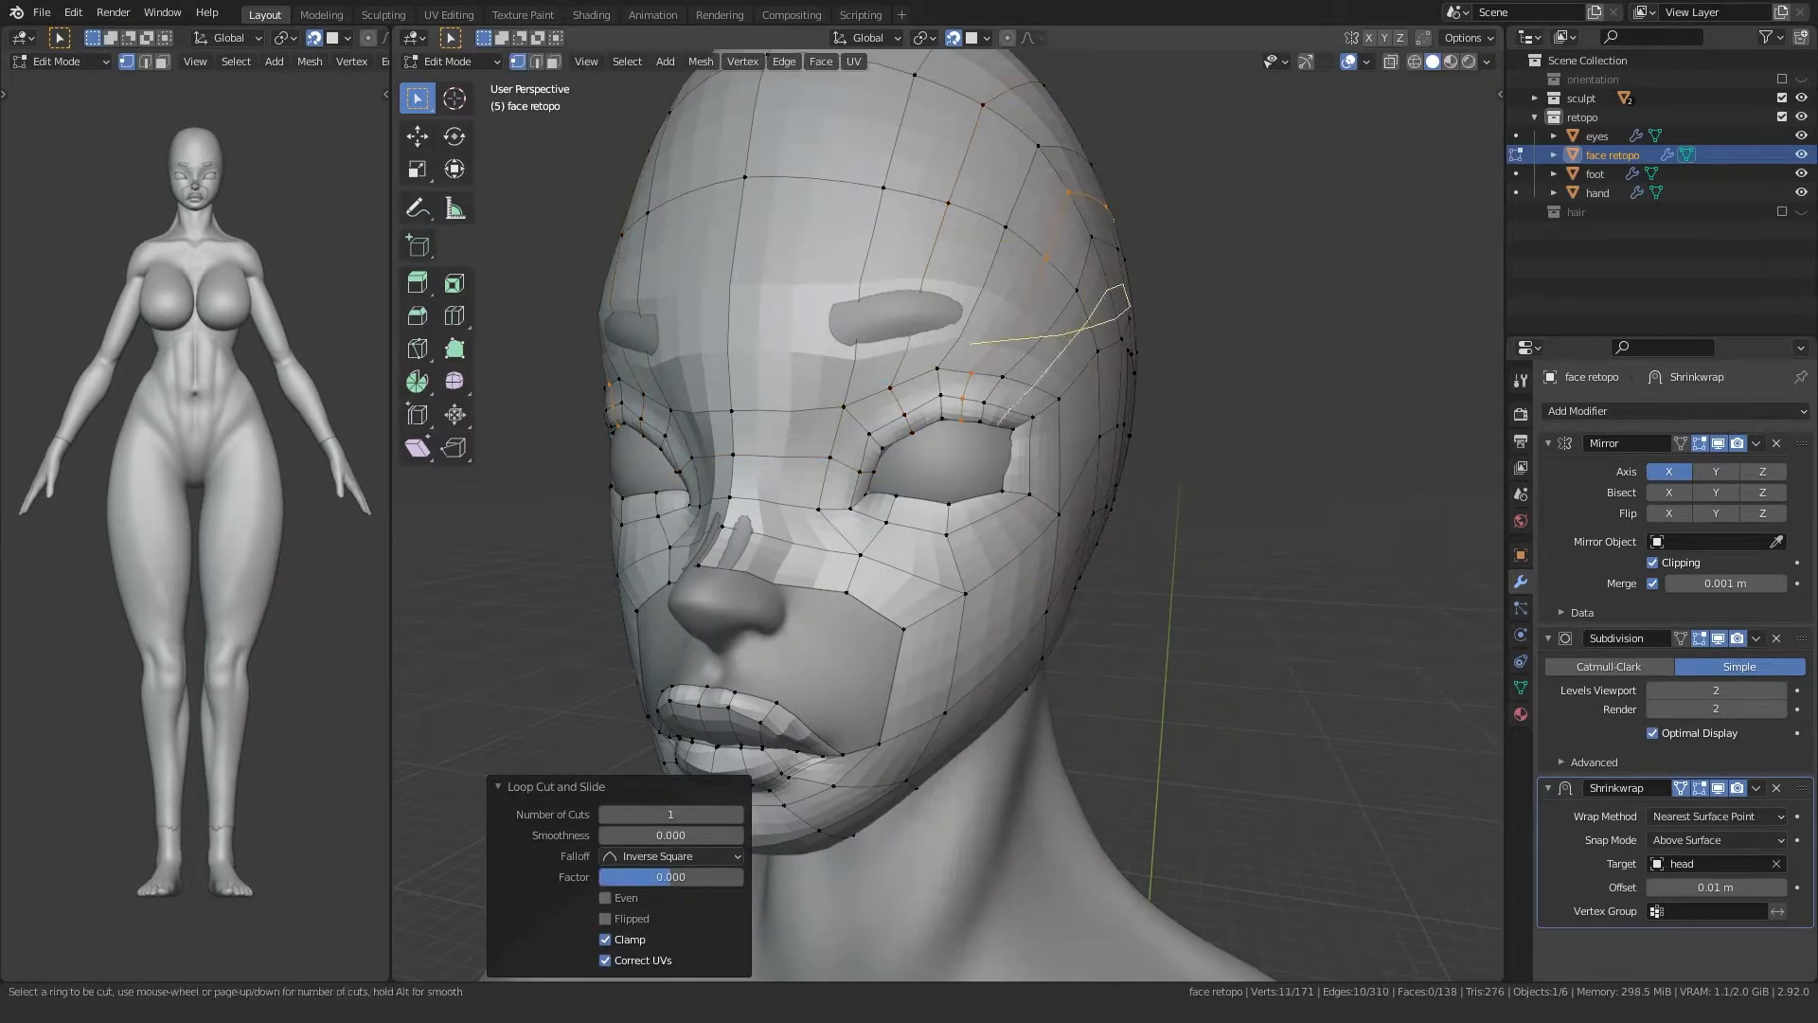
pyautogui.click(1028, 464)
pyautogui.rightClick(1023, 474)
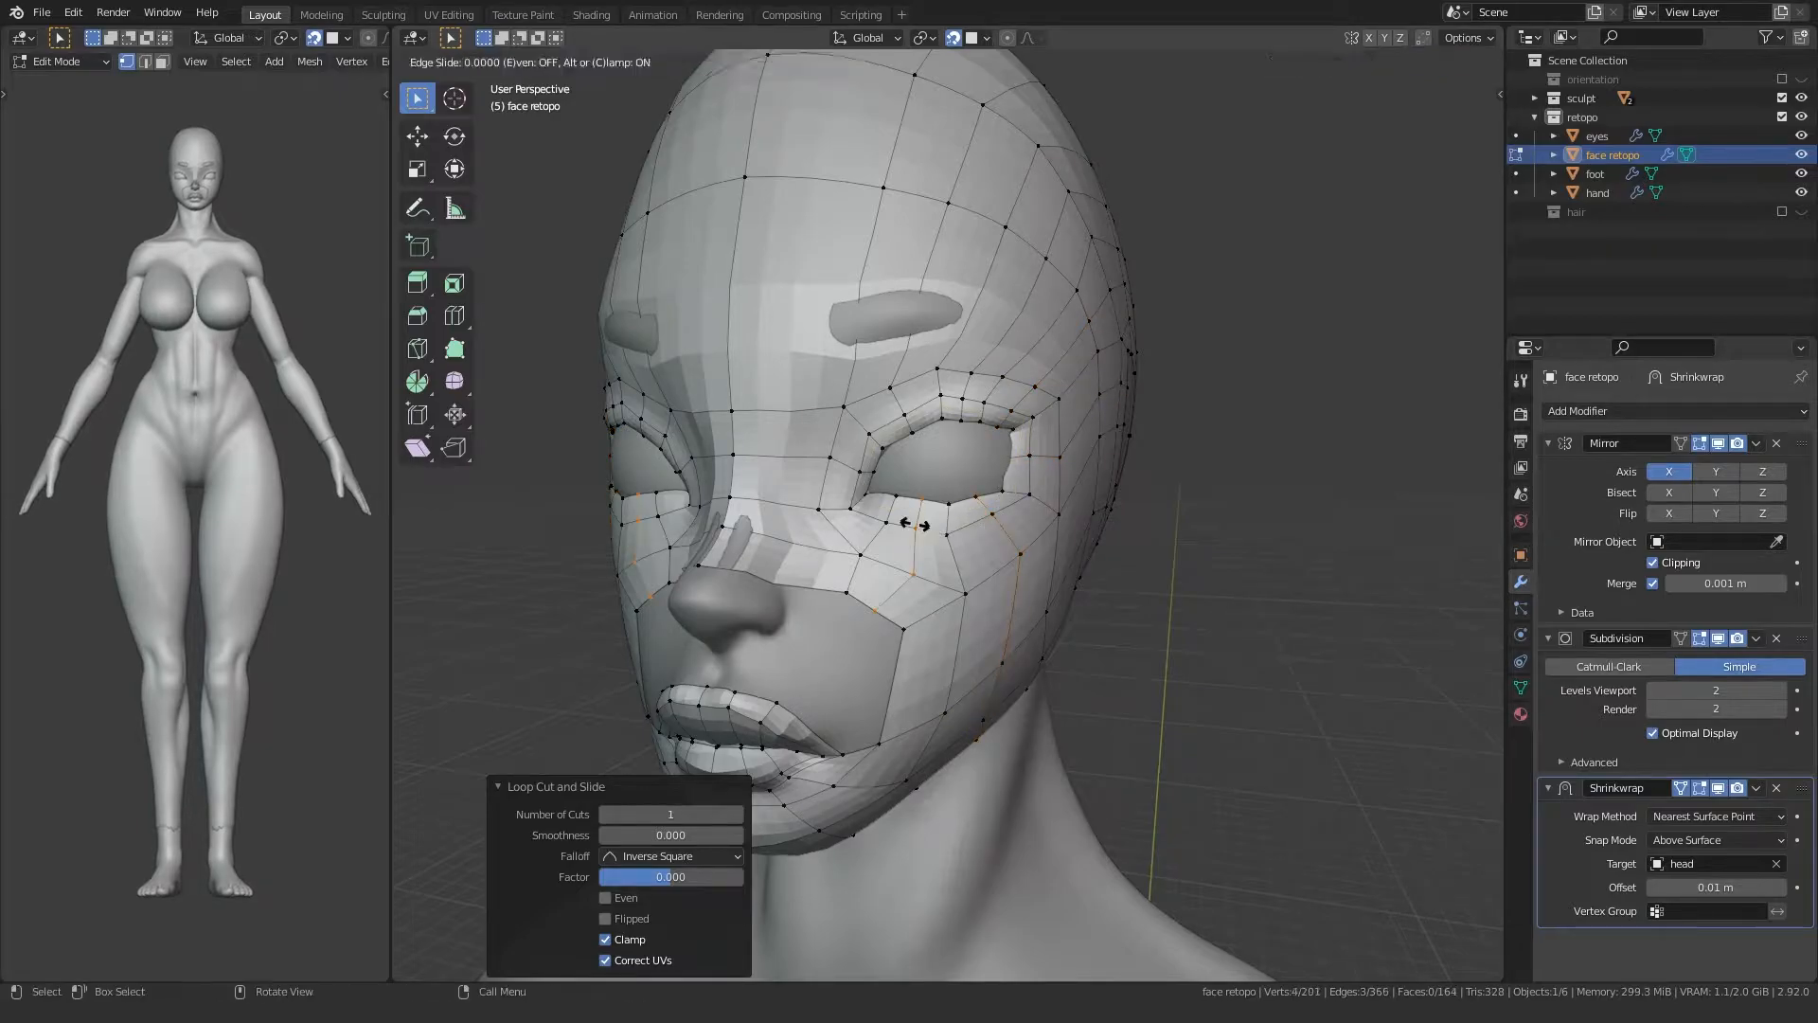
# Step: Add further centered loop cuts through the faces below the eye and on the cheek
pyautogui.click(862, 513)
pyautogui.rightClick(862, 513)
pyautogui.moveTo(862, 513); pyautogui.dragTo(877, 647, button='middle')
pyautogui.click(865, 621)
pyautogui.rightClick(865, 620)
pyautogui.click(1012, 536)
pyautogui.rightClick(499, 639)
# Step: Add centered loop cuts down the middle of the face and through the lips to the chin
pyautogui.moveTo(876, 398); pyautogui.dragTo(921, 444, button='middle')
pyautogui.hotkey('ctrl', 'r')
pyautogui.click(922, 446)
pyautogui.rightClick(922, 445)
pyautogui.keyDown('shift'); pyautogui.moveTo(757, 622); pyautogui.dragTo(823, 433, button='middle'); pyautogui.keyUp('shift')
pyautogui.scroll(1, 823, 433)
pyautogui.hotkey('ctrl', 'r')
pyautogui.click(919, 438)
pyautogui.rightClick(918, 438)
pyautogui.hotkey('ctrl', 'r')
pyautogui.click(934, 483)
pyautogui.rightClick(934, 484)
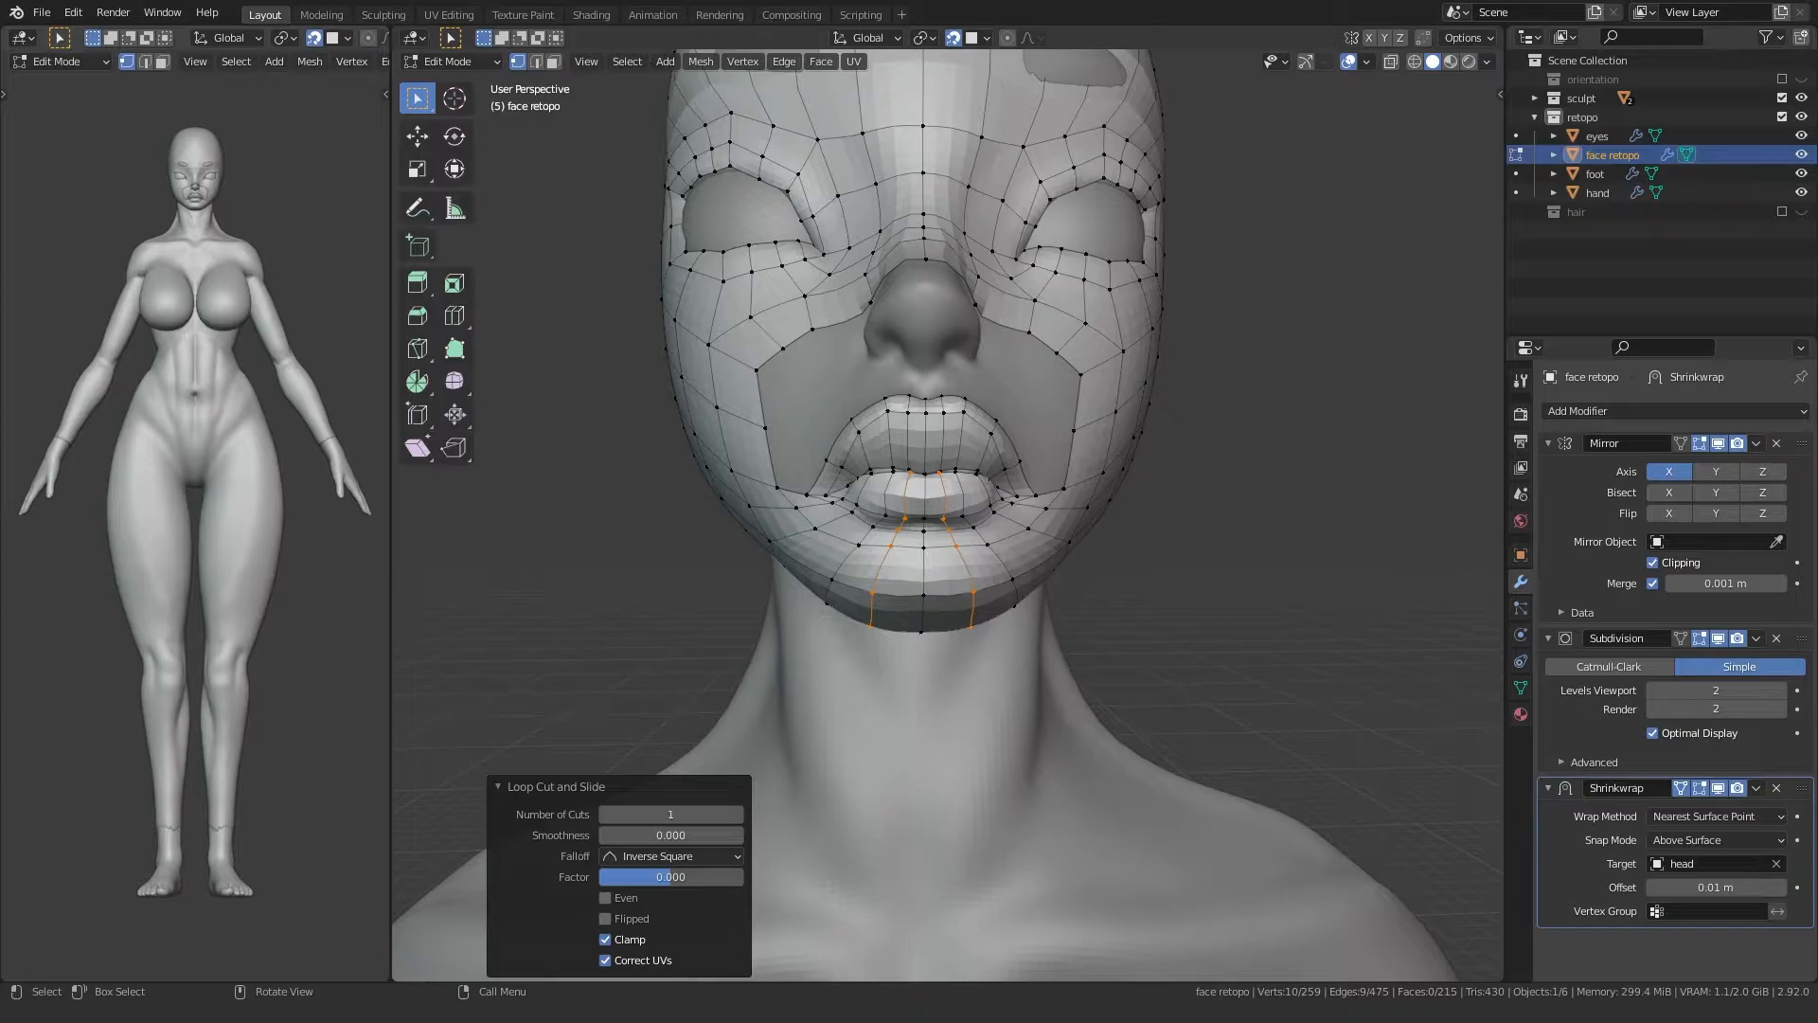
# Step: Add one centered loop cut around the forehead and side of the face, and another along the jawline toward the ear
pyautogui.moveTo(847, 223); pyautogui.dragTo(728, 159, button='middle')
pyautogui.hotkey('ctrl', 'r')
pyautogui.click(875, 275)
pyautogui.rightClick(875, 274)
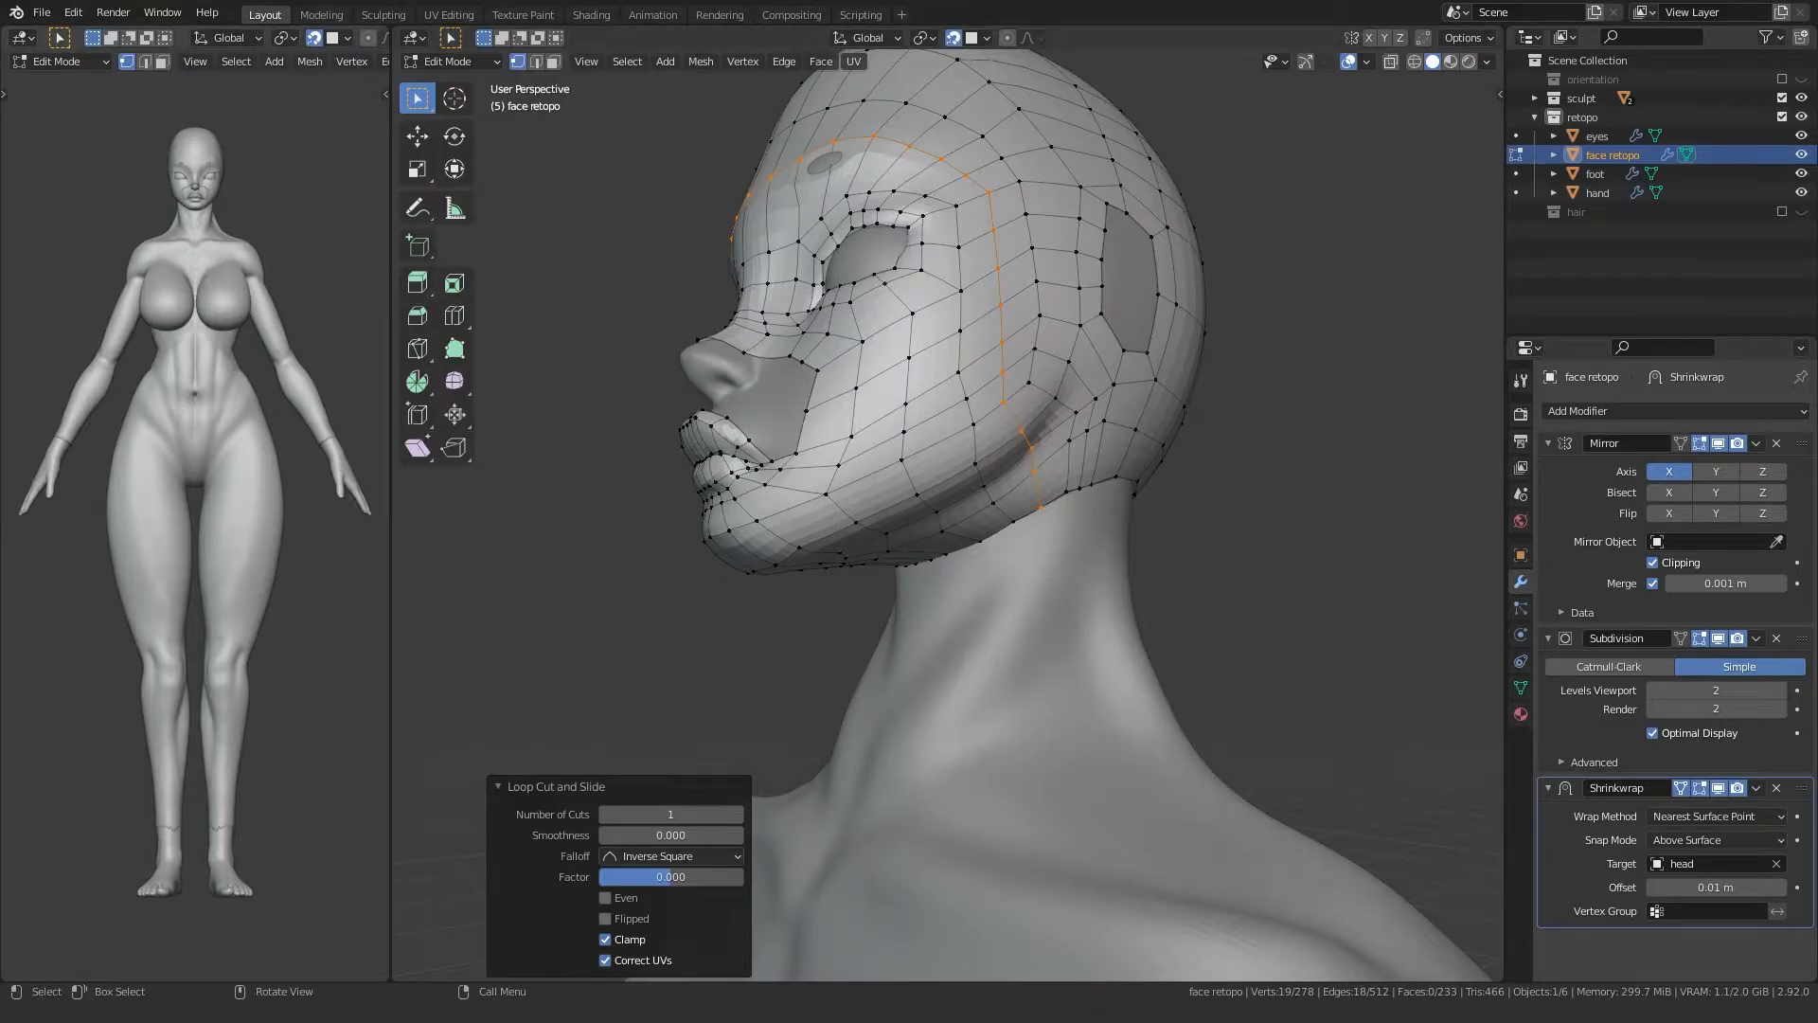
pyautogui.press('KP_3')
pyautogui.hotkey('ctrl', 'r')
pyautogui.click(1016, 473)
pyautogui.rightClick(1016, 473)
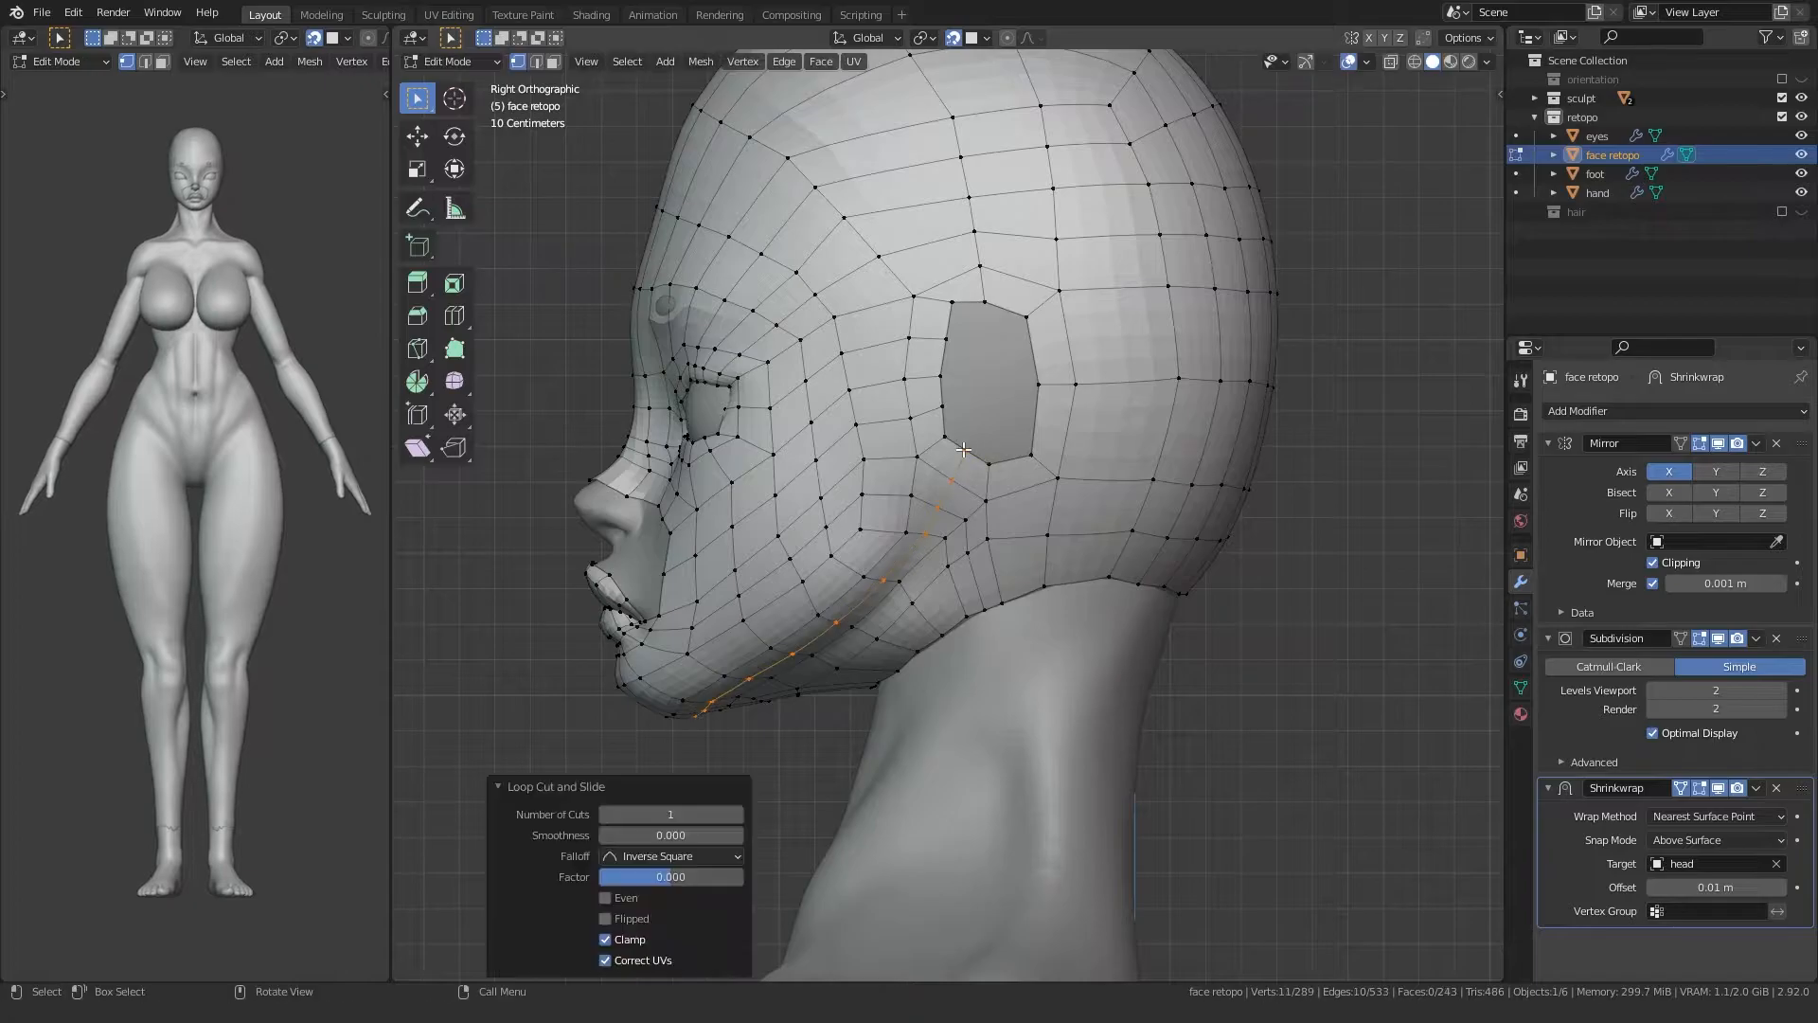
# Step: Add two centered loop cuts running up the skull from the upper edge of the ear opening
pyautogui.hotkey('ctrl', 'r')
pyautogui.click(1001, 263)
pyautogui.rightClick(1001, 261)
pyautogui.hotkey('ctrl', 'r')
pyautogui.click(936, 286)
pyautogui.rightClick(936, 286)
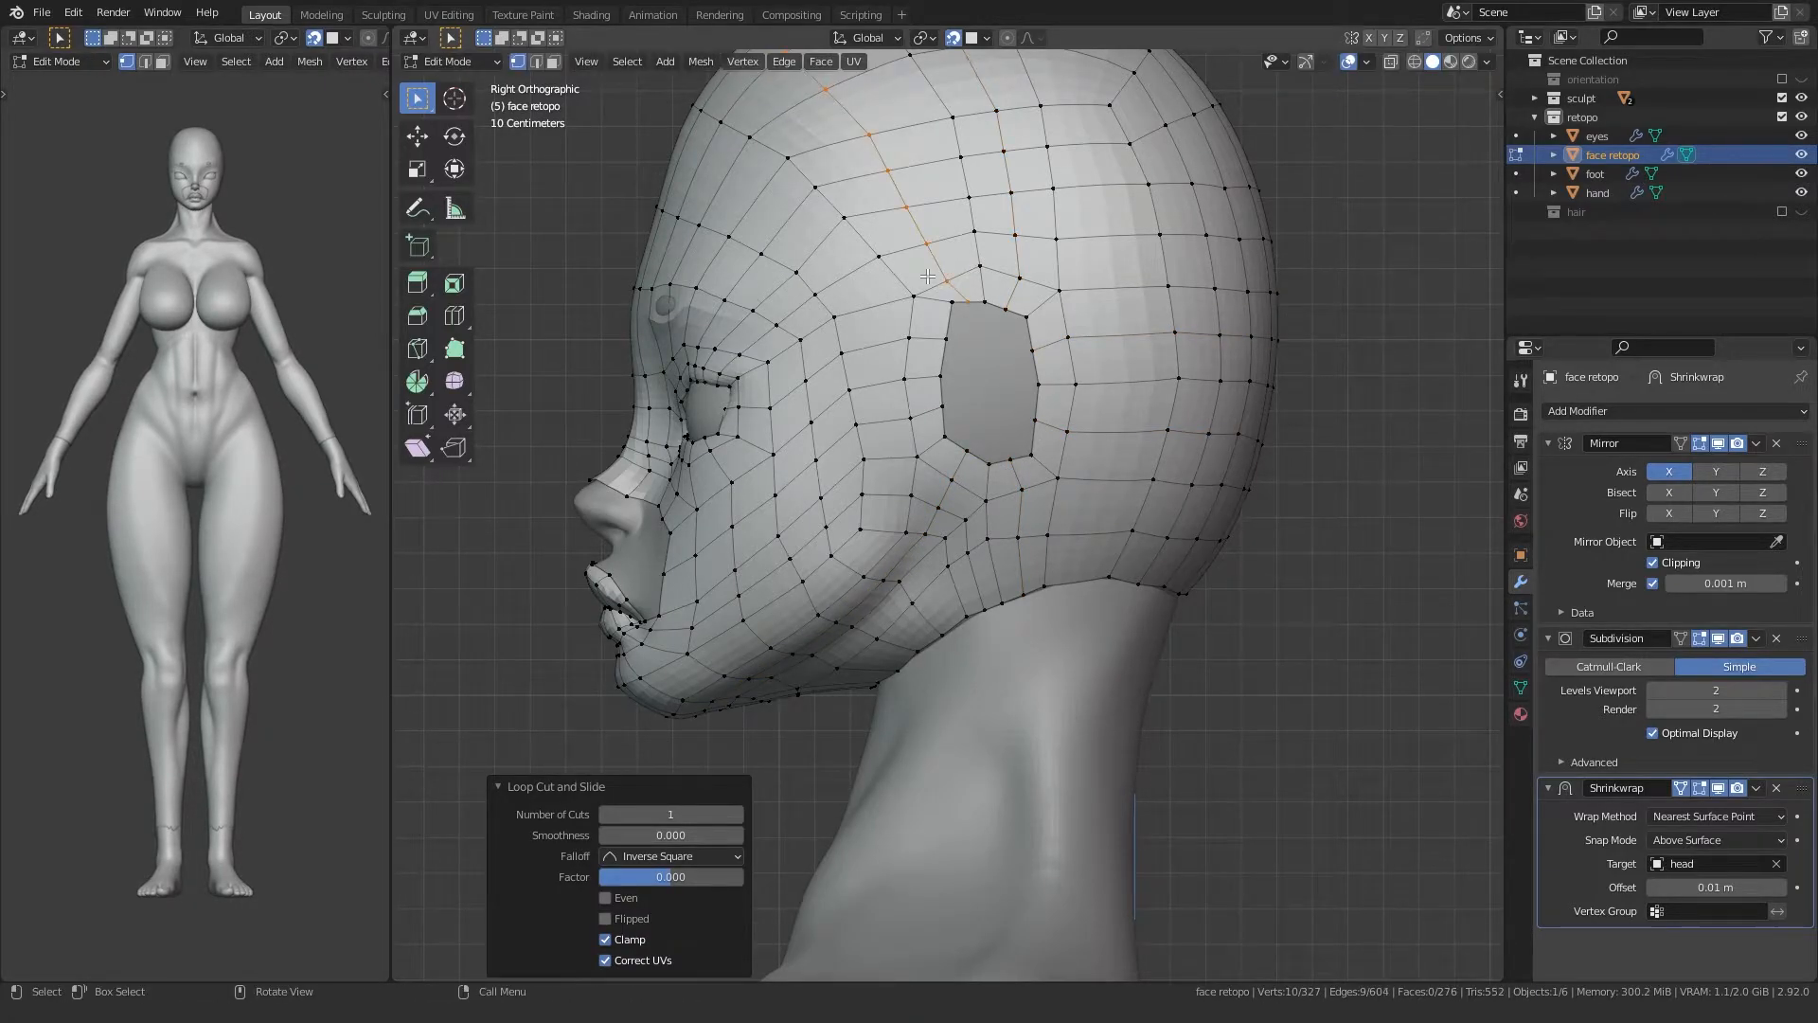
# Step: Reposition the vertex at the upper front corner of the ear opening to smooth the opening's outline
pyautogui.hotkey('alt', 'a')
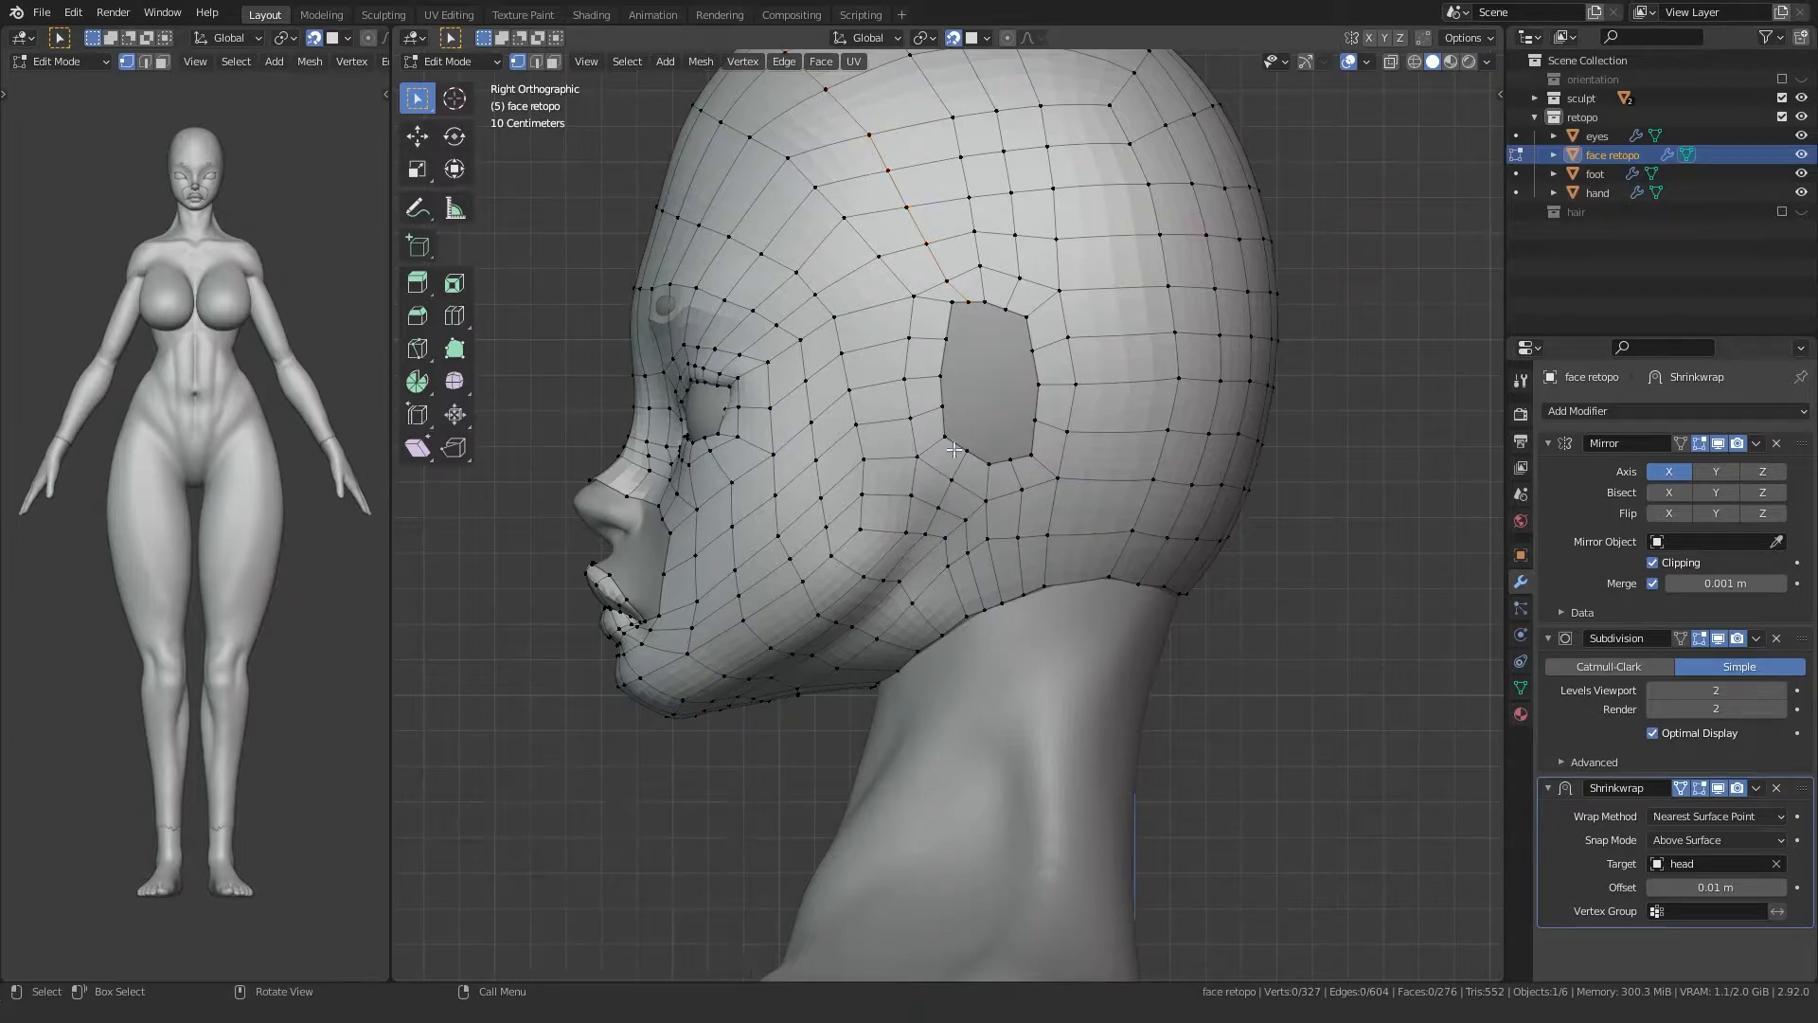
pyautogui.press('g')
pyautogui.click(932, 324)
pyautogui.click(959, 306)
pyautogui.press('g')
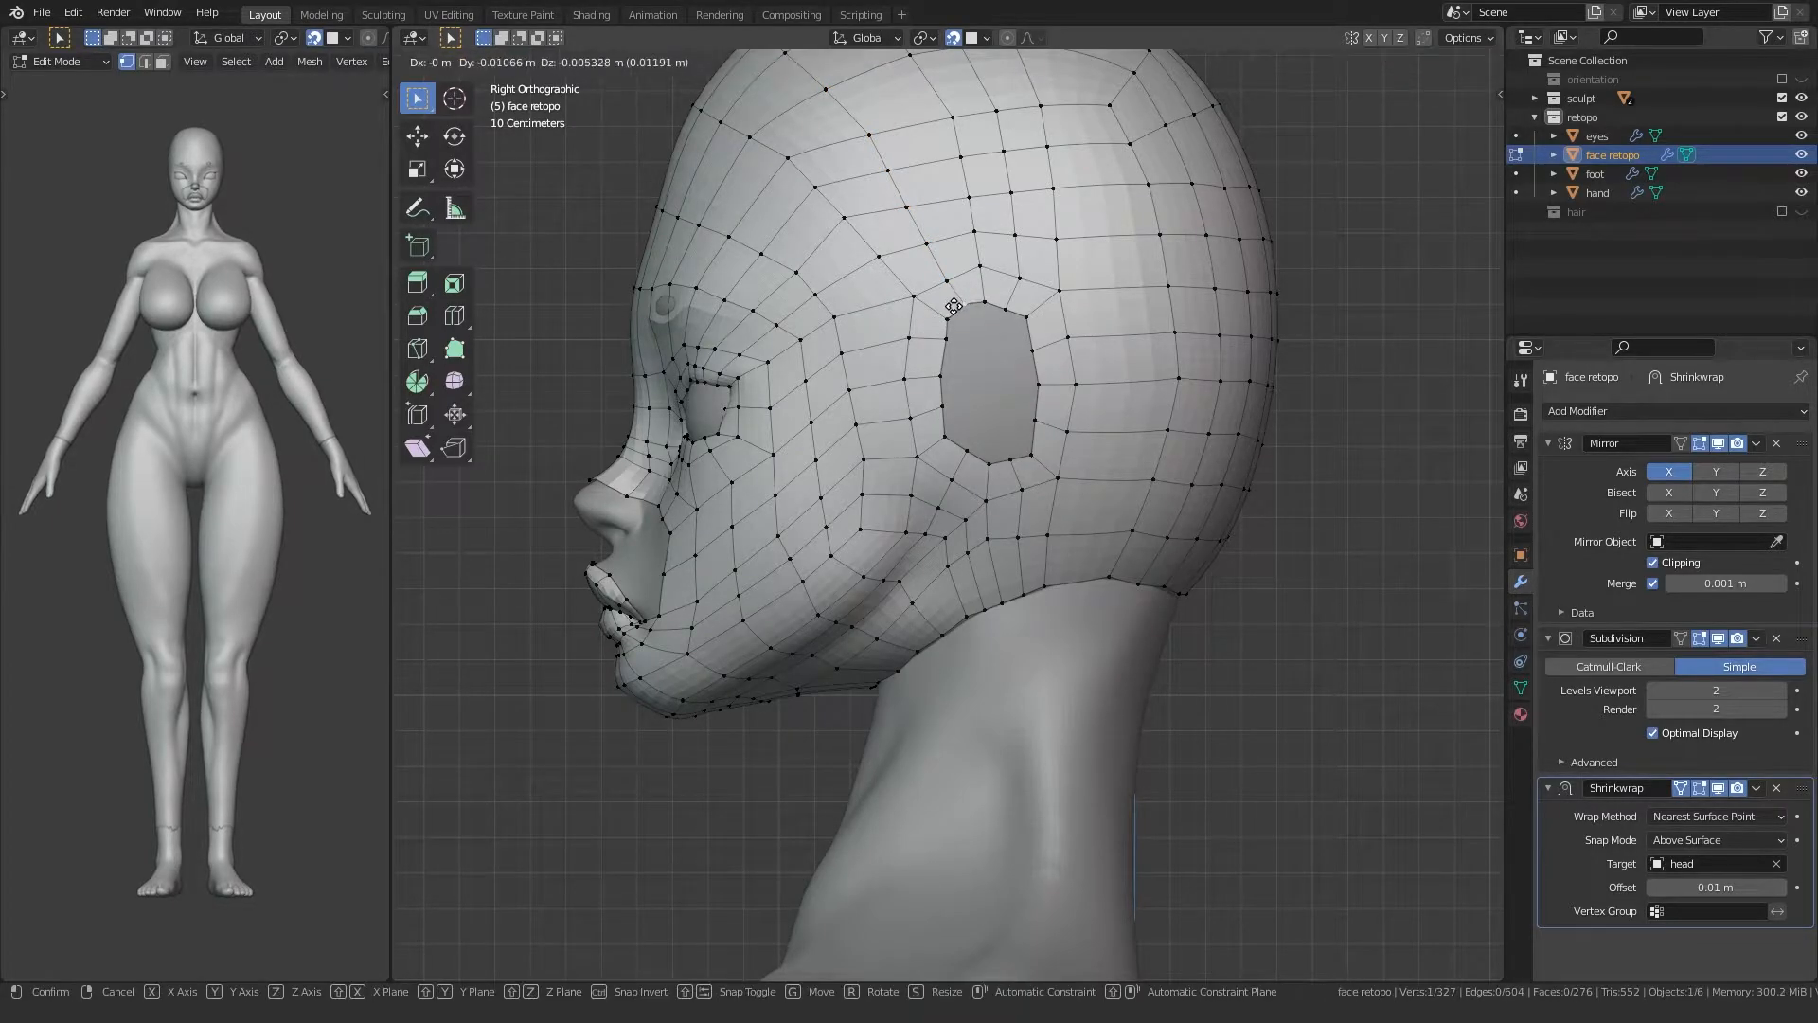
pyautogui.click(956, 308)
# Step: Add a centered loop cut around the eye and two more centered loop cuts through the cheek
pyautogui.moveTo(962, 328); pyautogui.dragTo(928, 445, button='middle')
pyautogui.hotkey('ctrl', 'r')
pyautogui.click(928, 446)
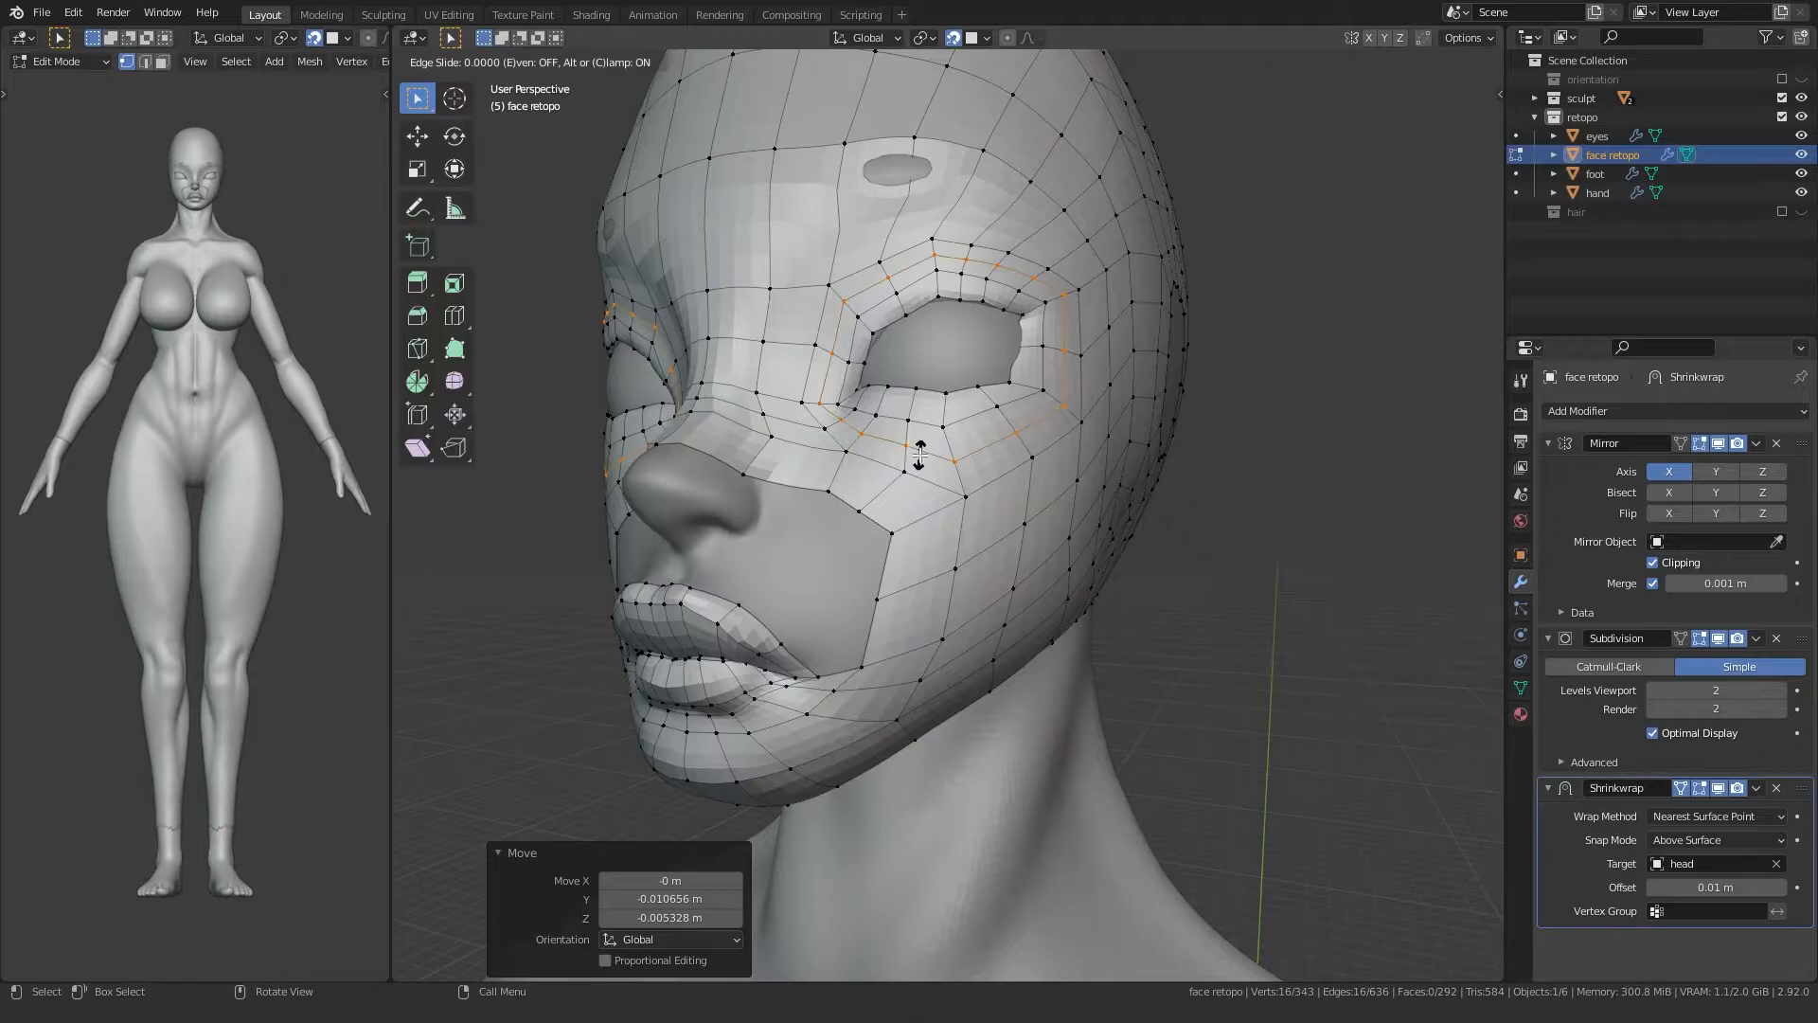
pyautogui.rightClick(928, 445)
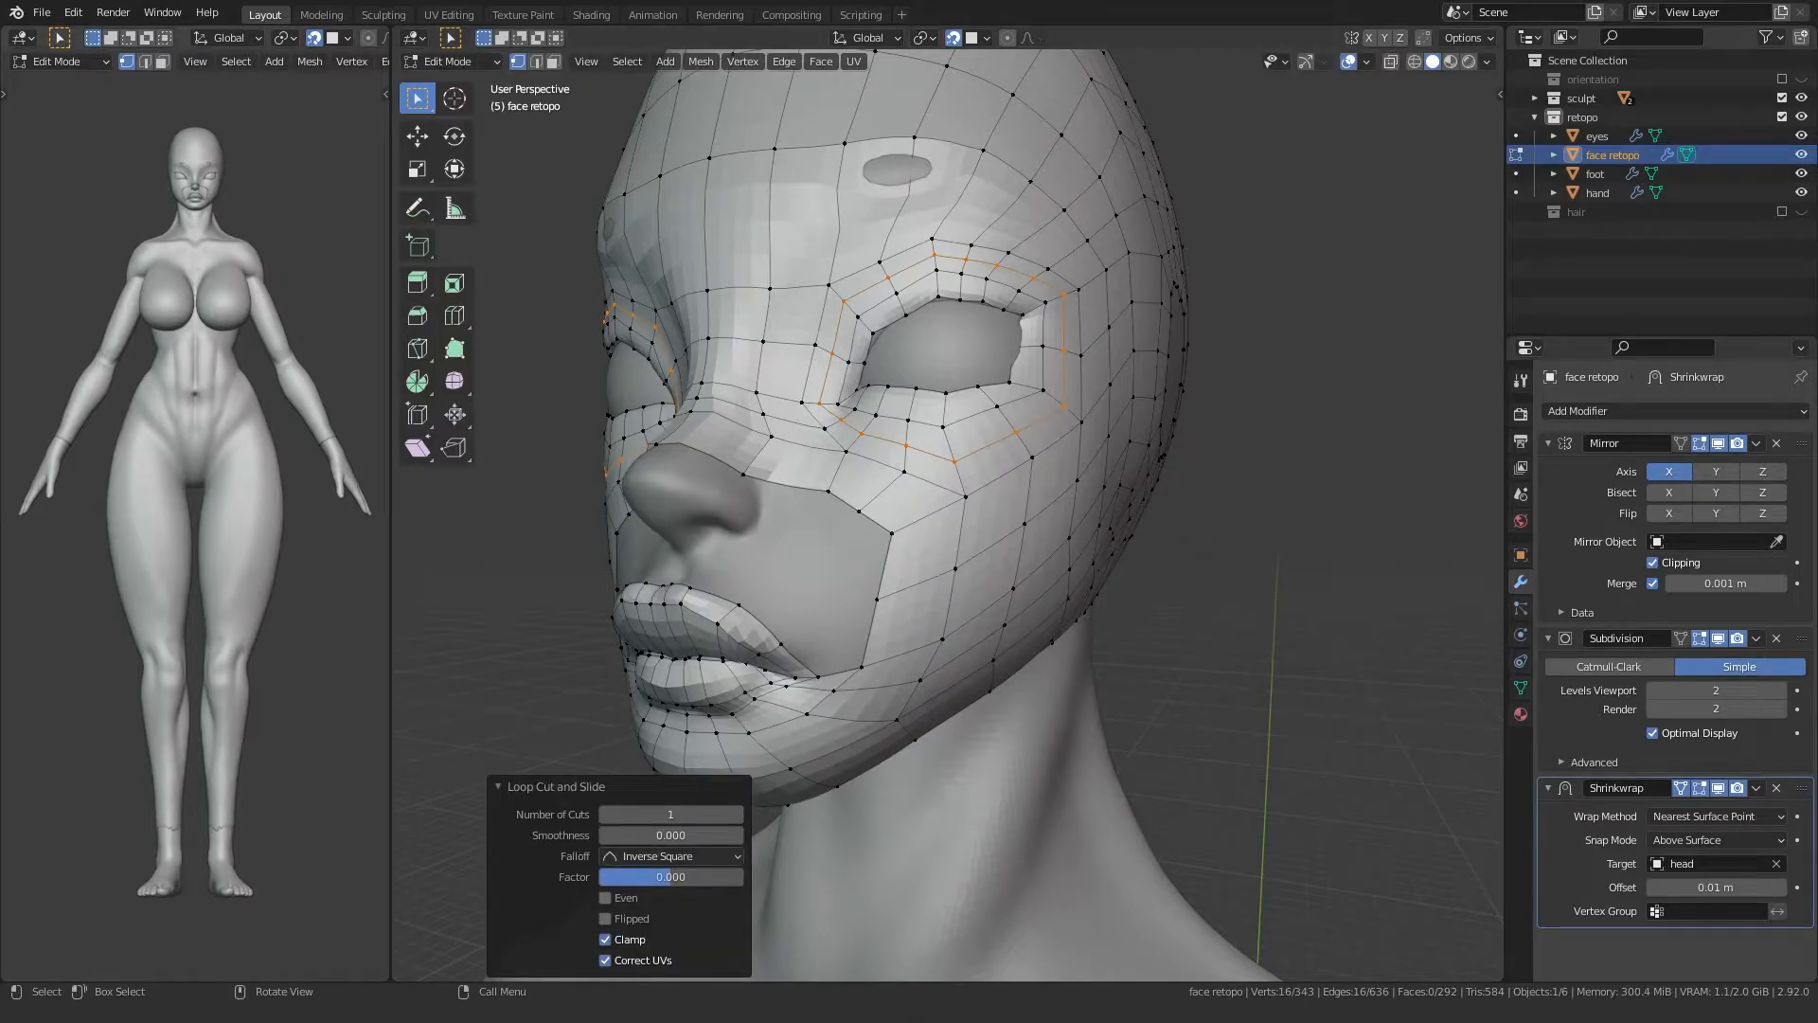
pyautogui.moveTo(824, 654); pyautogui.dragTo(996, 568, button='middle')
pyautogui.hotkey('ctrl', 'r')
pyautogui.click(997, 569)
pyautogui.rightClick(998, 568)
pyautogui.hotkey('ctrl', 'r')
pyautogui.click(1070, 584)
pyautogui.rightClick(1071, 585)
# Step: Duplicate the face beside the nose and place the copy over the tip of the nose
pyautogui.click(915, 320)
pyautogui.moveTo(951, 449); pyautogui.dragTo(907, 485, button='middle')
pyautogui.click(986, 466)
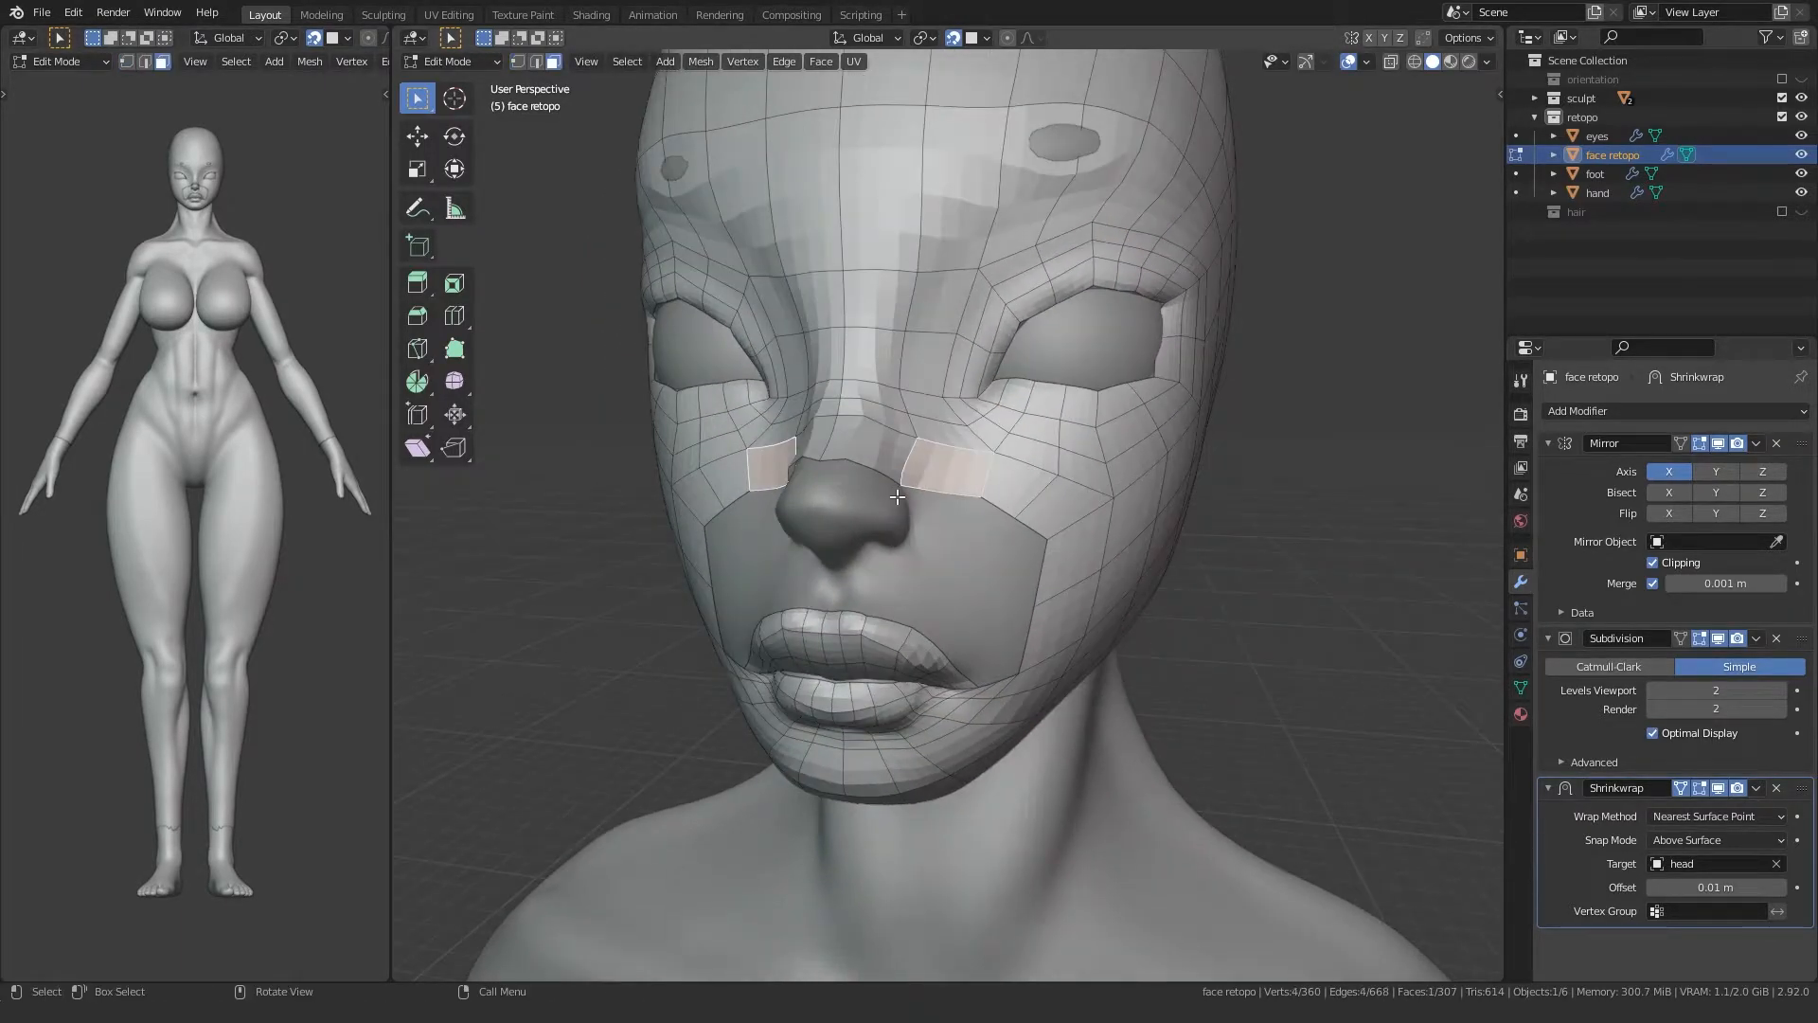
pyautogui.hotkey('shift', 'd')
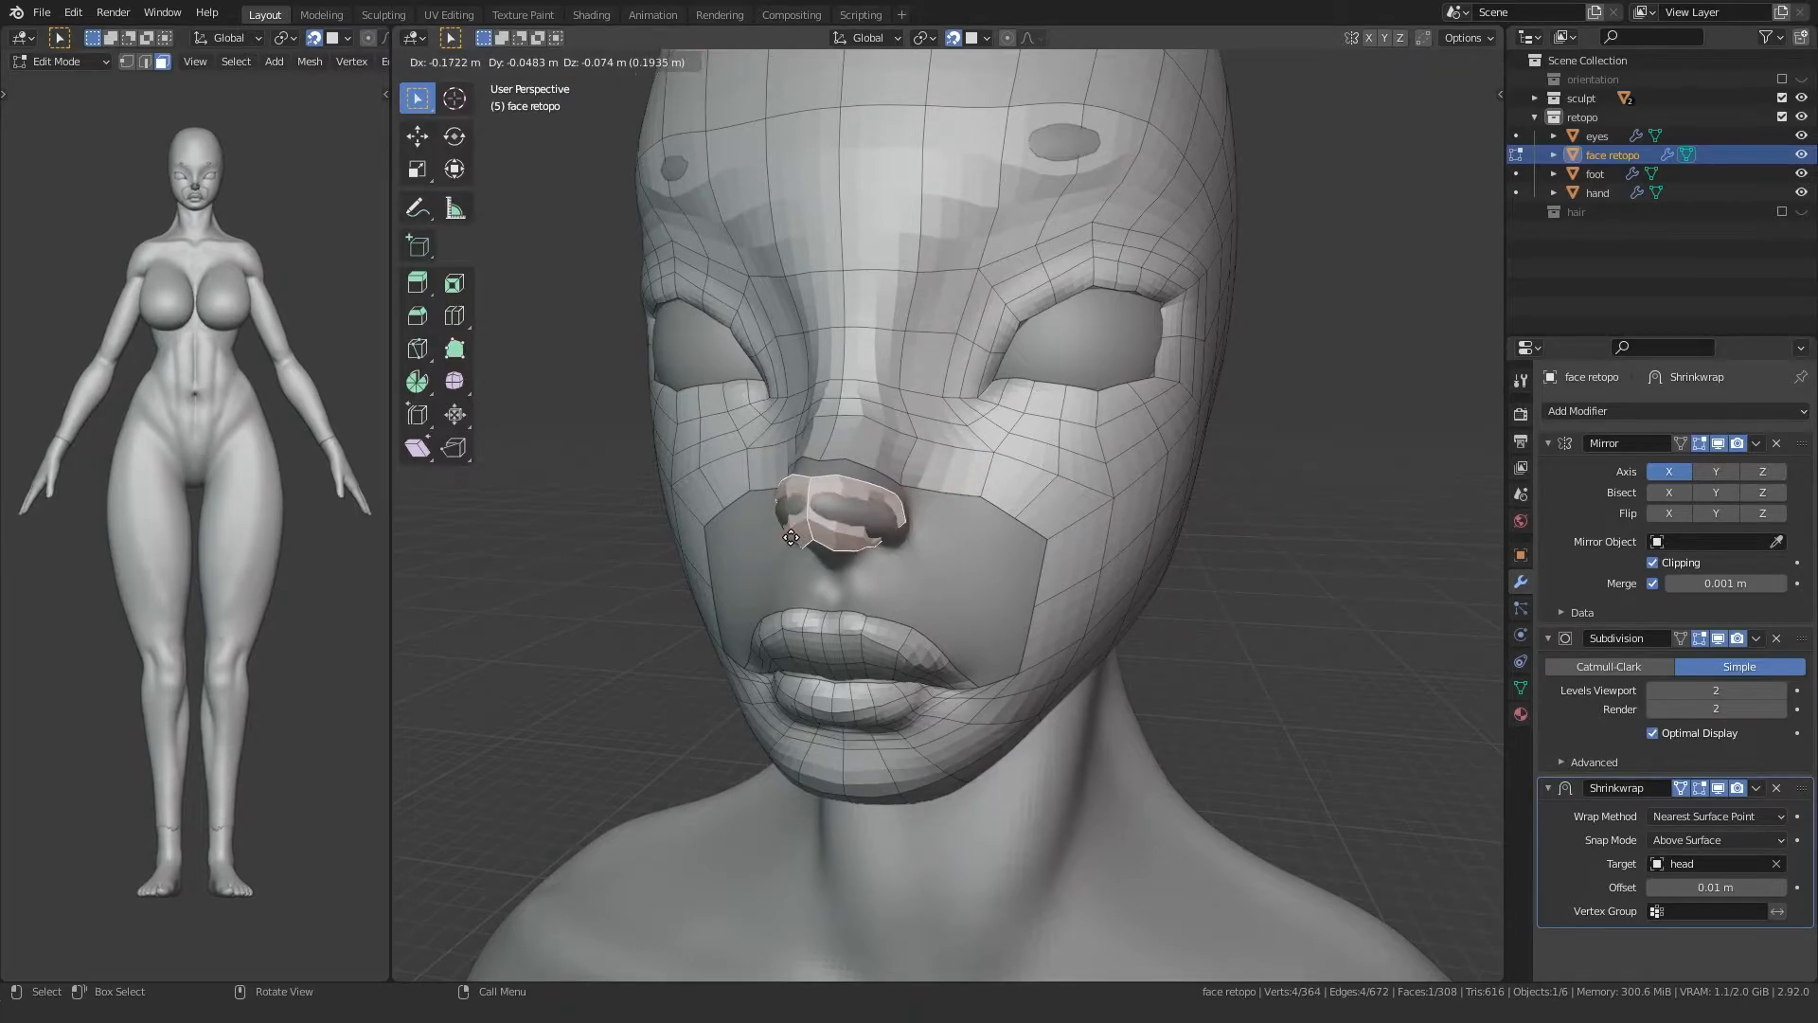
pyautogui.click(787, 545)
# Step: Raise the lower vertices of the duplicated face so it lies across the front of the nose tip
pyautogui.scroll(4, 787, 544)
pyautogui.press('1')
pyautogui.click(742, 569)
pyautogui.press('g')
pyautogui.click(706, 468)
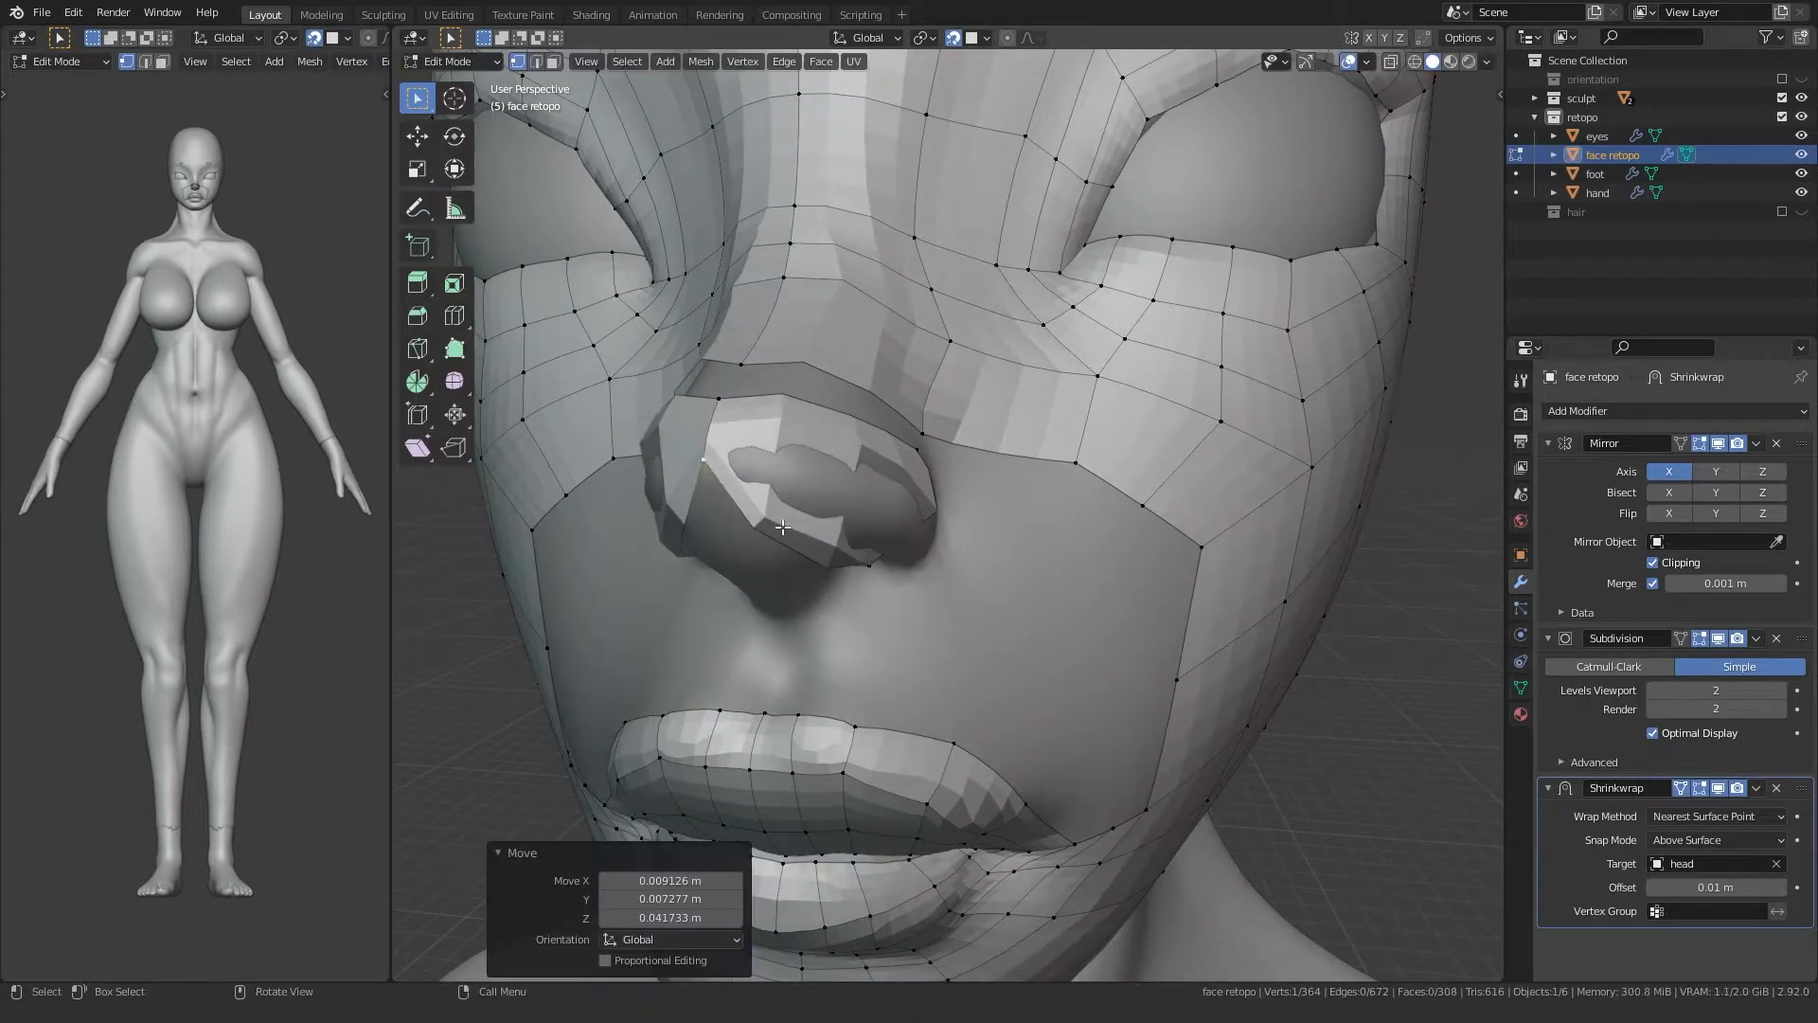
pyautogui.click(860, 566)
pyautogui.press('g')
pyautogui.click(775, 446)
# Step: Pull the outer vertices of the duplicated face inward to form a small patch on the nose tip
pyautogui.click(911, 451)
pyautogui.press('g')
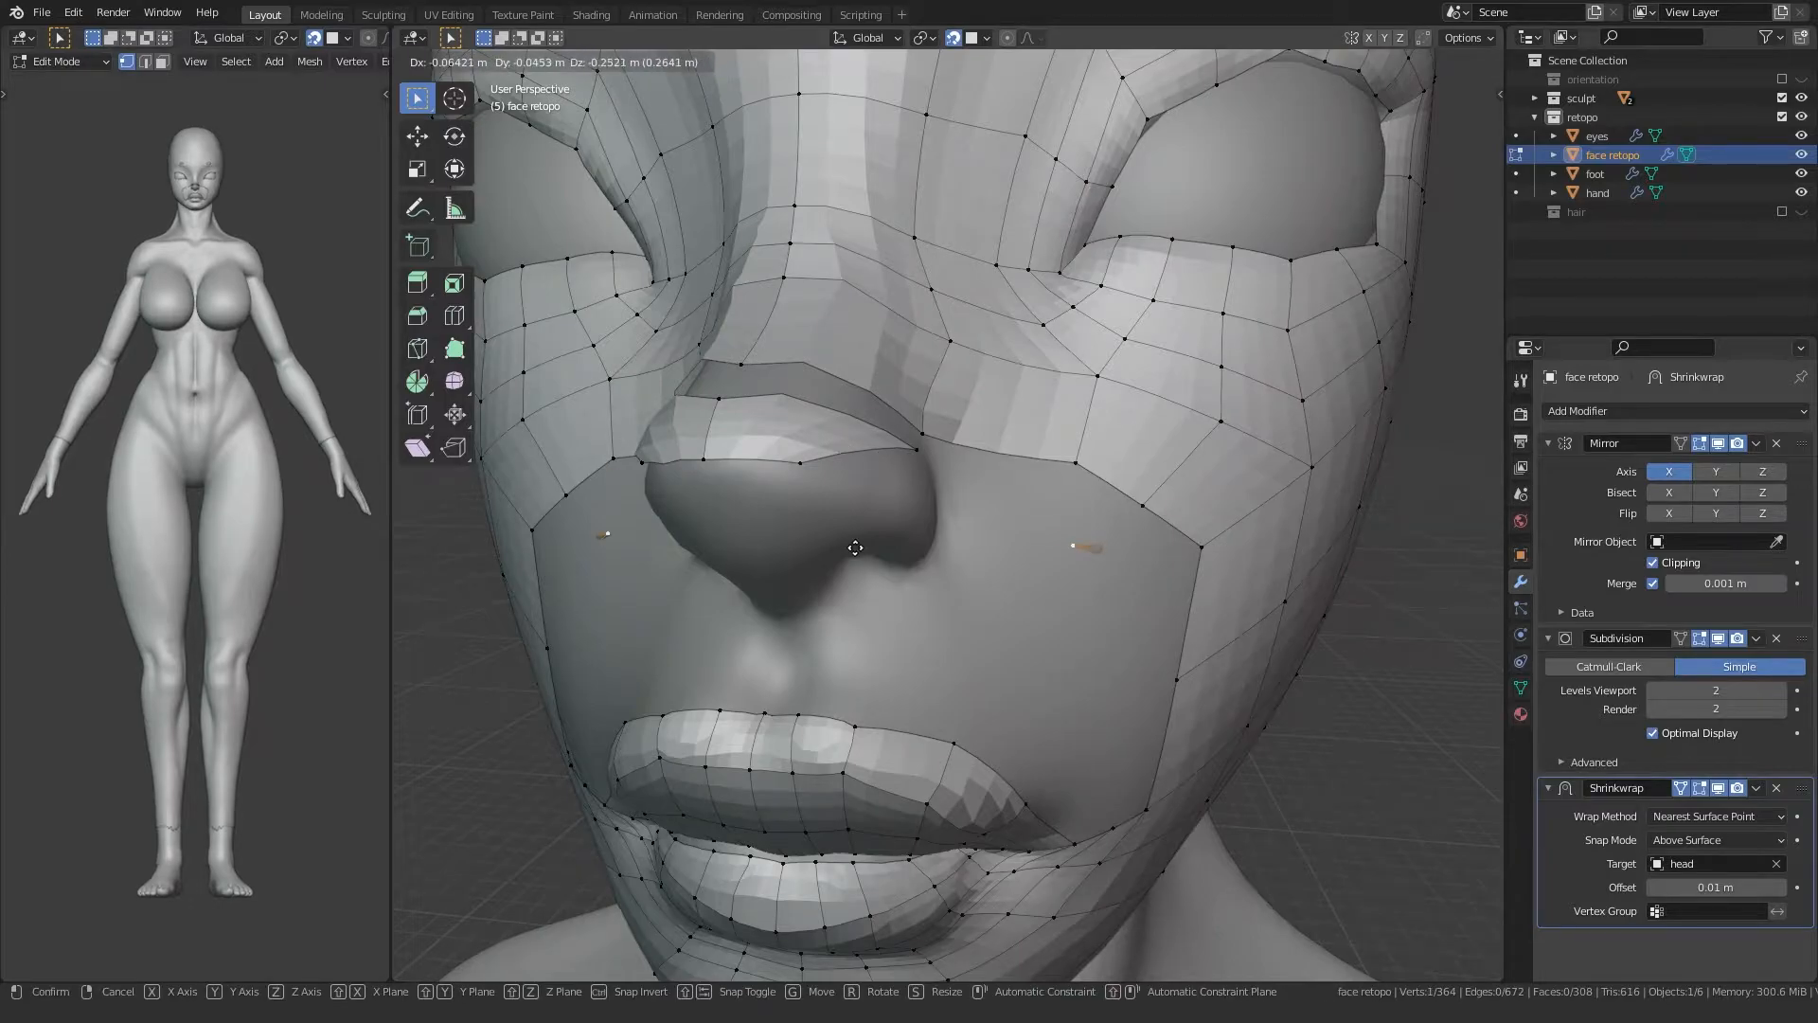
pyautogui.click(837, 549)
pyautogui.click(908, 453)
pyautogui.press('g')
pyautogui.click(788, 435)
pyautogui.click(796, 467)
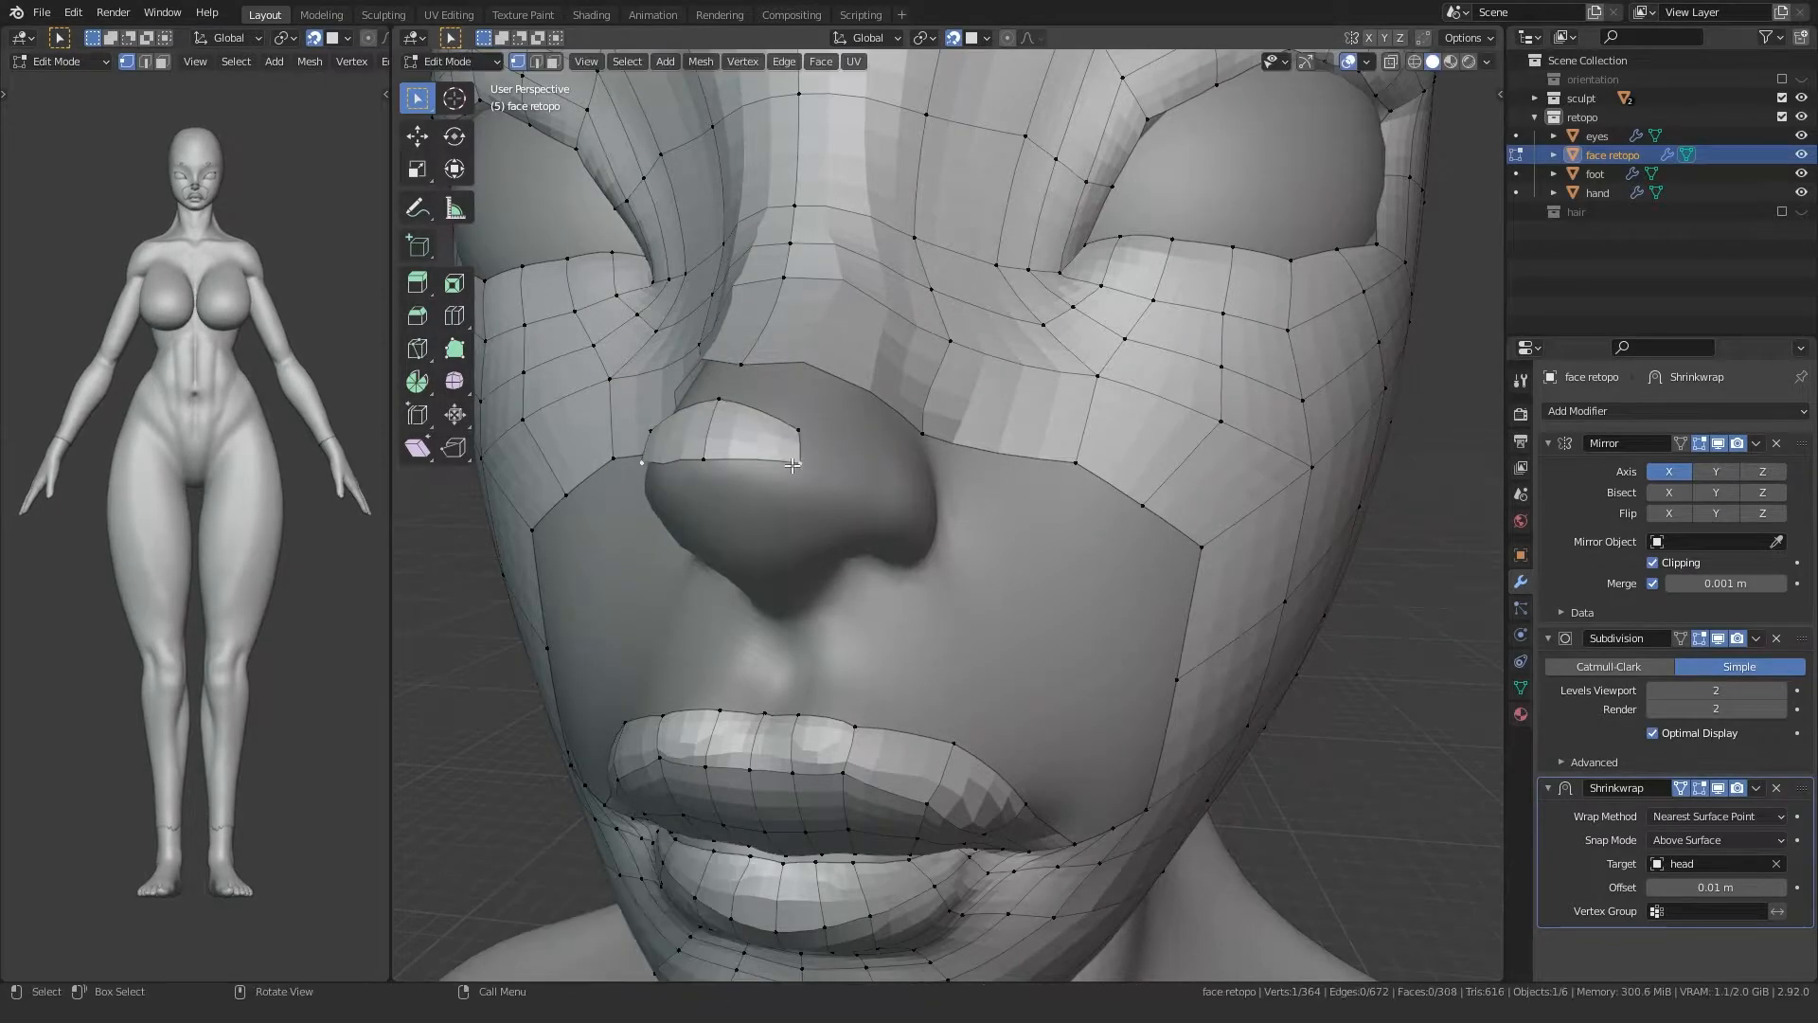
pyautogui.press('g')
pyautogui.click(760, 475)
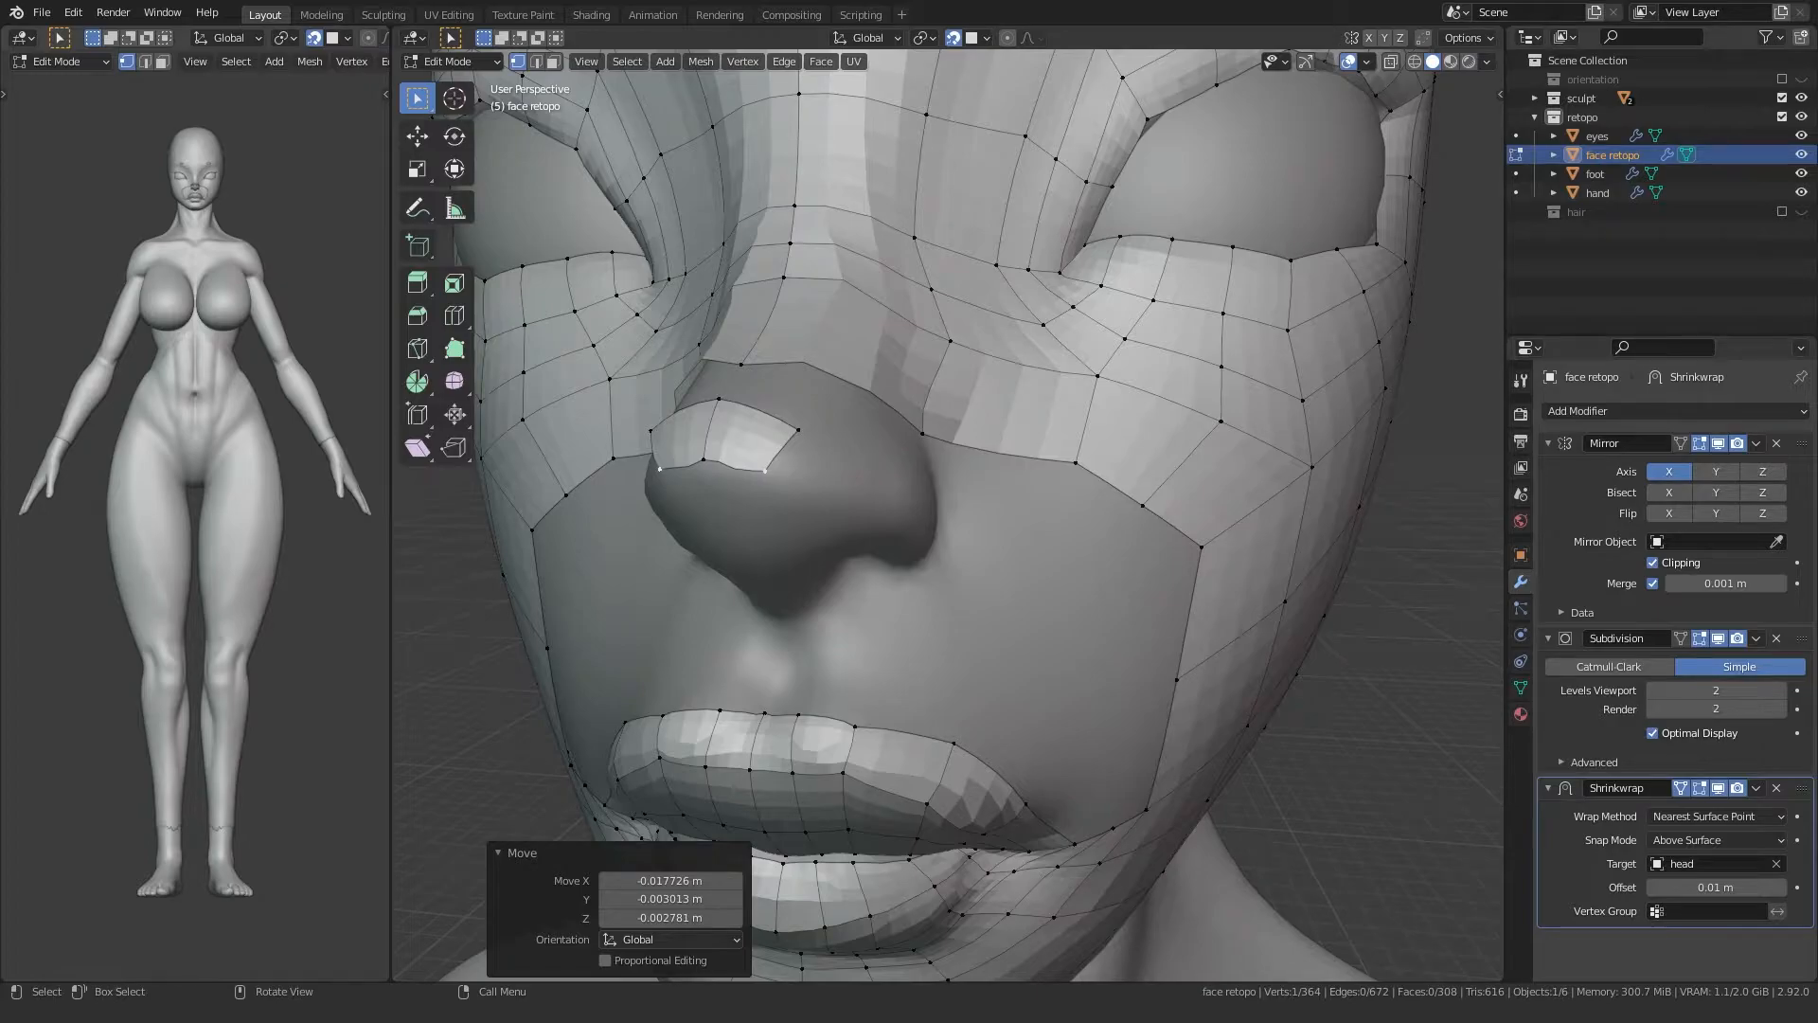
# Step: Pull in the lower outer corner of the nose-tip patch and adjust its lower edge
pyautogui.moveTo(607, 592); pyautogui.dragTo(743, 565, button='middle')
pyautogui.click(804, 524)
pyautogui.press('g')
pyautogui.click(732, 553)
pyautogui.click(760, 533)
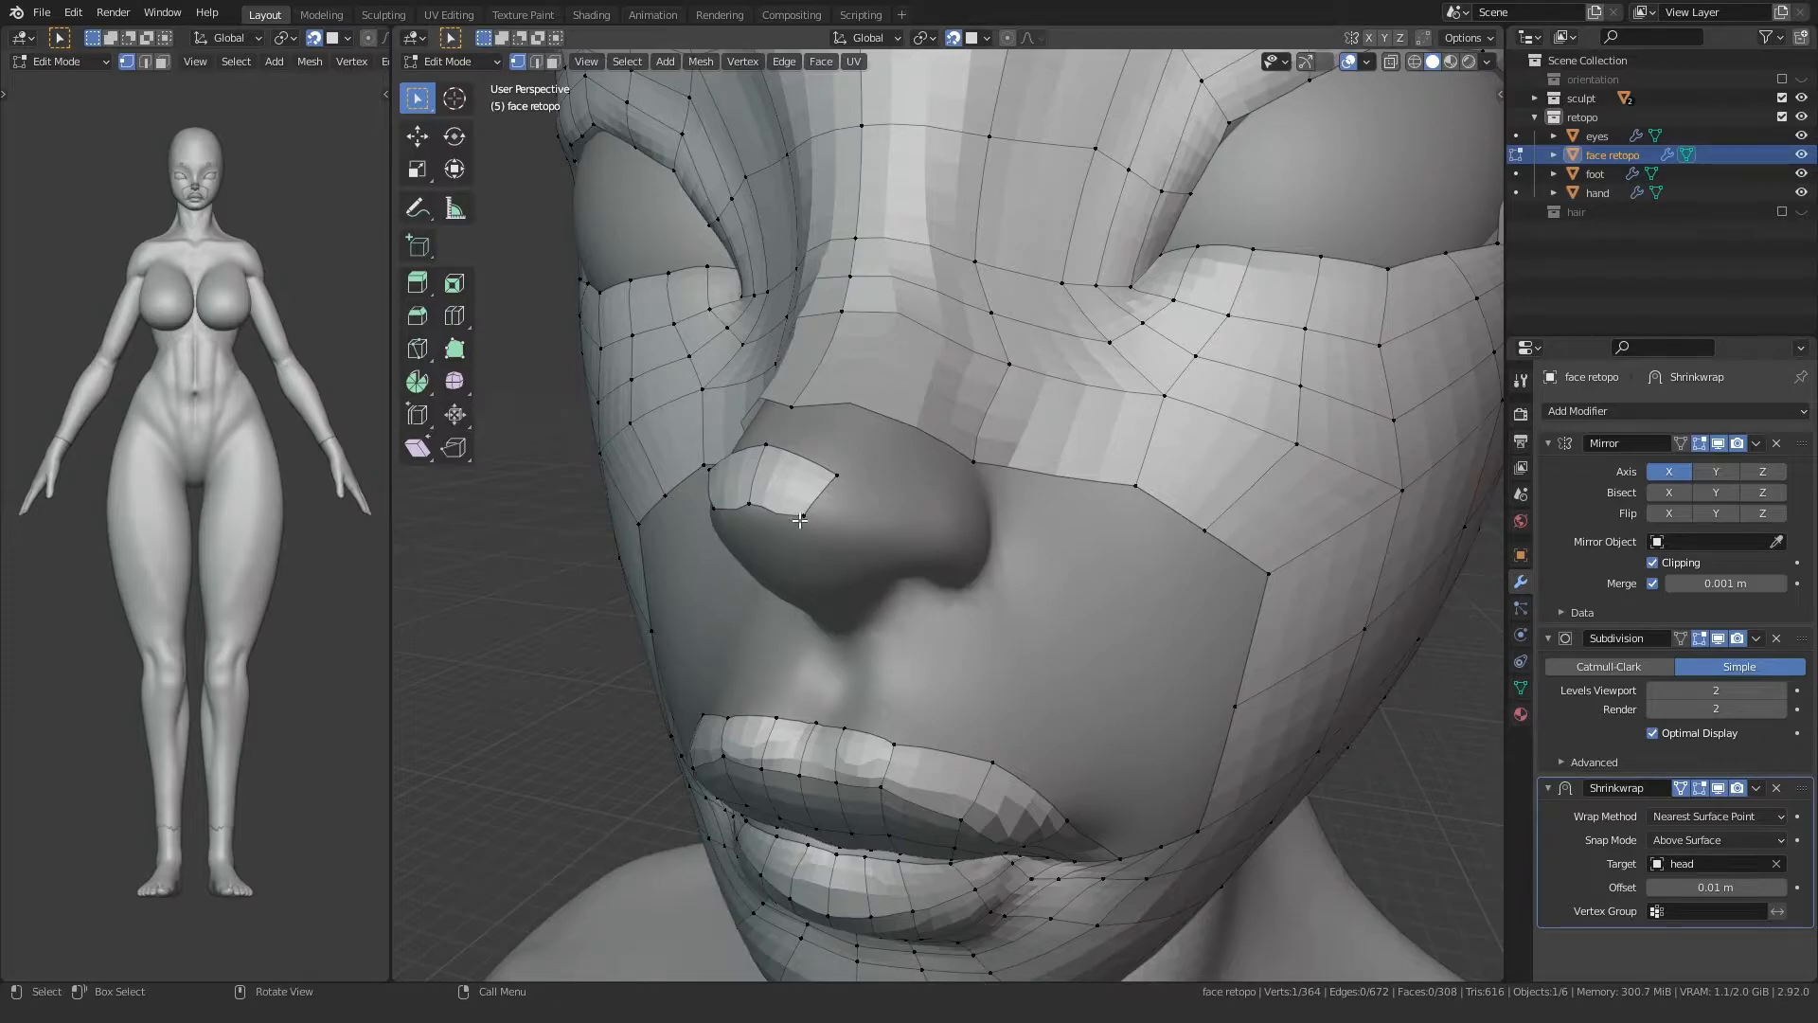
pyautogui.press('KP_Decimal')
pyautogui.scroll(-7, 755, 531)
pyautogui.moveTo(755, 532); pyautogui.dragTo(792, 492, button='middle')
pyautogui.click(795, 490)
pyautogui.press('g')
pyautogui.click(807, 458)
# Step: Lower the patch's upper center vertex and pull both outer corners inward to make a narrow rectangle
pyautogui.click(847, 313)
pyautogui.press('g')
pyautogui.click(820, 379)
pyautogui.click(1043, 400)
pyautogui.press('g')
pyautogui.click(893, 392)
pyautogui.click(943, 511)
pyautogui.press('g')
pyautogui.click(885, 482)
pyautogui.scroll(-2, 886, 480)
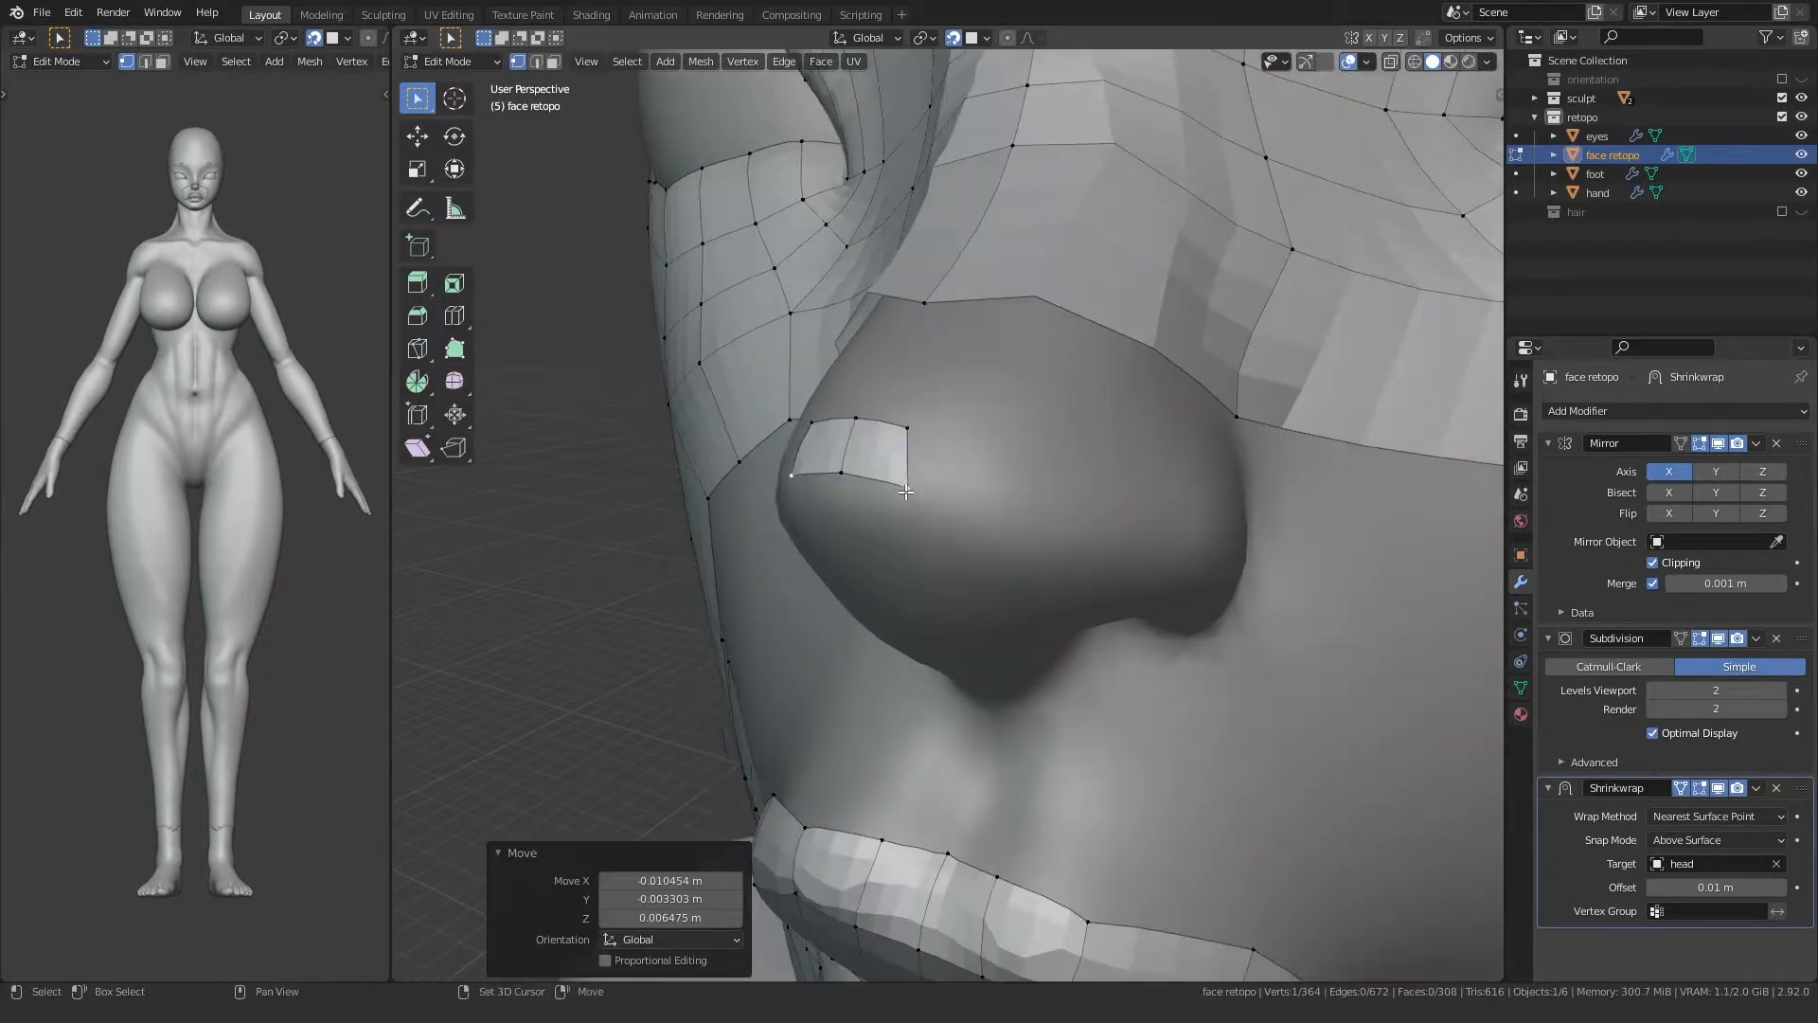
# Step: Extrude the outer edge of the nose-tip patch twice along the side of the nose
pyautogui.moveTo(905, 466); pyautogui.dragTo(886, 460, button='middle')
pyautogui.press('2')
pyautogui.press('e')
pyautogui.click(964, 473)
pyautogui.press('e')
pyautogui.click(1053, 487)
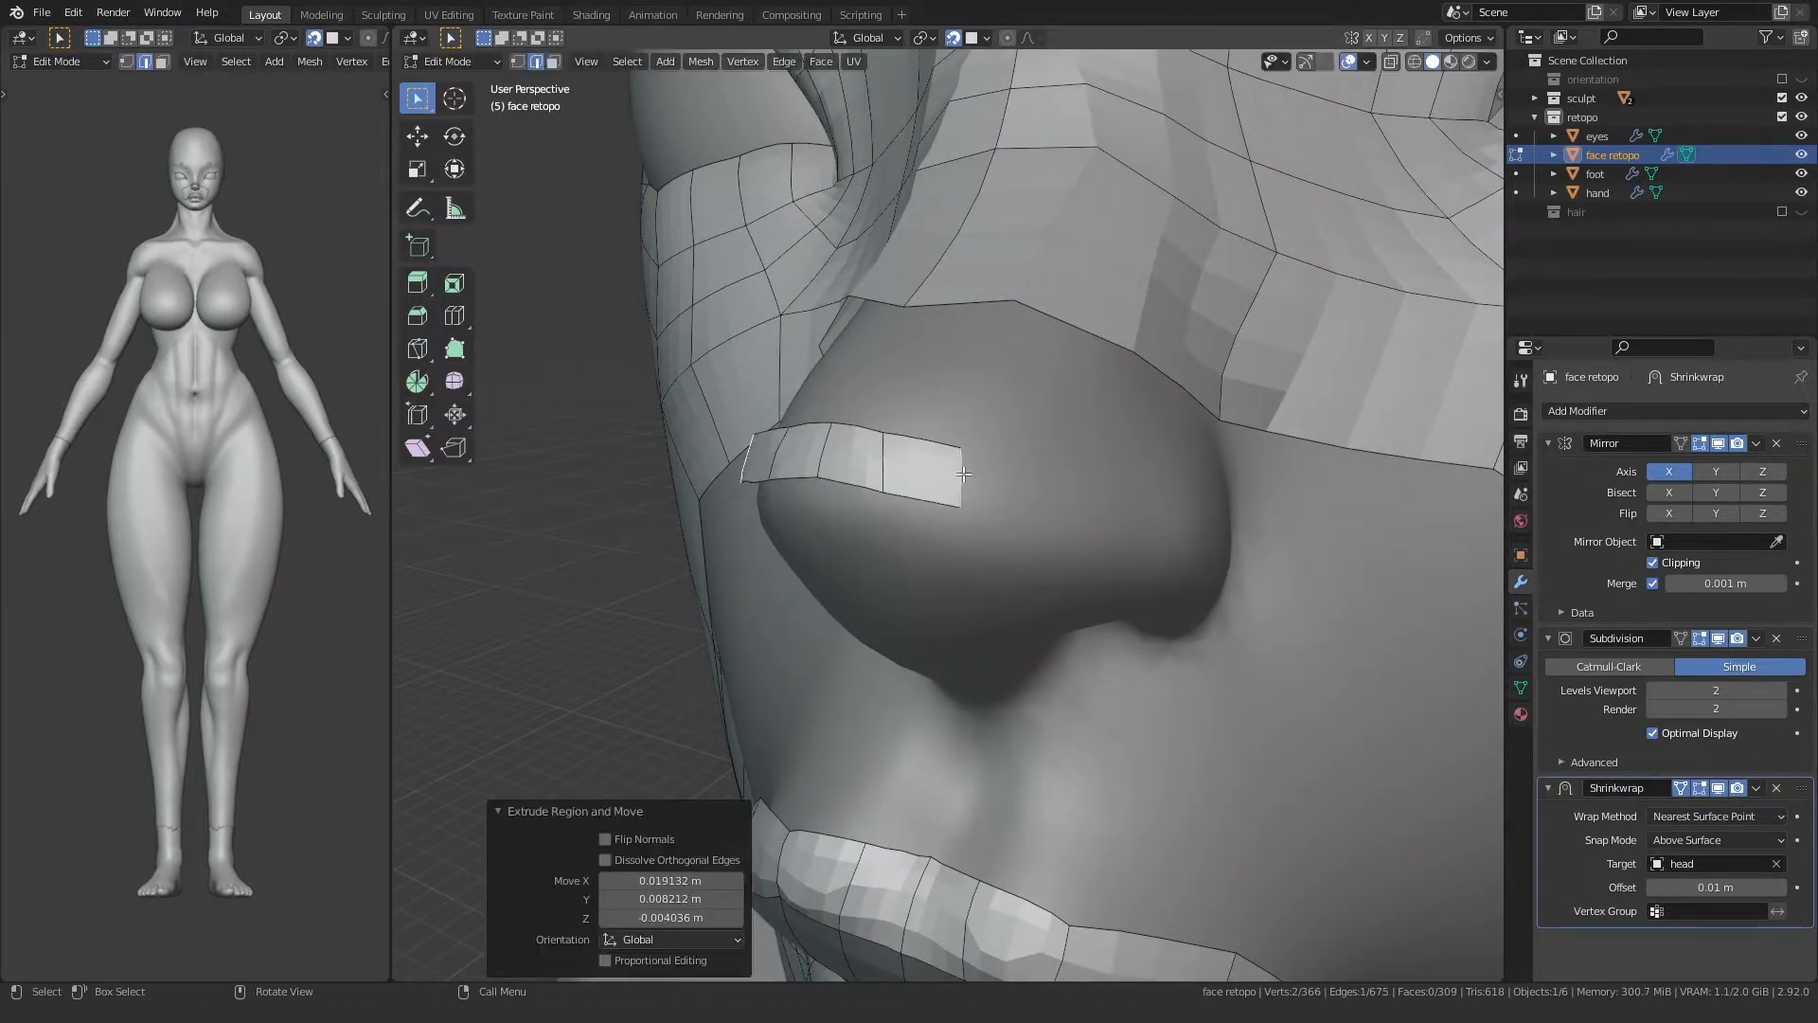
# Step: Extrude the strip three more times along the nostril wing to where it meets the cheek
pyautogui.moveTo(1053, 487); pyautogui.dragTo(1002, 517, button='middle')
pyautogui.press('e')
pyautogui.click(1062, 523)
pyautogui.press('e')
pyautogui.click(1156, 563)
pyautogui.moveTo(1156, 562); pyautogui.dragTo(983, 476, button='middle')
pyautogui.press('e')
pyautogui.click(1091, 518)
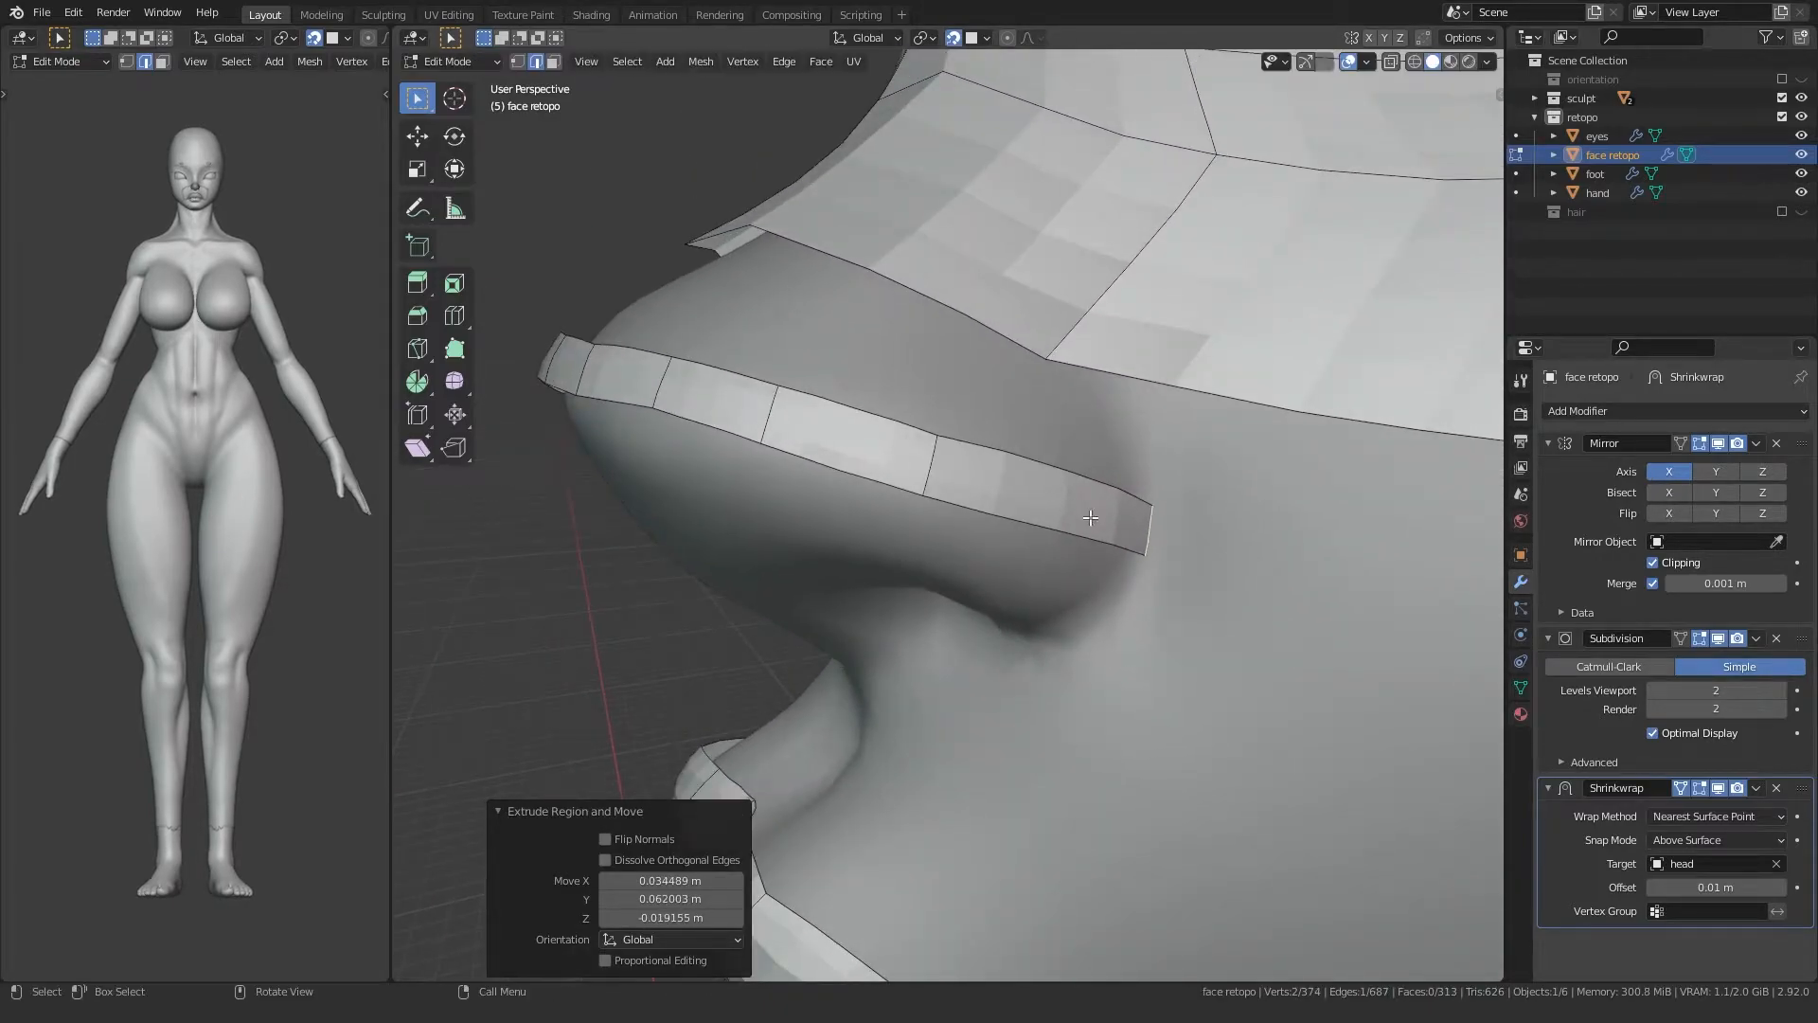
# Step: Reposition the vertices in the rear segments of the nose strip to follow the nostril wing
pyautogui.press('1')
pyautogui.moveTo(941, 507); pyautogui.dragTo(980, 421, button='middle')
pyautogui.press('g')
pyautogui.click(1051, 556)
pyautogui.press('g')
pyautogui.click(985, 414)
pyautogui.press('g')
pyautogui.click(988, 525)
pyautogui.press('g')
pyautogui.click(1120, 549)
# Step: Shift the middle vertex pairs of the nose strip back toward the wing to even out the segment spacing
pyautogui.click(857, 435)
pyautogui.moveTo(864, 440); pyautogui.dragTo(949, 476, button='middle')
pyautogui.press('g')
pyautogui.click(975, 494)
pyautogui.click(850, 363)
pyautogui.press('g')
pyautogui.click(960, 404)
pyautogui.moveTo(966, 407); pyautogui.dragTo(985, 481, button='middle')
pyautogui.click(889, 473)
pyautogui.press('g')
pyautogui.click(959, 504)
pyautogui.click(901, 437)
pyautogui.press('g')
pyautogui.click(987, 464)
# Step: Move the vertex pairs near the nose tip slightly back so the front segments are evenly spaced
pyautogui.moveTo(838, 460); pyautogui.dragTo(933, 530, button='middle')
pyautogui.click(983, 510)
pyautogui.press('g')
pyautogui.click(1024, 521)
pyautogui.click(994, 462)
pyautogui.press('g')
pyautogui.click(1033, 466)
pyautogui.click(855, 485)
pyautogui.press('g')
pyautogui.click(883, 485)
pyautogui.click(851, 435)
pyautogui.press('g')
pyautogui.click(888, 439)
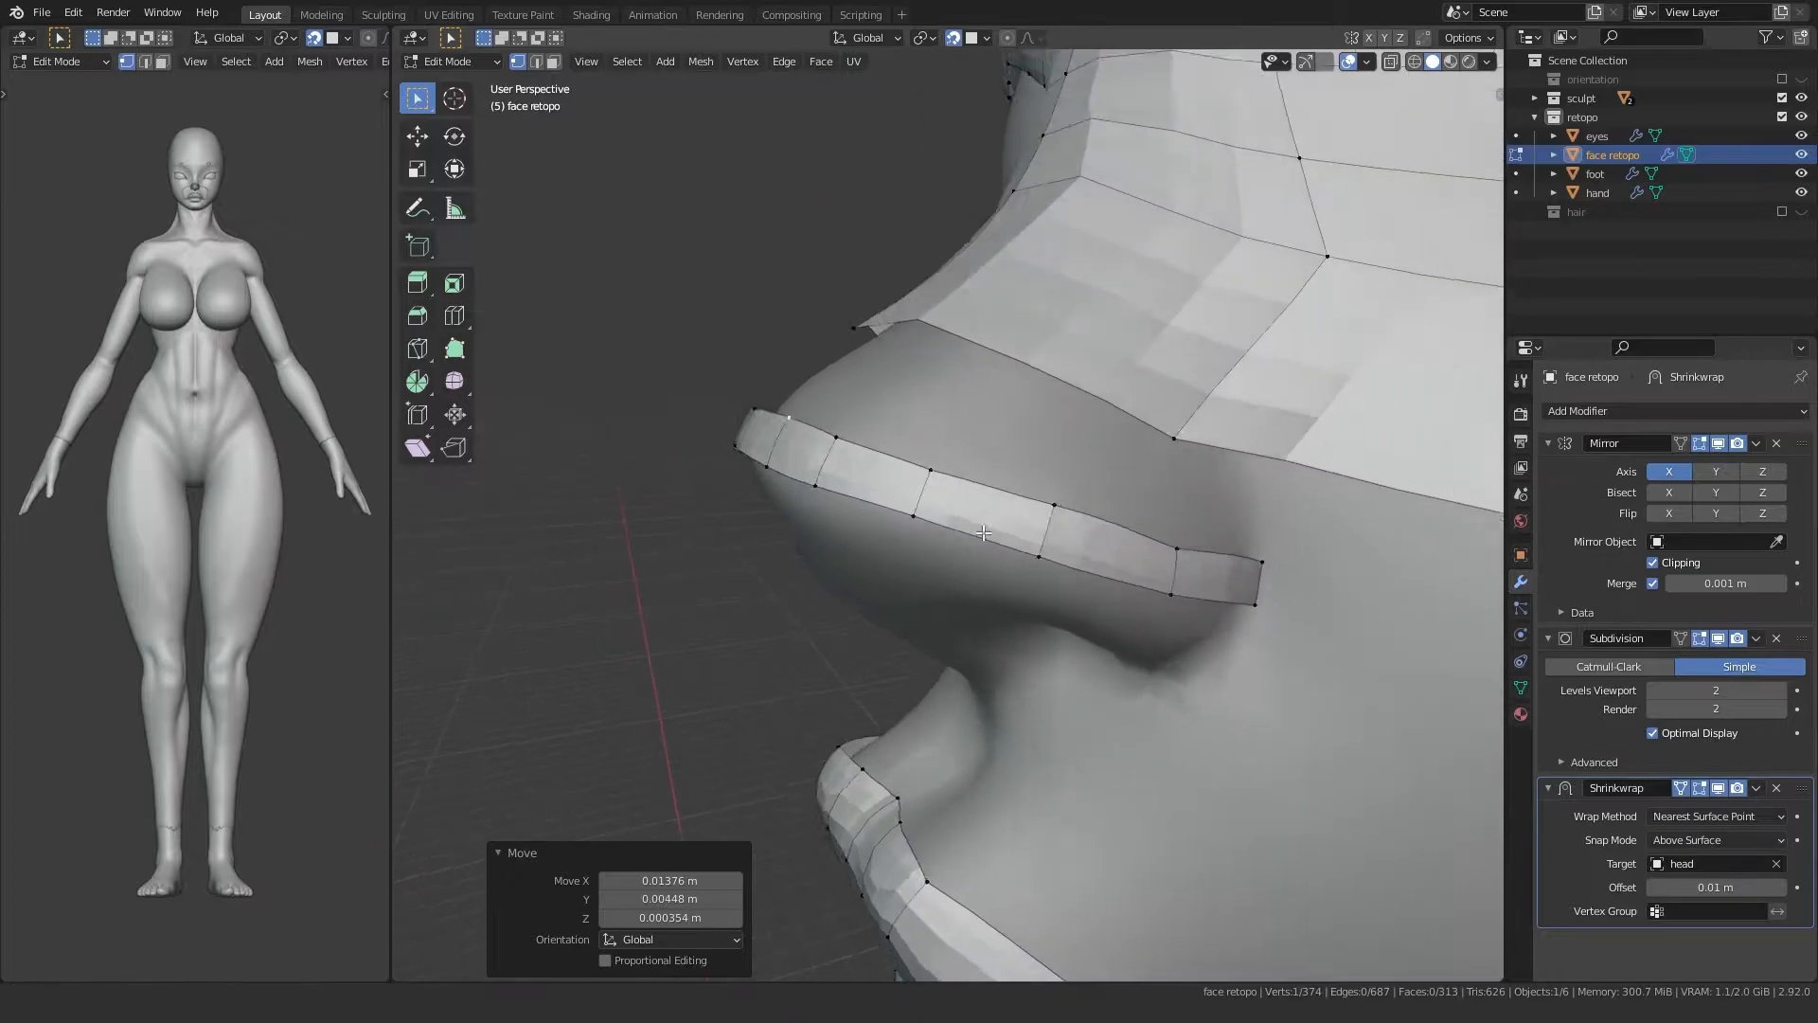
# Step: Fine-tune the last vertices of the strip where the nostril wing meets the cheek
pyautogui.keyDown('shift'); pyautogui.moveTo(1184, 561); pyautogui.dragTo(1014, 496, button='middle'); pyautogui.keyUp('shift')
pyautogui.click(1014, 493)
pyautogui.press('g')
pyautogui.click(1011, 481)
pyautogui.click(1006, 534)
pyautogui.press('g')
pyautogui.click(989, 532)
pyautogui.click(1103, 548)
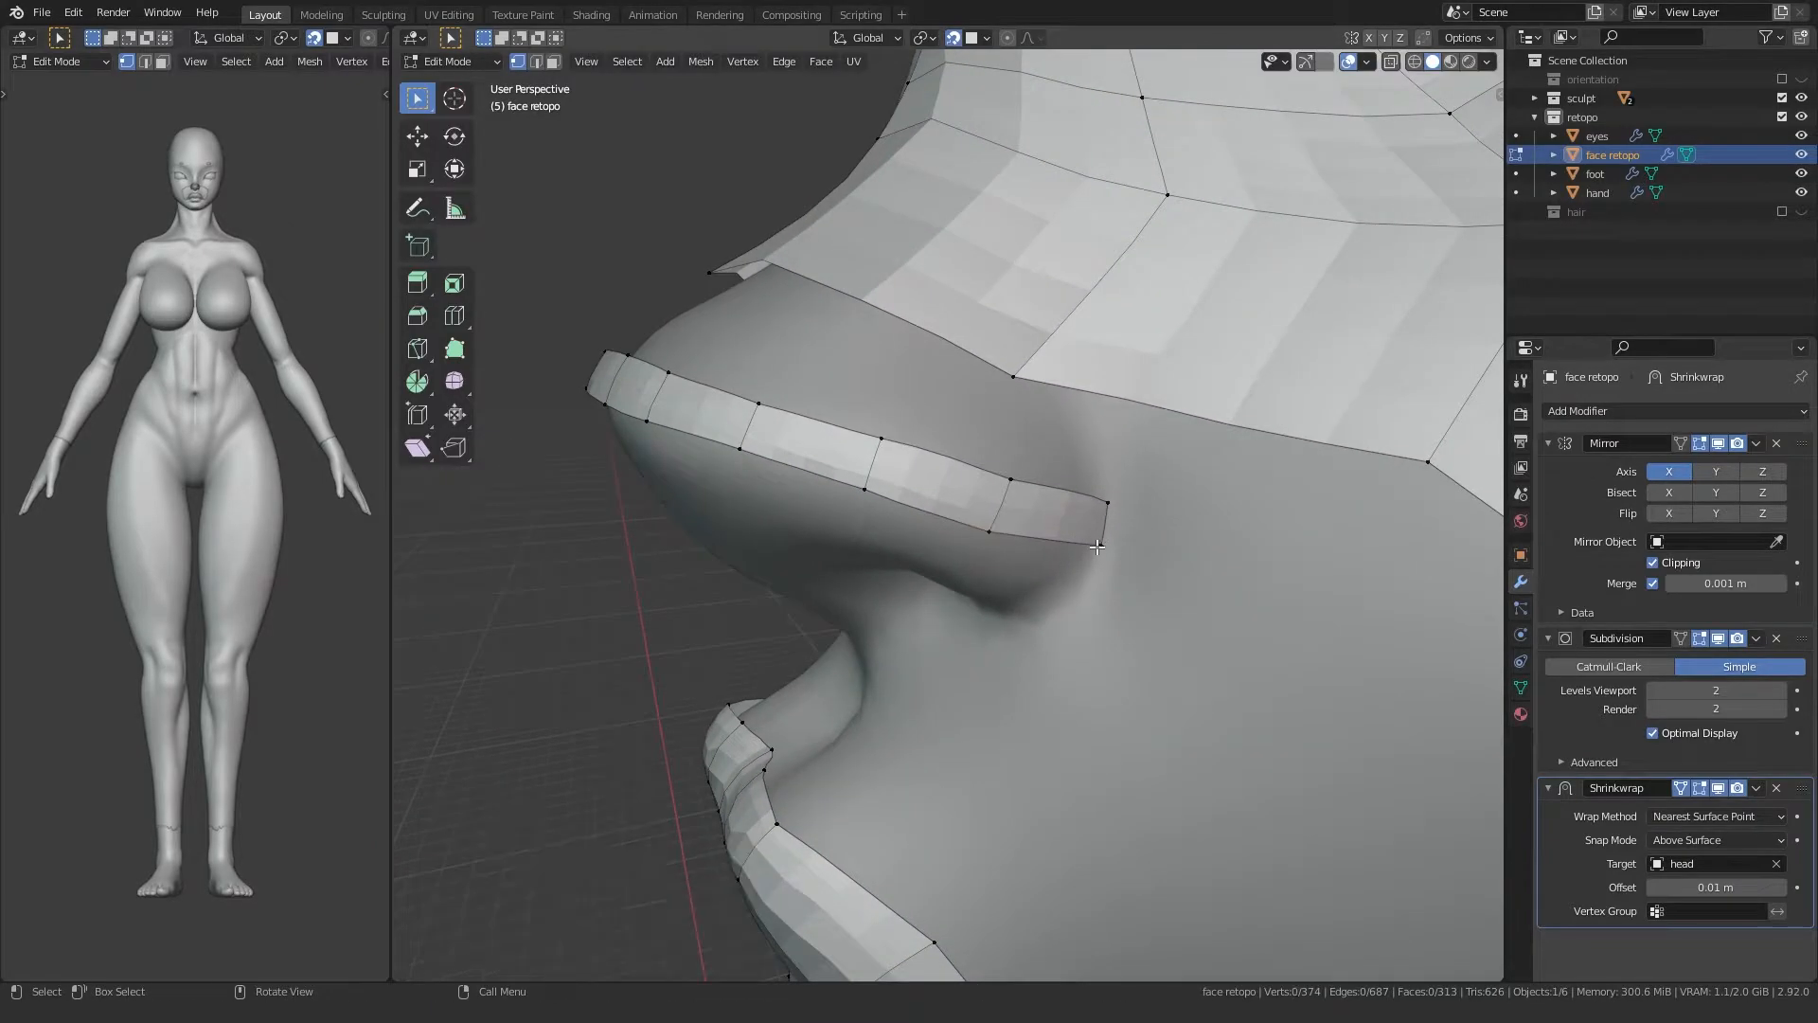
pyautogui.press('g')
pyautogui.click(1088, 552)
pyautogui.moveTo(1088, 552); pyautogui.dragTo(976, 549, button='middle')
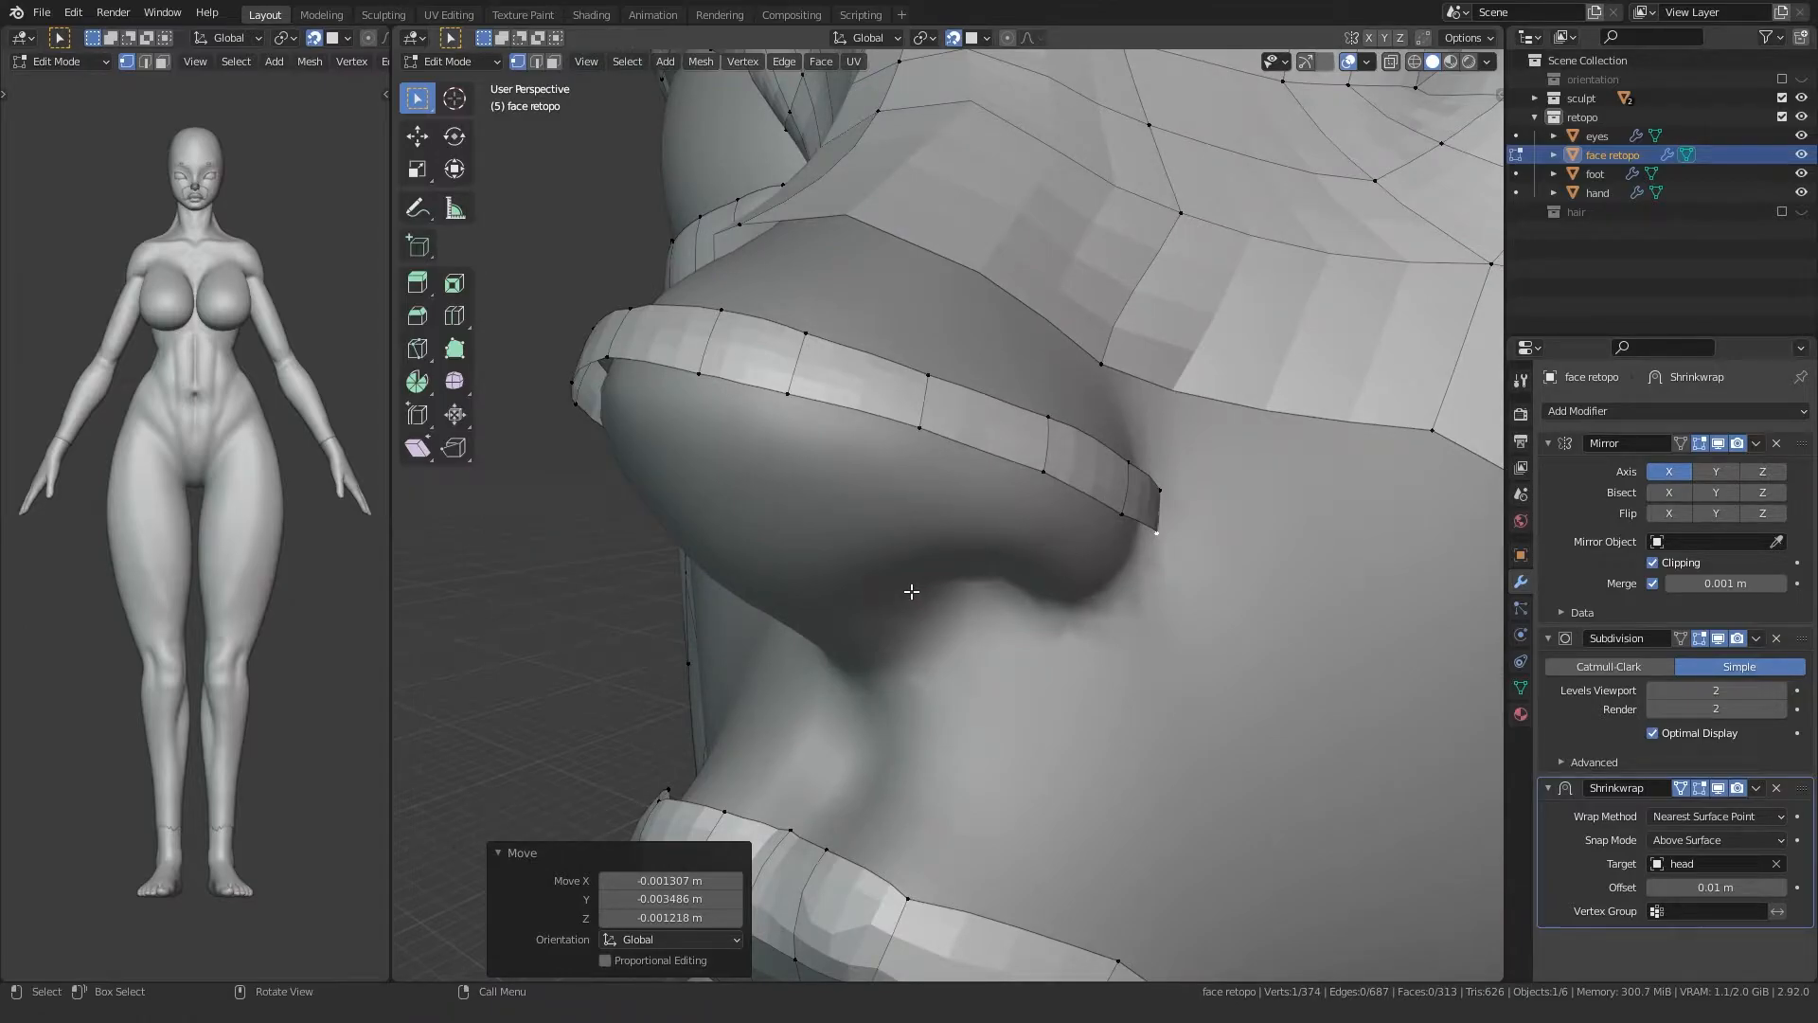
# Step: Extrude the lower edge loop of the nose strip downward to add a second row of faces
pyautogui.moveTo(828, 538); pyautogui.dragTo(857, 455, button='middle')
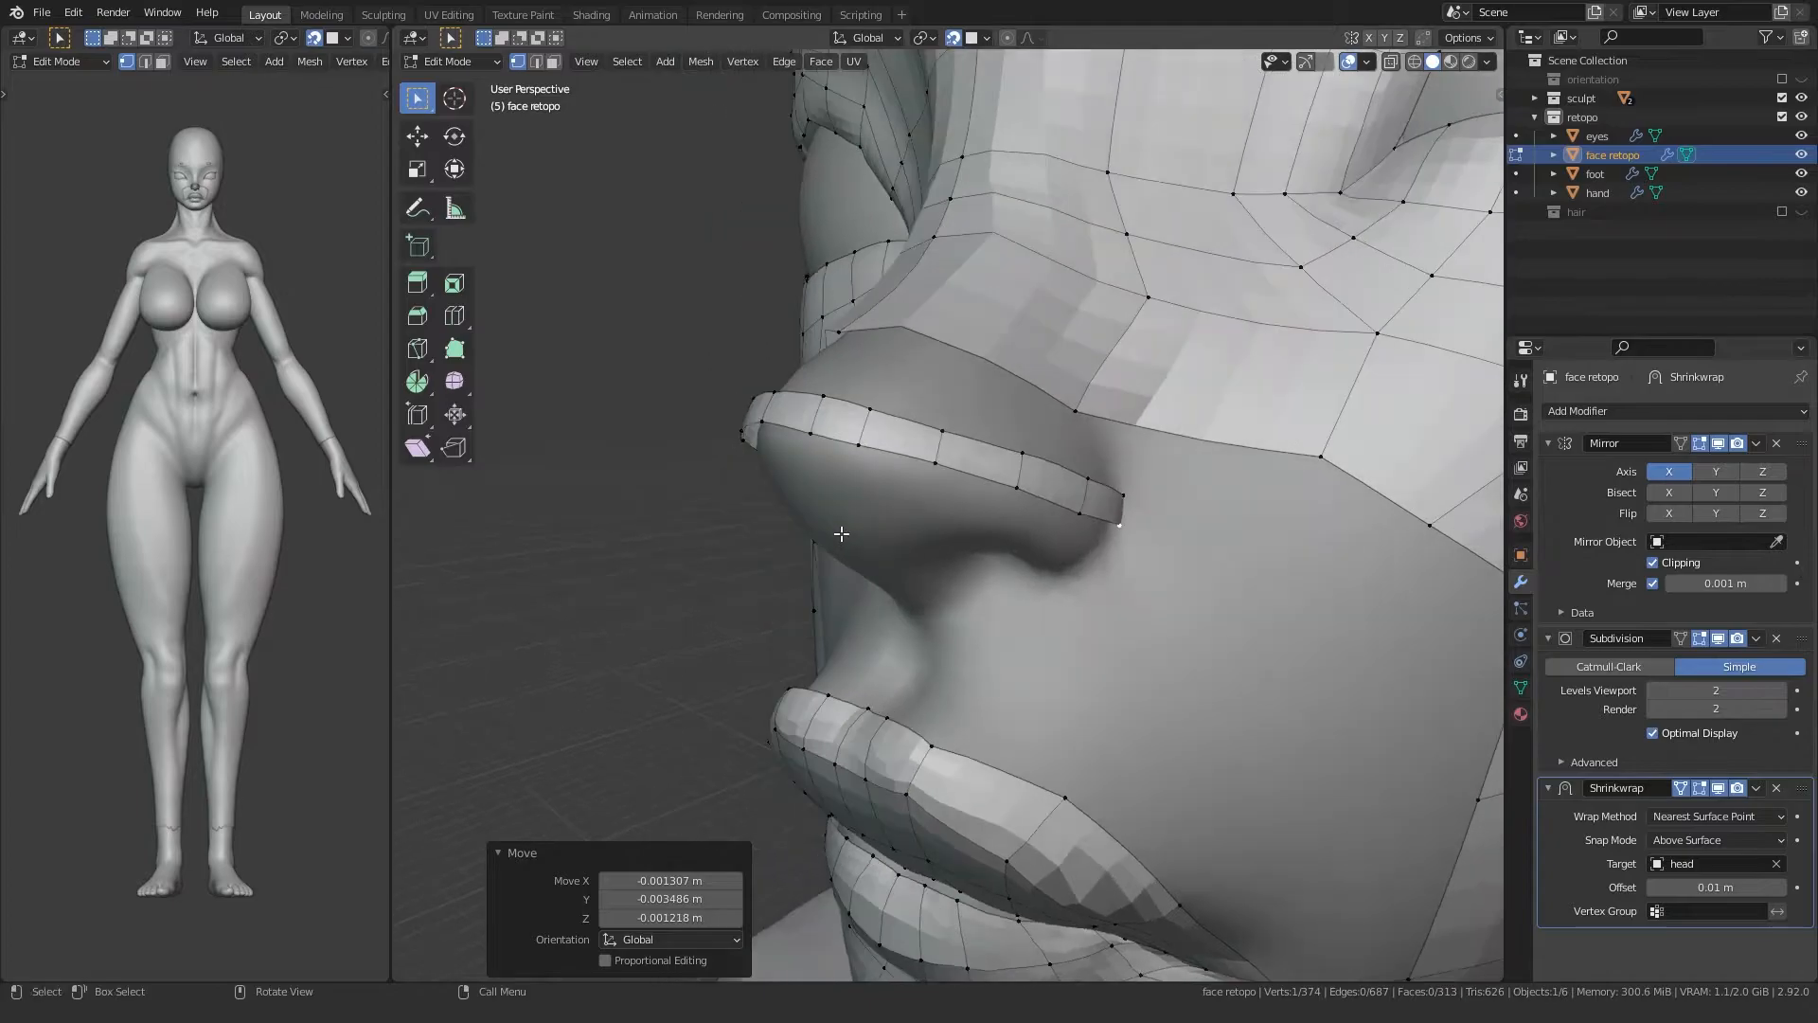
pyautogui.keyDown('alt'); pyautogui.click(863, 447); pyautogui.keyUp('alt')
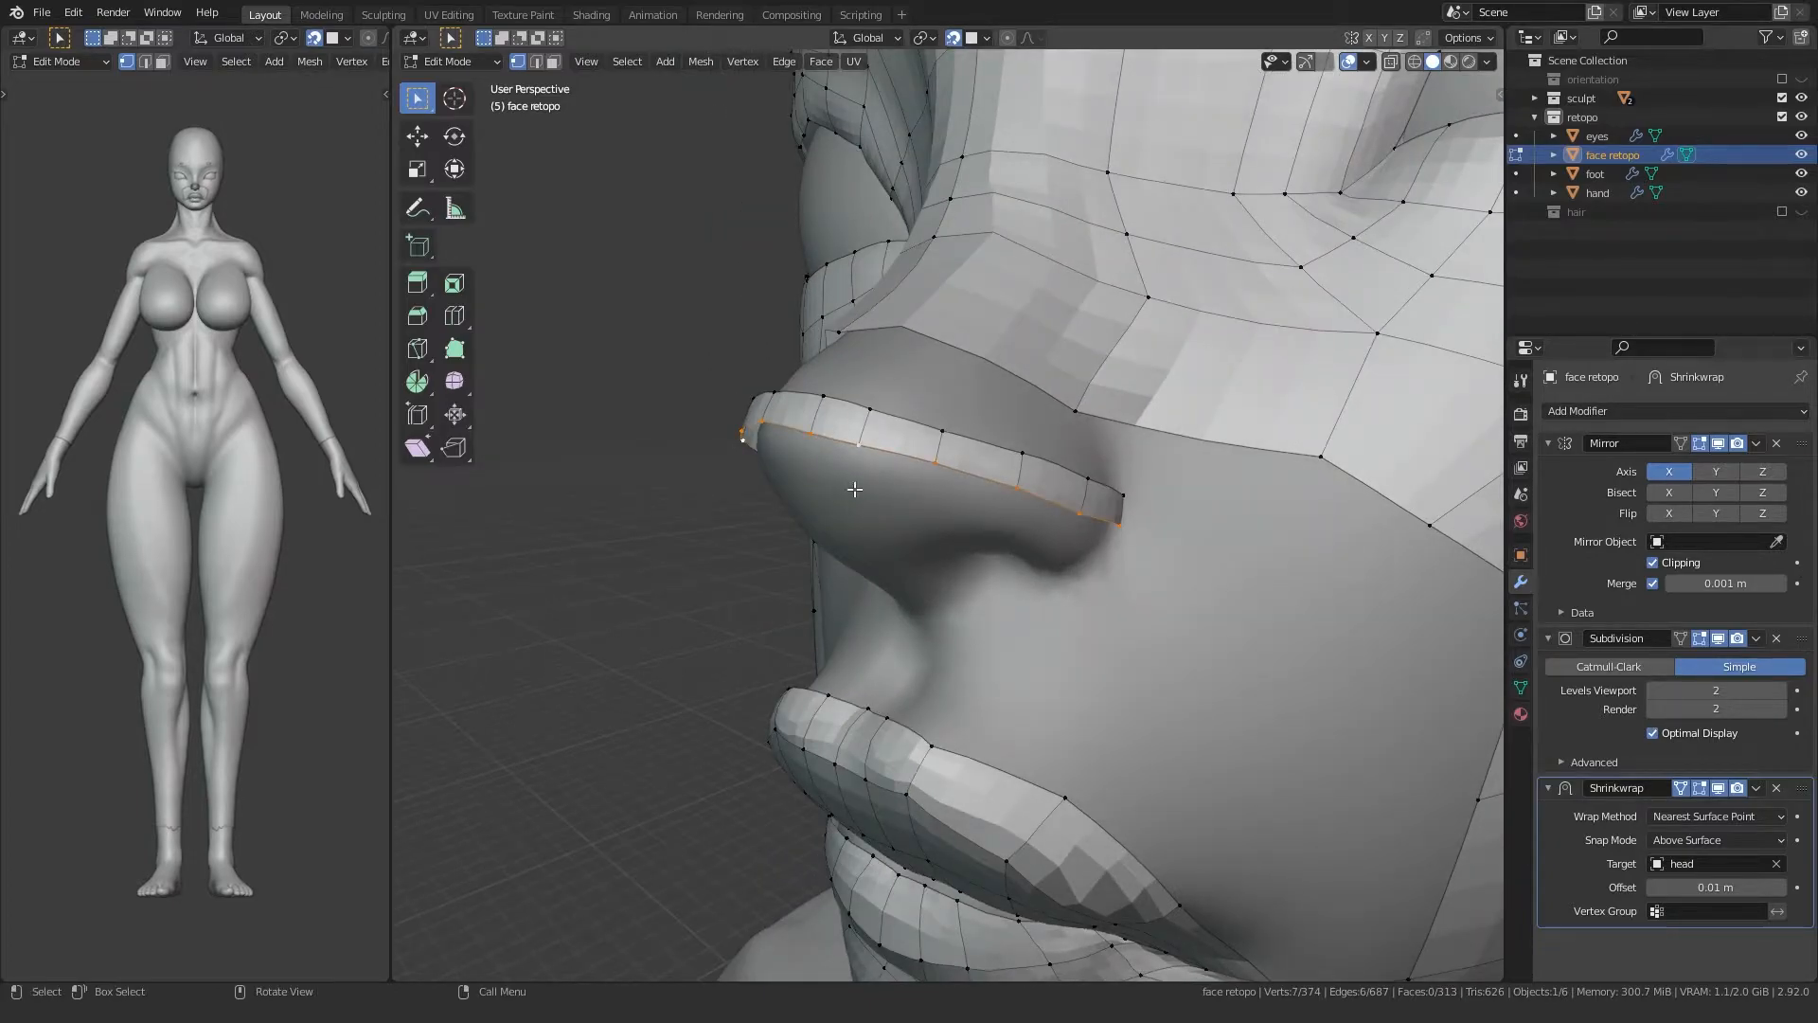
pyautogui.moveTo(856, 485); pyautogui.dragTo(881, 503, button='middle')
pyautogui.press('e')
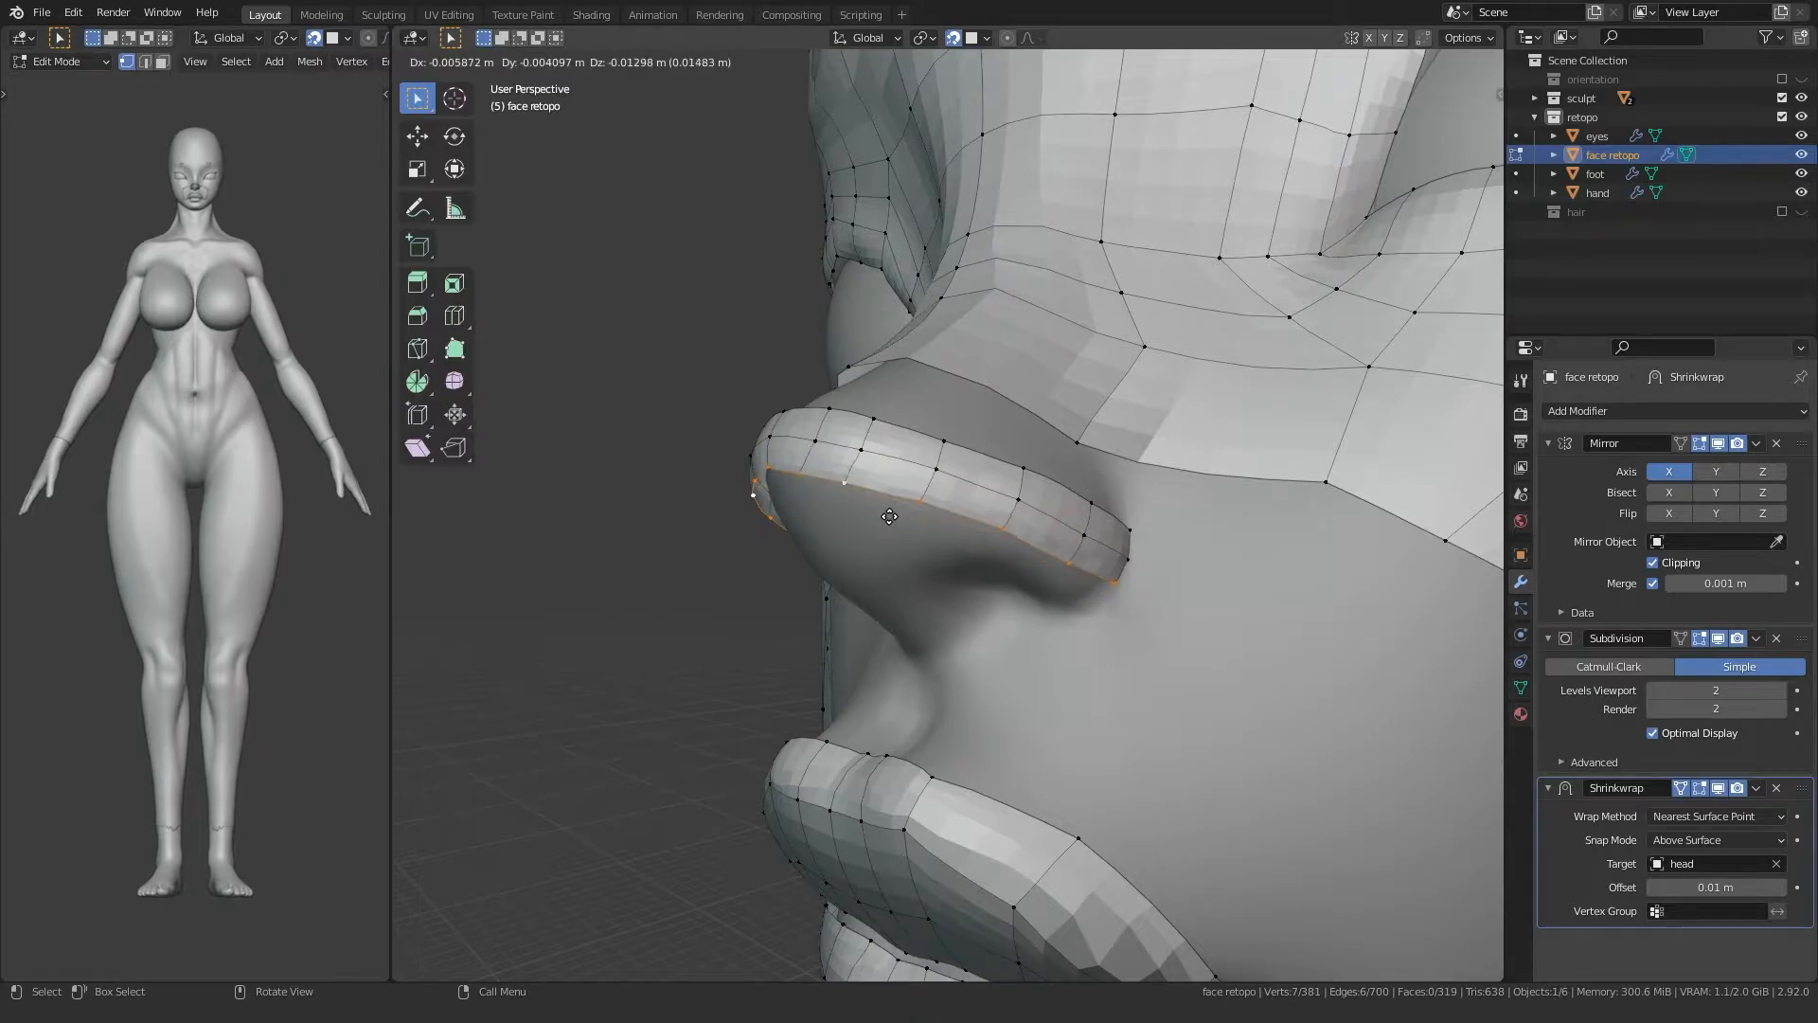
pyautogui.click(893, 518)
# Step: Adjust the front vertices of the new lower row around the nose tip
pyautogui.moveTo(893, 518); pyautogui.dragTo(772, 497, button='middle')
pyautogui.click(735, 460)
pyautogui.press('g')
pyautogui.click(740, 462)
pyautogui.click(793, 468)
pyautogui.press('g')
pyautogui.click(798, 467)
pyautogui.click(845, 483)
pyautogui.press('g')
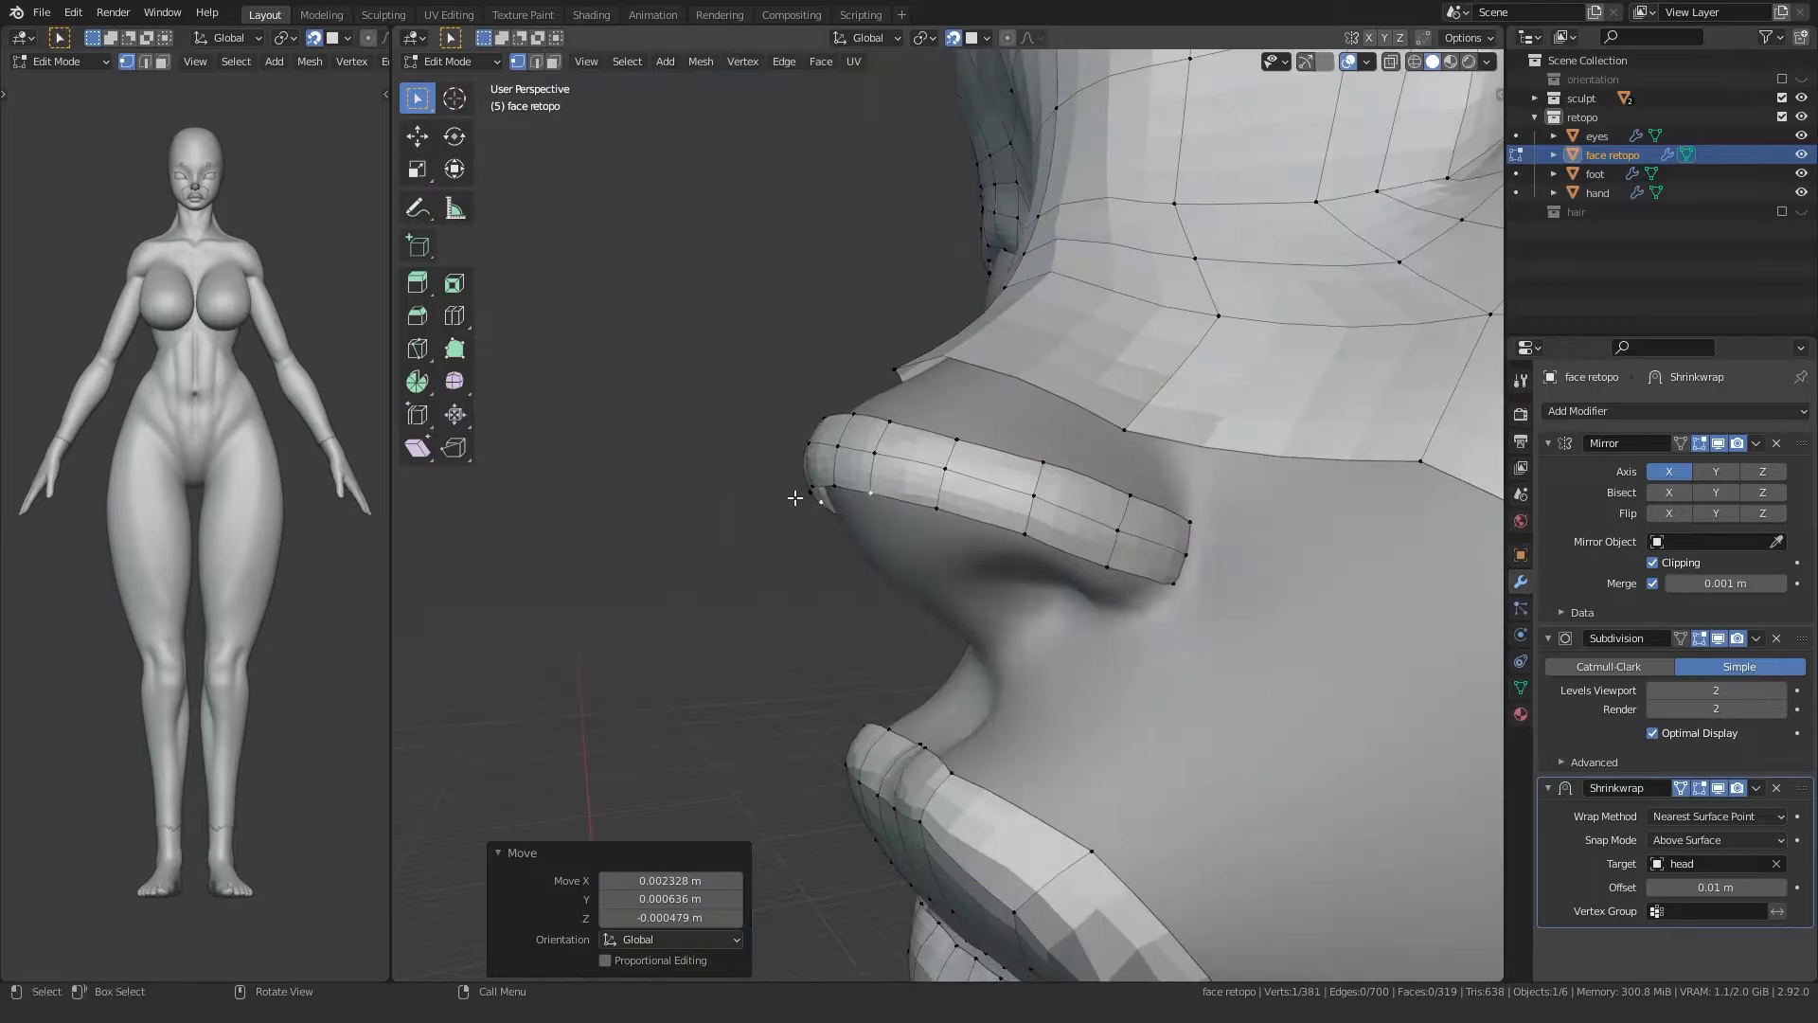
# Step: Adjust the lower row's vertices along the side of the nose back to the nostril wing
pyautogui.click(924, 501)
pyautogui.press('g')
pyautogui.click(932, 499)
pyautogui.click(1021, 532)
pyautogui.press('g')
pyautogui.click(1023, 527)
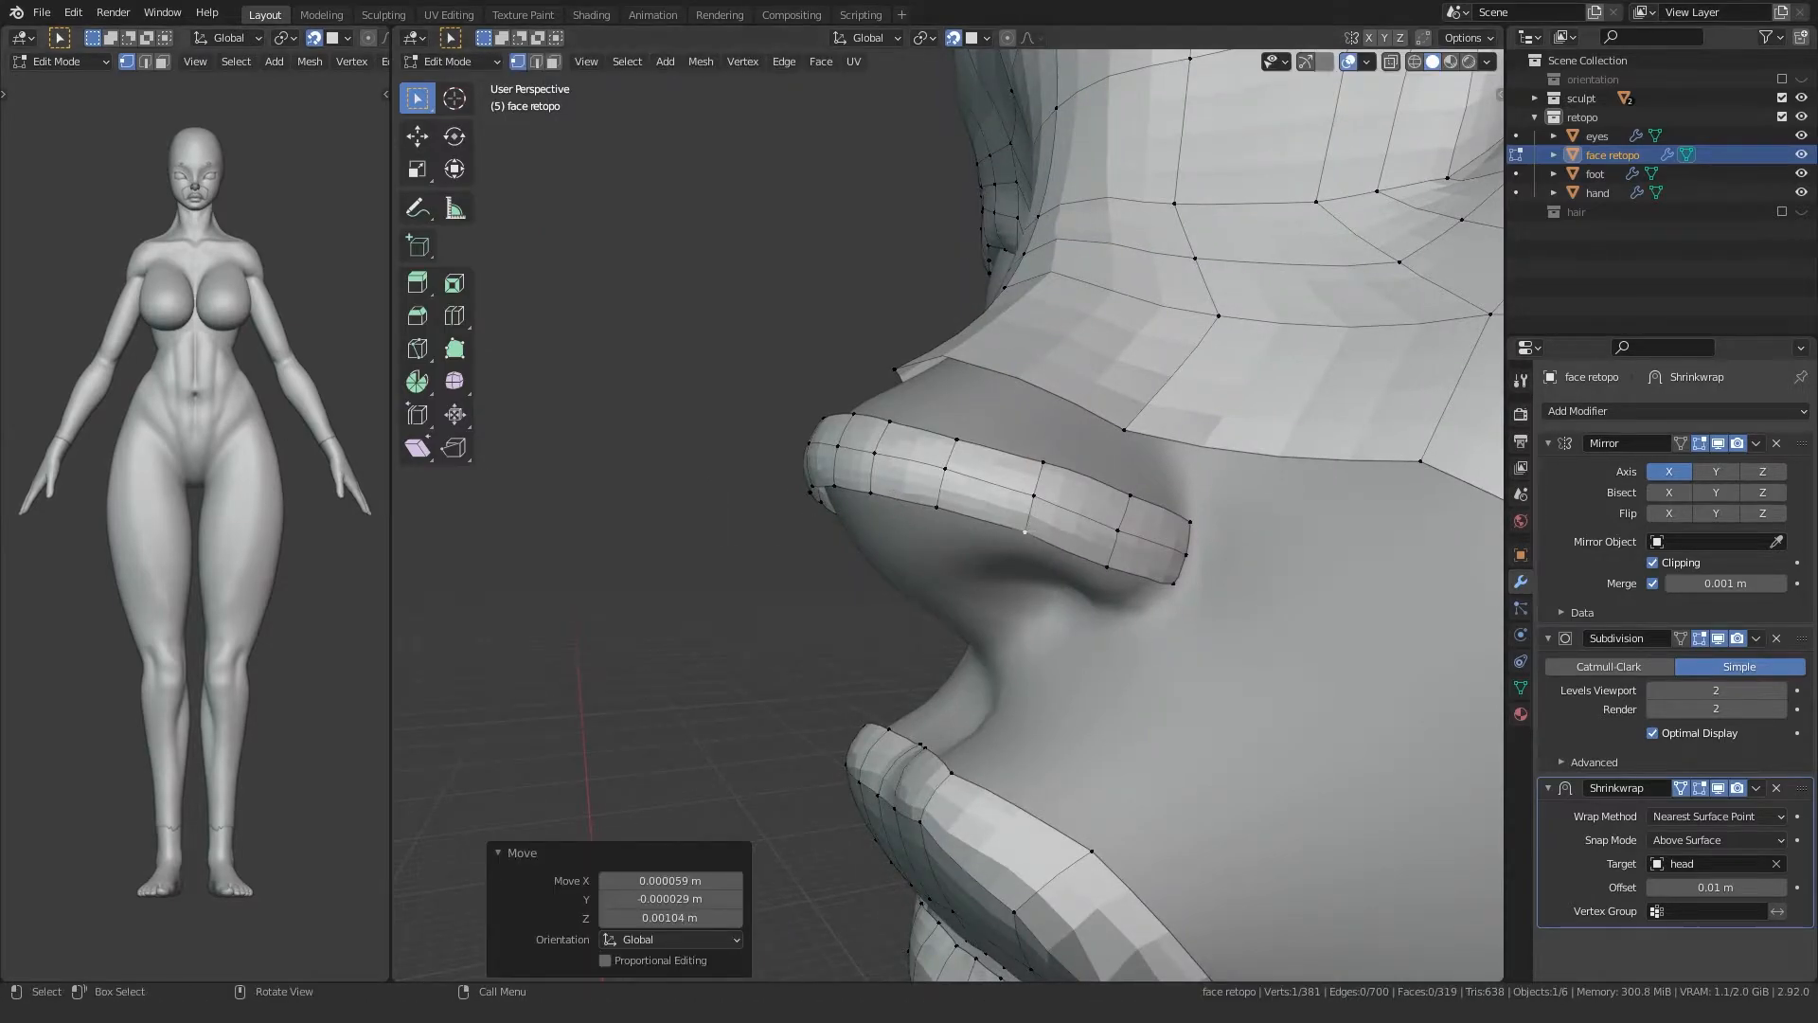
pyautogui.click(1172, 582)
pyautogui.press('g')
pyautogui.click(1166, 587)
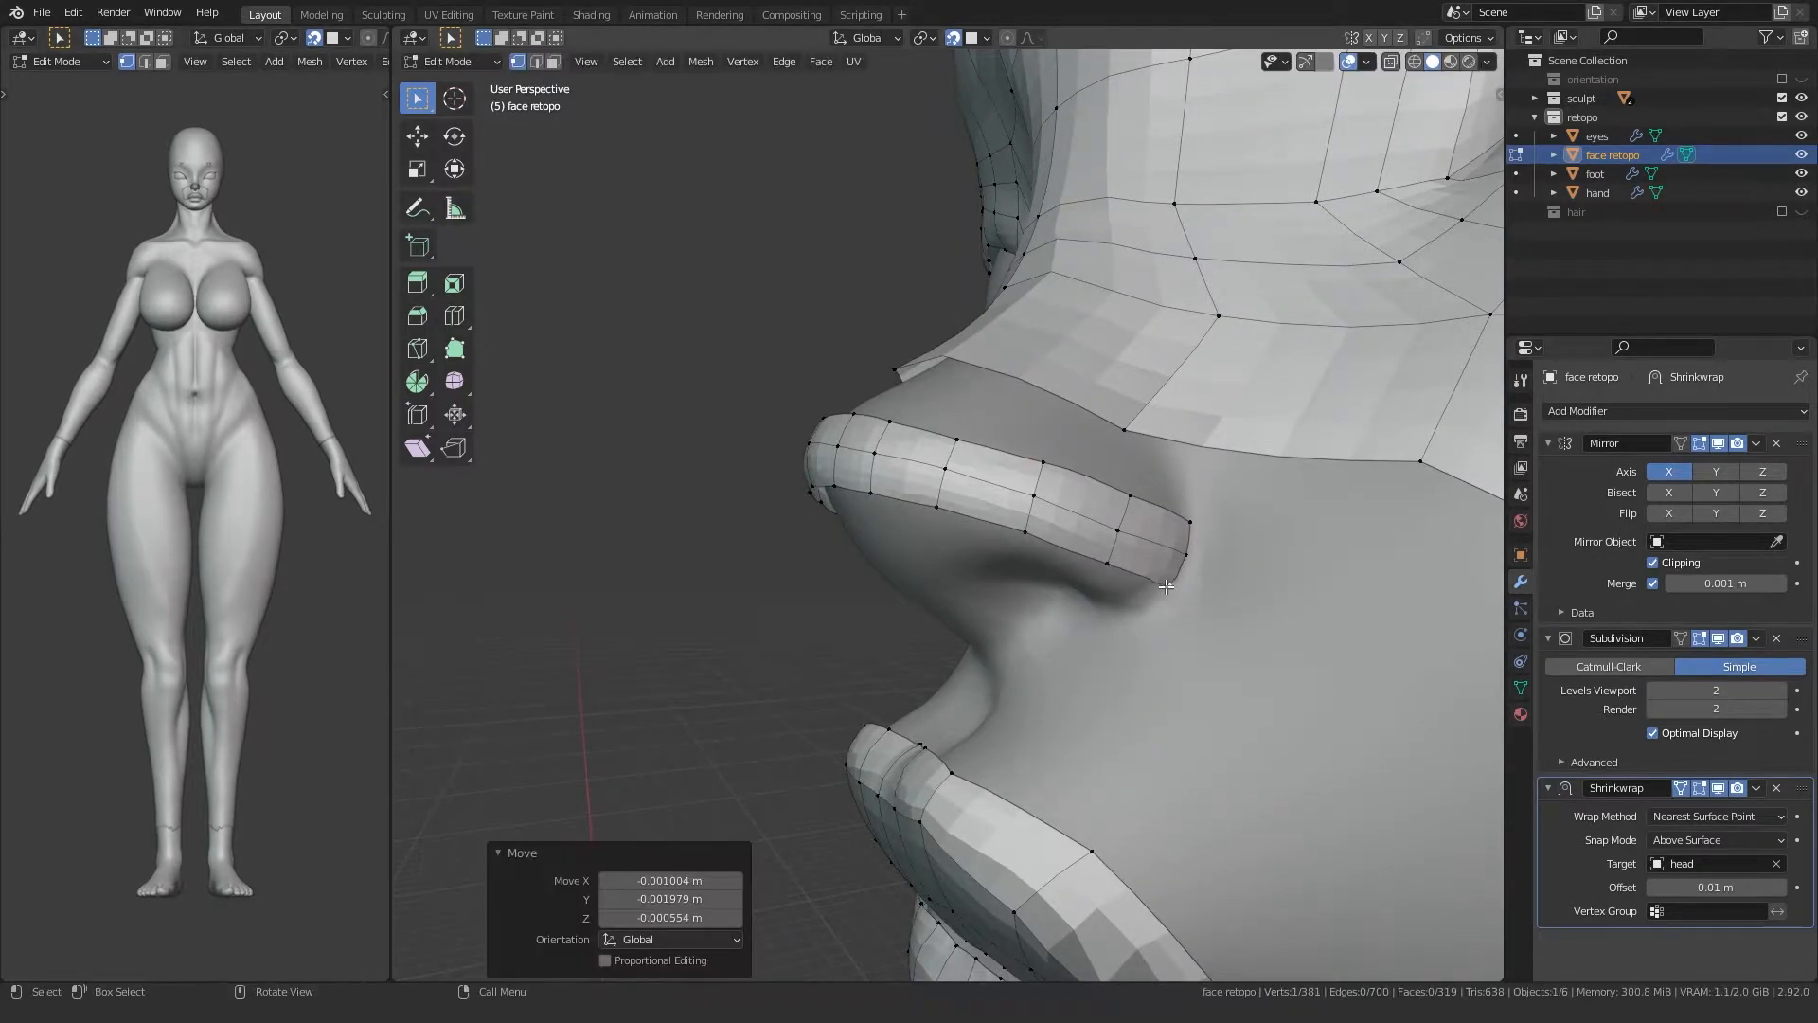
# Step: Move the vertex on the nose bridge's lower open edge and the bridge vertices above it inward toward the centerline
pyautogui.moveTo(869, 560); pyautogui.dragTo(981, 652, button='middle')
pyautogui.scroll(4, 783, 625)
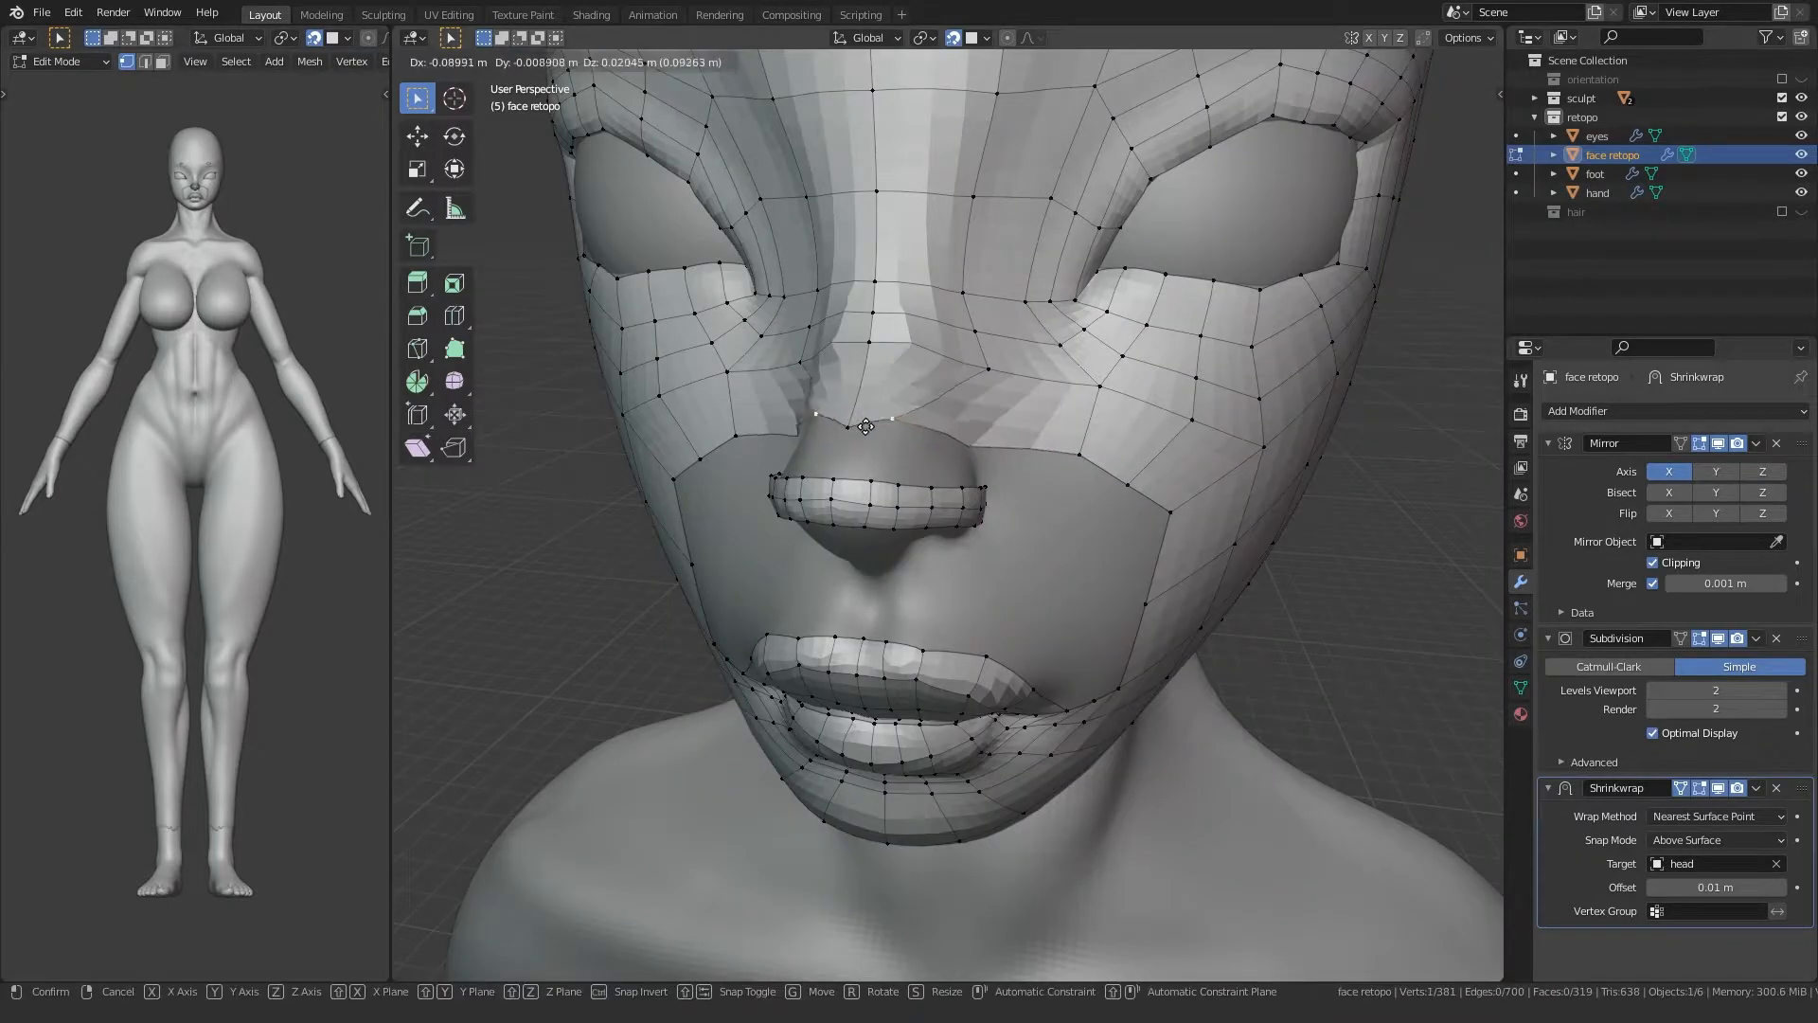
pyautogui.press('g')
pyautogui.click(952, 336)
pyautogui.click(897, 314)
pyautogui.click(958, 292)
pyautogui.press('g')
pyautogui.click(904, 281)
# Step: Shift the next vertices up the nose bridge between the eyes inward to narrow the central face columns
pyautogui.keyDown('shift'); pyautogui.moveTo(904, 282); pyautogui.dragTo(907, 327, button='middle'); pyautogui.keyUp('shift')
pyautogui.click(954, 290)
pyautogui.press('g')
pyautogui.click(914, 287)
pyautogui.click(990, 277)
pyautogui.press('g')
pyautogui.click(926, 273)
pyautogui.click(932, 365)
pyautogui.press('g')
pyautogui.click(920, 365)
# Step: Pull the open-edge vertex on the cheek and the vertices above it inward against the side of the nose
pyautogui.keyDown('shift'); pyautogui.moveTo(1055, 567); pyautogui.dragTo(1025, 494, button='middle'); pyautogui.keyUp('shift')
pyautogui.click(1050, 538)
pyautogui.press('g')
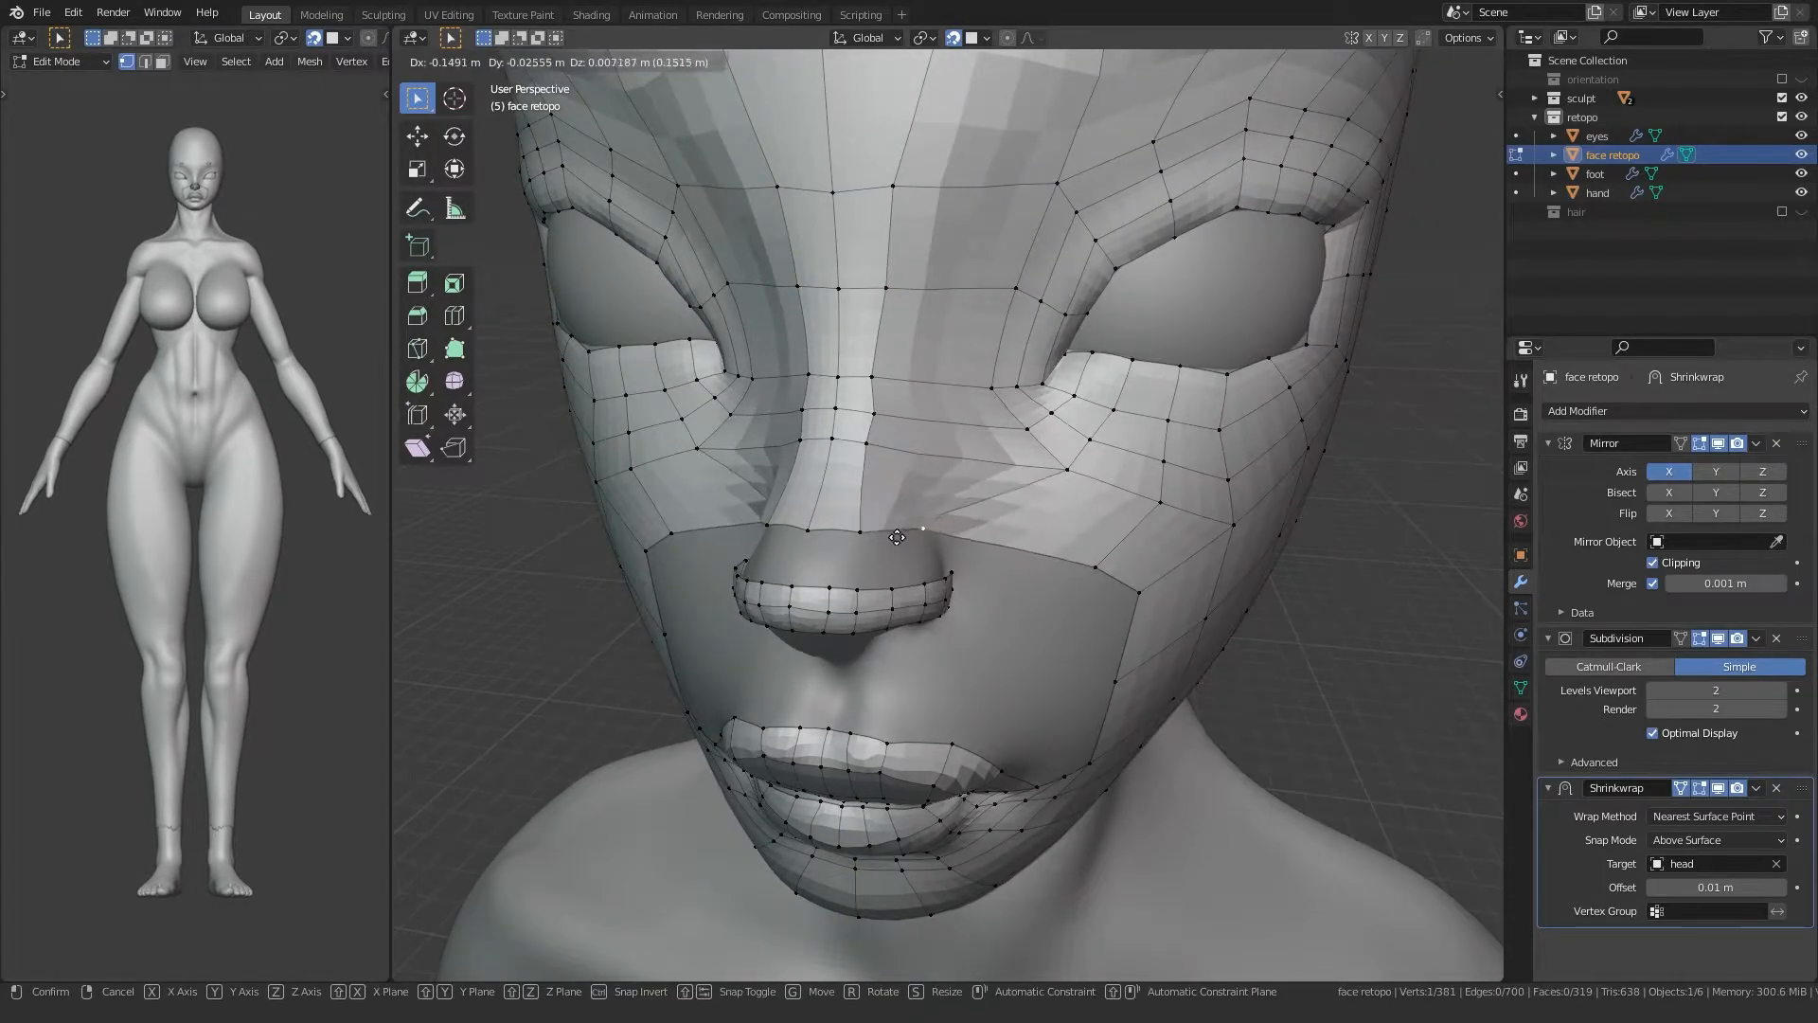
pyautogui.click(1033, 483)
pyautogui.press('g')
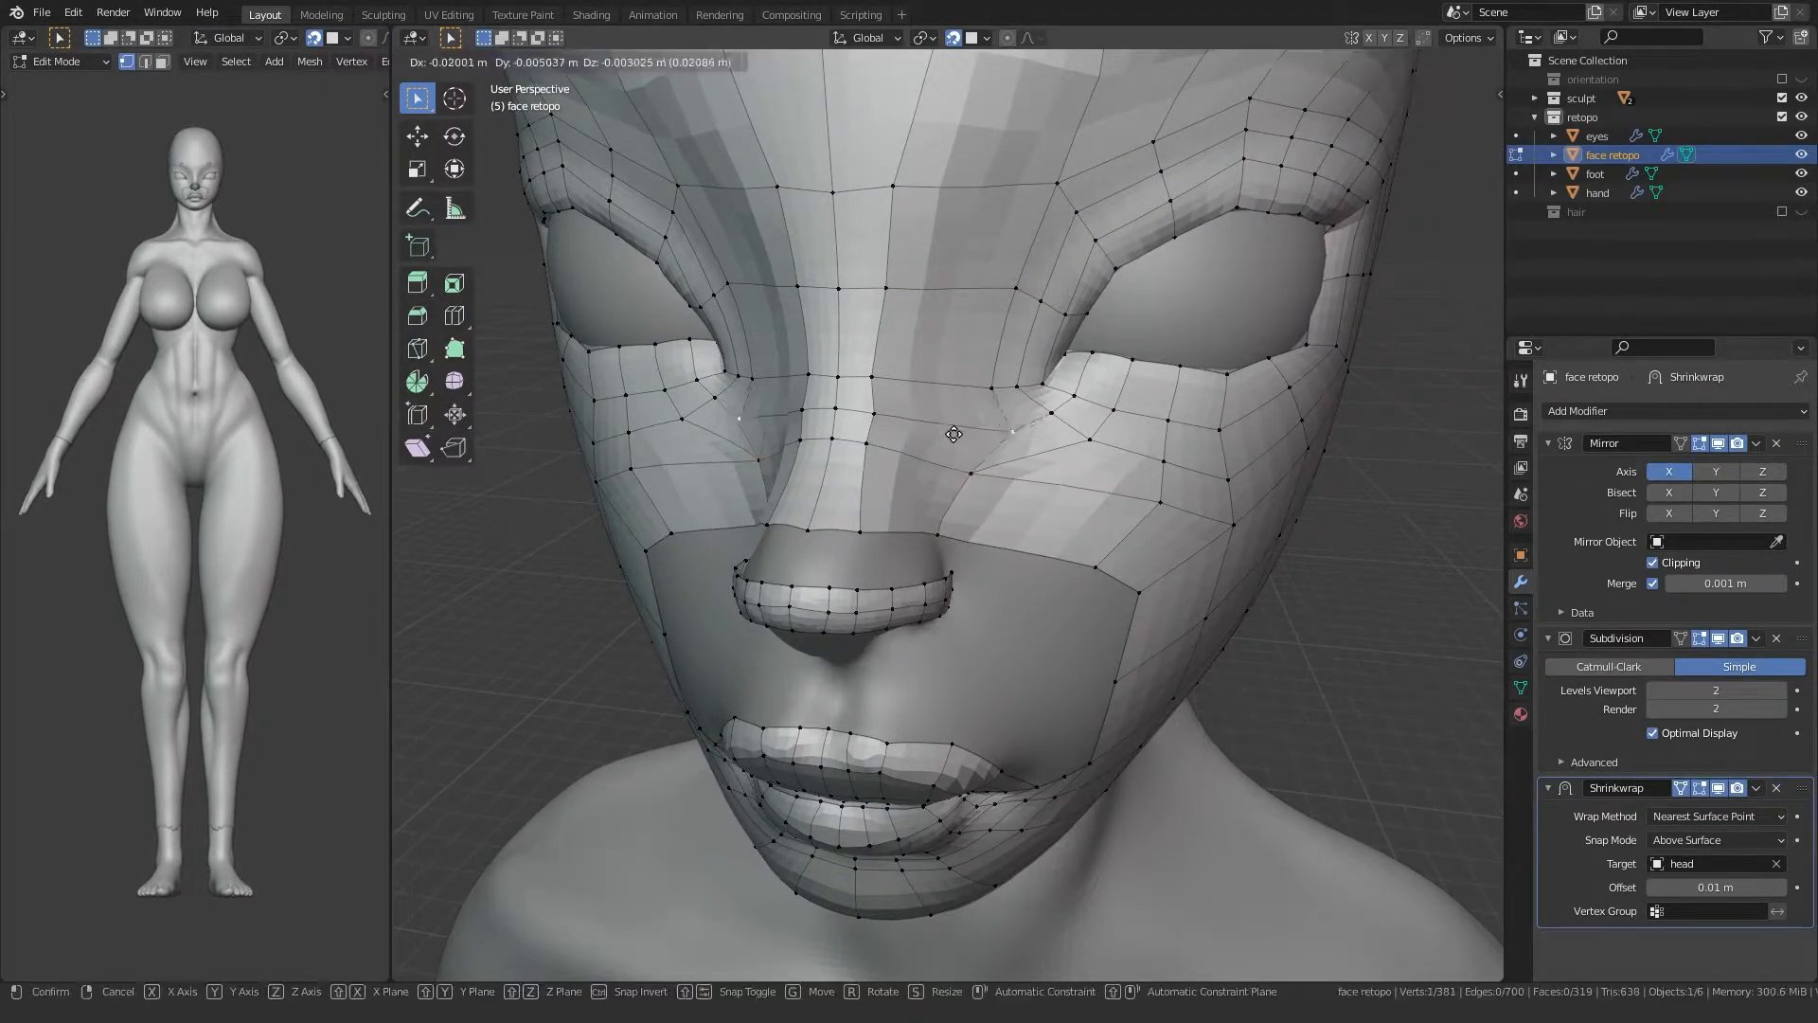
pyautogui.press('g')
pyautogui.click(938, 467)
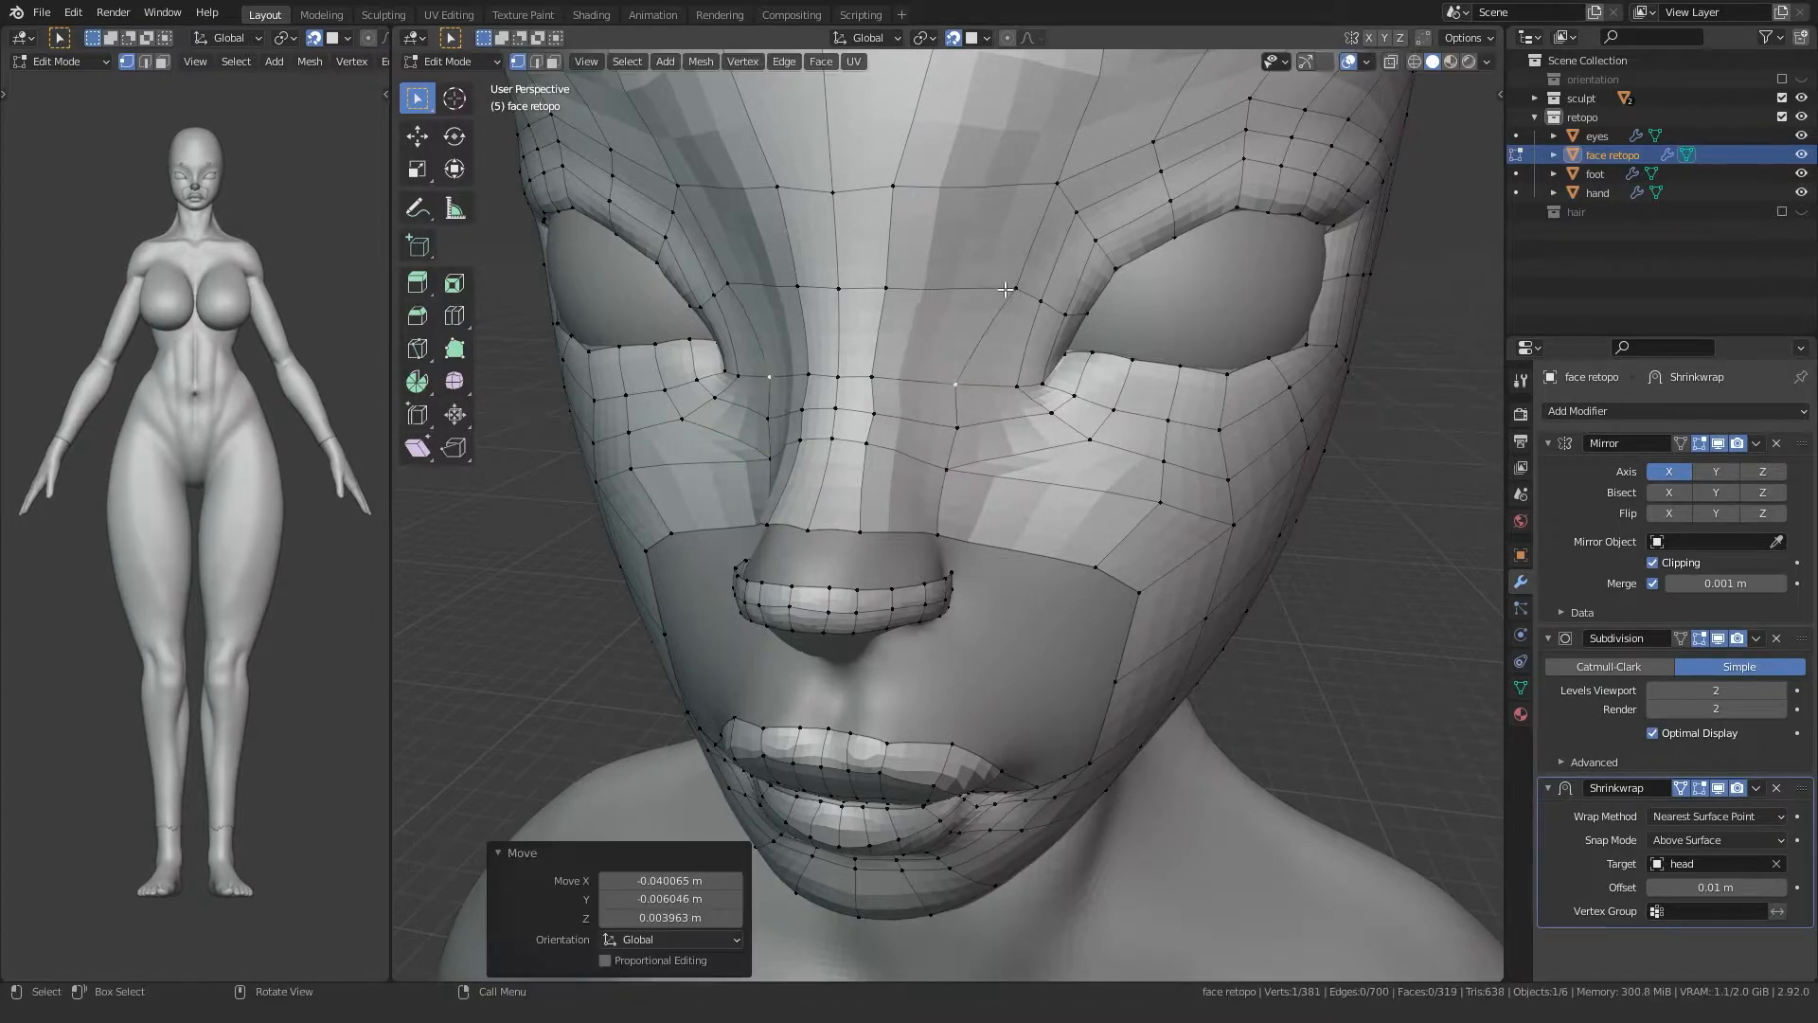
# Step: Reposition the vertices beside the inner brow and below the inner eye corner to even out the edge flow
pyautogui.click(1002, 300)
pyautogui.keyDown('shift'); pyautogui.moveTo(960, 285); pyautogui.dragTo(909, 339, button='middle'); pyautogui.keyUp('shift')
pyautogui.press('g')
pyautogui.click(974, 296)
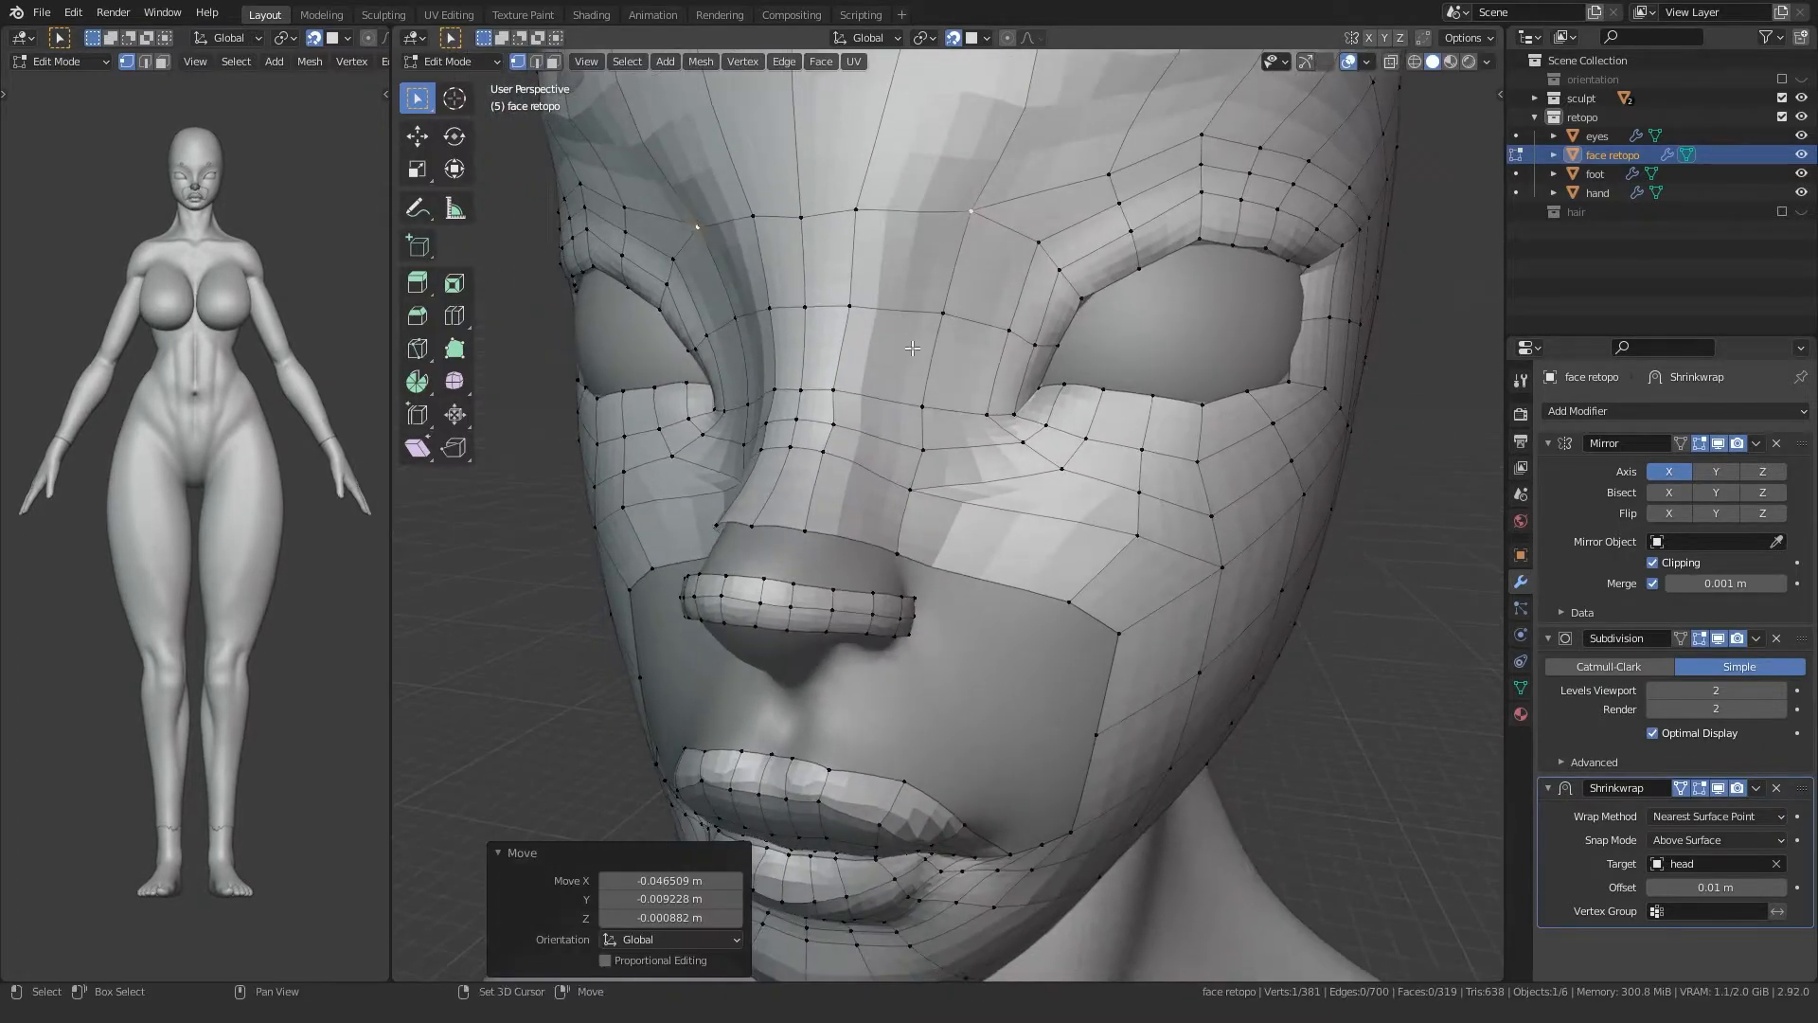
pyautogui.keyDown('shift'); pyautogui.moveTo(1007, 499); pyautogui.dragTo(981, 482, button='middle'); pyautogui.keyUp('shift')
pyautogui.click(1094, 515)
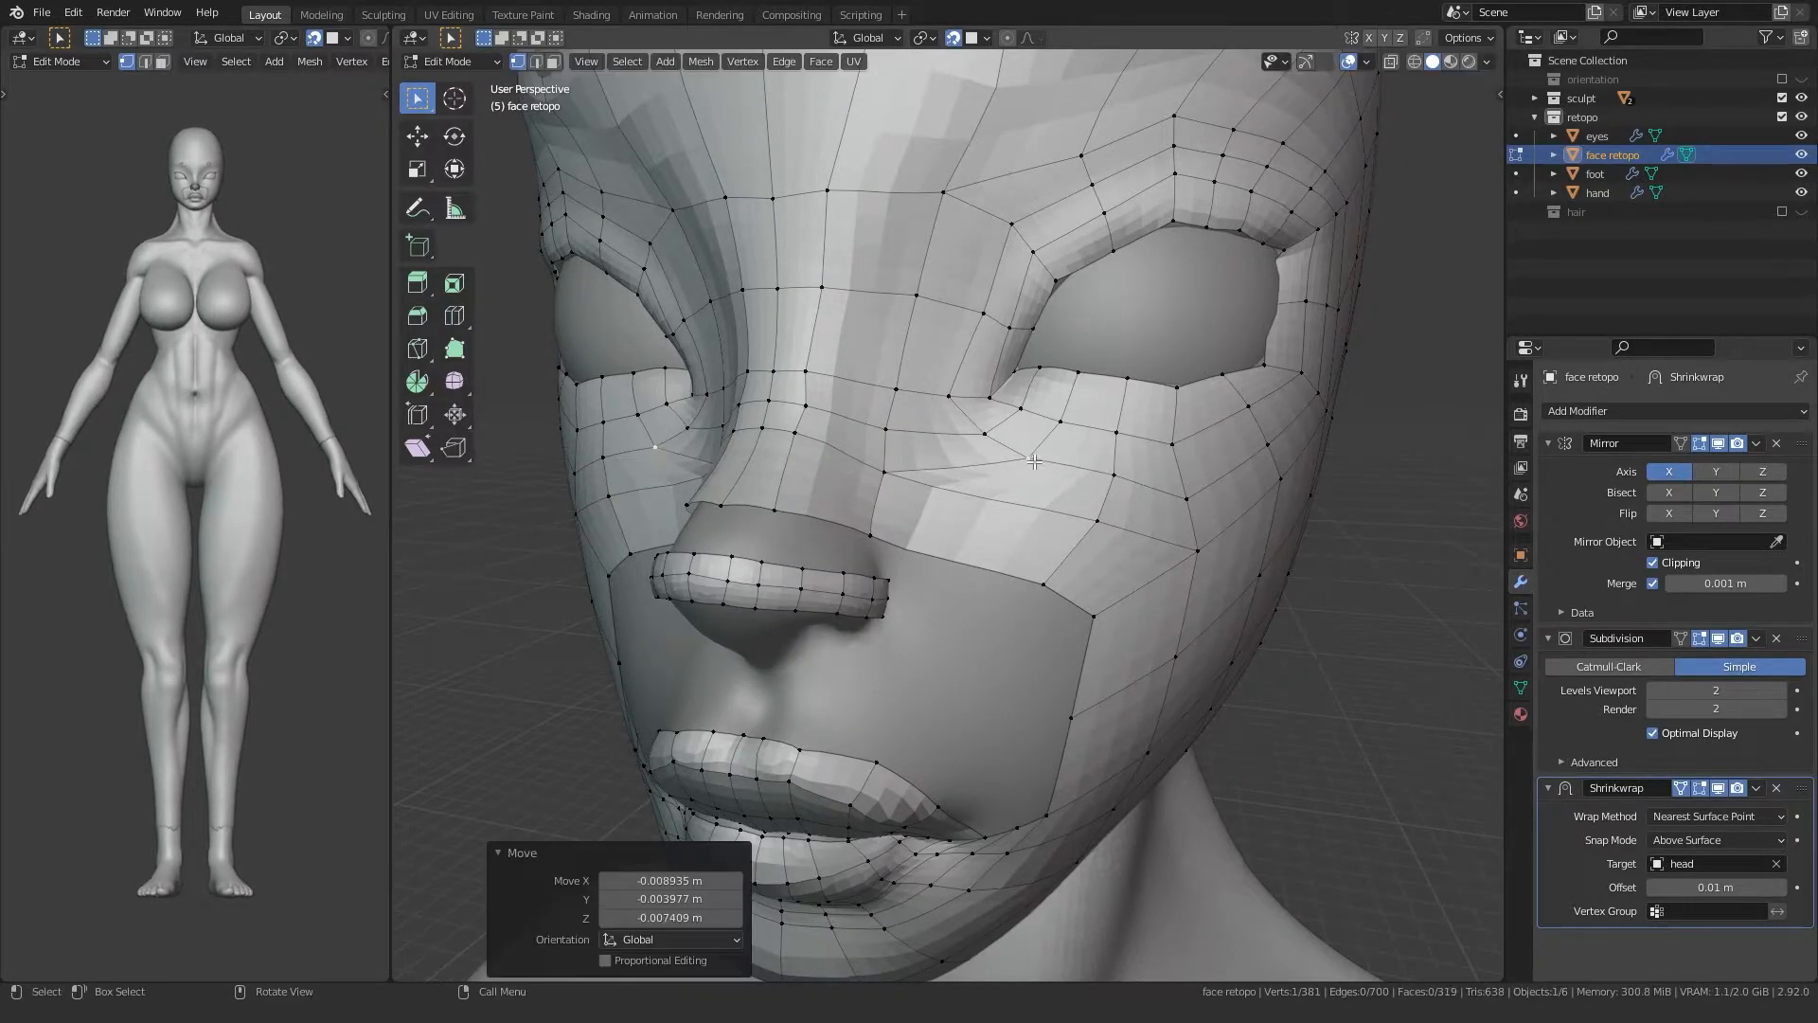
# Step: Move the front vertices of the lower nose bridge closer to the centerline, just above the open edge
pyautogui.keyDown('shift'); pyautogui.moveTo(884, 499); pyautogui.dragTo(953, 508, button='middle'); pyautogui.keyUp('shift')
pyautogui.click(830, 517)
pyautogui.press('g')
pyautogui.click(811, 512)
pyautogui.click(841, 423)
pyautogui.press('g')
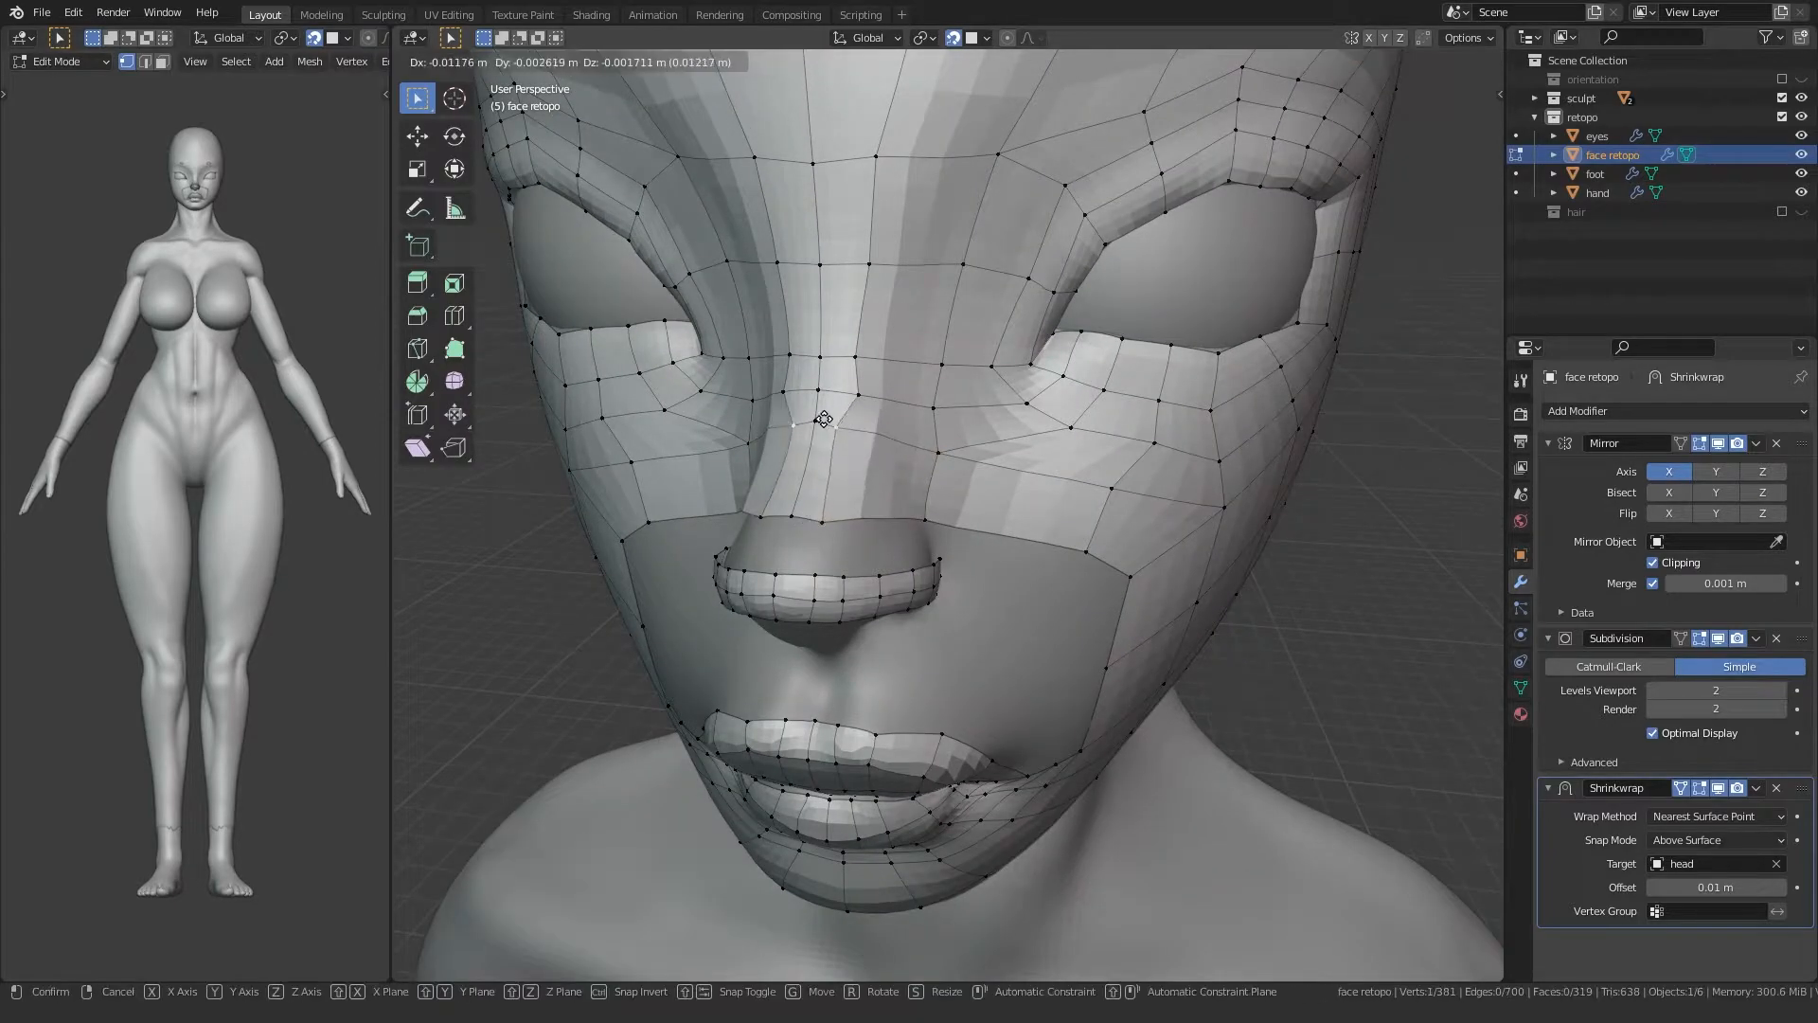
pyautogui.click(849, 386)
# Step: Move the upper nose bridge vertices between the eyes and brows inward toward the centerline
pyautogui.keyDown('shift'); pyautogui.moveTo(849, 386); pyautogui.dragTo(877, 443, button='middle'); pyautogui.keyUp('shift')
pyautogui.click(879, 422)
pyautogui.press('g')
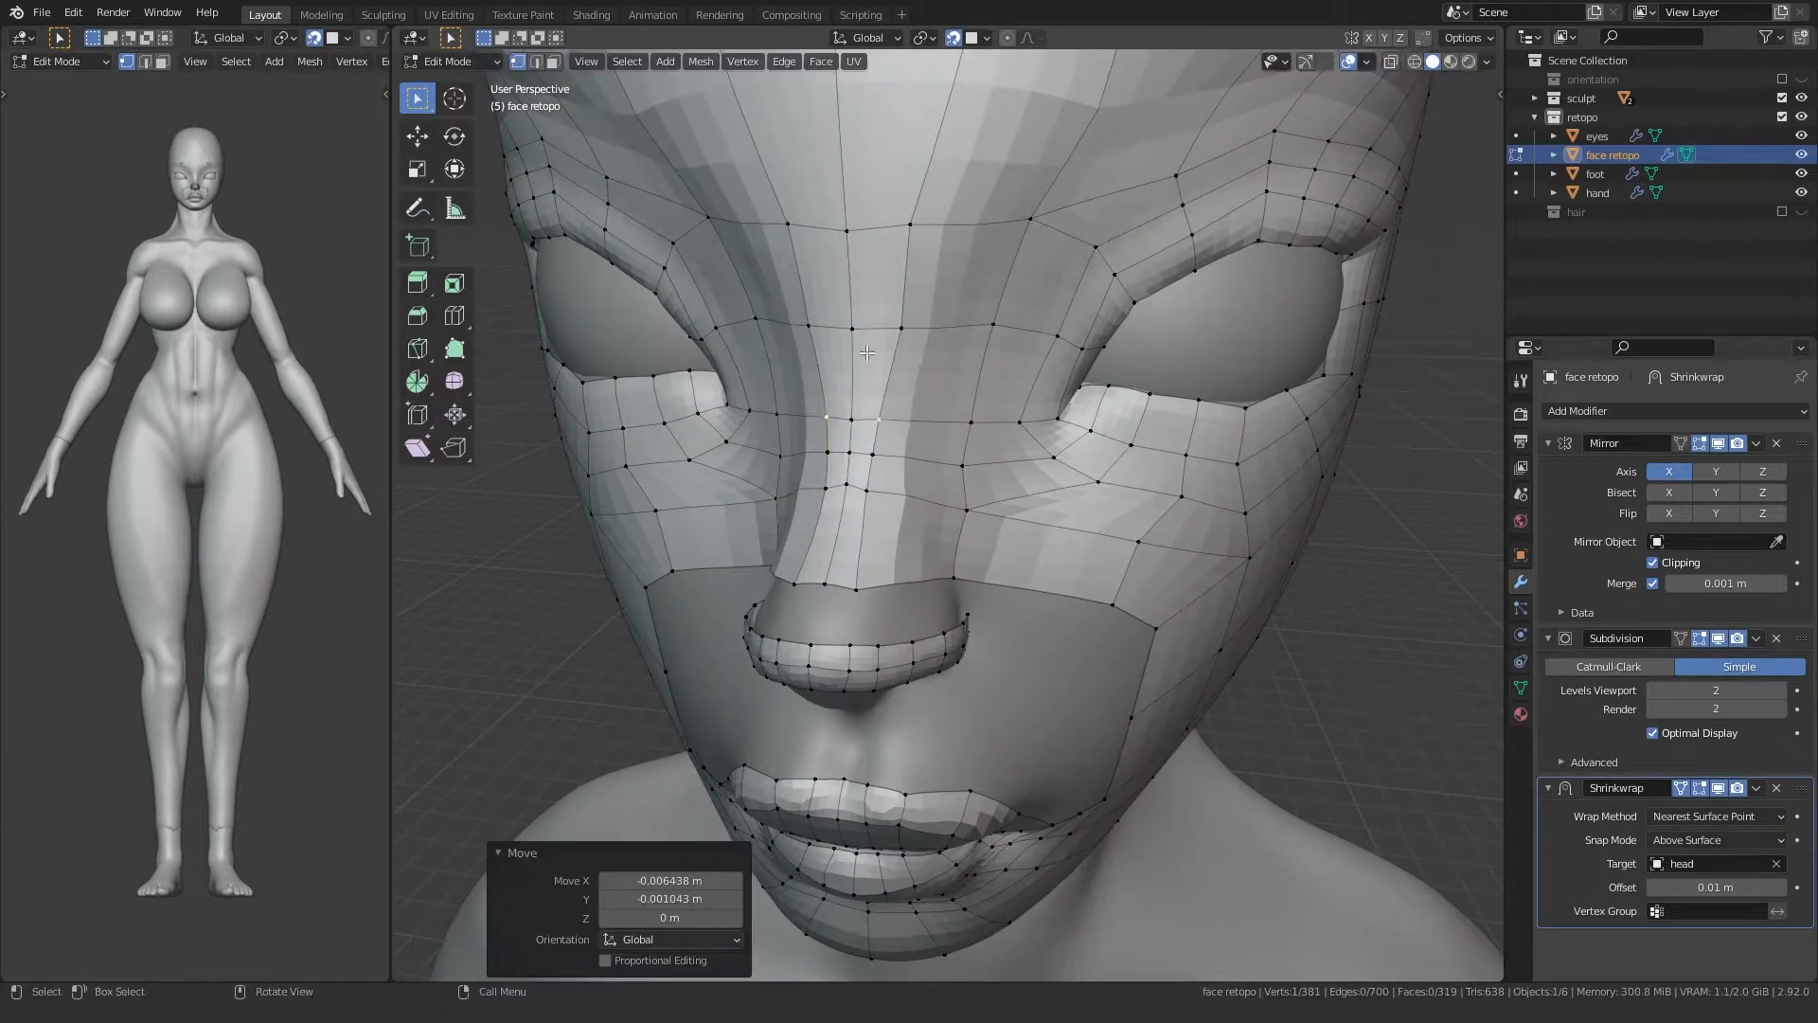
pyautogui.click(890, 324)
pyautogui.press('KP_1')
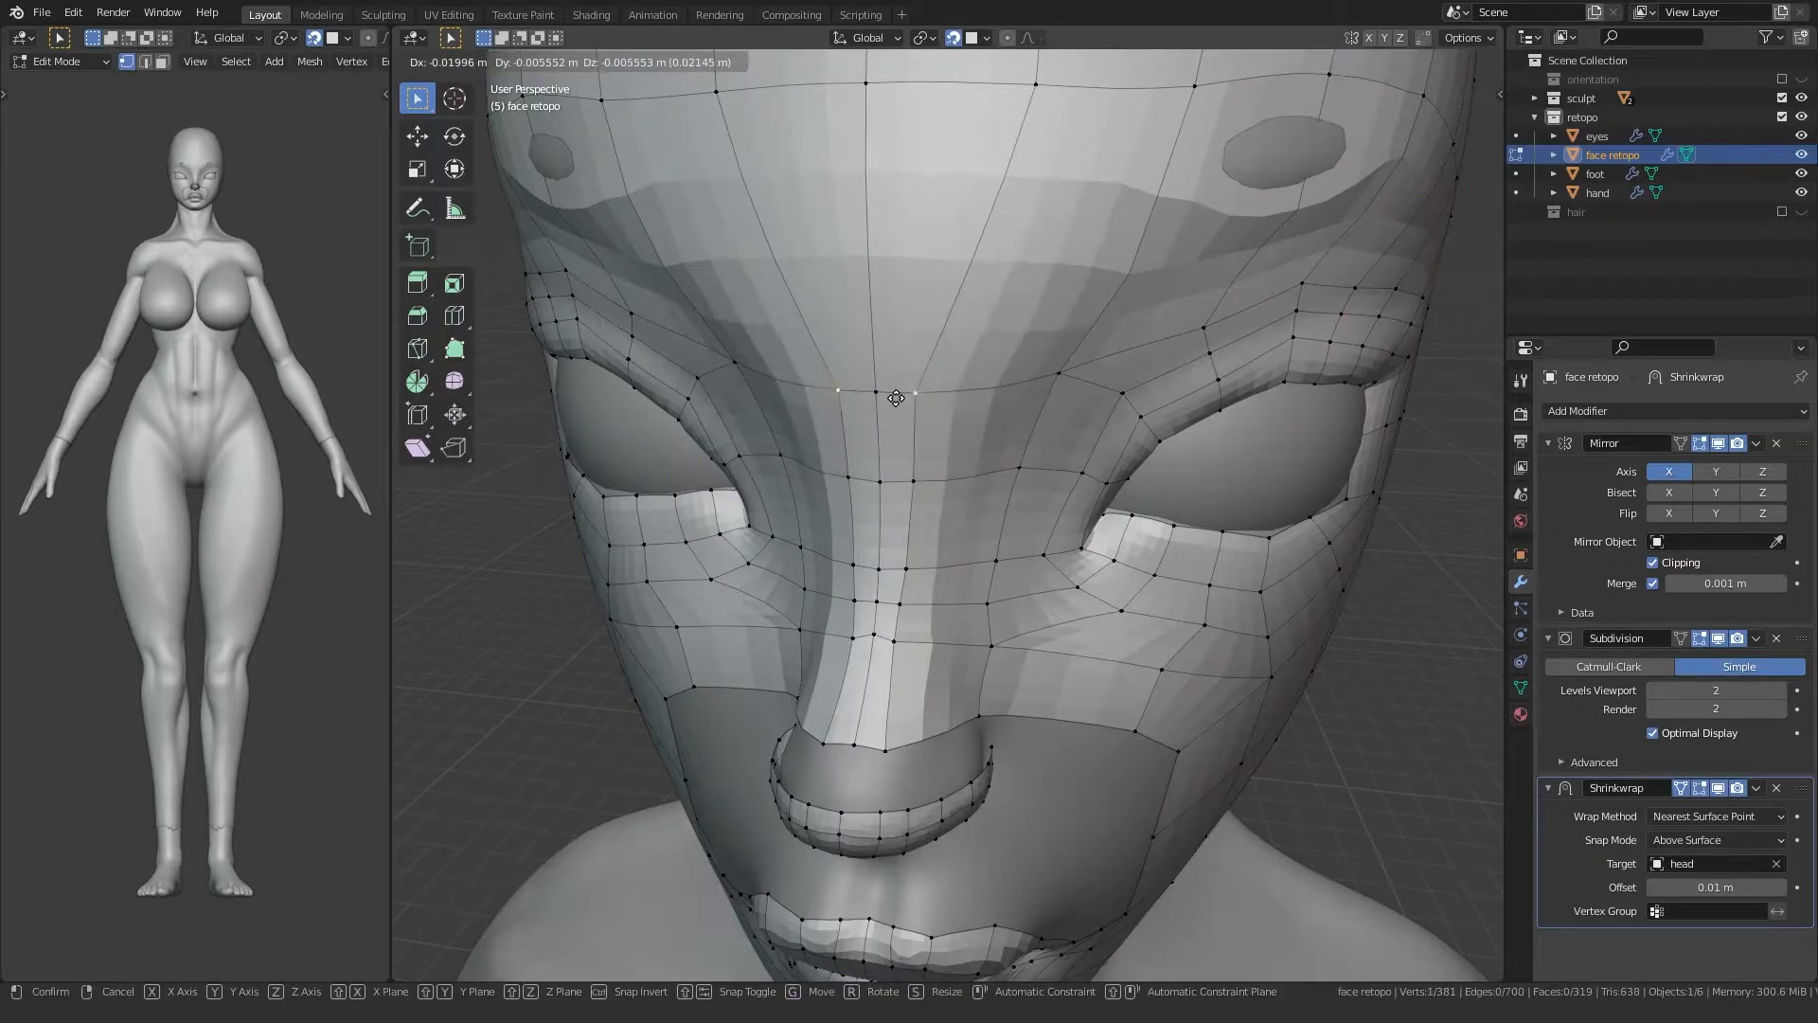
# Step: Move a vertex beside the upper nose bridge between the brows to even out the edge flow
pyautogui.scroll(2, 727, 421)
pyautogui.keyDown('shift'); pyautogui.moveTo(727, 421); pyautogui.dragTo(733, 554, button='middle'); pyautogui.keyUp('shift')
pyautogui.click(1029, 279)
pyautogui.press('g')
pyautogui.click(968, 287)
# Step: Reposition the vertices along the side of the nose and its bridge to follow the sculpted surface
pyautogui.keyDown('shift'); pyautogui.moveTo(946, 690); pyautogui.dragTo(864, 565, button='middle'); pyautogui.keyUp('shift')
pyautogui.click(864, 566)
pyautogui.press('g')
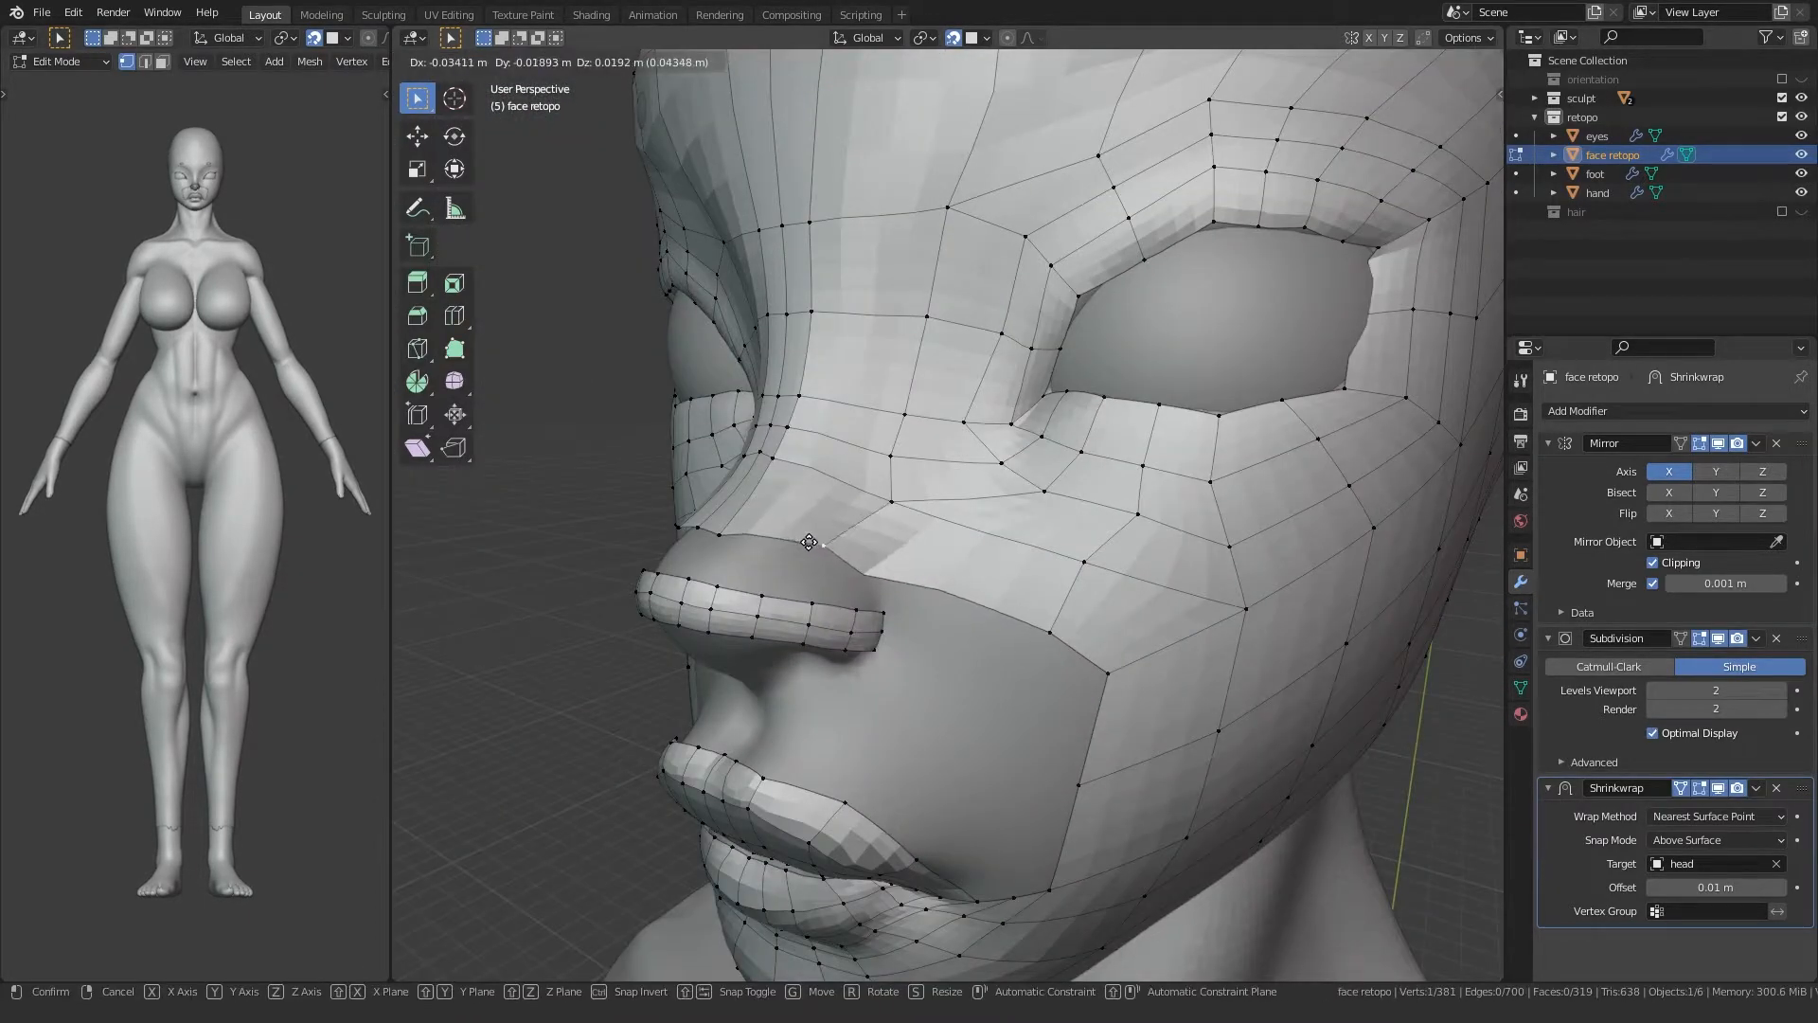
pyautogui.press('g')
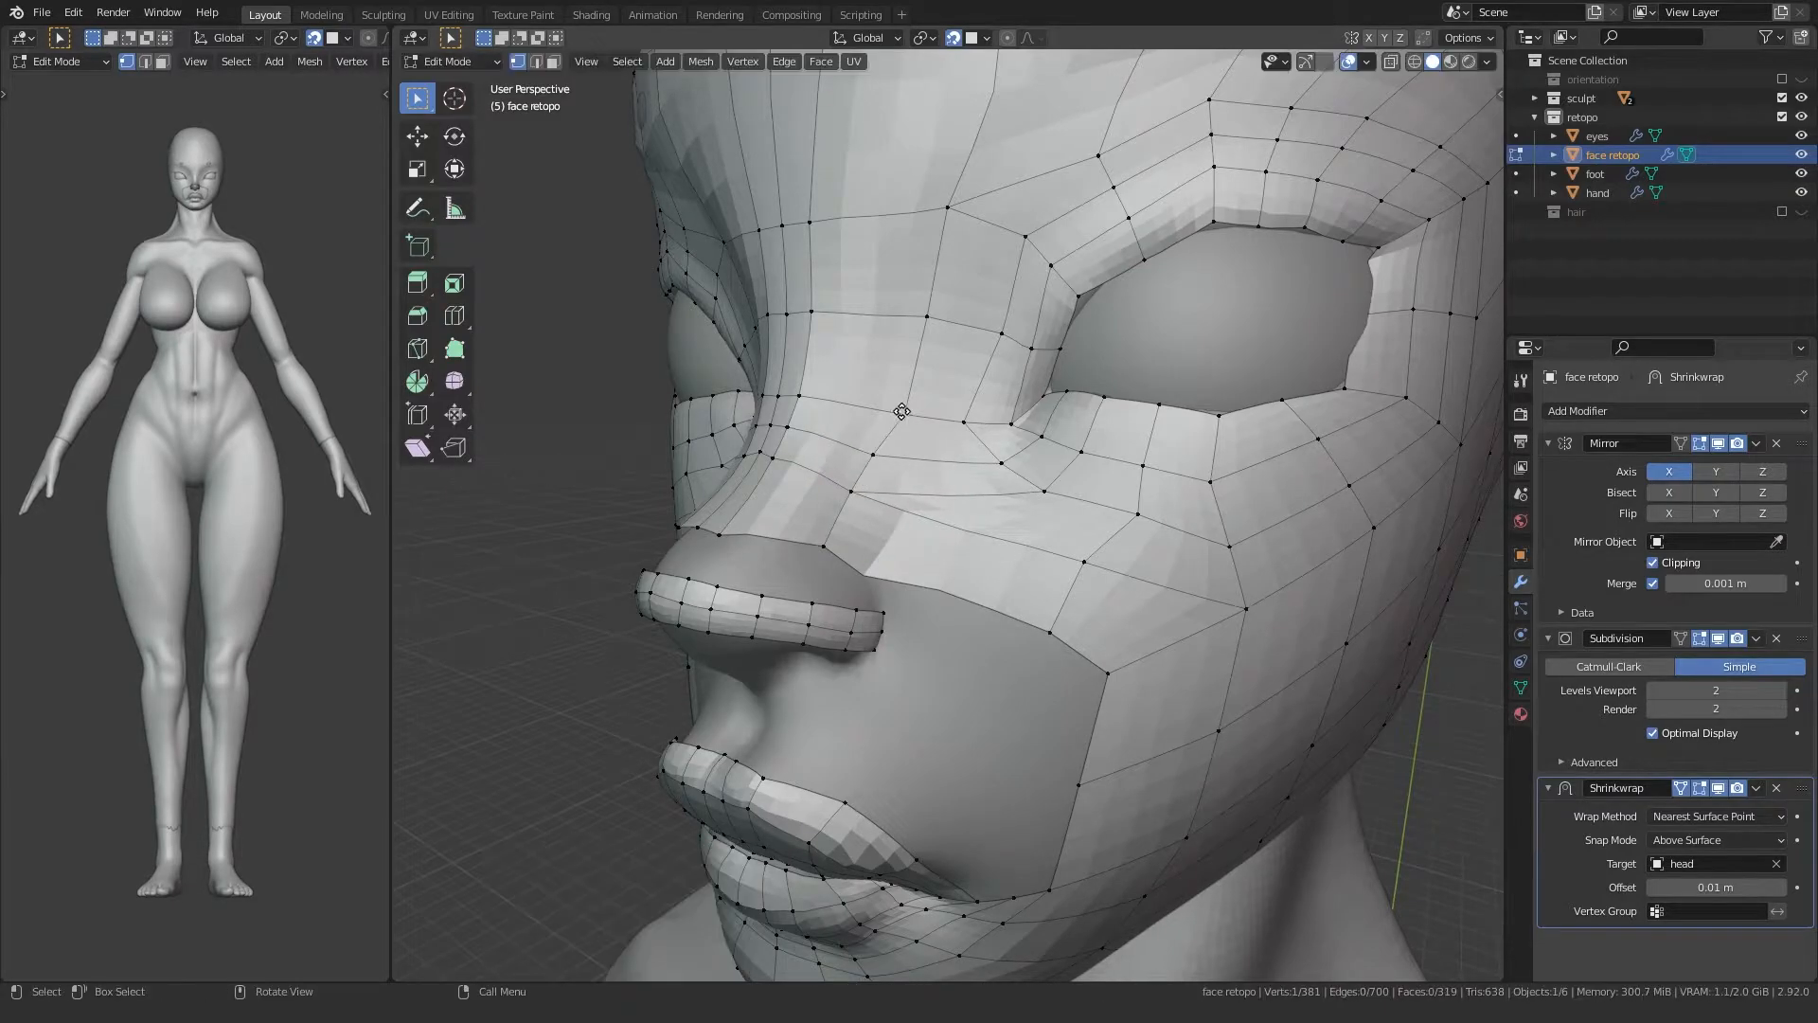
pyautogui.press('g')
pyautogui.click(889, 407)
pyautogui.click(935, 321)
pyautogui.press('g')
pyautogui.click(926, 320)
pyautogui.moveTo(926, 327); pyautogui.dragTo(1018, 355, button='middle')
# Step: Fill faces between the lower edge of the nose bridge and the strip around the nose tip
pyautogui.click(820, 523)
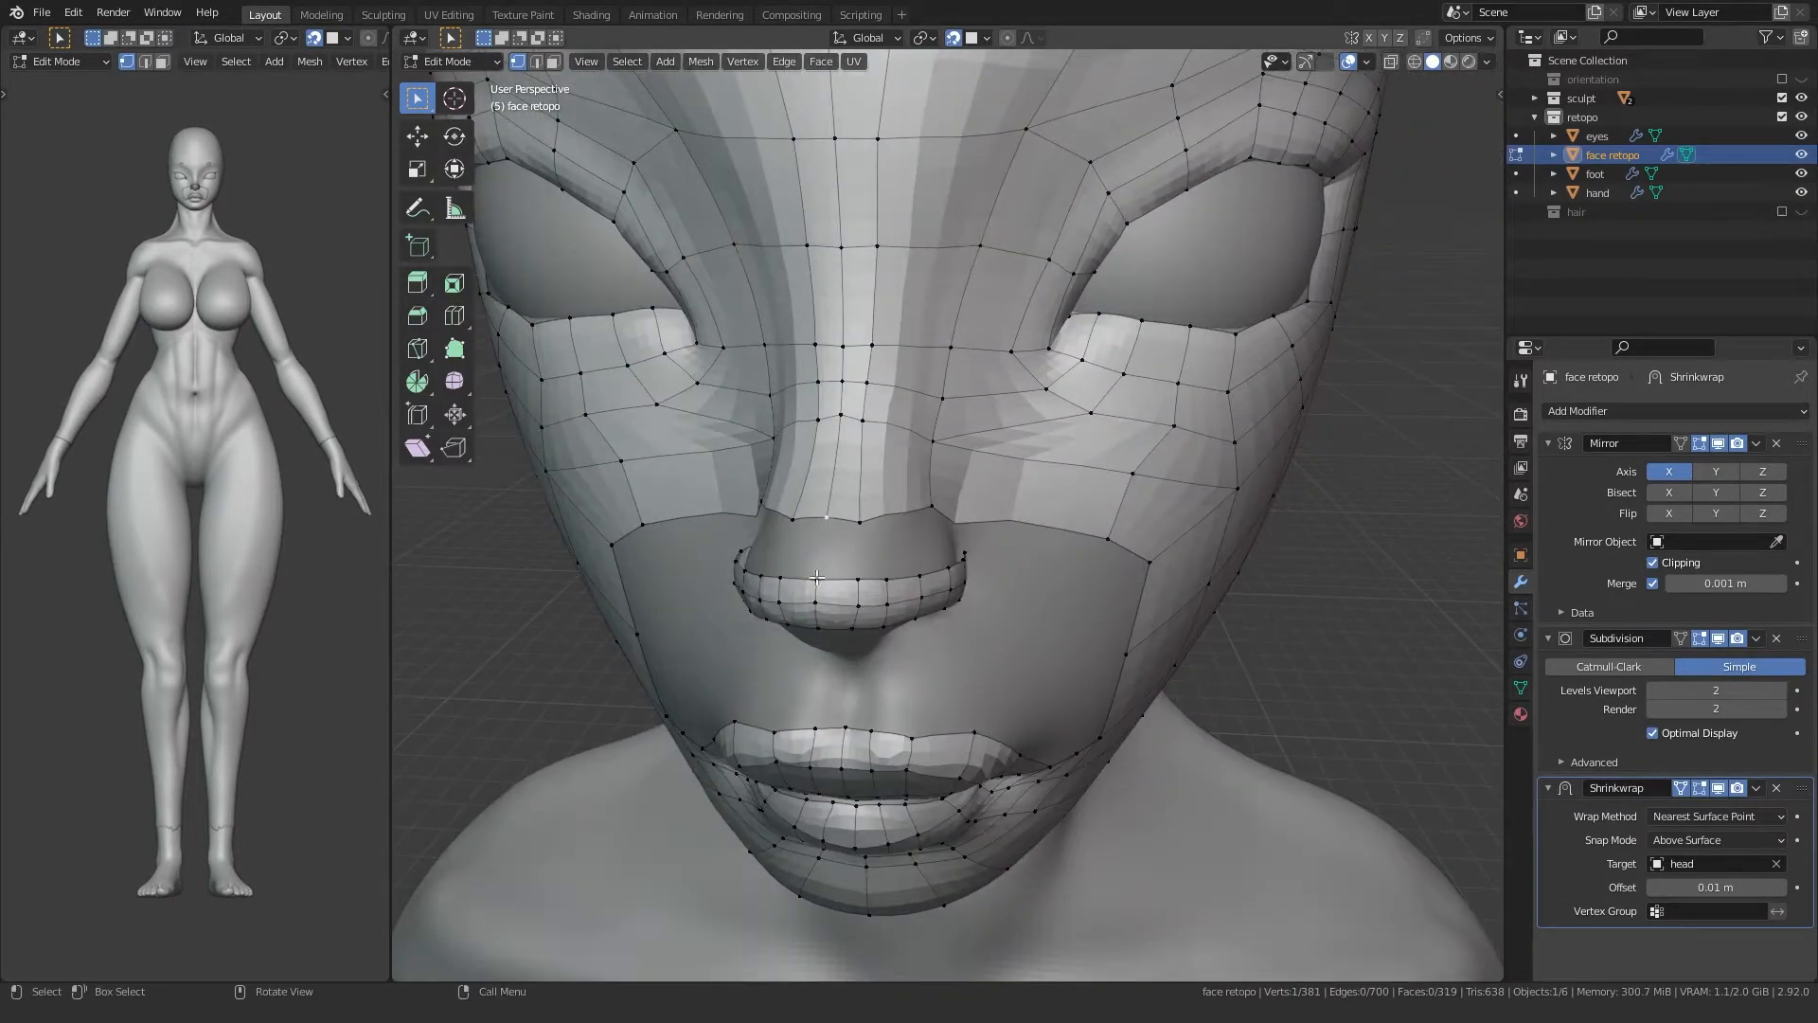
pyautogui.click(857, 527)
pyautogui.keyDown('ctrl'); pyautogui.click(857, 576); pyautogui.keyUp('ctrl')
pyautogui.press('f')
pyautogui.click(930, 509)
pyautogui.moveTo(928, 512); pyautogui.dragTo(849, 577, button='middle')
pyautogui.keyDown('ctrl'); pyautogui.click(807, 553); pyautogui.keyUp('ctrl')
pyautogui.press('f')
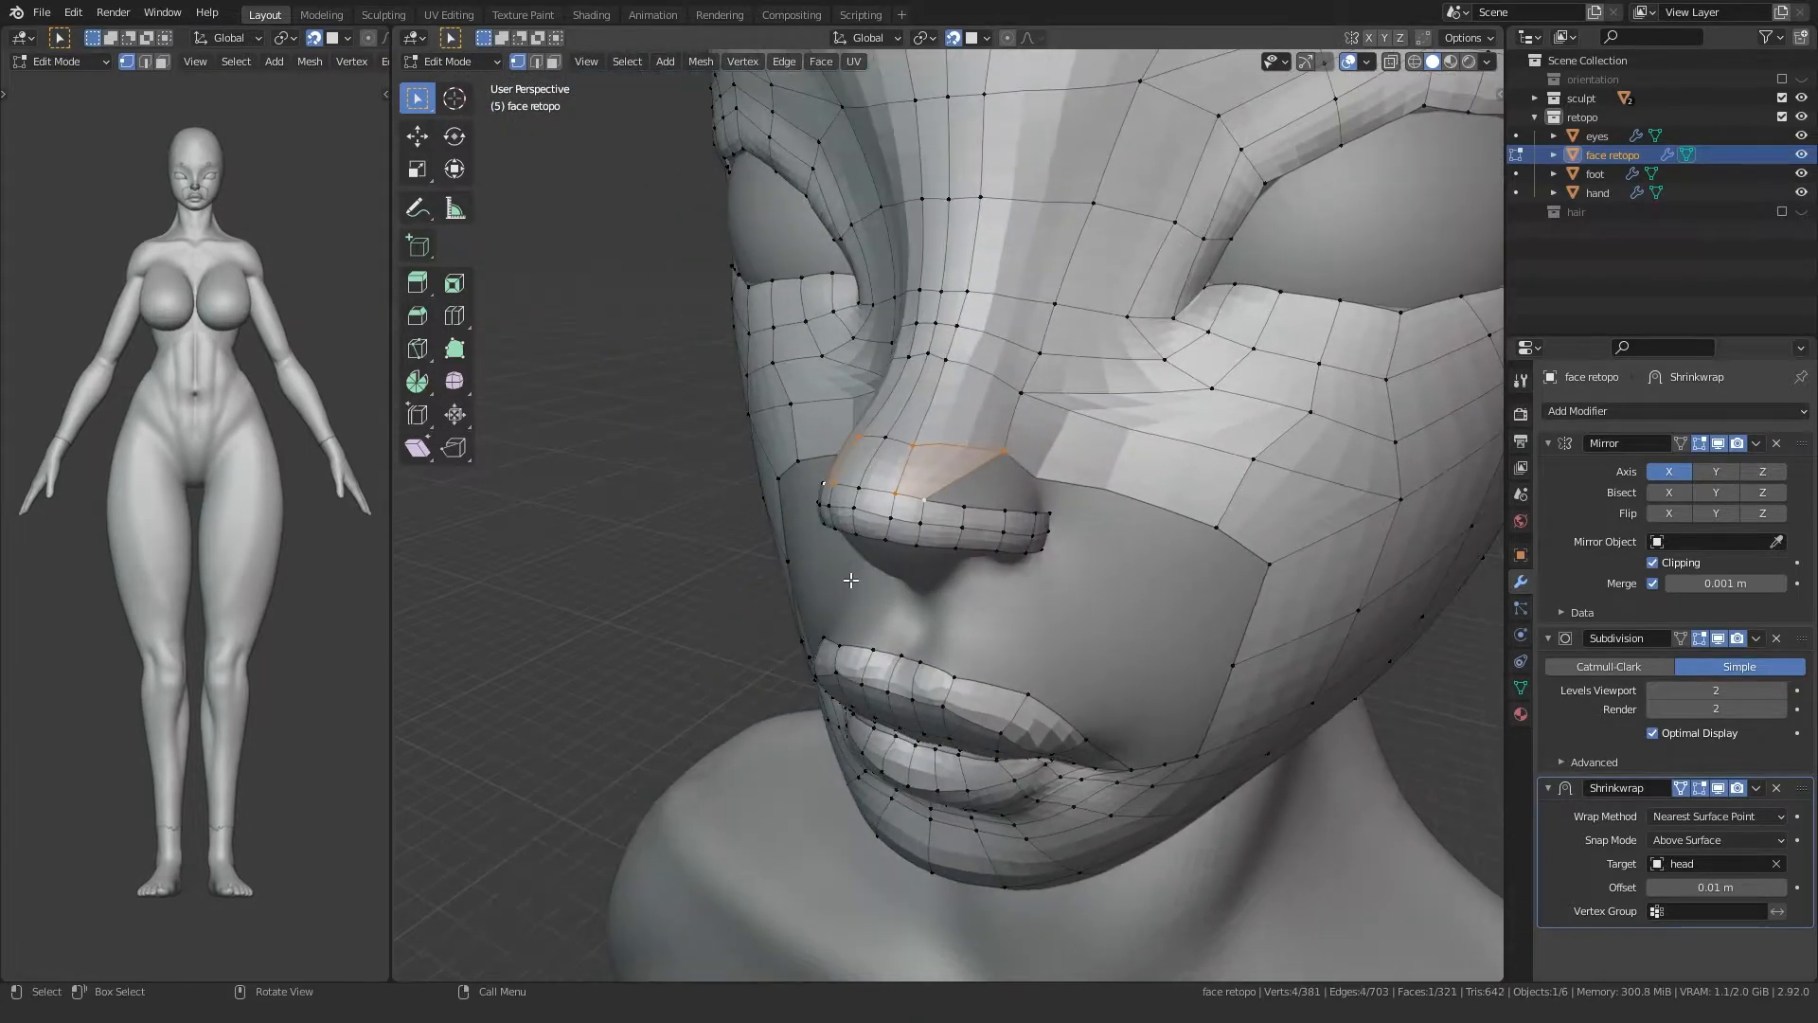
# Step: Reposition the vertices where the new nose-tip faces meet the strip around the nose
pyautogui.scroll(2, 849, 576)
pyautogui.click(892, 506)
pyautogui.press('g')
pyautogui.click(922, 496)
pyautogui.moveTo(1012, 495); pyautogui.dragTo(843, 469, button='middle')
pyautogui.press('g')
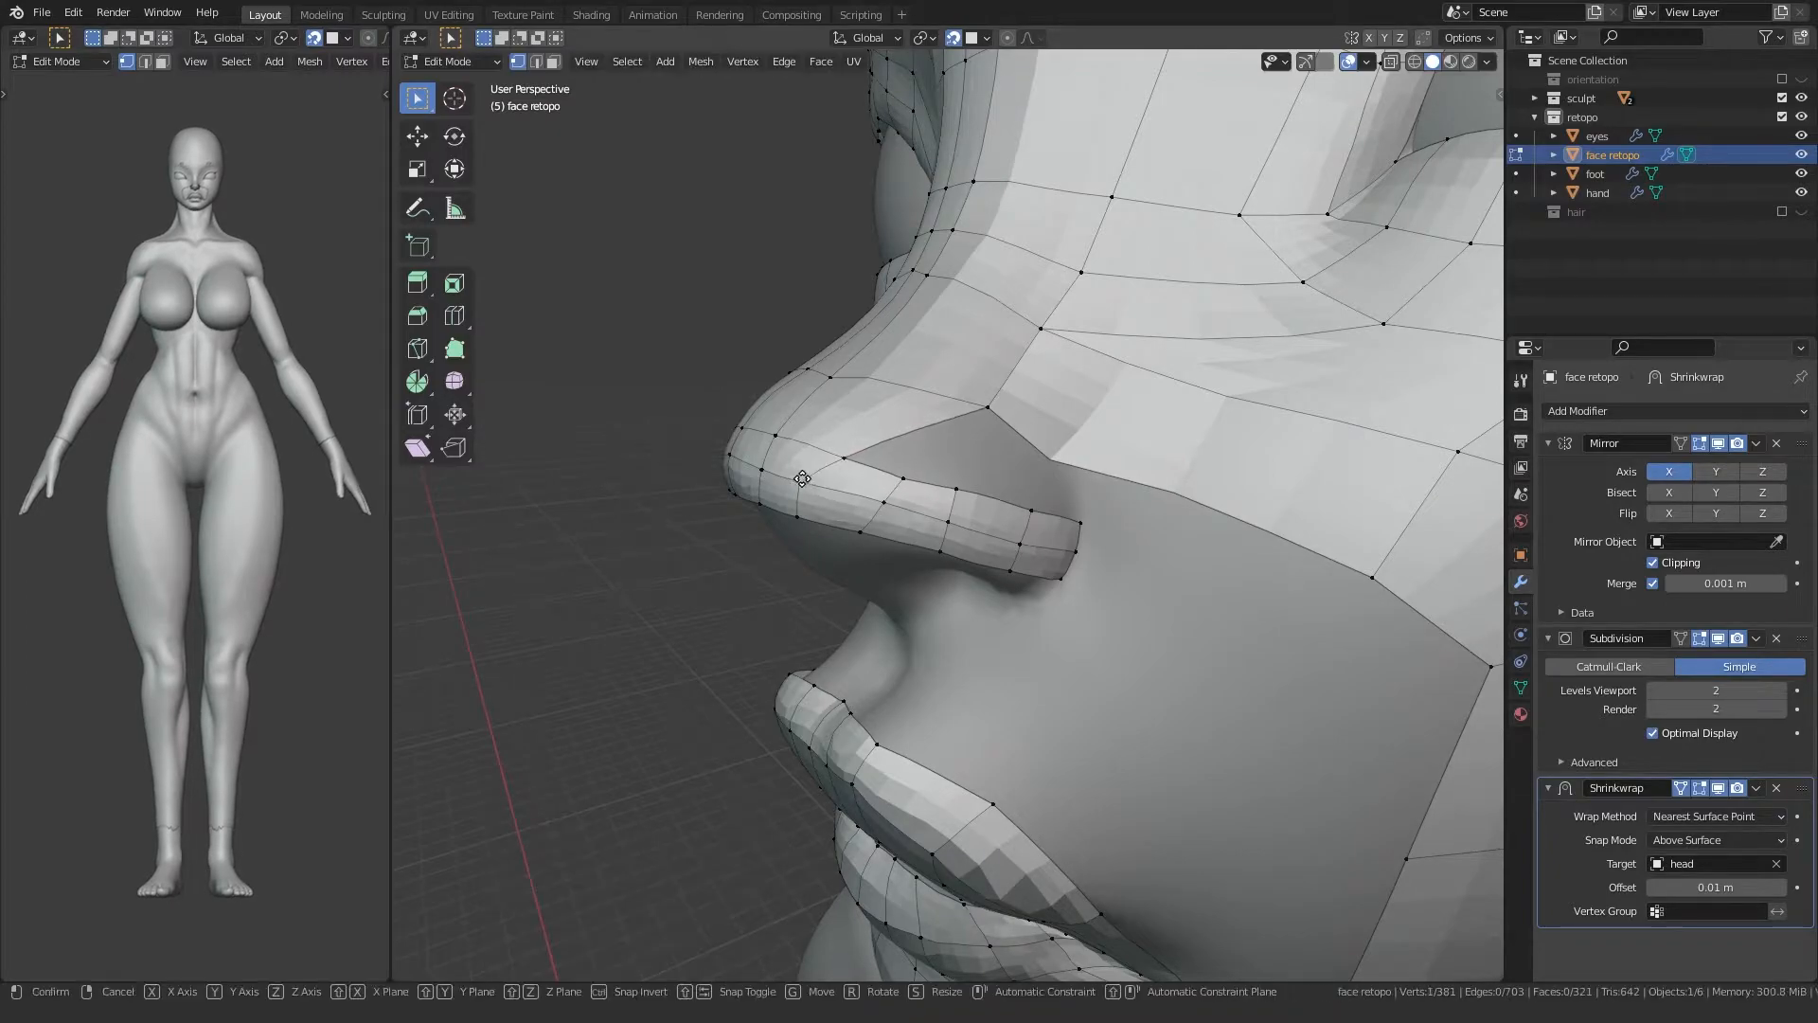
pyautogui.click(824, 463)
# Step: Adjust the vertices on the side of the nose above the open nose-wing gap
pyautogui.moveTo(833, 464); pyautogui.dragTo(988, 453, button='middle')
pyautogui.click(988, 452)
pyautogui.press('g')
pyautogui.click(997, 444)
pyautogui.press('g')
pyautogui.click(1000, 435)
pyautogui.click(1062, 341)
pyautogui.press('g')
pyautogui.click(1063, 334)
pyautogui.moveTo(804, 491); pyautogui.dragTo(833, 443, button='middle')
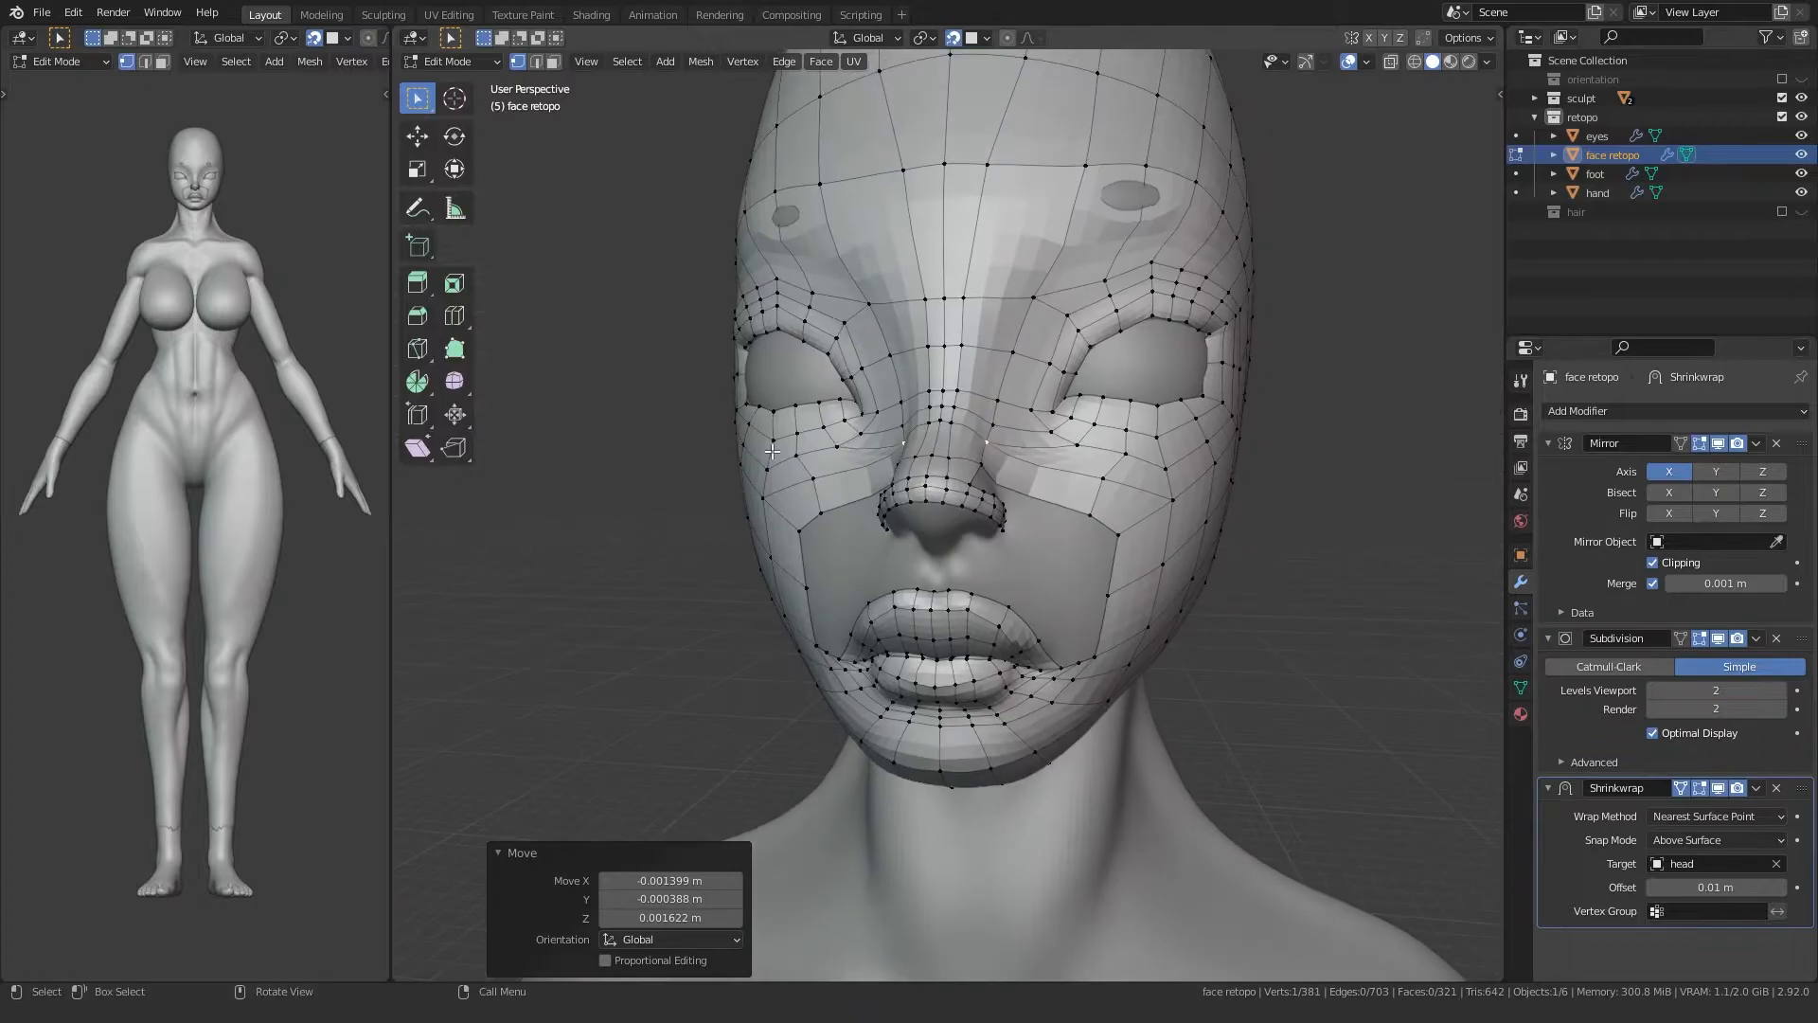
# Step: Add one centred loop cut across the newly filled faces of the nose tip
pyautogui.moveTo(933, 416); pyautogui.dragTo(947, 502, button='middle')
pyautogui.hotkey('ctrl', 'r')
pyautogui.click(947, 504)
pyautogui.rightClick(947, 504)
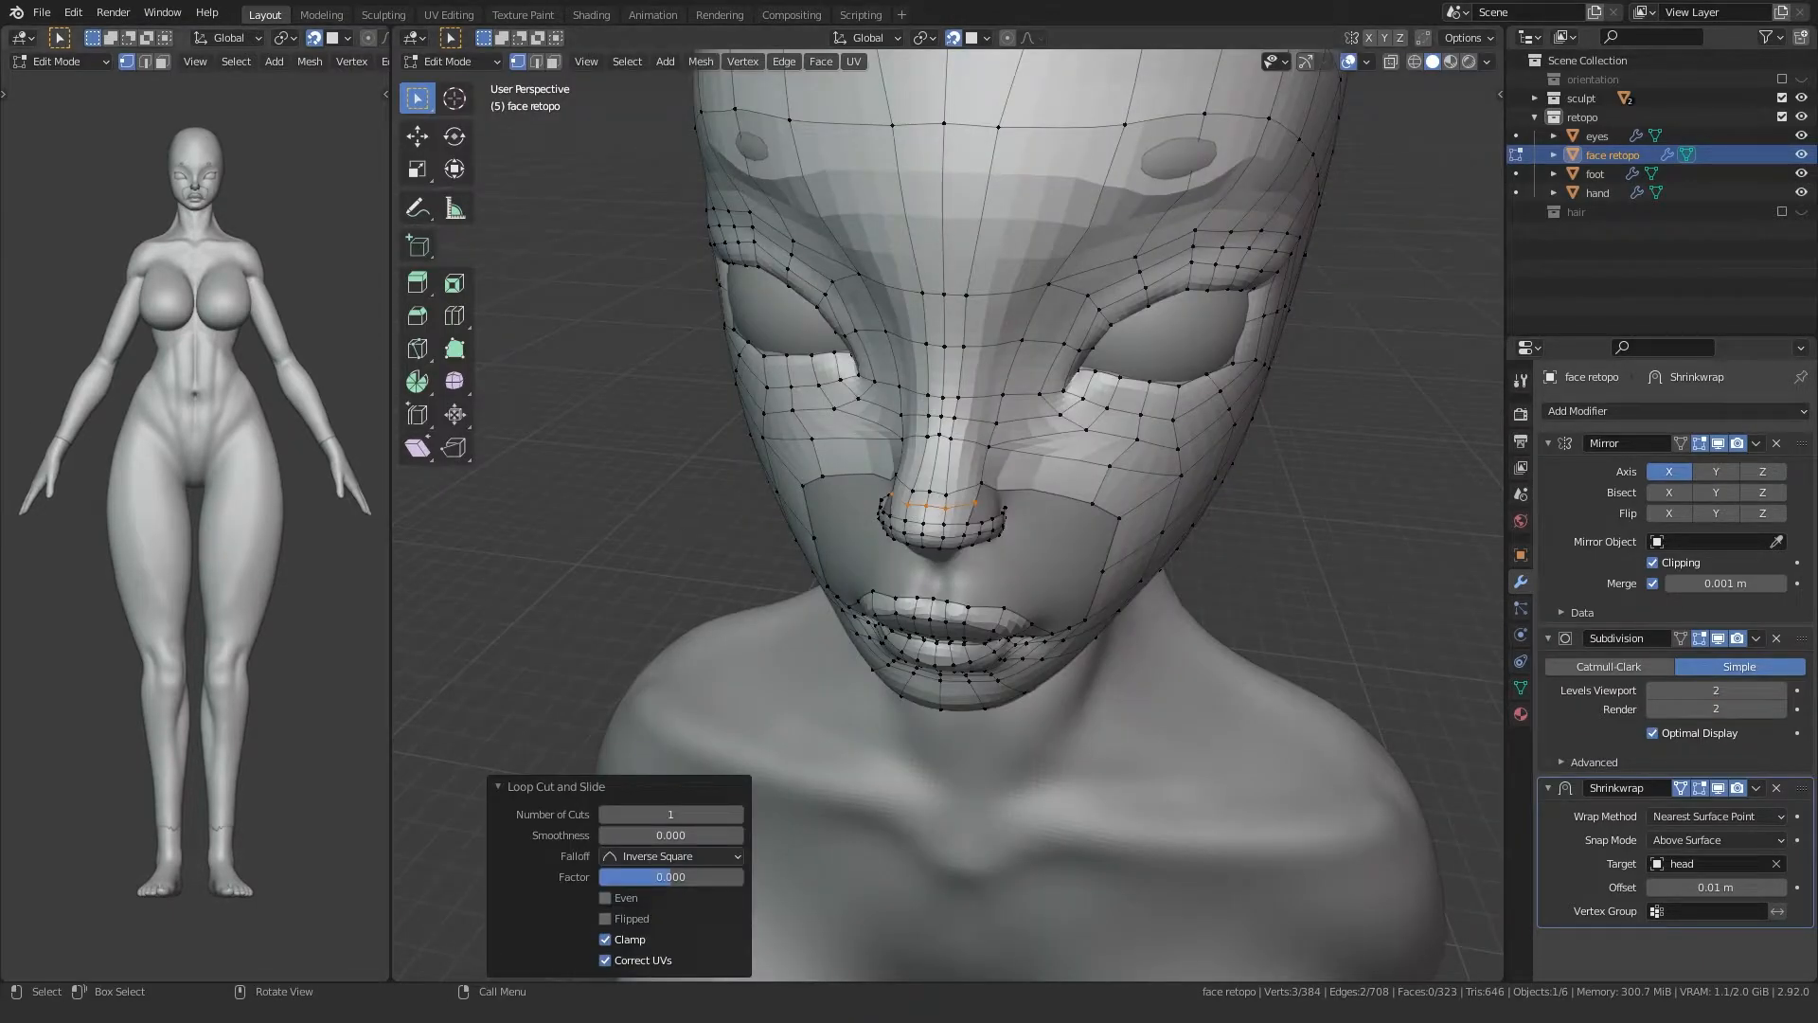
# Step: Add two centred loop cuts, one across the nose and one down the outer cheek from the eye corner
pyautogui.moveTo(1004, 398); pyautogui.dragTo(944, 463, button='middle')
pyautogui.hotkey('ctrl', 'r')
pyautogui.click(982, 415)
pyautogui.rightClick(982, 415)
pyautogui.hotkey('ctrl', 'r')
pyautogui.click(1051, 511)
pyautogui.rightClick(1051, 512)
pyautogui.moveTo(1051, 512); pyautogui.dragTo(1132, 510, button='middle')
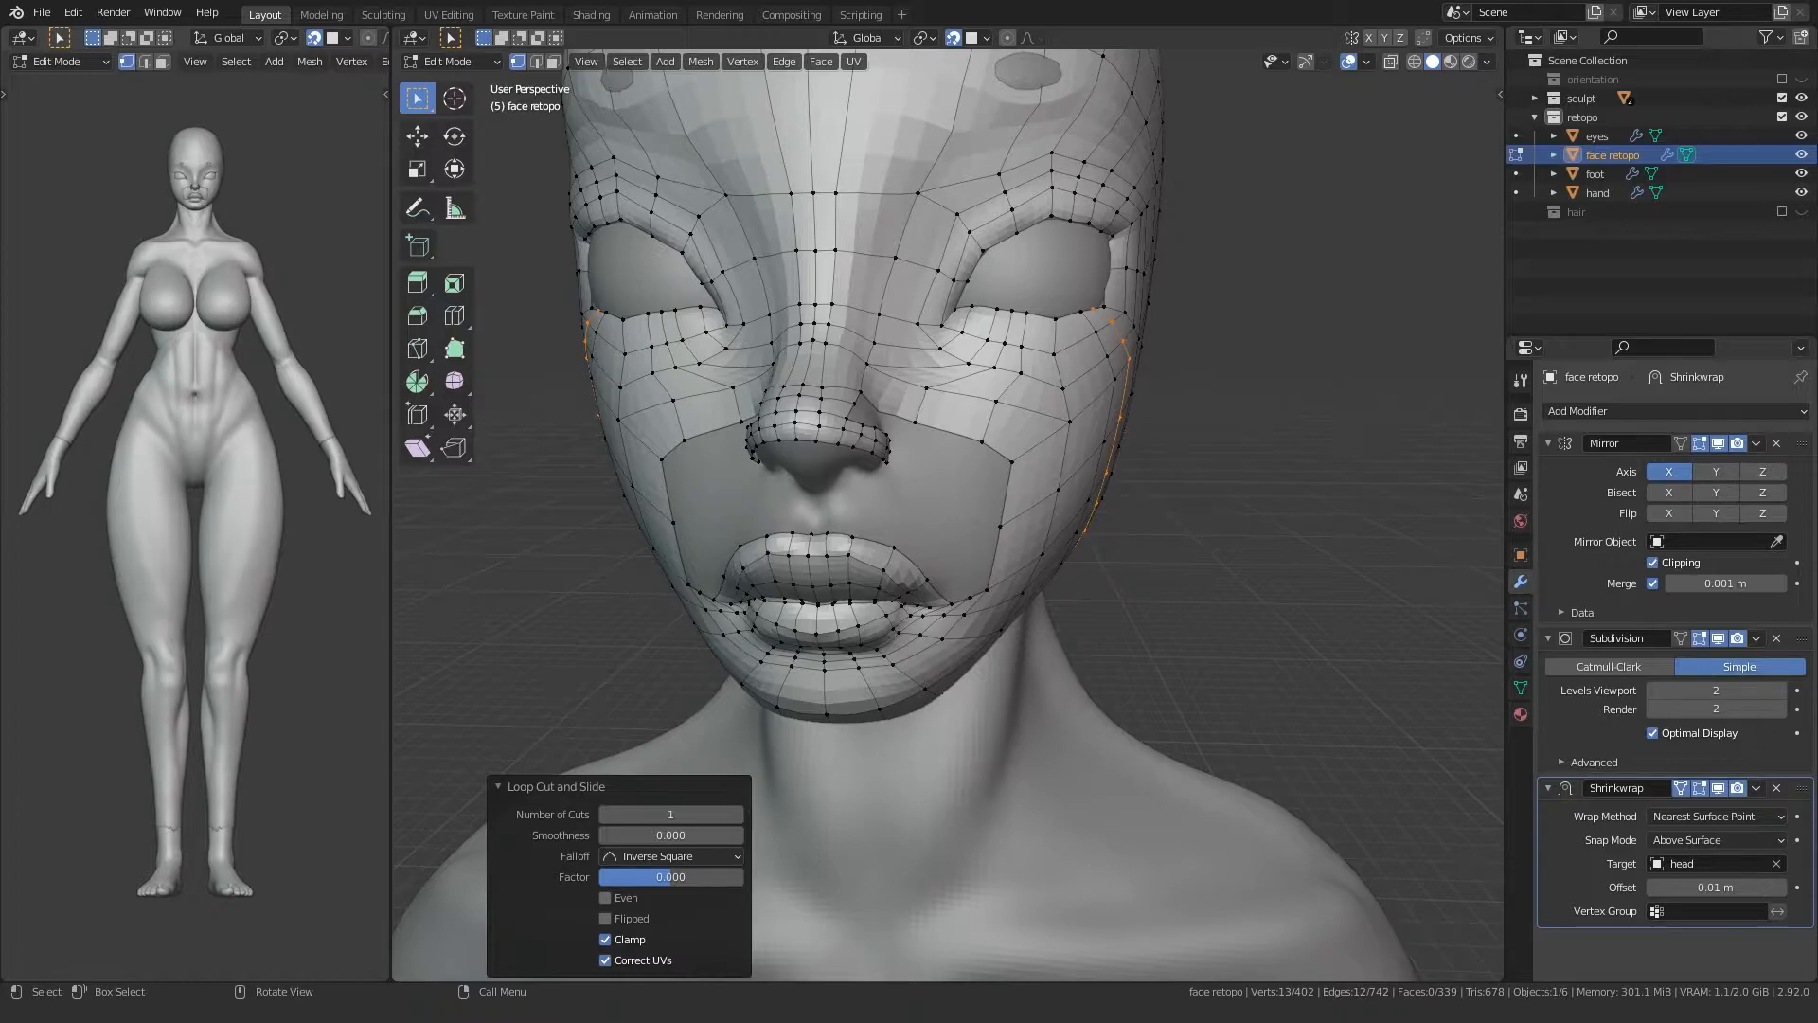
# Step: Add two centred loop cuts on the side of the head, including one through the outer brow and temple
pyautogui.moveTo(1151, 275); pyautogui.dragTo(872, 487, button='middle')
pyautogui.scroll(2, 1042, 296)
pyautogui.hotkey('ctrl', 'r')
pyautogui.click(830, 249)
pyautogui.rightClick(829, 249)
pyautogui.hotkey('ctrl', 'r')
pyautogui.click(1000, 254)
pyautogui.rightClick(1000, 254)
pyautogui.scroll(-3, 985, 303)
pyautogui.moveTo(909, 407); pyautogui.dragTo(933, 473, button='middle')
pyautogui.scroll(-3, 947, 468)
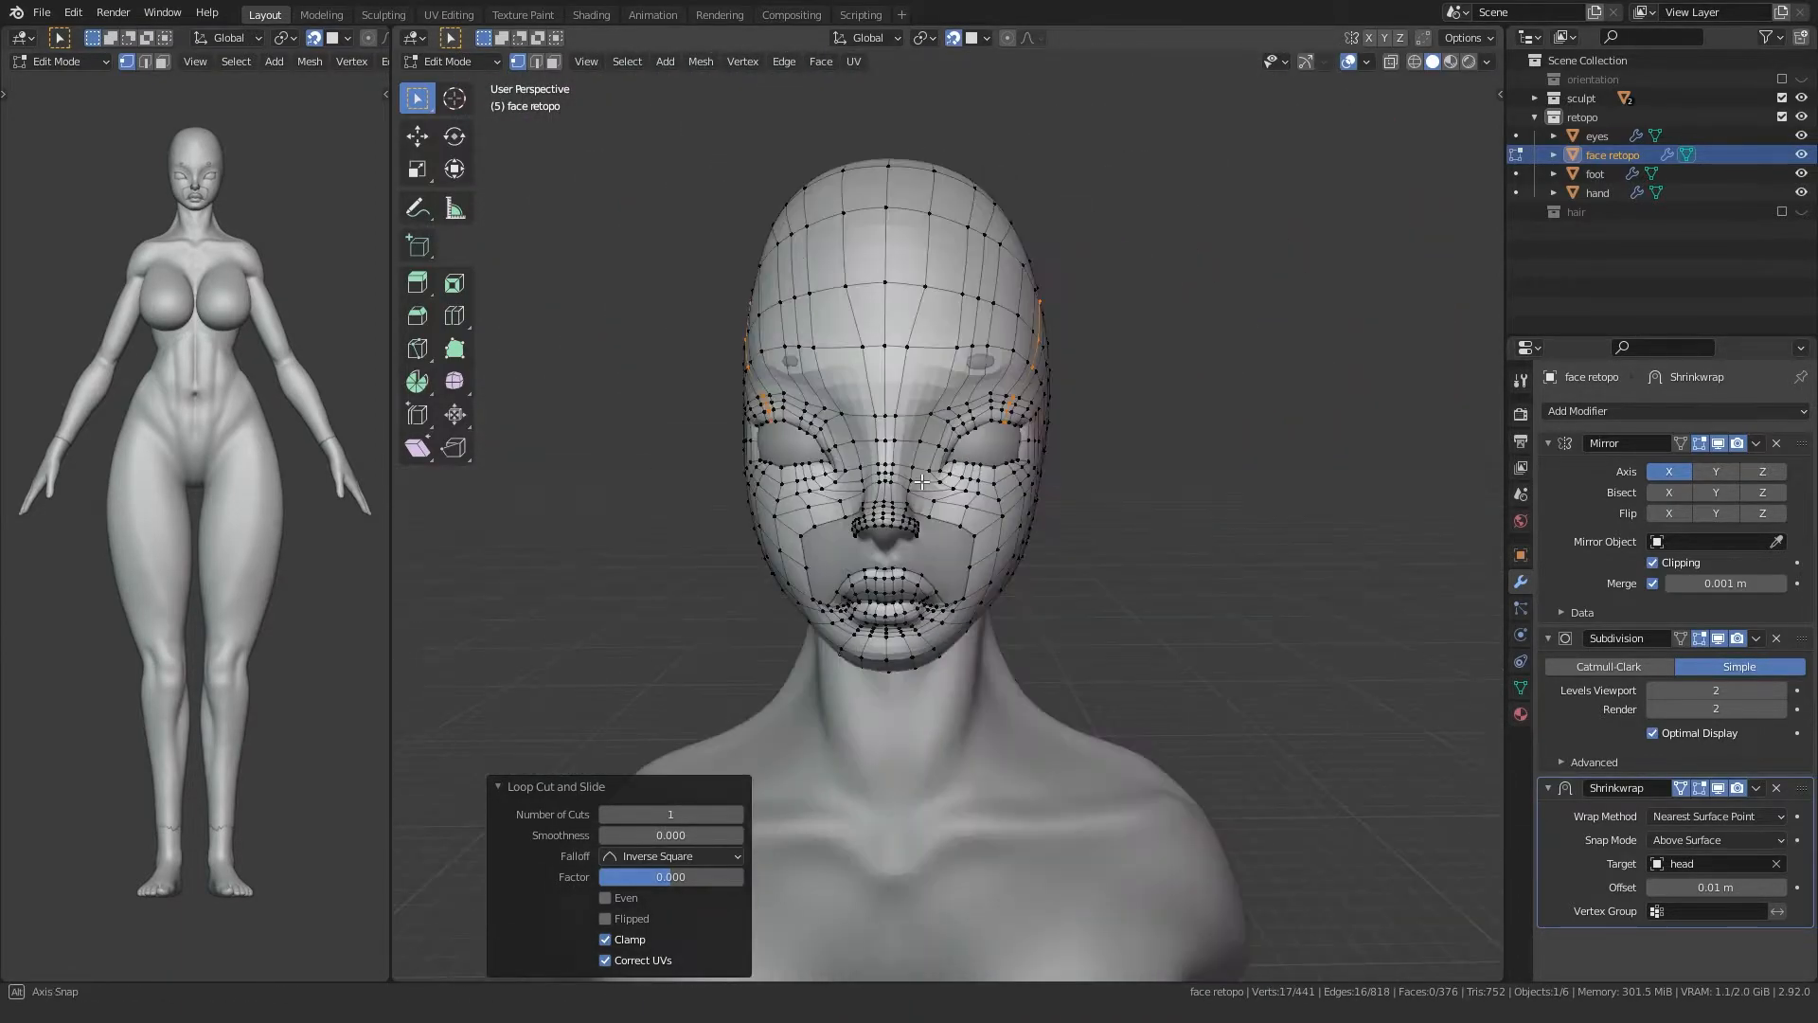
# Step: Move three vertices on the border of the open cheek area to round its outline
pyautogui.scroll(6, 909, 454)
pyautogui.click(881, 341)
pyautogui.press('g')
pyautogui.click(849, 355)
pyautogui.click(895, 168)
pyautogui.press('g')
pyautogui.click(807, 226)
pyautogui.click(779, 143)
pyautogui.press('g')
pyautogui.click(753, 162)
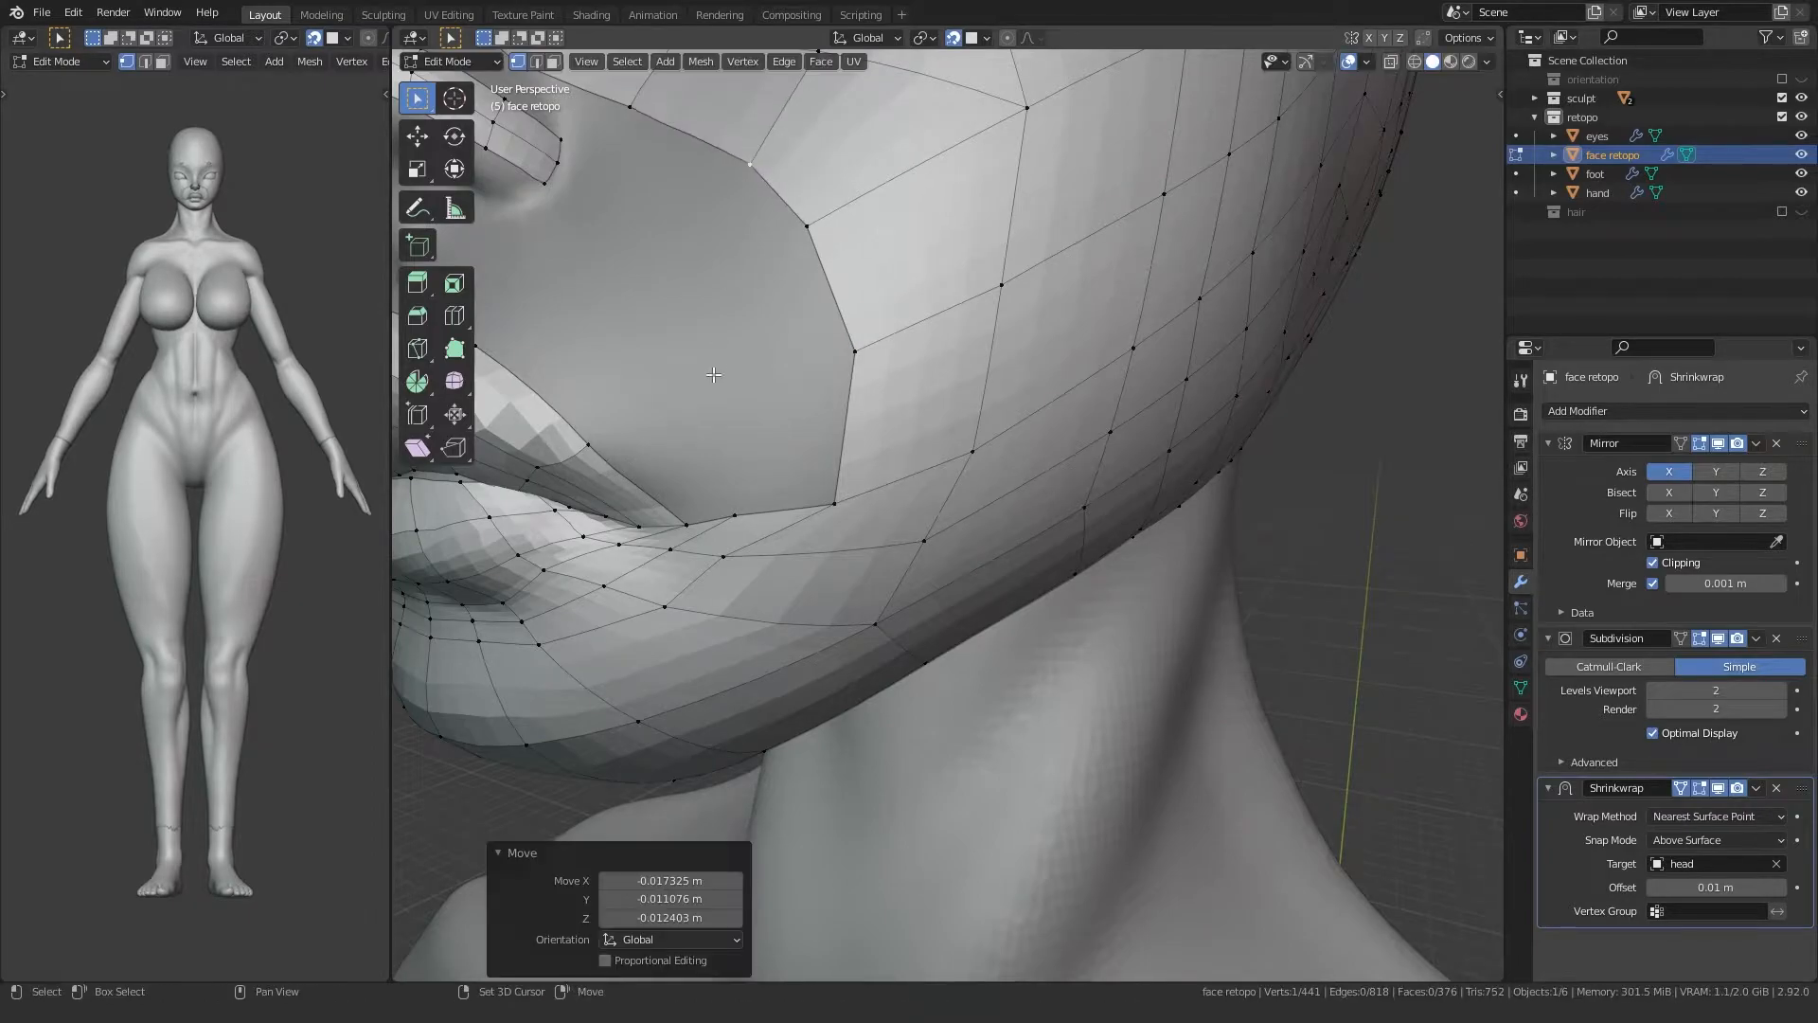
# Step: Extrude a chain of four vertices from beside the mouth corner up along the inside of the cheek border
pyautogui.keyDown('shift'); pyautogui.moveTo(753, 166); pyautogui.dragTo(797, 180, button='middle'); pyautogui.keyUp('shift')
pyautogui.click(780, 528)
pyautogui.press('e')
pyautogui.click(784, 384)
pyautogui.press('e')
pyautogui.click(734, 241)
pyautogui.keyDown('shift'); pyautogui.moveTo(734, 241); pyautogui.dragTo(921, 405, button='middle'); pyautogui.keyUp('shift')
pyautogui.press('e')
pyautogui.click(876, 335)
pyautogui.press('e')
pyautogui.click(810, 275)
# Step: Fill the row of four faces between the extruded vertex chain and the cheek border
pyautogui.click(993, 552)
pyautogui.press('f')
pyautogui.press('f')
pyautogui.press('f')
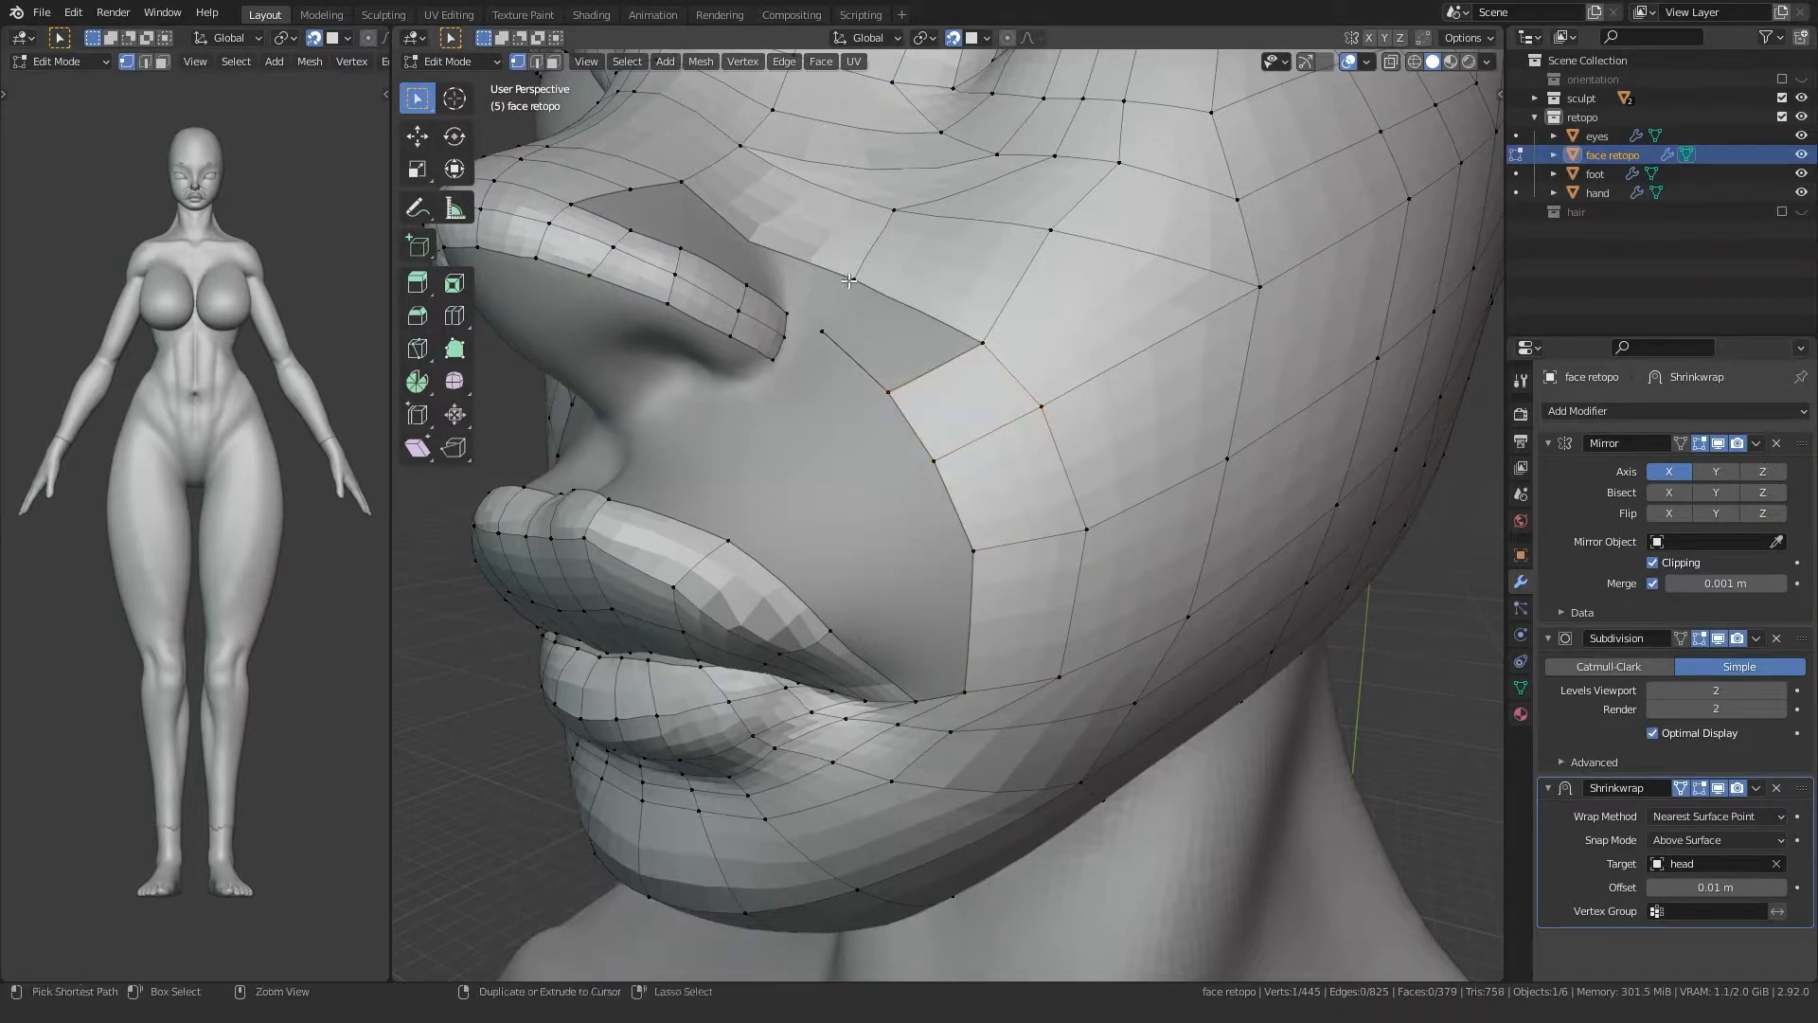
pyautogui.hotkey('alt', 'z')
pyautogui.moveTo(821, 330); pyautogui.dragTo(835, 332, button='middle')
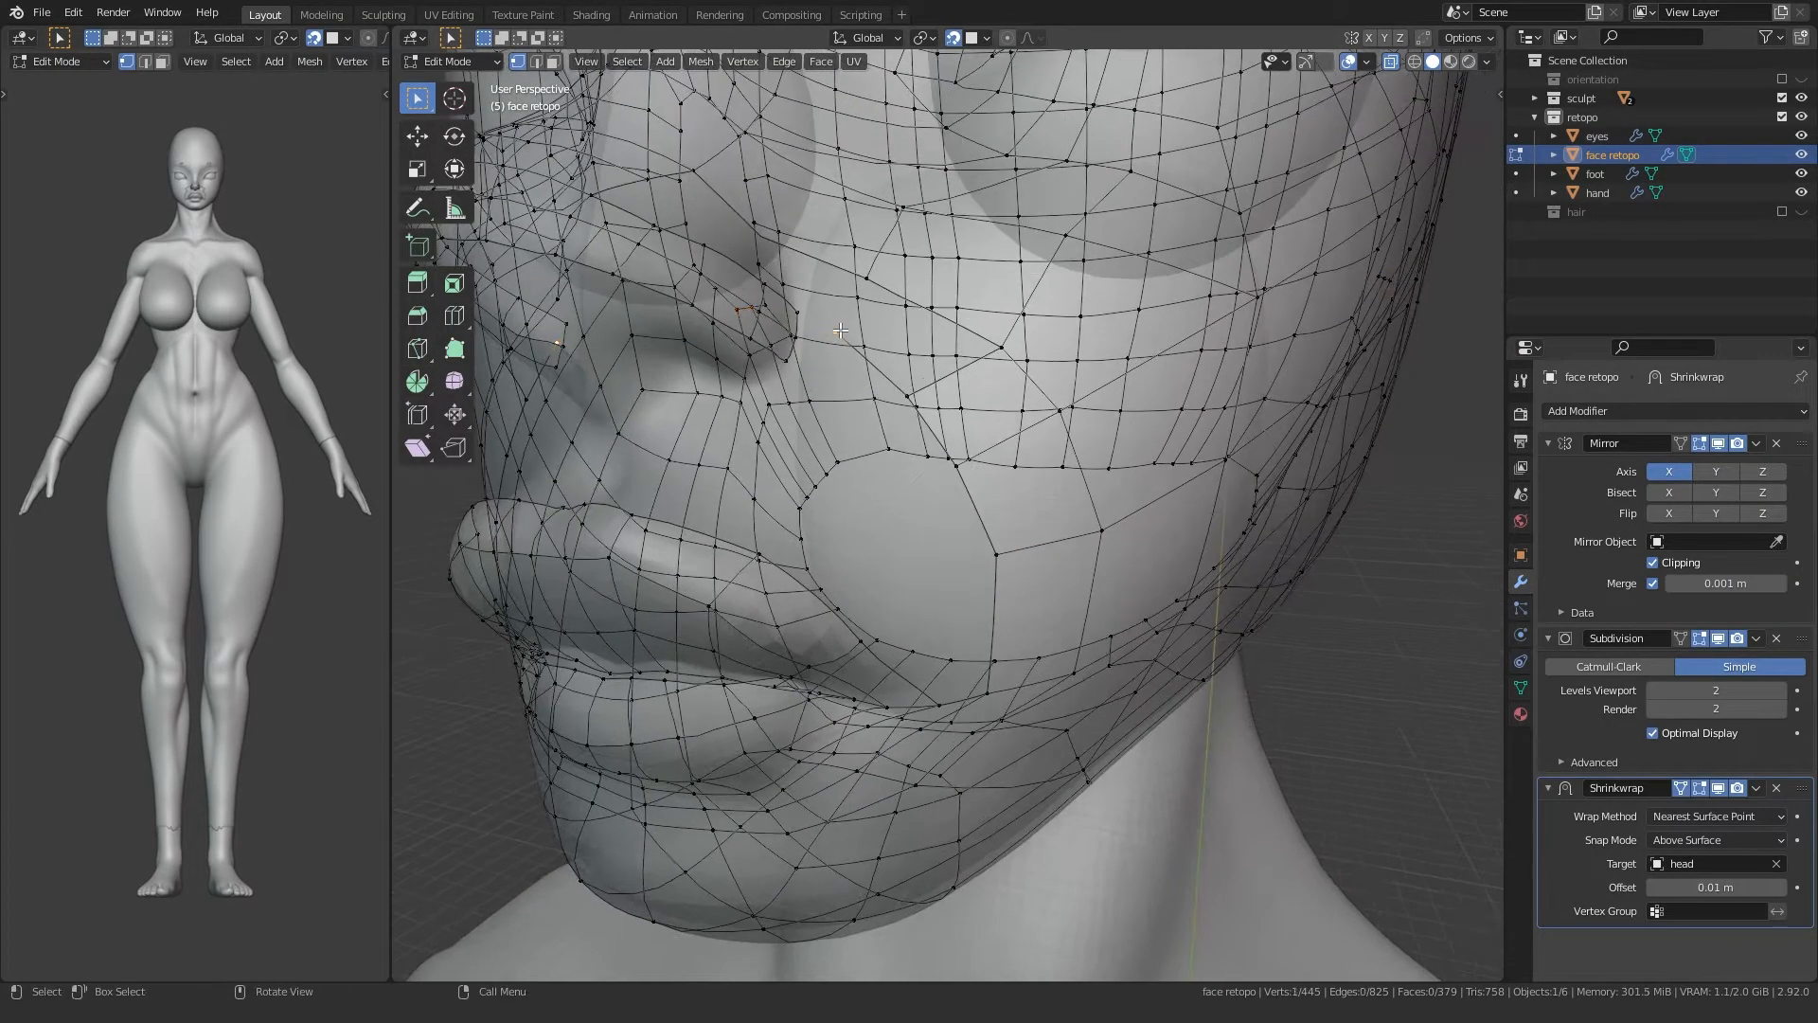
pyautogui.hotkey('alt', 'z')
pyautogui.keyDown('ctrl'); pyautogui.click(865, 280); pyautogui.keyUp('ctrl')
pyautogui.press('f')
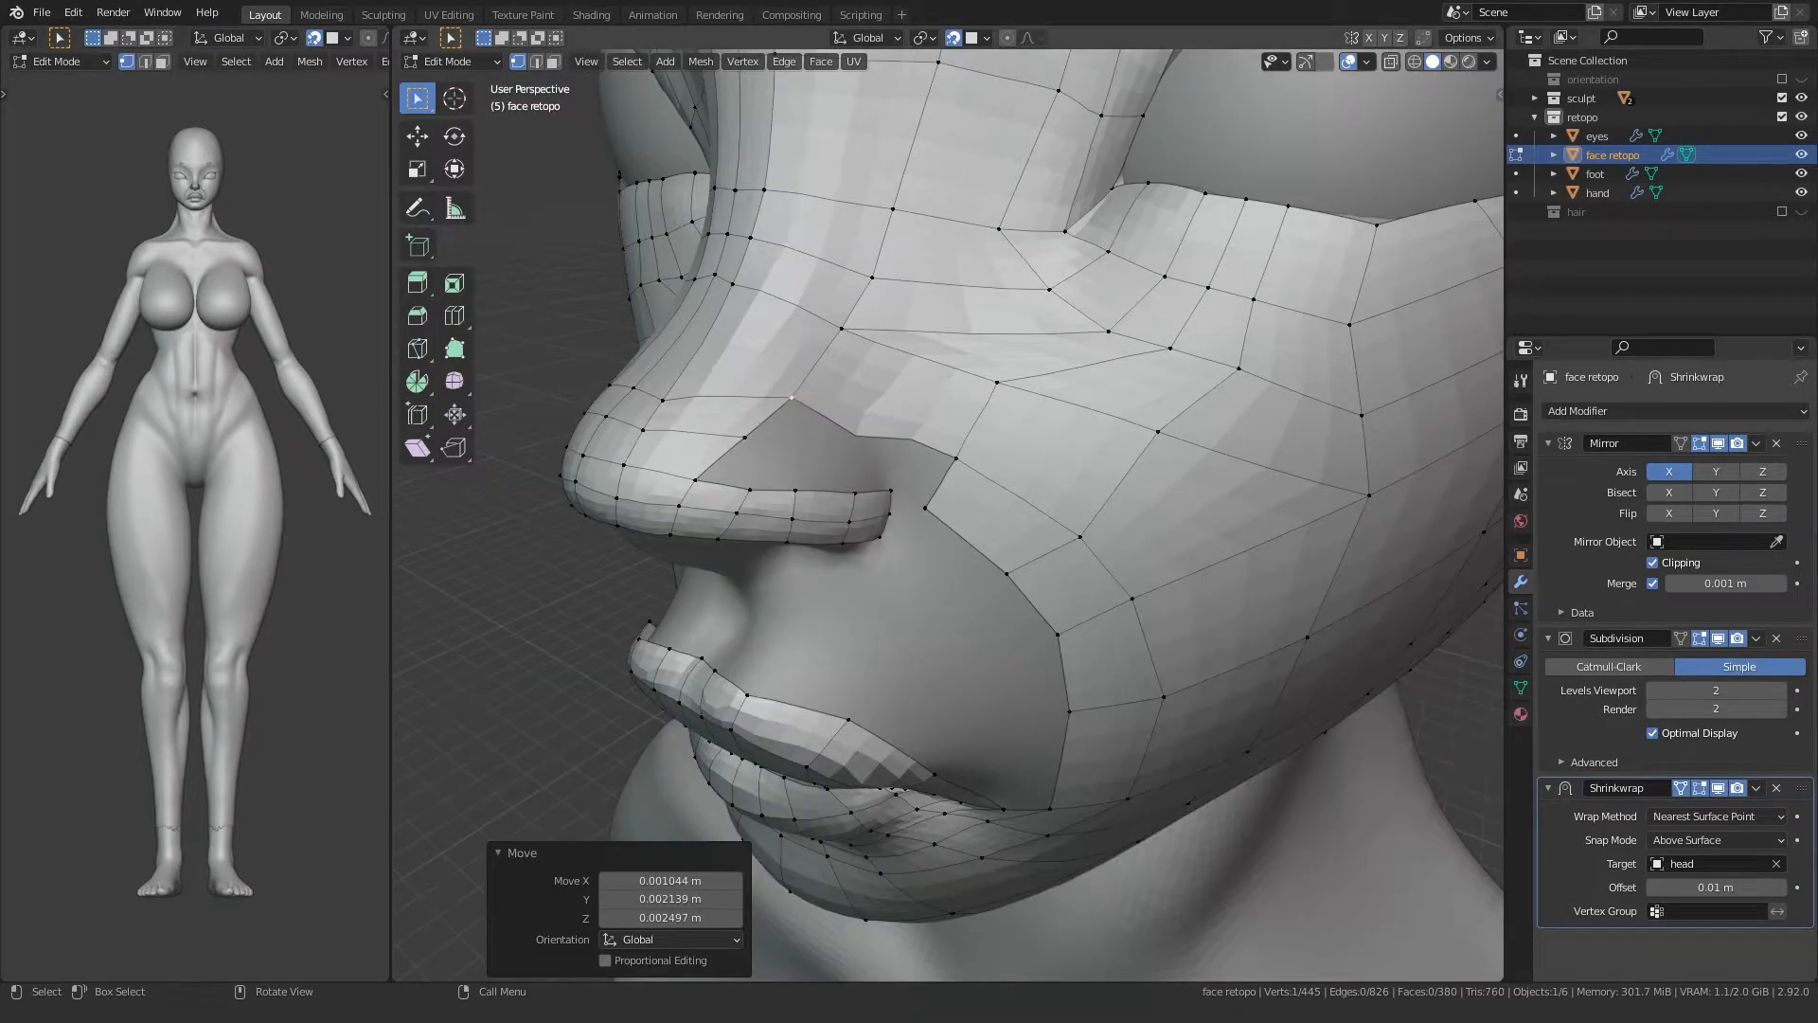
# Step: Extrude a vertex down from the side of the nose and fill a face connecting it to the cheek strip
pyautogui.press('g')
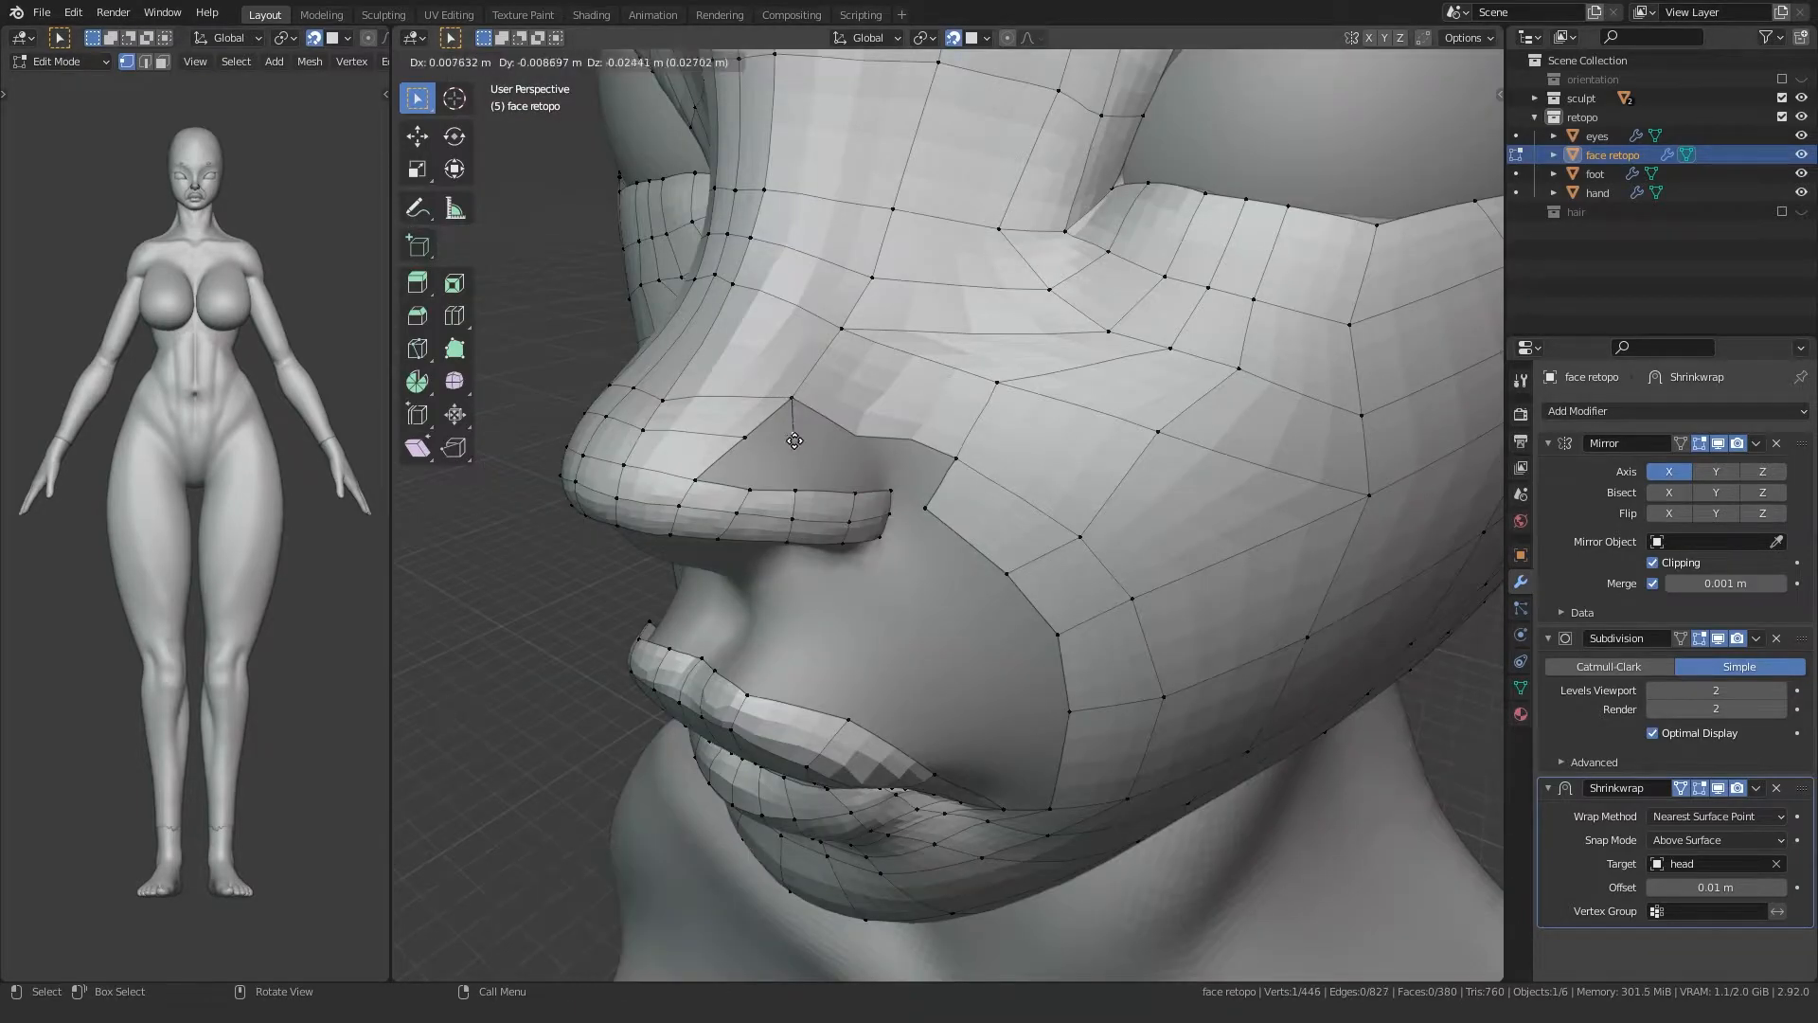
pyautogui.click(797, 443)
pyautogui.keyDown('ctrl'); pyautogui.click(923, 506); pyautogui.keyUp('ctrl')
pyautogui.press('f')
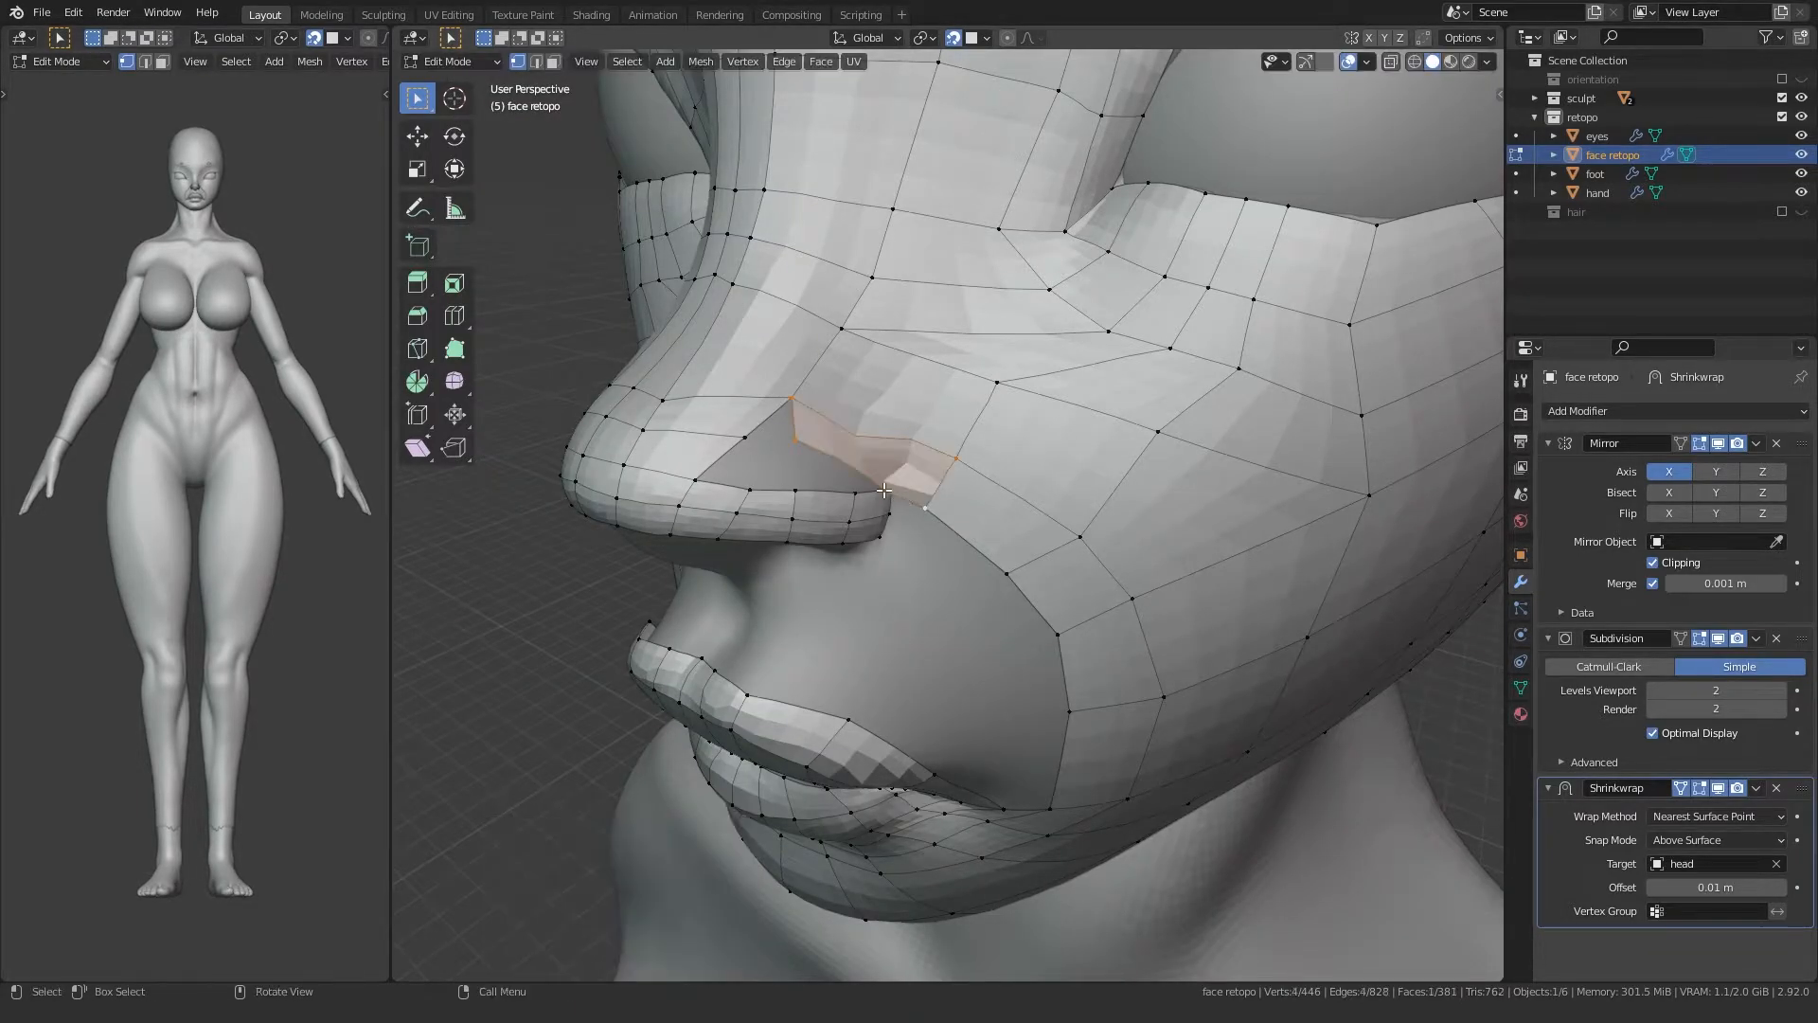
# Step: Extrude another vertex into the nose-wing gap and fill two faces joining it to the nose-tip mesh
pyautogui.click(794, 436)
pyautogui.press('e')
pyautogui.click(786, 459)
pyautogui.click(747, 437)
pyautogui.keyDown('ctrl'); pyautogui.click(787, 459); pyautogui.keyUp('ctrl')
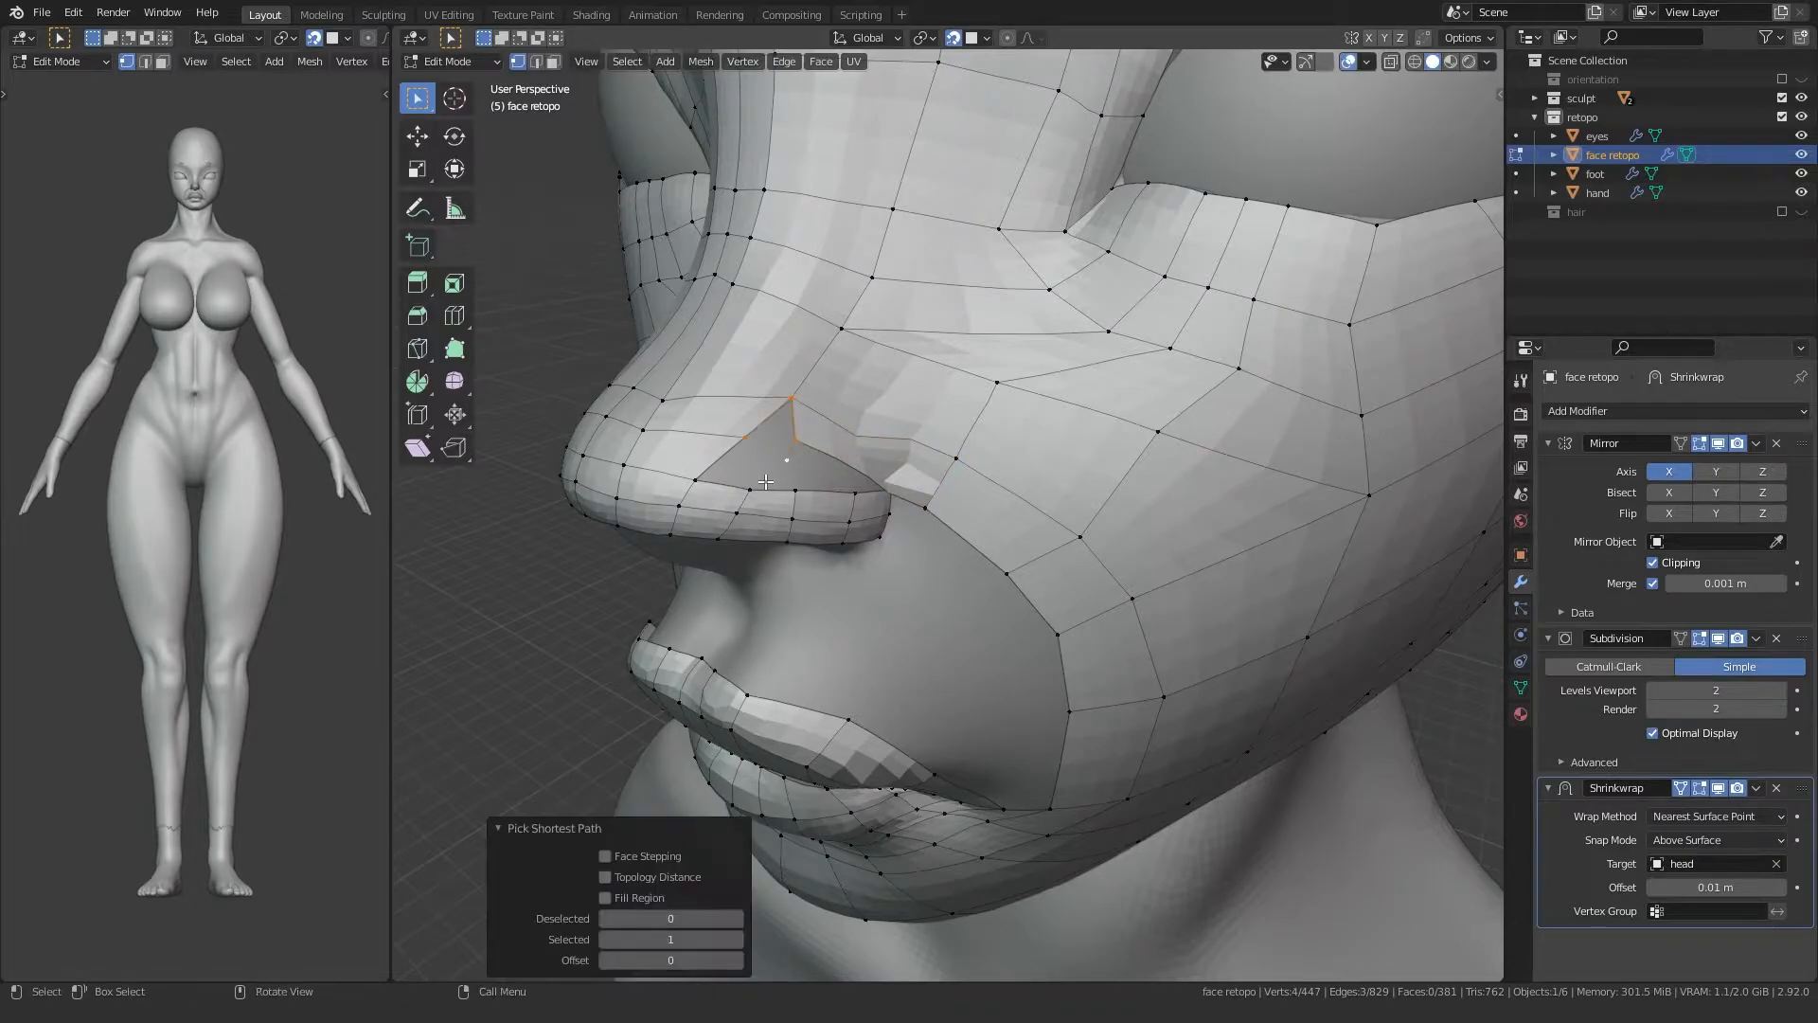
pyautogui.press('f')
pyautogui.press('f')
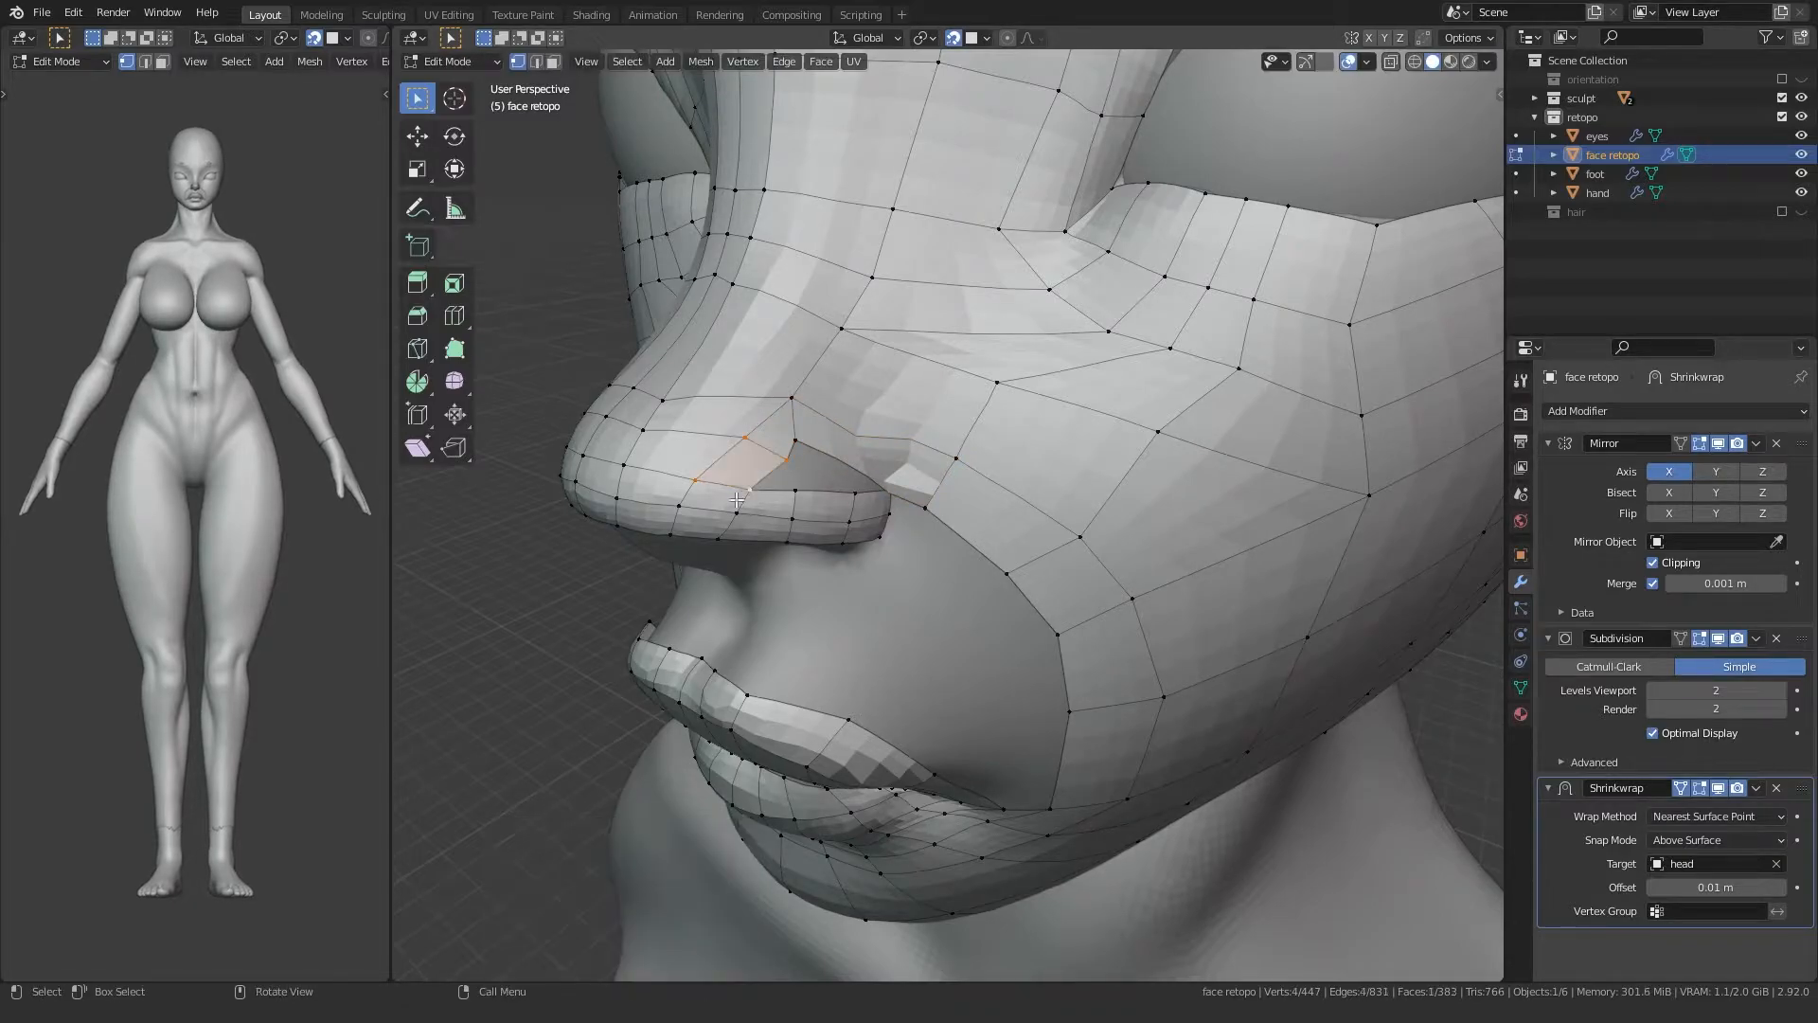
# Step: Reposition the vertices around the nose-wing gap and at the upper end of the cheek strip
pyautogui.click(784, 457)
pyautogui.press('g')
pyautogui.click(778, 451)
pyautogui.click(795, 438)
pyautogui.press('g')
pyautogui.click(795, 432)
pyautogui.click(923, 504)
pyautogui.press('g')
# Step: Adjust the vertices along the upper edge of the nose wing to smooth its curve
pyautogui.click(792, 401)
pyautogui.press('g')
pyautogui.click(810, 379)
pyautogui.press('g')
pyautogui.click(810, 376)
pyautogui.click(744, 436)
pyautogui.press('g')
pyautogui.click(733, 435)
# Step: Move the vertices above the nose tip upward along the bridge for more even spacing
pyautogui.click(664, 402)
pyautogui.press('g')
pyautogui.click(699, 355)
pyautogui.click(635, 388)
pyautogui.press('g')
pyautogui.click(681, 342)
pyautogui.click(701, 353)
pyautogui.press('g')
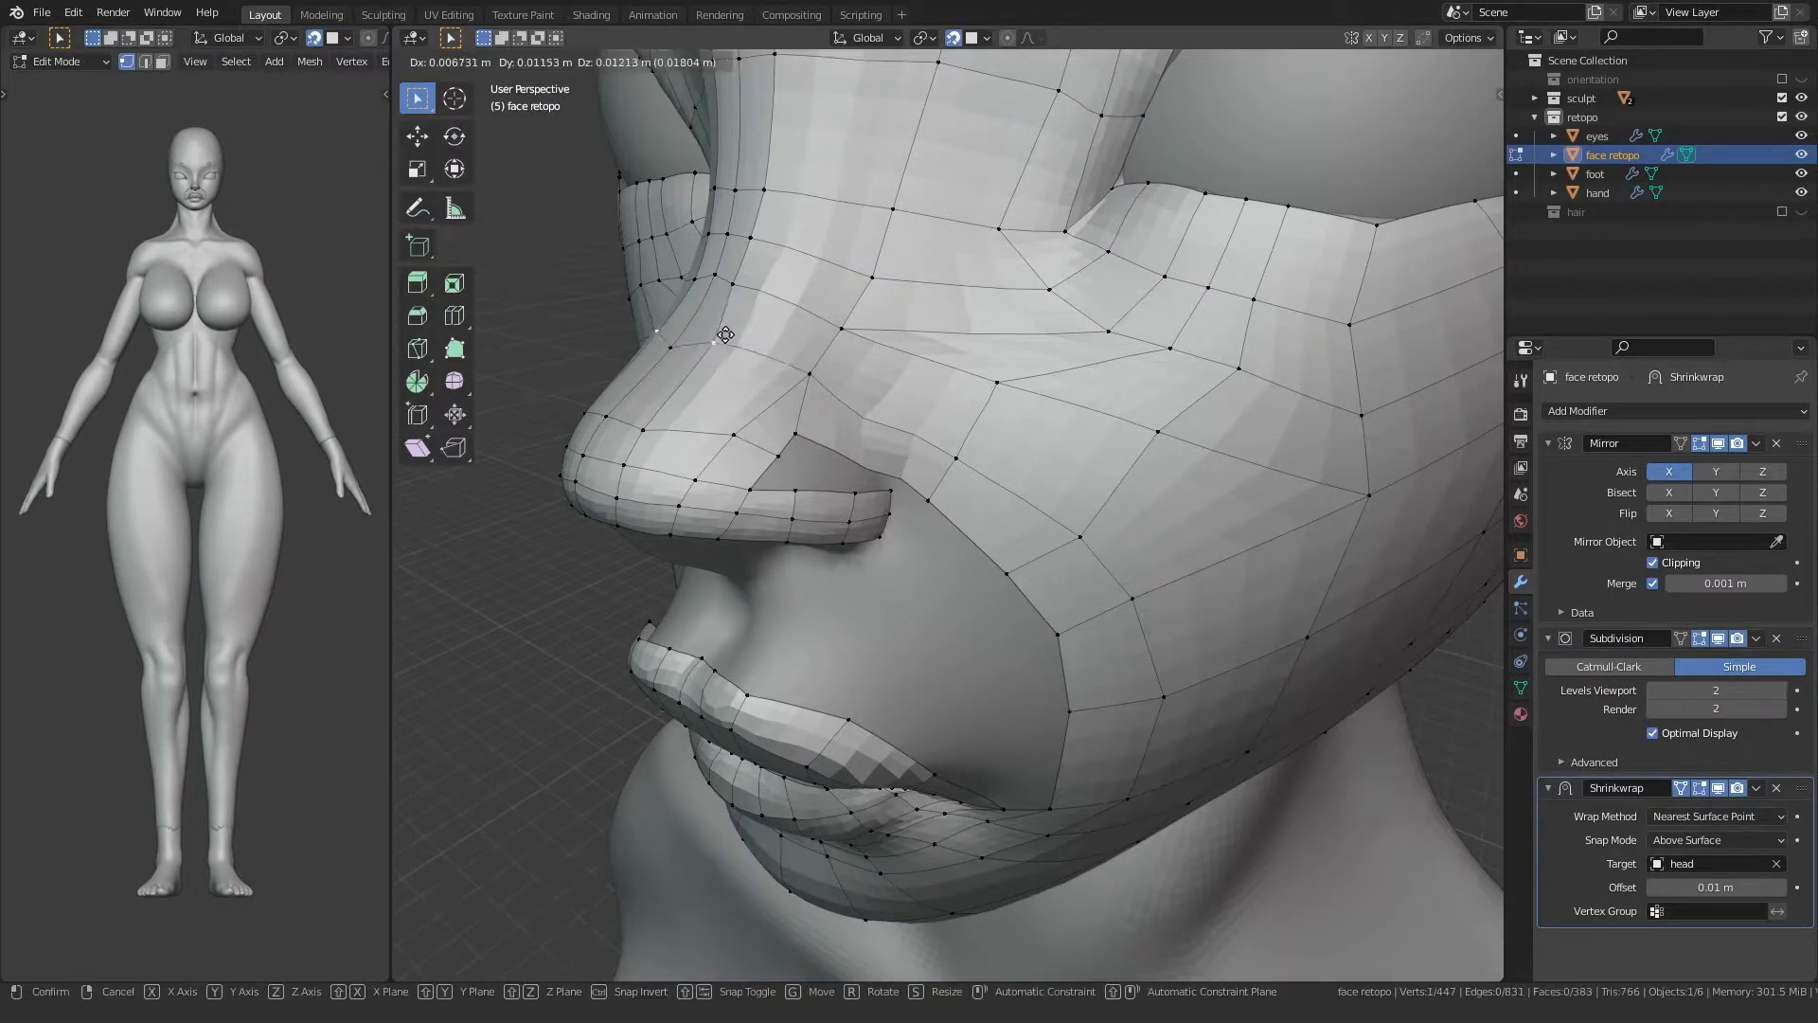
pyautogui.click(725, 335)
# Step: Fill the next face between the nose wing and the strip above the nostril
pyautogui.moveTo(730, 341); pyautogui.dragTo(801, 430, button='middle')
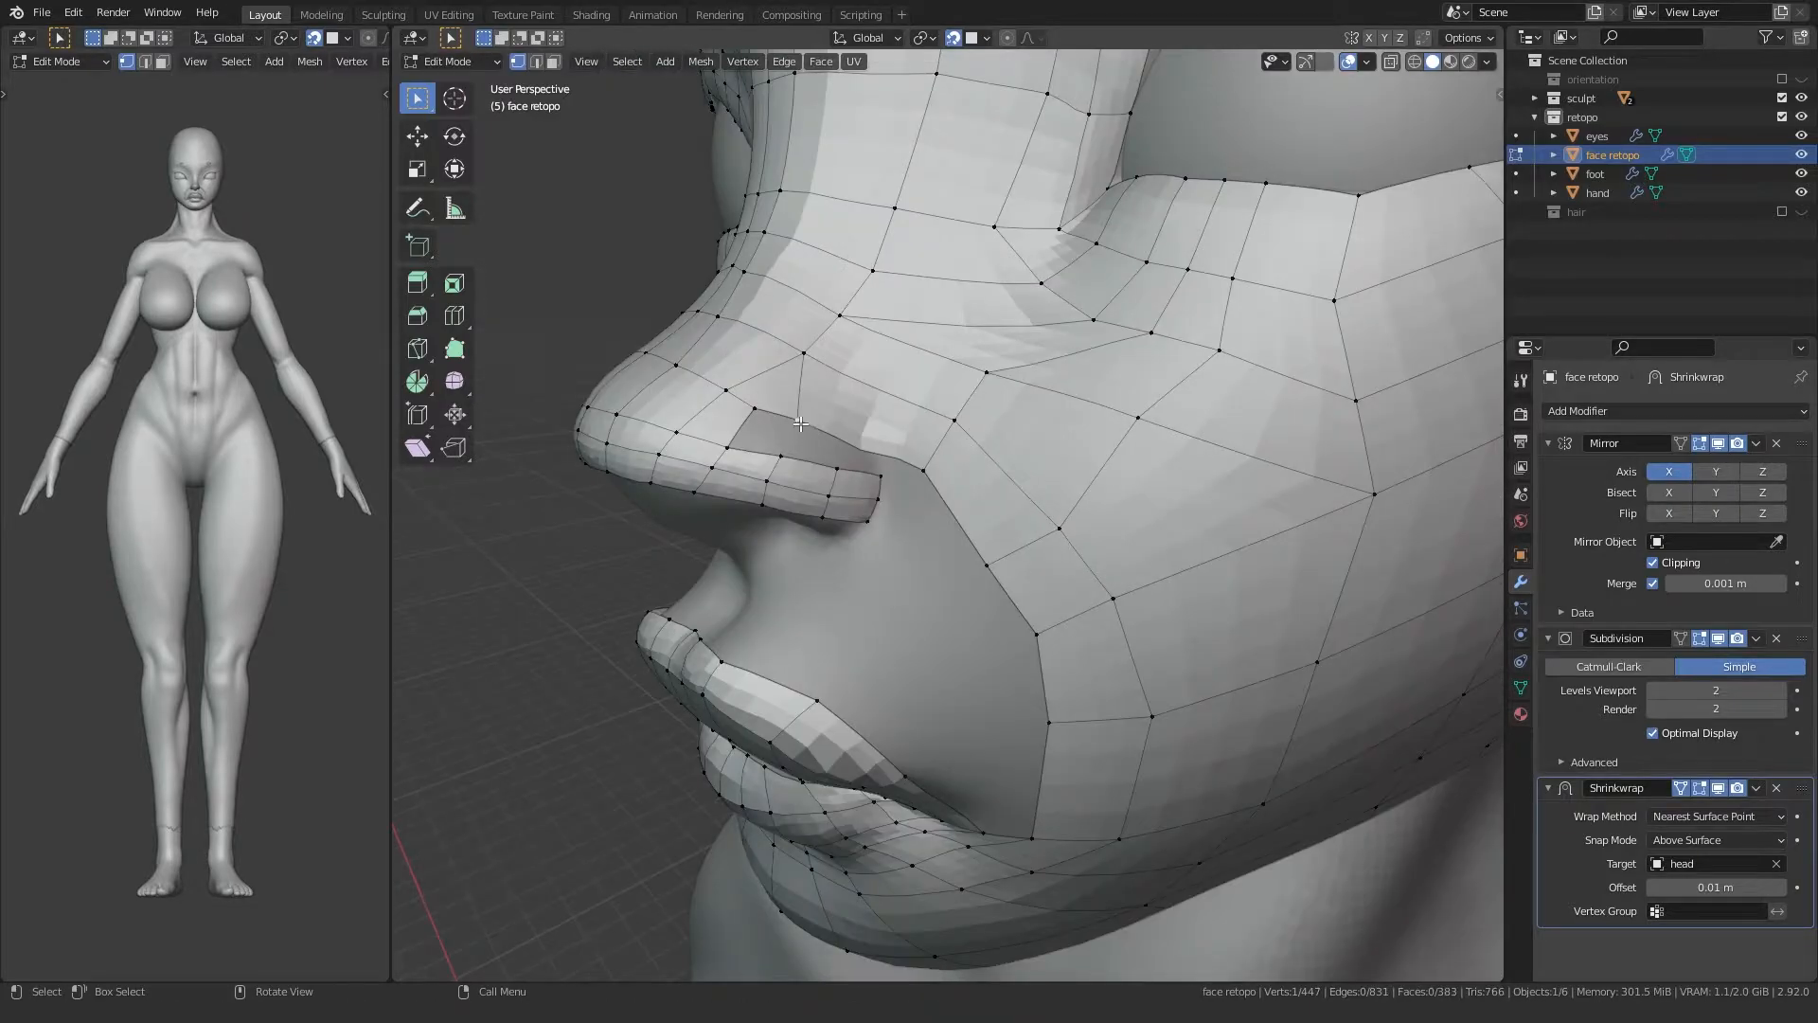
pyautogui.press('f')
pyautogui.moveTo(933, 470); pyautogui.dragTo(1047, 479, button='middle')
pyautogui.scroll(-2, 947, 479)
# Step: Delete the two end faces of the nostril strip on the nose wing
pyautogui.press('3')
pyautogui.click(743, 484)
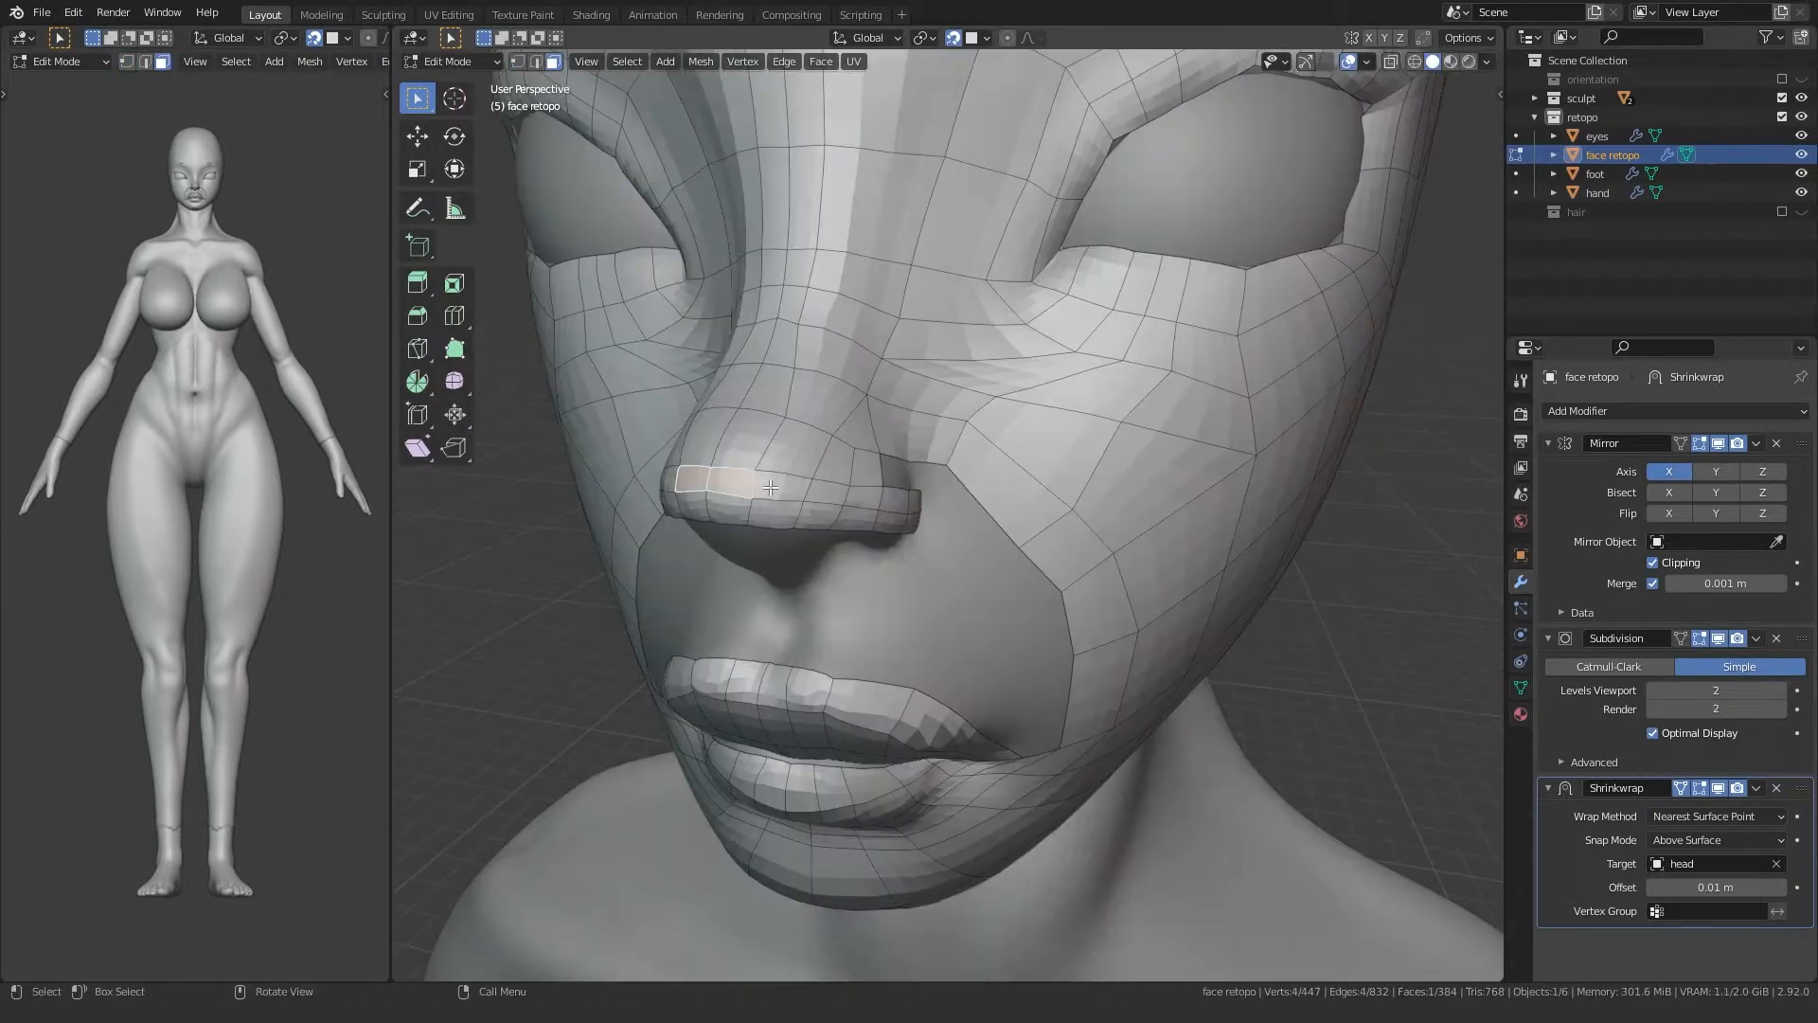
pyautogui.moveTo(916, 504); pyautogui.dragTo(796, 494, button='middle')
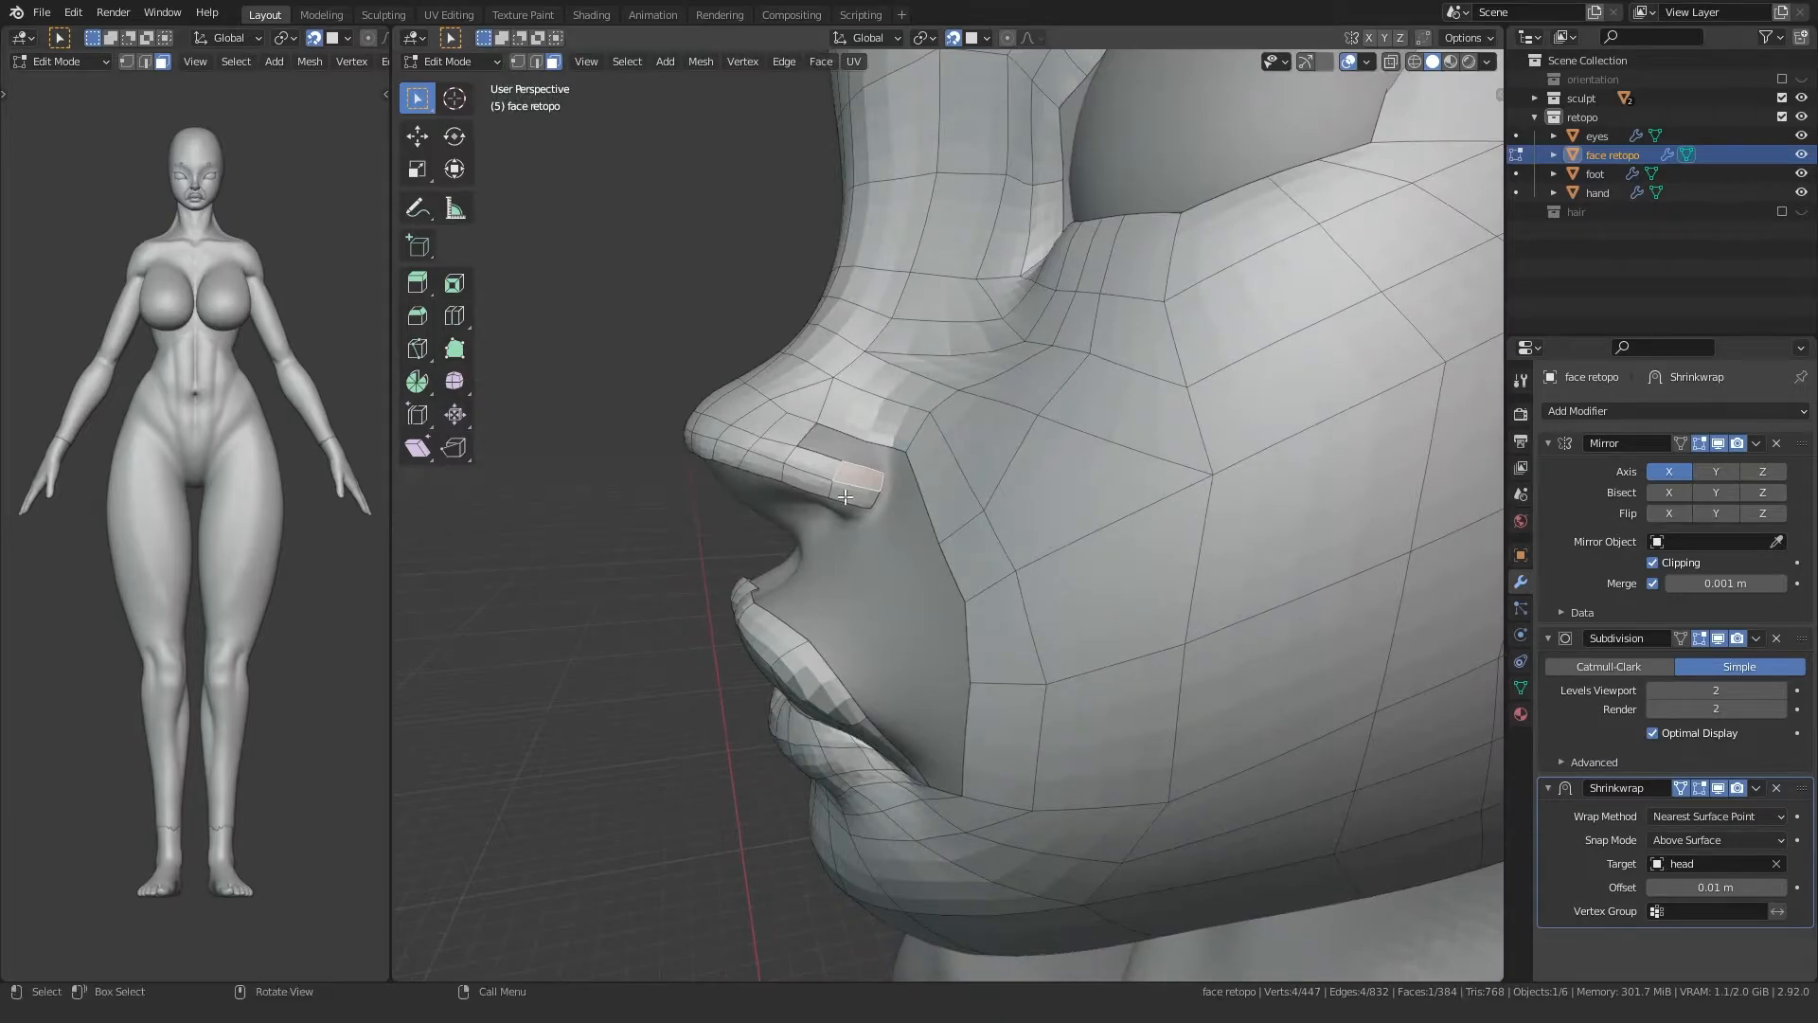
pyautogui.press('x')
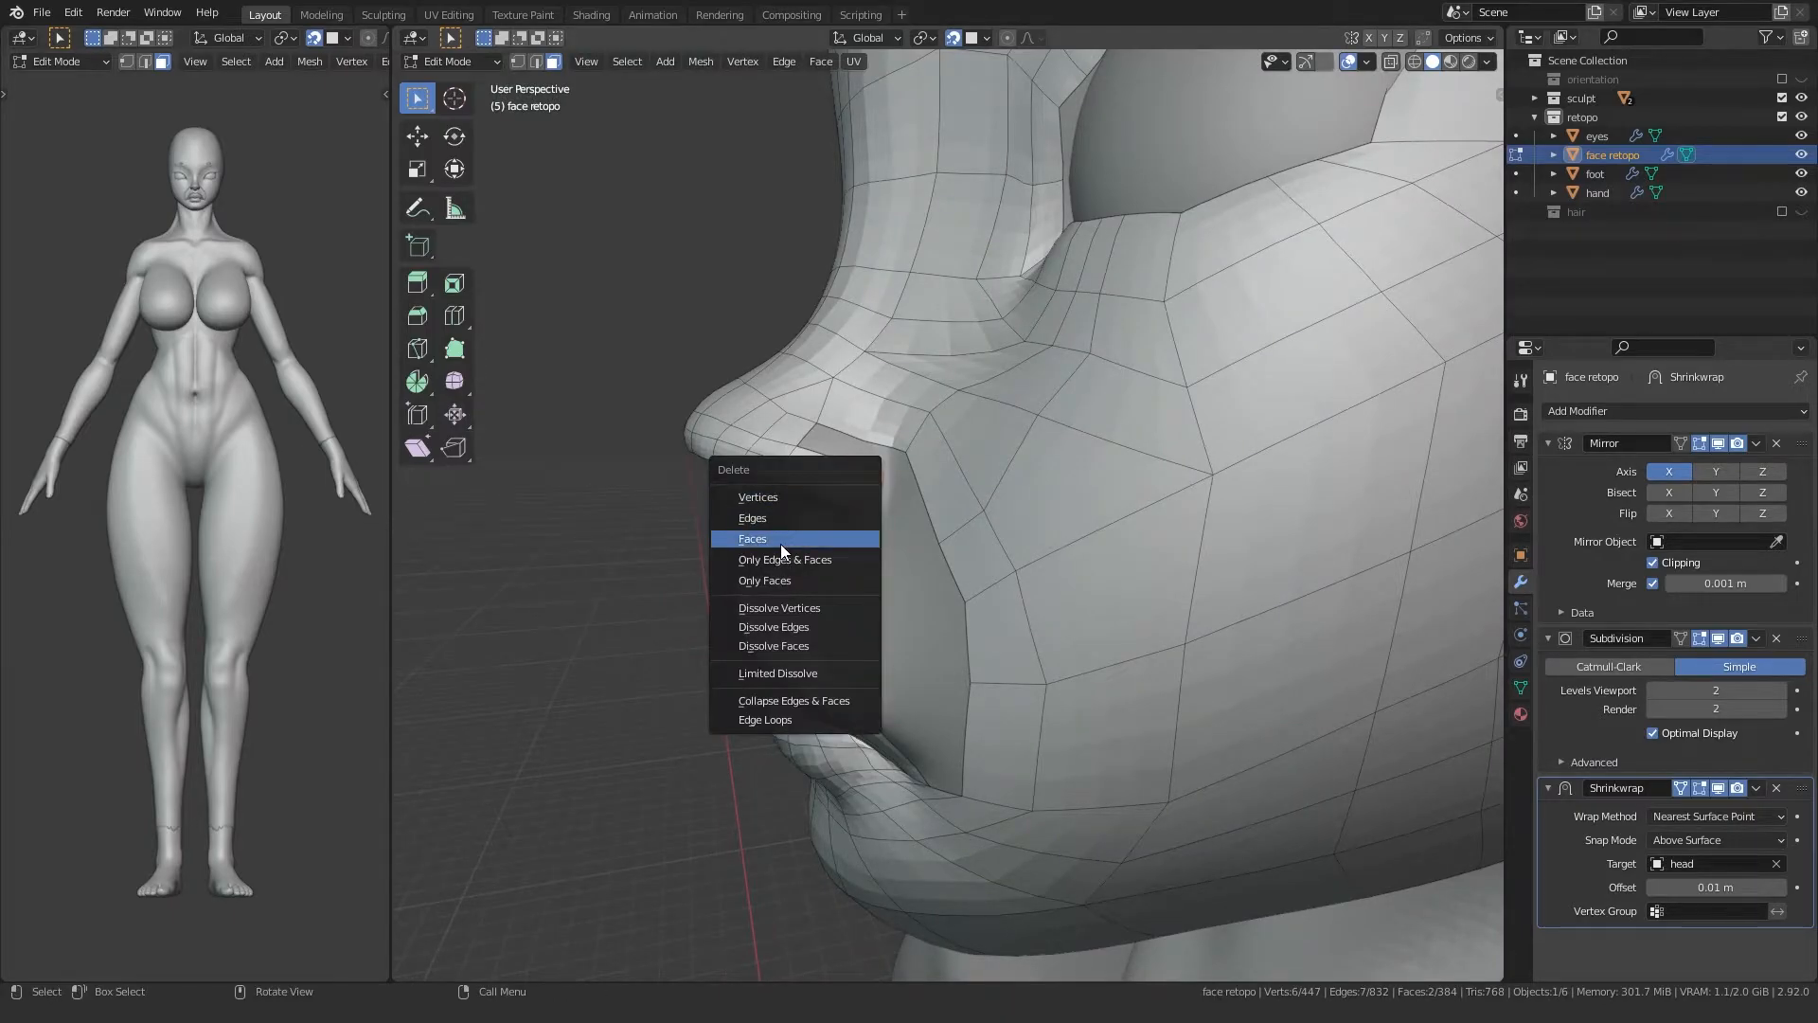
pyautogui.click(780, 543)
# Step: Move the three end vertices of the nostril strip back towards the crease behind the nose wing
pyautogui.press('1')
pyautogui.click(839, 465)
pyautogui.scroll(2, 840, 464)
pyautogui.press('g')
pyautogui.click(902, 484)
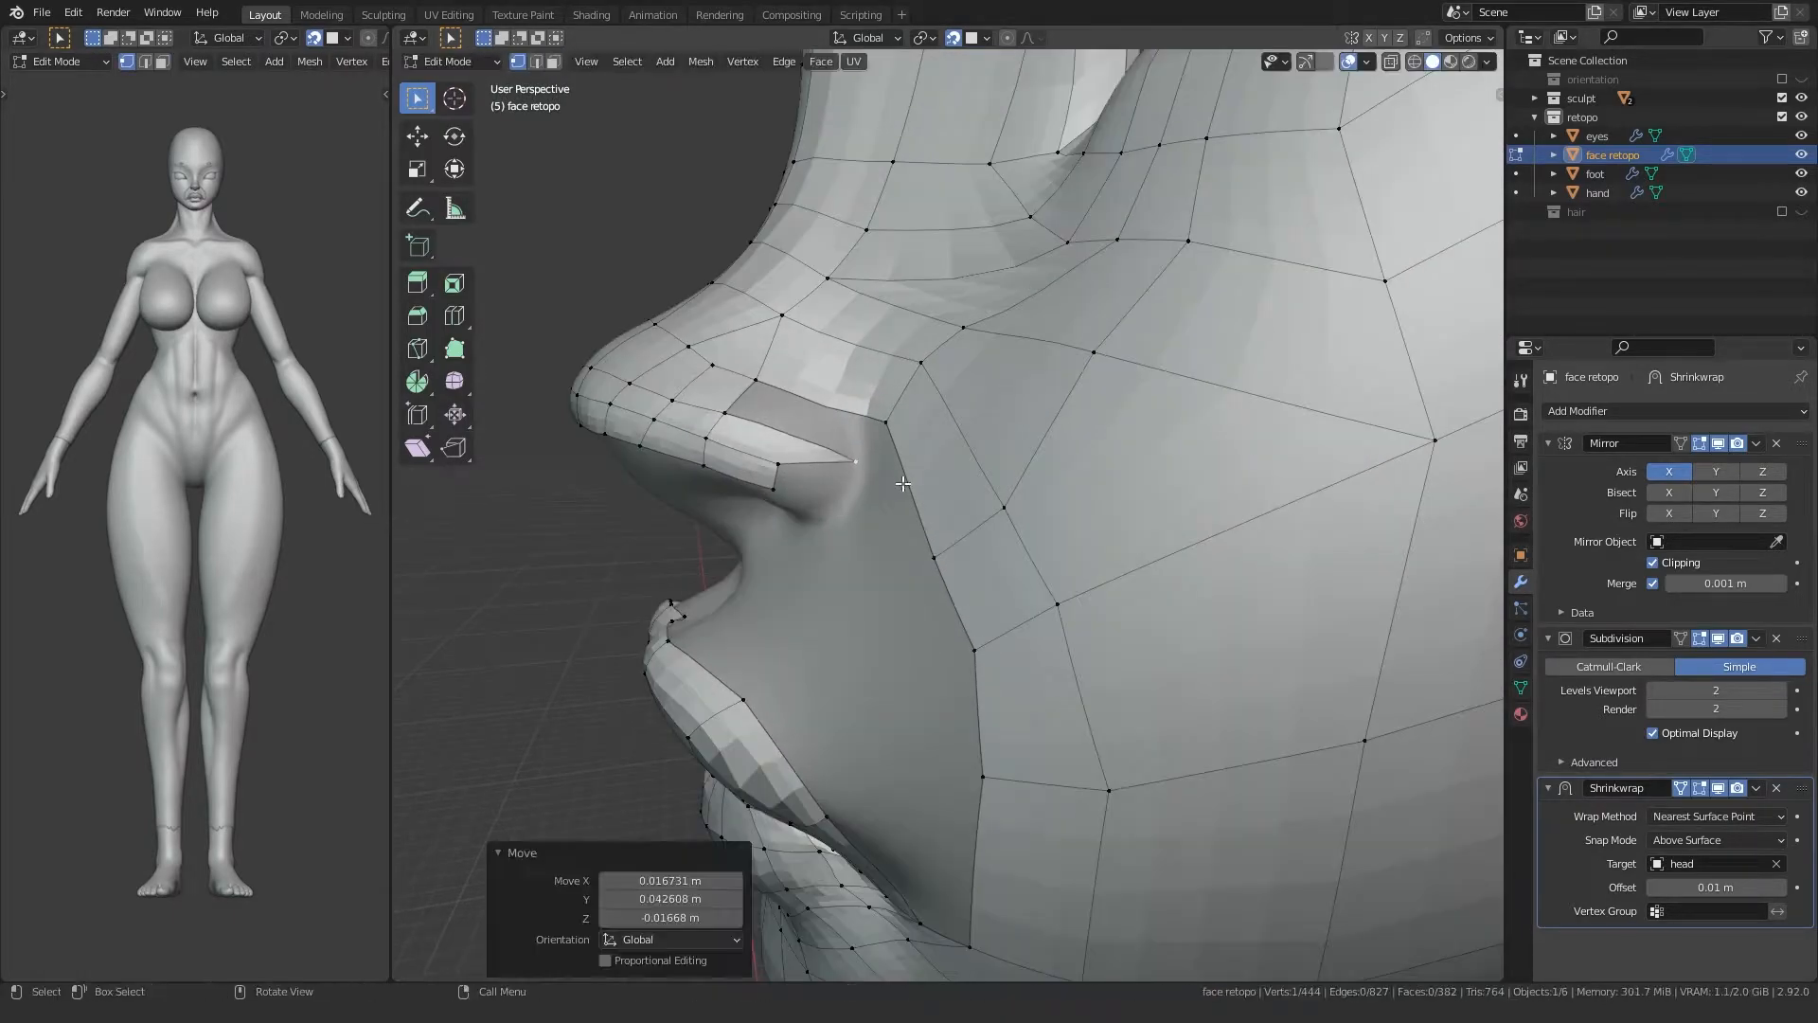
pyautogui.click(784, 469)
pyautogui.press('g')
pyautogui.click(849, 503)
pyautogui.click(770, 494)
pyautogui.press('g')
pyautogui.click(819, 517)
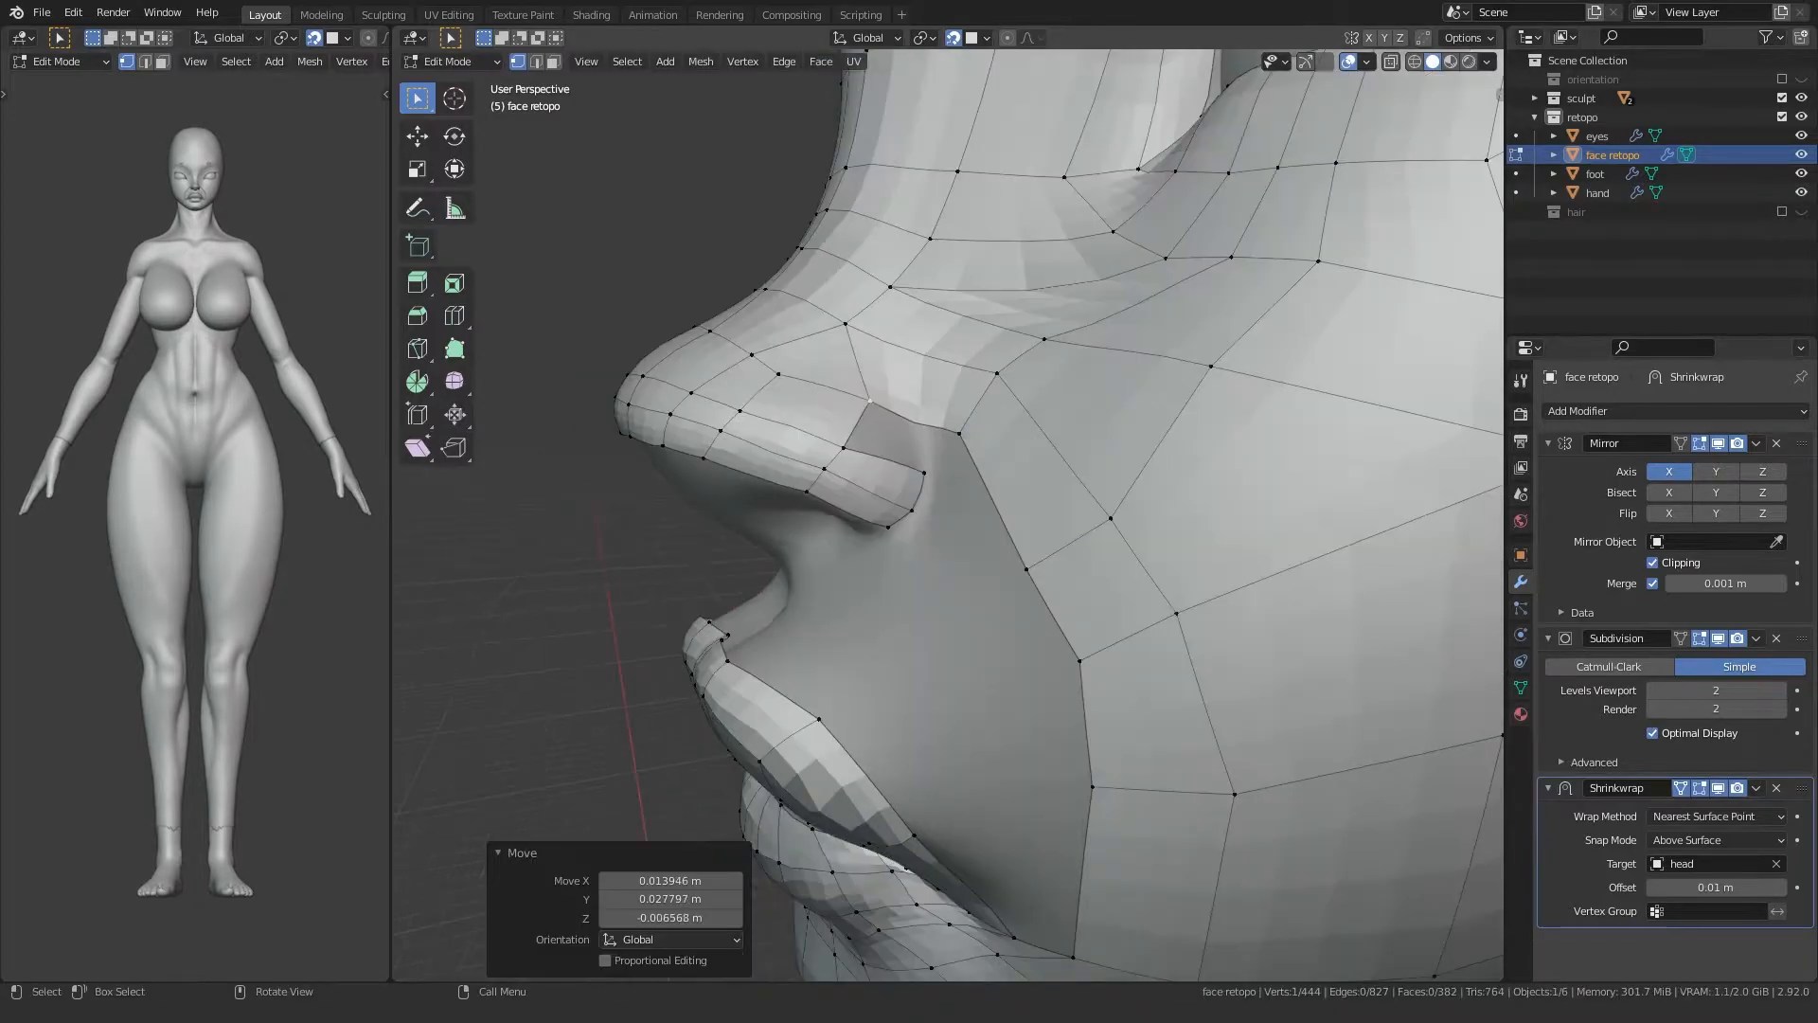
# Step: Fill the remaining gap between the nose wing, the nostril strip's end and the cheek strip with a face
pyautogui.click(924, 473)
pyautogui.keyDown('ctrl'); pyautogui.click(960, 434); pyautogui.keyUp('ctrl')
pyautogui.press('f')
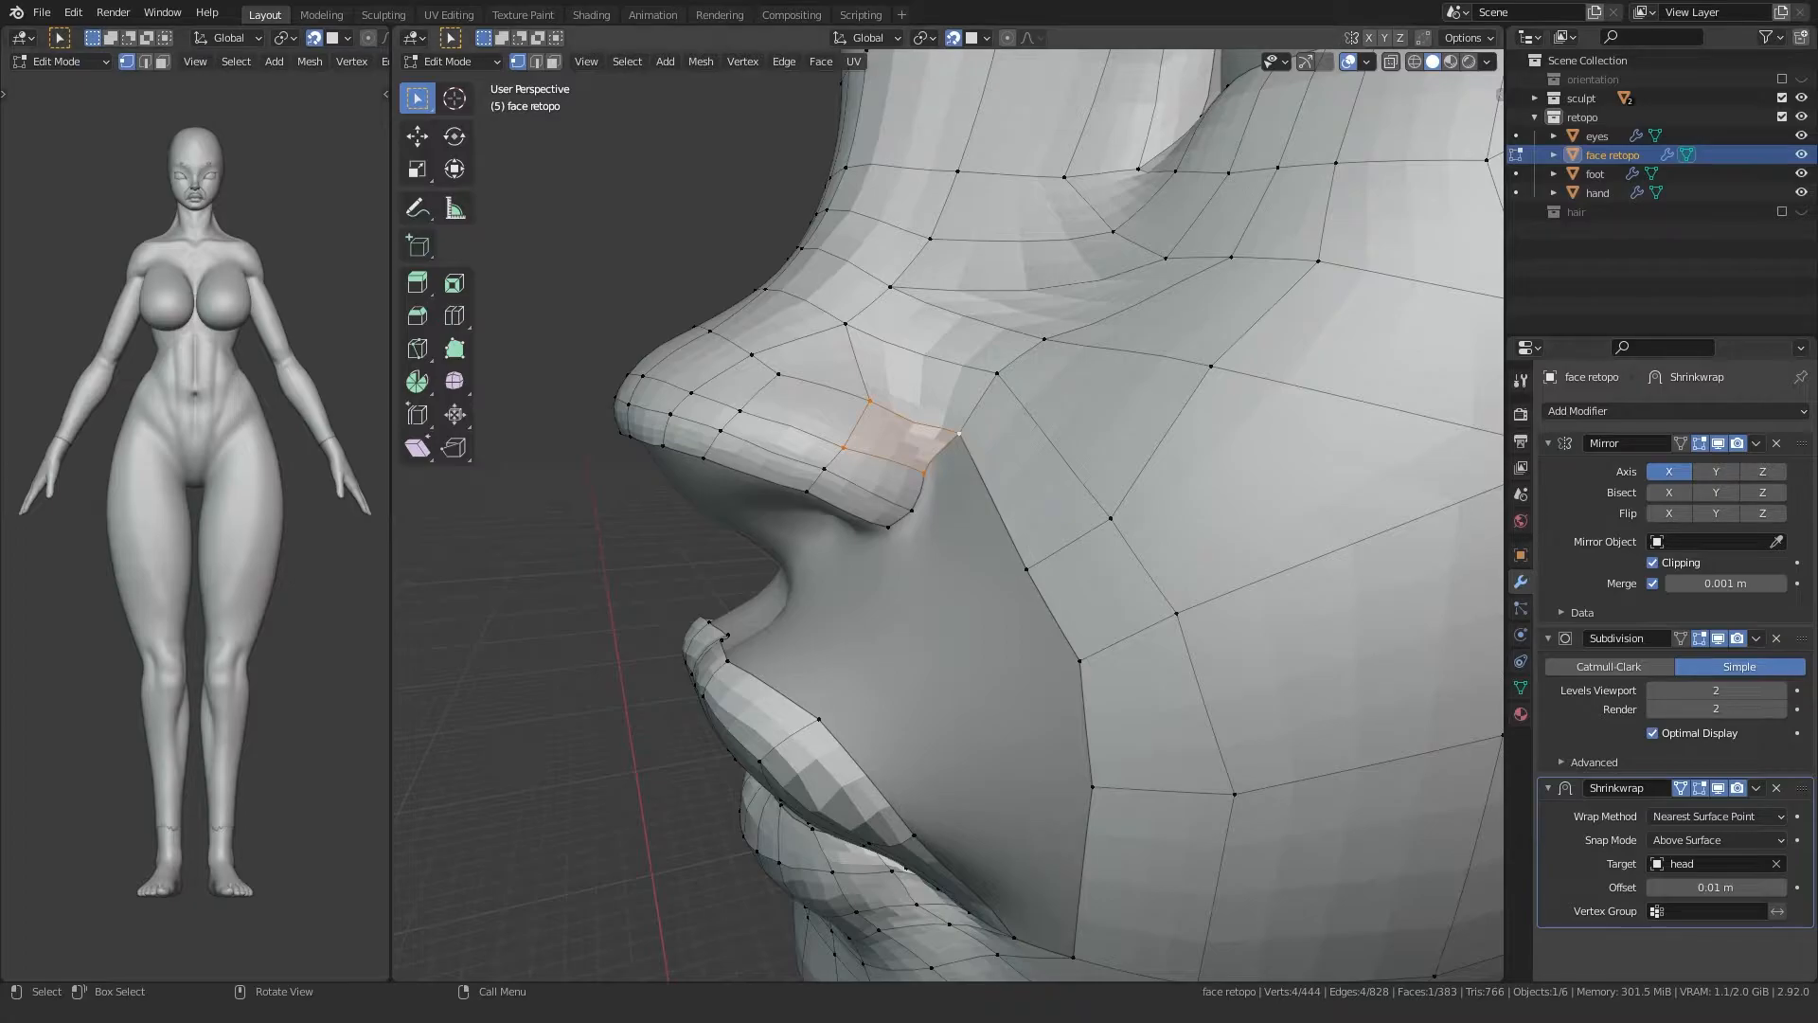
# Step: Extrude the upper vertex of the cheek strip downward and fill a face between it and the nose wing's end
pyautogui.moveTo(907, 536); pyautogui.dragTo(916, 535, button='middle')
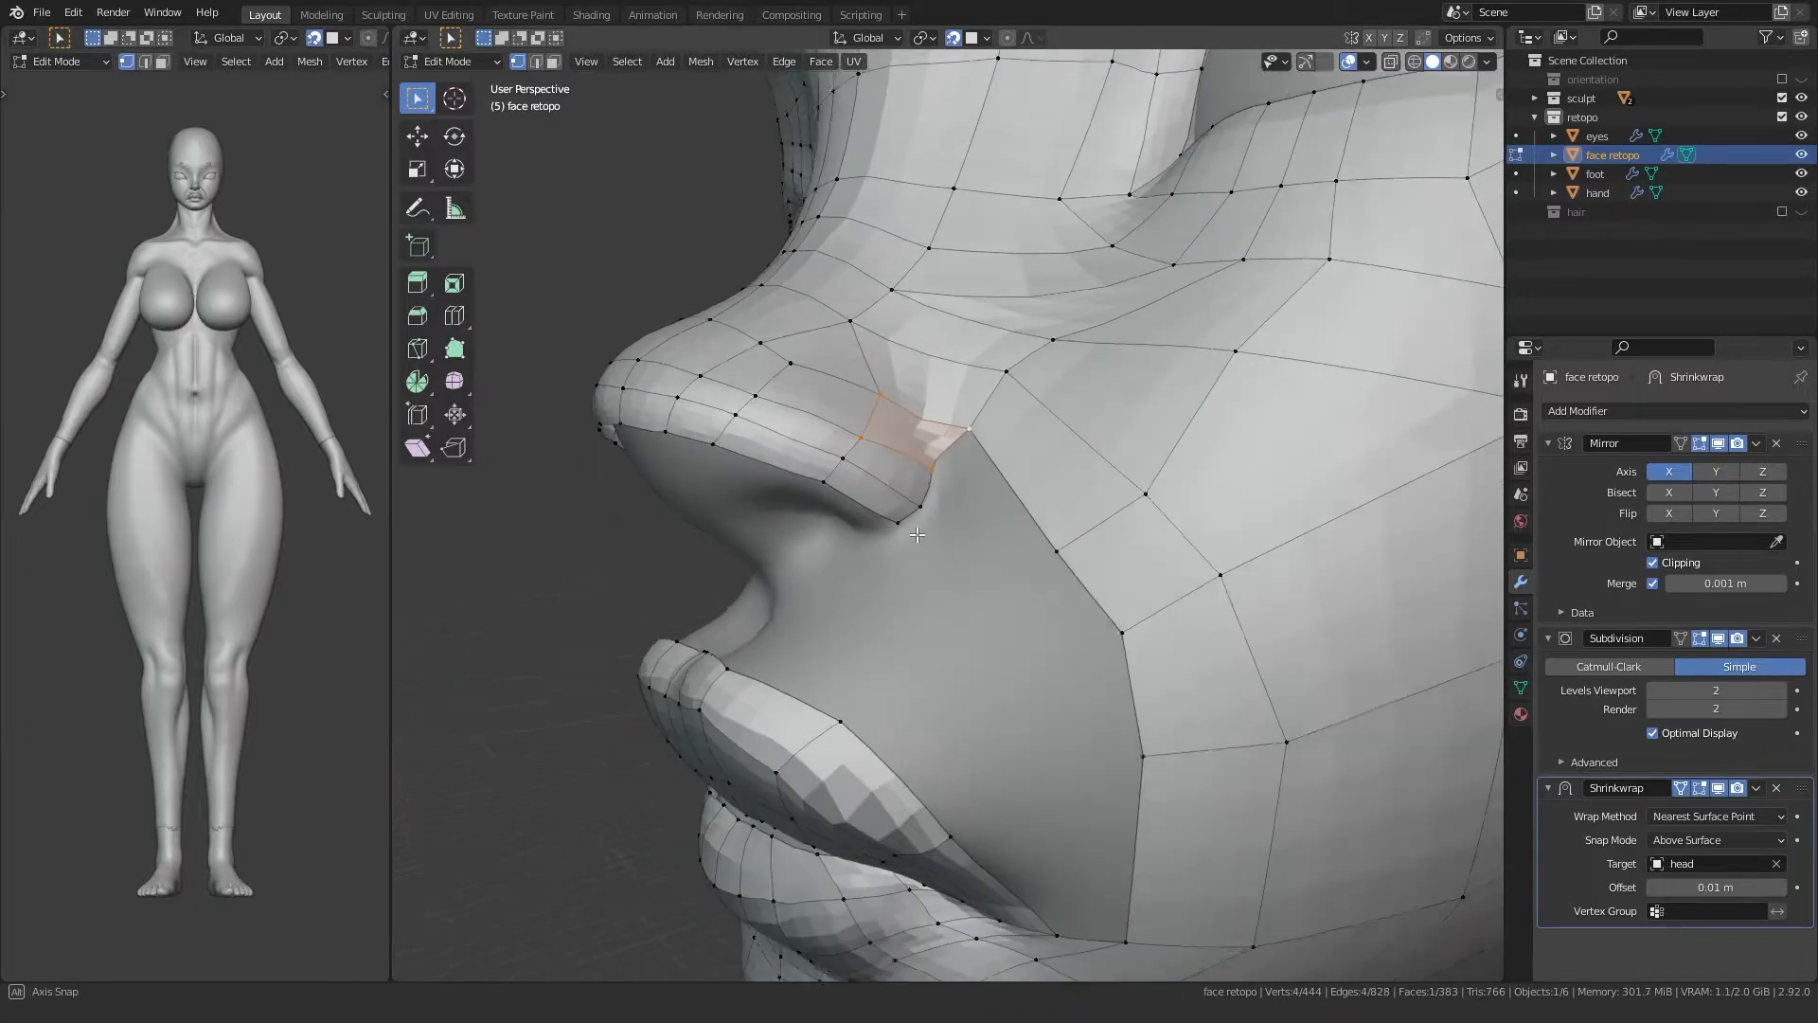
pyautogui.click(973, 441)
pyautogui.press('e')
pyautogui.click(974, 503)
pyautogui.keyDown('ctrl'); pyautogui.click(923, 513); pyautogui.keyUp('ctrl')
pyautogui.press('f')
pyautogui.moveTo(920, 525); pyautogui.dragTo(952, 521, button='middle')
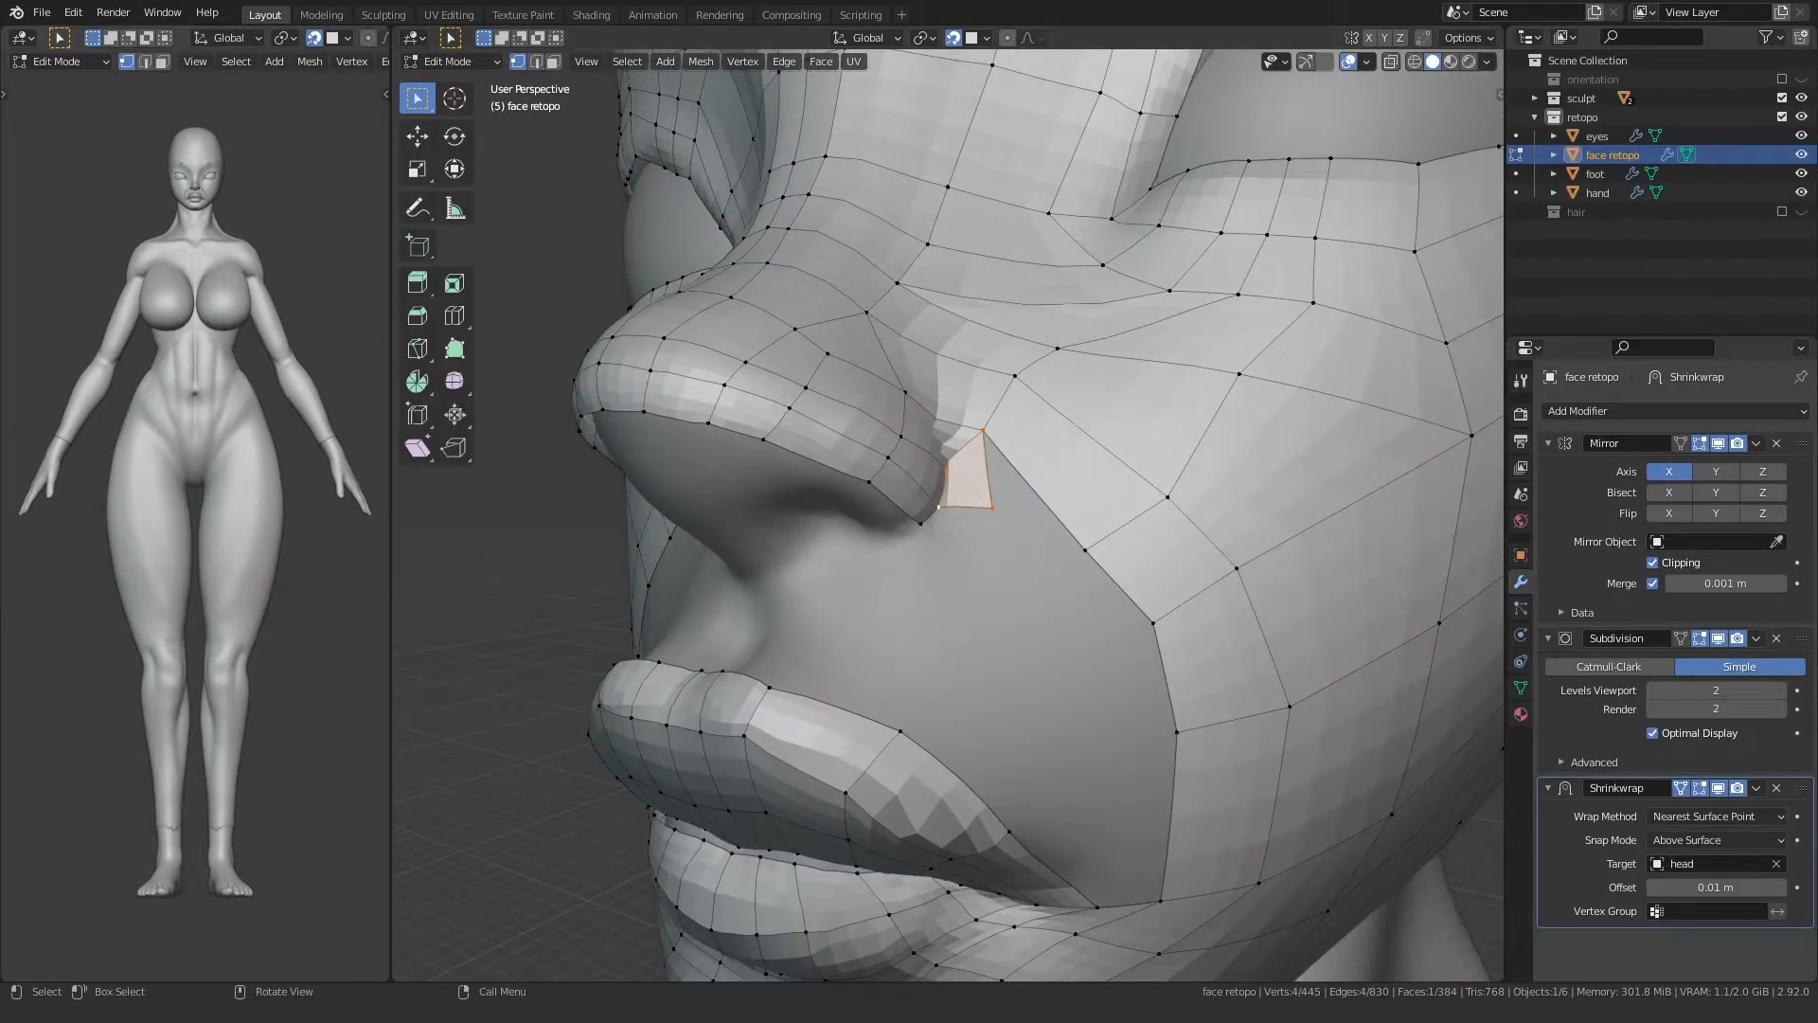
# Step: Extrude the lower corner vertex beside the nose wing downward and fill a face between it and the nose wing's end
pyautogui.click(992, 510)
pyautogui.press('e')
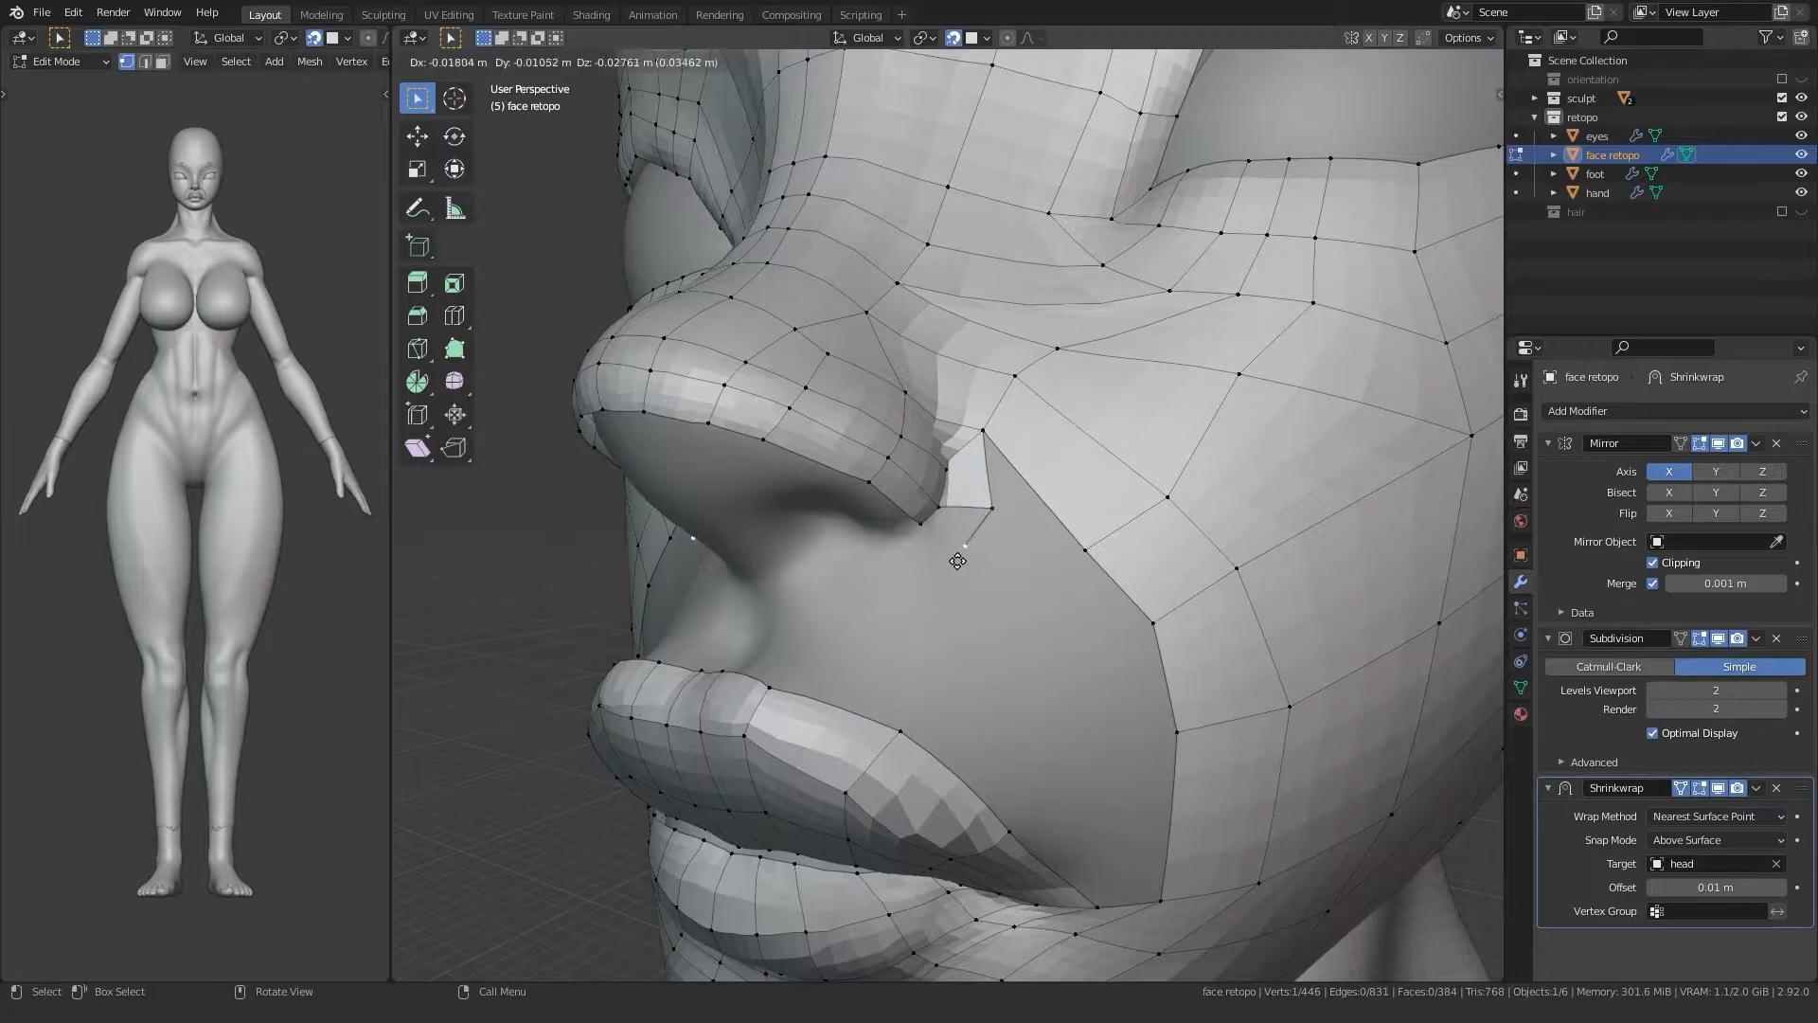
pyautogui.click(943, 556)
pyautogui.keyDown('ctrl'); pyautogui.click(918, 526); pyautogui.keyUp('ctrl')
pyautogui.press('f')
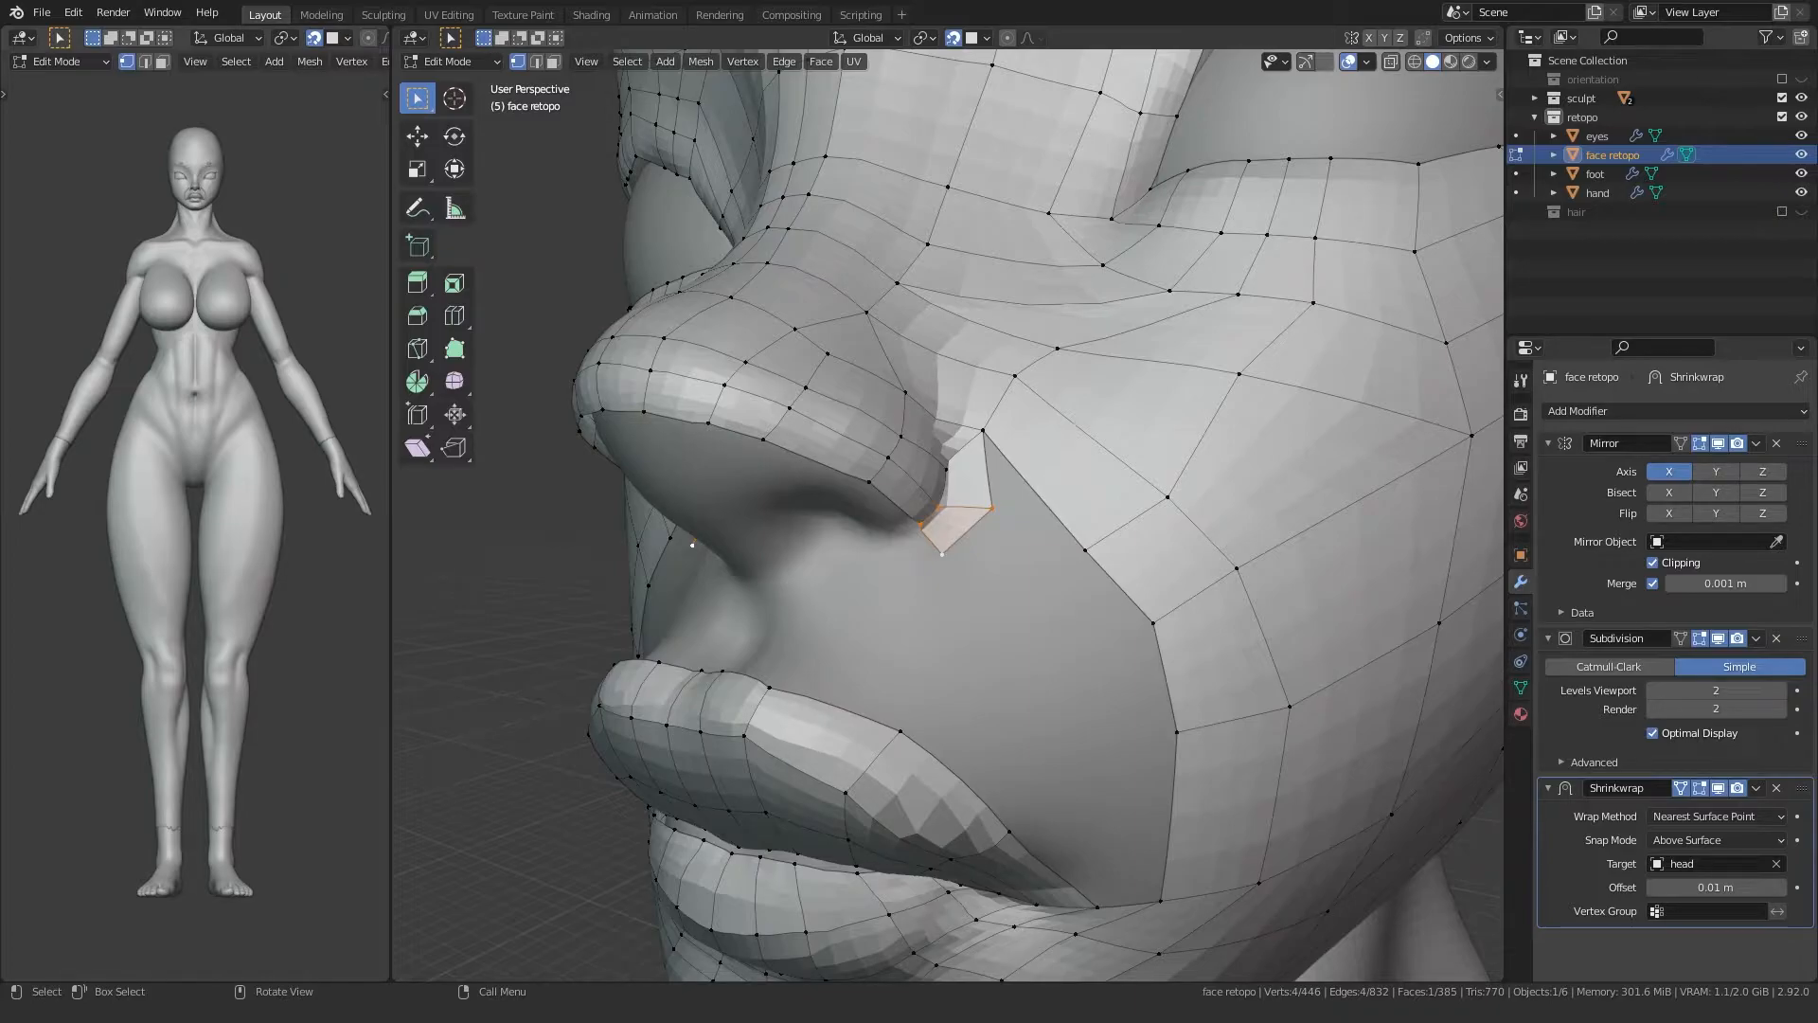
# Step: Fill a face between the upper lip's outer edge and the cheek edge at the mouth corner
pyautogui.moveTo(1004, 706); pyautogui.dragTo(990, 616, button='middle')
pyautogui.click(982, 789)
pyautogui.keyDown('ctrl'); pyautogui.click(1170, 696); pyautogui.keyUp('ctrl')
pyautogui.press('f')
pyautogui.keyDown('shift'); pyautogui.moveTo(852, 784); pyautogui.dragTo(841, 724, button='middle'); pyautogui.keyUp('shift')
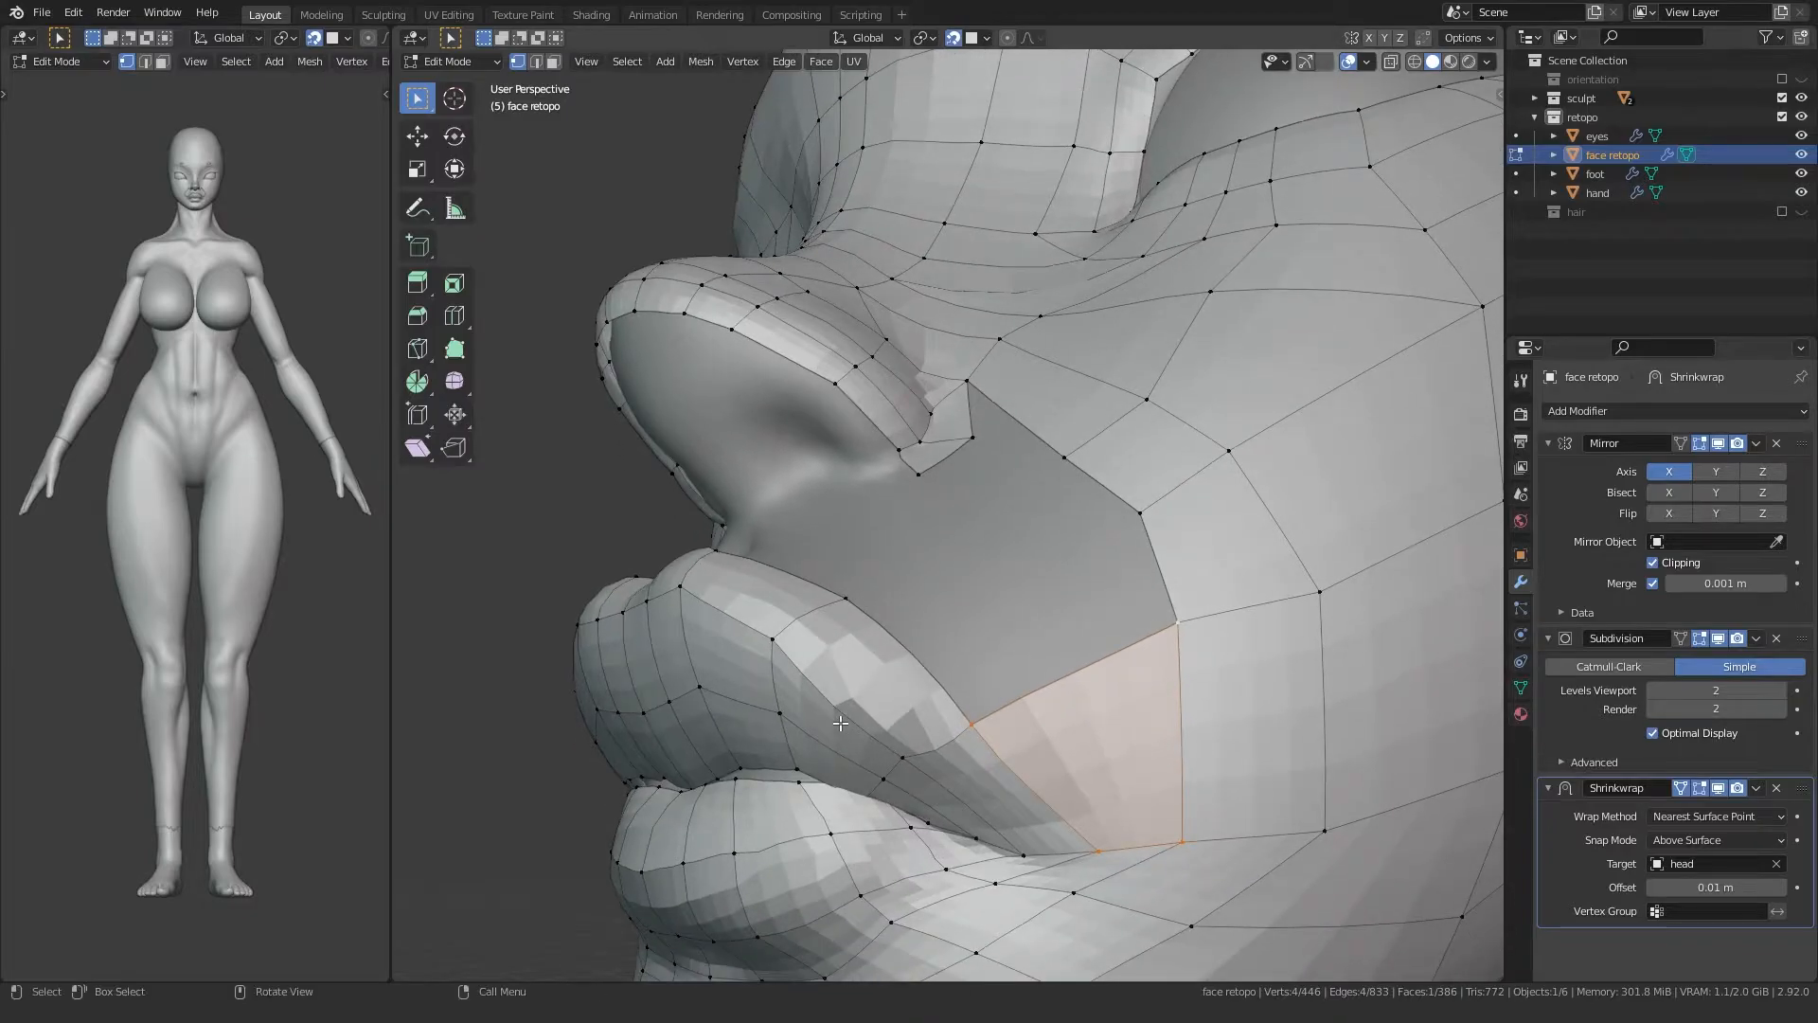
# Step: Continue the strip from the mouth corner up along the cheek's inner edge with three more faces to the nose wing
pyautogui.keyDown('ctrl'); pyautogui.rightClick(1006, 545); pyautogui.keyUp('ctrl')
pyautogui.press('f')
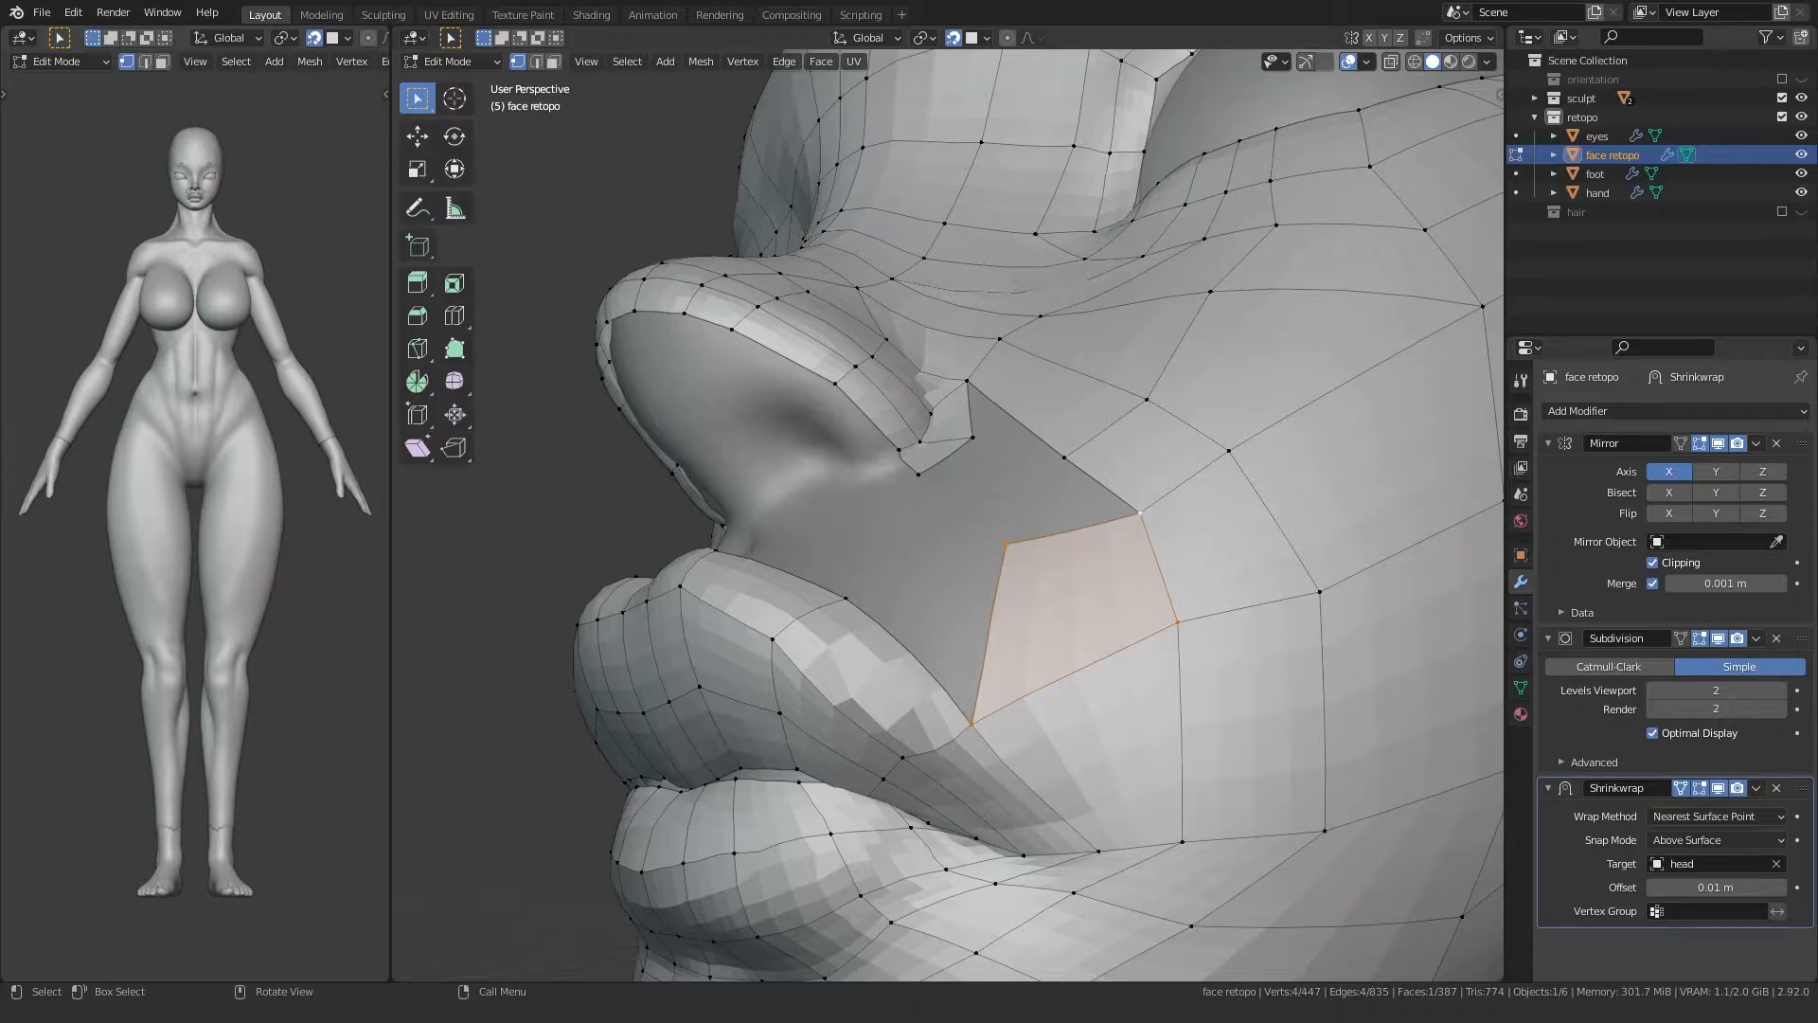
pyautogui.moveTo(1072, 567); pyautogui.dragTo(1103, 611, button='middle')
pyautogui.click(1028, 589)
pyautogui.press('e')
pyautogui.click(1022, 521)
pyautogui.press('f')
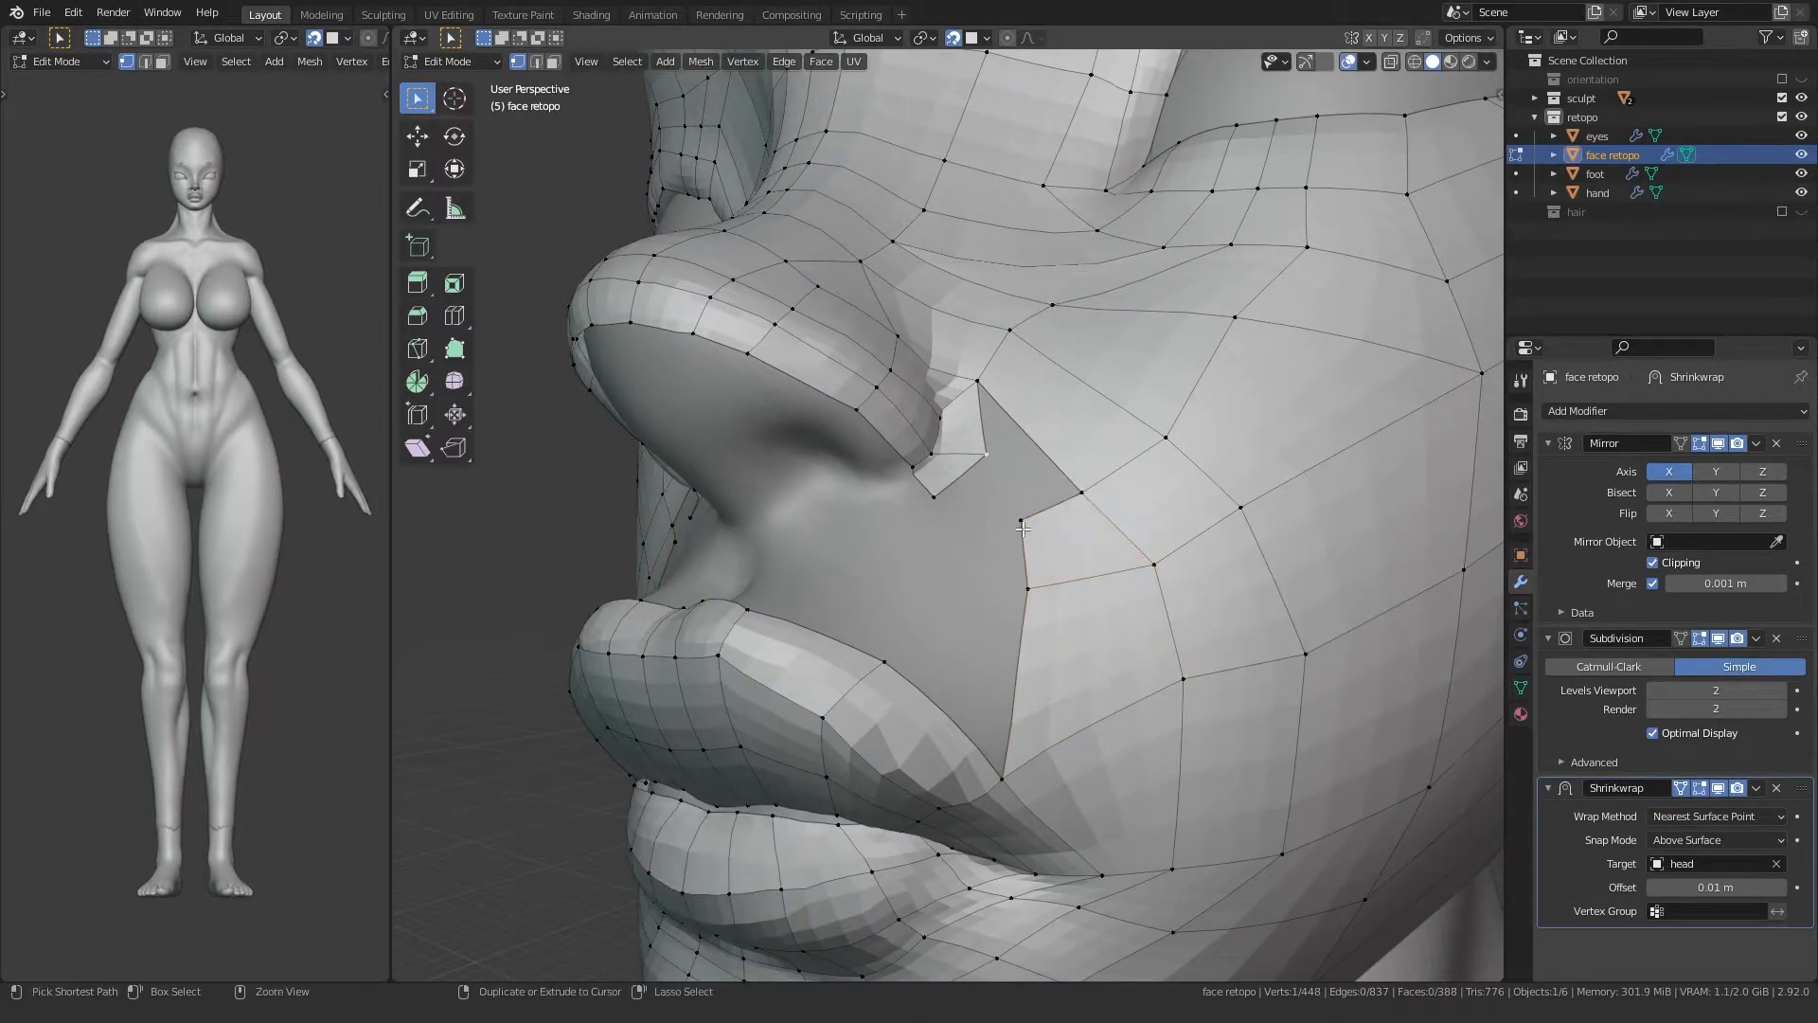
pyautogui.press('f')
# Step: Reposition the inner edge vertices of the new cheek strip to even out its curve below the nose wing
pyautogui.press('g')
pyautogui.click(978, 460)
pyautogui.click(1020, 520)
pyautogui.press('g')
pyautogui.click(1016, 513)
pyautogui.click(1028, 588)
pyautogui.press('g')
pyautogui.click(1030, 585)
# Step: Extrude a row of vertices from the cheek strip's inner edge across the area above the upper lip to the midline
pyautogui.keyDown('shift'); pyautogui.moveTo(975, 762); pyautogui.dragTo(857, 568, button='middle'); pyautogui.keyUp('shift')
pyautogui.click(968, 571)
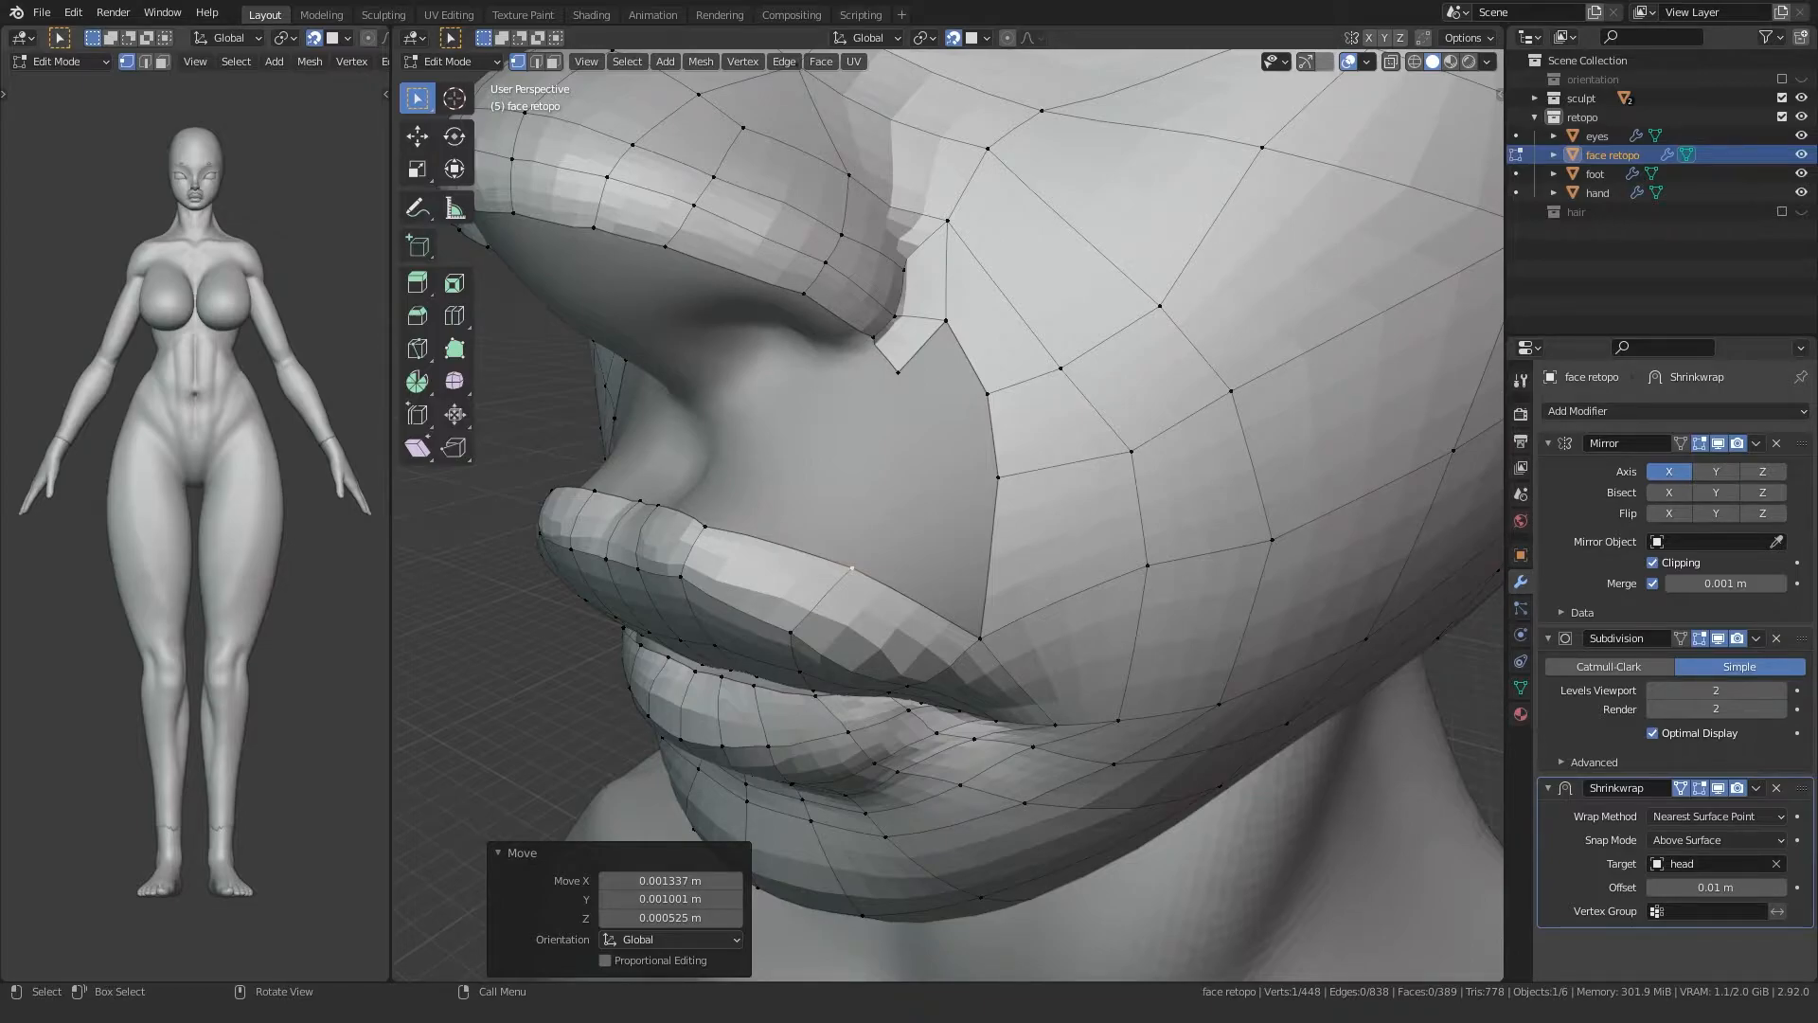
pyautogui.moveTo(830, 549); pyautogui.dragTo(915, 532, button='middle')
pyautogui.scroll(-3, 914, 532)
pyautogui.click(986, 504)
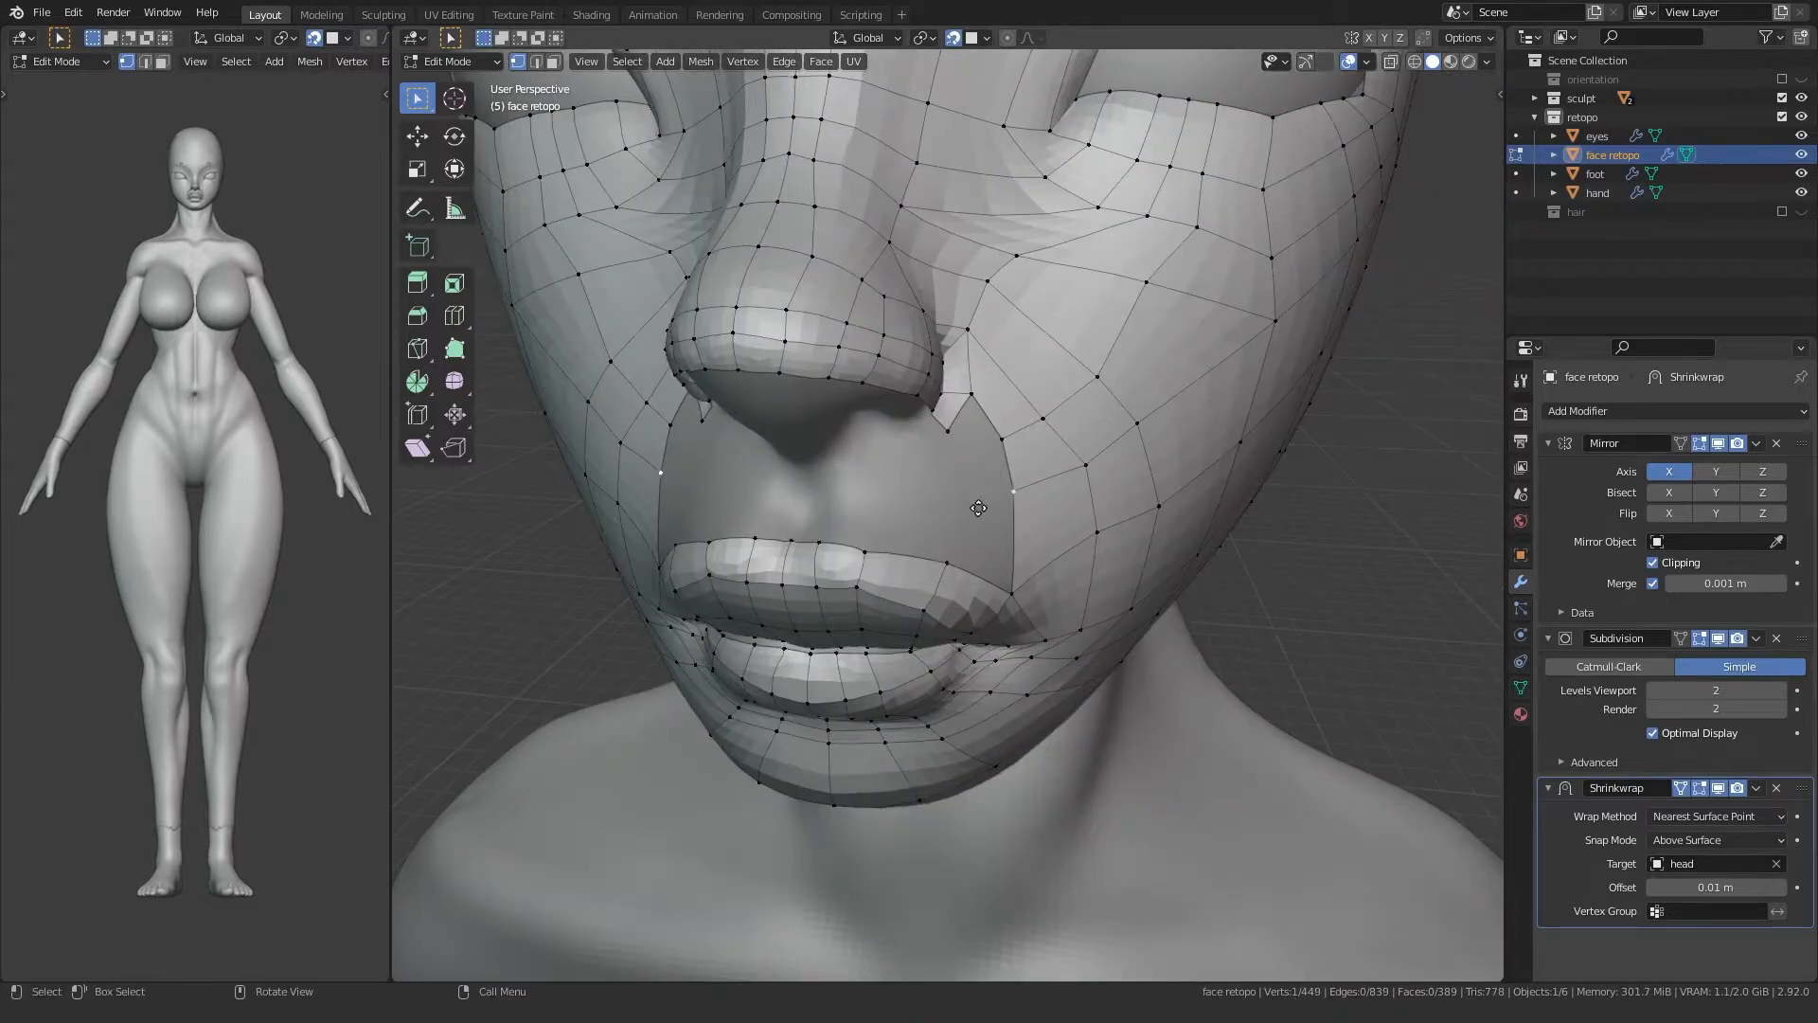
pyautogui.press('e')
pyautogui.click(915, 512)
pyautogui.press('e')
pyautogui.click(805, 519)
pyautogui.press('e')
pyautogui.click(755, 518)
pyautogui.press('e')
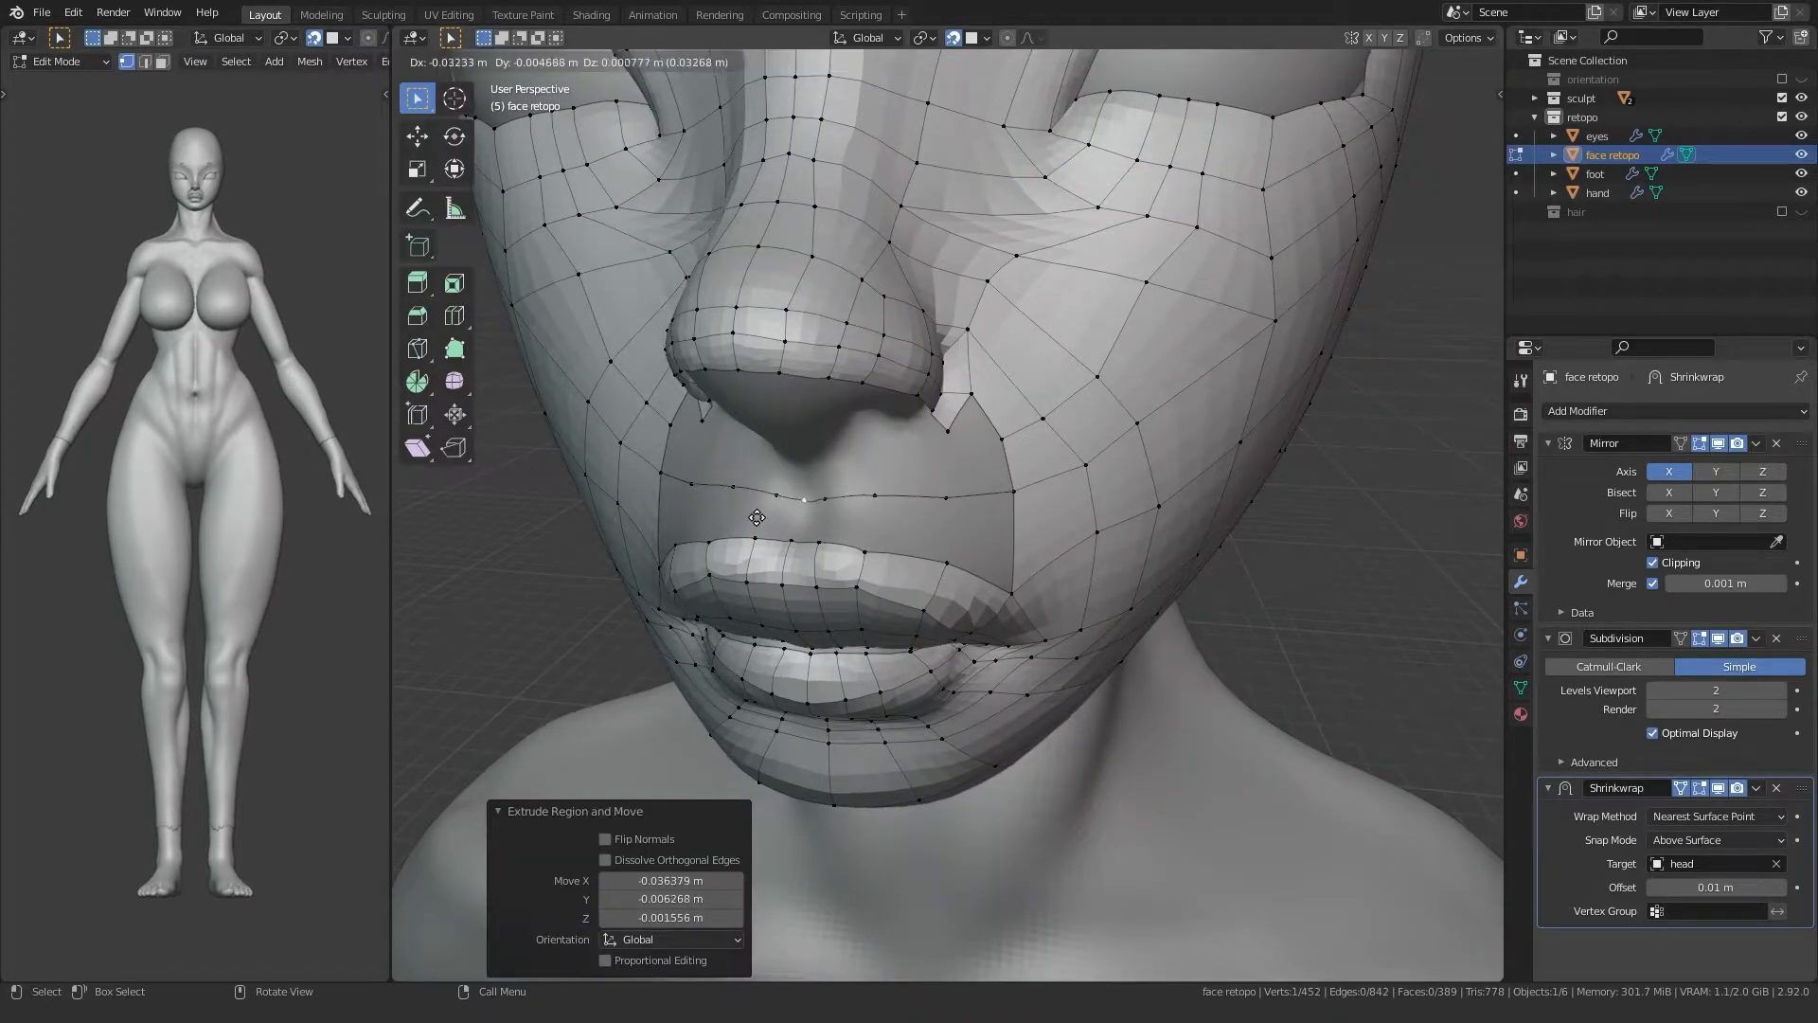
pyautogui.click(727, 518)
# Step: Fill four faces between the new vertex row and the upper lip's top edge
pyautogui.click(945, 497)
pyautogui.keyDown('ctrl'); pyautogui.click(947, 561); pyautogui.keyUp('ctrl')
pyautogui.press('f')
pyautogui.click(872, 502)
pyautogui.keyDown('ctrl'); pyautogui.click(865, 550); pyautogui.keyUp('ctrl')
pyautogui.press('f')
pyautogui.click(824, 505)
pyautogui.keyDown('ctrl'); pyautogui.click(820, 542); pyautogui.keyUp('ctrl')
pyautogui.press('f')
pyautogui.click(807, 502)
pyautogui.keyDown('ctrl'); pyautogui.click(793, 540); pyautogui.keyUp('ctrl')
pyautogui.press('f')
# Step: Adjust the vertices of the row above the upper lip around the midline
pyautogui.click(807, 501)
pyautogui.press('g')
pyautogui.click(806, 498)
pyautogui.press('g')
pyautogui.click(779, 494)
pyautogui.press('g')
pyautogui.click(735, 488)
pyautogui.scroll(-4, 735, 491)
pyautogui.moveTo(727, 493); pyautogui.dragTo(985, 510, button='middle')
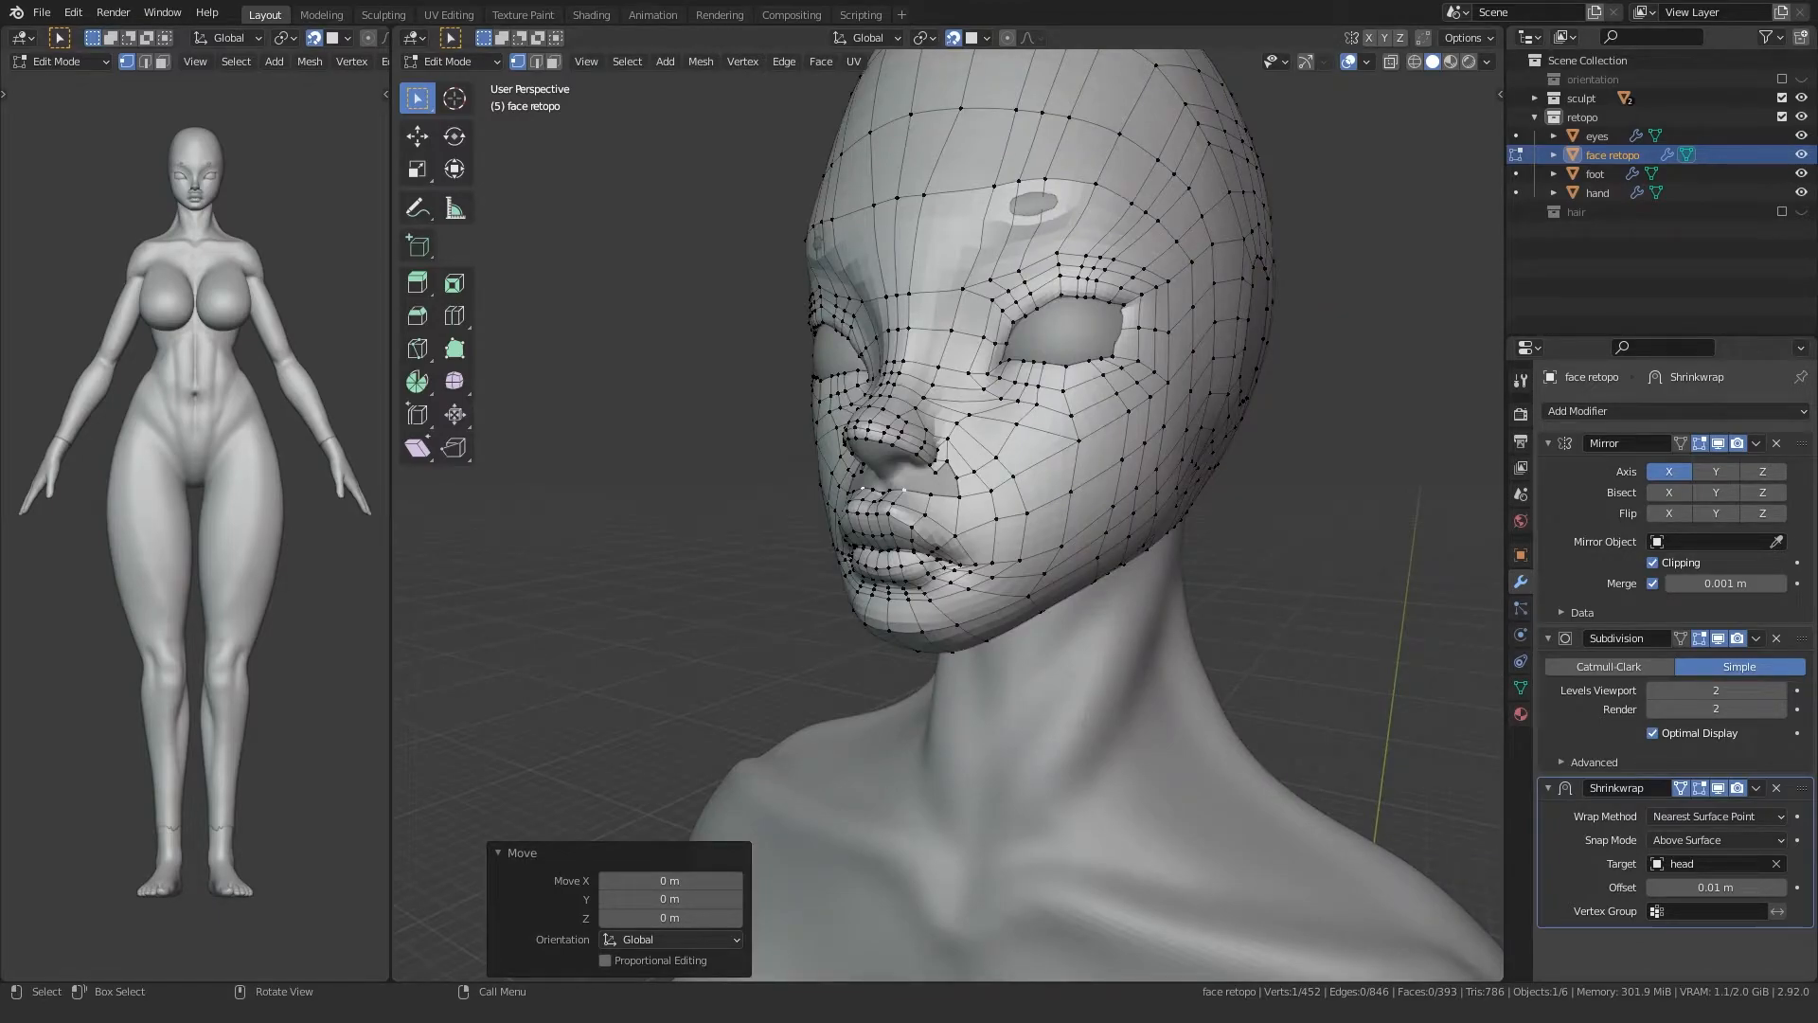
# Step: Extrude a second row of vertices from the cheek strip to the midline, just above the first row
pyautogui.scroll(3, 957, 502)
pyautogui.moveTo(957, 502); pyautogui.dragTo(1006, 485, button='middle')
pyautogui.click(994, 446)
pyautogui.press('e')
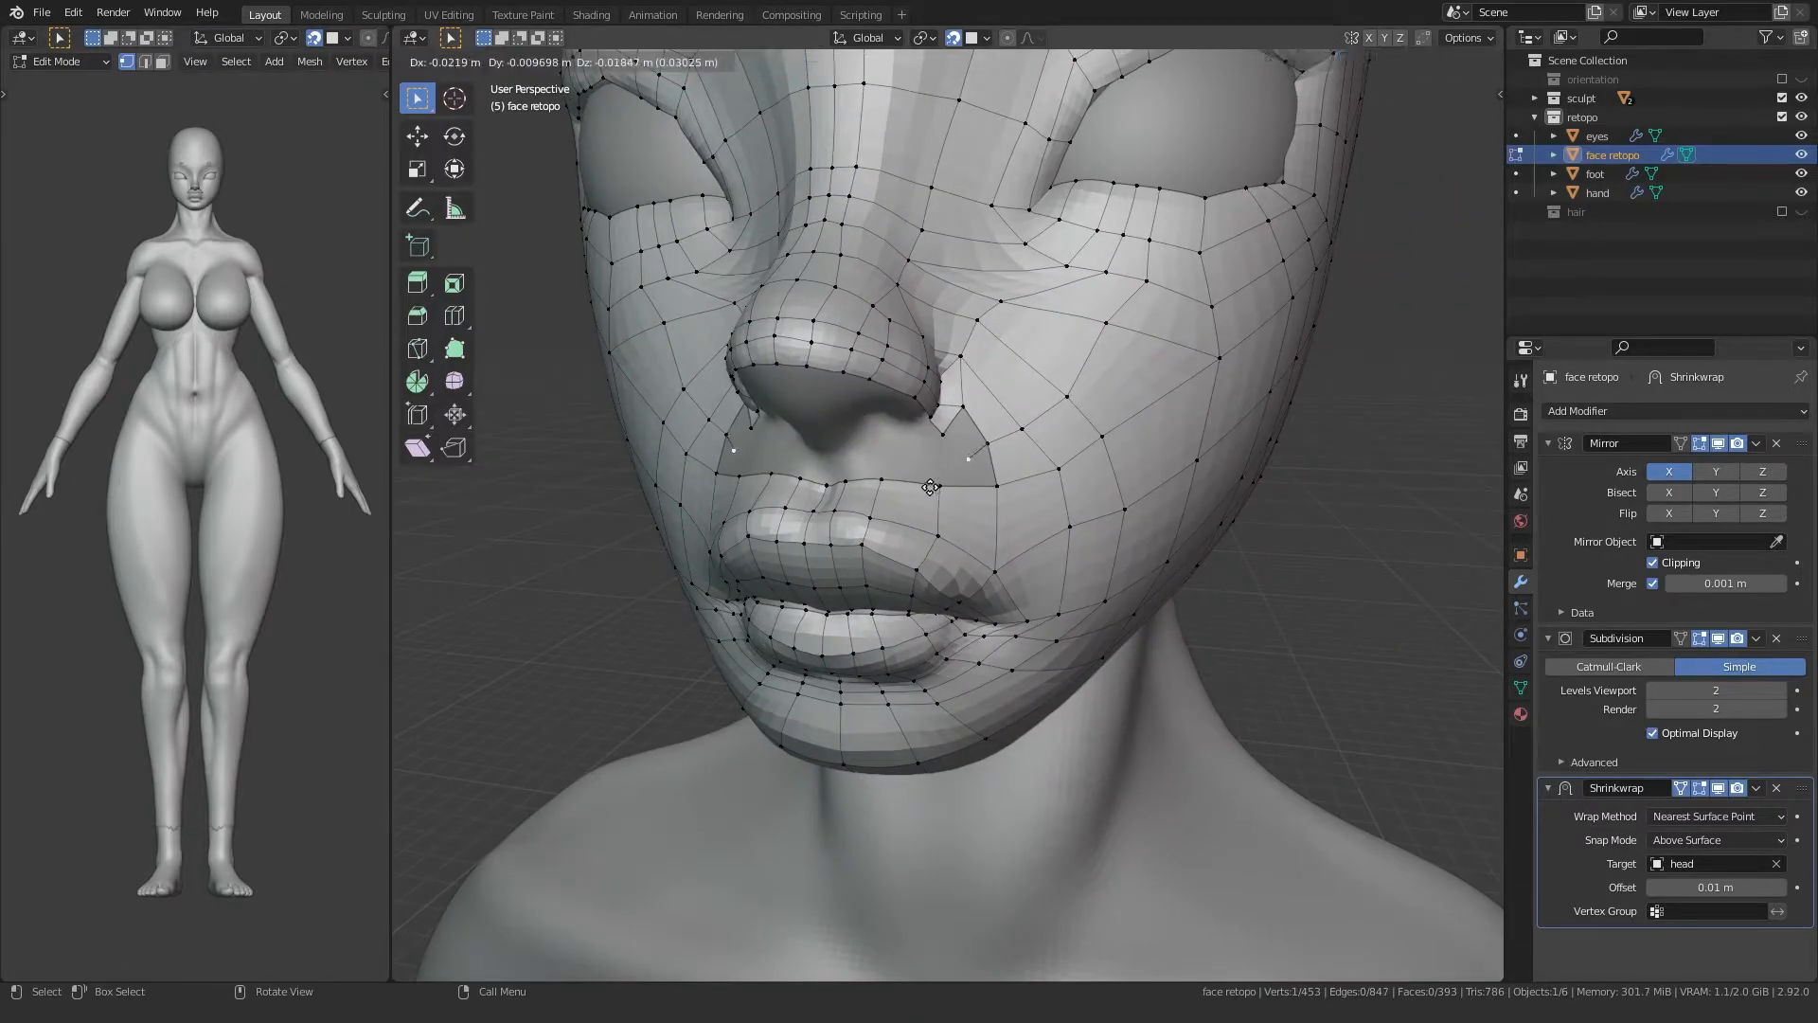
pyautogui.click(933, 457)
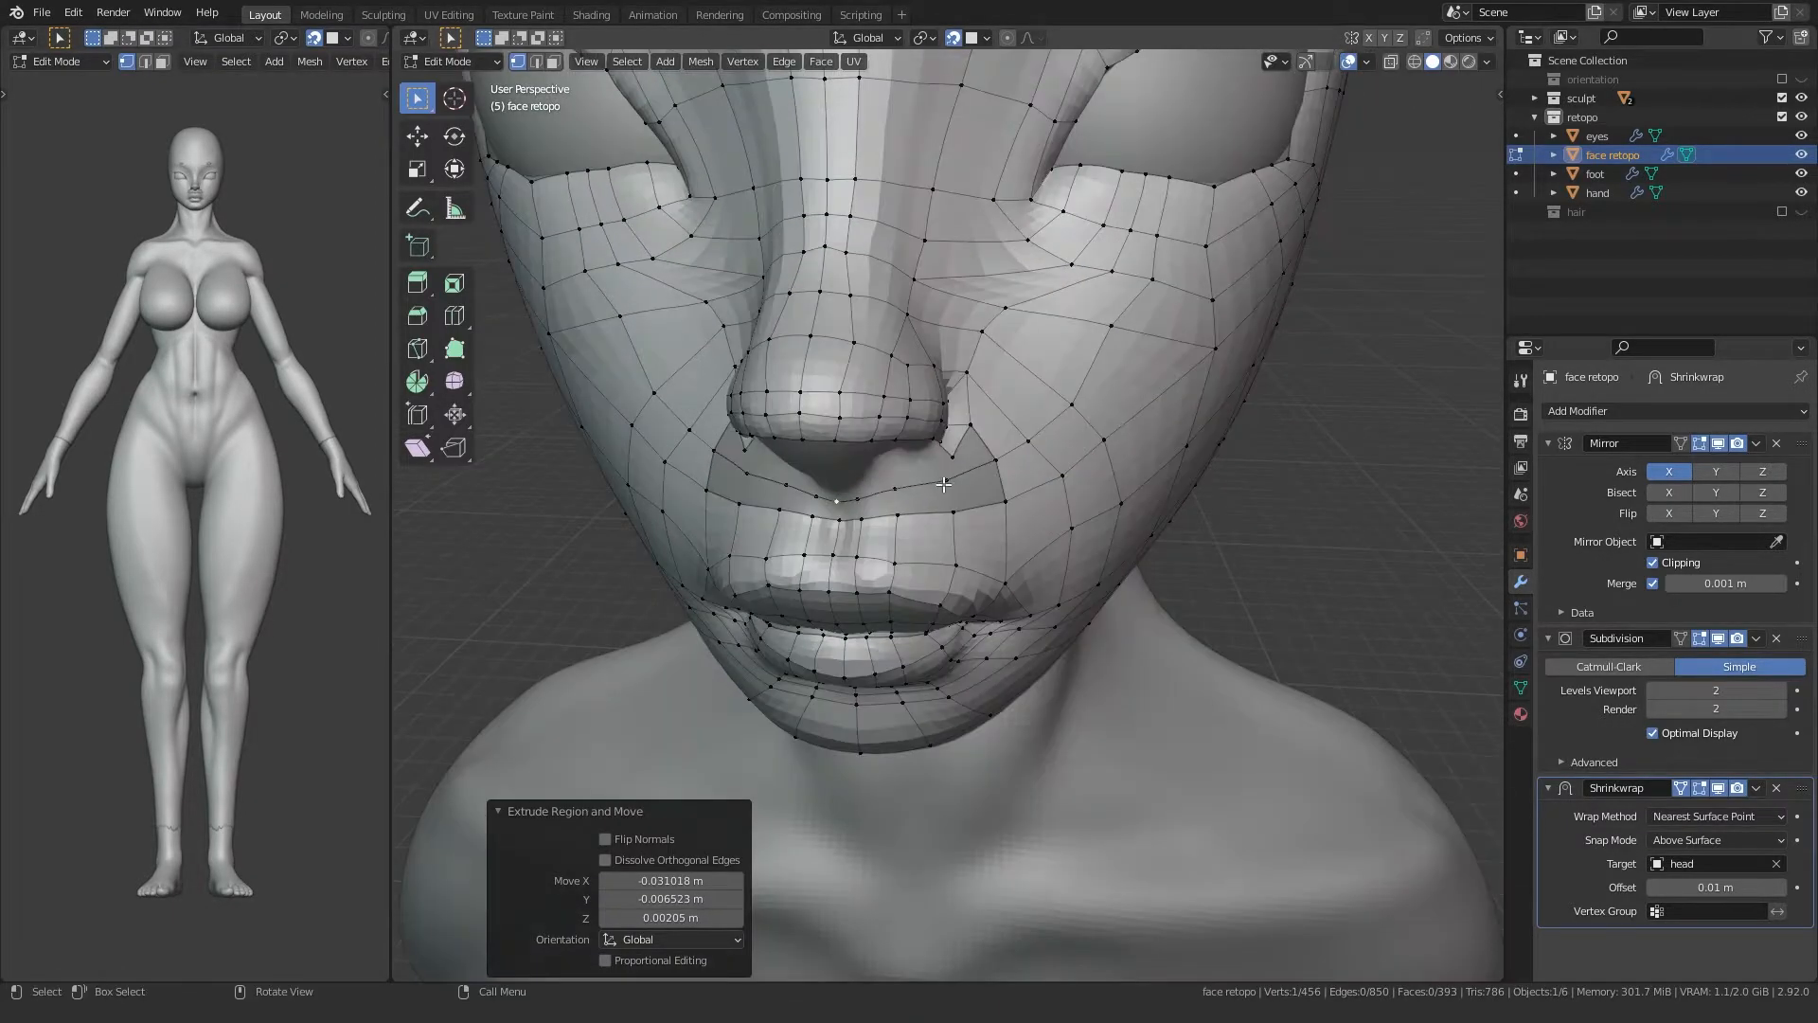
pyautogui.click(946, 483)
pyautogui.keyDown('ctrl'); pyautogui.click(948, 517); pyautogui.keyUp('ctrl')
pyautogui.press('f')
pyautogui.hotkey('ctrl', 'z')
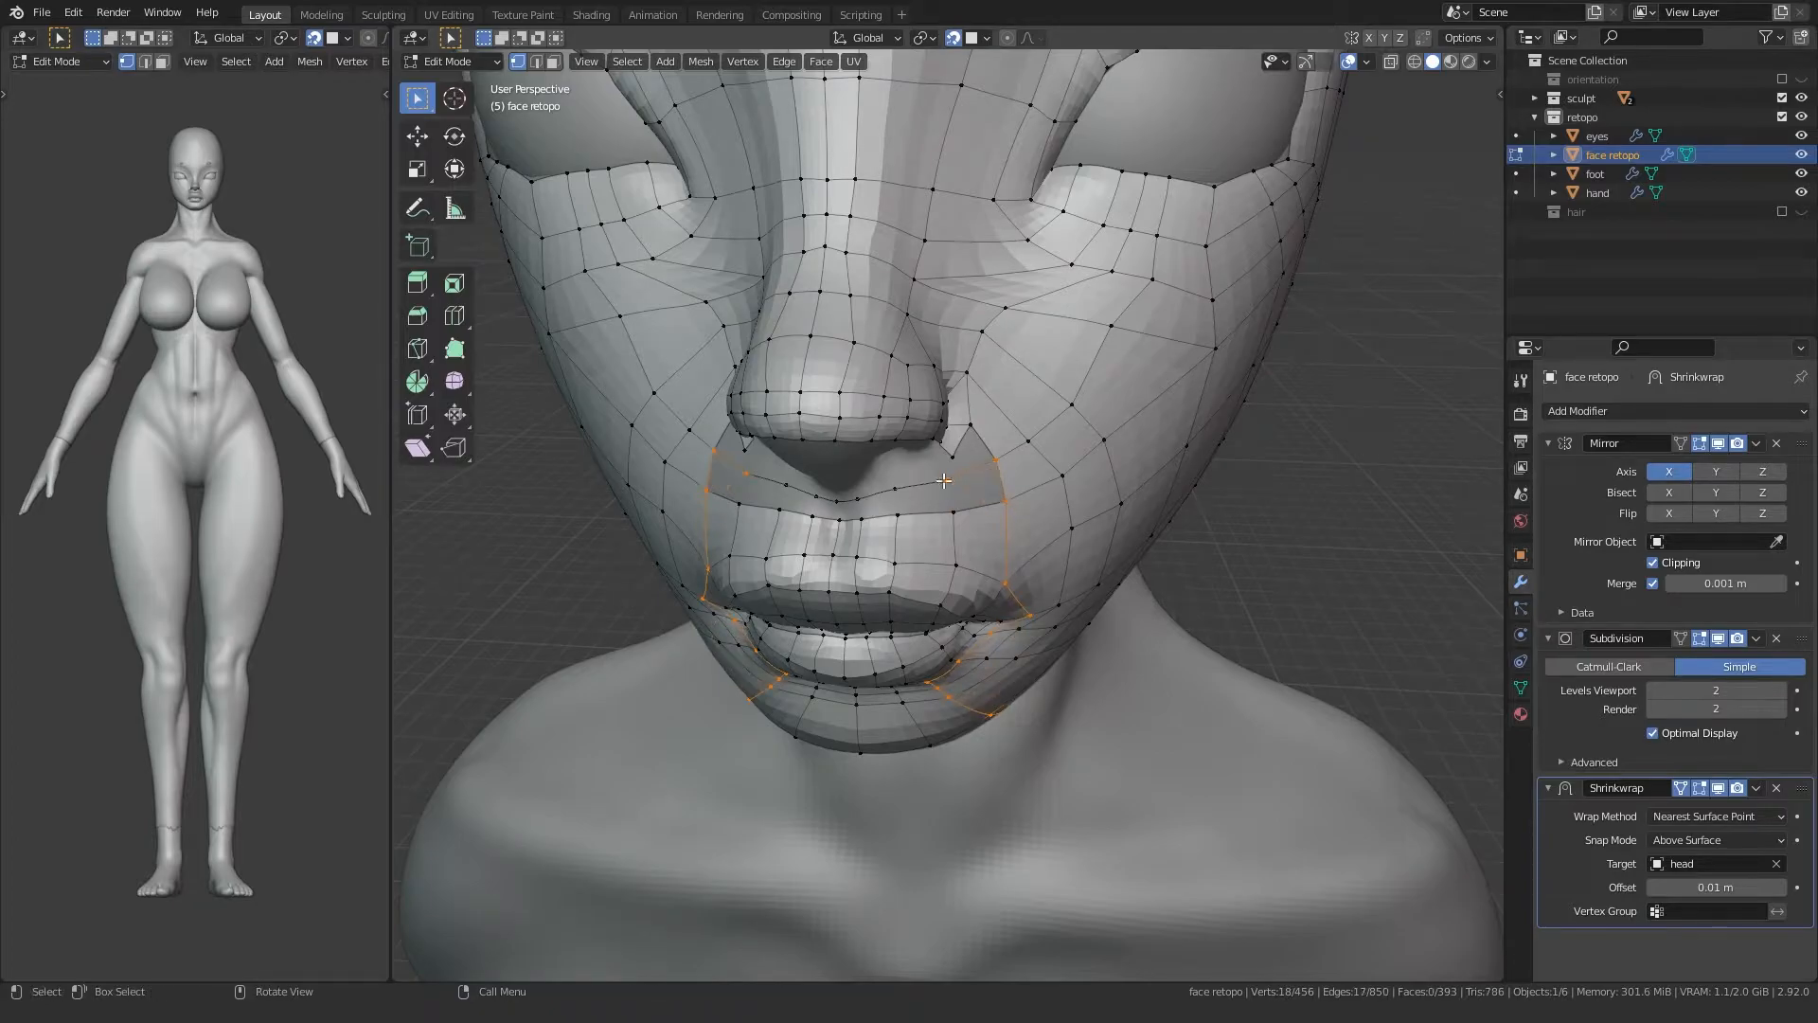
# Step: Fill four faces between the two vertex rows above the upper lip, from the cheek to the midline
pyautogui.click(945, 481)
pyautogui.keyDown('ctrl'); pyautogui.click(946, 518); pyautogui.keyUp('ctrl')
pyautogui.moveTo(945, 518); pyautogui.dragTo(830, 473, button='middle')
pyautogui.click(900, 456)
pyautogui.keyDown('ctrl'); pyautogui.click(898, 485); pyautogui.keyUp('ctrl')
pyautogui.press('f')
pyautogui.click(849, 455)
pyautogui.keyDown('ctrl'); pyautogui.click(844, 474); pyautogui.keyUp('ctrl')
pyautogui.press('f')
pyautogui.keyDown('ctrl'); pyautogui.click(830, 505); pyautogui.keyUp('ctrl')
pyautogui.press('f')
pyautogui.click(811, 485)
pyautogui.keyDown('ctrl'); pyautogui.click(814, 504); pyautogui.keyUp('ctrl')
pyautogui.press('f')
pyautogui.moveTo(620, 517)
pyautogui.mouseDown(button='middle')
pyautogui.moveTo(722, 496)
pyautogui.moveTo(644, 500)
pyautogui.mouseUp(button='middle')
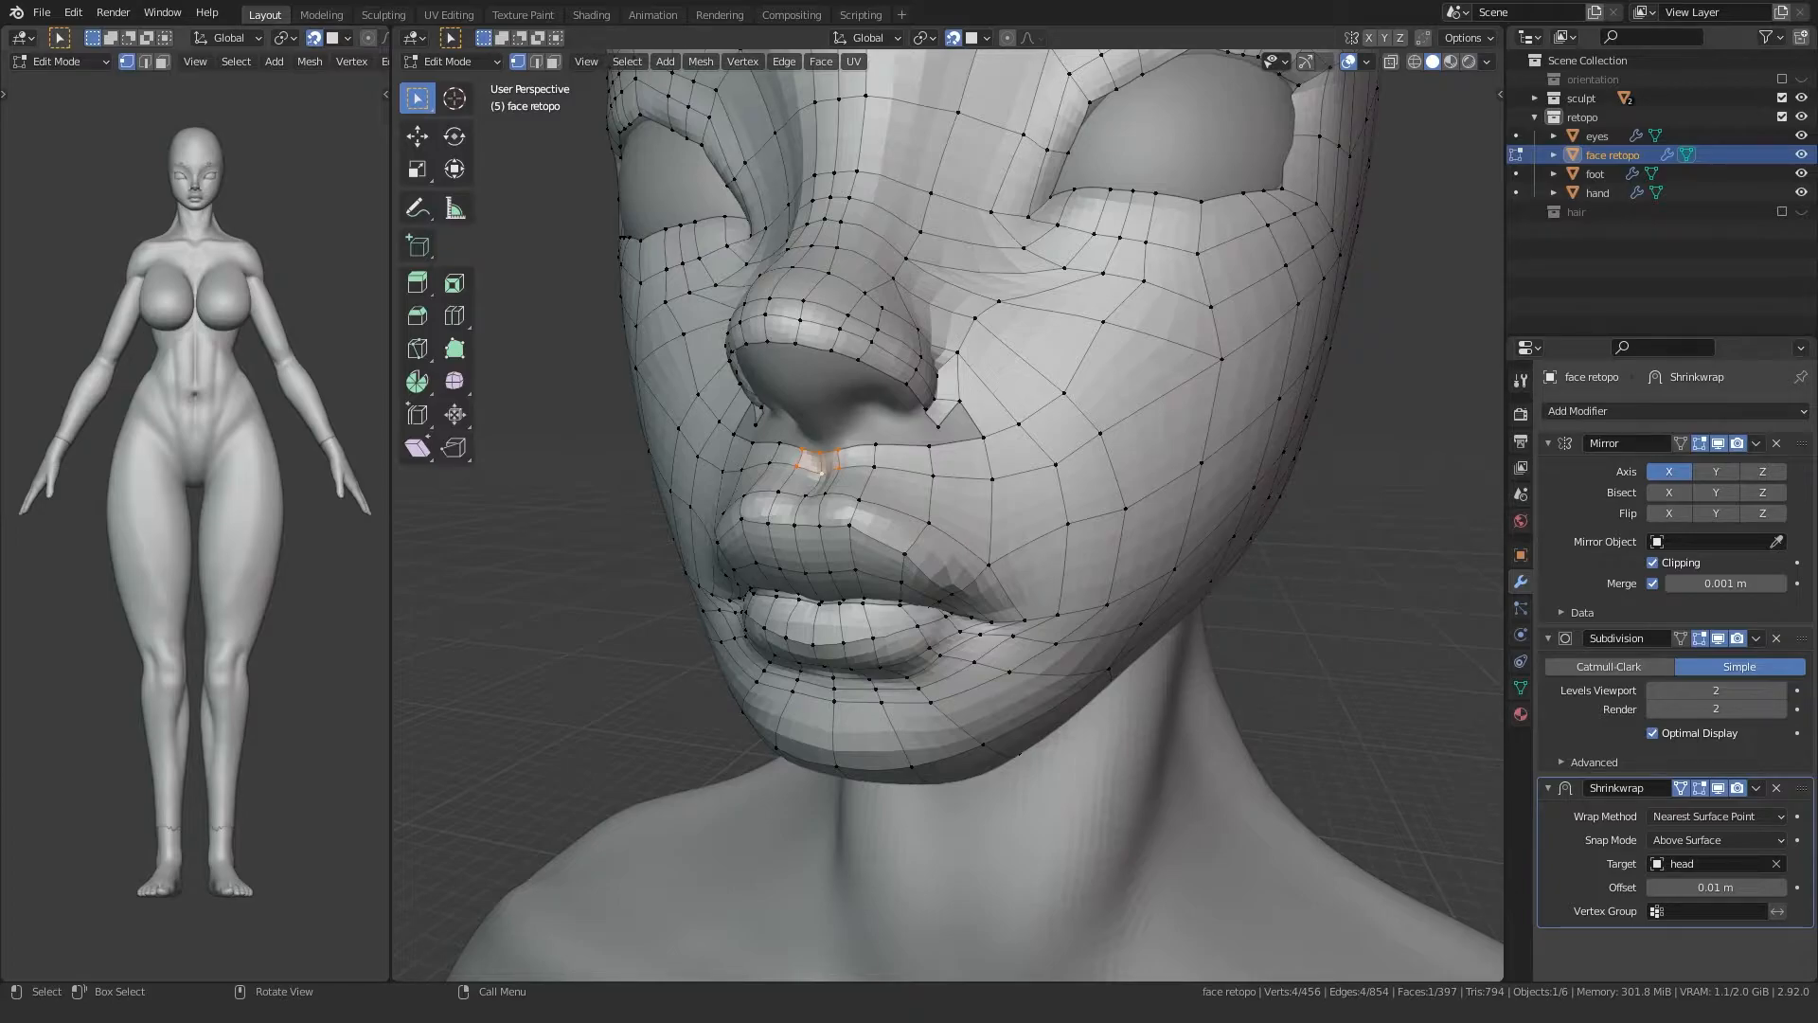
# Step: Shift the corner vertex below the nose wing inward and fill a face joining it to the upper row's outer edge
pyautogui.click(937, 427)
pyautogui.press('g')
pyautogui.click(923, 426)
pyautogui.keyDown('ctrl'); pyautogui.click(929, 445); pyautogui.keyUp('ctrl')
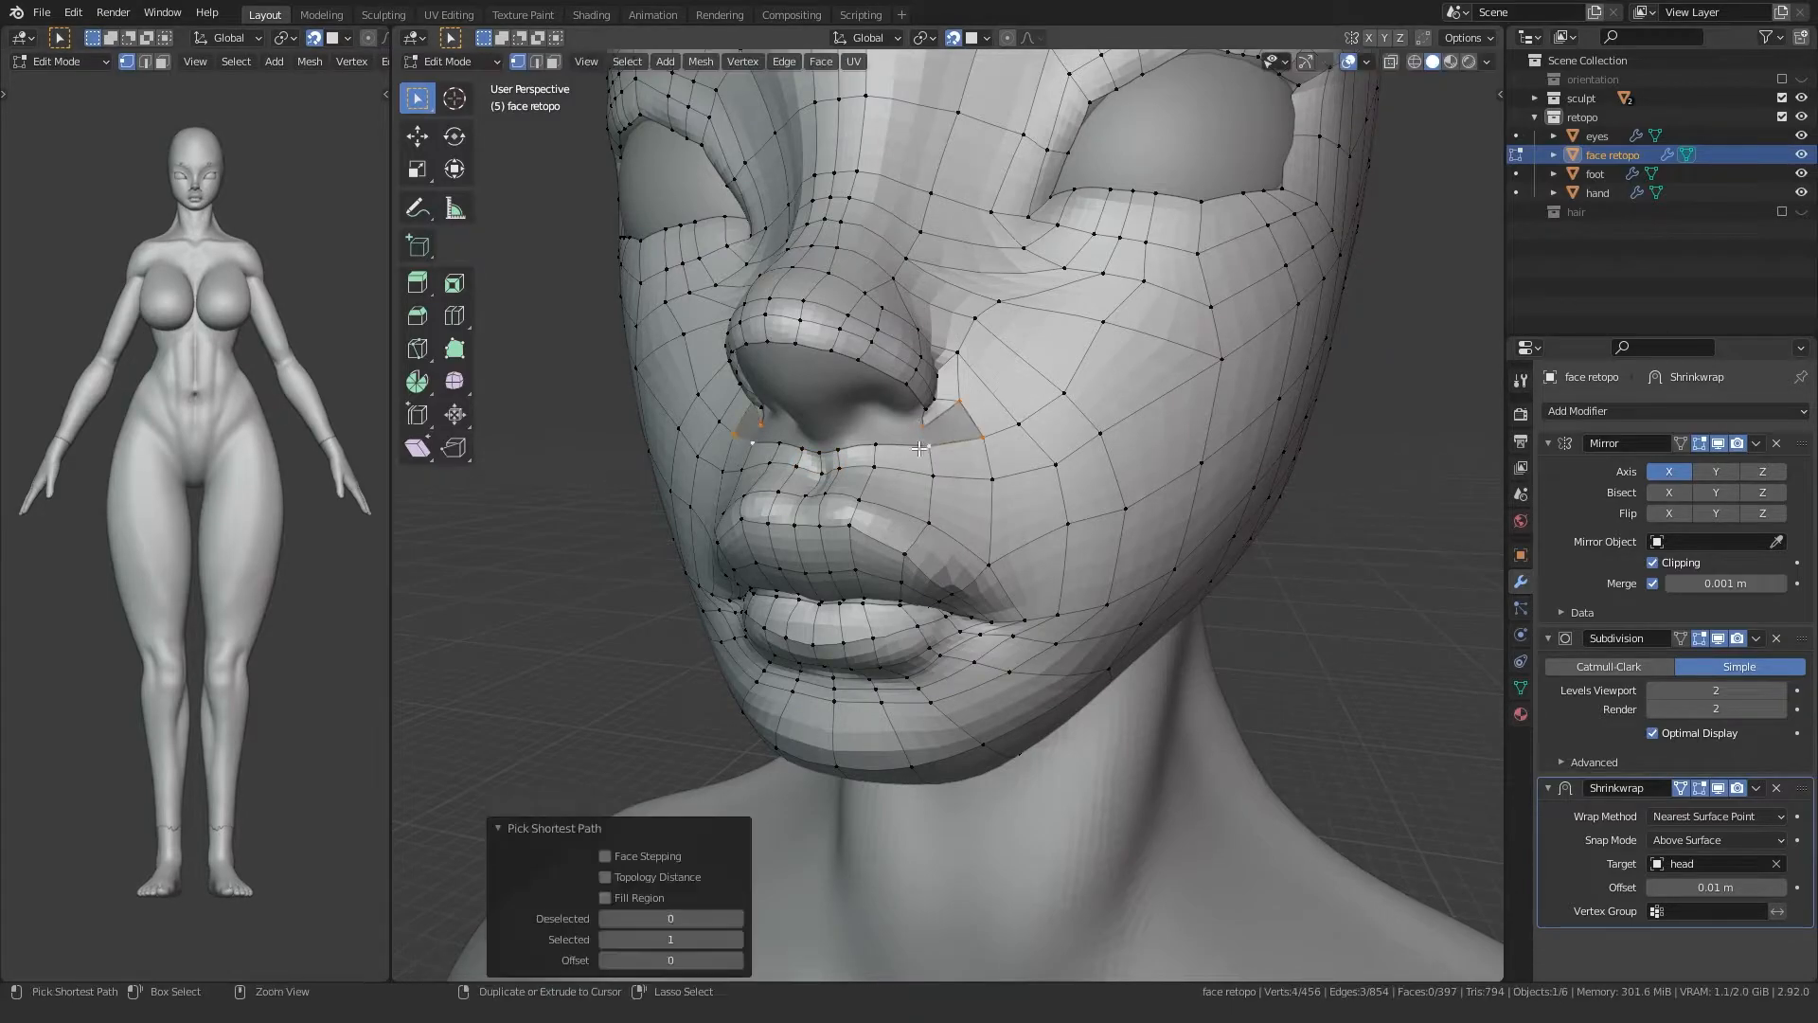
pyautogui.press('f')
pyautogui.keyDown('shift'); pyautogui.moveTo(896, 445); pyautogui.dragTo(874, 503, button='middle'); pyautogui.keyUp('shift')
pyautogui.scroll(4, 874, 503)
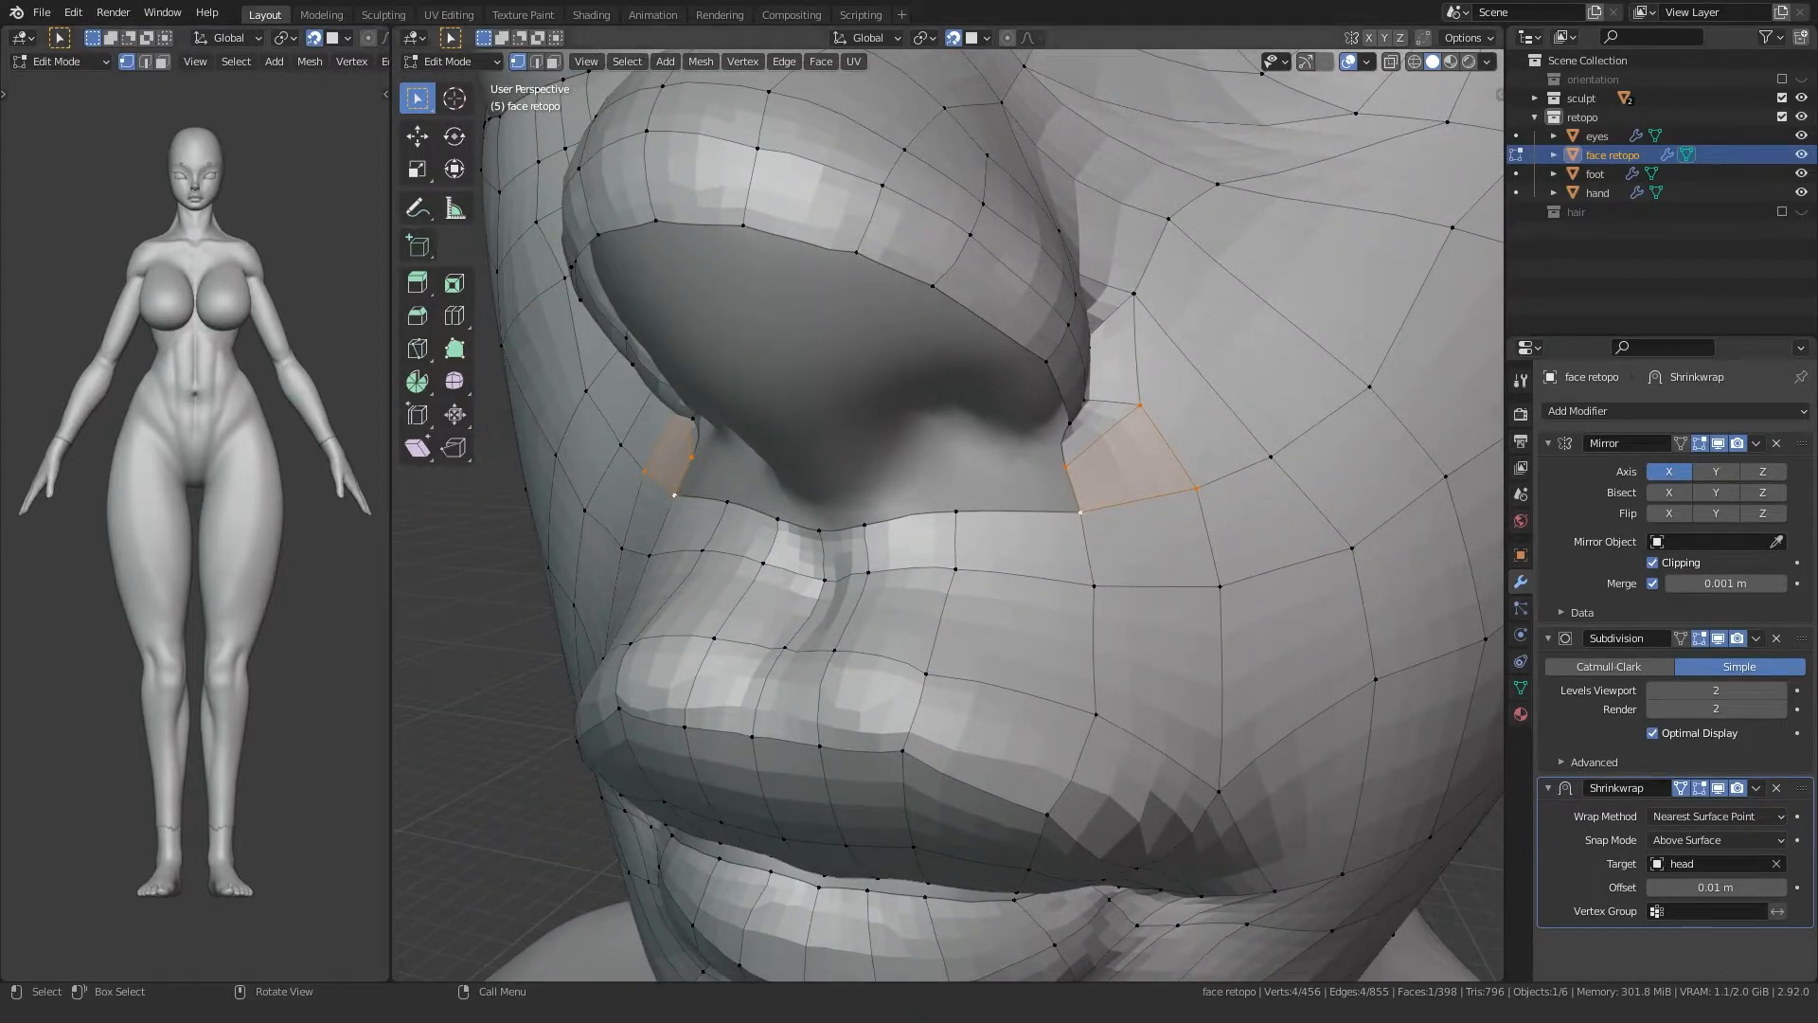
# Step: Extrude two vertices from the corner below the nose wing toward the philtrum, following the base of the nose
pyautogui.press('e')
pyautogui.click(928, 494)
pyautogui.press('e')
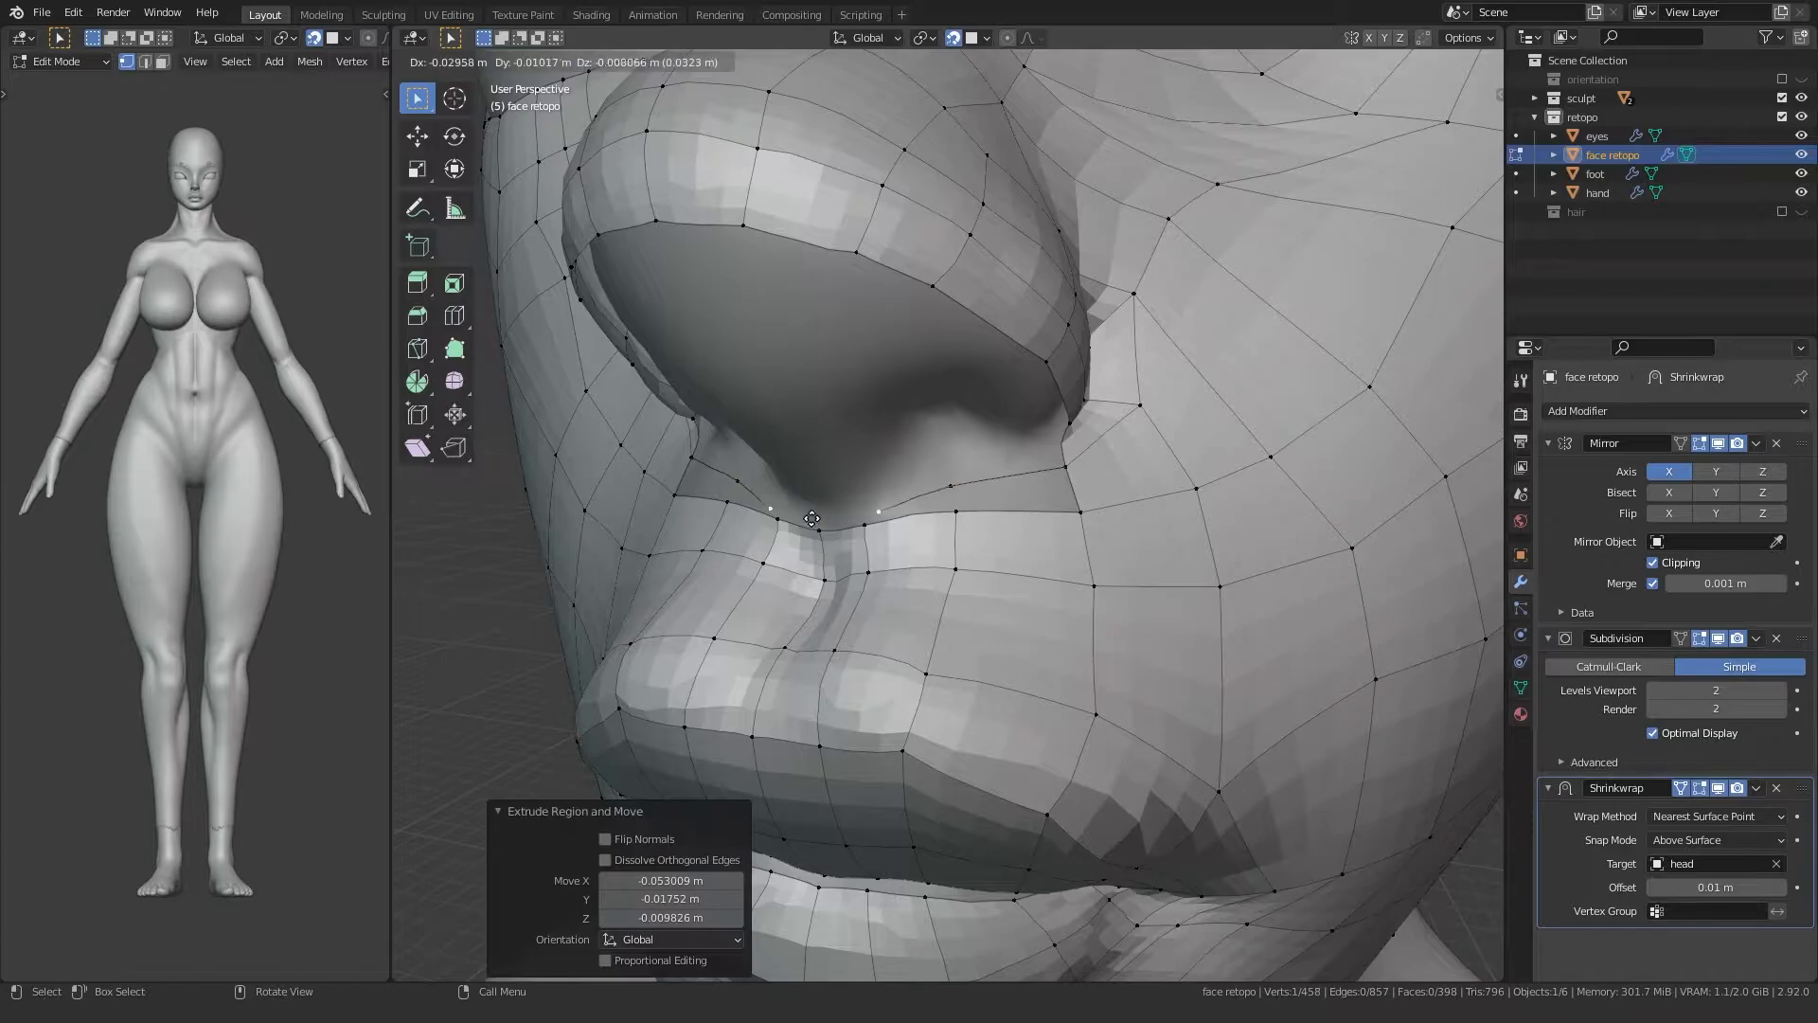
pyautogui.click(844, 517)
pyautogui.moveTo(808, 542); pyautogui.dragTo(855, 590, button='middle')
pyautogui.scroll(-2, 854, 589)
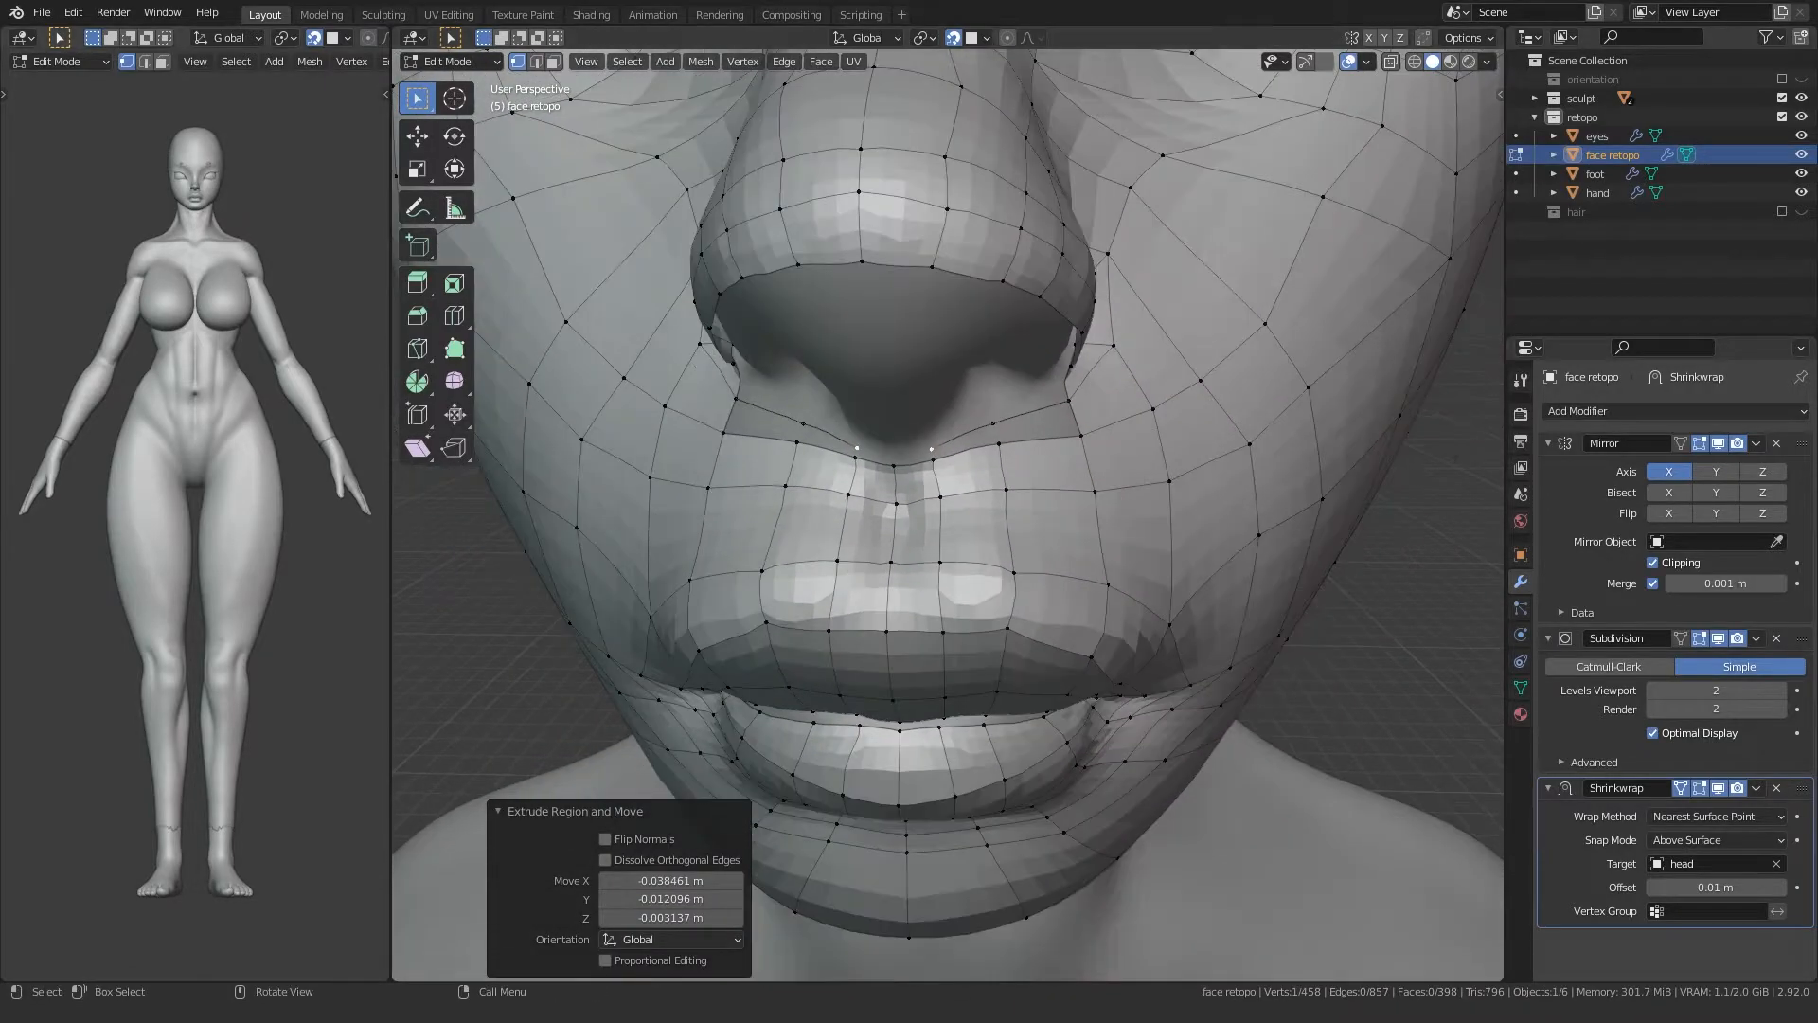
# Step: Move the vertices of the first row above the upper lip down closer to the lip, from the midline to the cheek
pyautogui.click(909, 563)
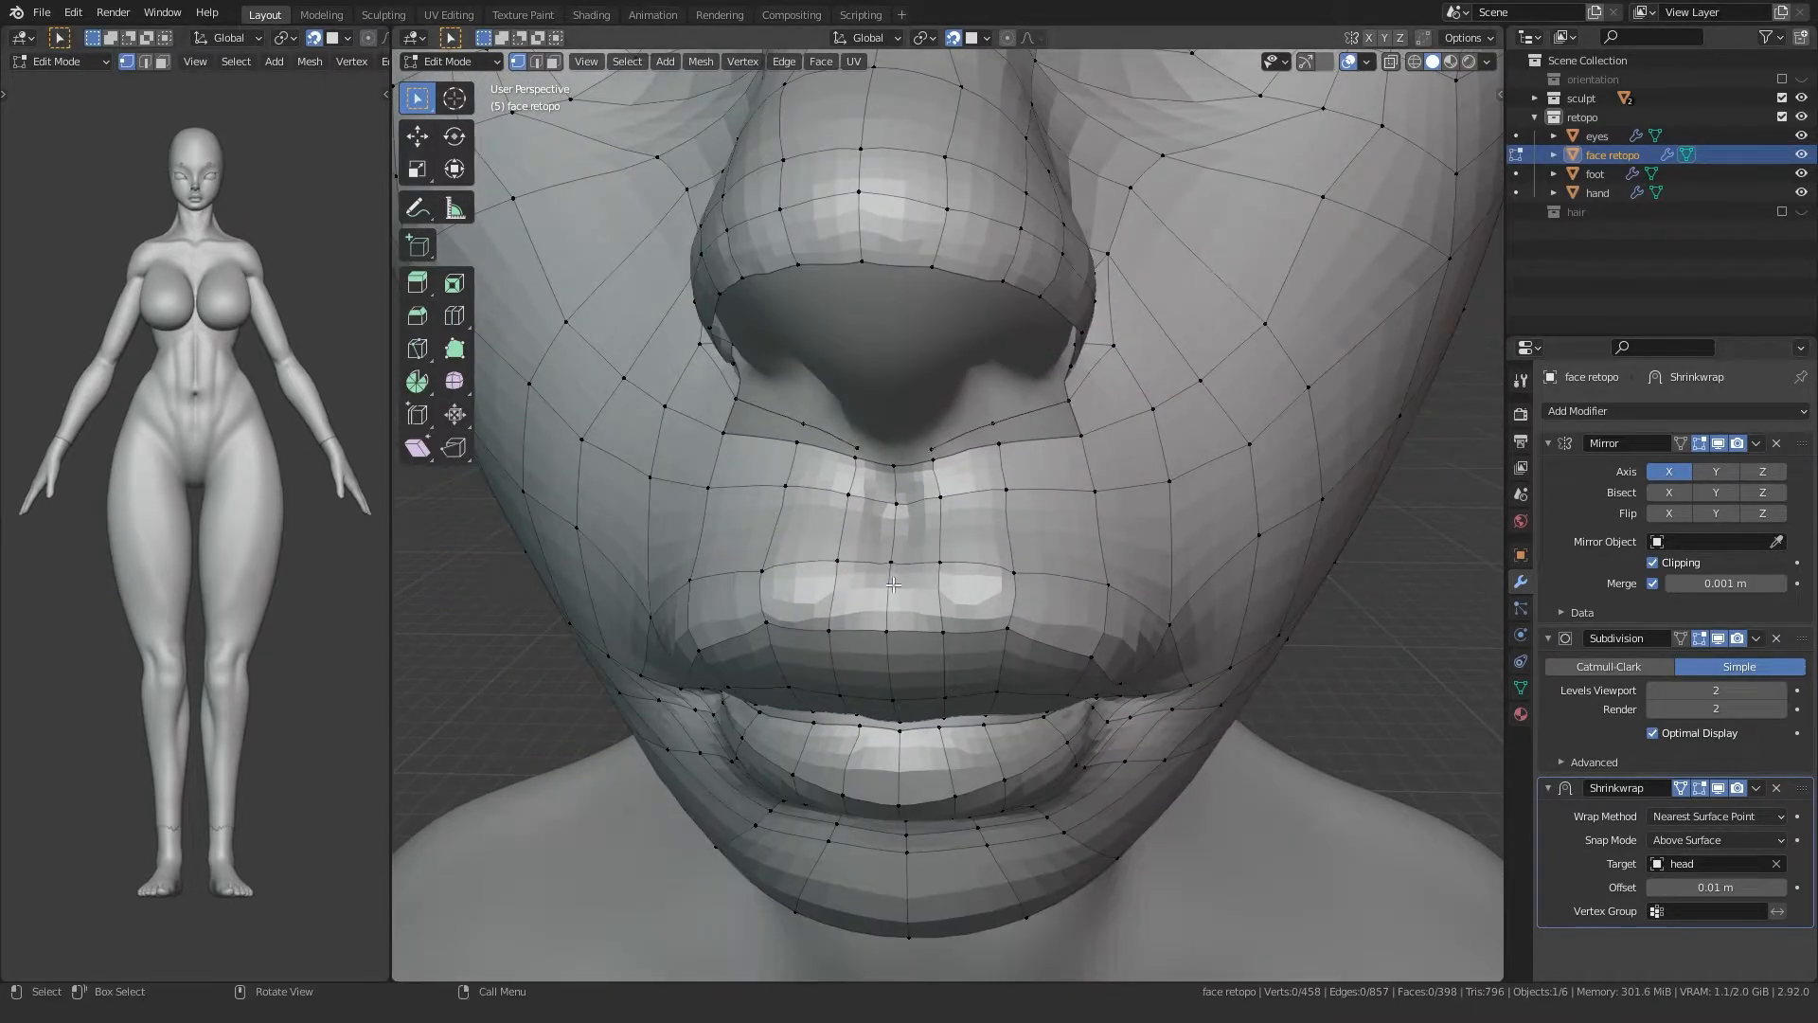
pyautogui.press('g')
pyautogui.click(891, 560)
pyautogui.moveTo(1009, 569); pyautogui.dragTo(899, 589, button='middle')
pyautogui.press('g')
pyautogui.click(891, 609)
pyautogui.click(951, 521)
pyautogui.press('g')
pyautogui.click(951, 574)
pyautogui.click(1010, 519)
pyautogui.press('g')
pyautogui.click(1015, 572)
pyautogui.moveTo(1015, 572); pyautogui.dragTo(899, 566, button='middle')
pyautogui.click(1049, 523)
pyautogui.press('g')
pyautogui.click(1045, 568)
pyautogui.click(1141, 521)
pyautogui.press('g')
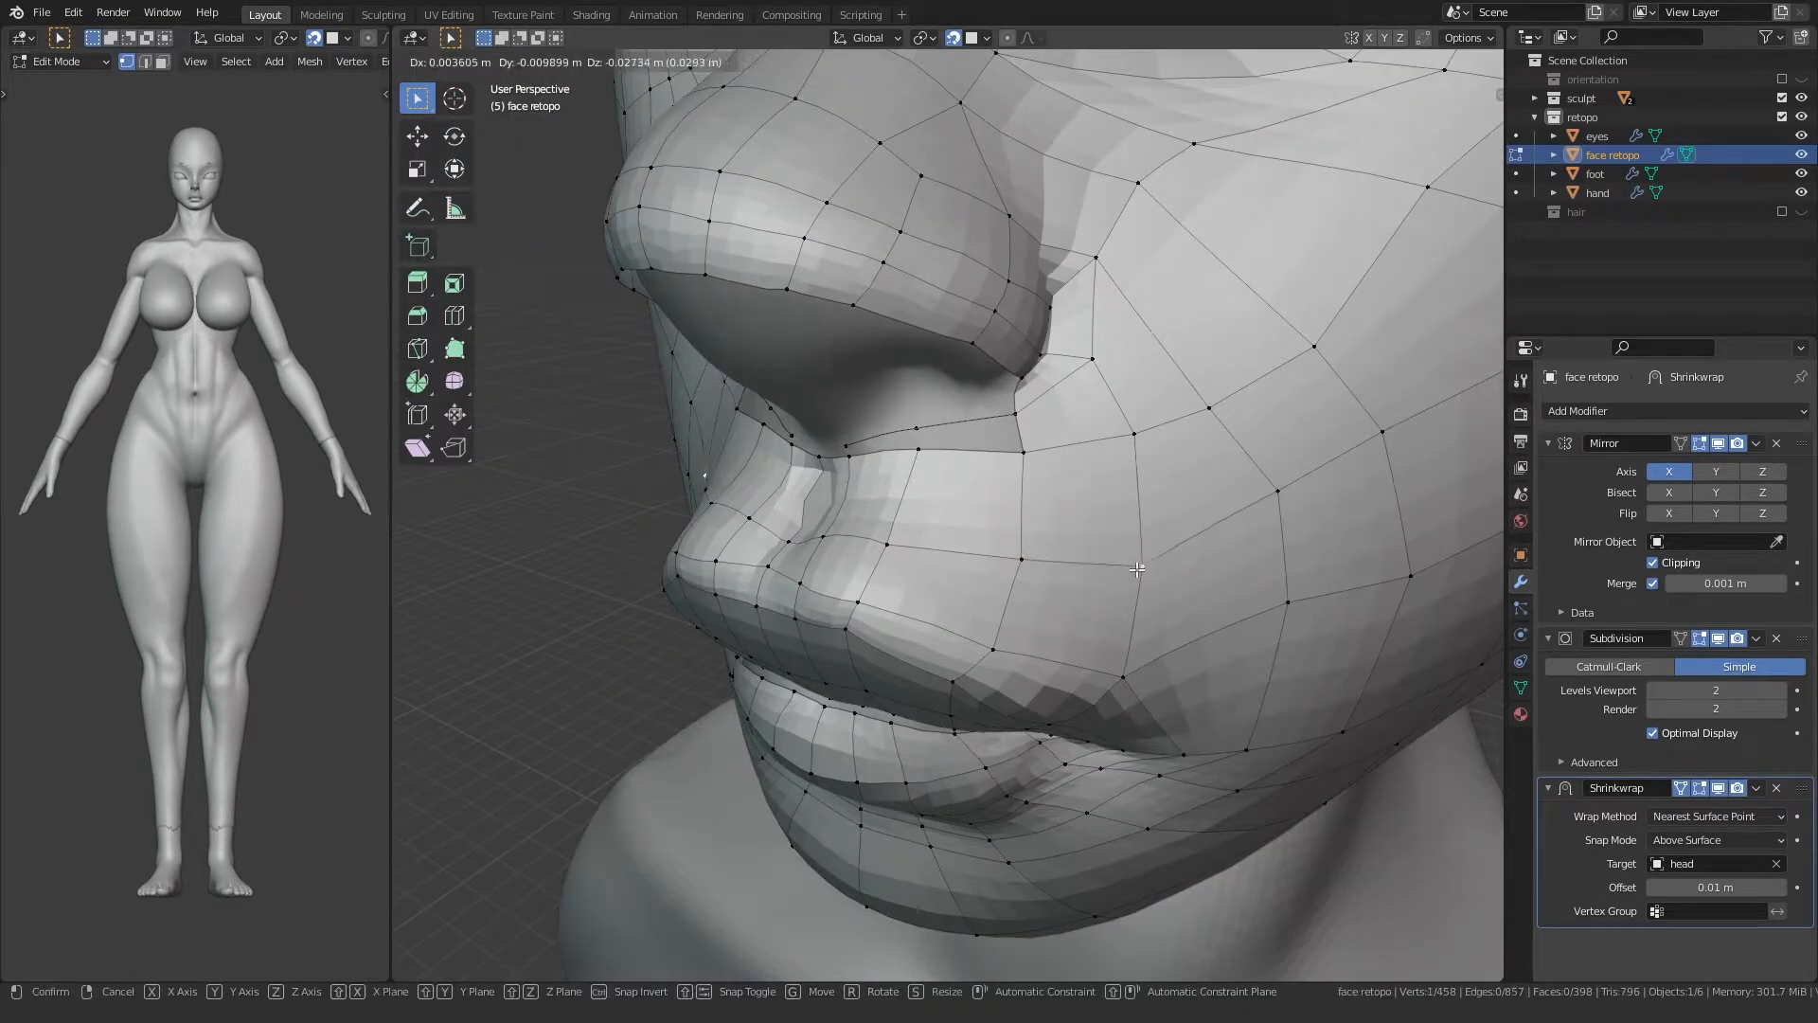
pyautogui.click(1136, 571)
# Step: Move the vertices of the second row above the upper lip downward, from the midline out to the cheek
pyautogui.moveTo(1137, 571); pyautogui.dragTo(843, 525, button='middle')
pyautogui.click(889, 503)
pyautogui.press('g')
pyautogui.click(890, 559)
pyautogui.click(934, 498)
pyautogui.press('g')
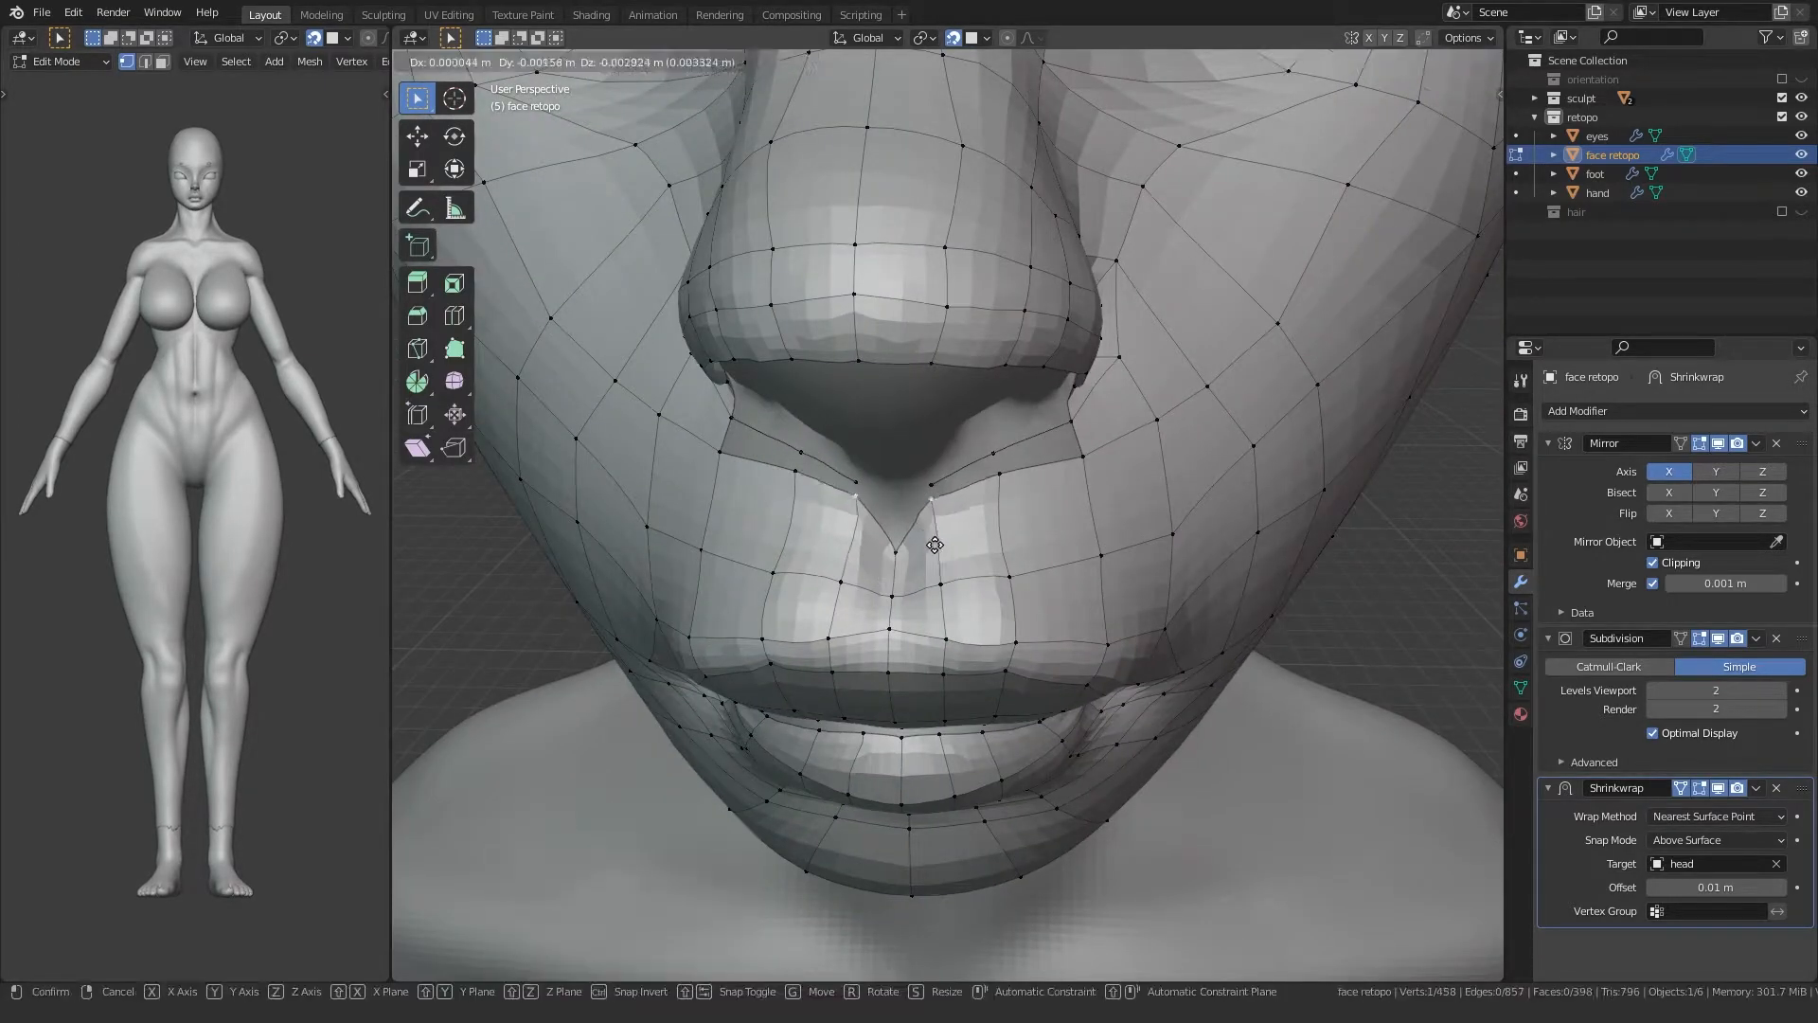
pyautogui.click(942, 546)
pyautogui.click(1001, 475)
pyautogui.press('g')
pyautogui.click(1015, 552)
pyautogui.moveTo(1014, 552); pyautogui.dragTo(911, 538, button='middle')
pyautogui.click(1032, 459)
pyautogui.press('g')
pyautogui.click(1041, 514)
pyautogui.click(1138, 449)
pyautogui.press('g')
pyautogui.click(1147, 481)
# Step: Extrude the inner end vertex of the row under the nose to the midline
pyautogui.moveTo(1147, 481); pyautogui.dragTo(1243, 495, button='middle')
pyautogui.click(881, 451)
pyautogui.press('e')
pyautogui.click(819, 448)
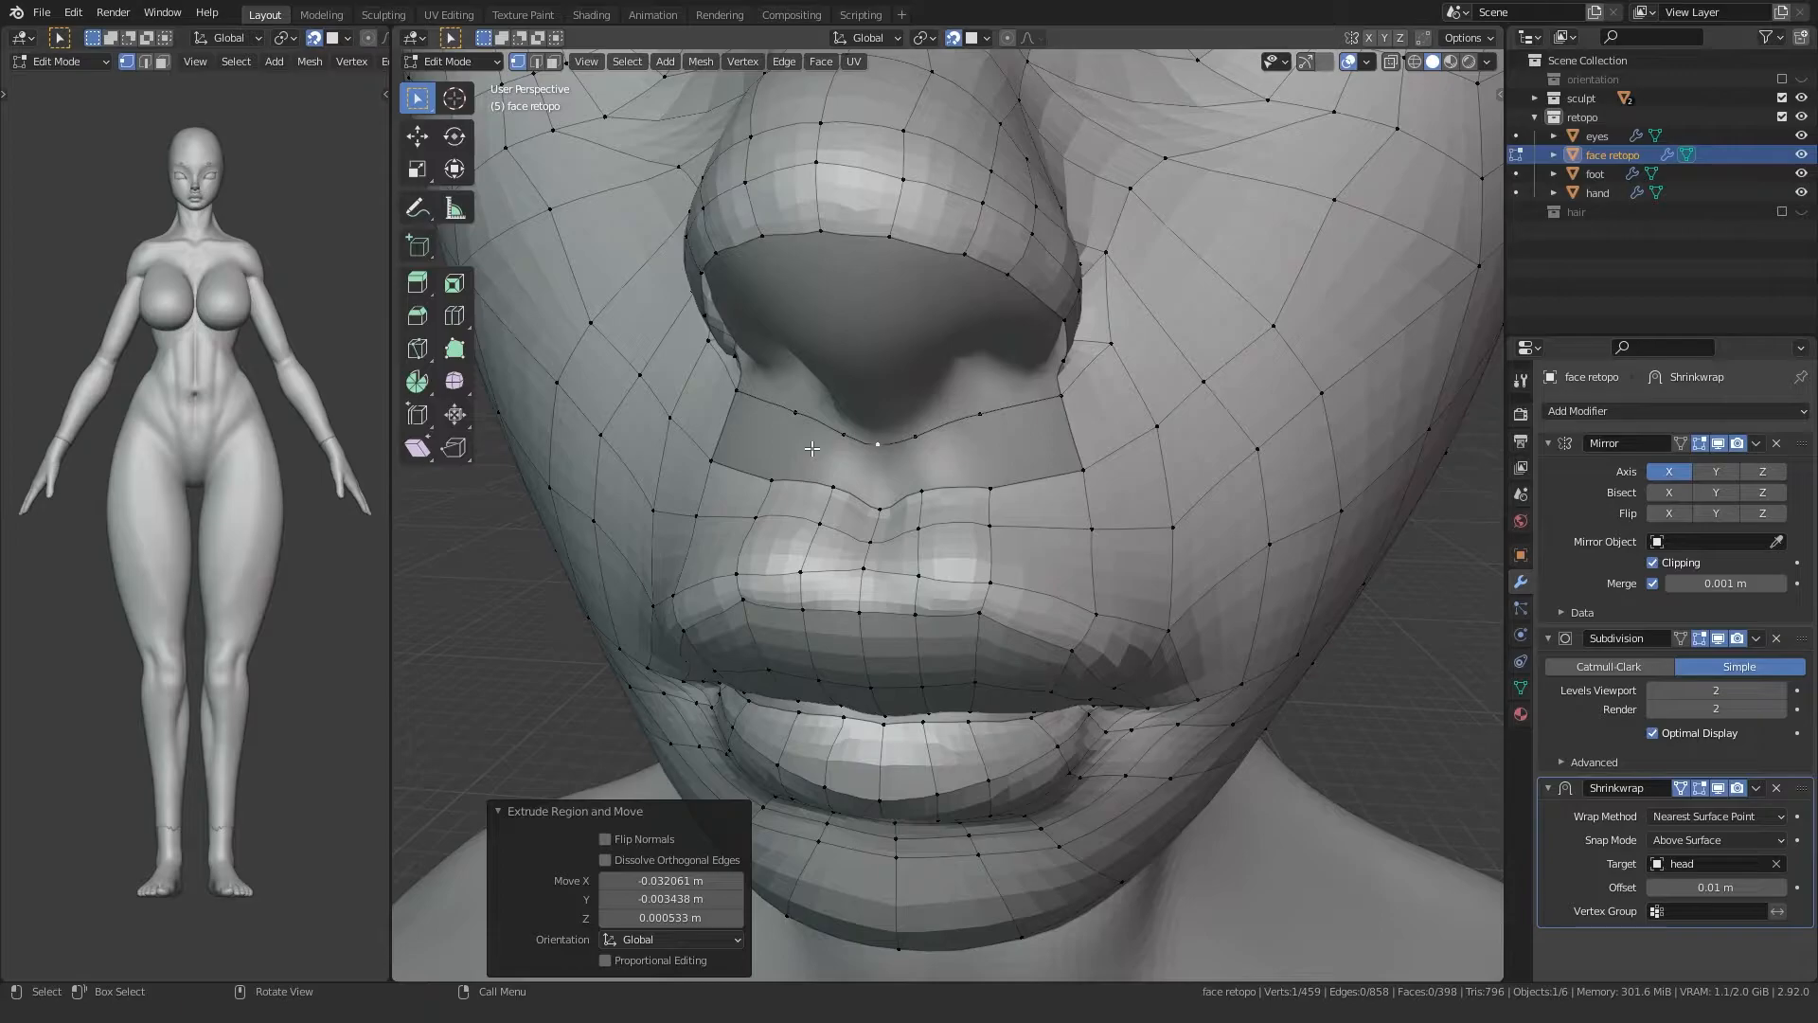
# Step: Fill three faces between the row under the nose and the row below it, up to the midline
pyautogui.click(980, 414)
pyautogui.keyDown('ctrl'); pyautogui.click(987, 486); pyautogui.keyUp('ctrl')
pyautogui.press('f')
pyautogui.click(914, 439)
pyautogui.keyDown('ctrl'); pyautogui.click(921, 488); pyautogui.keyUp('ctrl')
pyautogui.press('f')
pyautogui.click(878, 445)
pyautogui.keyDown('ctrl'); pyautogui.click(879, 509); pyautogui.keyUp('ctrl')
pyautogui.press('f')
pyautogui.moveTo(879, 497); pyautogui.dragTo(653, 540, button='middle')
pyautogui.scroll(-5, 1054, 488)
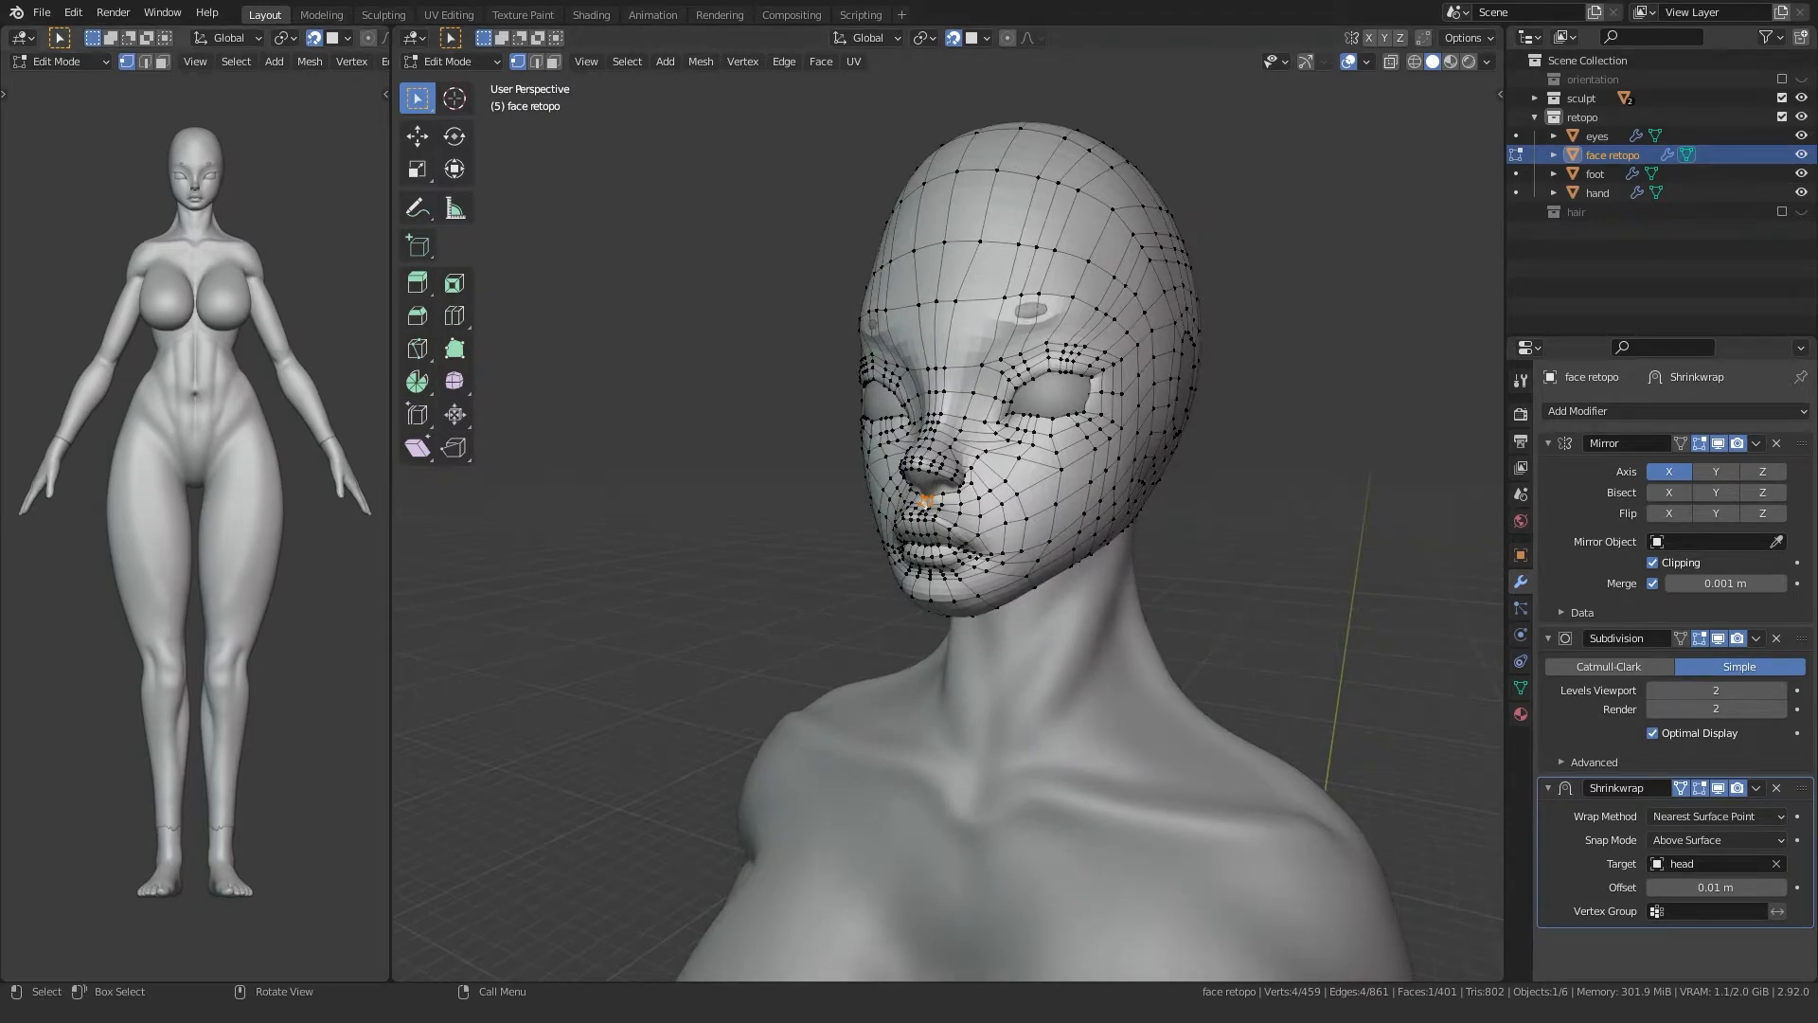
# Step: Move the inner vertices of the row under the nose down toward the upper lip
pyautogui.scroll(8, 1010, 353)
pyautogui.click(1011, 353)
pyautogui.moveTo(1011, 353); pyautogui.dragTo(857, 472, button='middle')
pyautogui.press('g')
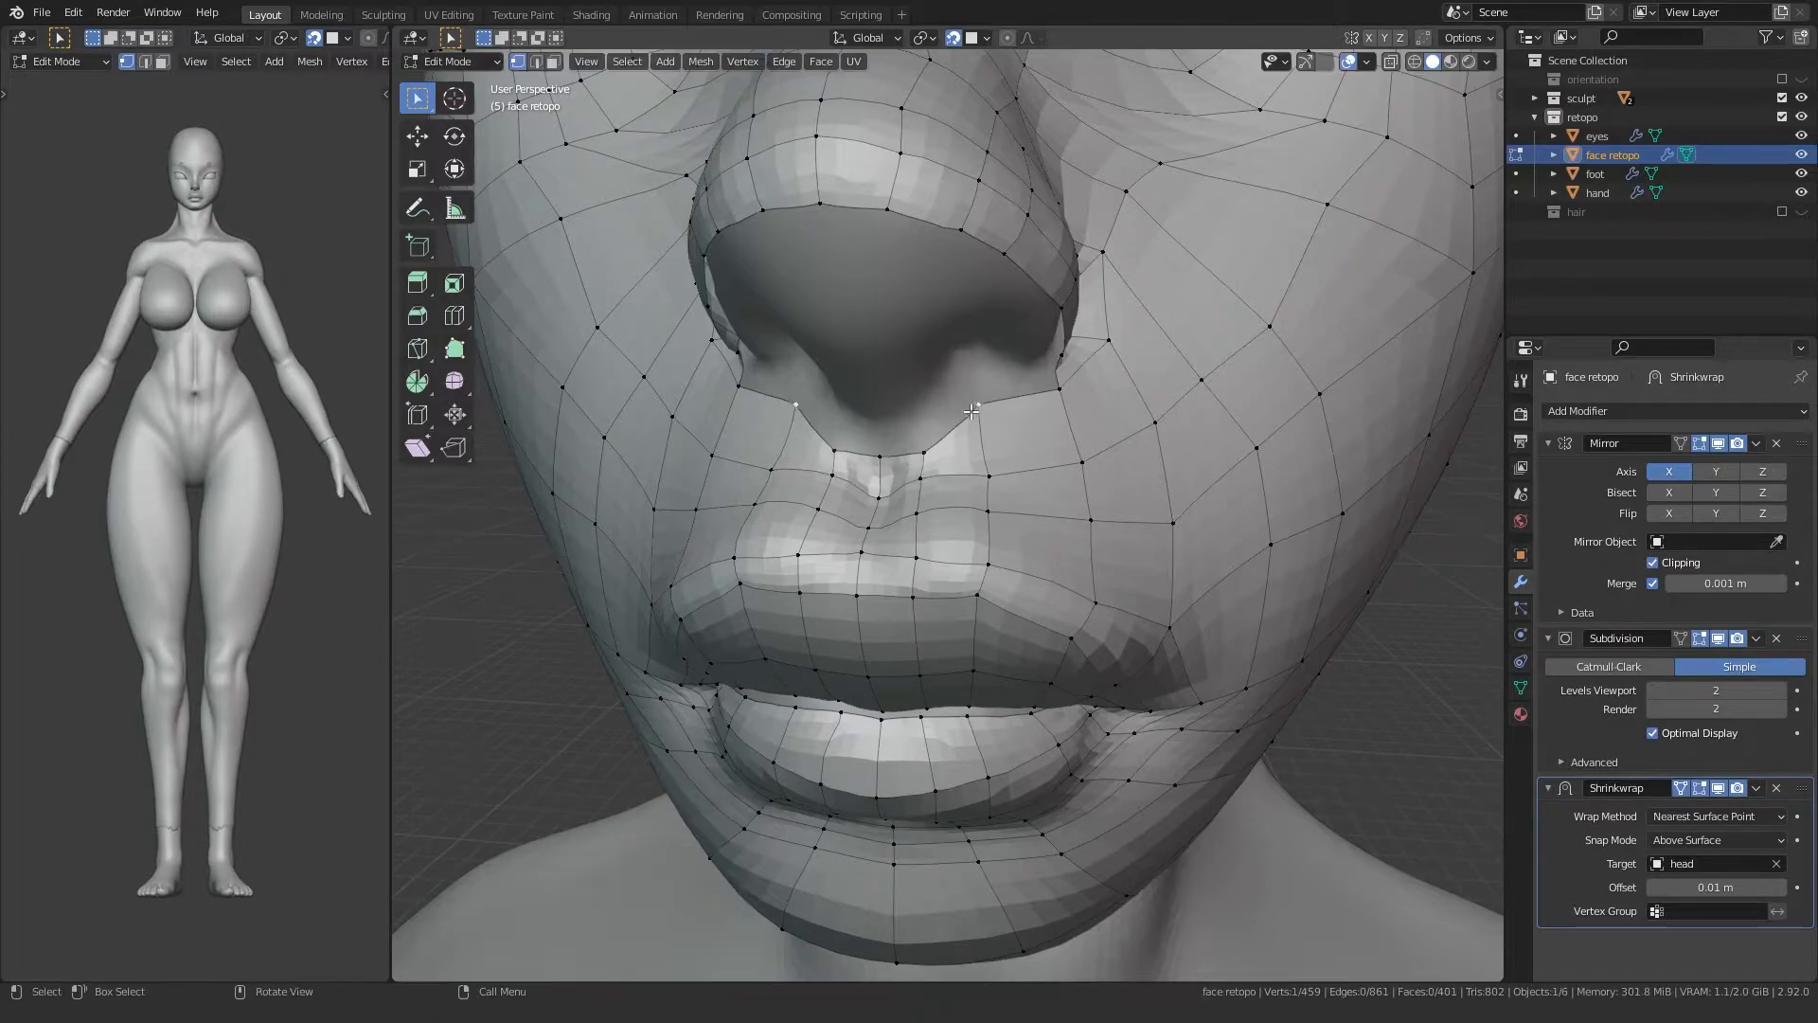
pyautogui.click(972, 448)
pyautogui.moveTo(973, 444); pyautogui.dragTo(895, 421, button='middle')
pyautogui.click(994, 417)
pyautogui.press('g')
pyautogui.click(1002, 444)
# Step: Reposition the vertices at the base of the nostril wing, where the row under the nose meets it
pyautogui.click(1079, 366)
pyautogui.press('g')
pyautogui.click(1092, 380)
pyautogui.click(1028, 380)
pyautogui.moveTo(1028, 380); pyautogui.dragTo(974, 414, button='middle')
pyautogui.press('g')
pyautogui.click(981, 335)
# Step: Extrude the vertex at the nostril wing's base twice toward the midline to start a new row under the nose
pyautogui.press('e')
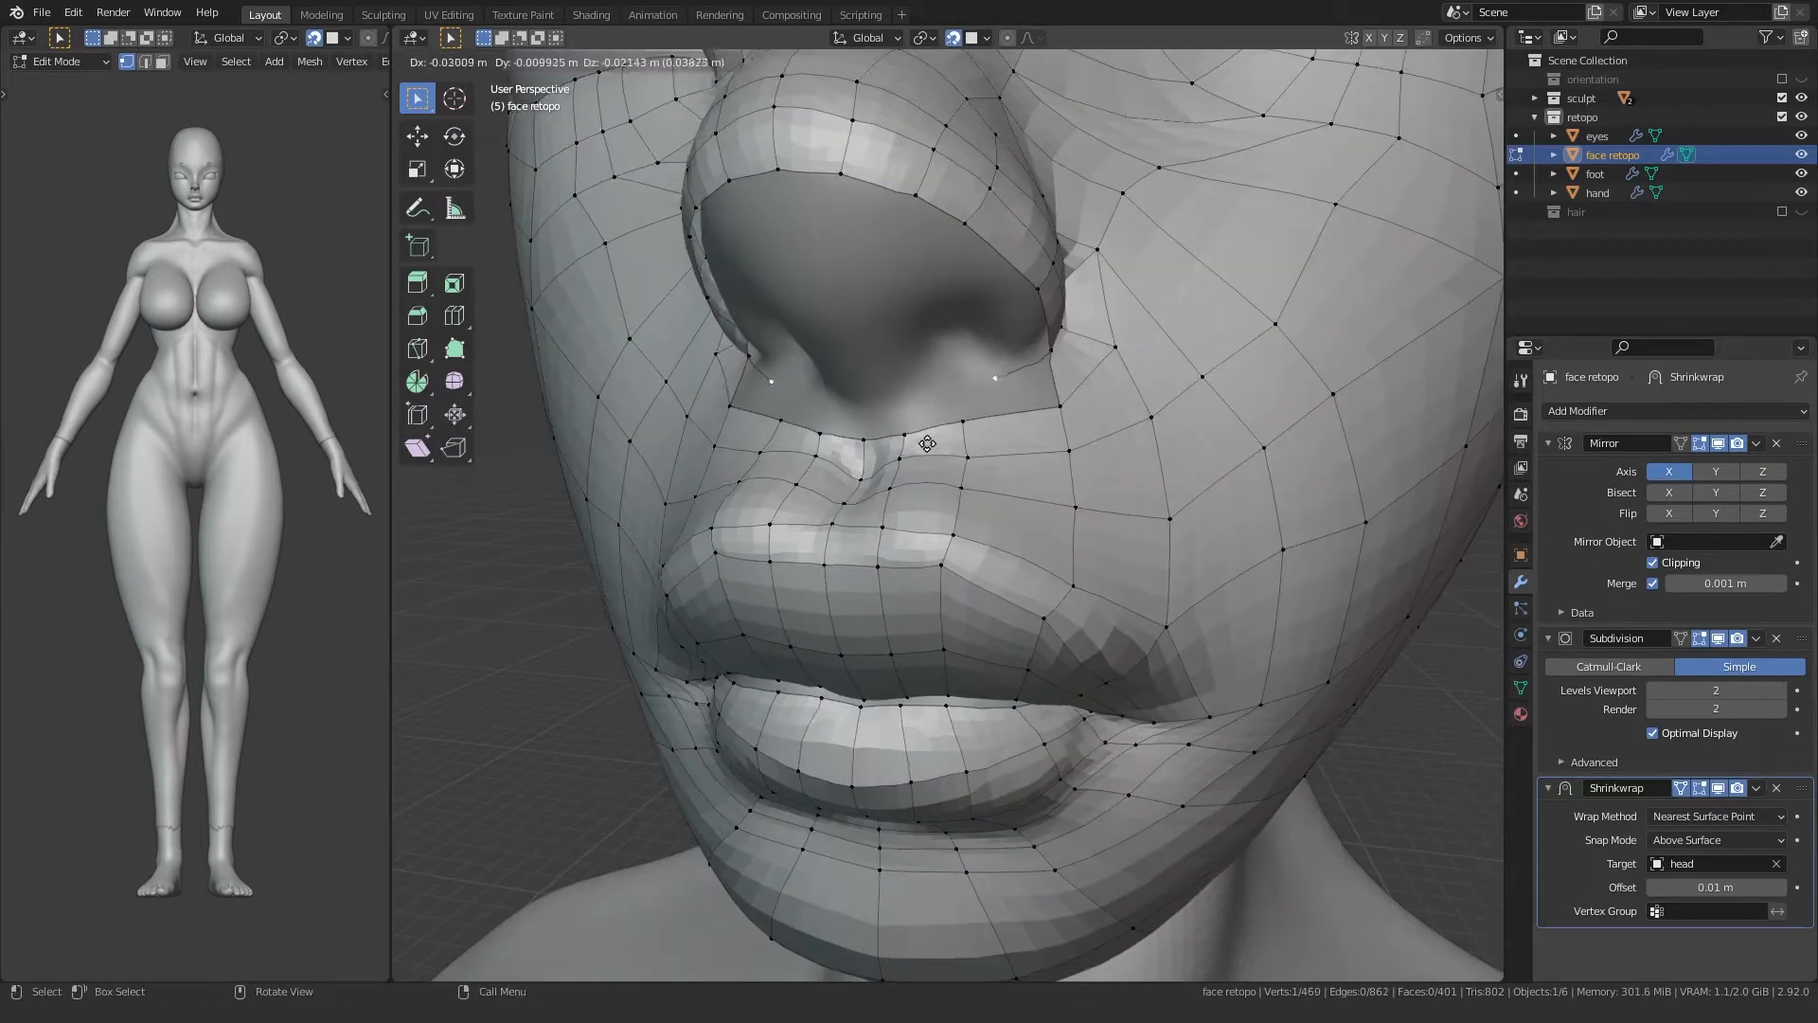
pyautogui.click(899, 441)
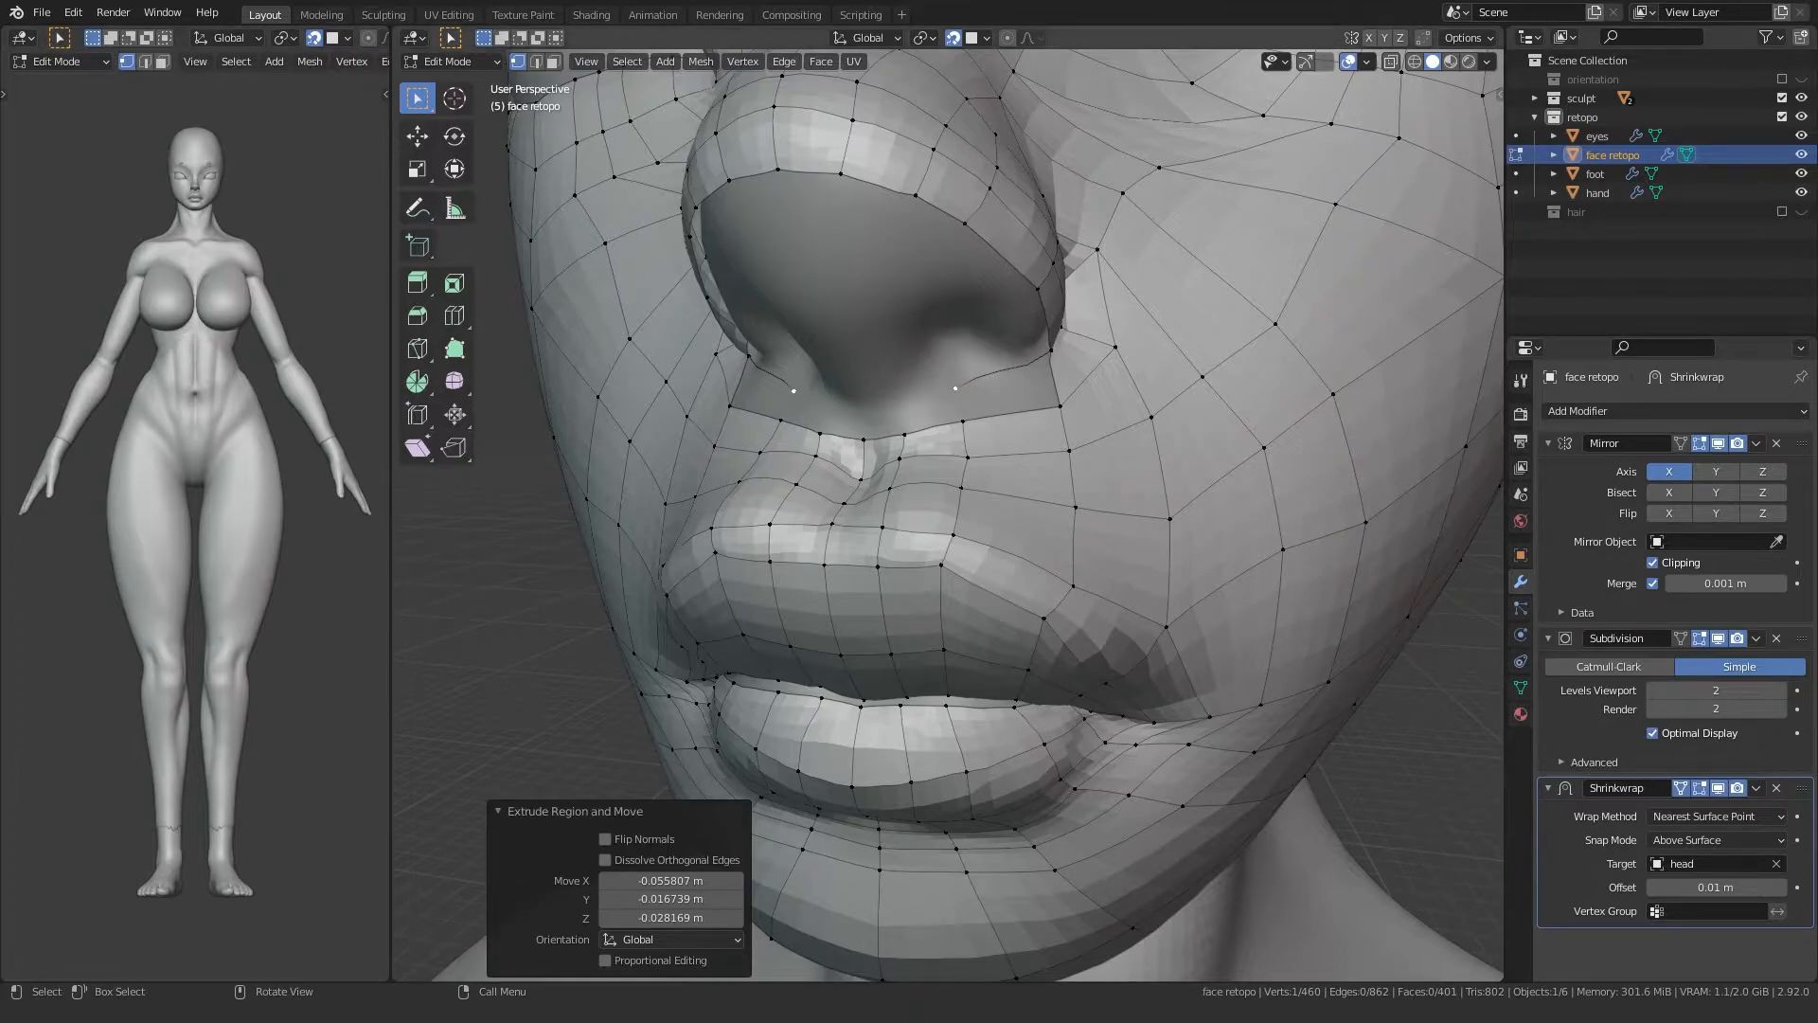
pyautogui.press('e')
pyautogui.click(871, 403)
# Step: Fill two faces between the new extruded row and the row below it, and clear the selection
pyautogui.click(953, 392)
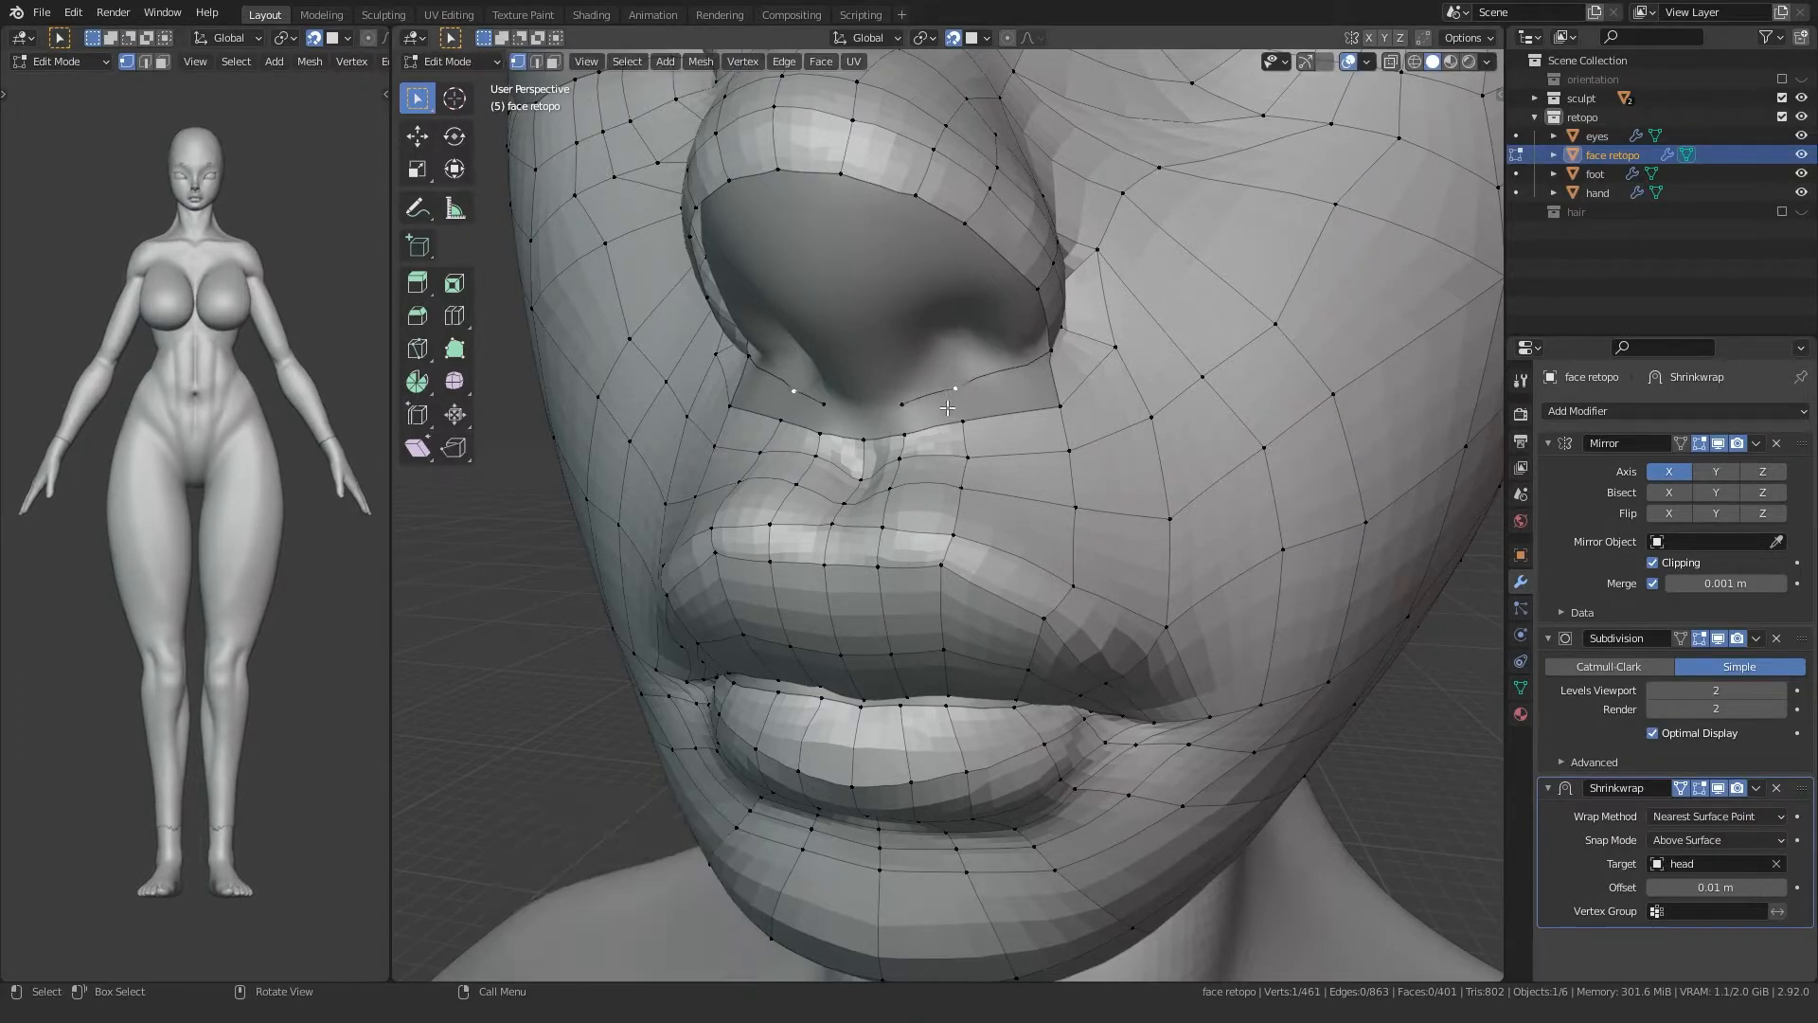
pyautogui.keyDown('ctrl'); pyautogui.click(963, 420); pyautogui.keyUp('ctrl')
pyautogui.press('f')
pyautogui.click(903, 406)
pyautogui.keyDown('ctrl'); pyautogui.click(905, 435); pyautogui.keyUp('ctrl')
pyautogui.press('f')
pyautogui.moveTo(832, 460); pyautogui.dragTo(857, 454, button='middle')
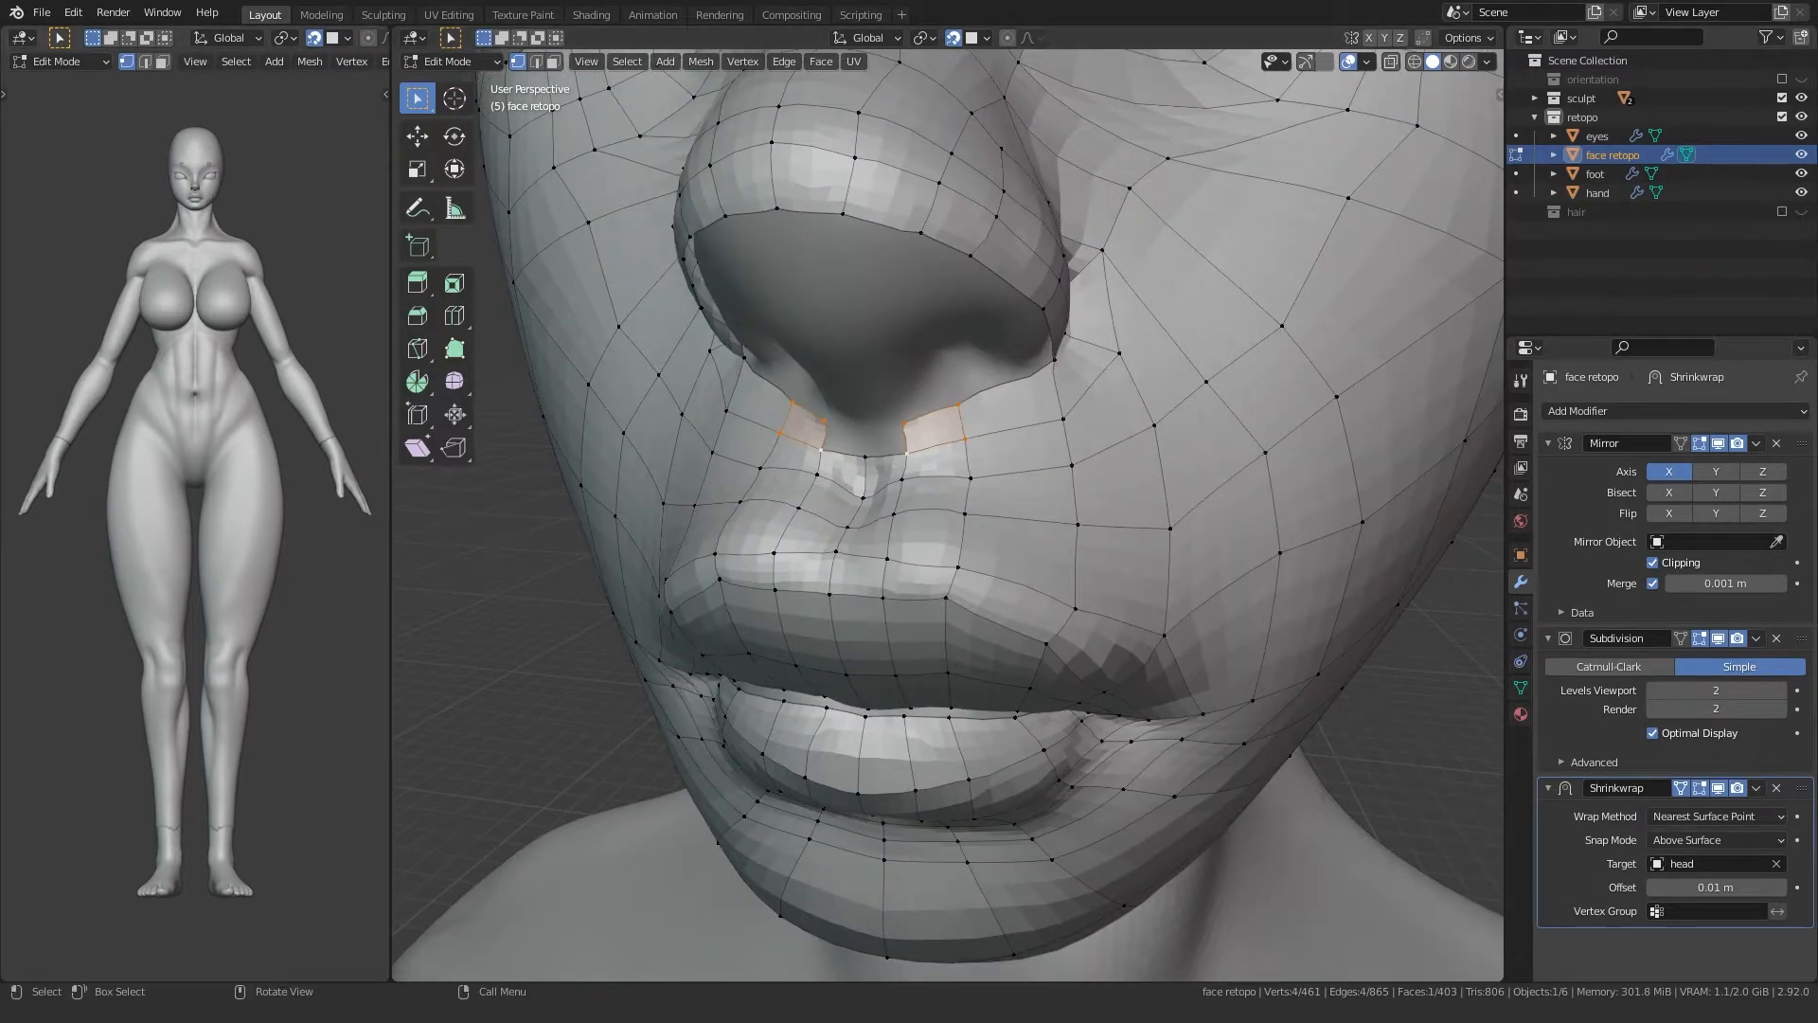
pyautogui.hotkey('alt', 'a')
# Step: Try to extrude the innermost vertex of the new row upward toward the nose tip, and undo the extrusion
pyautogui.click(879, 446)
pyautogui.moveTo(879, 445); pyautogui.dragTo(833, 264, button='middle')
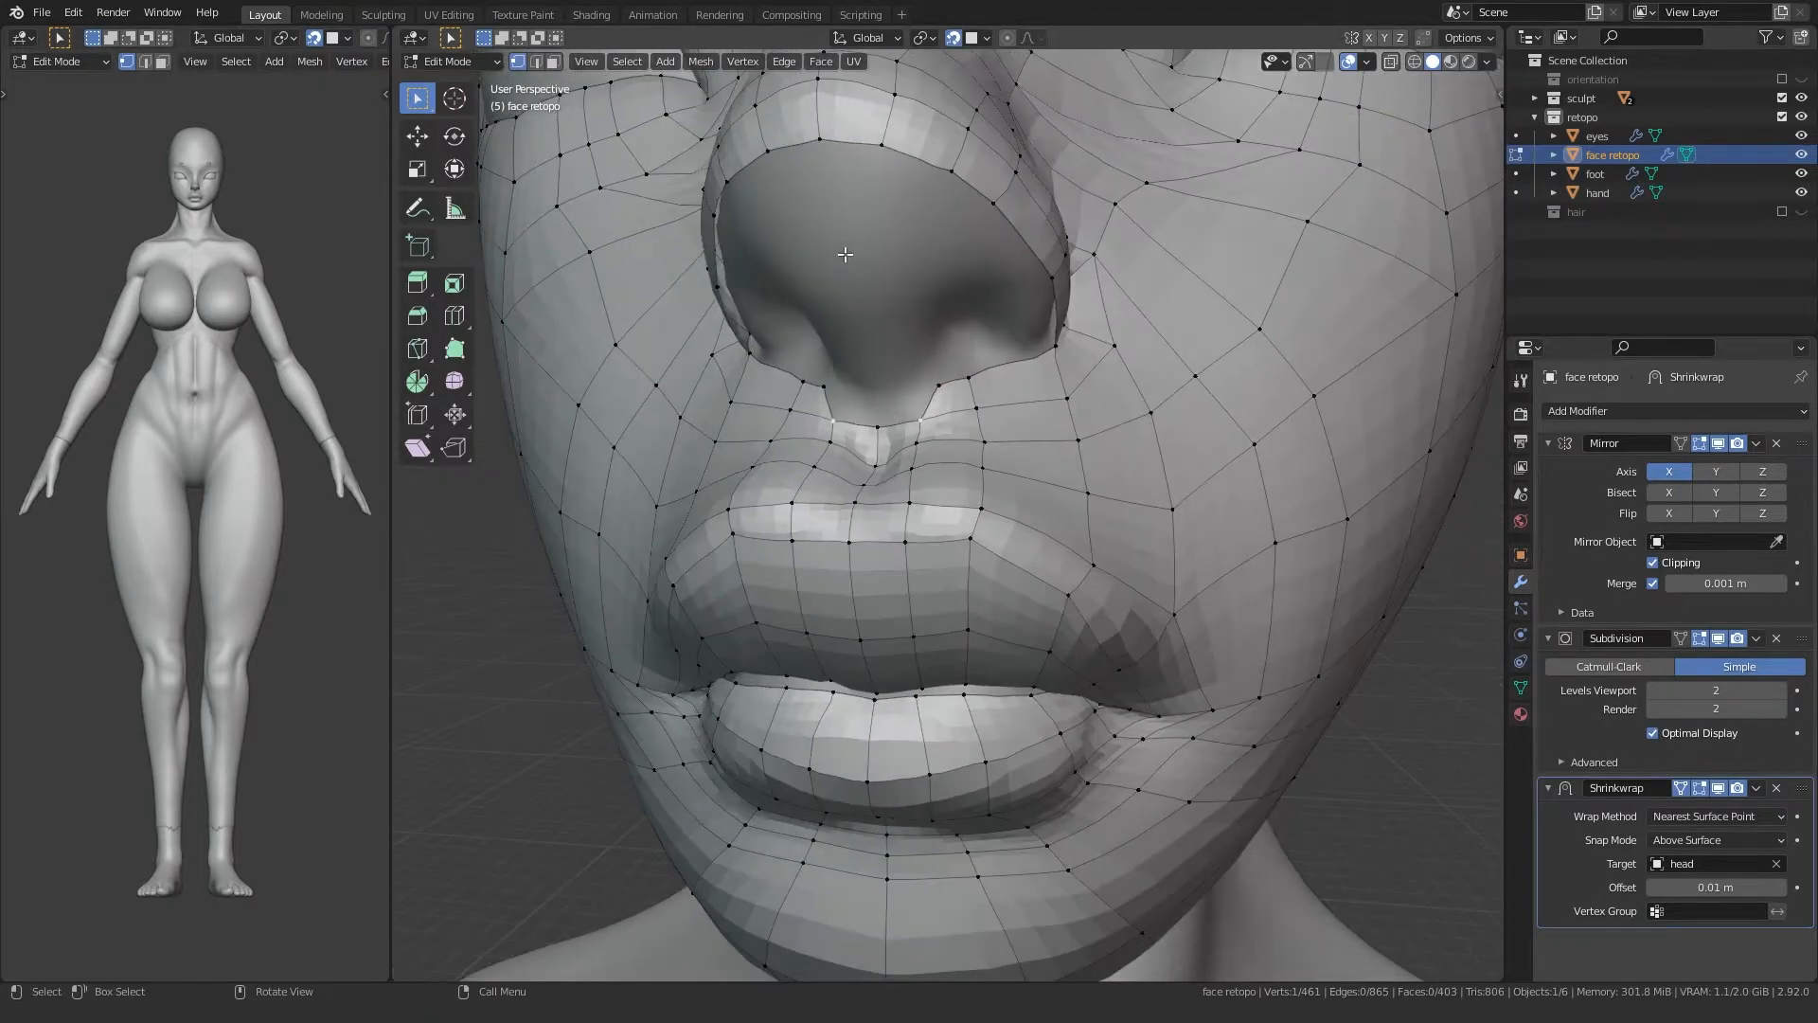
pyautogui.press('e')
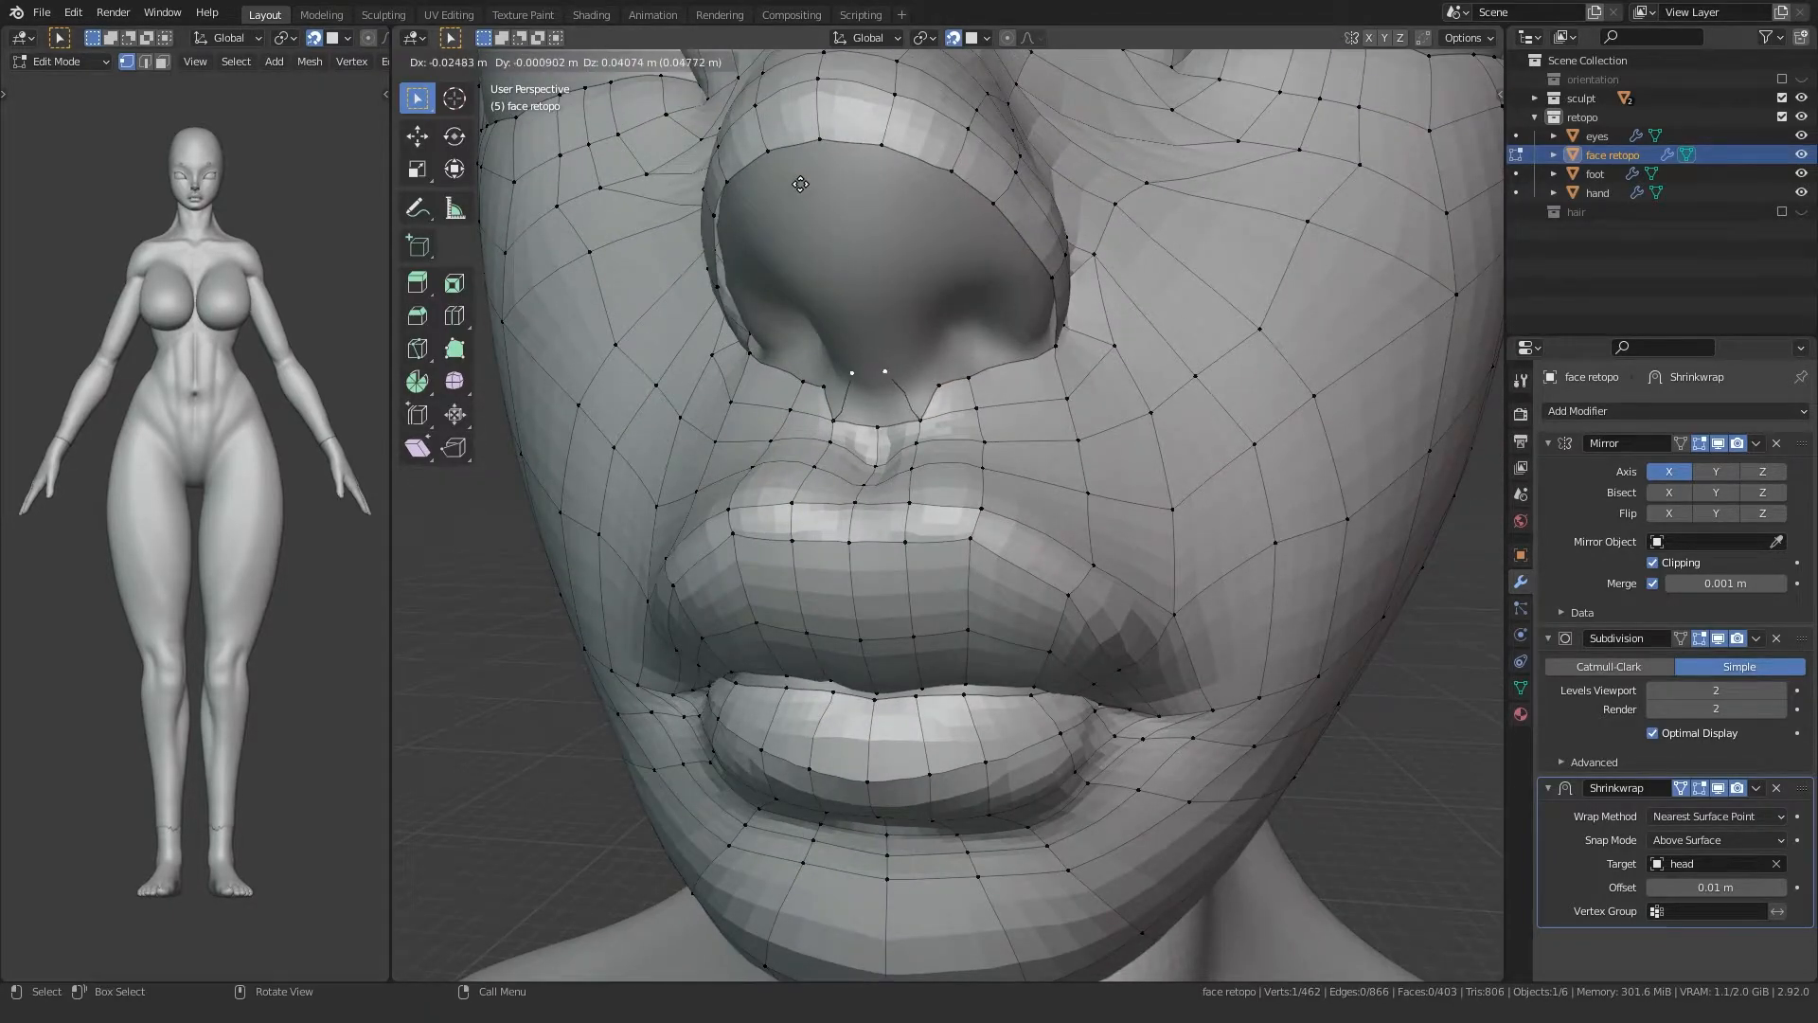
pyautogui.click(802, 182)
pyautogui.hotkey('ctrl', 'z')
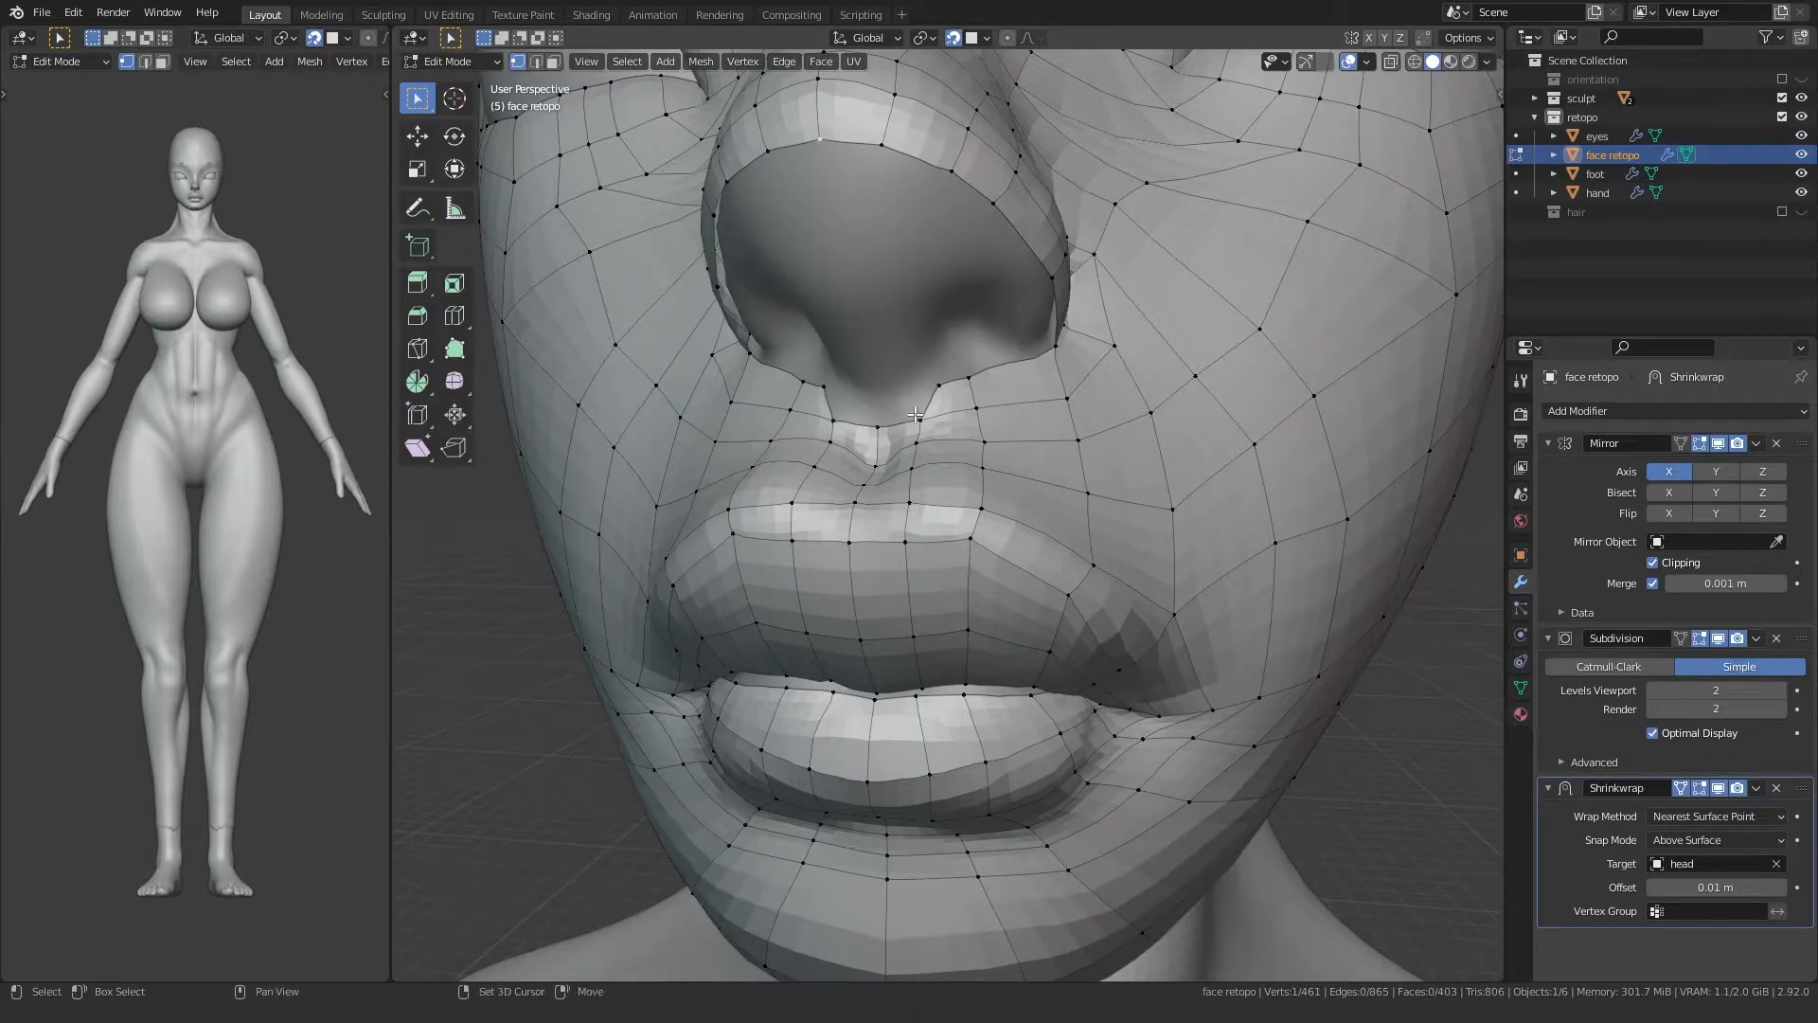
# Step: Try to fill a face between the nose tip's lower edge and the row under the nose, and undo the fill
pyautogui.click(889, 147)
pyautogui.keyDown('ctrl'); pyautogui.click(935, 383); pyautogui.keyUp('ctrl')
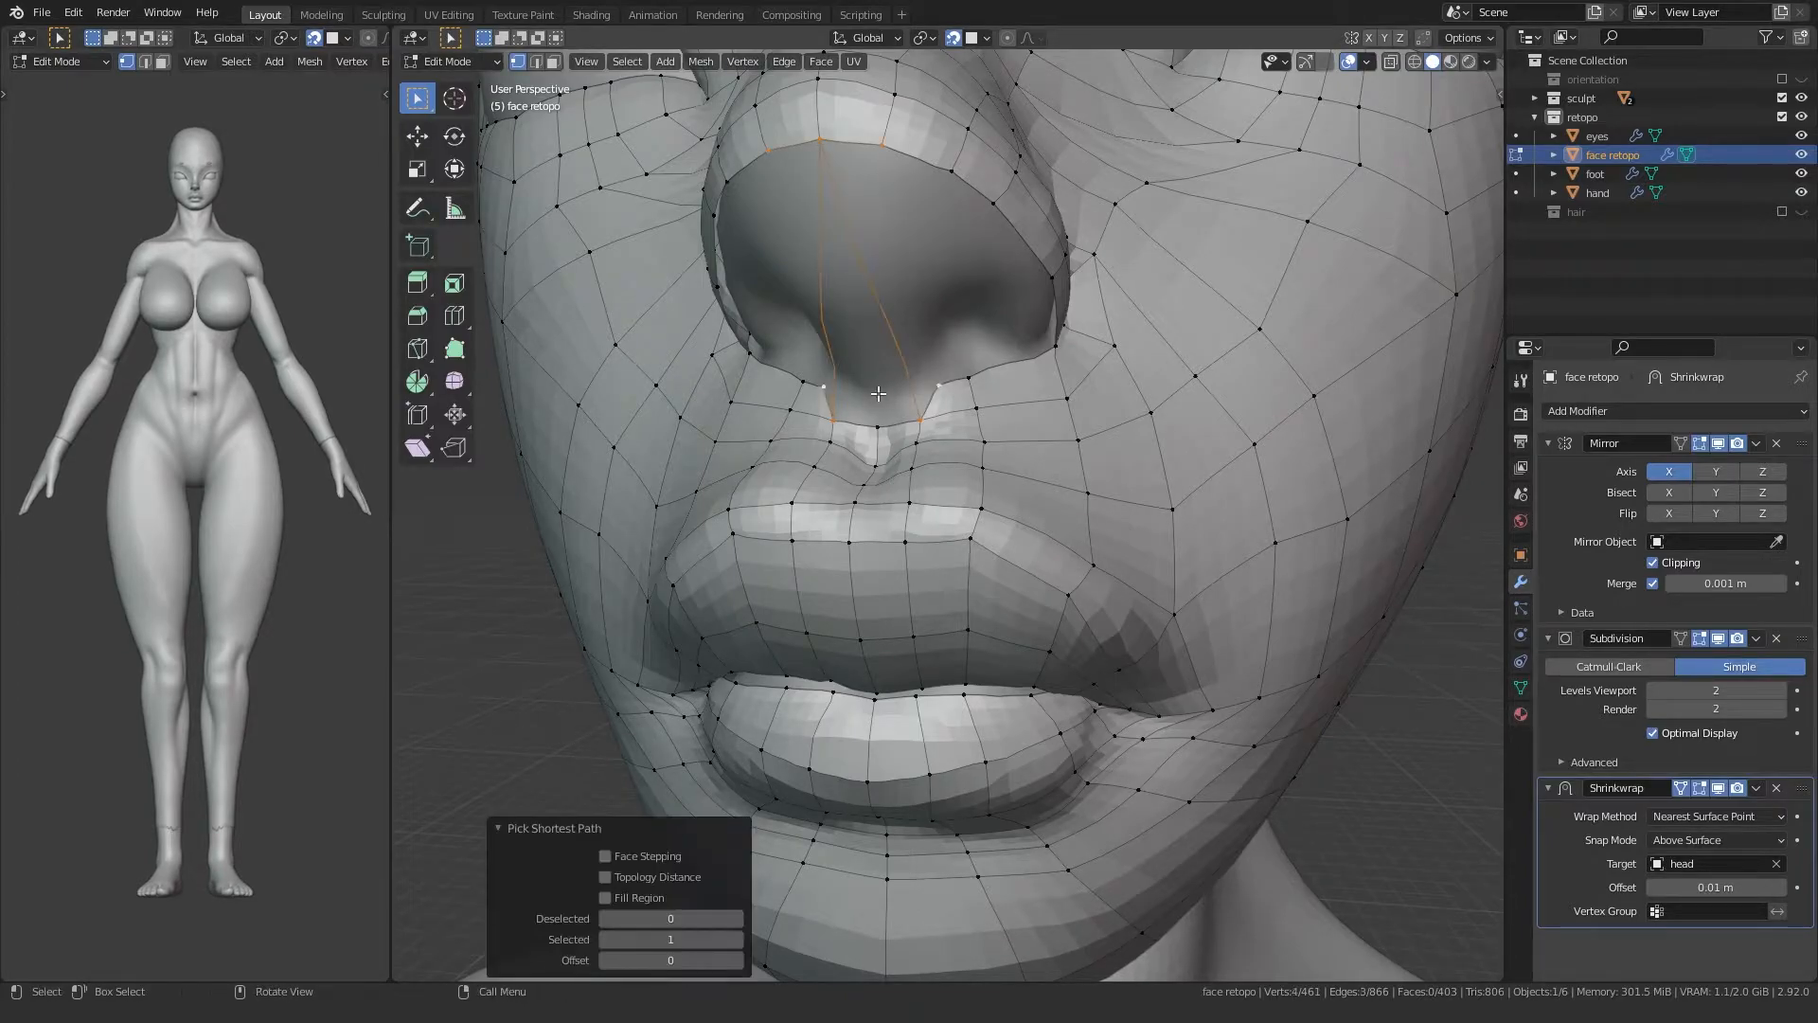
pyautogui.press('f')
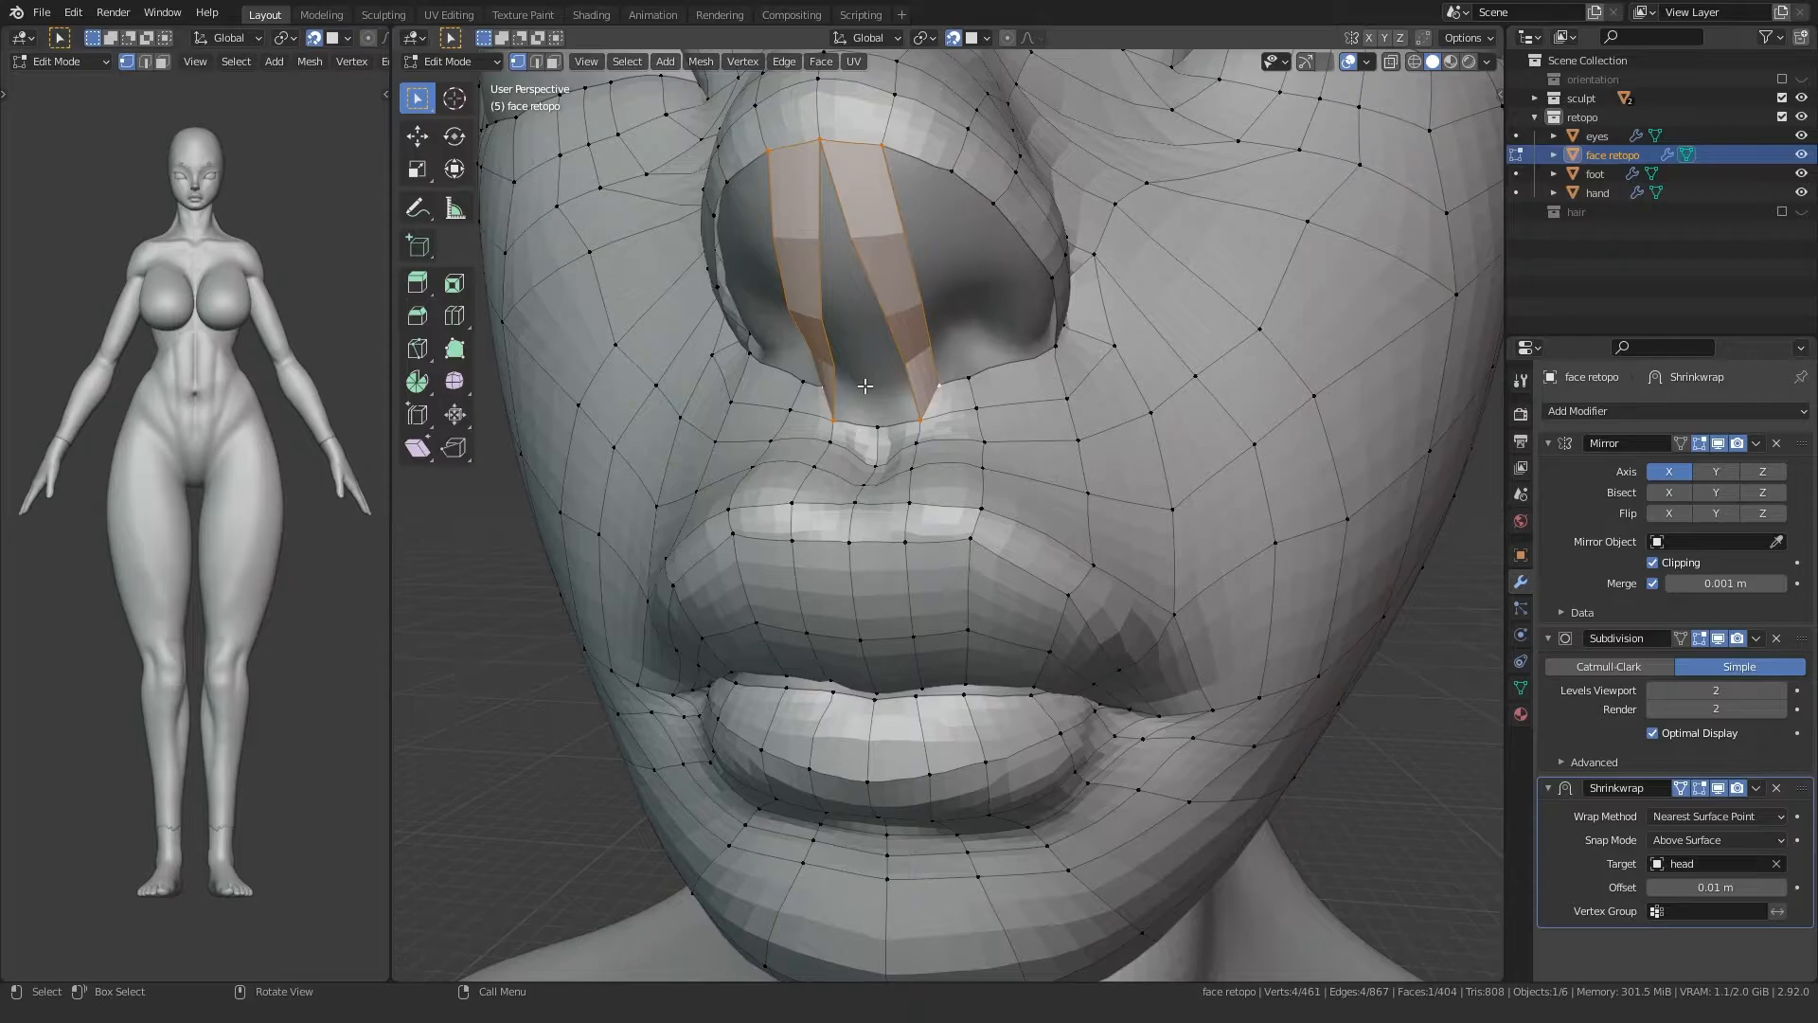
pyautogui.hotkey('ctrl', 'z')
pyautogui.hotkey('ctrl', 'z')
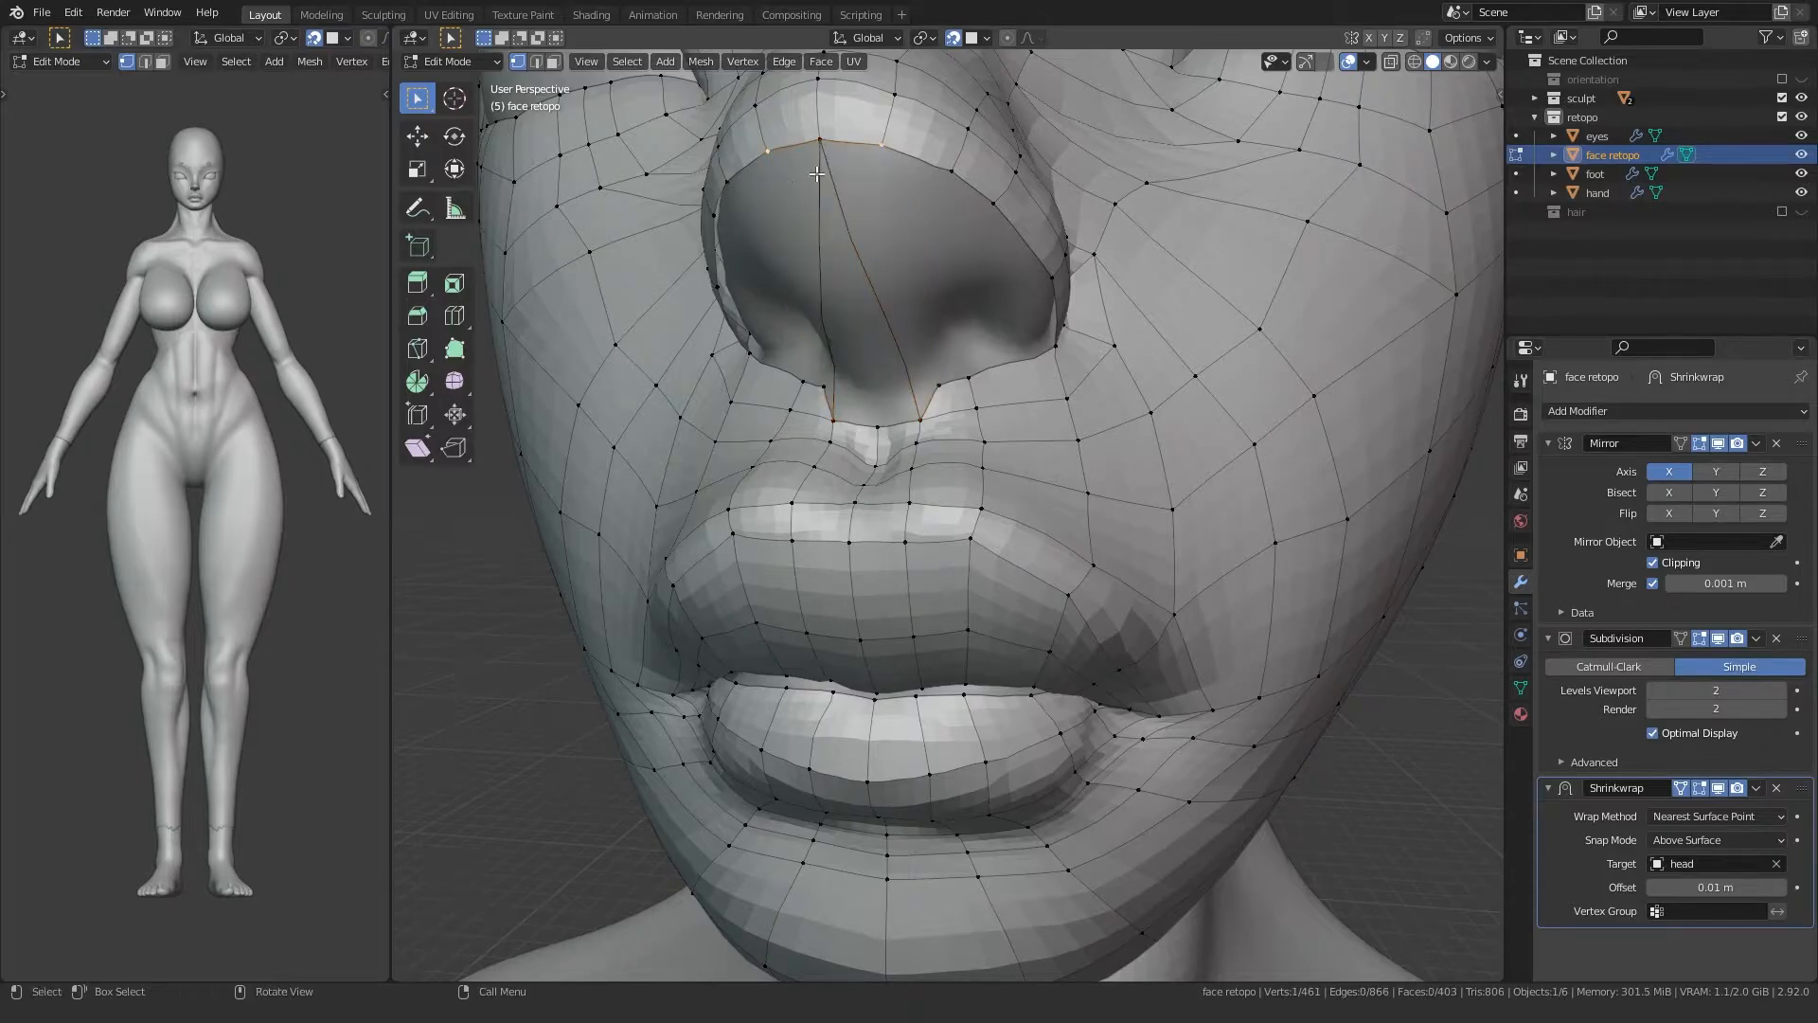
# Step: Fill the off-centre face between the nose tip and the row under the nose, and shift its lower vertices toward the midline
pyautogui.press('f')
pyautogui.click(917, 417)
pyautogui.press('g')
pyautogui.click(901, 418)
pyautogui.click(935, 384)
pyautogui.press('g')
pyautogui.click(928, 384)
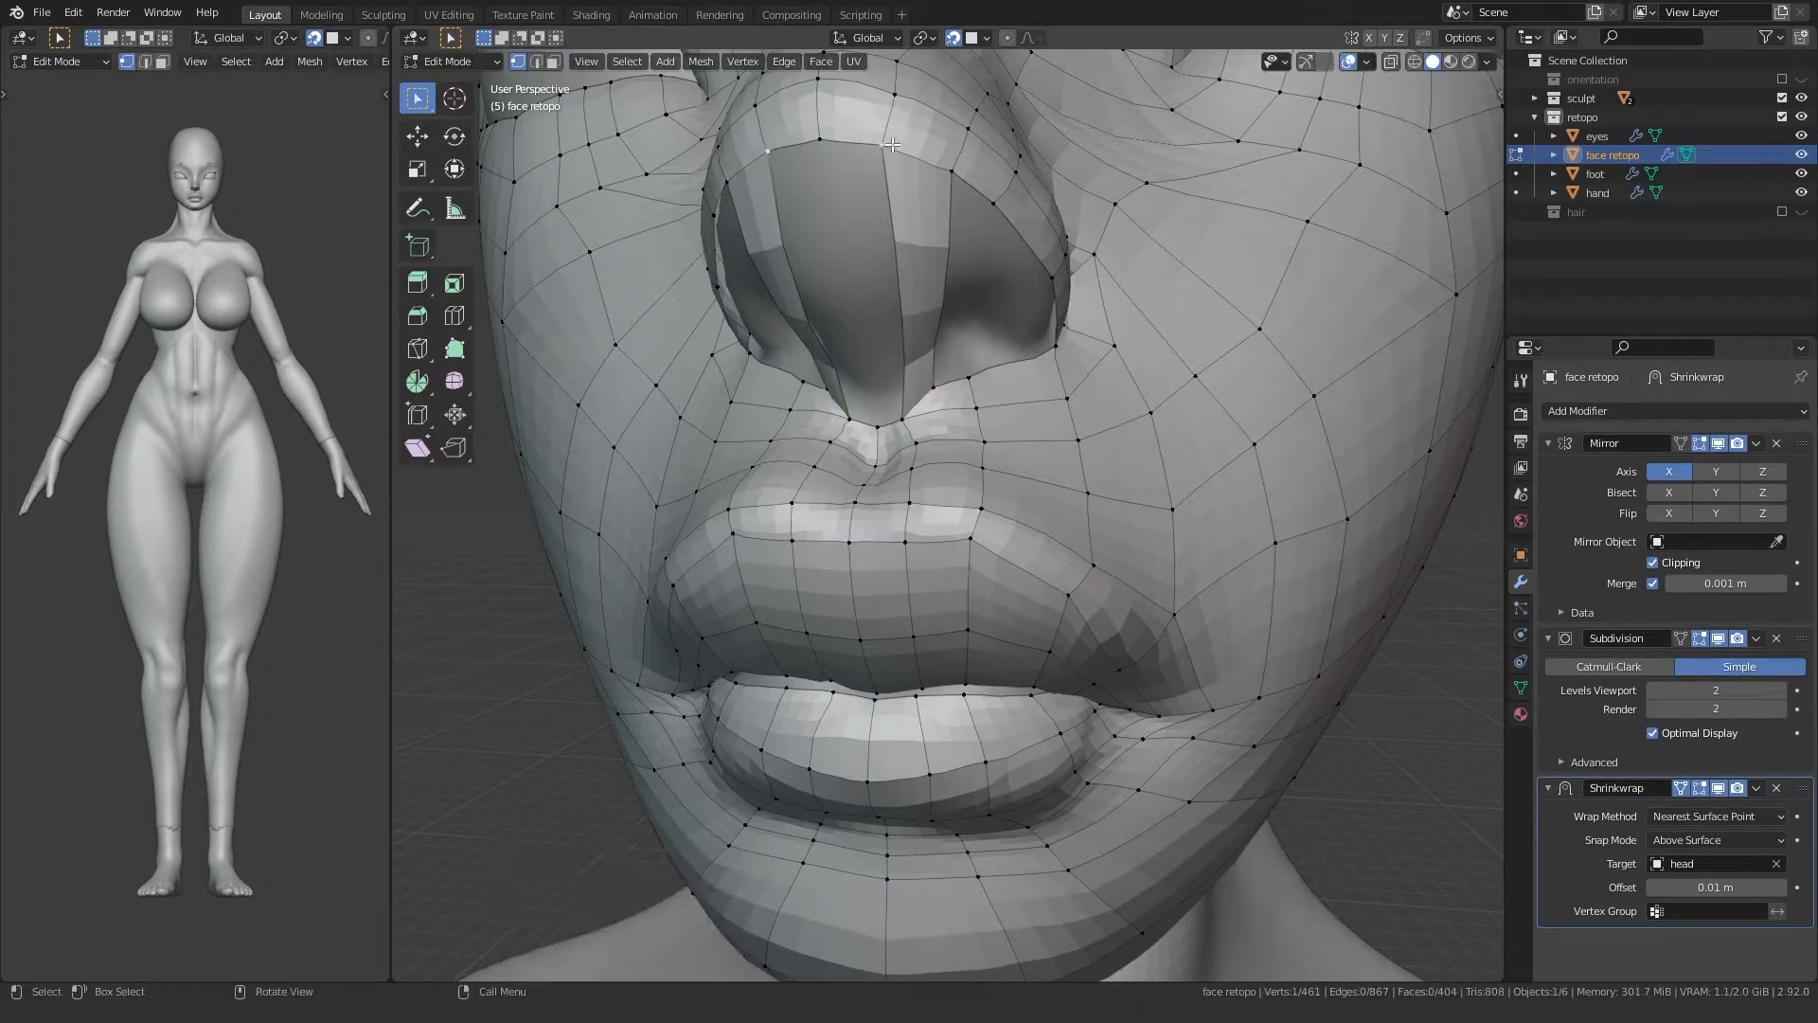
# Step: Adjust the upper and lower outer corners of the new face between the nose tip and the upper lip
pyautogui.click(952, 170)
pyautogui.press('g')
pyautogui.click(944, 167)
pyautogui.click(931, 385)
pyautogui.press('g')
pyautogui.click(931, 391)
# Step: Fill the midline face between the nose tip's lower edge and the row under the nose
pyautogui.click(822, 140)
pyautogui.keyDown('ctrl'); pyautogui.click(873, 425); pyautogui.keyUp('ctrl')
pyautogui.press('f')
# Step: Move three vertices of the nose tip's lower edge downward, from the midline toward the nostril
pyautogui.moveTo(835, 417); pyautogui.dragTo(536, 394, button='middle')
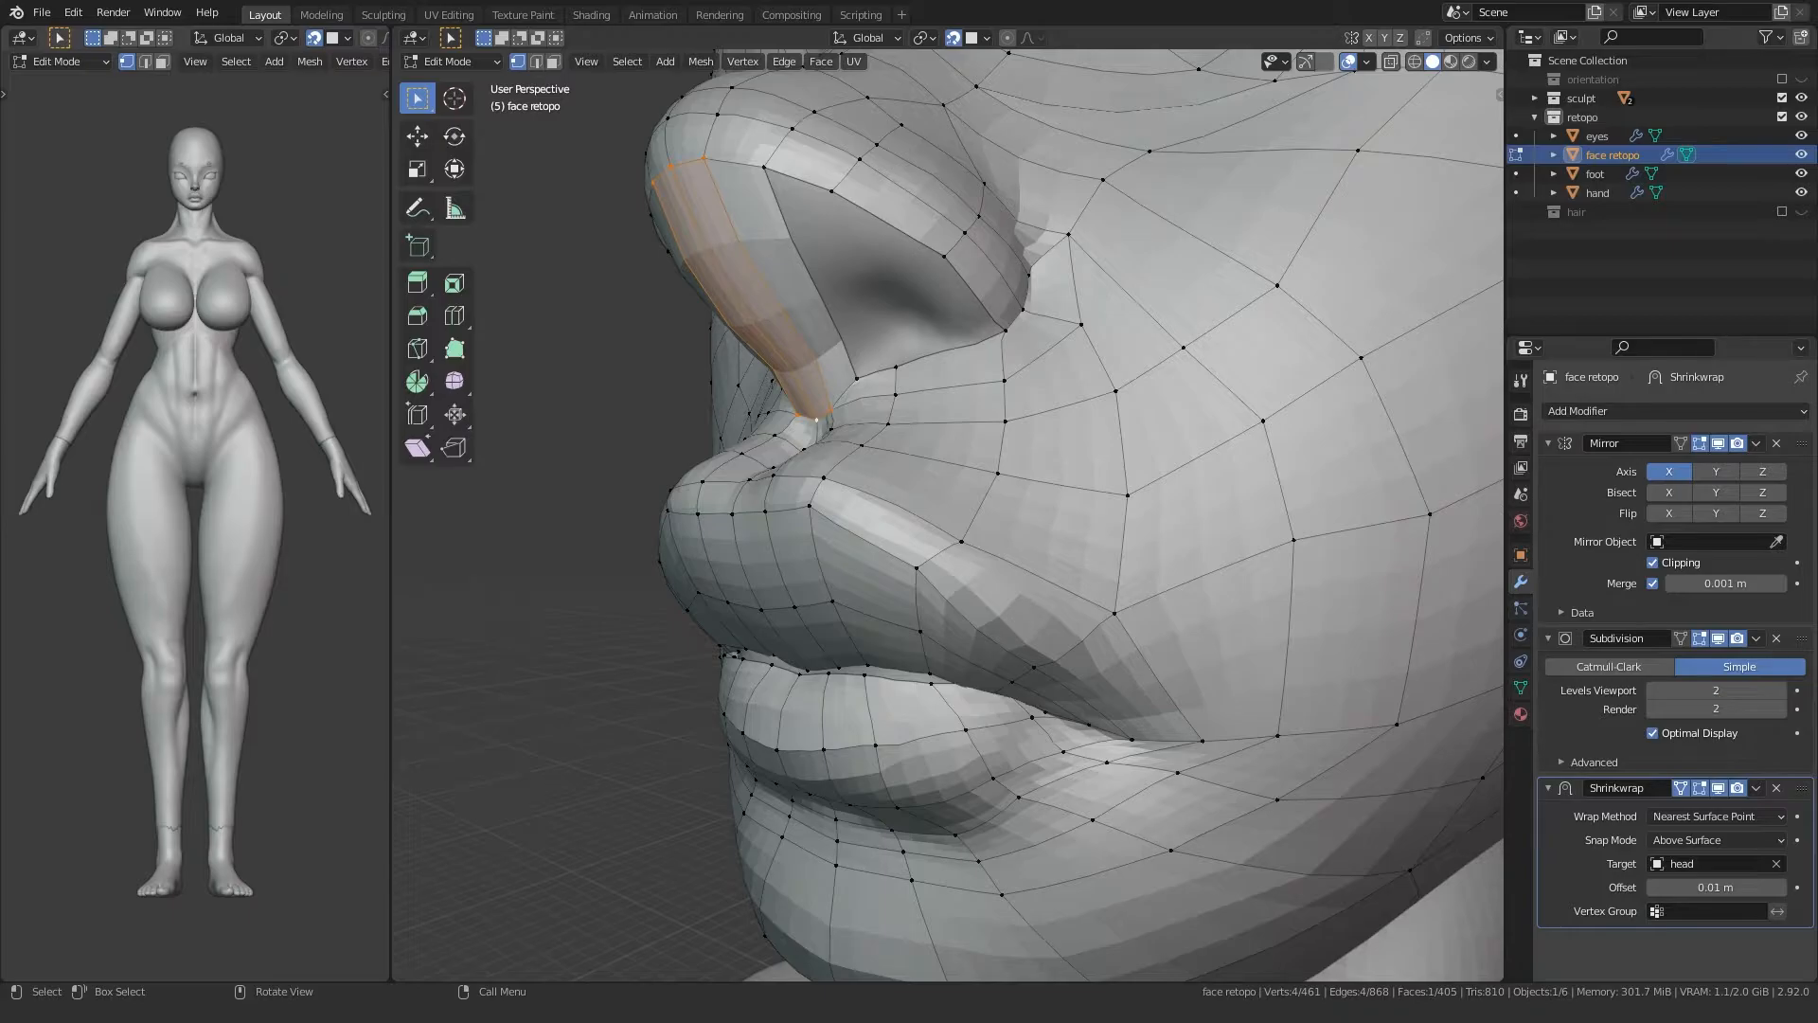
pyautogui.moveTo(766, 364); pyautogui.dragTo(828, 299, button='middle')
pyautogui.click(786, 240)
pyautogui.press('g')
pyautogui.click(789, 305)
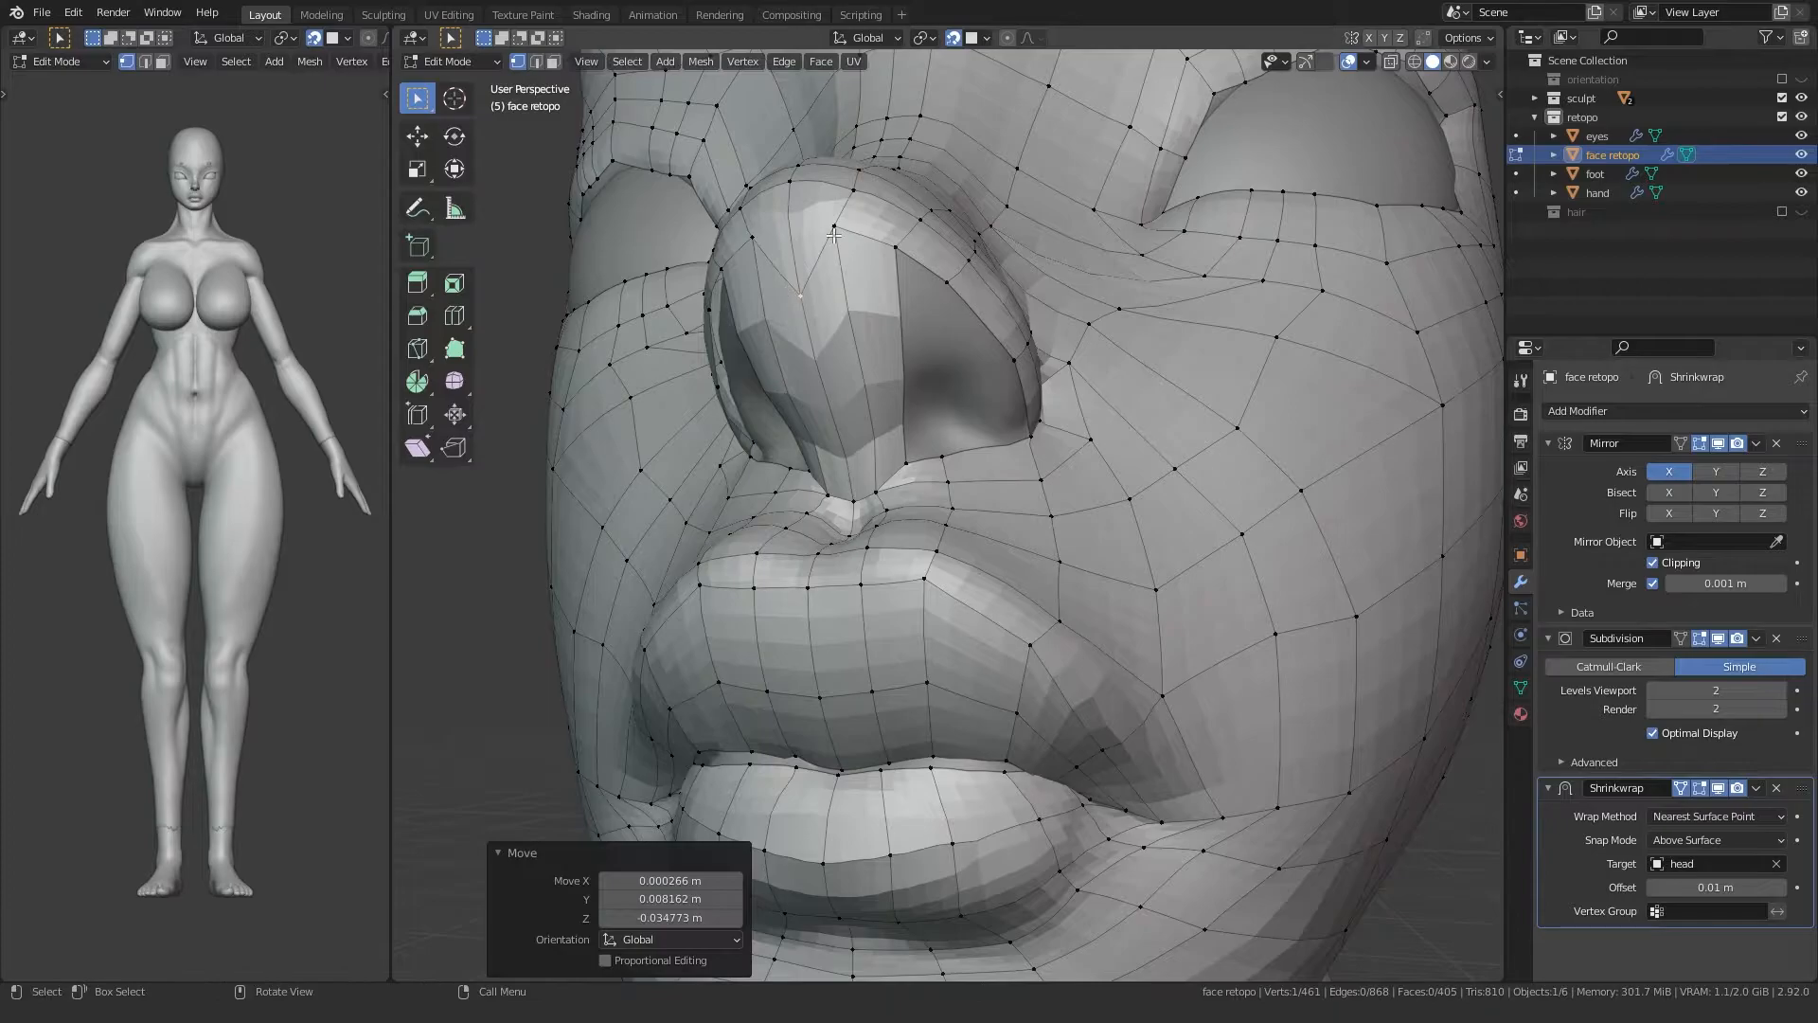
pyautogui.click(840, 229)
pyautogui.press('g')
pyautogui.click(845, 303)
pyautogui.click(893, 252)
pyautogui.press('g')
pyautogui.click(894, 296)
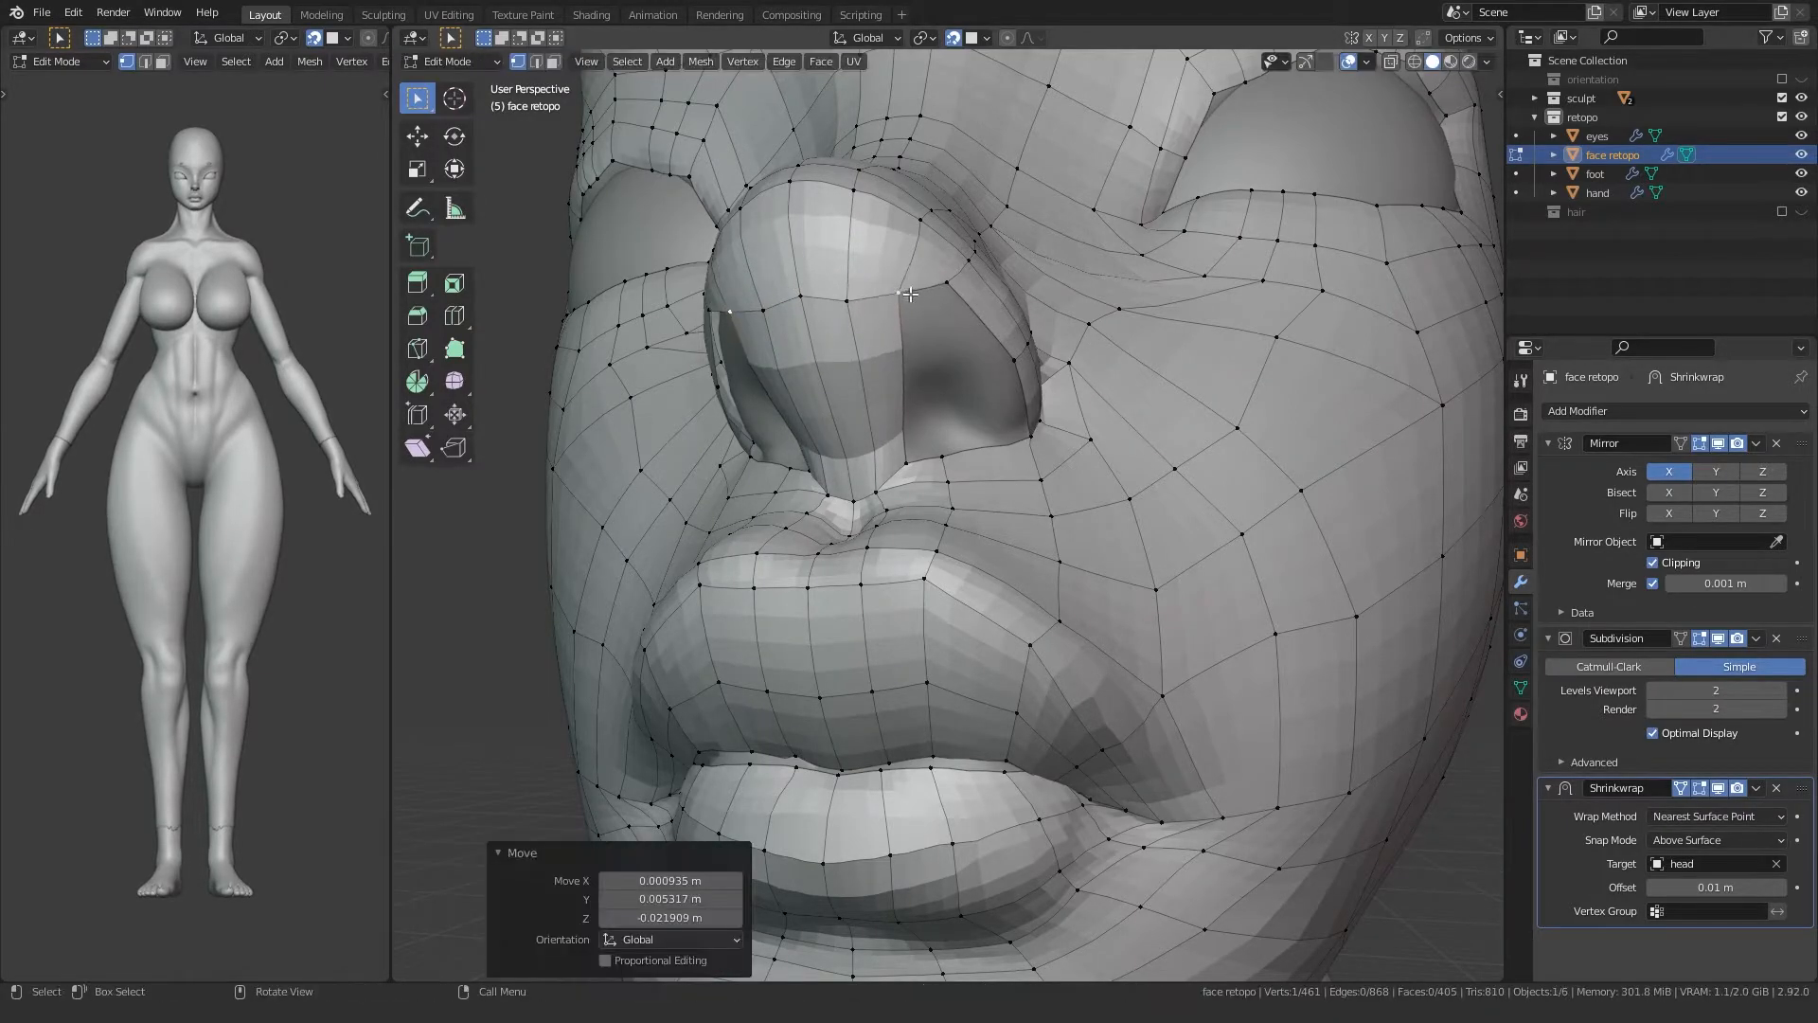
# Step: Adjust the lower outer vertex of the columella and move the vertex on the nostril's inner upper corner down
pyautogui.moveTo(902, 309); pyautogui.dragTo(877, 298, button='middle')
pyautogui.click(890, 452)
pyautogui.press('g')
pyautogui.click(896, 445)
pyautogui.click(863, 286)
pyautogui.press('g')
pyautogui.click(876, 362)
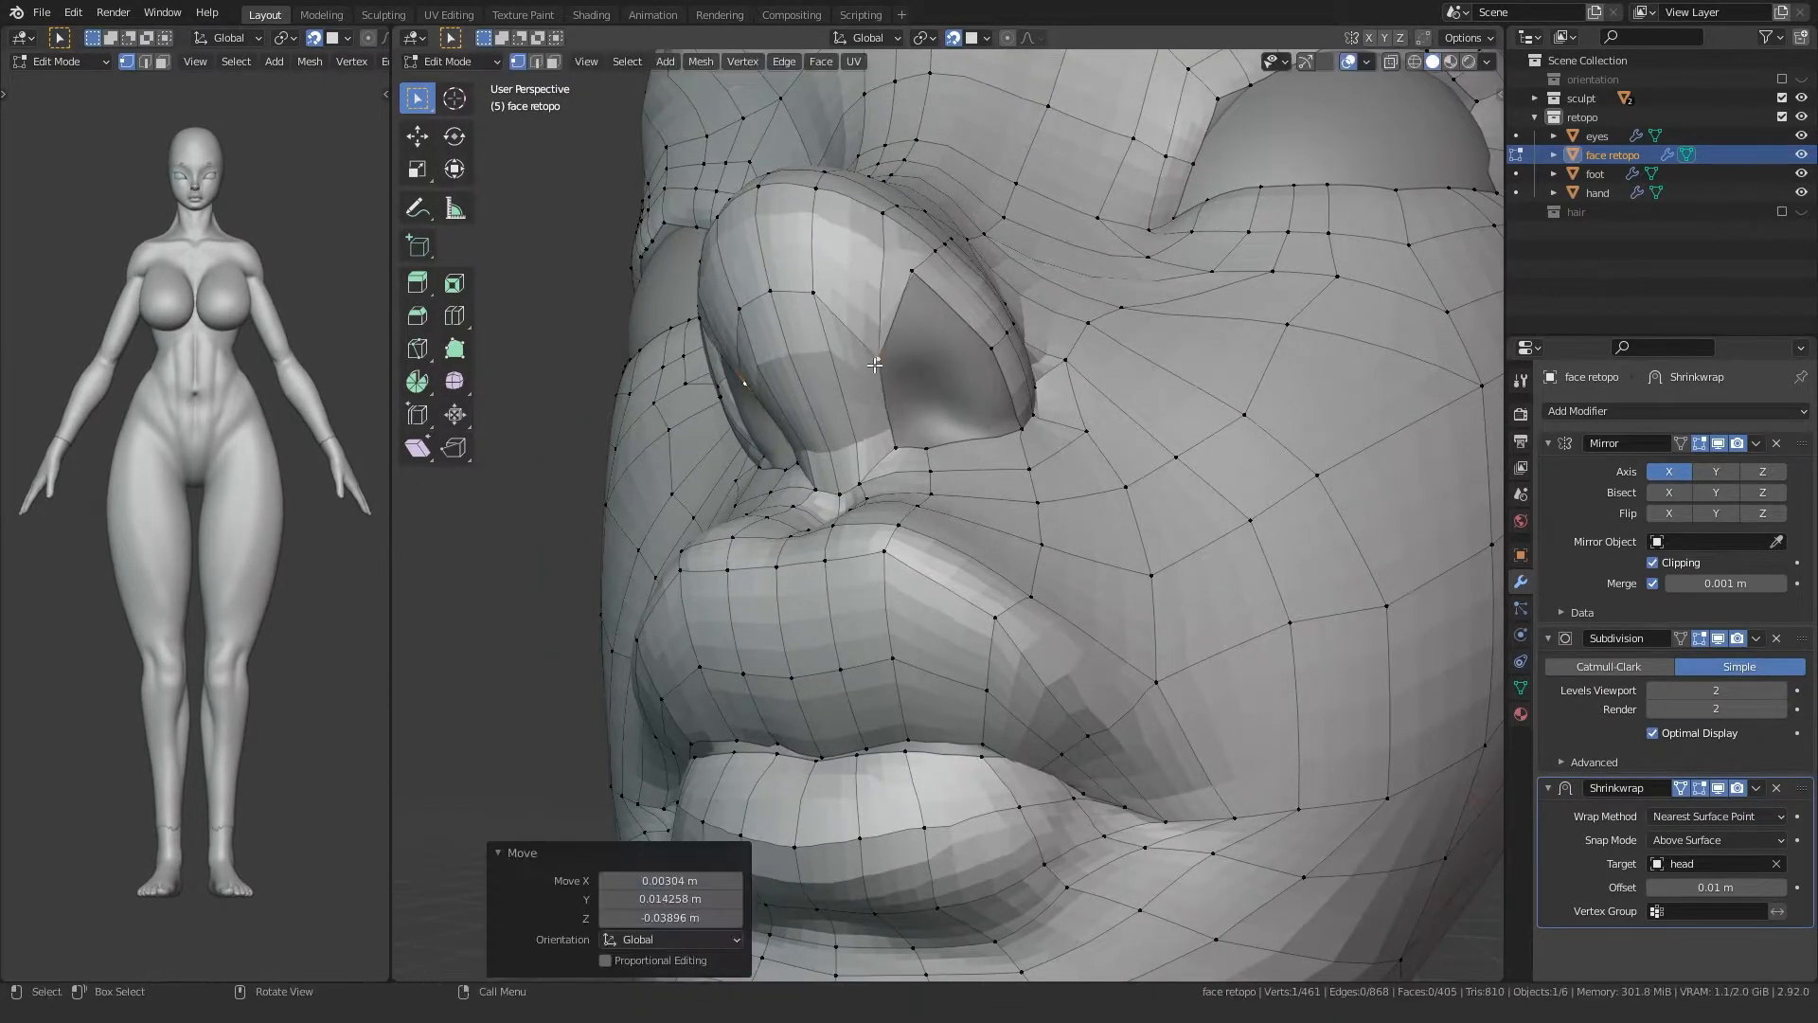
# Step: Move the upper, outer and lower rim vertices of the nostril opening inward to narrow the gap
pyautogui.click(915, 278)
pyautogui.press('g')
pyautogui.click(918, 365)
pyautogui.click(991, 356)
pyautogui.press('g')
pyautogui.click(949, 365)
pyautogui.click(1020, 426)
pyautogui.press('g')
pyautogui.click(964, 436)
pyautogui.click(935, 446)
pyautogui.press('g')
pyautogui.click(934, 444)
# Step: Move the midline vertex and its neighbour on the underside of the nose tip down, and nudge the columella's base vertex
pyautogui.click(781, 295)
pyautogui.press('g')
pyautogui.click(801, 365)
pyautogui.click(821, 303)
pyautogui.press('g')
pyautogui.click(841, 376)
pyautogui.click(845, 503)
pyautogui.press('g')
pyautogui.click(842, 492)
# Step: Fine-tune the vertices where the base of the columella meets the philtrum and the row above the upper lip
pyautogui.moveTo(840, 483); pyautogui.dragTo(923, 429, button='middle')
pyautogui.scroll(2, 837, 540)
pyautogui.press('g')
pyautogui.click(832, 524)
pyautogui.click(862, 538)
pyautogui.press('g')
pyautogui.click(866, 509)
pyautogui.click(851, 544)
pyautogui.press('g')
pyautogui.click(853, 537)
pyautogui.click(895, 526)
pyautogui.press('g')
pyautogui.click(893, 521)
# Step: Close the nostril opening by filling two faces between its upper and lower rims
pyautogui.click(917, 334)
pyautogui.keyDown('ctrl'); pyautogui.click(938, 441); pyautogui.keyUp('ctrl')
pyautogui.press('f')
pyautogui.click(924, 328)
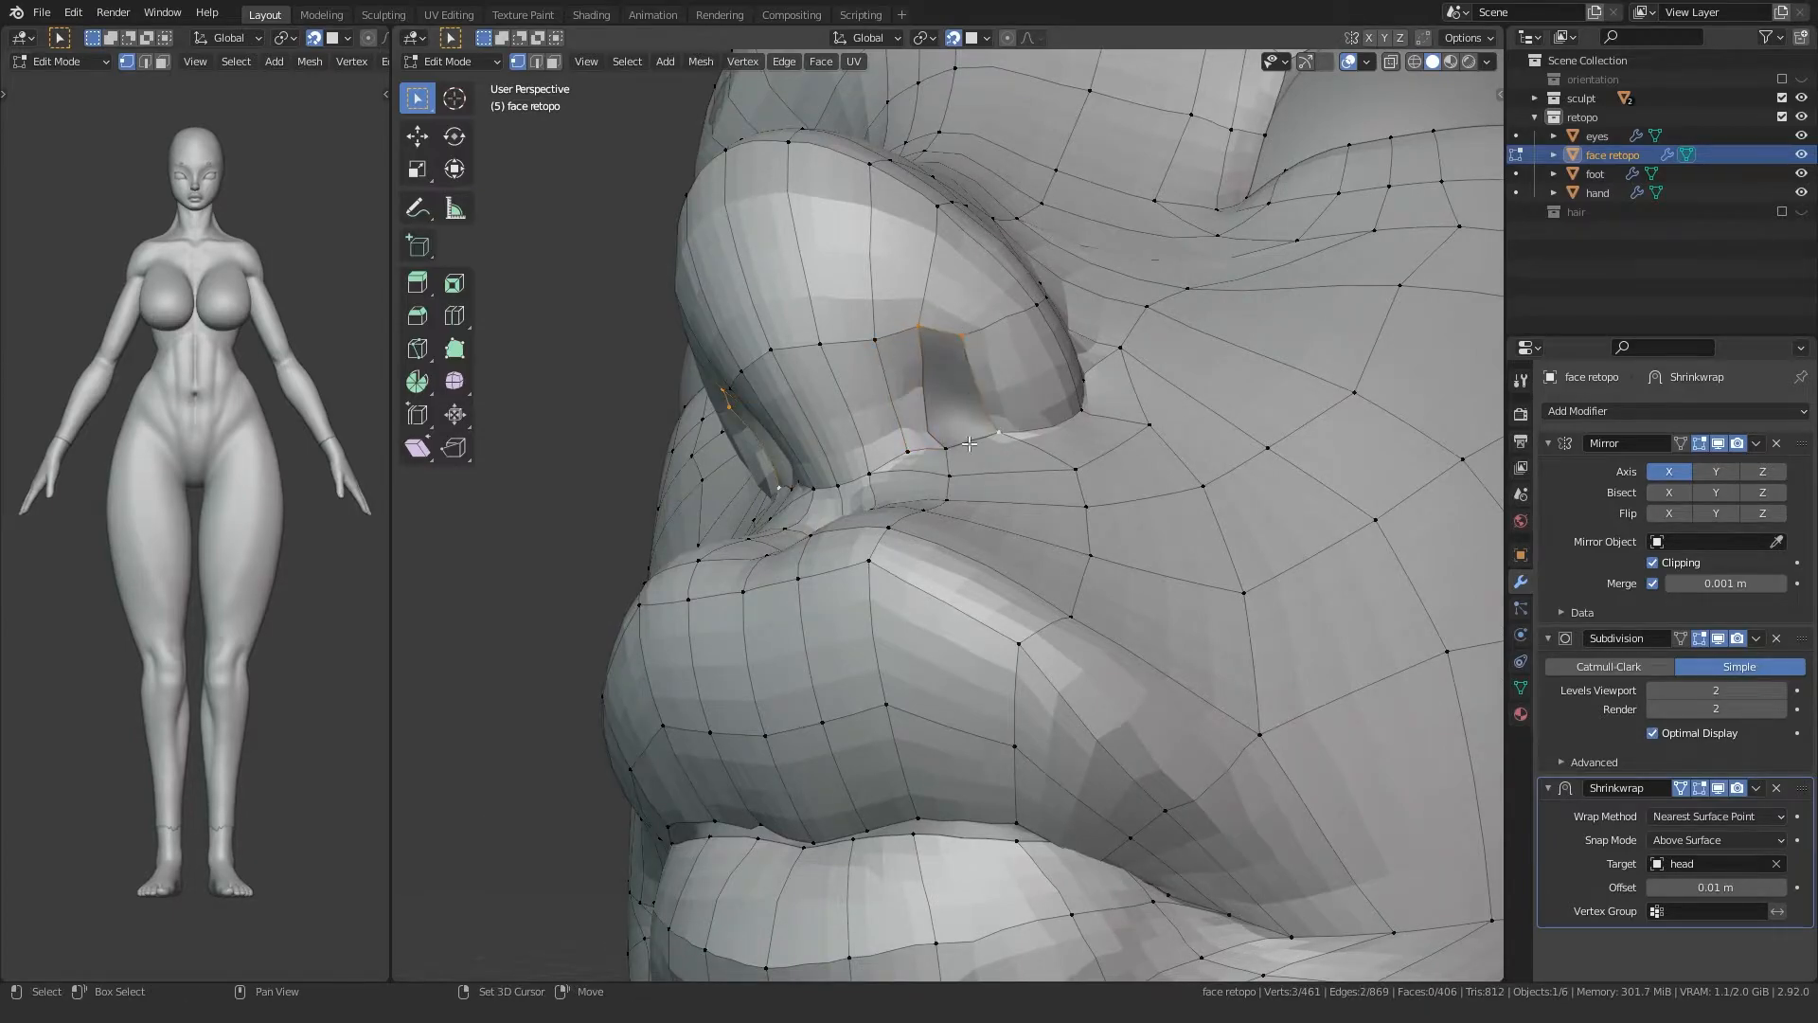
pyautogui.press('f')
# Step: Select the two faces covering the nostril and inset them
pyautogui.press('3')
pyautogui.click(909, 404)
pyautogui.keyDown('shift'); pyautogui.click(946, 393); pyautogui.keyUp('shift')
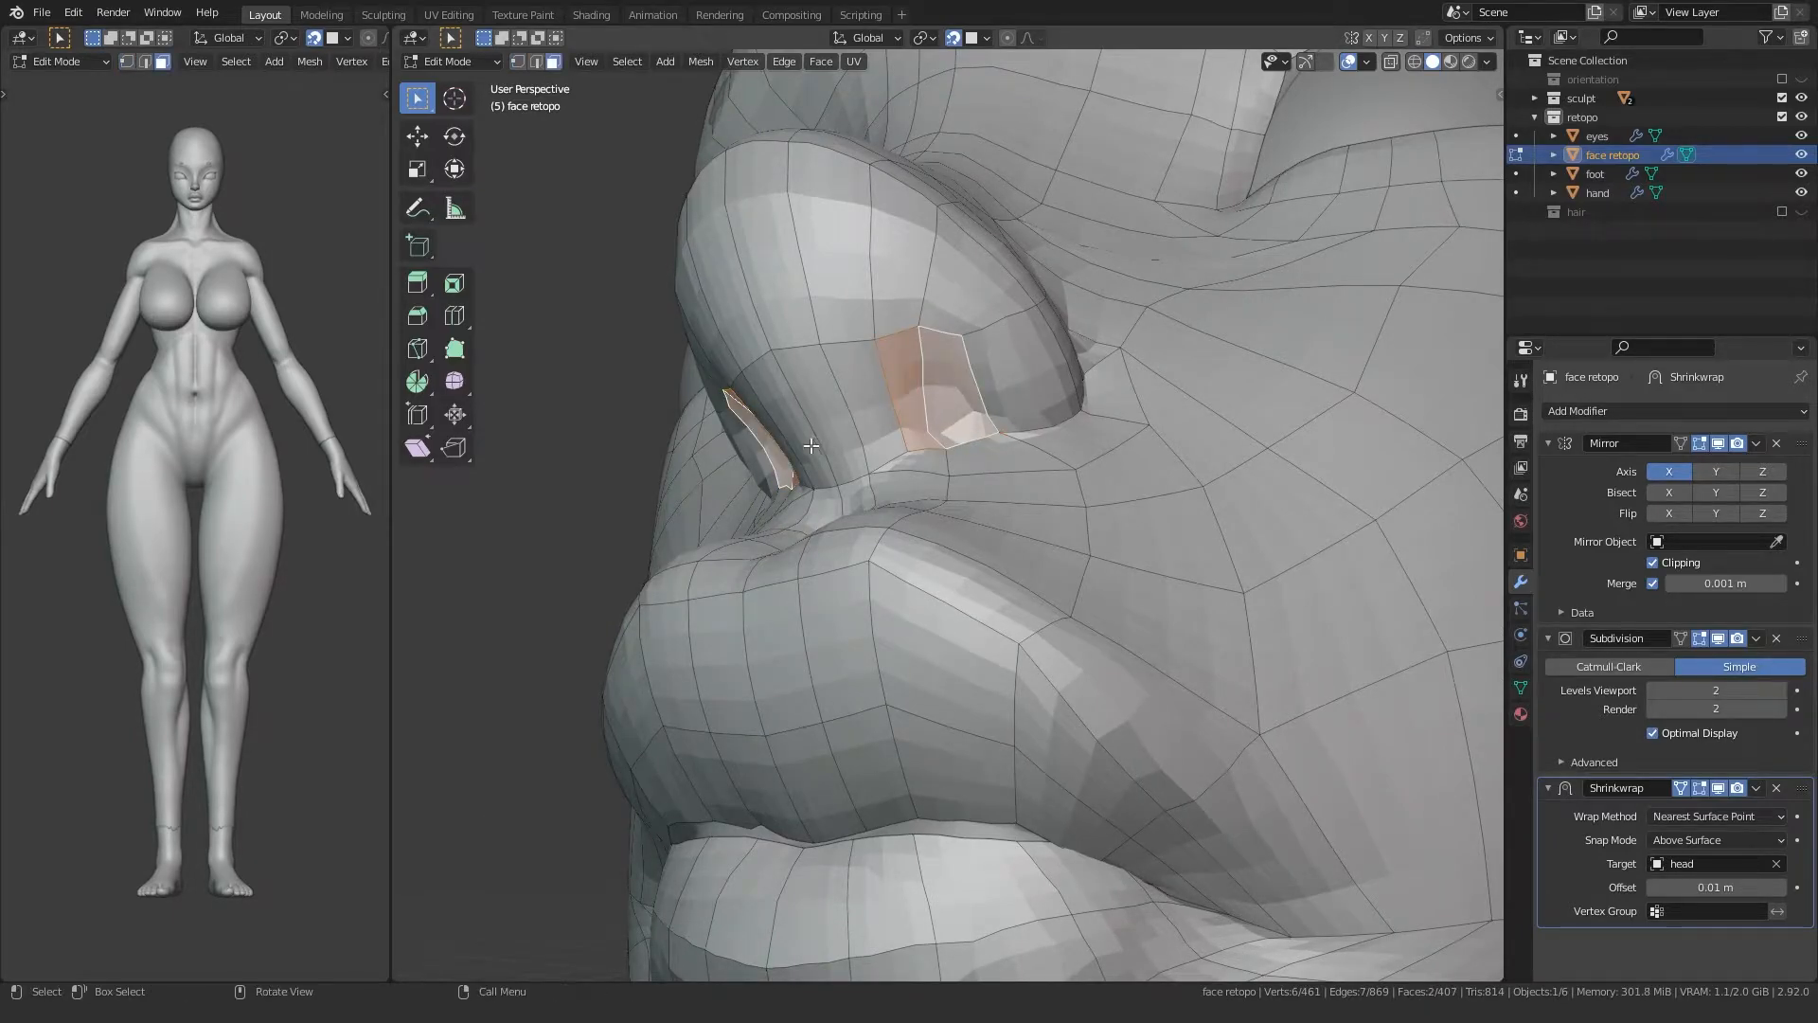
pyautogui.press('i')
pyautogui.click(825, 435)
# Step: Slide the inner upper vertex of the nostril inset along its edge and reposition its lower vertices
pyautogui.scroll(3, 895, 439)
pyautogui.click(902, 320)
pyautogui.press('g')
pyautogui.press('g')
pyautogui.click(859, 344)
pyautogui.click(887, 441)
pyautogui.press('g')
pyautogui.click(839, 447)
pyautogui.click(911, 457)
pyautogui.press('g')
pyautogui.click(911, 428)
# Step: Slide the nostril inset's upper middle vertex along its edge and even out the remaining vertices around the inset loop
pyautogui.click(918, 288)
pyautogui.press('g')
pyautogui.press('g')
pyautogui.click(892, 313)
pyautogui.click(850, 351)
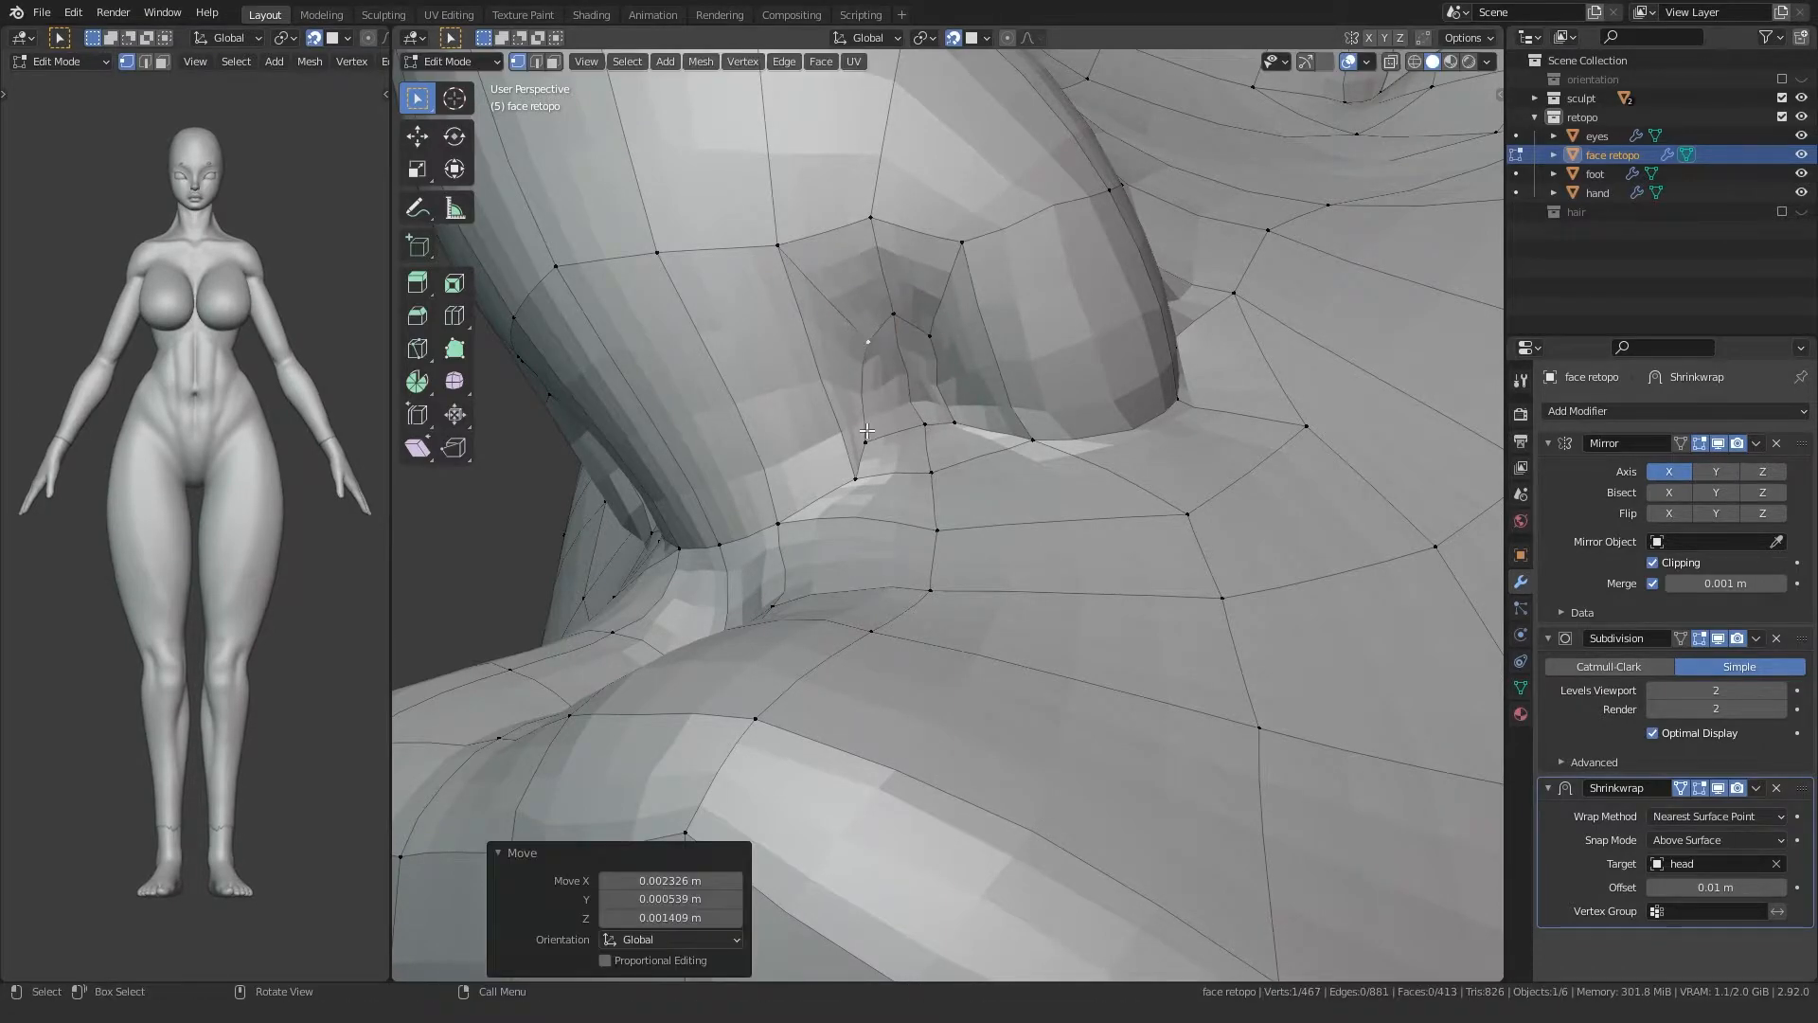
pyautogui.press('g')
pyautogui.click(941, 432)
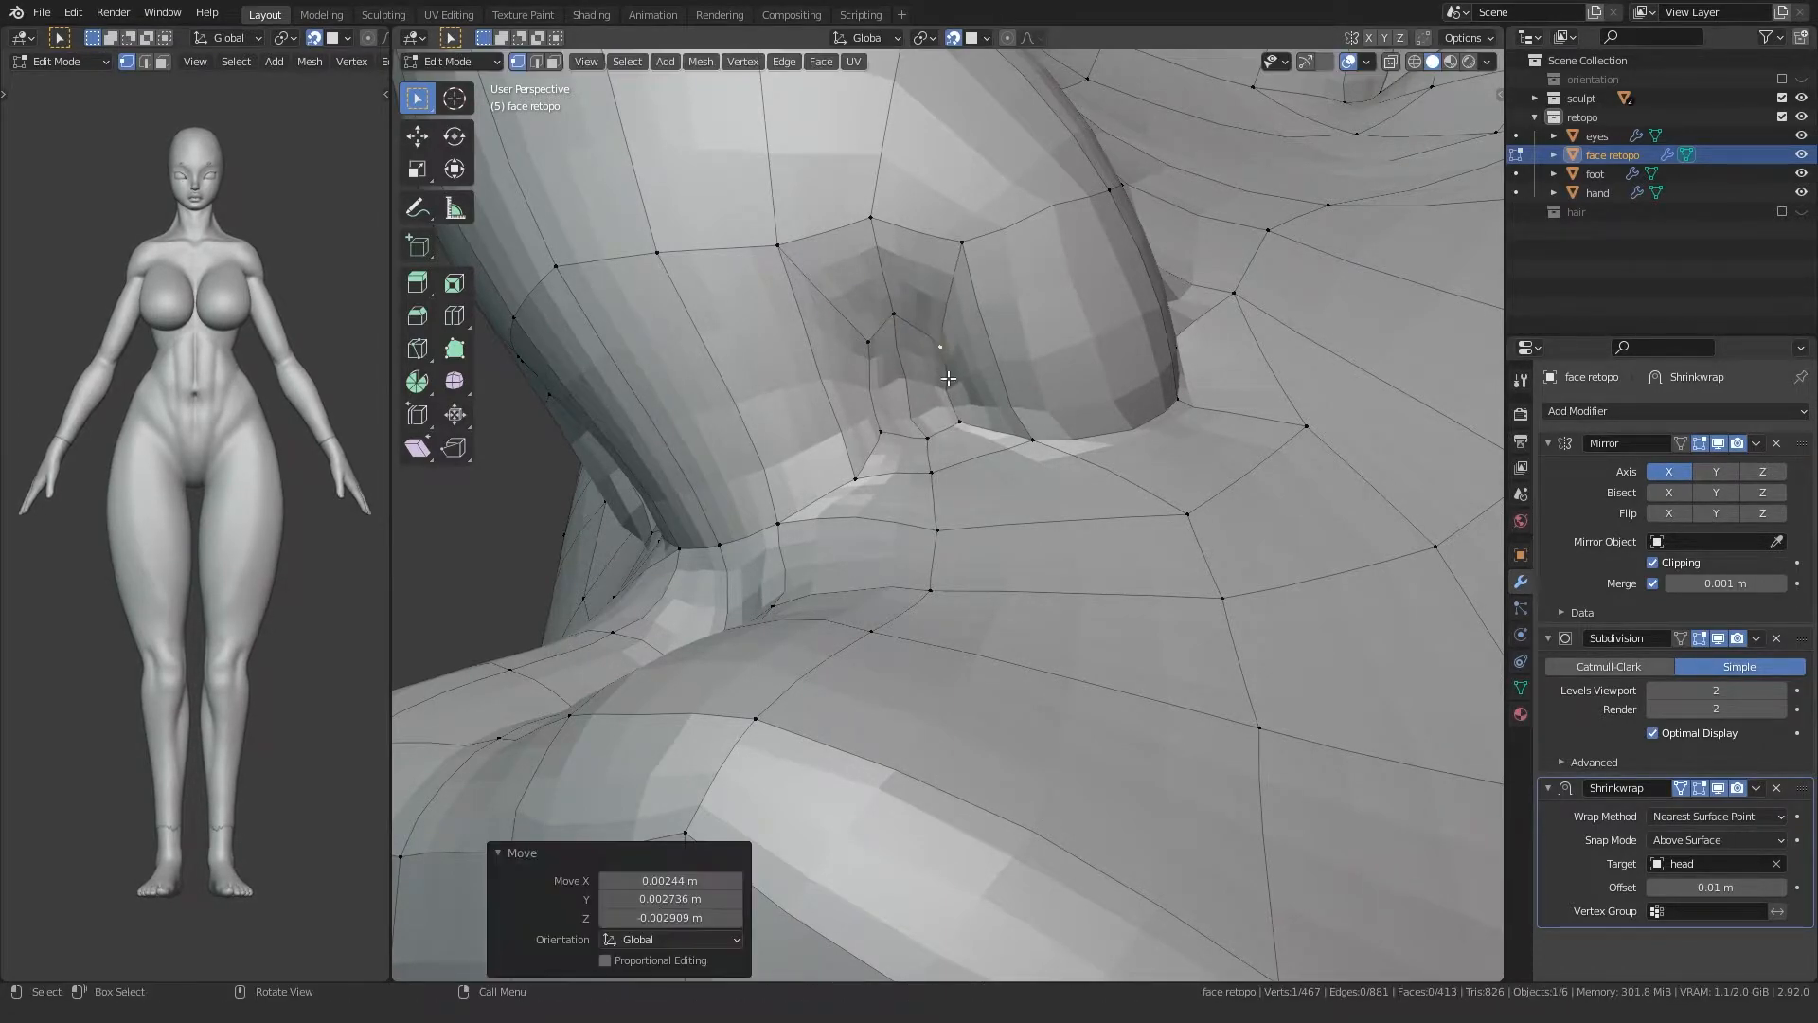
pyautogui.press('g')
pyautogui.click(955, 380)
pyautogui.moveTo(956, 411); pyautogui.dragTo(971, 390, button='middle')
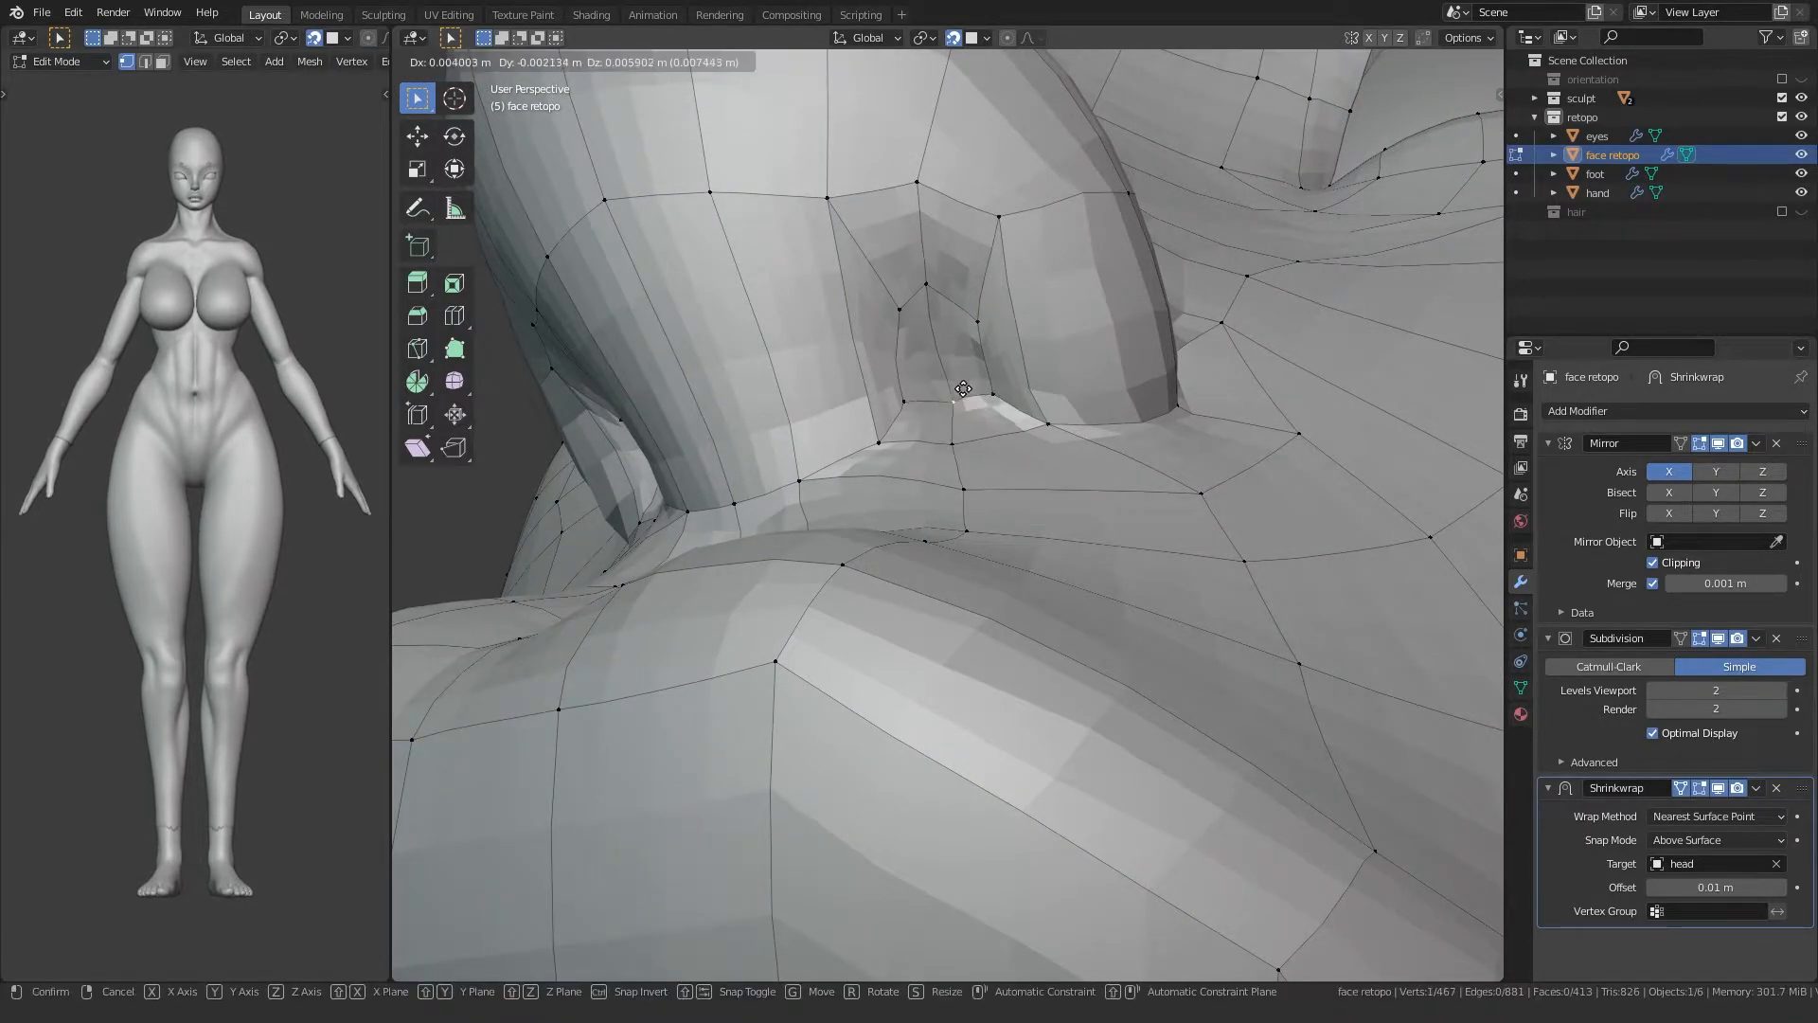
pyautogui.press('g')
pyautogui.click(901, 420)
# Step: Move the midline vertex and its neighbour on the front of the nose tip slightly downward
pyautogui.moveTo(901, 419); pyautogui.dragTo(759, 463, button='middle')
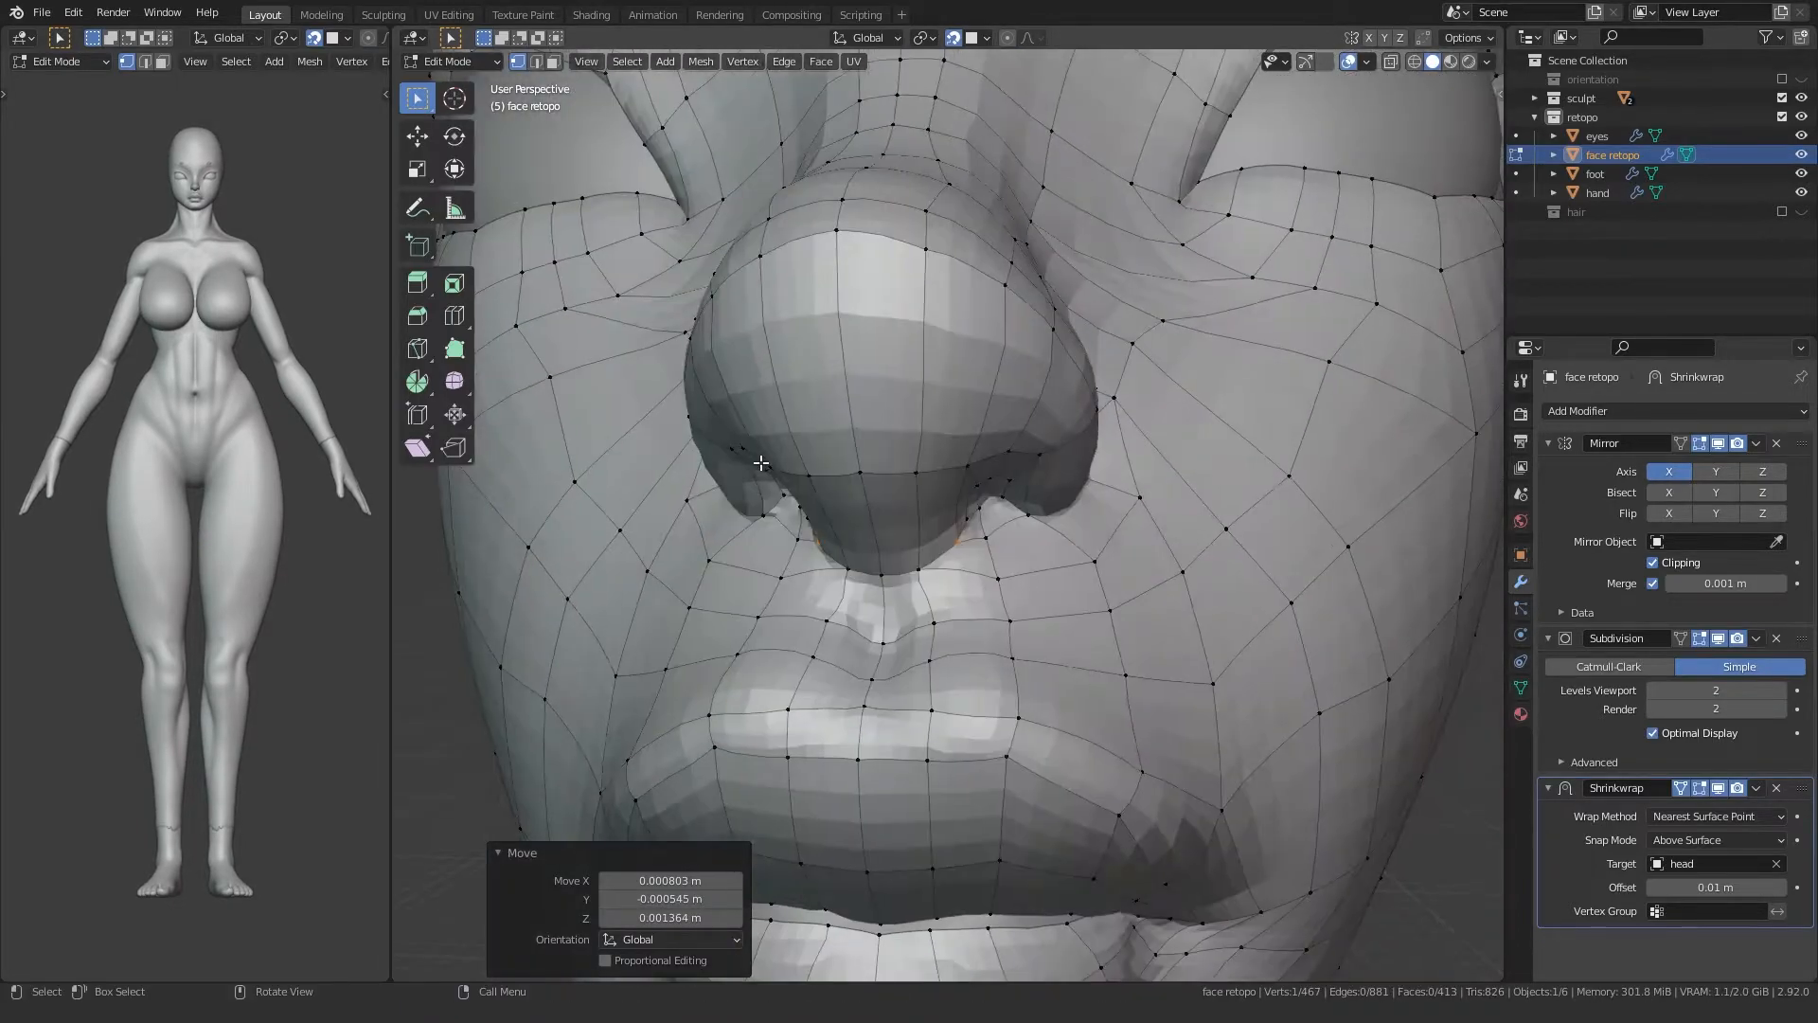
pyautogui.scroll(-3, 768, 452)
pyautogui.moveTo(872, 368); pyautogui.dragTo(835, 367, button='middle')
pyautogui.press('g')
pyautogui.click(854, 403)
pyautogui.click(911, 393)
pyautogui.press('g')
pyautogui.click(915, 409)
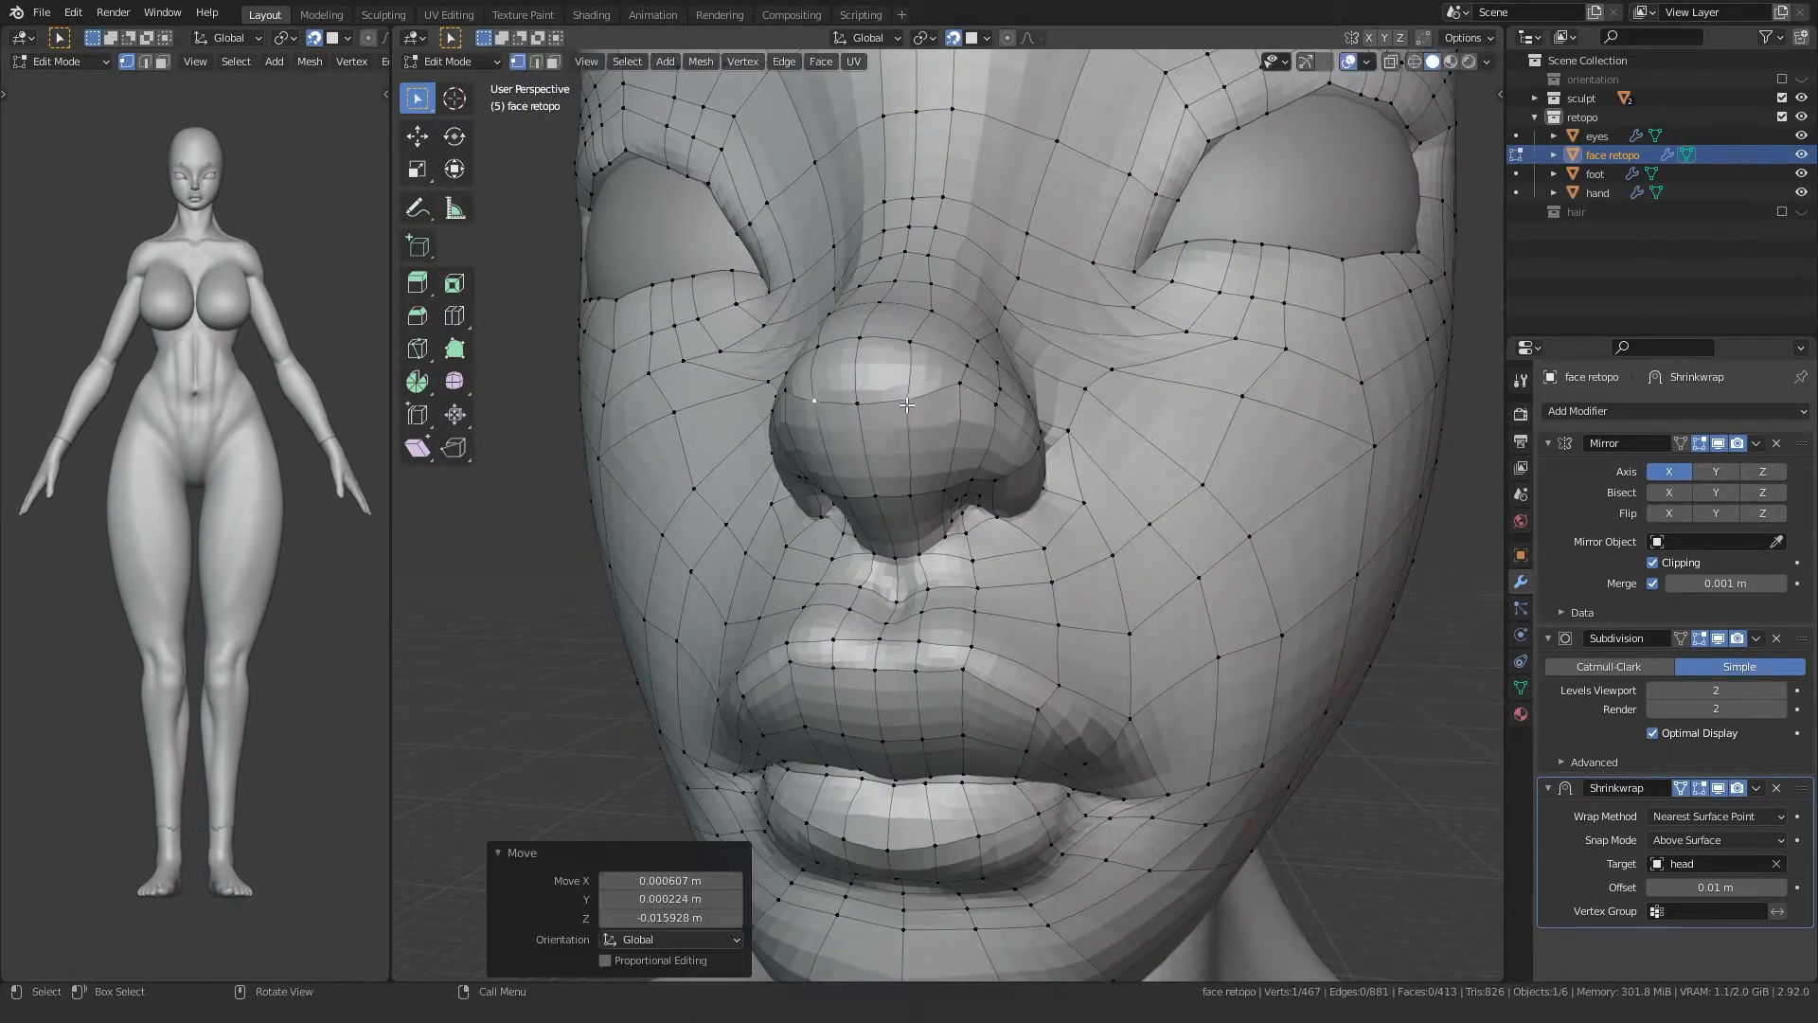
# Step: Move two vertices on the upper part of the nose tip downward and nudge one vertex on the nose's side inward
pyautogui.moveTo(933, 403); pyautogui.dragTo(865, 390, button='middle')
pyautogui.scroll(3, 865, 390)
pyautogui.click(842, 318)
pyautogui.press('g')
pyautogui.click(845, 356)
pyautogui.click(917, 348)
pyautogui.press('g')
pyautogui.click(919, 375)
pyautogui.click(1029, 414)
pyautogui.press('g')
pyautogui.click(1021, 412)
# Step: Reposition two neighbouring vertices on the lower part of the nose tip
pyautogui.scroll(-5, 1021, 412)
pyautogui.moveTo(1021, 412); pyautogui.dragTo(1004, 370, button='middle')
pyautogui.scroll(3, 947, 417)
pyautogui.click(901, 461)
pyautogui.moveTo(901, 460); pyautogui.dragTo(912, 511, button='middle')
pyautogui.press('g')
pyautogui.click(917, 409)
pyautogui.click(921, 428)
pyautogui.press('g')
pyautogui.click(922, 413)
# Step: Shift the nose vertices near the nostril sideways to even out their spacing
pyautogui.scroll(3, 894, 350)
pyautogui.click(894, 347)
pyautogui.press('g')
pyautogui.click(935, 339)
pyautogui.press('g')
pyautogui.click(977, 352)
pyautogui.press('g')
pyautogui.click(983, 349)
# Step: Reposition the row of vertices beneath the nostril, where the nose meets the upper lip and cheek
pyautogui.click(877, 529)
pyautogui.press('g')
pyautogui.click(875, 526)
pyautogui.click(841, 537)
pyautogui.press('g')
pyautogui.click(839, 530)
pyautogui.click(954, 535)
pyautogui.press('g')
pyautogui.press('g')
pyautogui.click(1053, 527)
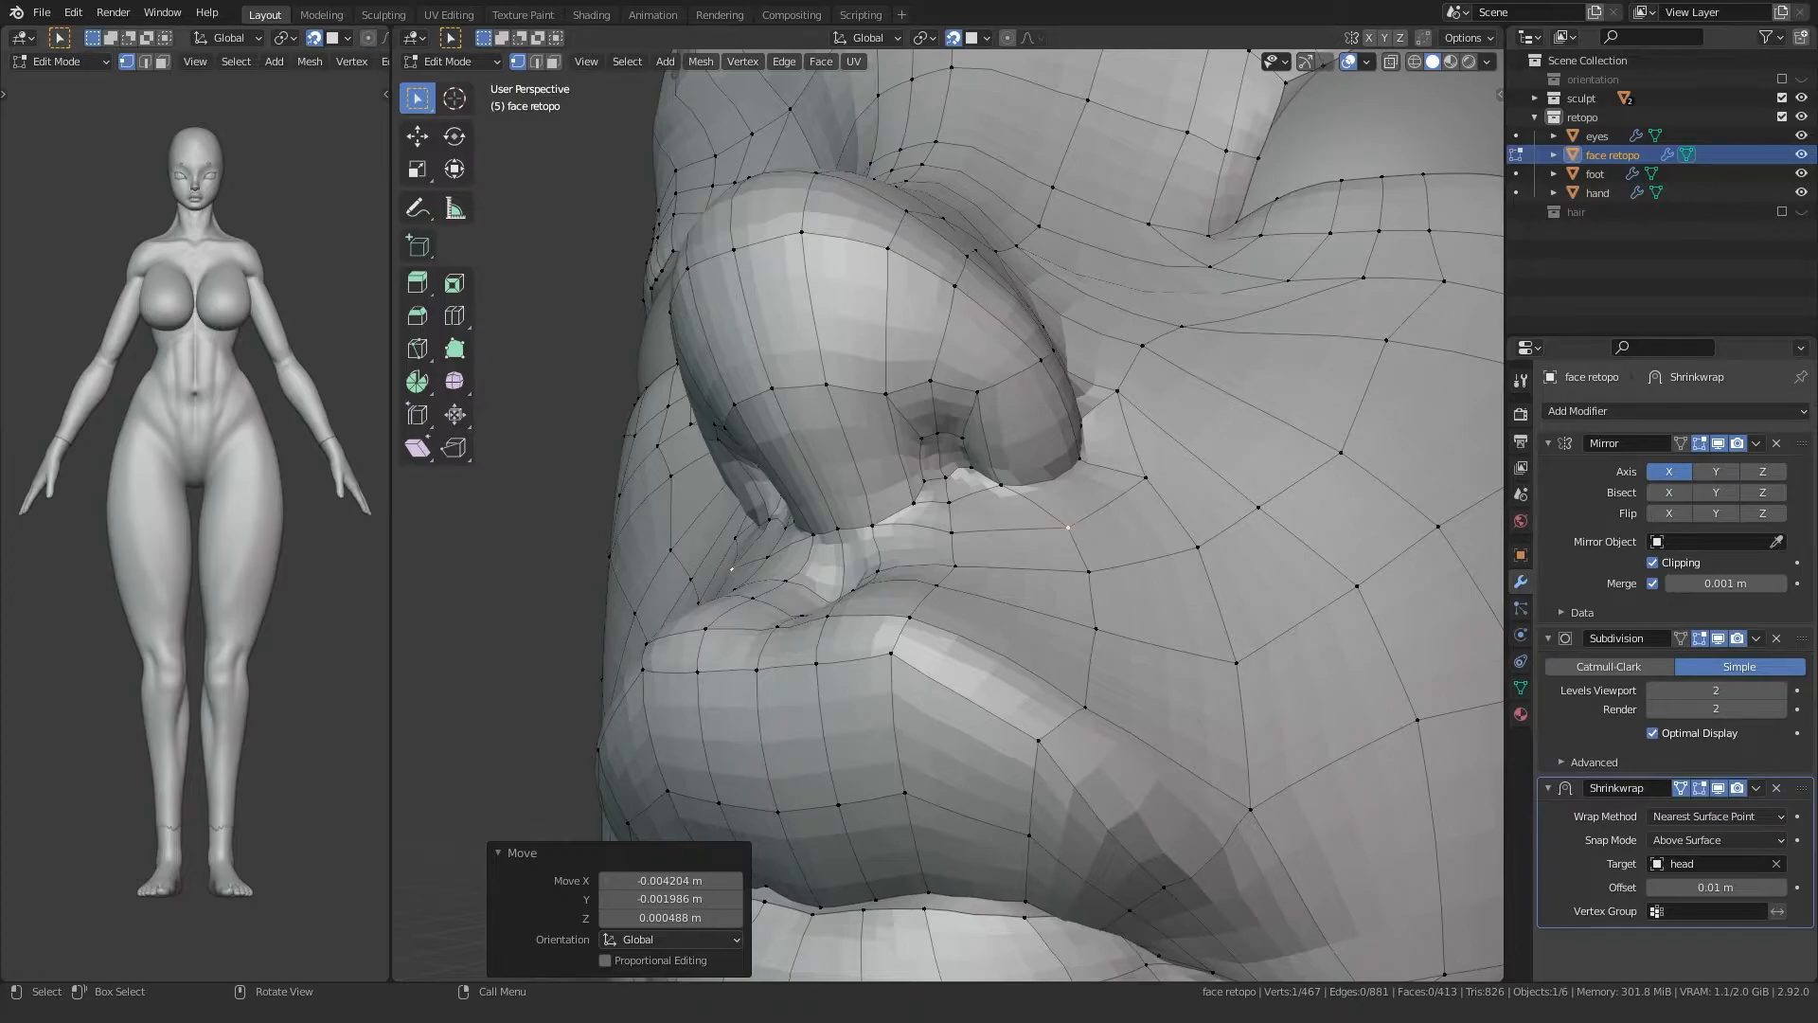
# Step: Select the border of the ear opening on the side of the head and close it with Grid Fill at span 4
pyautogui.scroll(-7, 1137, 511)
pyautogui.scroll(-3, 1184, 492)
pyautogui.moveTo(1307, 502); pyautogui.dragTo(872, 604, button='middle')
pyautogui.scroll(3, 873, 604)
pyautogui.keyDown('alt'); pyautogui.click(906, 390); pyautogui.keyUp('alt')
pyautogui.hotkey('ctrl', 'f')
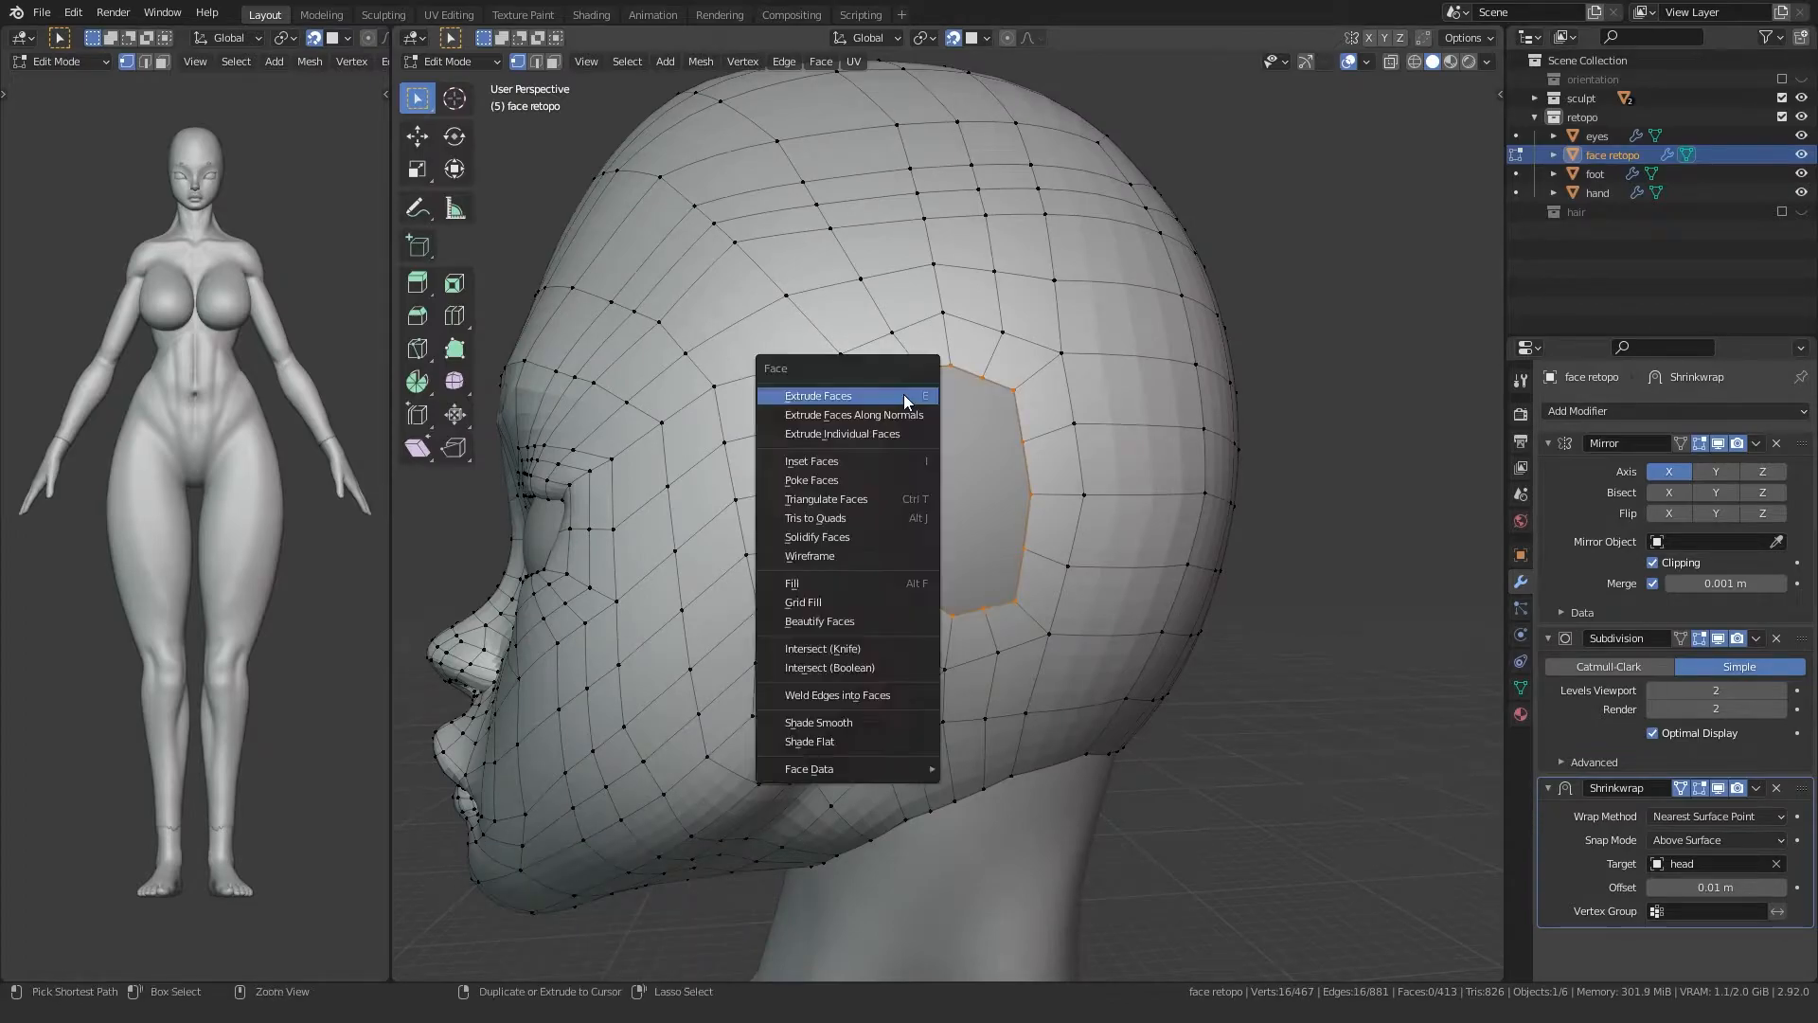
pyautogui.click(853, 602)
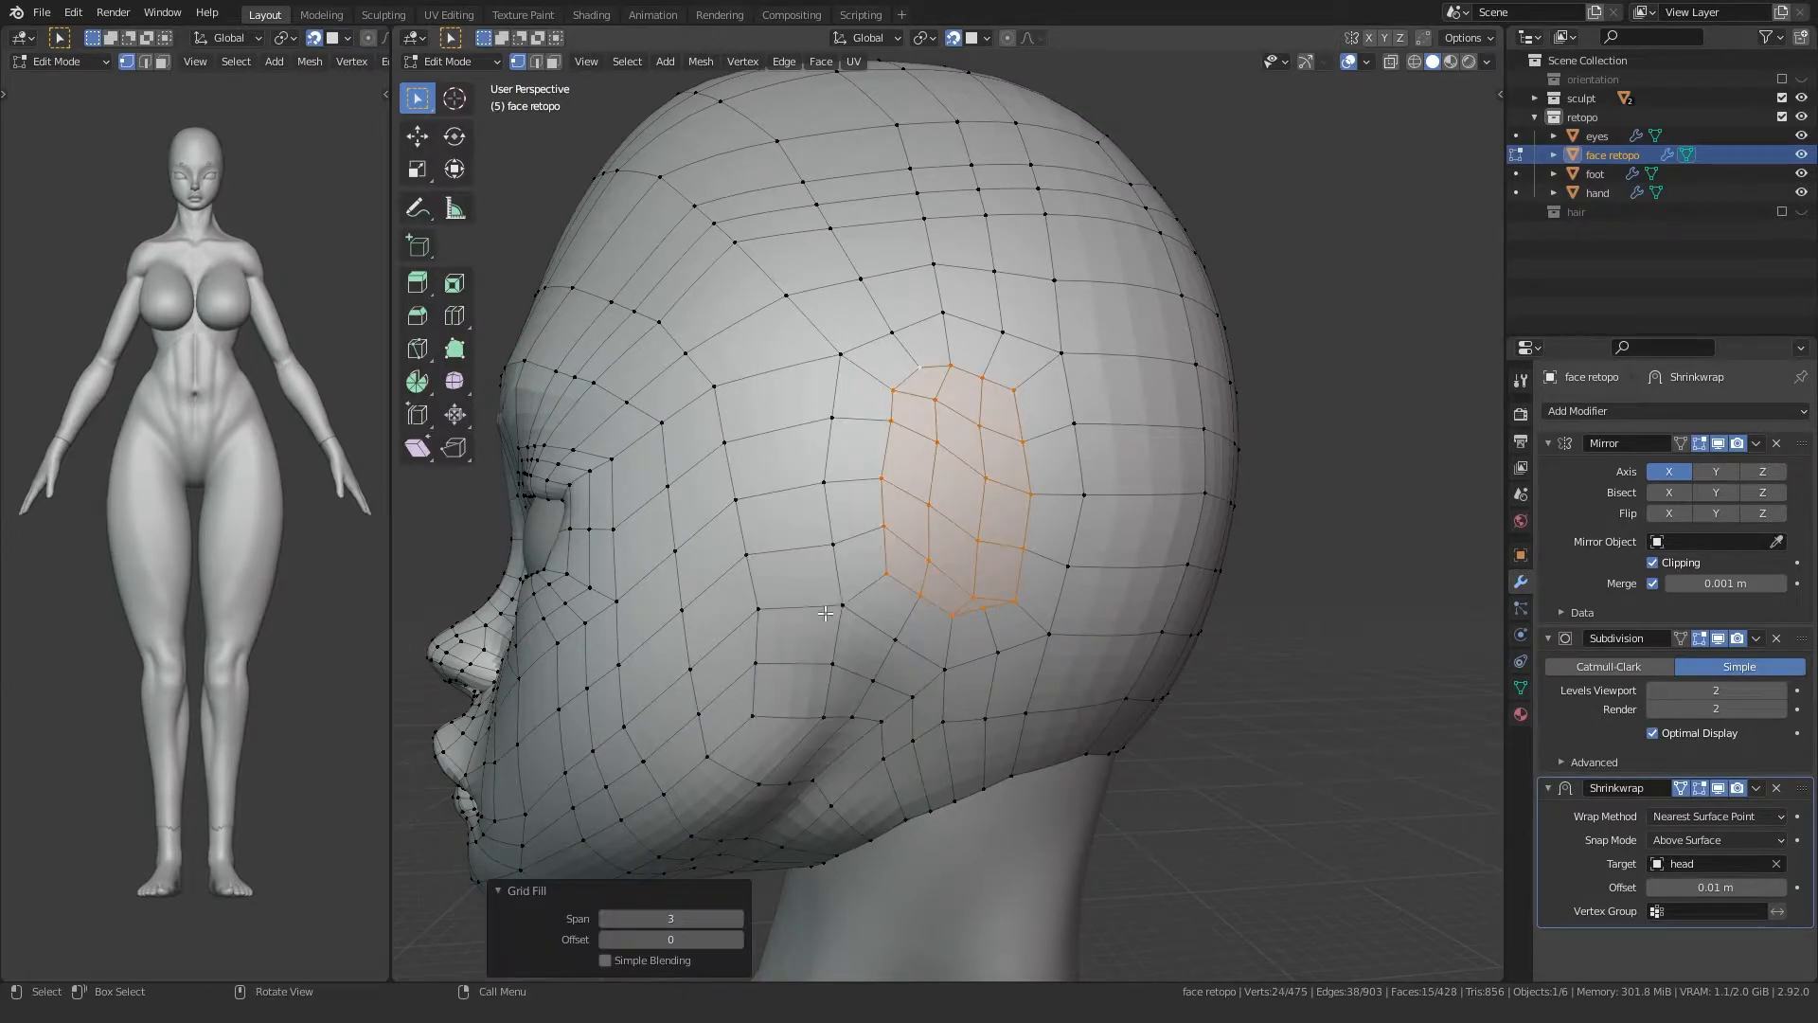
pyautogui.click(737, 918)
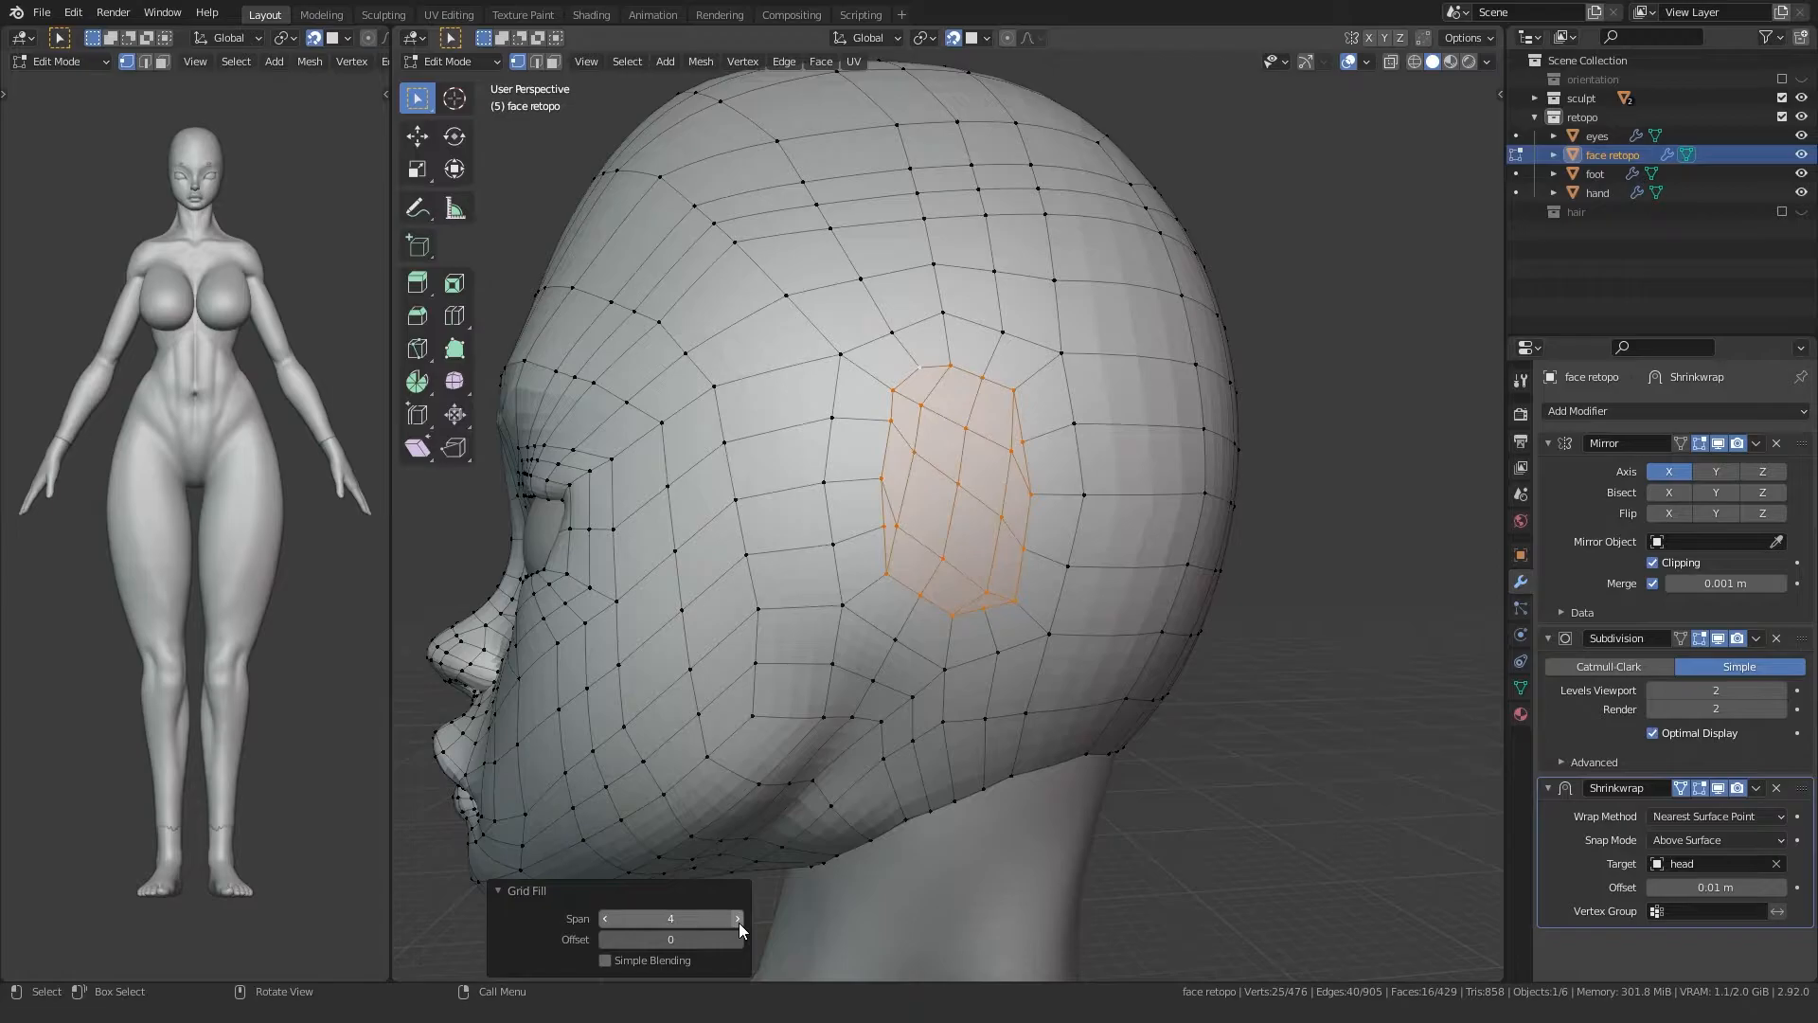
pyautogui.click(607, 919)
pyautogui.click(607, 919)
pyautogui.click(738, 919)
pyautogui.click(738, 918)
pyautogui.click(738, 918)
pyautogui.click(610, 918)
# Step: Reposition the vertices along the lower and front edges of the filled ear patch
pyautogui.moveTo(929, 702); pyautogui.dragTo(920, 668, button='middle')
pyautogui.click(949, 607)
pyautogui.press('g')
pyautogui.click(930, 591)
pyautogui.click(904, 575)
pyautogui.press('g')
pyautogui.click(900, 569)
pyautogui.click(856, 540)
pyautogui.press('g')
pyautogui.click(866, 535)
# Step: Even out the inner vertices of the ear patch and move its rear edge vertex slightly backward
pyautogui.click(872, 471)
pyautogui.press('g')
pyautogui.click(868, 478)
pyautogui.click(916, 501)
pyautogui.press('g')
pyautogui.click(912, 496)
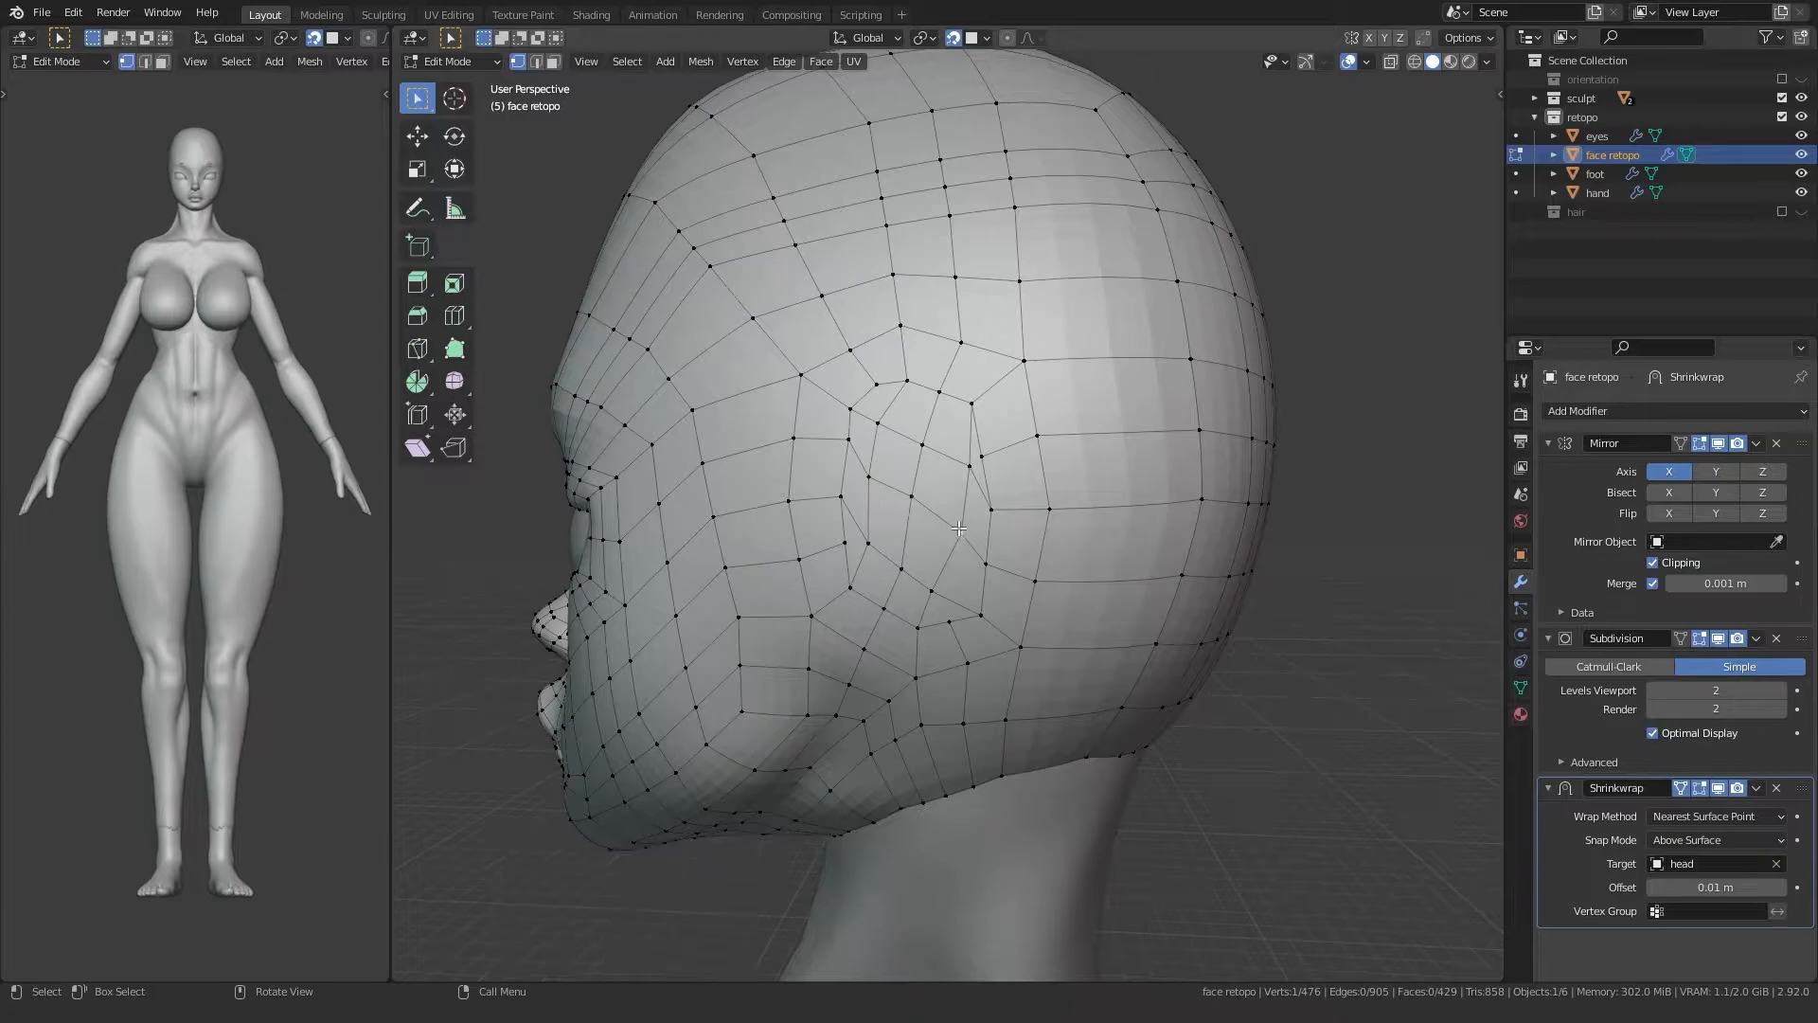
pyautogui.click(964, 471)
pyautogui.press('g')
pyautogui.click(958, 479)
pyautogui.click(983, 457)
pyautogui.press('g')
pyautogui.click(996, 449)
pyautogui.click(924, 445)
pyautogui.press('g')
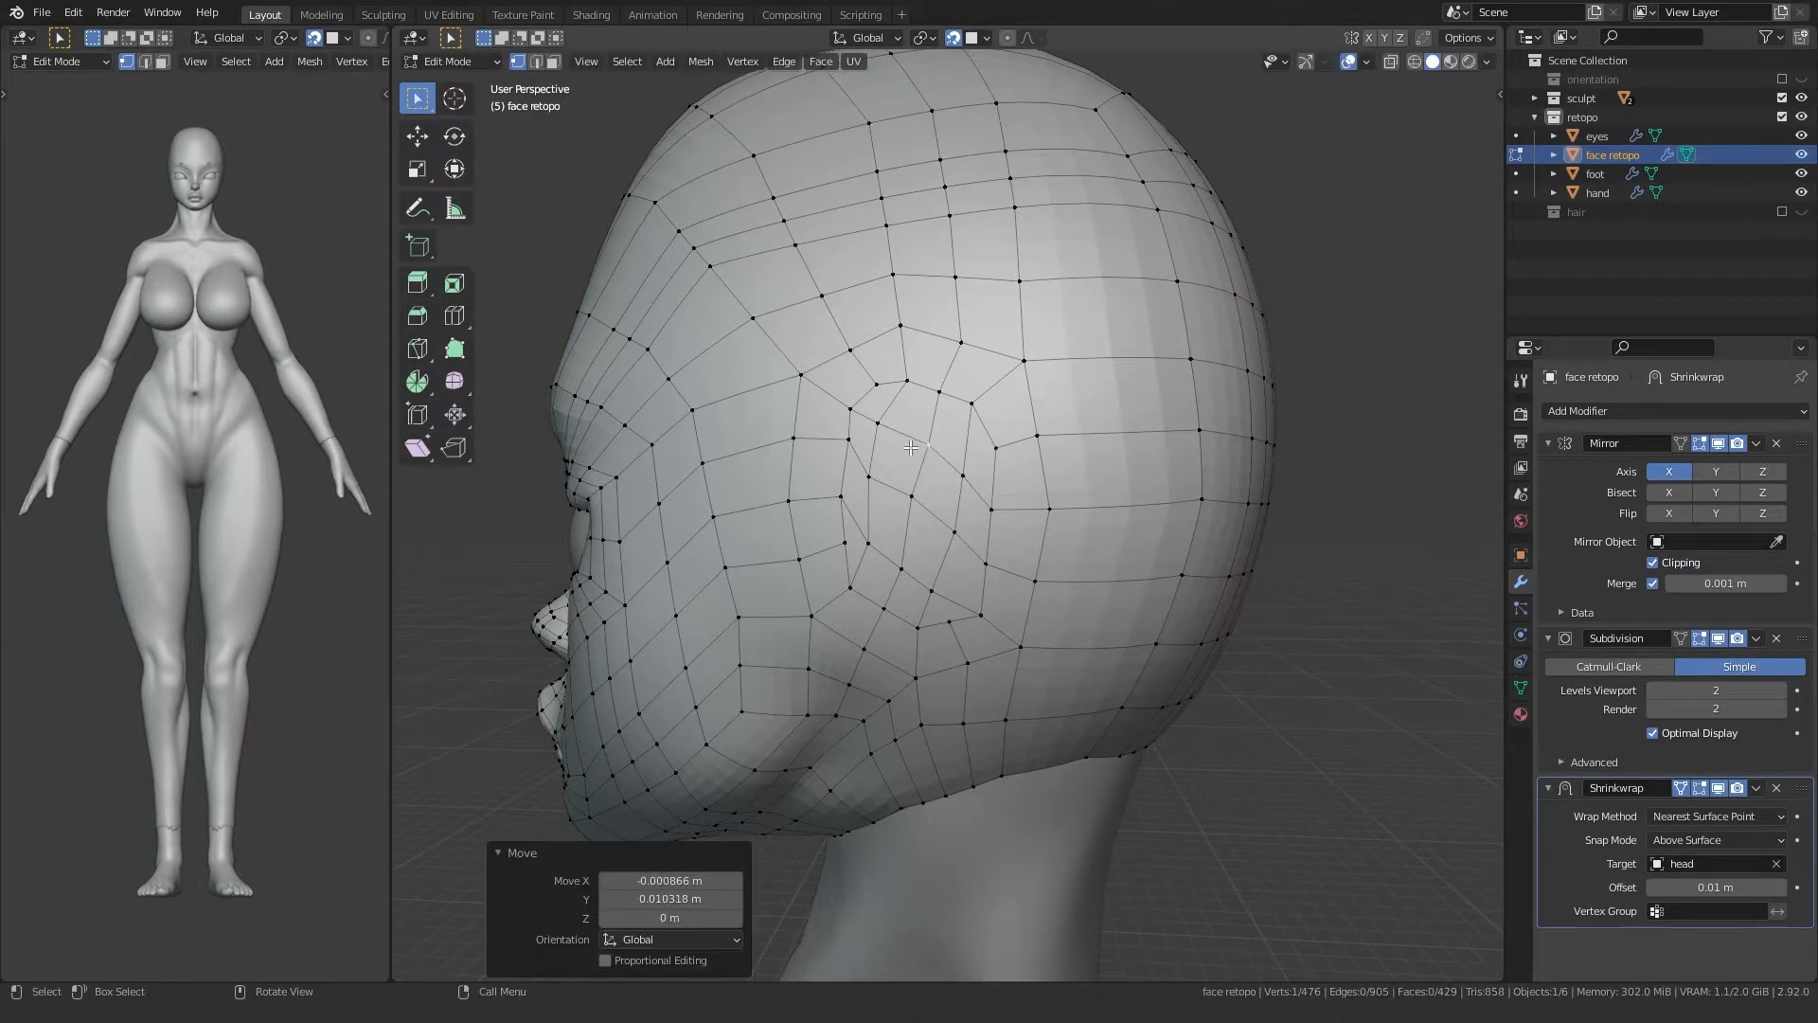
# Step: Adjust the upper inner vertex of the ear patch and the neighbouring vertices along its front edge
pyautogui.click(869, 478)
pyautogui.press('g')
pyautogui.click(871, 473)
pyautogui.click(850, 441)
pyautogui.press('g')
pyautogui.click(845, 454)
pyautogui.click(841, 498)
pyautogui.press('g')
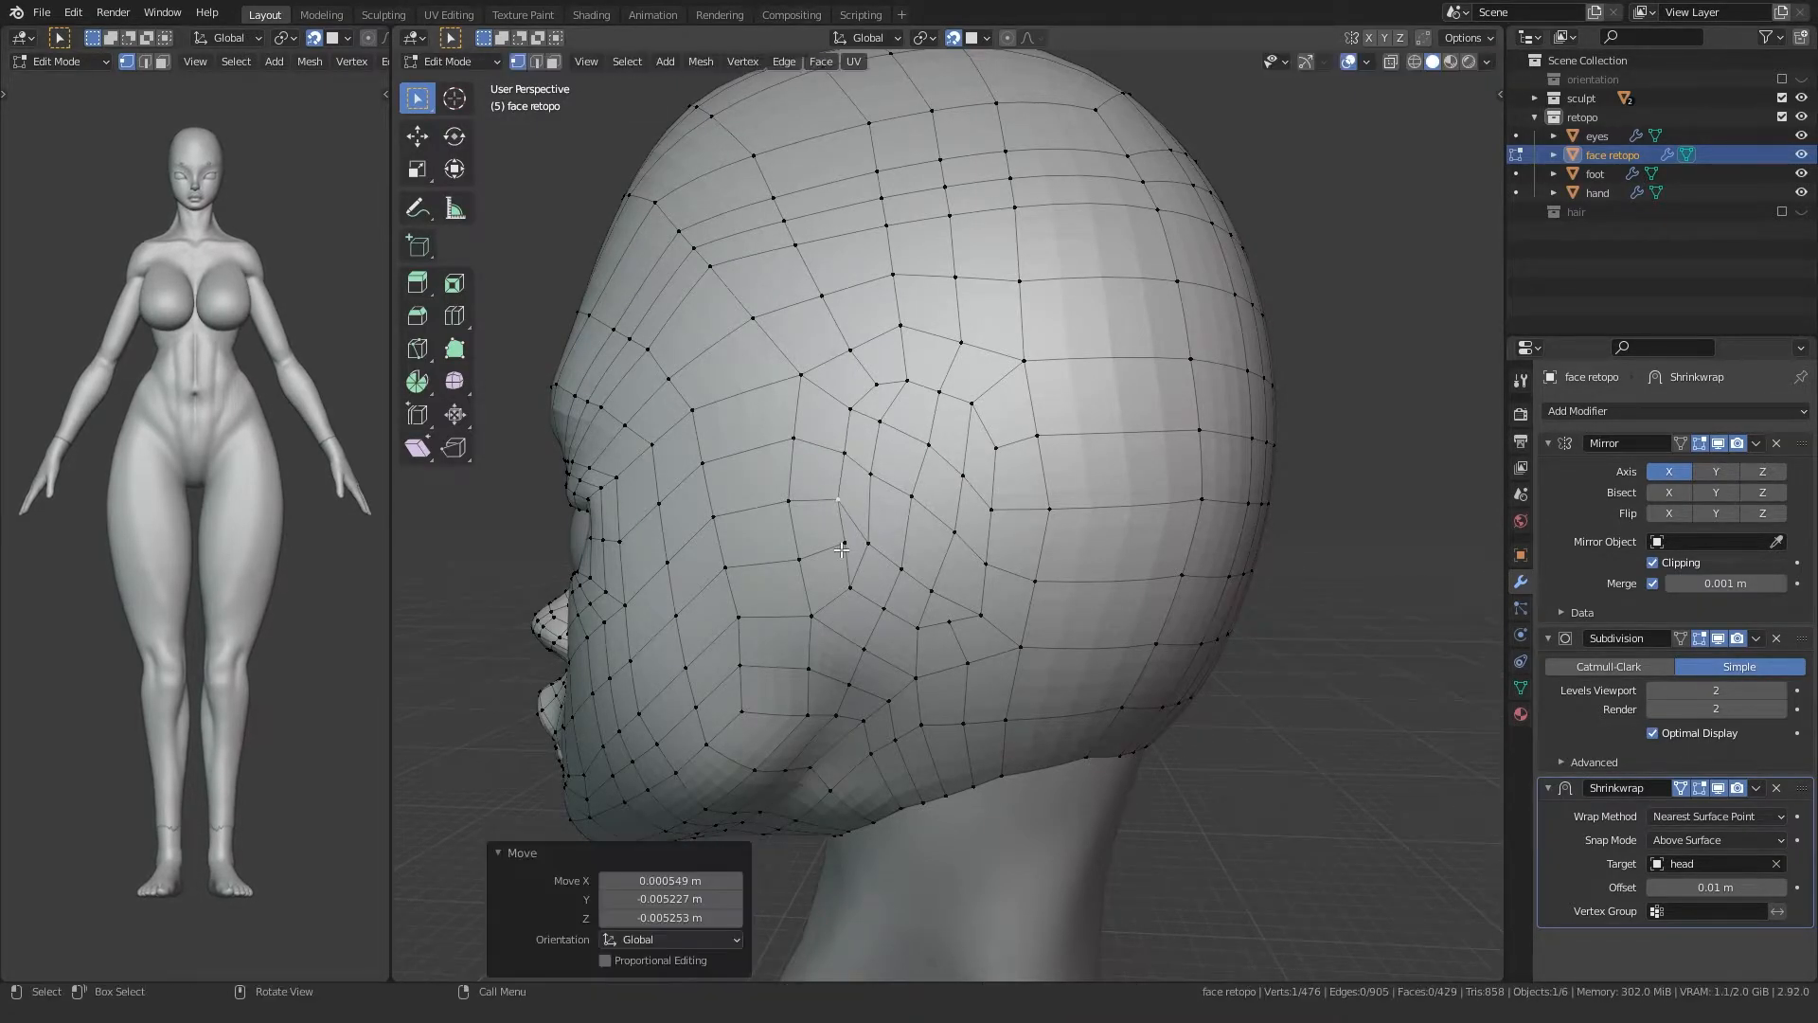
pyautogui.scroll(-2, 830, 580)
pyautogui.moveTo(829, 579); pyautogui.dragTo(677, 592, button='middle')
pyautogui.scroll(-2, 828, 572)
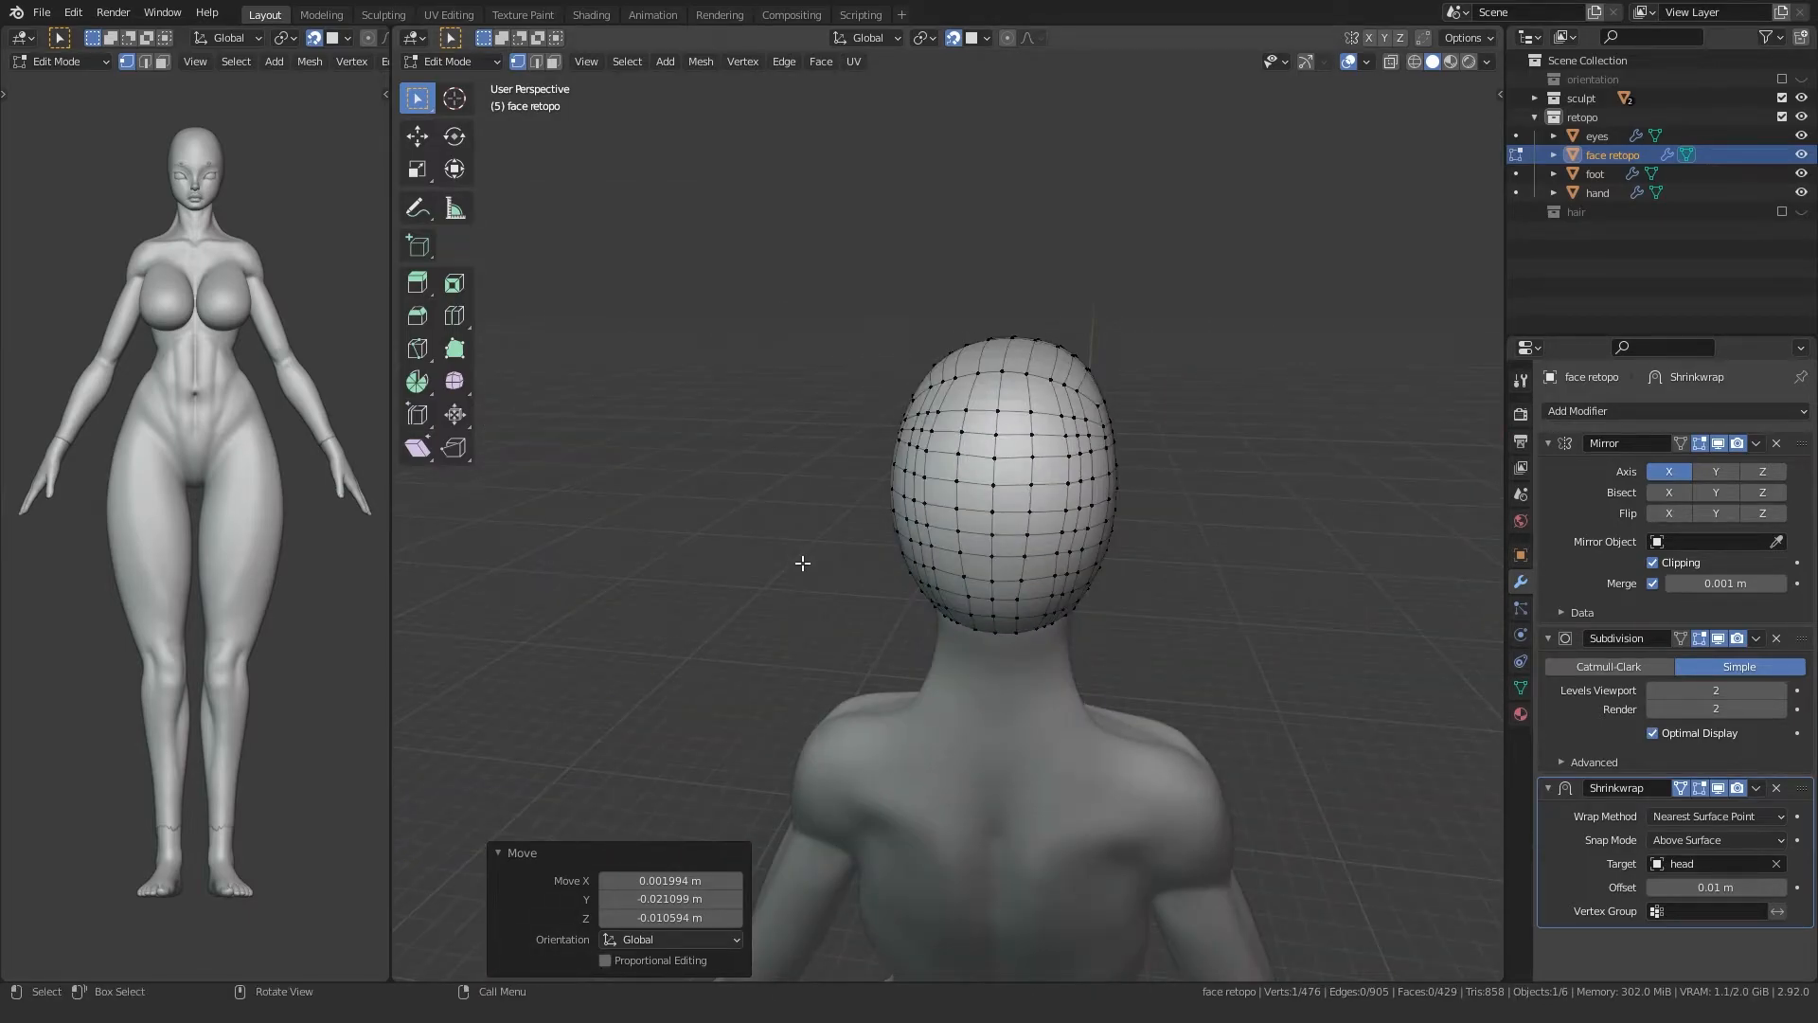
# Step: Leave edit mode, deselect the face mesh and save the file
pyautogui.press('Tab')
pyautogui.click(742, 521)
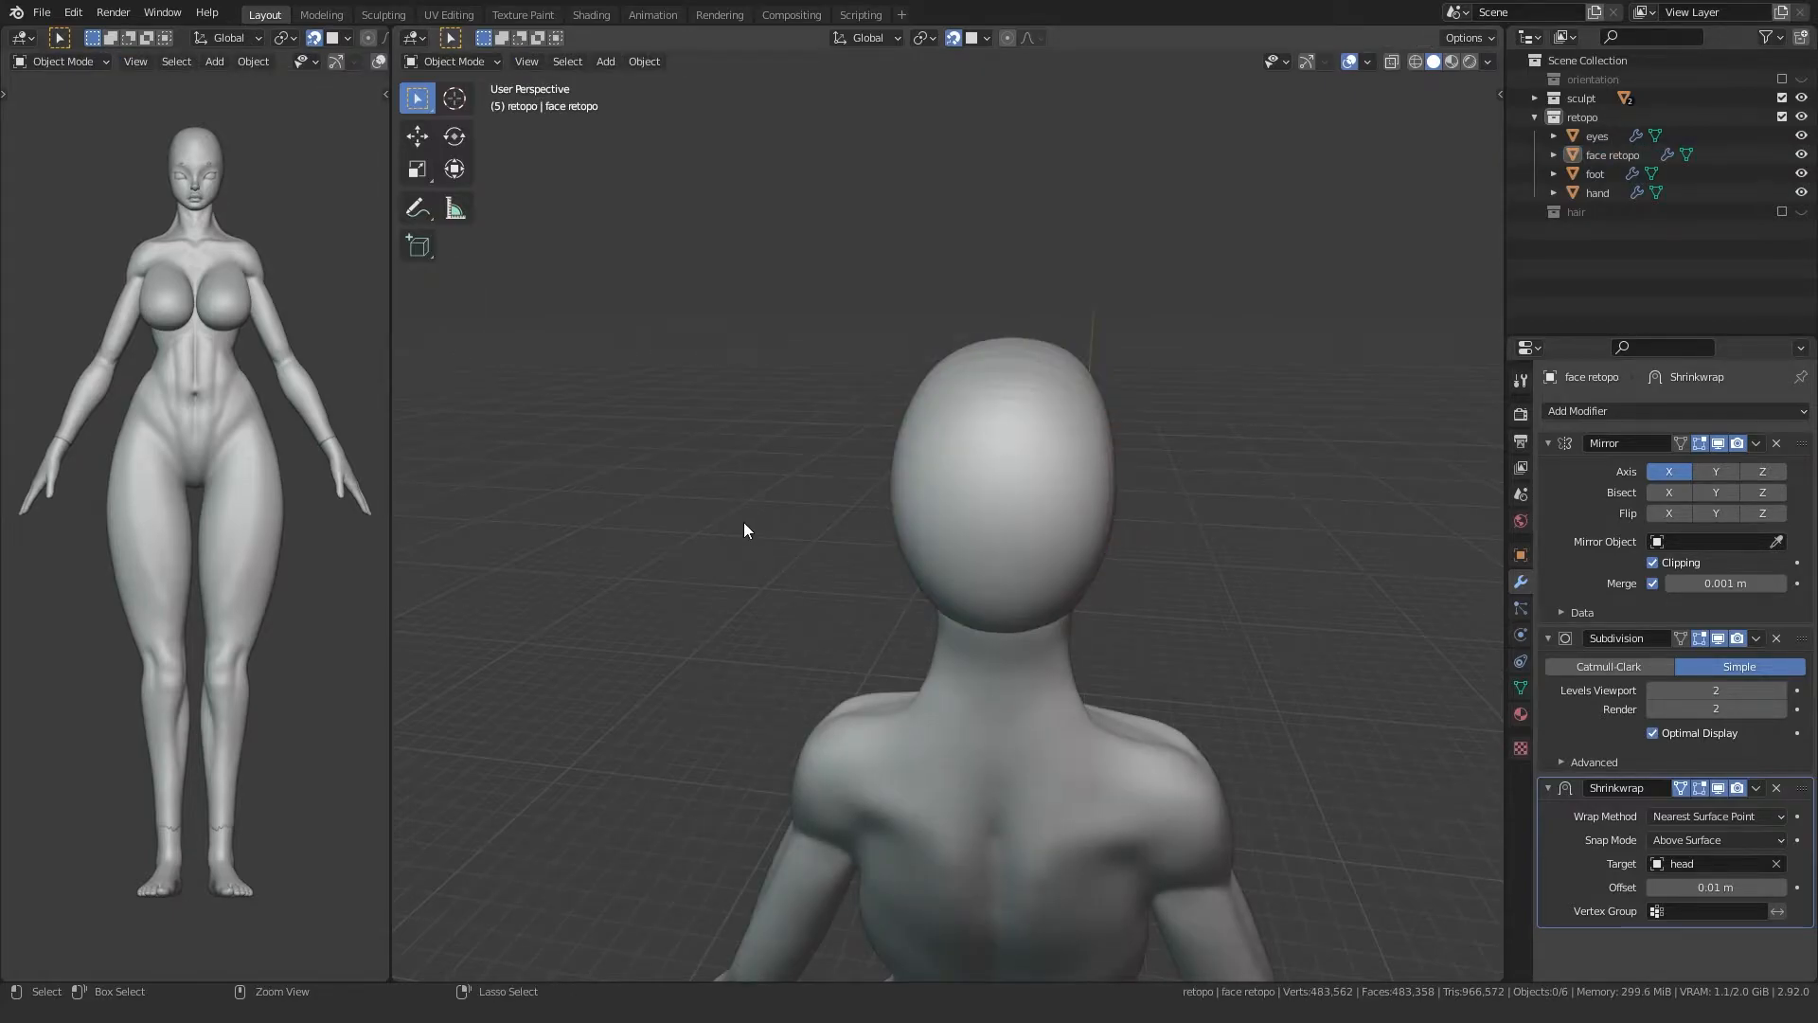
pyautogui.hotkey('ctrl', 's')
pyautogui.moveTo(769, 529)
pyautogui.mouseDown(button='middle')
pyautogui.moveTo(993, 495)
pyautogui.moveTo(801, 532)
pyautogui.mouseUp(button='middle')
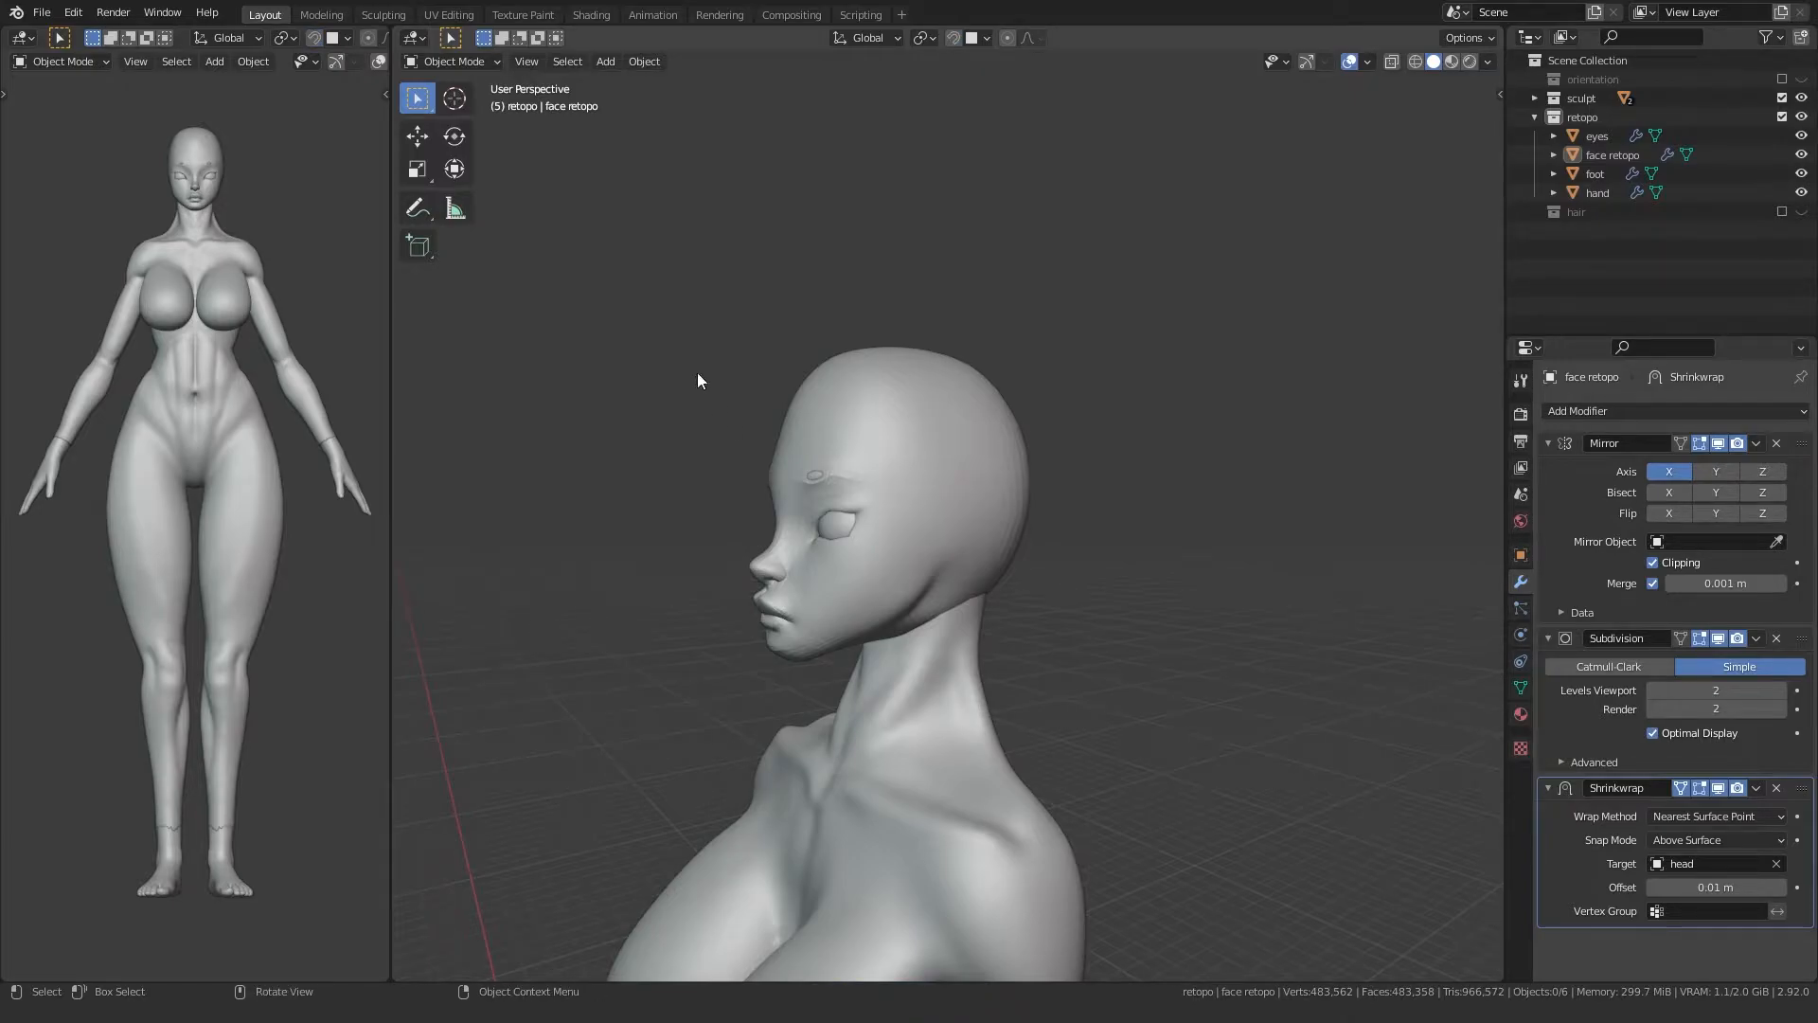
# Step: Select the face retopo mesh, frame the head from the front and save the file again
pyautogui.click(837, 426)
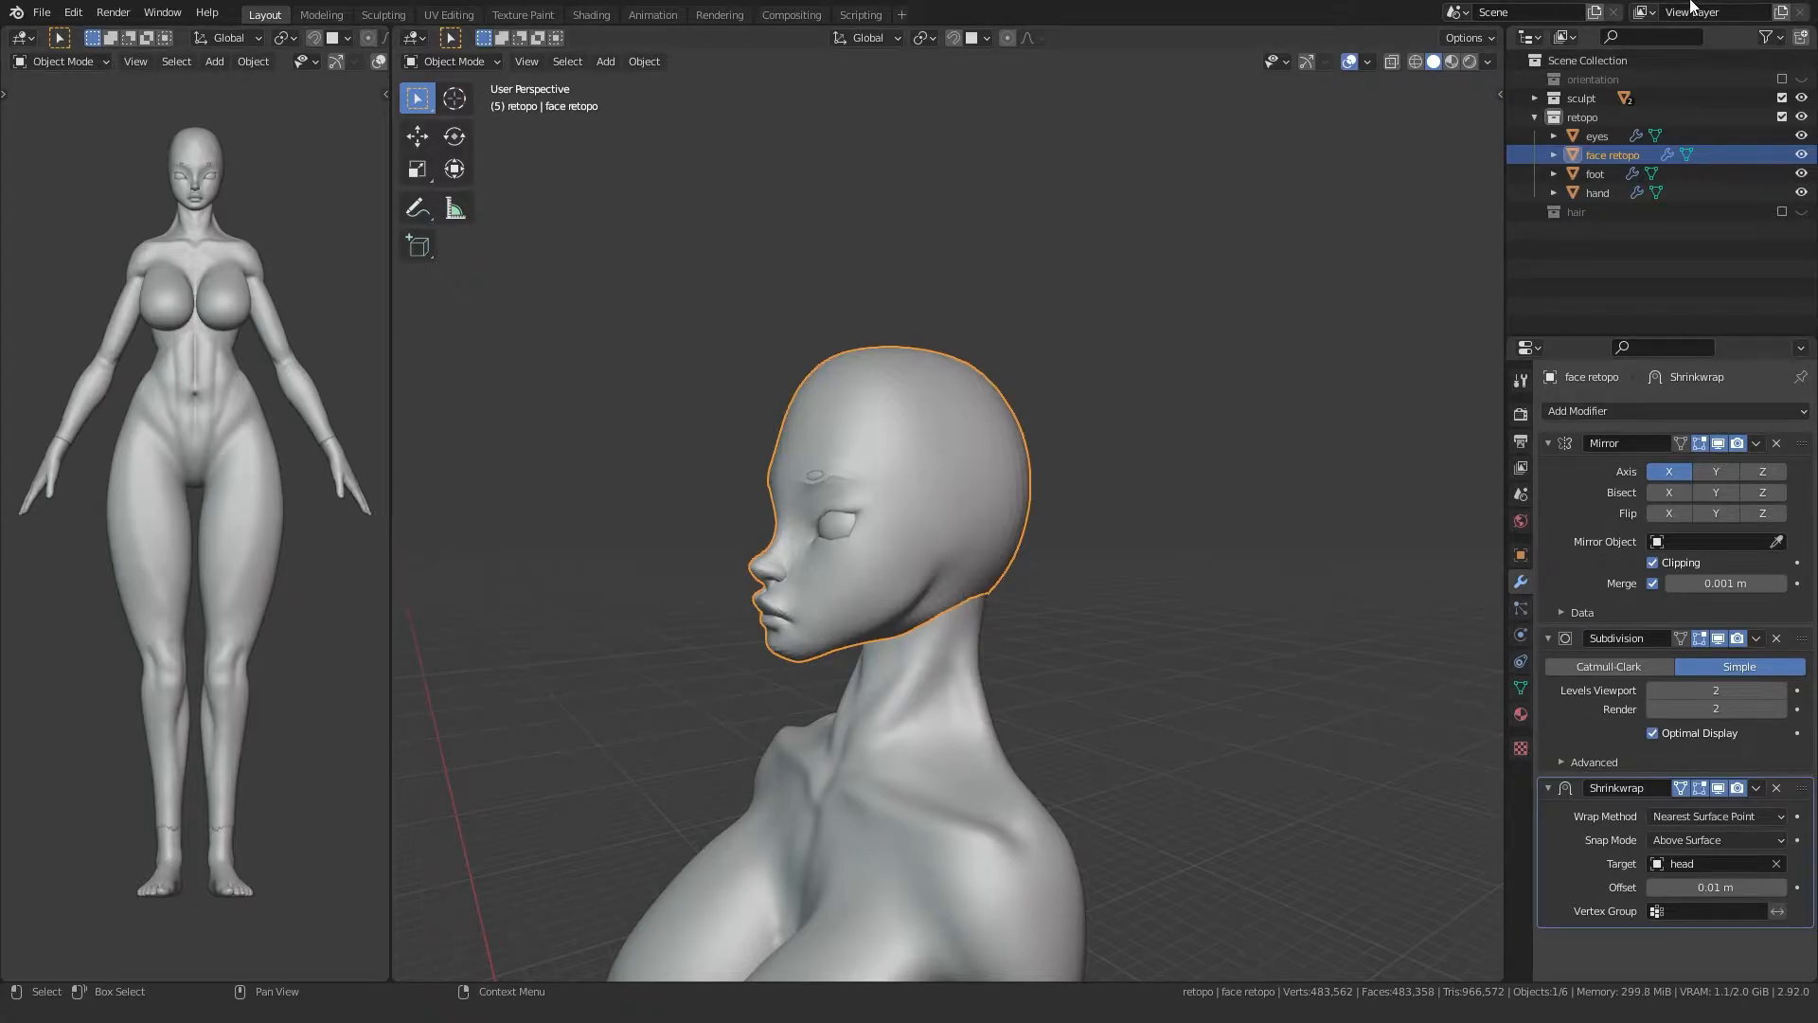
pyautogui.moveTo(834, 627); pyautogui.dragTo(943, 645, button='middle')
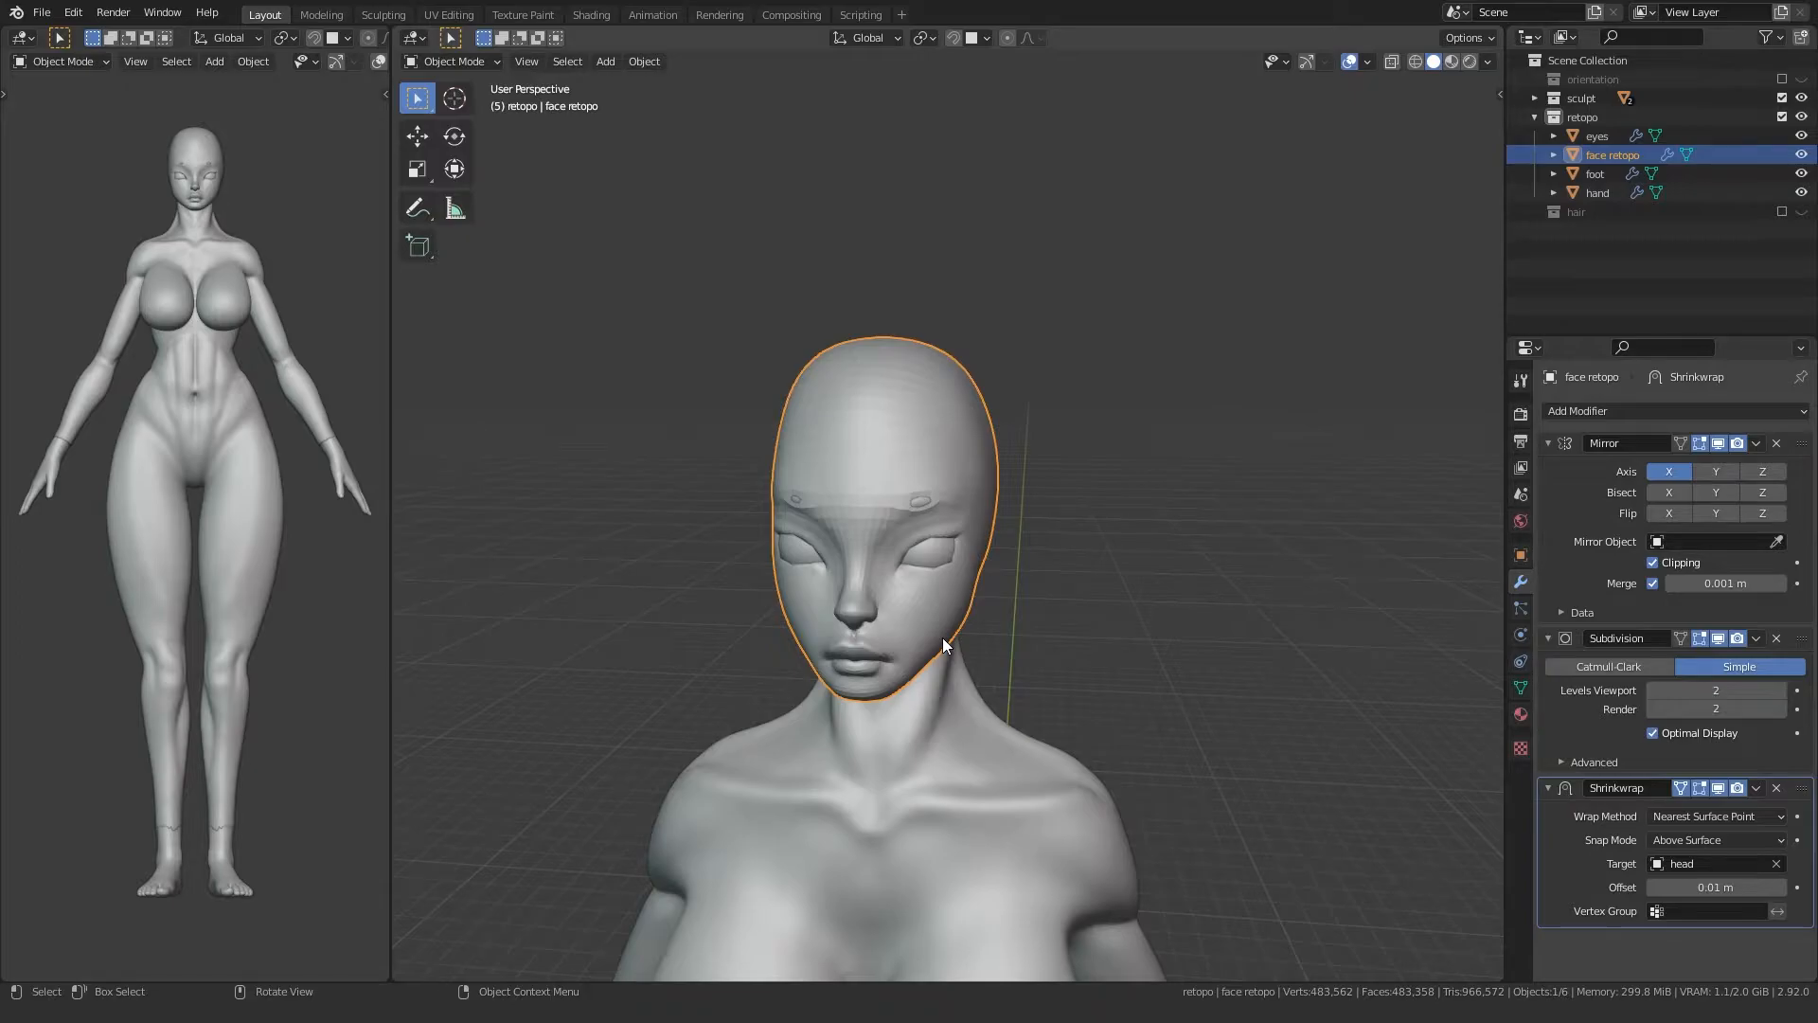
pyautogui.moveTo(733, 503); pyautogui.dragTo(787, 502, button='middle')
pyautogui.scroll(2, 783, 508)
pyautogui.keyDown('shift'); pyautogui.moveTo(684, 559); pyautogui.dragTo(754, 513, button='middle'); pyautogui.keyUp('shift')
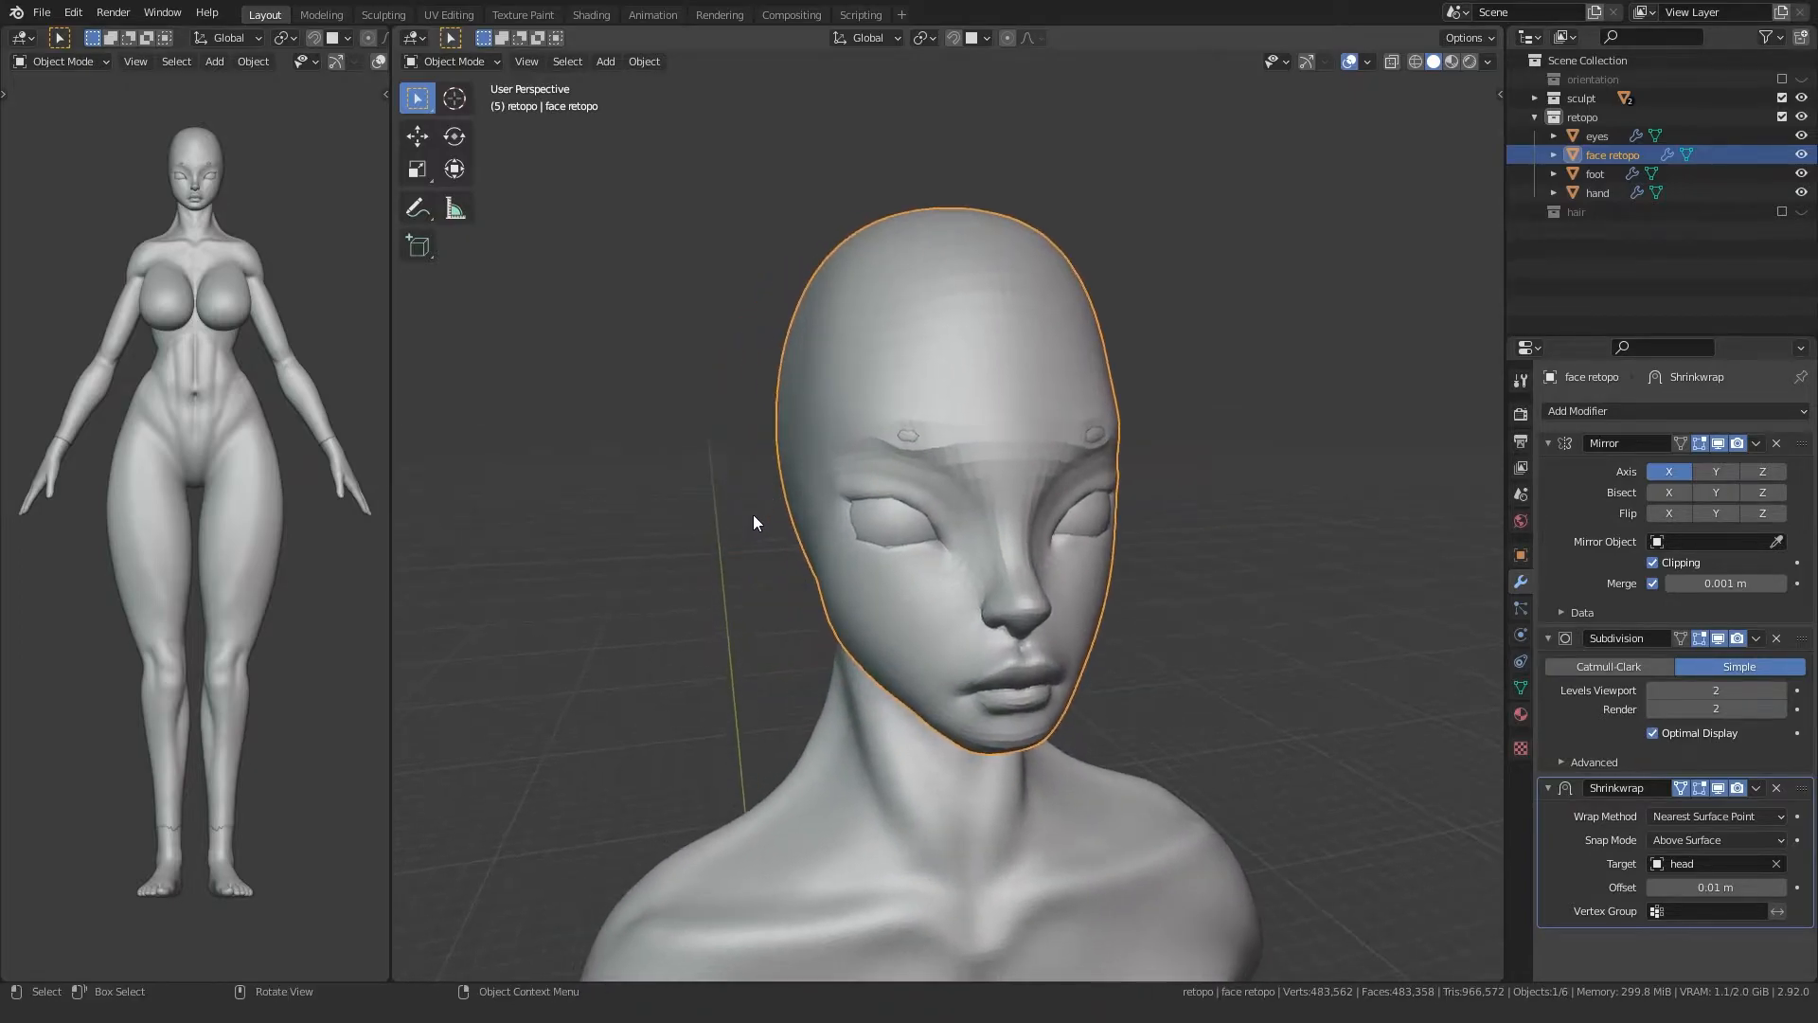
pyautogui.hotkey('ctrl', 's')
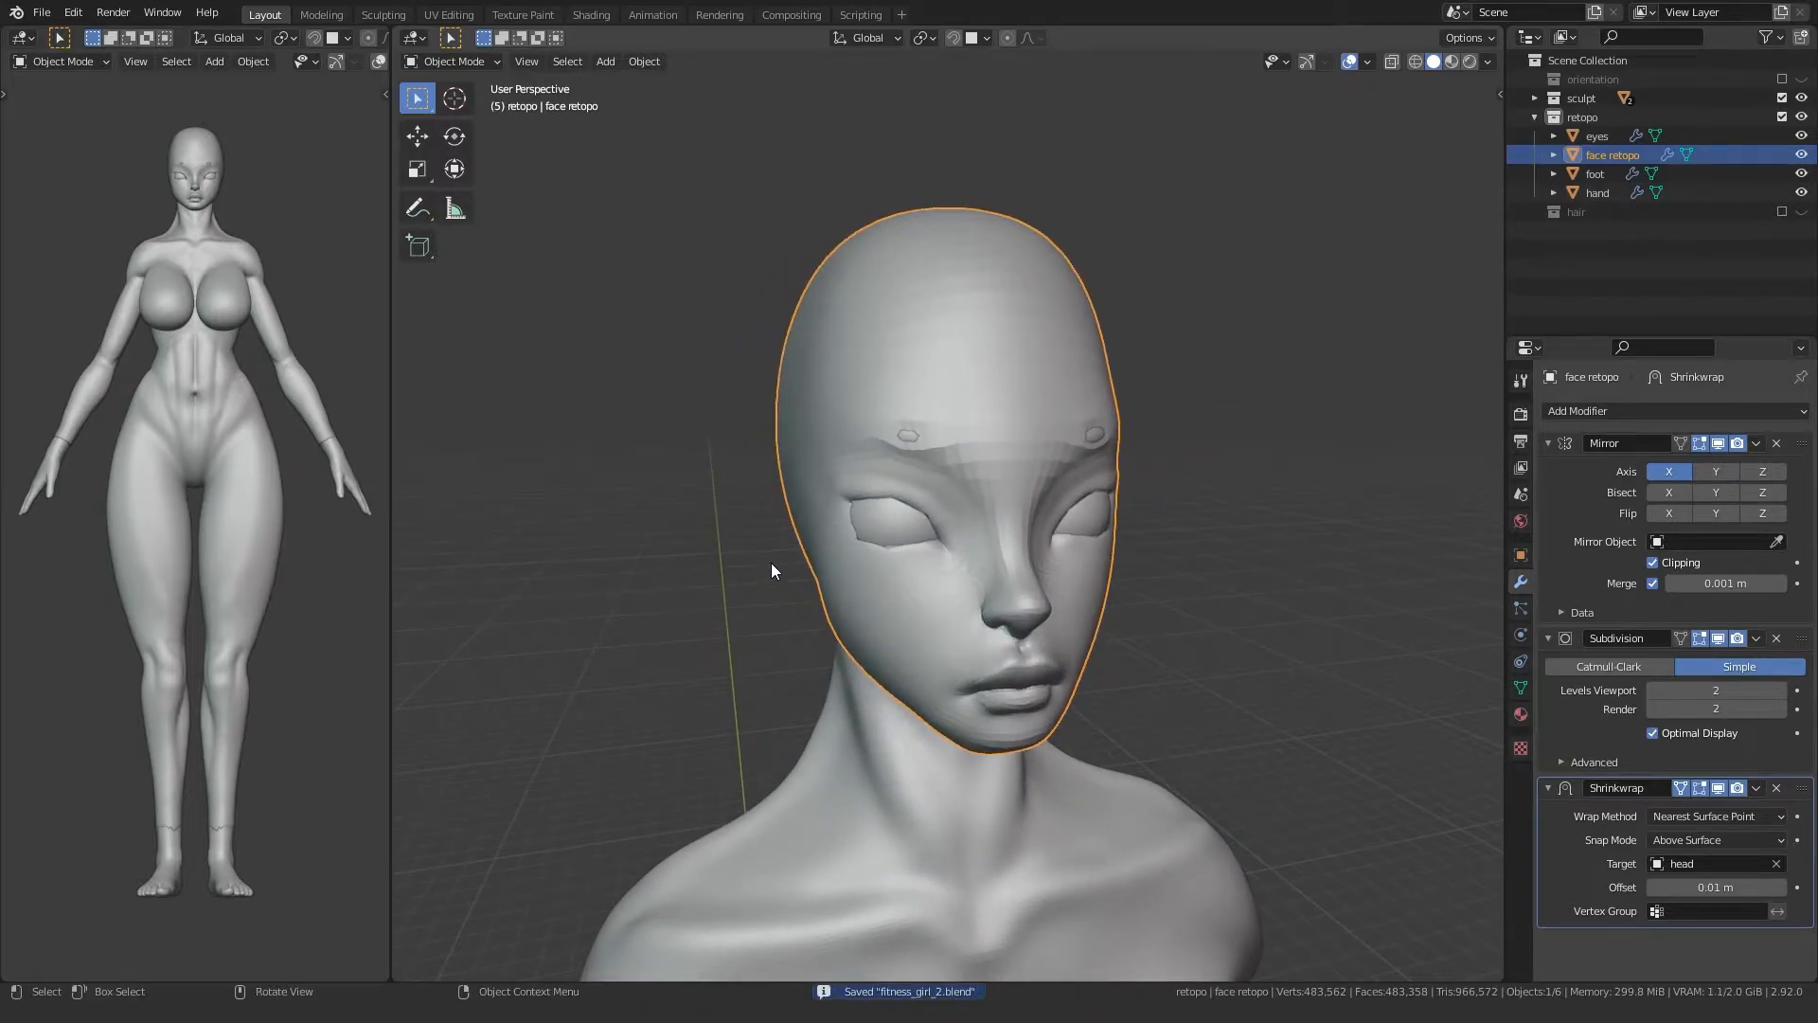
# Step: Switch the face retopo mesh to sculpt mode and choose the Slide Relax brush with Mesh Boundary auto-masking enabled
pyautogui.hotkey('ctrl', 'Tab')
pyautogui.click(771, 673)
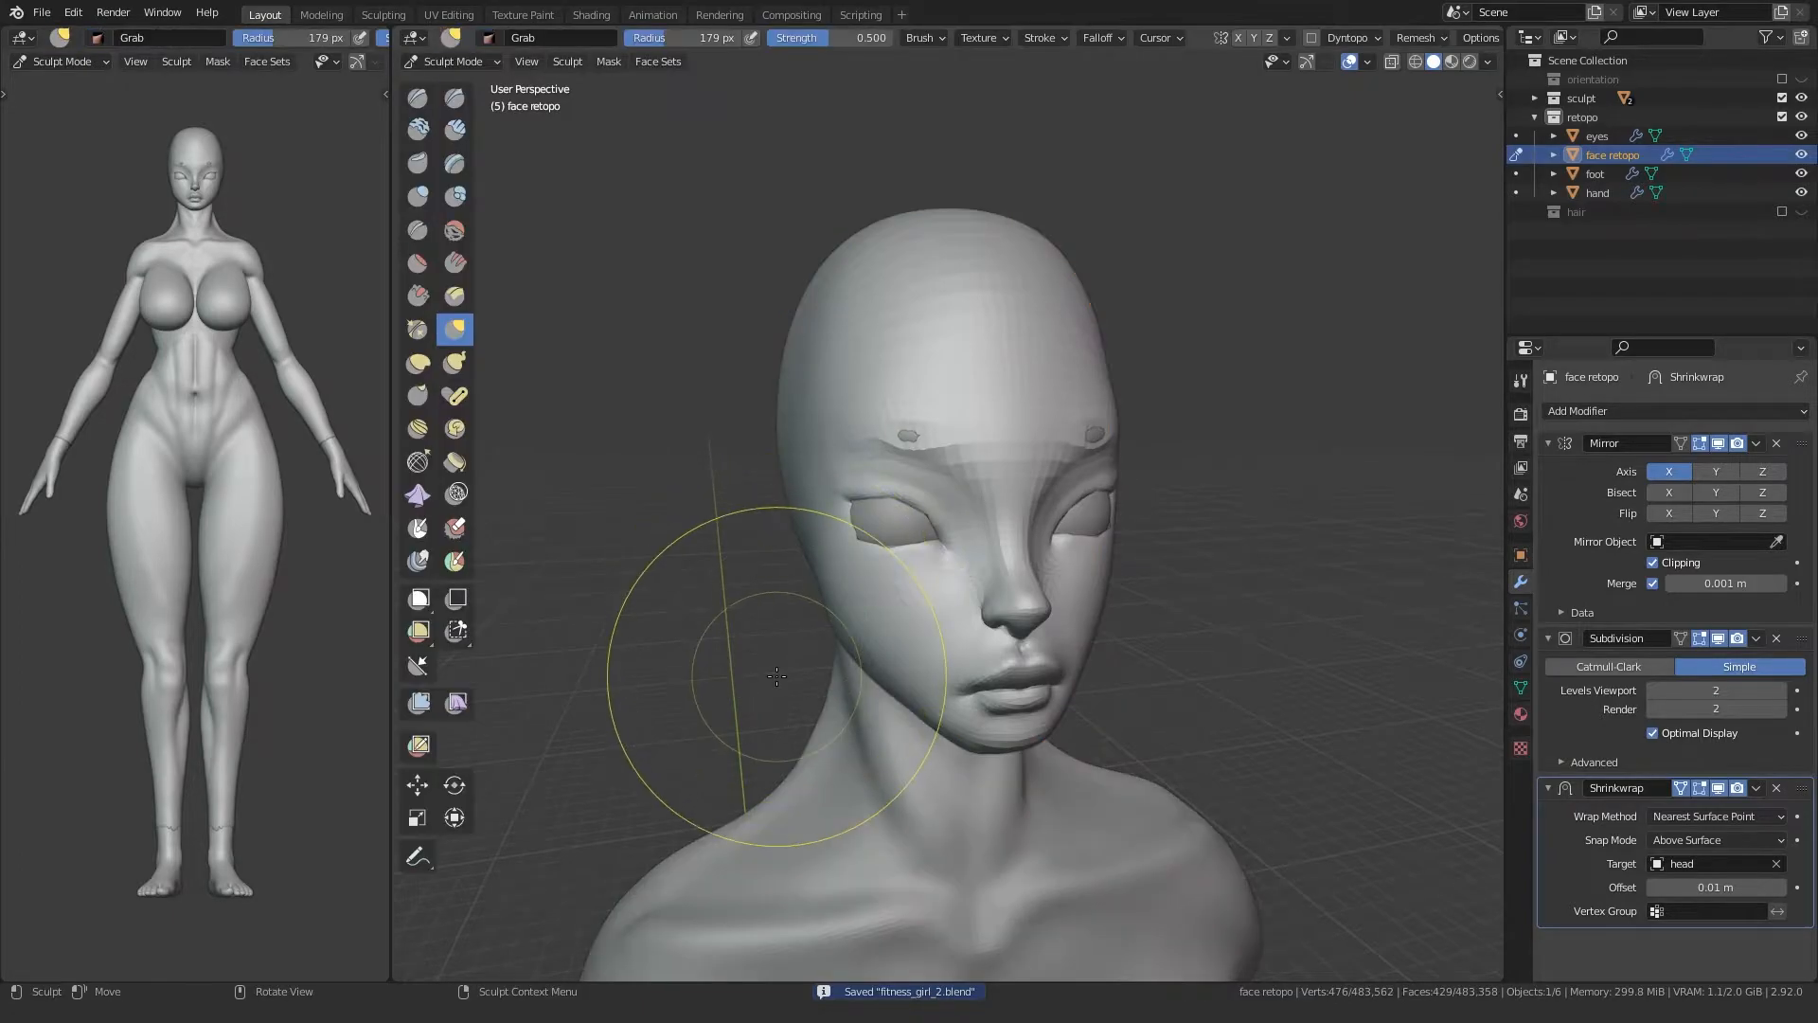
pyautogui.click(418, 467)
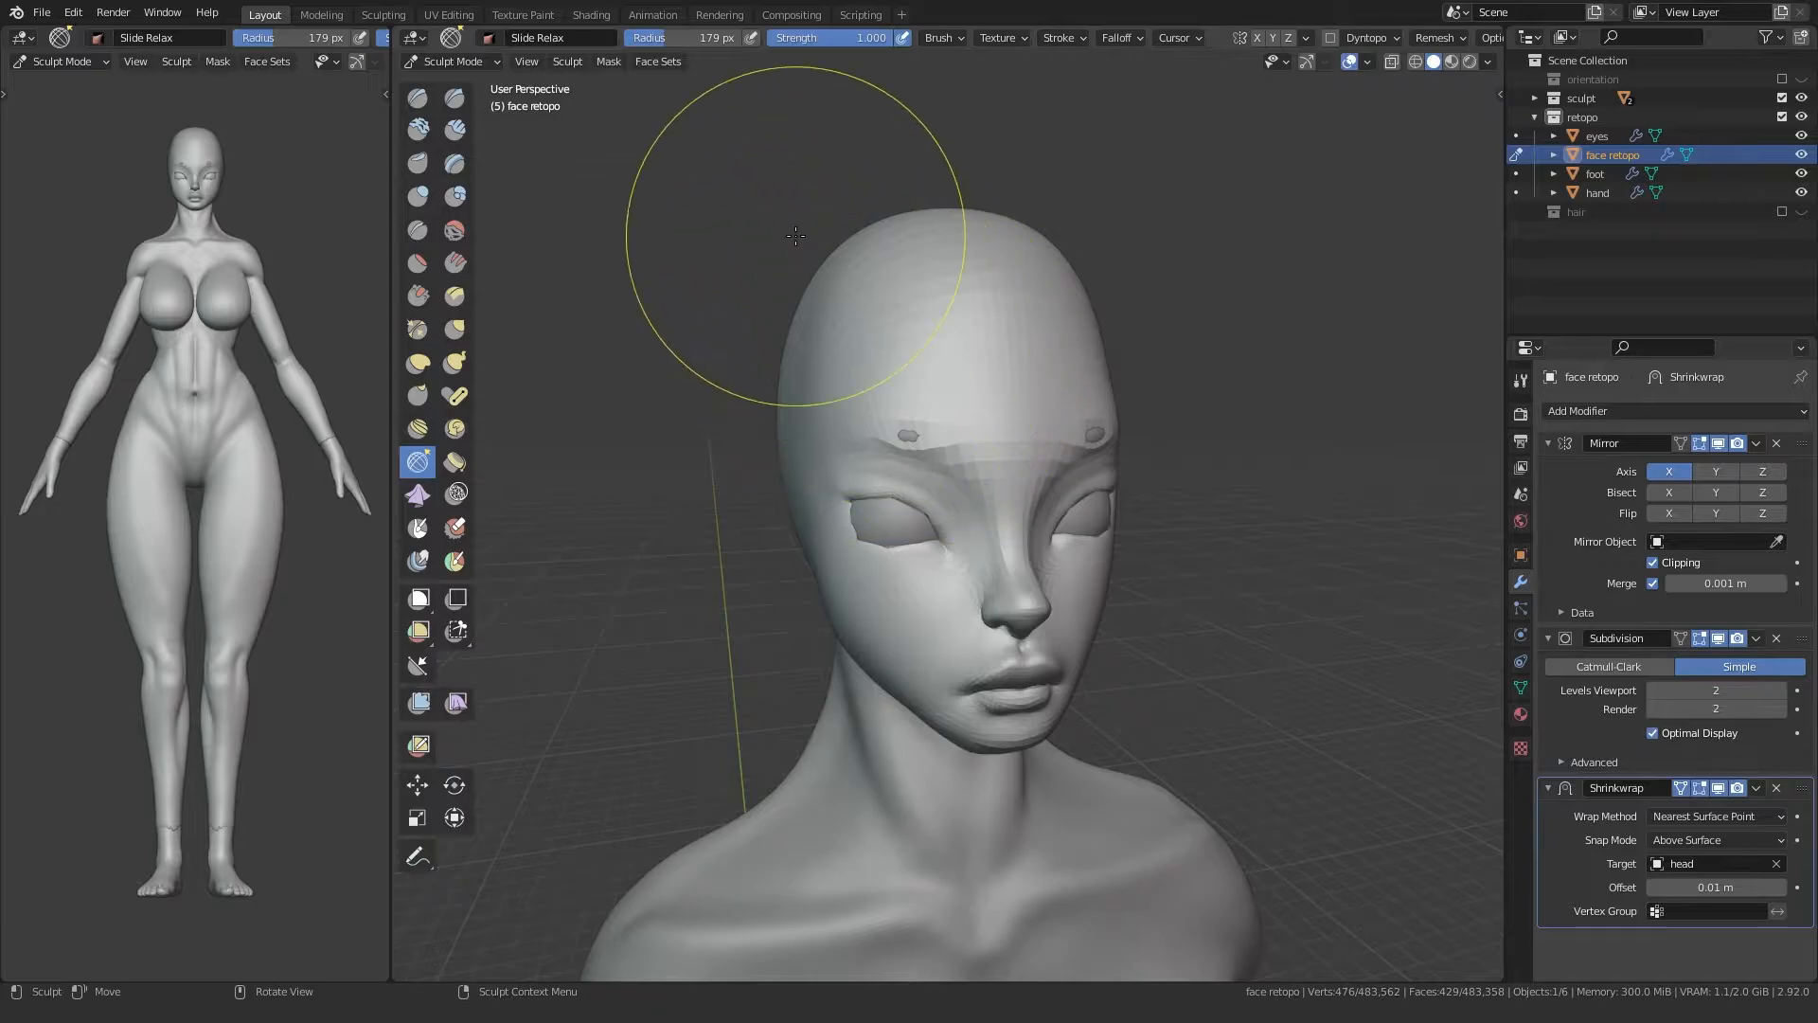
pyautogui.click(995, 37)
pyautogui.moveTo(960, 37)
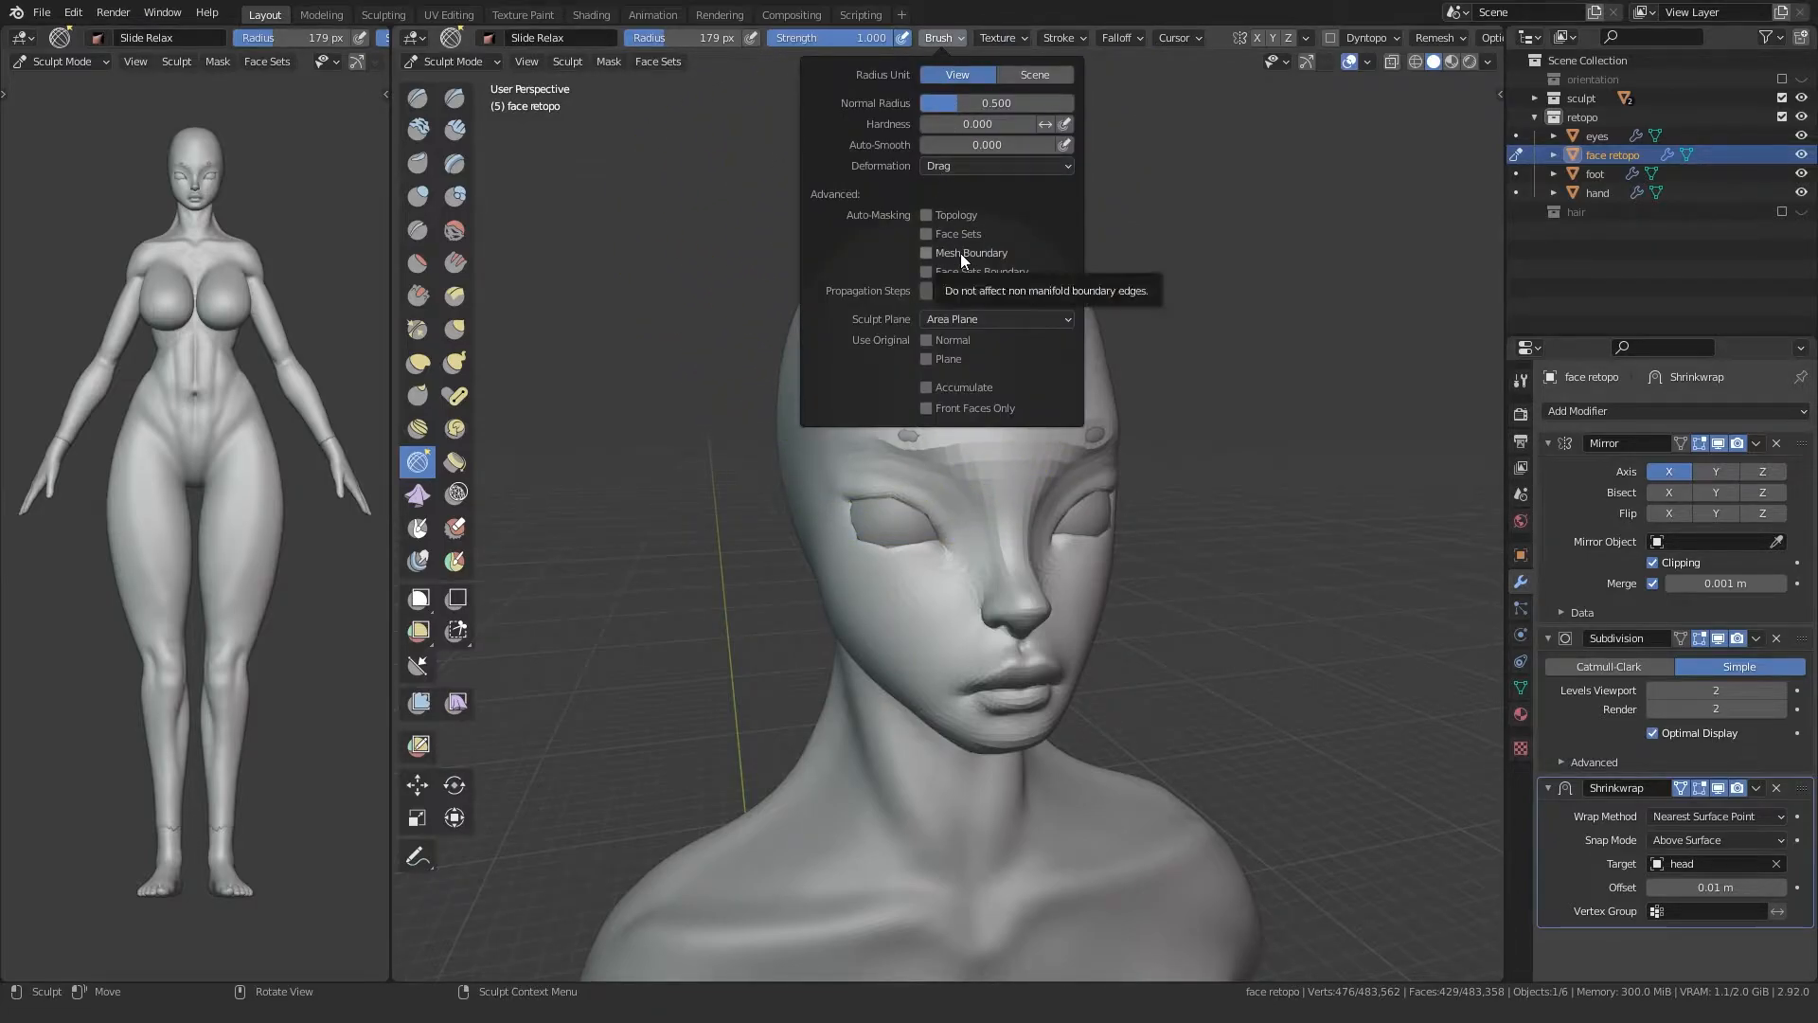
pyautogui.click(986, 254)
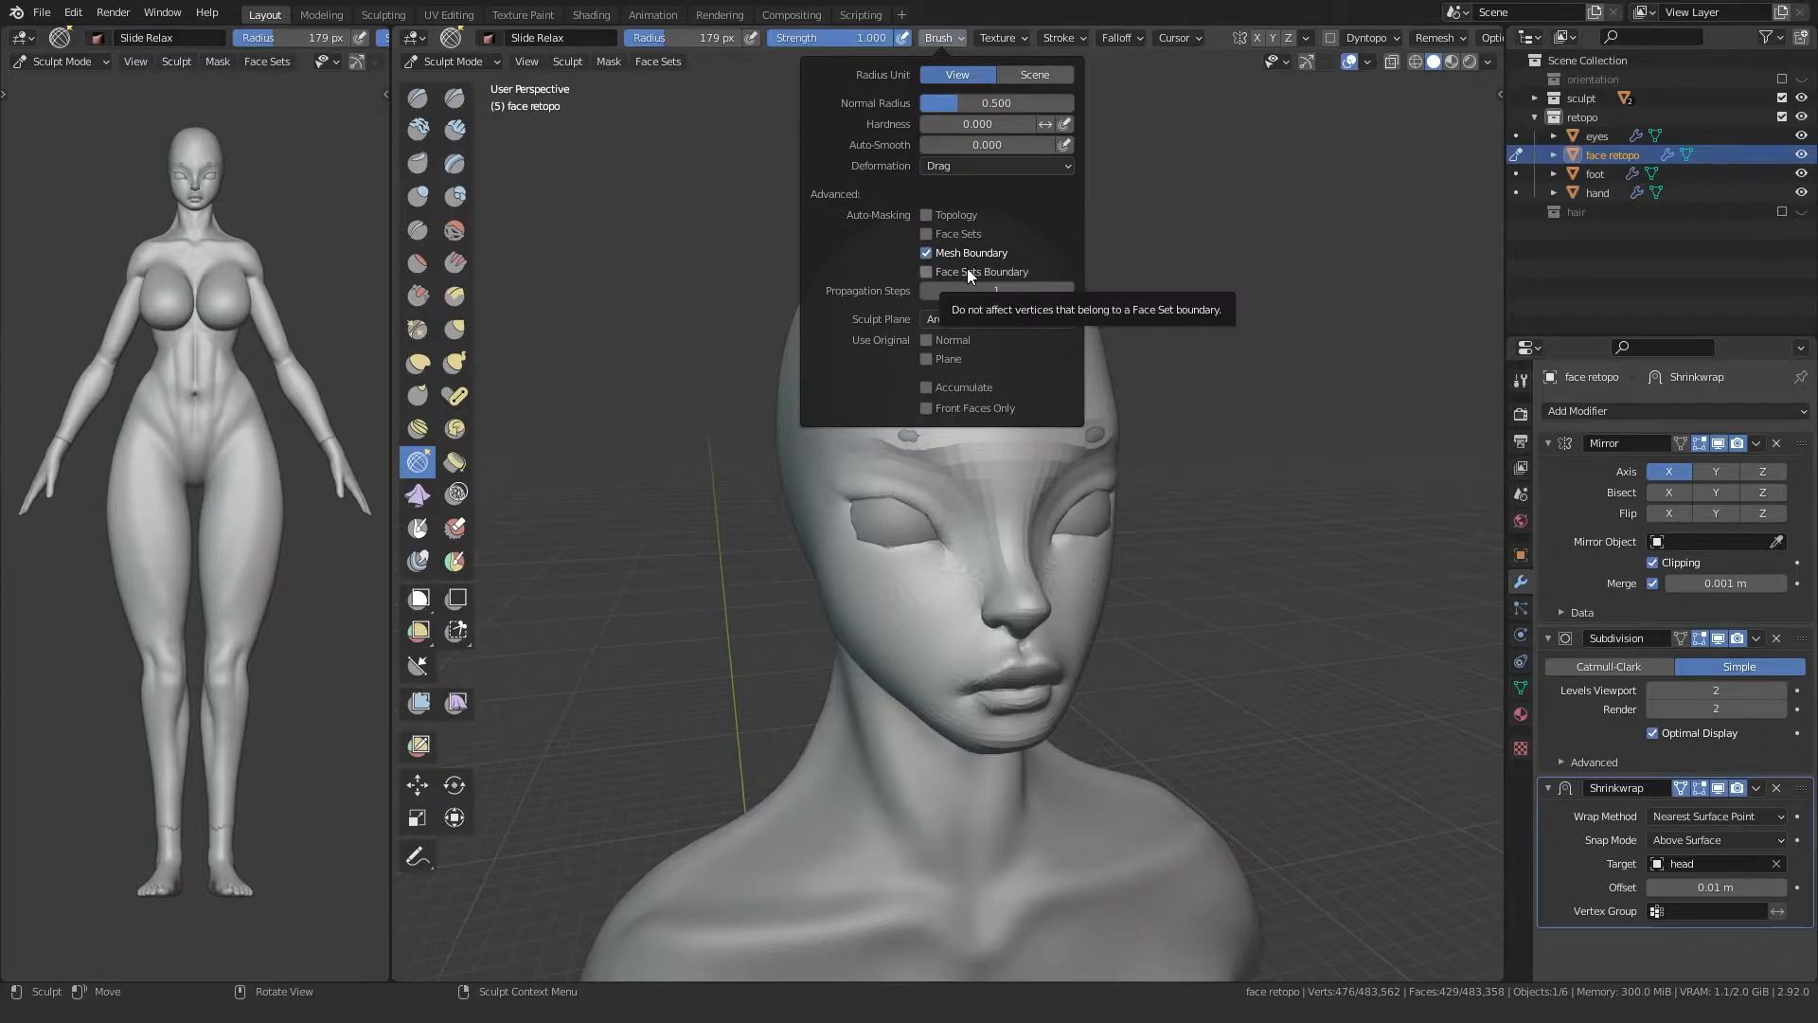
# Step: Turn on the wireframe overlay for the viewport
pyautogui.moveTo(1186, 414); pyautogui.dragTo(954, 520, button='middle')
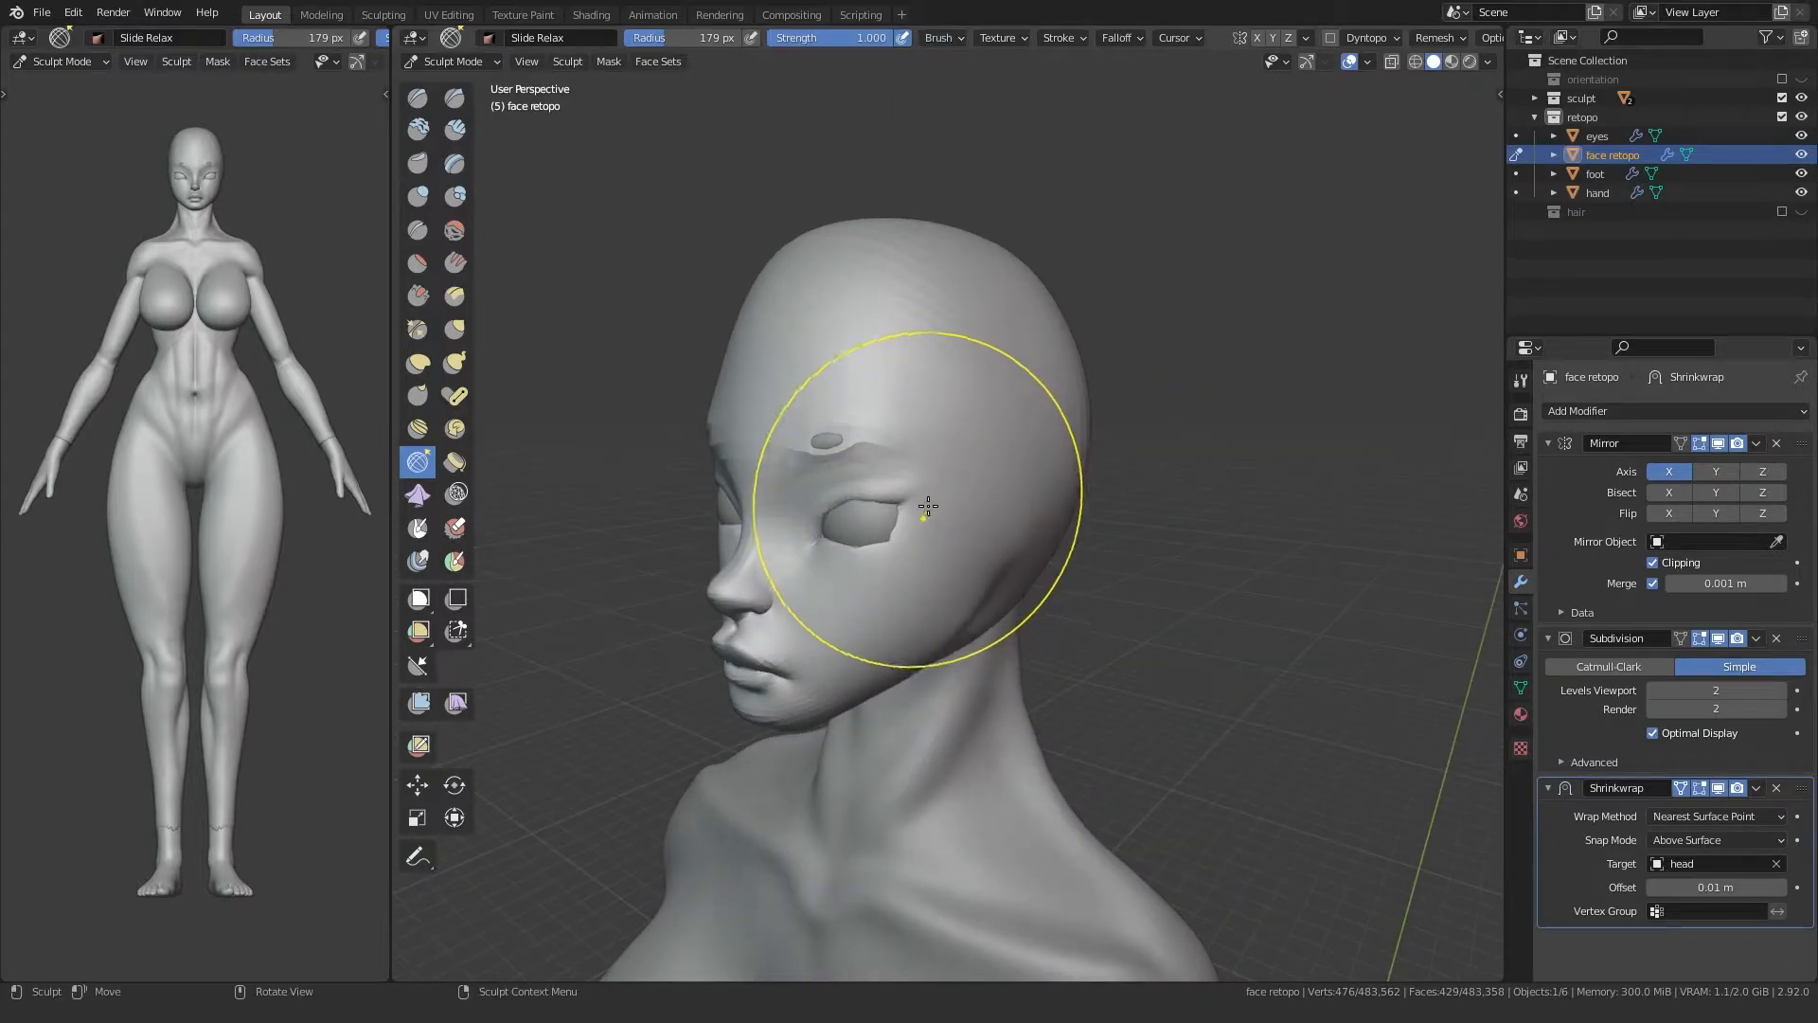
pyautogui.click(1367, 61)
pyautogui.click(1250, 383)
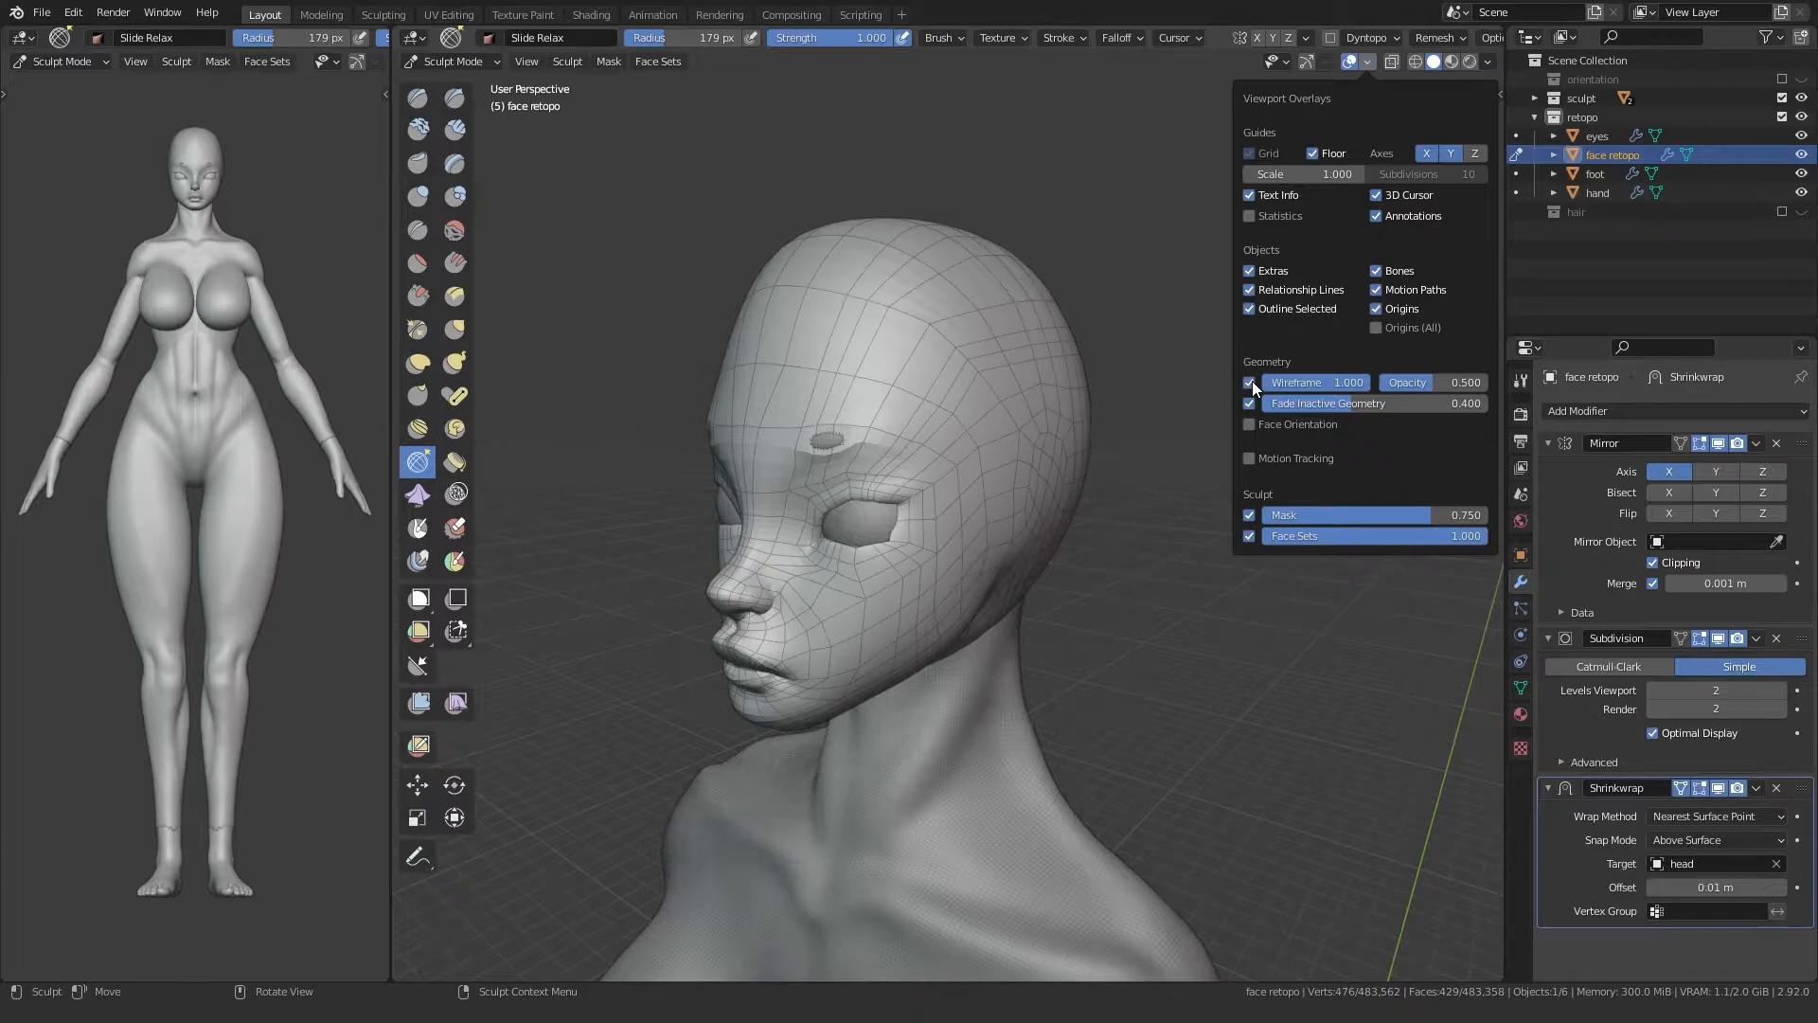
pyautogui.moveTo(985, 530)
pyautogui.mouseDown(button='middle')
pyautogui.moveTo(946, 540)
pyautogui.moveTo(957, 511)
pyautogui.moveTo(1055, 489)
pyautogui.moveTo(1184, 513)
pyautogui.moveTo(1080, 465)
pyautogui.mouseUp(button='middle')
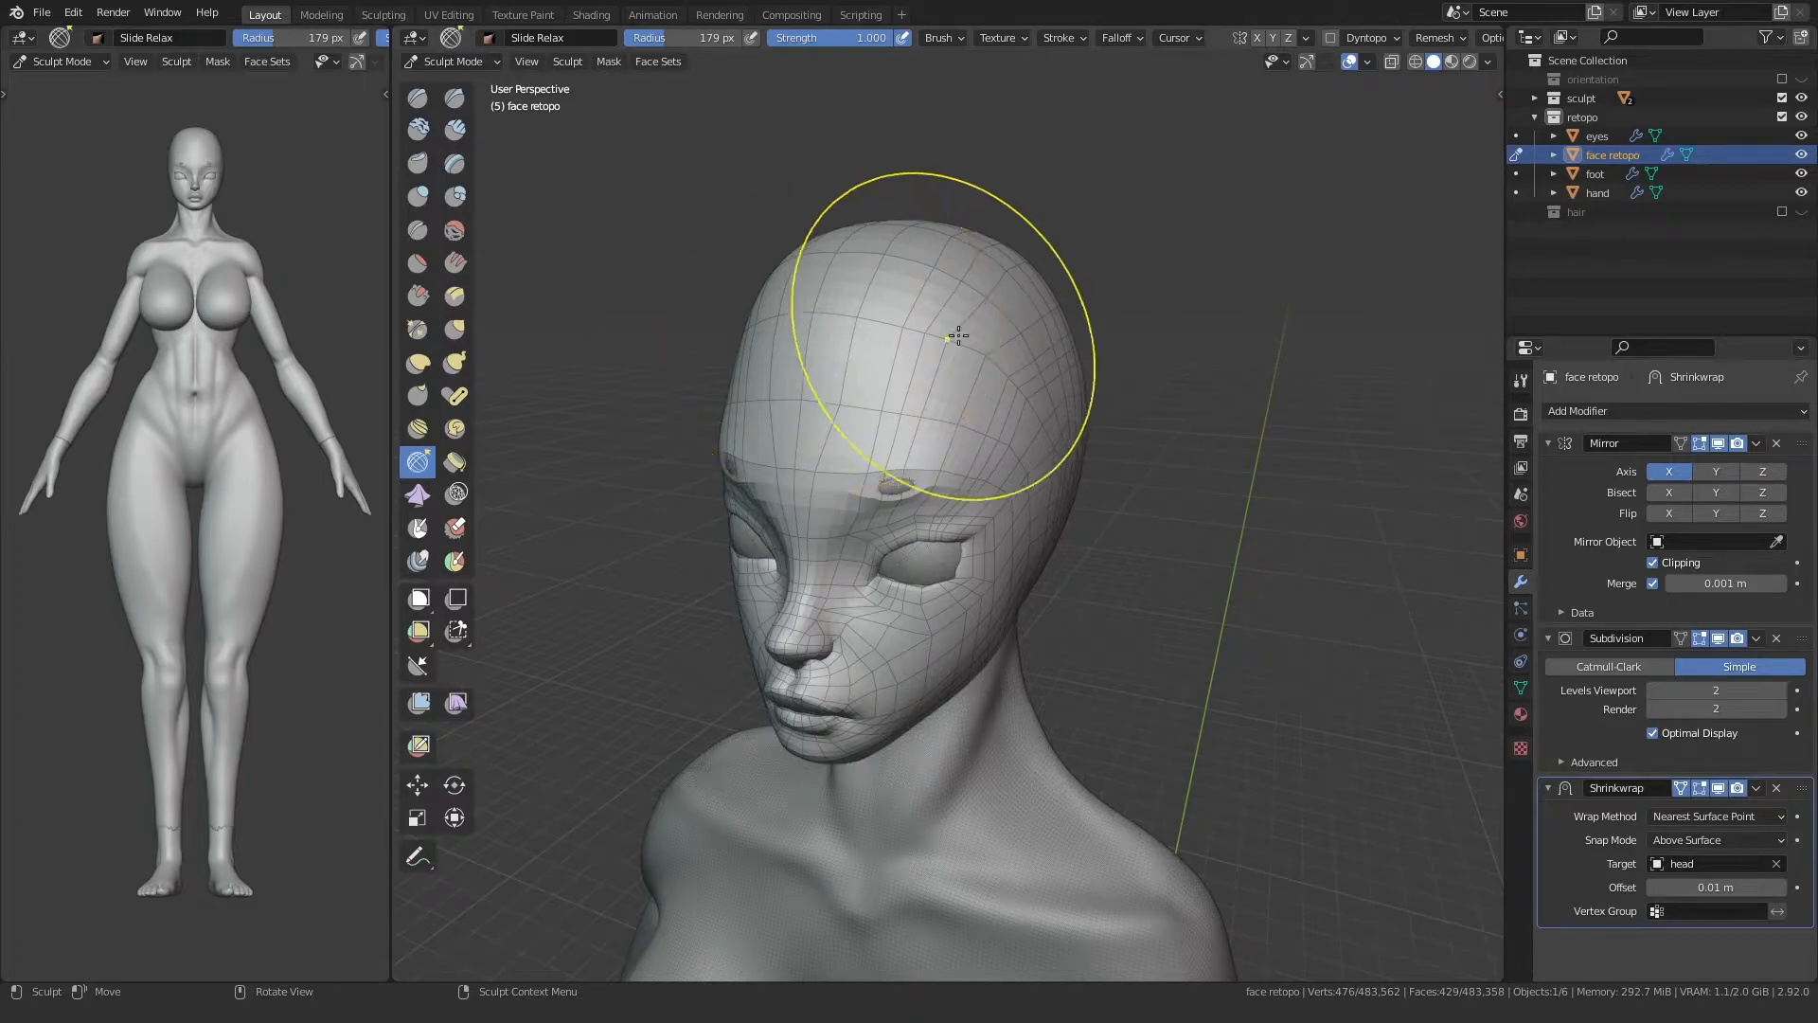
# Step: Relax the topology over the temple, side and back of the head with Slide Relax strokes
pyautogui.moveTo(938, 341); pyautogui.dragTo(795, 369, button='middle')
pyautogui.moveTo(948, 282)
pyautogui.keyDown('shift'); pyautogui.mouseDown()
pyautogui.moveTo(1047, 419)
pyautogui.moveTo(1022, 417)
pyautogui.mouseUp(); pyautogui.keyUp('shift')
pyautogui.moveTo(1023, 407); pyautogui.dragTo(843, 427, button='middle')
pyautogui.moveTo(852, 422)
pyautogui.keyDown('shift'); pyautogui.mouseDown()
pyautogui.moveTo(1063, 446)
pyautogui.moveTo(1023, 407)
pyautogui.mouseUp(); pyautogui.keyUp('shift')
pyautogui.moveTo(995, 383); pyautogui.dragTo(857, 464, button='middle')
pyautogui.keyDown('shift'); pyautogui.moveTo(900, 417); pyautogui.dragTo(967, 359); pyautogui.keyUp('shift')
pyautogui.moveTo(967, 359); pyautogui.dragTo(962, 541, button='middle')
pyautogui.keyDown('shift'); pyautogui.moveTo(1062, 591); pyautogui.dragTo(1025, 620); pyautogui.keyUp('shift')
# Step: Relax the topology across the crown and upper part of the head
pyautogui.moveTo(881, 549); pyautogui.dragTo(974, 523, button='middle')
pyautogui.keyDown('shift'); pyautogui.moveTo(978, 532); pyautogui.dragTo(943, 633); pyautogui.keyUp('shift')
pyautogui.moveTo(743, 341); pyautogui.dragTo(856, 406, button='middle')
pyautogui.keyDown('shift'); pyautogui.moveTo(857, 406); pyautogui.dragTo(824, 316); pyautogui.keyUp('shift')
pyautogui.keyDown('shift'); pyautogui.moveTo(901, 225); pyautogui.dragTo(846, 349); pyautogui.keyUp('shift')
pyautogui.moveTo(845, 349)
pyautogui.keyDown('shift'); pyautogui.mouseDown()
pyautogui.moveTo(1007, 487)
pyautogui.moveTo(957, 426)
pyautogui.mouseUp(); pyautogui.keyUp('shift')
pyautogui.moveTo(947, 417)
pyautogui.mouseDown(button='middle')
pyautogui.moveTo(864, 357)
pyautogui.moveTo(806, 363)
pyautogui.moveTo(914, 353)
pyautogui.mouseUp(button='middle')
# Step: Set the brush radius to 122 px and smooth the edge flow around the cheek and jaw
pyautogui.press('f')
pyautogui.click(846, 614)
pyautogui.moveTo(1015, 459); pyautogui.dragTo(771, 560, button='middle')
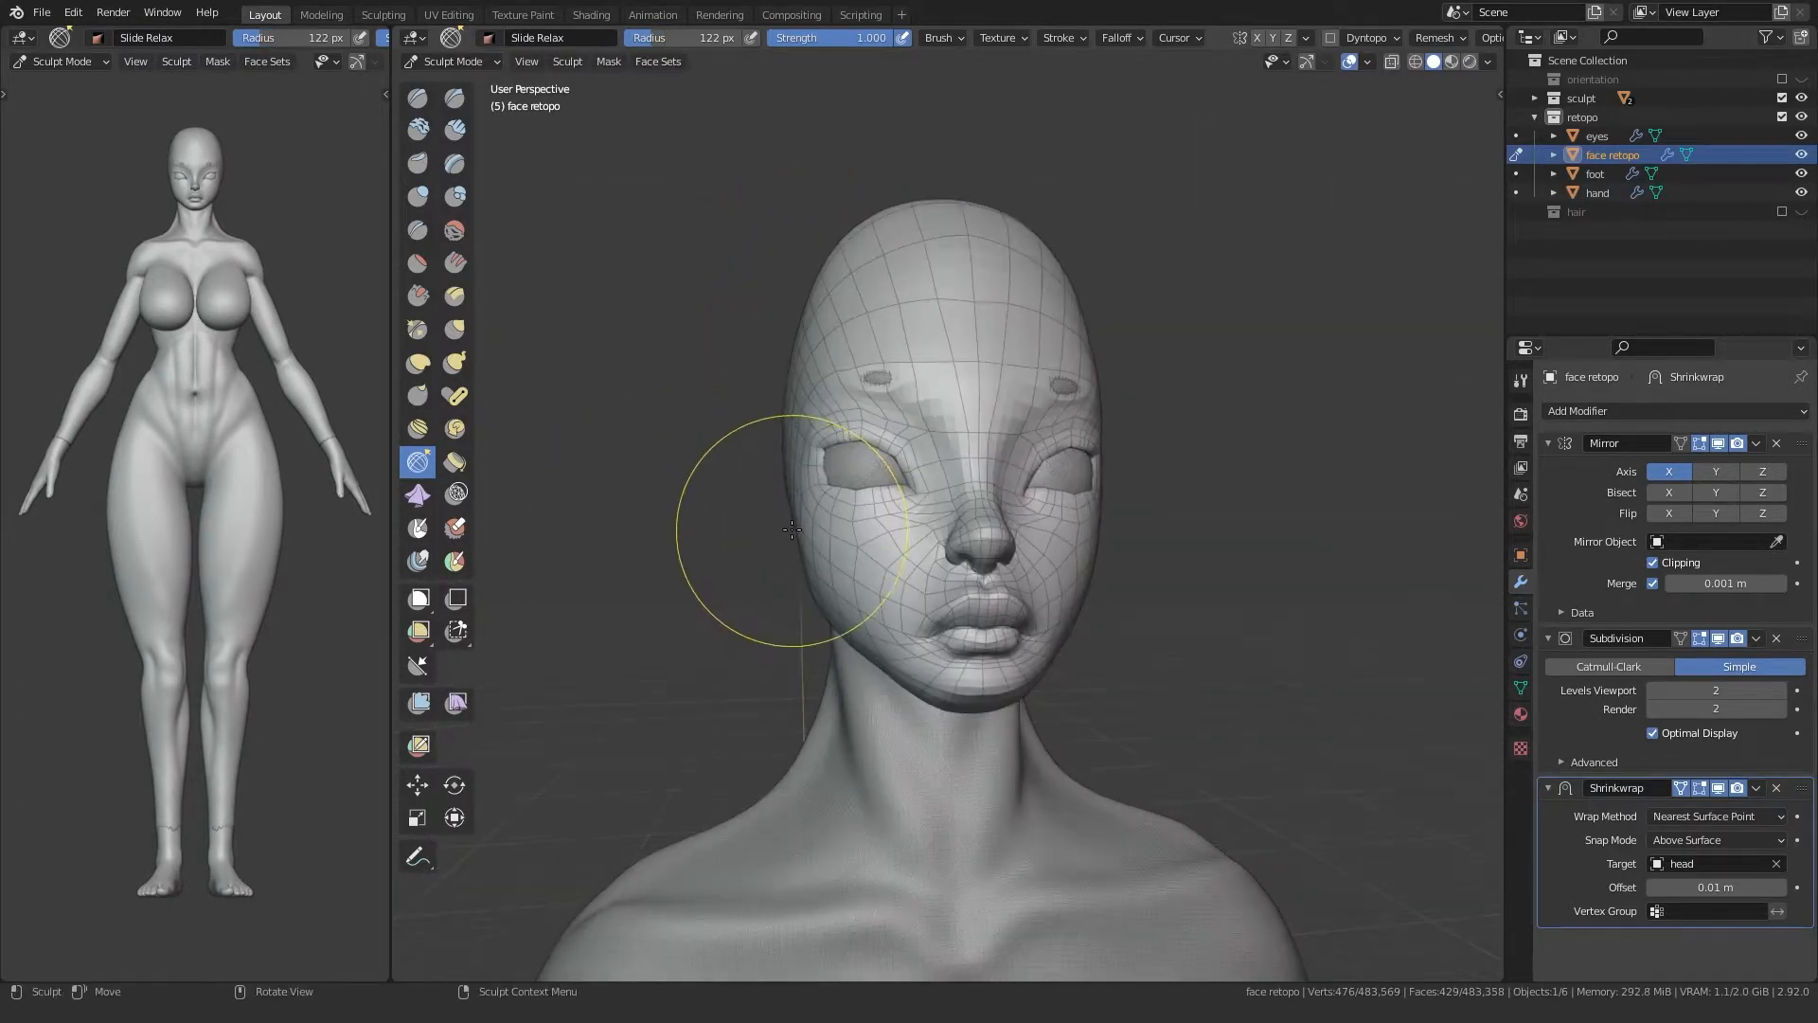
pyautogui.moveTo(953, 559); pyautogui.dragTo(755, 563, button='middle')
pyautogui.moveTo(771, 711); pyautogui.dragTo(733, 515, button='middle')
pyautogui.moveTo(733, 514); pyautogui.dragTo(859, 492)
pyautogui.moveTo(822, 586); pyautogui.dragTo(844, 541)
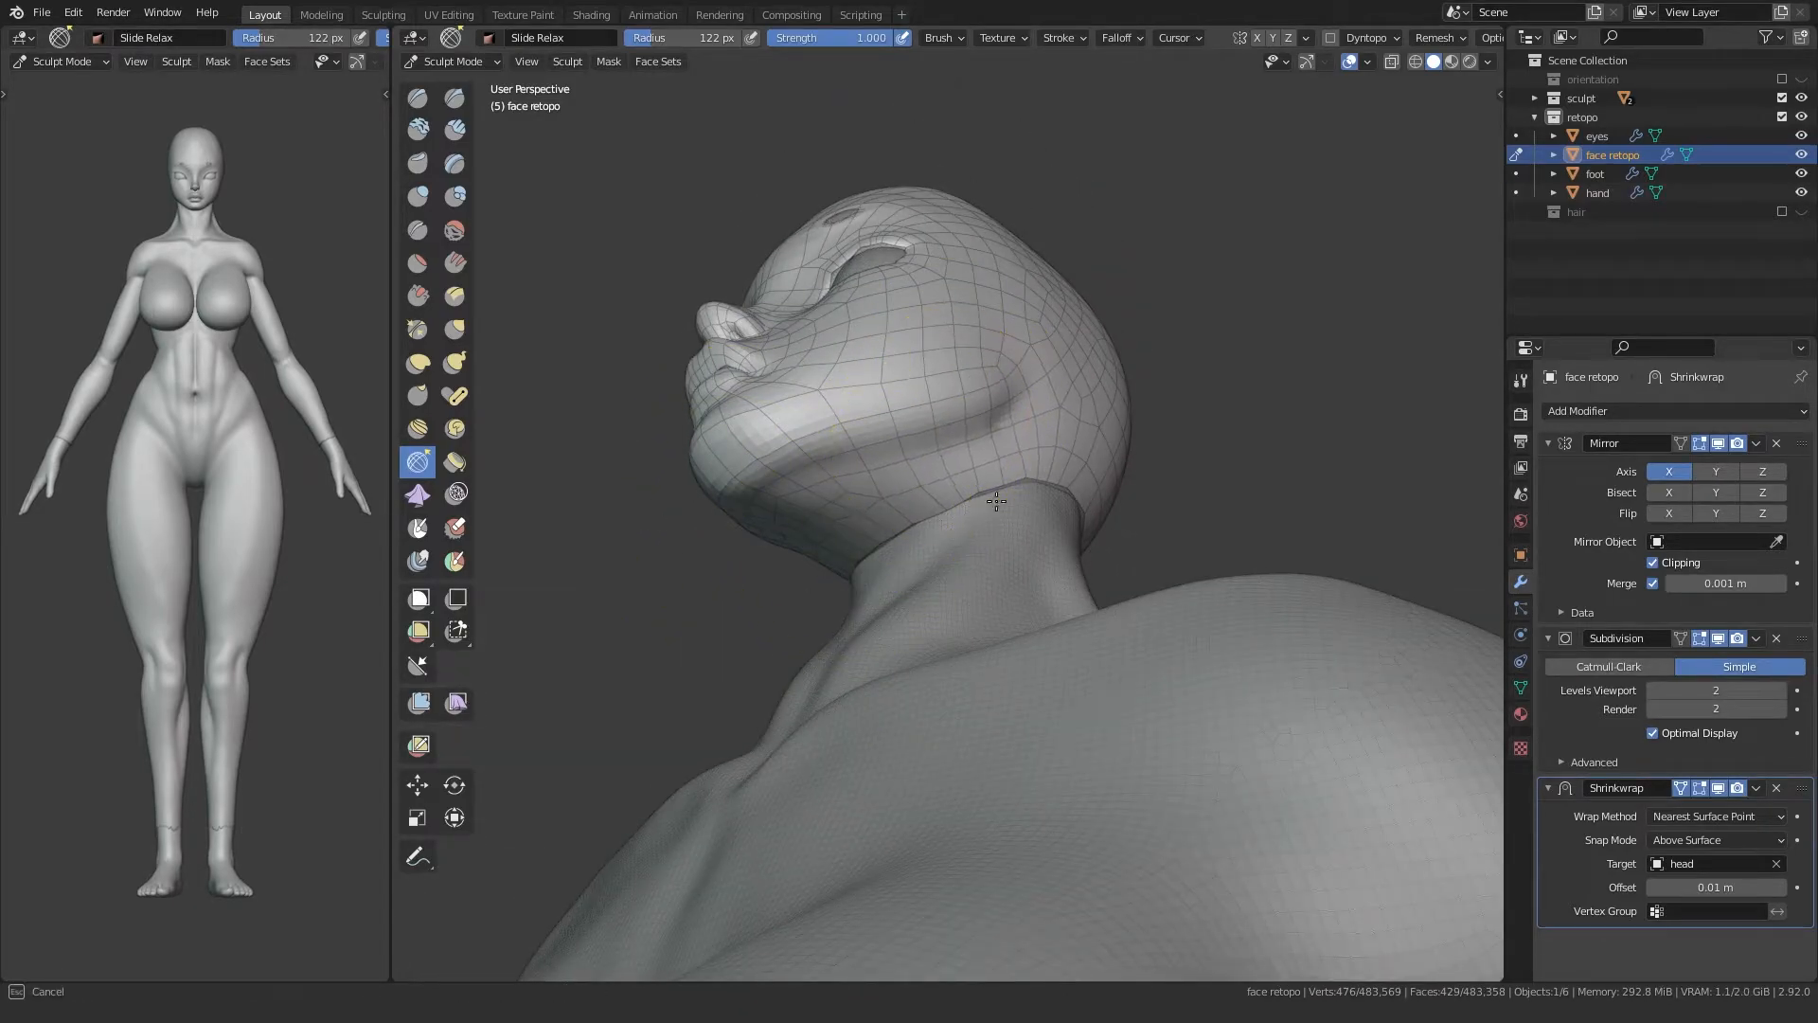
# Step: Relax another part of the head's topology and set the brush radius to 182 px
pyautogui.moveTo(1020, 468); pyautogui.dragTo(822, 516, button='middle')
pyautogui.moveTo(886, 344); pyautogui.dragTo(820, 365, button='middle')
pyautogui.moveTo(821, 366)
pyautogui.keyDown('shift'); pyautogui.mouseDown()
pyautogui.moveTo(840, 171)
pyautogui.moveTo(833, 225)
pyautogui.mouseUp(); pyautogui.keyUp('shift')
pyautogui.press('f')
pyautogui.click(948, 317)
pyautogui.moveTo(946, 316)
pyautogui.mouseDown(button='middle')
pyautogui.moveTo(829, 200)
pyautogui.moveTo(889, 390)
pyautogui.moveTo(747, 378)
pyautogui.moveTo(991, 252)
pyautogui.moveTo(882, 431)
pyautogui.moveTo(852, 384)
pyautogui.moveTo(769, 326)
pyautogui.moveTo(768, 493)
pyautogui.mouseUp(button='middle')
pyautogui.press('f')
pyautogui.click(899, 187)
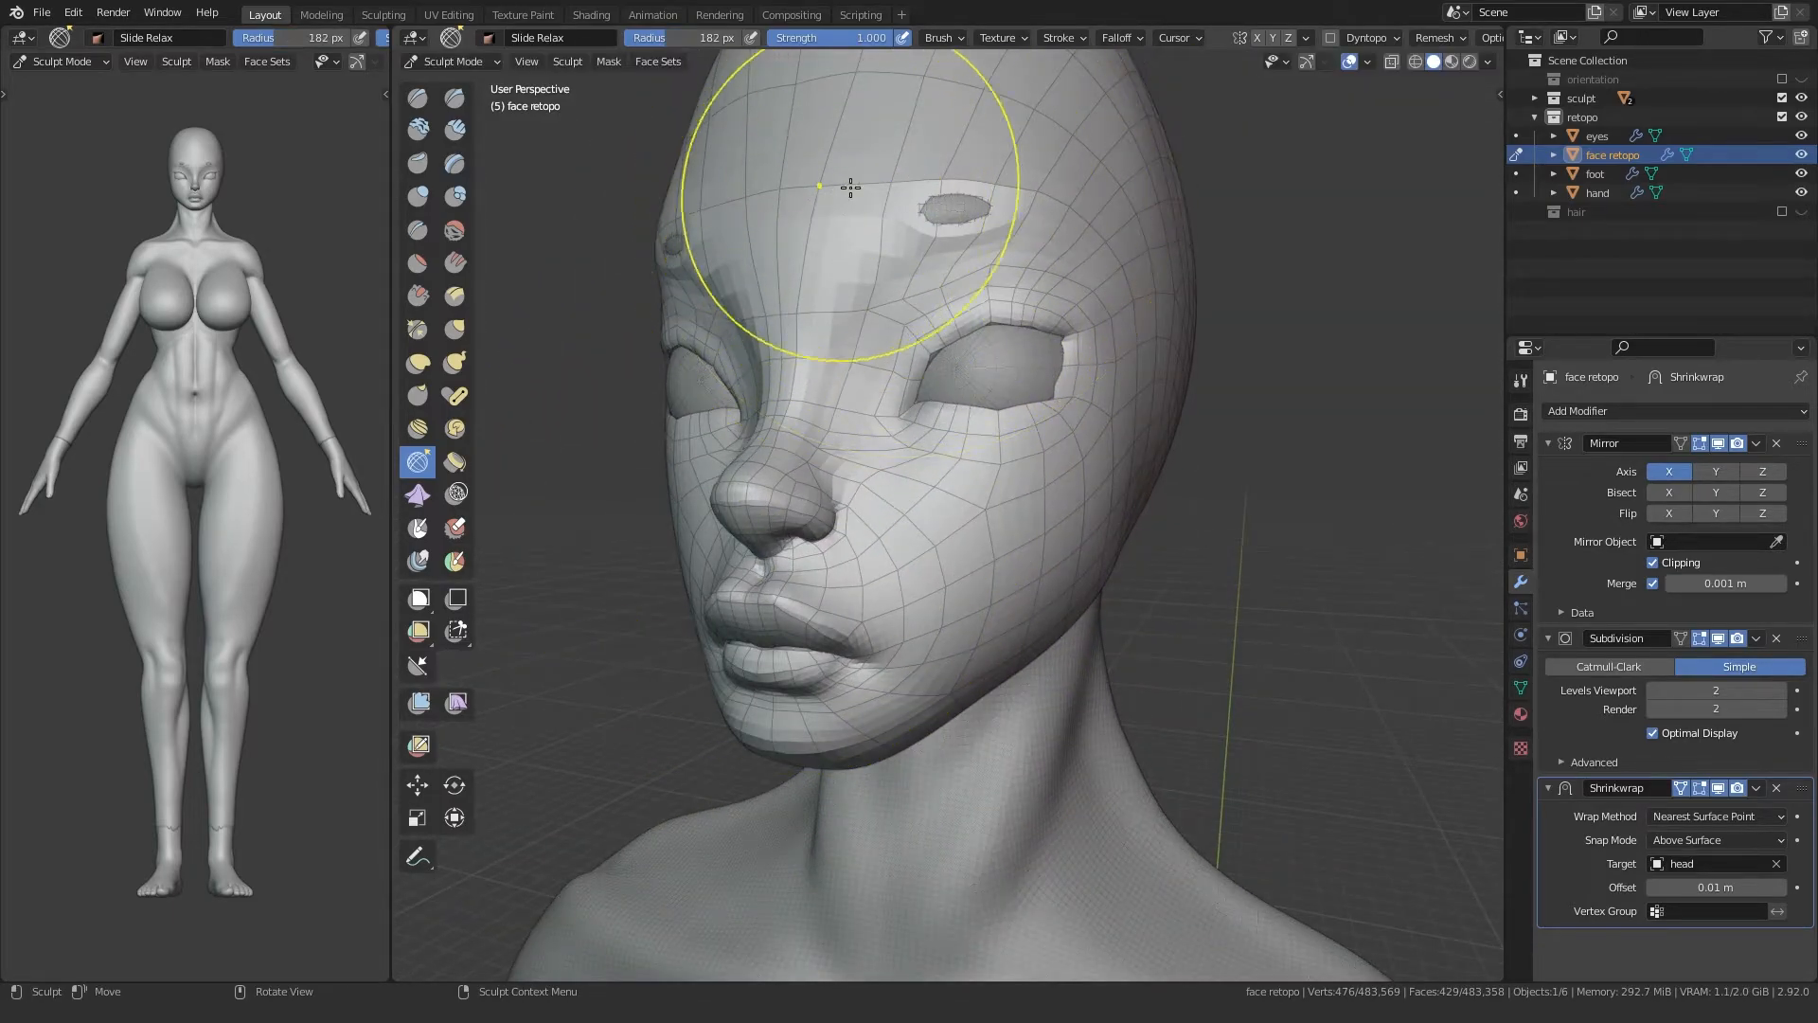
# Step: Save the file and brush over the cheek and jaw topology with Slide Relax
pyautogui.moveTo(720, 574)
pyautogui.mouseDown(button='middle')
pyautogui.moveTo(800, 426)
pyautogui.moveTo(955, 410)
pyautogui.moveTo(1021, 342)
pyautogui.moveTo(962, 454)
pyautogui.mouseUp(button='middle')
pyautogui.scroll(-2, 947, 531)
pyautogui.moveTo(767, 497)
pyautogui.mouseDown(button='middle')
pyautogui.moveTo(839, 566)
pyautogui.moveTo(771, 569)
pyautogui.moveTo(994, 649)
pyautogui.moveTo(827, 609)
pyautogui.moveTo(730, 669)
pyautogui.mouseUp(button='middle')
pyautogui.hotkey('ctrl', 's')
pyautogui.moveTo(820, 608); pyautogui.dragTo(823, 615, button='middle')
pyautogui.moveTo(997, 620)
pyautogui.mouseDown()
pyautogui.moveTo(1013, 635)
pyautogui.moveTo(1047, 616)
pyautogui.mouseUp()
pyautogui.moveTo(1003, 608); pyautogui.dragTo(938, 621, button='middle')
pyautogui.moveTo(937, 621); pyautogui.dragTo(911, 706)
pyautogui.moveTo(911, 706)
pyautogui.mouseDown(button='middle')
pyautogui.moveTo(893, 673)
pyautogui.moveTo(921, 653)
pyautogui.mouseUp(button='middle')
pyautogui.scroll(1, 891, 663)
pyautogui.scroll(2, 885, 632)
pyautogui.scroll(-2, 923, 677)
# Step: Set the brush radius to 289 px and adjust the edge flow over the chin, nose, eye and brow areas
pyautogui.press('f')
pyautogui.click(1011, 667)
pyautogui.moveTo(1011, 668); pyautogui.dragTo(1024, 715)
pyautogui.moveTo(949, 516); pyautogui.dragTo(958, 533)
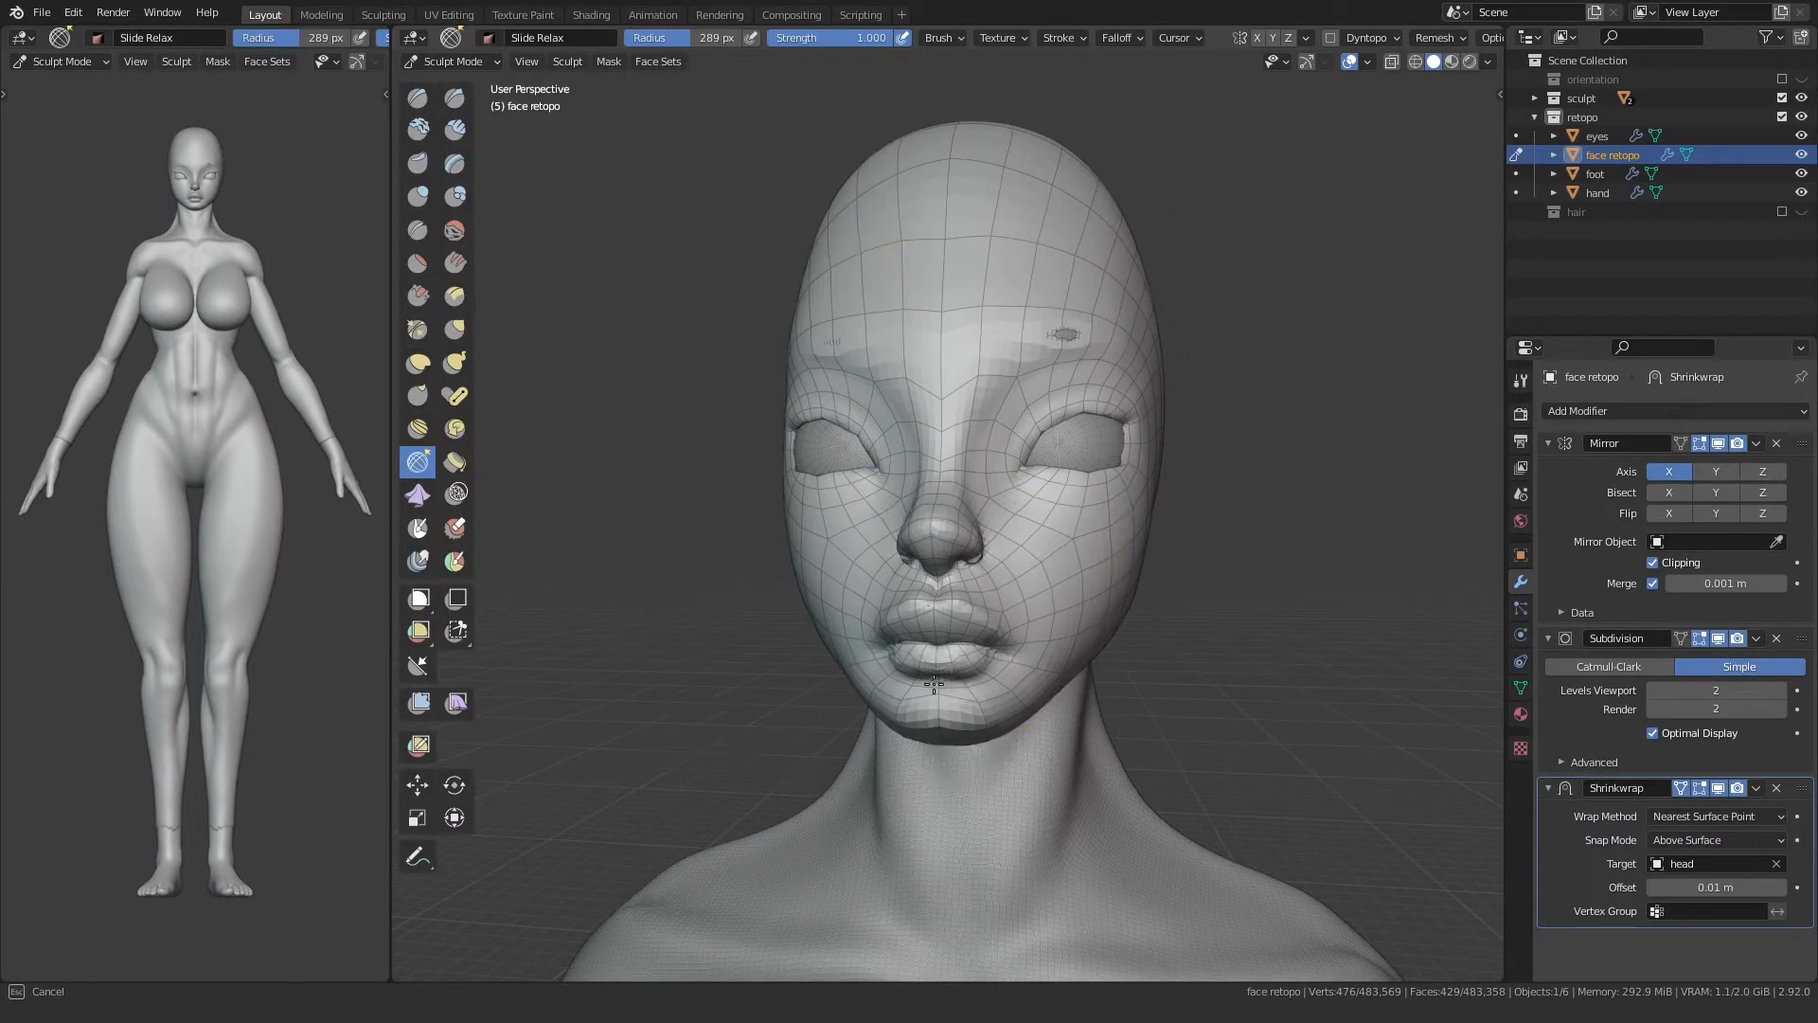
pyautogui.moveTo(1094, 495); pyautogui.dragTo(1088, 481)
pyautogui.moveTo(1034, 334); pyautogui.dragTo(1046, 307)
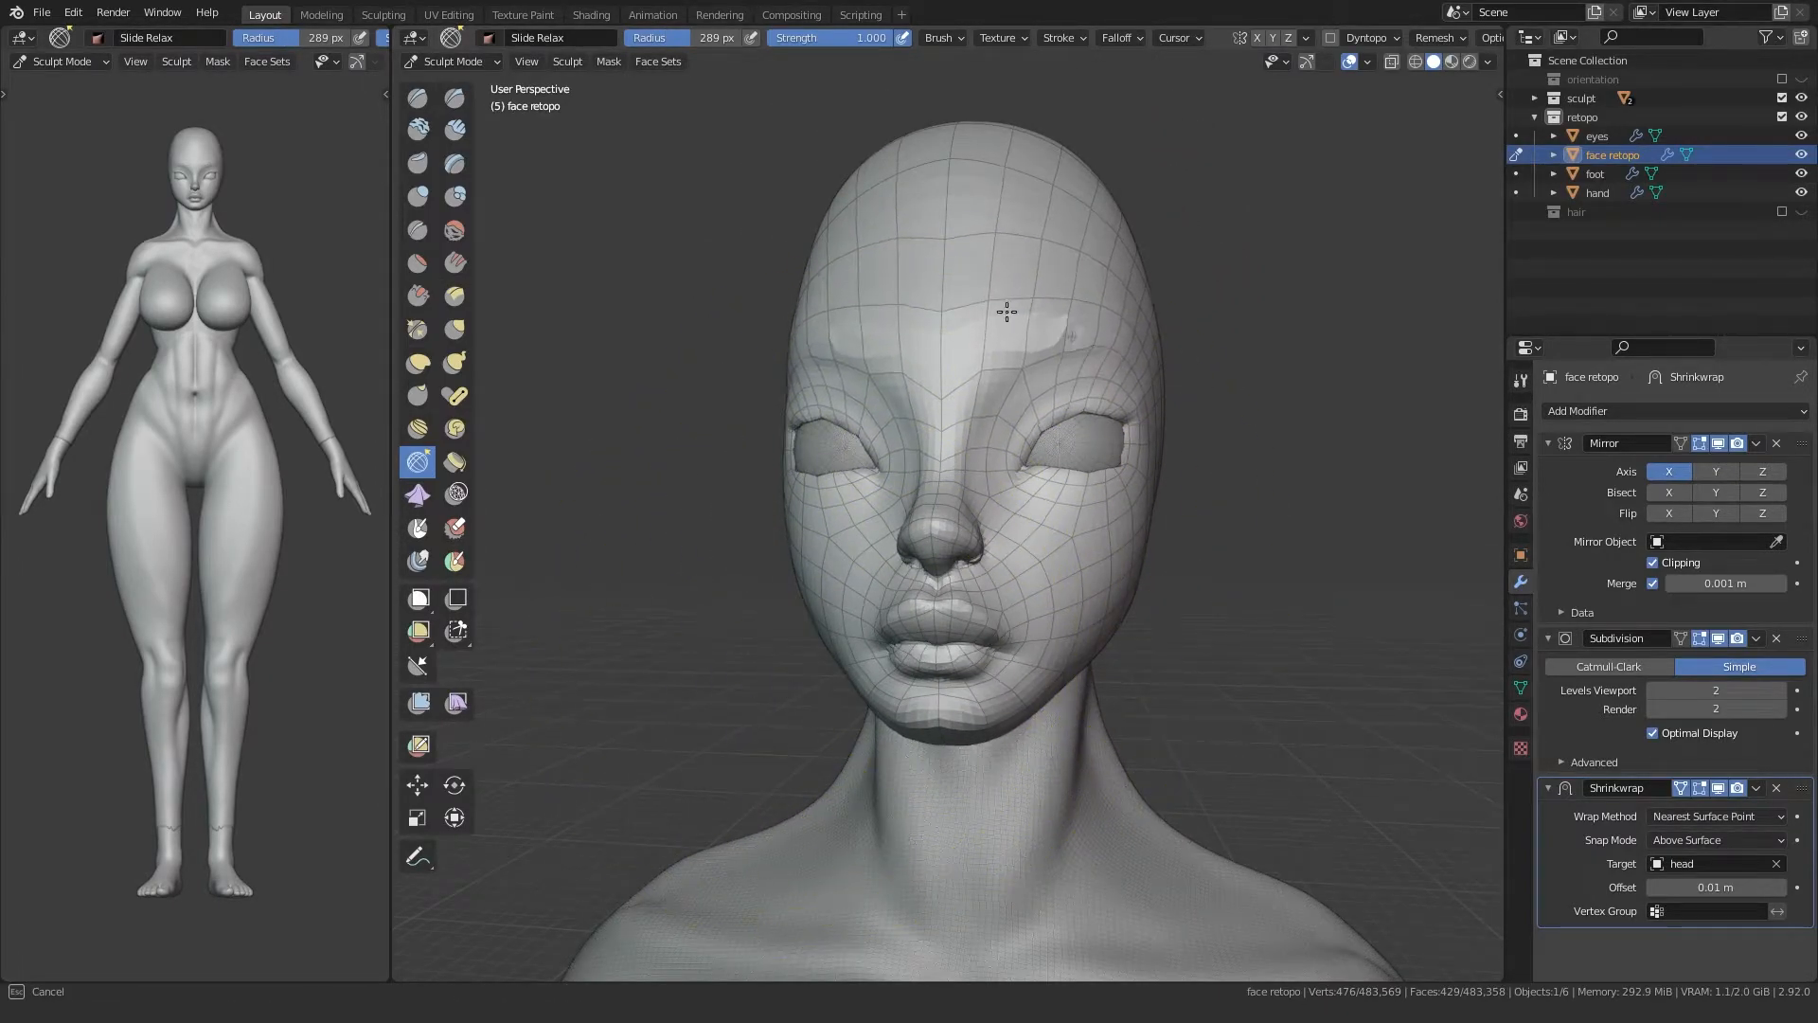
pyautogui.moveTo(1074, 521); pyautogui.dragTo(1059, 530)
pyautogui.moveTo(900, 516); pyautogui.dragTo(760, 541, button='middle')
pyautogui.moveTo(833, 677); pyautogui.dragTo(758, 530, button='middle')
pyautogui.scroll(4, 812, 568)
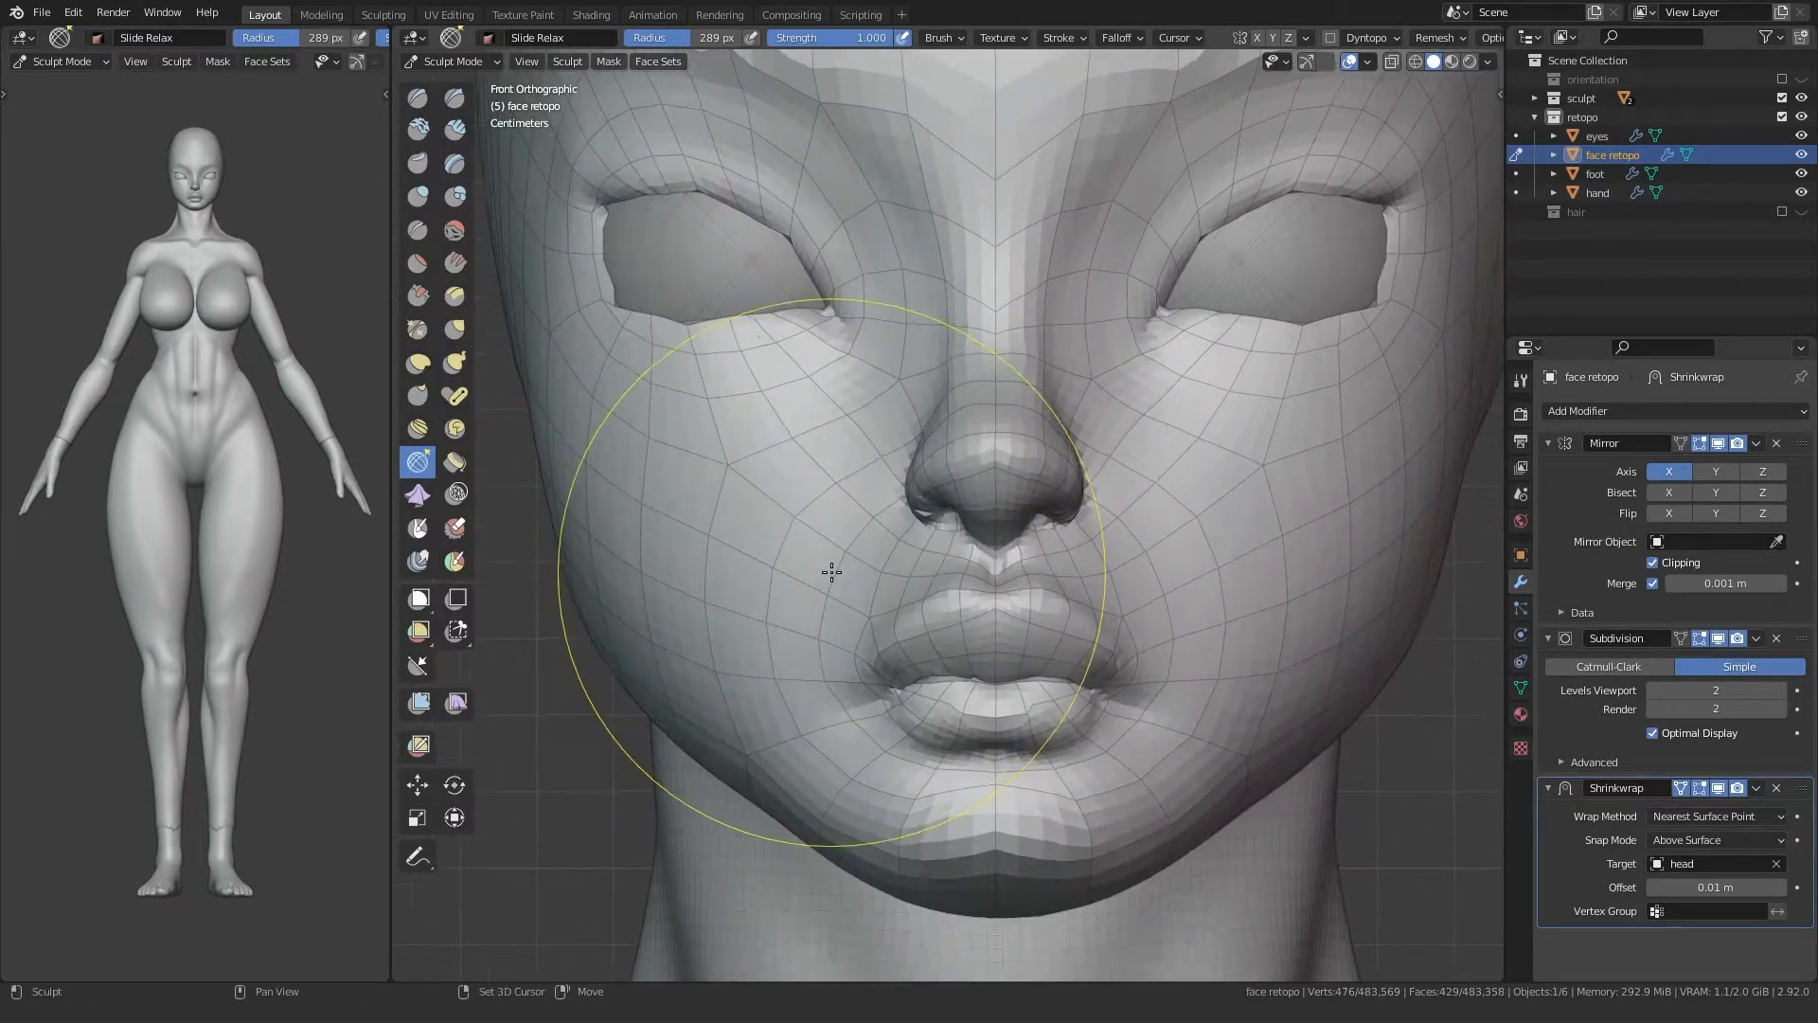
# Step: Relax the topology over the brow, forehead and cheek with the Slide Relax brush
pyautogui.scroll(-5, 849, 601)
pyautogui.moveTo(938, 495); pyautogui.dragTo(832, 531, button='middle')
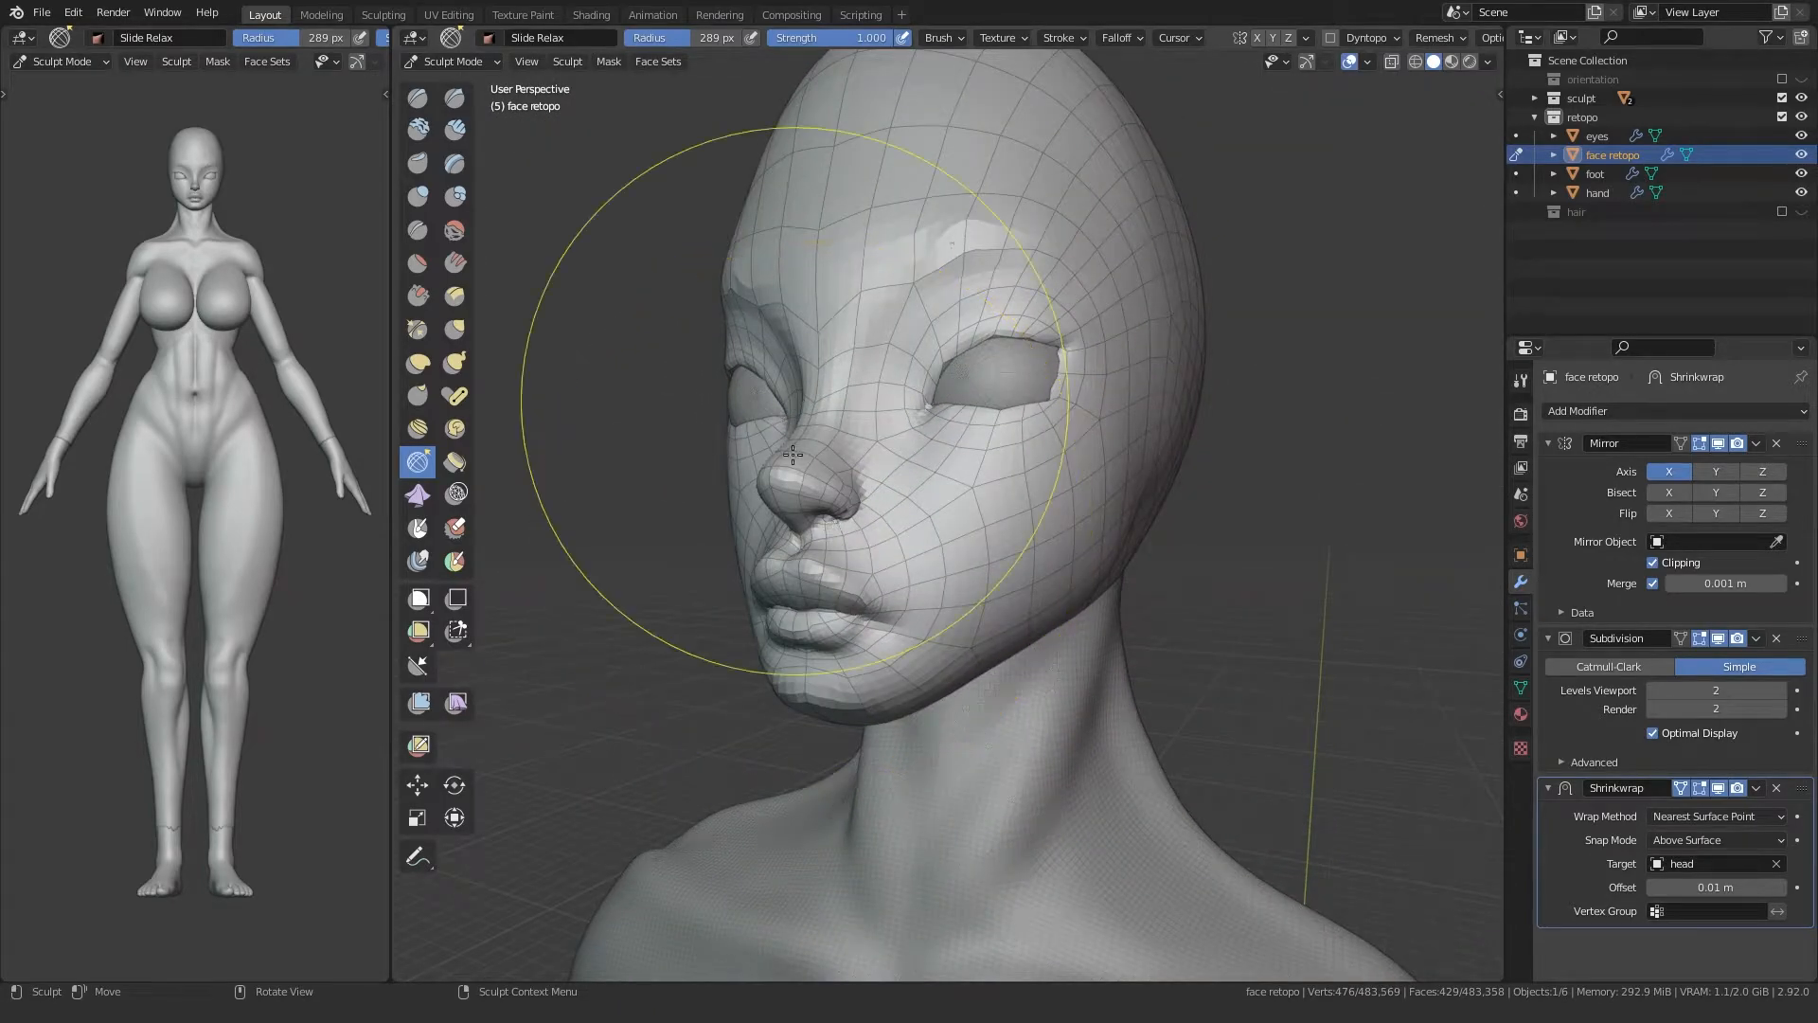
pyautogui.moveTo(812, 400); pyautogui.dragTo(833, 443, button='middle')
pyautogui.moveTo(836, 416); pyautogui.dragTo(838, 399)
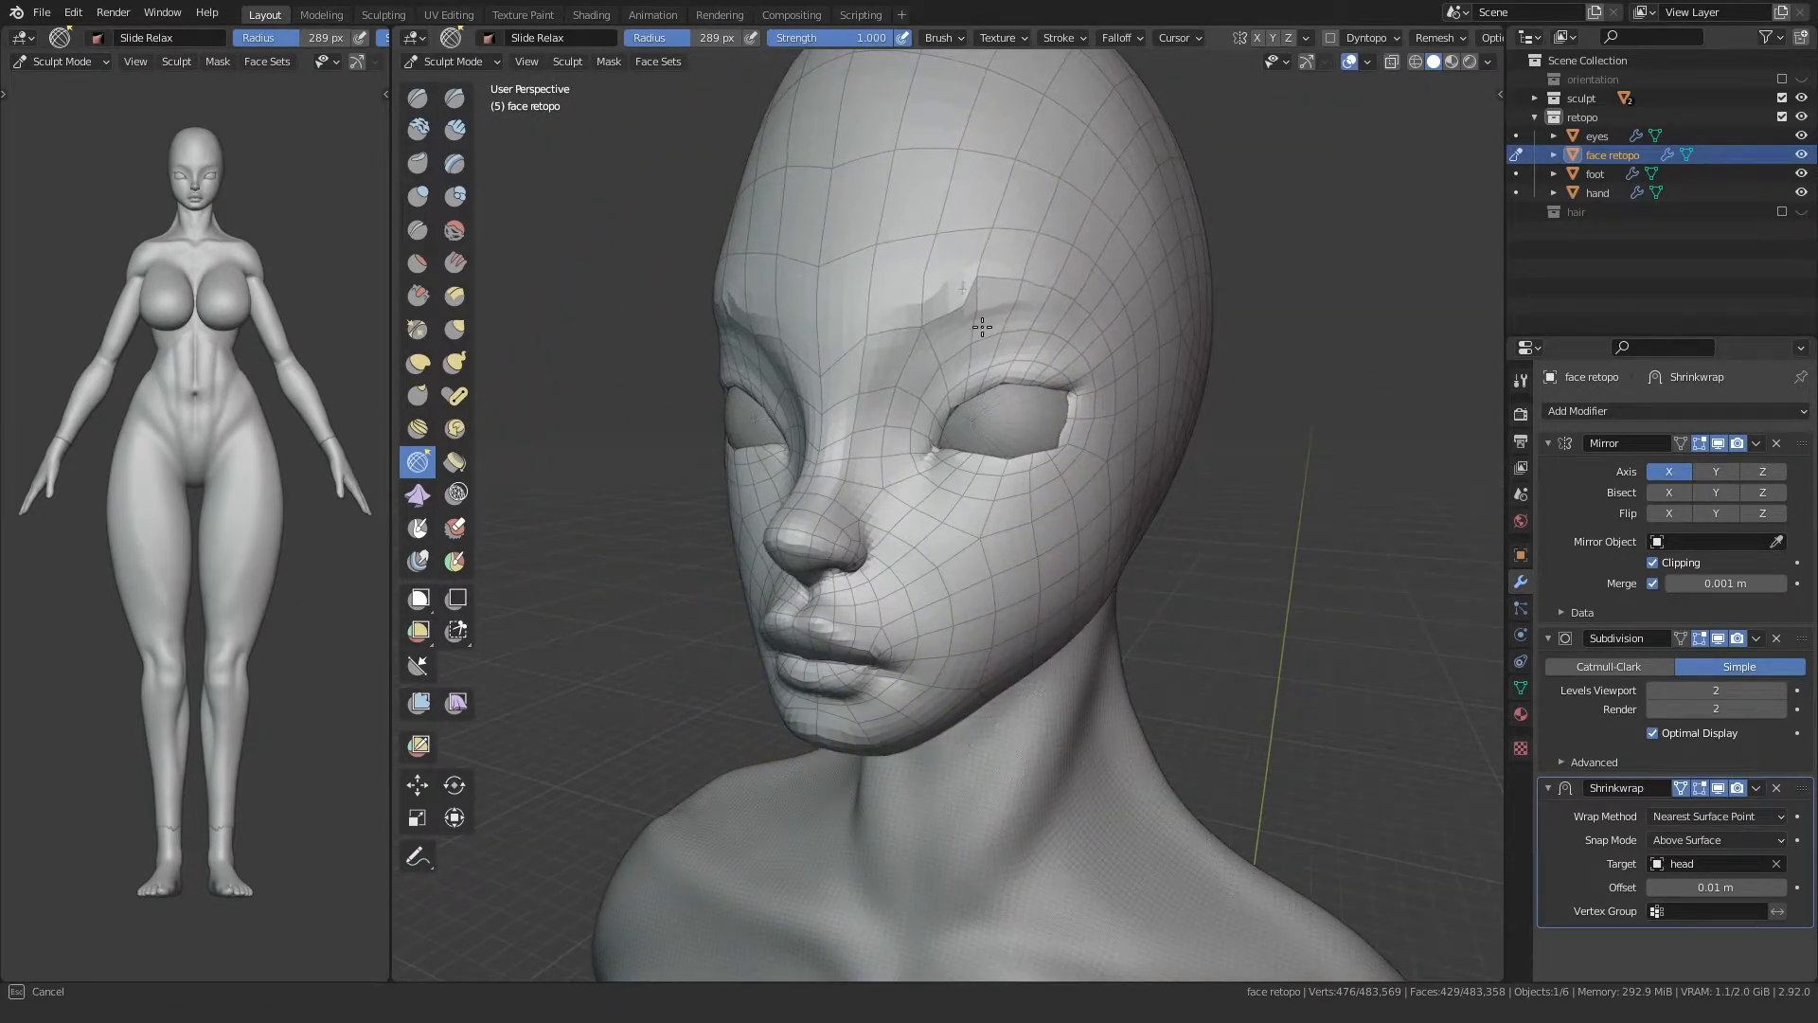
pyautogui.moveTo(1014, 642); pyautogui.dragTo(956, 629)
pyautogui.moveTo(795, 597); pyautogui.dragTo(741, 548, button='middle')
pyautogui.moveTo(742, 548); pyautogui.dragTo(1006, 308)
# Step: Slide the edge flow around the eye, nose and mouth side of the face into a more even layout
pyautogui.moveTo(854, 402)
pyautogui.keyDown('shift'); pyautogui.mouseDown(button='middle')
pyautogui.moveTo(843, 464)
pyautogui.moveTo(762, 453)
pyautogui.mouseUp(button='middle'); pyautogui.keyUp('shift')
pyautogui.moveTo(966, 432); pyautogui.dragTo(1045, 439)
pyautogui.moveTo(824, 455); pyautogui.dragTo(971, 435, button='middle')
pyautogui.moveTo(971, 436)
pyautogui.keyDown('ctrl'); pyautogui.mouseDown(button='middle')
pyautogui.moveTo(971, 483)
pyautogui.moveTo(1004, 431)
pyautogui.mouseUp(button='middle'); pyautogui.keyUp('ctrl')
pyautogui.keyDown('ctrl'); pyautogui.moveTo(834, 795); pyautogui.dragTo(809, 485, button='middle'); pyautogui.keyUp('ctrl')
pyautogui.moveTo(824, 473); pyautogui.dragTo(1005, 375)
pyautogui.moveTo(1004, 373); pyautogui.dragTo(909, 373, button='middle')
pyautogui.moveTo(912, 379)
pyautogui.mouseDown()
pyautogui.moveTo(983, 536)
pyautogui.moveTo(947, 597)
pyautogui.mouseUp()
pyautogui.moveTo(786, 677); pyautogui.dragTo(759, 621, button='middle')
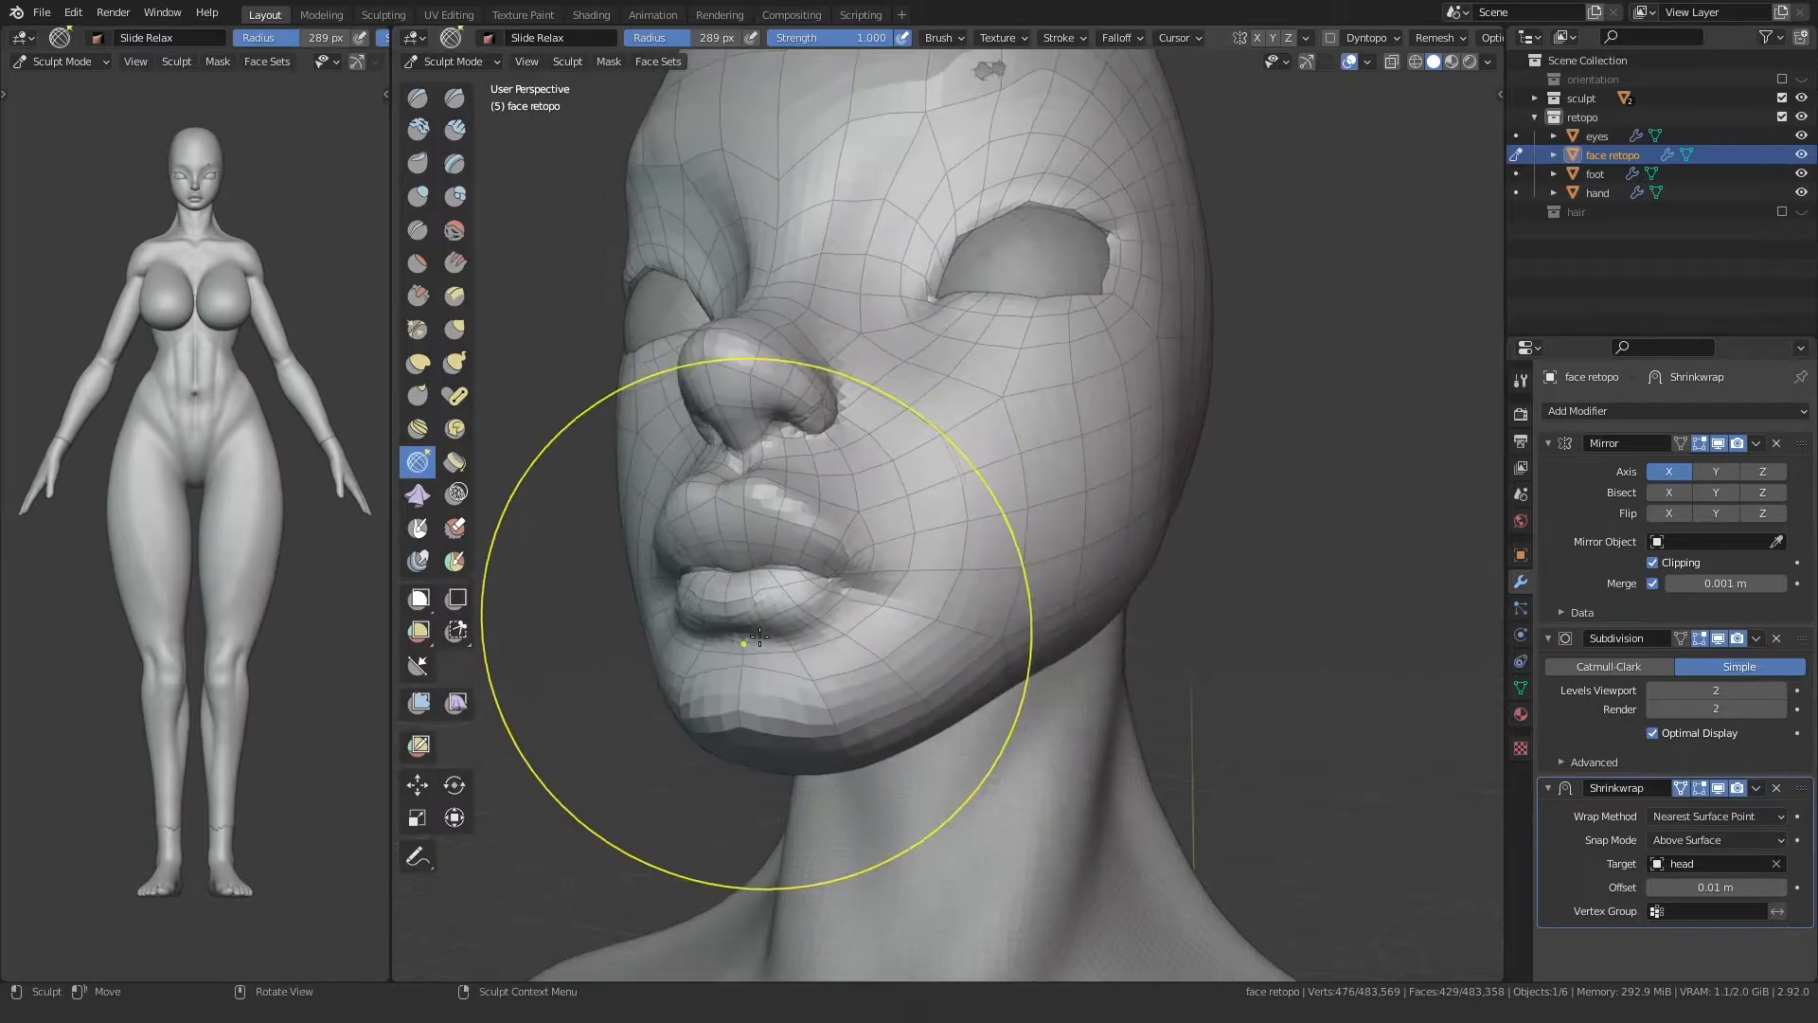
pyautogui.keyDown('ctrl'); pyautogui.moveTo(786, 559); pyautogui.dragTo(846, 610, button='middle'); pyautogui.keyUp('ctrl')
pyautogui.moveTo(935, 538); pyautogui.dragTo(799, 620, button='middle')
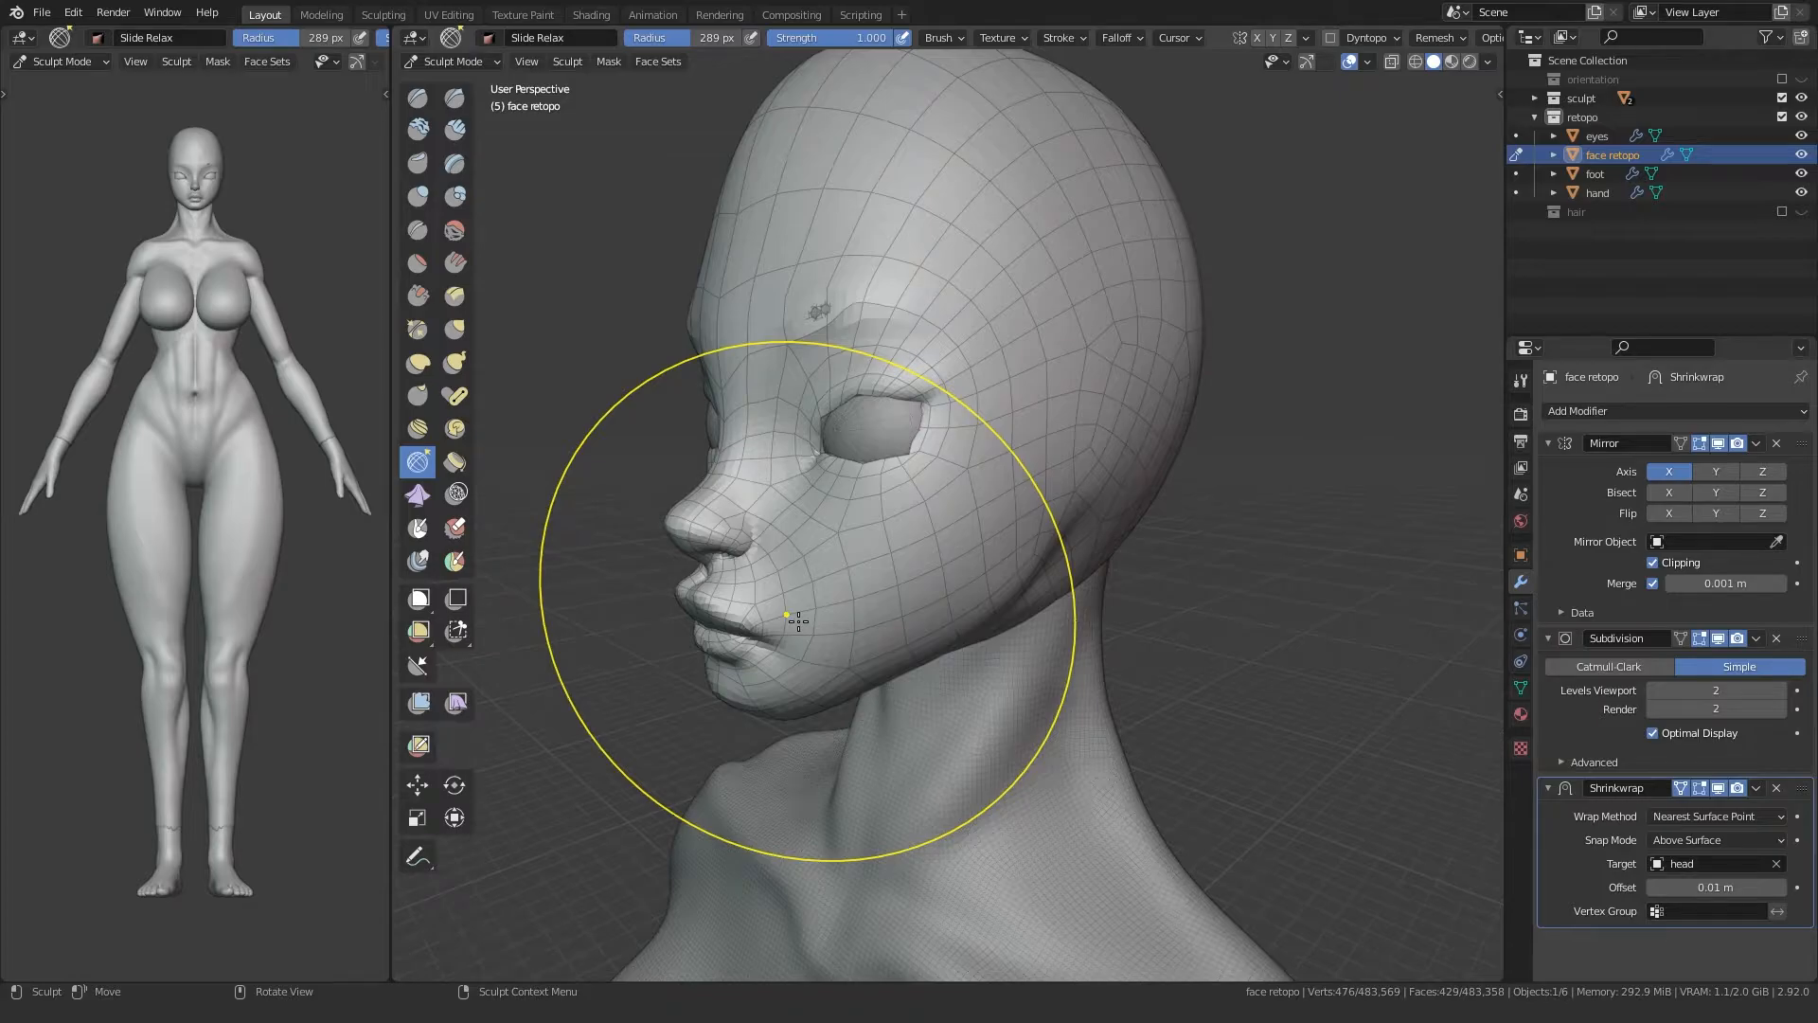
# Step: Leave Sculpt Mode, open the face retopo mesh in Edit Mode and enable snapping
pyautogui.hotkey('ctrl', 'Tab')
pyautogui.click(735, 588)
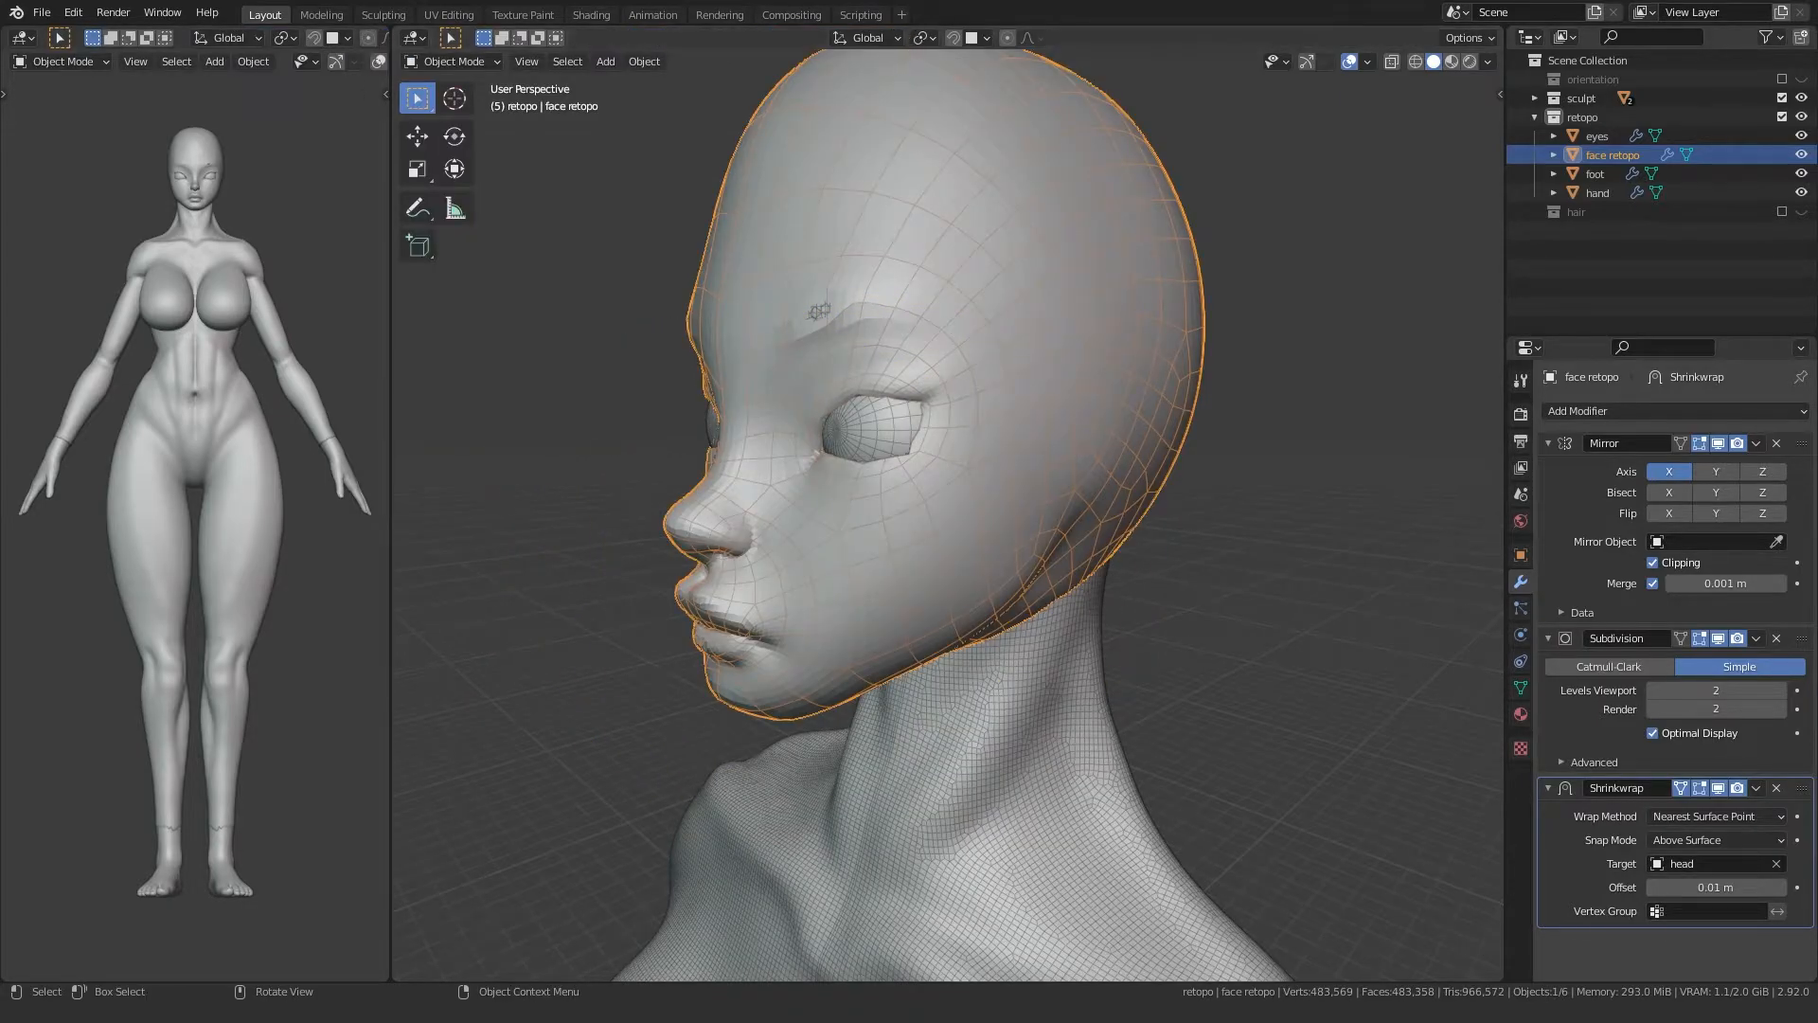
pyautogui.press('Tab')
pyautogui.moveTo(701, 493); pyautogui.dragTo(844, 463, button='middle')
pyautogui.scroll(3, 805, 474)
pyautogui.hotkey('shift', 'Tab')
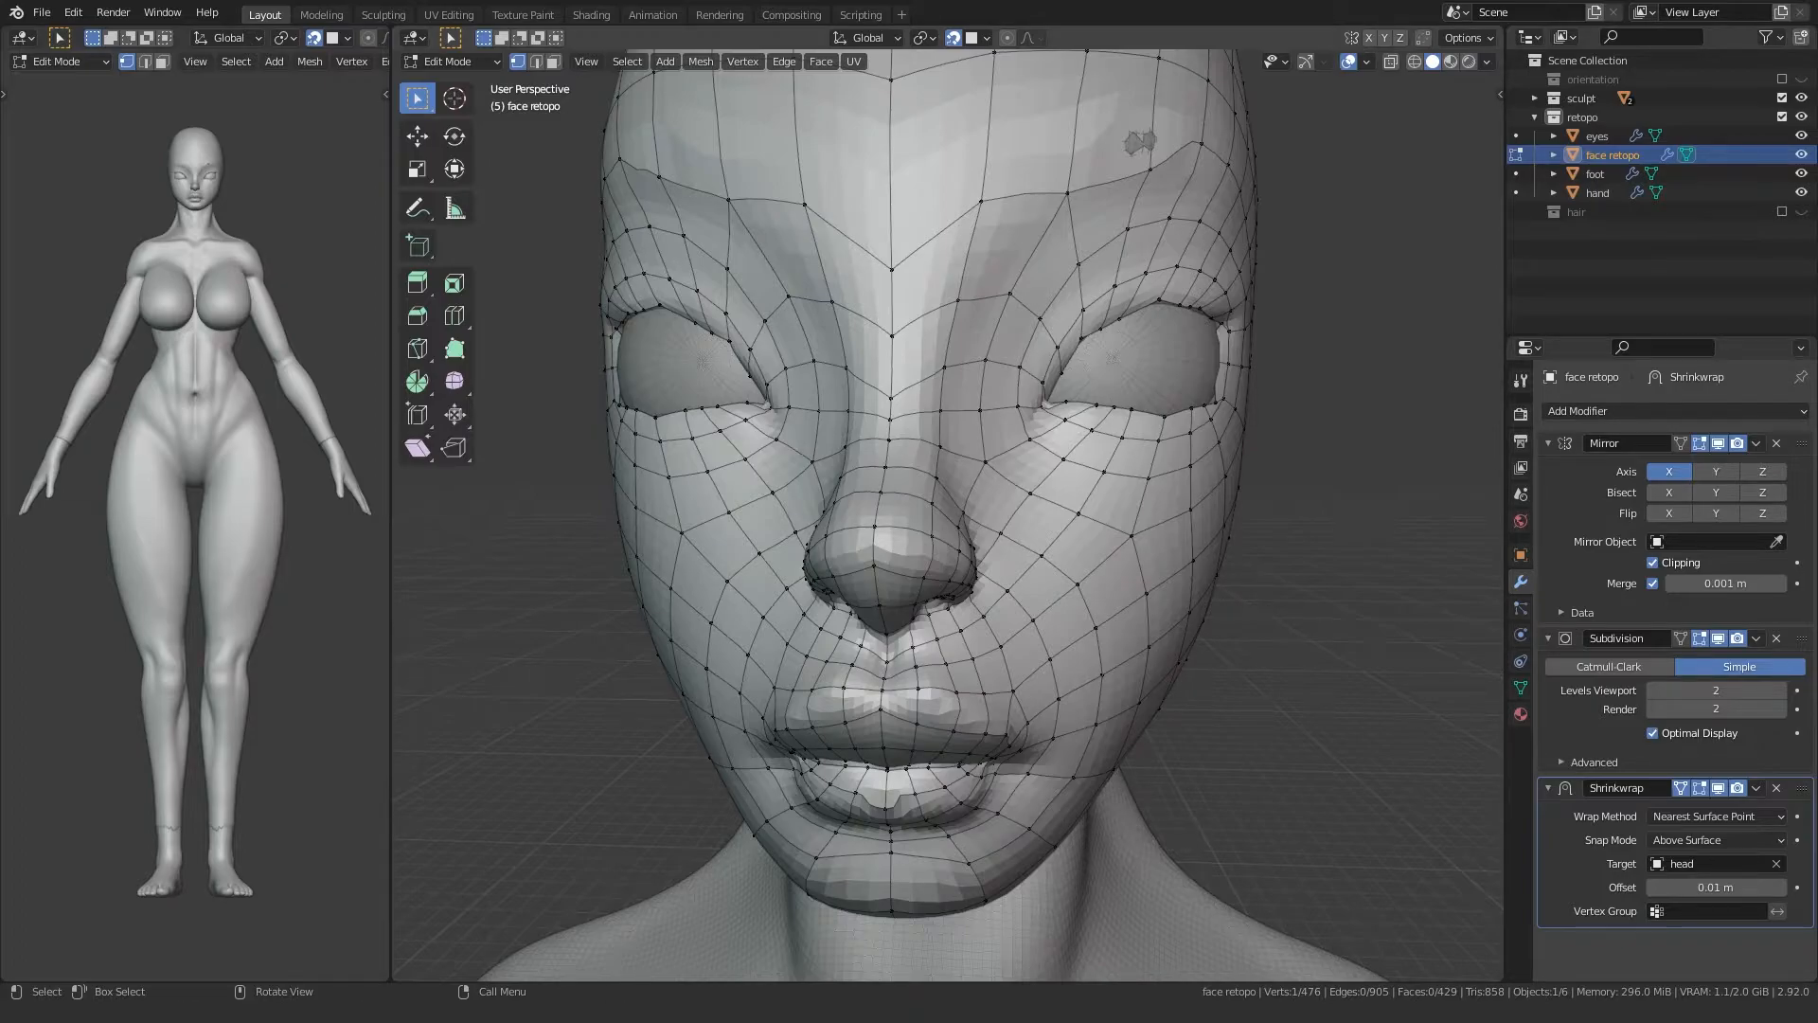
# Step: Move the centreline vertices between the nose bridge and forehead upward to even out their spacing
pyautogui.scroll(3, 914, 521)
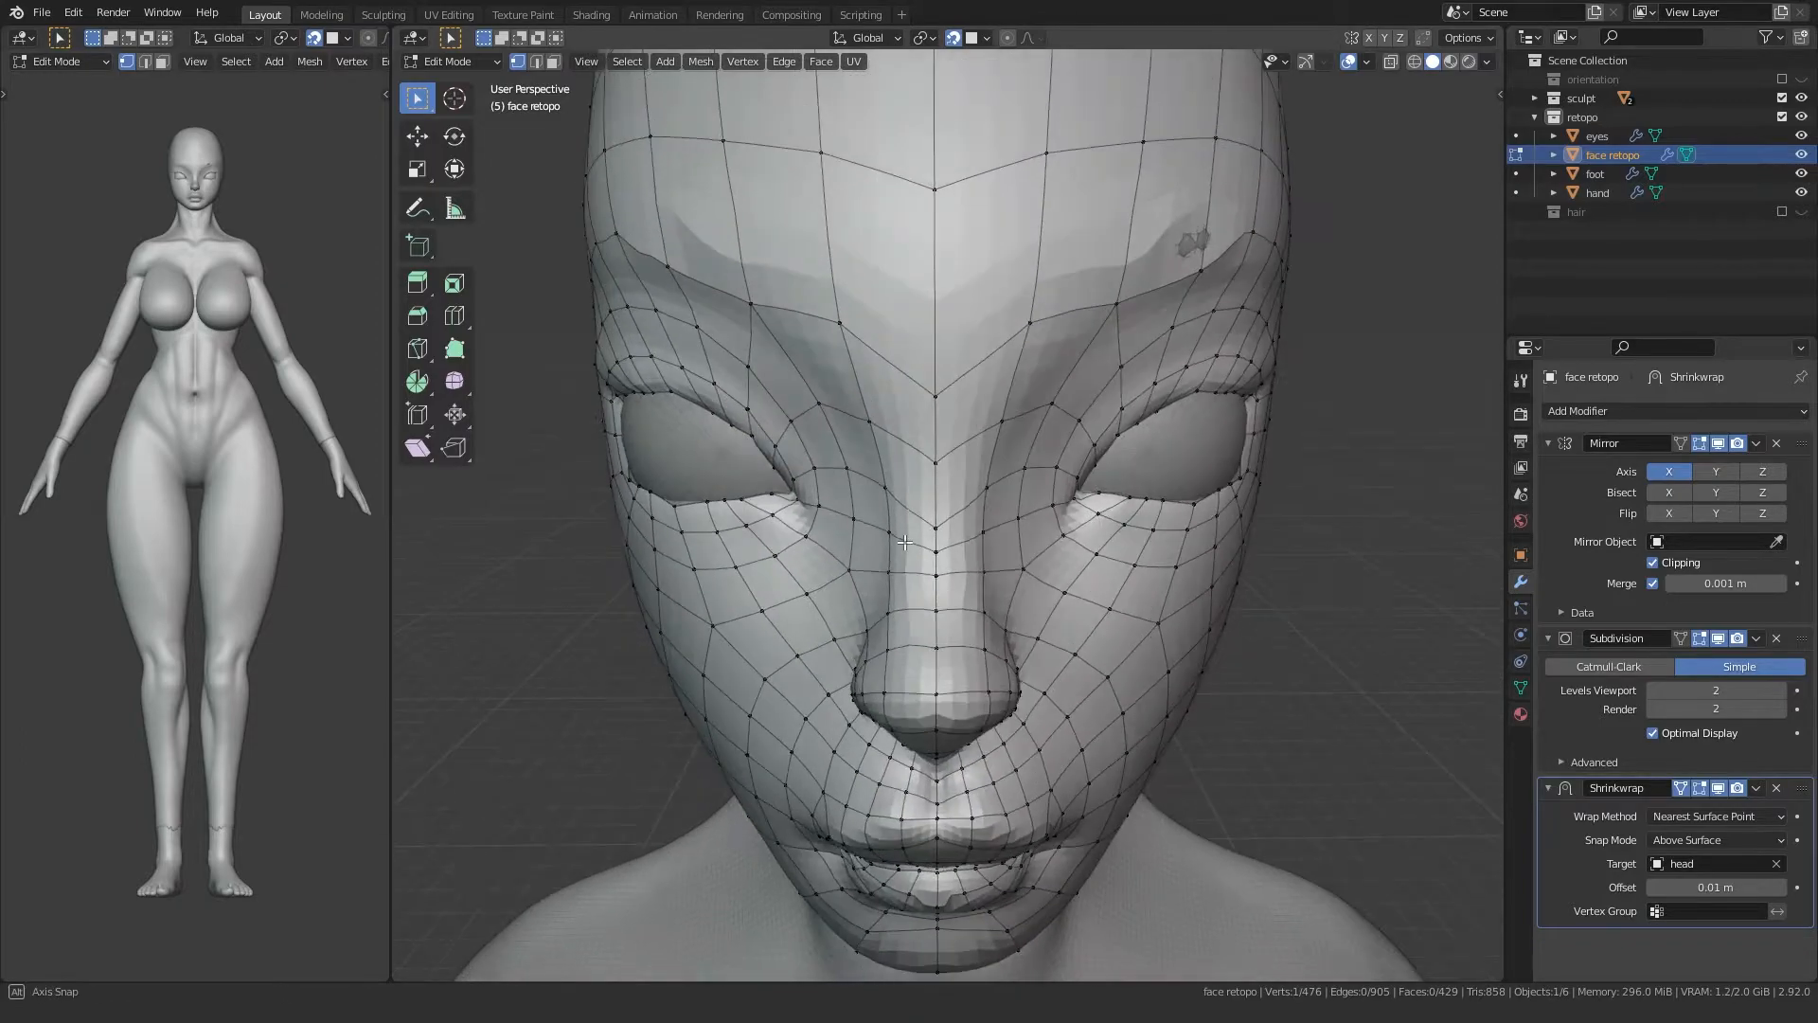
pyautogui.press('g')
pyautogui.click(914, 434)
pyautogui.click(915, 430)
pyautogui.press('g')
pyautogui.click(914, 390)
pyautogui.click(914, 320)
pyautogui.press('g')
pyautogui.click(905, 213)
# Step: Shift the next centreline vertices on the upper forehead upward toward the crown
pyautogui.keyDown('shift'); pyautogui.moveTo(906, 213); pyautogui.dragTo(910, 477, button='middle'); pyautogui.keyUp('shift')
pyautogui.click(915, 512)
pyautogui.press('g')
pyautogui.click(917, 463)
pyautogui.click(917, 237)
pyautogui.press('g')
pyautogui.click(916, 199)
# Step: Reposition the centreline vertices over the top of the head to even out the edge loop spacing
pyautogui.moveTo(916, 198); pyautogui.dragTo(913, 609, button='middle')
pyautogui.scroll(-4, 894, 455)
pyautogui.scroll(1, 914, 609)
pyautogui.click(916, 611)
pyautogui.press('g')
pyautogui.click(916, 641)
pyautogui.click(936, 552)
pyautogui.press('g')
pyautogui.click(929, 497)
pyautogui.click(932, 464)
pyautogui.press('g')
pyautogui.click(934, 424)
# Step: Adjust individual vertices on the back of the head so the rows run evenly down to the nape
pyautogui.moveTo(934, 422); pyautogui.dragTo(632, 400, button='middle')
pyautogui.click(1022, 473)
pyautogui.press('g')
pyautogui.click(1011, 466)
pyautogui.moveTo(1010, 465); pyautogui.dragTo(980, 365, button='middle')
pyautogui.click(952, 511)
pyautogui.press('g')
pyautogui.click(953, 474)
pyautogui.click(952, 424)
pyautogui.press('g')
pyautogui.click(947, 400)
pyautogui.scroll(1, 1002, 510)
pyautogui.click(997, 505)
pyautogui.press('g')
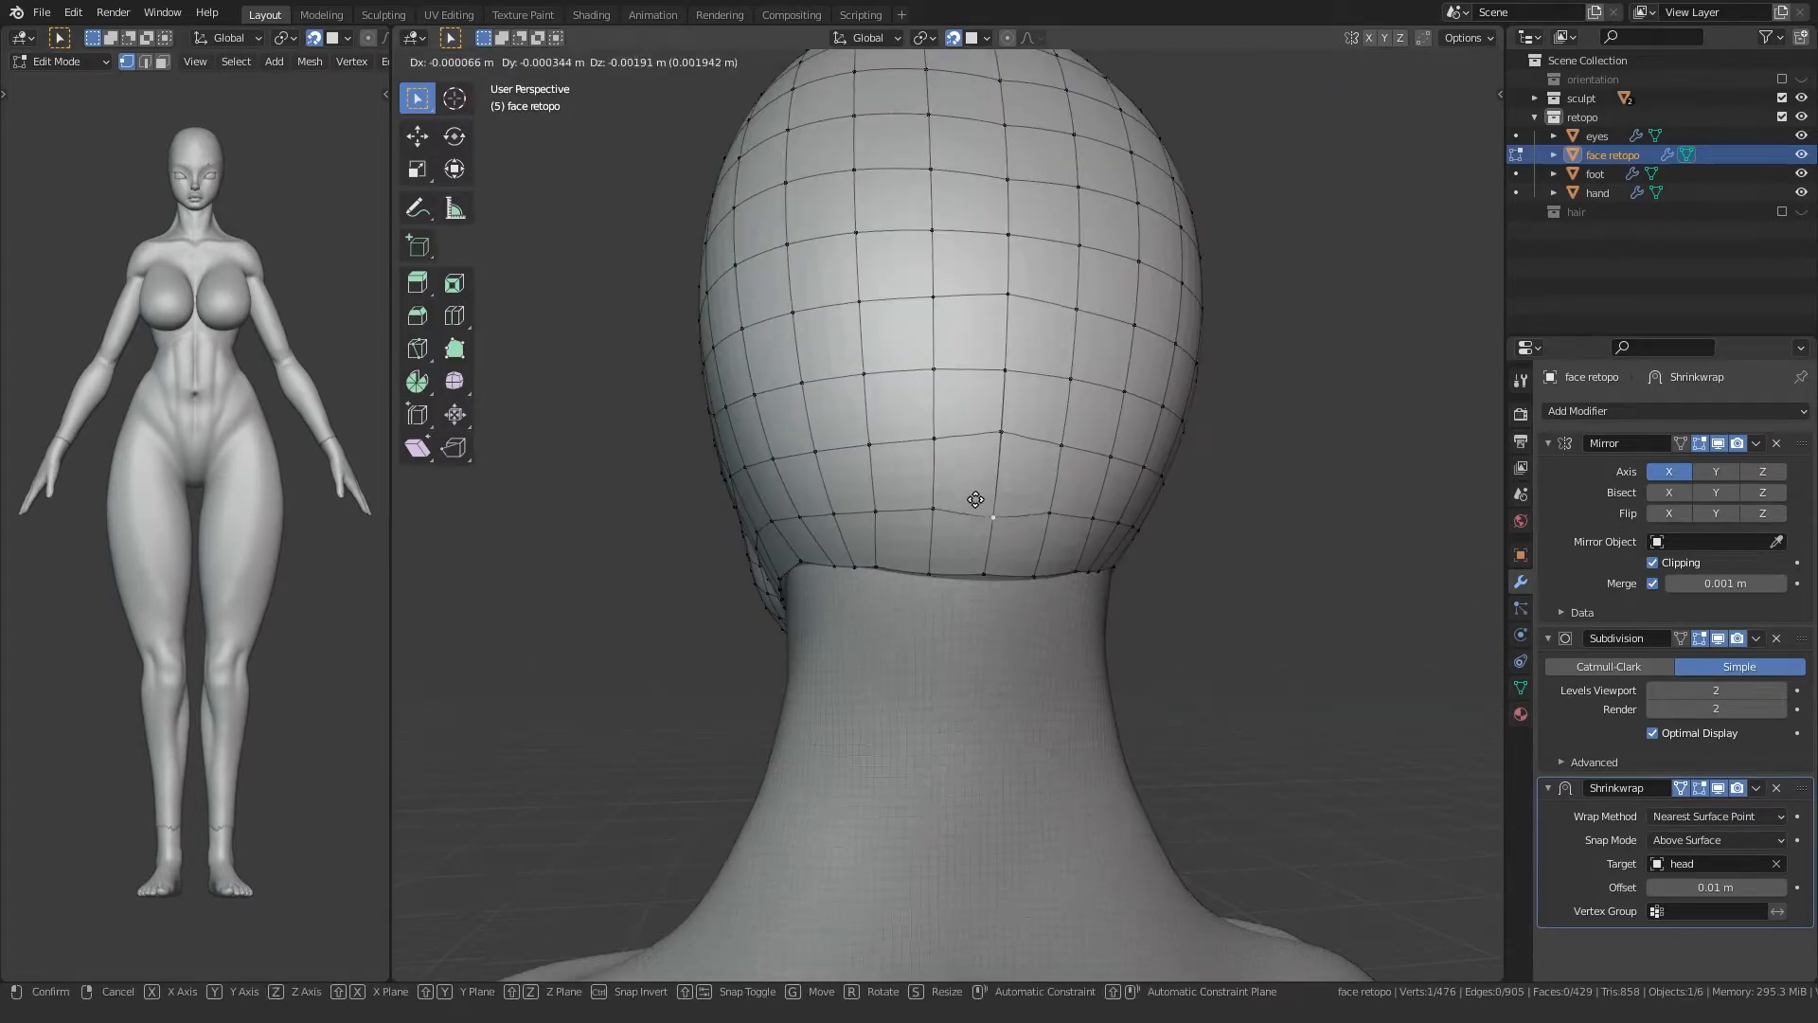
pyautogui.click(977, 487)
# Step: Move the vertices along the mesh's lower border at the back of the neck to space them evenly
pyautogui.moveTo(976, 487); pyautogui.dragTo(910, 542, button='middle')
pyautogui.scroll(2, 909, 542)
pyautogui.click(818, 538)
pyautogui.press('g')
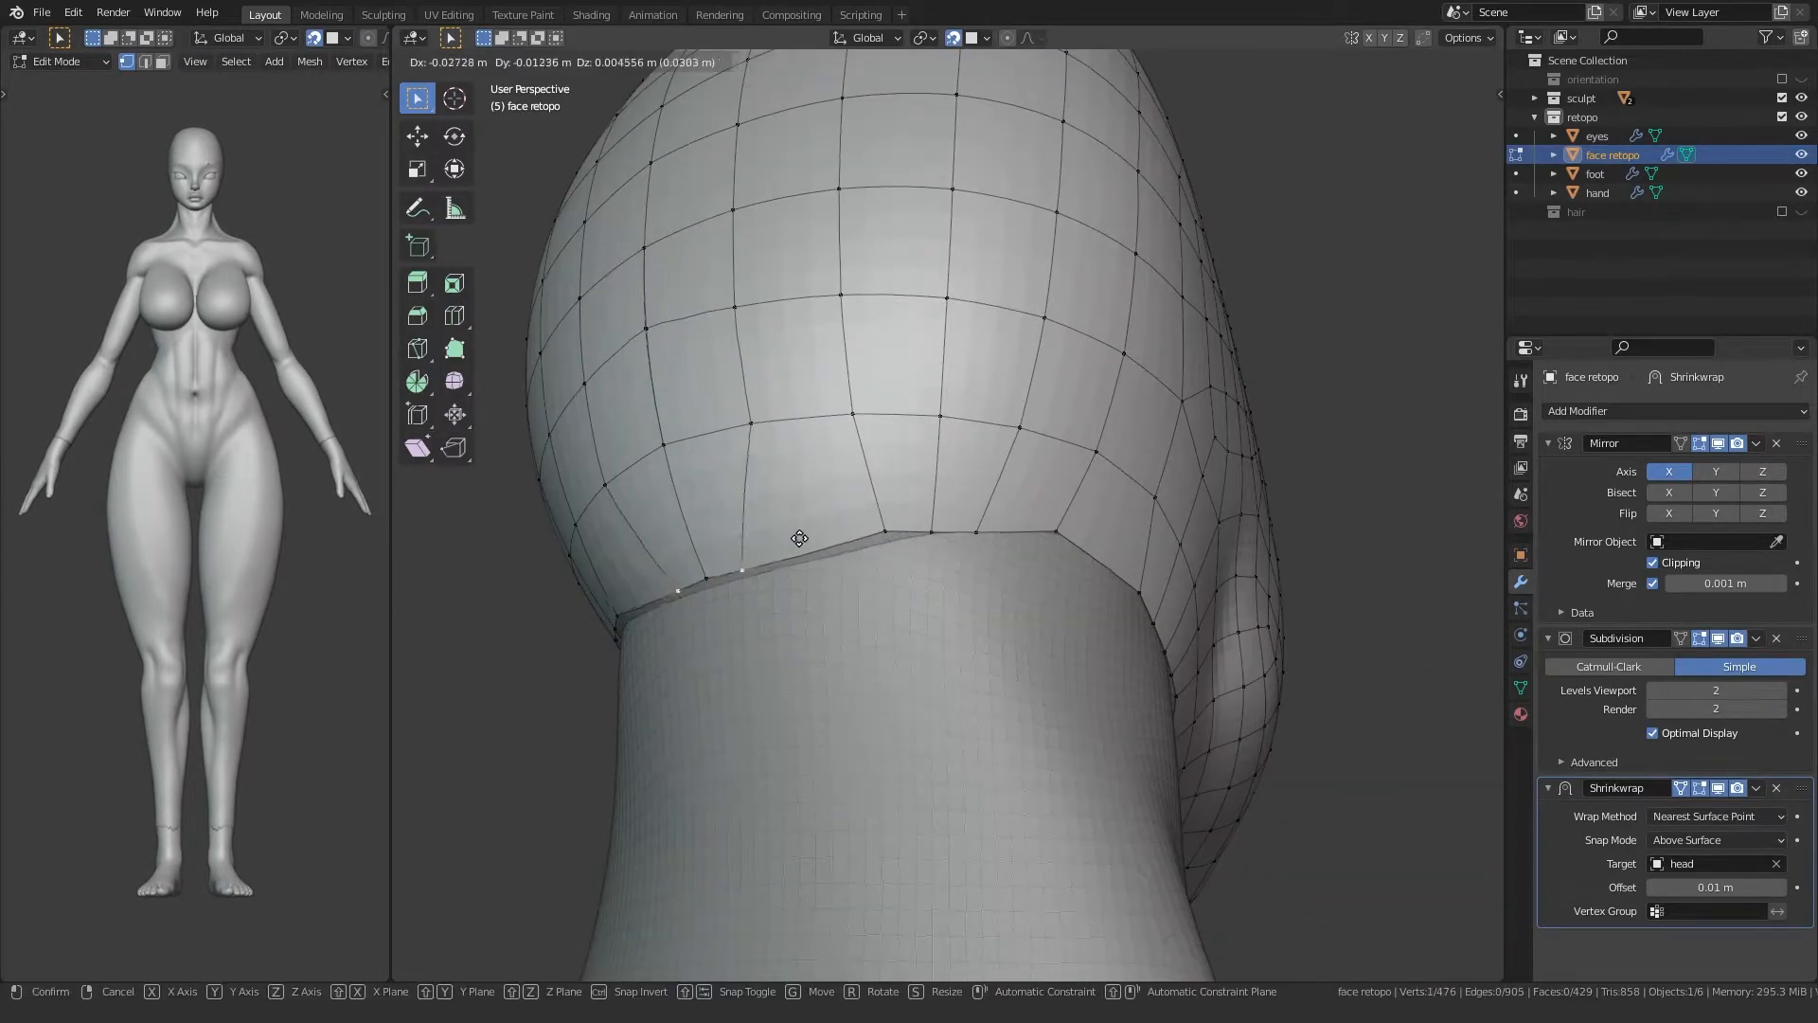
pyautogui.moveTo(774, 541); pyautogui.dragTo(993, 611, button='middle')
pyautogui.click(923, 447)
pyautogui.press('g')
pyautogui.click(915, 448)
# Step: Slide the border vertices between the nape and the jaw into even spacing along the neck edge
pyautogui.moveTo(852, 449); pyautogui.dragTo(1061, 466, button='middle')
pyautogui.click(911, 439)
pyautogui.press('g')
pyautogui.click(900, 438)
pyautogui.click(852, 435)
pyautogui.press('g')
pyautogui.click(839, 429)
pyautogui.click(1072, 454)
pyautogui.click(1012, 443)
pyautogui.click(1091, 489)
pyautogui.press('g')
pyautogui.click(1081, 492)
pyautogui.click(974, 466)
pyautogui.press('g')
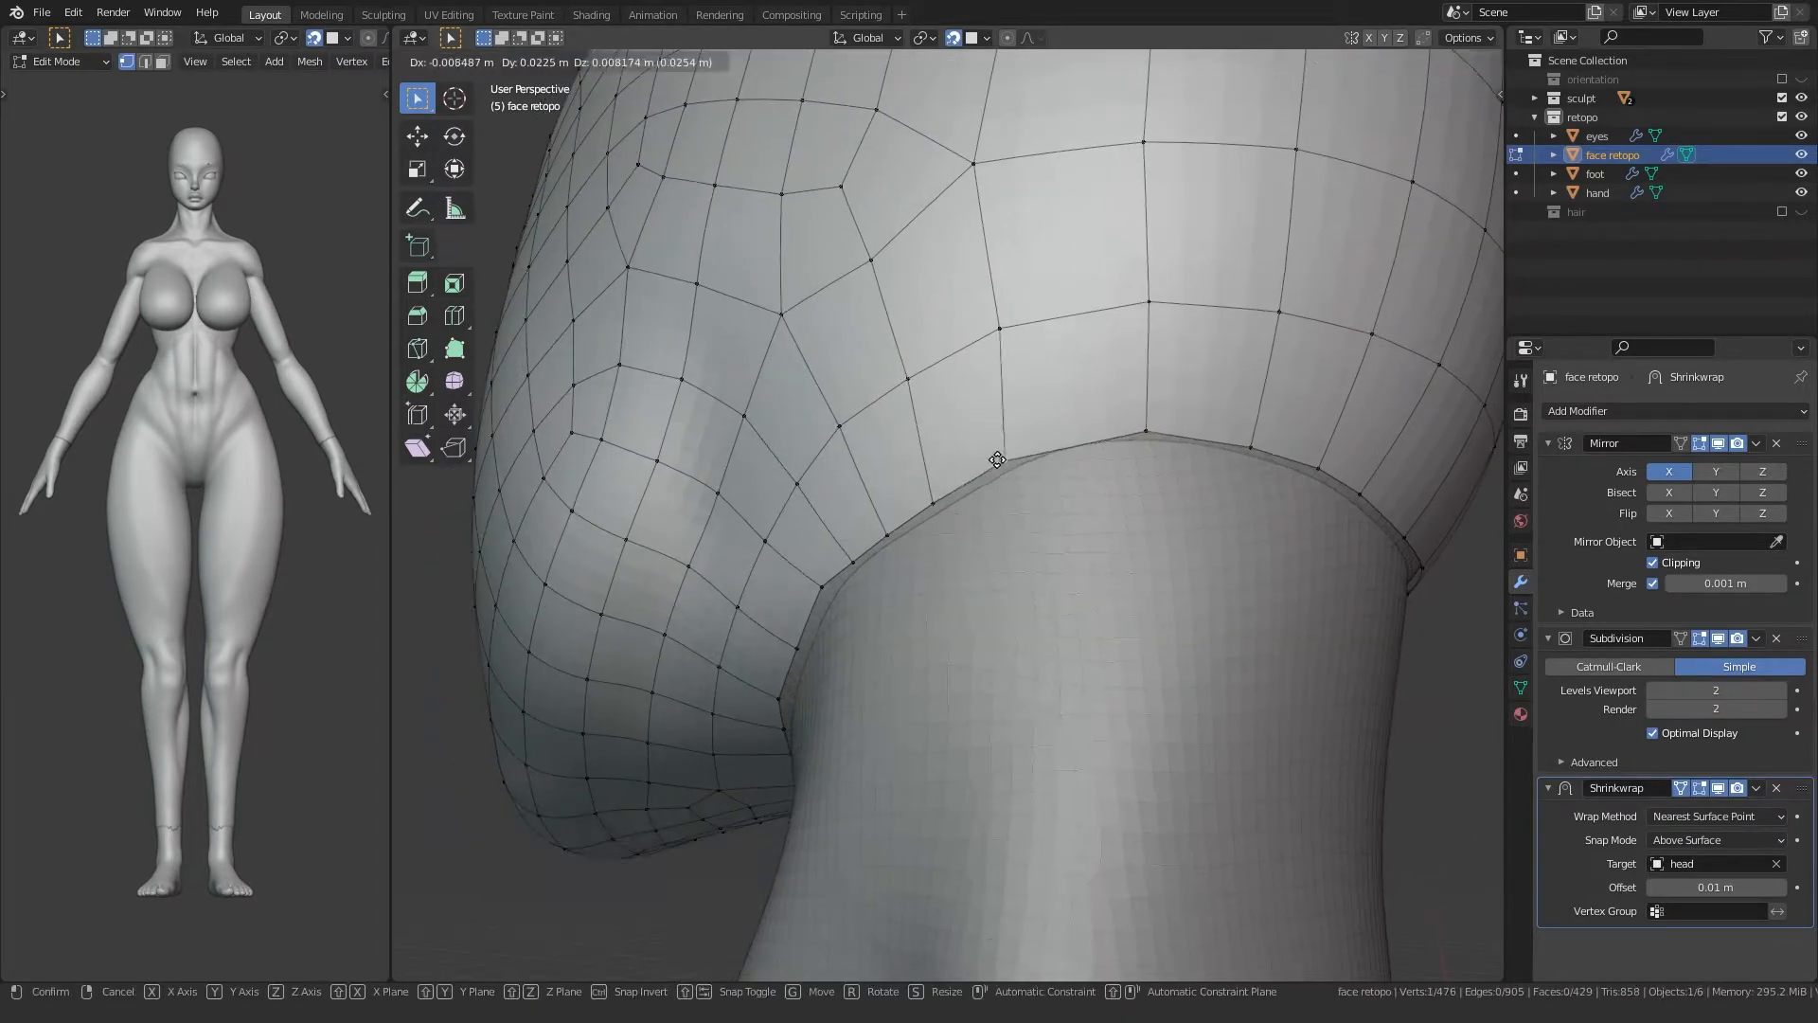
pyautogui.click(1017, 458)
# Step: Reposition the vertices on the side of the head just above the neck border
pyautogui.moveTo(947, 490)
pyautogui.keyDown('shift'); pyautogui.mouseDown(button='middle')
pyautogui.moveTo(1051, 464)
pyautogui.moveTo(1089, 496)
pyautogui.moveTo(1048, 428)
pyautogui.moveTo(1063, 492)
pyautogui.moveTo(1055, 448)
pyautogui.moveTo(954, 513)
pyautogui.mouseUp(button='middle'); pyautogui.keyUp('shift')
pyautogui.click(1050, 465)
pyautogui.press('g')
pyautogui.click(1041, 464)
pyautogui.click(1089, 500)
pyautogui.press('g')
pyautogui.click(1088, 503)
pyautogui.click(1027, 438)
pyautogui.press('g')
pyautogui.click(1039, 441)
pyautogui.click(1071, 418)
pyautogui.press('g')
pyautogui.click(1083, 410)
pyautogui.click(1072, 376)
# Step: Move the vertices behind the jaw to straighten the edge row above the neck border
pyautogui.click(1053, 447)
pyautogui.press('g')
pyautogui.click(1000, 495)
pyautogui.click(961, 517)
pyautogui.click(1003, 508)
pyautogui.press('g')
pyautogui.click(1008, 507)
pyautogui.press('g')
pyautogui.click(883, 435)
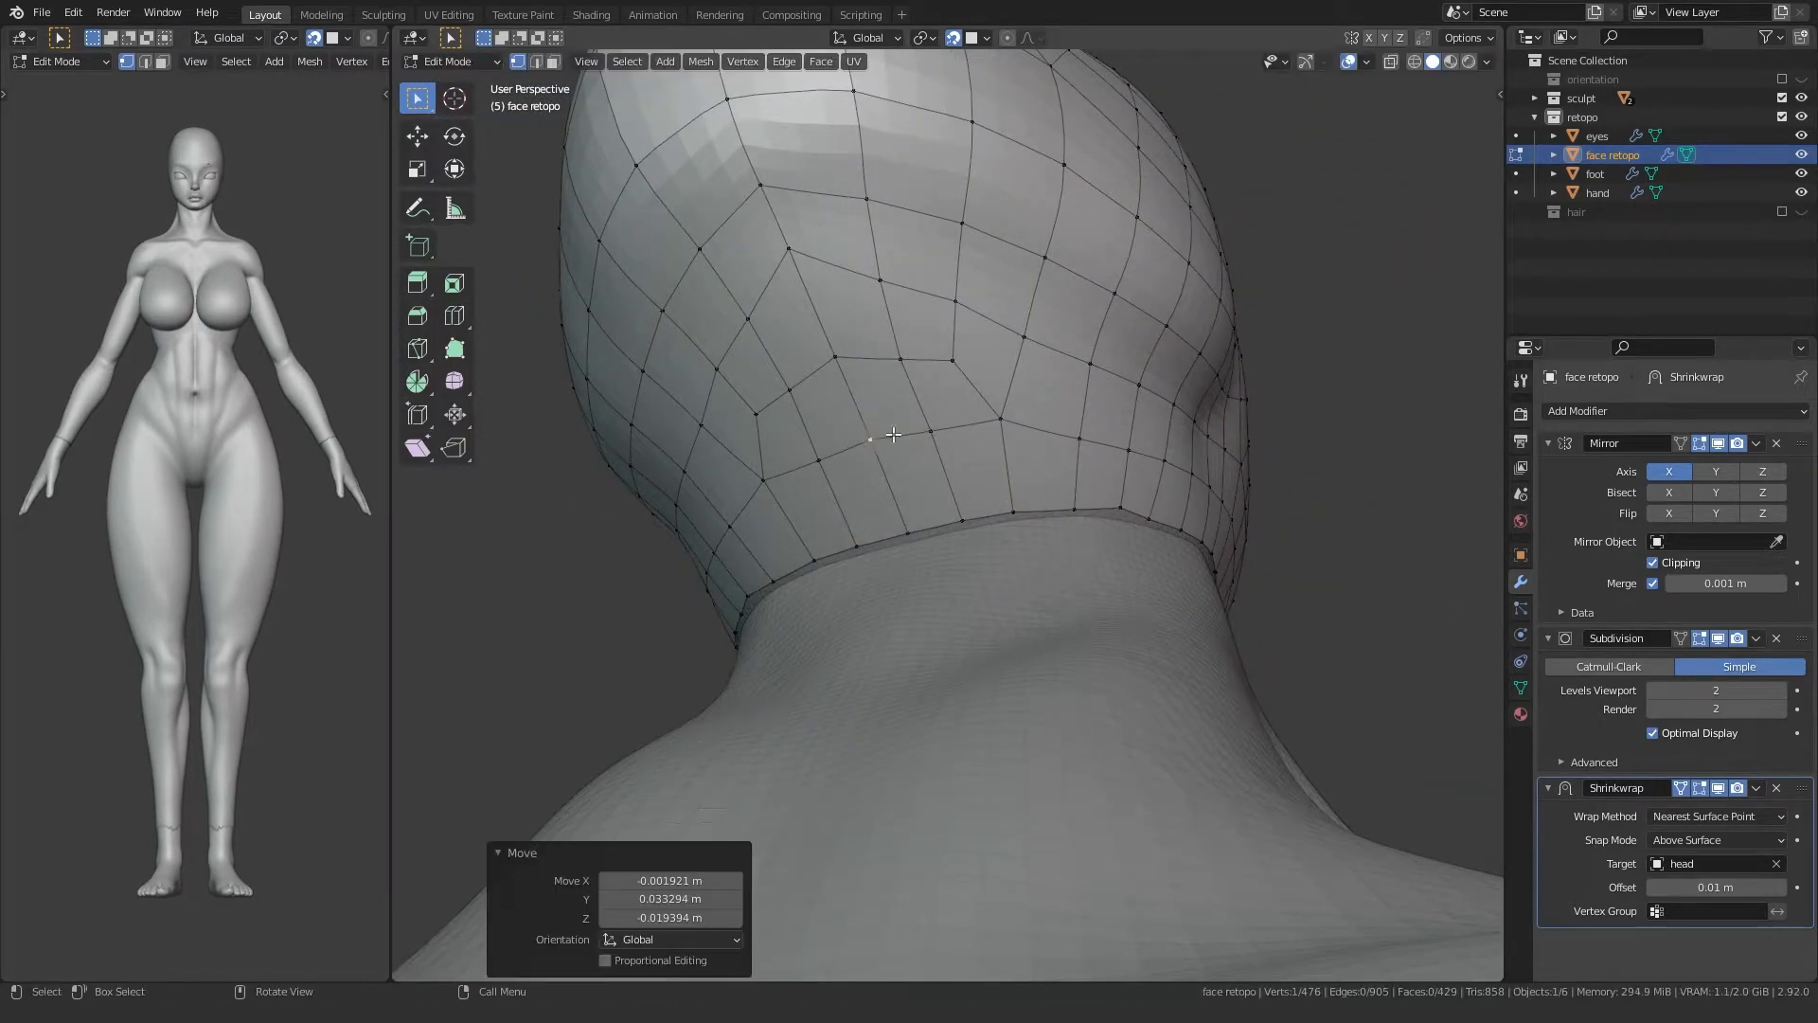
# Step: Adjust the vertical spacing of several vertices along the head's centreline
pyautogui.moveTo(881, 369); pyautogui.dragTo(931, 596, button='middle')
pyautogui.click(1086, 354)
pyautogui.click(931, 604)
pyautogui.click(953, 697)
pyautogui.press('g')
pyautogui.click(942, 735)
pyautogui.click(936, 528)
pyautogui.press('g')
pyautogui.click(935, 539)
pyautogui.click(936, 506)
pyautogui.press('g')
pyautogui.click(936, 486)
pyautogui.click(937, 463)
pyautogui.press('g')
pyautogui.click(935, 443)
# Step: Adjust the vertices along the line where the upper and lower lips meet
pyautogui.moveTo(934, 442); pyautogui.dragTo(951, 493, button='middle')
pyautogui.click(929, 491)
pyautogui.press('g')
pyautogui.keyDown('shift'); pyautogui.moveTo(808, 543); pyautogui.dragTo(919, 568, button='middle'); pyautogui.keyUp('shift')
pyautogui.scroll(3, 896, 492)
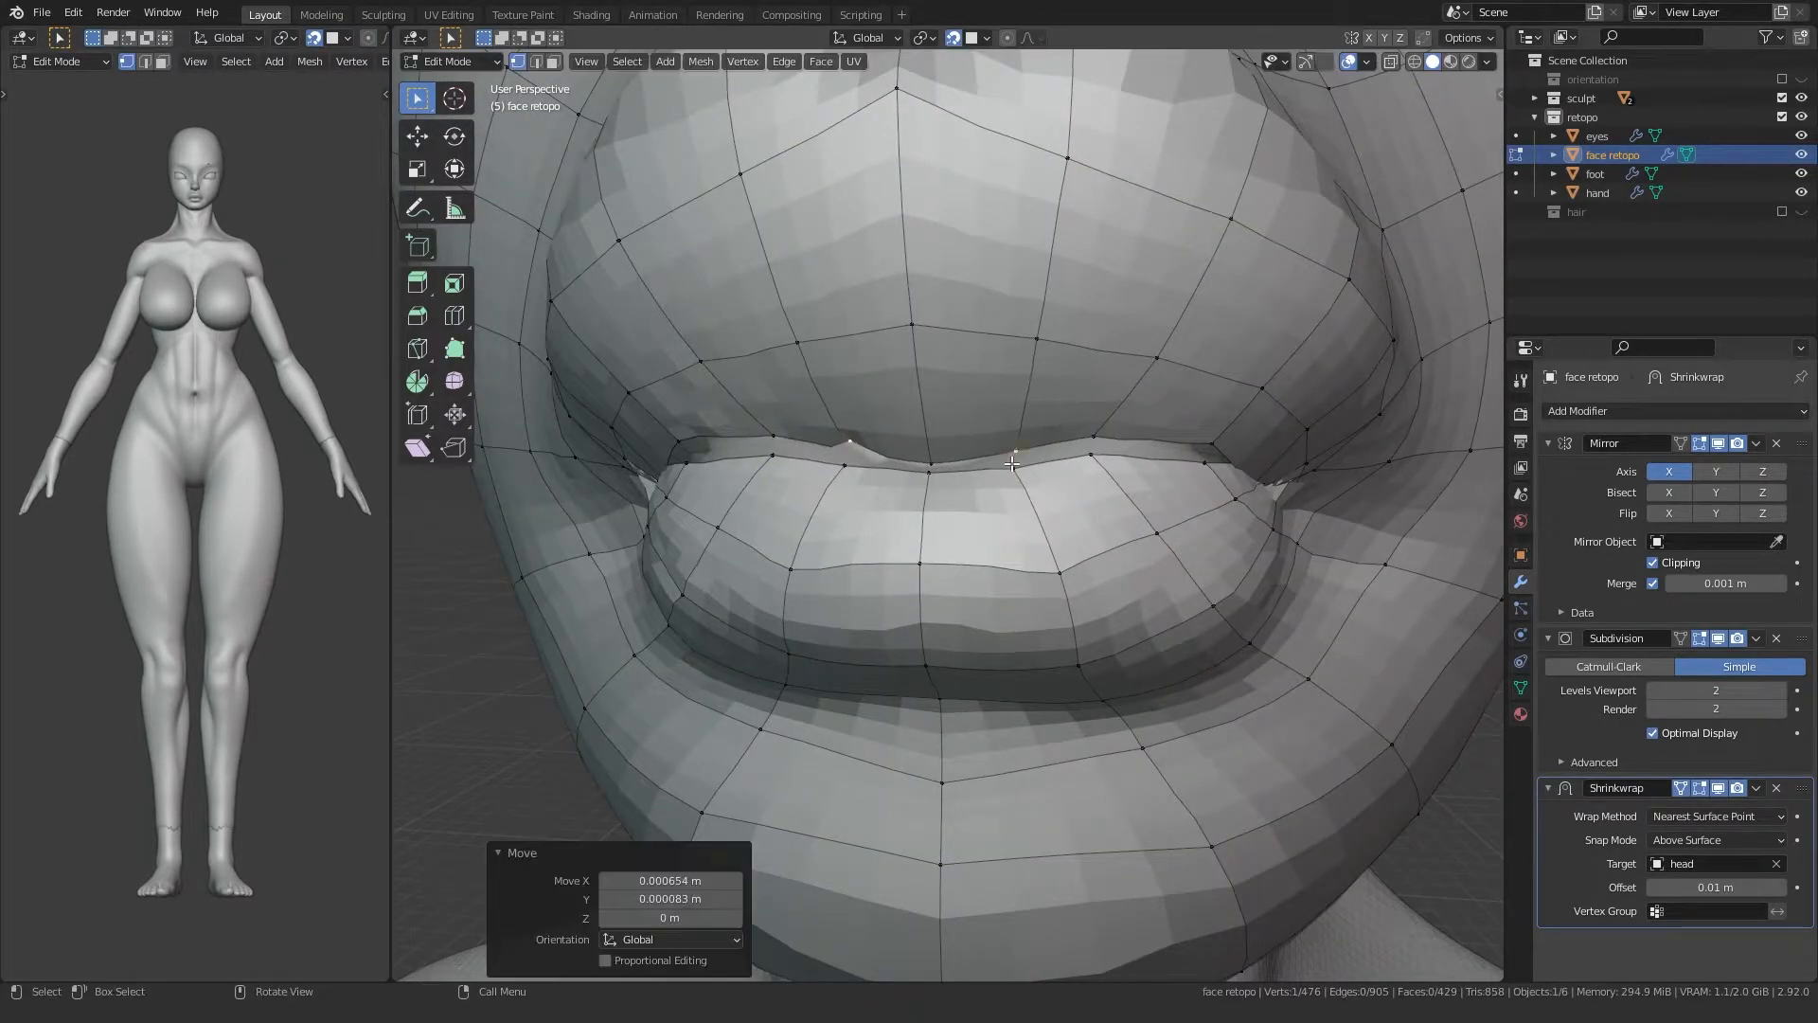
pyautogui.click(1089, 436)
pyautogui.moveTo(1089, 435); pyautogui.dragTo(1044, 437, button='middle')
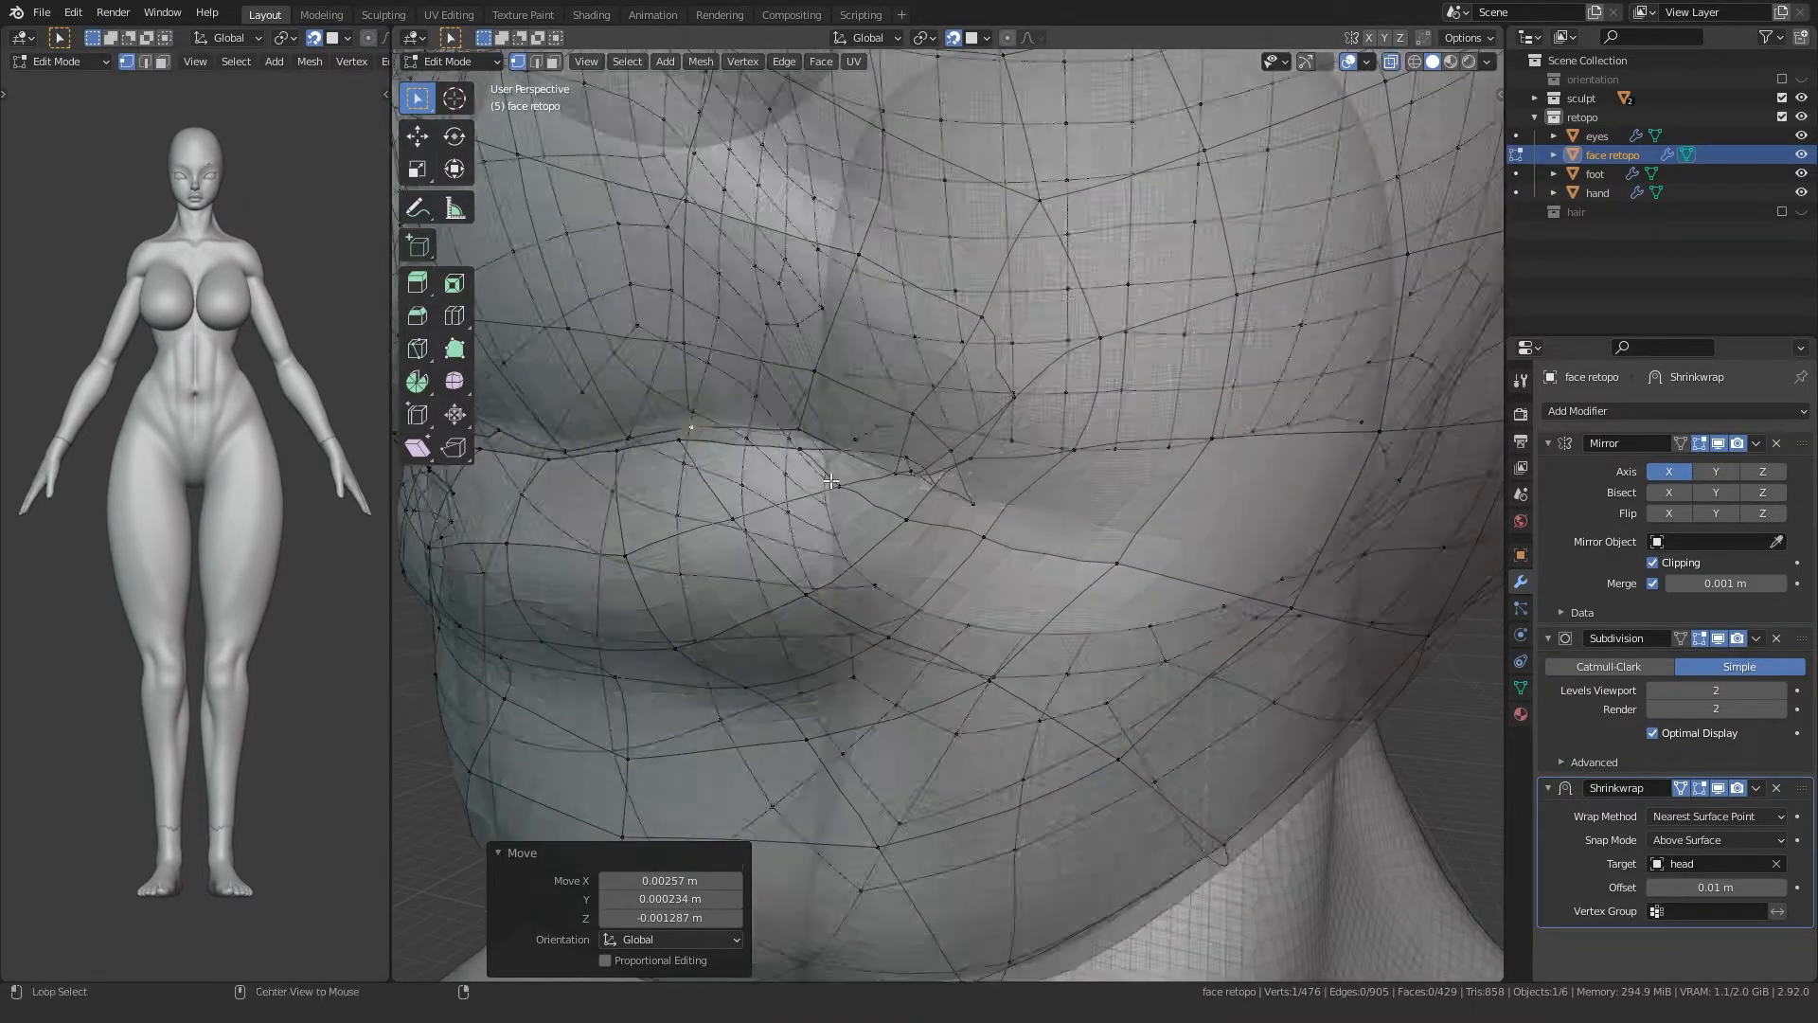
# Step: Isolate the crowded mouth corner in view and move its inner upper-lip vertex to open up the overlap
pyautogui.press('KP_Decimal')
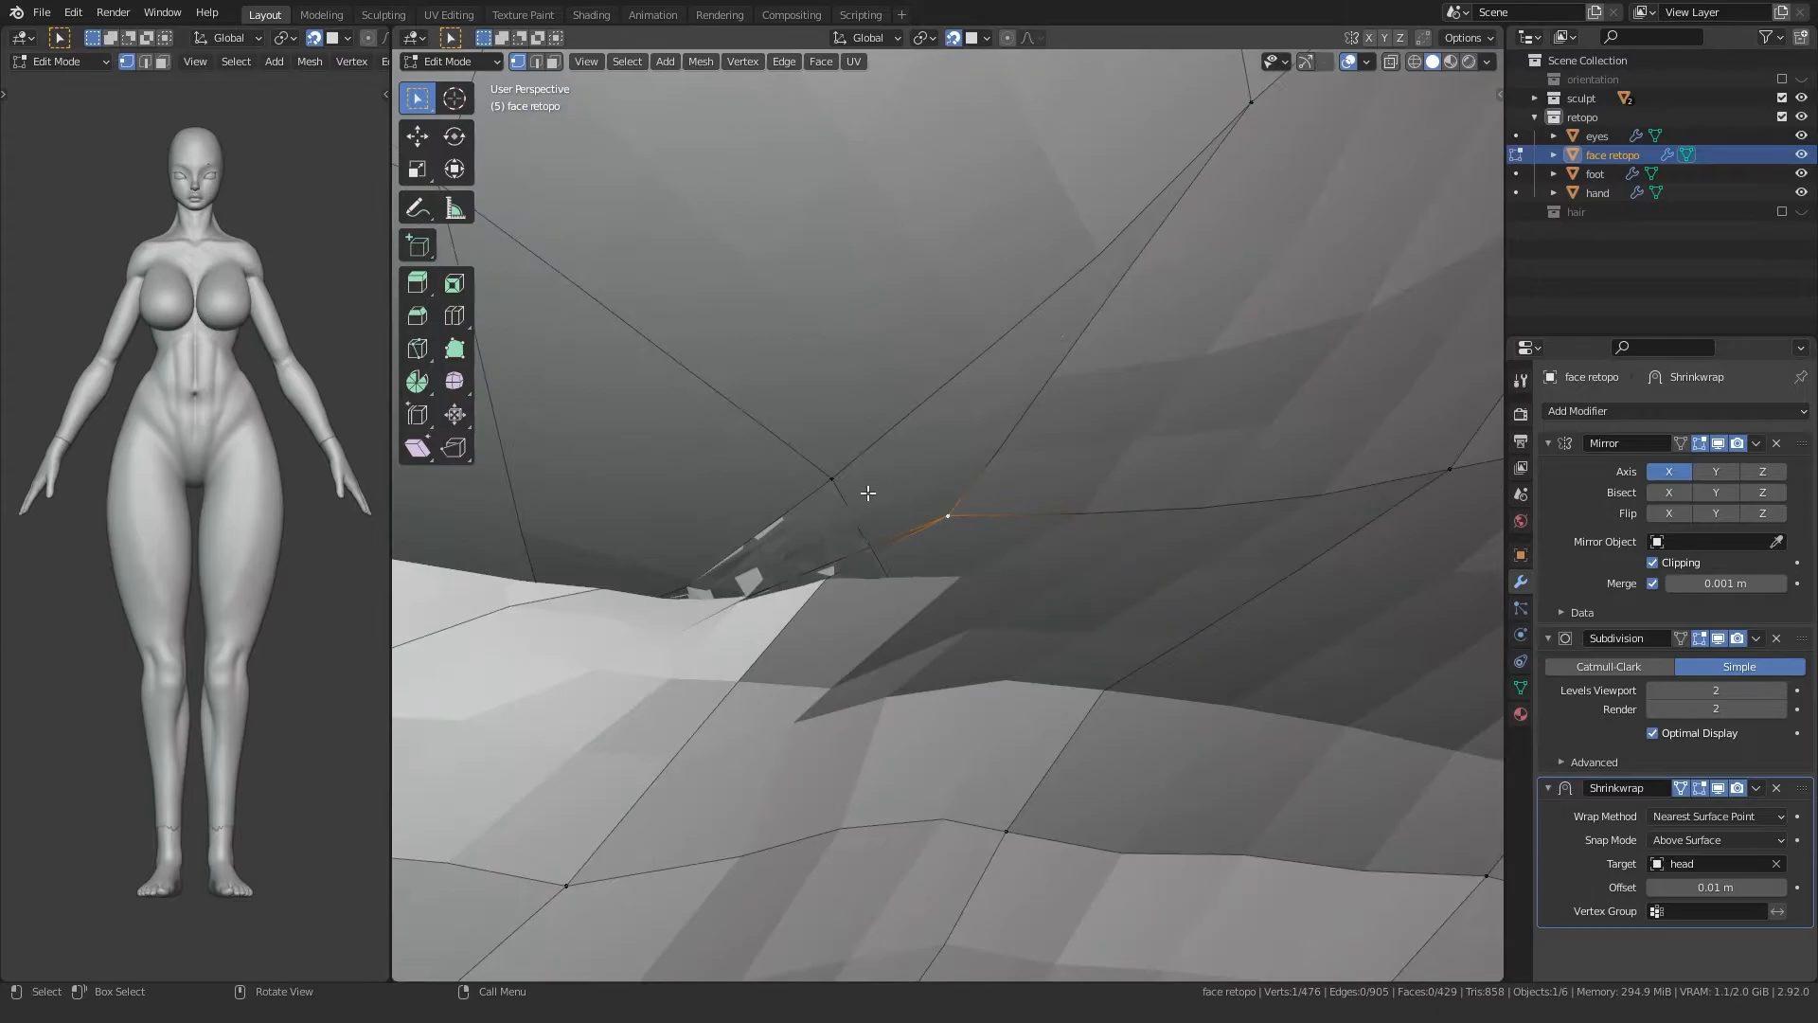
pyautogui.scroll(-5, 871, 497)
pyautogui.hotkey('alt', 'z')
pyautogui.click(905, 535)
pyautogui.press('KP_Decimal')
pyautogui.hotkey('alt', 'z')
pyautogui.moveTo(931, 595); pyautogui.dragTo(882, 509, button='middle')
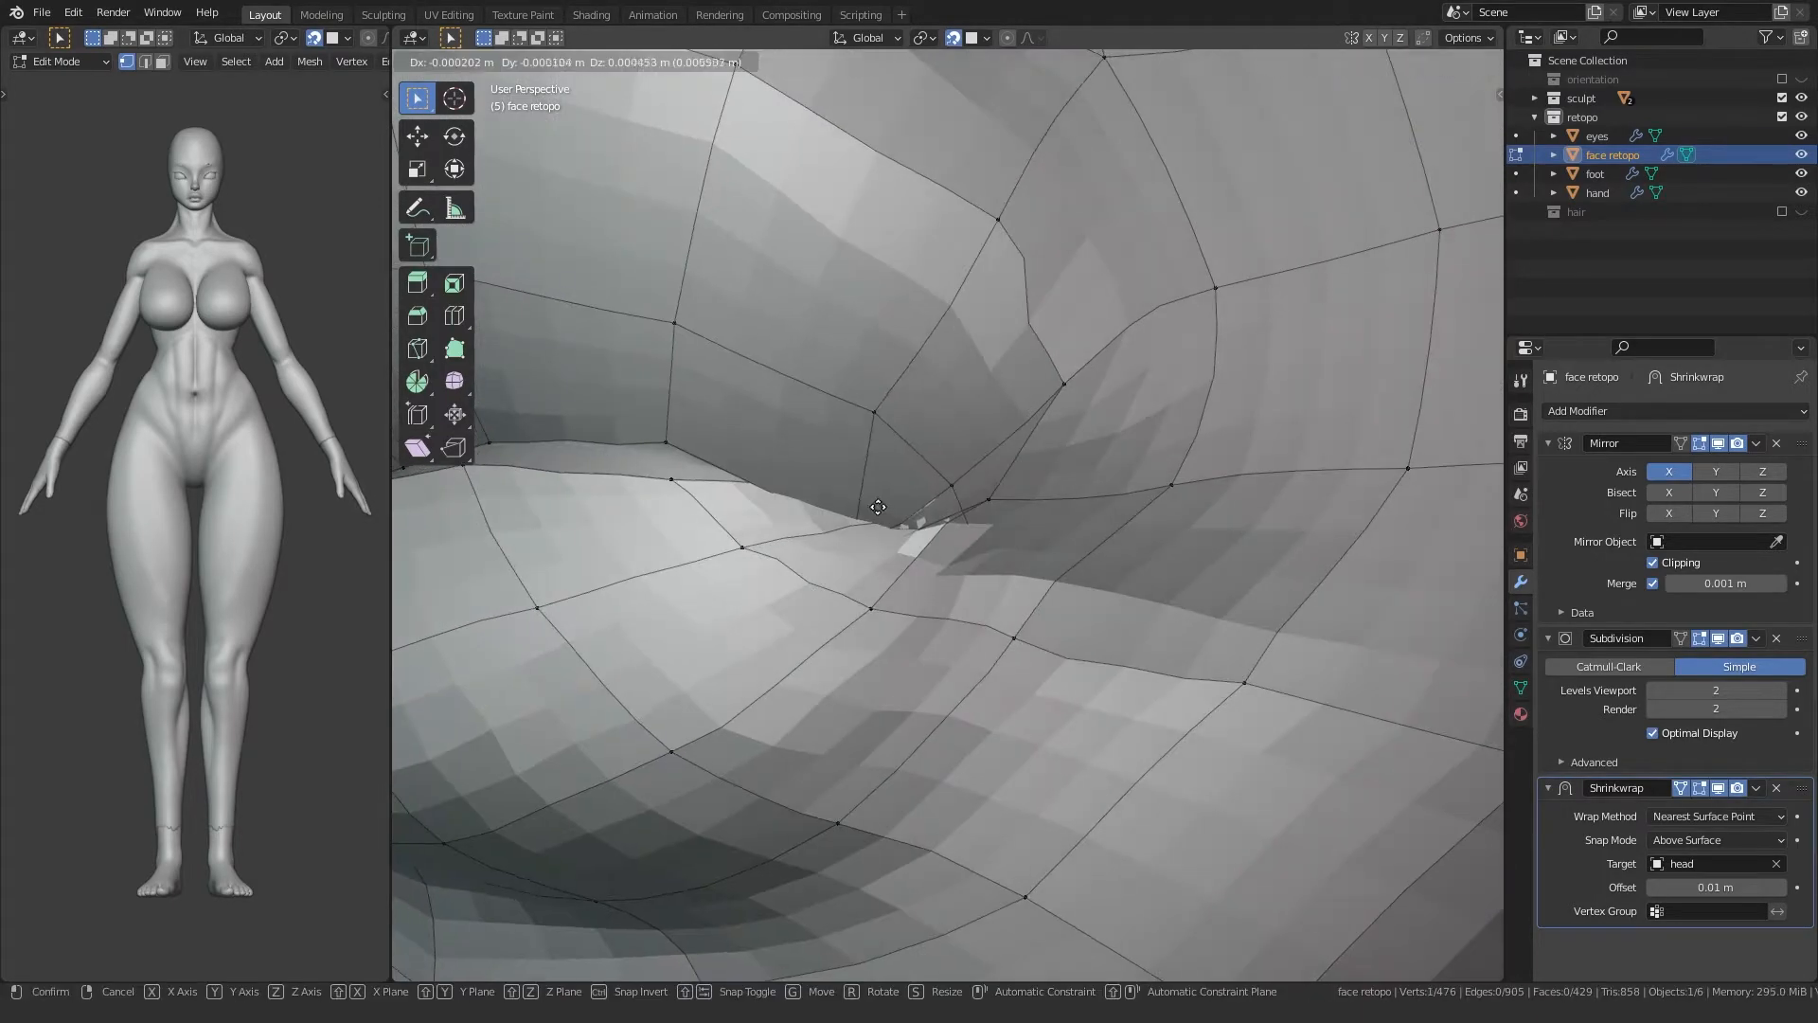
pyautogui.click(948, 453)
pyautogui.scroll(-6, 864, 548)
pyautogui.moveTo(865, 547); pyautogui.dragTo(854, 481, button='middle')
pyautogui.click(881, 508)
pyautogui.scroll(6, 846, 514)
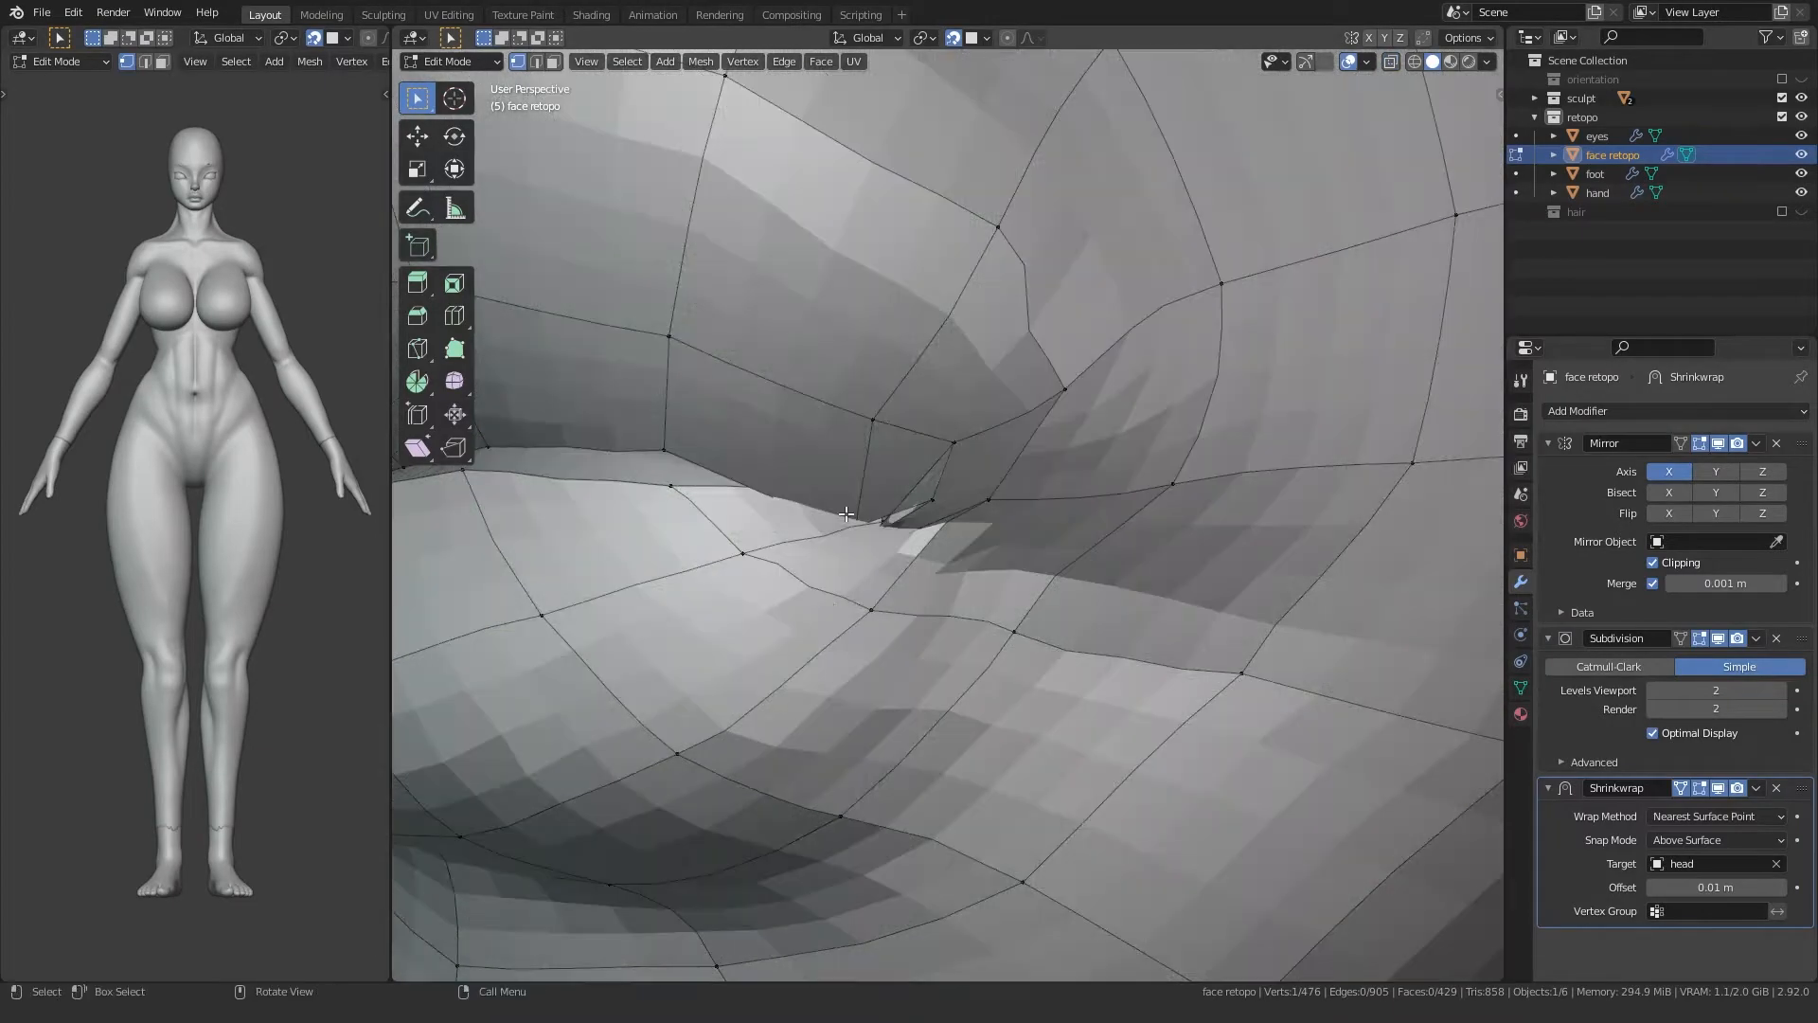
# Step: Reposition the vertices around the lower lip near the mouth corner to clean up the edge flow
pyautogui.click(773, 539)
pyautogui.moveTo(773, 540); pyautogui.dragTo(1018, 495, button='middle')
pyautogui.click(1014, 487)
pyautogui.press('g')
pyautogui.click(1037, 582)
pyautogui.scroll(-4, 1037, 582)
pyautogui.click(1038, 621)
pyautogui.press('g')
pyautogui.click(1056, 608)
pyautogui.click(1082, 522)
pyautogui.moveTo(1083, 522); pyautogui.dragTo(916, 613, button='middle')
pyautogui.scroll(-5, 994, 515)
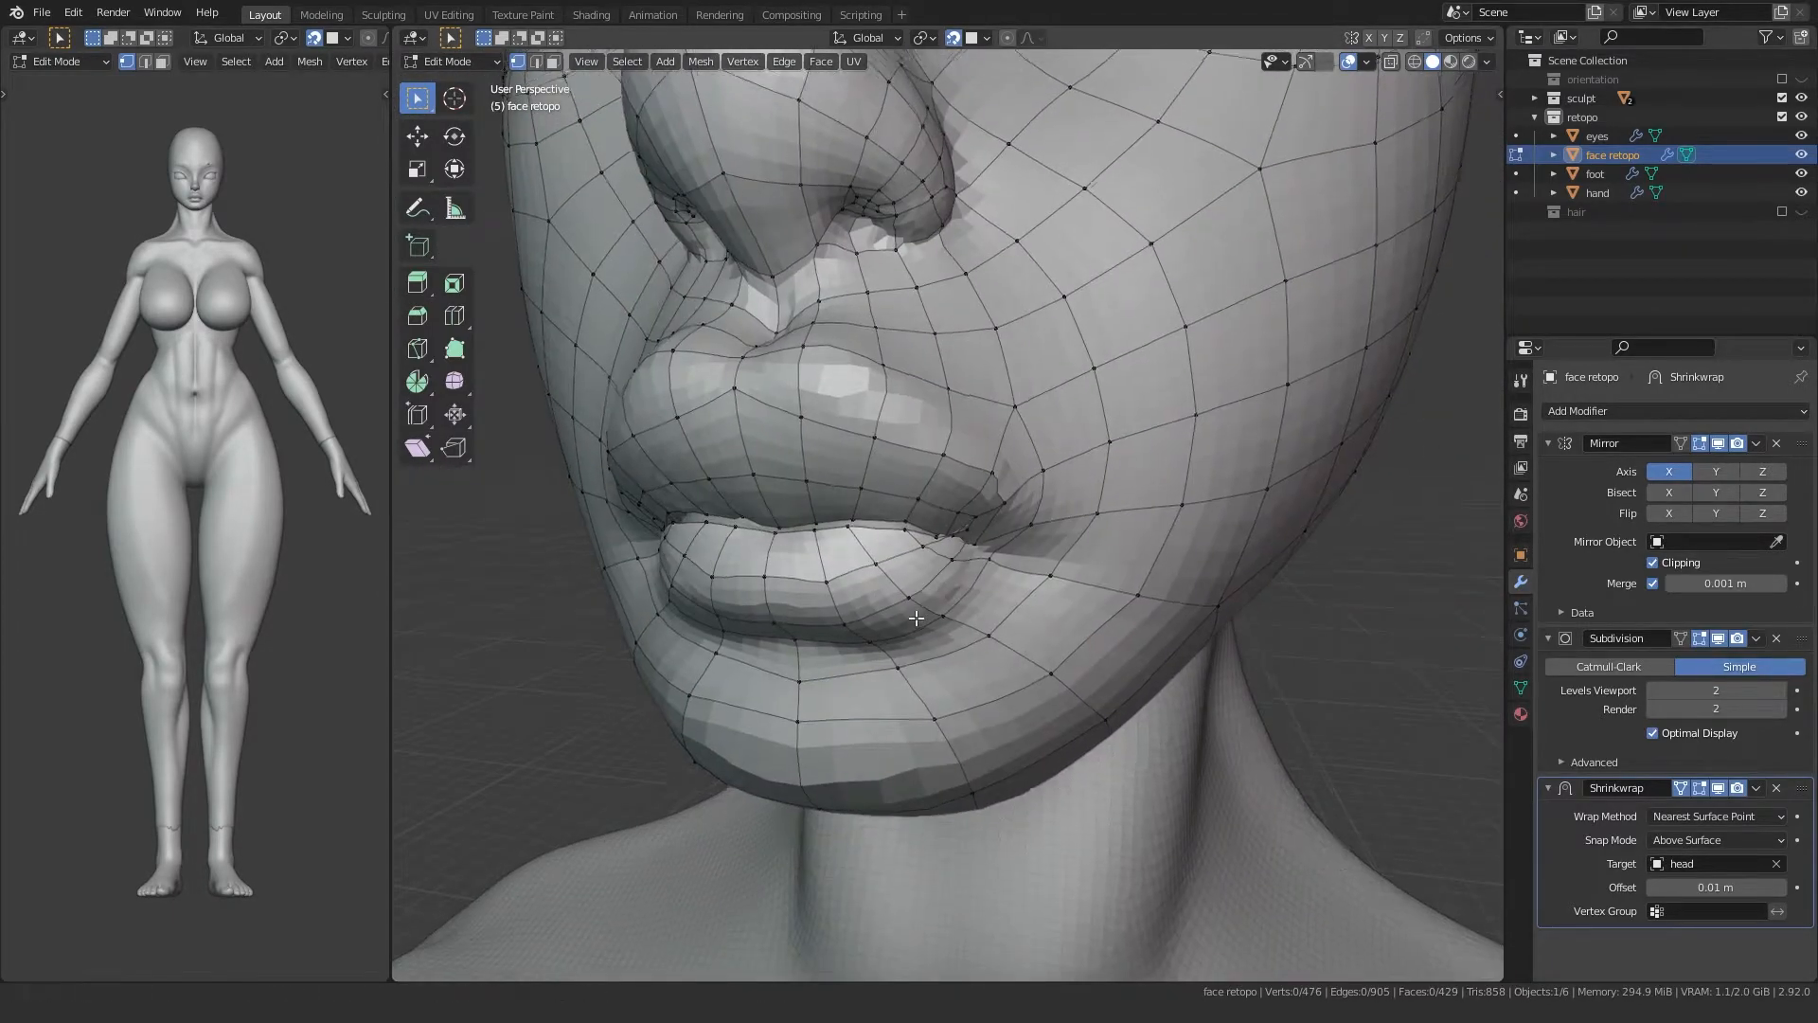
# Step: Move the upper-lip vertex beside the mouth corner to loosen the crowded topology
pyautogui.scroll(5, 916, 613)
pyautogui.click(913, 460)
pyautogui.moveTo(996, 515); pyautogui.dragTo(952, 502, button='middle')
pyautogui.hotkey('alt', 'z')
pyautogui.hotkey('alt', 'z')
pyautogui.press('g')
pyautogui.click(983, 476)
# Step: Reposition the overlapping inner-lip vertices just inside the mouth corner
pyautogui.scroll(5, 881, 512)
pyautogui.click(813, 517)
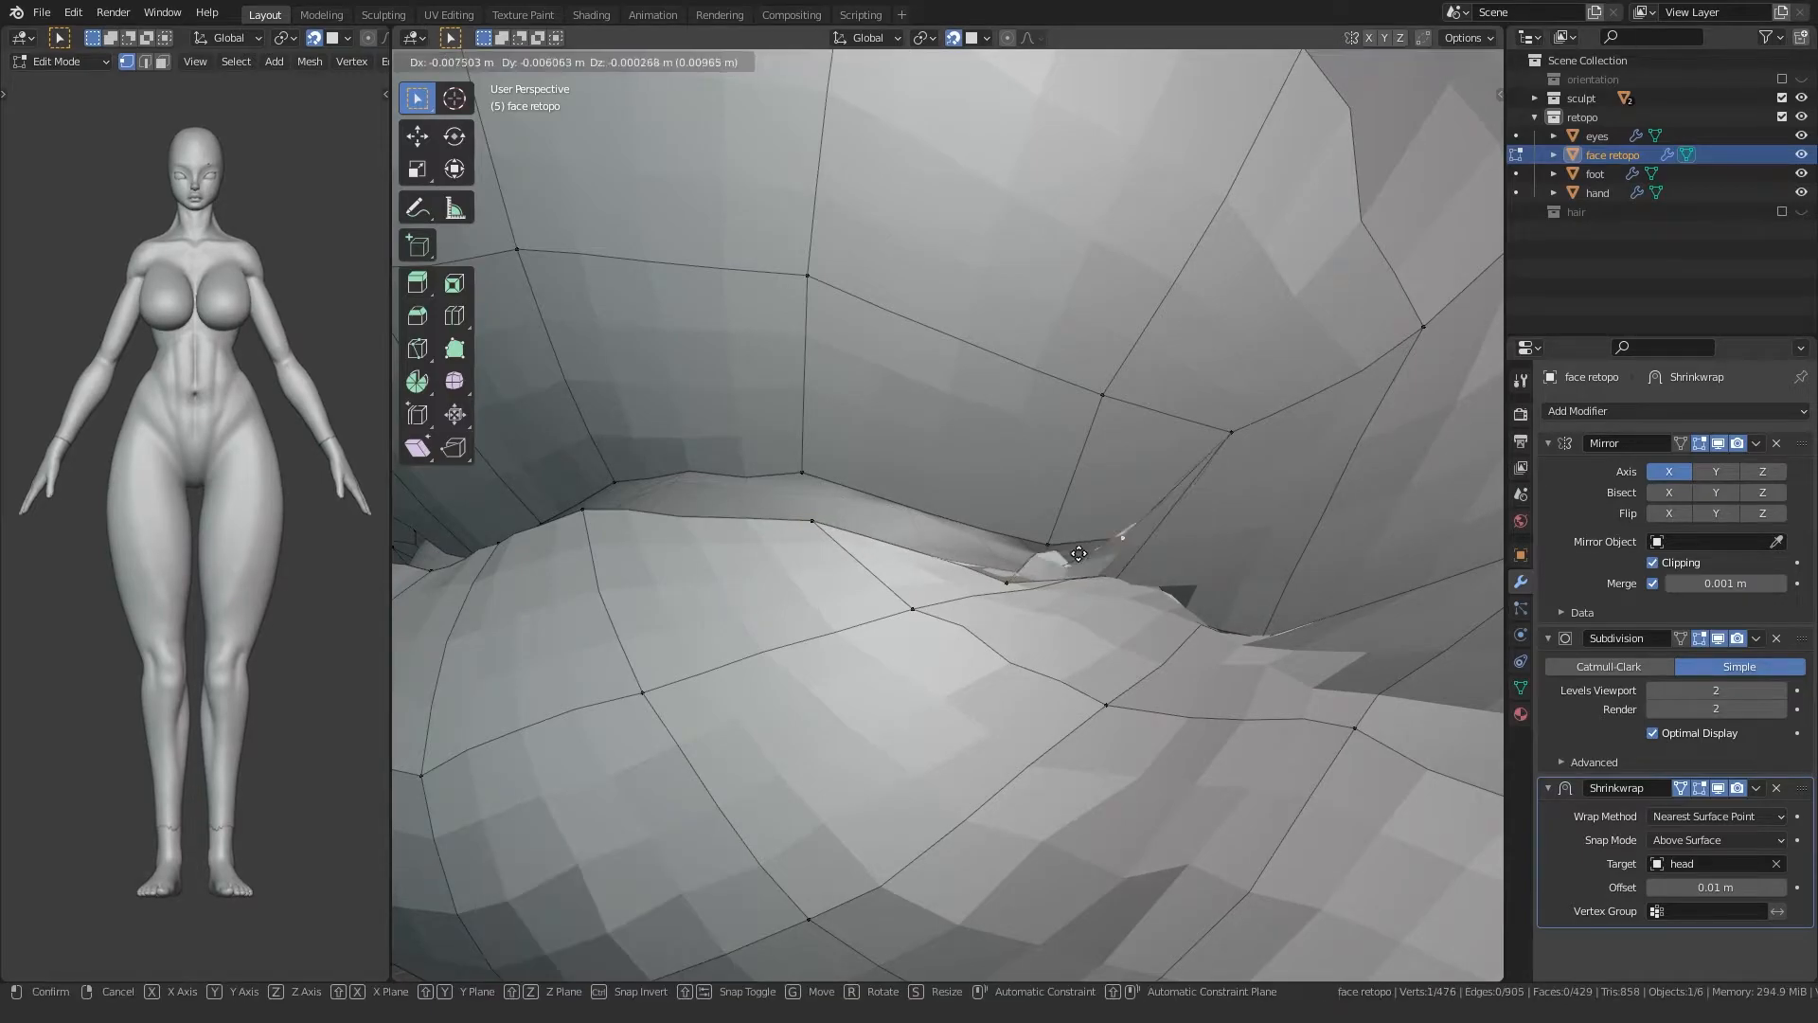
pyautogui.hotkey('alt', 'z')
pyautogui.click(1074, 589)
pyautogui.hotkey('alt', 'z')
pyautogui.click(1164, 601)
# Step: Pull a crowded vertex at the mouth corner toward the lower lip
pyautogui.keyDown('shift'); pyautogui.moveTo(1164, 601); pyautogui.dragTo(952, 502, button='middle'); pyautogui.keyUp('shift')
pyautogui.hotkey('alt', 'z')
pyautogui.click(979, 355)
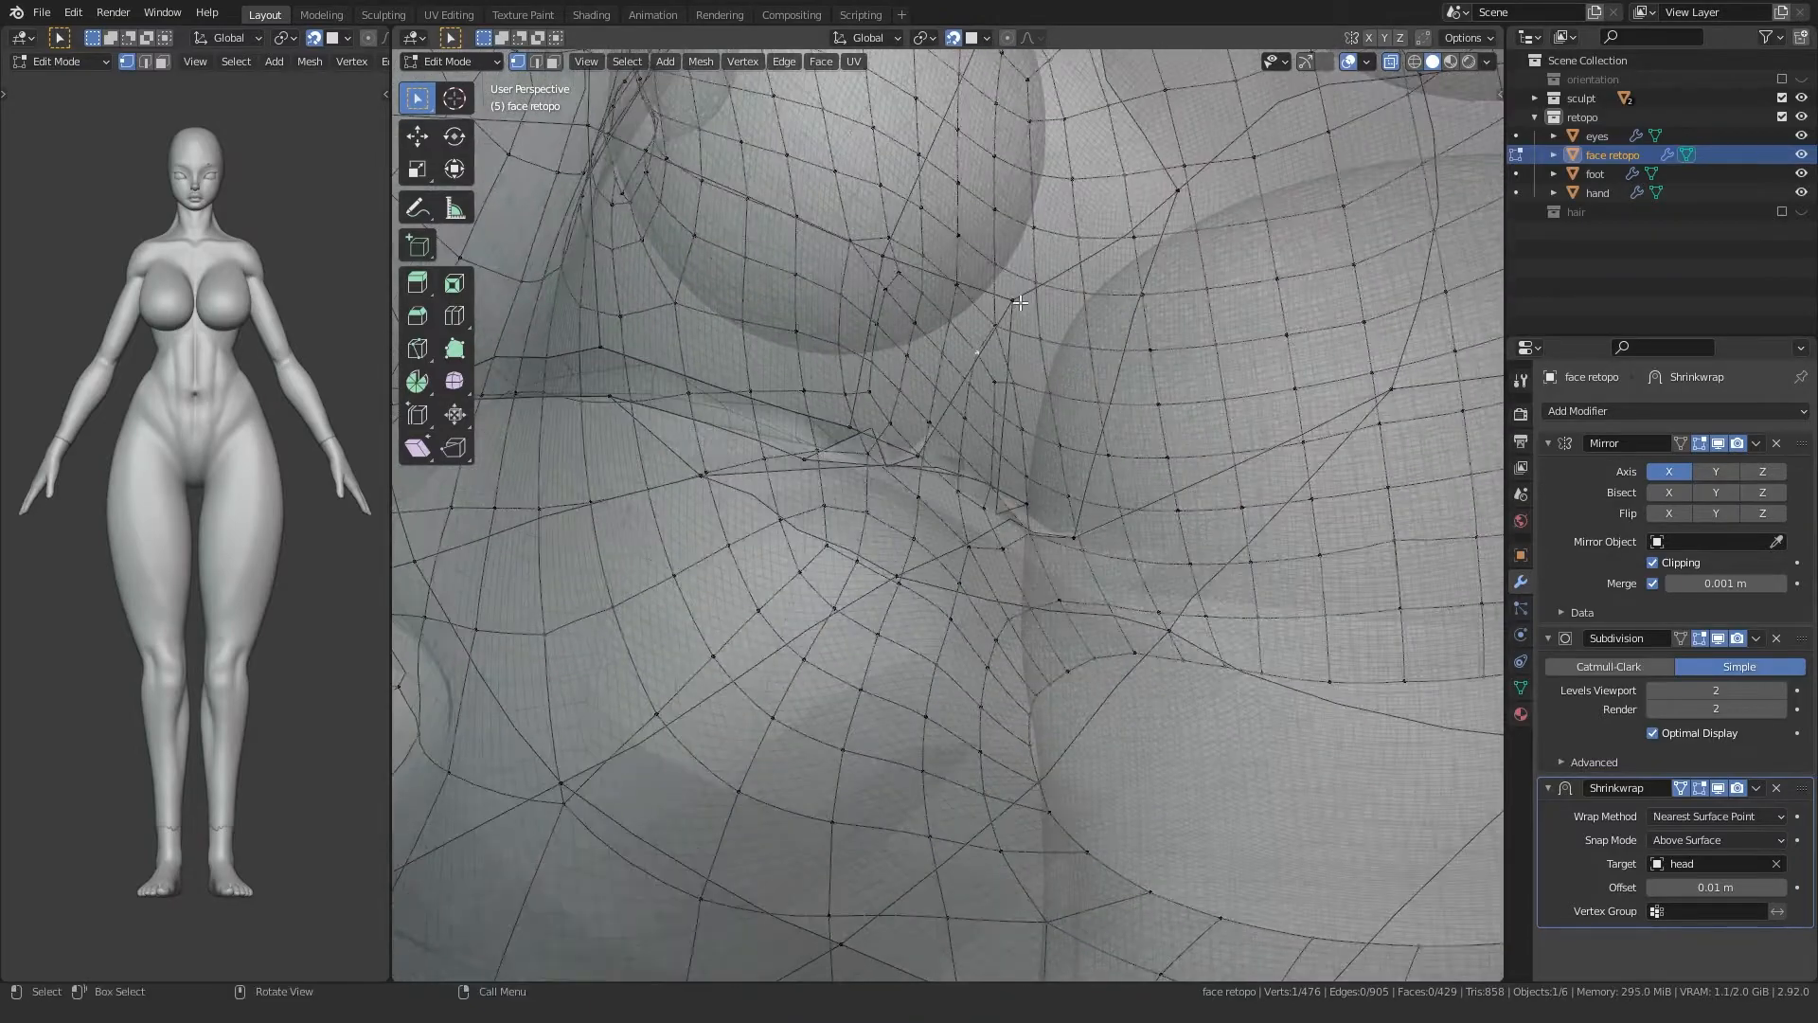
pyautogui.hotkey('alt', 'z')
pyautogui.hotkey('alt', 'z')
pyautogui.hotkey('alt', 'z')
pyautogui.press('g')
pyautogui.hotkey('alt', 'z')
pyautogui.click(991, 527)
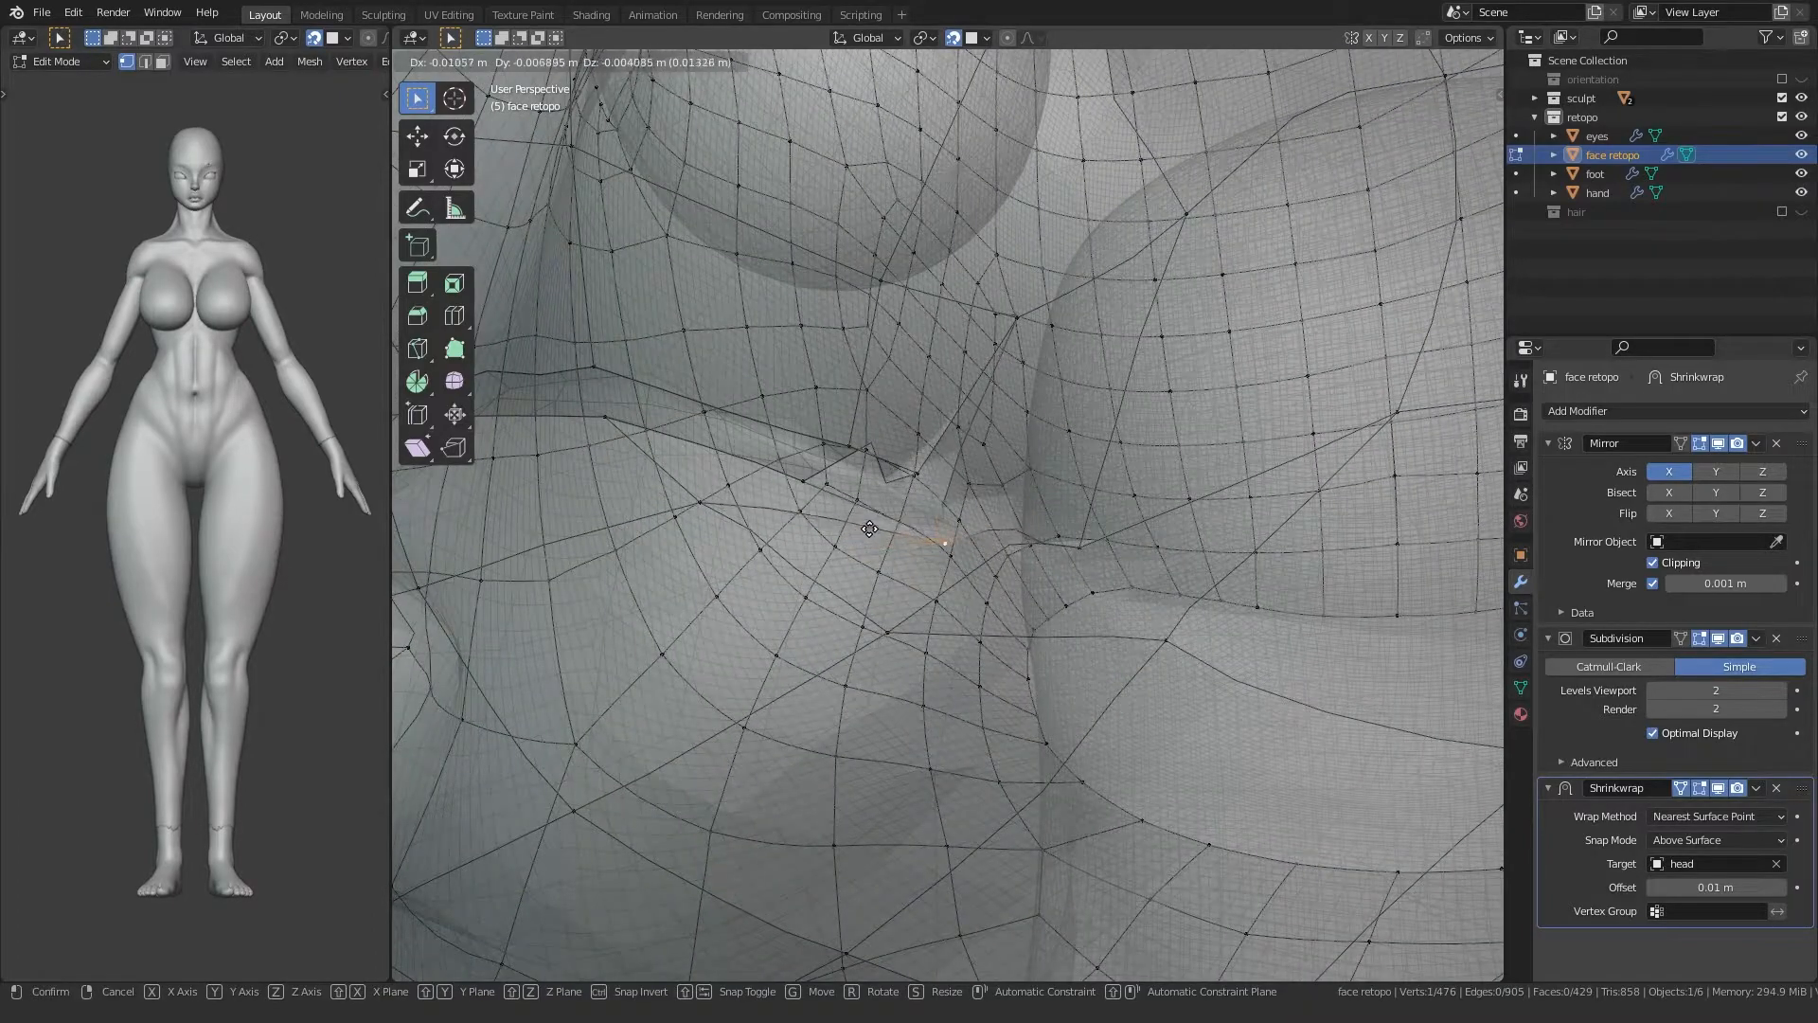
pyautogui.moveTo(796, 542)
pyautogui.mouseDown(button='middle')
pyautogui.moveTo(876, 511)
pyautogui.moveTo(824, 473)
pyautogui.moveTo(797, 538)
pyautogui.mouseUp(button='middle')
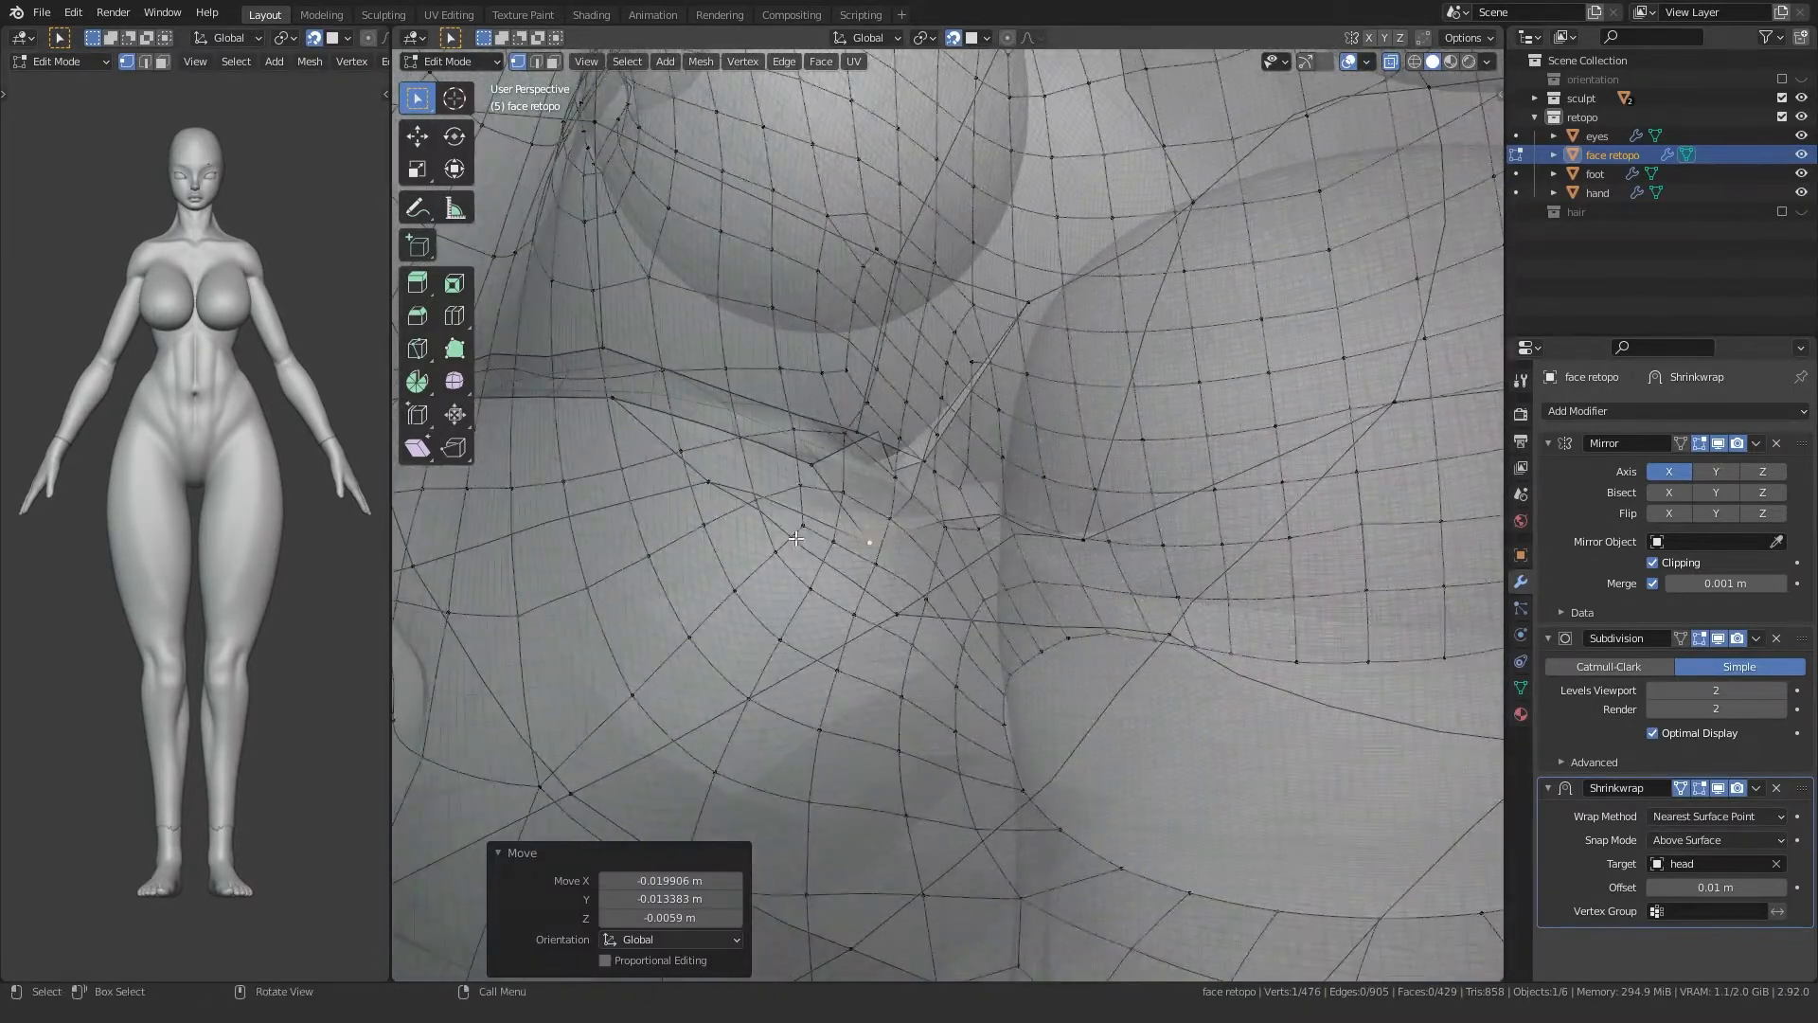
# Step: Lower the vertex beside the mouth corner onto the outer surface of the lower lip
pyautogui.click(1003, 508)
pyautogui.moveTo(1003, 509); pyautogui.dragTo(962, 554, button='middle')
pyautogui.click(815, 528)
pyautogui.click(804, 535)
pyautogui.moveTo(803, 535); pyautogui.dragTo(1013, 554, button='middle')
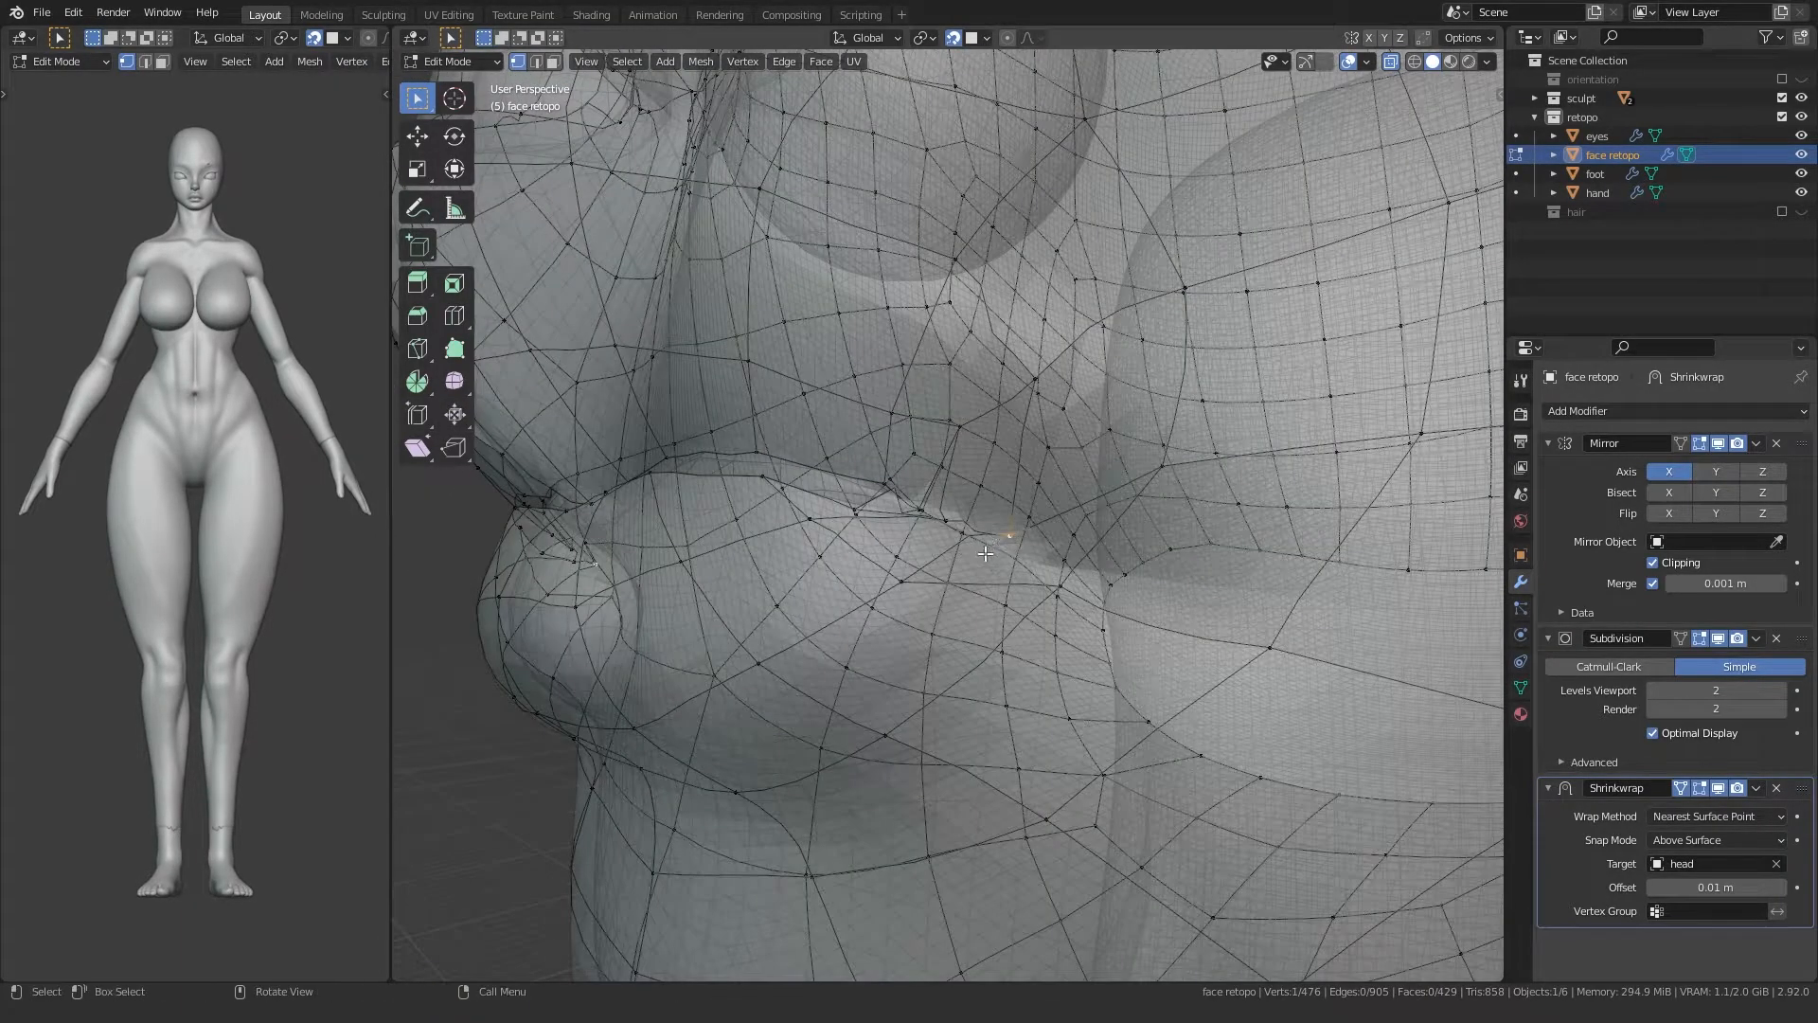
pyautogui.press('g')
pyautogui.click(909, 584)
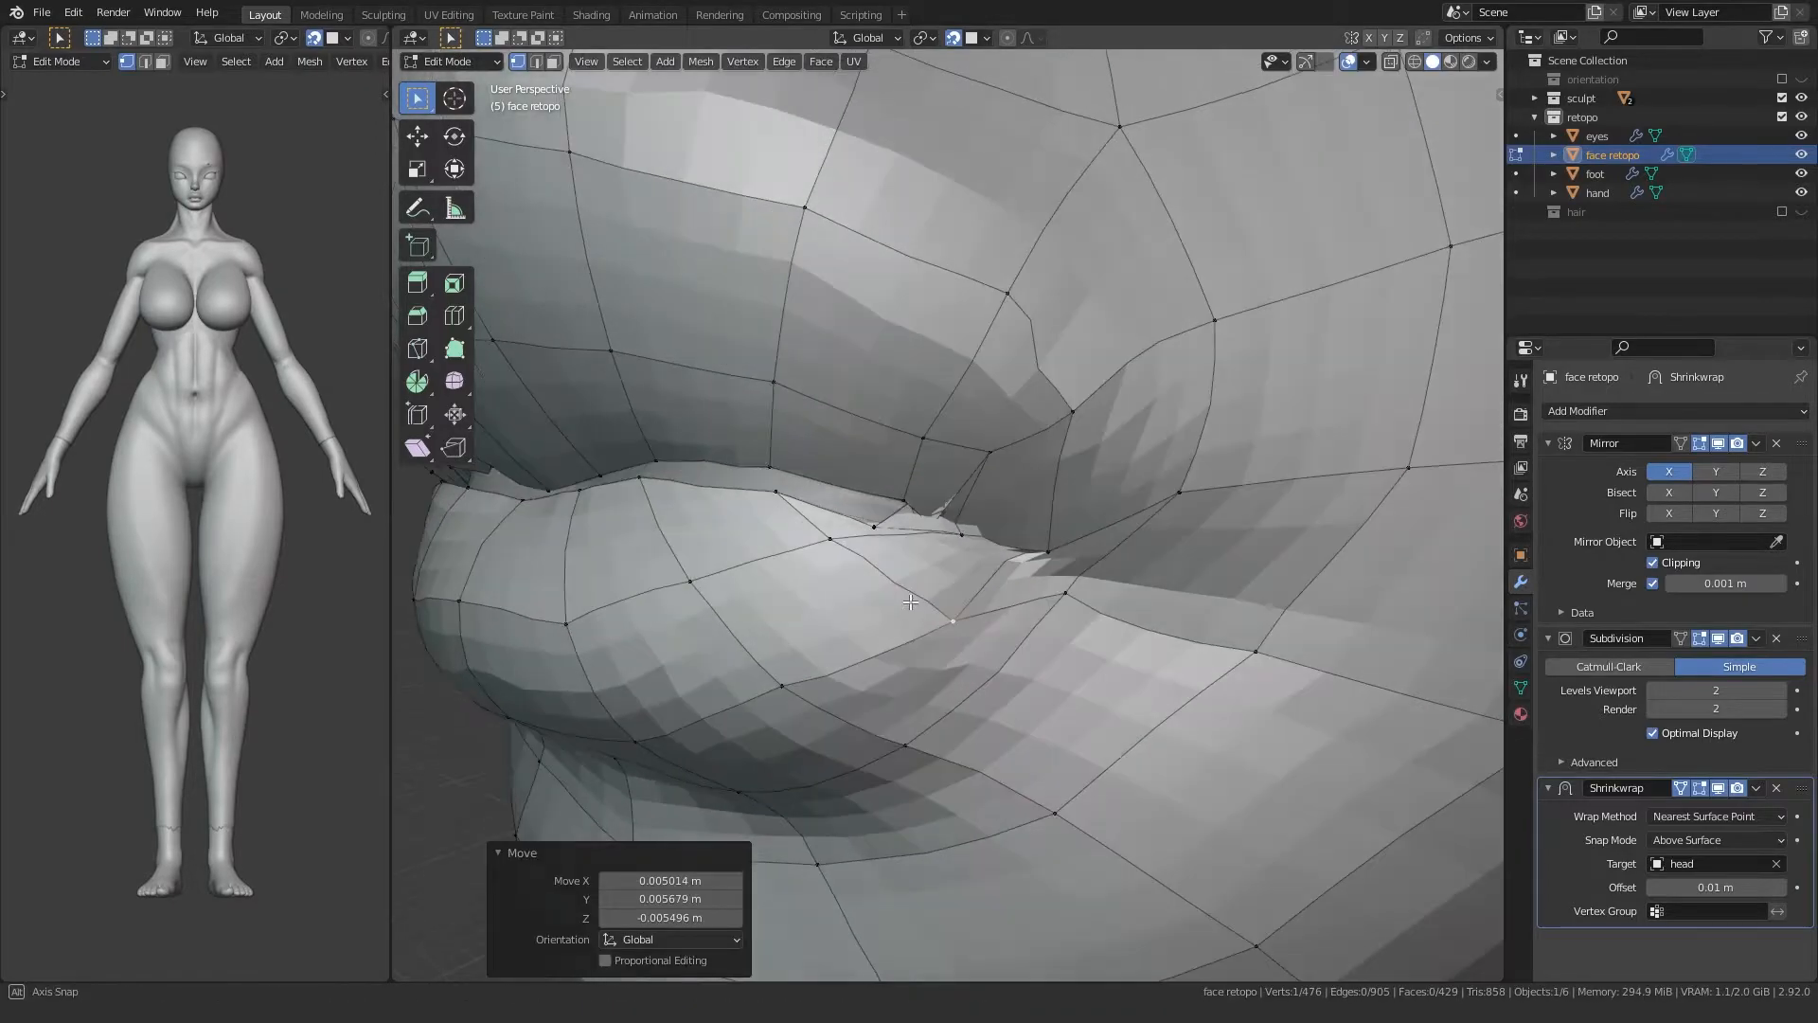
# Step: Adjust the outer lower-lip vertex and the hidden inner-lip vertex near the mouth corner
pyautogui.hotkey('alt', 'z')
pyautogui.moveTo(924, 580); pyautogui.dragTo(989, 571, button='middle')
pyautogui.press('g')
pyautogui.click(974, 566)
pyautogui.click(911, 532)
pyautogui.press('g')
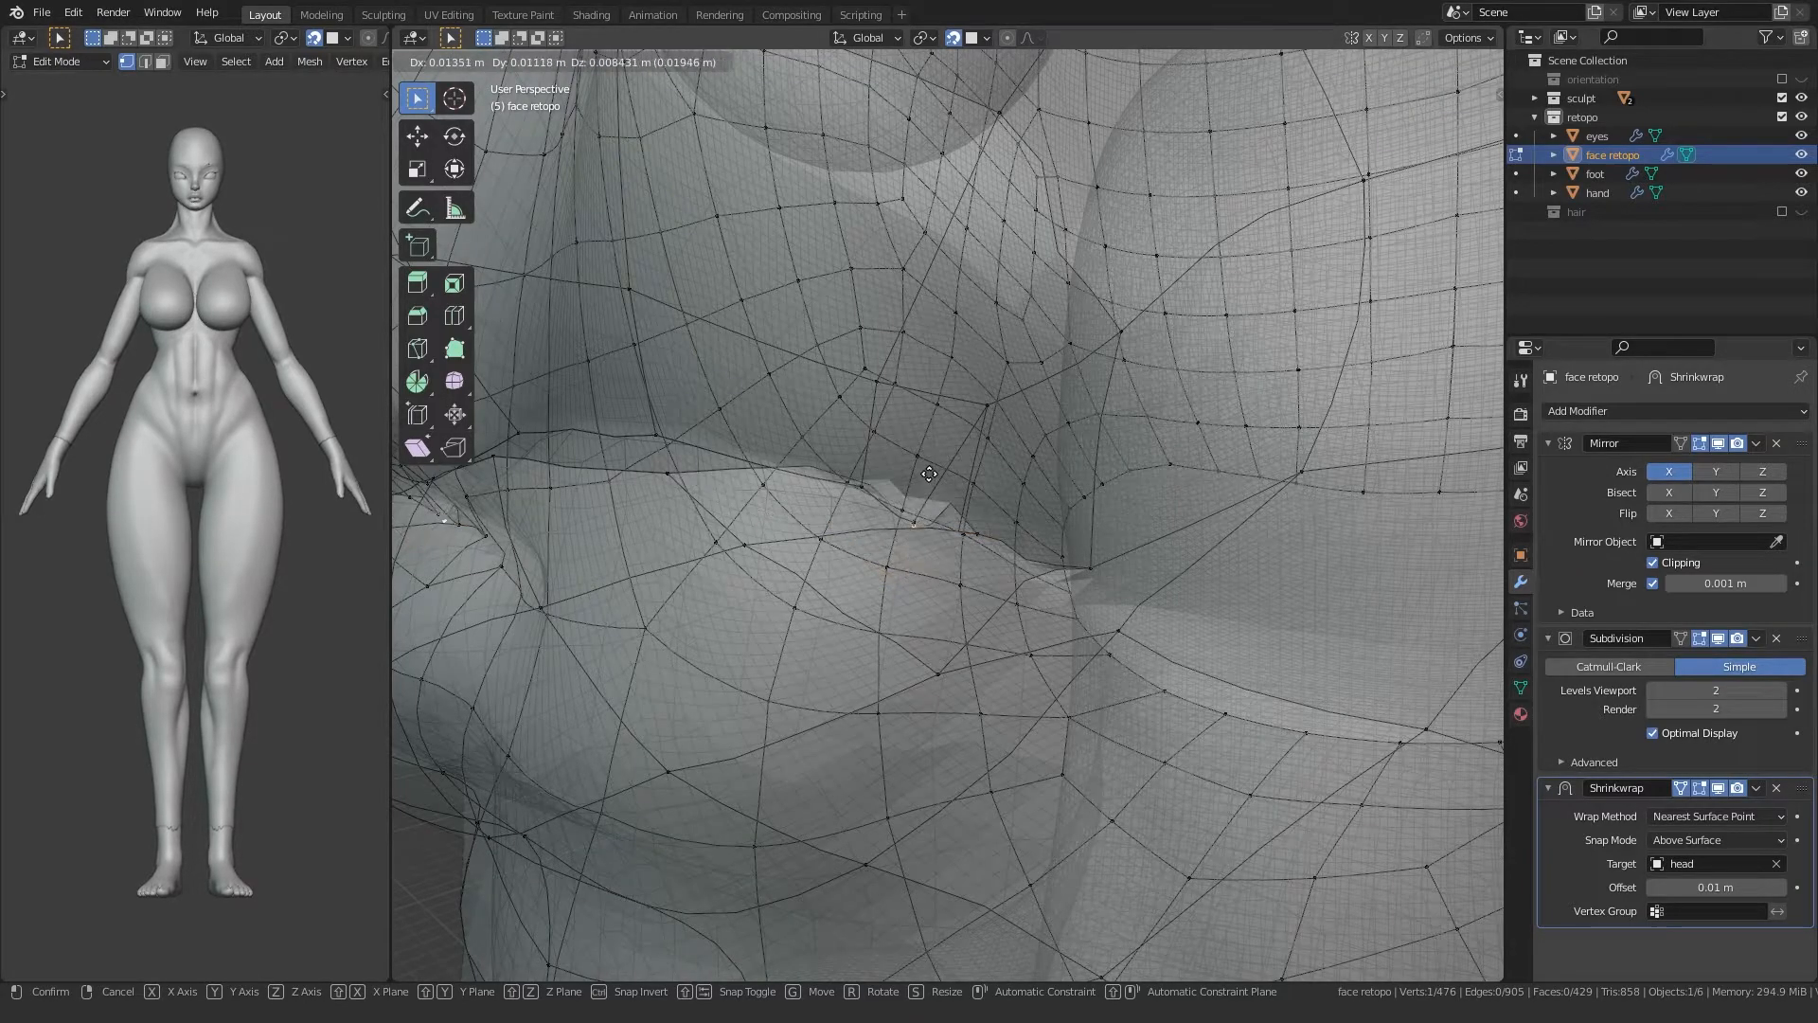
pyautogui.click(922, 553)
# Step: Shift the inner lower-lip vertex onto the lip's edge and frame it for a closer look
pyautogui.moveTo(921, 553); pyautogui.dragTo(805, 545, button='middle')
pyautogui.scroll(2, 834, 549)
pyautogui.press('g')
pyautogui.click(764, 515)
pyautogui.hotkey('alt', 'z')
pyautogui.press('KP_Decimal')
pyautogui.hotkey('alt', 'z')
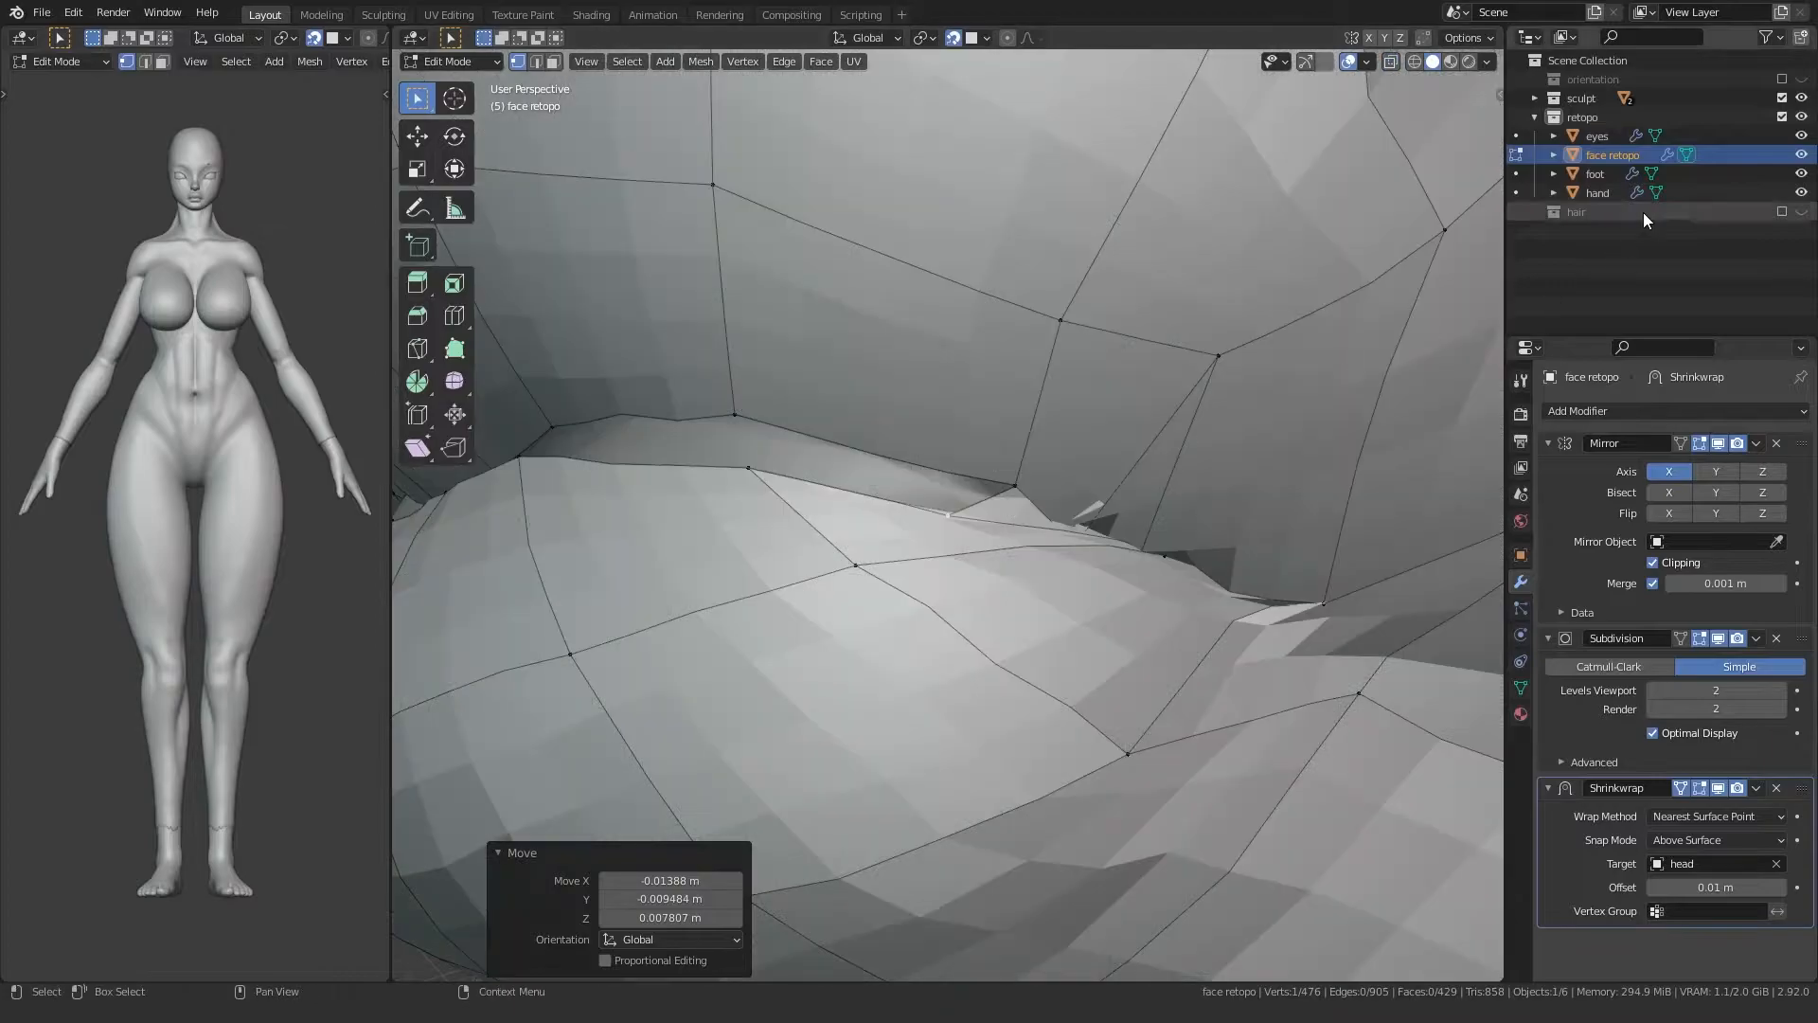
# Step: Expand the sculpt collection and hide the head sculpt so only the retopo mesh shows around the mouth
pyautogui.click(1535, 98)
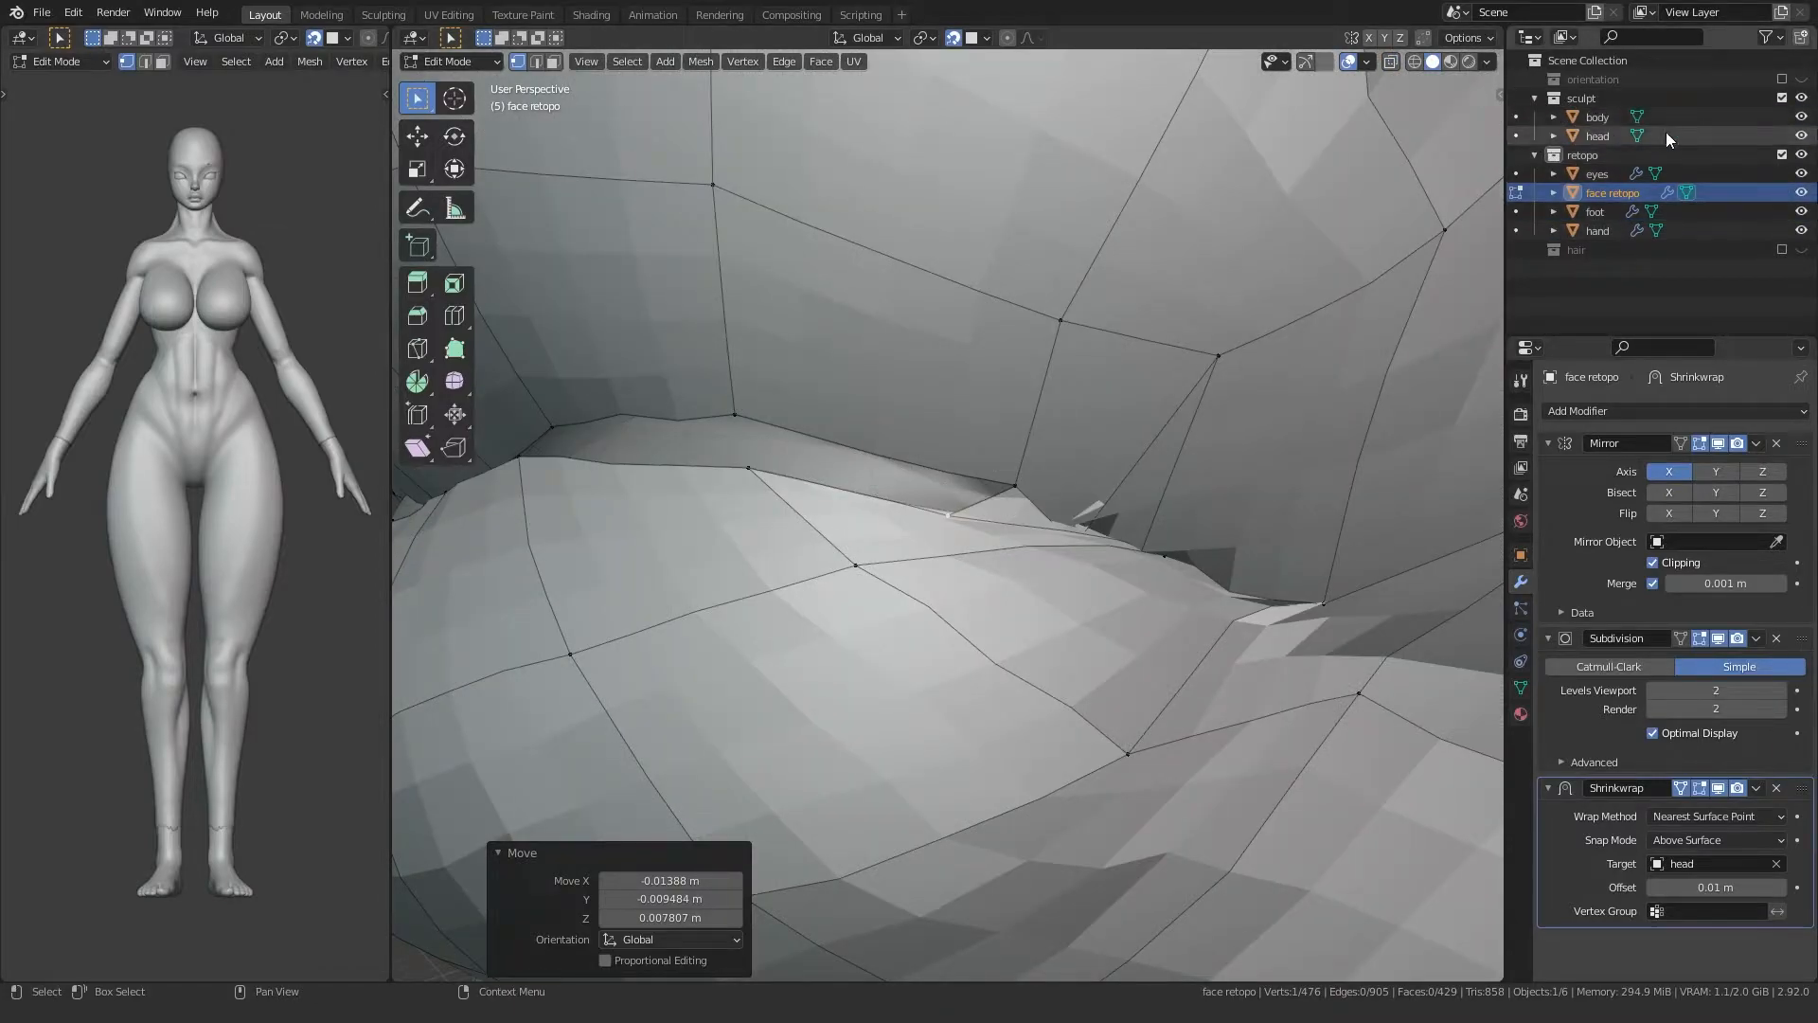
pyautogui.scroll(-5, 1089, 550)
pyautogui.moveTo(1089, 549); pyautogui.dragTo(1088, 468, button='middle')
pyautogui.scroll(5, 947, 549)
pyautogui.scroll(2, 976, 545)
# Step: Move the overlapping vertices along the mouth opening near the corner to untangle the upper and lower lips
pyautogui.click(1103, 488)
pyautogui.press('g')
pyautogui.click(1076, 409)
pyautogui.press('g')
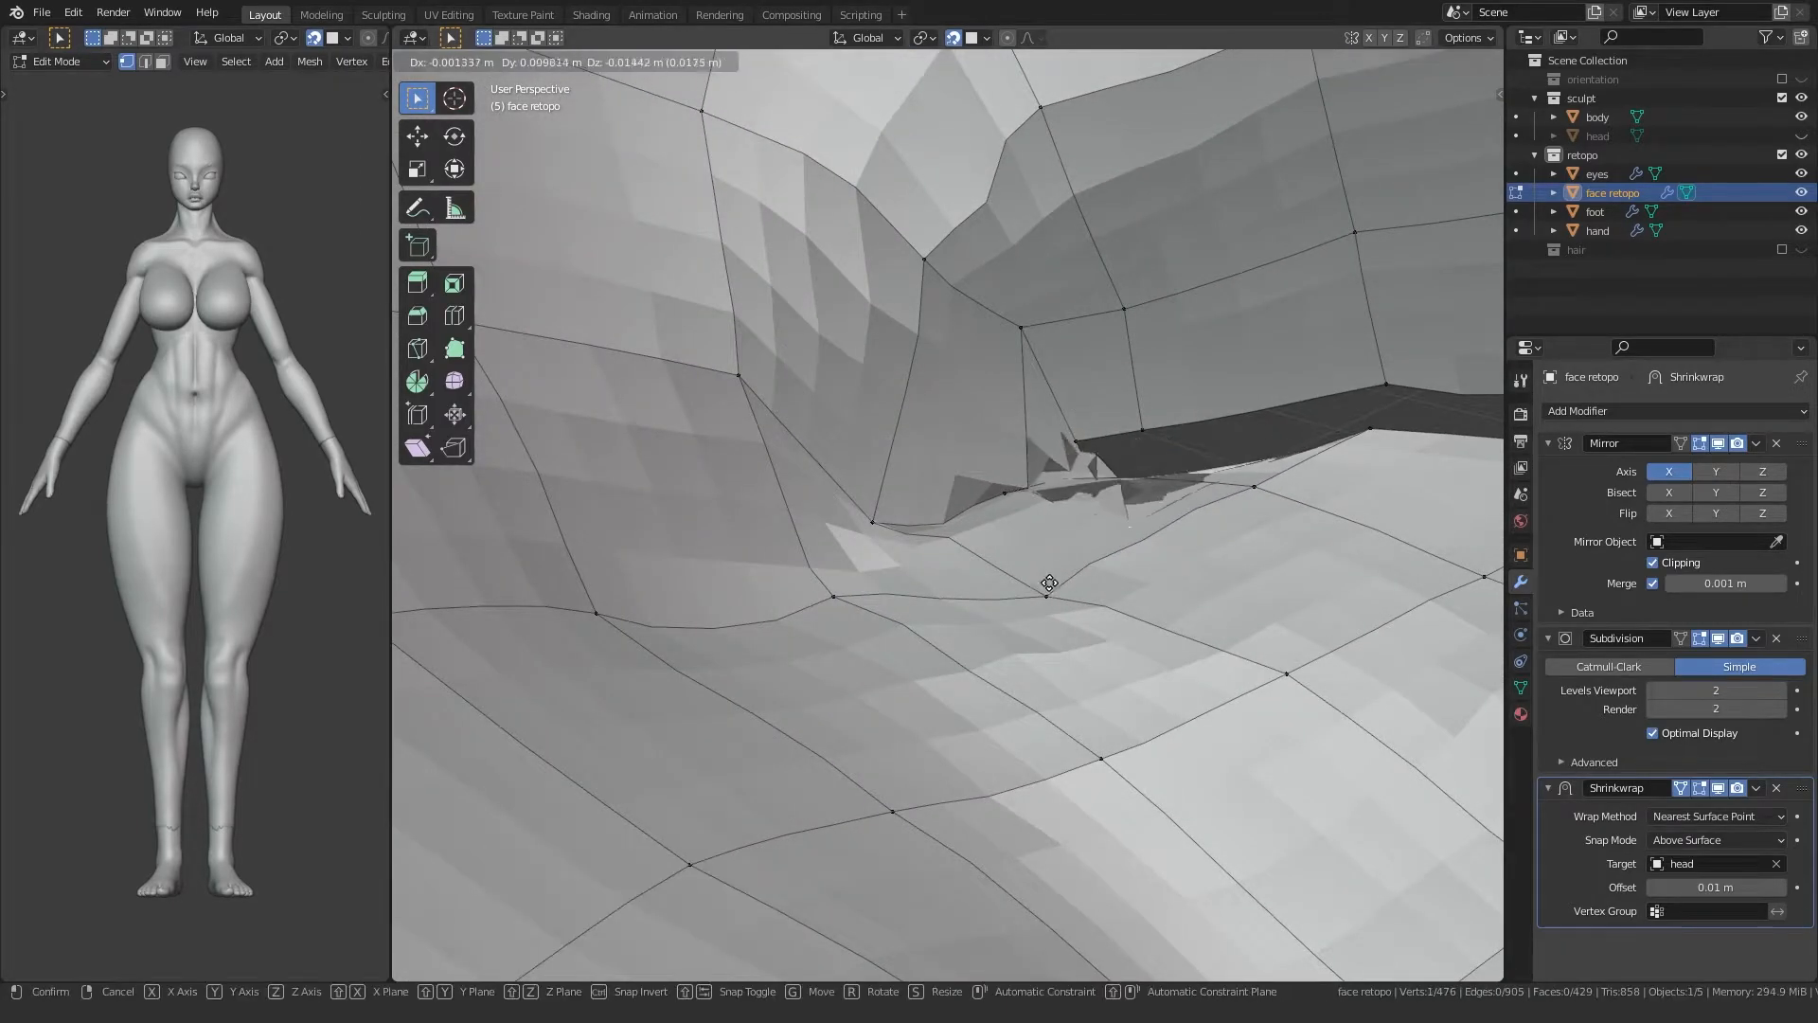
pyautogui.click(968, 472)
pyautogui.press('g')
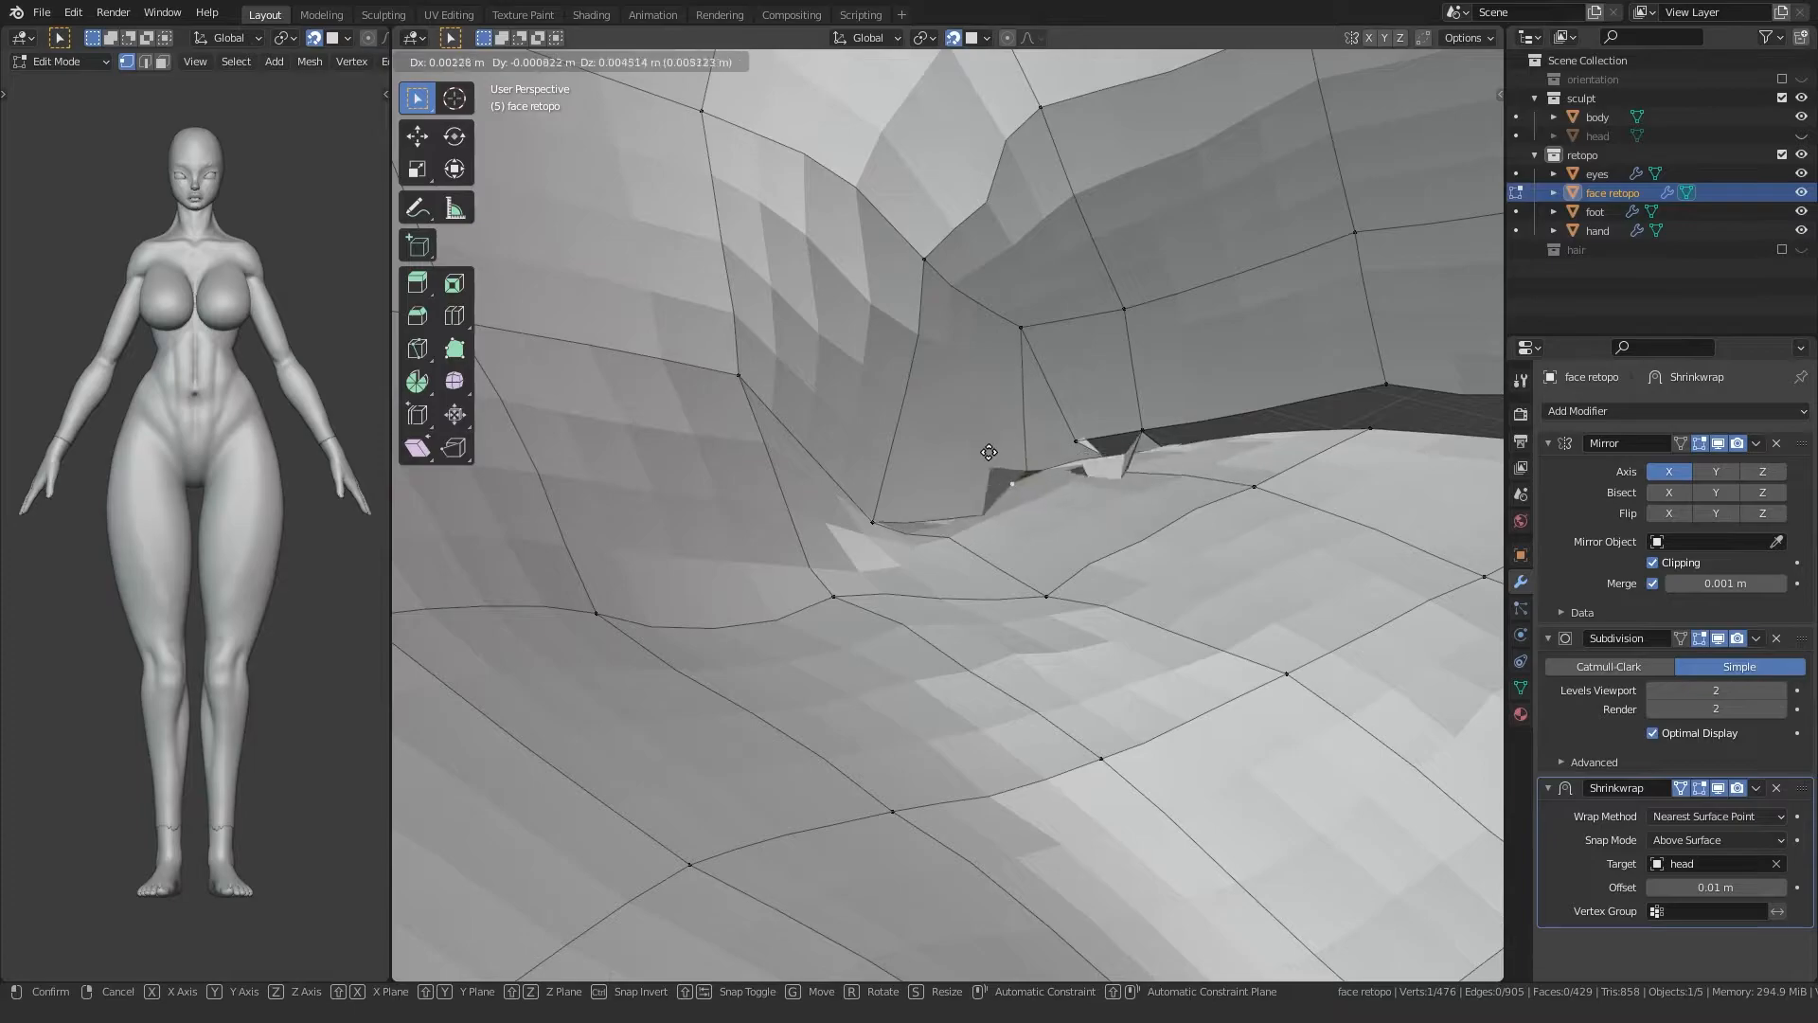
pyautogui.click(938, 379)
# Step: Align the inner lower-lip vertices near the mouth corner with the lip's upper edge
pyautogui.moveTo(956, 394); pyautogui.dragTo(919, 497, button='middle')
pyautogui.hotkey('alt', 'z')
pyautogui.click(1117, 467)
pyautogui.press('g')
pyautogui.click(1132, 592)
pyautogui.press('g')
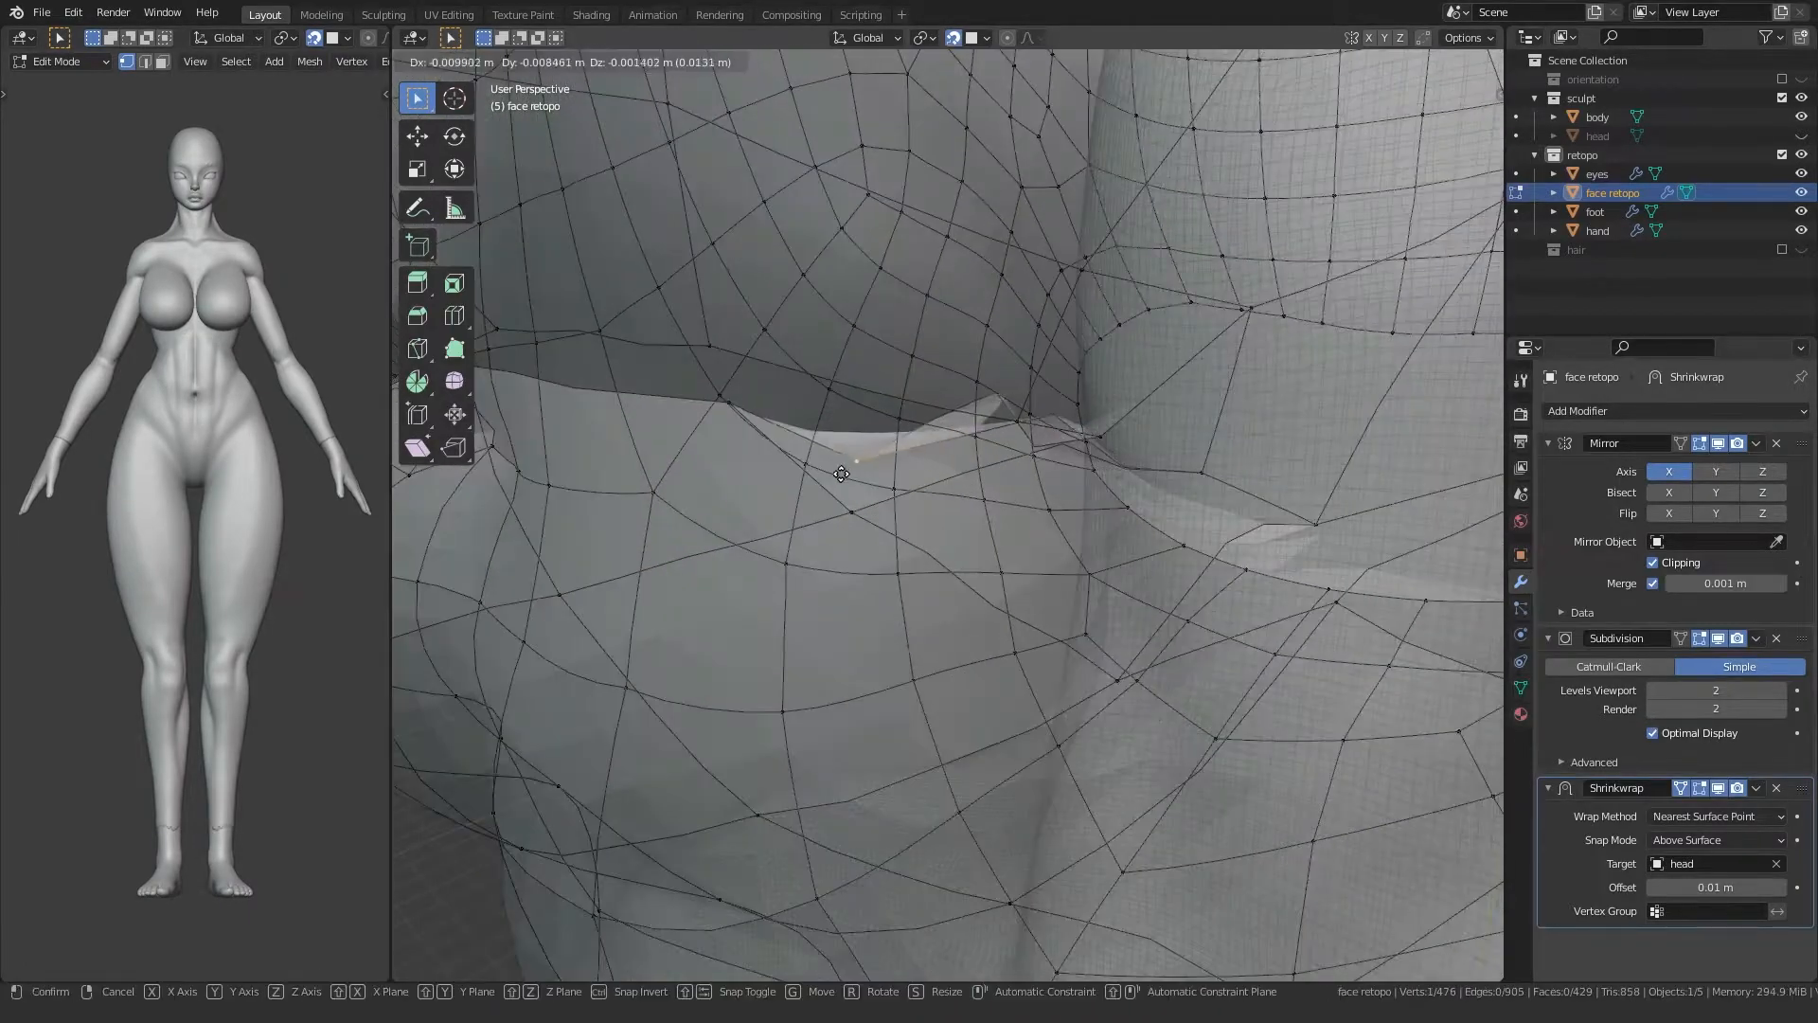
pyautogui.click(872, 427)
pyautogui.scroll(4, 871, 435)
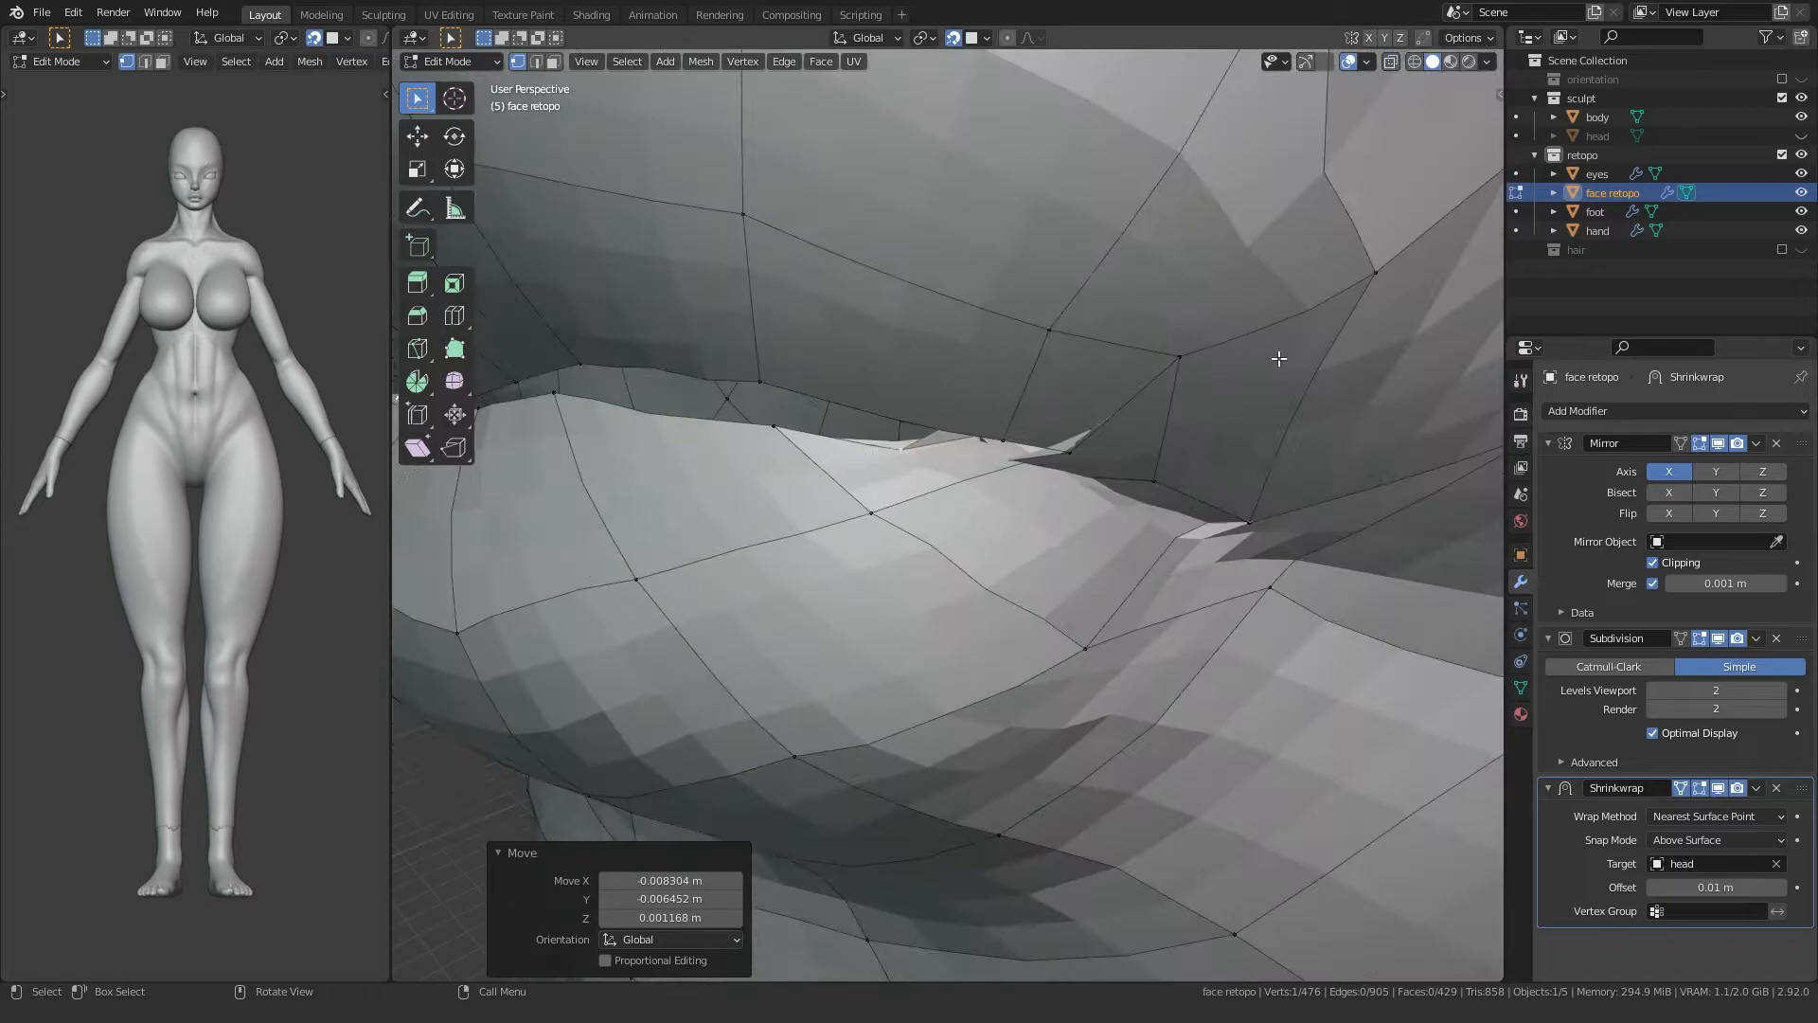
pyautogui.press('g')
pyautogui.click(869, 442)
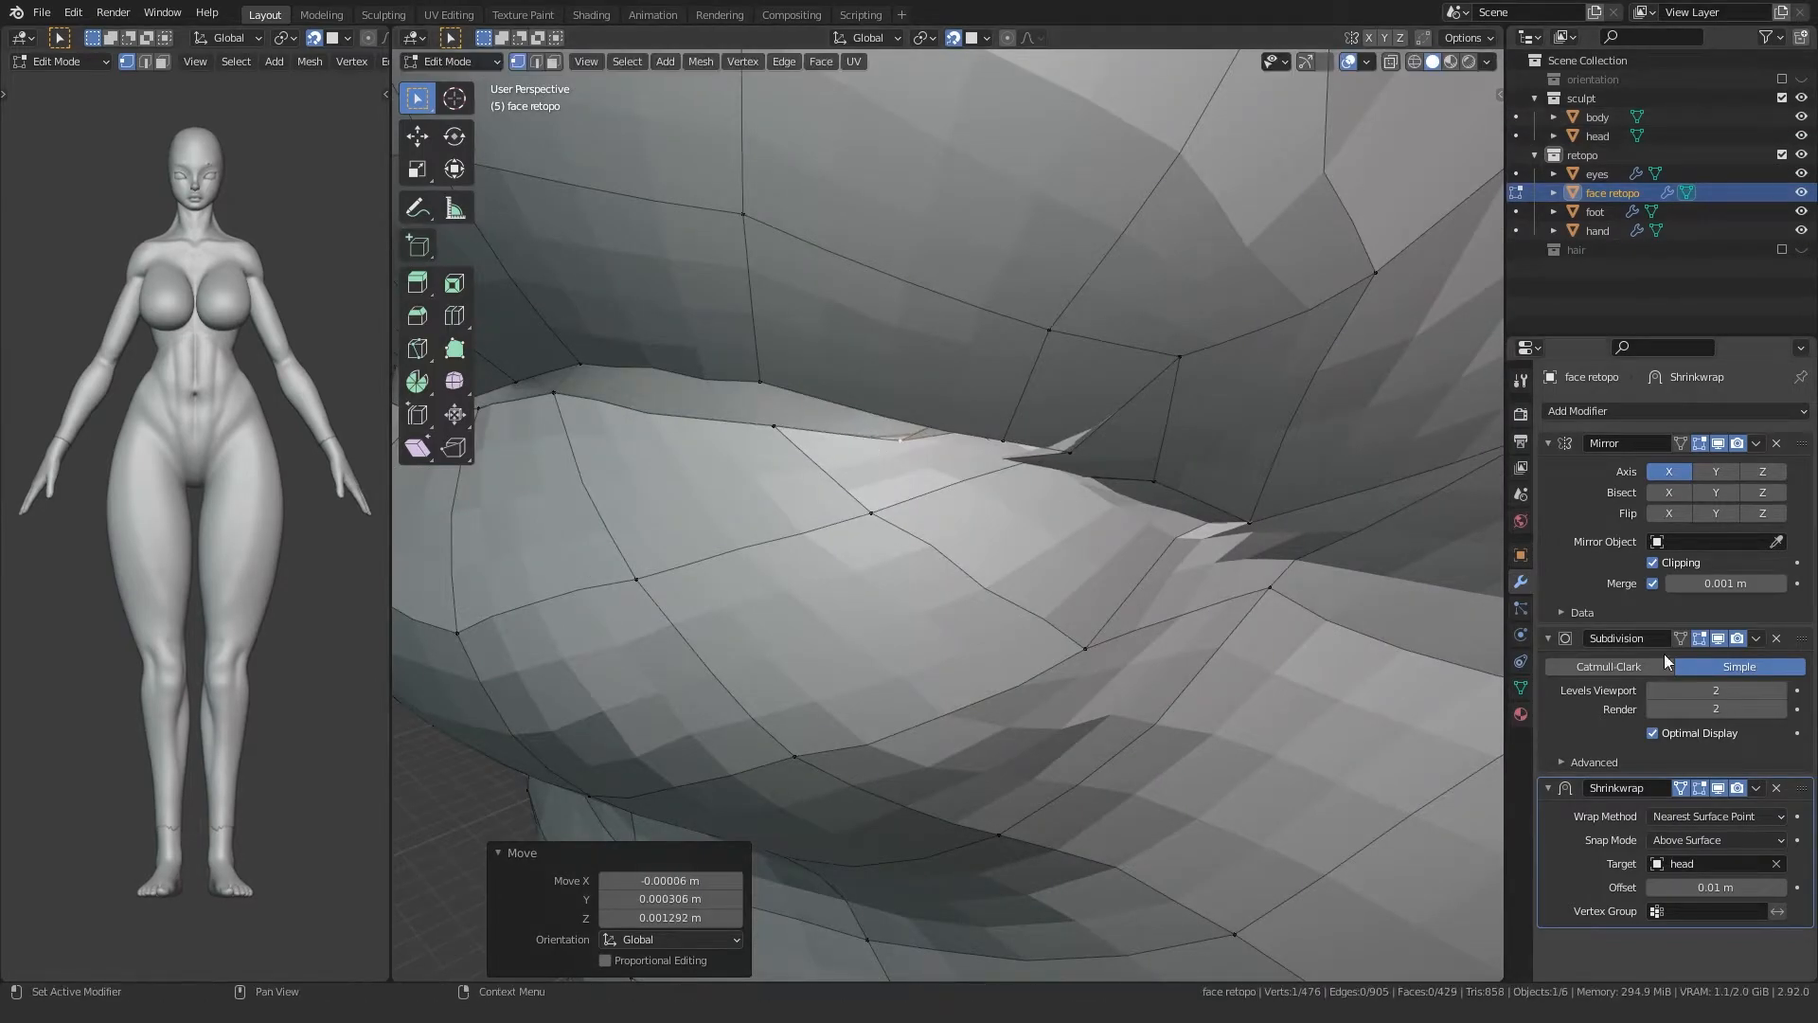
# Step: Set the Shrinkwrap offset to 0 m and show the head sculpt again
pyautogui.click(1653, 888)
pyautogui.hotkey('alt', 'z')
pyautogui.hotkey('alt', 'z')
# Step: Move the lower lip's edge vertex and the vertex inside the mouth corner along the sculpted lip line
pyautogui.click(880, 438)
pyautogui.press('g')
pyautogui.click(916, 438)
pyautogui.click(1125, 416)
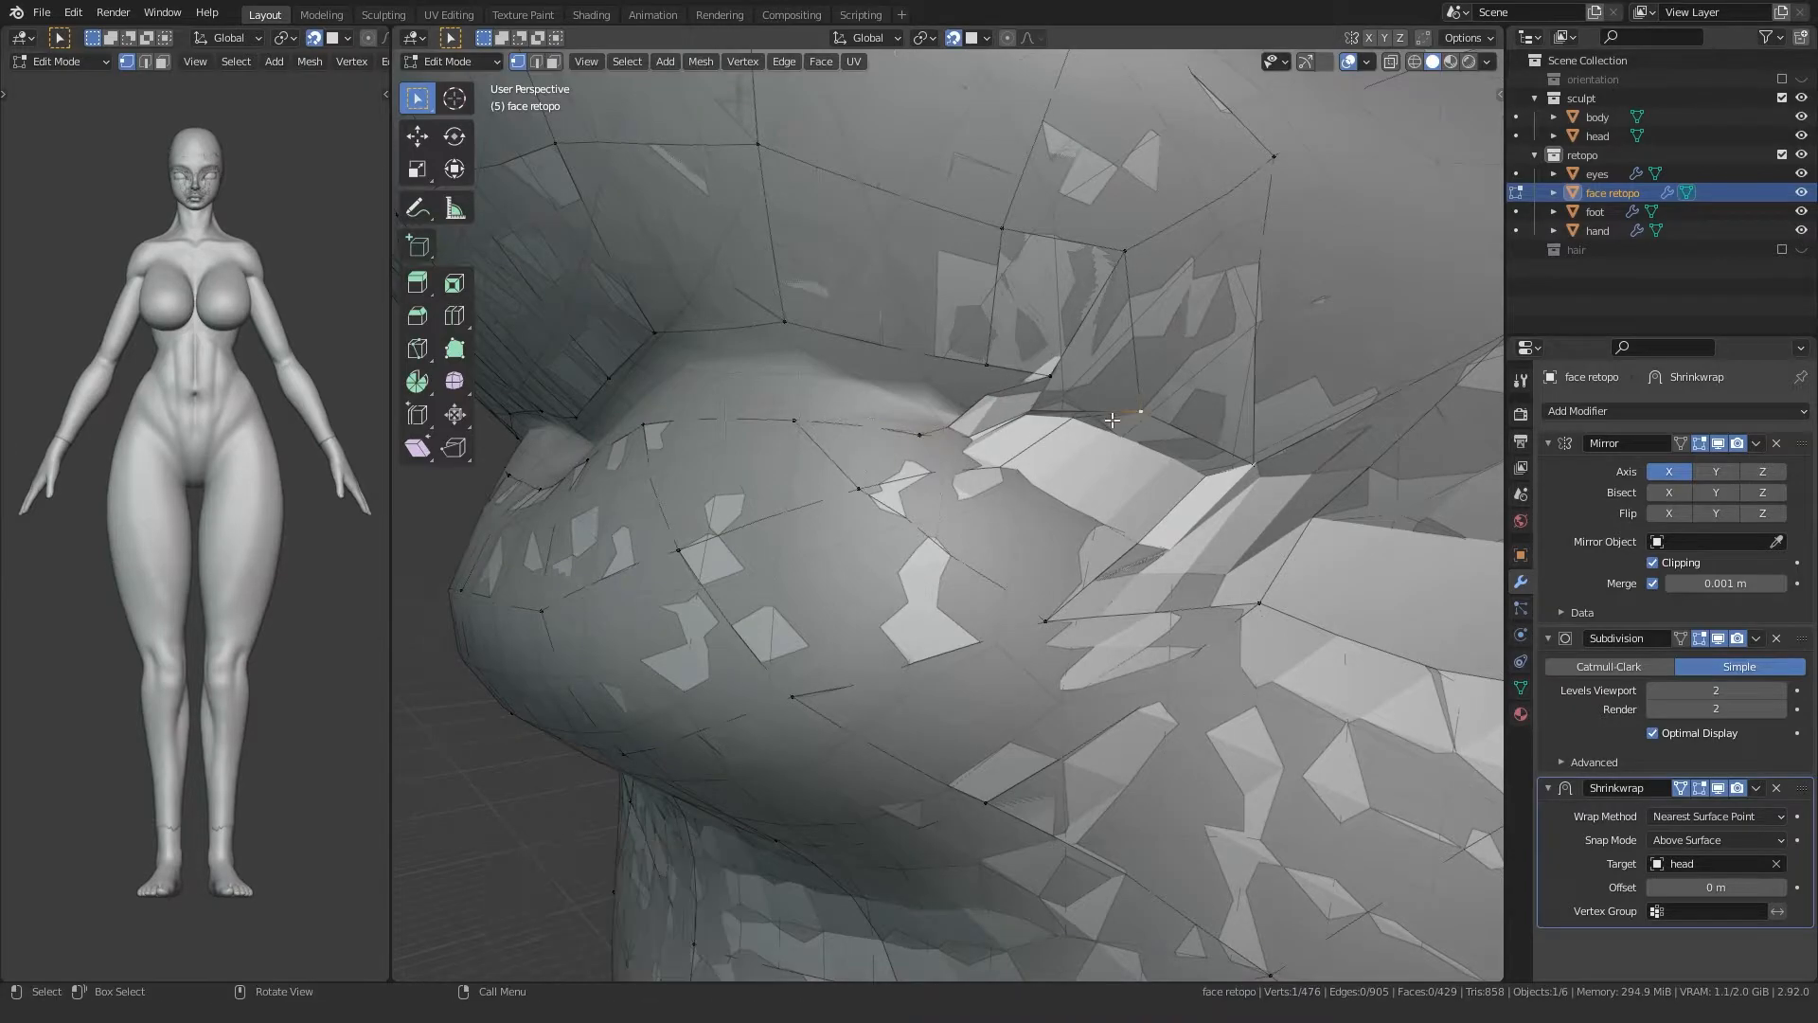
pyautogui.press('g')
pyautogui.click(1098, 469)
# Step: Refine the lower-lip edge vertex and lower the neighbouring upper-lip vertex near the mouth corner
pyautogui.click(920, 436)
pyautogui.press('g')
pyautogui.click(961, 431)
pyautogui.click(1042, 385)
pyautogui.press('g')
pyautogui.click(1047, 434)
# Step: Adjust the vertex near the mouth corner in see-through view and check its adjoining faces
pyautogui.moveTo(1047, 434); pyautogui.dragTo(815, 644, button='middle')
pyautogui.hotkey('alt', 'z')
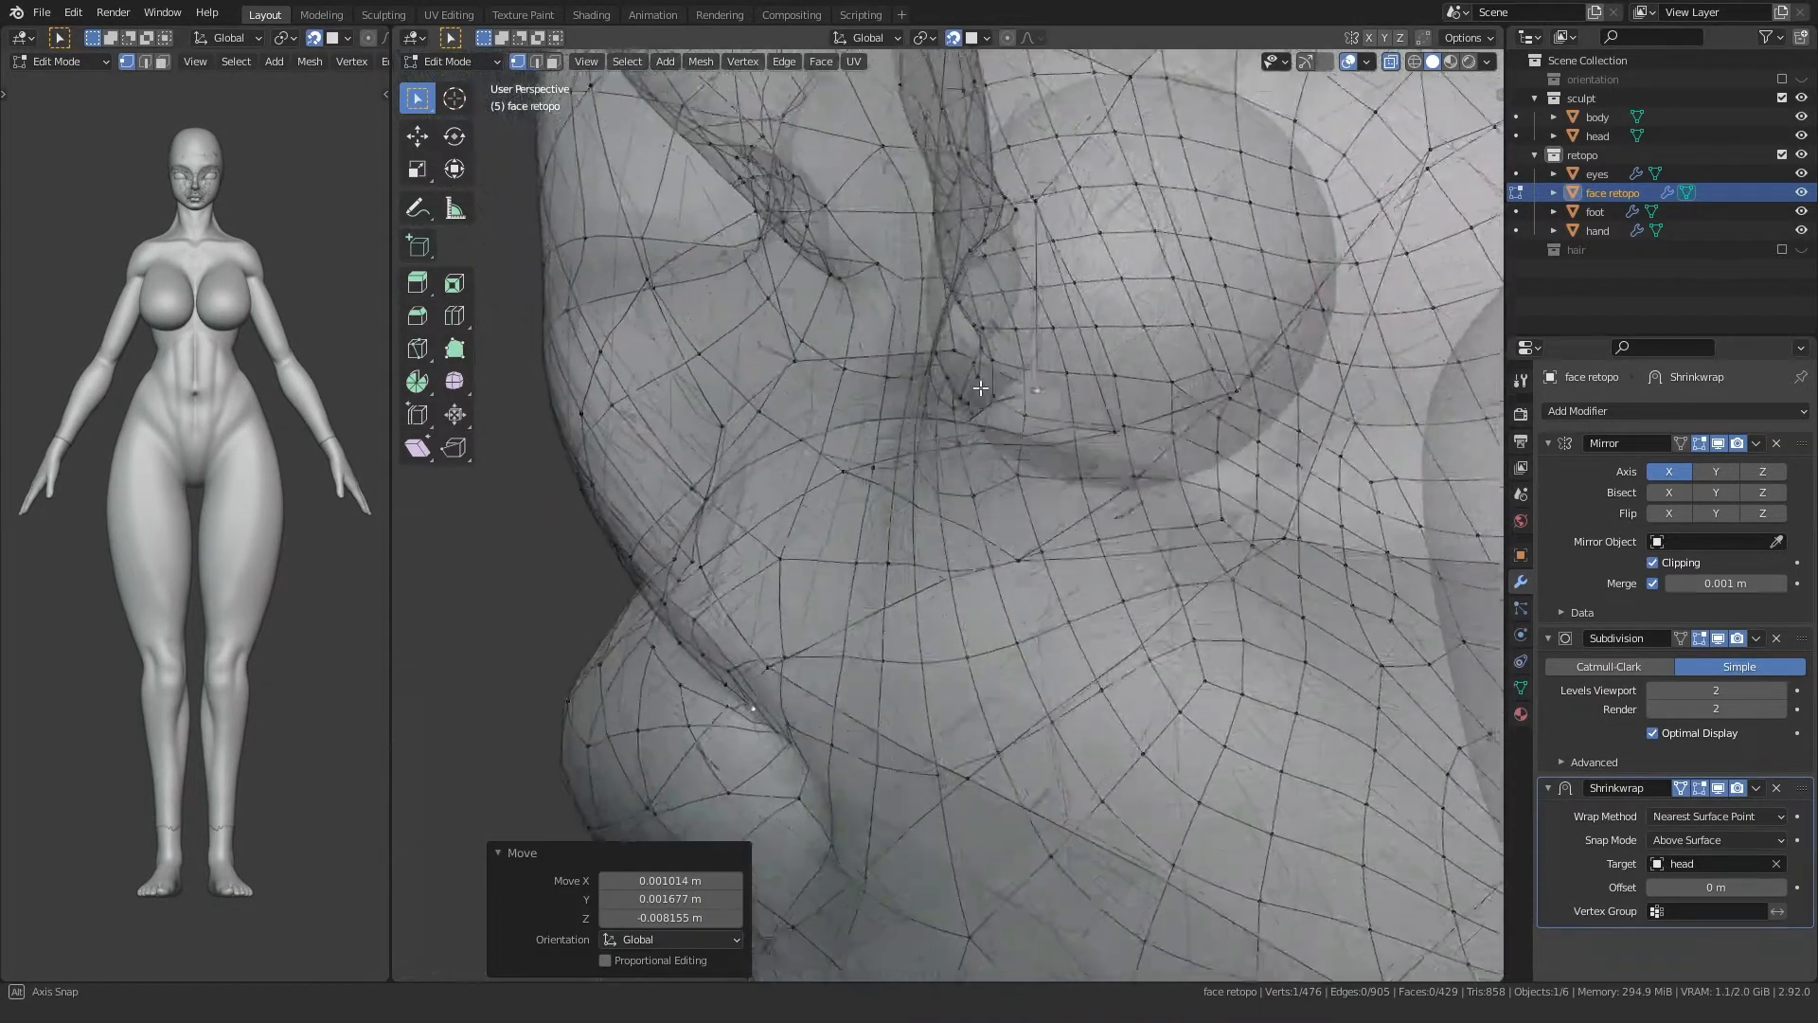
pyautogui.click(985, 381)
pyautogui.press('g')
pyautogui.click(983, 384)
pyautogui.keyDown('shift'); pyautogui.moveTo(984, 388); pyautogui.dragTo(1004, 285, button='middle'); pyautogui.keyUp('shift')
pyautogui.press('3')
pyautogui.click(985, 462)
pyautogui.moveTo(1004, 455)
pyautogui.mouseDown(button='middle')
pyautogui.moveTo(985, 416)
pyautogui.moveTo(1023, 549)
pyautogui.moveTo(857, 507)
pyautogui.moveTo(881, 473)
pyautogui.moveTo(968, 469)
pyautogui.moveTo(977, 431)
pyautogui.mouseUp(button='middle')
pyautogui.click(928, 483)
pyautogui.press('1')
# Step: Move the misplaced inner-lip vertex up to the upper lip's edge near the mouth corner
pyautogui.click(976, 341)
pyautogui.moveTo(976, 341); pyautogui.dragTo(929, 388, button='middle')
pyautogui.hotkey('alt', 'z')
pyautogui.hotkey('alt', 'z')
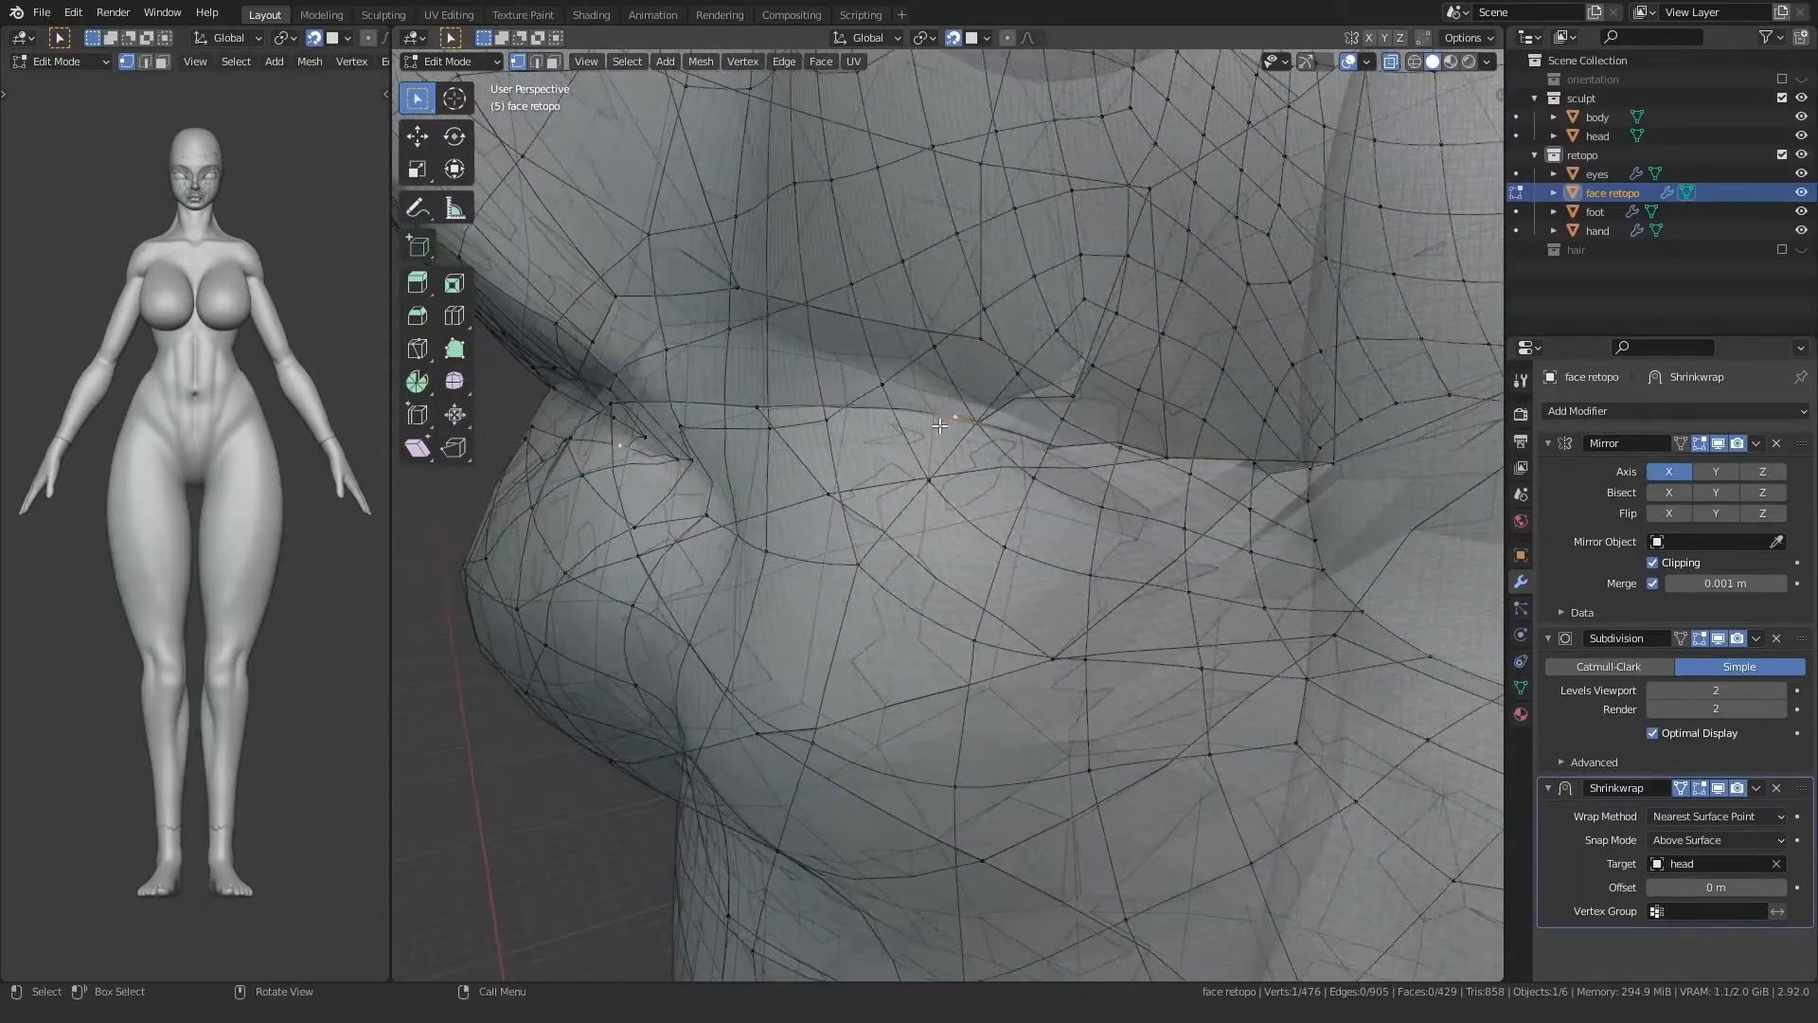
pyautogui.press('g')
pyautogui.click(967, 329)
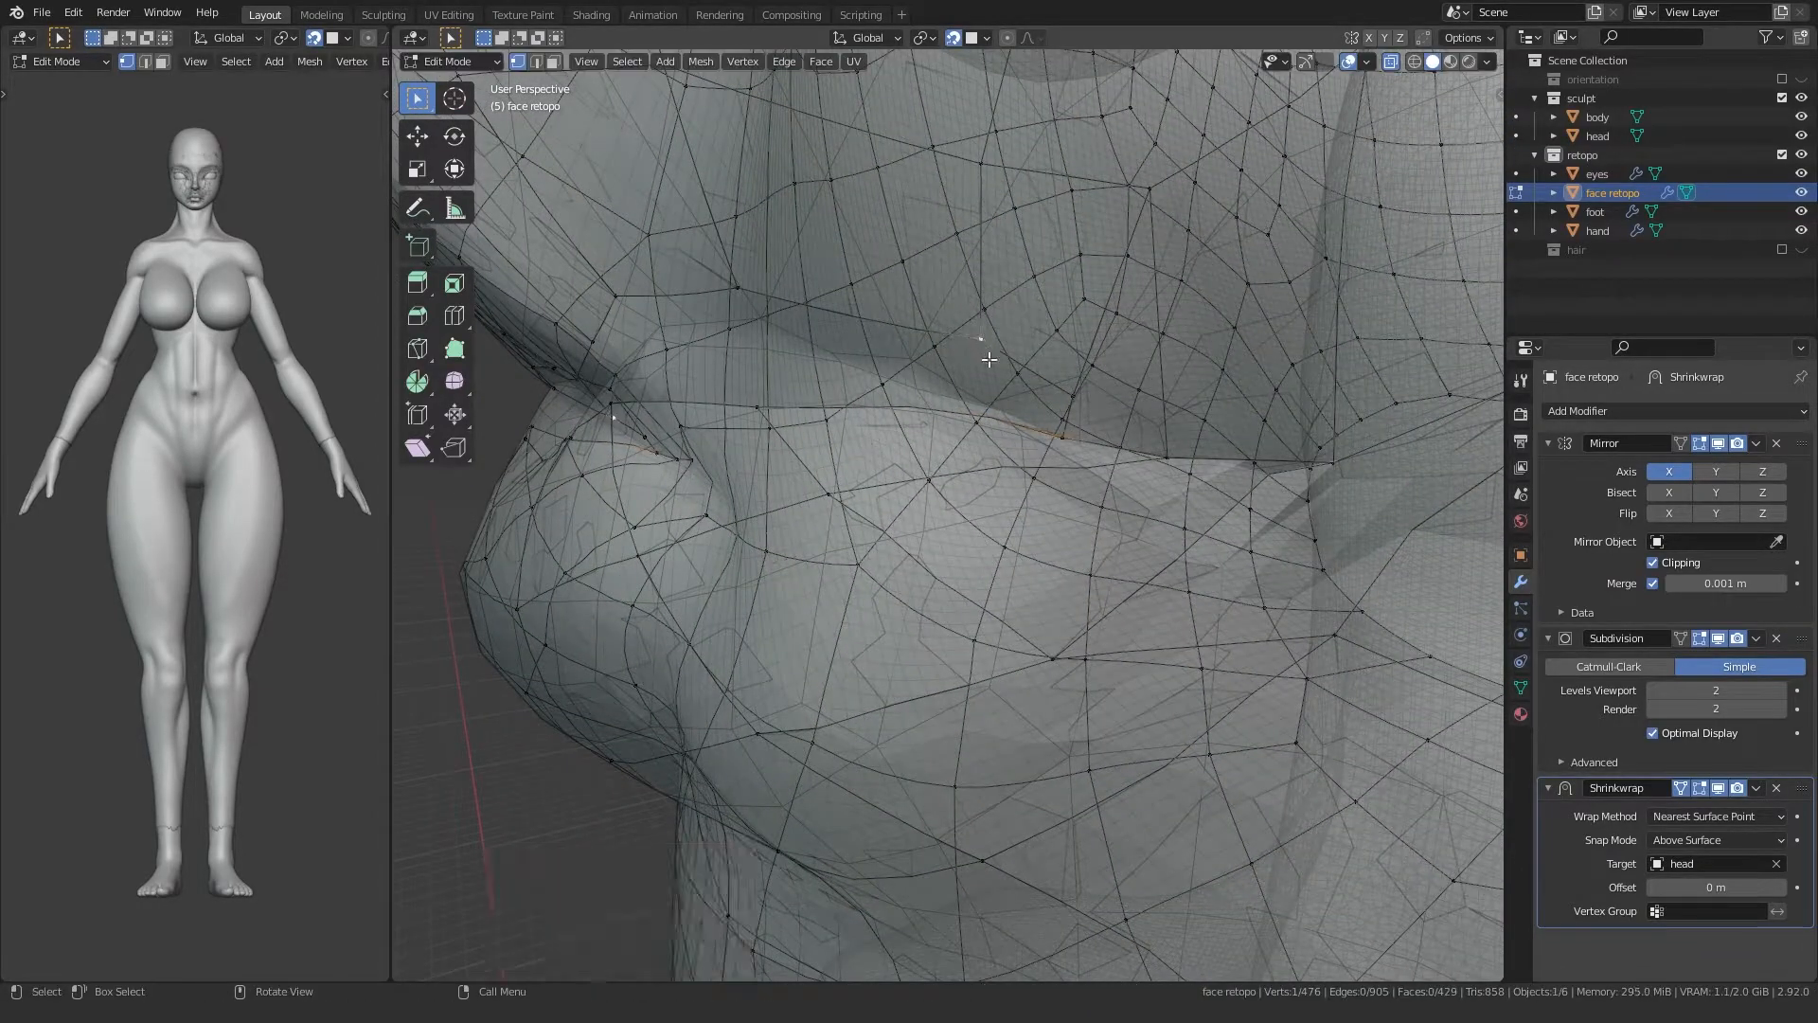
pyautogui.moveTo(967, 328); pyautogui.dragTo(823, 317, button='middle')
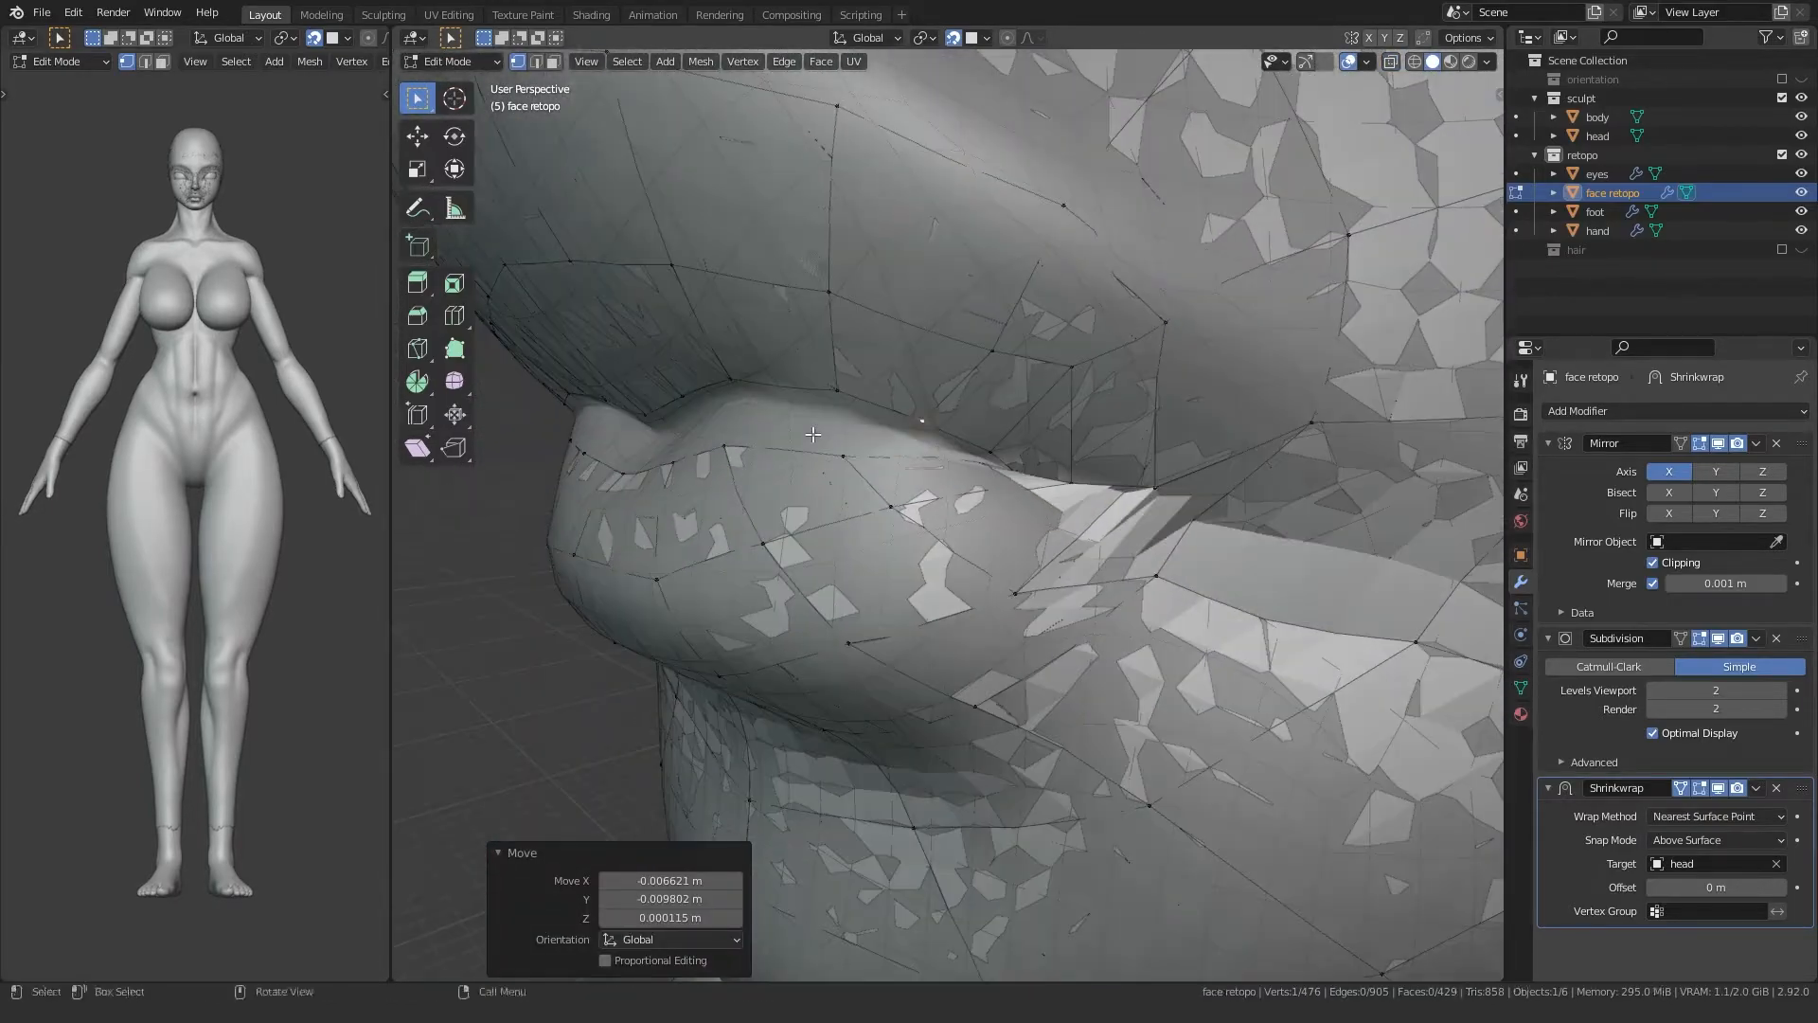
# Step: Select the edge loop around the mouth opening and move a lower-lip vertex near the centreline
pyautogui.hotkey('alt', 'z')
pyautogui.moveTo(813, 434); pyautogui.dragTo(771, 501, button='middle')
pyautogui.keyDown('alt'); pyautogui.click(857, 457); pyautogui.keyUp('alt')
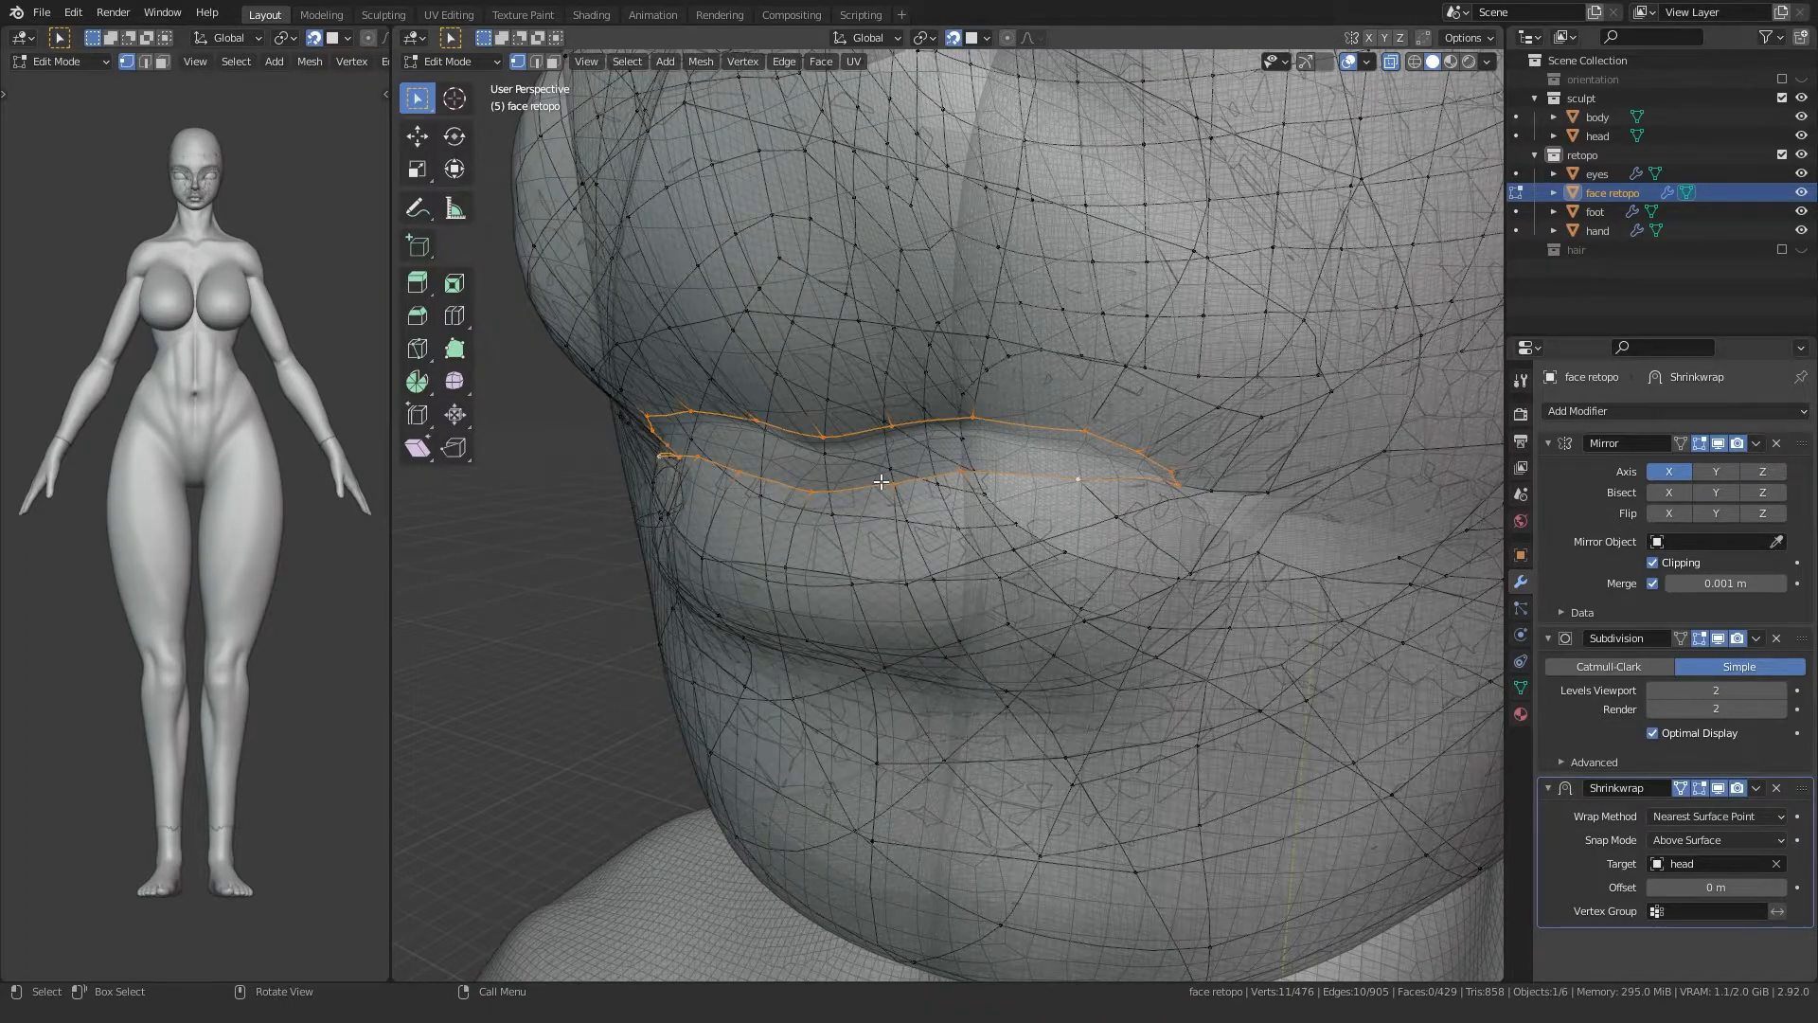
pyautogui.scroll(3, 880, 484)
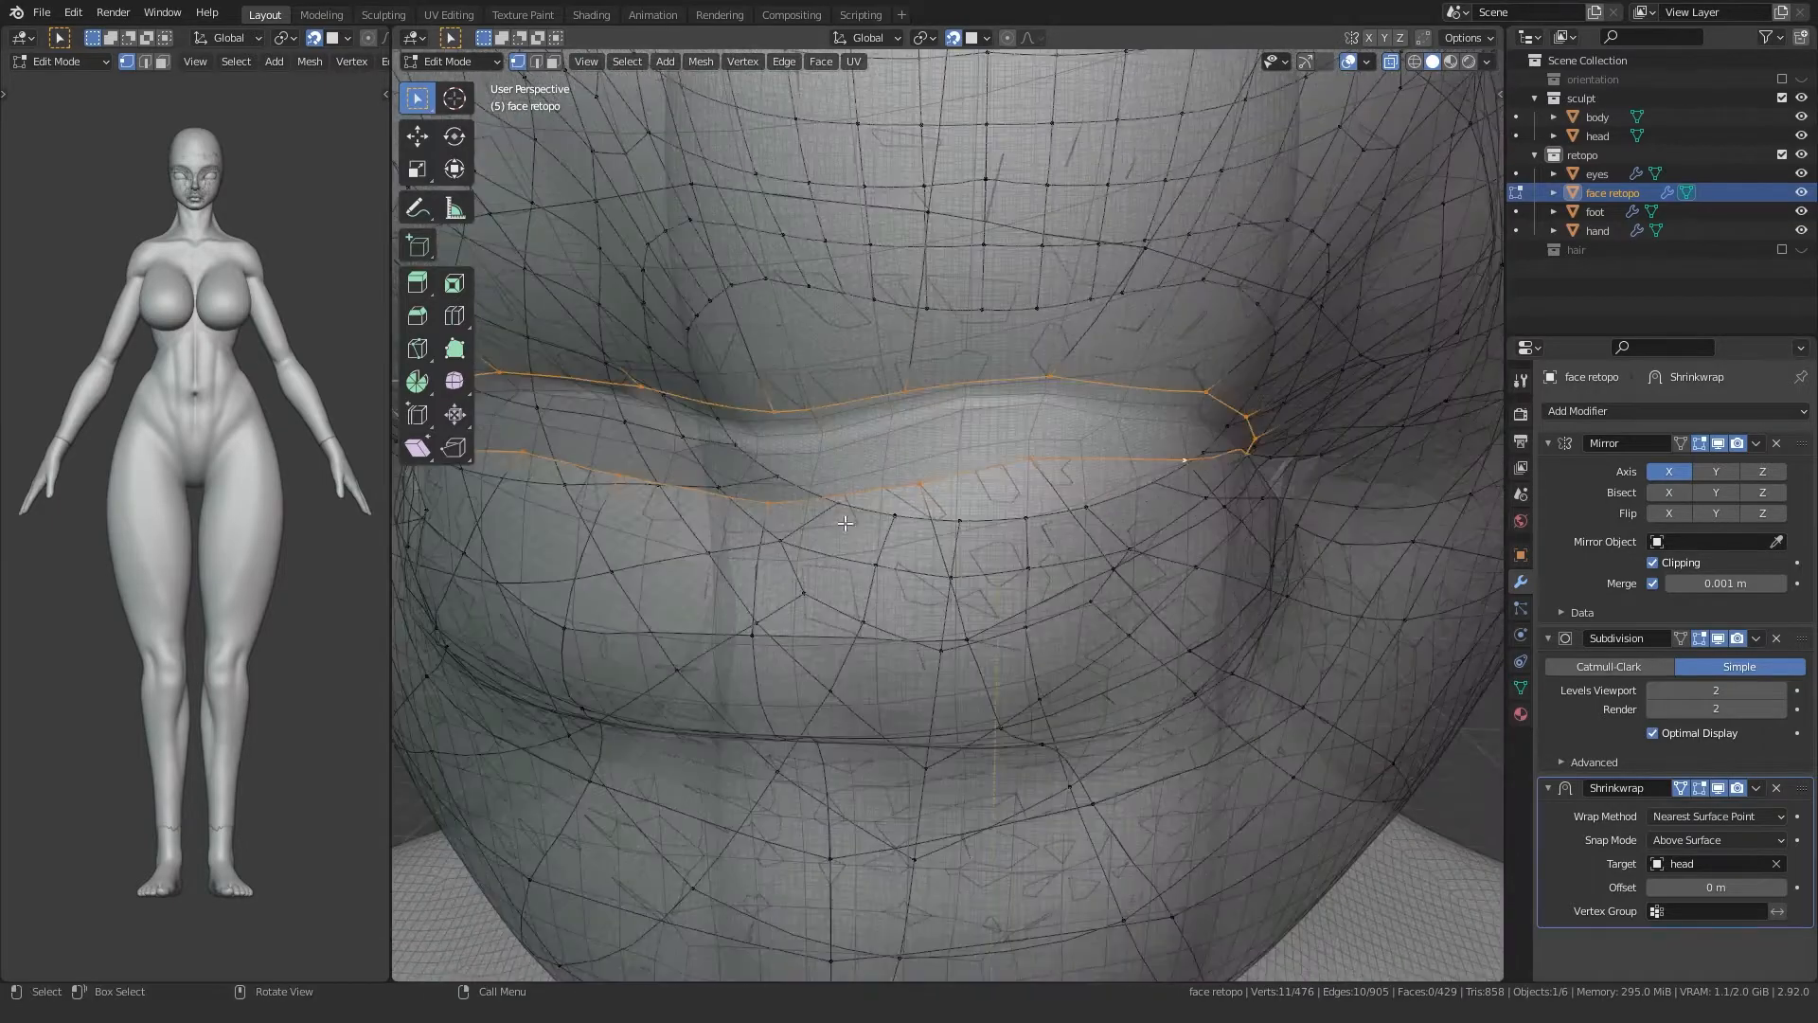
pyautogui.click(760, 506)
pyautogui.press('g')
pyautogui.click(900, 445)
# Step: Raise the remaining lower-lip edge vertices to follow the sculpted line between the lips
pyautogui.click(782, 454)
pyautogui.press('g')
pyautogui.click(784, 445)
pyautogui.moveTo(784, 445); pyautogui.dragTo(1042, 441, button='middle')
pyautogui.click(766, 378)
pyautogui.press('g')
pyautogui.click(779, 389)
# Step: Nudge the upper-lip edge vertex above the lower lip to match the sculpted mouth opening
pyautogui.click(881, 357)
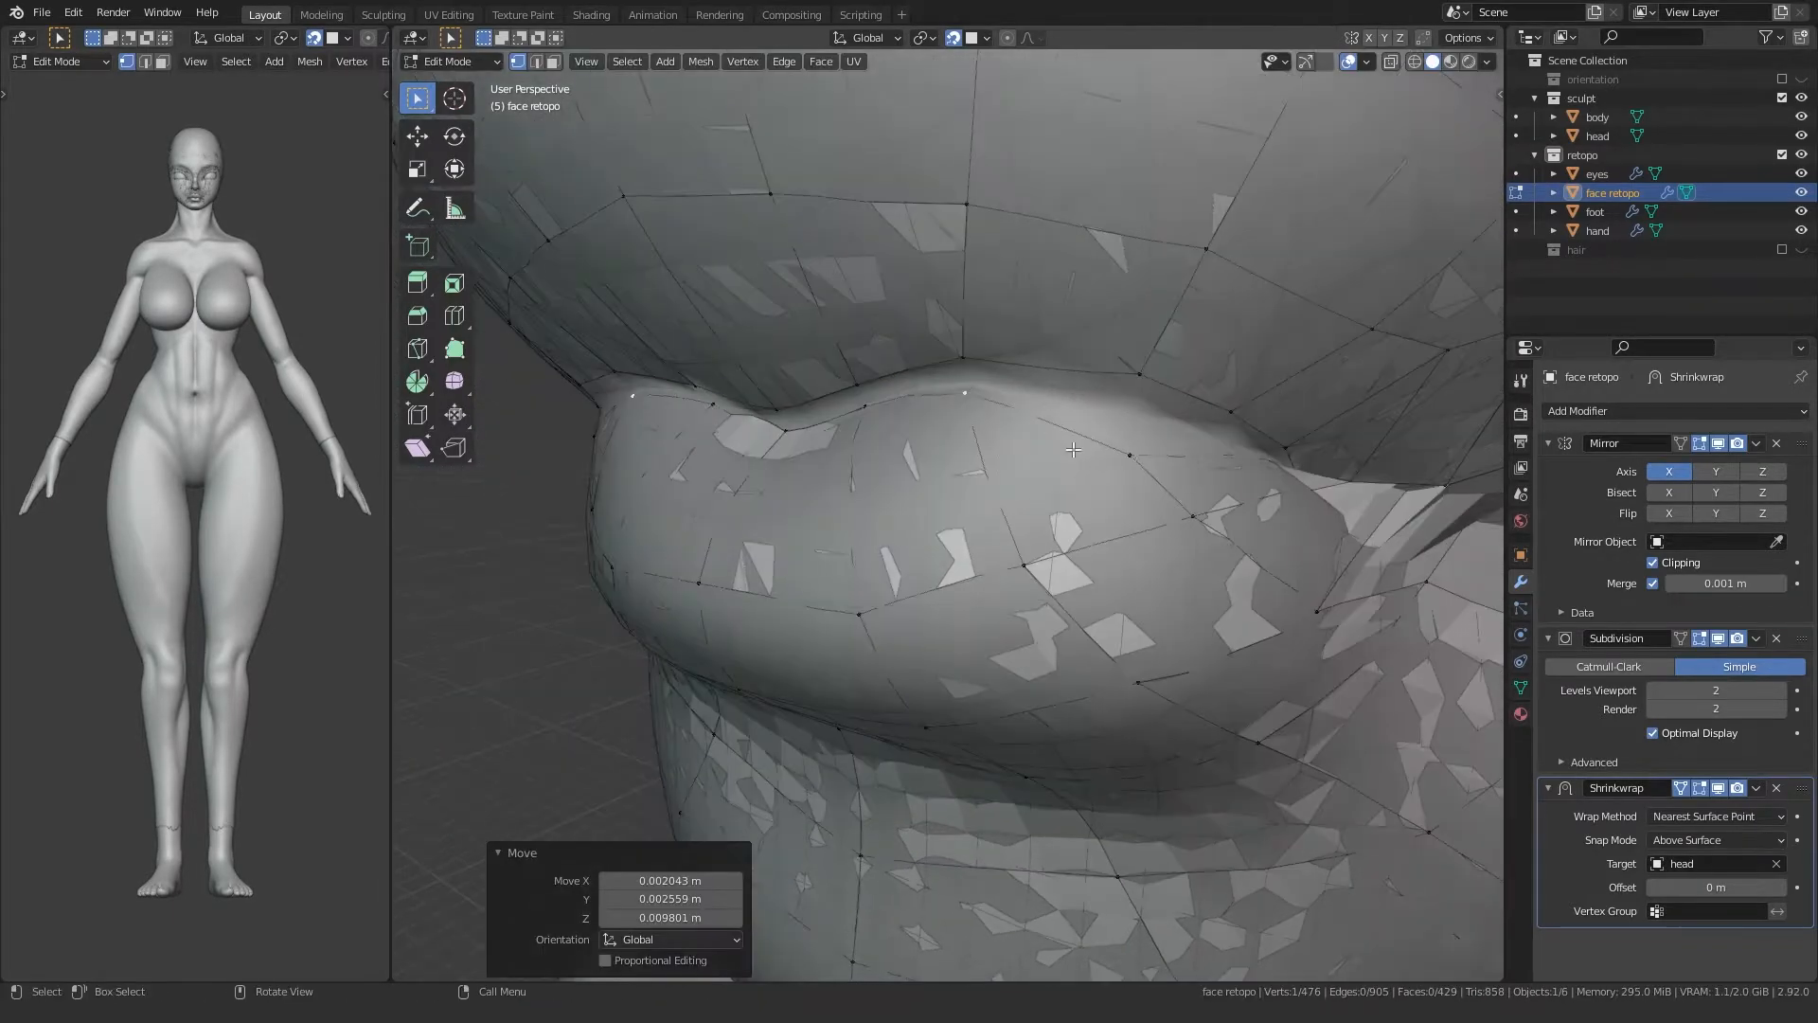
pyautogui.press('g')
pyautogui.click(964, 363)
pyautogui.moveTo(964, 364); pyautogui.dragTo(1016, 463, button='middle')
pyautogui.click(1009, 304)
pyautogui.hotkey('alt', 'z')
pyautogui.hotkey('alt', 'z')
pyautogui.scroll(-4, 1067, 406)
pyautogui.scroll(6, 1016, 462)
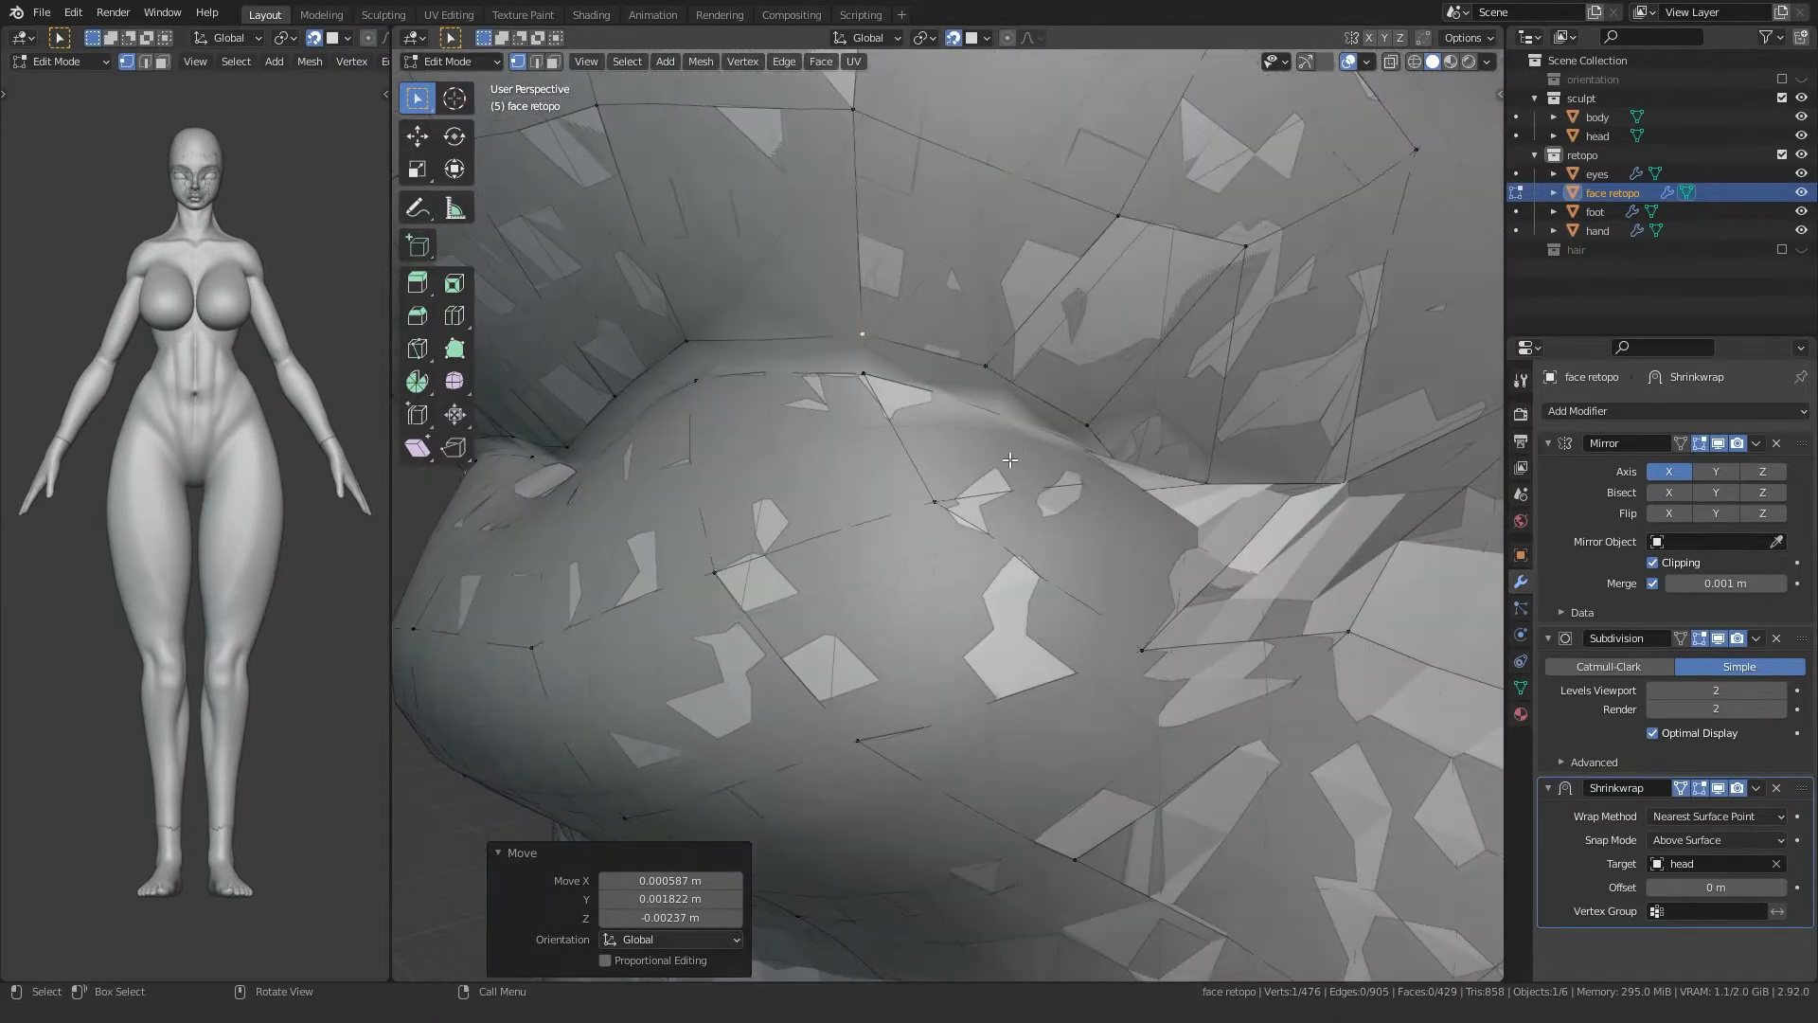
# Step: Select the ring of faces bordering the mouth opening and examine its flow from several angles
pyautogui.hotkey('alt', 'z')
pyautogui.moveTo(955, 462); pyautogui.dragTo(1036, 469, button='middle')
pyautogui.hotkey('alt', 'z')
pyautogui.scroll(-3, 1026, 441)
pyautogui.hotkey('alt', 'z')
pyautogui.press('3')
pyautogui.moveTo(935, 514)
pyautogui.mouseDown(button='middle')
pyautogui.moveTo(948, 440)
pyautogui.moveTo(985, 502)
pyautogui.moveTo(942, 506)
pyautogui.moveTo(965, 448)
pyautogui.moveTo(915, 468)
pyautogui.moveTo(938, 505)
pyautogui.mouseUp(button='middle')
pyautogui.click(1006, 365)
pyautogui.click(990, 403)
pyautogui.press('1')
pyautogui.scroll(2, 938, 505)
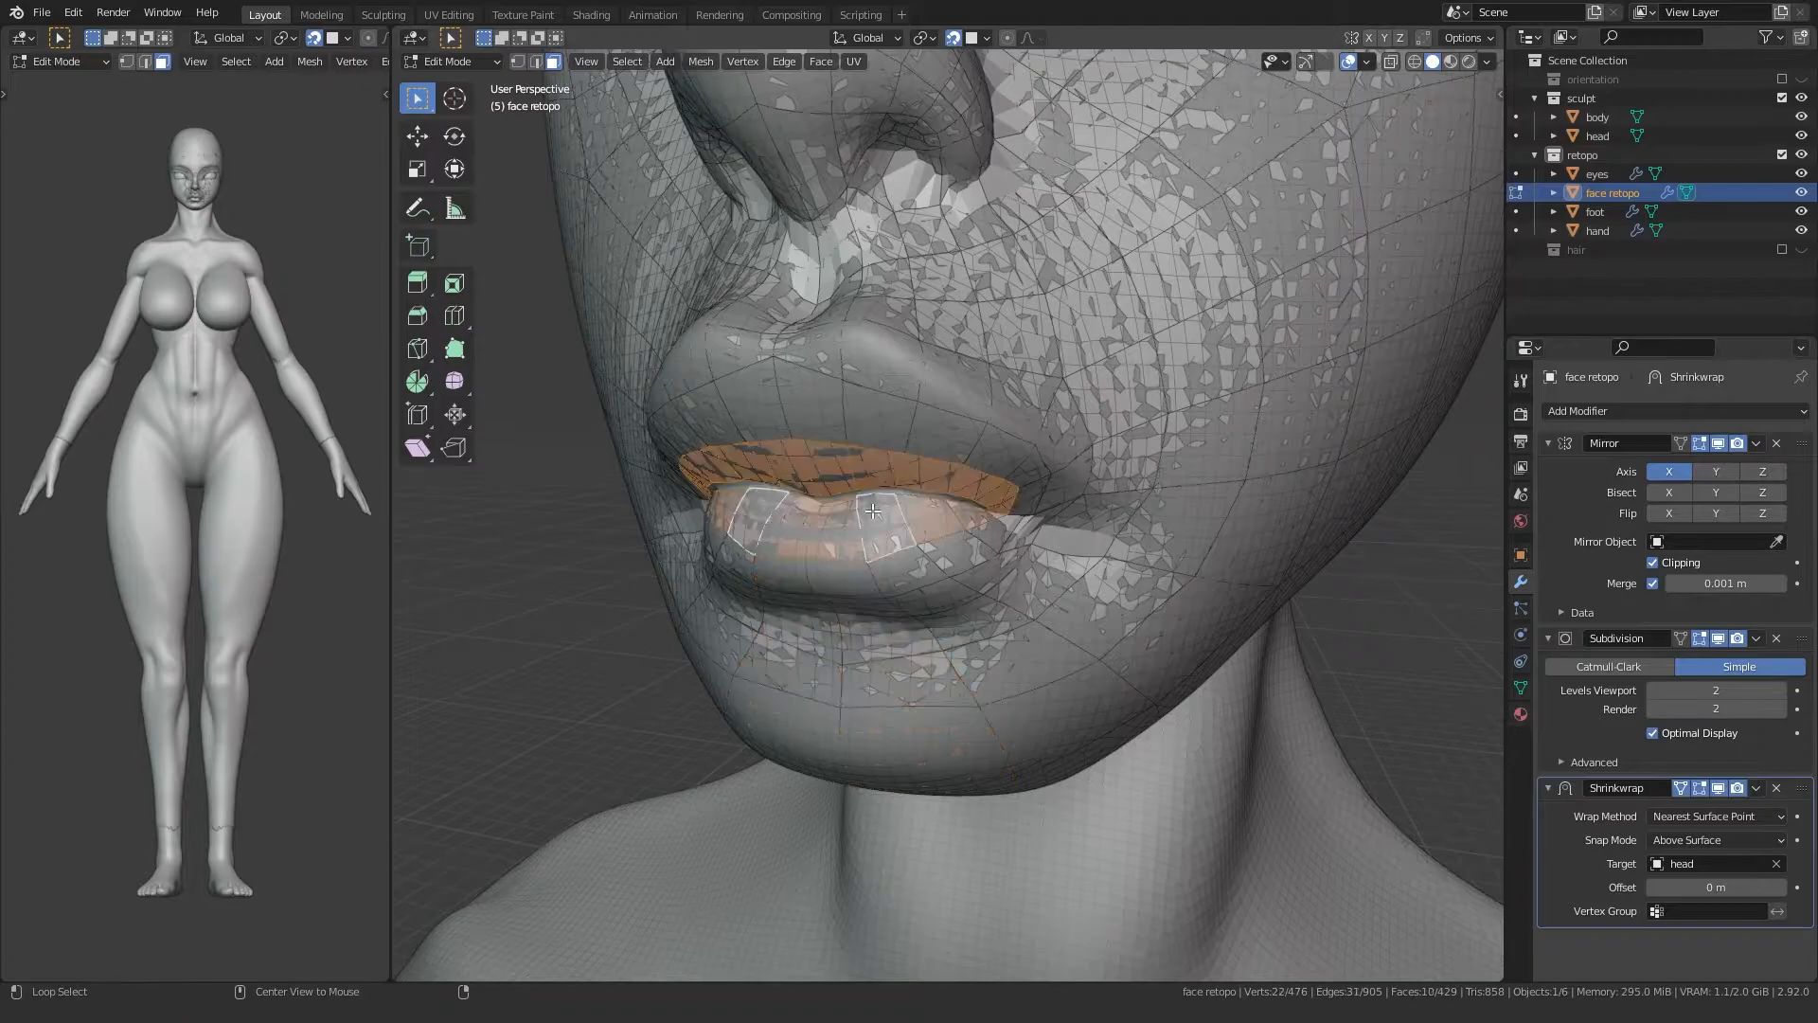
pyautogui.scroll(3, 876, 568)
pyautogui.moveTo(875, 569); pyautogui.dragTo(795, 481, button='middle')
pyautogui.scroll(-1, 775, 551)
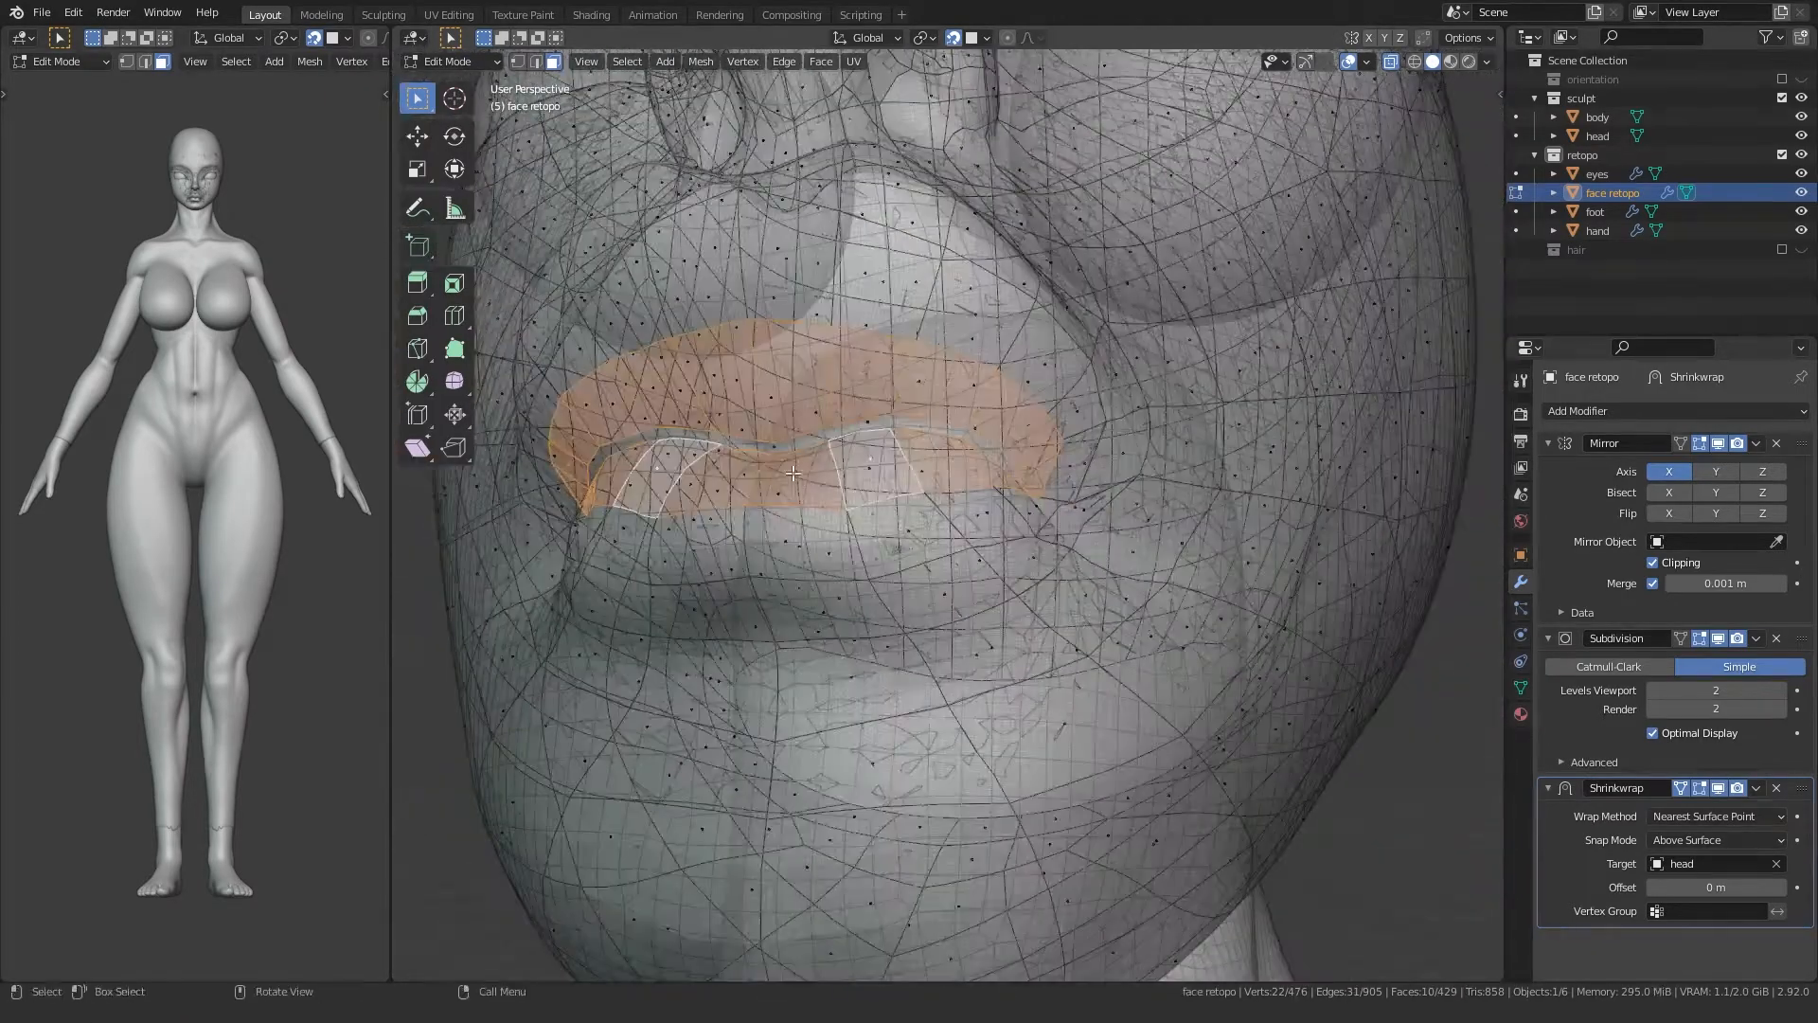
pyautogui.moveTo(987, 420); pyautogui.dragTo(792, 544, button='middle')
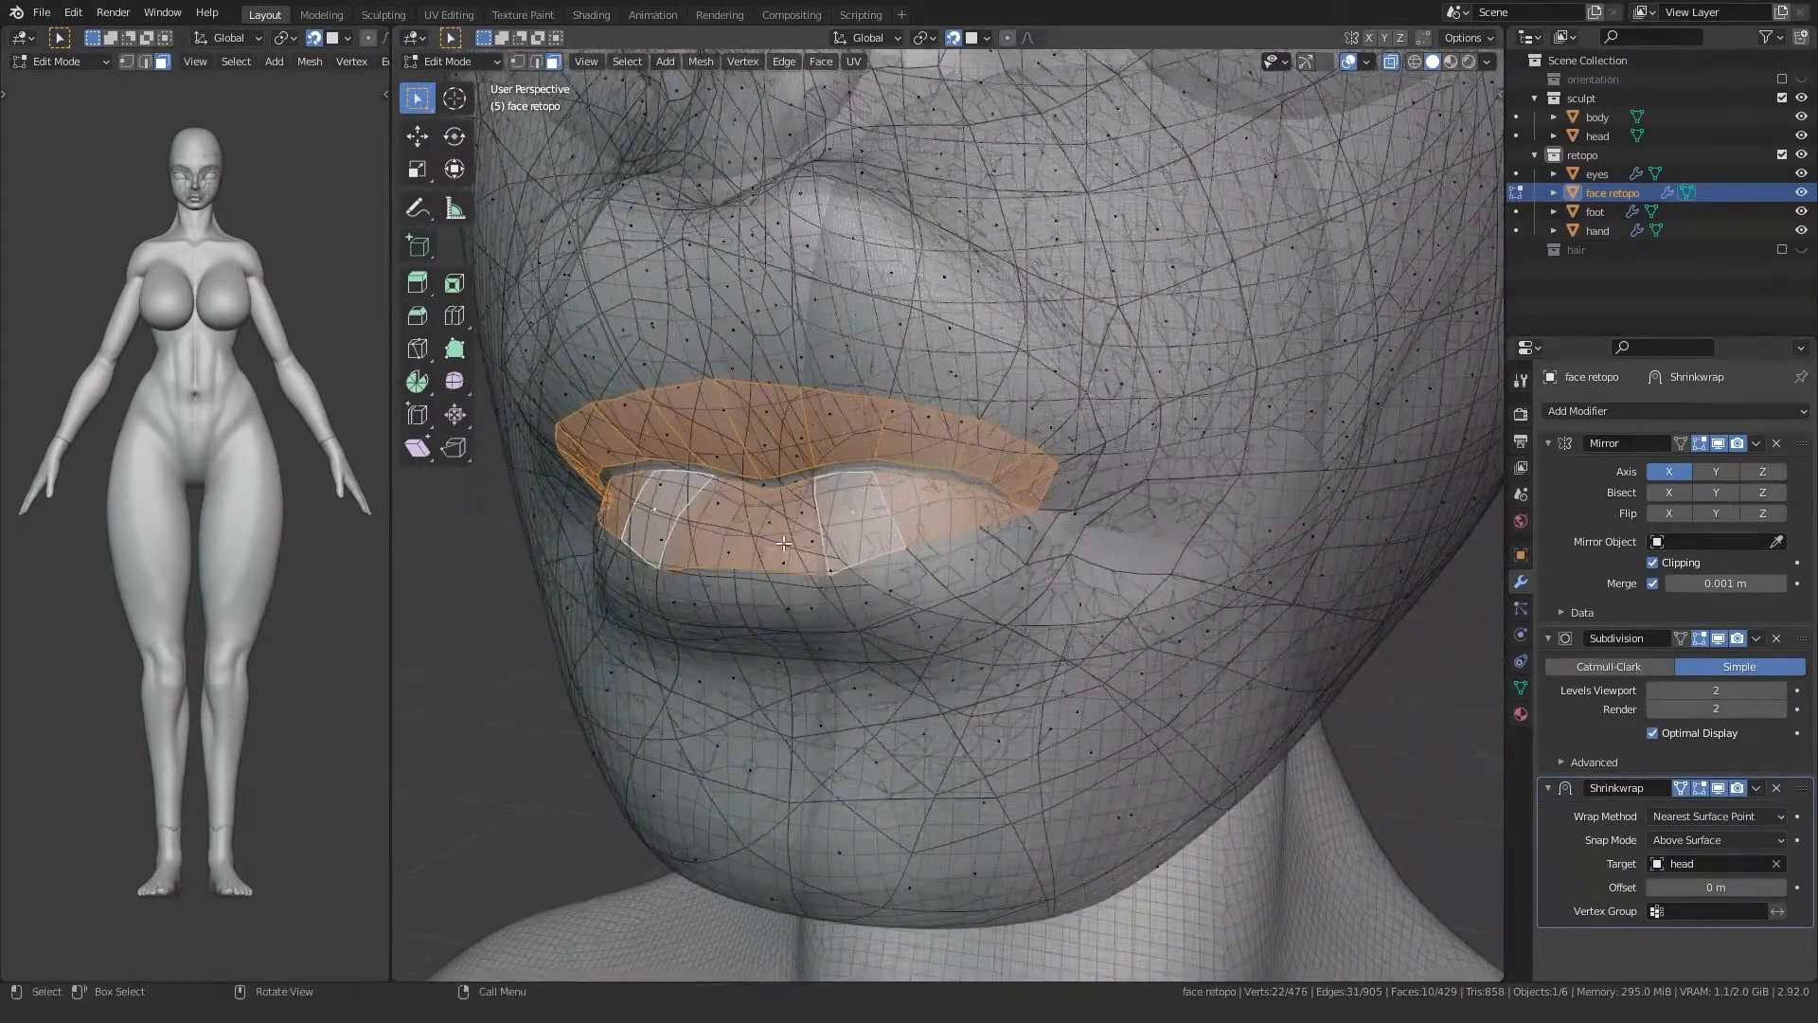
# Step: Select the small face inside the mouth corner, then rotate and reposition it
pyautogui.moveTo(996, 516); pyautogui.dragTo(945, 455, button='middle')
pyautogui.scroll(4, 932, 512)
pyautogui.press('1')
pyautogui.moveTo(1040, 392); pyautogui.dragTo(1042, 389)
pyautogui.press('3')
pyautogui.click(1000, 426)
pyautogui.moveTo(1000, 426)
pyautogui.mouseDown(button='middle')
pyautogui.moveTo(992, 473)
pyautogui.moveTo(985, 410)
pyautogui.mouseUp(button='middle')
pyautogui.hotkey('alt', 'z')
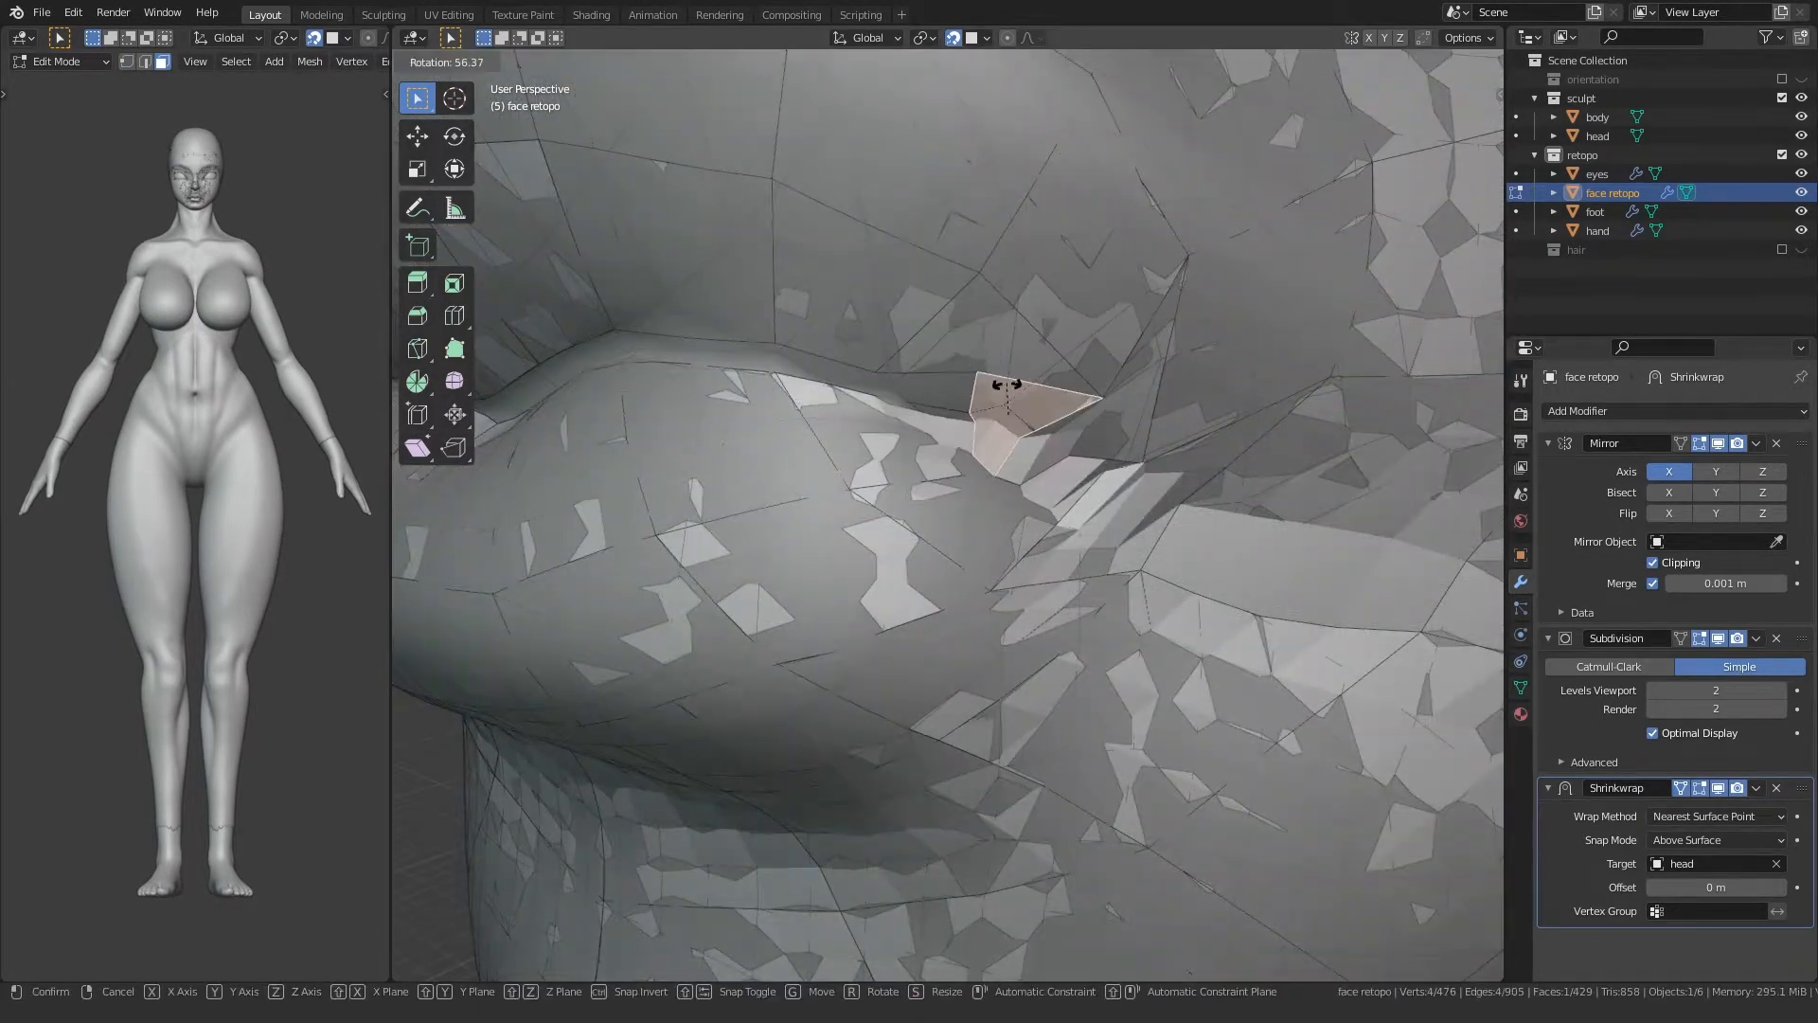
pyautogui.click(1000, 388)
pyautogui.press('g')
pyautogui.hotkey('alt', 'z')
# Step: Move a single vertex at the mouth corner to smooth the transition between the upper and lower lips
pyautogui.moveTo(972, 468); pyautogui.dragTo(863, 464, button='middle')
pyautogui.press('1')
pyautogui.click(940, 549)
pyautogui.hotkey('alt', 'z')
pyautogui.press('g')
pyautogui.hotkey('alt', 'z')
pyautogui.click(834, 457)
pyautogui.moveTo(783, 419); pyautogui.dragTo(991, 528, button='middle')
pyautogui.moveTo(905, 577); pyautogui.dragTo(1106, 466, button='middle')
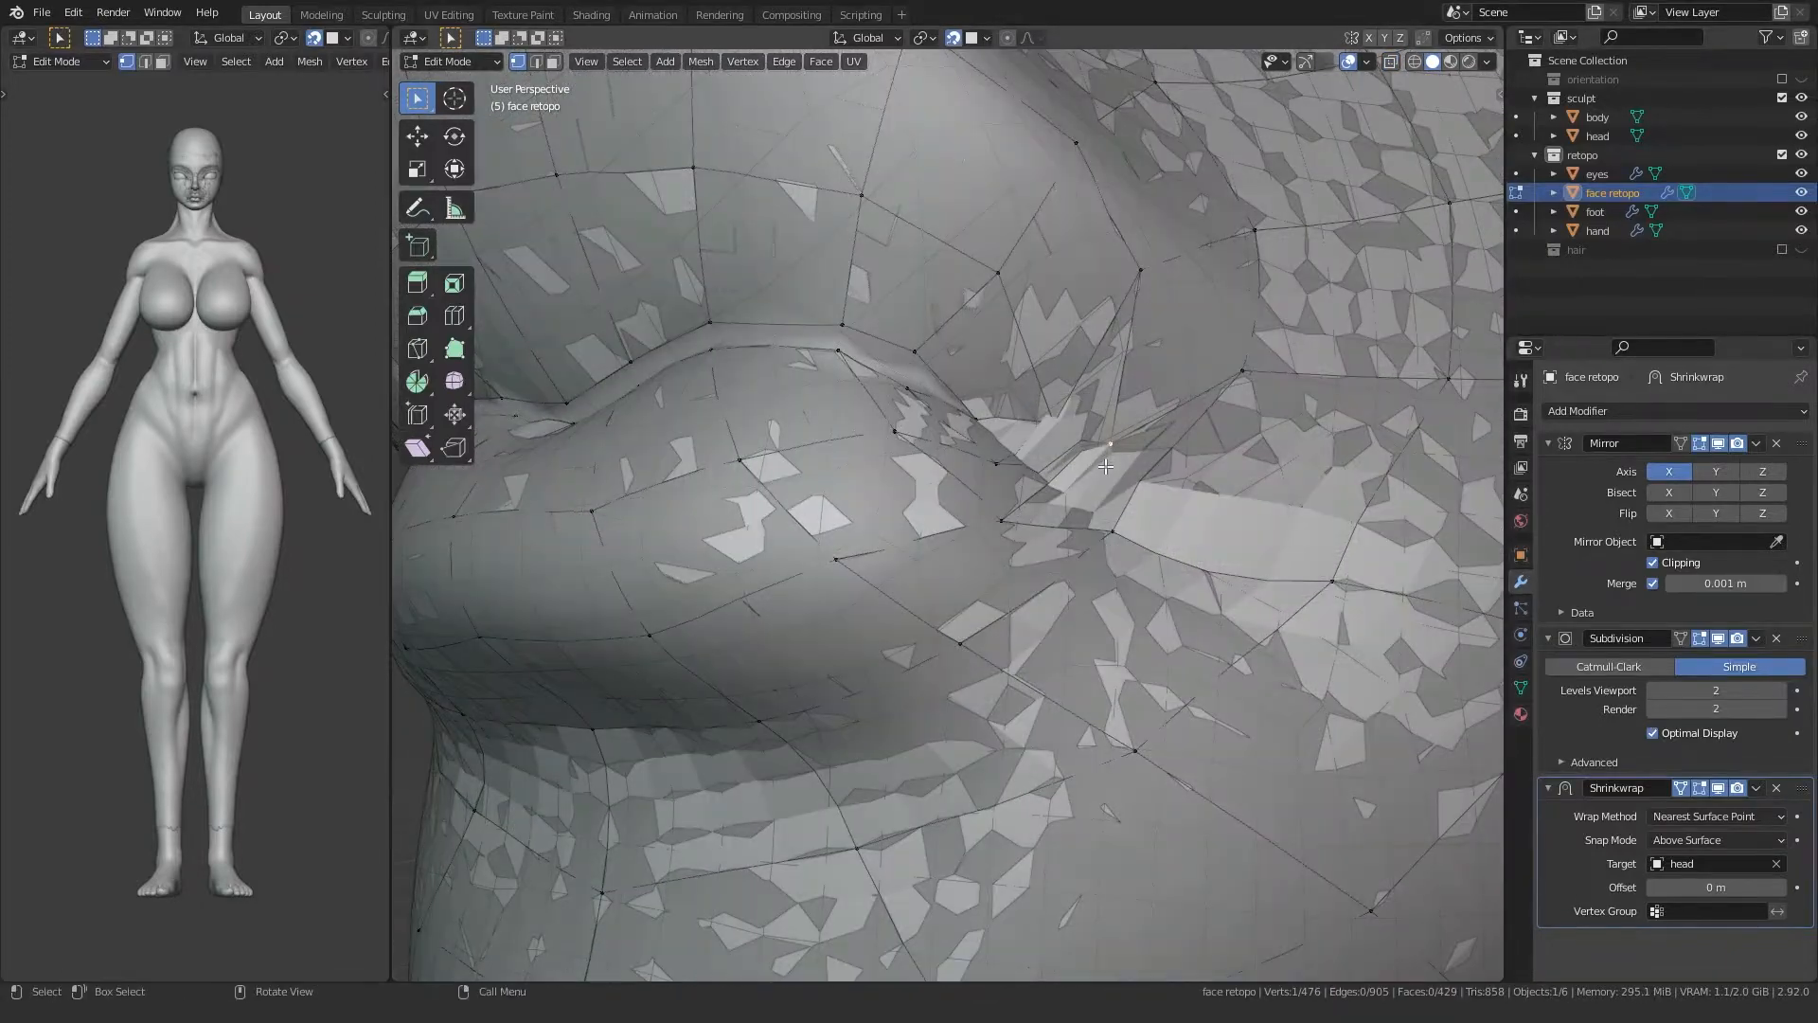
# Step: Set the Shrinkwrap offset to 0.01 m and select a vertex at the mouth corner
pyautogui.click(1780, 887)
pyautogui.moveTo(1080, 559); pyautogui.dragTo(1023, 549, button='middle')
pyautogui.hotkey('alt', 'z')
pyautogui.scroll(2, 992, 541)
pyautogui.click(992, 541)
# Step: Reposition the vertex tucked inside the mouth corner, between the upper and lower lips
pyautogui.moveTo(1105, 441); pyautogui.dragTo(769, 663, button='middle')
pyautogui.click(851, 510)
pyautogui.click(833, 441)
pyautogui.press('g')
pyautogui.press('KP_Decimal')
pyautogui.scroll(-4, 698, 480)
pyautogui.scroll(6, 739, 540)
pyautogui.press('g')
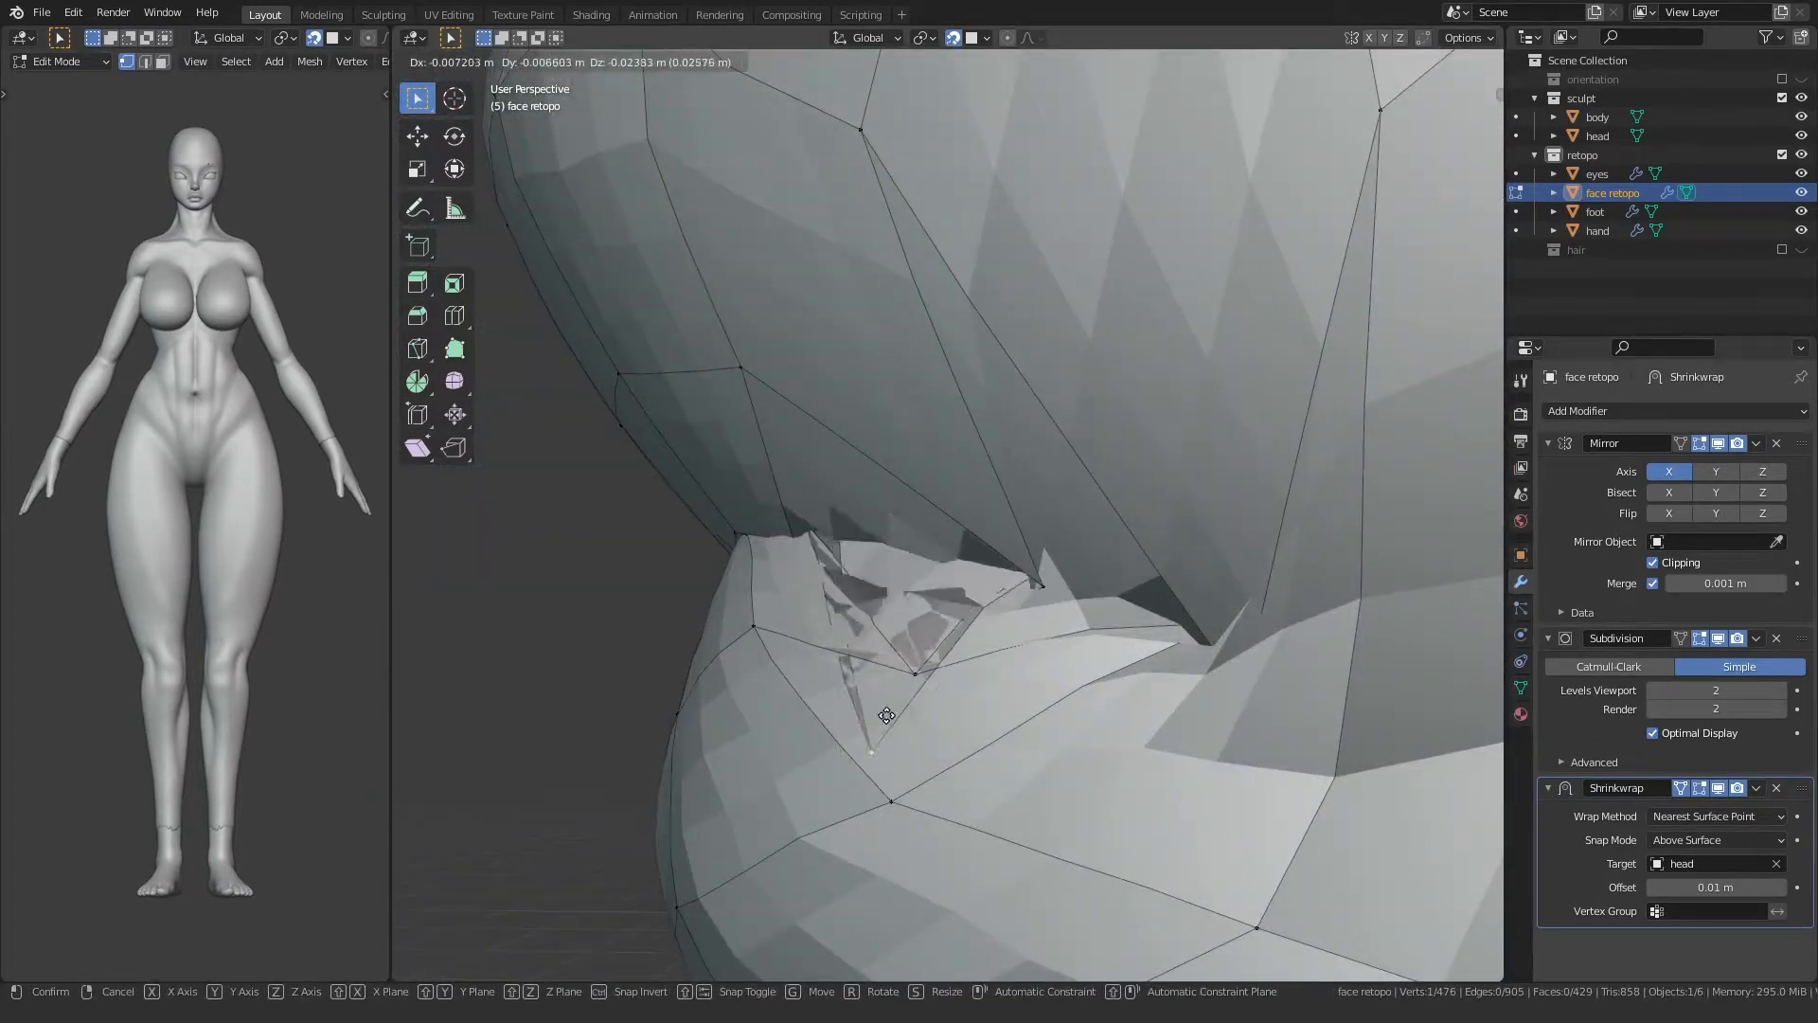
pyautogui.click(845, 587)
# Step: Move the neighbouring vertices under the outer end of the upper lip to untangle the mouth corner
pyautogui.moveTo(845, 587); pyautogui.dragTo(1098, 625, button='middle')
pyautogui.scroll(-3, 910, 595)
pyautogui.click(1083, 505)
pyautogui.press('g')
pyautogui.click(1118, 621)
pyautogui.press('g')
pyautogui.moveTo(1211, 502); pyautogui.dragTo(907, 438, button='middle')
pyautogui.press('g')
pyautogui.moveTo(833, 494); pyautogui.dragTo(957, 512, button='middle')
# Step: Move the vertex above the mouth corner outward to even out the faces beside the upper lip
pyautogui.hotkey('alt', 'z')
pyautogui.scroll(4, 1004, 398)
pyautogui.click(1012, 377)
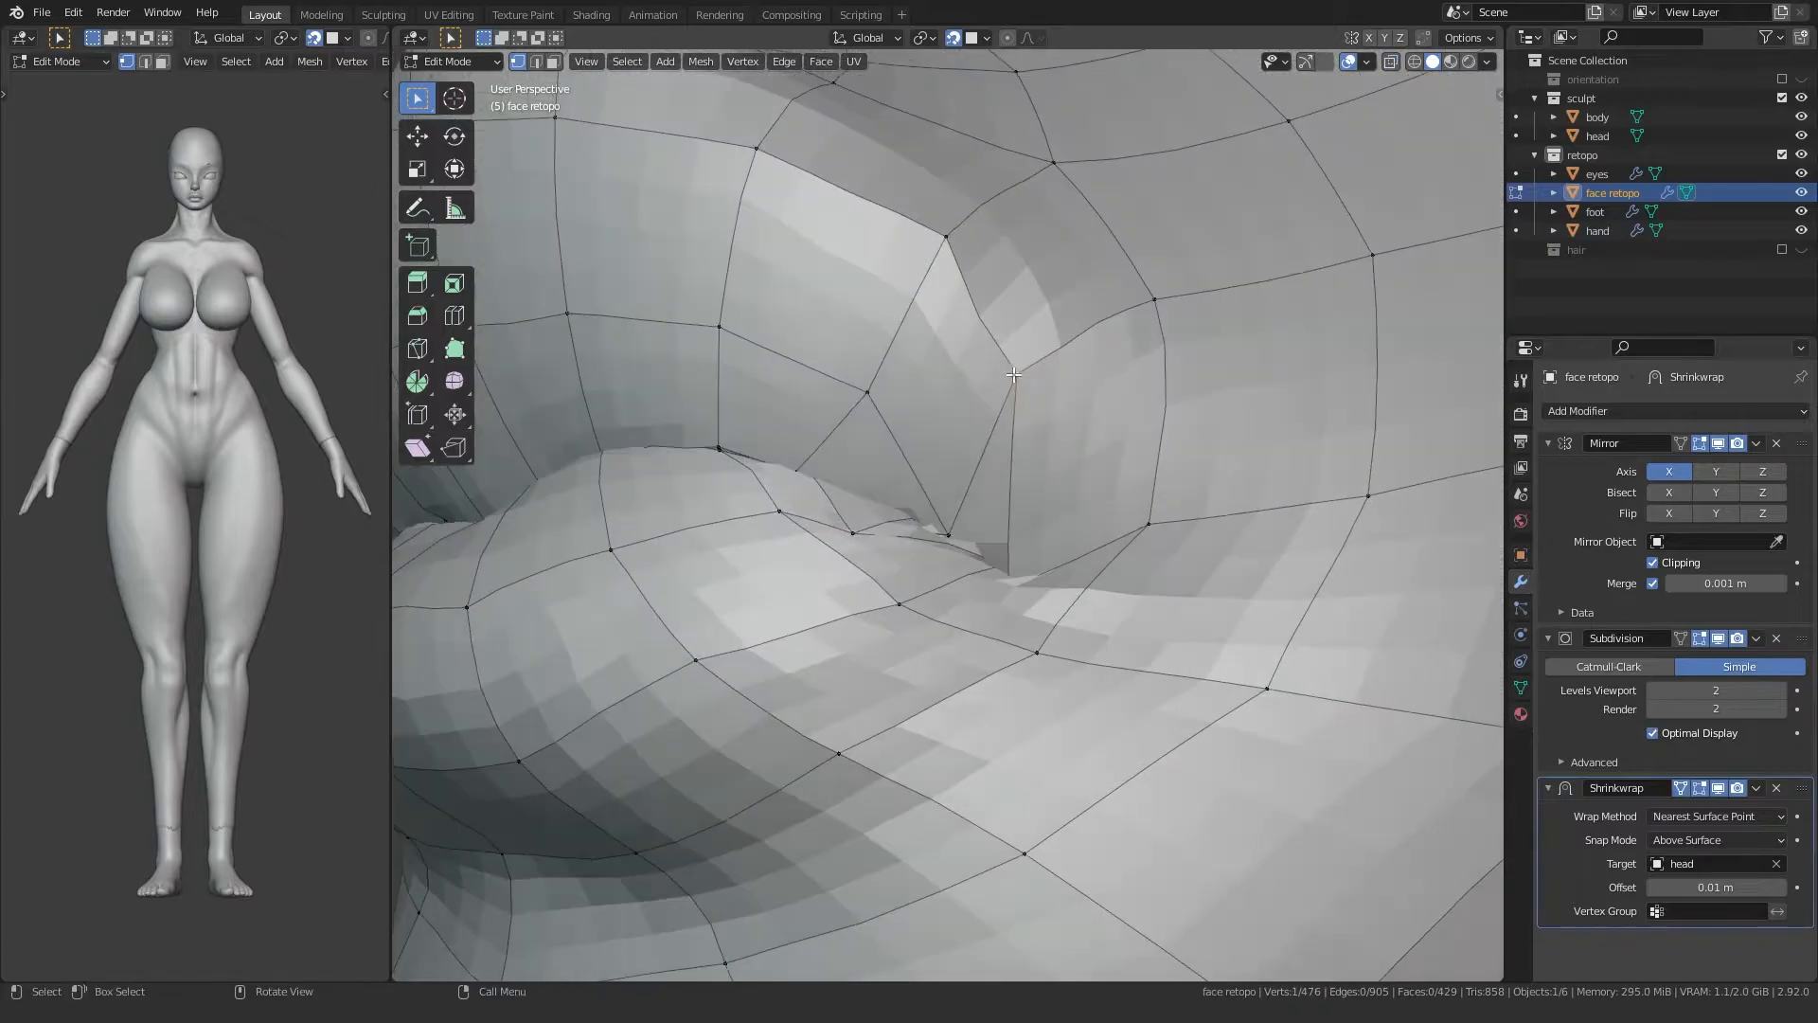
pyautogui.click(1167, 345)
pyautogui.moveTo(1167, 345)
pyautogui.mouseDown(button='middle')
pyautogui.moveTo(1149, 352)
pyautogui.moveTo(1174, 349)
pyautogui.mouseUp(button='middle')
pyautogui.hotkey('alt', 'z')
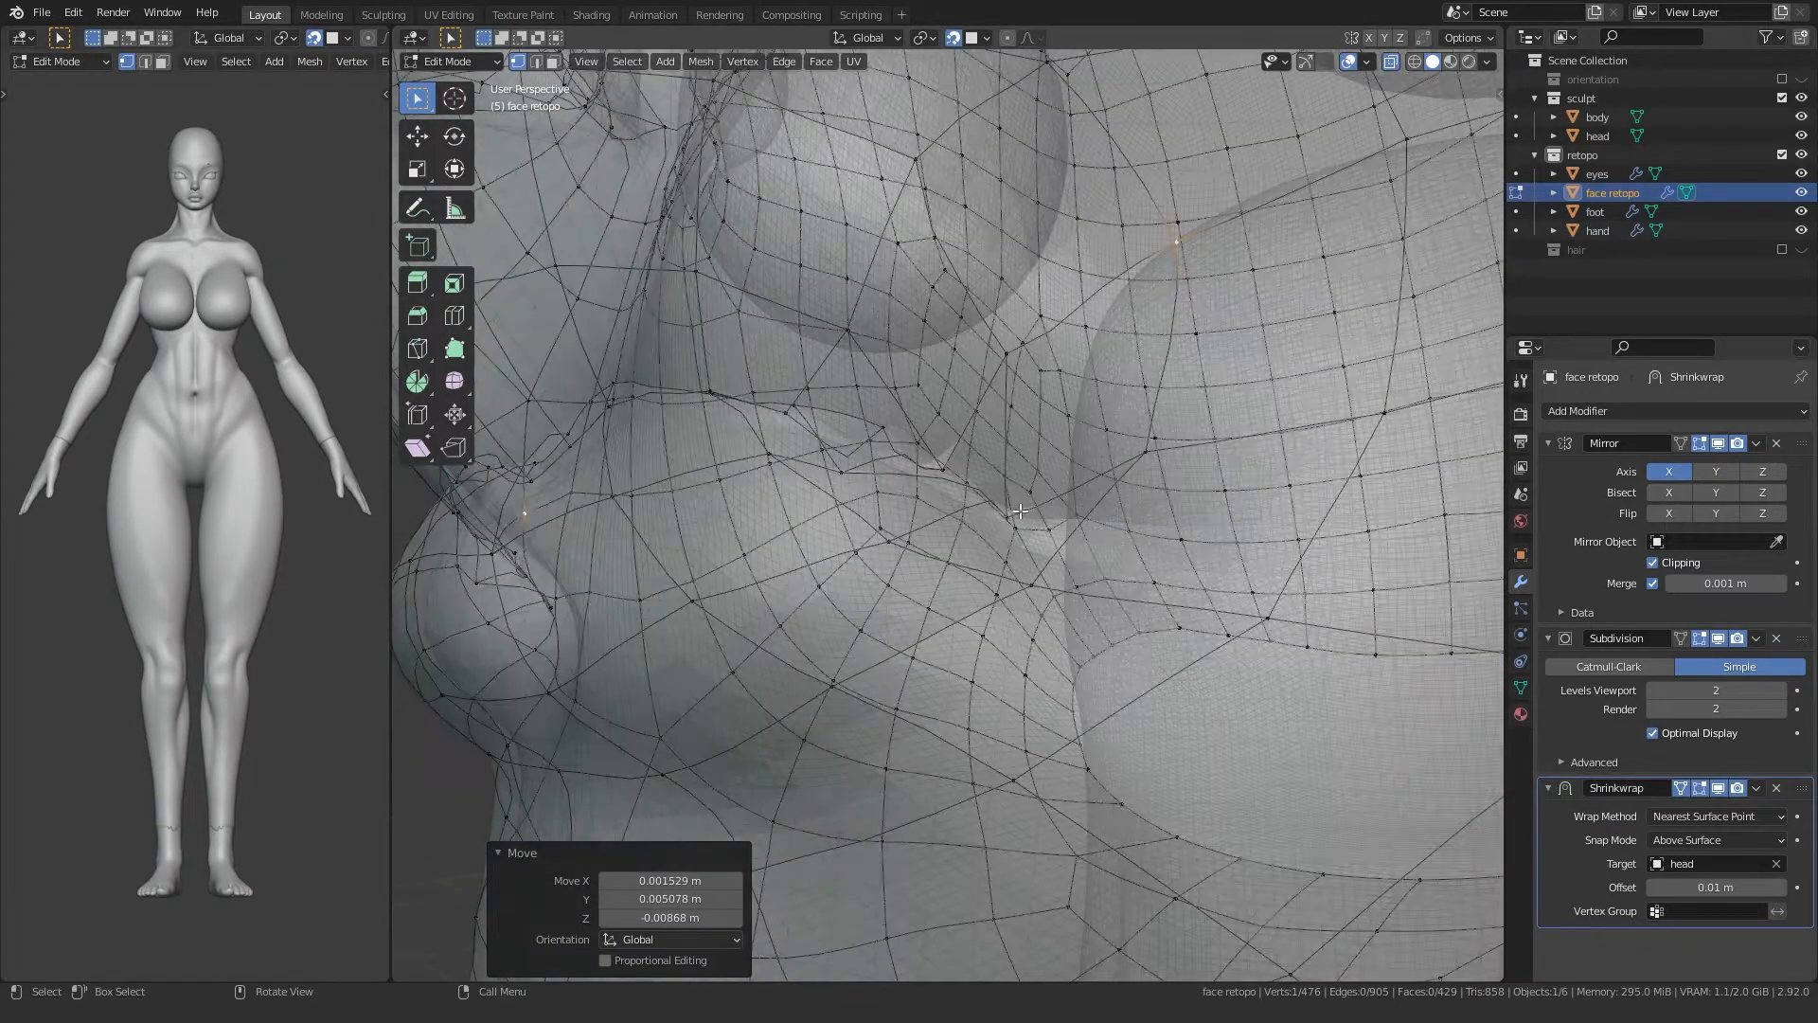
# Step: Raise the vertex at the mouth corner slightly
pyautogui.click(1009, 500)
pyautogui.hotkey('alt', 'z')
pyautogui.press('g')
pyautogui.click(1009, 434)
pyautogui.hotkey('alt', 'z')
pyautogui.moveTo(1009, 435); pyautogui.dragTo(789, 464, button='middle')
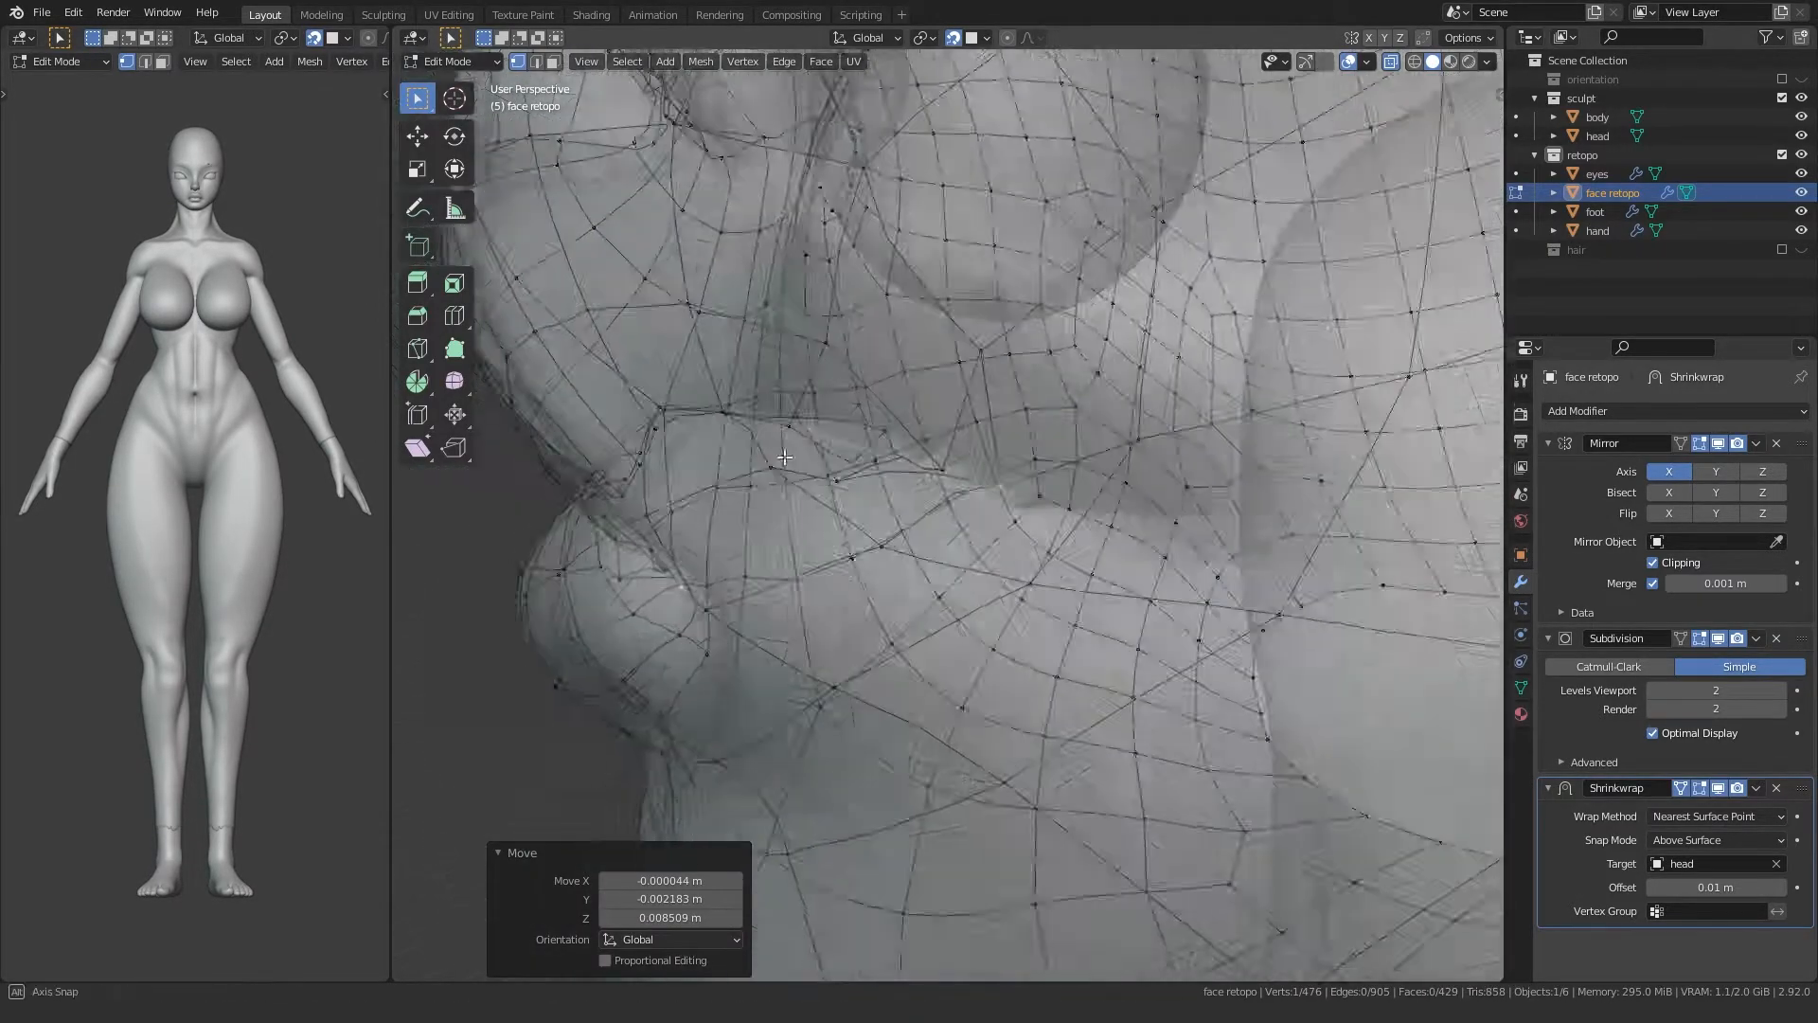
# Step: Switch to vertex selection and pick the vertex at the outer end of the lower lip
pyautogui.moveTo(924, 610); pyautogui.dragTo(762, 572, button='middle')
pyautogui.hotkey('alt', 'z')
pyautogui.click(959, 573)
pyautogui.hotkey('alt', 'z')
pyautogui.press('1')
pyautogui.click(873, 532)
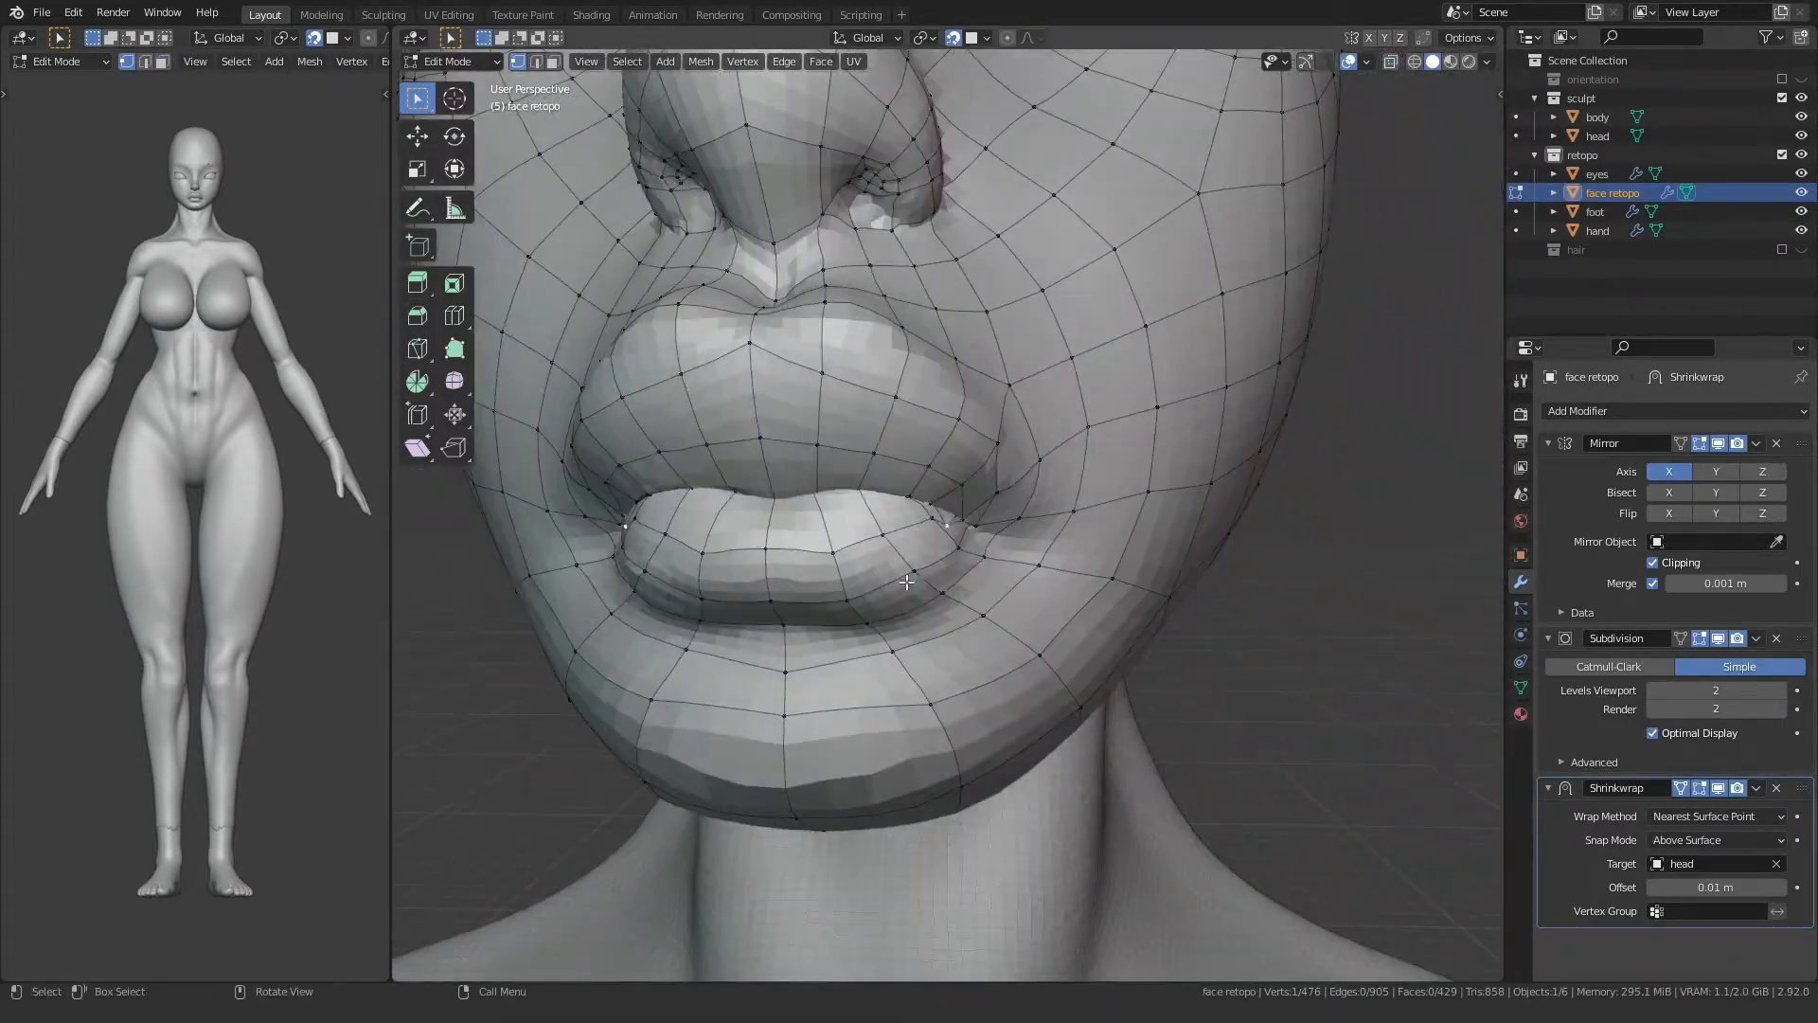
# Step: Set the Shrinkwrap offset to 0 m and move a mouth-corner vertex to match the sculpt
pyautogui.scroll(4, 907, 582)
pyautogui.moveTo(907, 581)
pyautogui.mouseDown(button='middle')
pyautogui.moveTo(682, 585)
pyautogui.moveTo(842, 556)
pyautogui.moveTo(893, 605)
pyautogui.mouseUp(button='middle')
pyautogui.scroll(4, 669, 584)
pyautogui.click(1654, 888)
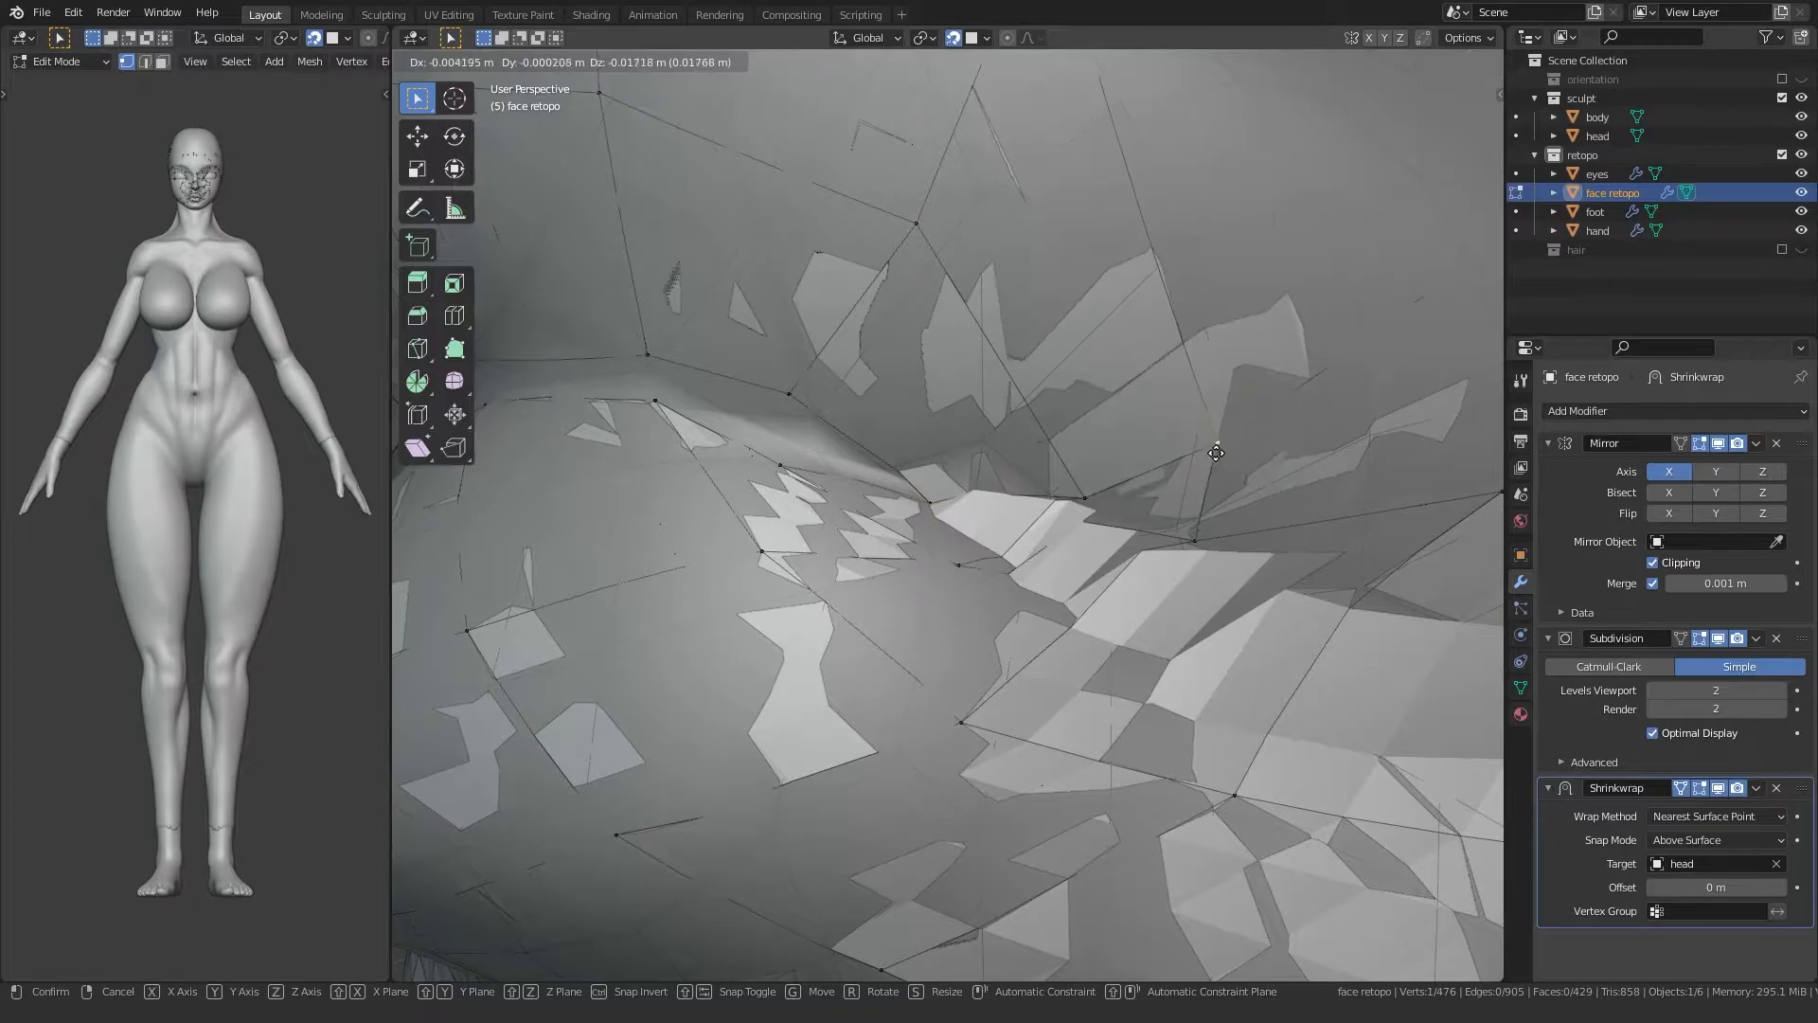
pyautogui.moveTo(1173, 556); pyautogui.dragTo(1190, 561, button='middle')
pyautogui.press('g')
pyautogui.click(1219, 603)
# Step: Shift the vertex on the lip line just inside the mouth corner with X-ray view on
pyautogui.hotkey('alt', 'z')
pyautogui.moveTo(899, 607); pyautogui.dragTo(1042, 597, button='middle')
pyautogui.click(938, 510)
pyautogui.press('g')
pyautogui.click(985, 502)
# Step: Reposition the vertex on the outer side of the mouth corner to follow the lip crease
pyautogui.moveTo(994, 502); pyautogui.dragTo(1136, 497, button='middle')
pyautogui.click(1292, 472)
pyautogui.click(1226, 554)
pyautogui.moveTo(1227, 554); pyautogui.dragTo(1111, 654, button='middle')
pyautogui.press('g')
pyautogui.click(980, 616)
pyautogui.moveTo(980, 616); pyautogui.dragTo(962, 531, button='middle')
# Step: Select the edge loop along the lip line and adjust one of the vertices near its outer end
pyautogui.keyDown('alt'); pyautogui.click(720, 488); pyautogui.keyUp('alt')
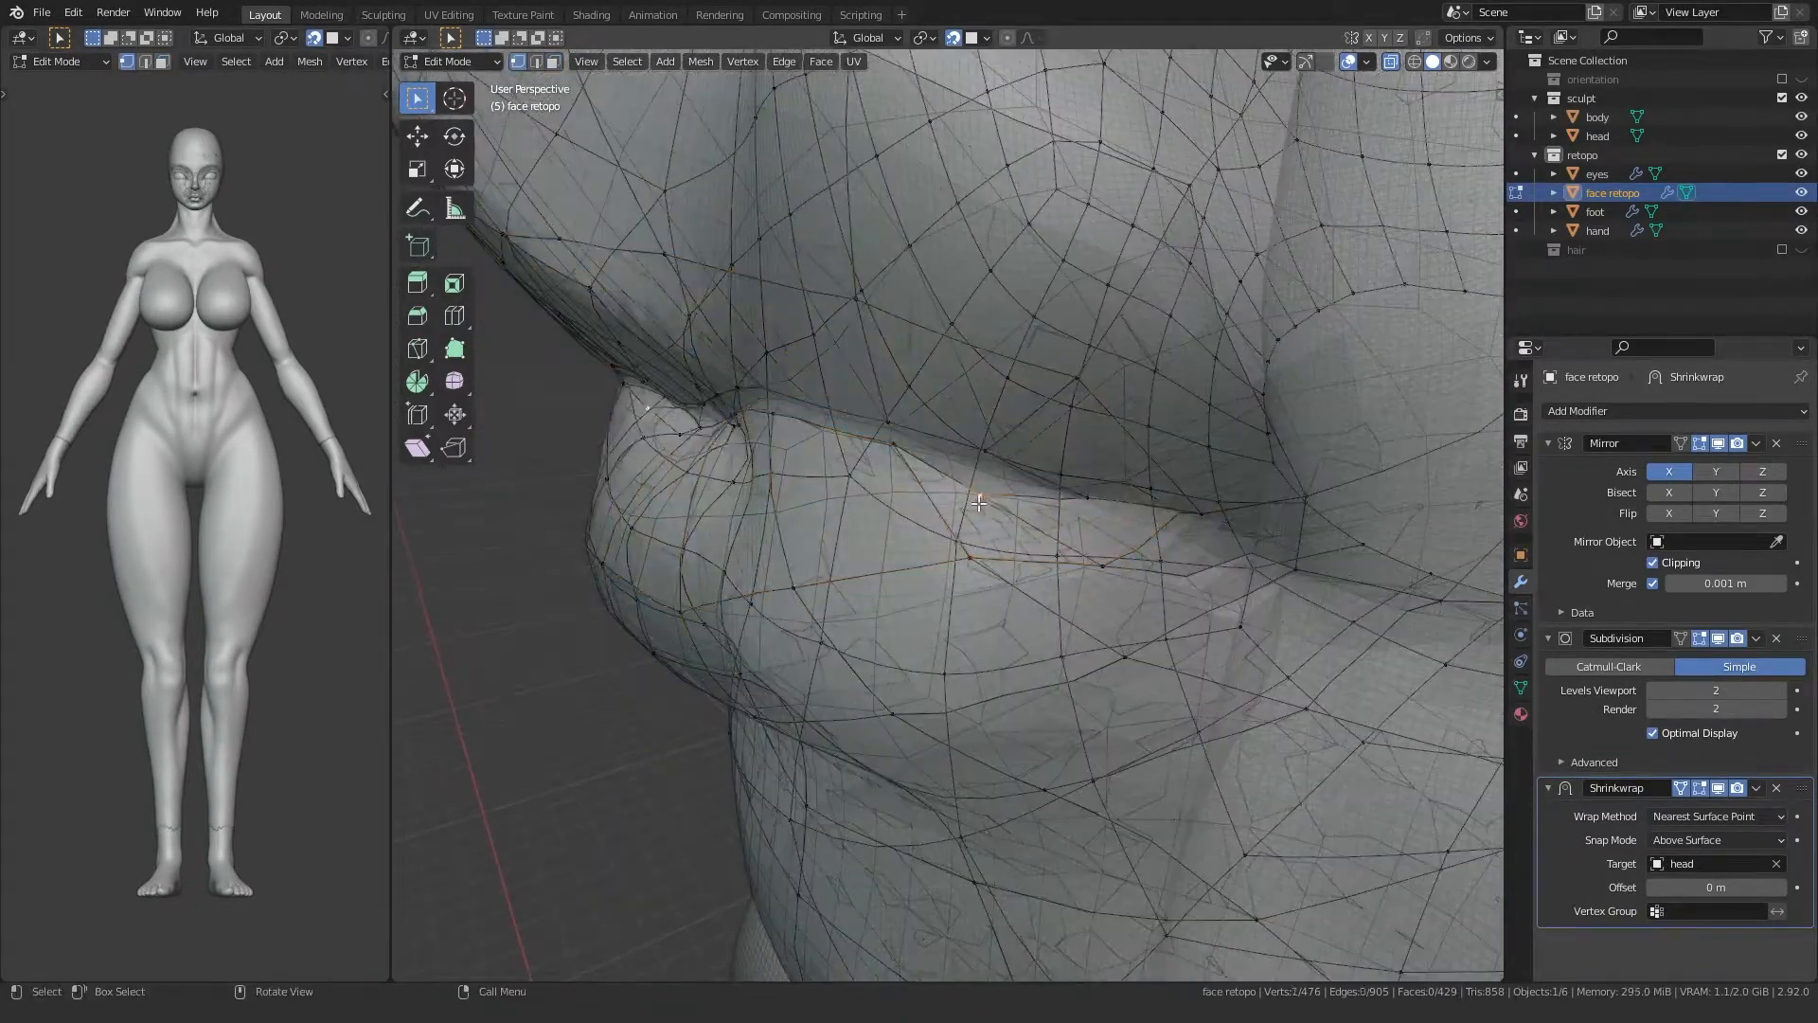
pyautogui.click(973, 499)
pyautogui.moveTo(975, 499); pyautogui.dragTo(1046, 506, button='middle')
pyautogui.click(913, 453)
pyautogui.press('g')
pyautogui.click(915, 452)
# Step: Reposition the vertex where the lip line meets the cheek
pyautogui.click(1005, 509)
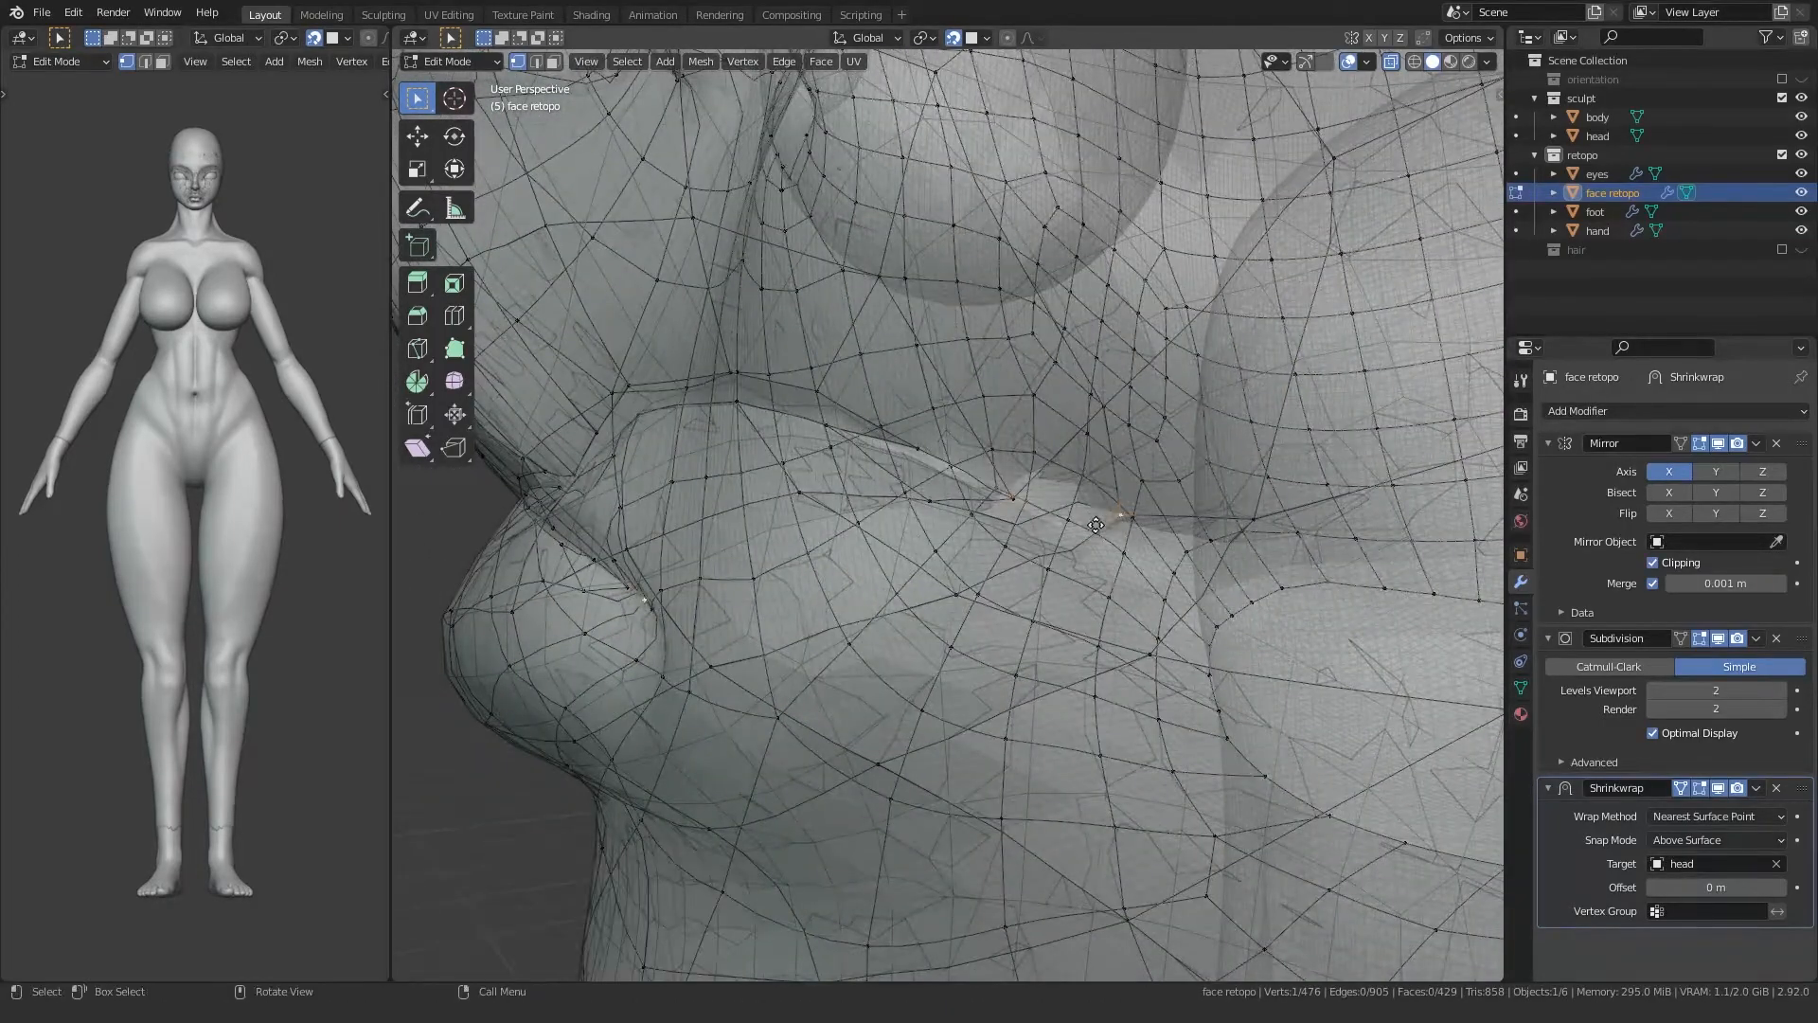
pyautogui.click(1096, 520)
pyautogui.scroll(3, 1145, 489)
pyautogui.click(1090, 556)
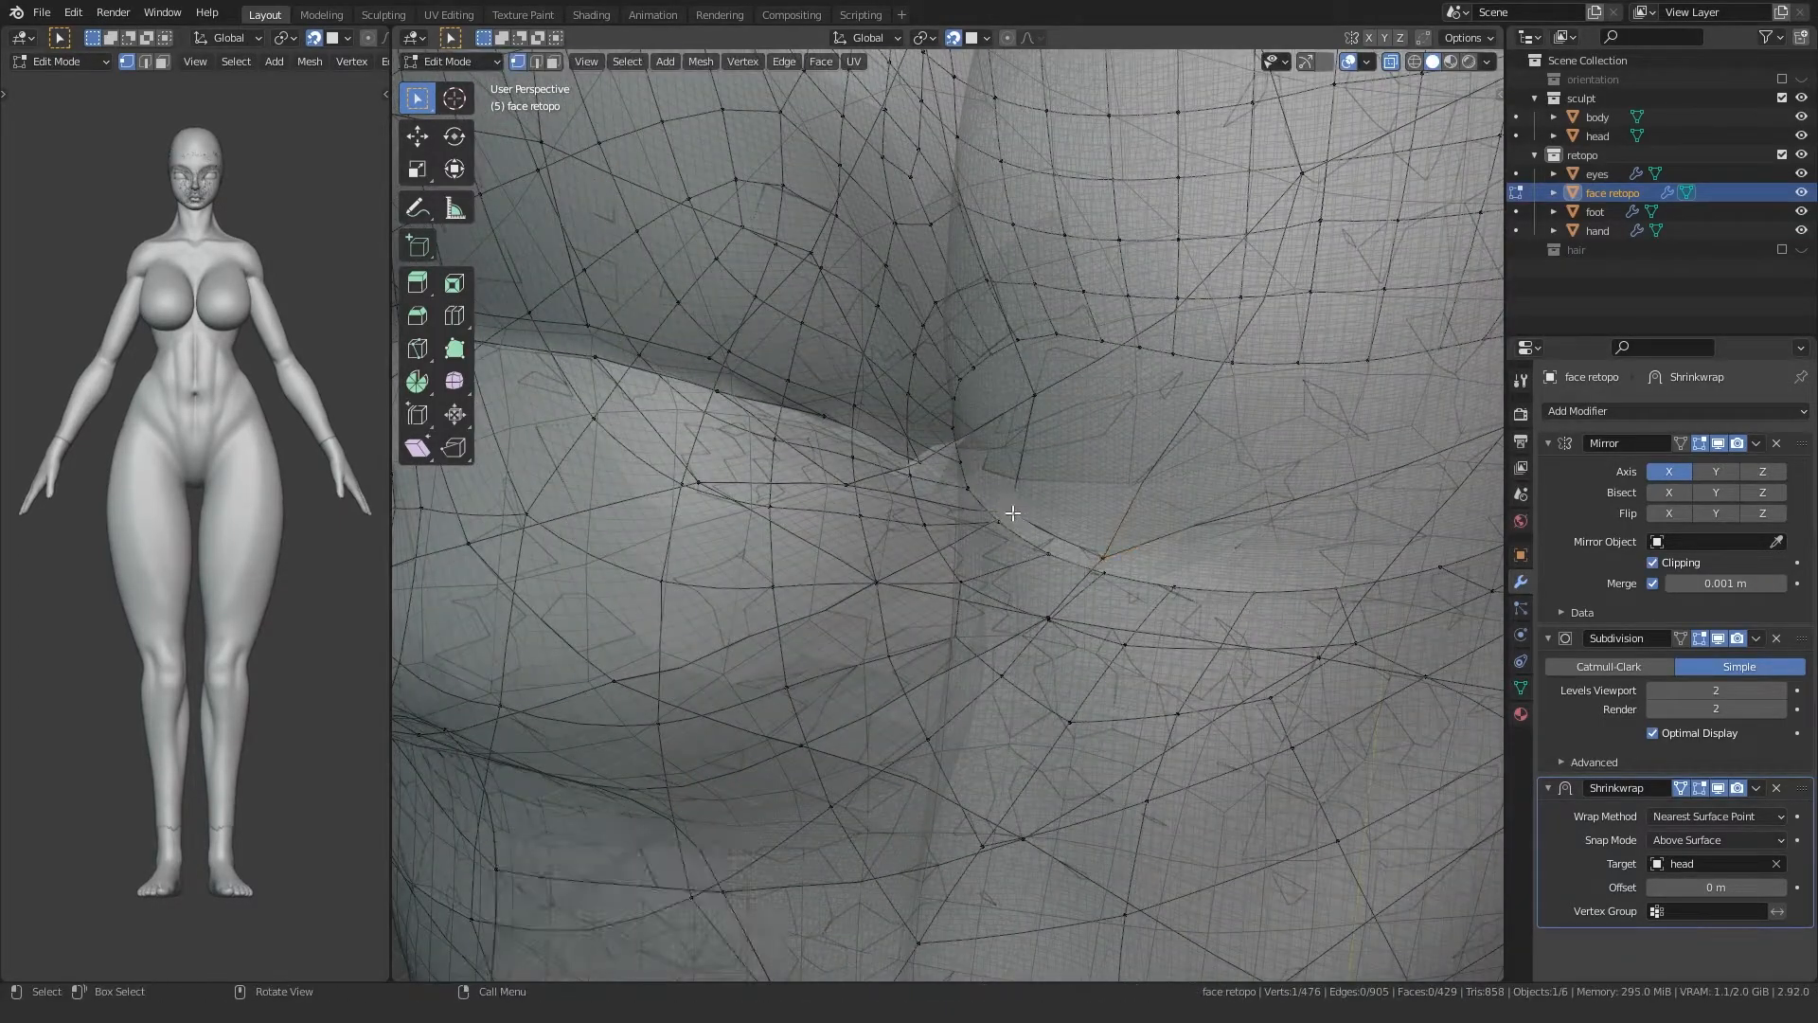
# Step: Select the edge loop running from the lips across the cheek to check its flow
pyautogui.scroll(-4, 948, 521)
pyautogui.moveTo(885, 501); pyautogui.dragTo(938, 586, button='middle')
pyautogui.keyDown('alt'); pyautogui.click(892, 460); pyautogui.keyUp('alt')
pyautogui.scroll(-3, 895, 485)
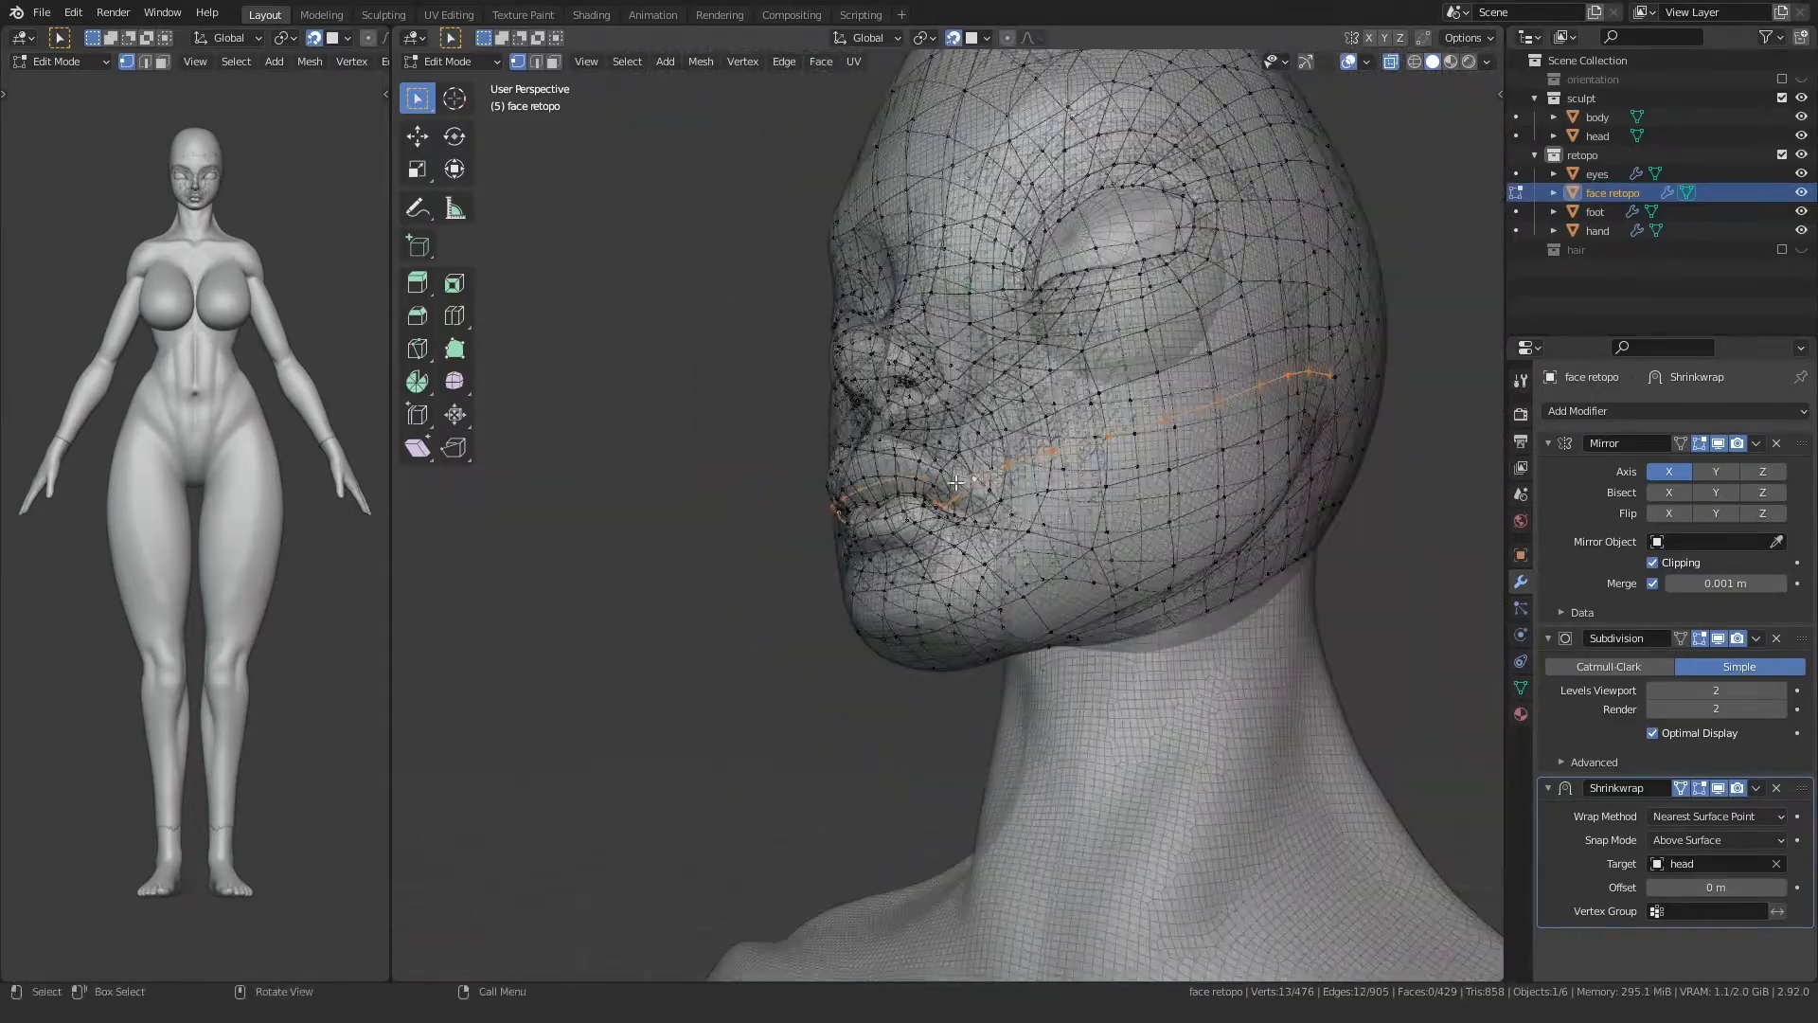
# Step: Move the vertices just outside and below the mouth corner to loosen the surrounding faces
pyautogui.moveTo(956, 484)
pyautogui.mouseDown(button='middle')
pyautogui.moveTo(933, 426)
pyautogui.moveTo(1071, 572)
pyautogui.moveTo(978, 559)
pyautogui.moveTo(1002, 514)
pyautogui.moveTo(933, 497)
pyautogui.moveTo(976, 497)
pyautogui.moveTo(966, 473)
pyautogui.moveTo(966, 498)
pyautogui.mouseUp(button='middle')
pyautogui.scroll(5, 1071, 572)
pyautogui.click(968, 497)
pyautogui.press('g')
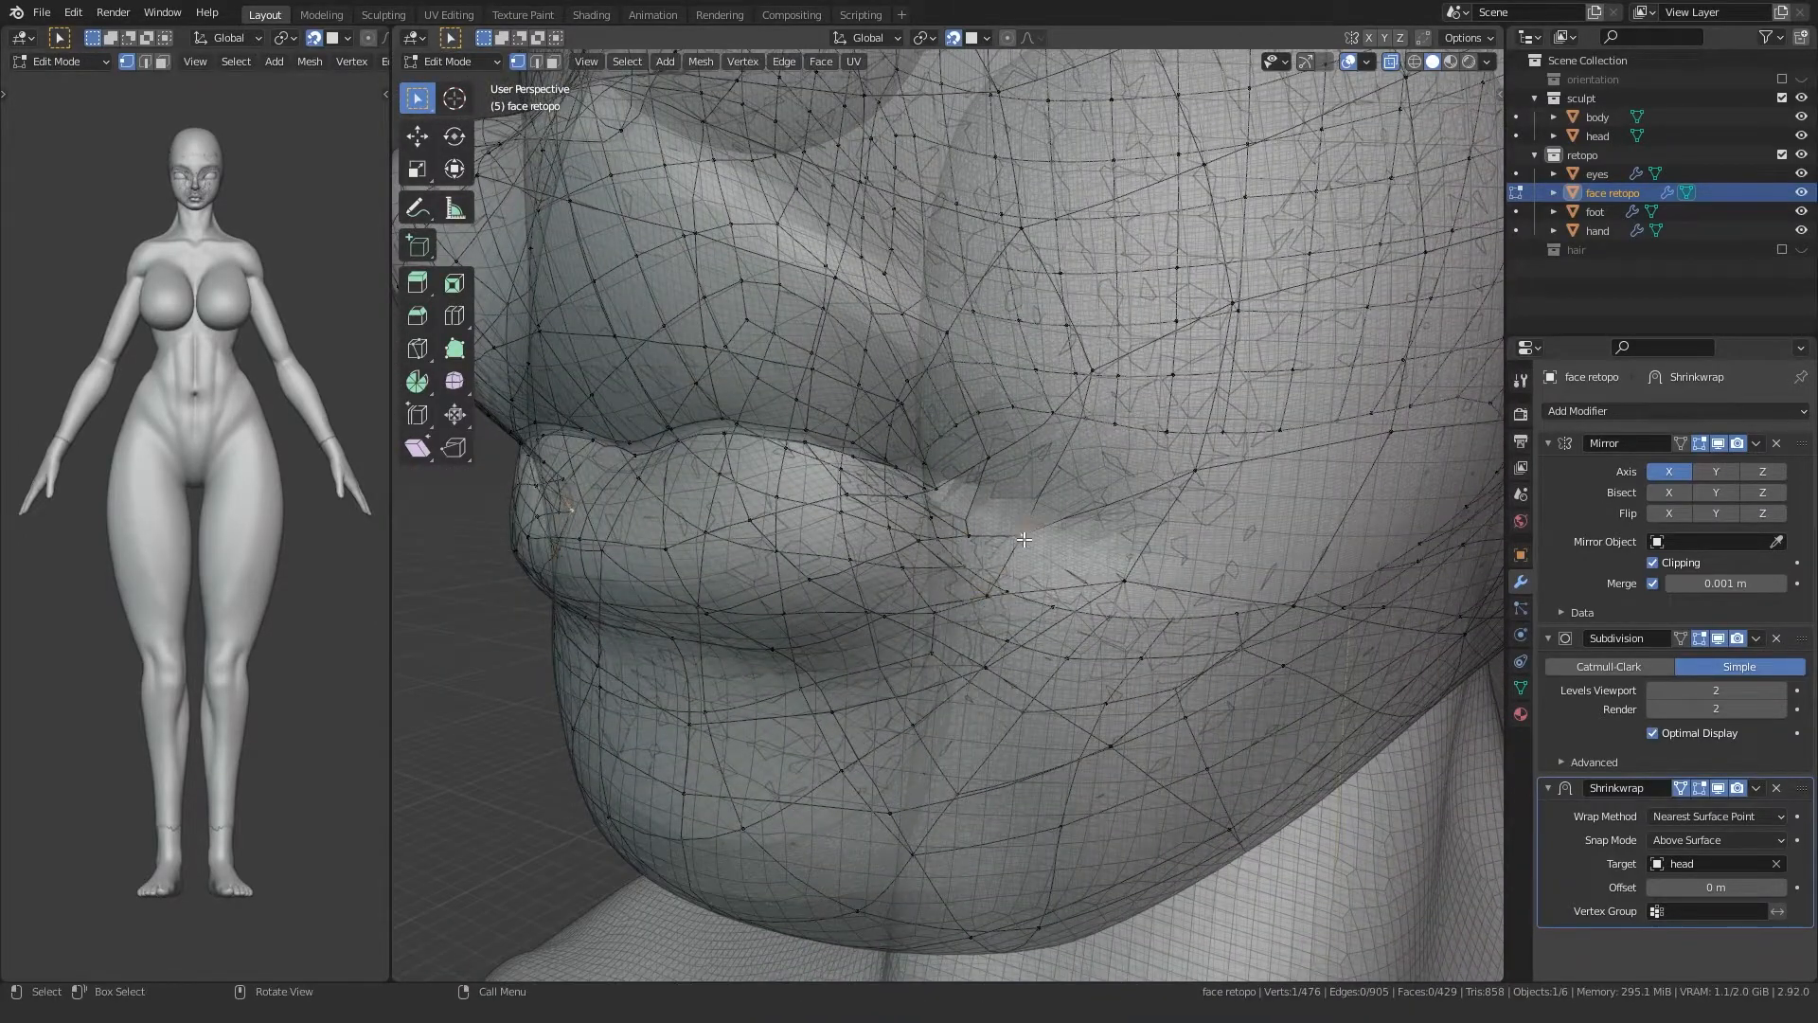
pyautogui.click(1117, 581)
pyautogui.press('g')
pyautogui.click(1116, 616)
# Step: Pull the cheek vertices beside the mouth corner downward toward the lip crease
pyautogui.click(1185, 568)
pyautogui.moveTo(1185, 568); pyautogui.dragTo(978, 452, button='middle')
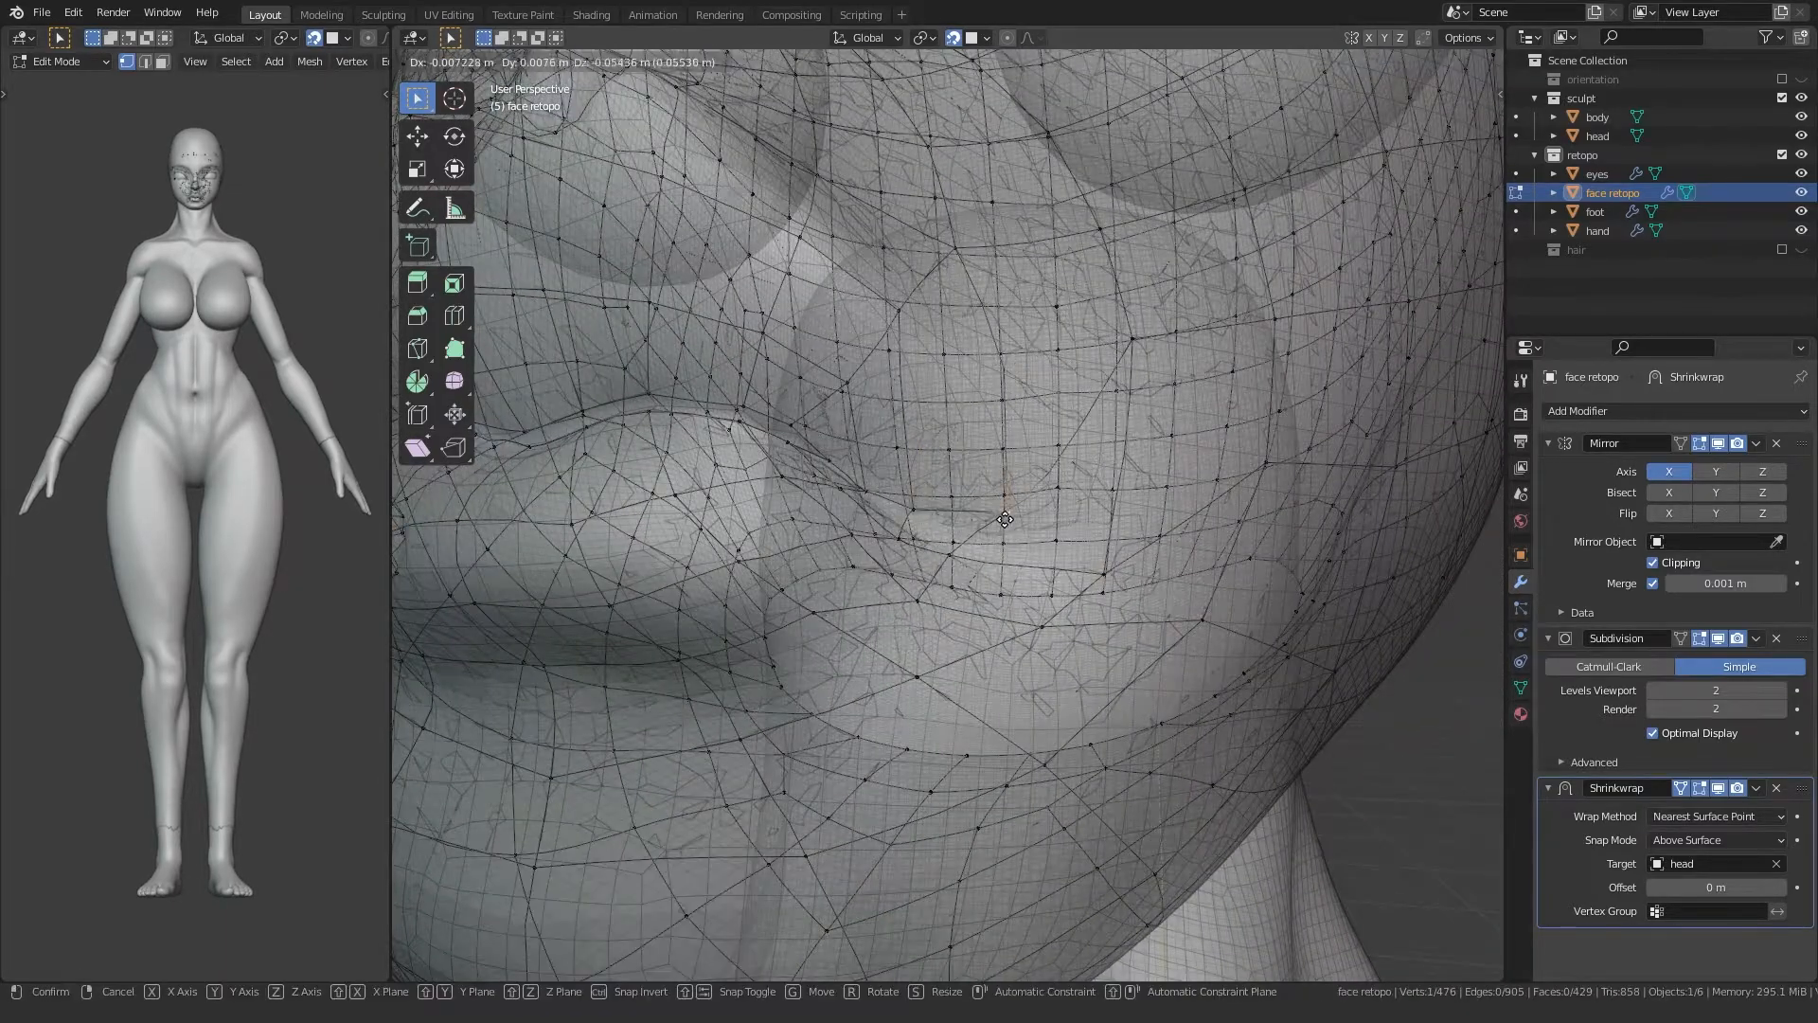
pyautogui.click(1005, 519)
pyautogui.moveTo(1005, 519); pyautogui.dragTo(953, 516, button='middle')
pyautogui.click(1138, 319)
pyautogui.press('g')
pyautogui.click(1113, 516)
pyautogui.moveTo(1113, 516); pyautogui.dragTo(1030, 544, button='middle')
pyautogui.hotkey('alt', 'z')
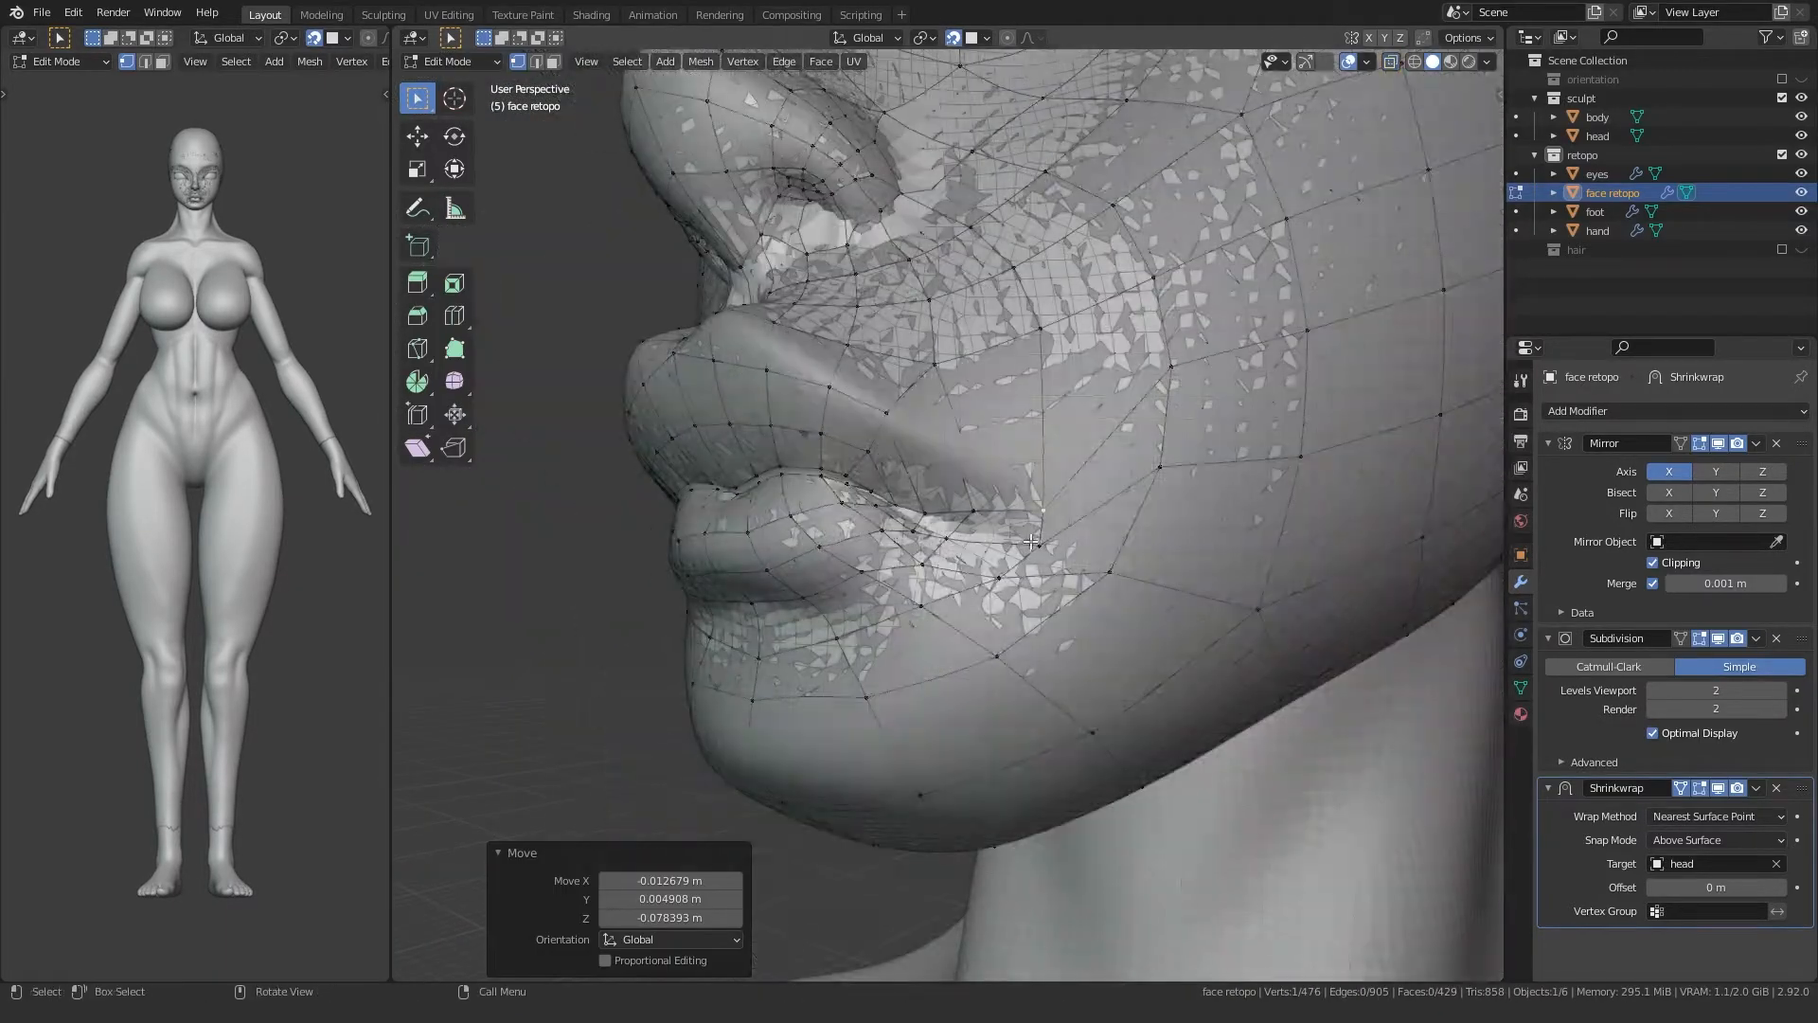
# Step: Set the Shrinkwrap offset to 0.01 m and nudge the vertex at the mouth corner
pyautogui.click(1783, 887)
pyautogui.moveTo(937, 391); pyautogui.dragTo(1175, 431, button='middle')
pyautogui.click(1073, 490)
pyautogui.moveTo(1073, 489); pyautogui.dragTo(1184, 445, button='middle')
pyautogui.click(1099, 473)
pyautogui.press('g')
pyautogui.click(1089, 479)
# Step: Lower two vertices above the mouth corner and fine-tune the position of a neighbouring one
pyautogui.click(1004, 415)
pyautogui.press('g')
pyautogui.click(983, 506)
pyautogui.click(1110, 376)
pyautogui.press('g')
pyautogui.click(1106, 466)
pyautogui.click(998, 493)
pyautogui.press('g')
pyautogui.click(1002, 484)
# Step: Lower the cheek vertices farther out from the mouth corner to even the edge spacing
pyautogui.click(1121, 446)
pyautogui.press('g')
pyautogui.click(1238, 329)
pyautogui.press('g')
pyautogui.click(1228, 405)
pyautogui.moveTo(1228, 405); pyautogui.dragTo(1412, 331, button='middle')
# Step: Nudge two more cheek vertices above the mouth corner slightly downward
pyautogui.click(1153, 318)
pyautogui.press('g')
pyautogui.click(1168, 369)
pyautogui.click(1255, 269)
pyautogui.press('g')
pyautogui.click(1259, 293)
# Step: Compare the mouth-corner mesh with the sculpt in X-ray and set the Shrinkwrap offset to 0 m
pyautogui.scroll(5, 910, 522)
pyautogui.moveTo(995, 531); pyautogui.dragTo(933, 564, button='middle')
pyautogui.hotkey('alt', 'z')
pyautogui.hotkey('alt', 'z')
pyautogui.hotkey('alt', 'z')
pyautogui.hotkey('alt', 'z')
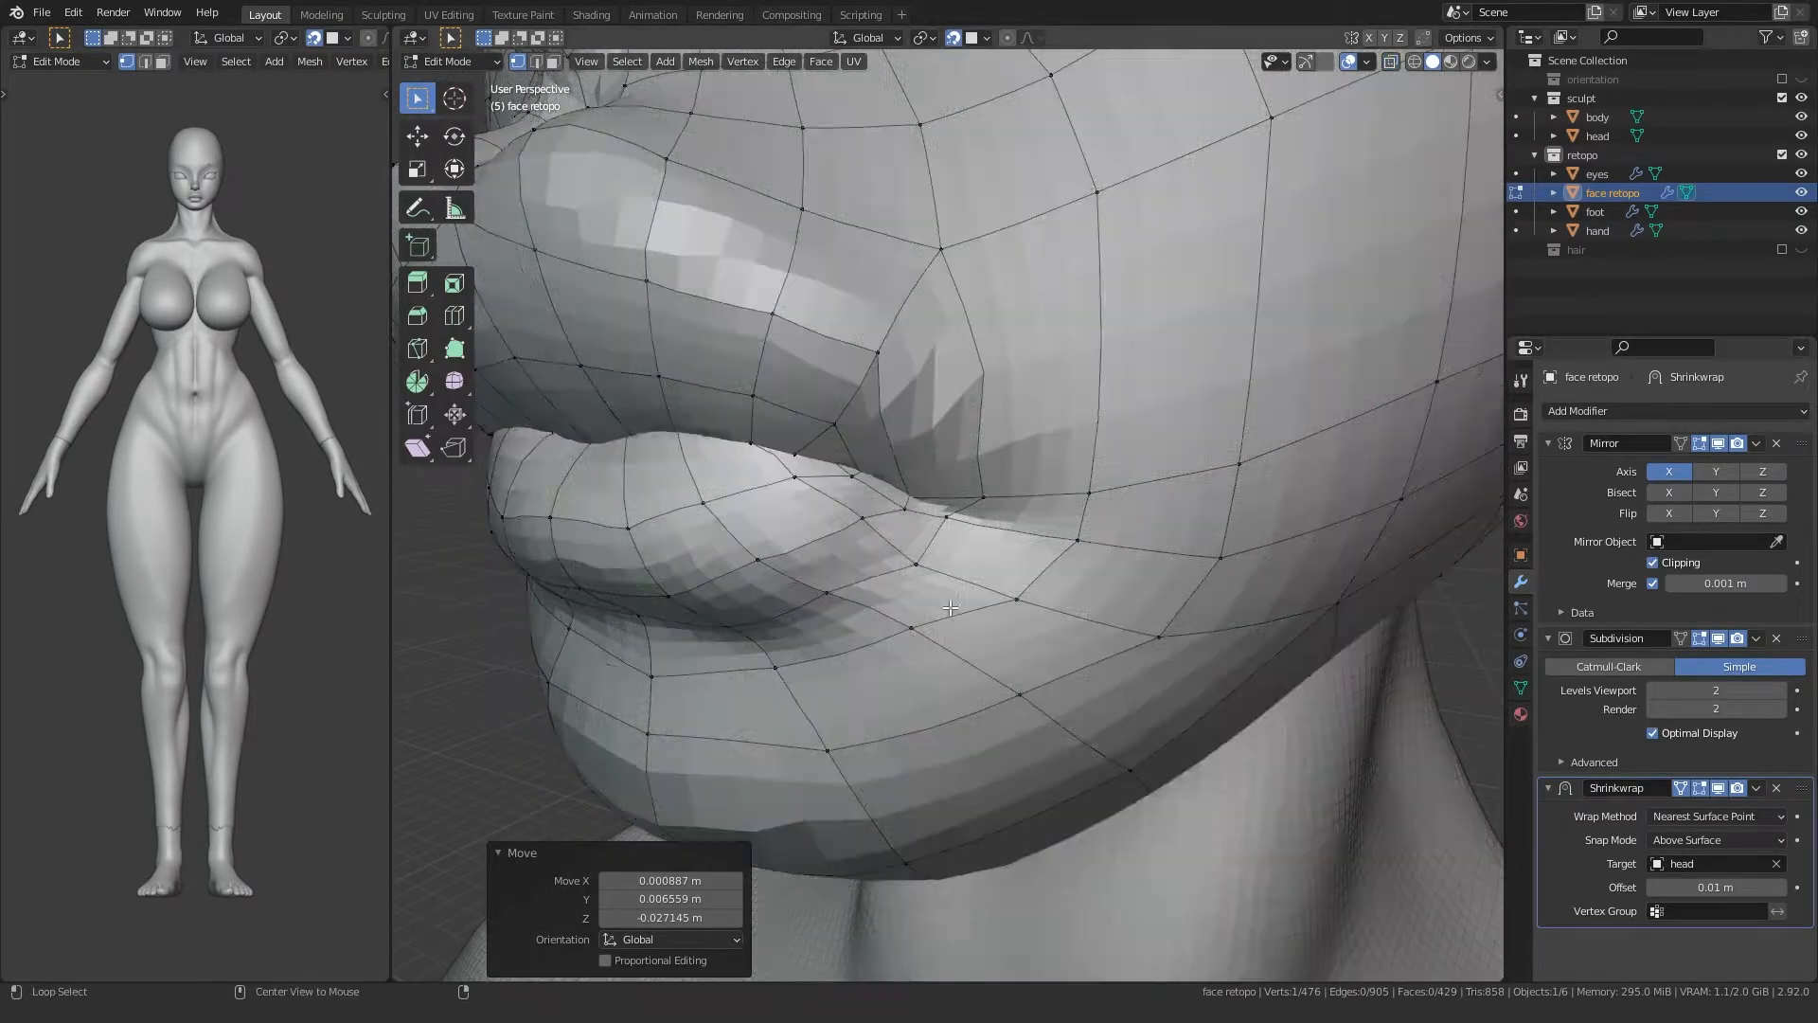
pyautogui.click(1652, 887)
pyautogui.moveTo(905, 606); pyautogui.dragTo(833, 573, button='middle')
pyautogui.scroll(-9, 833, 573)
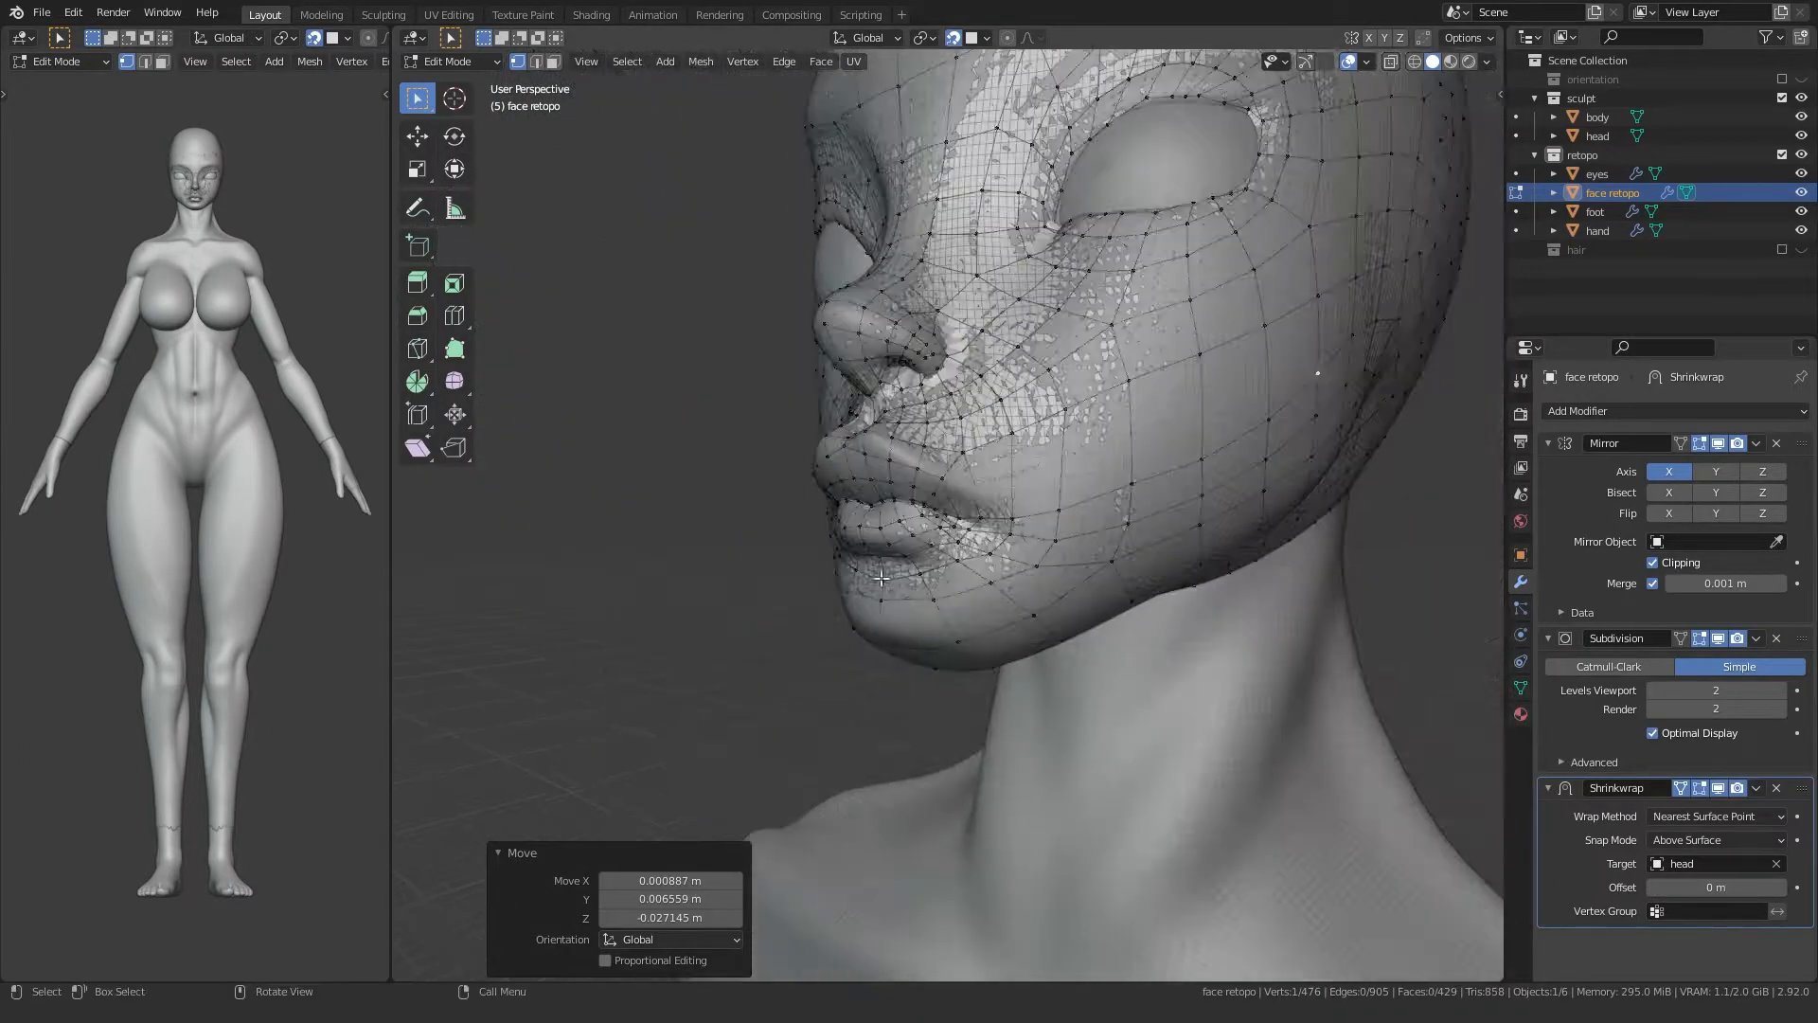
# Step: Return to Object Mode and turn off the wireframe overlay
pyautogui.press('Tab')
pyautogui.click(752, 519)
pyautogui.moveTo(753, 517); pyautogui.dragTo(801, 532, button='middle')
pyautogui.click(1367, 62)
pyautogui.click(1249, 383)
pyautogui.click(1068, 372)
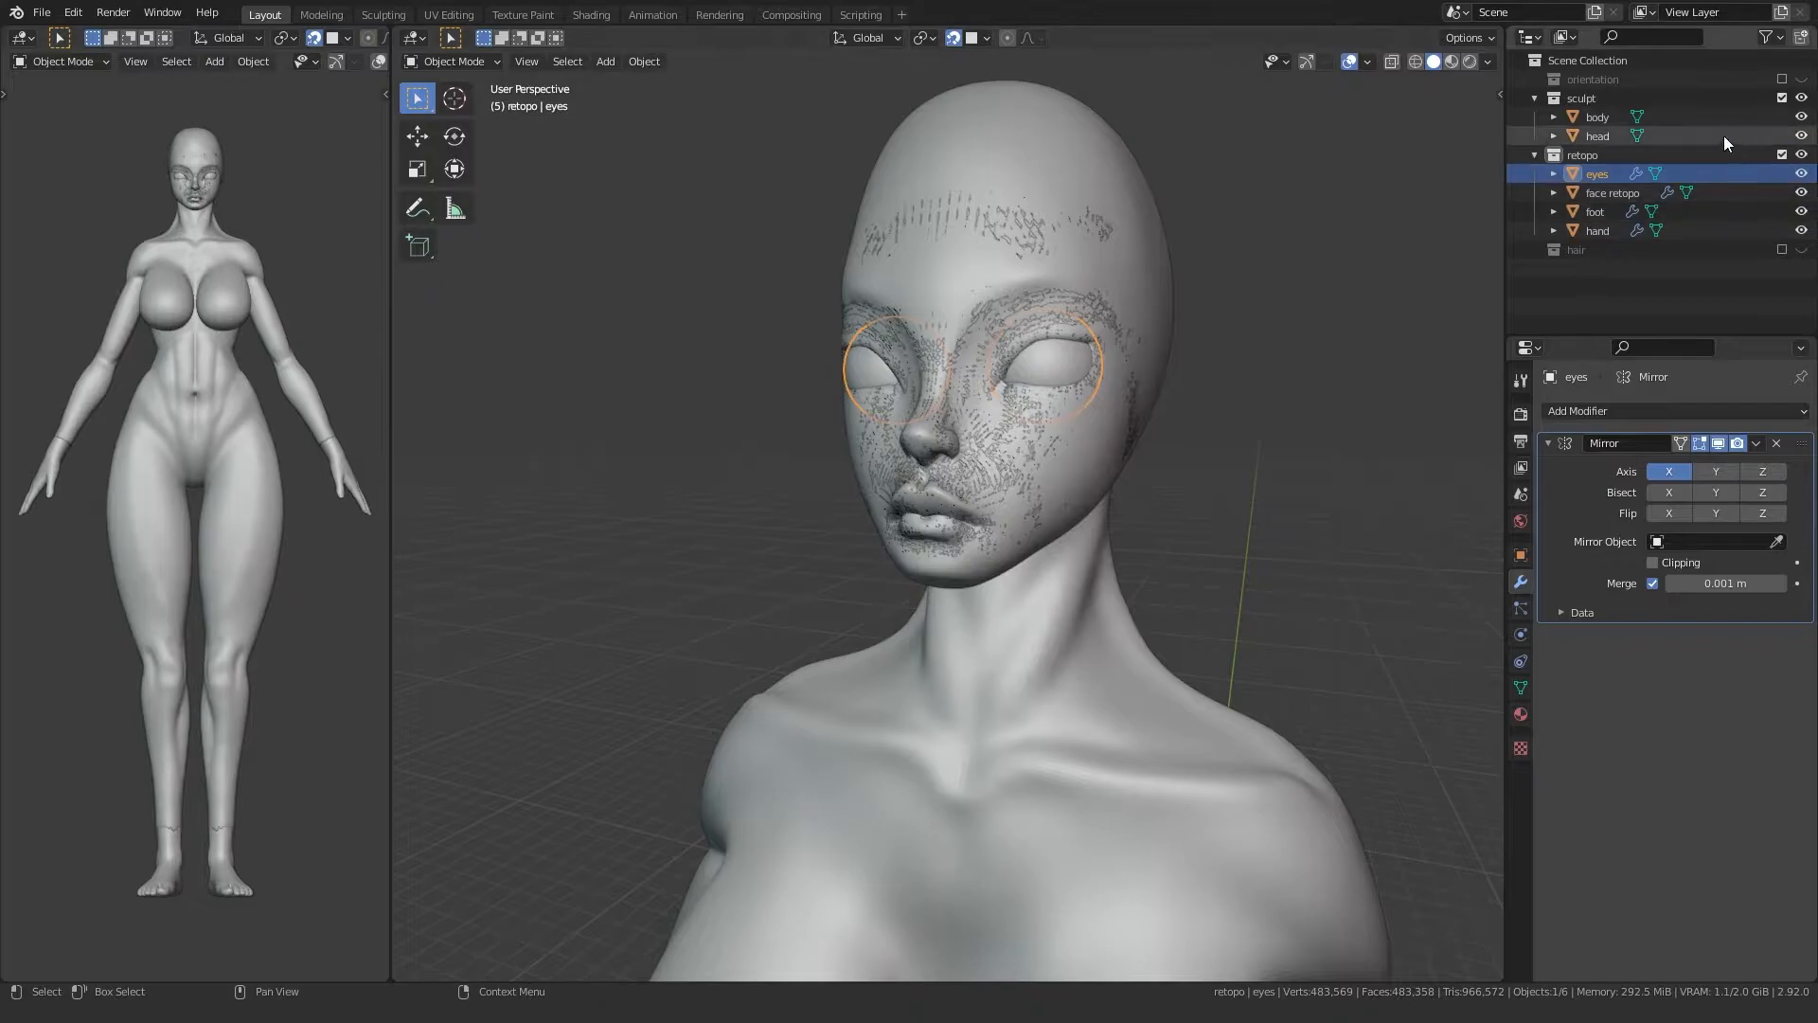
# Step: Hide the sculpted head and shade the face retopo mesh smooth
pyautogui.click(1801, 135)
pyautogui.click(654, 466)
pyautogui.scroll(5, 834, 483)
pyautogui.moveTo(833, 483)
pyautogui.mouseDown(button='middle')
pyautogui.moveTo(986, 502)
pyautogui.moveTo(822, 476)
pyautogui.moveTo(779, 504)
pyautogui.moveTo(844, 475)
pyautogui.moveTo(884, 485)
pyautogui.moveTo(784, 492)
pyautogui.moveTo(849, 515)
pyautogui.moveTo(833, 429)
pyautogui.mouseUp(button='middle')
pyautogui.scroll(-4, 779, 504)
pyautogui.scroll(5, 883, 485)
pyautogui.click(833, 429)
pyautogui.rightClick(833, 429)
pyautogui.click(812, 414)
pyautogui.scroll(-5, 796, 427)
pyautogui.click(663, 480)
pyautogui.moveTo(663, 480); pyautogui.dragTo(953, 411, button='middle')
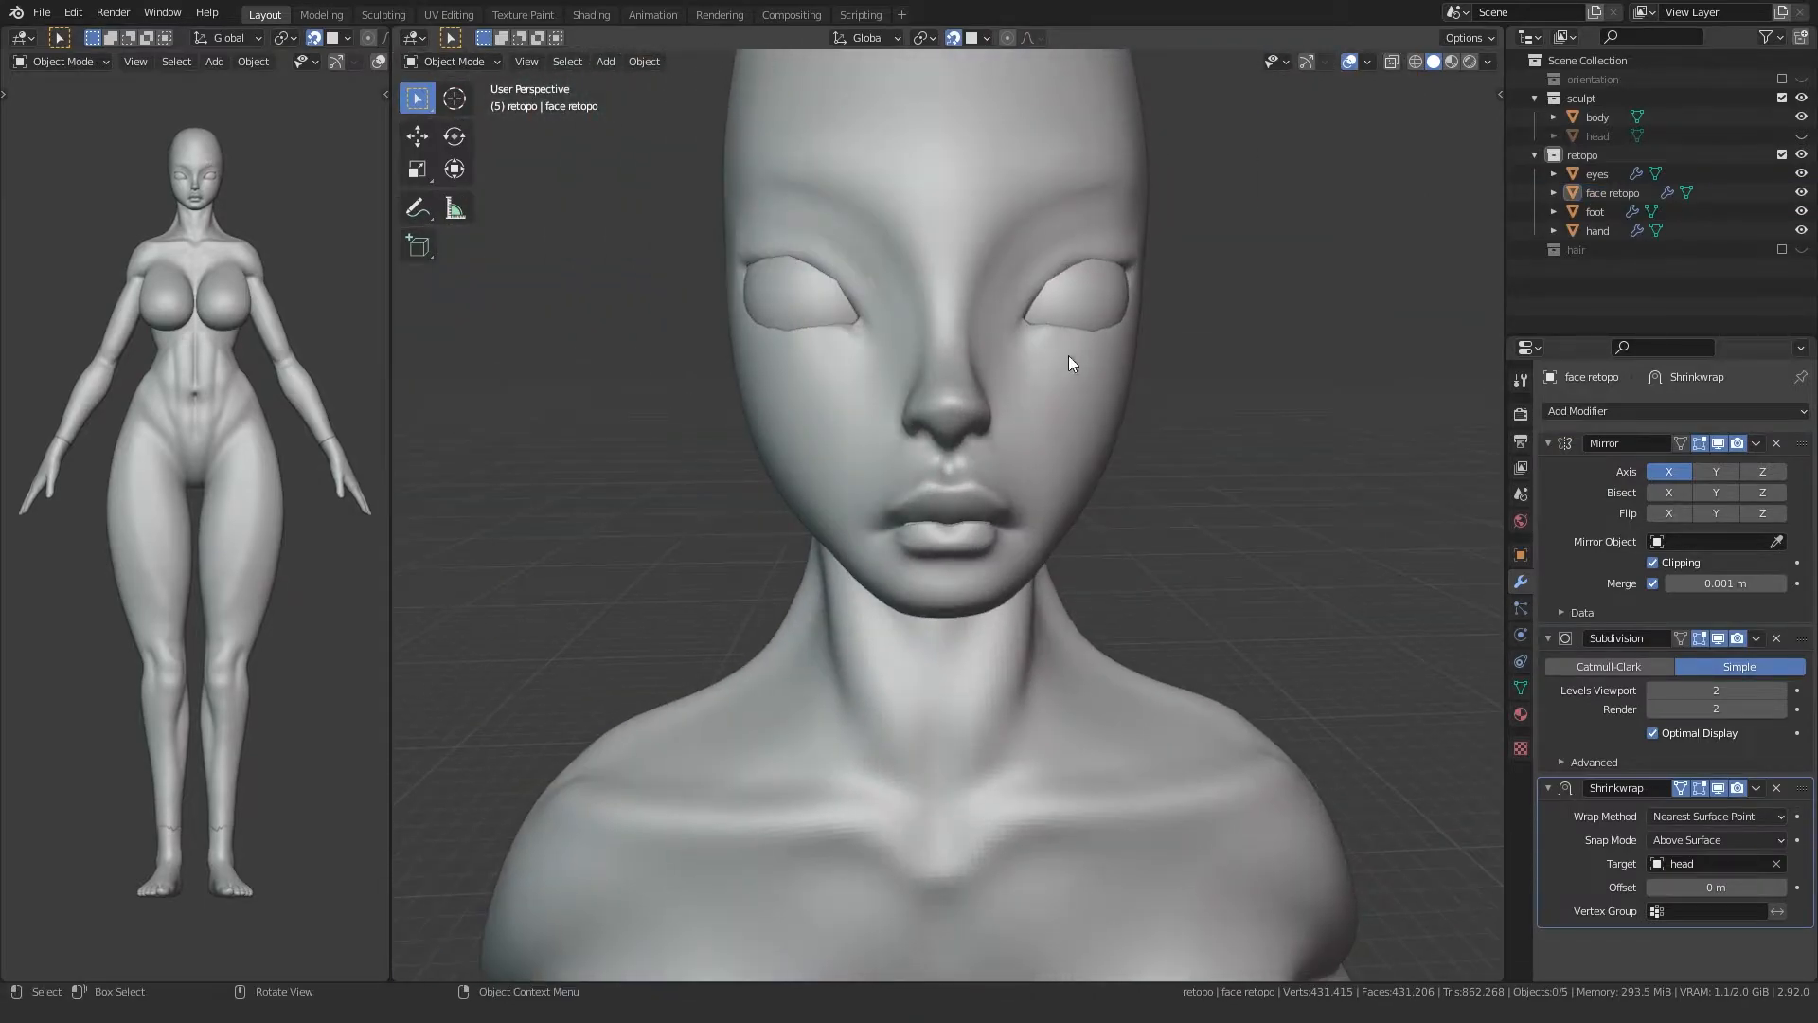
# Step: Hide the body, foot and hand objects, show the head sculpt, and select the face retopo mesh
pyautogui.click(1600, 216)
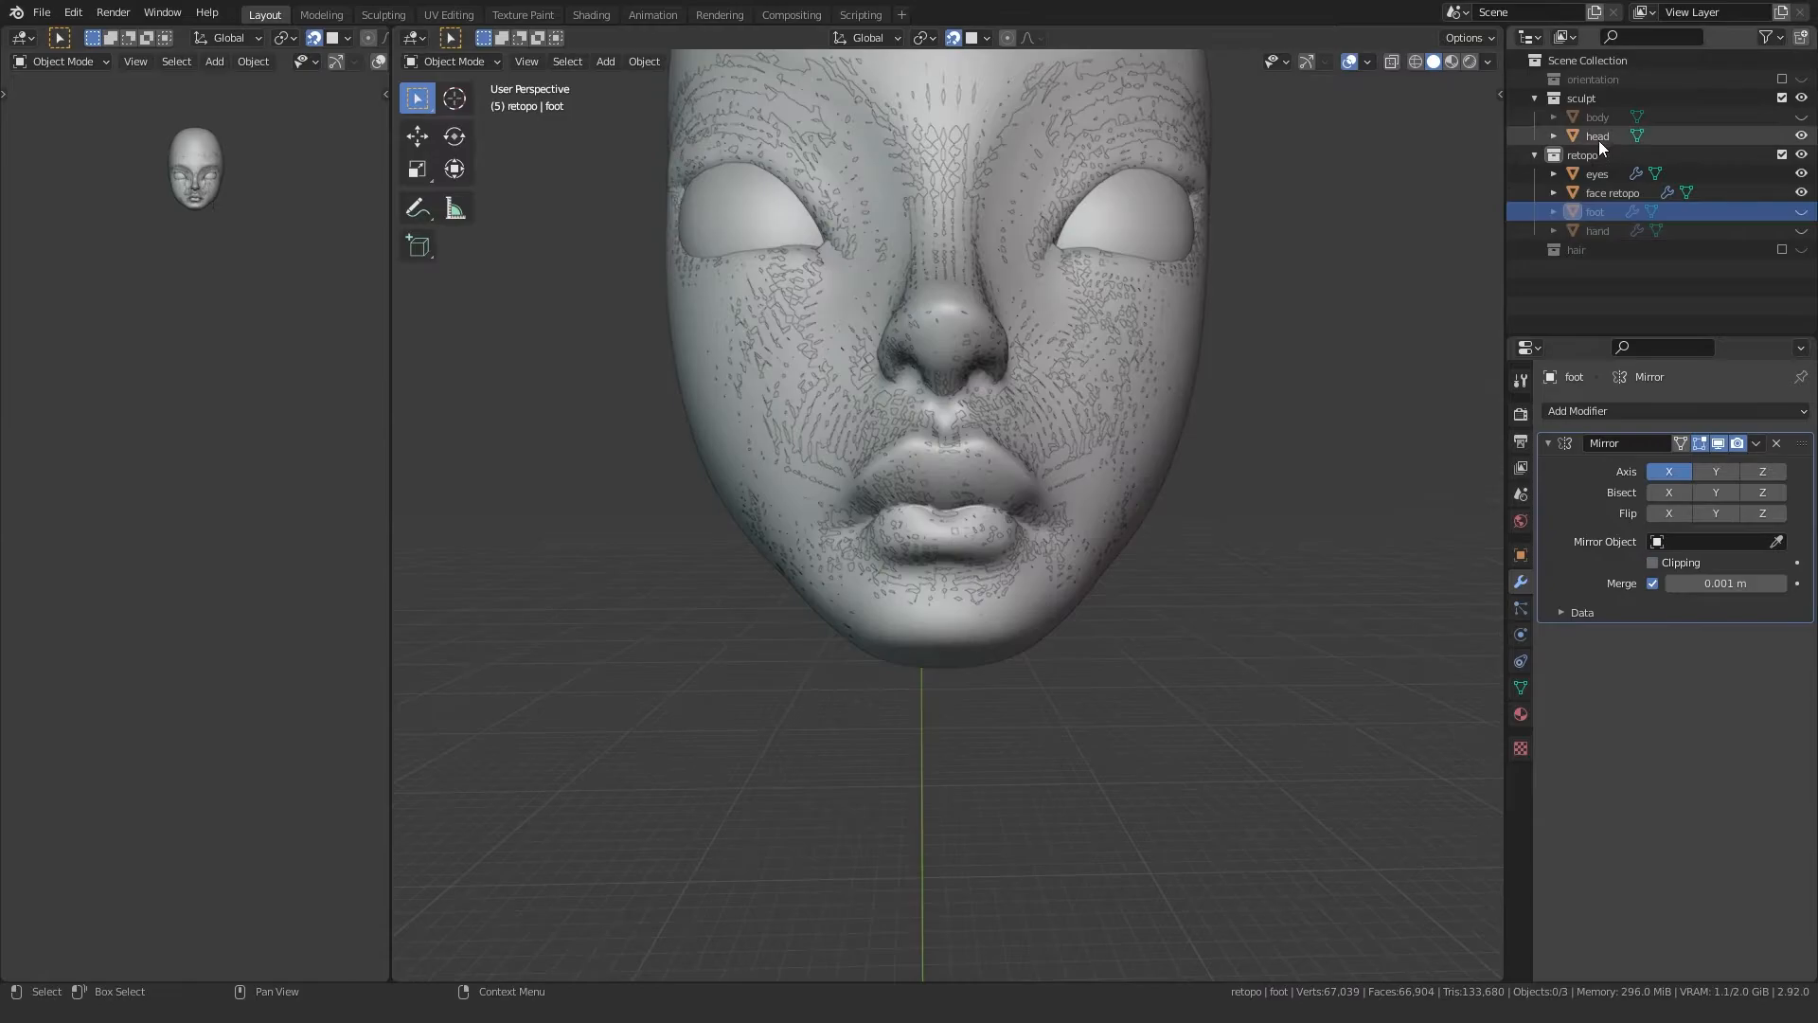
pyautogui.click(1601, 189)
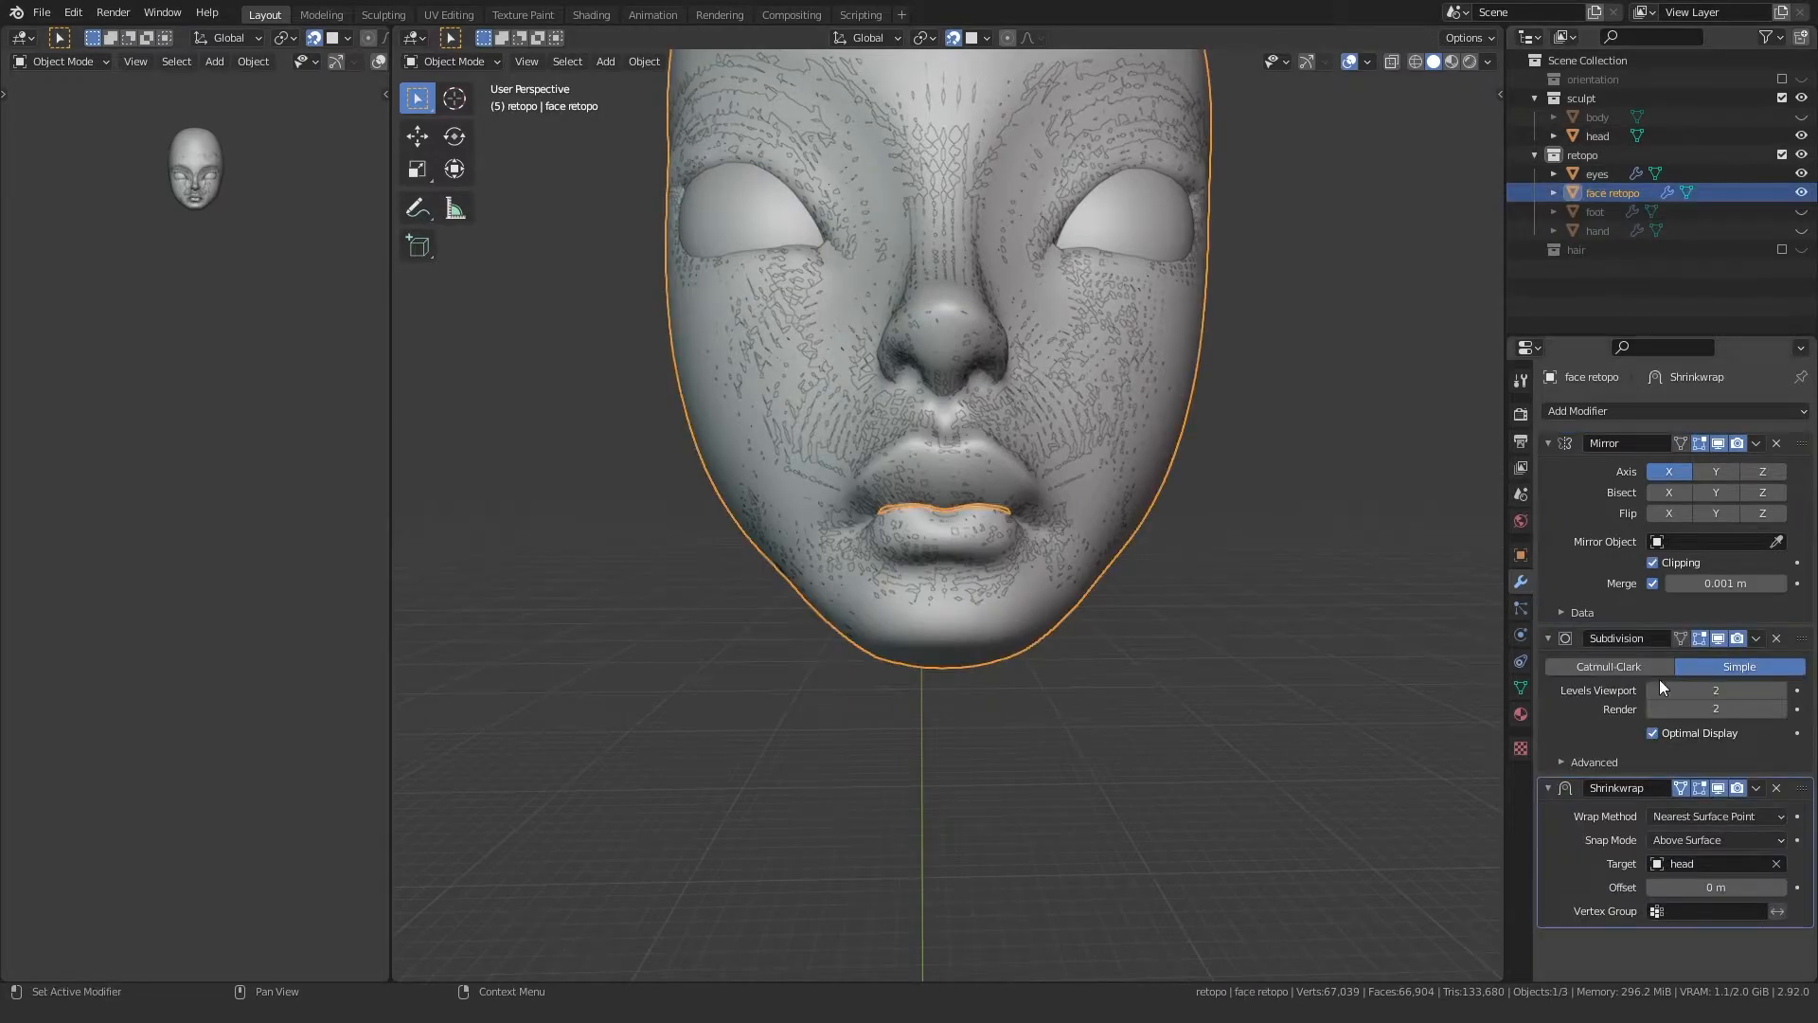
# Step: Set the face retopo's Shrinkwrap offset to 0.01 m and enter Edit Mode, checking the viewport overlays
pyautogui.click(1781, 887)
pyautogui.press('Tab')
pyautogui.moveTo(848, 532); pyautogui.dragTo(810, 543, button='middle')
pyautogui.click(1371, 62)
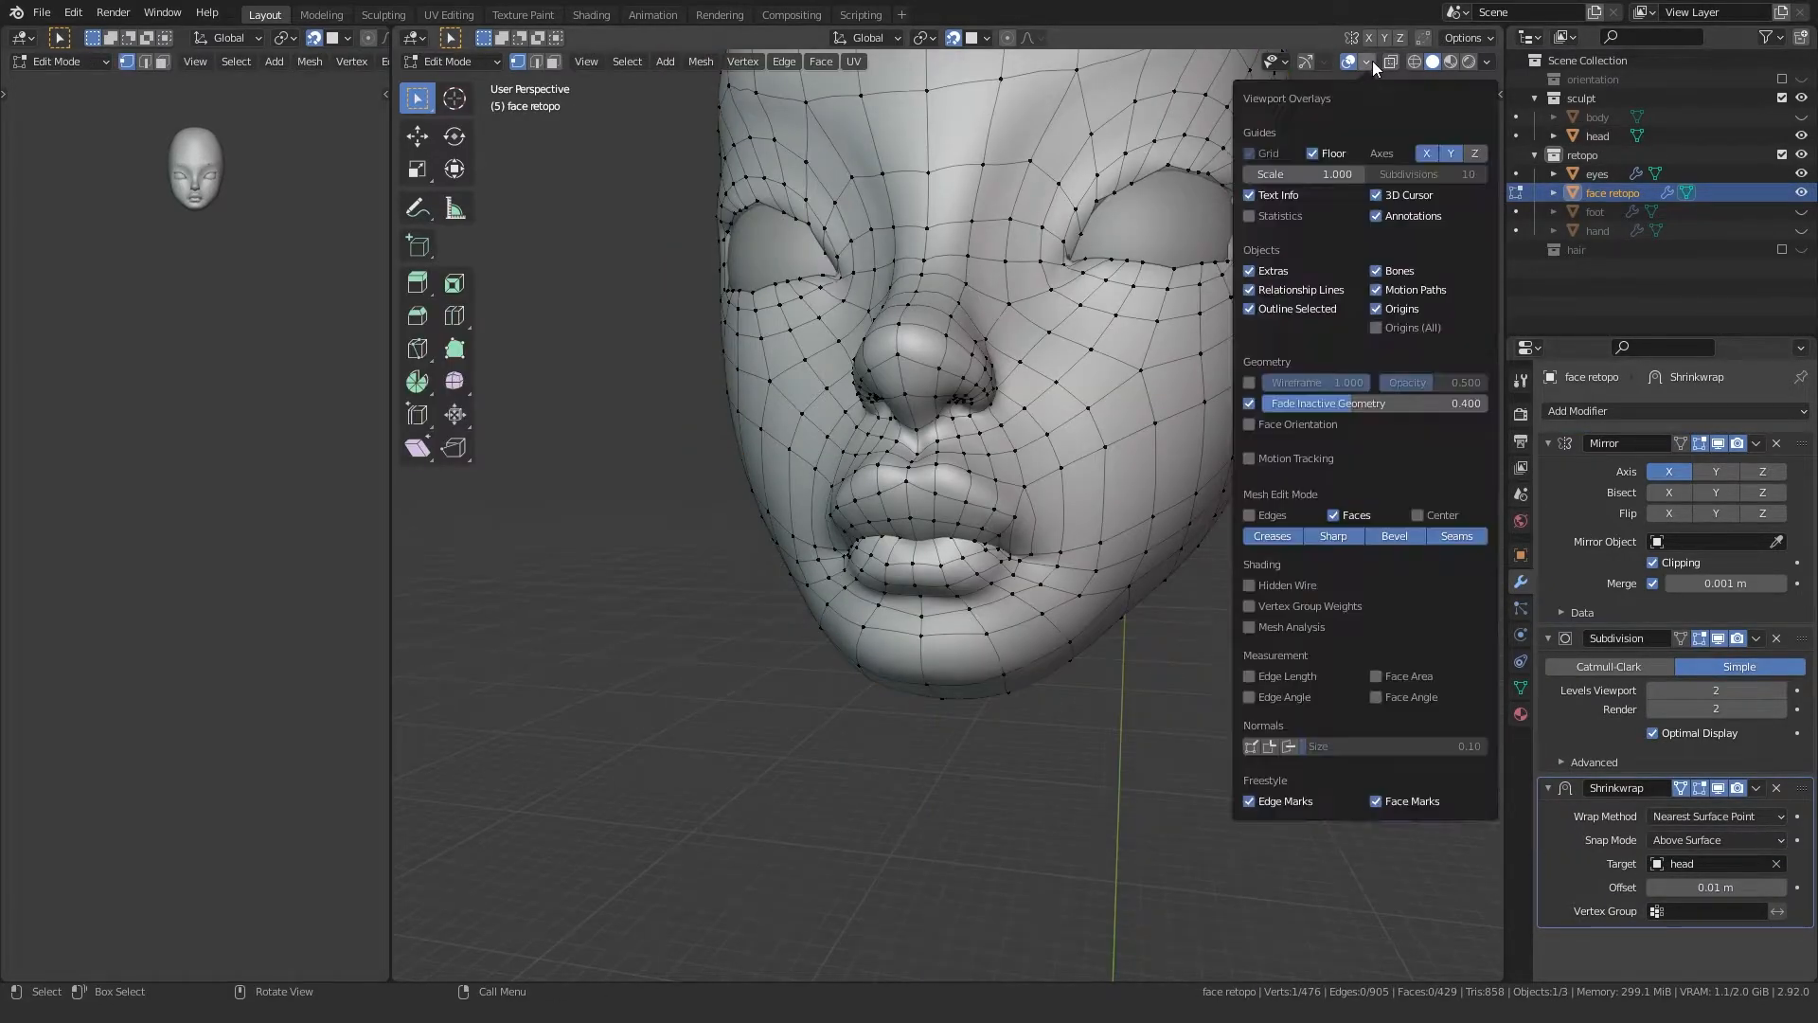
pyautogui.scroll(8, 912, 499)
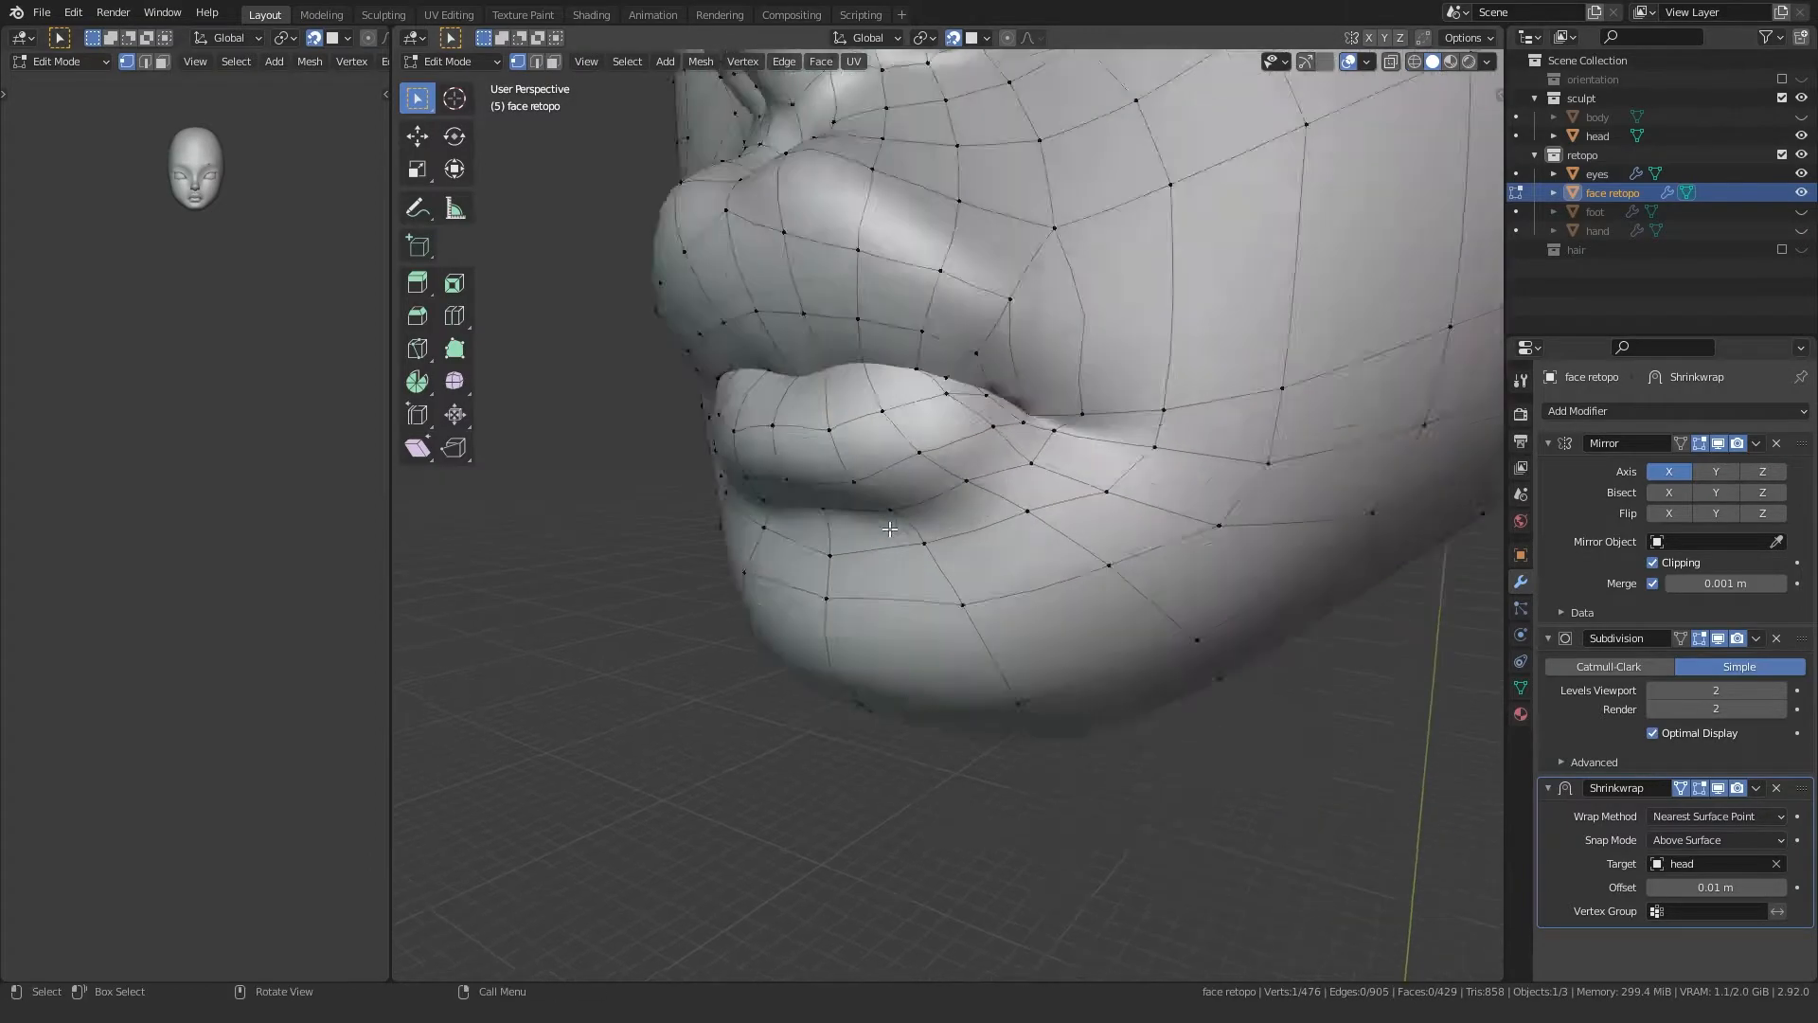
# Step: Reposition the vertices beside the mouth corner so the lip loops follow the crease of the sculpt
pyautogui.hotkey('alt', 'z')
pyautogui.press('g')
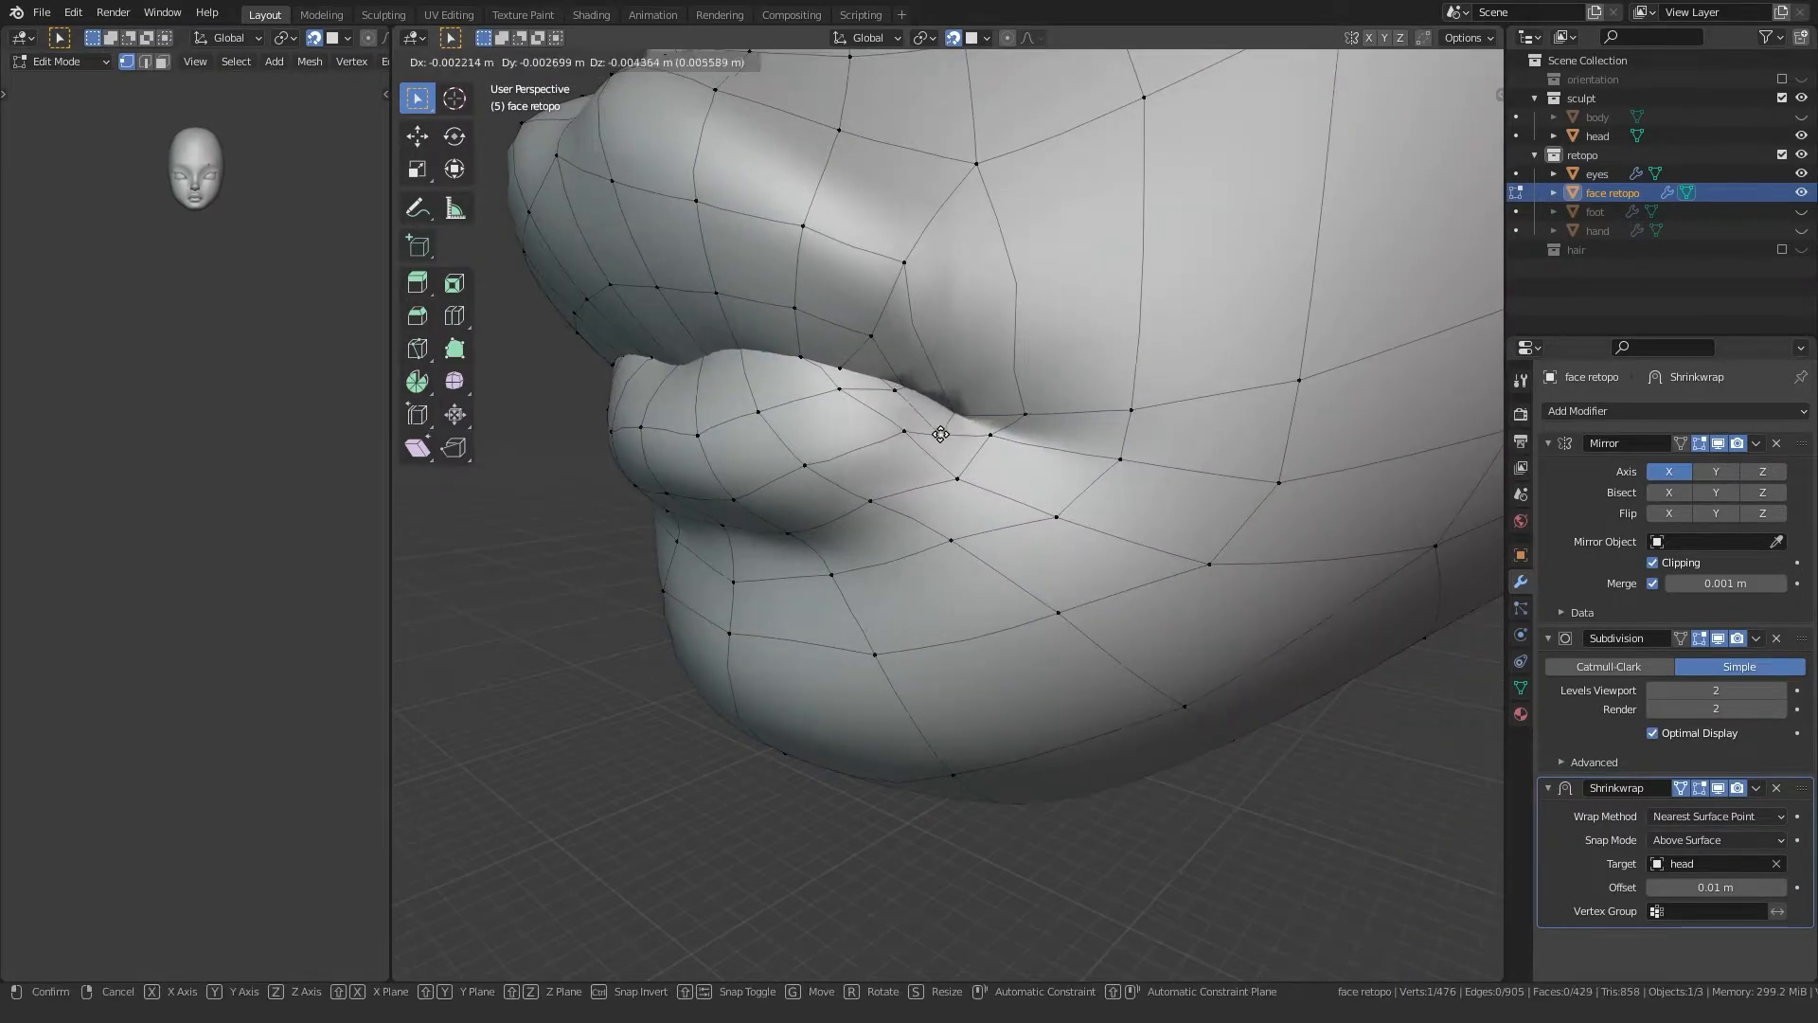
pyautogui.click(932, 444)
pyautogui.hotkey('alt', 'z')
pyautogui.press('g')
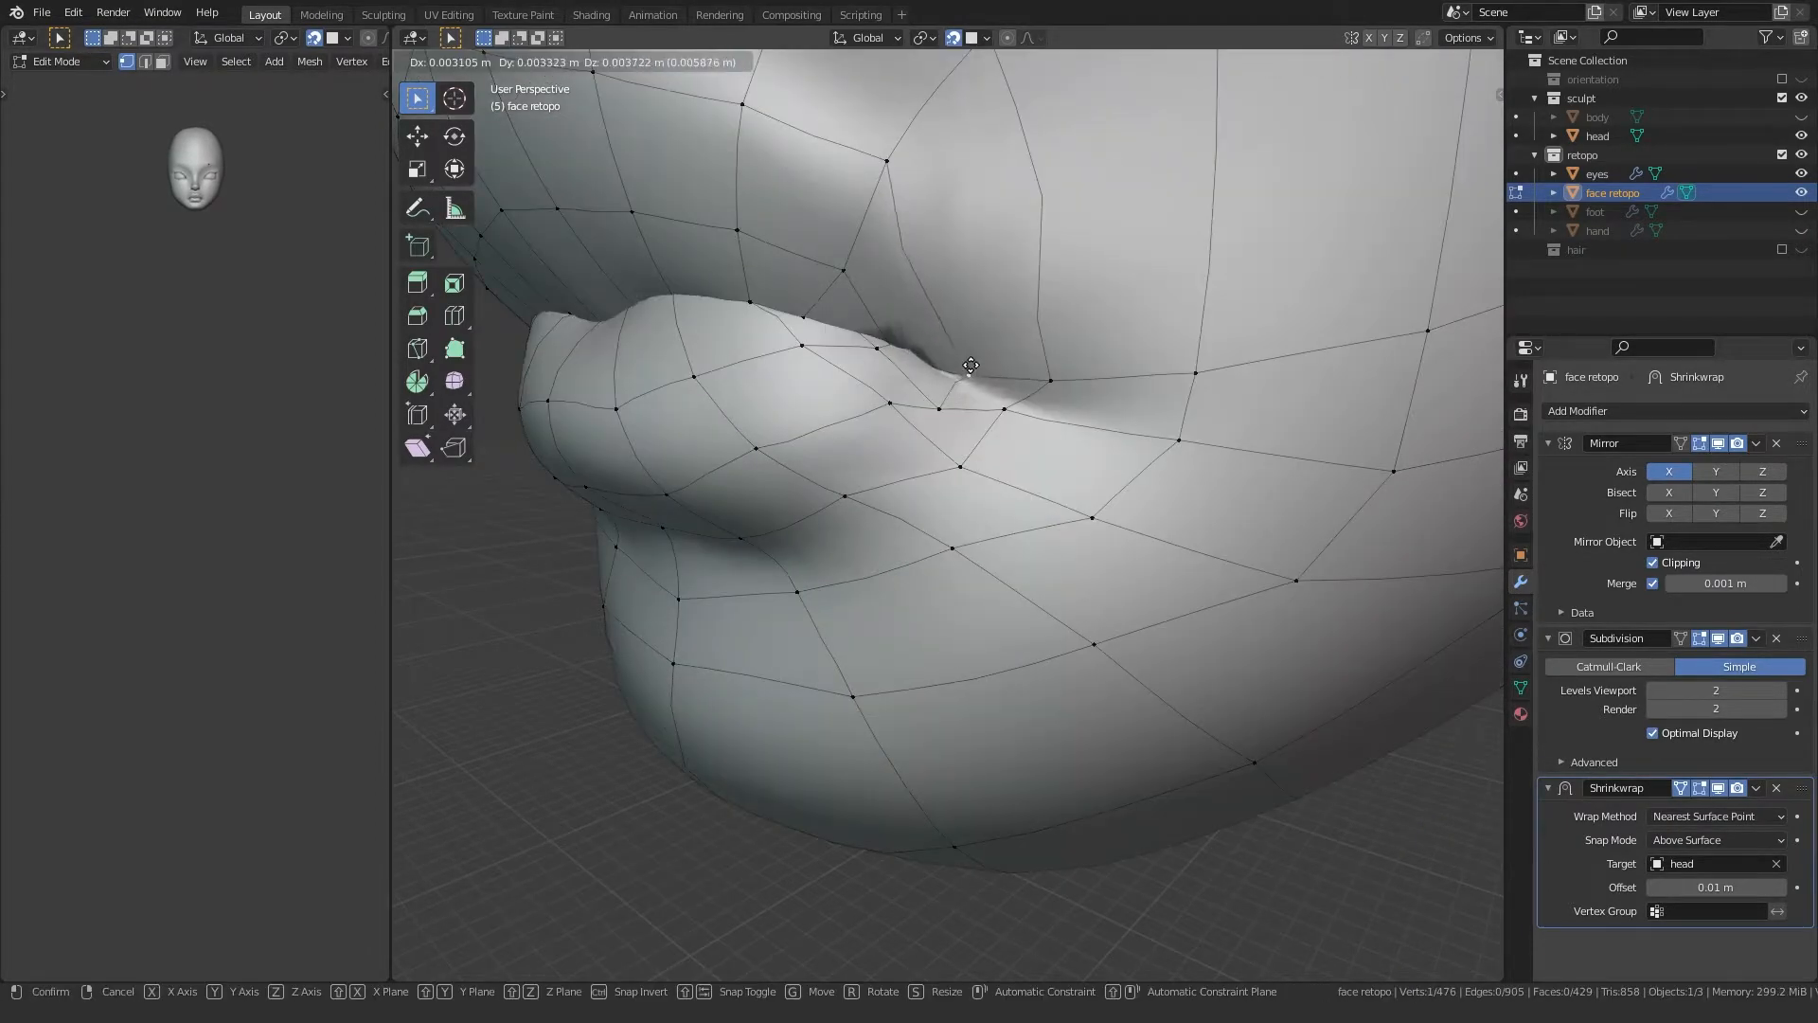
pyautogui.click(971, 365)
# Step: Adjust the vertices along the underside of the nose and around the nostril opening to even out the loops
pyautogui.scroll(-7, 908, 525)
pyautogui.moveTo(908, 524); pyautogui.dragTo(885, 464, button='middle')
pyautogui.scroll(4, 885, 464)
pyautogui.moveTo(966, 497); pyautogui.dragTo(916, 395, button='middle')
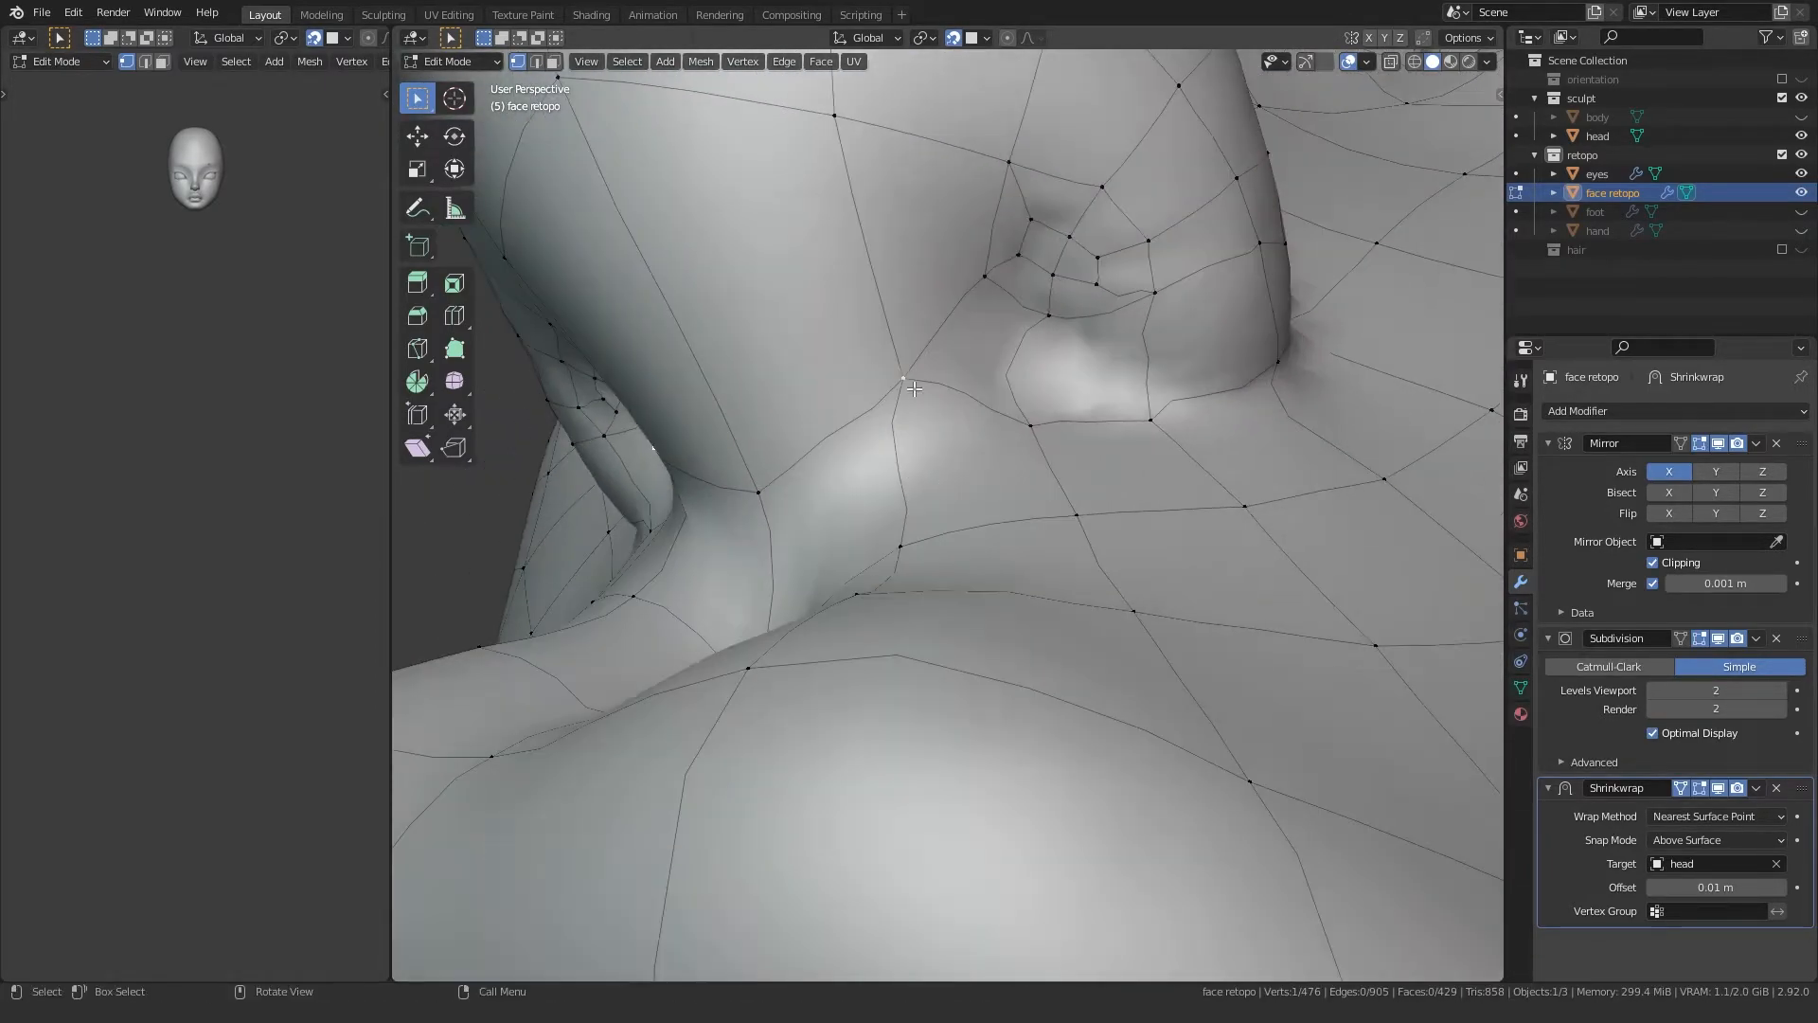
pyautogui.press('g')
pyautogui.click(902, 423)
pyautogui.click(1030, 424)
pyautogui.press('g')
pyautogui.click(1015, 429)
pyautogui.click(1134, 399)
pyautogui.press('g')
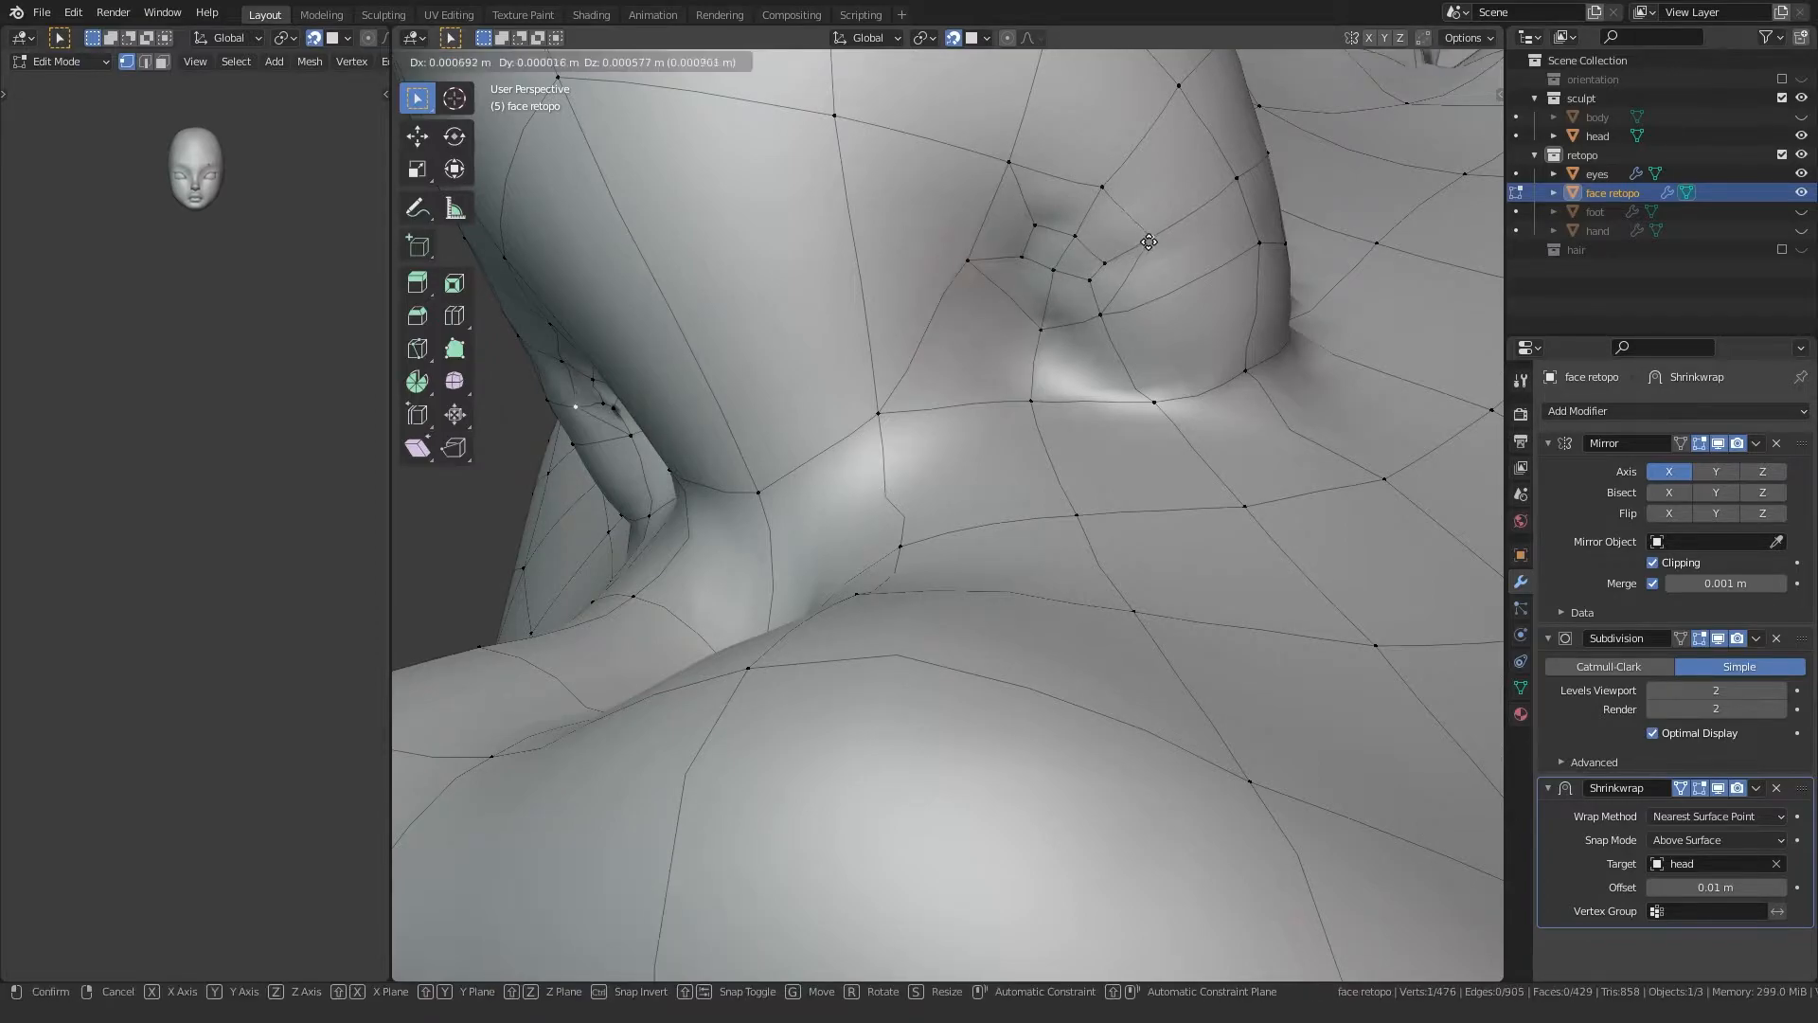
# Step: Reposition the vertices over the side of the nostril wing so its edge loops flow evenly
pyautogui.scroll(-4, 1013, 162)
pyautogui.moveTo(1014, 161); pyautogui.dragTo(963, 277, button='middle')
pyautogui.click(958, 408)
pyautogui.moveTo(957, 408); pyautogui.dragTo(880, 411, button='middle')
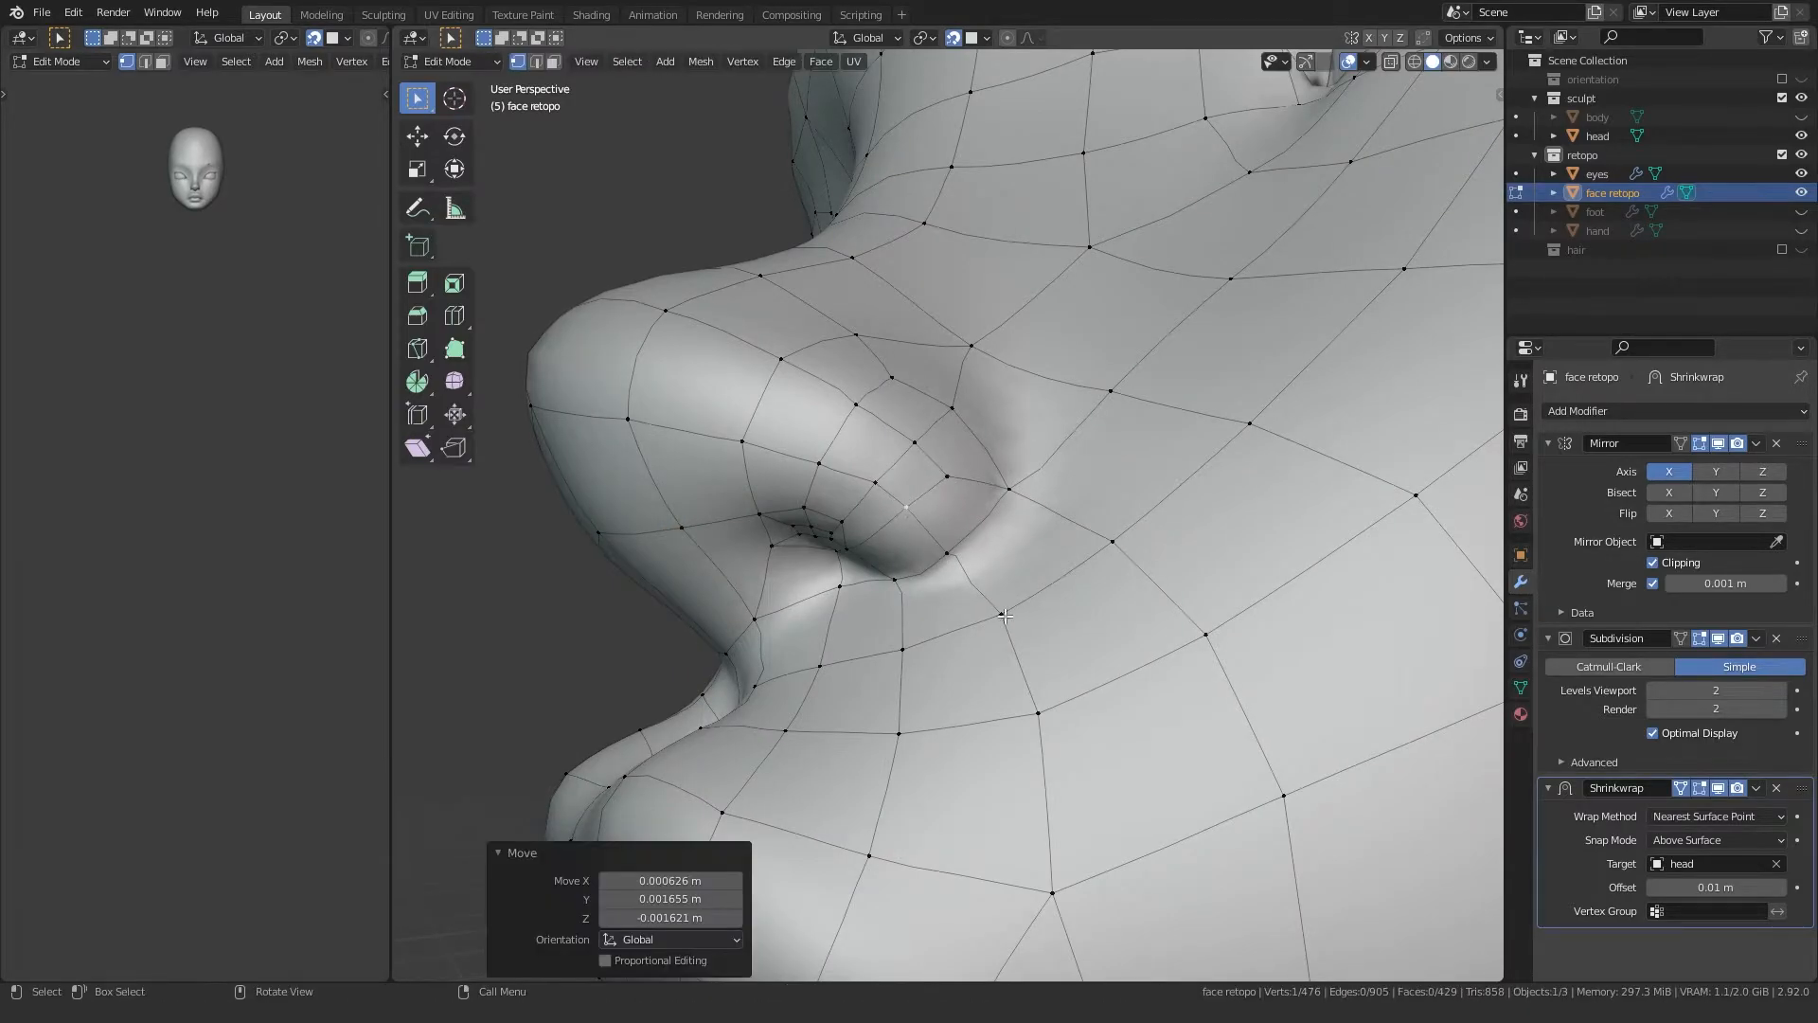
pyautogui.click(1004, 506)
pyautogui.moveTo(1004, 506); pyautogui.dragTo(978, 504, button='middle')
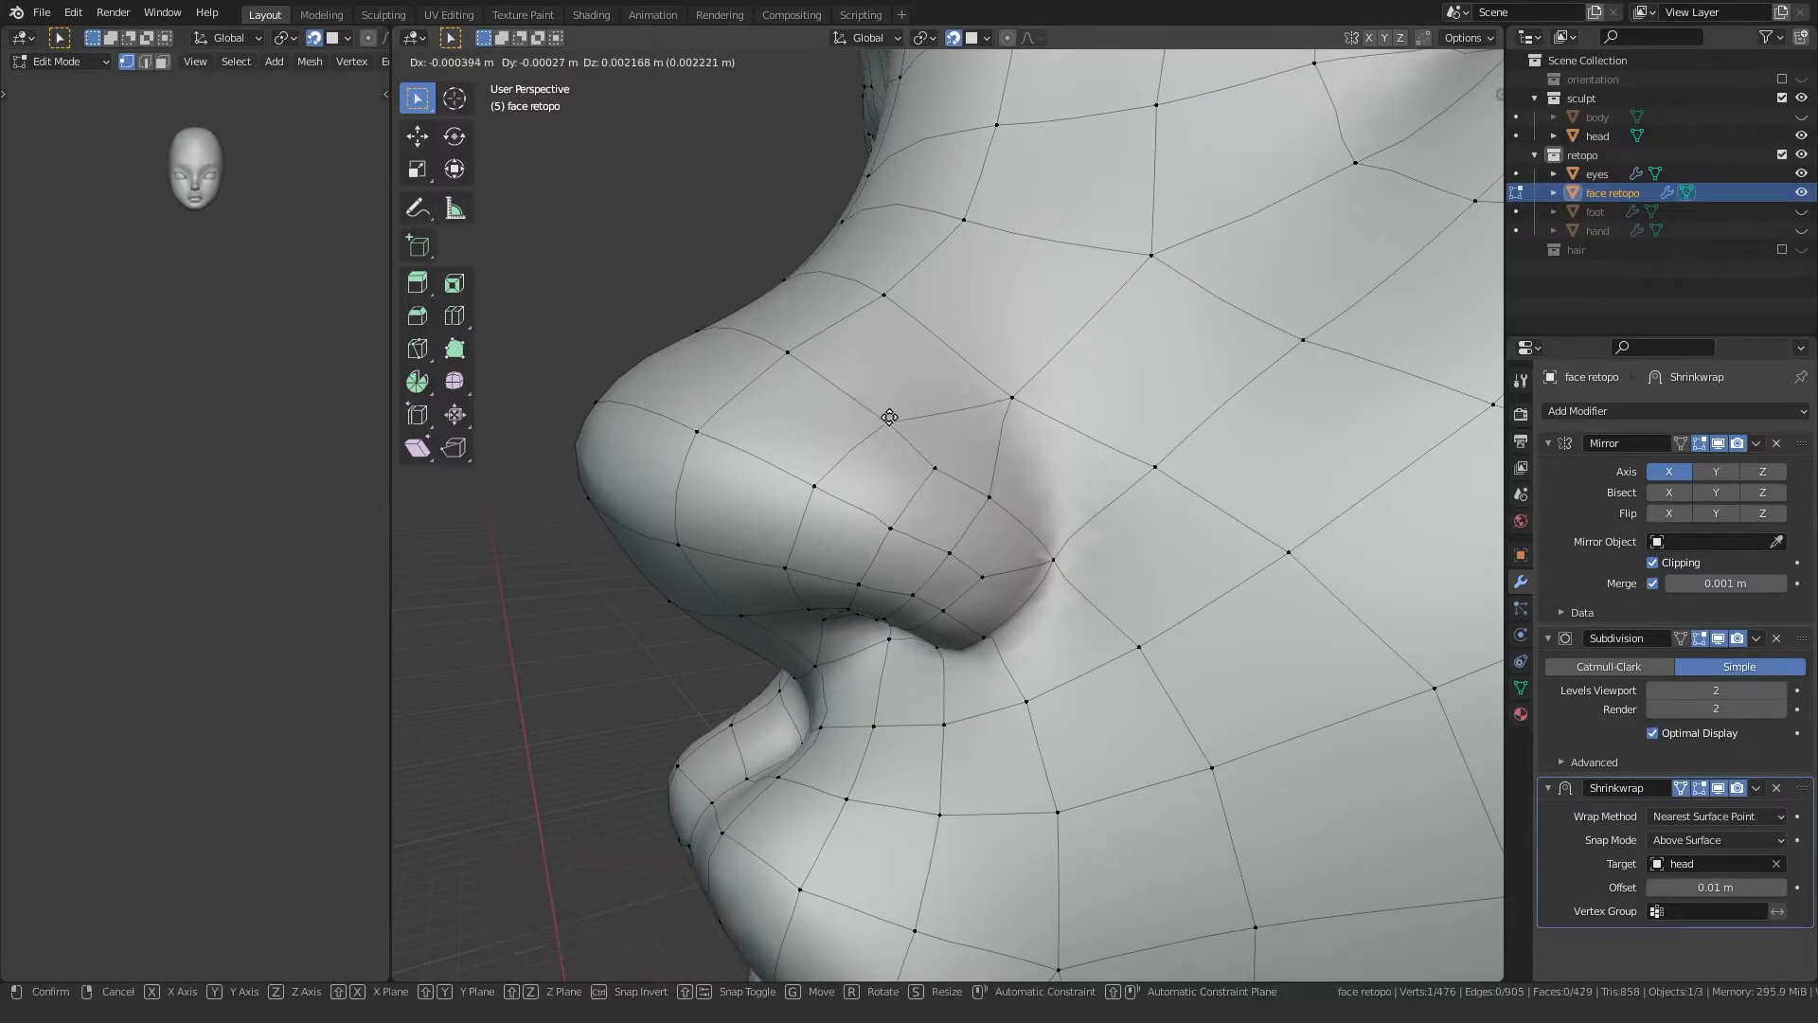
pyautogui.click(1015, 400)
pyautogui.moveTo(1015, 400); pyautogui.dragTo(963, 448, button='middle')
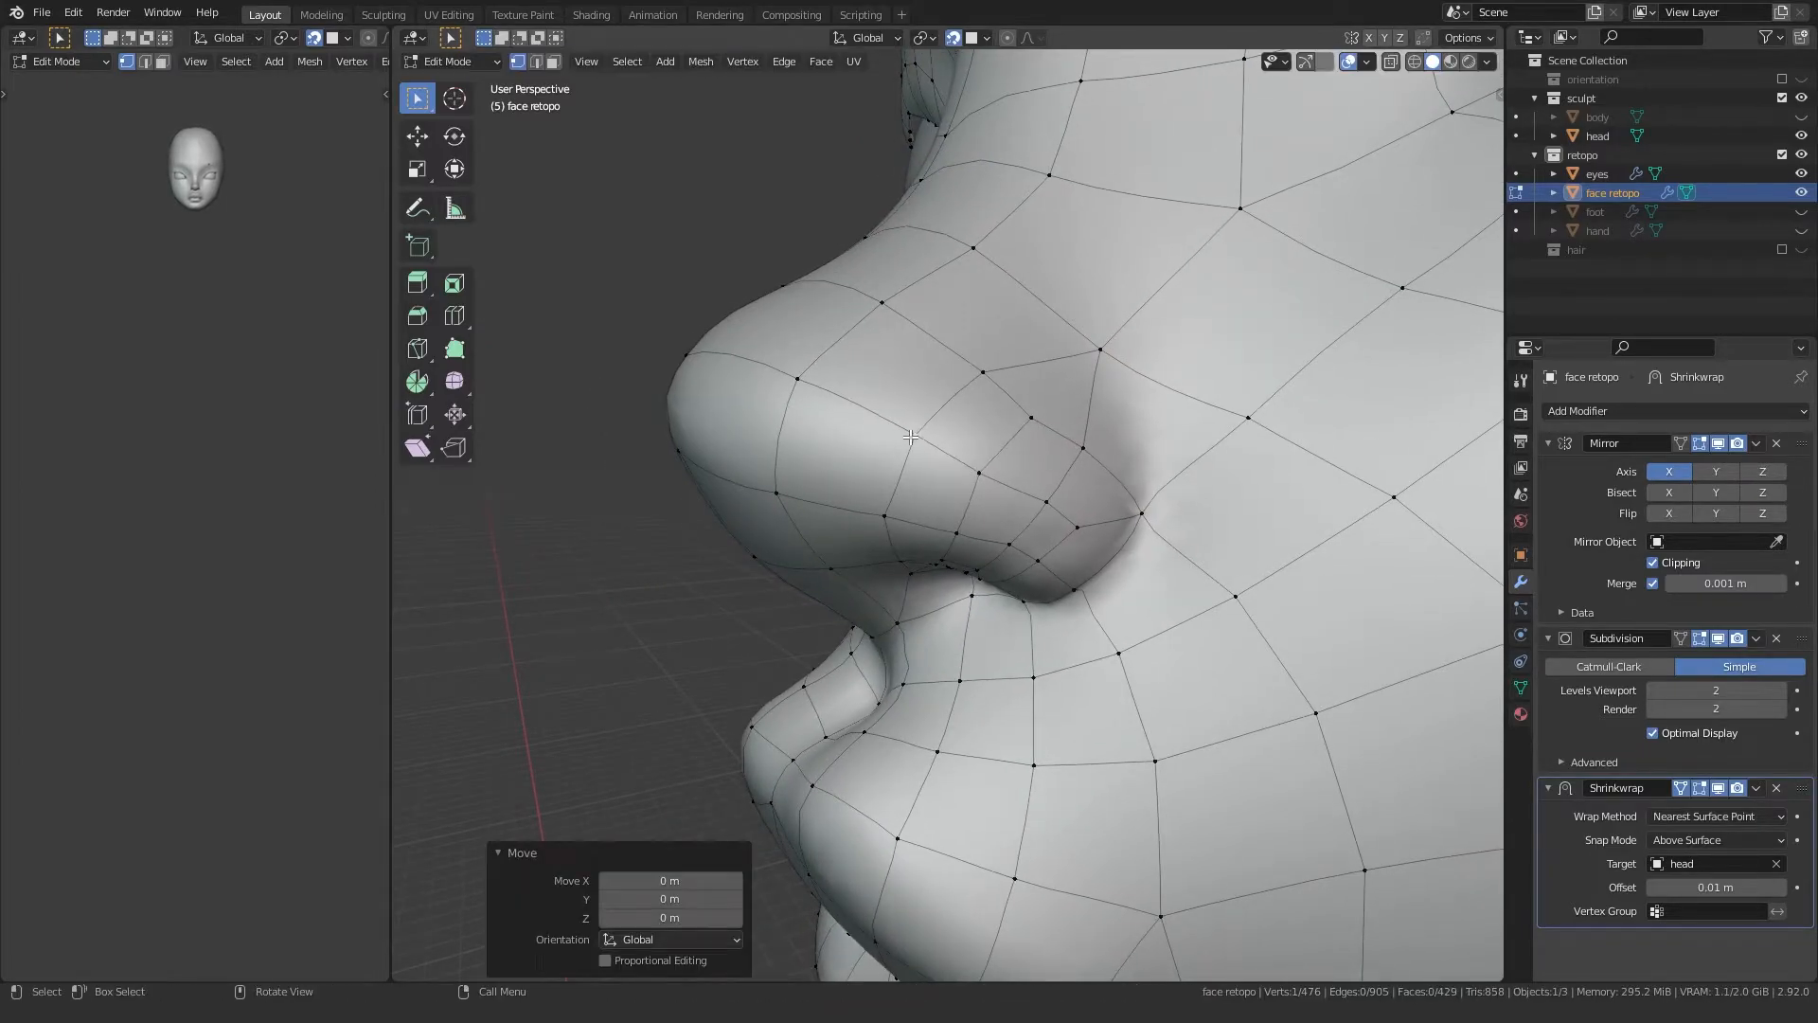
# Step: Select the vertex at the inner eye corner and move it closer to the sculpted tear duct
pyautogui.moveTo(829, 444); pyautogui.dragTo(817, 495, button='middle')
pyautogui.scroll(-5, 934, 419)
pyautogui.moveTo(934, 419); pyautogui.dragTo(936, 519, button='middle')
pyautogui.scroll(3, 910, 417)
pyautogui.scroll(5, 985, 464)
pyautogui.hotkey('alt', 'z')
pyautogui.click(899, 489)
pyautogui.hotkey('alt', 'z')
pyautogui.moveTo(902, 455); pyautogui.dragTo(897, 490, button='middle')
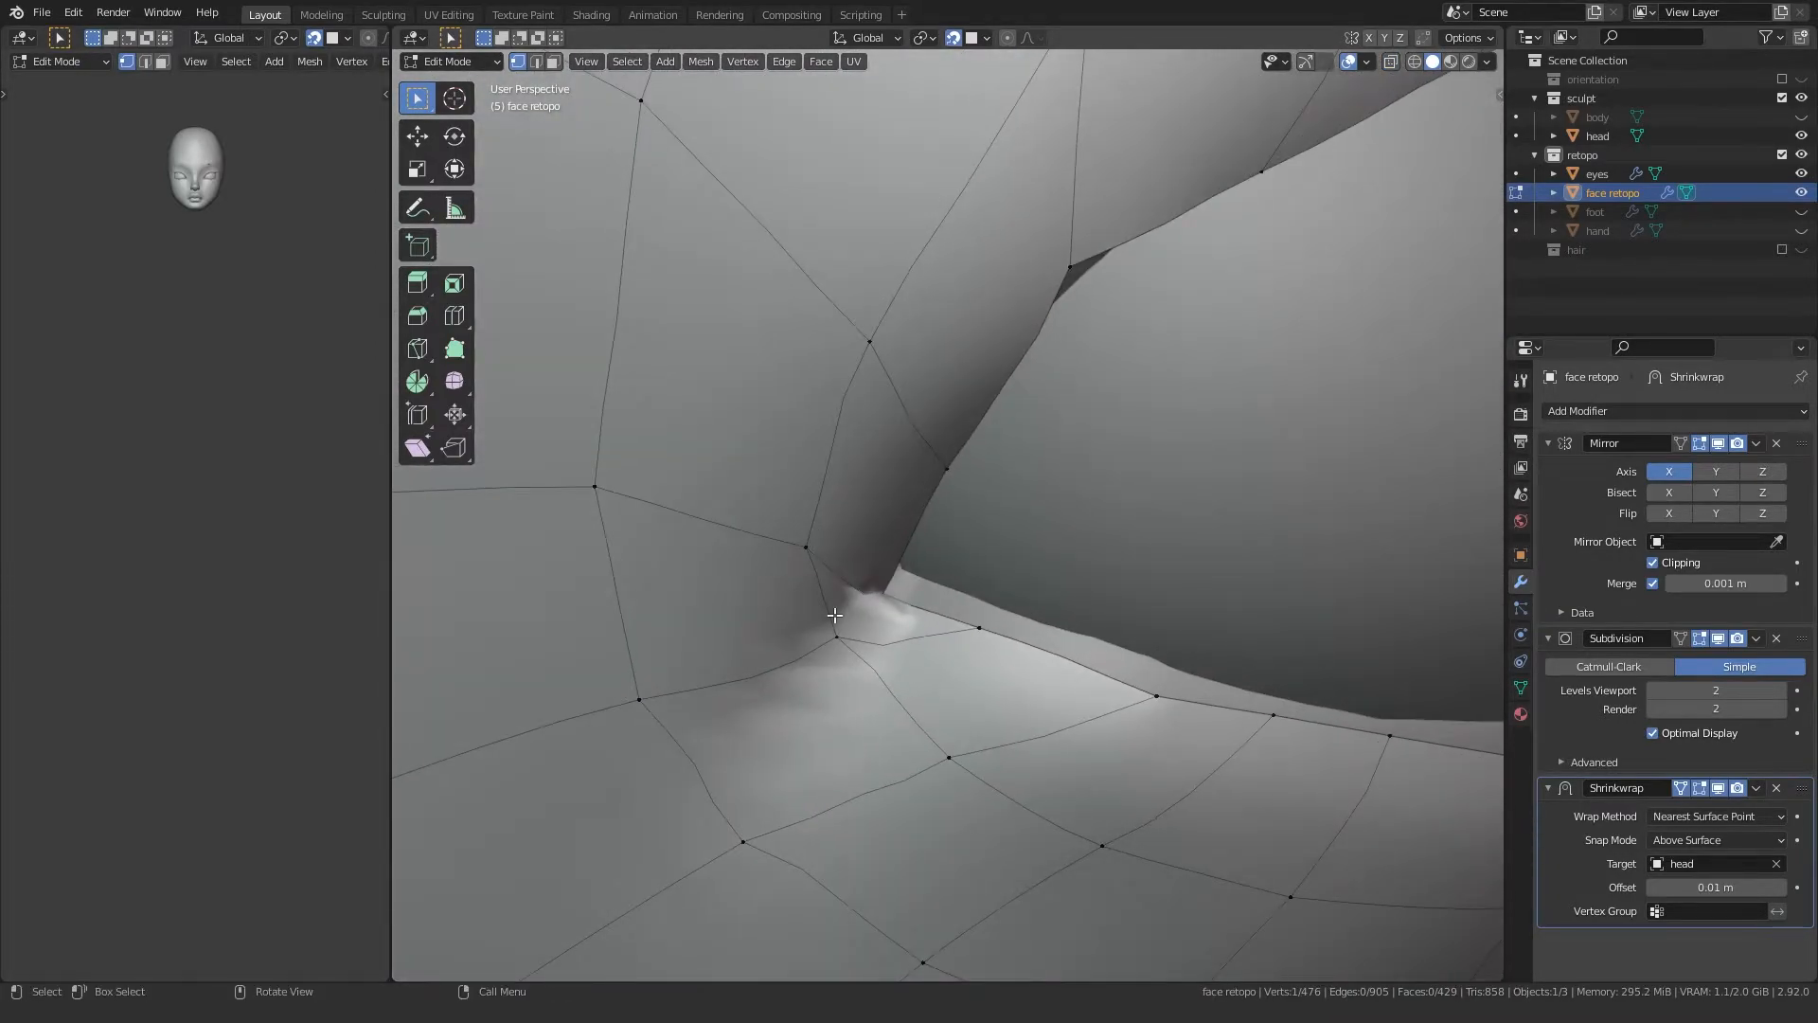
pyautogui.press('Home')
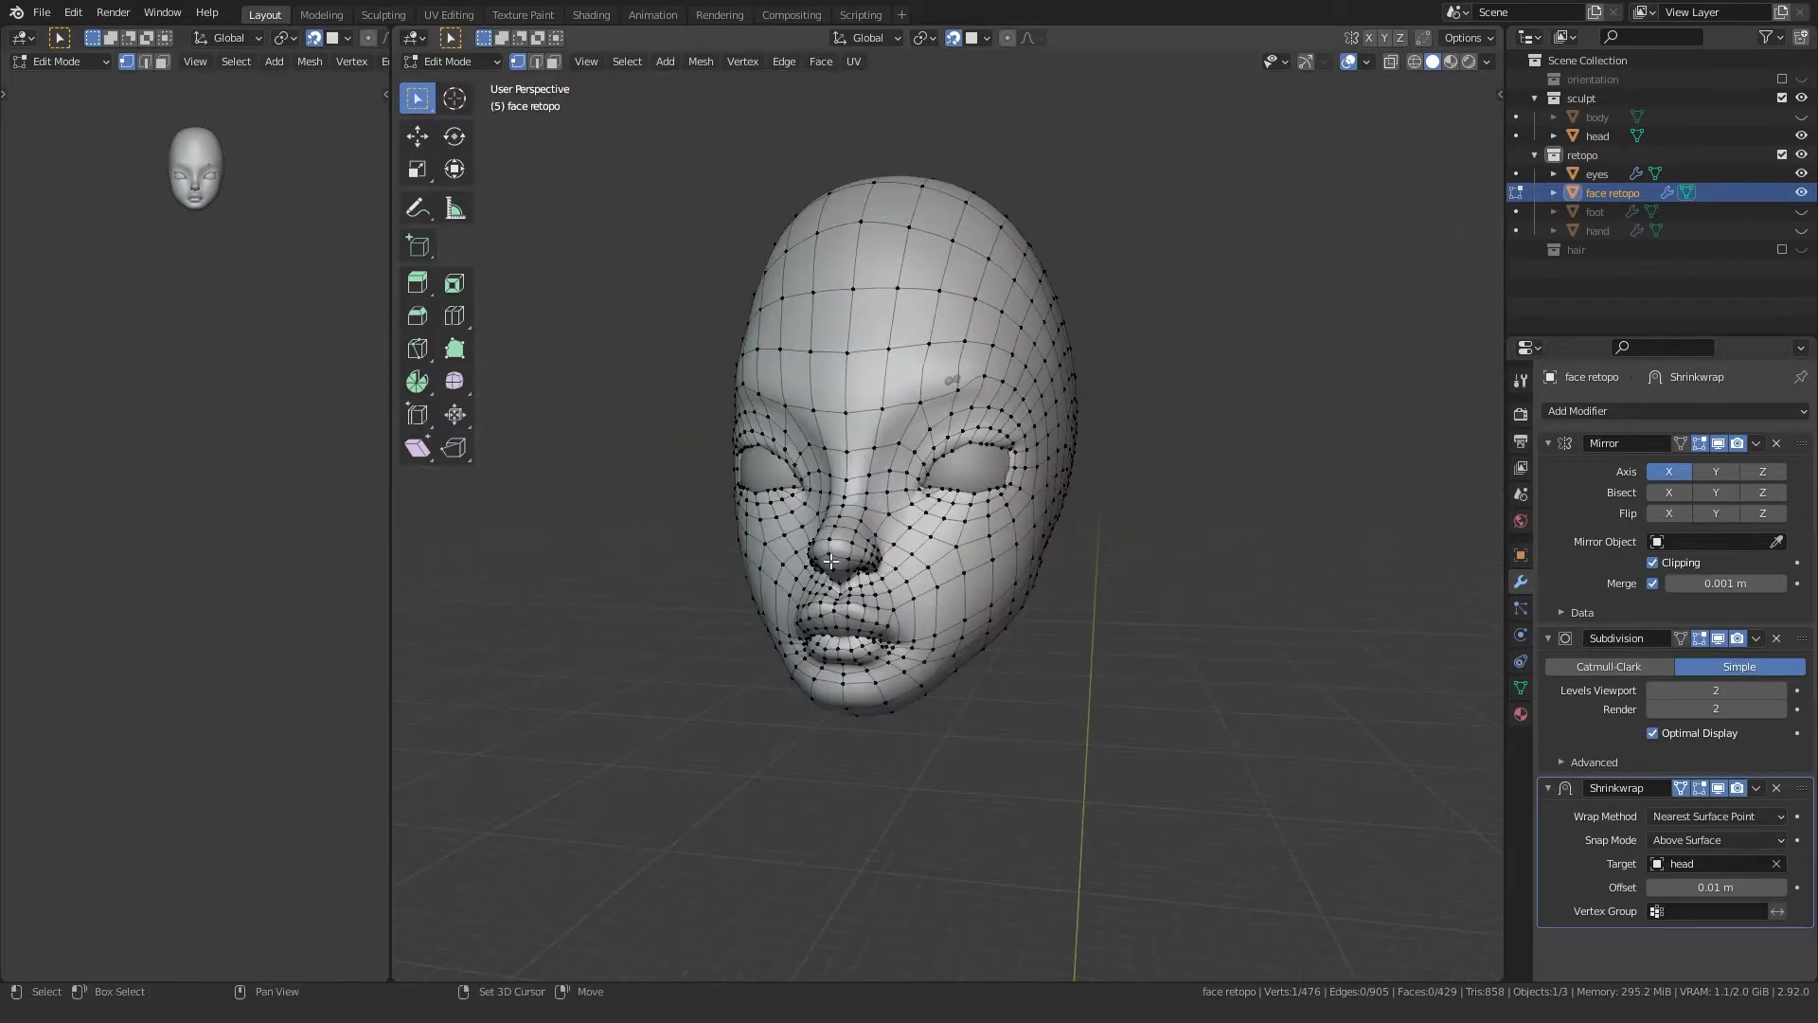
pyautogui.keyDown('shift'); pyautogui.moveTo(835, 549); pyautogui.dragTo(882, 529, button='middle'); pyautogui.keyUp('shift')
pyautogui.scroll(7, 890, 517)
pyautogui.scroll(-3, 911, 472)
pyautogui.scroll(8, 992, 368)
pyautogui.press('KP_Decimal')
pyautogui.scroll(-4, 836, 467)
pyautogui.moveTo(985, 398); pyautogui.dragTo(995, 514, button='middle')
pyautogui.hotkey('alt', 'z')
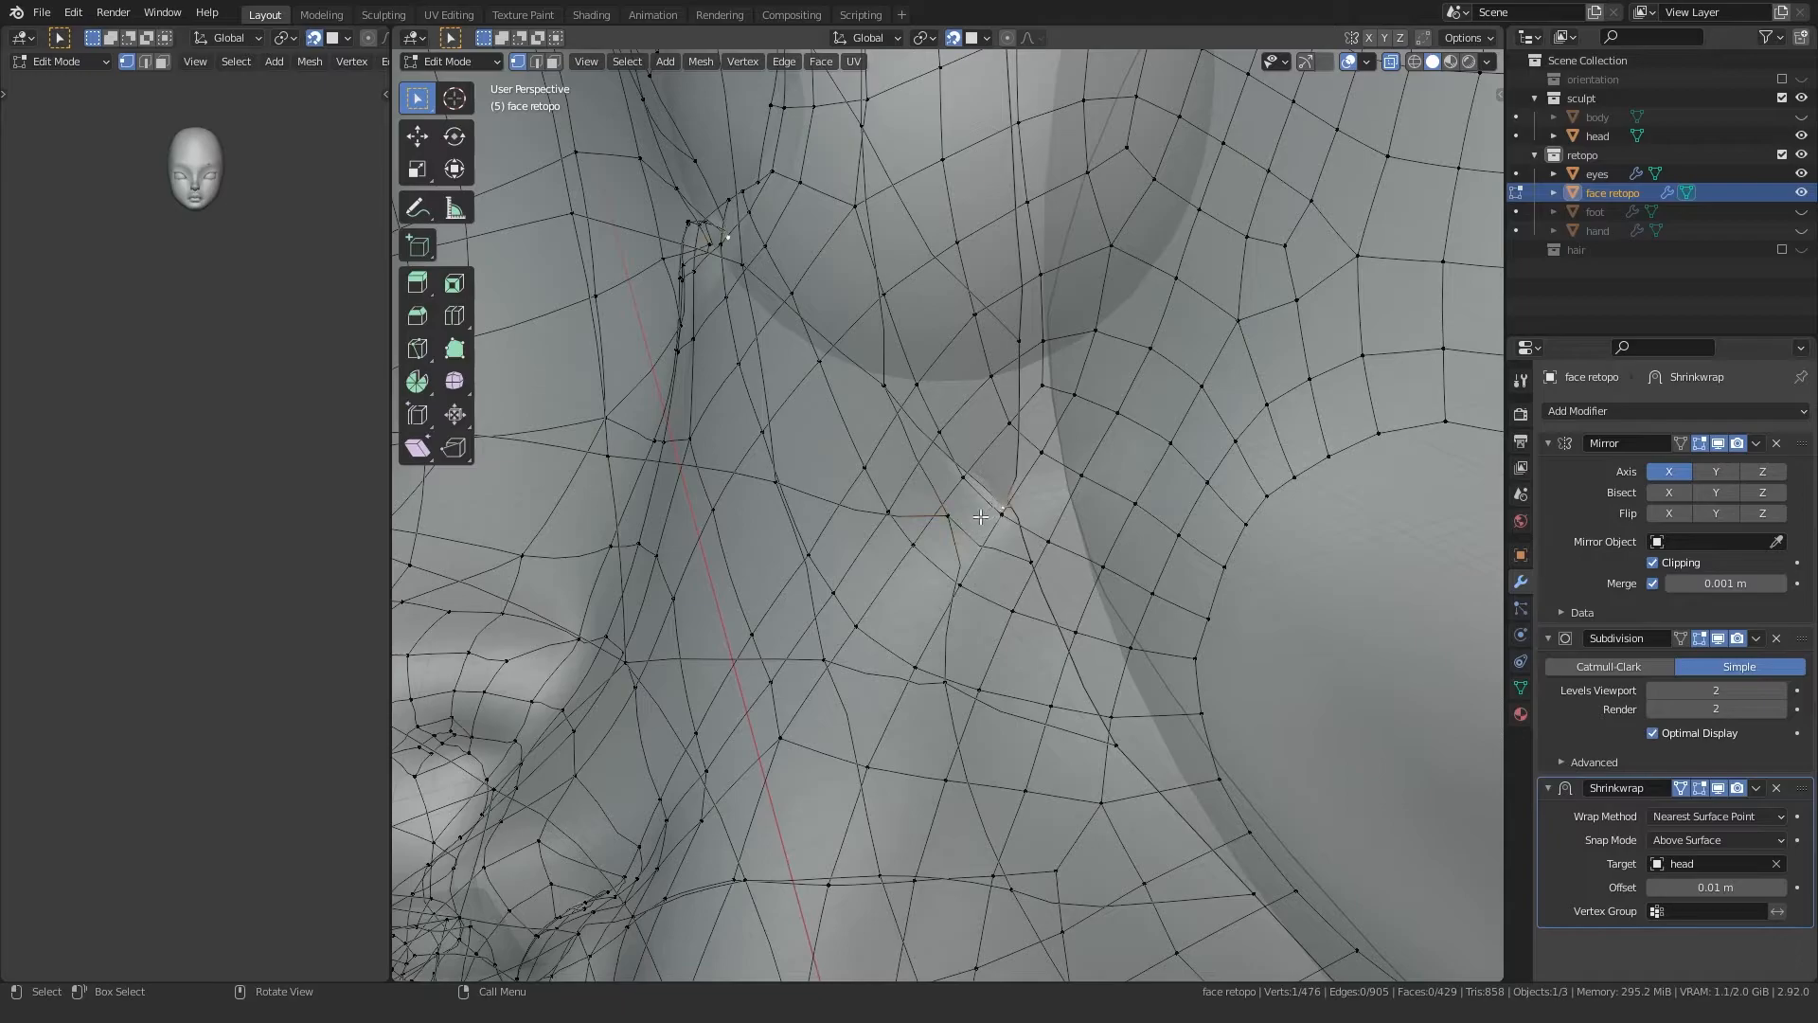
pyautogui.hotkey('alt', 'z')
pyautogui.scroll(8, 983, 515)
pyautogui.press('g')
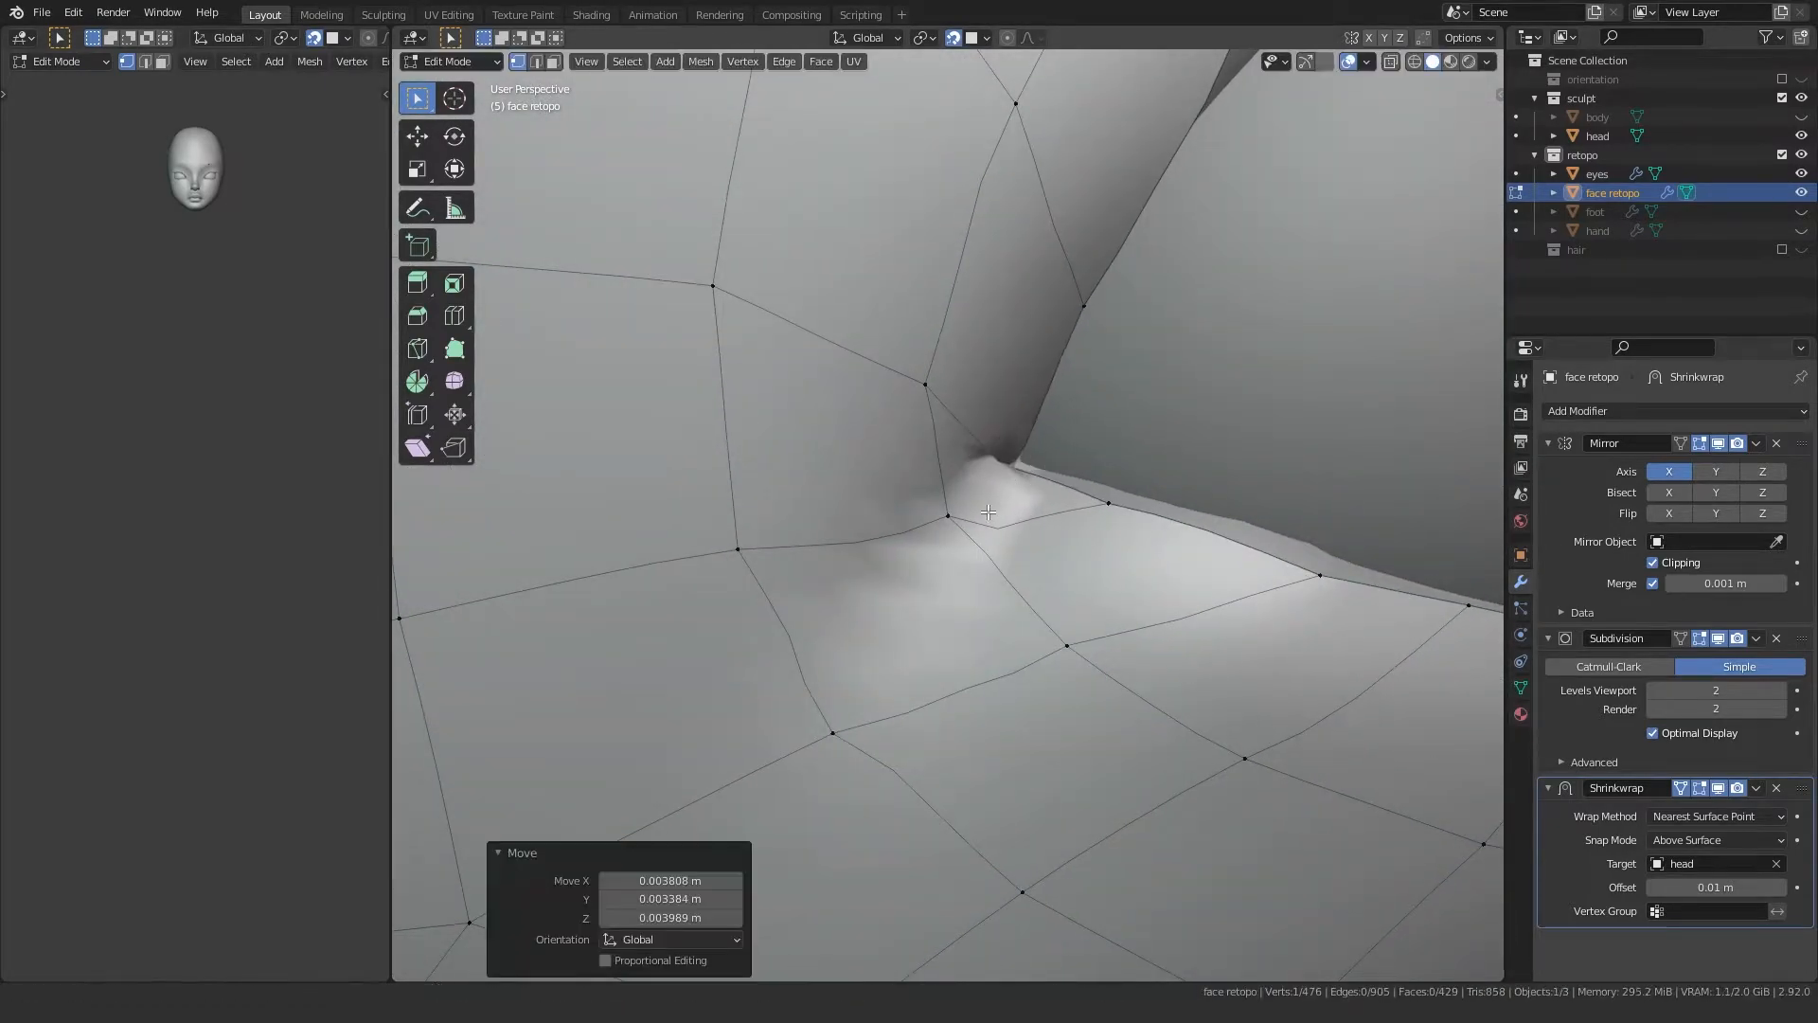
# Step: In the front view, raise the upper eyelid's edge vertices to smooth the outline of the eye opening
pyautogui.scroll(-5, 991, 512)
pyautogui.press('KP_1')
pyautogui.press('g')
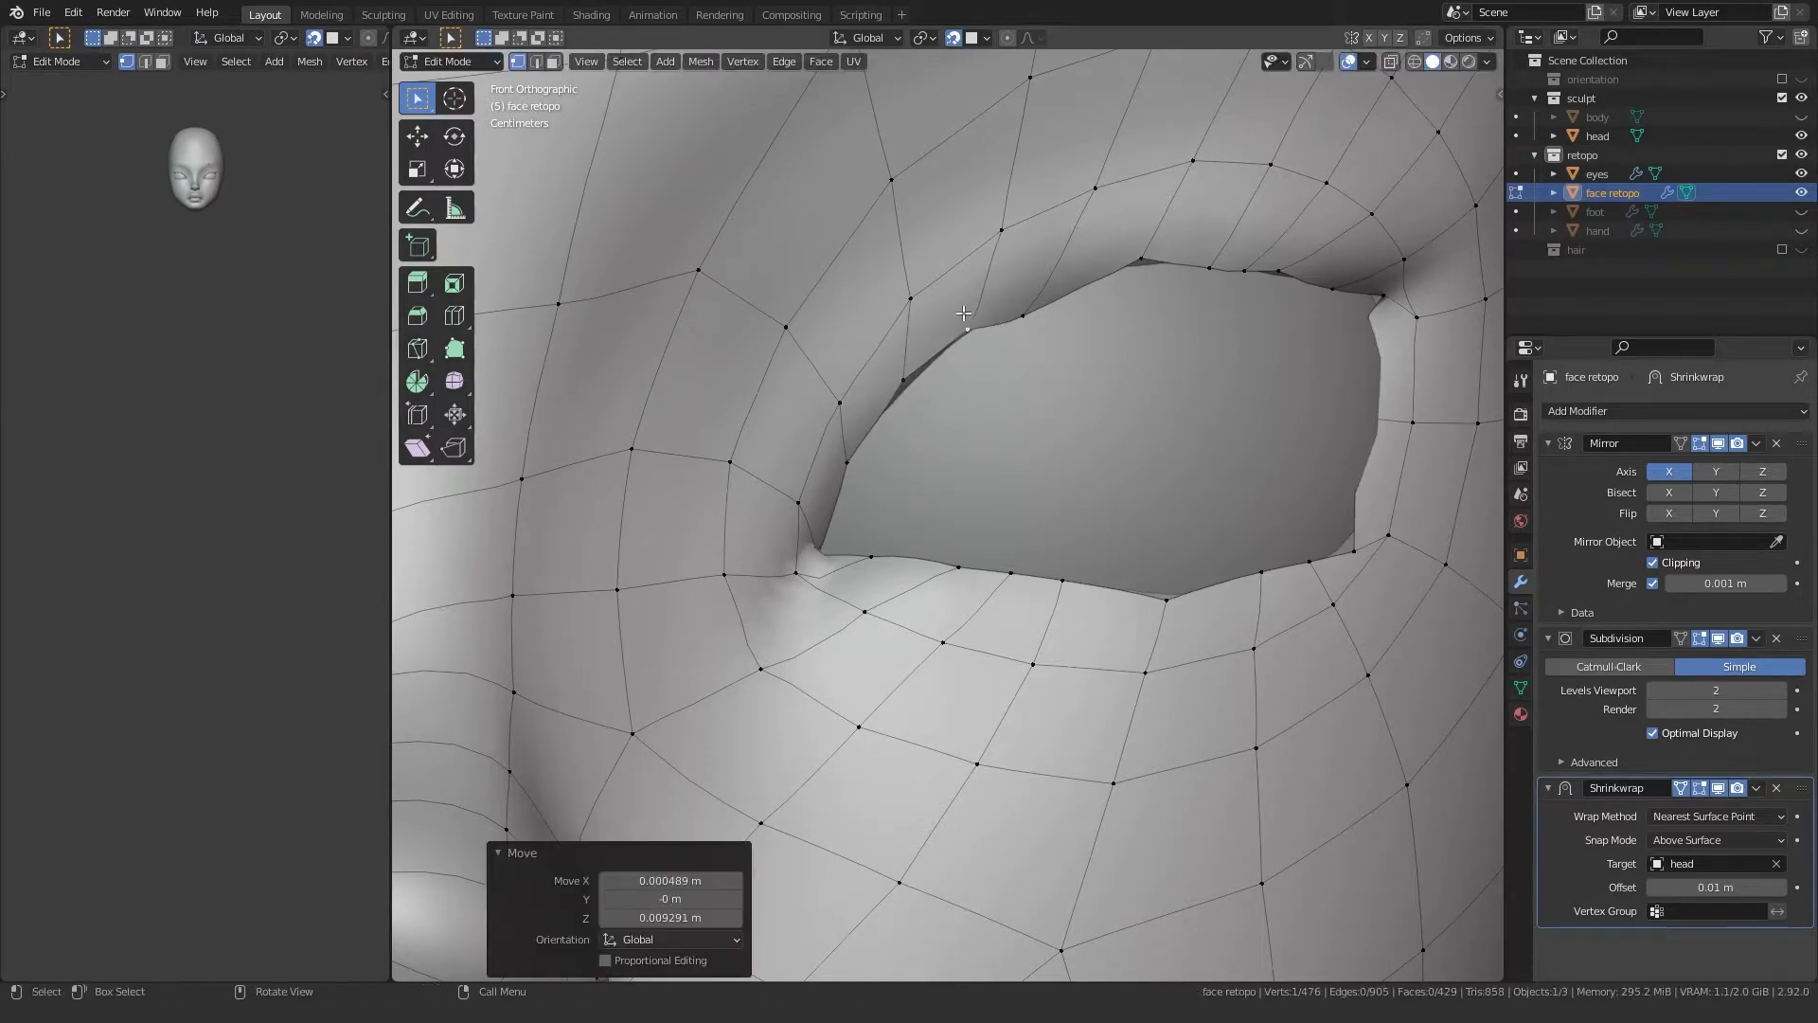
pyautogui.press('g')
pyautogui.click(1032, 258)
pyautogui.keyDown('shift'); pyautogui.moveTo(1125, 258); pyautogui.dragTo(917, 323, button='middle'); pyautogui.keyUp('shift')
pyautogui.click(978, 330)
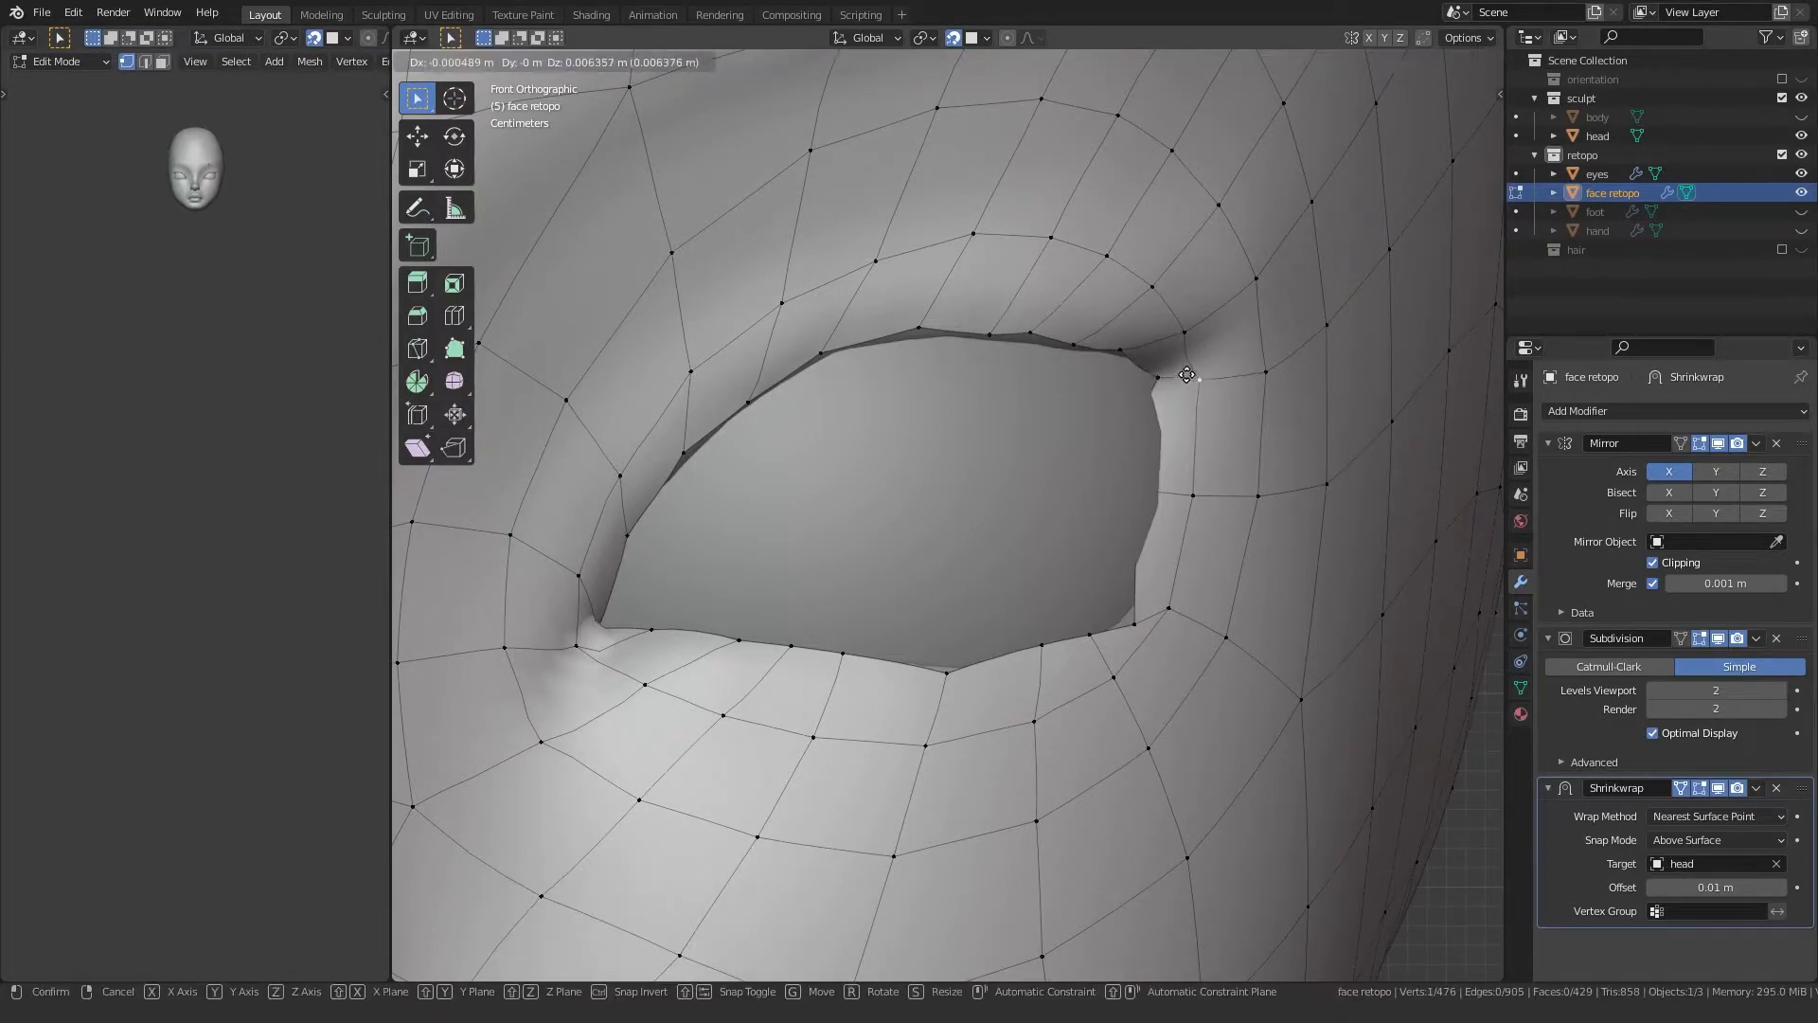
# Step: Move the vertices at the outer eye corner outward to straighten the edge of the eye opening
pyautogui.click(1237, 341)
pyautogui.keyDown('shift'); pyautogui.moveTo(1165, 378); pyautogui.dragTo(1139, 341, button='middle'); pyautogui.keyUp('shift')
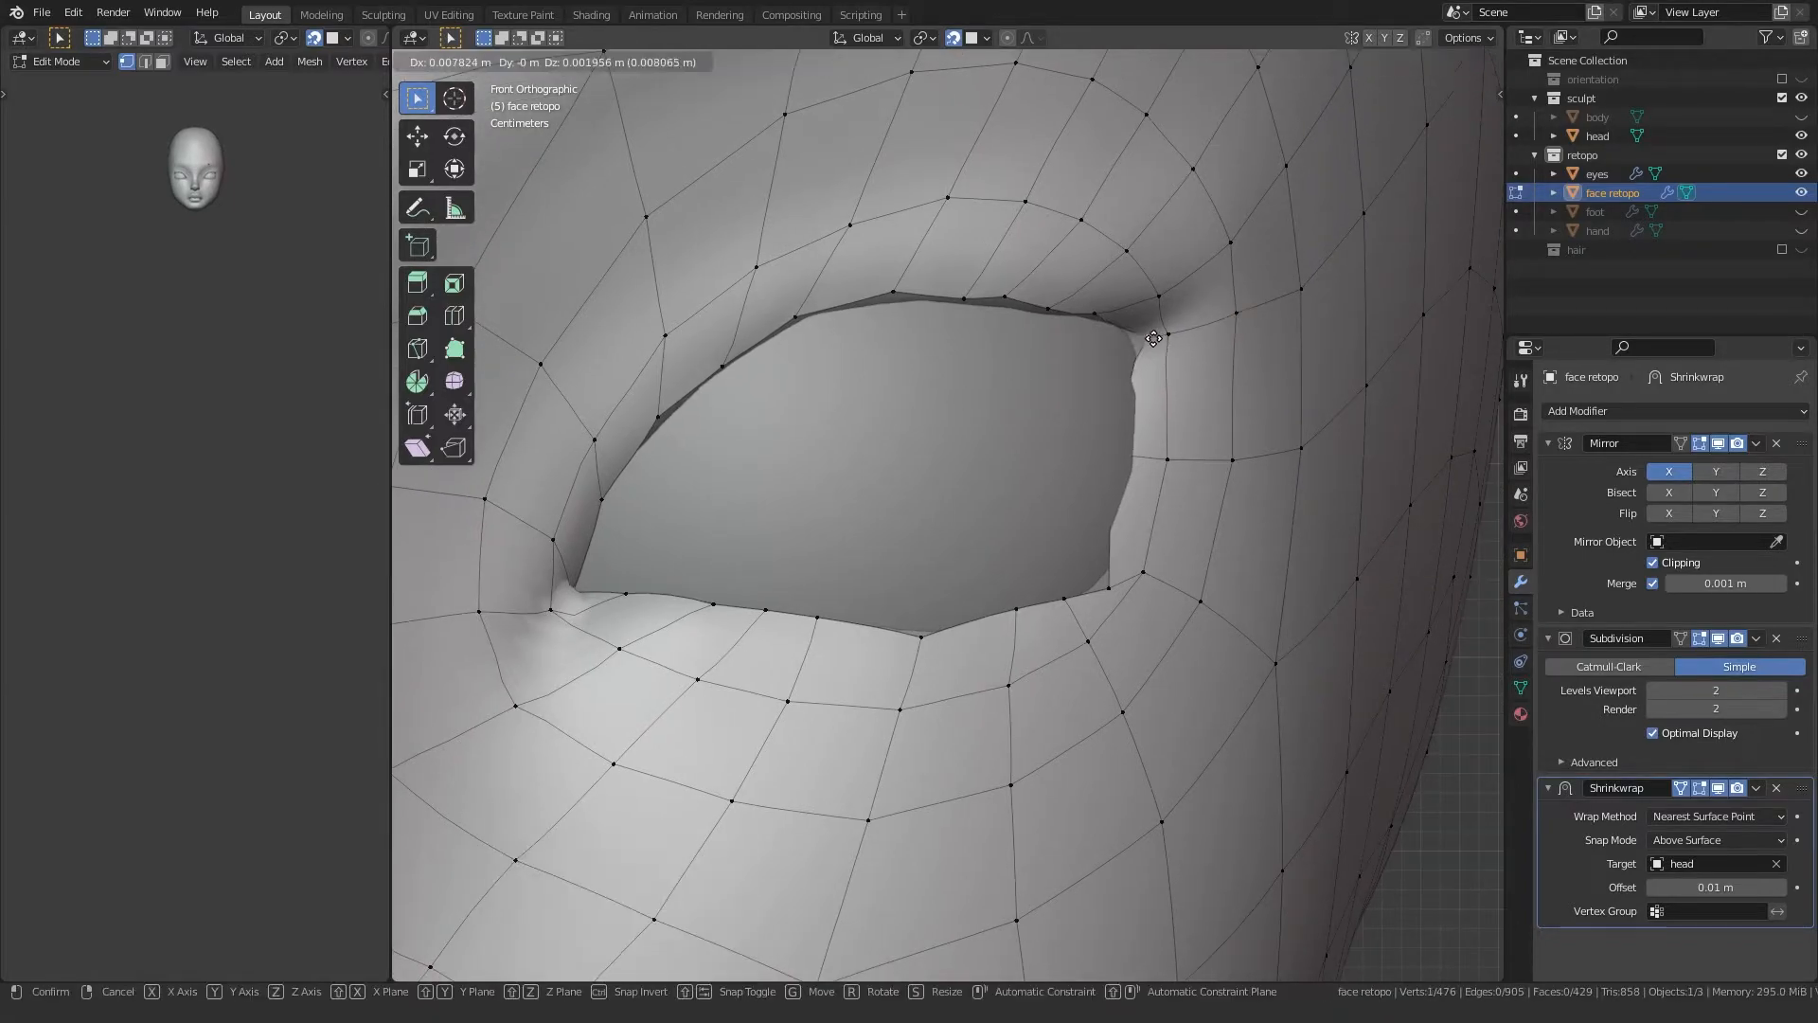
pyautogui.hotkey('alt', 'z')
pyautogui.click(1137, 464)
pyautogui.hotkey('alt', 'z')
pyautogui.press('g')
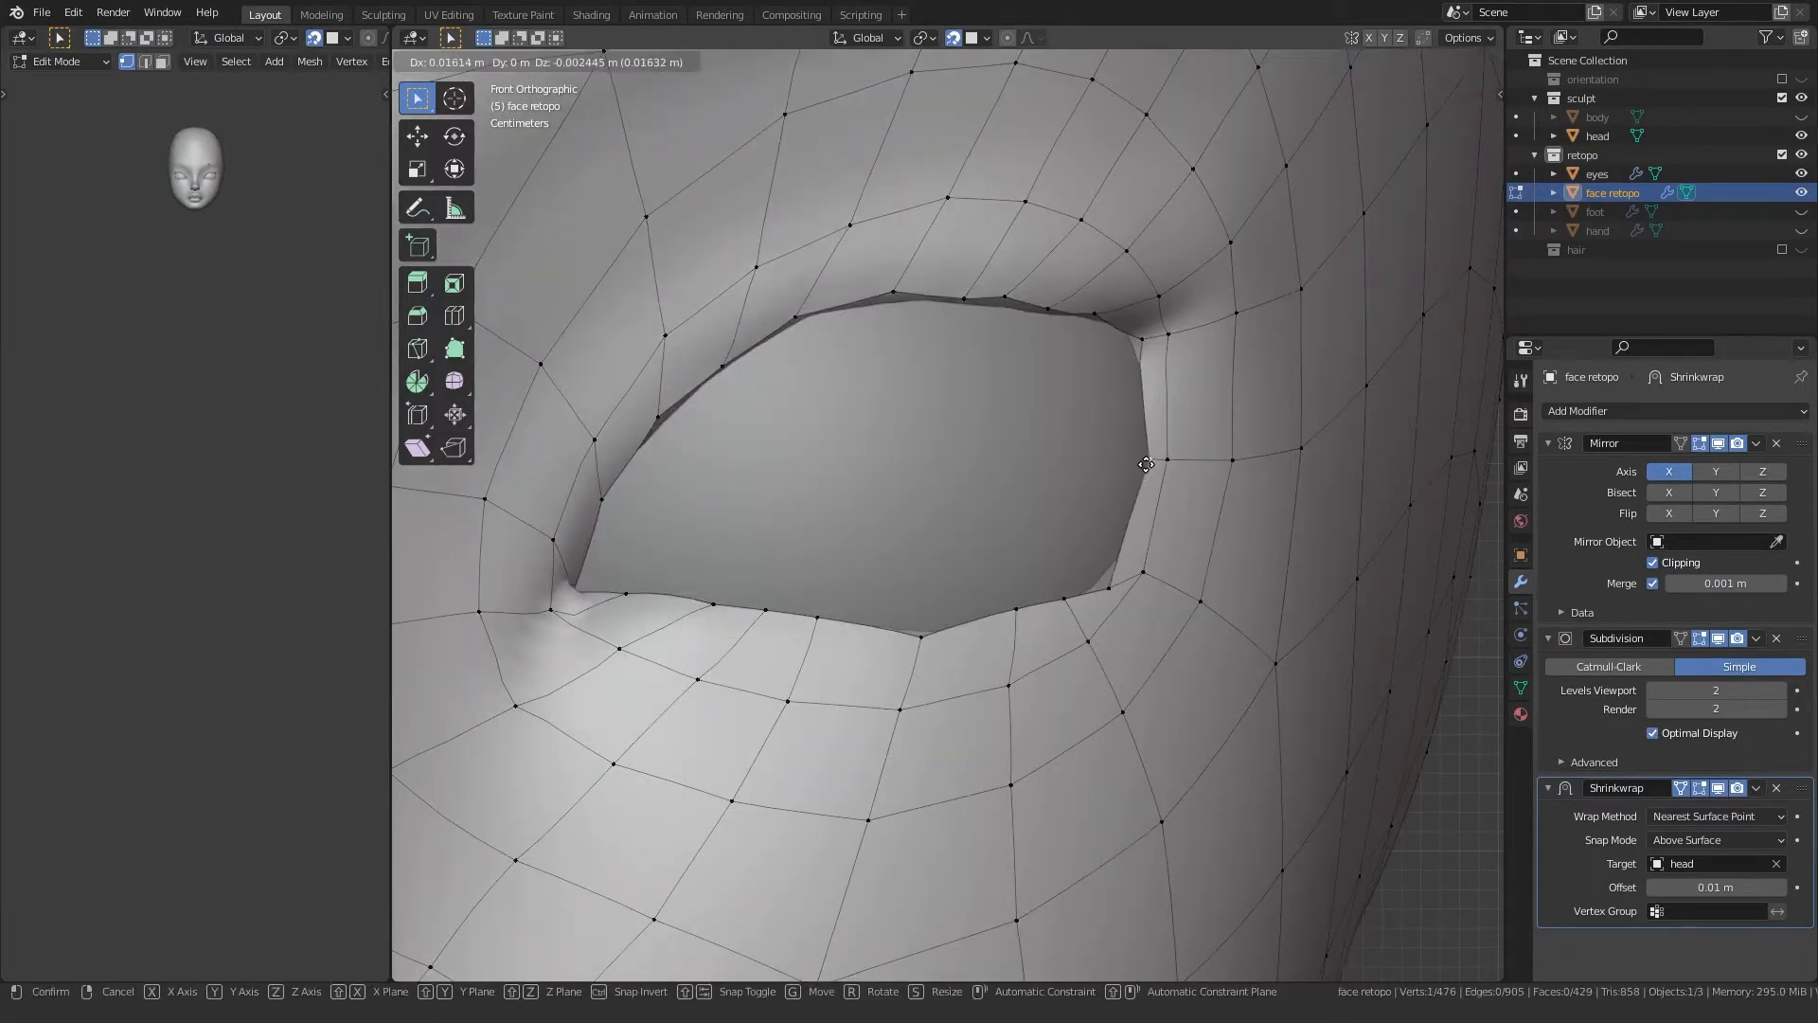
pyautogui.click(1146, 464)
pyautogui.keyDown('shift'); pyautogui.moveTo(1146, 464); pyautogui.dragTo(1107, 437, button='middle'); pyautogui.keyUp('shift')
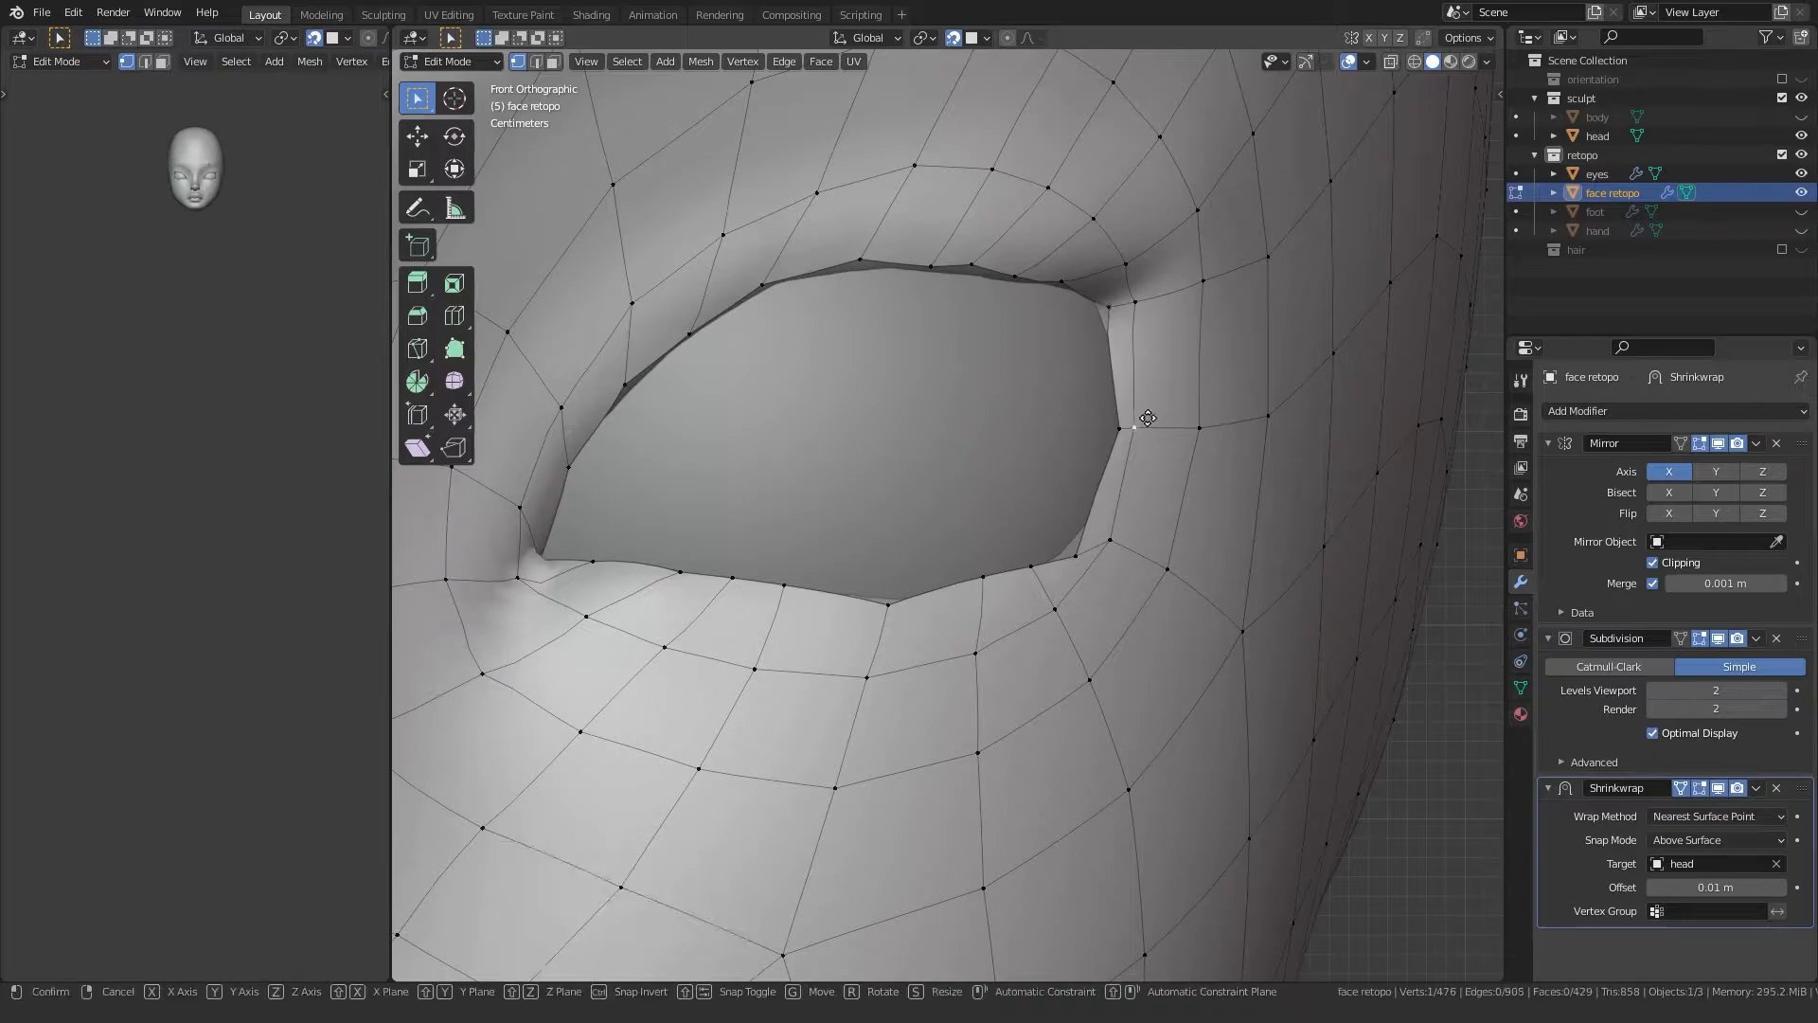
# Step: Shift the neighbouring loop vertices beside the outer eye corner to space the rings evenly
pyautogui.click(1198, 429)
pyautogui.press('g')
pyautogui.click(1213, 417)
pyautogui.keyDown('shift'); pyautogui.moveTo(1212, 418); pyautogui.dragTo(1218, 327, button='middle'); pyautogui.keyUp('shift')
# Step: Reposition the lower eyelid's edge vertices from the outer toward the inner corner to form a smooth curve
pyautogui.click(1127, 456)
pyautogui.press('g')
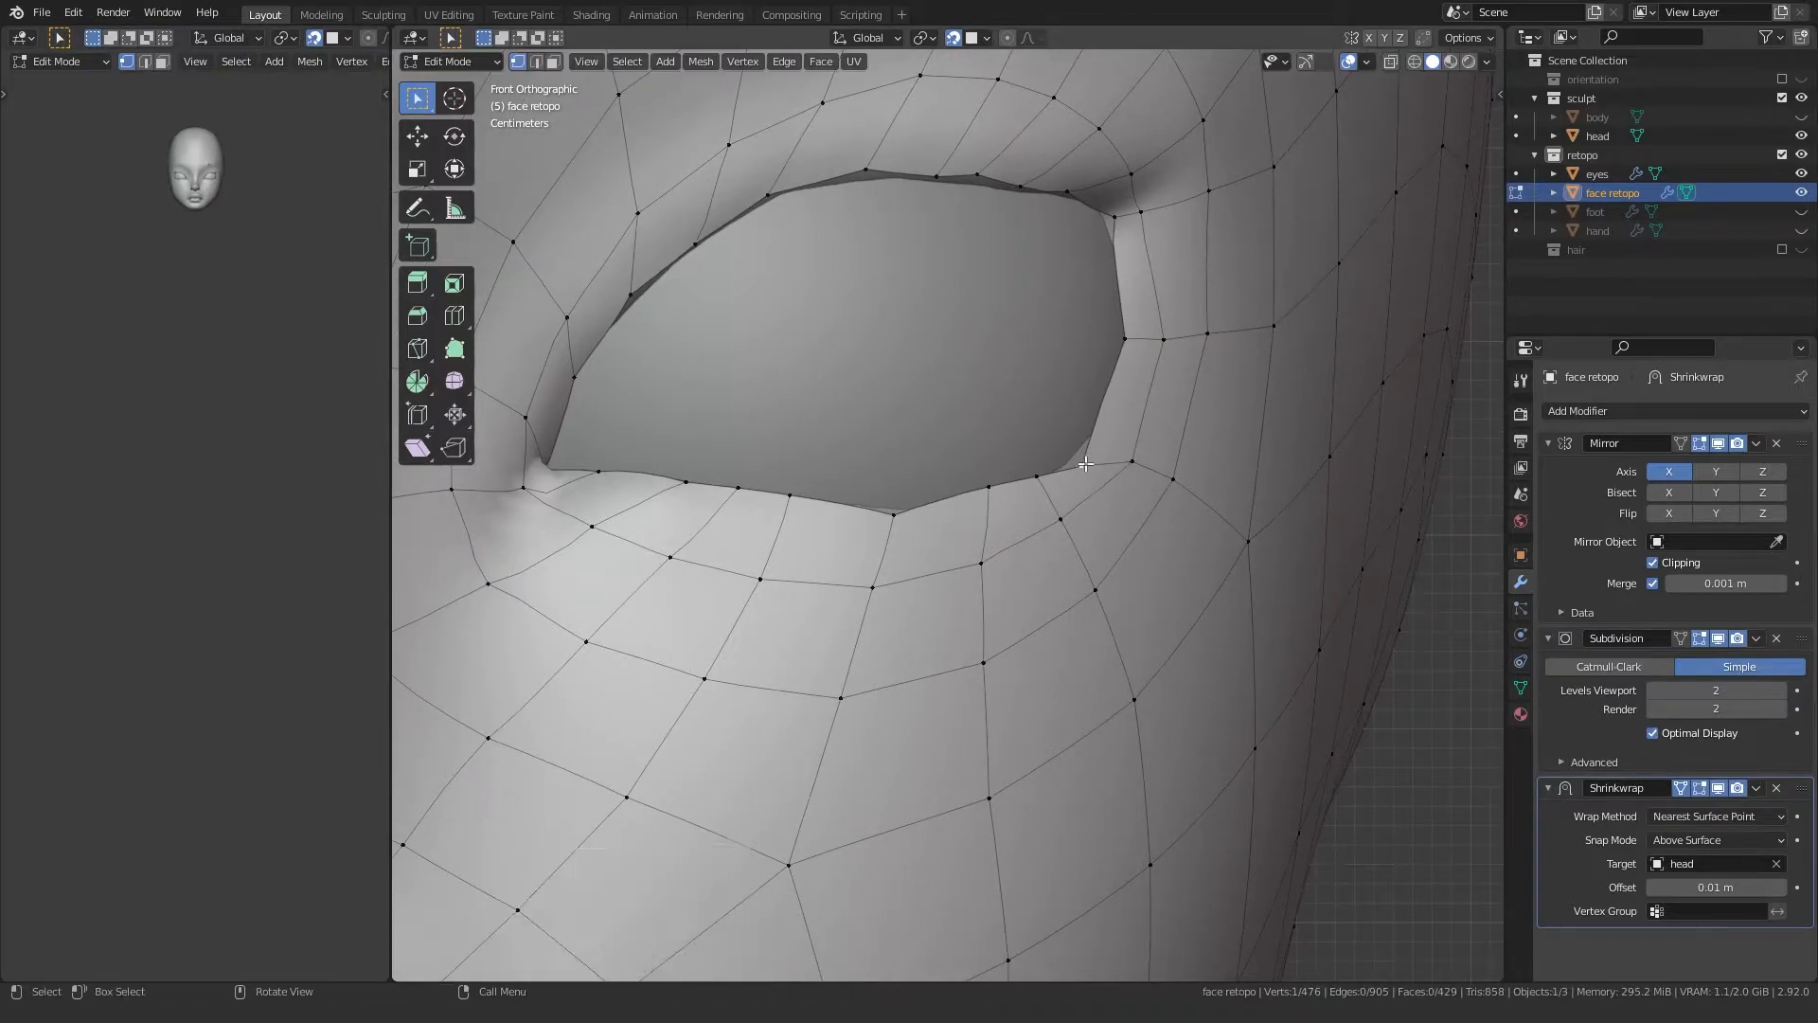
pyautogui.keyDown('shift'); pyautogui.moveTo(1028, 497); pyautogui.dragTo(1062, 440, button='middle'); pyautogui.keyUp('shift')
pyautogui.press('g')
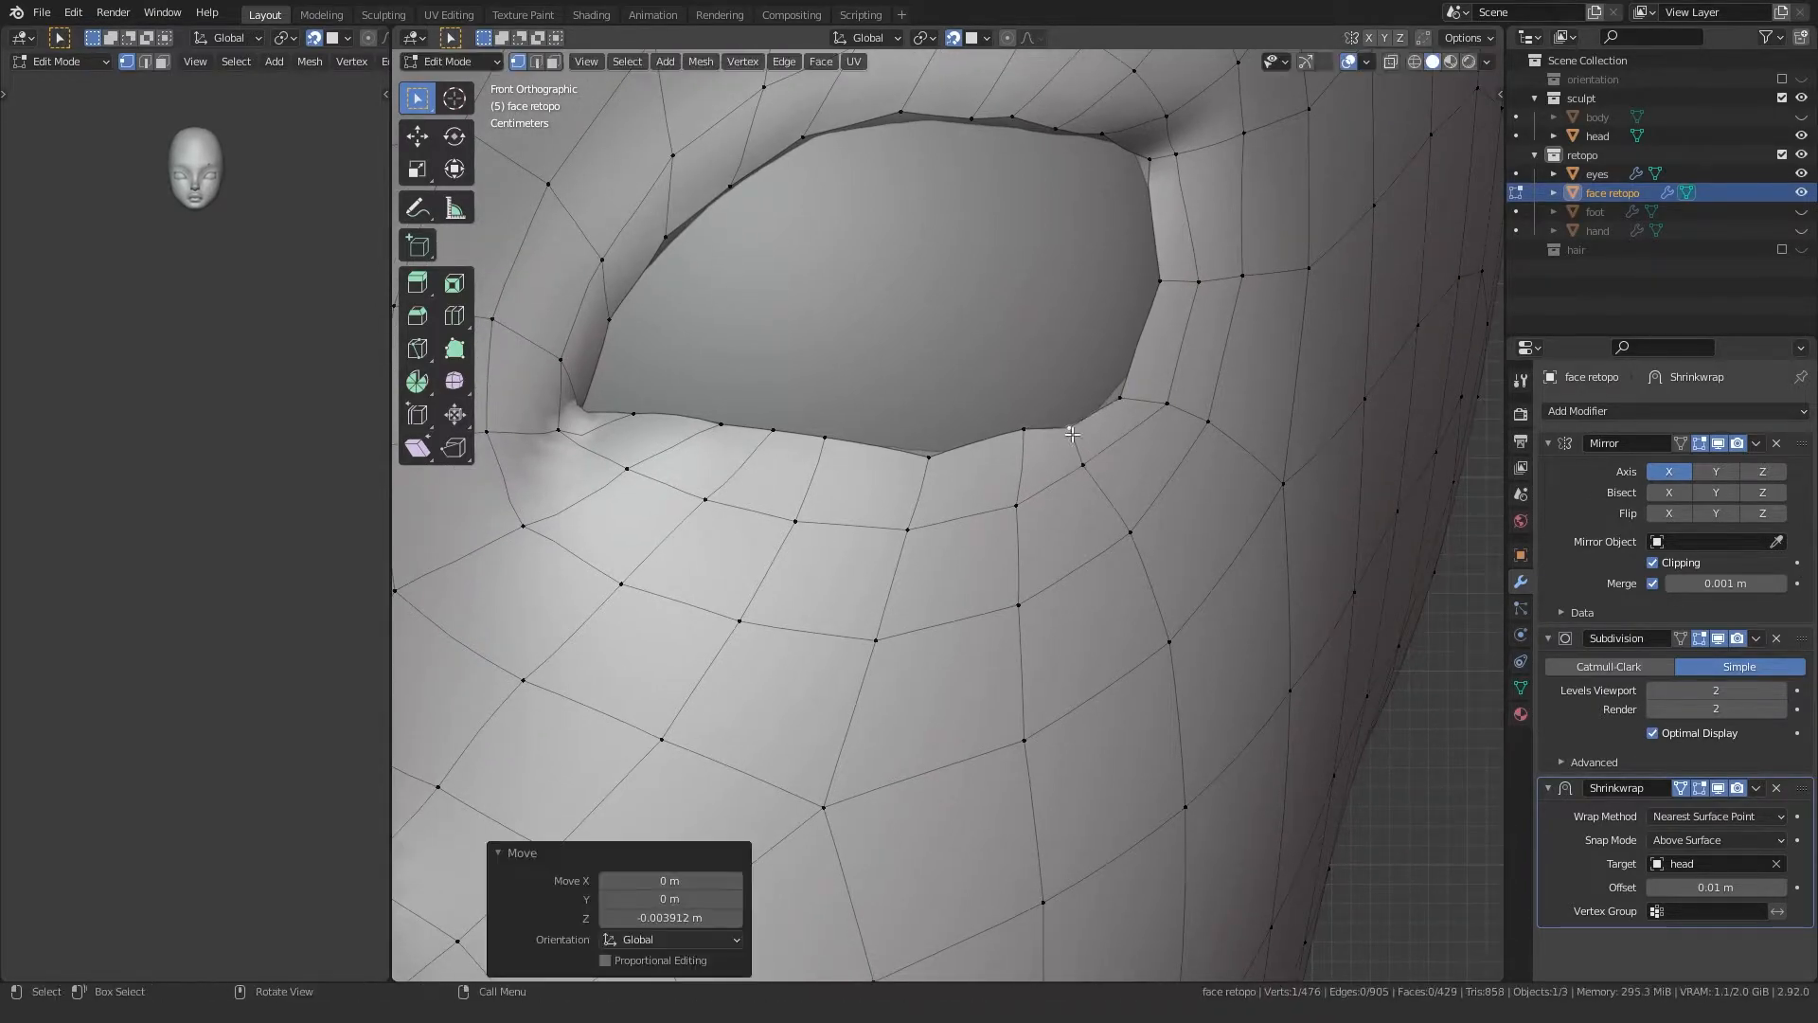
pyautogui.press('g')
pyautogui.click(922, 462)
pyautogui.keyDown('shift'); pyautogui.moveTo(921, 463); pyautogui.dragTo(1112, 490, button='middle'); pyautogui.keyUp('shift')
pyautogui.click(1002, 474)
pyautogui.press('g')
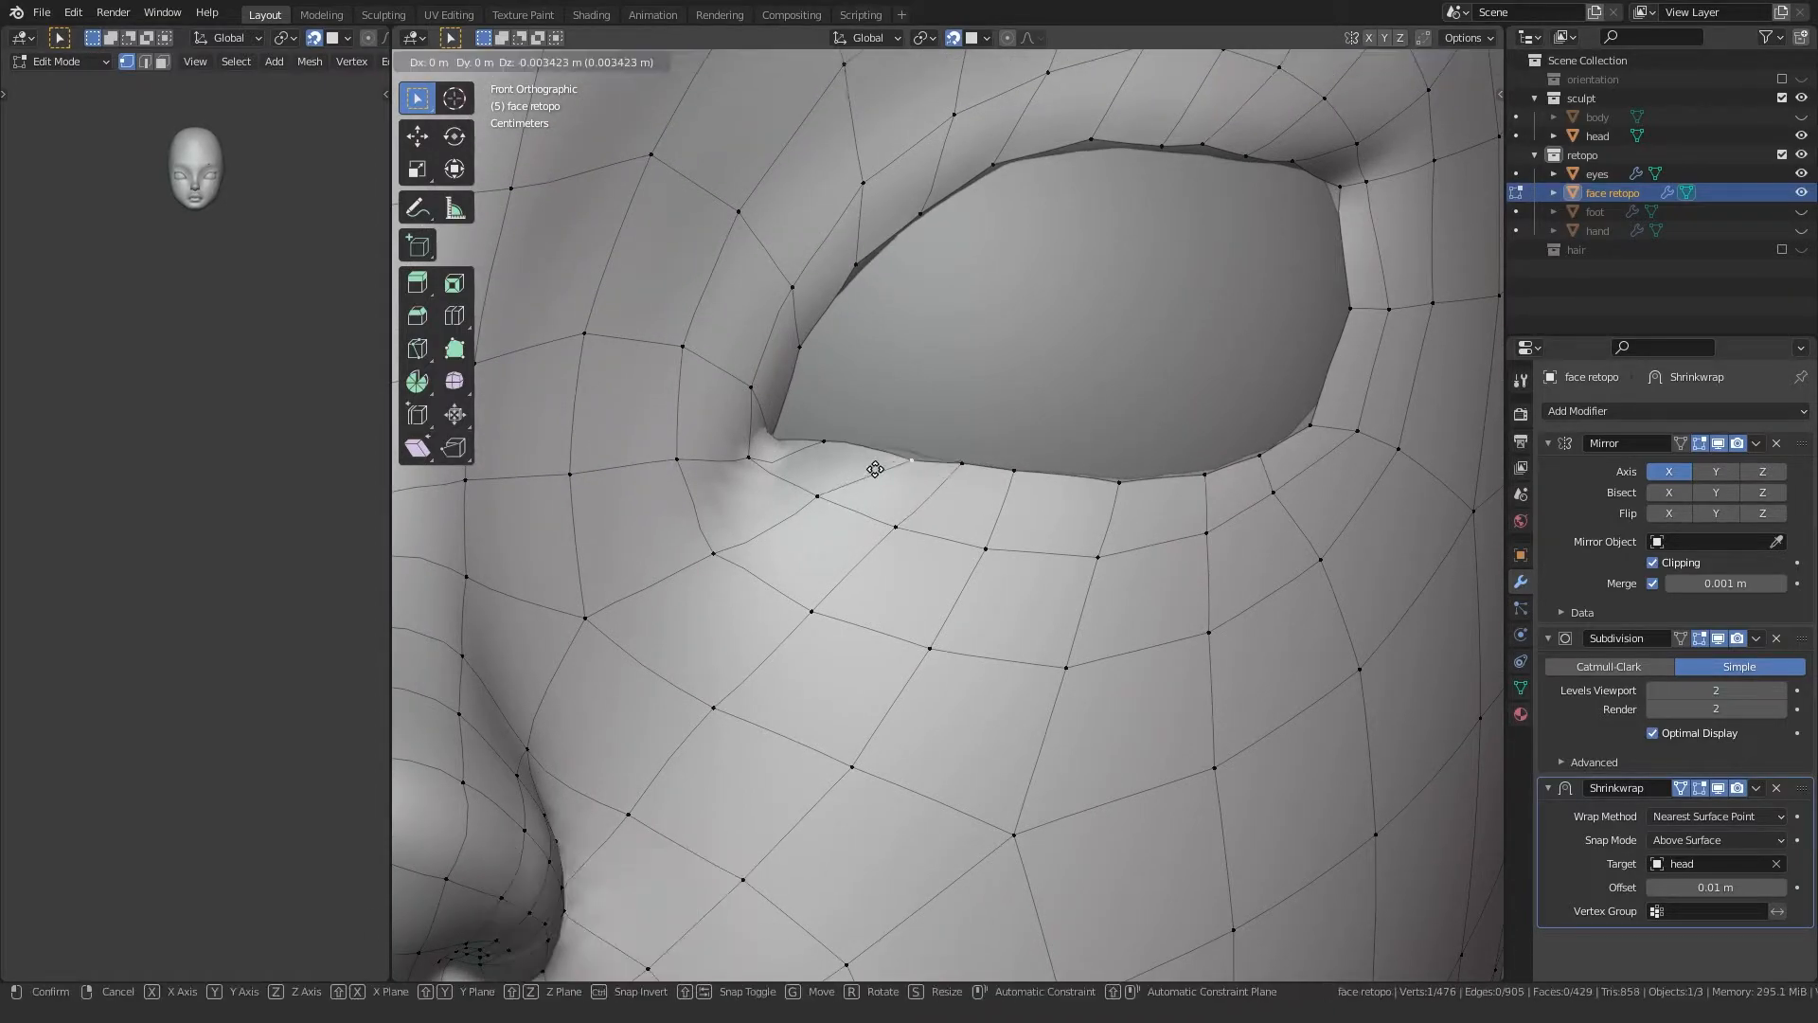
# Step: Adjust the vertices around the inner eye corner and the adjoining start of the upper lid edge
pyautogui.moveTo(756, 483); pyautogui.dragTo(907, 507, button='middle')
pyautogui.press('g')
pyautogui.click(795, 438)
pyautogui.click(852, 524)
pyautogui.click(906, 382)
pyautogui.press('g')
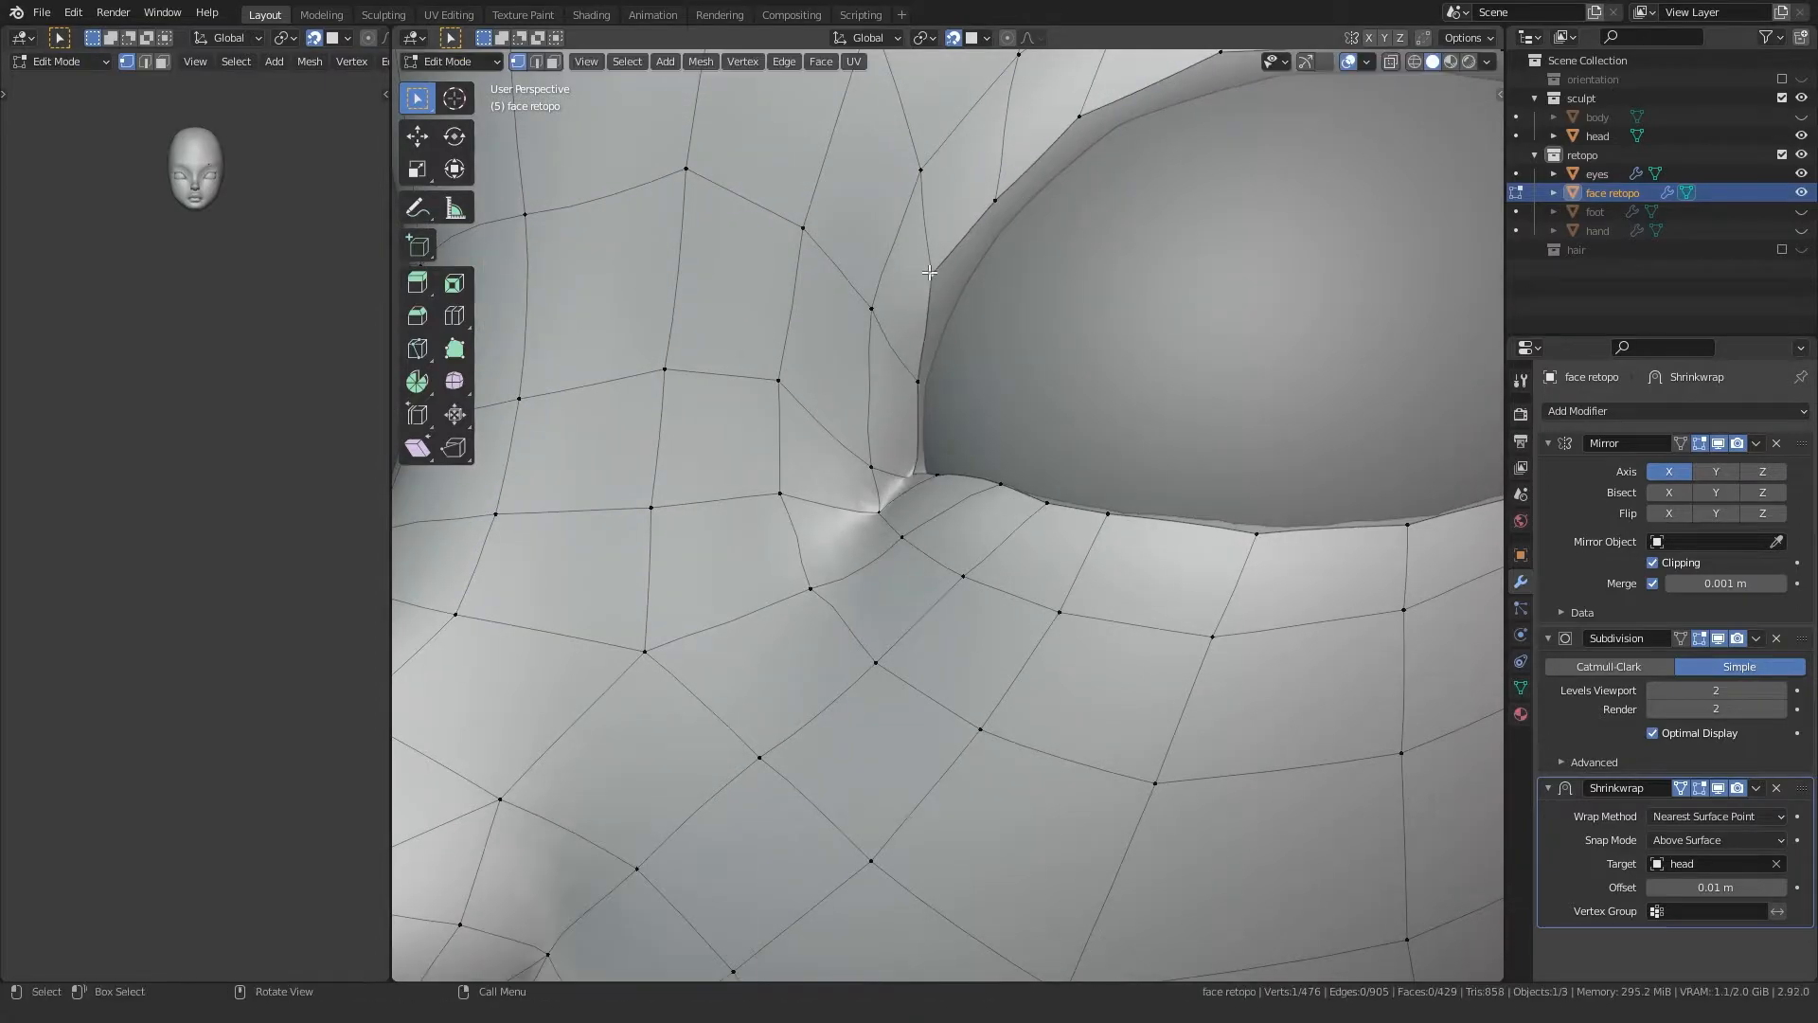
pyautogui.click(945, 291)
# Step: Move the inner upper eyelid edge vertices down onto the eyeball to narrow the gap
pyautogui.moveTo(944, 291); pyautogui.dragTo(954, 366, button='middle')
pyautogui.click(990, 347)
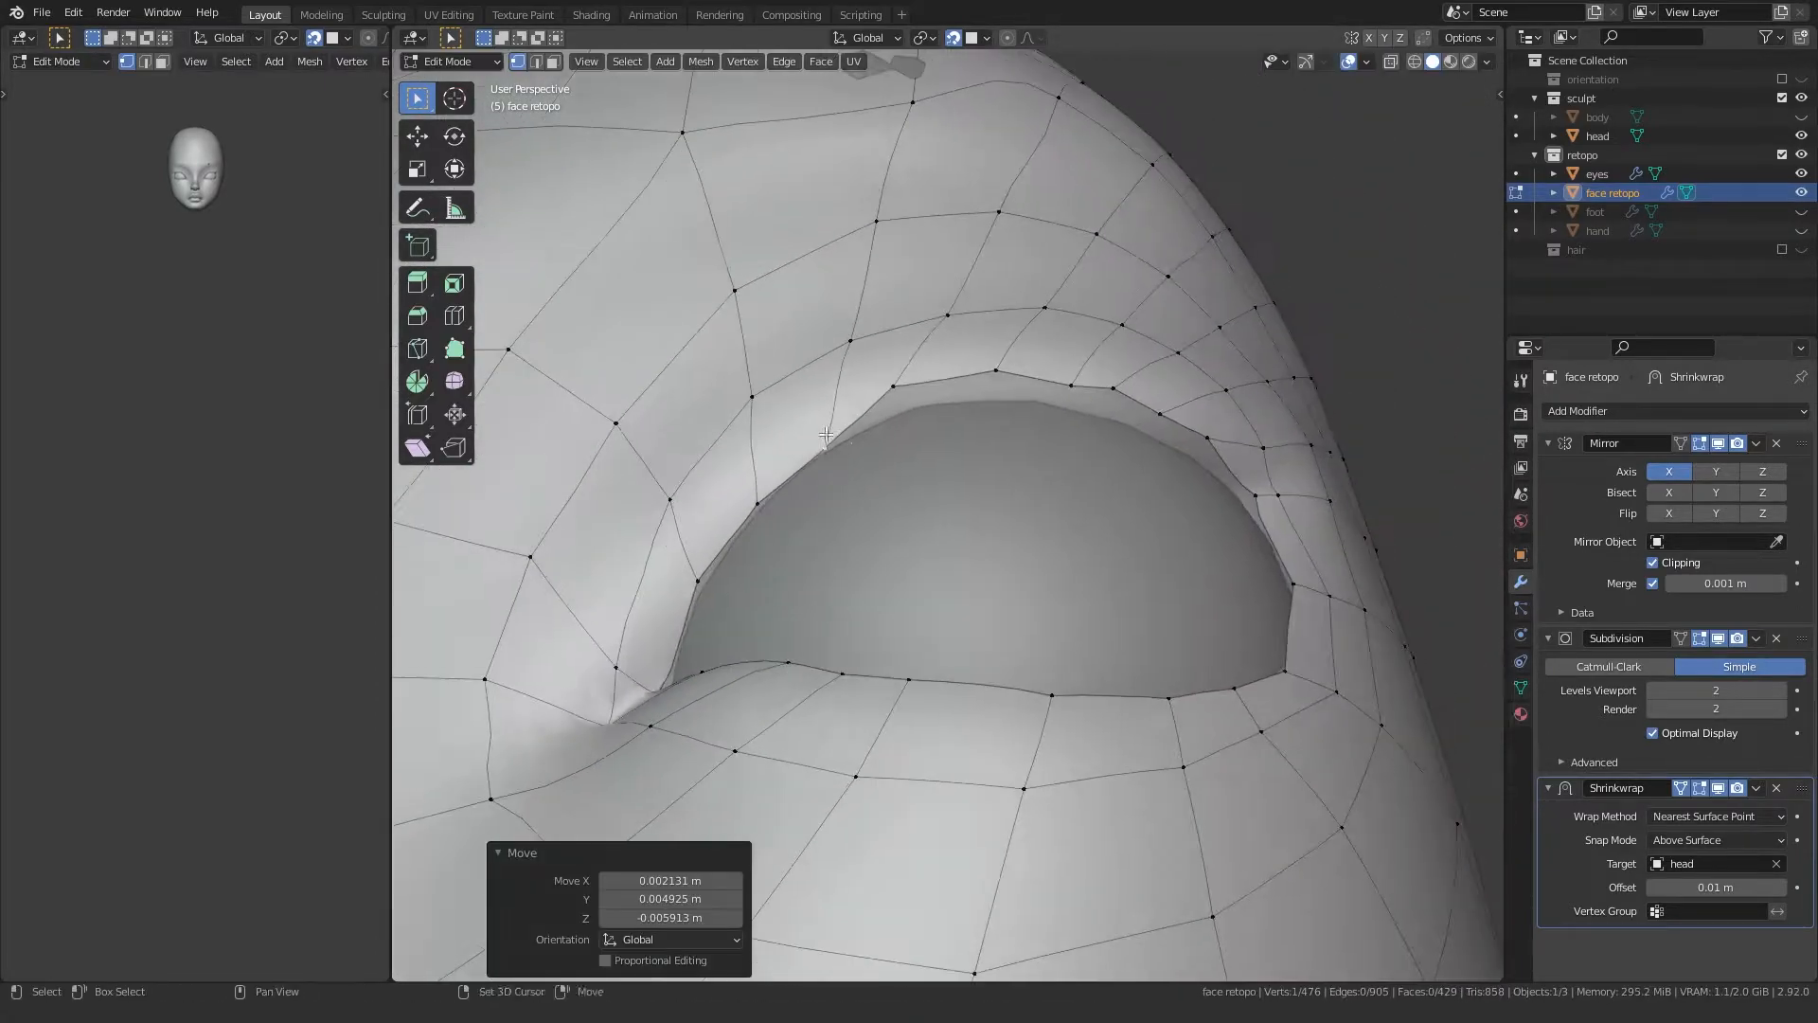
pyautogui.scroll(2, 948, 363)
pyautogui.click(855, 332)
pyautogui.press('g')
pyautogui.click(893, 356)
pyautogui.click(1009, 311)
pyautogui.press('g')
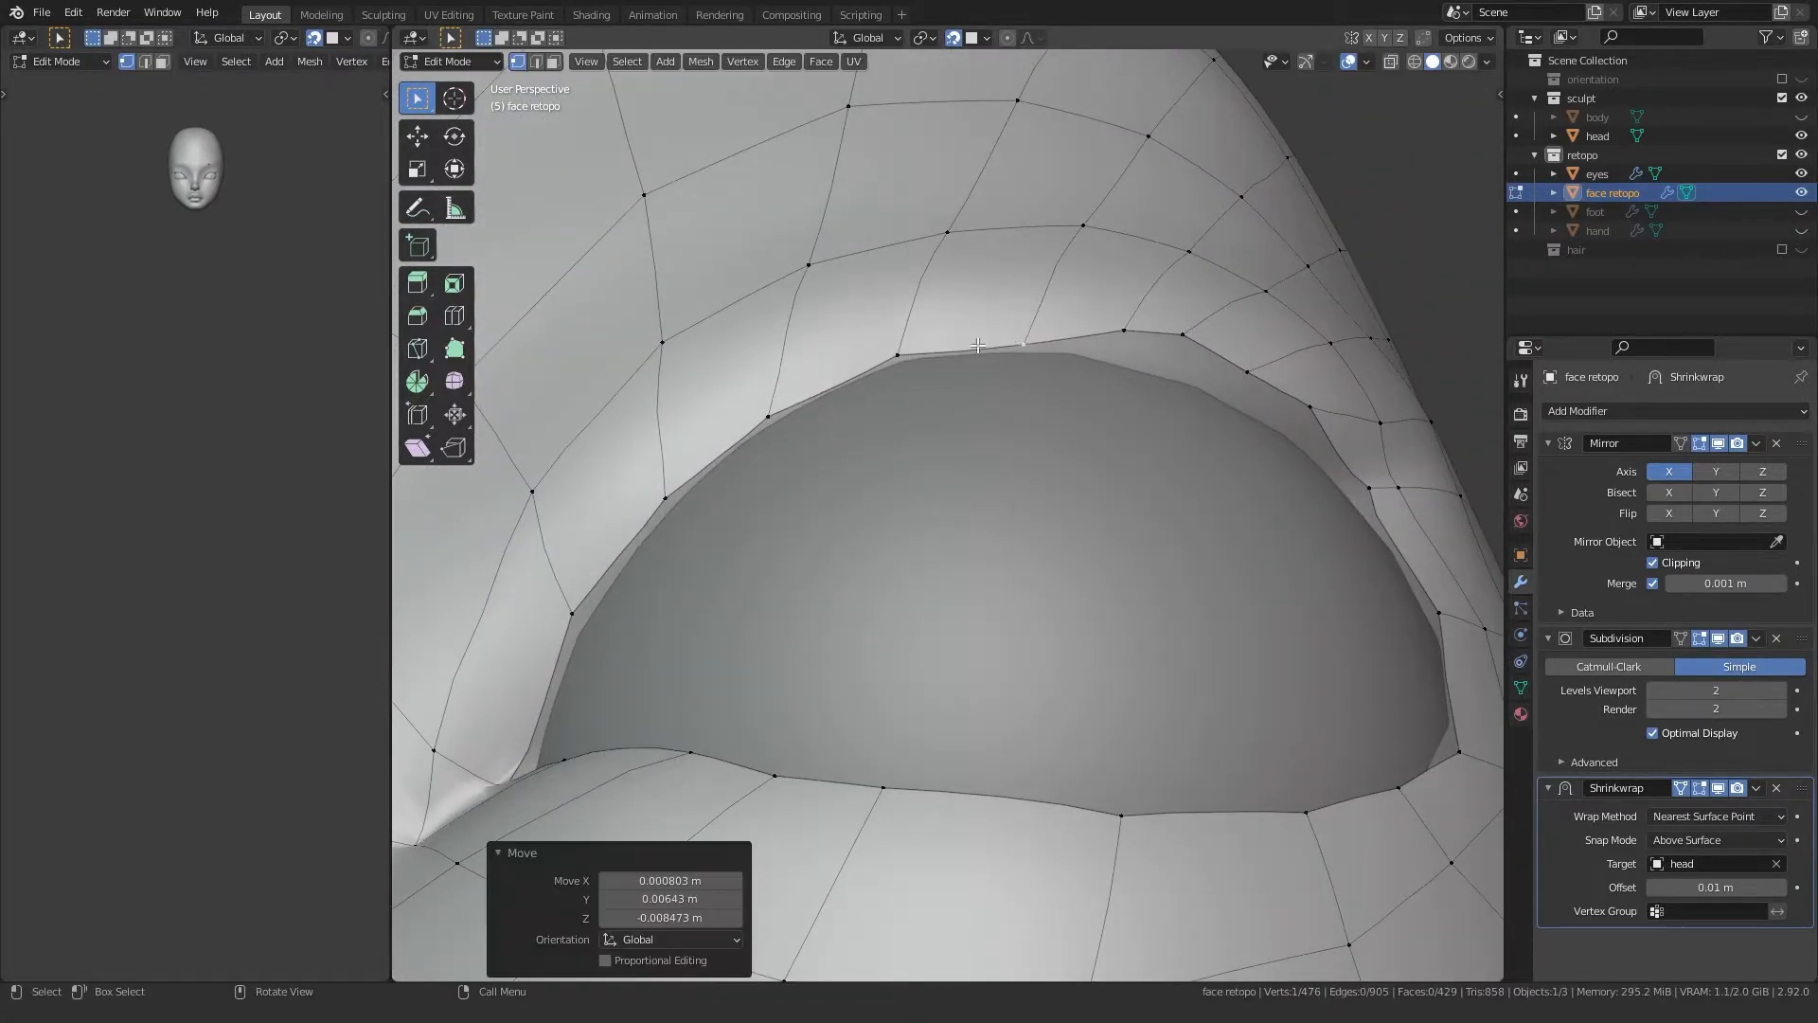
# Step: Lower the middle and outer upper eyelid edge vertices to close the gap to the eyeball
pyautogui.moveTo(1108, 331); pyautogui.dragTo(985, 377, button='middle')
pyautogui.click(1049, 367)
pyautogui.press('g')
pyautogui.click(1046, 391)
pyautogui.click(1107, 358)
pyautogui.press('g')
pyautogui.click(1121, 400)
pyautogui.click(979, 359)
pyautogui.press('g')
pyautogui.click(989, 399)
pyautogui.click(1065, 392)
pyautogui.press('g')
pyautogui.click(1064, 437)
# Step: Nudge the outer corner vertices of the eyelid edge so they sit against the eyeball
pyautogui.moveTo(1065, 438); pyautogui.dragTo(1022, 508, button='middle')
pyautogui.click(1171, 413)
pyautogui.press('g')
pyautogui.click(1178, 409)
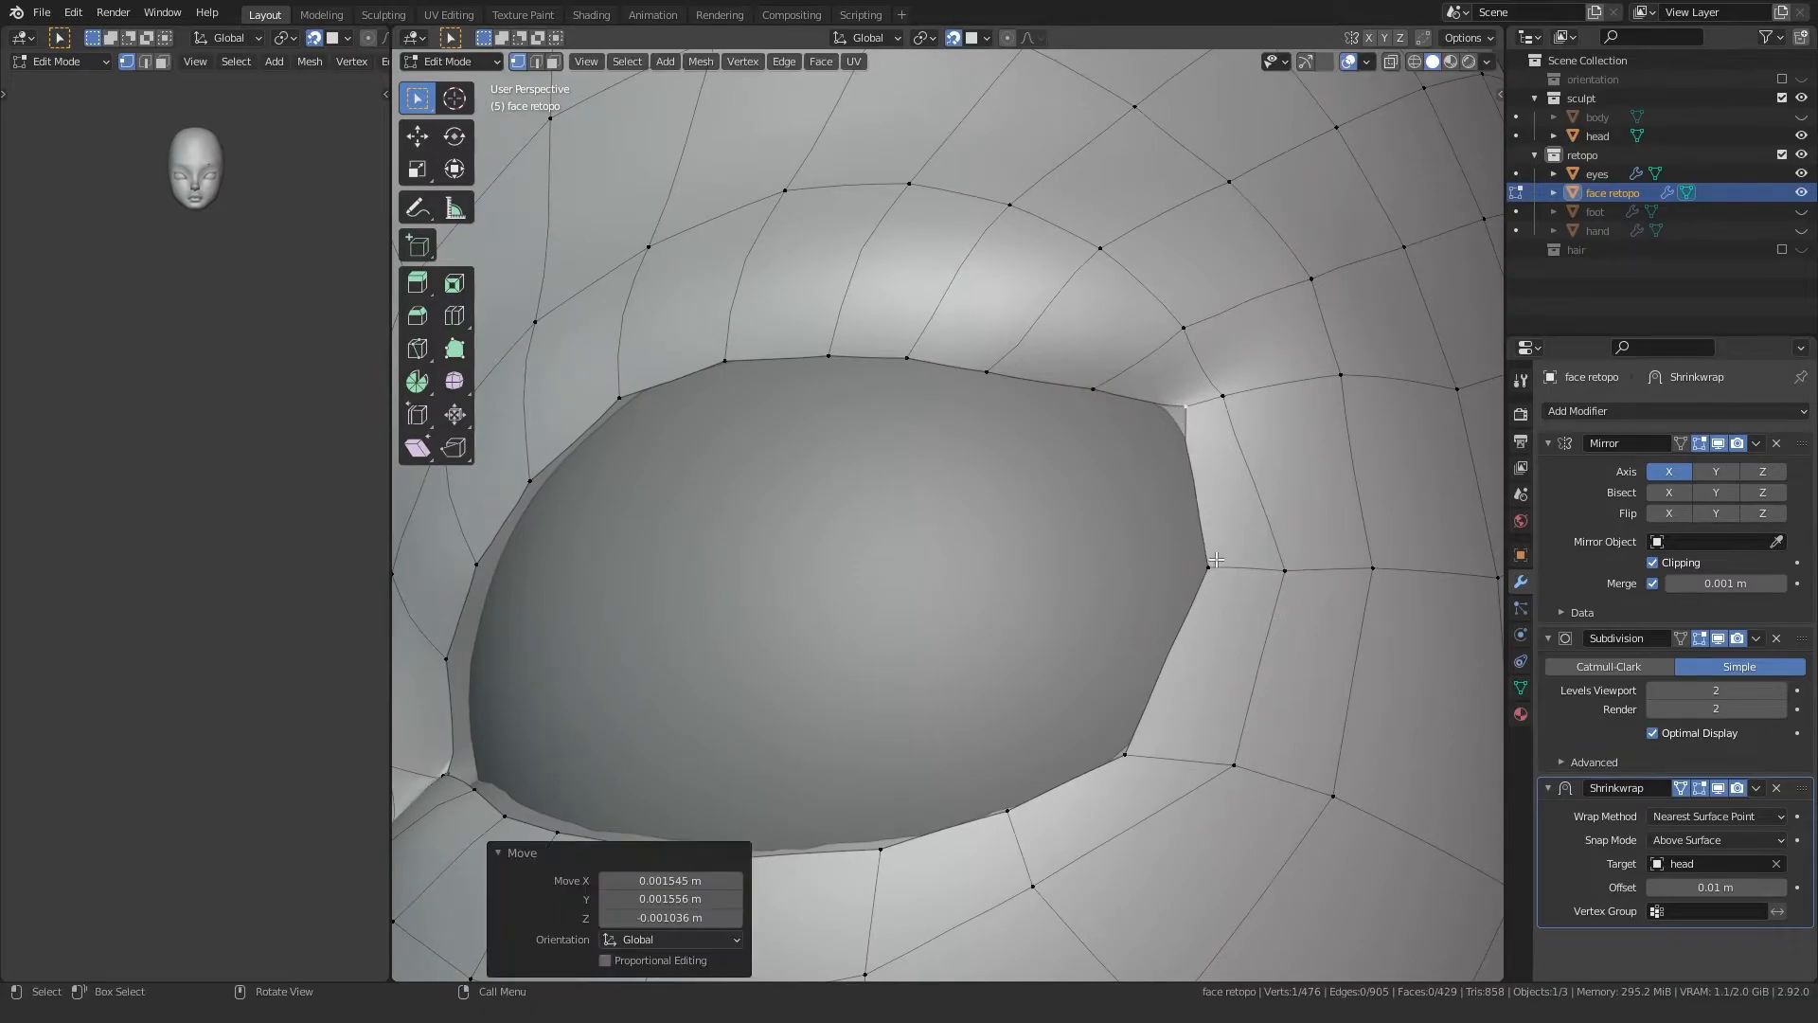
pyautogui.moveTo(1165, 473); pyautogui.dragTo(1214, 478, button='middle')
pyautogui.click(1216, 578)
pyautogui.press('g')
pyautogui.click(1218, 575)
# Step: Inspect the face in Object Mode, try Catmull-Clark subdivision, and return to Edit Mode with Simple subdivision
pyautogui.scroll(-9, 1213, 577)
pyautogui.press('Tab')
pyautogui.keyDown('shift'); pyautogui.moveTo(701, 663); pyautogui.dragTo(843, 602, button='middle'); pyautogui.keyUp('shift')
pyautogui.scroll(5, 796, 645)
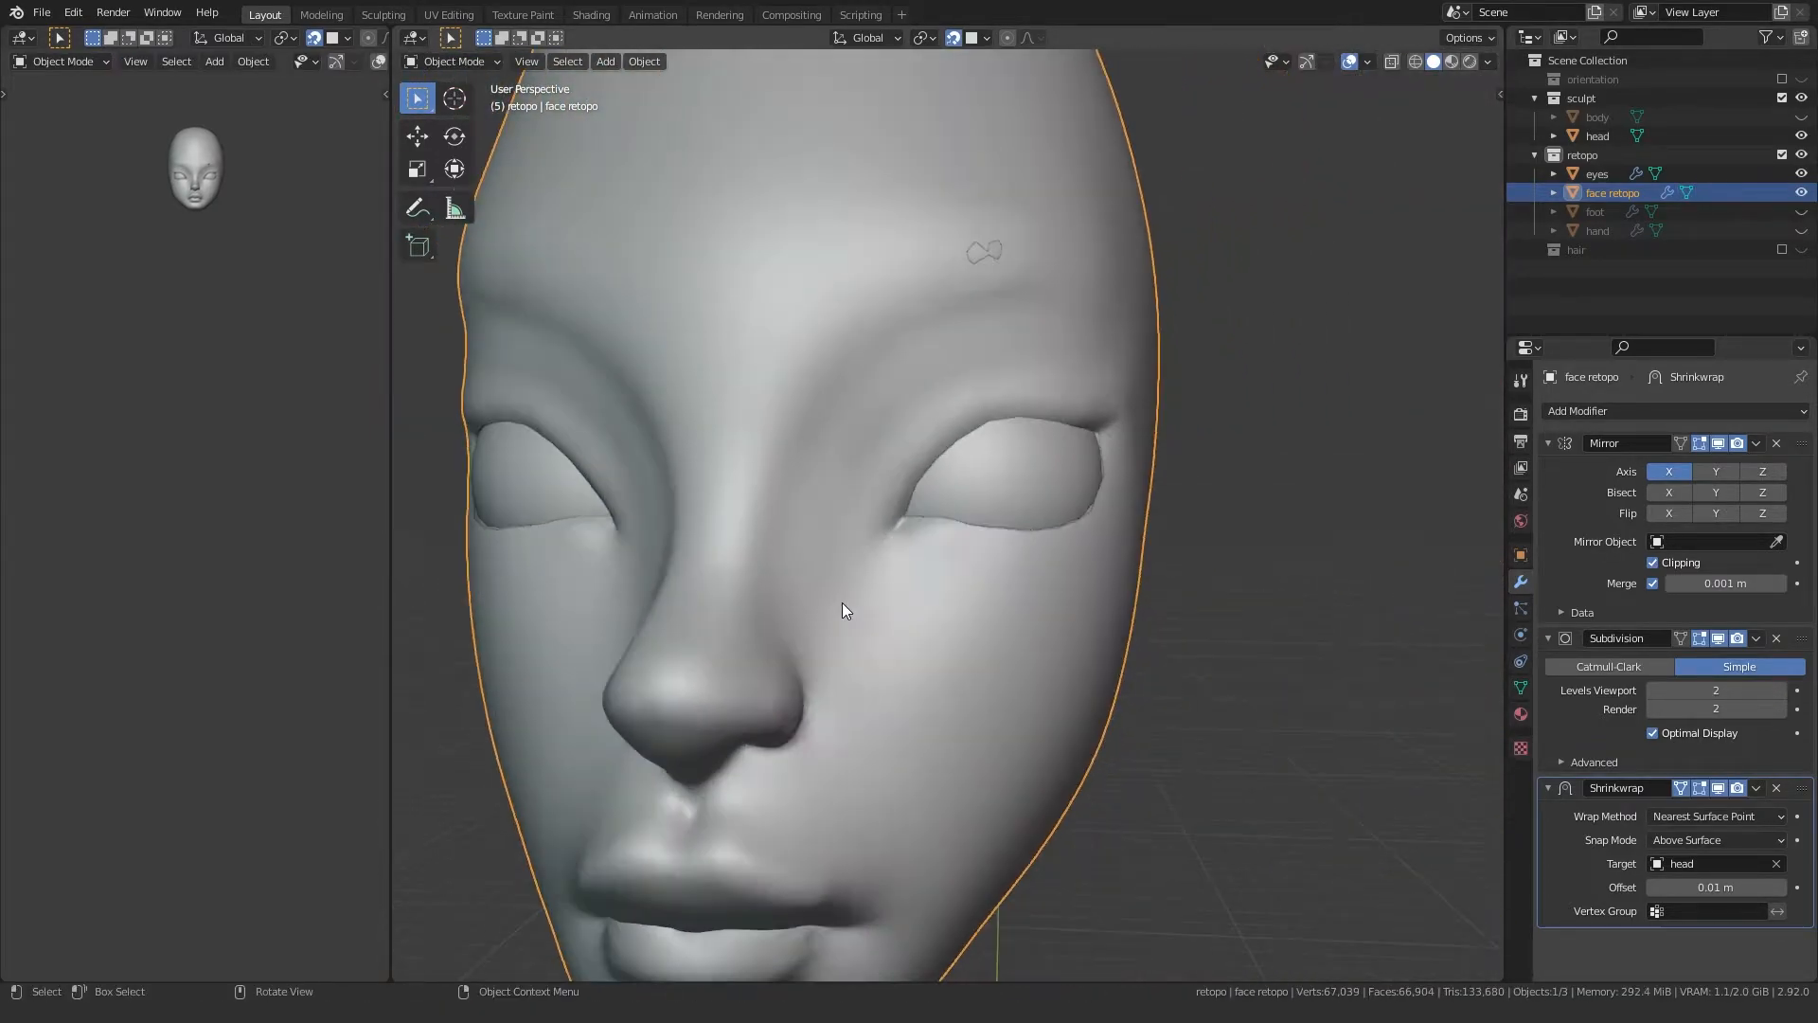
pyautogui.click(1589, 666)
pyautogui.moveTo(933, 663)
pyautogui.mouseDown(button='middle')
pyautogui.moveTo(775, 650)
pyautogui.moveTo(923, 644)
pyautogui.mouseUp(button='middle')
pyautogui.scroll(-5, 775, 650)
pyautogui.press('Tab')
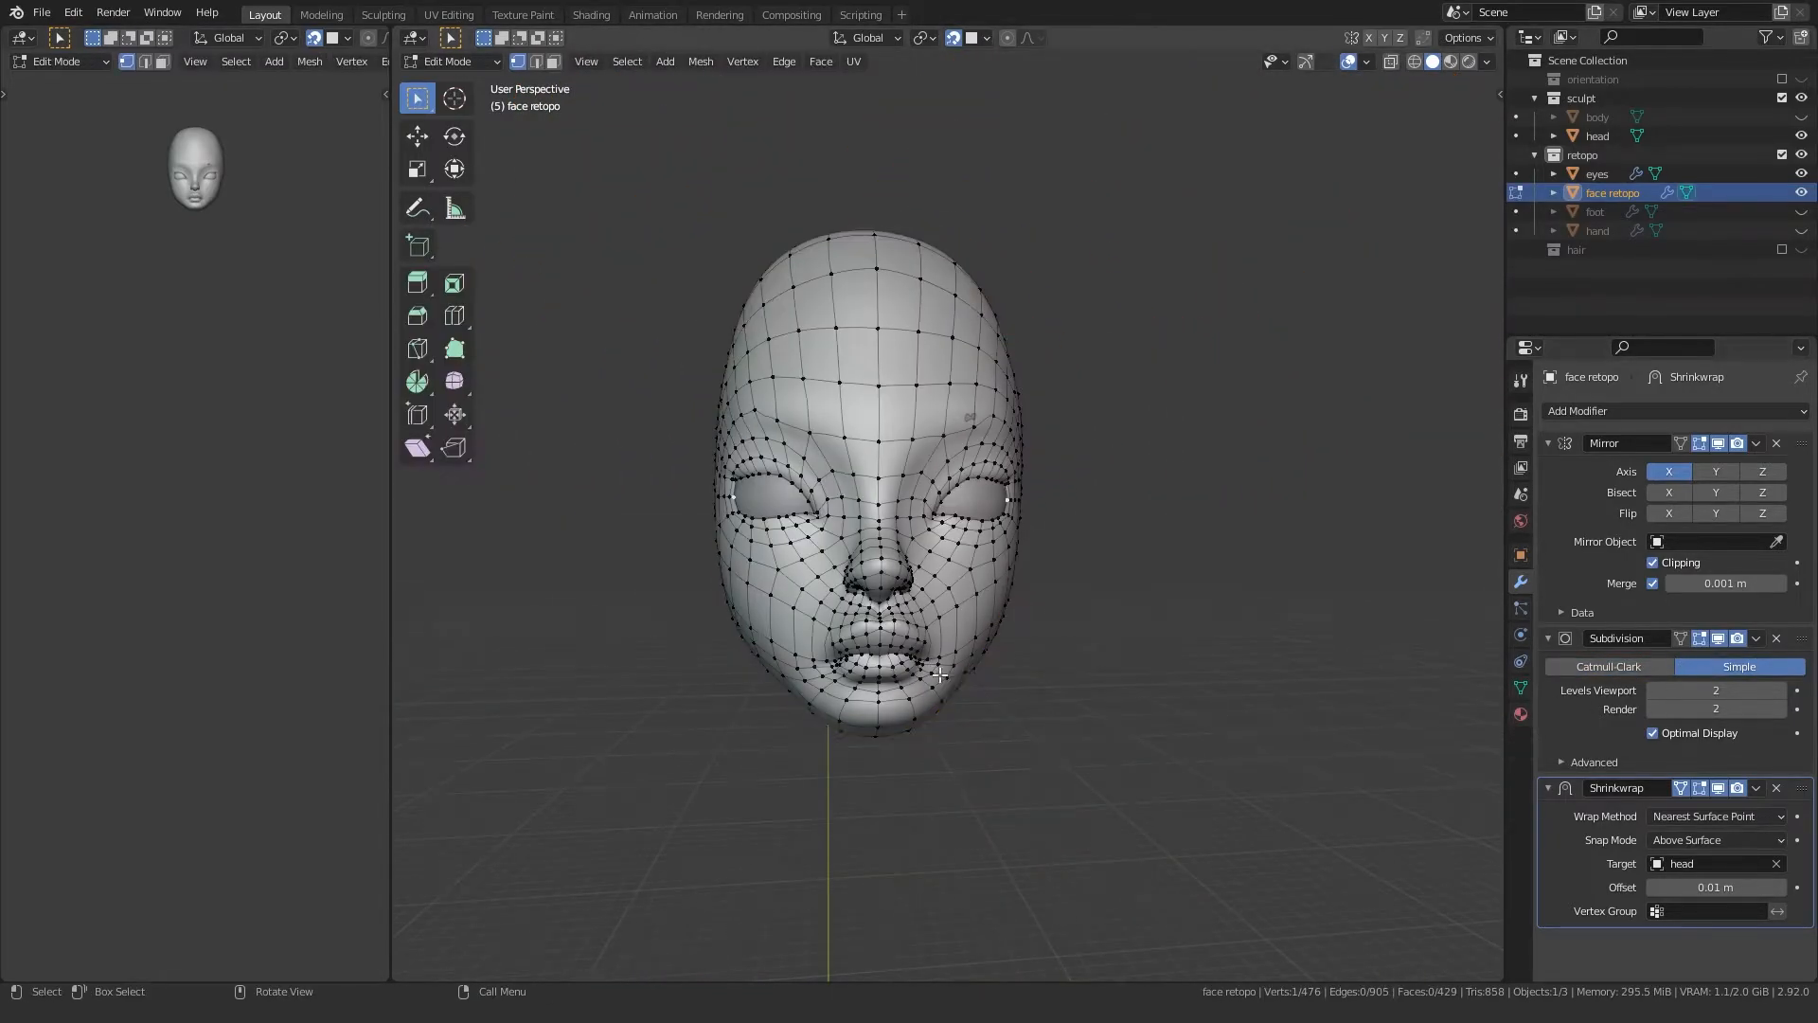
# Step: Nudge two neighbouring vertices above the eye to refine the edge flow along the brow ridge
pyautogui.scroll(6, 917, 671)
pyautogui.scroll(-2, 1091, 395)
pyautogui.moveTo(1091, 394); pyautogui.dragTo(1028, 377, button='middle')
pyautogui.click(964, 345)
pyautogui.press('g')
pyautogui.click(966, 340)
pyautogui.click(905, 371)
pyautogui.press('g')
pyautogui.click(903, 366)
# Step: Adjust further vertices toward the outer end of the brow to continue the smooth brow loop
pyautogui.moveTo(904, 366); pyautogui.dragTo(846, 364, button='middle')
pyautogui.click(990, 335)
pyautogui.press('g')
pyautogui.click(993, 329)
pyautogui.moveTo(992, 328); pyautogui.dragTo(961, 358, button='middle')
pyautogui.scroll(3, 961, 358)
pyautogui.click(956, 370)
pyautogui.press('g')
pyautogui.click(958, 367)
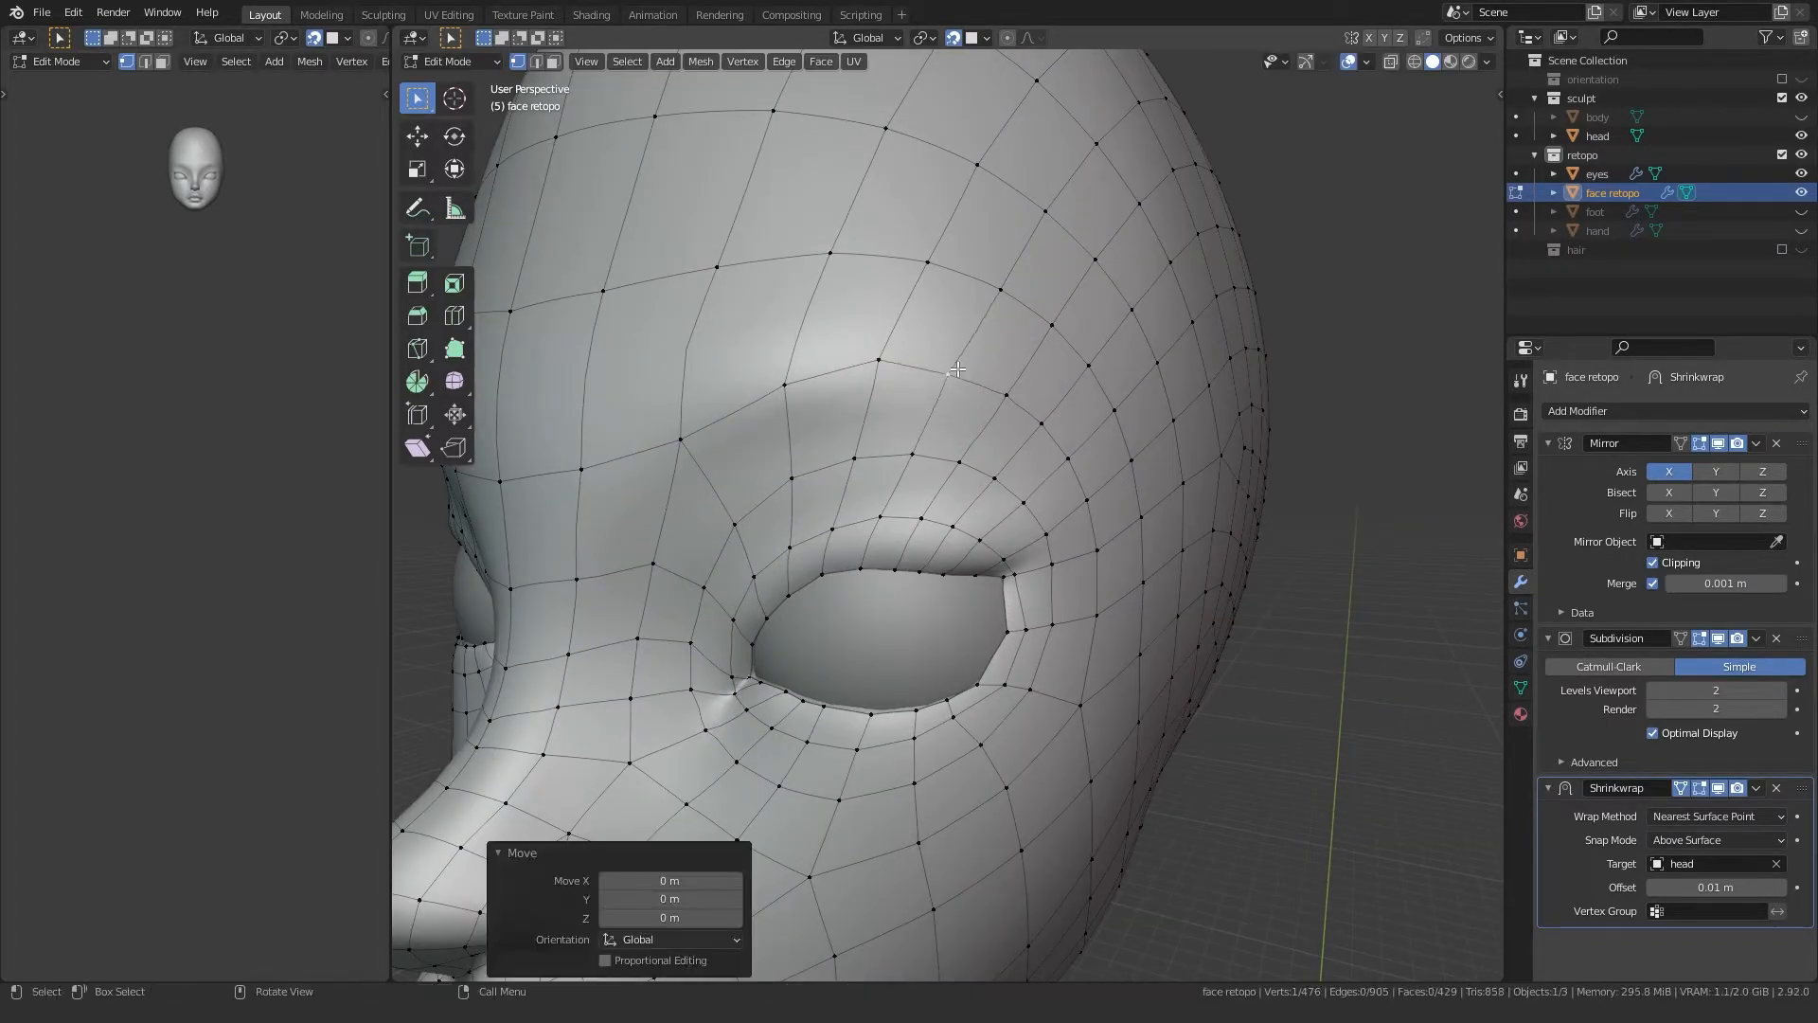
# Step: Reposition two neighbouring vertices between the brow and the outer part of the upper eyelid to even out the loops
pyautogui.click(1032, 423)
pyautogui.press('g')
pyautogui.click(1031, 423)
pyautogui.click(1057, 469)
pyautogui.press('g')
pyautogui.click(1064, 463)
pyautogui.scroll(-3, 1051, 469)
pyautogui.moveTo(739, 587); pyautogui.dragTo(788, 602, button='middle')
pyautogui.scroll(4, 787, 603)
# Step: Nudge two vertices toward the temple to smooth the edge flow beyond the outer brow
pyautogui.click(1147, 422)
pyautogui.press('g')
pyautogui.click(1182, 392)
pyautogui.click(1272, 367)
pyautogui.press('g')
pyautogui.click(1261, 366)
# Step: Shift two adjacent vertices along the side of the nose bridge to even out their spacing
pyautogui.scroll(-2, 1137, 408)
pyautogui.moveTo(947, 407); pyautogui.dragTo(996, 441, button='middle')
pyautogui.scroll(2, 1000, 439)
pyautogui.click(1001, 442)
pyautogui.press('g')
pyautogui.click(1000, 430)
pyautogui.click(995, 393)
pyautogui.press('g')
pyautogui.click(977, 366)
# Step: Adjust two vertices between the brows at the root of the nose to straighten the vertical loop
pyautogui.click(987, 272)
pyautogui.keyDown('shift'); pyautogui.moveTo(990, 265); pyautogui.dragTo(1023, 464, button='middle'); pyautogui.keyUp('shift')
pyautogui.click(969, 312)
pyautogui.press('g')
pyautogui.click(969, 317)
pyautogui.click(960, 380)
pyautogui.press('g')
pyautogui.click(962, 375)
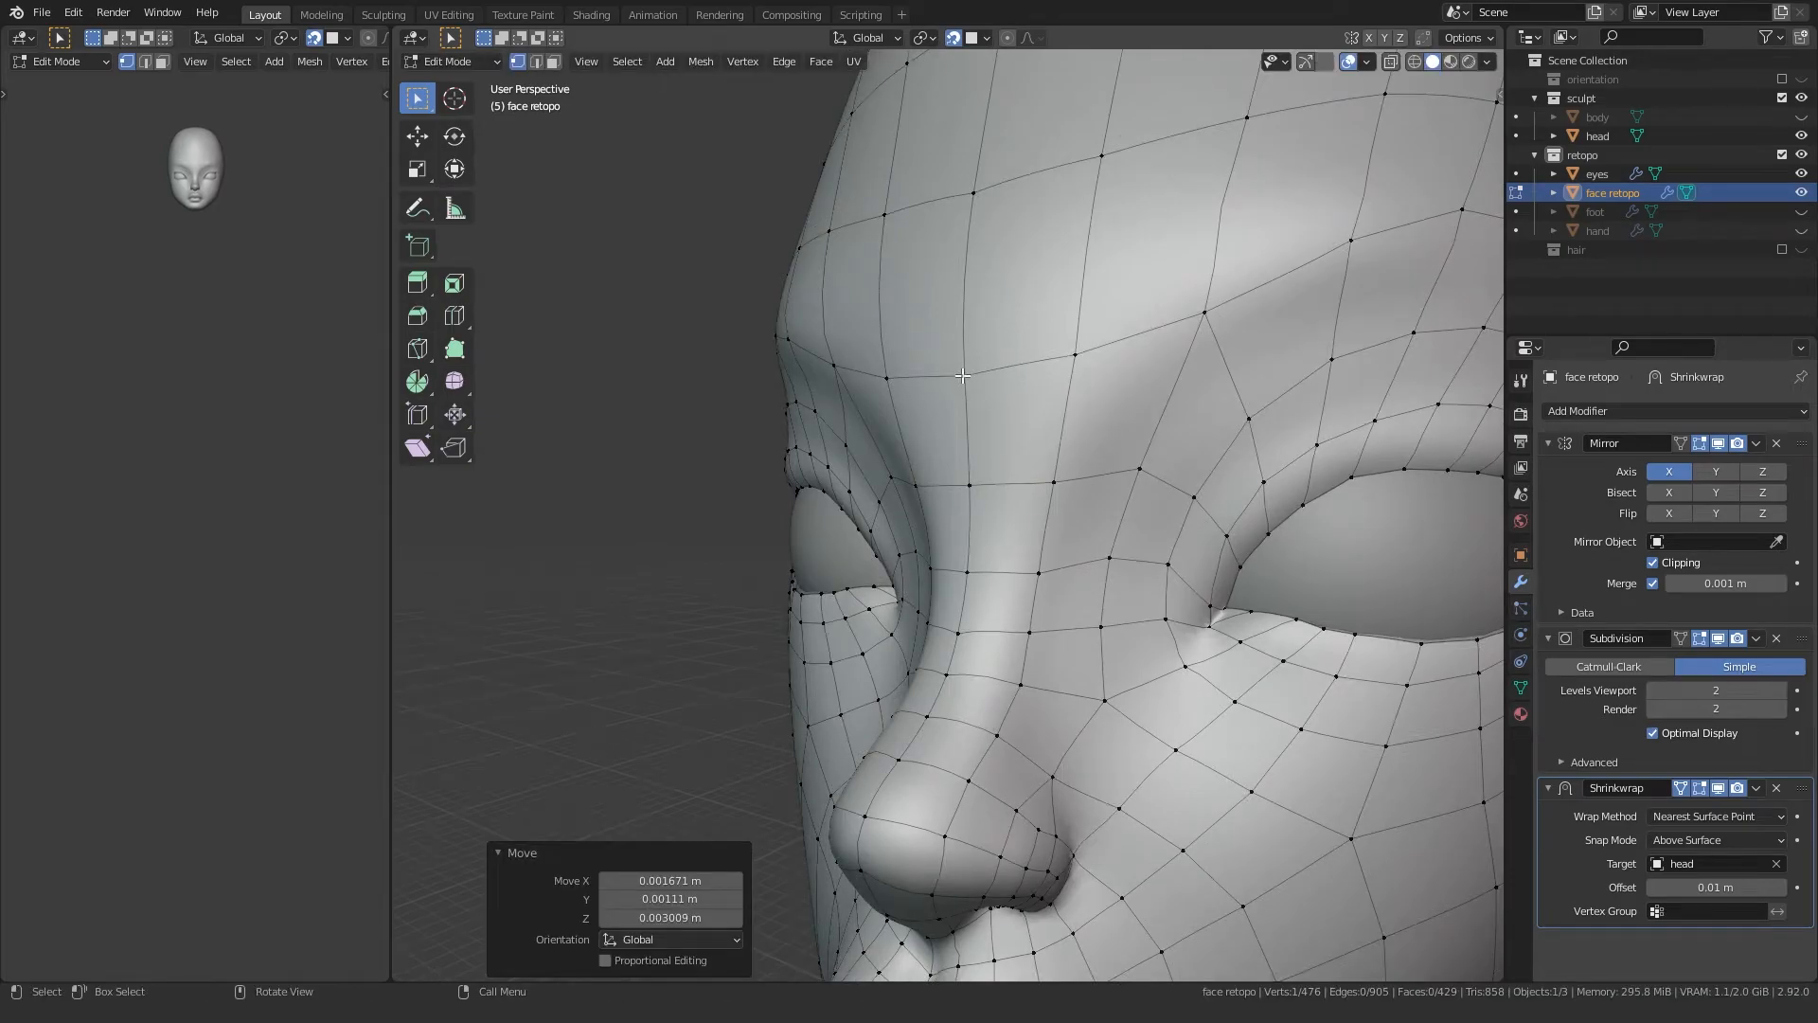
# Step: Fine-tune the two vertices at the inner end of the brow loop
pyautogui.click(1204, 313)
pyautogui.press('g')
pyautogui.click(1208, 316)
pyautogui.keyDown('shift'); pyautogui.moveTo(1212, 317); pyautogui.dragTo(1056, 430, button='middle'); pyautogui.keyUp('shift')
pyautogui.click(1176, 363)
pyautogui.press('g')
pyautogui.click(1176, 363)
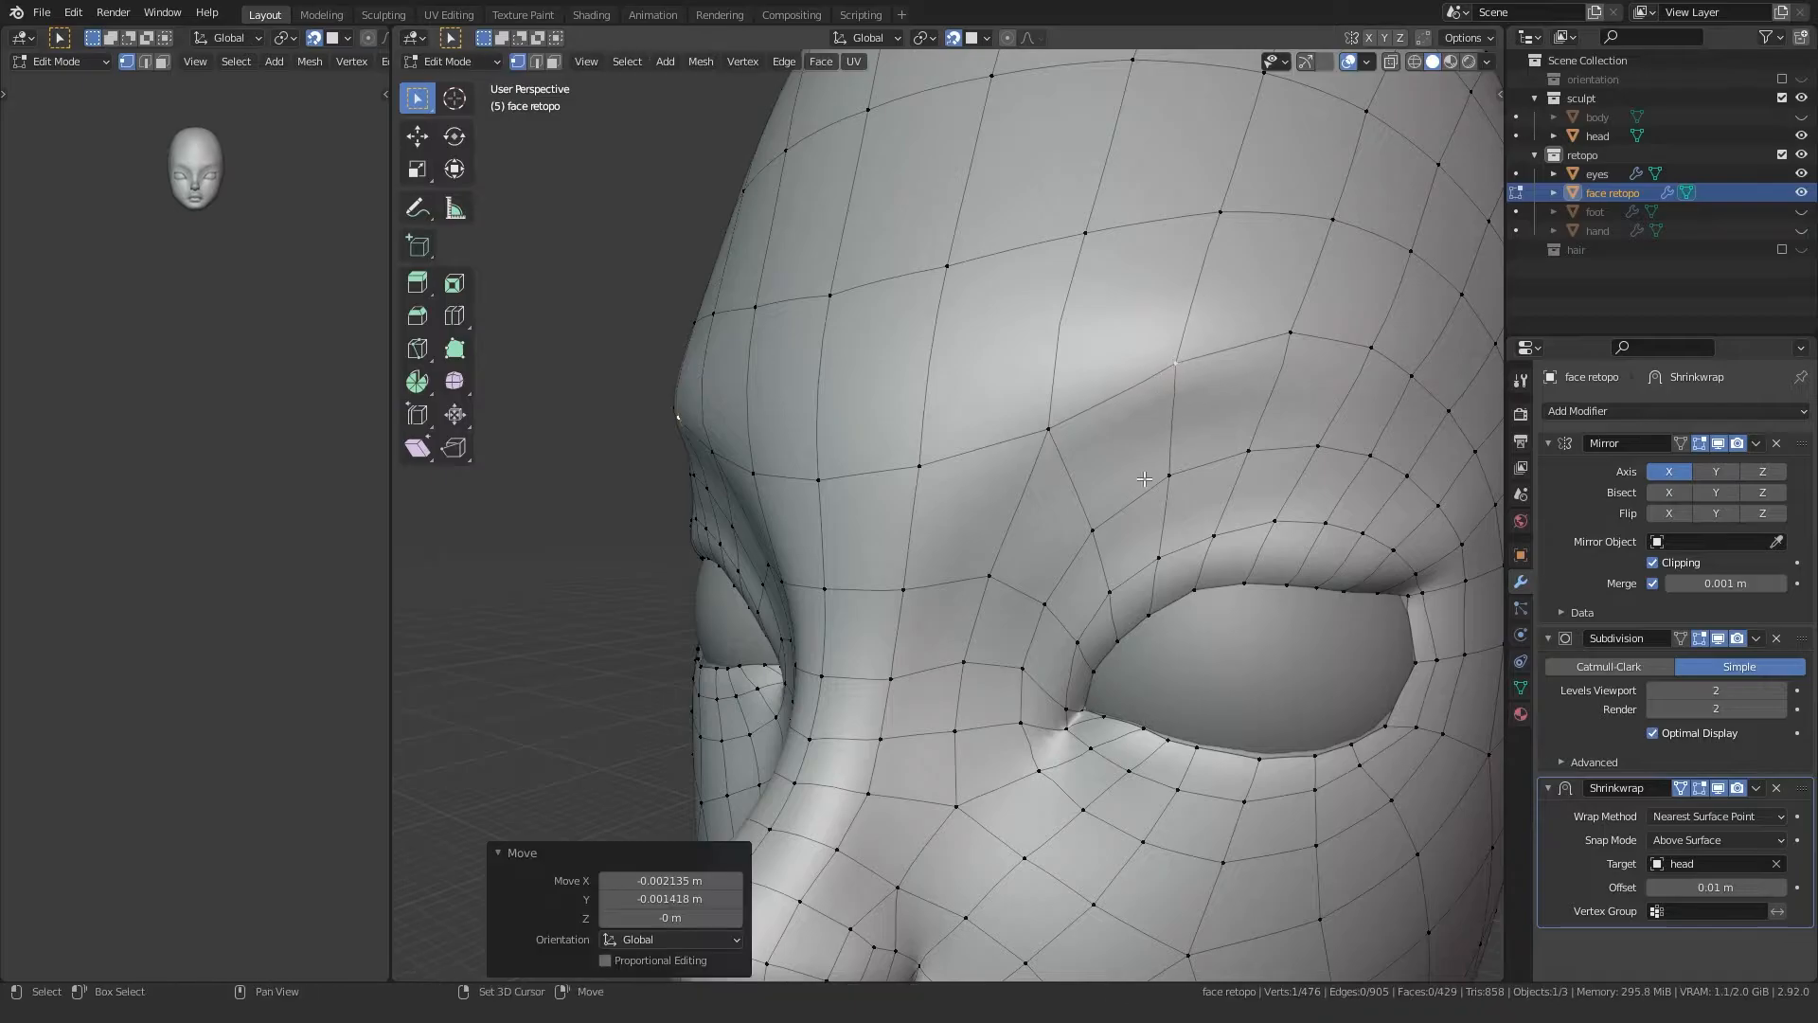
# Step: Move the vertex just below the inner eye corner slightly upward
pyautogui.keyDown('shift'); pyautogui.moveTo(945, 611); pyautogui.dragTo(970, 458, button='middle'); pyautogui.keyUp('shift')
pyautogui.keyDown('shift'); pyautogui.moveTo(935, 586); pyautogui.dragTo(867, 528, button='middle'); pyautogui.keyUp('shift')
pyautogui.click(985, 534)
pyautogui.press('g')
pyautogui.click(991, 526)
# Step: Nudge two vertices on the upper rear part of the nose wing to follow its crease
pyautogui.scroll(-1, 1002, 388)
pyautogui.scroll(4, 867, 529)
pyautogui.click(839, 550)
pyautogui.press('g')
pyautogui.click(846, 550)
pyautogui.click(792, 528)
pyautogui.press('g')
pyautogui.click(793, 537)
pyautogui.click(753, 490)
# Step: Reposition three cheek vertices beside the nose wing to even out the surrounding quads
pyautogui.click(966, 528)
pyautogui.press('g')
pyautogui.click(973, 532)
pyautogui.click(1060, 593)
pyautogui.press('g')
pyautogui.click(1062, 597)
pyautogui.click(958, 666)
pyautogui.press('g')
pyautogui.click(960, 665)
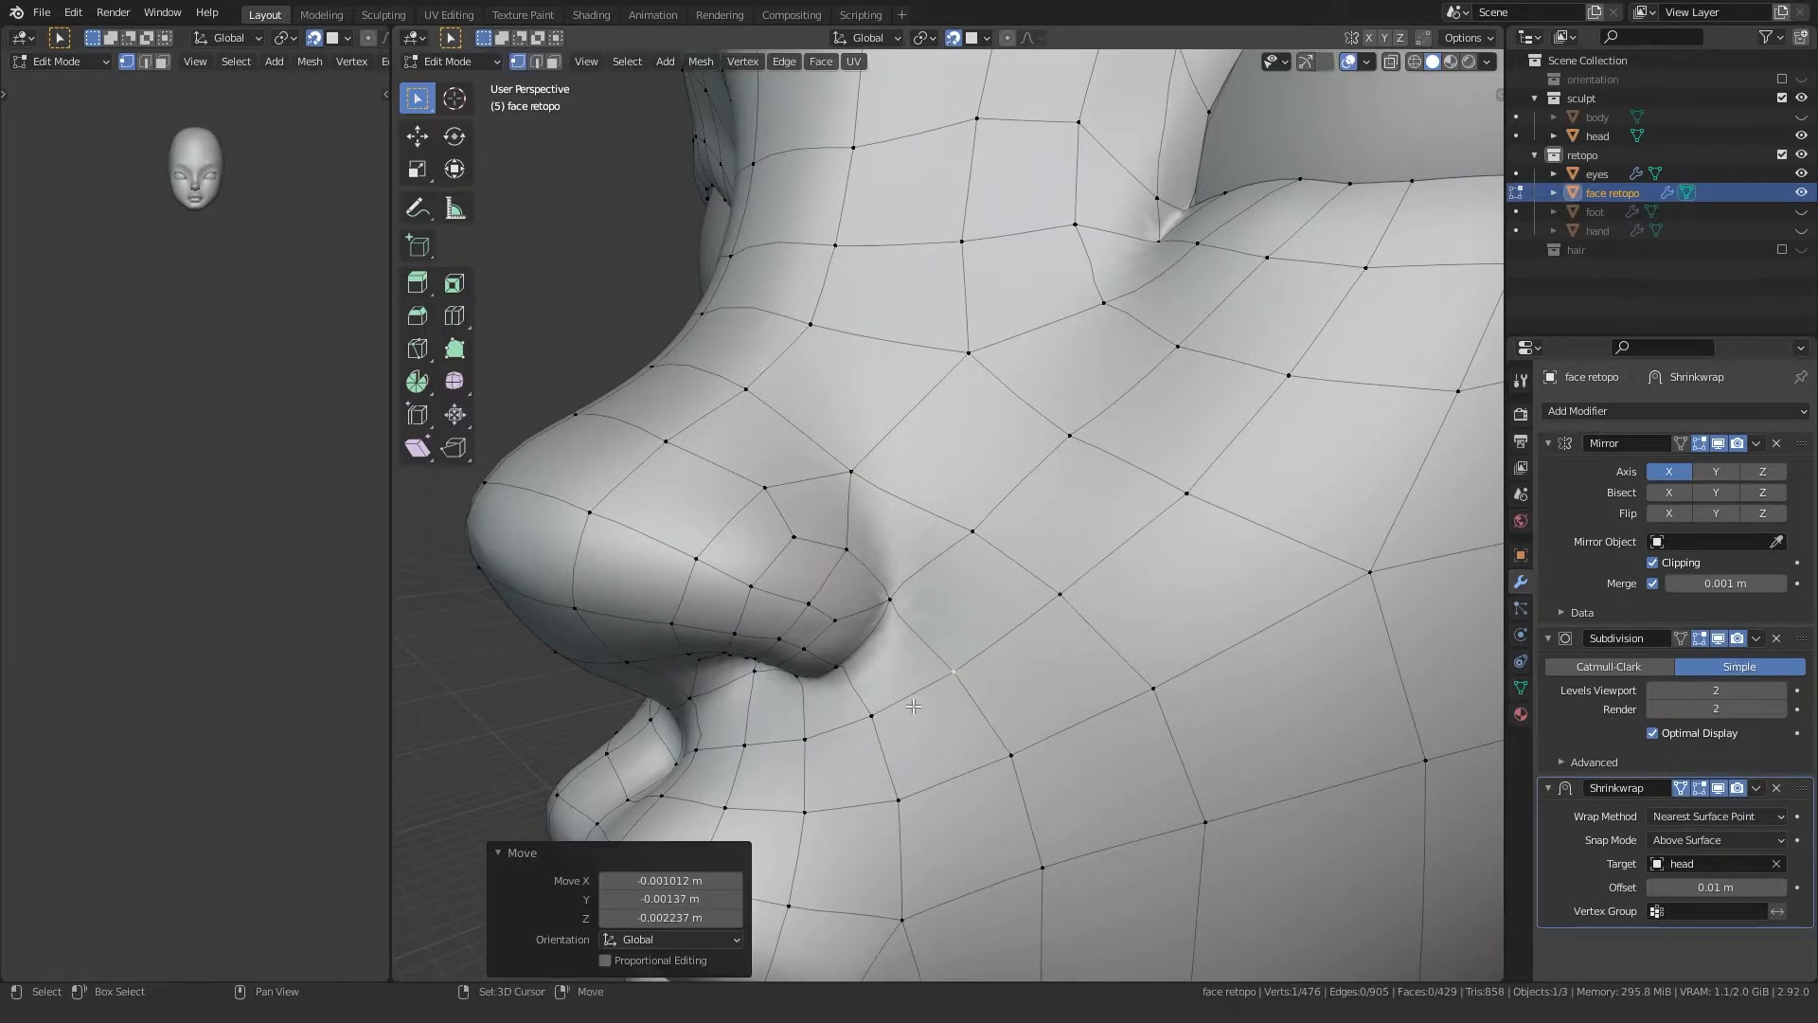
# Step: Adjust one cheek vertex near the nose wing and another vertex farther along the face from a new angle
pyautogui.moveTo(960, 663); pyautogui.dragTo(1117, 606, button='middle')
pyautogui.click(1017, 530)
pyautogui.press('g')
pyautogui.click(1018, 532)
pyautogui.scroll(-5, 1018, 531)
pyautogui.moveTo(1018, 532); pyautogui.dragTo(1023, 405, button='middle')
pyautogui.scroll(3, 888, 389)
pyautogui.click(1081, 371)
pyautogui.press('g')
pyautogui.click(1093, 376)
# Step: Make small position corrections to two more vertices in the same area of the face
pyautogui.click(1036, 348)
pyautogui.press('g')
pyautogui.click(1038, 349)
pyautogui.click(1160, 465)
pyautogui.press('g')
pyautogui.click(1156, 465)
# Step: From the opposite viewing angle, nudge two neighbouring vertices closer together to even out their spacing
pyautogui.moveTo(1157, 500); pyautogui.dragTo(772, 542, button='middle')
pyautogui.click(963, 524)
pyautogui.press('g')
pyautogui.click(964, 522)
pyautogui.click(930, 574)
pyautogui.press('g')
pyautogui.click(932, 568)
pyautogui.moveTo(932, 569); pyautogui.dragTo(1108, 540, button='middle')
pyautogui.scroll(3, 816, 590)
pyautogui.moveTo(816, 590); pyautogui.dragTo(919, 573, button='middle')
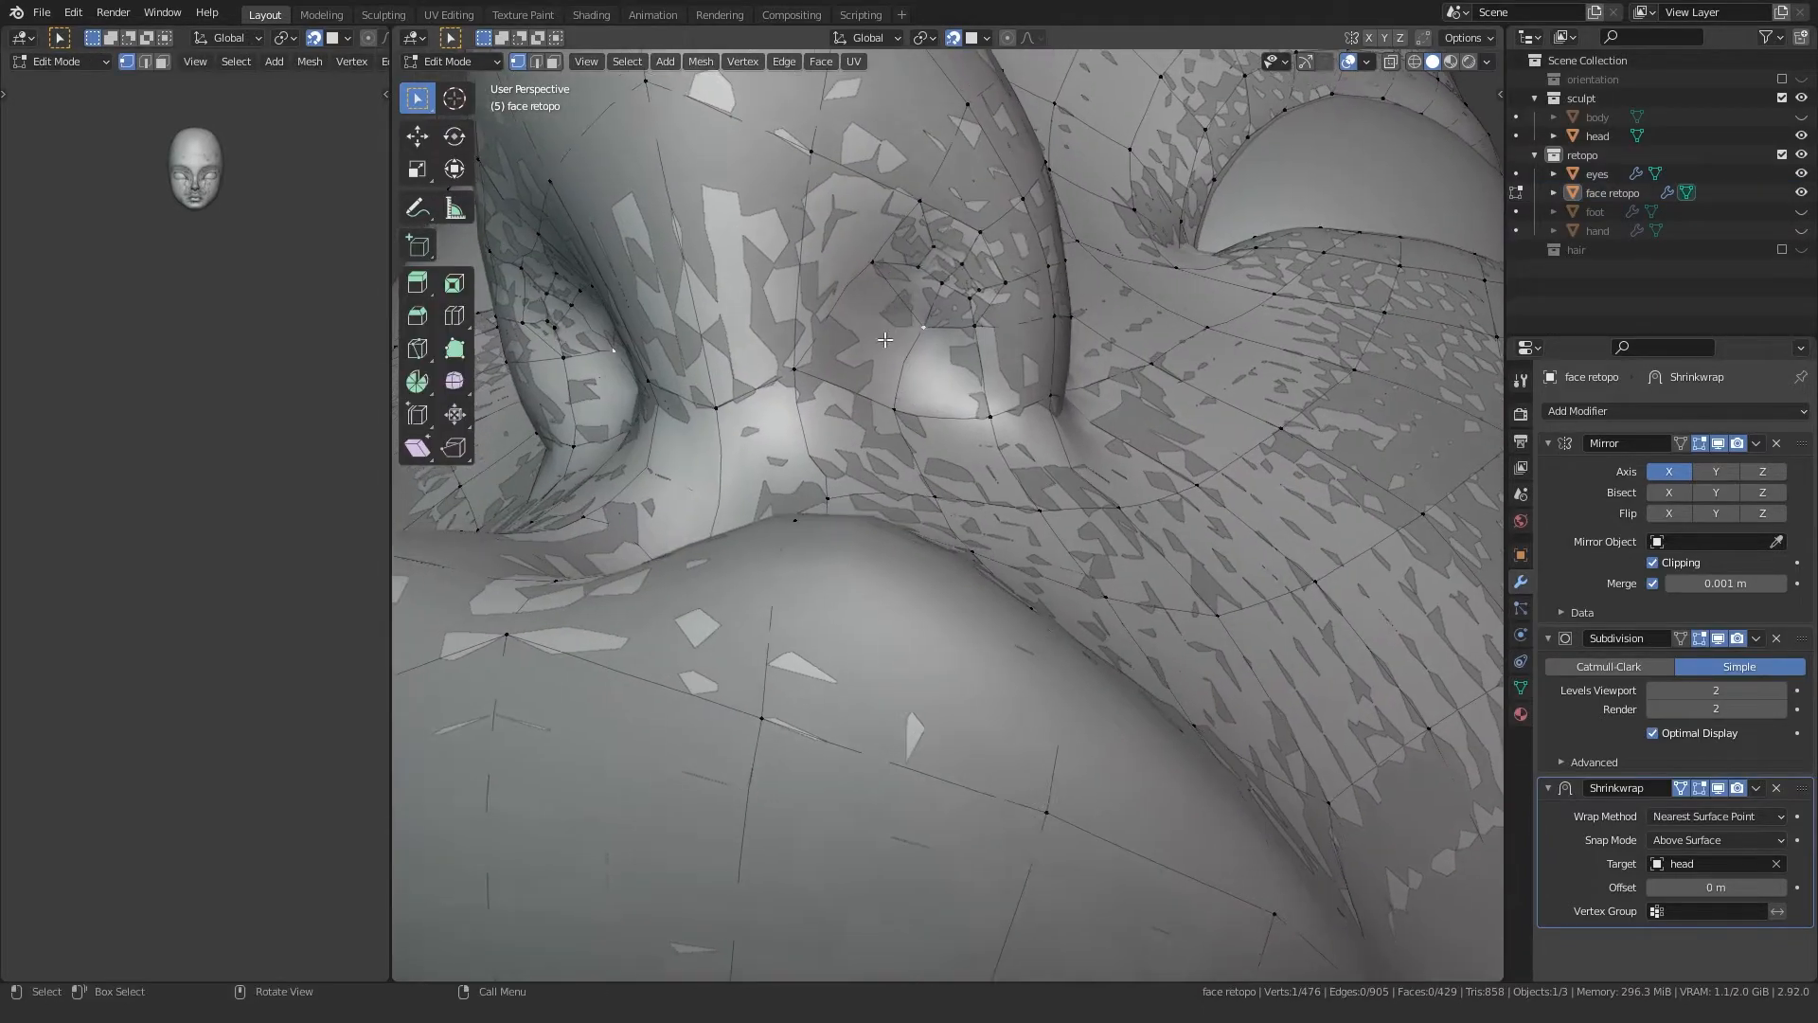
# Step: Move four vertices inside the nostril down toward its lower rim
pyautogui.press('g')
pyautogui.click(892, 388)
pyautogui.click(936, 289)
pyautogui.press('g')
pyautogui.click(911, 327)
pyautogui.click(962, 265)
pyautogui.press('g')
pyautogui.click(951, 277)
pyautogui.click(974, 328)
pyautogui.press('g')
pyautogui.click(968, 351)
# Step: Toggle the head and face retopo objects to compare them, and lower two vertices near the nostril's lower rim
pyautogui.click(1803, 136)
pyautogui.click(1802, 136)
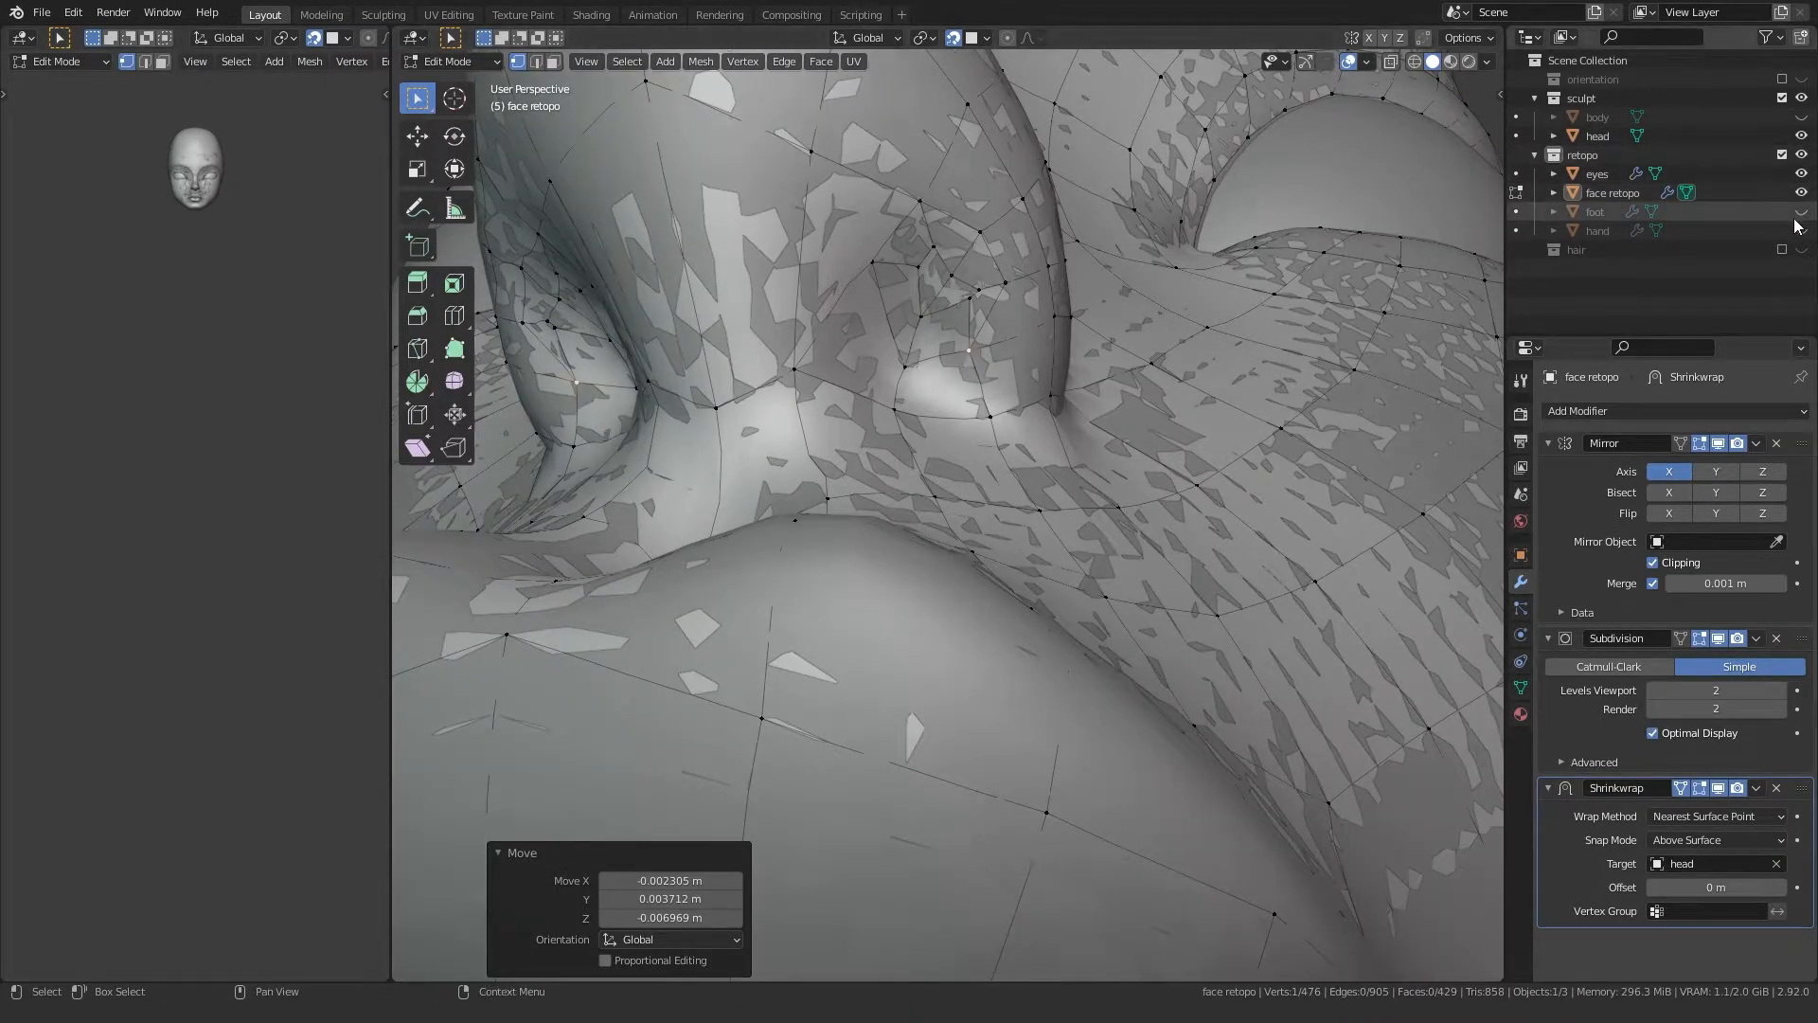
pyautogui.click(1801, 193)
pyautogui.click(1802, 194)
pyautogui.click(920, 362)
pyautogui.press('g')
pyautogui.click(916, 374)
pyautogui.click(923, 324)
pyautogui.press('g')
pyautogui.click(919, 350)
# Step: Reposition three vertices along the inner side of the nostril to follow the sculpted cavity
pyautogui.click(965, 351)
pyautogui.press('g')
pyautogui.click(944, 355)
pyautogui.click(917, 275)
pyautogui.press('g')
pyautogui.click(908, 307)
pyautogui.click(877, 268)
pyautogui.press('g')
pyautogui.click(877, 303)
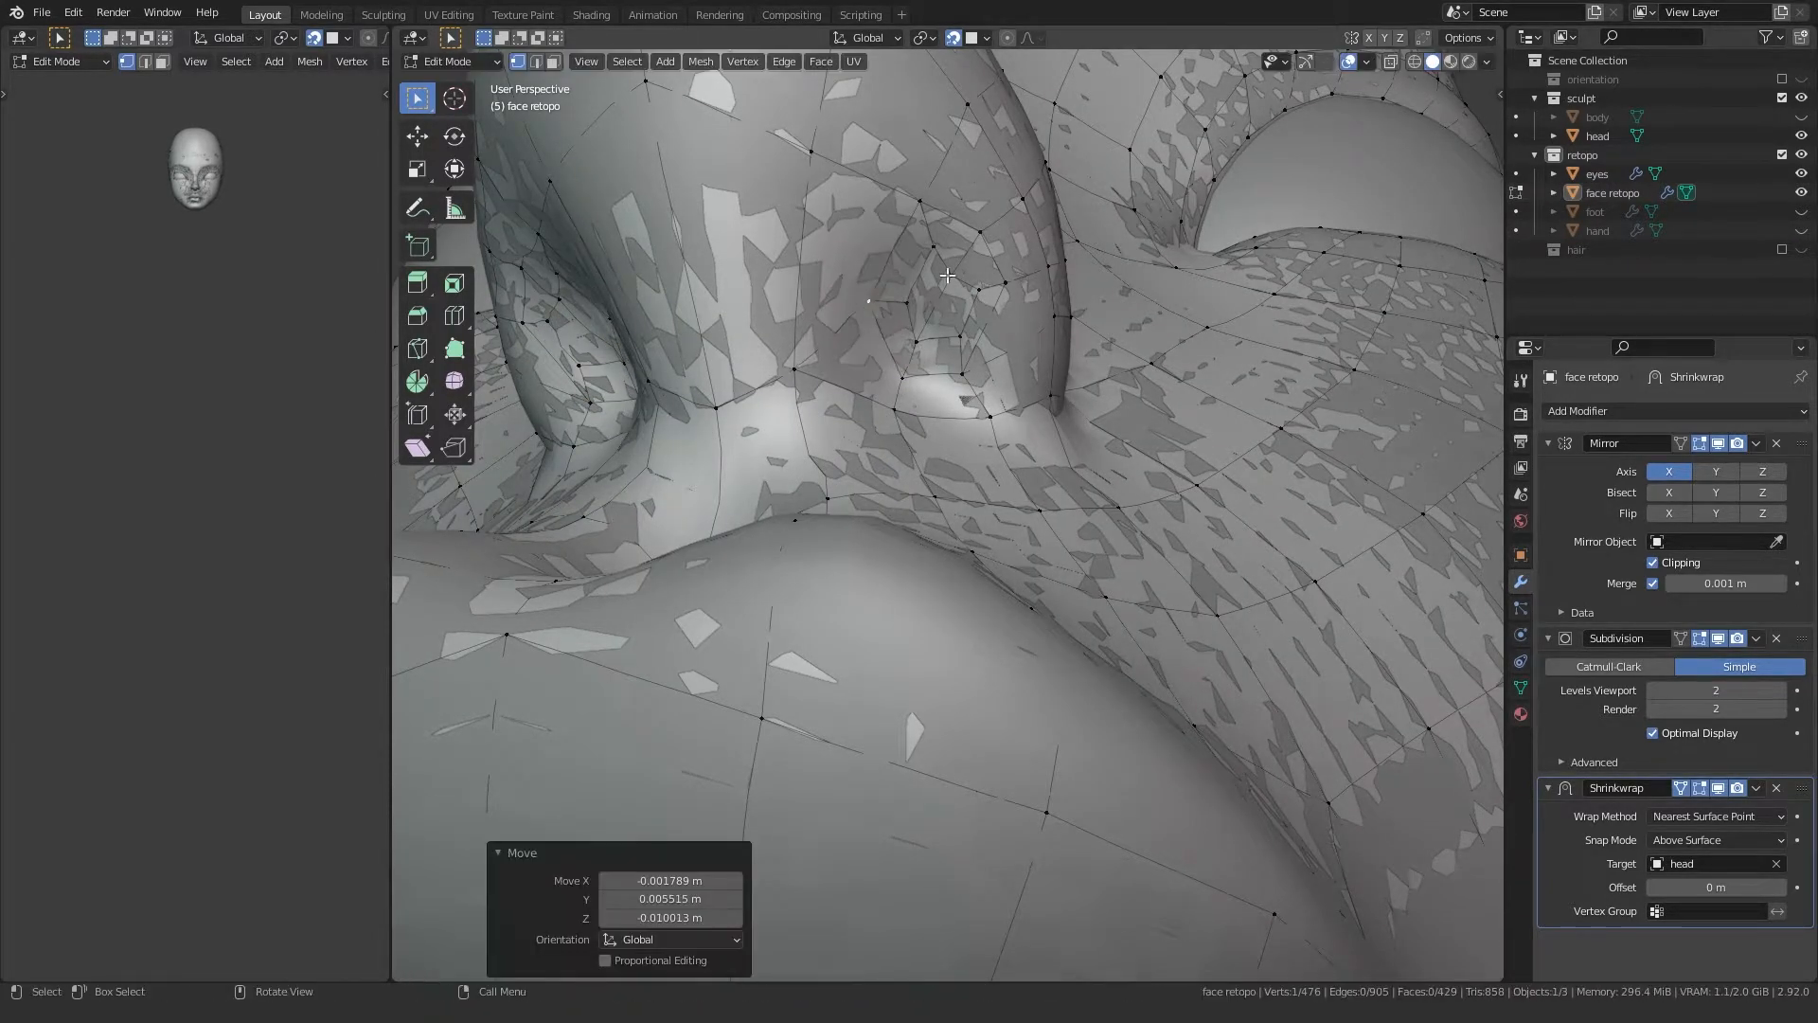
# Step: Pull three vertices of the upper nostril loops down deeper into the cavity
pyautogui.click(947, 277)
pyautogui.press('g')
pyautogui.click(938, 305)
pyautogui.click(933, 253)
pyautogui.press('g')
pyautogui.click(921, 293)
pyautogui.click(970, 302)
pyautogui.press('g')
pyautogui.click(945, 335)
# Step: Even out the vertices of the innermost nostril loop
pyautogui.click(916, 346)
pyautogui.press('g')
pyautogui.click(915, 351)
pyautogui.click(900, 311)
pyautogui.press('g')
pyautogui.click(896, 326)
pyautogui.click(939, 313)
pyautogui.click(962, 335)
pyautogui.press('g')
pyautogui.click(945, 339)
# Step: Move the outer and upper nostril vertices inward to tighten the loops around the opening
pyautogui.click(1002, 281)
pyautogui.press('g')
pyautogui.click(985, 290)
pyautogui.click(973, 230)
pyautogui.press('g')
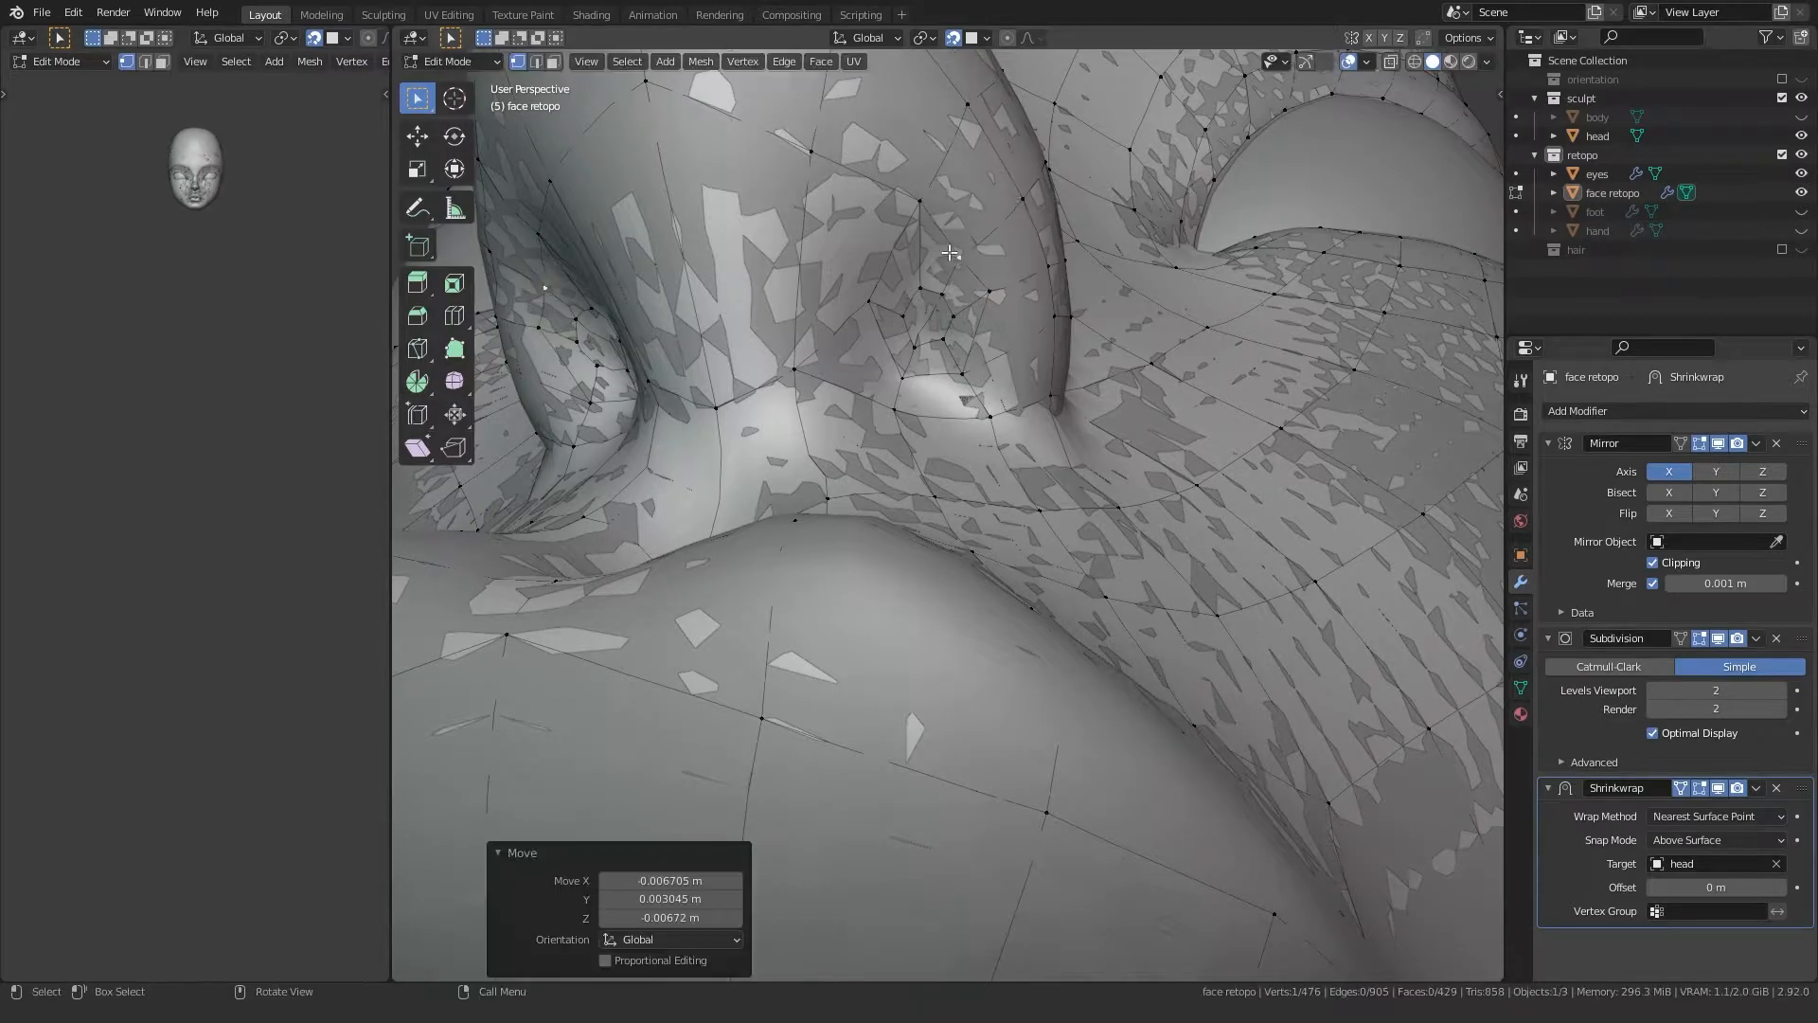
pyautogui.click(919, 200)
pyautogui.press('g')
pyautogui.click(903, 251)
pyautogui.click(868, 301)
pyautogui.press('g')
pyautogui.click(868, 302)
# Step: Toggle the face retopo mesh's visibility to compare the nostril area with the sculpted head
pyautogui.scroll(-5, 871, 301)
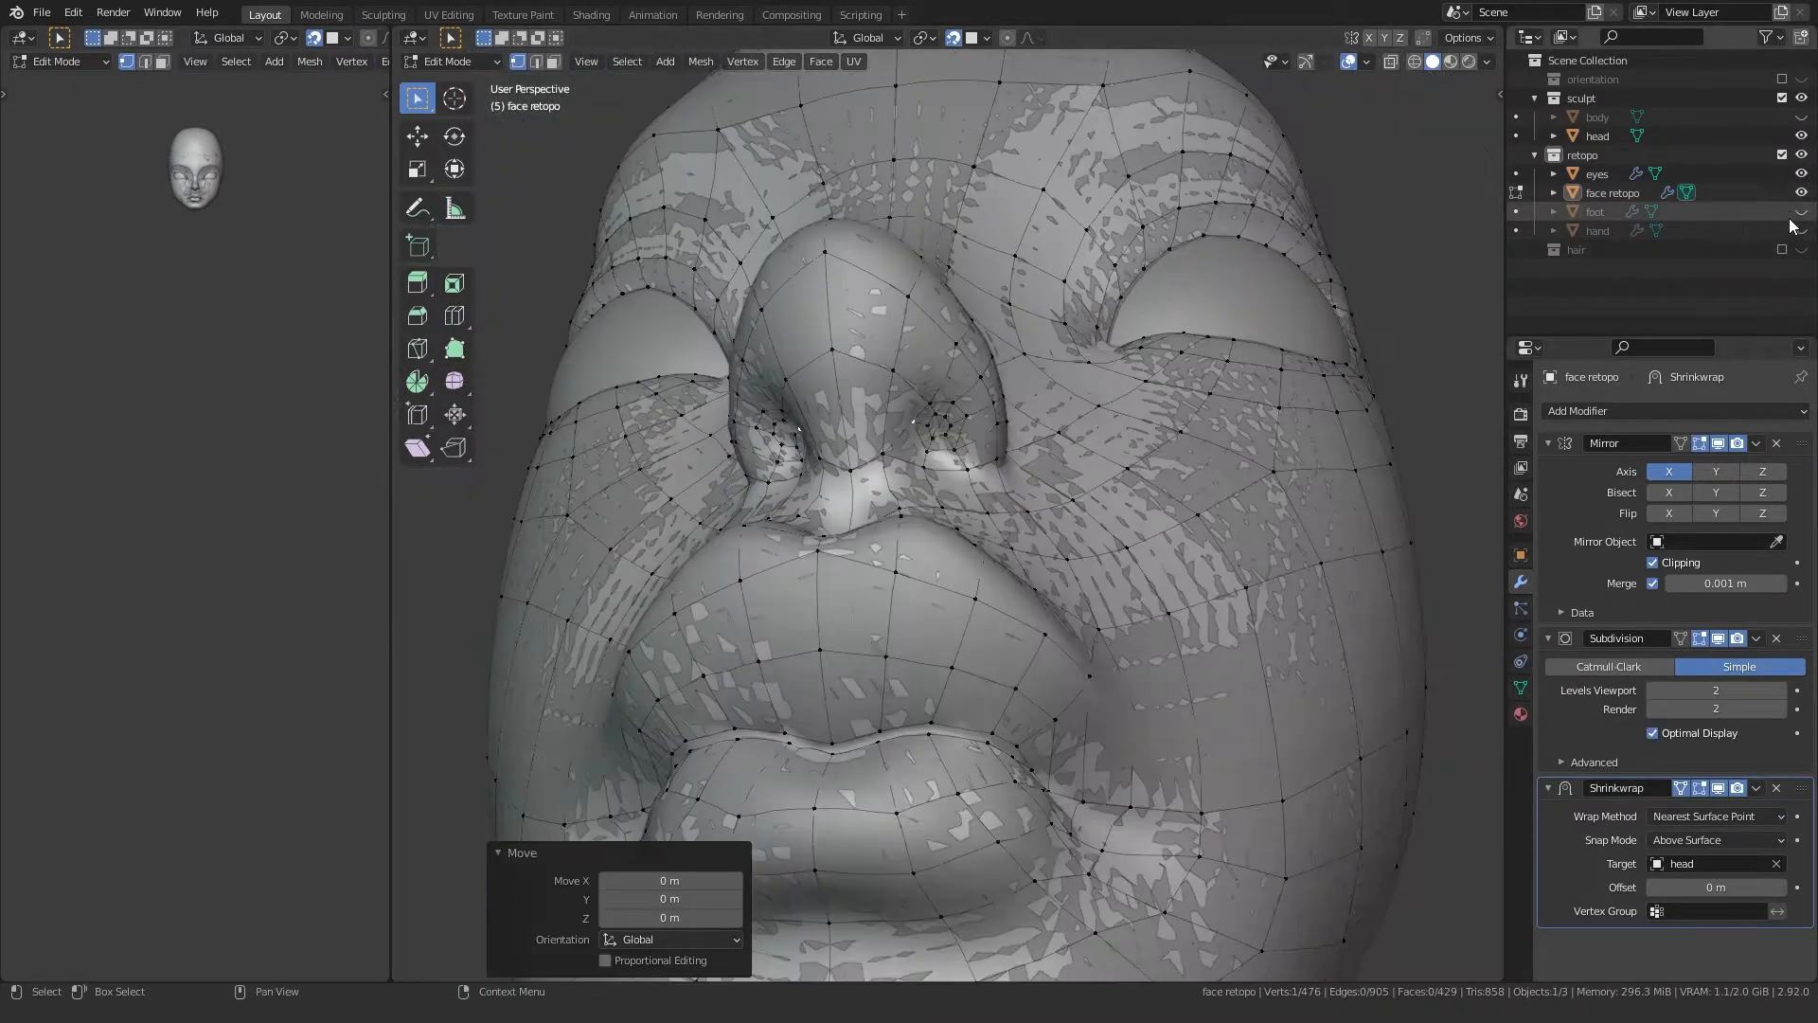
pyautogui.click(1801, 193)
pyautogui.click(1801, 193)
pyautogui.click(1801, 194)
pyautogui.click(1802, 193)
pyautogui.scroll(6, 953, 356)
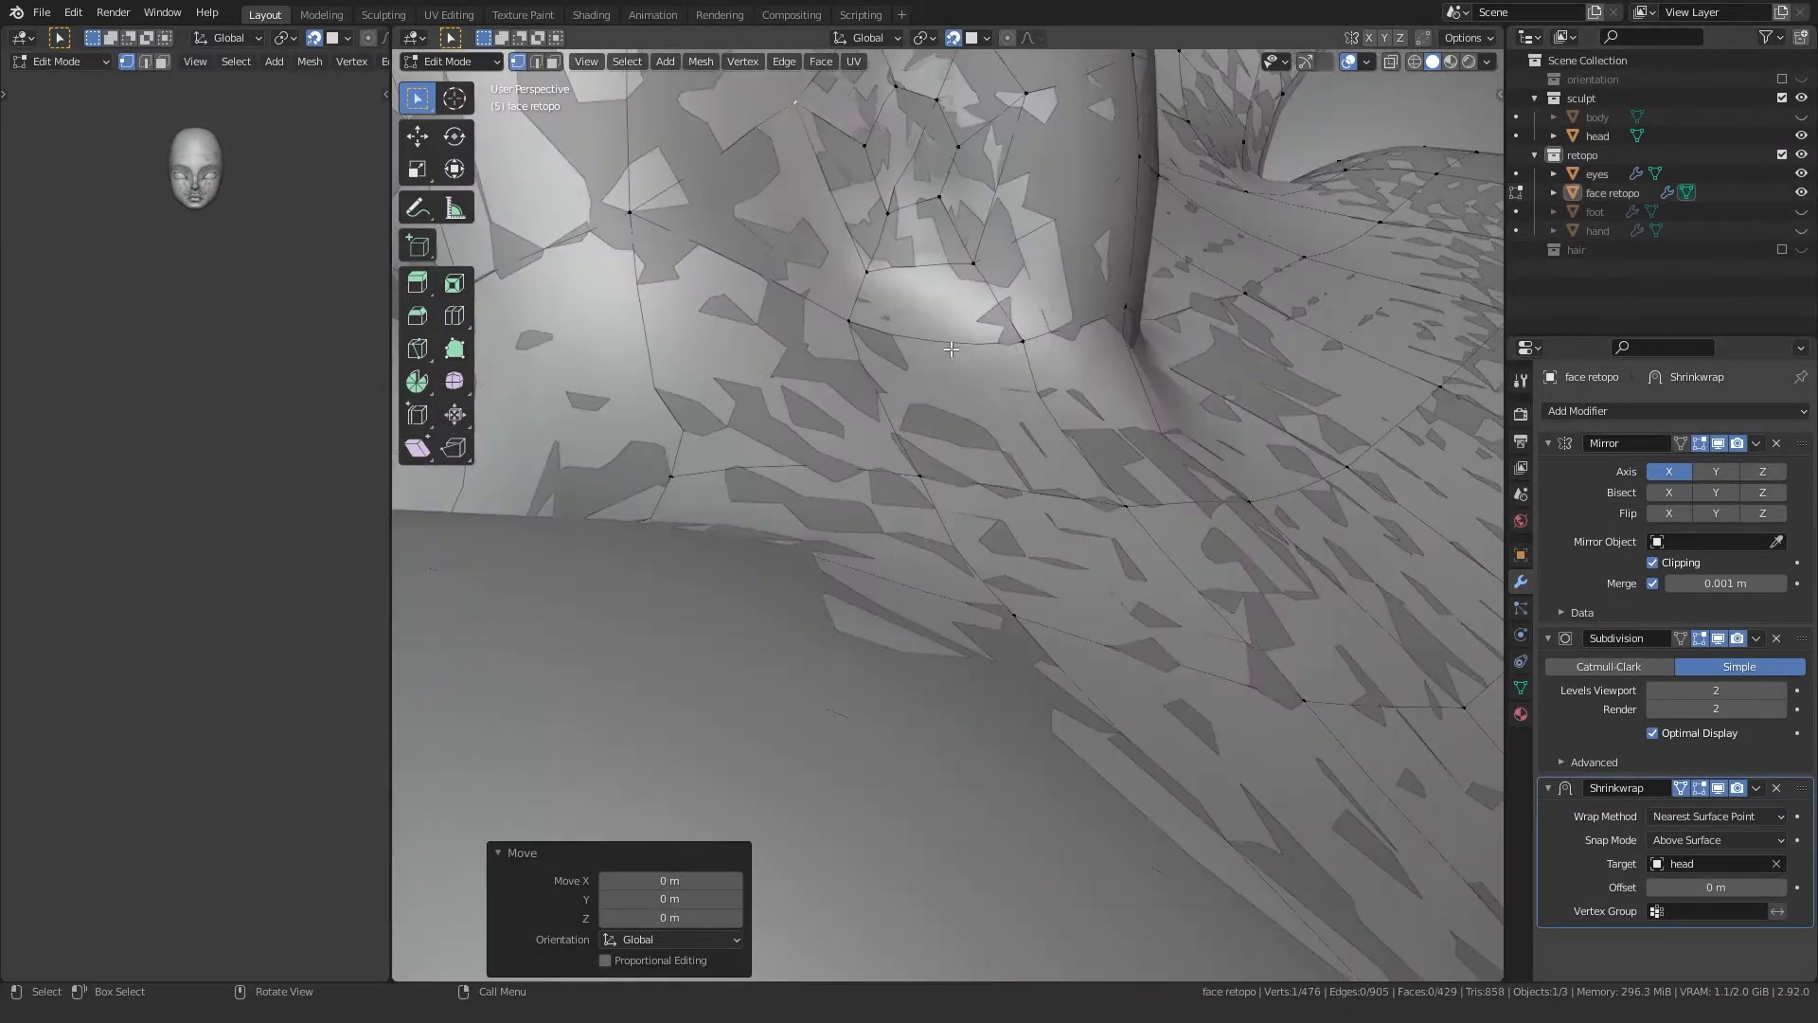
# Step: Grow the selection around the inner nostril faces, nudge them slightly within the nostril, and leave mesh editing
pyautogui.scroll(-3, 954, 356)
pyautogui.press('3')
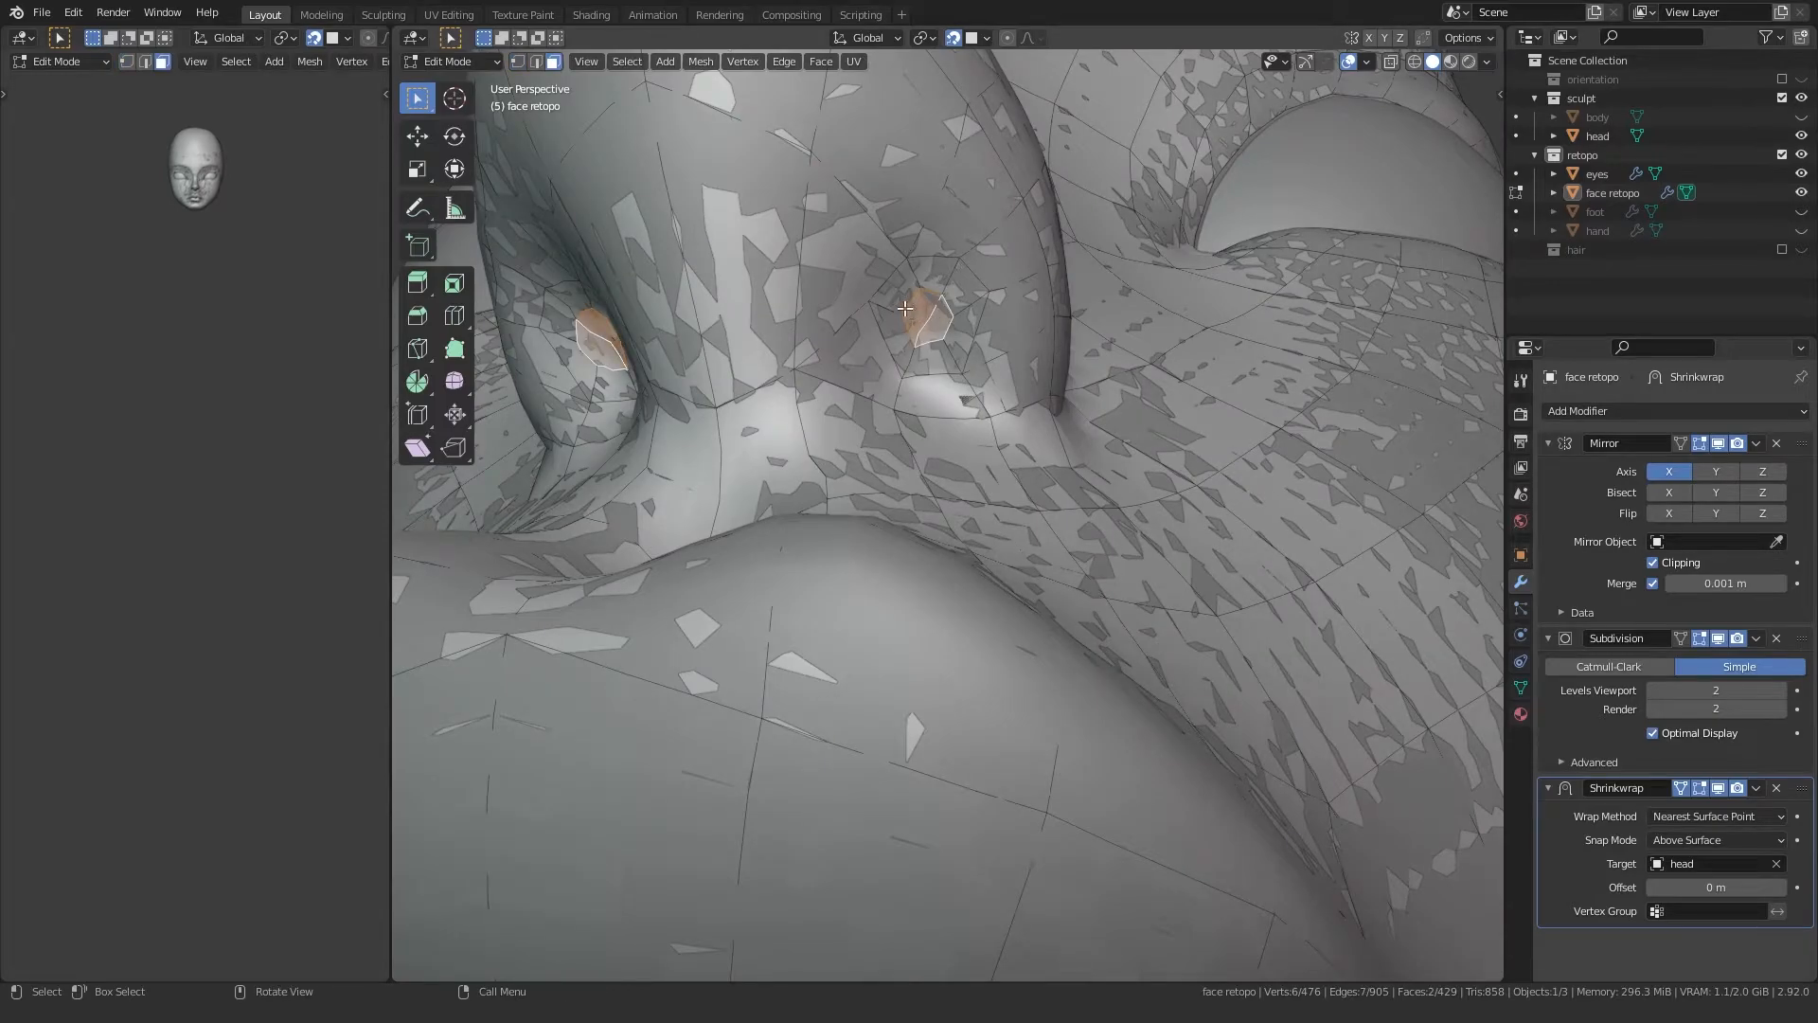
pyautogui.scroll(2, 819, 215)
pyautogui.scroll(-2, 819, 216)
pyautogui.press('ctrl+KP_Add')
pyautogui.press('g')
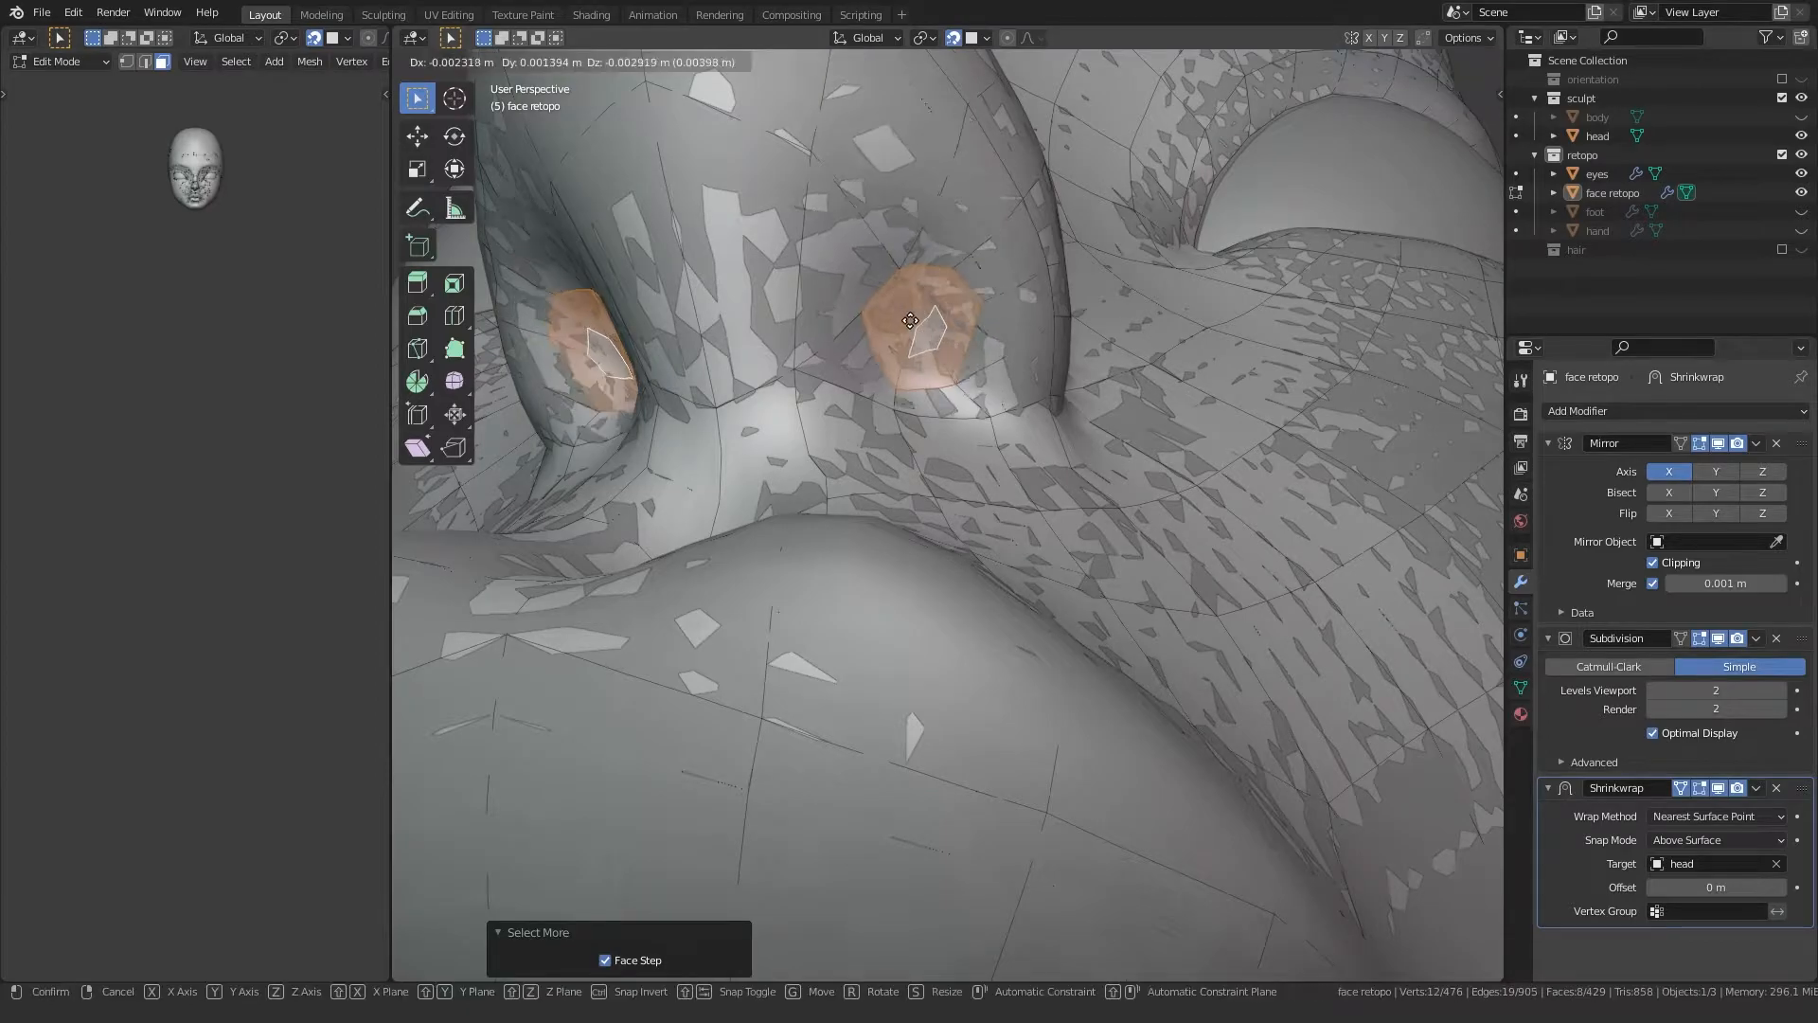
pyautogui.click(911, 320)
pyautogui.scroll(-5, 911, 320)
pyautogui.press('Tab')
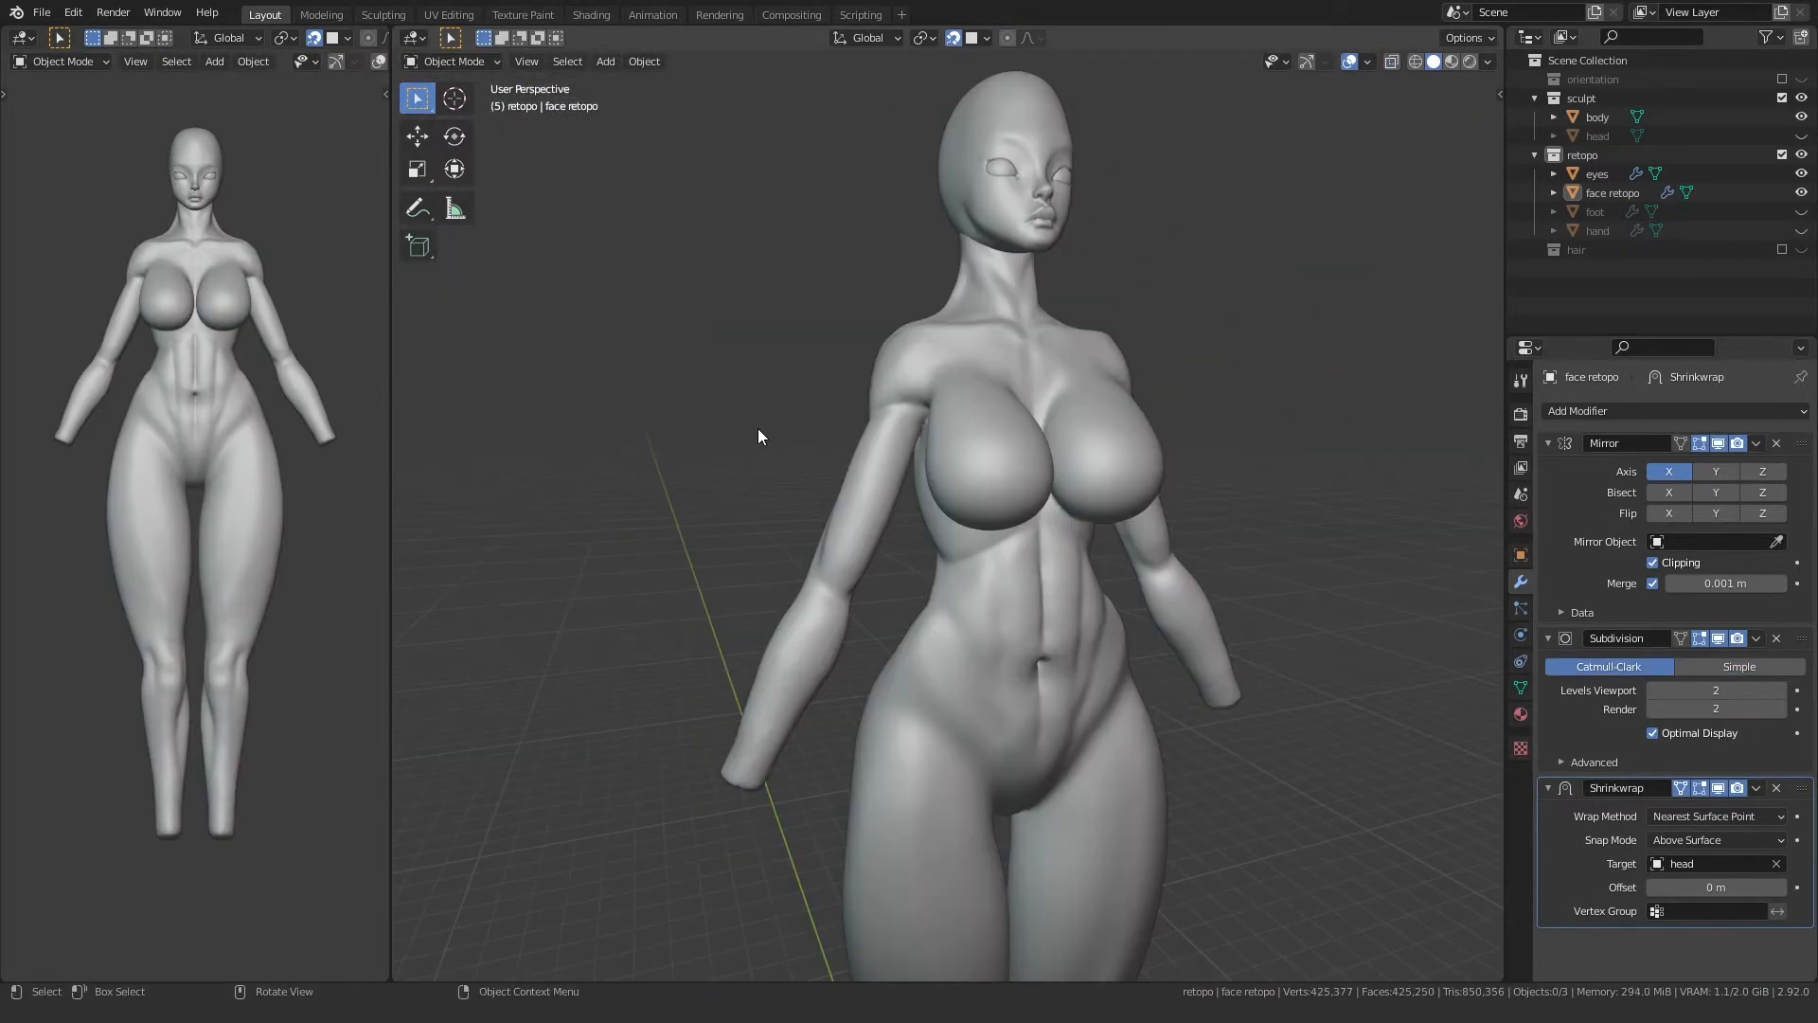
# Step: Add a plane at the origin and rotate its mesh 90° about the X axis
pyautogui.hotkey('shift', 'a')
pyautogui.moveTo(758, 428)
pyautogui.click(818, 428)
pyautogui.scroll(-6, 818, 428)
pyautogui.keyDown('shift'); pyautogui.moveTo(983, 717); pyautogui.dragTo(1031, 520, button='middle'); pyautogui.keyUp('shift')
pyautogui.press('KP_3')
pyautogui.press('Tab')
pyautogui.press('r')
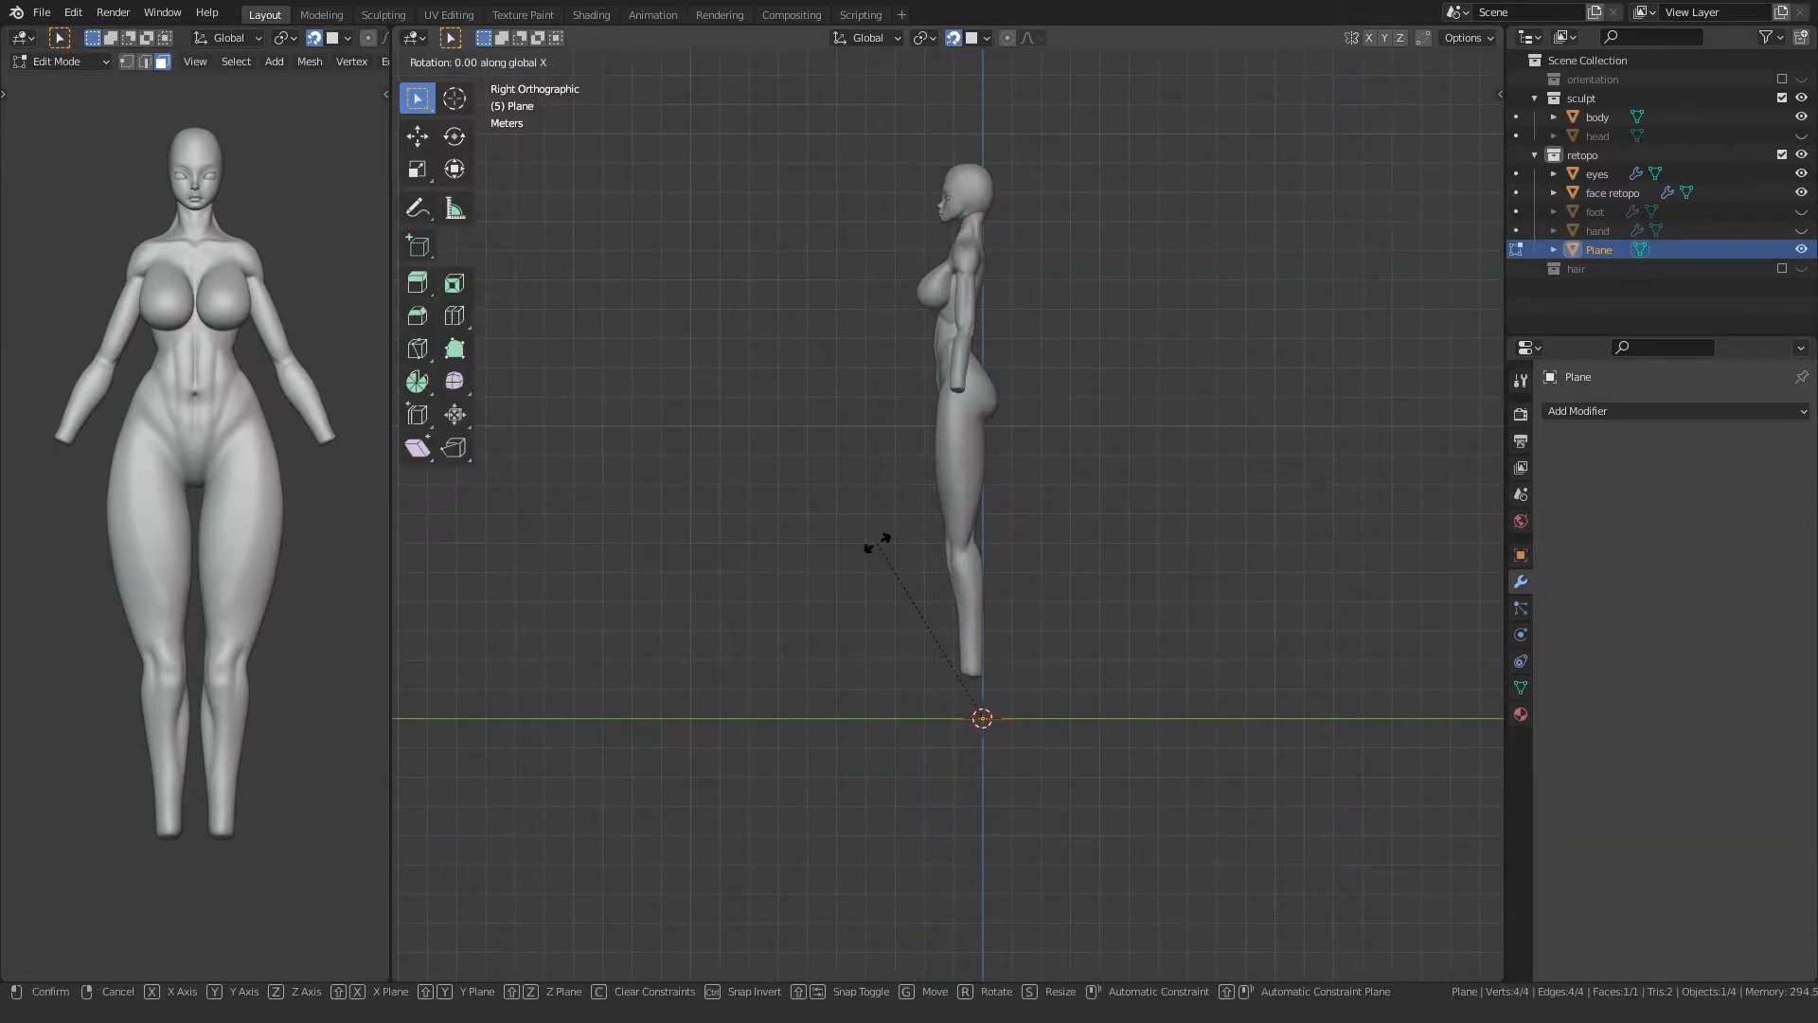
pyautogui.press('x')
pyautogui.press('9')
pyautogui.press('0')
pyautogui.press('Return')
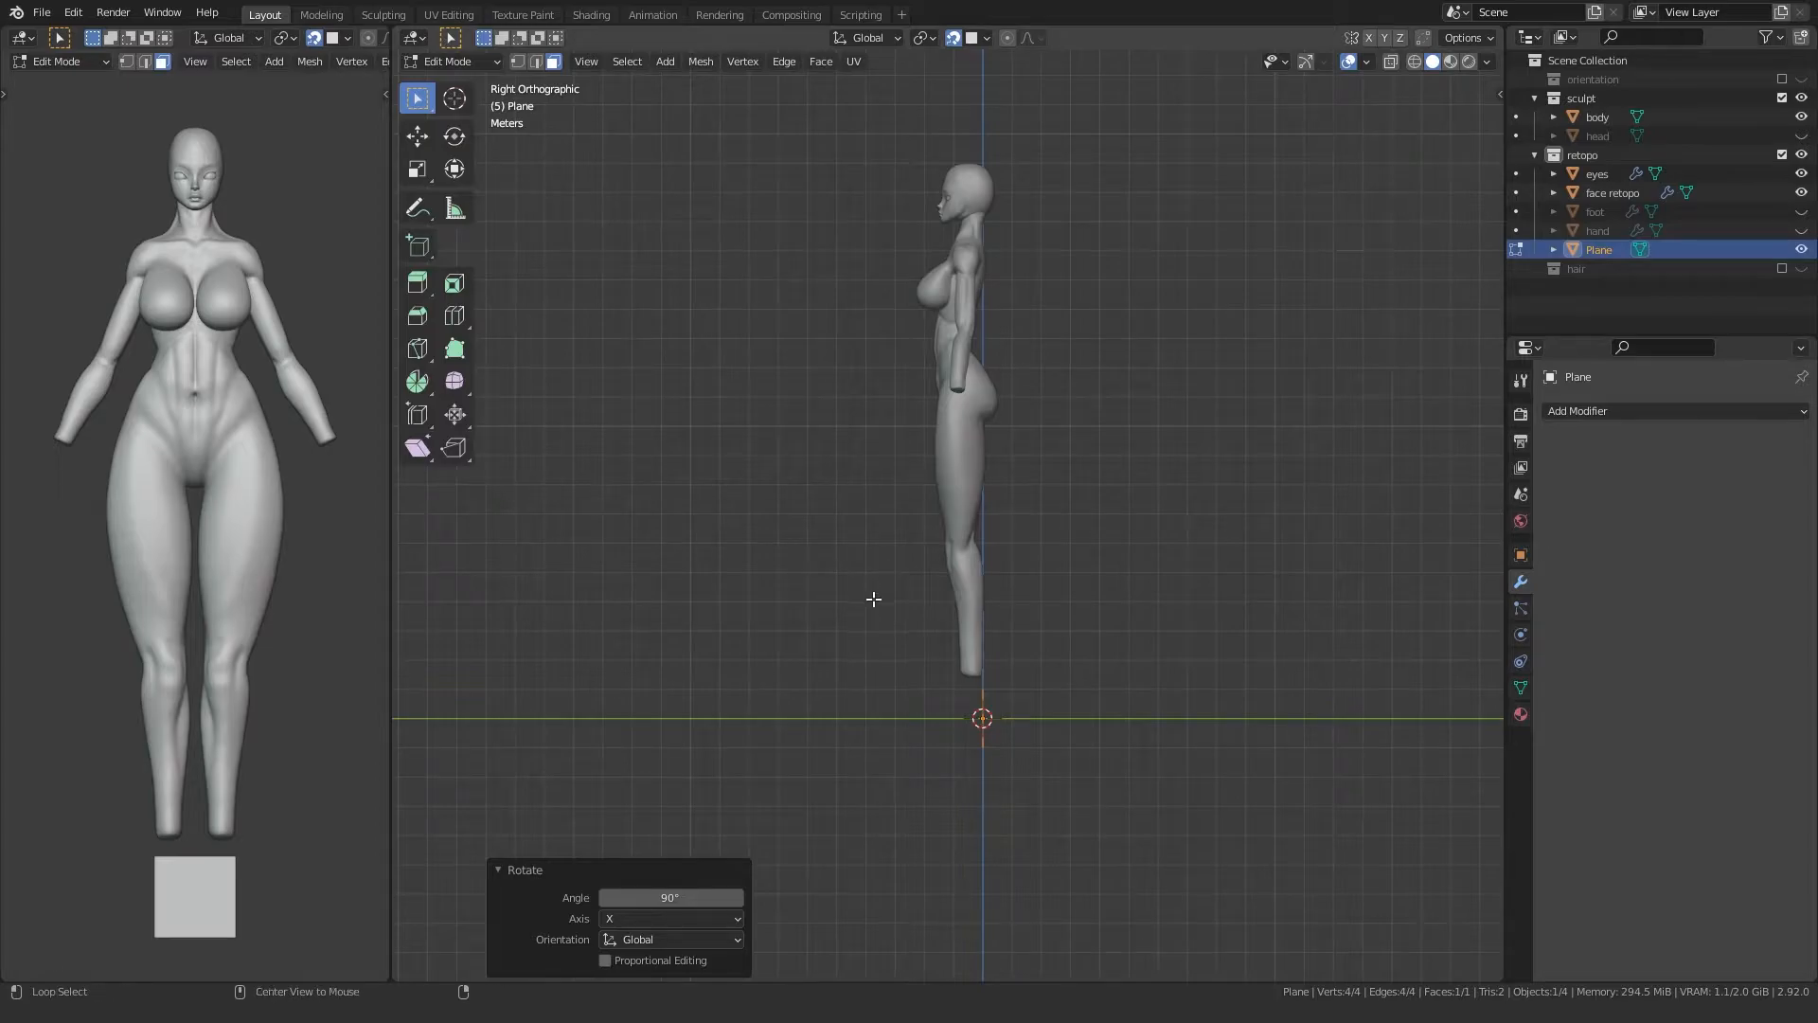
# Step: Raise the plane in the side view to a spot in front of the character's upper chest
pyautogui.press('g')
pyautogui.click(762, 355)
pyautogui.keyDown('shift'); pyautogui.moveTo(736, 381); pyautogui.dragTo(827, 554, button='middle'); pyautogui.keyUp('shift')
pyautogui.scroll(3, 827, 553)
pyautogui.press('g')
pyautogui.click(957, 345)
# Step: Scale the plane down in the front view and, with snapping off, place the small square over the character's left shoulder
pyautogui.press('KP_1')
pyautogui.press('1')
pyautogui.press('s')
pyautogui.click(953, 520)
pyautogui.hotkey('shift', 'Tab')
pyautogui.press('g')
pyautogui.click(1038, 464)
pyautogui.keyDown('shift'); pyautogui.moveTo(1039, 464); pyautogui.dragTo(871, 574, button='middle'); pyautogui.keyUp('shift')
pyautogui.scroll(6, 901, 587)
pyautogui.press('s')
pyautogui.click(1021, 569)
pyautogui.press('g')
pyautogui.click(965, 565)
# Step: Add a Mirror modifier and a Simple Subdivision modifier with 2 viewport levels to the plane
pyautogui.click(1616, 426)
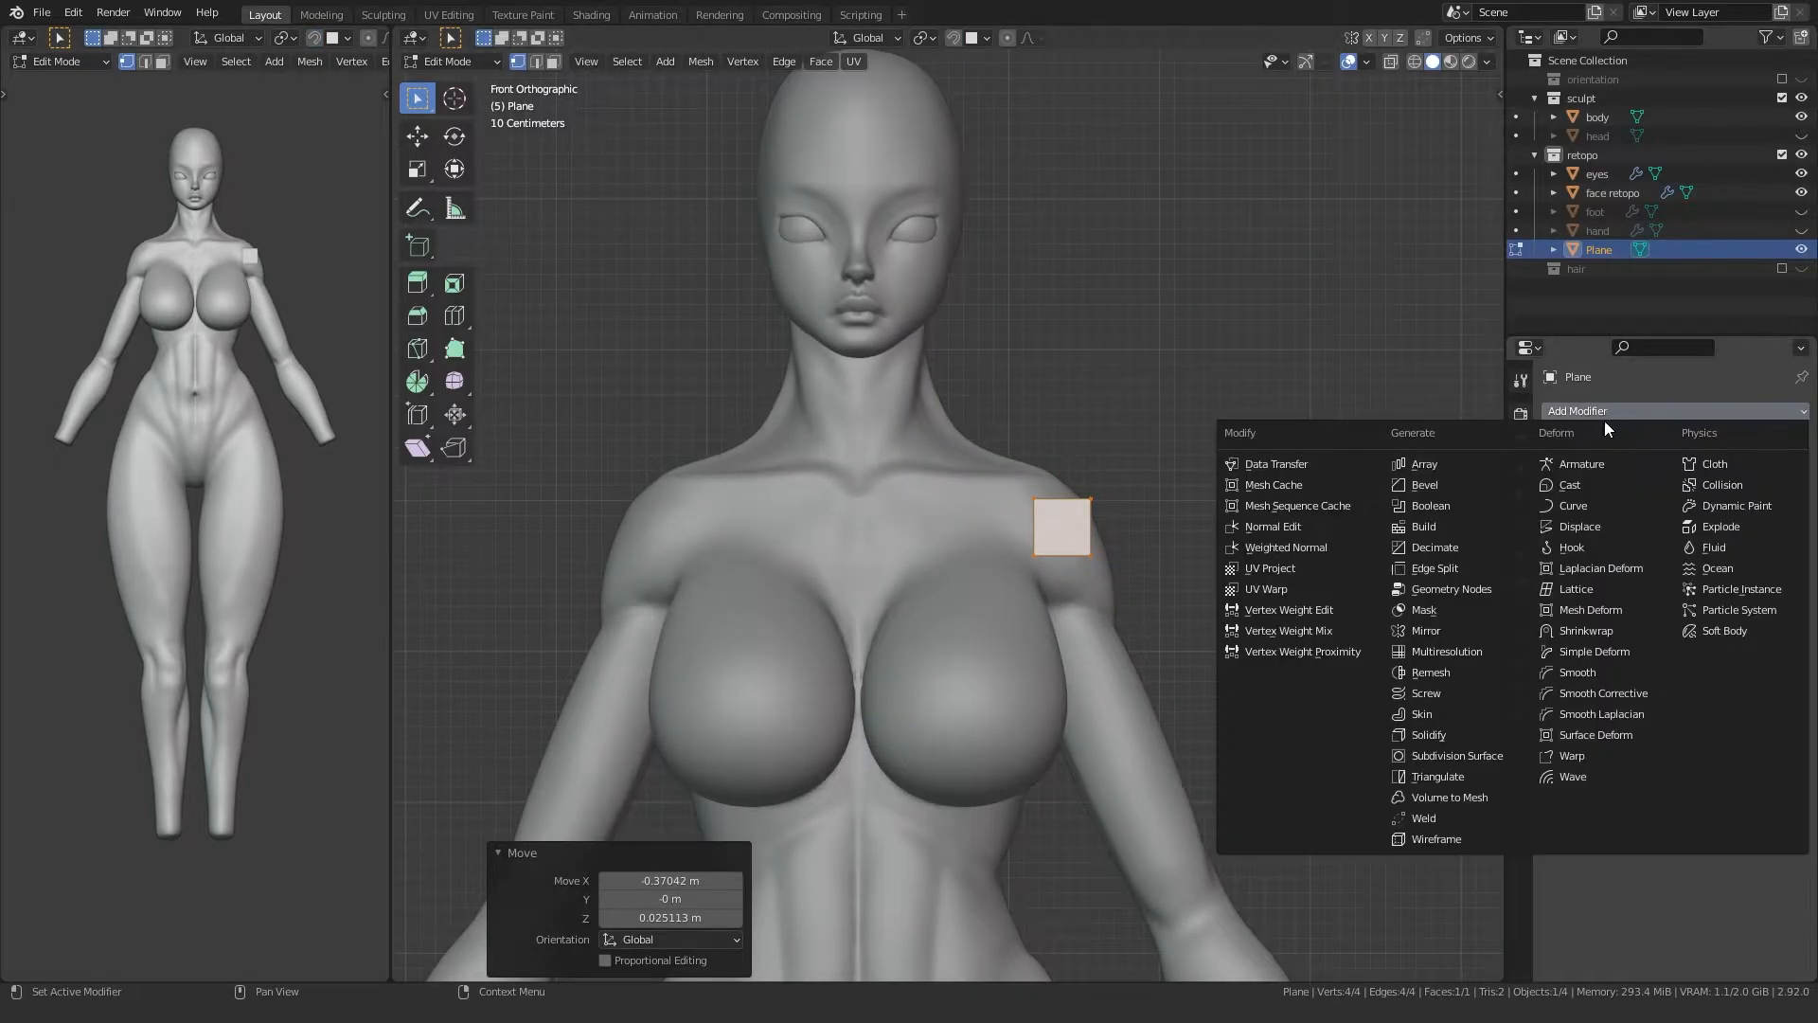
pyautogui.click(1435, 640)
pyautogui.click(1576, 411)
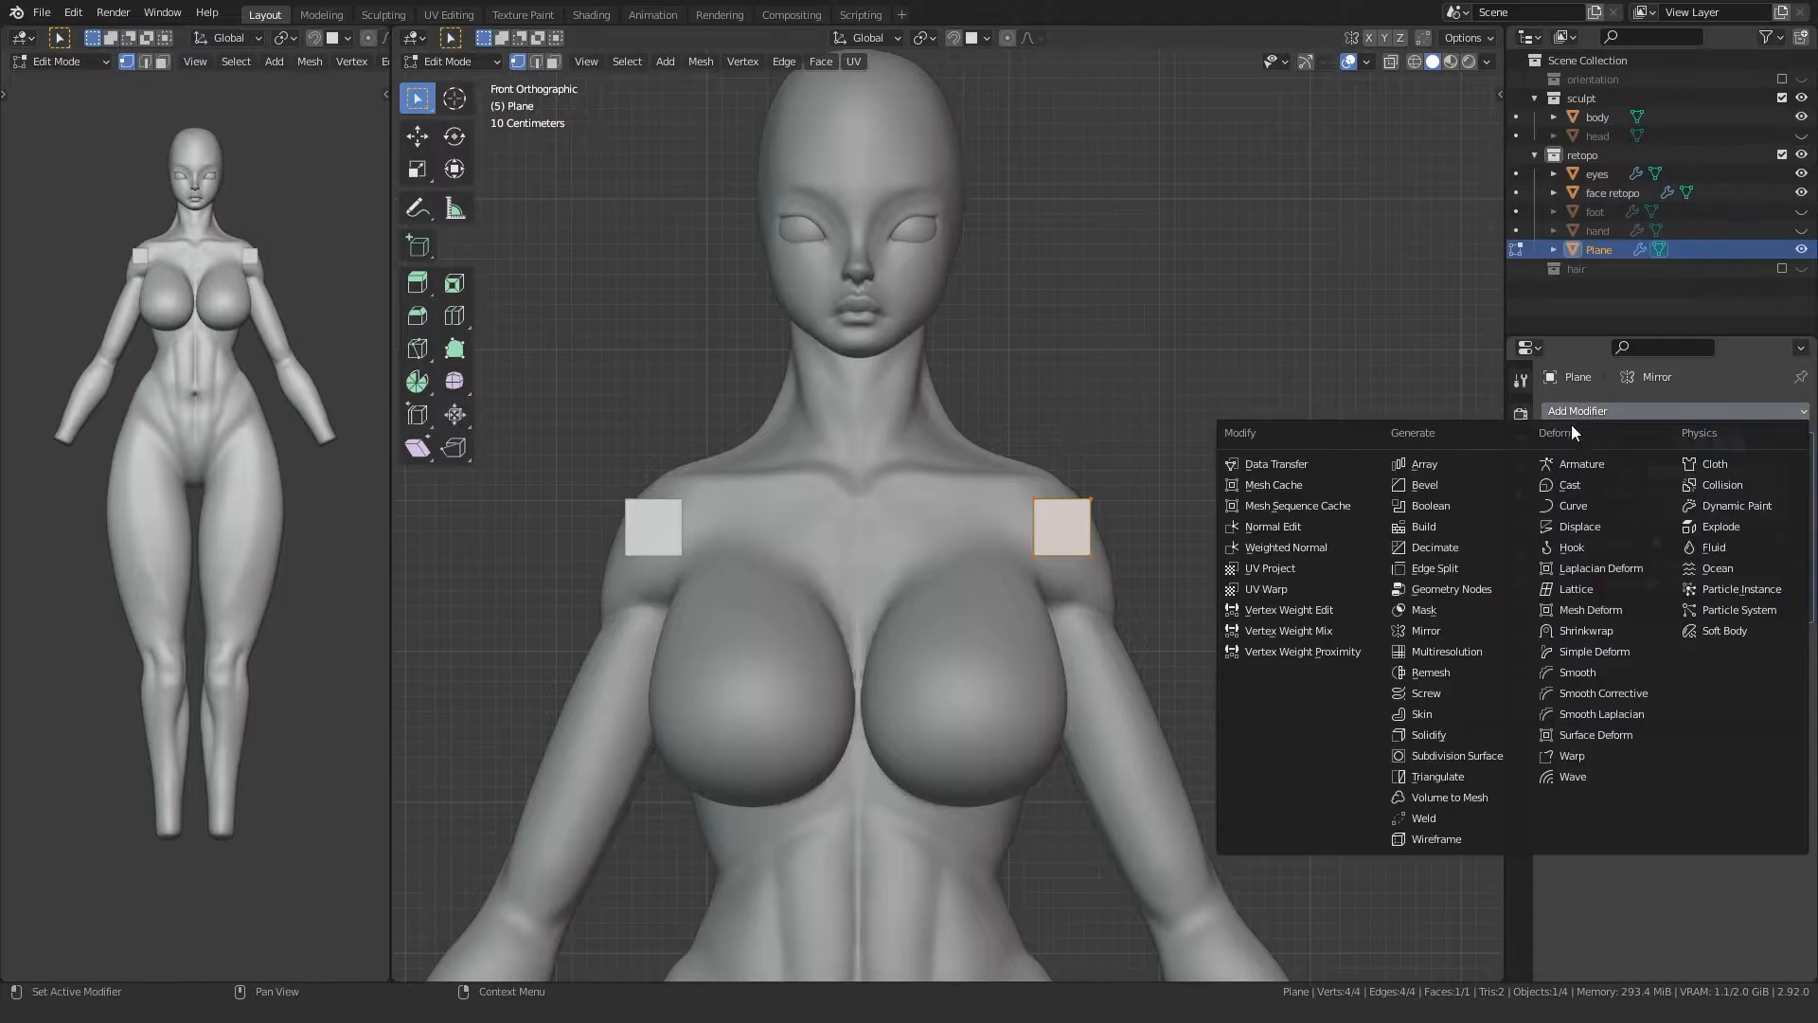
pyautogui.click(1435, 763)
pyautogui.click(1781, 691)
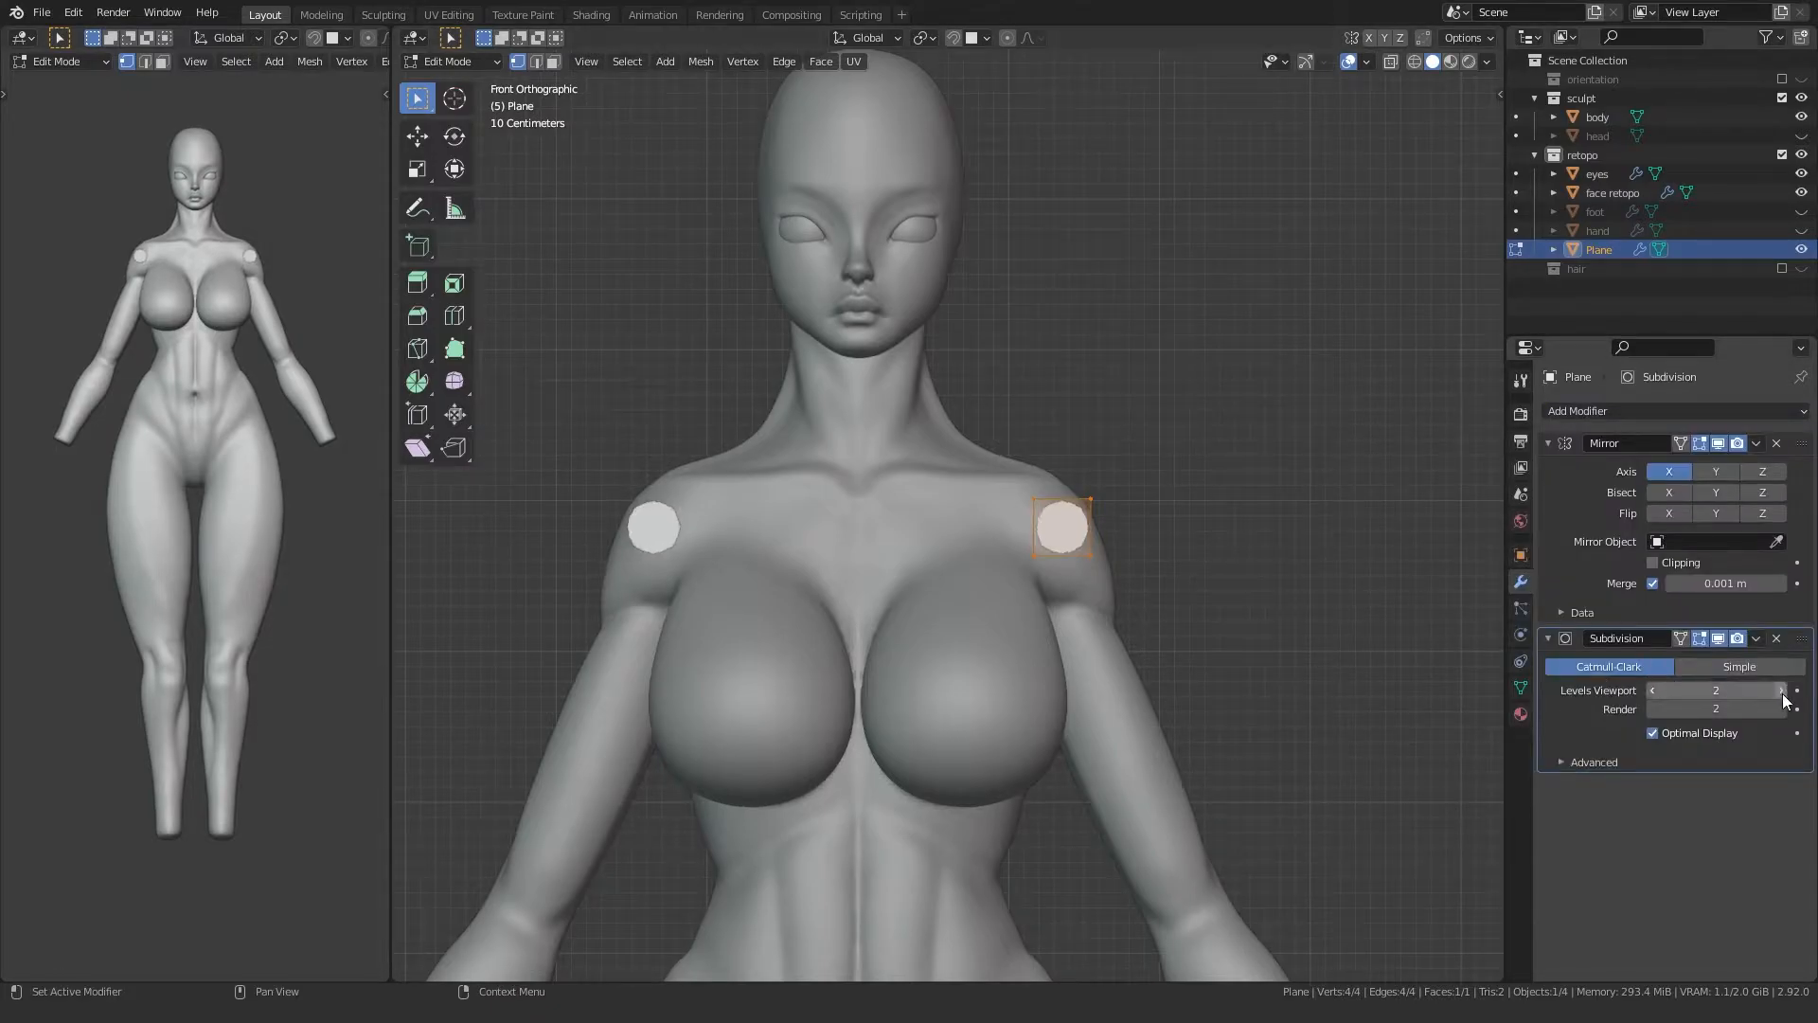
pyautogui.click(1695, 667)
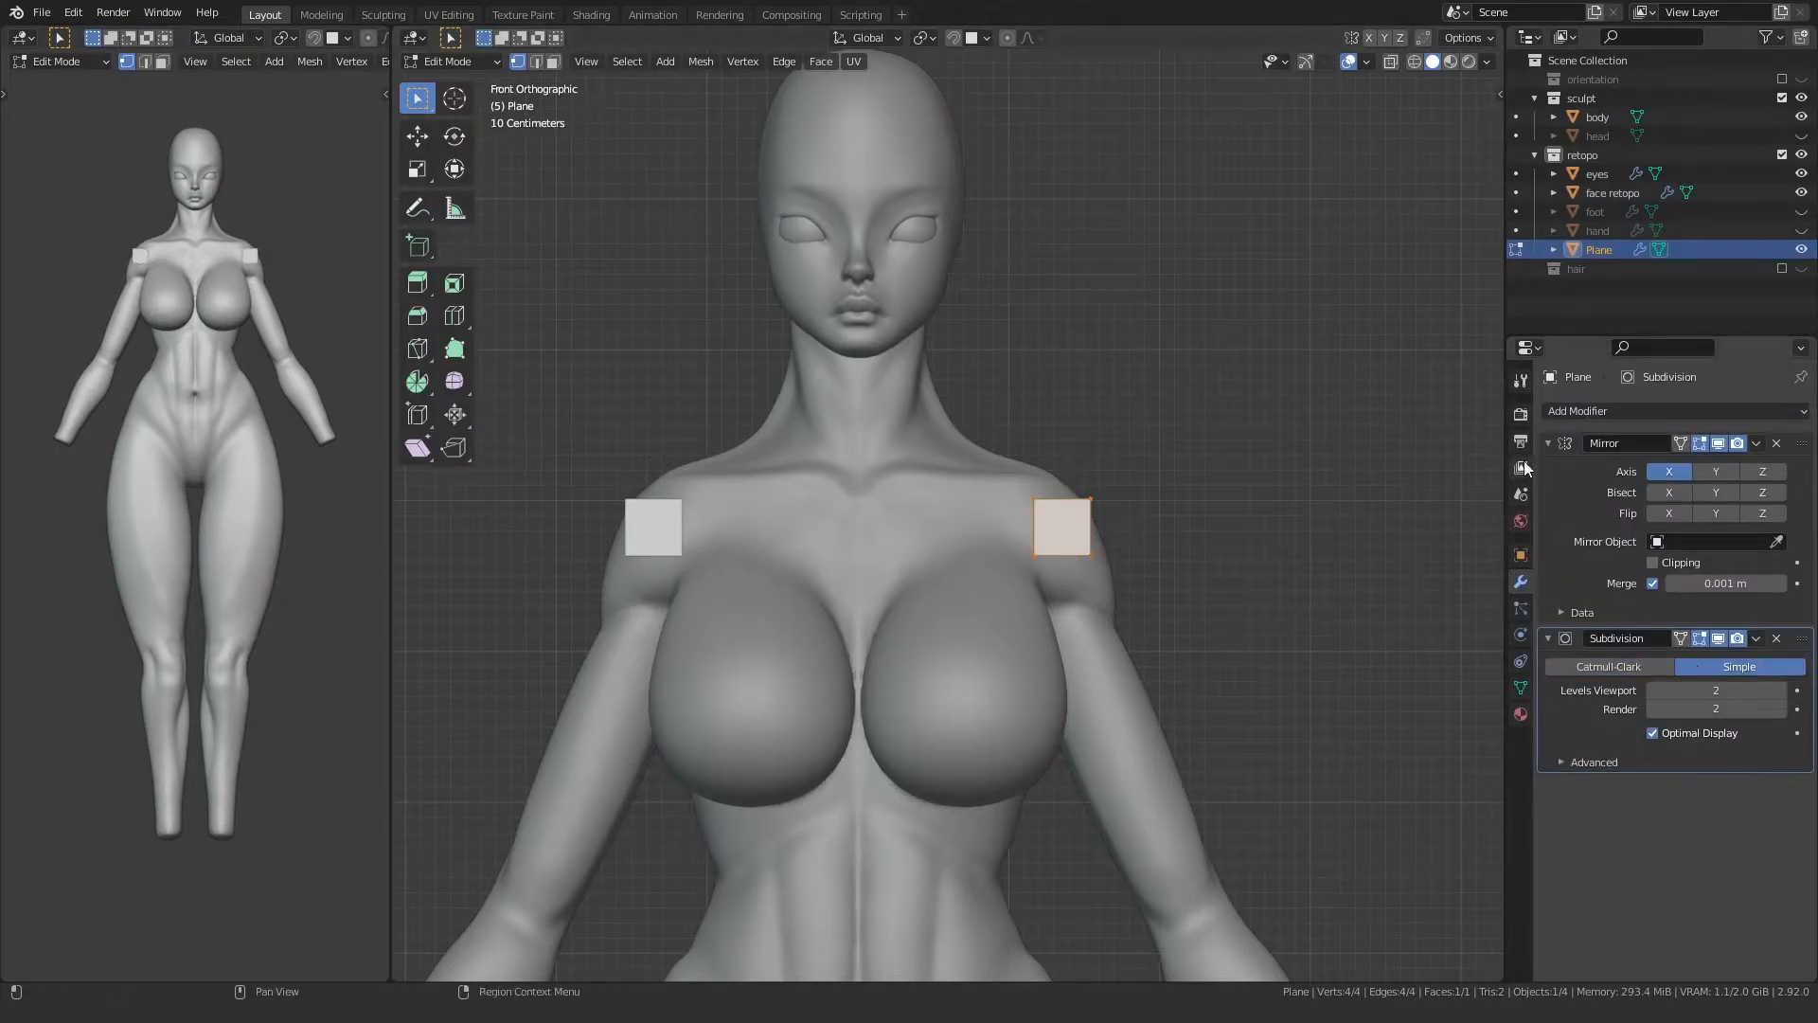
# Step: Add a Shrinkwrap modifier targeting body with Above Surface snap mode and an offset of 0.01 m
pyautogui.click(1560, 411)
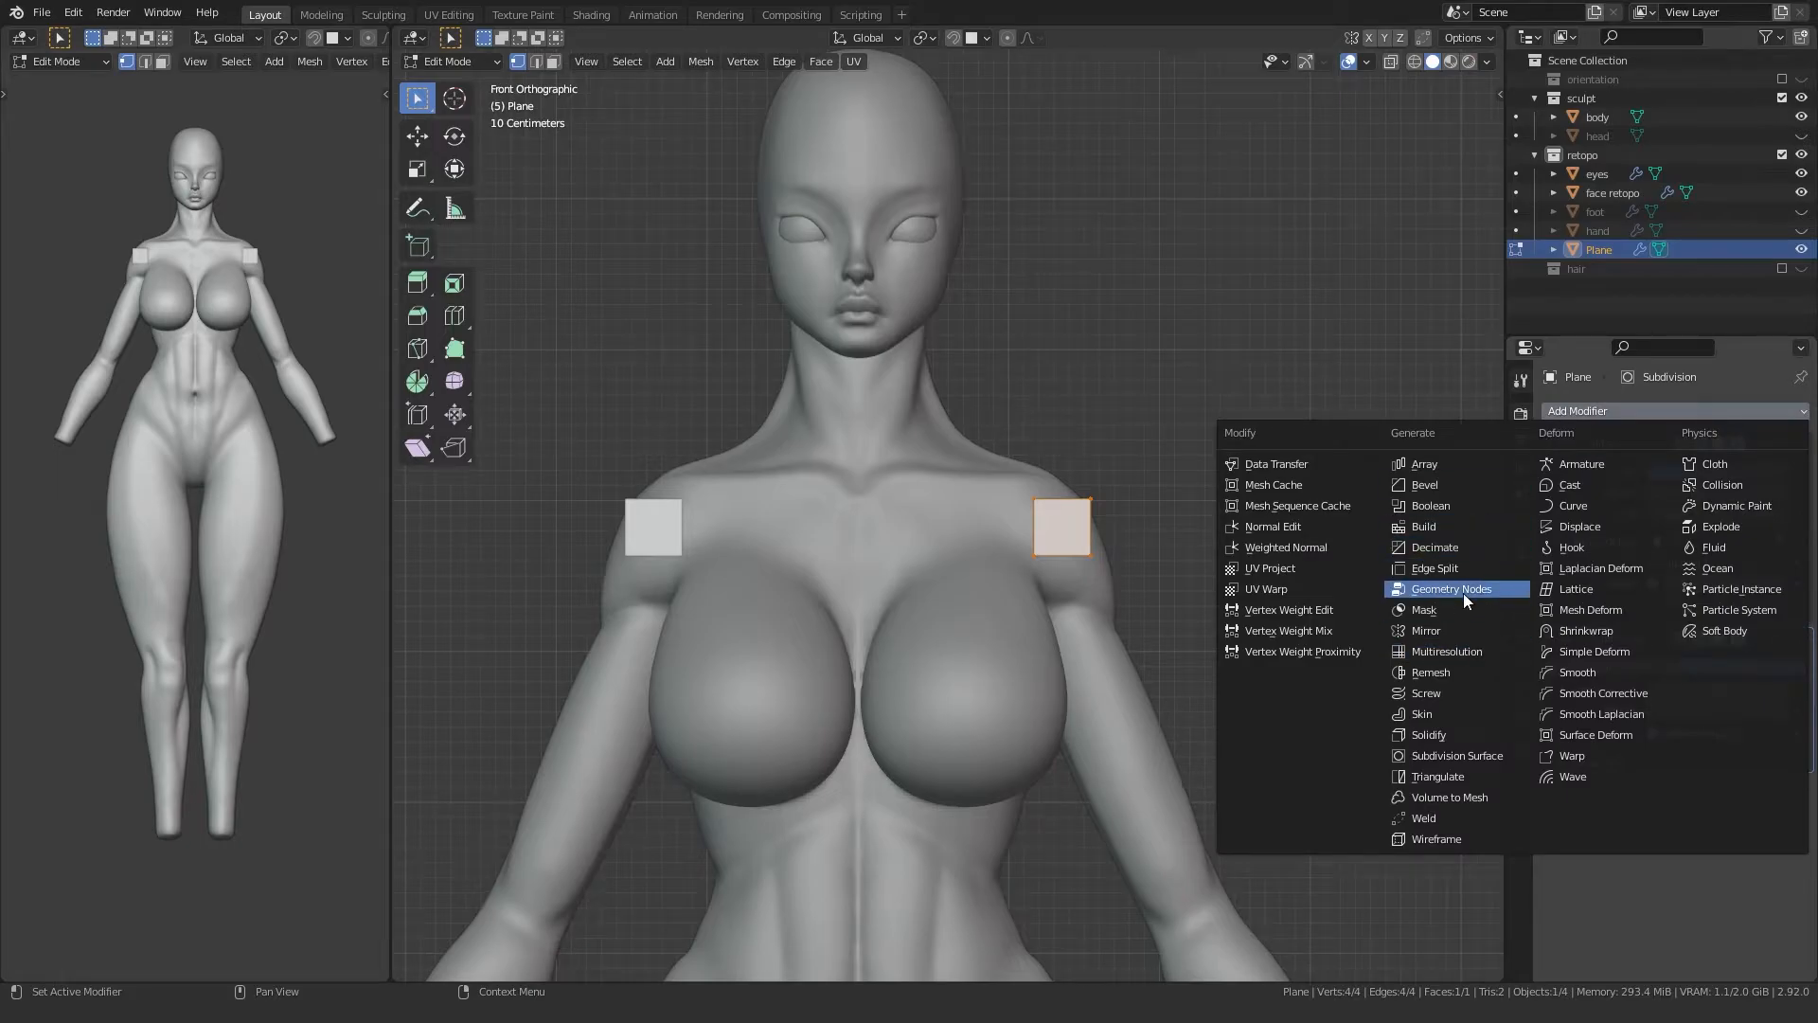
pyautogui.click(1587, 627)
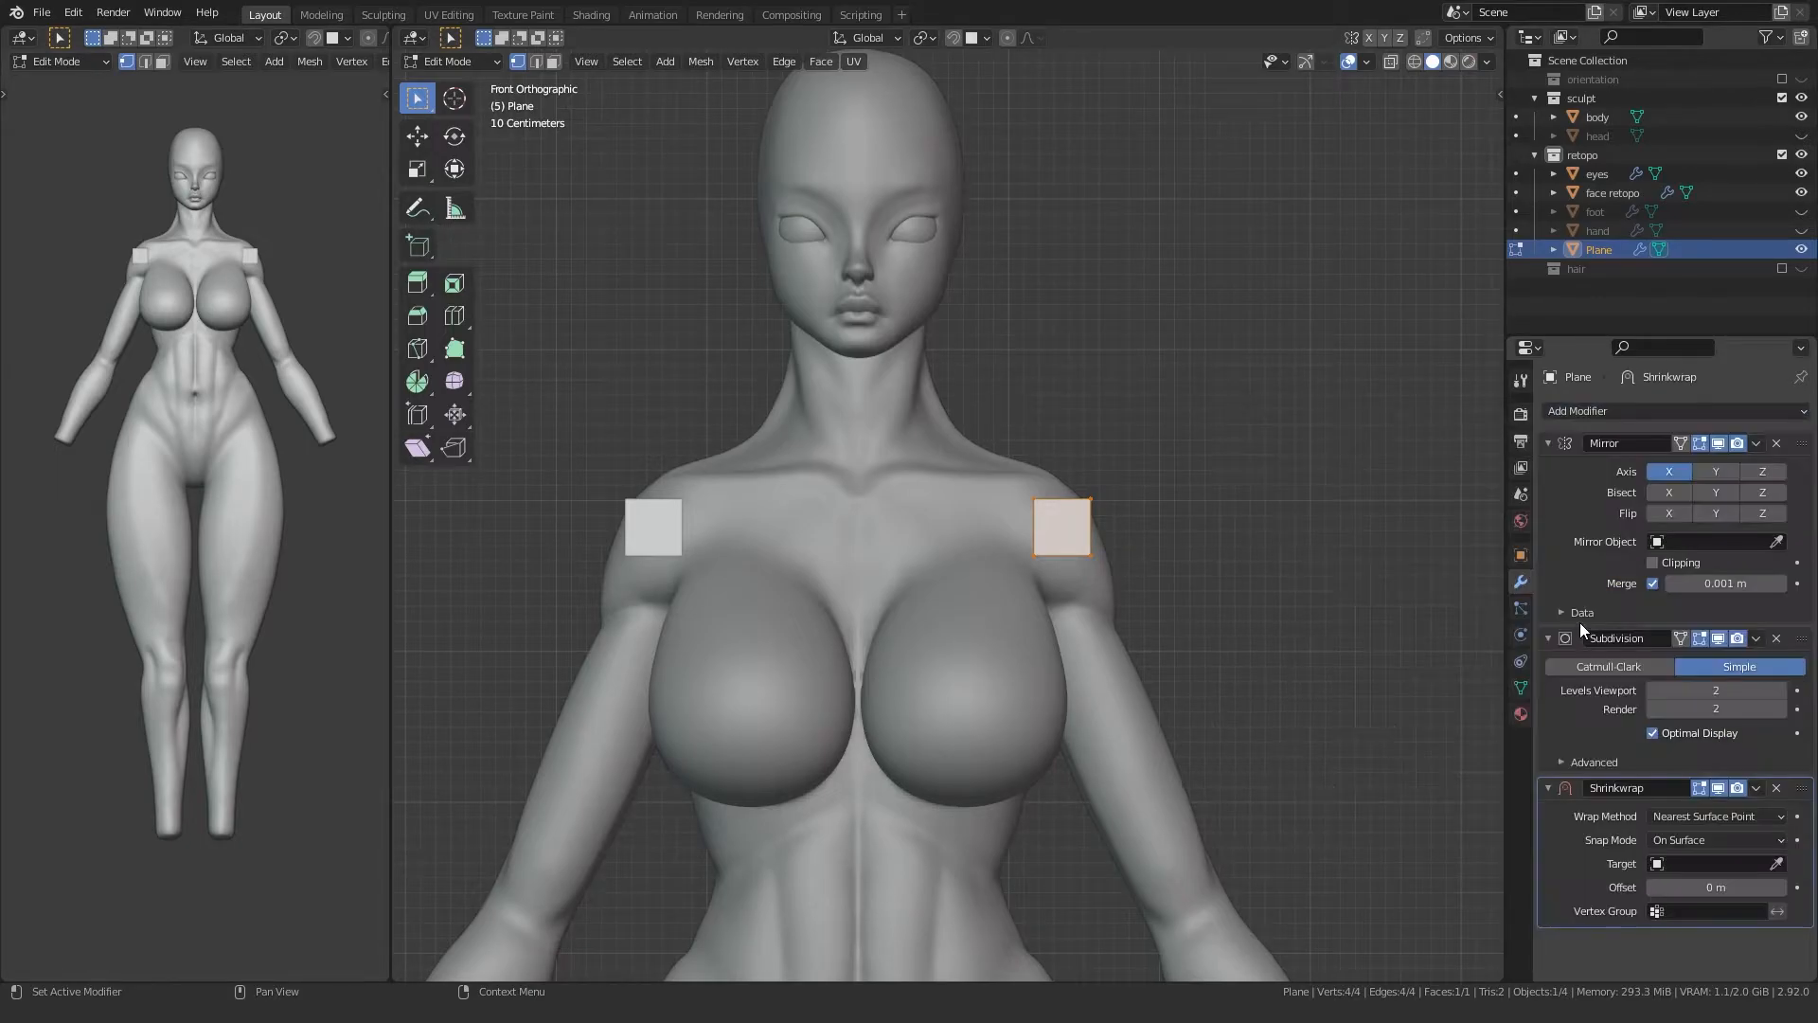
pyautogui.click(1663, 839)
pyautogui.click(1673, 945)
pyautogui.click(1777, 863)
pyautogui.click(866, 604)
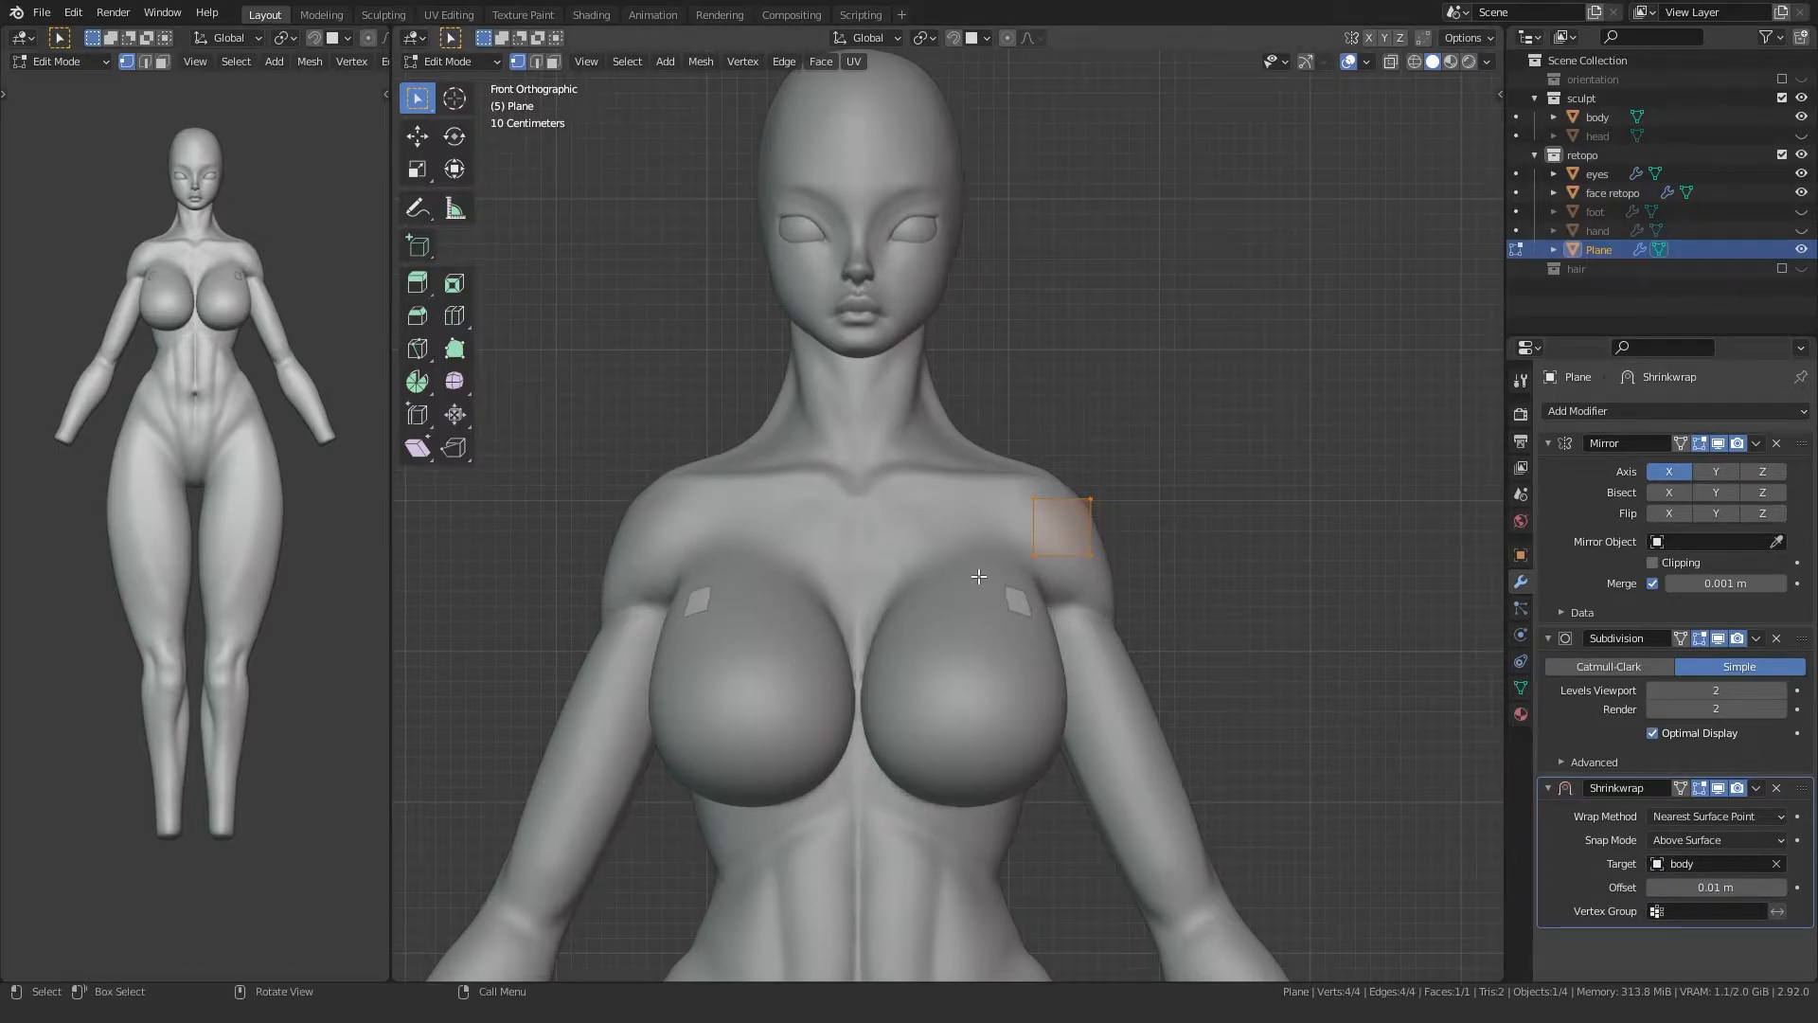
# Step: Rename the plane object as body retopo
pyautogui.doubleClick(1600, 250)
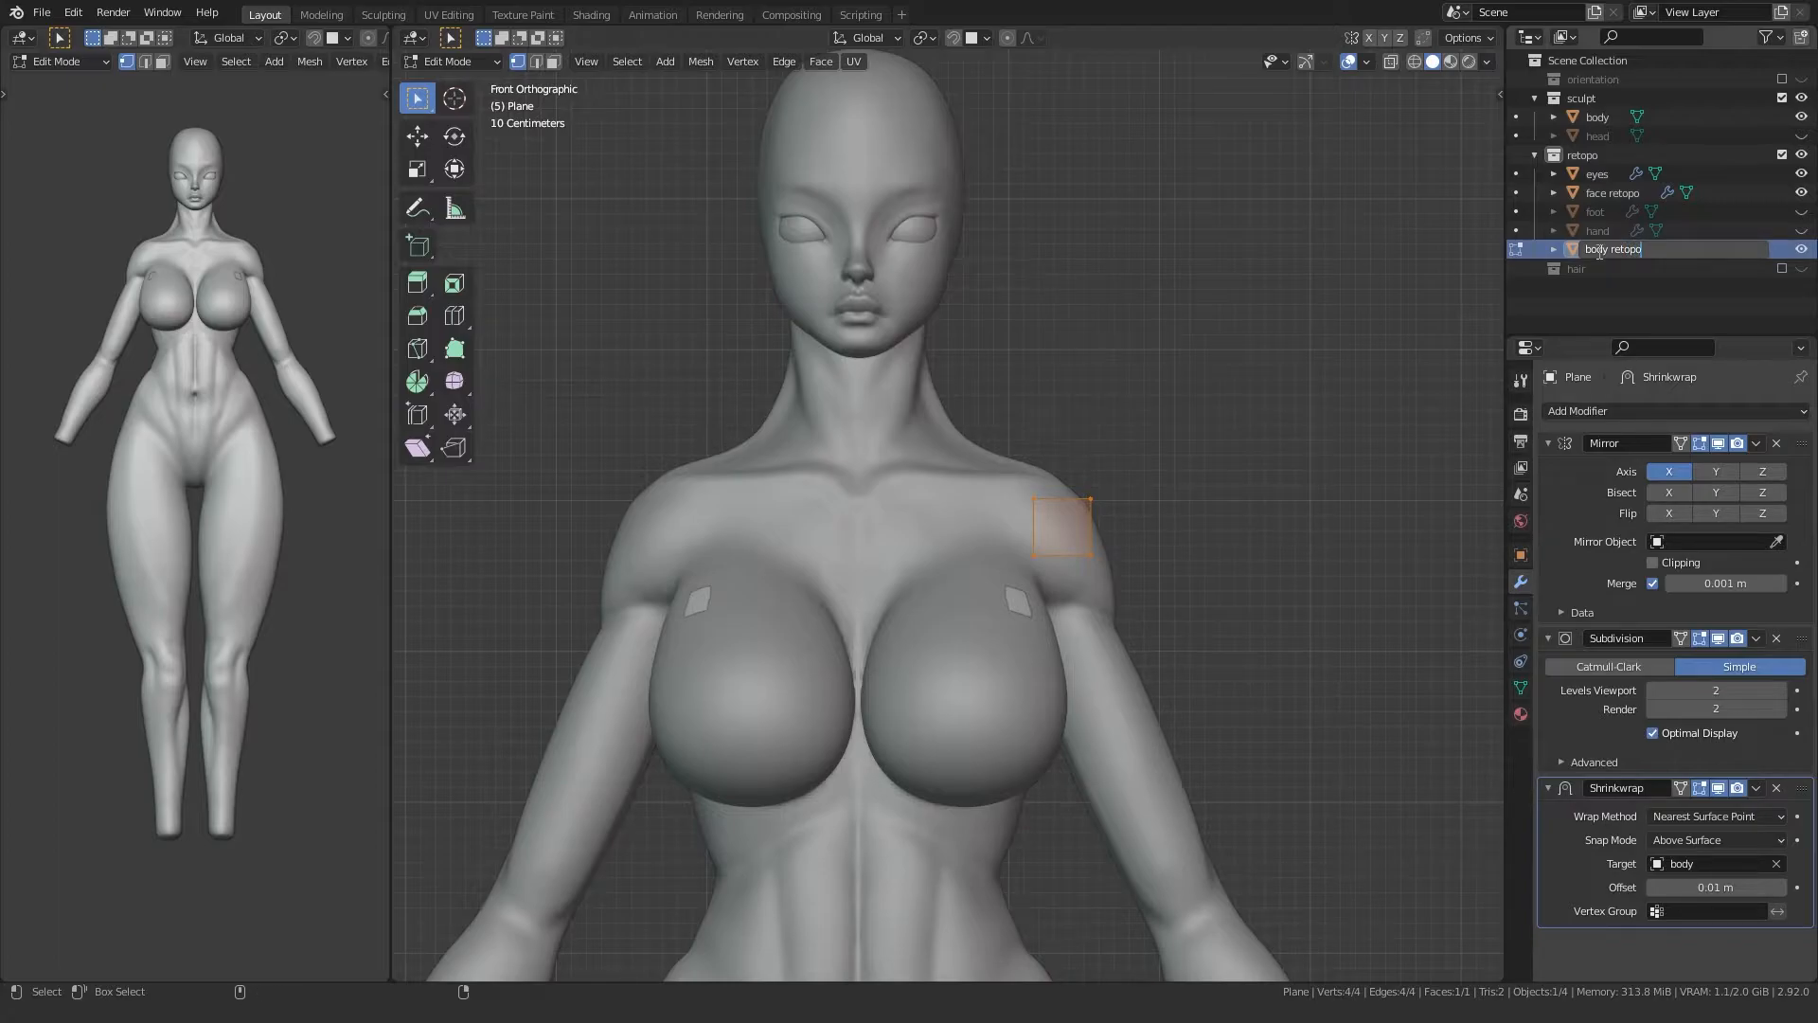
pyautogui.write('body retopo')
pyautogui.press('Return')
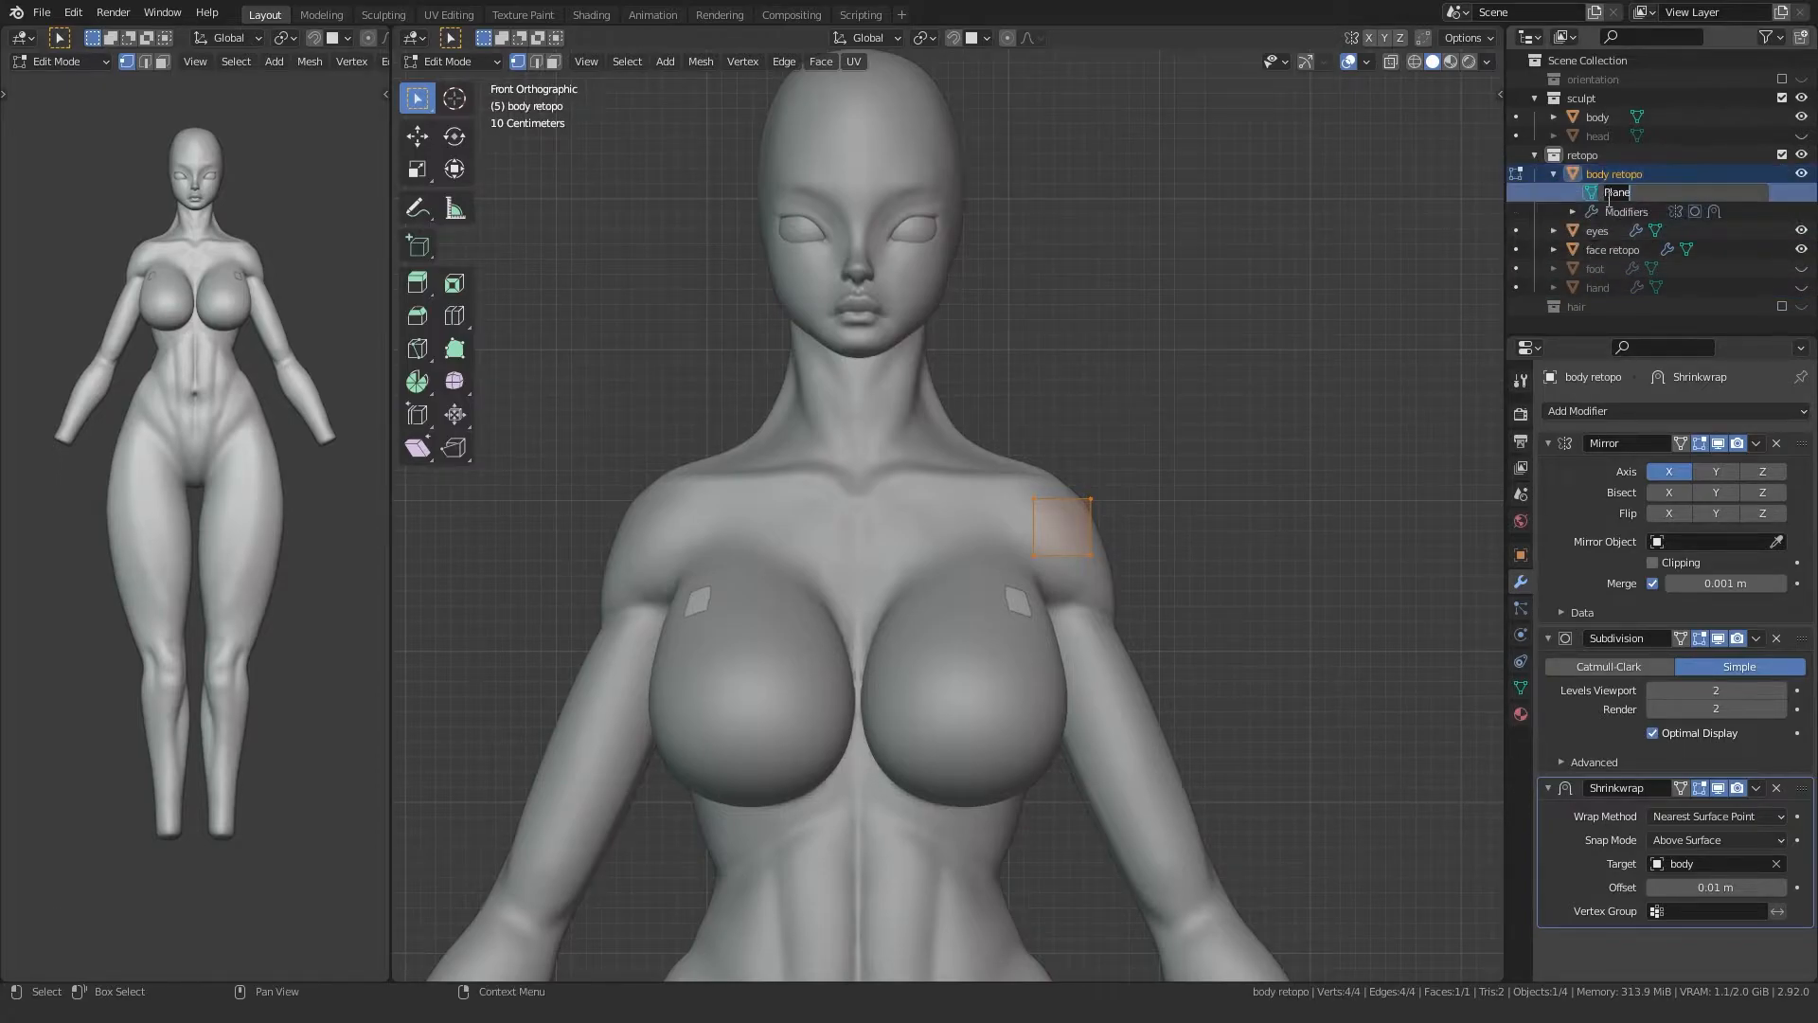
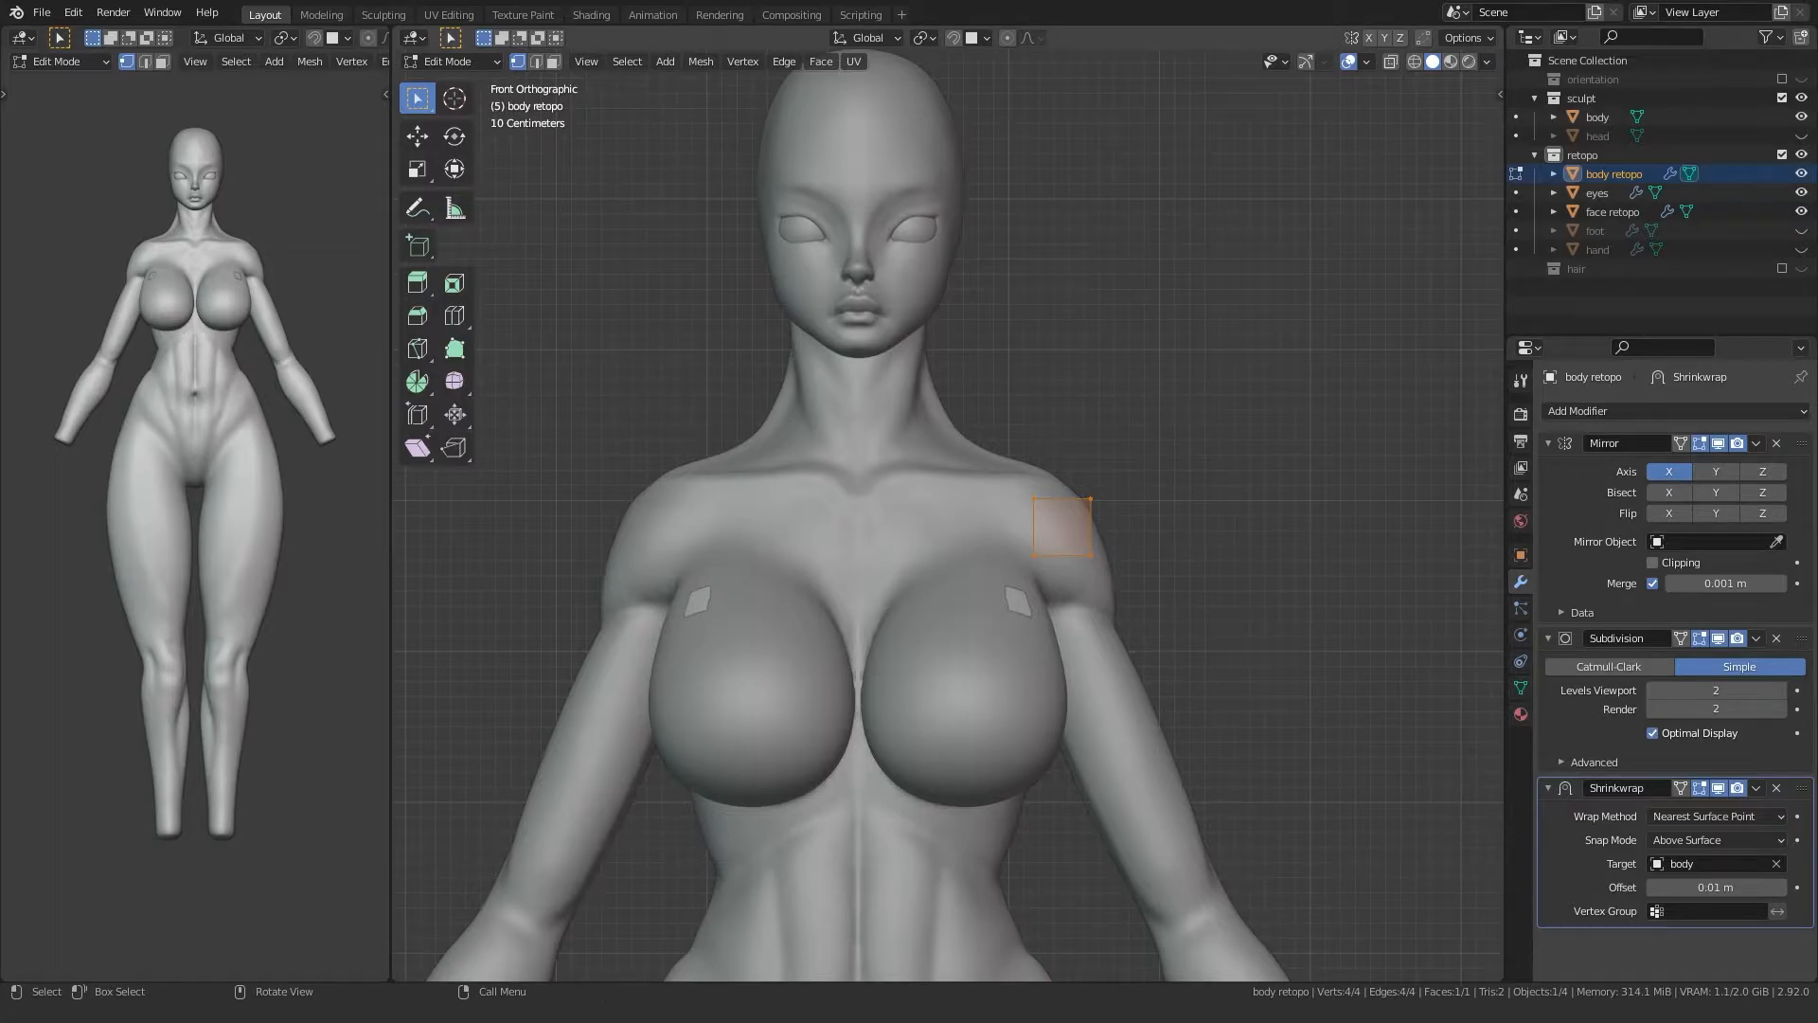
pyautogui.moveTo(1042, 570)
pyautogui.mouseDown(button='middle')
pyautogui.moveTo(900, 617)
pyautogui.moveTo(1120, 536)
pyautogui.moveTo(1051, 573)
pyautogui.mouseUp(button='middle')
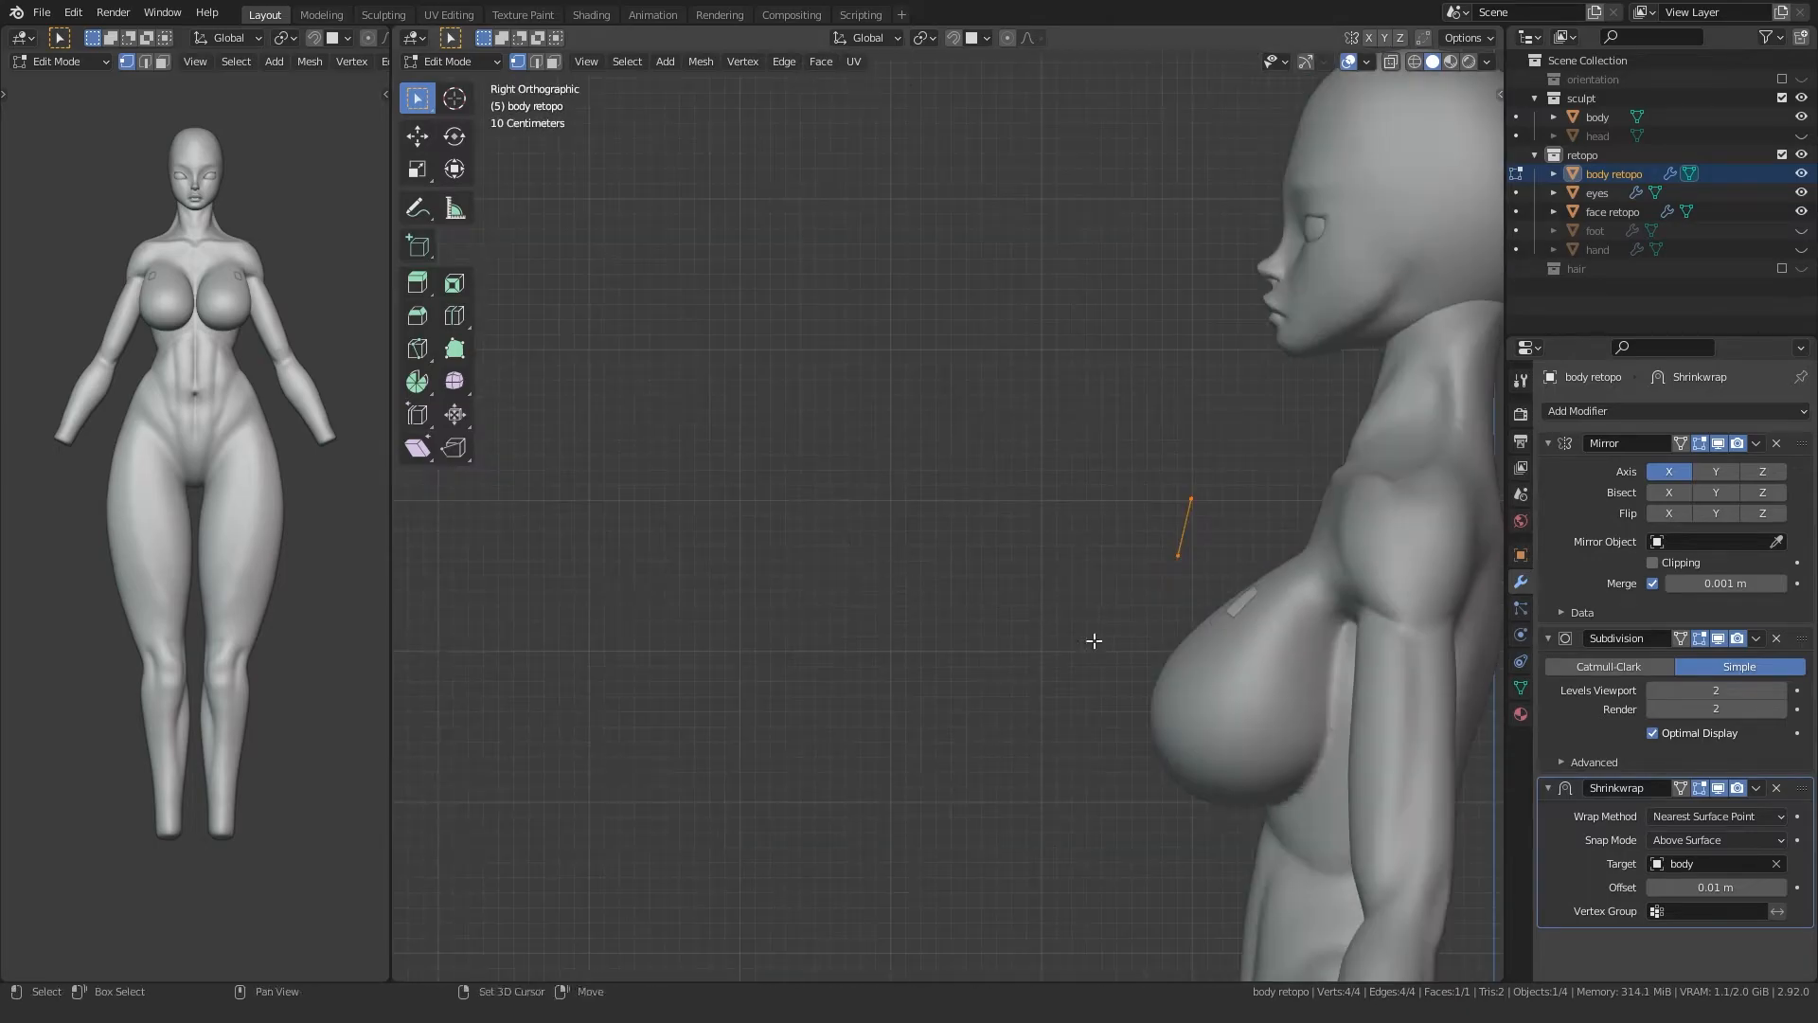
pyautogui.keyDown('shift'); pyautogui.moveTo(1092, 641); pyautogui.dragTo(853, 597, button='middle'); pyautogui.keyUp('shift')
pyautogui.moveTo(818, 590); pyautogui.dragTo(1007, 458)
pyautogui.press('g')
pyautogui.rightClick(1017, 505)
# Step: Select all the square's vertices through the mesh and move them back onto the character's shoulder
pyautogui.hotkey('alt', 'z')
pyautogui.moveTo(831, 572); pyautogui.dragTo(1038, 426)
pyautogui.hotkey('alt', 'z')
pyautogui.press('g')
pyautogui.click(1014, 506)
# Step: Move two corner vertices of the patch toward the back so it wraps over the outer shoulder
pyautogui.moveTo(983, 514); pyautogui.dragTo(1004, 606, button='middle')
pyautogui.click(1006, 502)
pyautogui.press('g')
pyautogui.click(1117, 525)
pyautogui.click(990, 621)
pyautogui.press('g')
pyautogui.click(1090, 606)
# Step: Move the patch's front edge onto the shoulder cap and rotate it about -30°
pyautogui.hotkey('alt', 'z')
pyautogui.moveTo(1021, 617); pyautogui.dragTo(873, 455)
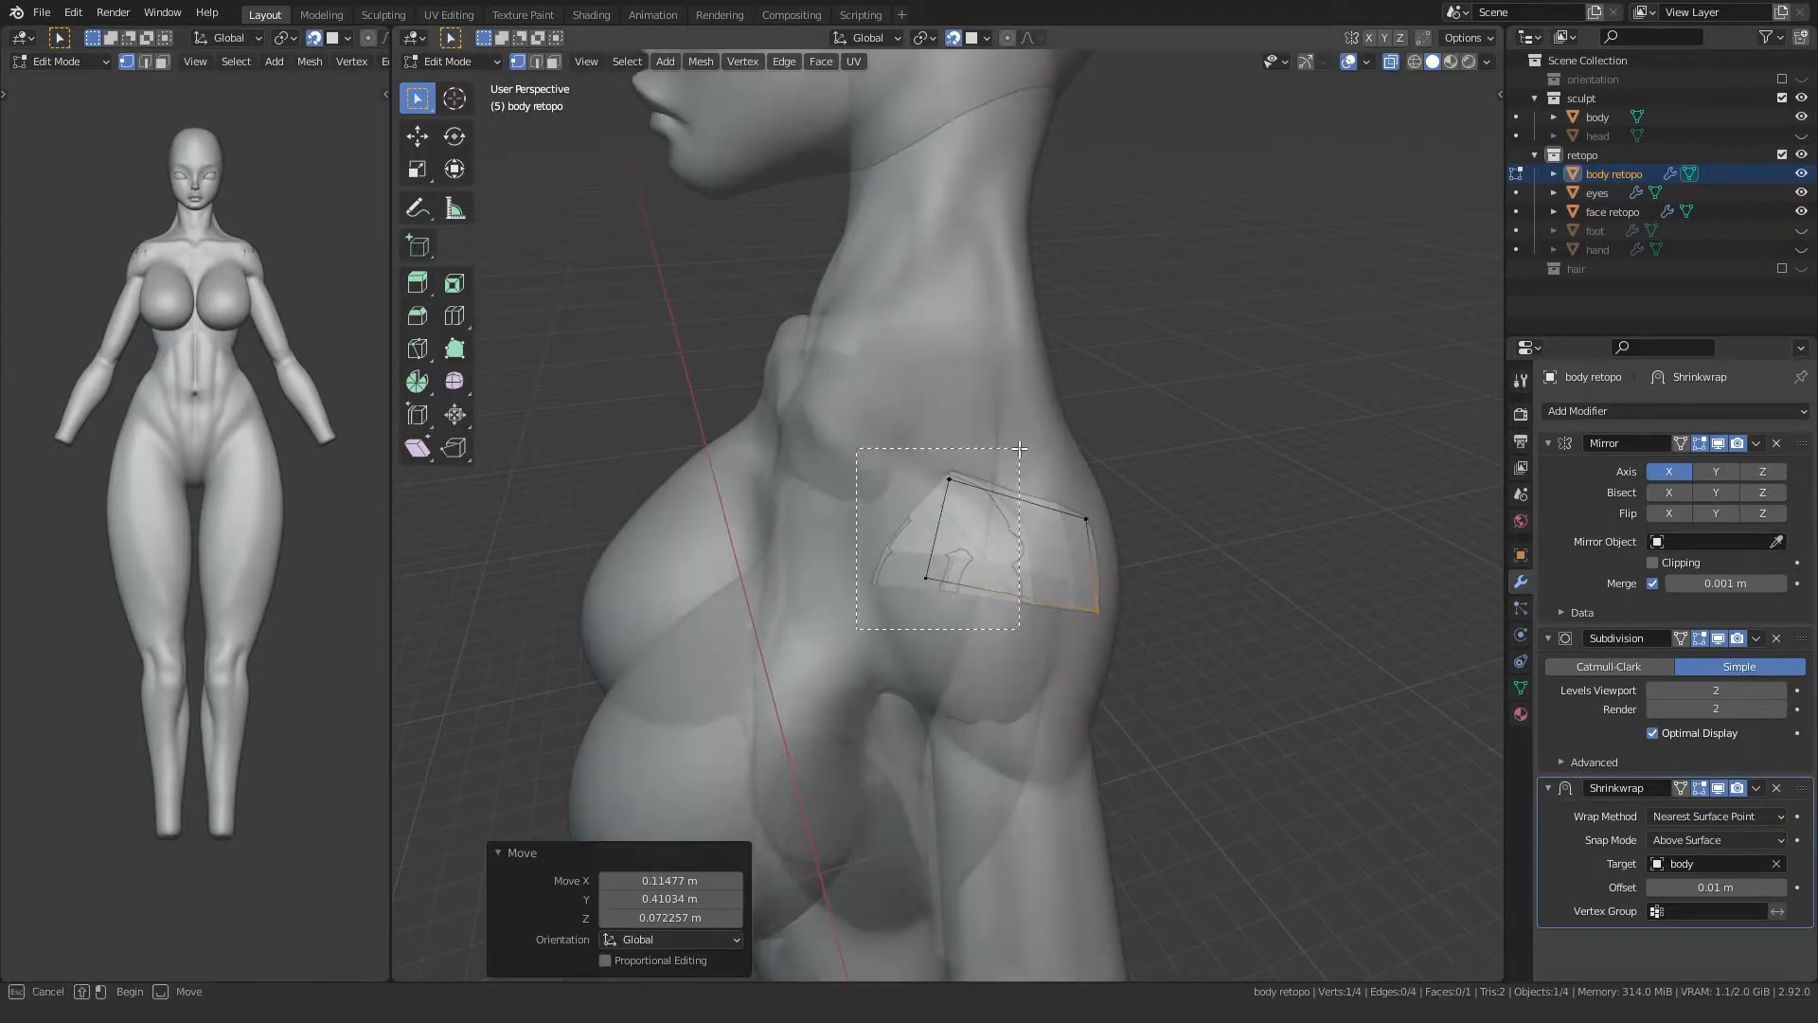
pyautogui.hotkey('alt', 'z')
pyautogui.press('g')
pyautogui.click(1004, 592)
pyautogui.press('r')
pyautogui.click(950, 668)
pyautogui.keyDown('shift'); pyautogui.moveTo(948, 672); pyautogui.dragTo(883, 604, button='middle'); pyautogui.keyUp('shift')
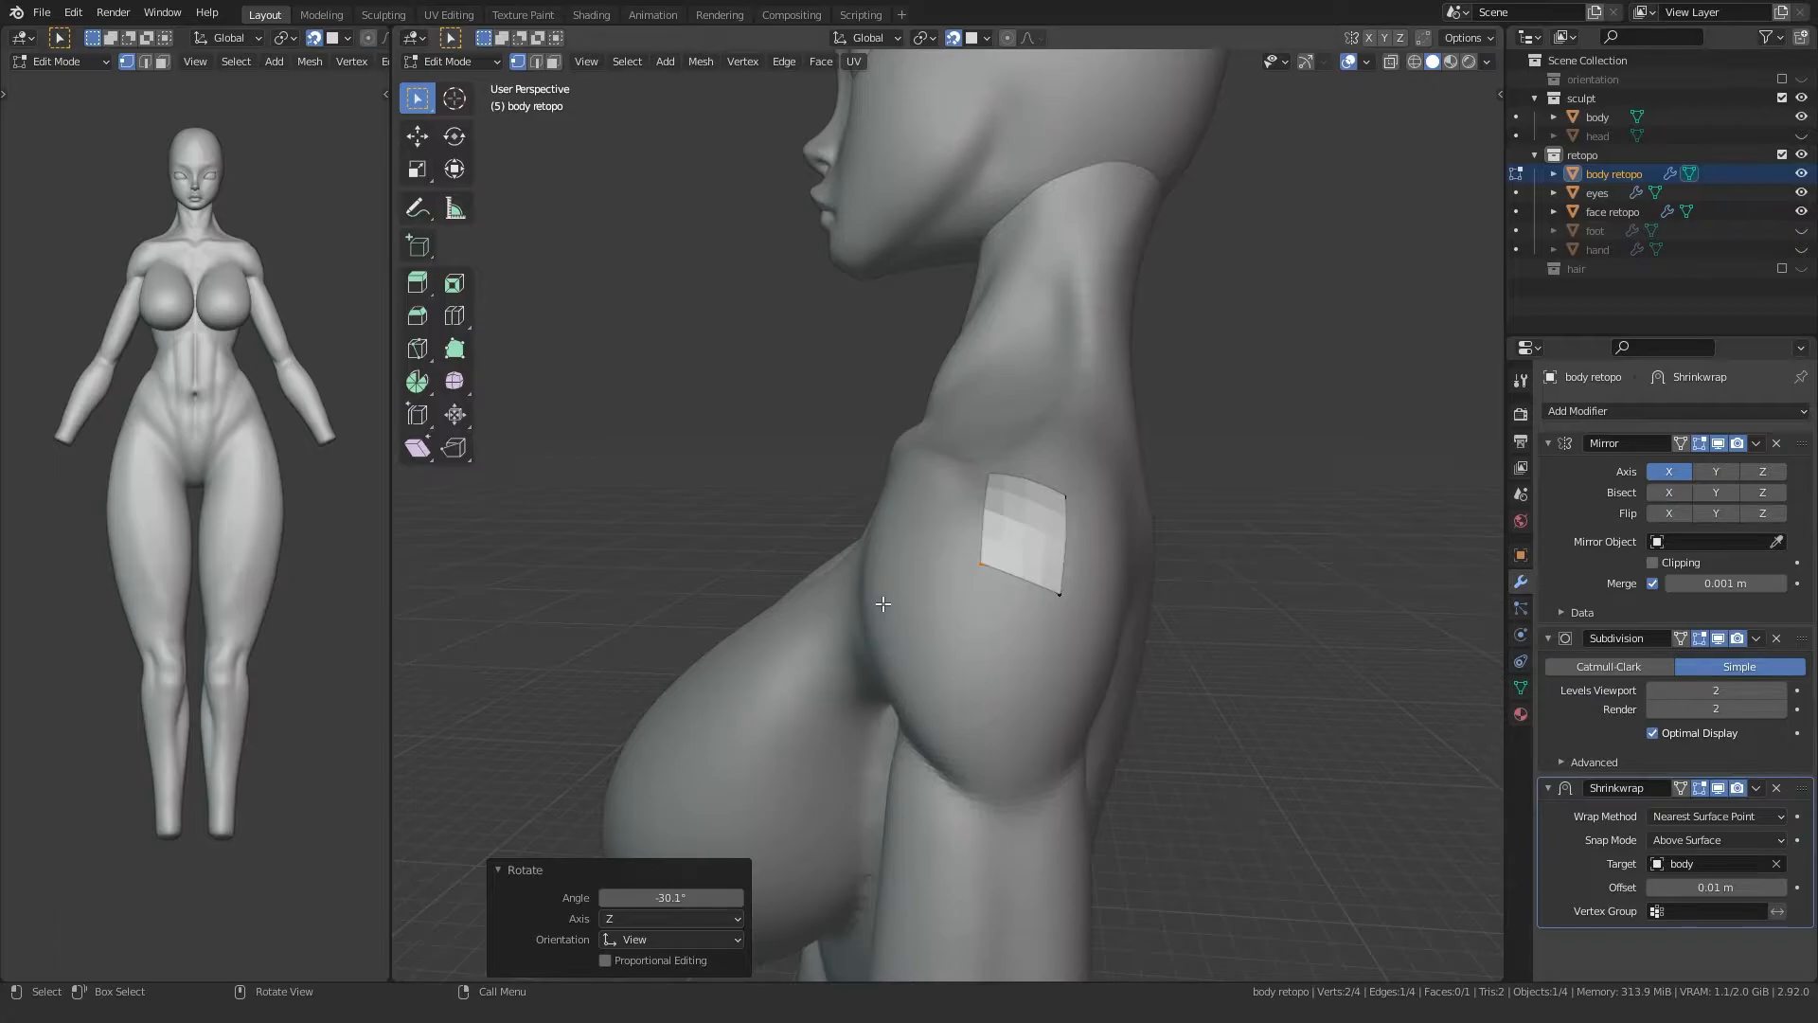
# Step: Extrude the patch's rear edge twice around the back of the shoulder and rotate the new end by about 33°
pyautogui.moveTo(882, 602); pyautogui.dragTo(1028, 717, button='middle')
pyautogui.moveTo(1031, 464); pyautogui.dragTo(1051, 423)
pyautogui.moveTo(1049, 434); pyautogui.dragTo(1032, 470, button='middle')
pyautogui.press('e')
pyautogui.click(1100, 512)
pyautogui.press('e')
pyautogui.click(999, 526)
pyautogui.press('r')
pyautogui.click(886, 532)
pyautogui.moveTo(886, 532); pyautogui.dragTo(959, 510, button='middle')
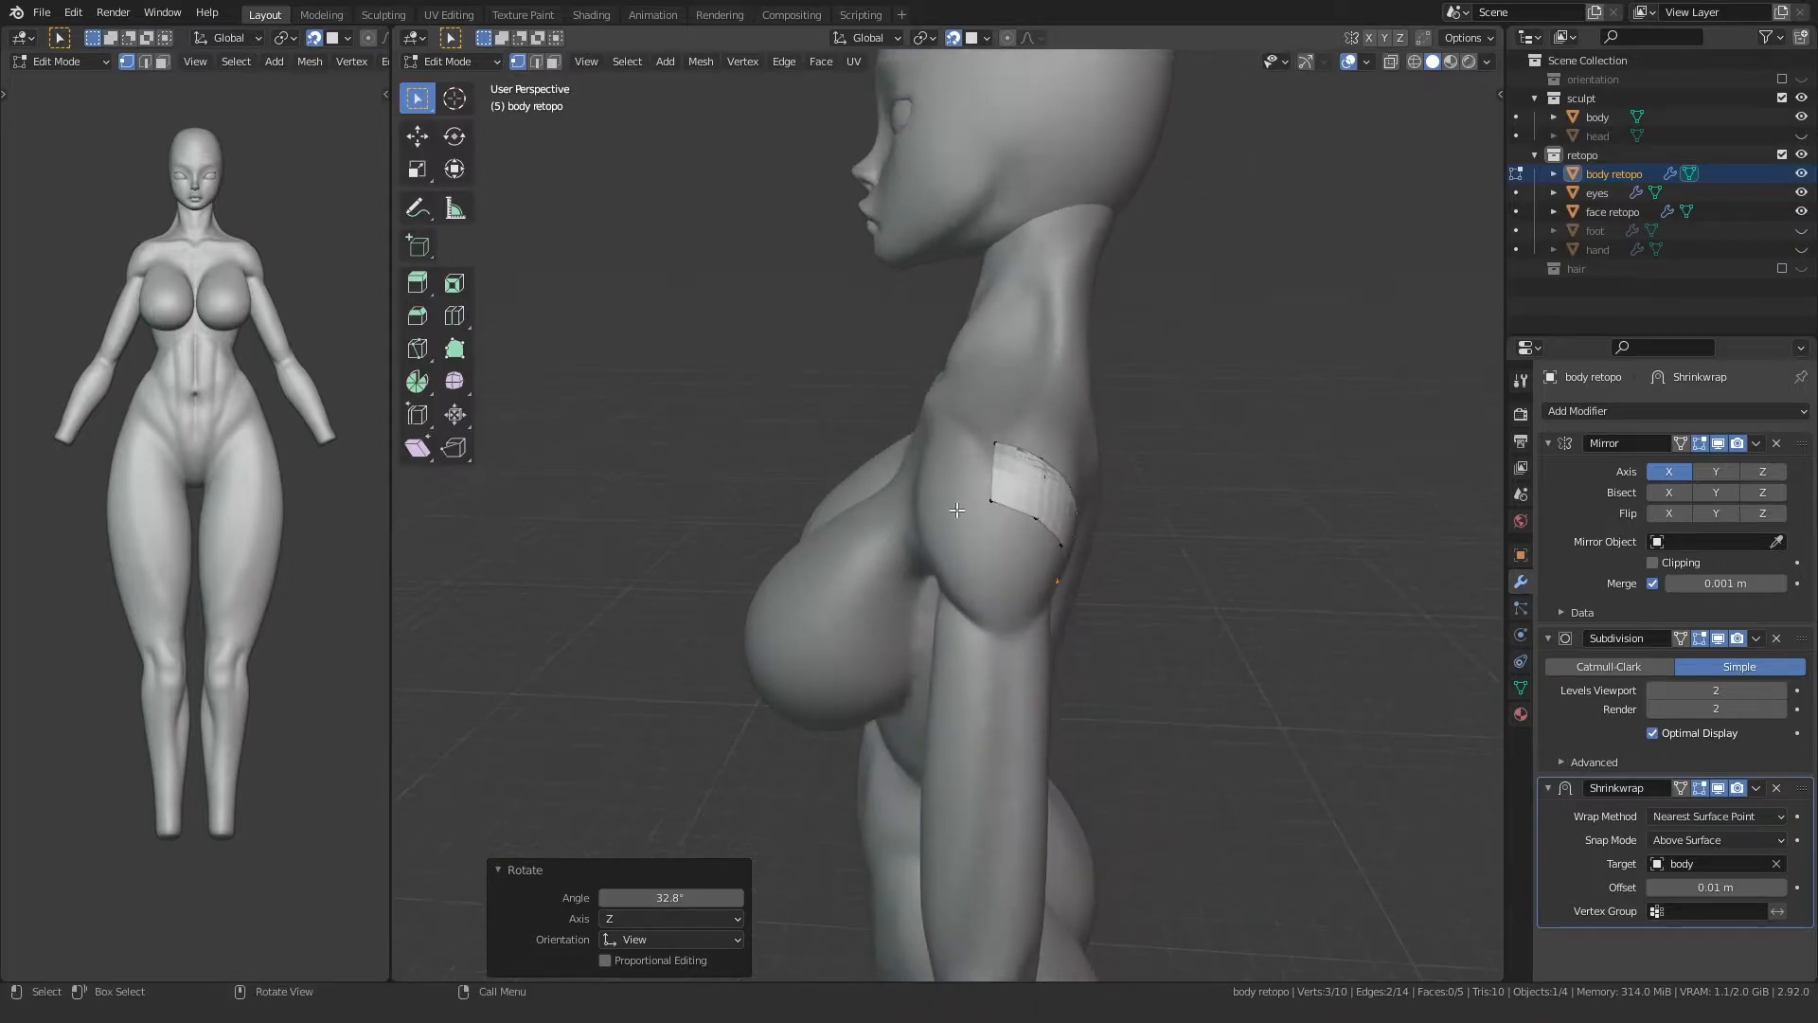
# Step: Extrude the patch's front edge twice toward the front of the armpit and rotate the end edge about -40°
pyautogui.moveTo(958, 511); pyautogui.dragTo(1023, 421)
pyautogui.moveTo(1023, 421); pyautogui.dragTo(1056, 414, button='middle')
pyautogui.press('e')
pyautogui.click(943, 487)
pyautogui.press('e')
pyautogui.click(876, 538)
pyautogui.moveTo(876, 538); pyautogui.dragTo(863, 500, button='middle')
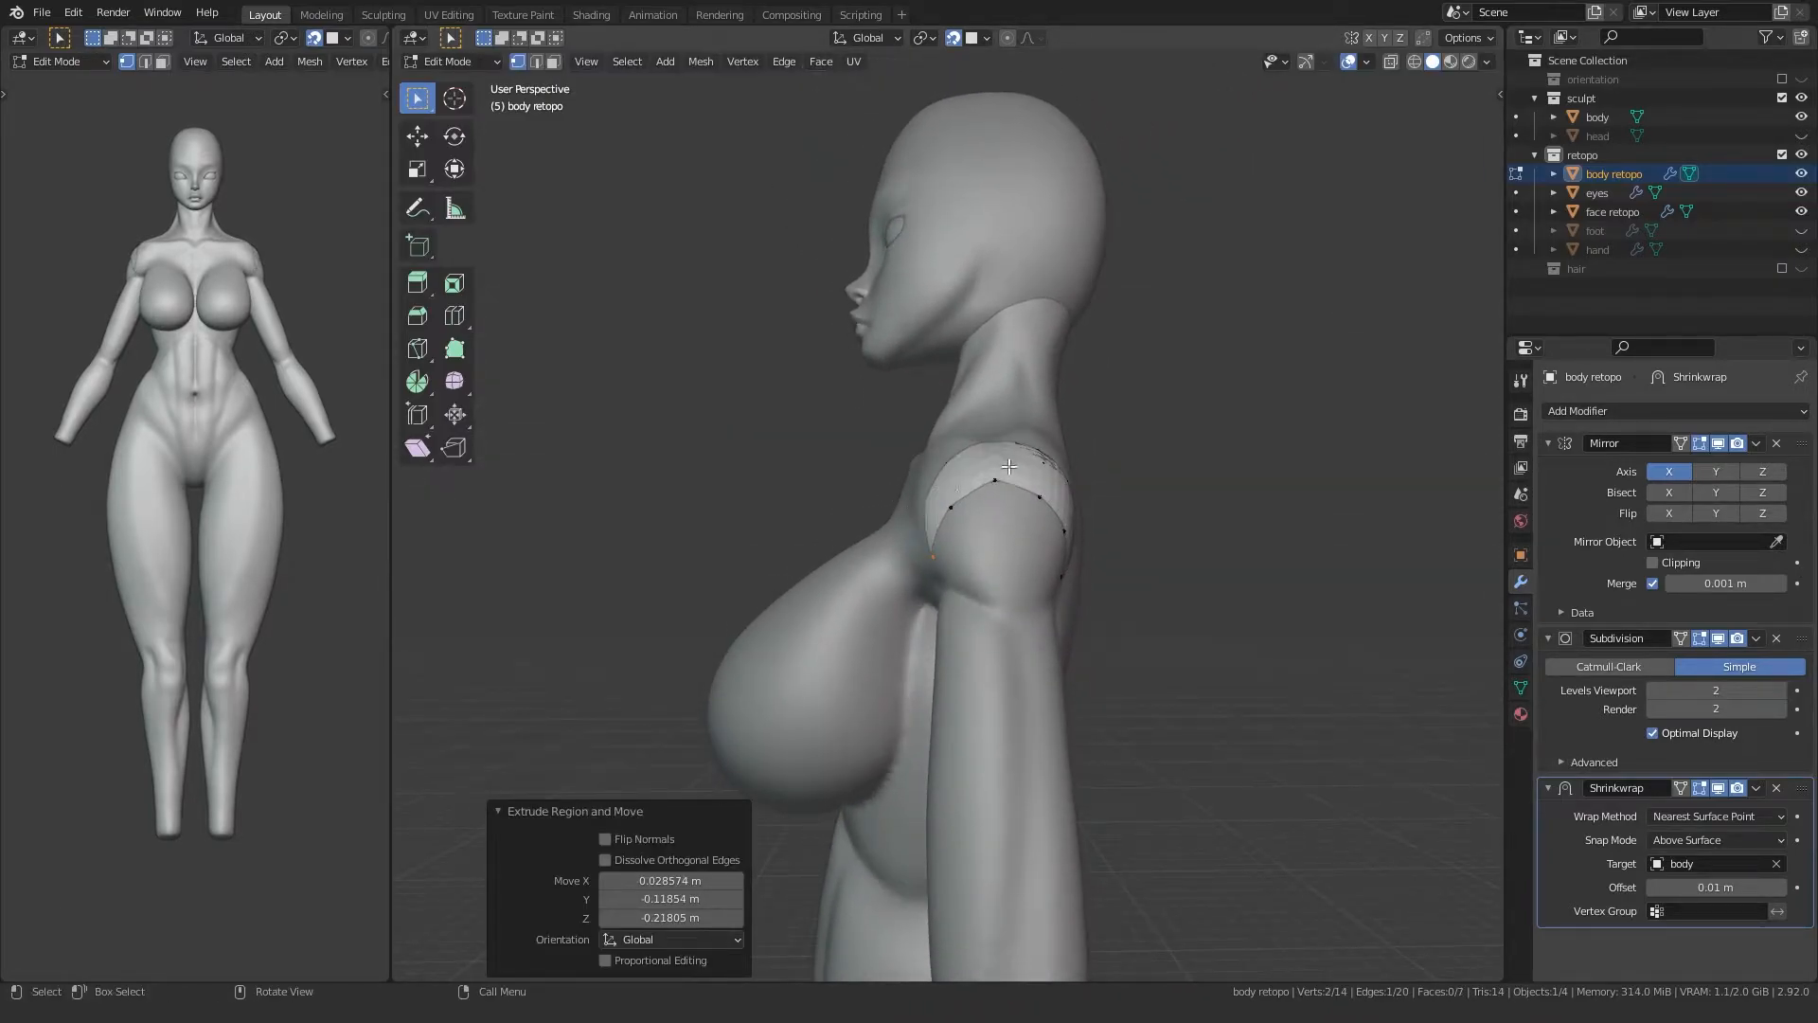
pyautogui.moveTo(1074, 488); pyautogui.dragTo(870, 526, button='middle')
pyautogui.press('r')
pyautogui.click(817, 617)
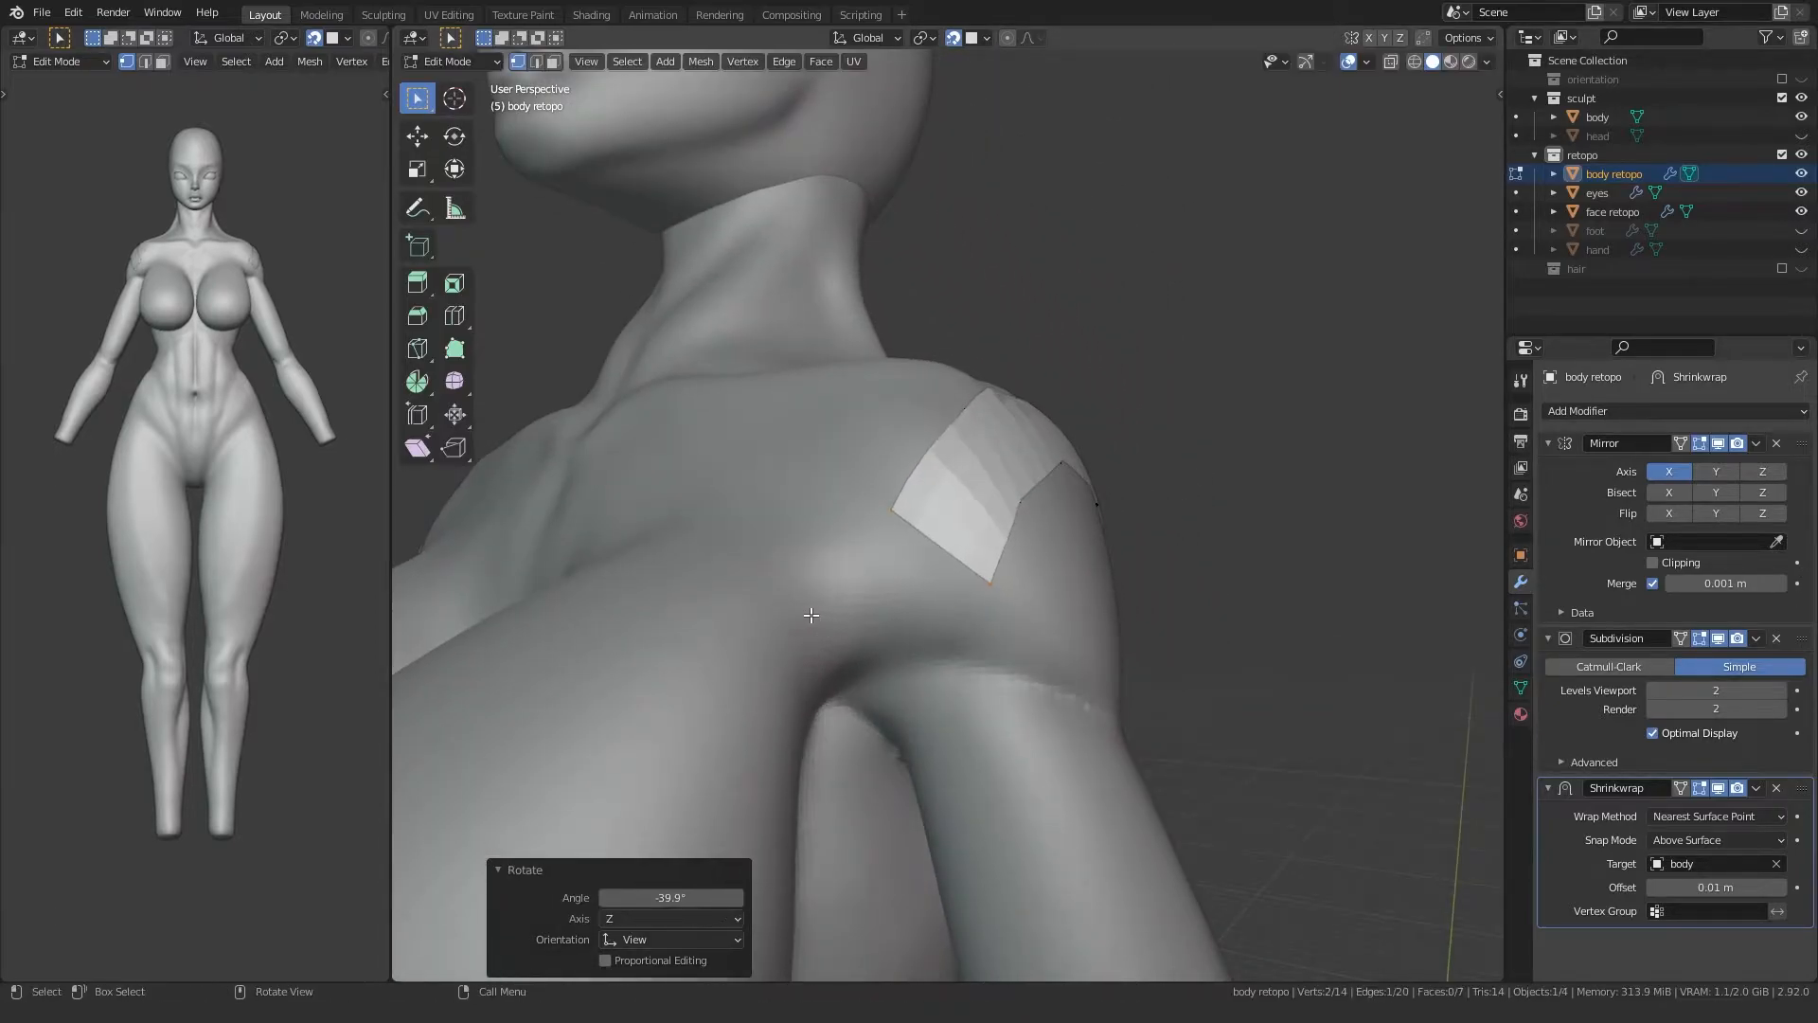
# Step: Move the lower vertices of the strip's front section so its faces spread evenly over the front shoulder
pyautogui.moveTo(842, 592)
pyautogui.mouseDown(button='middle')
pyautogui.moveTo(784, 613)
pyautogui.moveTo(868, 609)
pyautogui.mouseUp(button='middle')
pyautogui.keyDown('shift'); pyautogui.click(1007, 501); pyautogui.keyUp('shift')
pyautogui.press('g')
pyautogui.click(951, 527)
pyautogui.click(949, 566)
pyautogui.press('g')
pyautogui.click(968, 530)
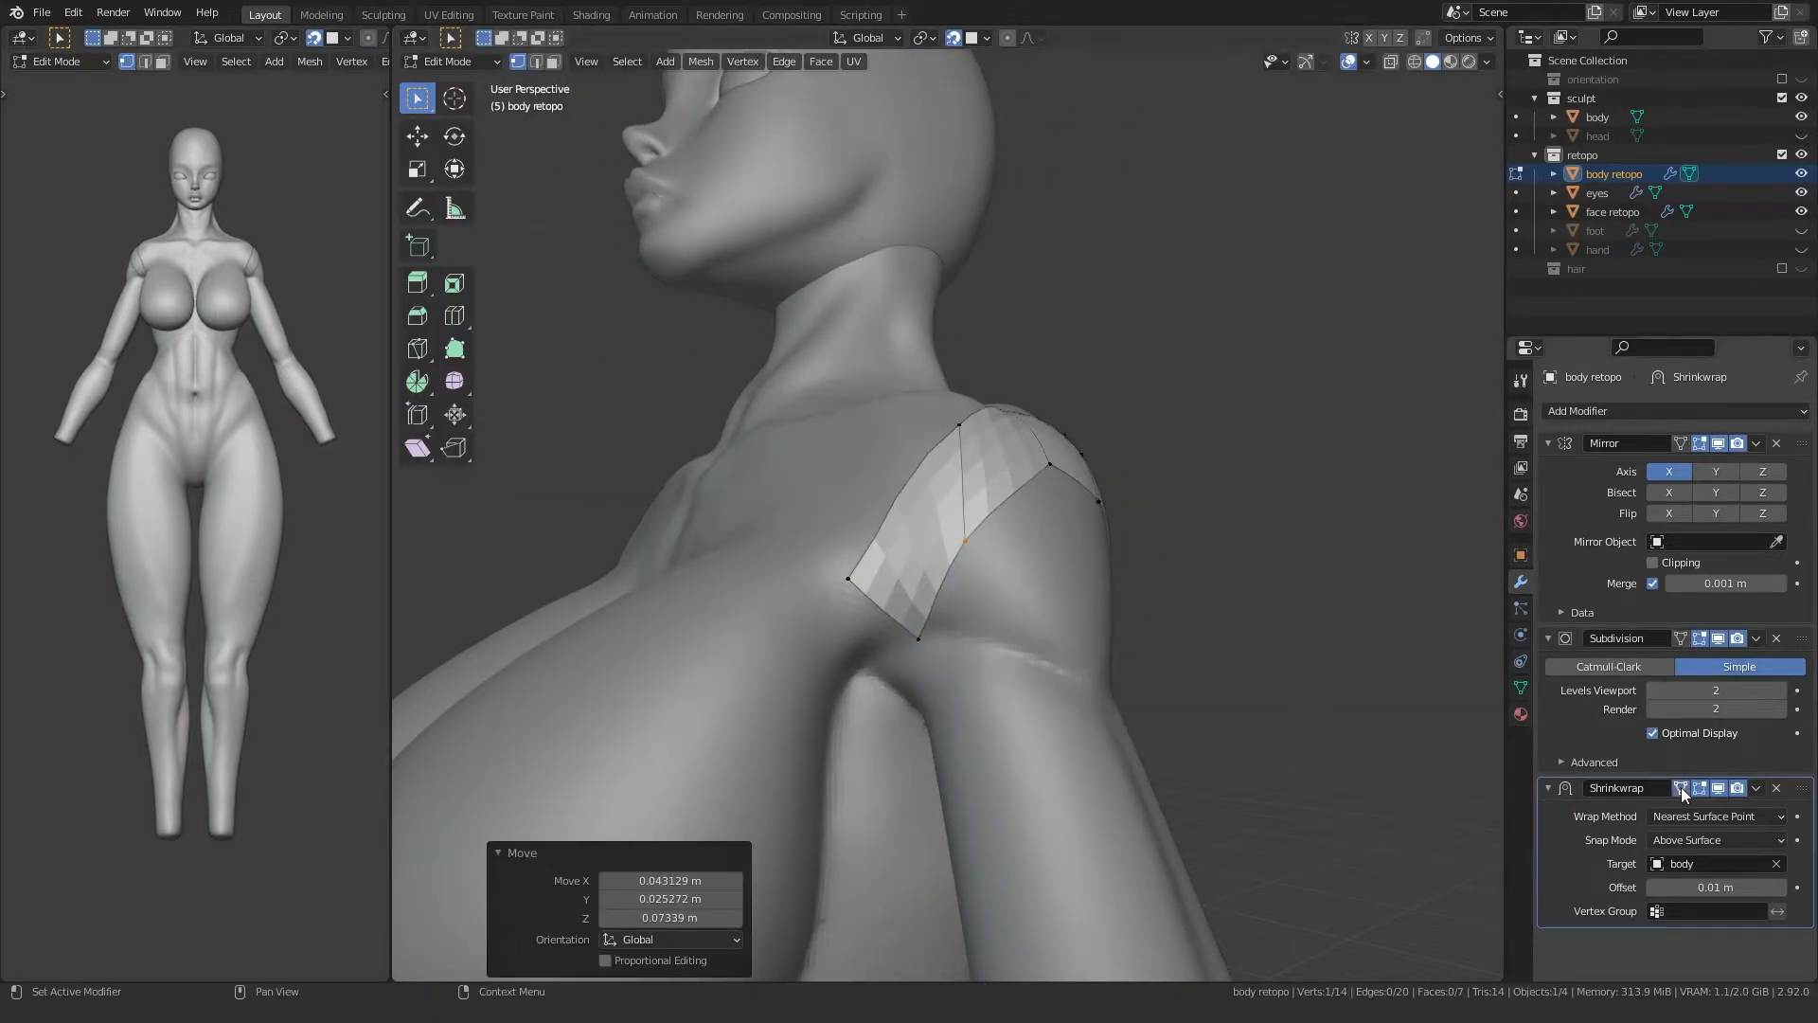
# Step: Reposition the front and top vertices of the shoulder strip to even out its faces around the shoulder cap
pyautogui.moveTo(958, 629); pyautogui.dragTo(949, 680, button='middle')
pyautogui.press('g')
pyautogui.click(998, 521)
pyautogui.click(979, 398)
pyautogui.press('g')
pyautogui.click(932, 470)
pyautogui.moveTo(932, 470); pyautogui.dragTo(854, 572, button='middle')
pyautogui.click(1036, 517)
pyautogui.press('g')
pyautogui.moveTo(1051, 558); pyautogui.dragTo(877, 422, button='middle')
pyautogui.click(1032, 538)
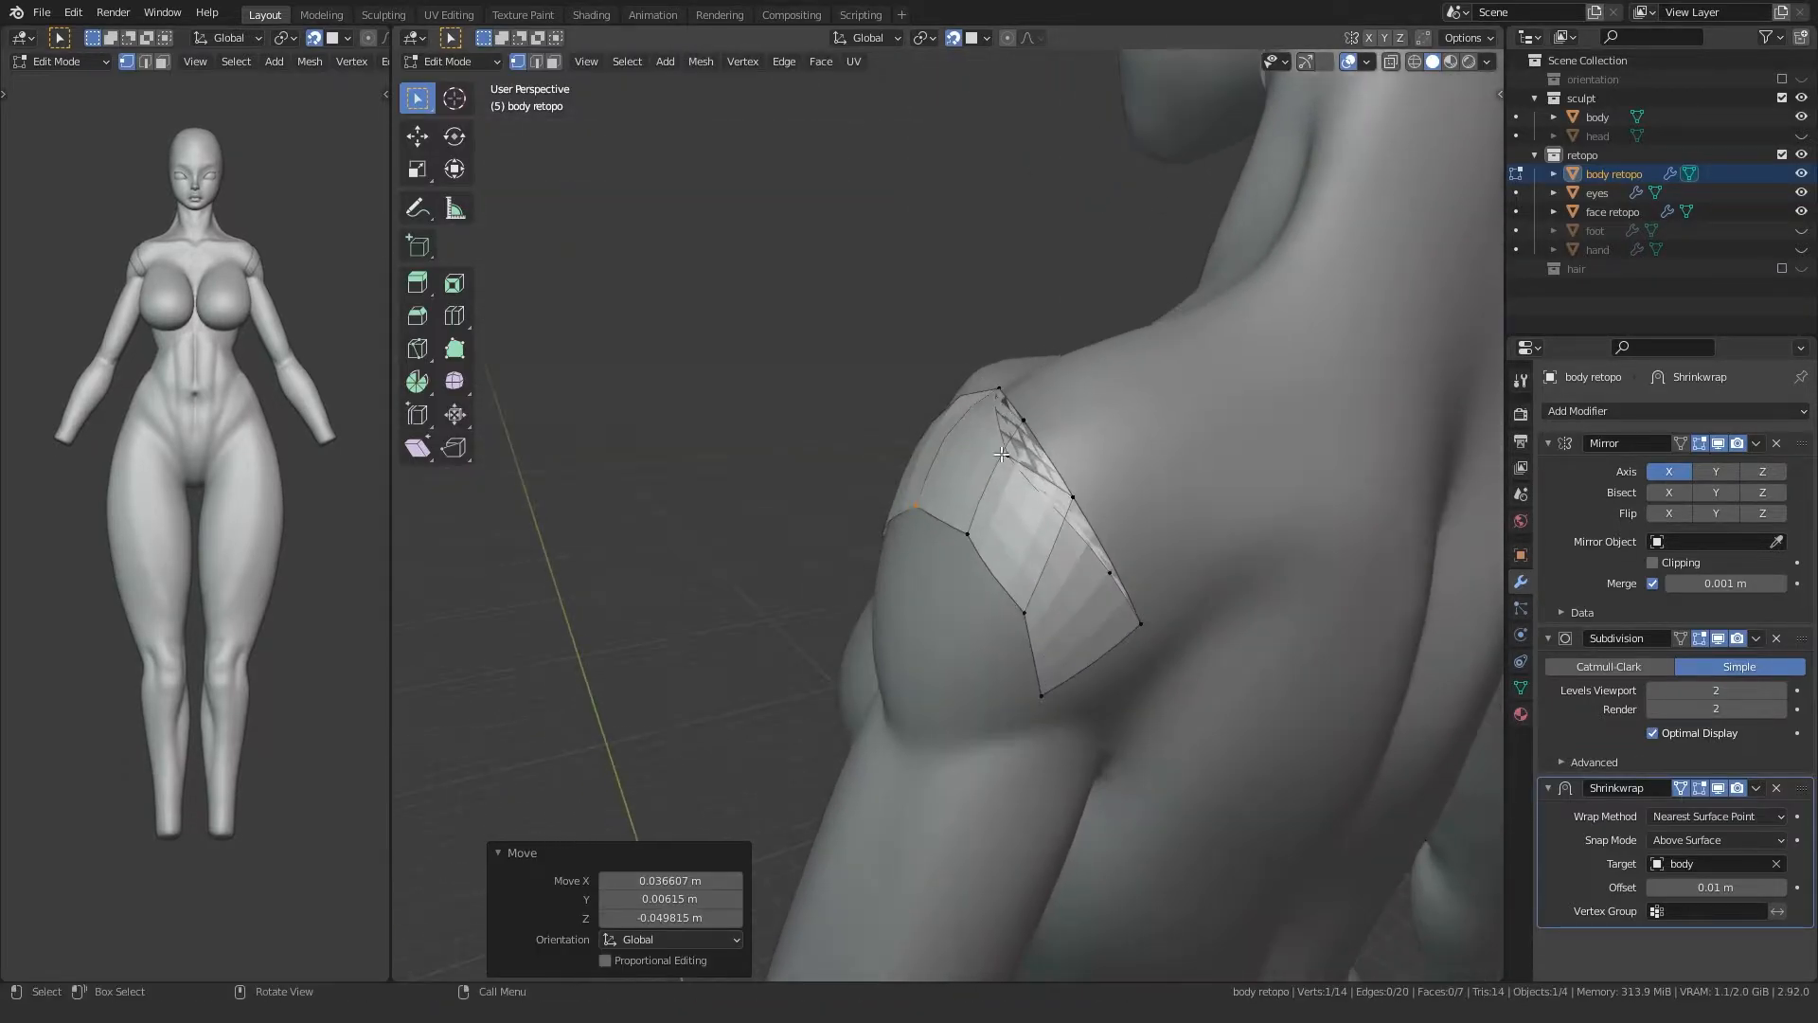
# Step: Pull two upper-edge vertices on the back of the shoulder strip inward toward the upper back
pyautogui.click(1002, 453)
pyautogui.press('g')
pyautogui.click(1169, 405)
pyautogui.click(1112, 575)
pyautogui.press('g')
pyautogui.click(1224, 516)
pyautogui.moveTo(1222, 518); pyautogui.dragTo(1121, 527, button='middle')
# Step: Delete the two faces overlapping along the upper back edge of the shoulder strip
pyautogui.press('3')
pyautogui.click(1121, 563)
pyautogui.keyDown('shift'); pyautogui.click(1143, 604); pyautogui.keyUp('shift')
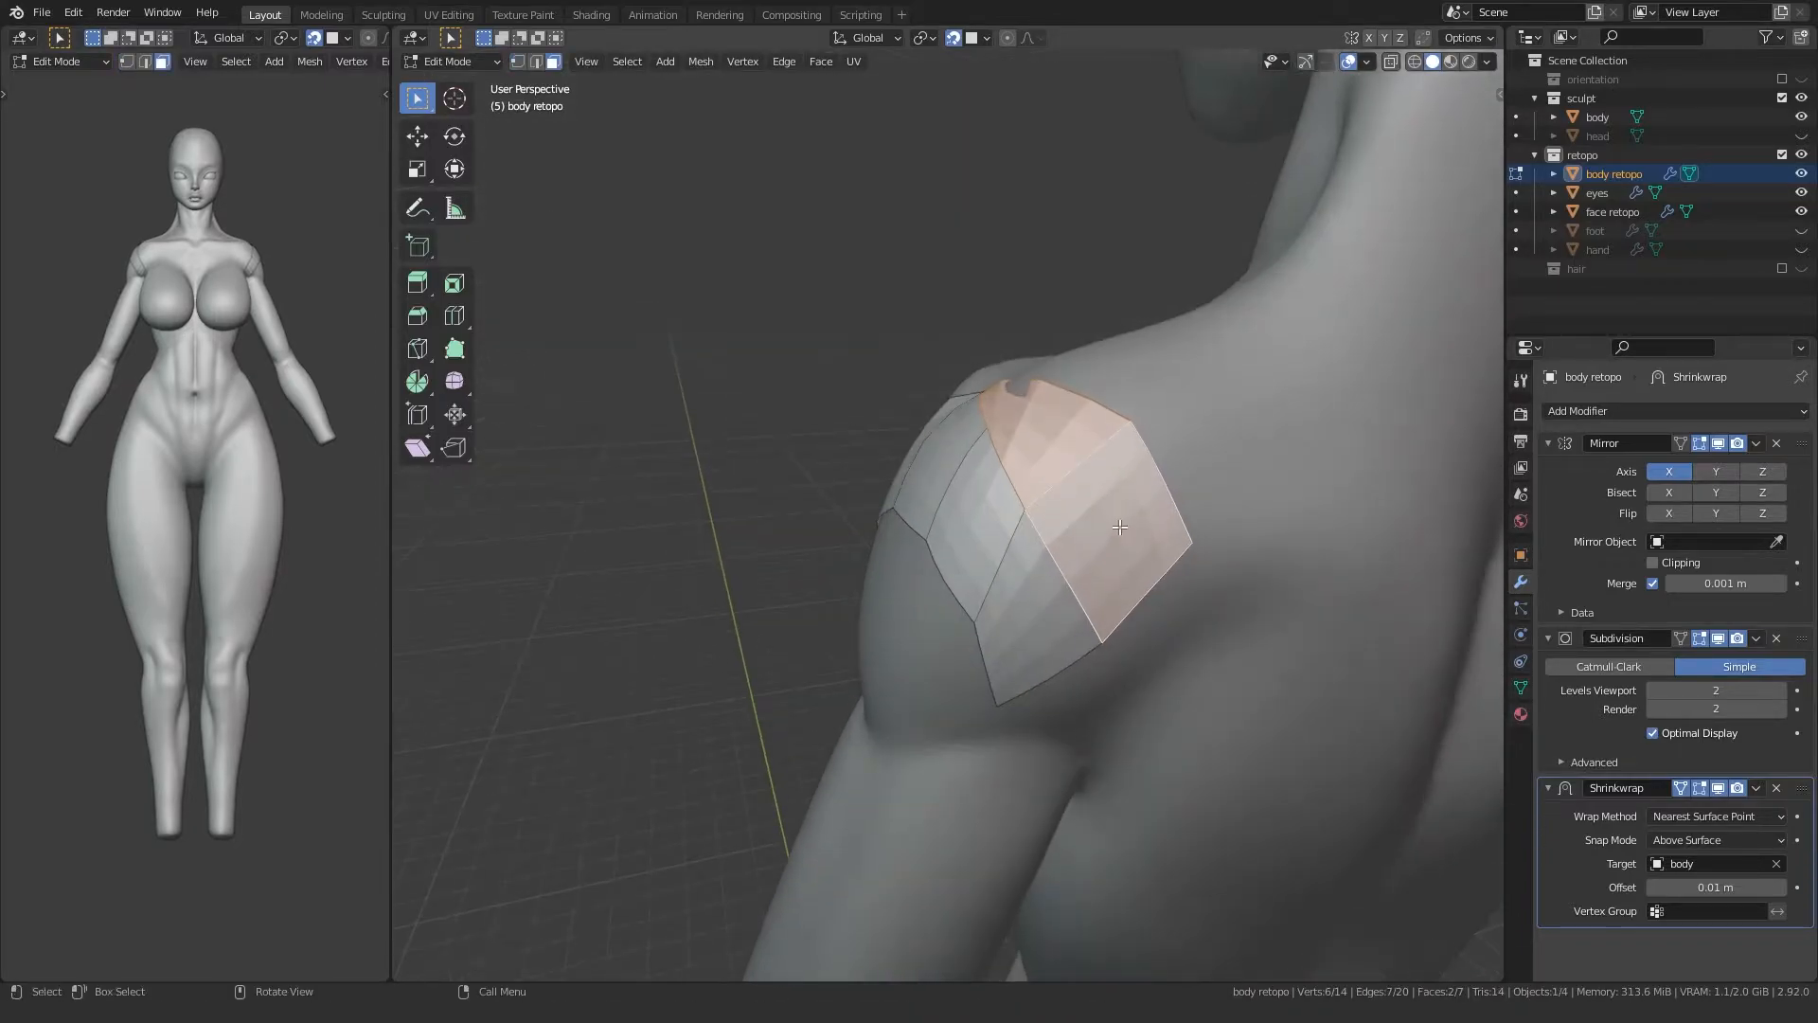
pyautogui.hotkey('ctrl', 'x')
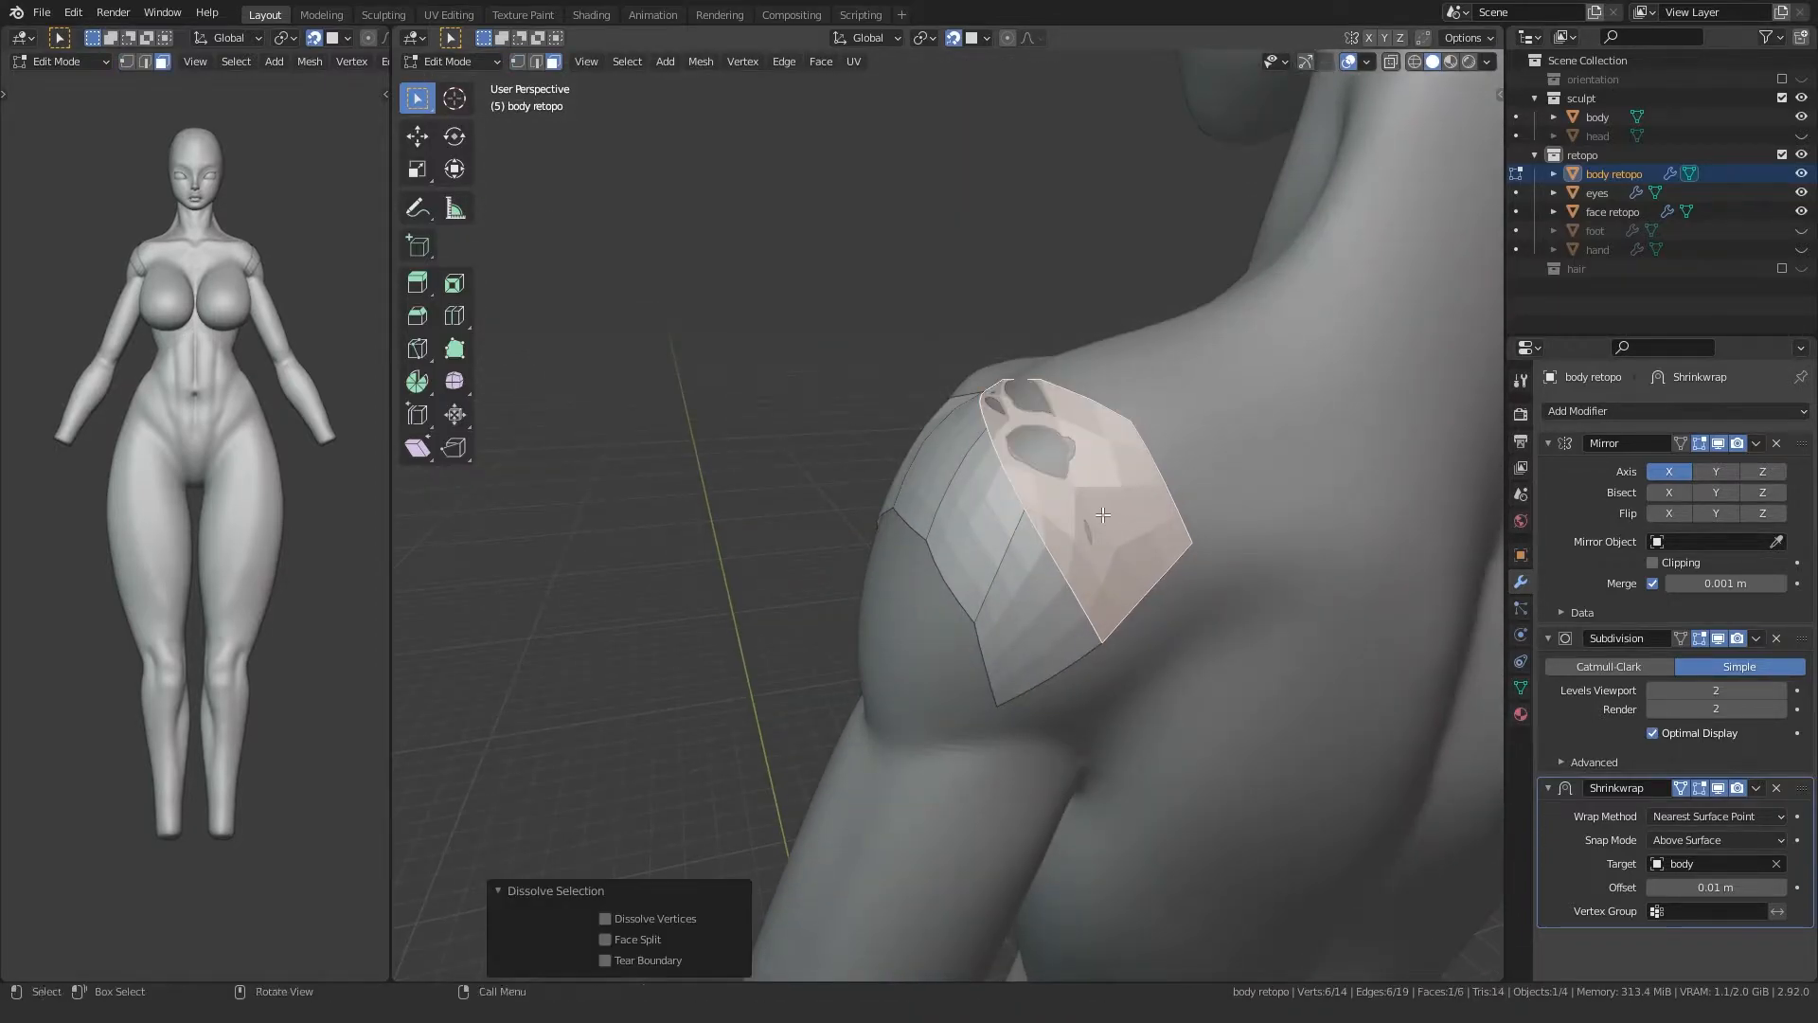
pyautogui.hotkey('ctrl', 'z')
pyautogui.press('x')
pyautogui.click(1047, 503)
pyautogui.moveTo(1048, 503); pyautogui.dragTo(1057, 516, button='middle')
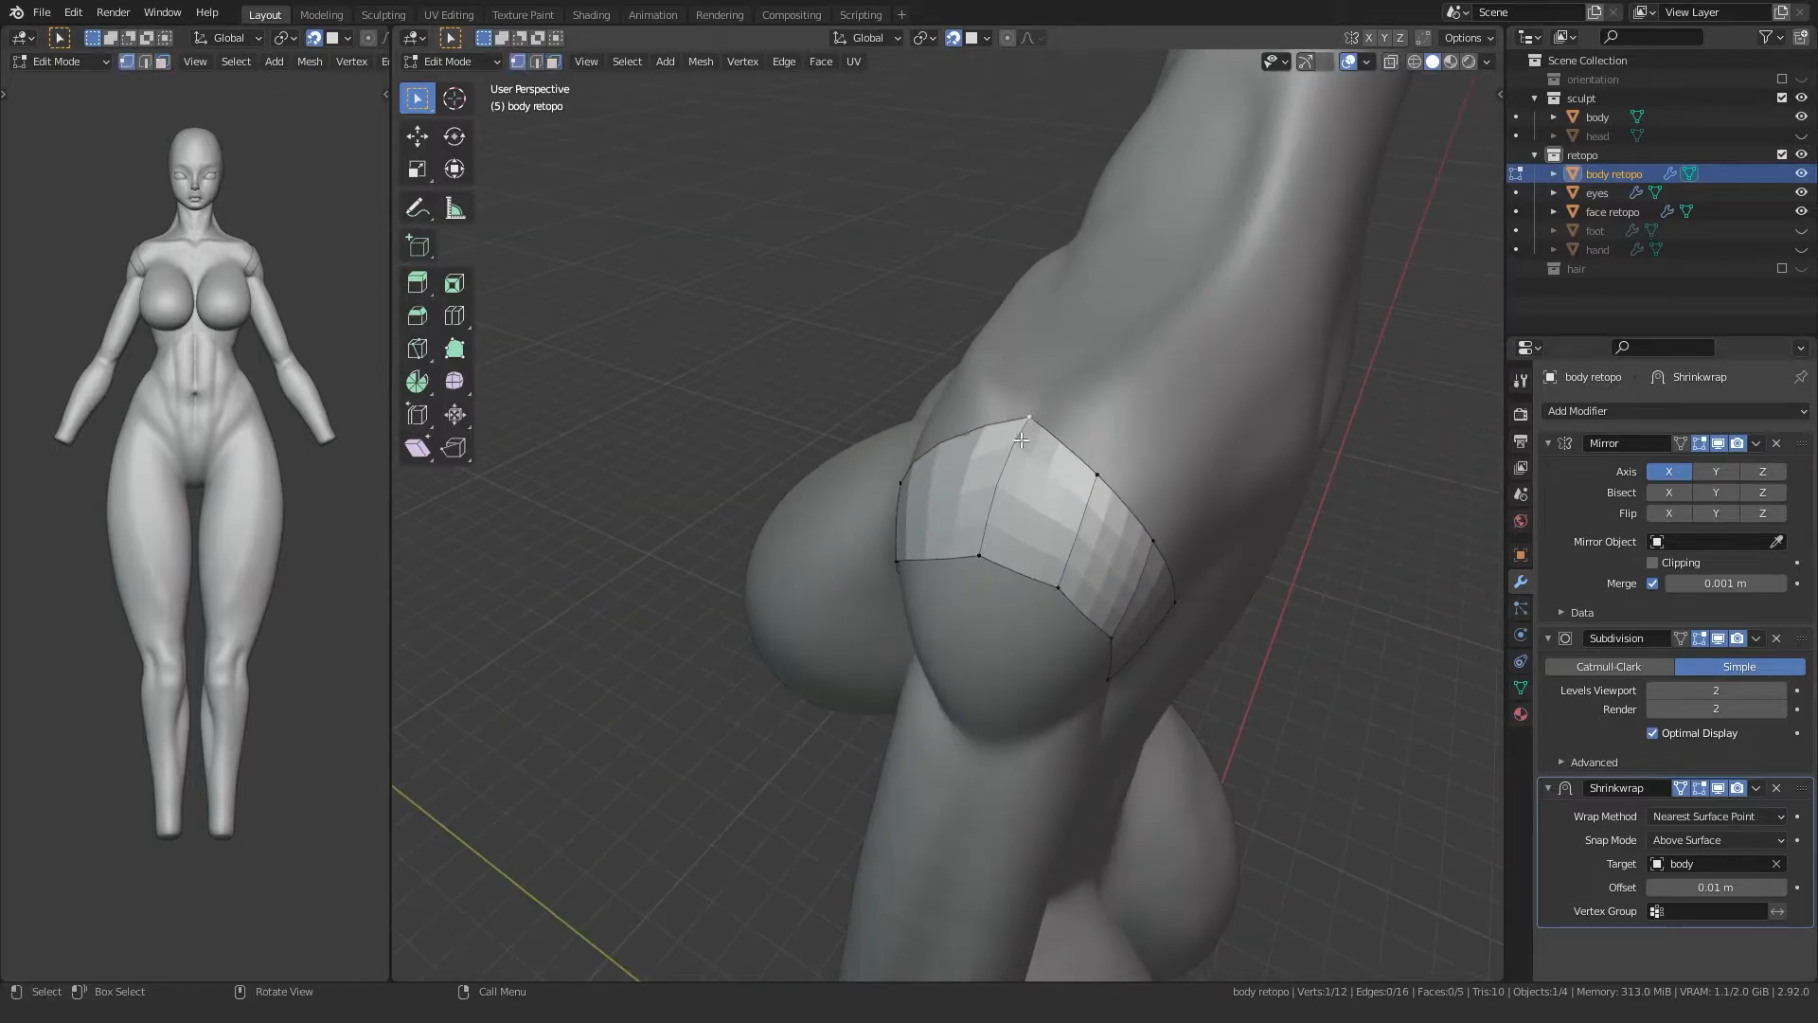
# Step: Move the strip's top shoulder vertex and delete the end section at the back of the shoulder
pyautogui.moveTo(1021, 439)
pyautogui.mouseDown(button='middle')
pyautogui.moveTo(1042, 445)
pyautogui.moveTo(942, 353)
pyautogui.moveTo(914, 389)
pyautogui.moveTo(1092, 493)
pyautogui.moveTo(1064, 467)
pyautogui.moveTo(996, 460)
pyautogui.mouseUp(button='middle')
pyautogui.press('g')
pyautogui.click(1043, 460)
pyautogui.moveTo(901, 574); pyautogui.dragTo(1201, 468)
pyautogui.press('x')
pyautogui.click(1040, 460)
pyautogui.moveTo(1040, 460); pyautogui.dragTo(1098, 497, button='middle')
# Step: Reposition the rear and upper vertices of the strip over the back of the shoulder
pyautogui.moveTo(857, 499); pyautogui.dragTo(1203, 351)
pyautogui.moveTo(1202, 351); pyautogui.dragTo(1059, 511, button='middle')
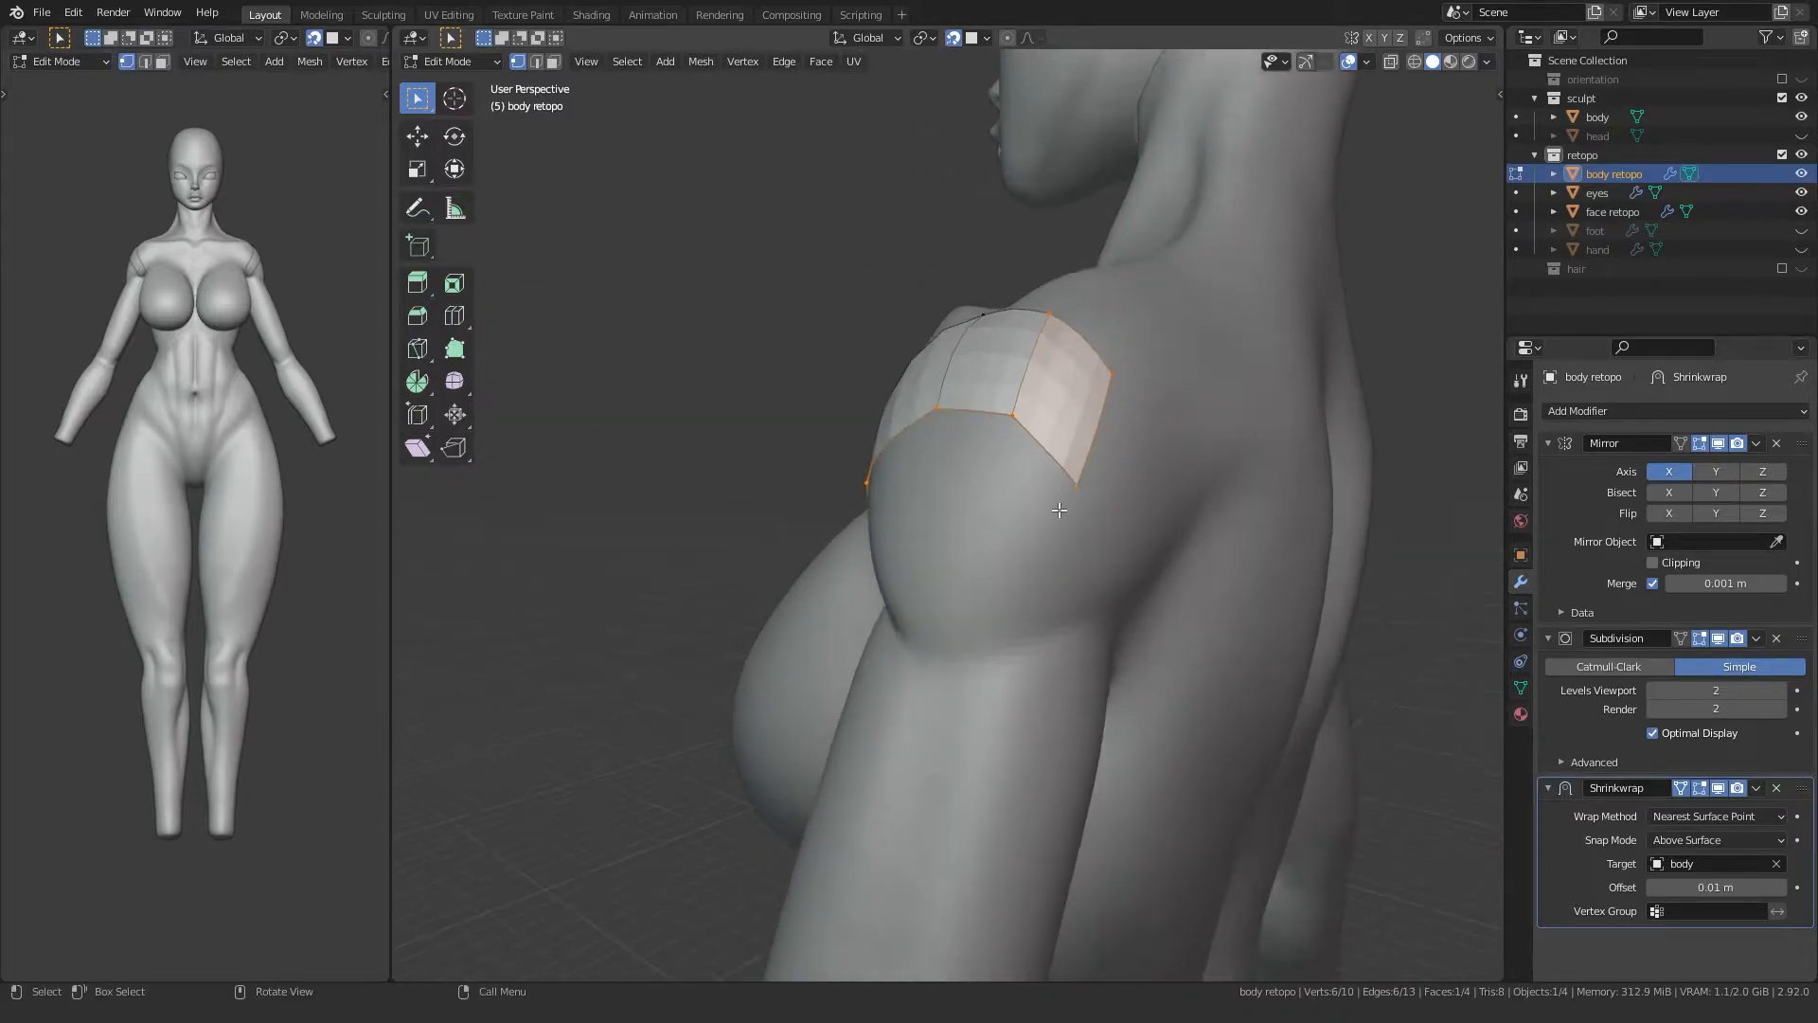
pyautogui.press('g')
pyautogui.click(1179, 544)
pyautogui.moveTo(999, 450); pyautogui.dragTo(1093, 279)
pyautogui.press('g')
pyautogui.click(1121, 345)
pyautogui.moveTo(1121, 347); pyautogui.dragTo(1222, 417, button='middle')
# Step: Move the strip's front end vertex inward toward the chest to widen its last face
pyautogui.click(1070, 600)
pyautogui.moveTo(1070, 600); pyautogui.dragTo(1160, 573, button='middle')
pyautogui.press('g')
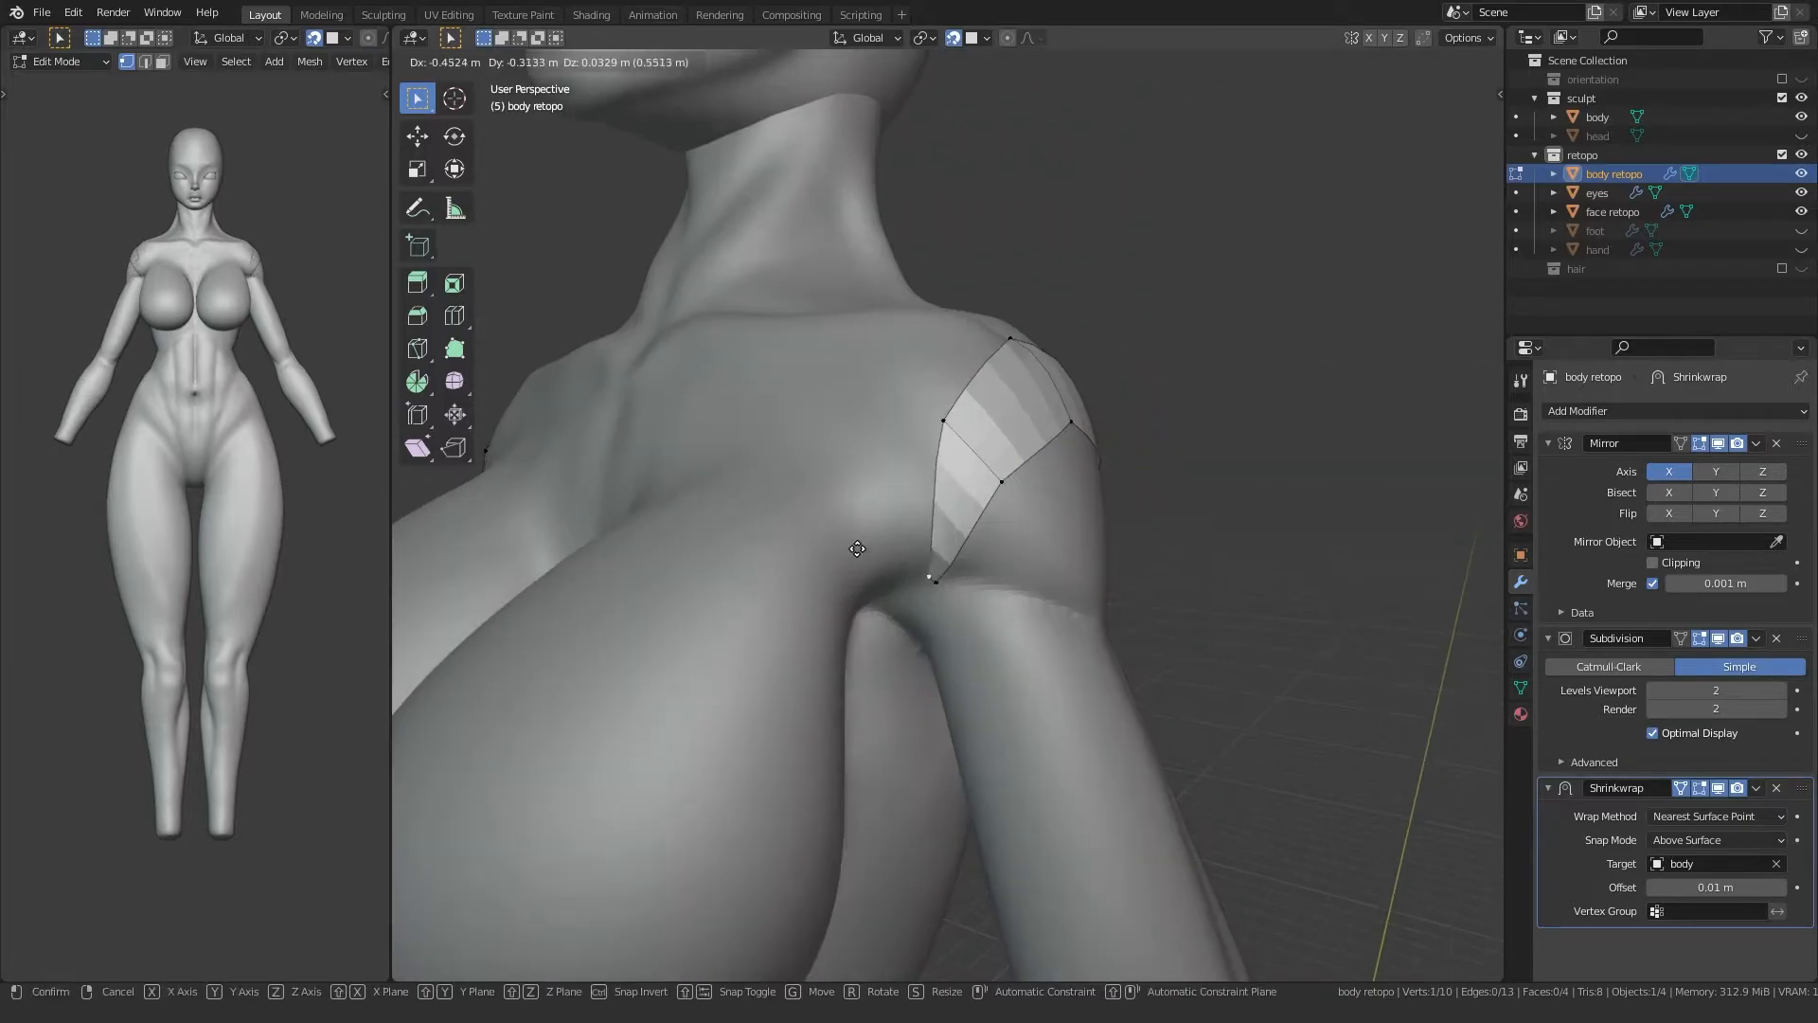
pyautogui.click(810, 526)
# Step: Extrude the strip's front end edge down through the armpit onto the side of the torso
pyautogui.moveTo(826, 620); pyautogui.dragTo(933, 486, button='middle')
pyautogui.keyDown('shift'); pyautogui.click(917, 566); pyautogui.keyUp('shift')
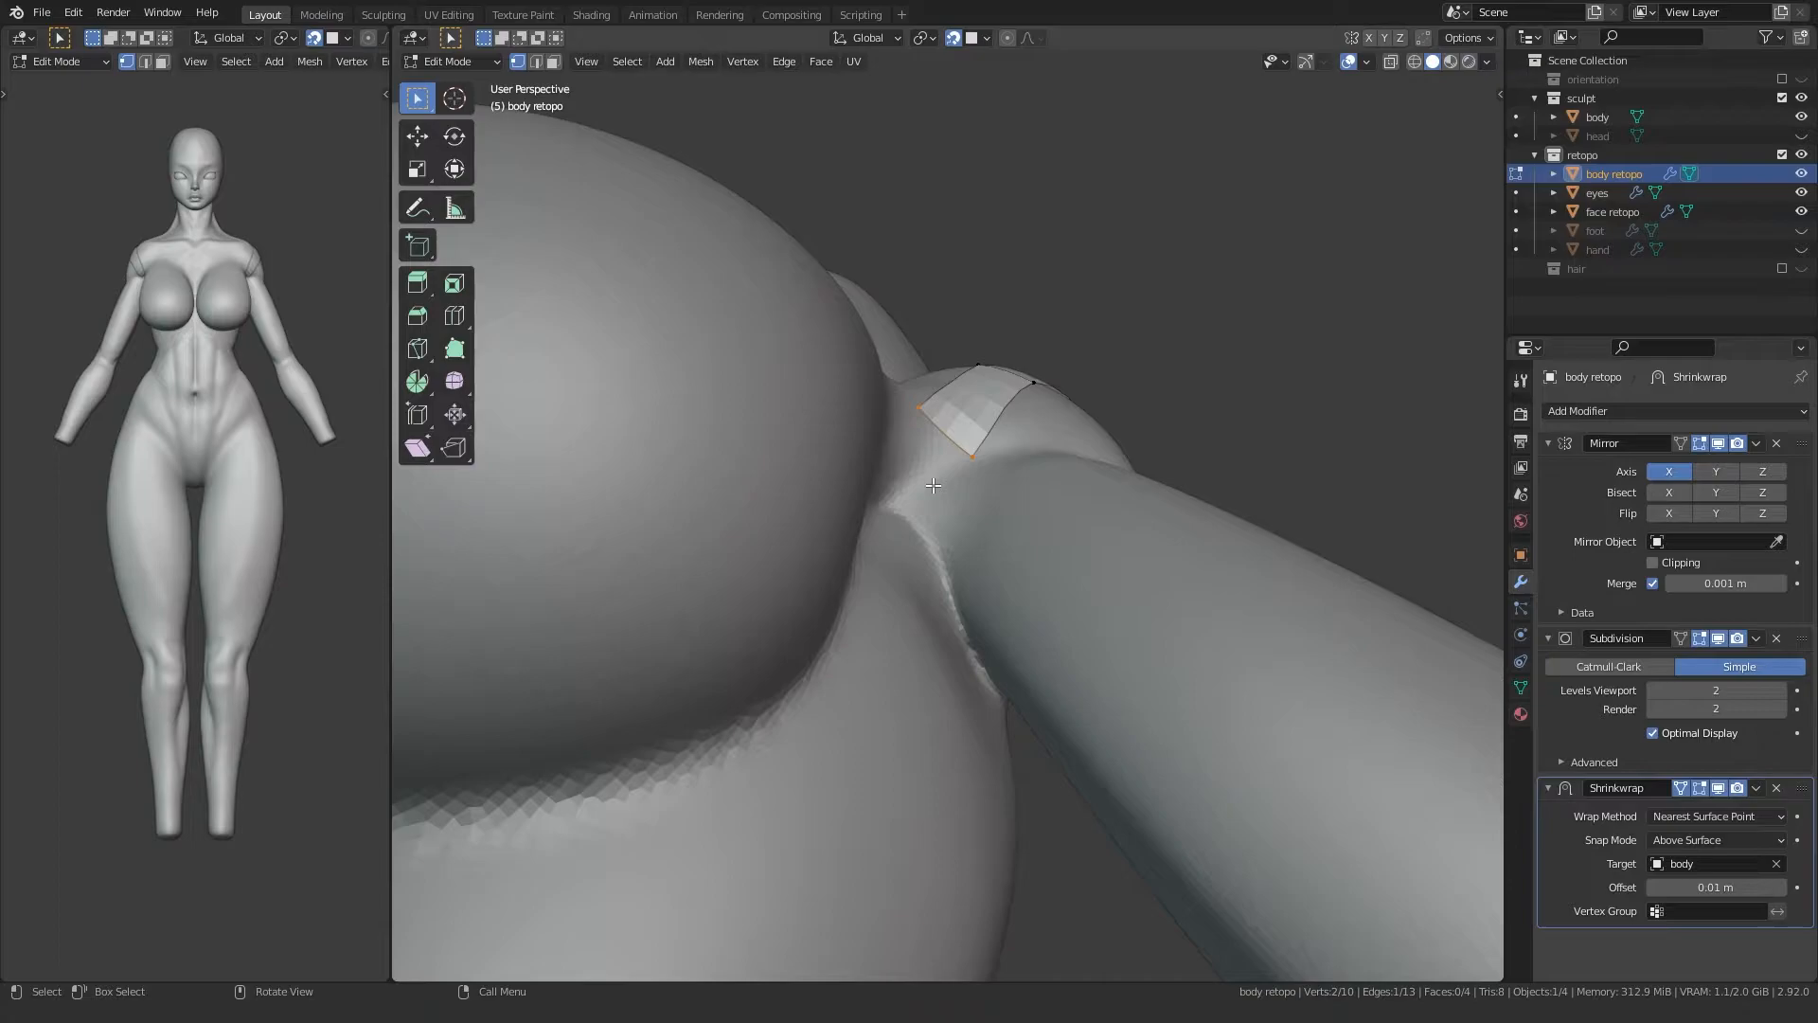
pyautogui.press('e')
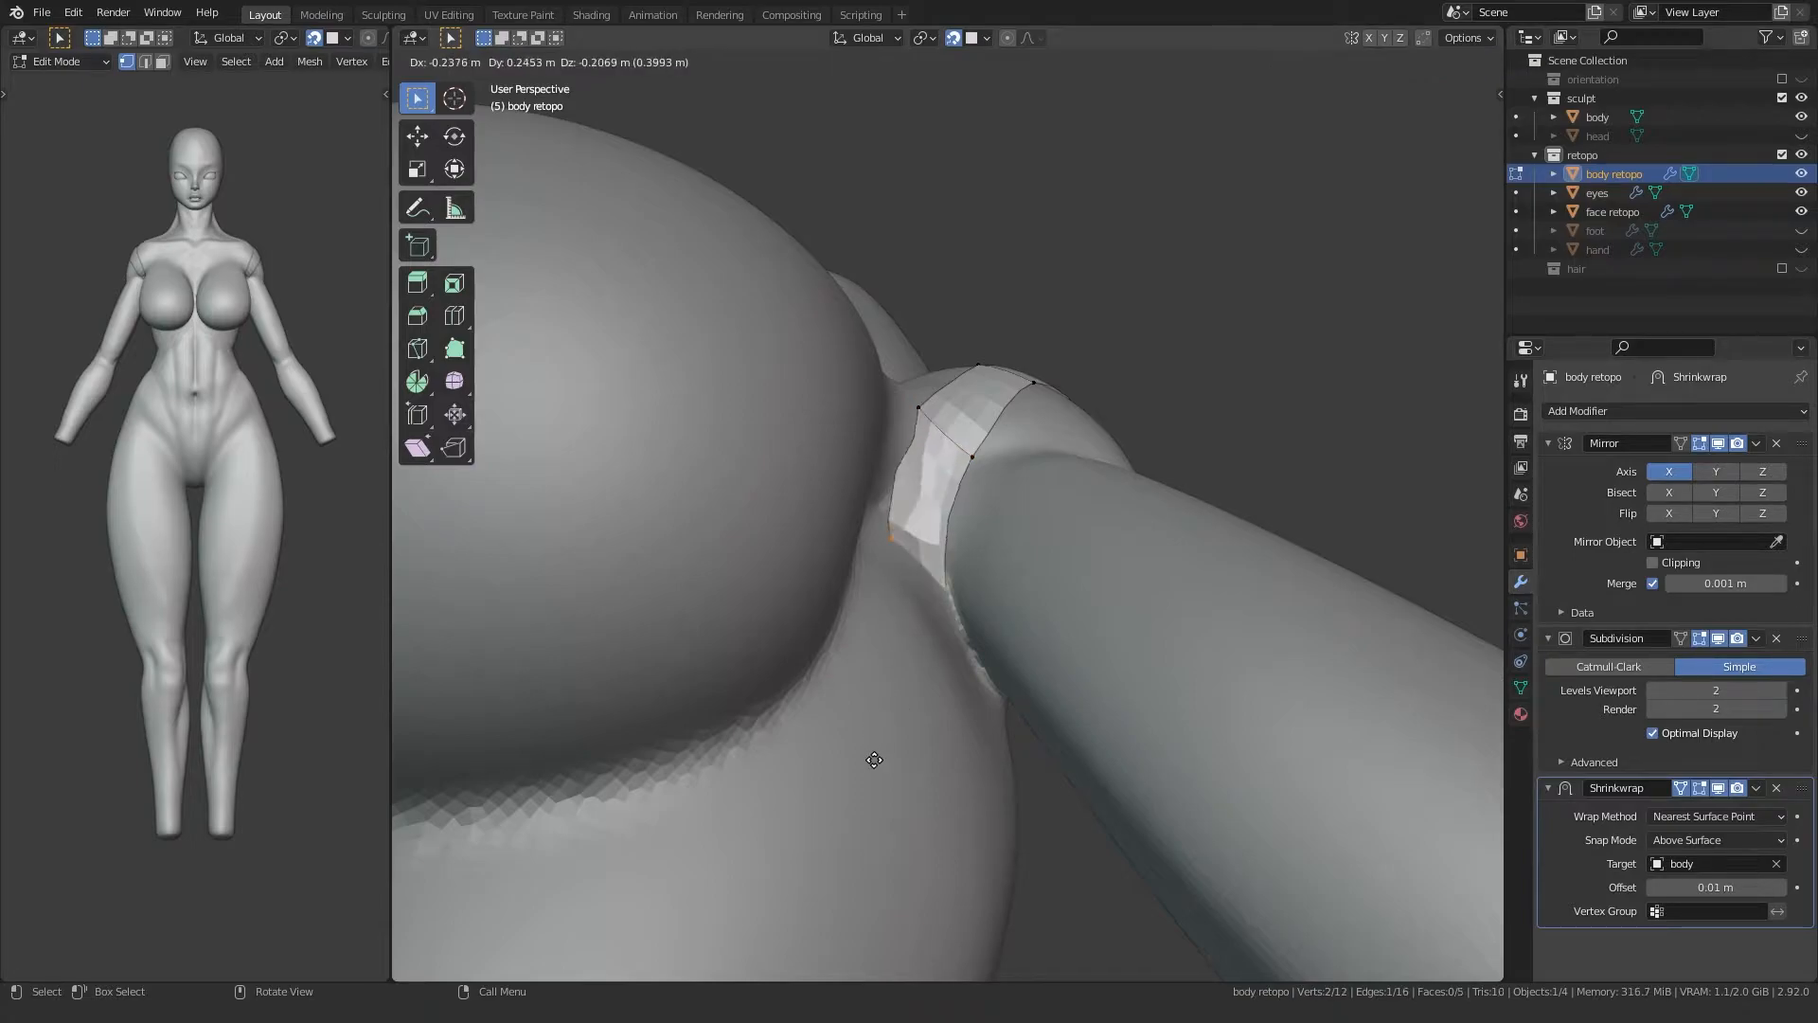
pyautogui.click(879, 812)
pyautogui.moveTo(879, 813); pyautogui.dragTo(817, 694, button='middle')
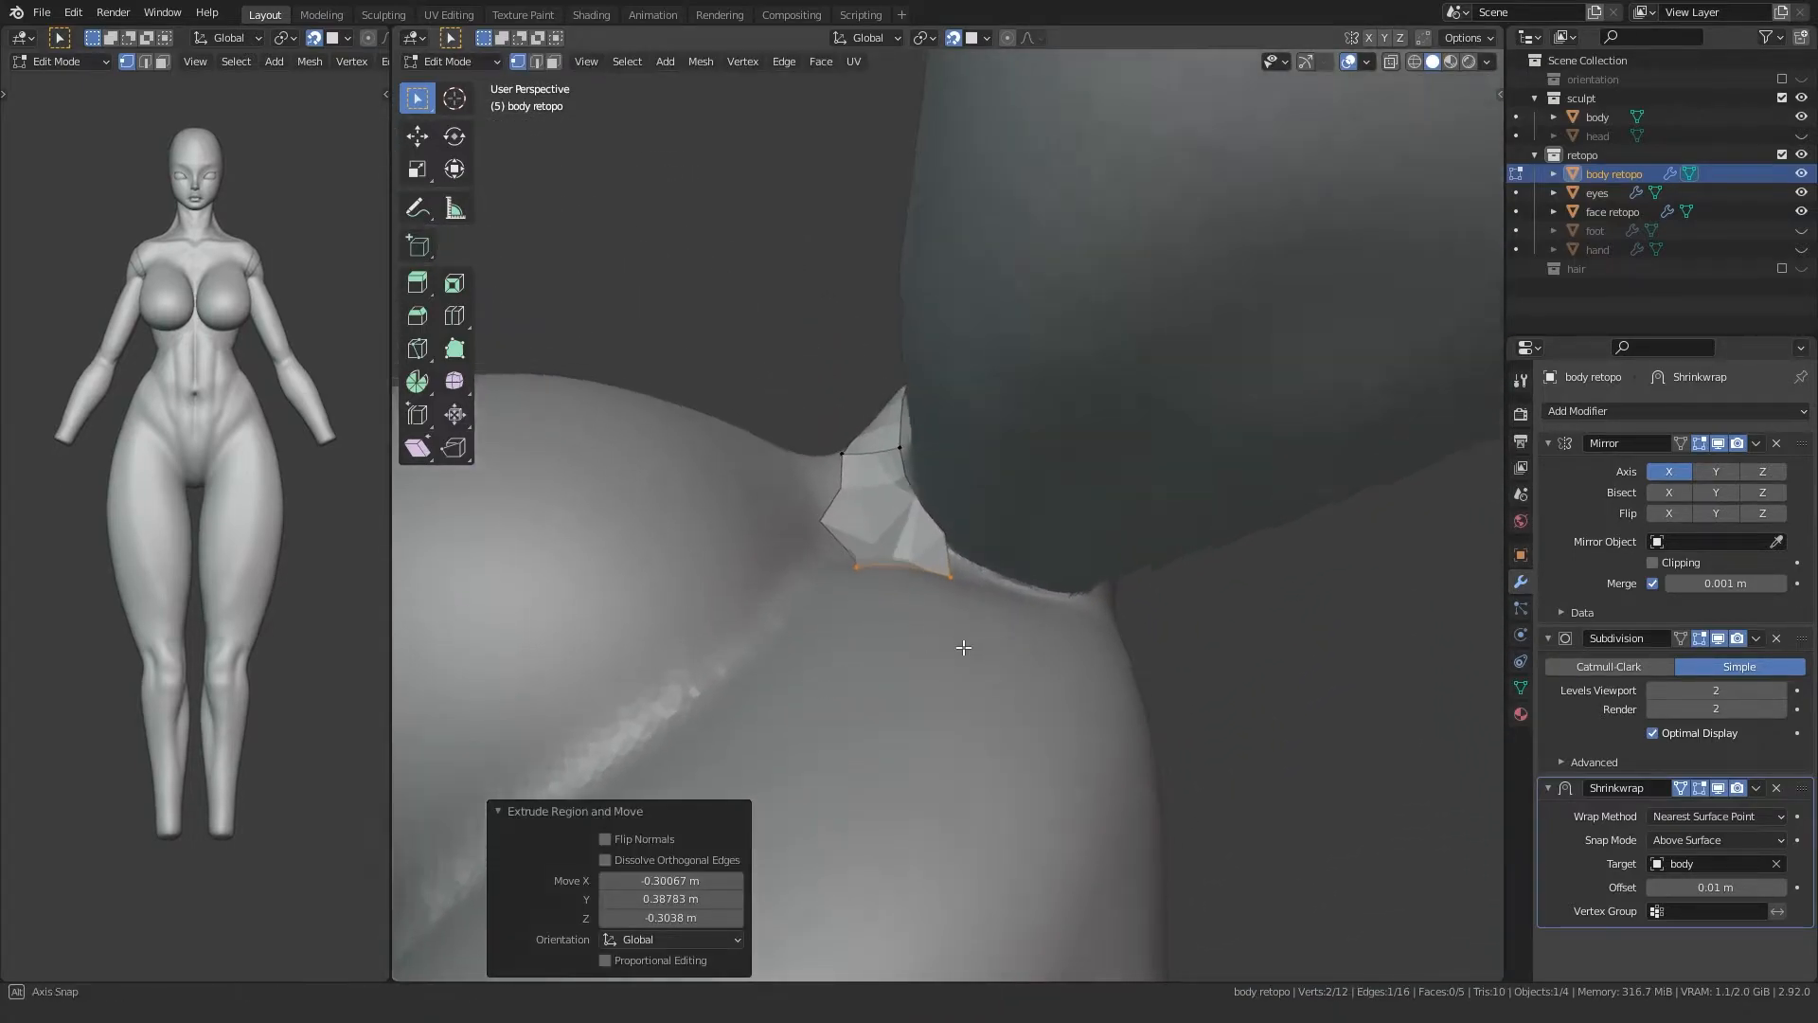
# Step: Rotate the strip's lower end edge, extrude it under the armpit toward the back, and reposition the new section's vertices
pyautogui.press('r')
pyautogui.click(899, 697)
pyautogui.press('e')
pyautogui.click(1023, 745)
pyautogui.moveTo(1022, 744); pyautogui.dragTo(879, 744, button='middle')
pyautogui.click(1020, 543)
pyautogui.press('g')
pyautogui.click(977, 589)
pyautogui.click(966, 694)
pyautogui.press('g')
pyautogui.click(990, 663)
pyautogui.moveTo(991, 663); pyautogui.dragTo(1114, 711, button='middle')
# Step: Reposition the armpit section's remaining vertices so its faces follow the surface beneath the arm
pyautogui.click(870, 711)
pyautogui.press('g')
pyautogui.click(873, 658)
pyautogui.moveTo(874, 657); pyautogui.dragTo(876, 734, button='middle')
pyautogui.click(882, 481)
pyautogui.press('g')
pyautogui.click(876, 480)
pyautogui.press('g')
pyautogui.click(869, 478)
pyautogui.moveTo(870, 479); pyautogui.dragTo(1012, 502, button='middle')
# Step: Extrude the strip's rear shoulder edge down the back, then undo the last adjustments to the new edge
pyautogui.moveTo(1013, 502); pyautogui.dragTo(1078, 406)
pyautogui.moveTo(1078, 405); pyautogui.dragTo(994, 460, button='middle')
pyautogui.press('e')
pyautogui.click(1080, 544)
pyautogui.press('r')
pyautogui.click(979, 495)
pyautogui.click(985, 438)
pyautogui.press('g')
pyautogui.click(977, 509)
pyautogui.hotkey('ctrl', 'z')
pyautogui.hotkey('ctrl', 'z')
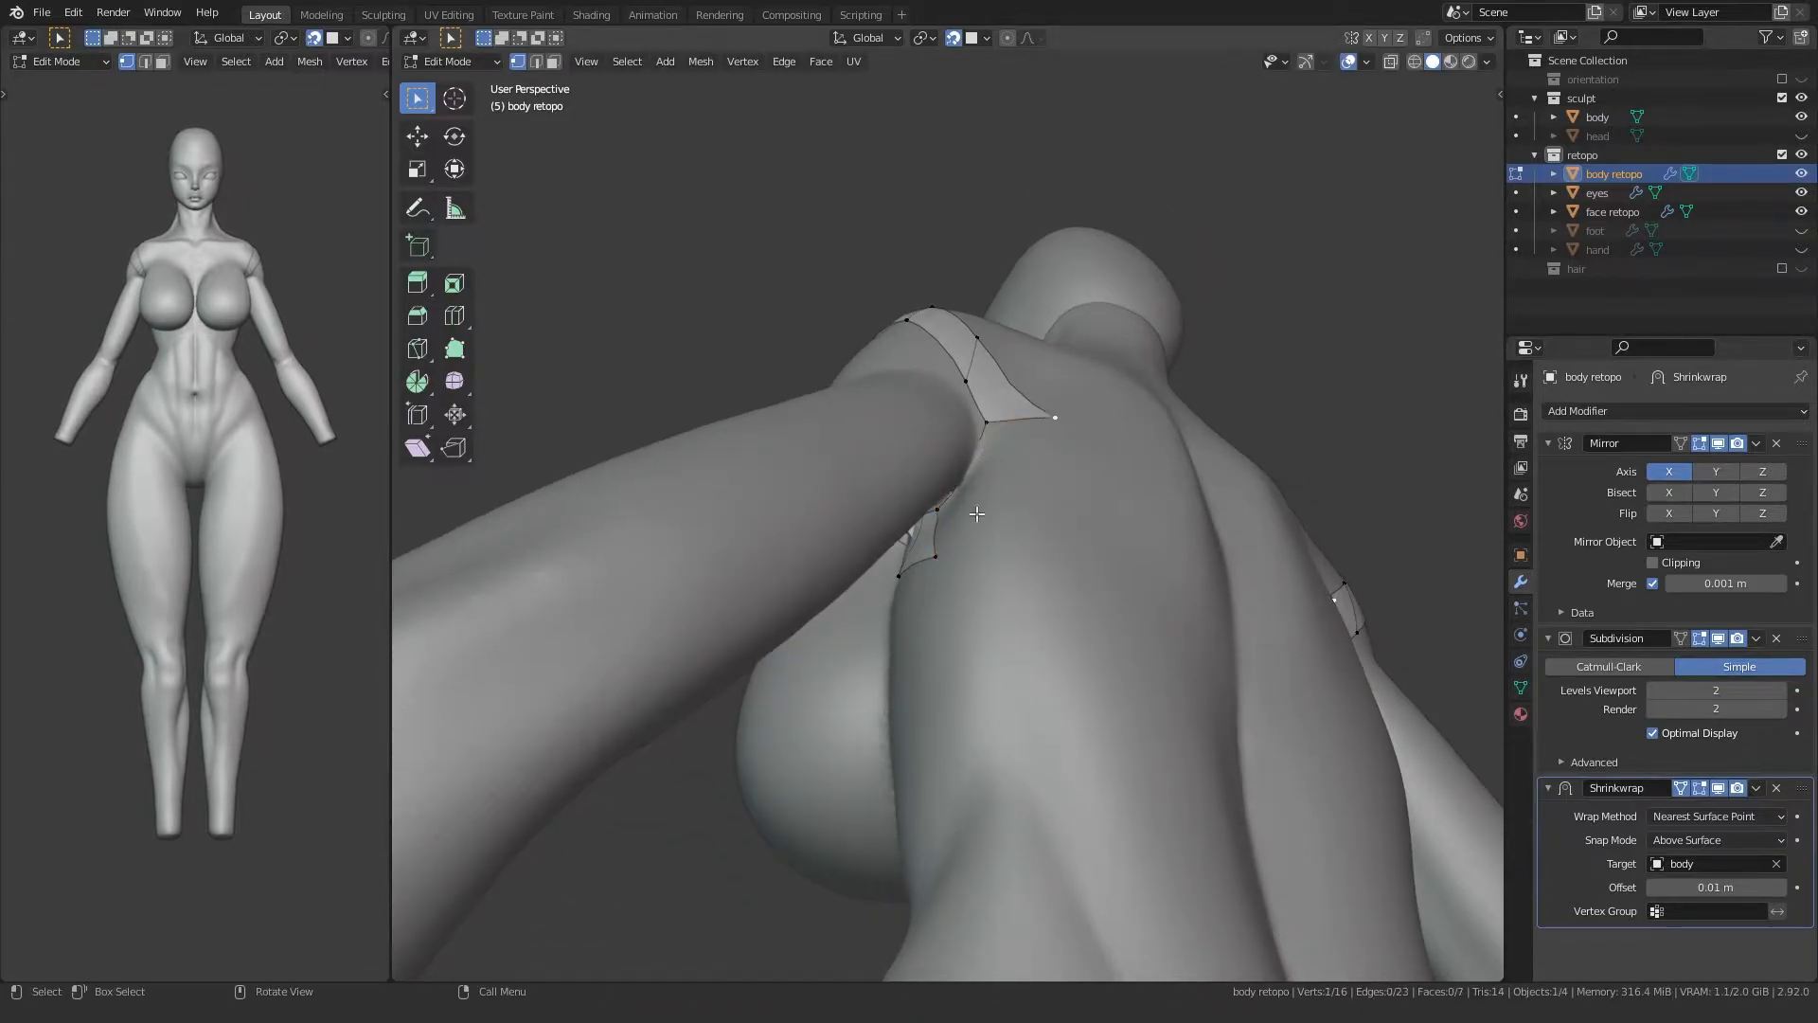
# Step: Move the rear end vertices of the armpit section toward the back of the shoulder strip
pyautogui.click(934, 563)
pyautogui.moveTo(934, 562); pyautogui.dragTo(995, 527, button='middle')
pyautogui.press('g')
pyautogui.click(1002, 522)
pyautogui.press('g')
pyautogui.click(1014, 515)
pyautogui.click(979, 522)
pyautogui.press('g')
pyautogui.click(973, 523)
# Step: Close the shoulder loop with a face behind the armpit and adjust the vertices around the join
pyautogui.click(954, 478)
pyautogui.press('g')
pyautogui.click(945, 471)
pyautogui.click(966, 398)
pyautogui.press('g')
pyautogui.click(987, 417)
pyautogui.moveTo(991, 419); pyautogui.dragTo(984, 362, button='middle')
pyautogui.press('3')
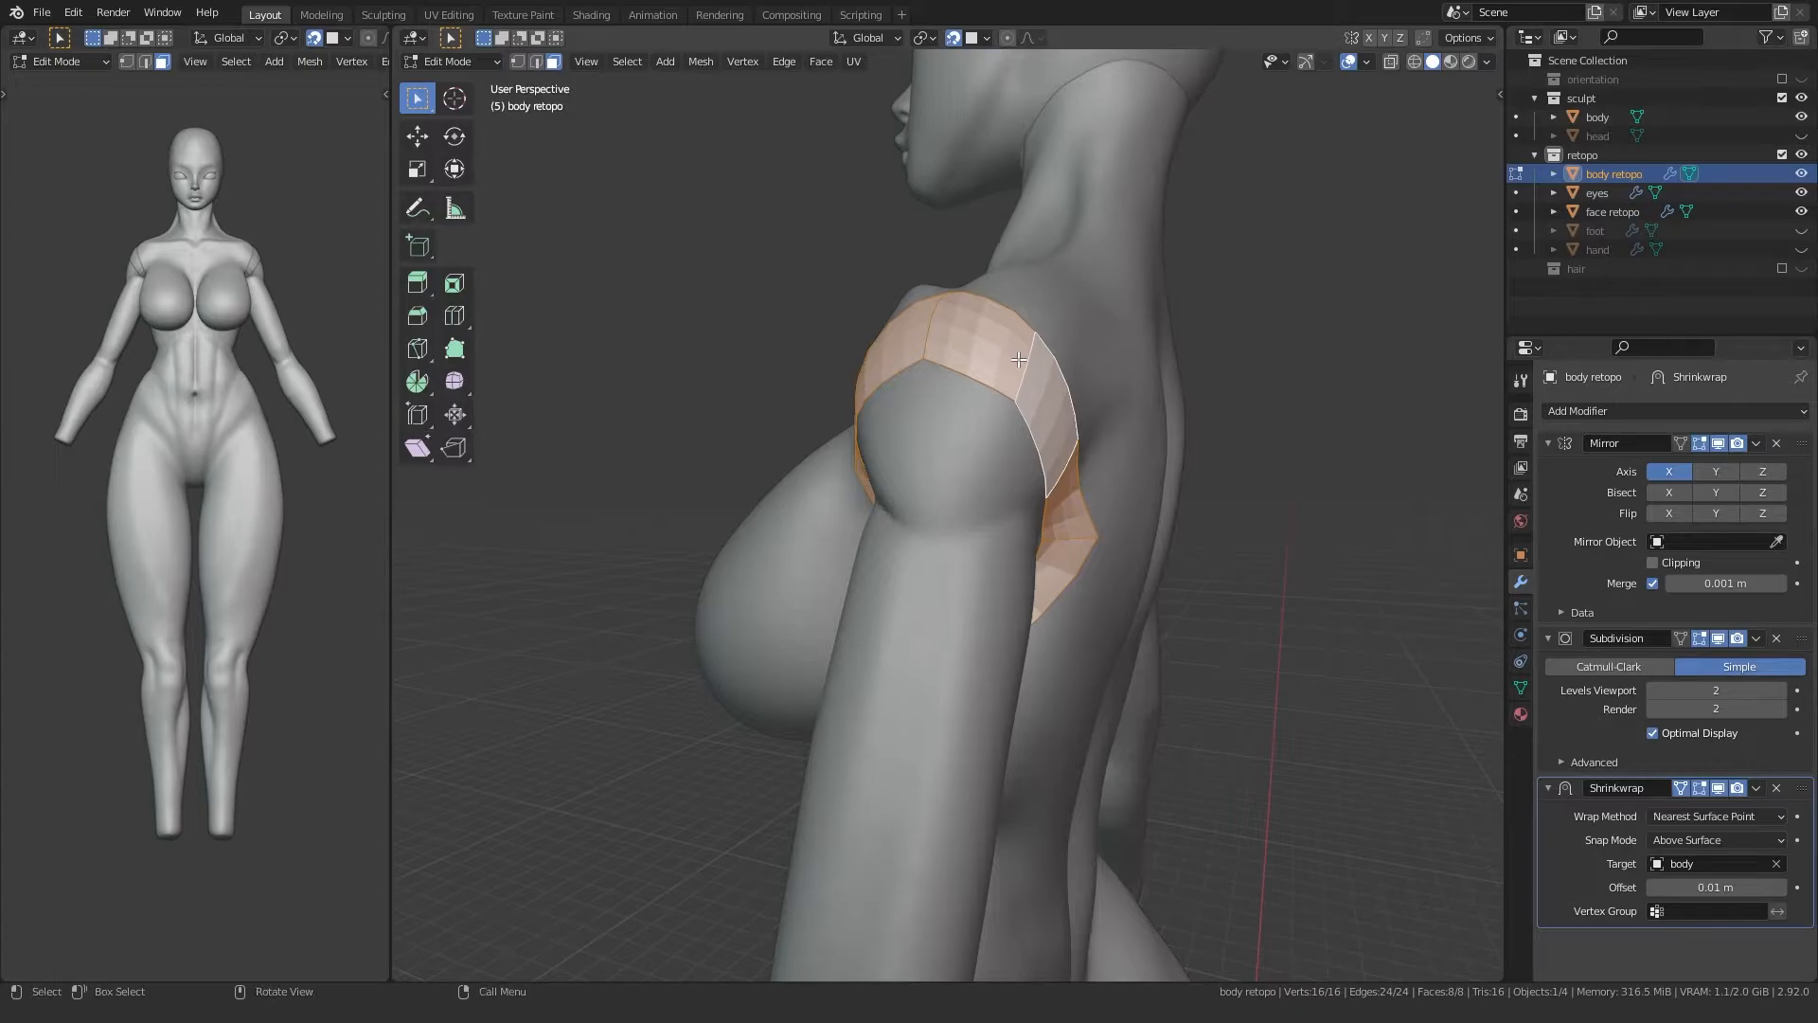
# Step: Return to vertex editing and reposition the outer vertices at the back of the shoulder loop
pyautogui.press('1')
pyautogui.moveTo(892, 480); pyautogui.dragTo(933, 413, button='middle')
pyautogui.moveTo(1046, 405); pyautogui.dragTo(1047, 431)
pyautogui.moveTo(1070, 506); pyautogui.dragTo(1061, 485)
pyautogui.moveTo(1063, 485); pyautogui.dragTo(1003, 466, button='middle')
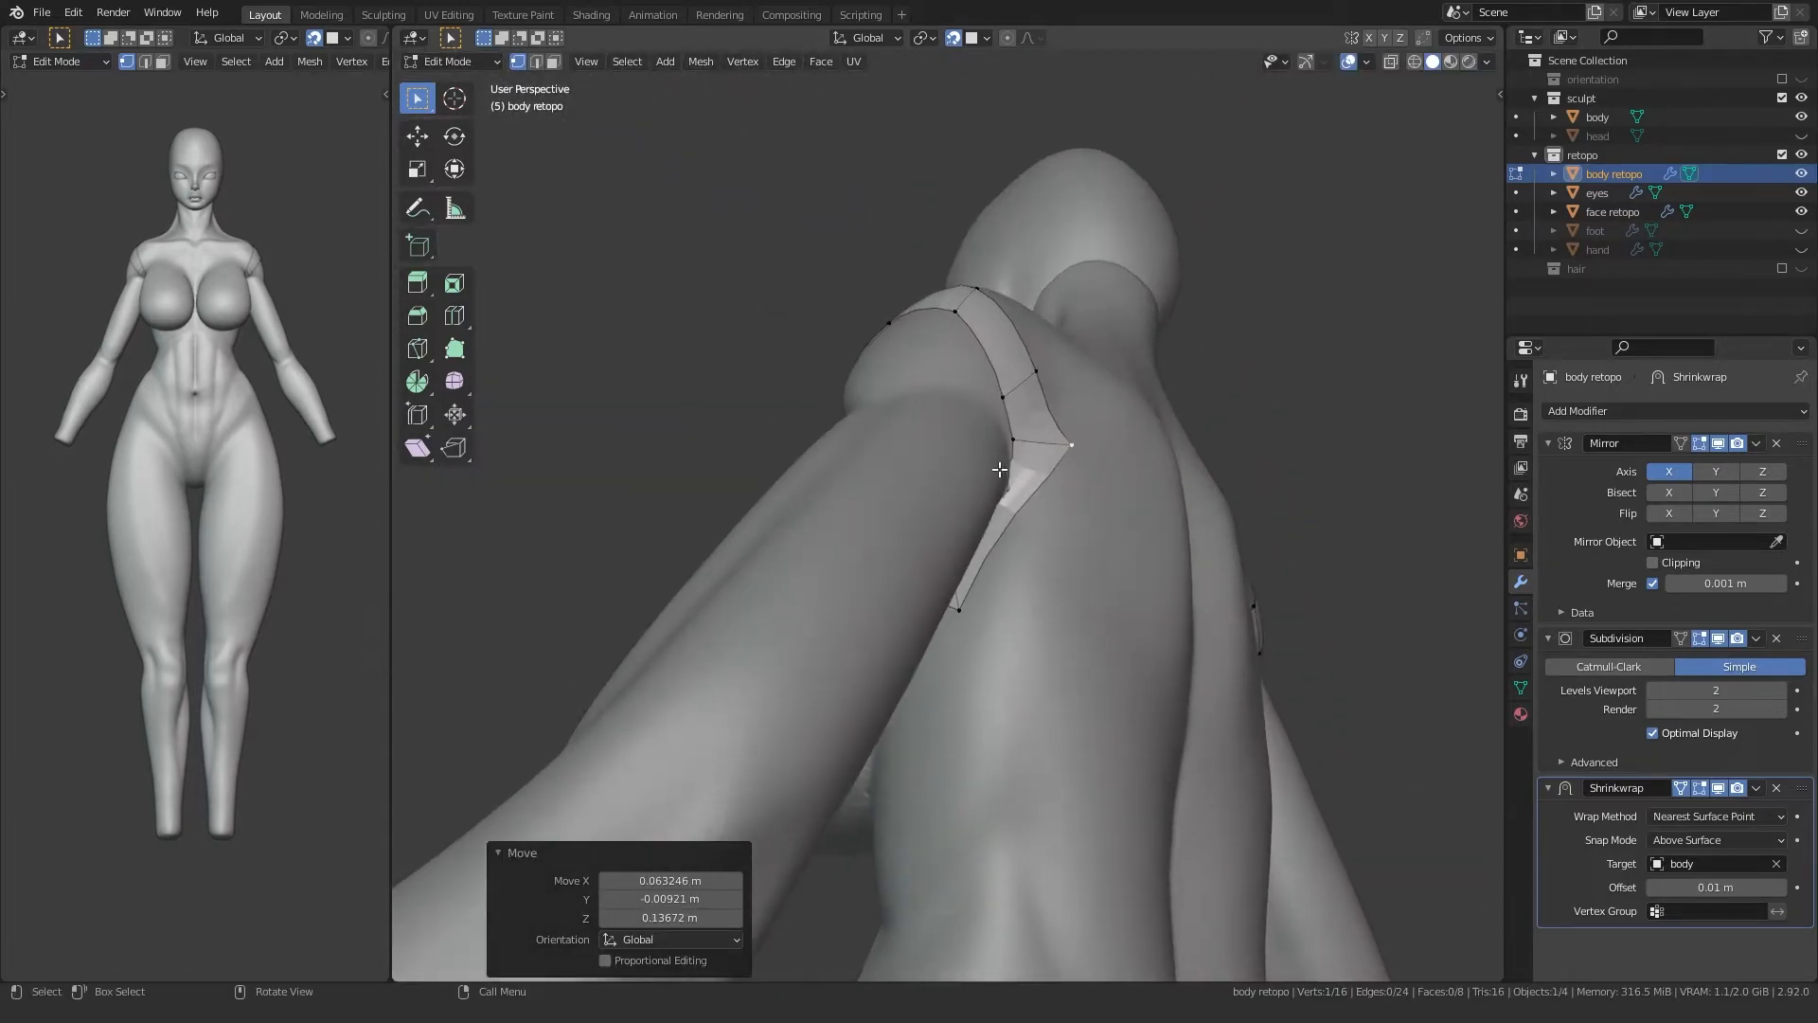
# Step: Even out the rear shoulder section by rotating its selection and moving its cross edge slightly down the back
pyautogui.press('r')
pyautogui.click(965, 472)
pyautogui.click(1079, 381)
pyautogui.moveTo(1079, 382); pyautogui.dragTo(1184, 403, button='middle')
pyautogui.keyDown('alt'); pyautogui.click(1027, 375); pyautogui.keyUp('alt')
pyautogui.press('g')
pyautogui.click(1041, 390)
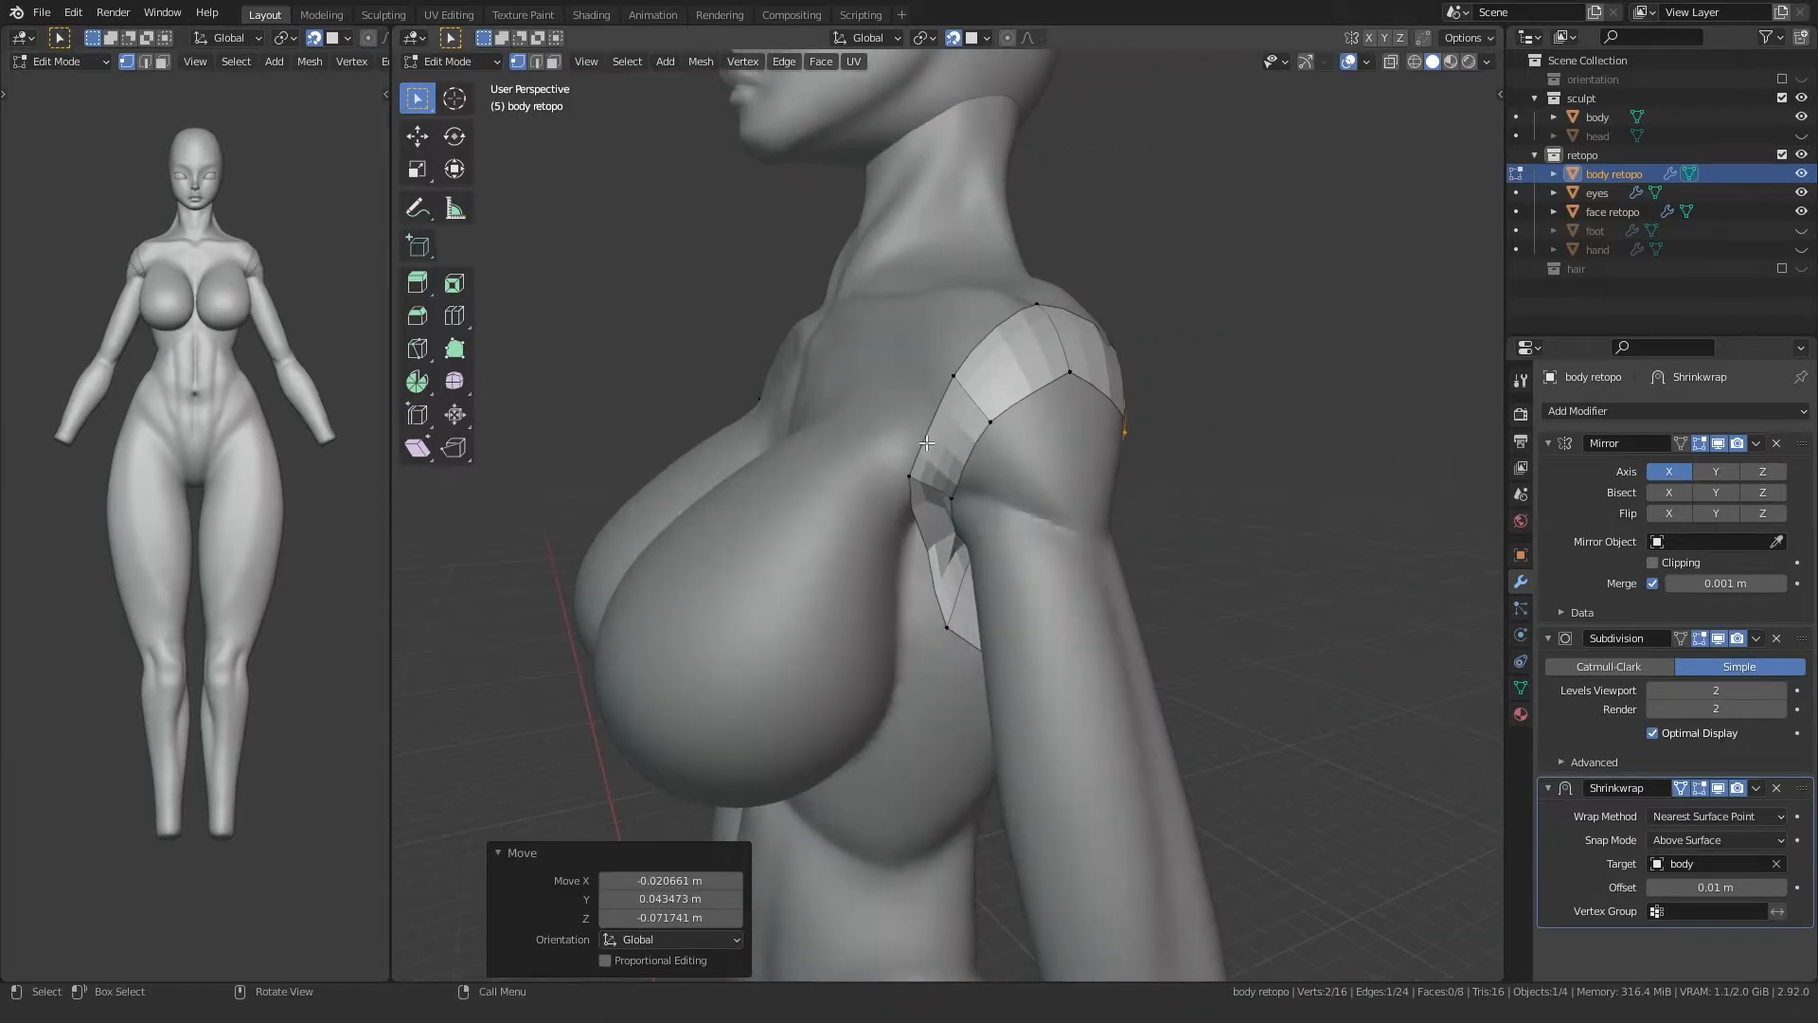
# Step: With snapping off, duplicate the whole shoulder loop in front view and place the copy over the arm above the elbow
pyautogui.click(994, 372)
pyautogui.moveTo(993, 373); pyautogui.dragTo(965, 606, button='middle')
pyautogui.click(912, 463)
pyautogui.click(1005, 478)
pyautogui.moveTo(1005, 478); pyautogui.dragTo(630, 603, button='middle')
pyautogui.click(906, 430)
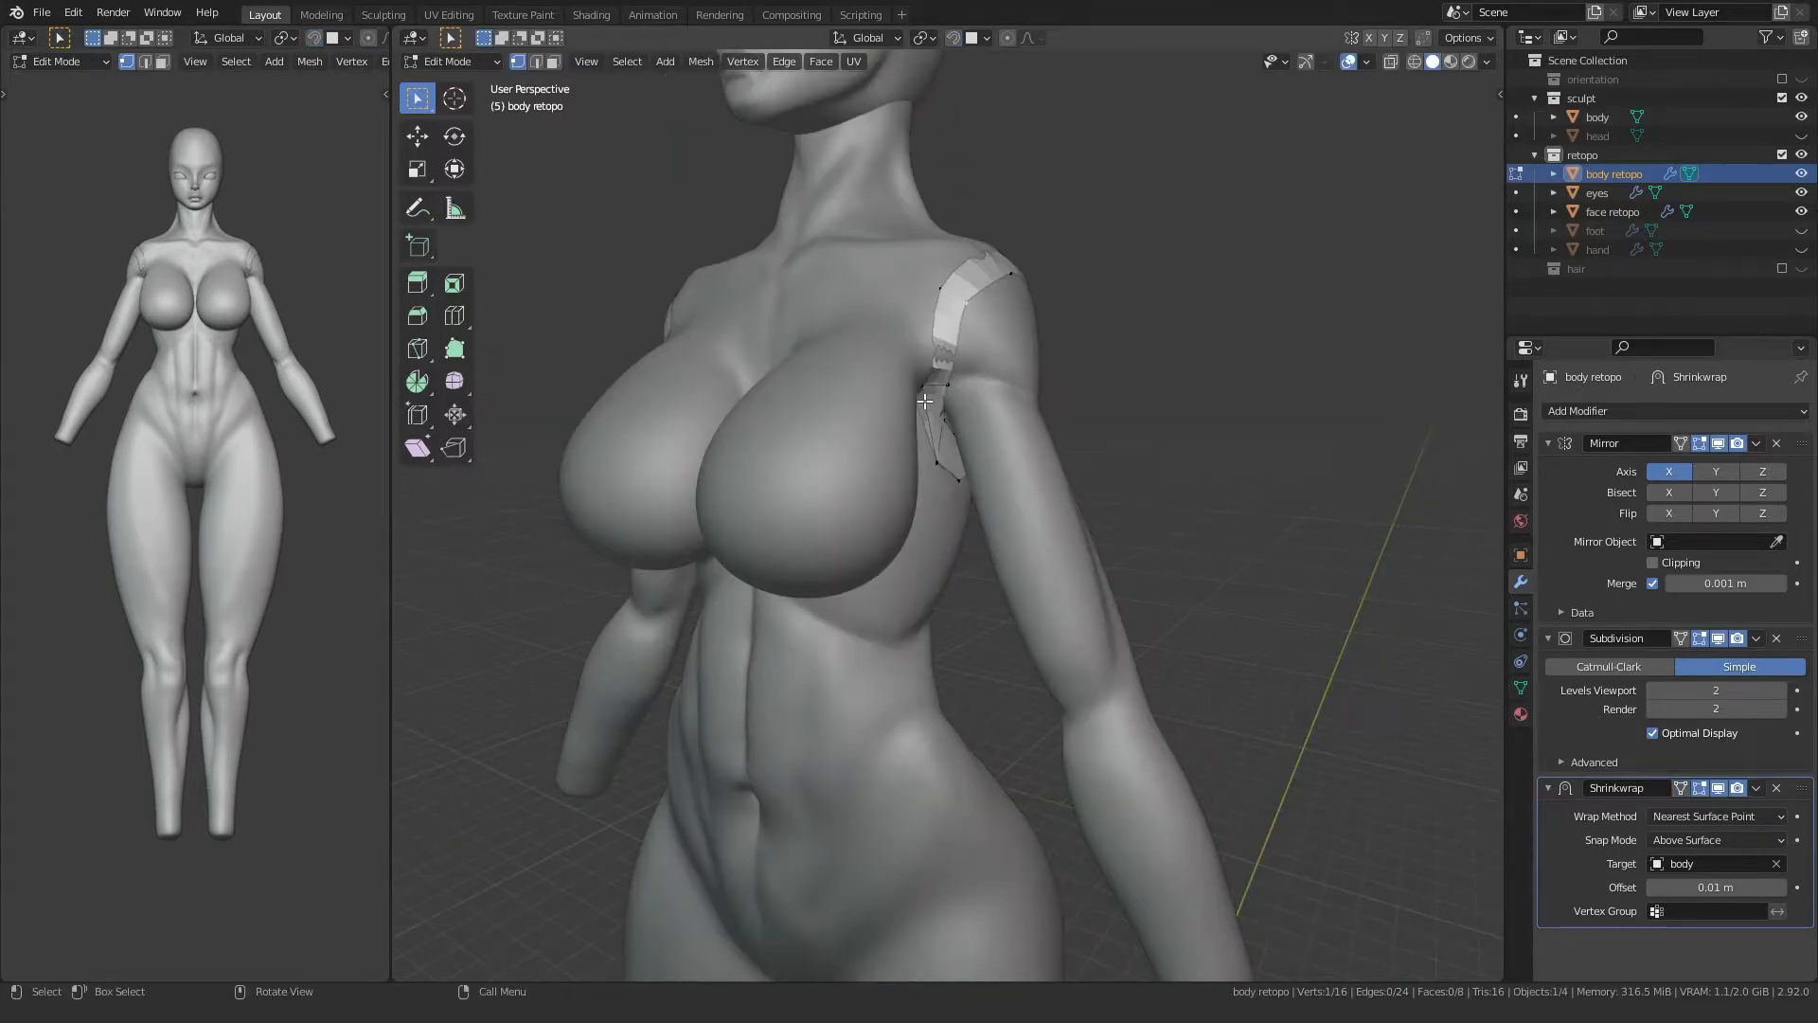
pyautogui.press('KP_1')
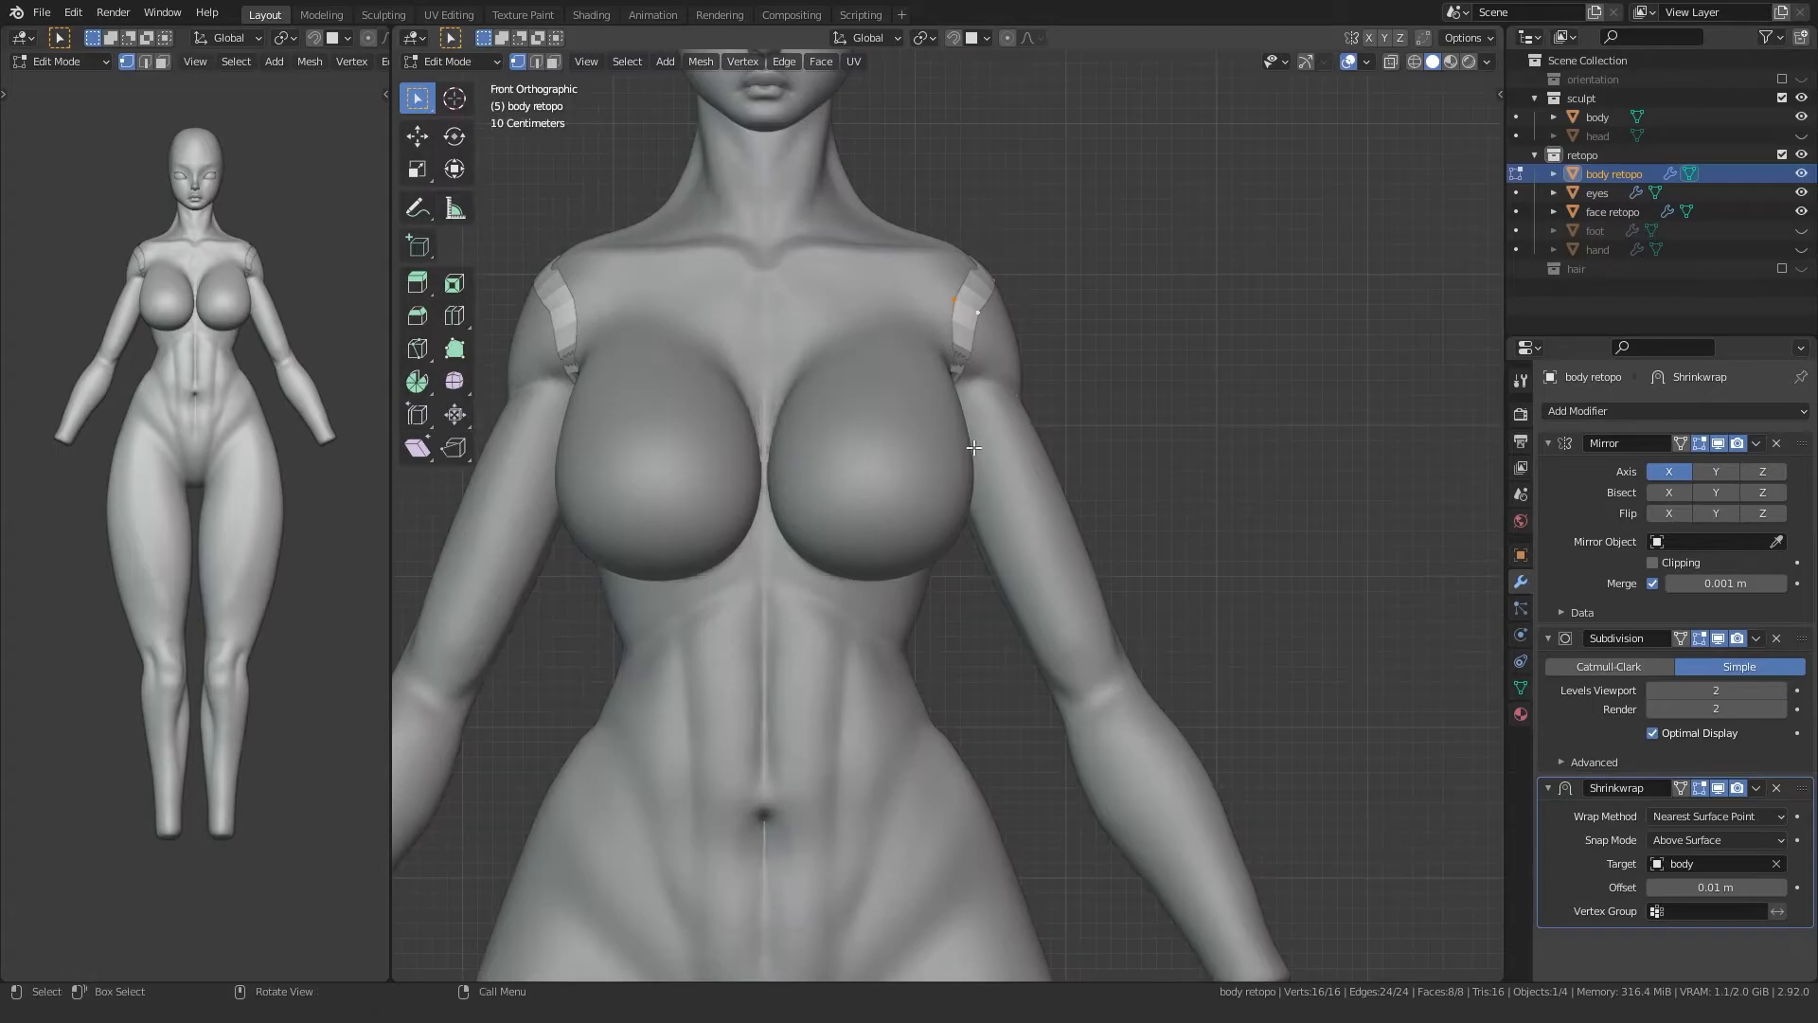
pyautogui.click(1075, 640)
pyautogui.scroll(4, 993, 700)
pyautogui.click(1096, 646)
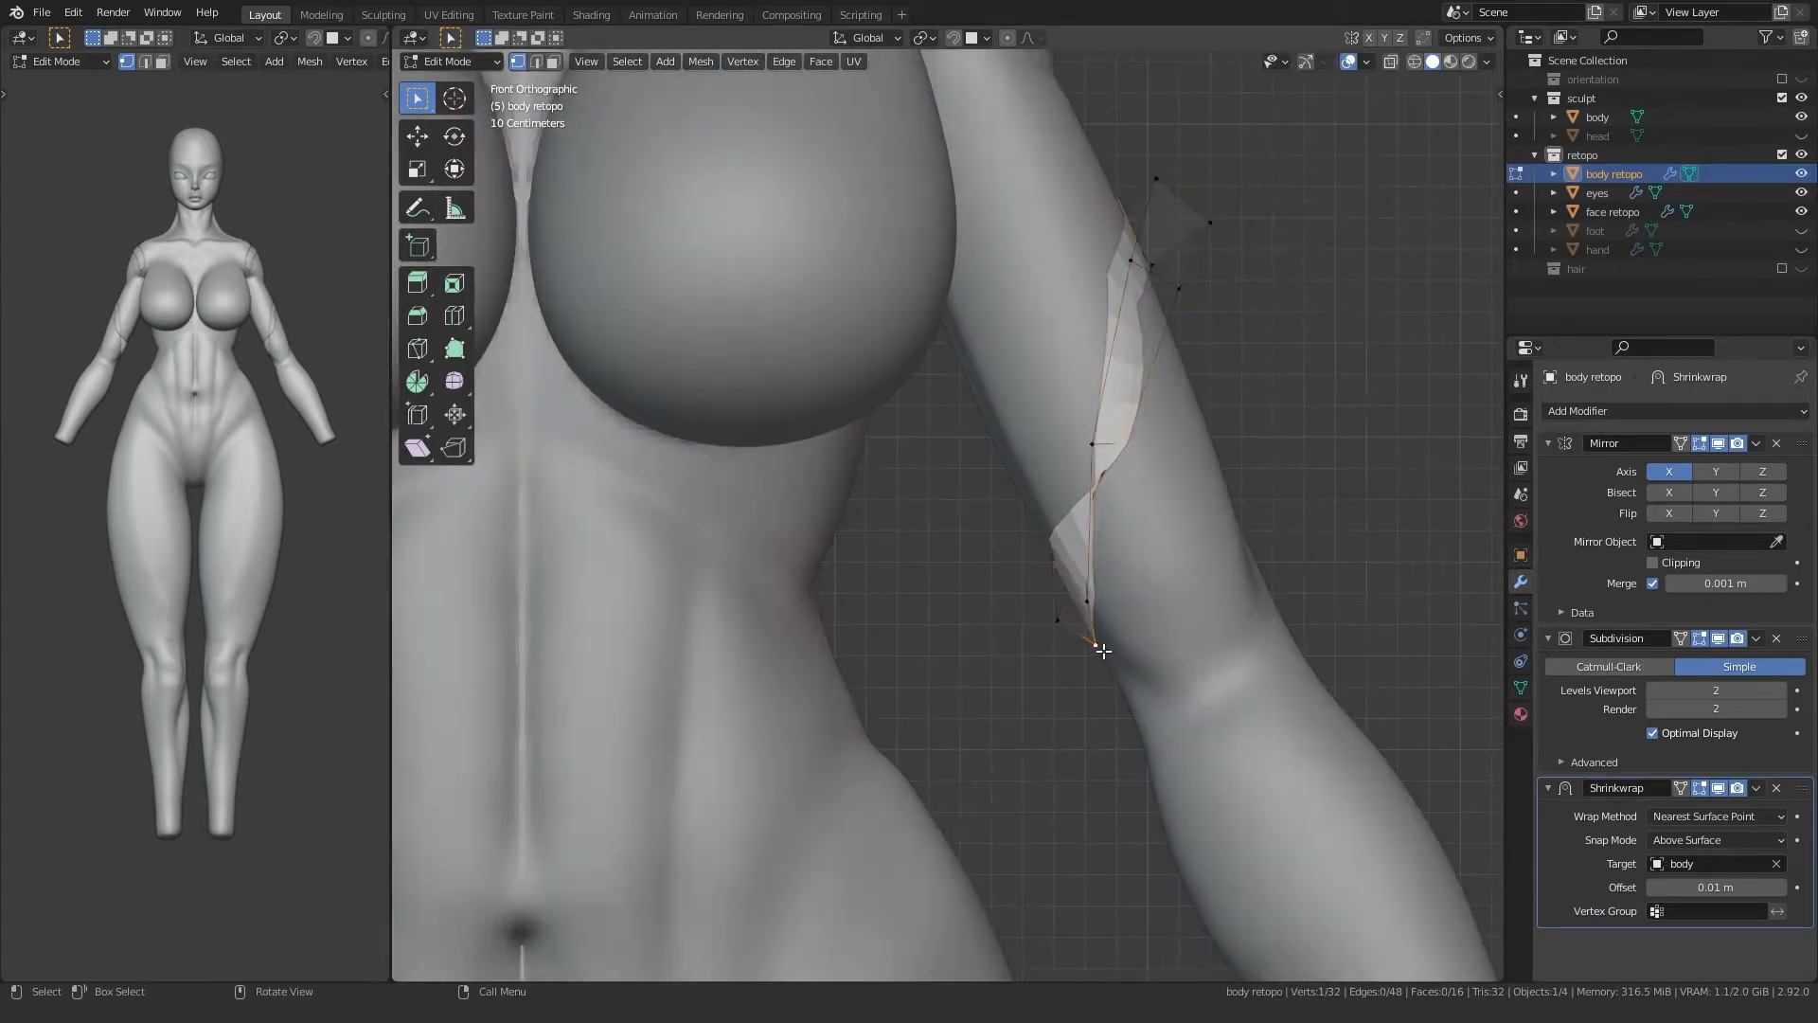
# Step: Reposition the copied loop's vertices across the front of the upper arm, toggling see-through display for selection
pyautogui.moveTo(962, 511); pyautogui.dragTo(712, 453, button='middle')
pyautogui.press('g')
pyautogui.click(1049, 475)
pyautogui.hotkey('alt', 'z')
pyautogui.click(1027, 447)
pyautogui.hotkey('alt', 'z')
pyautogui.press('g')
pyautogui.click(1053, 512)
pyautogui.scroll(-5, 1037, 507)
pyautogui.scroll(5, 934, 498)
# Step: Move the copied loop's lower vertices toward the inner side of the arm to tilt the ring around it
pyautogui.press('g')
pyautogui.click(907, 517)
pyautogui.moveTo(908, 517); pyautogui.dragTo(774, 540, button='middle')
pyautogui.press('g')
pyautogui.click(967, 521)
pyautogui.press('g')
pyautogui.click(978, 508)
pyautogui.click(950, 546)
pyautogui.press('g')
pyautogui.click(940, 510)
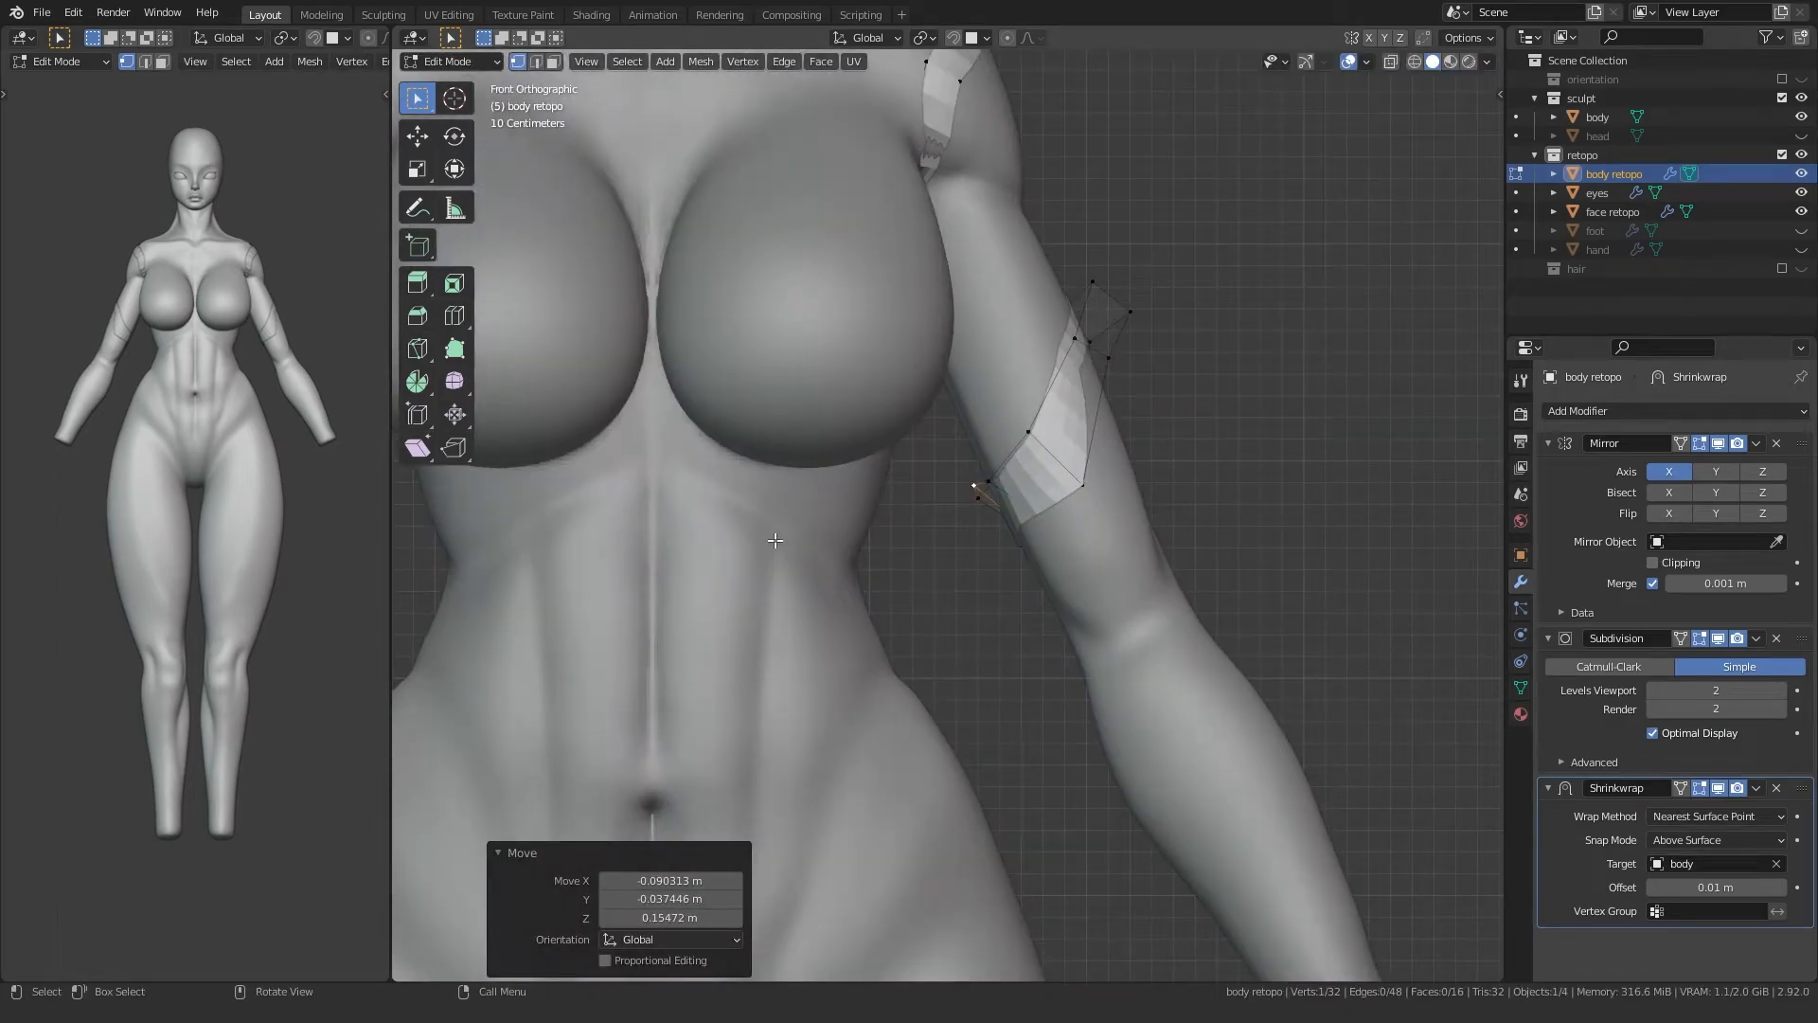
# Step: Select the whole linked copy of the loop and move it down the arm onto the elbow
pyautogui.keyDown('shift'); pyautogui.moveTo(1033, 629); pyautogui.dragTo(985, 503, button='middle'); pyautogui.keyUp('shift')
pyautogui.press('a')
pyautogui.press('g')
pyautogui.rightClick(961, 585)
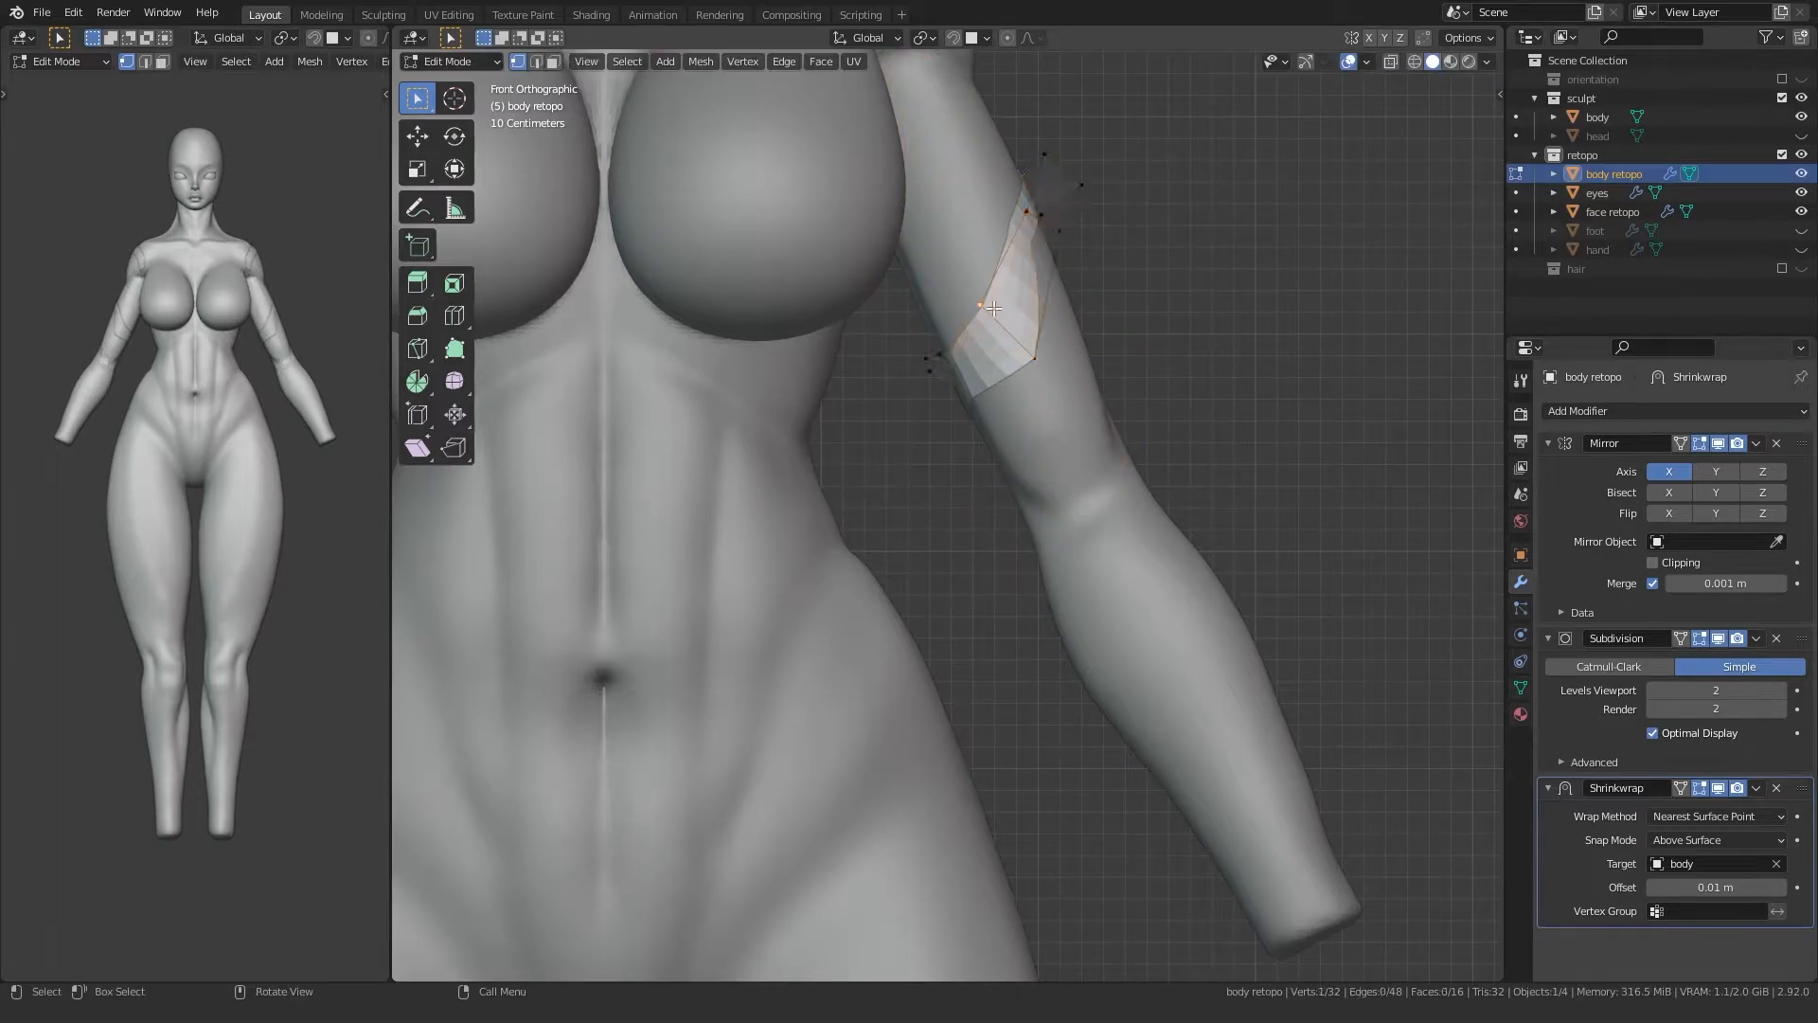
pyautogui.press('l')
pyautogui.press('g')
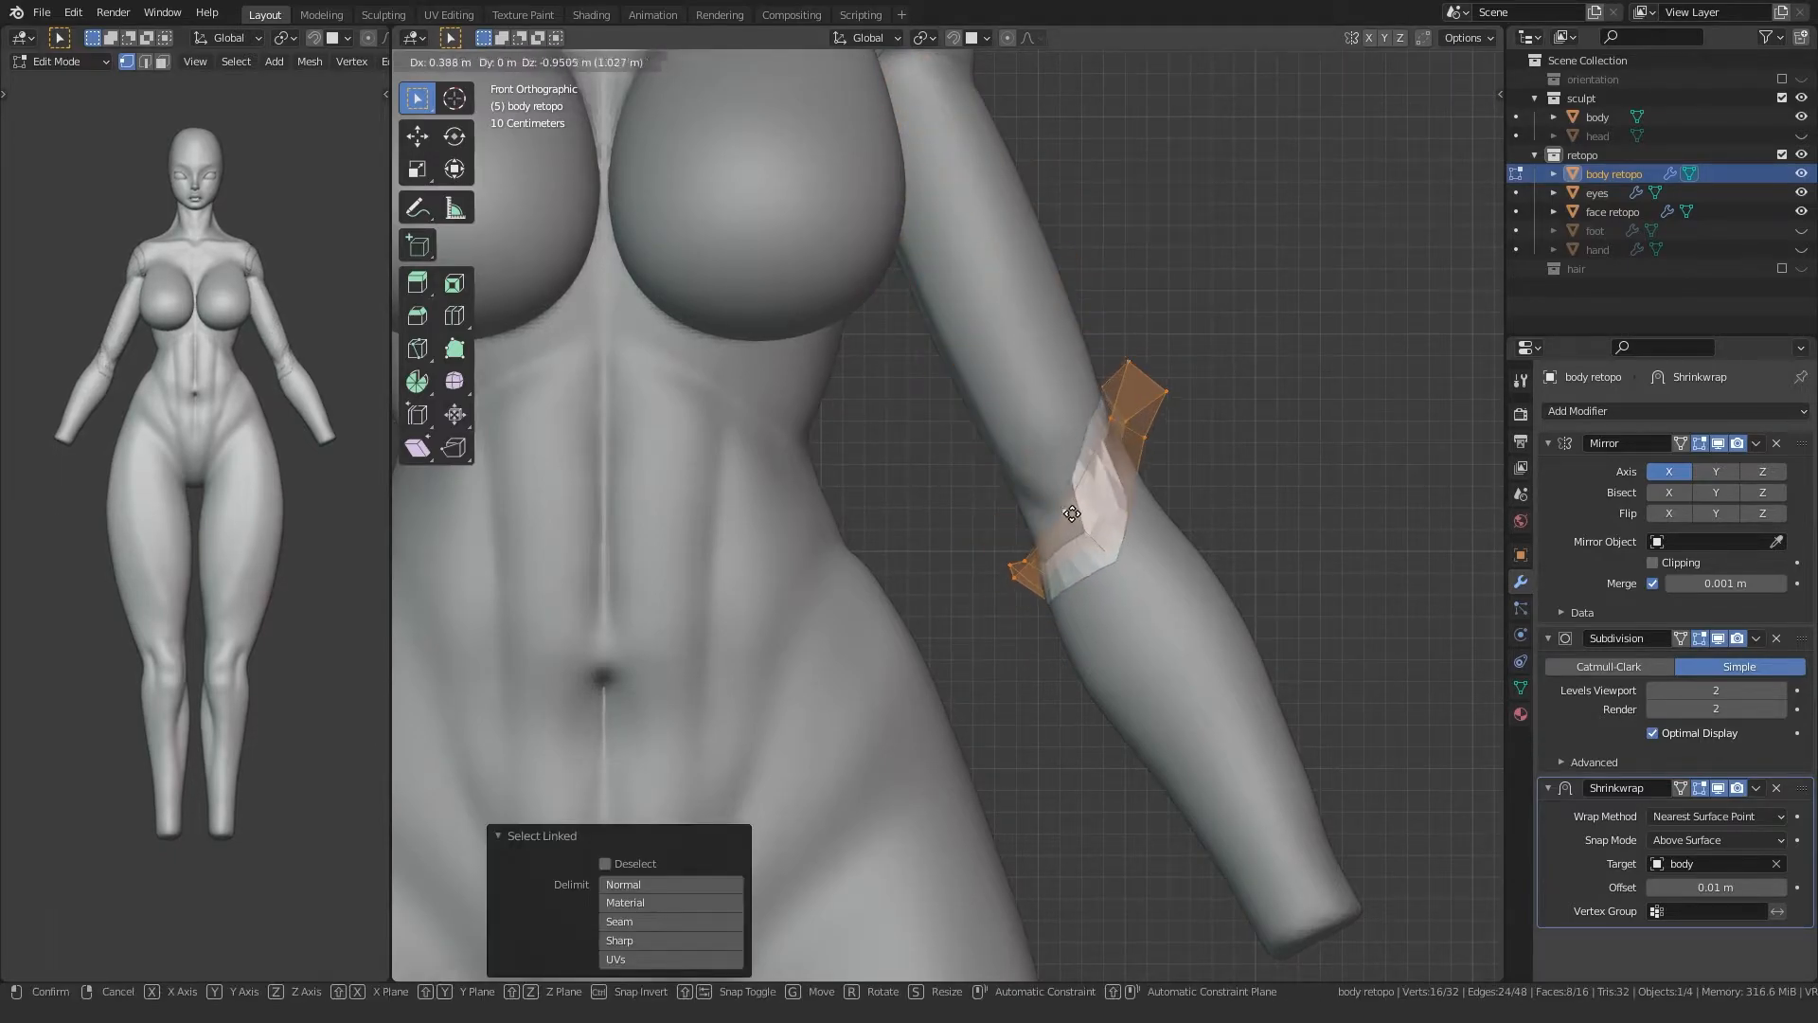
pyautogui.click(955, 533)
pyautogui.keyDown('shift'); pyautogui.moveTo(927, 553); pyautogui.dragTo(890, 519, button='middle'); pyautogui.keyUp('shift')
# Step: Enable snapping and snap the loop's front upper and lower vertices onto the elbow surface
pyautogui.hotkey('shift', 'Tab')
pyautogui.click(1015, 487)
pyautogui.moveTo(1015, 487); pyautogui.dragTo(981, 471, button='middle')
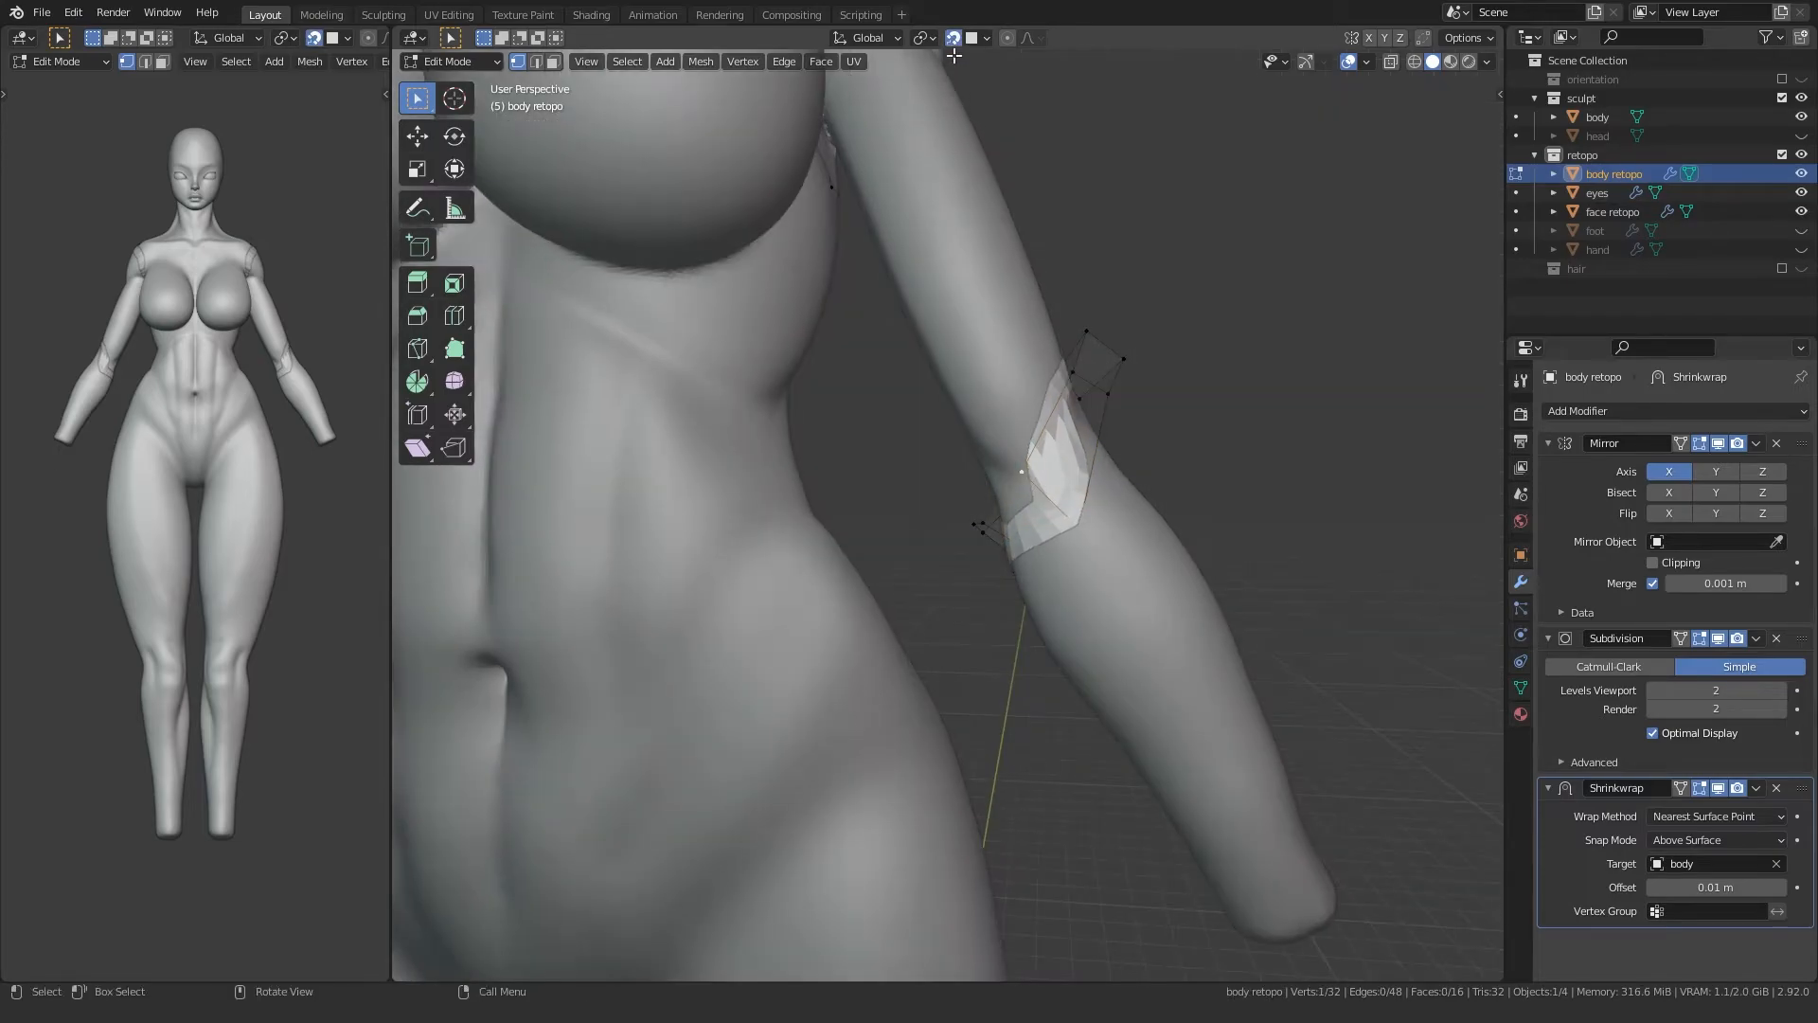
pyautogui.scroll(2, 1066, 408)
pyautogui.press('g')
pyautogui.click(1059, 407)
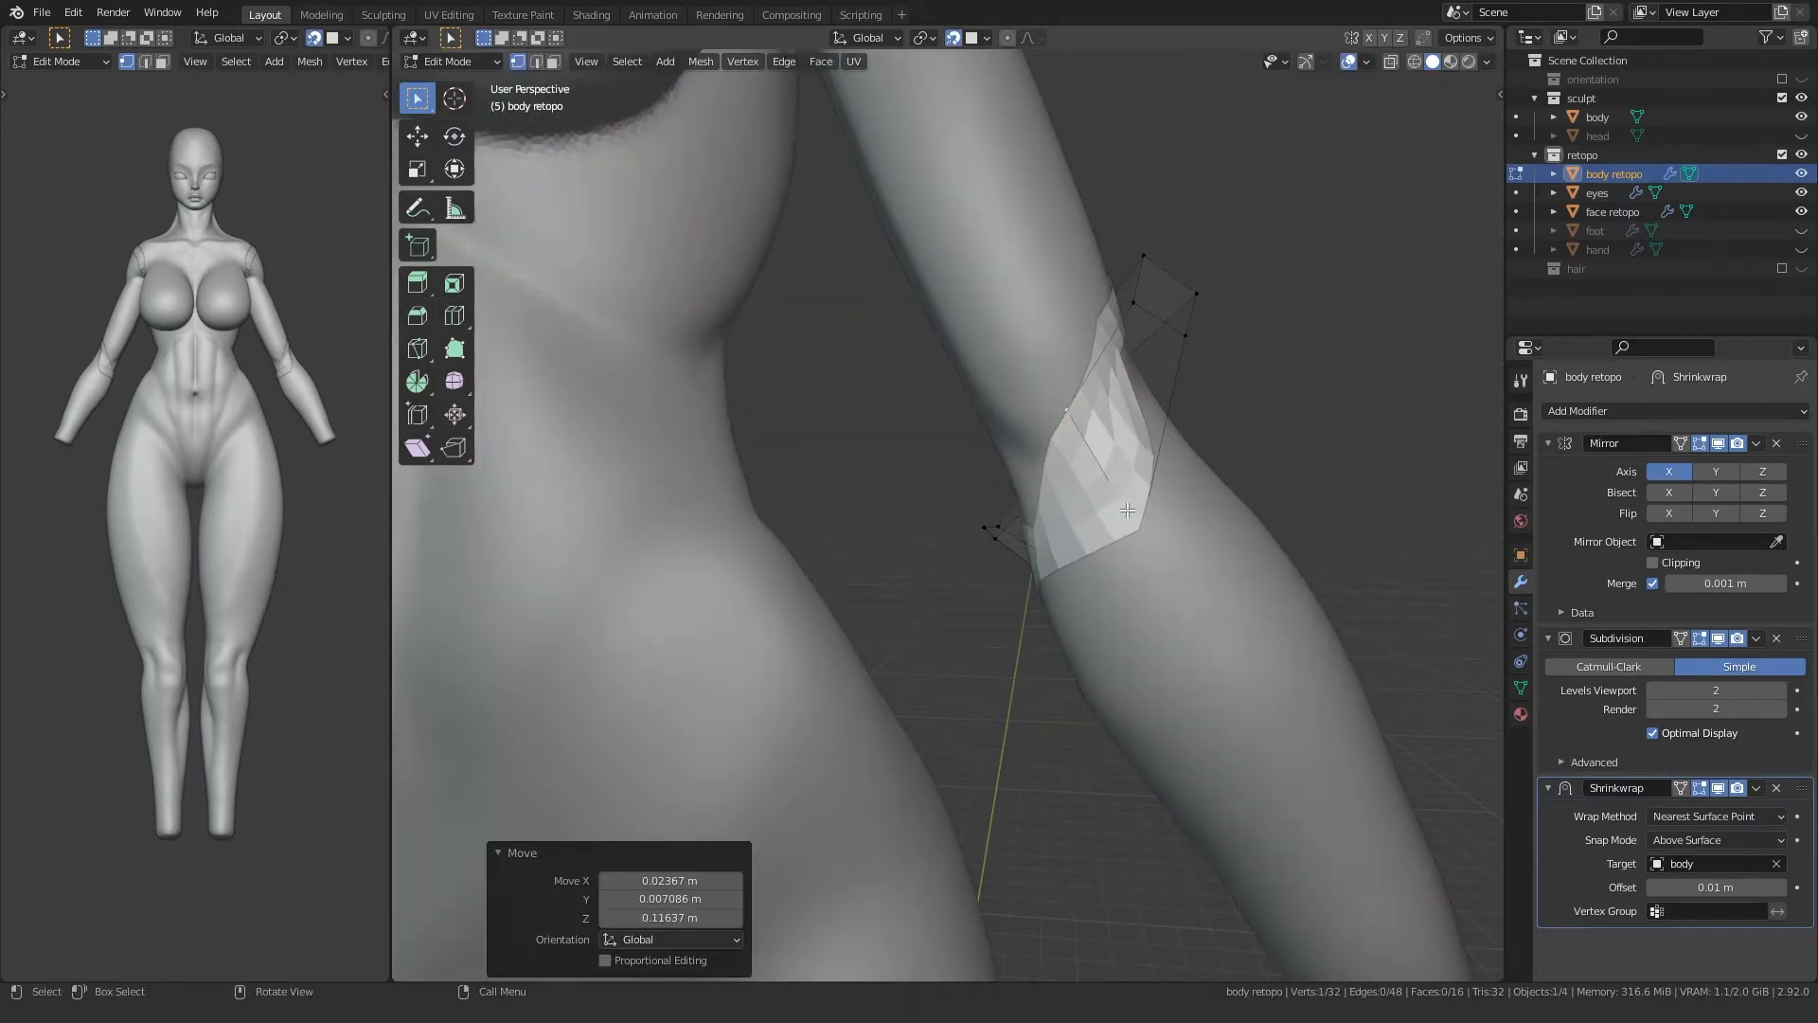
pyautogui.click(1110, 502)
pyautogui.press('g')
pyautogui.click(1092, 480)
pyautogui.moveTo(1092, 480); pyautogui.dragTo(1097, 350, button='middle')
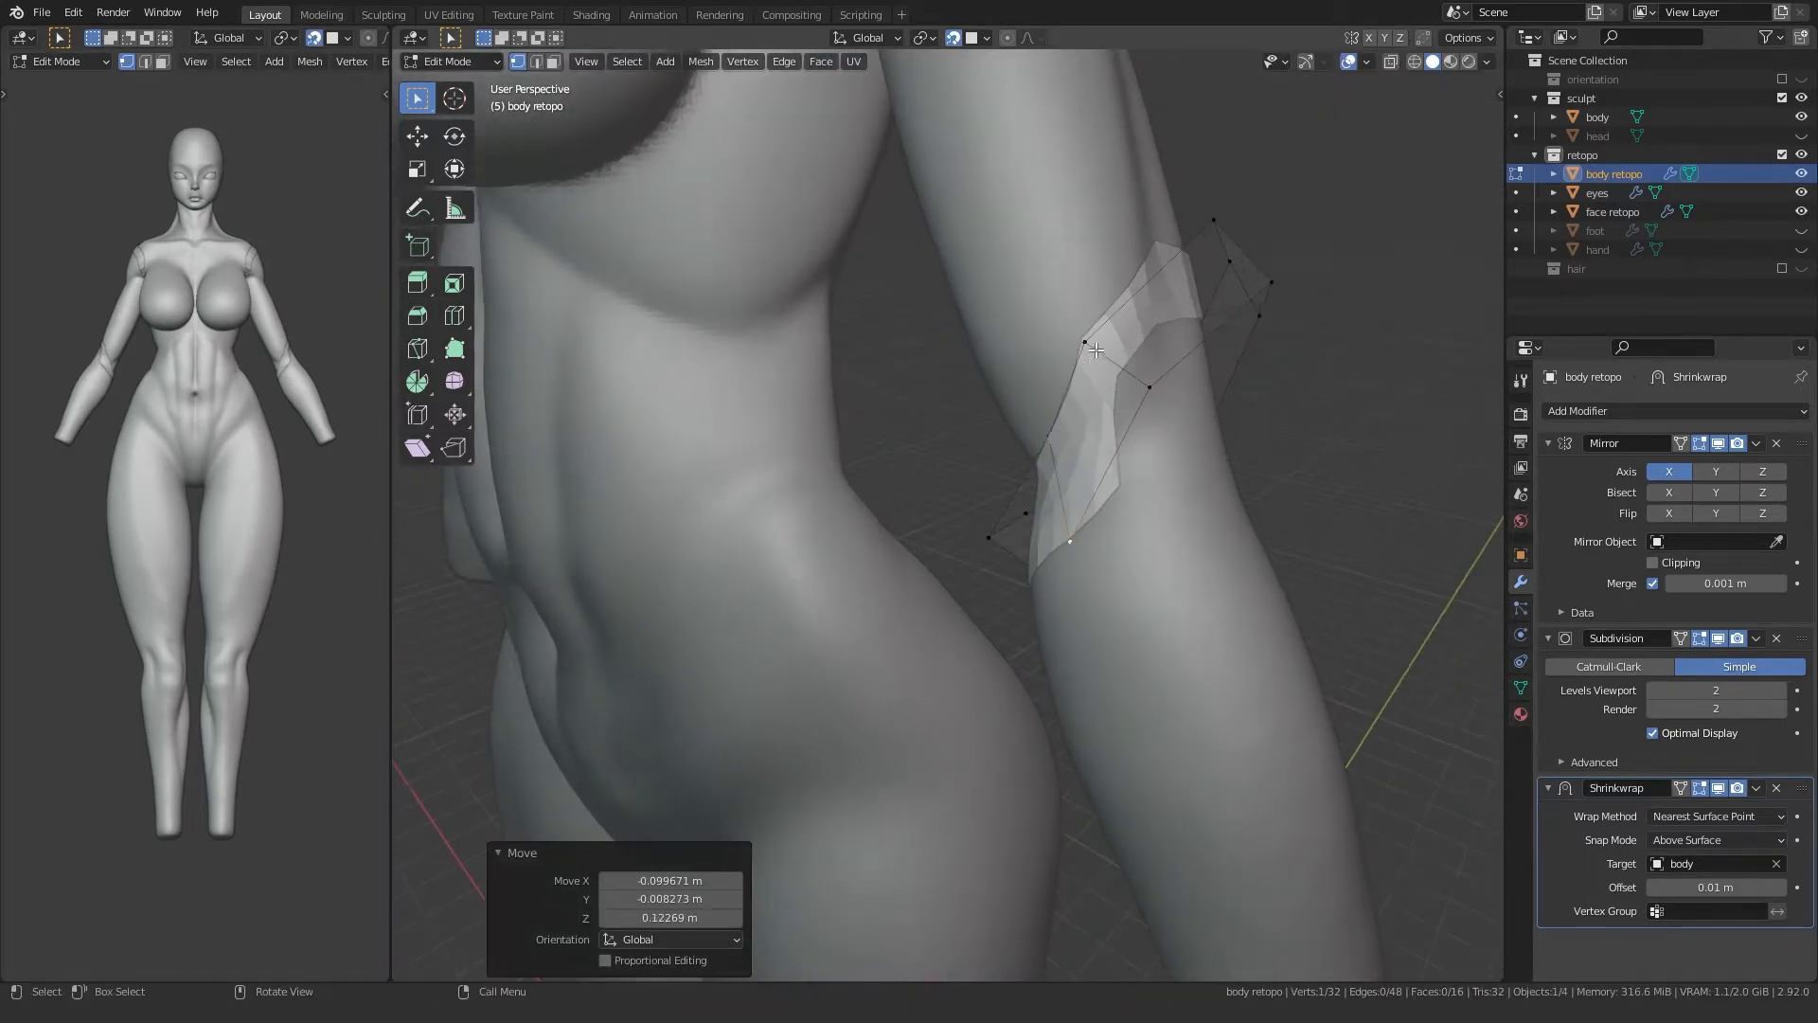
# Step: Snap the elbow loop's outer-side vertices onto the arm, tightening the ring around the elbow
pyautogui.press('g')
pyautogui.click(1172, 496)
pyautogui.moveTo(1172, 496); pyautogui.dragTo(824, 440, button='middle')
pyautogui.press('g')
pyautogui.click(928, 621)
pyautogui.click(938, 403)
pyautogui.press('g')
pyautogui.click(854, 524)
pyautogui.click(976, 337)
pyautogui.press('g')
pyautogui.click(906, 449)
pyautogui.press('g')
pyautogui.click(890, 592)
# Step: Snap the vertices at the back of the elbow loop onto the arm and even their spacing
pyautogui.click(990, 532)
pyautogui.press('g')
pyautogui.click(945, 495)
pyautogui.click(970, 518)
pyautogui.press('g')
pyautogui.click(964, 459)
pyautogui.click(926, 627)
pyautogui.press('g')
pyautogui.click(938, 587)
# Step: Move the next upper and lower vertices of the elbow loop up into line with the ring
pyautogui.moveTo(938, 587); pyautogui.dragTo(968, 599, button='middle')
pyautogui.click(1010, 650)
pyautogui.press('g')
pyautogui.click(1007, 608)
pyautogui.click(1047, 543)
pyautogui.press('g')
pyautogui.click(1014, 482)
# Step: Snap the last upper and lower vertices onto the inner side of the elbow to finish fitting the loop
pyautogui.moveTo(1014, 482); pyautogui.dragTo(834, 514, button='middle')
pyautogui.click(993, 520)
pyautogui.press('g')
pyautogui.click(965, 461)
pyautogui.click(1009, 593)
pyautogui.press('g')
pyautogui.click(991, 552)
# Step: In front view with snapping off, duplicate the linked elbow loop and place the copy on the forearm near the wrist
pyautogui.scroll(-5, 985, 554)
pyautogui.moveTo(966, 568); pyautogui.dragTo(913, 629, button='middle')
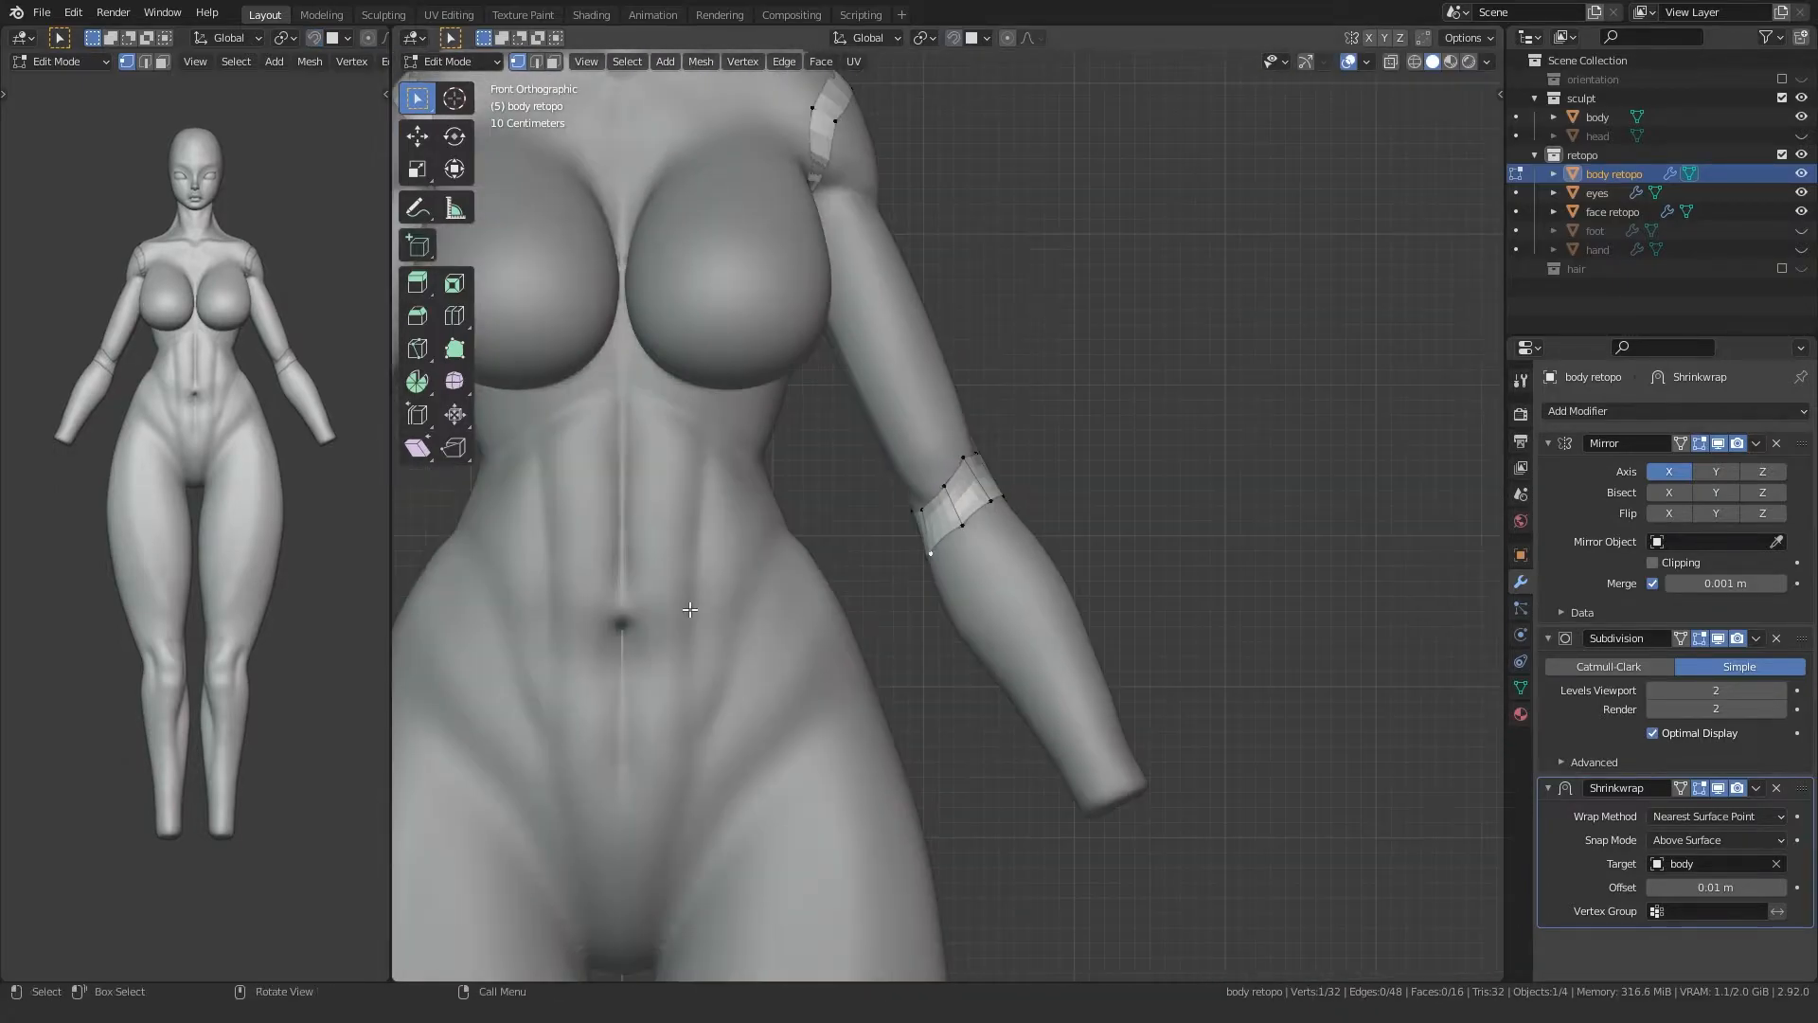
pyautogui.press('l')
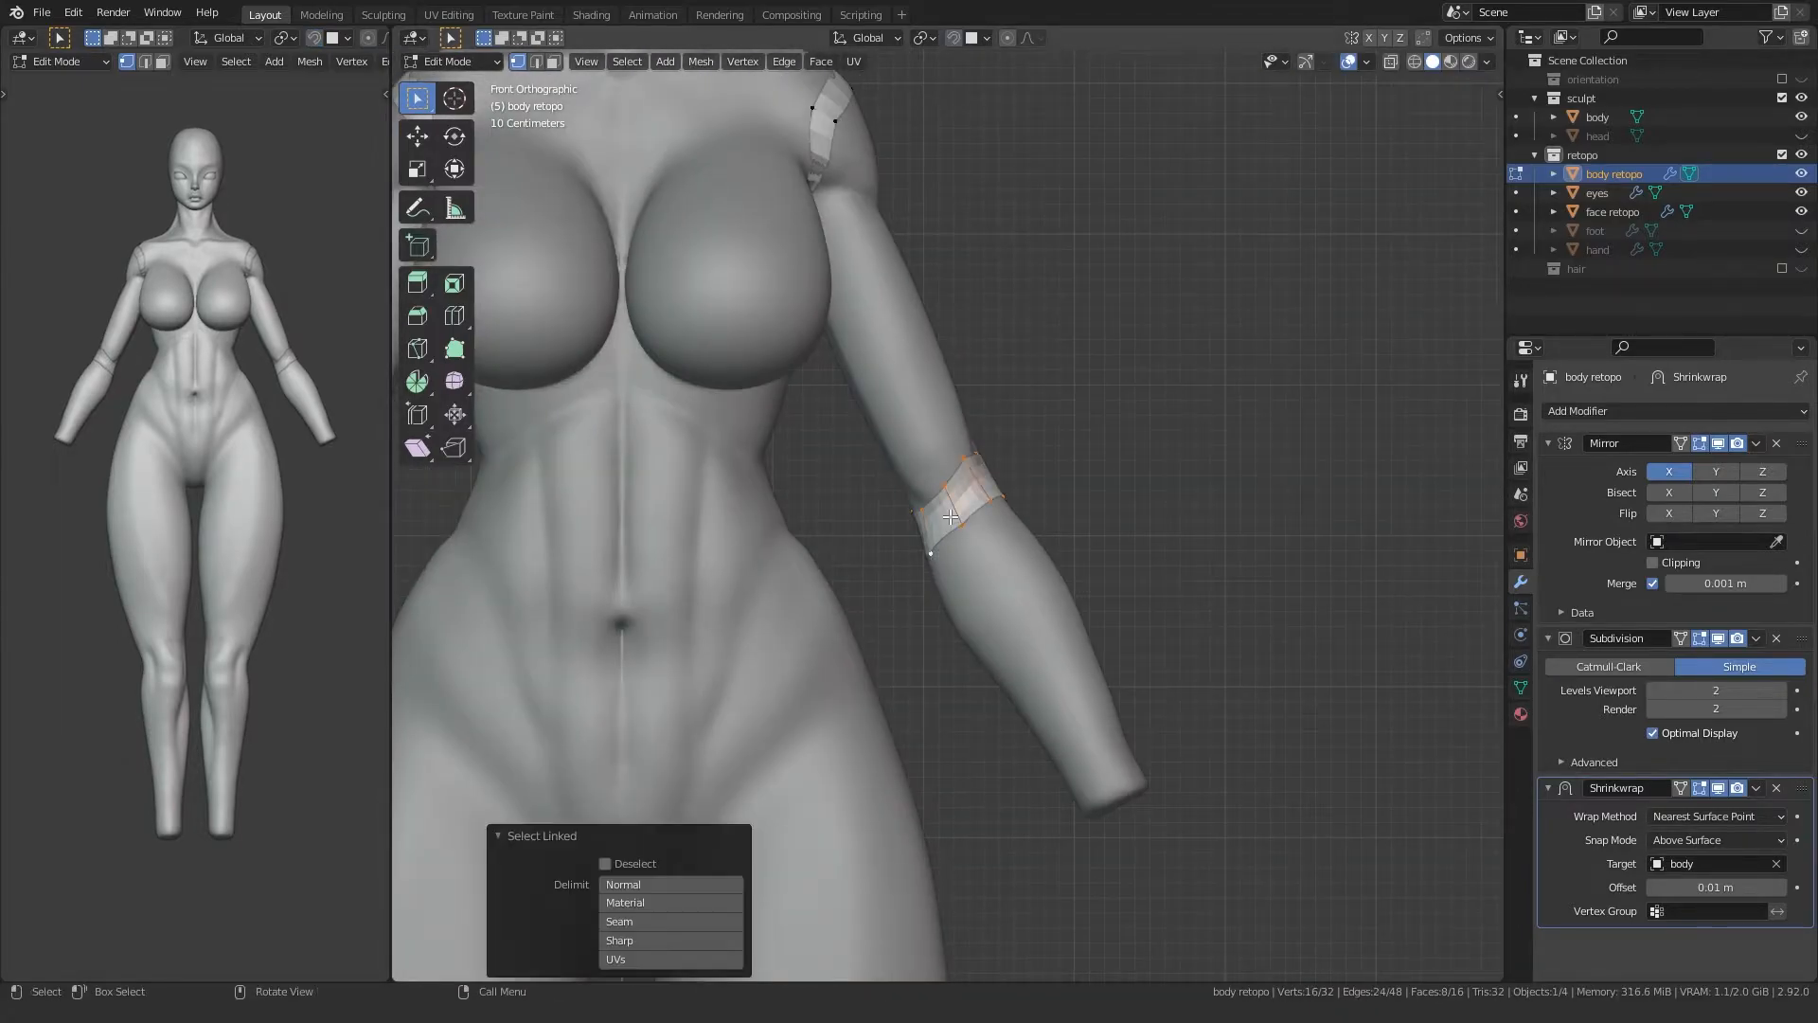
pyautogui.click(1050, 797)
pyautogui.keyDown('shift'); pyautogui.moveTo(1050, 797); pyautogui.dragTo(950, 593, button='middle'); pyautogui.keyUp('shift')
pyautogui.moveTo(933, 615); pyautogui.dragTo(925, 600, button='middle')
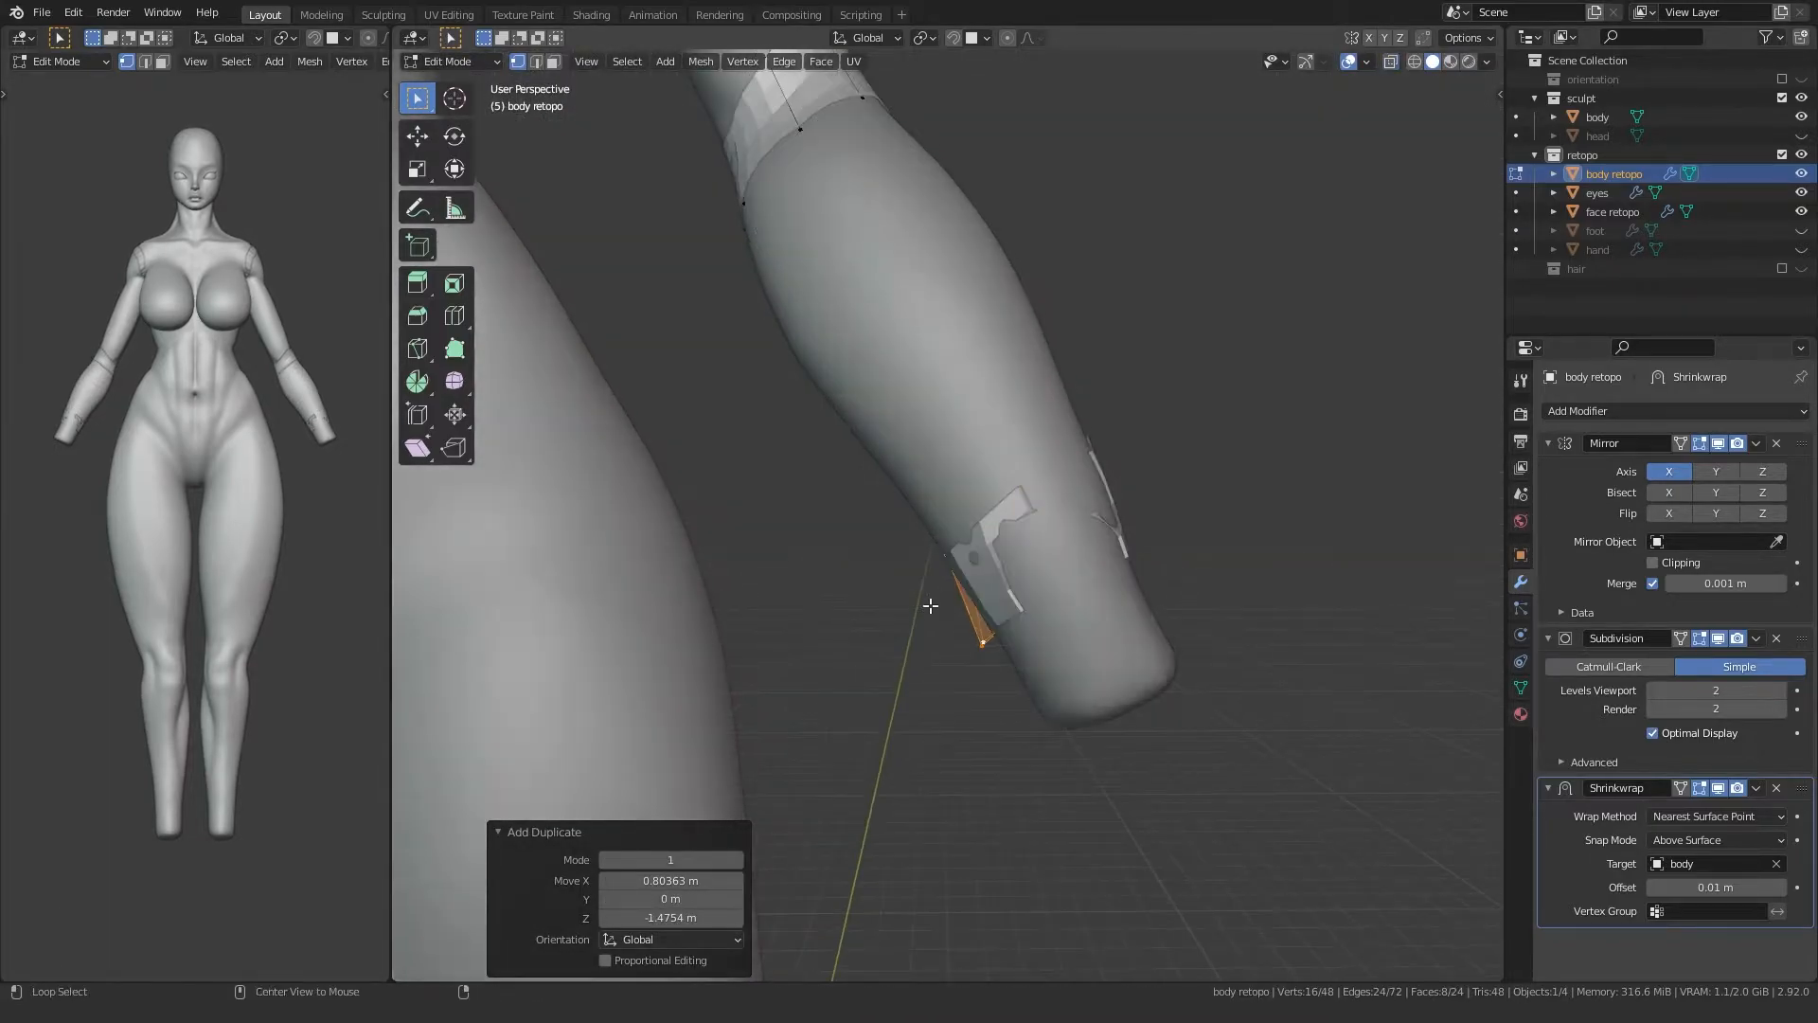
# Step: Turn snapping on and snap an upper vertex of the wrist loop onto the forearm surface
pyautogui.click(994, 512)
pyautogui.press('g')
pyautogui.click(1013, 500)
pyautogui.hotkey('shift', 'Tab')
pyautogui.press('g')
pyautogui.click(1016, 501)
pyautogui.hotkey('alt', 'z')
pyautogui.hotkey('alt', 'z')
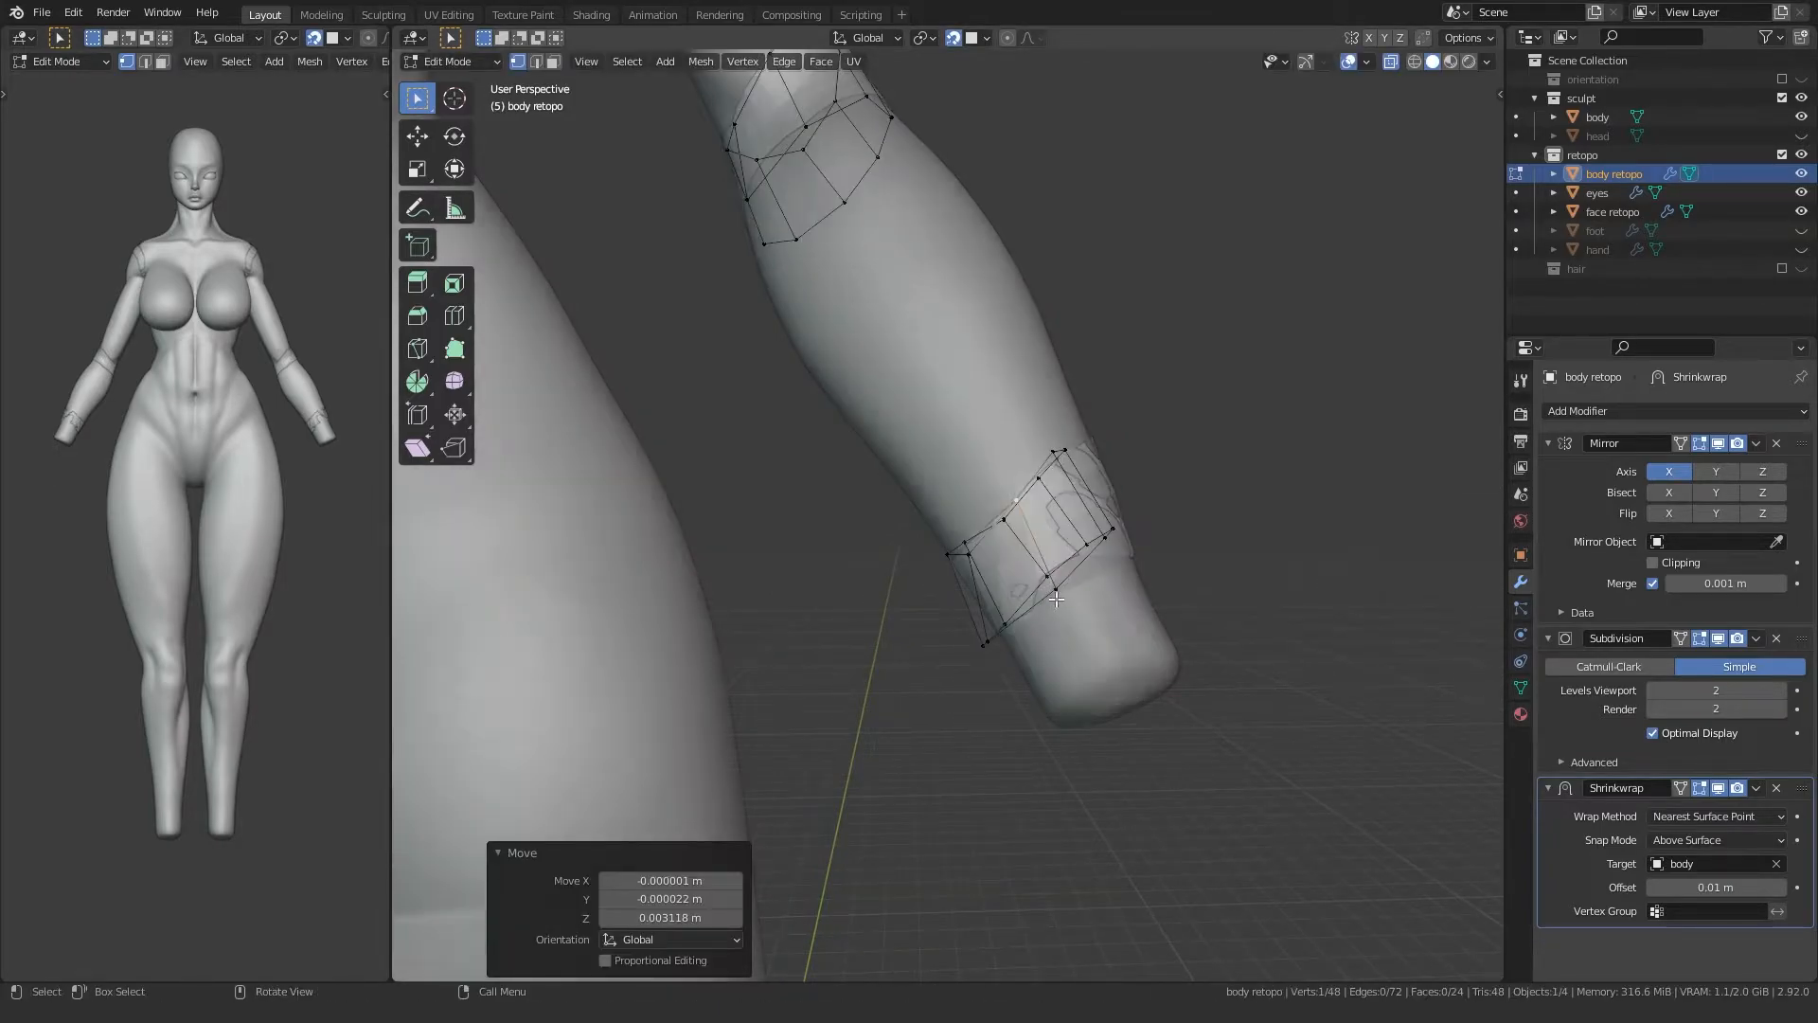
# Step: Snap the lower vertex of the wrist loop onto the forearm surface beneath the vertex just placed
pyautogui.click(1681, 788)
pyautogui.hotkey('alt', 'z')
pyautogui.hotkey('alt', 'z')
pyautogui.click(1047, 574)
pyautogui.moveTo(1049, 580); pyautogui.dragTo(1083, 606, button='middle')
pyautogui.hotkey('alt', 'z')
pyautogui.scroll(3, 1083, 605)
pyautogui.press('g')
pyautogui.click(1250, 616)
pyautogui.scroll(-3, 1250, 616)
# Step: Snap the neighbouring upper and lower vertices of the wrist loop onto the side of the forearm
pyautogui.moveTo(1250, 615); pyautogui.dragTo(851, 503, button='middle')
pyautogui.click(853, 474)
pyautogui.press('g')
pyautogui.click(823, 473)
pyautogui.click(847, 608)
pyautogui.press('g')
pyautogui.click(820, 615)
# Step: Adjust the wrist loop's side vertices along the forearm to straighten that part of the ring
pyautogui.press('g')
pyautogui.click(764, 581)
pyautogui.press('g')
pyautogui.click(794, 599)
pyautogui.press('g')
pyautogui.click(812, 606)
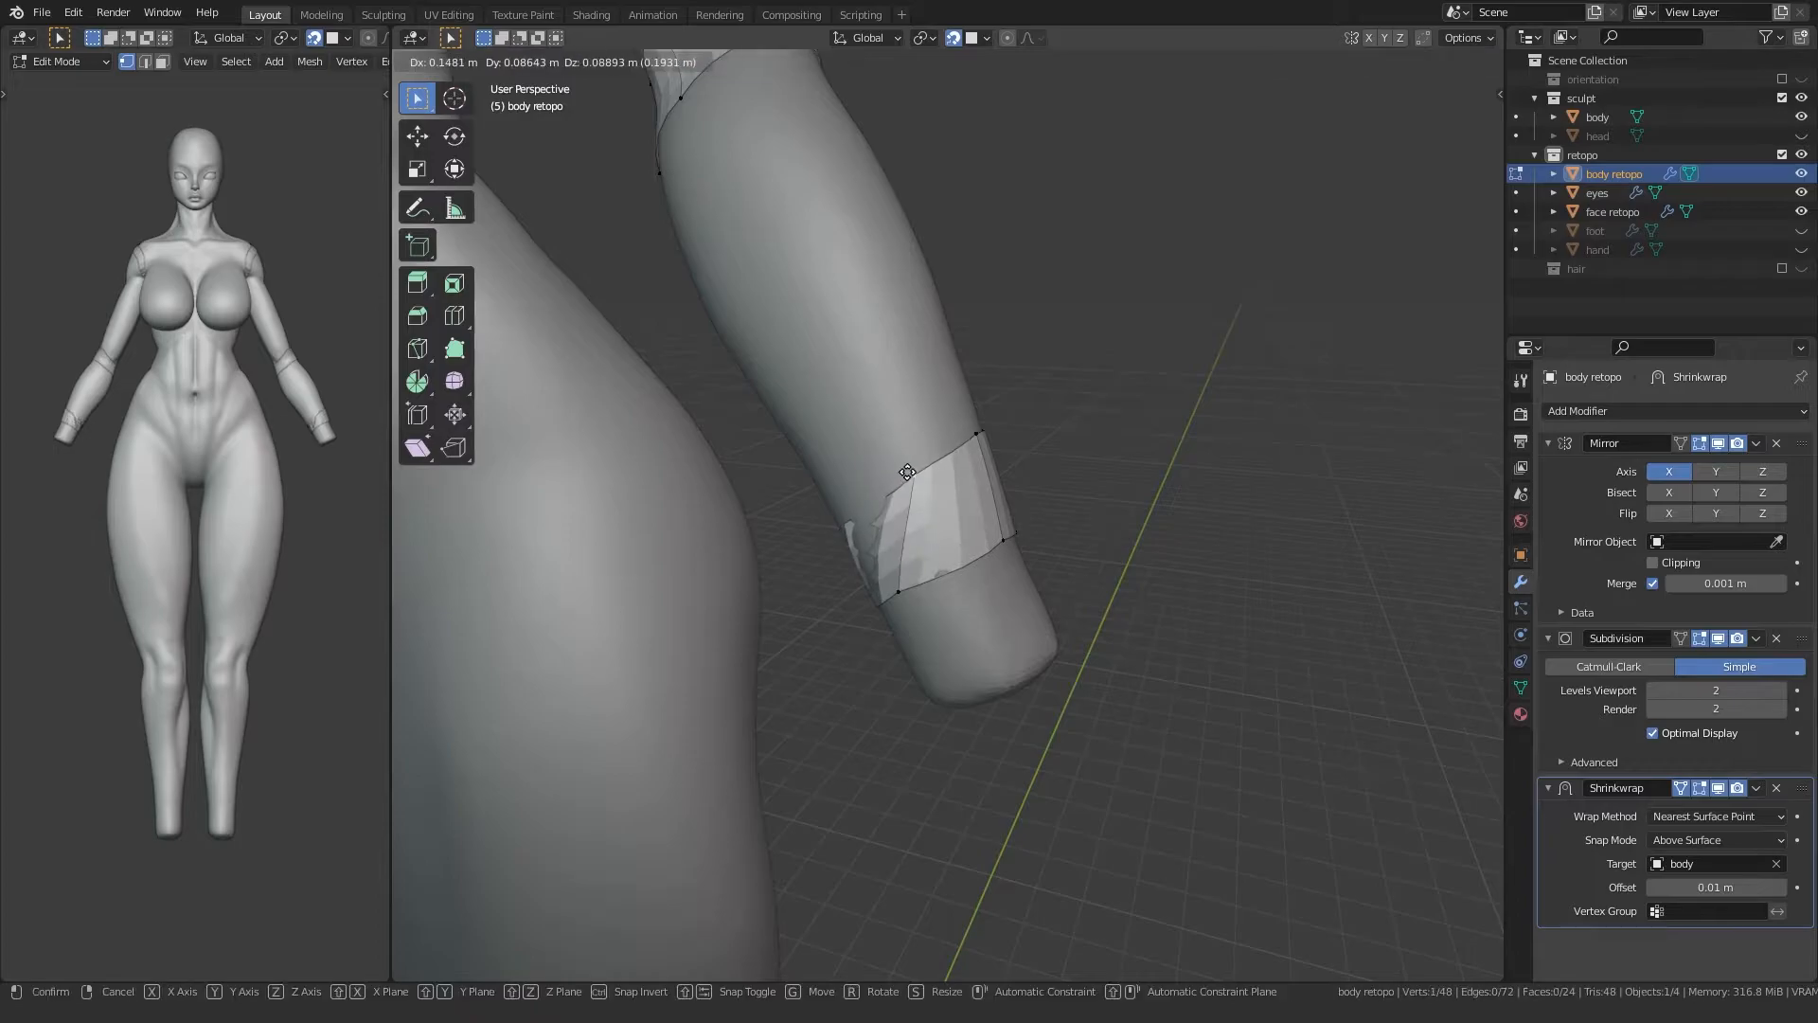
pyautogui.press('g')
pyautogui.click(917, 572)
# Step: Snap the next upper vertices of the wrist loop onto the forearm, continuing the ring around it
pyautogui.moveTo(921, 568); pyautogui.dragTo(1065, 532, button='middle')
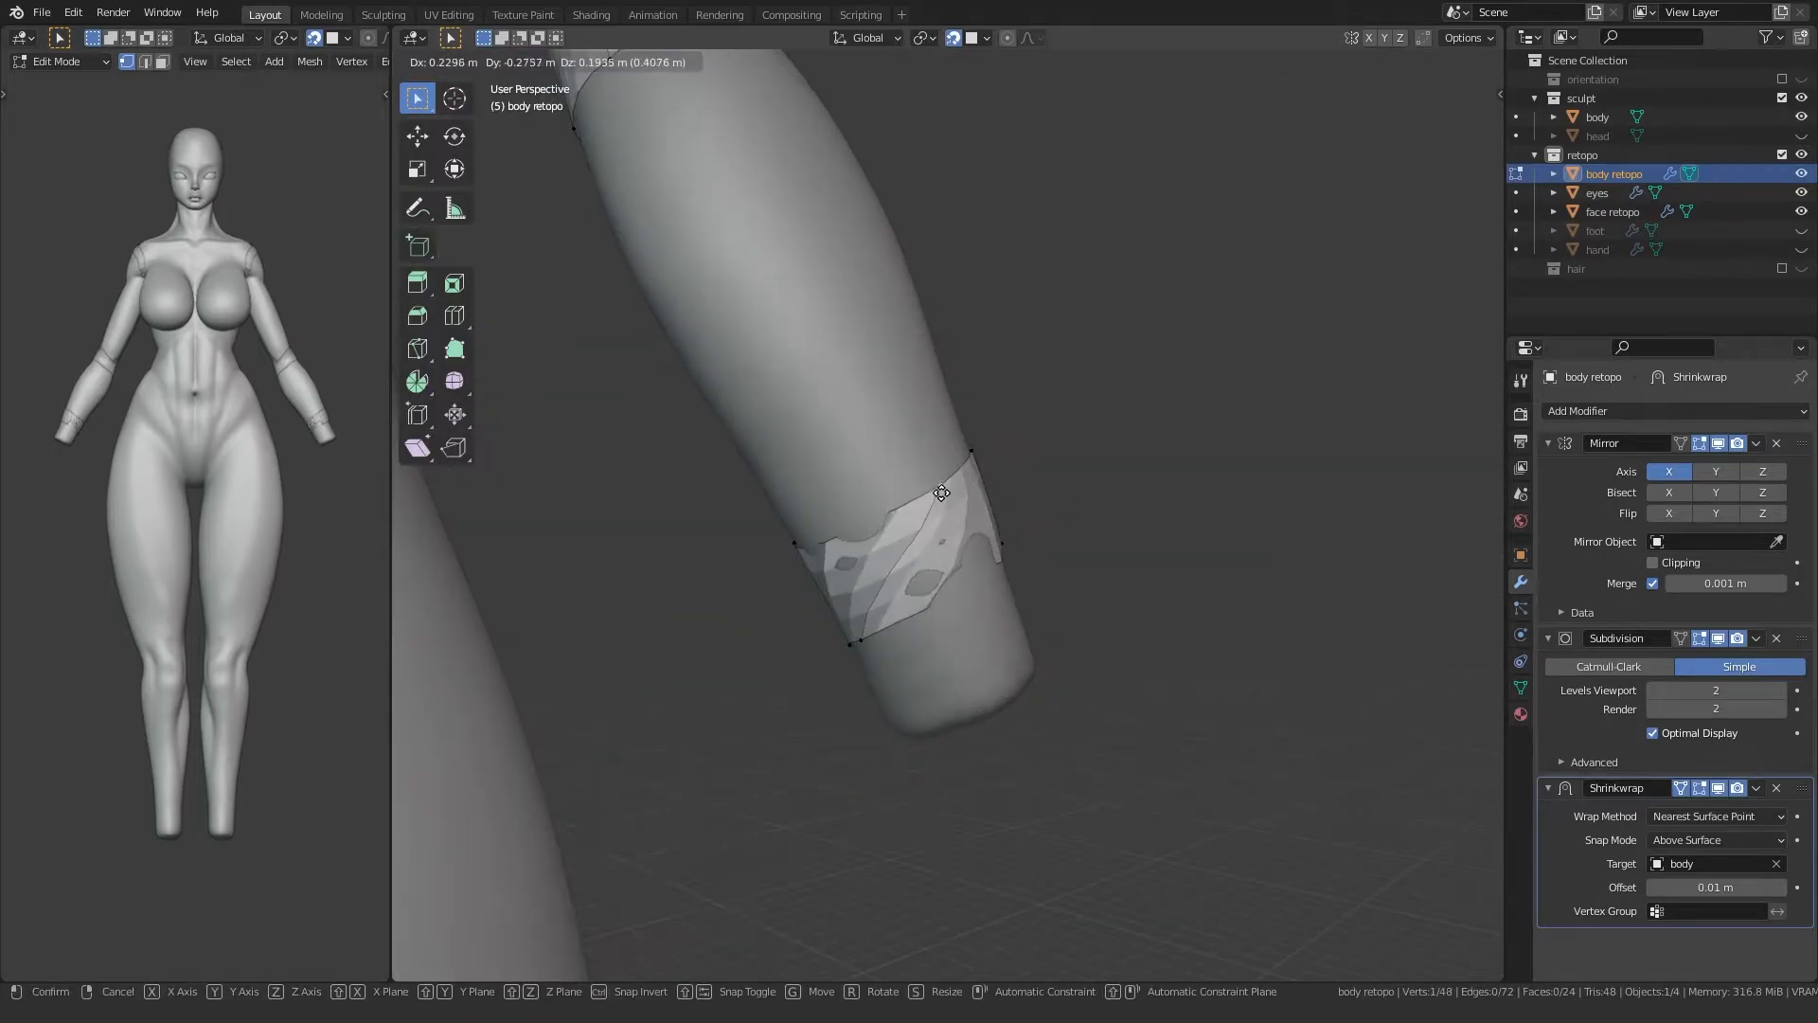
pyautogui.moveTo(910, 572); pyautogui.dragTo(818, 513, button='middle')
pyautogui.click(1042, 502)
pyautogui.press('g')
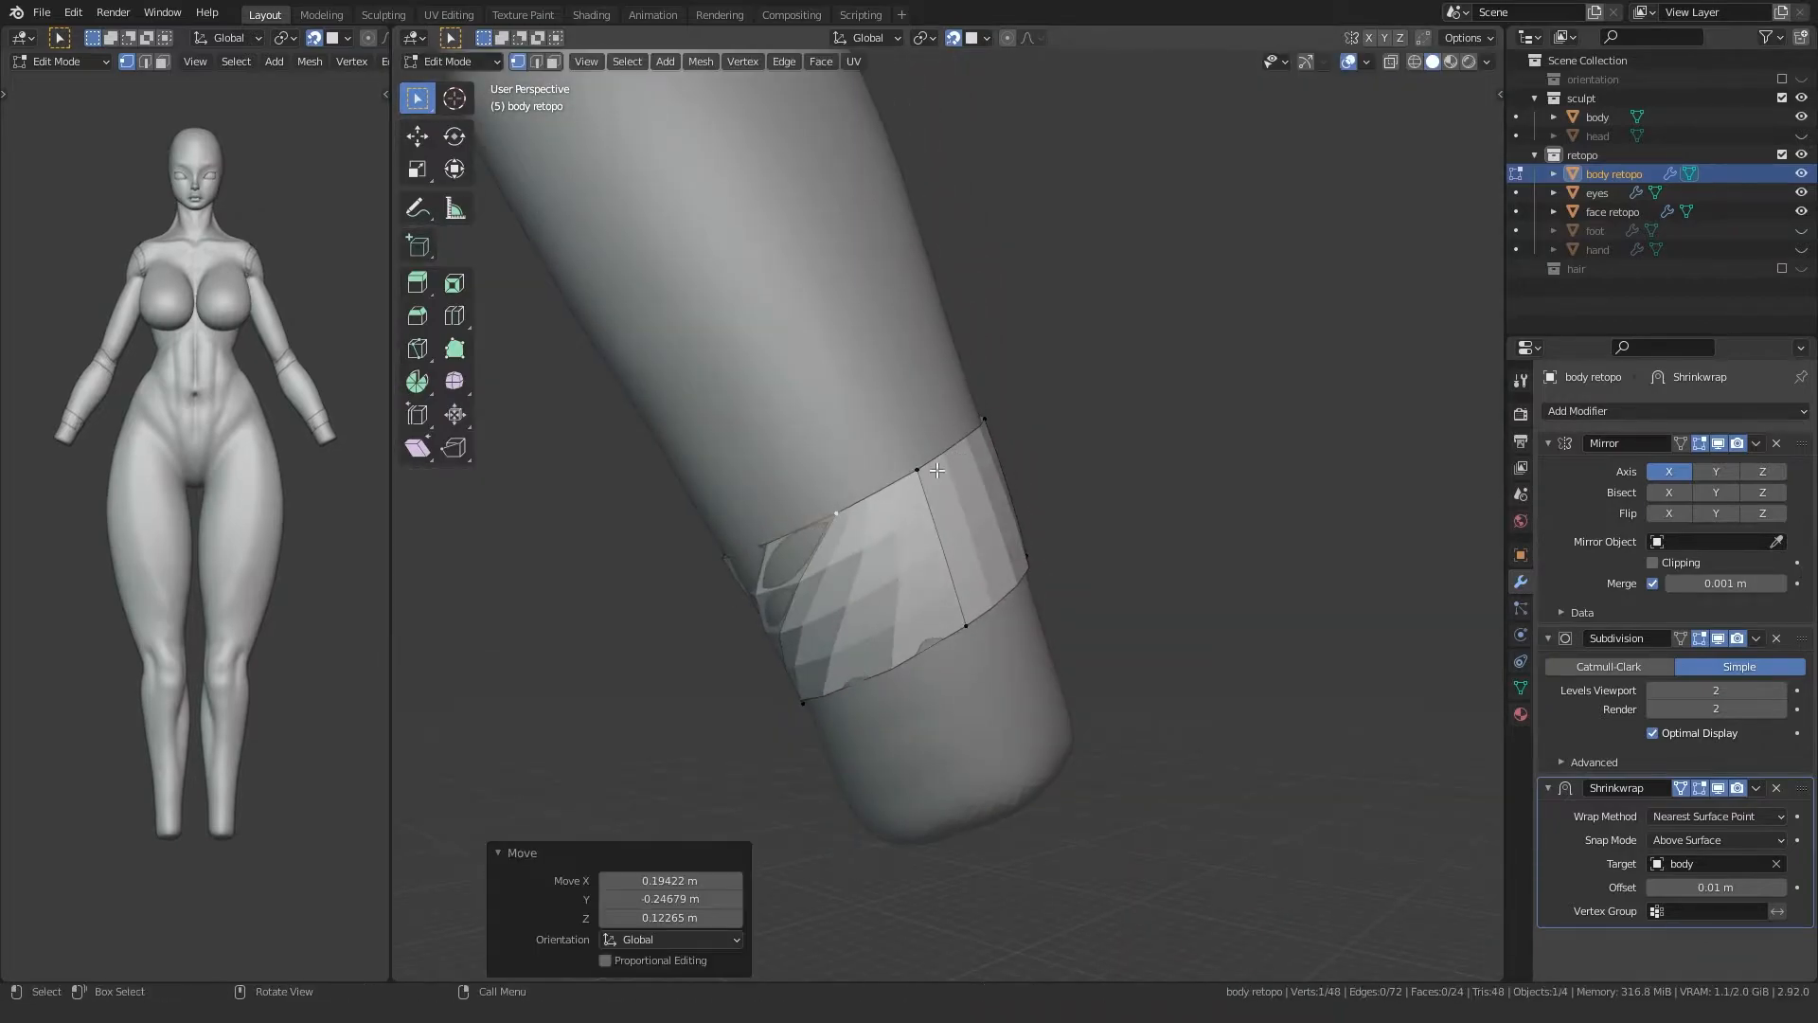
pyautogui.moveTo(956, 456); pyautogui.dragTo(1137, 474, button='middle')
pyautogui.click(890, 547)
pyautogui.moveTo(895, 554); pyautogui.dragTo(713, 578, button='middle')
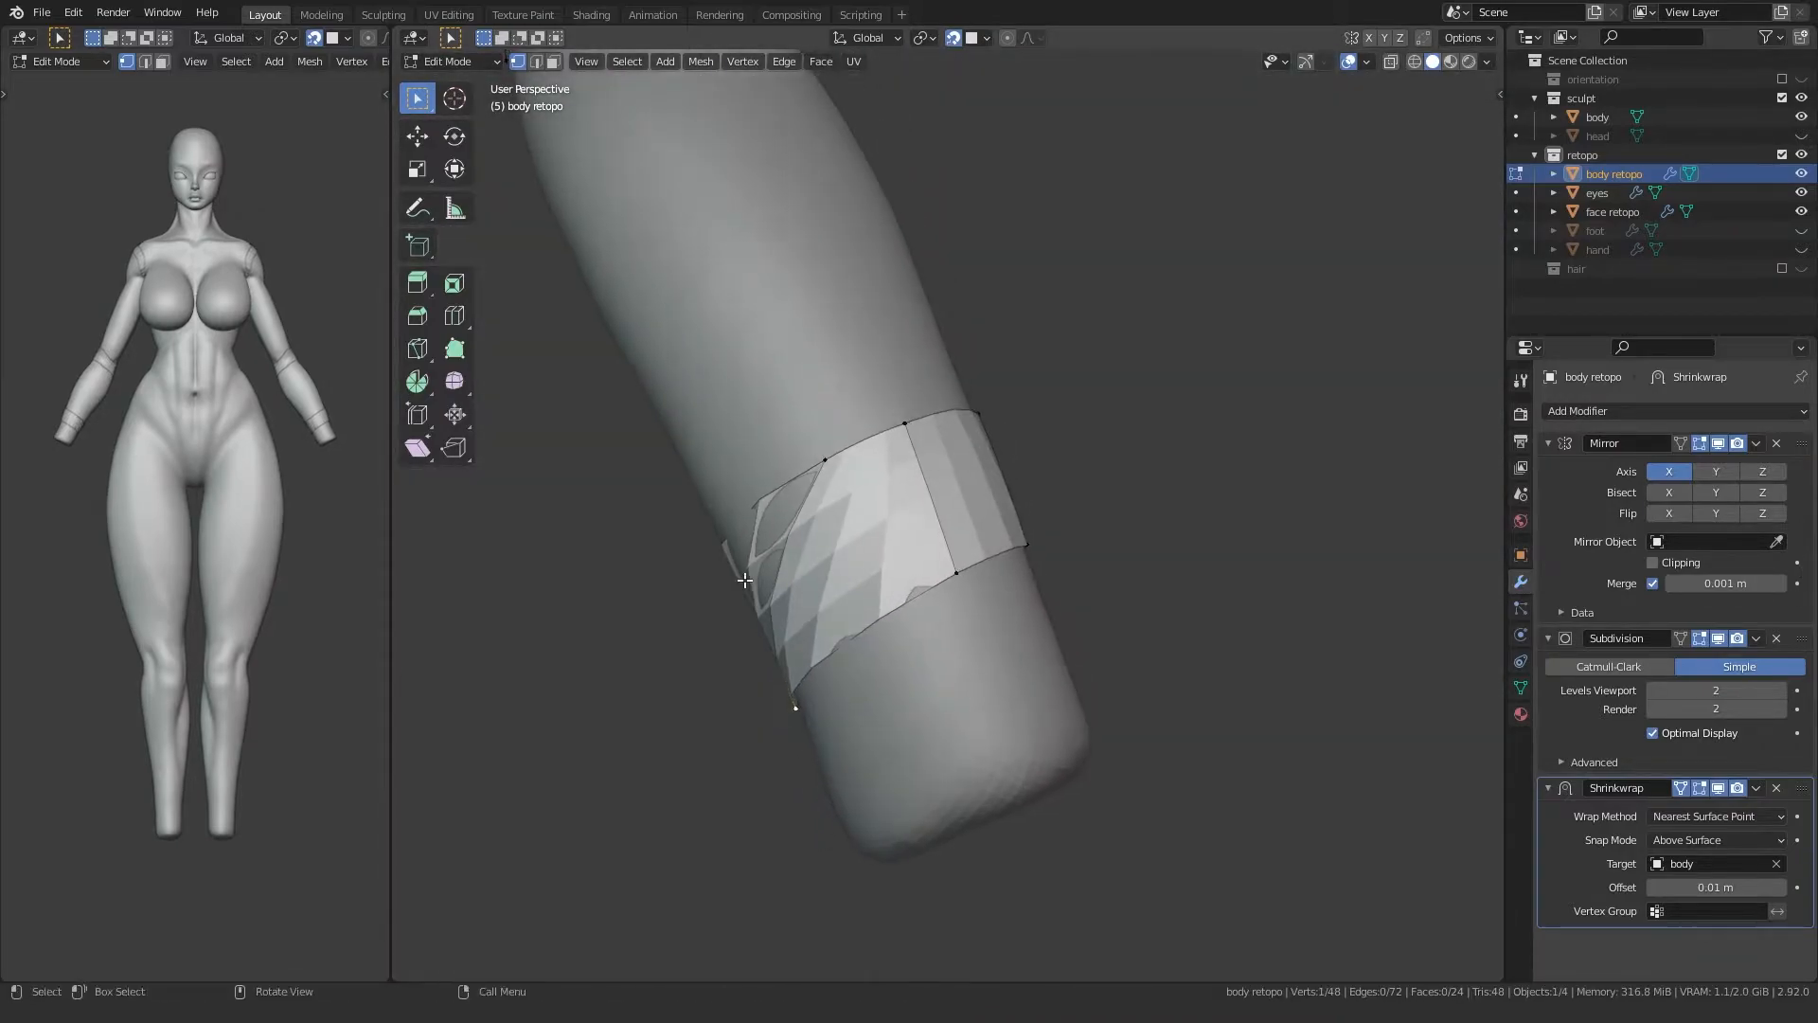
pyautogui.click(921, 445)
pyautogui.moveTo(921, 445); pyautogui.dragTo(872, 407, button='middle')
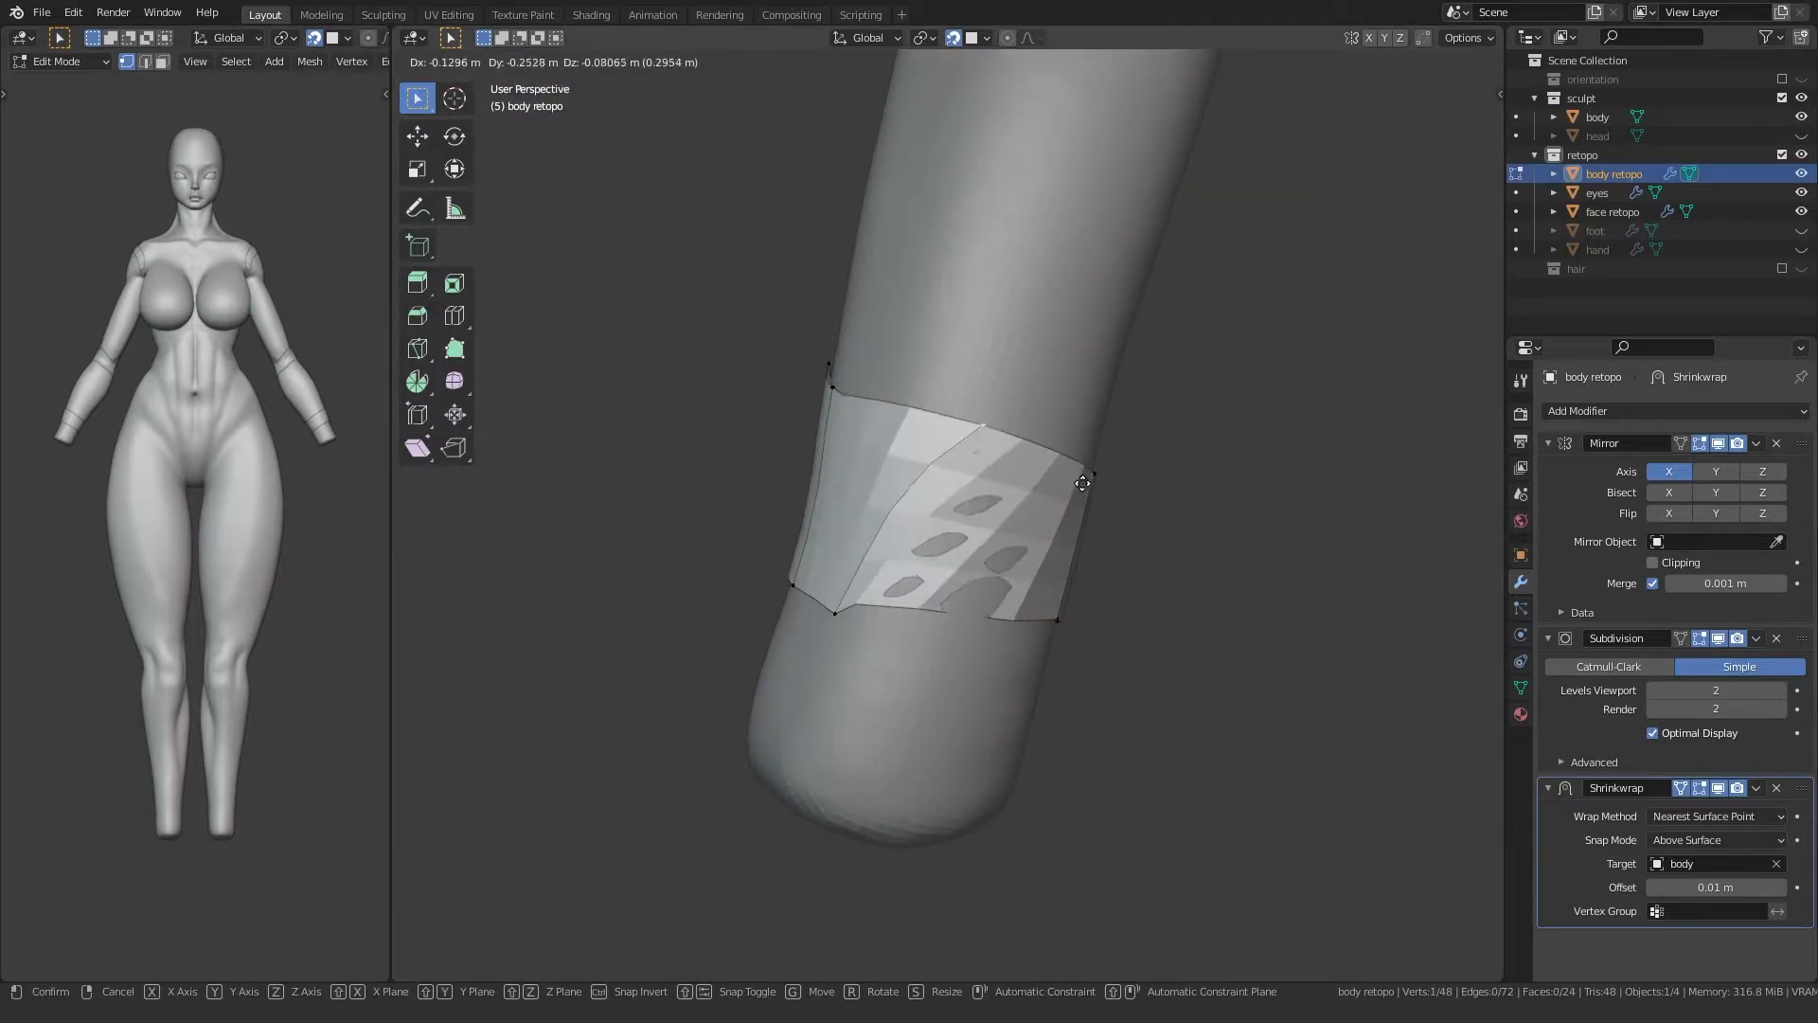
# Step: Snap the remaining upper vertices of the wrist loop onto the far side of the forearm with even spacing
pyautogui.click(1089, 479)
pyautogui.moveTo(1089, 478); pyautogui.dragTo(981, 428, button='middle')
pyautogui.click(987, 415)
pyautogui.press('g')
pyautogui.click(1173, 535)
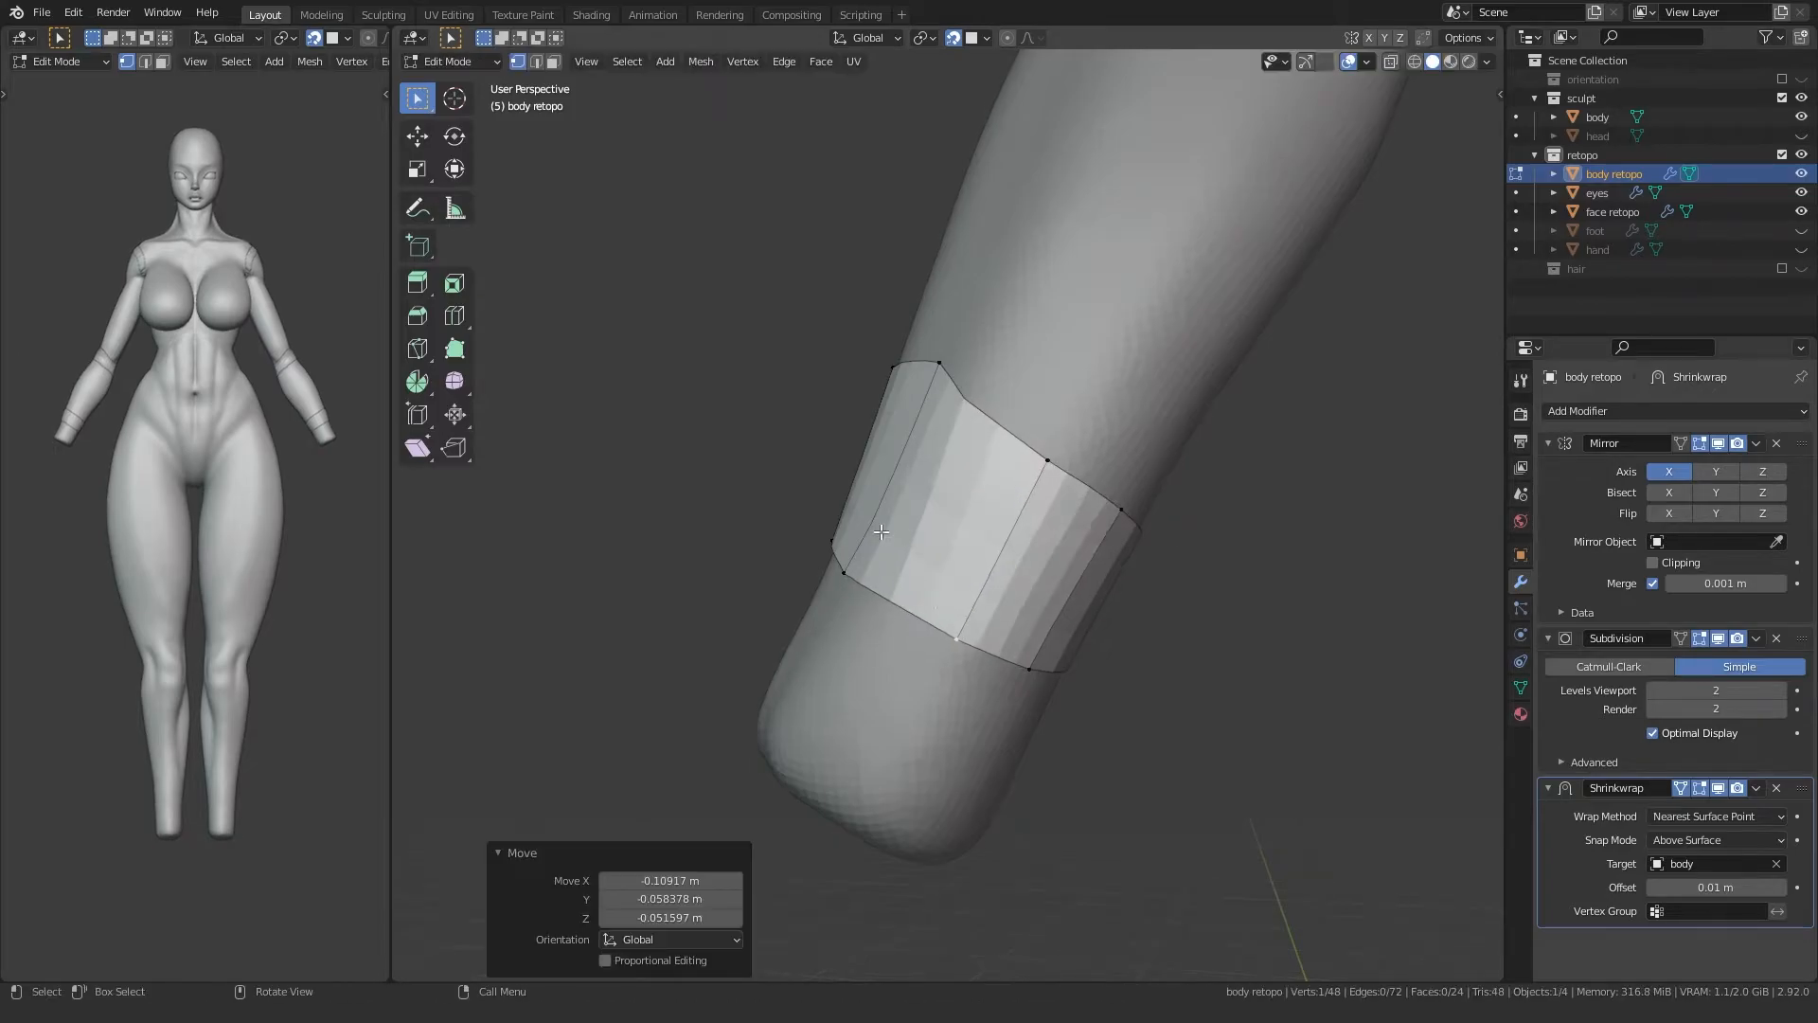
pyautogui.moveTo(1174, 535); pyautogui.dragTo(1027, 418, button='middle')
pyautogui.click(1027, 418)
pyautogui.press('g')
pyautogui.click(1094, 497)
# Step: Move the remaining lower vertices of the wrist loop into line along its lower edge
pyautogui.click(928, 622)
pyautogui.press('g')
pyautogui.click(978, 653)
pyautogui.moveTo(978, 653); pyautogui.dragTo(1070, 667, button='middle')
pyautogui.click(1004, 612)
pyautogui.press('g')
pyautogui.click(1005, 615)
# Step: Fine-tune the upper vertices of the wrist loop to smooth the ring's upper edge
pyautogui.click(1057, 434)
pyautogui.press('g')
pyautogui.click(1050, 437)
pyautogui.moveTo(1050, 437); pyautogui.dragTo(1119, 474, button='middle')
pyautogui.click(993, 411)
pyautogui.press('g')
pyautogui.click(987, 411)
# Step: Duplicate a single face of the retopo mesh and place the copy on the outer side of the breast
pyautogui.moveTo(999, 566); pyautogui.dragTo(1122, 497, button='middle')
pyautogui.press('3')
pyautogui.click(1085, 478)
pyautogui.hotkey('shift', 'd')
pyautogui.click(926, 557)
pyautogui.press('1')
# Step: Reposition the copied face's corner vertices on the breast to shape it as the start of a ring
pyautogui.click(947, 511)
pyautogui.moveTo(883, 561)
pyautogui.mouseDown(button='middle')
pyautogui.moveTo(917, 555)
pyautogui.moveTo(903, 579)
pyautogui.mouseUp(button='middle')
pyautogui.click(943, 514)
pyautogui.click(989, 540)
pyautogui.press('g')
pyautogui.click(1002, 537)
pyautogui.click(978, 591)
pyautogui.press('g')
pyautogui.click(962, 572)
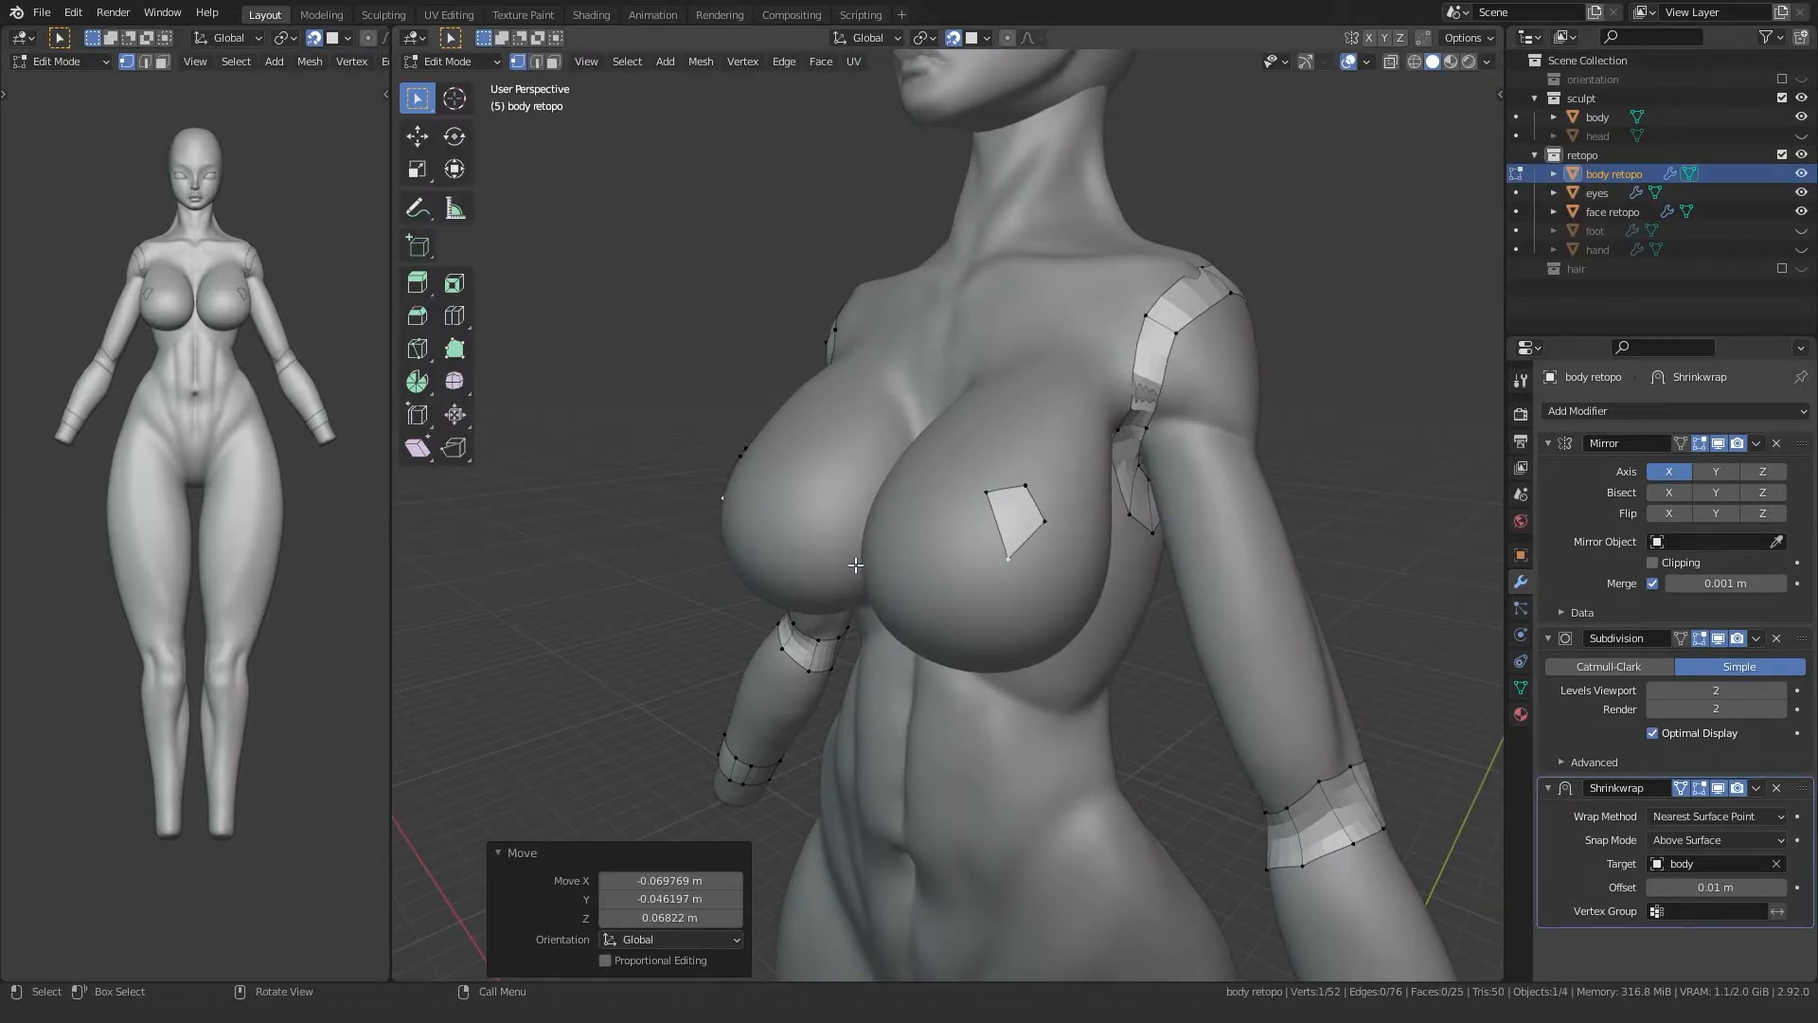
# Step: In front view, extrude the breast face's upper edge inward over the breast, rotating and moving it to follow the curve
pyautogui.press('KP_1')
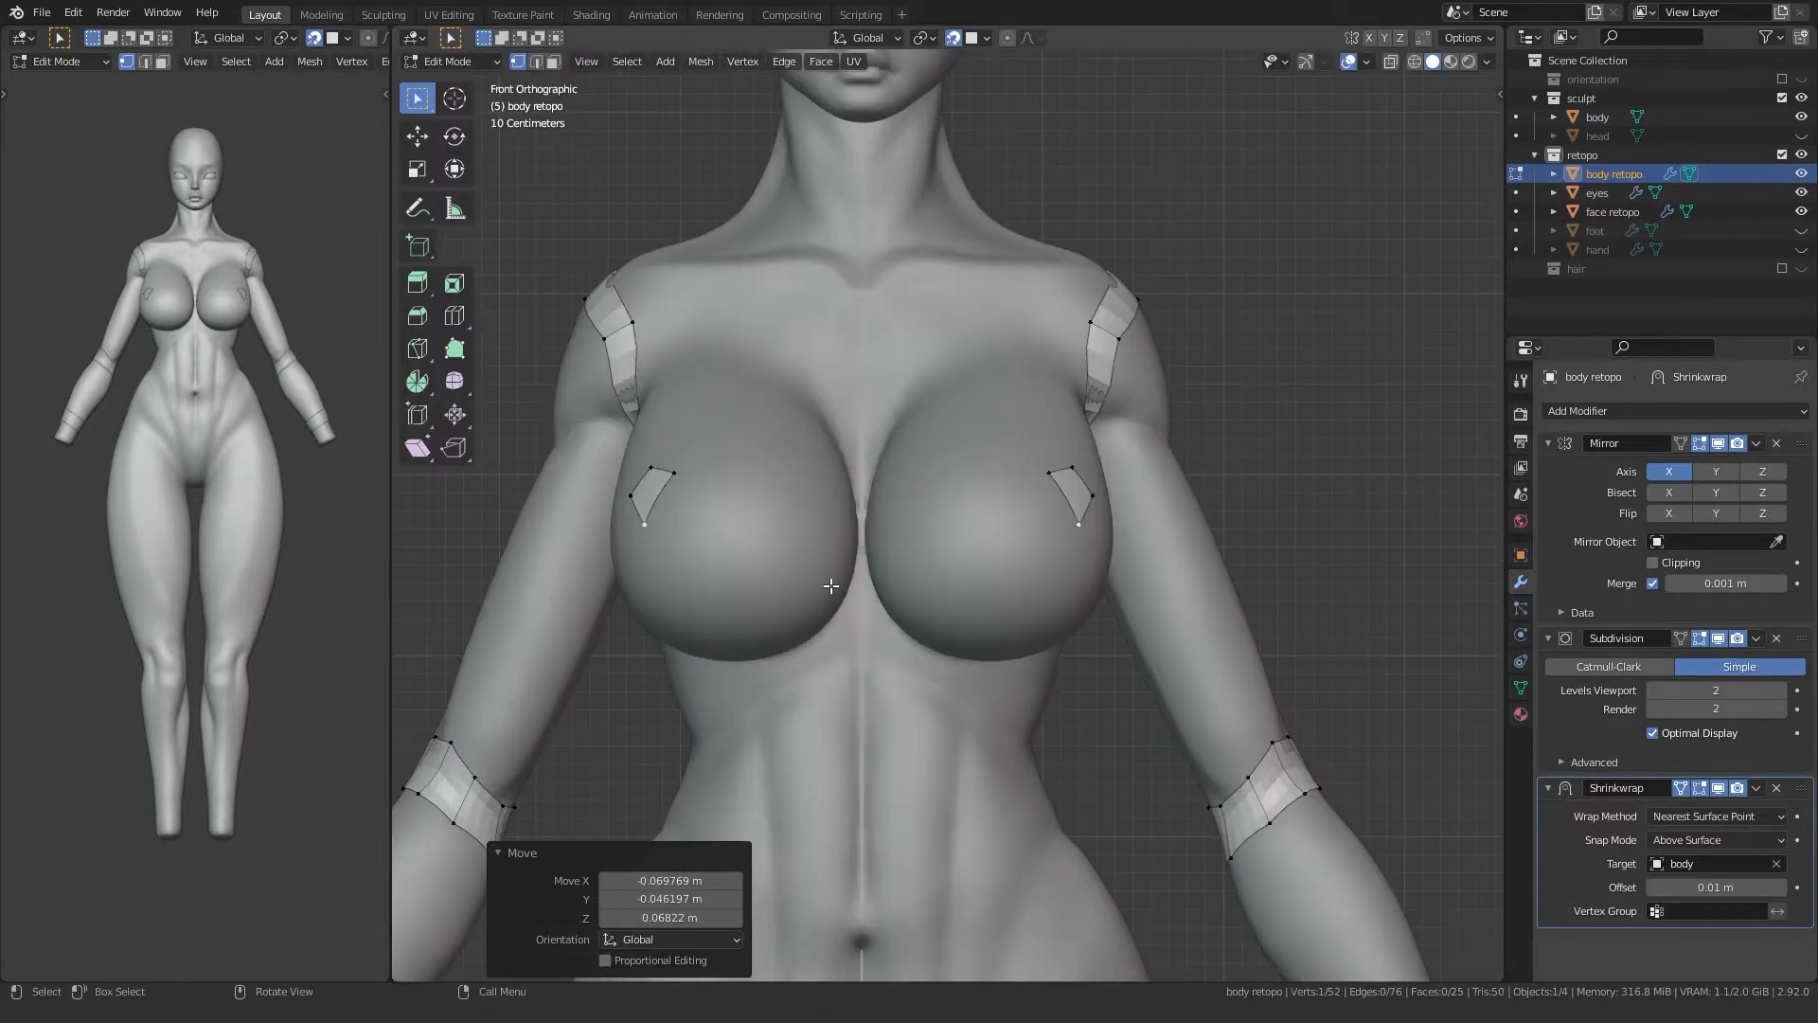
pyautogui.moveTo(1085, 485); pyautogui.dragTo(1025, 445)
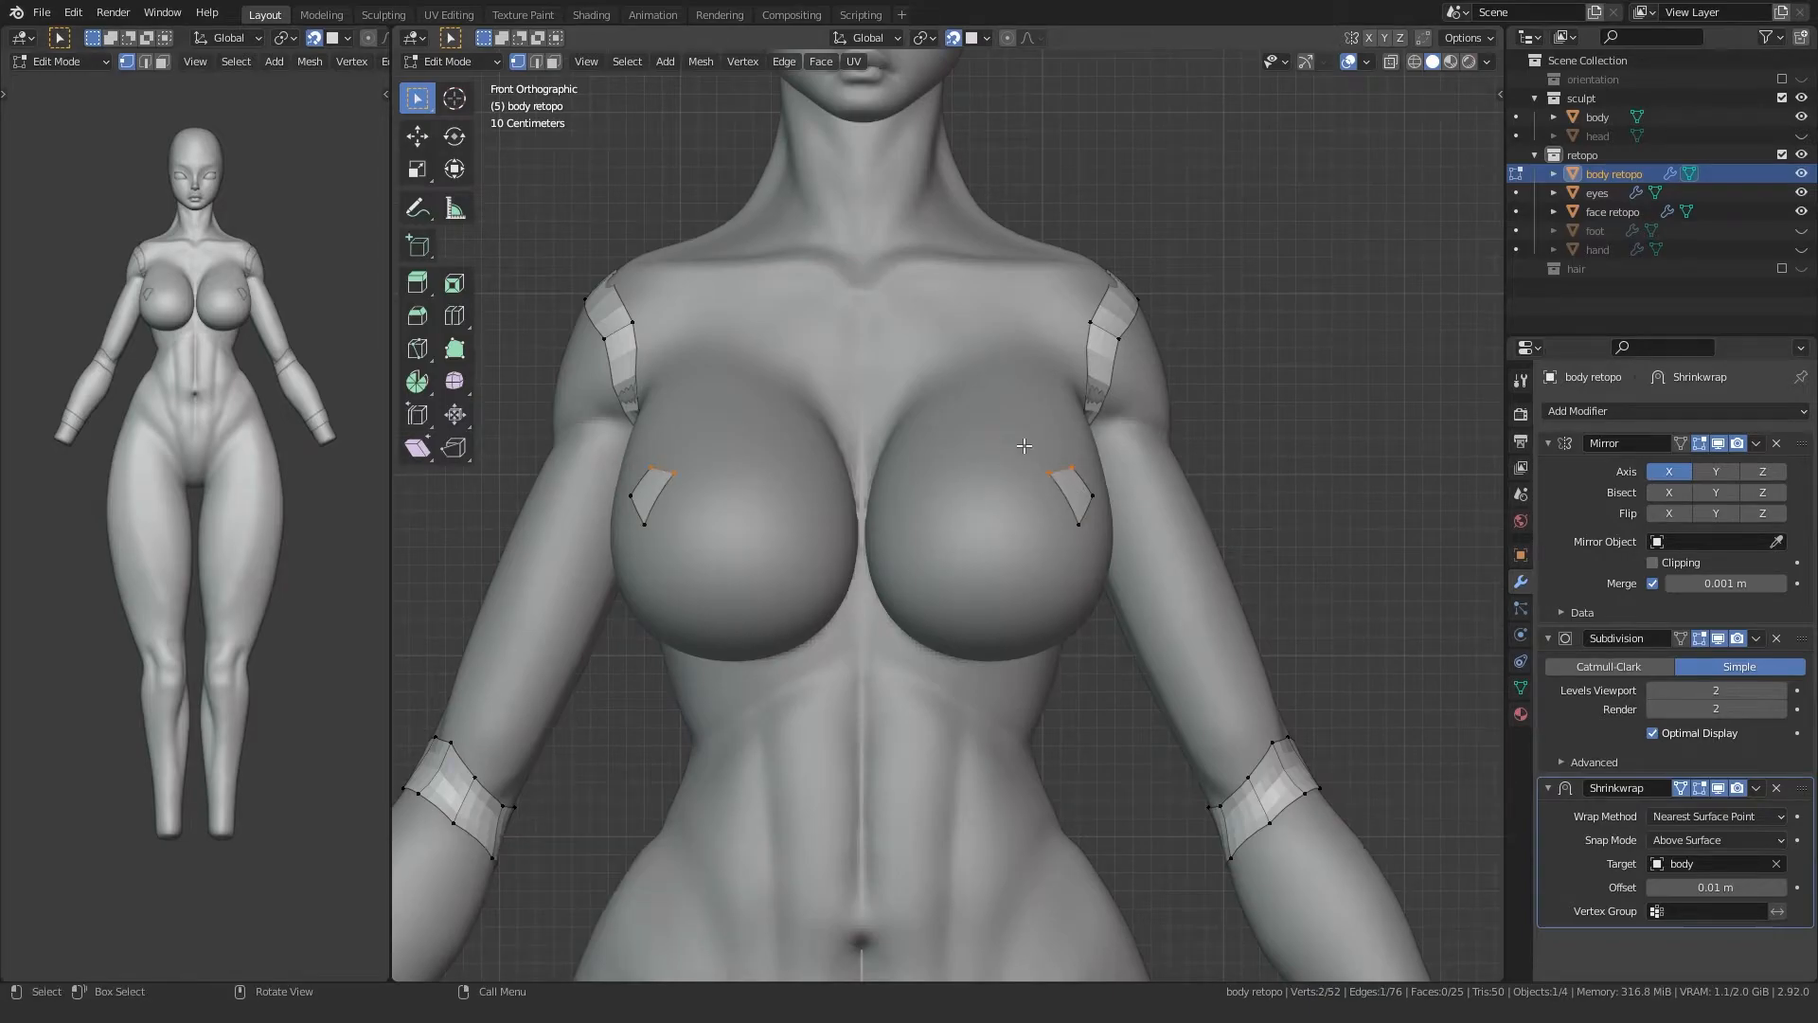
pyautogui.click(959, 439)
pyautogui.press('r')
pyautogui.click(957, 549)
pyautogui.press('g')
pyautogui.click(950, 557)
# Step: Adjust the vertices between the first two breast faces to round the start of the ring
pyautogui.click(1041, 483)
pyautogui.press('g')
pyautogui.click(1043, 500)
pyautogui.click(1069, 518)
pyautogui.press('g')
pyautogui.rightClick(1065, 519)
pyautogui.moveTo(1063, 520)
pyautogui.mouseDown(button='middle')
pyautogui.moveTo(952, 501)
pyautogui.moveTo(1040, 523)
pyautogui.mouseUp(button='middle')
pyautogui.press('g')
pyautogui.click(947, 502)
# Step: Extrude the strip's end edge twice to curve it over and down the inner side of the breast
pyautogui.moveTo(1036, 525); pyautogui.dragTo(985, 460)
pyautogui.press('e')
pyautogui.click(959, 500)
pyautogui.press('g')
pyautogui.click(928, 586)
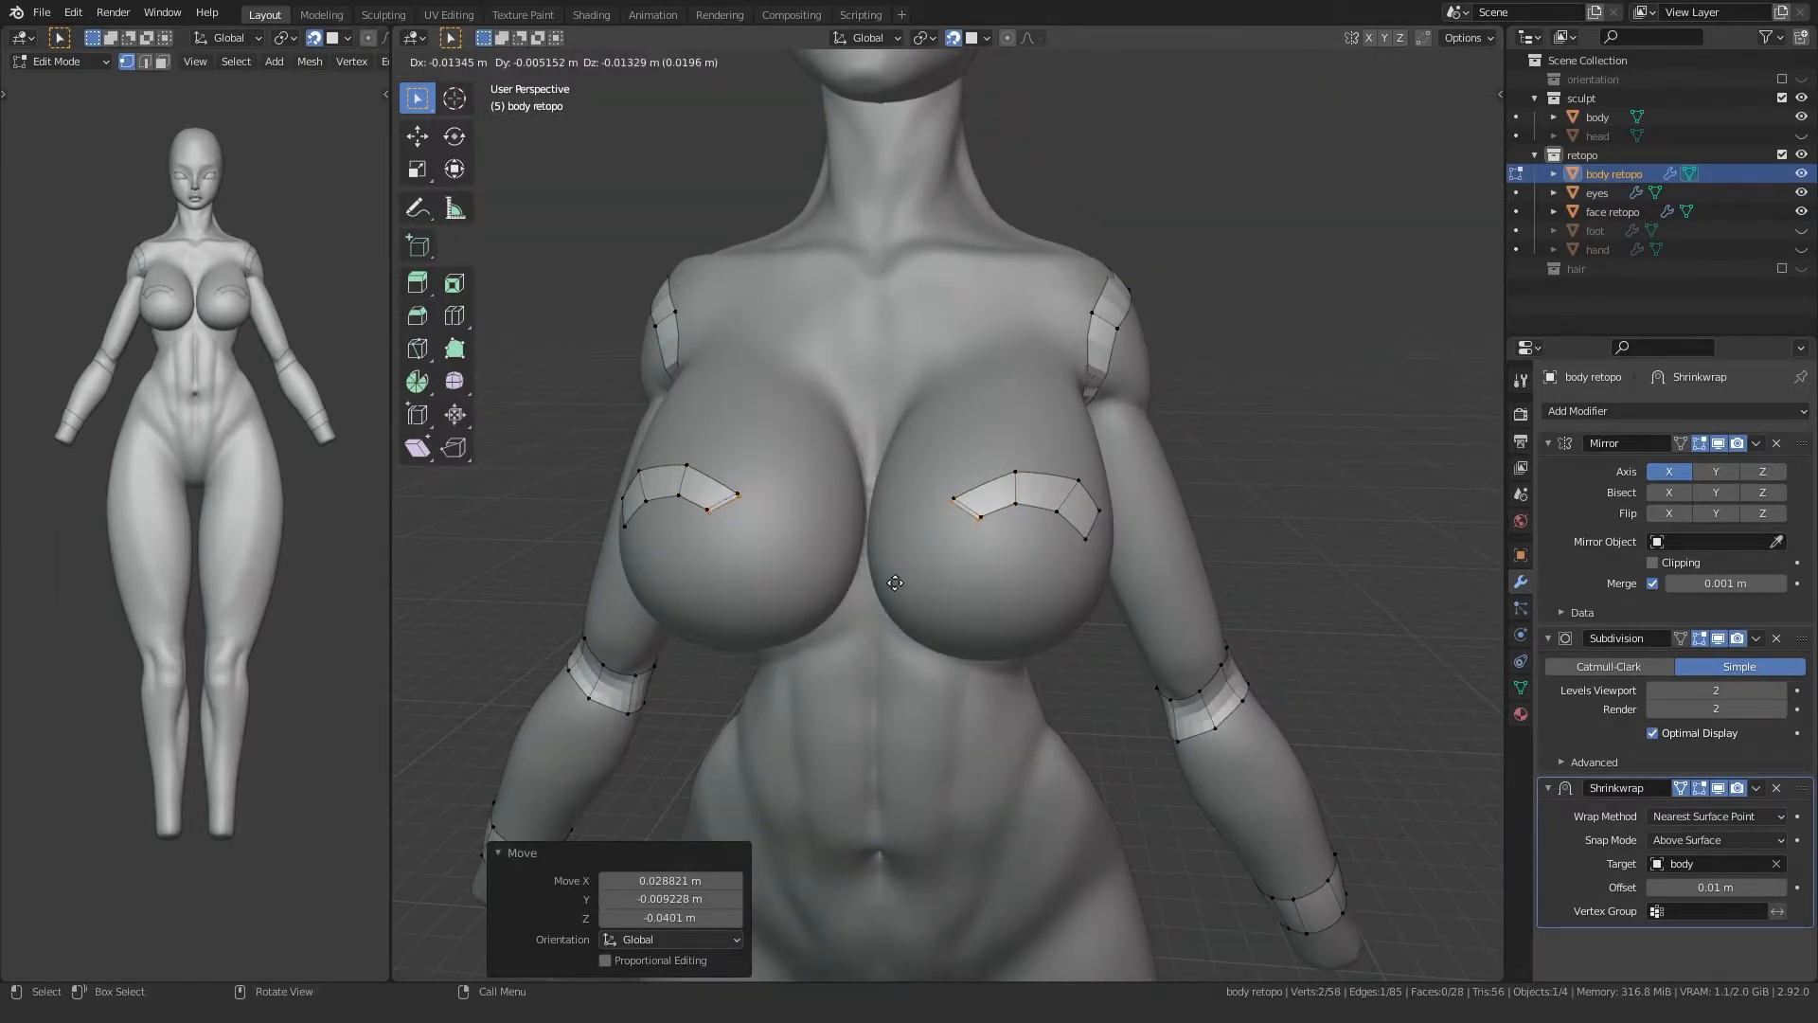
pyautogui.press('e')
pyautogui.click(881, 623)
pyautogui.press('r')
pyautogui.click(921, 688)
pyautogui.moveTo(941, 594); pyautogui.dragTo(899, 613, button='middle')
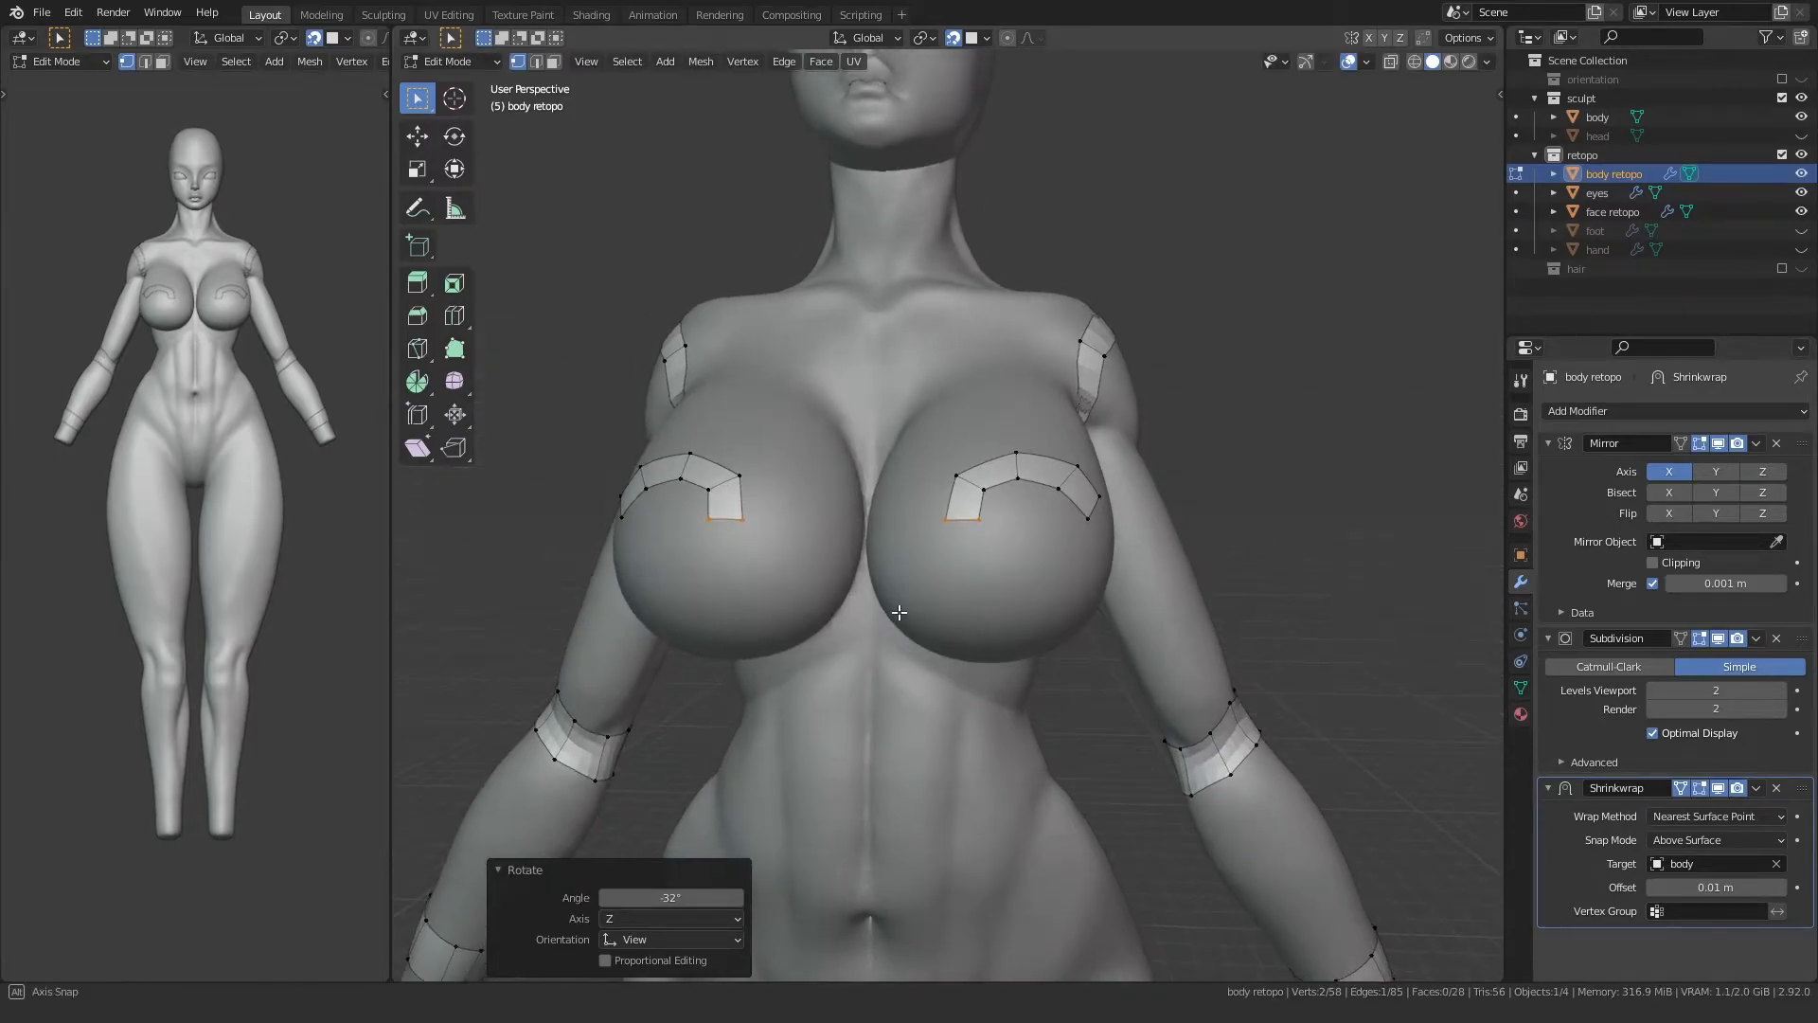
# Step: Extrude two more faces around the lower inner part of the breast ring, rotating the end edge along the curve
pyautogui.click(967, 636)
pyautogui.press('r')
pyautogui.click(975, 722)
pyautogui.press('e')
pyautogui.click(958, 669)
pyautogui.press('r')
pyautogui.click(1059, 705)
# Step: Extrude the strip toward the outer side of the breast and fill the last gap to close the ring
pyautogui.click(1057, 684)
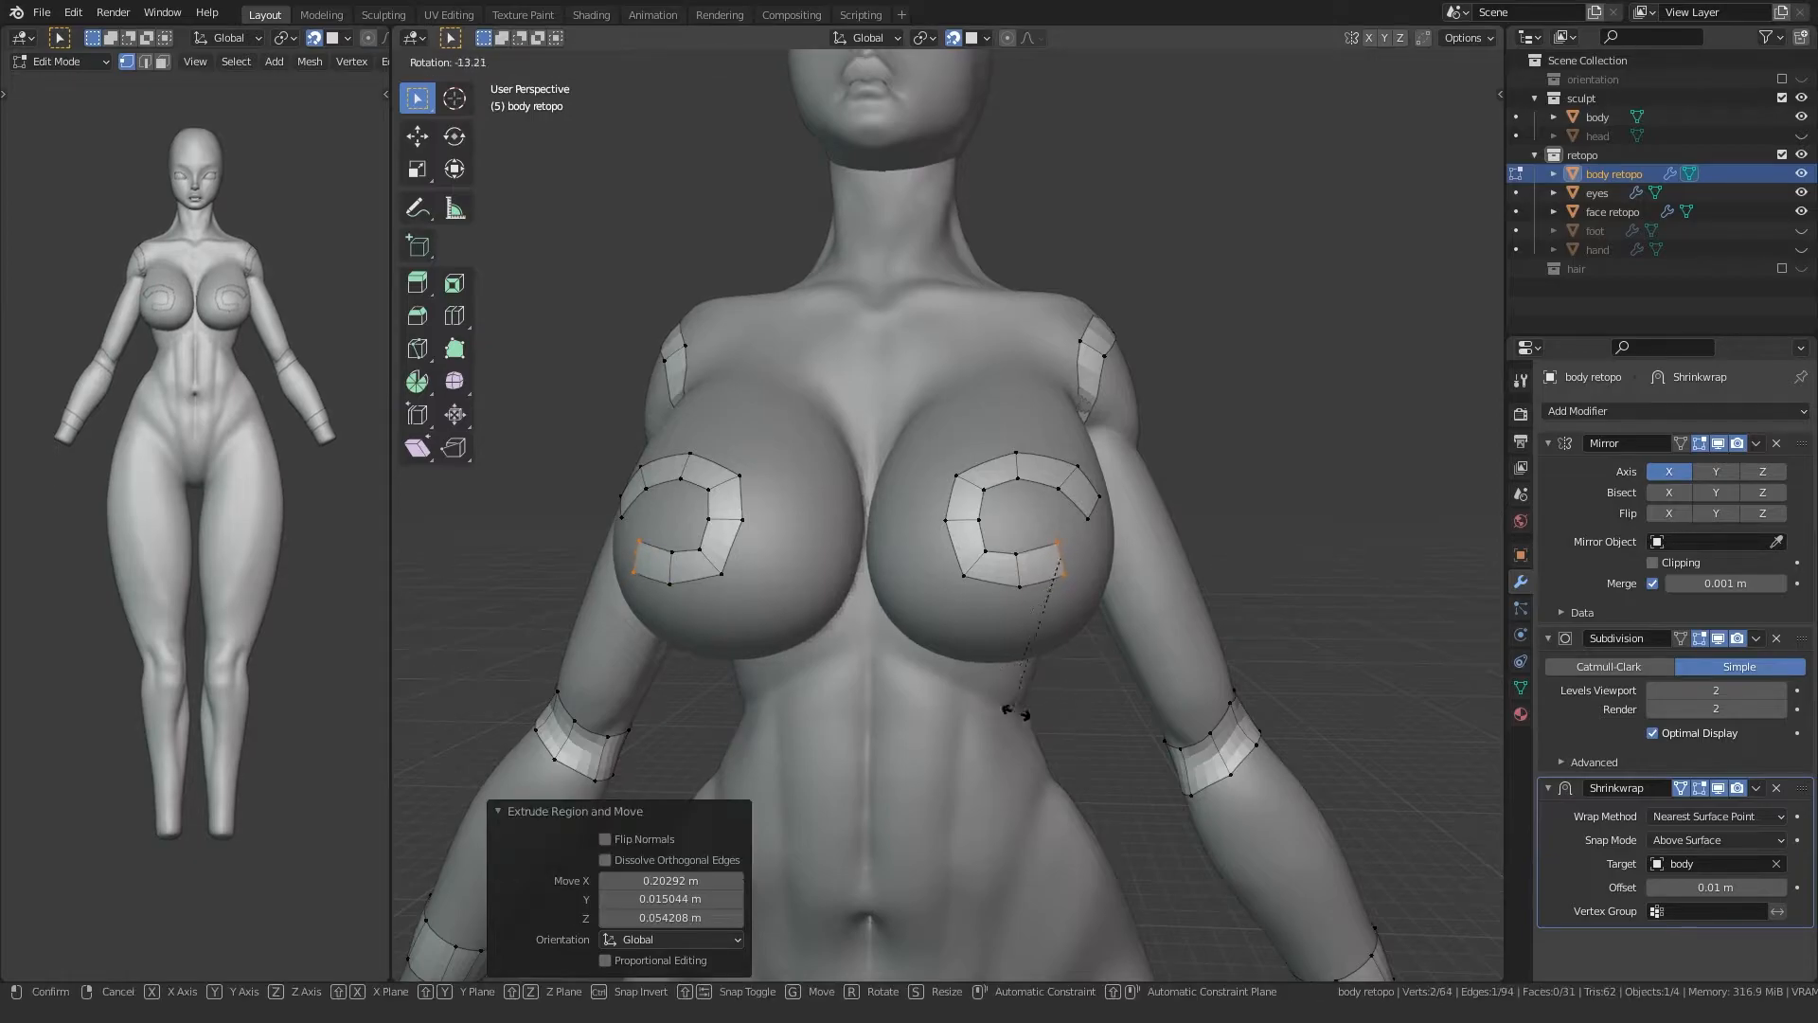
pyautogui.press('r')
pyautogui.click(1039, 636)
pyautogui.click(1067, 518)
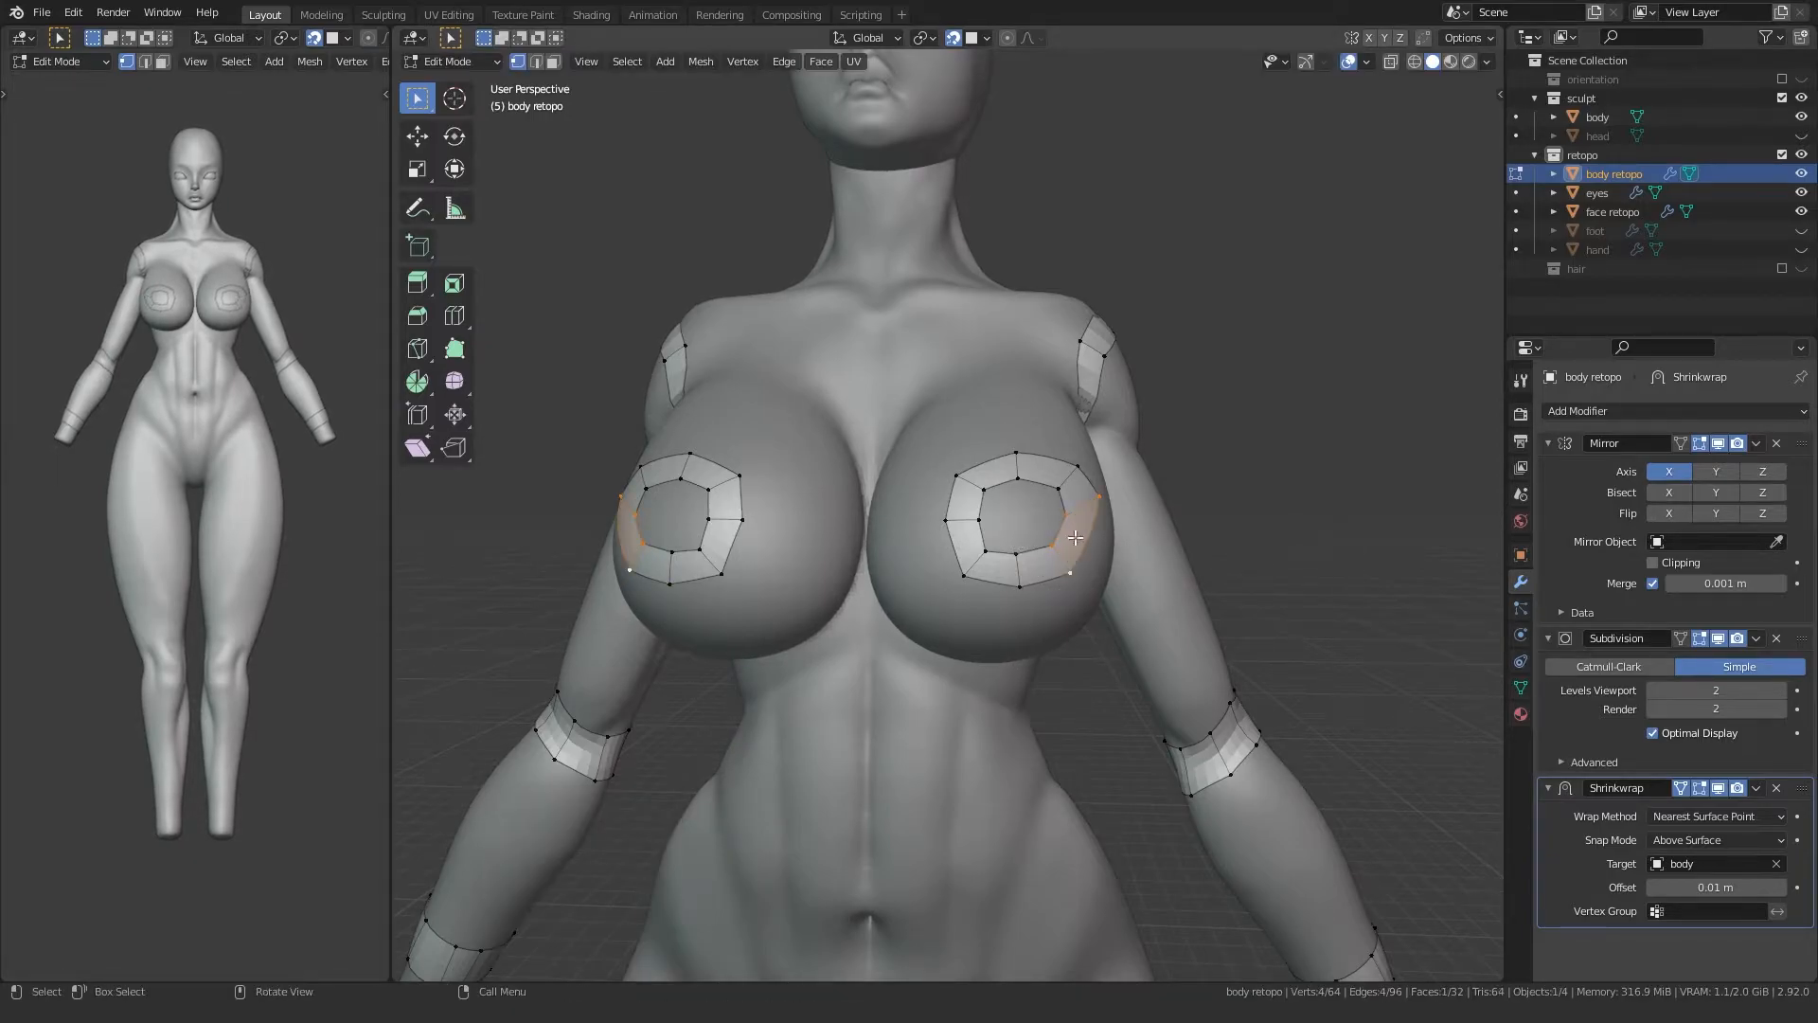
# Step: Nudge the inner and outer vertices at the bottom of the breast ring into even spacing
pyautogui.click(1019, 561)
pyautogui.press('g')
pyautogui.click(1027, 561)
pyautogui.click(1022, 586)
pyautogui.press('g')
pyautogui.click(1026, 585)
# Step: Reposition the lower outer and side vertices of the breast ring to round its shape
pyautogui.click(1054, 552)
pyautogui.press('g')
pyautogui.click(1069, 570)
pyautogui.press('g')
pyautogui.click(1074, 572)
pyautogui.click(1098, 498)
pyautogui.press('g')
pyautogui.click(1095, 523)
pyautogui.click(1064, 515)
pyautogui.press('g')
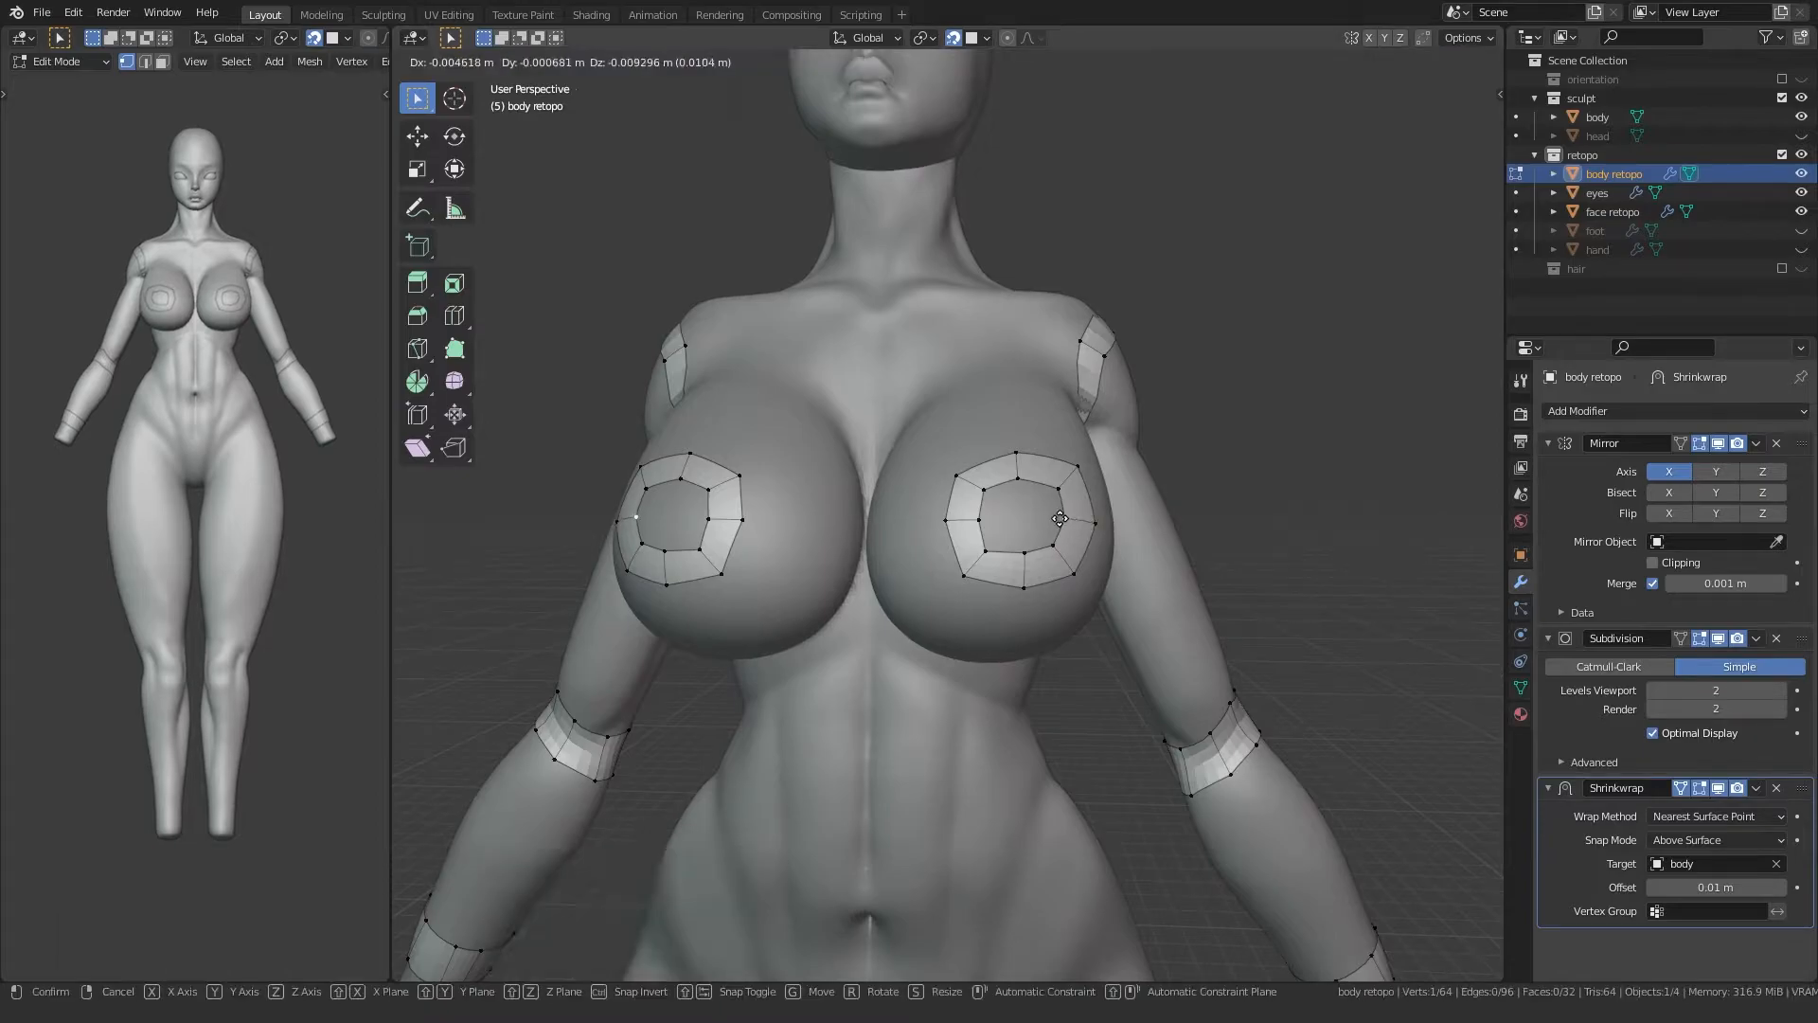
pyautogui.click(1060, 517)
# Step: Extrude the ring's inner side vertex to the centre of the hole and fill the upper outer quad
pyautogui.scroll(6, 1178, 454)
pyautogui.click(1179, 453)
pyautogui.press('e')
pyautogui.click(1061, 459)
pyautogui.keyDown('ctrl'); pyautogui.click(1058, 340); pyautogui.keyUp('ctrl')
pyautogui.press('f')
# Step: Fill the three remaining quads around the centre vertex to close the hole in the breast ring
pyautogui.click(1072, 457)
pyautogui.keyDown('ctrl'); pyautogui.click(961, 466); pyautogui.keyUp('ctrl')
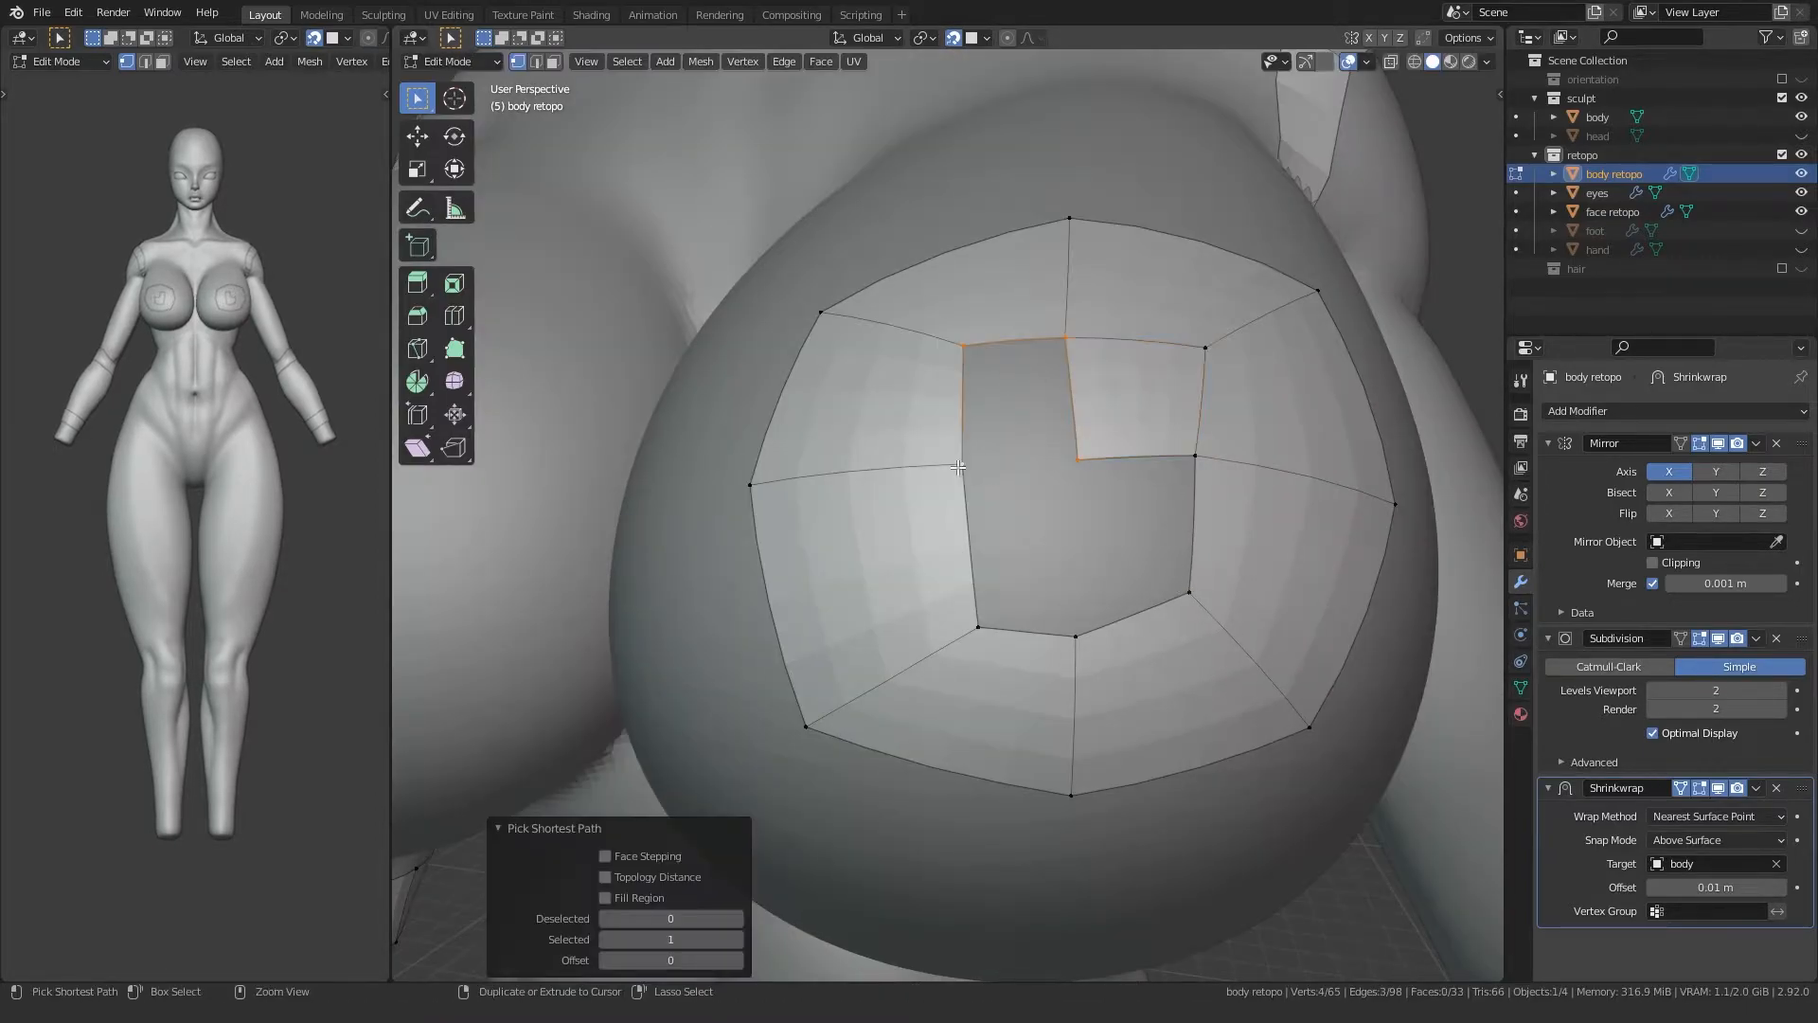
pyautogui.press('f')
pyautogui.keyDown('ctrl'); pyautogui.click(1078, 636); pyautogui.keyUp('ctrl')
pyautogui.press('f')
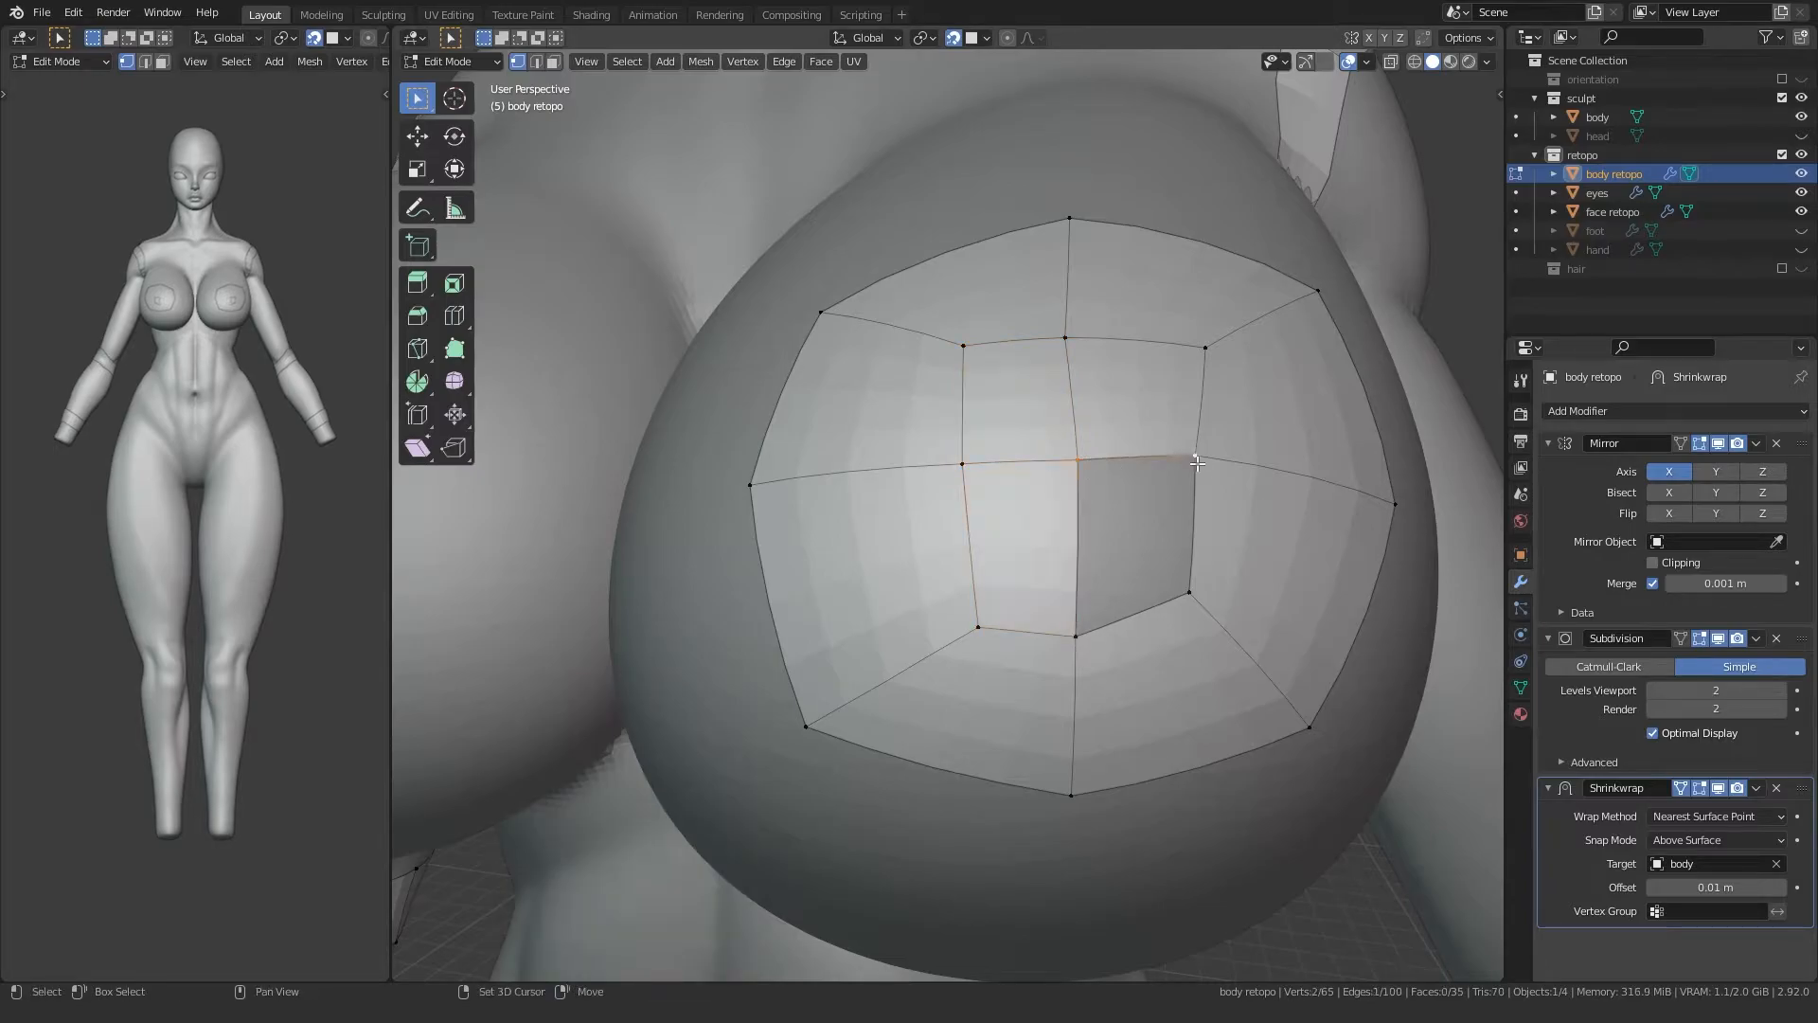
pyautogui.keyDown('shift'); pyautogui.click(1078, 636); pyautogui.keyUp('shift')
pyautogui.press('f')
# Step: Pull the patch's top and upper outer ring vertices out to the upper edge of the breast
pyautogui.scroll(-6, 1042, 620)
pyautogui.moveTo(976, 531); pyautogui.dragTo(919, 559, button='middle')
pyautogui.click(916, 517)
pyautogui.press('g')
pyautogui.click(979, 355)
pyautogui.moveTo(969, 408); pyautogui.dragTo(936, 396, button='middle')
pyautogui.click(977, 530)
pyautogui.moveTo(974, 527); pyautogui.dragTo(909, 502, button='middle')
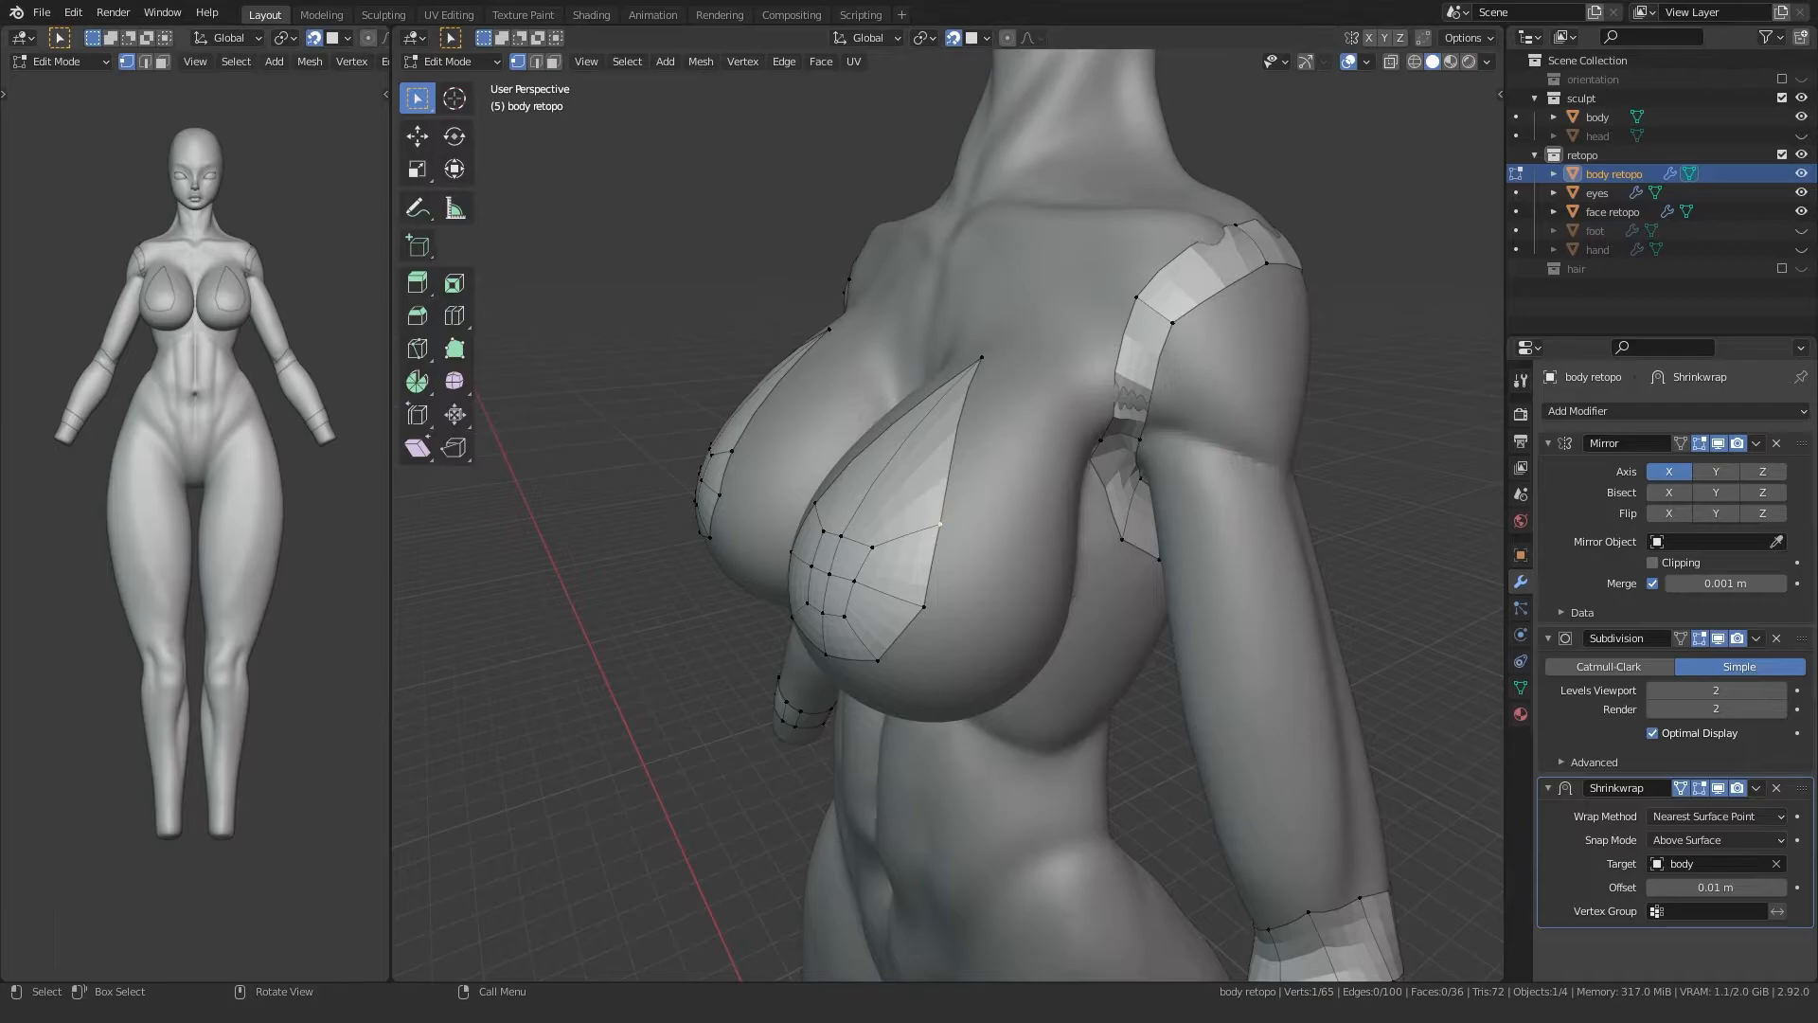
pyautogui.press('g')
pyautogui.click(1060, 485)
pyautogui.press('g')
pyautogui.click(1059, 459)
# Step: Move the ring's outer side and lower outer vertices out to the breast's outer boundary
pyautogui.moveTo(1059, 460); pyautogui.dragTo(1091, 440, button='middle')
pyautogui.click(983, 548)
pyautogui.moveTo(981, 546); pyautogui.dragTo(1004, 450, button='middle')
pyautogui.press('g')
pyautogui.click(1085, 597)
pyautogui.press('g')
pyautogui.click(1010, 698)
# Step: Move the ring's bottom and lower inner vertices down to the crease under the breast
pyautogui.moveTo(1011, 696); pyautogui.dragTo(1053, 690, button='middle')
pyautogui.click(982, 502)
pyautogui.press('g')
pyautogui.click(905, 680)
pyautogui.moveTo(905, 678); pyautogui.dragTo(960, 702, button='middle')
pyautogui.click(968, 428)
pyautogui.press('g')
pyautogui.click(854, 559)
pyautogui.moveTo(855, 561); pyautogui.dragTo(876, 663, button='middle')
# Step: Move the ring's inner side and upper inner vertices out to the cleavage and upper inner edge of the breast
pyautogui.click(963, 566)
pyautogui.press('g')
pyautogui.click(816, 509)
pyautogui.moveTo(816, 509); pyautogui.dragTo(833, 578, button='middle')
pyautogui.click(955, 544)
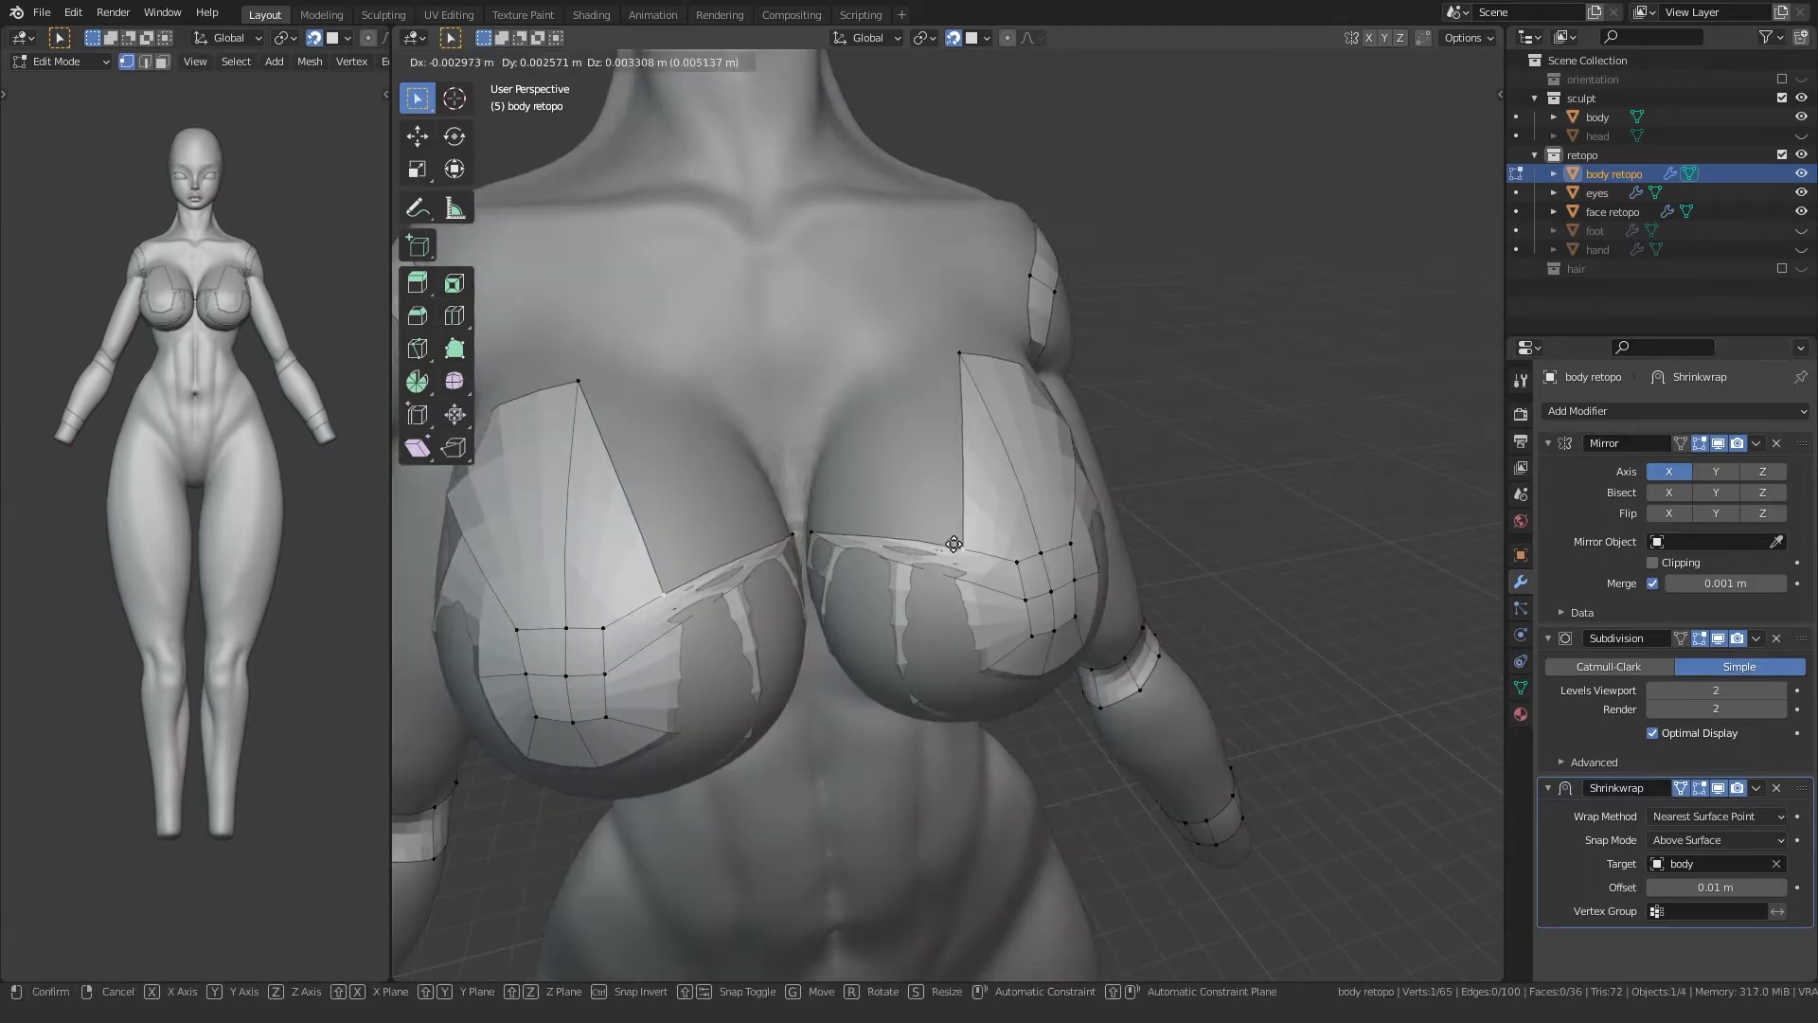
pyautogui.press('g')
pyautogui.click(858, 383)
# Step: Cut three evenly spaced edge loops around the breast between the centre grid and the outer boundary ring
pyautogui.moveTo(857, 383); pyautogui.dragTo(852, 516, button='middle')
pyautogui.click(927, 443)
pyautogui.rightClick(925, 439)
# Step: Reposition individual vertices of the new loops on the underside and inner side of the breast
pyautogui.click(895, 522)
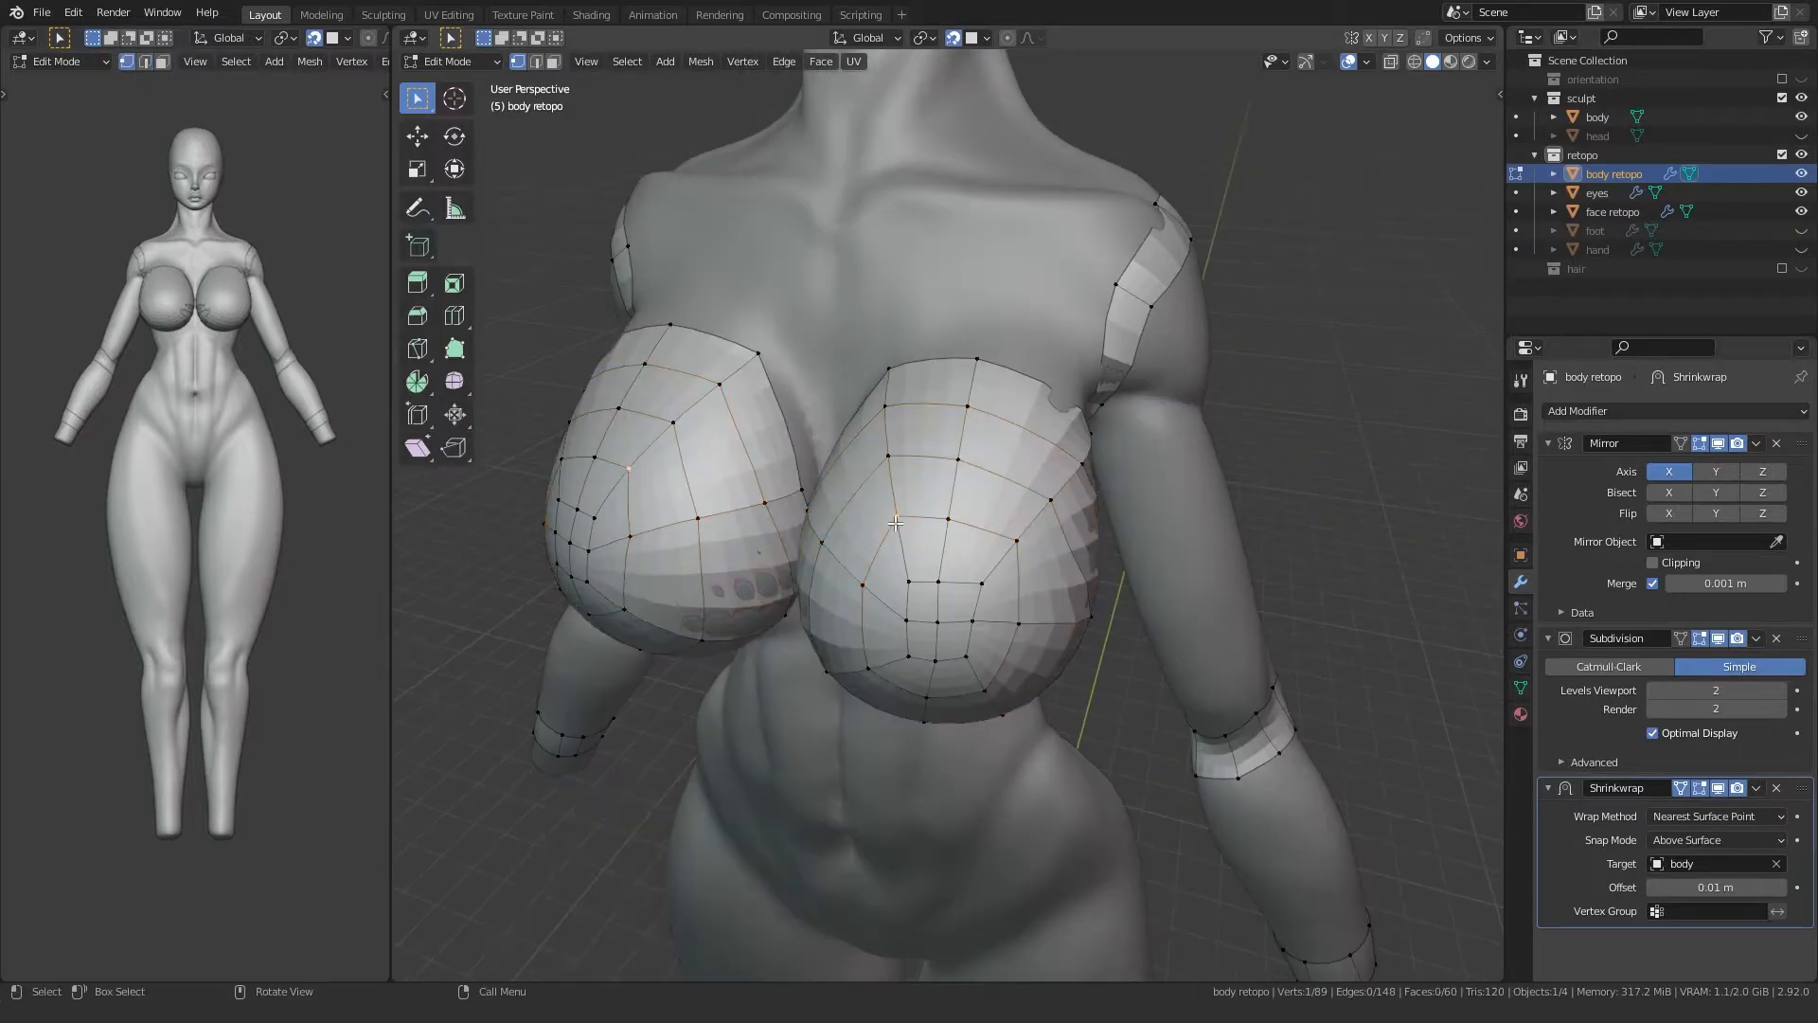
pyautogui.moveTo(1008, 536); pyautogui.dragTo(931, 480, button='middle')
pyautogui.click(958, 526)
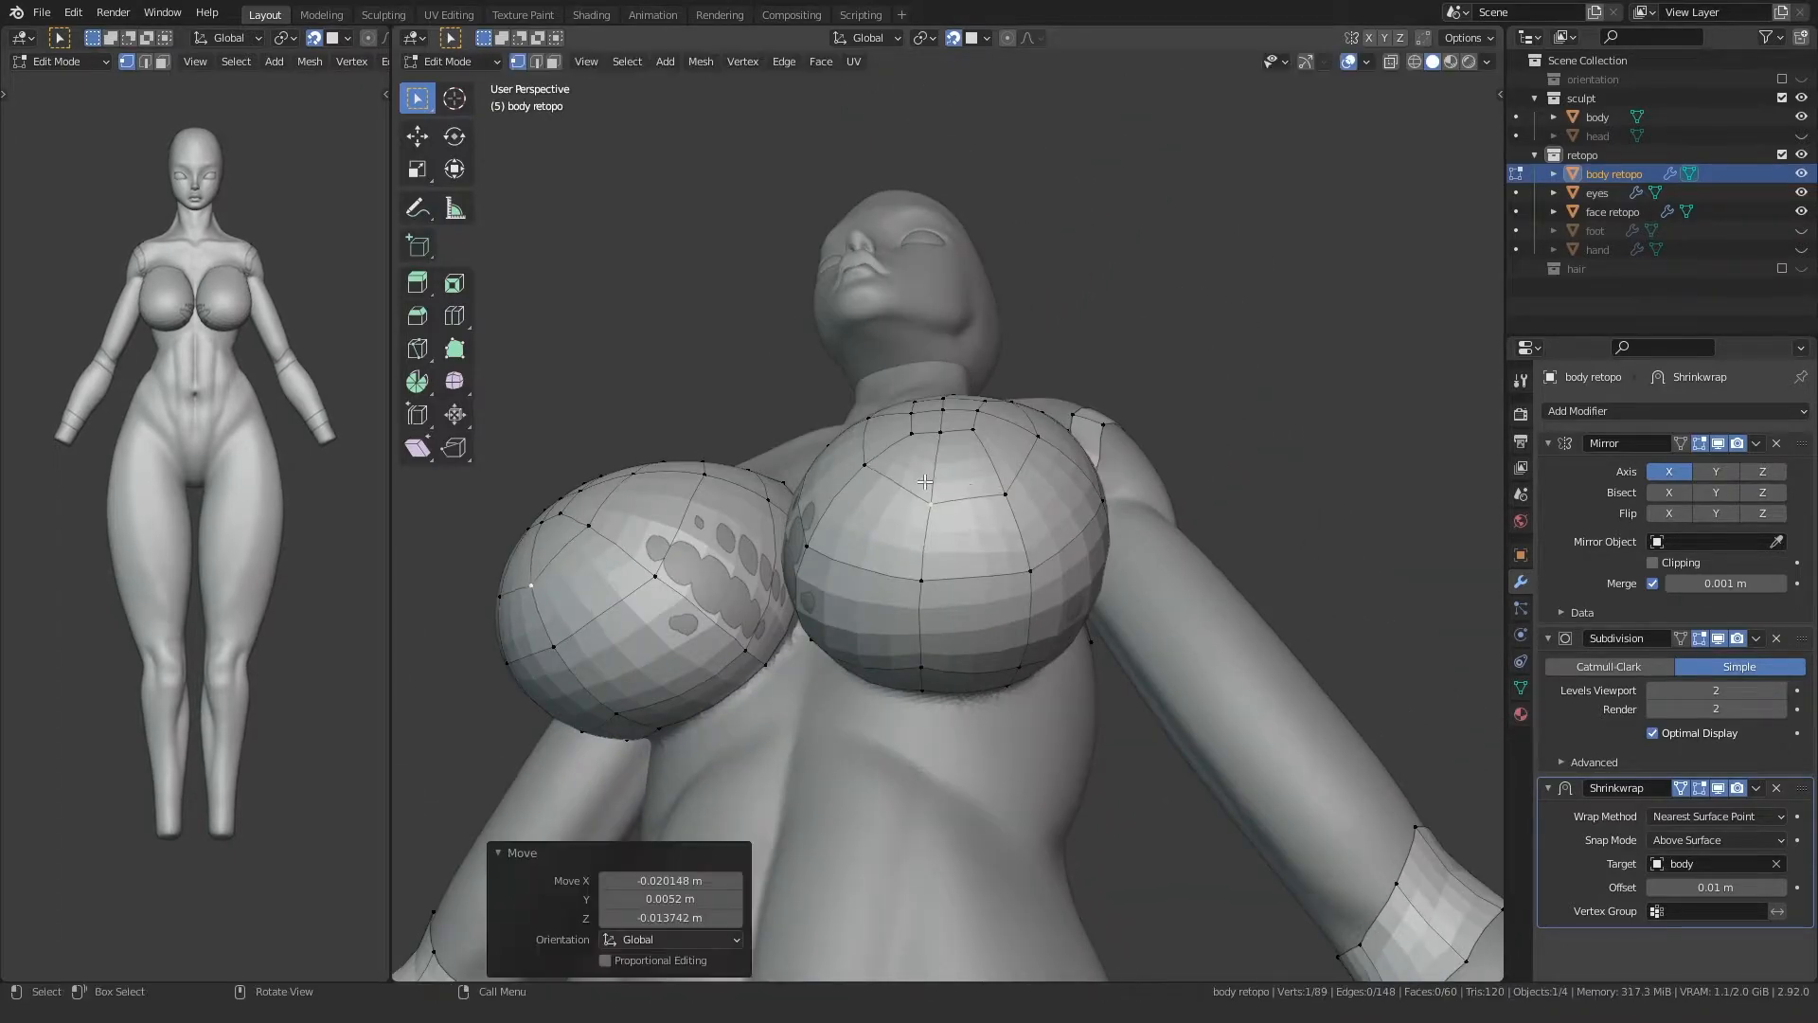
pyautogui.moveTo(827, 439); pyautogui.dragTo(928, 479, button='middle')
pyautogui.click(840, 524)
pyautogui.moveTo(840, 525); pyautogui.dragTo(888, 492, button='middle')
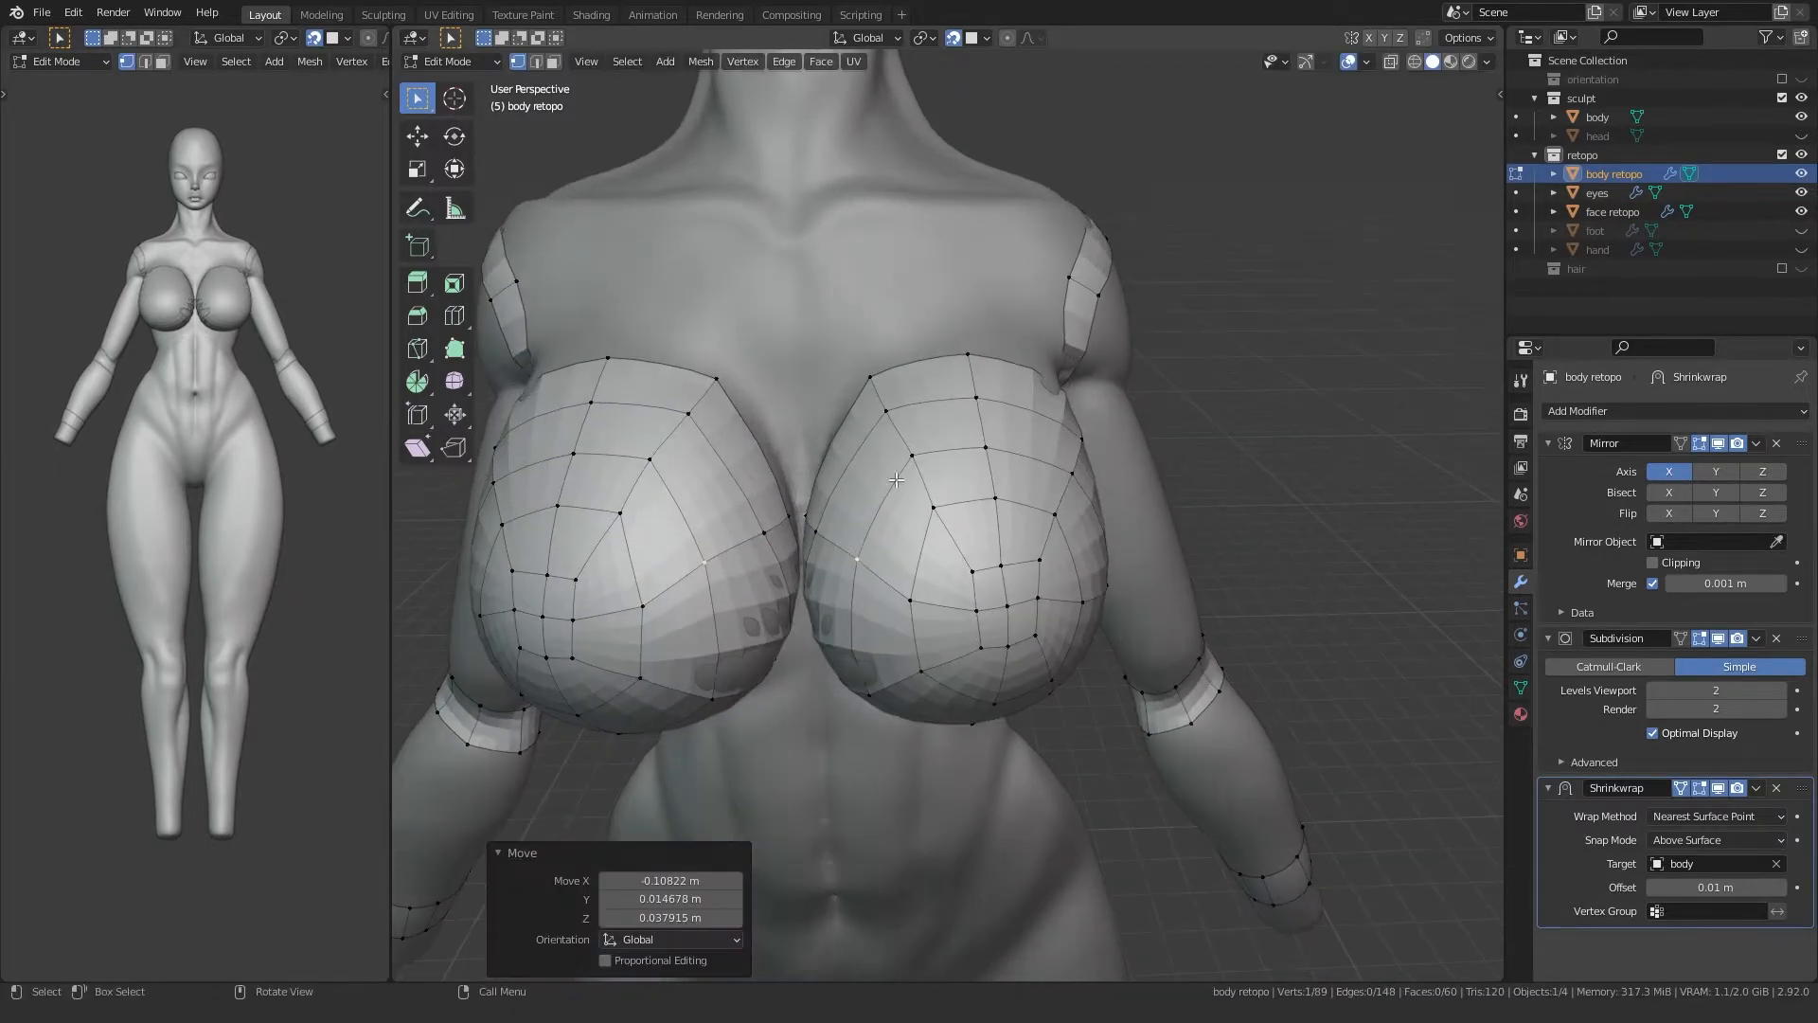
# Step: Shift the lower inner vertices of the breast mesh to even out its coverage beside the cleavage
pyautogui.click(941, 438)
pyautogui.press('g')
pyautogui.moveTo(994, 455); pyautogui.dragTo(879, 634, button='middle')
pyautogui.click(941, 427)
pyautogui.click(962, 551)
pyautogui.click(968, 567)
pyautogui.click(934, 522)
pyautogui.press('g')
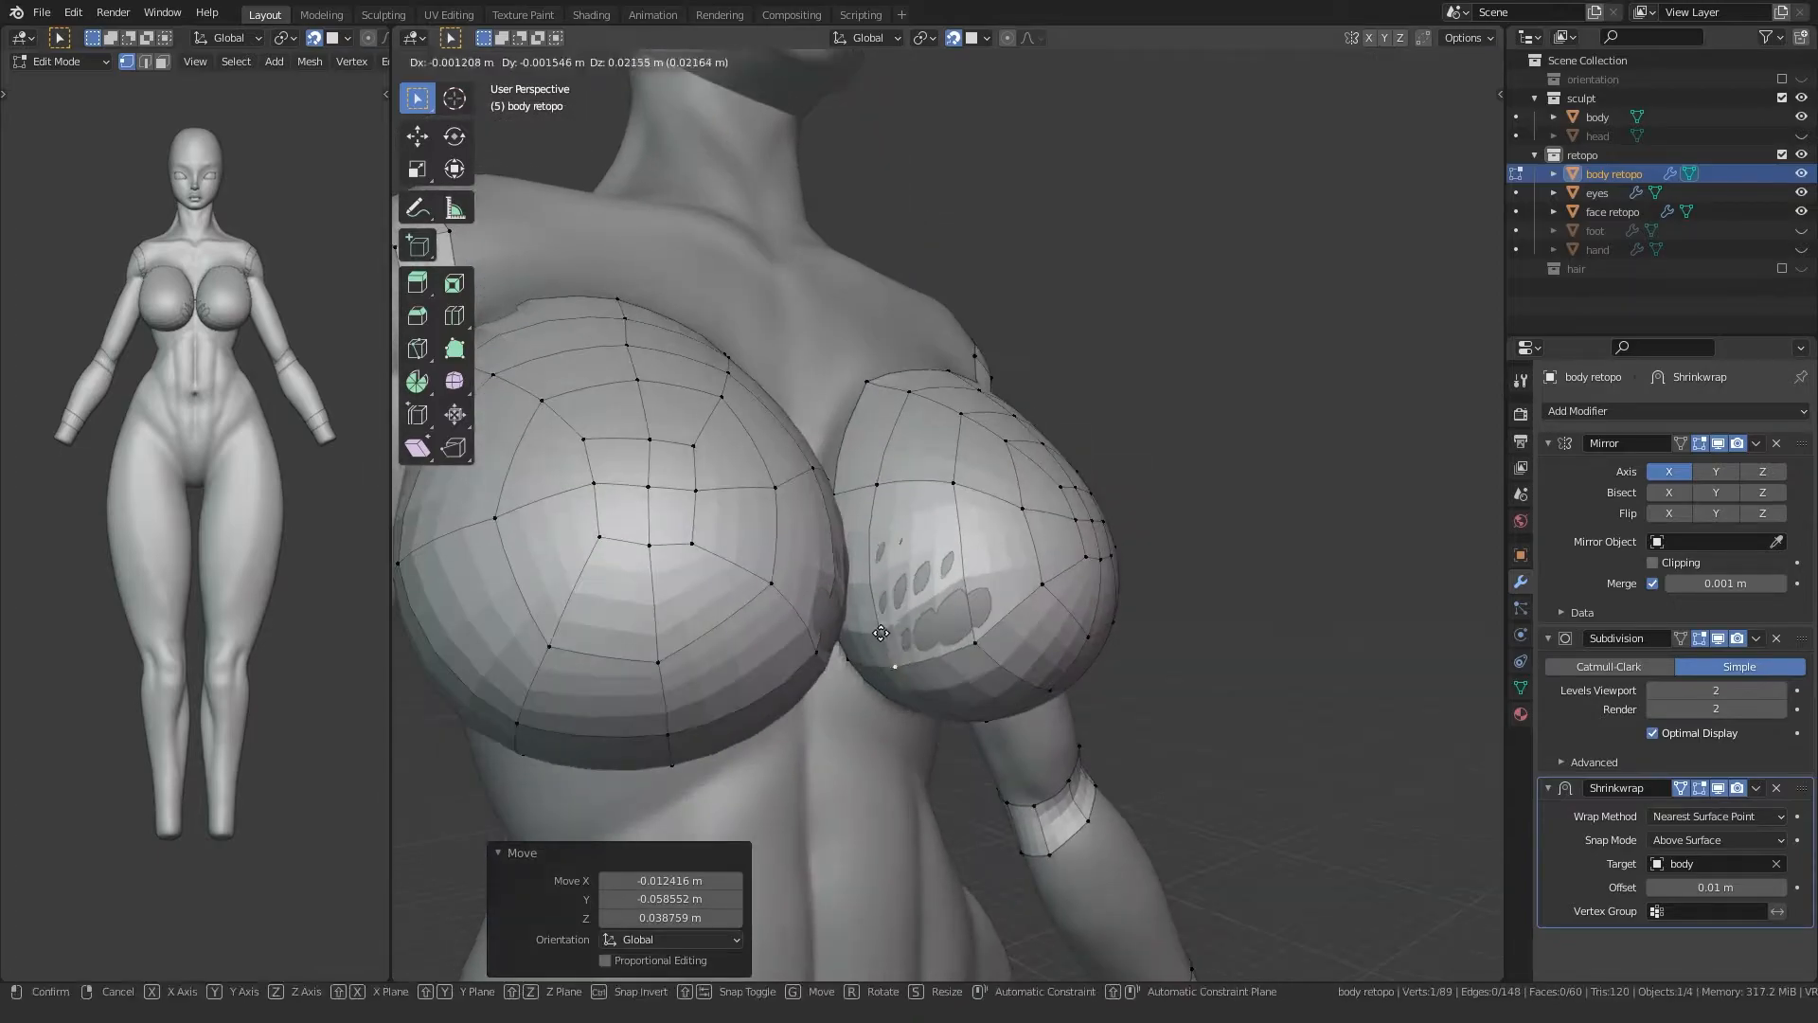
pyautogui.press('g')
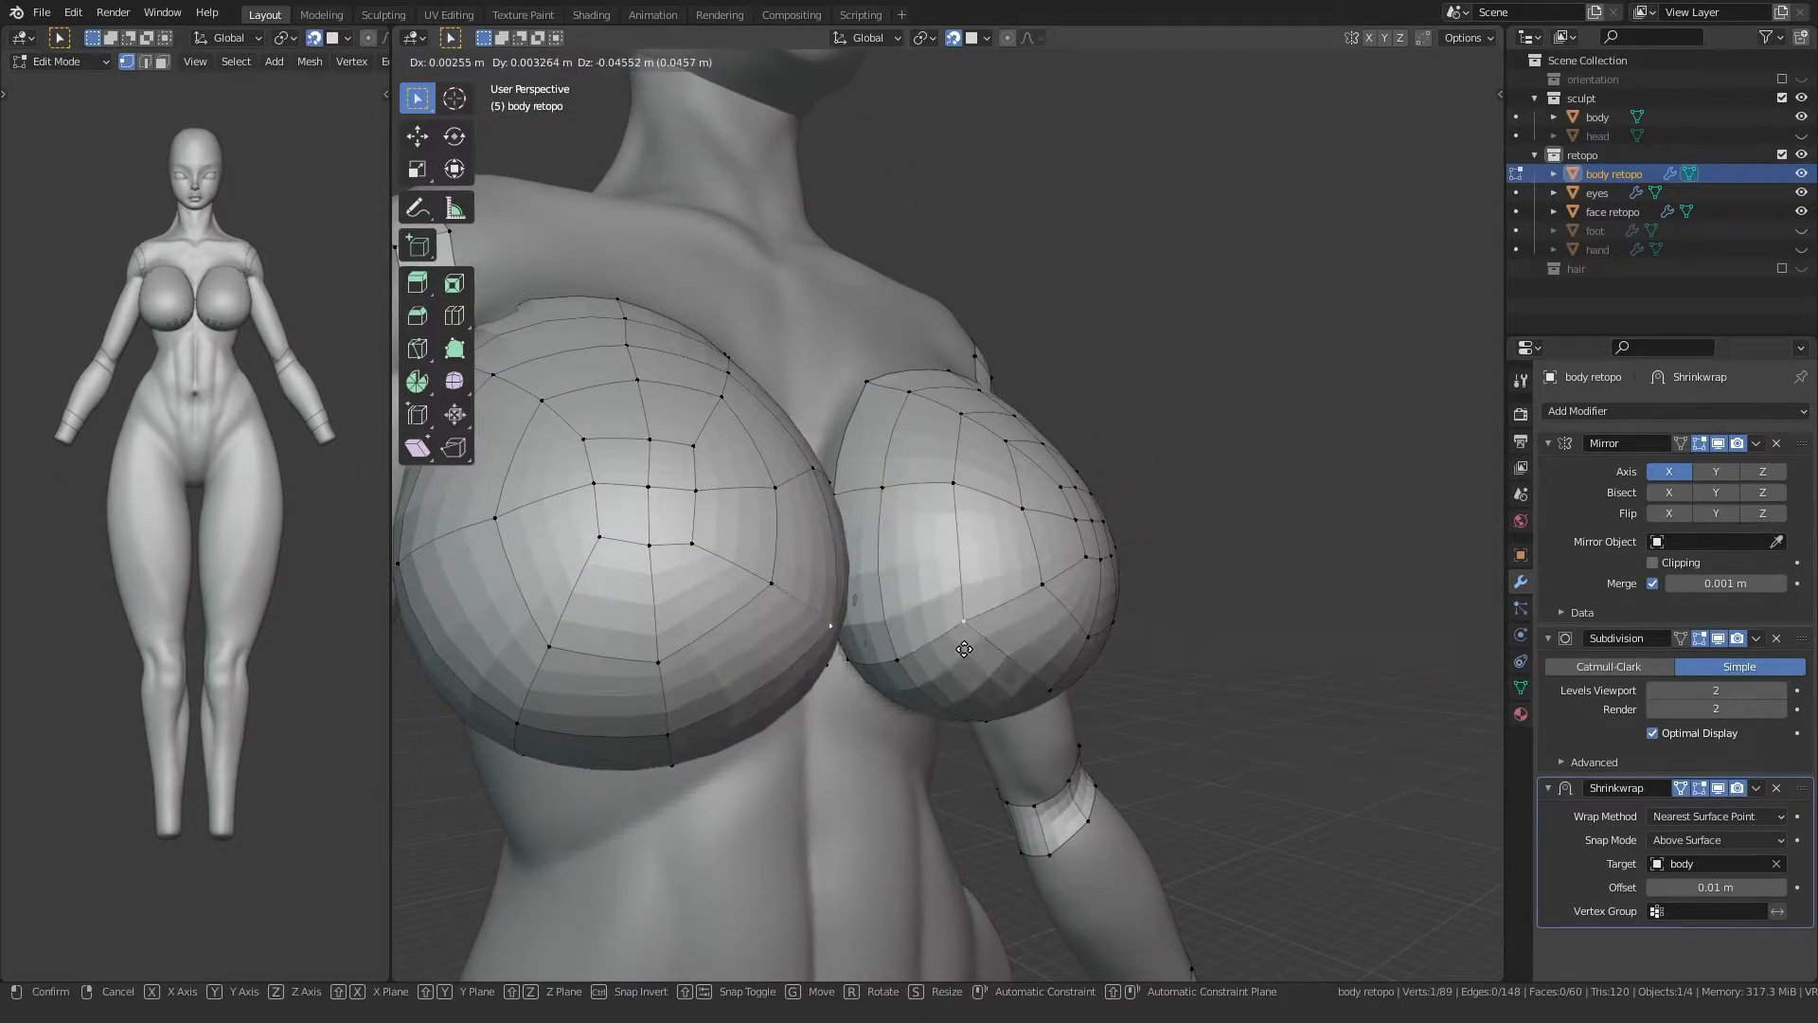
# Step: Adjust the upper outer boundary vertex and neighbouring loop vertices on the outer half of the breast
pyautogui.moveTo(936, 601); pyautogui.dragTo(867, 554, button='middle')
pyautogui.click(899, 426)
pyautogui.click(957, 399)
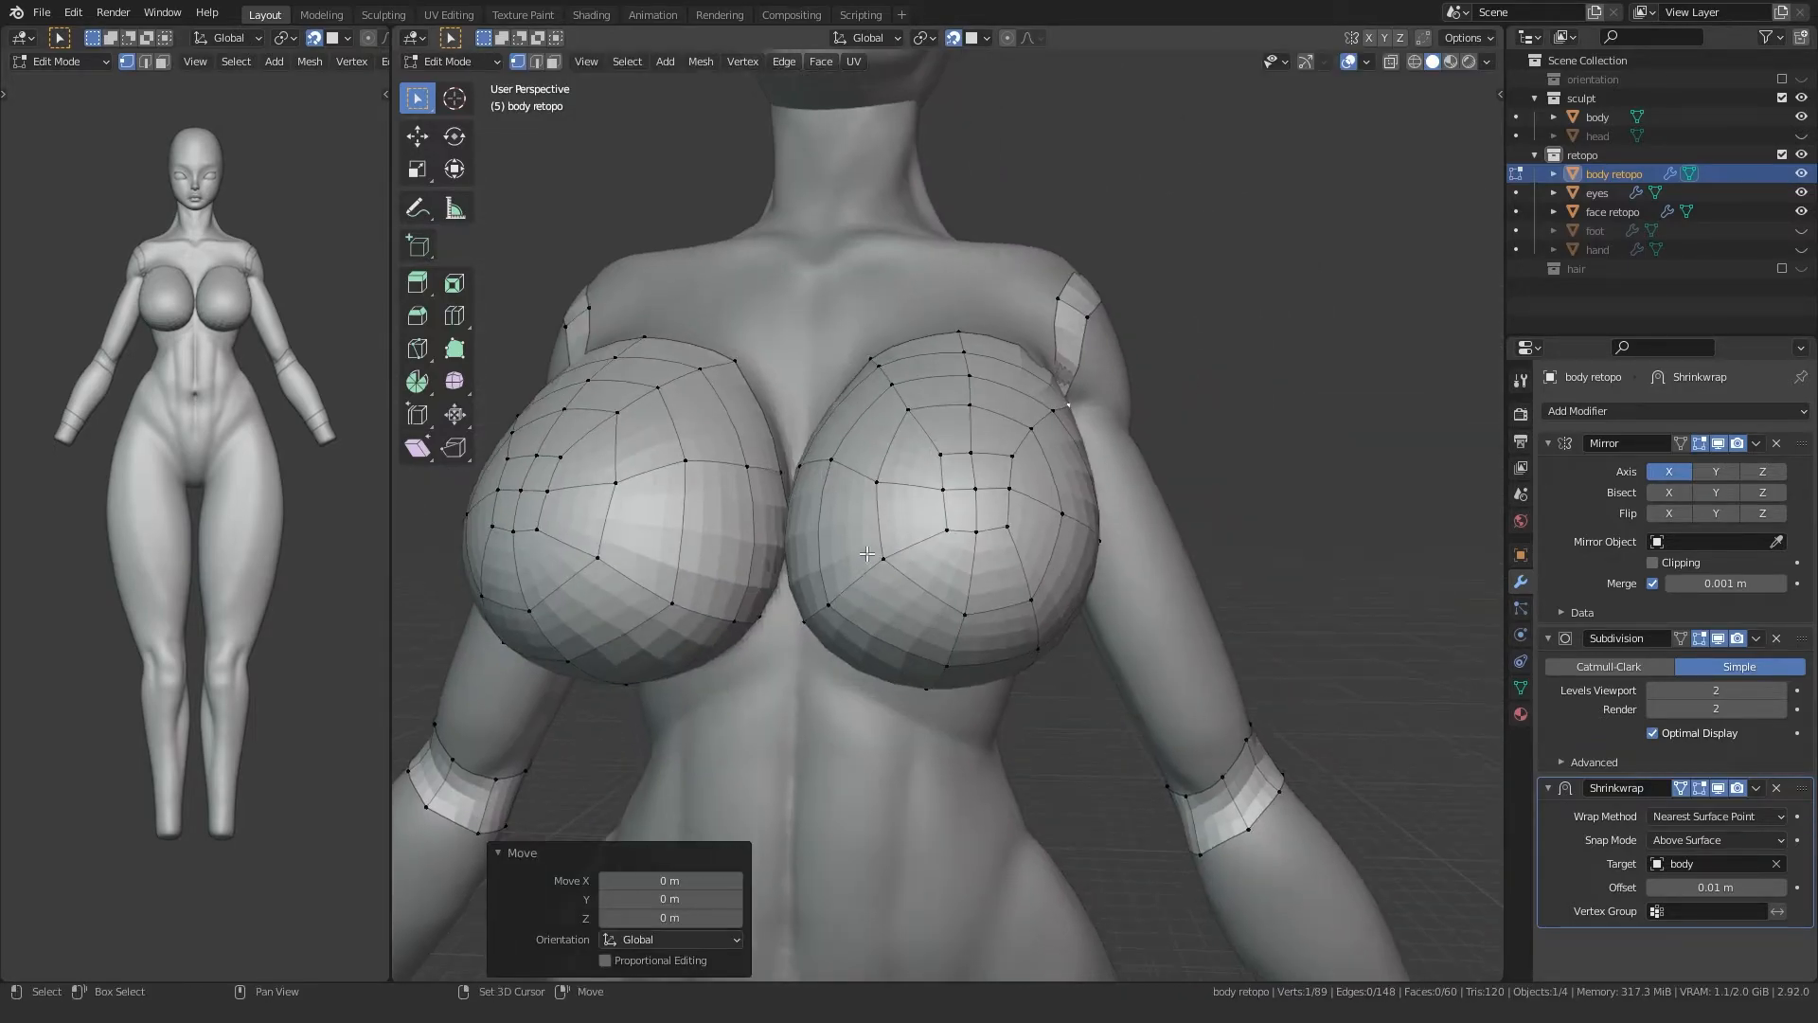
pyautogui.press('g')
pyautogui.click(978, 530)
pyautogui.moveTo(978, 530); pyautogui.dragTo(890, 583, button='middle')
pyautogui.click(1002, 545)
pyautogui.press('g')
pyautogui.click(1000, 543)
# Step: Nudge the inner side and upper inner loop vertices surrounding the centre grid into rounder spacing
pyautogui.click(935, 562)
pyautogui.click(853, 516)
pyautogui.press('g')
pyautogui.click(861, 519)
pyautogui.scroll(-2, 895, 569)
pyautogui.click(914, 447)
pyautogui.press('g')
pyautogui.click(914, 481)
# Step: Space the centre grid's lower and outer vertices evenly to square up the front of the breast
pyautogui.moveTo(906, 489); pyautogui.dragTo(886, 472, button='middle')
pyautogui.scroll(1, 914, 502)
pyautogui.click(976, 554)
pyautogui.press('g')
pyautogui.click(983, 557)
pyautogui.click(1034, 537)
pyautogui.press('g')
pyautogui.click(1034, 528)
pyautogui.click(985, 523)
pyautogui.press('g')
pyautogui.click(992, 521)
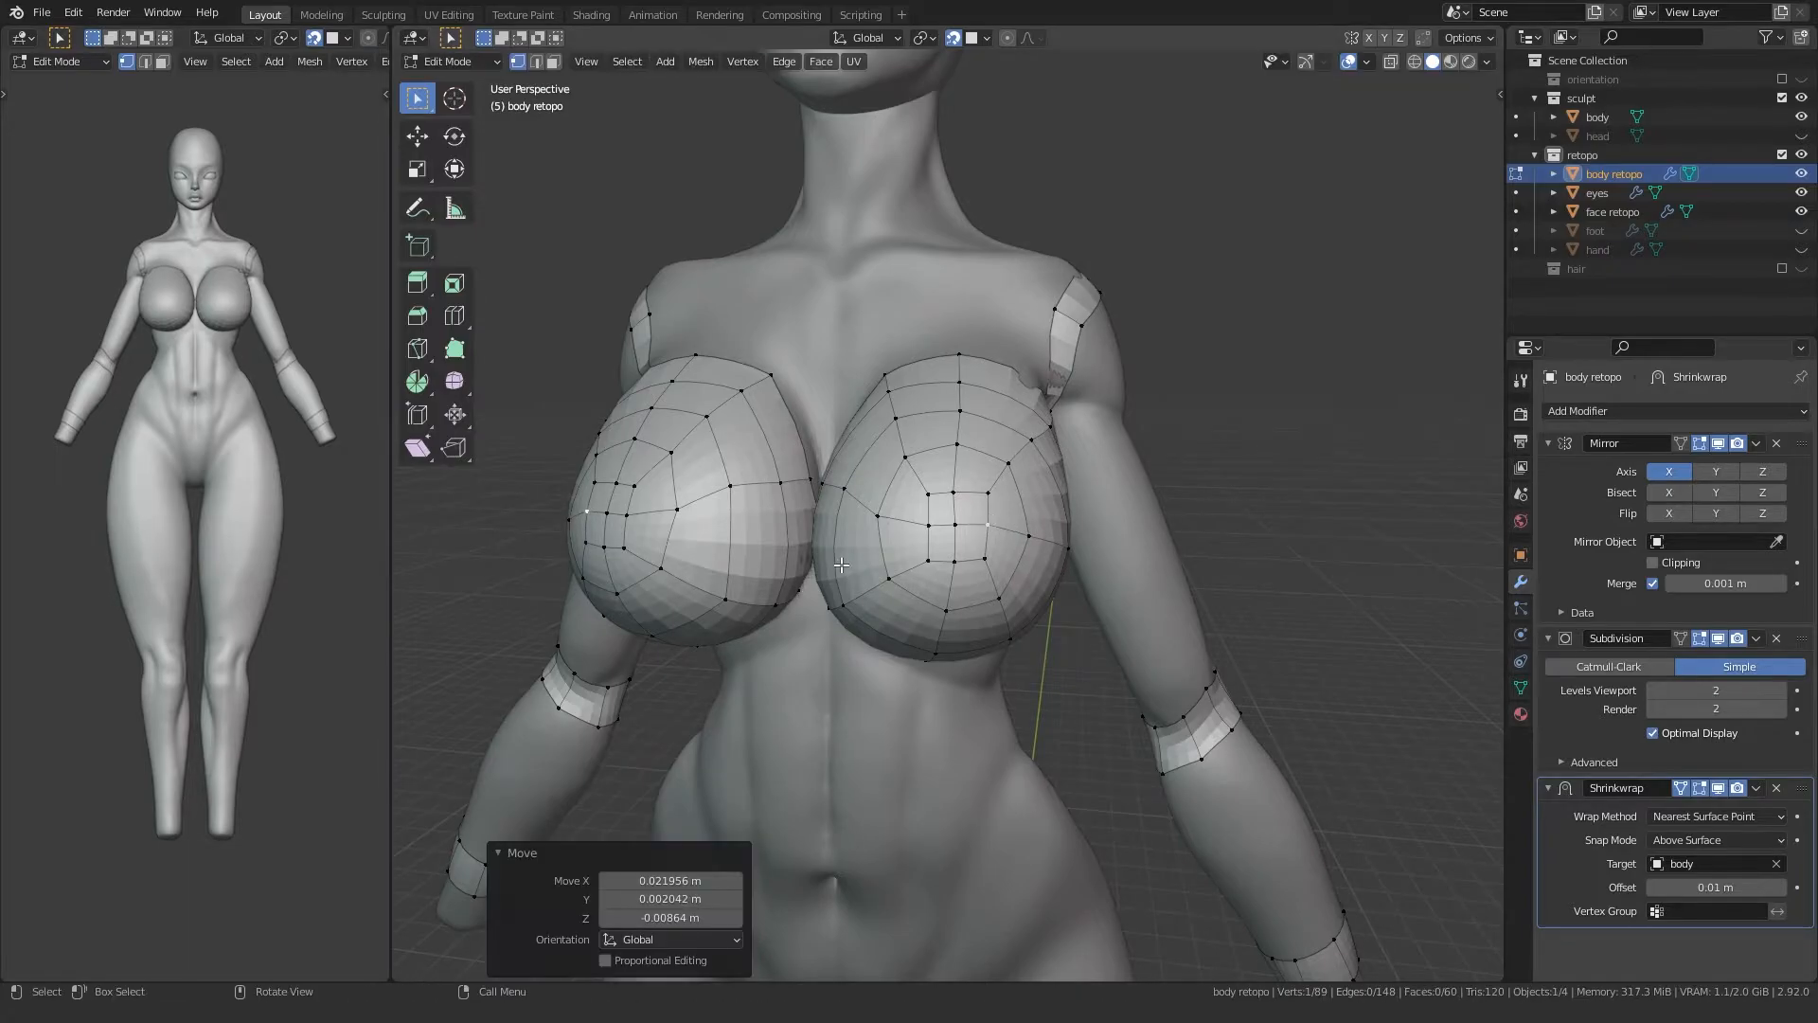
# Step: Delete the two top faces along the upper boundary of the breast mesh
pyautogui.scroll(-3, 947, 523)
pyautogui.press('Tab')
pyautogui.press('Tab')
pyautogui.moveTo(607, 507); pyautogui.dragTo(654, 573, button='middle')
pyautogui.scroll(2, 852, 455)
pyautogui.press('3')
pyautogui.click(925, 386)
pyautogui.keyDown('shift'); pyautogui.click(994, 393); pyautogui.keyUp('shift')
pyautogui.moveTo(995, 396); pyautogui.dragTo(895, 393, button='middle')
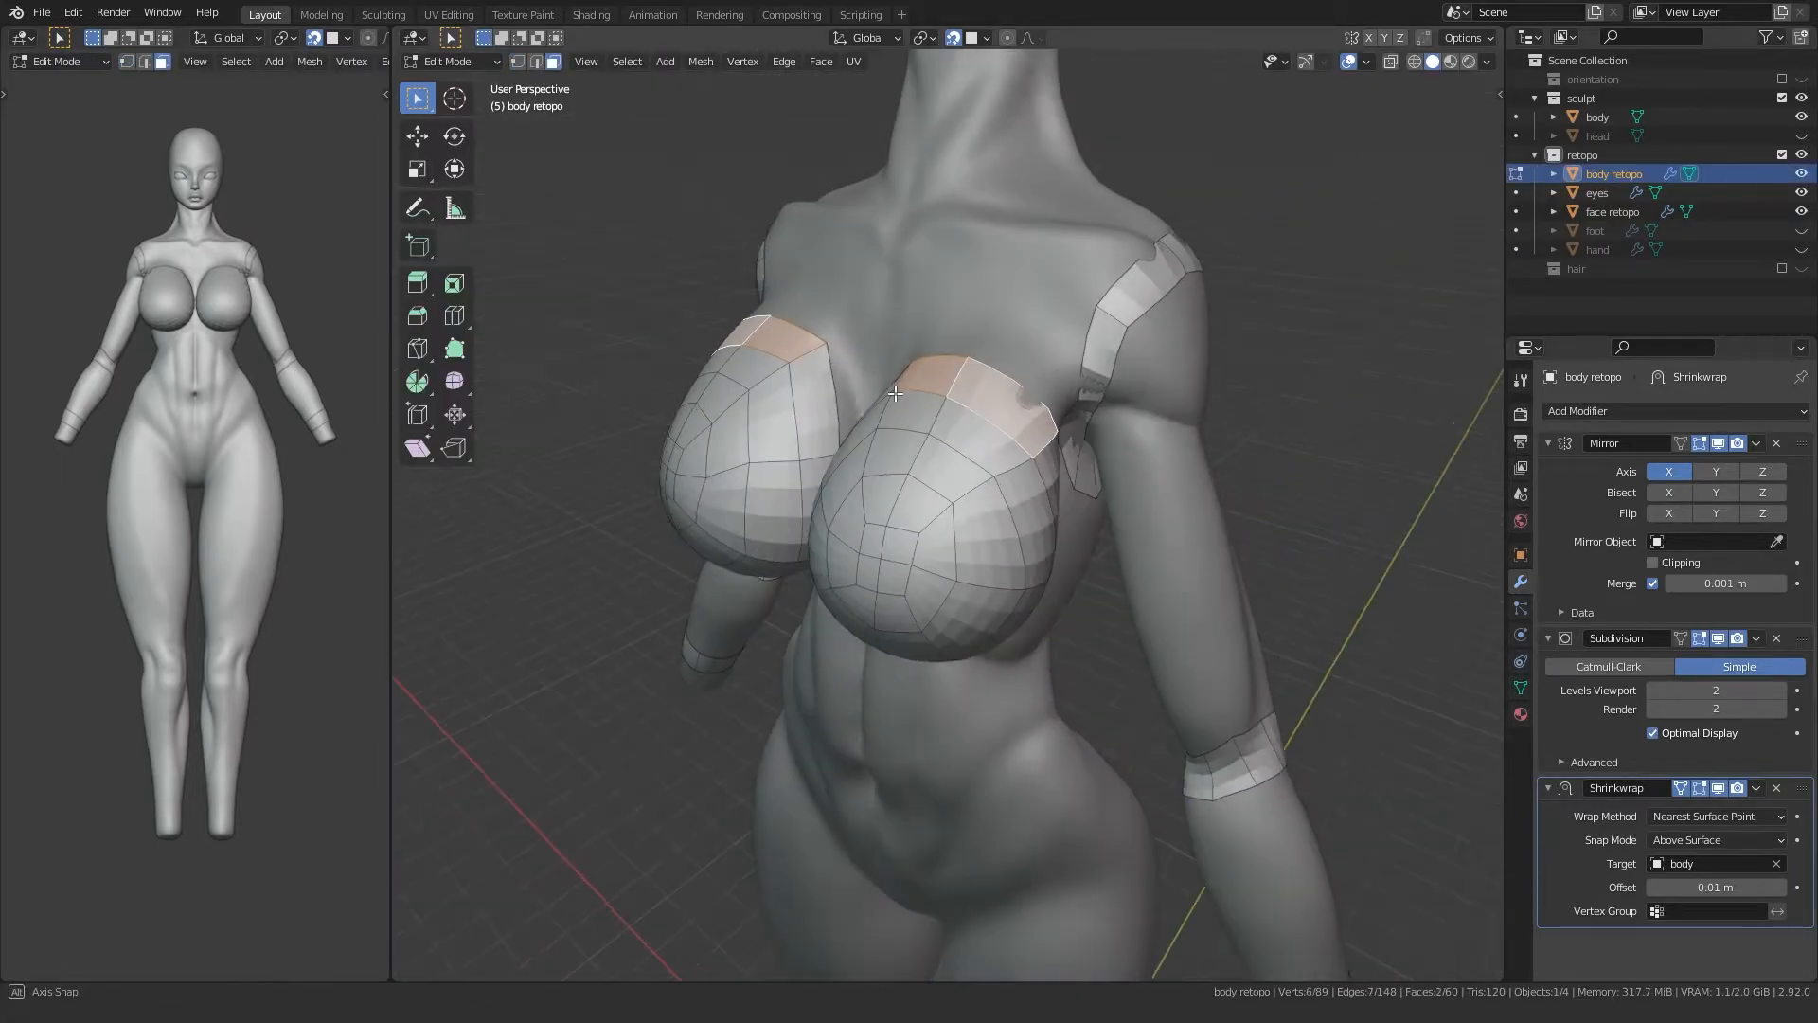
pyautogui.press('x')
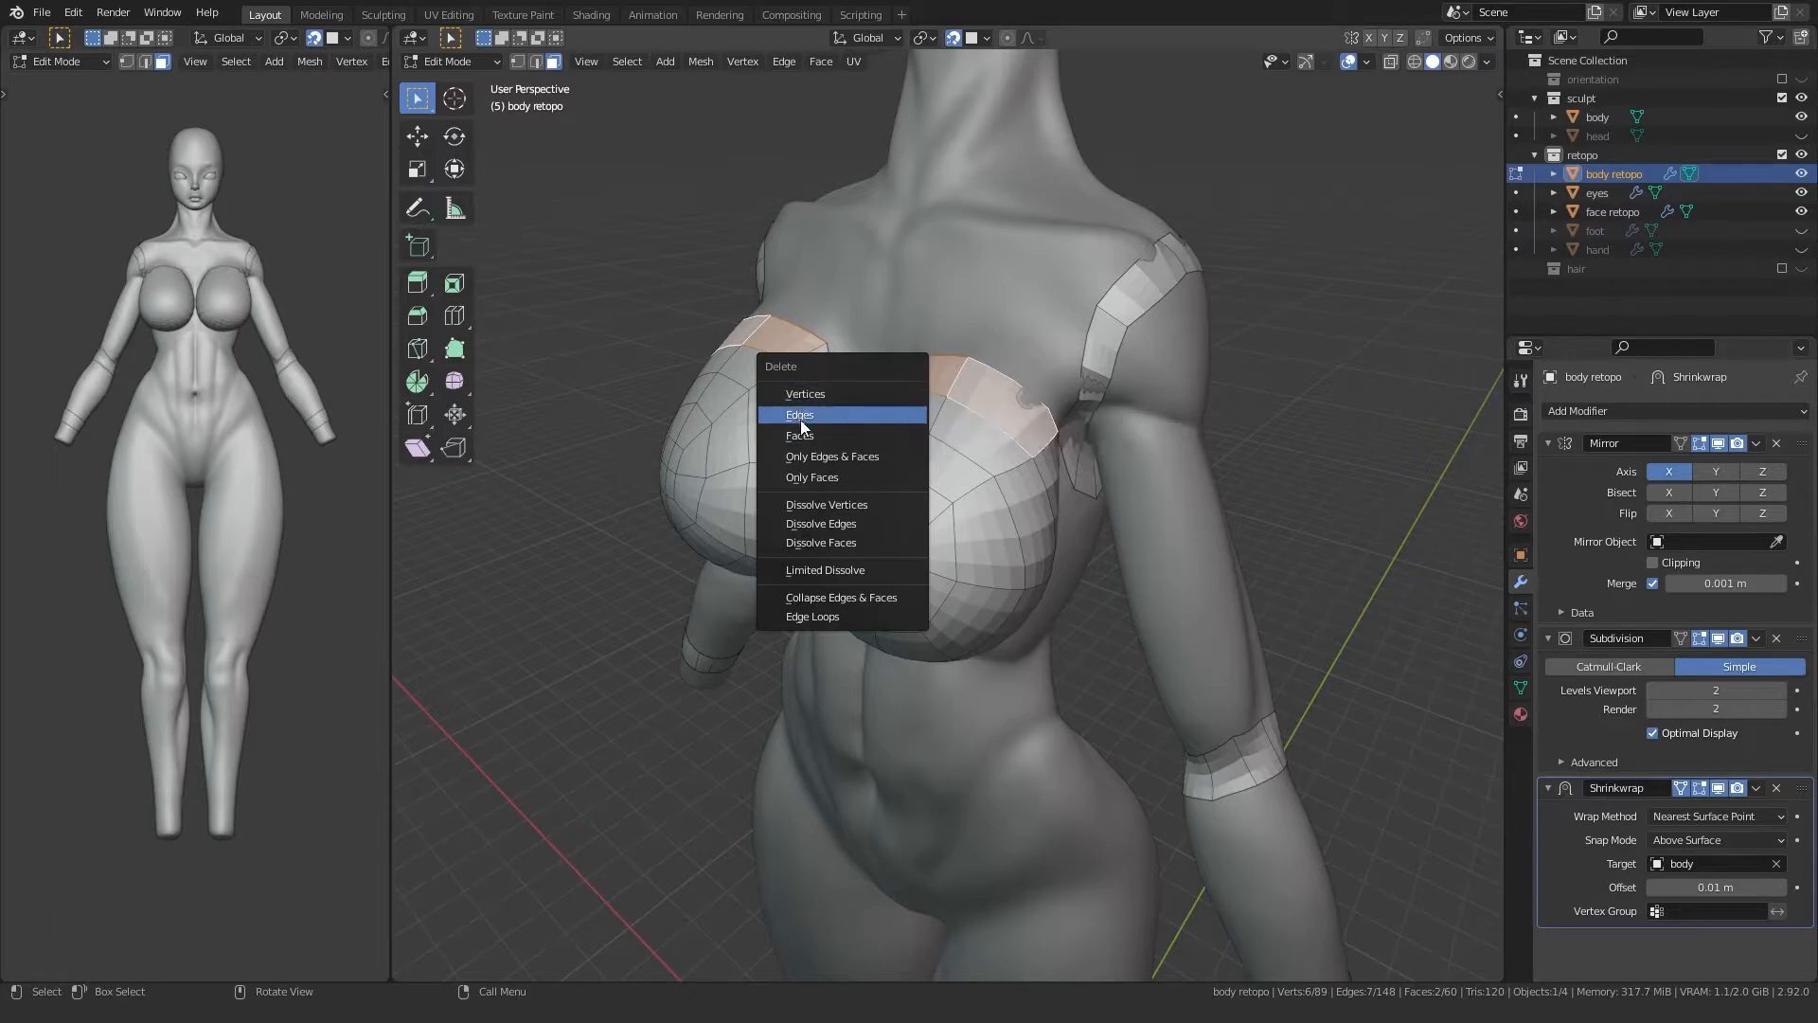
pyautogui.click(808, 440)
# Step: Reposition the vertices at the upper inner corner of the breast boundary
pyautogui.moveTo(813, 441); pyautogui.dragTo(872, 453, button='middle')
pyautogui.press('1')
pyautogui.click(828, 411)
pyautogui.press('g')
pyautogui.click(825, 423)
pyautogui.click(877, 403)
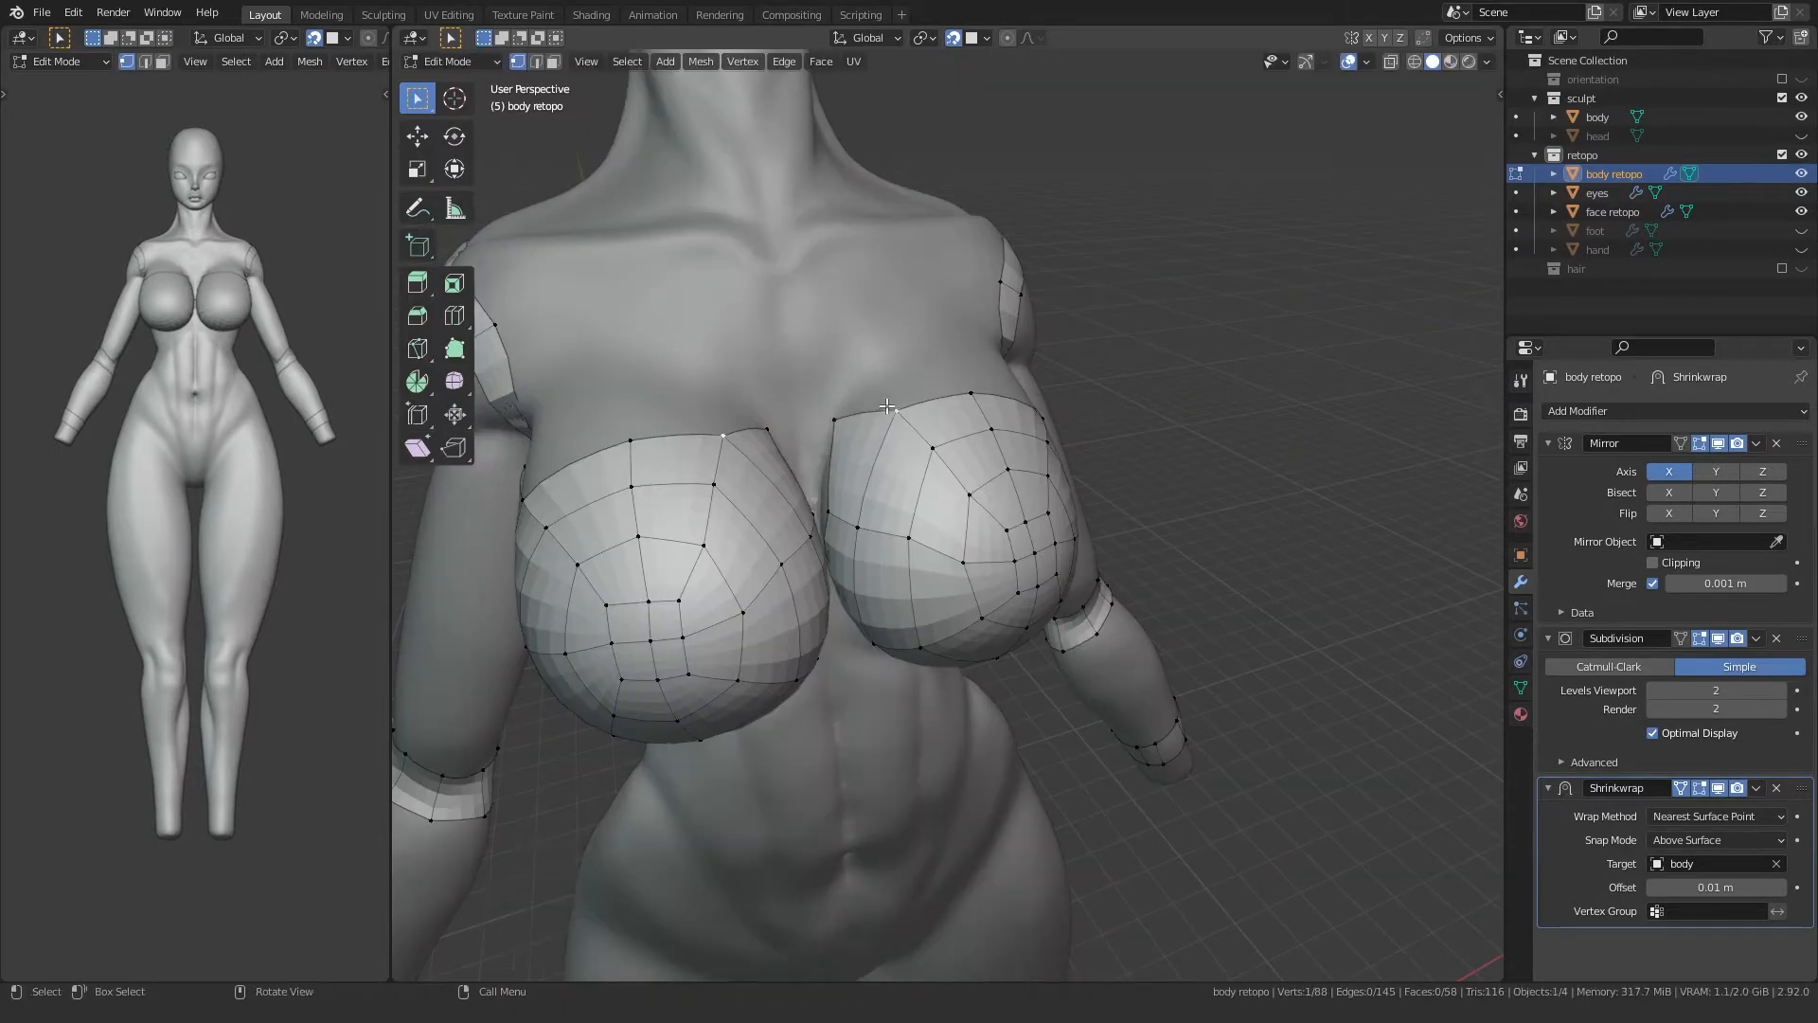
pyautogui.press('g')
# Step: Extrude the breast's upper inner boundary edge upward onto the chest
pyautogui.press('2')
pyautogui.click(860, 415)
pyautogui.press('e')
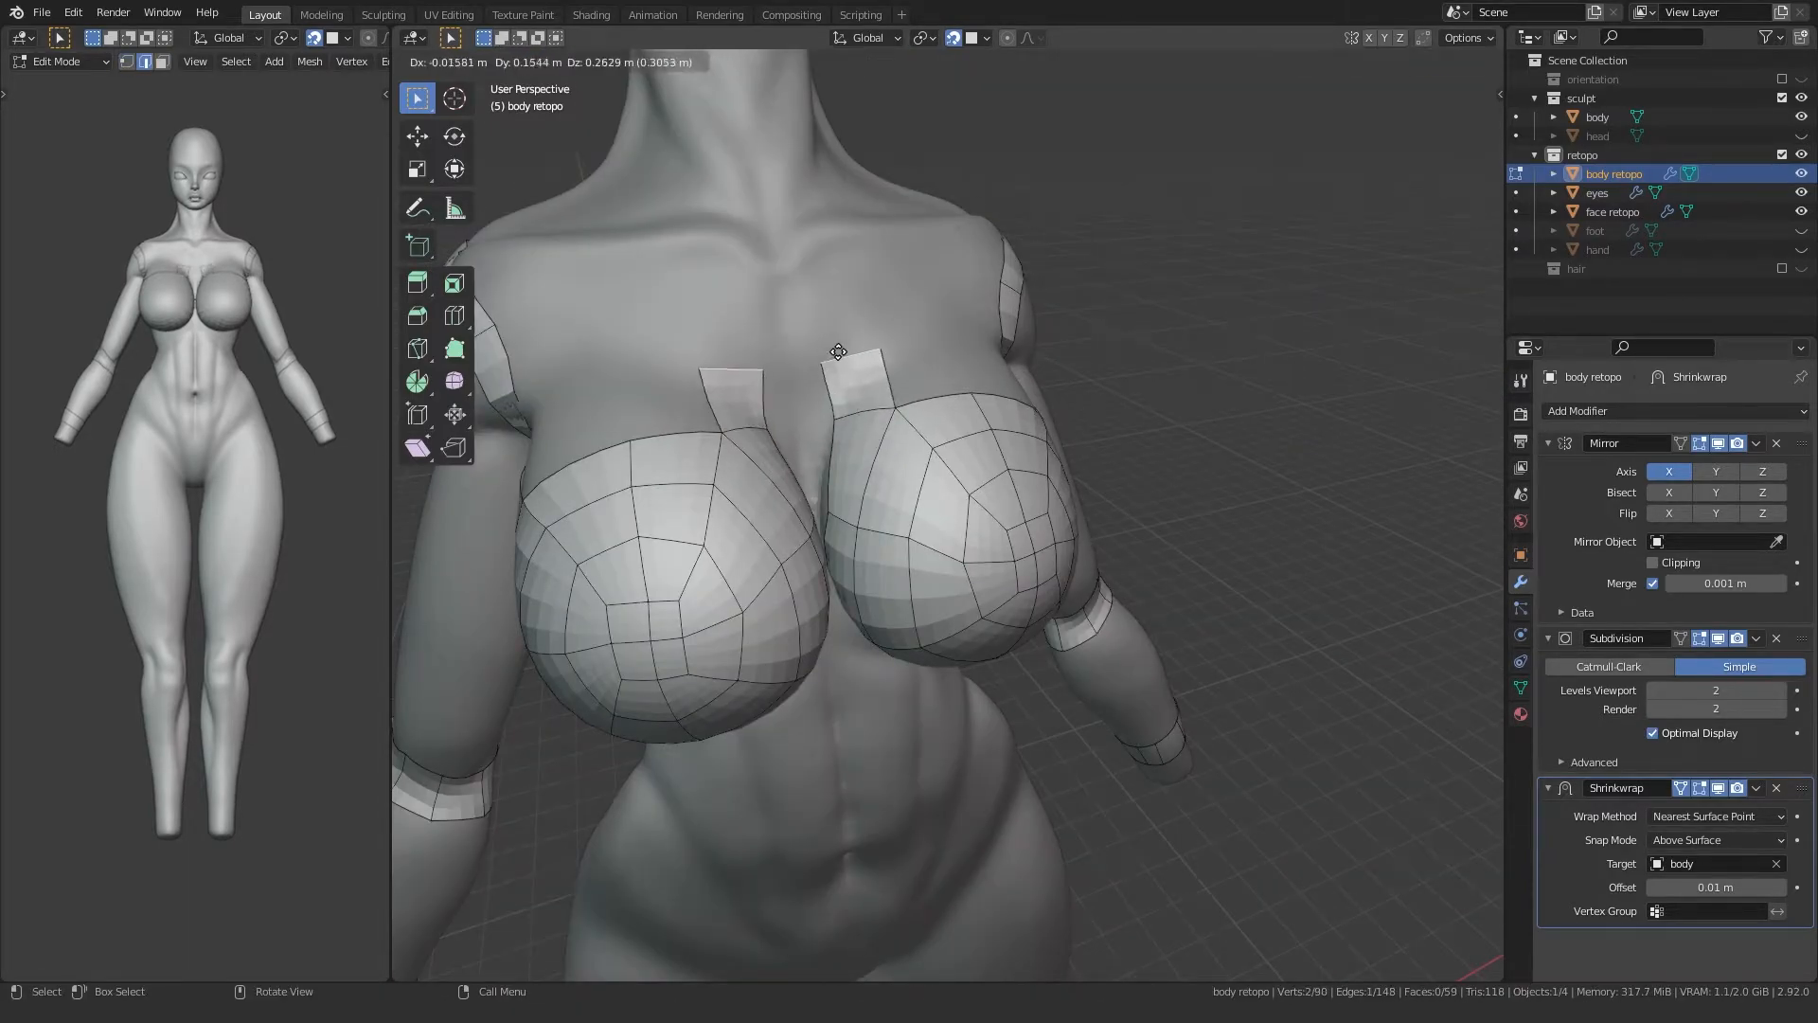
pyautogui.click(322, 471)
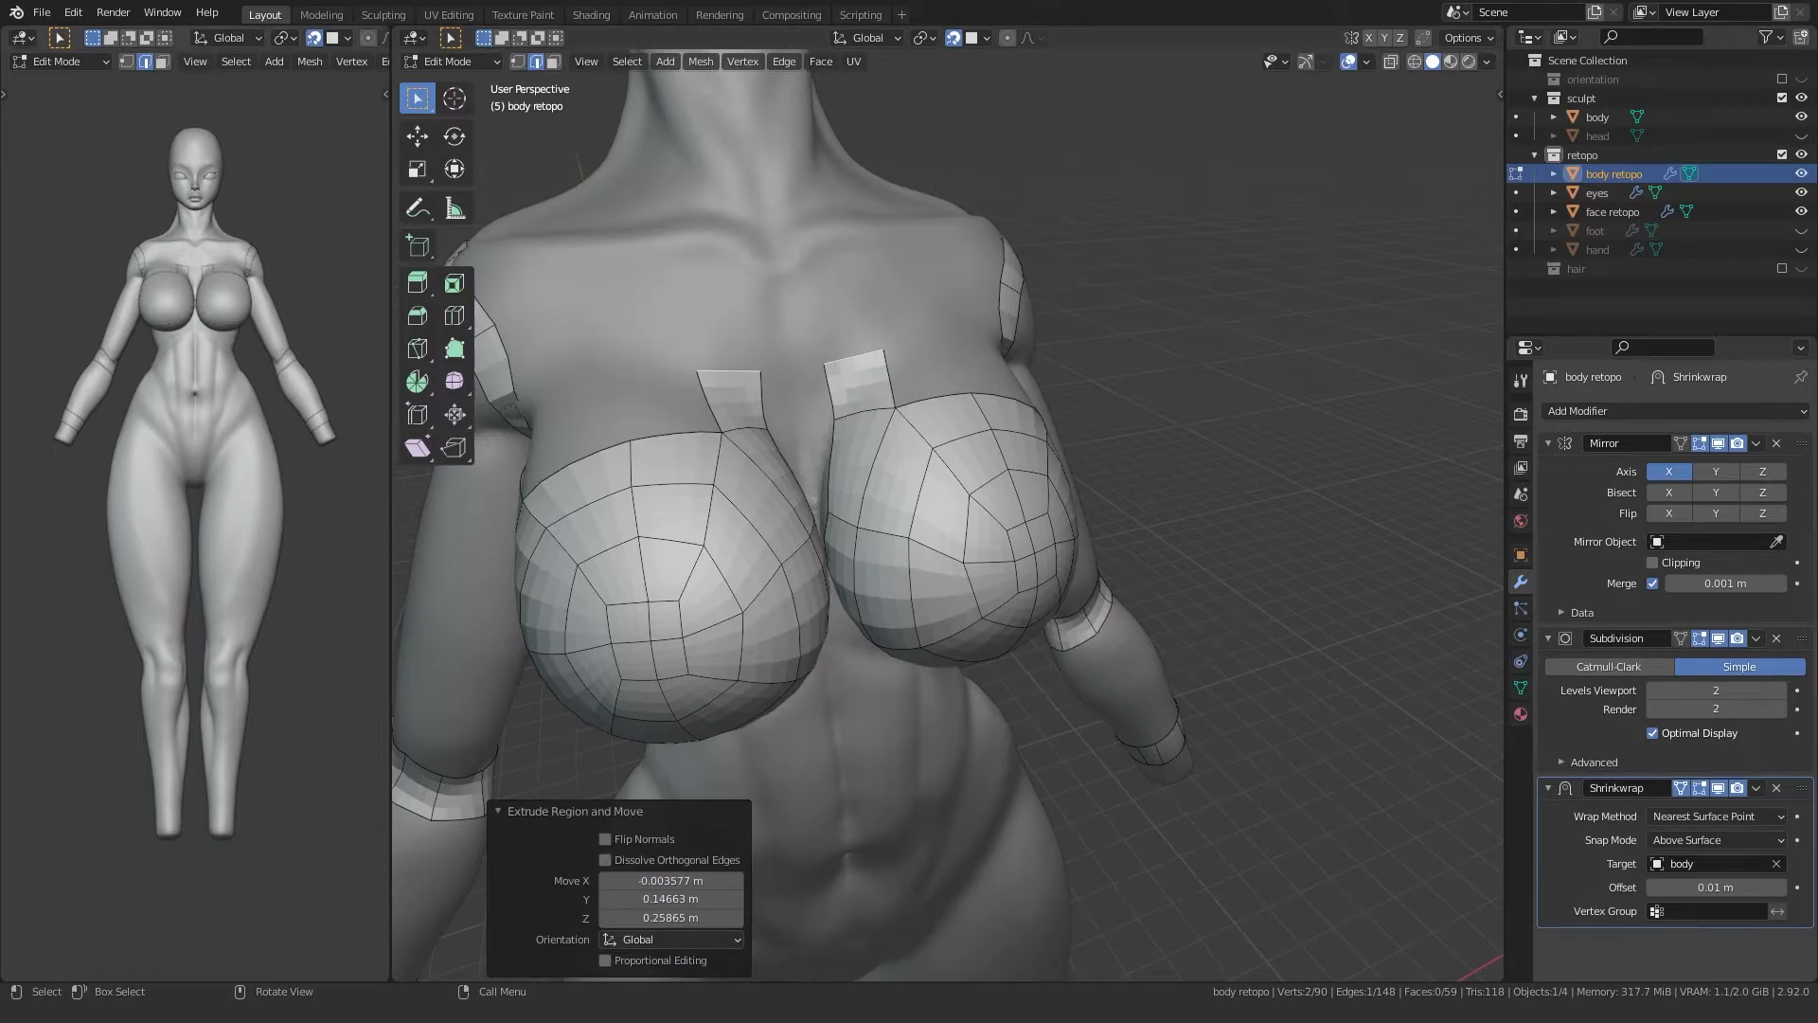
# Step: Reposition the two vertices at the upper outer corner of the breast boundary near the armpit
pyautogui.moveTo(966, 408)
pyautogui.mouseDown(button='middle')
pyautogui.moveTo(805, 445)
pyautogui.moveTo(981, 398)
pyautogui.mouseUp(button='middle')
pyautogui.scroll(3, 852, 445)
pyautogui.press('1')
pyautogui.click(997, 408)
pyautogui.press('g')
pyautogui.click(1011, 418)
pyautogui.click(888, 421)
pyautogui.press('g')
pyautogui.click(915, 389)
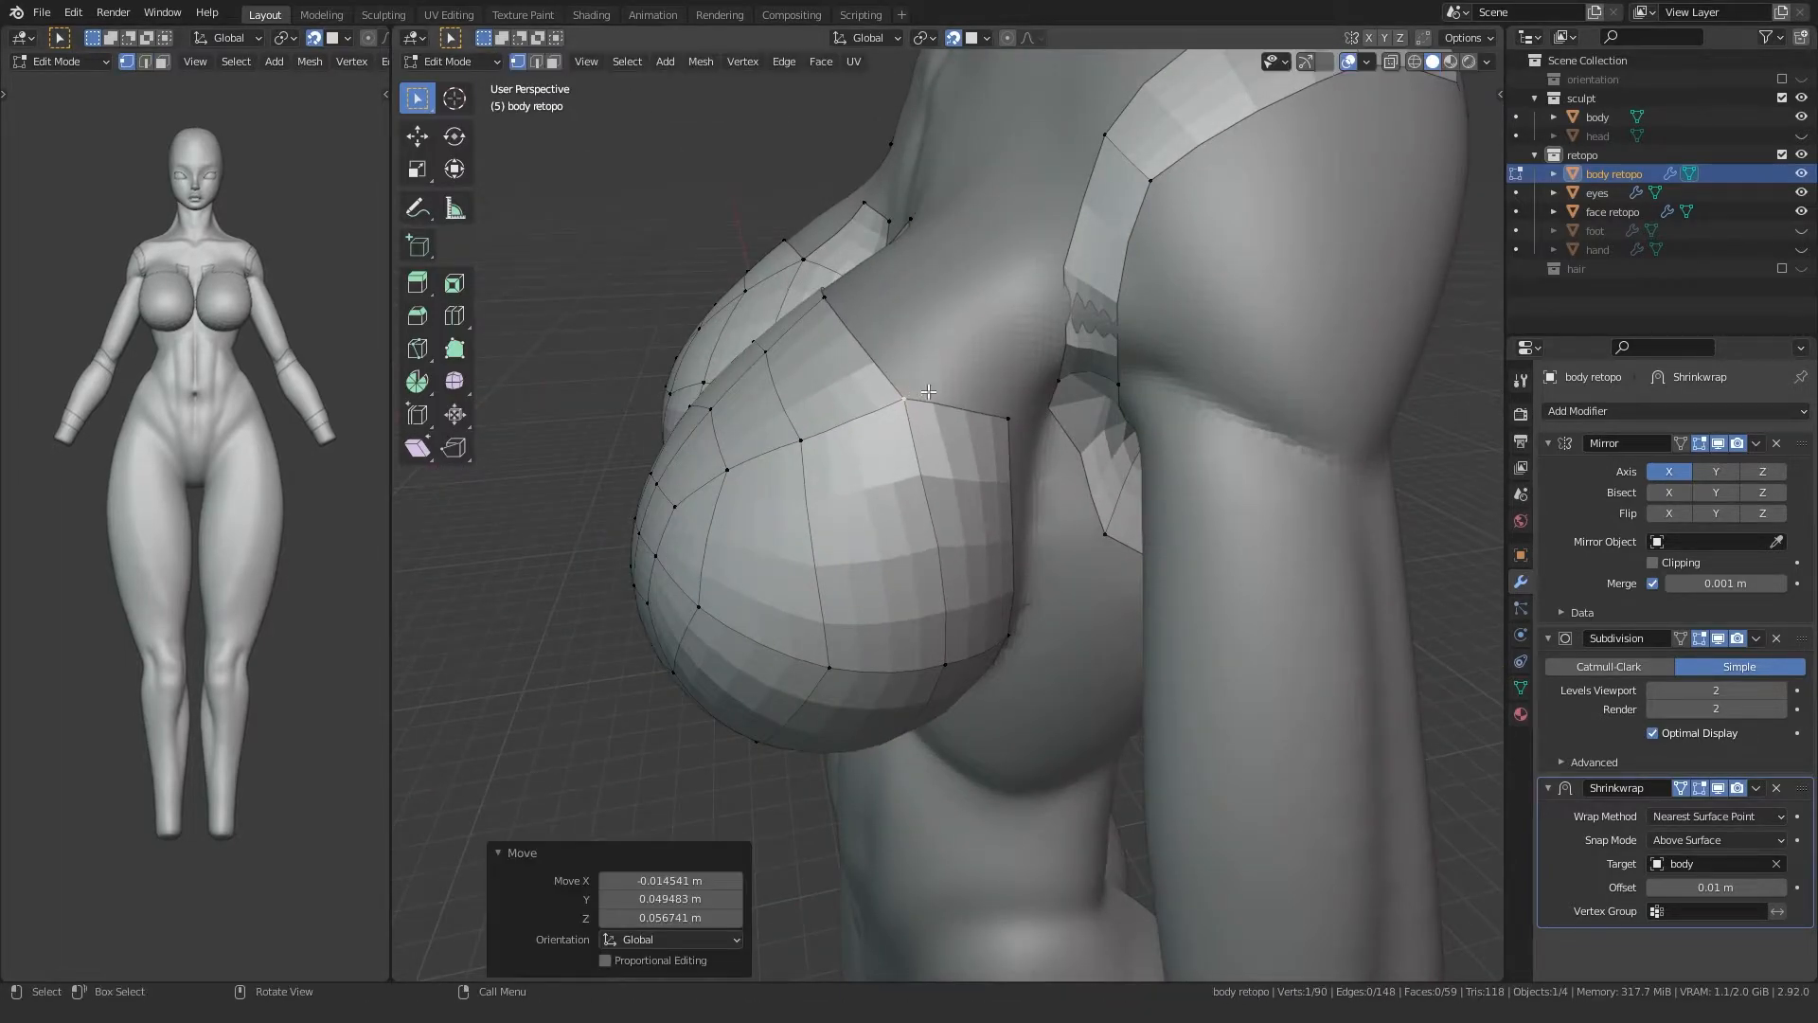
# Step: Extrude the breast's upper outer boundary edge upward toward the front of the shoulder
pyautogui.press('2')
pyautogui.click(936, 407)
pyautogui.moveTo(935, 407); pyautogui.dragTo(923, 397, button='middle')
pyautogui.press('e')
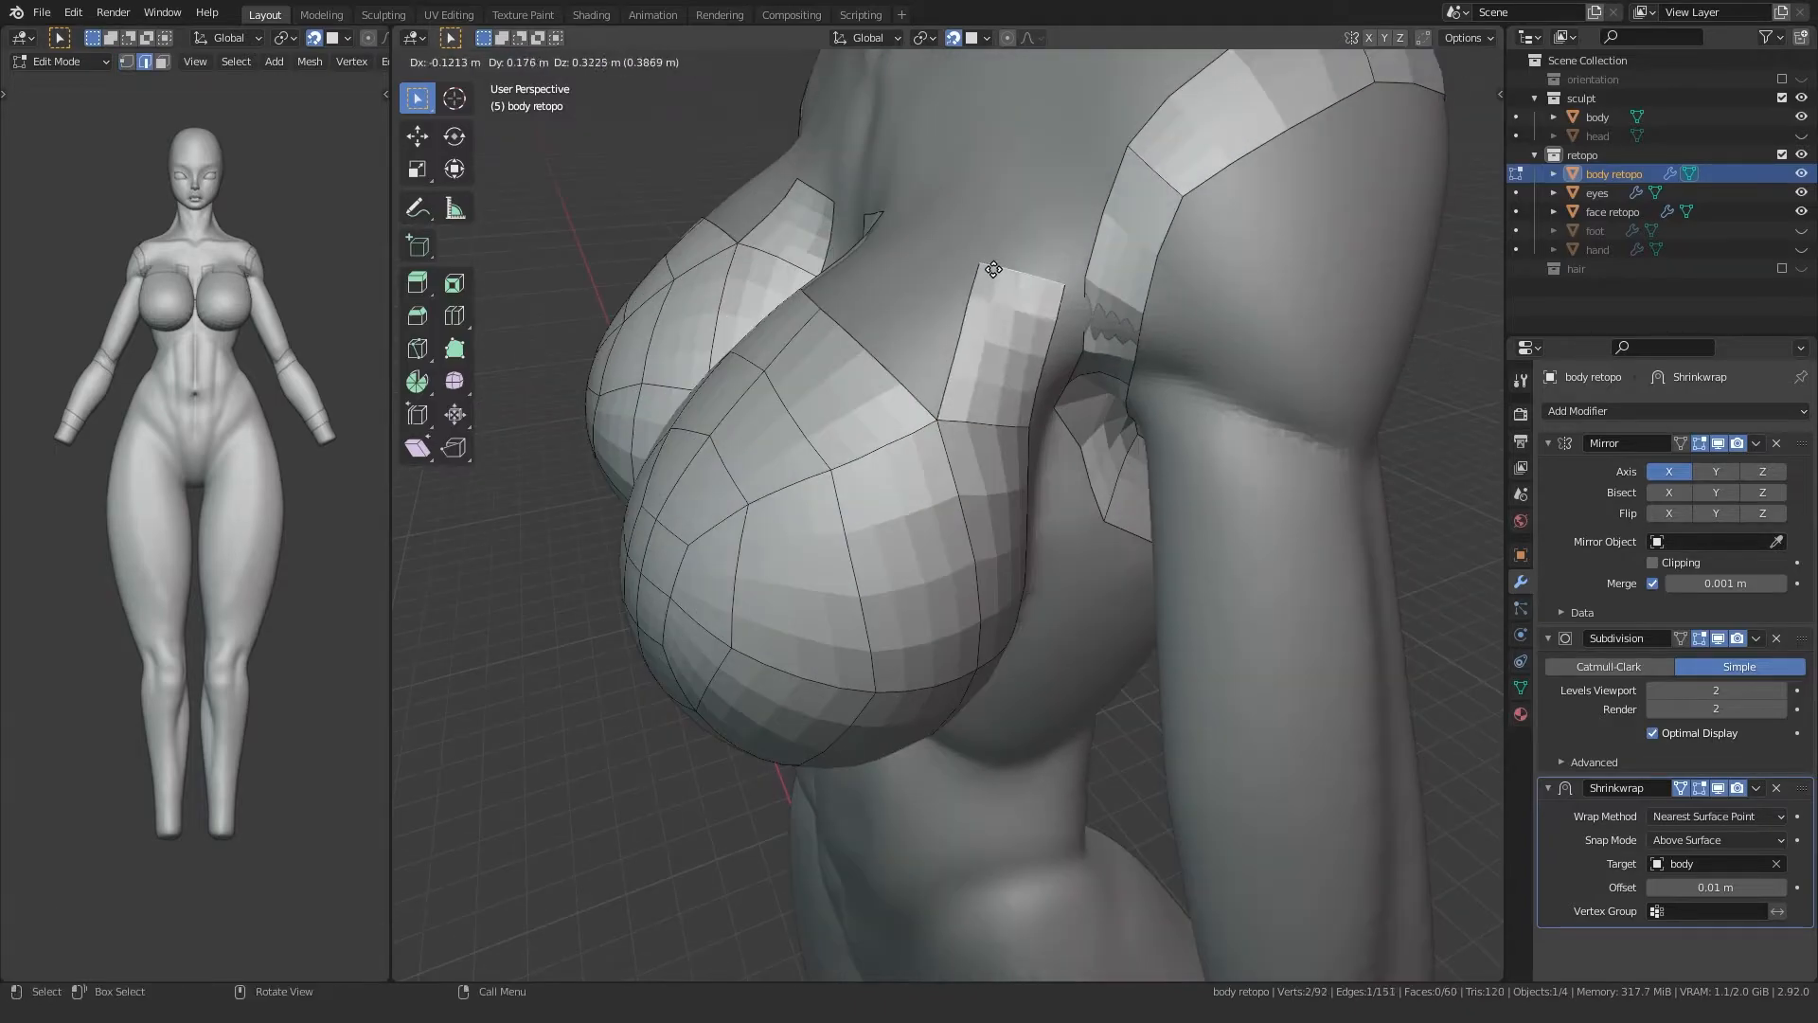
pyautogui.click(905, 322)
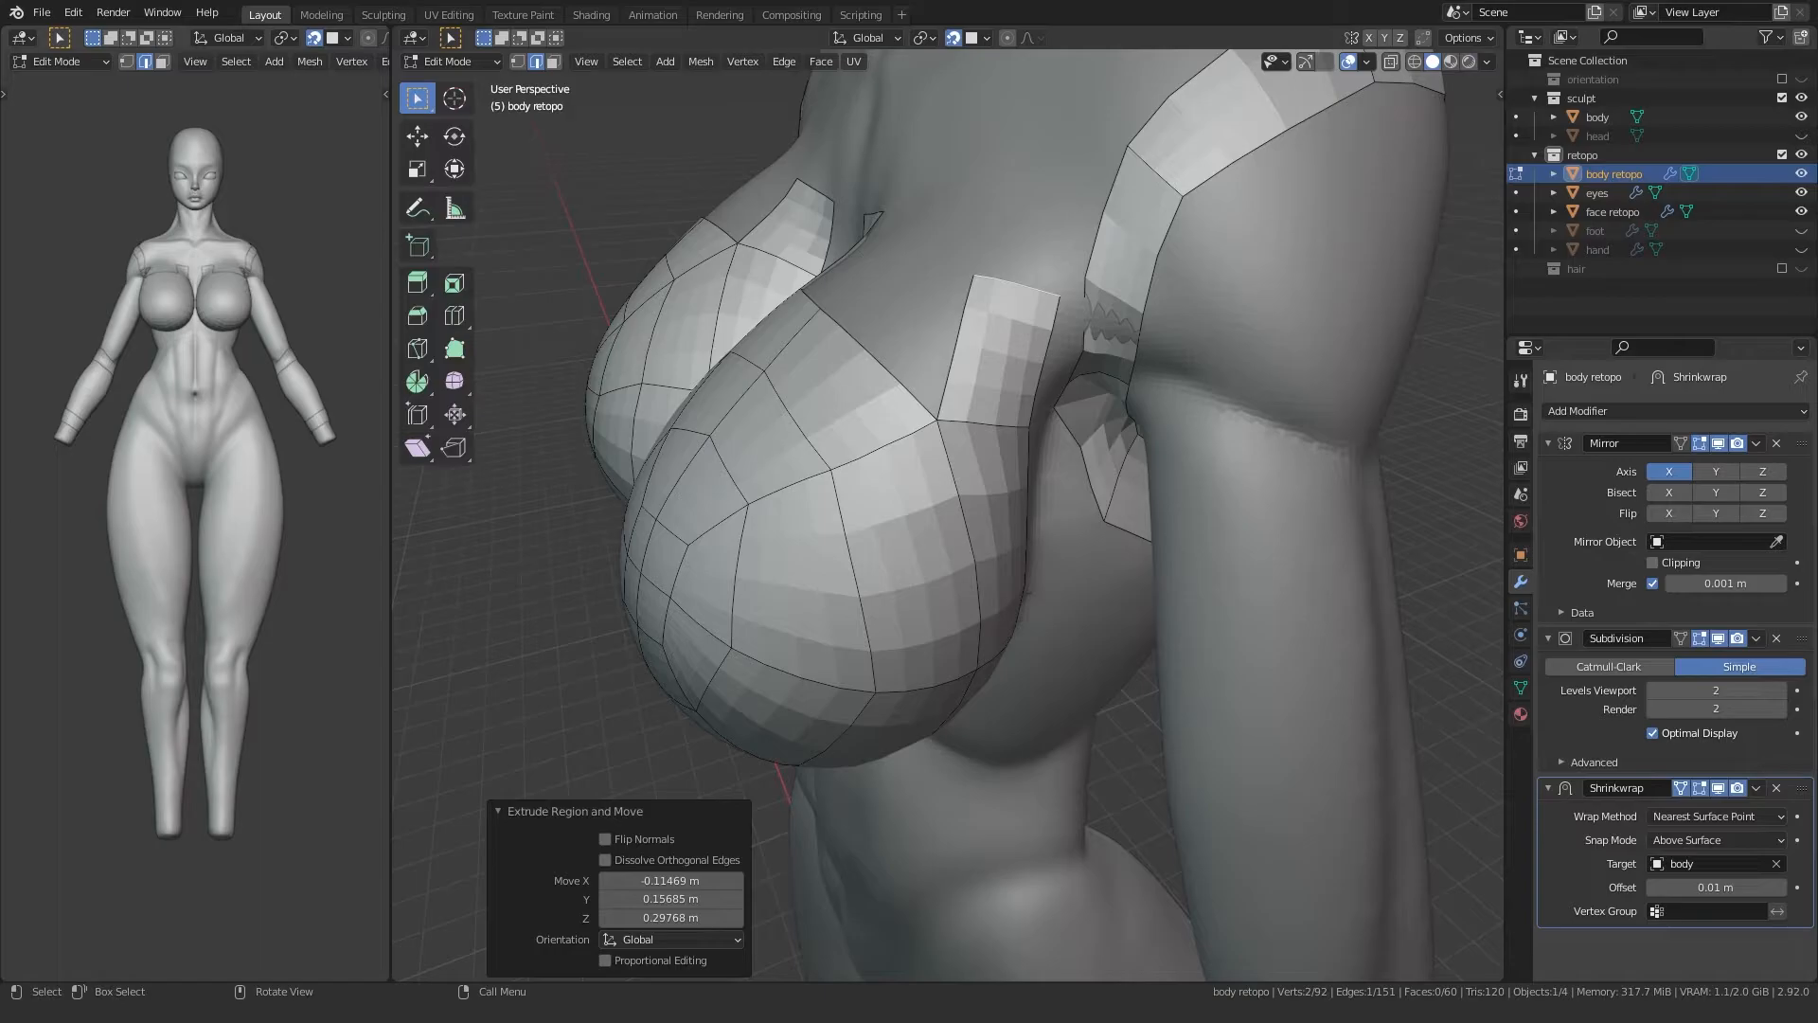
# Step: Extrude the middle top vertex up onto the chest and fill two quads joining the inner and outer strips
pyautogui.moveTo(805, 332); pyautogui.dragTo(874, 379, button='middle')
pyautogui.press('1')
pyautogui.click(873, 384)
pyautogui.press('e')
pyautogui.click(899, 311)
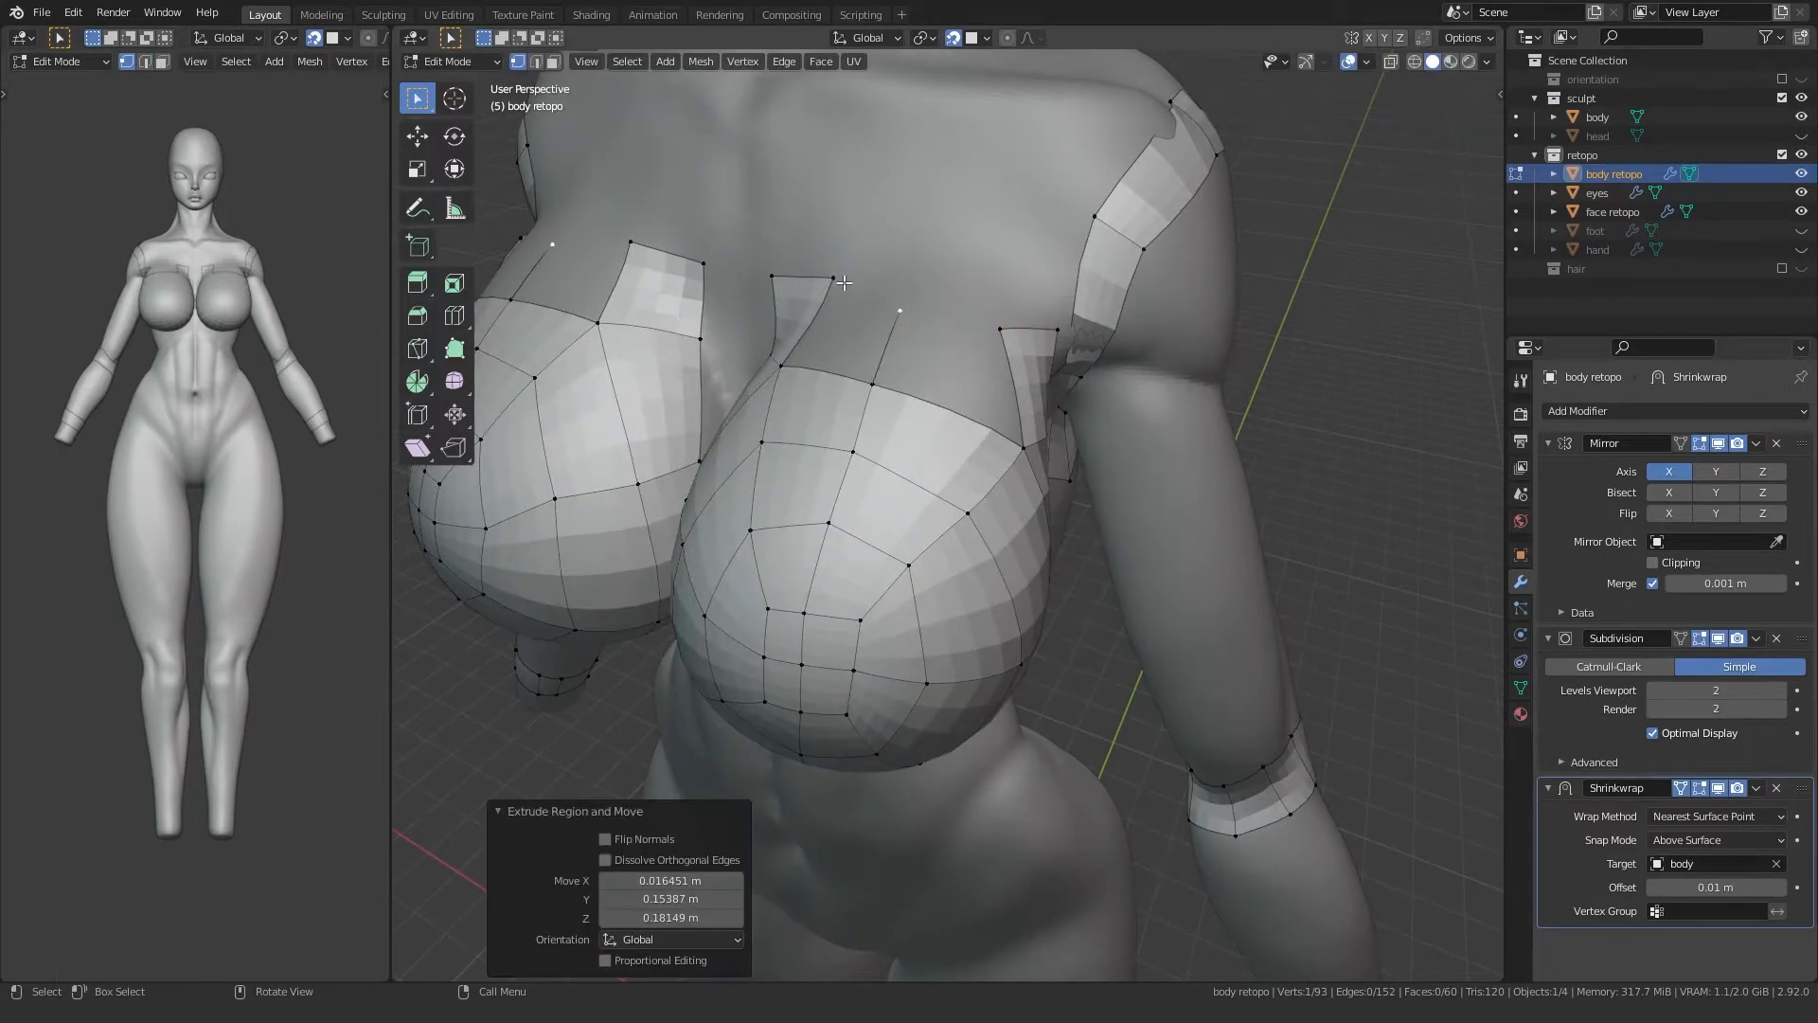
pyautogui.press('f')
pyautogui.press('f')
# Step: Lower the middle and outer vertices of the breast's bottom boundary into the under-breast crease
pyautogui.moveTo(1007, 331); pyautogui.dragTo(980, 423, button='middle')
pyautogui.keyDown('ctrl'); pyautogui.click(979, 421); pyautogui.keyUp('ctrl')
pyautogui.scroll(3, 861, 438)
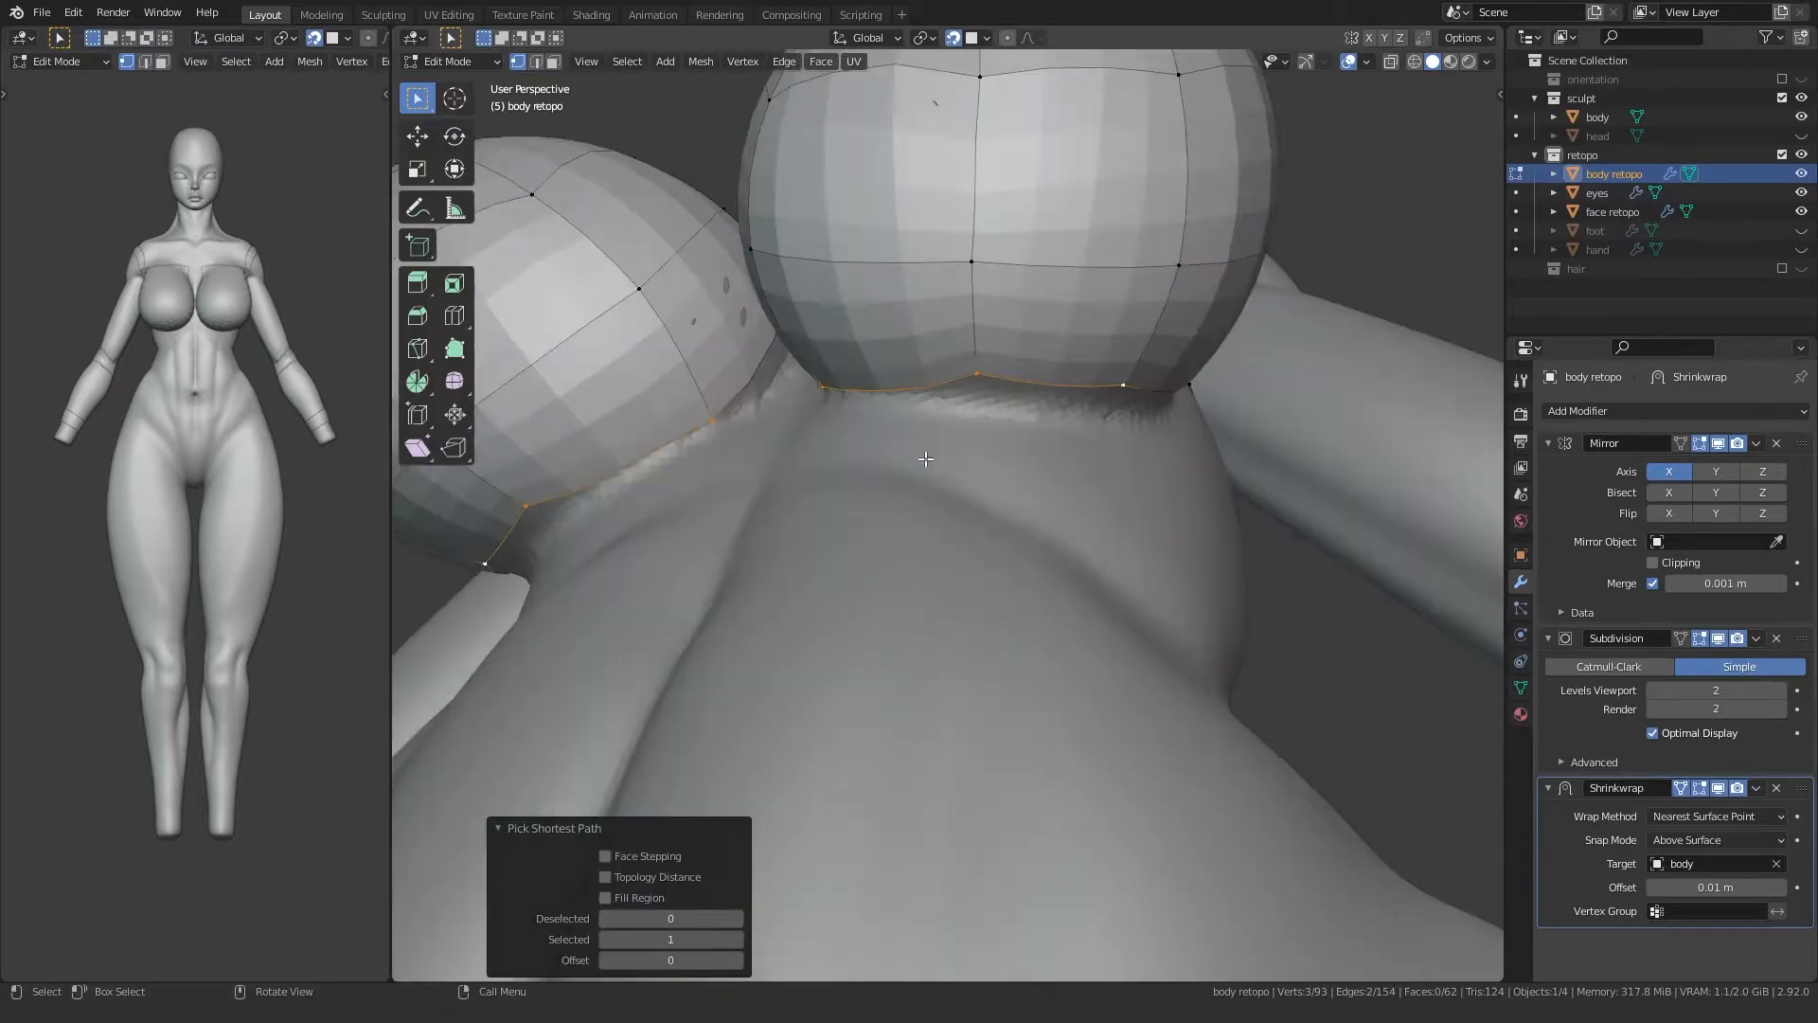
pyautogui.click(977, 382)
pyautogui.press('g')
pyautogui.click(977, 403)
pyautogui.click(1124, 396)
pyautogui.press('g')
pyautogui.click(1118, 405)
# Step: Extrude the two bottom boundary edges under the breast down onto the ribcage
pyautogui.moveTo(909, 435); pyautogui.dragTo(1014, 412, button='middle')
pyautogui.click(864, 358)
pyautogui.keyDown('ctrl'); pyautogui.click(1152, 462); pyautogui.keyUp('ctrl')
pyautogui.moveTo(1153, 462); pyautogui.dragTo(884, 585, button='middle')
pyautogui.press('e')
pyautogui.click(885, 739)
pyautogui.moveTo(885, 739); pyautogui.dragTo(937, 691, button='middle')
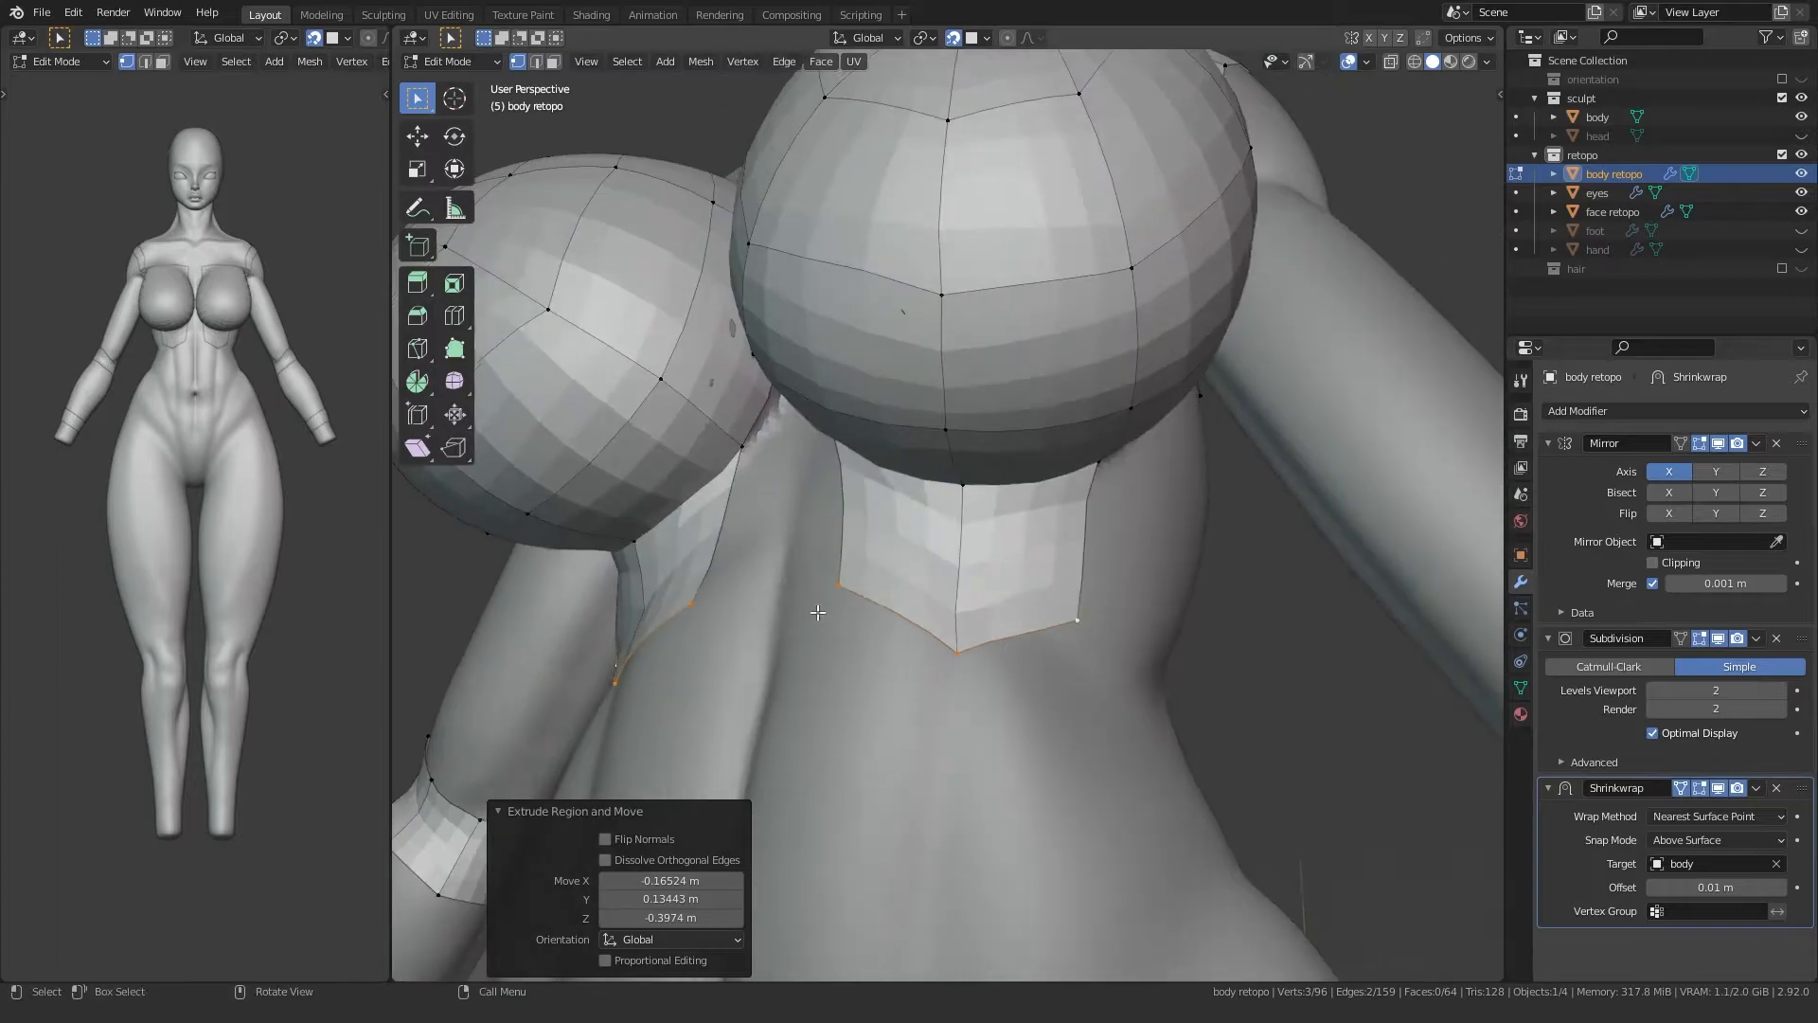
# Step: Raise the inner and middle bottom vertices of the under-breast strip to follow the curve of the ribcage
pyautogui.click(822, 616)
pyautogui.press('g')
pyautogui.click(817, 601)
pyautogui.click(990, 650)
pyautogui.press('g')
pyautogui.click(964, 579)
pyautogui.click(849, 579)
pyautogui.press('g')
pyautogui.click(868, 527)
pyautogui.click(958, 607)
pyautogui.press('g')
pyautogui.click(962, 578)
# Step: Lower the outer bottom vertex of the under-breast strip and fine-tune the middle and inner vertices along its lower edge
pyautogui.click(1075, 616)
pyautogui.press('g')
pyautogui.click(1071, 640)
pyautogui.click(962, 576)
pyautogui.press('g')
pyautogui.click(960, 578)
pyautogui.click(855, 539)
pyautogui.press('g')
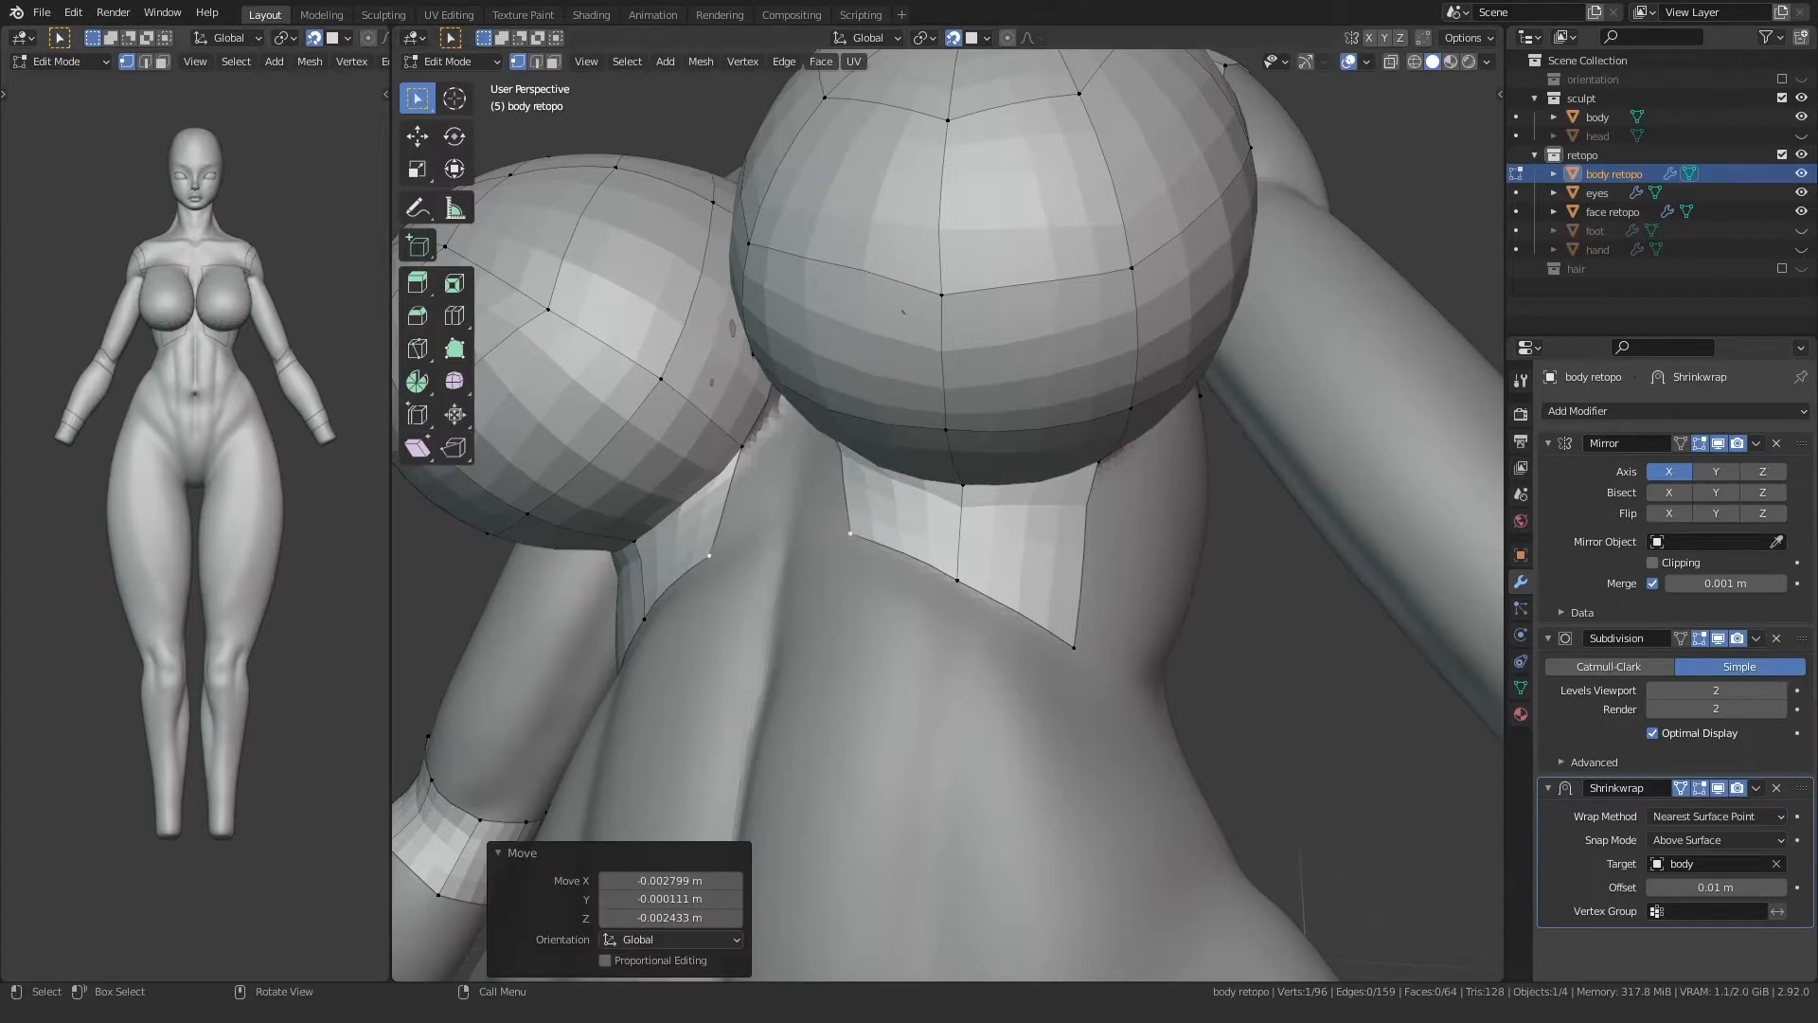
# Step: Extrude the strip's inner edge toward the sternum, enable Mirror clipping, and move the edge onto the centre line
pyautogui.moveTo(851, 534); pyautogui.dragTo(923, 516, button='middle')
pyautogui.click(873, 438)
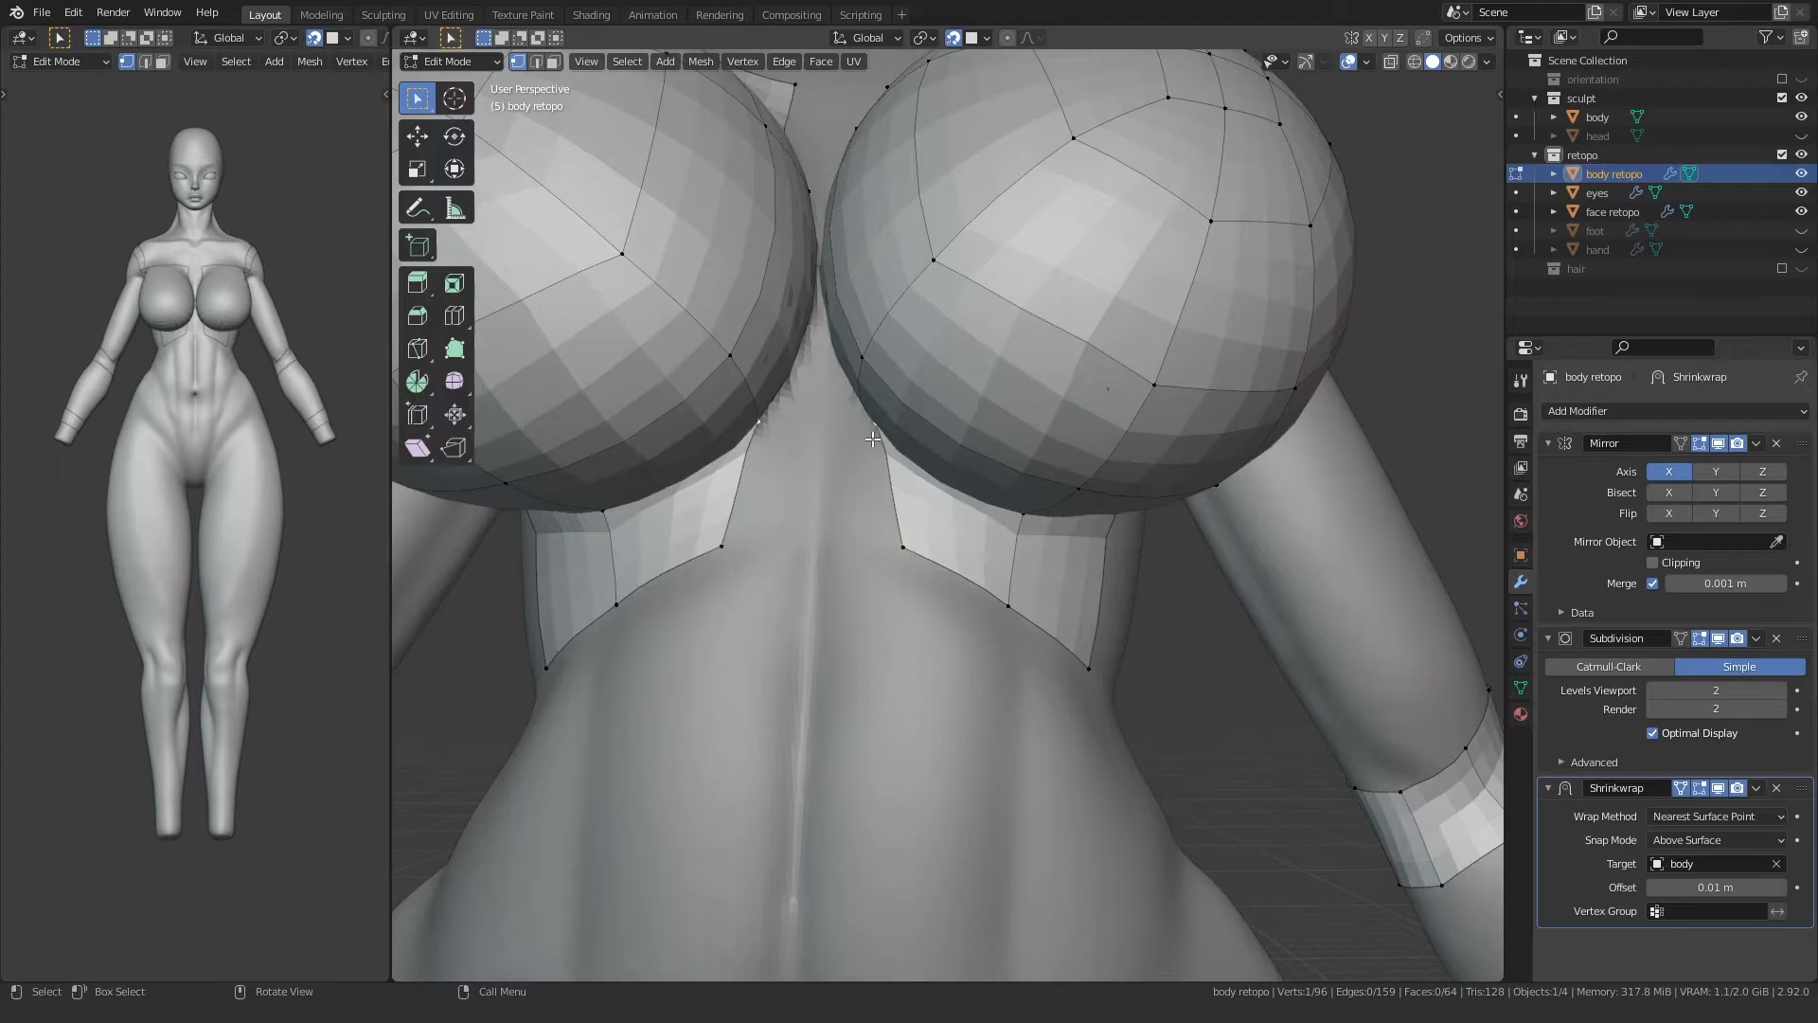
pyautogui.keyDown('shift'); pyautogui.click(899, 549); pyautogui.keyUp('shift')
pyautogui.press('e')
pyautogui.click(814, 525)
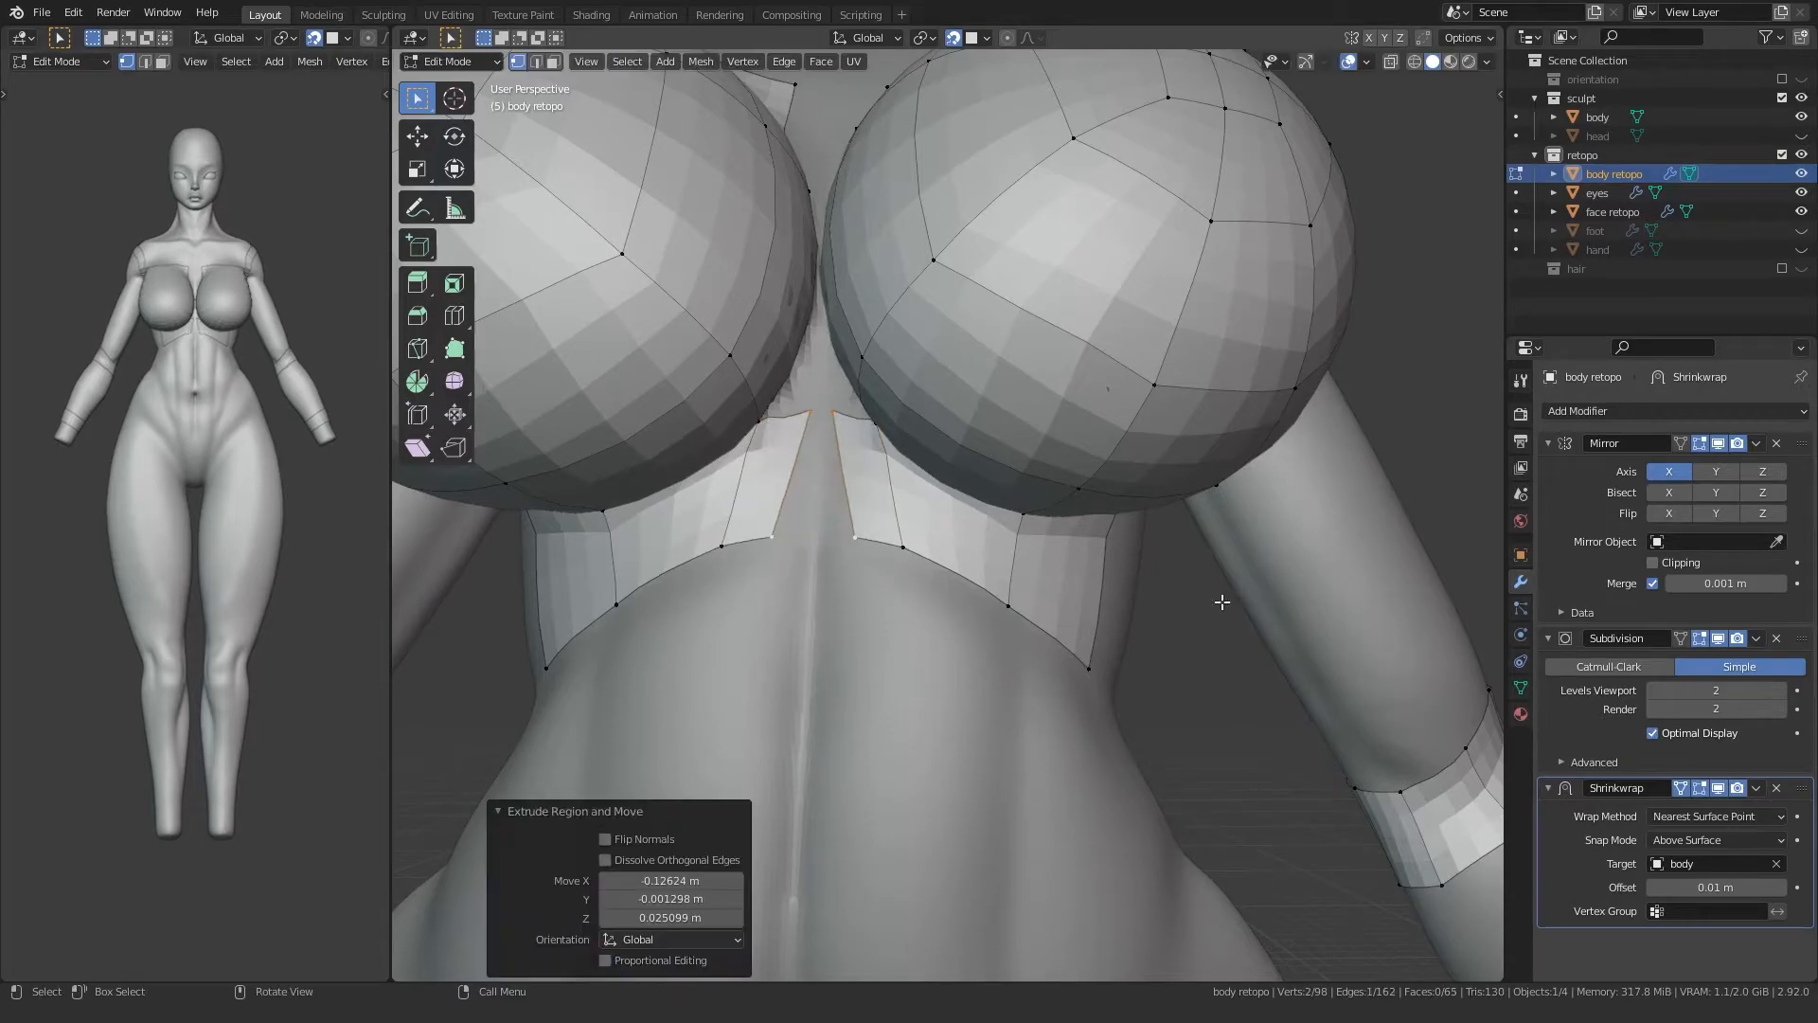
pyautogui.press('g')
pyautogui.click(745, 520)
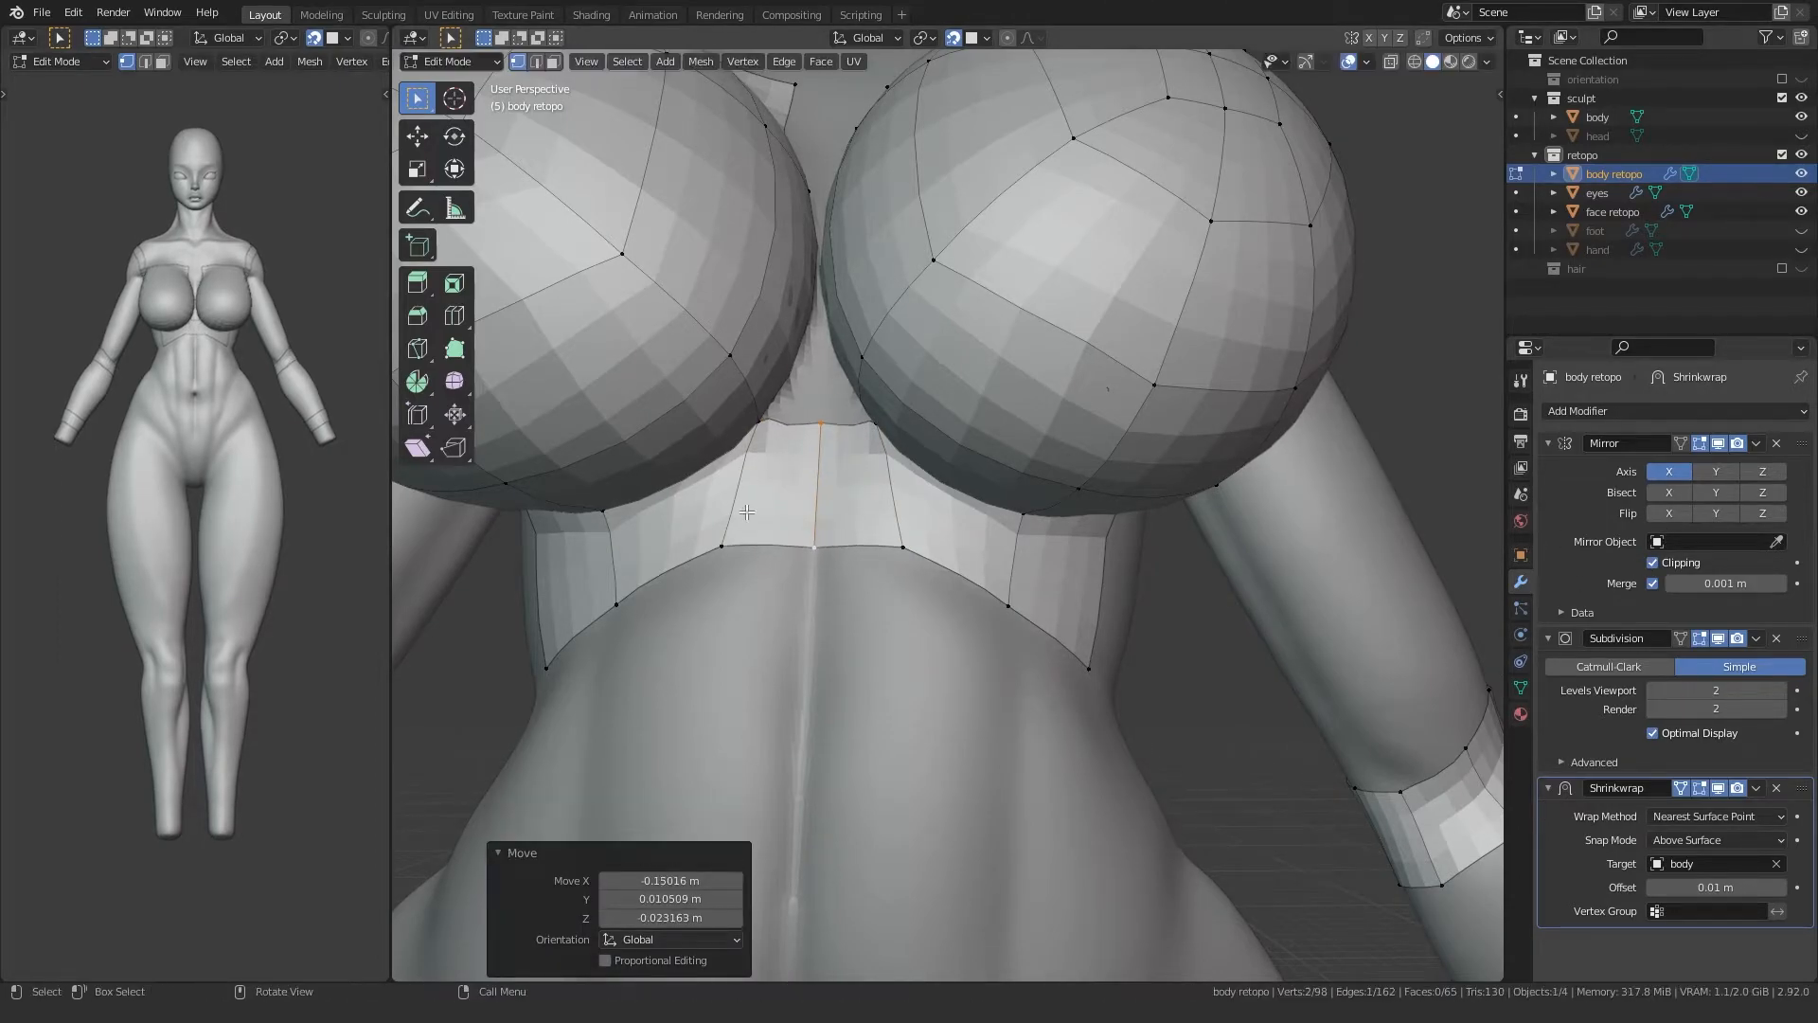
# Step: Extrude the strip's outer edge backward around the side of the ribcage beneath the arm
pyautogui.scroll(-4, 833, 530)
pyautogui.moveTo(928, 535); pyautogui.dragTo(796, 536, button='middle')
pyautogui.scroll(1, 928, 558)
pyautogui.press('2')
pyautogui.click(964, 562)
pyautogui.moveTo(964, 563); pyautogui.dragTo(904, 558, button='middle')
pyautogui.press('e')
pyautogui.click(1014, 551)
pyautogui.moveTo(1070, 544); pyautogui.dragTo(915, 528, button='middle')
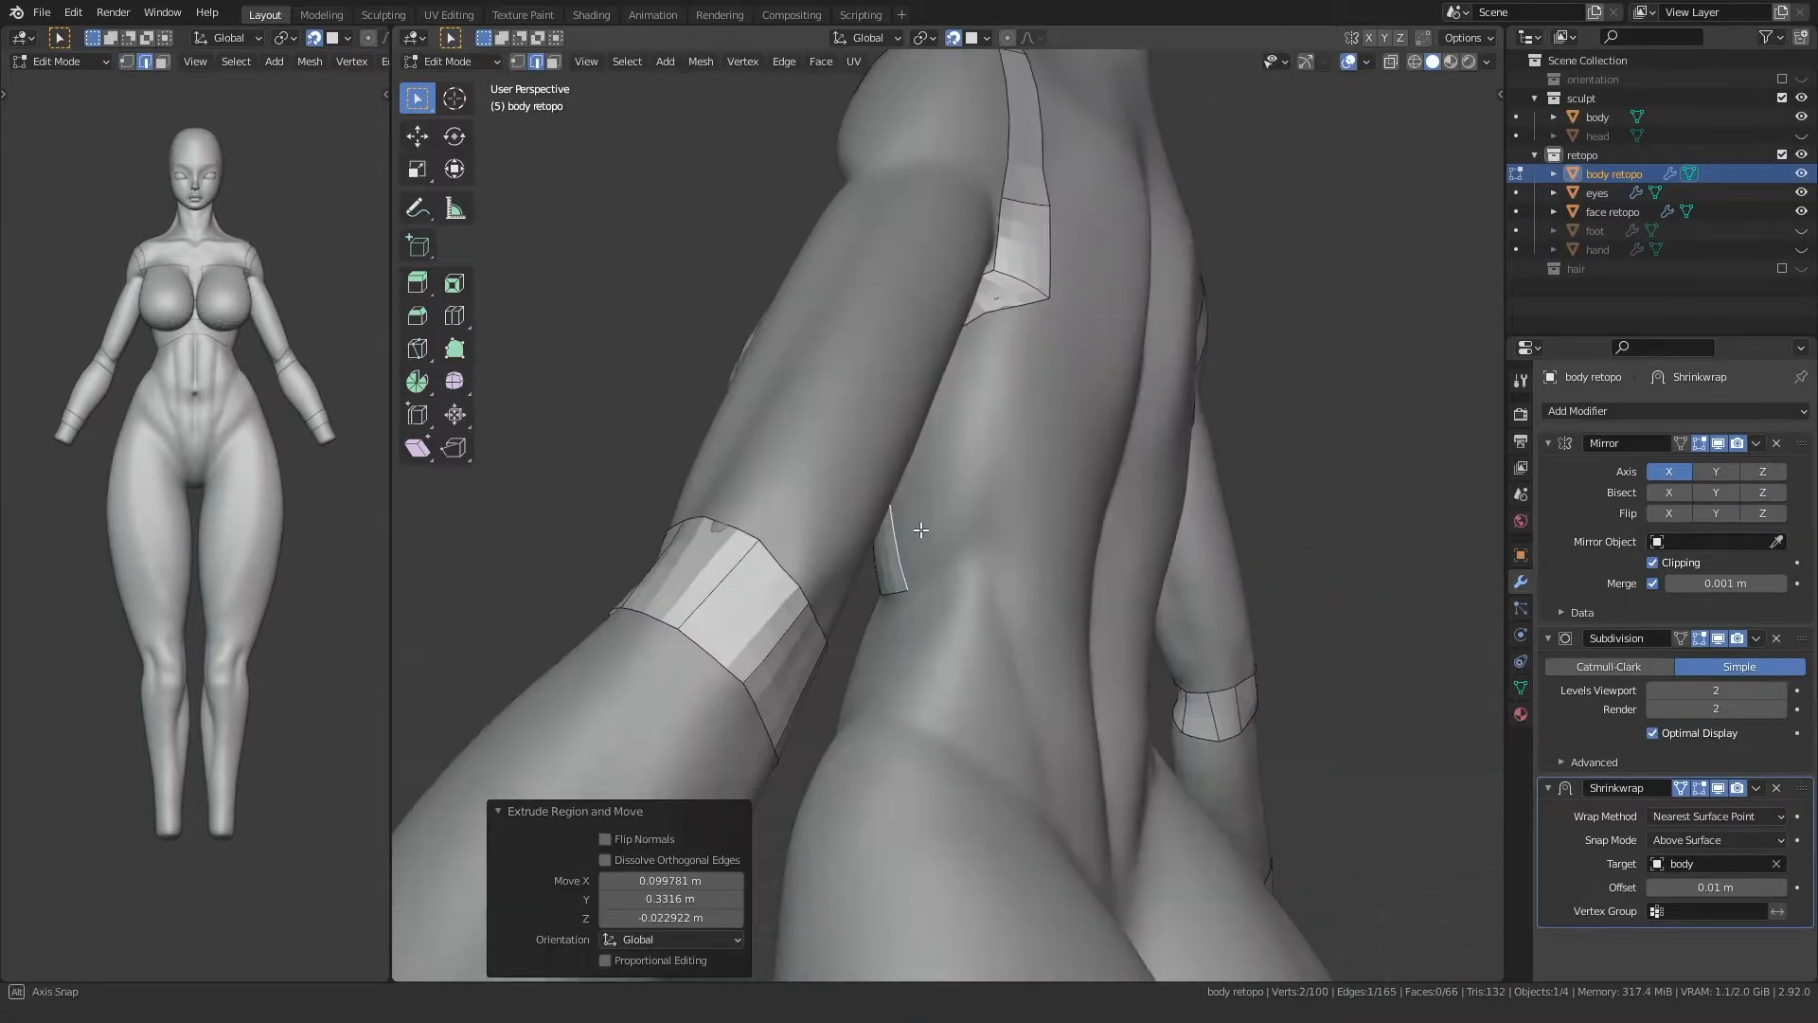
# Step: Extrude the band's rear edge three more times across the back toward the spine
pyautogui.press('e')
pyautogui.click(1045, 520)
pyautogui.press('e')
pyautogui.click(1085, 520)
pyautogui.moveTo(1085, 520); pyautogui.dragTo(997, 536, button='middle')
pyautogui.press('e')
pyautogui.click(1055, 540)
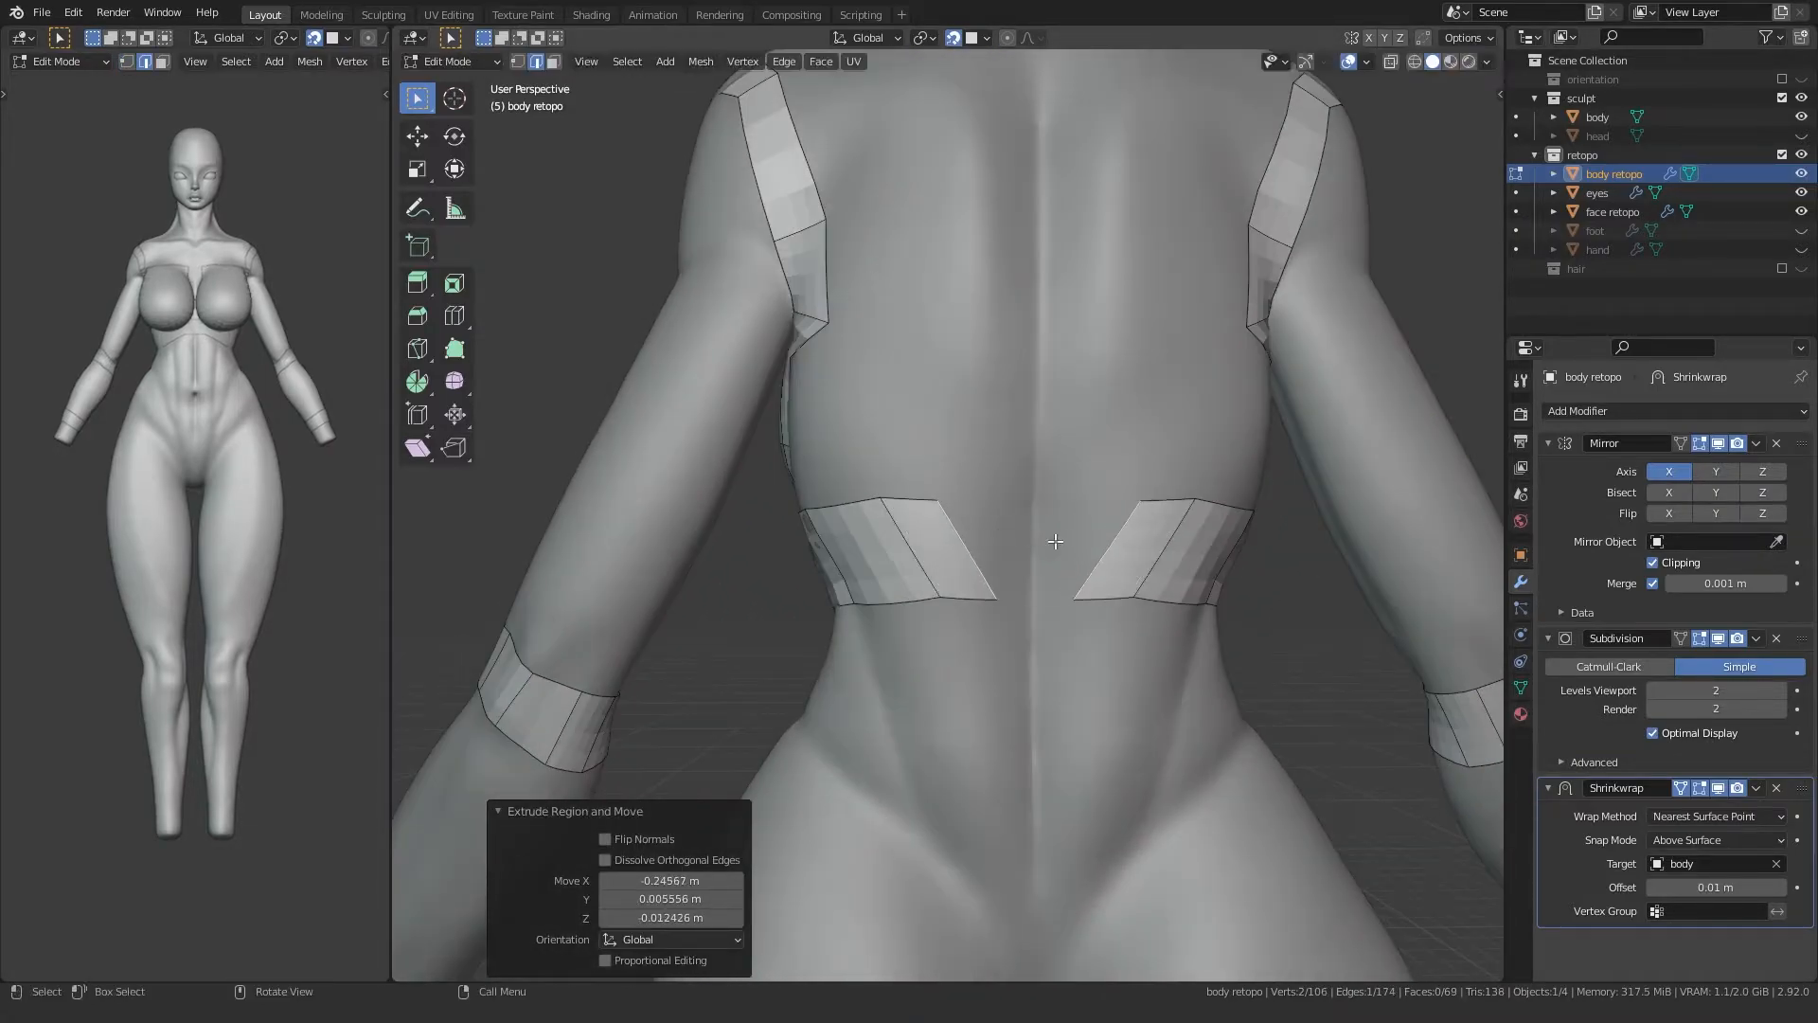
# Step: Extrude the band to the spine so it meets its mirror, and adjust the height of its centre vertices
pyautogui.press('e')
pyautogui.press('1')
pyautogui.moveTo(1141, 550); pyautogui.dragTo(1085, 558, button='middle')
pyautogui.click(1021, 593)
pyautogui.press('g')
pyautogui.click(1021, 605)
pyautogui.click(1019, 500)
pyautogui.press('g')
pyautogui.click(1020, 604)
pyautogui.press('g')
pyautogui.click(1014, 606)
# Step: Spread the upper and lower vertices beside the spine outward to even out the band's back quads
pyautogui.click(980, 604)
pyautogui.press('g')
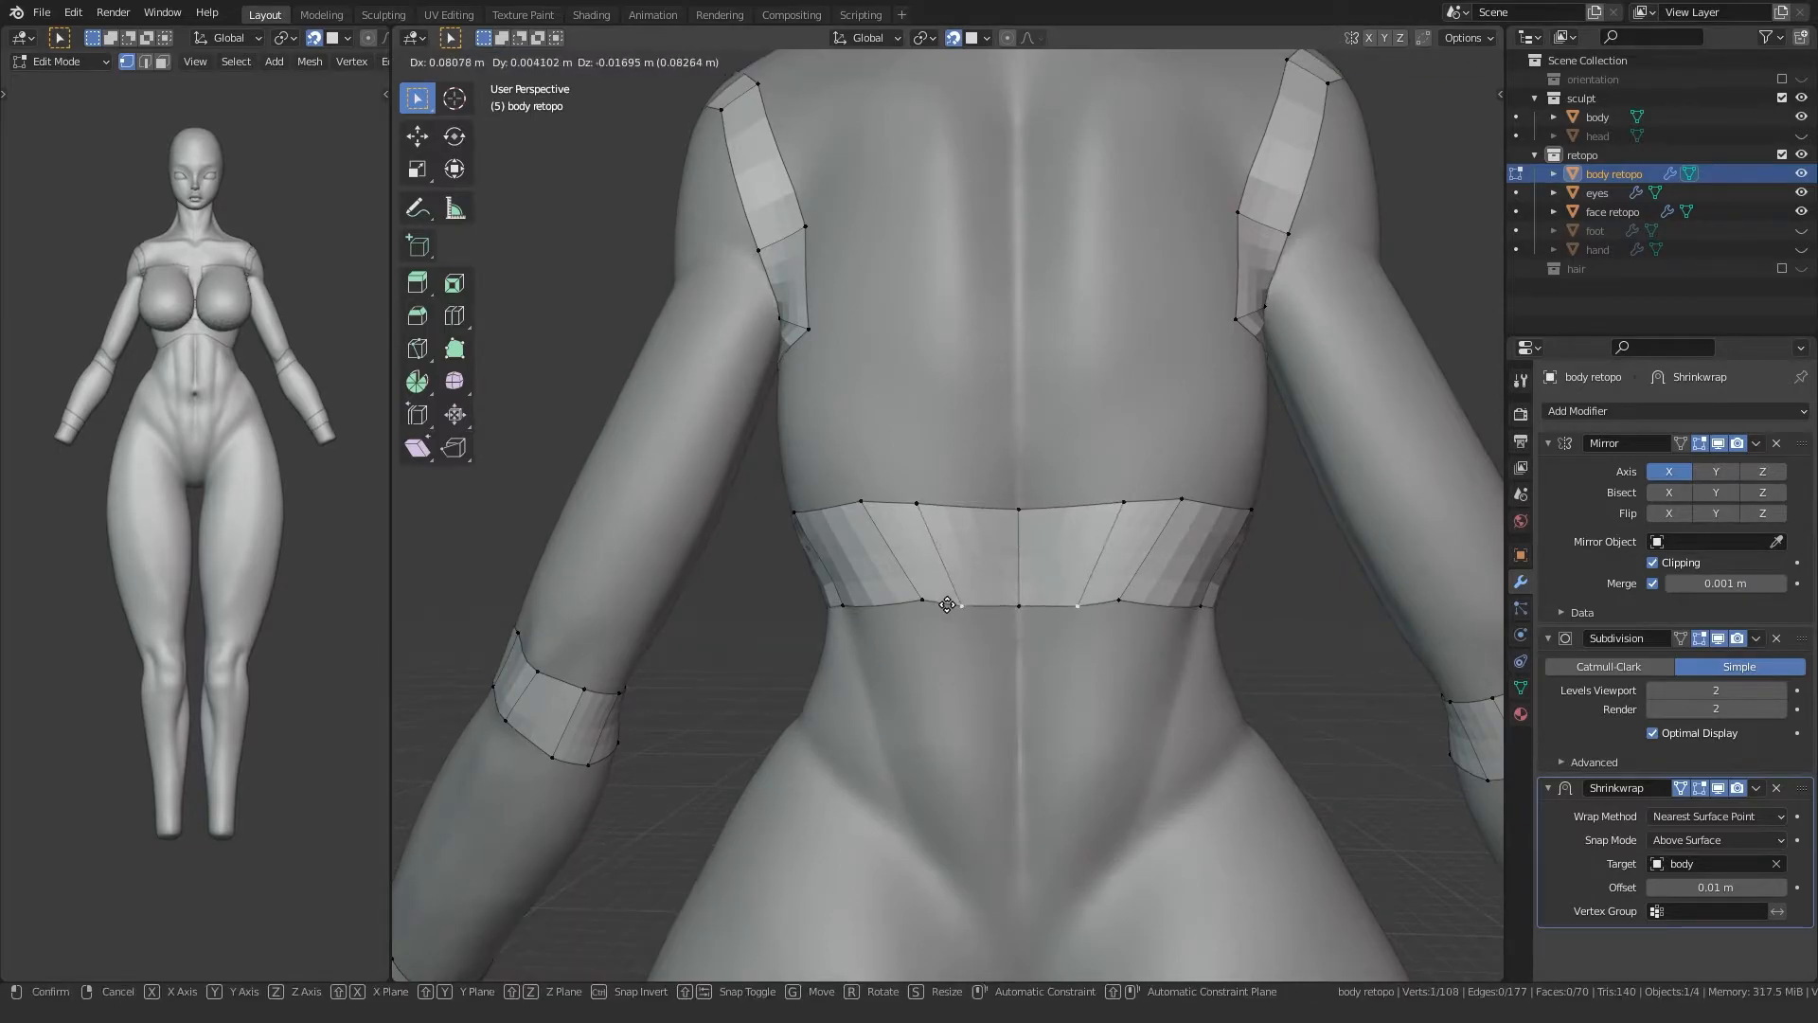
pyautogui.click(956, 606)
pyautogui.click(918, 506)
pyautogui.press('g')
pyautogui.press('g')
pyautogui.click(951, 605)
pyautogui.click(921, 601)
pyautogui.press('g')
pyautogui.click(883, 604)
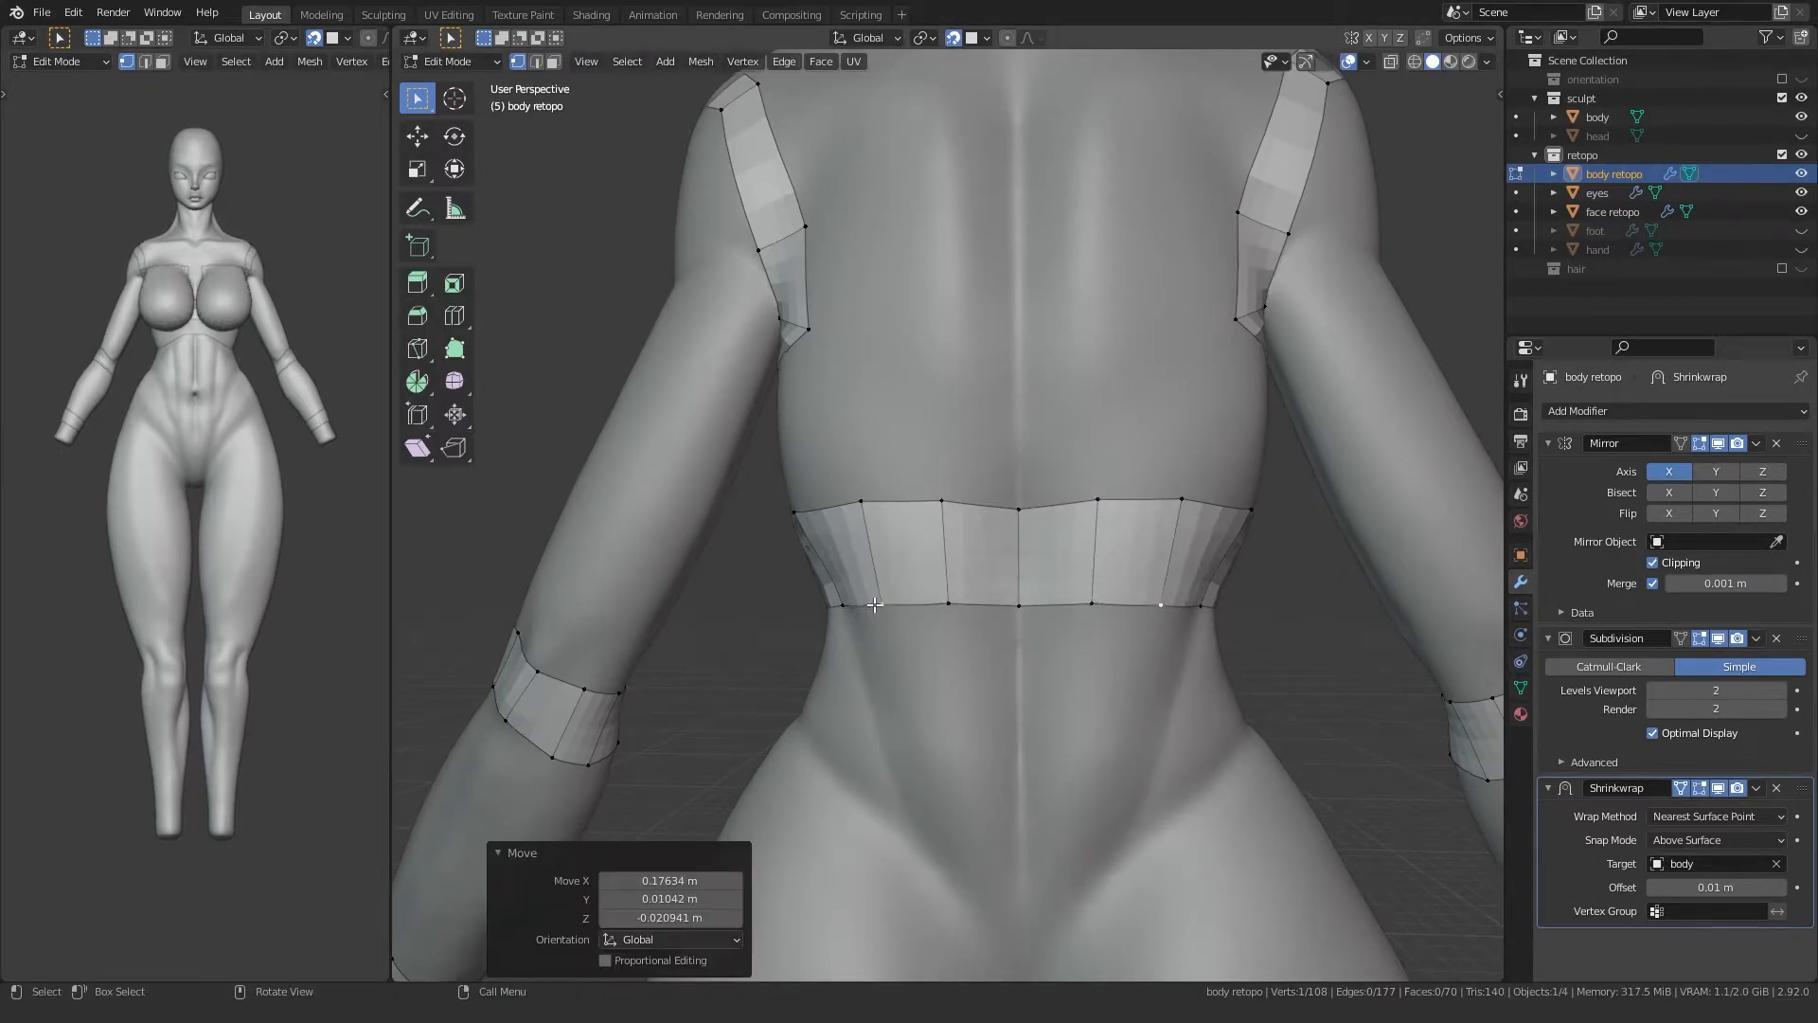
# Step: Reposition the band's upper and lower vertices around the rear side of the ribcage for even spacing
pyautogui.keyDown('shift'); pyautogui.moveTo(855, 602); pyautogui.dragTo(930, 565, button='middle'); pyautogui.keyUp('shift')
pyautogui.click(1023, 465)
pyautogui.press('g')
pyautogui.click(1068, 489)
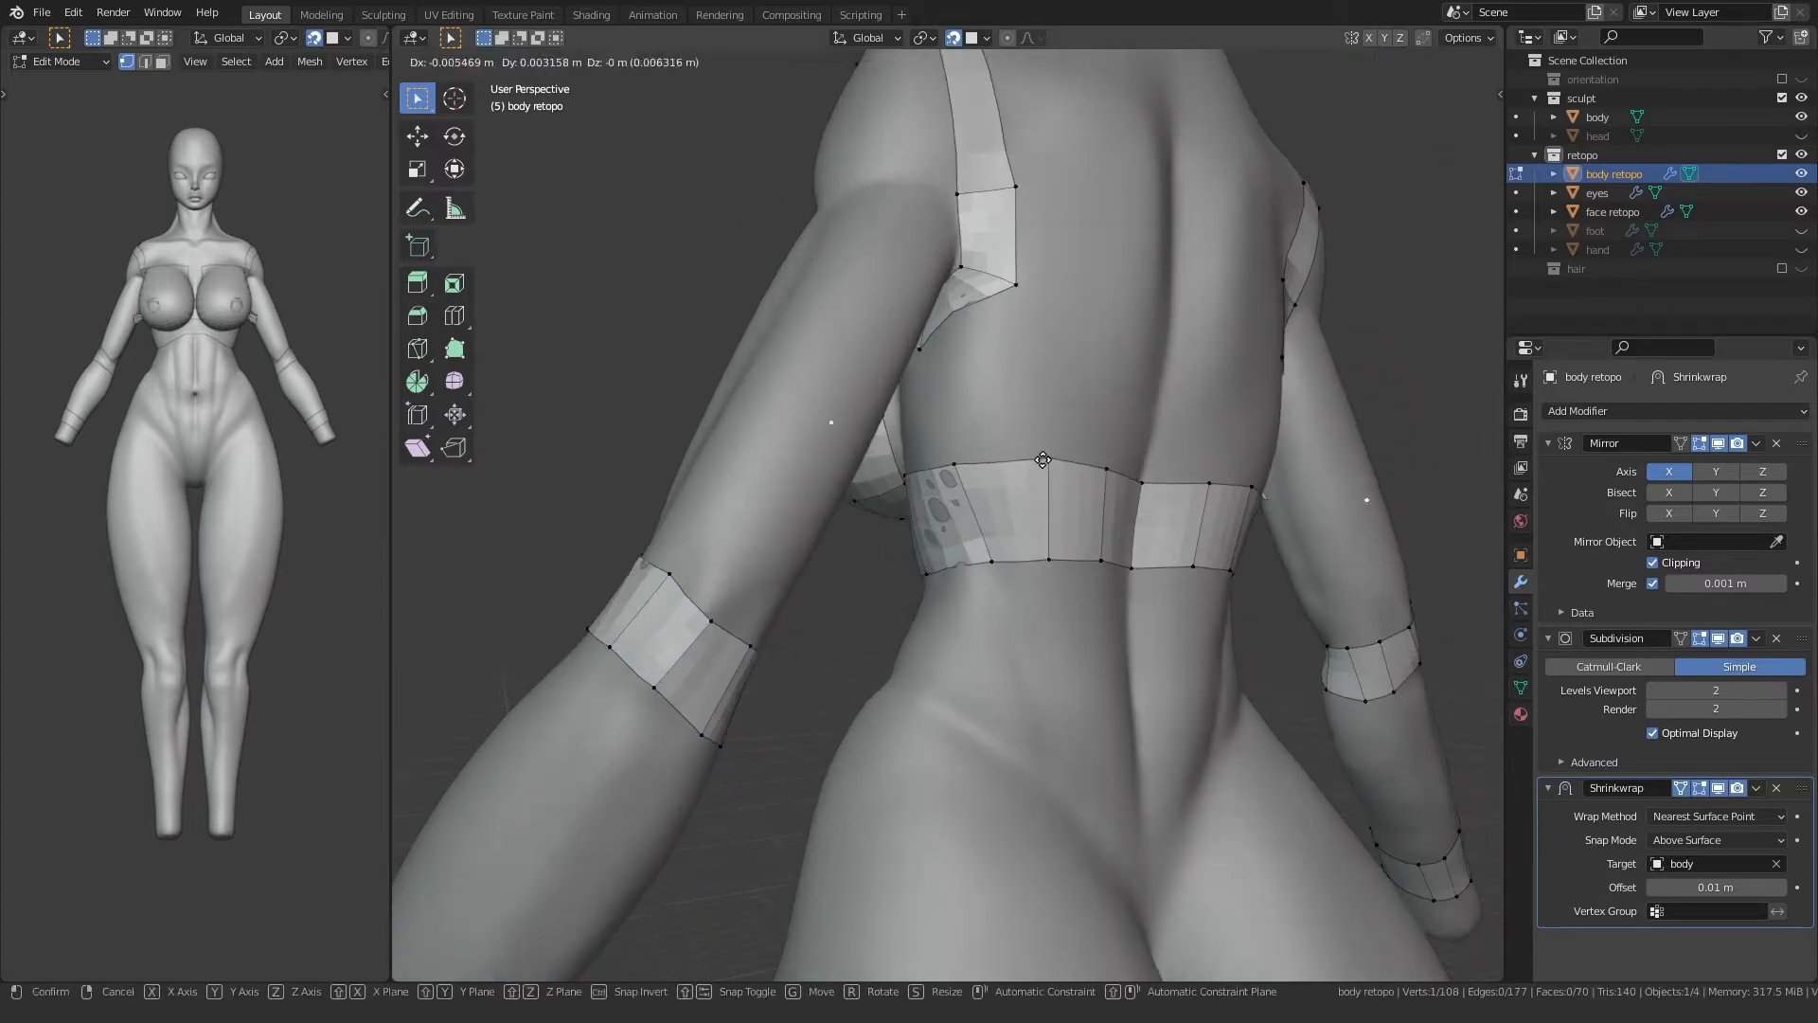
pyautogui.moveTo(1039, 458); pyautogui.dragTo(1018, 537)
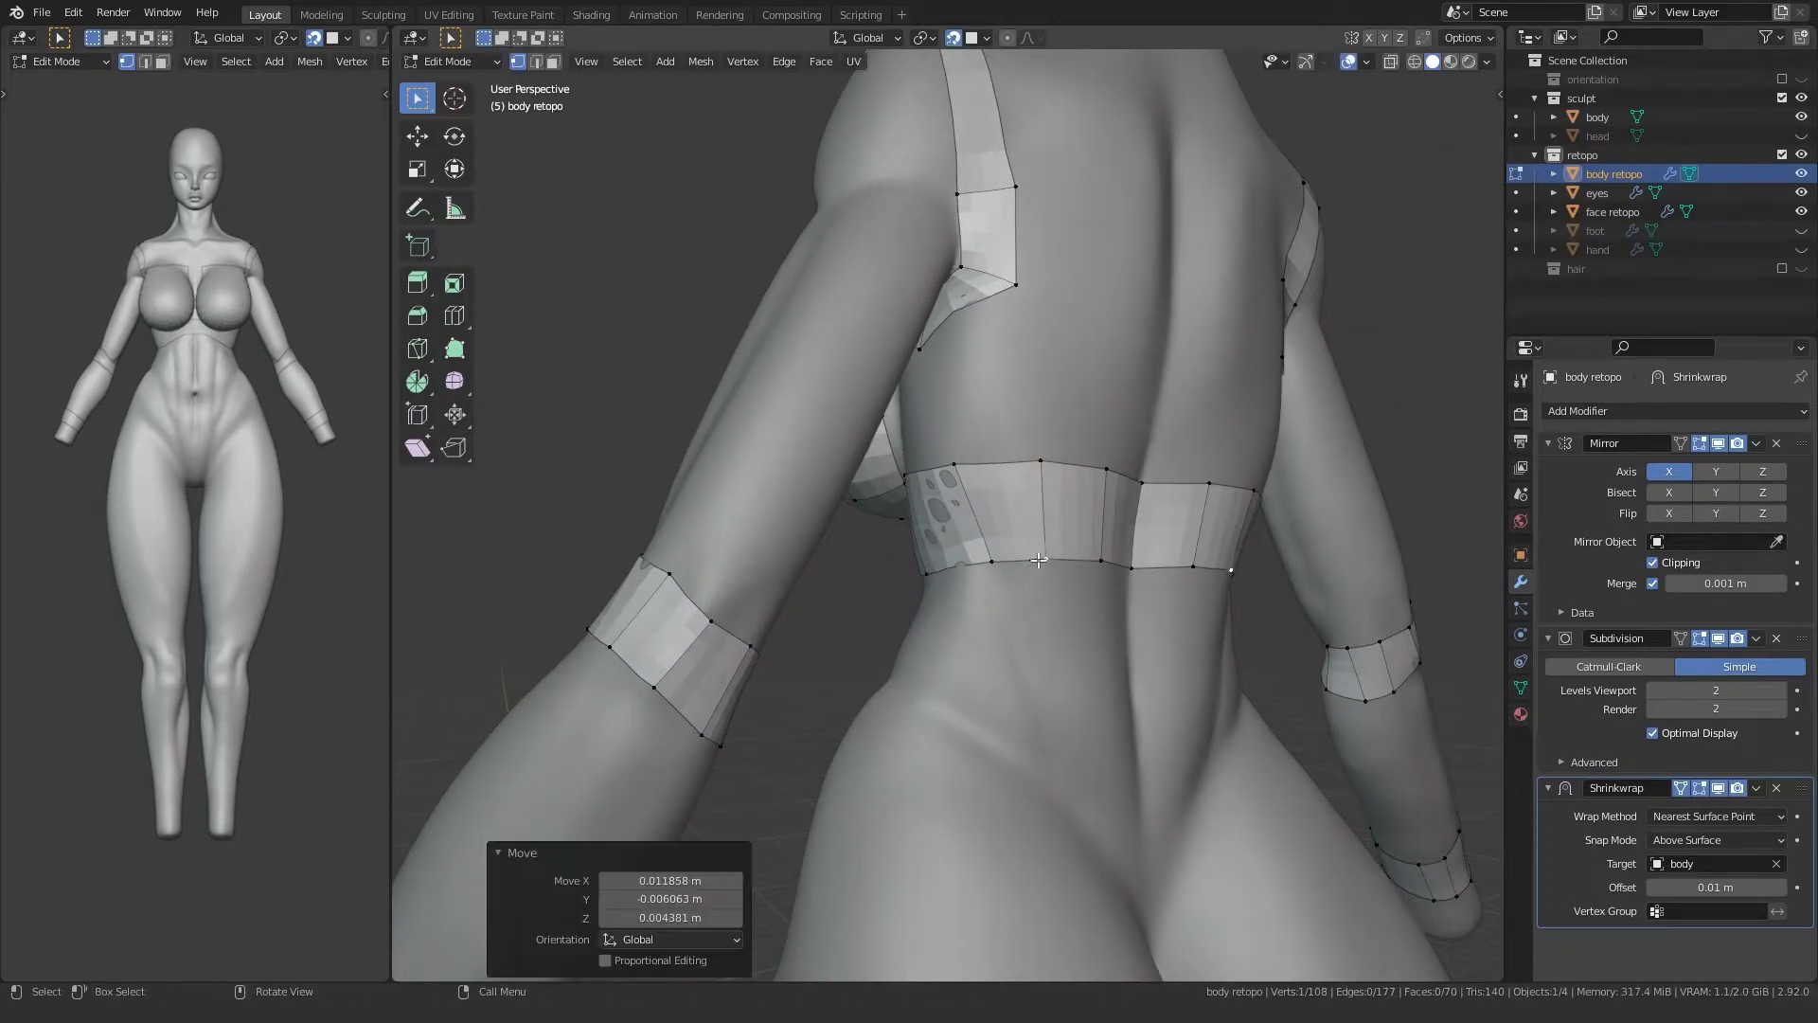
pyautogui.click(991, 561)
pyautogui.press('g')
pyautogui.click(978, 564)
pyautogui.click(952, 464)
pyautogui.press('g')
pyautogui.click(966, 468)
# Step: Nudge the band's upper and lower vertices at the side of the ribcage below the armpit into line
pyautogui.moveTo(966, 468); pyautogui.dragTo(1100, 476, button='middle')
pyautogui.scroll(2, 1022, 511)
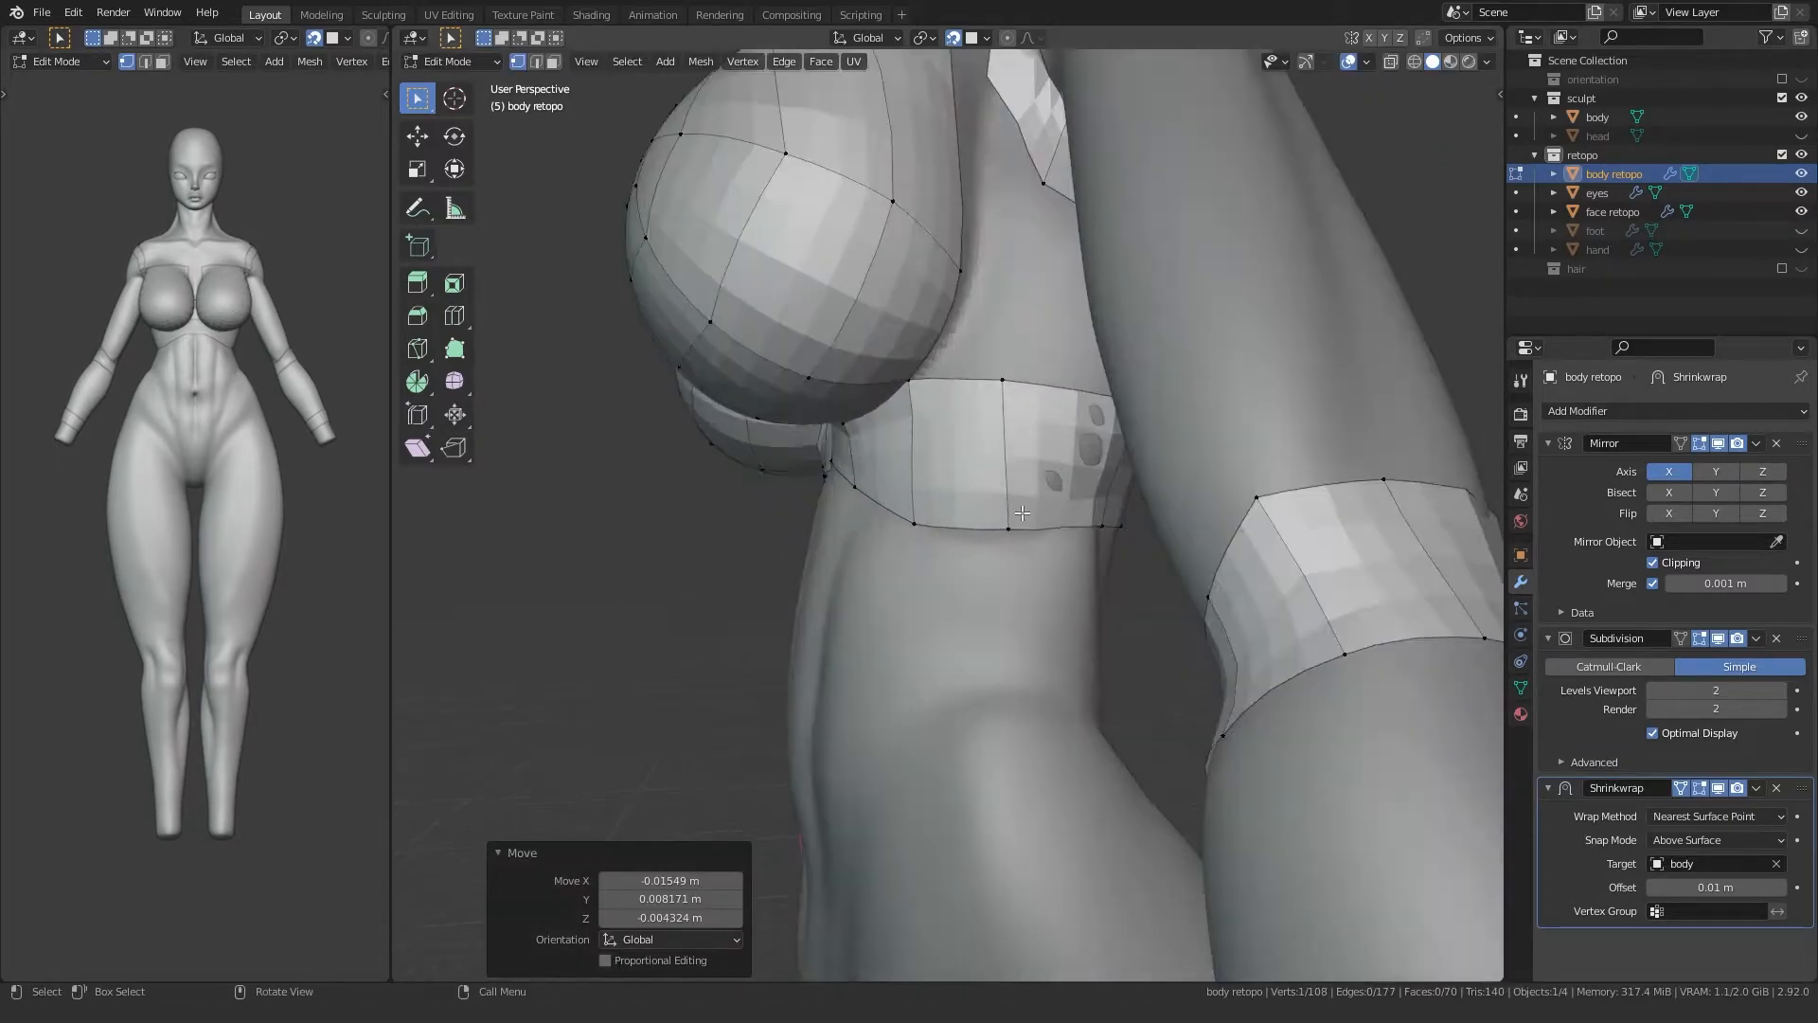
pyautogui.click(1009, 527)
pyautogui.press('g')
pyautogui.click(1005, 524)
pyautogui.click(992, 379)
pyautogui.press('g')
pyautogui.click(1002, 385)
# Step: Smooth the band's lower front edge by adjusting the vertices at the sternum and toward the side of the ribcage
pyautogui.moveTo(886, 451); pyautogui.dragTo(1028, 527, button='middle')
pyautogui.scroll(2, 900, 530)
pyautogui.click(771, 426)
pyautogui.press('g')
pyautogui.click(765, 429)
pyautogui.click(689, 430)
pyautogui.press('g')
pyautogui.click(692, 422)
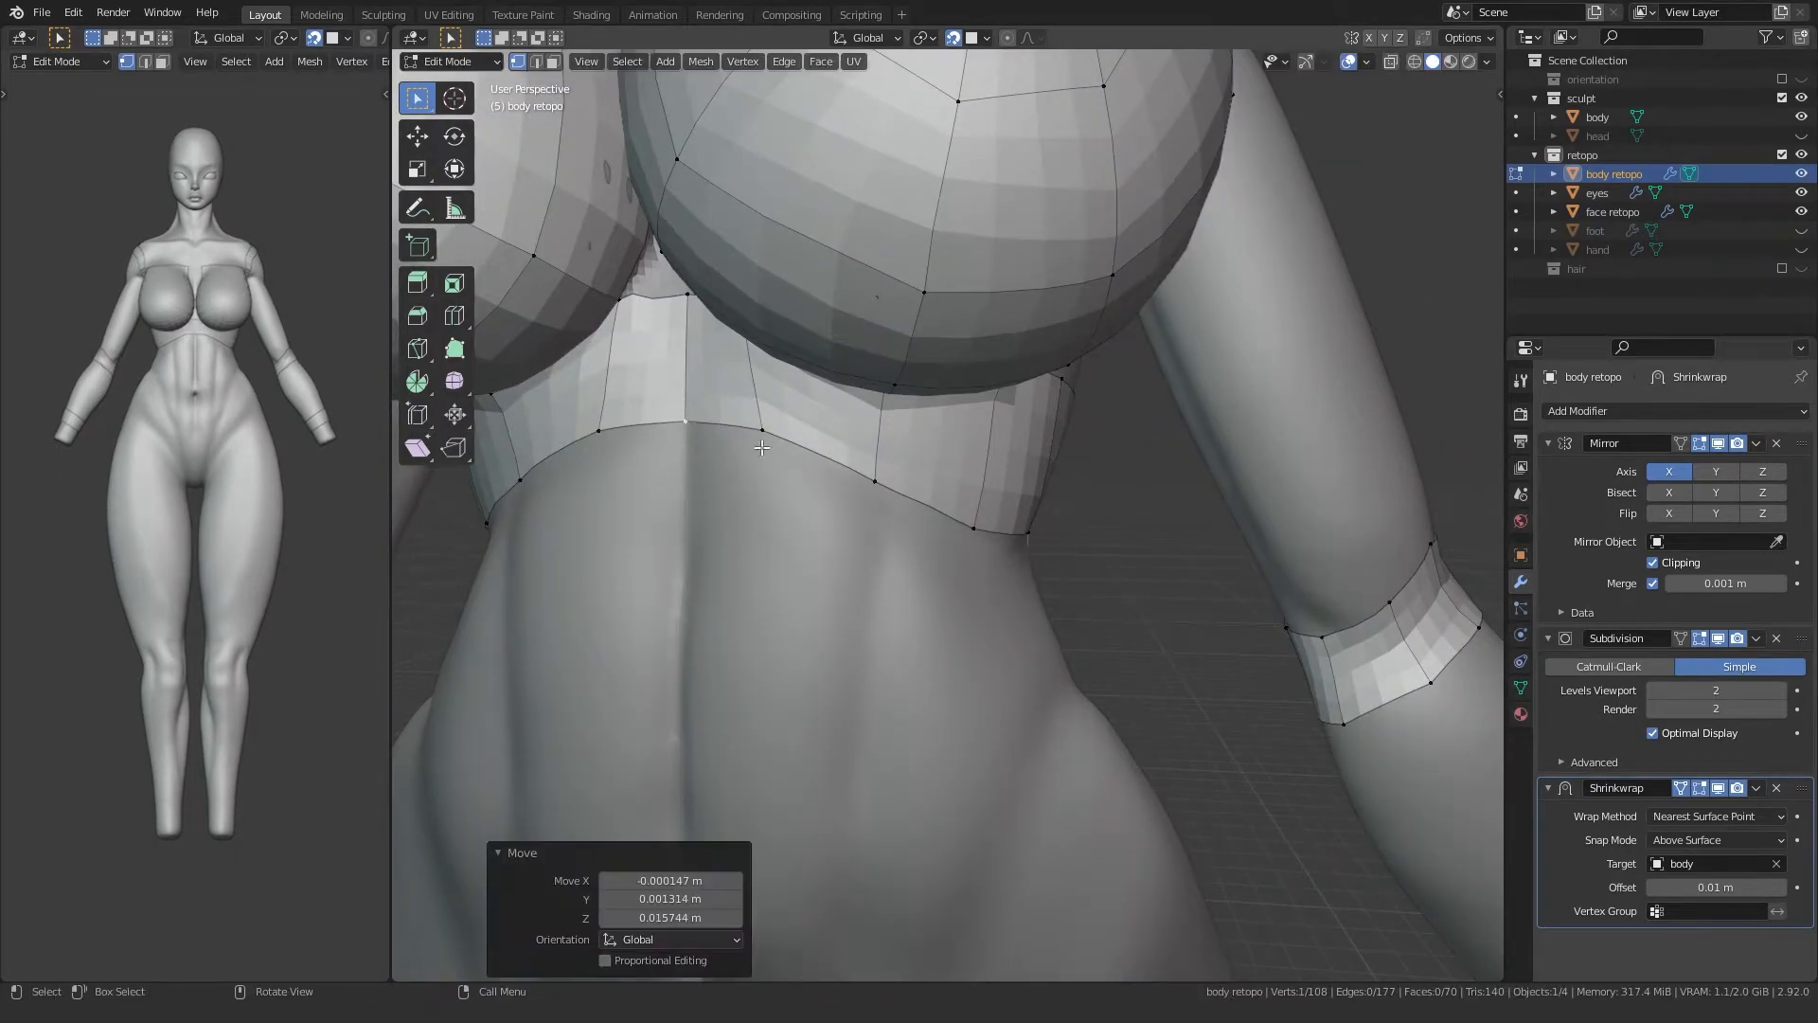
pyautogui.press('g')
pyautogui.click(964, 529)
# Step: Duplicate one quad of the retopo mesh and place the copy on the front of the upper thigh
pyautogui.moveTo(964, 529); pyautogui.dragTo(1113, 527, button='middle')
pyautogui.scroll(-5, 1042, 530)
pyautogui.press('3')
pyautogui.click(909, 337)
pyautogui.moveTo(758, 530); pyautogui.dragTo(769, 366, button='middle')
pyautogui.moveTo(769, 366); pyautogui.dragTo(826, 365, button='middle')
pyautogui.click(932, 726)
pyautogui.keyDown('alt'); pyautogui.moveTo(909, 715); pyautogui.dragTo(833, 639, button='middle'); pyautogui.keyUp('alt')
pyautogui.scroll(3, 832, 634)
pyautogui.press('1')
pyautogui.keyDown('shift'); pyautogui.moveTo(942, 626); pyautogui.dragTo(954, 538, button='middle'); pyautogui.keyUp('shift')
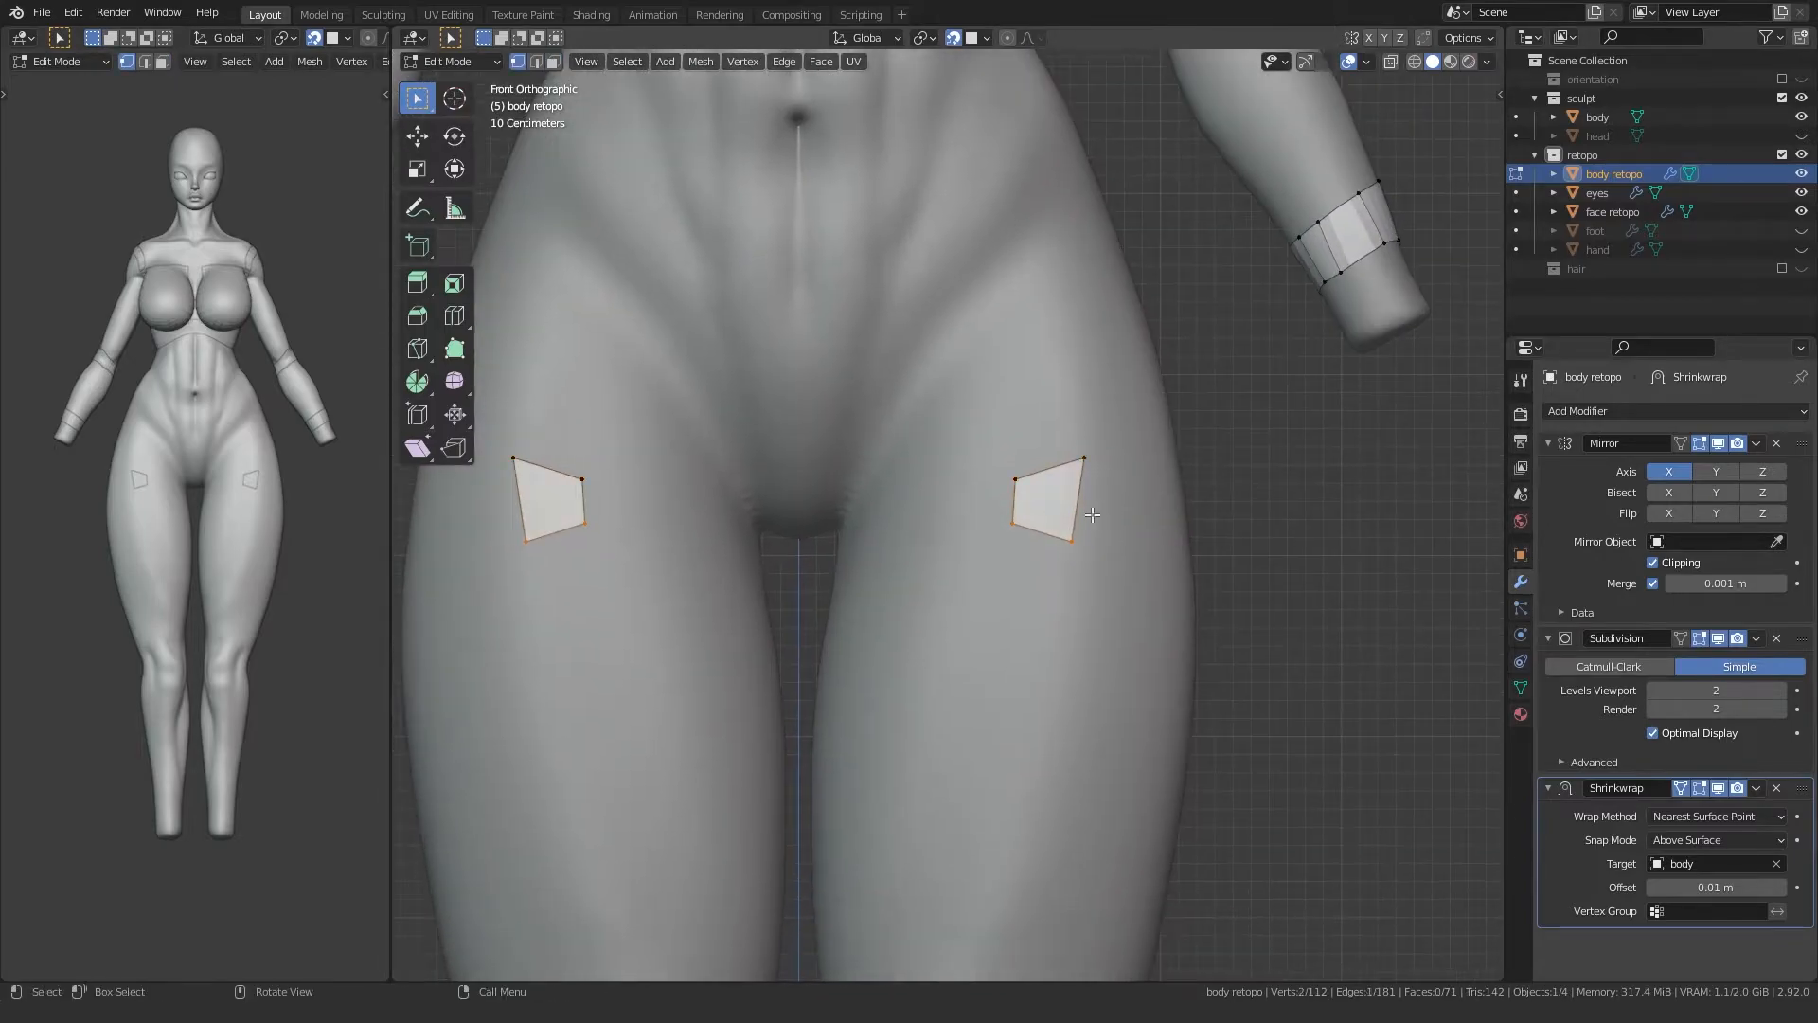
# Step: Lower the thigh quad's bottom edge, then move the whole quad outward and down the thigh
pyautogui.press('g')
pyautogui.click(1099, 539)
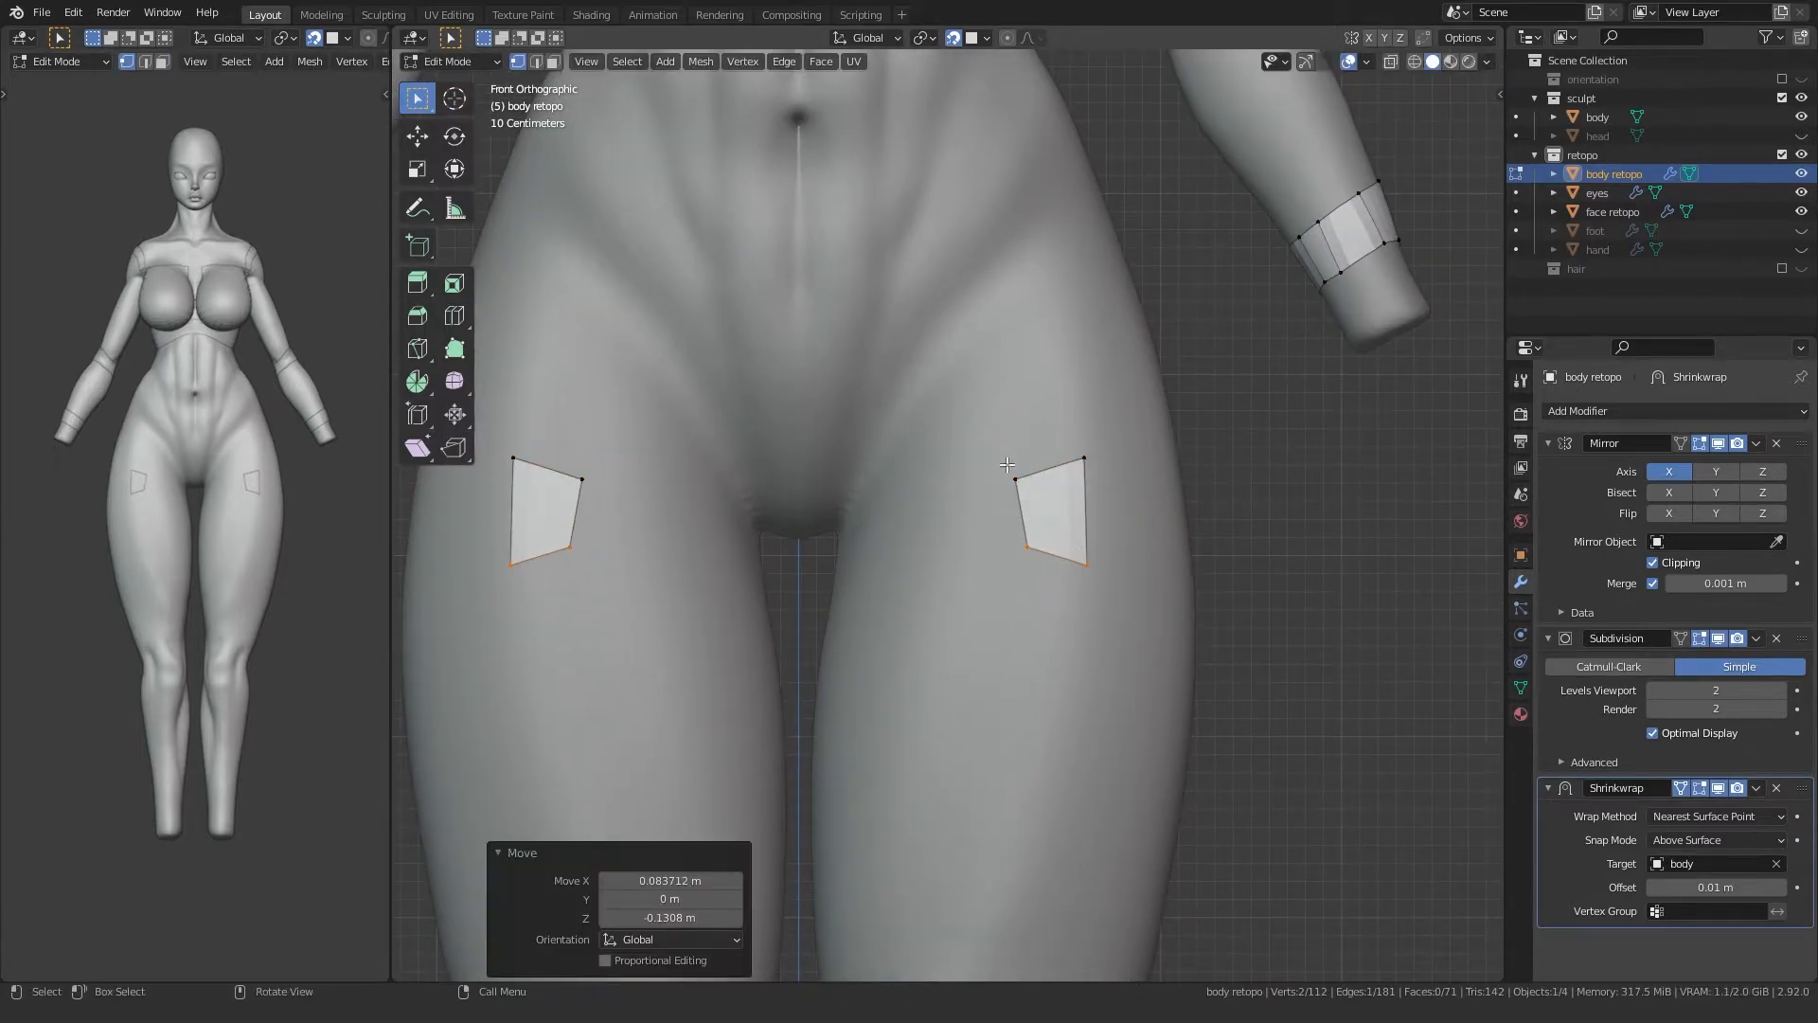
pyautogui.moveTo(1133, 432); pyautogui.dragTo(1135, 431)
pyautogui.press('g')
pyautogui.click(1149, 422)
pyautogui.keyDown('shift'); pyautogui.moveTo(1020, 552); pyautogui.dragTo(1028, 515, button='middle'); pyautogui.keyUp('shift')
pyautogui.press('g')
pyautogui.press('z')
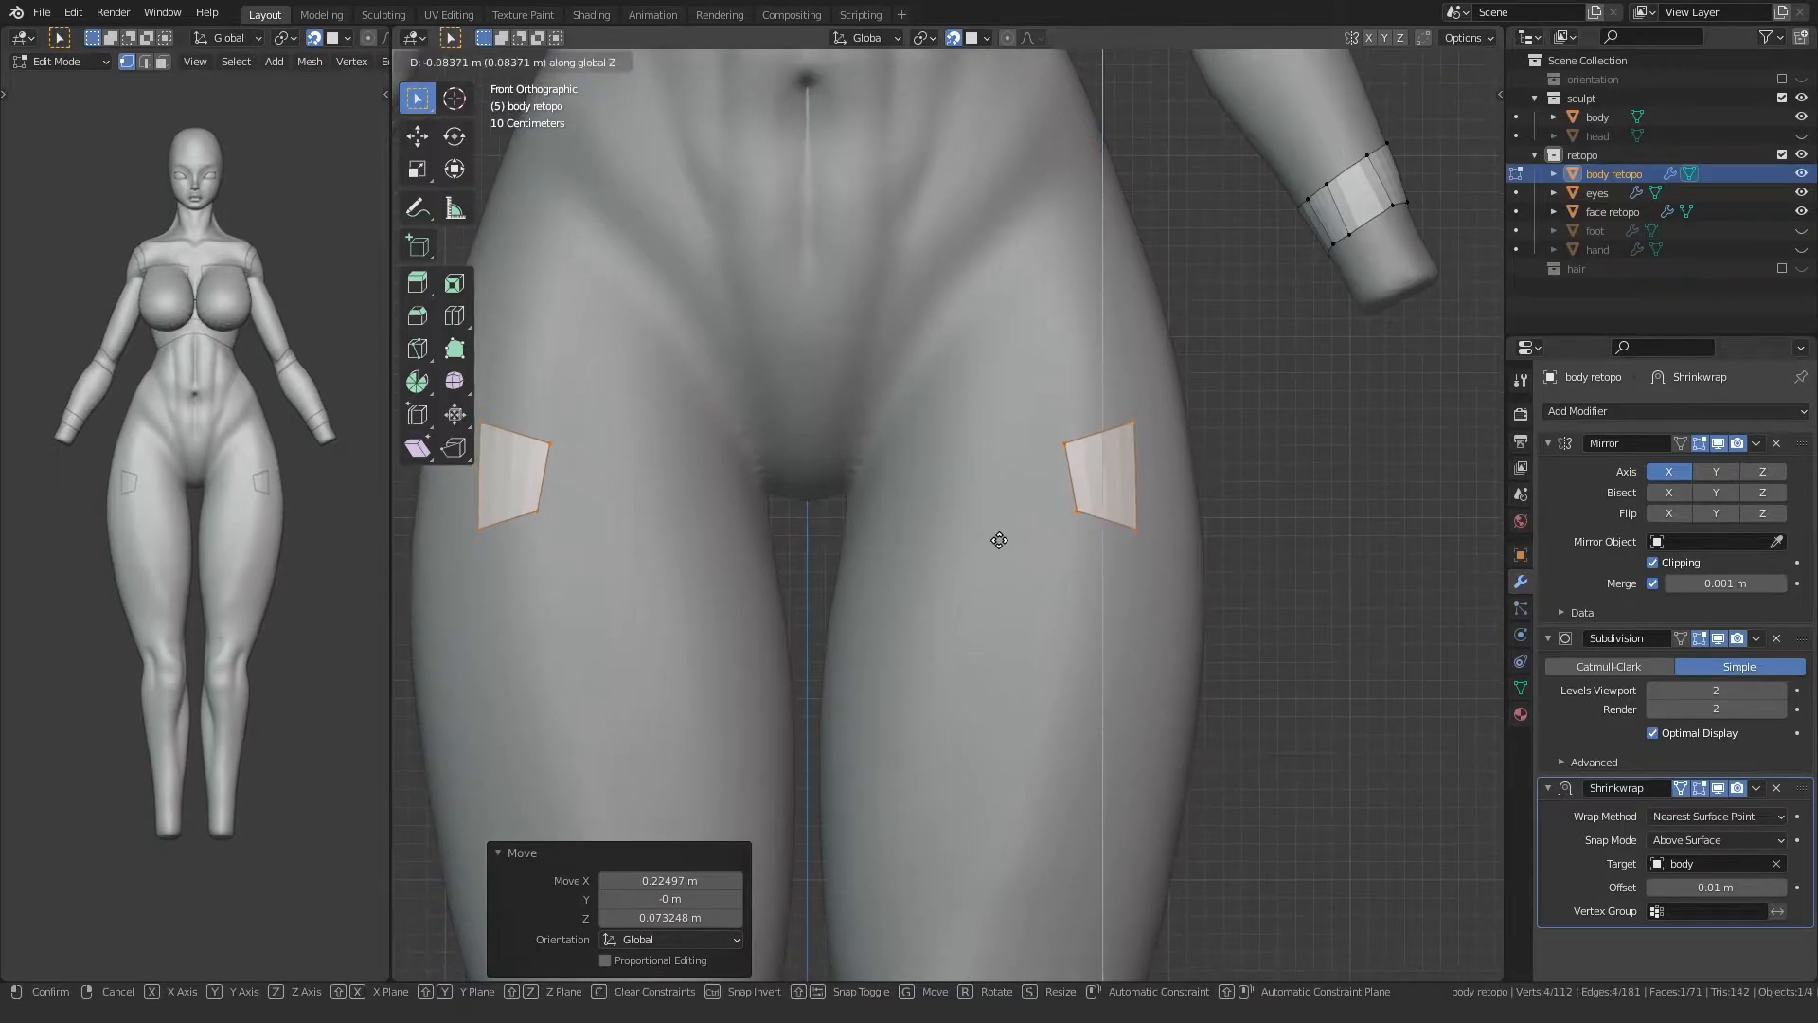
pyautogui.click(1004, 539)
# Step: Extrude the thigh quad's inner edge inward along X and shift the shared middle vertices to straighten the dividing edge
pyautogui.moveTo(1020, 581); pyautogui.dragTo(1106, 470)
pyautogui.click(1004, 469)
pyautogui.moveTo(1024, 580); pyautogui.dragTo(1104, 471)
pyautogui.press('g')
pyautogui.press('x')
pyautogui.click(1074, 472)
pyautogui.click(1046, 479)
pyautogui.press('g')
pyautogui.click(1043, 471)
pyautogui.click(1070, 541)
pyautogui.press('g')
pyautogui.click(1057, 557)
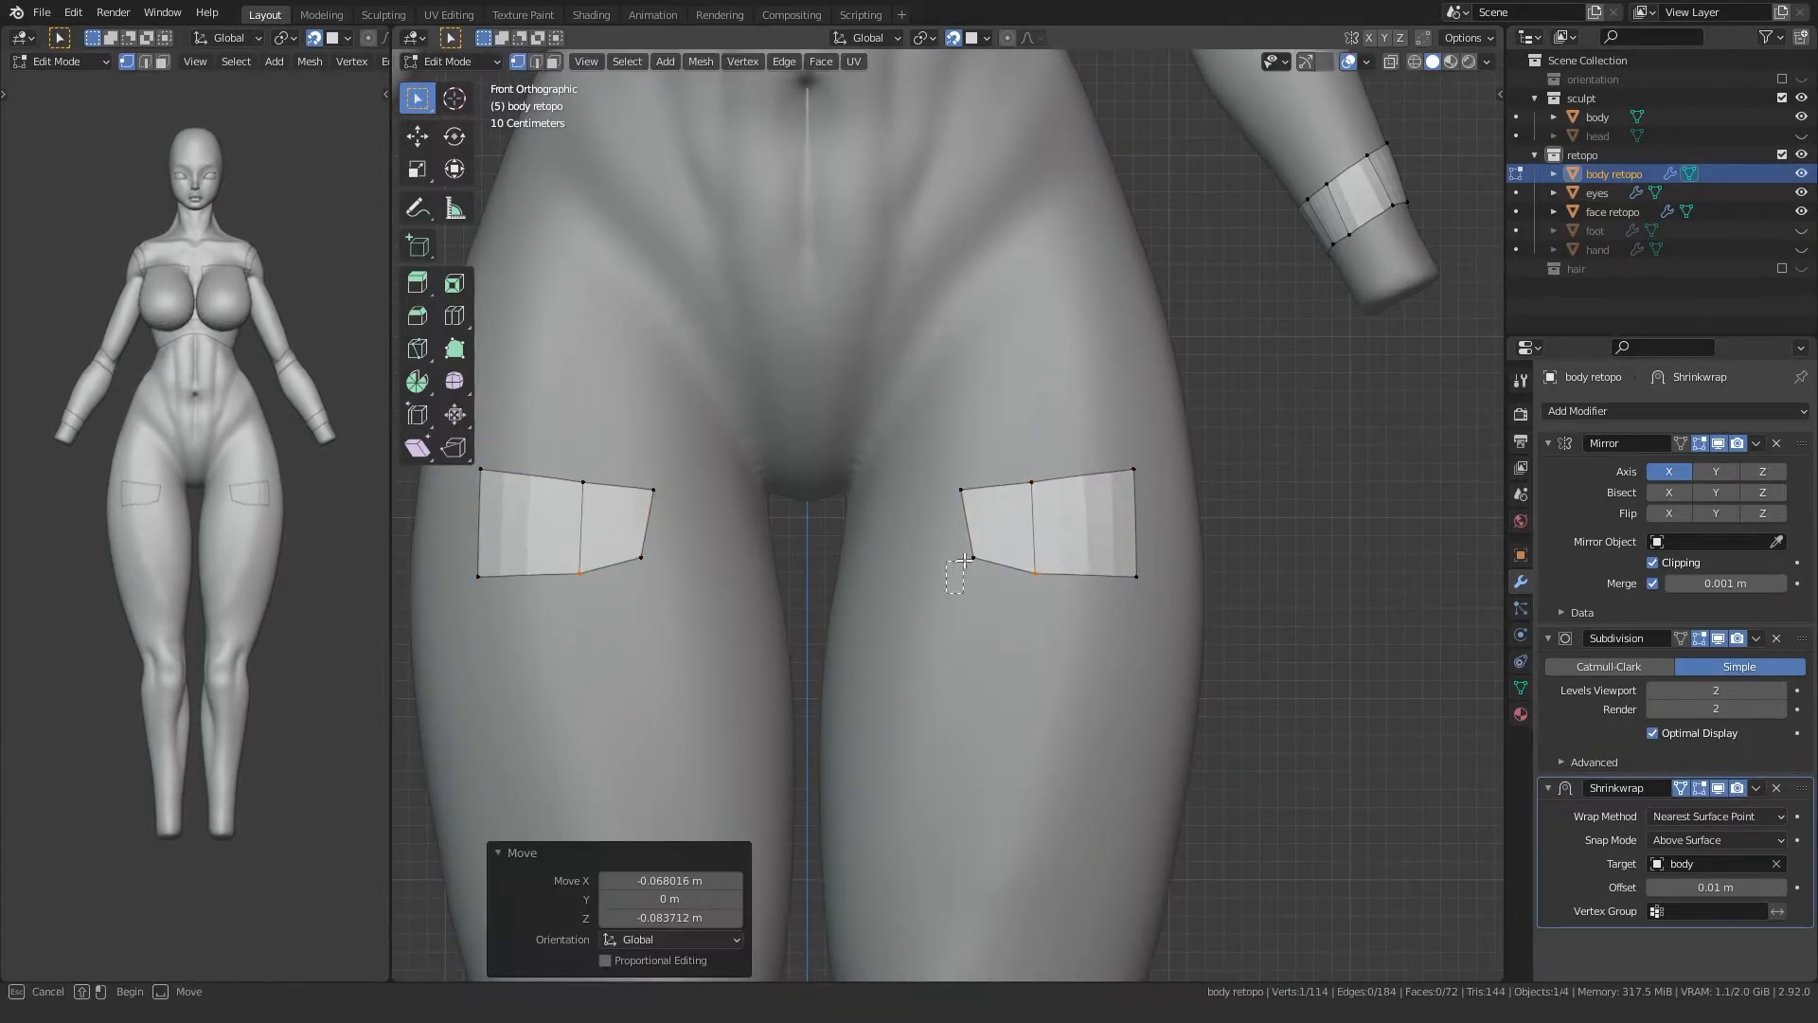
# Step: Extend the thigh strip's inner corner vertices toward the inner thigh and adjust its outer and middle top vertices
pyautogui.click(955, 579)
pyautogui.press('g')
pyautogui.click(925, 608)
pyautogui.click(989, 461)
pyautogui.press('g')
pyautogui.click(958, 465)
pyautogui.press('g')
pyautogui.click(1158, 459)
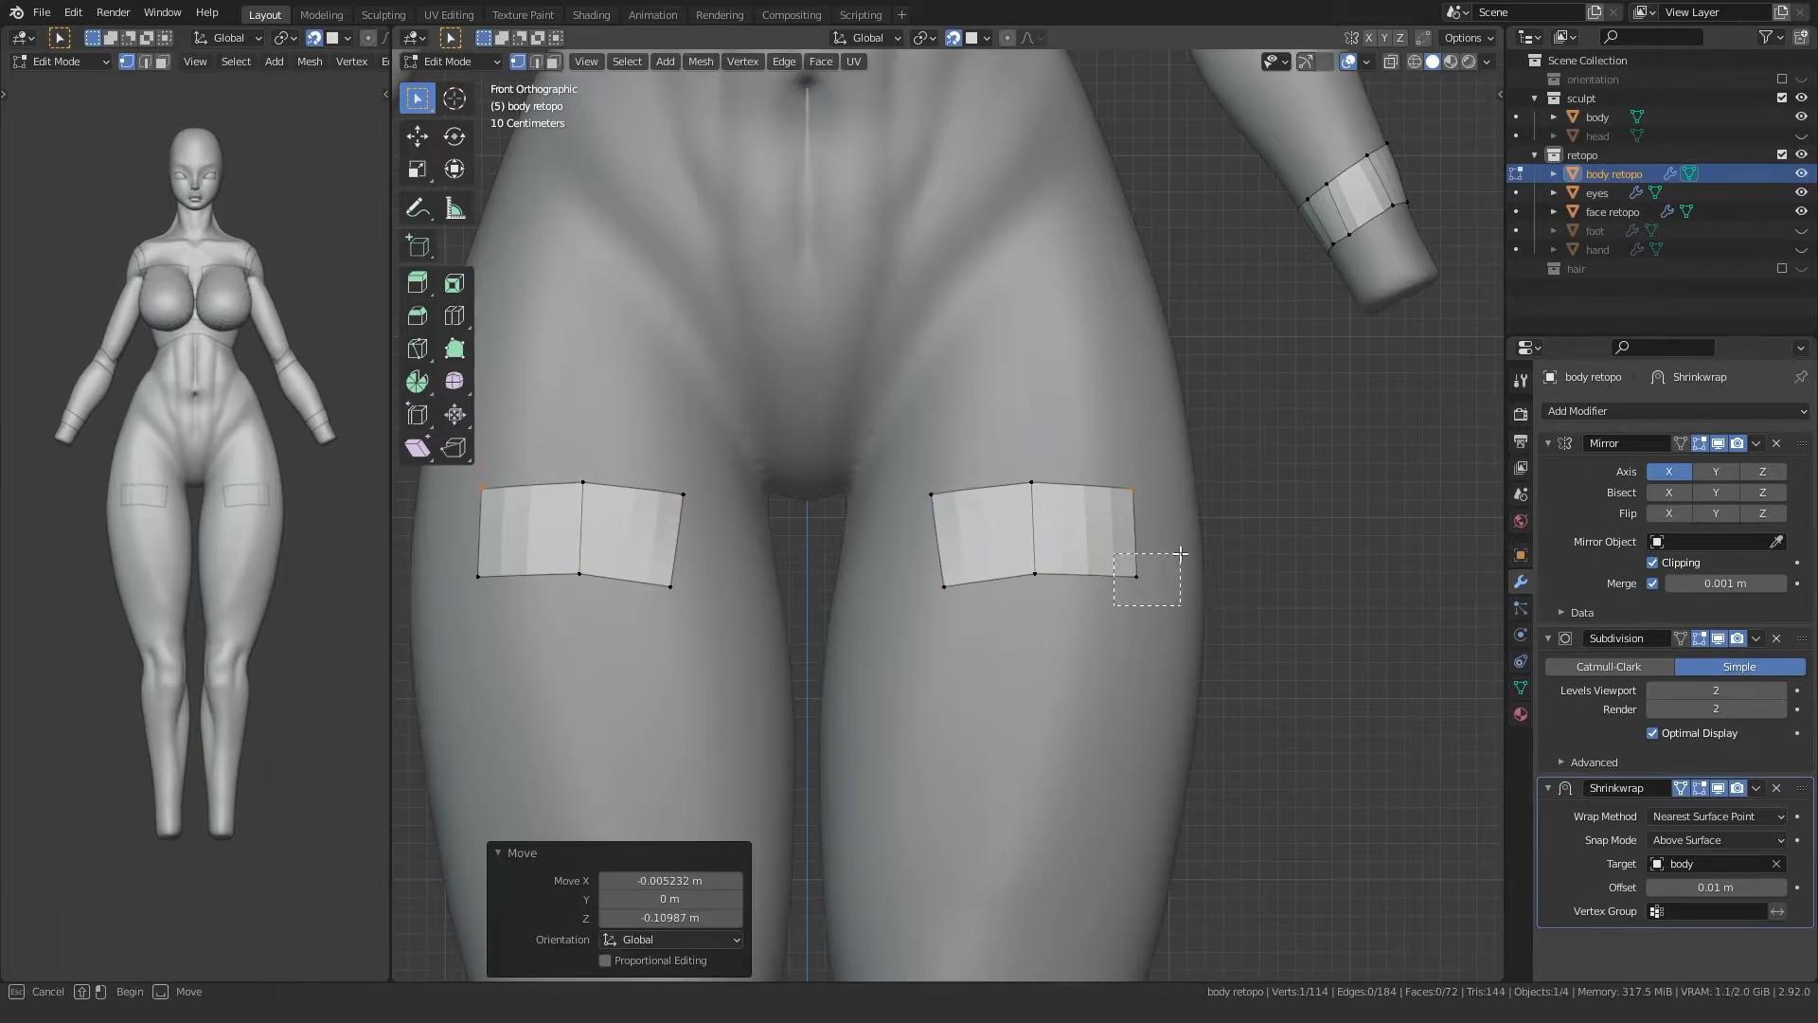
pyautogui.click(1033, 482)
pyautogui.press('g')
pyautogui.click(1055, 474)
# Step: Extrude the thigh strip's outer edge around the outside and across the back of the thigh
pyautogui.moveTo(1055, 475); pyautogui.dragTo(961, 434, button='middle')
pyautogui.moveTo(960, 433); pyautogui.dragTo(1060, 324)
pyautogui.moveTo(1071, 326); pyautogui.dragTo(920, 373, button='middle')
pyautogui.click(1097, 335)
pyautogui.press('e')
pyautogui.click(1042, 380)
pyautogui.moveTo(1042, 381); pyautogui.dragTo(805, 409, button='middle')
pyautogui.press('e')
pyautogui.click(1079, 398)
# Step: Even out the vertices of the thigh strip's new section and fill the remaining inner-thigh gap to close the loop
pyautogui.click(849, 428)
pyautogui.press('g')
pyautogui.click(900, 442)
pyautogui.click(1004, 443)
pyautogui.press('g')
pyautogui.click(940, 444)
pyautogui.click(985, 380)
pyautogui.press('g')
pyautogui.click(964, 383)
pyautogui.click(887, 383)
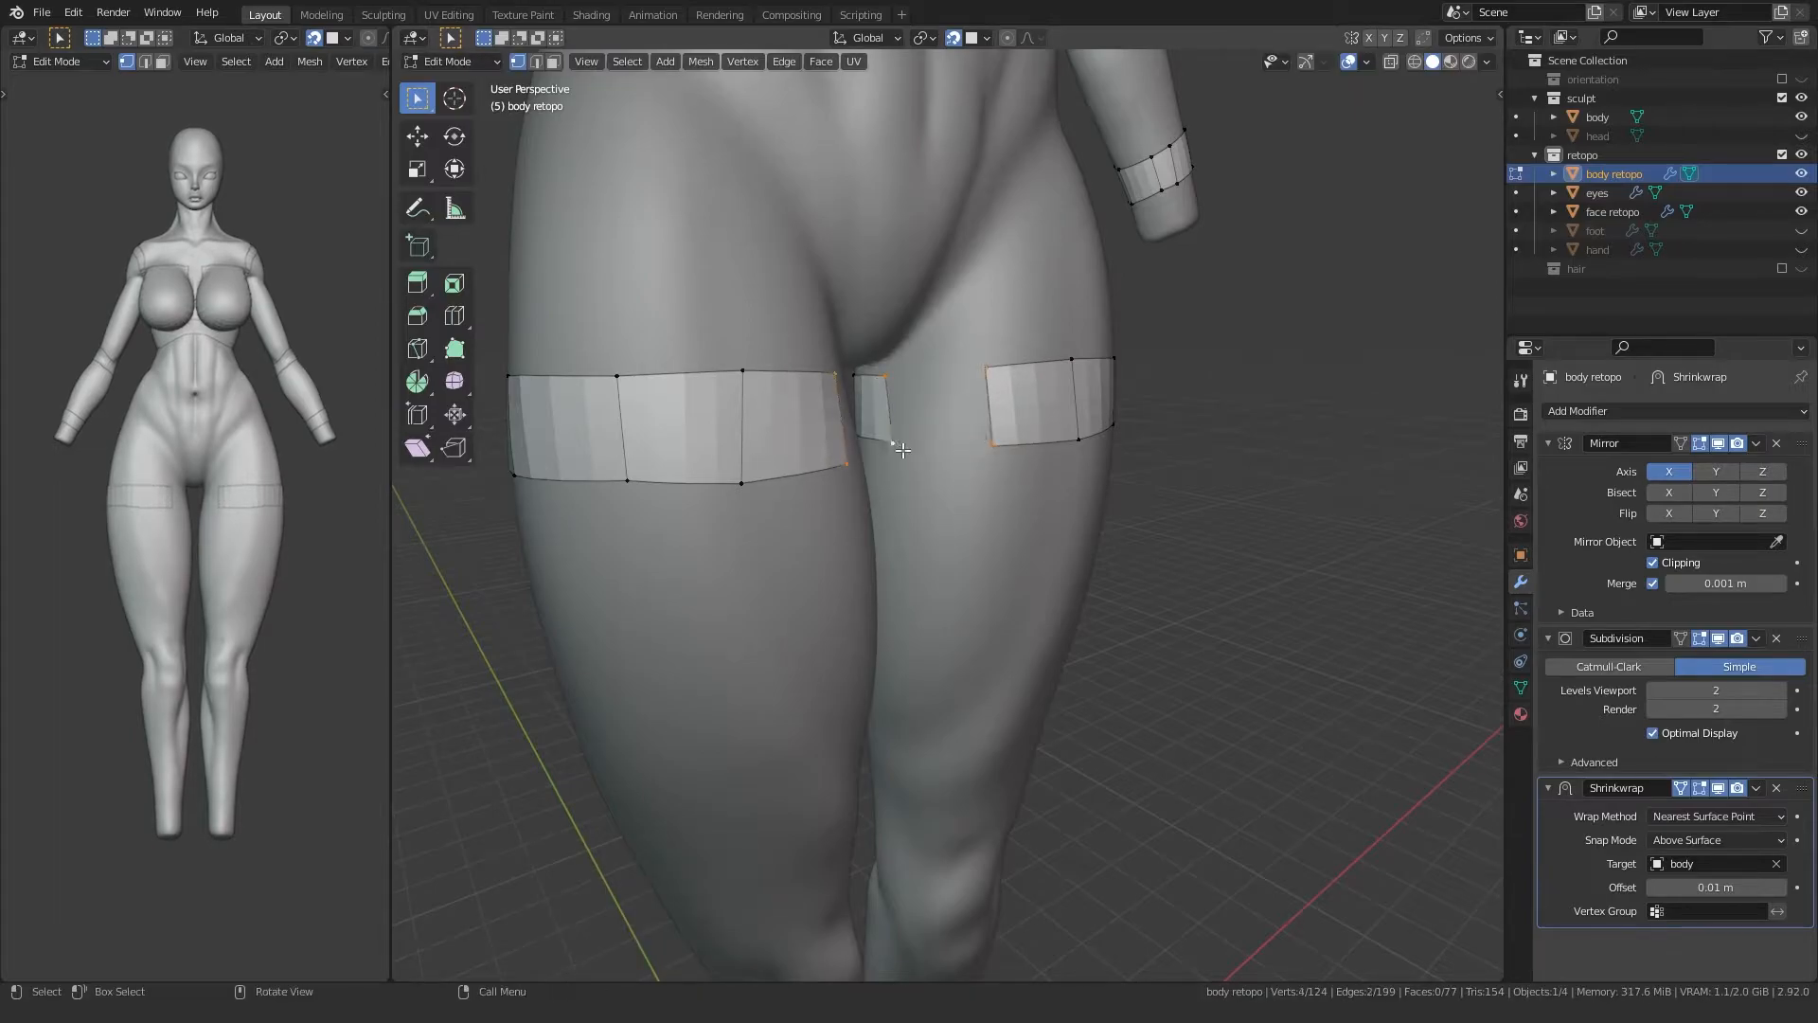
pyautogui.moveTo(1070, 439); pyautogui.dragTo(1008, 421, button='middle')
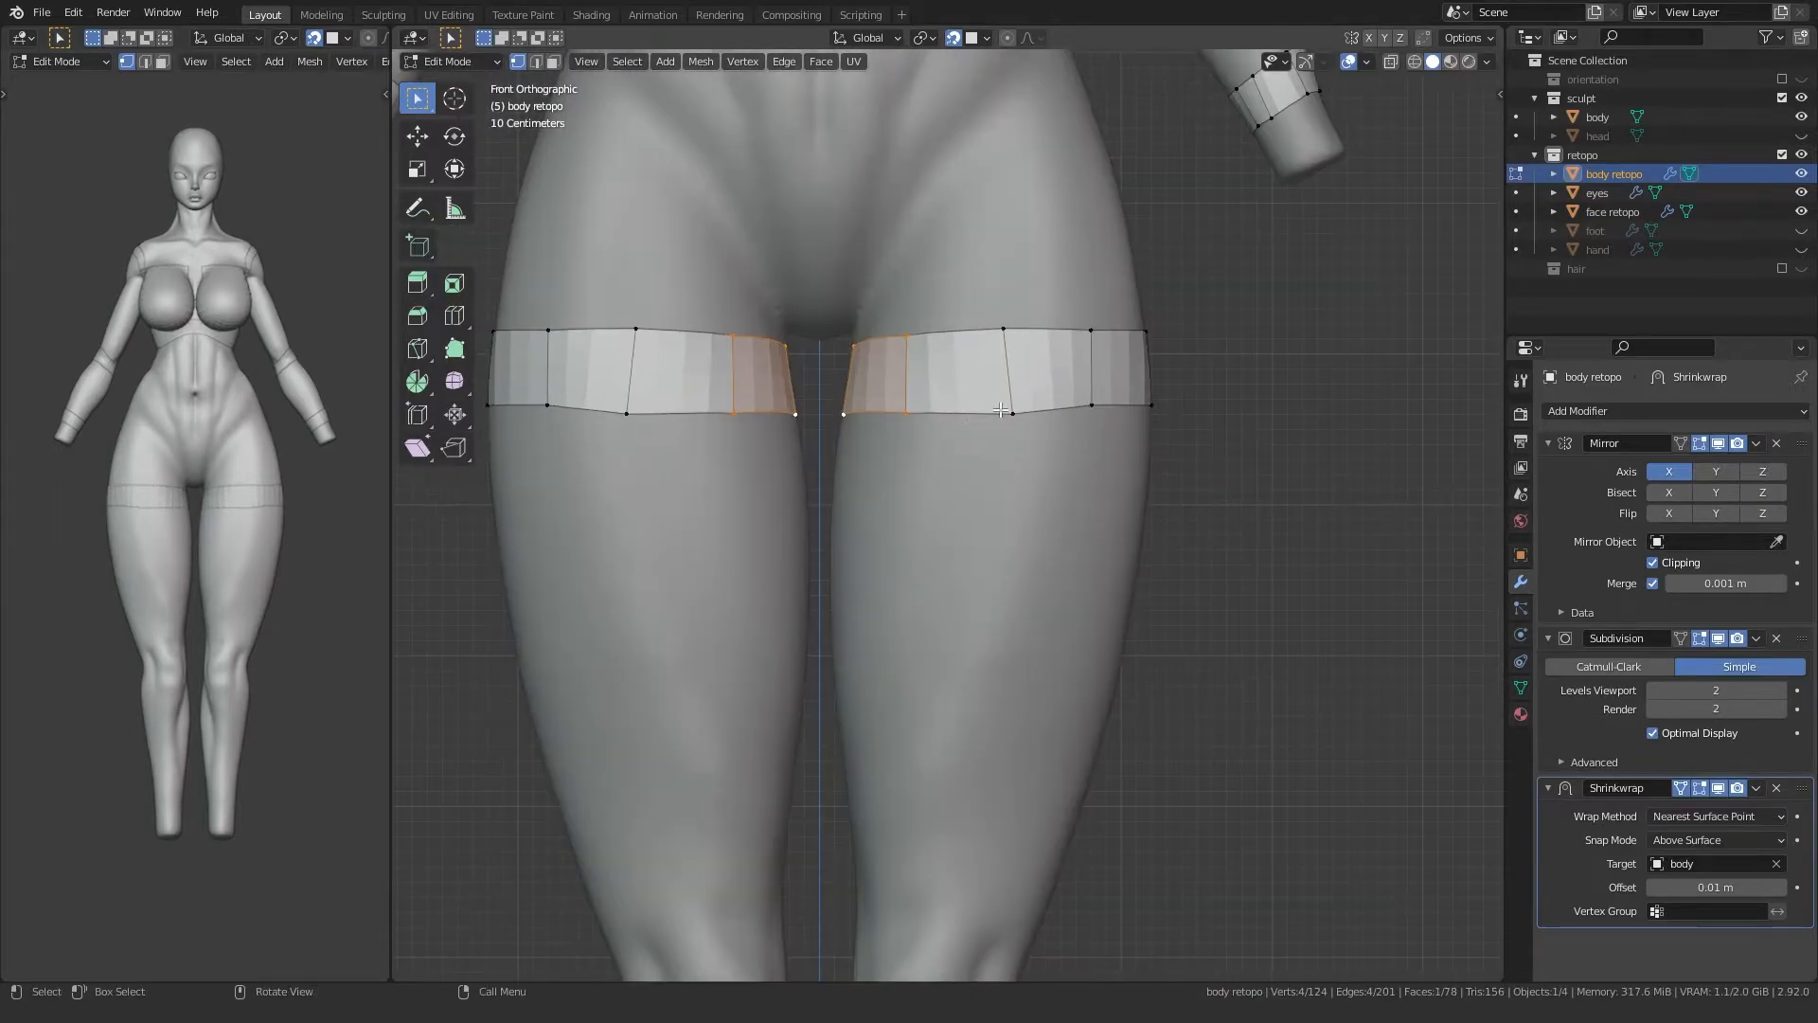
# Step: Shift the lower and upper vertices of the thigh band's middle front dividing edge toward the inner thigh
pyautogui.click(1008, 414)
pyautogui.press('g')
pyautogui.click(987, 411)
pyautogui.click(1011, 327)
pyautogui.press('g')
pyautogui.click(994, 325)
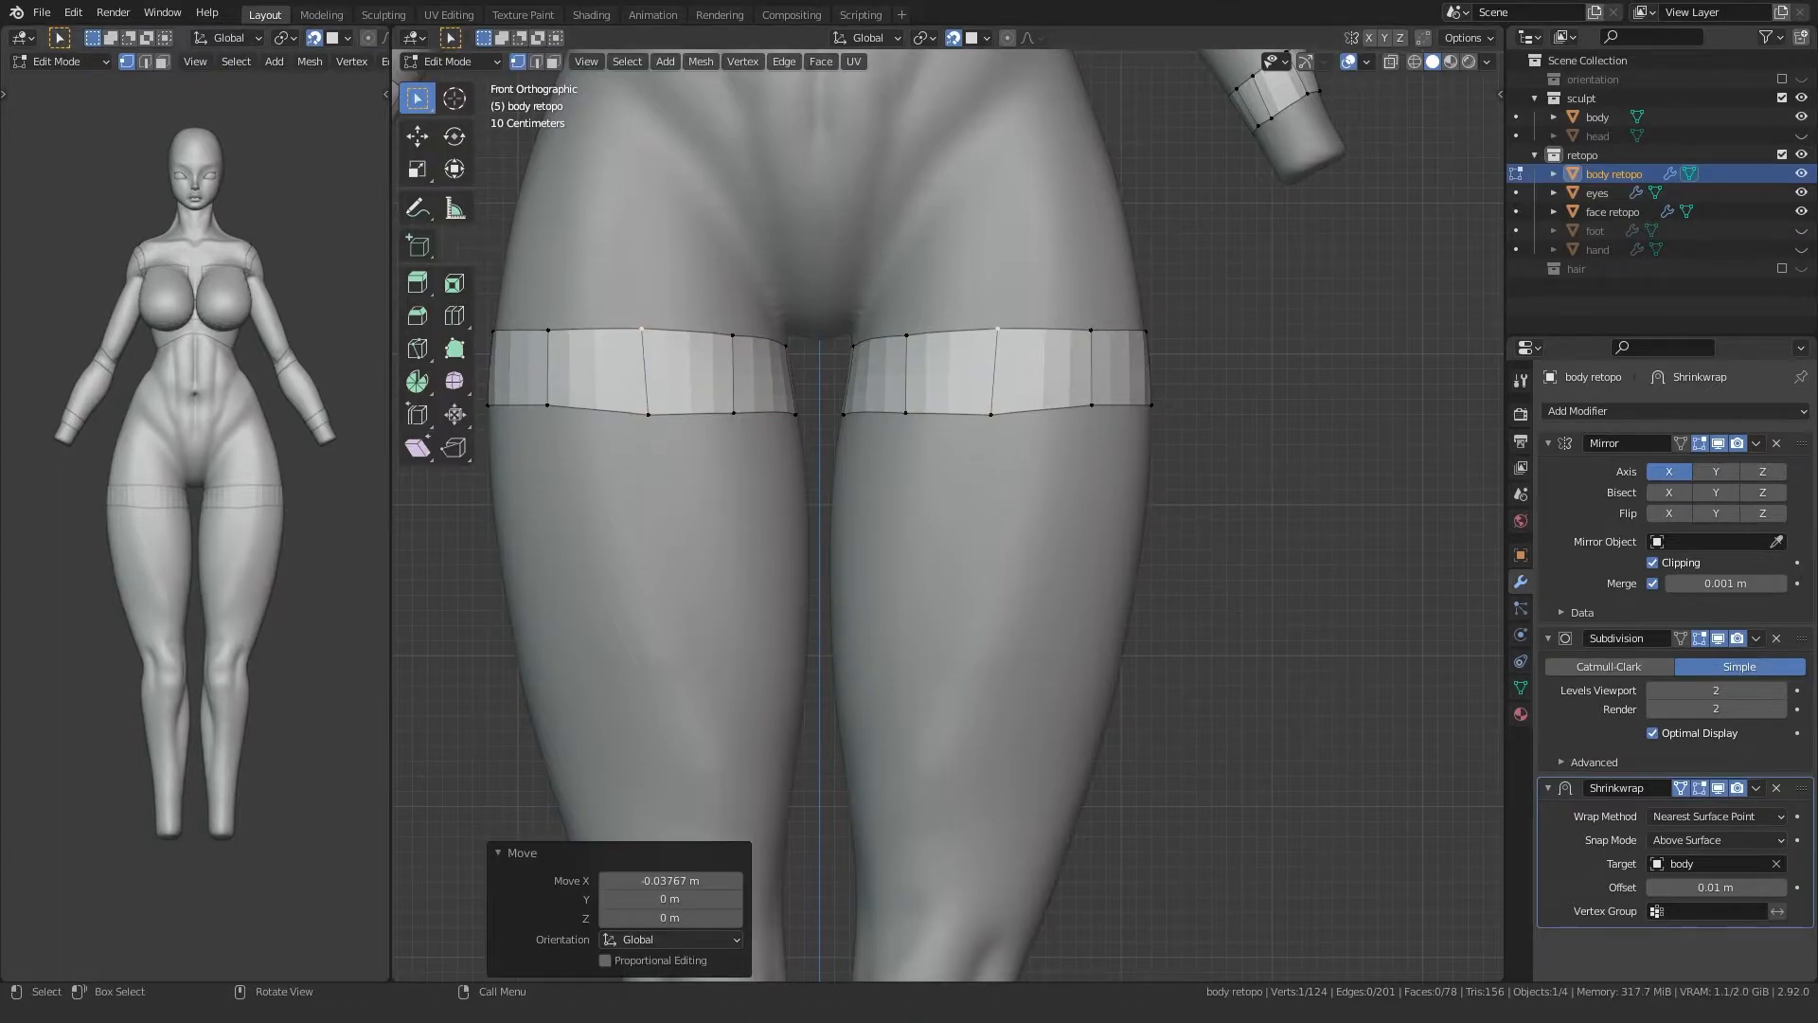
# Step: Nudge the lower and upper vertices of the thigh band's outer front dividing edge slightly inward
pyautogui.click(1091, 405)
pyautogui.press('g')
pyautogui.click(1089, 413)
pyautogui.click(1091, 330)
pyautogui.press('g')
pyautogui.click(1089, 329)
# Step: Even out the spacing of the thigh band's remaining vertices around the side and back of the leg
pyautogui.moveTo(1088, 329); pyautogui.dragTo(974, 337, button='middle')
pyautogui.click(903, 375)
pyautogui.keyDown('alt'); pyautogui.moveTo(826, 400); pyautogui.dragTo(909, 407, button='middle'); pyautogui.keyUp('alt')
pyautogui.press('g')
pyautogui.click(909, 393)
pyautogui.click(903, 338)
pyautogui.press('g')
pyautogui.click(898, 341)
pyautogui.click(1005, 405)
pyautogui.press('g')
pyautogui.click(996, 415)
# Step: Flatten the thigh band's upper and lower edge loops by scaling each to 0 along Z
pyautogui.keyDown('alt'); pyautogui.click(956, 332); pyautogui.keyUp('alt')
pyautogui.press('s')
pyautogui.press('z')
pyautogui.press('0')
pyautogui.press('Return')
pyautogui.press('z')
pyautogui.press('0')
pyautogui.press('Return')
pyautogui.keyDown('alt'); pyautogui.click(947, 412); pyautogui.keyUp('alt')
pyautogui.press('s')
pyautogui.press('z')
pyautogui.press('Return')
# Step: Duplicate the thigh band and place the copy around the knee, about 4.3 m lower
pyautogui.scroll(-4, 891, 436)
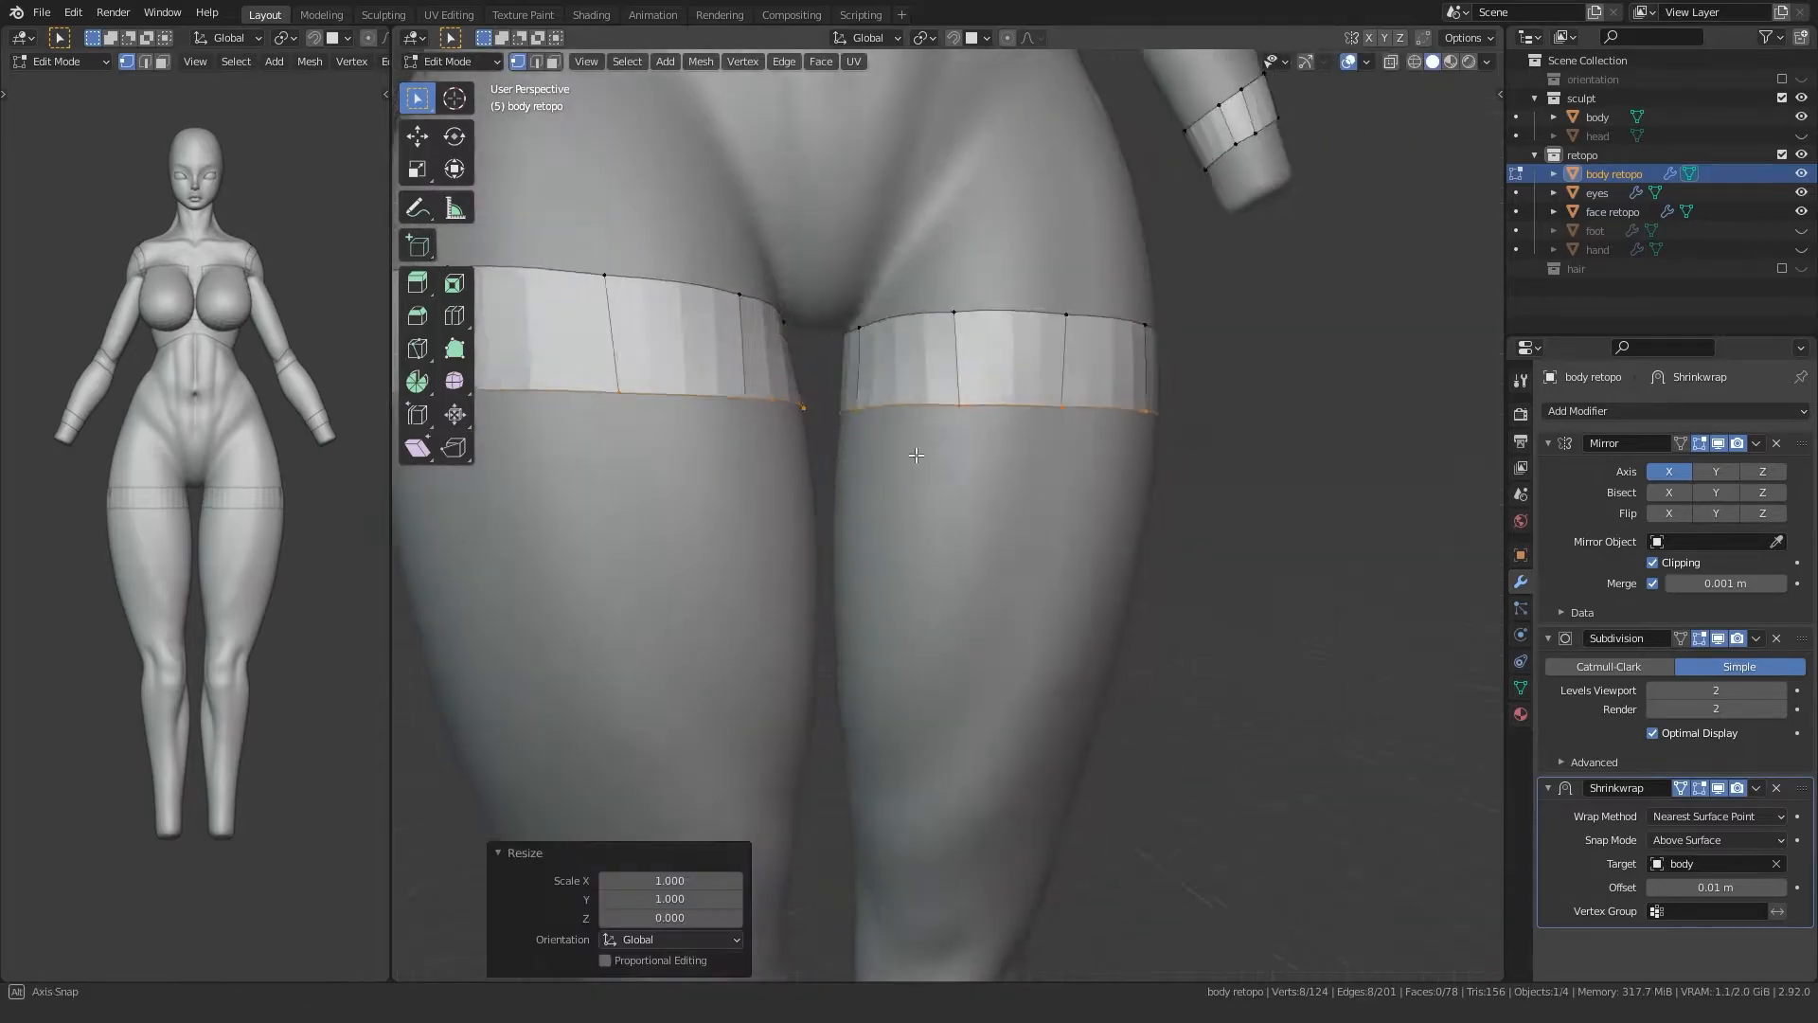
pyautogui.press('e')
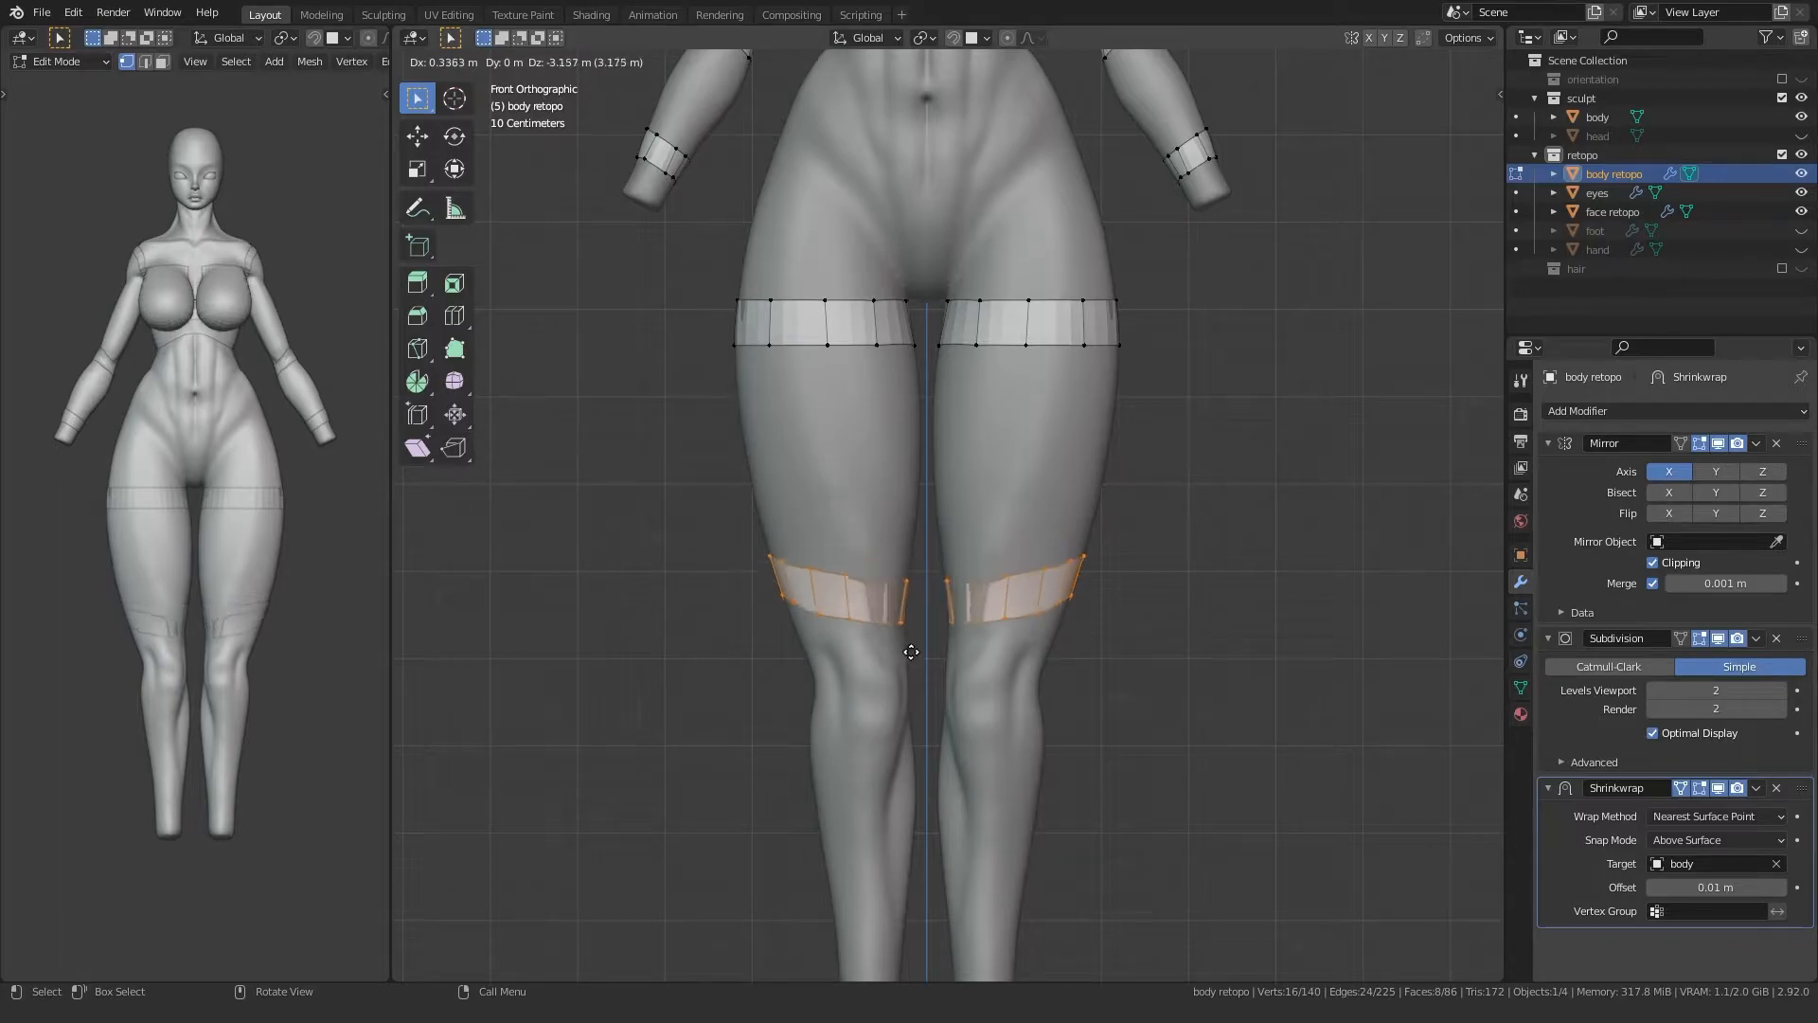
pyautogui.click(876, 747)
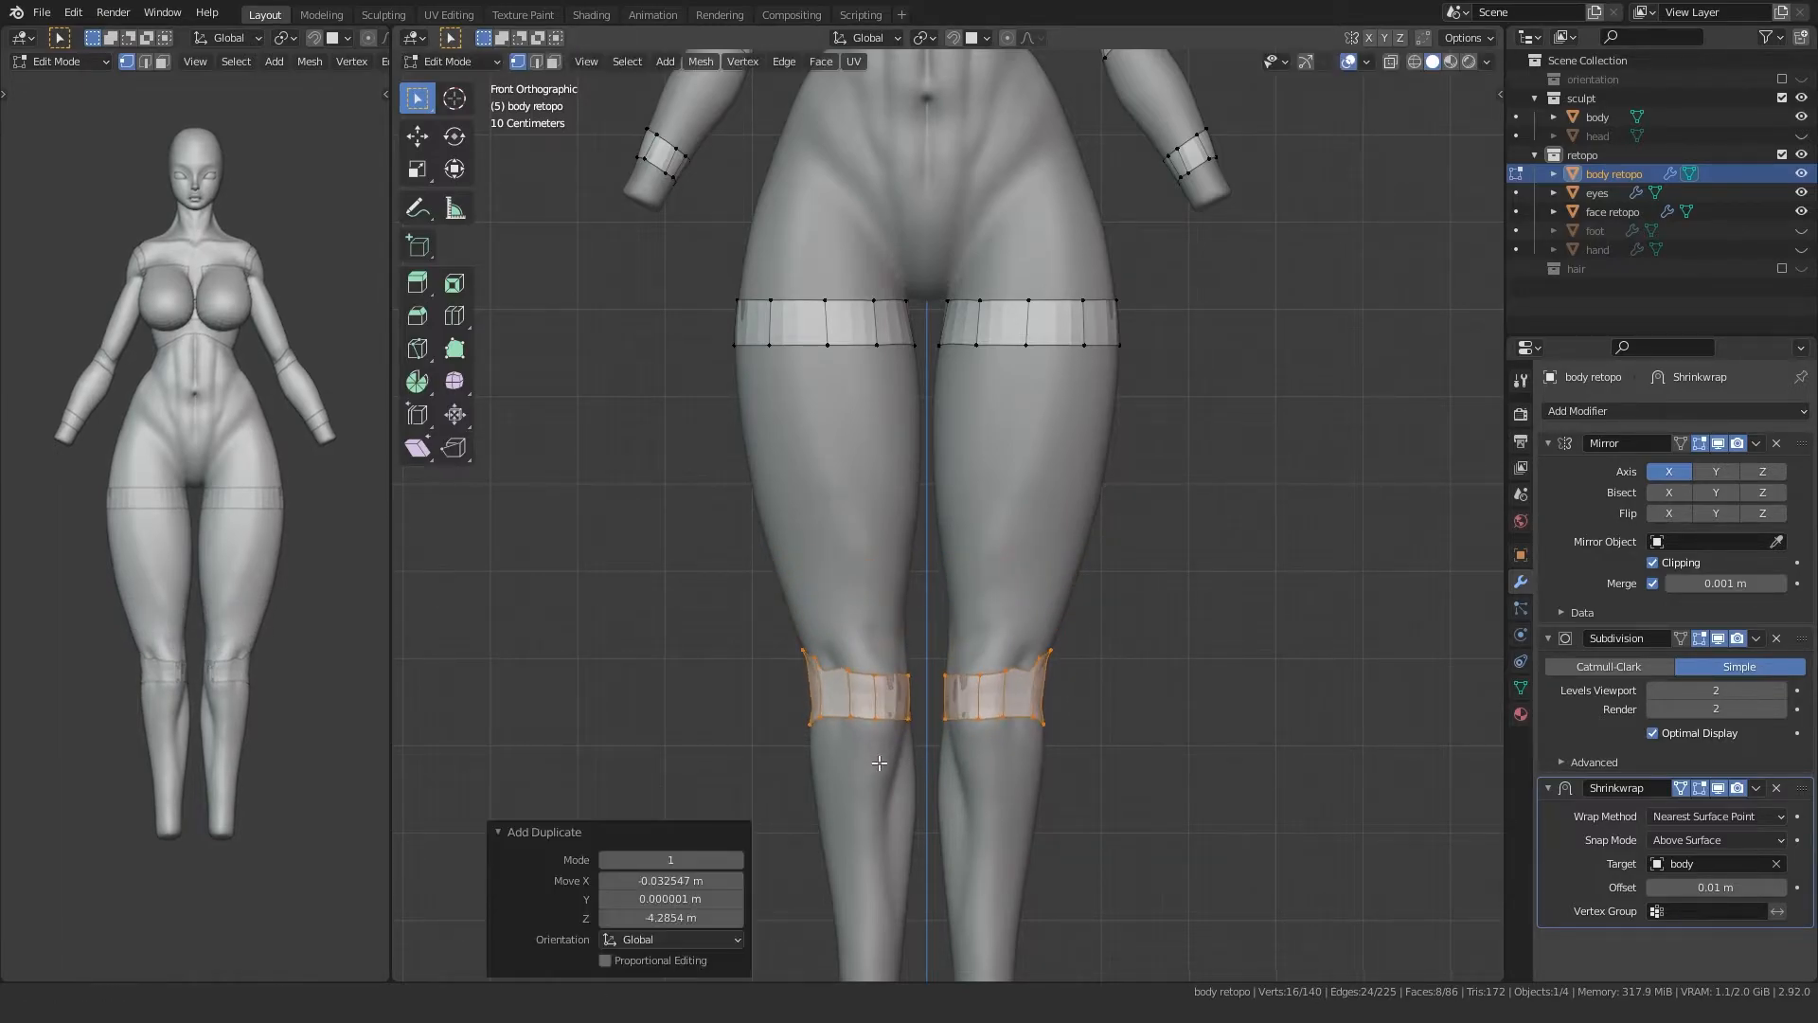
pyautogui.keyDown('shift'); pyautogui.moveTo(878, 747); pyautogui.dragTo(892, 472, button='middle'); pyautogui.keyUp('shift')
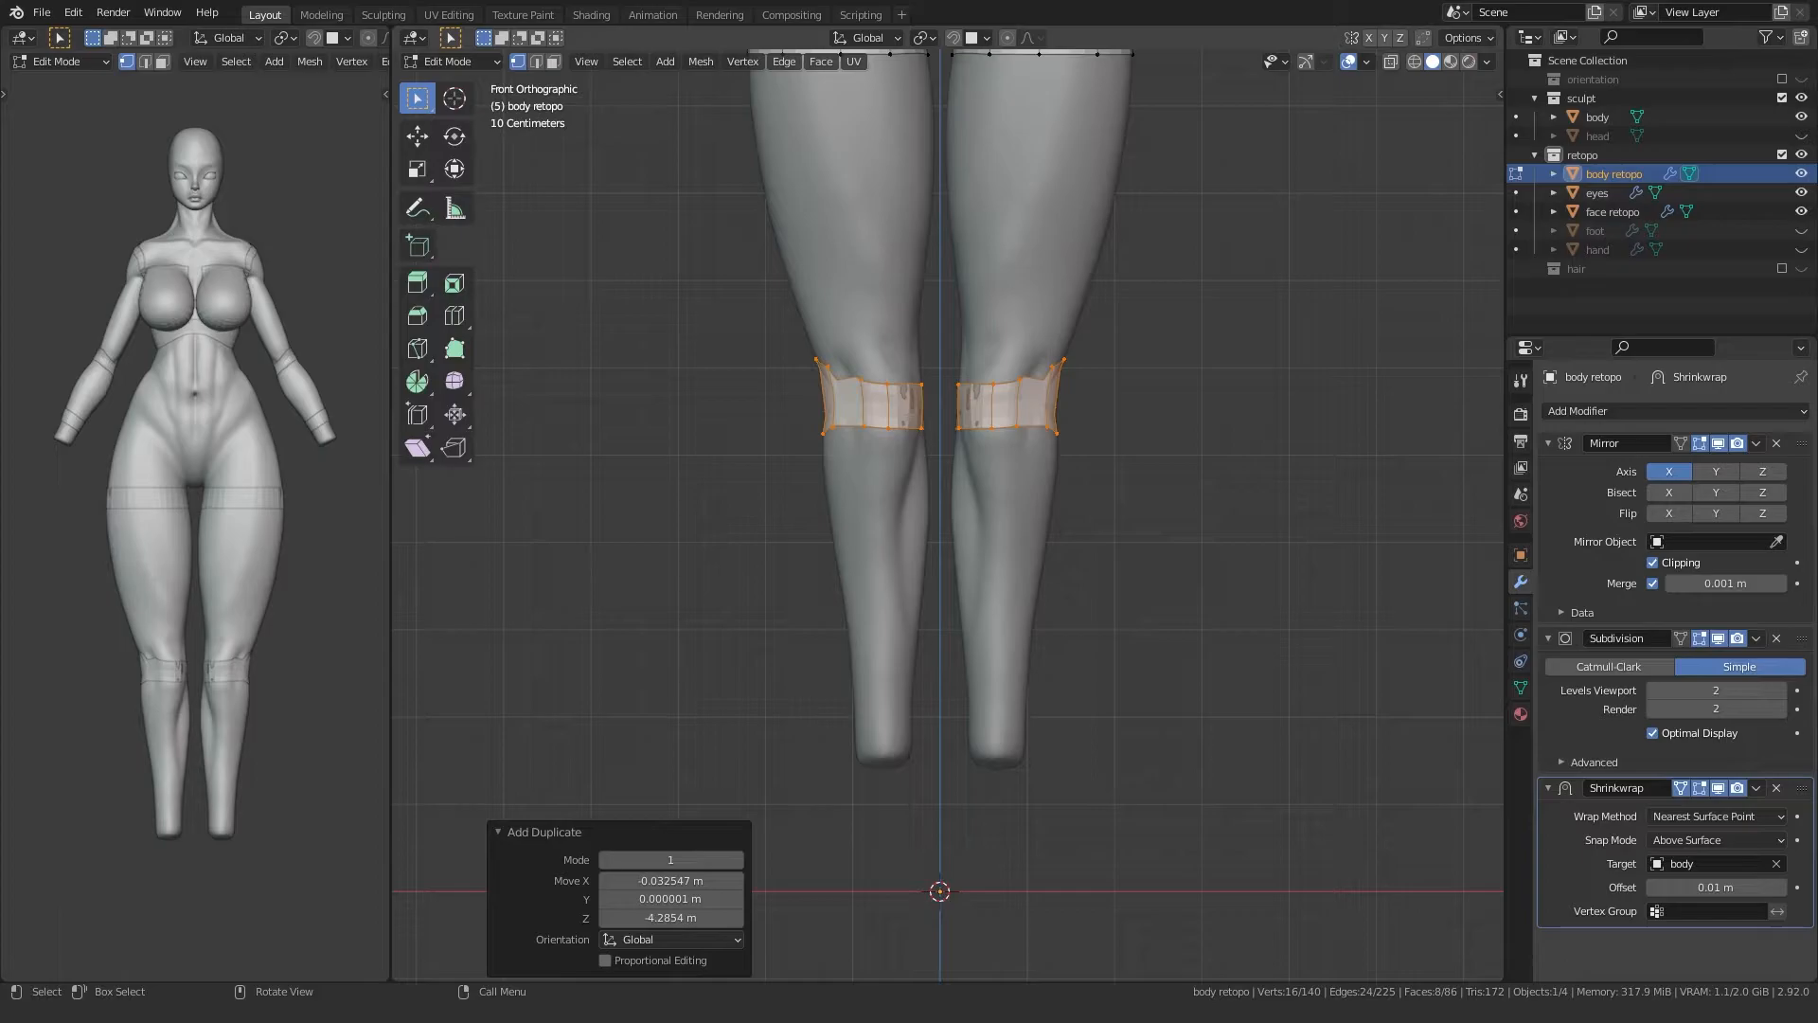
# Step: Duplicate the knee band and place the copy around the ankle, about 3.5 m lower
pyautogui.click(1009, 441)
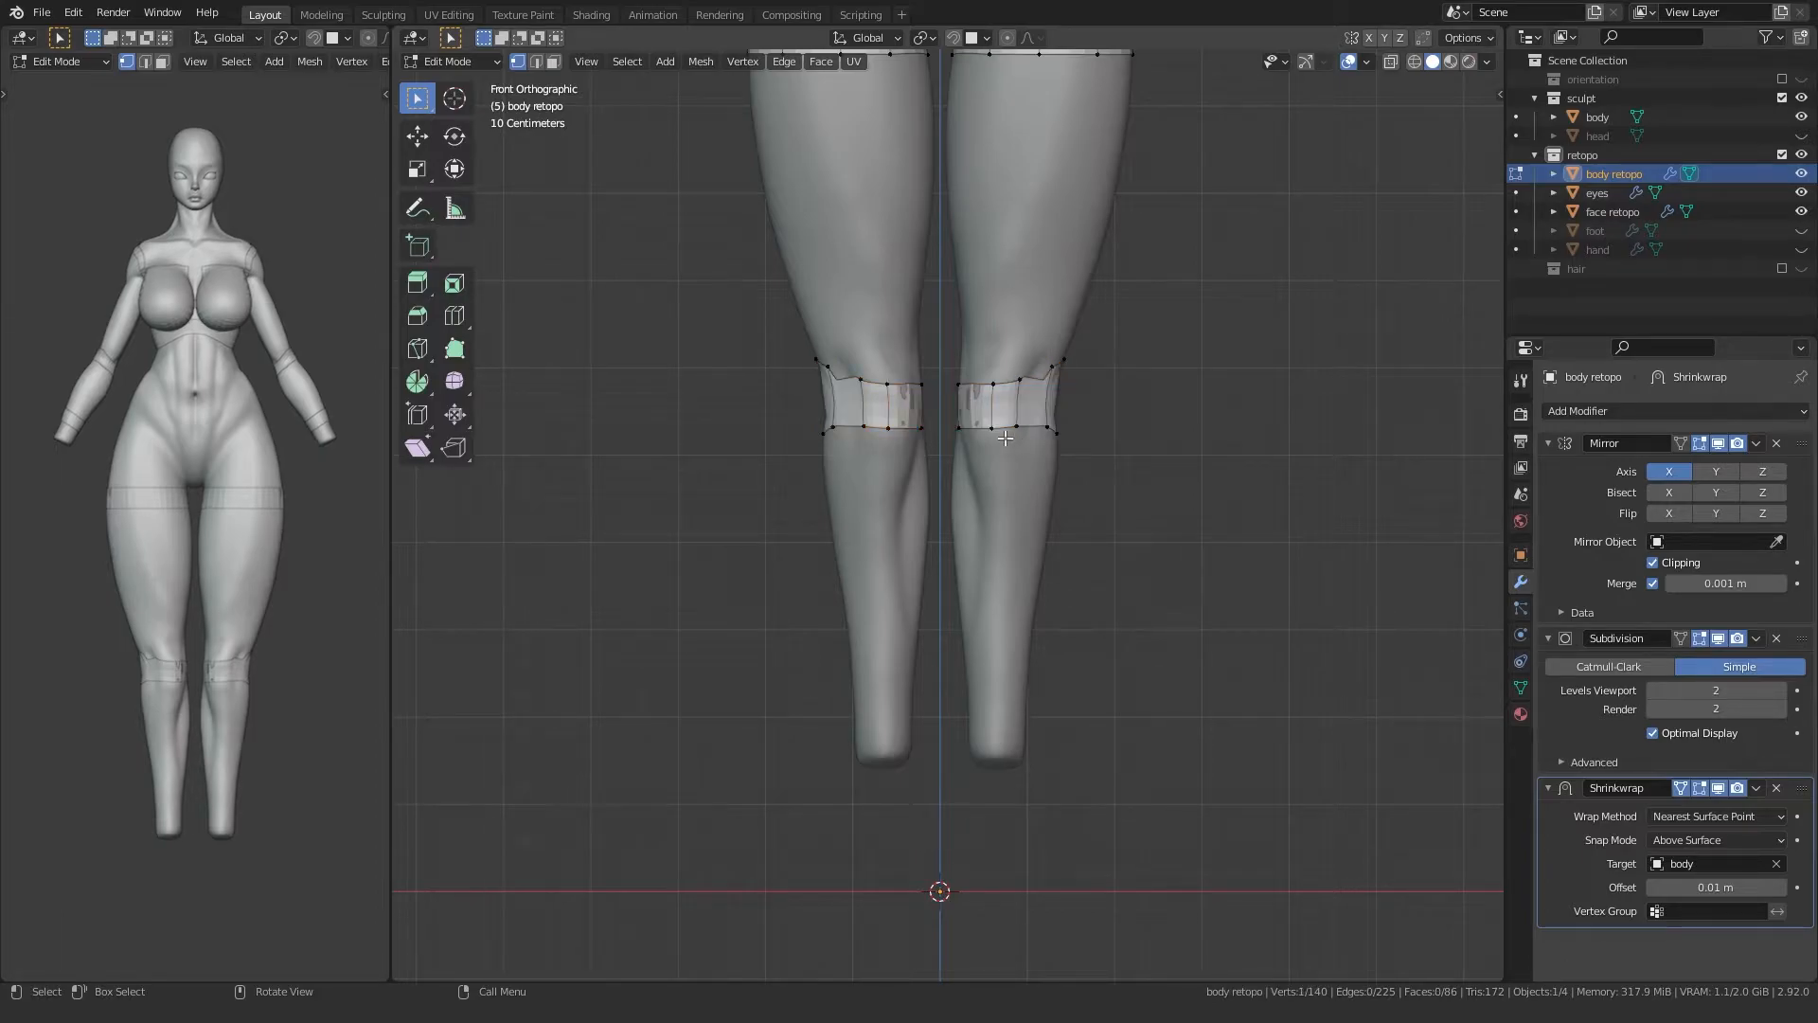
pyautogui.press('e')
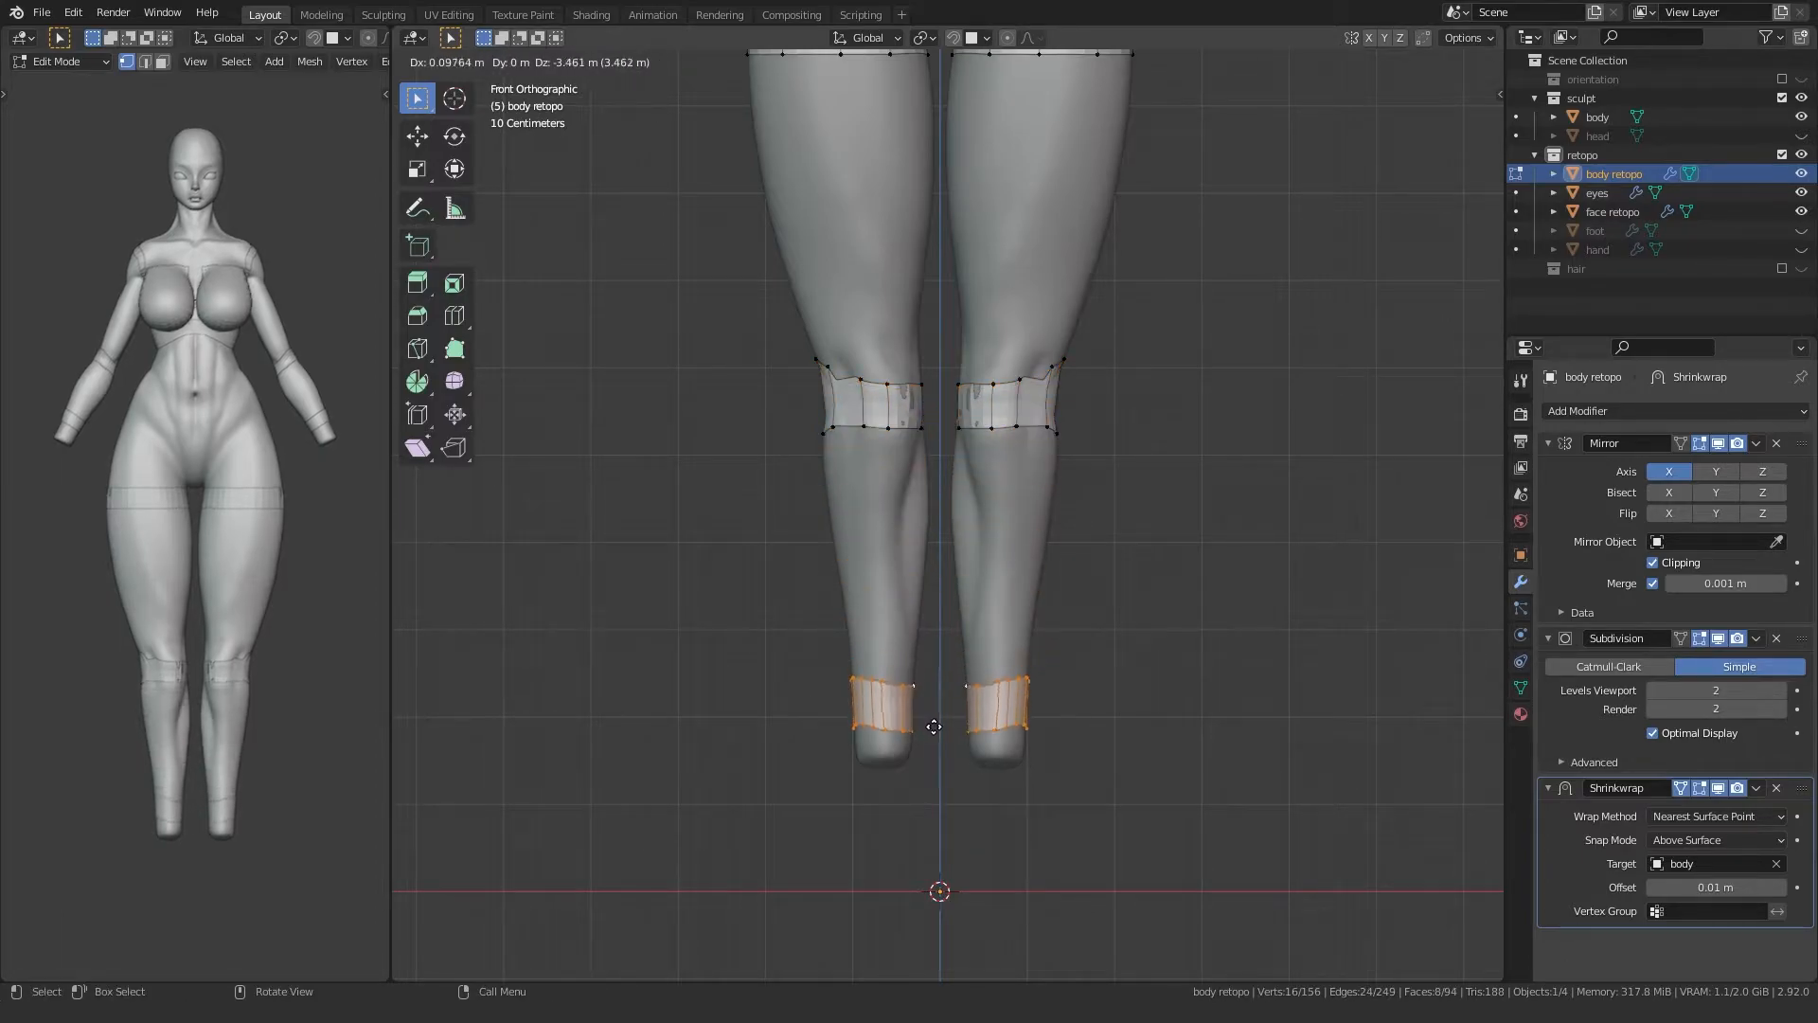
pyautogui.click(934, 727)
# Step: Reposition two front vertices on the ankle band's lower edge to straighten its dividing edges
pyautogui.scroll(6, 901, 531)
pyautogui.click(1000, 579)
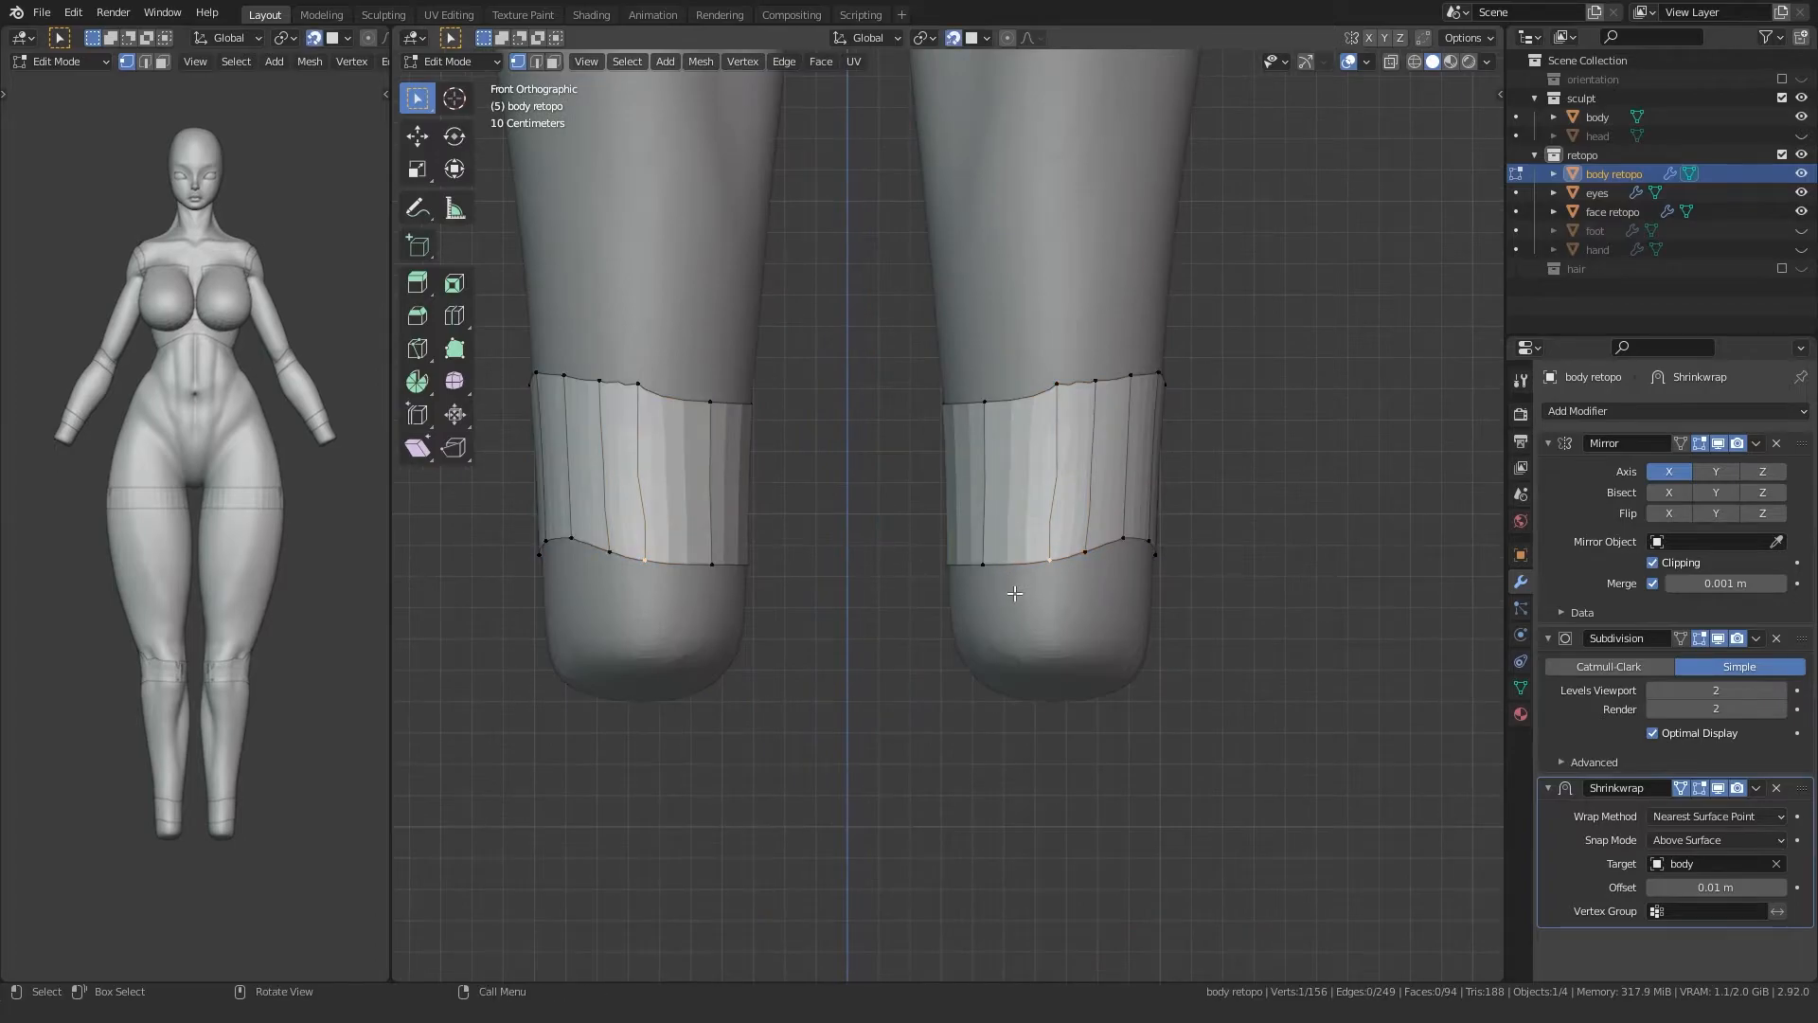
pyautogui.moveTo(865, 646); pyautogui.dragTo(849, 666, button='middle')
pyautogui.press('g')
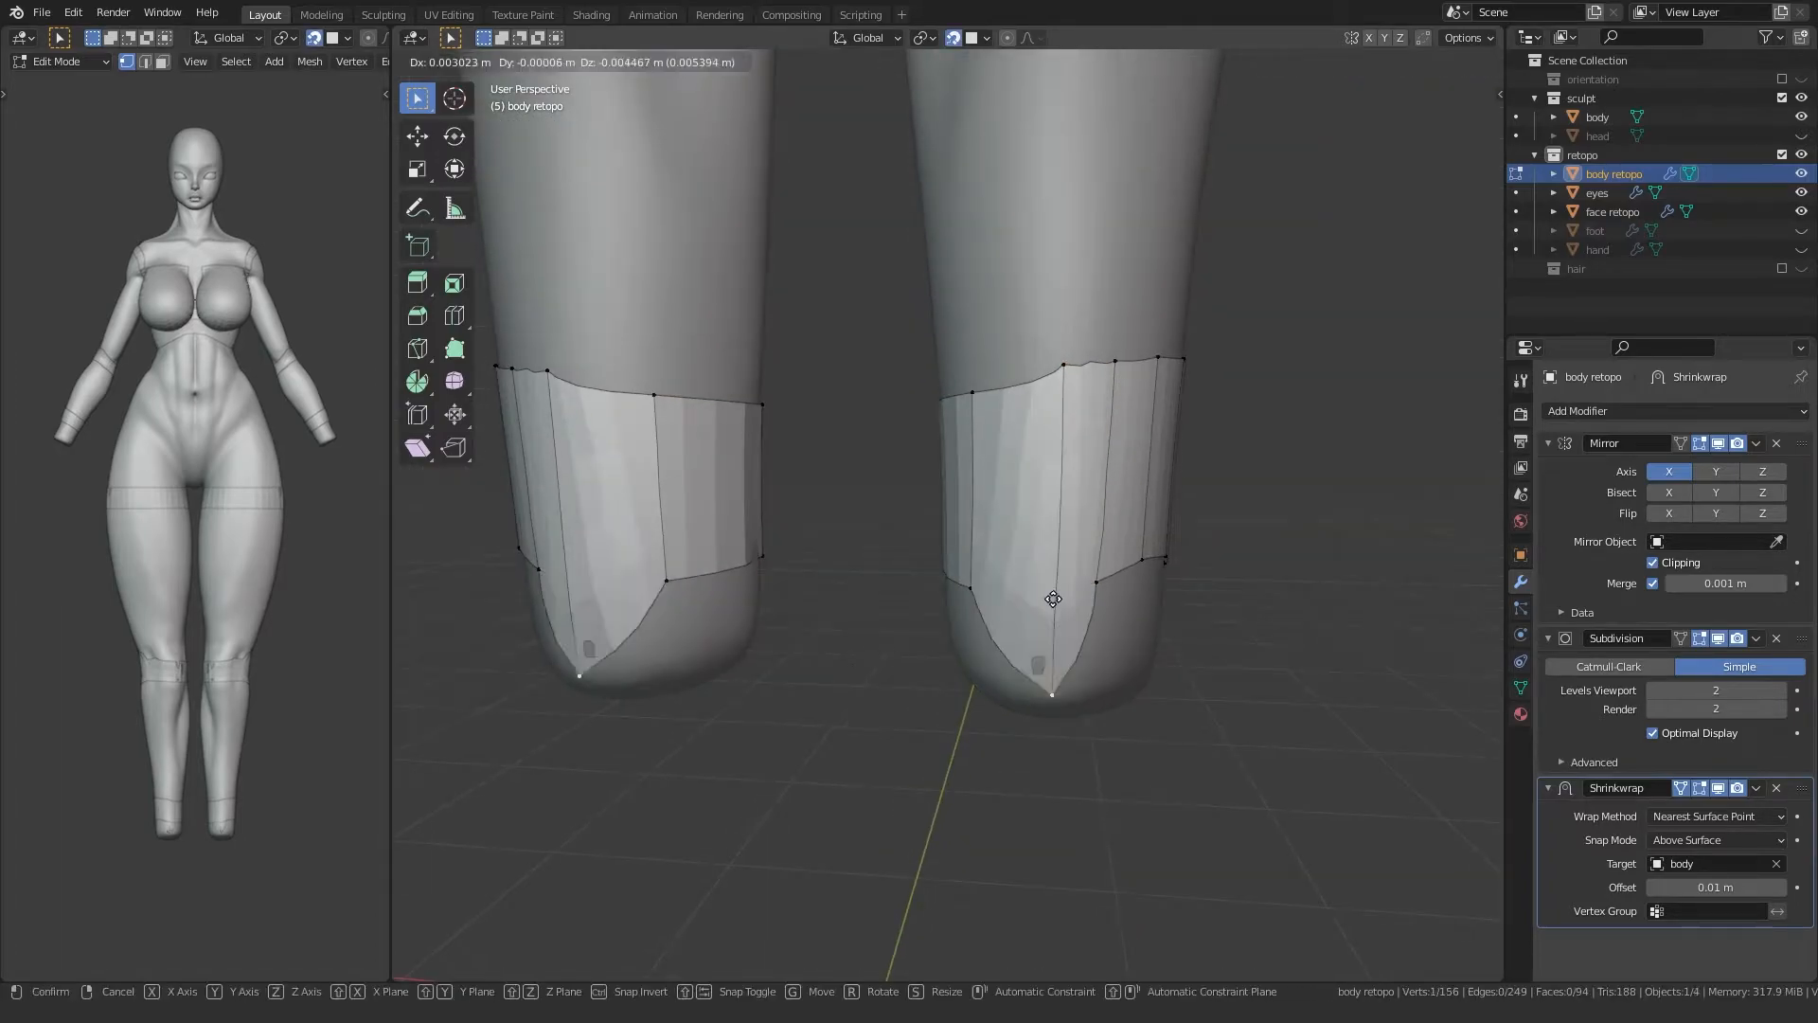
pyautogui.click(1040, 479)
pyautogui.click(1097, 581)
pyautogui.moveTo(1095, 583); pyautogui.dragTo(1036, 592, button='middle')
pyautogui.press('g')
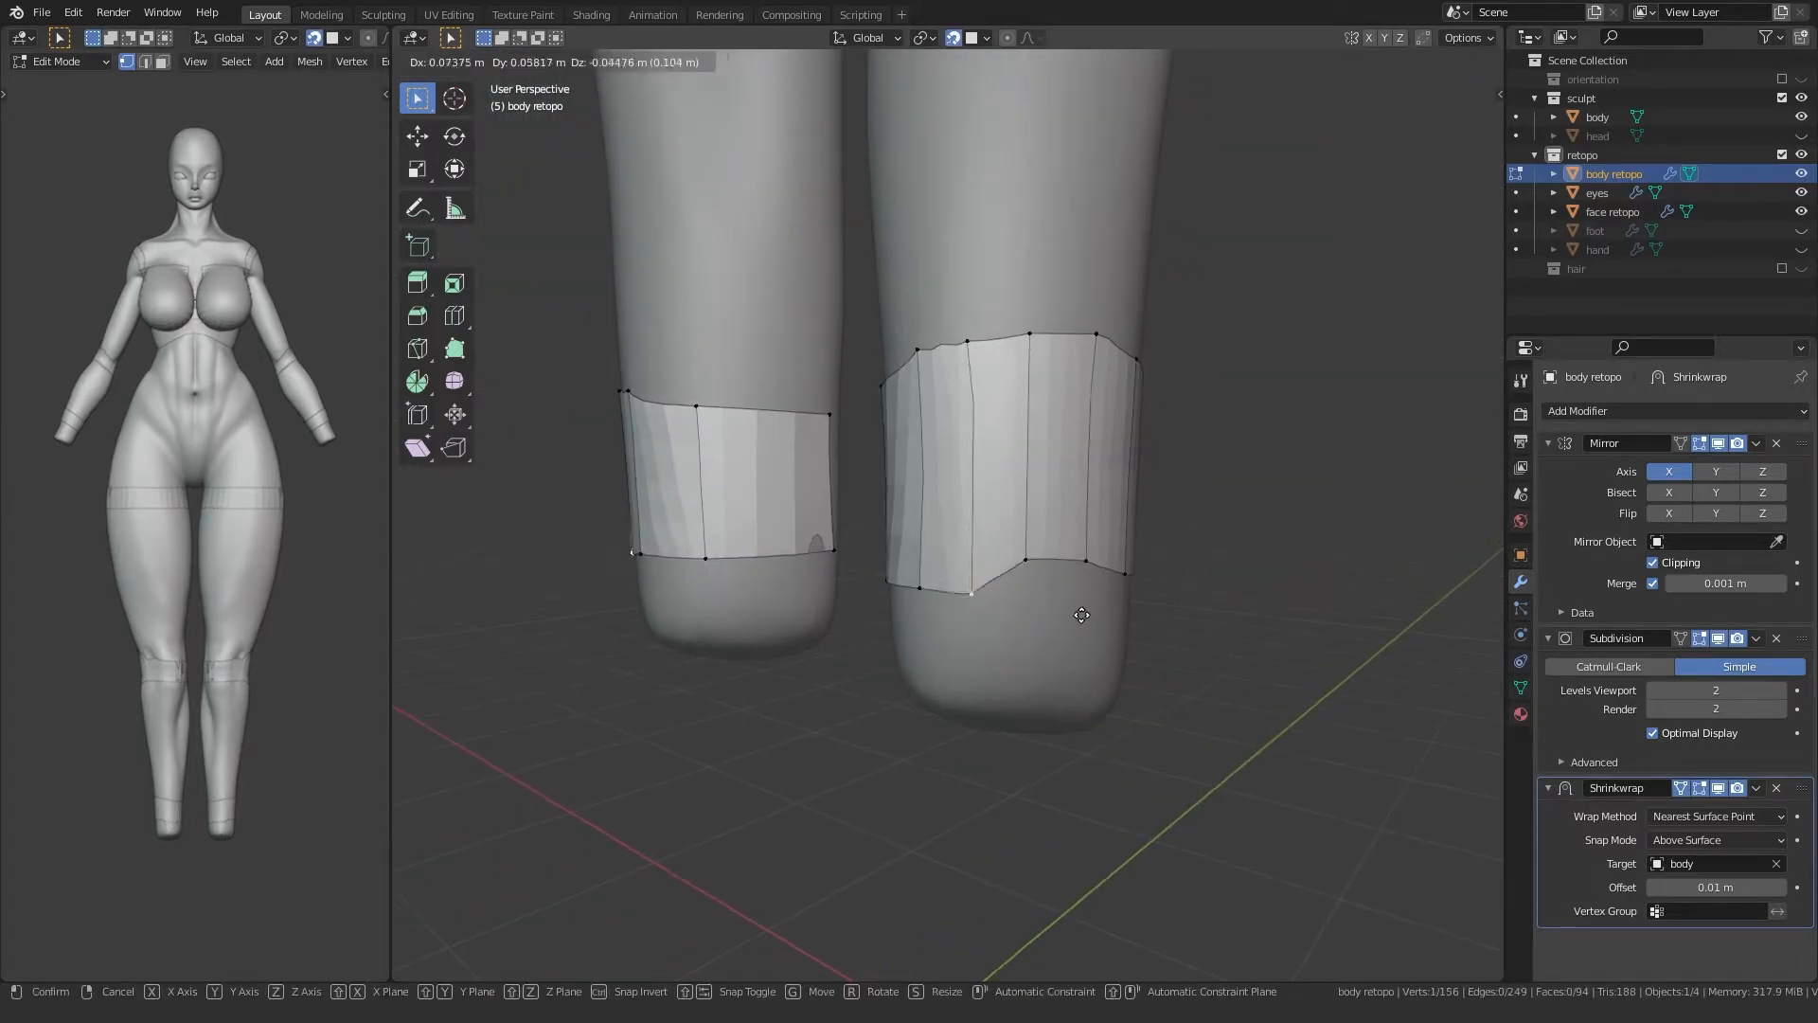
pyautogui.click(1097, 625)
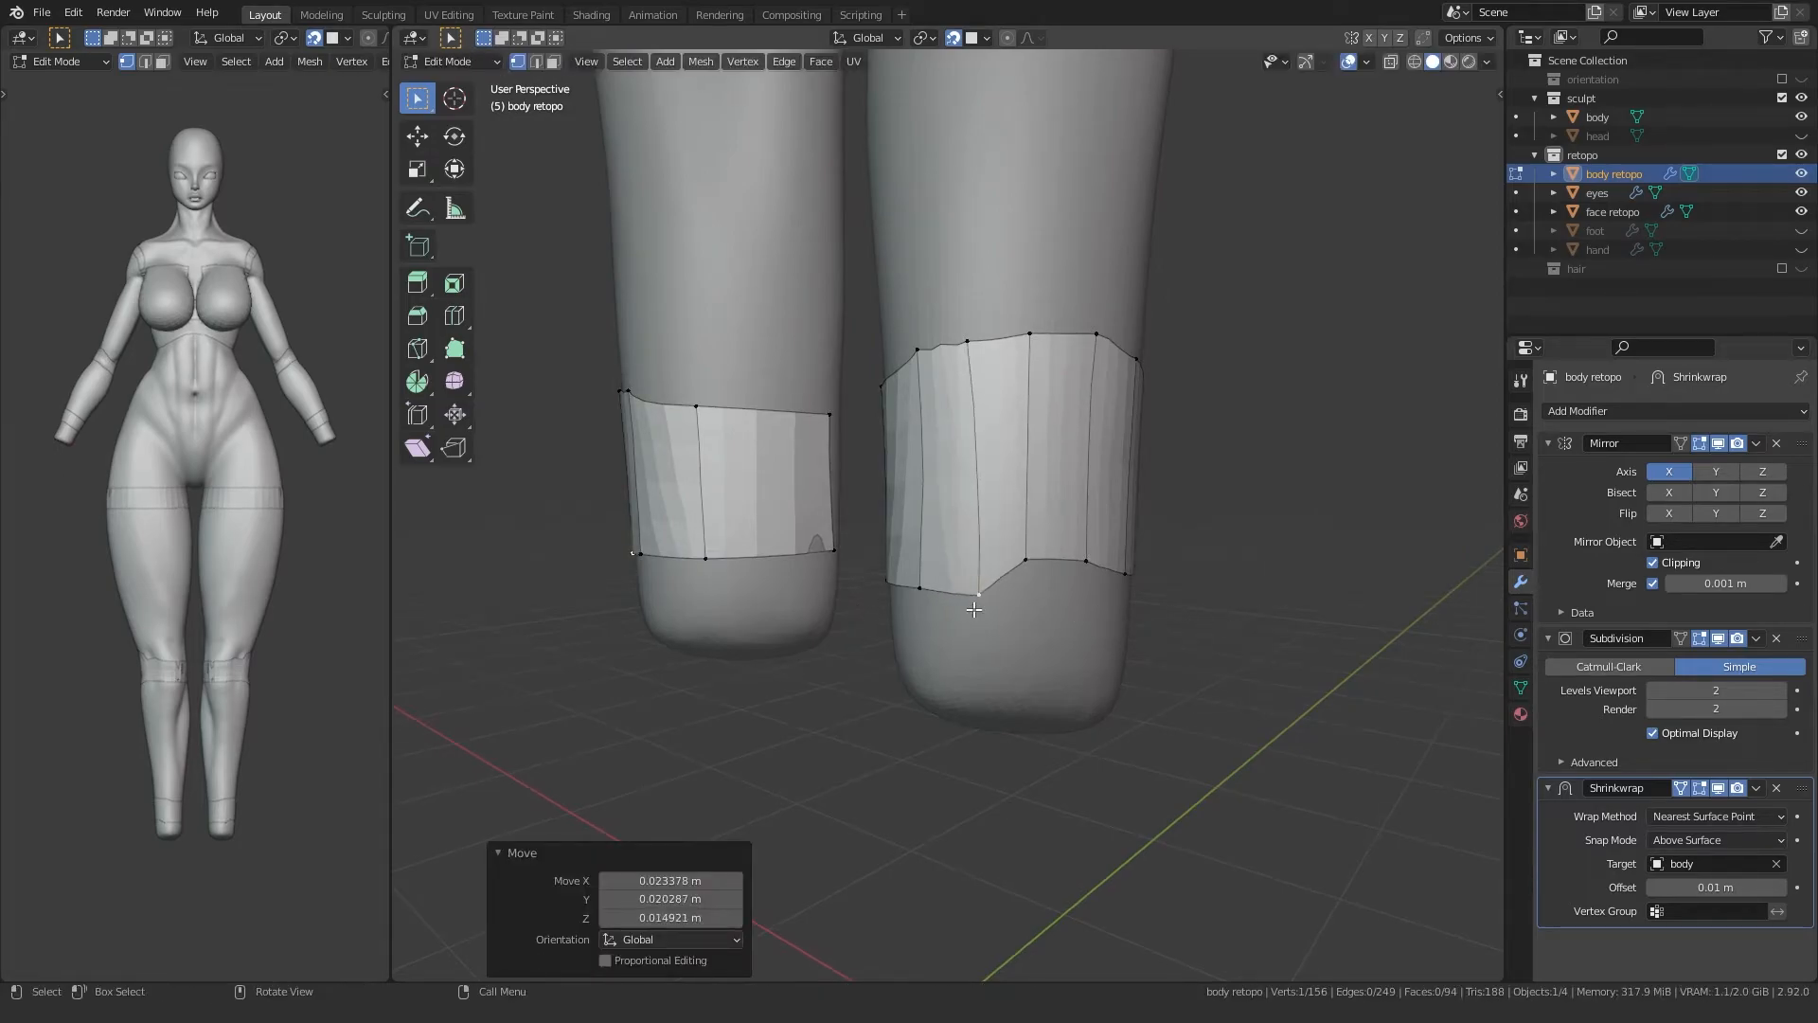
# Step: Turn off the Shrinkwrap modifier's on-cage display and move two lower vertices of the ankle band in toward the leg
pyautogui.click(1680, 789)
pyautogui.scroll(-4, 876, 720)
pyautogui.moveTo(876, 720); pyautogui.dragTo(938, 674, button='middle')
pyautogui.scroll(3, 1042, 587)
pyautogui.moveTo(1050, 582)
pyautogui.mouseDown(button='middle')
pyautogui.moveTo(1070, 574)
pyautogui.moveTo(974, 540)
pyautogui.moveTo(982, 524)
pyautogui.moveTo(1048, 556)
pyautogui.moveTo(1021, 566)
pyautogui.mouseUp(button='middle')
pyautogui.press('g')
pyautogui.click(995, 551)
pyautogui.click(1027, 572)
pyautogui.press('g')
pyautogui.click(966, 532)
# Step: Pull two more of the ankle band's stray vertices in against the ankle from another side
pyautogui.moveTo(1155, 610); pyautogui.dragTo(827, 565, button='middle')
pyautogui.click(836, 557)
pyautogui.press('g')
pyautogui.click(985, 566)
pyautogui.click(859, 569)
pyautogui.press('g')
pyautogui.click(961, 589)
# Step: Gather further upper and lower vertices of the ankle band closer around the ankle
pyautogui.moveTo(961, 589); pyautogui.dragTo(1002, 454, button='middle')
pyautogui.press('g')
pyautogui.click(934, 459)
pyautogui.click(1026, 564)
pyautogui.press('g')
pyautogui.click(966, 551)
pyautogui.moveTo(966, 552); pyautogui.dragTo(626, 403, button='middle')
pyautogui.press('g')
pyautogui.click(902, 458)
# Step: Continue fitting the ankle band by moving its remaining stray vertices toward the leg's surface
pyautogui.click(1118, 390)
pyautogui.moveTo(952, 406); pyautogui.dragTo(976, 443, button='middle')
pyautogui.press('g')
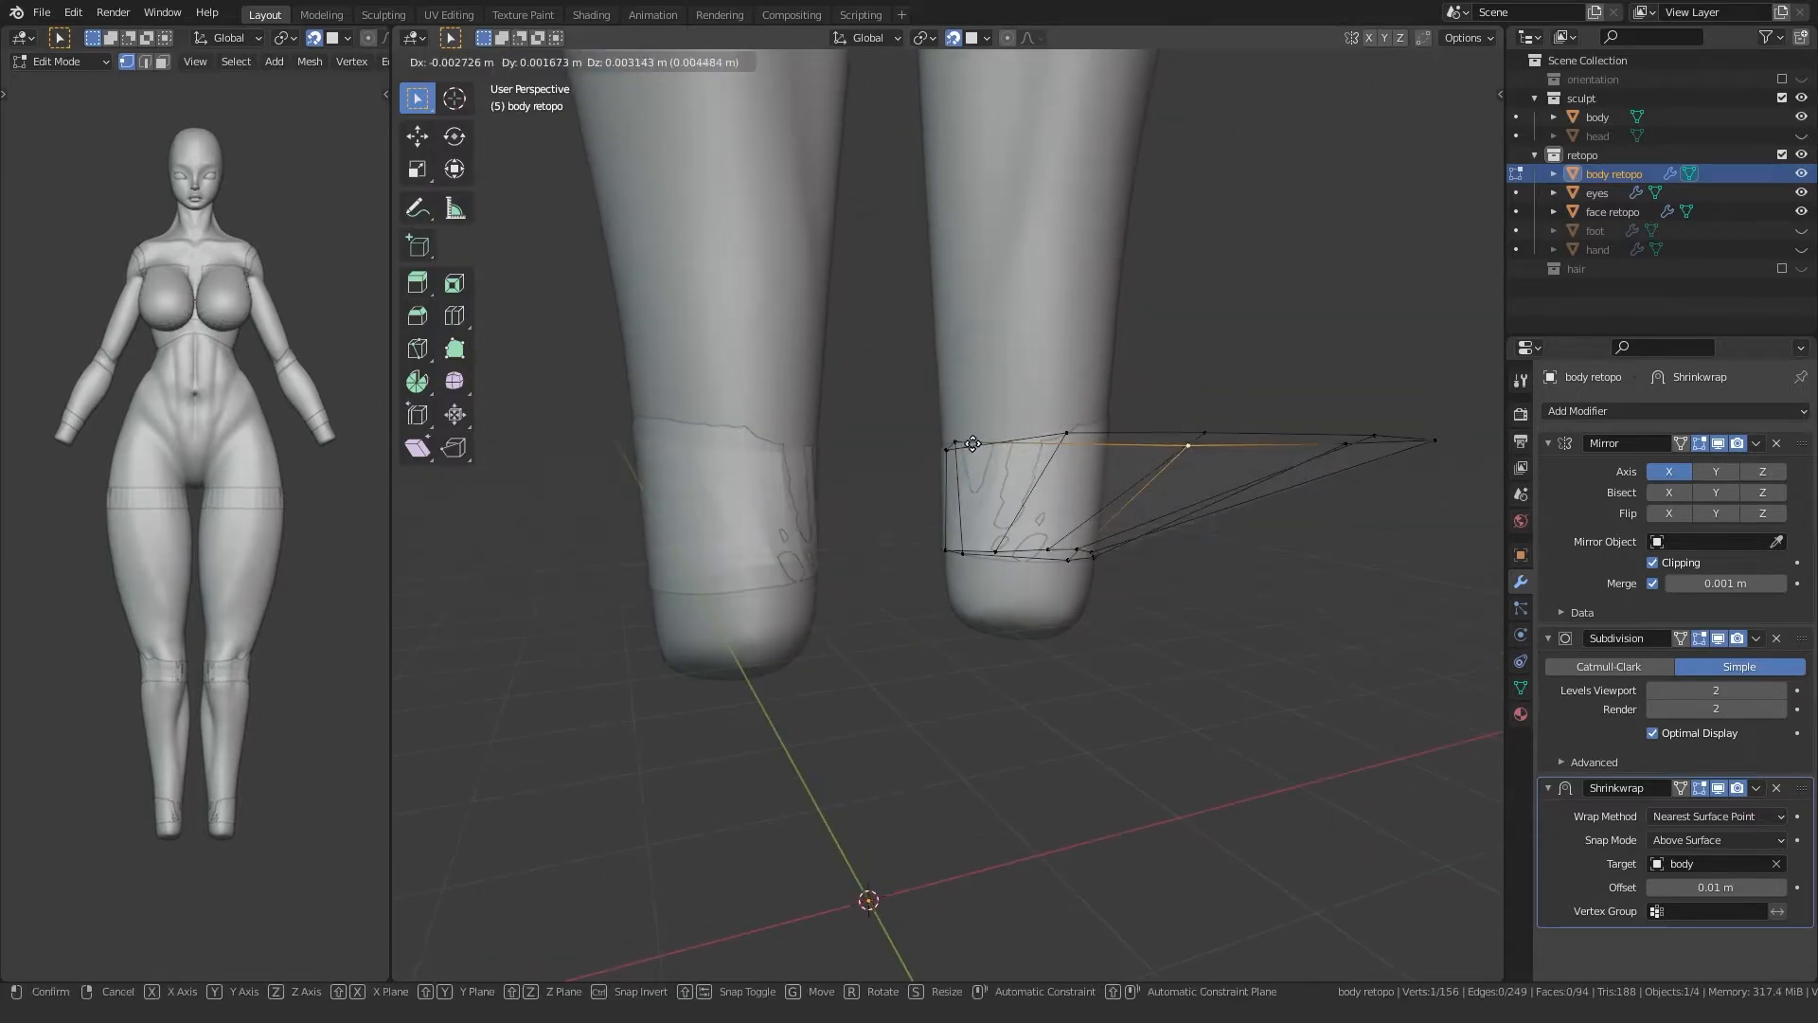
pyautogui.click(776, 441)
pyautogui.press('g')
pyautogui.click(857, 445)
pyautogui.moveTo(857, 445); pyautogui.dragTo(805, 463, button='middle')
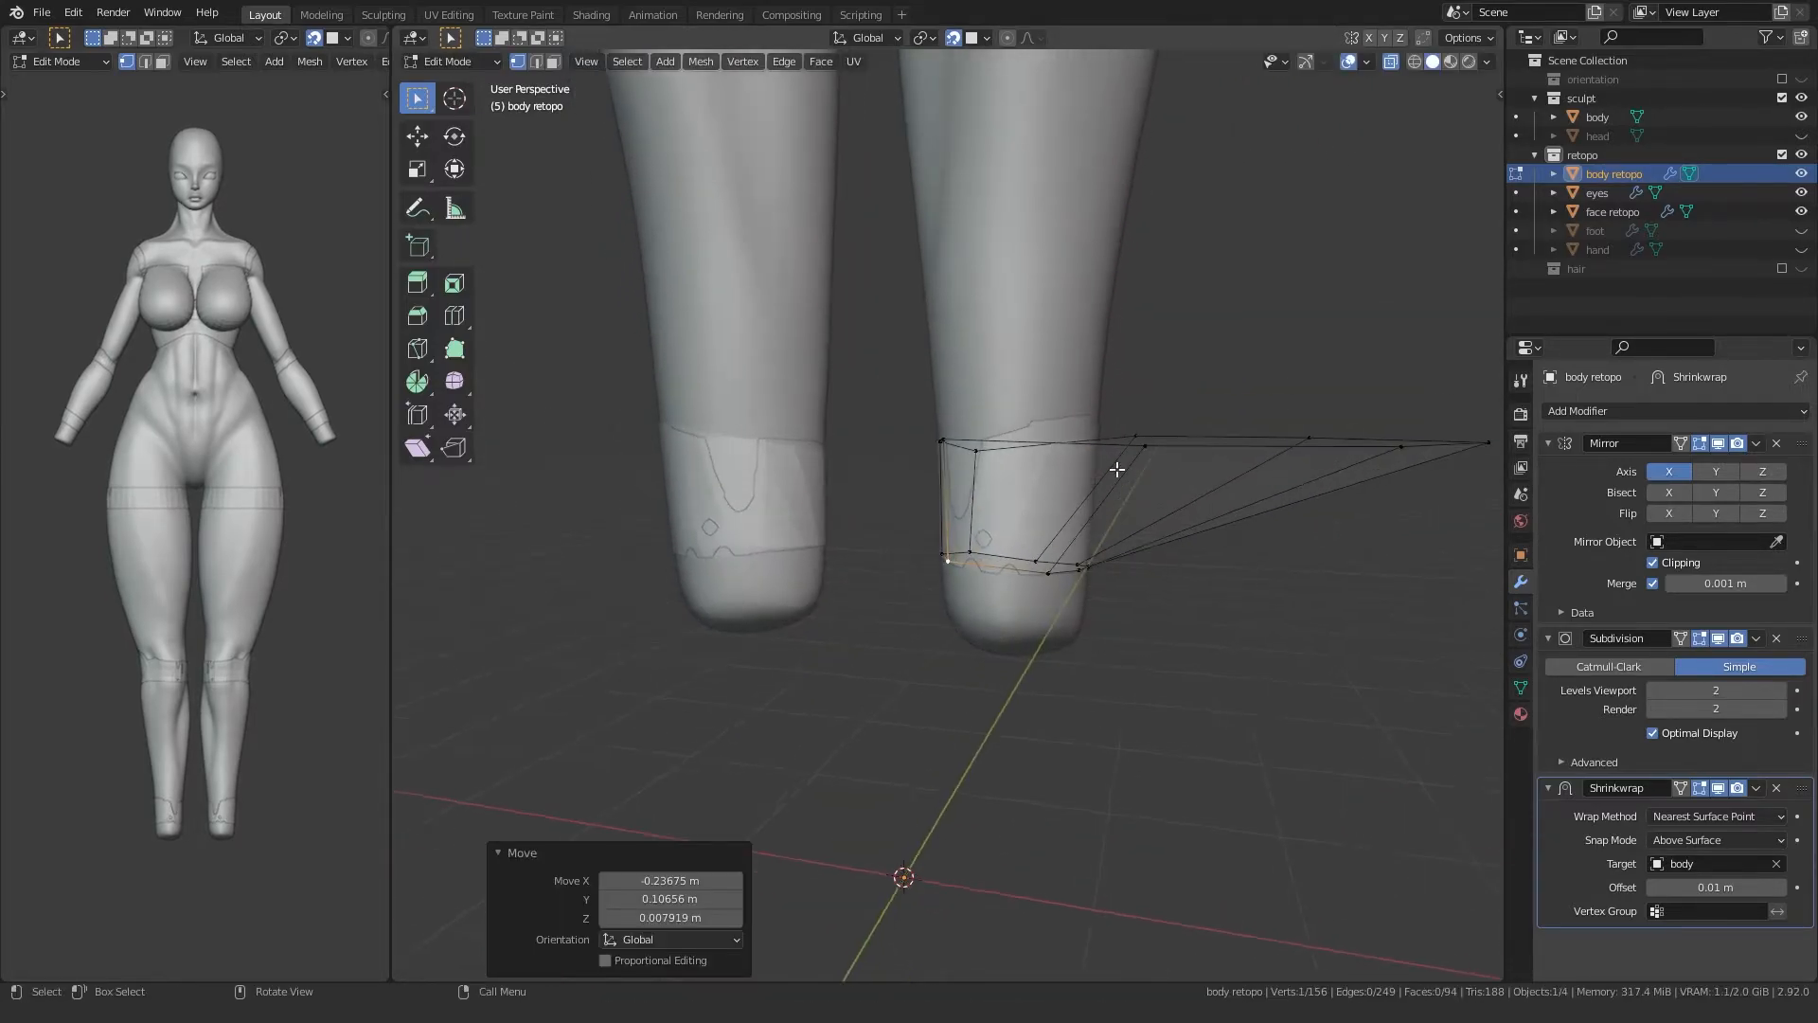
# Step: Move the stray outer vertices of the ankle band inward so they snap onto the ankle surface
pyautogui.click(1260, 449)
pyautogui.moveTo(1137, 462); pyautogui.dragTo(1079, 474, button='middle')
pyautogui.press('g')
pyautogui.click(839, 481)
pyautogui.click(1070, 568)
pyautogui.press('g')
pyautogui.click(1006, 579)
pyautogui.moveTo(1005, 580); pyautogui.dragTo(871, 560, button='middle')
pyautogui.click(983, 485)
pyautogui.press('g')
pyautogui.click(972, 442)
# Step: Snap the next lower and upper vertices of the ankle band onto the side of the ankle
pyautogui.click(1013, 586)
pyautogui.press('g')
pyautogui.click(973, 585)
pyautogui.click(989, 570)
pyautogui.press('g')
pyautogui.click(959, 571)
pyautogui.click(821, 349)
pyautogui.click(947, 467)
# Step: Snap the remaining far-side vertices of the ankle band onto the leg to close its shape around the ankle
pyautogui.moveTo(946, 467); pyautogui.dragTo(722, 517, button='middle')
pyautogui.click(871, 565)
pyautogui.press('g')
pyautogui.click(878, 563)
pyautogui.click(782, 440)
pyautogui.press('g')
pyautogui.click(891, 459)
pyautogui.moveTo(892, 459); pyautogui.dragTo(947, 497, button='middle')
pyautogui.click(682, 415)
pyautogui.press('g')
pyautogui.click(894, 460)
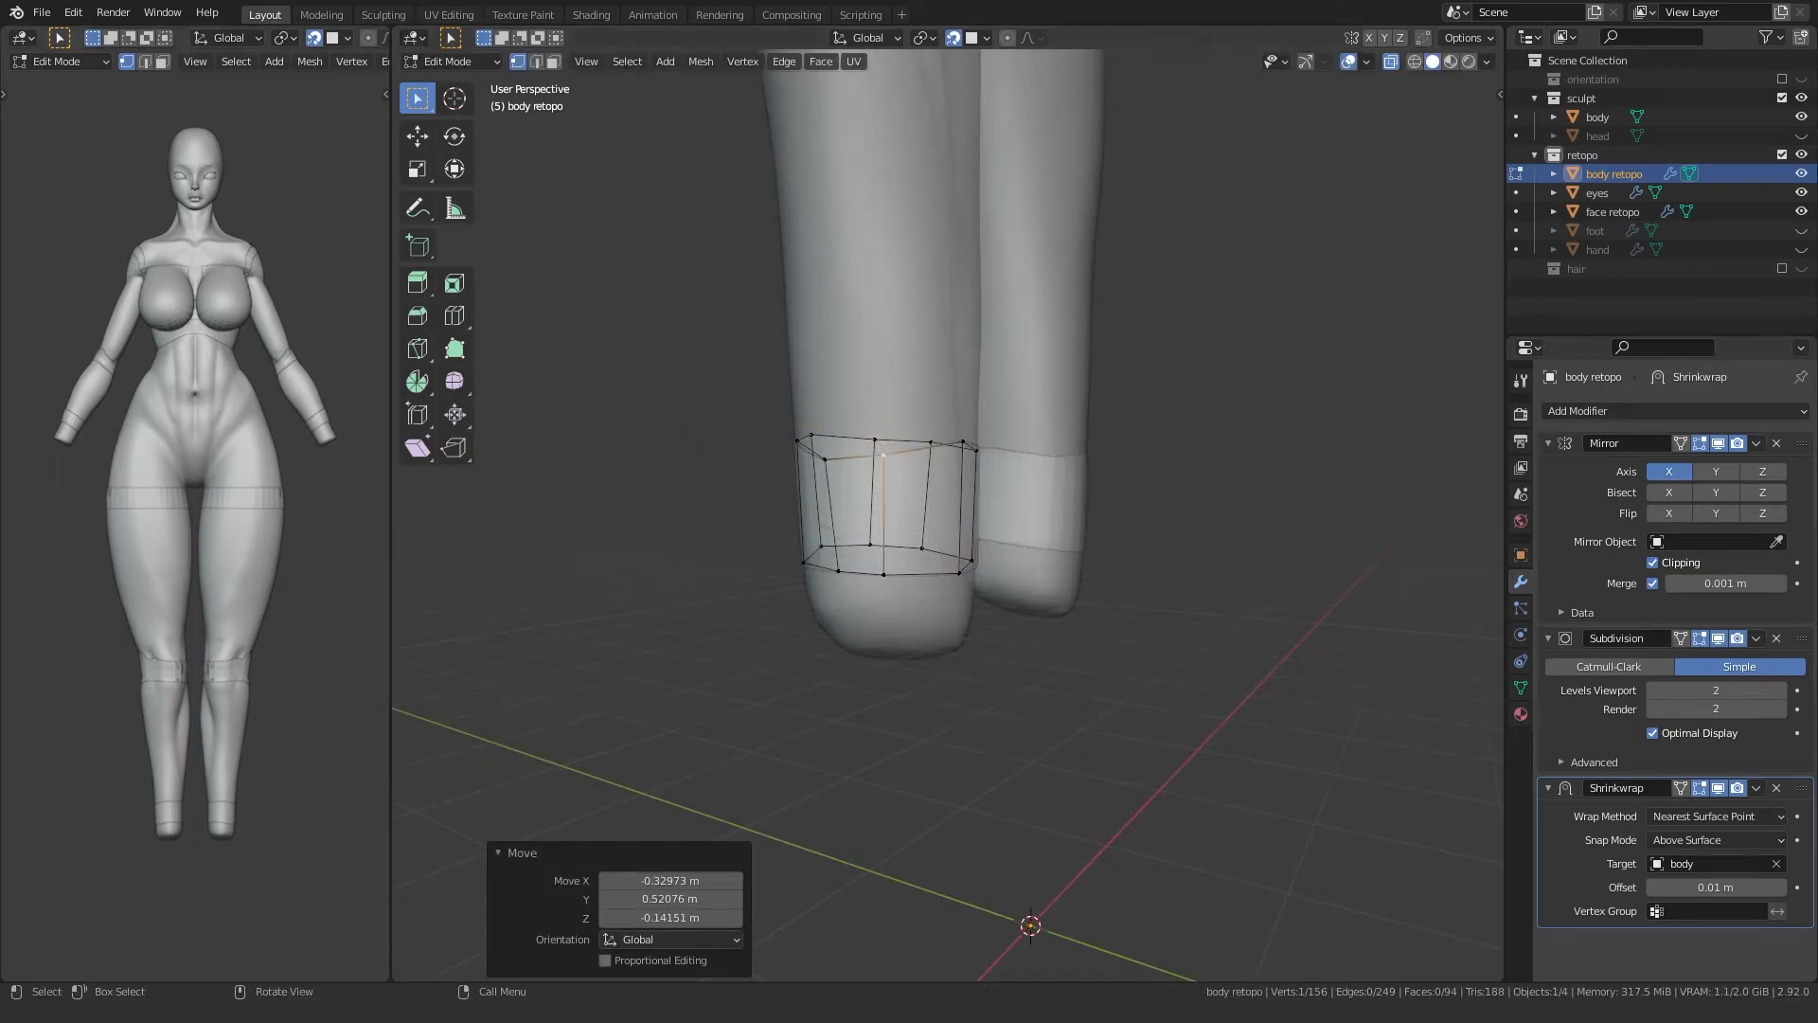
# Step: Disable snapping and flatten the ankle band's edge loops by scaling them to 0 along Z
pyautogui.moveTo(663, 450); pyautogui.dragTo(824, 472, button='middle')
pyautogui.hotkey('shift', 'Tab')
pyautogui.press('0')
pyautogui.click(826, 458)
pyautogui.keyDown('alt'); pyautogui.click(976, 560); pyautogui.keyUp('alt')
pyautogui.press('s')
pyautogui.press('z')
pyautogui.press('0')
pyautogui.click(872, 568)
# Step: Turn off X-ray, enable snapping, and shift the knee band's inner front vertices onto the knee surface
pyautogui.moveTo(964, 586); pyautogui.dragTo(893, 556, button='middle')
pyautogui.hotkey('alt', 'z')
pyautogui.scroll(-5, 893, 556)
pyautogui.keyDown('shift'); pyautogui.moveTo(897, 436); pyautogui.dragTo(920, 782, button='middle'); pyautogui.keyUp('shift')
pyautogui.scroll(3, 928, 635)
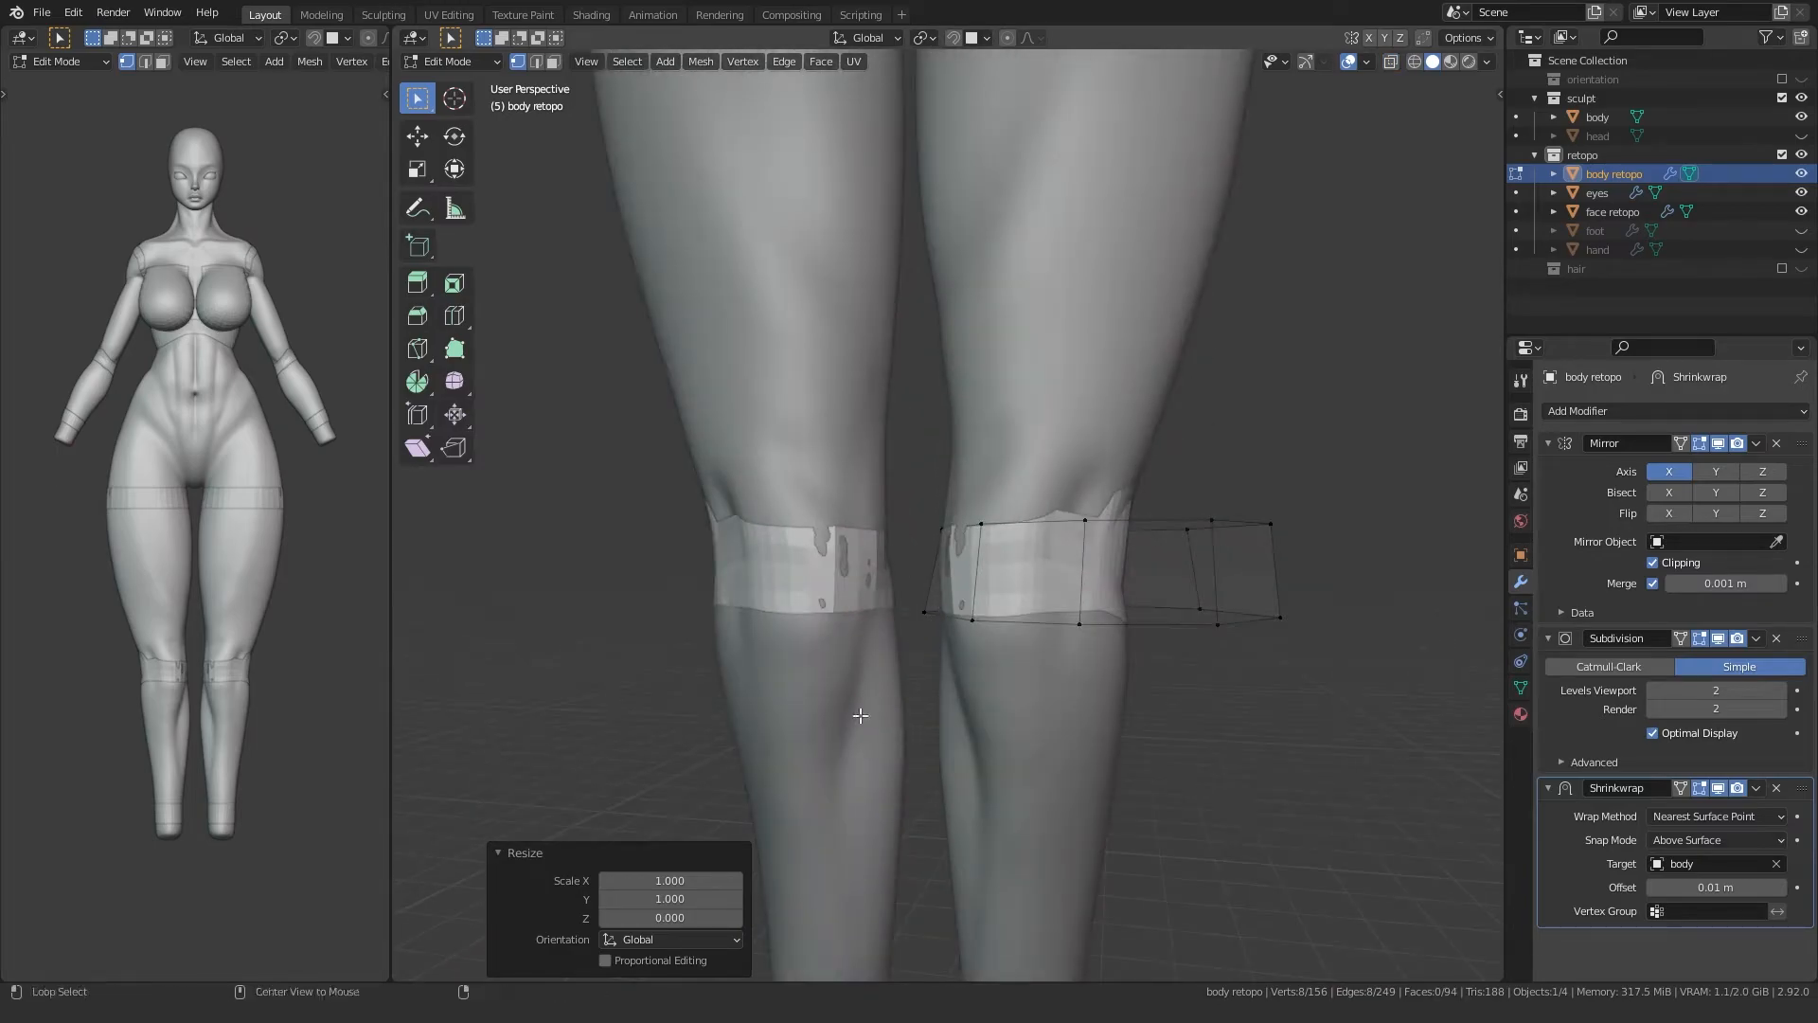
pyautogui.press('KP_1')
pyautogui.scroll(2, 872, 633)
pyautogui.keyDown('shift'); pyautogui.moveTo(840, 690); pyautogui.dragTo(901, 613, button='middle'); pyautogui.keyUp('shift')
pyautogui.click(945, 586)
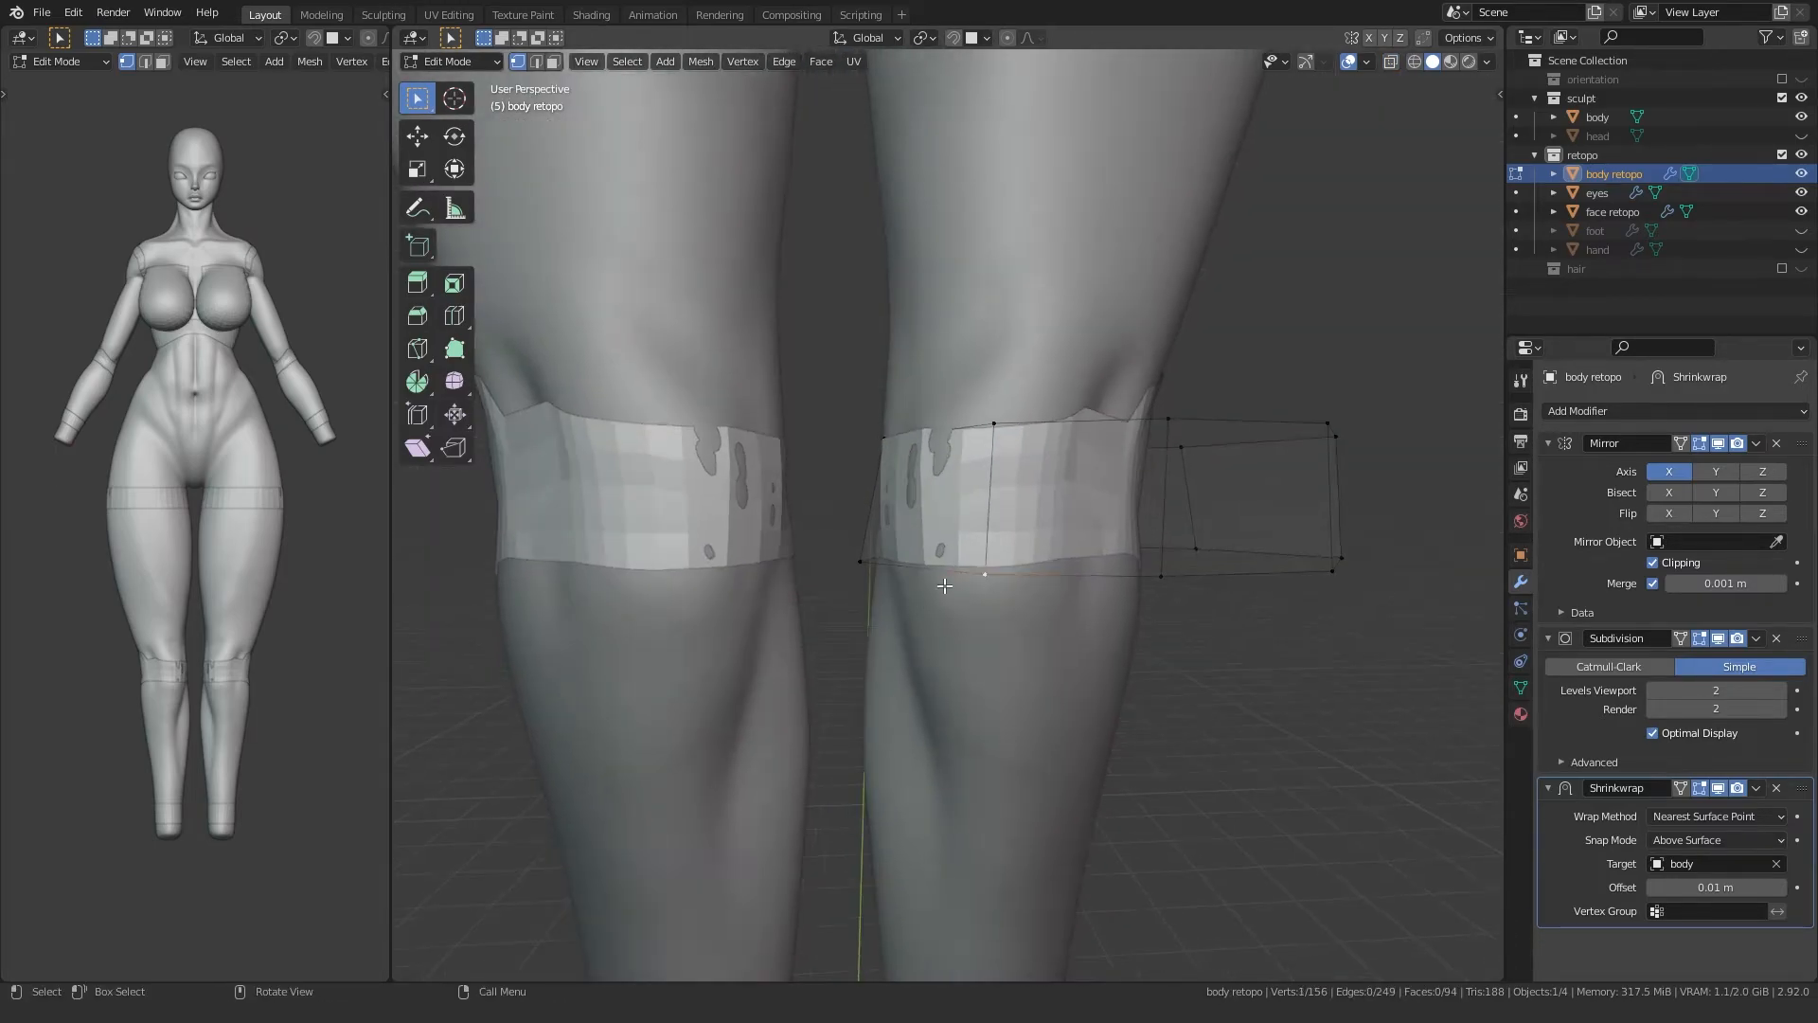
pyautogui.hotkey('shift', 'Tab')
pyautogui.press('g')
pyautogui.click(904, 579)
pyautogui.click(990, 426)
pyautogui.press('g')
pyautogui.click(928, 436)
# Step: Move the lower and upper vertices of the knee band's middle front column onto the knee
pyautogui.moveTo(928, 440); pyautogui.dragTo(1004, 507, button='middle')
pyautogui.click(1057, 557)
pyautogui.press('KP_1')
pyautogui.press('g')
pyautogui.click(982, 554)
pyautogui.click(1050, 459)
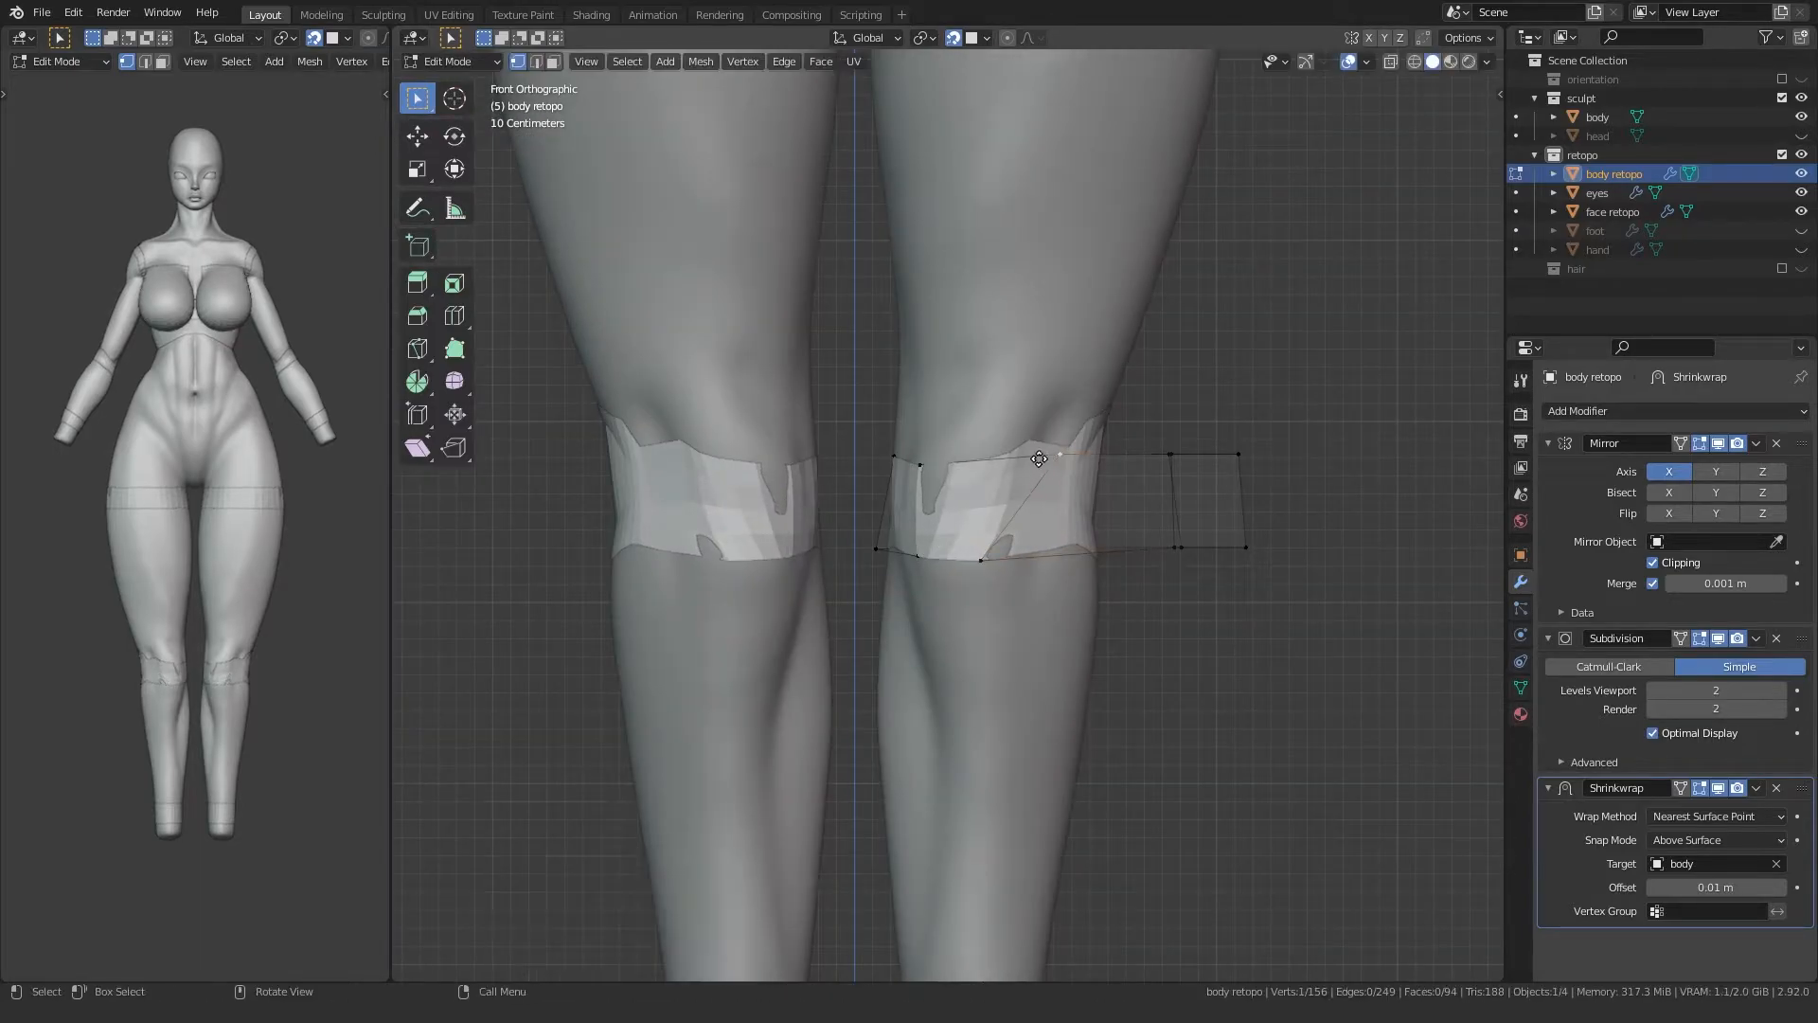
pyautogui.press('g')
pyautogui.click(970, 464)
# Step: Pull the outer front column of knee band vertices inward onto the leg surface
pyautogui.moveTo(1161, 531); pyautogui.dragTo(1104, 548, button='middle')
pyautogui.click(1105, 549)
pyautogui.press('g')
pyautogui.click(994, 561)
pyautogui.click(1108, 422)
pyautogui.press('g')
pyautogui.click(997, 430)
# Step: Snap the lower and upper vertices on the outer side of the knee band onto the leg
pyautogui.moveTo(995, 436); pyautogui.dragTo(808, 520, button='middle')
pyautogui.click(876, 547)
pyautogui.press('g')
pyautogui.click(930, 562)
pyautogui.click(869, 456)
pyautogui.press('g')
pyautogui.click(917, 476)
# Step: Reposition a lower and an upper vertex of the knee band across the back of the knee
pyautogui.moveTo(1070, 516); pyautogui.dragTo(869, 472, button='middle')
pyautogui.click(917, 561)
pyautogui.click(972, 547)
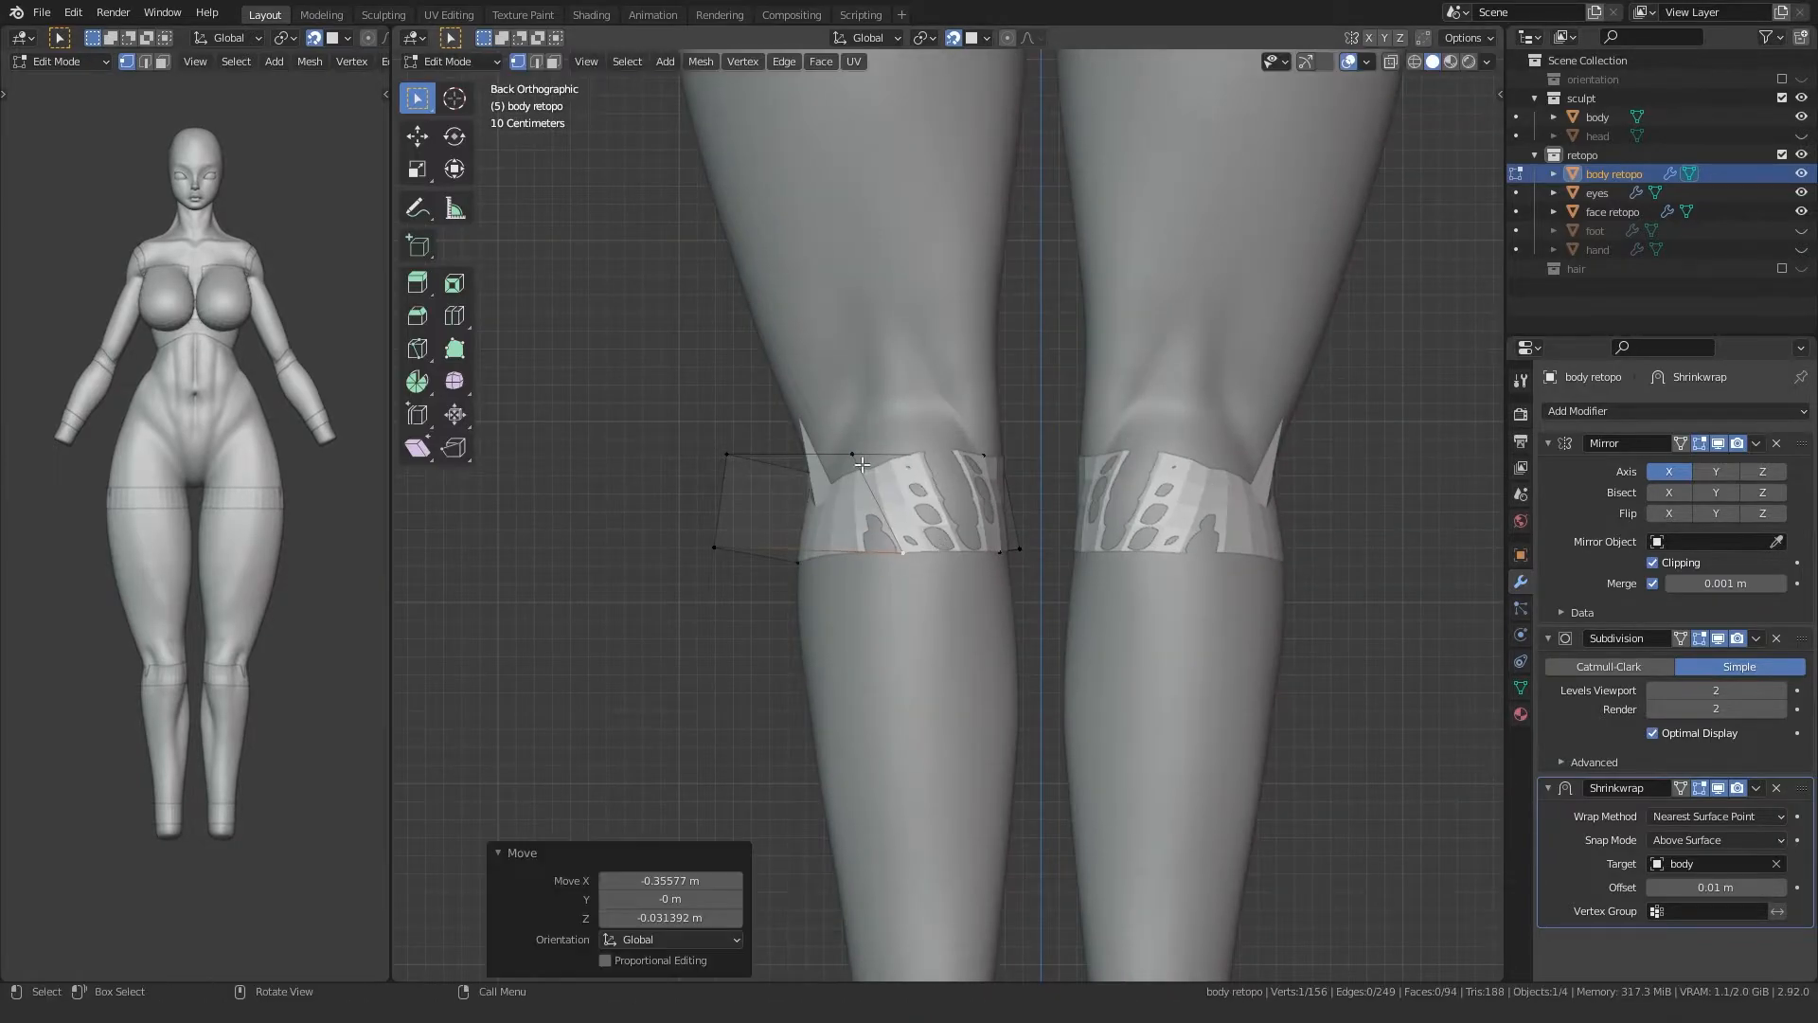
pyautogui.click(862, 465)
pyautogui.press('g')
pyautogui.click(931, 467)
# Step: Snap the next rear column of knee band vertices onto the back of the leg
pyautogui.keyDown('alt'); pyautogui.moveTo(709, 559); pyautogui.dragTo(816, 557, button='middle'); pyautogui.keyUp('alt')
pyautogui.click(881, 558)
pyautogui.press('g')
pyautogui.click(967, 550)
pyautogui.click(865, 454)
pyautogui.press('g')
pyautogui.click(932, 467)
# Step: Move the knee band's lower inner vertex onto the inner side of the leg
pyautogui.keyDown('alt'); pyautogui.moveTo(932, 502); pyautogui.dragTo(799, 533, button='middle'); pyautogui.keyUp('alt')
pyautogui.click(981, 522)
pyautogui.moveTo(987, 522); pyautogui.dragTo(1321, 530, button='middle')
pyautogui.press('g')
pyautogui.click(886, 555)
pyautogui.moveTo(887, 555); pyautogui.dragTo(734, 541, button='middle')
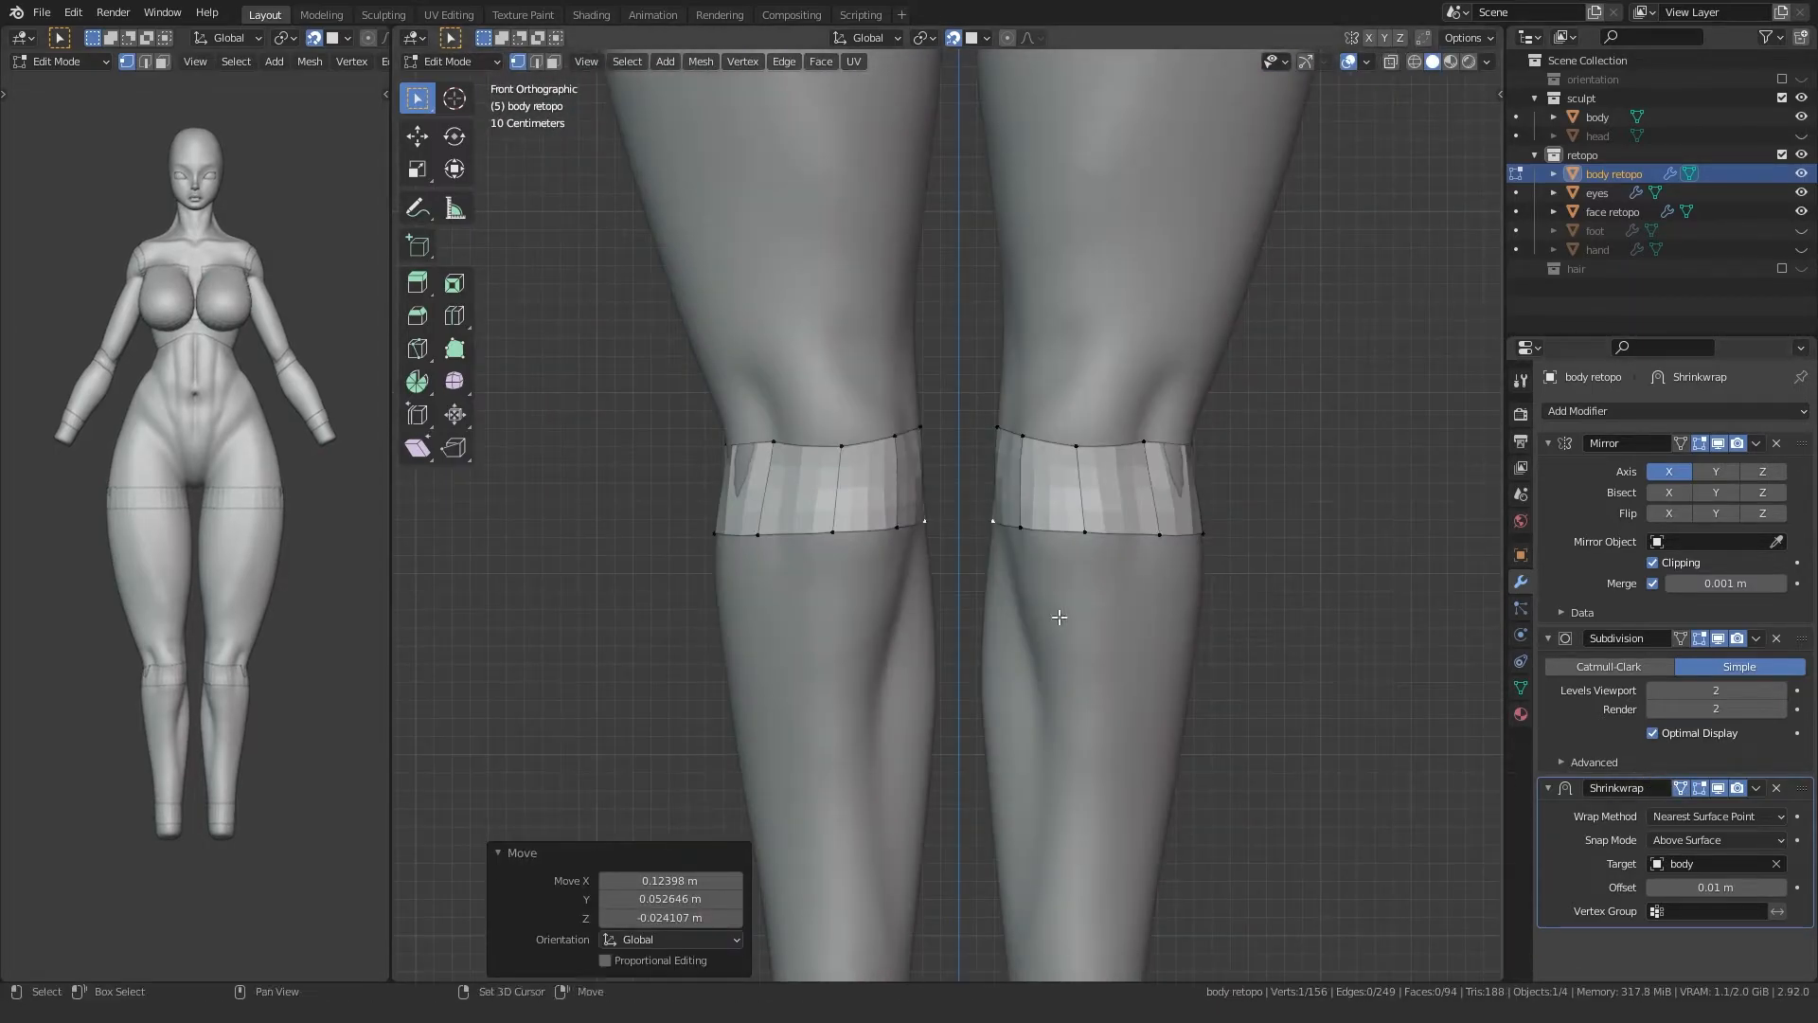
# Step: Flatten the knee band's lower and upper edge loops by scaling each to 0 along Z
pyautogui.keyDown('shift'); pyautogui.moveTo(1065, 634); pyautogui.dragTo(1007, 637, button='middle'); pyautogui.keyUp('shift')
pyautogui.keyDown('alt'); pyautogui.click(983, 537); pyautogui.keyUp('alt')
pyautogui.press('s')
pyautogui.press('z')
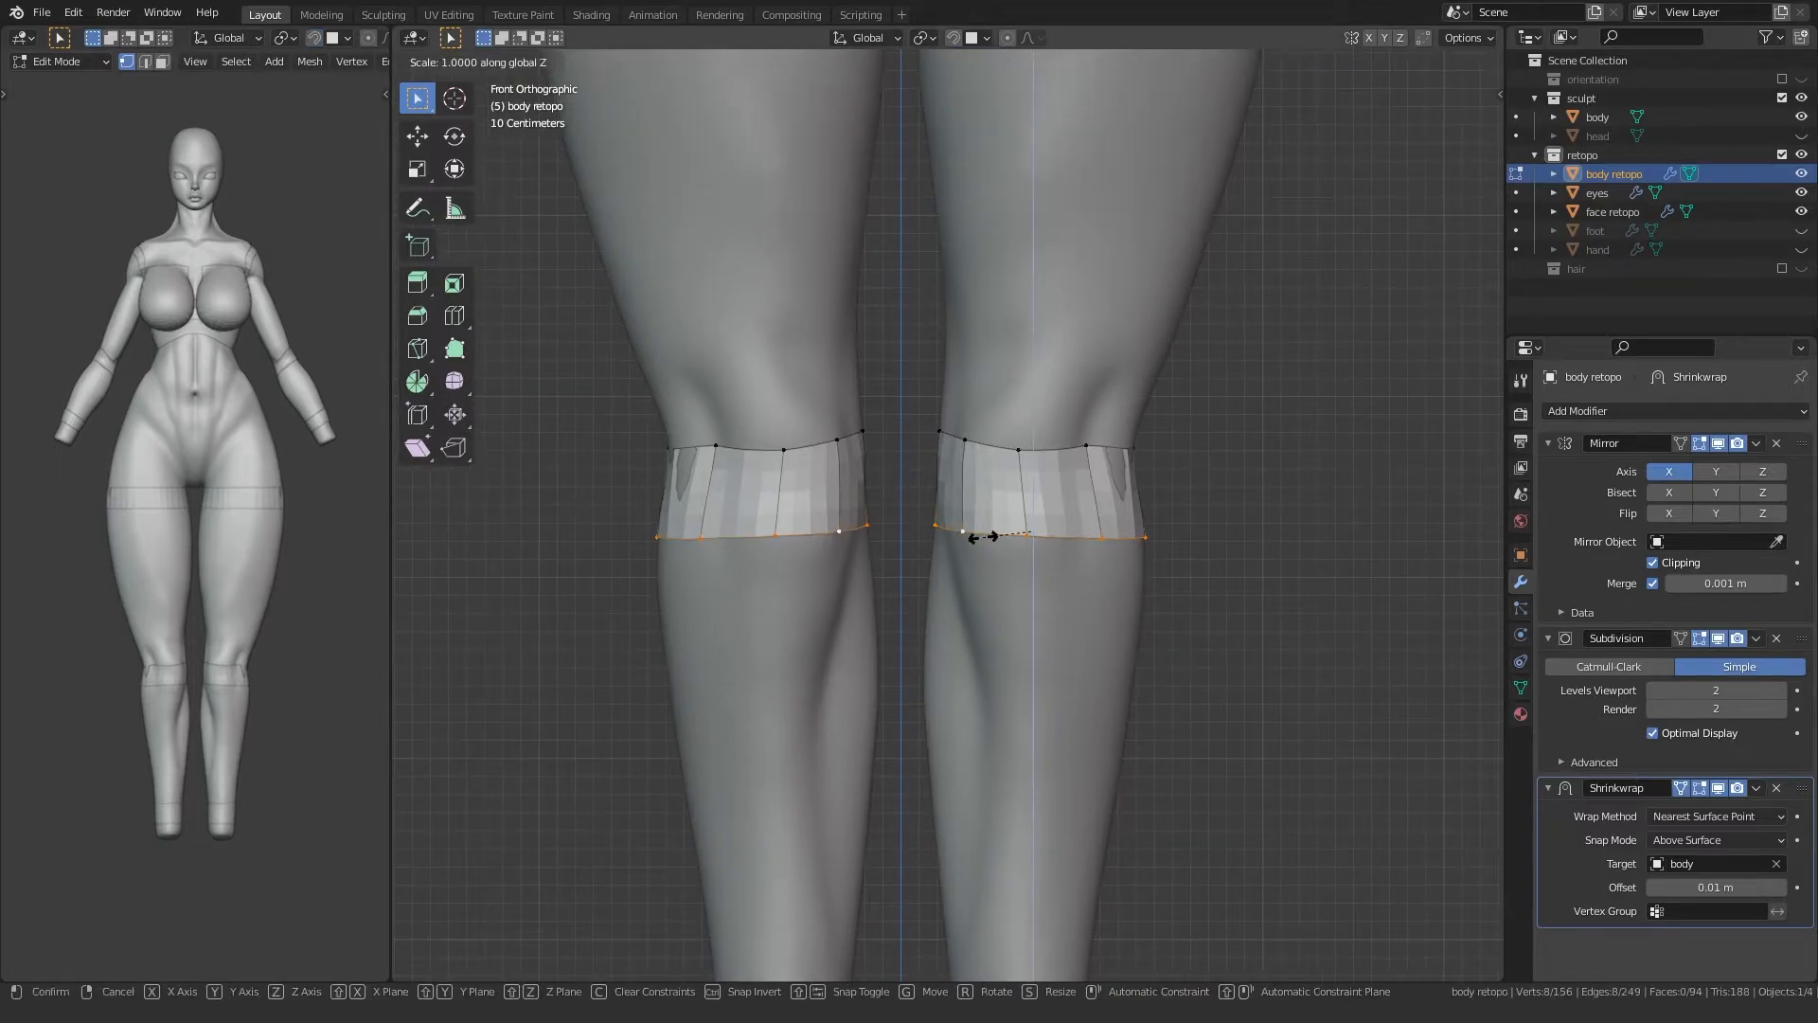
pyautogui.press('Return')
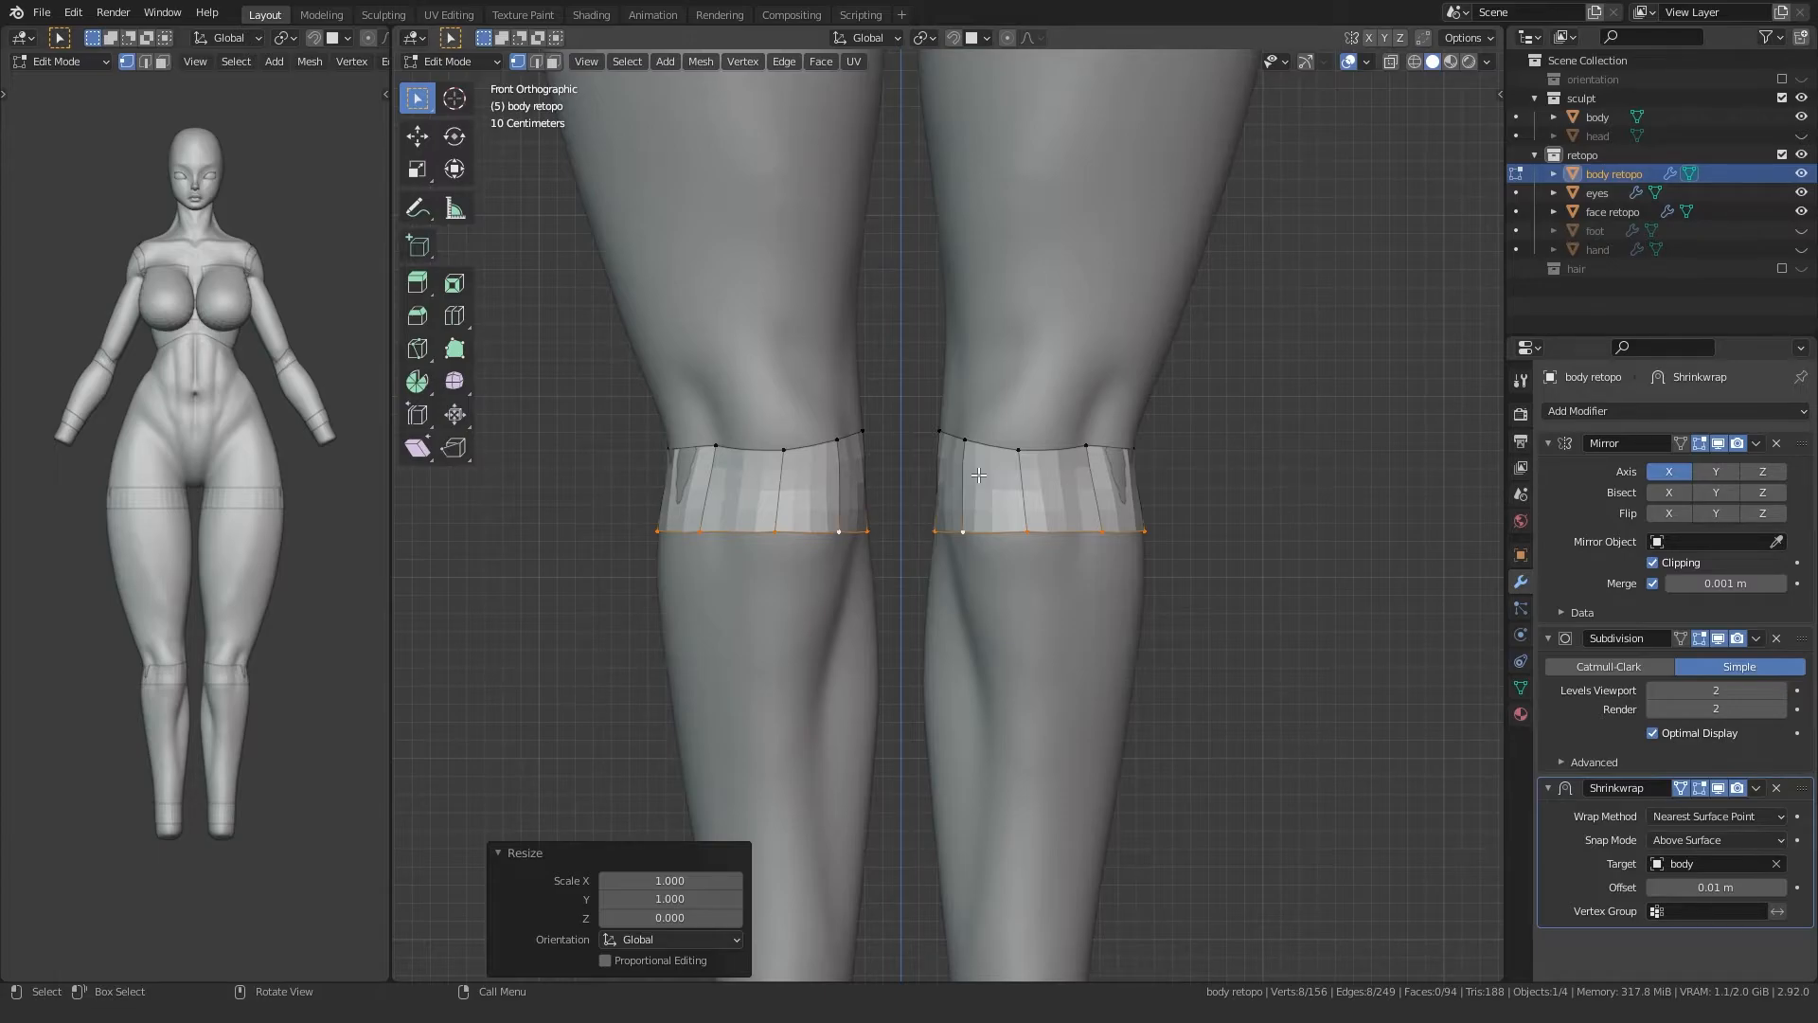
pyautogui.keyDown('alt'); pyautogui.click(942, 445); pyautogui.keyUp('alt')
pyautogui.press('s')
pyautogui.press('z')
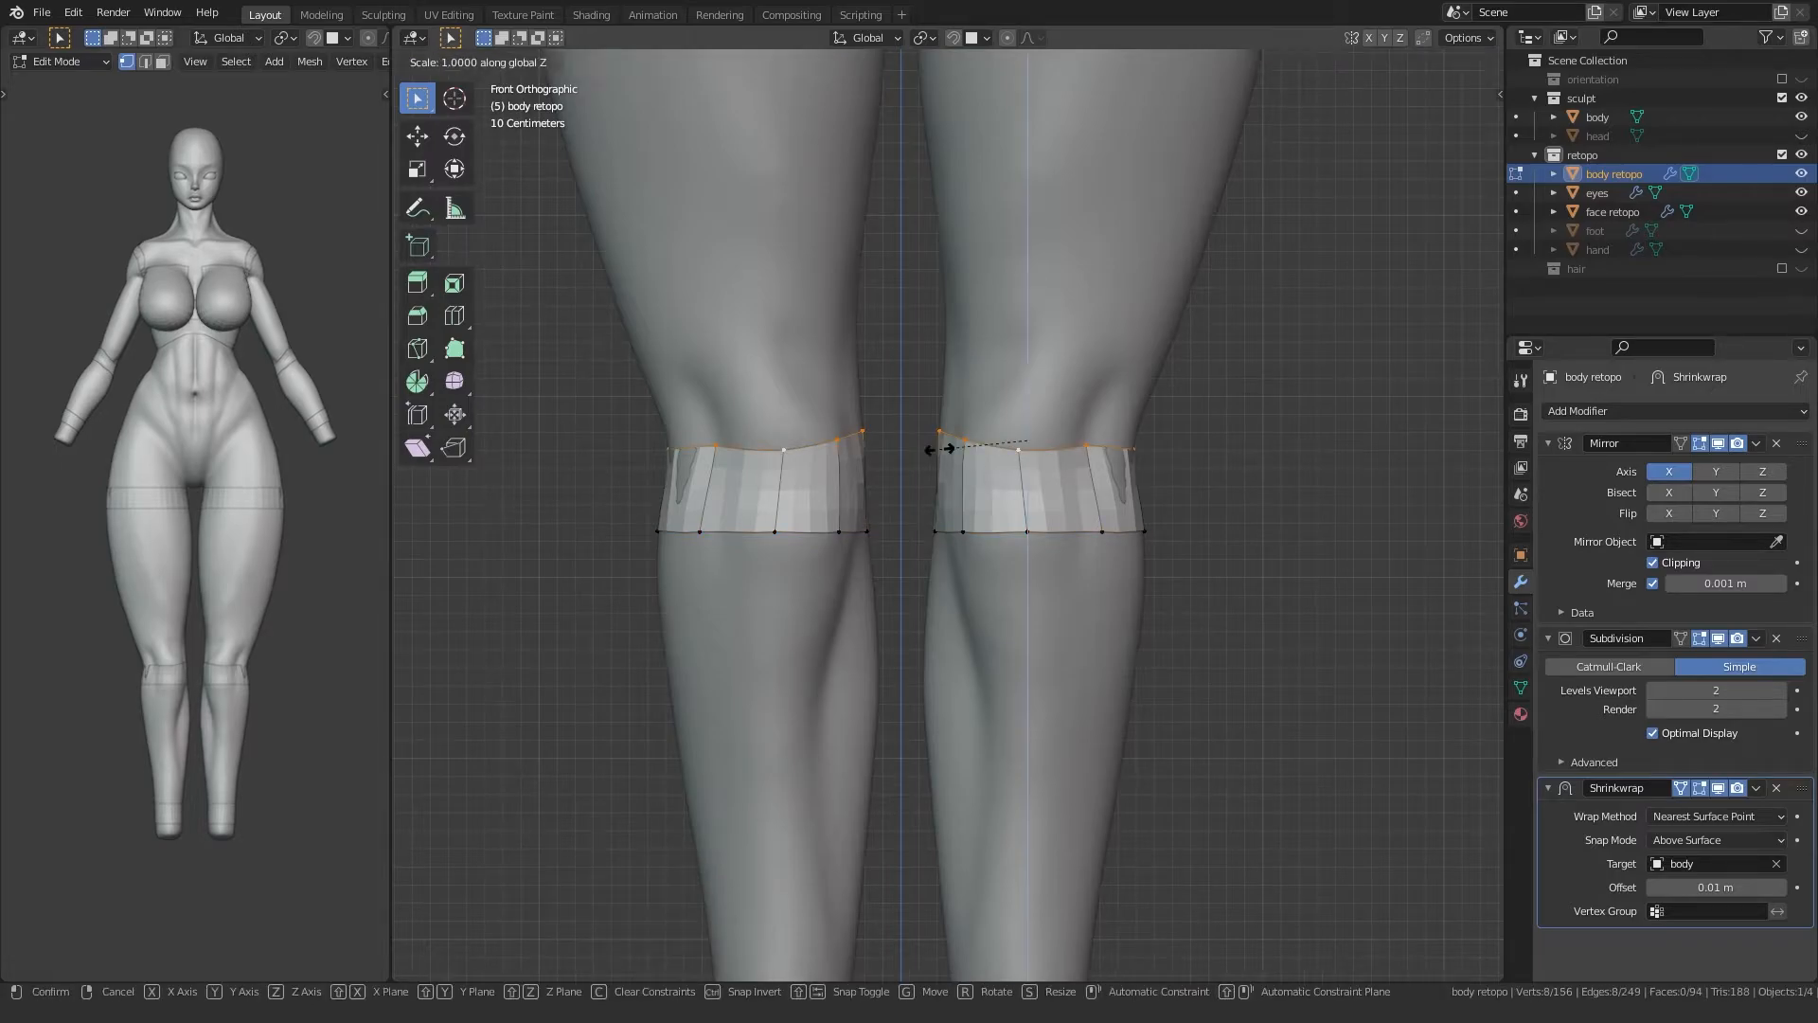
pyautogui.press('0')
pyautogui.press('Return')
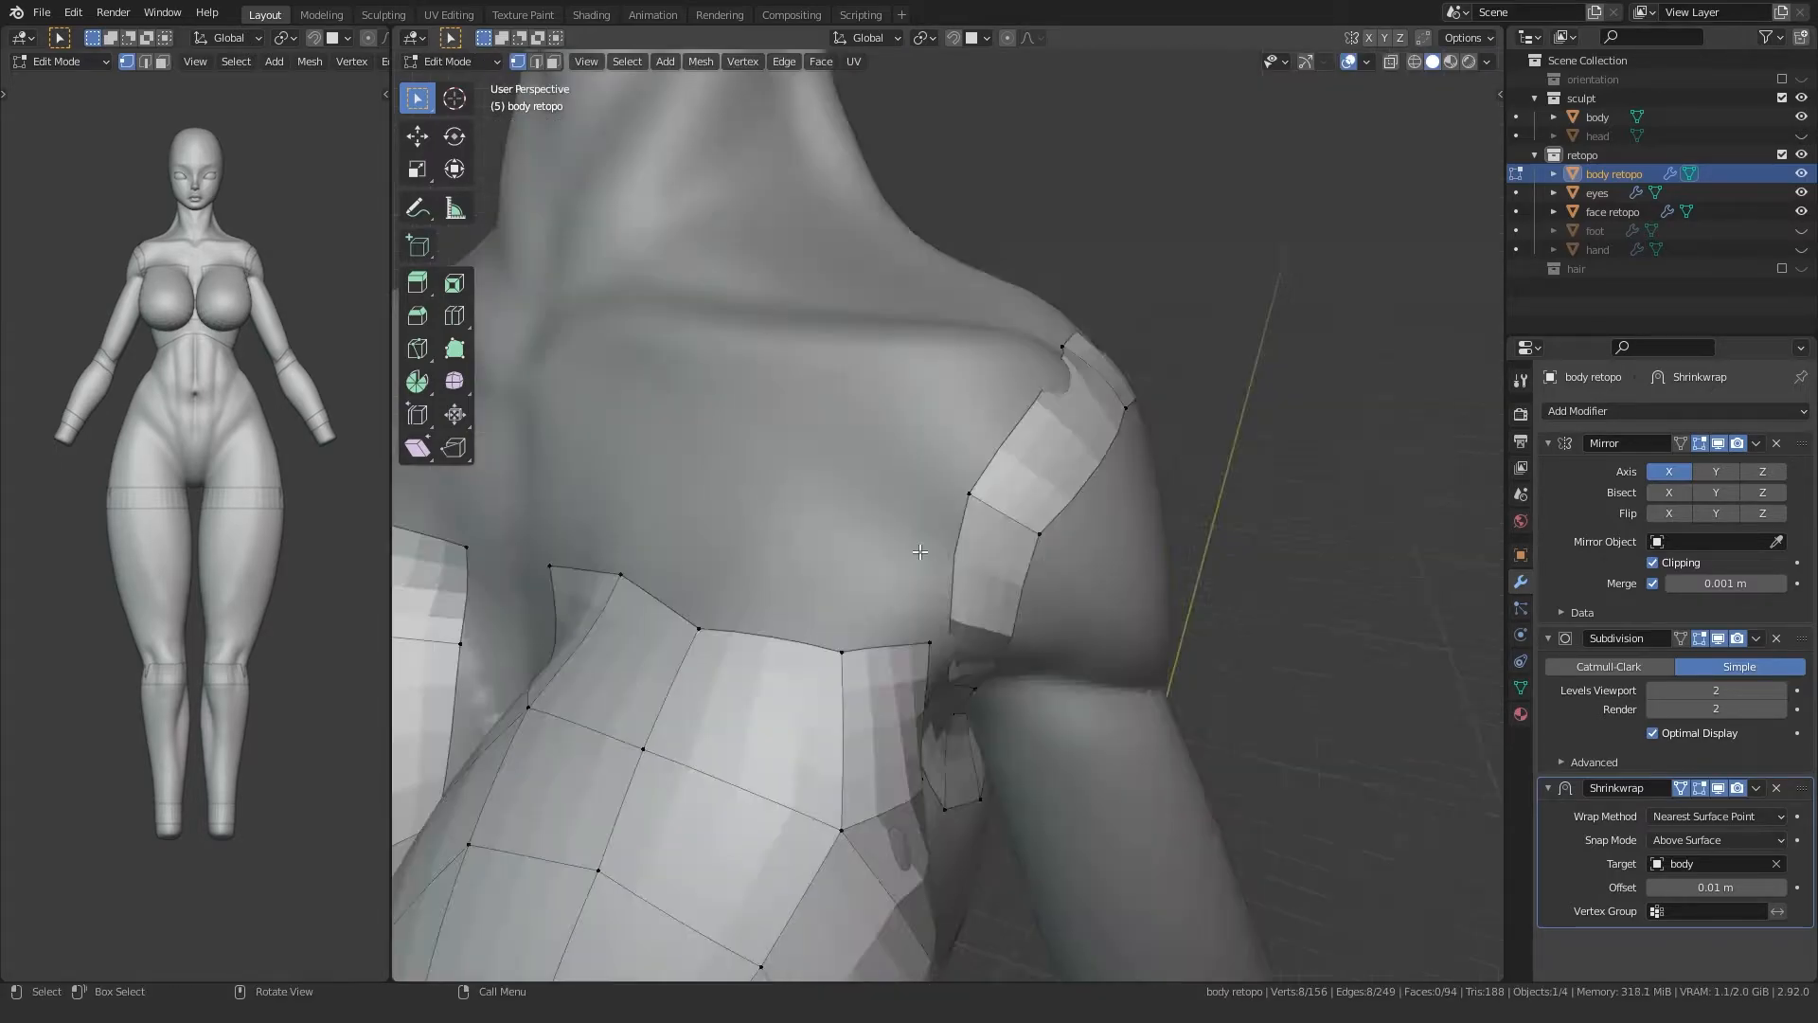
# Step: Lower the upper outer corner vertex of the breast mesh near the armpit
pyautogui.moveTo(947, 536); pyautogui.dragTo(844, 535, button='middle')
pyautogui.moveTo(670, 526); pyautogui.dragTo(835, 513, button='middle')
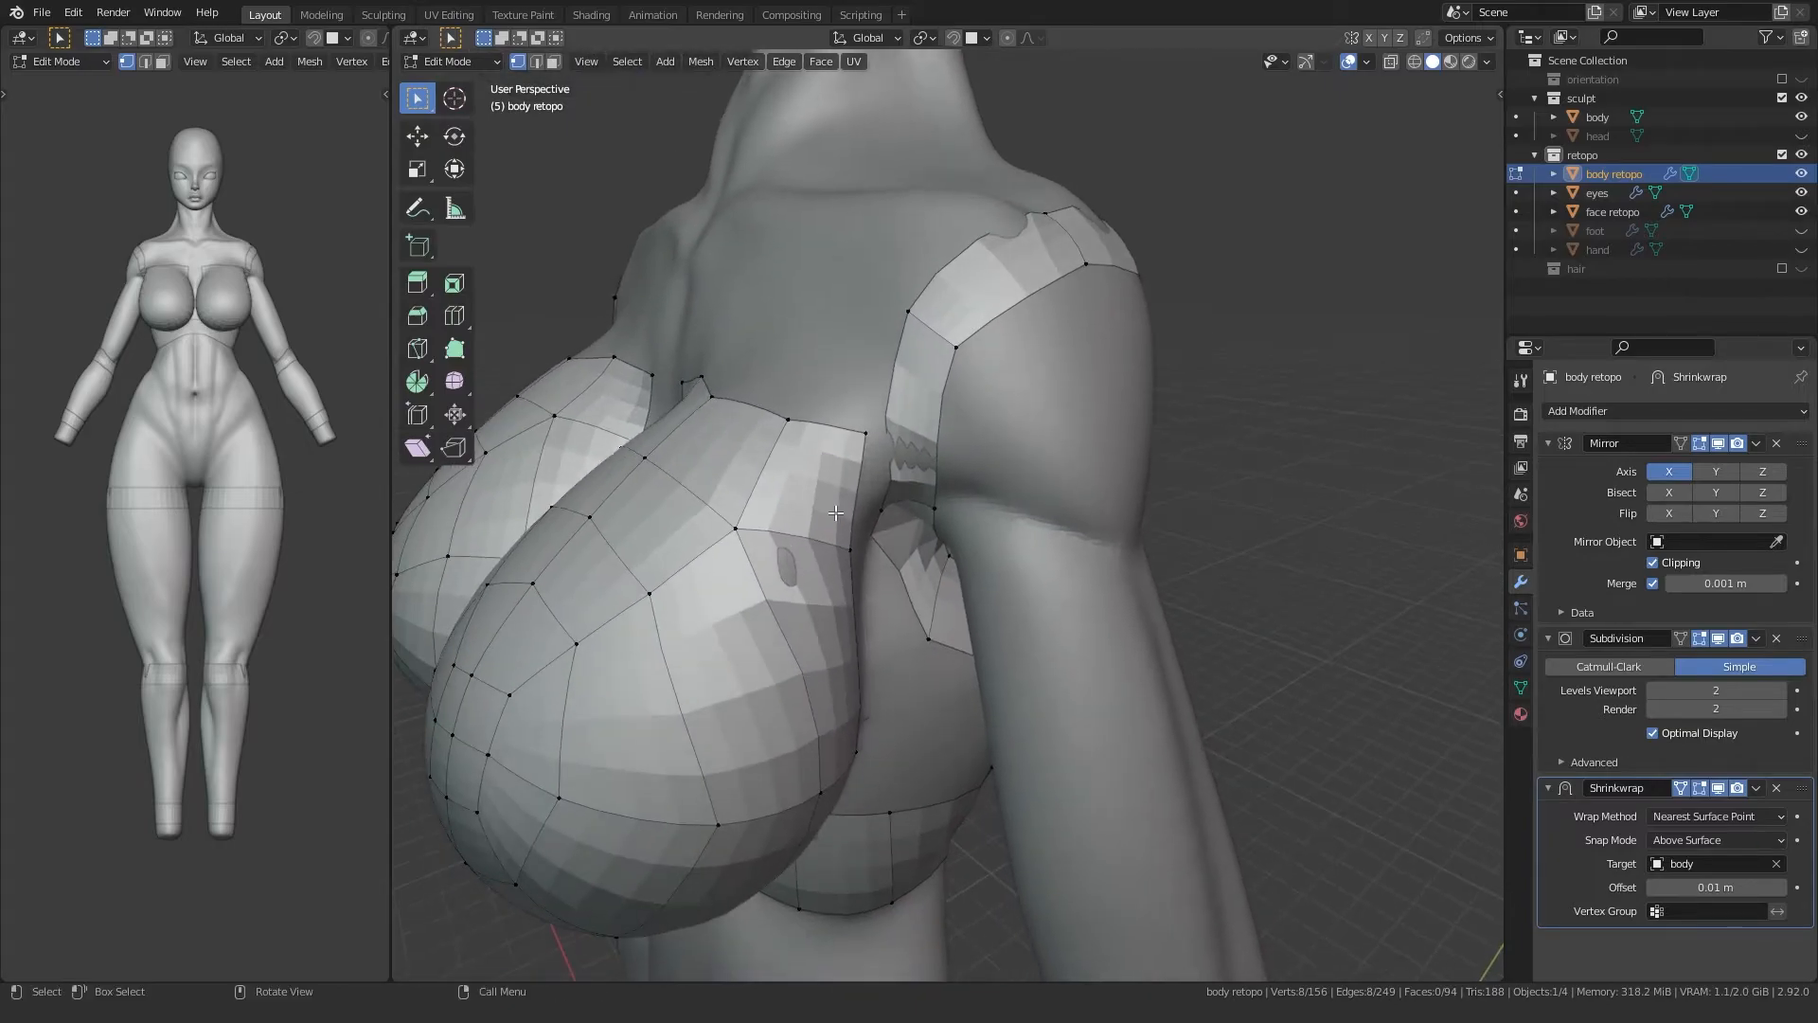
pyautogui.moveTo(907, 414); pyautogui.dragTo(870, 512, button='middle')
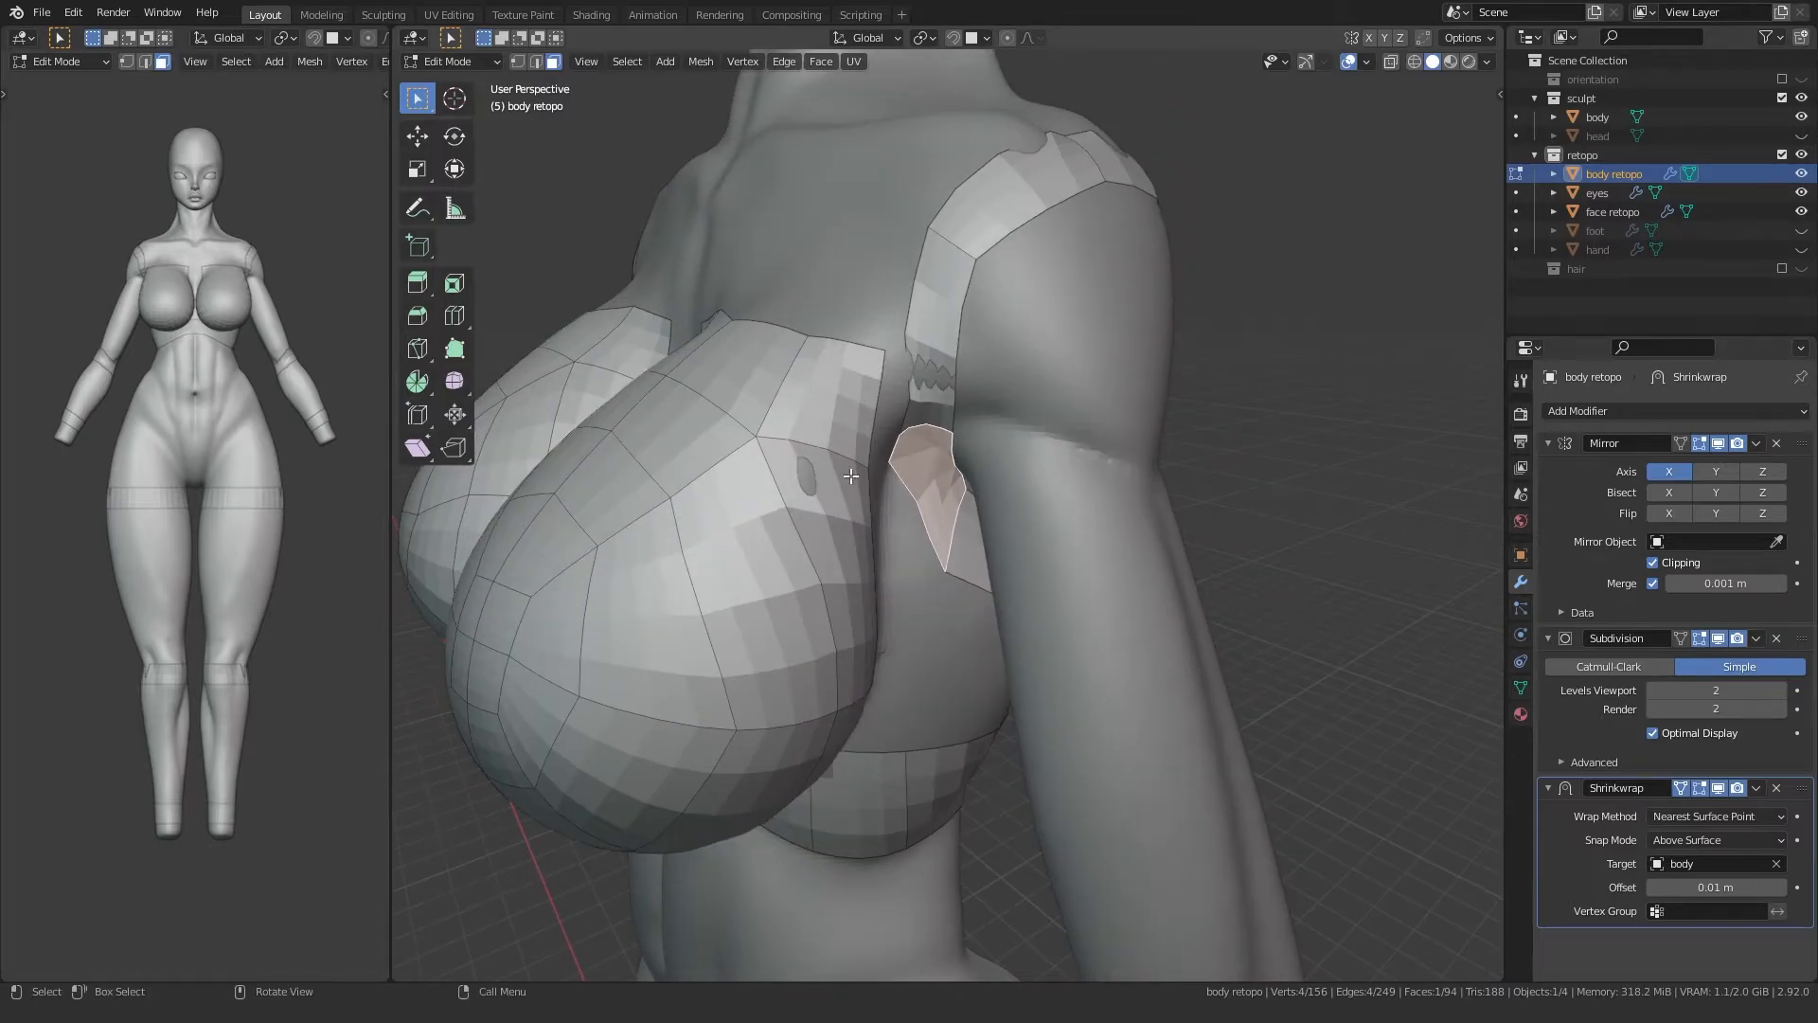
pyautogui.press('Tab')
pyautogui.press('Tab')
pyautogui.press('1')
pyautogui.click(882, 364)
pyautogui.press('g')
pyautogui.click(873, 413)
# Step: Reposition the vertices along the breast's outer edge beside the armpit, enabling snapping to the body surface
pyautogui.moveTo(873, 417); pyautogui.dragTo(792, 454, button='middle')
pyautogui.click(664, 392)
pyautogui.press('g')
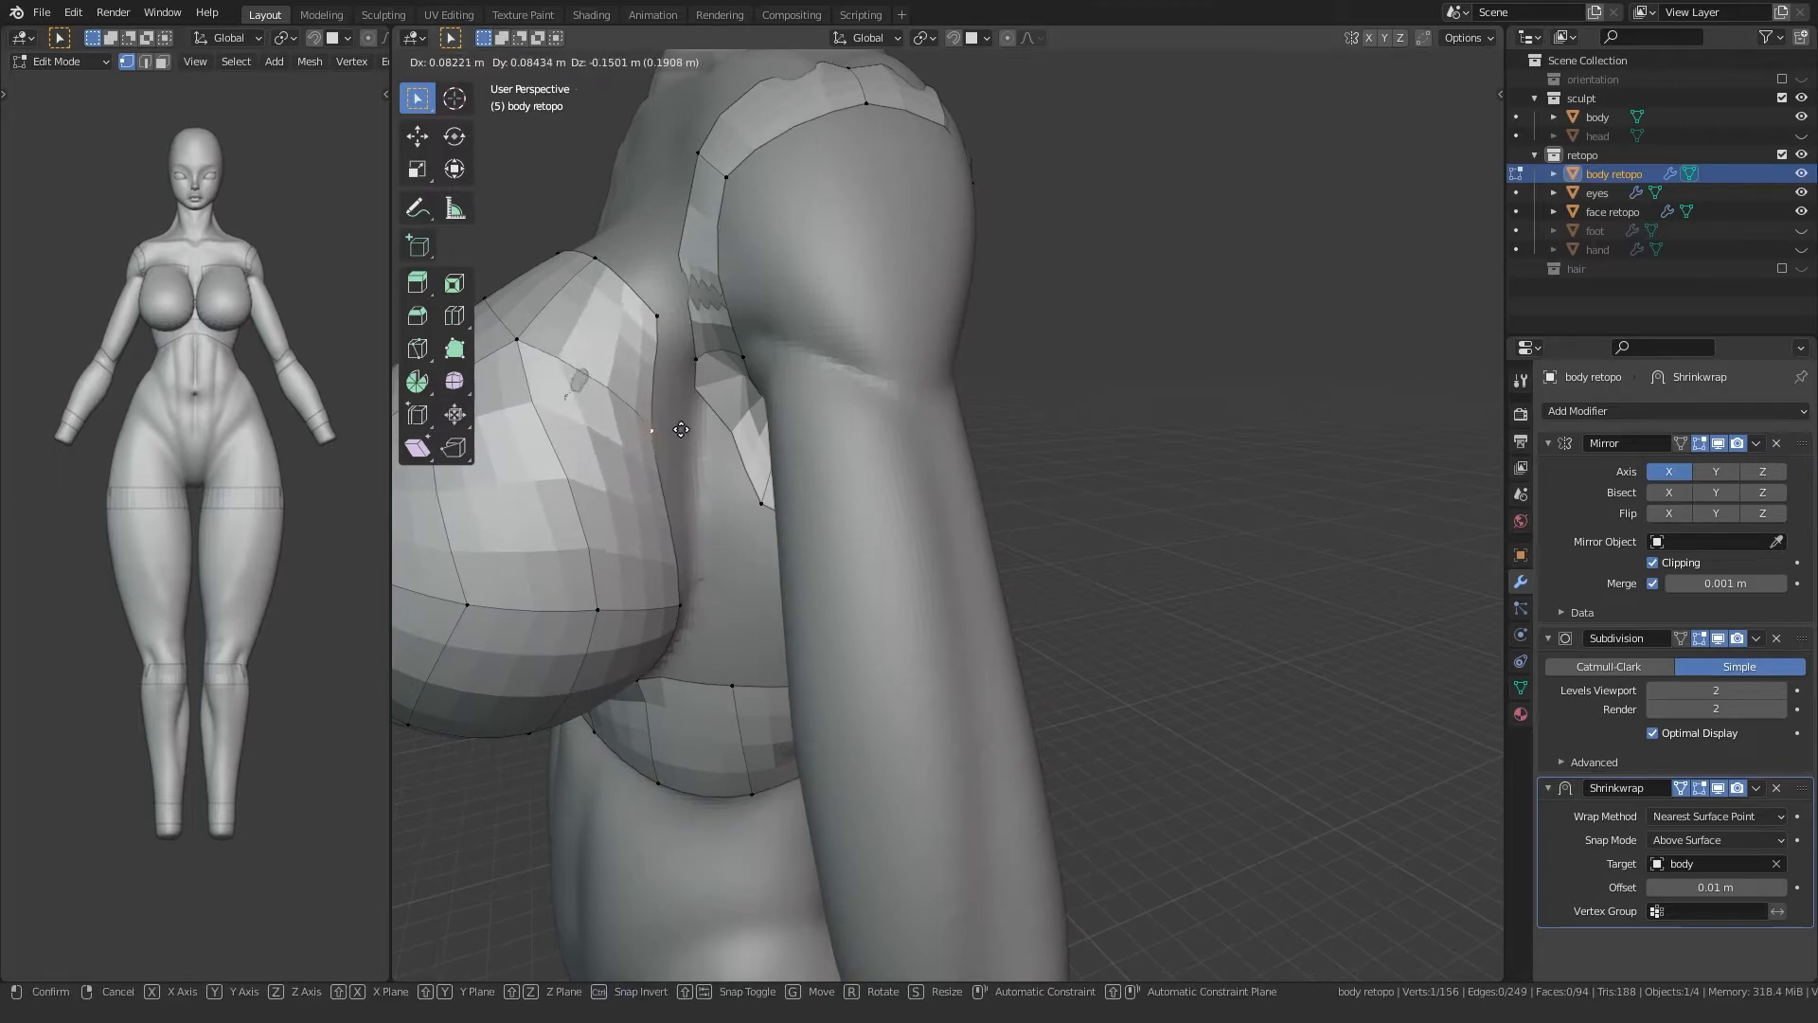
pyautogui.click(679, 431)
pyautogui.hotkey('shift', 'Tab')
pyautogui.press('g')
pyautogui.click(637, 370)
pyautogui.moveTo(636, 369); pyautogui.dragTo(801, 361, button='middle')
pyautogui.press('g')
pyautogui.click(797, 362)
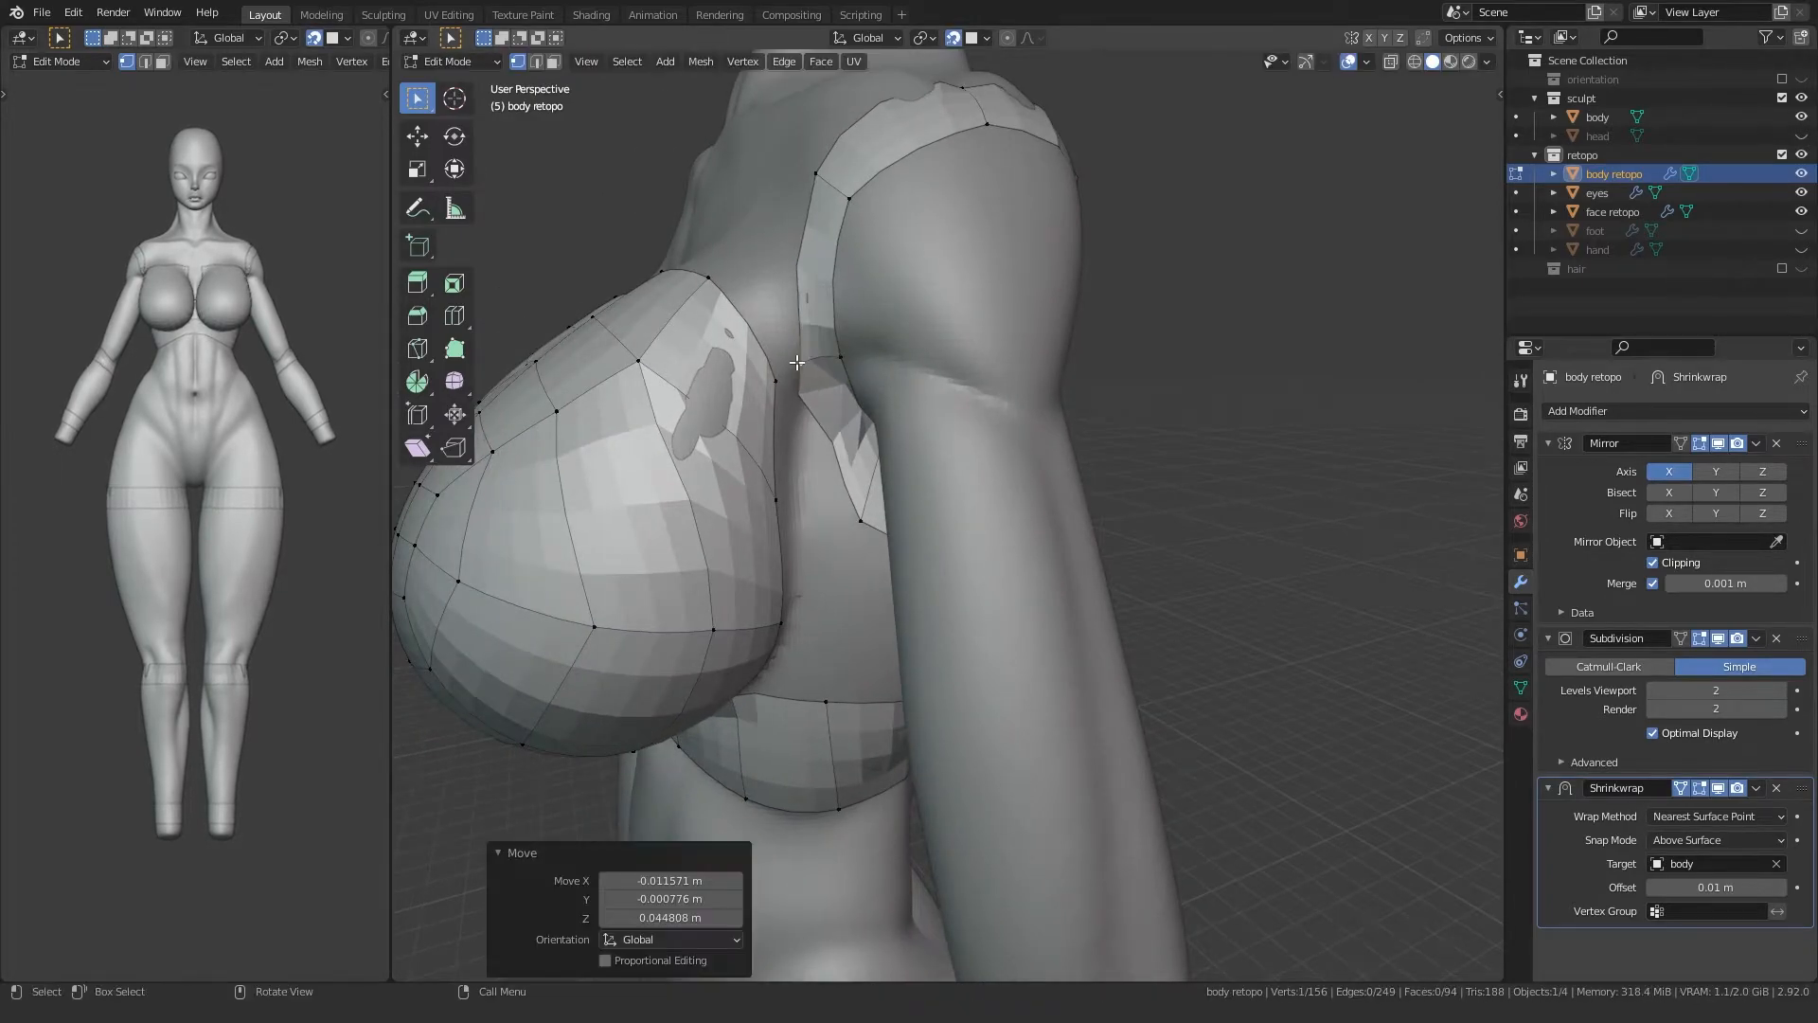
# Step: Adjust the front vertex at the lower end of the shoulder strip and the breast's outer edge vertex beside it
pyautogui.press('g')
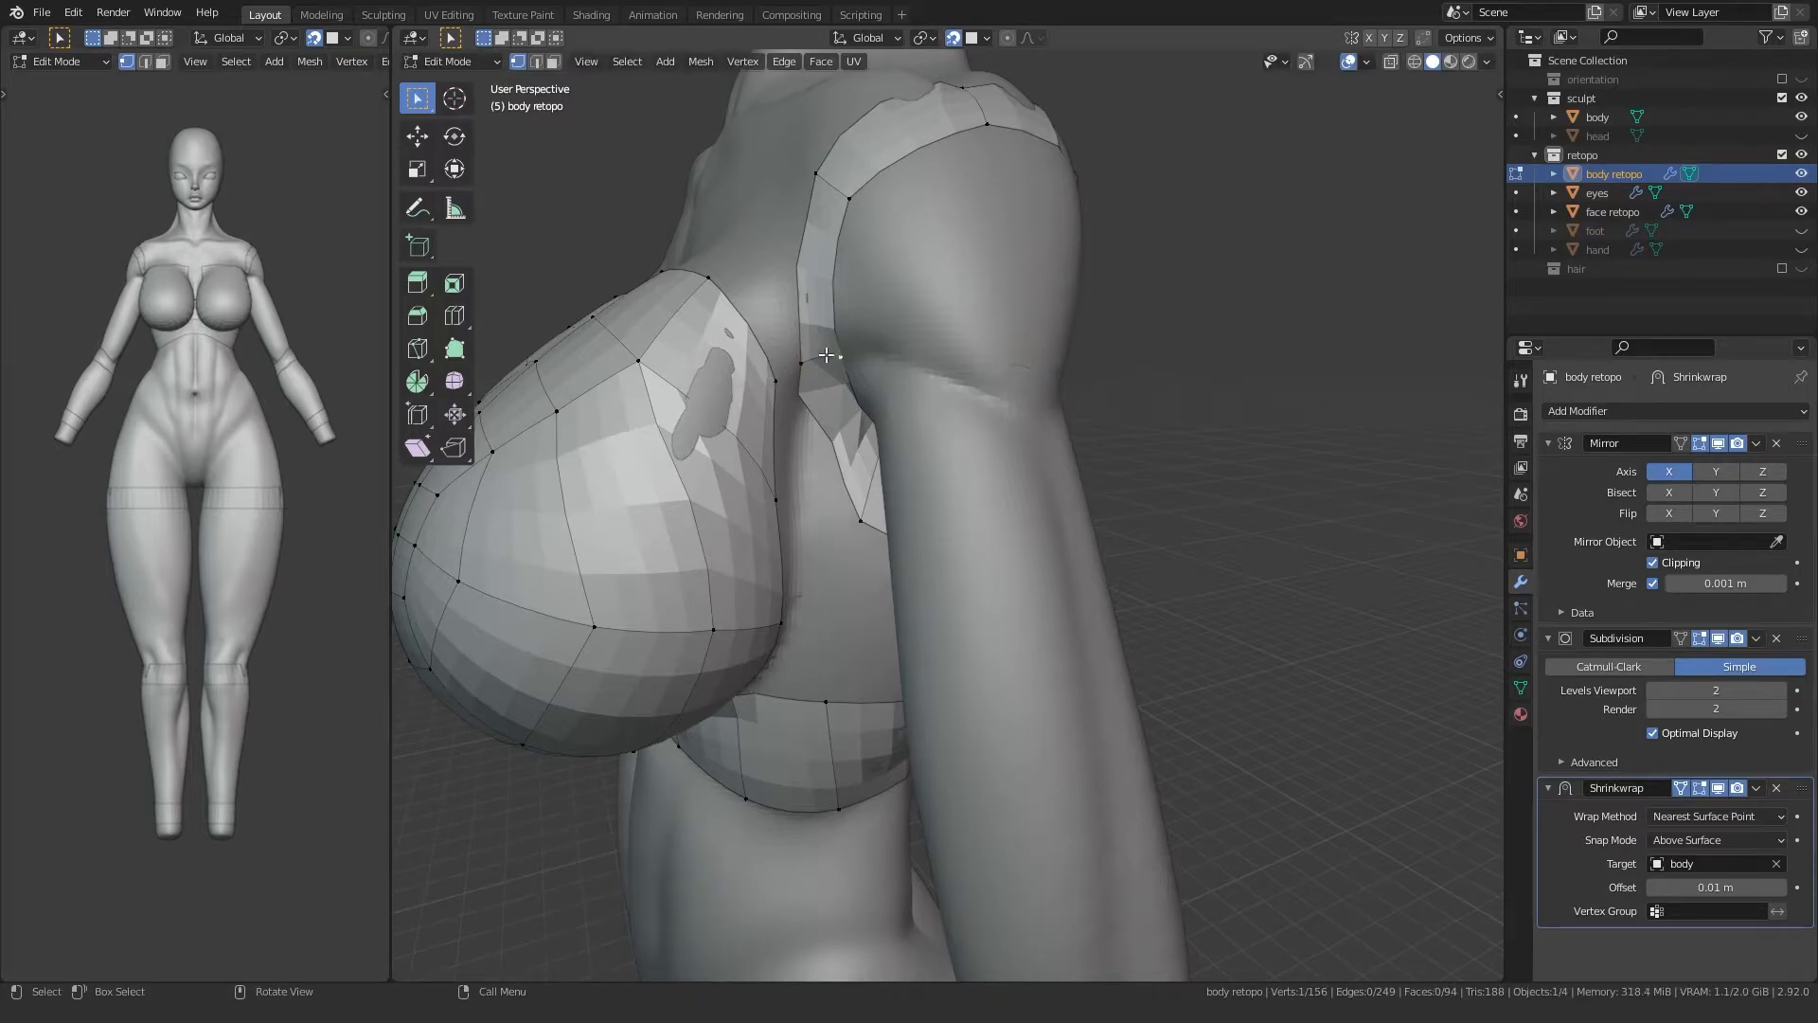
pyautogui.click(810, 339)
pyautogui.press('g')
pyautogui.click(806, 334)
pyautogui.moveTo(806, 334); pyautogui.dragTo(803, 384, button='middle')
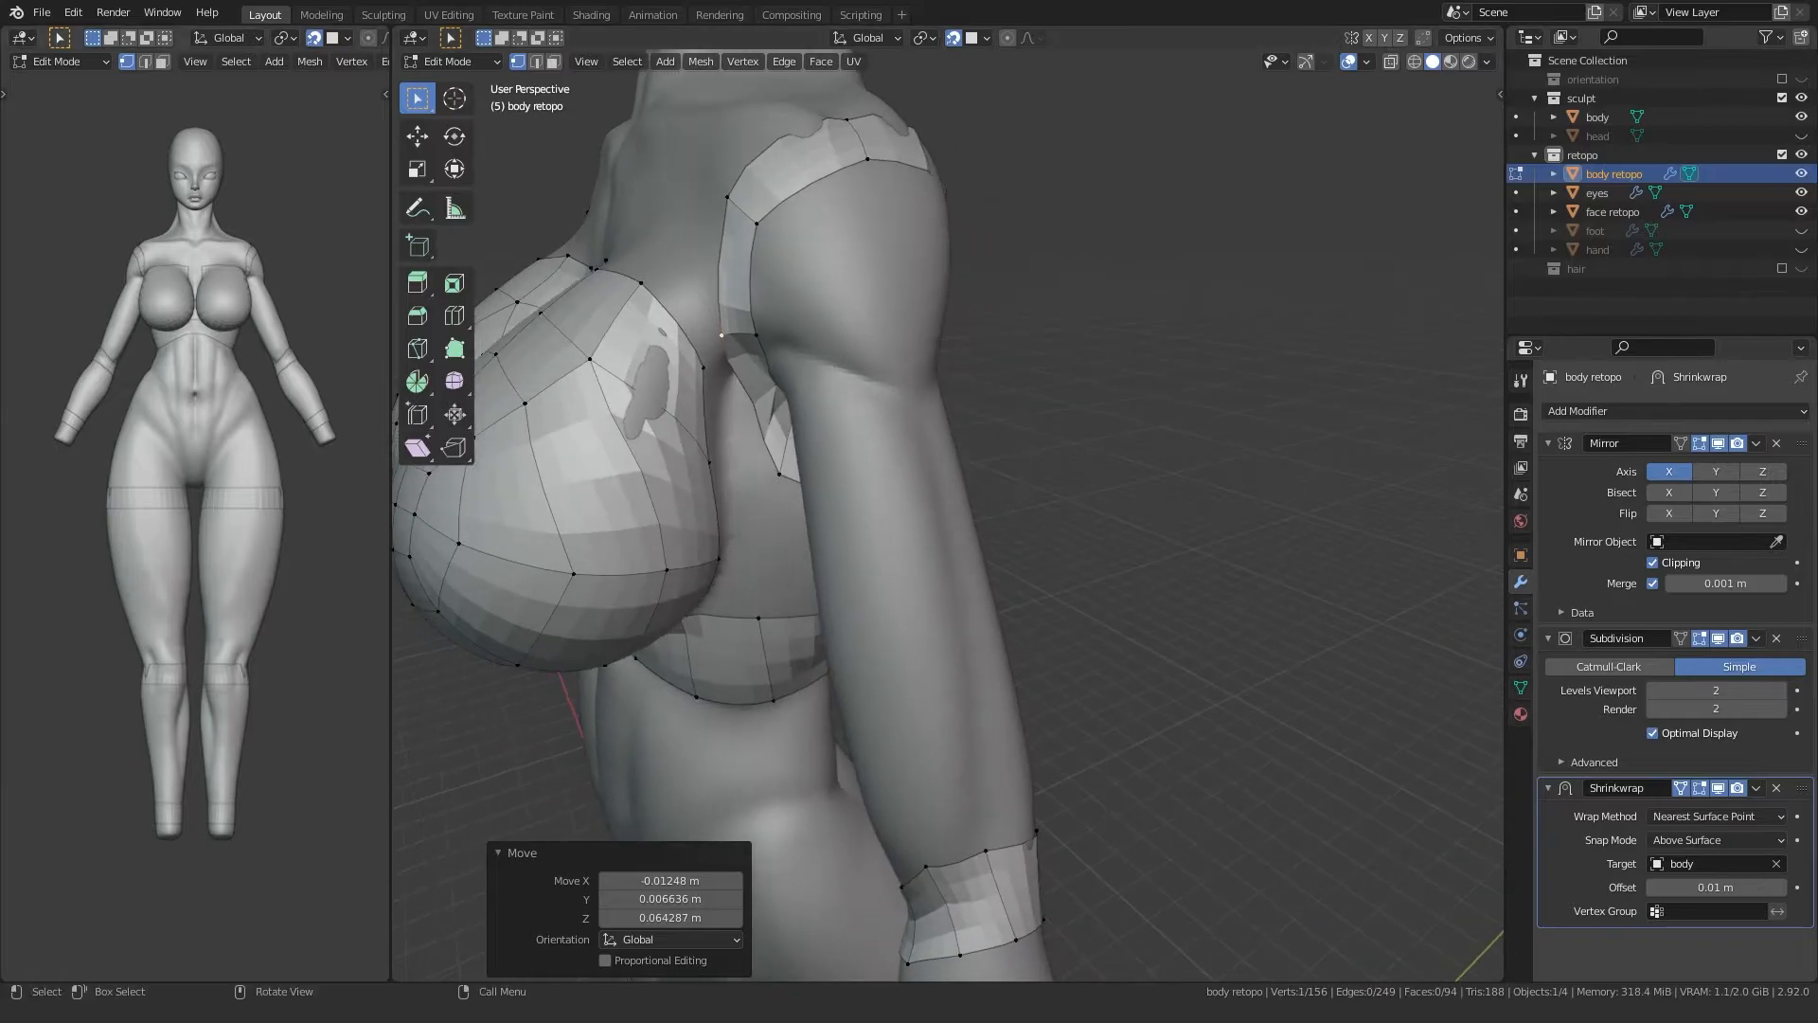
pyautogui.press('g')
pyautogui.click(700, 399)
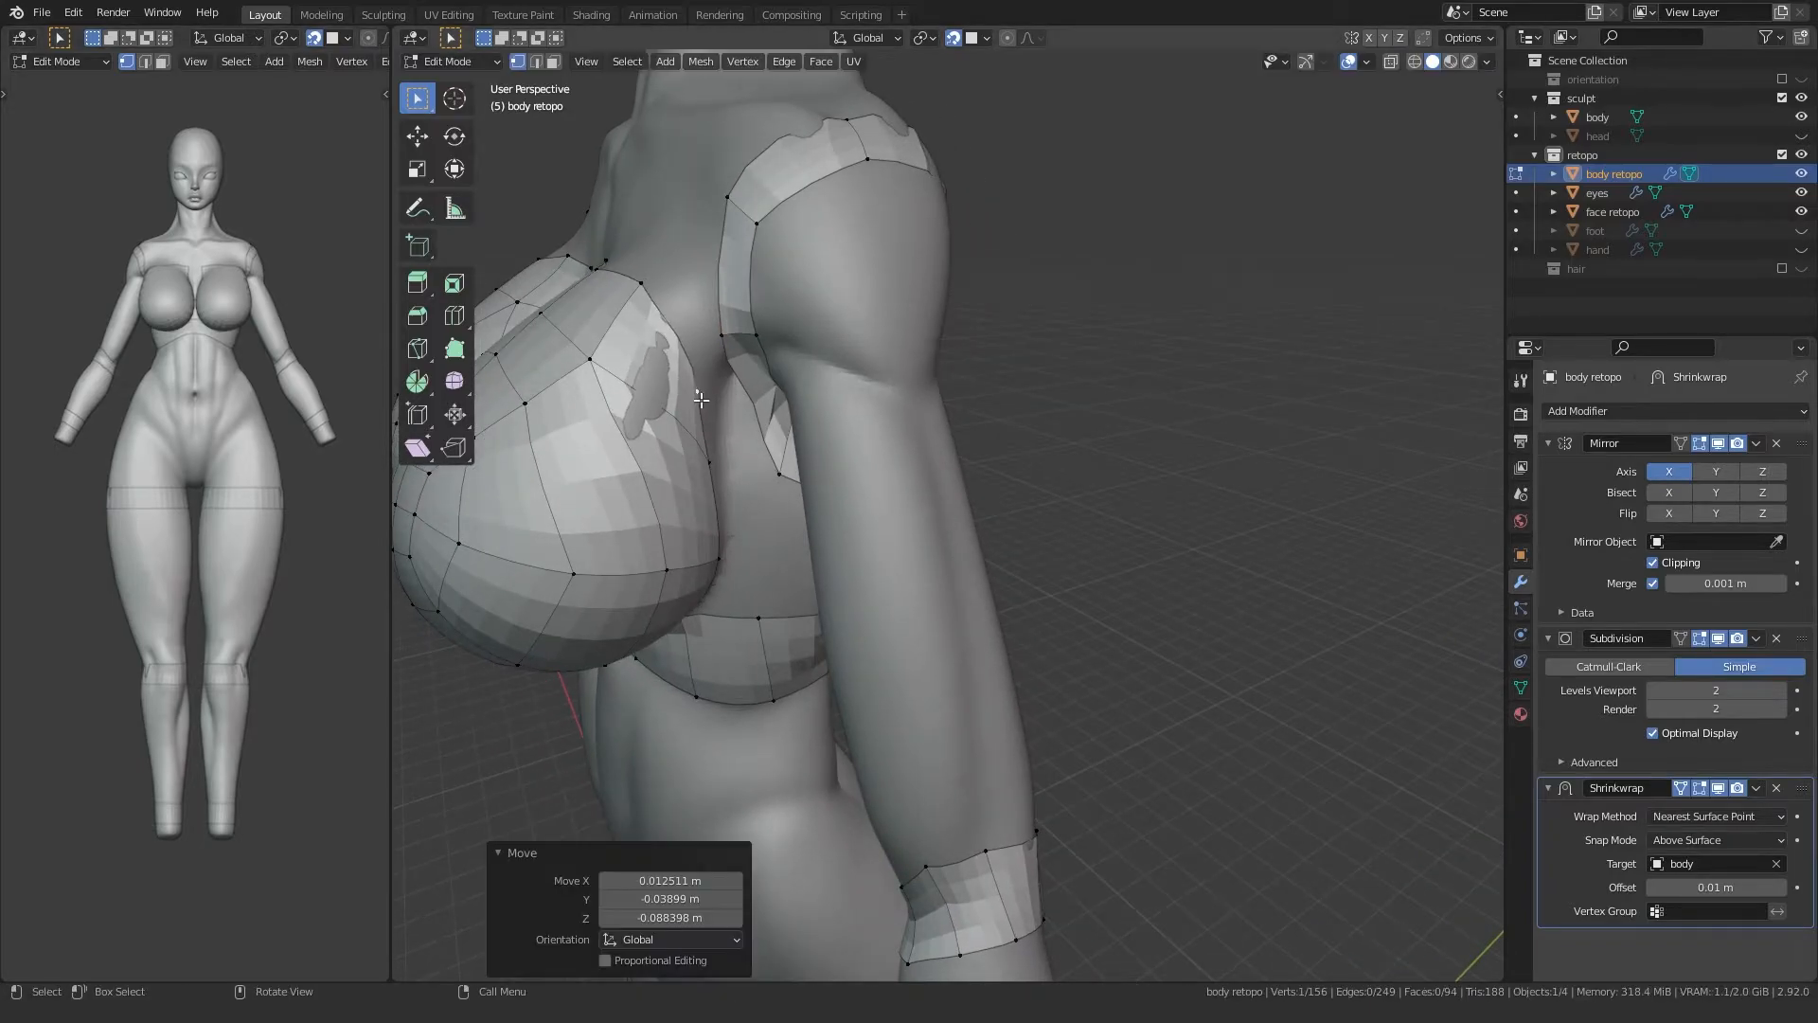
# Step: Fill a four-sided face between the breast's outer edge and the armpit end of the shoulder strip
pyautogui.keyDown('shift'); pyautogui.click(699, 391); pyautogui.keyUp('shift')
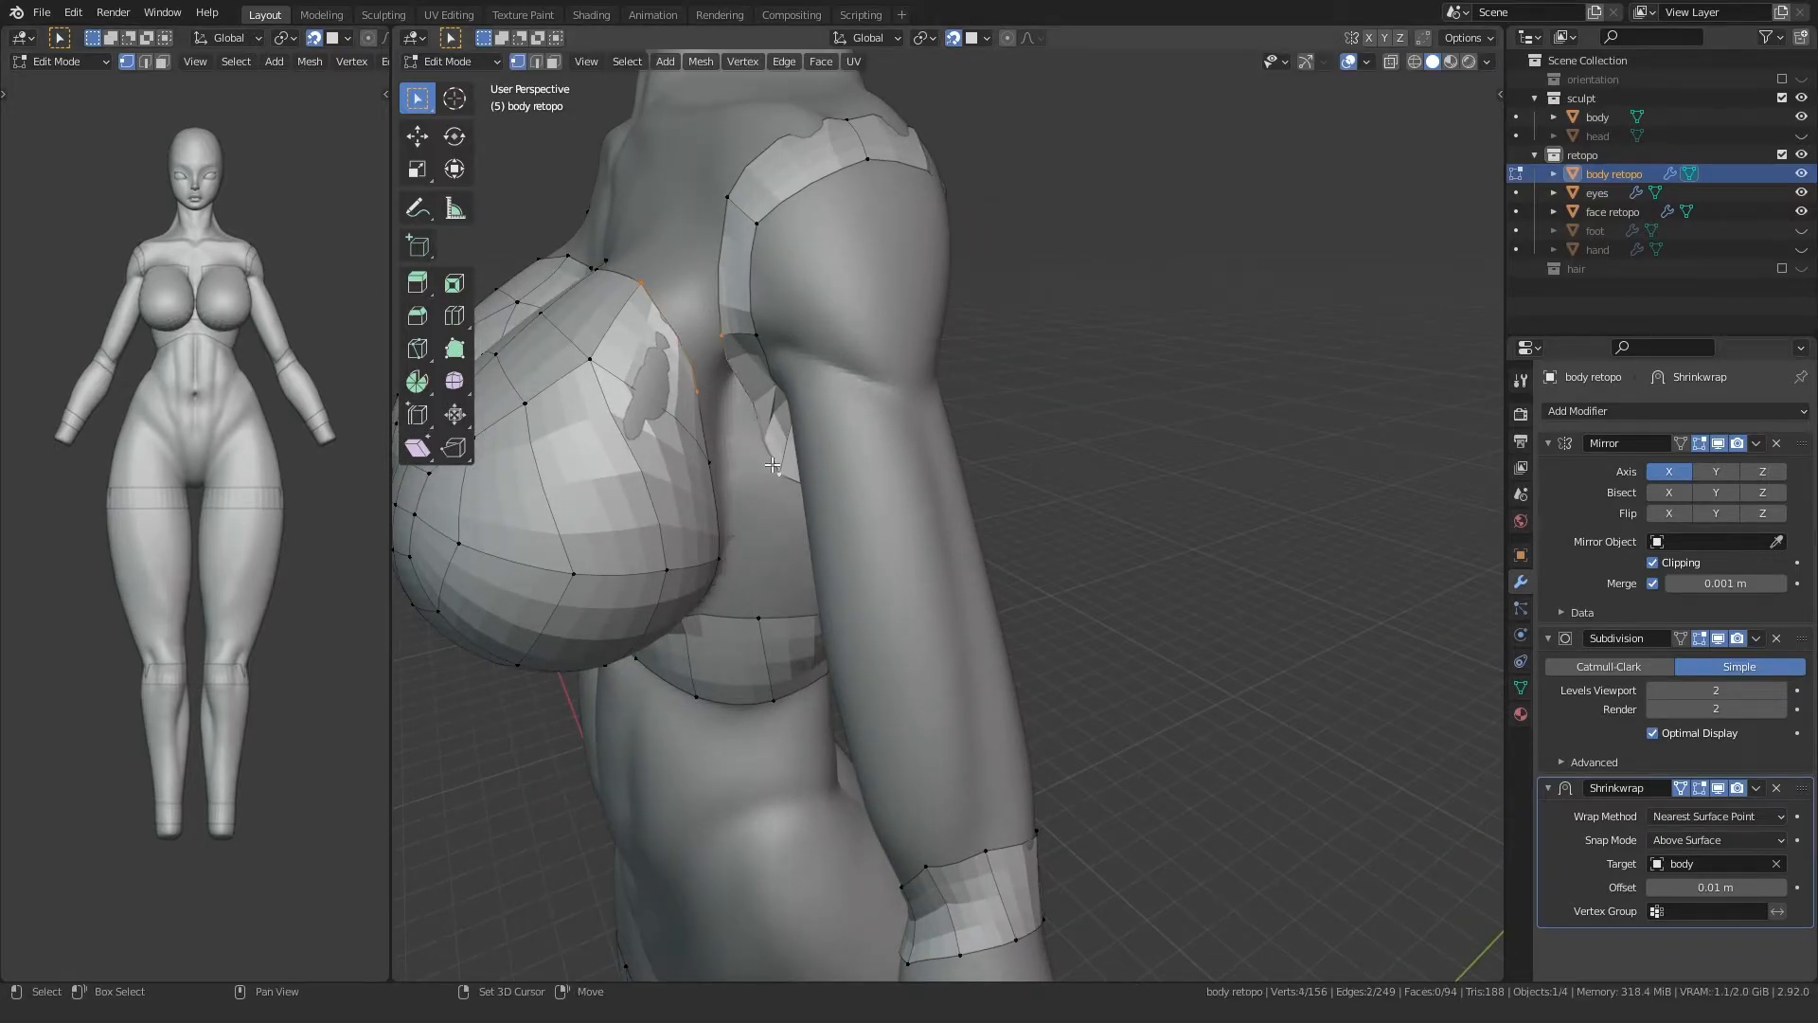
pyautogui.keyDown('shift'); pyautogui.moveTo(672, 407); pyautogui.dragTo(702, 417, button='middle'); pyautogui.keyUp('shift')
pyautogui.moveTo(588, 445); pyautogui.dragTo(797, 511, button='middle')
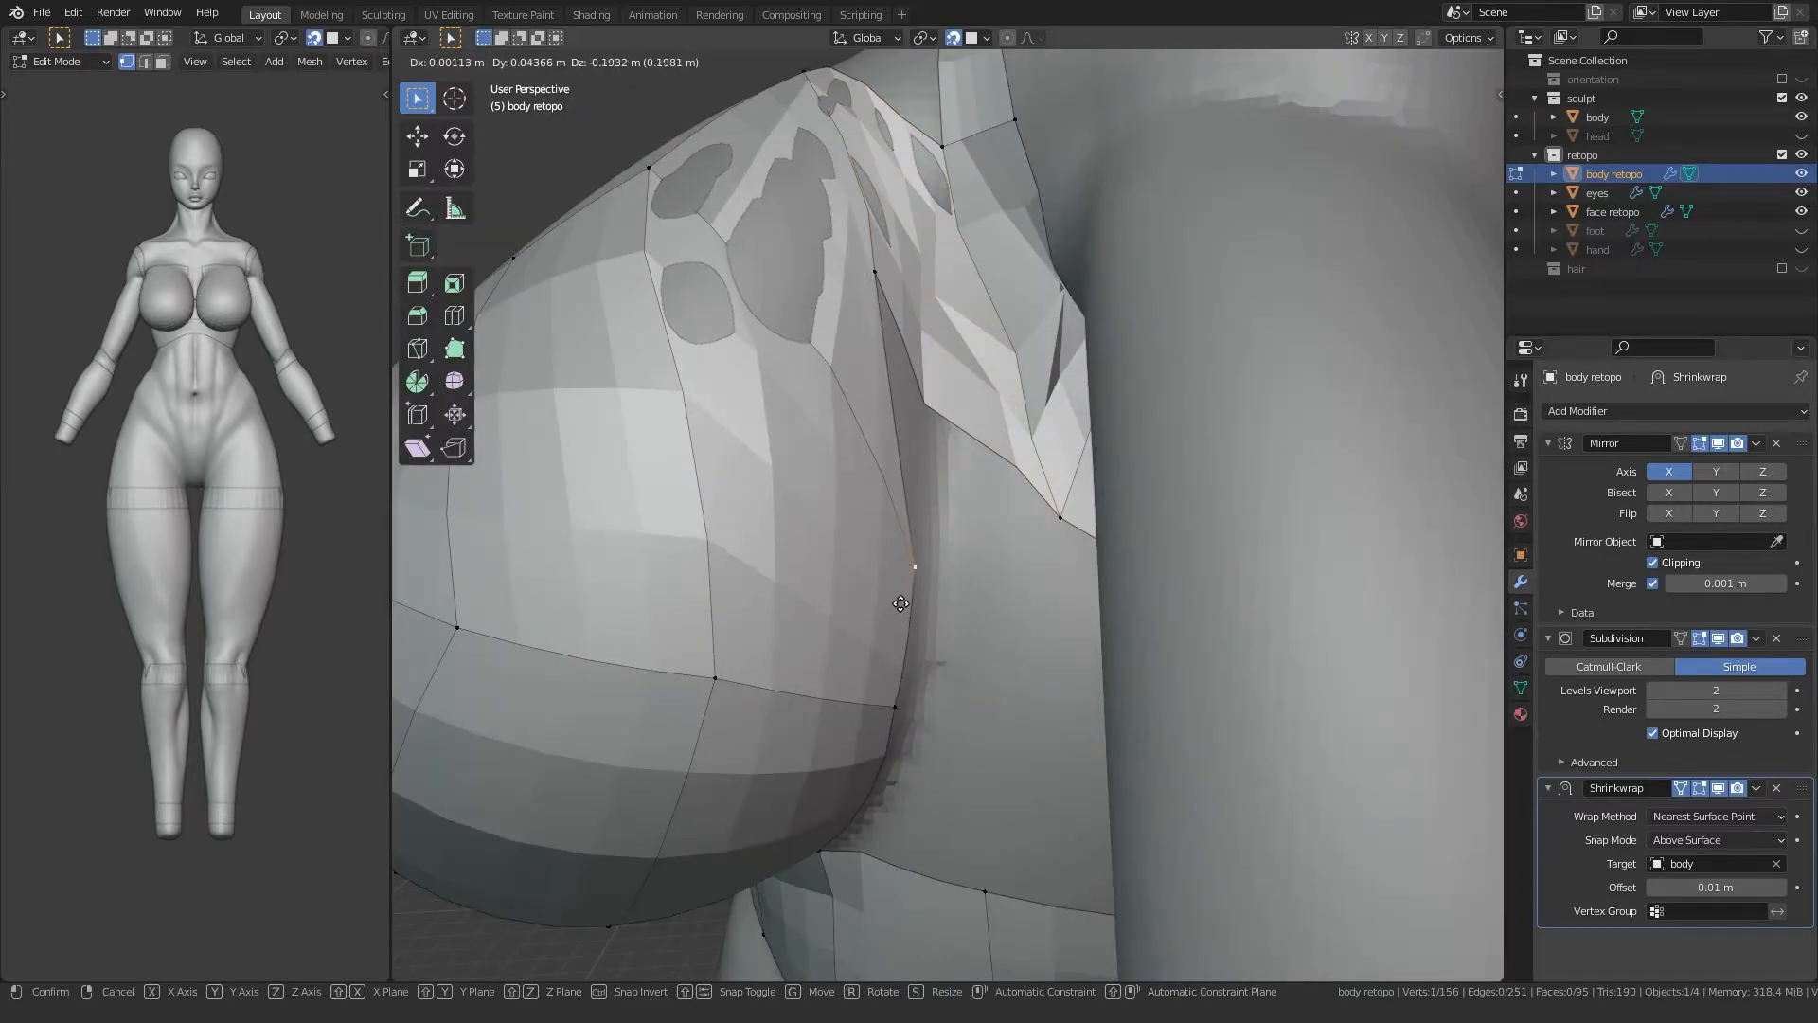
# Step: Reposition the vertices where the breast's outer edge meets the new faces below the armpit
pyautogui.press('g')
pyautogui.click(914, 437)
pyautogui.moveTo(915, 438); pyautogui.dragTo(768, 310, button='middle')
pyautogui.click(1027, 553)
pyautogui.moveTo(1027, 553); pyautogui.dragTo(1033, 487, button='middle')
pyautogui.moveTo(887, 431); pyautogui.dragTo(923, 322, button='middle')
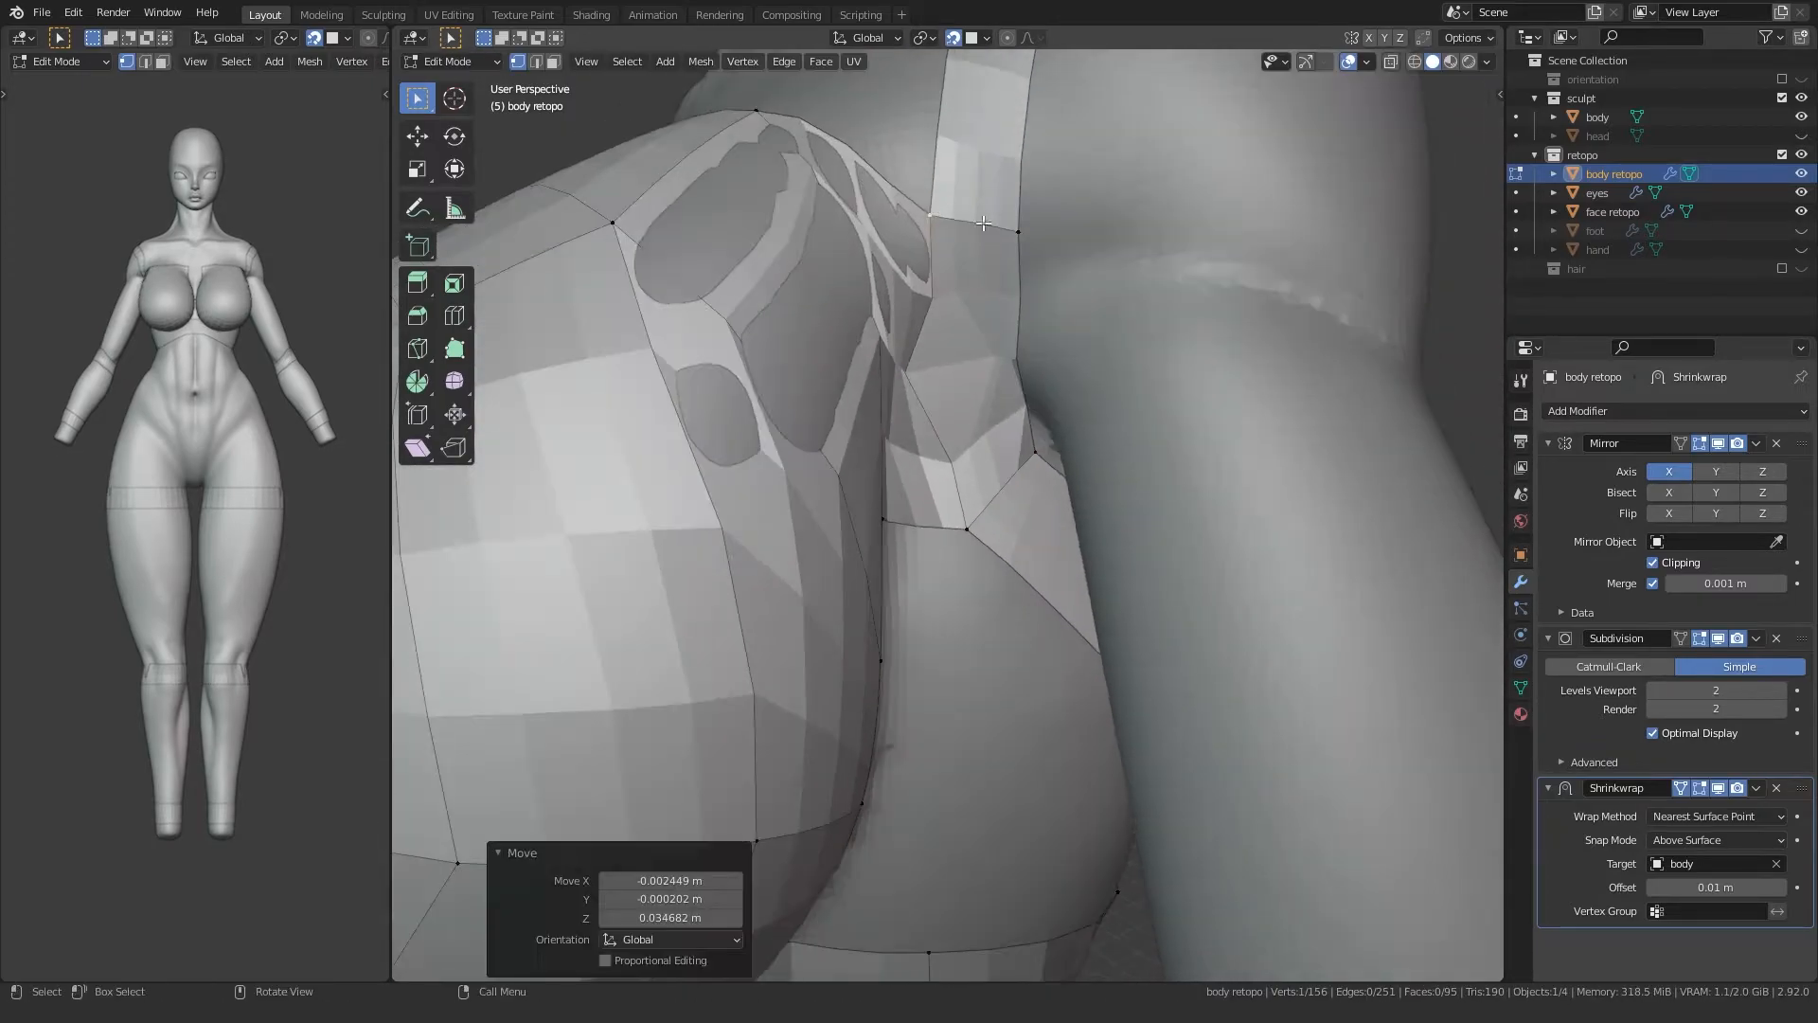
# Step: Raise the rear vertex at the lower end of the shoulder strip slightly along the arm crease
pyautogui.click(1017, 231)
pyautogui.press('g')
pyautogui.click(1021, 197)
# Step: Check the mesh in X-ray and fine-tune the vertices along the outer side of the breast
pyautogui.moveTo(1020, 197); pyautogui.dragTo(977, 678, button='middle')
pyautogui.hotkey('alt', 'z')
pyautogui.hotkey('alt', 'z')
pyautogui.click(806, 355)
pyautogui.click(832, 387)
pyautogui.press('g')
pyautogui.click(857, 270)
pyautogui.press('g')
pyautogui.click(845, 292)
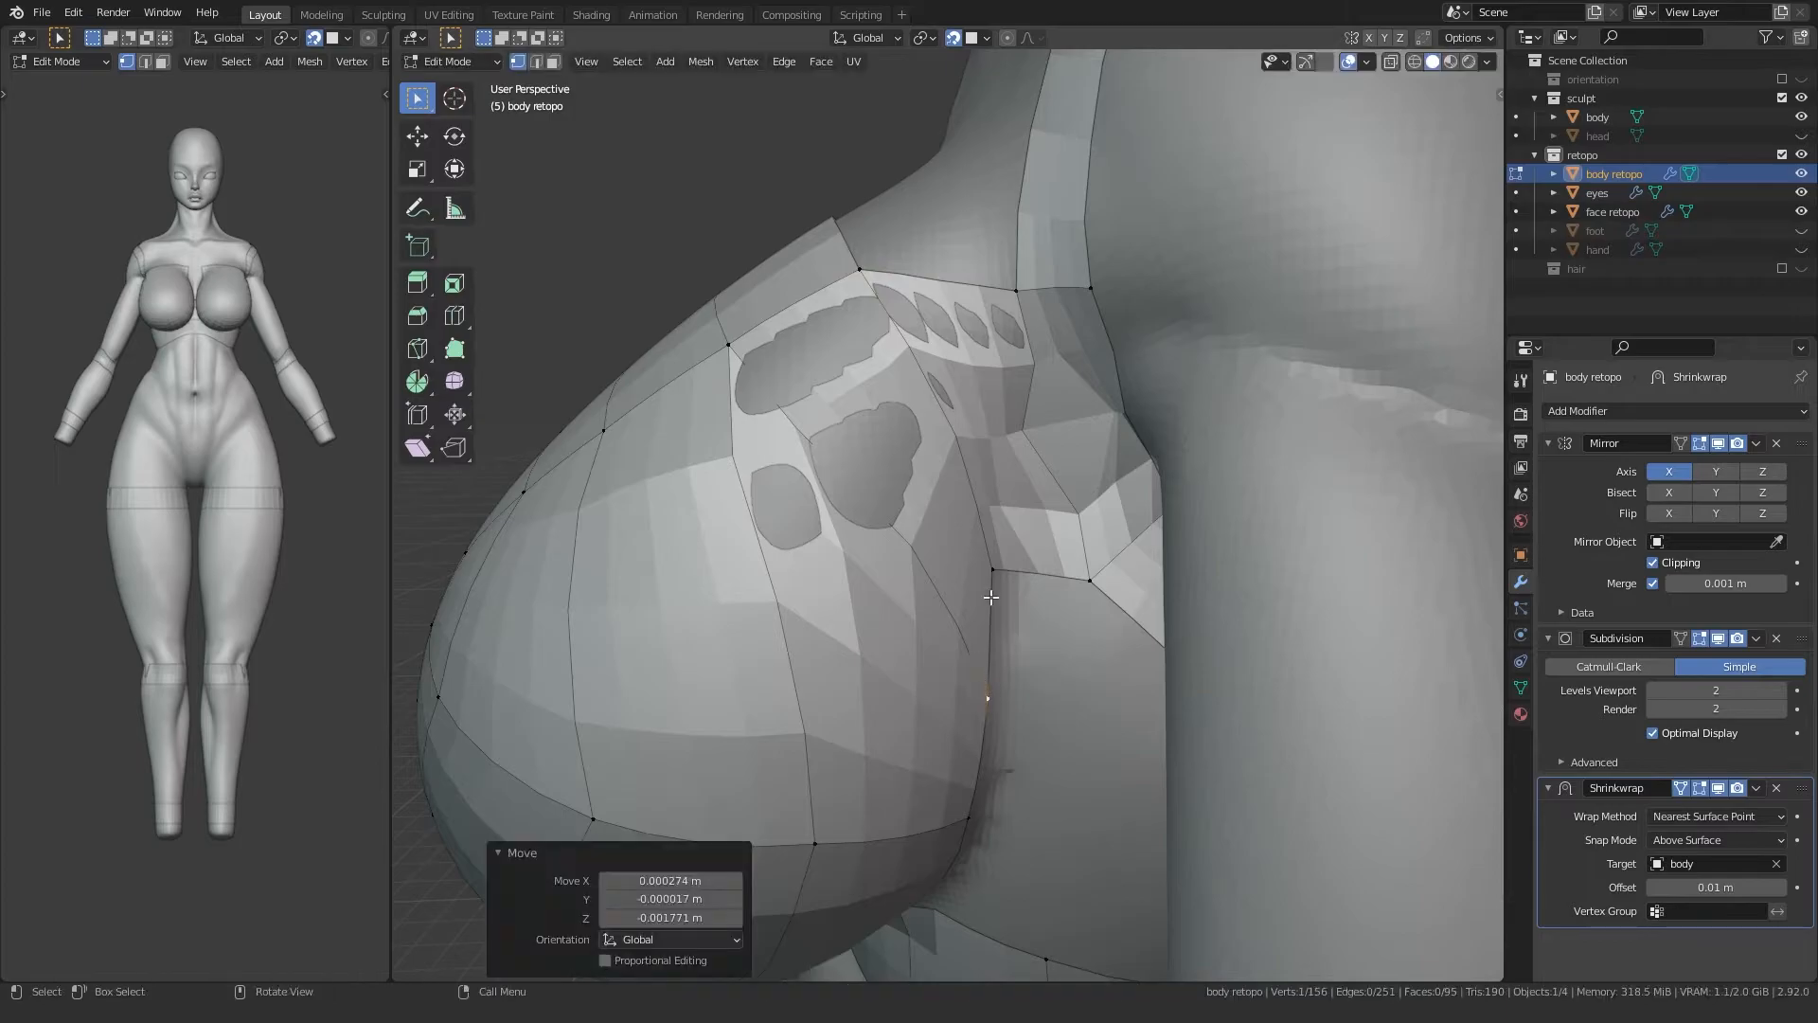
# Step: Reposition the vertices along the breast's outer side and upper curve to even out the edge flow
pyautogui.moveTo(993, 586); pyautogui.dragTo(1127, 531, button='middle')
pyautogui.click(911, 494)
pyautogui.press('g')
pyautogui.click(927, 505)
pyautogui.moveTo(926, 505); pyautogui.dragTo(932, 673, button='middle')
pyautogui.click(922, 668)
pyautogui.press('g')
pyautogui.click(919, 652)
pyautogui.click(882, 381)
pyautogui.press('g')
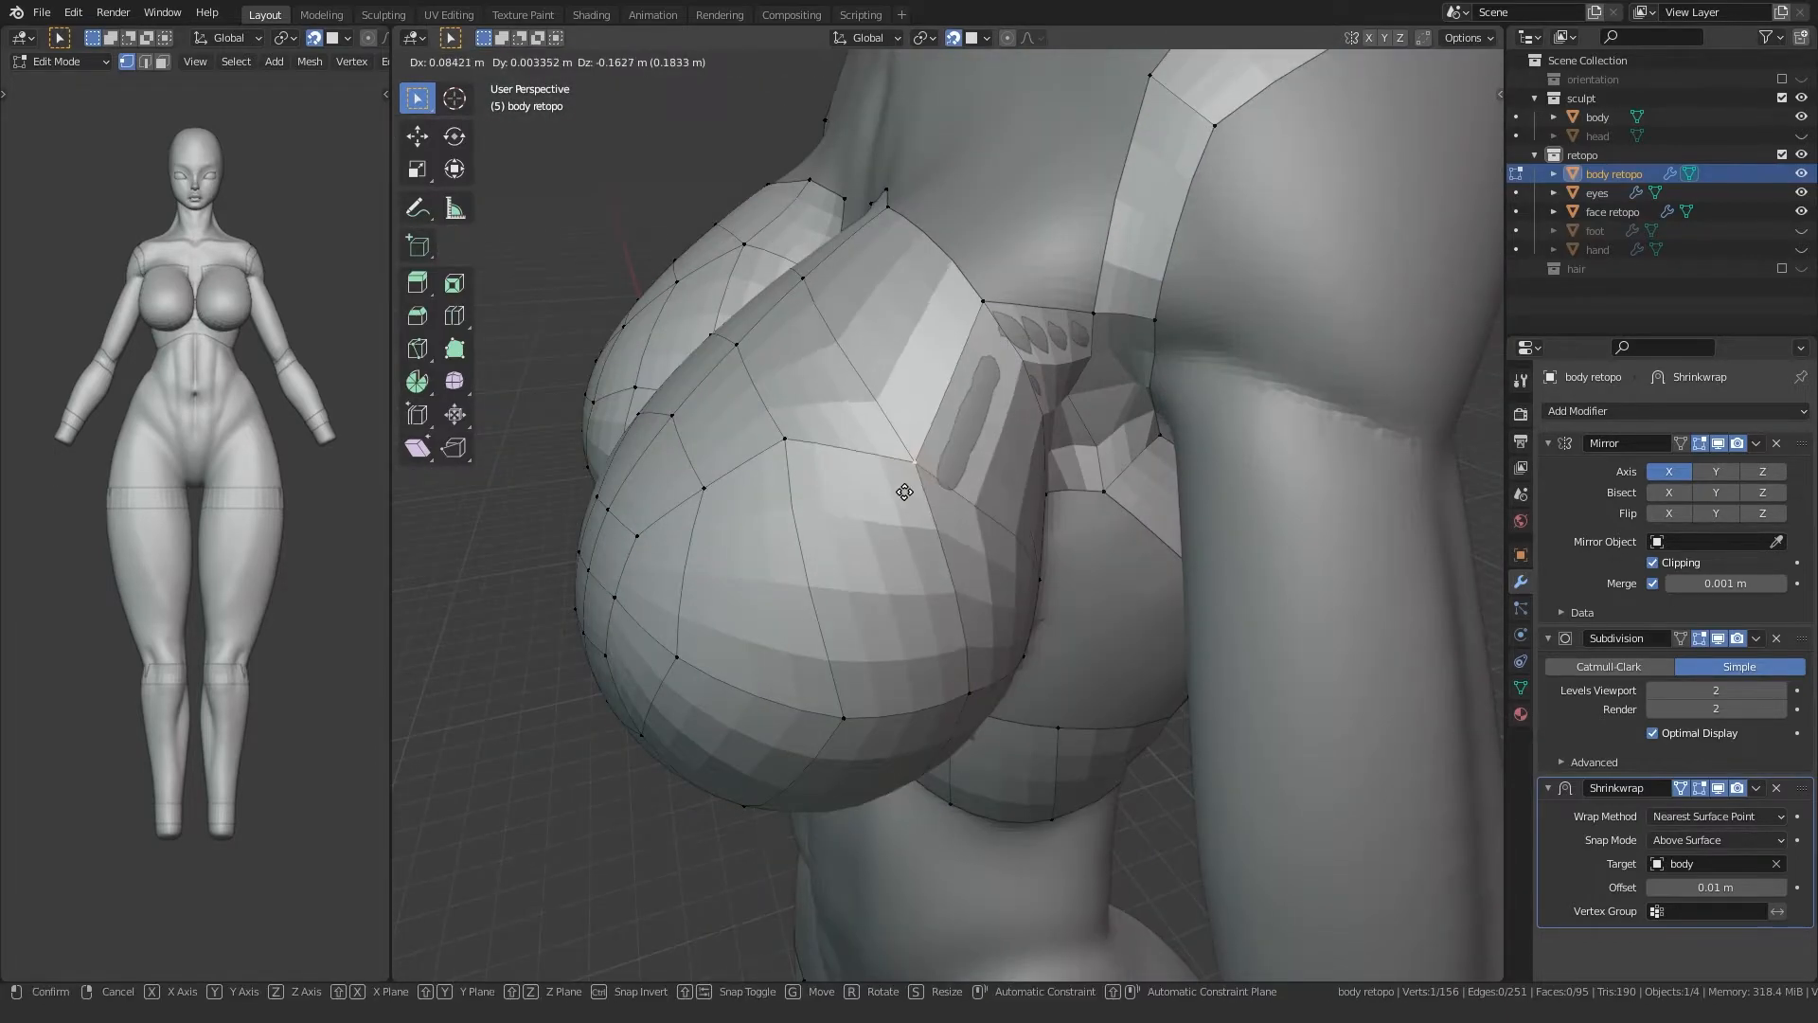
pyautogui.click(711, 518)
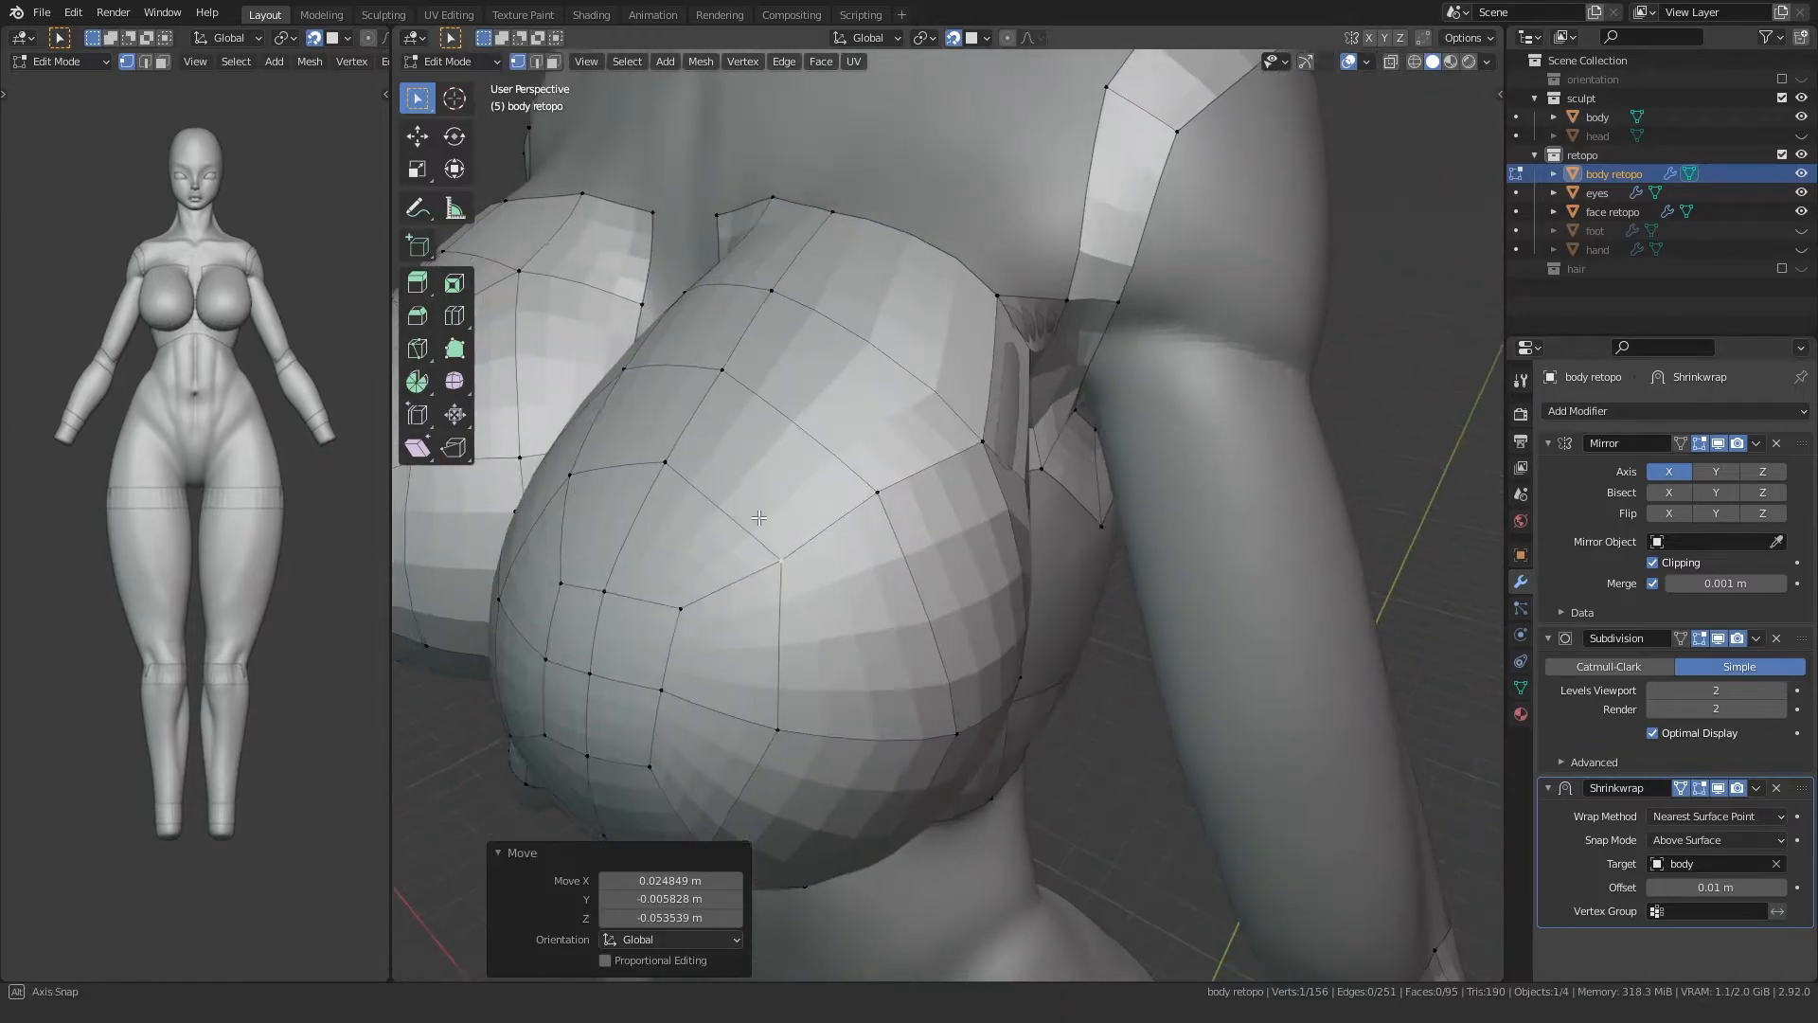
# Step: Extrude an edge near the armpit end of the shoulder strip and position the new vertices on the sculpt
pyautogui.moveTo(711, 518); pyautogui.dragTo(893, 459, button='middle')
pyautogui.press('e')
pyautogui.click(1157, 458)
pyautogui.press('1')
pyautogui.click(1106, 414)
pyautogui.press('g')
pyautogui.click(1117, 434)
pyautogui.click(1103, 507)
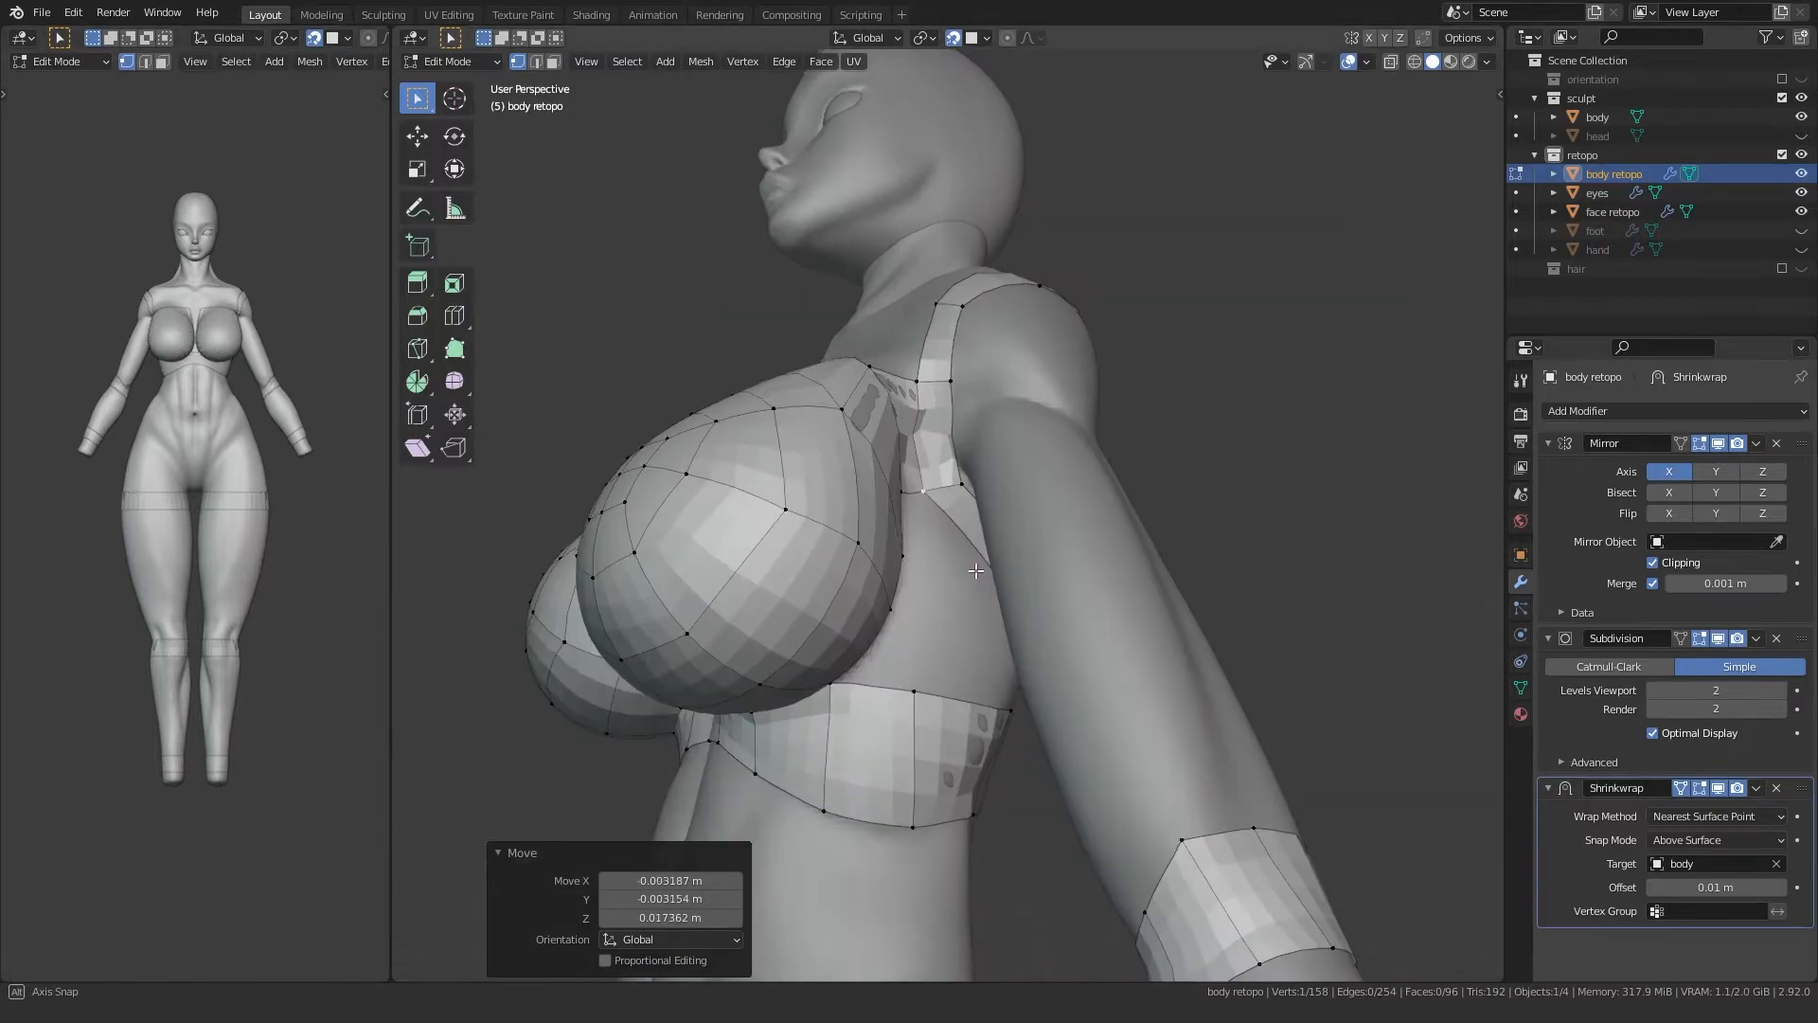
# Step: Adjust the vertices around the front lower end of the shoulder strip so they follow the arm crease
pyautogui.moveTo(985, 559); pyautogui.dragTo(953, 354, button='middle')
pyautogui.press('3')
pyautogui.keyDown('alt'); pyautogui.click(935, 473); pyautogui.keyUp('alt')
pyautogui.press('1')
pyautogui.click(930, 379)
pyautogui.press('g')
pyautogui.click(930, 378)
pyautogui.click(938, 377)
pyautogui.press('g')
pyautogui.click(950, 358)
pyautogui.click(977, 405)
pyautogui.press('g')
pyautogui.click(990, 382)
pyautogui.click(920, 434)
pyautogui.press('g')
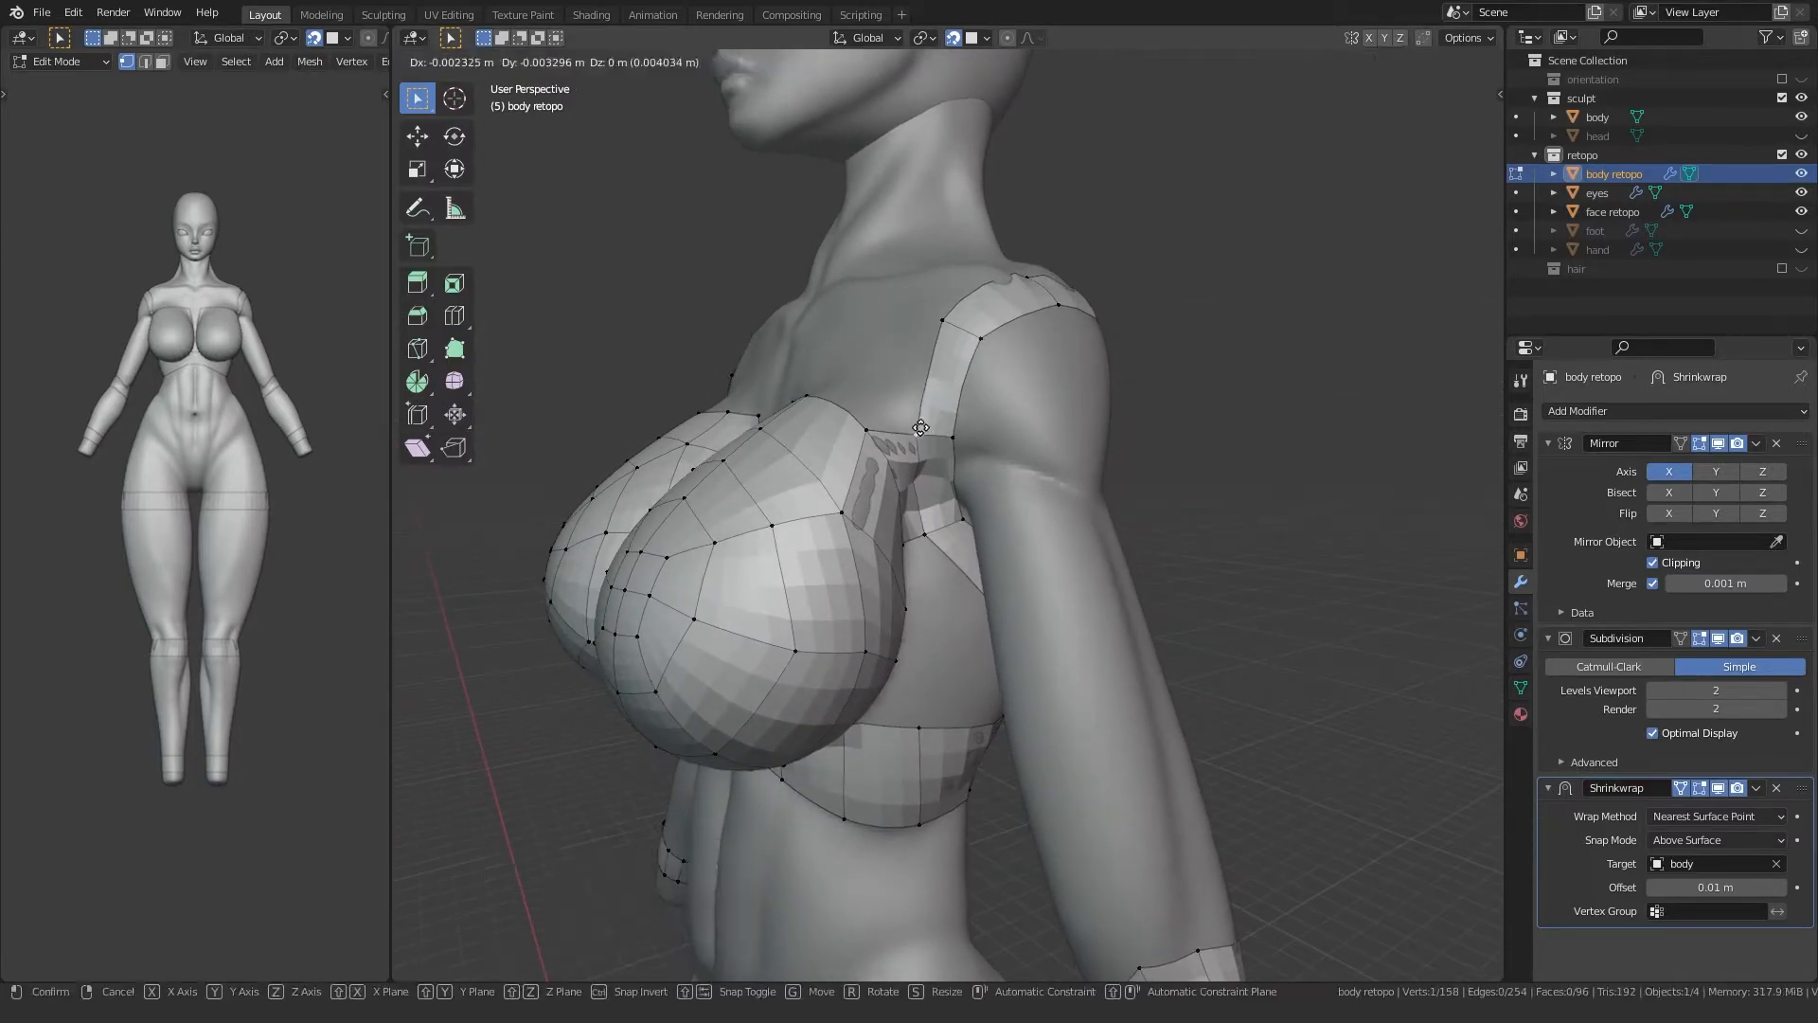
pyautogui.click(922, 426)
pyautogui.moveTo(922, 427); pyautogui.dragTo(959, 389, button='middle')
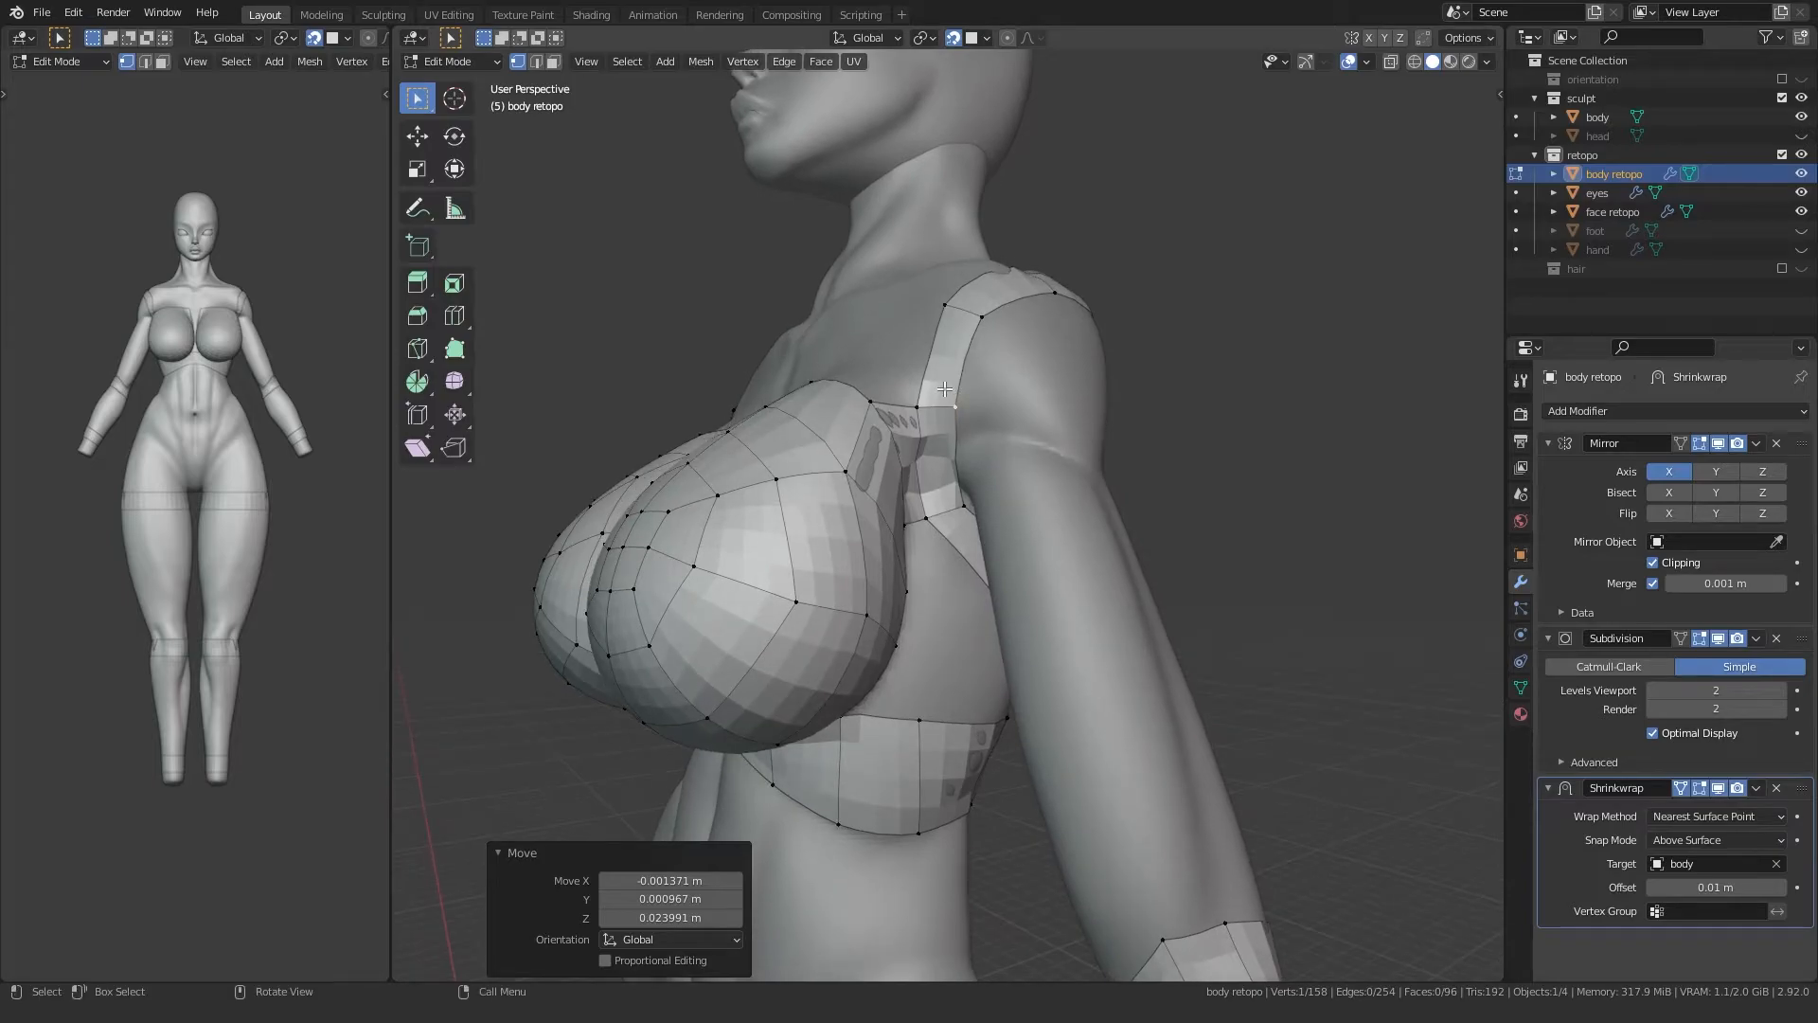
# Step: Extrude the armpit edge of the shoulder strip onto the front of the upper arm and adjust the new vertices
pyautogui.click(941, 520)
pyautogui.press('2')
pyautogui.moveTo(947, 481); pyautogui.dragTo(980, 460, button='middle')
pyautogui.click(972, 468)
pyautogui.click(1033, 450)
pyautogui.press('1')
pyautogui.press('g')
pyautogui.press('z')
pyautogui.click(1030, 440)
pyautogui.click(1023, 507)
pyautogui.press('g')
pyautogui.click(1023, 495)
pyautogui.press('e')
pyautogui.click(1004, 478)
pyautogui.click(1050, 481)
pyautogui.hotkey('ctrl', 'z')
pyautogui.hotkey('ctrl', 'z')
# Step: Continue the upper-arm band by extruding its end edge around the outside of the arm, rotating it to match the arm
pyautogui.click(980, 460)
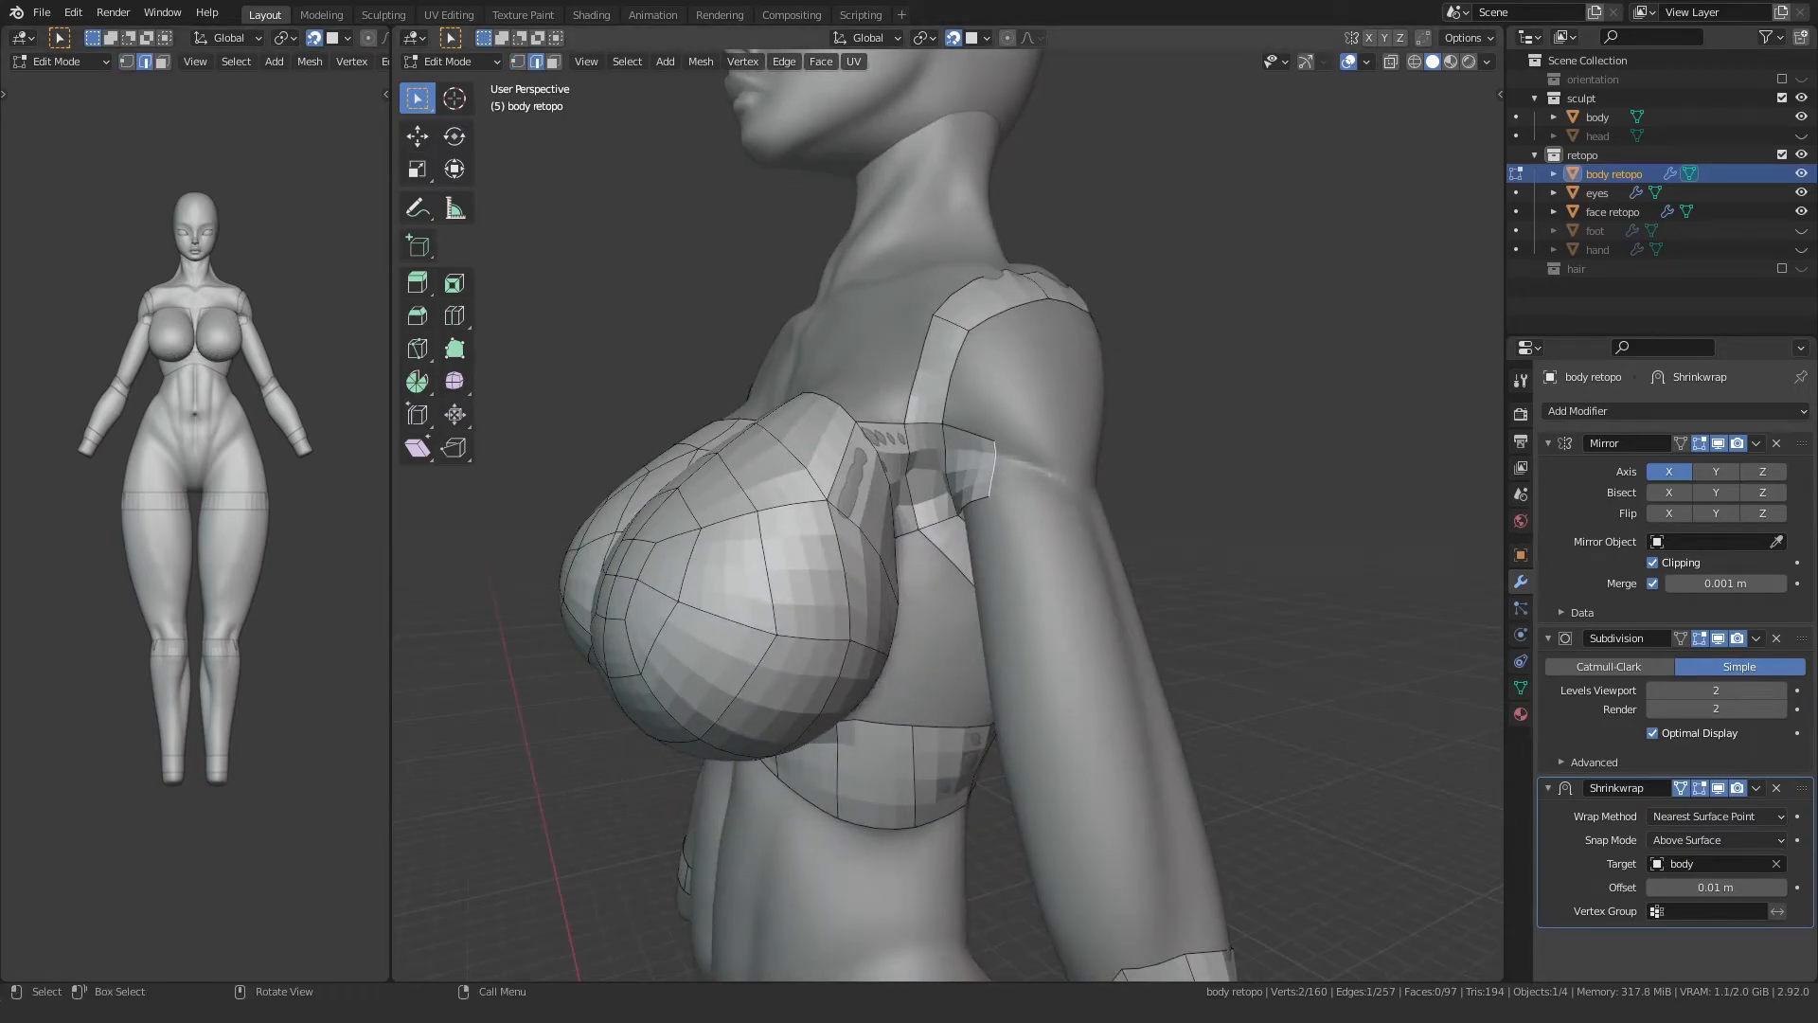
pyautogui.click(1056, 481)
pyautogui.moveTo(1056, 481); pyautogui.dragTo(871, 486, button='middle')
pyautogui.click(1028, 490)
pyautogui.press('r')
pyautogui.click(853, 498)
pyautogui.press('g')
pyautogui.click(876, 493)
pyautogui.press('e')
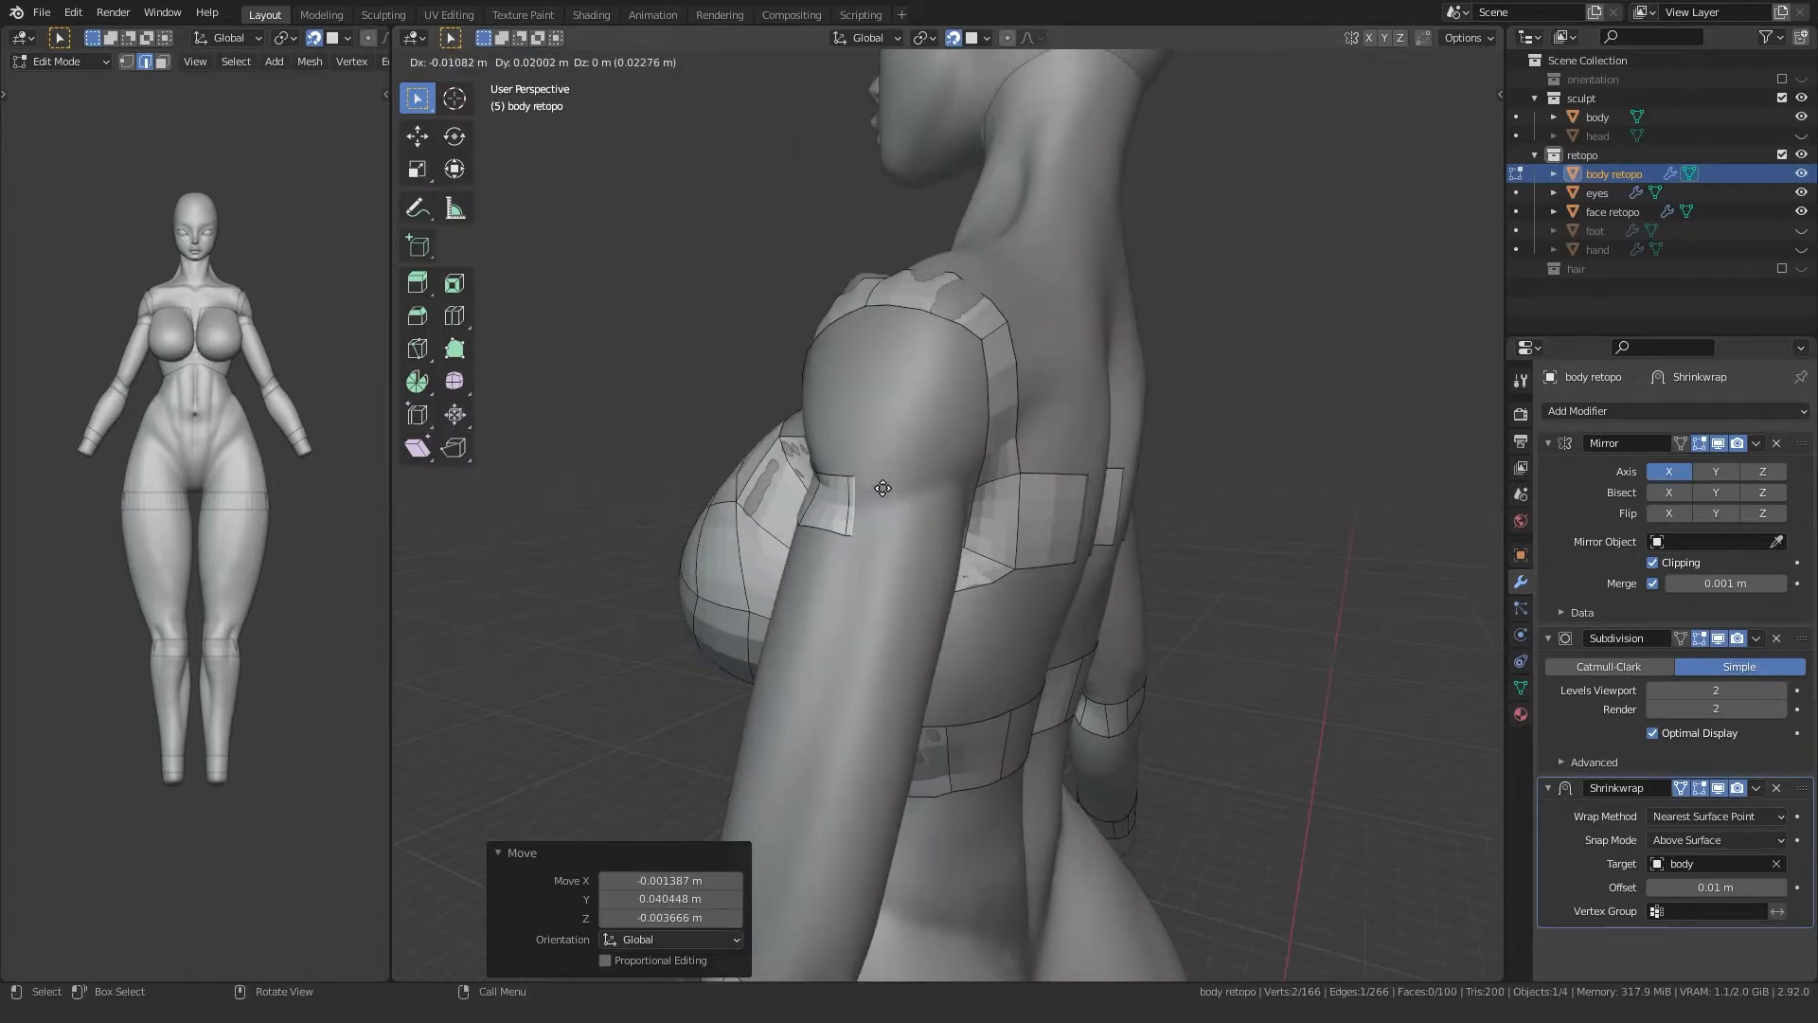
pyautogui.click(924, 481)
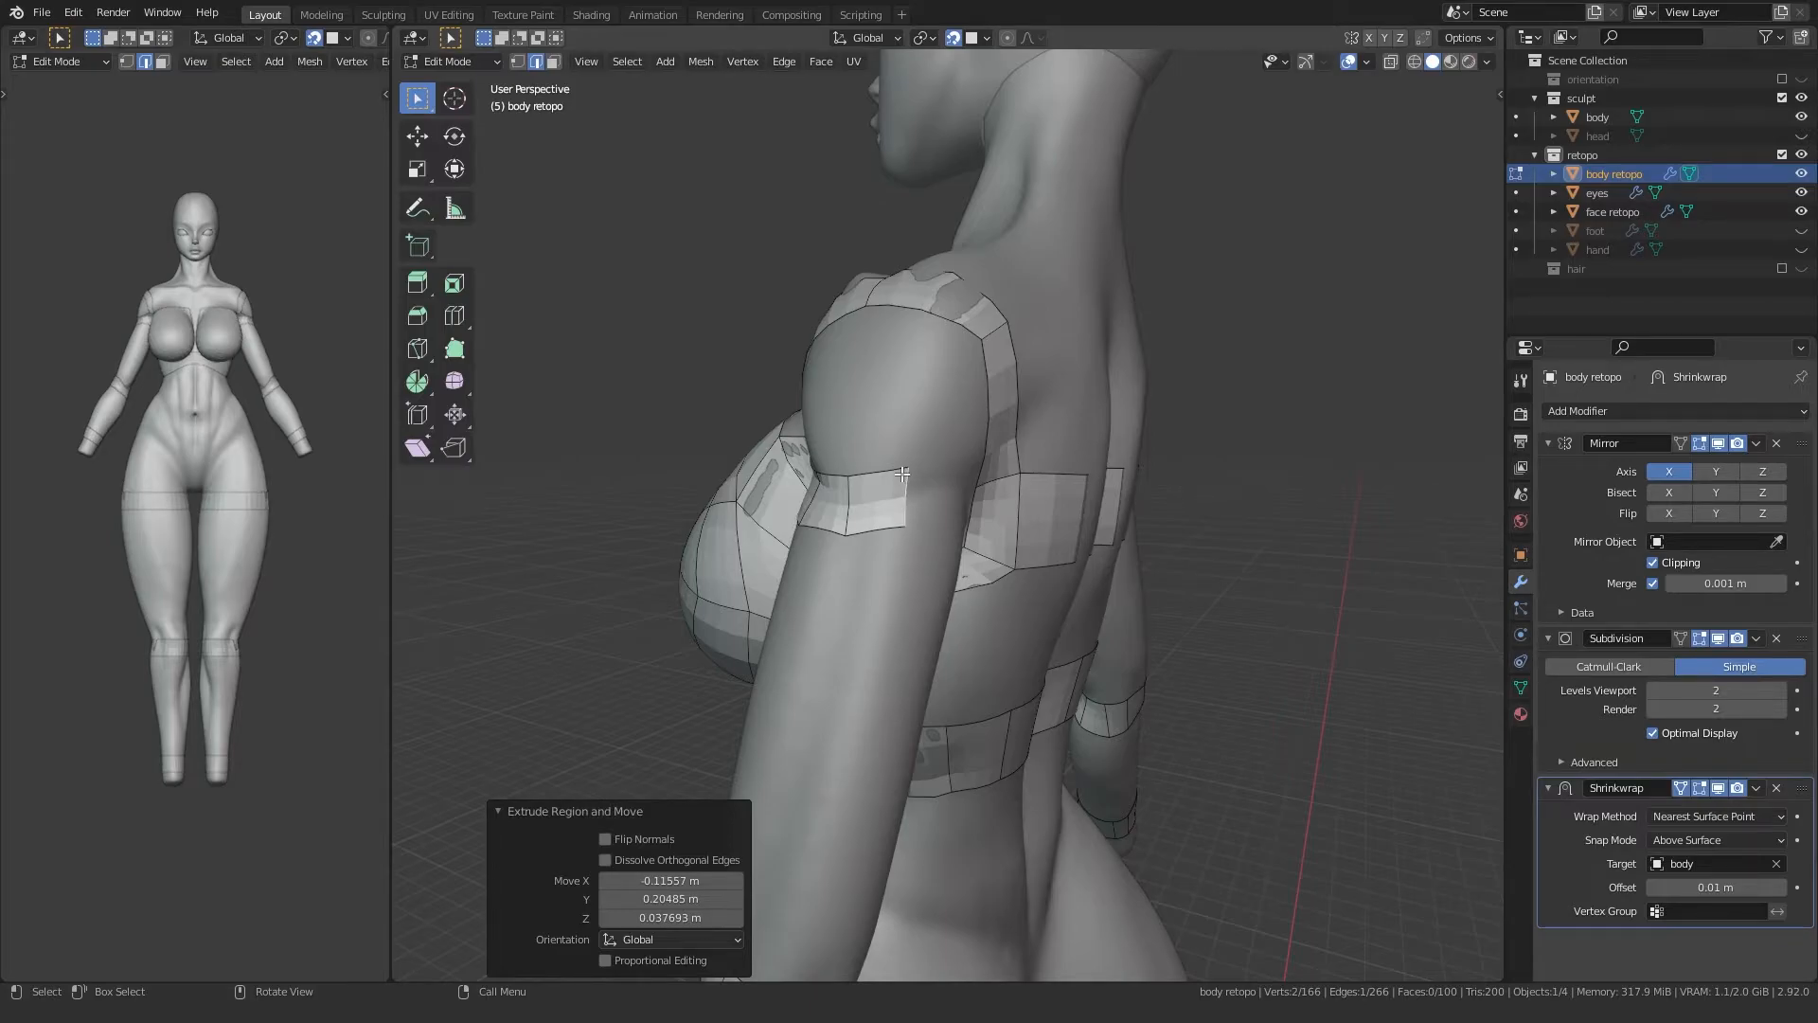
pyautogui.moveTo(913, 459); pyautogui.dragTo(834, 445, button='middle')
pyautogui.press('e')
pyautogui.press('1')
pyautogui.click(830, 443)
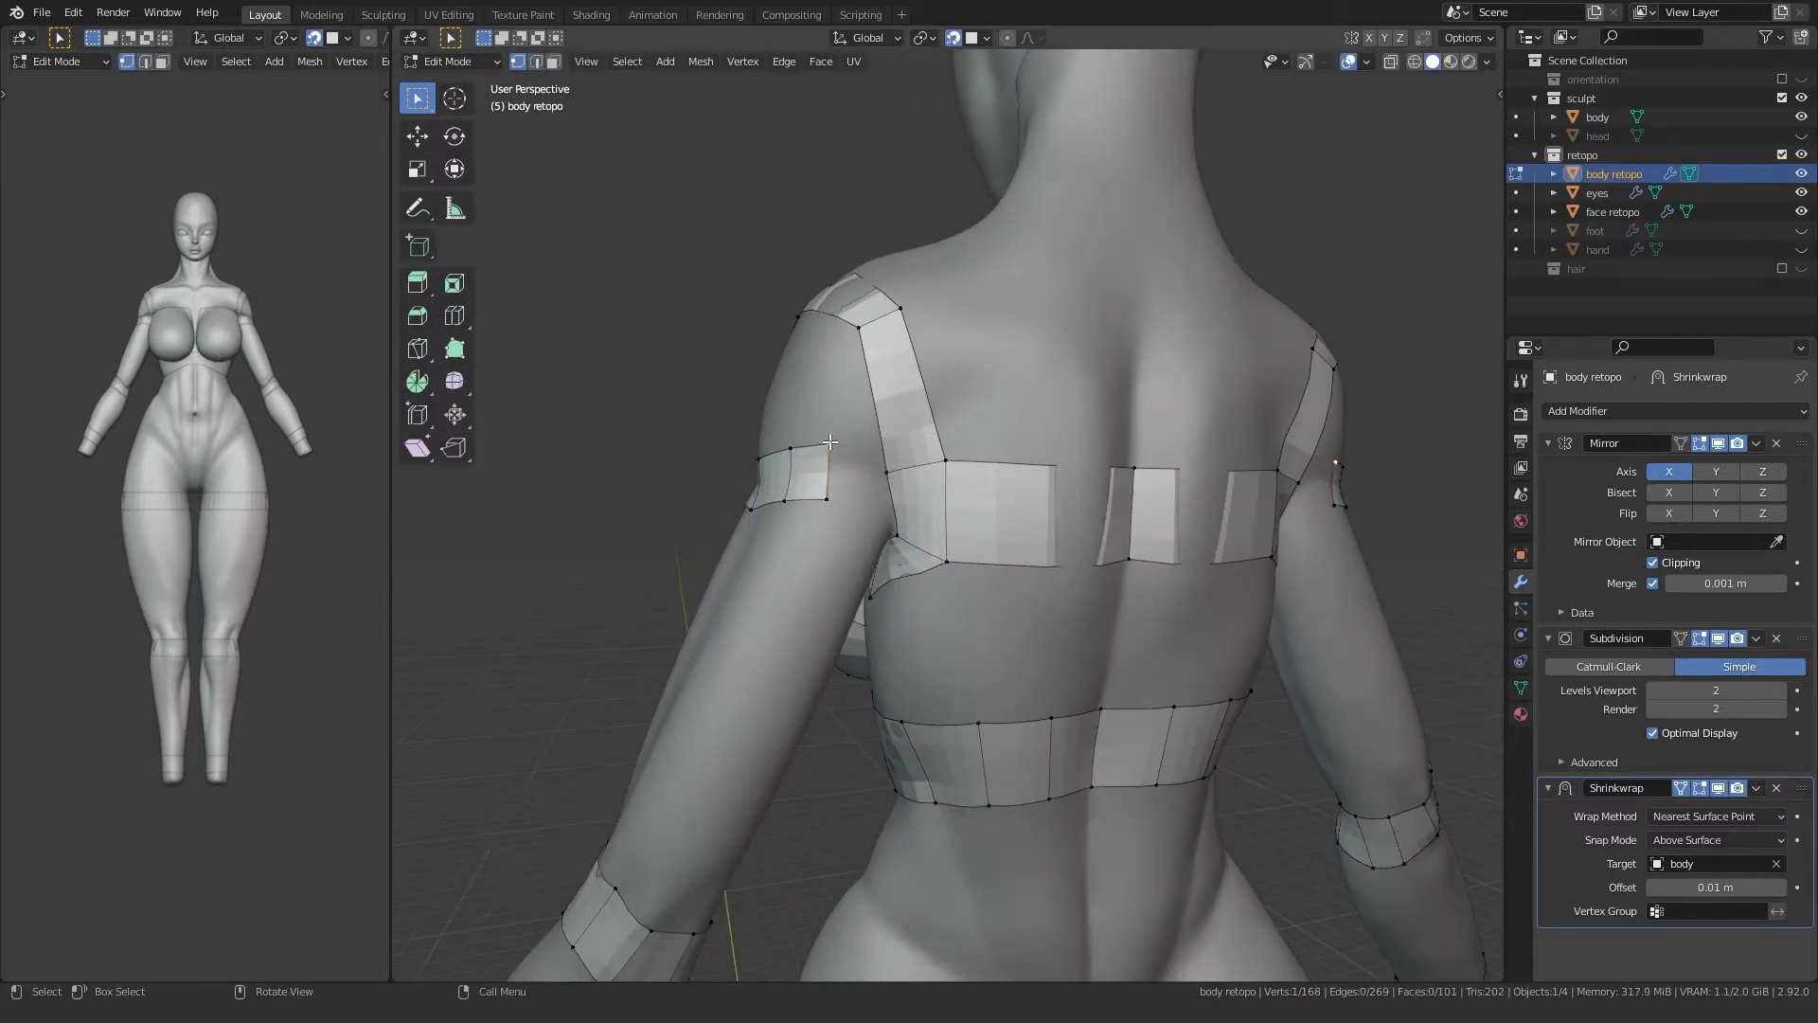
# Step: Close the upper-arm band through the back of the armpit by filling the missing faces between its open ends
pyautogui.moveTo(829, 528); pyautogui.dragTo(928, 534, button='middle')
pyautogui.click(905, 532)
pyautogui.scroll(4, 933, 625)
pyautogui.scroll(2, 905, 560)
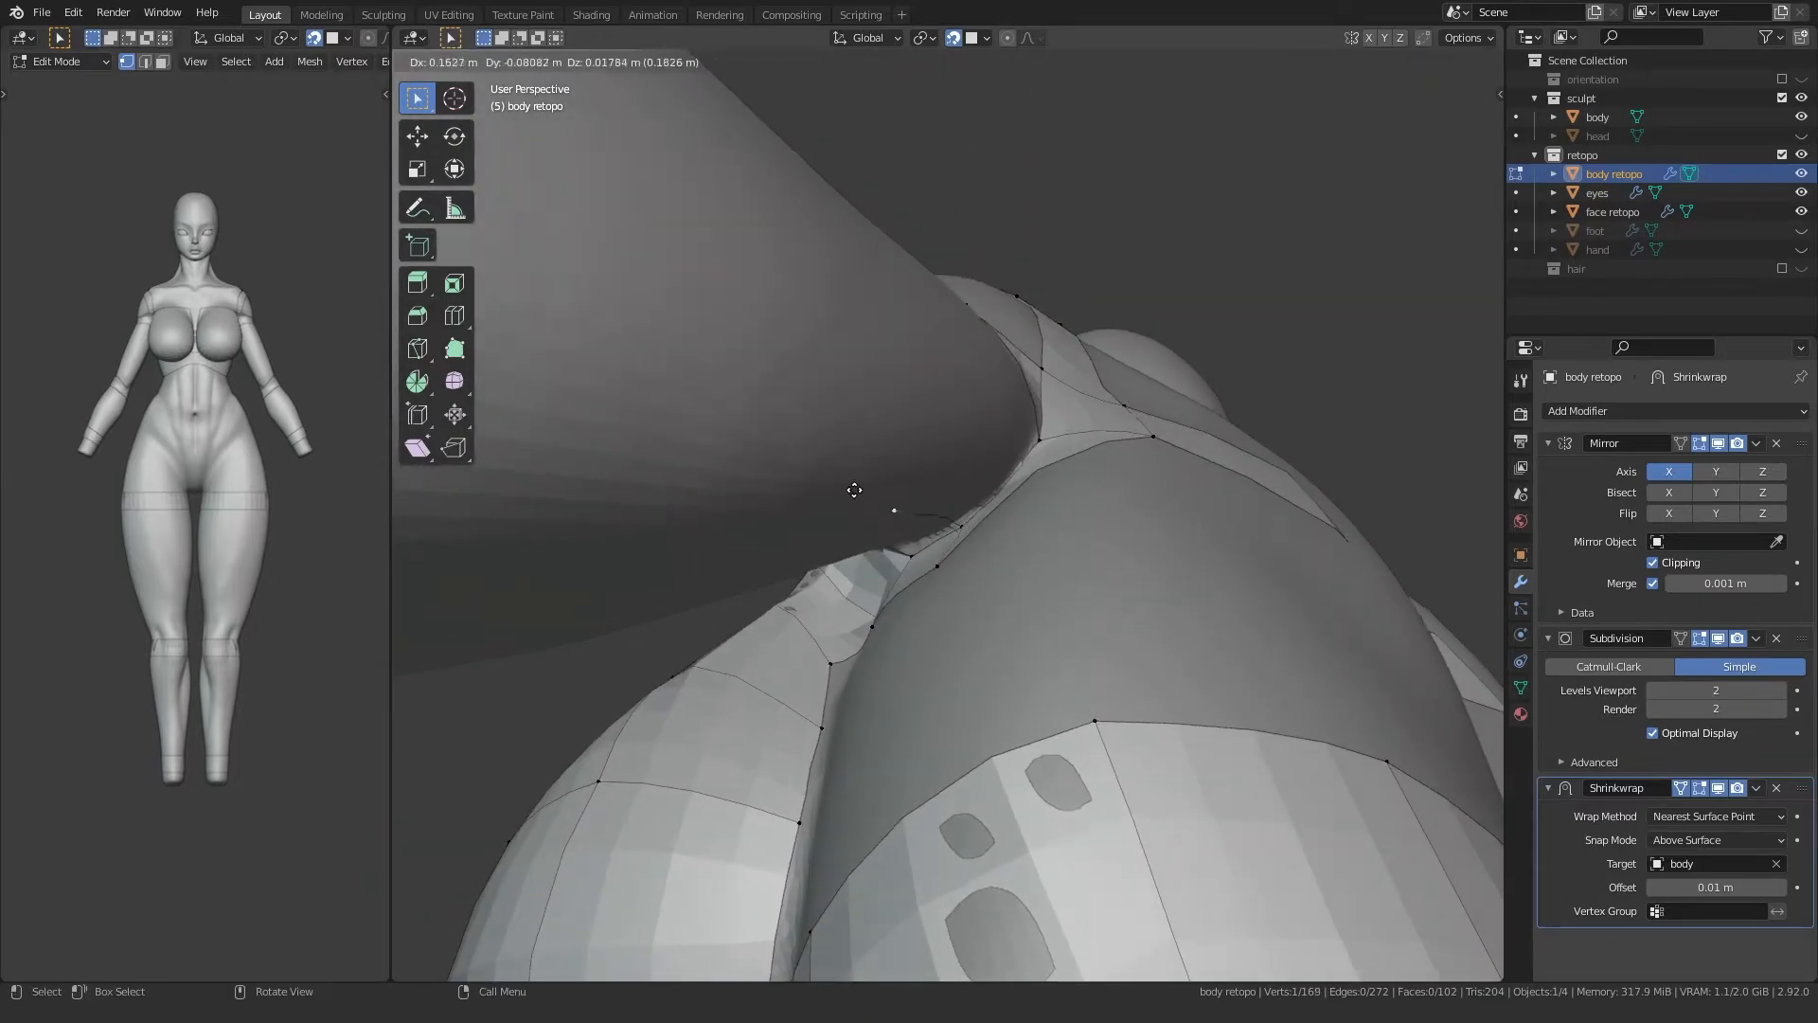
pyautogui.click(857, 488)
pyautogui.moveTo(877, 475); pyautogui.dragTo(946, 457, button='middle')
pyautogui.press('f')
pyautogui.moveTo(710, 600); pyautogui.dragTo(994, 577, button='middle')
pyautogui.press('f')
pyautogui.scroll(-10, 1113, 424)
# Step: Extrude a vertex from the front of the shoulder faces across the outer shoulder toward the back
pyautogui.scroll(4, 833, 464)
pyautogui.moveTo(829, 459); pyautogui.dragTo(900, 469, button='middle')
pyautogui.click(893, 462)
pyautogui.press('e')
pyautogui.click(933, 357)
pyautogui.moveTo(933, 357); pyautogui.dragTo(811, 353, button='middle')
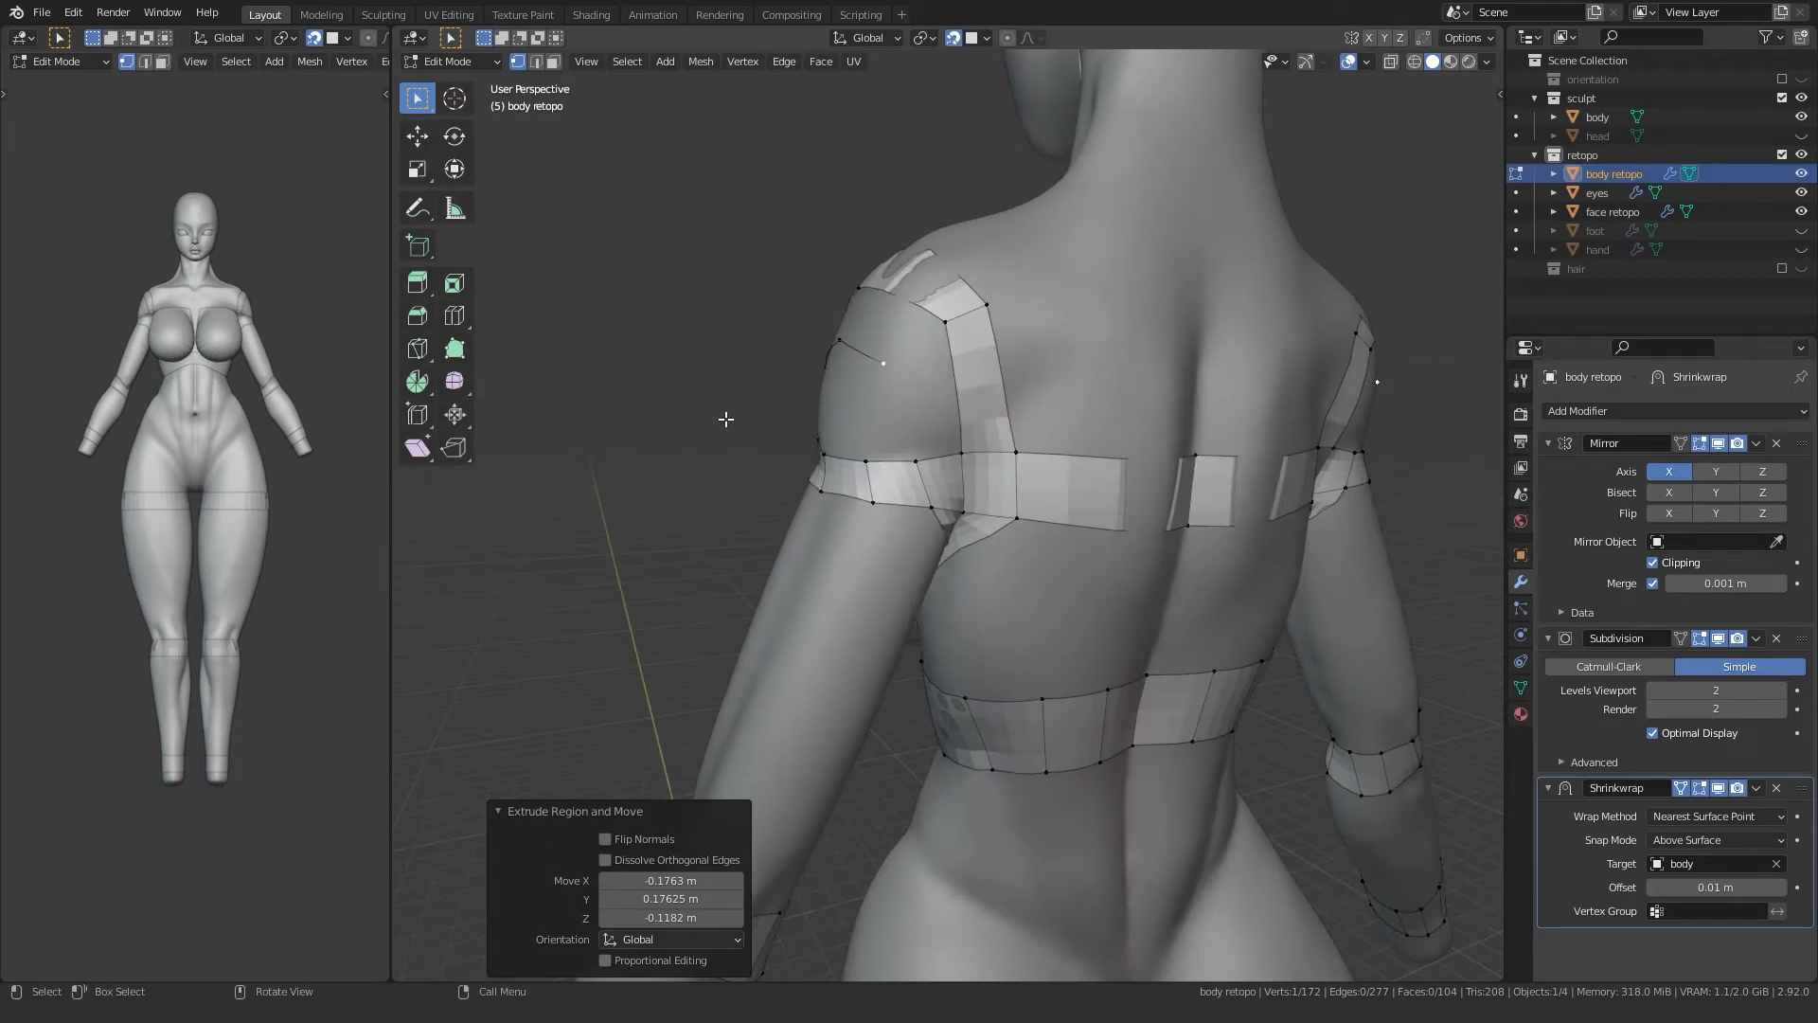
# Step: Fill four faces between the outer shoulder vertices and the shoulder strip to form the second row of the shoulder cap
pyautogui.moveTo(696, 394); pyautogui.dragTo(747, 366, button='middle')
pyautogui.click(955, 369)
pyautogui.keyDown('ctrl'); pyautogui.click(987, 411); pyautogui.keyUp('ctrl')
pyautogui.press('f')
pyautogui.click(943, 318)
pyautogui.keyDown('ctrl'); pyautogui.click(968, 367); pyautogui.keyUp('ctrl')
pyautogui.press('f')
pyautogui.click(960, 340)
pyautogui.keyDown('ctrl'); pyautogui.click(892, 386); pyautogui.keyUp('ctrl')
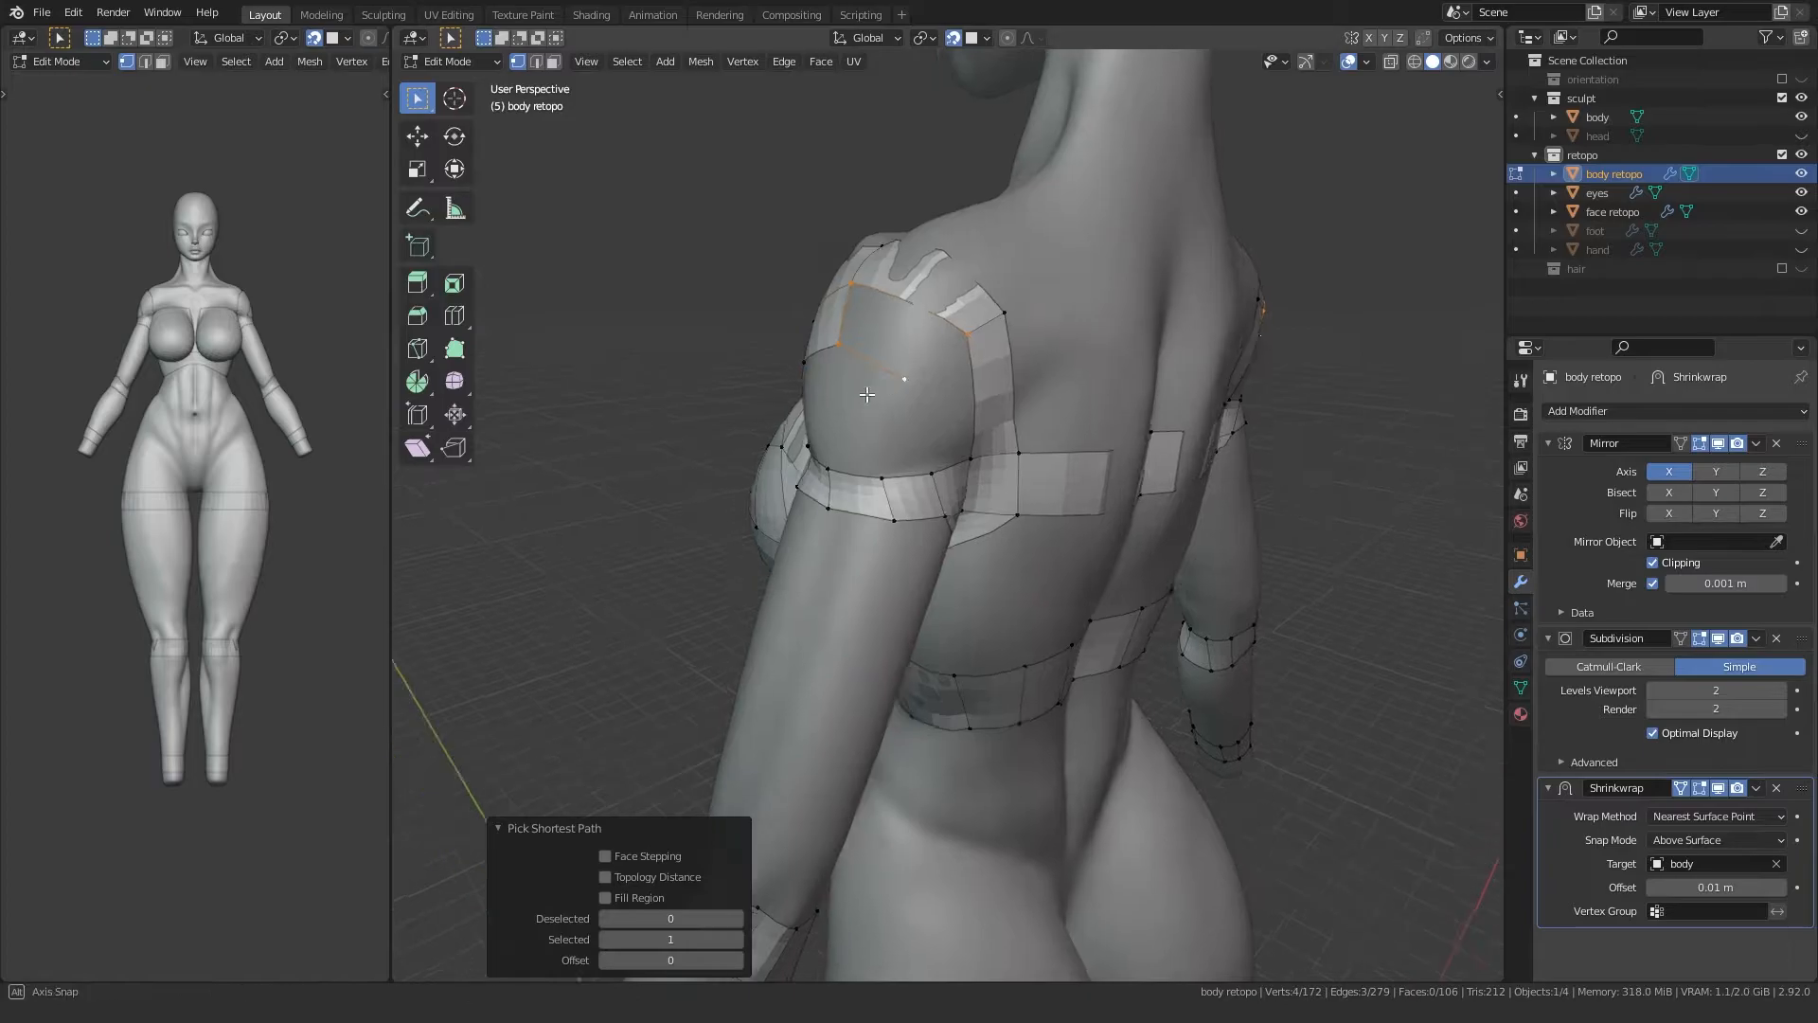
pyautogui.press('f')
pyautogui.moveTo(891, 388); pyautogui.dragTo(865, 380, button='middle')
pyautogui.click(867, 379)
pyautogui.keyDown('ctrl'); pyautogui.click(914, 453); pyautogui.keyUp('ctrl')
pyautogui.press('f')
# Step: Nudge a vertex on the shoulder cap and add two single loop cuts across its rows of faces
pyautogui.moveTo(915, 452); pyautogui.dragTo(1089, 427, button='middle')
pyautogui.click(1005, 389)
pyautogui.press('g')
pyautogui.click(1009, 379)
pyautogui.moveTo(1010, 381); pyautogui.dragTo(857, 410, button='middle')
pyautogui.hotkey('ctrl', 'r')
pyautogui.doubleClick(919, 401)
pyautogui.hotkey('ctrl', 'r')
pyautogui.doubleClick(1001, 415)
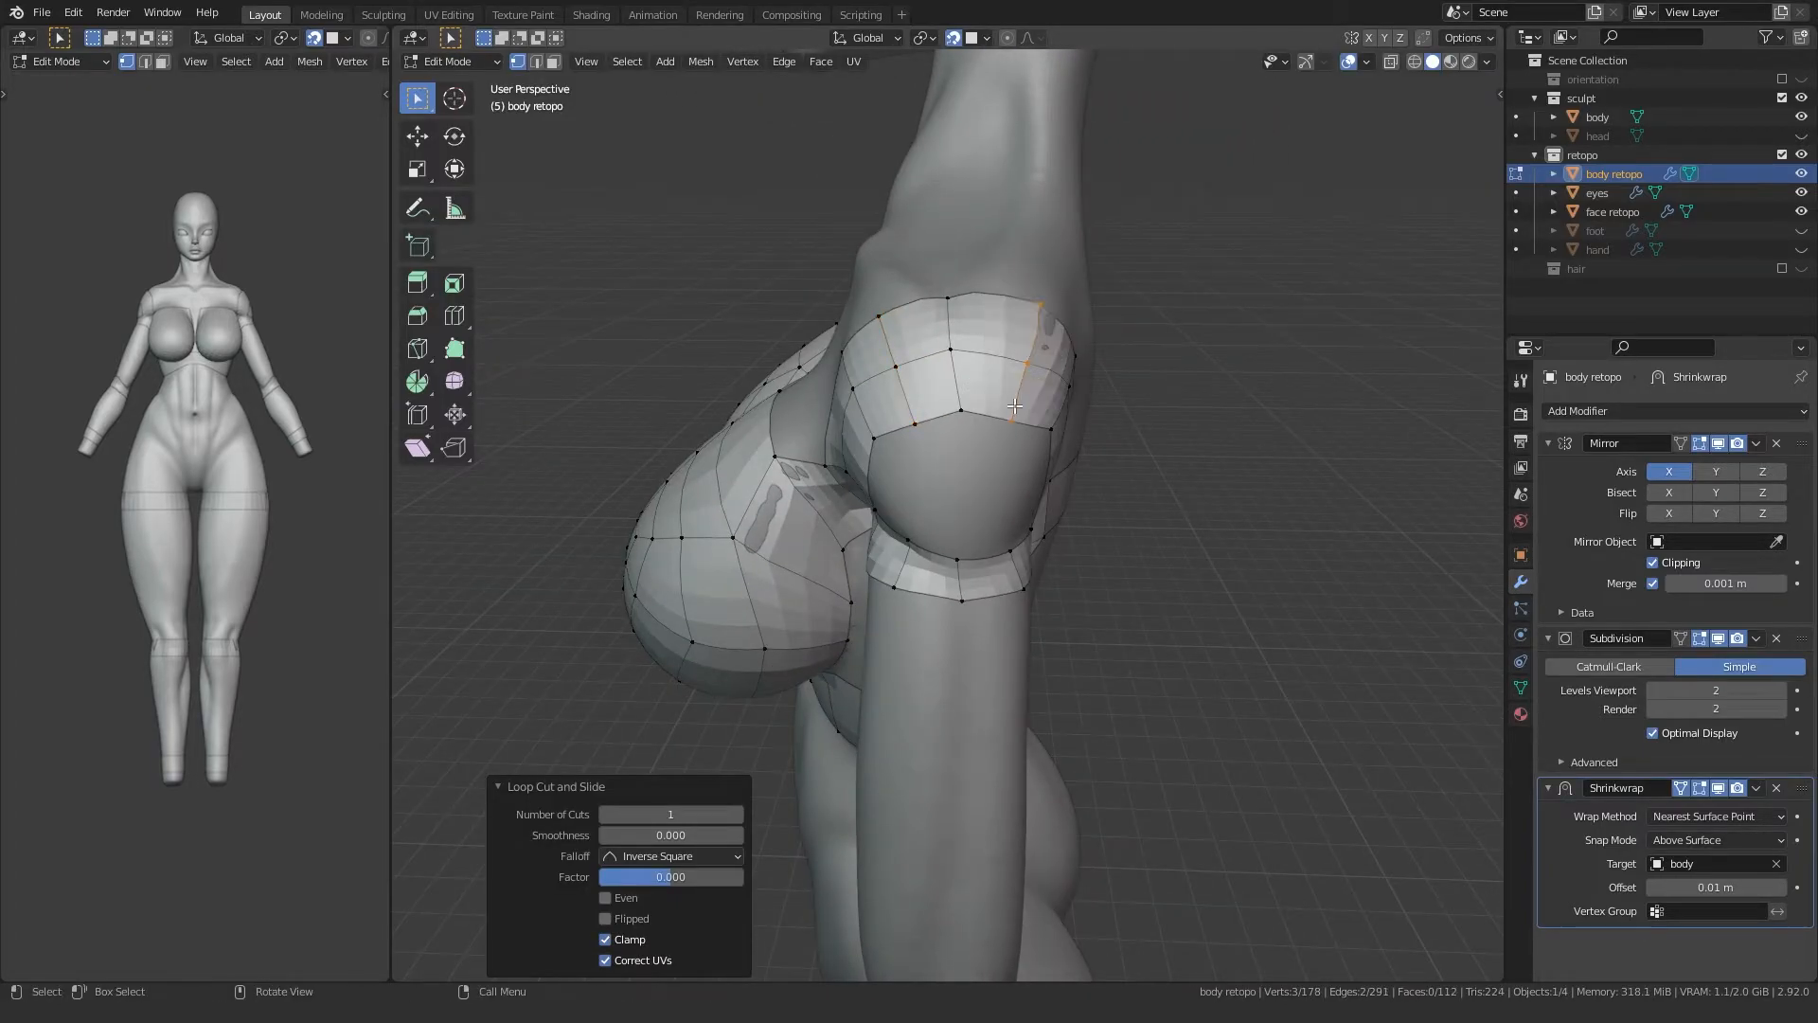
# Step: Reposition the vertices along the new loops to smooth the upper and lower edges of the shoulder cap
pyautogui.click(1013, 414)
pyautogui.press('g')
pyautogui.click(1031, 381)
pyautogui.moveTo(1031, 380); pyautogui.dragTo(956, 474, button='middle')
pyautogui.press('g')
pyautogui.click(964, 481)
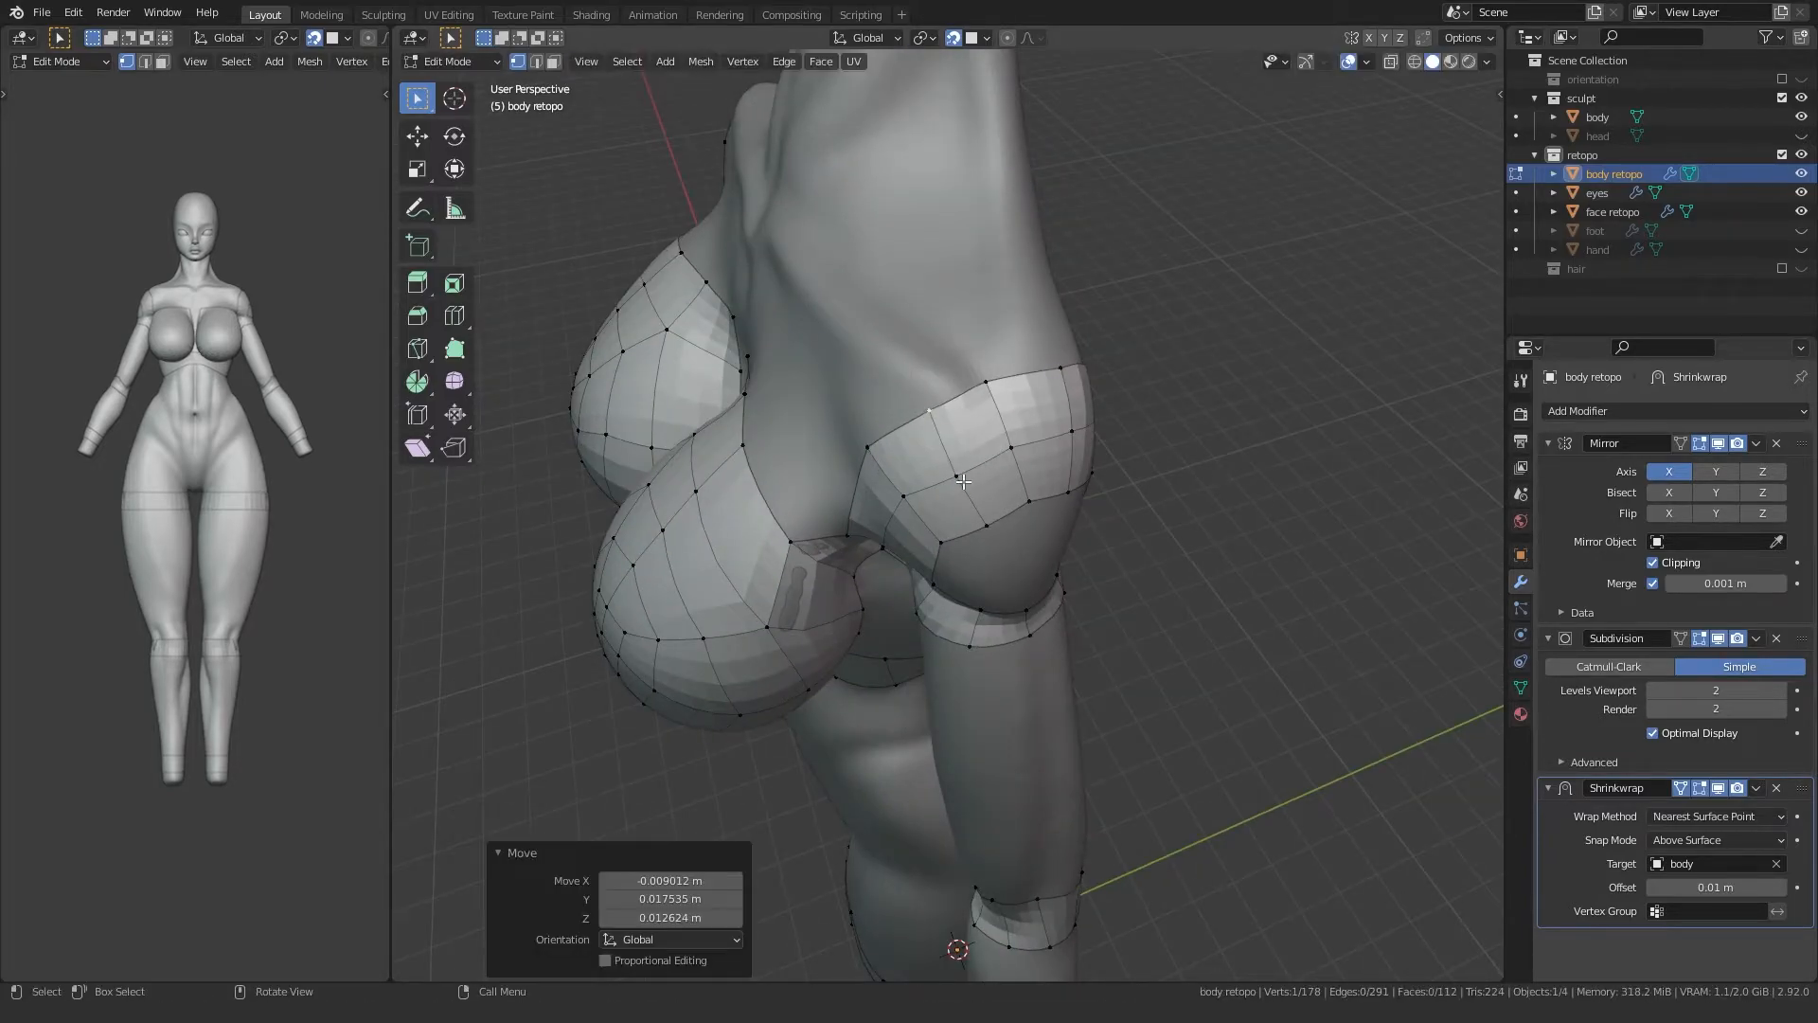
pyautogui.press('g')
pyautogui.click(981, 520)
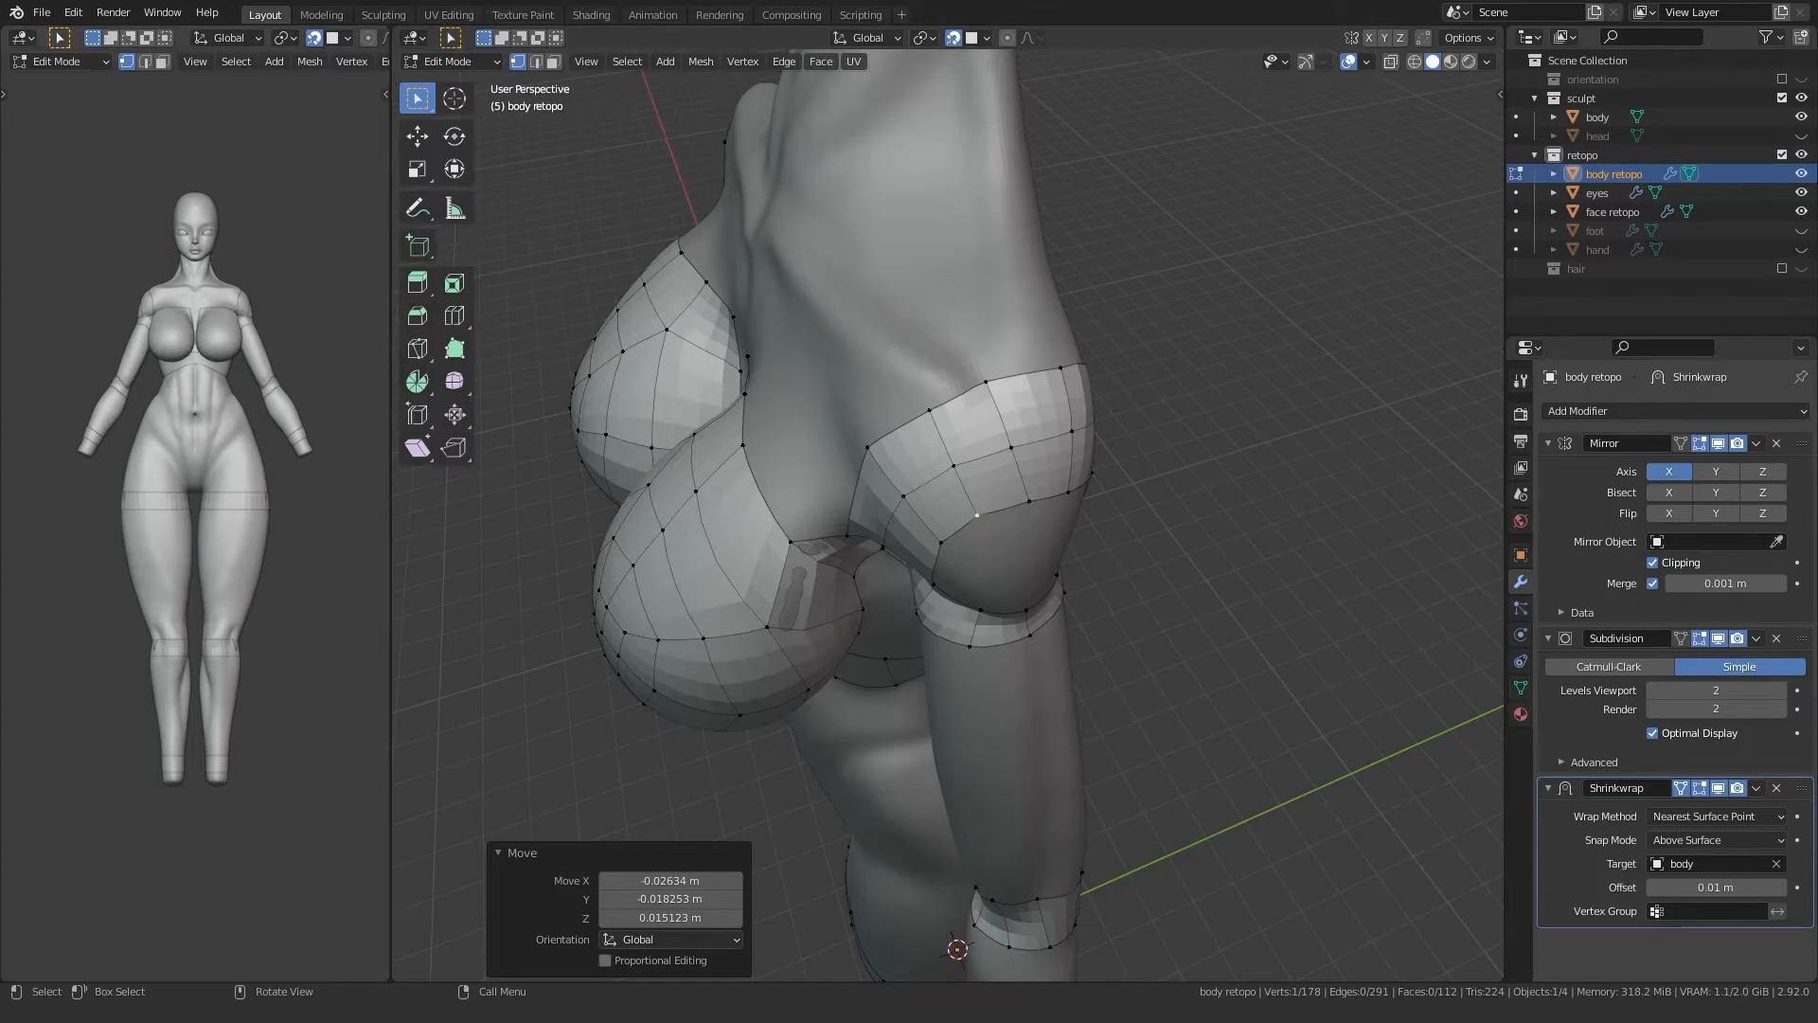
# Step: Add a centred loop cut through the faces beside the armpit
pyautogui.moveTo(981, 519); pyautogui.dragTo(857, 422, button='middle')
pyautogui.scroll(3, 868, 423)
pyautogui.hotkey('ctrl', 'r')
pyautogui.click(981, 515)
pyautogui.rightClick(941, 525)
pyautogui.rightClick(908, 523)
# Step: Move the vertices around the armpit junction to space the new cuts evenly
pyautogui.moveTo(907, 524); pyautogui.dragTo(867, 531, button='middle')
pyautogui.scroll(4, 866, 530)
pyautogui.click(1034, 438)
pyautogui.moveTo(994, 474); pyautogui.dragTo(1075, 511, button='middle')
pyautogui.press('g')
pyautogui.click(1040, 561)
pyautogui.click(1123, 563)
pyautogui.press('g')
pyautogui.click(1117, 566)
pyautogui.click(1058, 608)
pyautogui.press('g')
pyautogui.click(1100, 630)
pyautogui.moveTo(1100, 629); pyautogui.dragTo(712, 607, button='middle')
# Step: Check the armpit mesh in X-ray and reposition the vertices along the underside of the arm opening
pyautogui.click(669, 653)
pyautogui.press('g')
pyautogui.click(665, 665)
pyautogui.hotkey('alt', 'z')
pyautogui.click(725, 515)
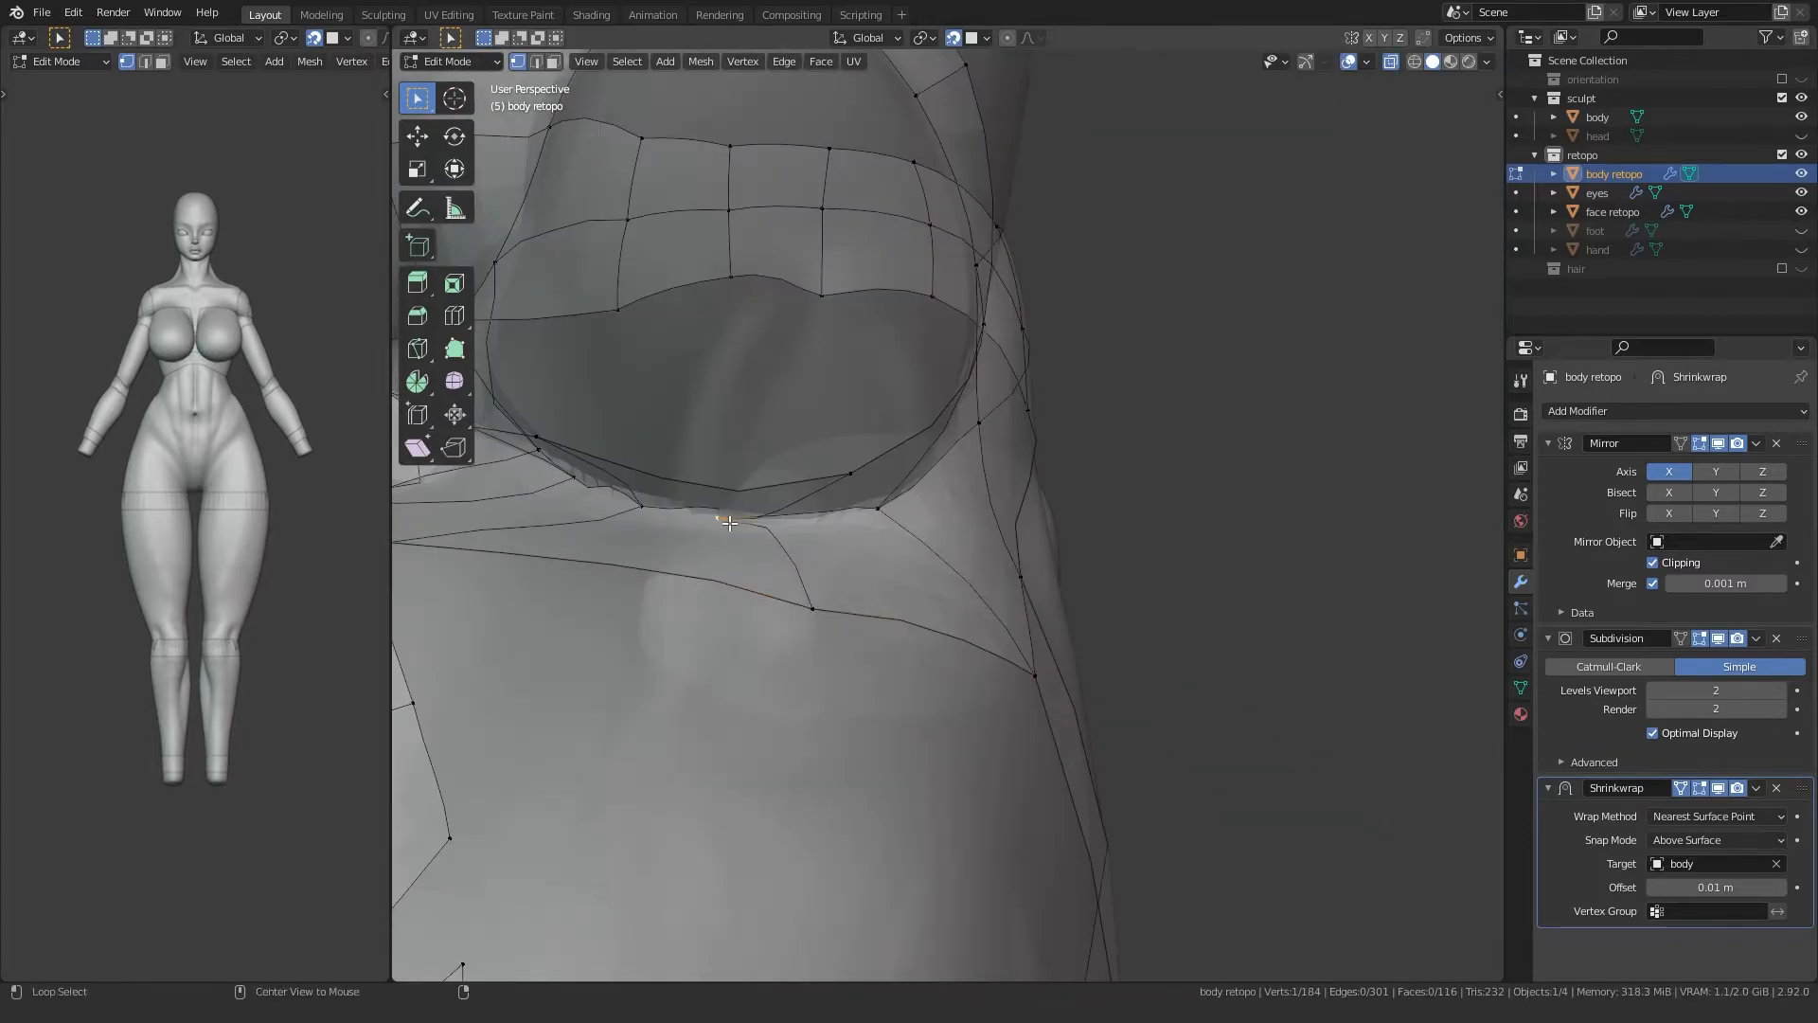
pyautogui.hotkey('alt', 'z')
pyautogui.press('g')
pyautogui.click(786, 519)
pyautogui.click(837, 469)
pyautogui.press('g')
pyautogui.click(803, 527)
# Step: Fill three faces bridging the lower edge of the shoulder cap and the upper edge of the arm band
pyautogui.moveTo(804, 526); pyautogui.dragTo(918, 718, button='middle')
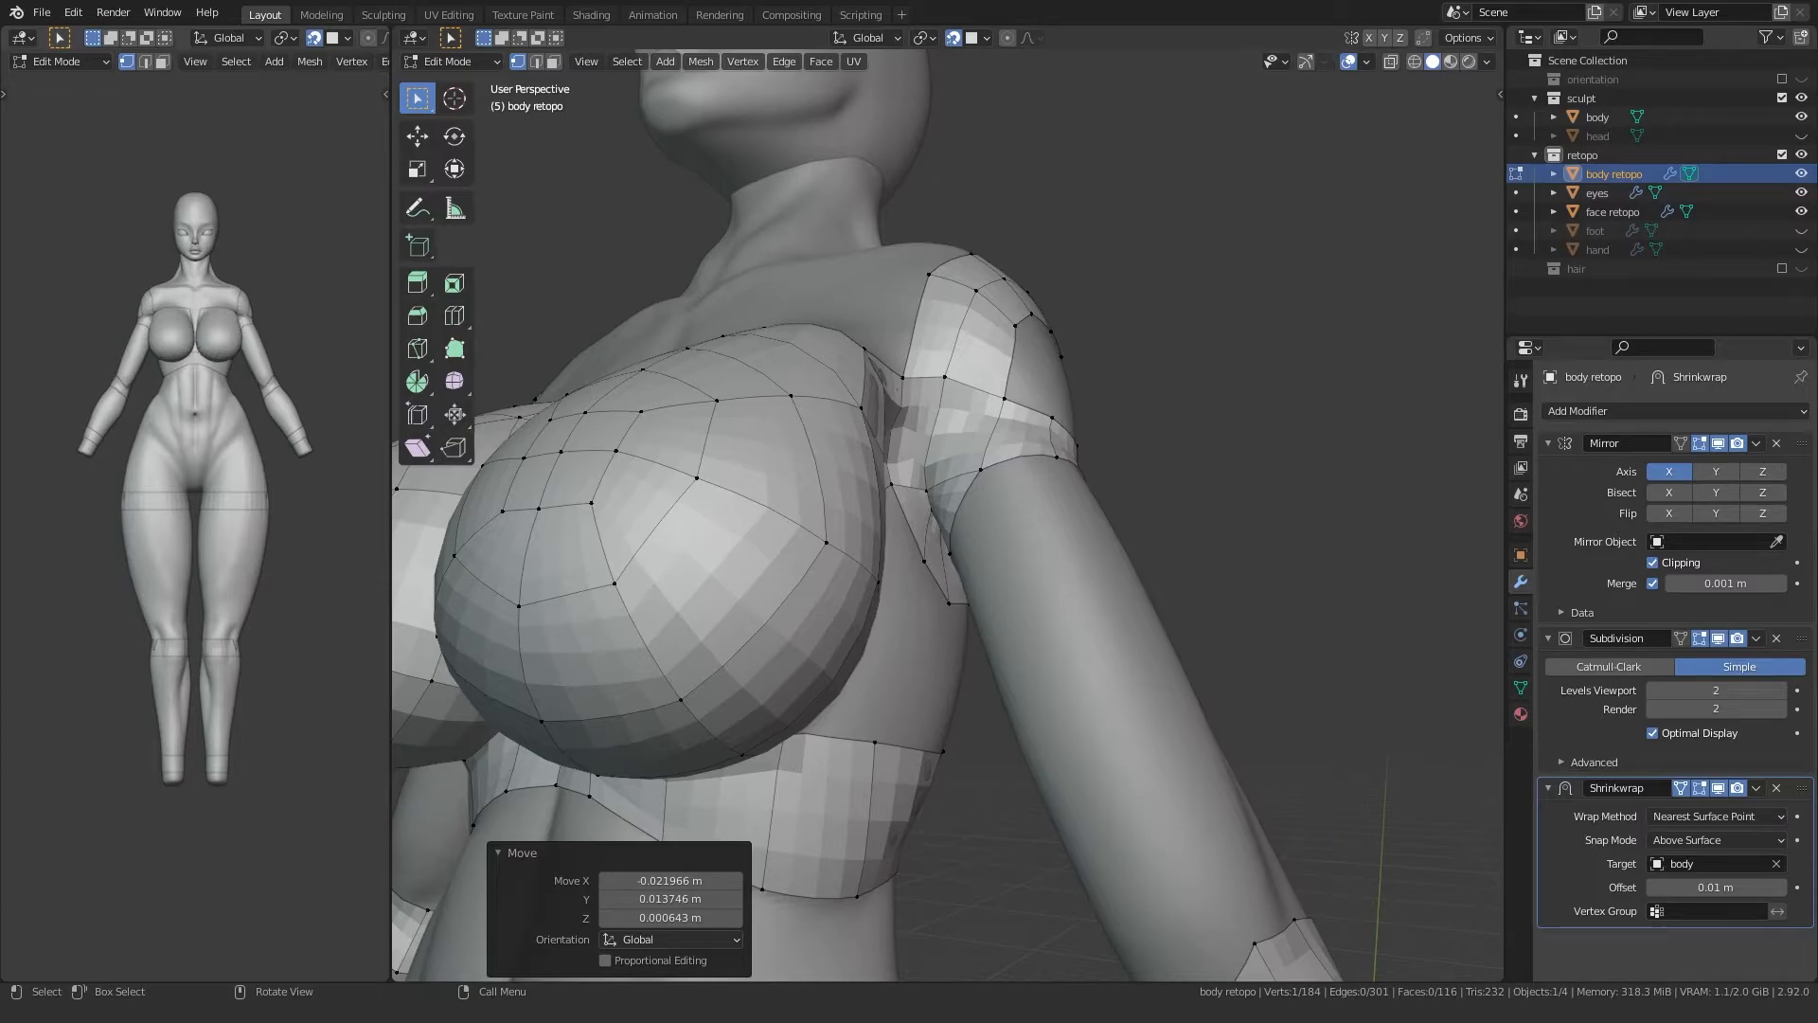
pyautogui.moveTo(919, 718); pyautogui.dragTo(906, 431, button='middle')
pyautogui.keyDown('ctrl'); pyautogui.click(897, 532); pyautogui.keyUp('ctrl')
pyautogui.click(897, 410)
pyautogui.keyDown('ctrl'); pyautogui.click(897, 532); pyautogui.keyUp('ctrl')
pyautogui.press('f')
pyautogui.click(945, 409)
pyautogui.keyDown('ctrl'); pyautogui.click(945, 541); pyautogui.keyUp('ctrl')
pyautogui.moveTo(945, 542); pyautogui.dragTo(890, 545, button='middle')
pyautogui.press('f')
pyautogui.click(929, 425)
pyautogui.keyDown('ctrl'); pyautogui.click(931, 552); pyautogui.keyUp('ctrl')
pyautogui.press('f')
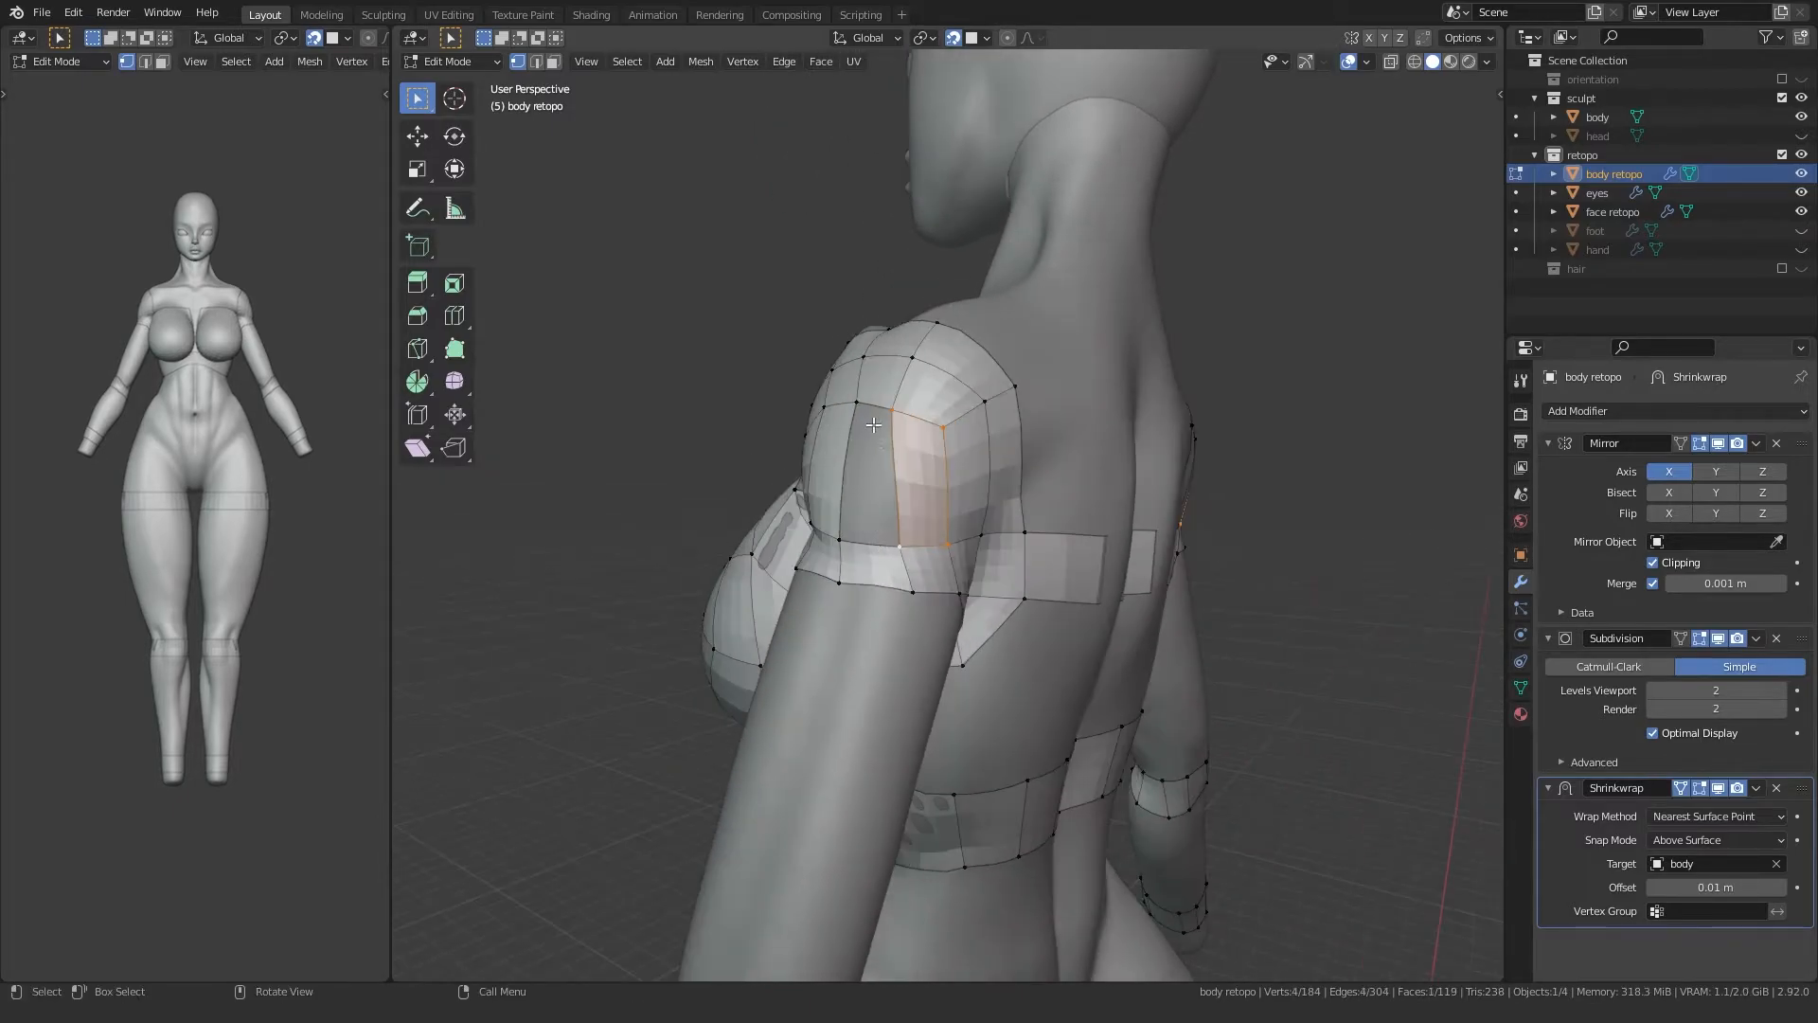
# Step: Fill the remaining face closing the shoulder cap onto the arm band and reposition two vertices beside it
pyautogui.press('f')
pyautogui.moveTo(725, 549); pyautogui.dragTo(932, 574, button='middle')
pyautogui.click(1017, 496)
pyautogui.press('g')
pyautogui.click(1010, 463)
pyautogui.moveTo(1009, 464); pyautogui.dragTo(1099, 507, button='middle')
pyautogui.click(1021, 520)
pyautogui.press('g')
pyautogui.click(973, 509)
# Step: Nudge the vertices around the front junction of the shoulder cap and arm band to even out the faces
pyautogui.click(886, 538)
pyautogui.press('g')
pyautogui.click(888, 503)
pyautogui.click(883, 514)
pyautogui.press('g')
pyautogui.click(881, 507)
pyautogui.click(1048, 499)
pyautogui.press('g')
pyautogui.click(1052, 507)
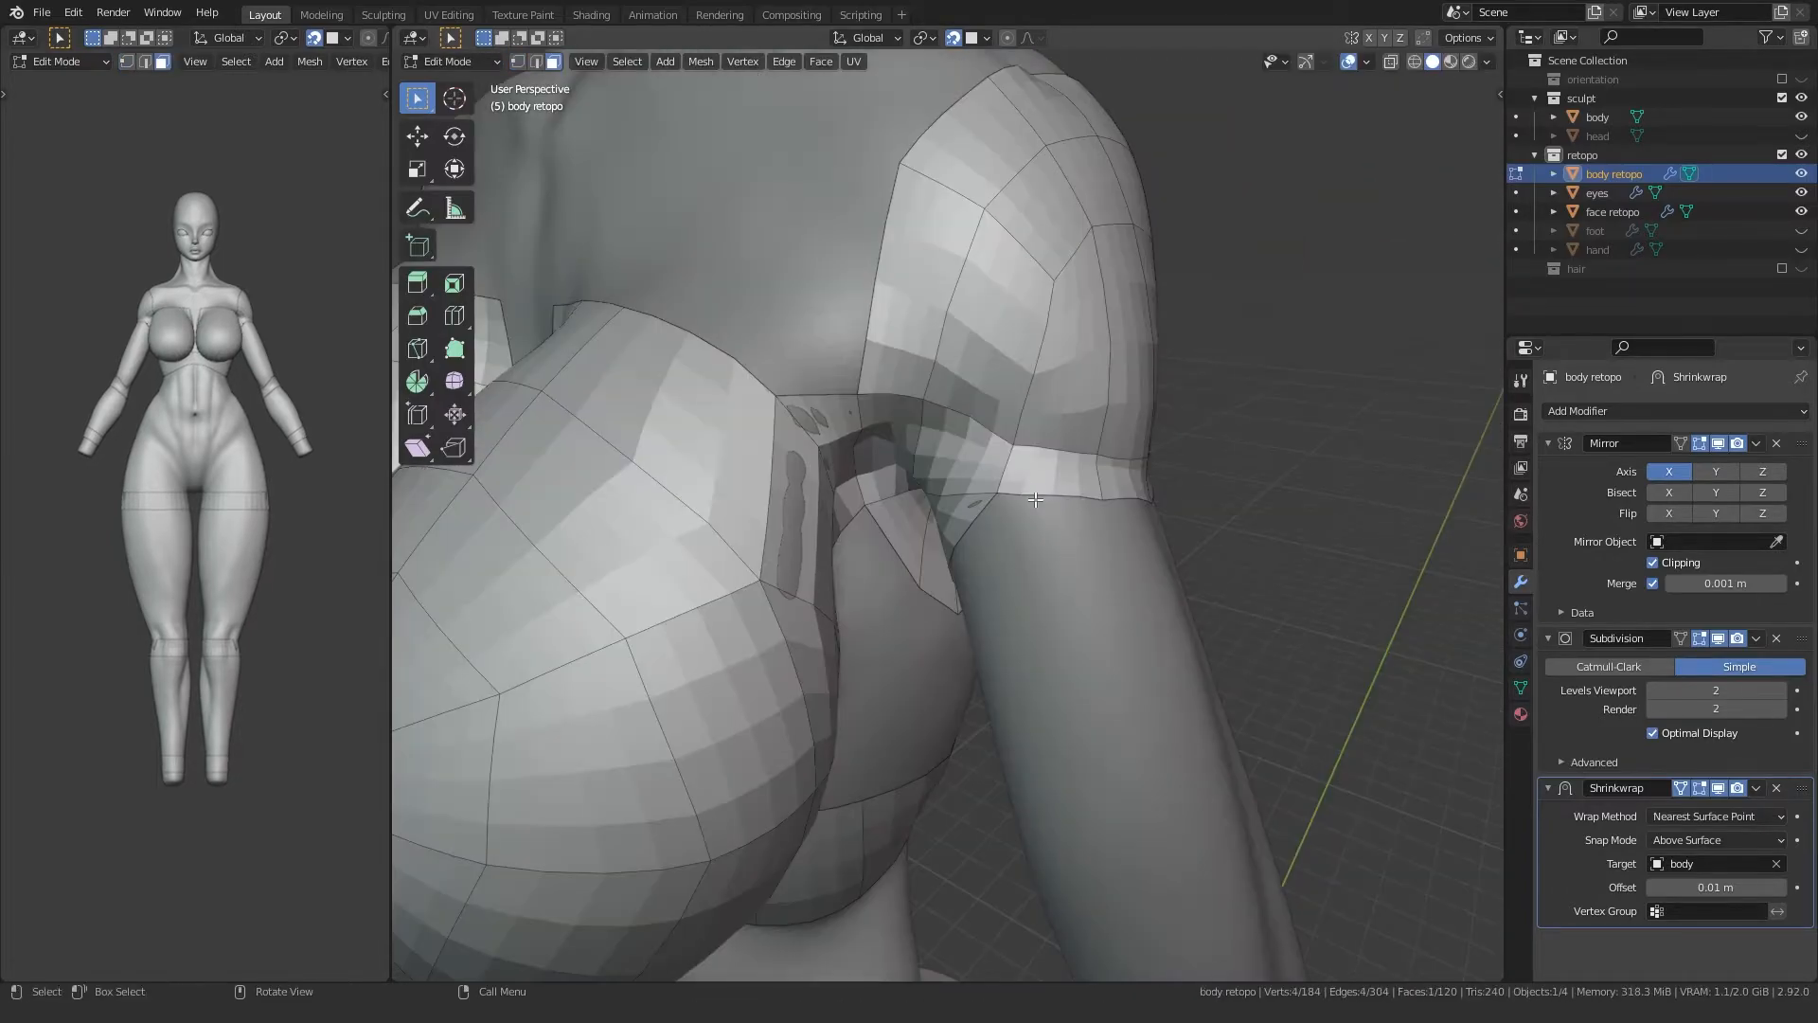
# Step: Extrude one edge from the lower border of the arm band down along the upper arm
pyautogui.press('2')
pyautogui.click(1039, 498)
pyautogui.press('e')
pyautogui.click(1045, 603)
# Step: Extrude two vertices down the arm beside the new face and fill the adjoining face of the row
pyautogui.moveTo(1034, 597); pyautogui.dragTo(795, 540, button='middle')
pyautogui.press('1')
pyautogui.click(931, 575)
pyautogui.press('e')
pyautogui.click(1034, 588)
pyautogui.press('e')
pyautogui.click(829, 464)
pyautogui.keyDown('ctrl'); pyautogui.click(790, 563); pyautogui.keyUp('ctrl')
pyautogui.press('f')
# Step: Fill two more faces to continue the new row around the back of the upper arm
pyautogui.click(956, 490)
pyautogui.keyDown('ctrl'); pyautogui.click(934, 571); pyautogui.keyUp('ctrl')
pyautogui.press('f')
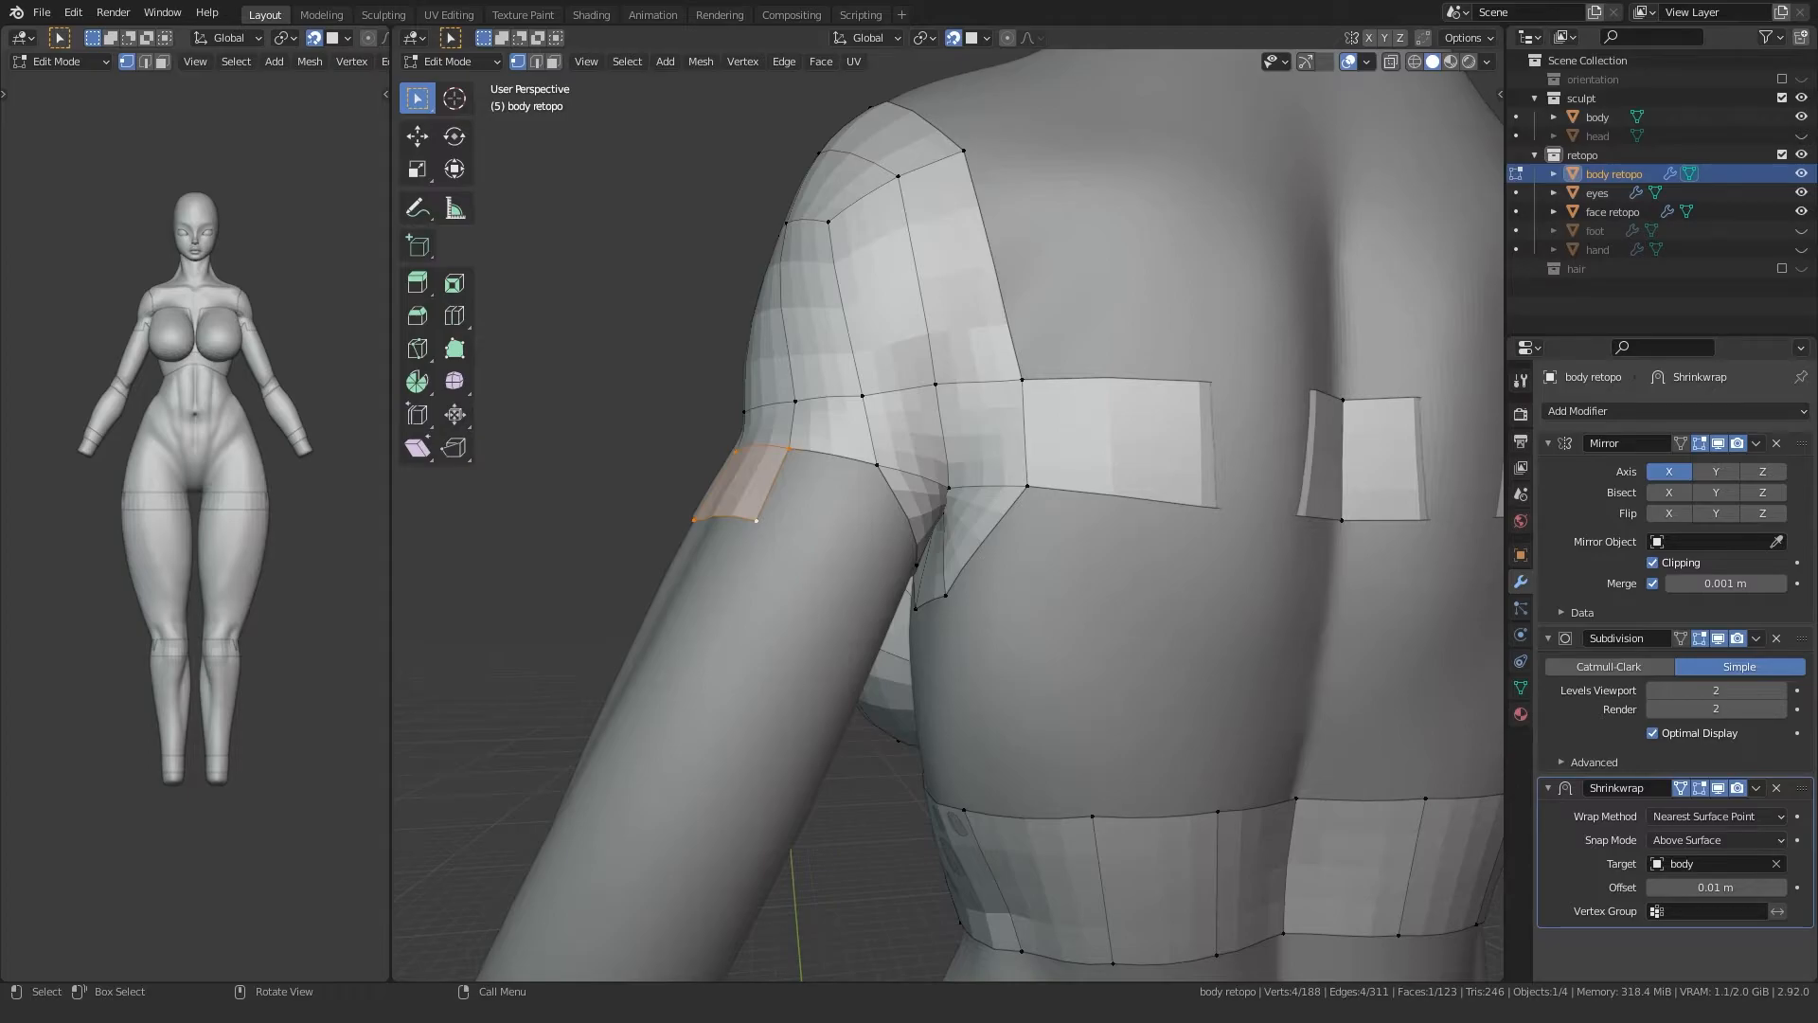
pyautogui.click(826, 542)
pyautogui.click(758, 524)
pyautogui.keyDown('ctrl'); pyautogui.click(822, 530); pyautogui.keyUp('ctrl')
pyautogui.press('f')
pyautogui.moveTo(663, 547); pyautogui.dragTo(326, 560, button='middle')
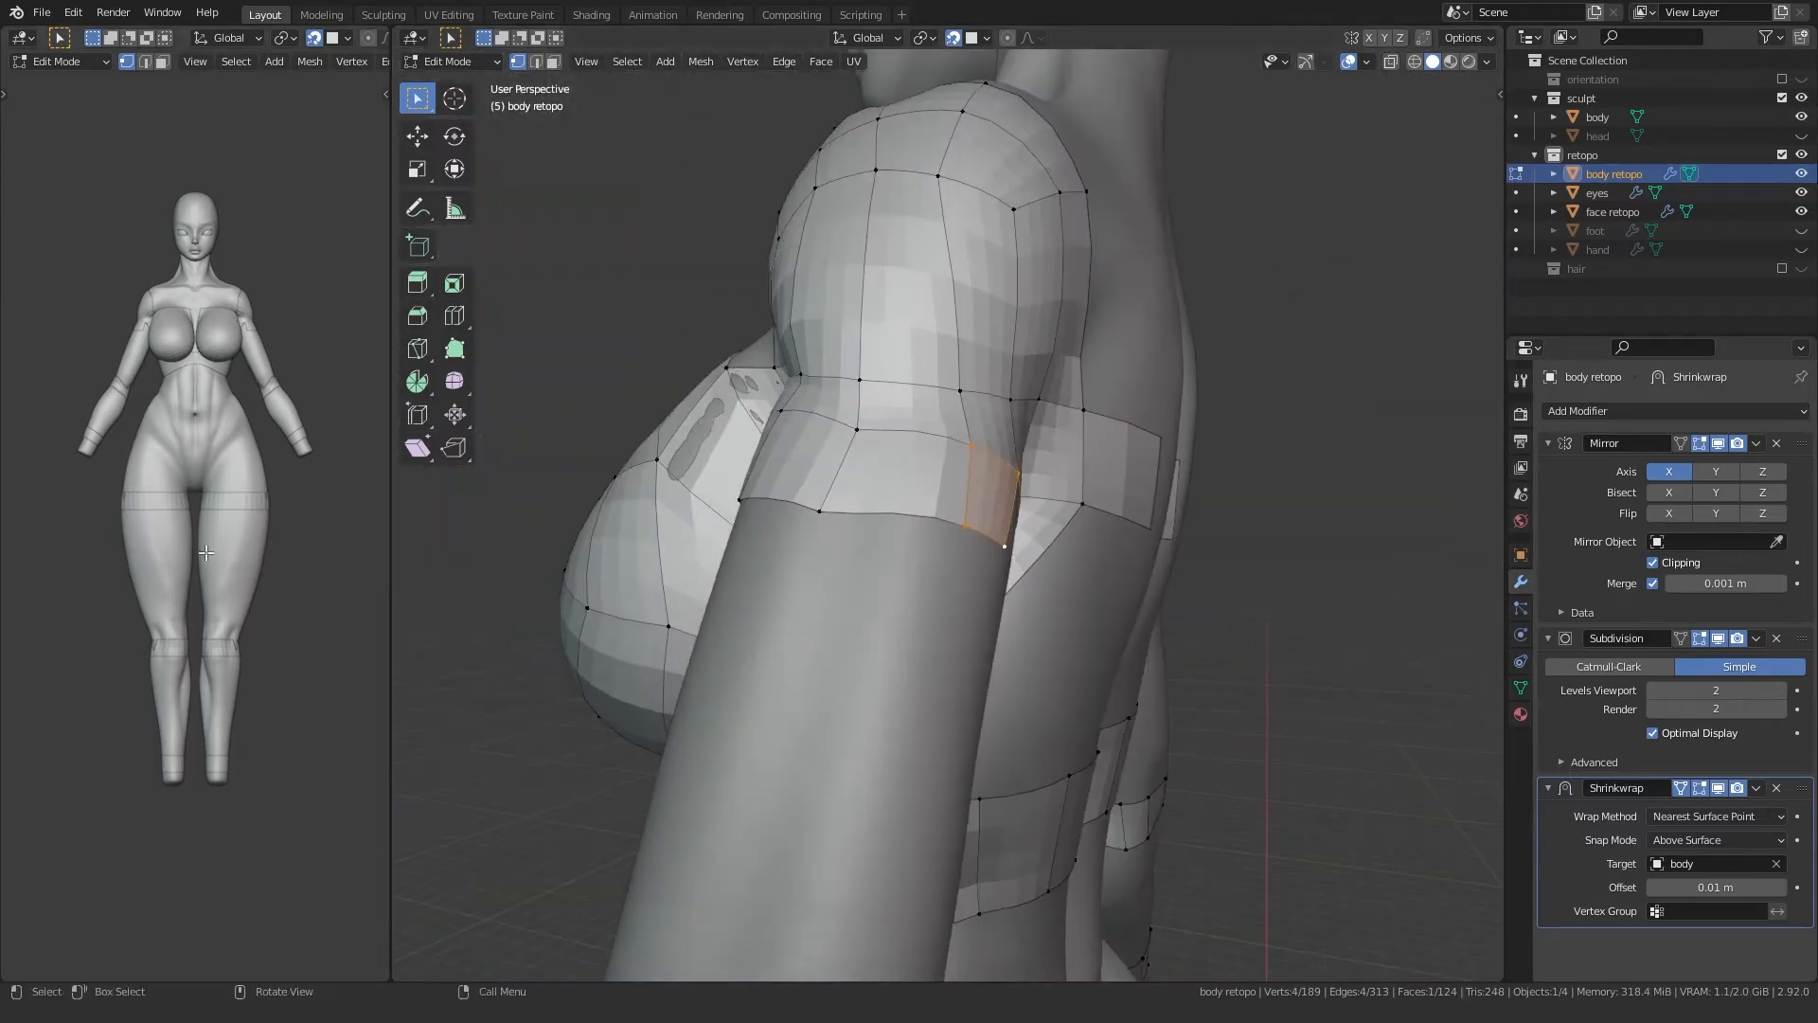
# Step: Extrude a vertex down the front of the upper arm and fill the face joining it to the new row
pyautogui.moveTo(1022, 530)
pyautogui.mouseDown(button='middle')
pyautogui.moveTo(735, 524)
pyautogui.moveTo(723, 487)
pyautogui.moveTo(885, 488)
pyautogui.moveTo(930, 512)
pyautogui.moveTo(915, 532)
pyautogui.moveTo(994, 454)
pyautogui.moveTo(1096, 250)
pyautogui.moveTo(1060, 540)
pyautogui.moveTo(1040, 493)
pyautogui.moveTo(1027, 516)
pyautogui.mouseUp(button='middle')
pyautogui.scroll(2, 735, 524)
pyautogui.click(902, 472)
pyautogui.press('e')
pyautogui.click(825, 508)
pyautogui.keyDown('ctrl'); pyautogui.click(755, 442); pyautogui.keyUp('ctrl')
pyautogui.press('f')
# Step: Extrude two vertices along the underside of the upper arm and fill the face joining them to the front of the row
pyautogui.click(911, 542)
pyautogui.press('e')
pyautogui.click(887, 567)
pyautogui.click(974, 417)
pyautogui.press('e')
pyautogui.click(1038, 489)
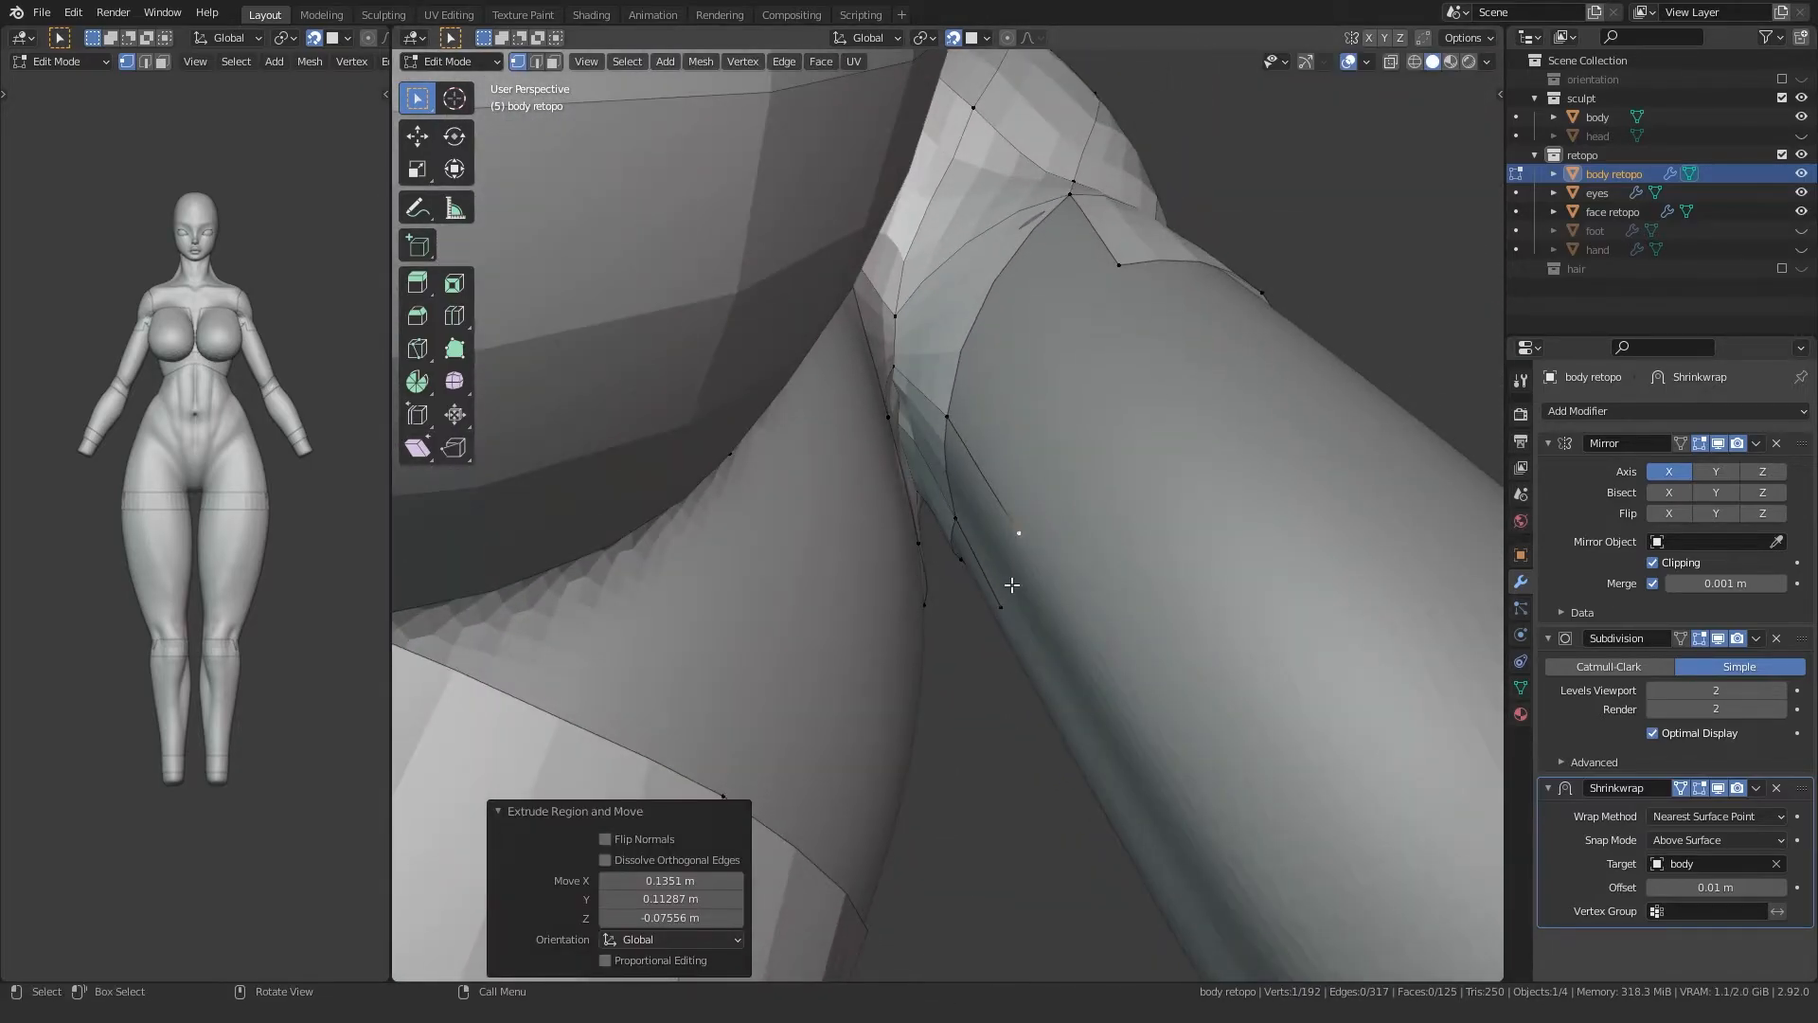
pyautogui.click(1021, 535)
pyautogui.keyDown('ctrl'); pyautogui.click(1117, 266); pyautogui.keyUp('ctrl')
pyautogui.press('f')
# Step: Fill the last two faces under the arm to close the upper-arm ring and move a vertex to even its edge
pyautogui.click(1000, 604)
pyautogui.keyDown('ctrl'); pyautogui.click(1018, 536); pyautogui.keyUp('ctrl')
pyautogui.press('f')
pyautogui.moveTo(923, 671); pyautogui.dragTo(921, 535, button='middle')
pyautogui.keyDown('ctrl'); pyautogui.click(1010, 659); pyautogui.keyUp('ctrl')
pyautogui.press('f')
pyautogui.moveTo(1007, 657); pyautogui.dragTo(841, 495, button='middle')
pyautogui.click(1046, 618)
pyautogui.press('e')
pyautogui.rightClick(1034, 589)
pyautogui.press('g')
pyautogui.click(1033, 603)
pyautogui.hotkey('alt', 'a')
pyautogui.scroll(-6, 1028, 615)
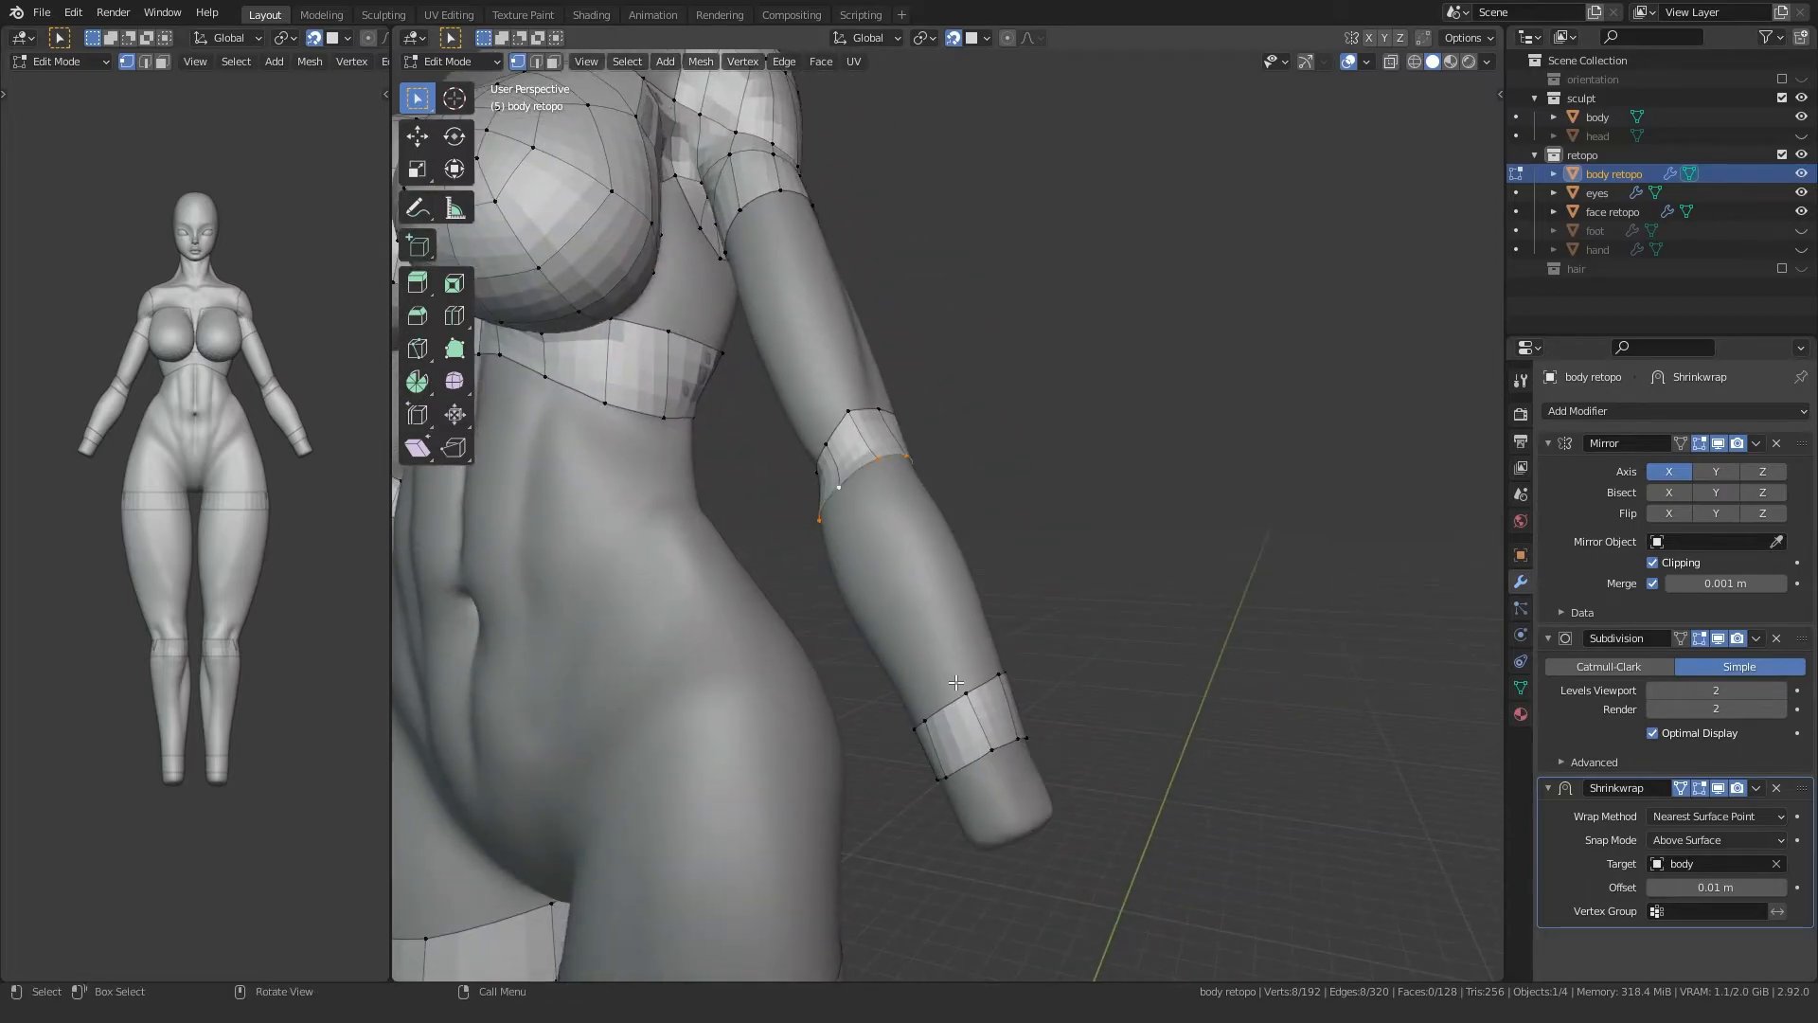
# Step: Bridge the edge loops between the elbow and wrist bands and between the upper-arm and elbow bands
pyautogui.rightClick(896, 548)
pyautogui.click(1012, 520)
pyautogui.moveTo(1008, 523); pyautogui.dragTo(935, 641, button='middle')
pyautogui.keyDown('alt'); pyautogui.click(934, 471); pyautogui.keyUp('alt')
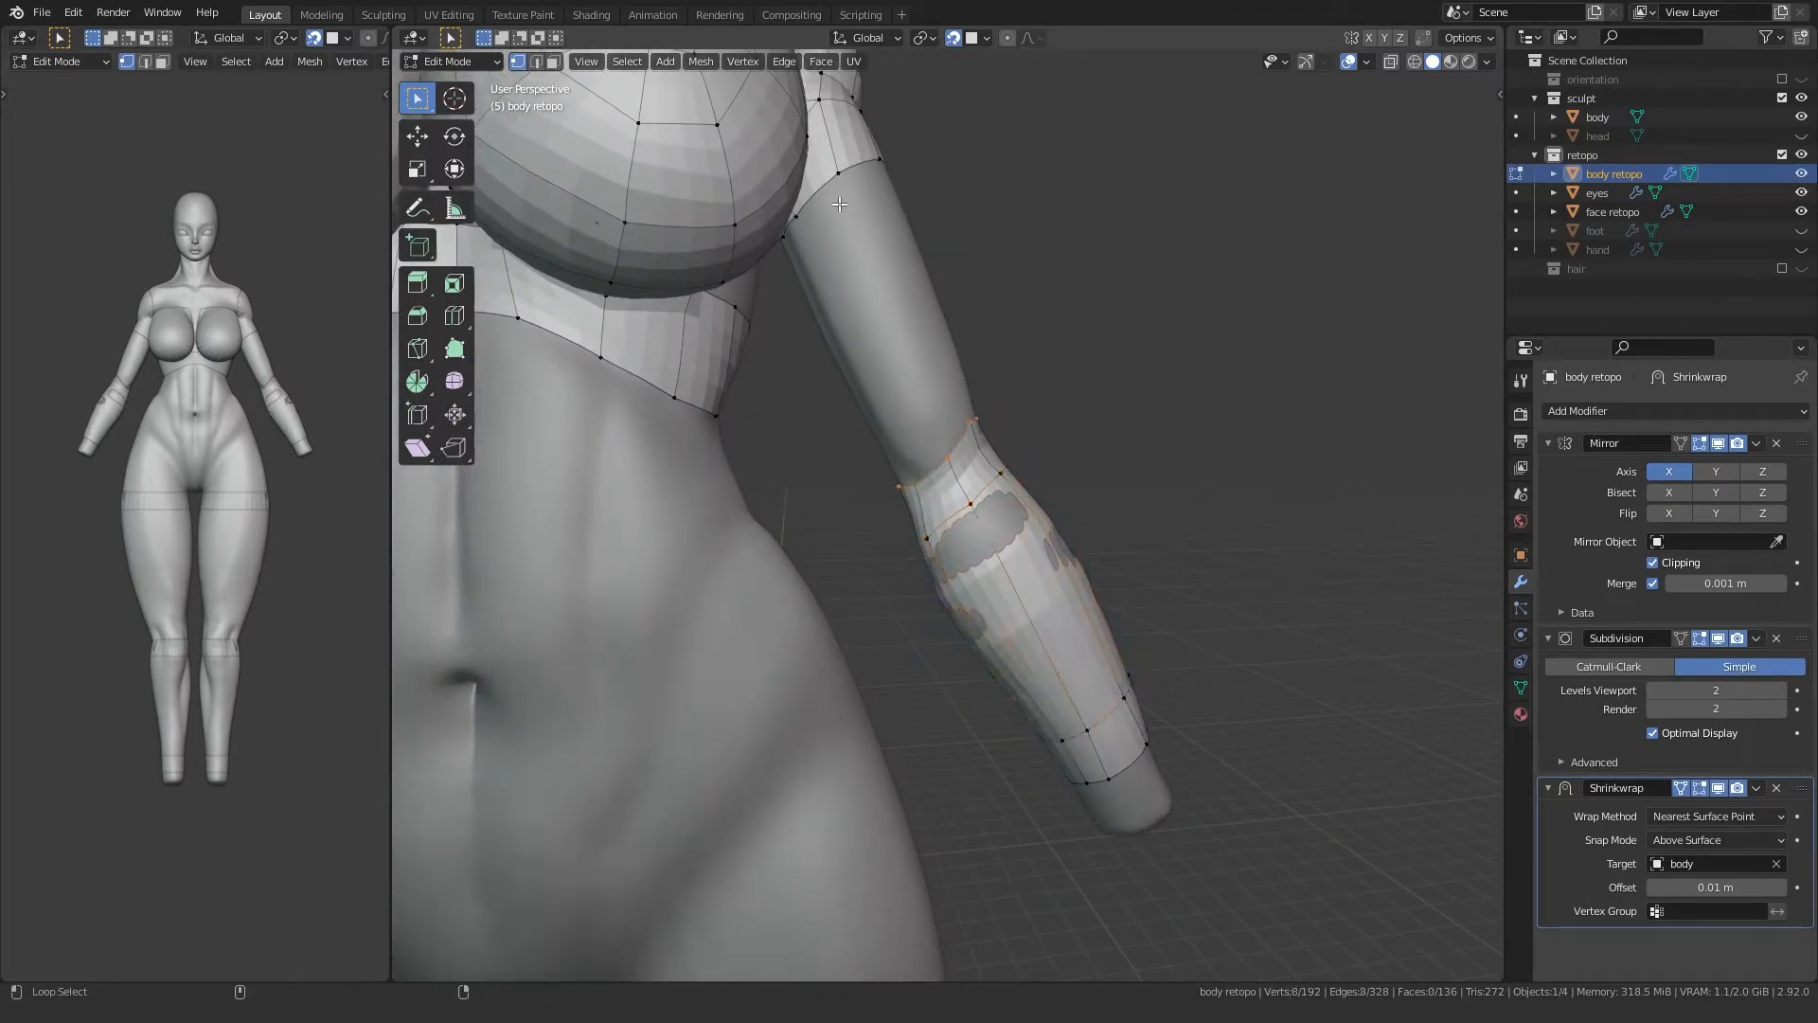
pyautogui.keyDown('alt'); pyautogui.keyDown('shift'); pyautogui.click(857, 167); pyautogui.keyUp('shift'); pyautogui.keyUp('alt')
pyautogui.rightClick(835, 181)
pyautogui.click(933, 181)
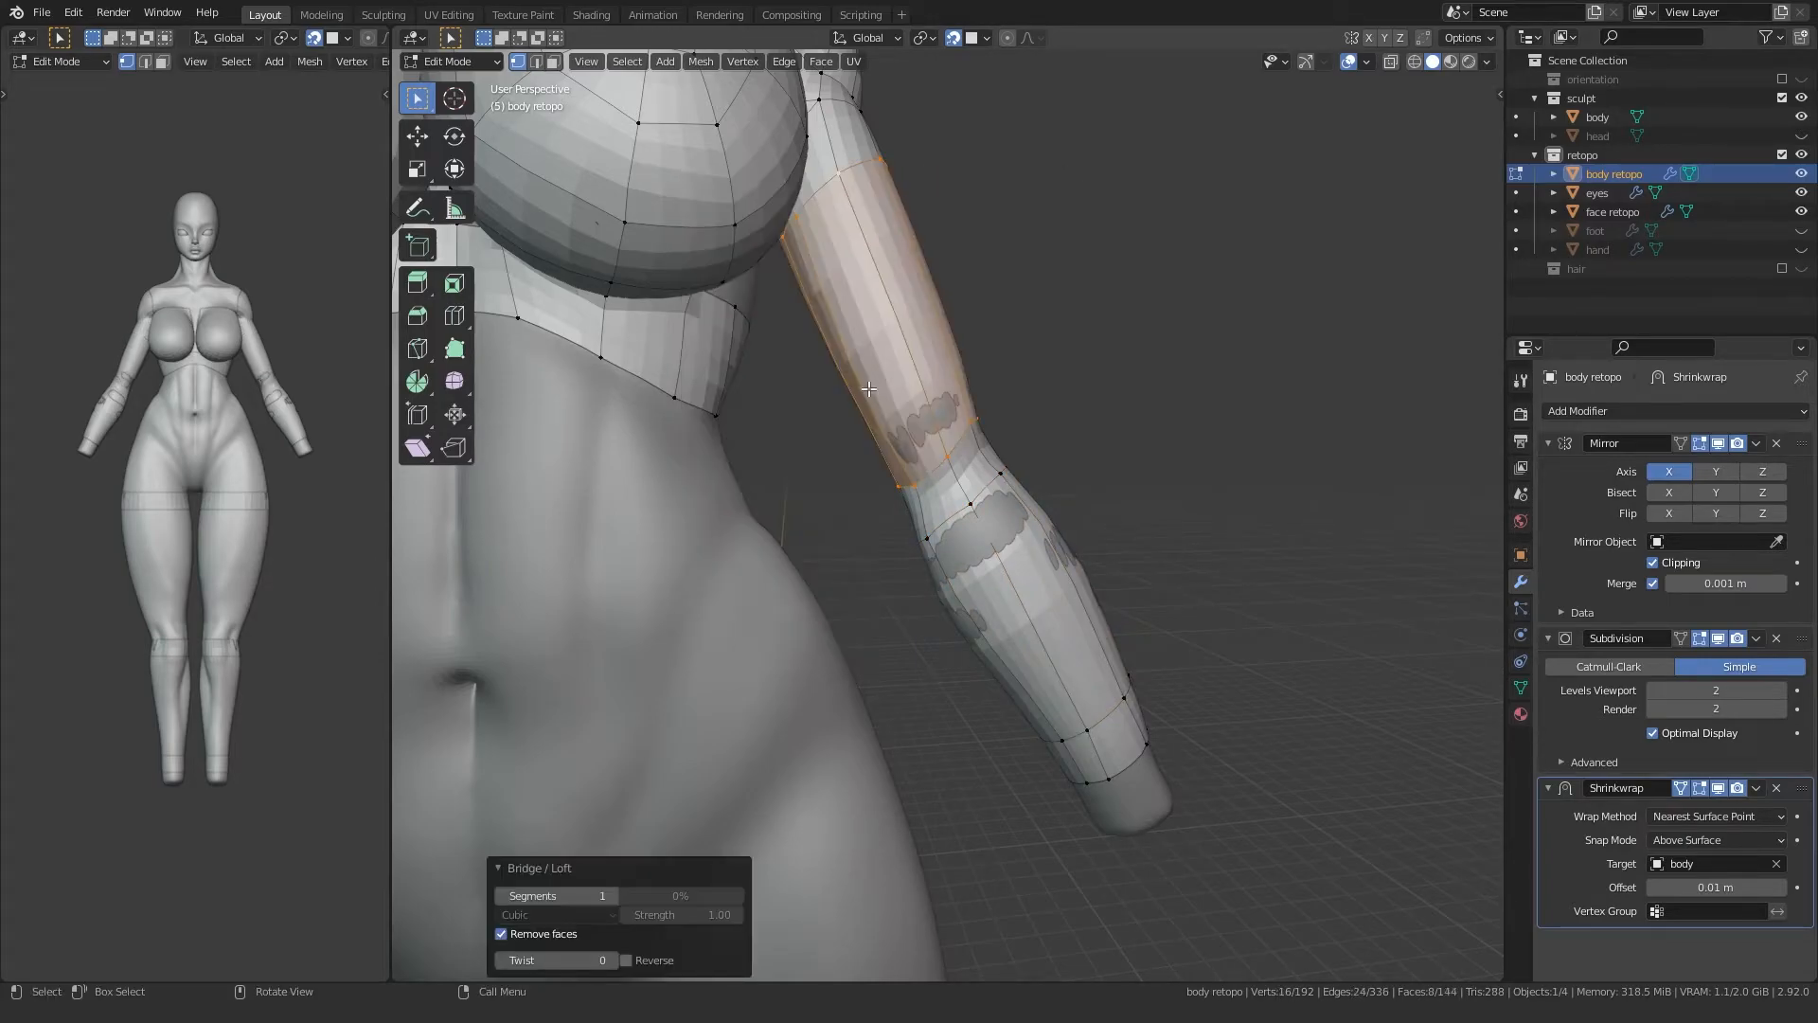
pyautogui.moveTo(933, 181); pyautogui.dragTo(956, 265, button='middle')
# Step: Add loop cuts with two cuts each across the bridged forearm and upper-arm sections
pyautogui.hotkey('alt', 'a')
pyautogui.hotkey('ctrl', 'r')
pyautogui.rightClick(1006, 571)
pyautogui.hotkey('ctrl', 'r')
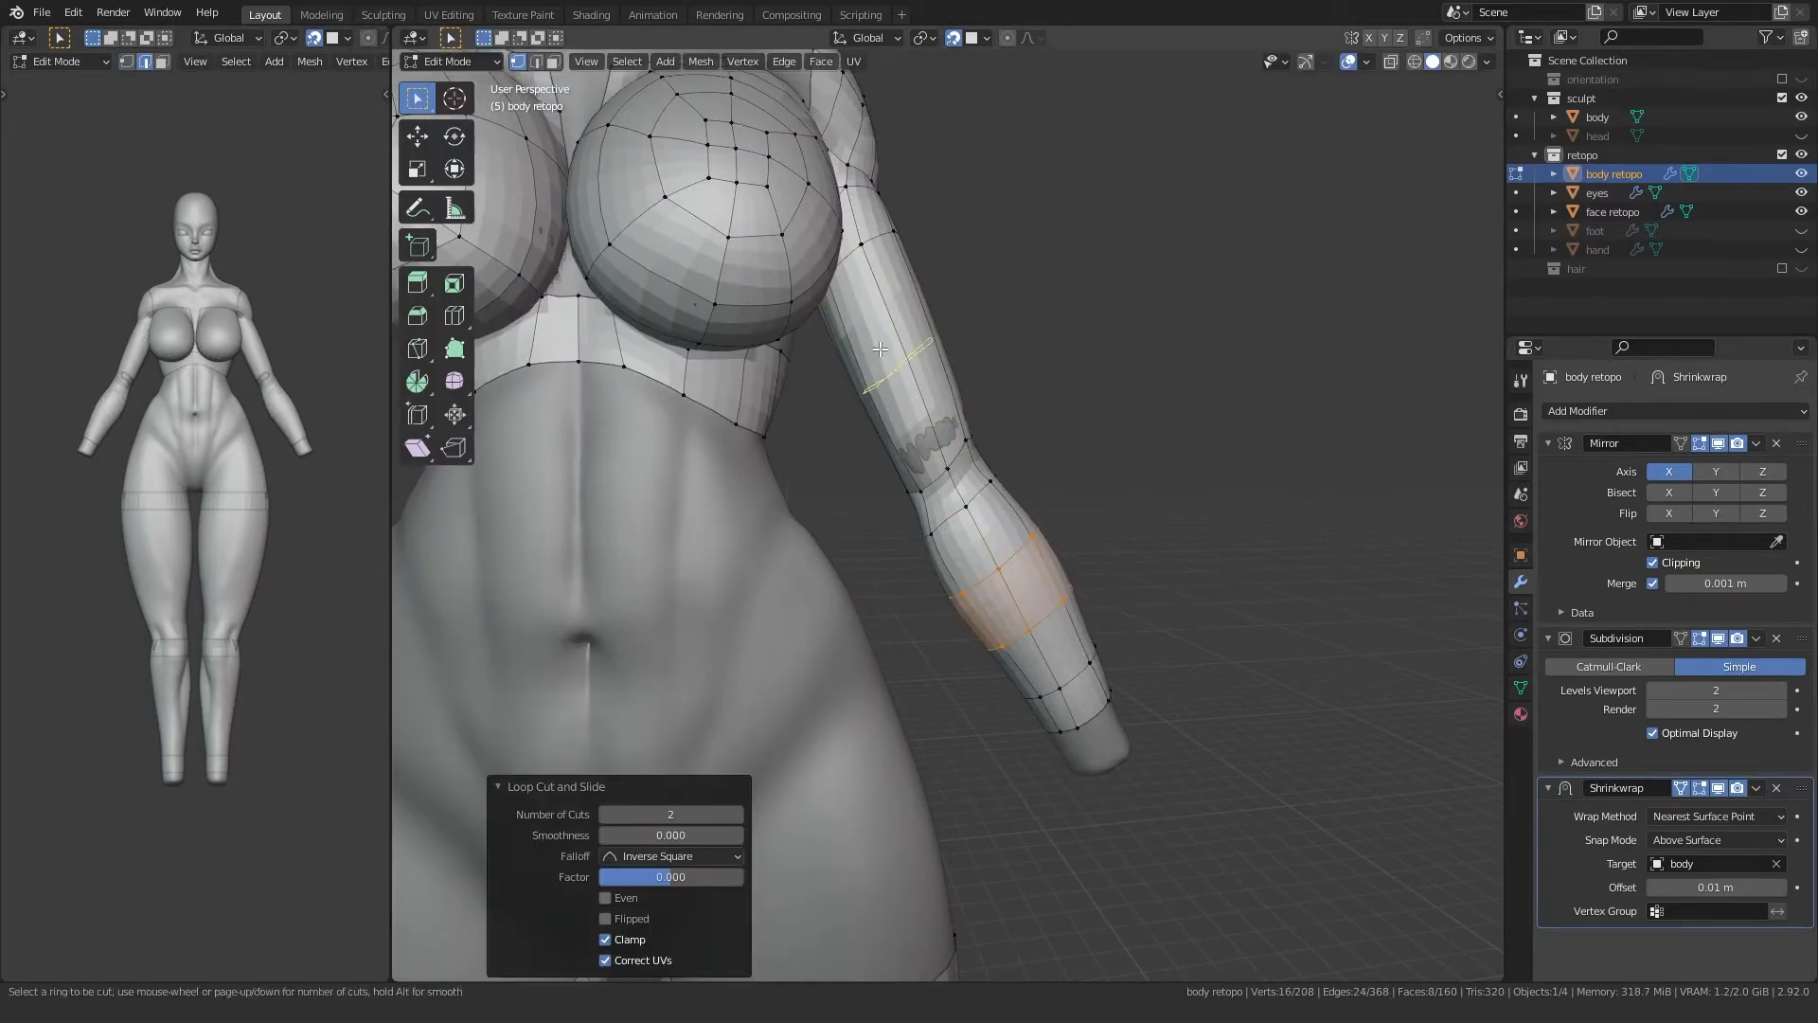
pyautogui.scroll(-3, 880, 440)
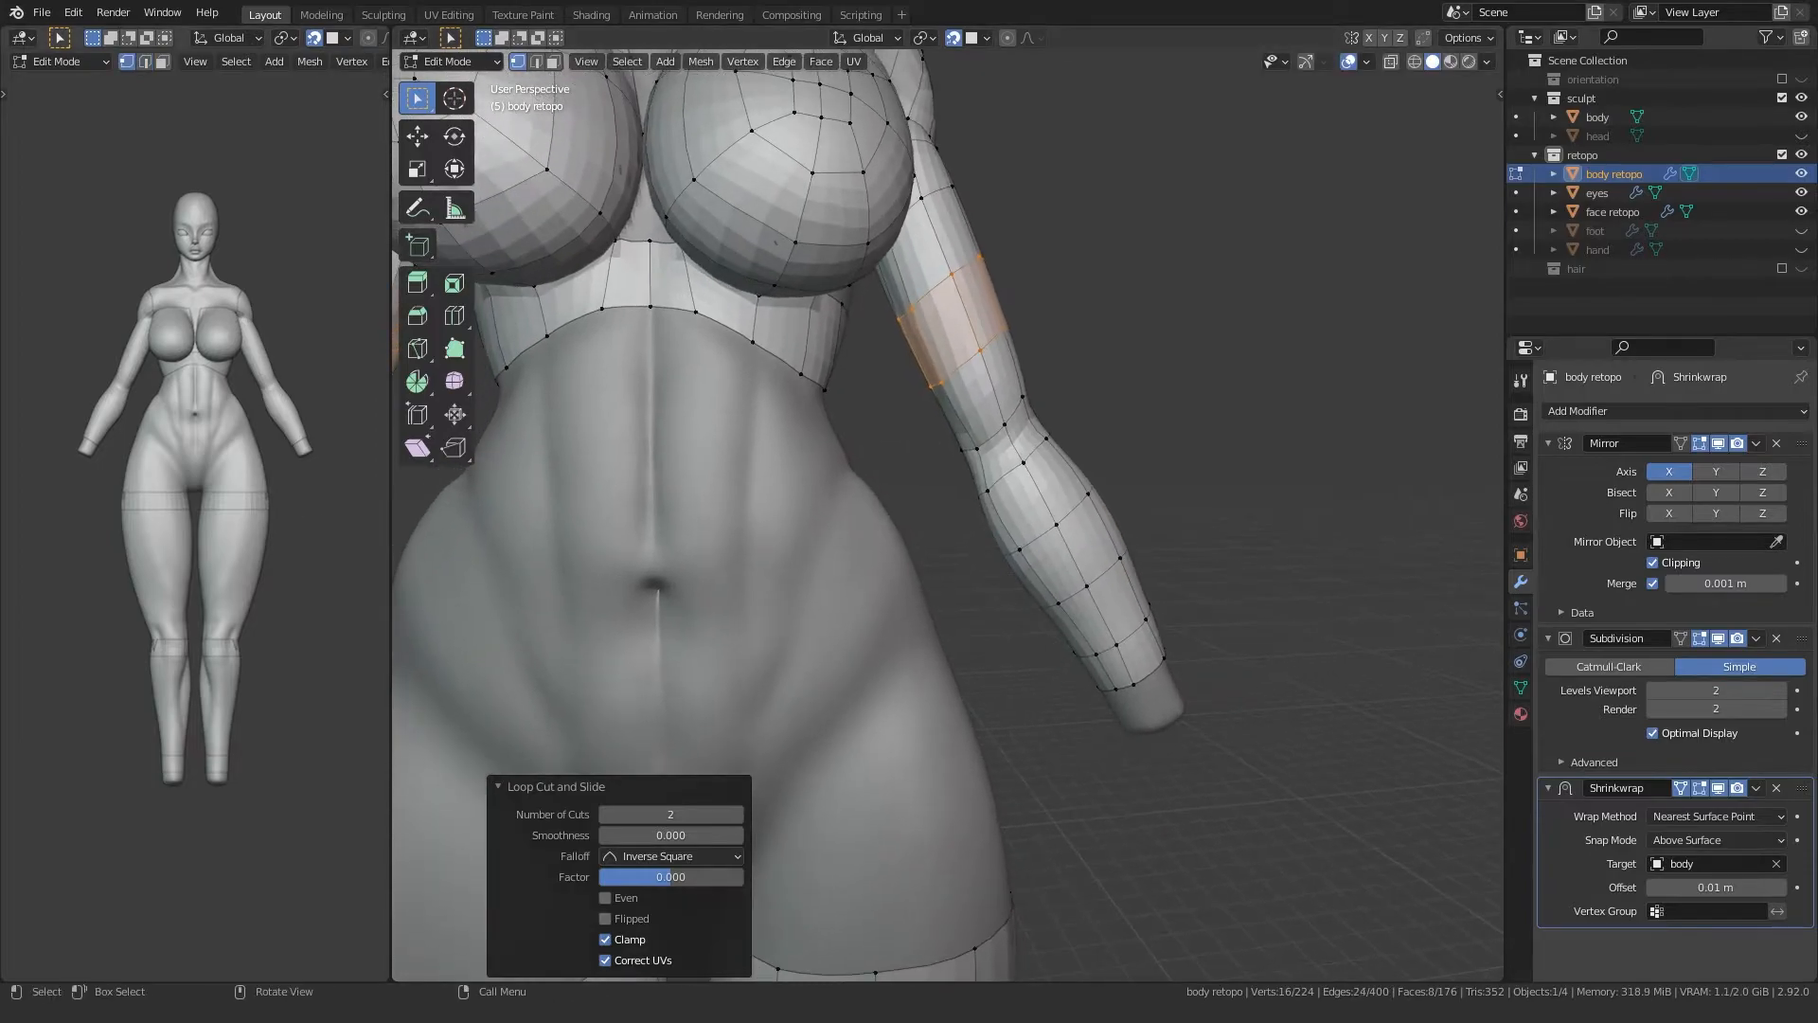
# Step: Add a centred loop cut with two cuts through the long face of the upper-back strip
pyautogui.moveTo(880, 441); pyautogui.dragTo(919, 498, button='middle')
pyautogui.click(1079, 336)
pyautogui.rightClick(1080, 337)
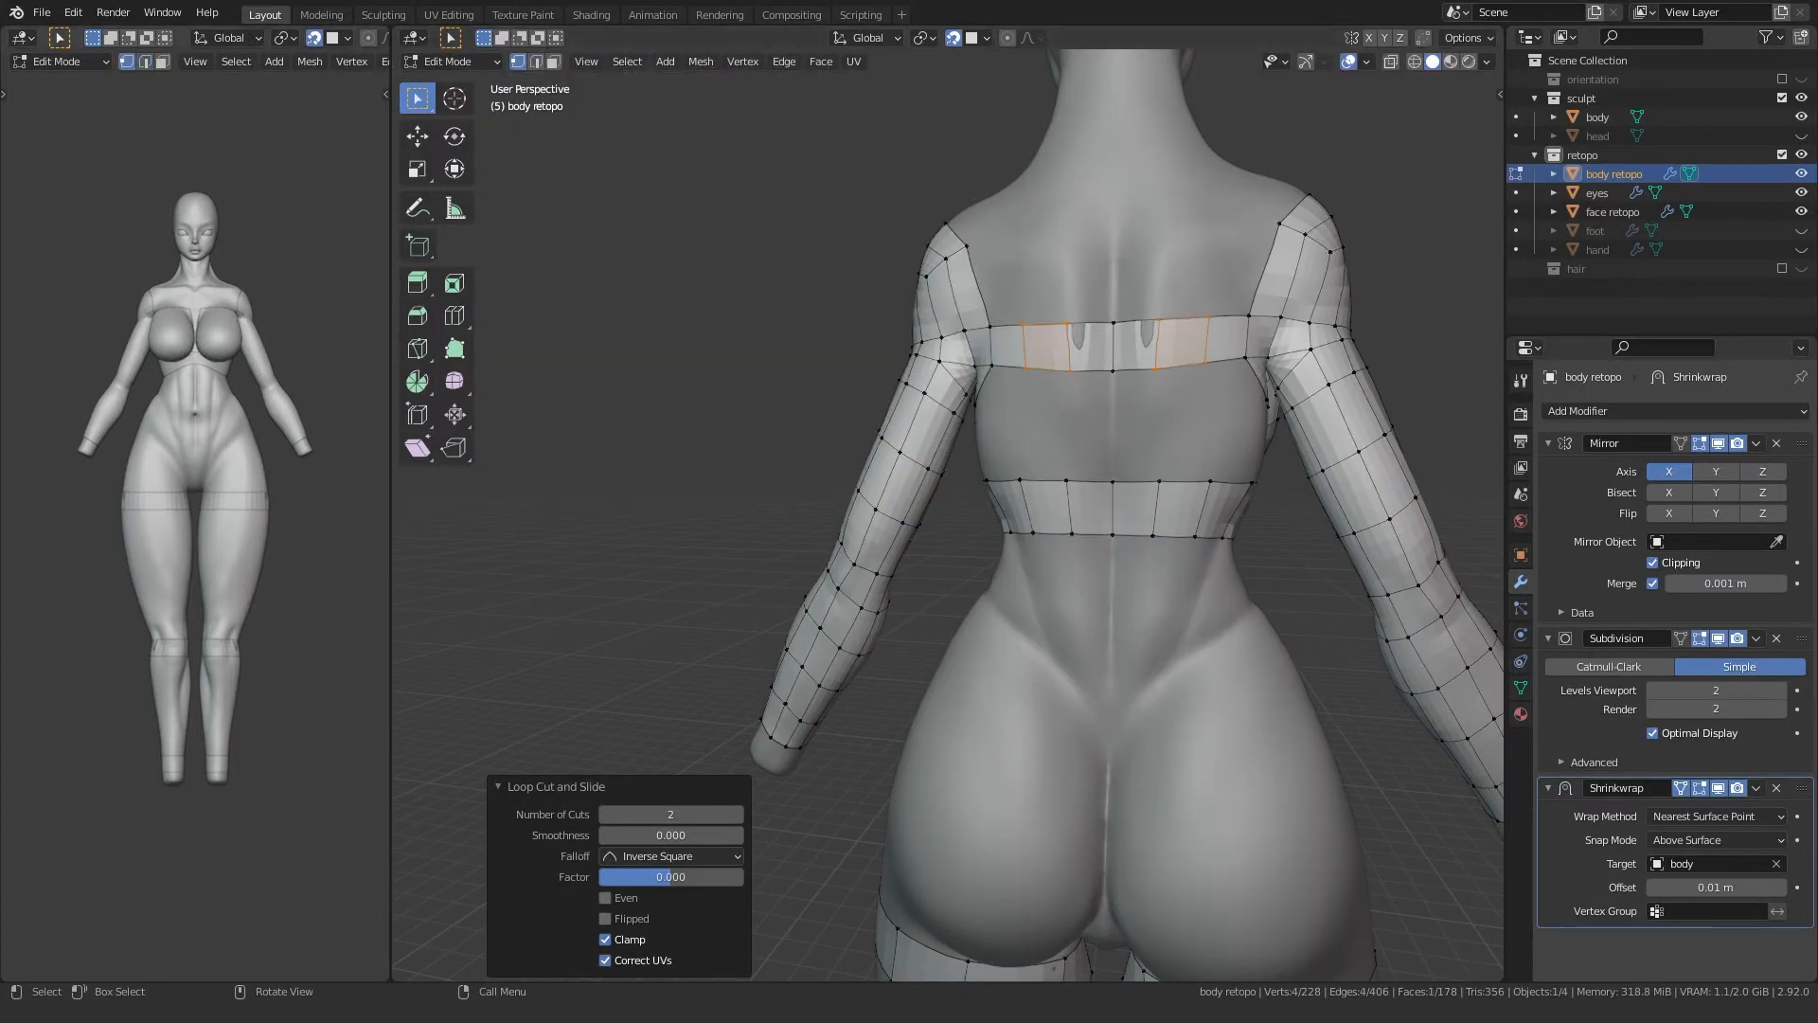
# Step: Reposition one lower and two upper vertices of the back strip to space the new cuts evenly
pyautogui.moveTo(1079, 379); pyautogui.dragTo(978, 410, button='middle')
pyautogui.press('KP_Decimal')
pyautogui.scroll(-9, 994, 426)
pyautogui.click(1004, 473)
pyautogui.press('g')
pyautogui.click(1002, 471)
pyautogui.click(1004, 372)
pyautogui.press('g')
pyautogui.click(995, 372)
pyautogui.click(884, 357)
pyautogui.press('g')
pyautogui.click(884, 366)
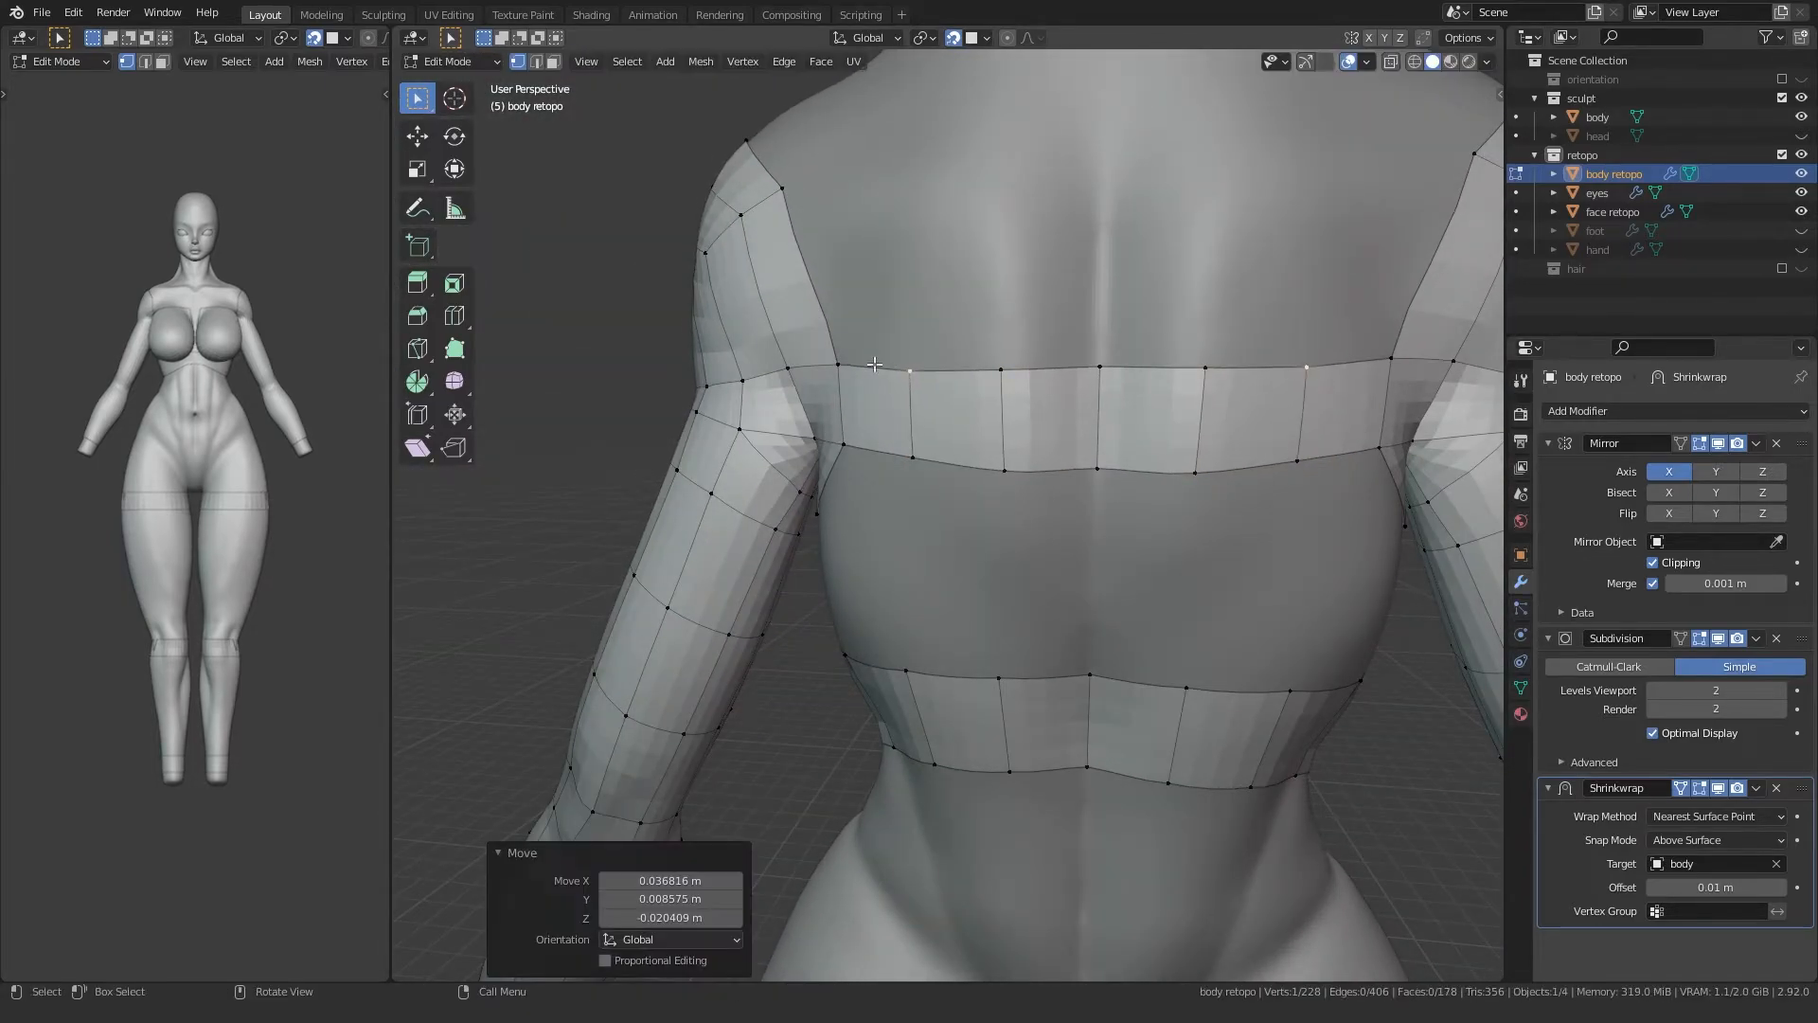
# Step: Move two vertices on the lower edge and one on the upper edge of the back strip to straighten it
pyautogui.click(893, 466)
pyautogui.moveTo(892, 465); pyautogui.dragTo(886, 467, button='middle')
pyautogui.press('g')
pyautogui.click(888, 467)
pyautogui.click(992, 469)
pyautogui.press('g')
pyautogui.click(994, 466)
pyautogui.click(900, 370)
pyautogui.press('g')
pyautogui.click(922, 391)
# Step: Extrude a vertex from the inner breast edge to the centre line and fill the lower face between the breasts
pyautogui.moveTo(921, 391); pyautogui.dragTo(849, 613, button='middle')
pyautogui.press('e')
pyautogui.press('x')
pyautogui.click(850, 415)
pyautogui.press('g')
pyautogui.click(858, 464)
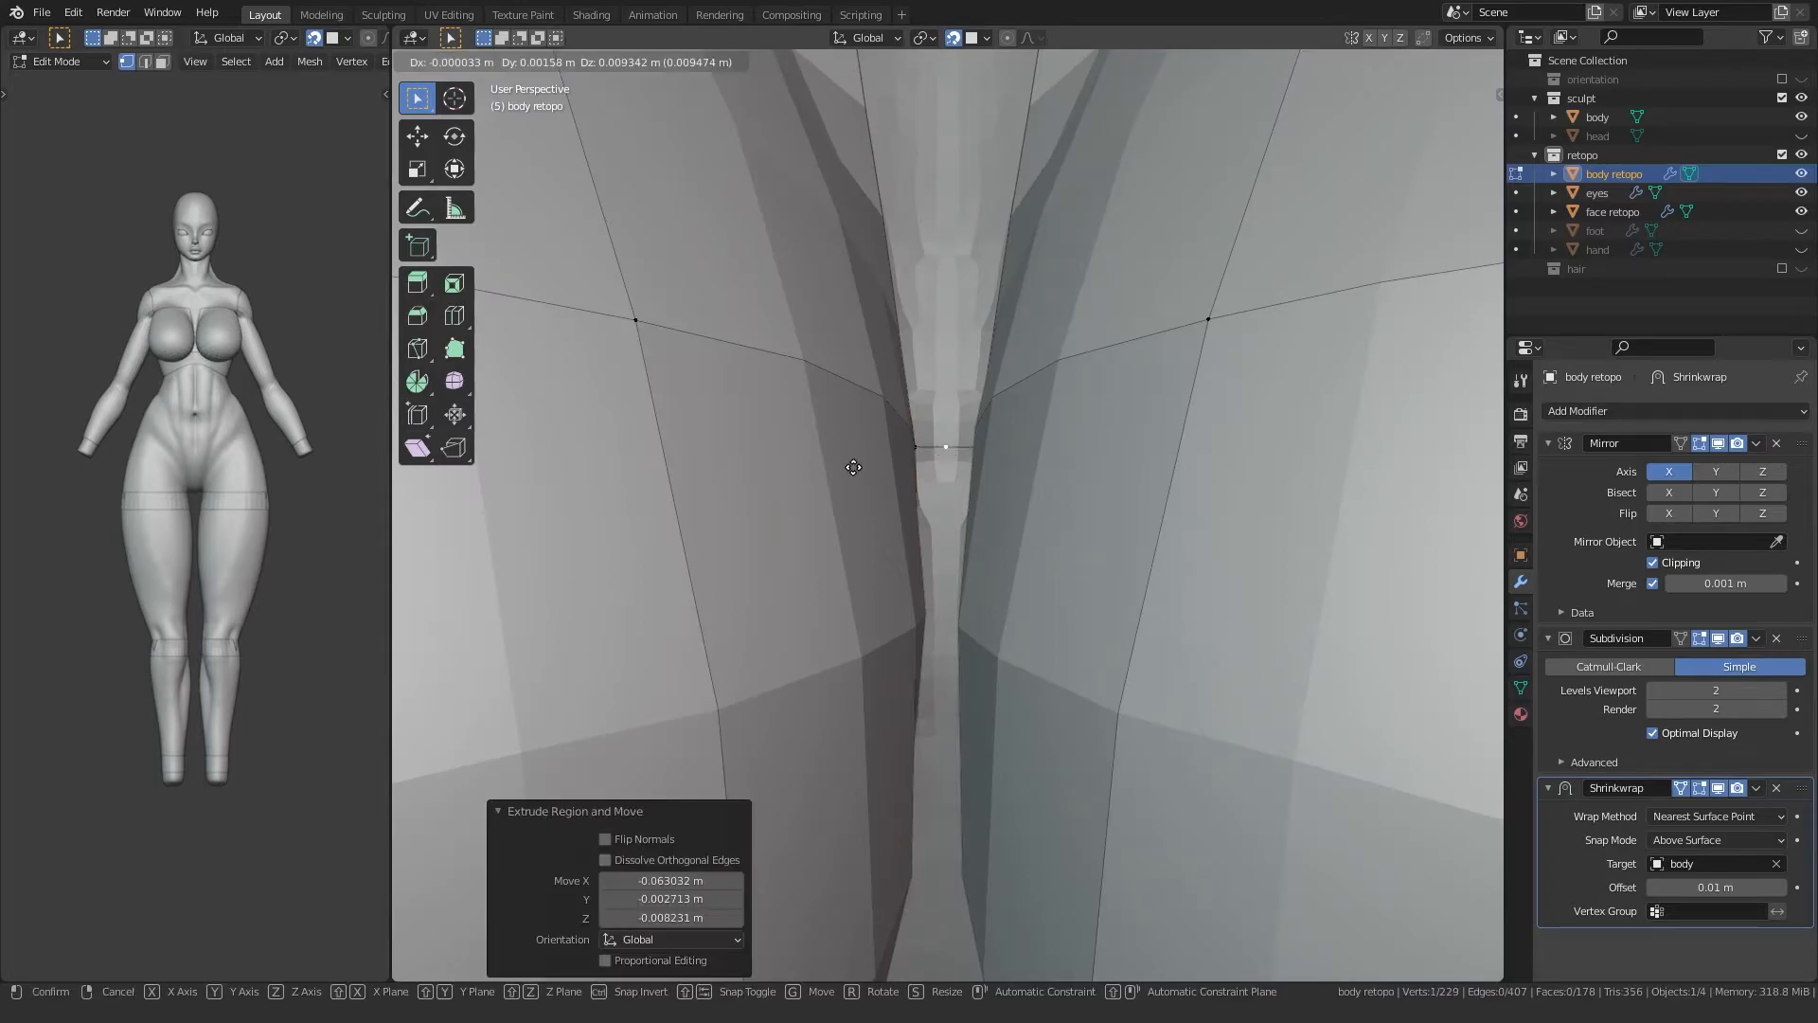
pyautogui.scroll(-4, 920, 436)
pyautogui.keyDown('ctrl'); pyautogui.click(956, 674); pyautogui.keyUp('ctrl')
pyautogui.press('f')
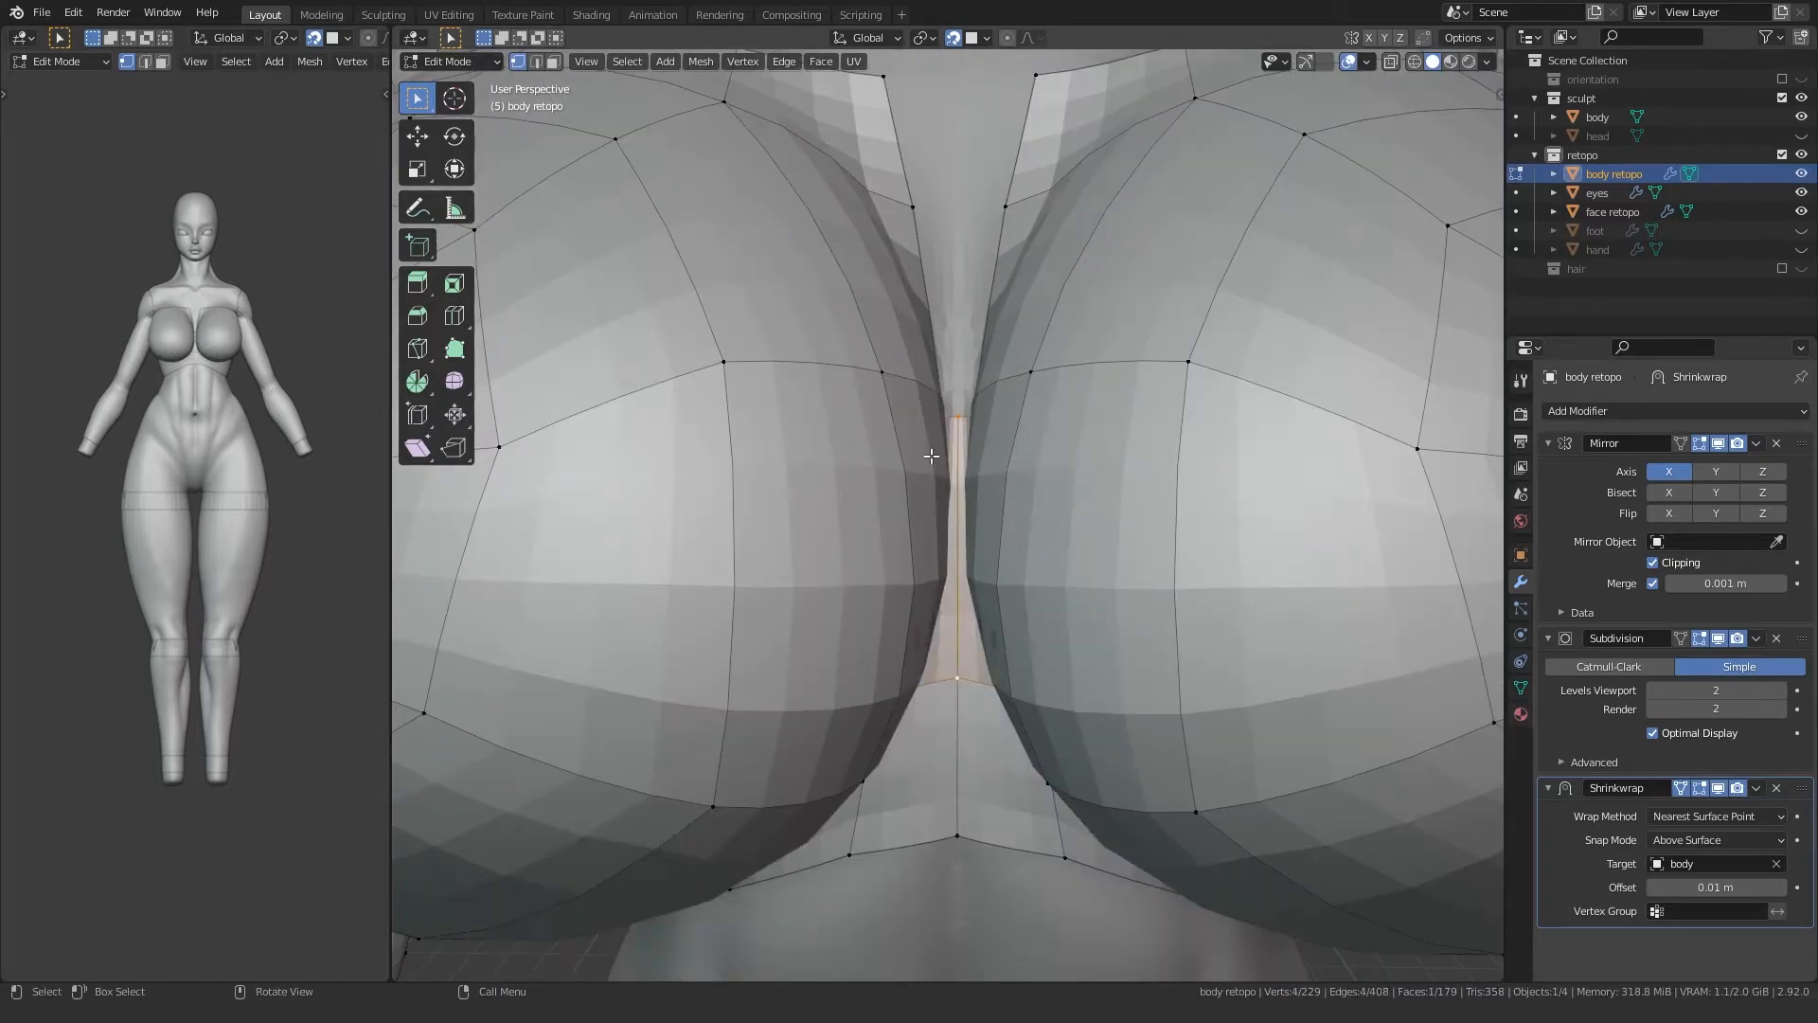
# Step: Extrude the next inner breast vertex to the centre line and fill the face above it in the cleavage
pyautogui.moveTo(927, 484); pyautogui.dragTo(930, 558, button='middle')
pyautogui.click(961, 369)
pyautogui.press('e')
pyautogui.click(906, 376)
pyautogui.keyDown('ctrl'); pyautogui.click(956, 575); pyautogui.keyUp('ctrl')
pyautogui.press('f')
# Step: Move the top inner corner vertex of the breast closer to the centre line and fill the gap at the cleavage's top
pyautogui.moveTo(968, 426); pyautogui.dragTo(975, 500, button='middle')
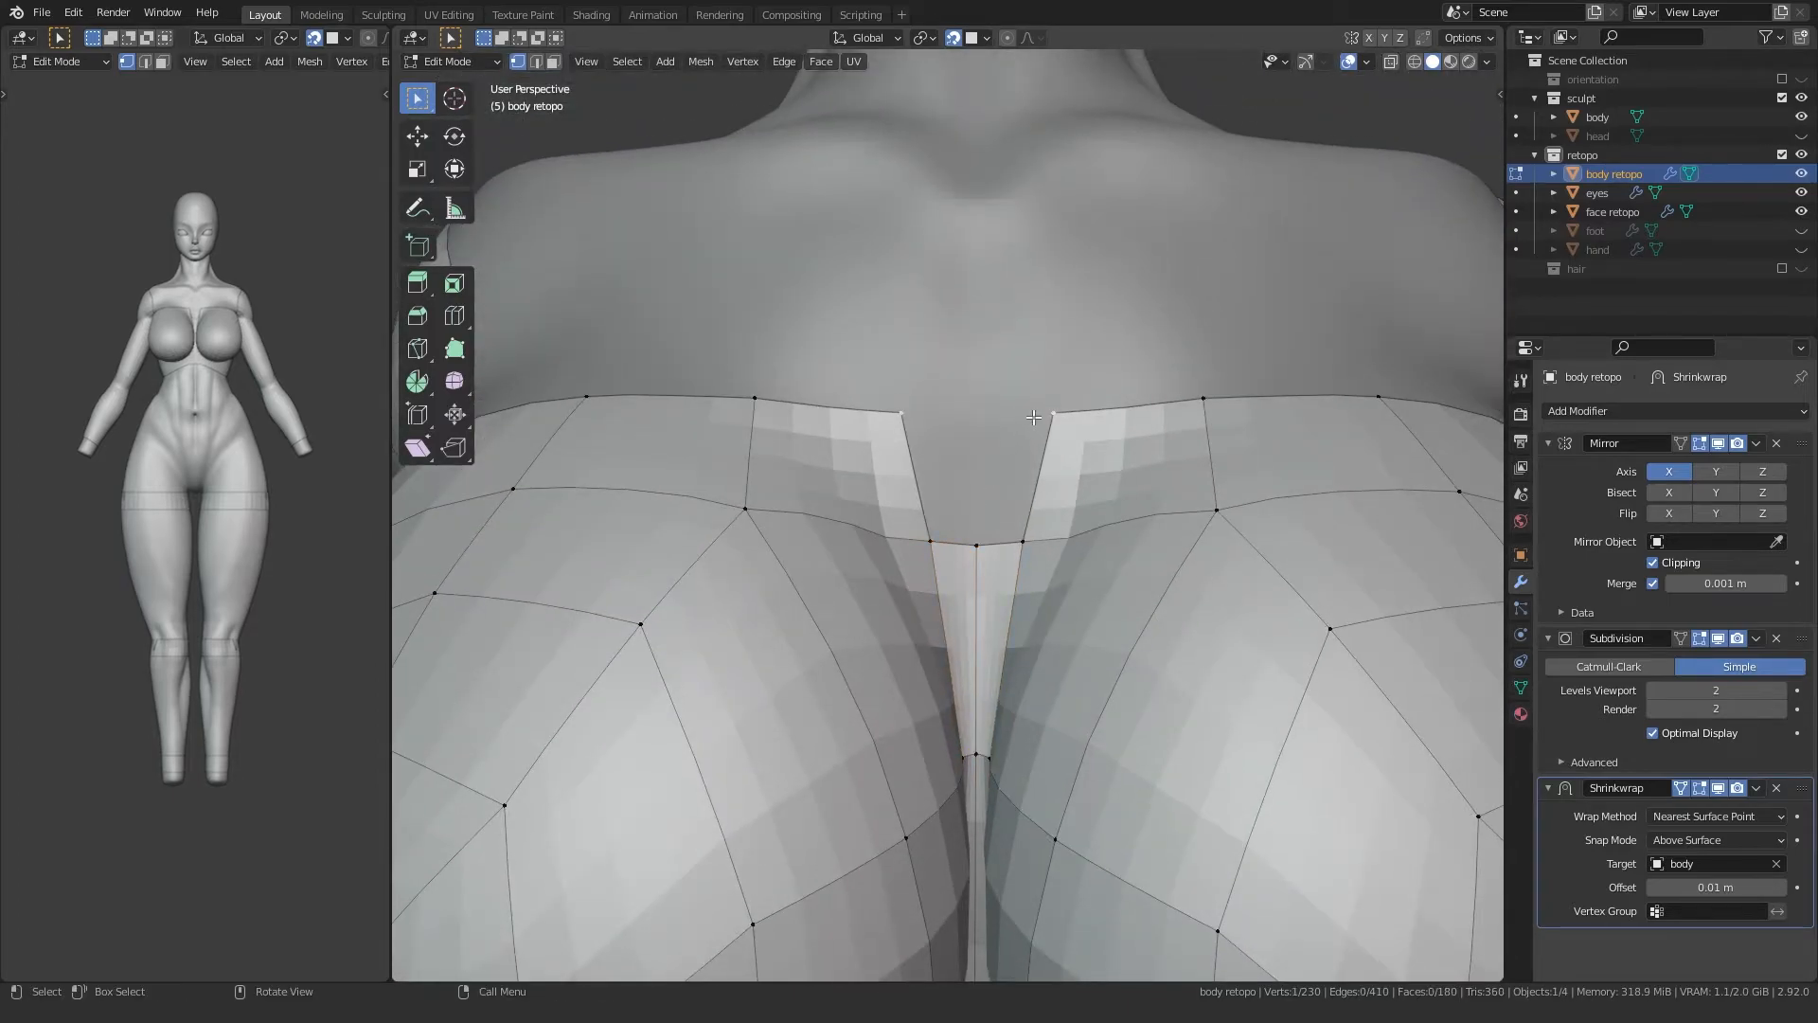
pyautogui.press('g')
pyautogui.click(977, 469)
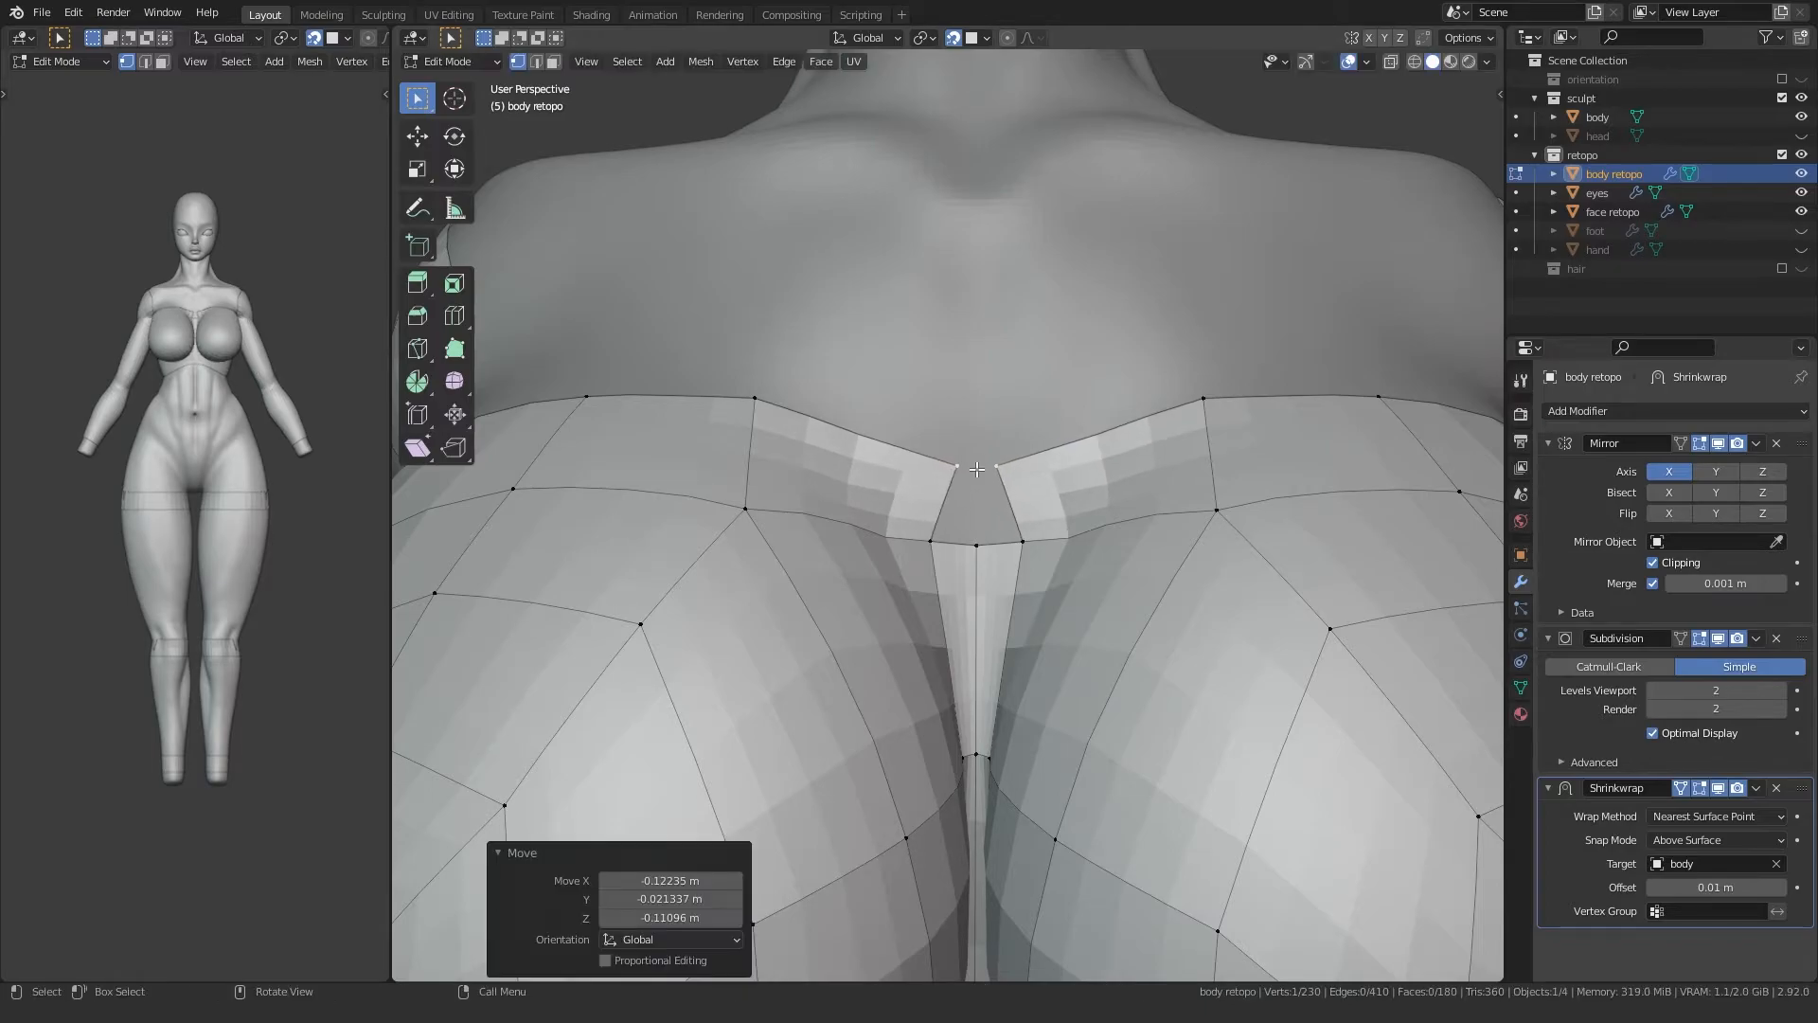
pyautogui.click(930, 459)
pyautogui.keyDown('ctrl'); pyautogui.click(966, 526); pyautogui.keyUp('ctrl')
pyautogui.press('f')
# Step: Reposition the vertices along the top edge of the cleavage to smooth its outline
pyautogui.click(983, 485)
pyautogui.press('g')
pyautogui.click(999, 476)
pyautogui.click(976, 466)
pyautogui.press('g')
pyautogui.click(985, 455)
pyautogui.press('g')
pyautogui.click(1020, 532)
pyautogui.press('g')
pyautogui.click(1059, 439)
# Step: Extrude a chain of vertices from the armpit corner across the chest above the breast to the centre line
pyautogui.moveTo(1059, 439); pyautogui.dragTo(1142, 515, button='middle')
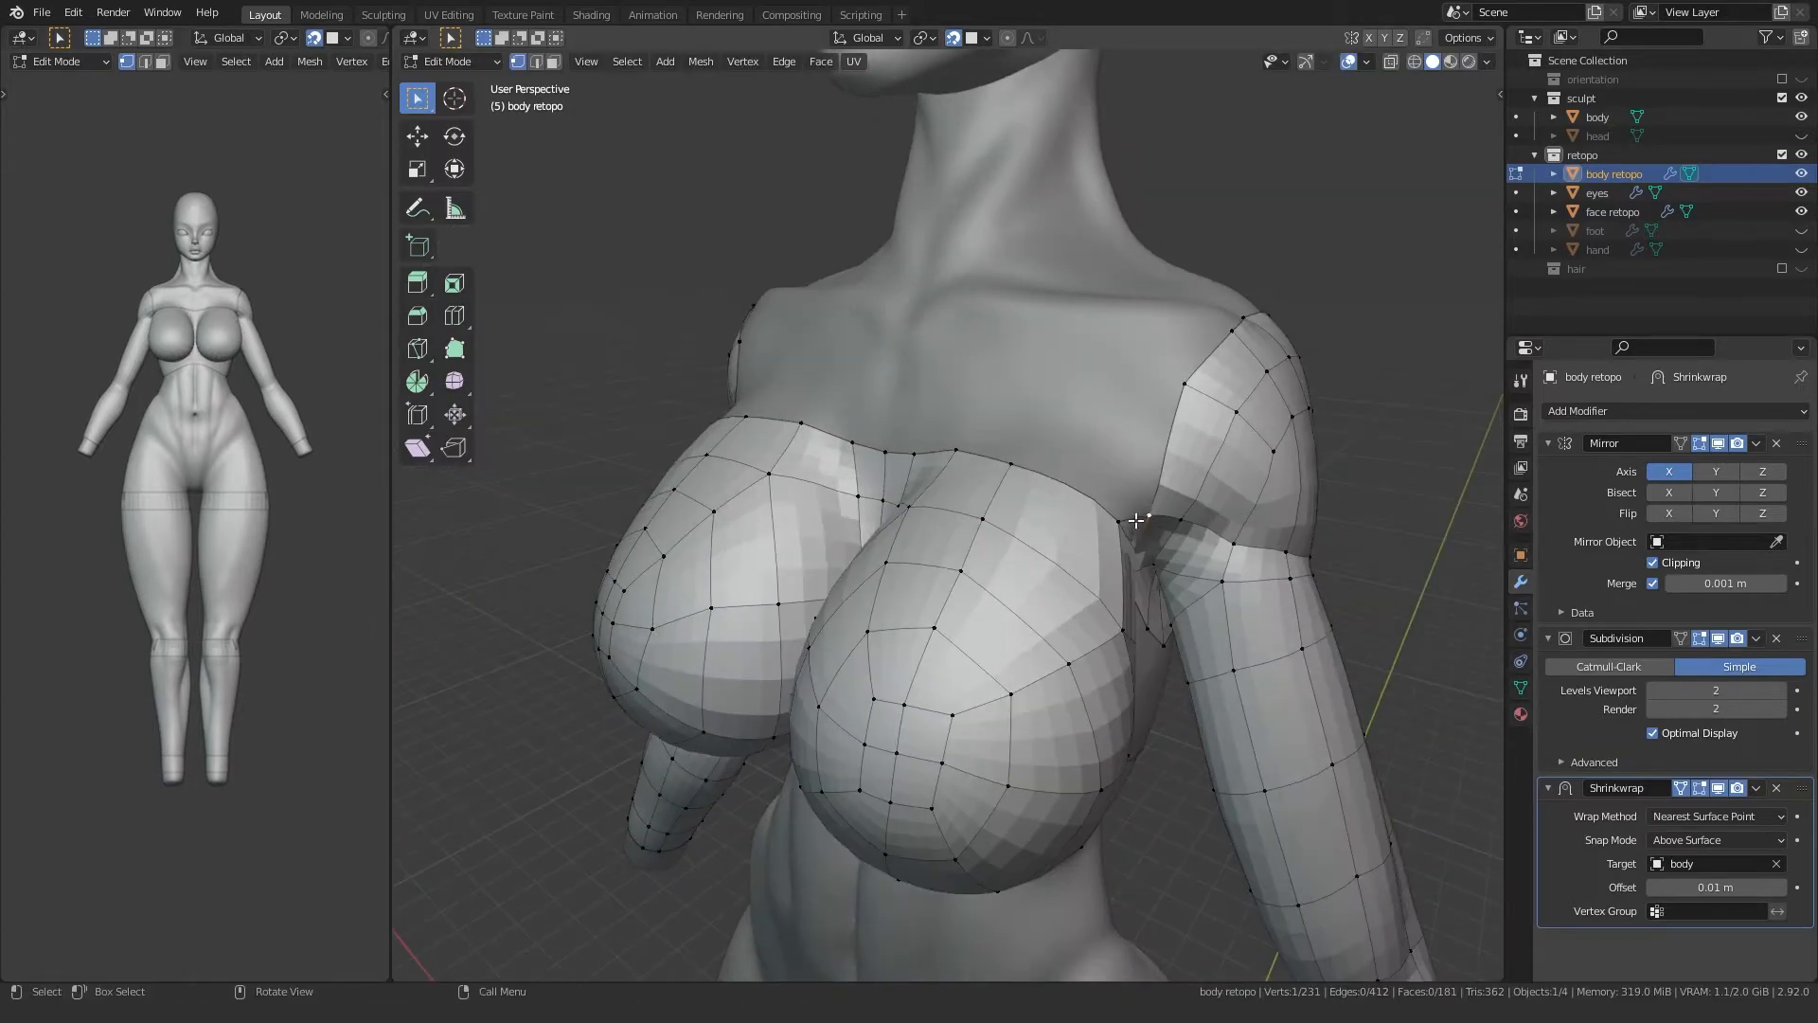
pyautogui.click(1043, 351)
pyautogui.moveTo(1042, 351); pyautogui.dragTo(1103, 388, button='middle')
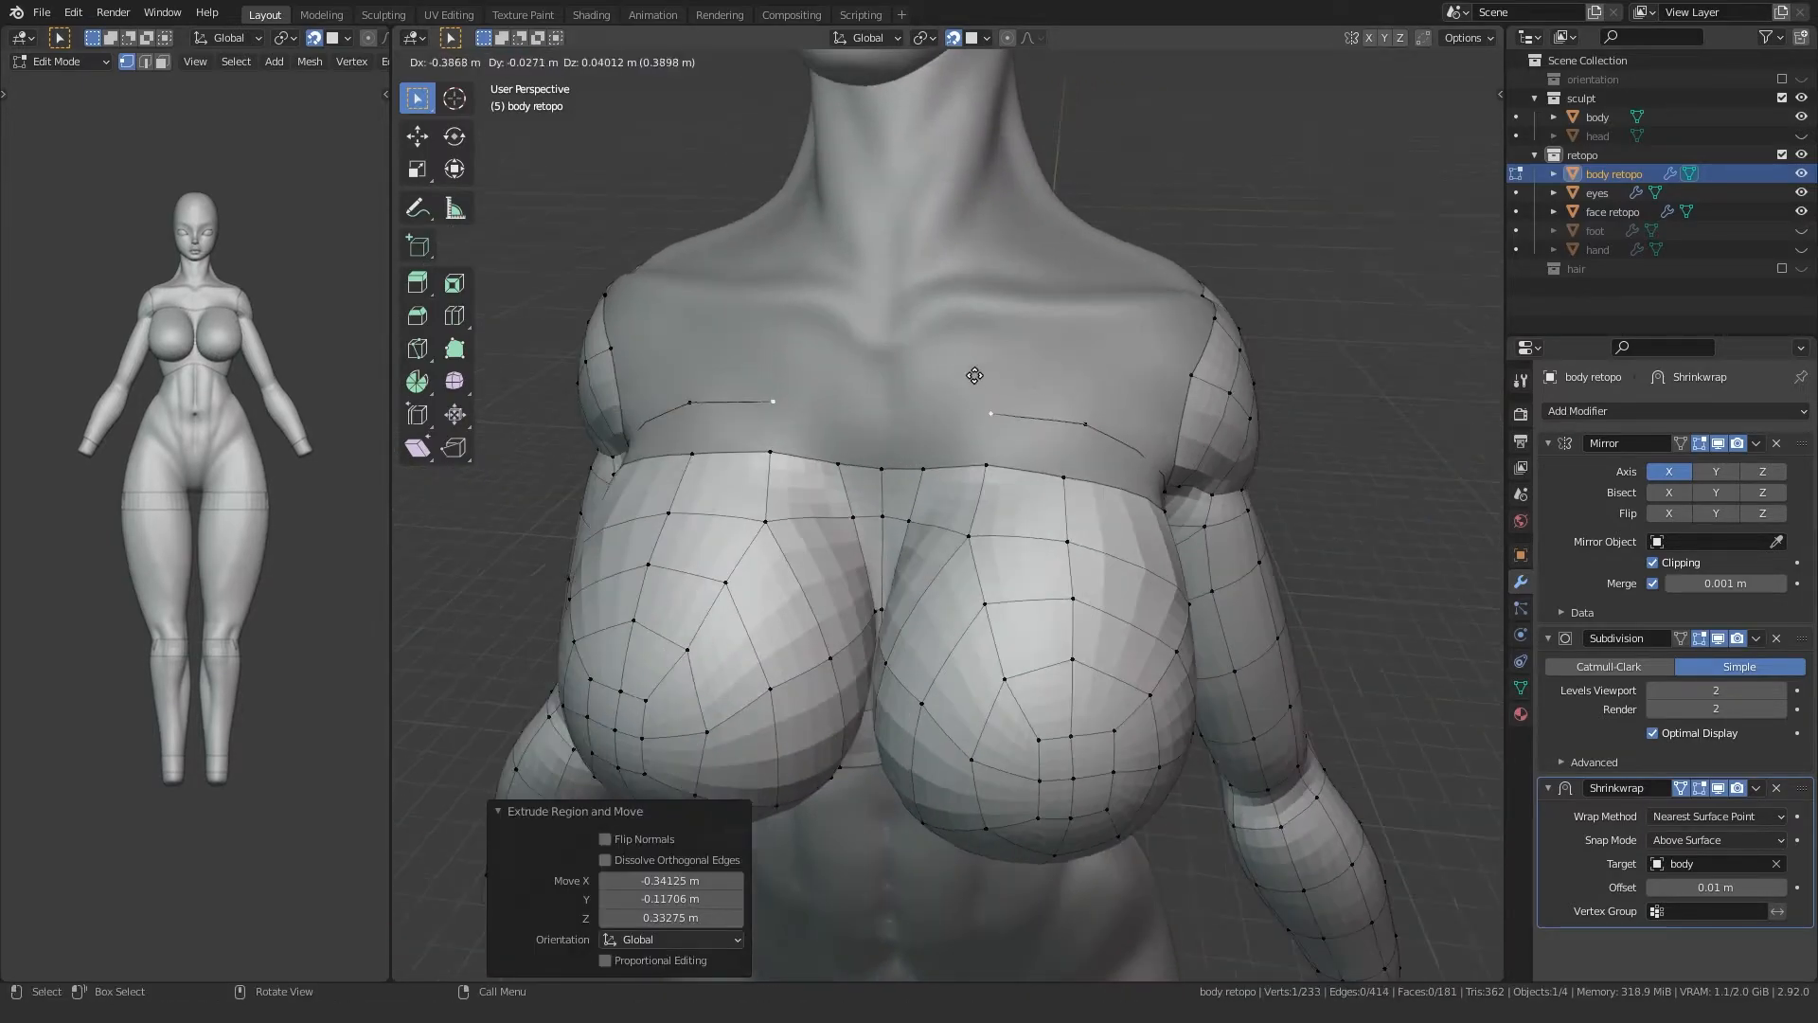
pyautogui.click(827, 371)
pyautogui.moveTo(827, 370); pyautogui.dragTo(744, 358, button='middle')
# Step: Fill the faces between the new chest row and the upper edge of the breast up to the centre line
pyautogui.click(1061, 436)
pyautogui.keyDown('ctrl'); pyautogui.click(1015, 480); pyautogui.keyUp('ctrl')
pyautogui.press('f')
pyautogui.click(969, 411)
pyautogui.keyDown('ctrl'); pyautogui.click(952, 458); pyautogui.keyUp('ctrl')
pyautogui.press('f')
pyautogui.moveTo(952, 457); pyautogui.dragTo(936, 438, button='middle')
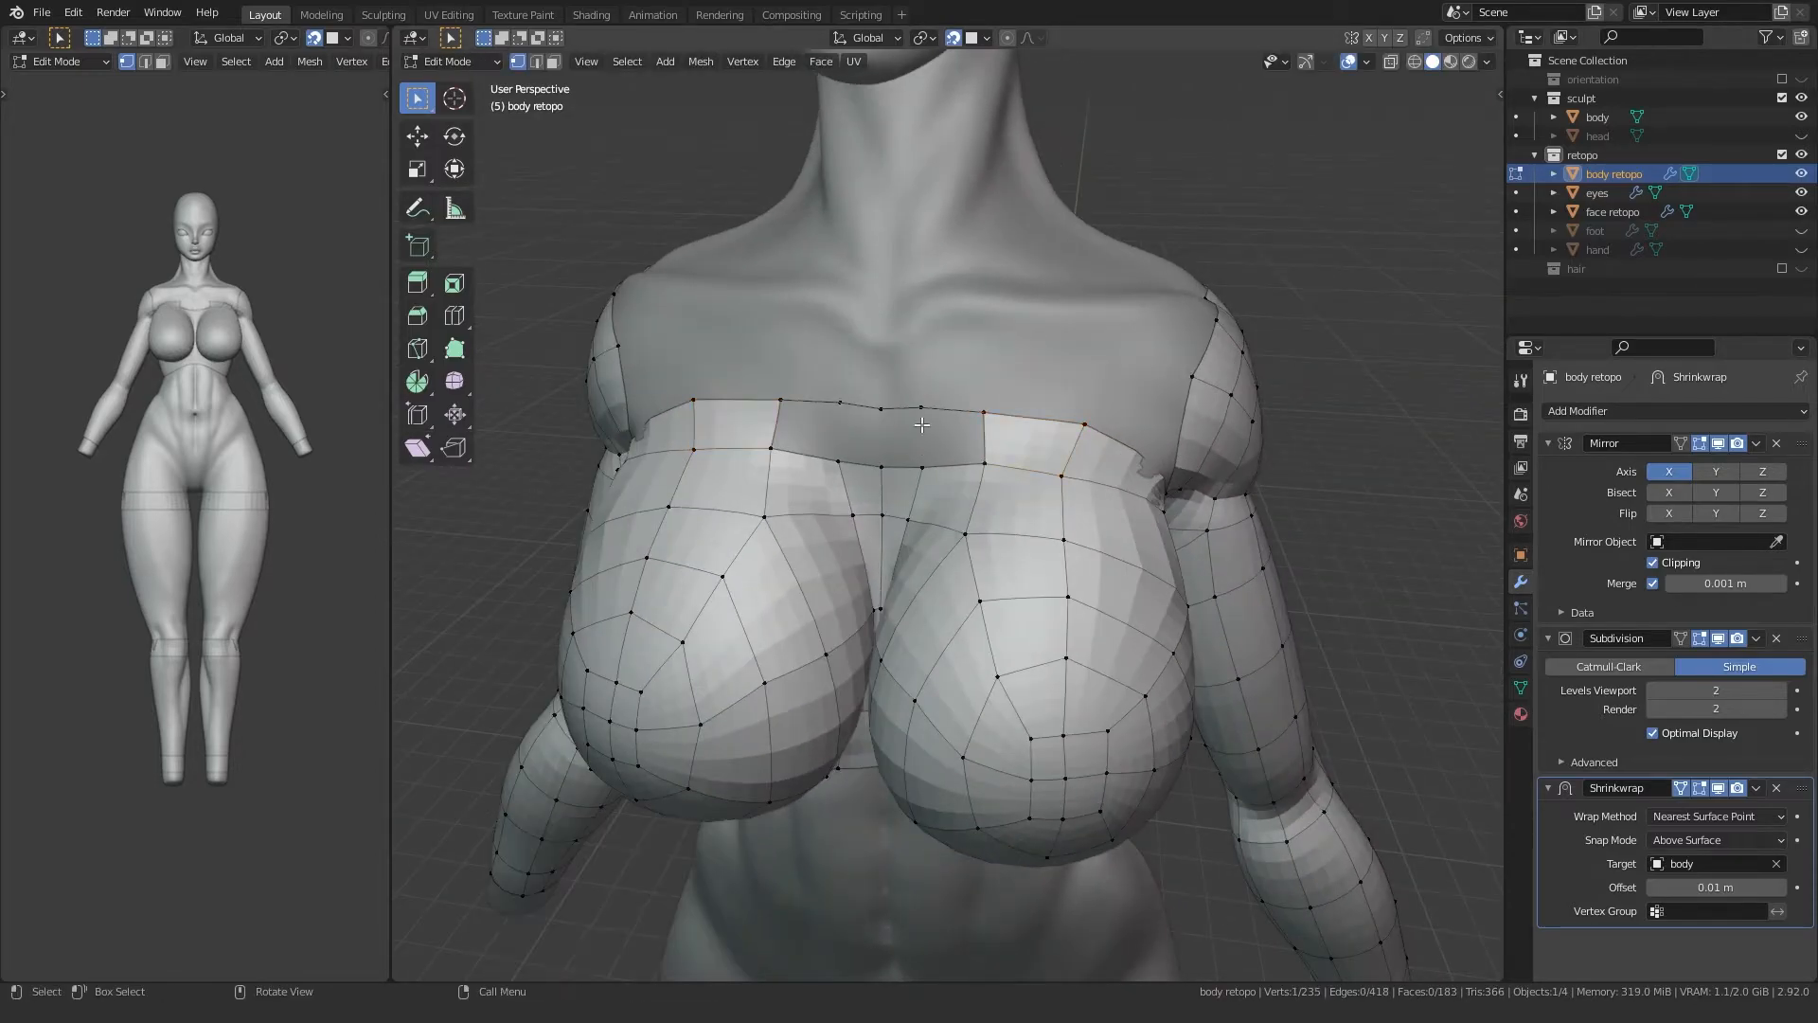
pyautogui.keyDown('ctrl'); pyautogui.click(881, 467); pyautogui.keyUp('ctrl')
pyautogui.press('f')
# Step: Reposition the outer corner vertex of the upper chest row where it meets the front of the armpit
pyautogui.moveTo(906, 500); pyautogui.dragTo(769, 462, button='middle')
pyautogui.click(1079, 489)
pyautogui.press('g')
pyautogui.click(1080, 471)
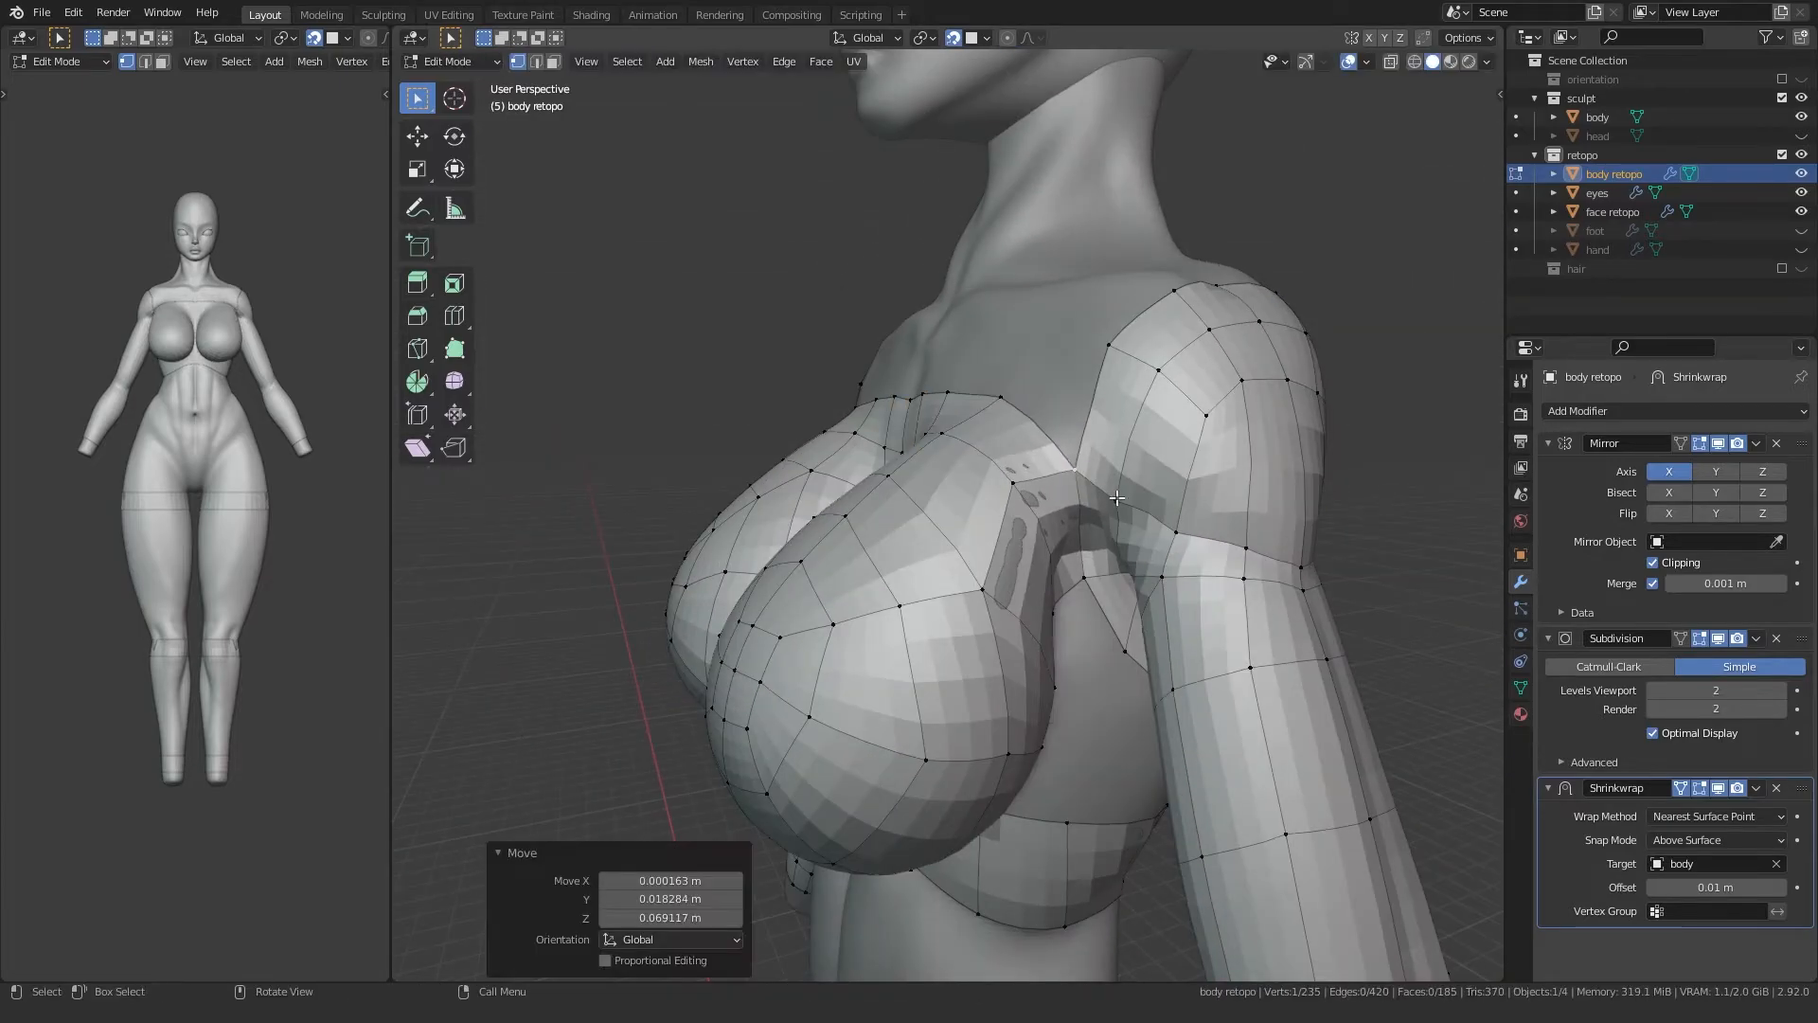
pyautogui.press('g')
pyautogui.click(1122, 488)
pyautogui.press('g')
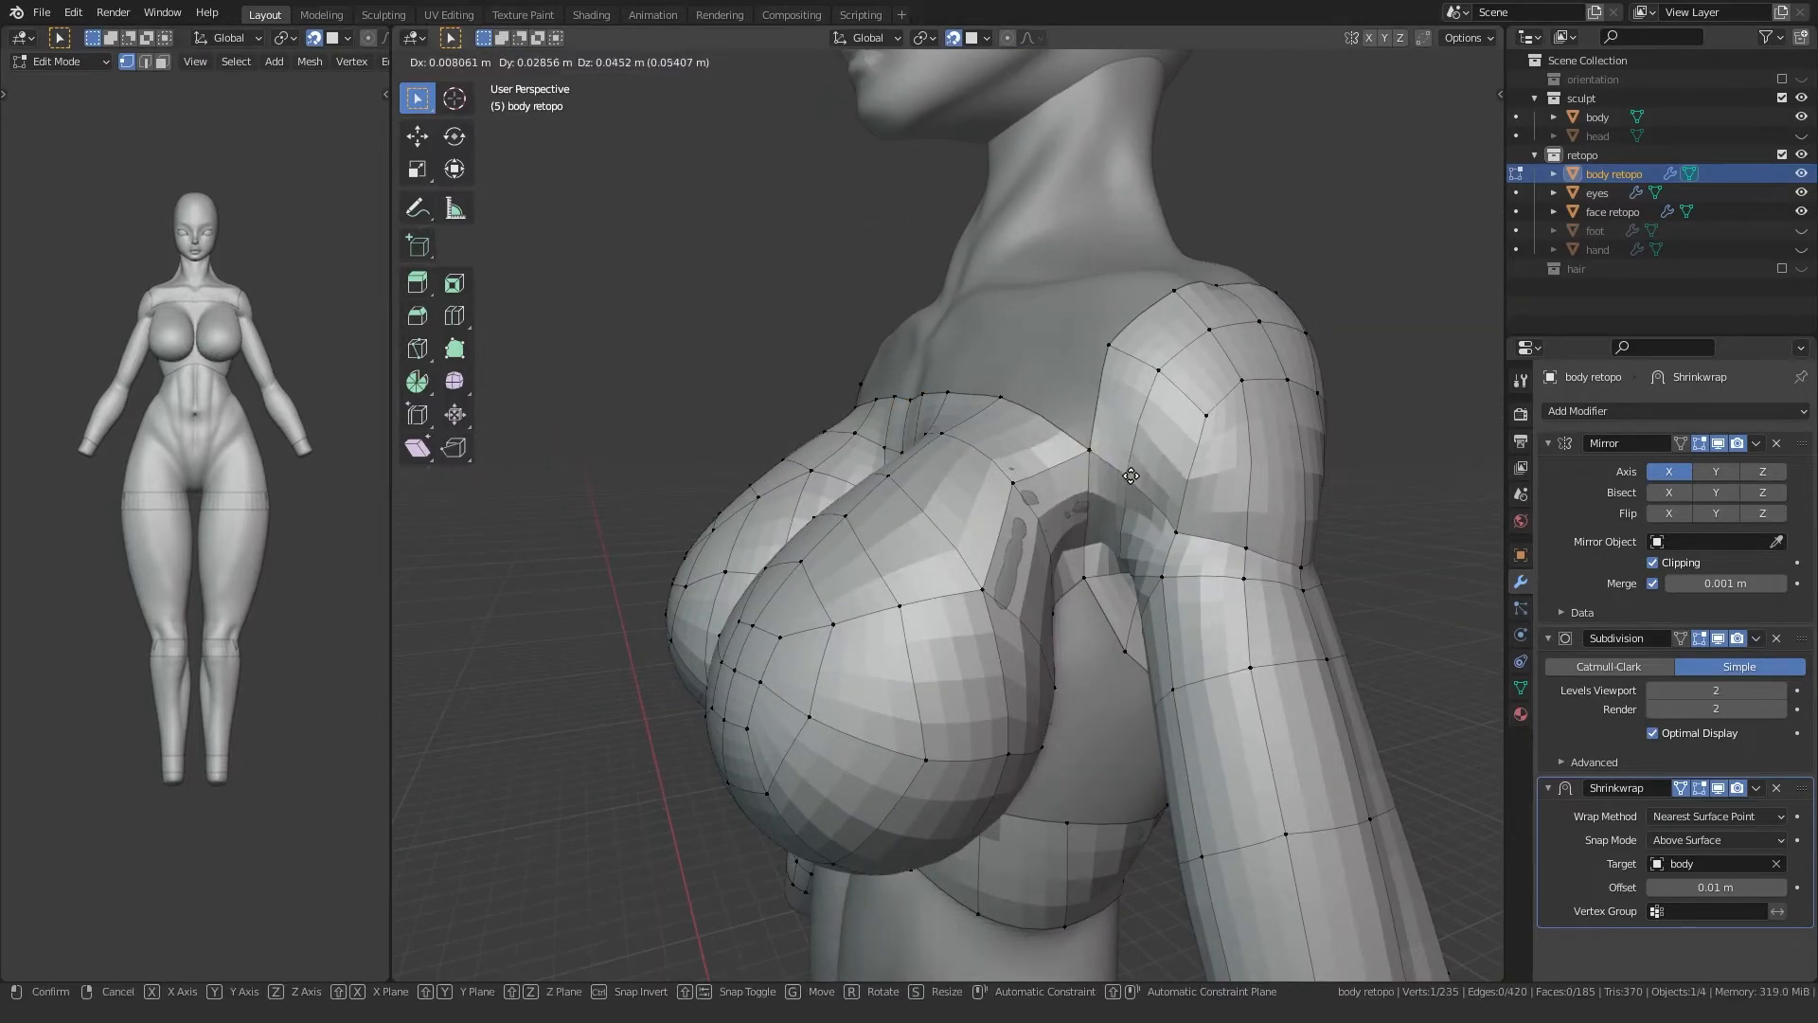
pyautogui.click(1131, 476)
pyautogui.press('g')
pyautogui.click(1127, 478)
pyautogui.scroll(4, 1023, 484)
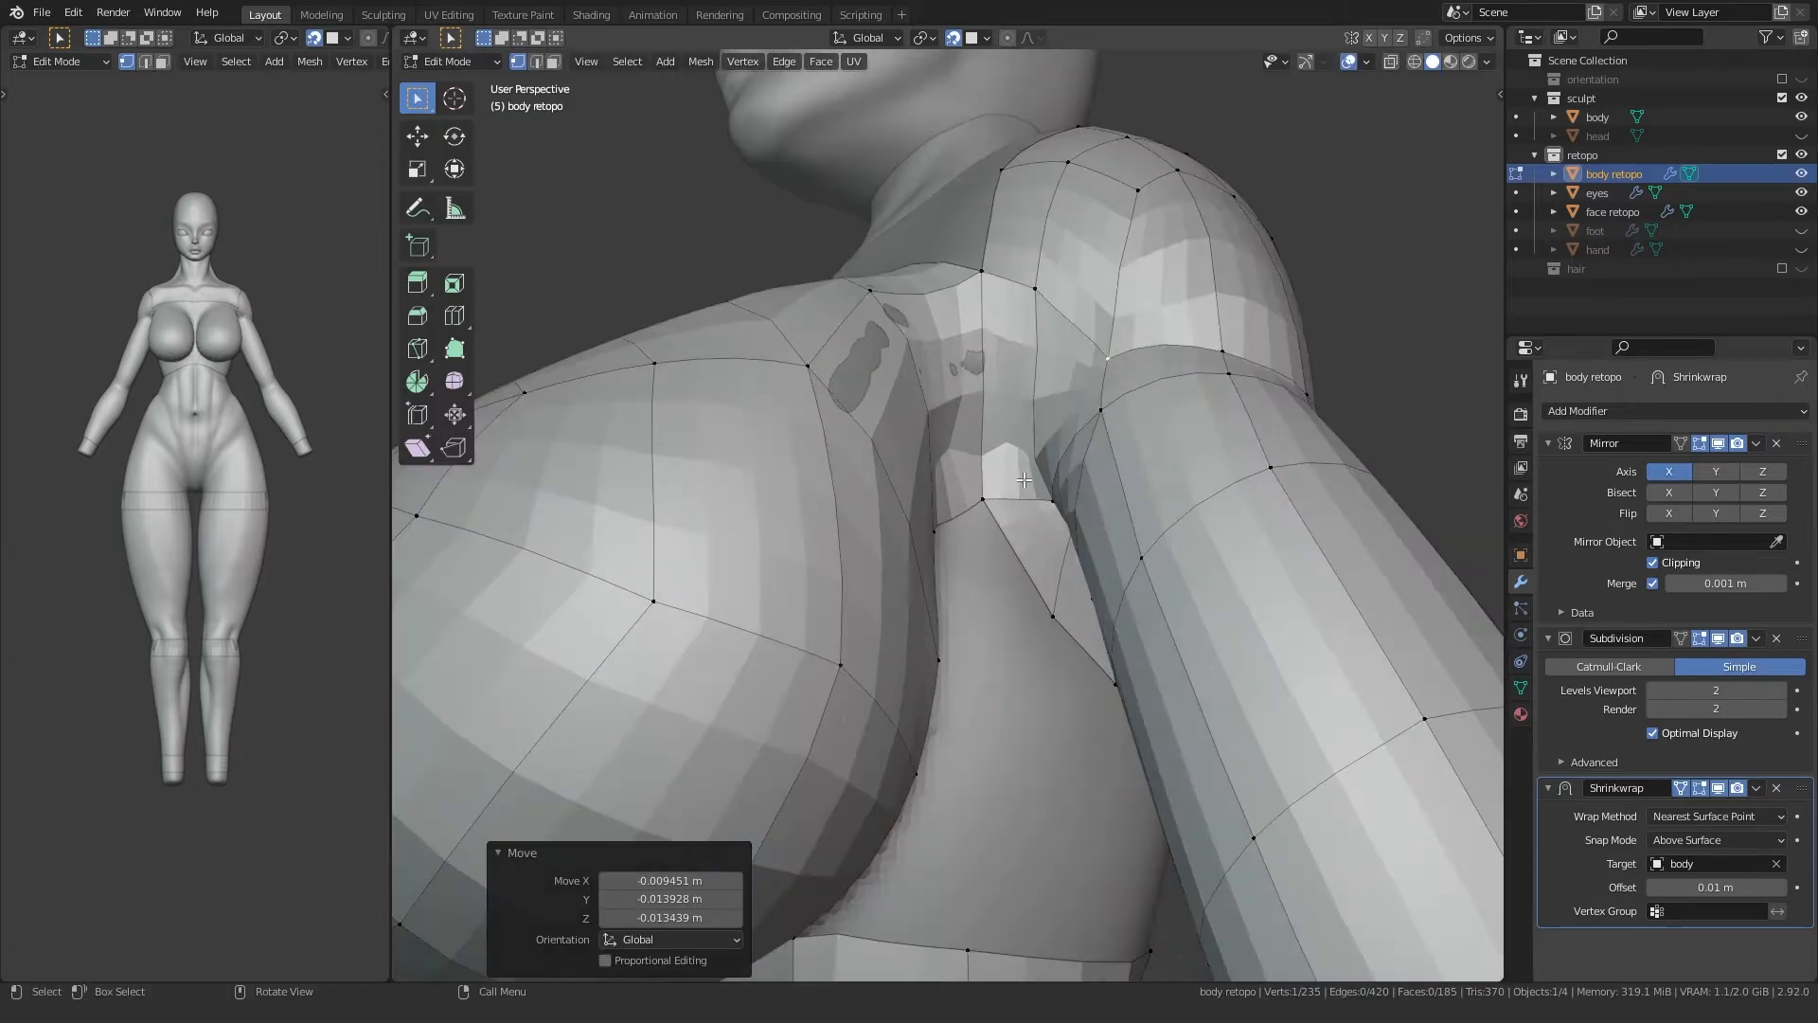
# Step: Adjust two vertices above the armpit to smooth the transition between the breast and the shoulder
pyautogui.moveTo(1023, 484); pyautogui.dragTo(1029, 510, button='middle')
pyautogui.click(1034, 313)
pyautogui.press('g')
pyautogui.click(1040, 332)
pyautogui.click(977, 292)
pyautogui.press('g')
pyautogui.click(951, 316)
# Step: Nudge the vertices on the top edge of the chest row near the cleavage to even their spacing
pyautogui.moveTo(952, 316); pyautogui.dragTo(805, 445, button='middle')
pyautogui.click(729, 398)
pyautogui.press('g')
pyautogui.click(731, 396)
pyautogui.click(830, 413)
pyautogui.press('g')
pyautogui.click(836, 414)
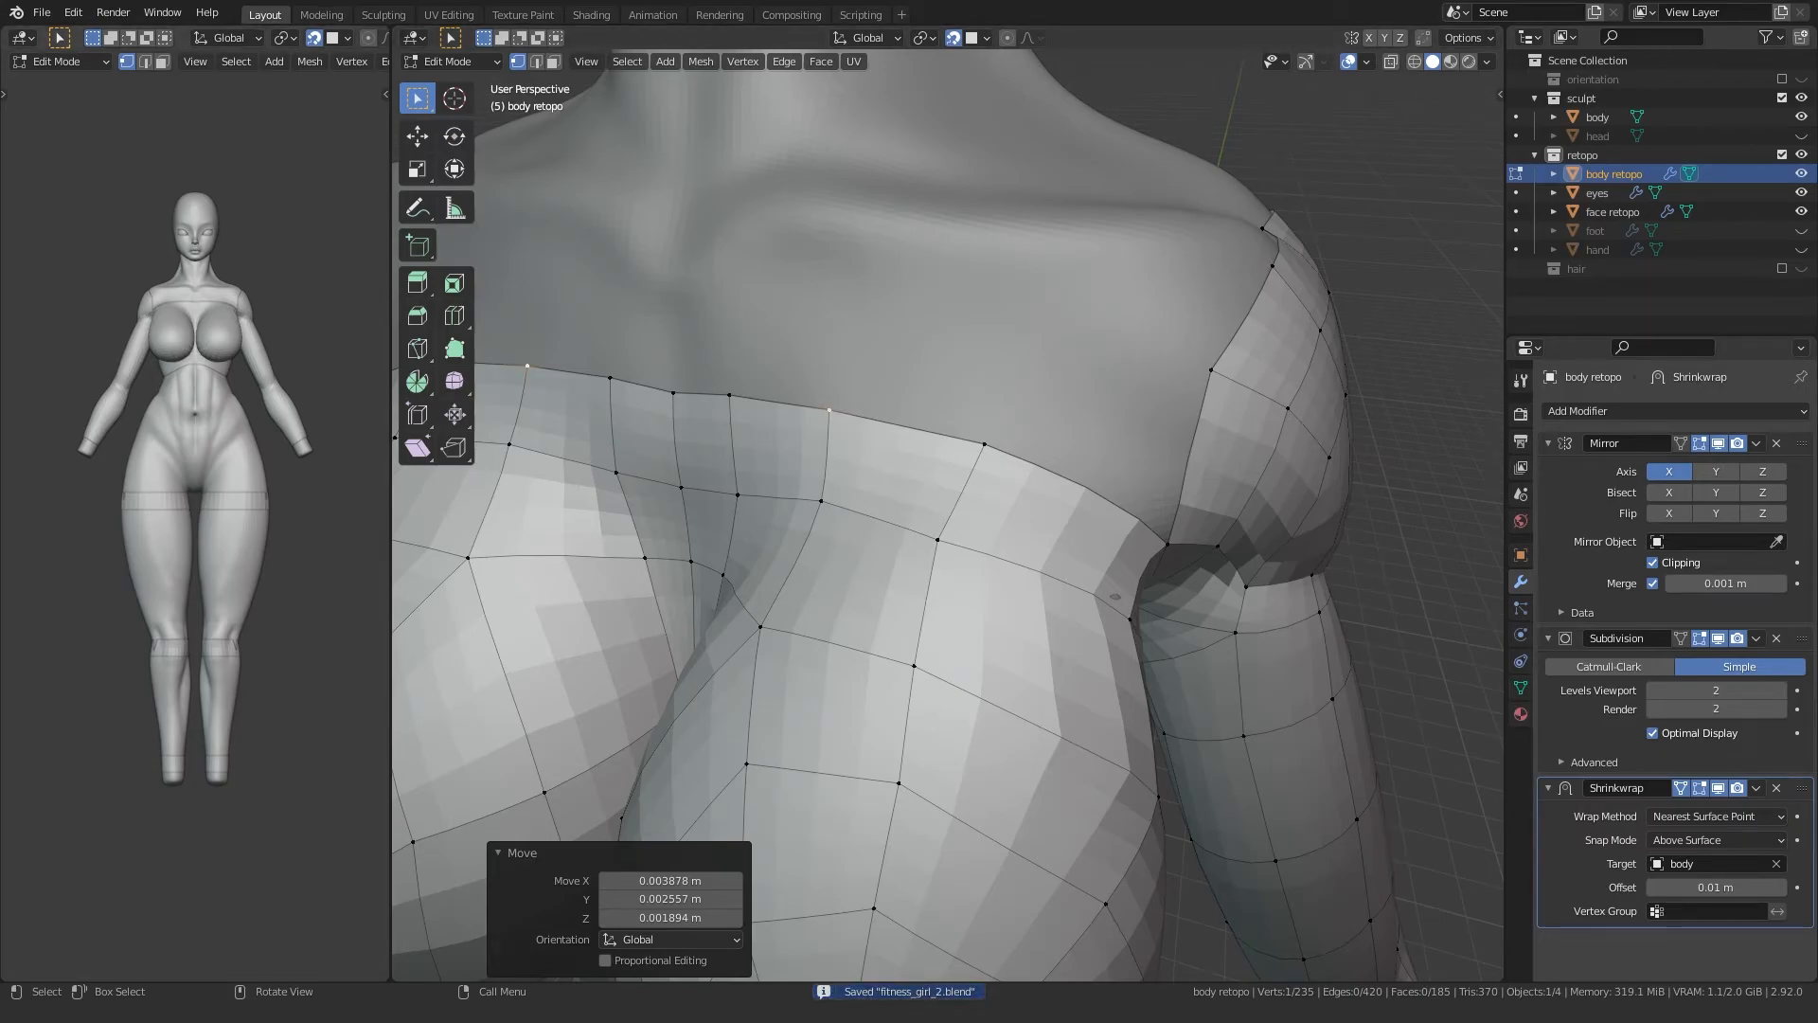
# Step: Adjust two neighbouring vertices on the shoulder cap's upper rim
pyautogui.press('g')
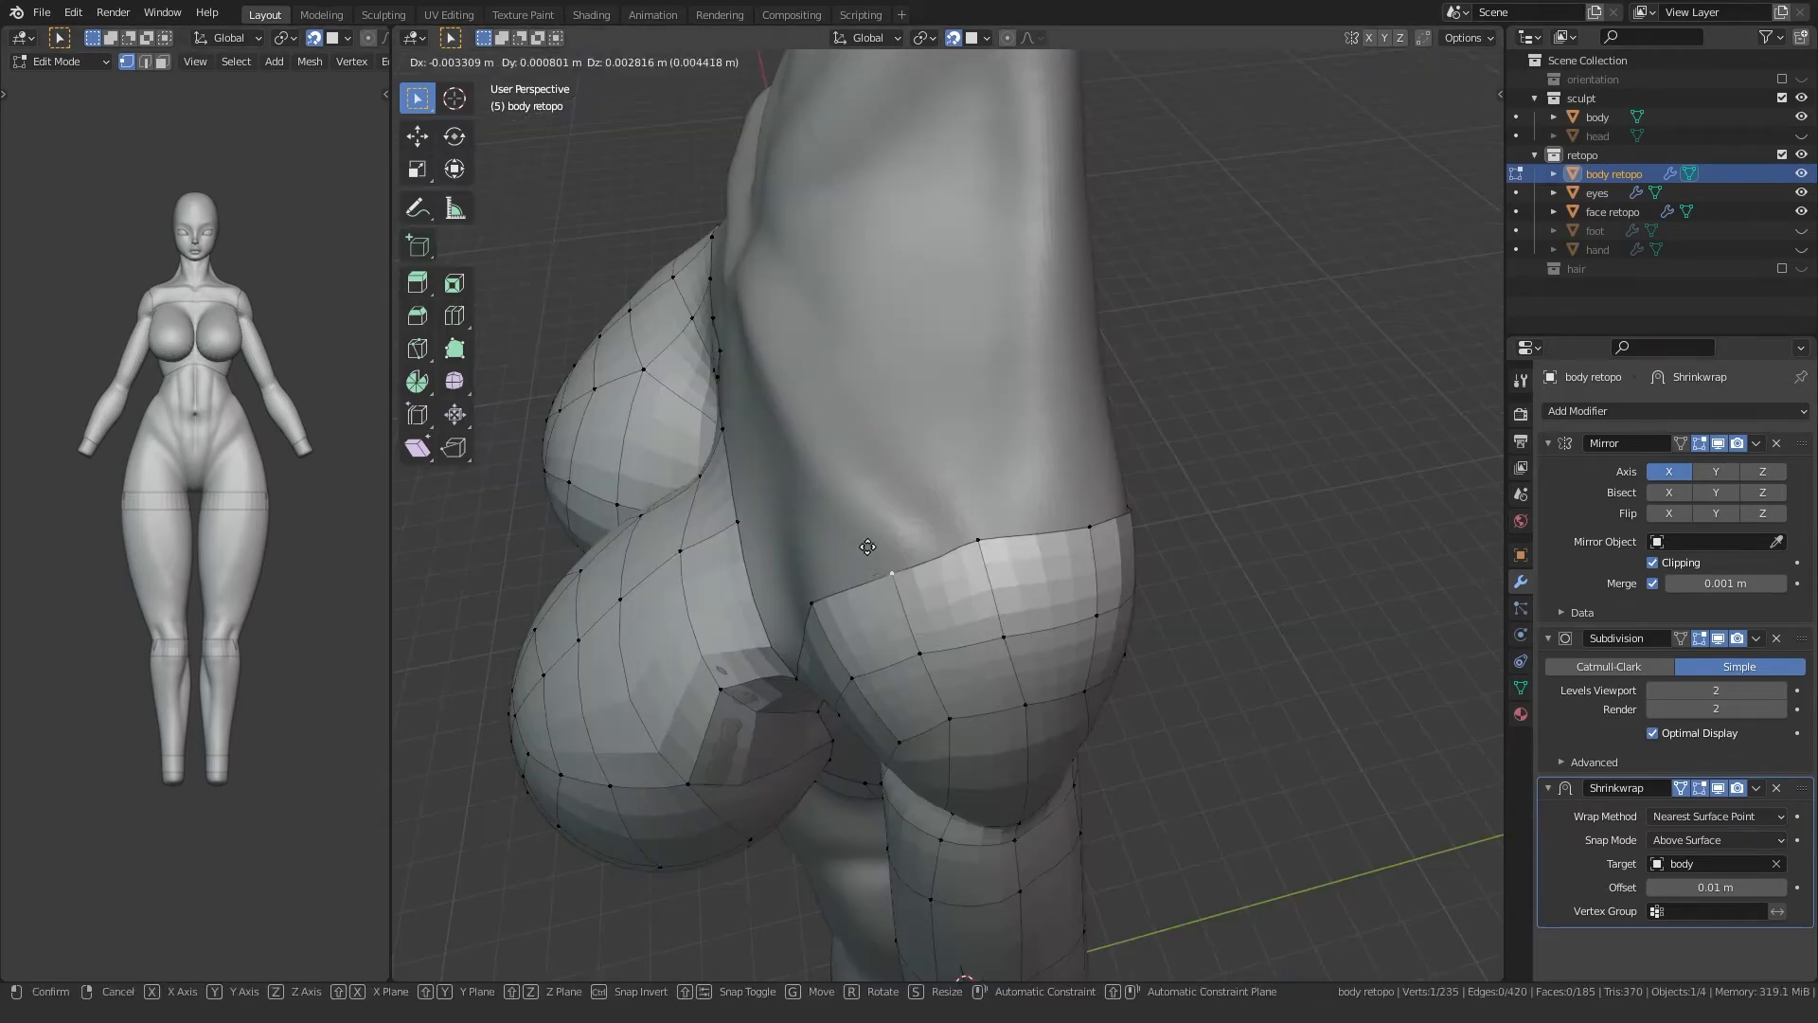
pyautogui.click(866, 547)
pyautogui.click(1002, 542)
pyautogui.press('g')
pyautogui.click(992, 536)
# Step: Reposition the vertices along the shoulder cap's front and upper rim toward the collarbone to even out its outline
pyautogui.moveTo(993, 536); pyautogui.dragTo(1004, 465, button='middle')
pyautogui.click(961, 543)
pyautogui.press('g')
pyautogui.click(939, 496)
pyautogui.press('g')
pyautogui.click(1021, 456)
pyautogui.click(1044, 437)
pyautogui.press('g')
pyautogui.click(1048, 440)
pyautogui.click(887, 465)
pyautogui.press('g')
pyautogui.click(873, 466)
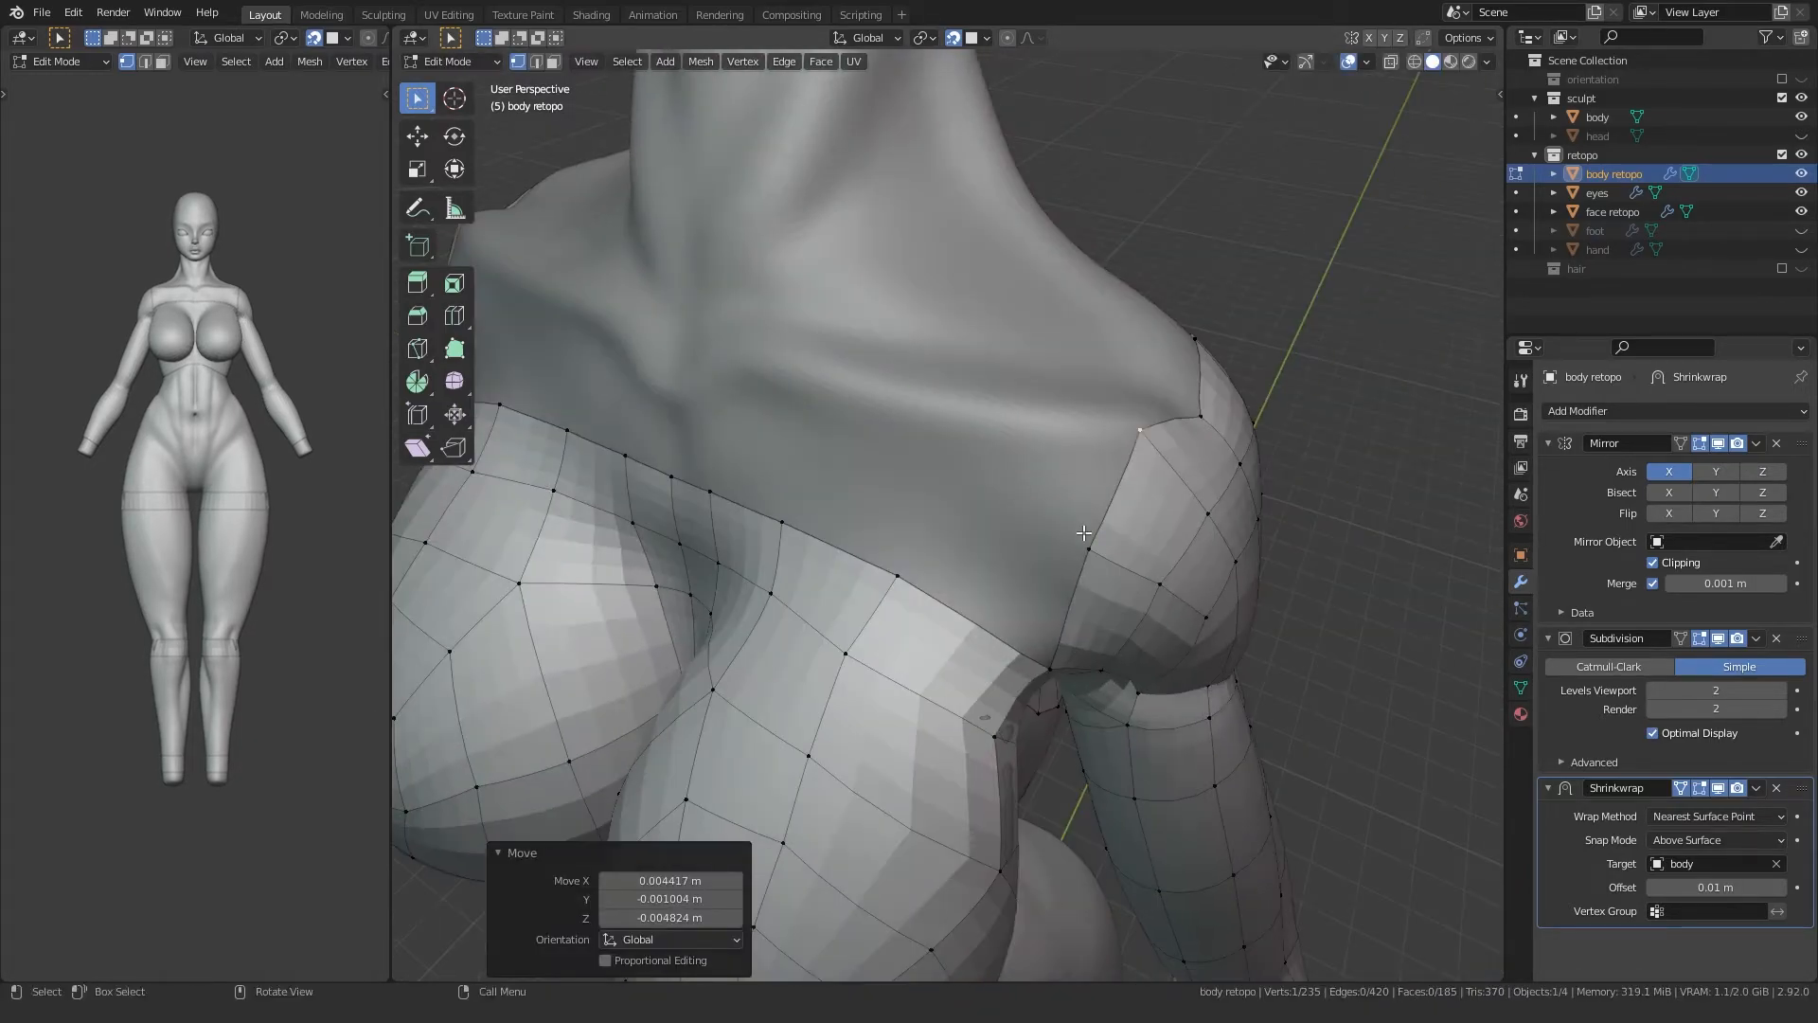
pyautogui.press('g')
pyautogui.click(1080, 544)
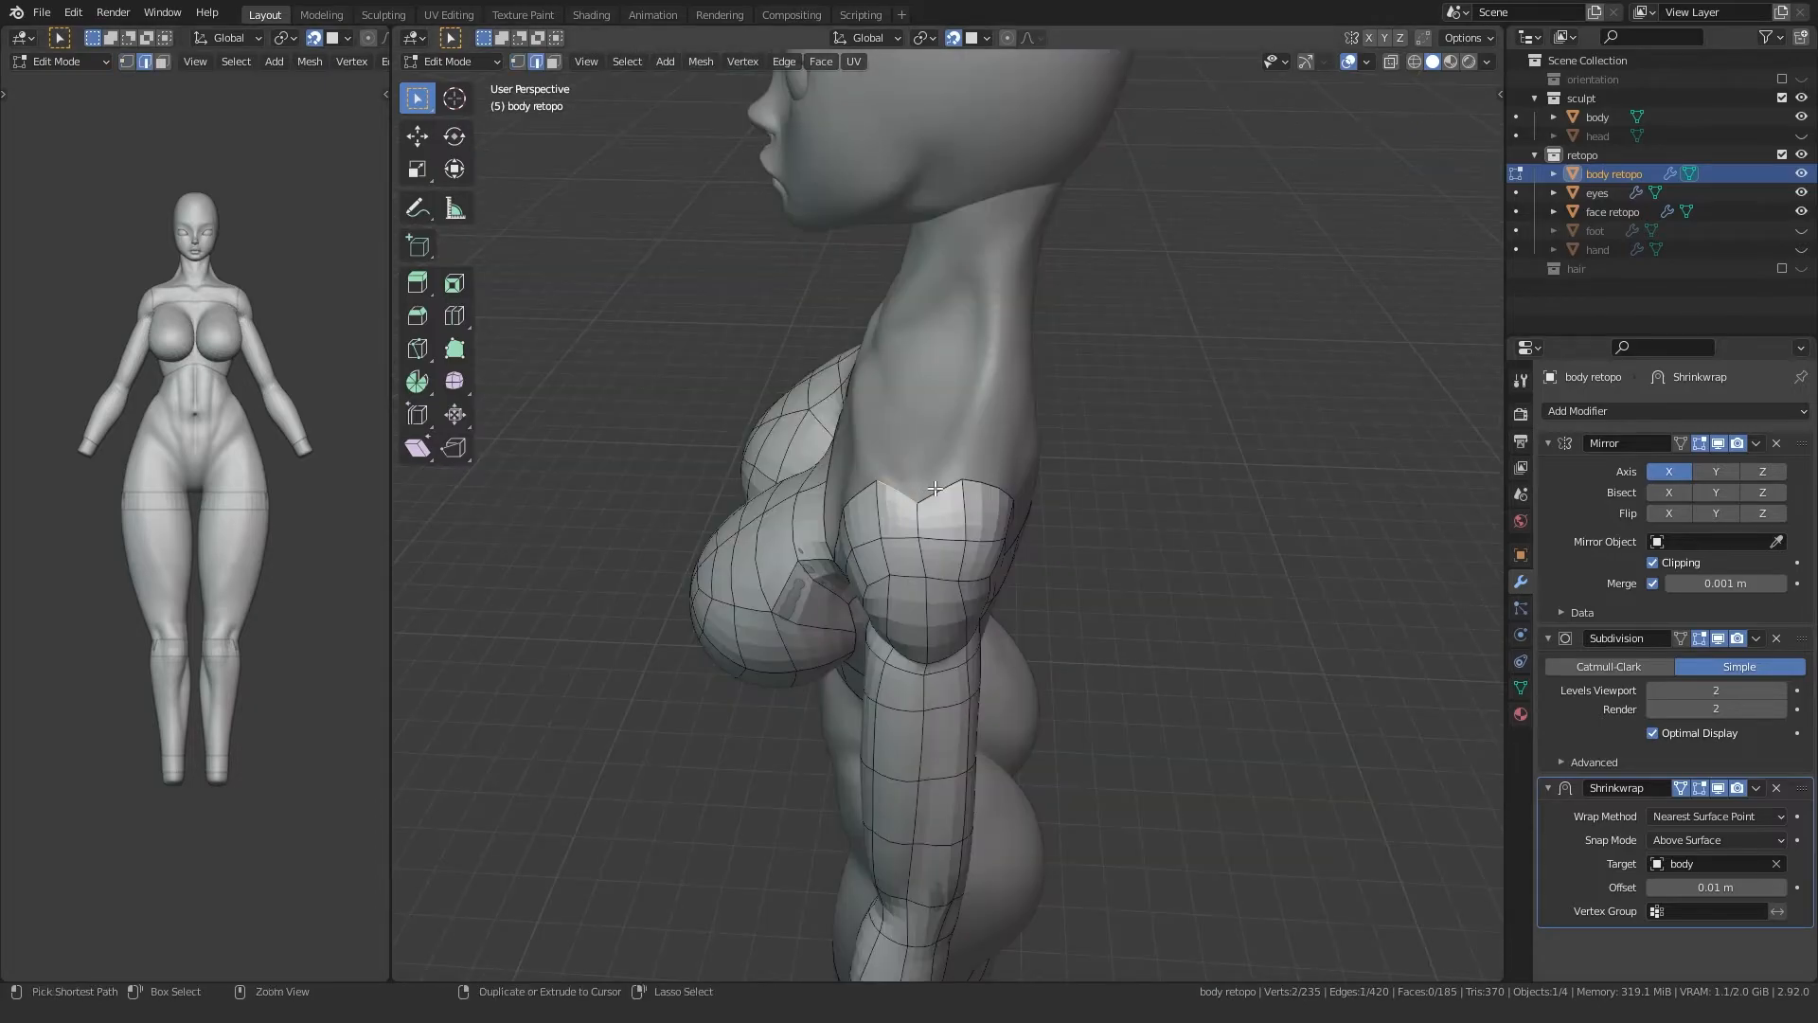
# Step: Extrude the two edges at the top of the shoulder cap toward the neck and even out the new vertices
pyautogui.keyDown('ctrl'); pyautogui.click(935, 488); pyautogui.keyUp('ctrl')
pyautogui.click(927, 443)
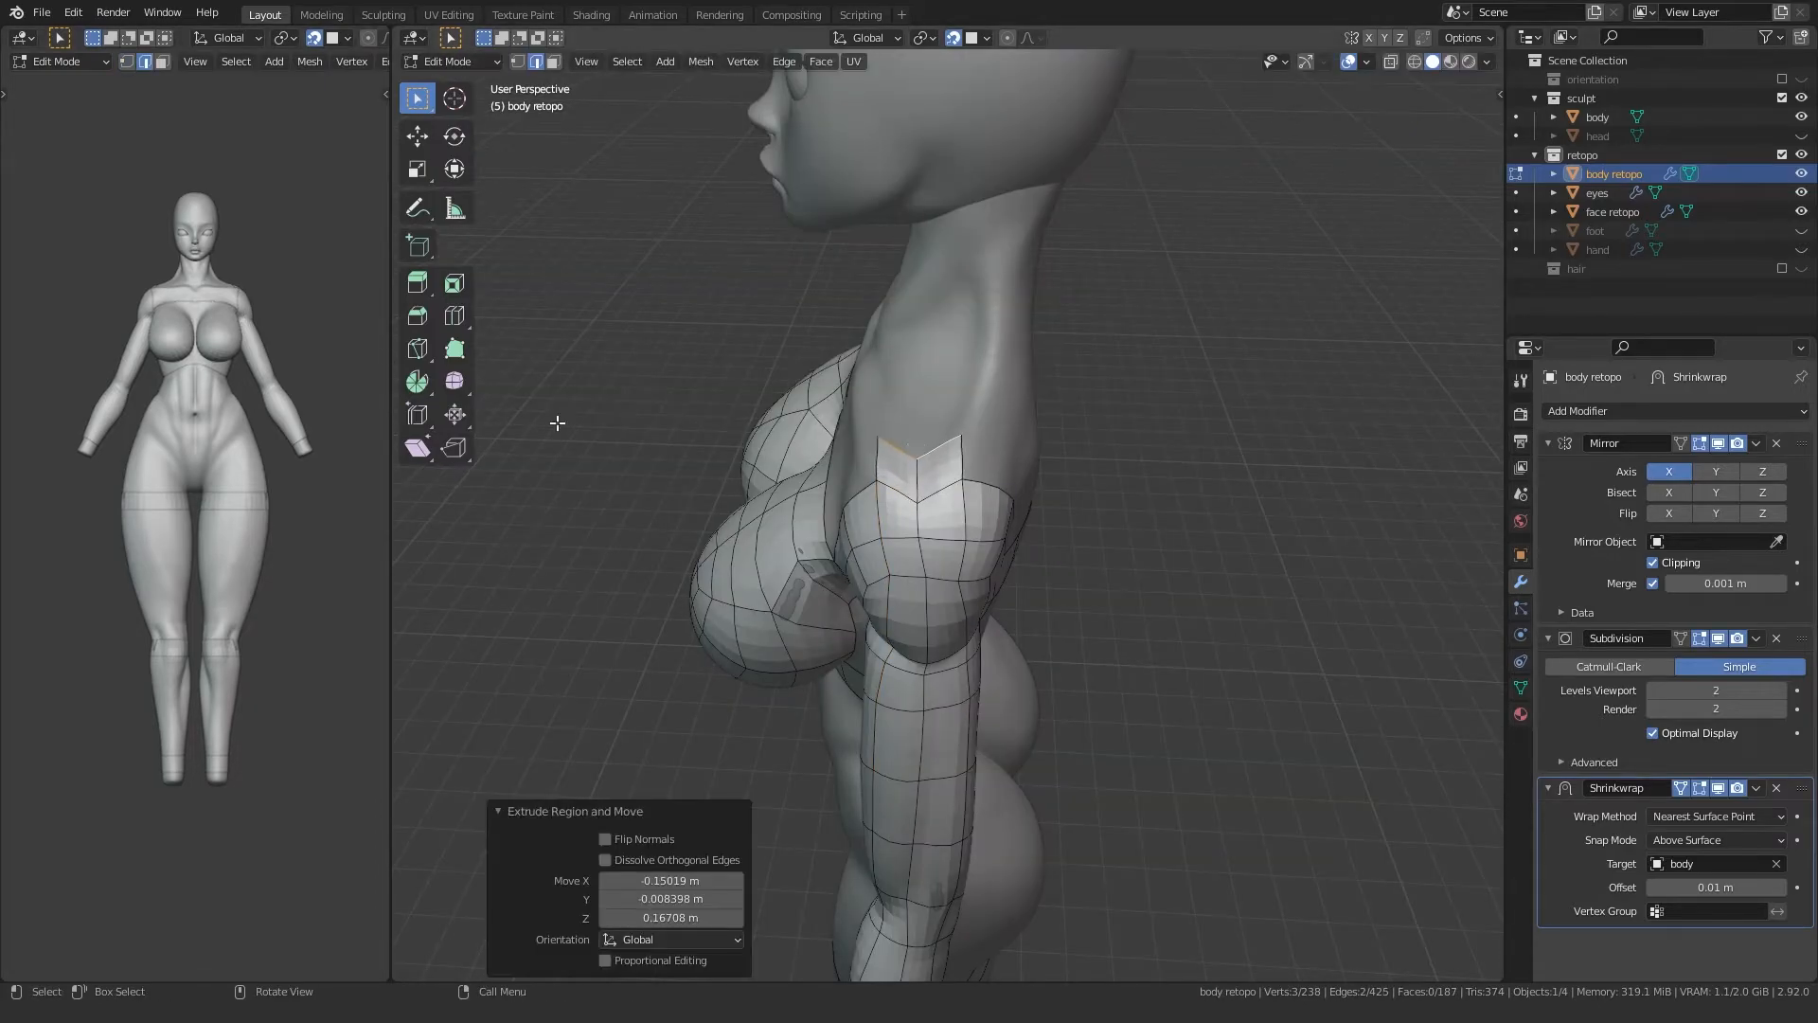
pyautogui.scroll(4, 929, 475)
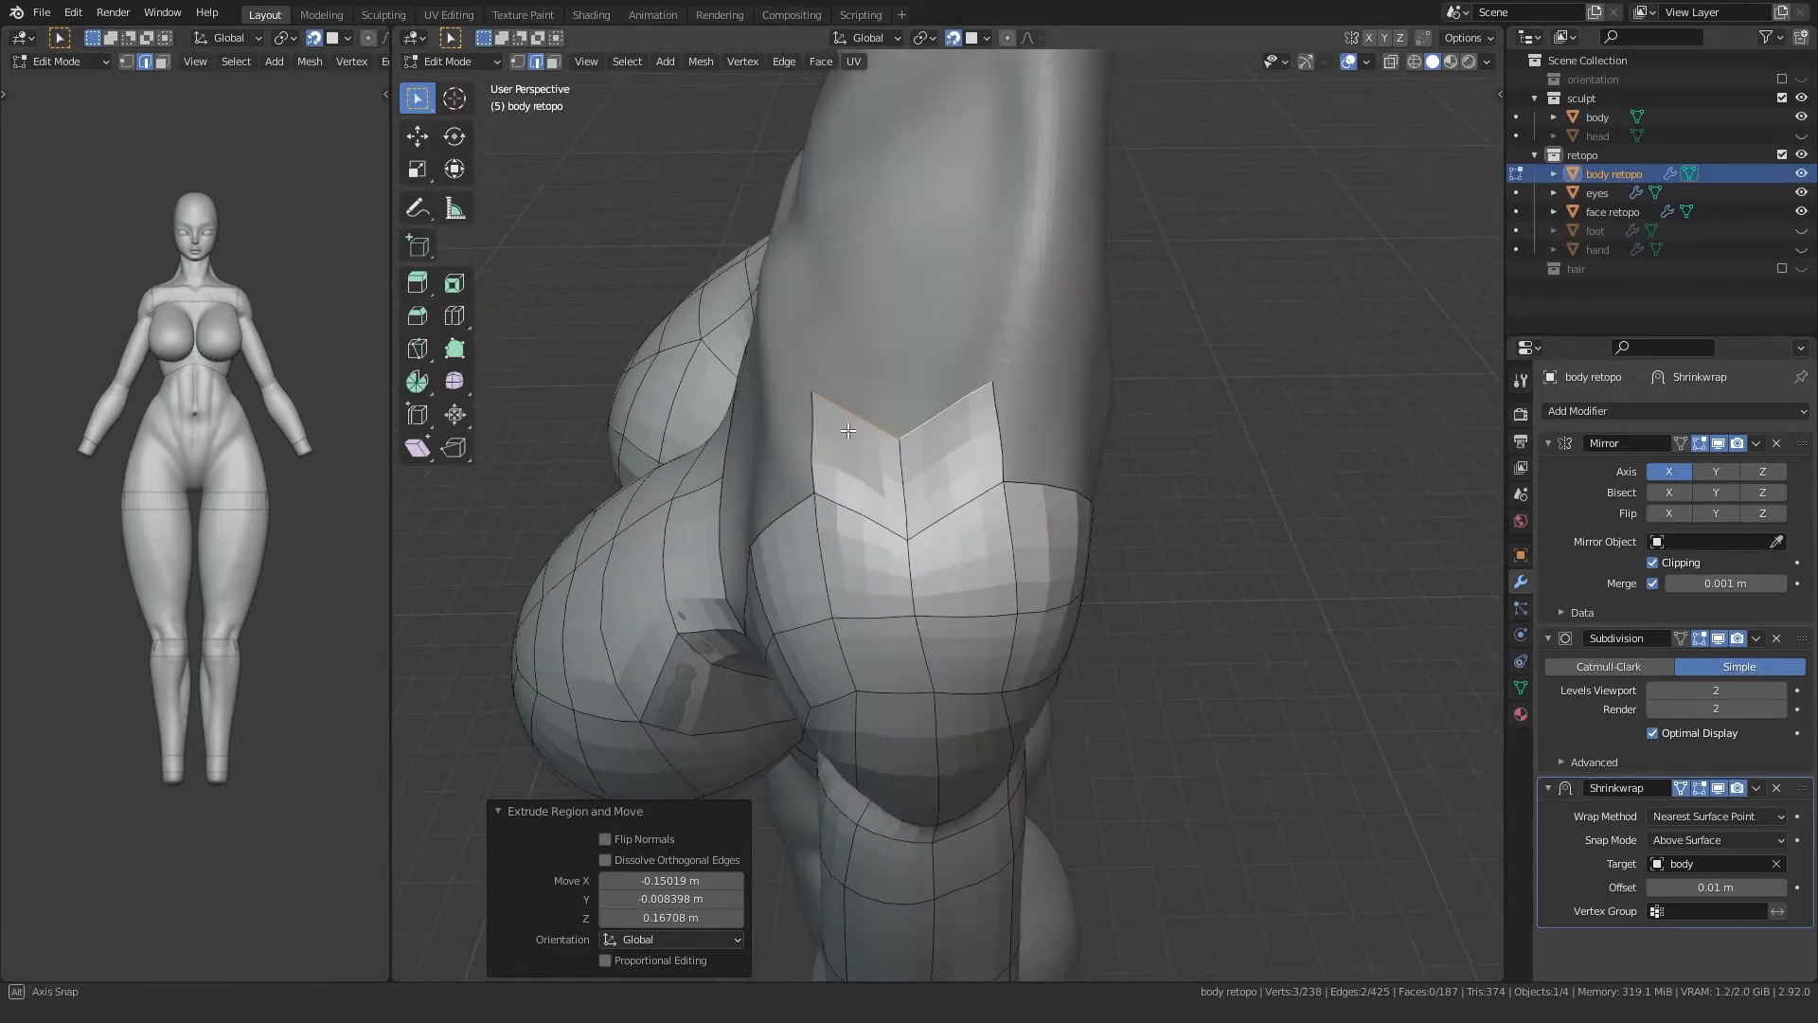
pyautogui.press('1')
pyautogui.click(888, 432)
pyautogui.press('g')
pyautogui.click(894, 437)
pyautogui.press('g')
pyautogui.click(893, 407)
pyautogui.click(990, 383)
pyautogui.press('g')
pyautogui.click(982, 407)
# Step: Extrude one face backward and one along the collarbone from the new shoulder strip's side edges, rotating their ends to follow the body
pyautogui.press('2')
pyautogui.moveTo(982, 412); pyautogui.dragTo(947, 459, button='middle')
pyautogui.click(1052, 355)
pyautogui.press('r')
pyautogui.click(962, 449)
pyautogui.click(929, 476)
pyautogui.press('e')
pyautogui.click(844, 459)
pyautogui.press('r')
pyautogui.click(837, 367)
# Step: Move the vertices of the collarbone face so that it follows the collarbone's direction
pyautogui.press('1')
pyautogui.click(964, 430)
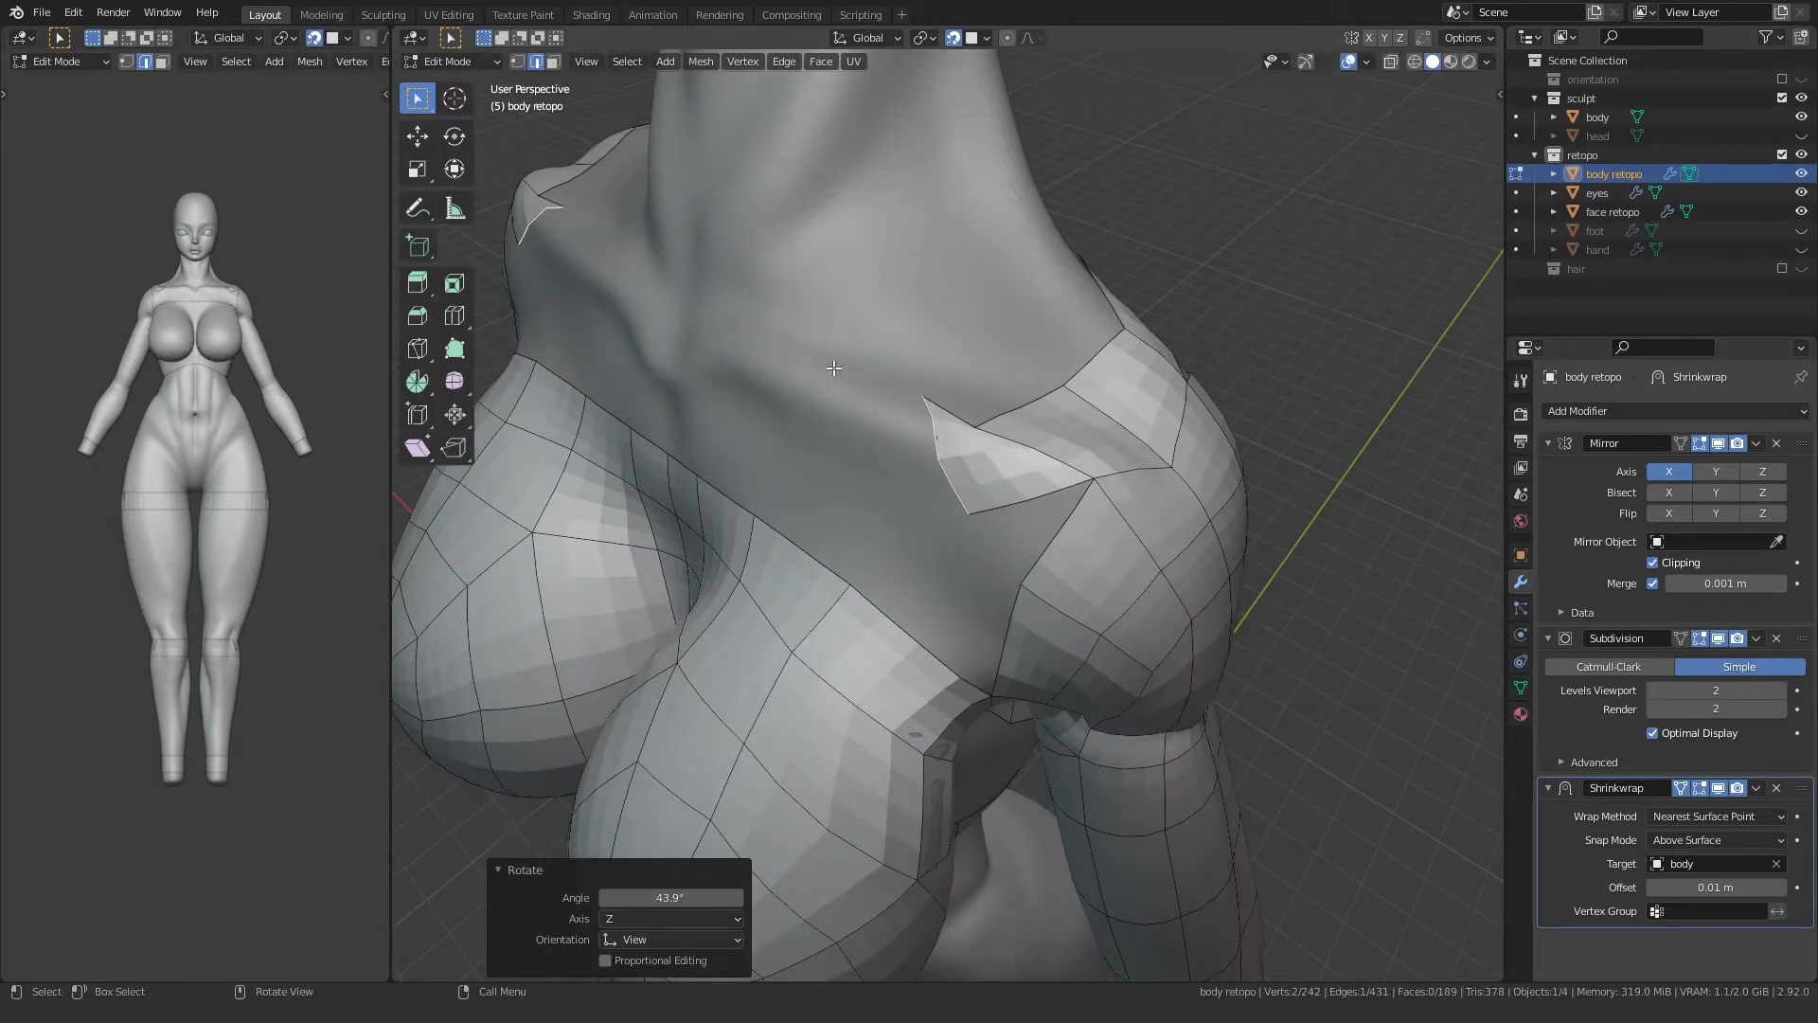
pyautogui.press('g')
pyautogui.click(1005, 421)
pyautogui.click(966, 518)
pyautogui.press('g')
pyautogui.click(946, 487)
pyautogui.click(922, 402)
pyautogui.press('g')
pyautogui.click(1084, 482)
pyautogui.press('g')
# Step: Move the vertices of the face behind the shoulder so that it lines up along the upper back
pyautogui.moveTo(1071, 491); pyautogui.dragTo(858, 559, button='middle')
pyautogui.click(982, 341)
pyautogui.press('g')
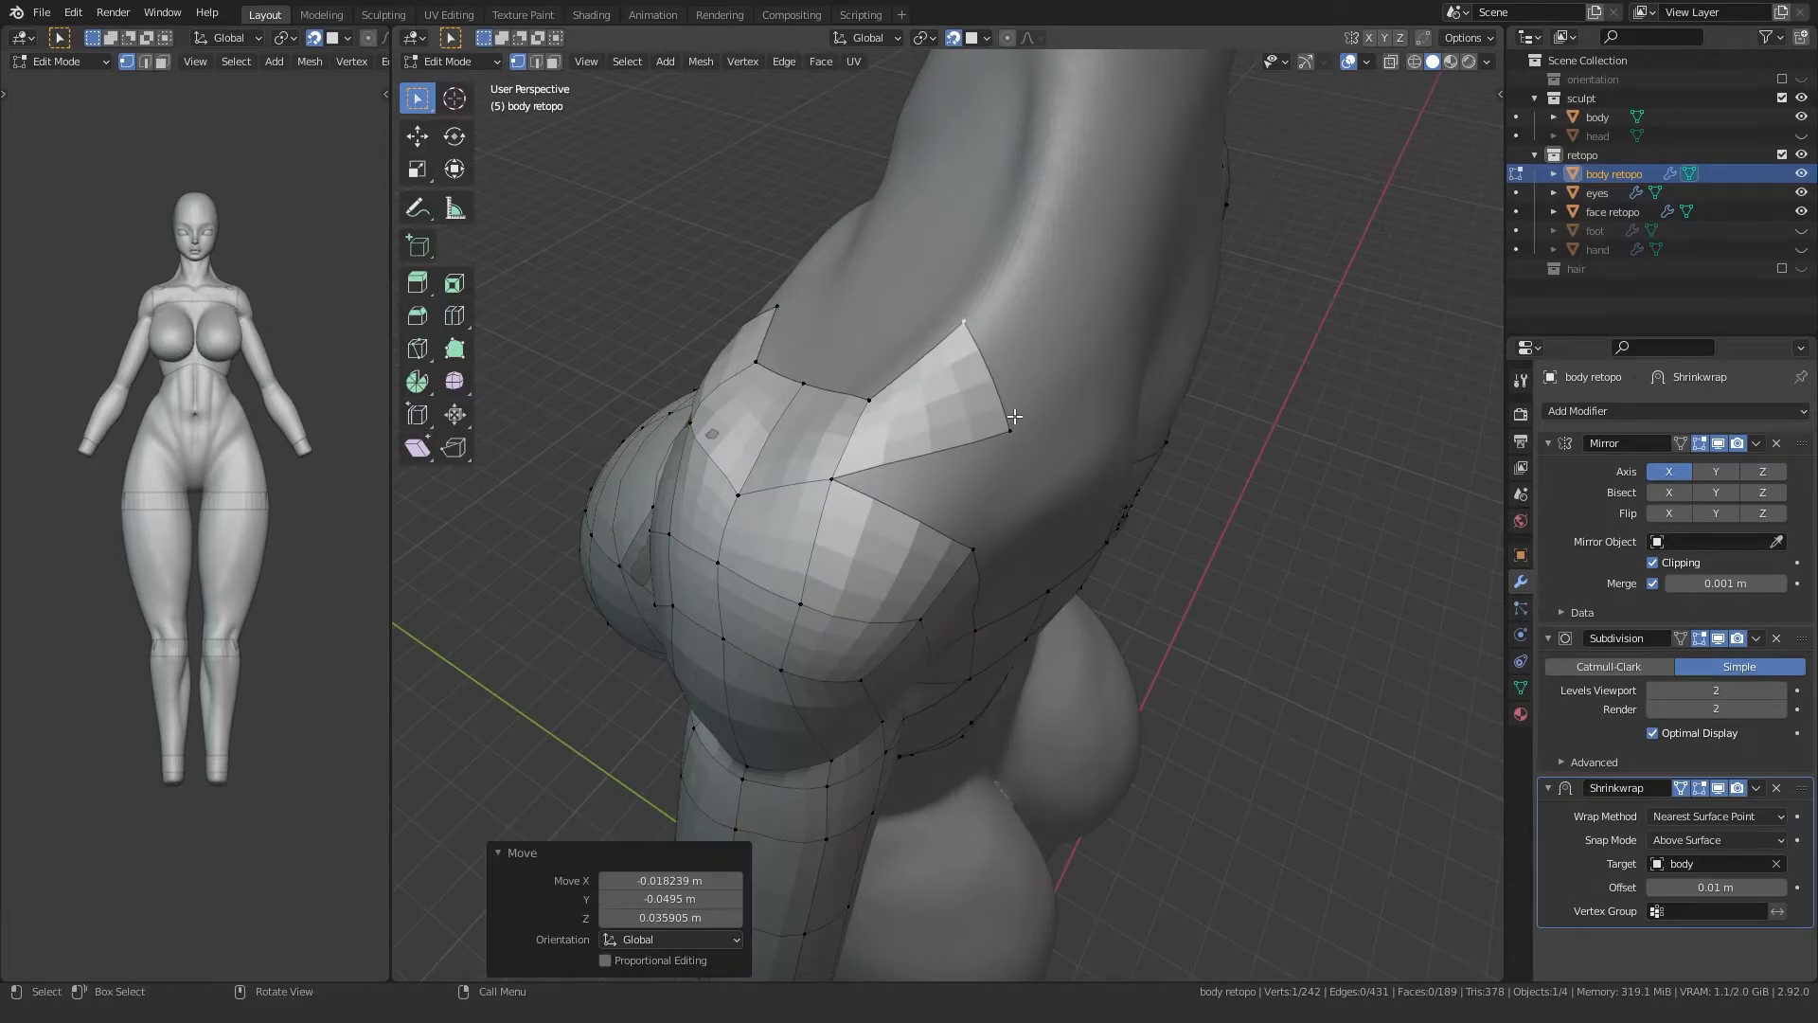
pyautogui.click(1013, 415)
pyautogui.press('g')
pyautogui.click(870, 398)
pyautogui.press('g')
pyautogui.click(857, 396)
# Step: Fine-tune the vertices where the collarbone strip joins the front of the shoulder cap
pyautogui.click(896, 542)
pyautogui.moveTo(857, 396); pyautogui.dragTo(1032, 436, button='middle')
pyautogui.press('g')
pyautogui.click(906, 575)
pyautogui.click(975, 549)
pyautogui.press('g')
pyautogui.click(974, 536)
pyautogui.click(917, 517)
pyautogui.press('g')
pyautogui.click(916, 516)
# Step: Extrude the end edge of the collarbone strip twice to reach the centre line below the neck
pyautogui.click(955, 380)
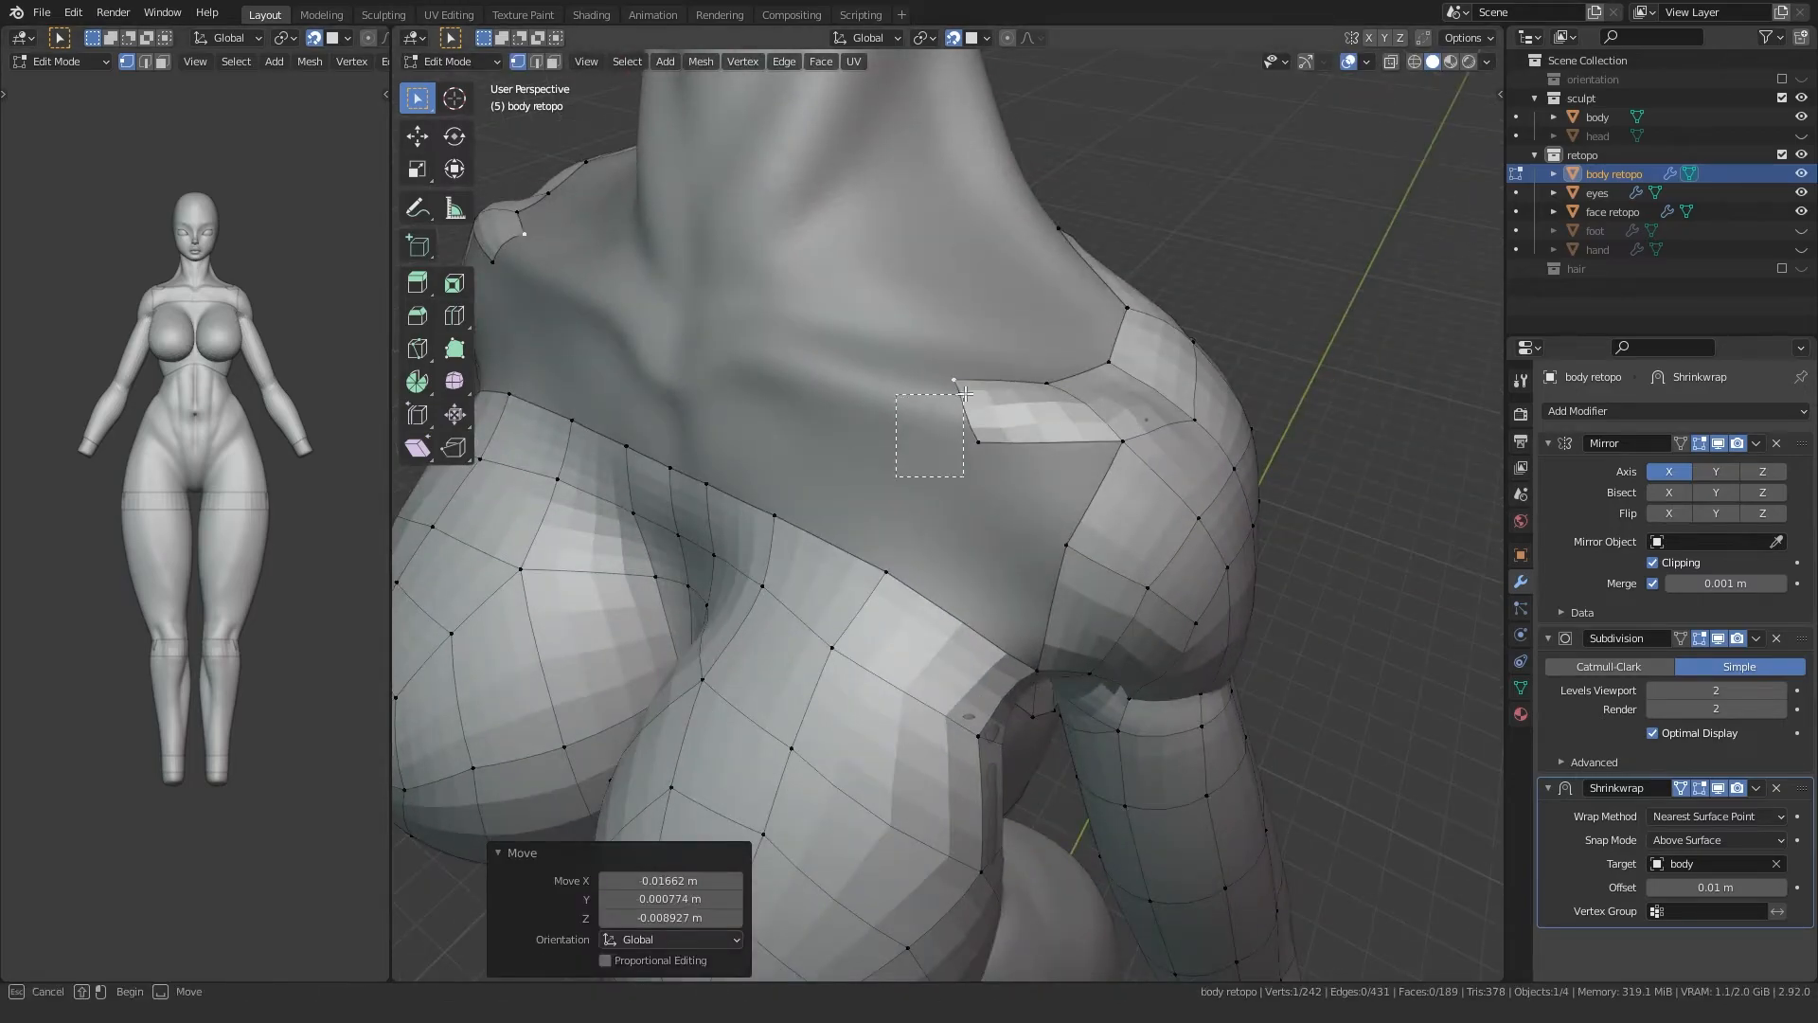
pyautogui.moveTo(962, 396); pyautogui.dragTo(964, 404)
pyautogui.moveTo(941, 410); pyautogui.dragTo(1011, 419, button='middle')
pyautogui.press('e')
pyautogui.click(832, 456)
pyautogui.press('e')
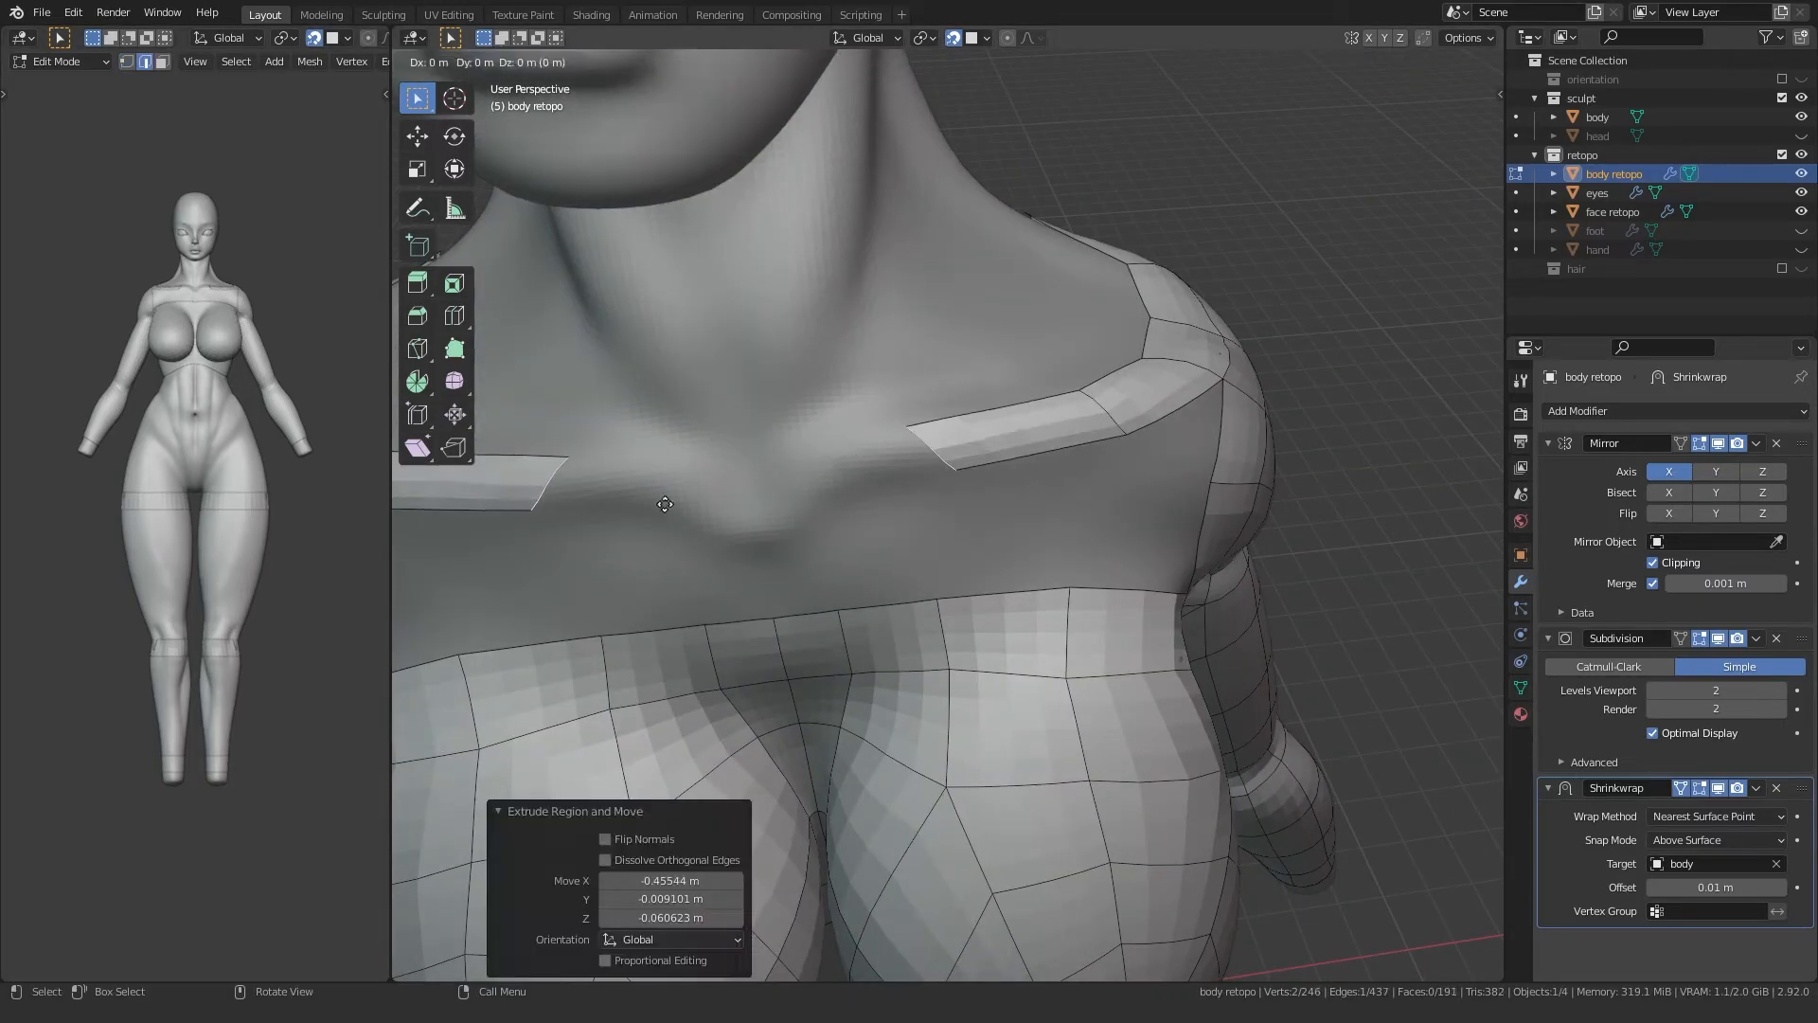
pyautogui.click(684, 513)
# Step: Shape the inner part of the collarbone strip by moving its centre-line vertices and the next pair outward
pyautogui.press('1')
pyautogui.click(741, 492)
pyautogui.press('g')
pyautogui.click(744, 500)
pyautogui.click(752, 543)
pyautogui.press('g')
pyautogui.click(757, 551)
pyautogui.click(906, 429)
pyautogui.press('g')
pyautogui.click(915, 434)
pyautogui.press('g')
pyautogui.click(930, 486)
# Step: Adjust the upper and lower vertices on the outer part of the collarbone strip near the shoulder
pyautogui.click(1127, 434)
pyautogui.press('g')
pyautogui.click(1108, 454)
pyautogui.click(1080, 392)
pyautogui.press('g')
pyautogui.click(1080, 407)
pyautogui.press('g')
pyautogui.click(1080, 396)
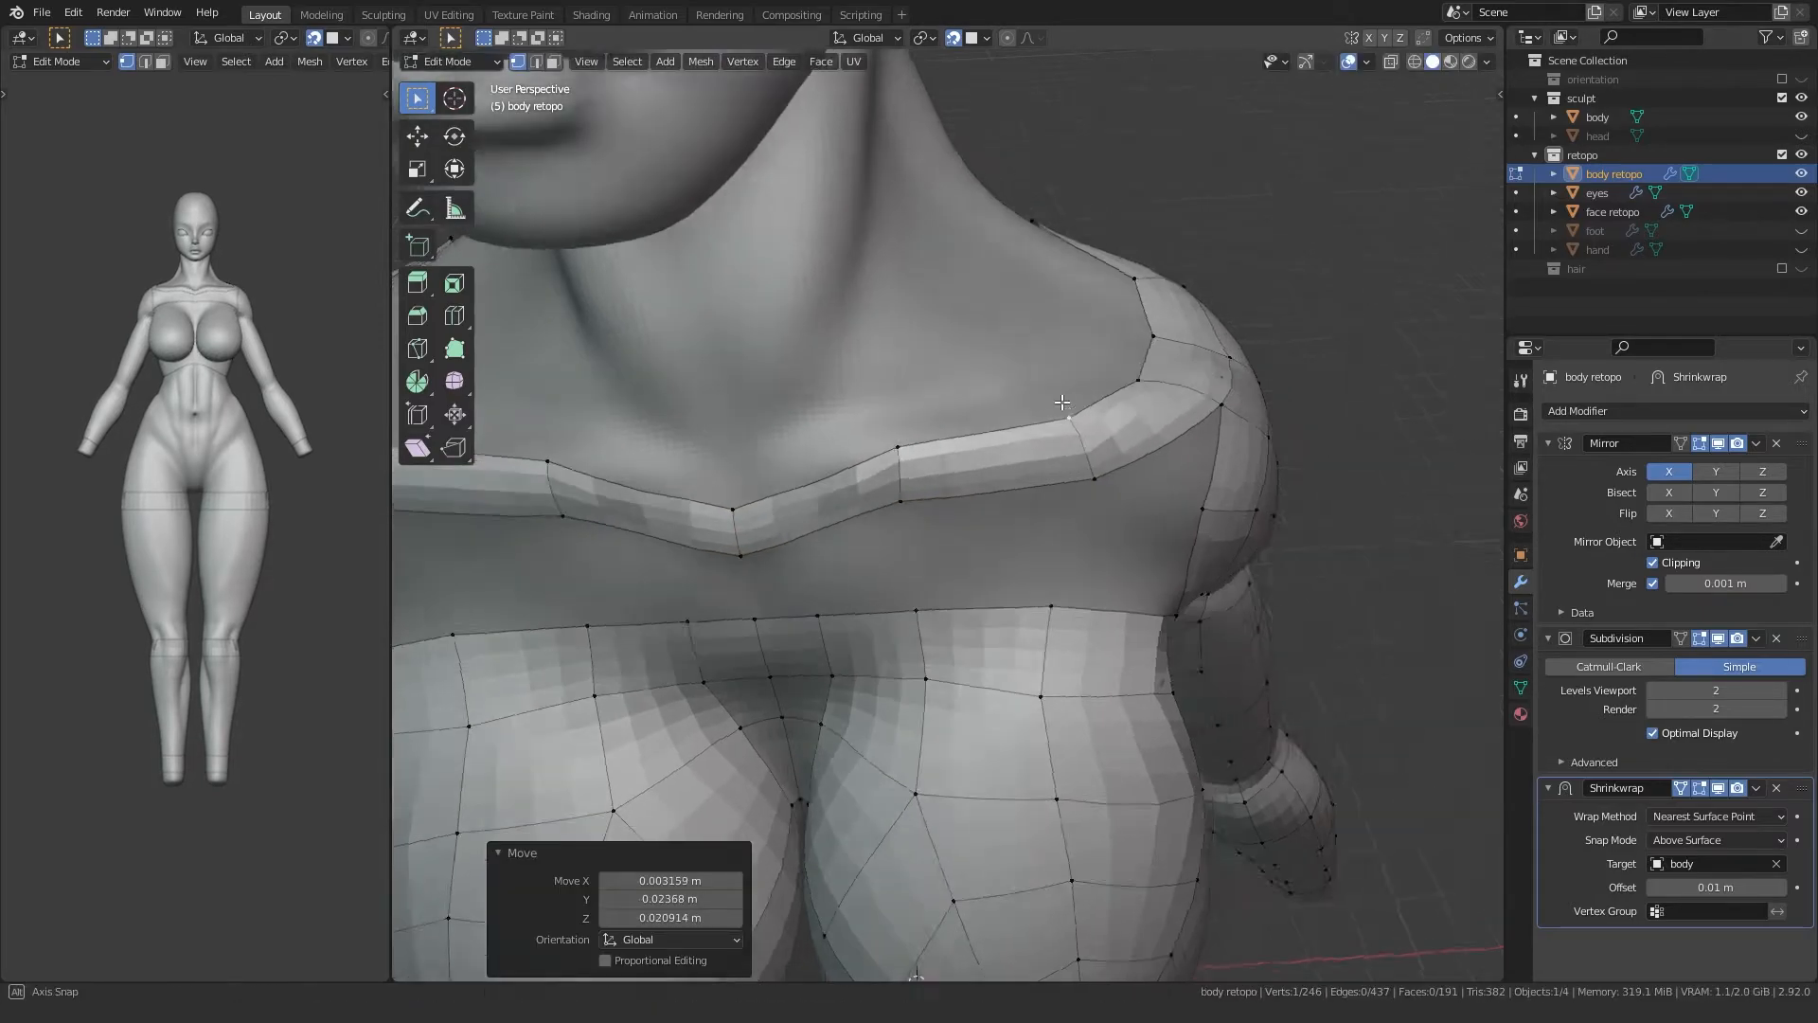
# Step: Extrude the end edge of the upper back strip twice across the shoulder blade to the spine
pyautogui.moveTo(1080, 396); pyautogui.dragTo(824, 454, button='middle')
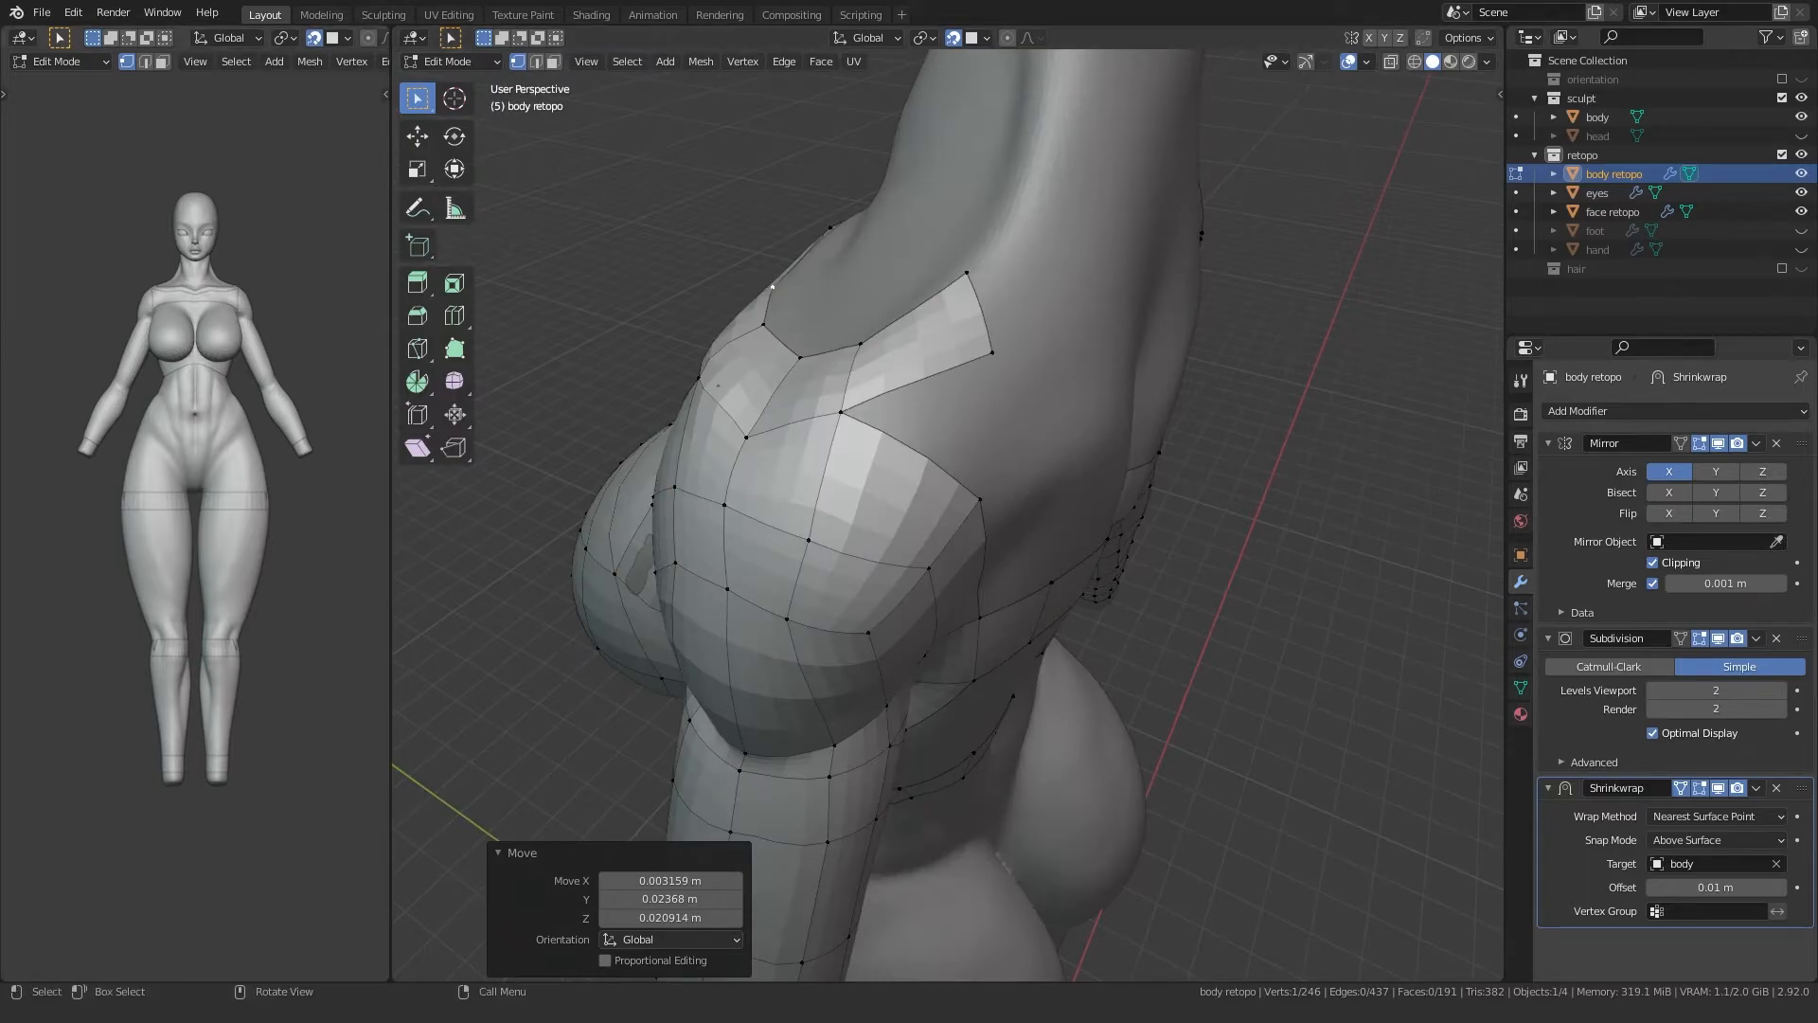
pyautogui.moveTo(773, 287); pyautogui.dragTo(947, 341, button='middle')
pyautogui.press('2')
pyautogui.click(932, 335)
pyautogui.press('e')
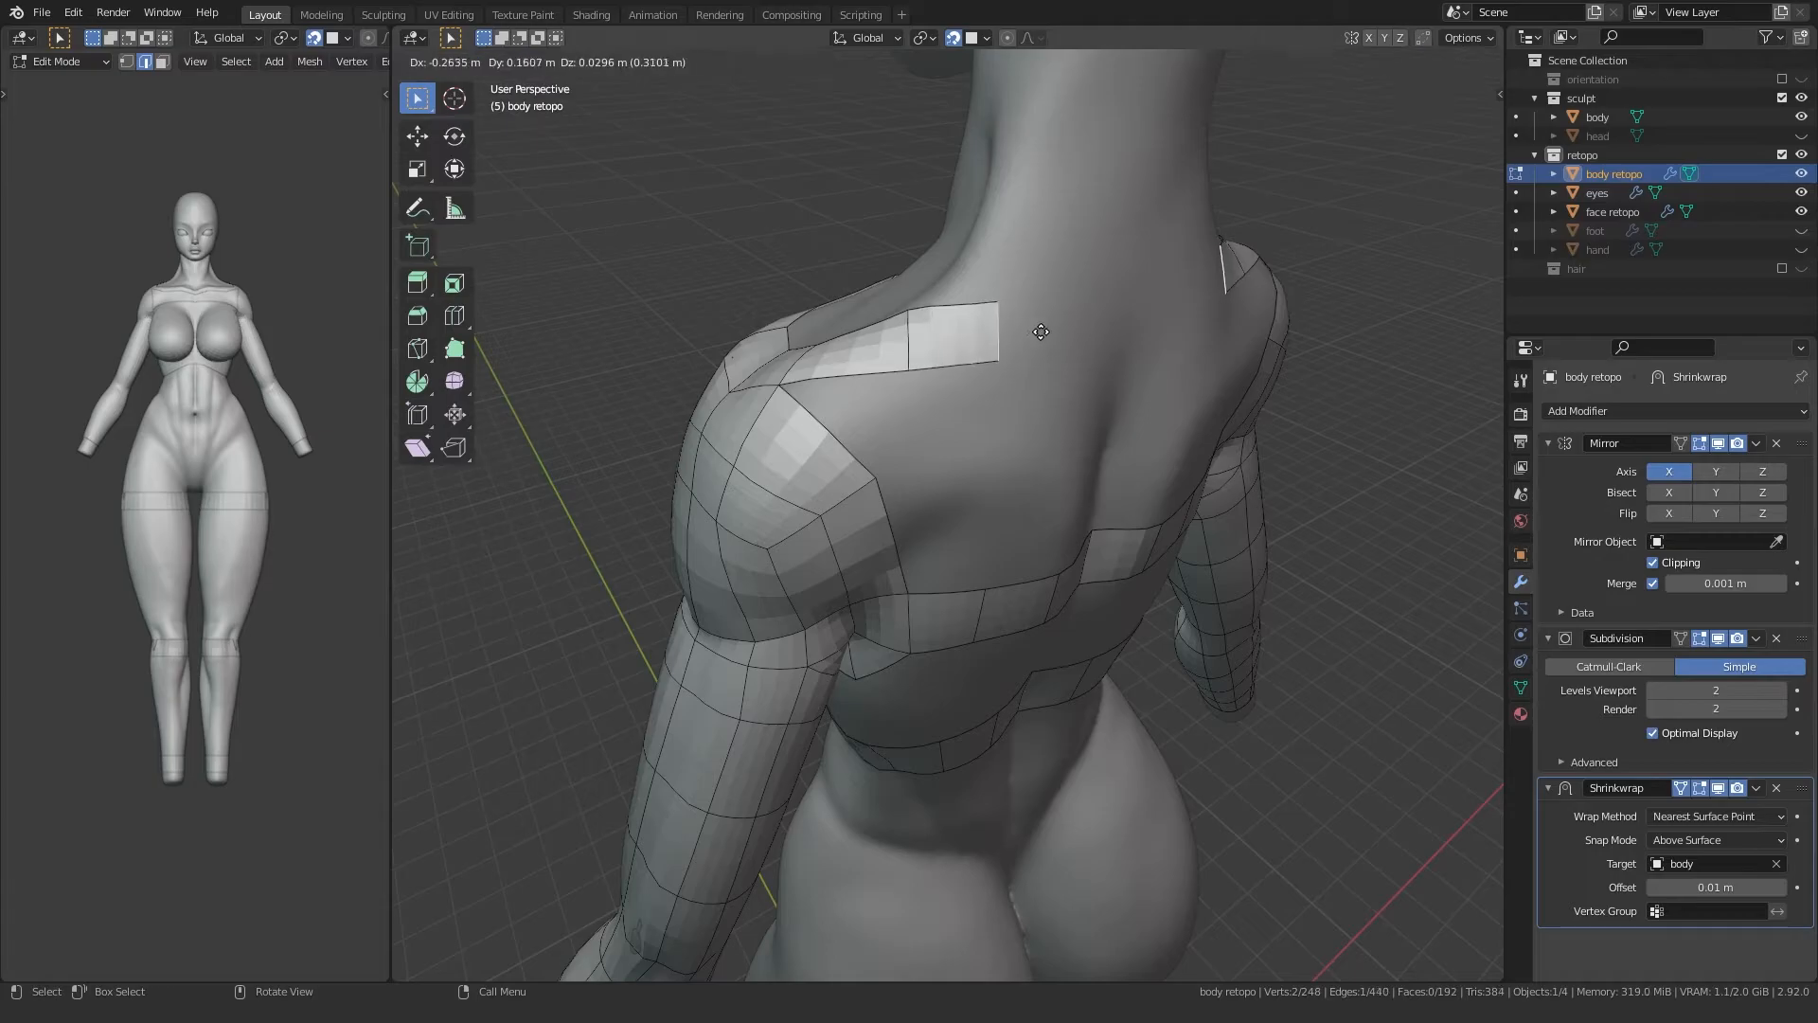
pyautogui.click(1039, 332)
pyautogui.press('e')
pyautogui.click(1193, 317)
# Step: Move the upper and lower spine vertices of the upper back strip to straighten its centre
pyautogui.press('1')
pyautogui.moveTo(1195, 313); pyautogui.dragTo(1071, 268, button='middle')
pyautogui.click(1101, 277)
pyautogui.press('g')
pyautogui.click(1096, 266)
pyautogui.click(1099, 344)
pyautogui.press('g')
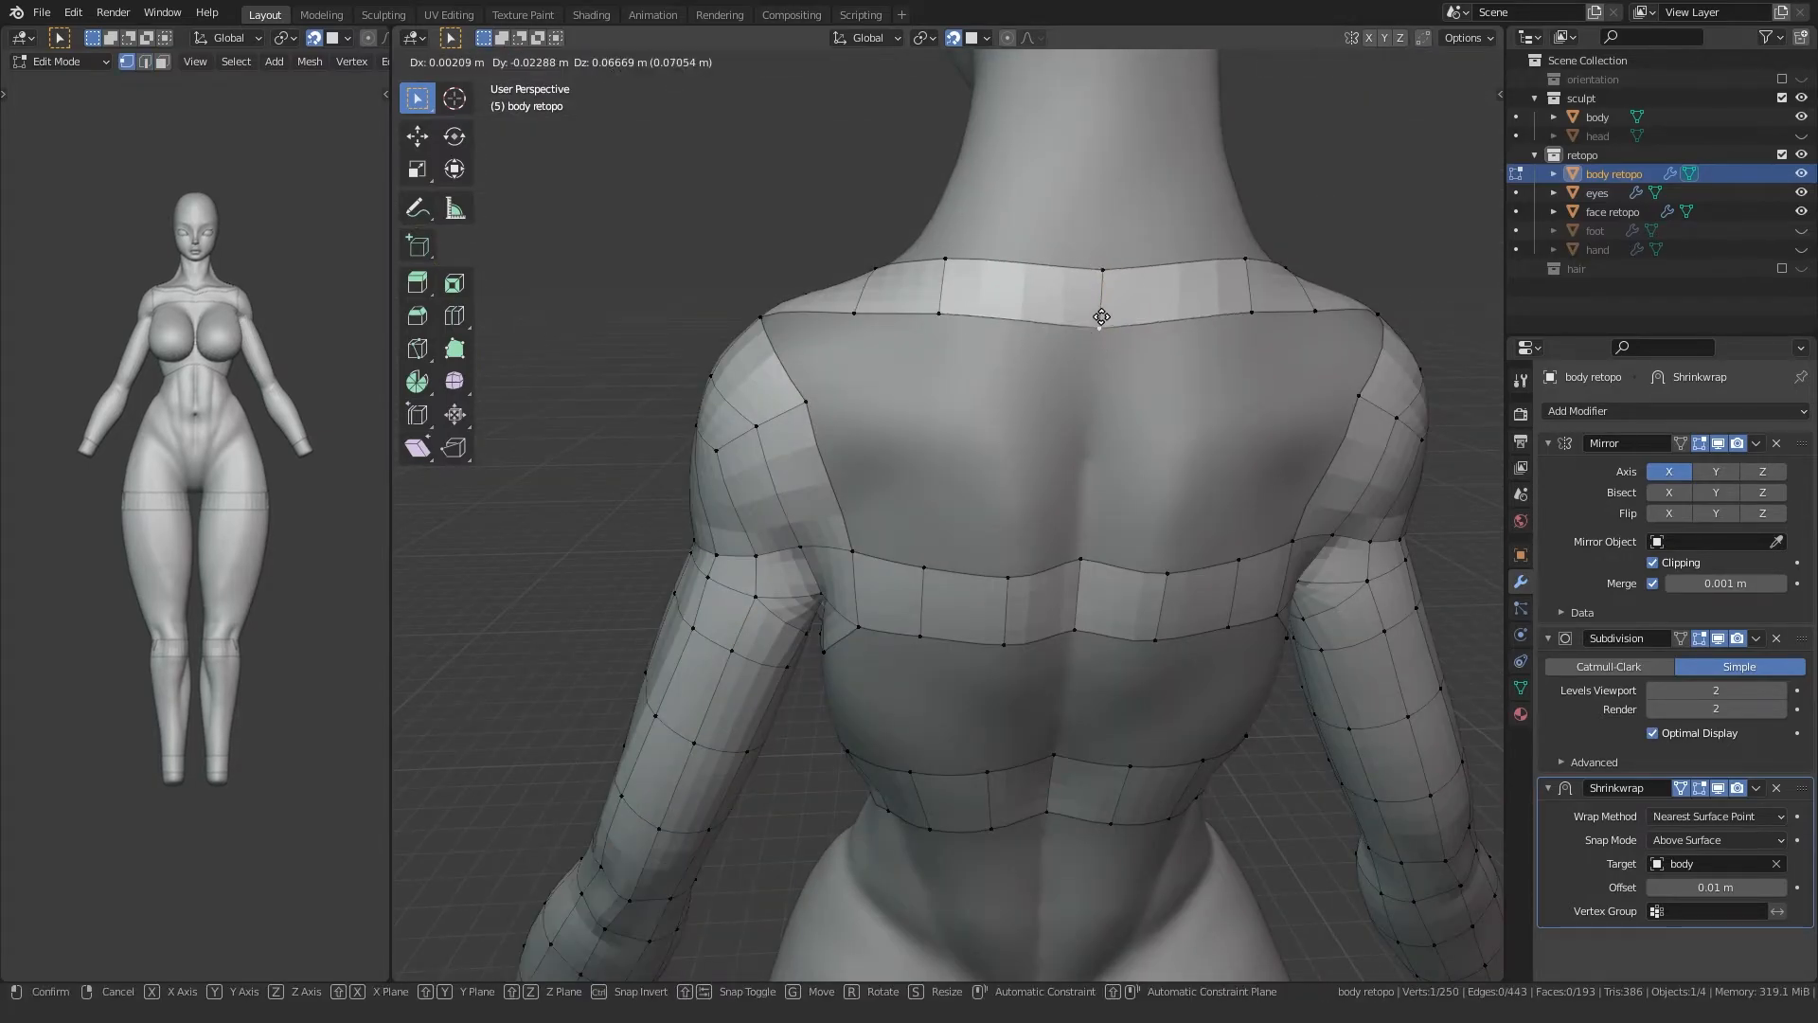
pyautogui.click(1100, 315)
# Step: Reposition the vertices around the shoulder top to smooth the strip running from the back to the collarbone
pyautogui.click(938, 313)
pyautogui.moveTo(934, 318); pyautogui.dragTo(1121, 428, button='middle')
pyautogui.click(923, 393)
pyautogui.press('g')
pyautogui.click(918, 407)
pyautogui.press('g')
pyautogui.click(916, 351)
pyautogui.click(1011, 389)
pyautogui.press('g')
pyautogui.click(1013, 391)
pyautogui.click(1012, 327)
pyautogui.press('g')
pyautogui.click(998, 344)
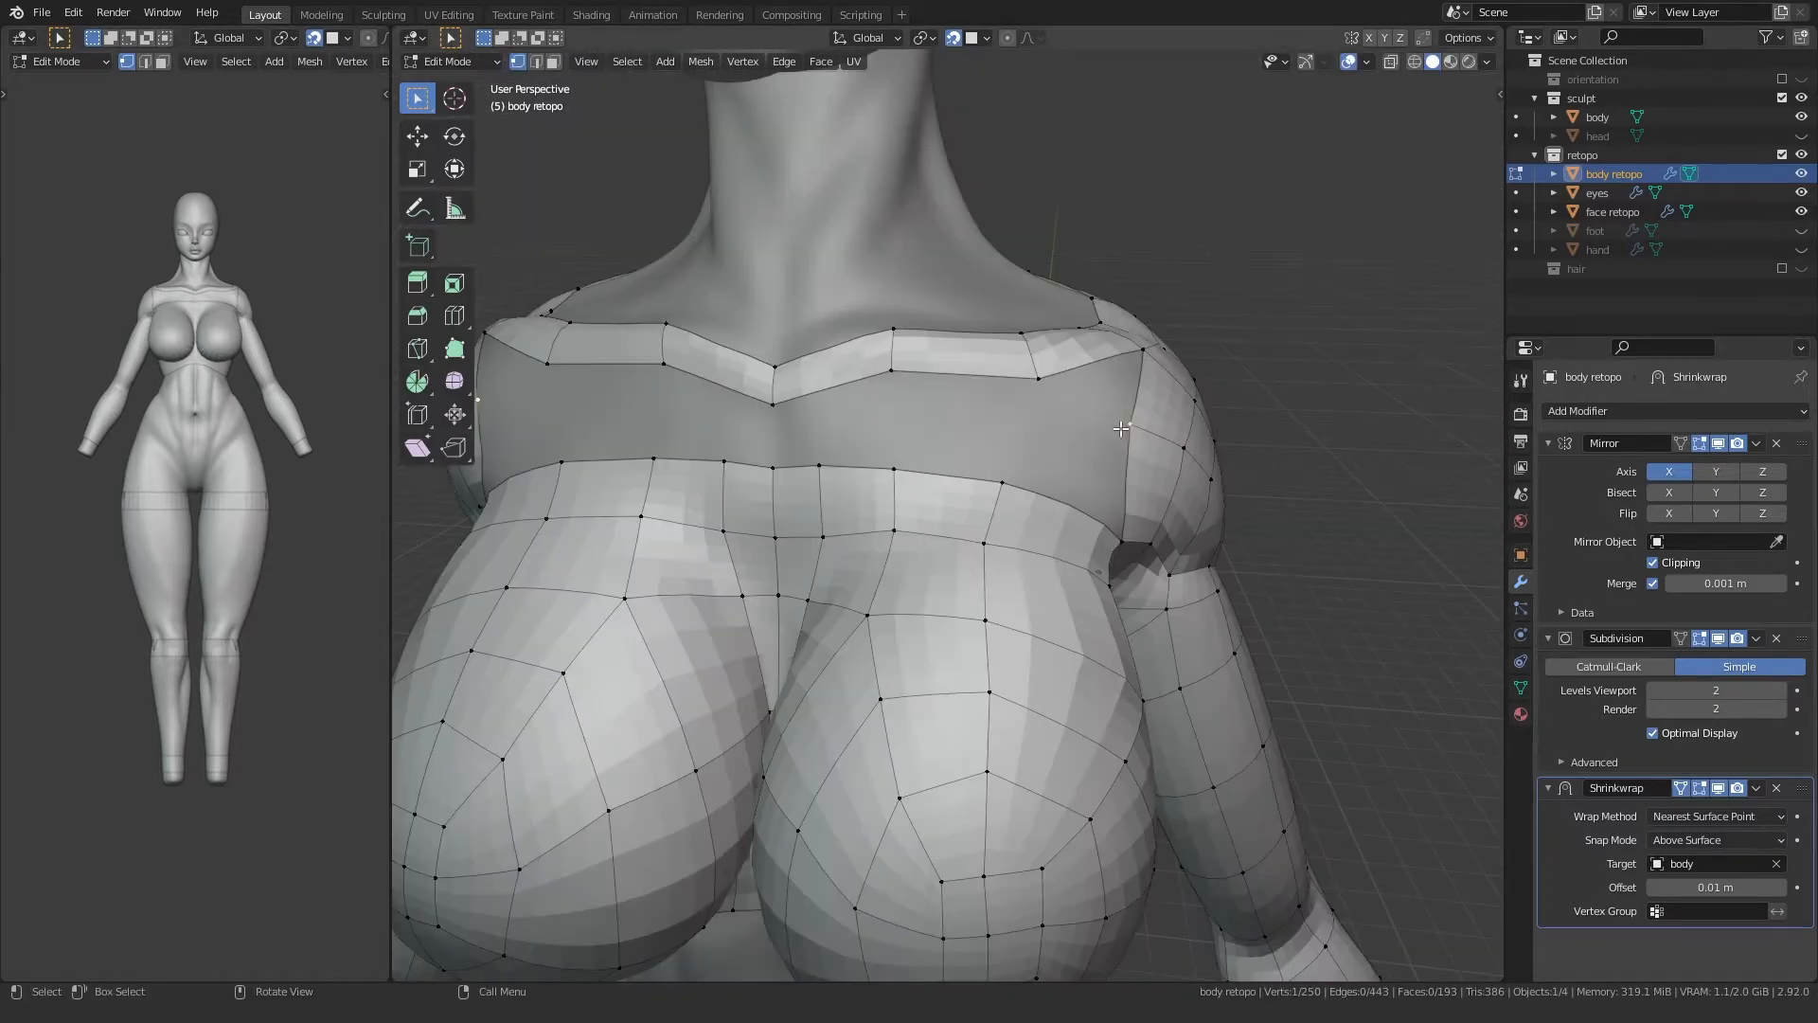
# Step: Extrude a row of vertices from the shoulder cap across the upper chest and start filling faces up to the collarbone strip
pyautogui.click(998, 421)
pyautogui.press('e')
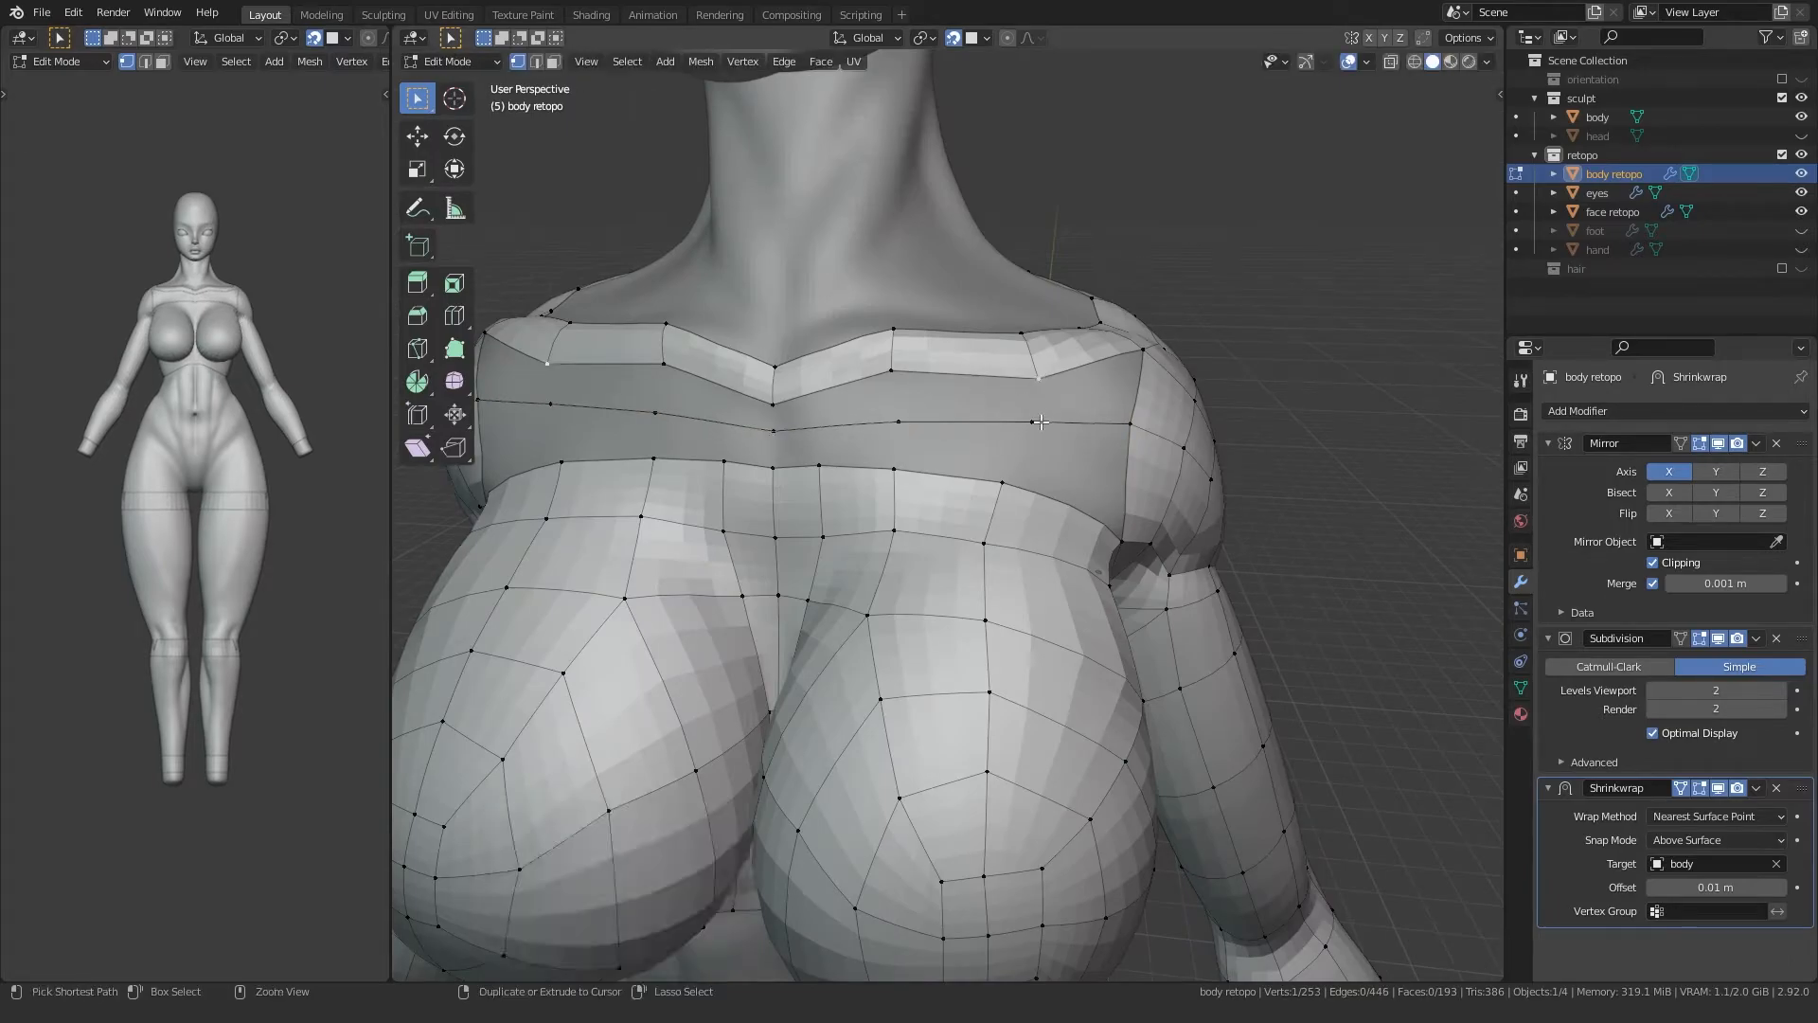
pyautogui.press('f')
pyautogui.press('f')
pyautogui.press('f')
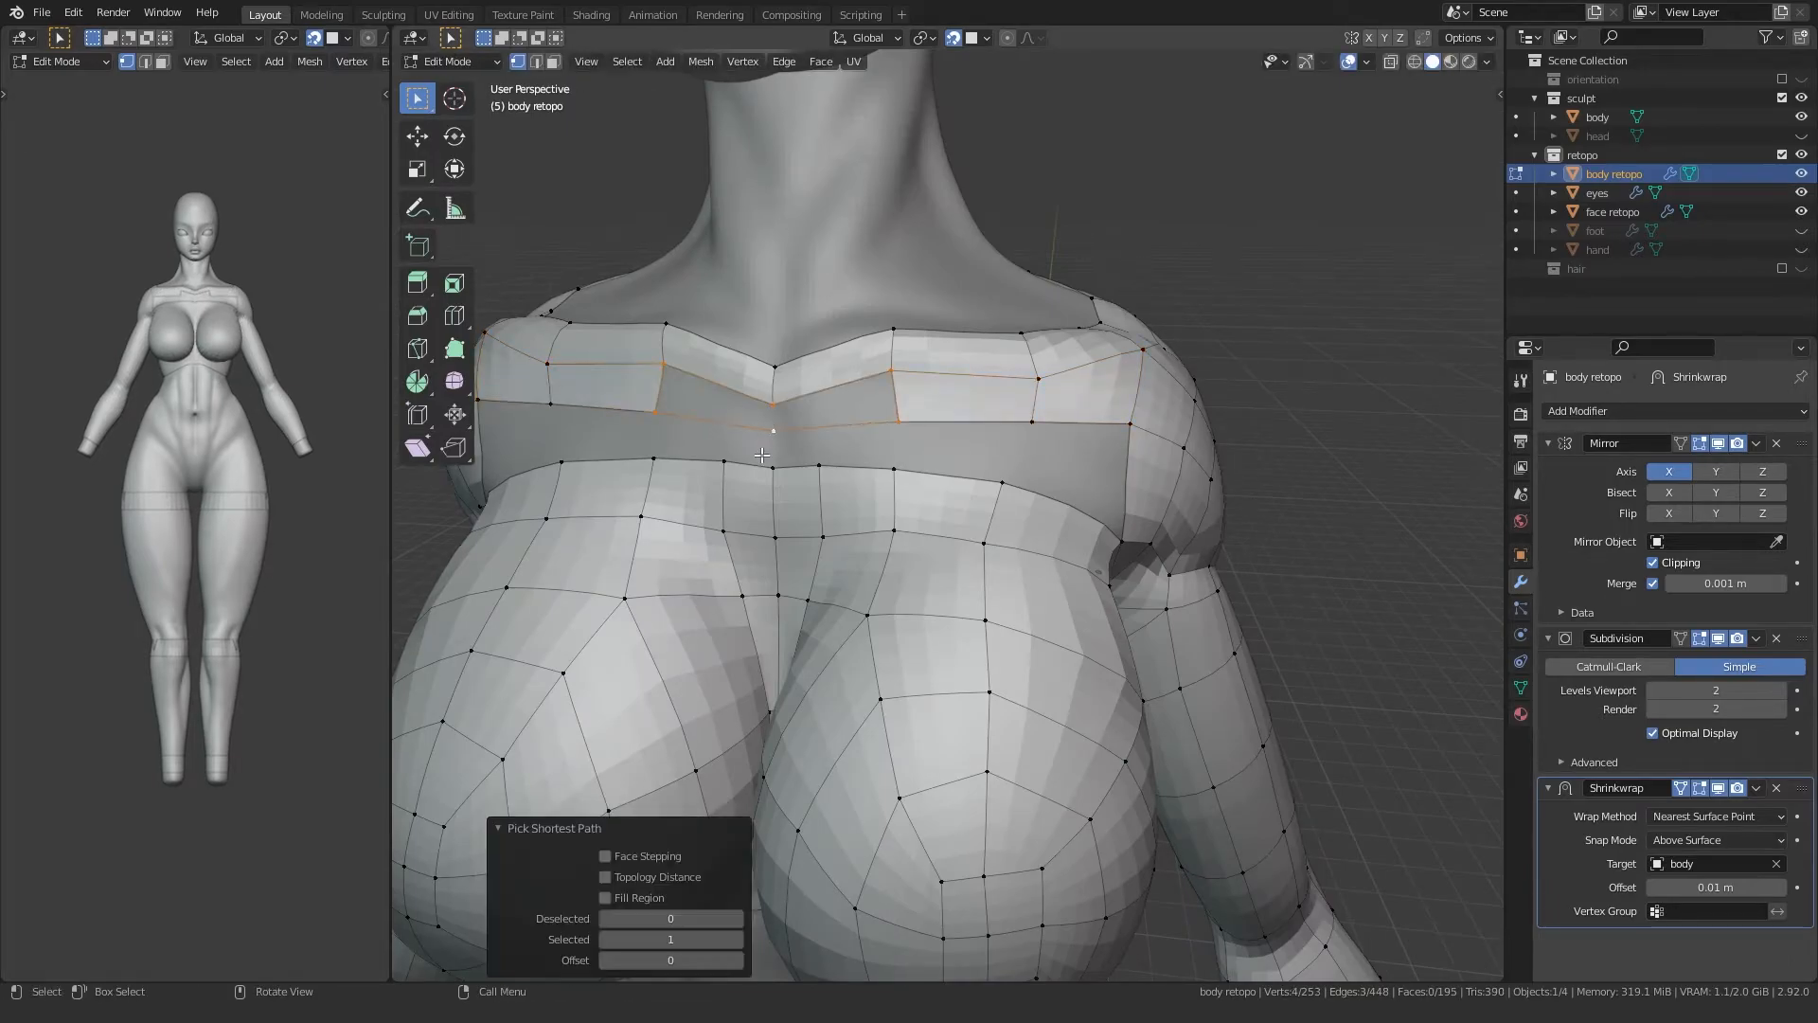
# Step: Split the centre faces below the collarbone with a vertical edge loop beside the sternum and reposition its three vertices
pyautogui.hotkey('alt', 'a')
pyautogui.rightClick(810, 372)
pyautogui.click(827, 415)
pyautogui.press('g')
pyautogui.click(812, 419)
pyautogui.click(829, 381)
pyautogui.press('g')
pyautogui.click(816, 383)
pyautogui.click(823, 352)
pyautogui.press('g')
pyautogui.click(811, 422)
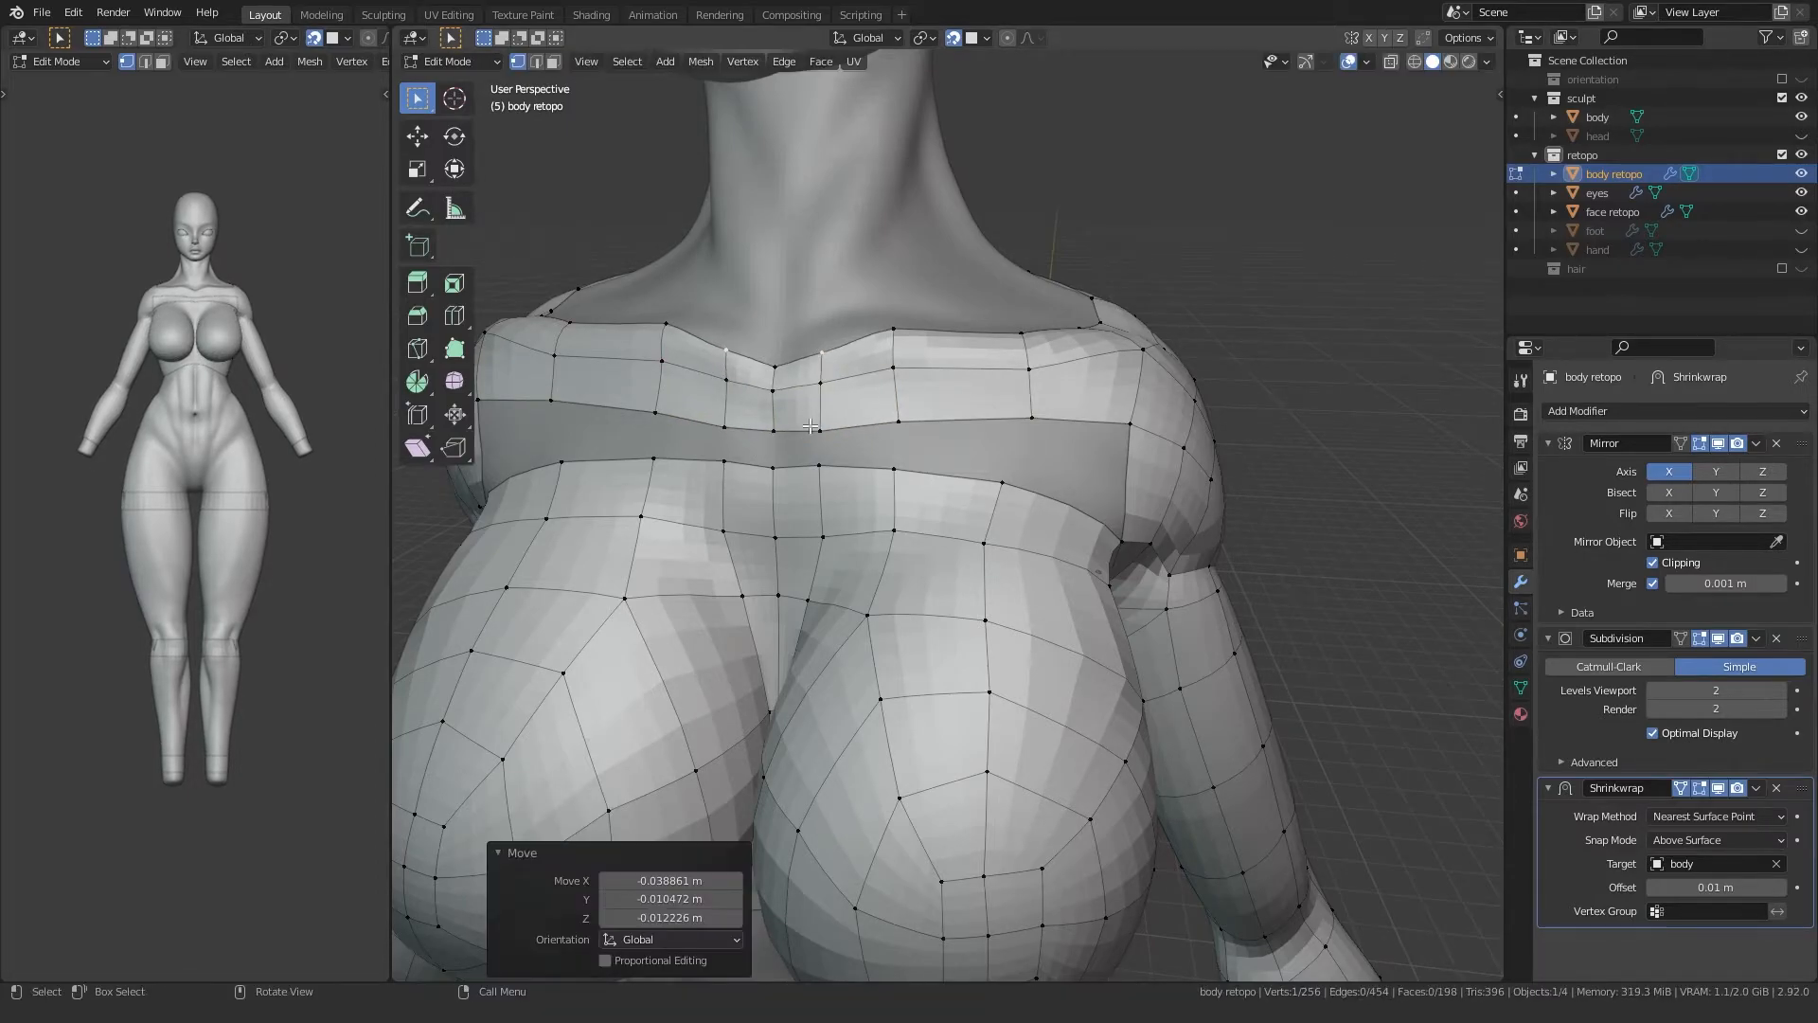
# Step: Fill the gap between the new upper chest row and the top edge of the bust, from the outer chest to the sternum
pyautogui.click(1033, 417)
pyautogui.keyDown('ctrl'); pyautogui.click(1003, 482); pyautogui.keyUp('ctrl')
pyautogui.press('f')
pyautogui.click(899, 422)
pyautogui.keyDown('ctrl'); pyautogui.click(894, 467); pyautogui.keyUp('ctrl')
pyautogui.press('f')
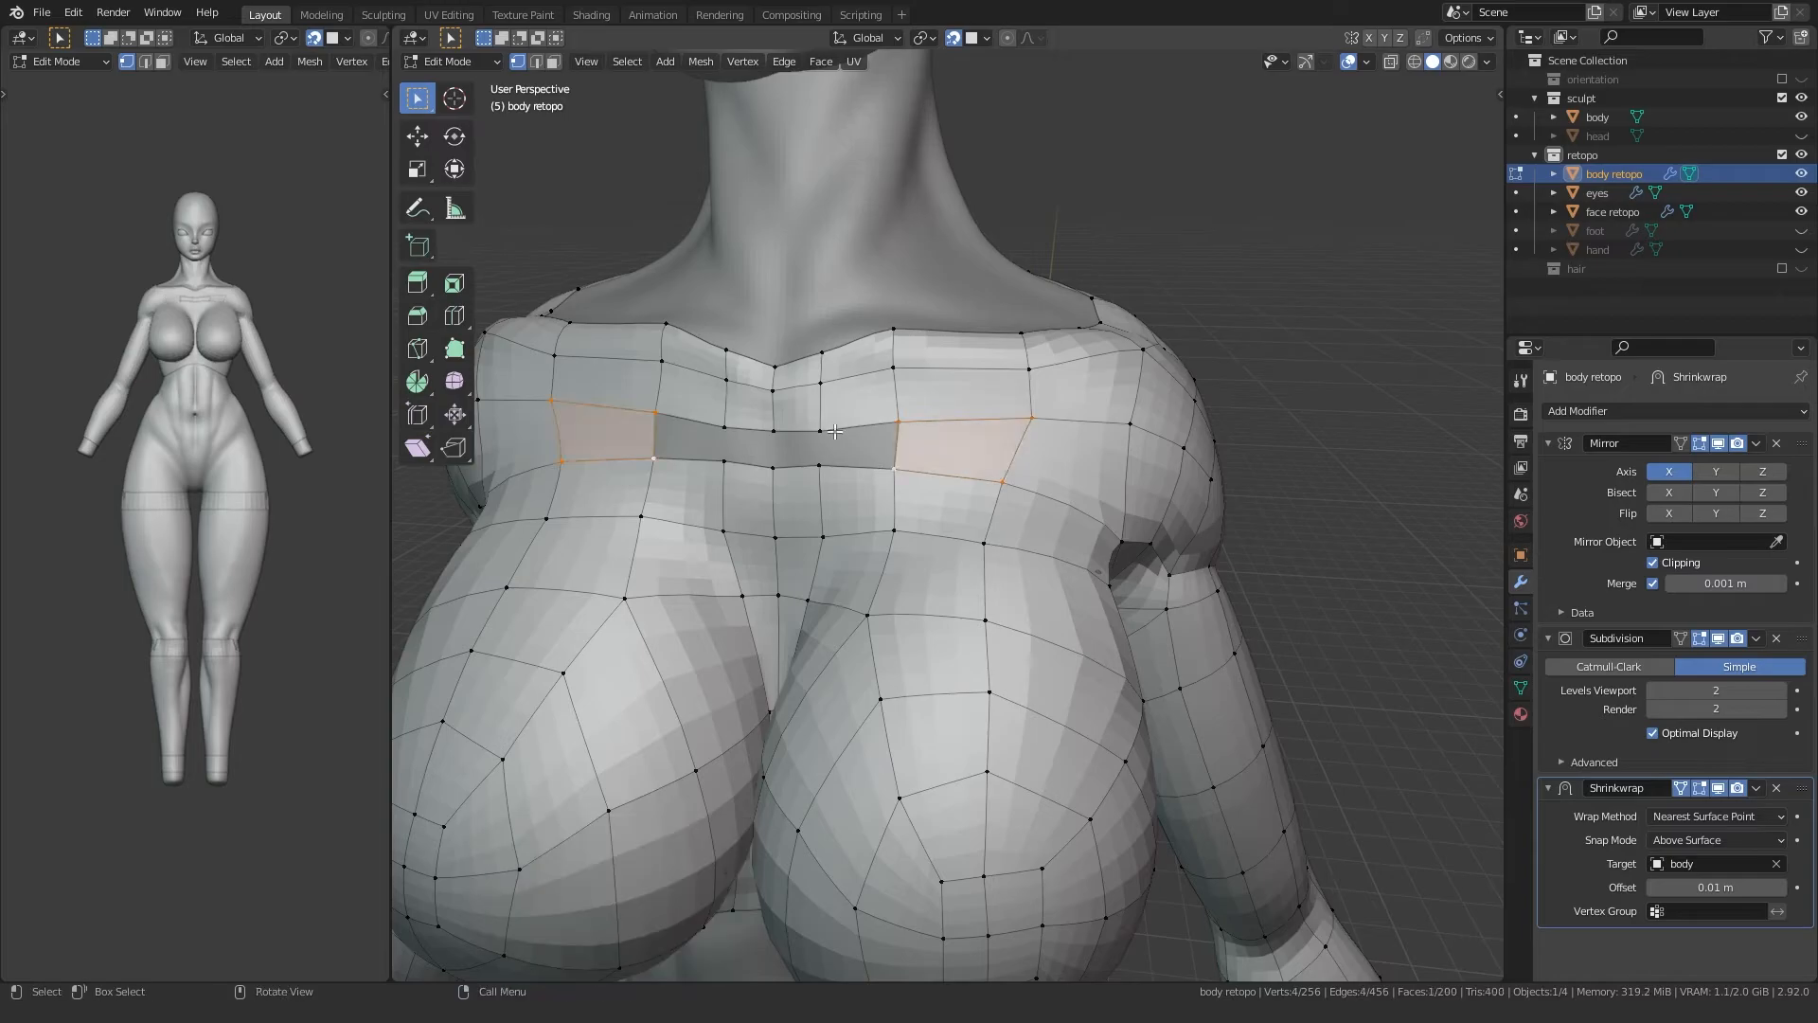
pyautogui.click(821, 432)
pyautogui.keyDown('ctrl'); pyautogui.click(817, 464); pyautogui.keyUp('ctrl')
pyautogui.press('f')
pyautogui.click(774, 433)
pyautogui.keyDown('ctrl'); pyautogui.click(774, 466); pyautogui.keyUp('ctrl')
pyautogui.press('f')
# Step: Shift two vertices on the top edge of the bust slightly outward to even out the adjoining chest faces
pyautogui.click(1006, 480)
pyautogui.press('g')
pyautogui.click(1019, 477)
pyautogui.click(893, 469)
pyautogui.press('g')
pyautogui.click(898, 469)
# Step: Adjust the centre collarbone vertex and a shoulder-top vertex to smooth the strip around the neck base
pyautogui.moveTo(777, 493); pyautogui.dragTo(860, 501, button='middle')
pyautogui.click(834, 413)
pyautogui.press('g')
pyautogui.click(831, 407)
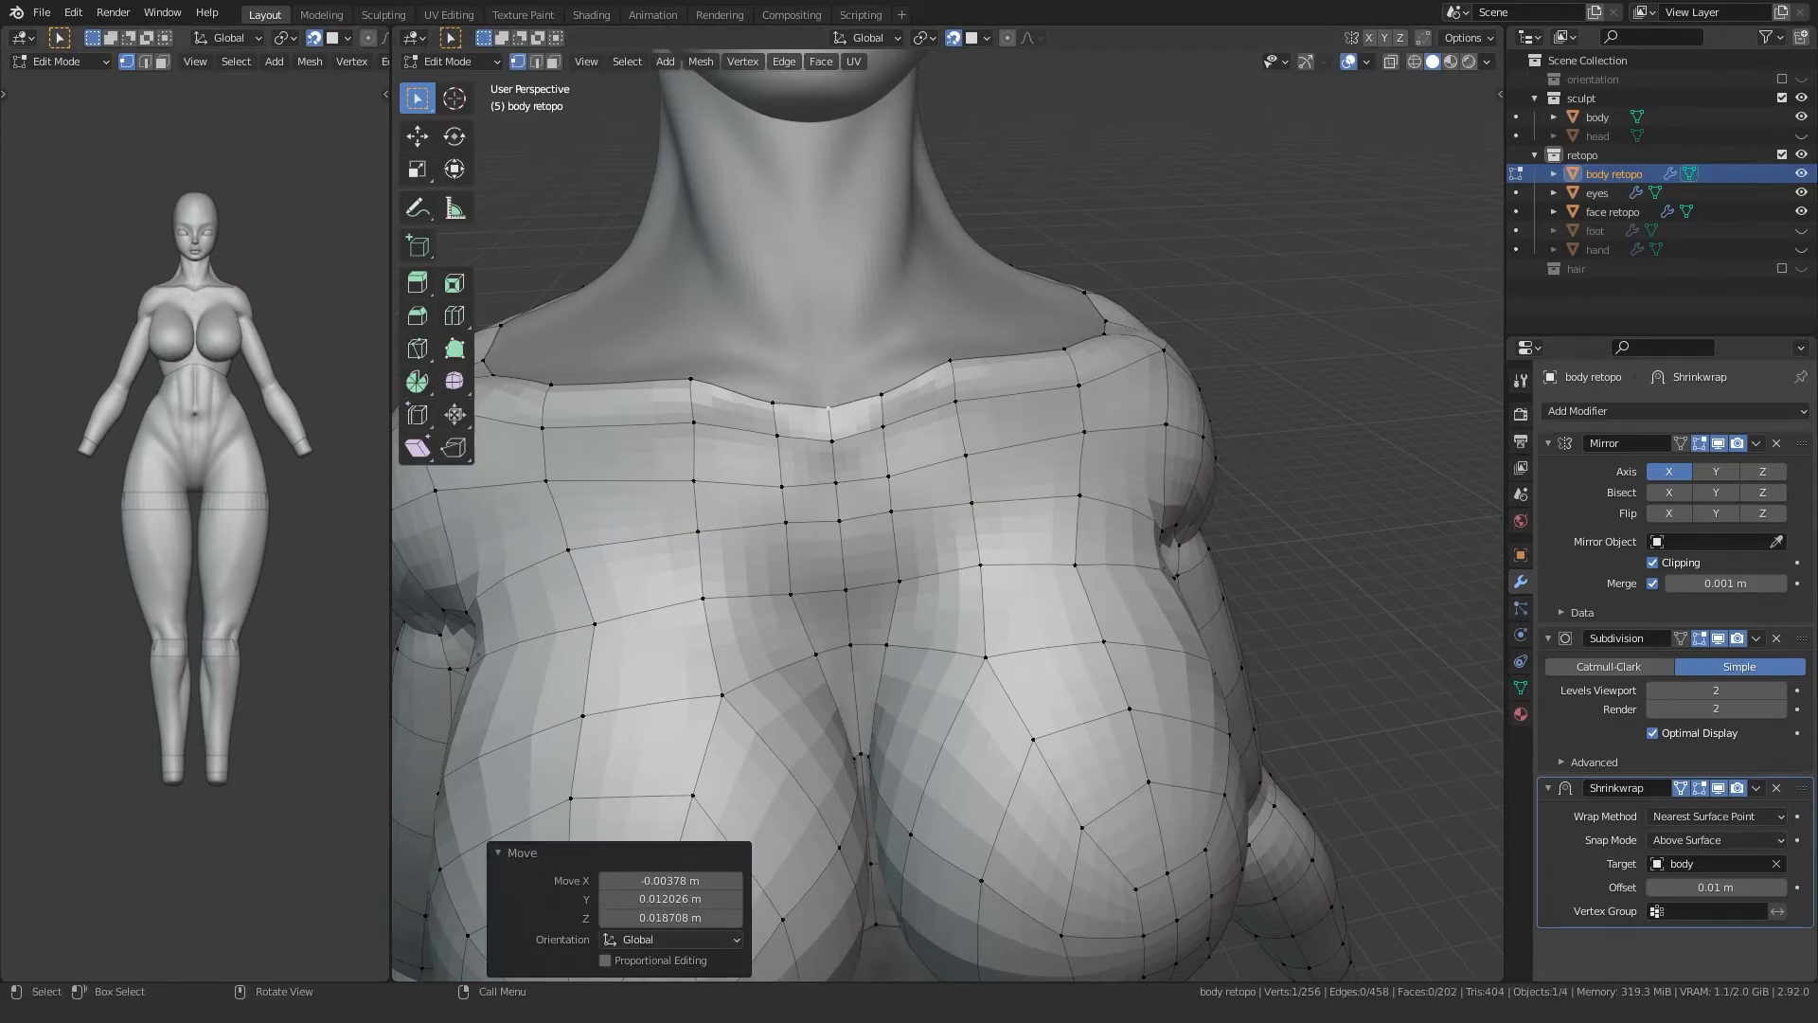
pyautogui.moveTo(830, 409); pyautogui.dragTo(904, 565, button='middle')
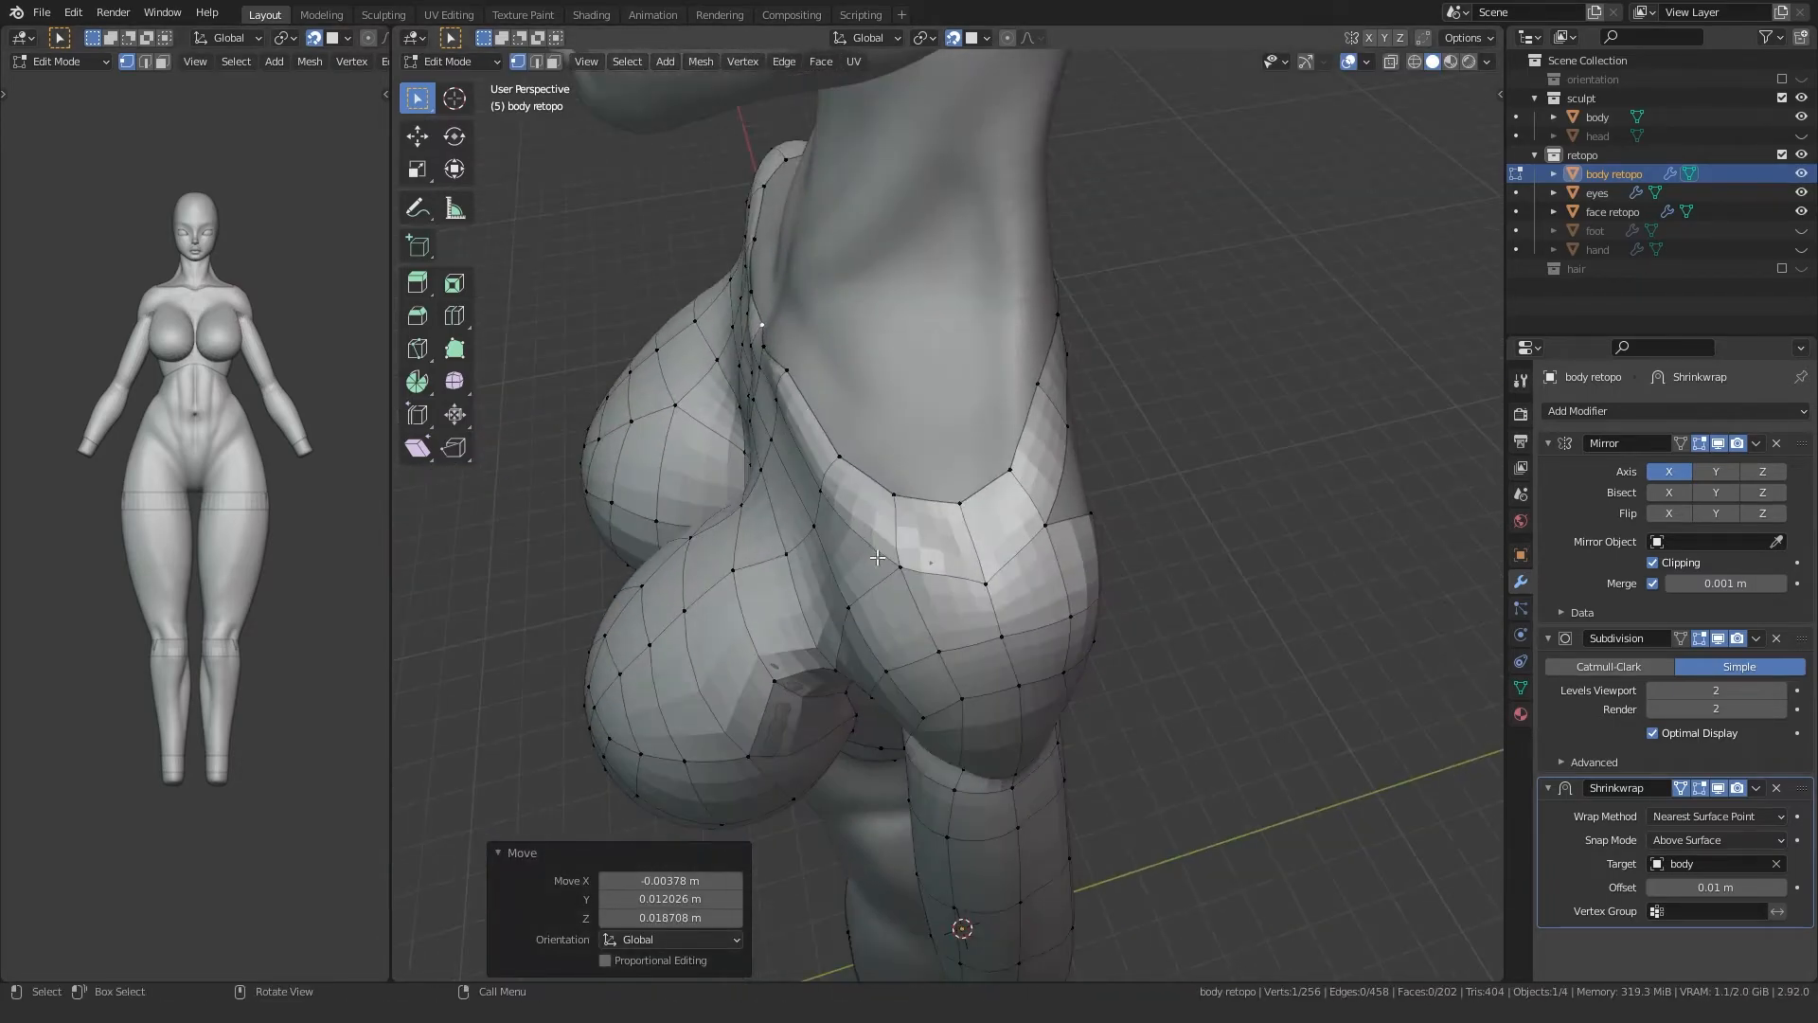
pyautogui.press('g')
pyautogui.click(907, 566)
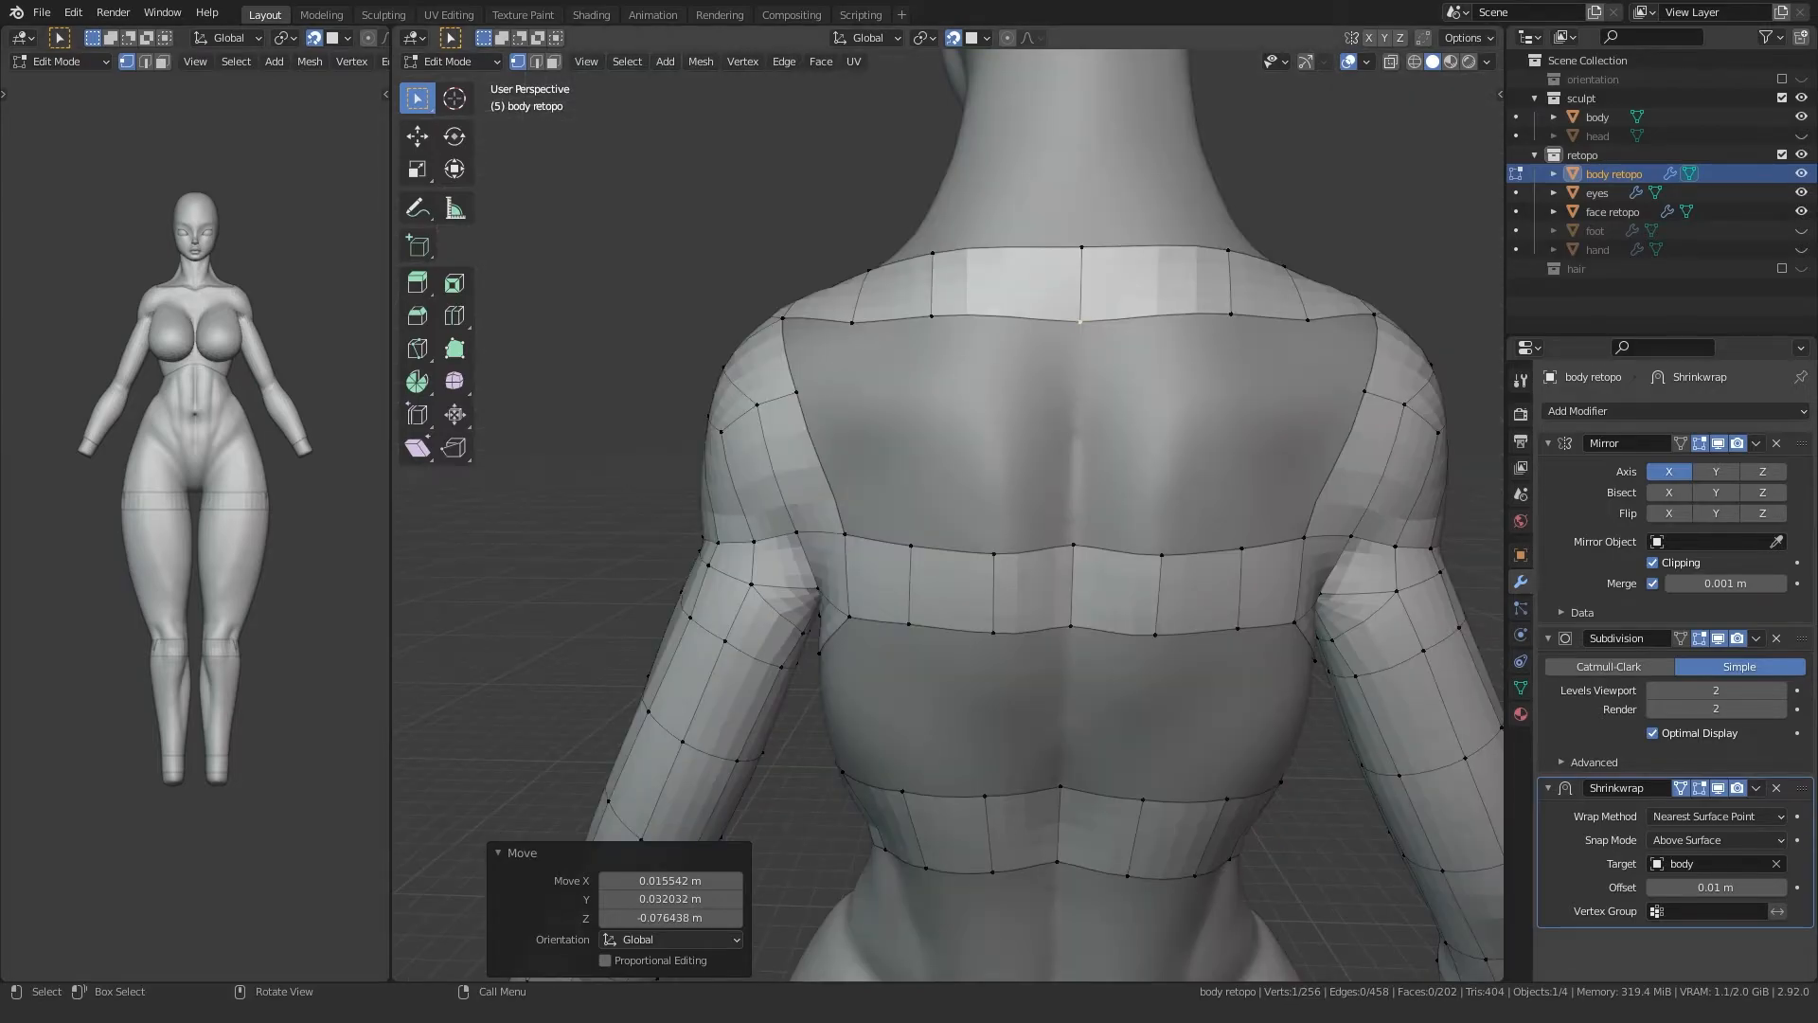
# Step: Extrude a row of vertices from the back of the shoulder cap to the spine and fill faces up to the upper back strip
pyautogui.click(808, 391)
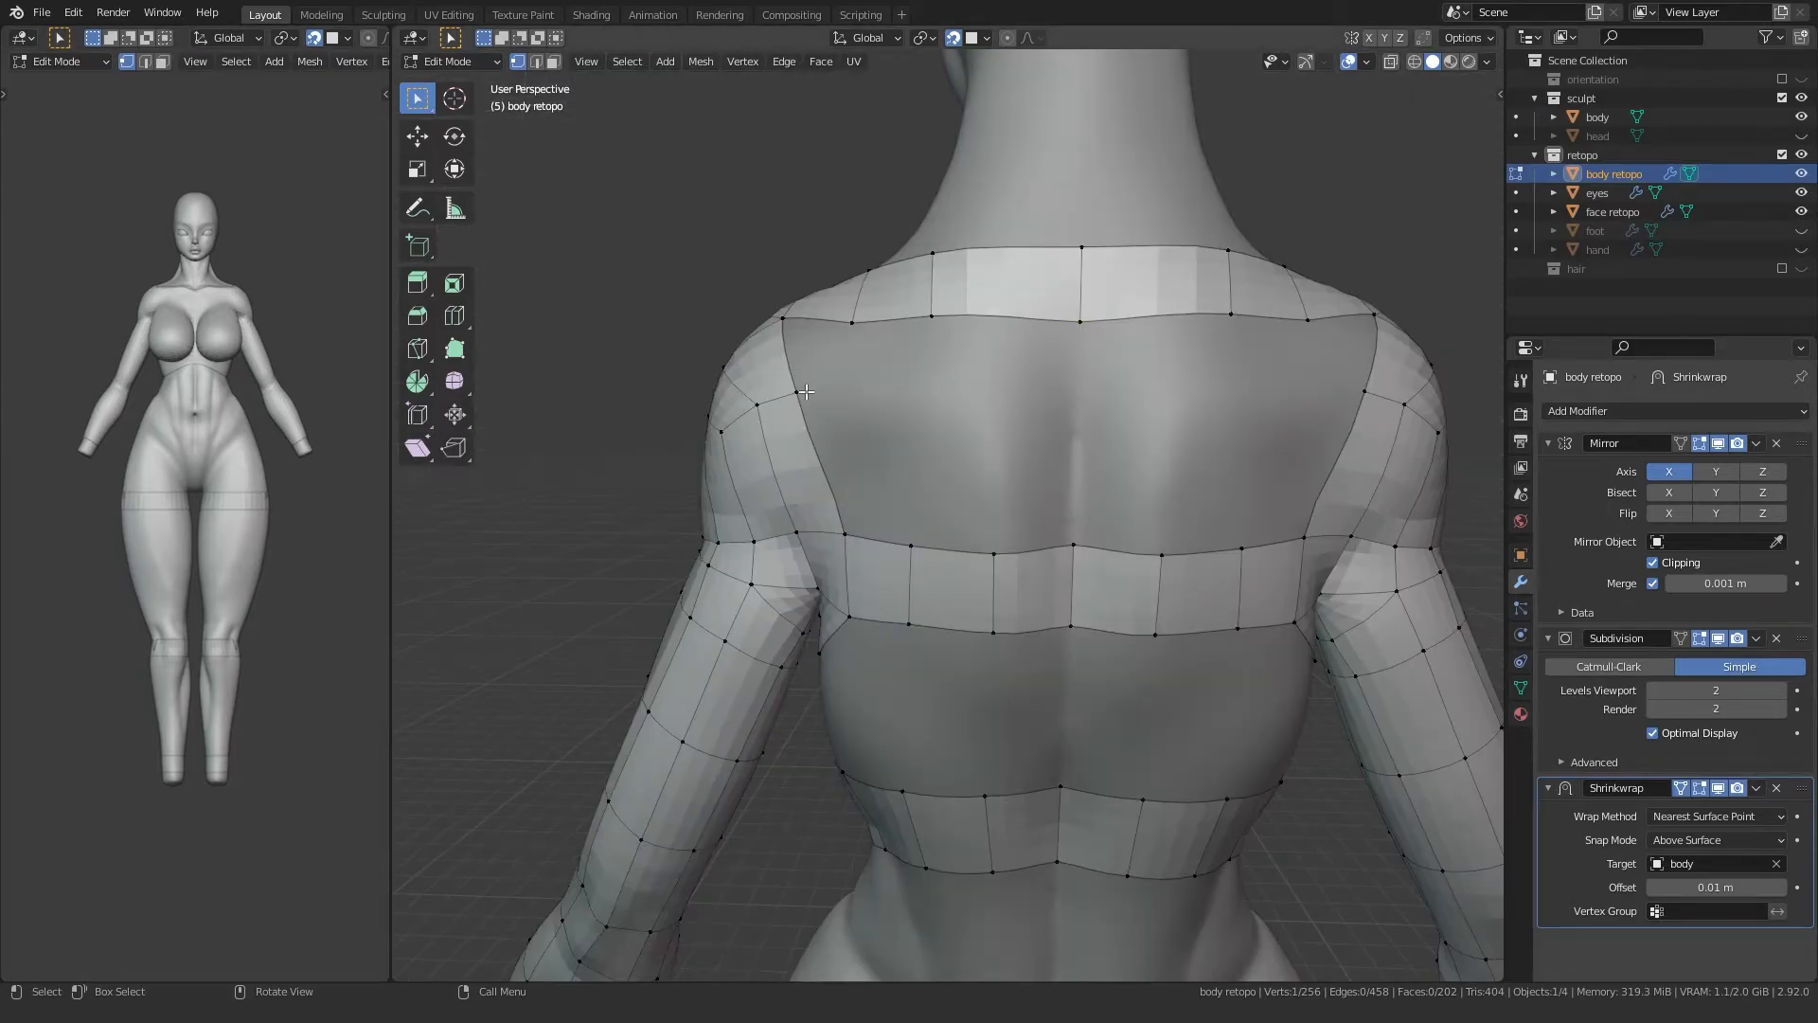
pyautogui.click(931, 398)
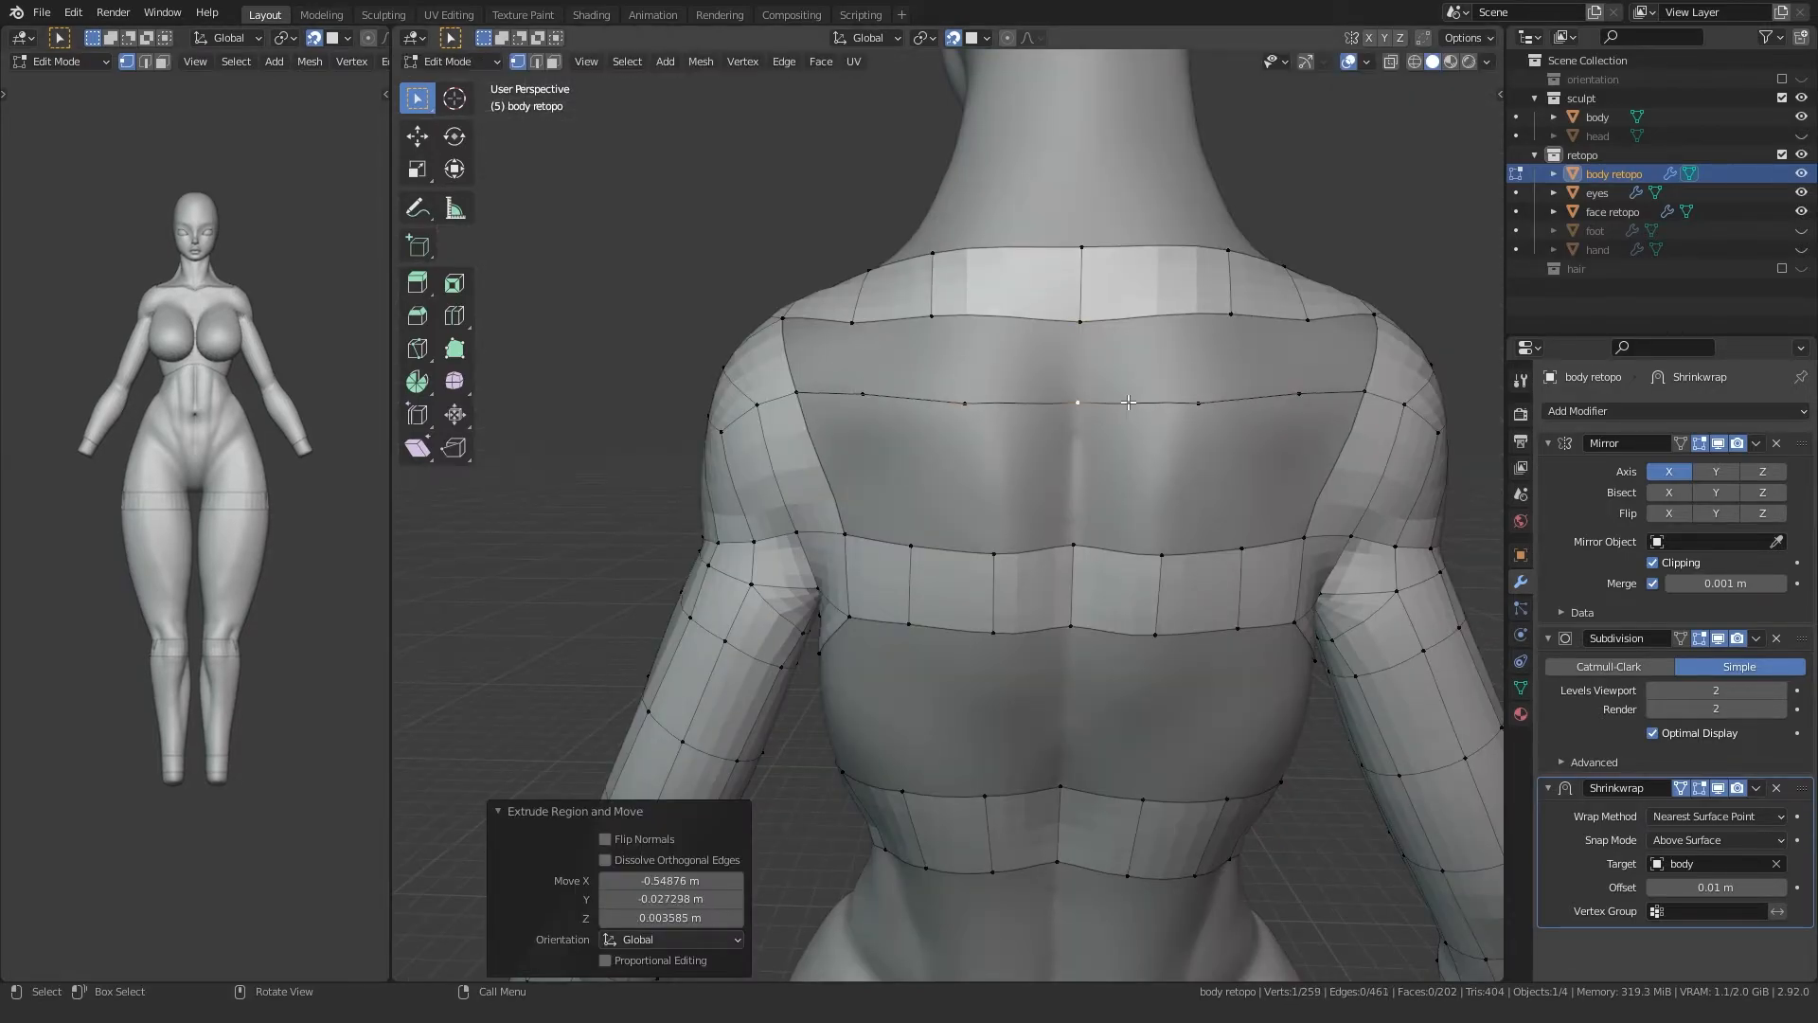
pyautogui.click(853, 329)
pyautogui.keyDown('ctrl'); pyautogui.click(864, 390); pyautogui.keyUp('ctrl')
pyautogui.press('f')
pyautogui.click(934, 321)
pyautogui.keyDown('ctrl'); pyautogui.click(964, 402); pyautogui.keyUp('ctrl')
pyautogui.press('f')
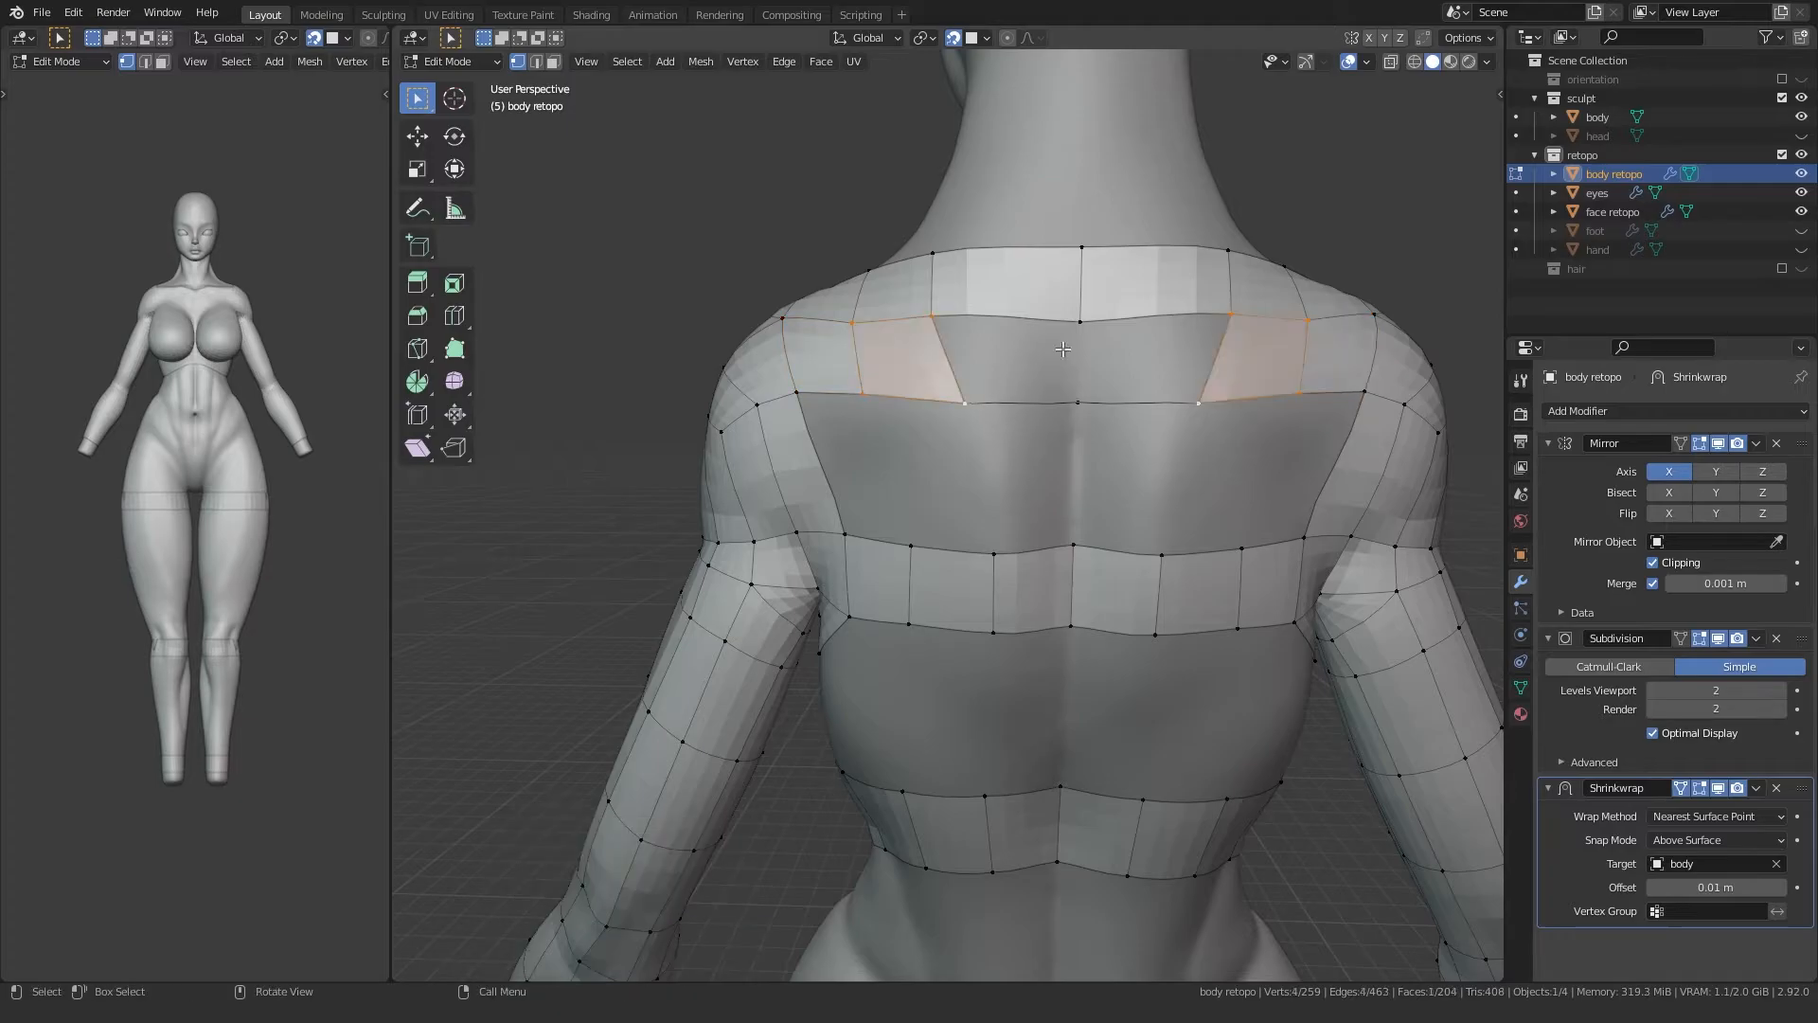
pyautogui.keyDown('ctrl'); pyautogui.click(1069, 401); pyautogui.keyUp('ctrl')
pyautogui.press('f')
# Step: Fill the remaining upper back gap between the new row and the strip below the shoulder blades
pyautogui.keyDown('ctrl'); pyautogui.click(907, 540); pyautogui.keyUp('ctrl')
pyautogui.click(864, 395)
pyautogui.keyDown('ctrl'); pyautogui.click(910, 545); pyautogui.keyUp('ctrl')
pyautogui.press('f')
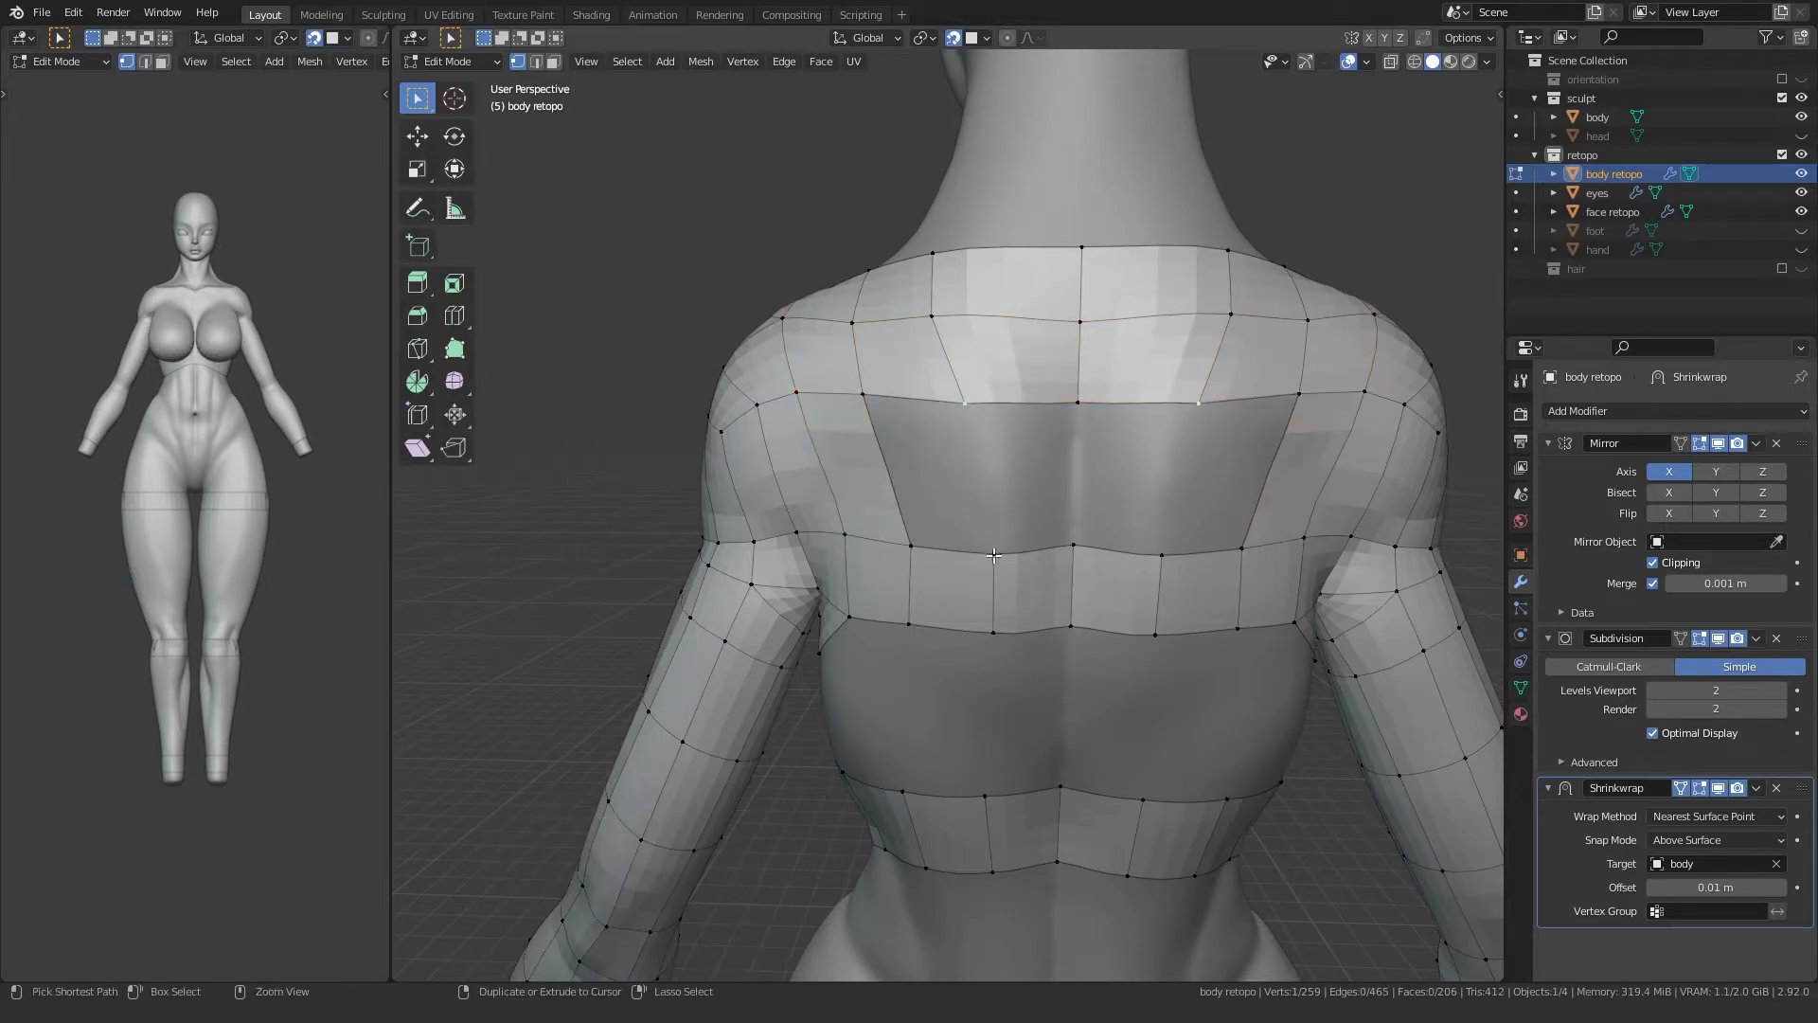
pyautogui.keyDown('ctrl'); pyautogui.click(994, 555); pyautogui.keyUp('ctrl')
pyautogui.press('f')
pyautogui.keyDown('ctrl'); pyautogui.click(1073, 545); pyautogui.keyUp('ctrl')
pyautogui.press('f')
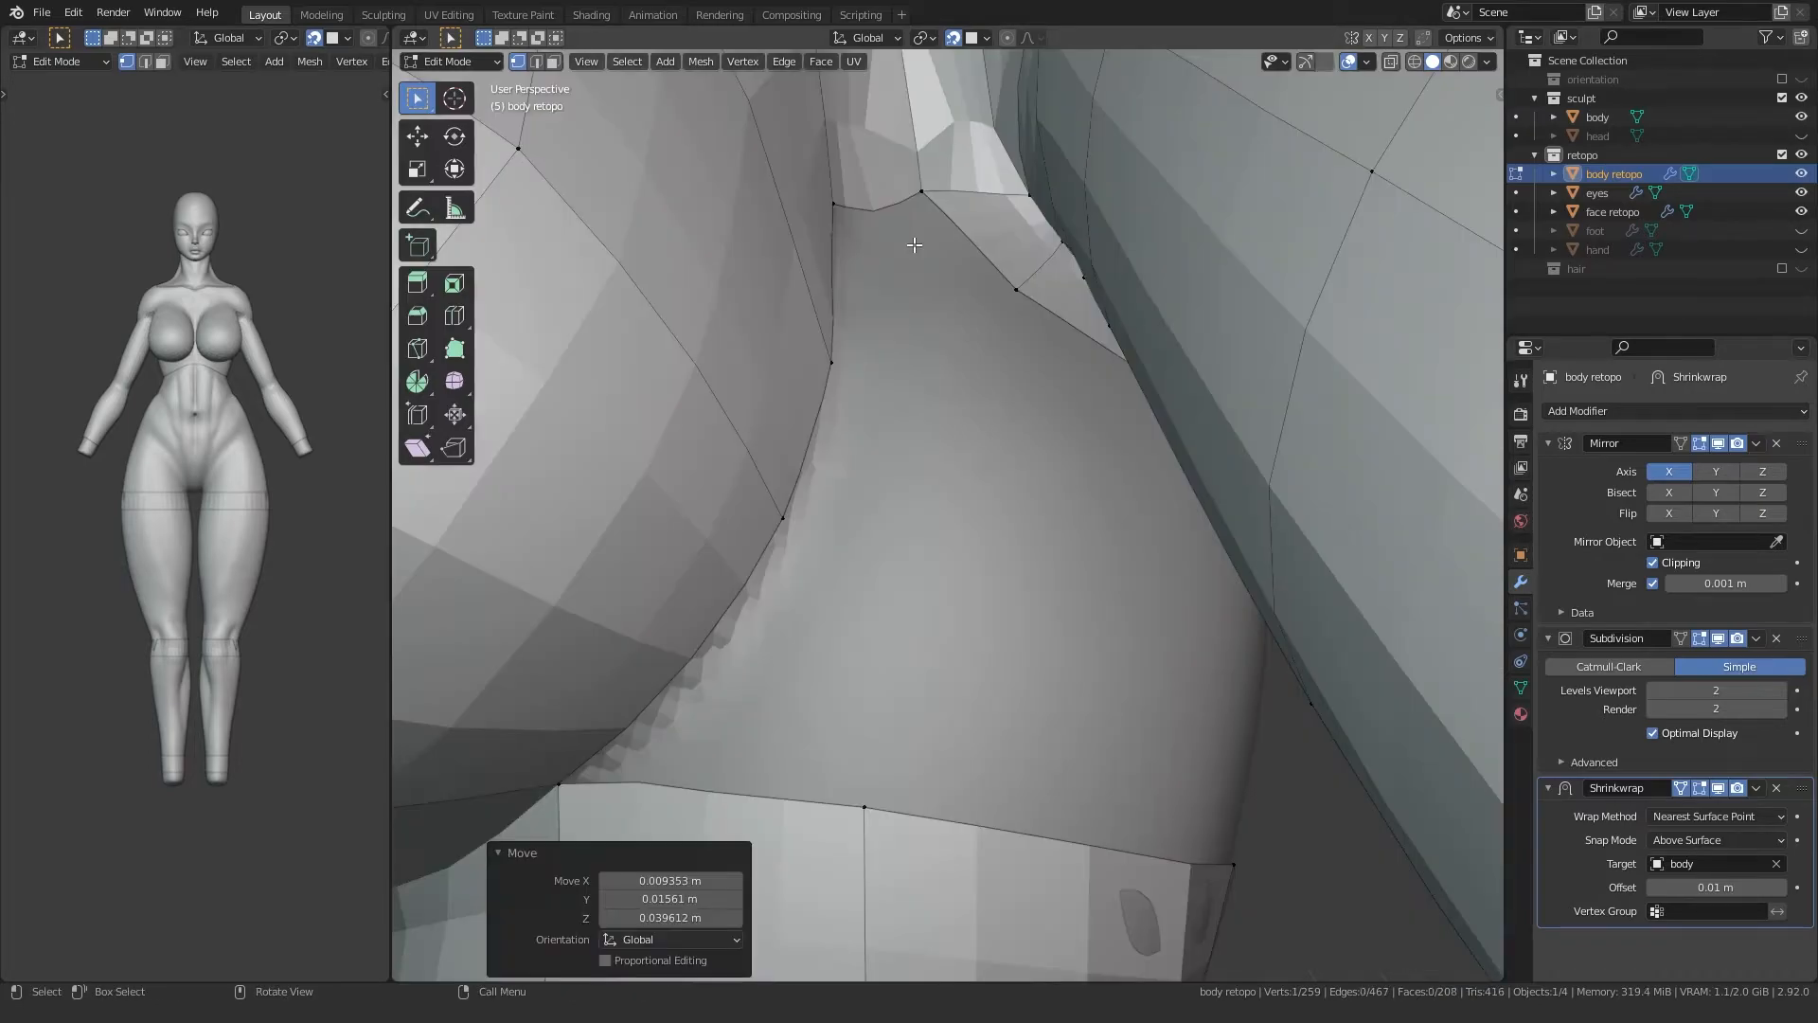
# Step: Extrude two vertices from the outer side of the breast onto the ribcage below the armpit
pyautogui.click(831, 363)
pyautogui.press('e')
pyautogui.click(915, 388)
pyautogui.click(783, 518)
pyautogui.press('e')
pyautogui.click(900, 524)
# Step: Fill the column of faces beside the breast from the armpit down to the rib strip
pyautogui.click(923, 193)
pyautogui.keyDown('ctrl'); pyautogui.click(923, 368); pyautogui.keyUp('ctrl')
pyautogui.press('f')
pyautogui.moveTo(886, 398); pyautogui.dragTo(882, 364, button='middle')
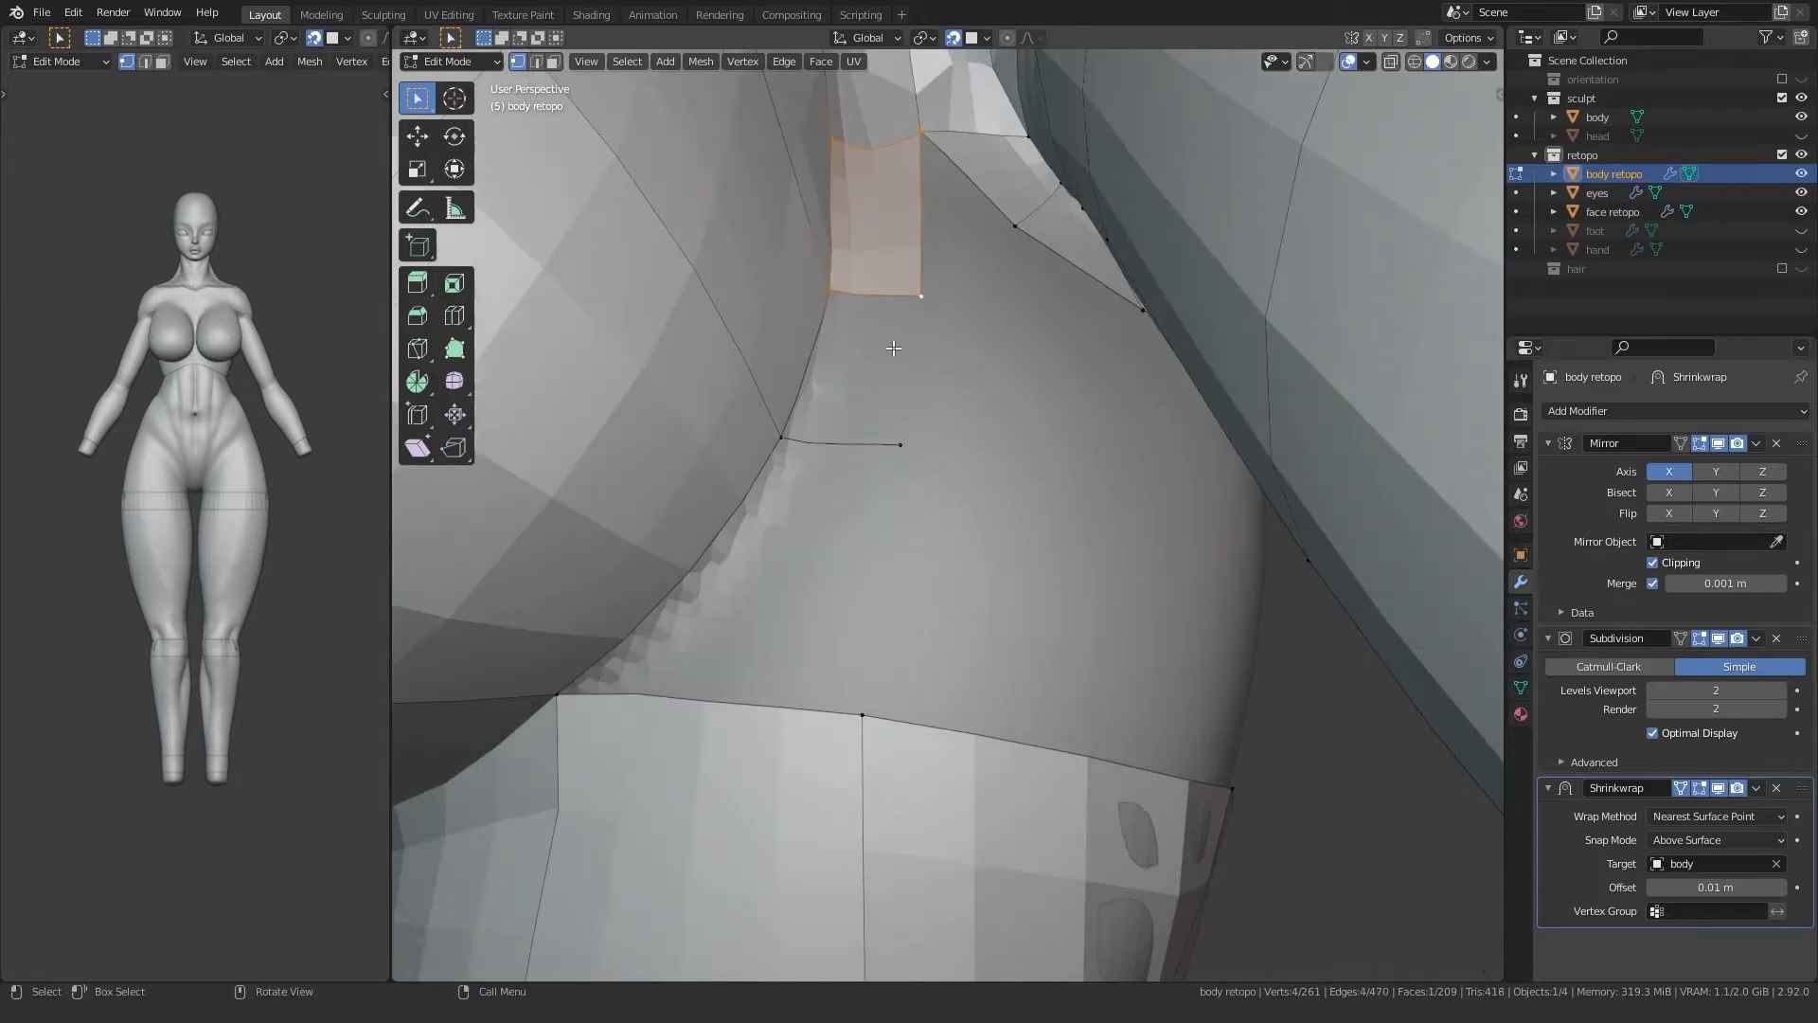
pyautogui.keyDown('ctrl'); pyautogui.click(884, 440); pyautogui.keyUp('ctrl')
pyautogui.press('f')
pyautogui.click(908, 301)
pyautogui.keyDown('shift'); pyautogui.moveTo(886, 441); pyautogui.dragTo(913, 365, button='middle'); pyautogui.keyUp('shift')
pyautogui.press('f')
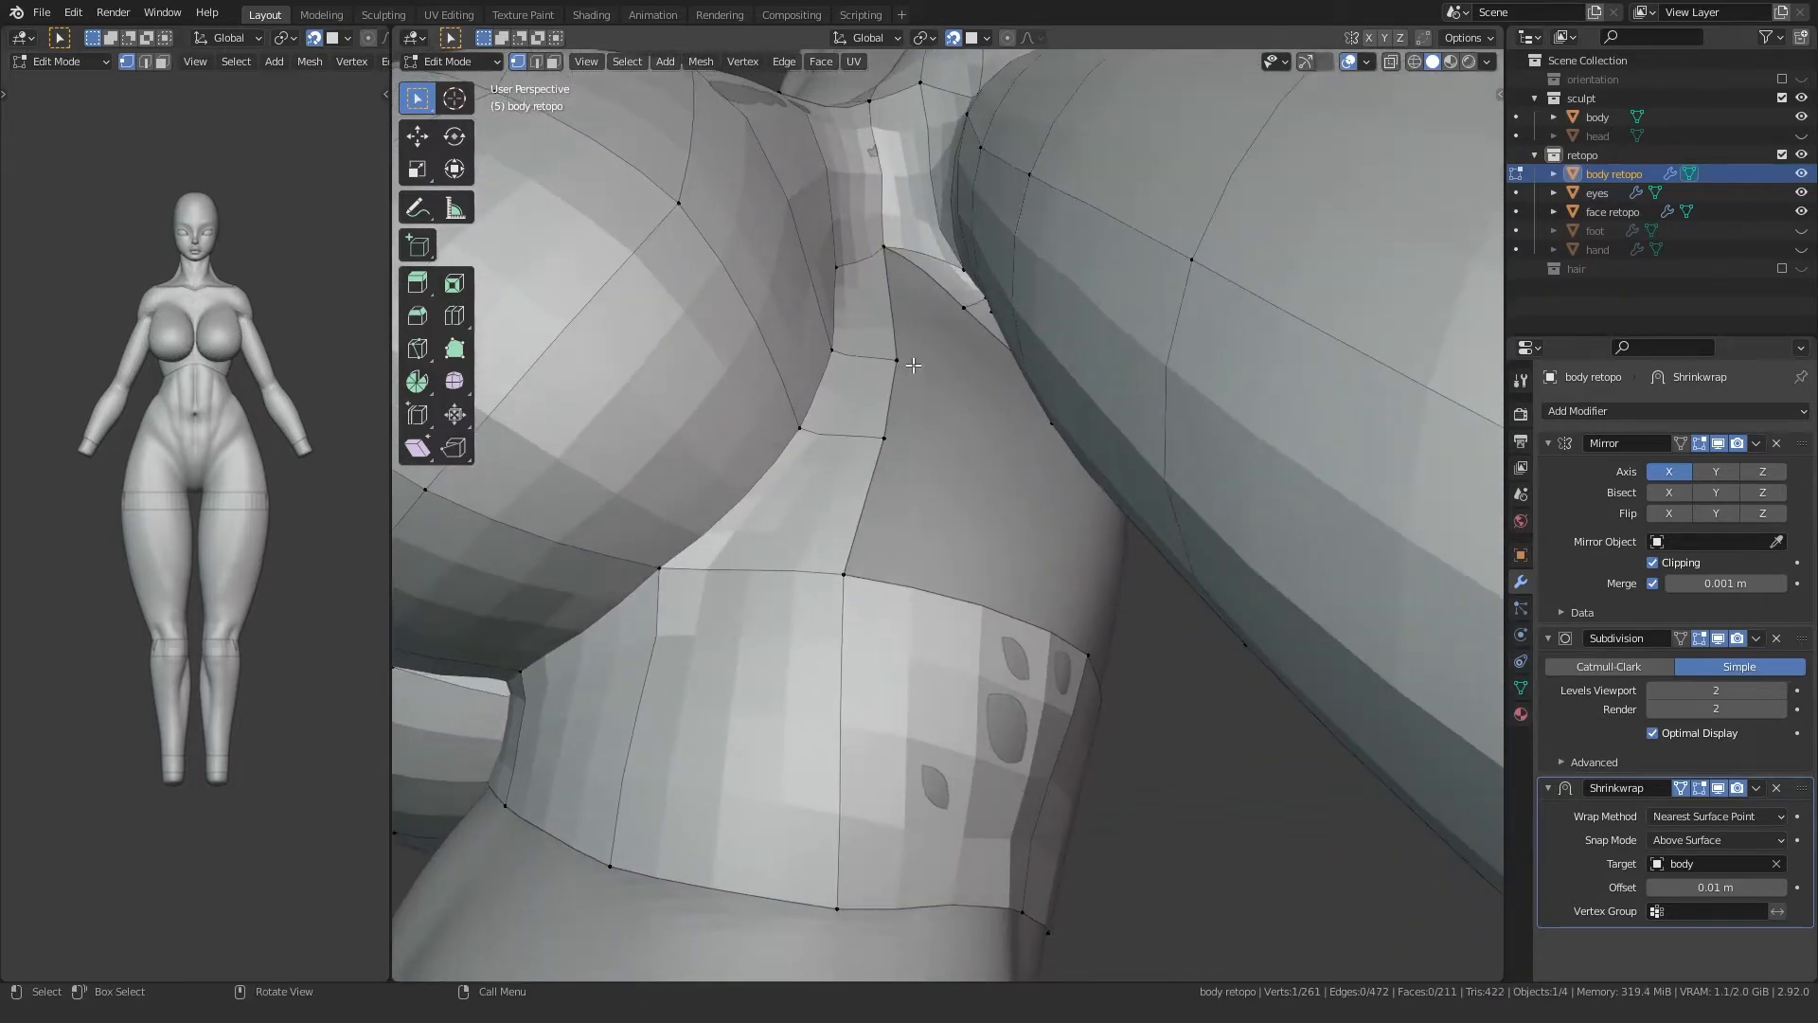
# Step: Extrude two more vertices backward along the ribcage and fill the two faces linking them to the armpit edge
pyautogui.keyDown('ctrl'); pyautogui.rightClick(900, 386); pyautogui.keyUp('ctrl')
pyautogui.keyDown('ctrl'); pyautogui.rightClick(904, 458); pyautogui.keyUp('ctrl')
pyautogui.hotkey('ctrl', 'z')
pyautogui.click(889, 439)
pyautogui.press('e')
pyautogui.click(997, 457)
pyautogui.click(960, 301)
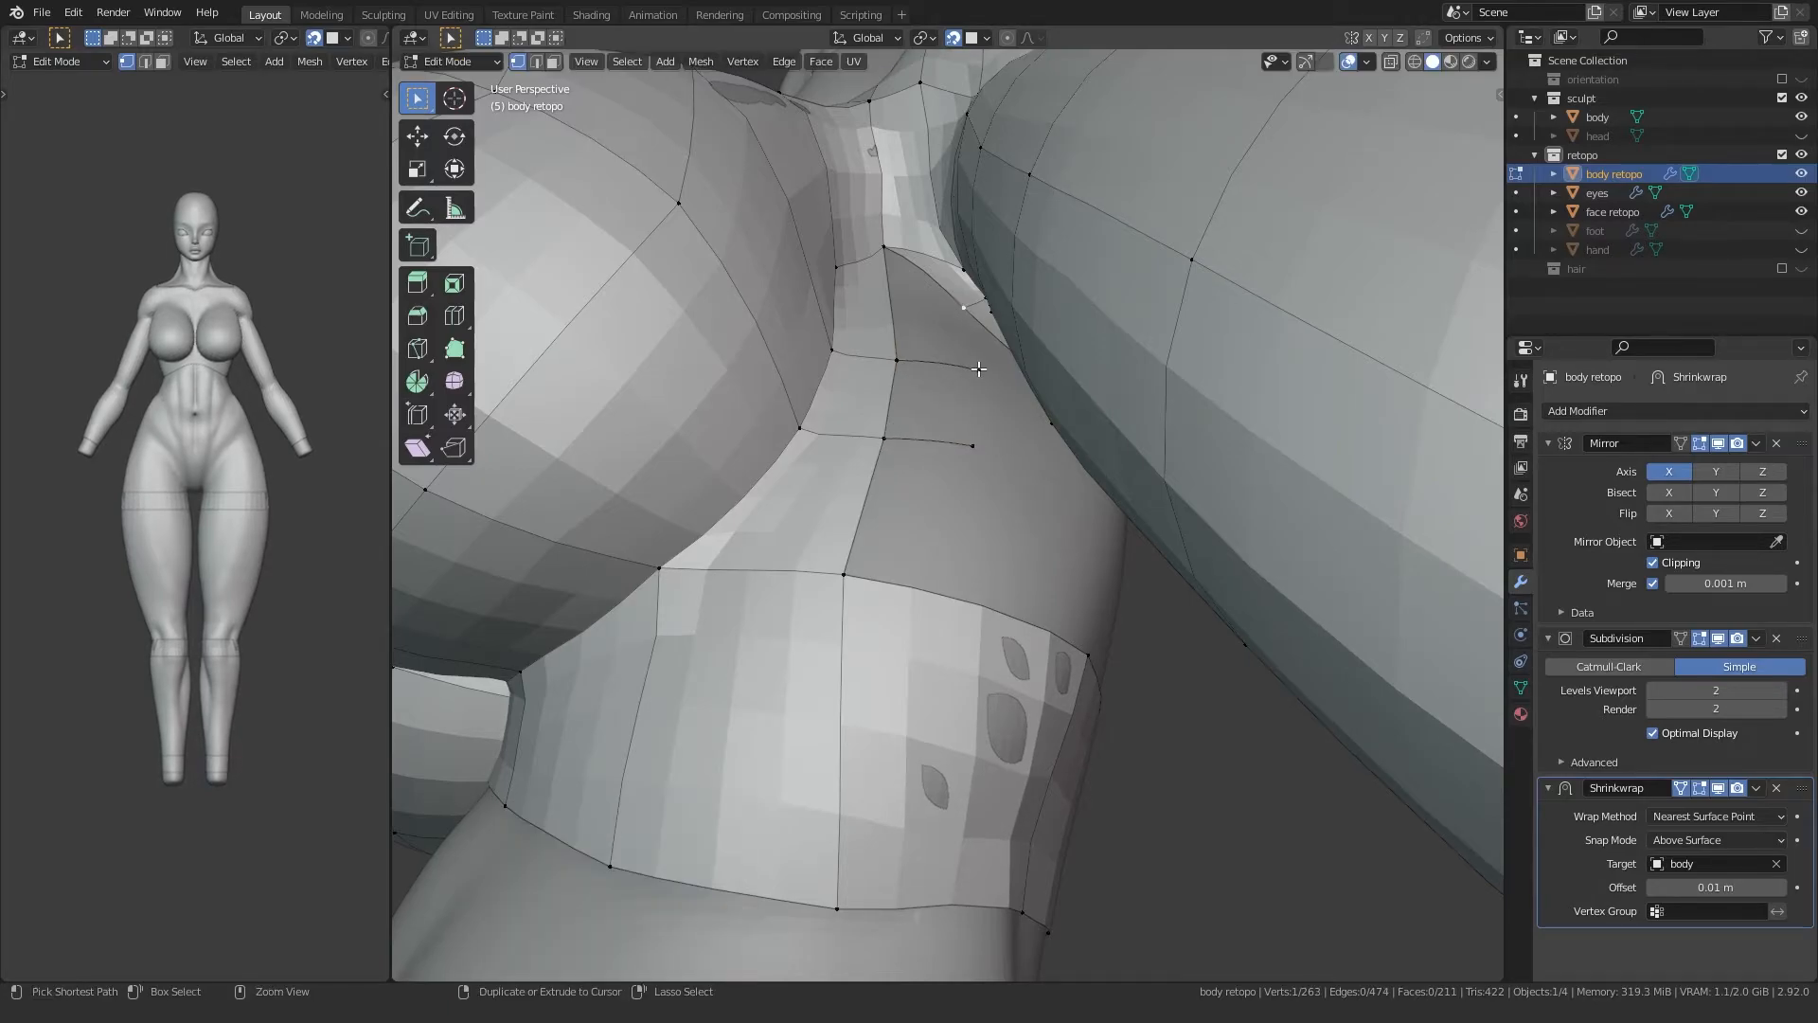
pyautogui.press('f')
pyautogui.press('f')
# Step: Shift the side vertices of the rib strip forward, including the one on its lower edge, to straighten the vertical edge
pyautogui.moveTo(972, 369); pyautogui.dragTo(927, 530, button='middle')
pyautogui.press('g')
pyautogui.click(920, 510)
pyautogui.click(950, 776)
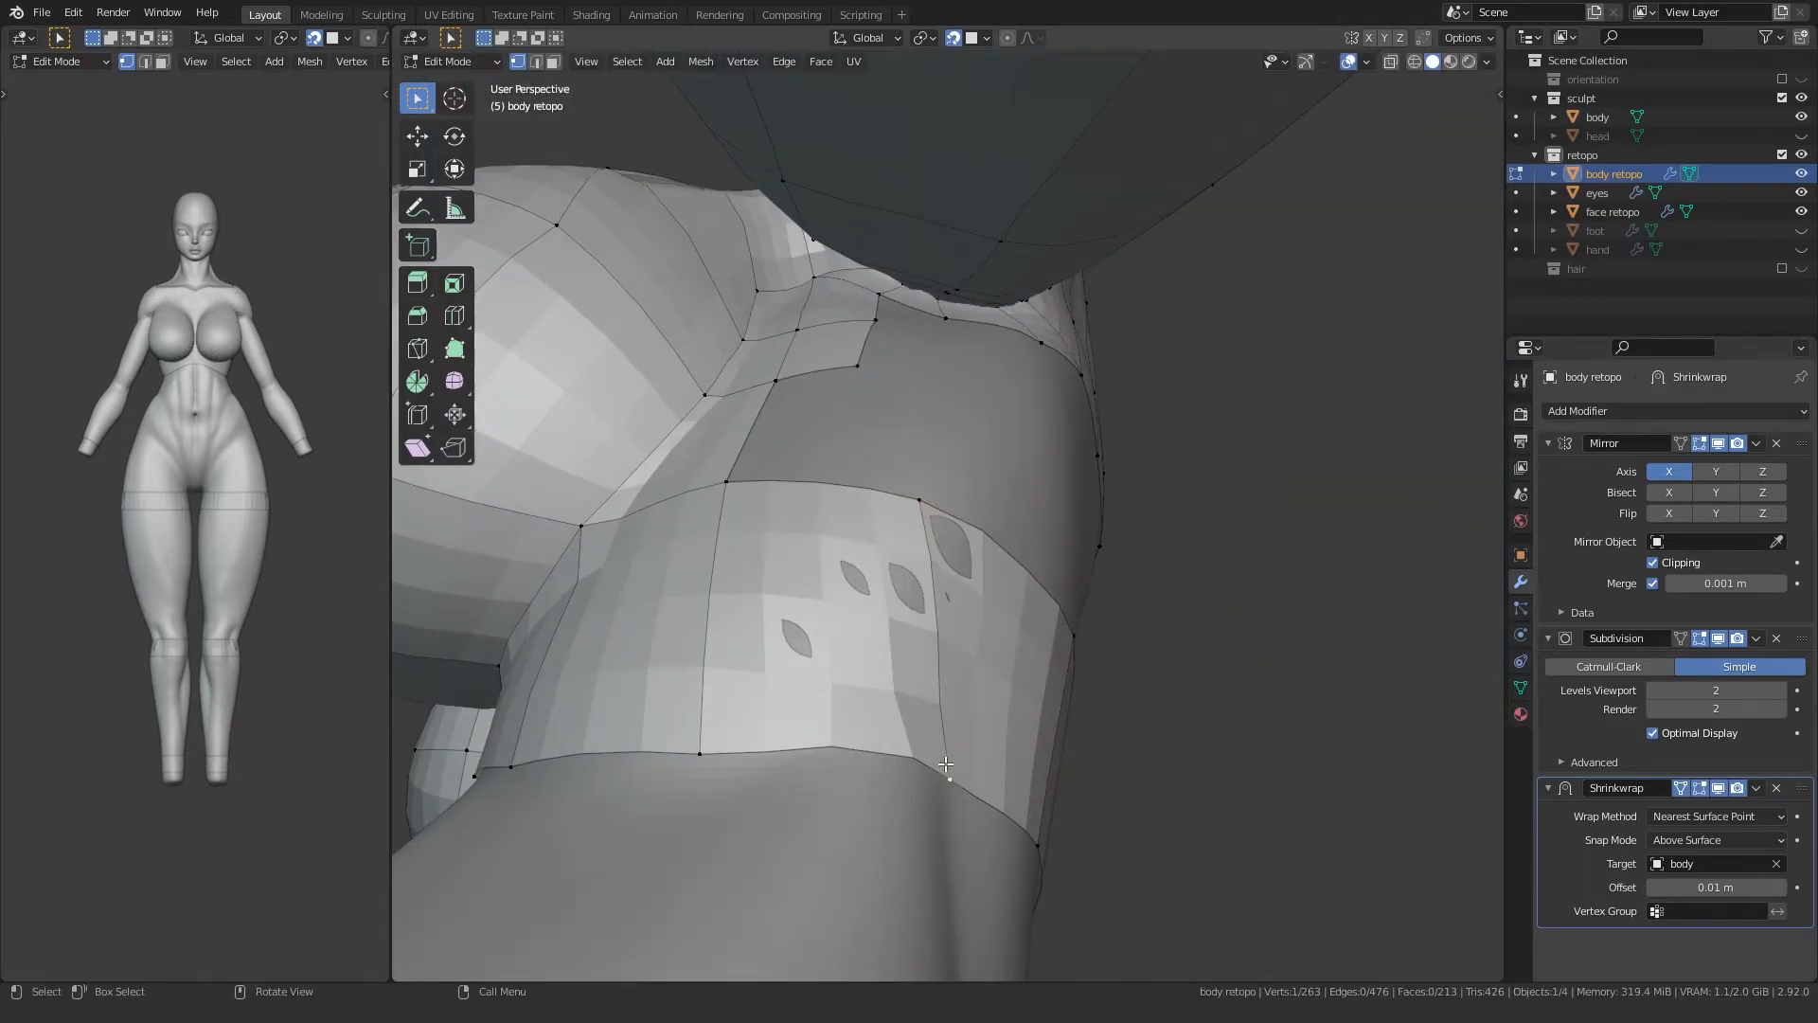
pyautogui.press('g')
pyautogui.click(888, 752)
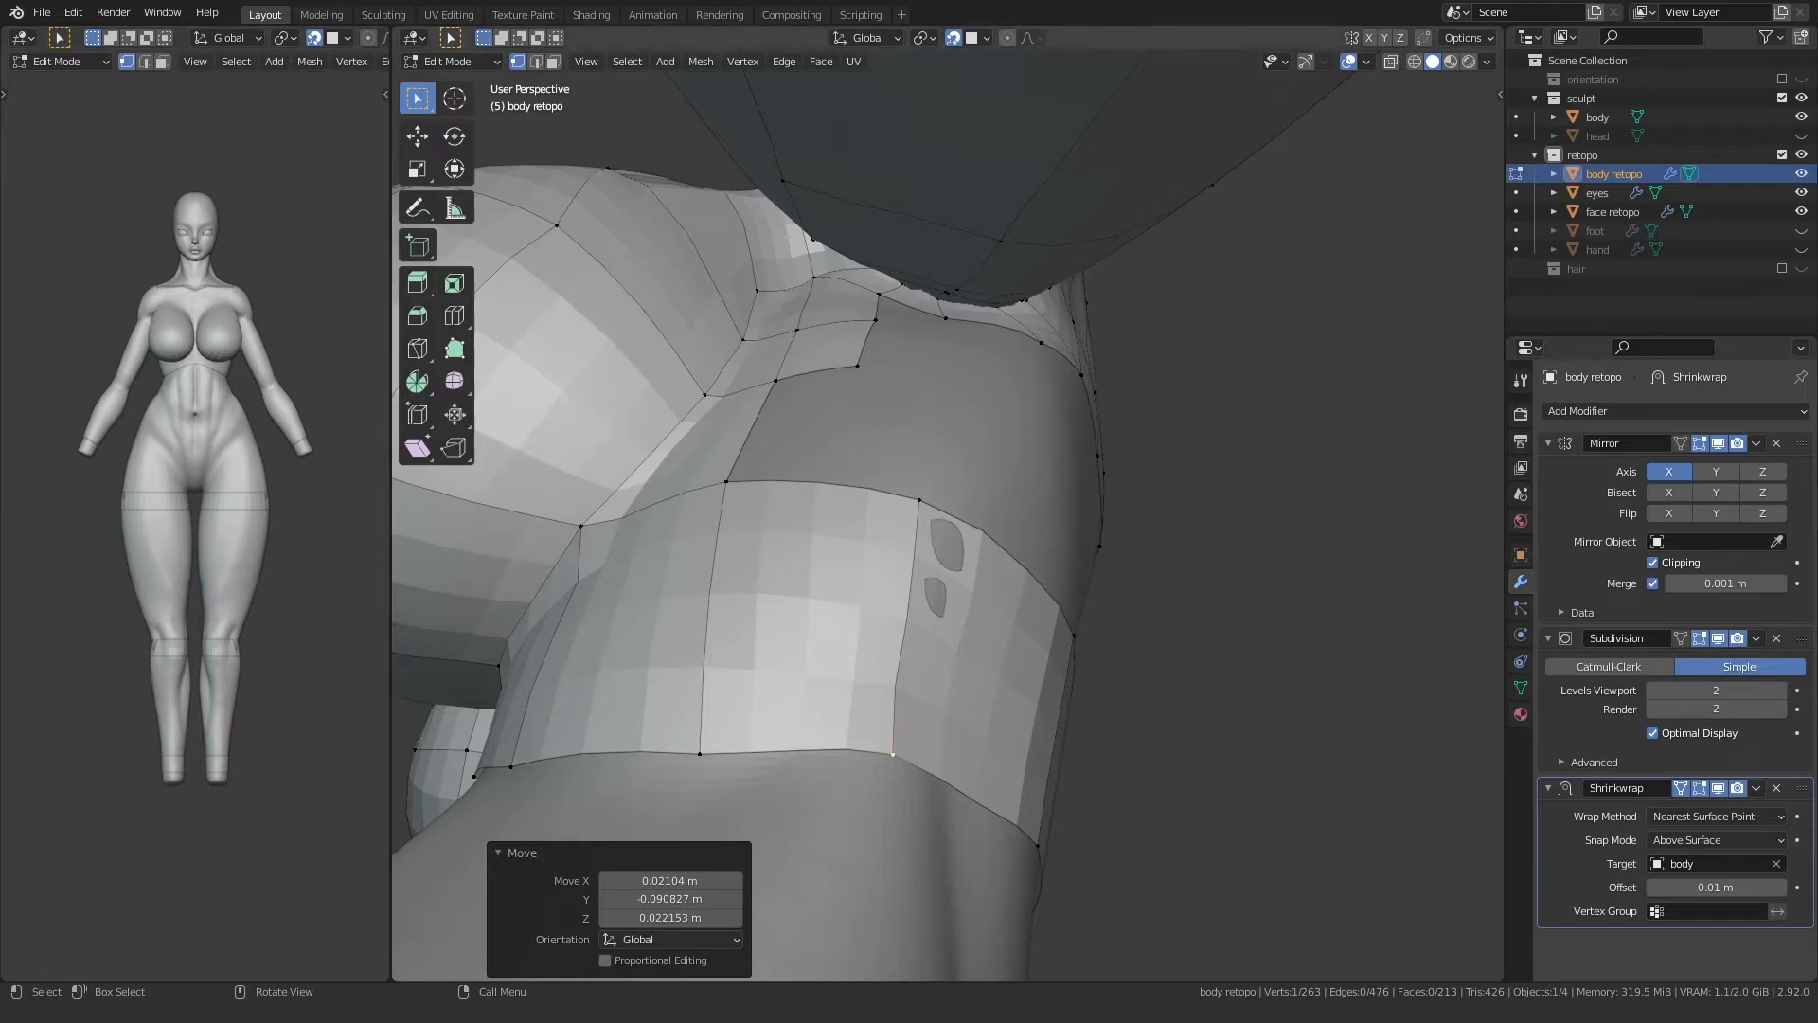
# Step: Fill the face joining the second side column below the armpit to the rib strip
pyautogui.moveTo(893, 754); pyautogui.dragTo(862, 720, button='middle')
pyautogui.click(868, 376)
pyautogui.keyDown('ctrl'); pyautogui.click(862, 530); pyautogui.keyUp('ctrl')
pyautogui.press('f')
# Step: Reposition the rear vertices of the second side column and the rib strip beneath it to even their spacing
pyautogui.moveTo(861, 531); pyautogui.dragTo(840, 414, button='middle')
pyautogui.click(923, 506)
pyautogui.press('g')
pyautogui.click(903, 503)
pyautogui.click(871, 375)
pyautogui.press('g')
pyautogui.click(890, 394)
pyautogui.click(884, 326)
pyautogui.press('g')
pyautogui.click(889, 329)
pyautogui.click(877, 737)
pyautogui.press('g')
pyautogui.click(864, 738)
# Step: Extrude two vertices from the rear edge of the side column toward the back
pyautogui.moveTo(870, 518); pyautogui.dragTo(838, 554, button='middle')
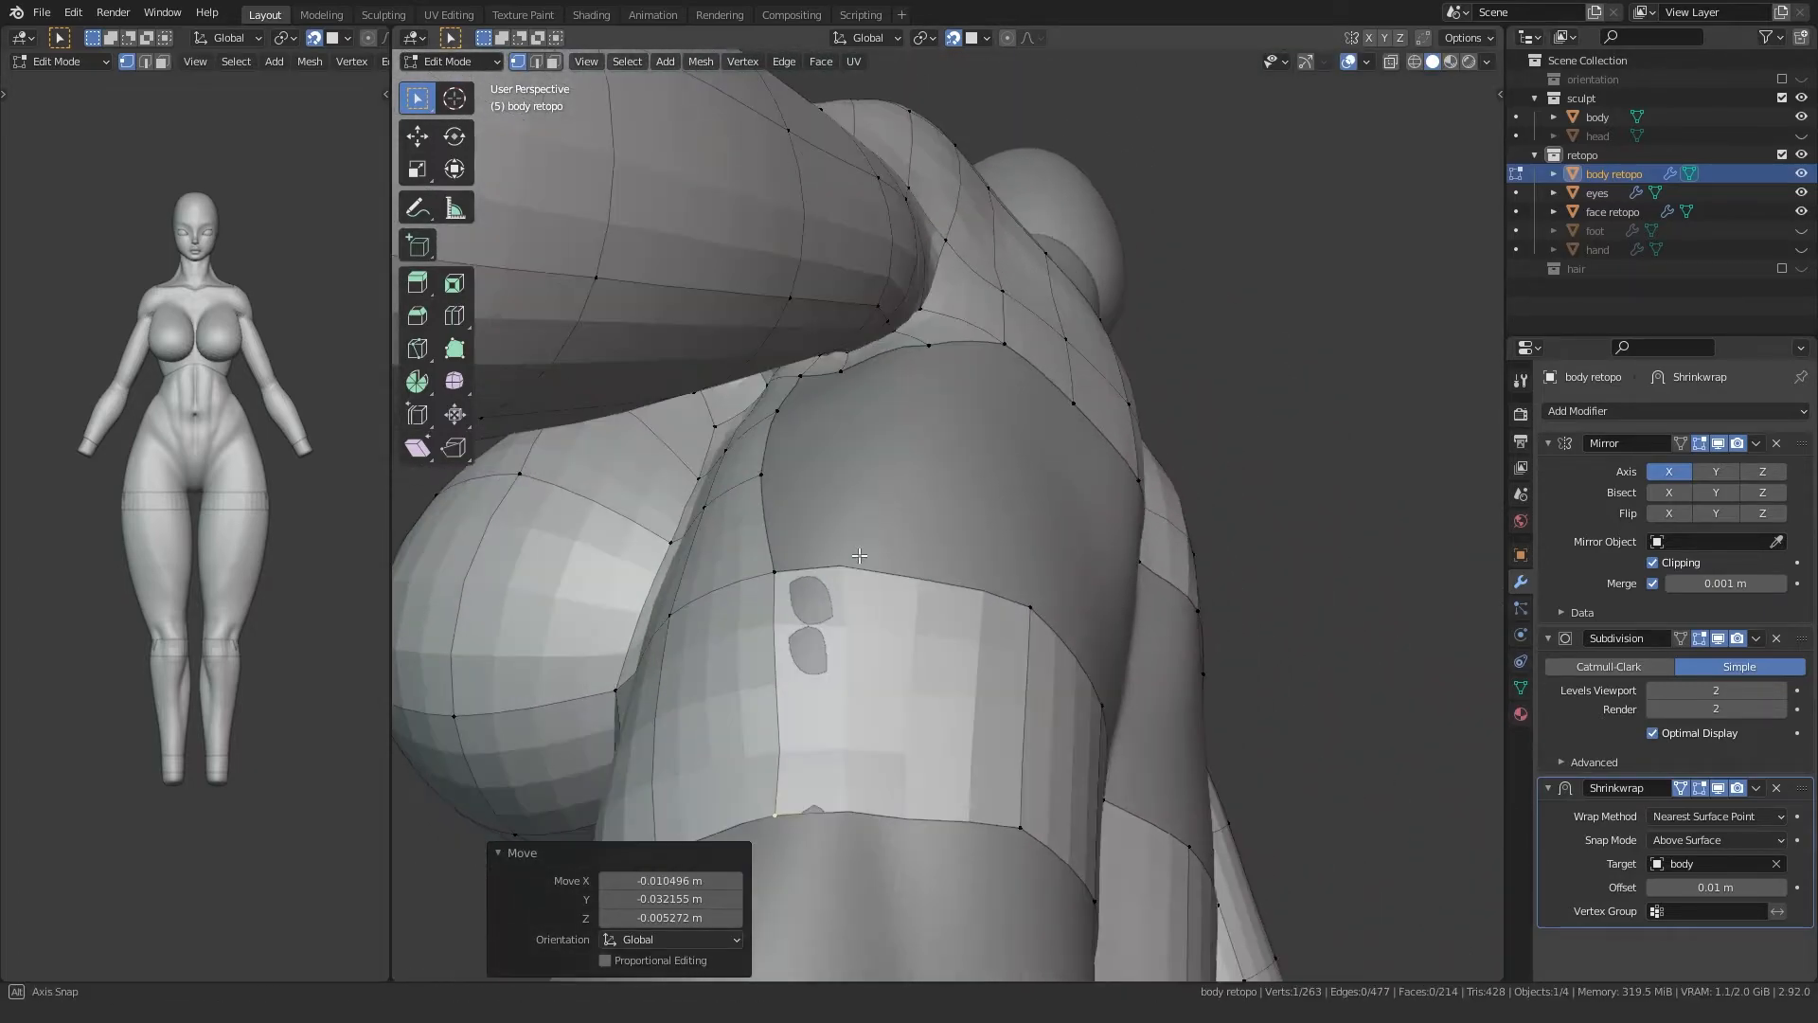
pyautogui.click(783, 414)
pyautogui.moveTo(783, 415); pyautogui.dragTo(788, 426, button='middle')
pyautogui.press('e')
pyautogui.click(867, 432)
pyautogui.click(758, 479)
pyautogui.press('e')
pyautogui.click(860, 480)
# Step: Fill the third column of side faces from the armpit edge down to the rib strip
pyautogui.click(837, 379)
pyautogui.keyDown('ctrl'); pyautogui.click(851, 427); pyautogui.keyUp('ctrl')
pyautogui.press('f')
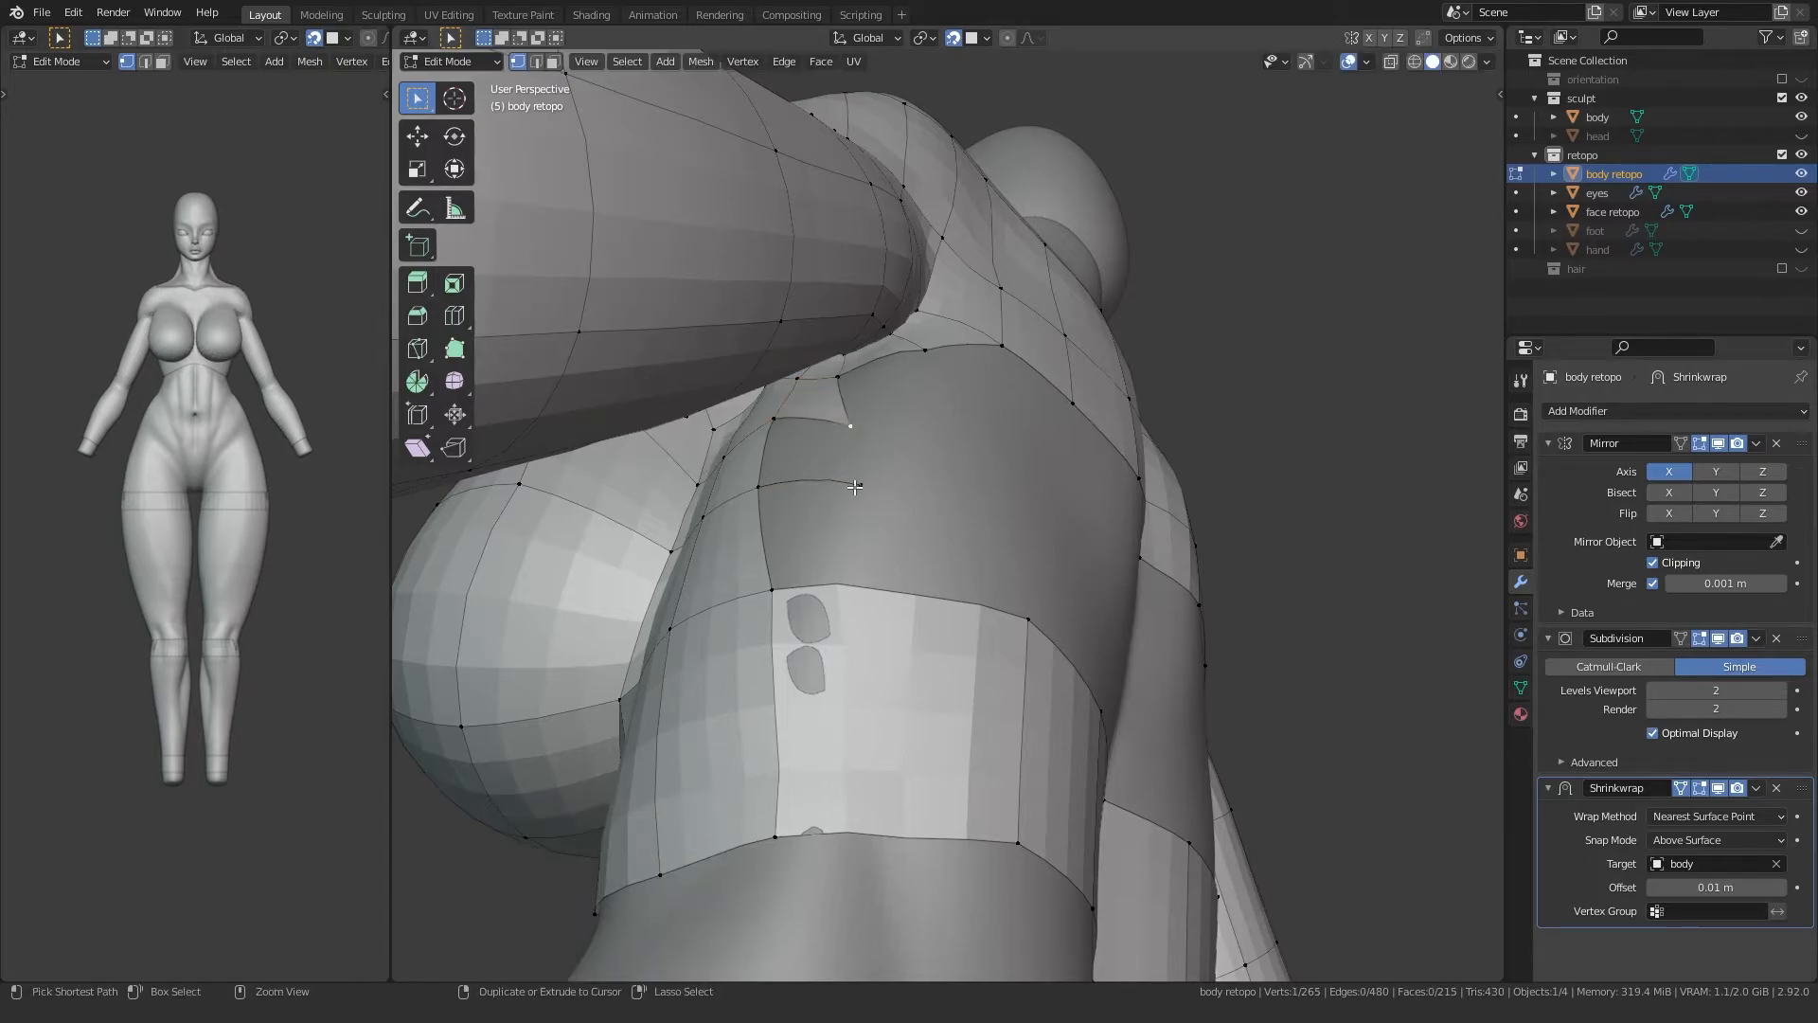
pyautogui.press('f')
pyautogui.press('f')
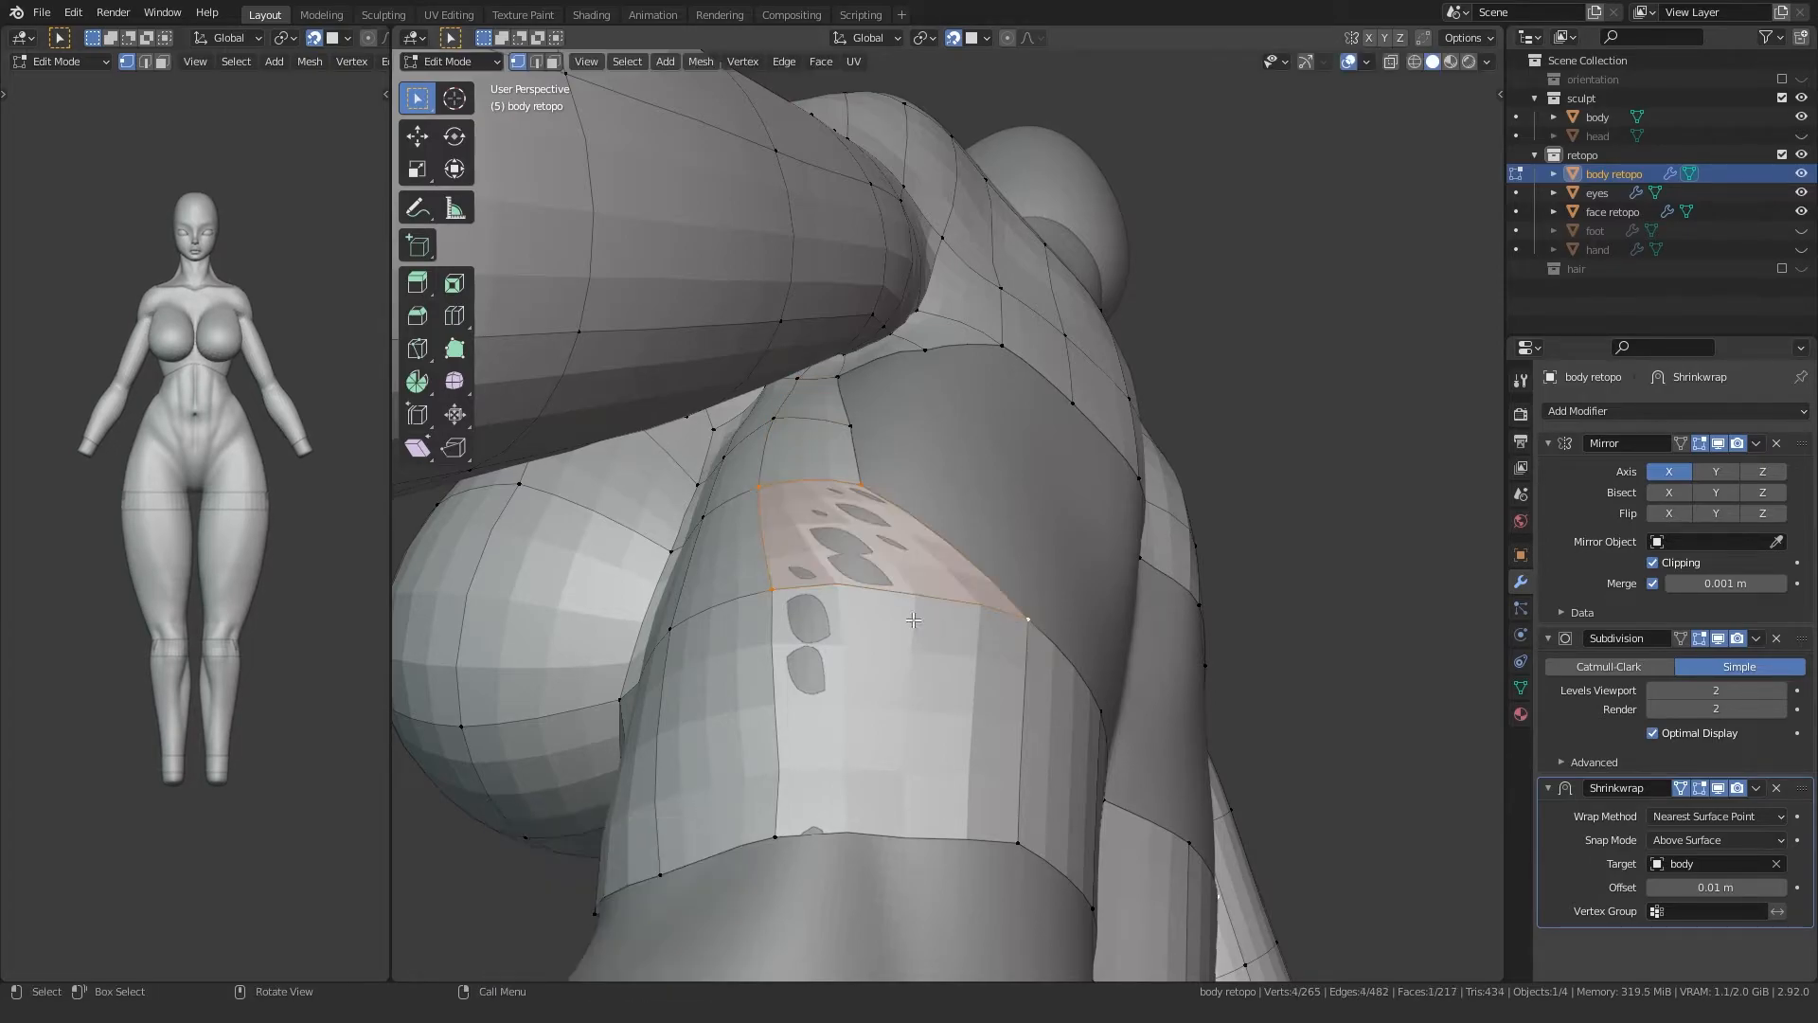
# Step: Move the next upper and lower vertices of the rib strip forward to line up with the third side column
pyautogui.moveTo(1040, 635); pyautogui.dragTo(956, 633, button='middle')
pyautogui.press('g')
pyautogui.click(829, 629)
pyautogui.keyDown('shift'); pyautogui.moveTo(829, 630); pyautogui.dragTo(855, 509, button='middle'); pyautogui.keyUp('shift')
pyautogui.click(1020, 738)
pyautogui.press('g')
pyautogui.click(864, 749)
# Step: Extrude two vertices from the third side column onto the side of the back behind the armpit
pyautogui.moveTo(872, 625); pyautogui.dragTo(864, 725, button='middle')
pyautogui.click(825, 390)
pyautogui.press('e')
pyautogui.click(895, 405)
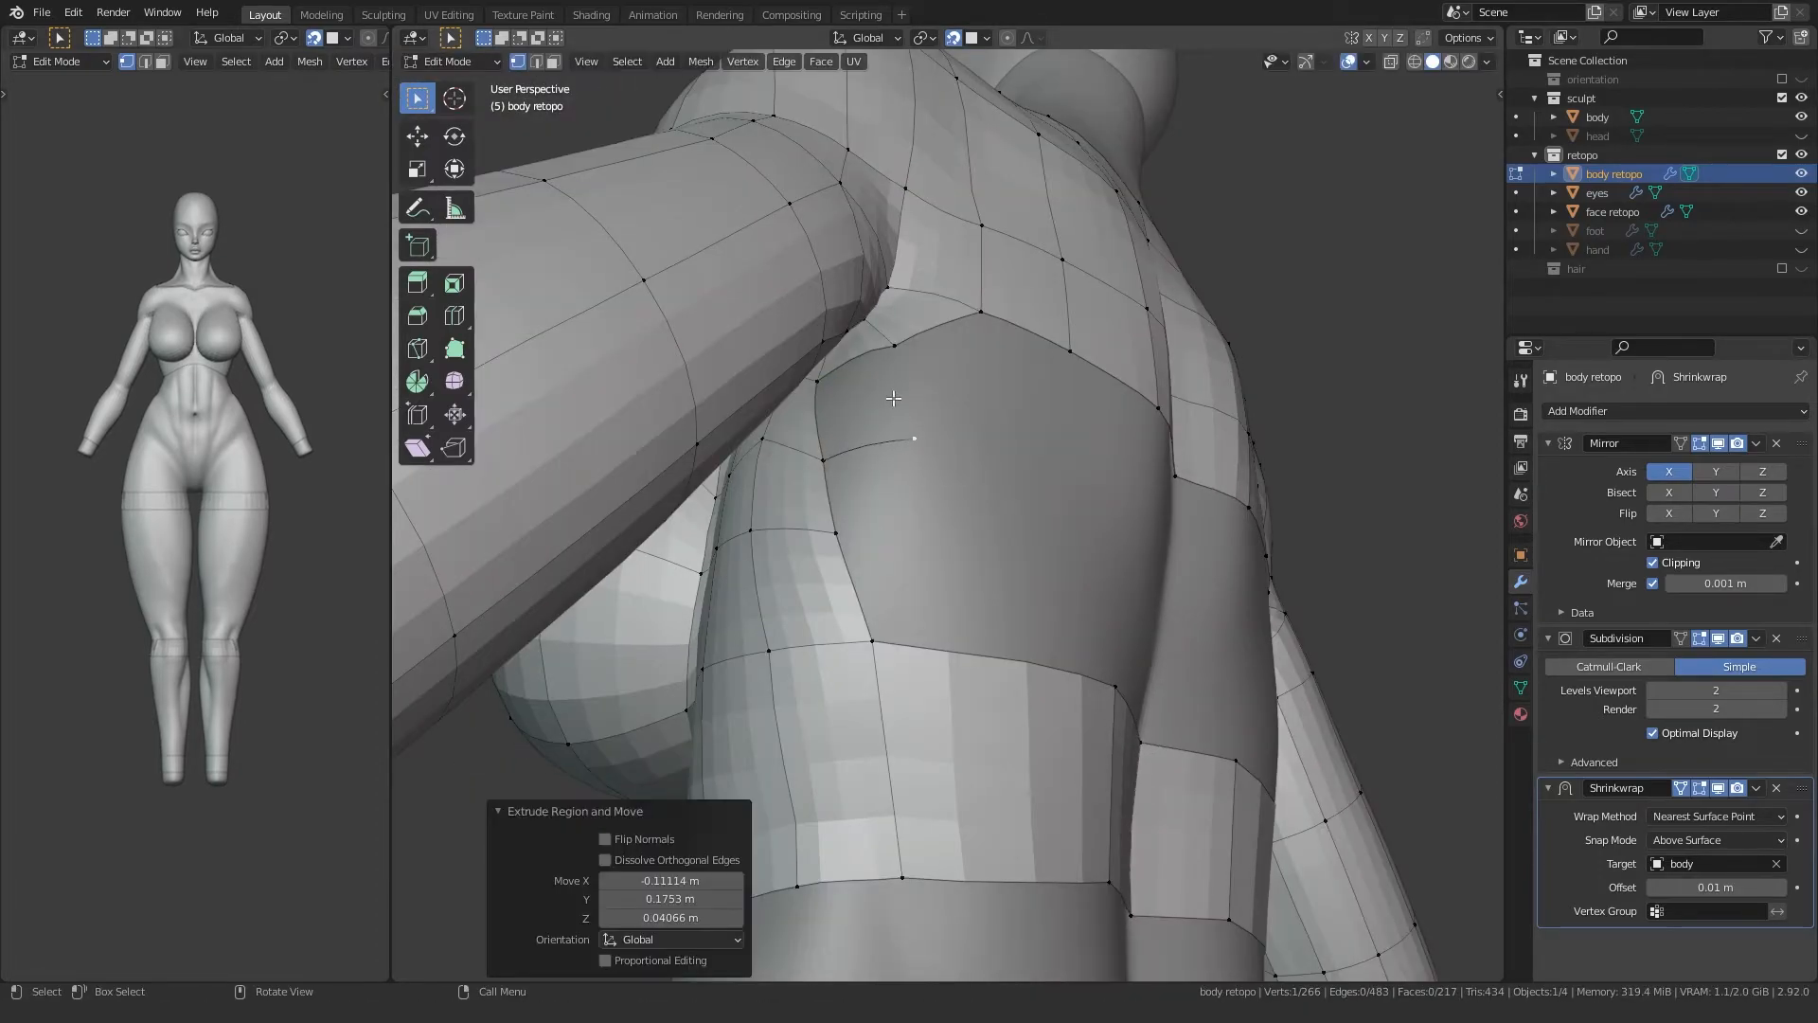
pyautogui.click(835, 545)
pyautogui.press('e')
pyautogui.click(934, 519)
# Step: Fill the two faces between the newly extruded back vertices and the edge behind the armpit
pyautogui.click(896, 357)
pyautogui.keyDown('ctrl'); pyautogui.click(915, 439); pyautogui.keyUp('ctrl')
pyautogui.press('f')
pyautogui.click(936, 516)
pyautogui.keyDown('ctrl'); pyautogui.click(915, 440); pyautogui.keyUp('ctrl')
pyautogui.press('f')
pyautogui.click(934, 523)
# Step: Add a vertical edge loop through the wide rear face of the rib strip and shift its upper and lower vertices forward
pyautogui.scroll(-2, 900, 563)
pyautogui.moveTo(901, 564); pyautogui.dragTo(955, 601, button='middle')
pyautogui.hotkey('ctrl', 'r')
pyautogui.click(923, 617)
pyautogui.click(924, 616)
pyautogui.click(945, 574)
pyautogui.press('g')
pyautogui.click(910, 575)
pyautogui.click(971, 681)
pyautogui.press('g')
pyautogui.click(944, 681)
# Step: Fill the lowest face of the fourth side column down to the rib strip's new vertex
pyautogui.click(891, 497)
pyautogui.keyDown('ctrl'); pyautogui.click(914, 564); pyautogui.keyUp('ctrl')
pyautogui.press('f')
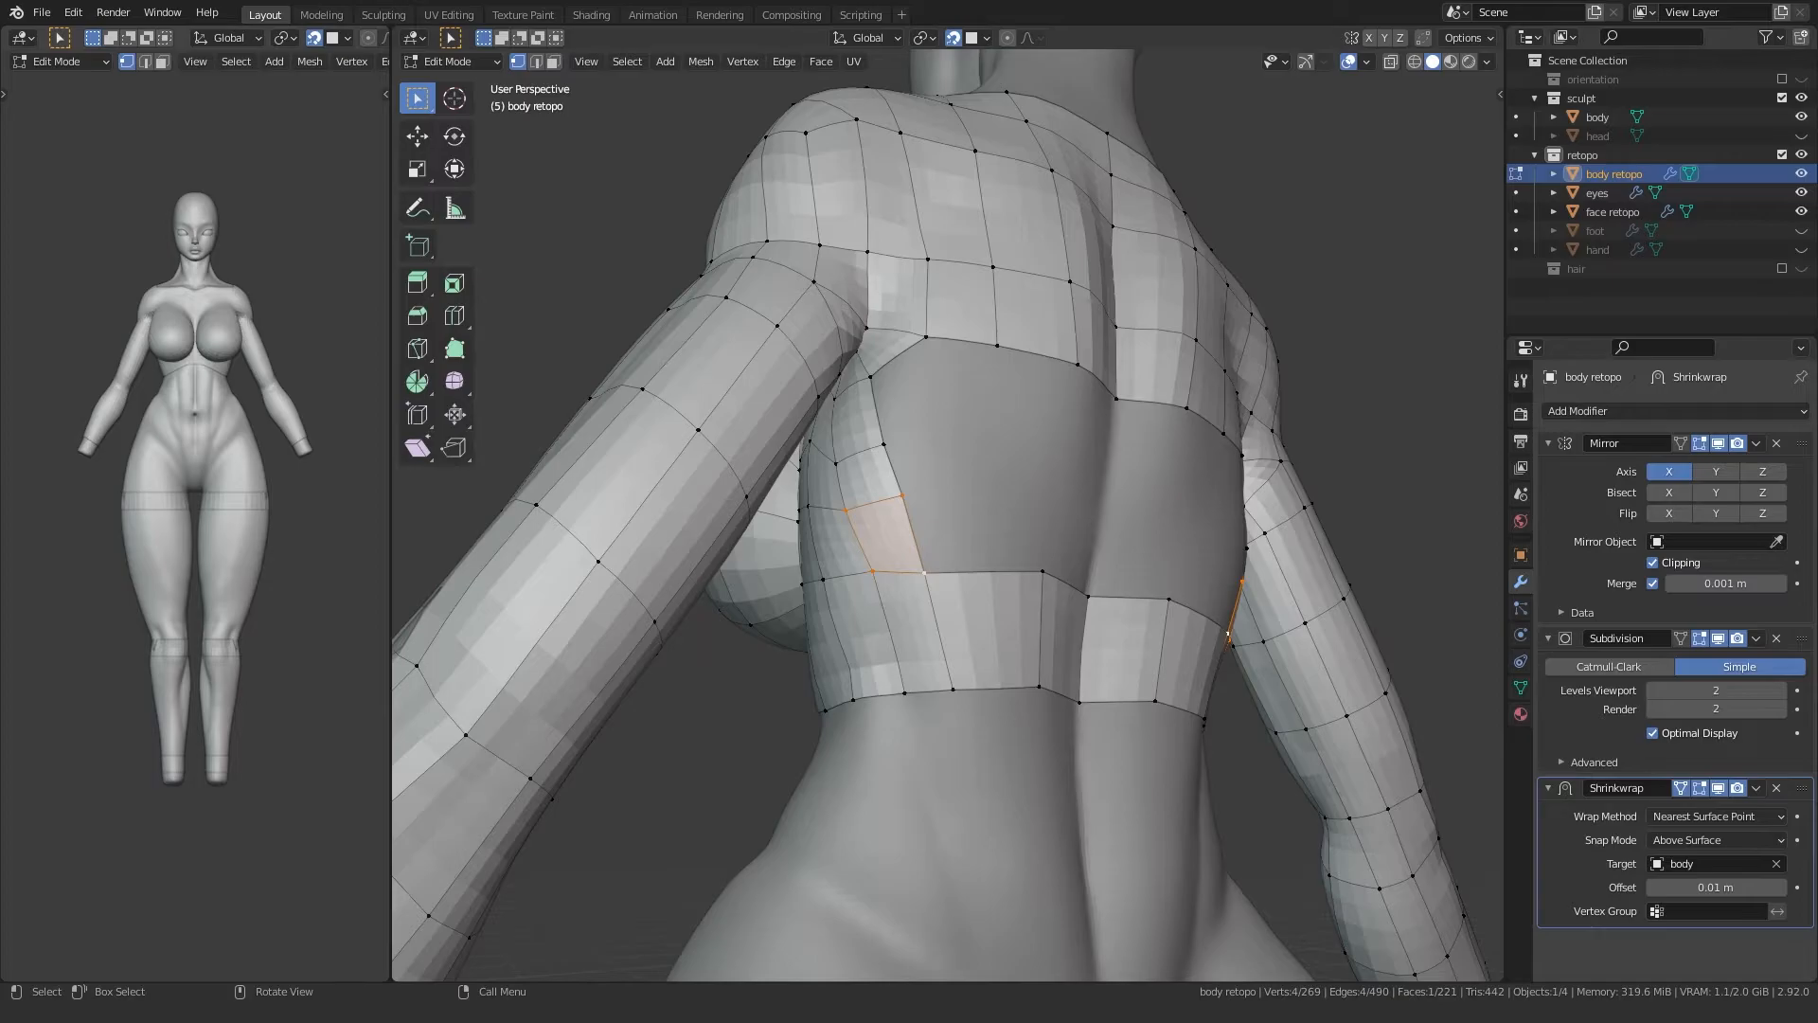
# Step: Extrude a row of four vertices from the side column behind the armpit across the back to the spine
pyautogui.moveTo(847, 497); pyautogui.dragTo(866, 467, button='middle')
pyautogui.click(865, 467)
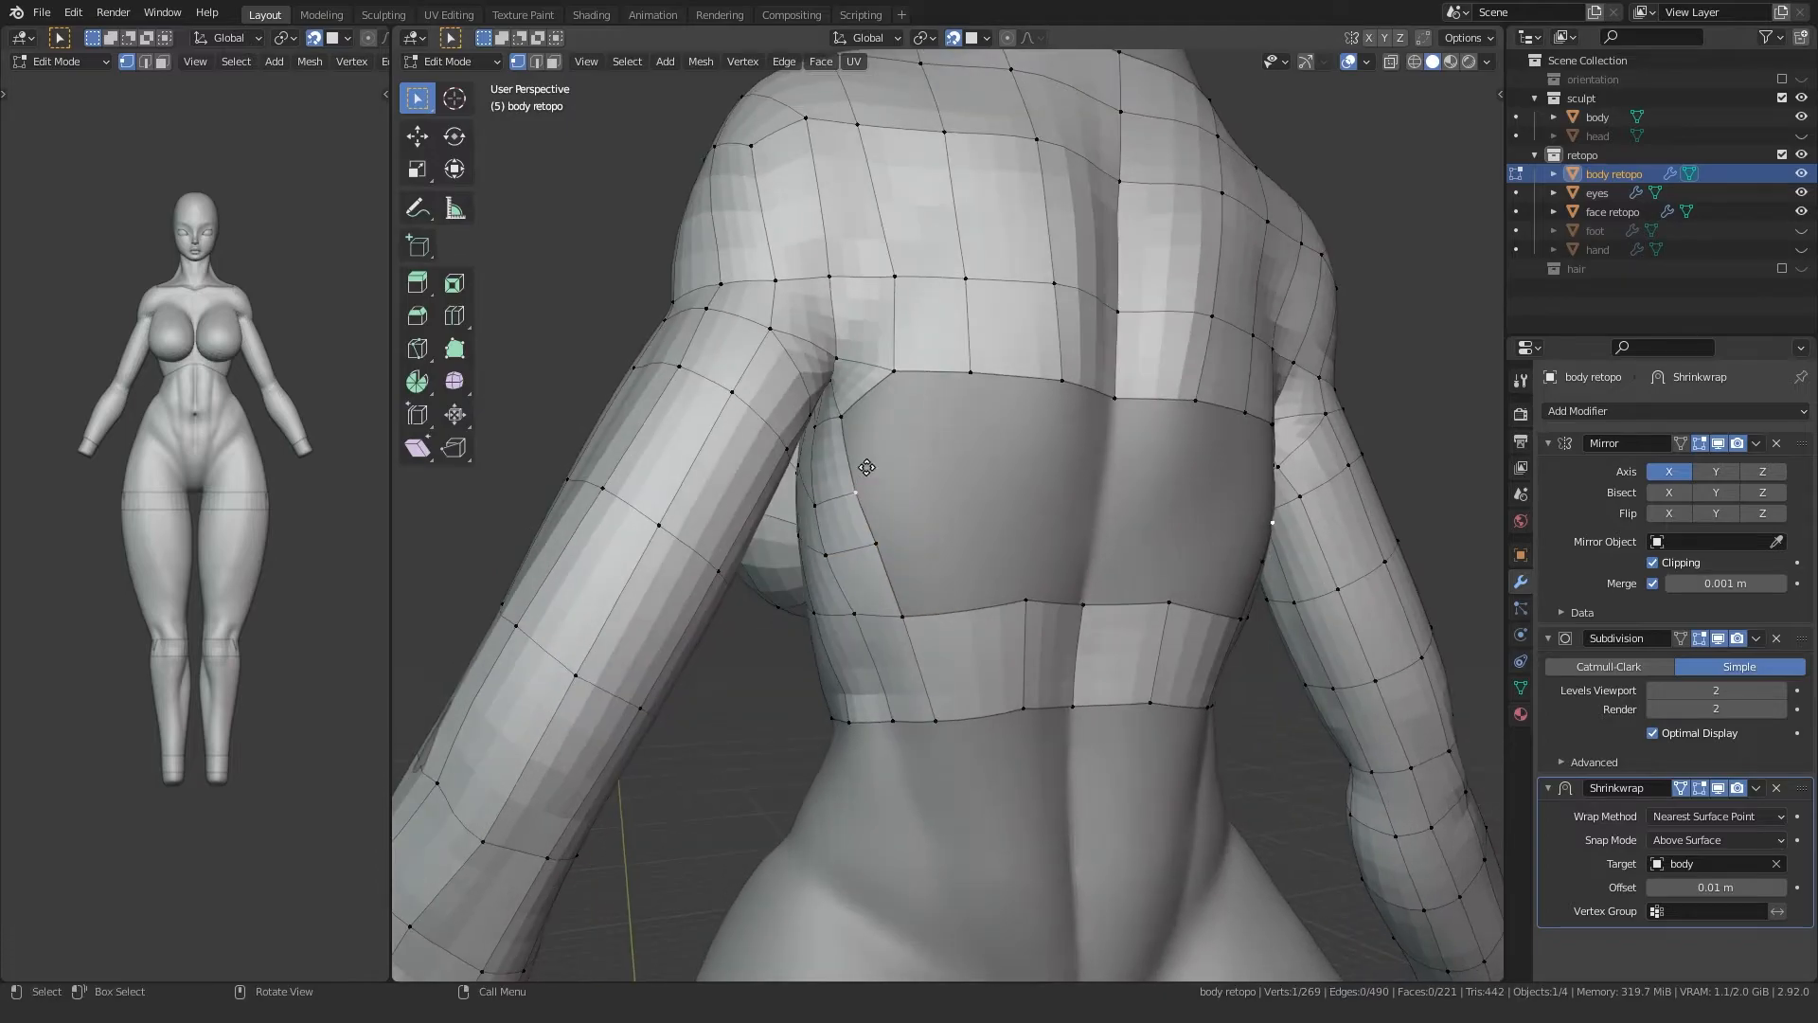
pyautogui.click(913, 433)
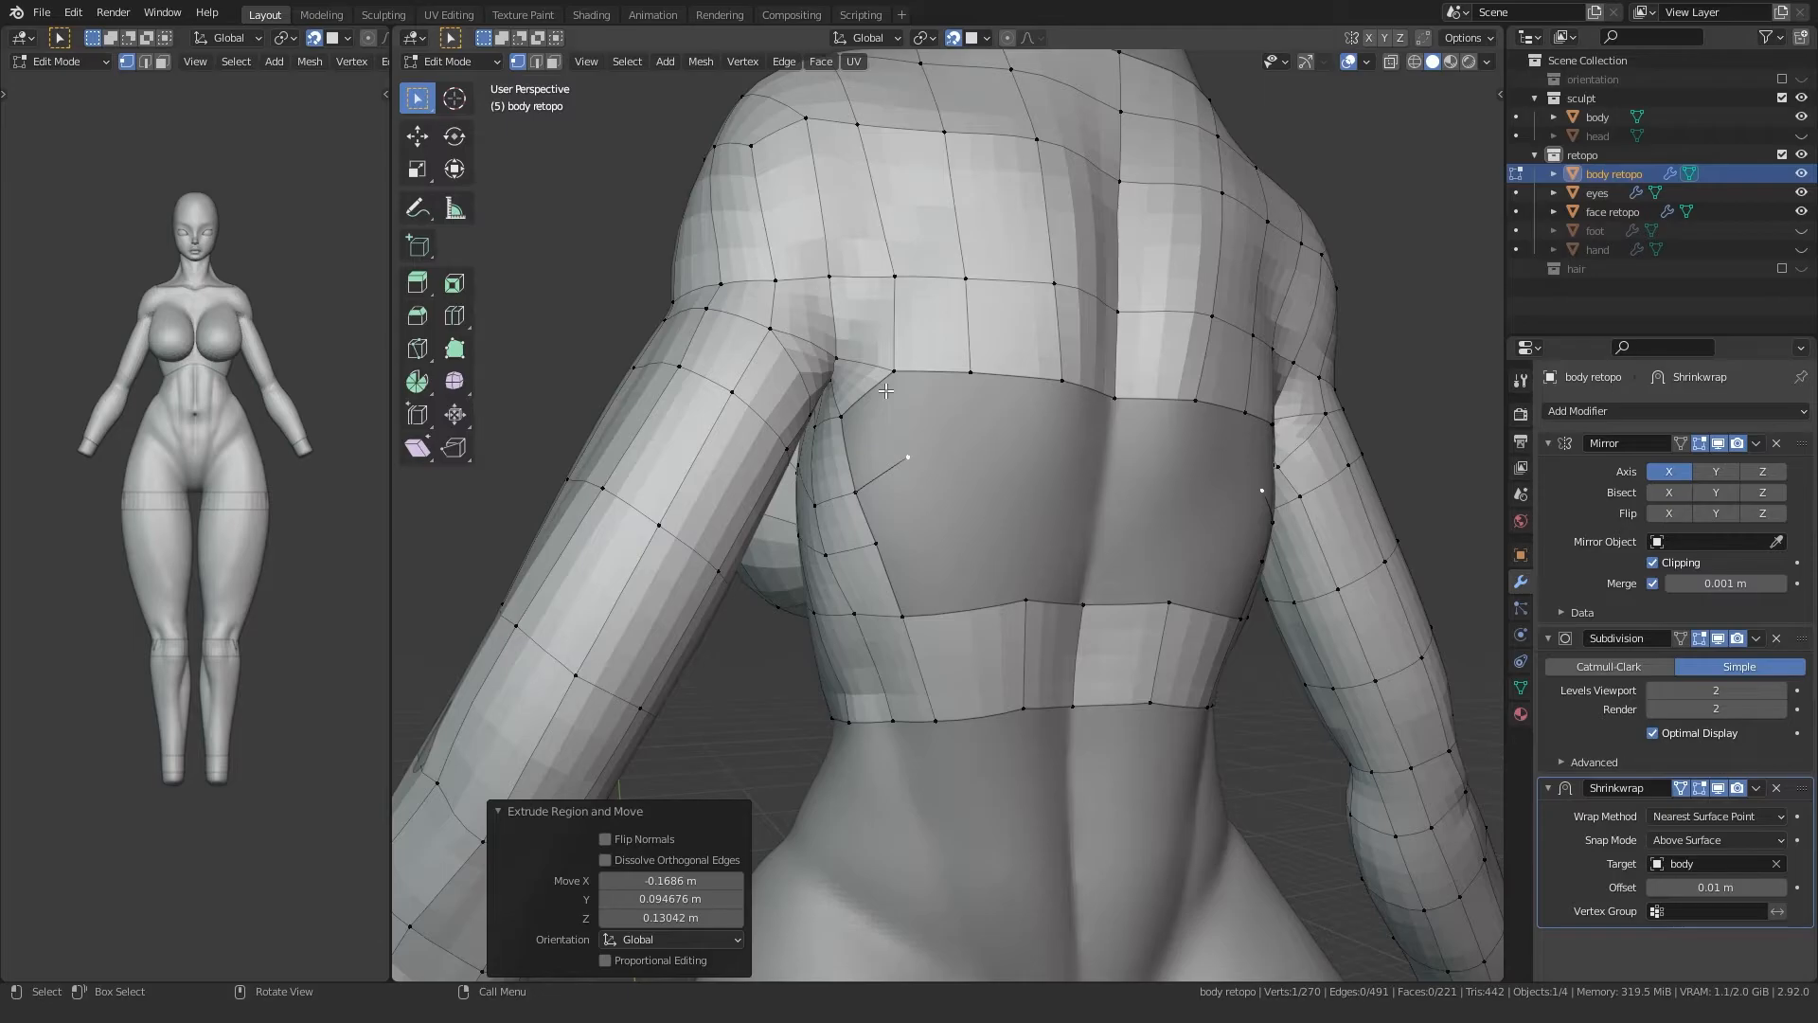
pyautogui.moveTo(1025, 424); pyautogui.dragTo(911, 464, button='middle')
pyautogui.press('e')
pyautogui.click(1032, 414)
pyautogui.press('e')
pyautogui.click(1073, 435)
pyautogui.press('e')
pyautogui.click(1148, 439)
# Step: Fill the four faces between the new vertex row and the lower edge of the upper back
pyautogui.click(915, 392)
pyautogui.keyDown('ctrl'); pyautogui.click(927, 482); pyautogui.keyUp('ctrl')
pyautogui.press('f')
pyautogui.click(978, 389)
pyautogui.keyDown('ctrl'); pyautogui.click(982, 471); pyautogui.keyUp('ctrl')
pyautogui.press('f')
pyautogui.moveTo(1011, 437); pyautogui.dragTo(983, 426, button='middle')
pyautogui.click(1017, 395)
pyautogui.keyDown('ctrl'); pyautogui.click(1019, 469); pyautogui.keyUp('ctrl')
pyautogui.press('f')
pyautogui.click(1064, 412)
pyautogui.keyDown('ctrl'); pyautogui.click(1067, 470); pyautogui.keyUp('ctrl')
pyautogui.press('f')
# Step: Extrude a second row of four vertices from the next side column vertex across the back to the centre line
pyautogui.click(831, 565)
pyautogui.press('e')
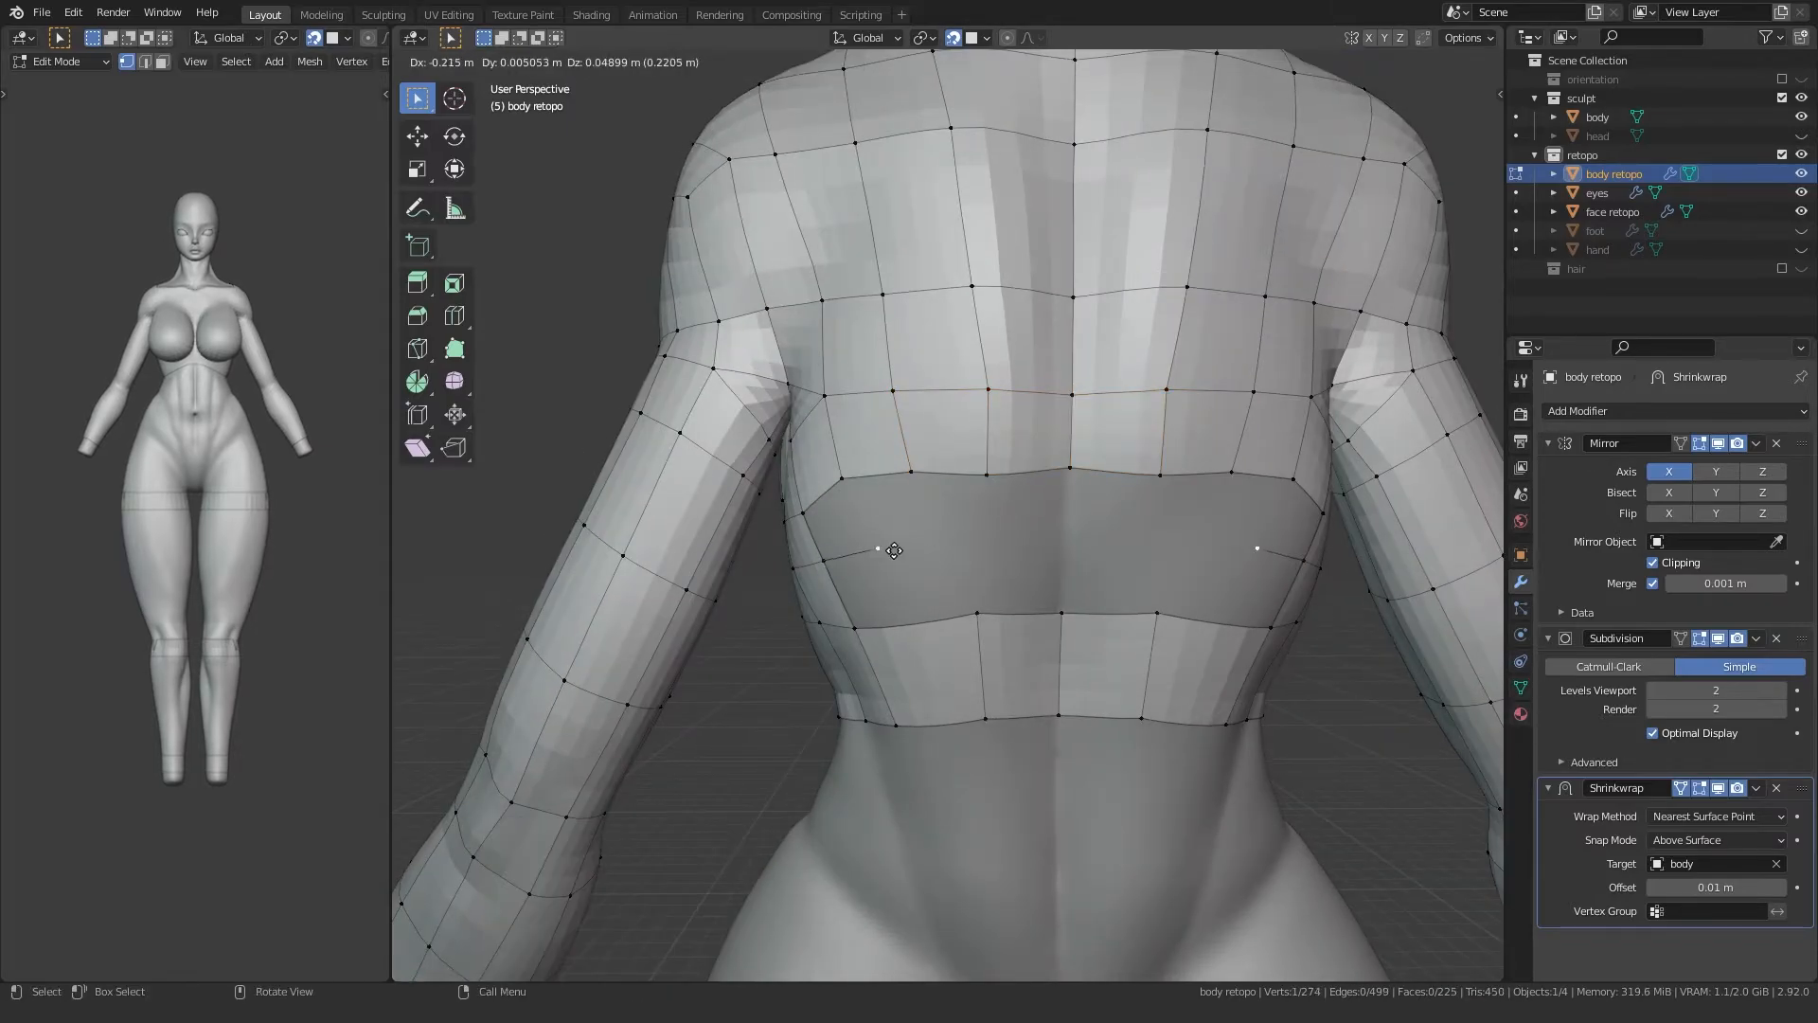
pyautogui.click(890, 549)
pyautogui.press('e')
pyautogui.click(915, 553)
pyautogui.press('e')
pyautogui.click(969, 548)
pyautogui.press('e')
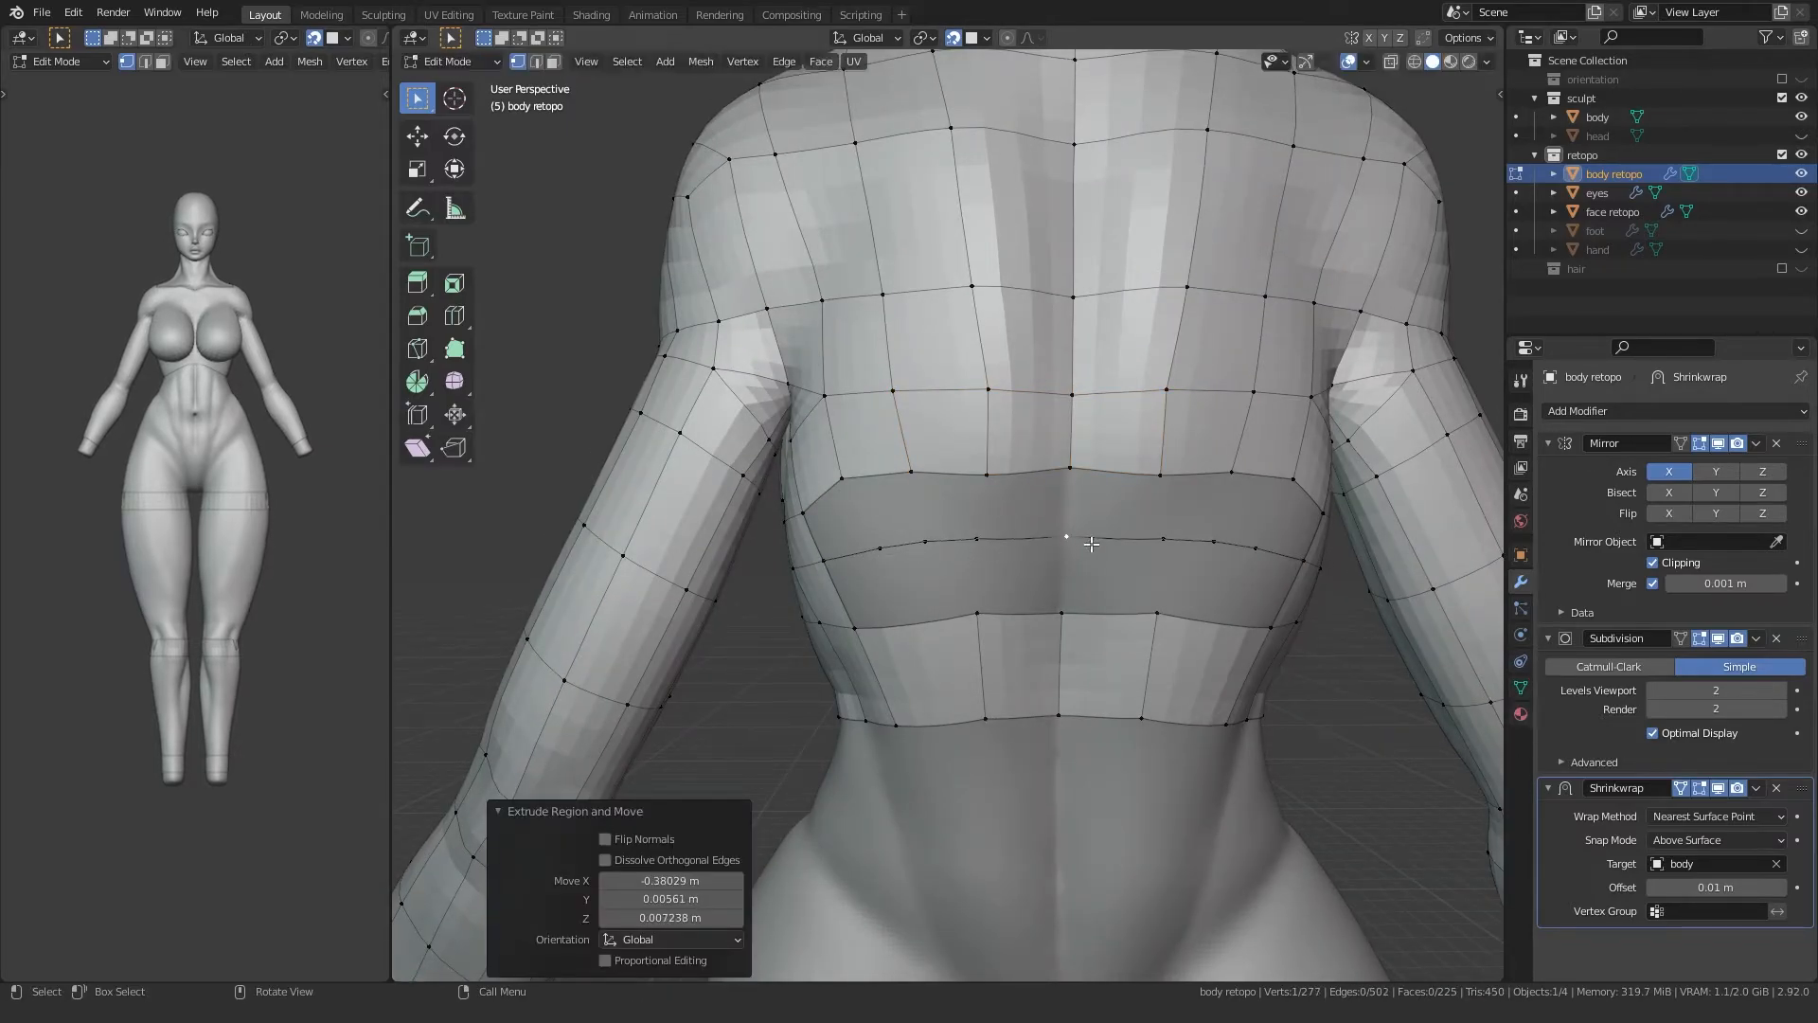
pyautogui.click(1085, 545)
# Step: Fill the four faces linking the second vertex row to the row of back faces above it
pyautogui.click(841, 487)
pyautogui.keyDown('ctrl'); pyautogui.click(879, 542); pyautogui.keyUp('ctrl')
pyautogui.press('f')
pyautogui.click(912, 477)
pyautogui.keyDown('ctrl'); pyautogui.click(925, 535); pyautogui.keyUp('ctrl')
pyautogui.press('f')
pyautogui.click(985, 481)
pyautogui.keyDown('ctrl'); pyautogui.click(981, 518); pyautogui.keyUp('ctrl')
pyautogui.press('f')
pyautogui.click(1070, 475)
pyautogui.keyDown('ctrl'); pyautogui.click(1064, 529); pyautogui.keyUp('ctrl')
pyautogui.press('f')
# Step: Fill the face beside the spine between the back patch and the rib strip
pyautogui.keyDown('shift'); pyautogui.moveTo(963, 610); pyautogui.dragTo(1023, 515, button='middle'); pyautogui.keyUp('shift')
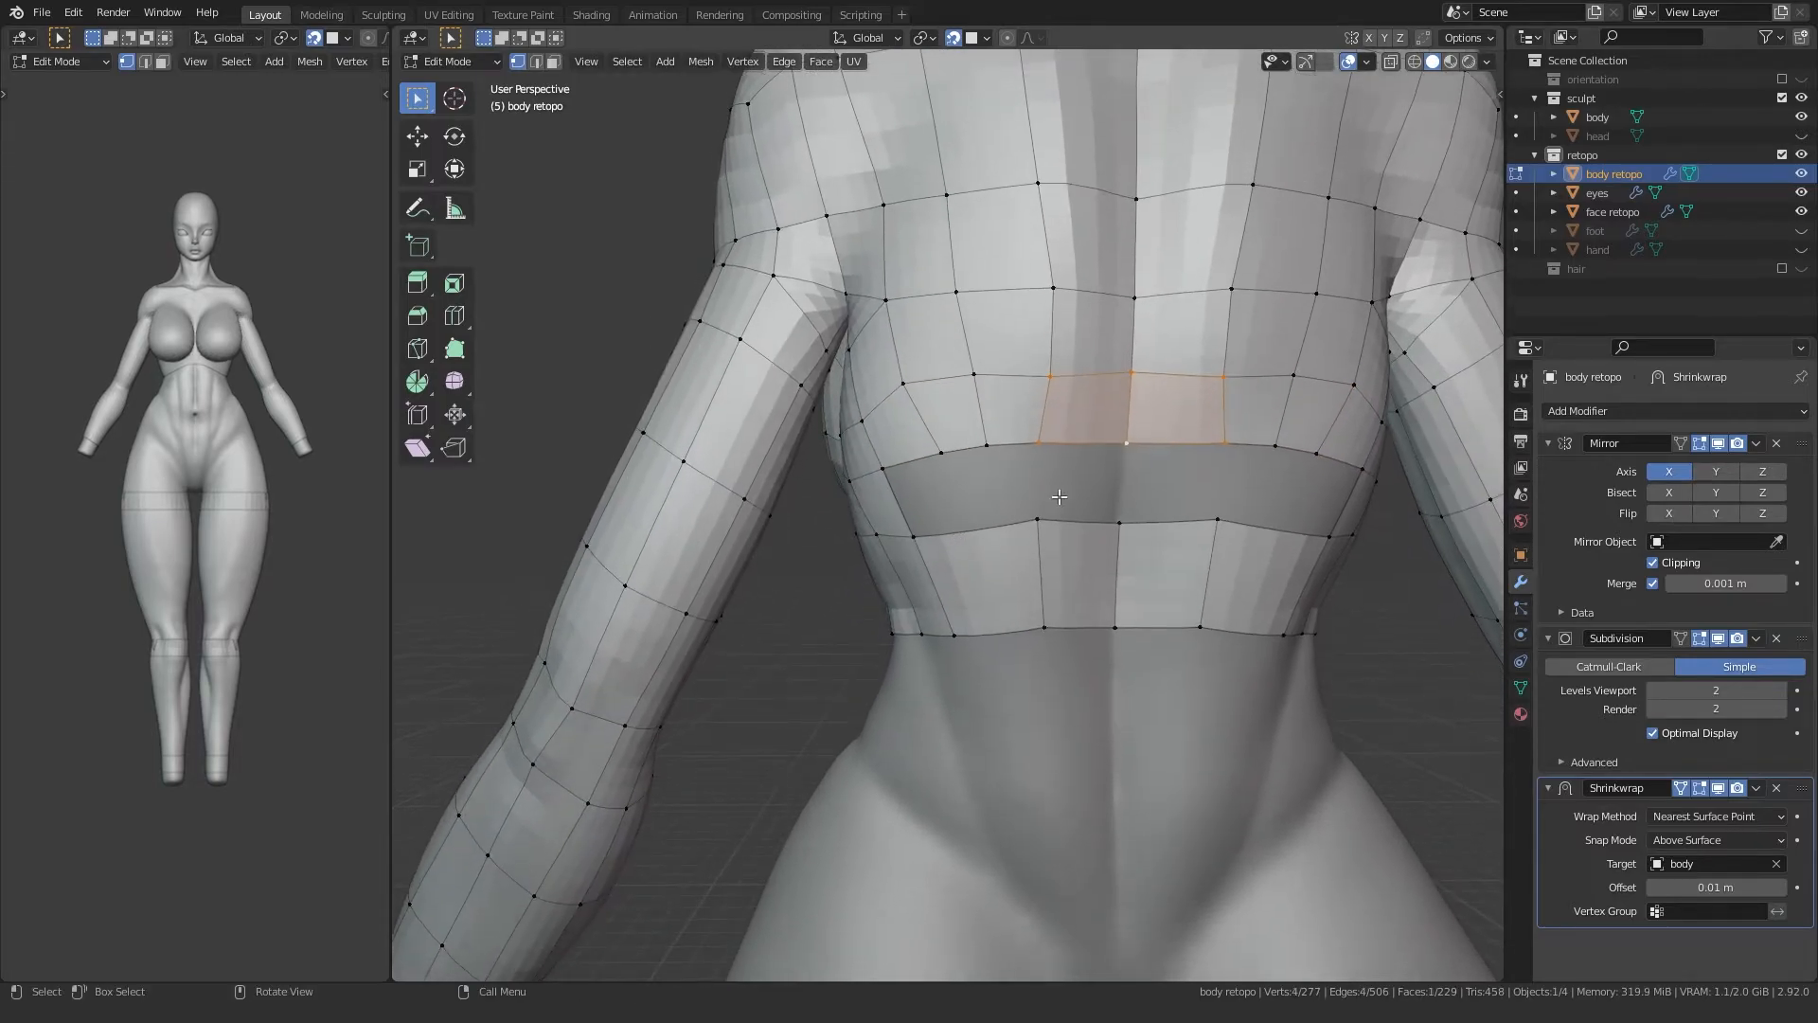
pyautogui.keyDown('ctrl'); pyautogui.click(1044, 520); pyautogui.keyUp('ctrl')
pyautogui.press('f')
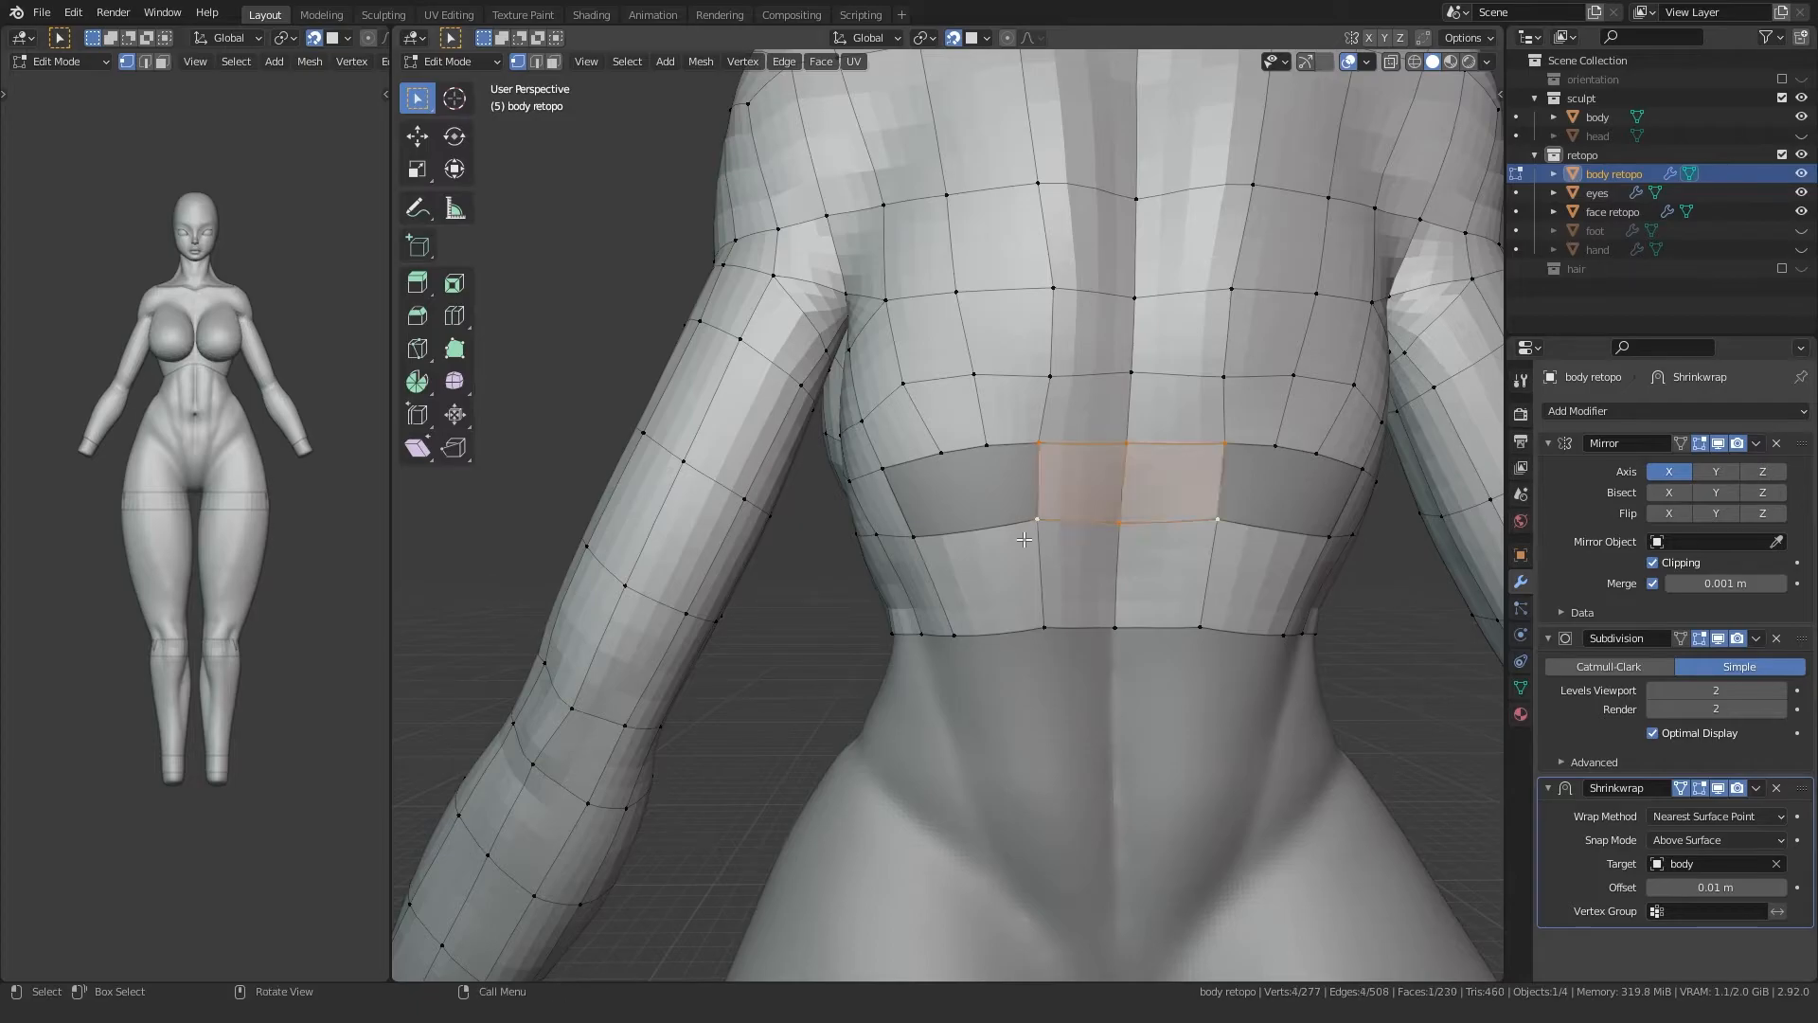
# Step: Cut two vertical edge loops through the rib strip's wide rear face and fill two more faces above it
pyautogui.scroll(1, 980, 552)
pyautogui.click(978, 551)
pyautogui.rightClick(975, 547)
pyautogui.click(981, 479)
pyautogui.keyDown('ctrl'); pyautogui.click(987, 527); pyautogui.keyUp('ctrl')
pyautogui.press('f')
pyautogui.click(938, 481)
pyautogui.keyDown('ctrl'); pyautogui.click(964, 536); pyautogui.keyUp('ctrl')
pyautogui.press('f')
# Step: Shift the vertices of the column beside the spine slightly toward the centre, starting at the rib strip, and undo the last move
pyautogui.moveTo(973, 550); pyautogui.dragTo(937, 530, button='middle')
pyautogui.click(997, 594)
pyautogui.press('g')
pyautogui.click(1021, 590)
pyautogui.click(975, 485)
pyautogui.press('g')
pyautogui.click(992, 487)
pyautogui.click(970, 403)
pyautogui.press('g')
pyautogui.click(986, 400)
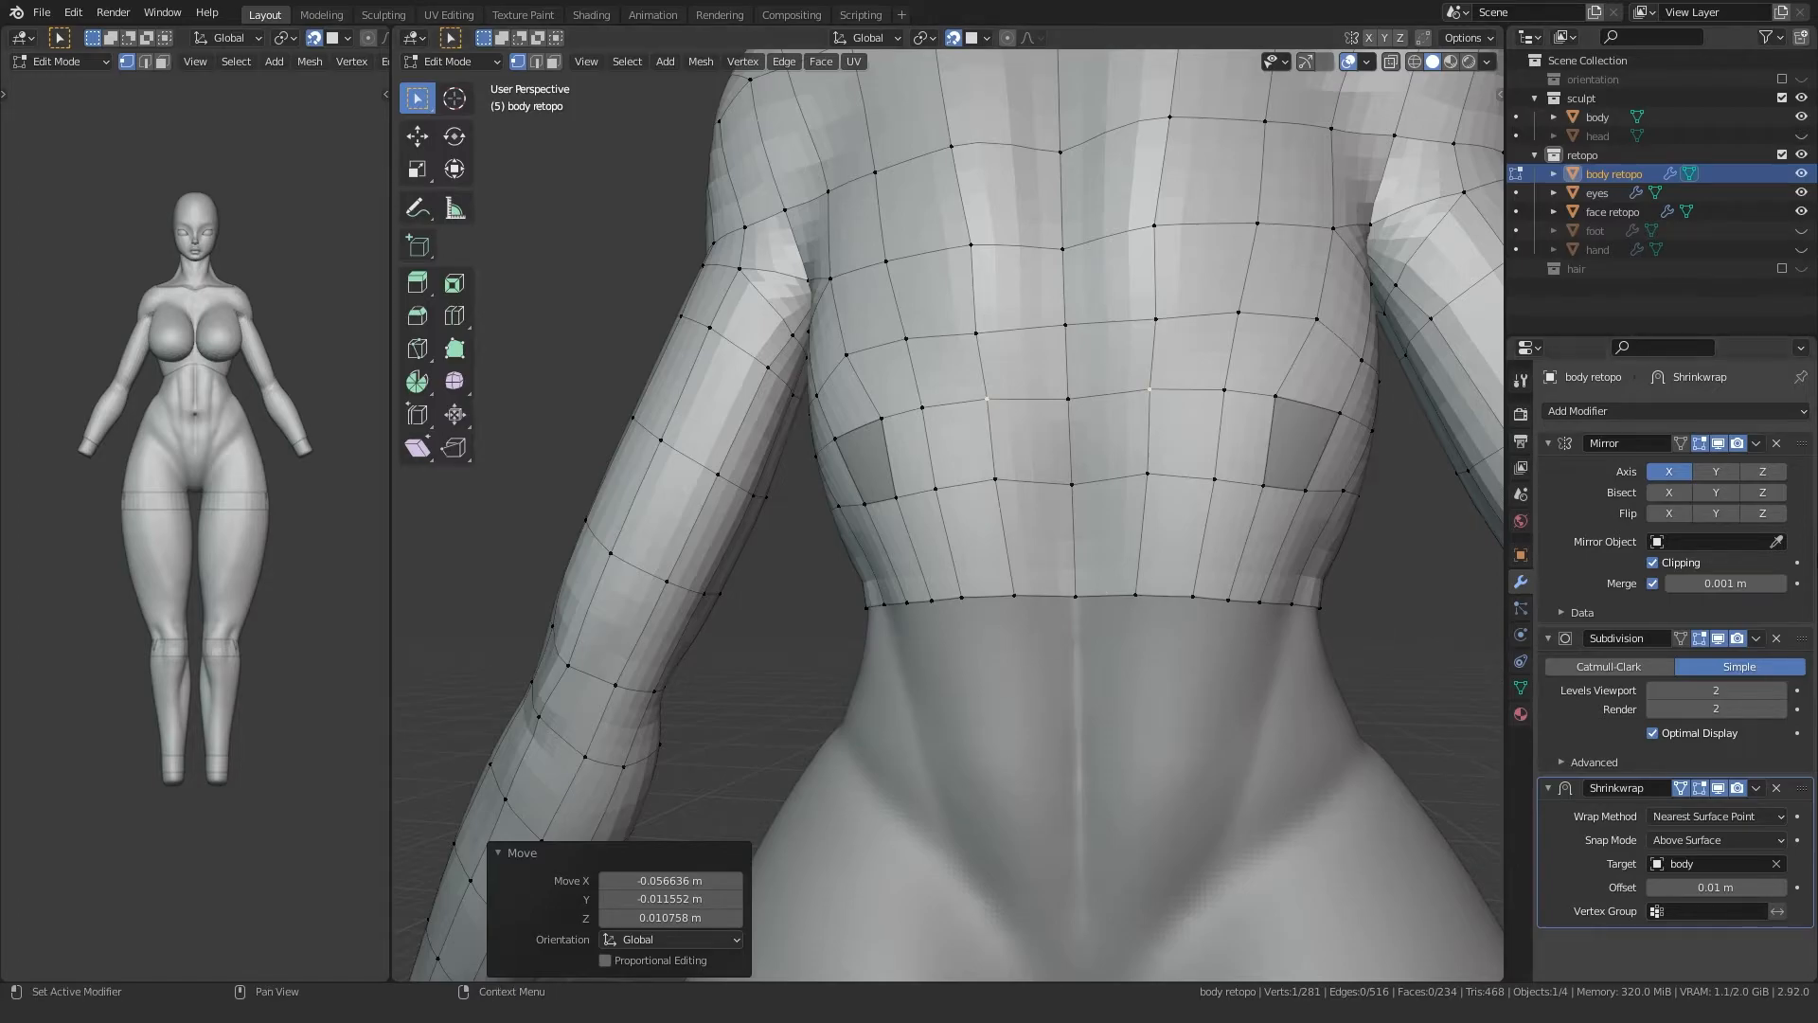
pyautogui.hotkey('ctrl', 'z')
# Step: Fill the remaining gap on the side of the back above the rib strip
pyautogui.moveTo(890, 502); pyautogui.dragTo(949, 497, button='middle')
pyautogui.click(906, 432)
pyautogui.moveTo(906, 432)
pyautogui.mouseDown(button='middle')
pyautogui.moveTo(881, 445)
pyautogui.moveTo(921, 421)
pyautogui.mouseUp(button='middle')
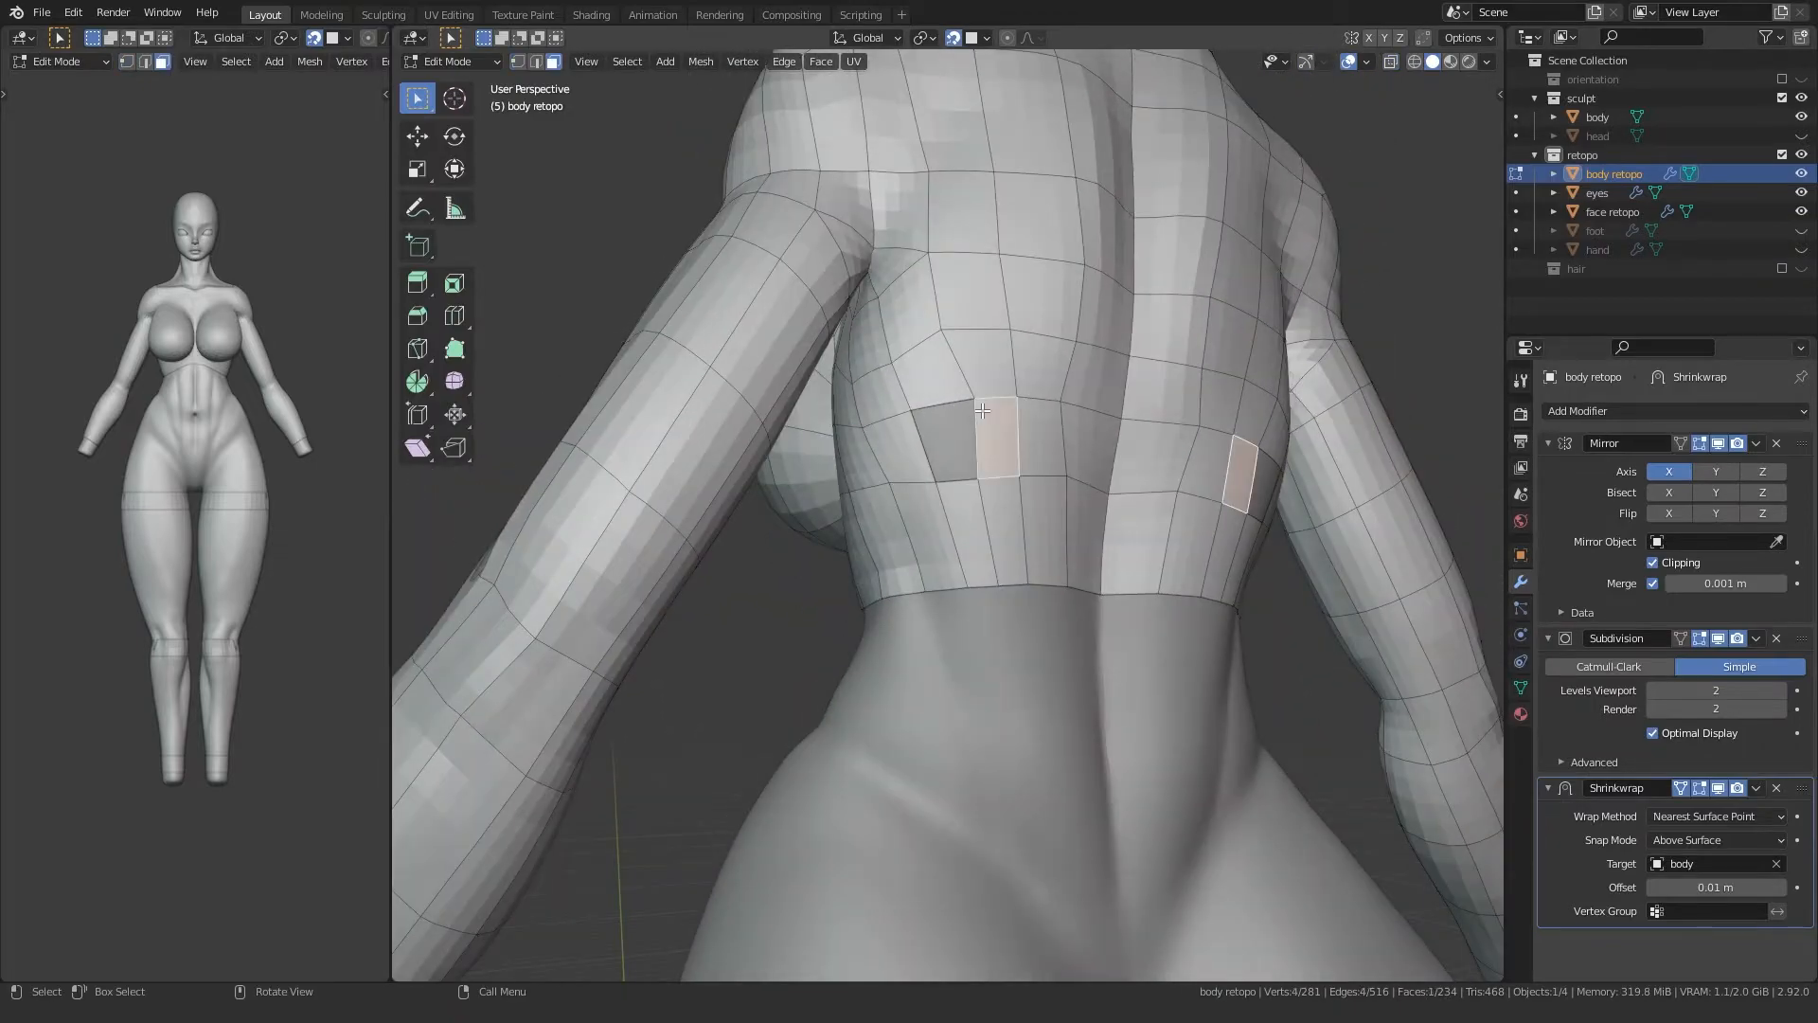
pyautogui.keyDown('shift'); pyautogui.click(932, 485); pyautogui.keyUp('shift')
pyautogui.press('f')
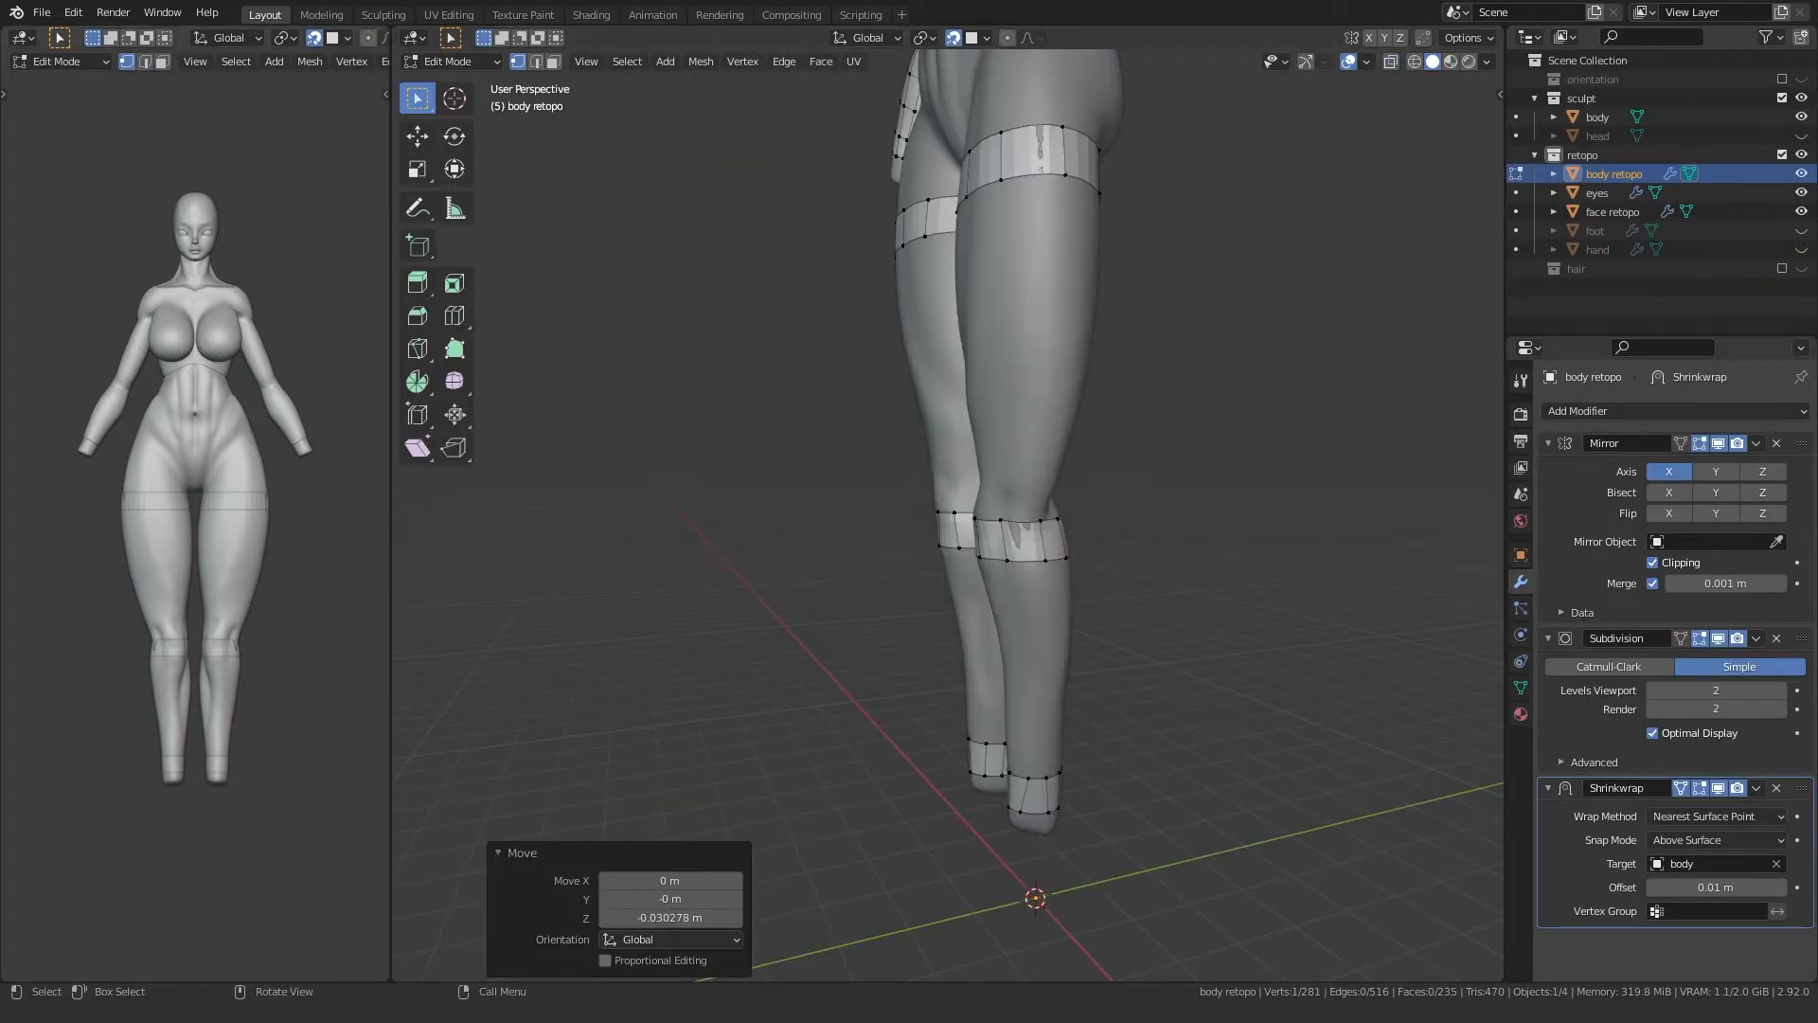
# Step: Bridge the lower loop of the thigh band to the upper loop of the knee band with LoopTools
pyautogui.moveTo(928, 434); pyautogui.dragTo(950, 391, button='middle')
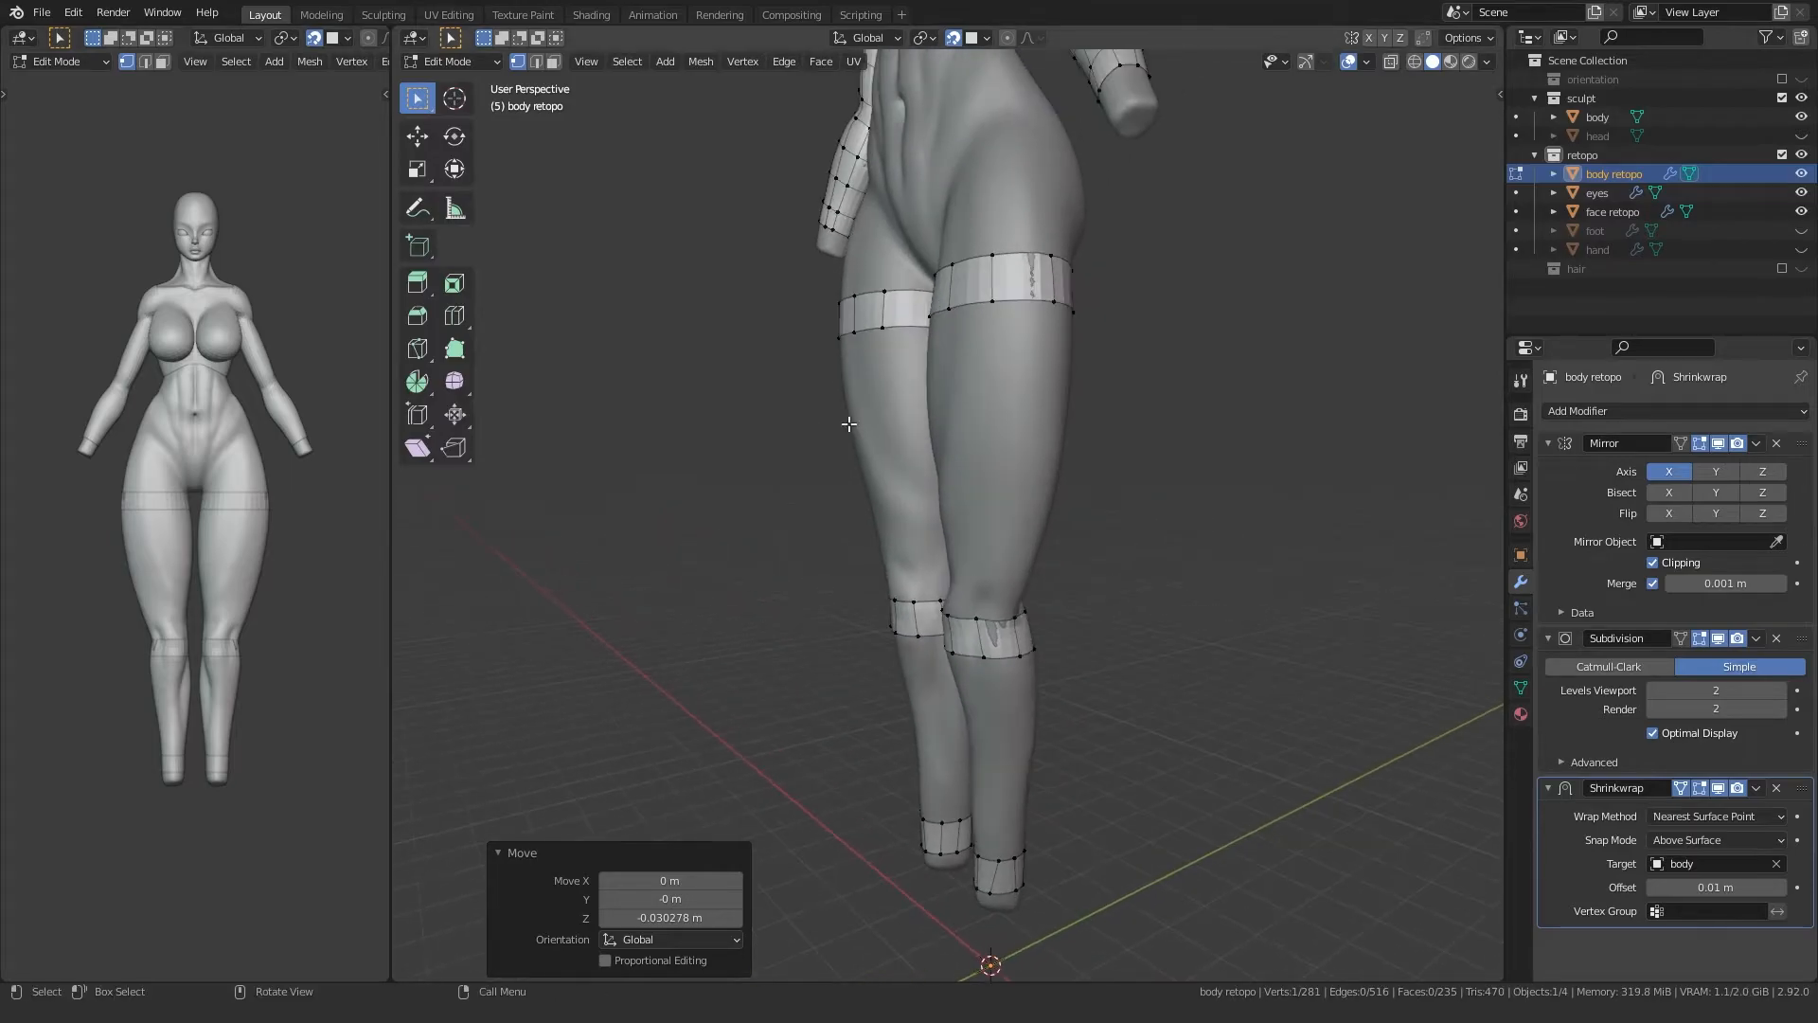
pyautogui.keyDown('alt'); pyautogui.click(950, 390); pyautogui.keyUp('alt')
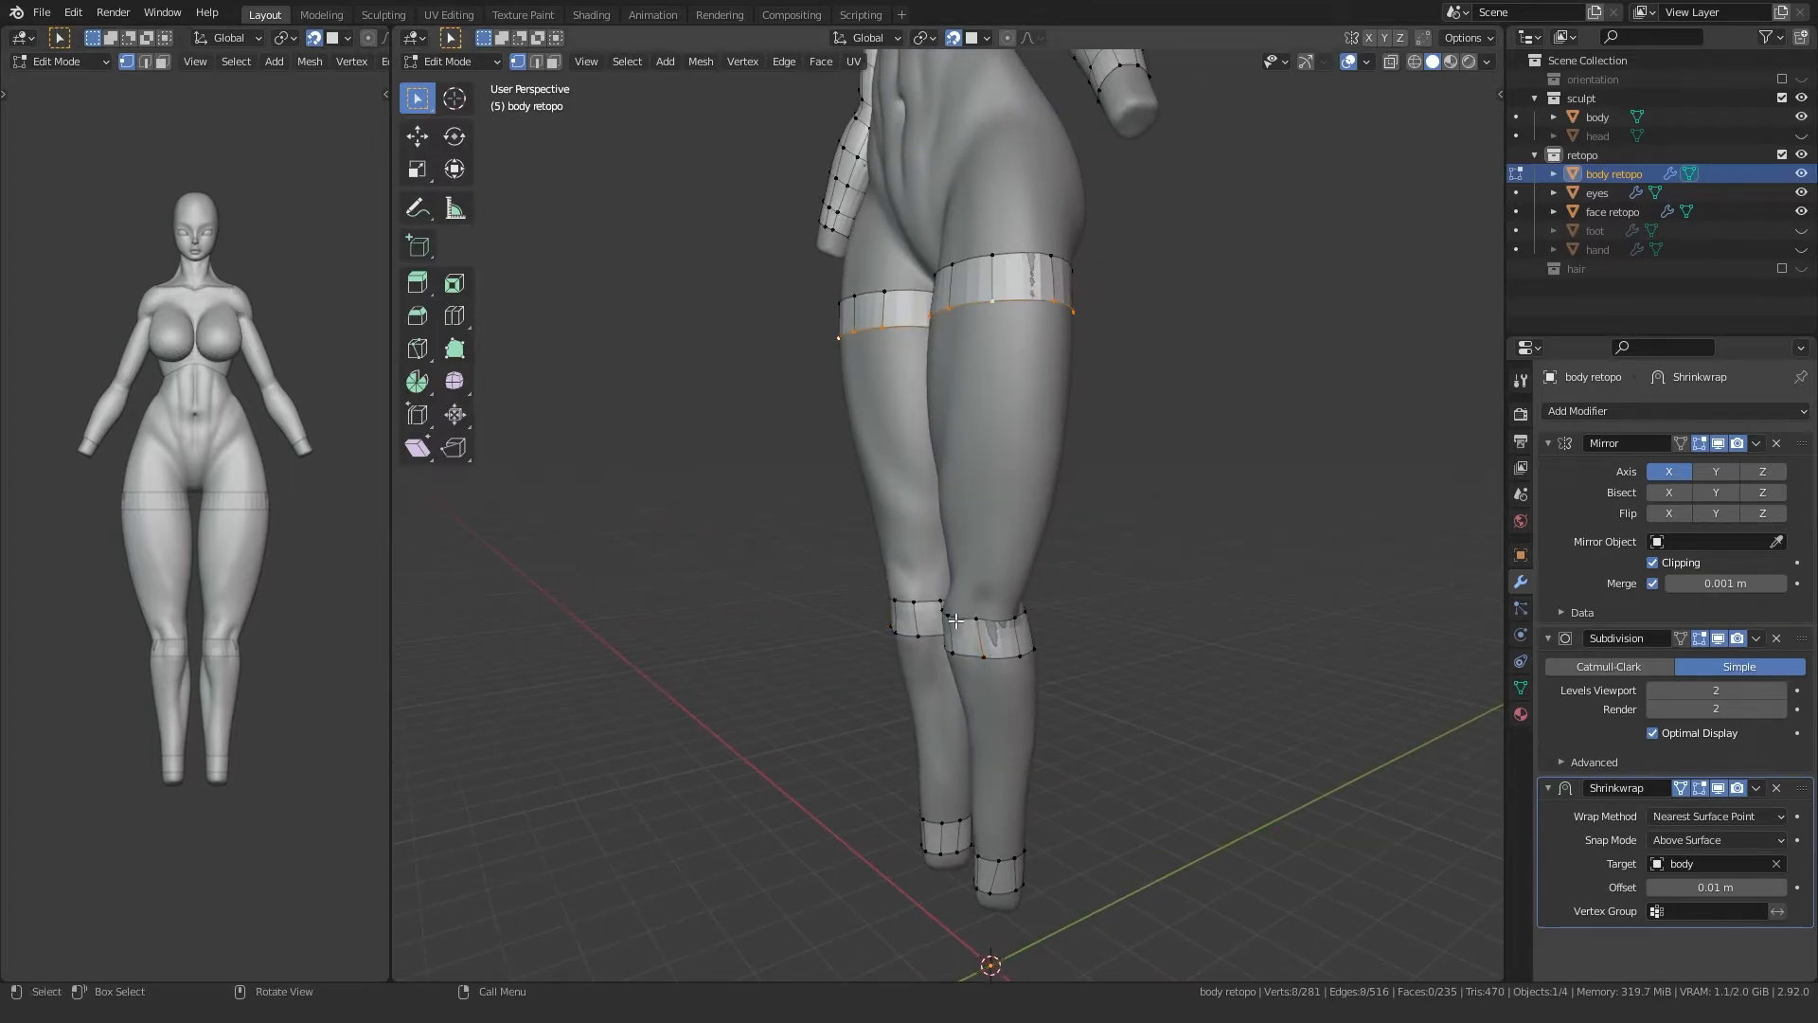
pyautogui.rightClick(933, 516)
pyautogui.moveTo(934, 516)
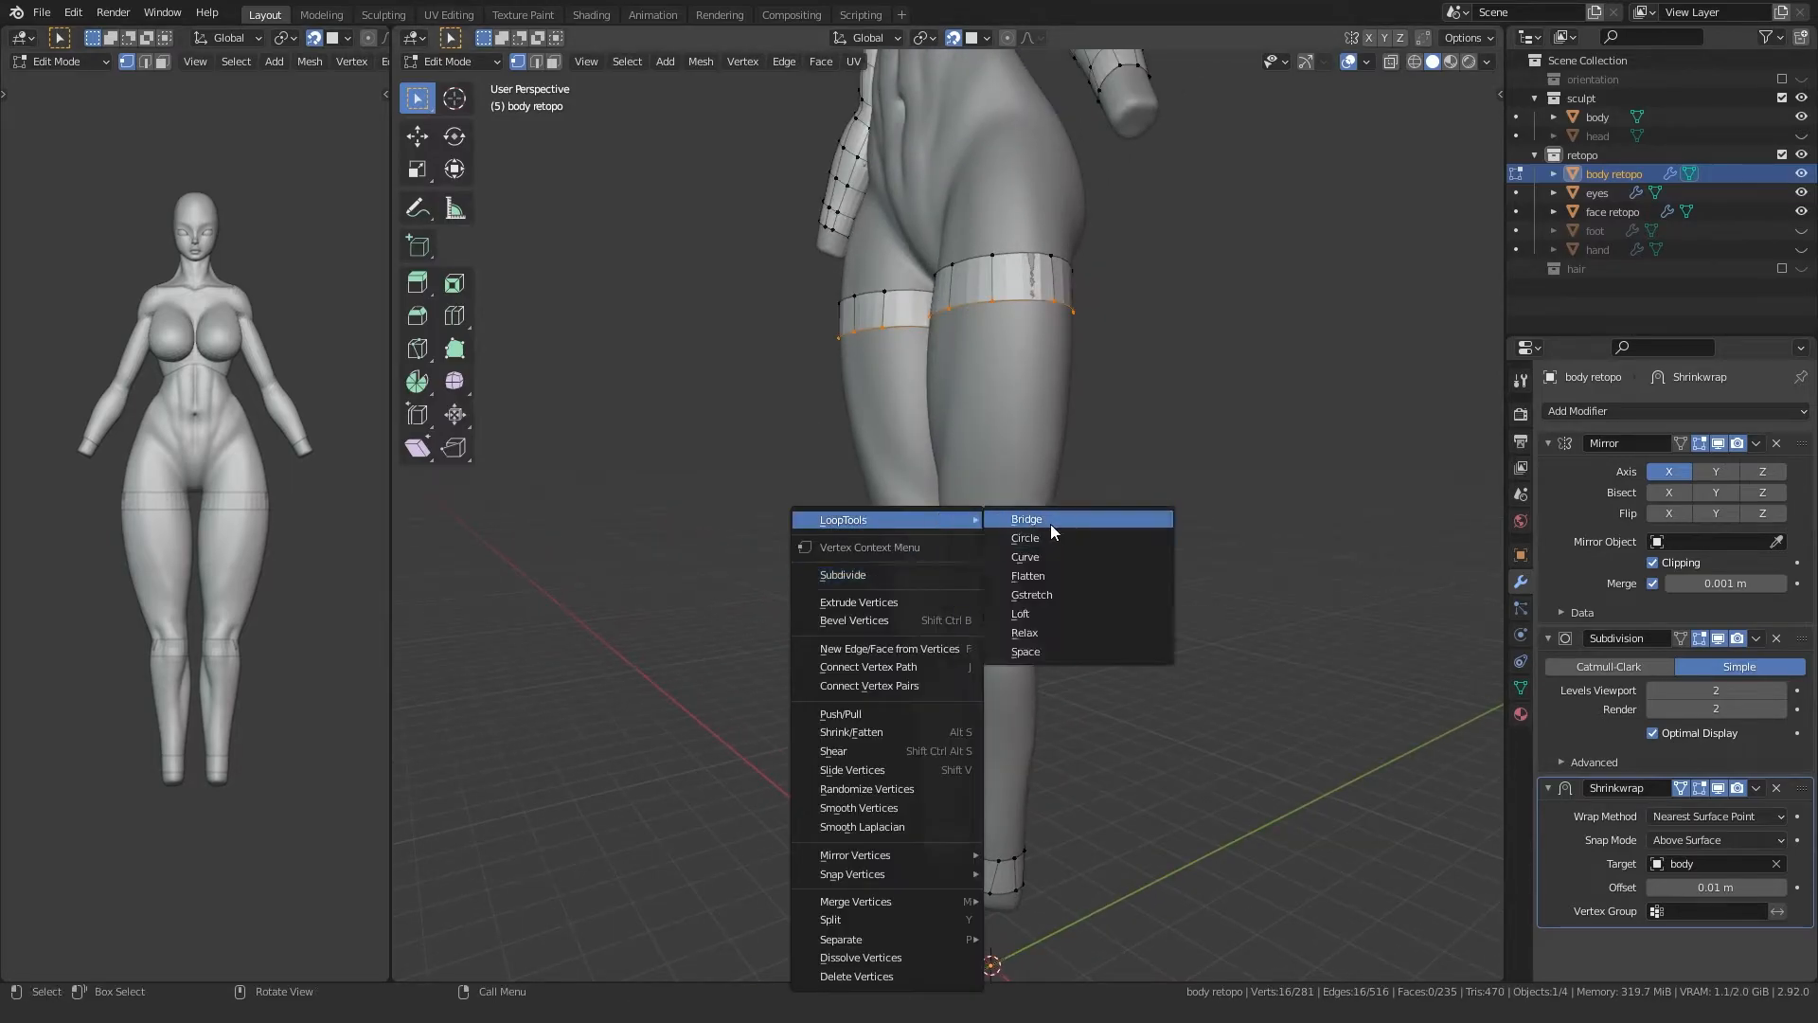
pyautogui.click(1049, 524)
# Step: Bridge the lower loop of the knee band to the upper loop of the ankle band with LoopTools
pyautogui.moveTo(1049, 523); pyautogui.dragTo(961, 526, button='middle')
pyautogui.keyDown('alt'); pyautogui.click(961, 525); pyautogui.keyUp('alt')
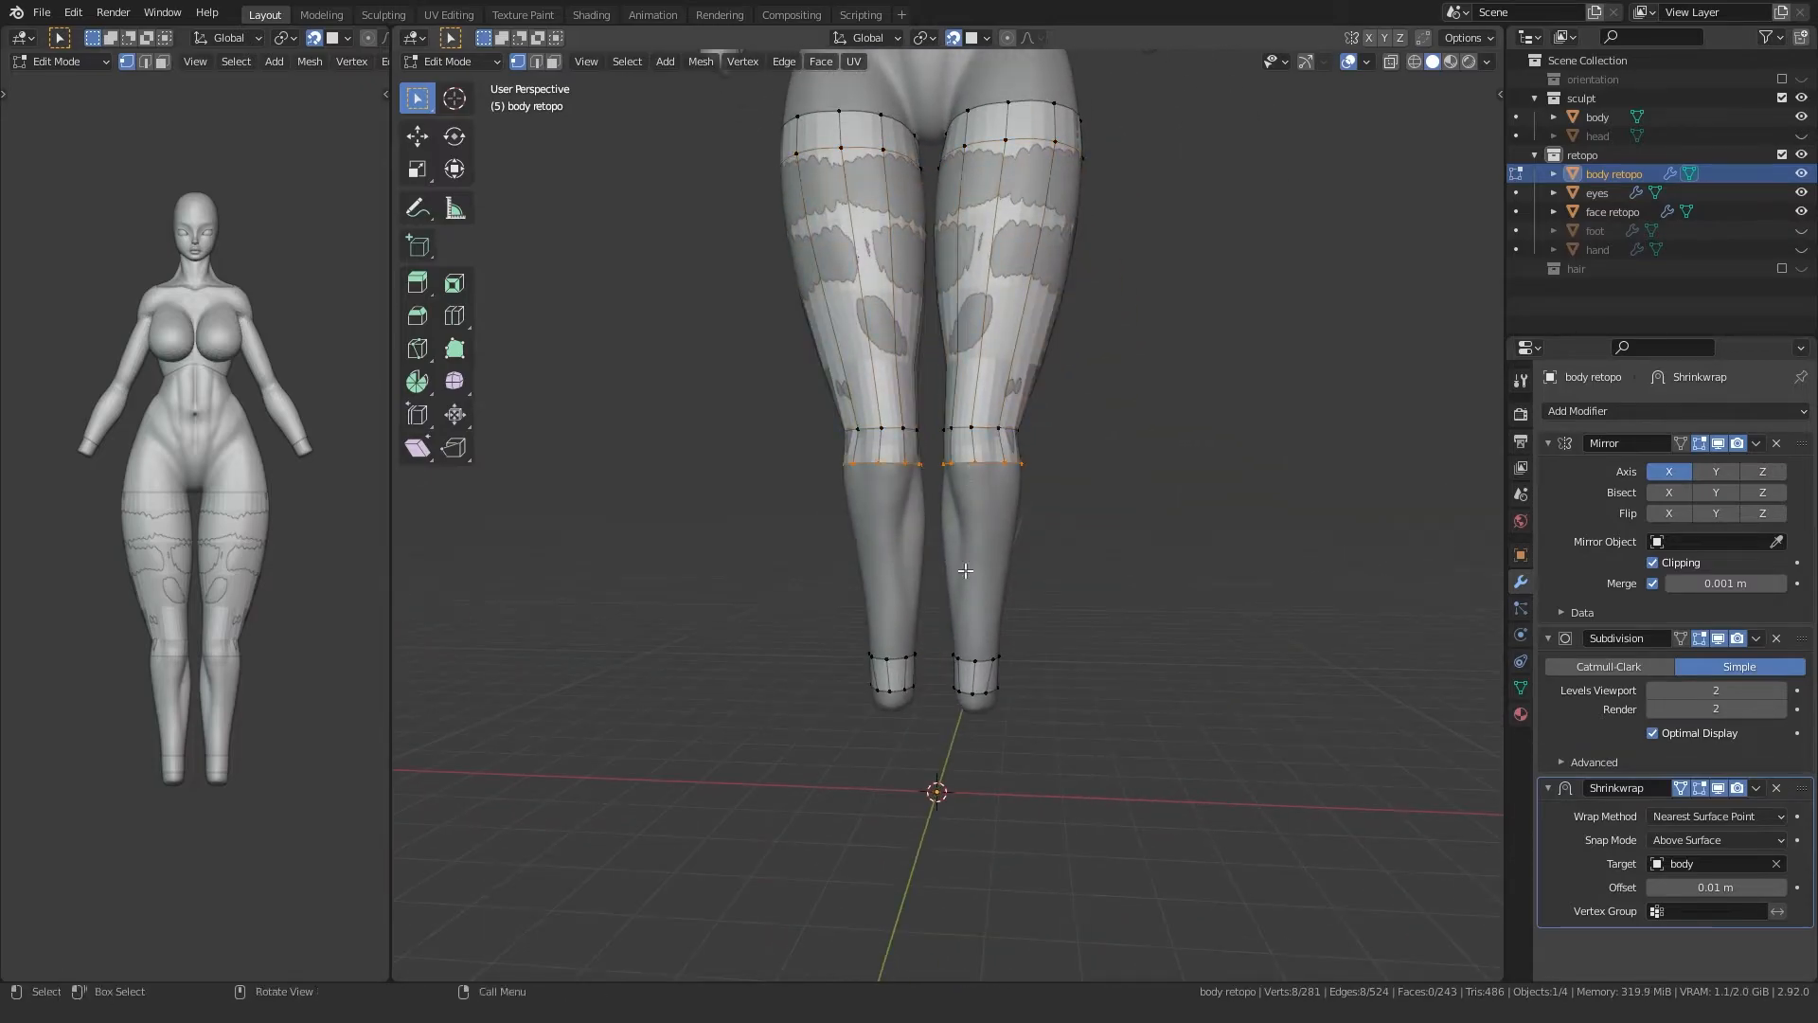
pyautogui.keyDown('alt'); pyautogui.keyDown('shift'); pyautogui.click(968, 665); pyautogui.keyUp('shift'); pyautogui.keyUp('alt')
pyautogui.rightClick(968, 661)
pyautogui.moveTo(947, 519)
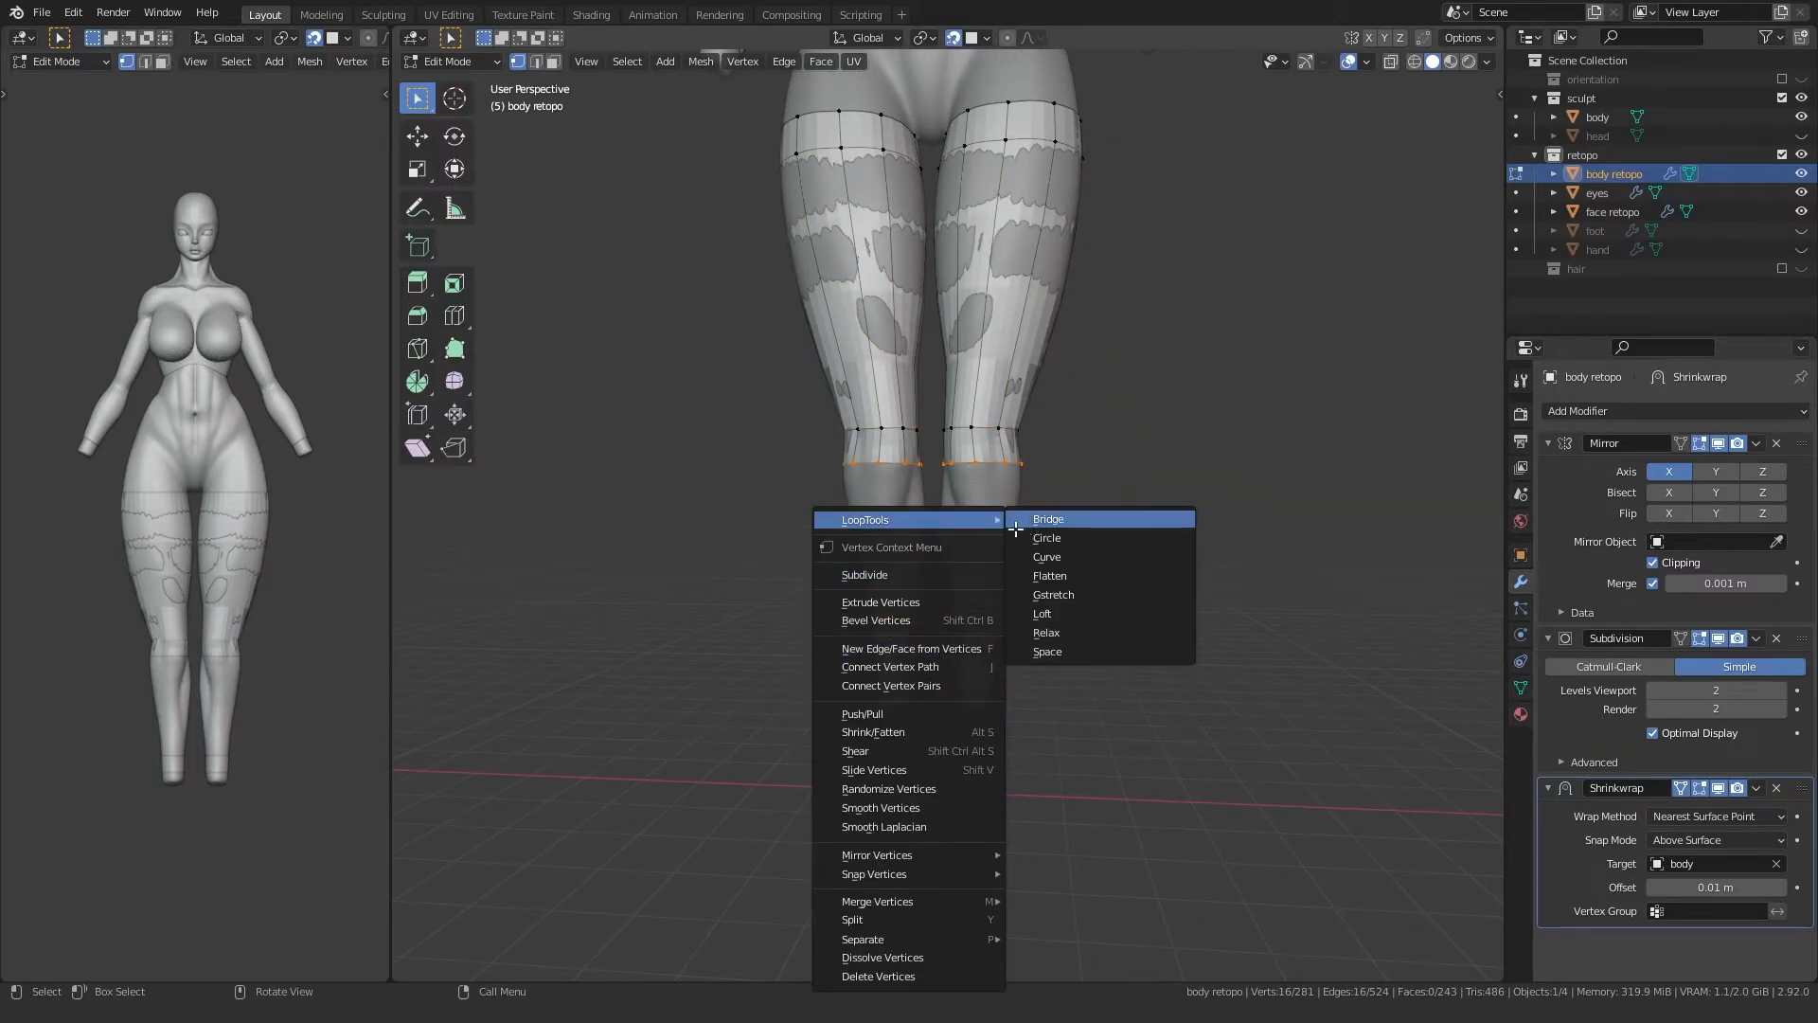
pyautogui.click(1020, 520)
# Step: Add horizontal edge loops around the bridged thigh and calf sections
pyautogui.hotkey('ctrl', 'r')
pyautogui.click(949, 324)
pyautogui.rightClick(938, 481)
pyautogui.click(995, 585)
pyautogui.rightClick(995, 585)
# Step: Extrude the rib strip's front centre edge three times down the abdomen past the navel
pyautogui.press('KP_1')
pyautogui.scroll(2, 718, 540)
pyautogui.keyDown('shift'); pyautogui.moveTo(839, 663); pyautogui.dragTo(822, 568, button='middle'); pyautogui.keyUp('shift')
pyautogui.press('3')
pyautogui.click(1009, 554)
pyautogui.moveTo(1006, 559); pyautogui.dragTo(994, 616, button='middle')
pyautogui.keyDown('shift'); pyautogui.moveTo(990, 625); pyautogui.dragTo(953, 289, button='middle'); pyautogui.keyUp('shift')
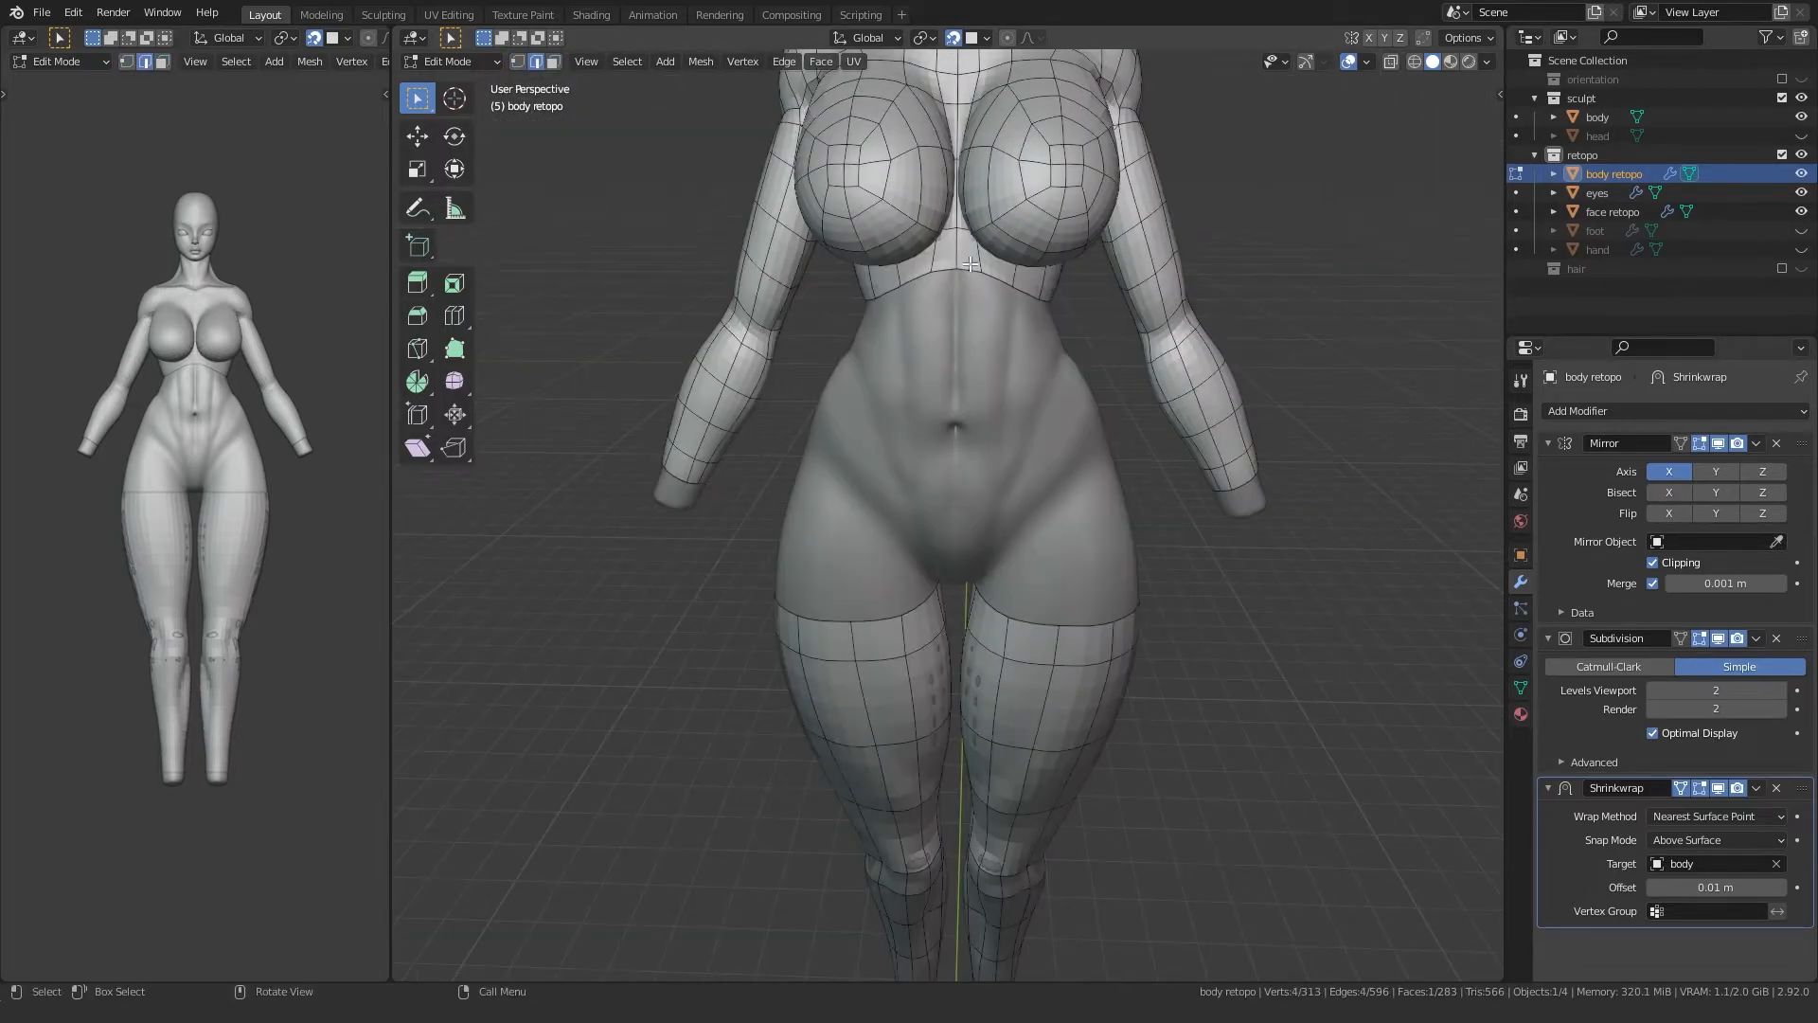
pyautogui.click(971, 263)
pyautogui.press('e')
pyautogui.click(958, 343)
pyautogui.press('e')
pyautogui.click(947, 438)
pyautogui.press('e')
pyautogui.click(938, 535)
# Step: Move the abdominal strip's middle row below the navel and widen the strip's lower side vertices outward
pyautogui.press('KP_1')
pyautogui.scroll(-2, 670, 566)
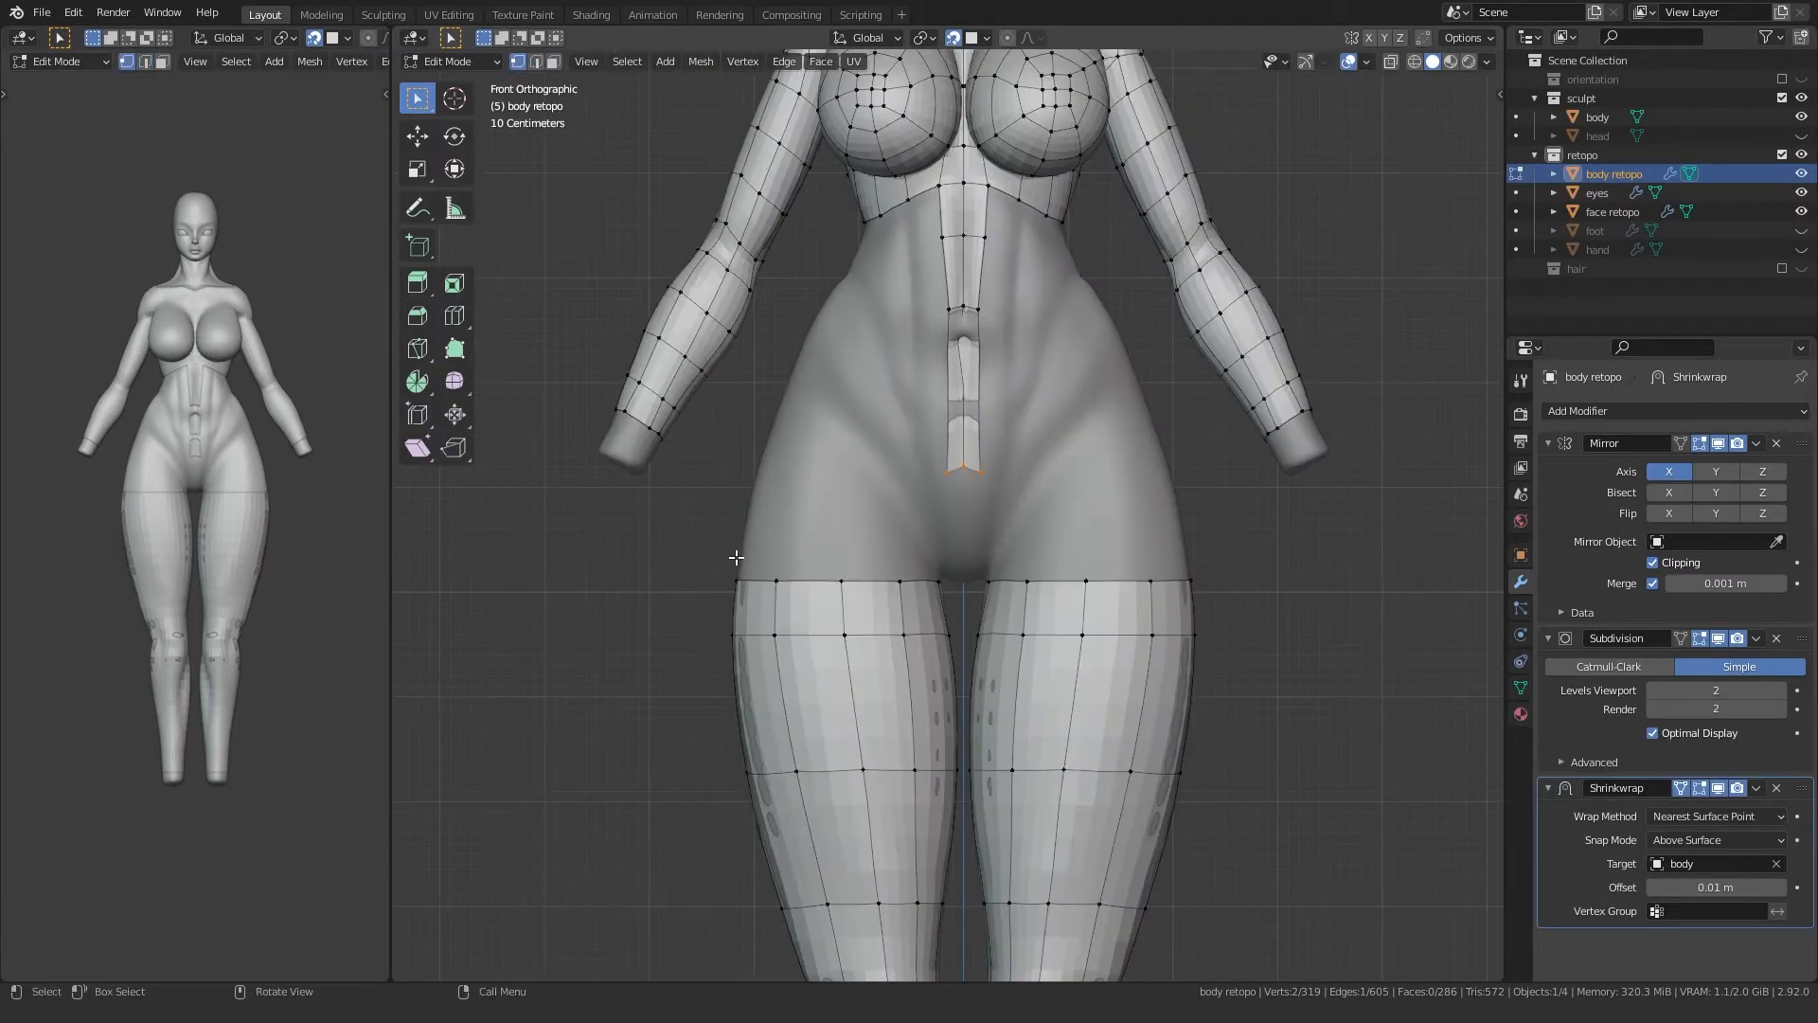
pyautogui.press('1')
pyautogui.scroll(3, 899, 486)
pyautogui.press('g')
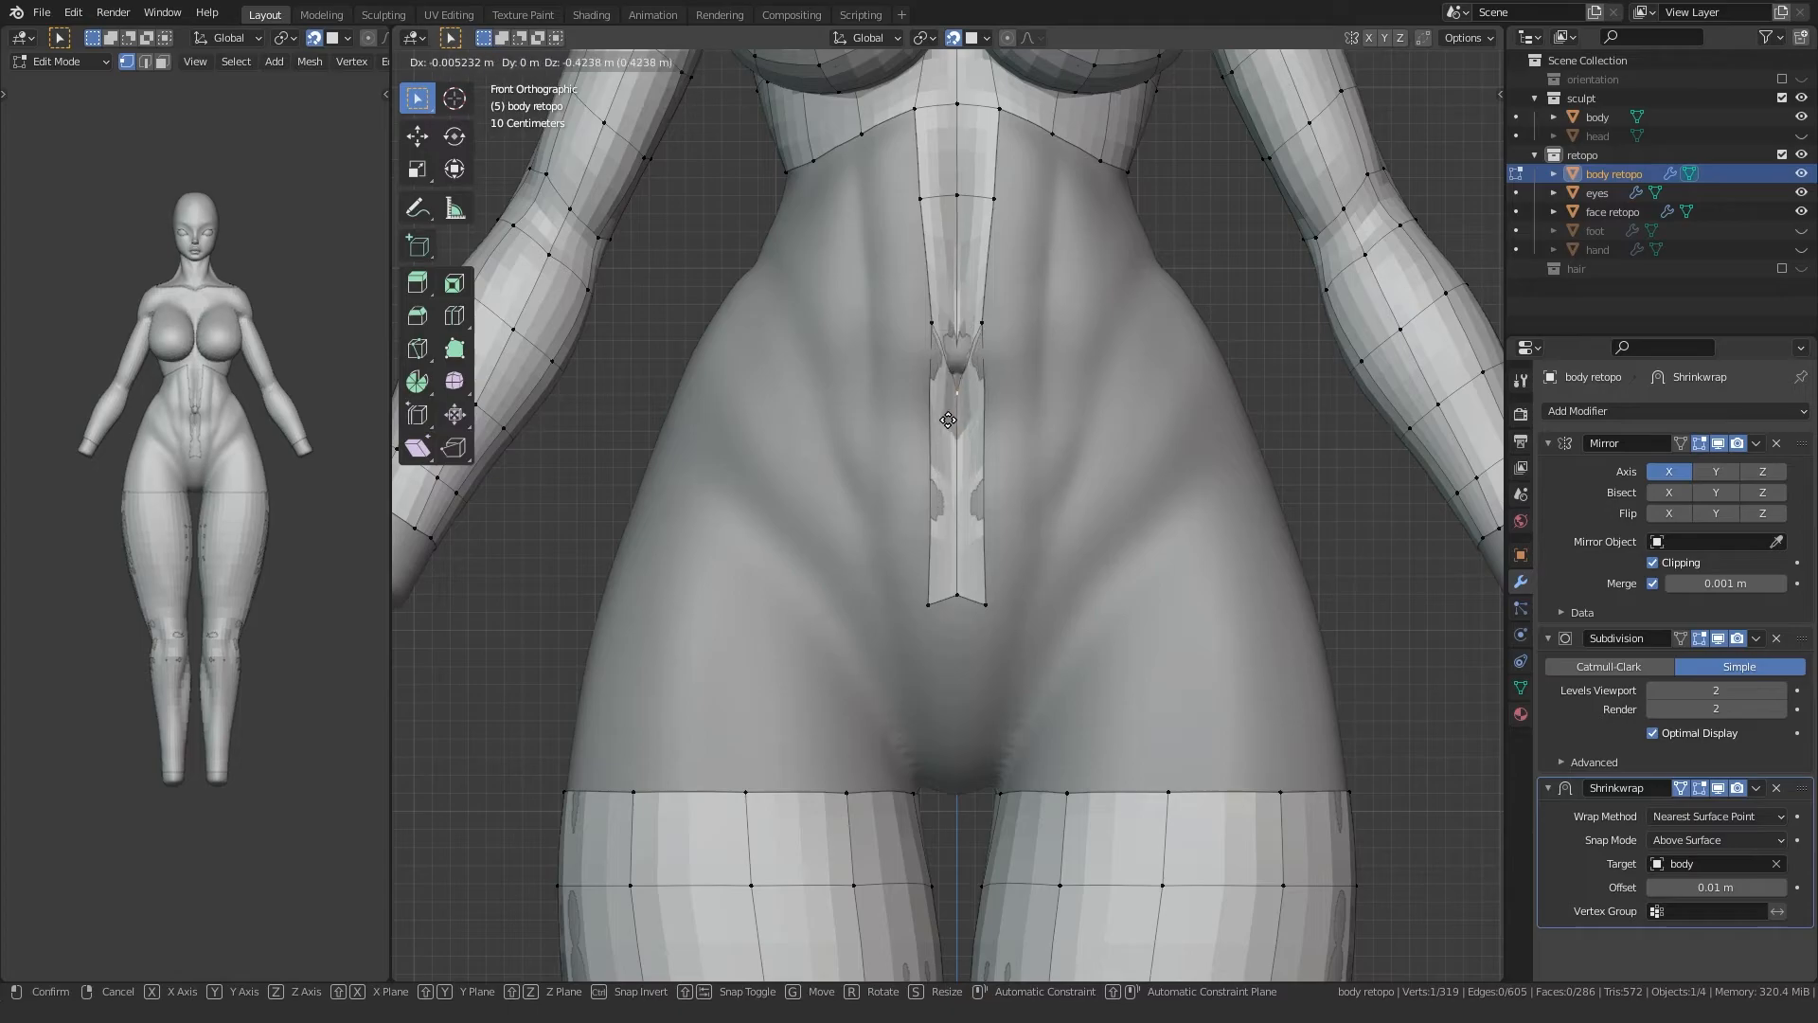
pyautogui.click(948, 420)
pyautogui.press('g')
pyautogui.click(951, 373)
pyautogui.press('g')
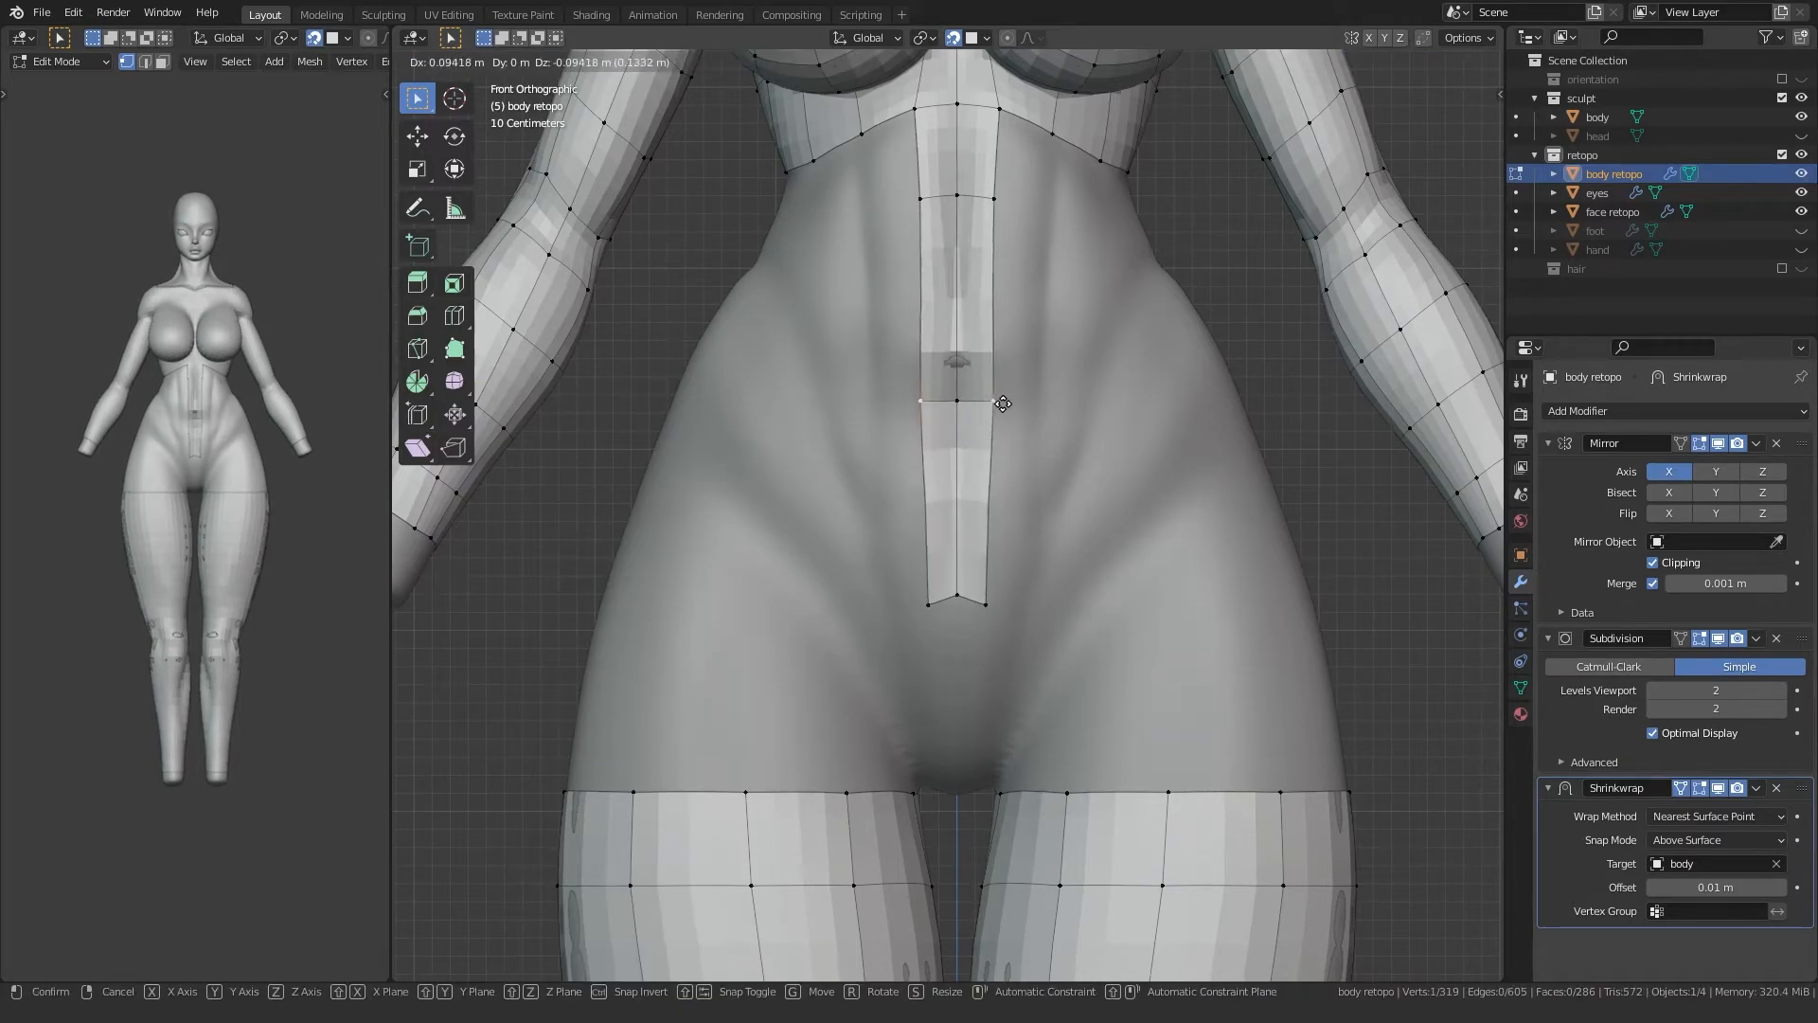
pyautogui.click(991, 404)
pyautogui.press('g')
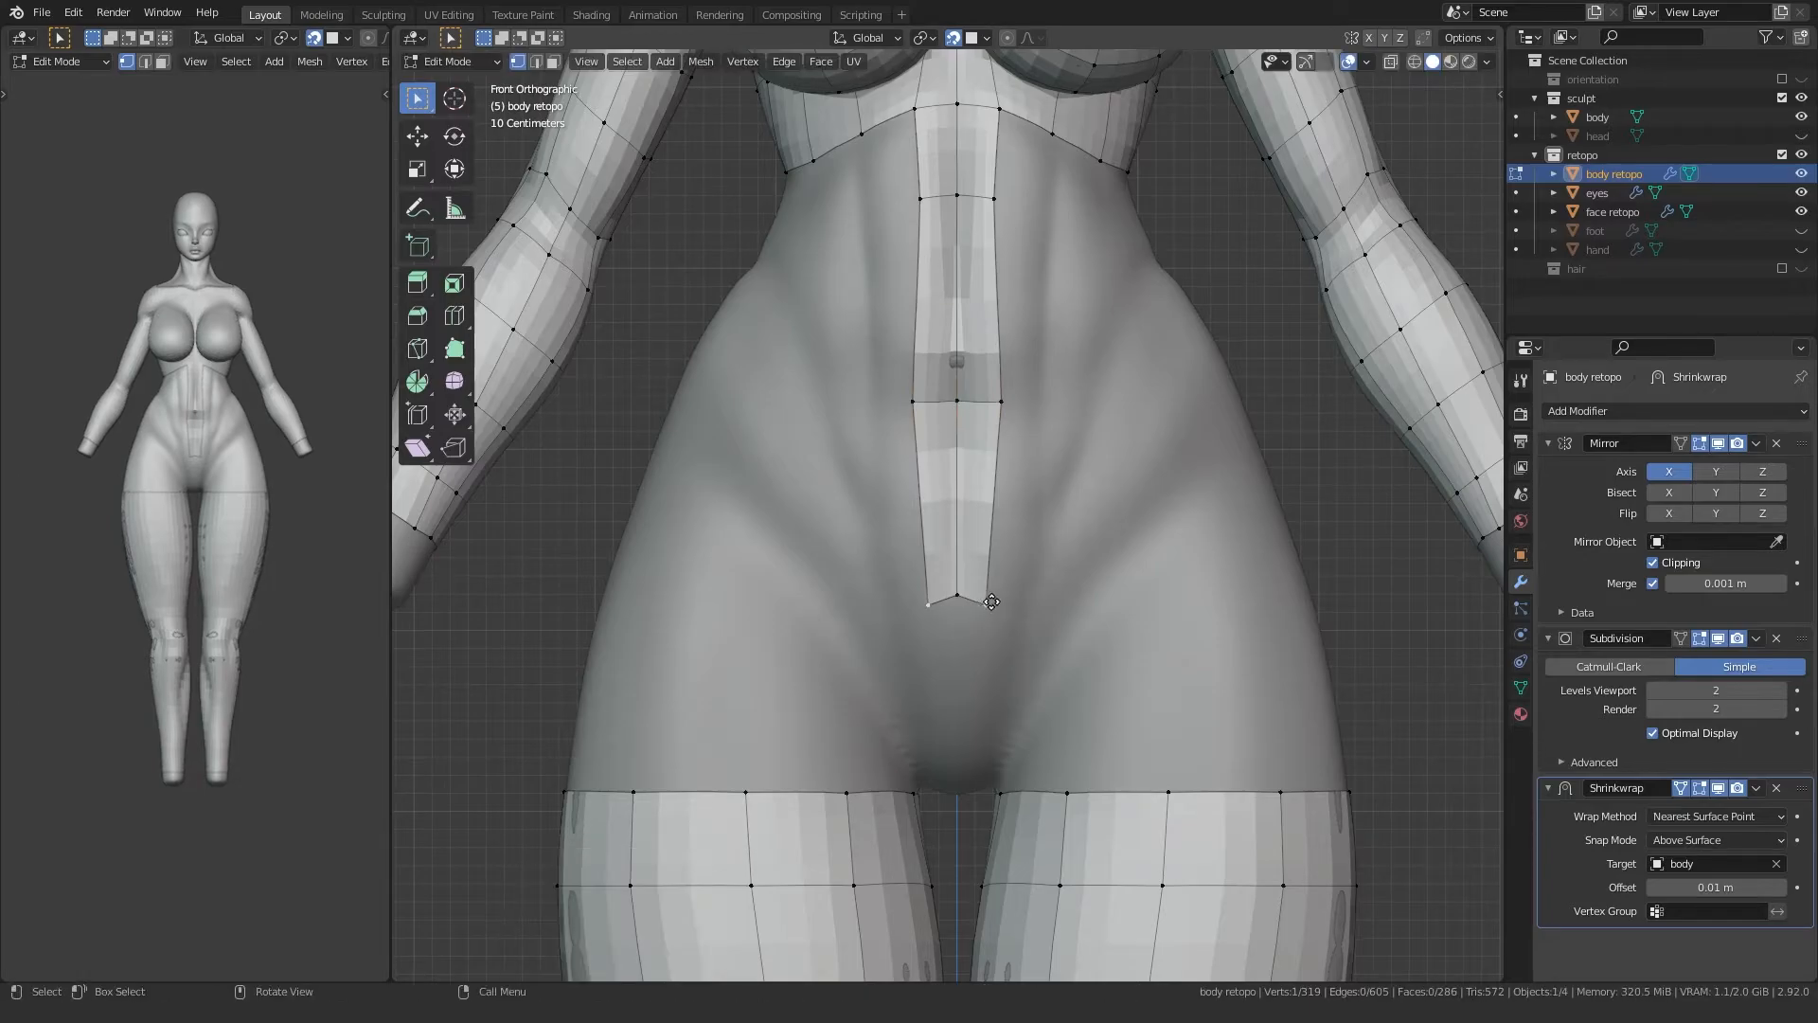
pyautogui.click(1002, 599)
# Step: Shift the centre and side vertices of the abdominal strip above the navel downward
pyautogui.keyDown('shift'); pyautogui.moveTo(1001, 598); pyautogui.dragTo(1008, 759, button='middle'); pyautogui.keyUp('shift')
pyautogui.click(959, 358)
pyautogui.press('g')
pyautogui.click(957, 393)
pyautogui.click(1007, 389)
pyautogui.press('g')
pyautogui.click(1007, 517)
pyautogui.moveTo(1008, 518); pyautogui.dragTo(975, 398, button='middle')
pyautogui.scroll(-3, 947, 516)
pyautogui.keyDown('shift'); pyautogui.click(1001, 295); pyautogui.keyUp('shift')
pyautogui.keyDown('shift'); pyautogui.click(923, 298); pyautogui.keyUp('shift')
pyautogui.press('e')
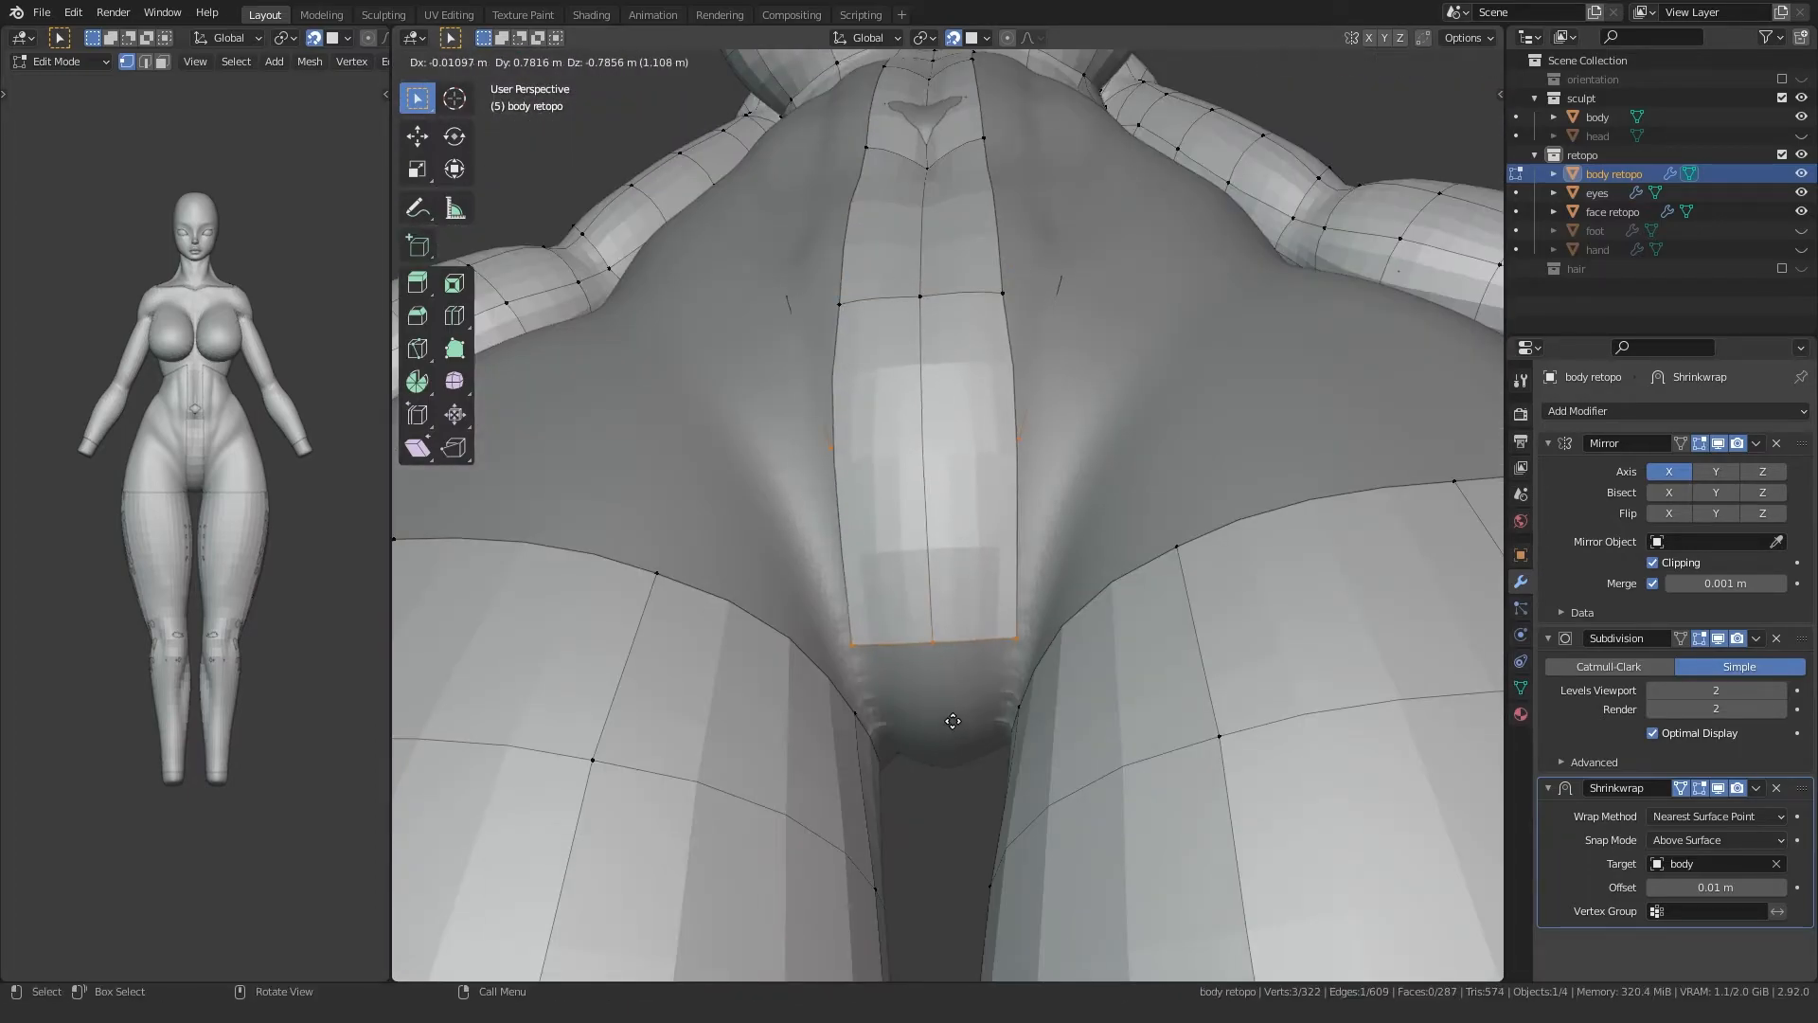
pyautogui.click(933, 711)
pyautogui.hotkey('ctrl', 'z')
# Step: Extrude the abdominal strip's bottom edge twice, down over the pubic area and underneath the crotch
pyautogui.keyDown('ctrl'); pyautogui.click(1004, 292); pyautogui.keyUp('ctrl')
pyautogui.press('e')
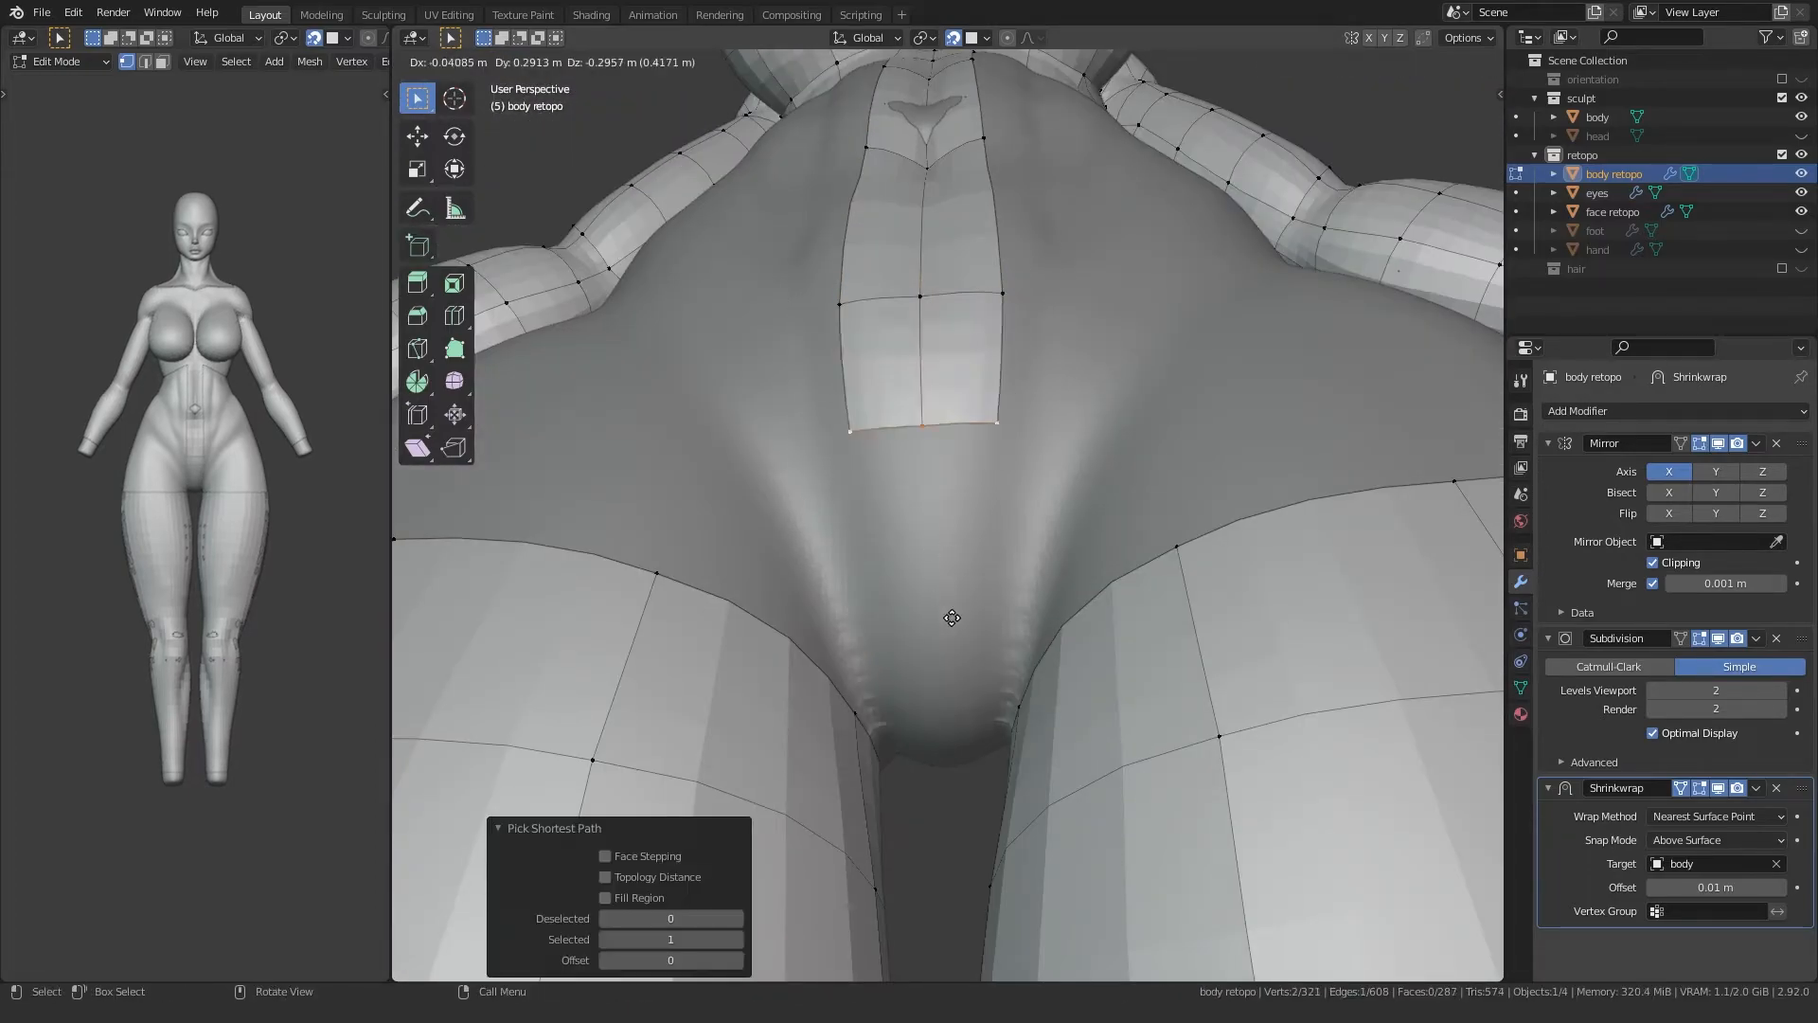
pyautogui.click(970, 671)
pyautogui.moveTo(970, 672); pyautogui.dragTo(970, 537, button='middle')
pyautogui.keyDown('shift'); pyautogui.moveTo(947, 175); pyautogui.dragTo(953, 281, button='middle'); pyautogui.keyUp('shift')
pyautogui.press('e')
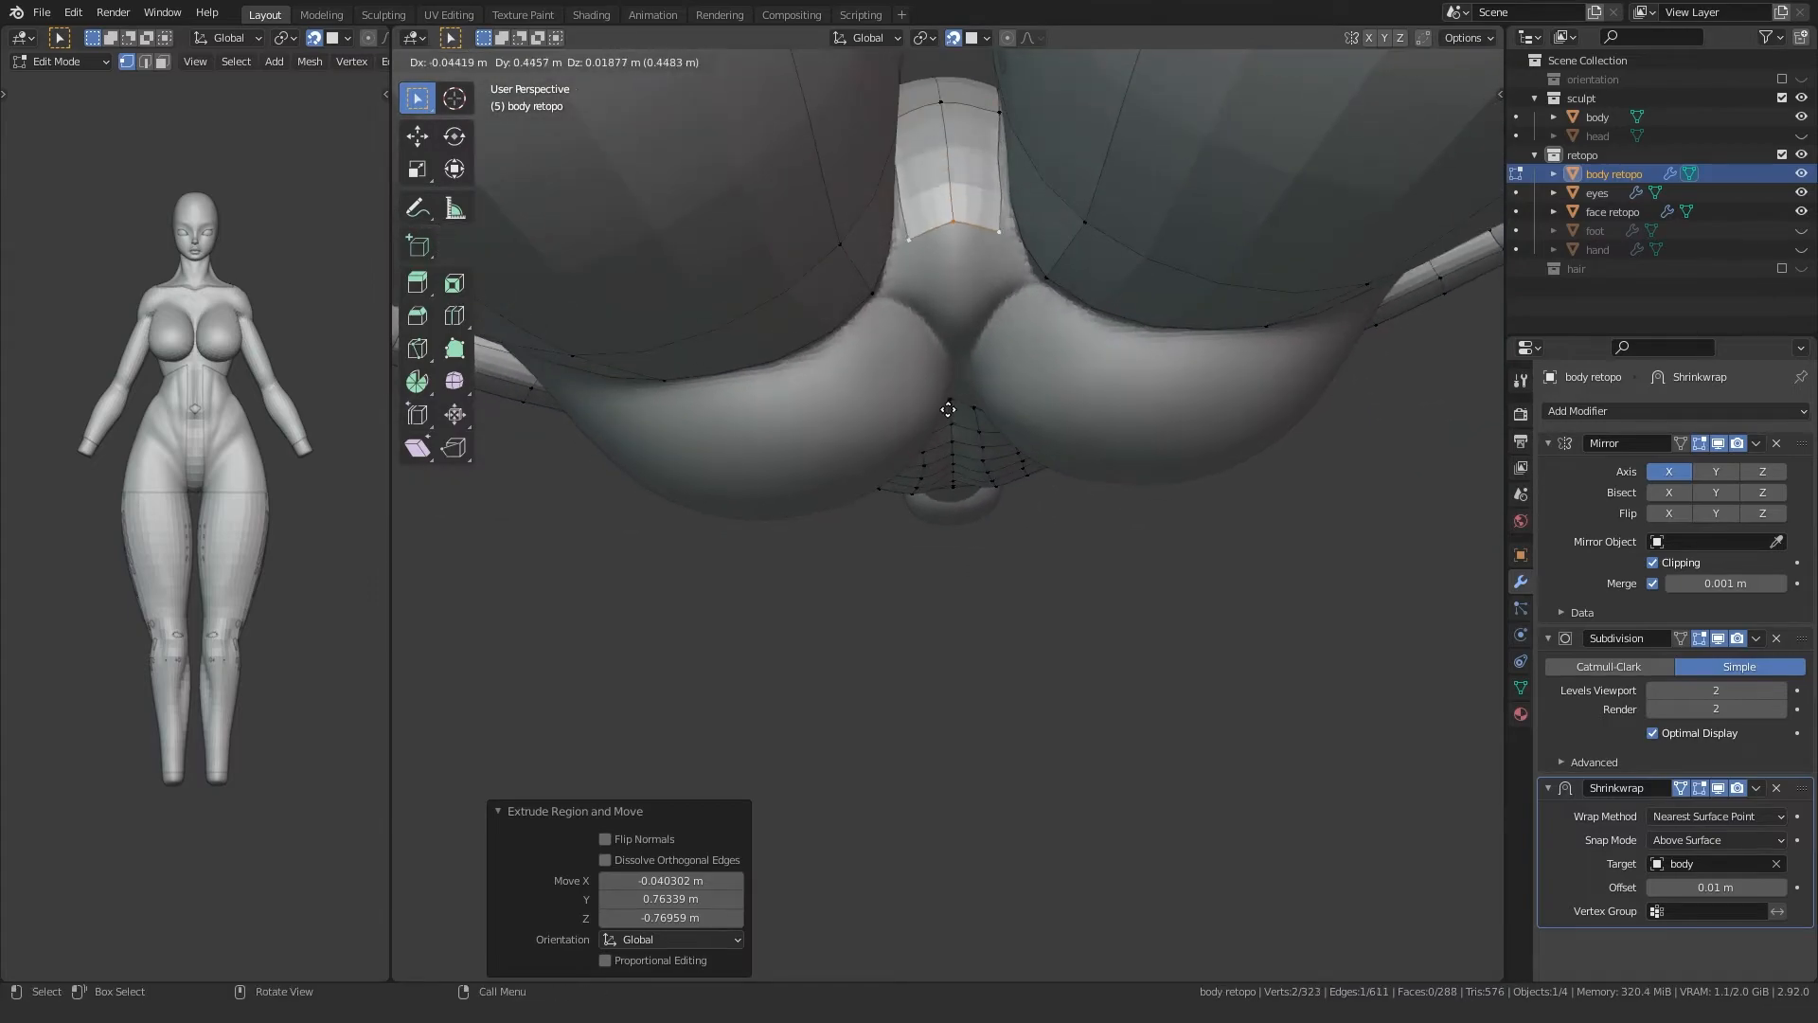
pyautogui.click(955, 410)
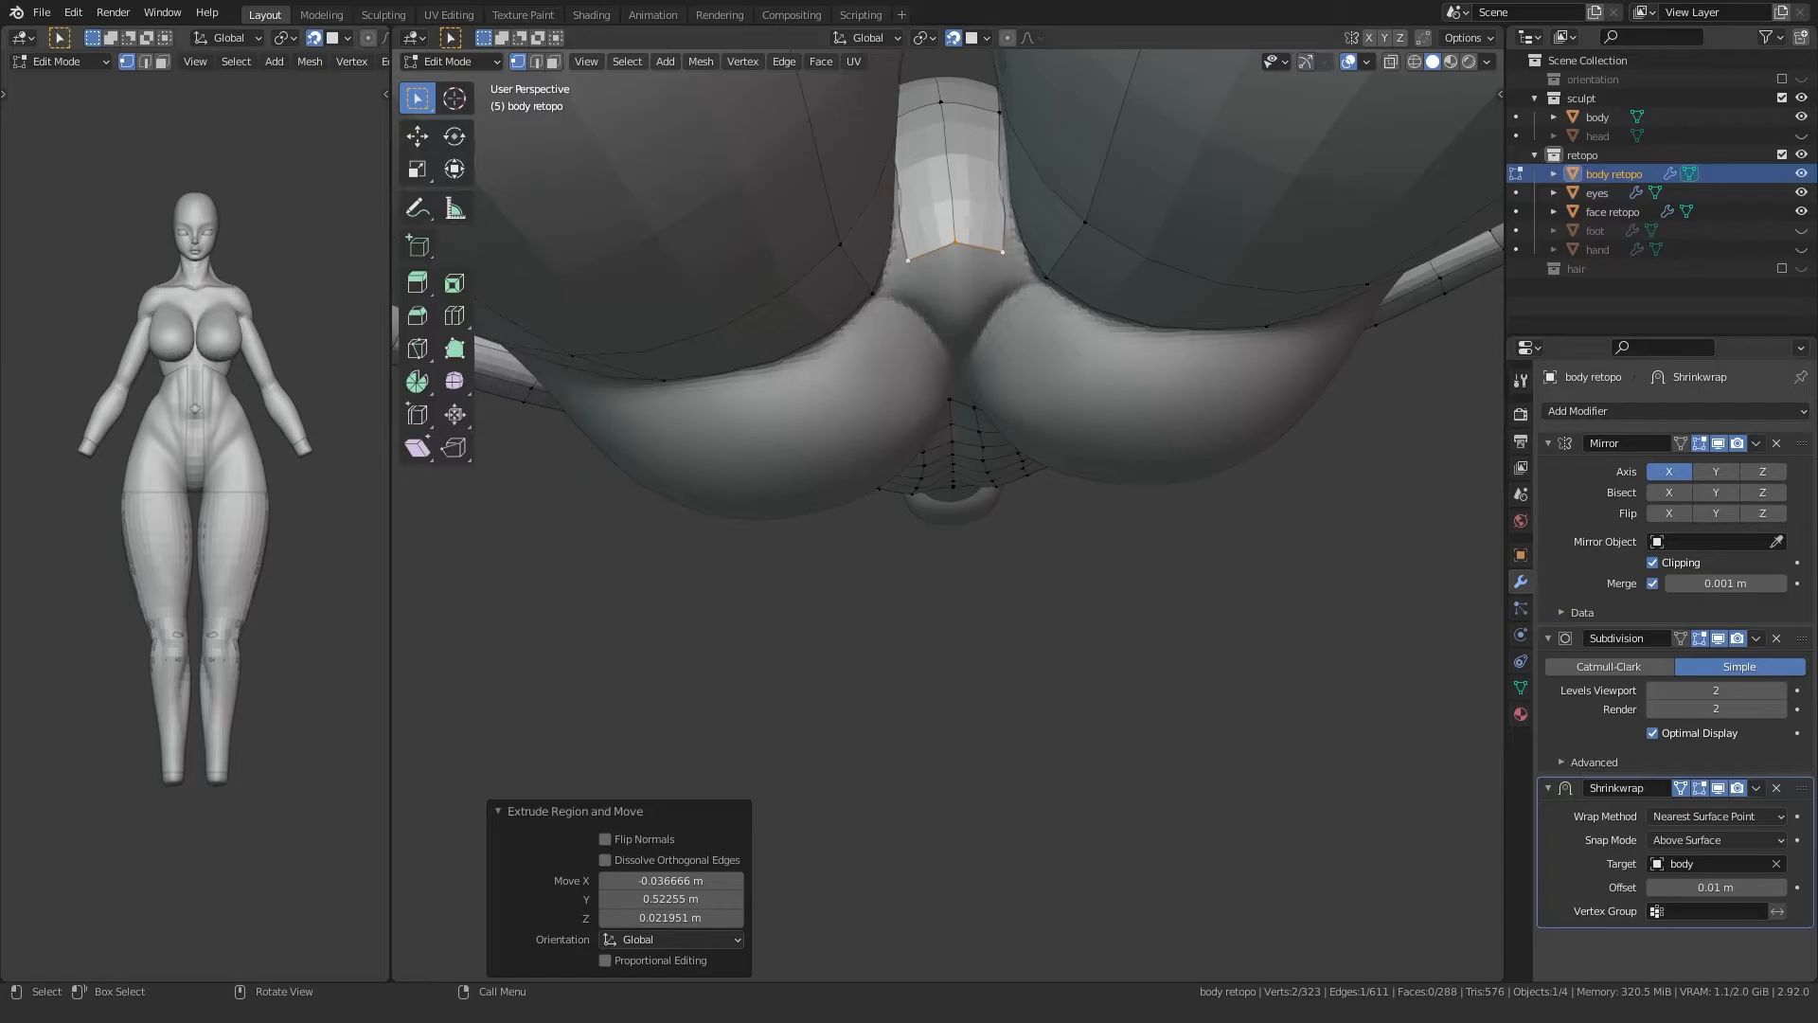
# Step: Extrude the end edge of the crotch strip twice more, up between the buttocks
pyautogui.scroll(-10, 955, 410)
pyautogui.moveTo(1122, 512); pyautogui.dragTo(1294, 575, button='middle')
pyautogui.scroll(8, 913, 618)
pyautogui.moveTo(913, 618); pyautogui.dragTo(940, 589, button='middle')
pyautogui.press('e')
pyautogui.click(937, 499)
pyautogui.moveTo(937, 498); pyautogui.dragTo(932, 453, button='middle')
pyautogui.press('e')
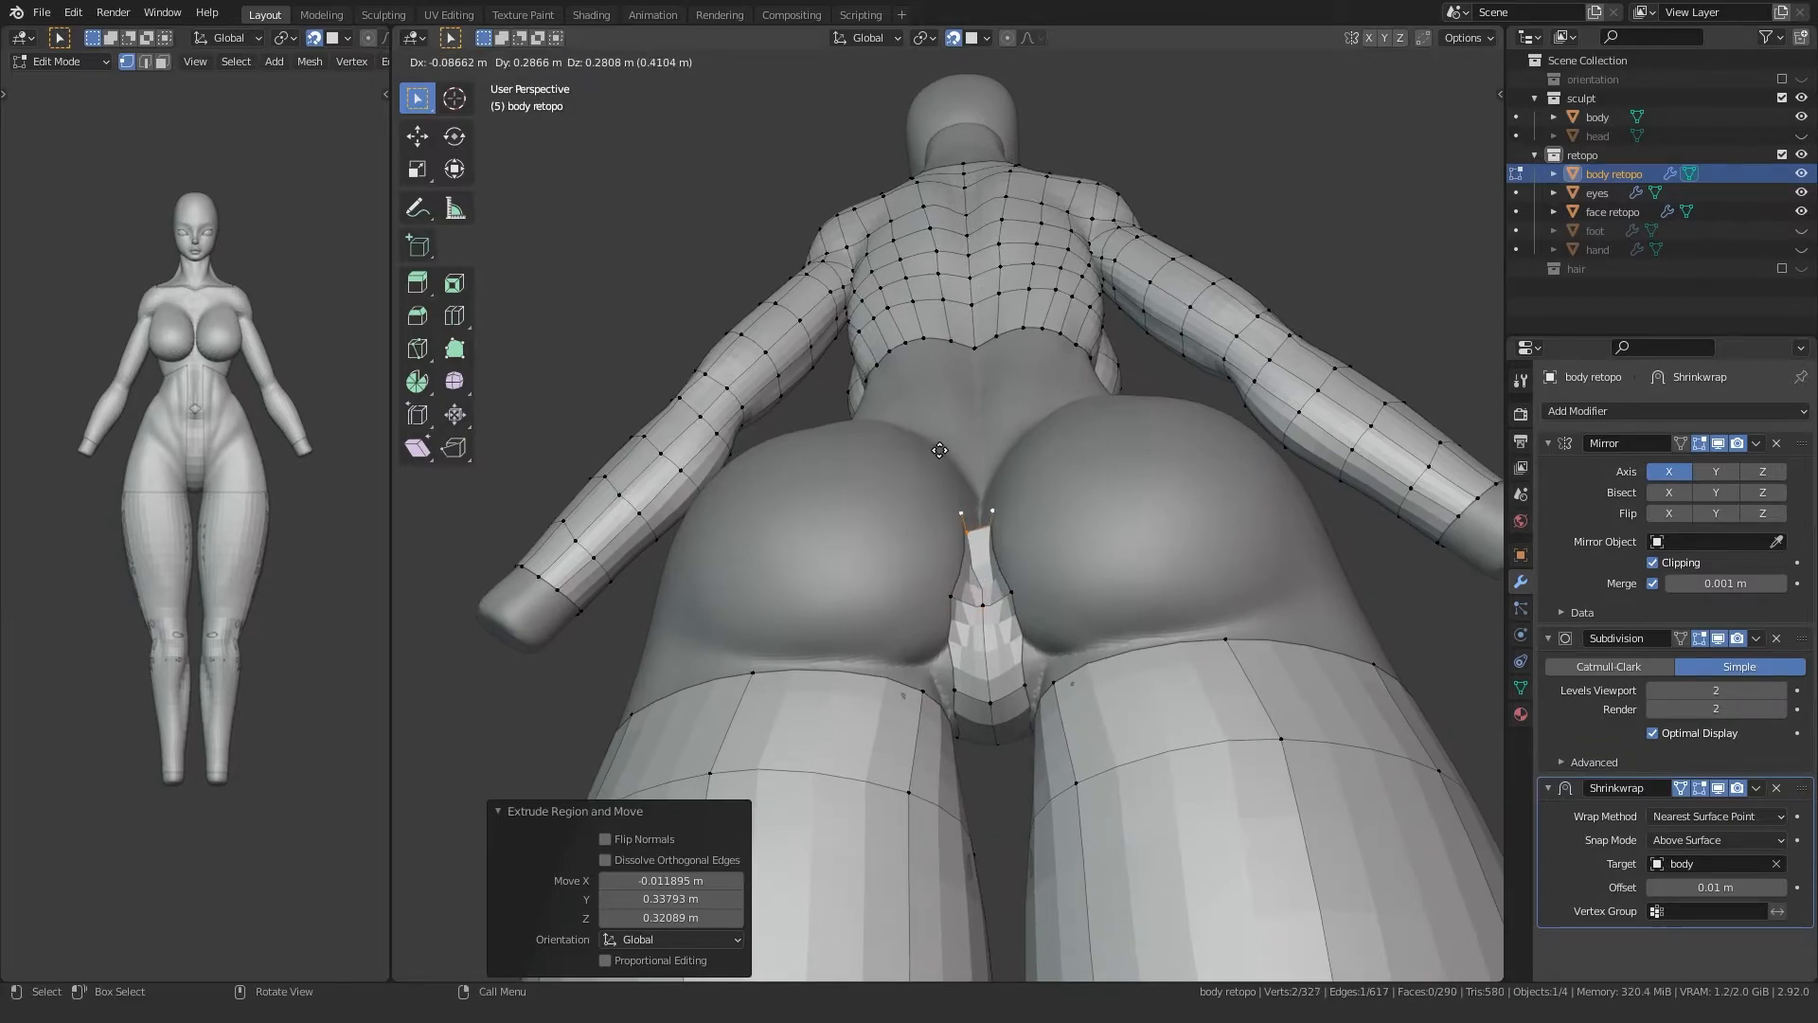
pyautogui.click(946, 457)
# Step: Move the centre vertex at the crotch strip's upper end down along the cleft between the buttocks
pyautogui.click(981, 519)
pyautogui.moveTo(980, 519); pyautogui.dragTo(979, 576, button='middle')
pyautogui.press('g')
pyautogui.click(973, 574)
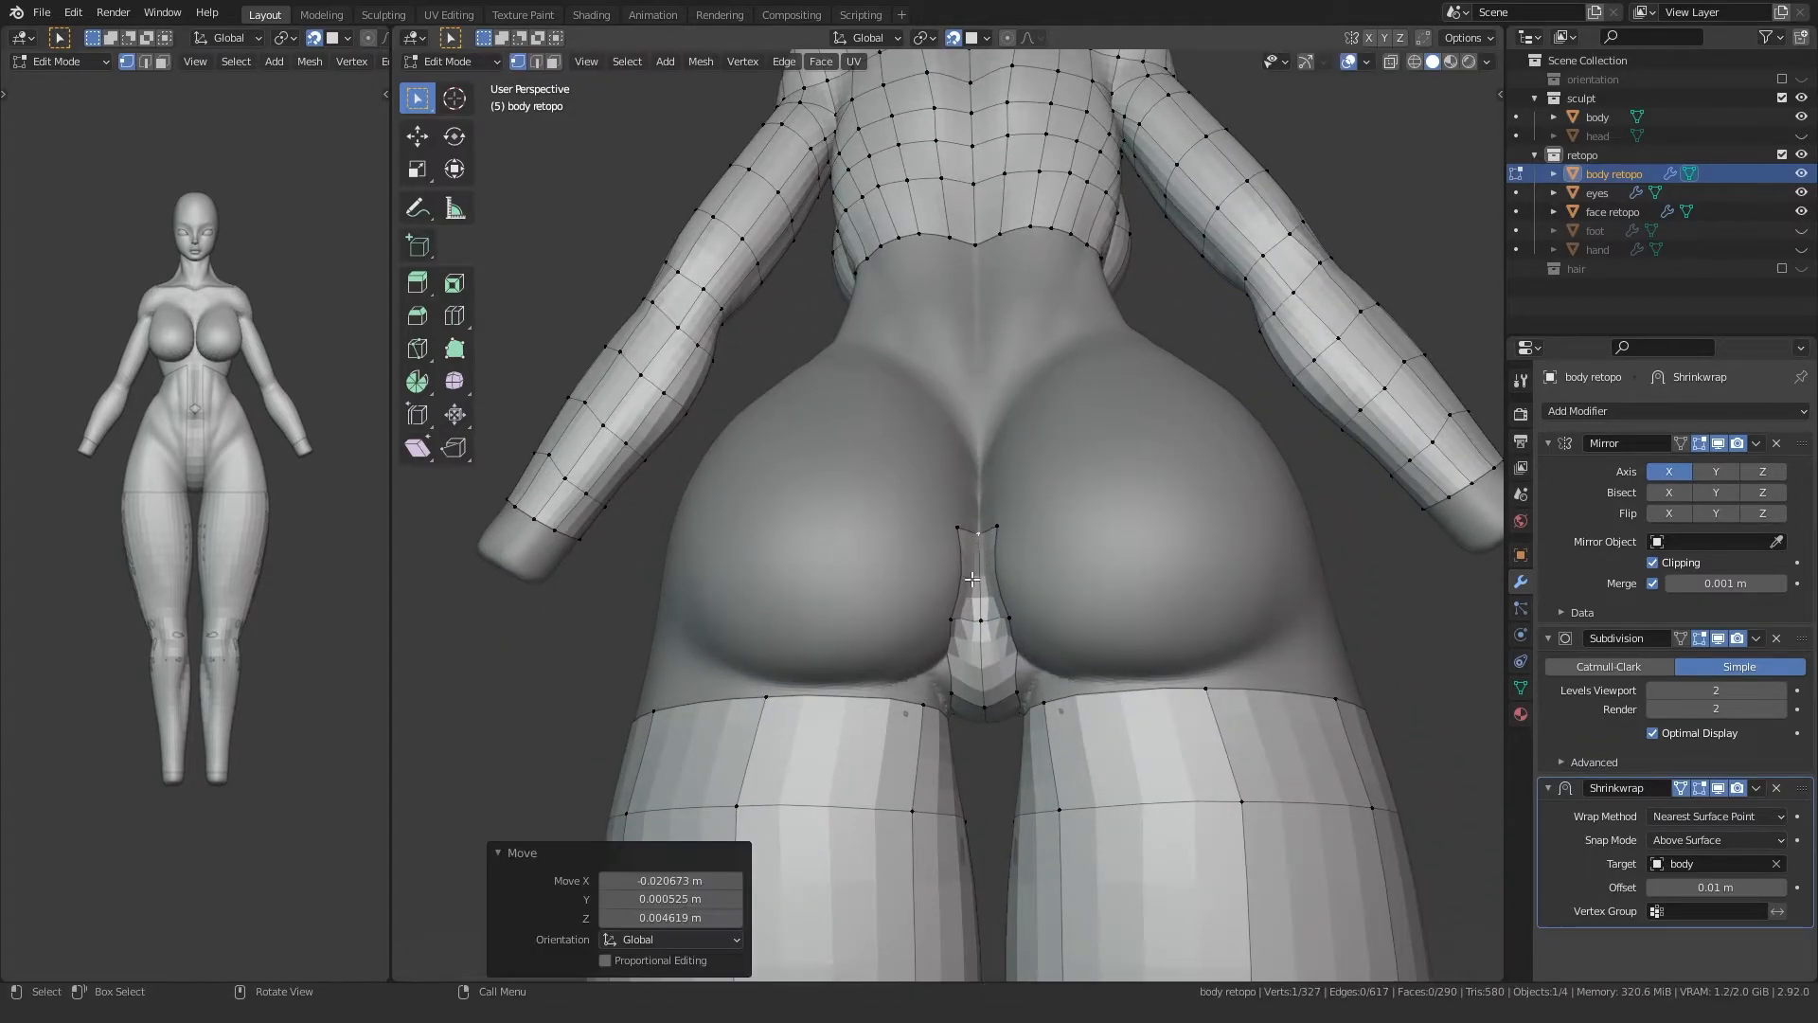
pyautogui.scroll(5, 974, 574)
pyautogui.press('g')
pyautogui.click(978, 464)
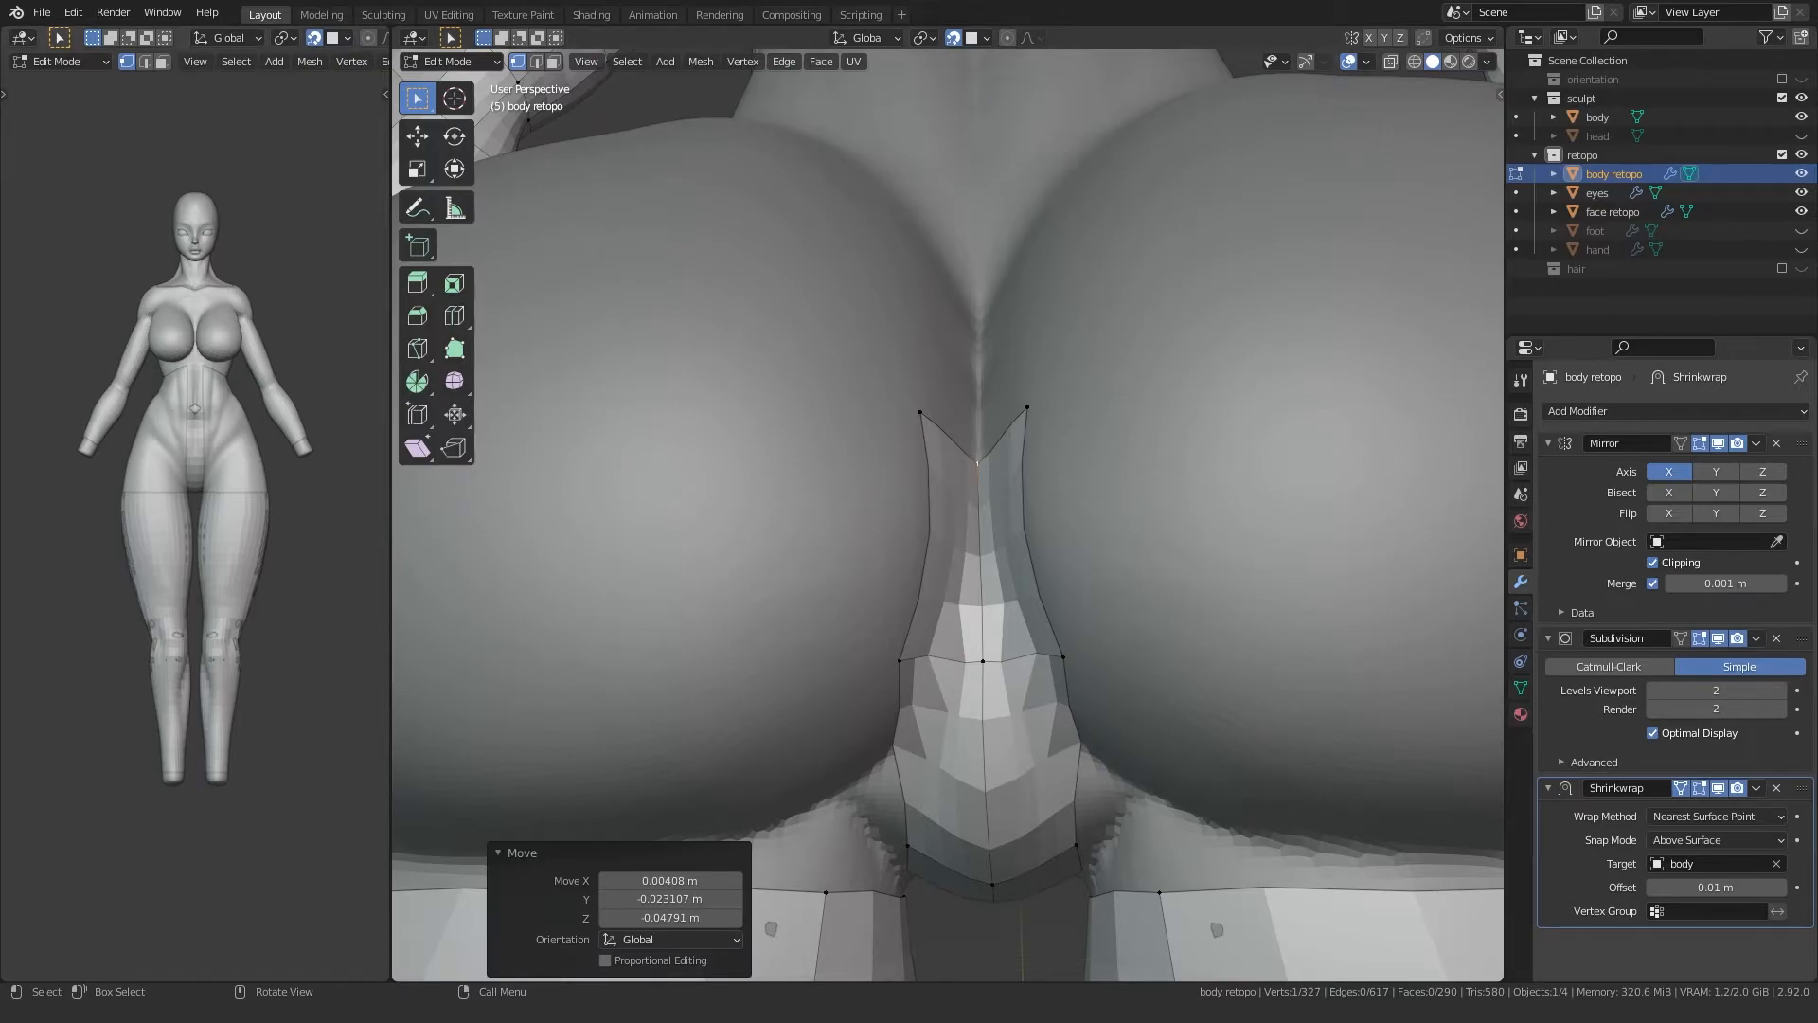
pyautogui.scroll(-3, 195, 514)
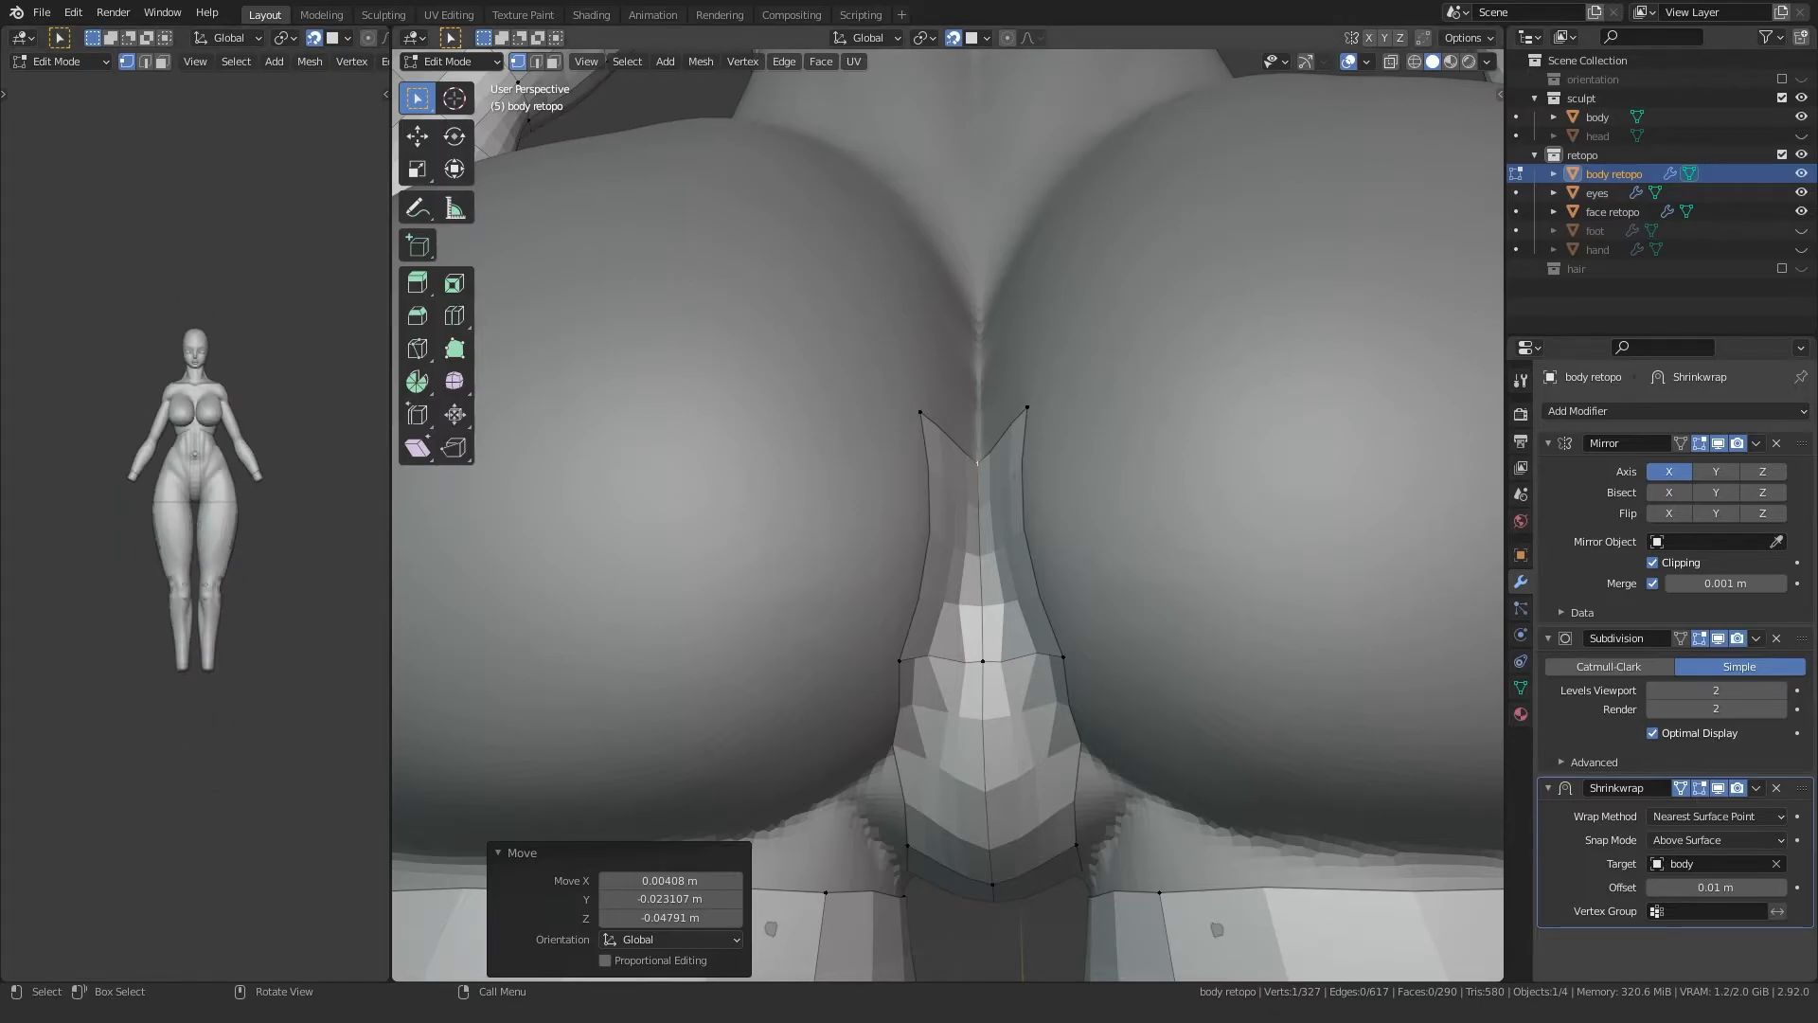
# Step: Extrude the end edge of the crotch strip twice more, up from the buttock cleft toward the lower back
pyautogui.scroll(-3, 852, 409)
pyautogui.moveTo(853, 407); pyautogui.dragTo(852, 427, button='middle')
pyautogui.moveTo(972, 435); pyautogui.dragTo(974, 433)
pyautogui.moveTo(974, 433); pyautogui.dragTo(957, 552, button='middle')
pyautogui.press('e')
pyautogui.click(954, 352)
pyautogui.moveTo(954, 355); pyautogui.dragTo(945, 563, button='middle')
pyautogui.press('e')
pyautogui.click(940, 374)
# Step: Fill the gap between the strip's upper end and the back's bottom edge, and move the strip's centre vertex up
pyautogui.scroll(2, 940, 331)
pyautogui.keyDown('shift'); pyautogui.moveTo(940, 327); pyautogui.dragTo(932, 402, button='middle'); pyautogui.keyUp('shift')
pyautogui.click(927, 336)
pyautogui.keyDown('shift'); pyautogui.click(958, 339); pyautogui.keyUp('shift')
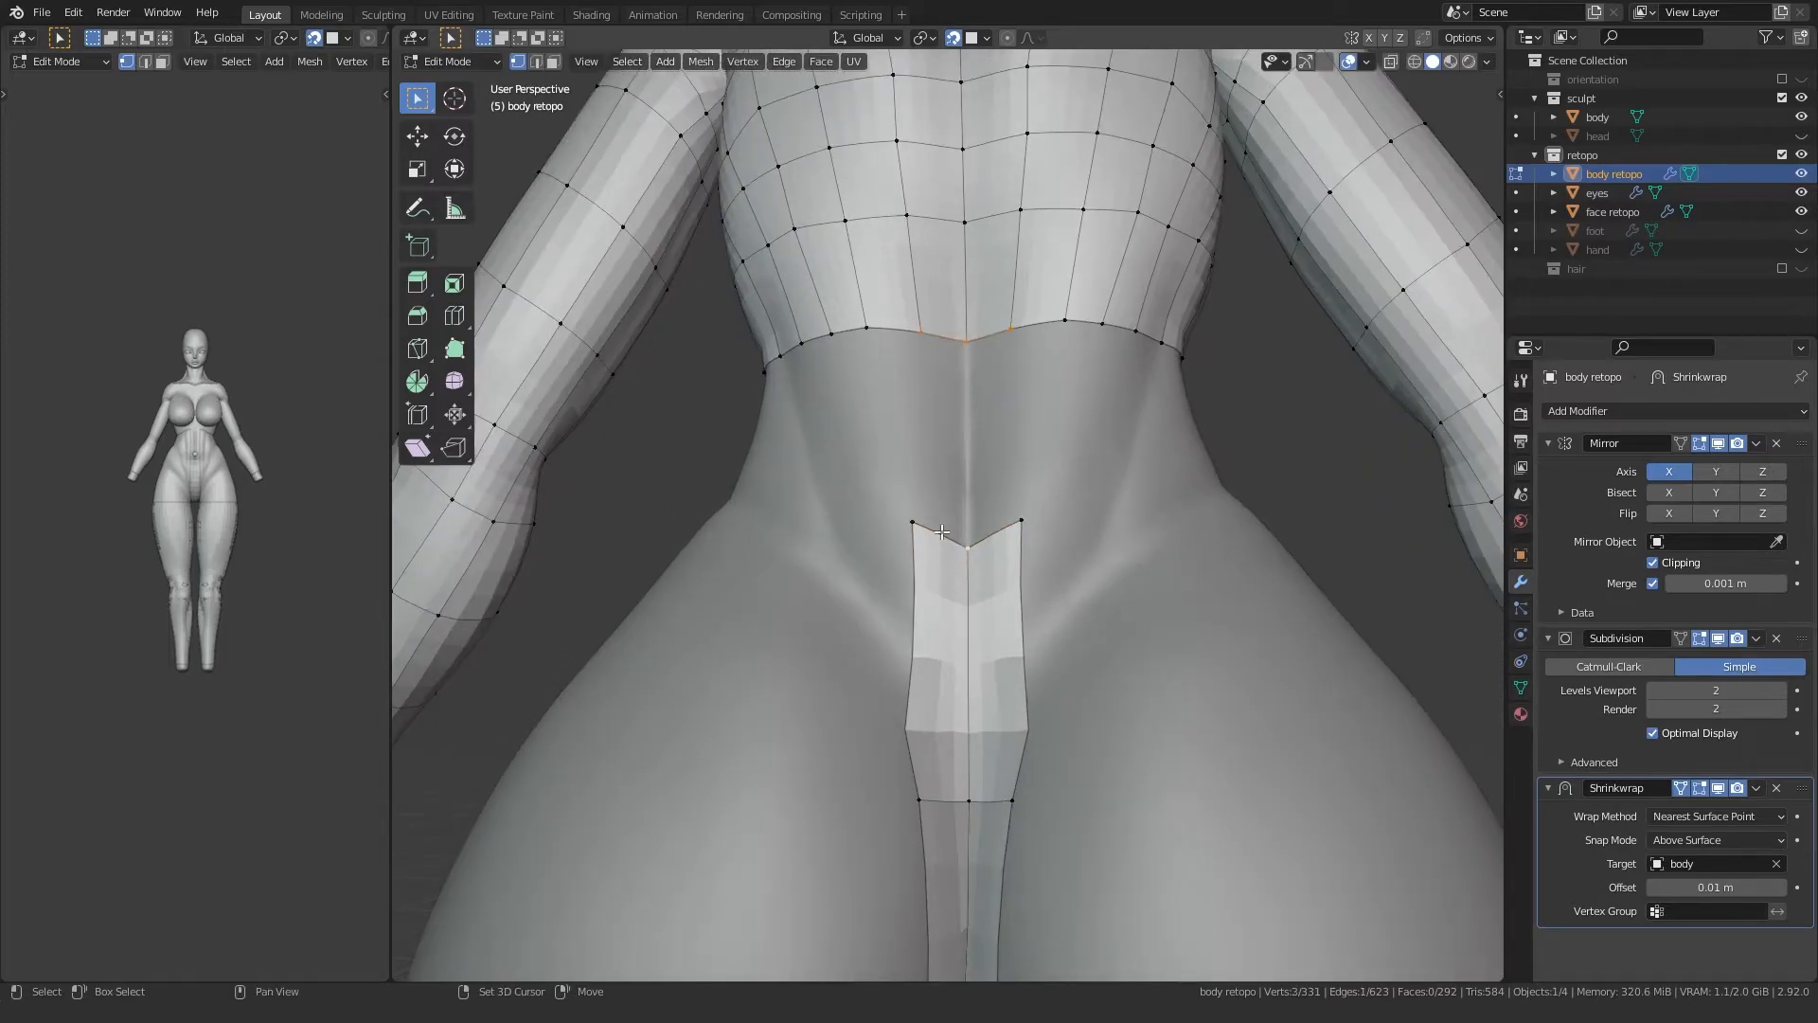
pyautogui.keyDown('shift'); pyautogui.click(913, 522); pyautogui.keyUp('shift')
pyautogui.press('f')
pyautogui.moveTo(886, 604); pyautogui.dragTo(878, 620, button='middle')
pyautogui.press('g')
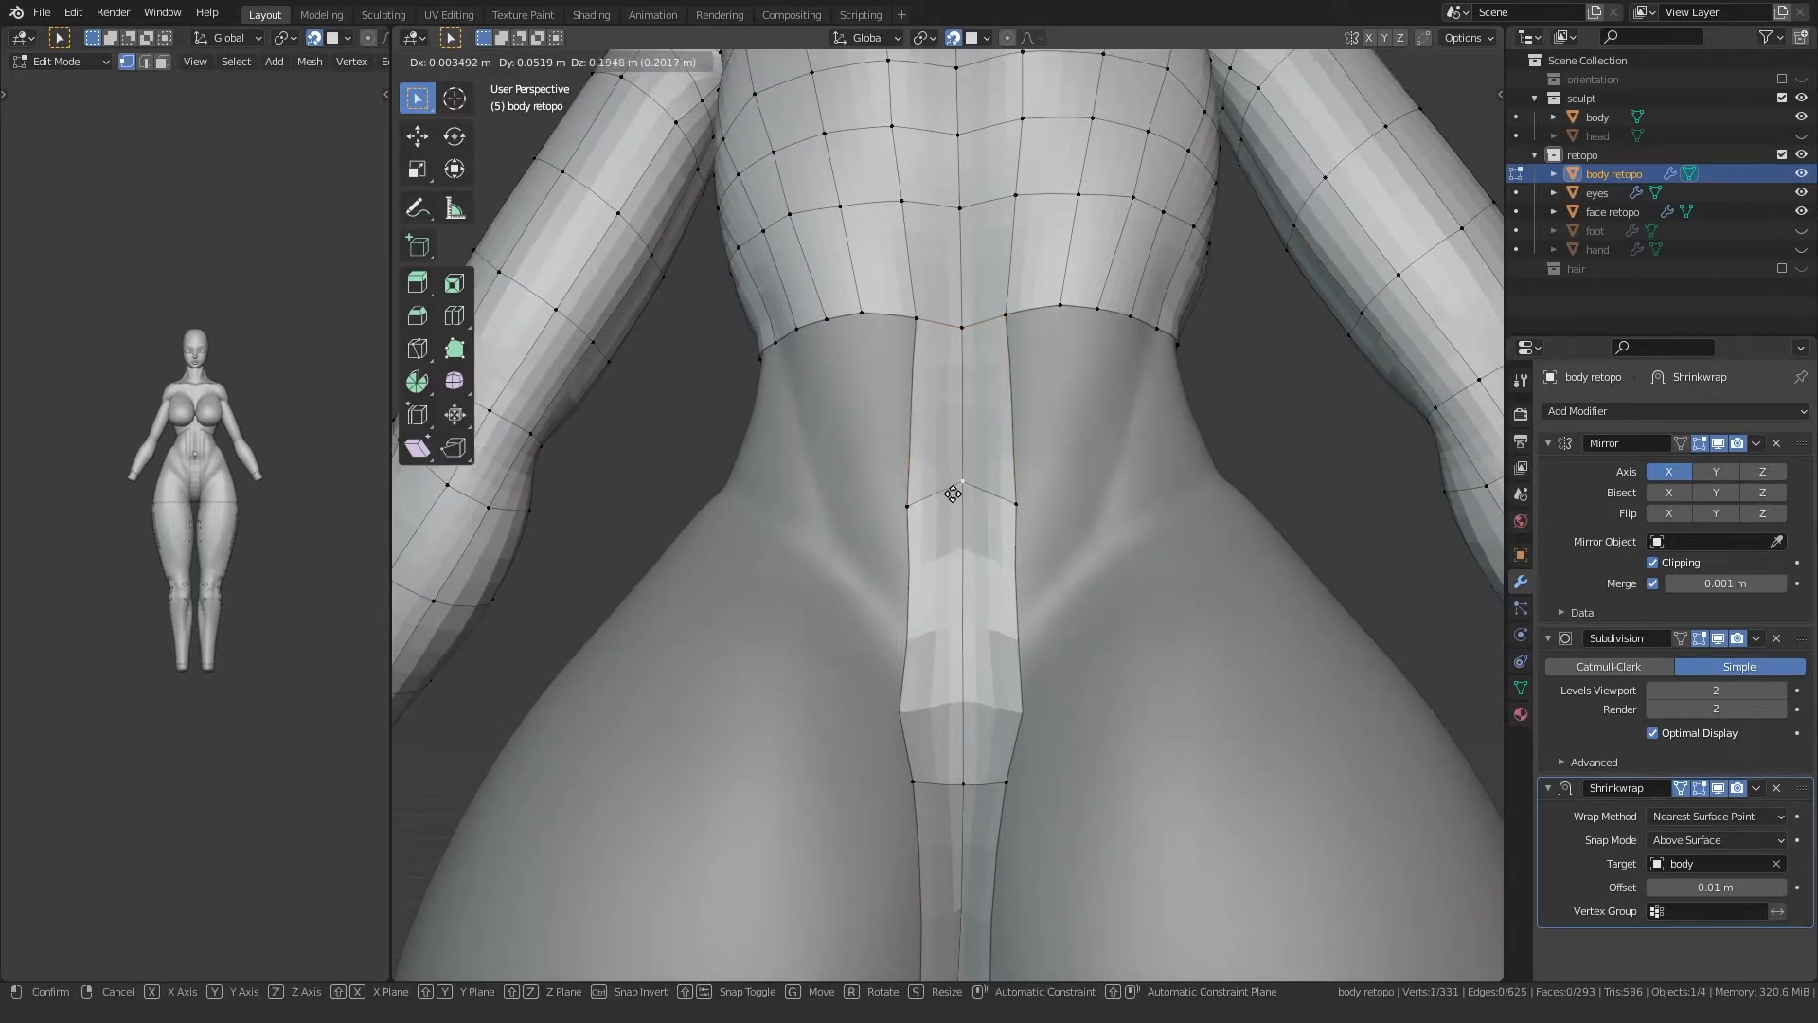
pyautogui.click(950, 491)
# Step: Extrude a chain of seven vertices from the abdominal strip's side above the navel, around the waist onto the back
pyautogui.moveTo(950, 492); pyautogui.dragTo(1326, 511, button='middle')
pyautogui.keyDown('shift'); pyautogui.moveTo(985, 322); pyautogui.dragTo(981, 450, button='middle'); pyautogui.keyUp('shift')
pyautogui.moveTo(982, 450); pyautogui.dragTo(905, 454, button='middle')
pyautogui.click(944, 449)
pyautogui.press('e')
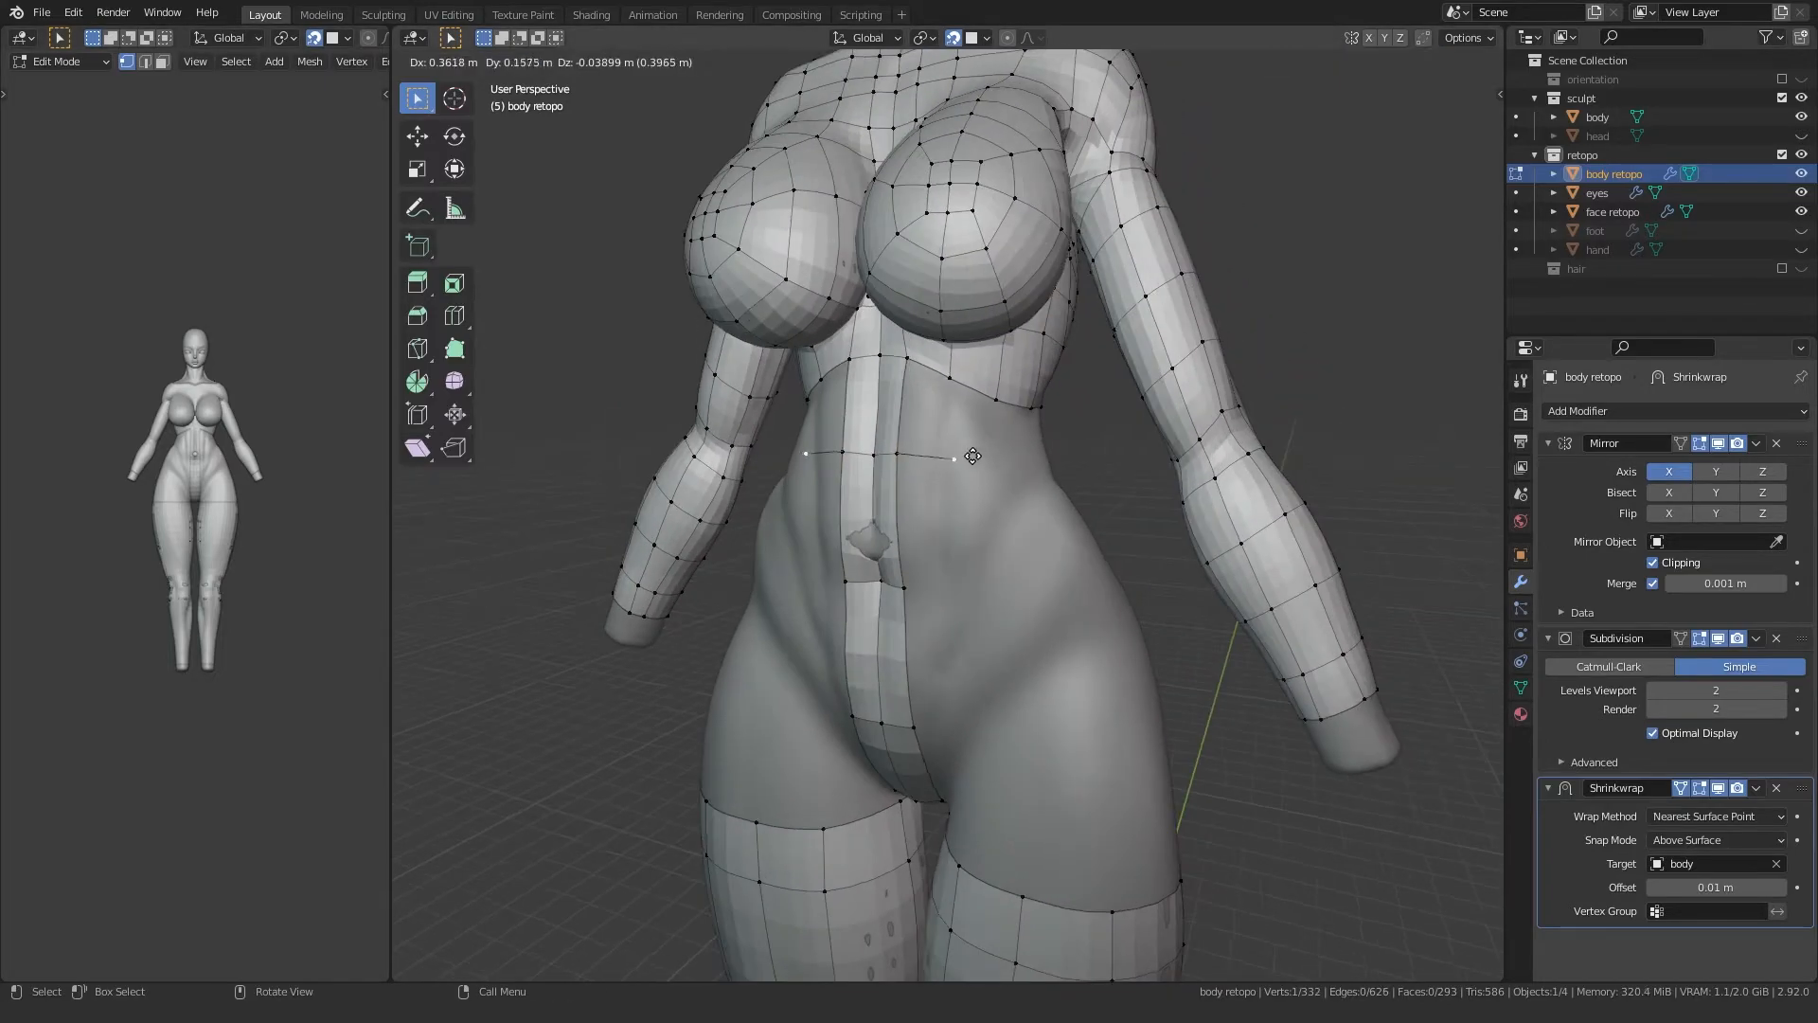
pyautogui.click(966, 456)
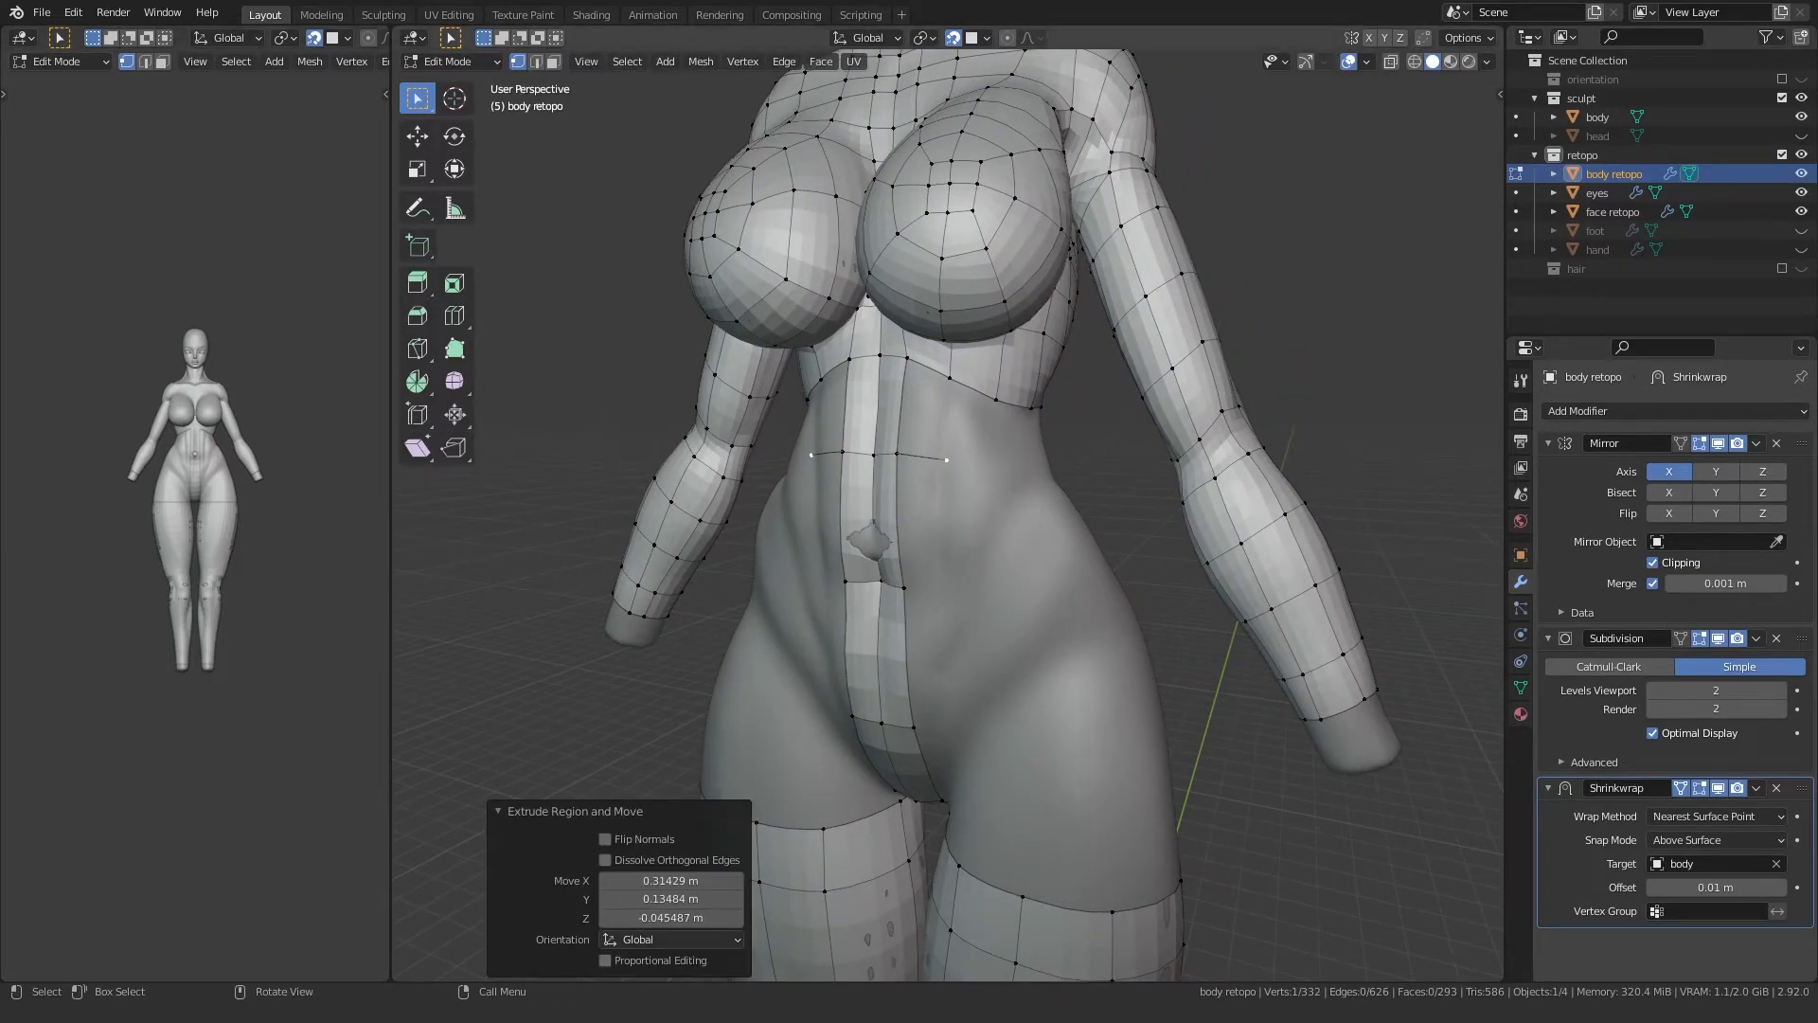
pyautogui.click(958, 467)
pyautogui.moveTo(950, 463); pyautogui.dragTo(992, 477, button='middle')
pyautogui.scroll(3, 1061, 473)
pyautogui.press('e')
pyautogui.click(994, 473)
pyautogui.press('e')
pyautogui.click(1035, 483)
pyautogui.scroll(2, 795, 474)
pyautogui.press('e')
pyautogui.click(869, 464)
pyautogui.press('e')
pyautogui.click(876, 471)
pyautogui.press('e')
pyautogui.click(904, 469)
pyautogui.press('e')
pyautogui.click(928, 467)
# Step: Raise the back strip's cross edge to the waist chain's height and shift the chain's end vertex toward the strip
pyautogui.keyDown('alt'); pyautogui.click(992, 476); pyautogui.keyUp('alt')
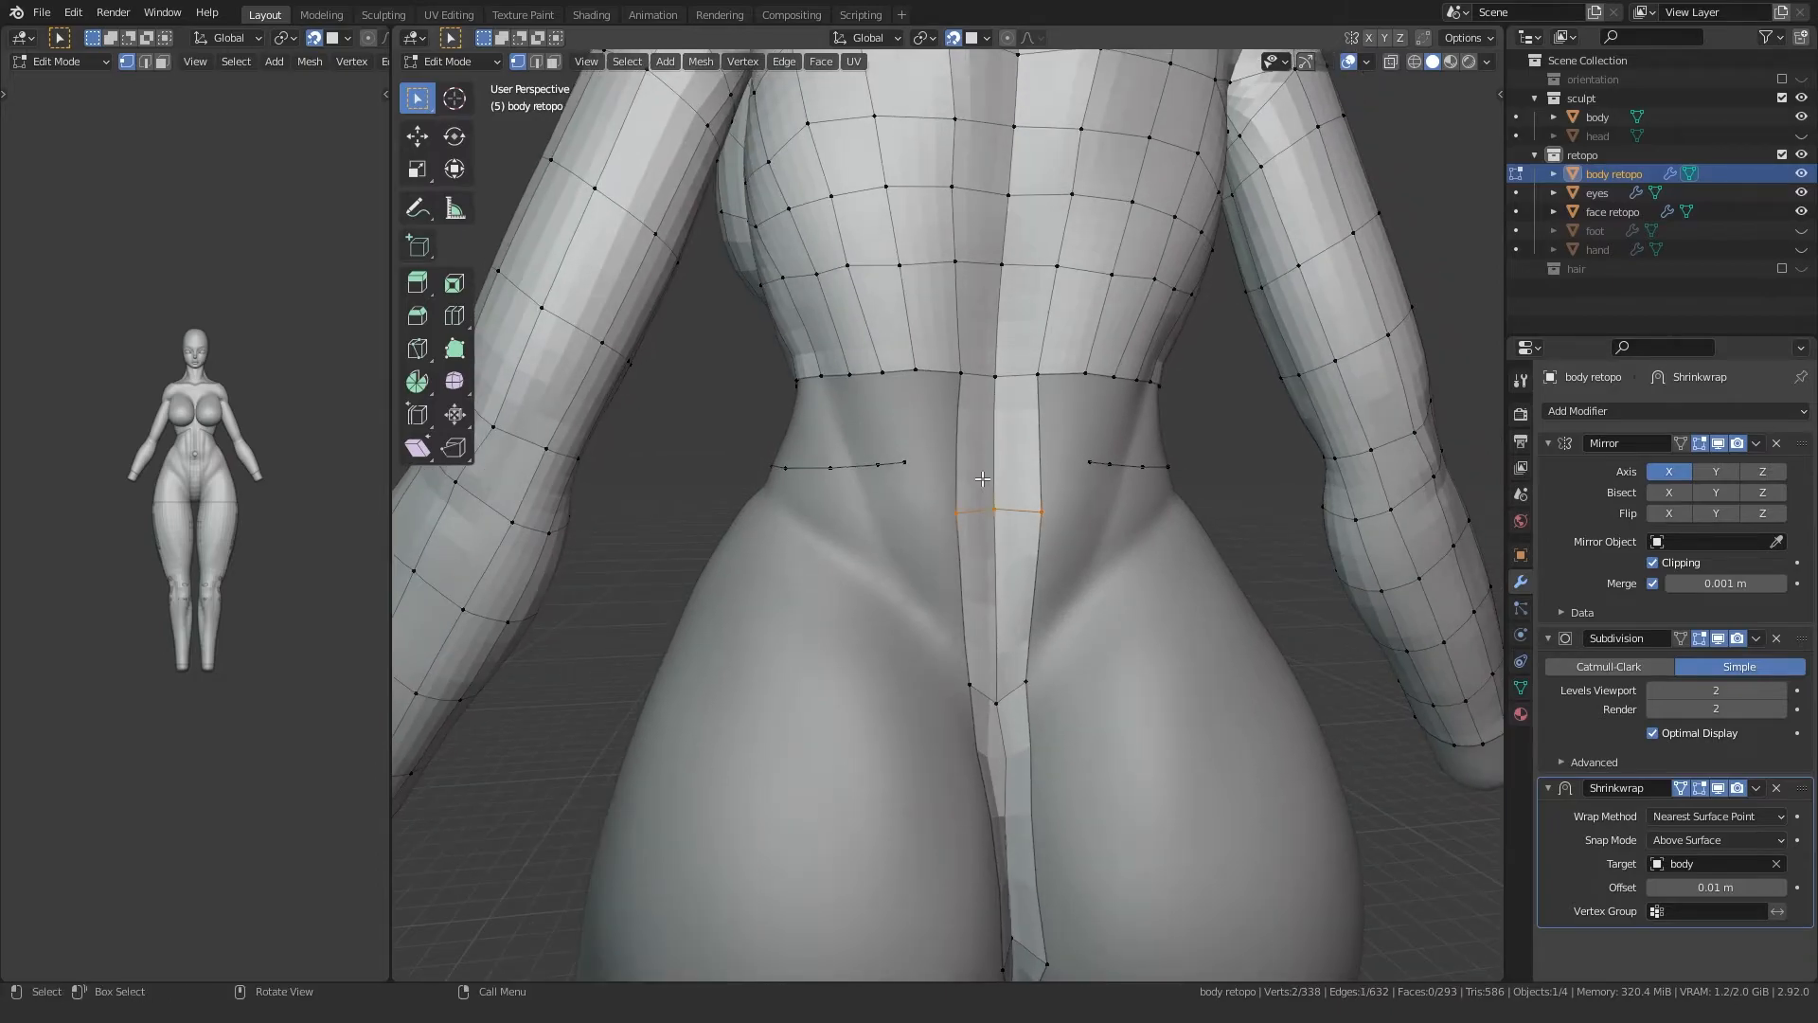
pyautogui.press('g')
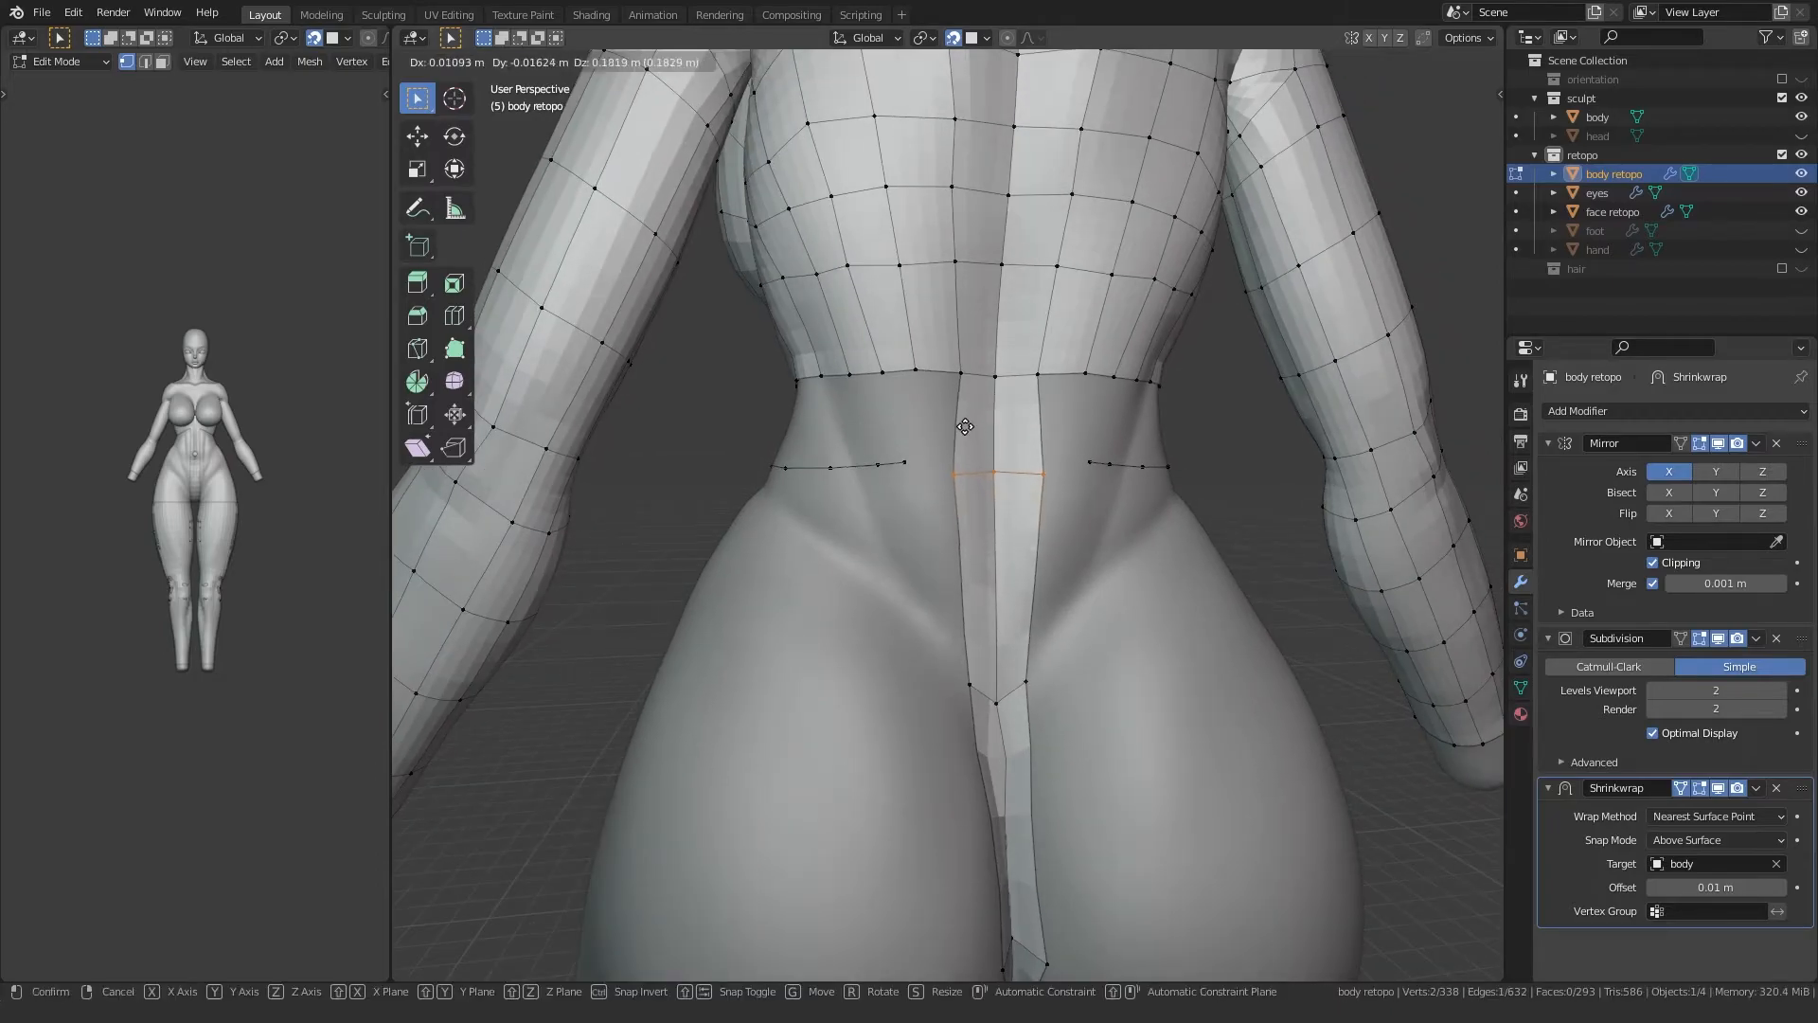
pyautogui.click(972, 415)
pyautogui.scroll(2, 947, 435)
pyautogui.scroll(2, 881, 440)
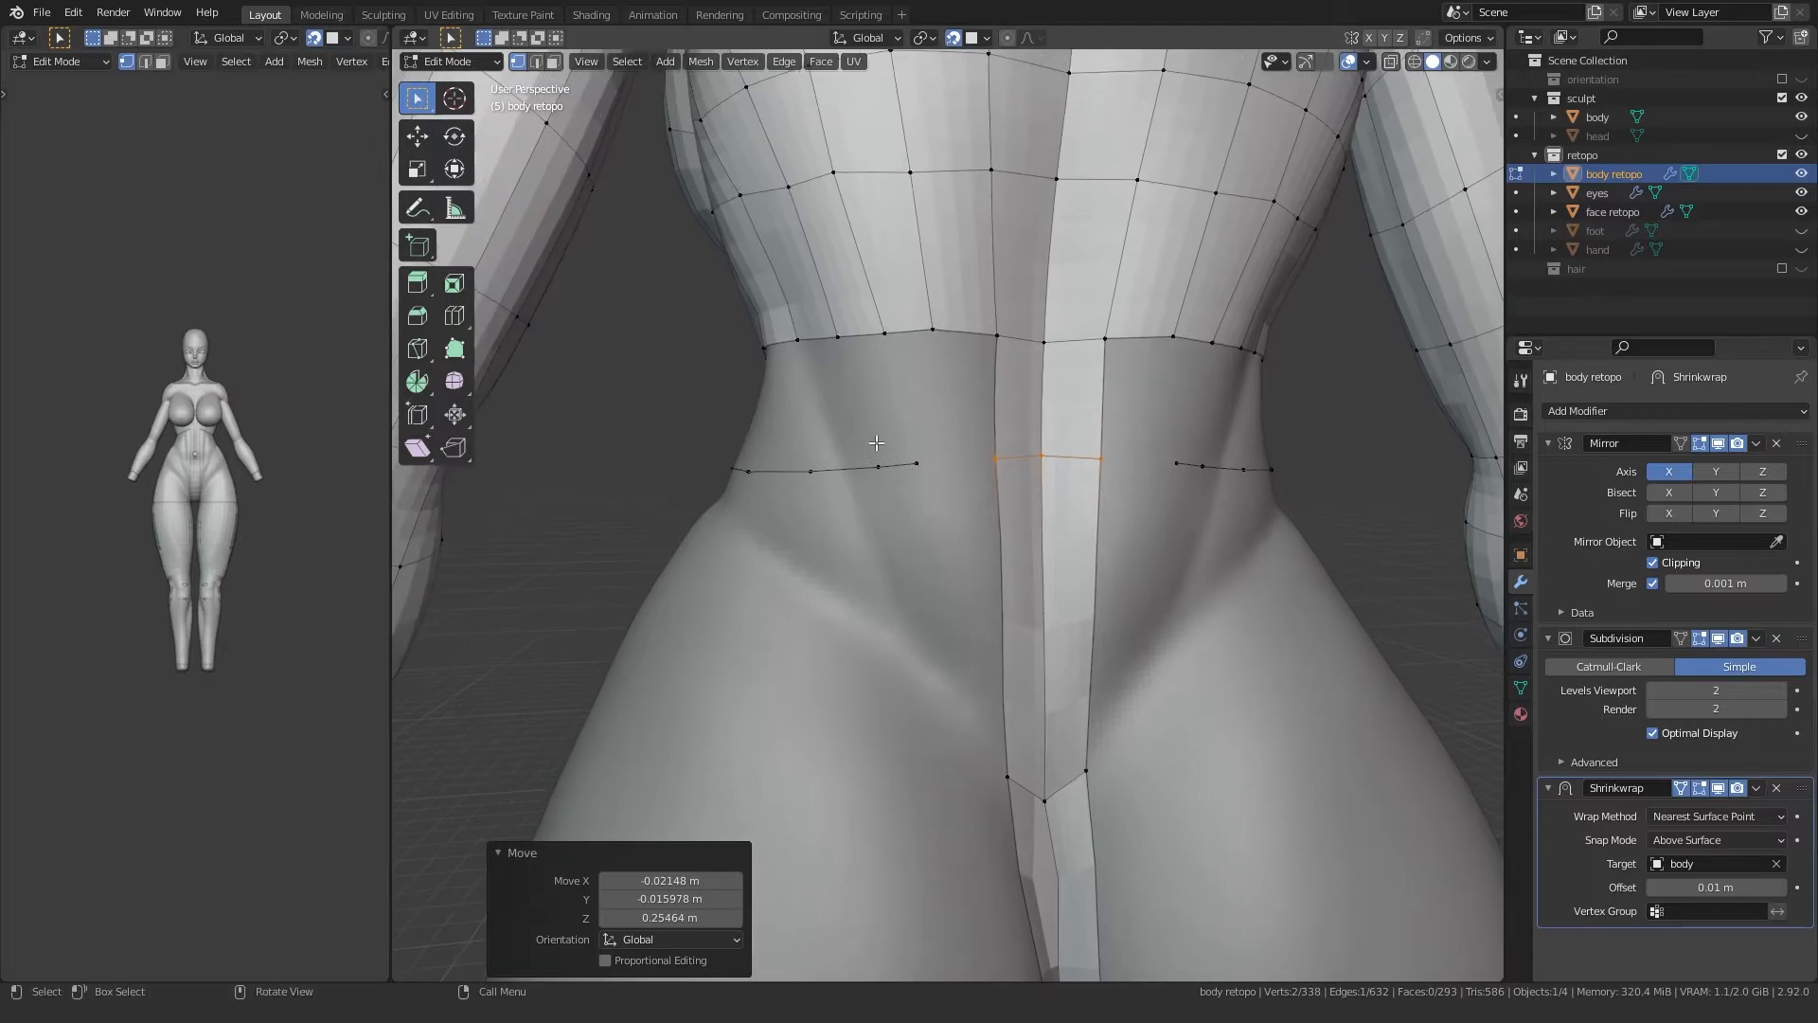
pyautogui.click(915, 457)
pyautogui.press('g')
pyautogui.click(935, 458)
# Step: Fill three faces between the back's bottom edge and the waist chain, working outward from the centre strip
pyautogui.click(942, 332)
pyautogui.keyDown('ctrl'); pyautogui.click(994, 463); pyautogui.keyUp('ctrl')
pyautogui.keyDown('shift'); pyautogui.click(936, 463); pyautogui.keyUp('shift')
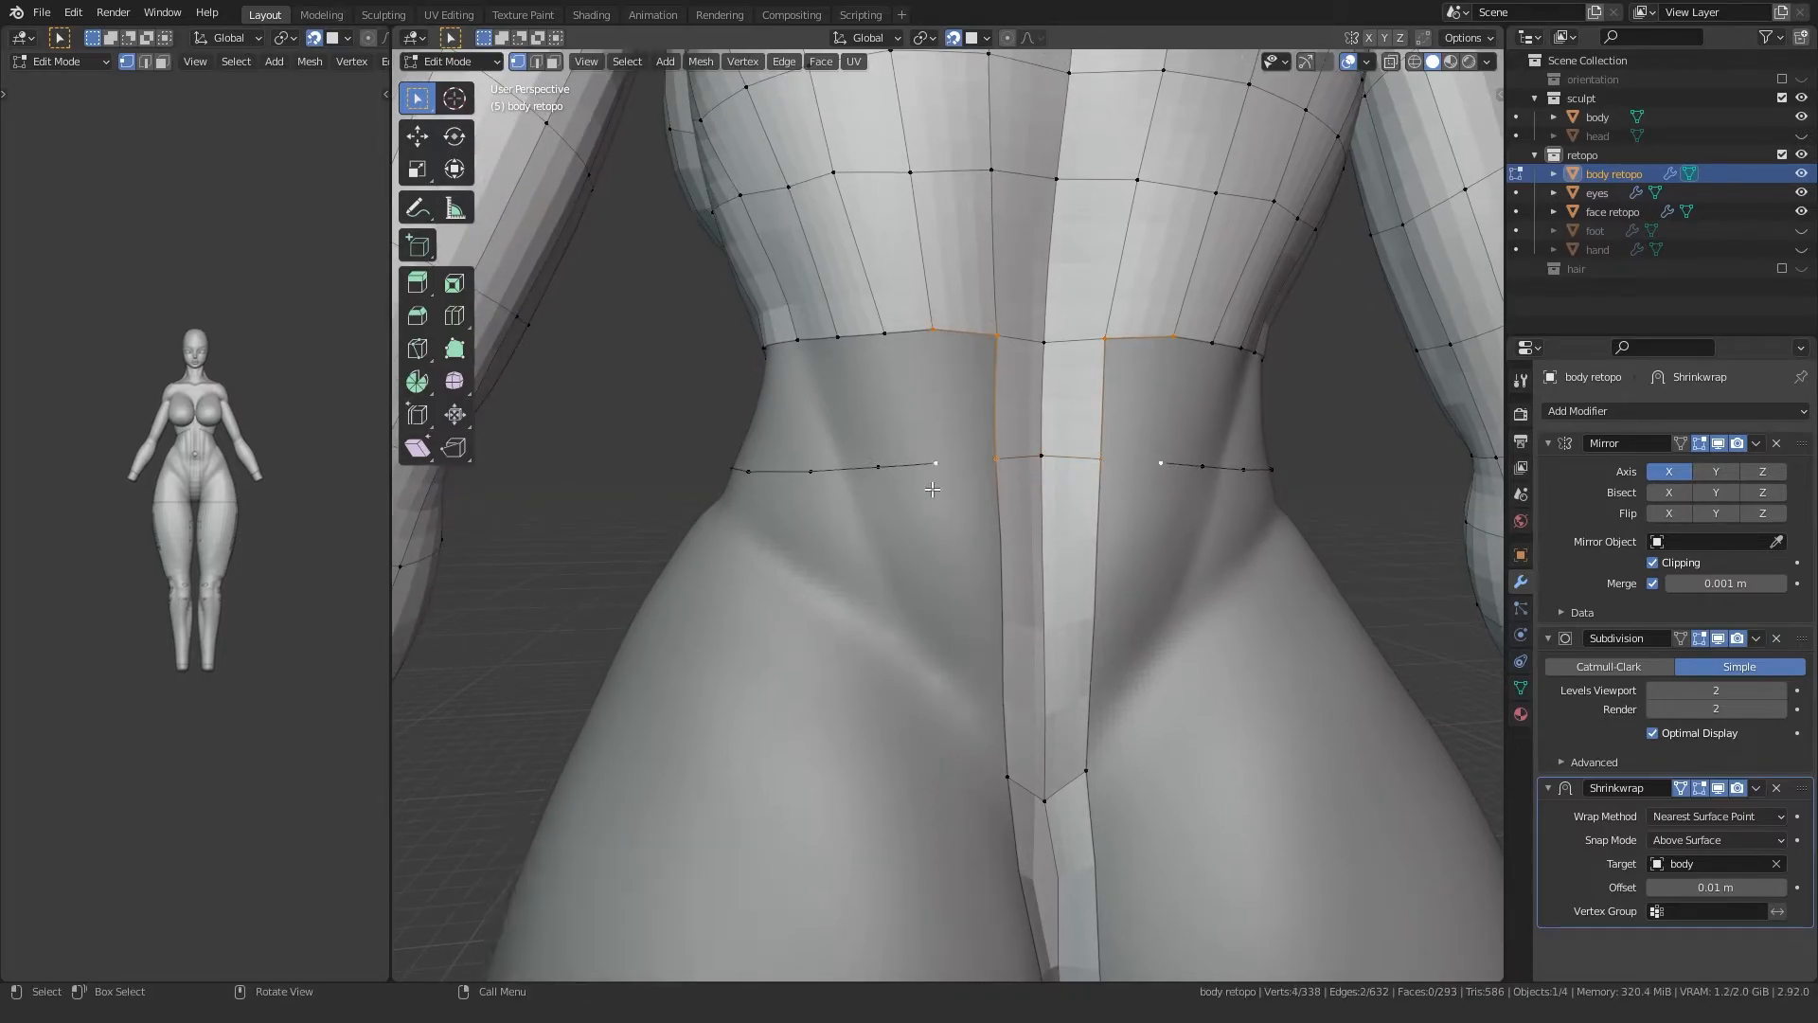
pyautogui.press('f')
pyautogui.keyDown('ctrl'); pyautogui.click(878, 468); pyautogui.keyUp('ctrl')
pyautogui.press('f')
pyautogui.moveTo(880, 464); pyautogui.dragTo(1015, 344, button='middle')
pyautogui.keyDown('ctrl'); pyautogui.click(966, 458); pyautogui.keyUp('ctrl')
pyautogui.press('f')
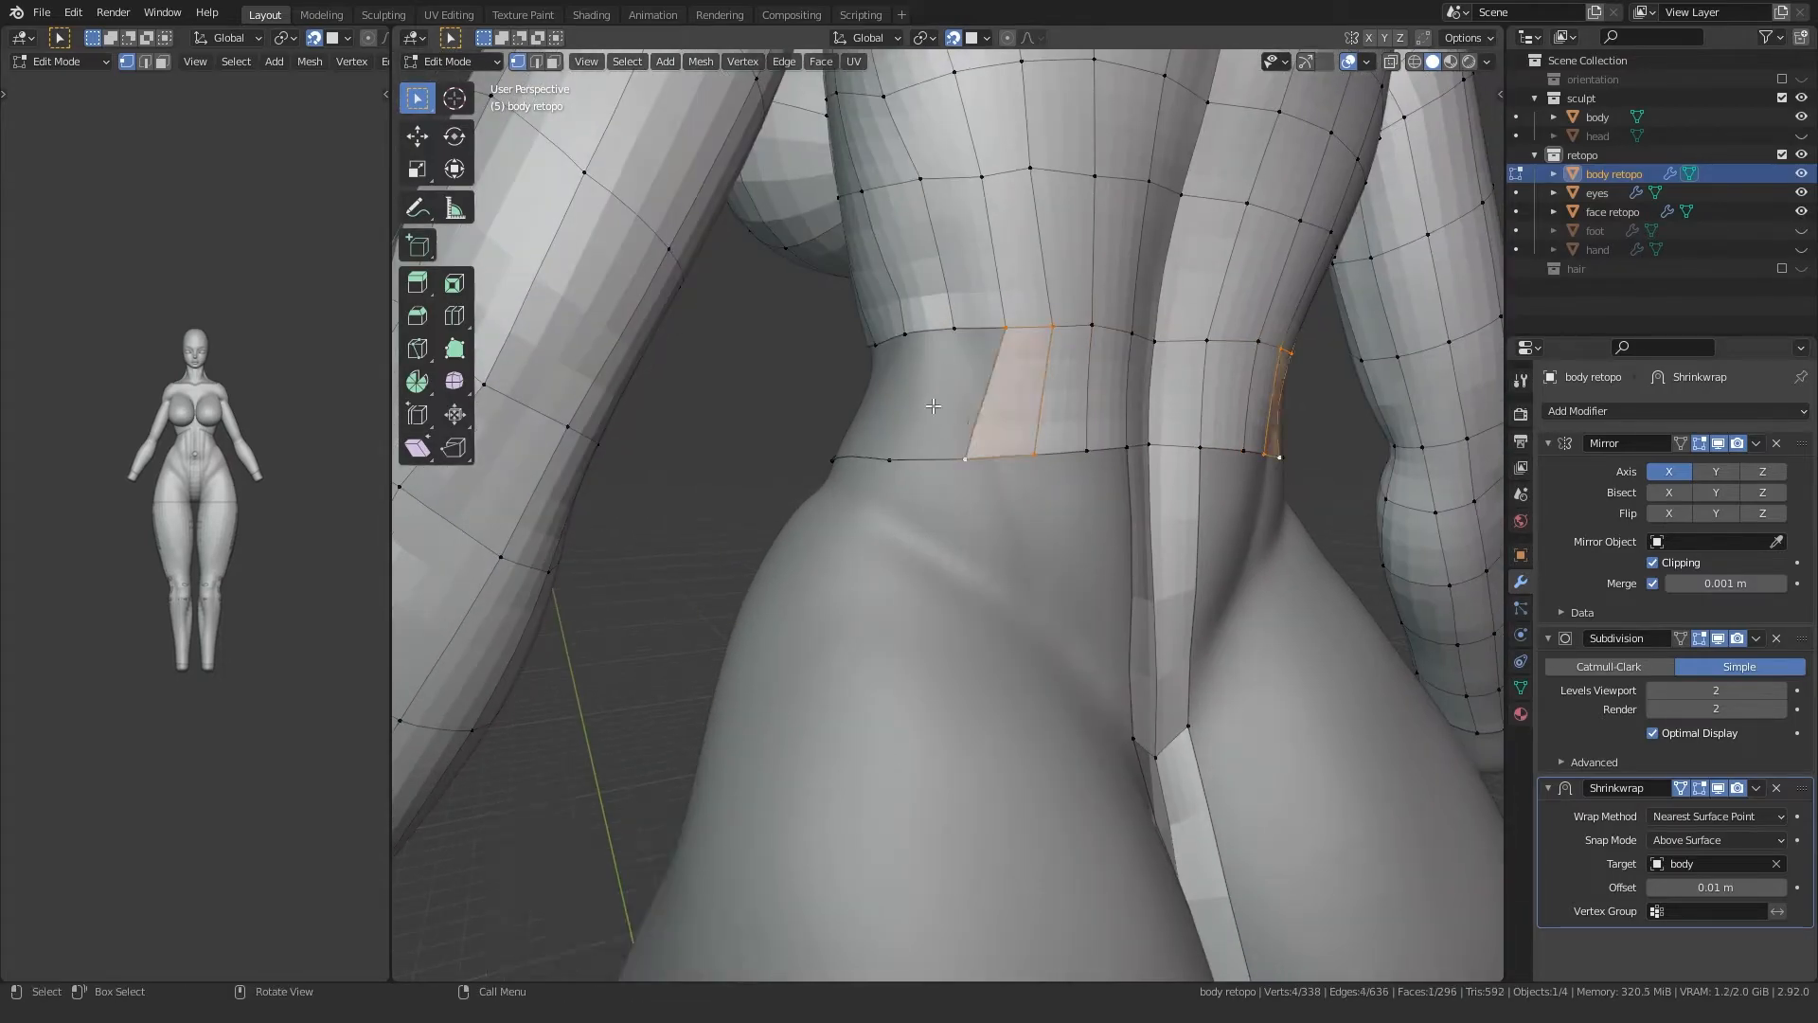
# Step: Reposition the waist chain's vertices at the back and fill the next face toward the side
pyautogui.click(978, 451)
pyautogui.moveTo(978, 451); pyautogui.dragTo(961, 497, button='middle')
pyautogui.press('g')
pyautogui.click(1110, 446)
pyautogui.press('g')
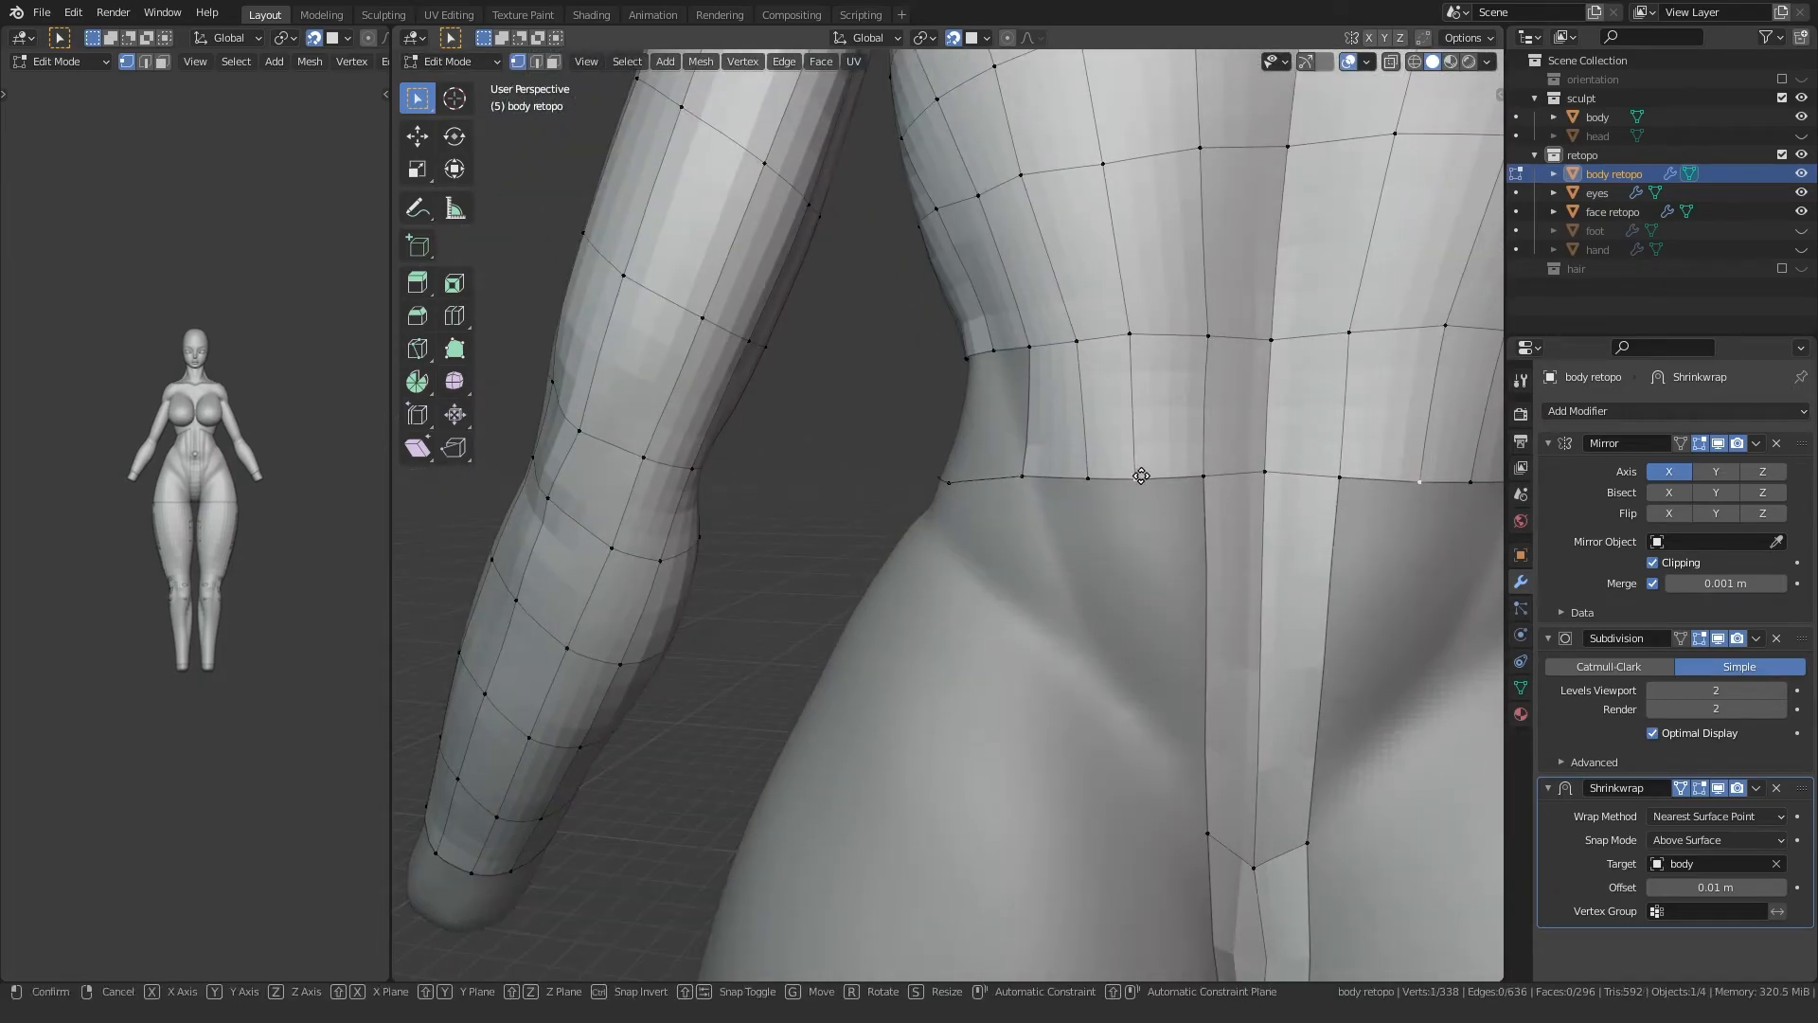
pyautogui.moveTo(1140, 476); pyautogui.dragTo(956, 476, button='middle')
pyautogui.click(956, 476)
pyautogui.keyDown('ctrl'); pyautogui.click(953, 475); pyautogui.keyUp('ctrl')
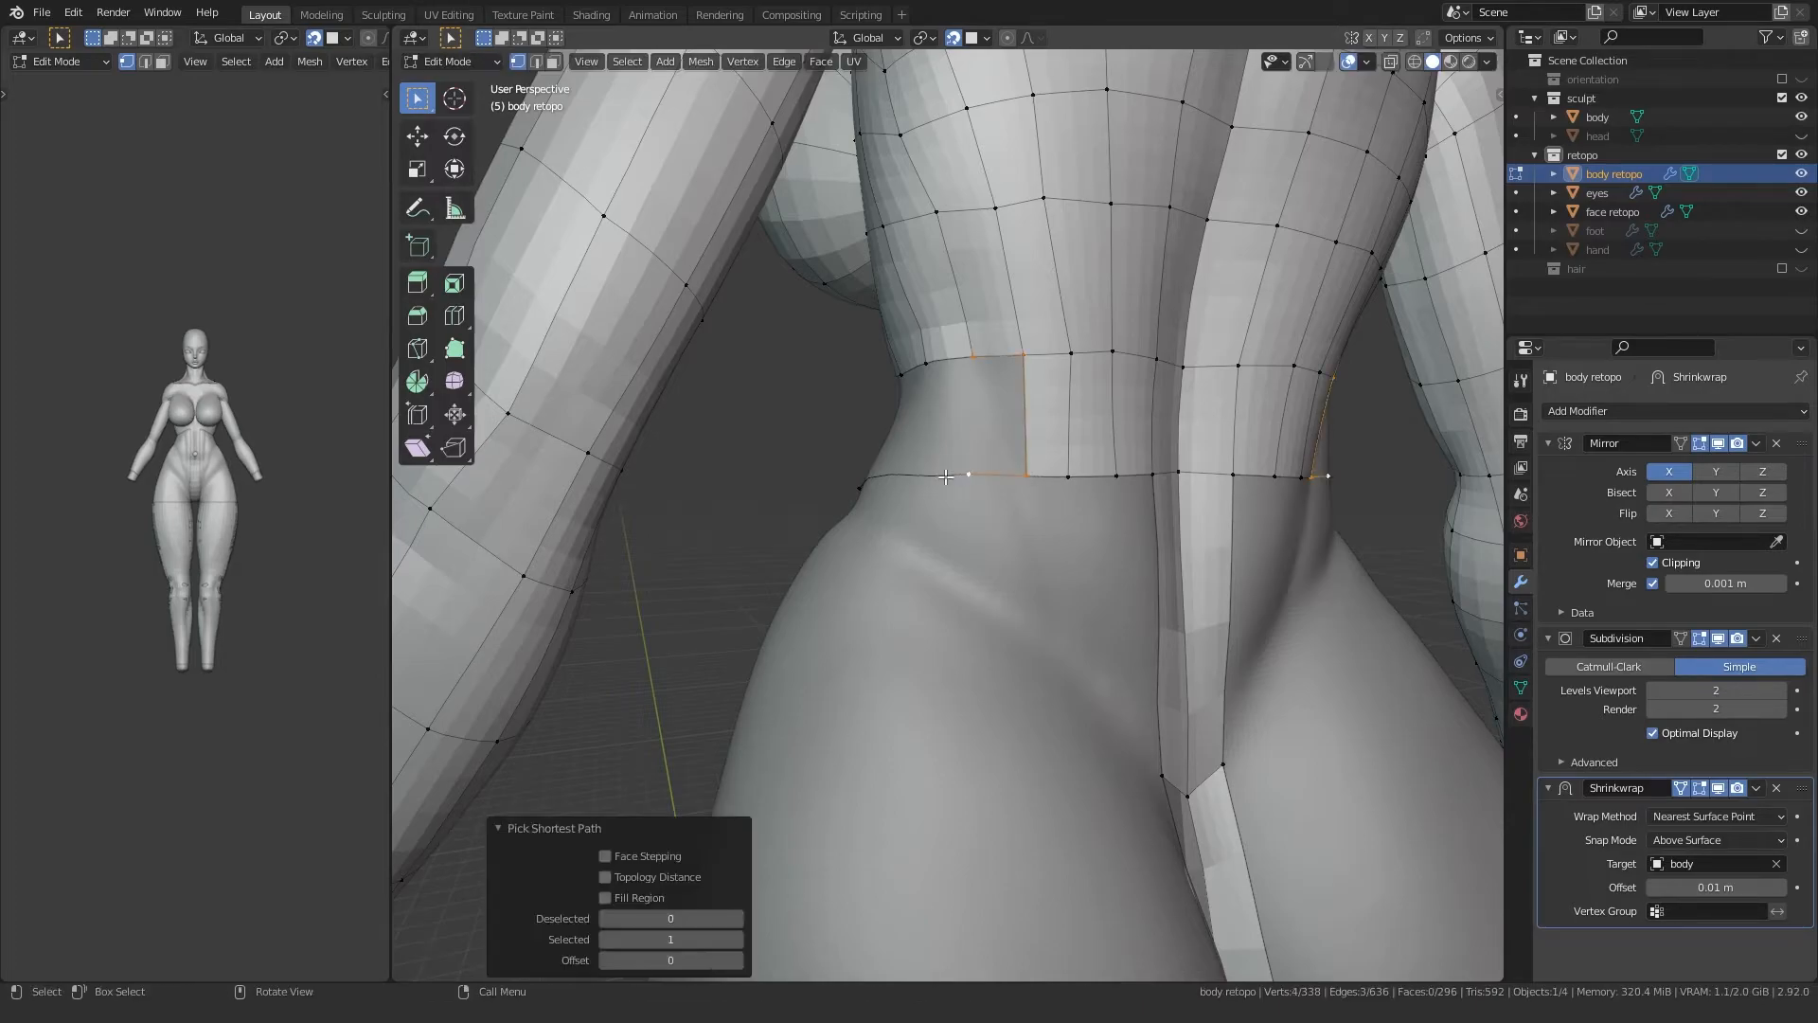
pyautogui.press('f')
pyautogui.moveTo(952, 475); pyautogui.dragTo(966, 464, button='middle')
pyautogui.press('f')
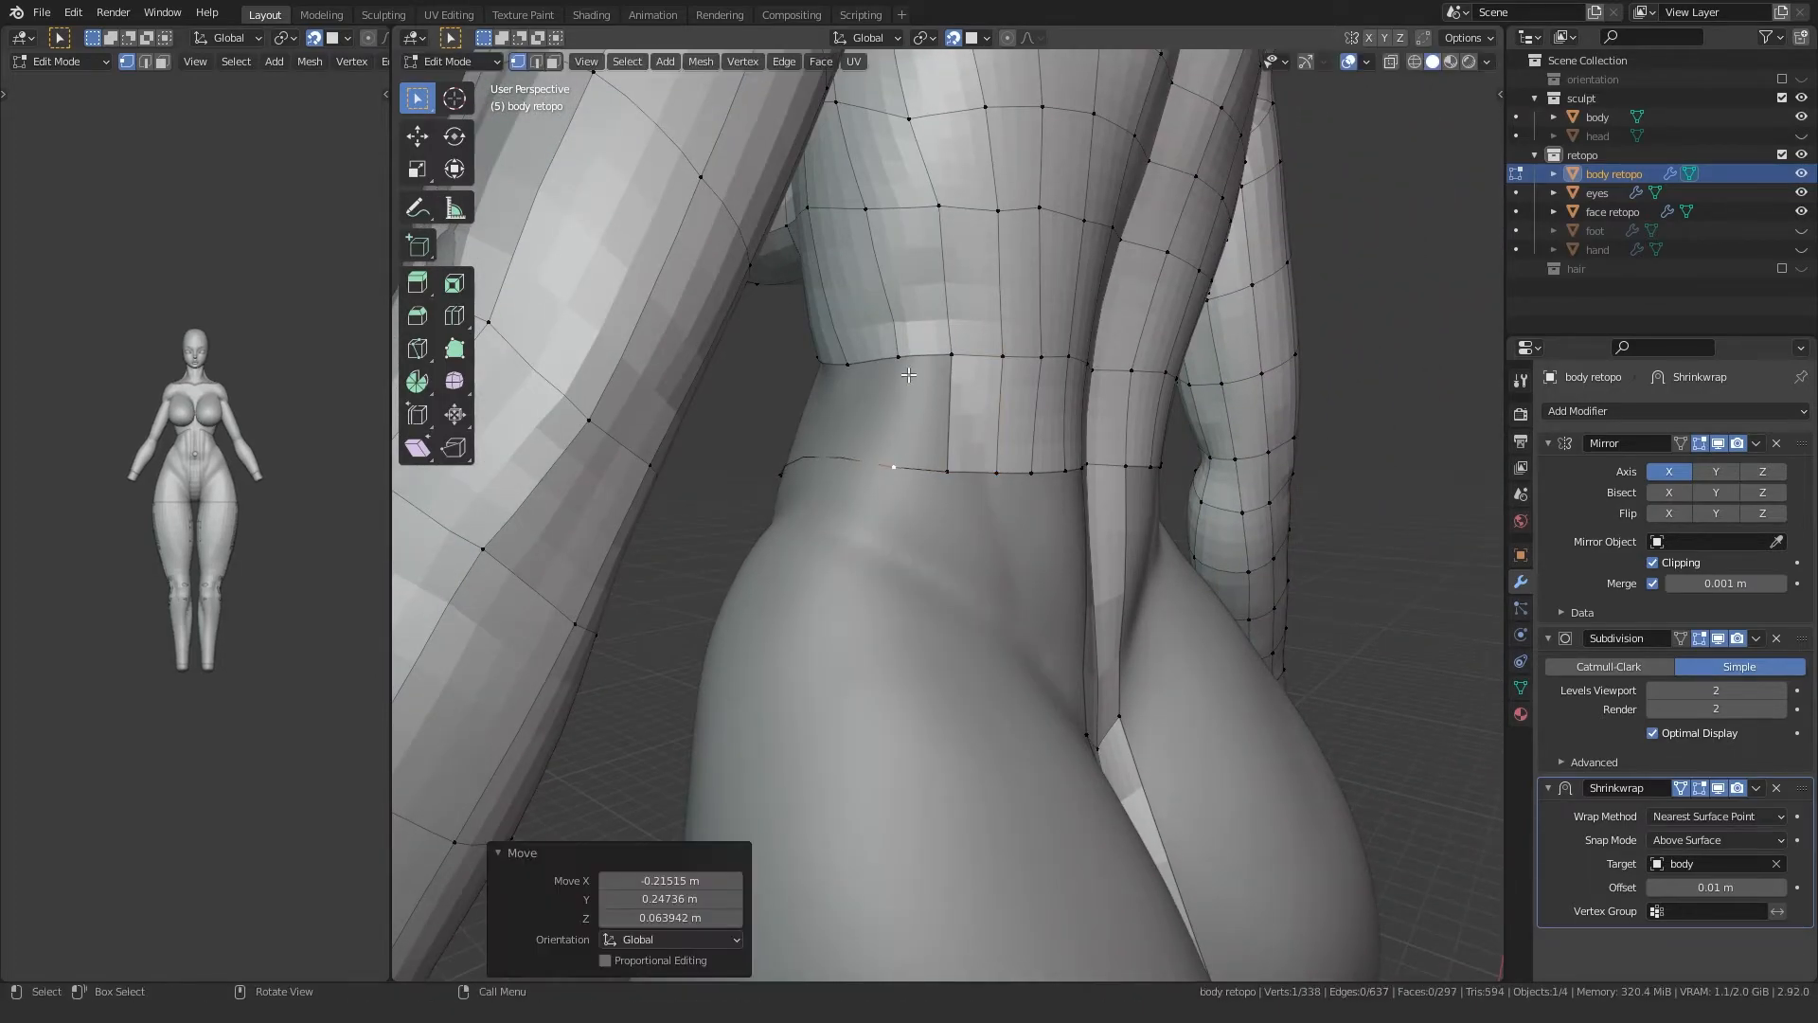
# Step: Reposition the waist chain's side vertex and fill the faces around the side of the waist
pyautogui.moveTo(817, 487); pyautogui.dragTo(778, 481, button='middle')
pyautogui.click(843, 491)
pyautogui.press('g')
pyautogui.click(995, 465)
pyautogui.keyDown('ctrl'); pyautogui.click(989, 353); pyautogui.keyUp('ctrl')
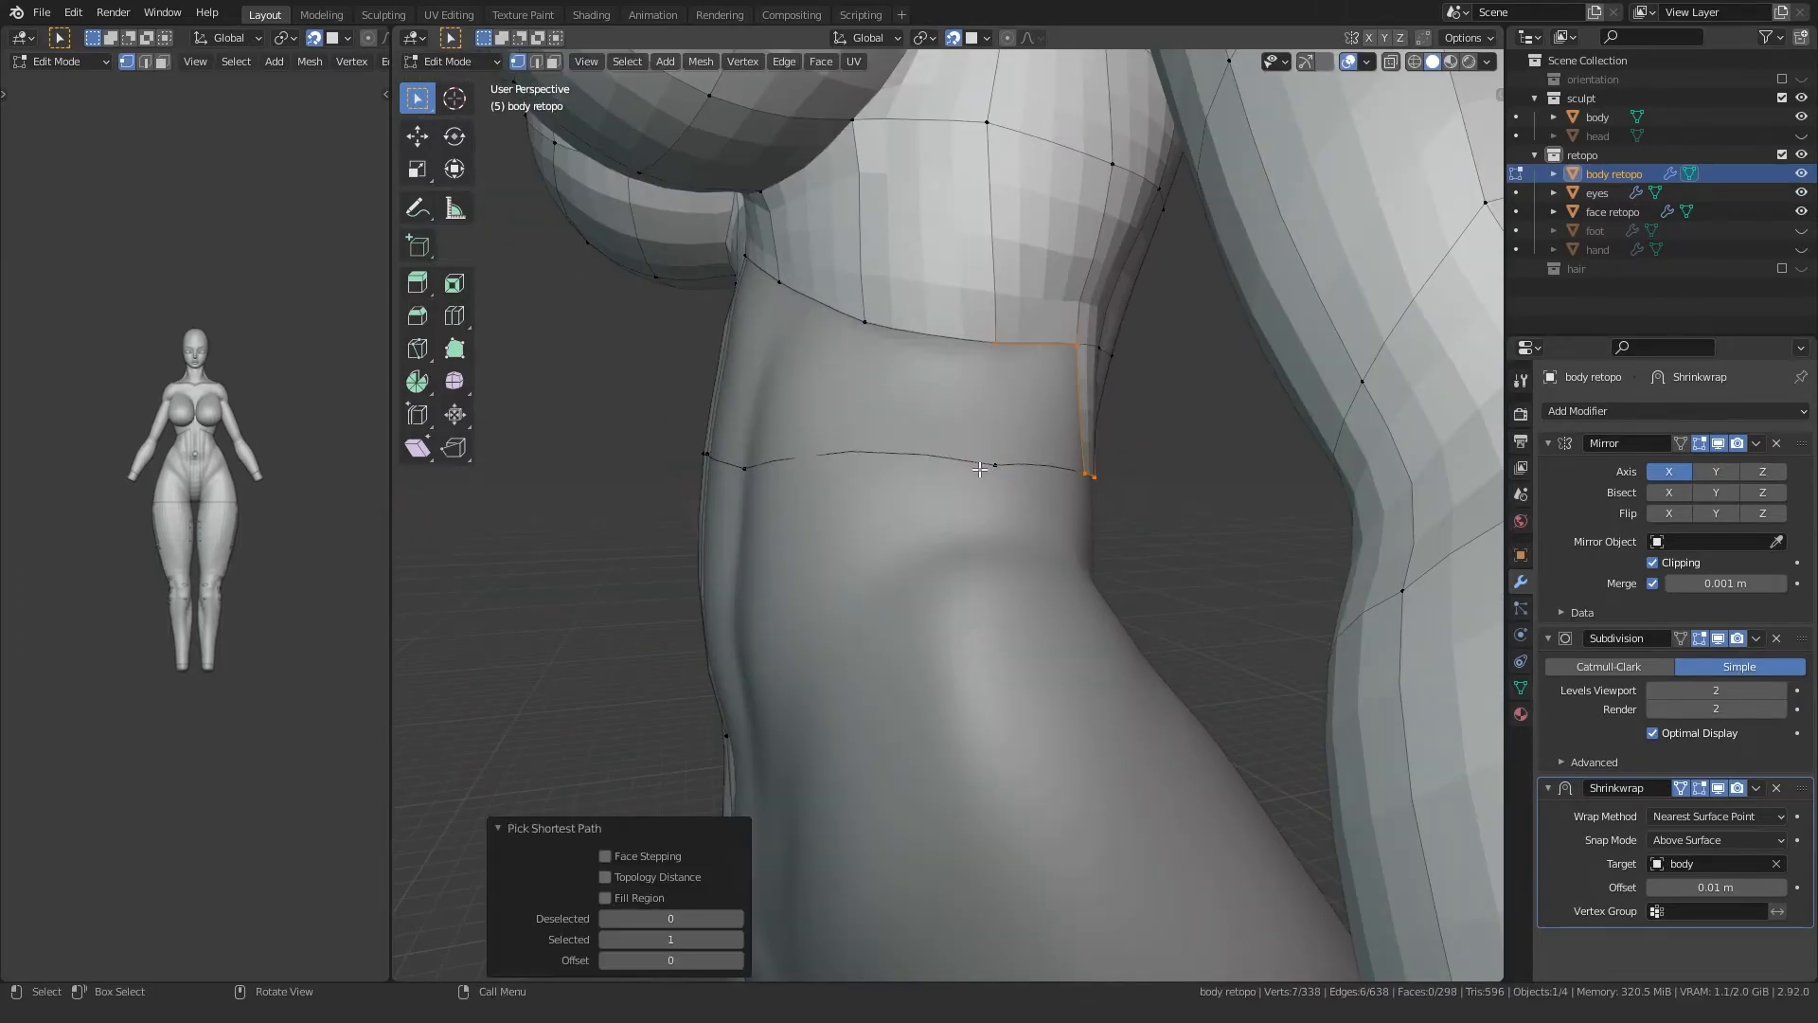
pyautogui.moveTo(1012, 475)
pyautogui.mouseDown(button='middle')
pyautogui.moveTo(933, 471)
pyautogui.moveTo(967, 499)
pyautogui.moveTo(1038, 479)
pyautogui.mouseUp(button='middle')
pyautogui.click(990, 343)
pyautogui.keyDown('ctrl'); pyautogui.click(987, 464); pyautogui.keyUp('ctrl')
pyautogui.press('f')
# Step: Adjust the waist chain's front-side vertex, then subdivide the long edge beside the abdominal strip and position the new vertex
pyautogui.click(860, 495)
pyautogui.press('g')
pyautogui.click(1010, 474)
pyautogui.click(821, 505)
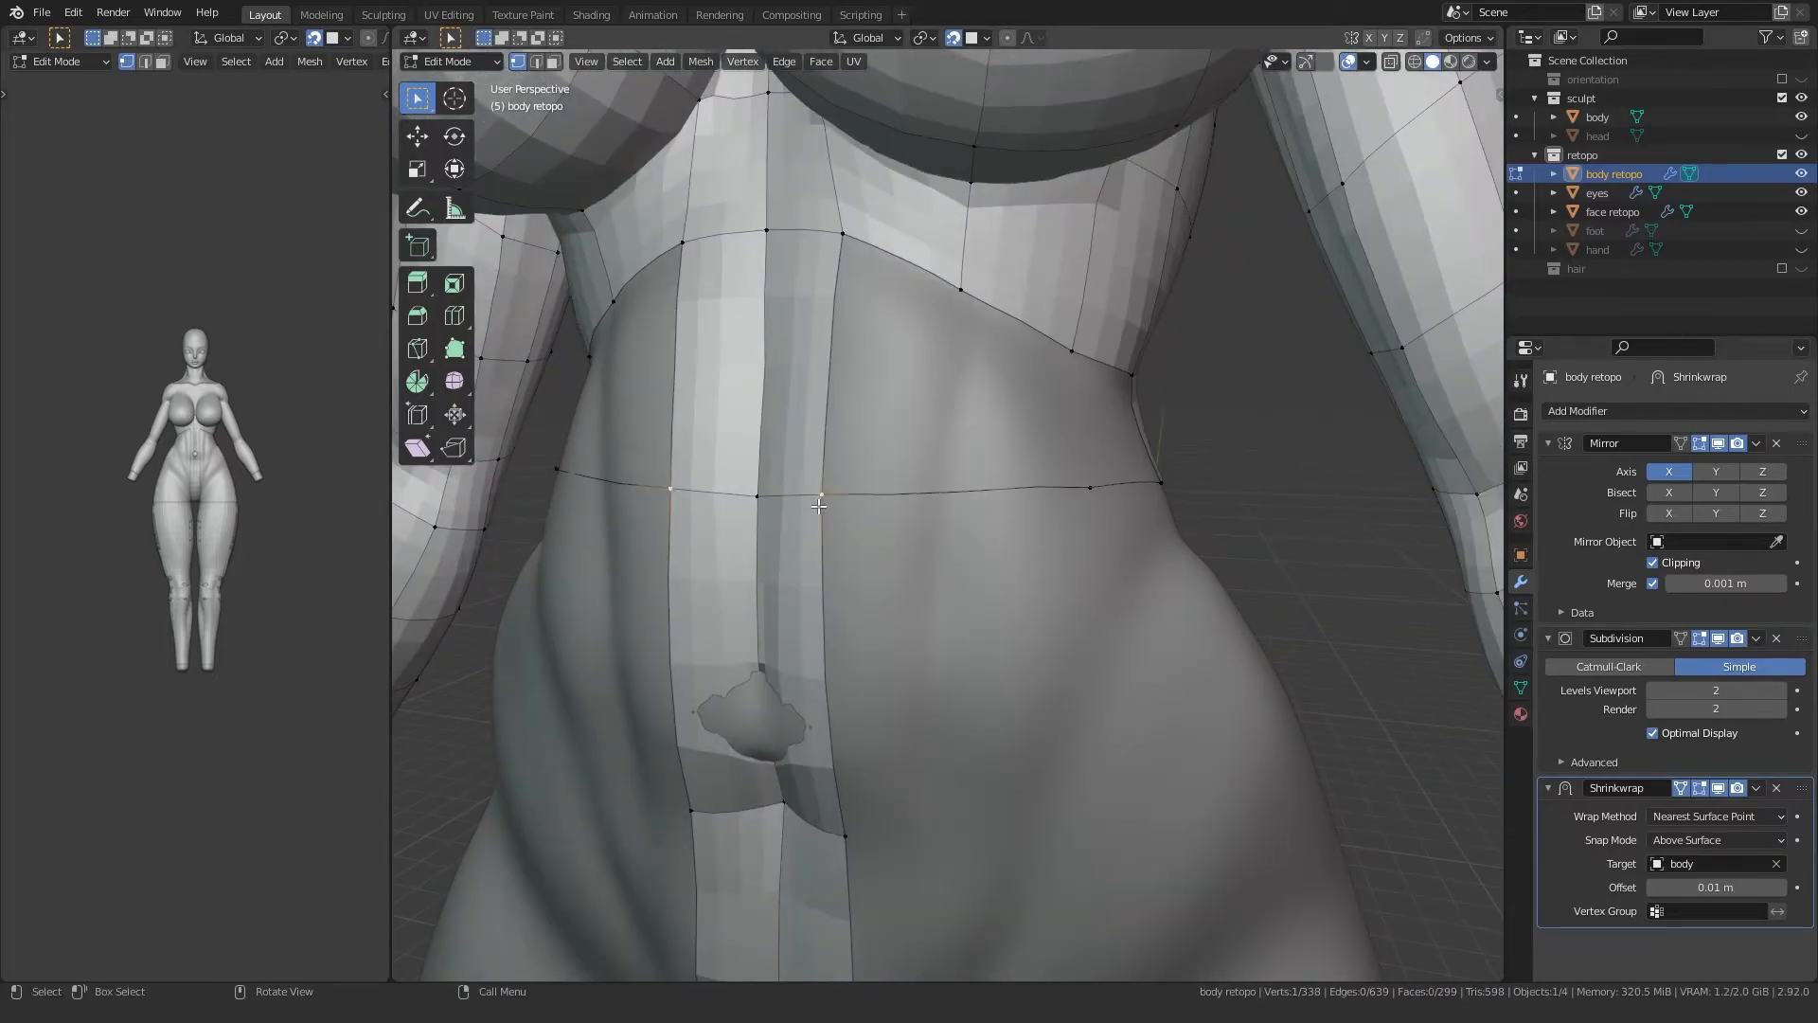
pyautogui.keyDown('shift'); pyautogui.click(1088, 493); pyautogui.keyUp('shift')
pyautogui.rightClick(1072, 493)
pyautogui.rightClick(975, 498)
pyautogui.click(903, 551)
pyautogui.click(953, 496)
pyautogui.press('g')
pyautogui.click(951, 498)
# Step: Fill the three remaining faces at the front of the waist, from the side to the abdominal strip
pyautogui.moveTo(951, 498); pyautogui.dragTo(880, 494, button='middle')
pyautogui.click(1029, 357)
pyautogui.keyDown('ctrl'); pyautogui.click(1023, 497); pyautogui.keyUp('ctrl')
pyautogui.press('f')
pyautogui.moveTo(994, 507); pyautogui.dragTo(975, 325, button='middle')
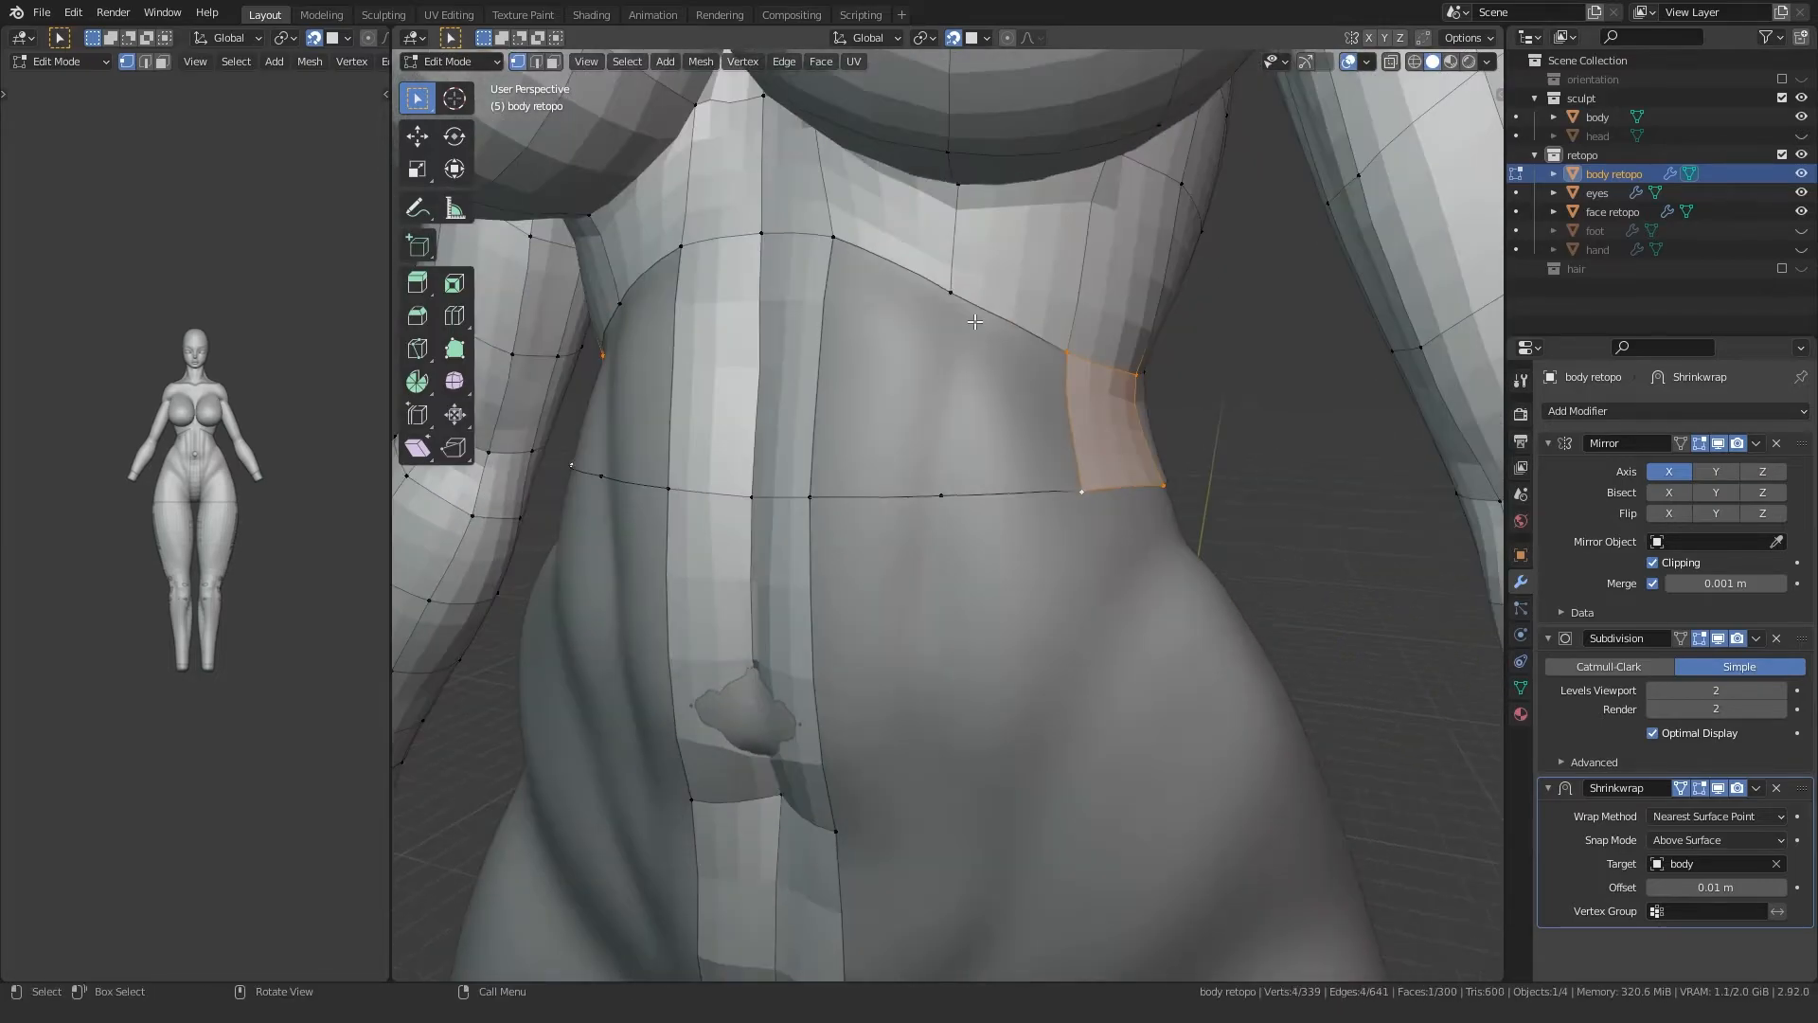
pyautogui.keyDown('ctrl'); pyautogui.click(944, 500); pyautogui.keyUp('ctrl')
pyautogui.press('f')
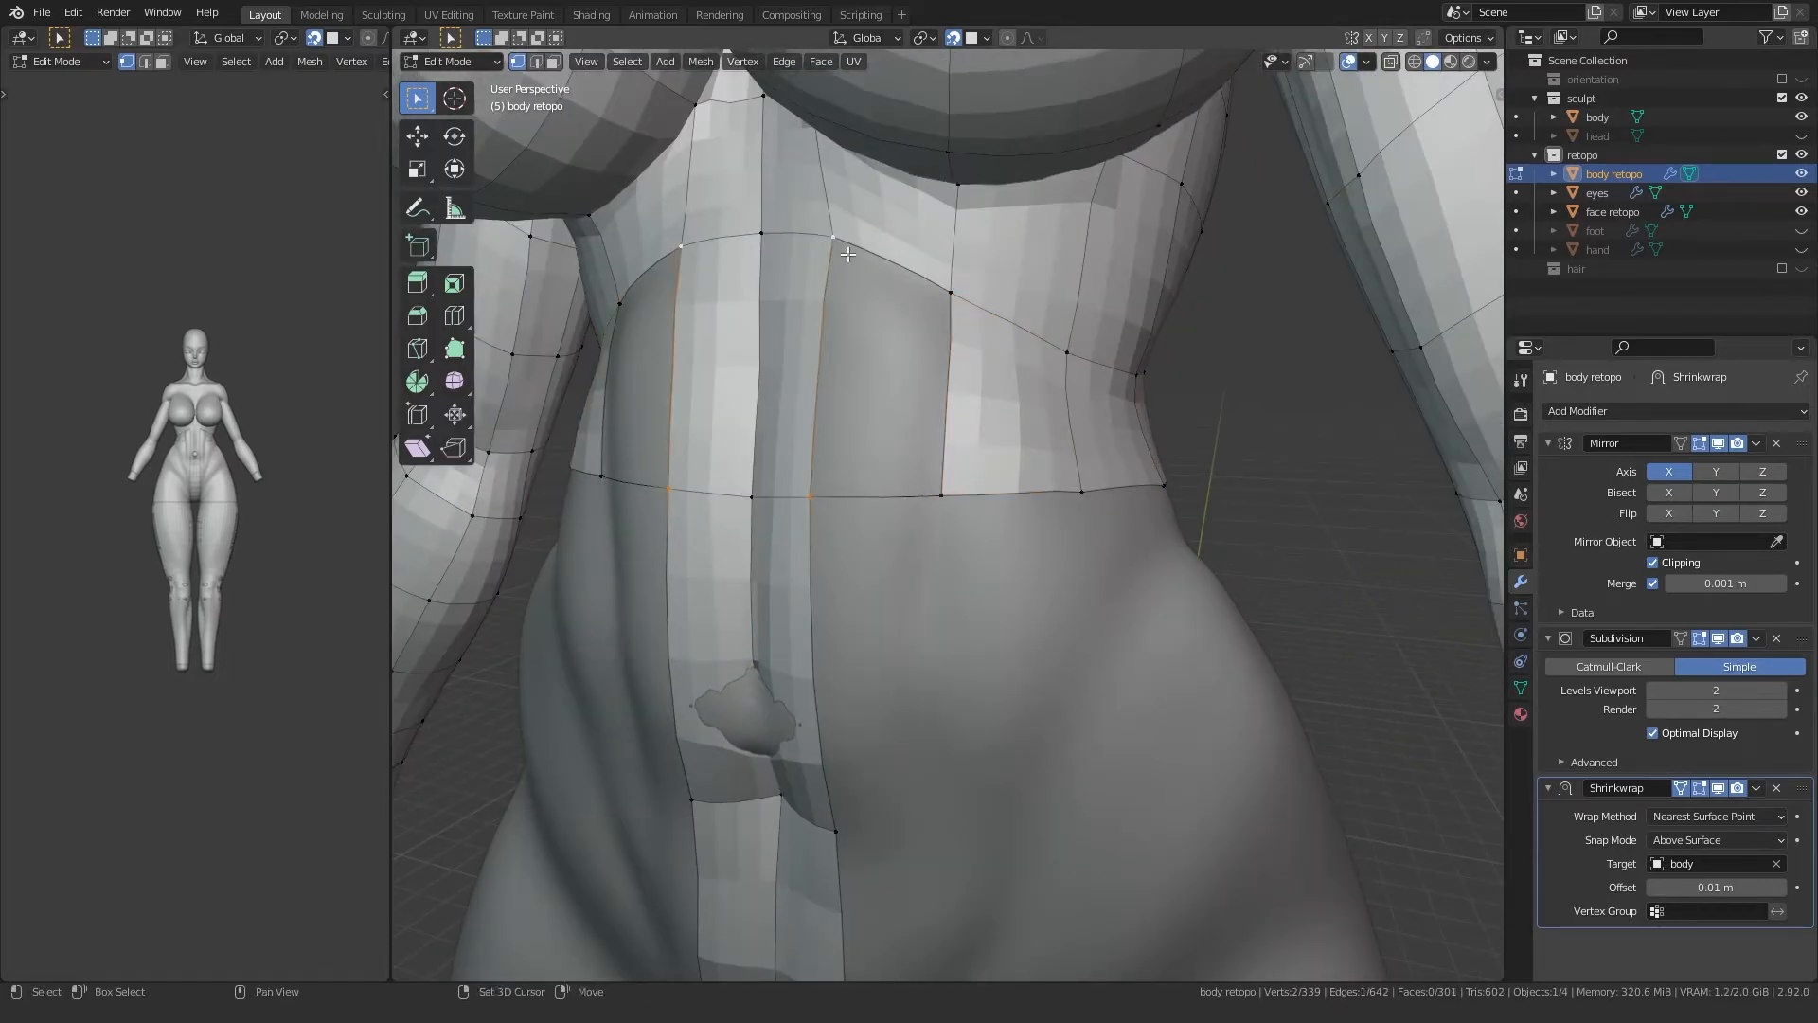
pyautogui.press('f')
# Step: Adjust the vertices on the front of the waist loop to even their spacing
pyautogui.click(933, 499)
pyautogui.press('g')
pyautogui.click(932, 498)
pyautogui.moveTo(932, 496); pyautogui.dragTo(897, 454, button='middle')
pyautogui.press('g')
pyautogui.click(910, 457)
# Step: Move two vertices above the armpit downward to even out the topology between chest and arm
pyautogui.scroll(-4, 911, 457)
pyautogui.scroll(3, 1014, 345)
pyautogui.keyDown('shift'); pyautogui.moveTo(1033, 323); pyautogui.dragTo(890, 485, button='middle'); pyautogui.keyUp('shift')
pyautogui.scroll(4, 928, 445)
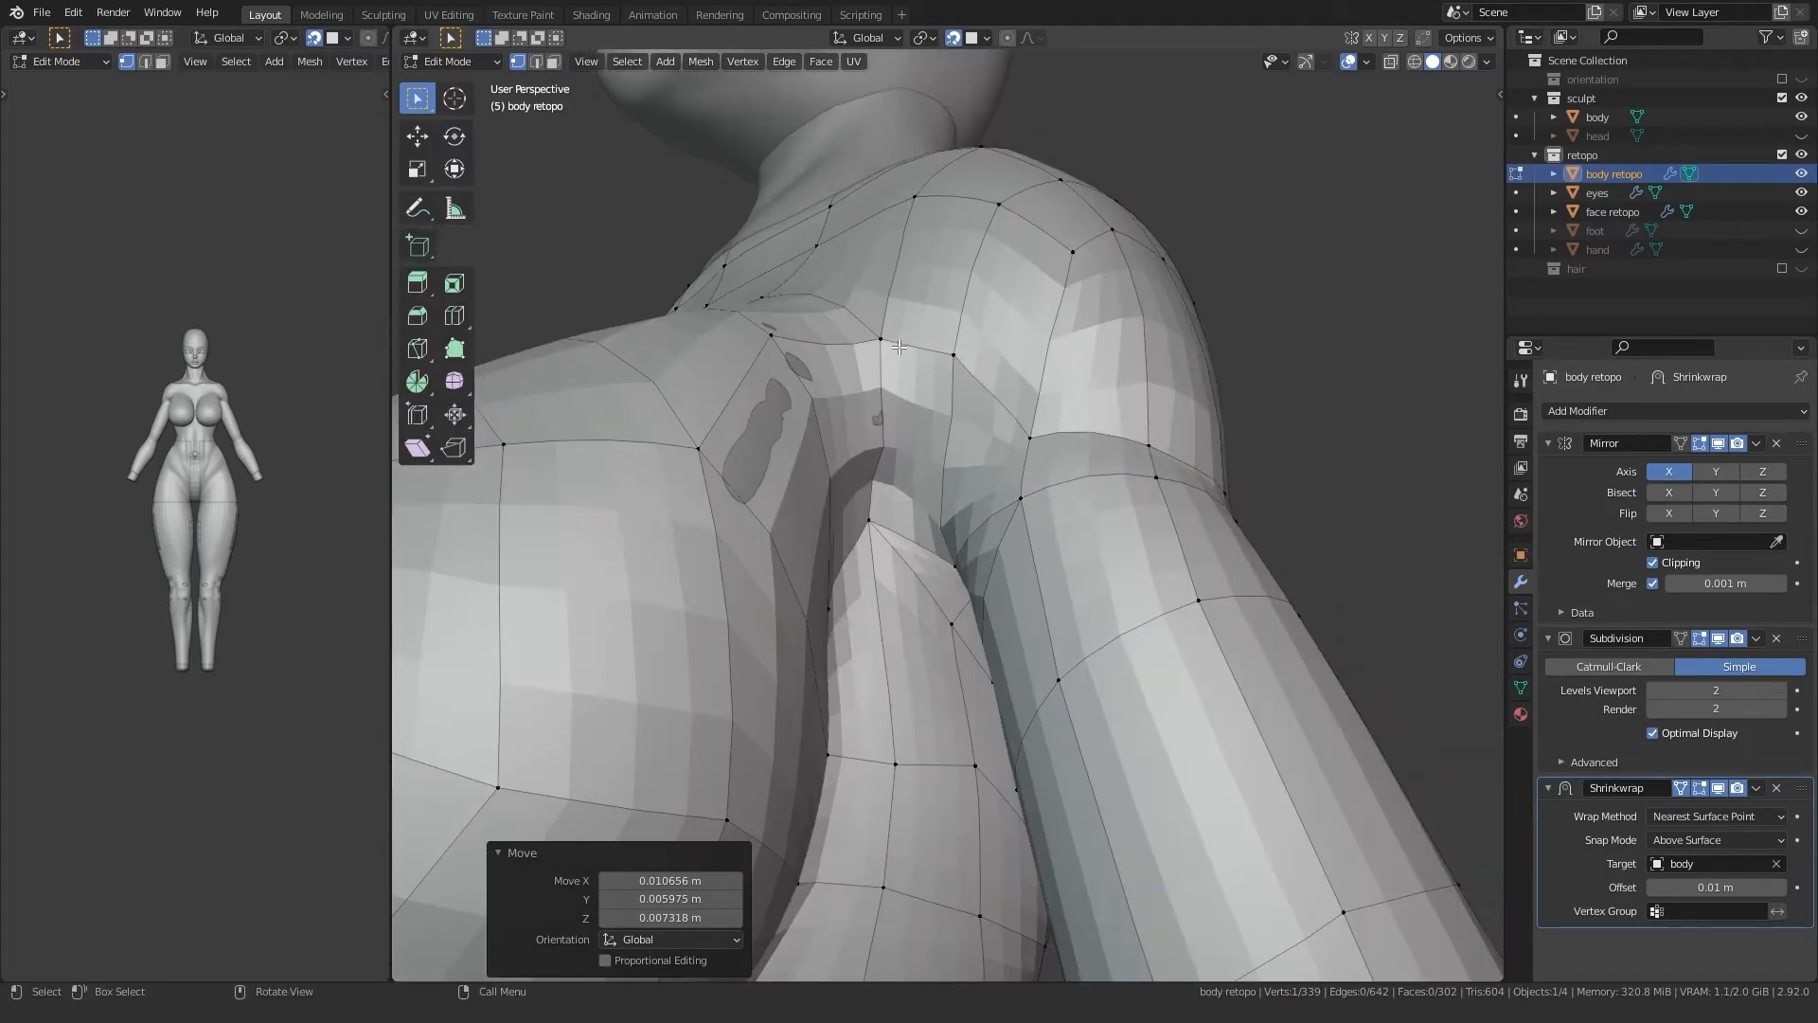
pyautogui.click(887, 350)
pyautogui.press('g')
pyautogui.click(892, 366)
pyautogui.click(949, 356)
pyautogui.press('g')
pyautogui.click(950, 392)
# Step: Extrude a chain of eight vertices from the abdominal strip's side below the navel, around the hip onto the back
pyautogui.scroll(-6, 947, 403)
pyautogui.moveTo(947, 407); pyautogui.dragTo(957, 578, button='middle')
pyautogui.keyDown('shift'); pyautogui.moveTo(871, 758); pyautogui.dragTo(922, 506, button='middle'); pyautogui.keyUp('shift')
pyautogui.scroll(4, 1051, 532)
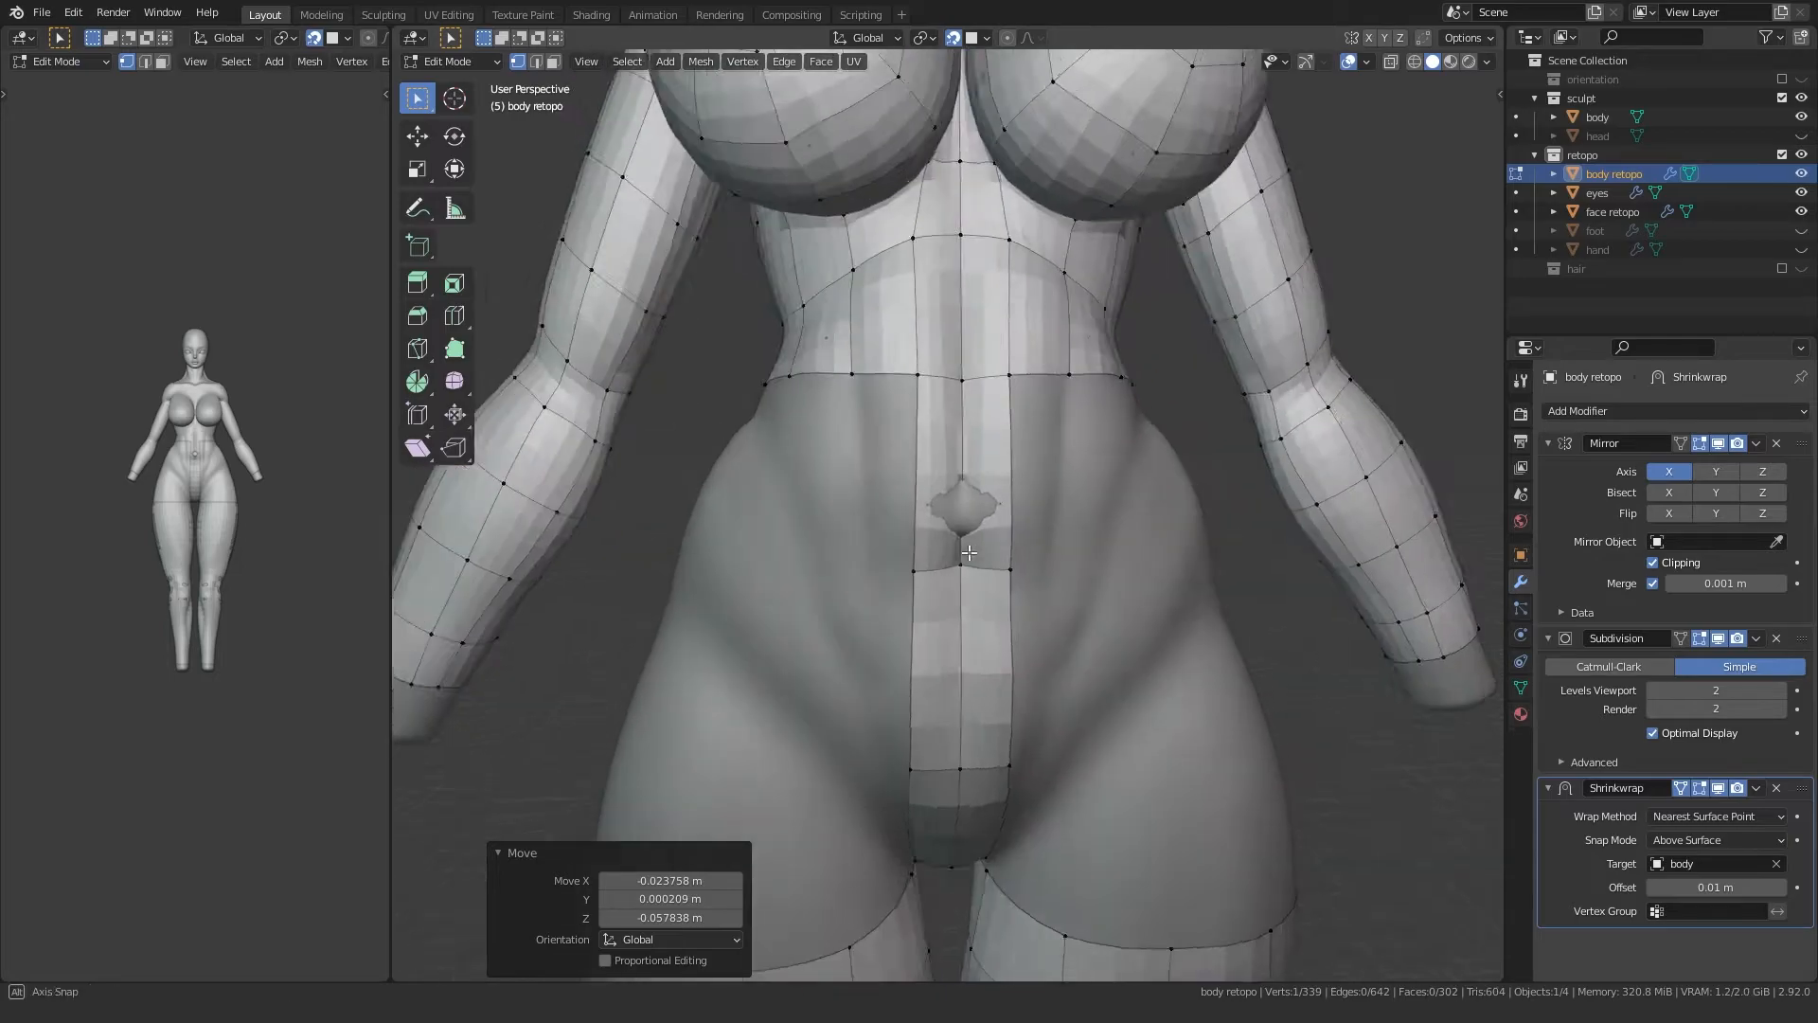
pyautogui.press('e')
pyautogui.click(1060, 539)
pyautogui.press('e')
pyautogui.moveTo(1060, 539); pyautogui.dragTo(1018, 533, button='middle')
pyautogui.click(1090, 534)
pyautogui.press('e')
pyautogui.click(1182, 533)
pyautogui.moveTo(1182, 533); pyautogui.dragTo(940, 551, button='middle')
pyautogui.press('e')
pyautogui.click(1018, 552)
pyautogui.press('e')
pyautogui.click(979, 553)
pyautogui.press('e')
pyautogui.click(1007, 550)
pyautogui.press('e')
pyautogui.click(1074, 551)
pyautogui.moveTo(1074, 551); pyautogui.dragTo(1010, 552, button='middle')
pyautogui.press('e')
pyautogui.click(1050, 553)
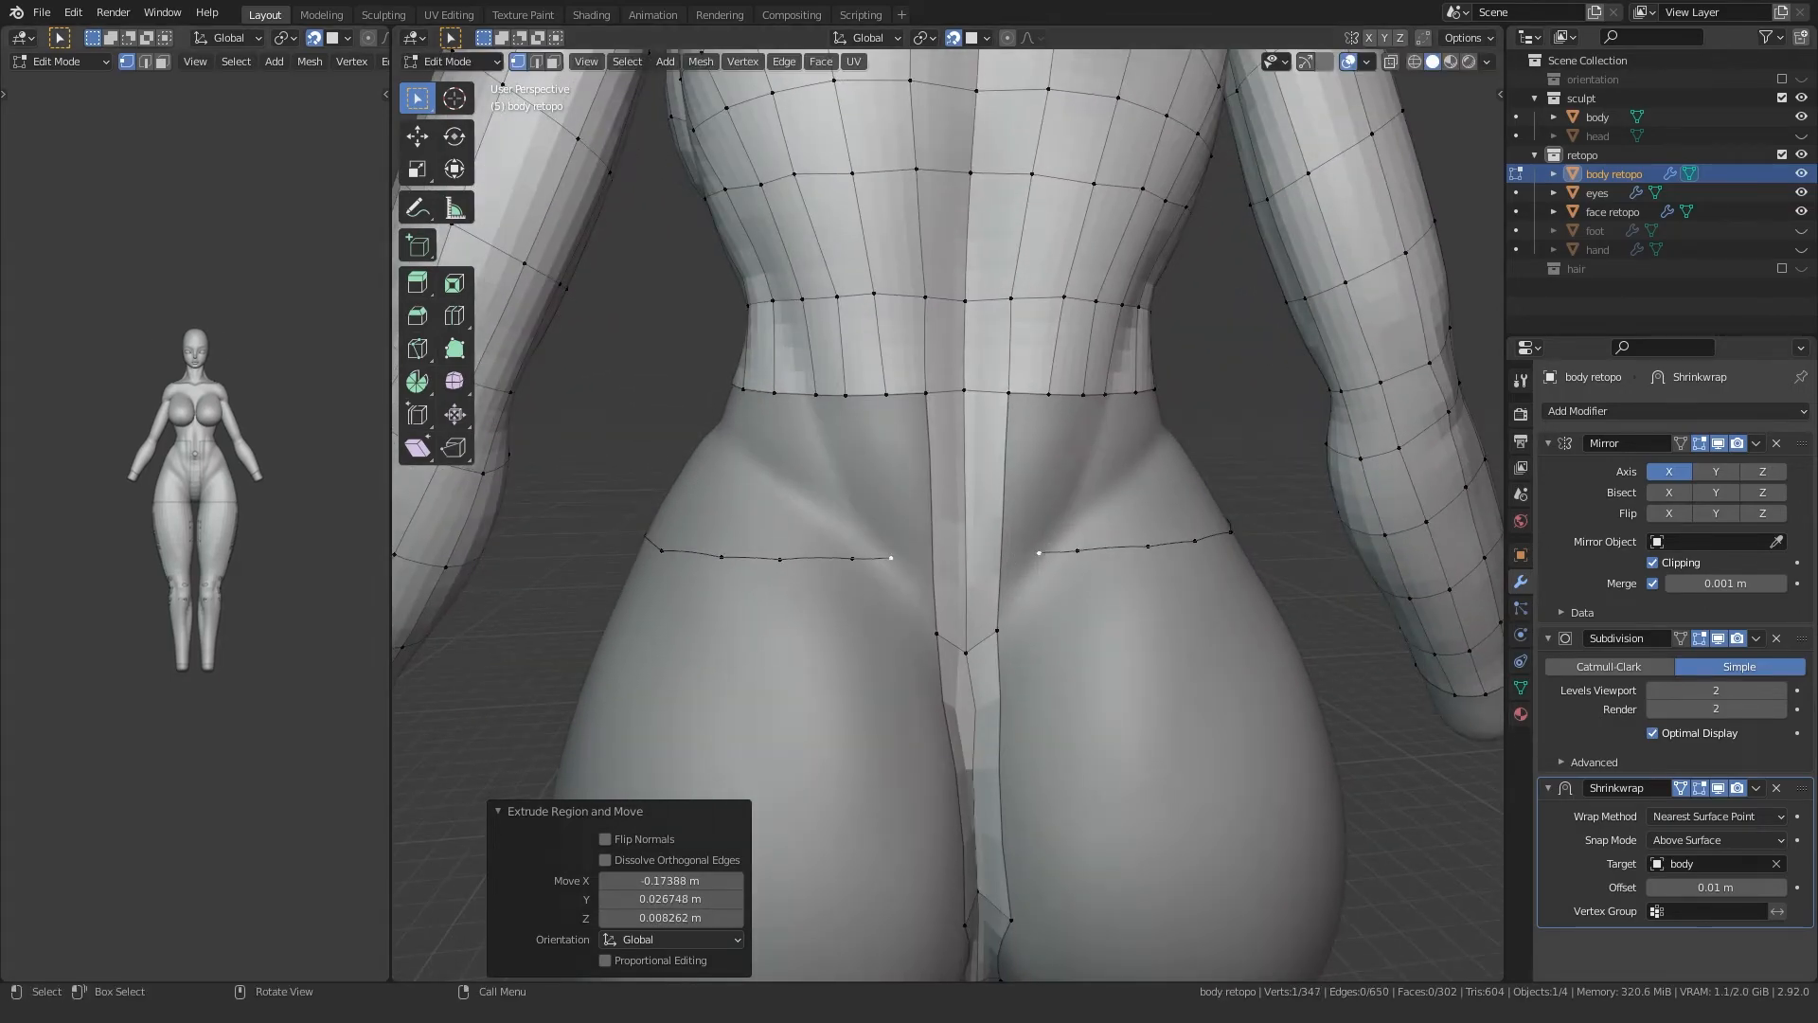
# Step: Raise the centre and side vertices of the back strip to the height of the hip chain
pyautogui.click(879, 396)
pyautogui.click(960, 638)
pyautogui.press('g')
pyautogui.click(959, 546)
pyautogui.click(941, 631)
pyautogui.press('g')
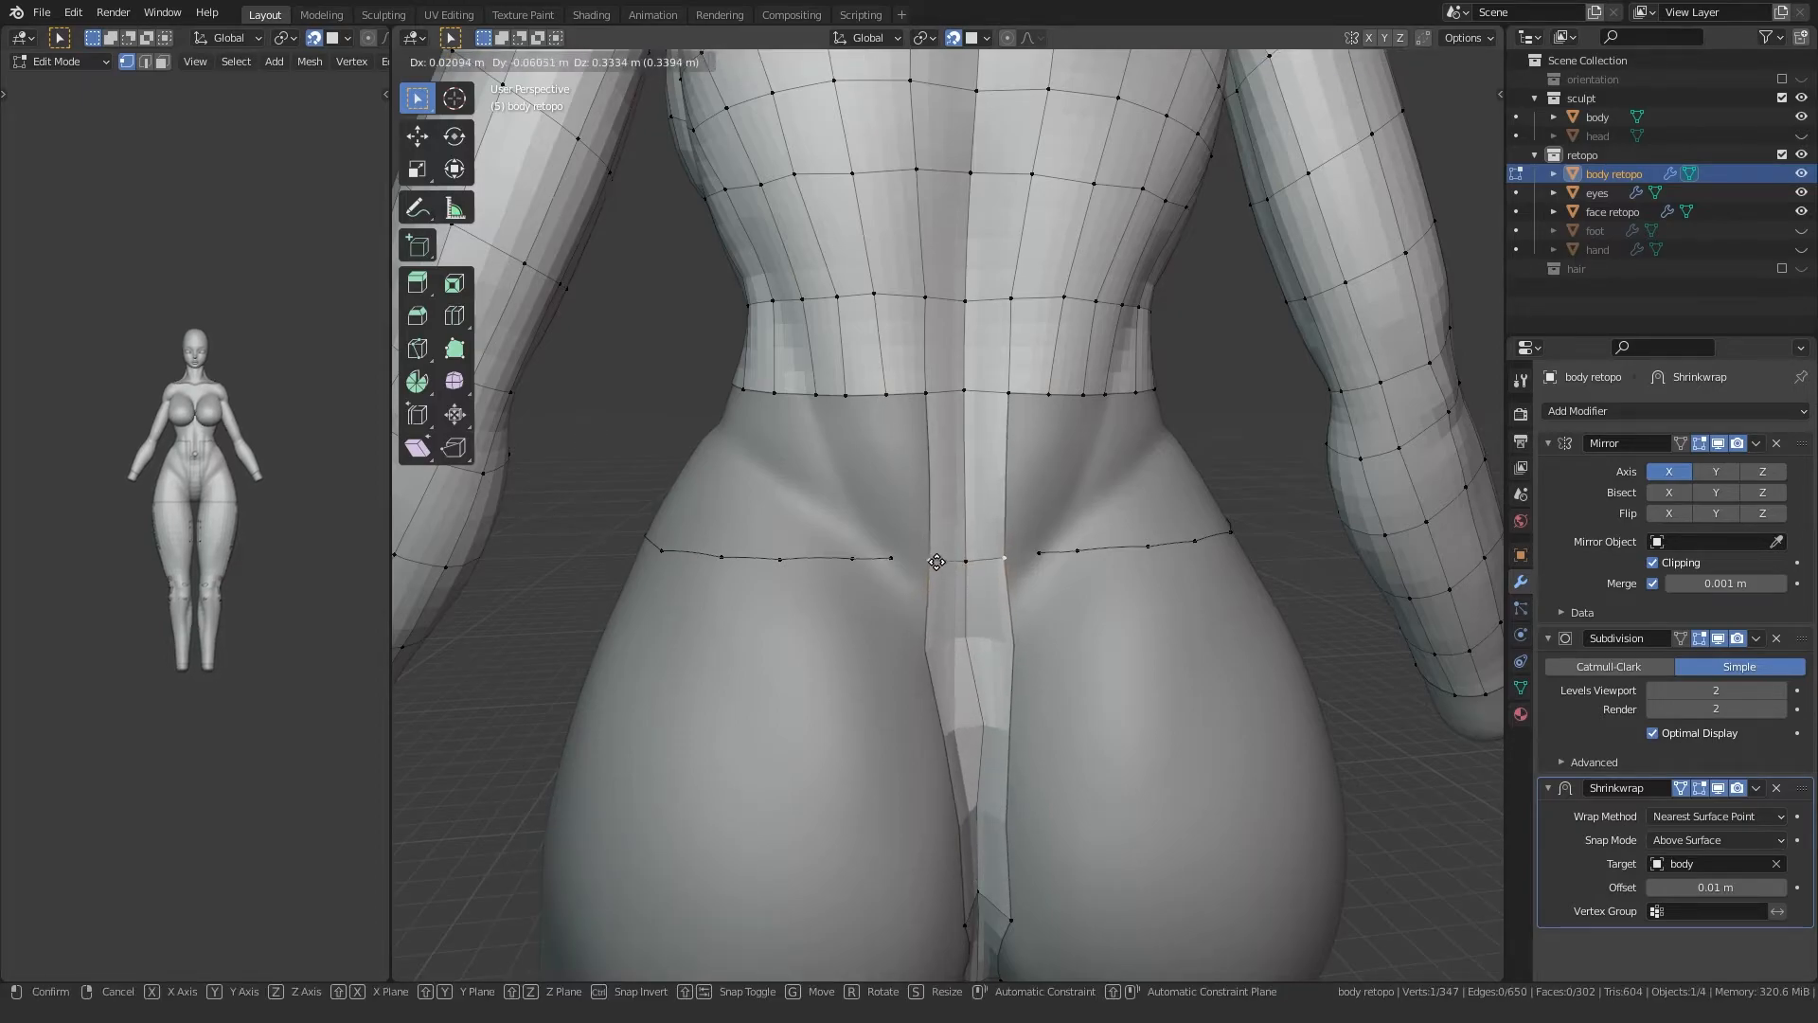
pyautogui.click(937, 562)
# Step: Fill two faces between the waist loop and the hip chain, outward from the back strip
pyautogui.click(887, 391)
pyautogui.keyDown('ctrl'); pyautogui.click(933, 557); pyautogui.keyUp('ctrl')
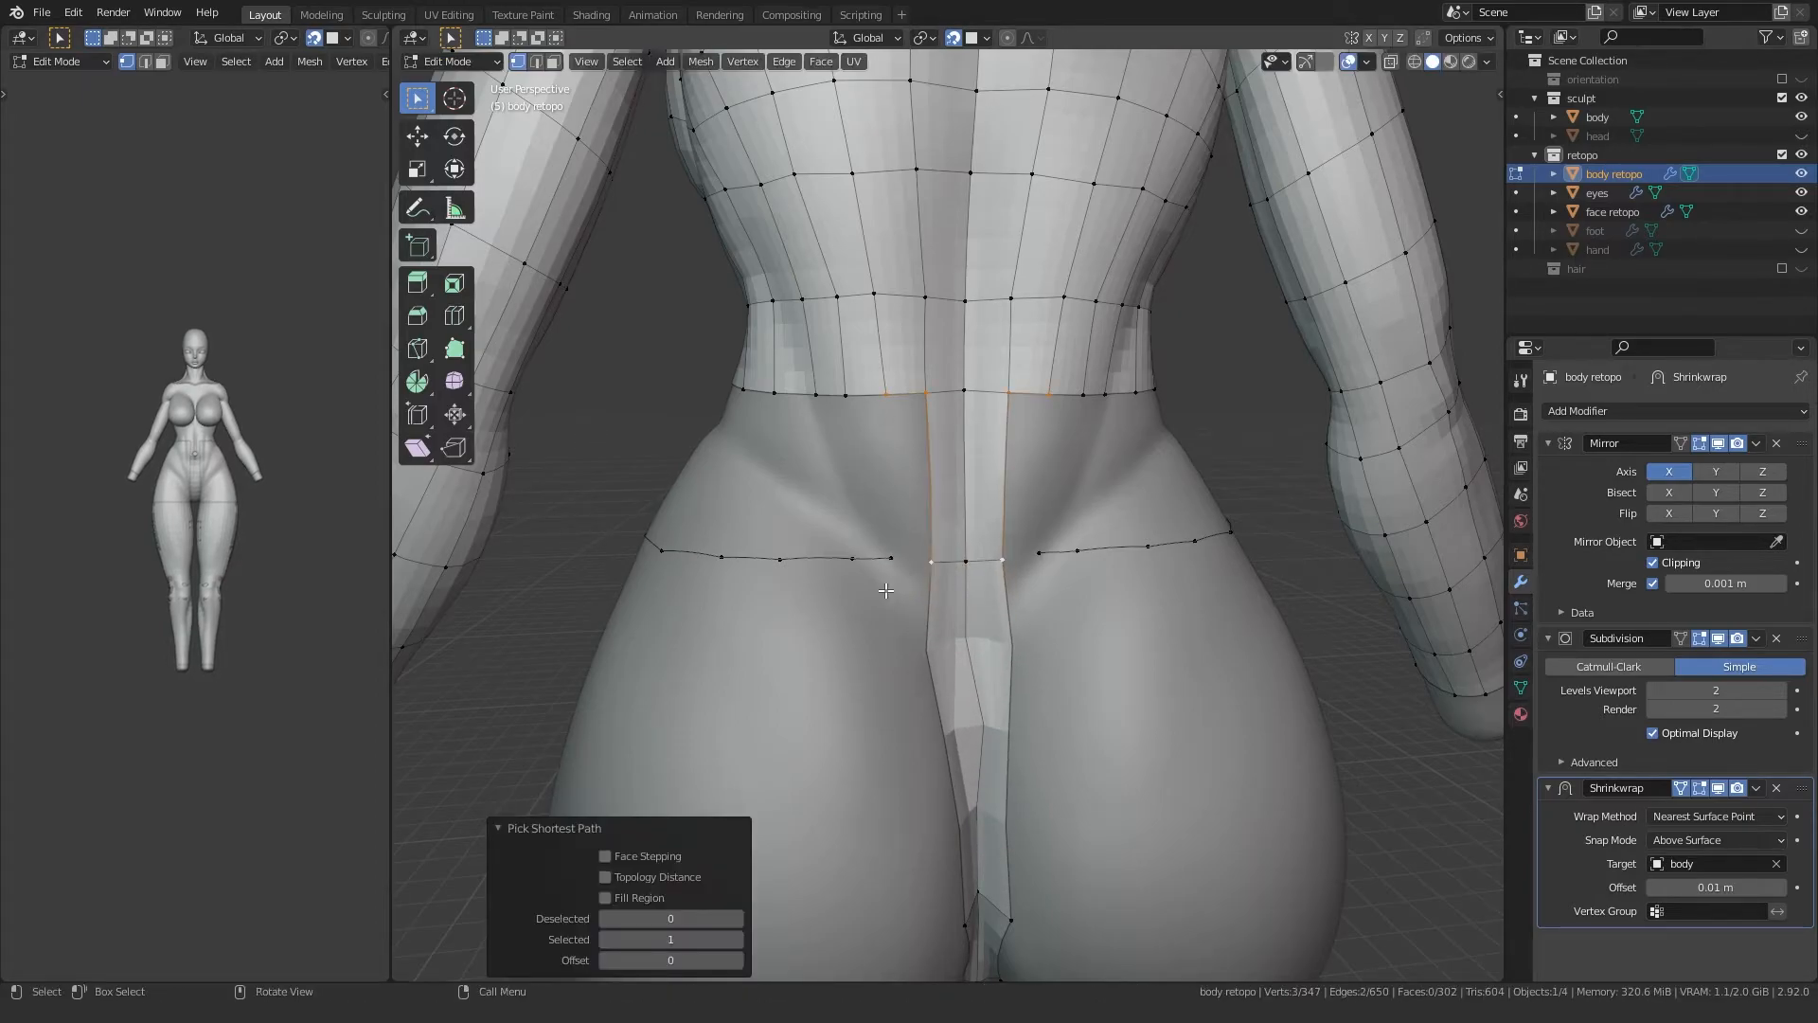
pyautogui.keyDown('shift'); pyautogui.click(886, 557); pyautogui.keyUp('shift')
pyautogui.press('f')
pyautogui.keyDown('ctrl'); pyautogui.click(772, 586); pyautogui.keyUp('ctrl')
pyautogui.click(849, 382)
pyautogui.keyDown('ctrl'); pyautogui.click(857, 556); pyautogui.keyUp('ctrl')
pyautogui.moveTo(857, 556); pyautogui.dragTo(985, 530, button='middle')
pyautogui.press('f')
# Step: Fill the next face between the waist loop and the hip chain on the back and even out the chain's vertices there
pyautogui.click(905, 567)
pyautogui.press('g')
pyautogui.click(904, 553)
pyautogui.keyDown('ctrl'); pyautogui.click(967, 554); pyautogui.keyUp('ctrl')
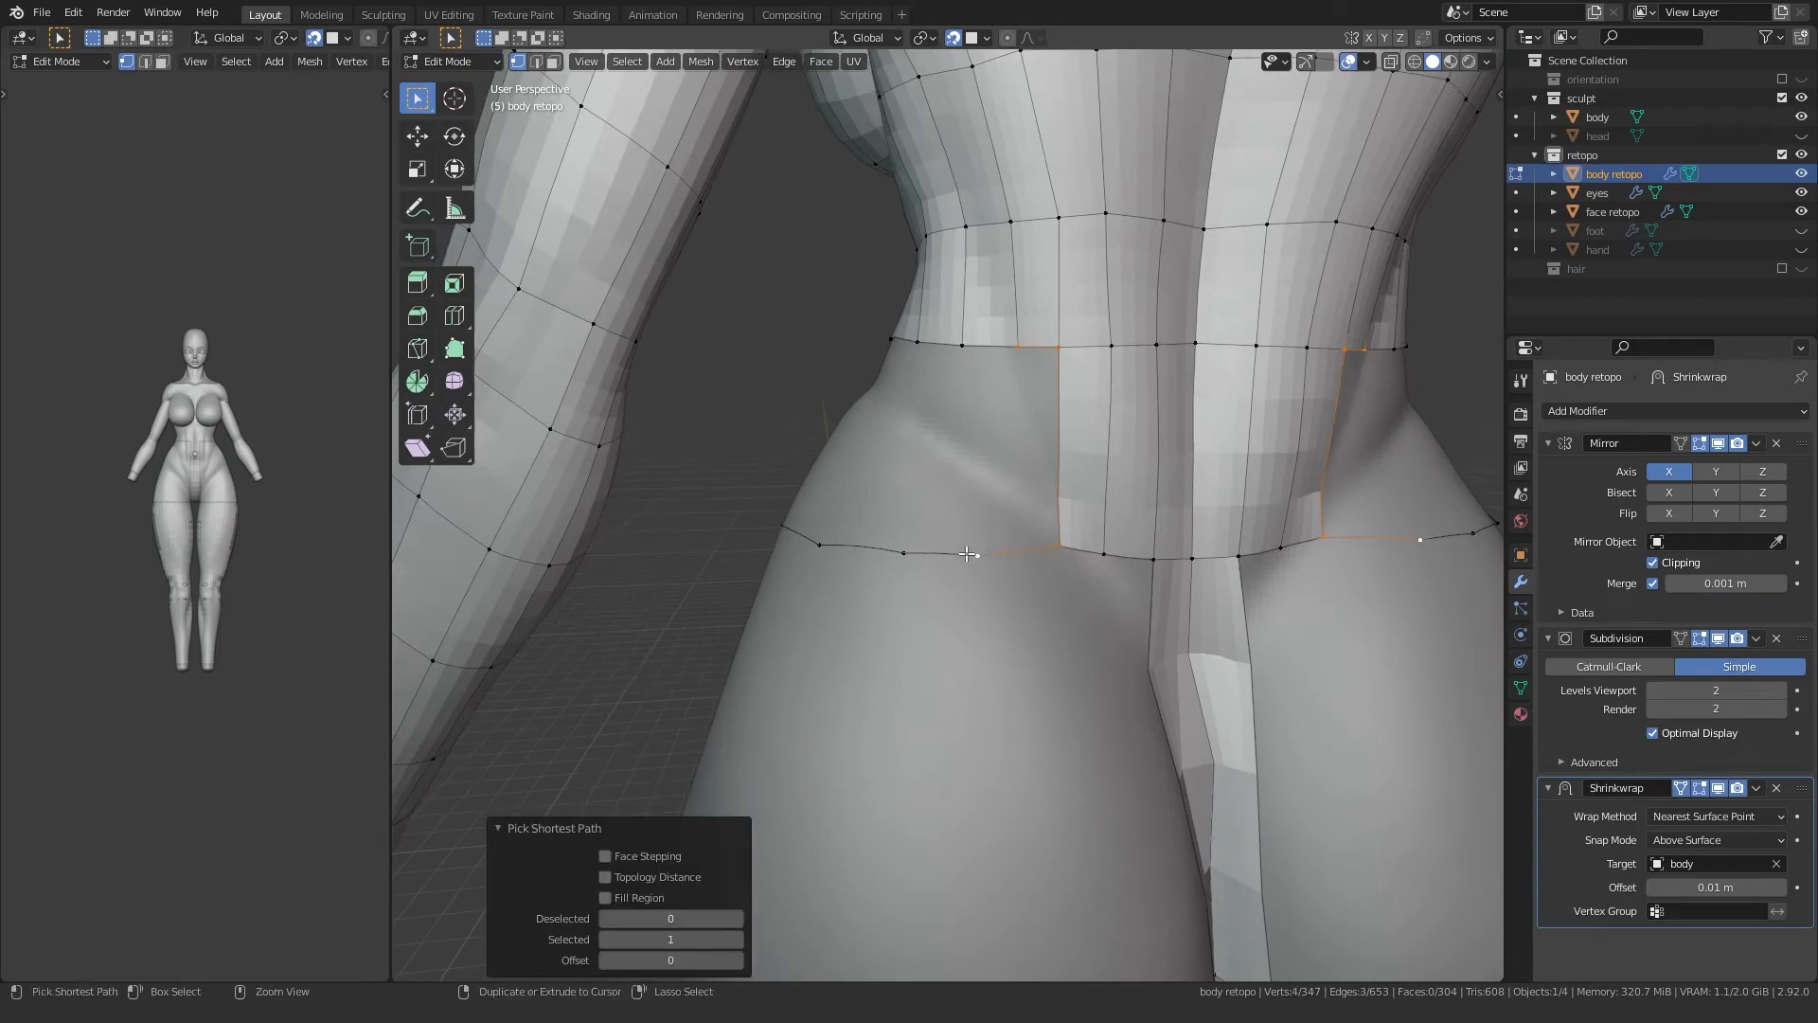
pyautogui.press('f')
pyautogui.click(979, 556)
pyautogui.press('g')
pyautogui.click(998, 547)
pyautogui.click(906, 554)
pyautogui.moveTo(908, 555)
pyautogui.mouseDown(button='middle')
pyautogui.moveTo(959, 569)
pyautogui.moveTo(926, 570)
pyautogui.mouseUp(button='middle')
pyautogui.press('g')
pyautogui.click(974, 554)
# Step: Fill two more faces from the back toward the side of the hip, repositioning the hip chain vertex between them
pyautogui.click(1030, 365)
pyautogui.keyDown('ctrl'); pyautogui.click(1018, 562); pyautogui.keyUp('ctrl')
pyautogui.press('f')
pyautogui.click(918, 572)
pyautogui.press('g')
pyautogui.click(966, 546)
pyautogui.keyDown('ctrl'); pyautogui.click(987, 359); pyautogui.keyUp('ctrl')
pyautogui.press('f')
# Step: Move the hip chain vertex at the side of the hip and fill the face between it and the waist loop
pyautogui.moveTo(872, 509); pyautogui.dragTo(1070, 546, button='middle')
pyautogui.click(974, 549)
pyautogui.press('g')
pyautogui.click(1091, 518)
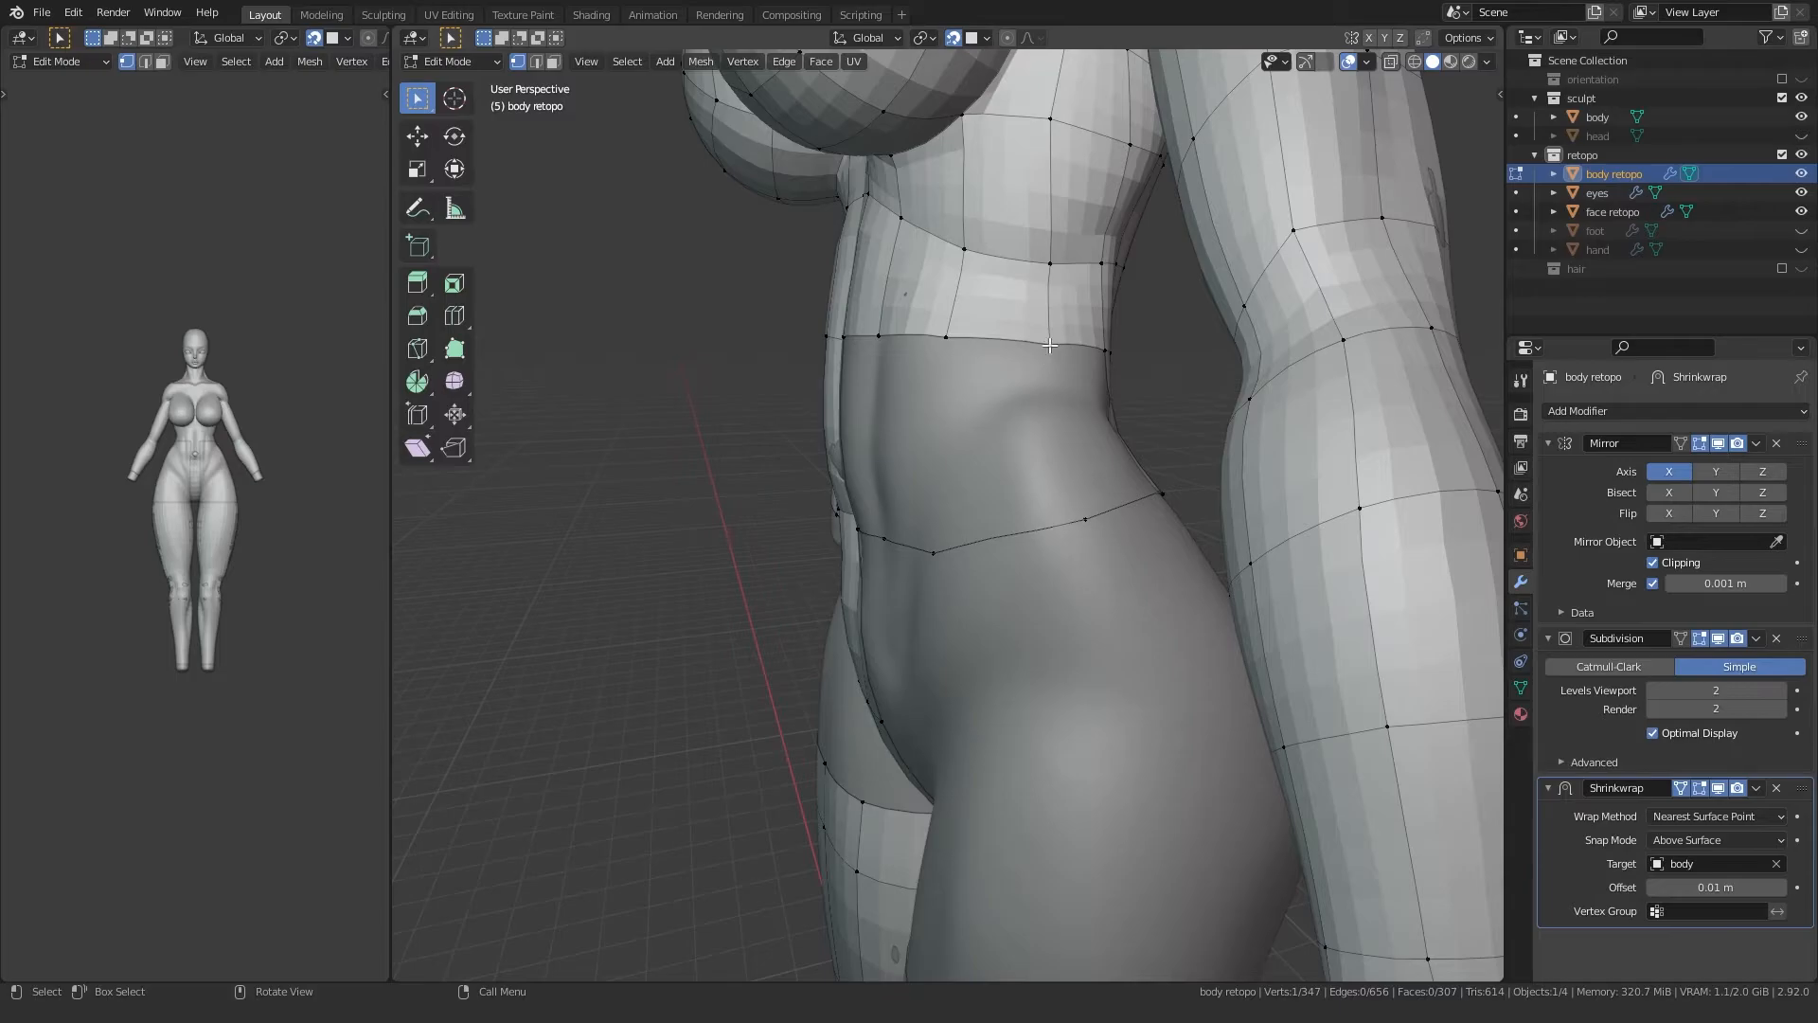
pyautogui.keyDown('ctrl'); pyautogui.click(1081, 517); pyautogui.keyUp('ctrl')
pyautogui.press('f')
pyautogui.moveTo(1081, 517); pyautogui.dragTo(1004, 464, button='middle')
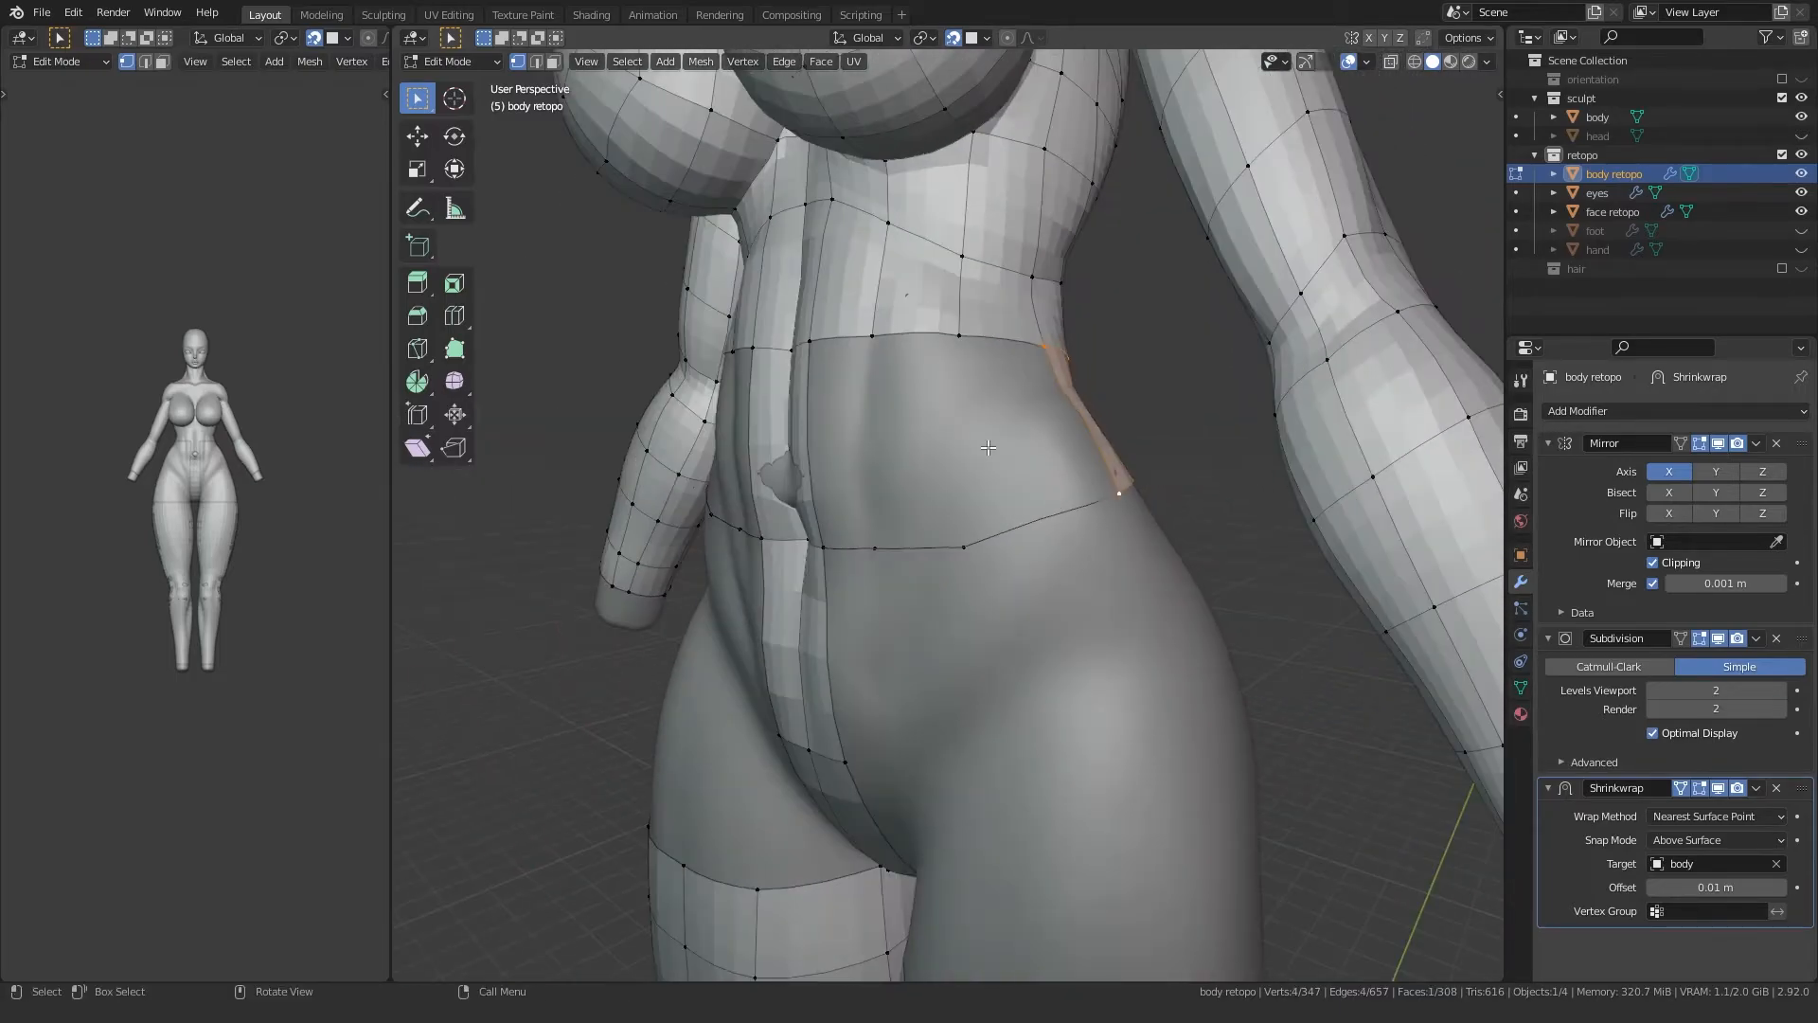
# Step: Close the remaining front faces between the waist loop and hip chain up to the abdominal strip and nudge one chain vertex
pyautogui.keyDown('ctrl'); pyautogui.click(966, 546); pyautogui.keyUp('ctrl')
pyautogui.press('f')
pyautogui.moveTo(967, 546); pyautogui.dragTo(869, 390, button='middle')
pyautogui.keyDown('ctrl'); pyautogui.click(890, 565); pyautogui.keyUp('ctrl')
pyautogui.press('f')
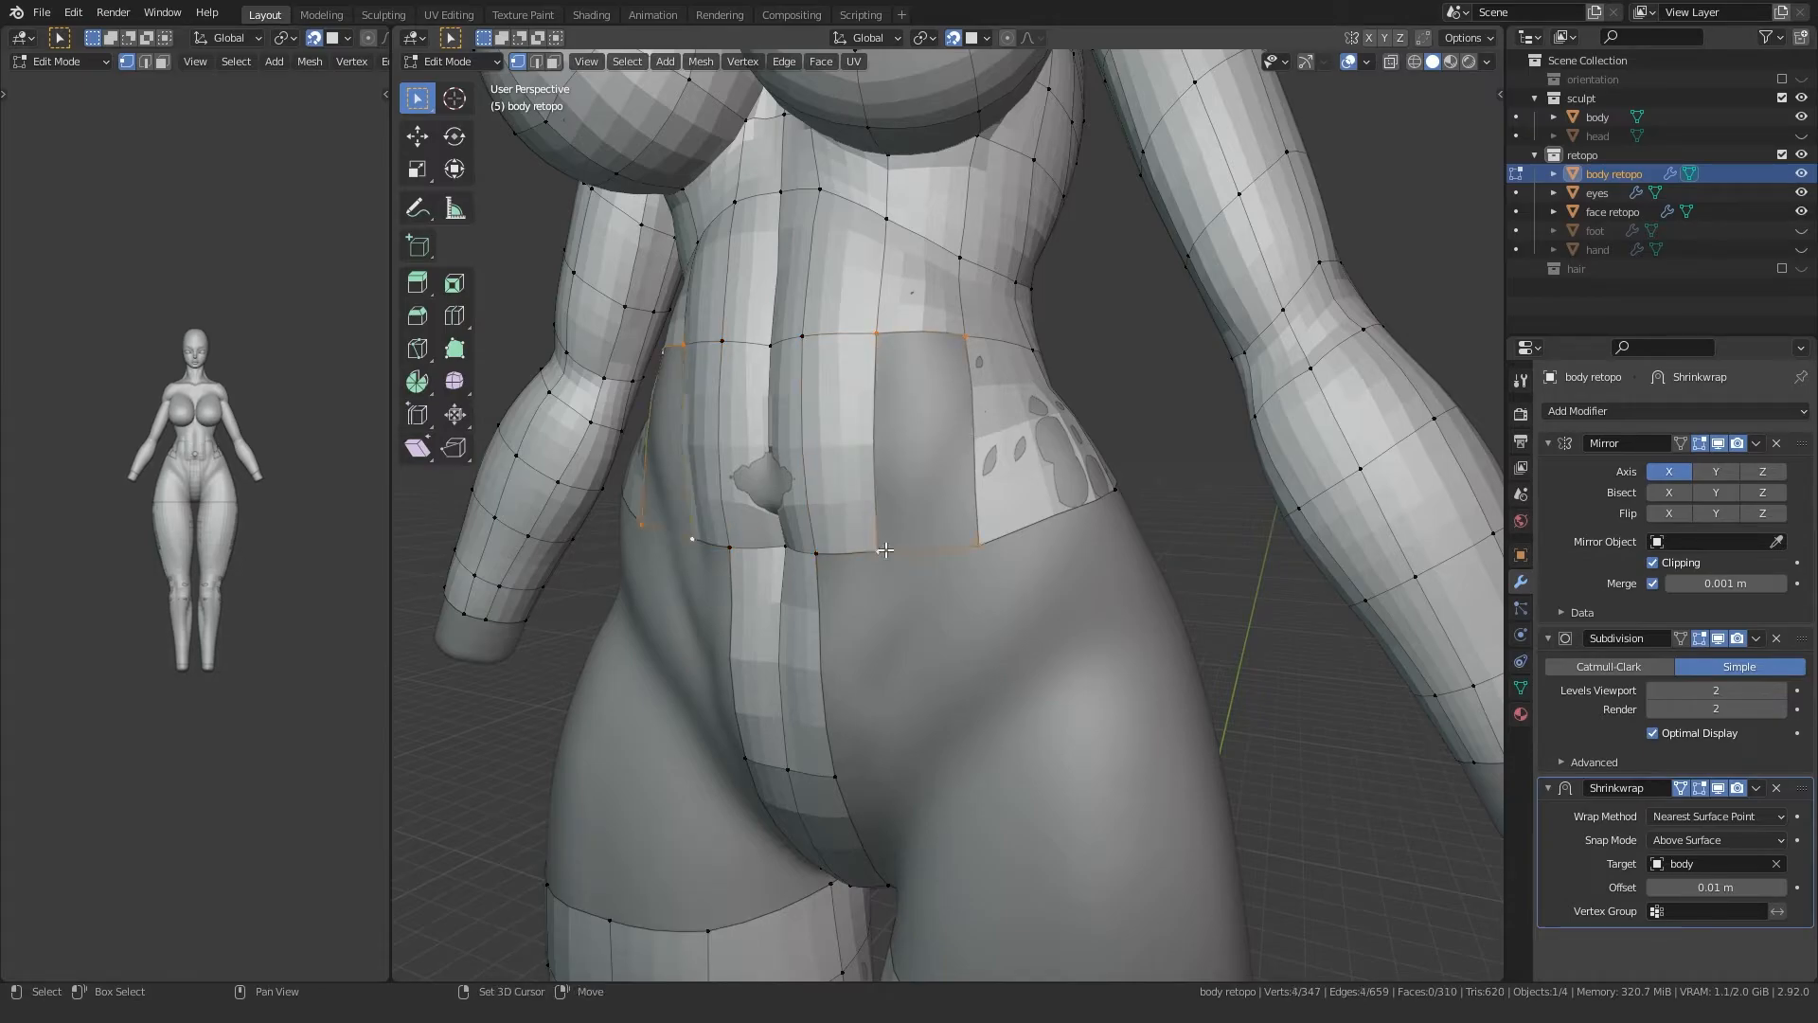
pyautogui.press('f')
pyautogui.click(979, 544)
pyautogui.press('g')
pyautogui.click(984, 540)
# Step: Reposition the centre and side vertices of the back and abdominal strips below the hip loop to space out their rows
pyautogui.moveTo(983, 540); pyautogui.dragTo(630, 559, button='middle')
pyautogui.click(1001, 727)
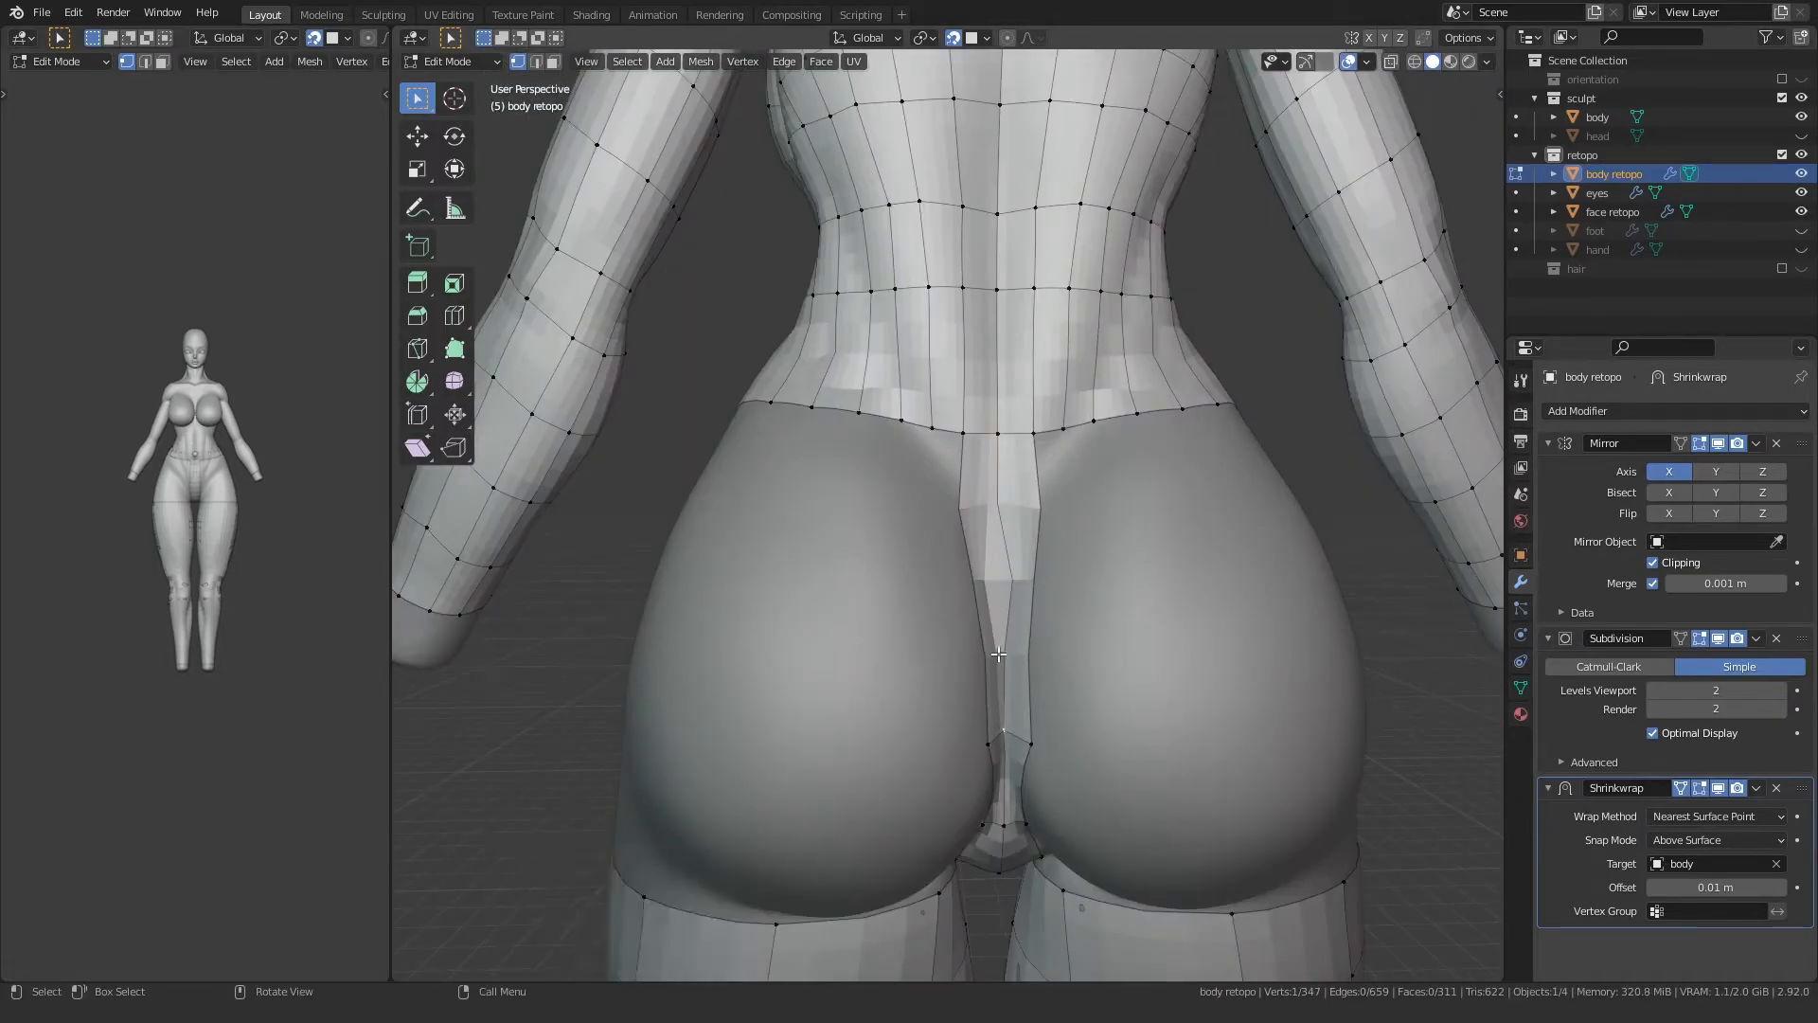
pyautogui.press('g')
pyautogui.click(990, 791)
pyautogui.moveTo(990, 791); pyautogui.dragTo(1028, 670, button='middle')
pyautogui.click(988, 618)
pyautogui.press('g')
pyautogui.click(985, 611)
pyautogui.press('g')
pyautogui.click(976, 621)
pyautogui.press('g')
pyautogui.click(972, 625)
pyautogui.click(923, 640)
pyautogui.press('g')
pyautogui.click(924, 615)
pyautogui.click(964, 636)
pyautogui.press('g')
pyautogui.click(979, 611)
# Step: Extrude a second vertex chain from the lower abdominal strip's side, around the hip and across the buttock
pyautogui.moveTo(979, 610); pyautogui.dragTo(967, 608, button='middle')
pyautogui.press('e')
pyautogui.click(1025, 596)
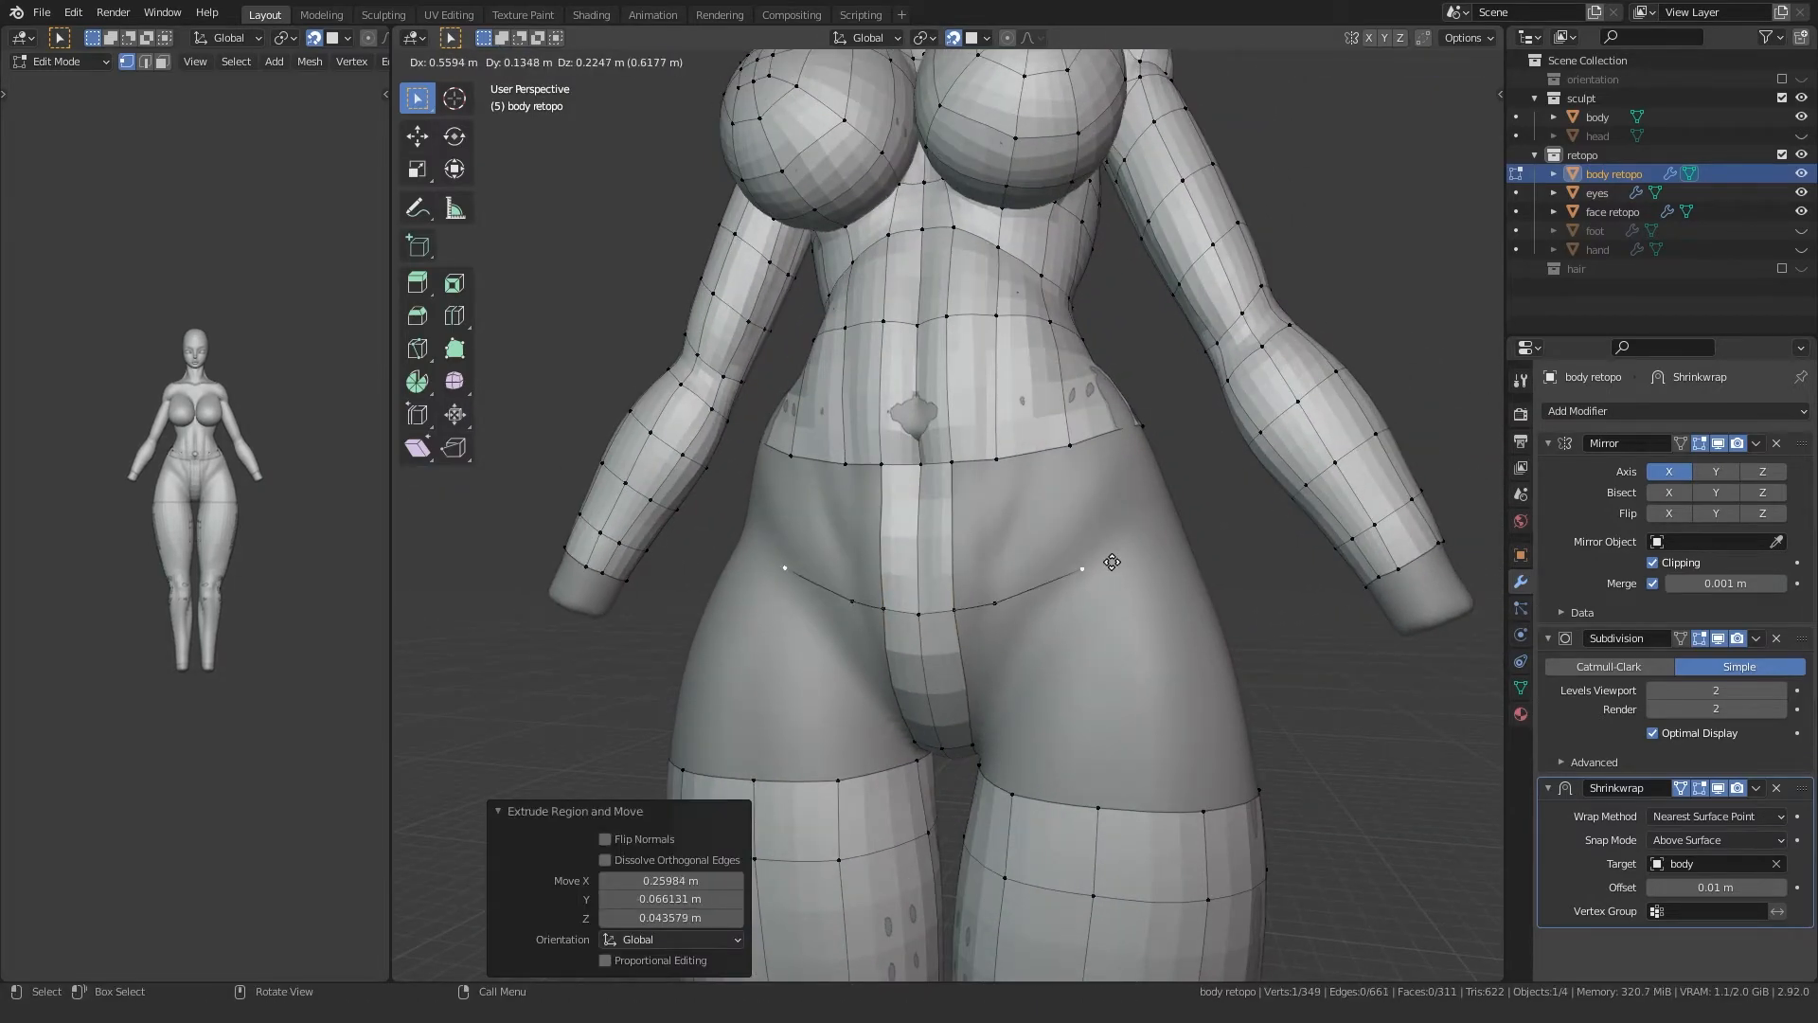
pyautogui.moveTo(1116, 558); pyautogui.dragTo(1013, 596, button='middle')
pyautogui.moveTo(1181, 538); pyautogui.dragTo(1004, 549, button='middle')
pyautogui.press('e')
pyautogui.click(1079, 555)
pyautogui.press('e')
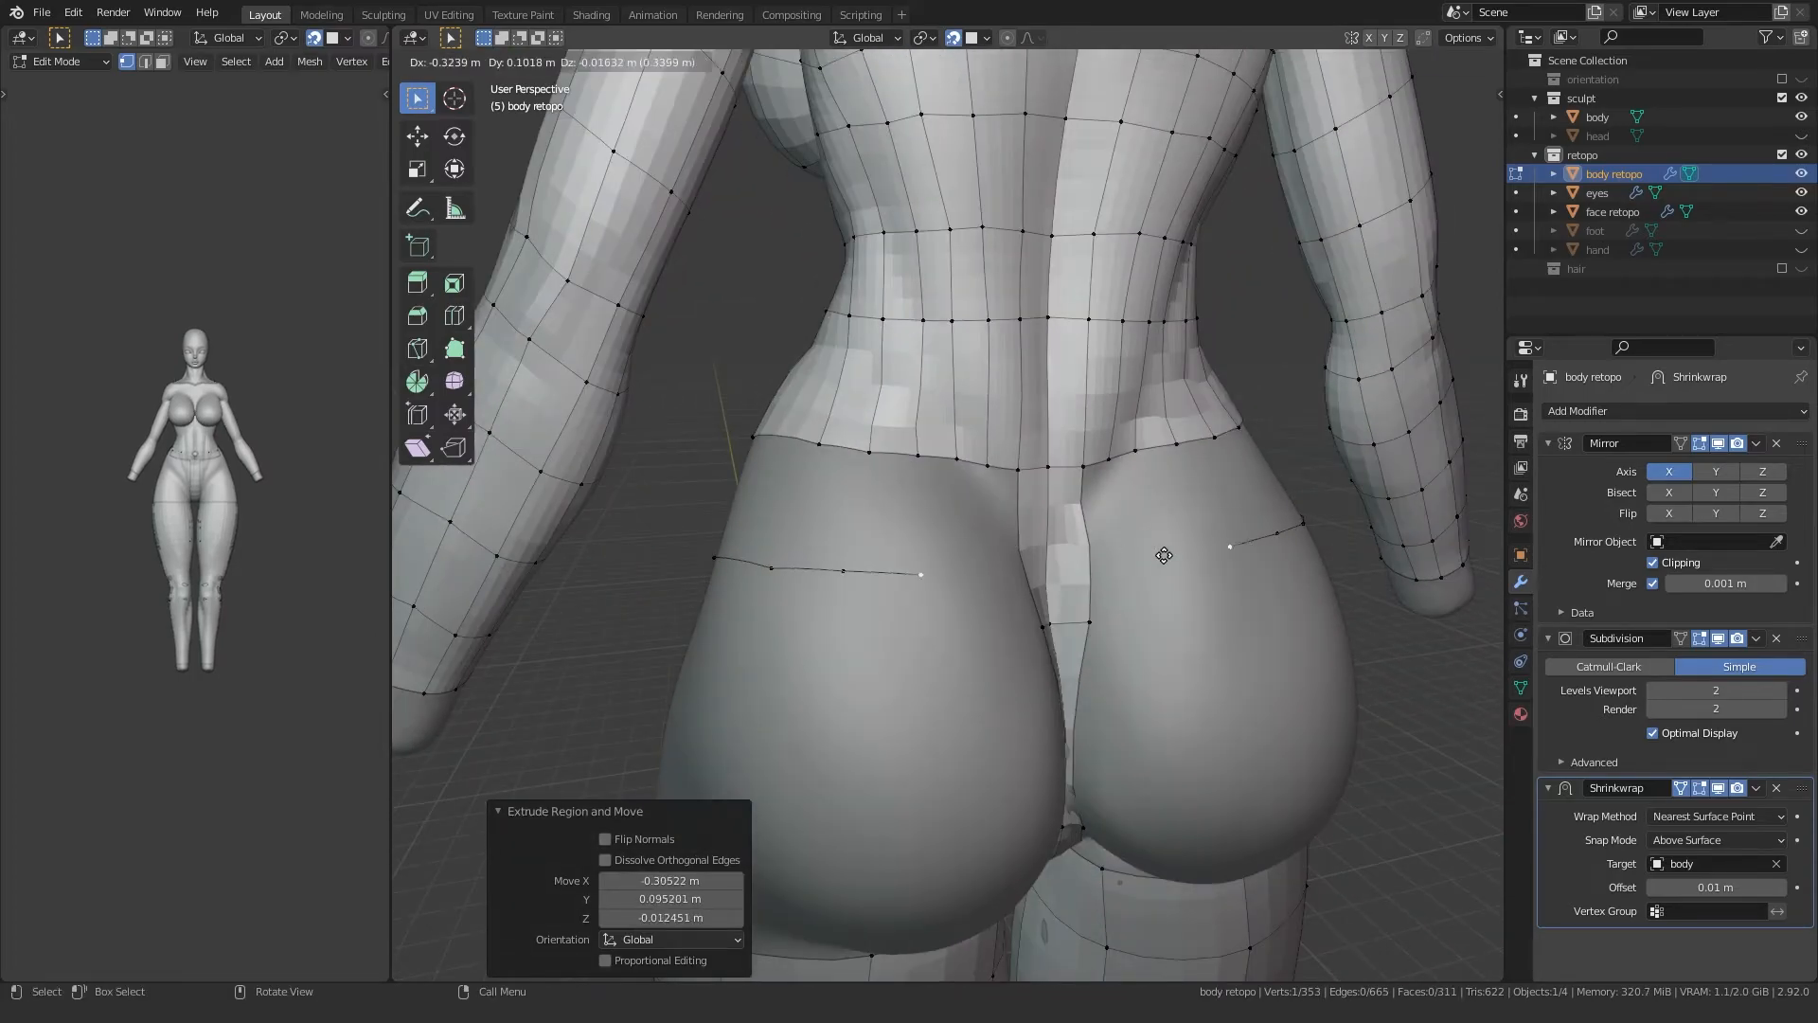
pyautogui.click(1142, 556)
pyautogui.moveTo(1141, 556); pyautogui.dragTo(1115, 557, button='middle')
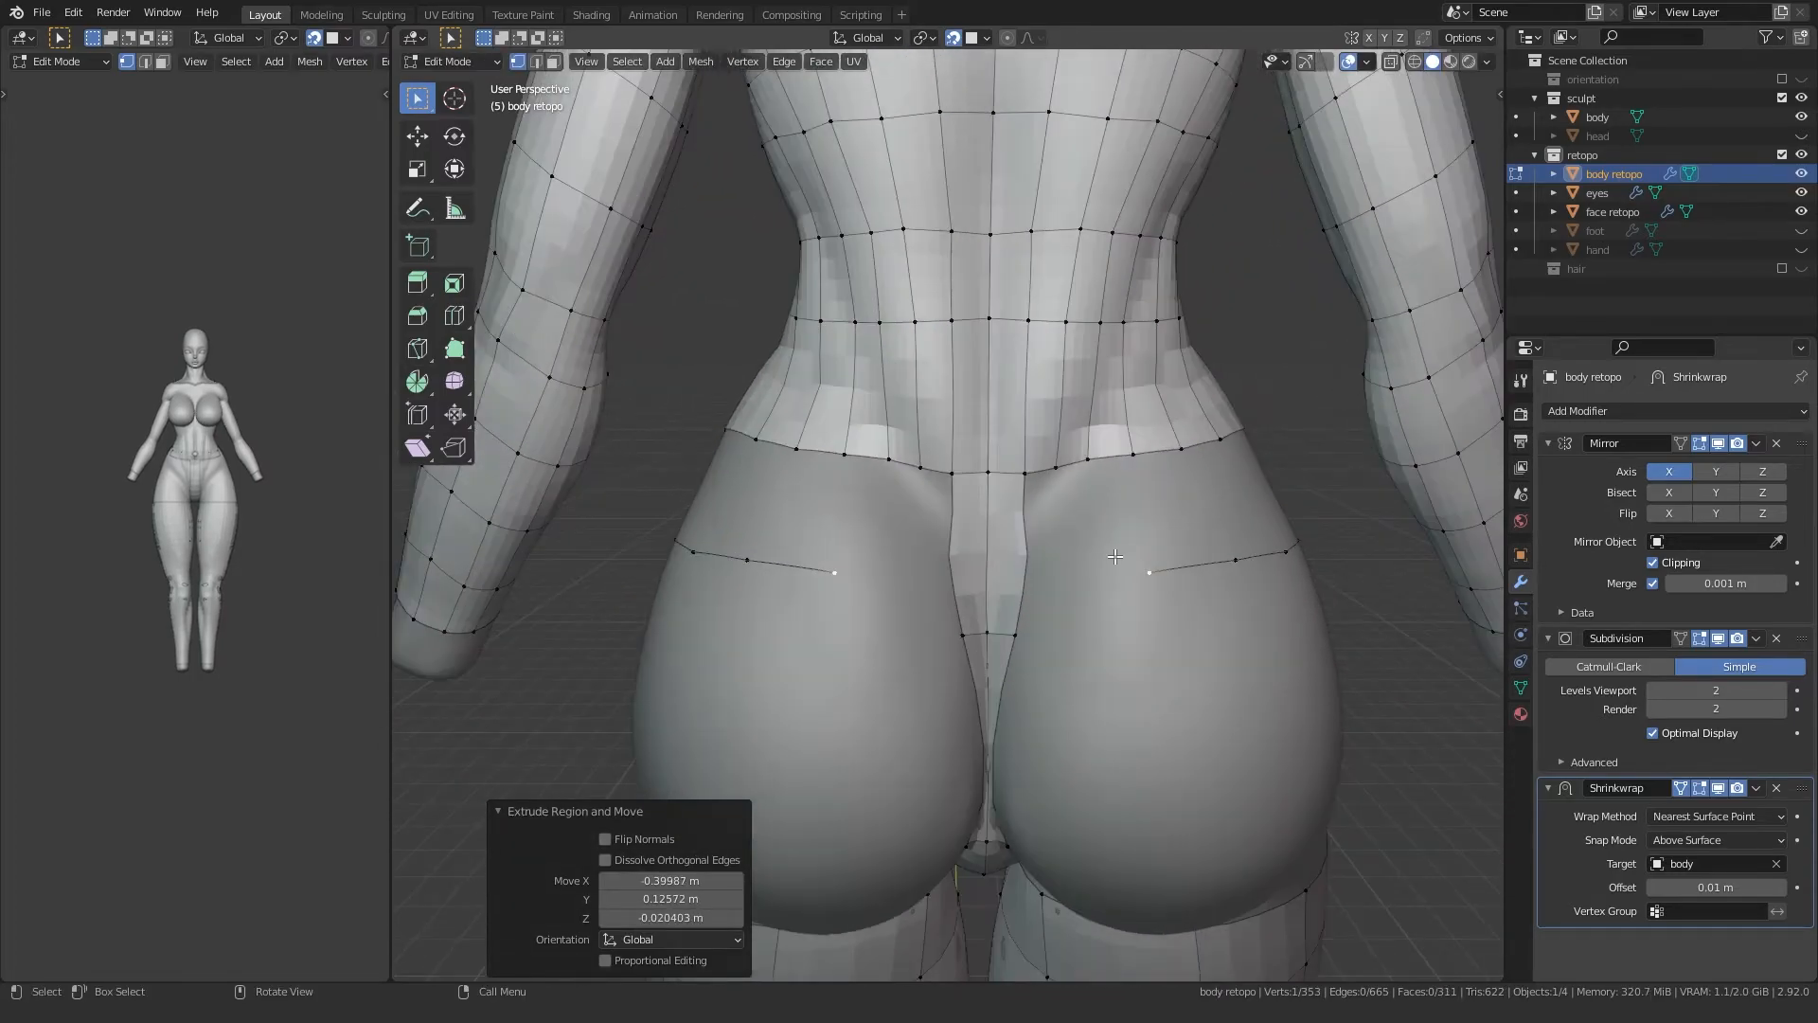
# Step: Raise the centre and side vertices of the back strip to the height of the lower hip chain
pyautogui.click(989, 634)
pyautogui.press('g')
pyautogui.click(990, 587)
pyautogui.click(964, 634)
pyautogui.press('g')
pyautogui.click(955, 591)
# Step: Fill the faces between the upper hip loop and the lower chain, from the back strip outward across the buttock
pyautogui.click(924, 473)
pyautogui.keyDown('ctrl'); pyautogui.click(923, 580); pyautogui.keyUp('ctrl')
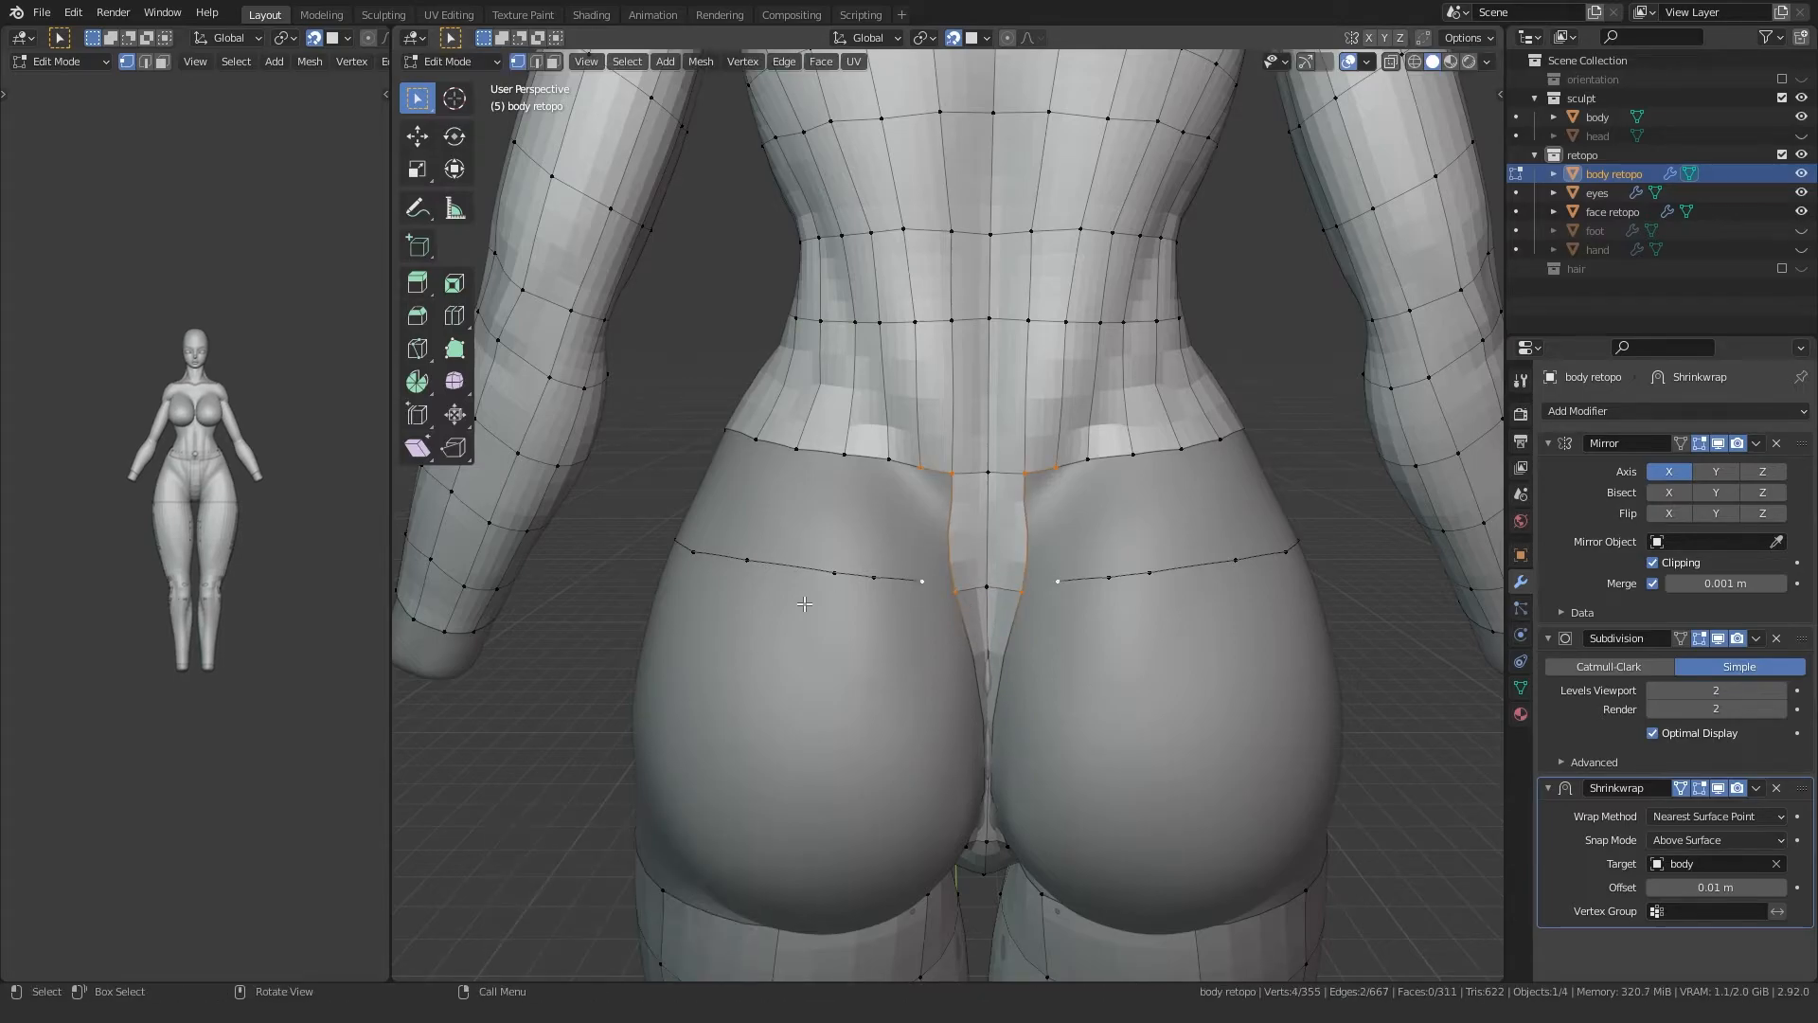
pyautogui.keyDown('ctrl'); pyautogui.click(875, 576); pyautogui.keyUp('ctrl')
pyautogui.press('f')
pyautogui.click(844, 457)
pyautogui.keyDown('ctrl'); pyautogui.click(835, 573); pyautogui.keyUp('ctrl')
pyautogui.press('f')
pyautogui.keyDown('shift'); pyautogui.moveTo(744, 525); pyautogui.dragTo(920, 464, button='middle'); pyautogui.keyUp('shift')
pyautogui.keyDown('ctrl'); pyautogui.click(829, 574); pyautogui.keyUp('ctrl')
pyautogui.press('f')
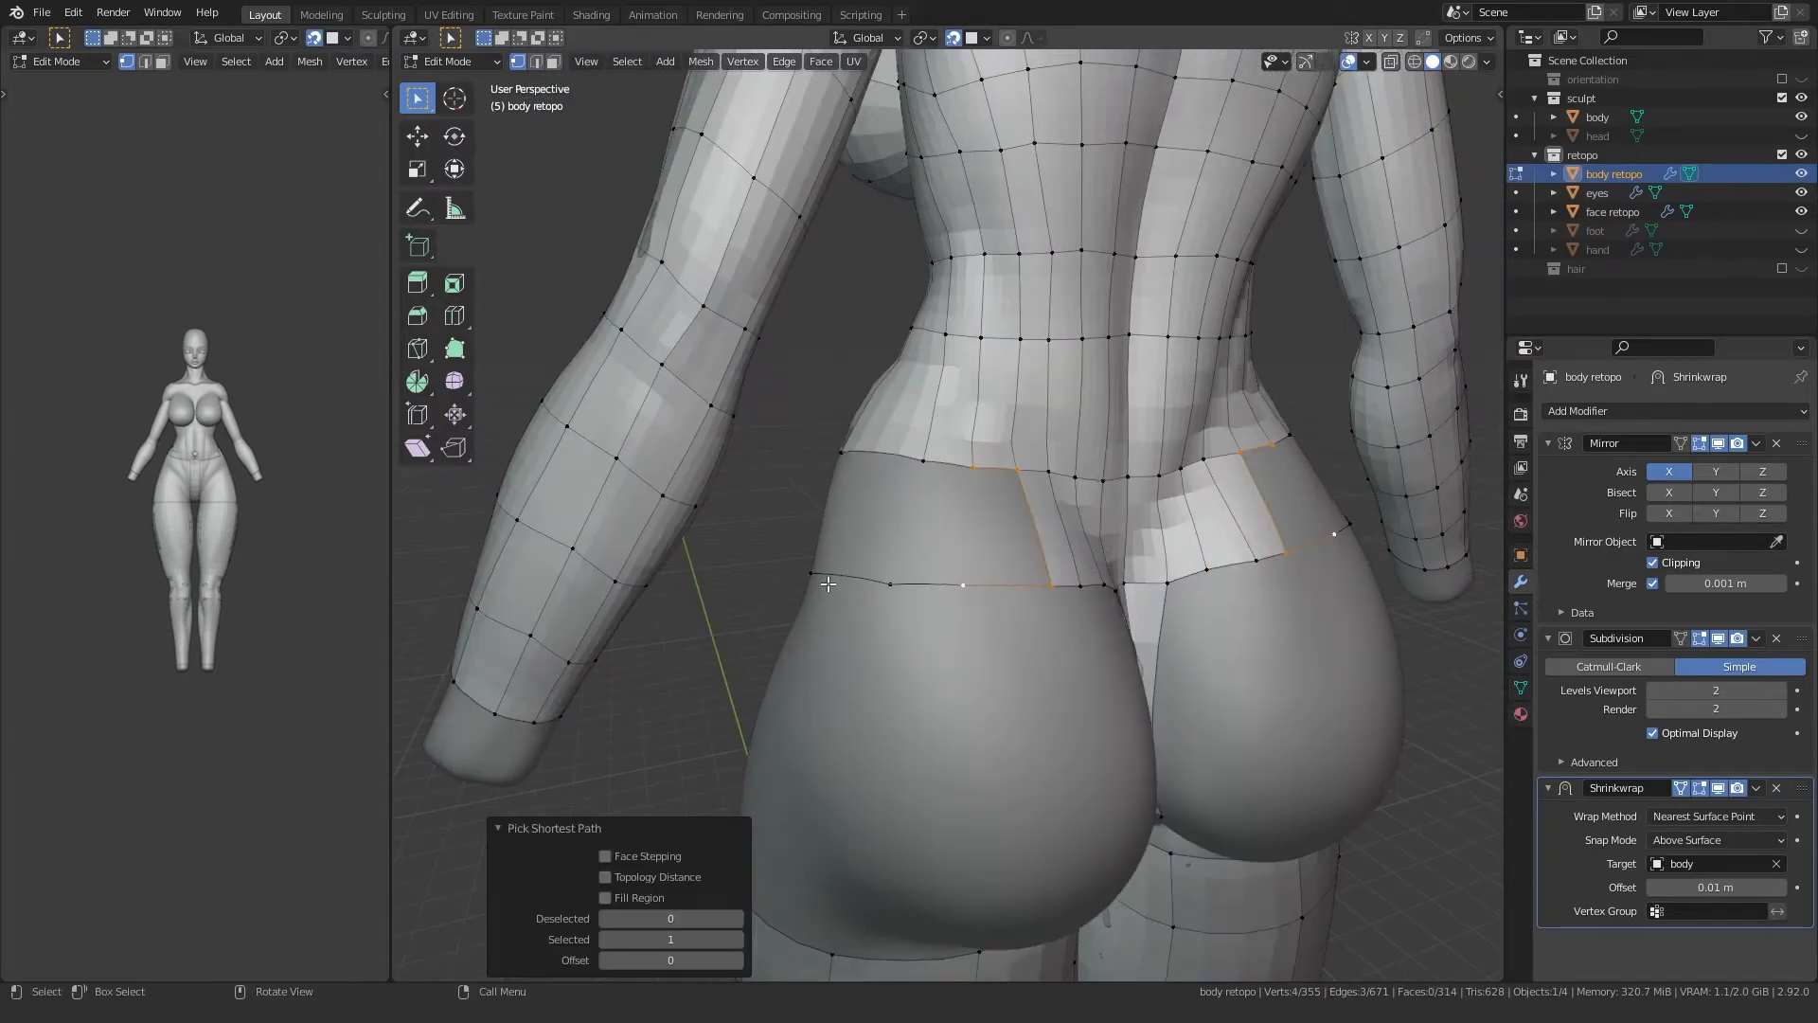
pyautogui.keyDown('ctrl'); pyautogui.click(887, 587); pyautogui.keyUp('ctrl')
pyautogui.press('f')
pyautogui.moveTo(886, 587); pyautogui.dragTo(1113, 445, button='middle')
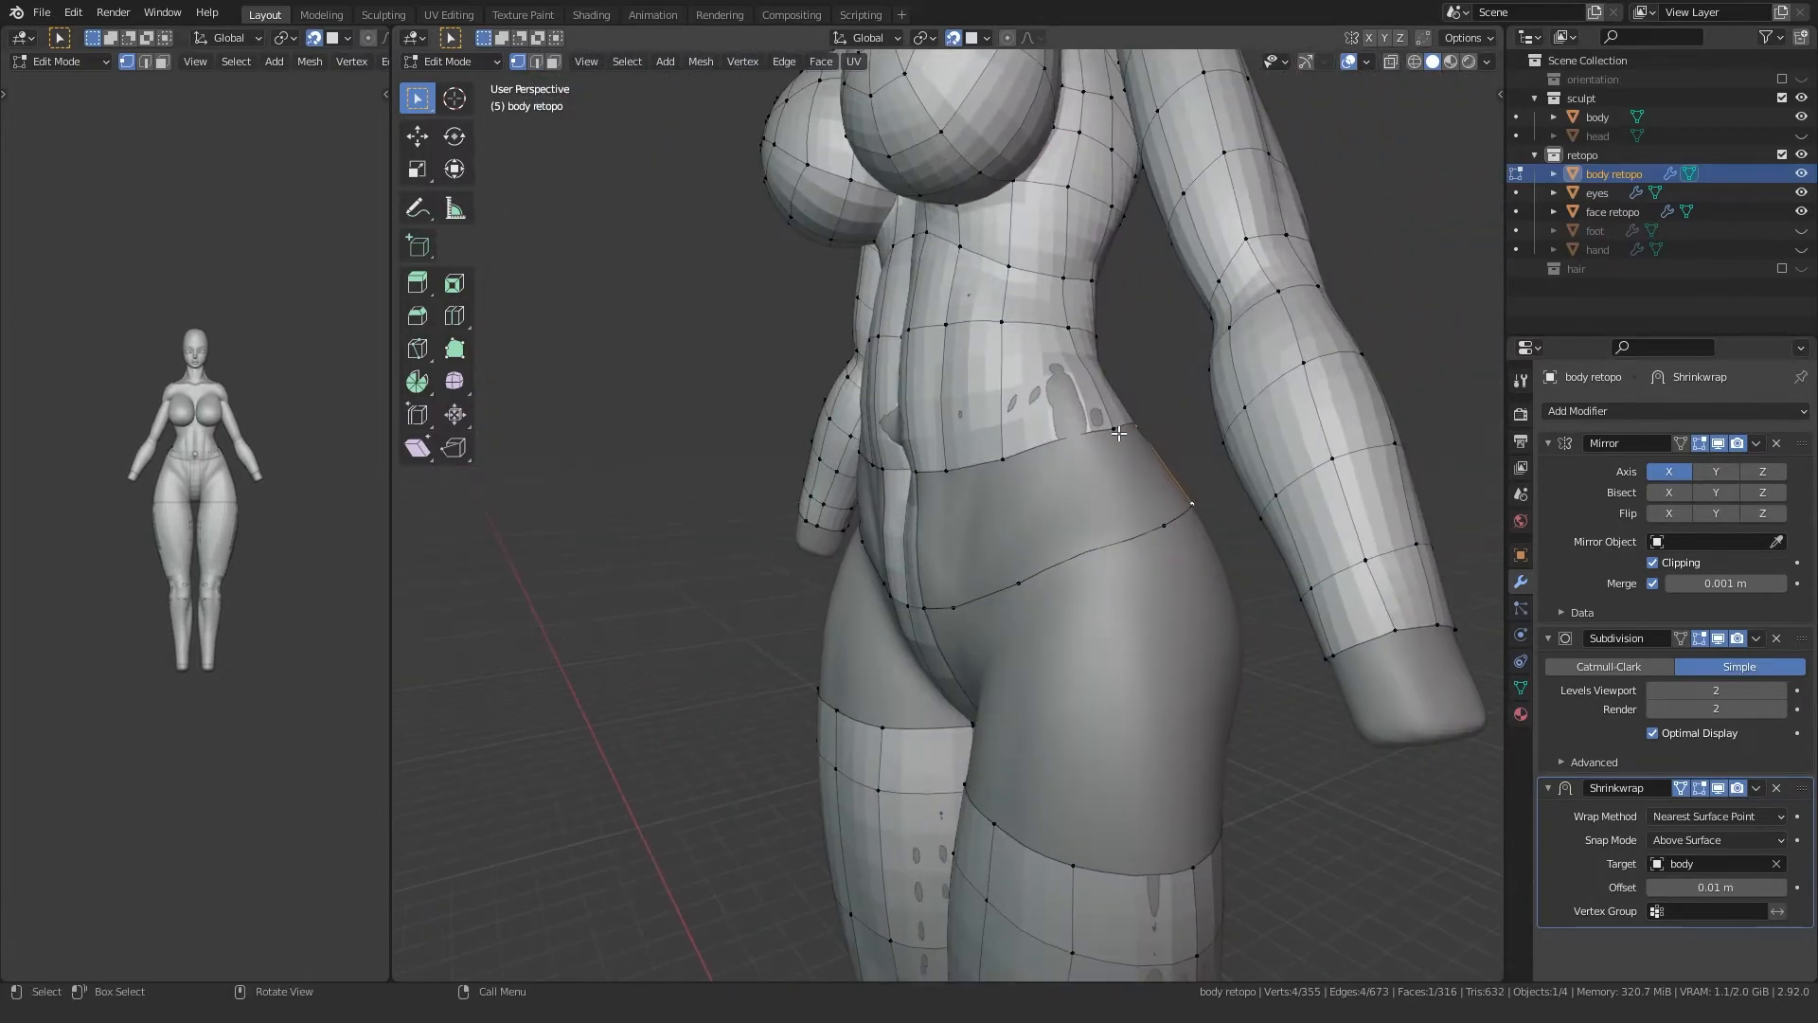
pyautogui.keyDown('ctrl'); pyautogui.click(1169, 528); pyautogui.keyUp('ctrl')
pyautogui.press('f')
pyautogui.moveTo(1168, 528); pyautogui.dragTo(1006, 473, button='middle')
pyautogui.keyDown('ctrl'); pyautogui.click(1020, 577); pyautogui.keyUp('ctrl')
pyautogui.moveTo(1019, 577); pyautogui.dragTo(860, 528, button='middle')
pyautogui.hotkey('ctrl', 'z')
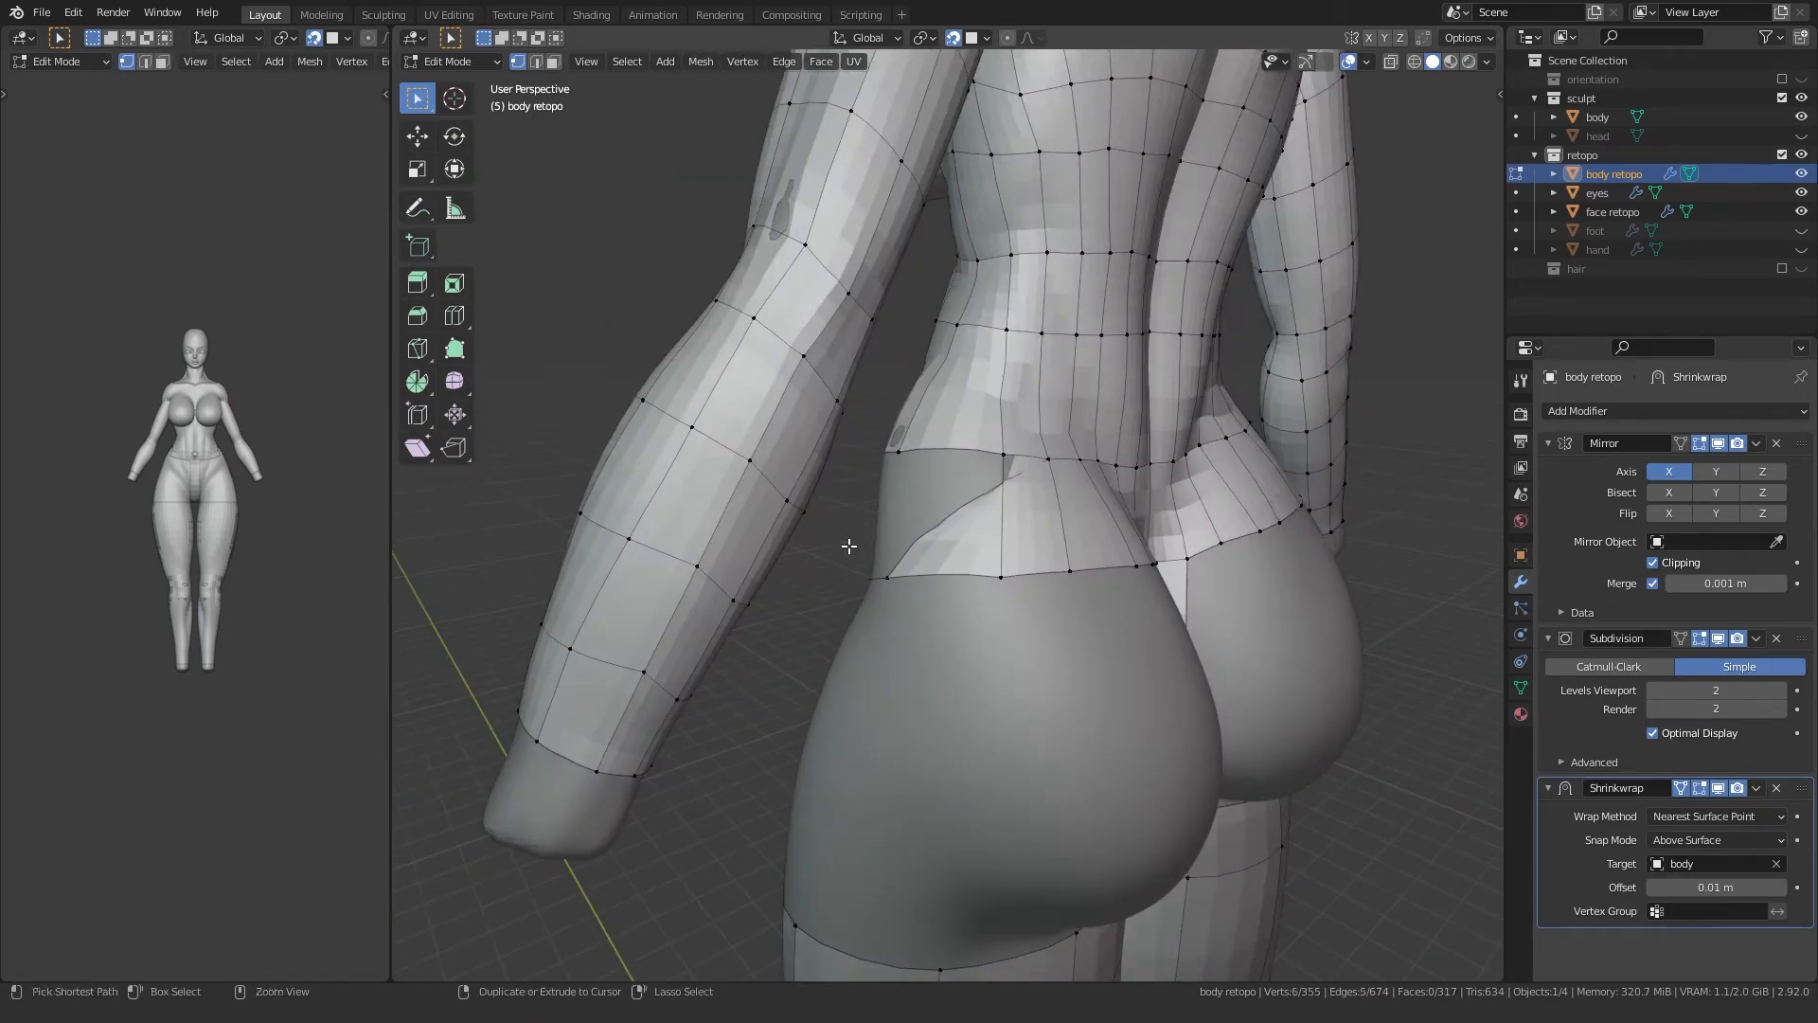
# Step: Fill the remaining faces between the upper hip loop and the lower chain, around the hip's side to the abdominal strip
pyautogui.click(900, 458)
pyautogui.moveTo(907, 579); pyautogui.dragTo(1089, 552, button='middle')
pyautogui.keyDown('ctrl'); pyautogui.click(910, 584); pyautogui.keyUp('ctrl')
pyautogui.press('f')
pyautogui.click(1009, 457)
pyautogui.keyDown('ctrl'); pyautogui.click(1024, 575); pyautogui.keyUp('ctrl')
pyautogui.press('f')
pyautogui.moveTo(917, 527); pyautogui.dragTo(968, 519, button='middle')
pyautogui.keyDown('ctrl'); pyautogui.click(925, 606); pyautogui.keyUp('ctrl')
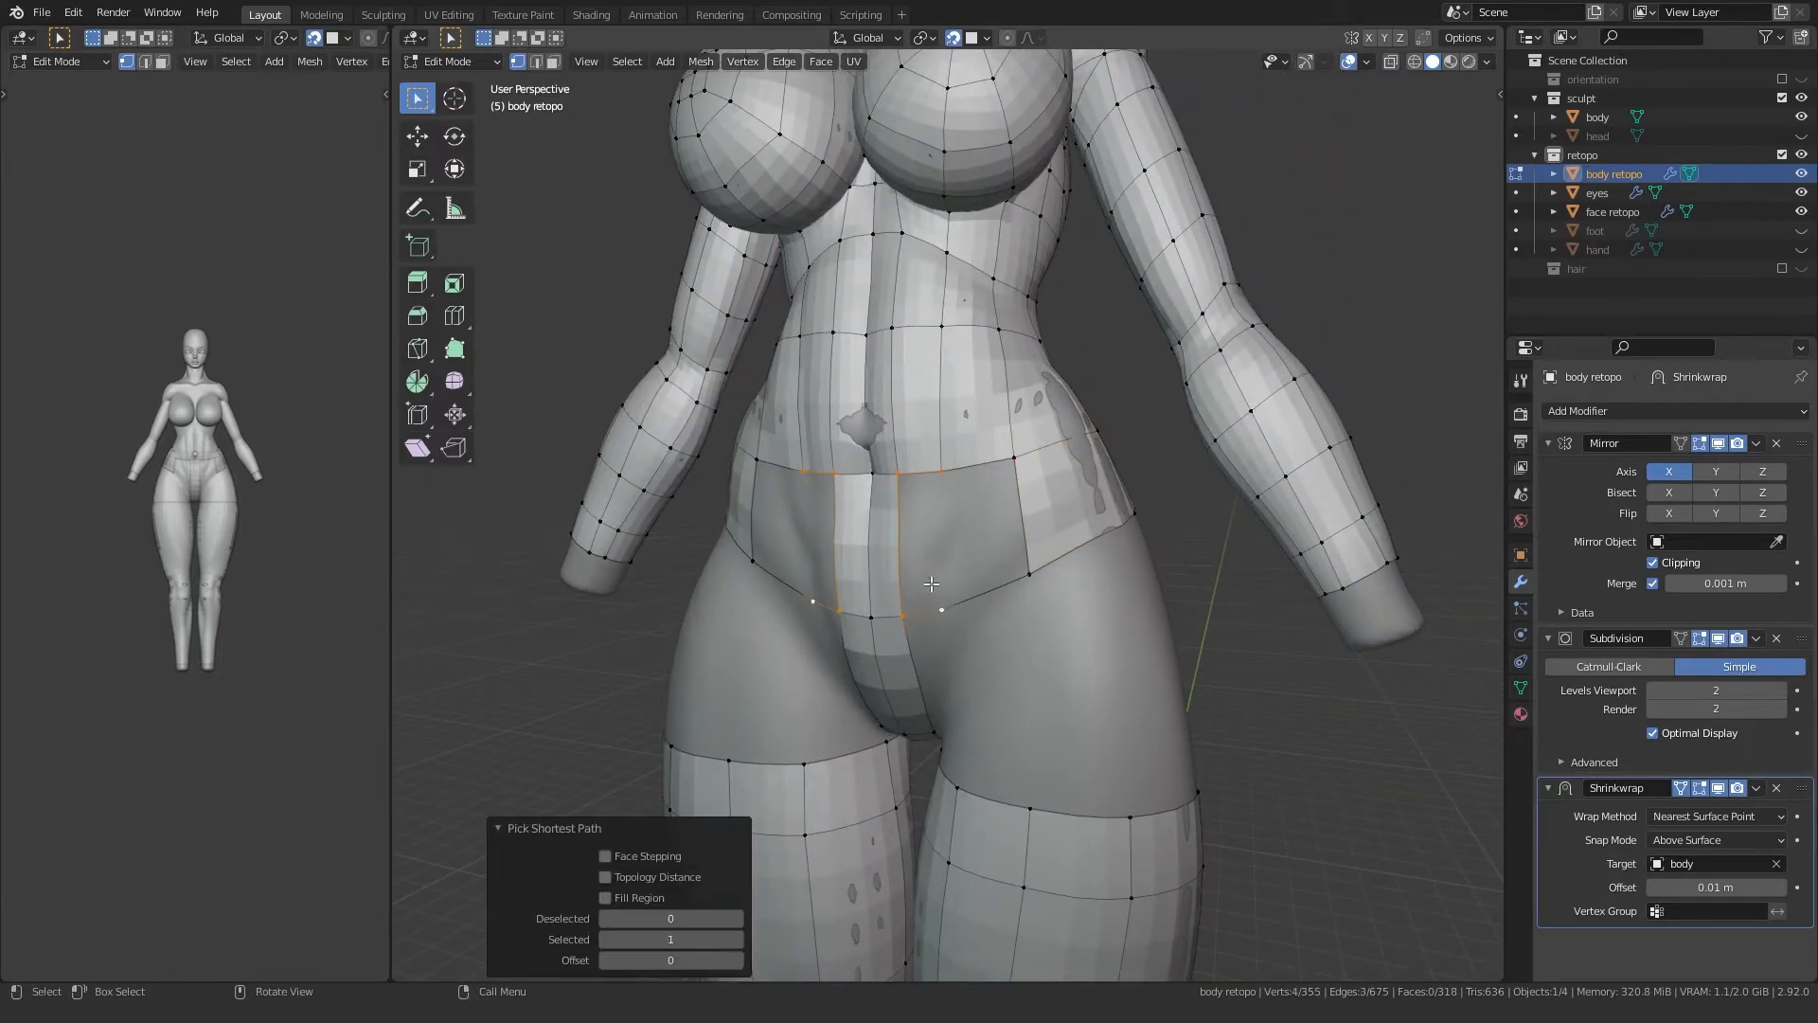
pyautogui.press('f')
pyautogui.scroll(-4, 927, 624)
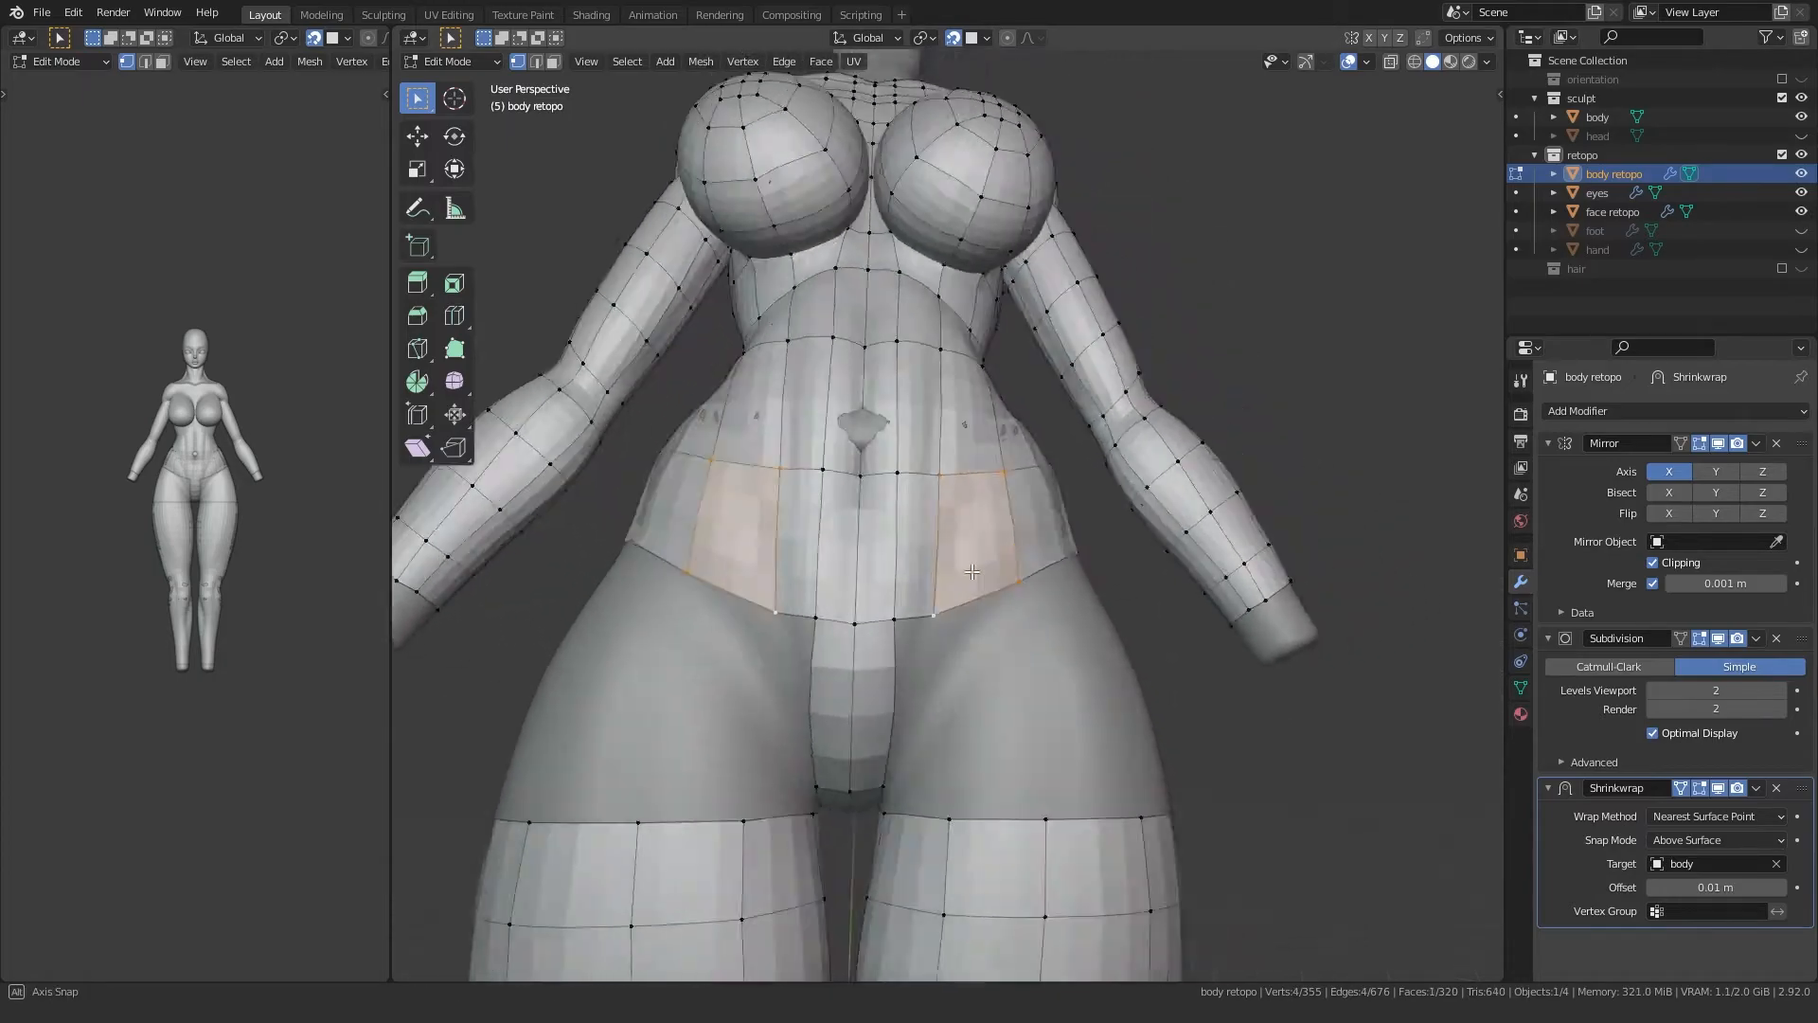
# Step: Pull the front vertices of the lower hip loop downward so the loop dips in a V toward the groin
pyautogui.moveTo(928, 624); pyautogui.dragTo(852, 597, button='middle')
pyautogui.scroll(4, 925, 620)
pyautogui.click(933, 432)
pyautogui.press('g')
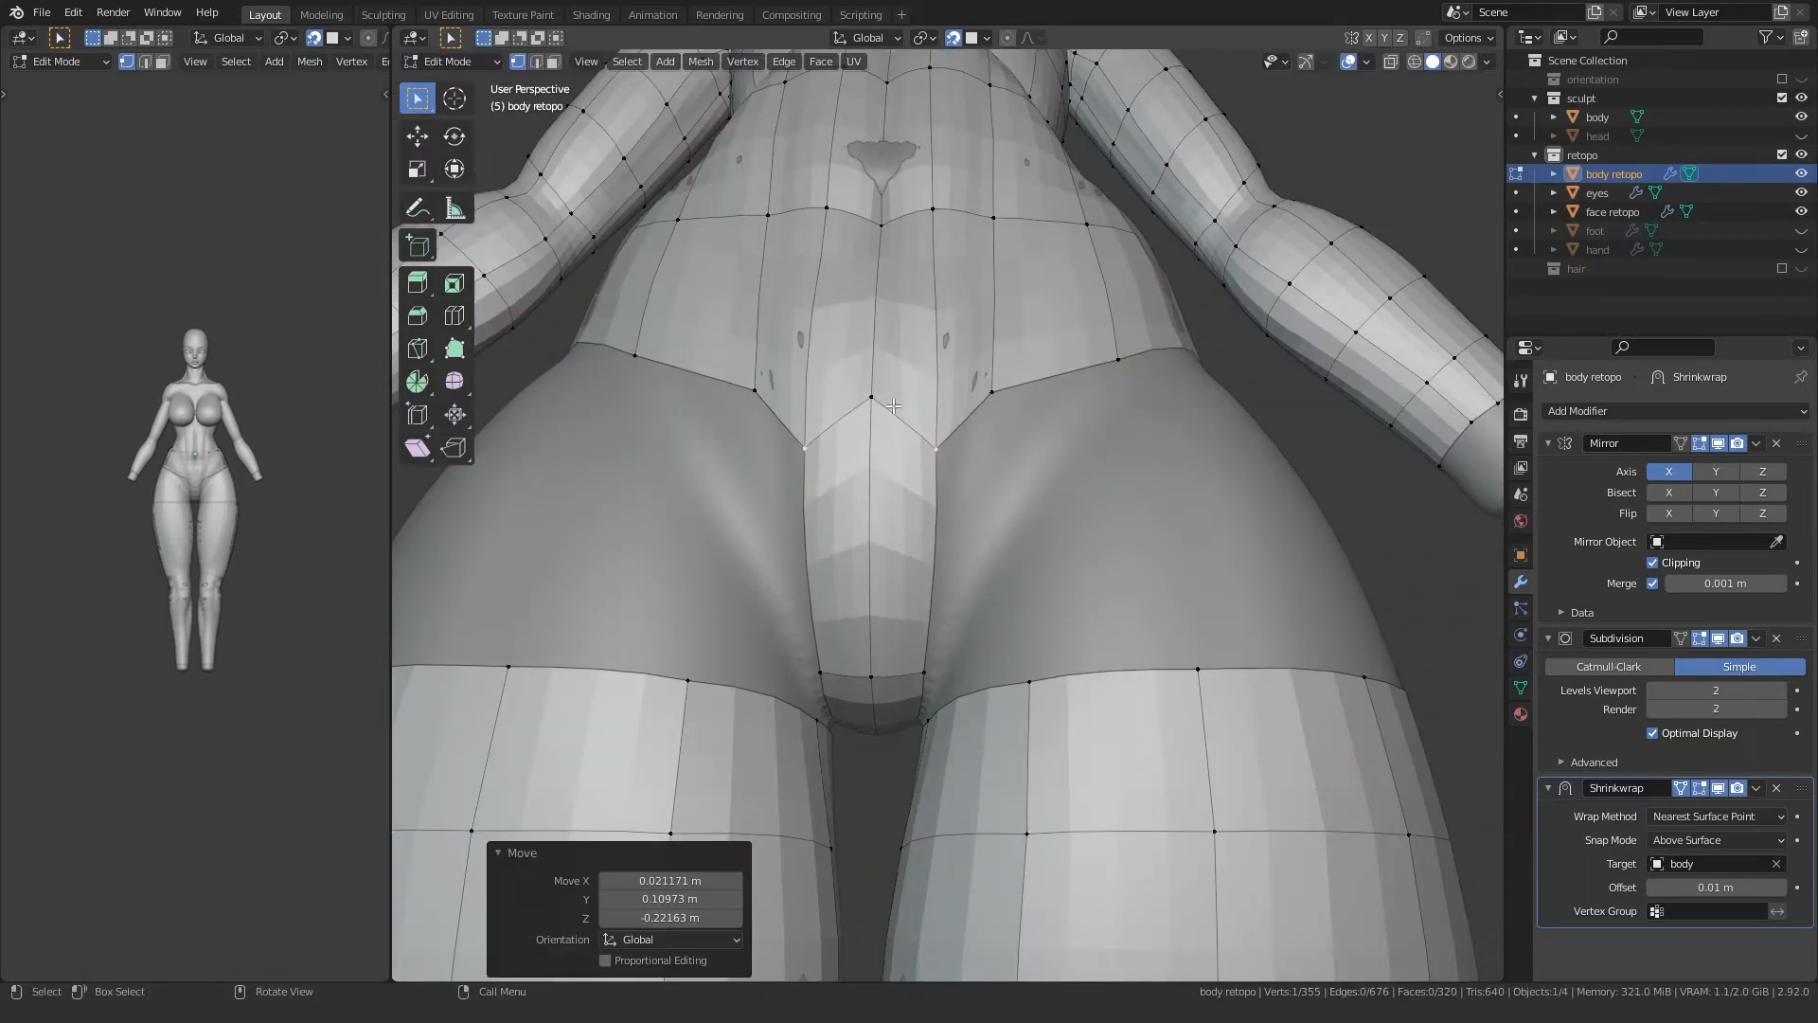
pyautogui.click(940, 444)
pyautogui.moveTo(941, 444); pyautogui.dragTo(909, 491, button='middle')
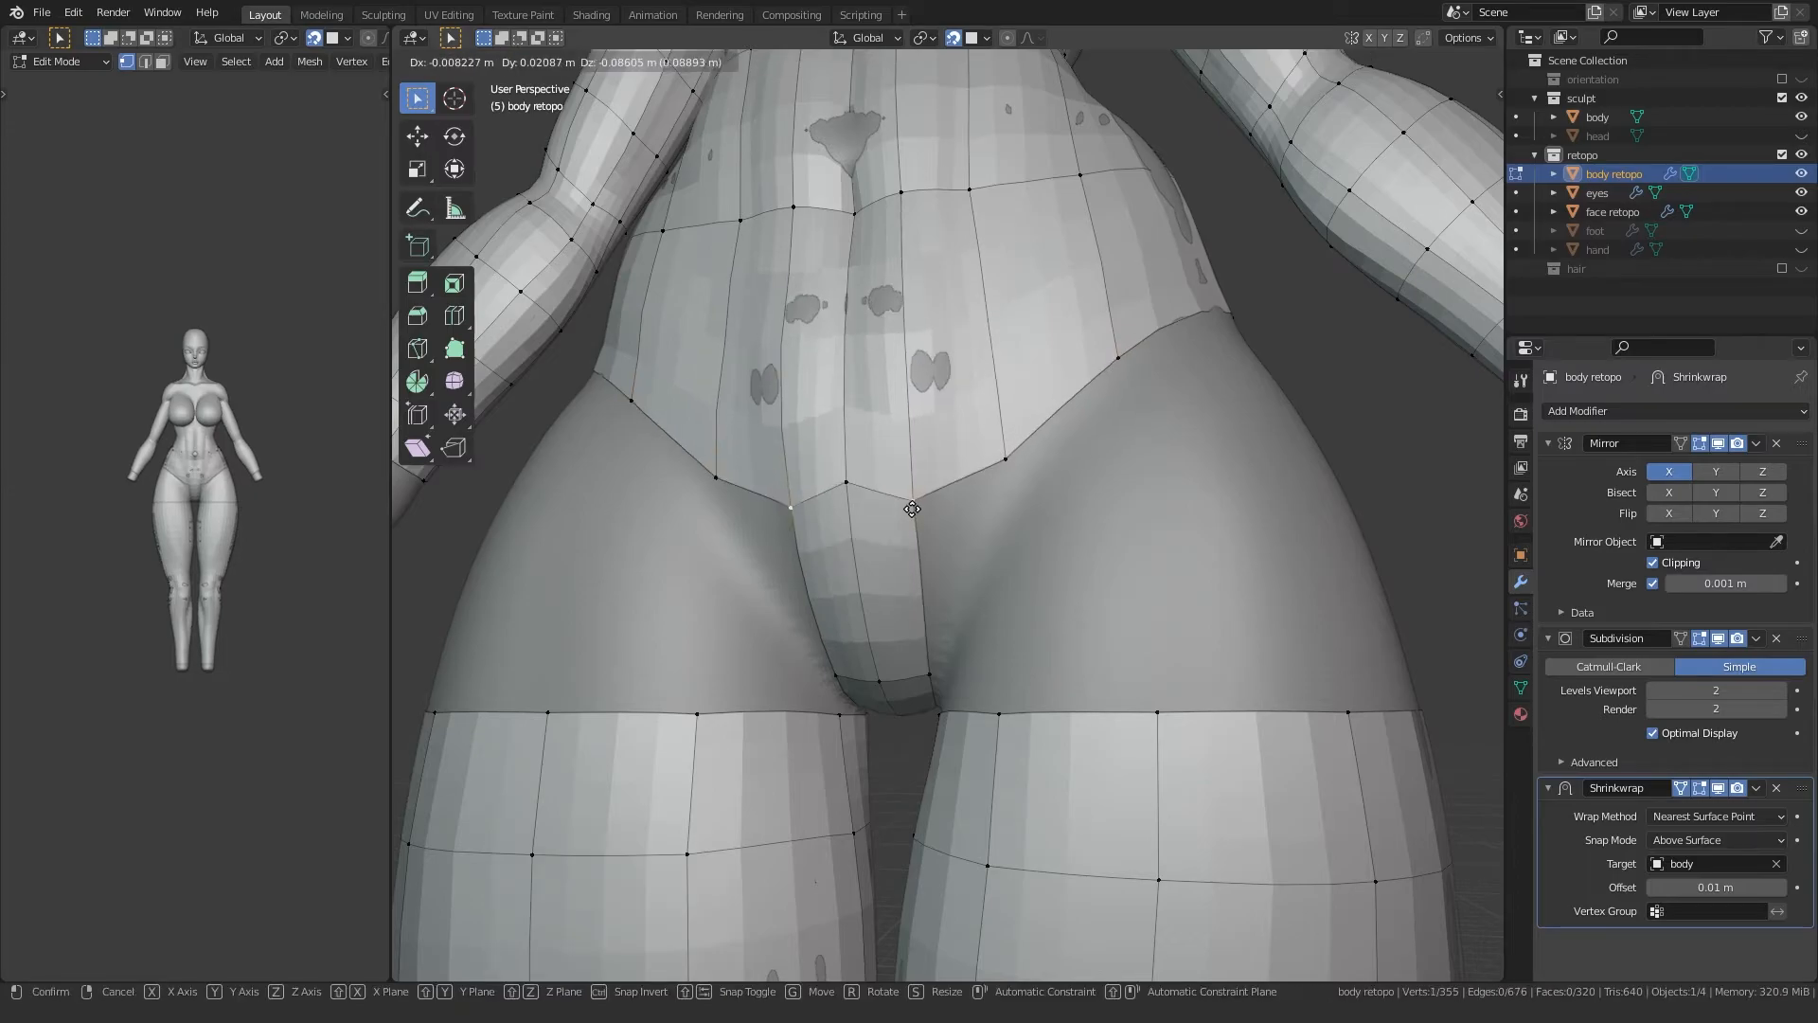
pyautogui.click(1019, 463)
pyautogui.moveTo(1019, 464); pyautogui.dragTo(988, 486, button='middle')
pyautogui.press('g')
pyautogui.click(960, 467)
pyautogui.click(1110, 389)
pyautogui.press('g')
pyautogui.click(952, 516)
# Step: Move the centre and side vertices of the crotch strip beneath the buttocks forward and down
pyautogui.click(952, 320)
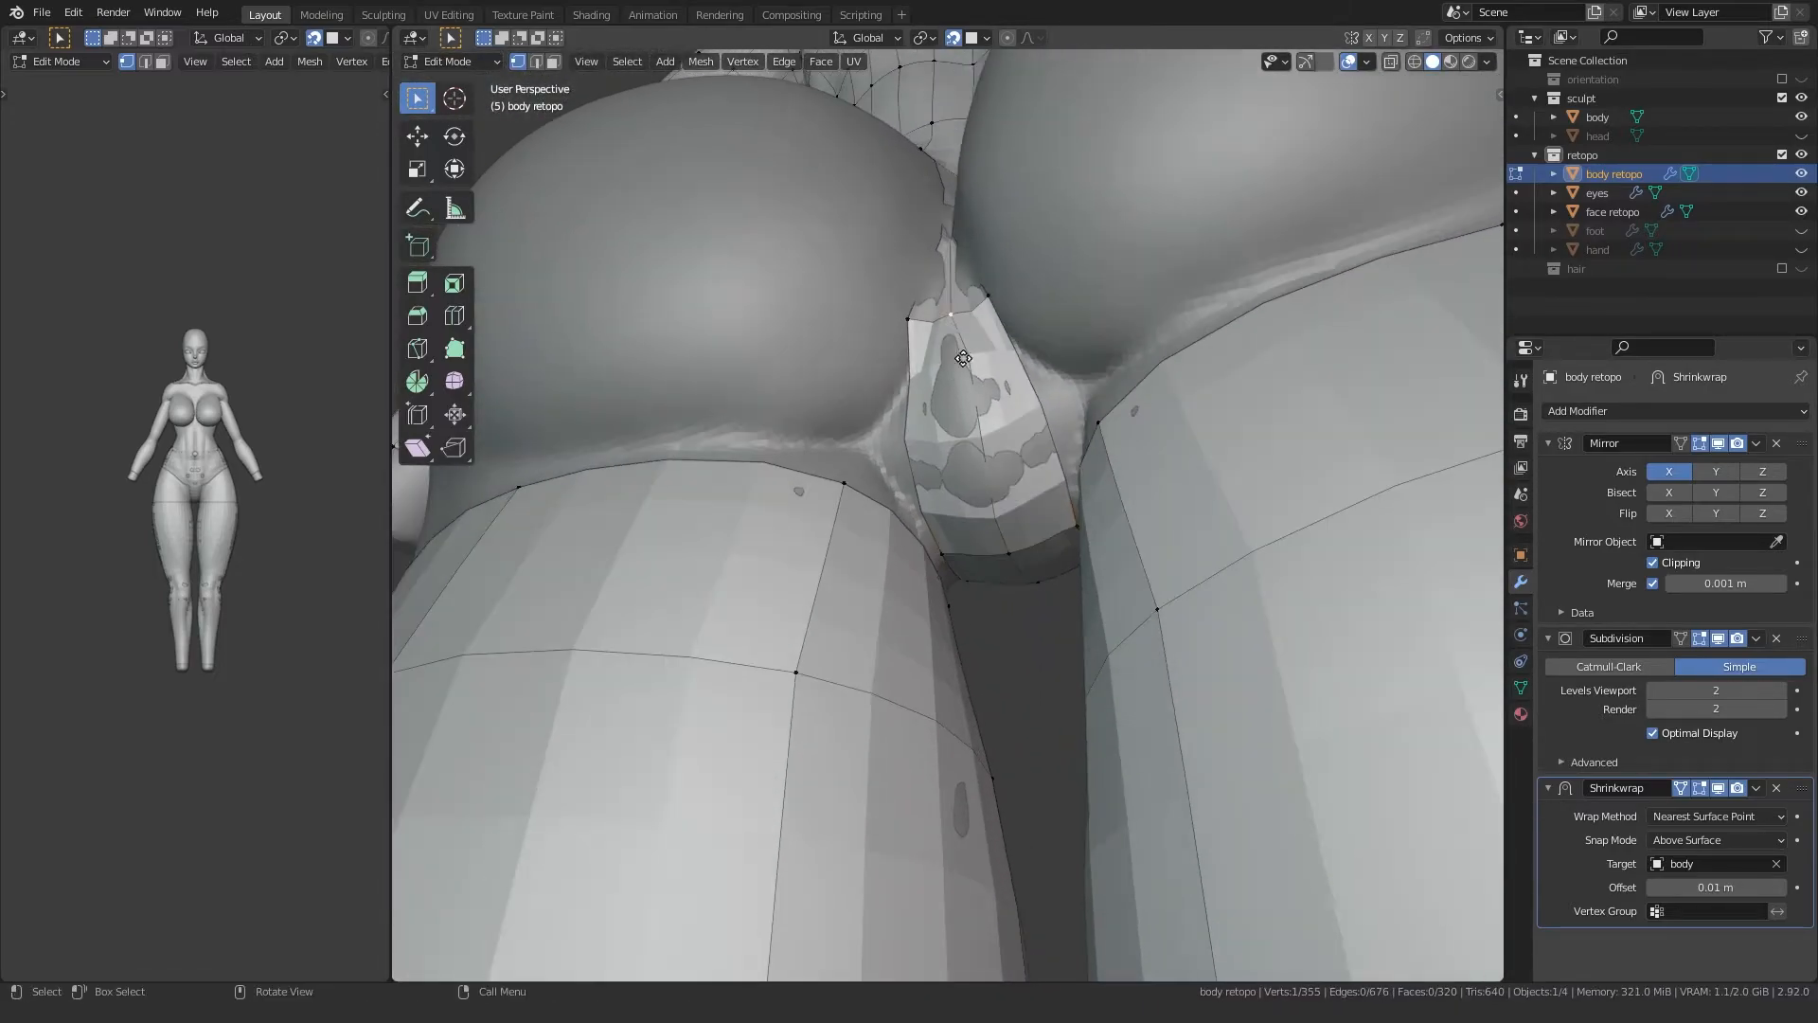
pyautogui.press('g')
pyautogui.click(962, 399)
pyautogui.click(987, 305)
pyautogui.press('g')
pyautogui.click(1004, 377)
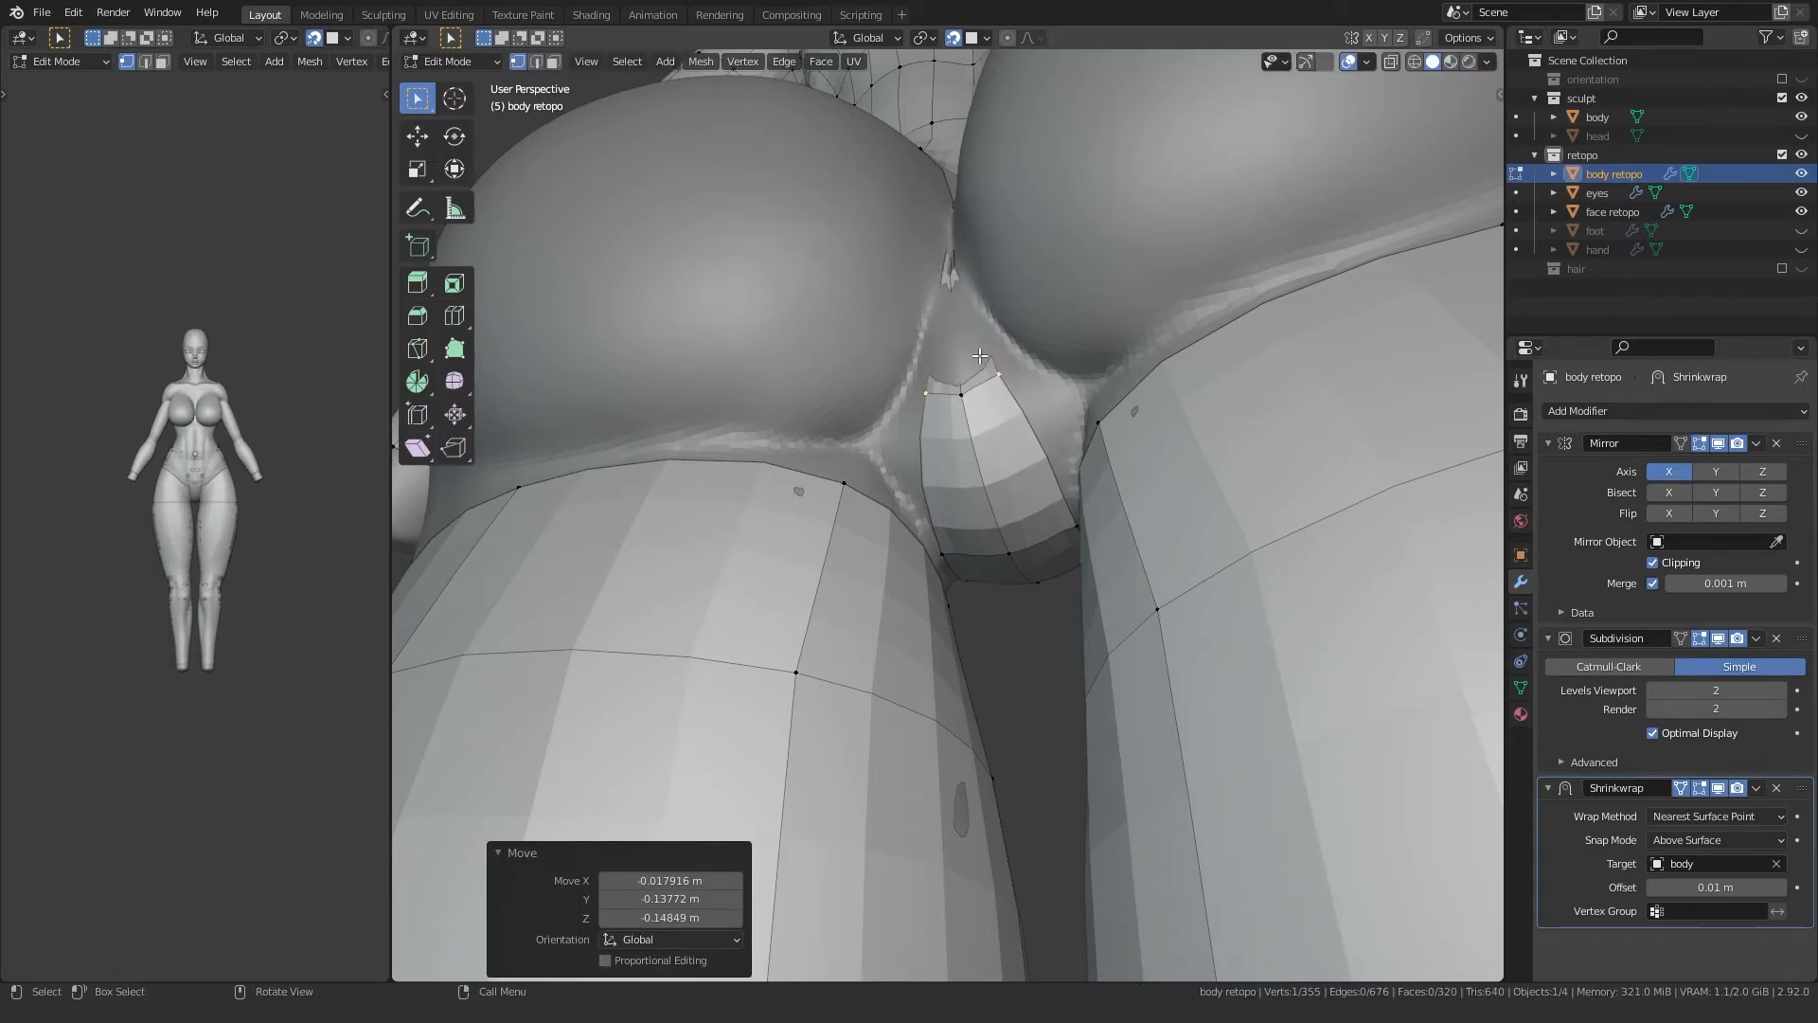
# Step: Examine the mesh lines around the crotch and buttocks from behind with and without X-ray
pyautogui.moveTo(964, 361); pyautogui.dragTo(928, 469, button='middle')
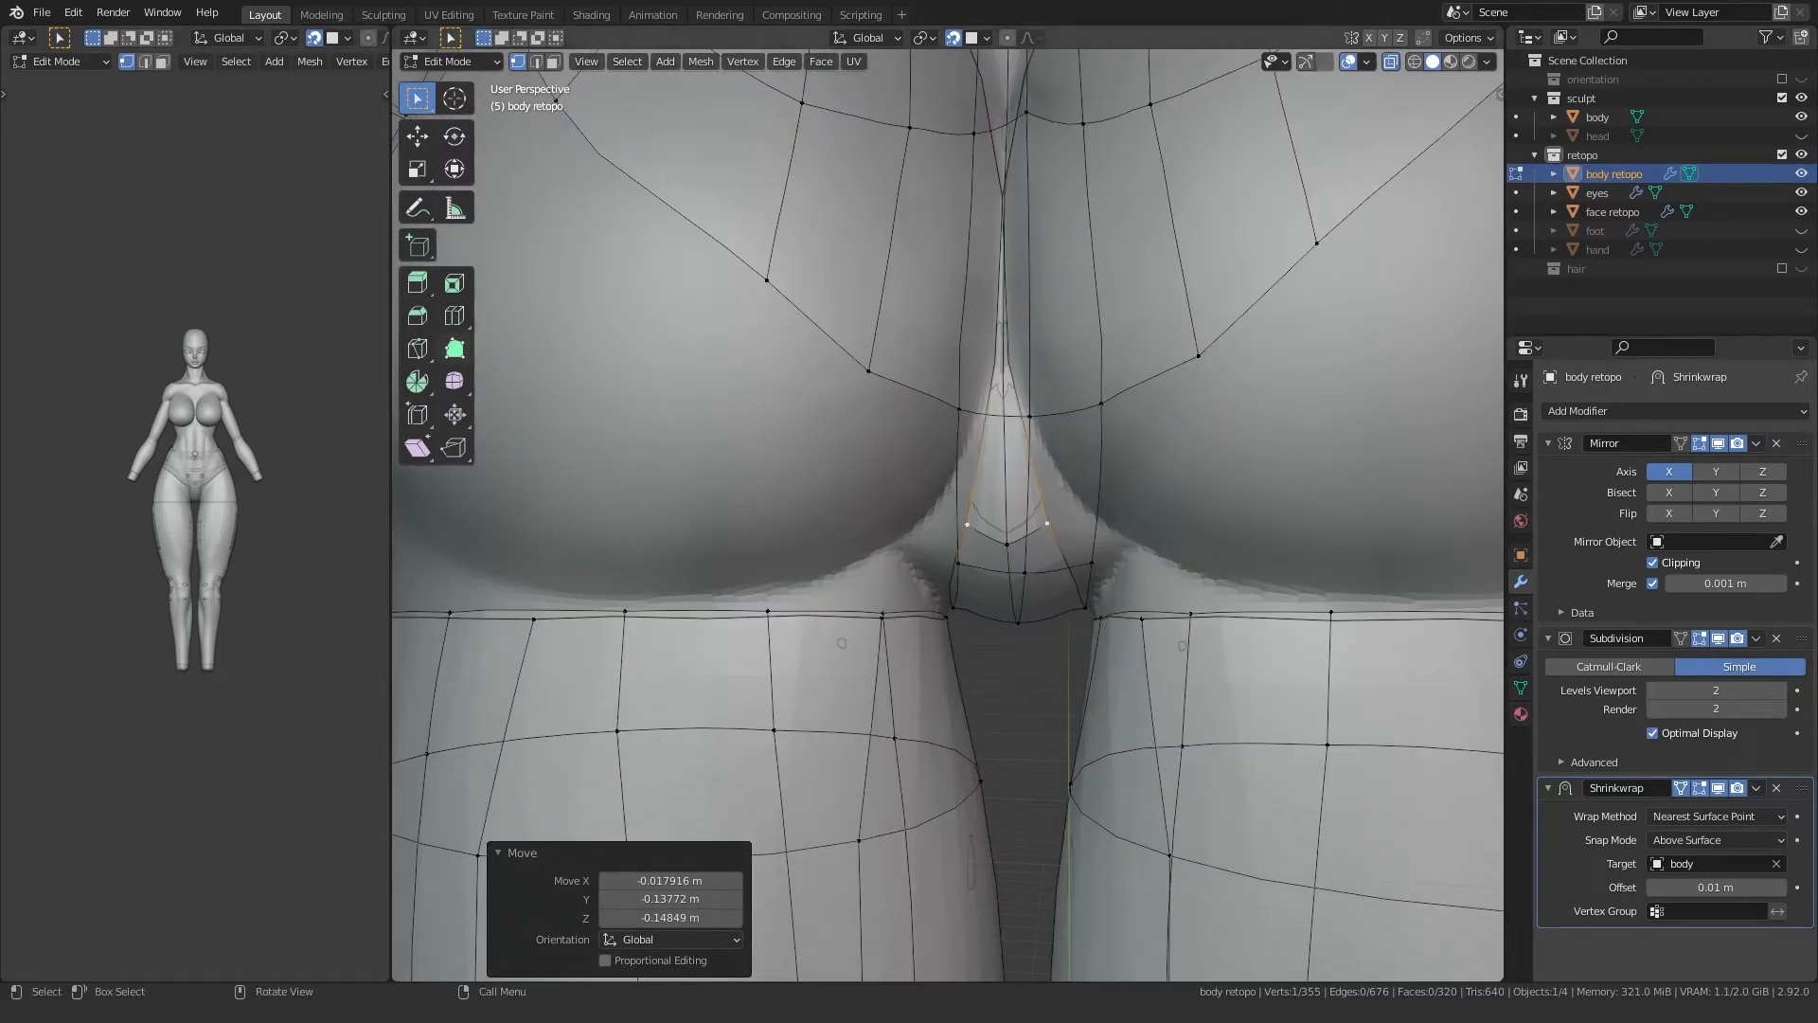
pyautogui.scroll(-4, 948, 516)
pyautogui.scroll(-5, 748, 500)
pyautogui.click(747, 499)
pyautogui.moveTo(748, 499); pyautogui.dragTo(816, 605, button='middle')
pyautogui.hotkey('alt', 'z')
pyautogui.scroll(5, 864, 558)
pyautogui.hotkey('alt', 'z')
pyautogui.moveTo(881, 540); pyautogui.dragTo(911, 602, button='middle')
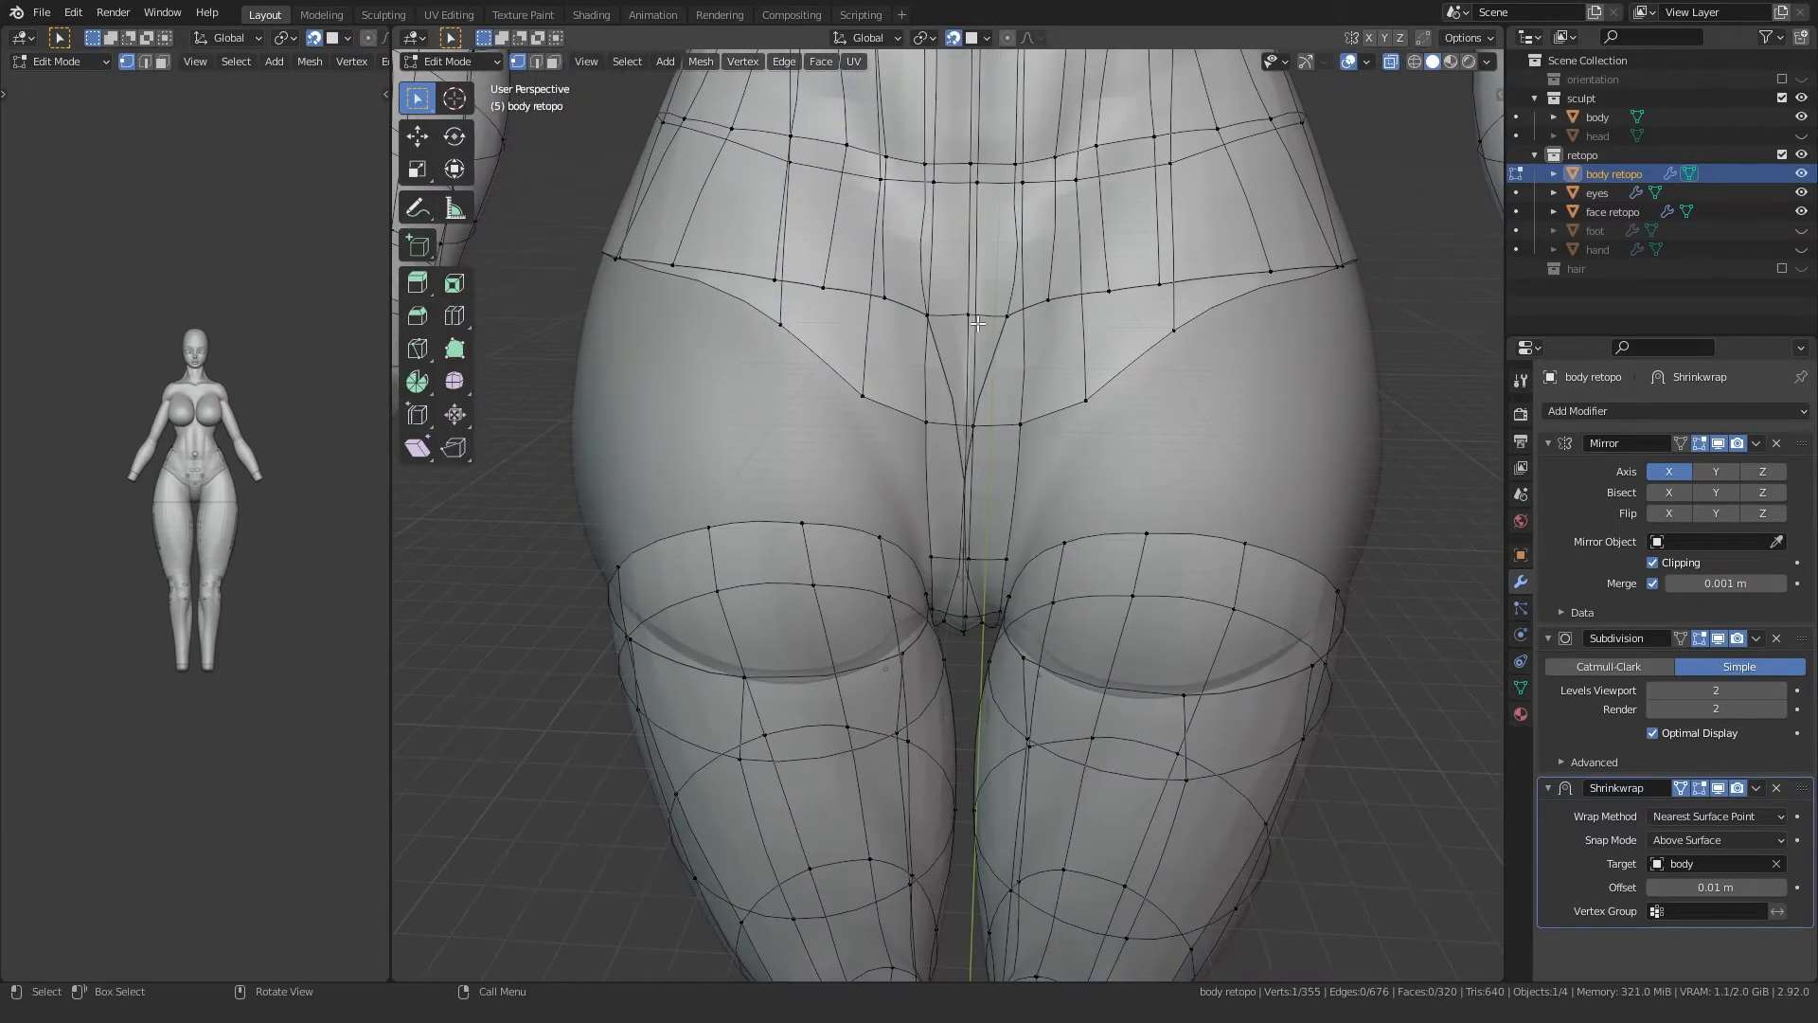
pyautogui.hotkey('alt', 'z')
# Step: Lower the back strip's vertices at the lower hip loop and raise the crotch strip's side vertex between the buttocks
pyautogui.moveTo(937, 284); pyautogui.dragTo(947, 311, button='middle')
pyautogui.click(955, 313)
pyautogui.press('g')
pyautogui.click(957, 334)
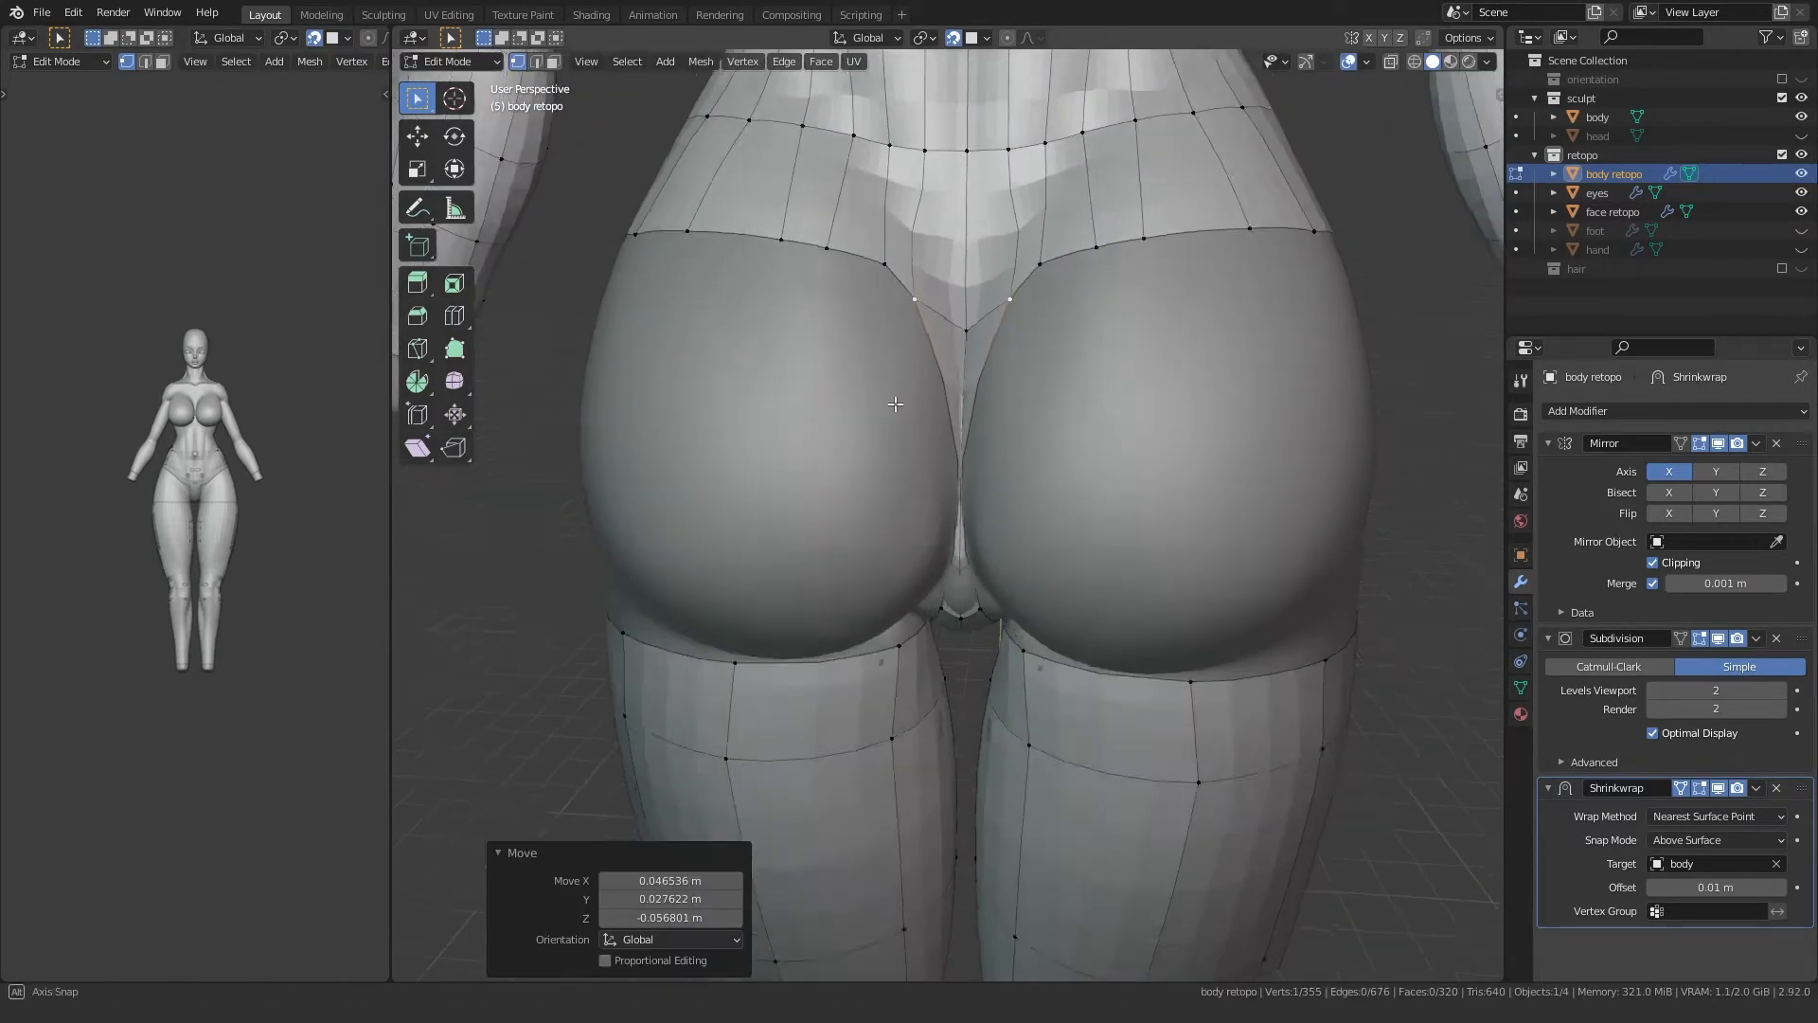
pyautogui.scroll(3, 960, 530)
pyautogui.press('g')
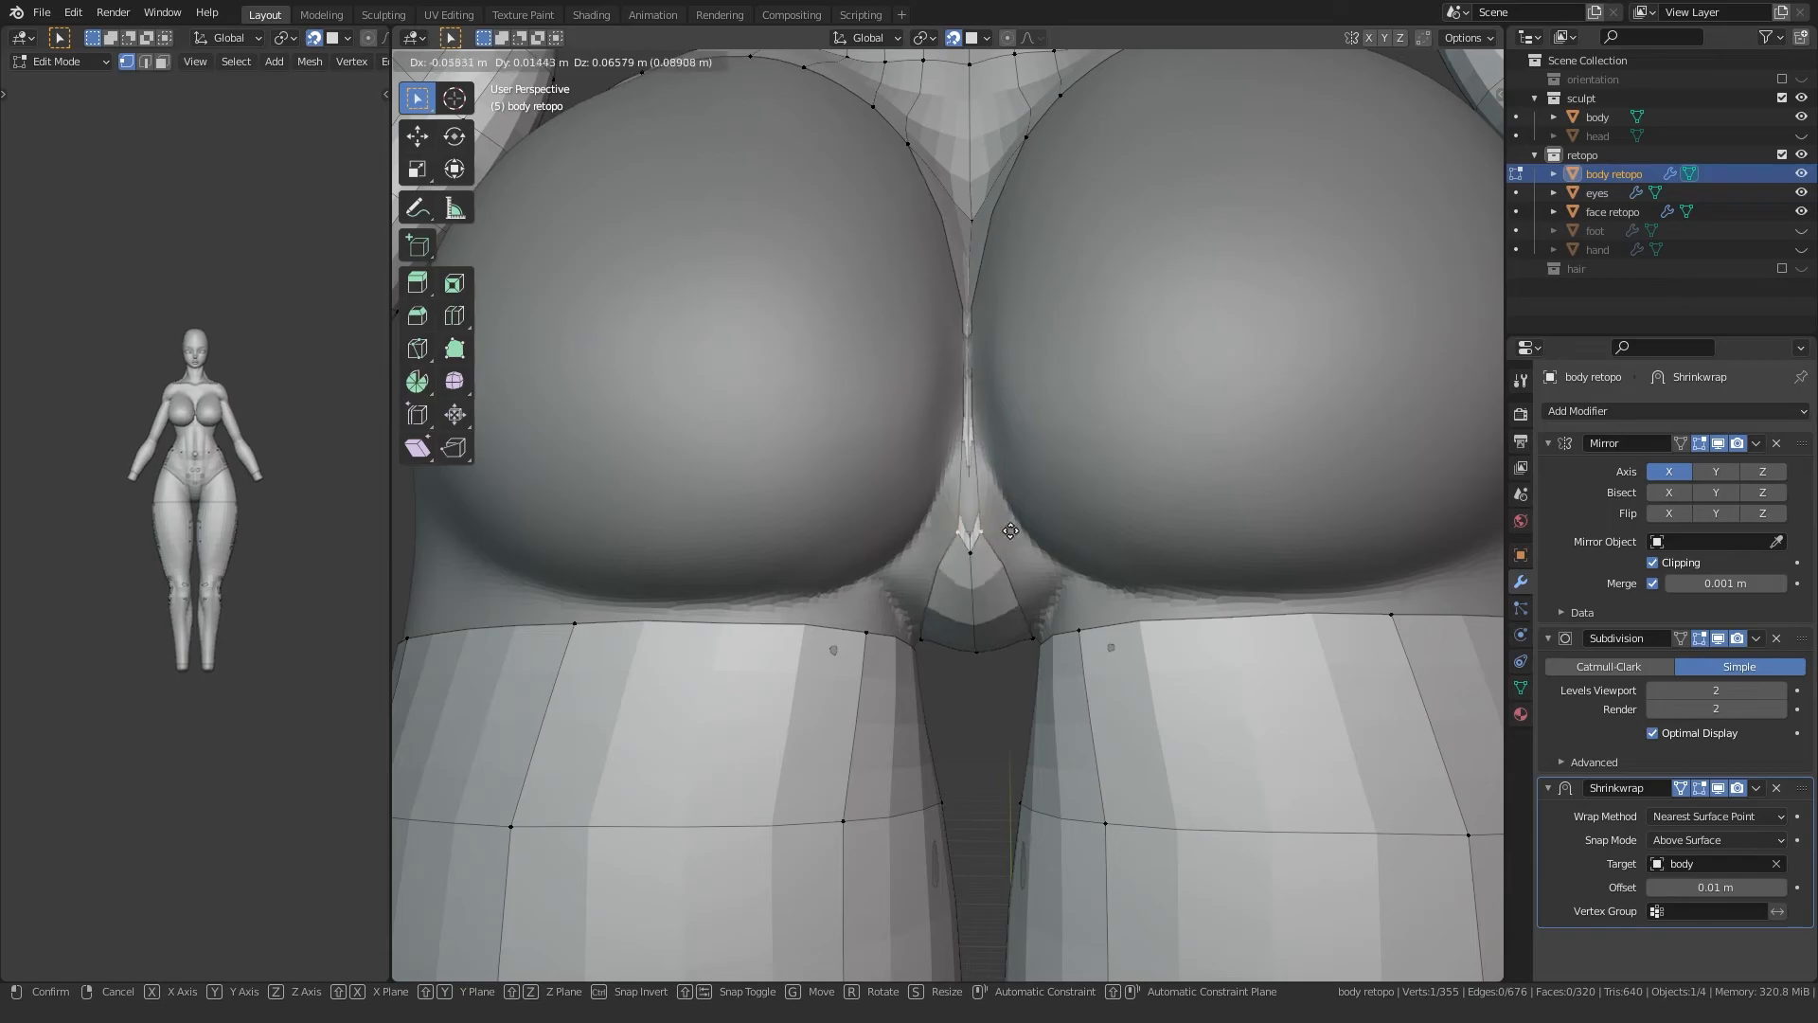
pyautogui.click(979, 522)
pyautogui.scroll(-5, 853, 550)
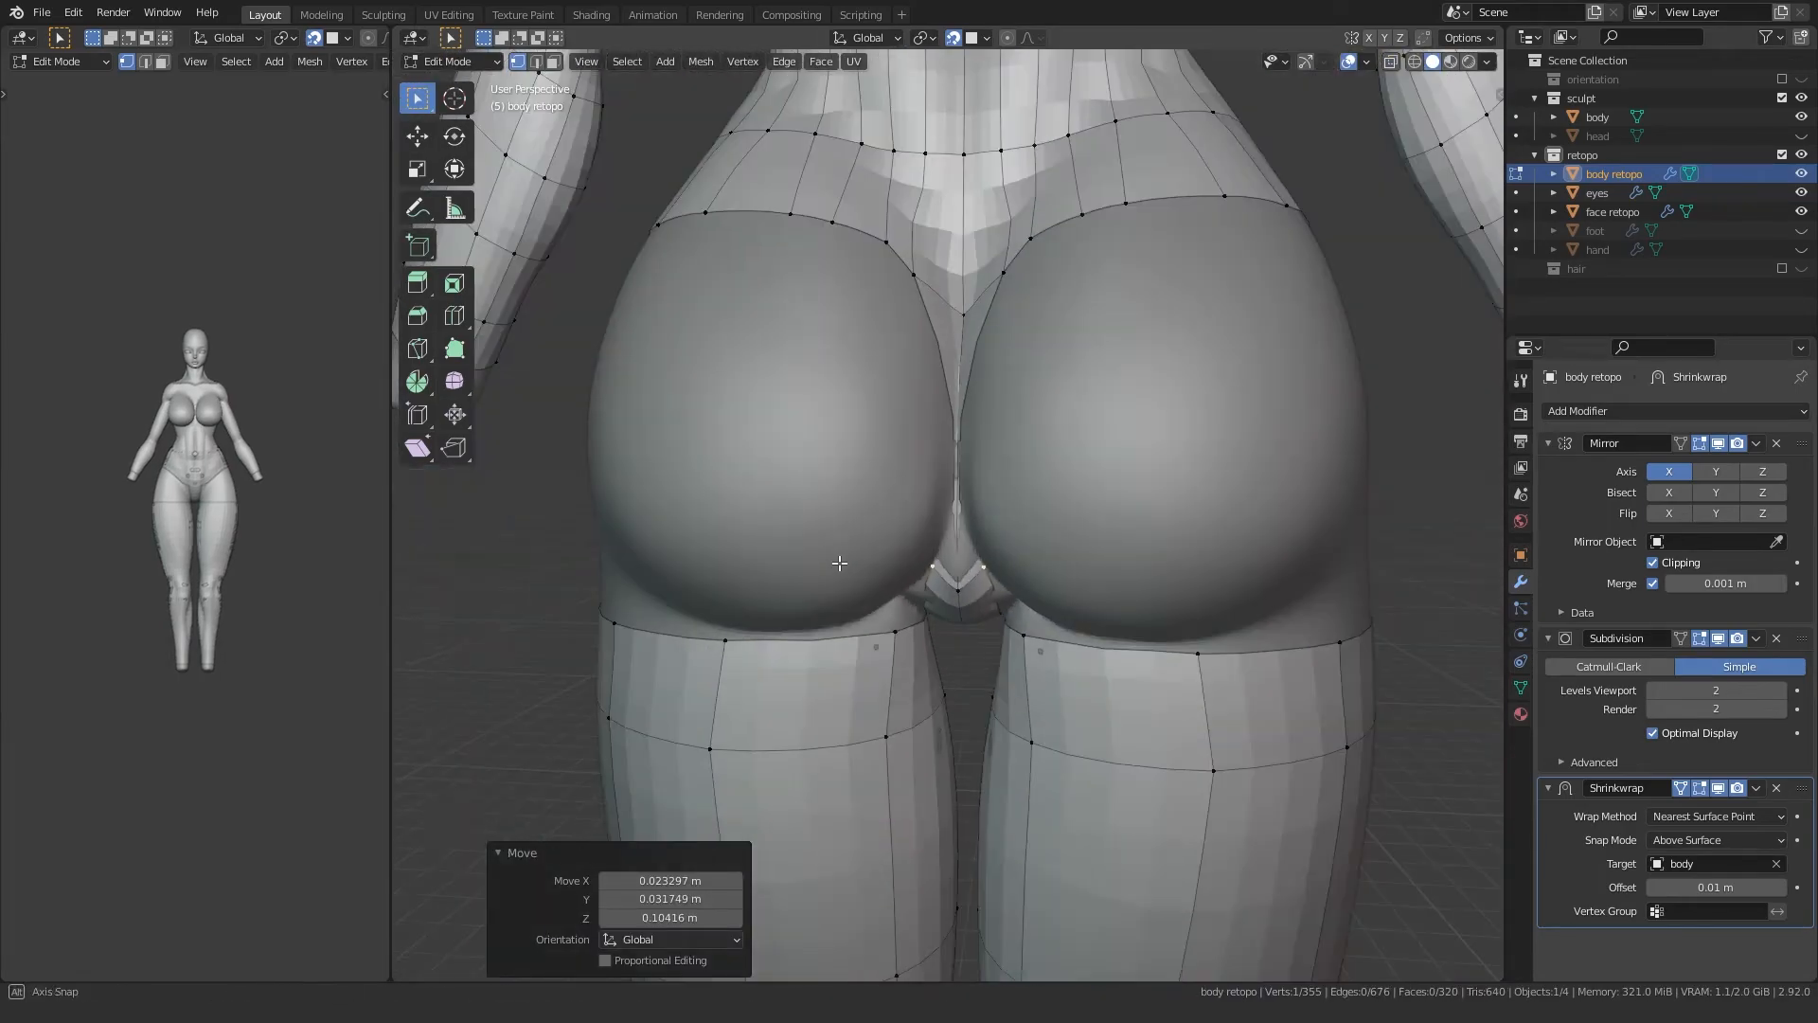
# Step: Fill two faces from edges to bridge the crotch strip and the top of the inner thigh band
pyautogui.scroll(1, 850, 603)
pyautogui.moveTo(978, 692); pyautogui.dragTo(976, 486, button='middle')
pyautogui.press('2')
pyautogui.moveTo(889, 417); pyautogui.dragTo(592, 421, button='middle')
pyautogui.press('f')
pyautogui.moveTo(941, 472); pyautogui.dragTo(933, 338, button='middle')
pyautogui.keyDown('shift'); pyautogui.click(965, 533); pyautogui.keyUp('shift')
pyautogui.press('f')
# Step: Shift the vertices at the top of the inner thigh and on the ring beneath it sideways
pyautogui.press('1')
pyautogui.click(938, 487)
pyautogui.press('g')
pyautogui.click(985, 464)
pyautogui.click(1033, 485)
pyautogui.click(974, 516)
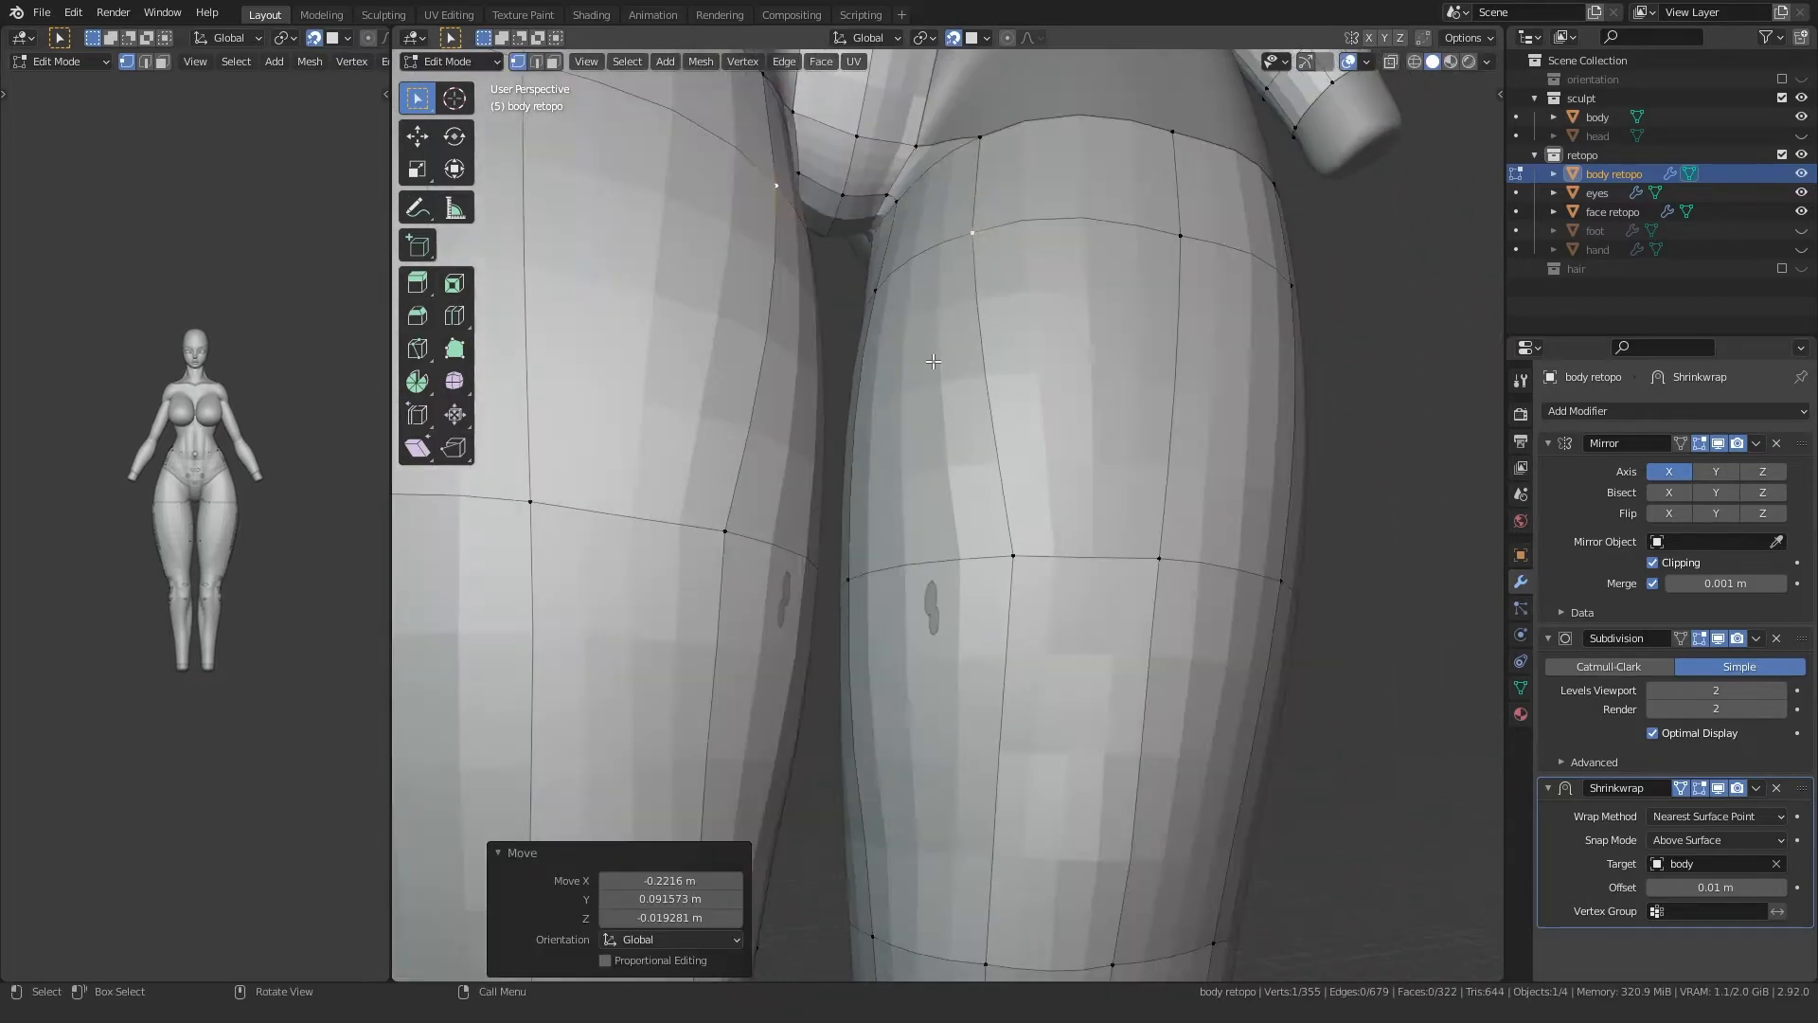
# Step: Move the inner leg column's vertices on the mid-thigh and lower rings so the column runs evenly towards the knee
pyautogui.click(963, 557)
pyautogui.moveTo(964, 557); pyautogui.dragTo(1034, 516, button='middle')
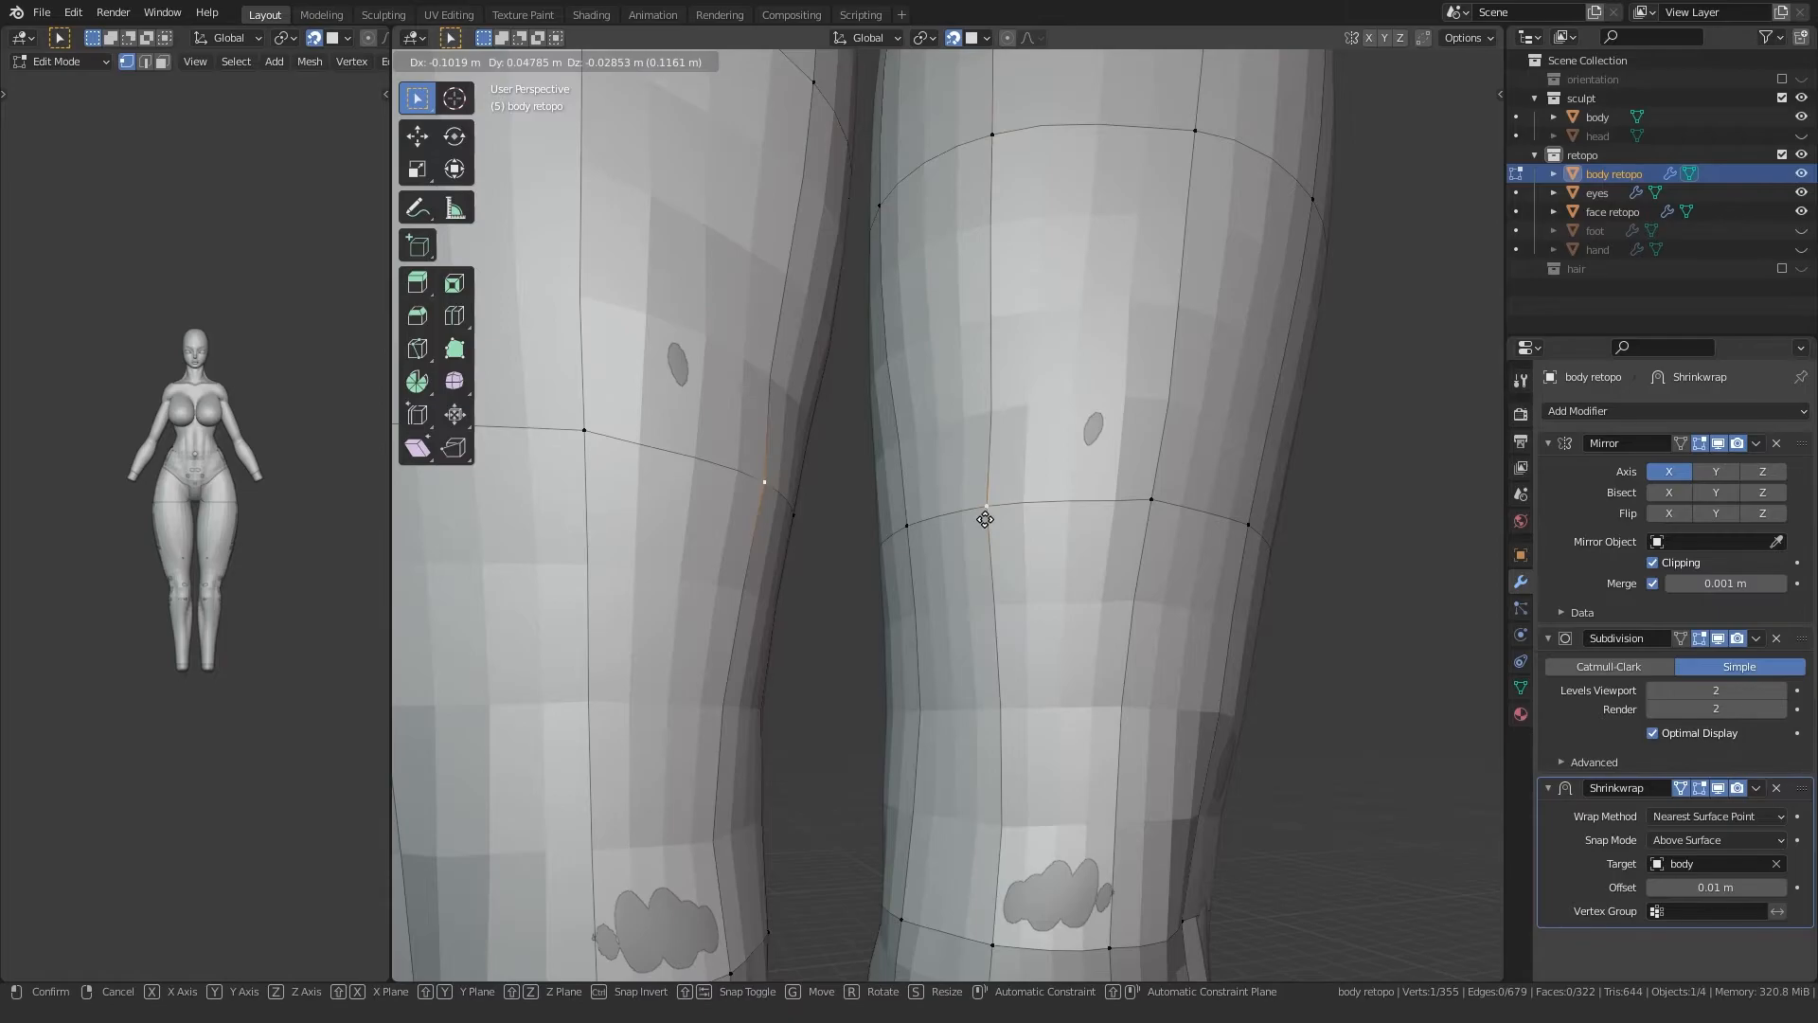
pyautogui.moveTo(936, 474); pyautogui.dragTo(948, 465, button='middle')
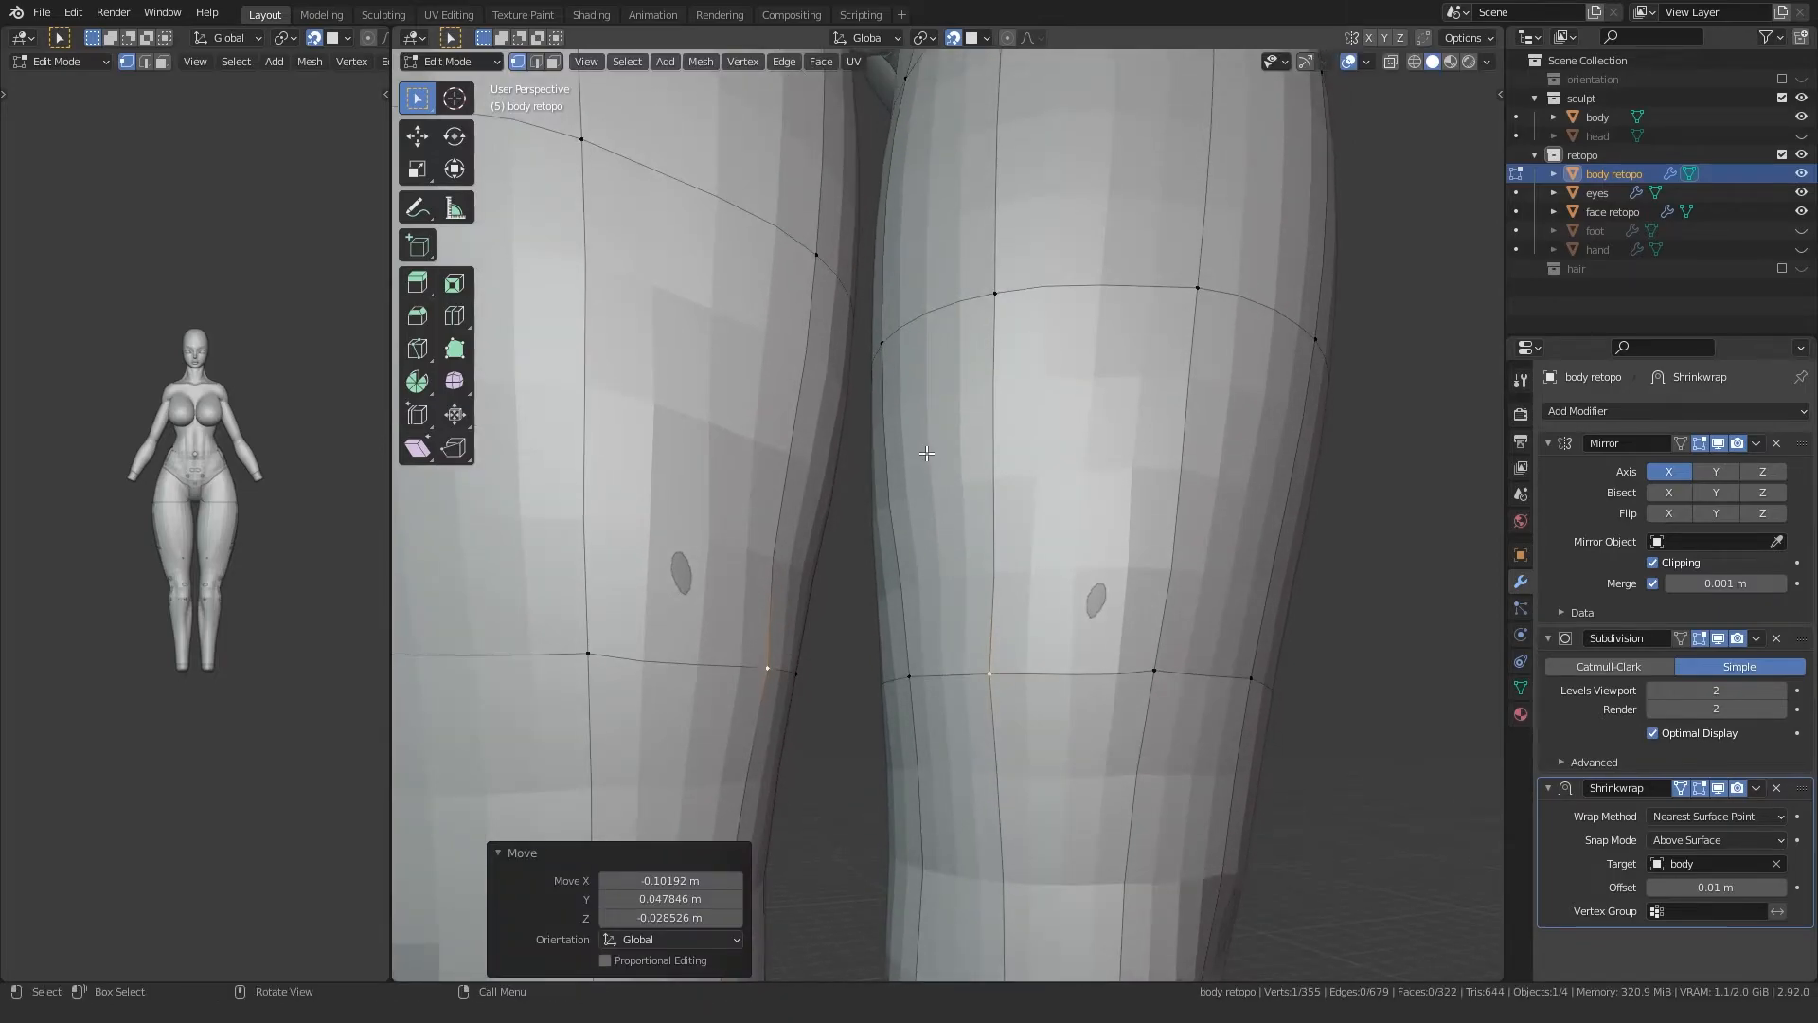
pyautogui.scroll(-4, 992, 634)
pyautogui.moveTo(992, 634); pyautogui.dragTo(947, 473, button='middle')
pyautogui.press('g')
pyautogui.click(964, 528)
# Step: Nudge two vertices at the top of the inner thigh where the leg band meets the crotch
pyautogui.keyDown('shift'); pyautogui.moveTo(923, 360); pyautogui.dragTo(923, 819, button='middle'); pyautogui.keyUp('shift')
pyautogui.scroll(4, 924, 819)
pyautogui.moveTo(933, 606); pyautogui.dragTo(929, 531, button='middle')
pyautogui.click(933, 522)
pyautogui.scroll(3, 929, 568)
pyautogui.press('g')
pyautogui.click(922, 585)
pyautogui.click(1102, 563)
pyautogui.press('g')
pyautogui.click(1083, 568)
pyautogui.scroll(2, 929, 531)
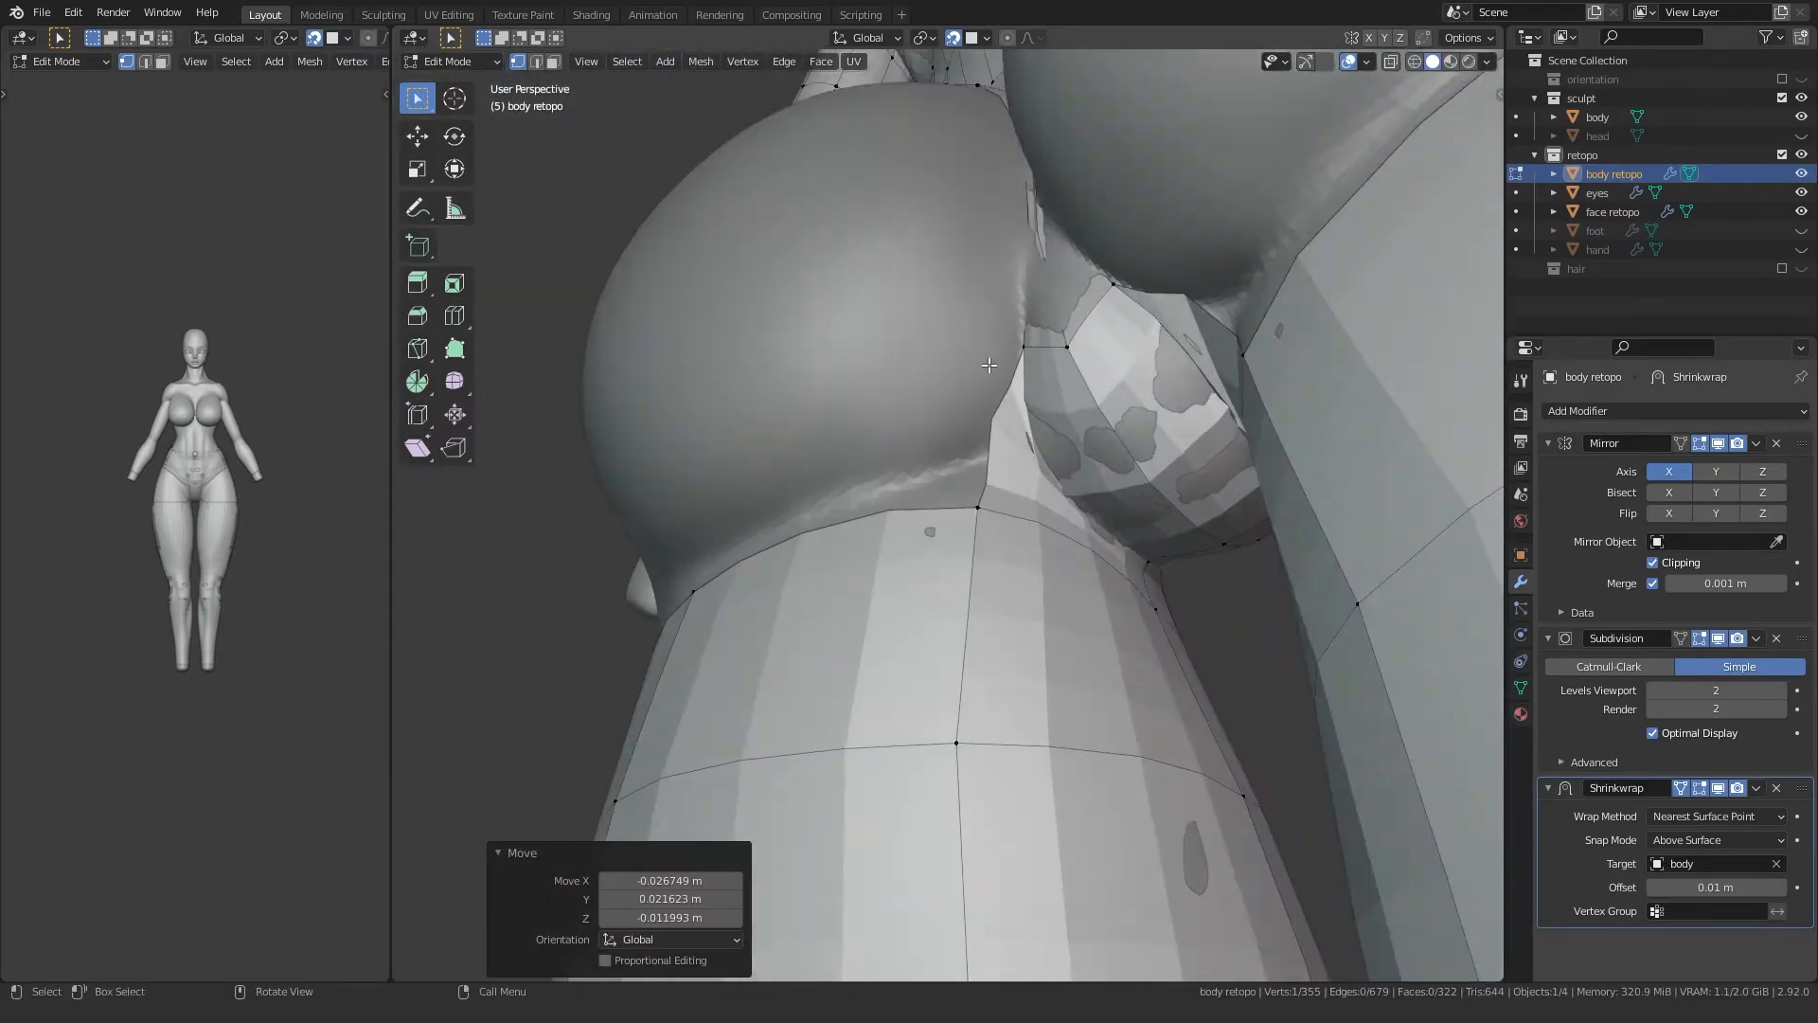
# Step: Lower two crotch strip vertices beneath the buttocks and slightly raise another vertex in the crotch area
pyautogui.click(1002, 371)
pyautogui.moveTo(1002, 372); pyautogui.dragTo(1033, 365, button='middle')
pyautogui.press('g')
pyautogui.click(1051, 393)
pyautogui.click(1108, 379)
pyautogui.press('g')
pyautogui.click(1106, 413)
pyautogui.scroll(-6, 1106, 417)
pyautogui.moveTo(1106, 426); pyautogui.dragTo(895, 595, button='middle')
pyautogui.scroll(3, 947, 577)
pyautogui.scroll(2, 918, 583)
pyautogui.click(852, 559)
pyautogui.press('g')
pyautogui.click(846, 537)
# Step: Add two single loop cuts running down the torso and two running lengthwise down the leg
pyautogui.scroll(-6, 846, 536)
pyautogui.moveTo(846, 536); pyautogui.dragTo(971, 449, button='middle')
pyautogui.click(1003, 333)
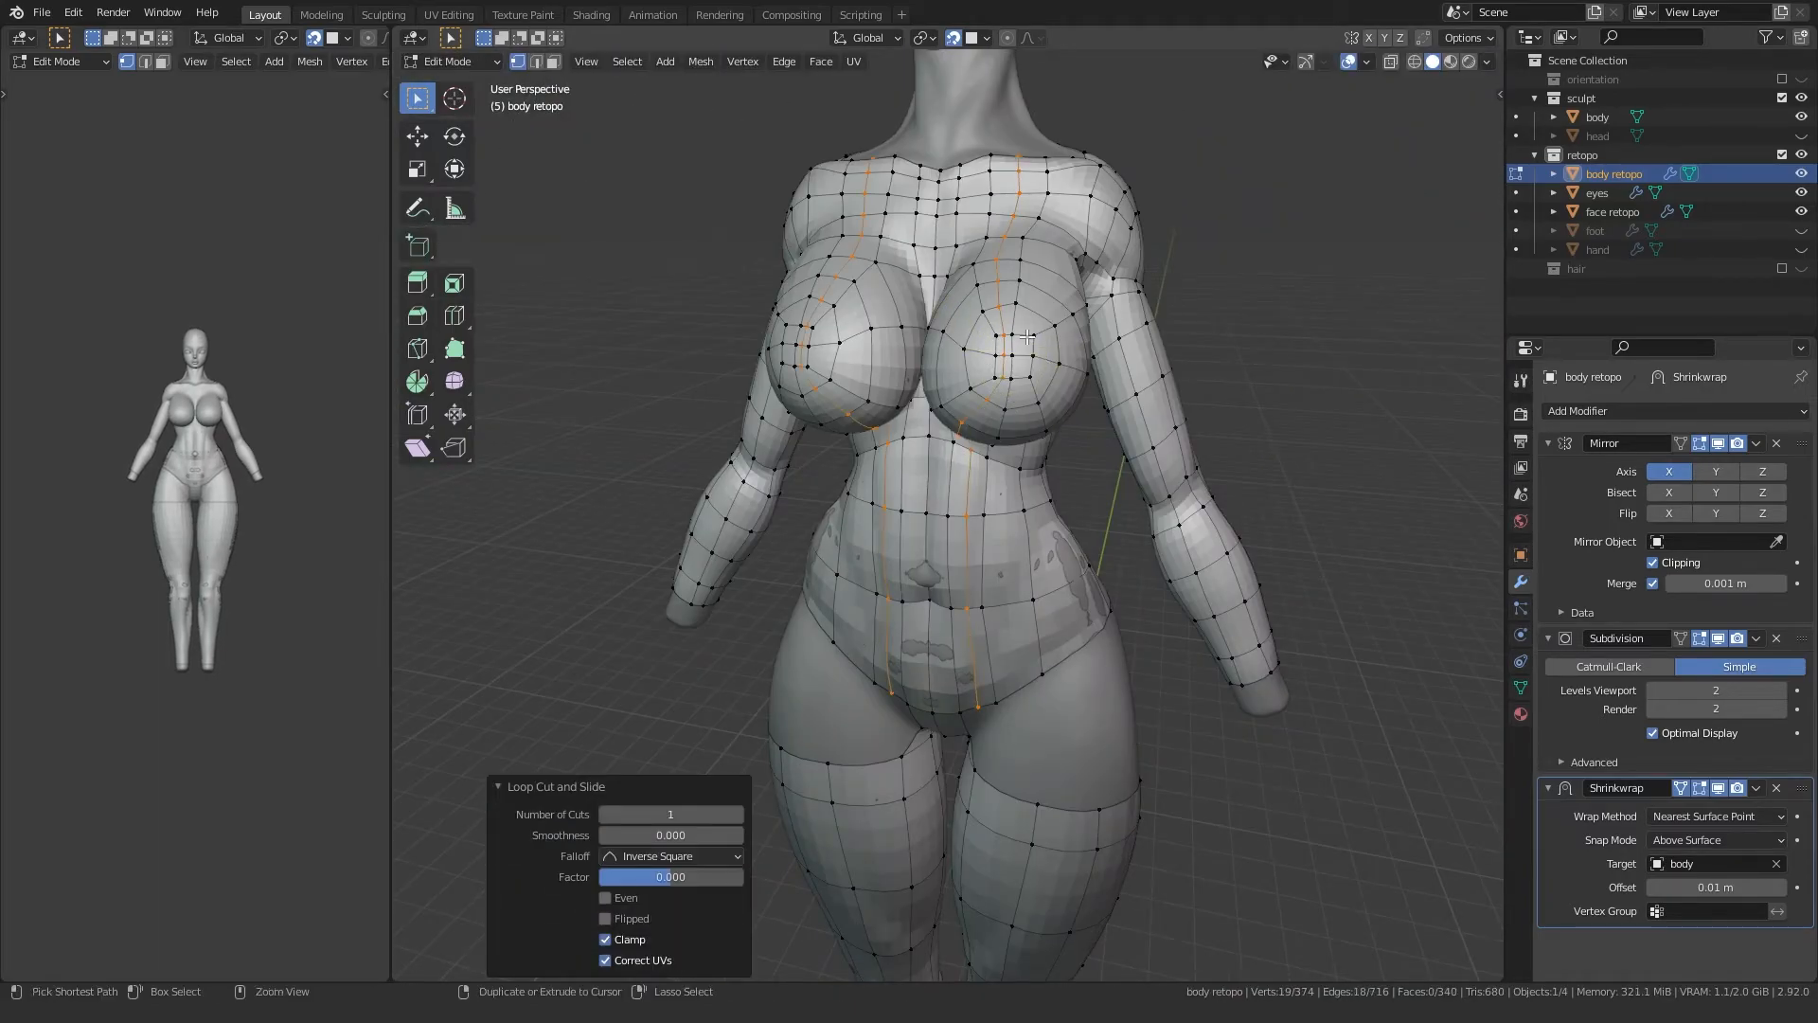
pyautogui.keyDown('shift'); pyautogui.moveTo(825, 634); pyautogui.dragTo(868, 567, button='middle'); pyautogui.keyUp('shift')
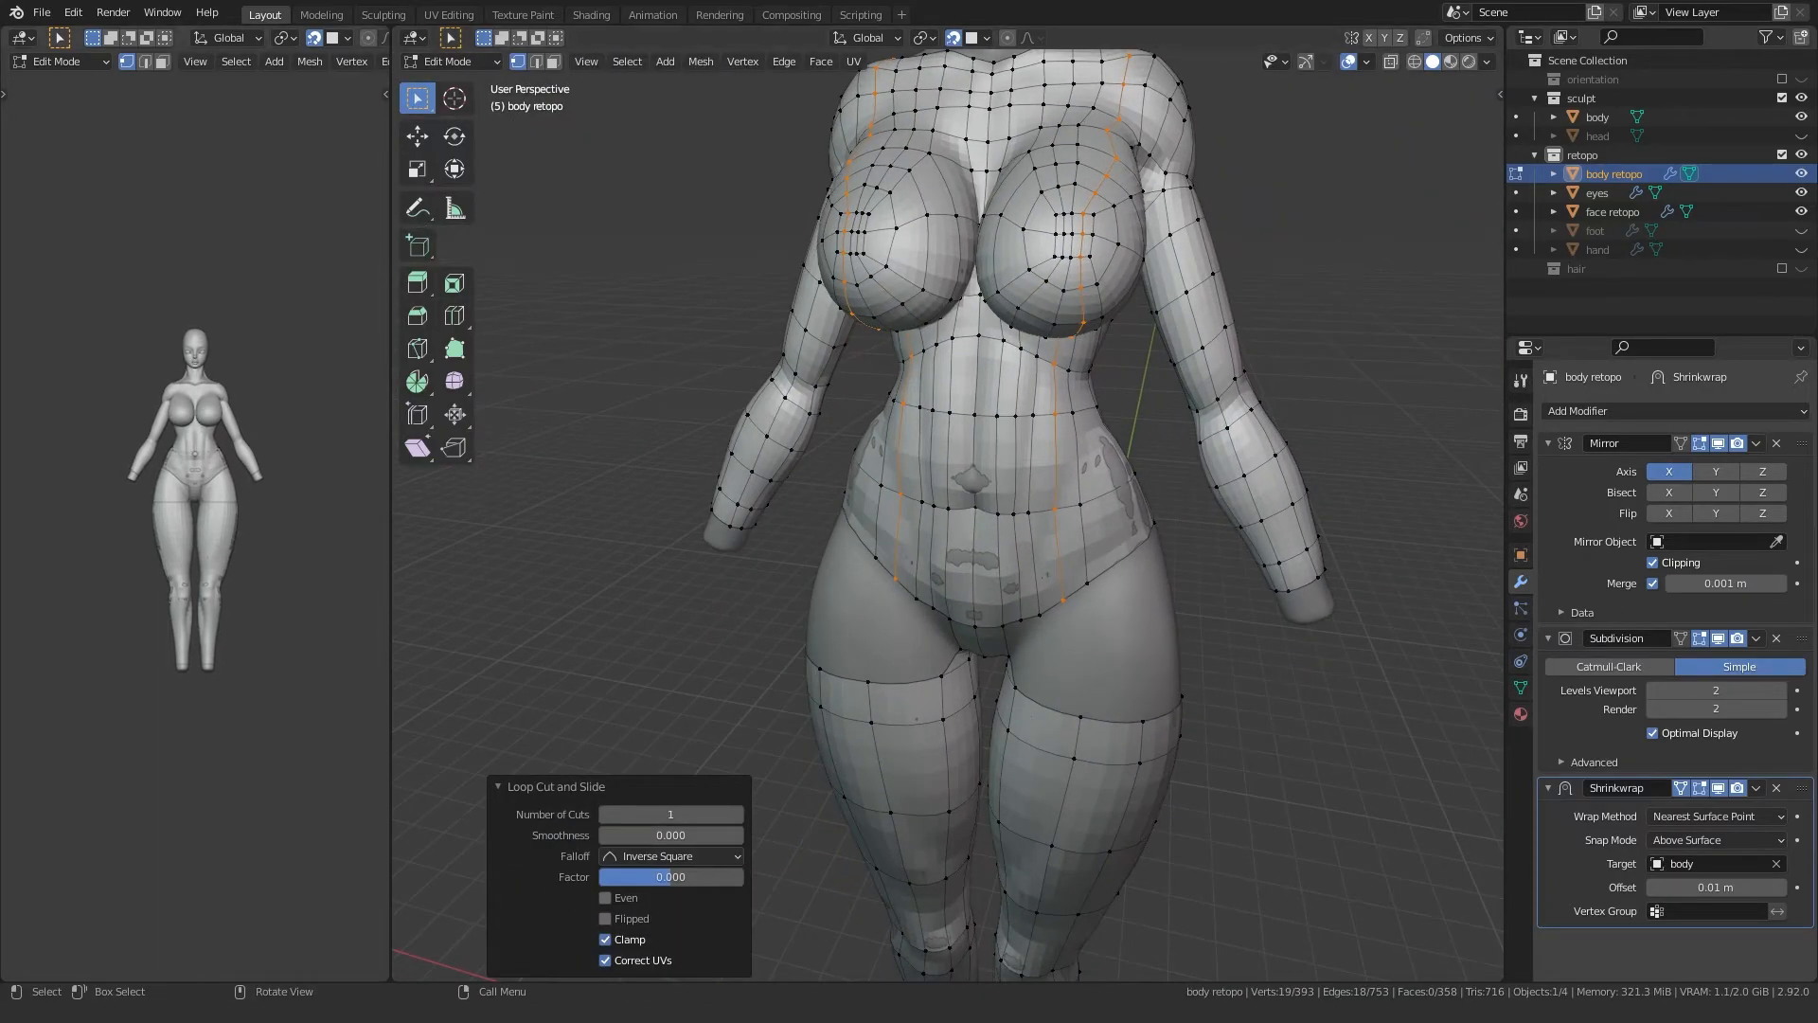
pyautogui.hotkey('ctrl', 'r')
pyautogui.moveTo(1033, 720); pyautogui.dragTo(709, 681, button='middle')
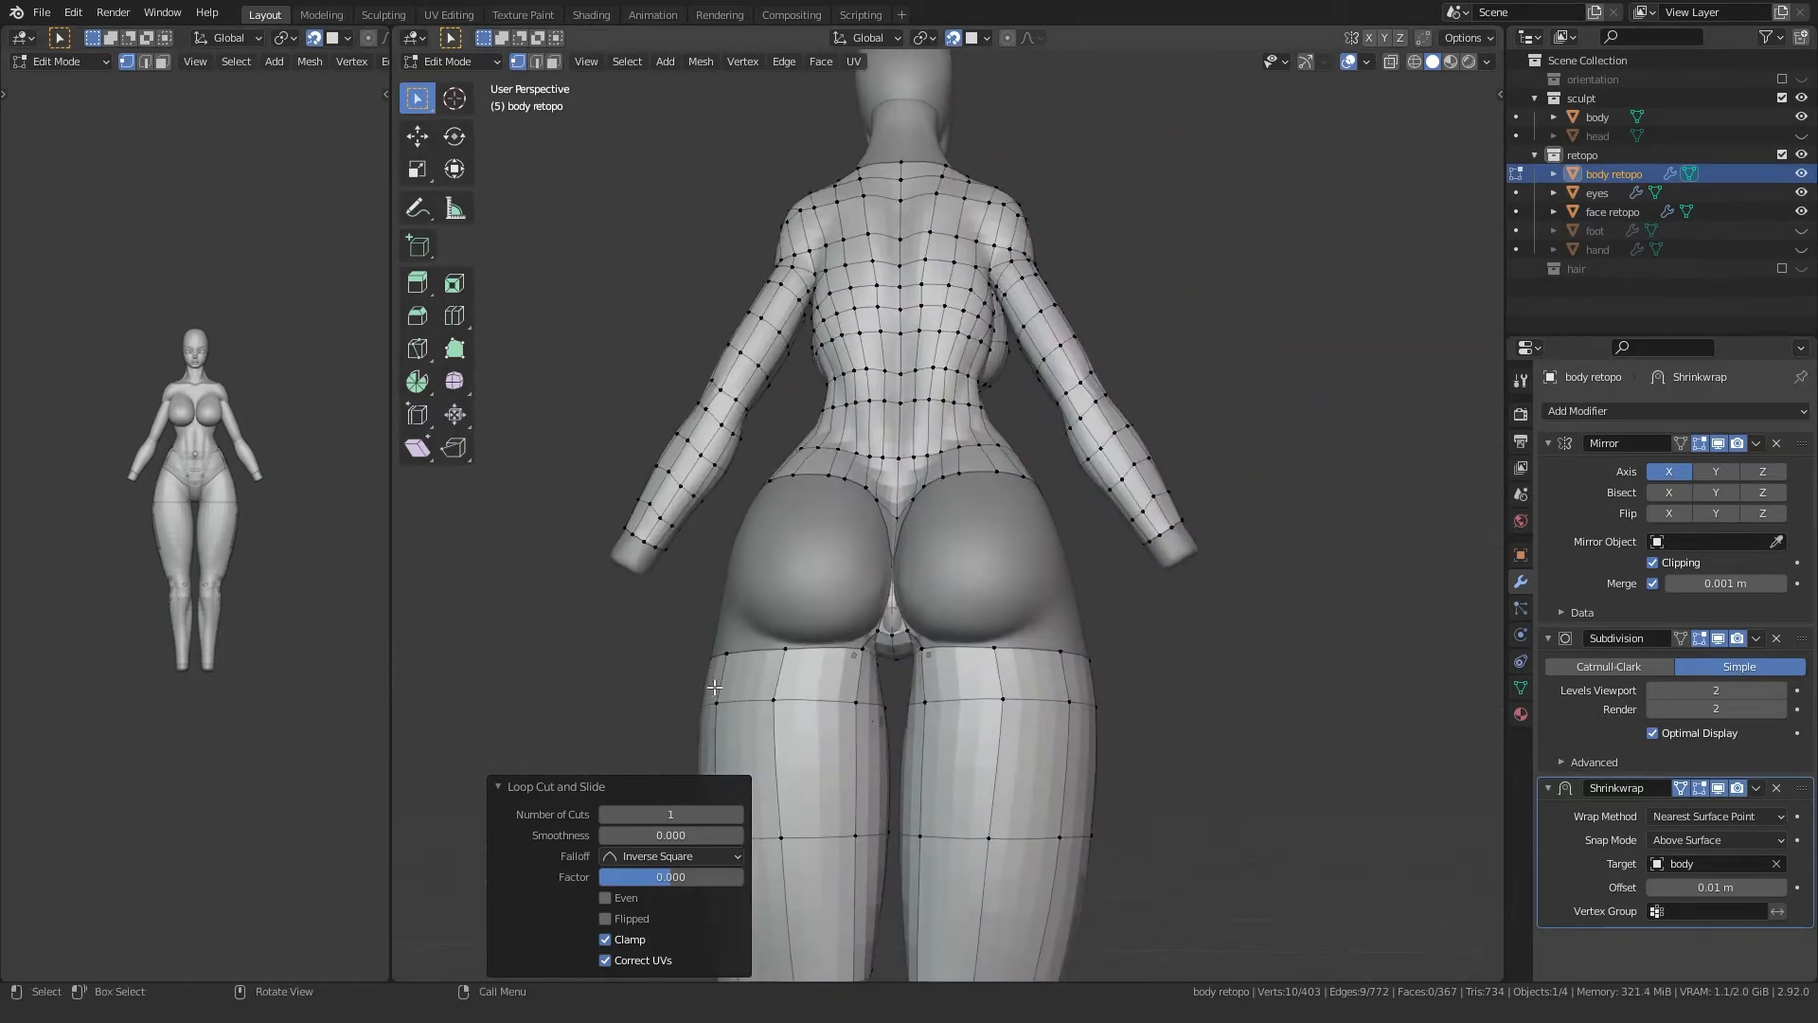
pyautogui.moveTo(824, 662); pyautogui.dragTo(540, 663, button='middle')
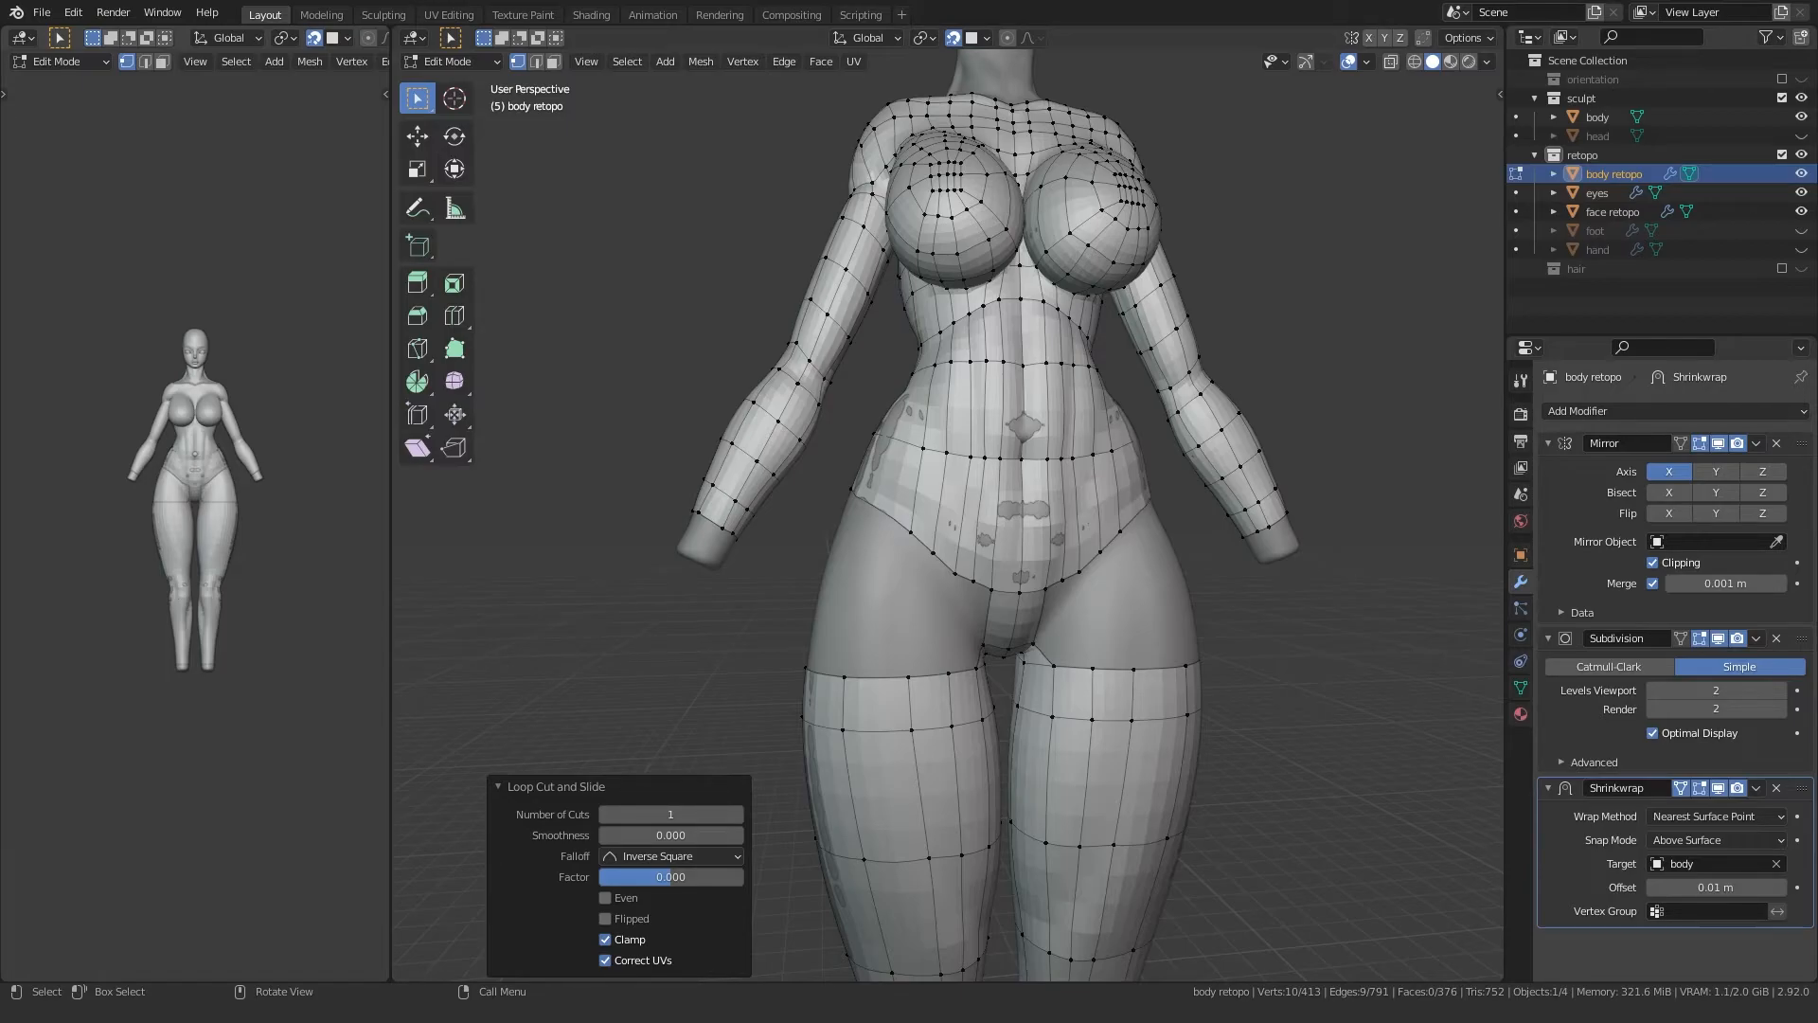
# Step: Fill a face at the front between the crotch edge and the top of the inner thigh band
pyautogui.moveTo(1136, 607); pyautogui.dragTo(1052, 634, button='middle')
pyautogui.scroll(5, 1051, 638)
pyautogui.click(1100, 502)
pyautogui.keyDown('ctrl'); pyautogui.click(1092, 730); pyautogui.keyUp('ctrl')
pyautogui.press('f')
# Step: Lower three vertices of the front row above the crotch, working from the outer edge towards the centre
pyautogui.keyDown('shift'); pyautogui.moveTo(1091, 711); pyautogui.dragTo(1020, 651, button='middle'); pyautogui.keyUp('shift')
pyautogui.click(1028, 431)
pyautogui.press('g')
pyautogui.click(1043, 478)
pyautogui.click(981, 470)
pyautogui.press('g')
pyautogui.click(980, 497)
pyautogui.click(907, 472)
pyautogui.press('g')
pyautogui.click(910, 502)
# Step: Nudge the inner thigh top vertex and shift two vertices on the front hip opening's edge outward and down
pyautogui.moveTo(941, 588); pyautogui.dragTo(990, 592, button='middle')
pyautogui.click(1057, 687)
pyautogui.press('g')
pyautogui.click(1062, 684)
pyautogui.click(1086, 496)
pyautogui.press('g')
pyautogui.click(1091, 510)
pyautogui.click(1118, 439)
pyautogui.press('g')
pyautogui.click(1133, 451)
# Step: Move two more vertices on the front hip opening's edge slightly outward to even their spacing
pyautogui.keyDown('shift'); pyautogui.moveTo(1132, 451); pyautogui.dragTo(1028, 574, button='middle'); pyautogui.keyUp('shift')
pyautogui.click(1073, 537)
pyautogui.press('g')
pyautogui.click(1076, 540)
pyautogui.click(1121, 484)
pyautogui.press('g')
pyautogui.click(1131, 488)
pyautogui.moveTo(1131, 488); pyautogui.dragTo(981, 537, button='middle')
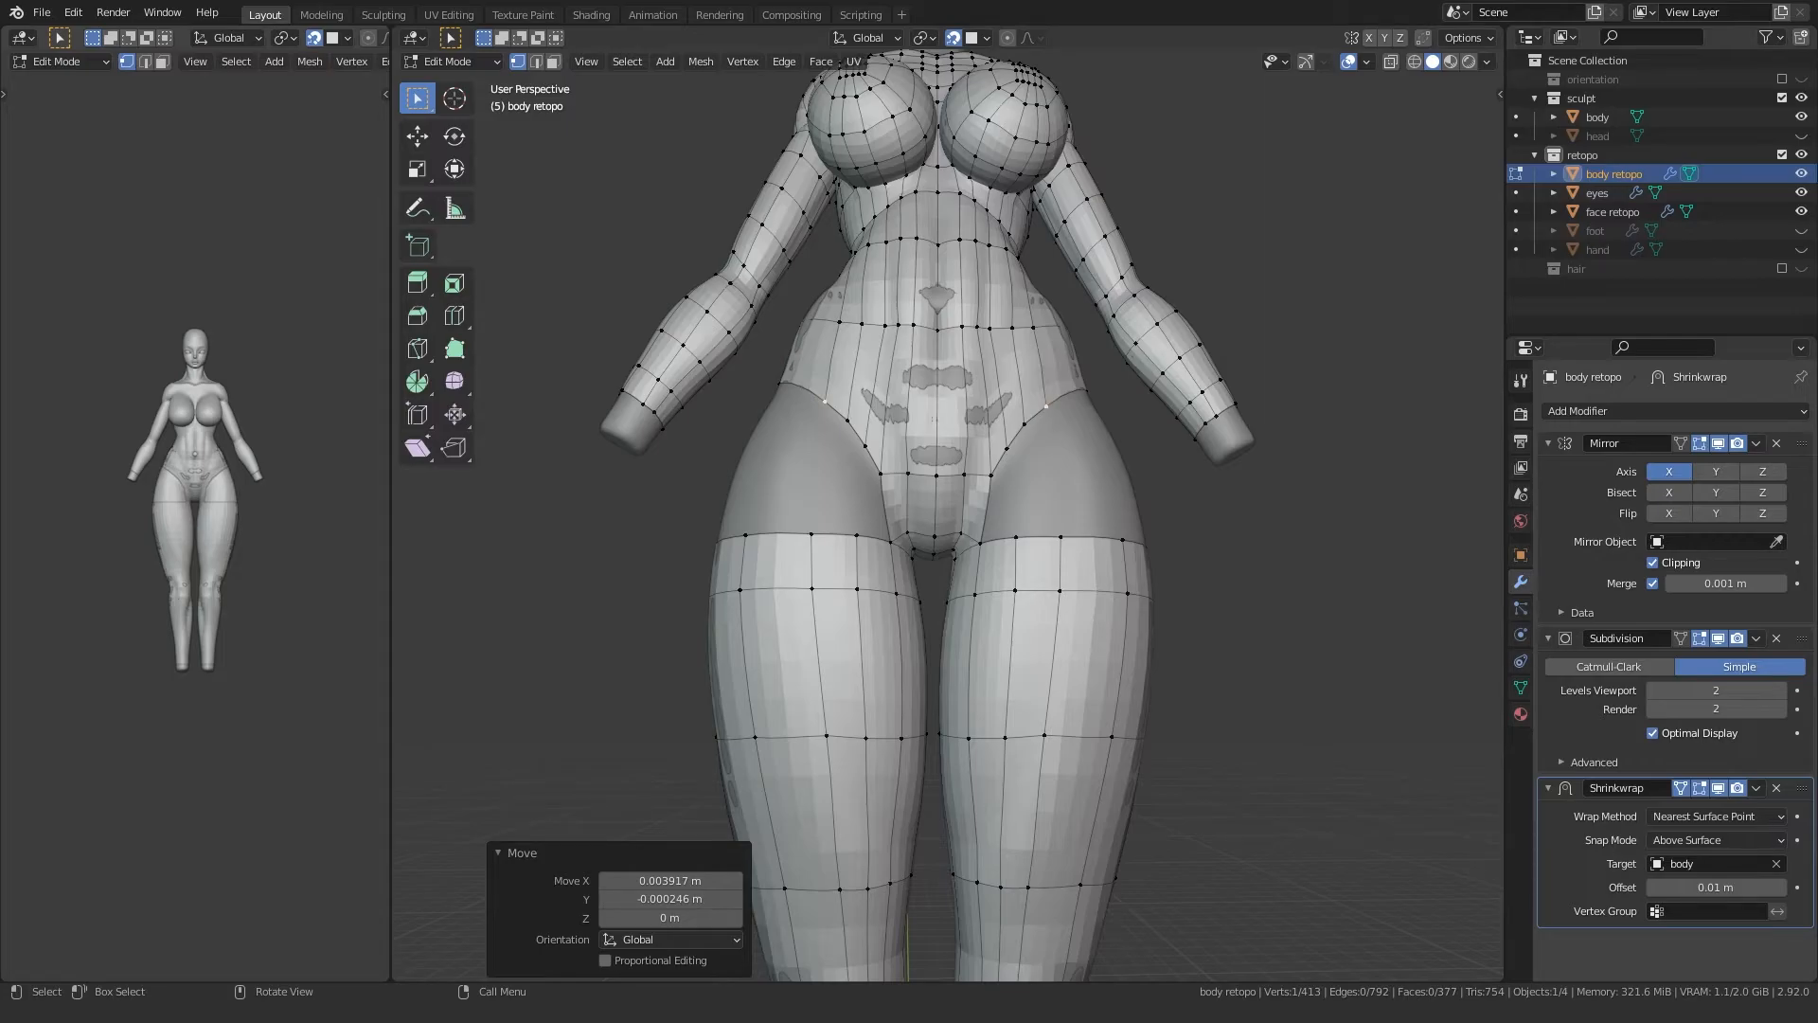
# Step: Fill two faces between the front hip edge and the top ring of the thigh
pyautogui.scroll(5, 1027, 464)
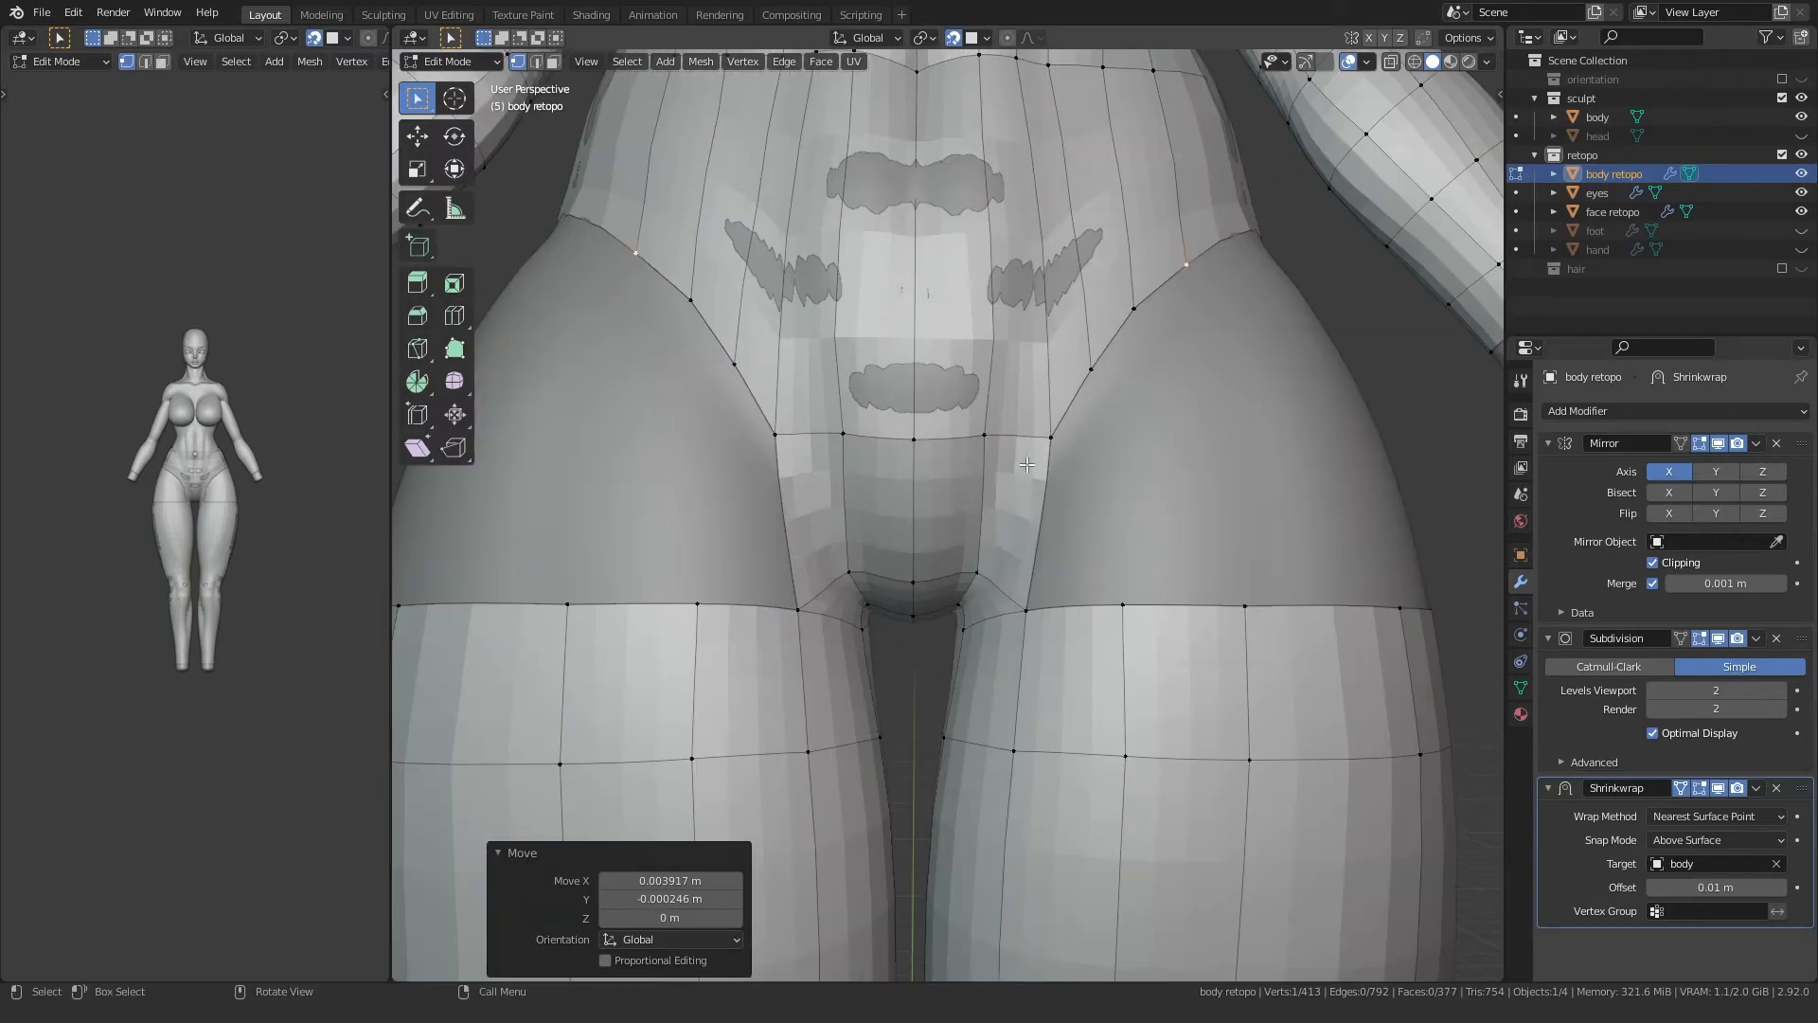
pyautogui.click(1092, 369)
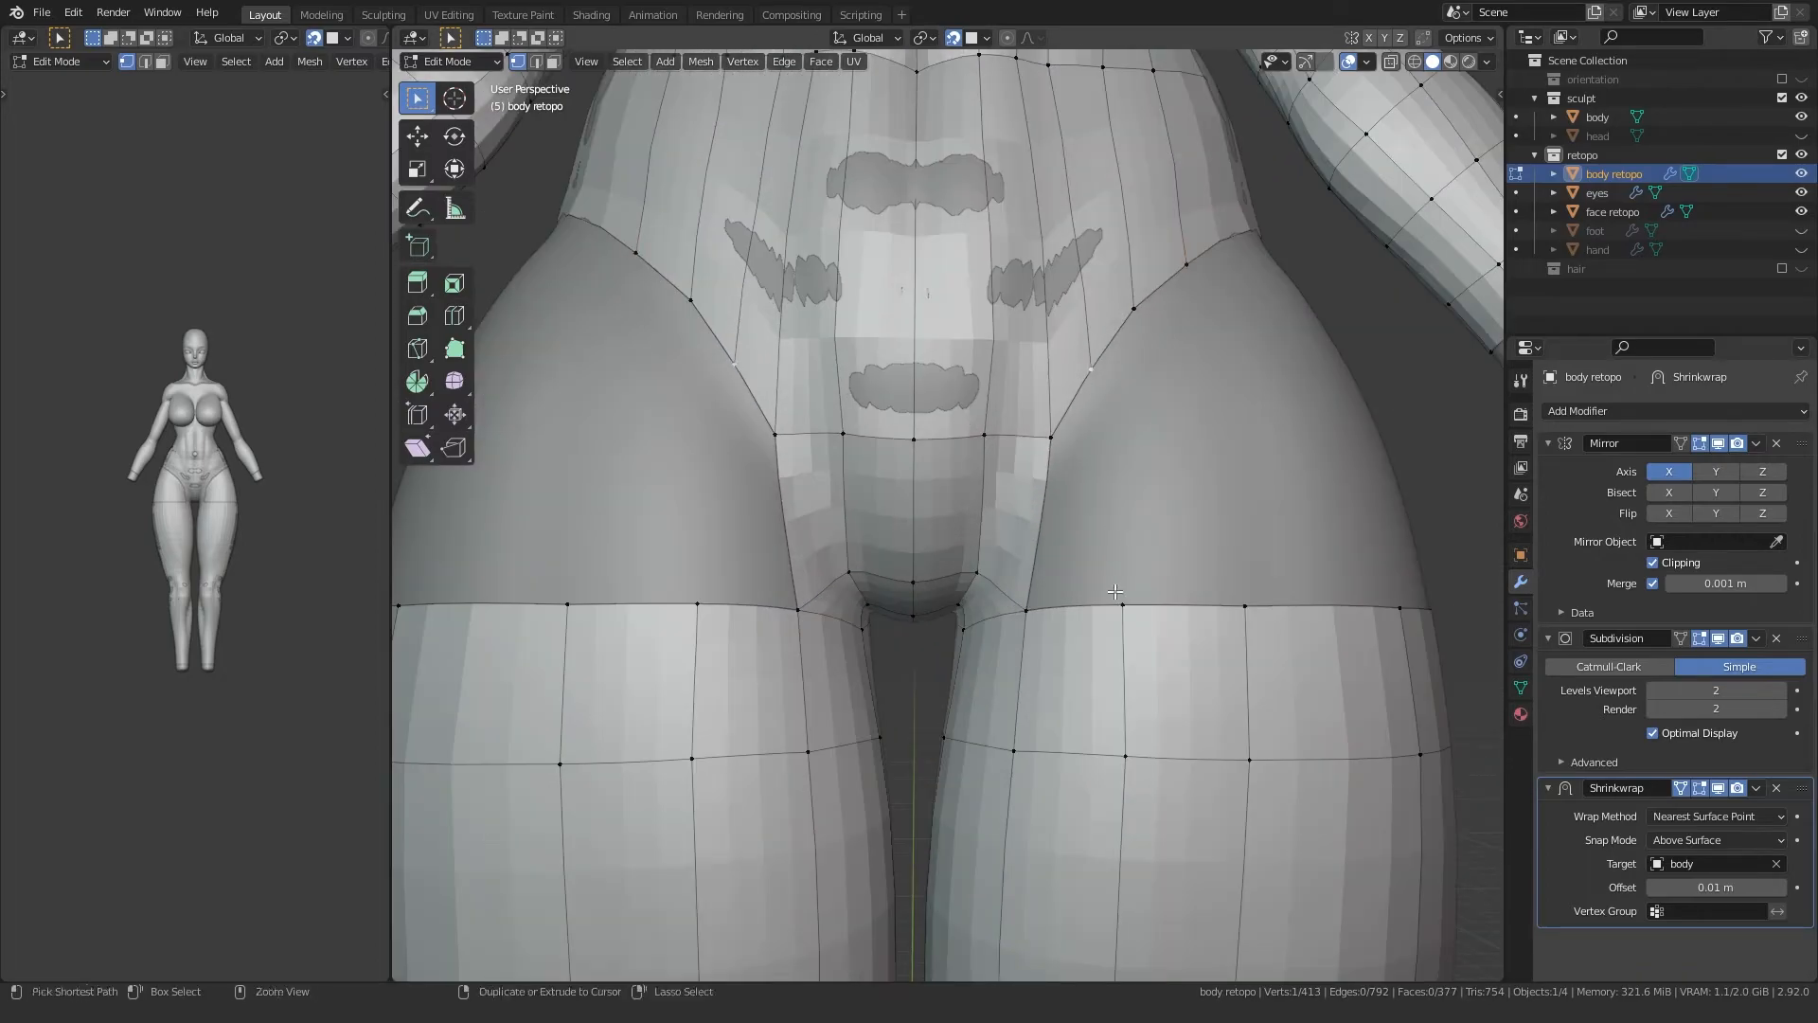
pyautogui.keyDown('ctrl'); pyautogui.click(1122, 604); pyautogui.keyUp('ctrl')
pyautogui.press('f')
pyautogui.keyDown('ctrl'); pyautogui.click(1244, 606); pyautogui.keyUp('ctrl')
pyautogui.moveTo(1244, 607); pyautogui.dragTo(1137, 609, button='middle')
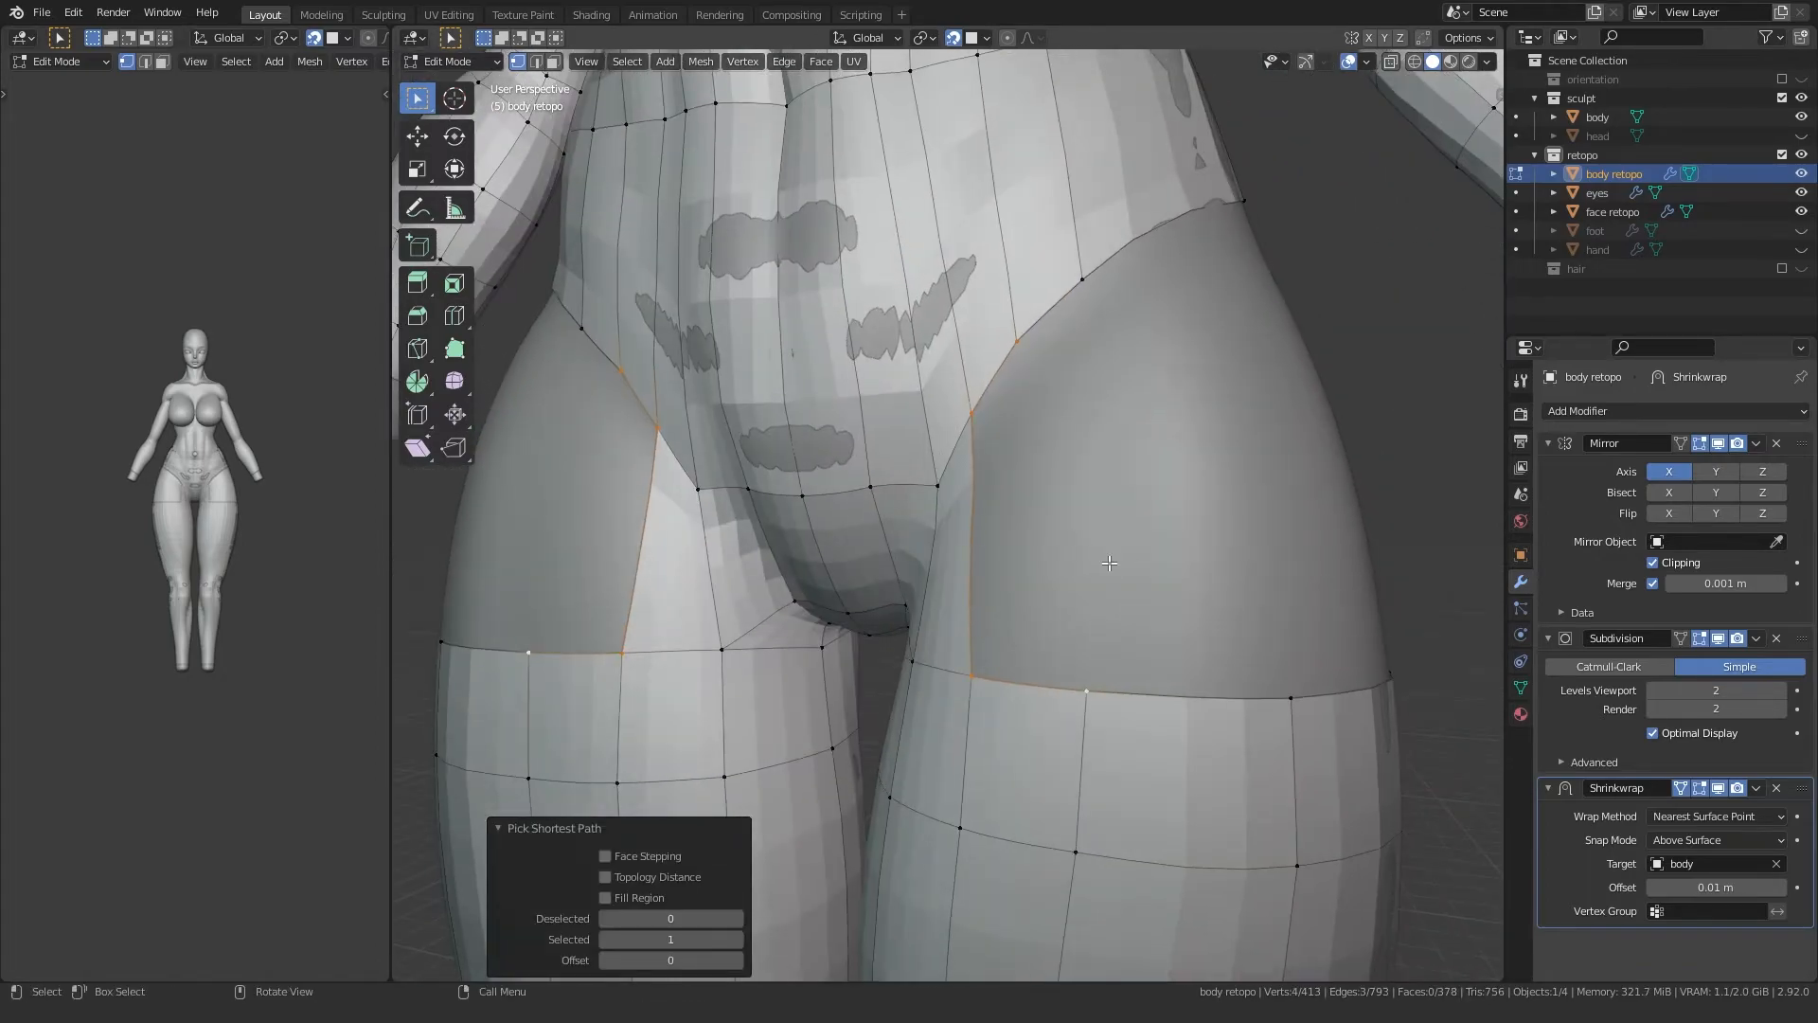
pyautogui.press('f')
# Step: Adjust two vertices along the upper front hip edge beside the newly filled faces
pyautogui.click(994, 347)
pyautogui.press('g')
pyautogui.click(1022, 339)
pyautogui.click(1081, 283)
pyautogui.moveTo(1080, 282); pyautogui.dragTo(989, 397, button='middle')
pyautogui.press('g')
pyautogui.click(1070, 277)
# Step: Fill the next two faces around the outer hip between the waist edge and the thigh's top ring
pyautogui.scroll(-4, 1061, 289)
pyautogui.click(1007, 476)
pyautogui.keyDown('ctrl'); pyautogui.click(1046, 706); pyautogui.keyUp('ctrl')
pyautogui.press('f')
pyautogui.moveTo(998, 572); pyautogui.dragTo(988, 457, button='middle')
pyautogui.keyDown('ctrl'); pyautogui.click(1010, 709); pyautogui.keyUp('ctrl')
pyautogui.press('f')
pyautogui.moveTo(1011, 709); pyautogui.dragTo(937, 444, button='middle')
# Step: Fill two further faces from the side of the hip towards the buttock
pyautogui.keyDown('ctrl'); pyautogui.click(895, 647); pyautogui.keyUp('ctrl')
pyautogui.moveTo(895, 647); pyautogui.dragTo(957, 414, button='middle')
pyautogui.press('f')
pyautogui.keyDown('ctrl'); pyautogui.click(953, 621); pyautogui.keyUp('ctrl')
pyautogui.press('f')
# Step: Fill another face over the buttock, using X-ray to select the edge vertices above it and on the thigh's top ring
pyautogui.moveTo(953, 621); pyautogui.dragTo(959, 404, button='middle')
pyautogui.scroll(3, 870, 568)
pyautogui.moveTo(869, 568); pyautogui.dragTo(877, 483, button='middle')
pyautogui.keyDown('ctrl'); pyautogui.click(955, 639); pyautogui.keyUp('ctrl')
pyautogui.click(975, 253)
pyautogui.moveTo(974, 253); pyautogui.dragTo(924, 271, button='middle')
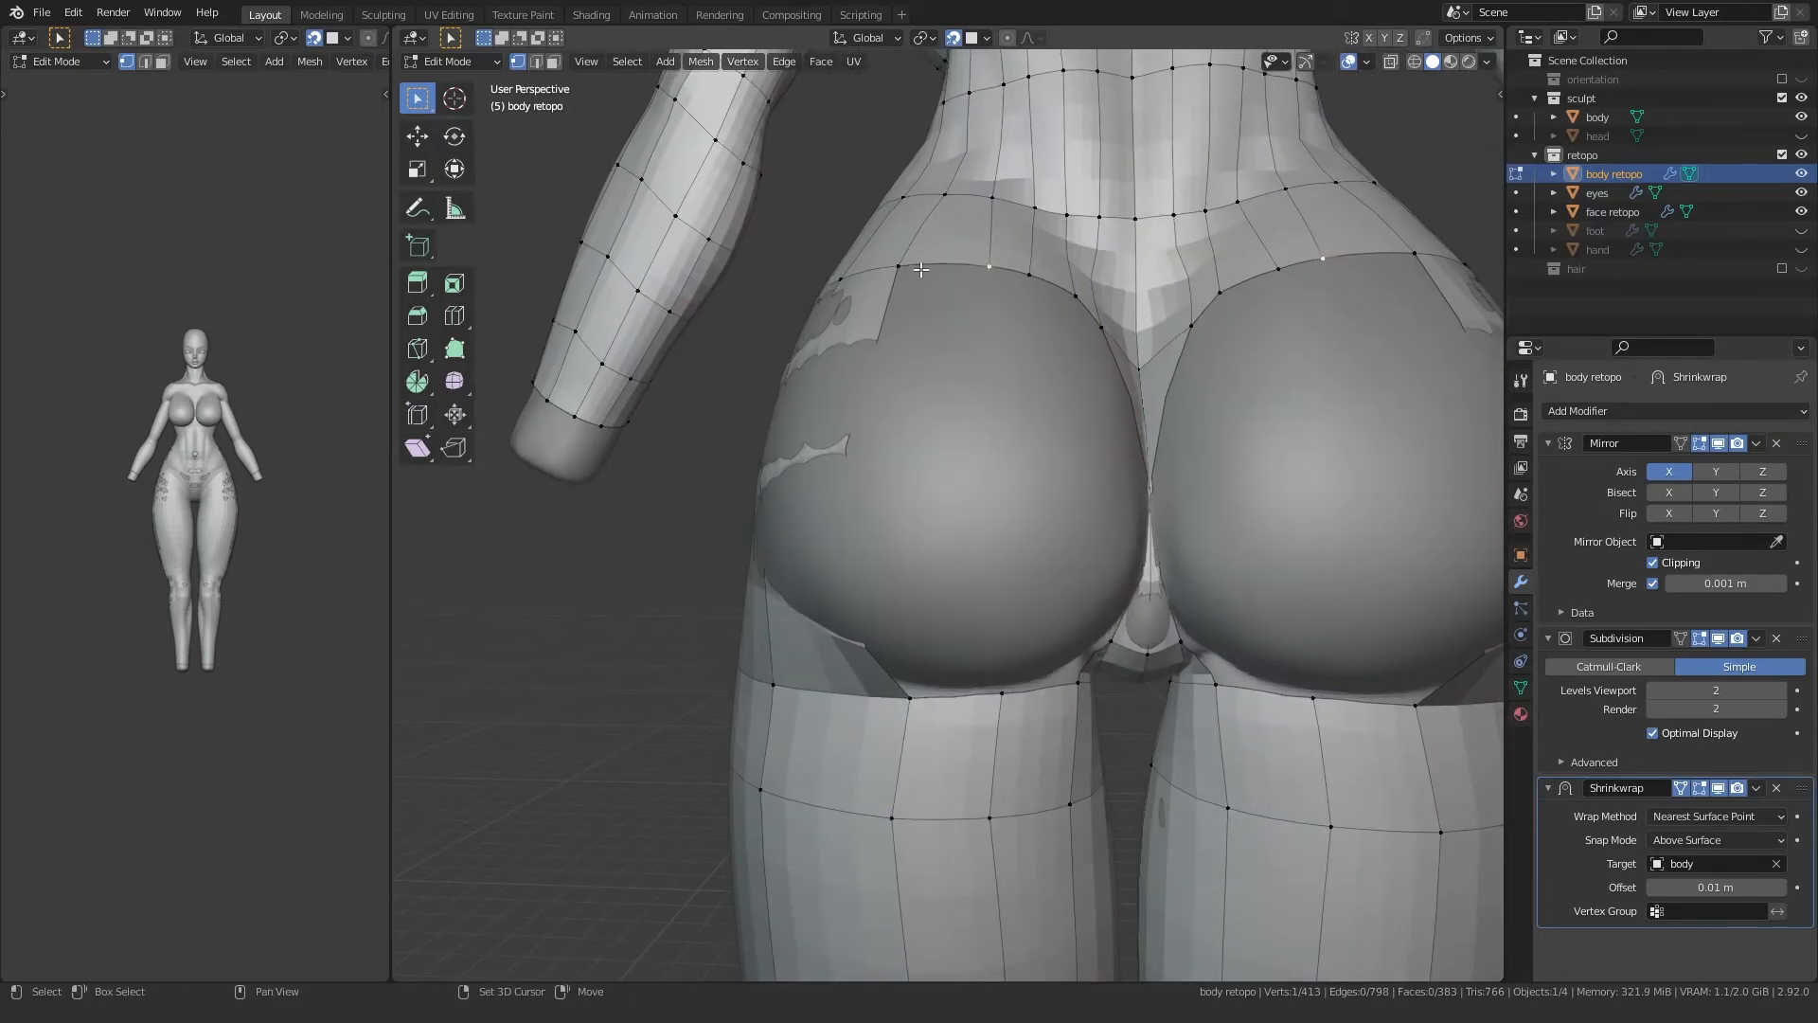
pyautogui.hotkey('alt', 'z')
pyautogui.moveTo(824, 441); pyautogui.dragTo(1012, 637, button='middle')
pyautogui.keyDown('shift'); pyautogui.click(892, 661); pyautogui.keyUp('shift')
pyautogui.keyDown('shift'); pyautogui.click(1010, 635); pyautogui.keyUp('shift')
pyautogui.hotkey('alt', 'z')
pyautogui.press('f')
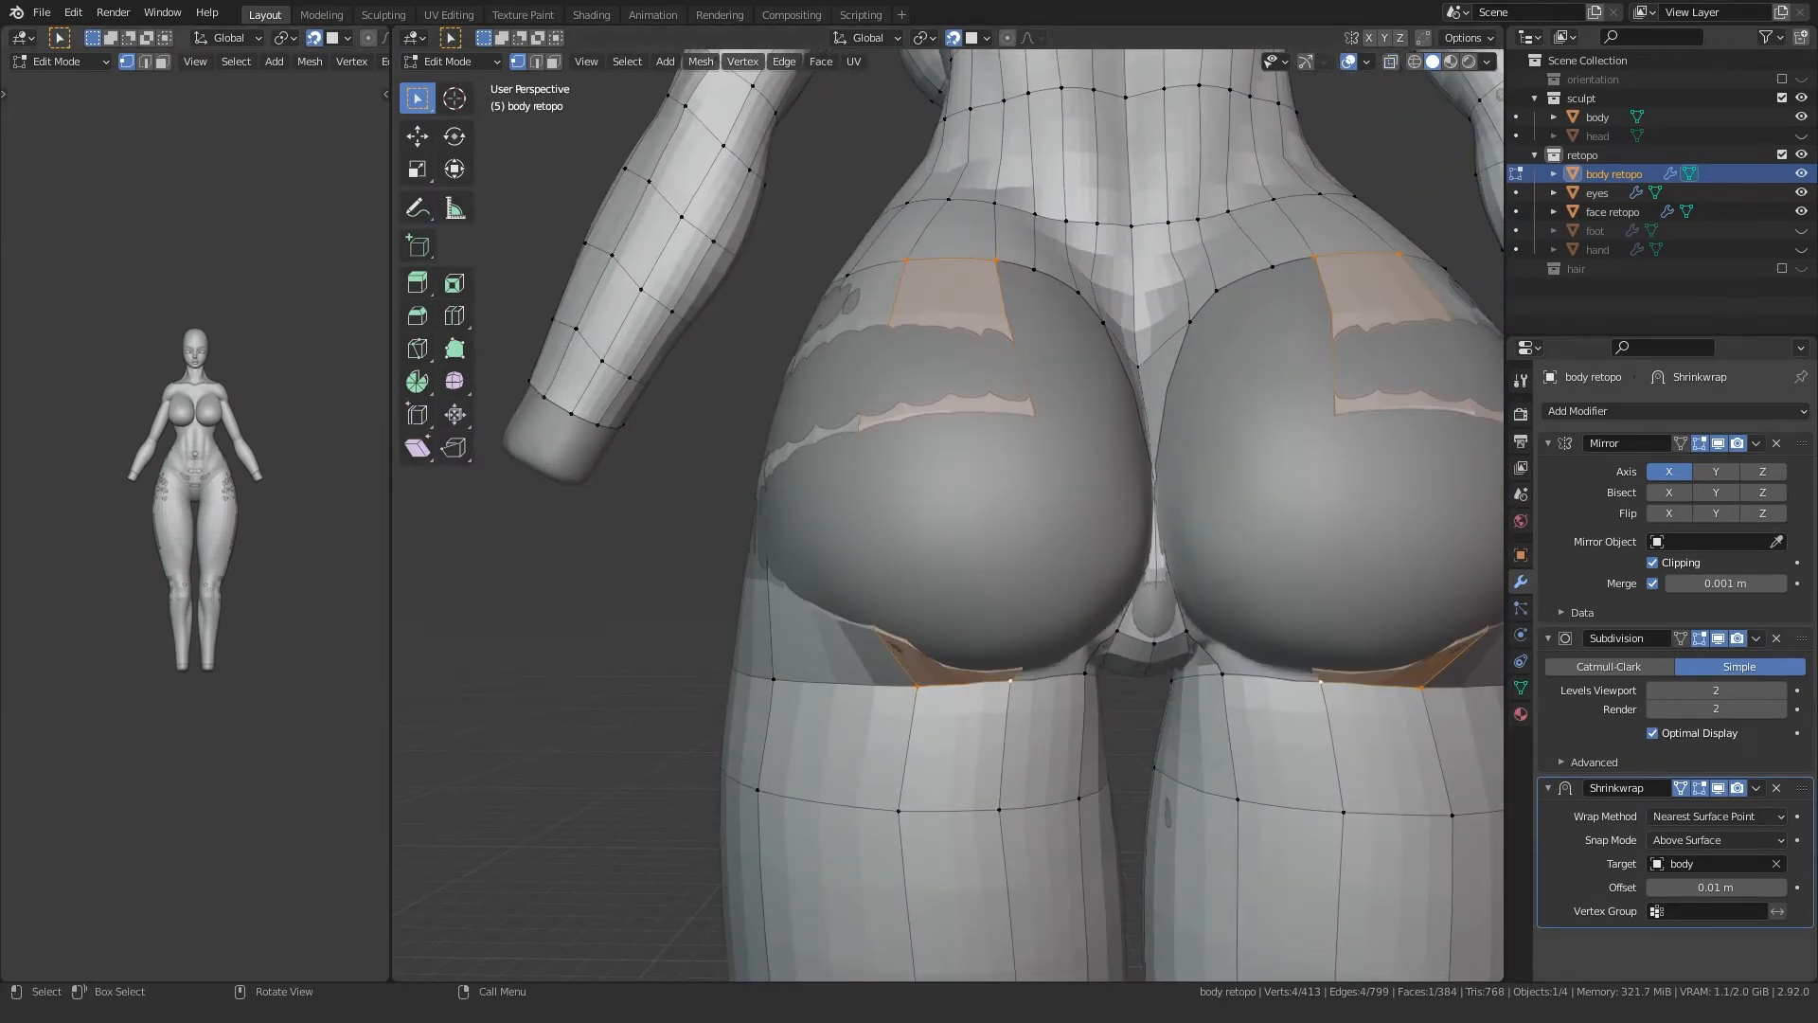
# Step: Select the remaining buttock opening's edge vertices to compare its sides and add a loop cut down the back of the leg
pyautogui.scroll(-3, 763, 565)
pyautogui.moveTo(764, 564)
pyautogui.mouseDown(button='middle')
pyautogui.moveTo(759, 617)
pyautogui.moveTo(734, 555)
pyautogui.moveTo(741, 585)
pyautogui.mouseUp(button='middle')
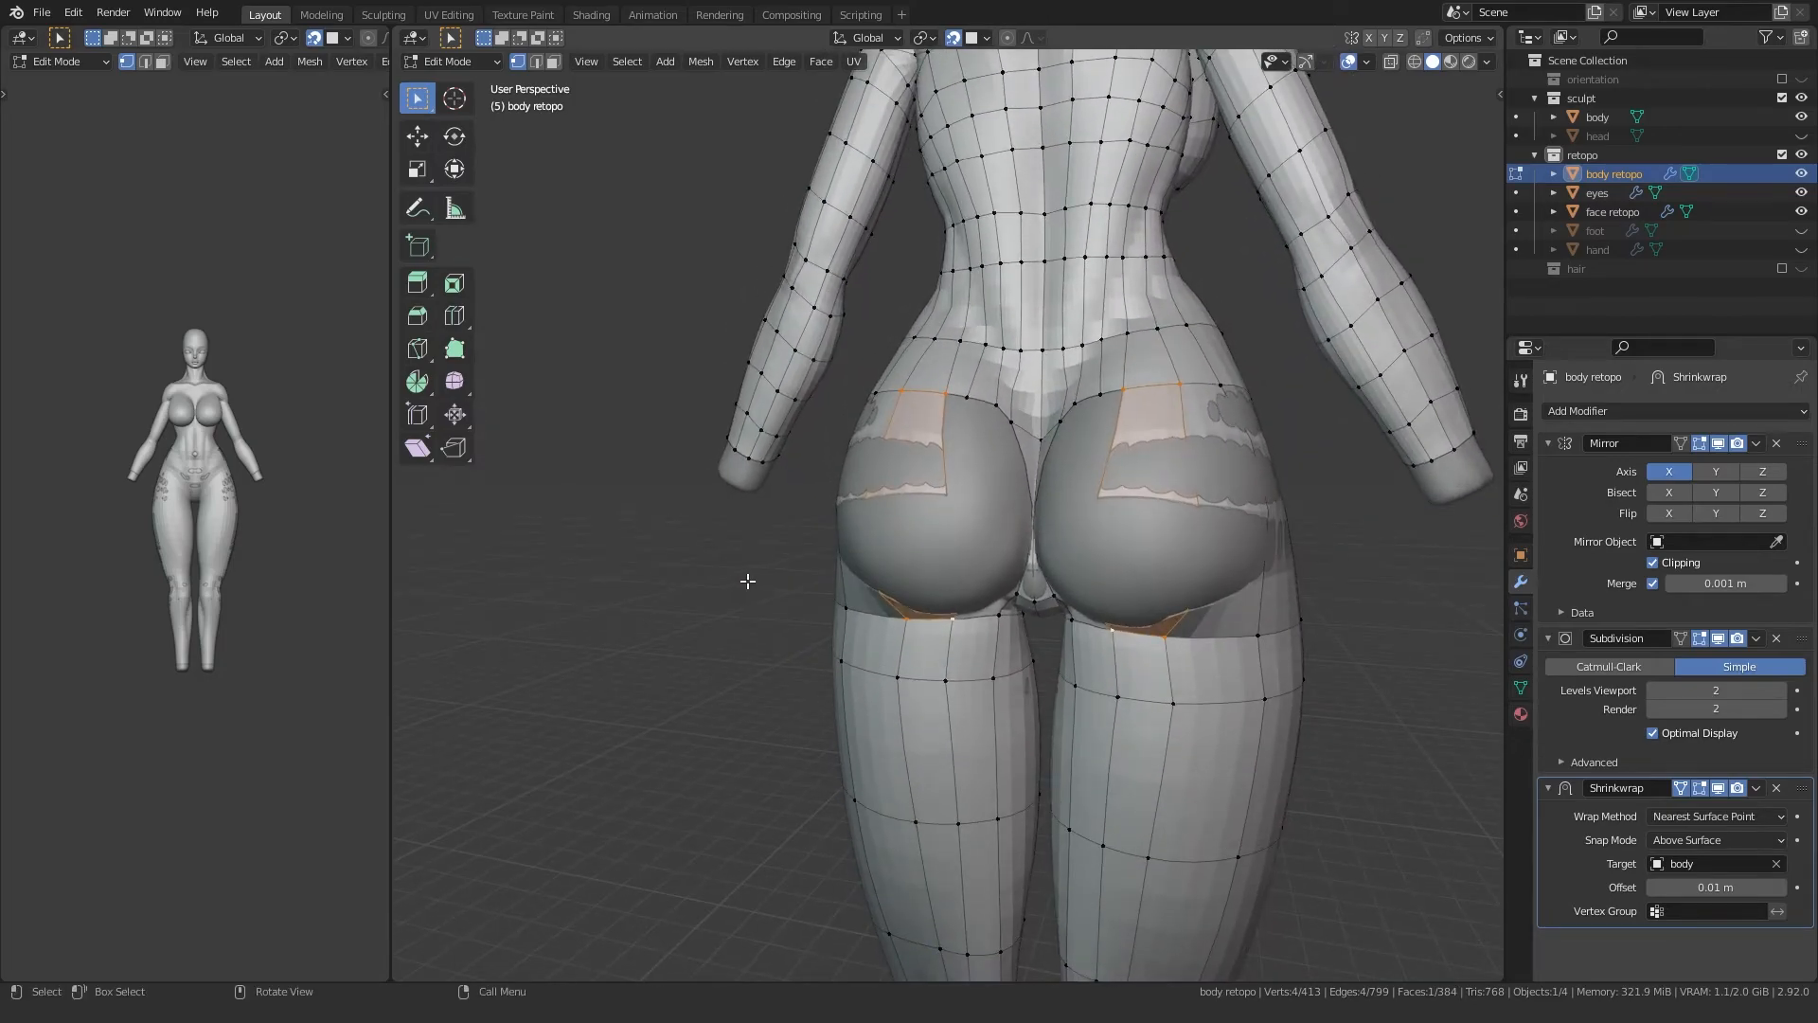
pyautogui.scroll(1, 965, 577)
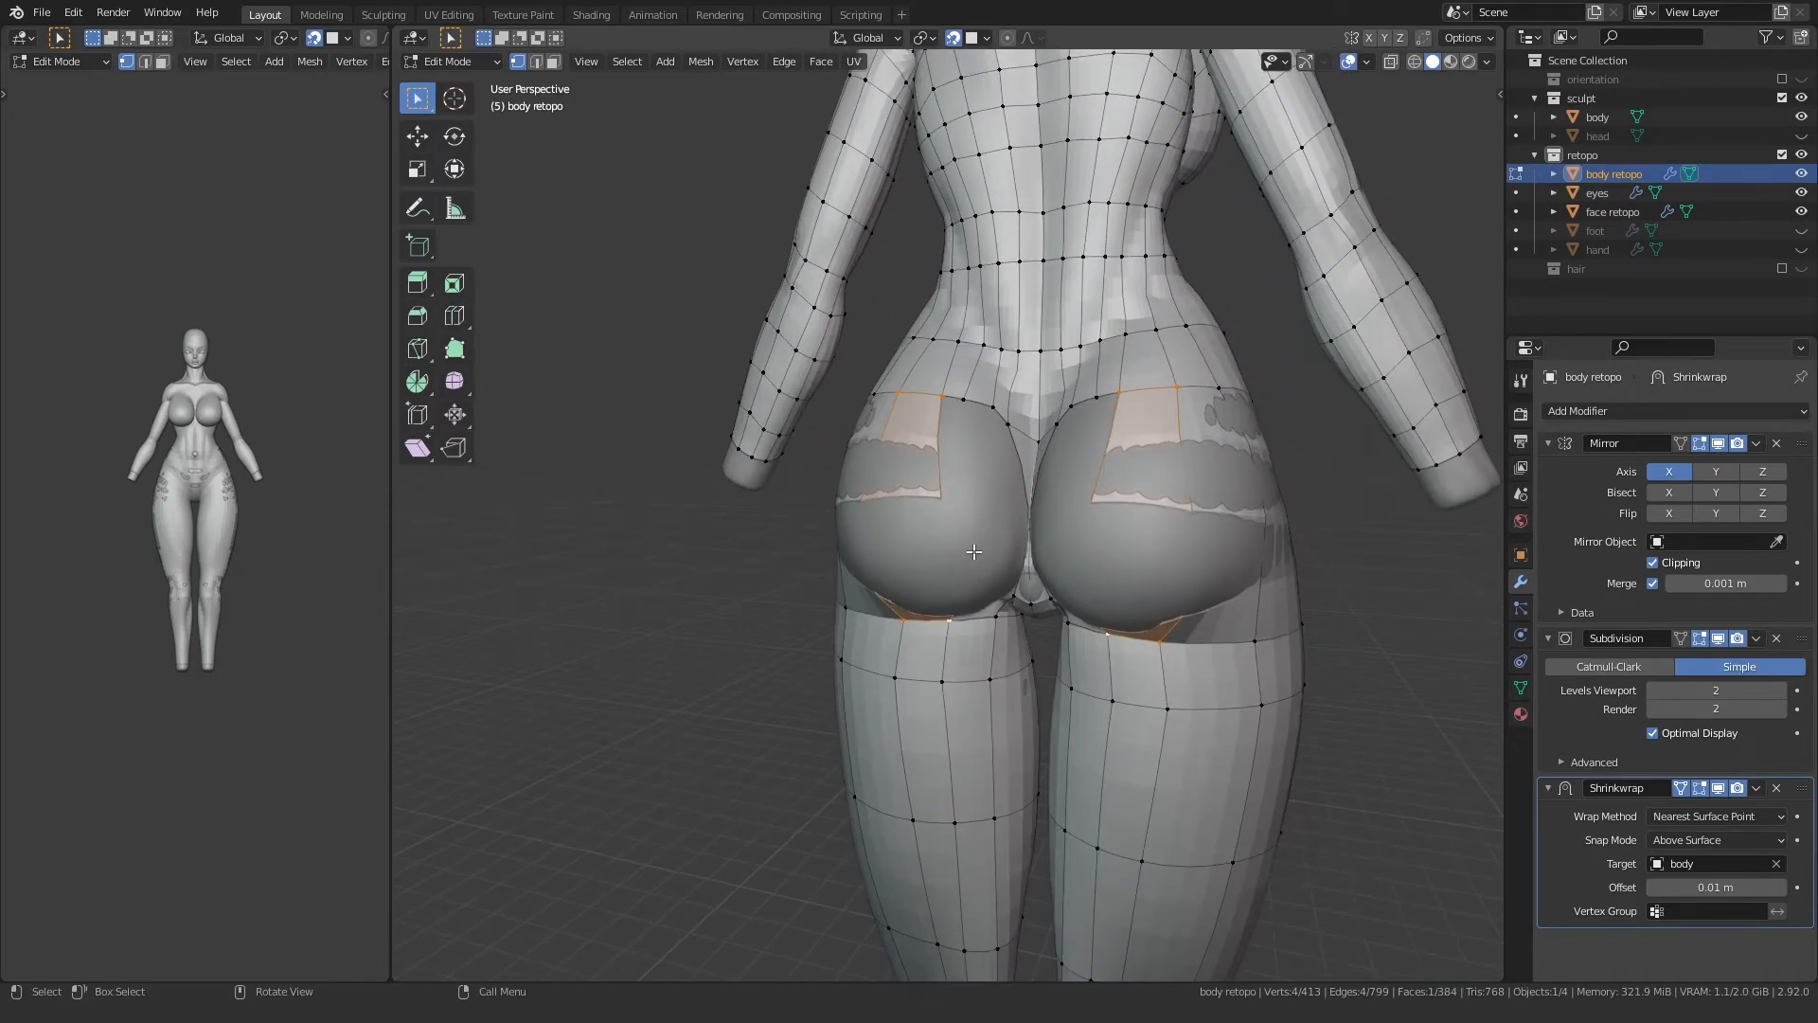
pyautogui.scroll(2, 1040, 375)
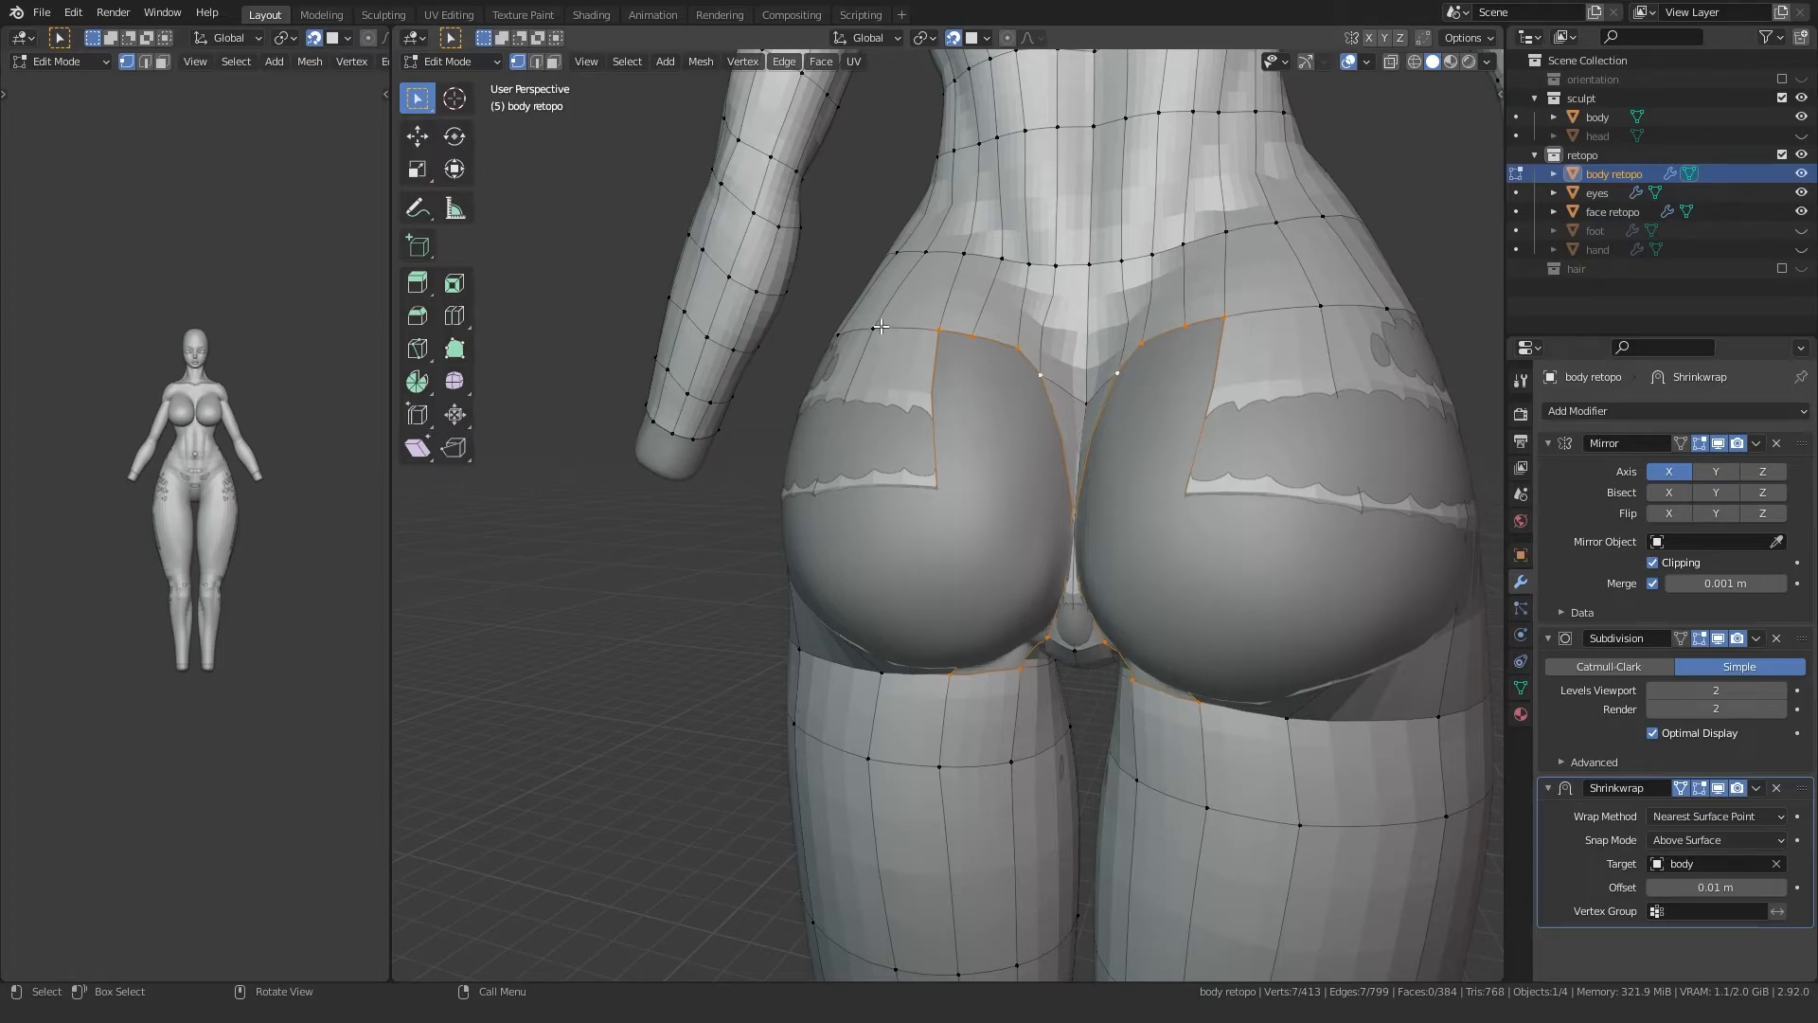
pyautogui.moveTo(873, 323); pyautogui.dragTo(562, 557, button='middle')
pyautogui.rightClick(1012, 518)
pyautogui.moveTo(897, 500); pyautogui.dragTo(1021, 485, button='middle')
# Step: Add a loop cut across the narrow strip between the buttocks, using X-ray to reach it
pyautogui.hotkey('alt', 'z')
pyautogui.hotkey('alt', 'z')
pyautogui.hotkey('alt', 'z')
pyautogui.click(1030, 553)
pyautogui.scroll(5, 948, 550)
pyautogui.keyDown('shift'); pyautogui.moveTo(1029, 537); pyautogui.dragTo(987, 542, button='middle'); pyautogui.keyUp('shift')
pyautogui.hotkey('alt', 'z')
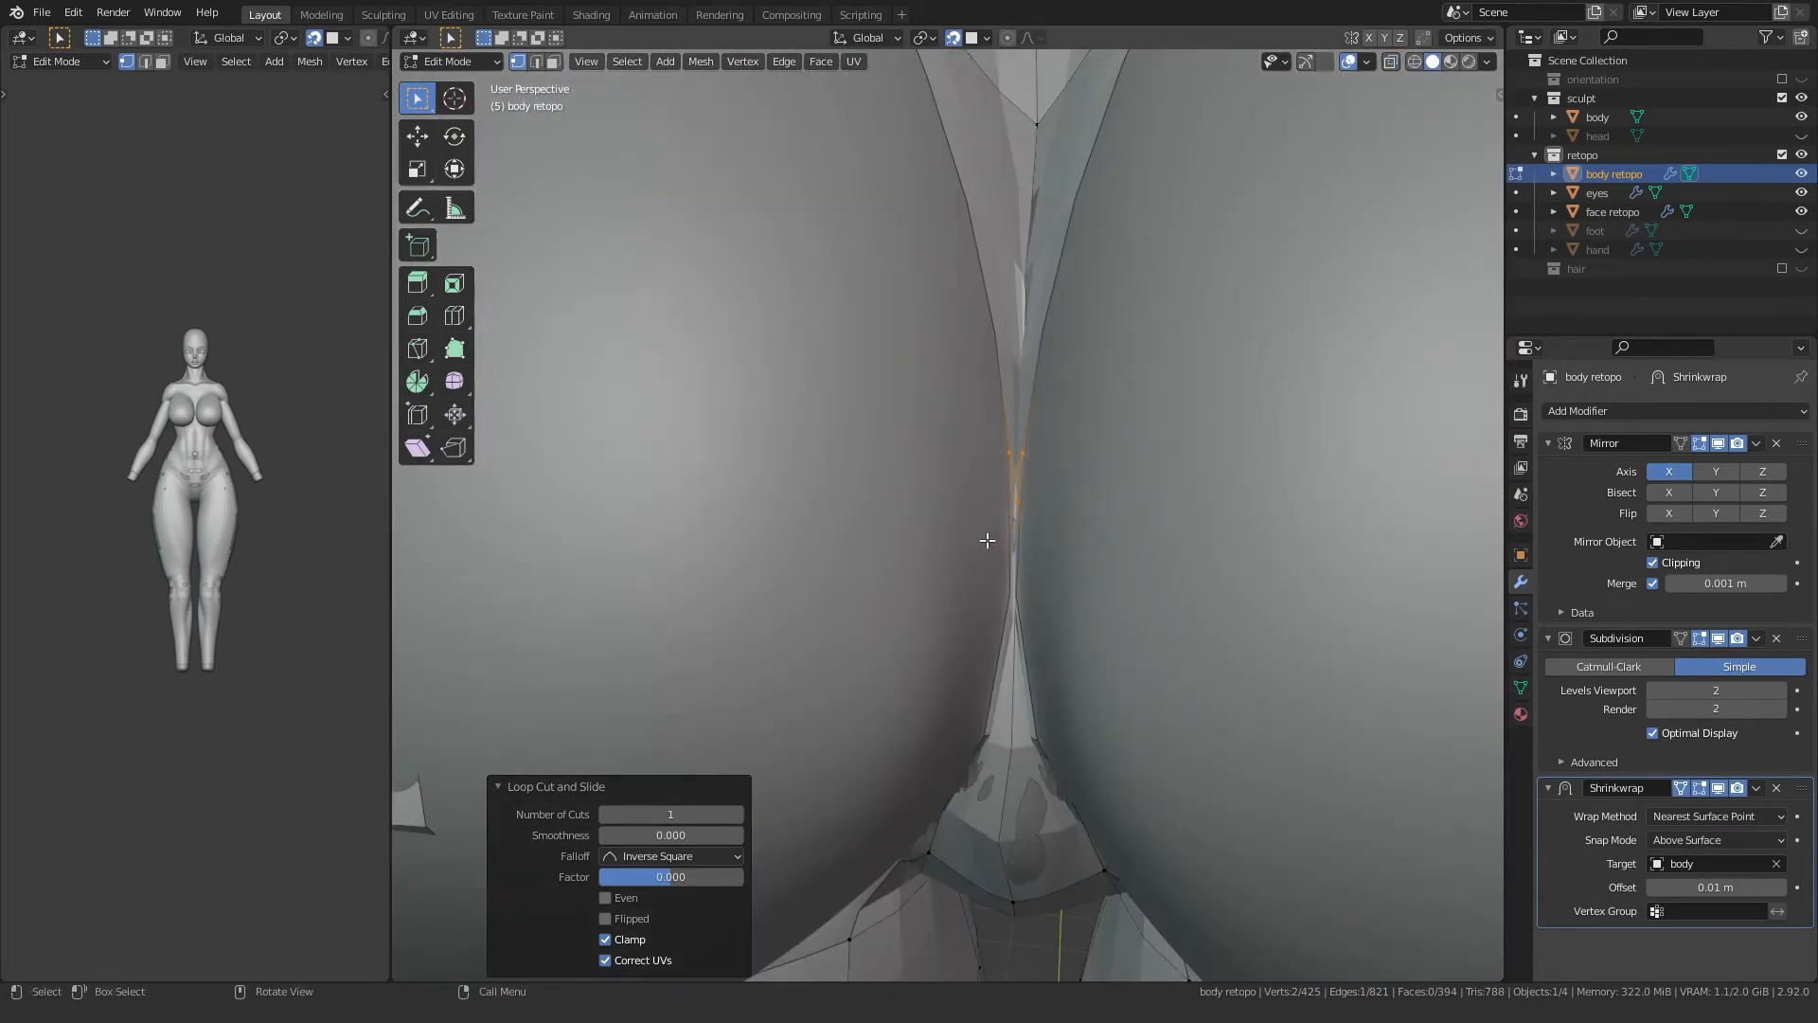
# Step: Move the new loop's side vertex out of the cleft onto the buttock surface
pyautogui.click(1011, 493)
pyautogui.press('g')
pyautogui.click(994, 405)
pyautogui.click(1011, 451)
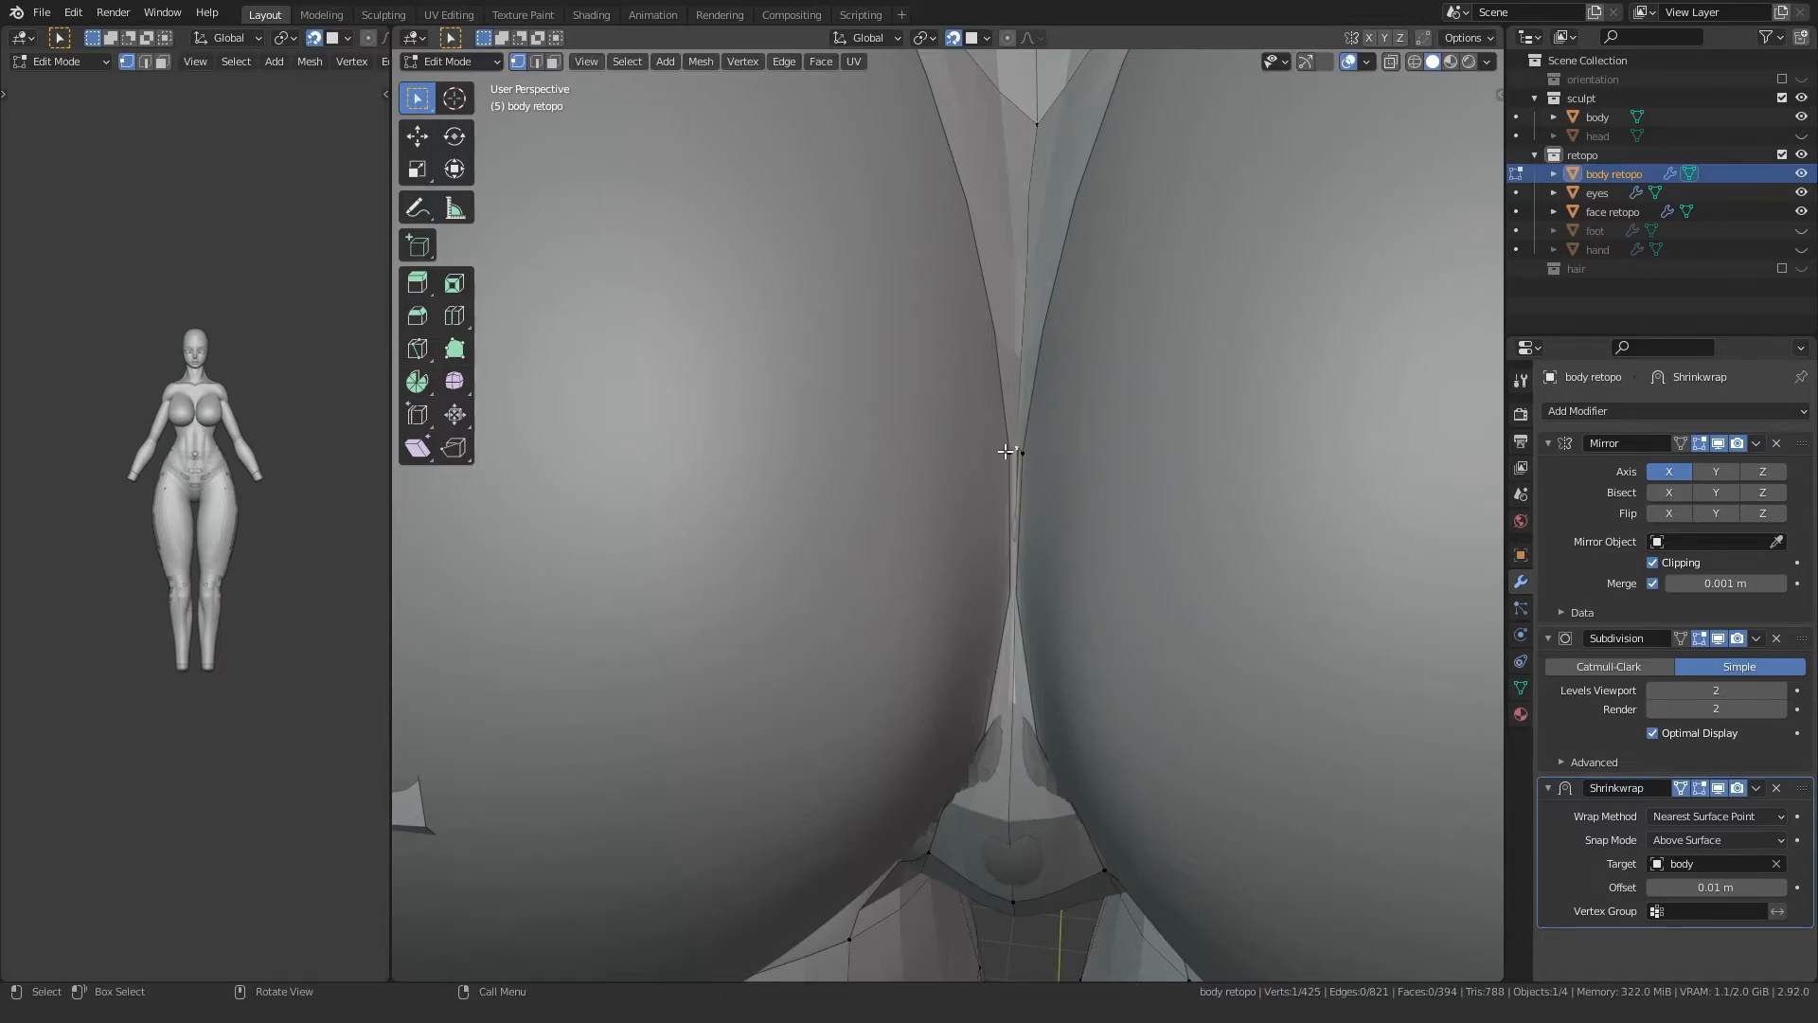
pyautogui.press('g')
pyautogui.click(968, 446)
# Step: Move two further side vertices of the narrow strip outward onto the buttock surface
pyautogui.moveTo(959, 466); pyautogui.dragTo(924, 437, button='middle')
pyautogui.click(891, 614)
pyautogui.press('g')
pyautogui.click(872, 599)
pyautogui.keyDown('shift'); pyautogui.moveTo(866, 634); pyautogui.dragTo(952, 524, button='middle'); pyautogui.keyUp('shift')
pyautogui.click(903, 588)
pyautogui.press('g')
pyautogui.click(883, 549)
# Step: Reposition three vertices around the inner edge of the buttock opening to even out its outline
pyautogui.scroll(-3, 693, 598)
pyautogui.keyDown('shift'); pyautogui.moveTo(693, 599); pyautogui.dragTo(1008, 578, button='middle'); pyautogui.keyUp('shift')
pyautogui.click(832, 587)
pyautogui.press('g')
pyautogui.click(825, 579)
pyautogui.press('g')
pyautogui.click(815, 566)
pyautogui.click(928, 556)
pyautogui.press('g')
pyautogui.click(920, 549)
pyautogui.click(915, 619)
pyautogui.press('g')
pyautogui.click(900, 600)
# Step: Adjust the vertex on the buttock opening's inner edge and check it with X-ray
pyautogui.moveTo(900, 600); pyautogui.dragTo(786, 592, button='middle')
pyautogui.scroll(-3, 852, 587)
pyautogui.keyDown('shift'); pyautogui.moveTo(1056, 552); pyautogui.dragTo(904, 544, button='middle'); pyautogui.keyUp('shift')
pyautogui.scroll(3, 909, 600)
pyautogui.click(909, 591)
pyautogui.press('g')
pyautogui.click(923, 560)
pyautogui.hotkey('alt', 'z')
pyautogui.hotkey('alt', 'z')
# Step: Join the outer and inner sides of the buttock opening with an edge and subdivide it with two cuts
pyautogui.click(824, 525)
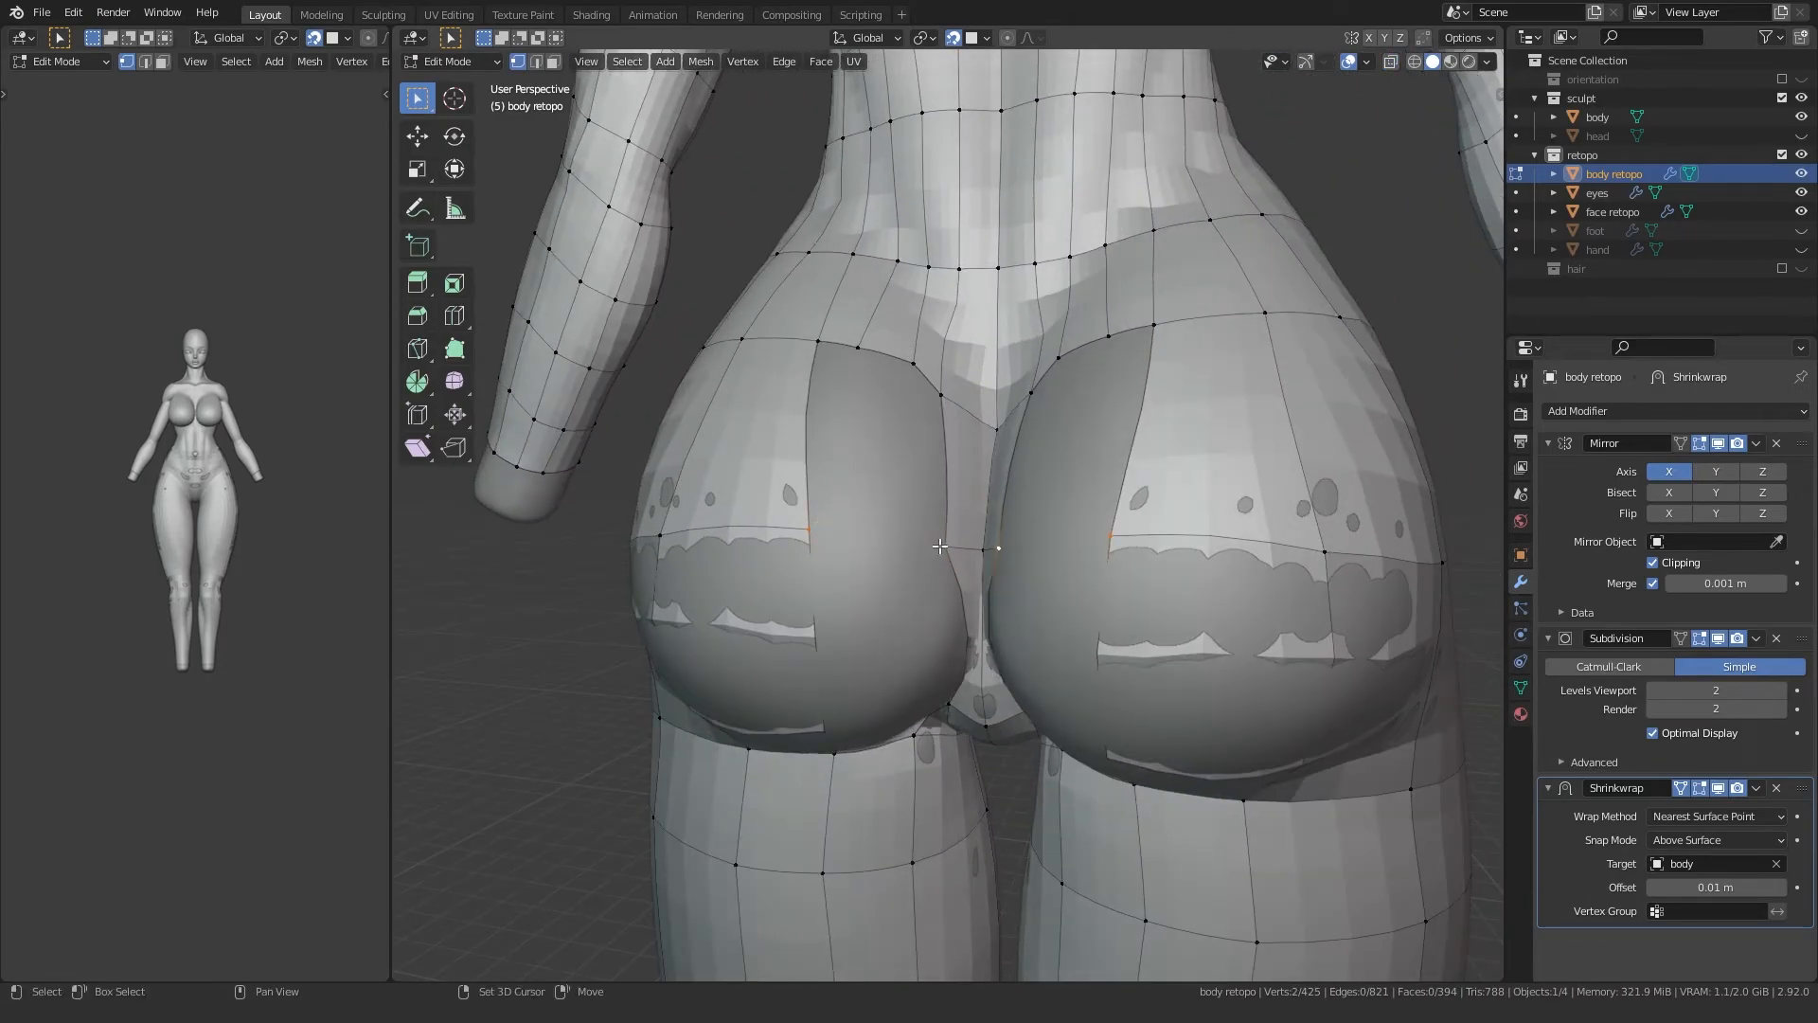
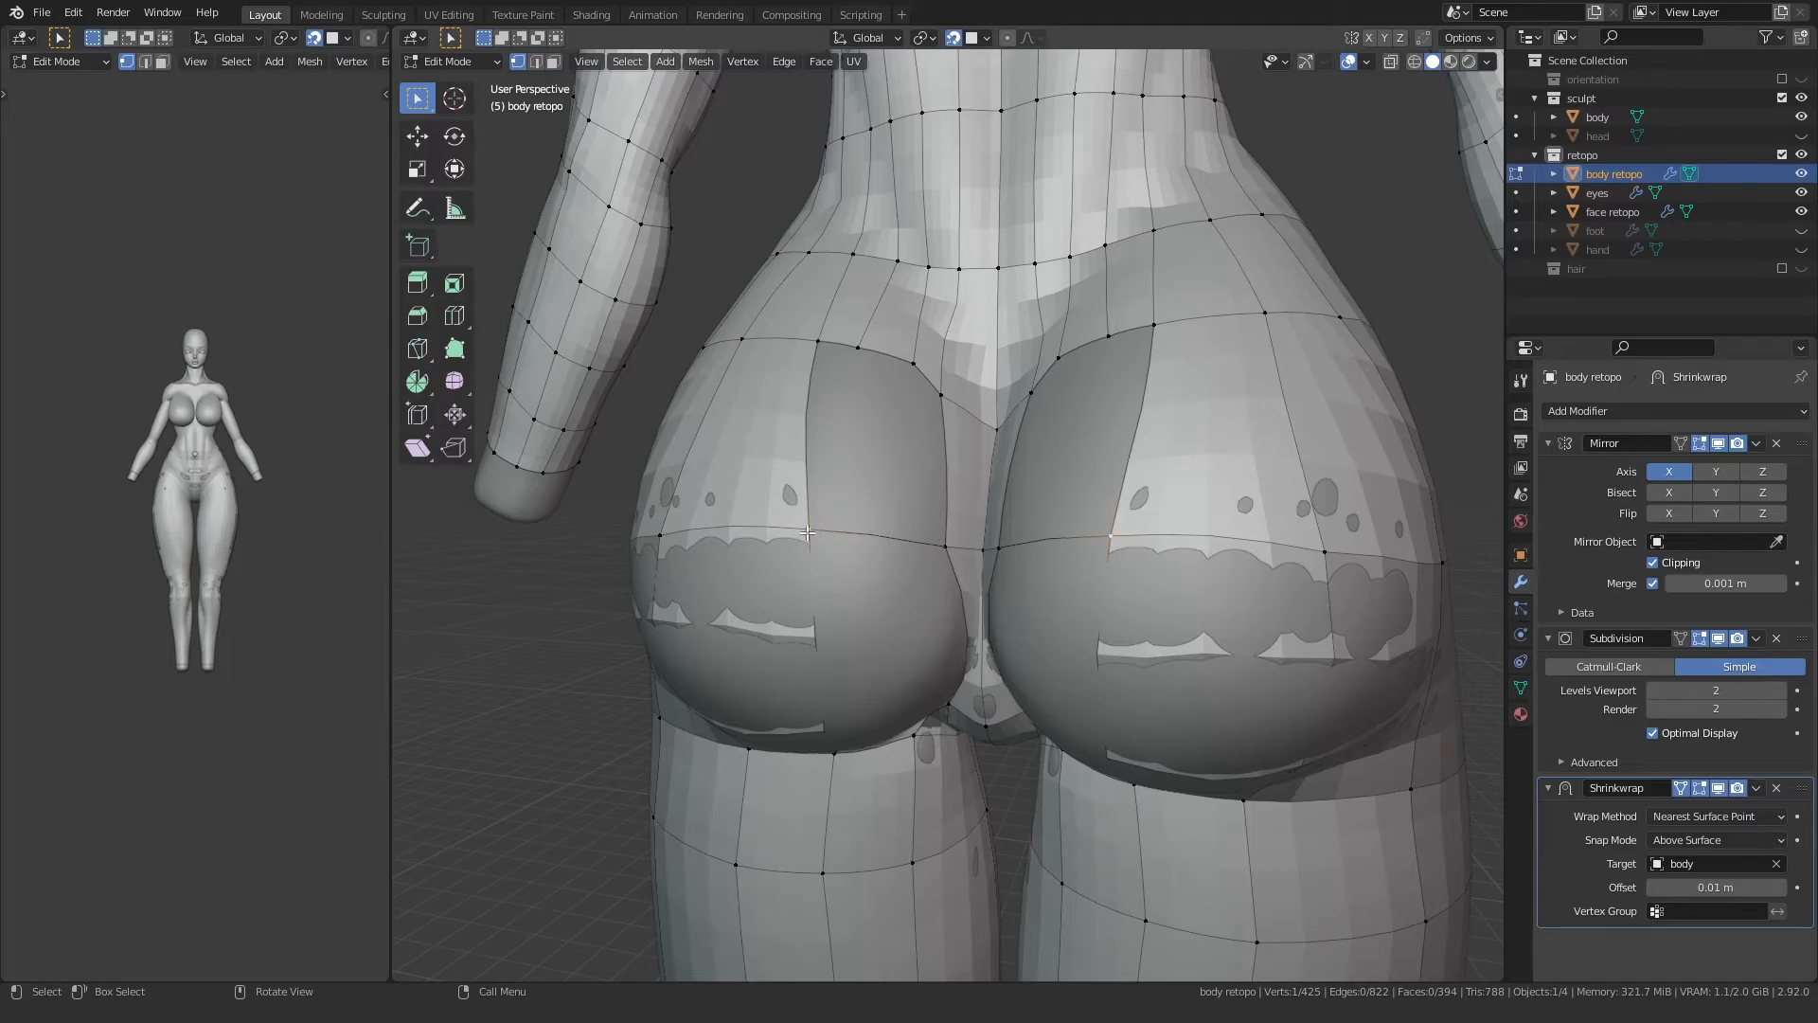
pyautogui.rightClick(933, 546)
pyautogui.click(905, 541)
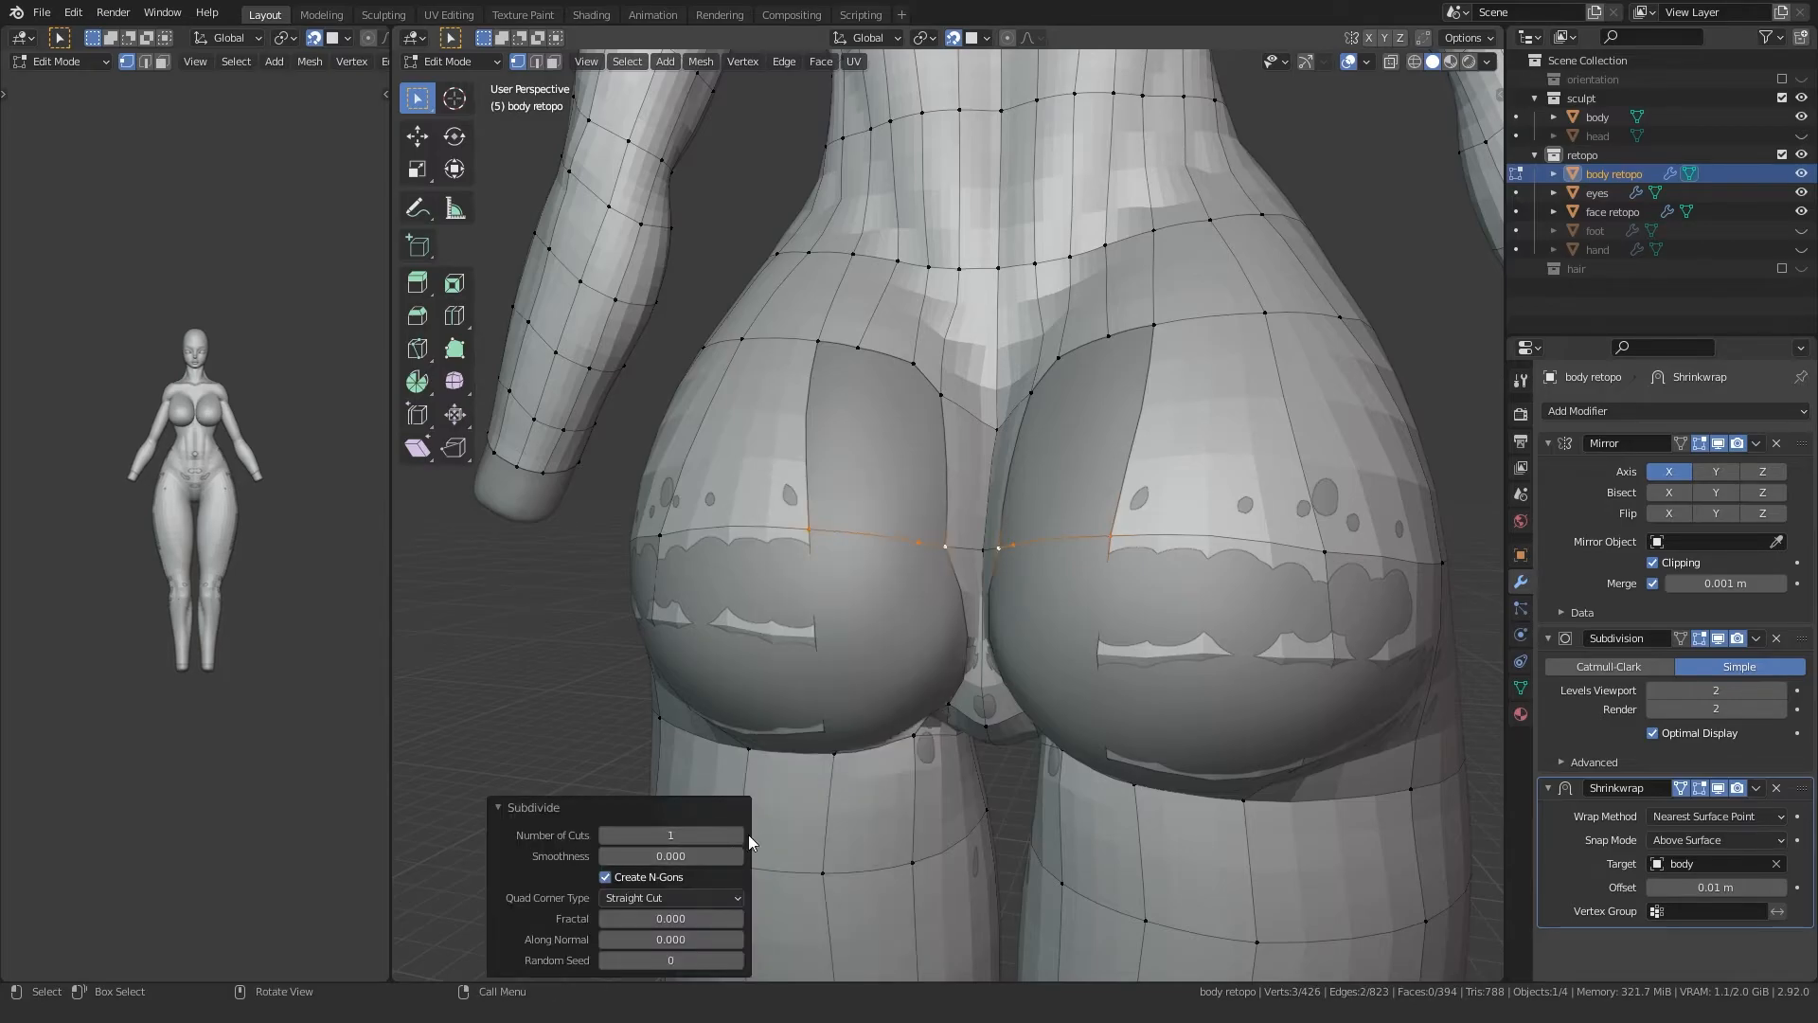
# Step: Space the two new vertices along the joining edge so they line up with the vertices above them
pyautogui.moveTo(881, 654); pyautogui.dragTo(911, 633, button='middle')
pyautogui.scroll(2, 911, 633)
pyautogui.click(894, 566)
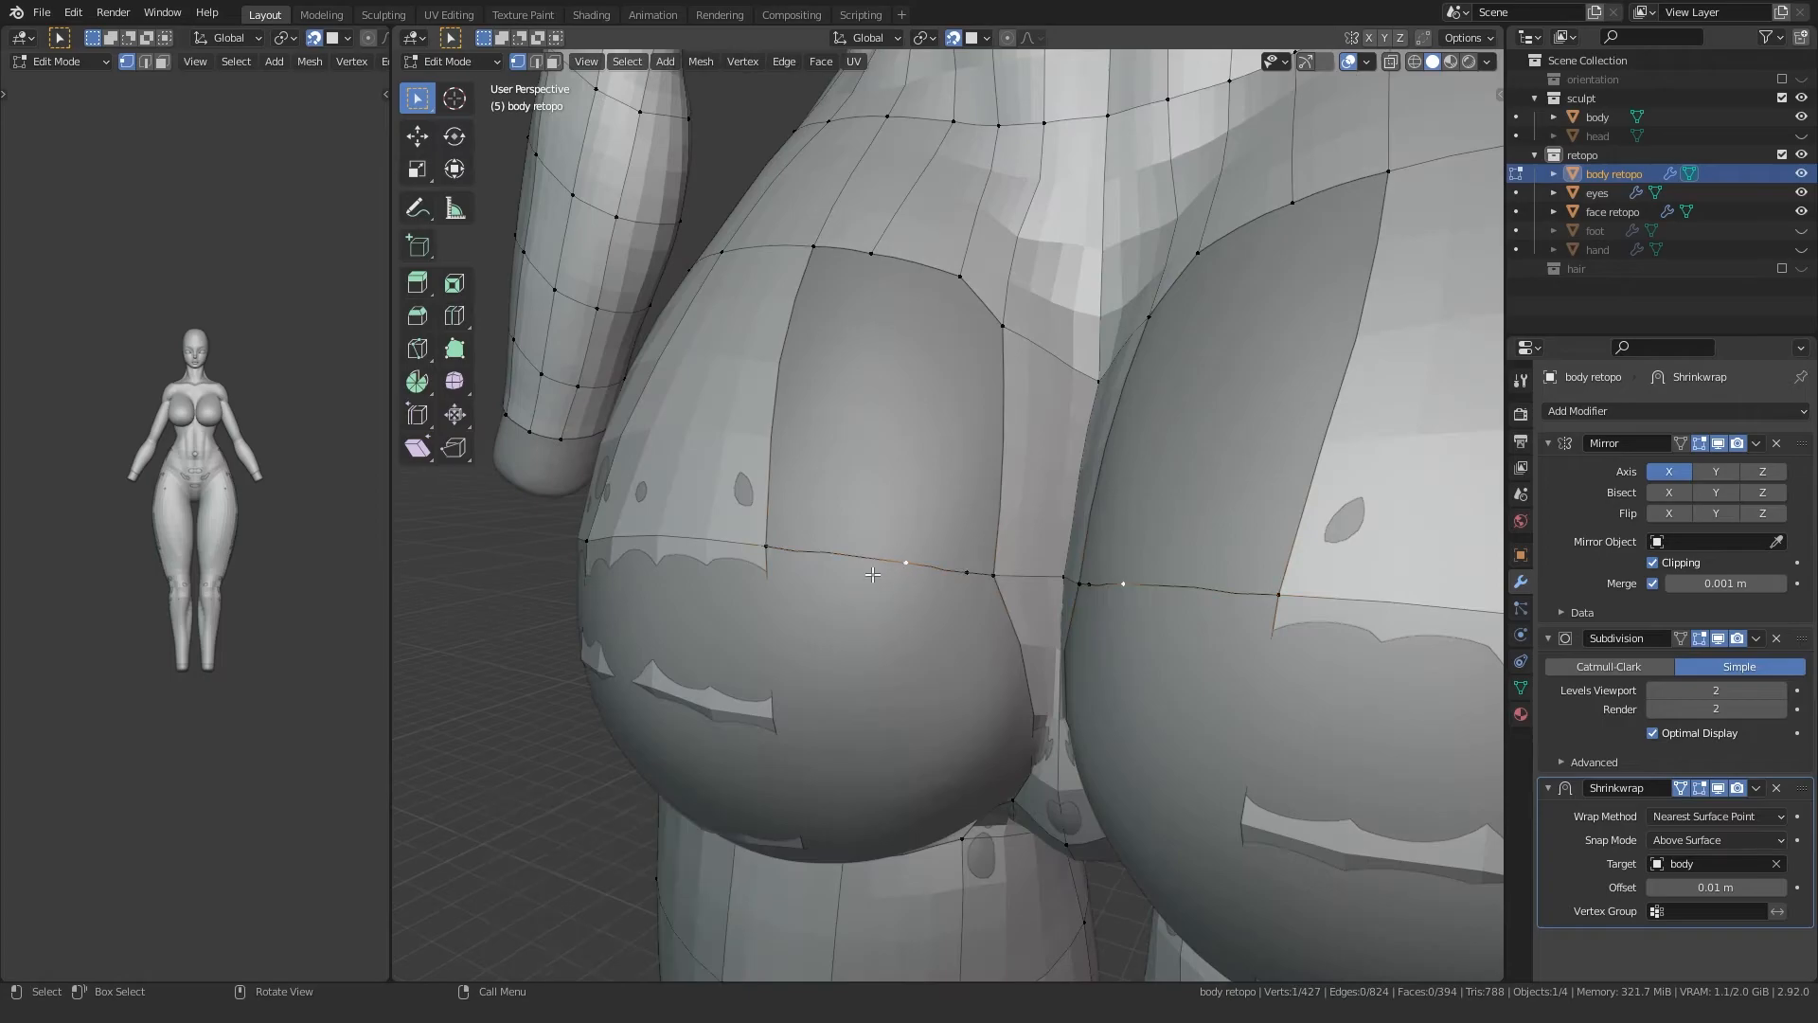
pyautogui.press('g')
pyautogui.click(822, 556)
pyautogui.click(980, 573)
pyautogui.press('g')
pyautogui.rightClick(957, 572)
pyautogui.click(956, 572)
pyautogui.press('g')
pyautogui.click(910, 566)
# Step: Fill the three faces between the hip row and the new joining edge
pyautogui.press('f')
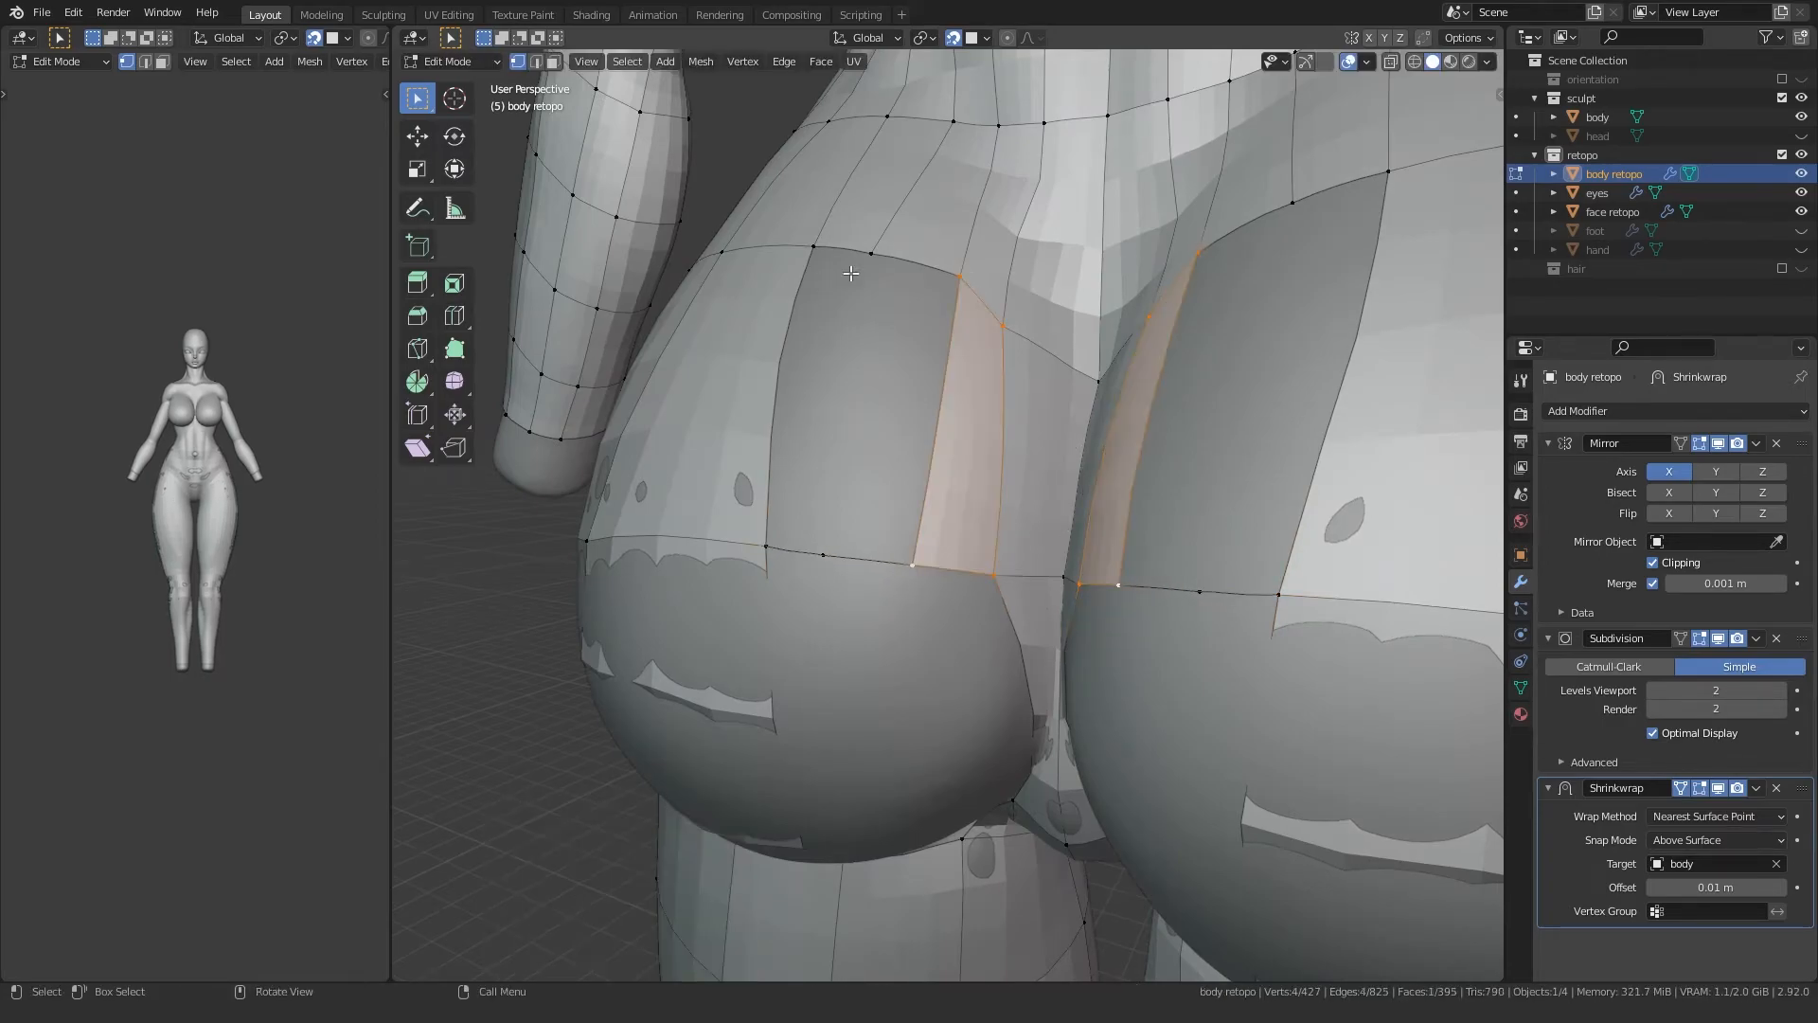
pyautogui.keyDown('ctrl'); pyautogui.click(832, 552); pyautogui.keyUp('ctrl')
pyautogui.press('f')
pyautogui.click(811, 244)
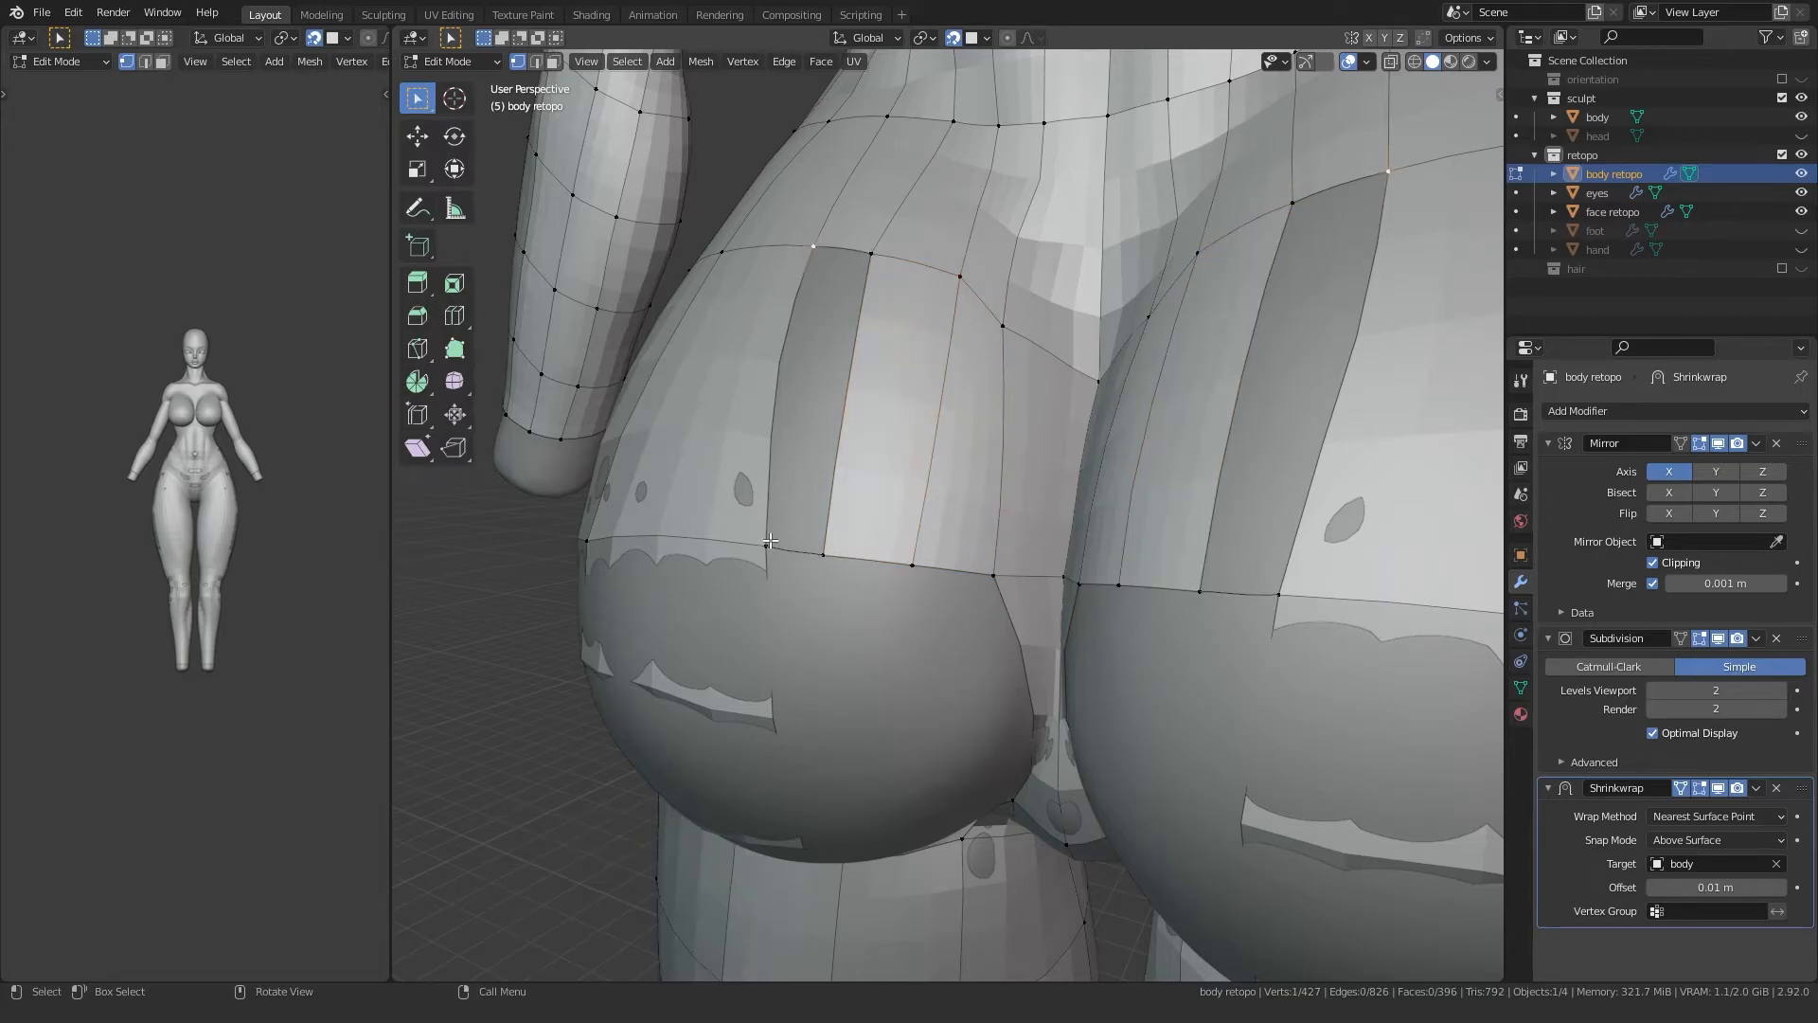
pyautogui.press('f')
# Step: Nudge the vertices at the inner thigh and crotch strip, and select the remaining opening's edge loop to compare its sides
pyautogui.moveTo(819, 552); pyautogui.dragTo(884, 574, button='middle')
pyautogui.scroll(5, 883, 575)
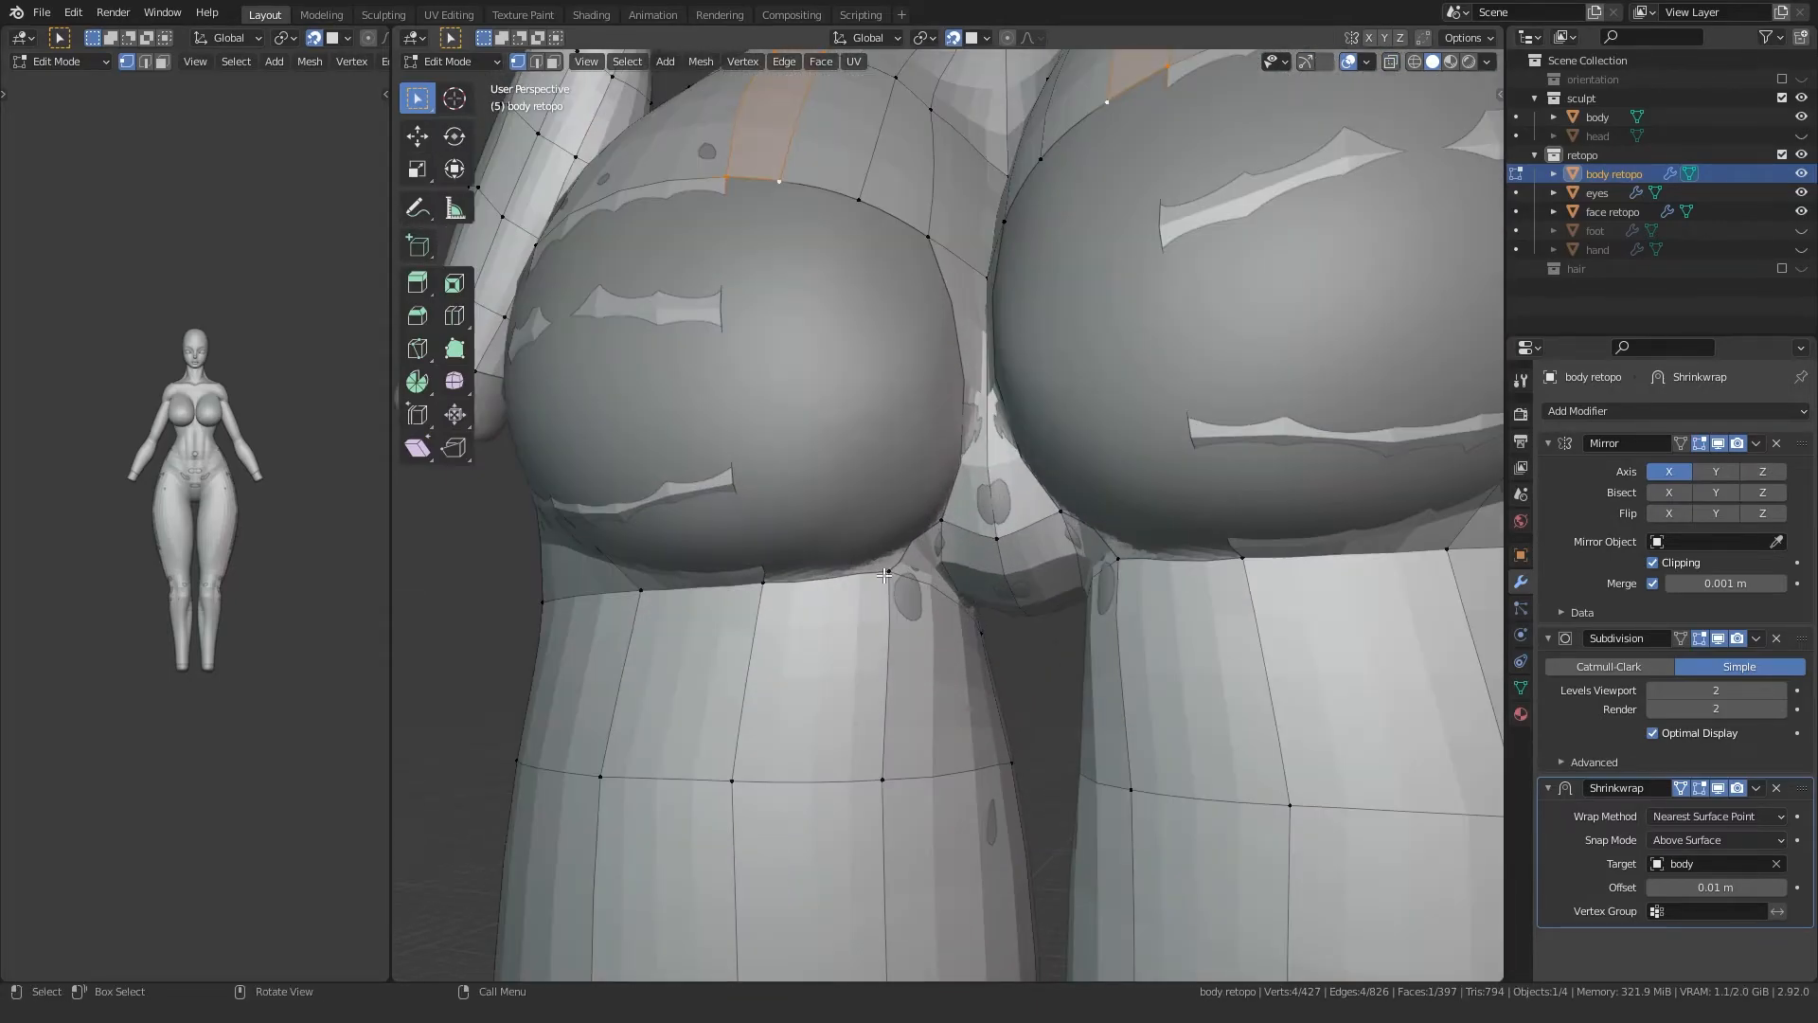
pyautogui.click(883, 574)
pyautogui.press('g')
pyautogui.click(881, 571)
pyautogui.click(940, 521)
pyautogui.press('g')
pyautogui.click(943, 522)
pyautogui.keyDown('alt'); pyautogui.click(864, 563); pyautogui.keyUp('alt')
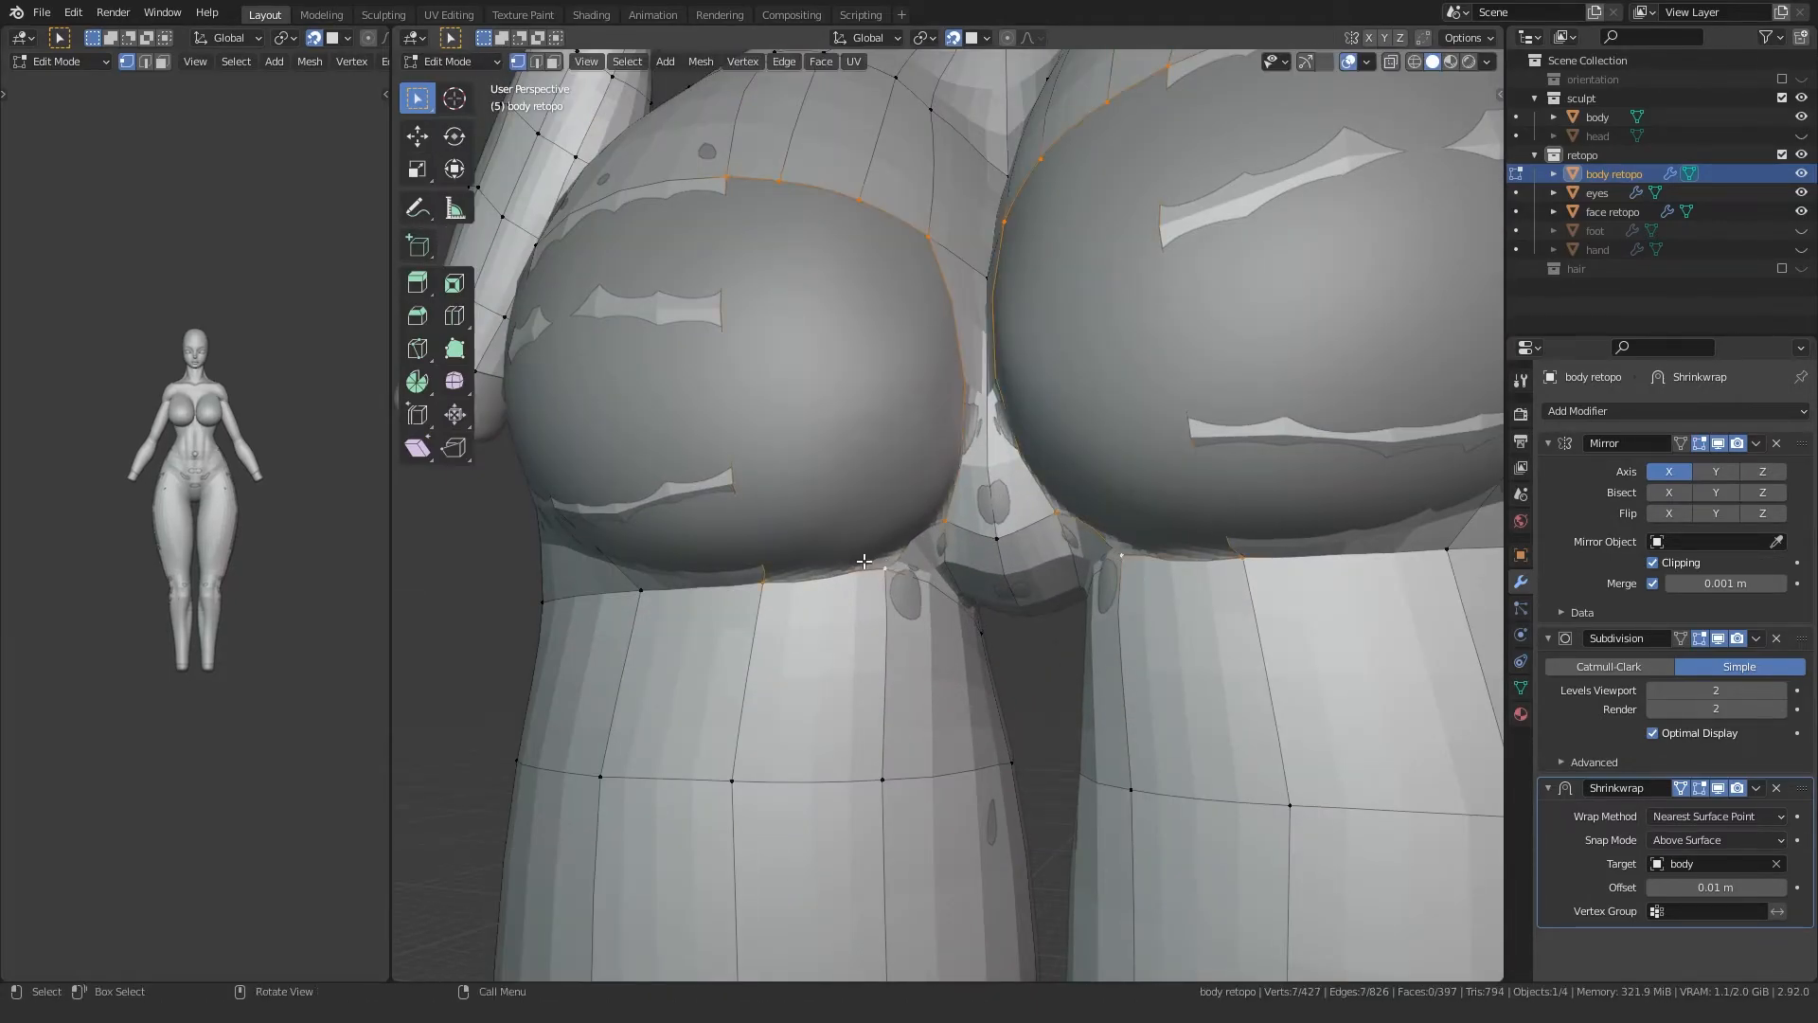
pyautogui.moveTo(892, 513); pyautogui.dragTo(900, 469, button='middle')
pyautogui.keyDown('shift'); pyautogui.moveTo(829, 314); pyautogui.dragTo(857, 362, button='middle'); pyautogui.keyUp('shift')
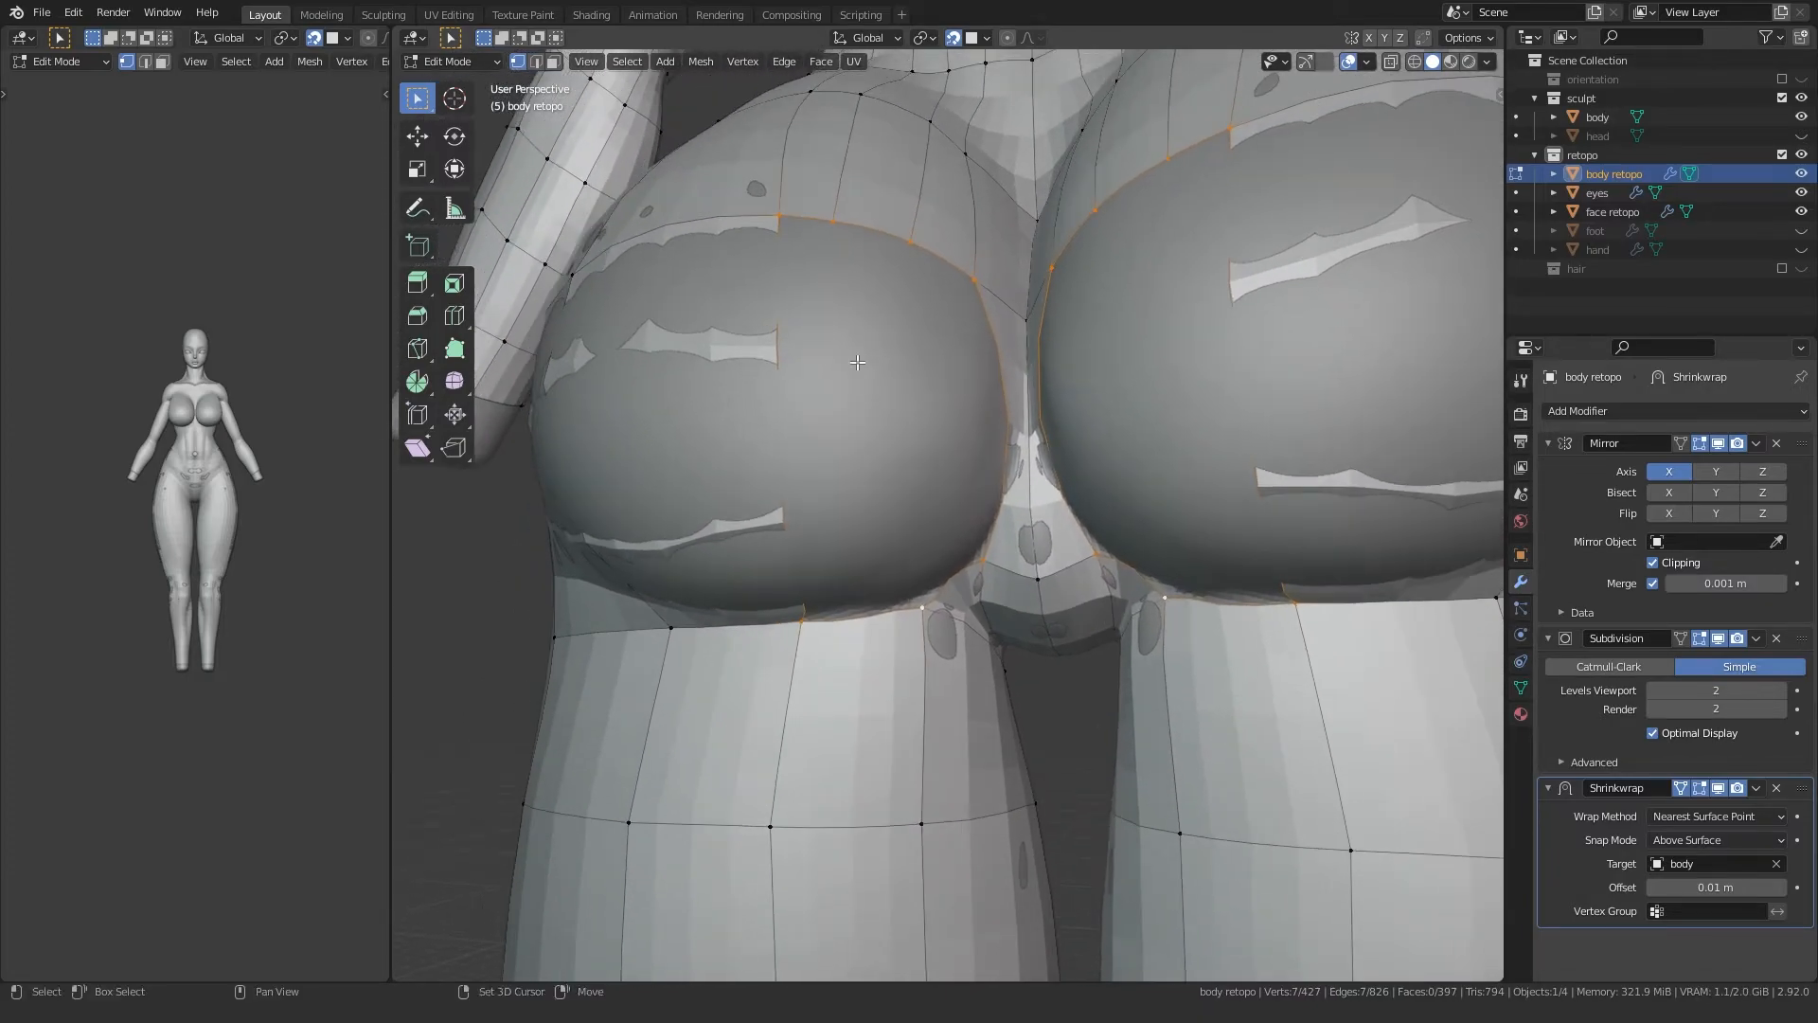
# Step: Adjust the middle vertices along the upper edge of the remaining buttock opening
pyautogui.press('g')
pyautogui.click(852, 229)
pyautogui.click(910, 242)
pyautogui.press('g')
pyautogui.click(916, 242)
pyautogui.click(781, 216)
pyautogui.press('g')
pyautogui.click(804, 228)
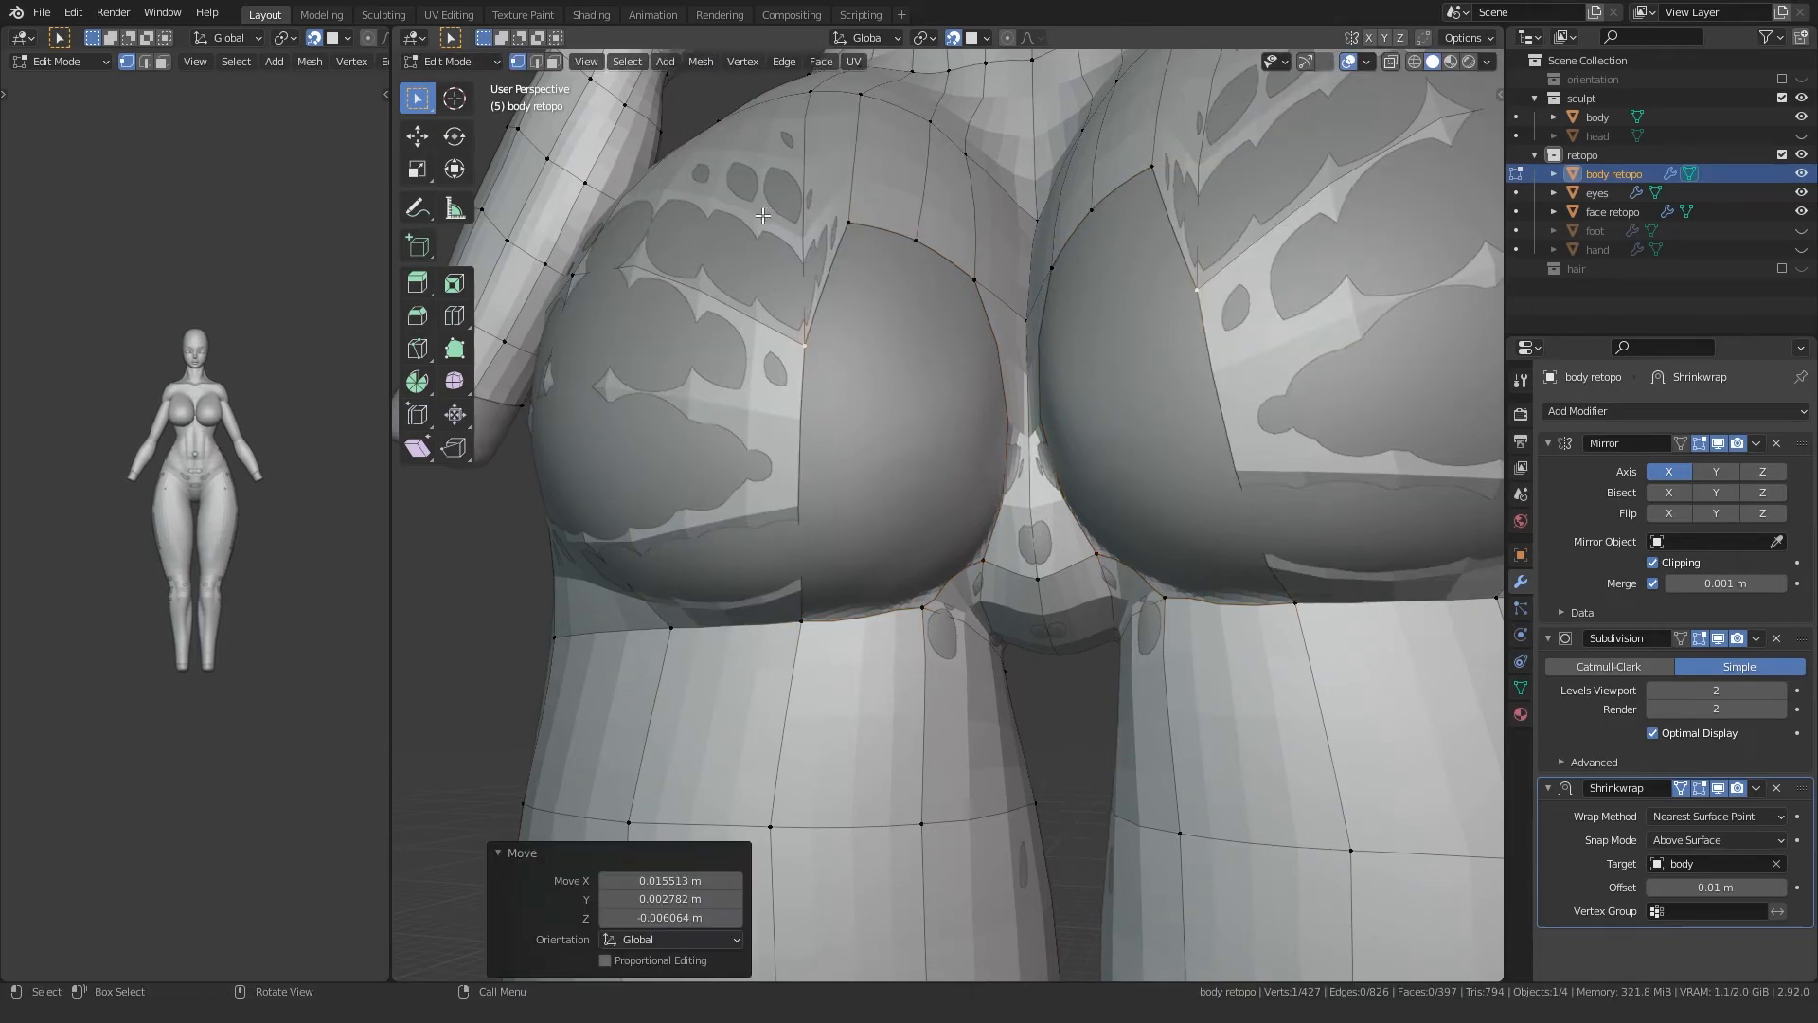
pyautogui.hotkey('ctrl', 'z')
# Step: Add loop cuts around the outer buttock faces and across the strip between the buttocks
pyautogui.moveTo(762, 216); pyautogui.dragTo(794, 223, button='middle')
pyautogui.press('g')
pyautogui.click(712, 354)
pyautogui.scroll(-4, 710, 358)
pyautogui.moveTo(711, 358); pyautogui.dragTo(996, 448, button='middle')
pyautogui.click(1099, 471)
pyautogui.rightClick(1099, 471)
pyautogui.moveTo(1099, 472); pyautogui.dragTo(1031, 485, button='middle')
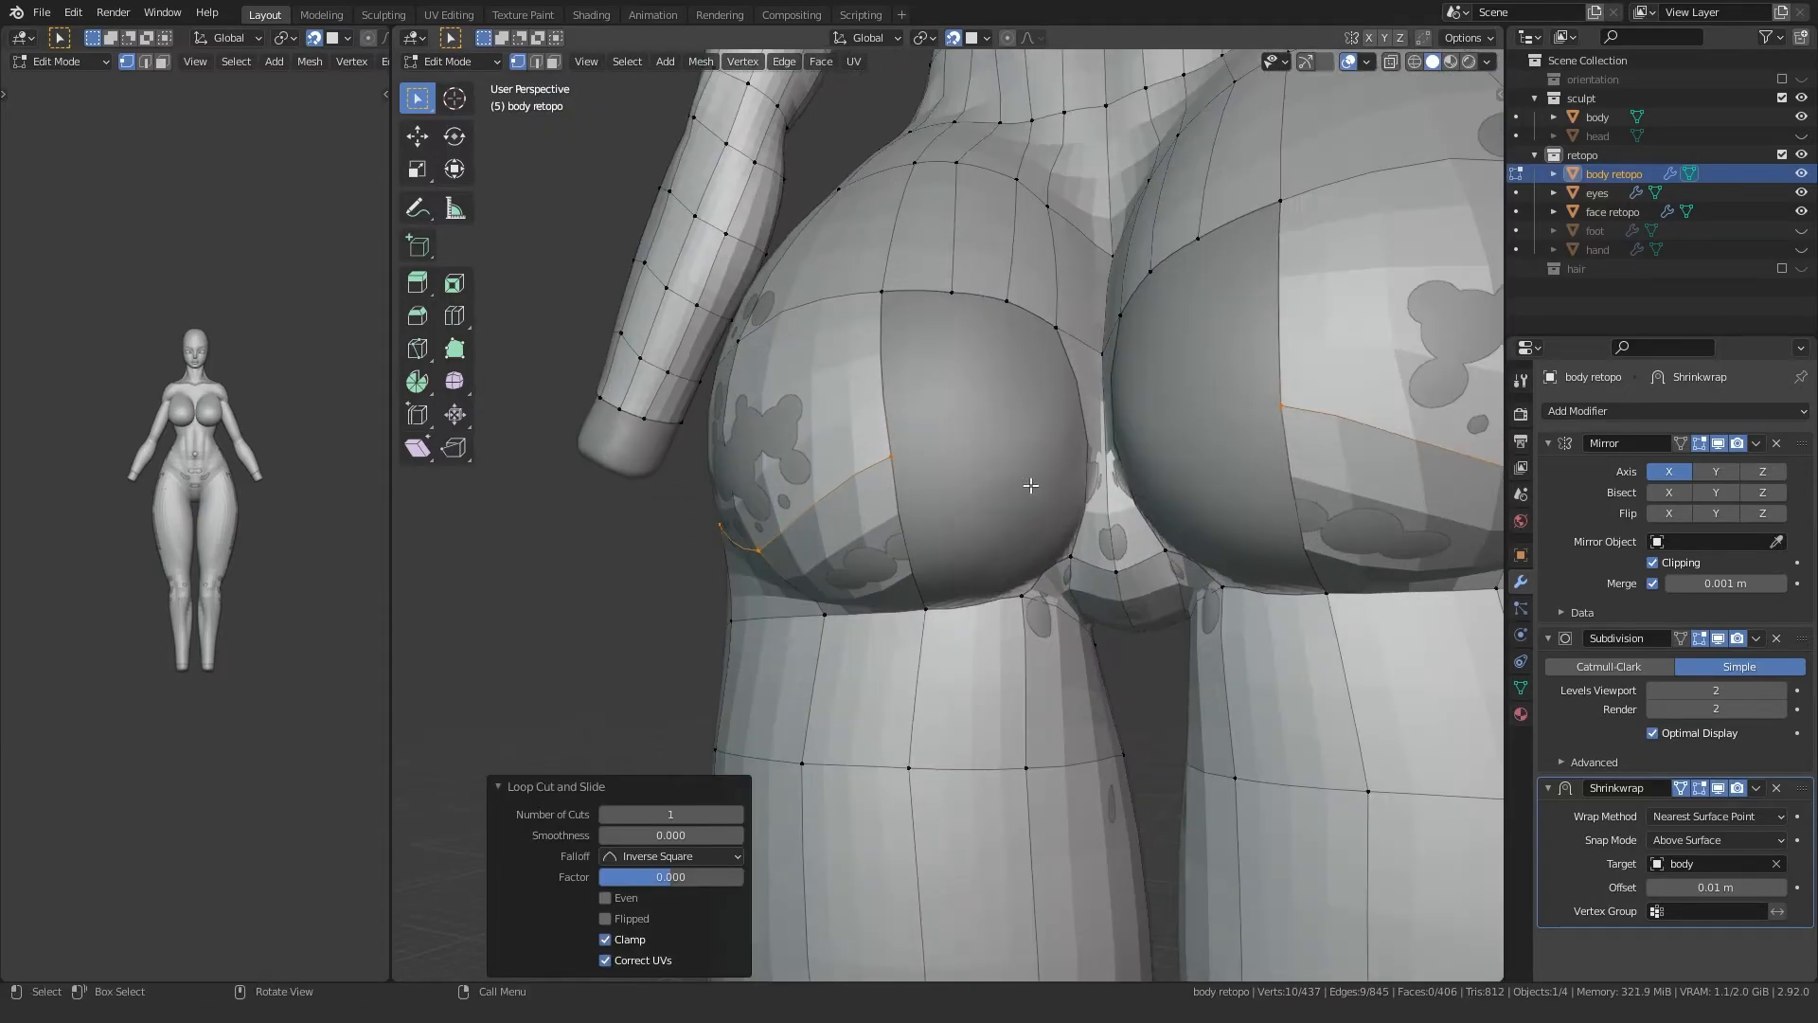
pyautogui.click(1099, 438)
pyautogui.rightClick(1099, 437)
# Step: Connect the two new loops across the opening with an edge and subdivide it with two cuts
pyautogui.click(912, 437)
pyautogui.moveTo(912, 437); pyautogui.dragTo(1044, 446, button='middle')
pyautogui.press('f')
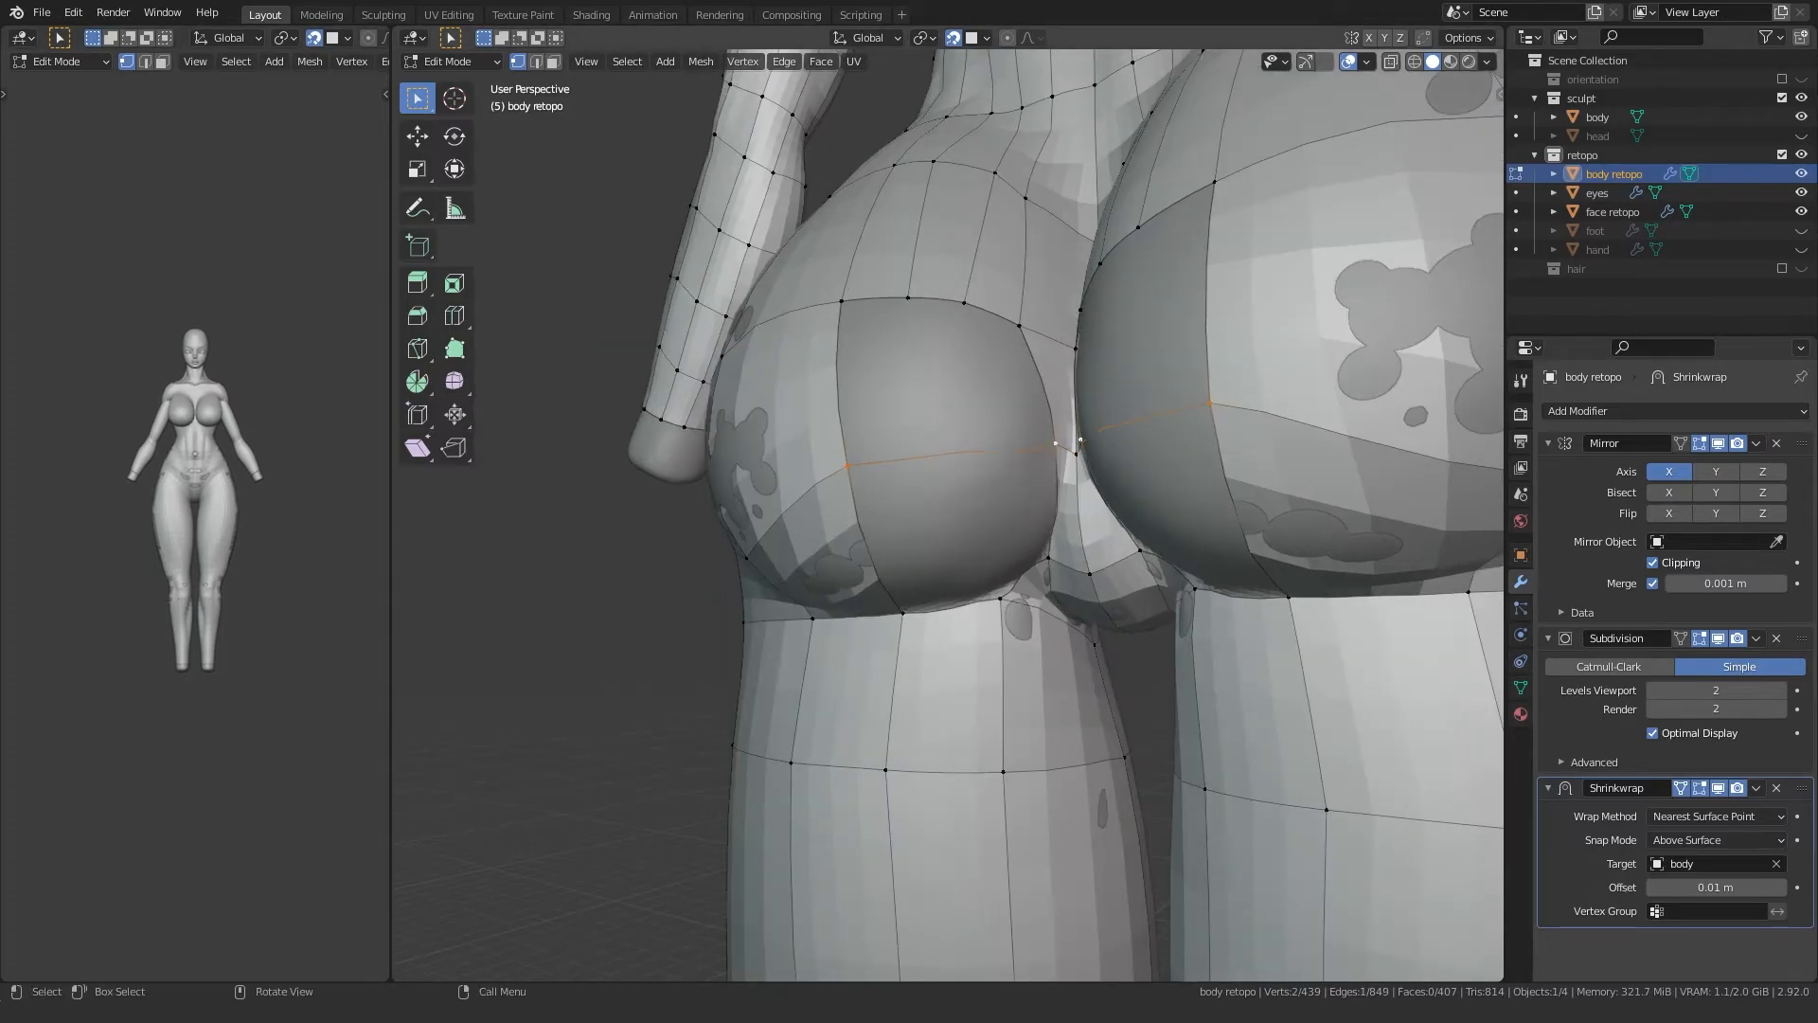
pyautogui.rightClick(879, 474)
pyautogui.click(880, 474)
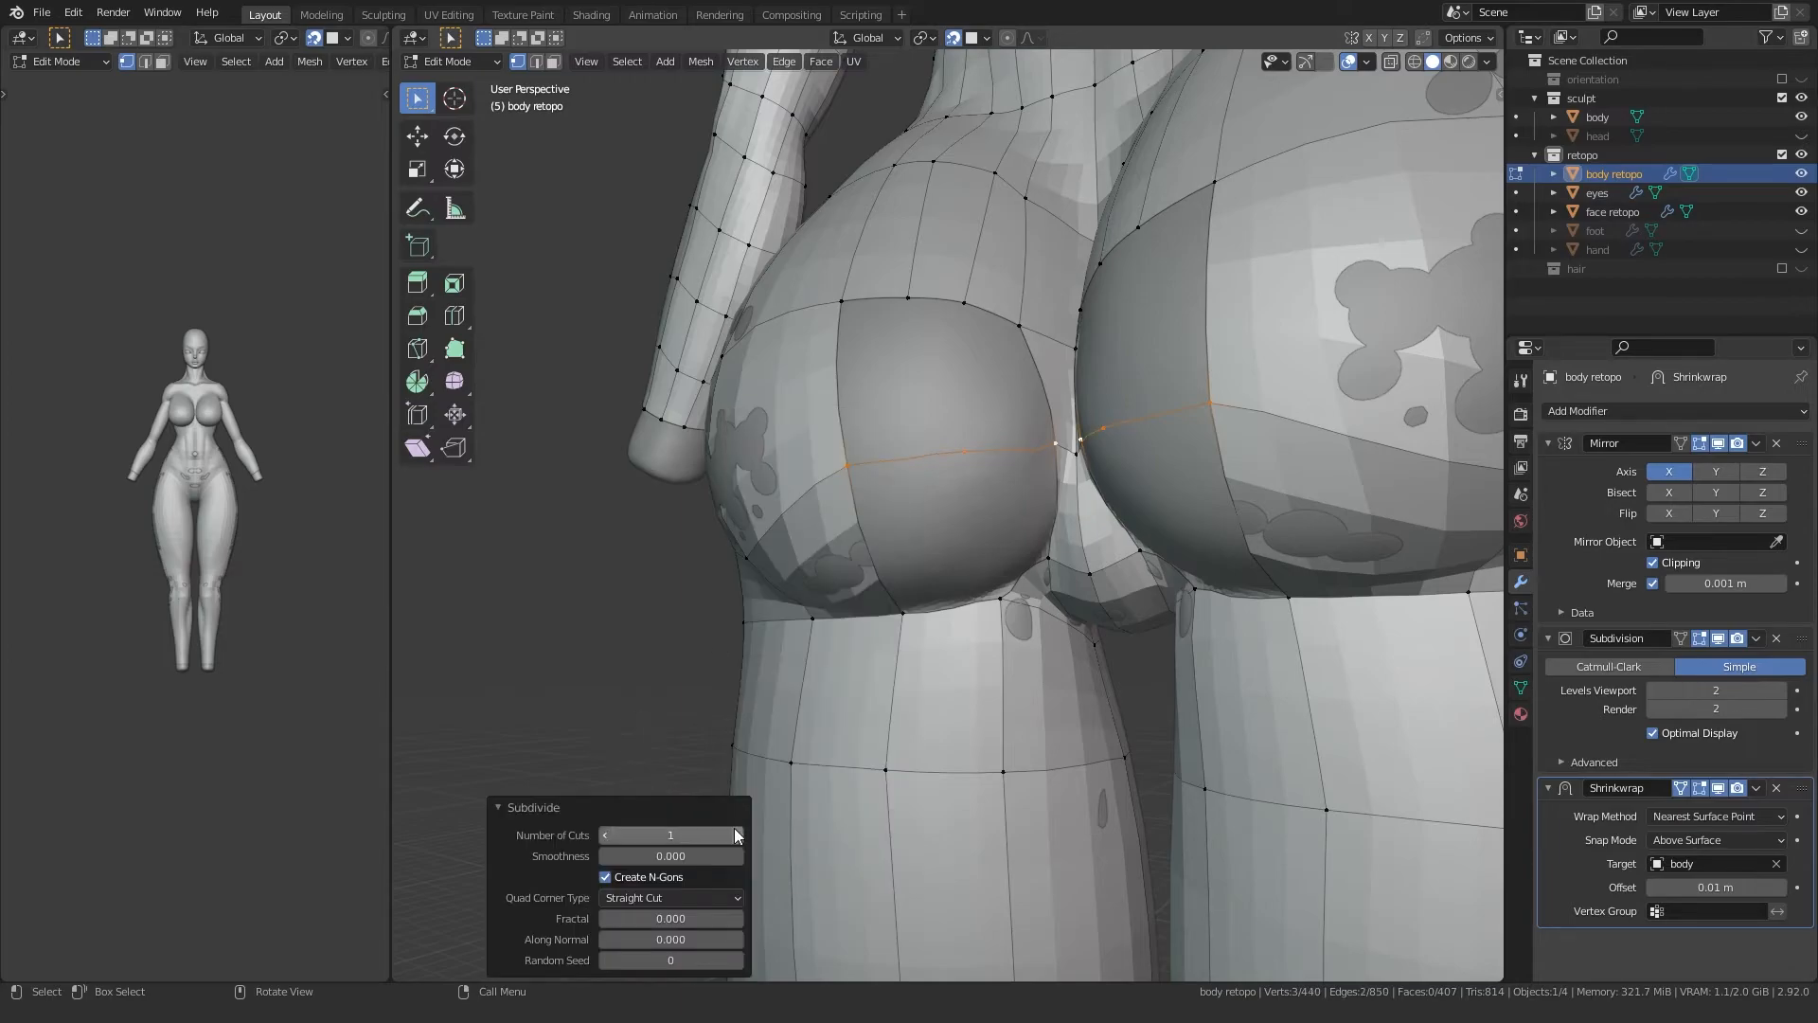
# Step: Align the two vertices of the subdivided edge with the columns of faces above
pyautogui.click(926, 455)
pyautogui.press('g')
pyautogui.click(923, 453)
pyautogui.click(1015, 450)
pyautogui.press('g')
pyautogui.click(1020, 443)
# Step: Fill the three faces across the middle of the buttock, above the subdivided edge
pyautogui.keyDown('ctrl'); pyautogui.click(964, 305); pyautogui.keyUp('ctrl')
pyautogui.press('f')
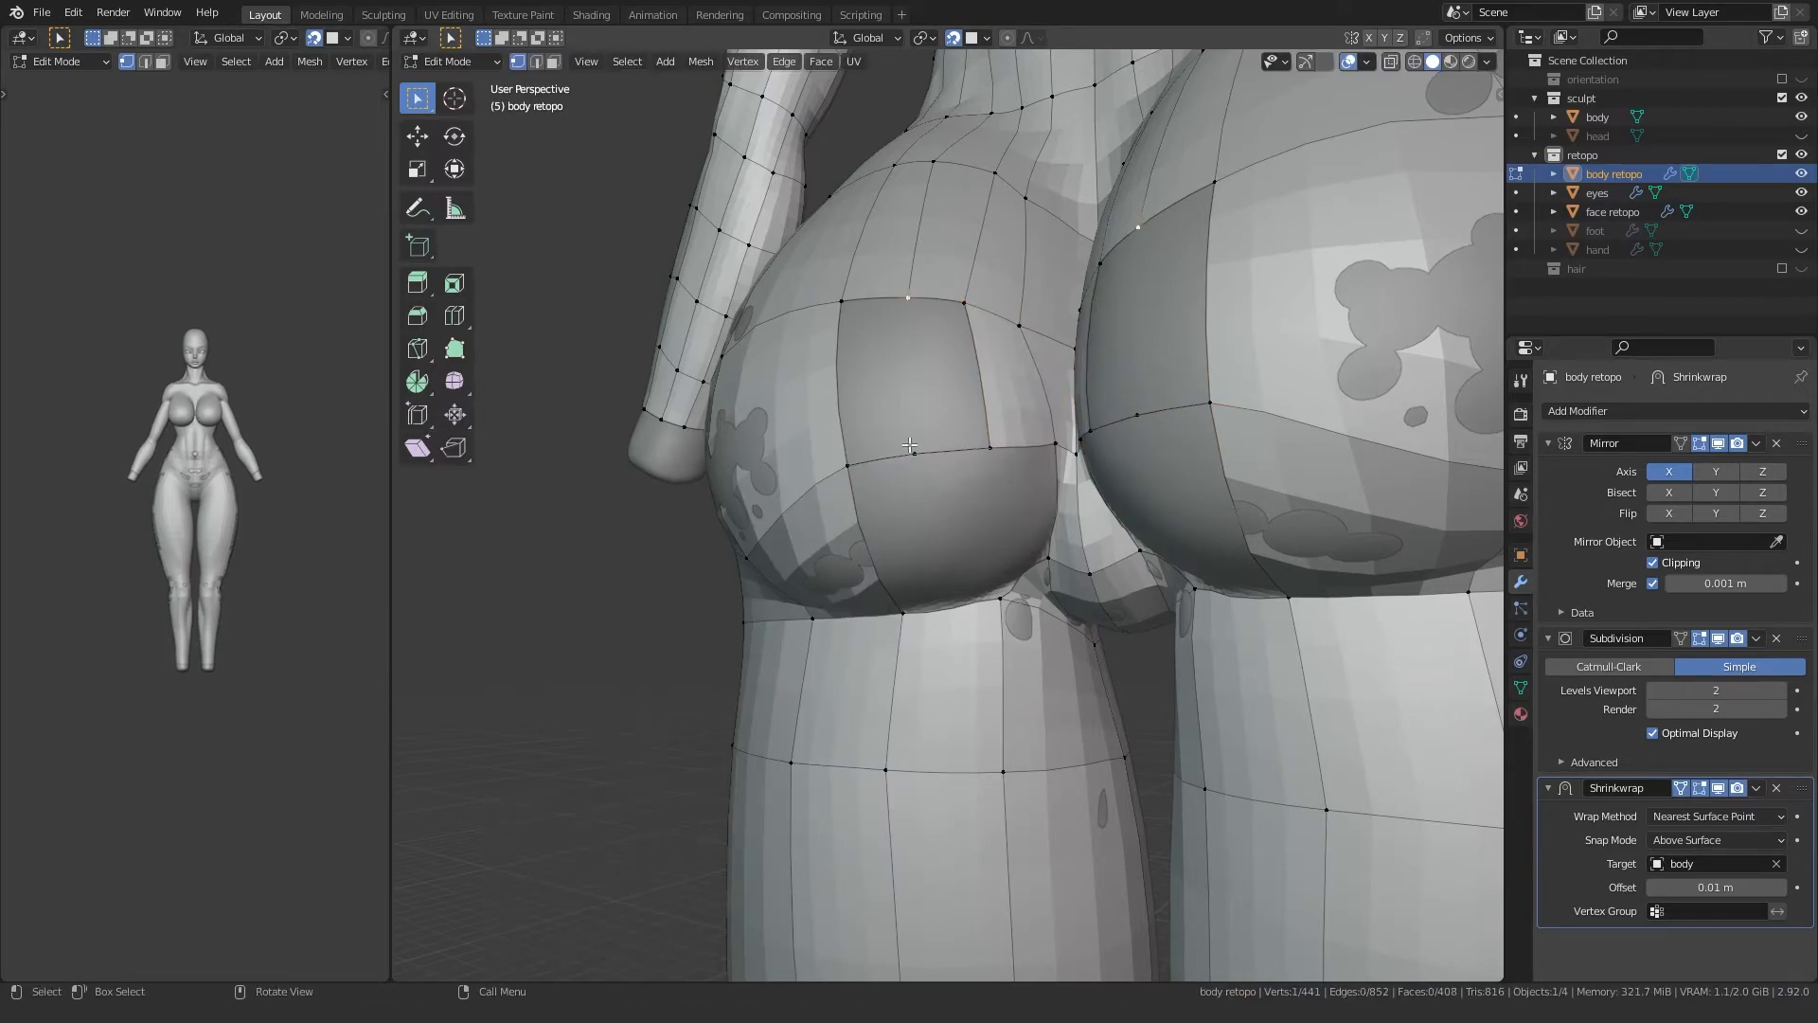
pyautogui.keyDown('ctrl'); pyautogui.click(913, 451); pyautogui.keyUp('ctrl')
pyautogui.press('f')
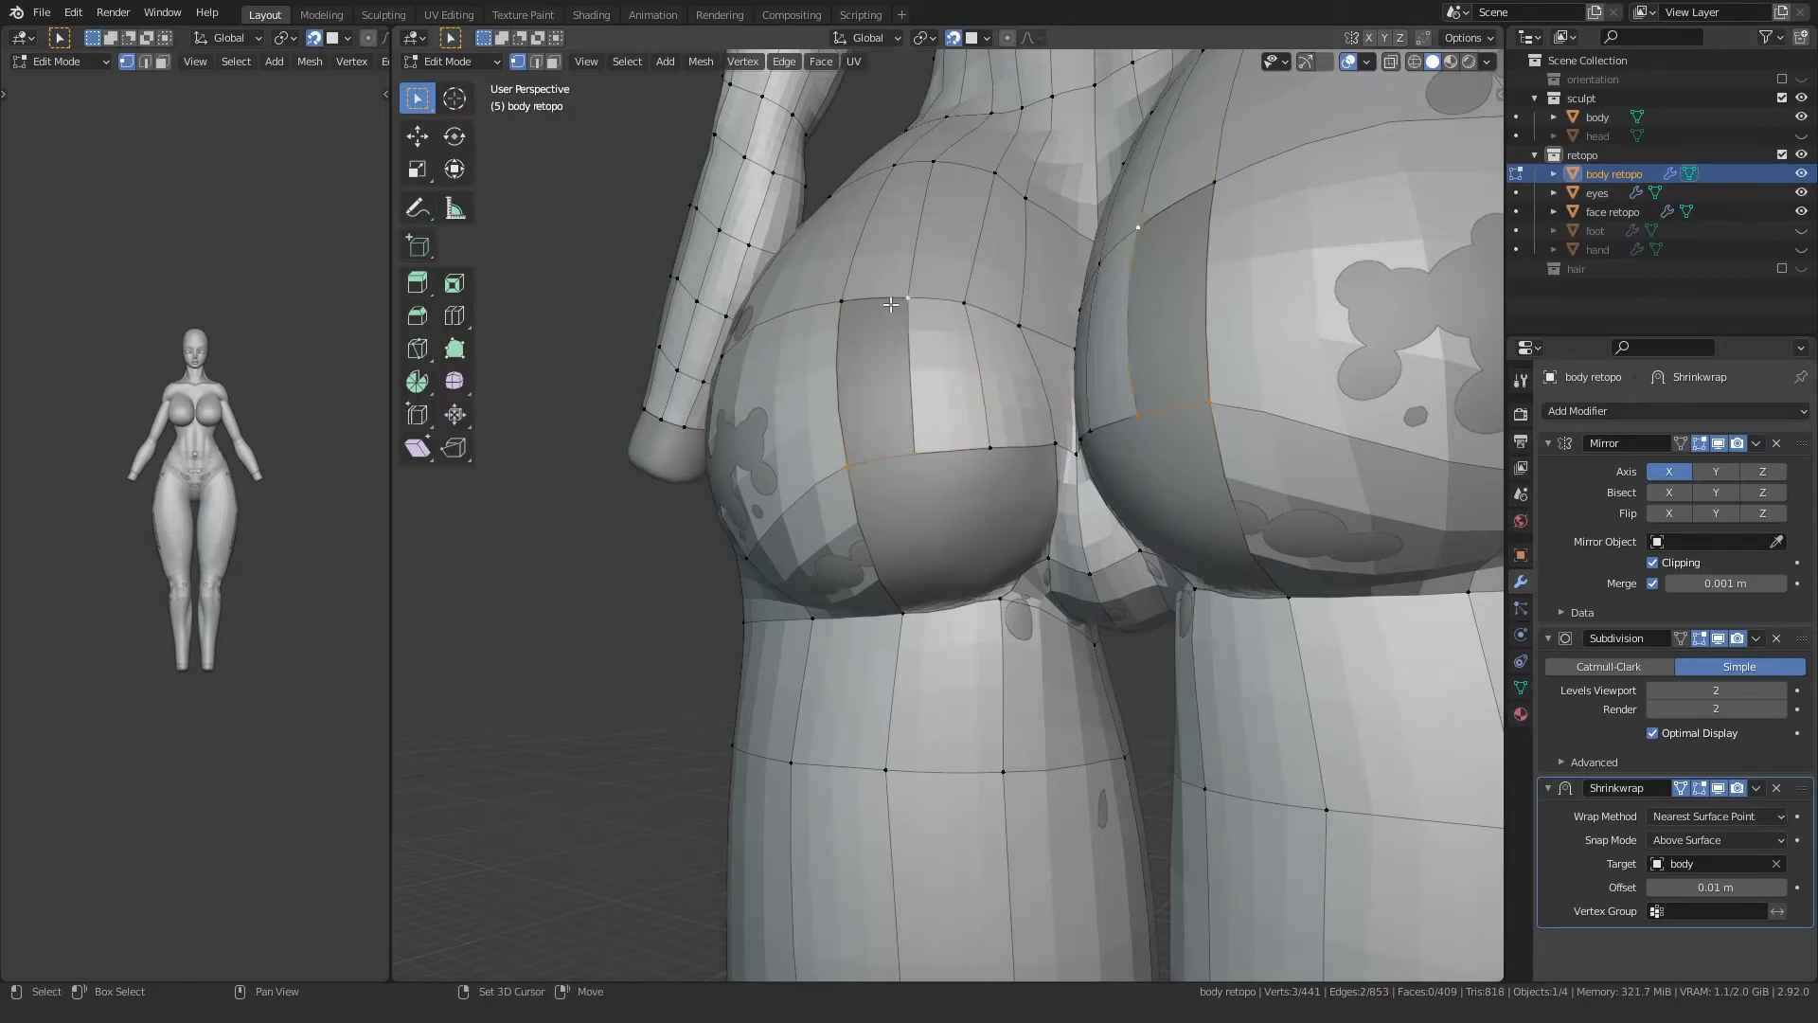
pyautogui.keyDown('ctrl'); pyautogui.click(842, 302); pyautogui.keyUp('ctrl')
pyautogui.press('f')
# Step: Nudge the strip's vertex near the crotch and select the lower opening's edge loop to compare its sides
pyautogui.moveTo(842, 301); pyautogui.dragTo(827, 468, button='middle')
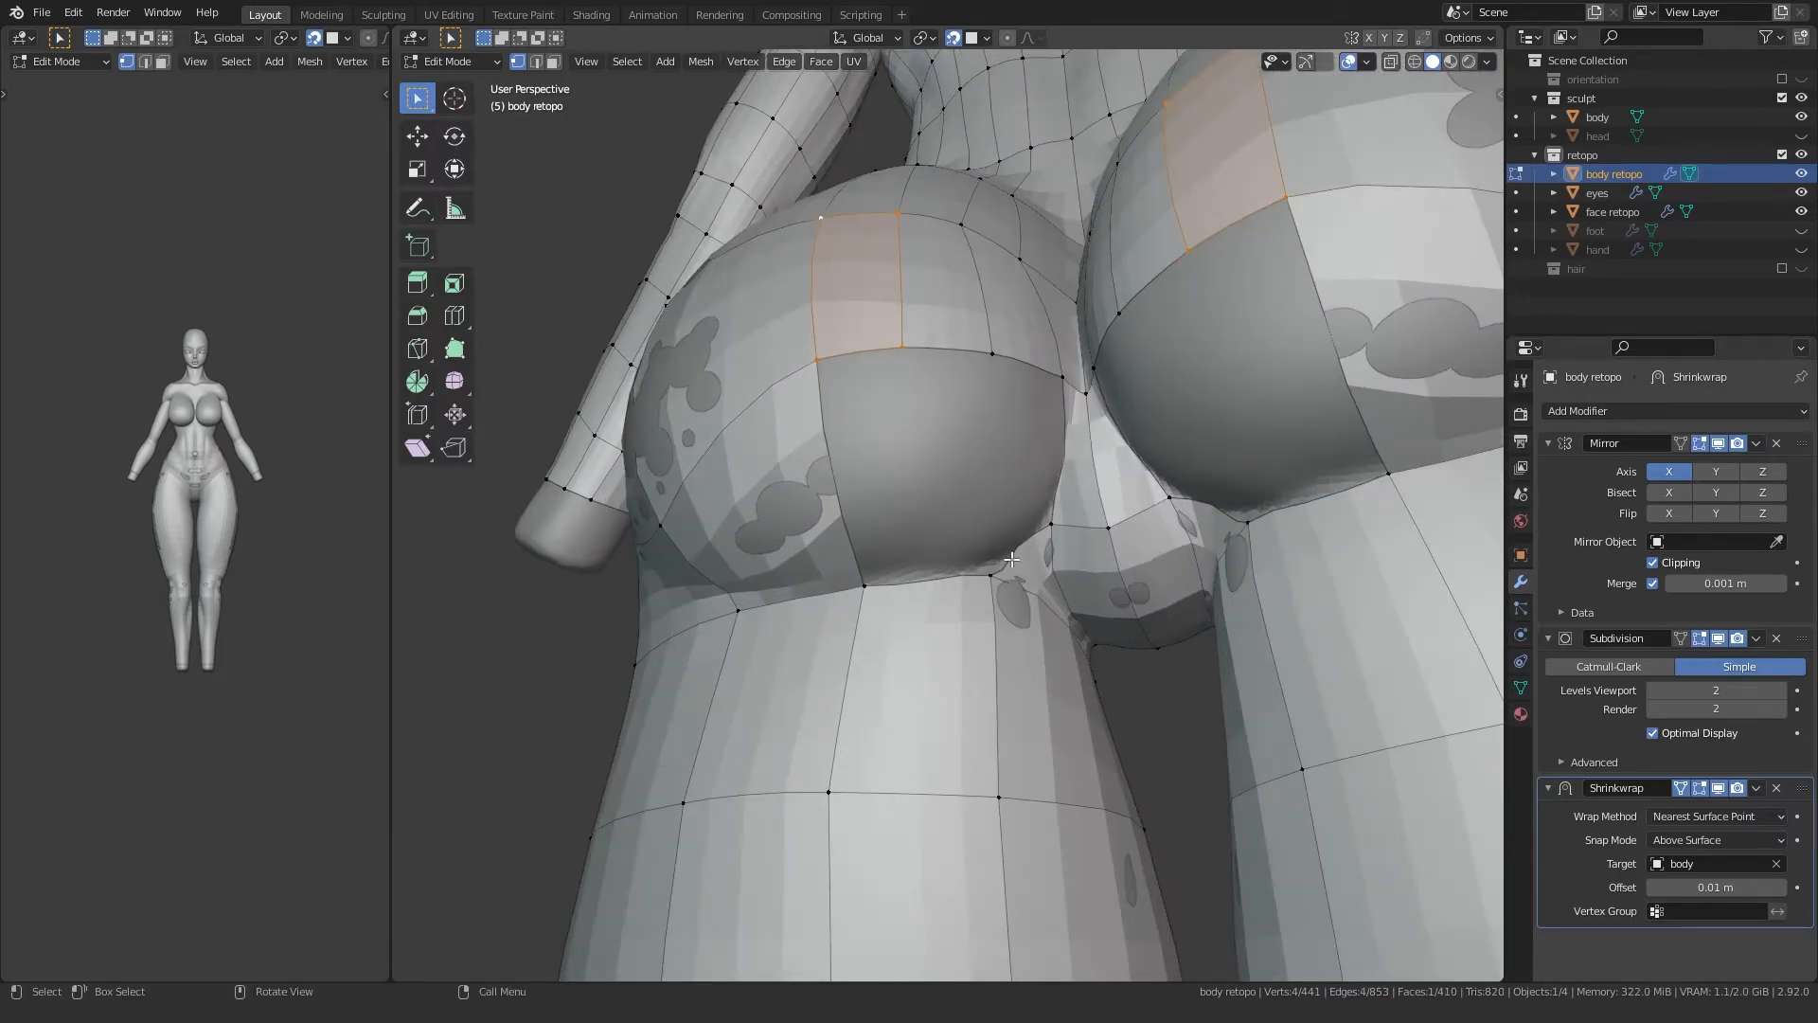
pyautogui.moveTo(1051, 527); pyautogui.dragTo(1051, 531)
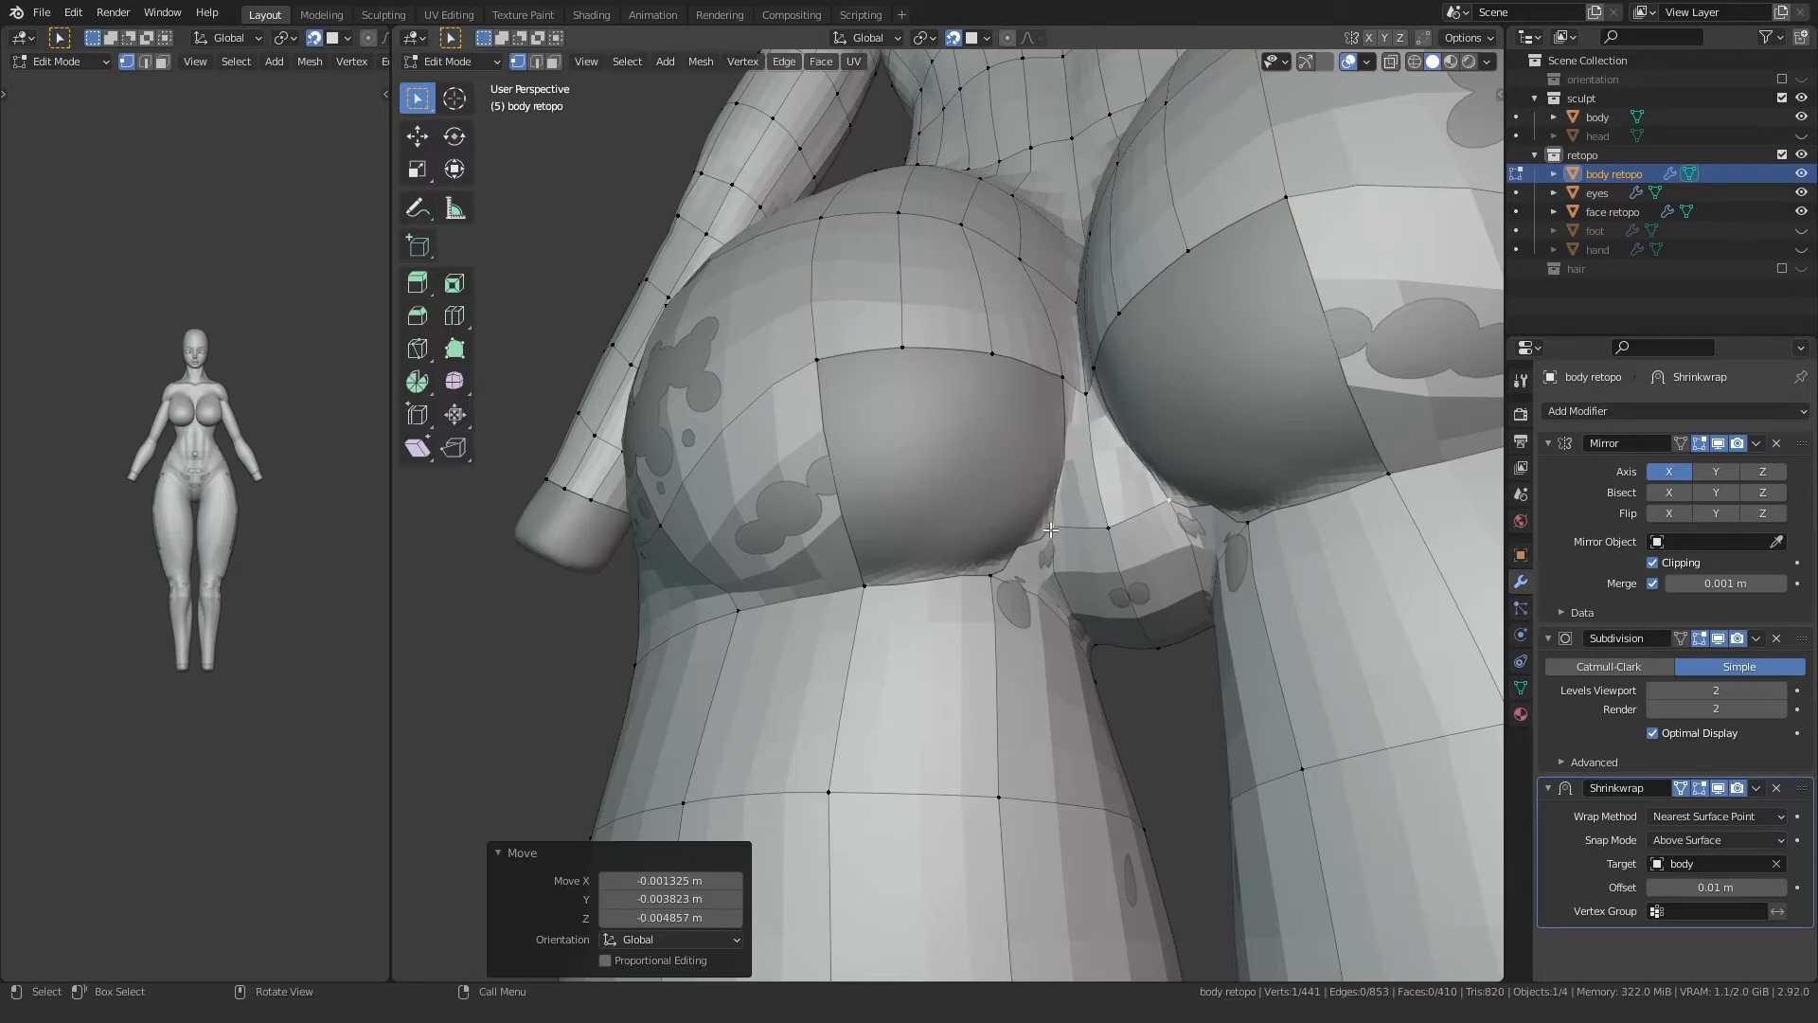
pyautogui.keyDown('alt'); pyautogui.click(826, 428); pyautogui.keyUp('alt')
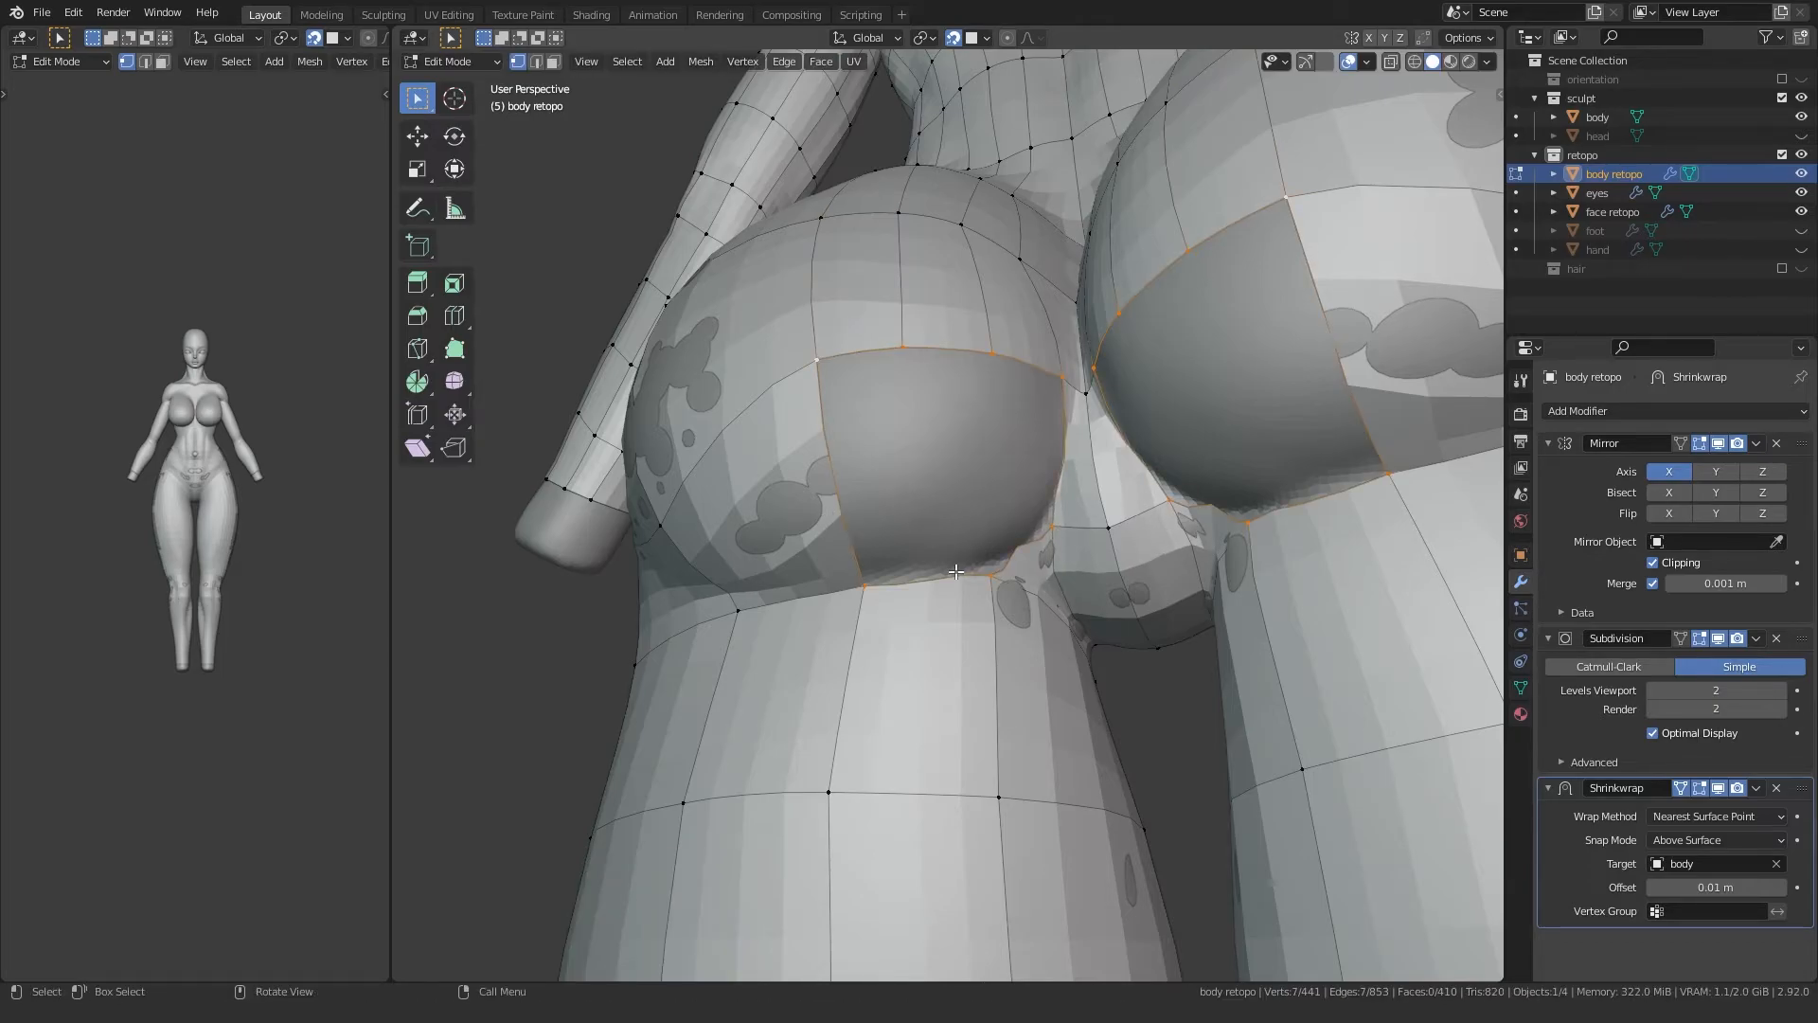
pyautogui.moveTo(890, 589); pyautogui.dragTo(897, 529, button='middle')
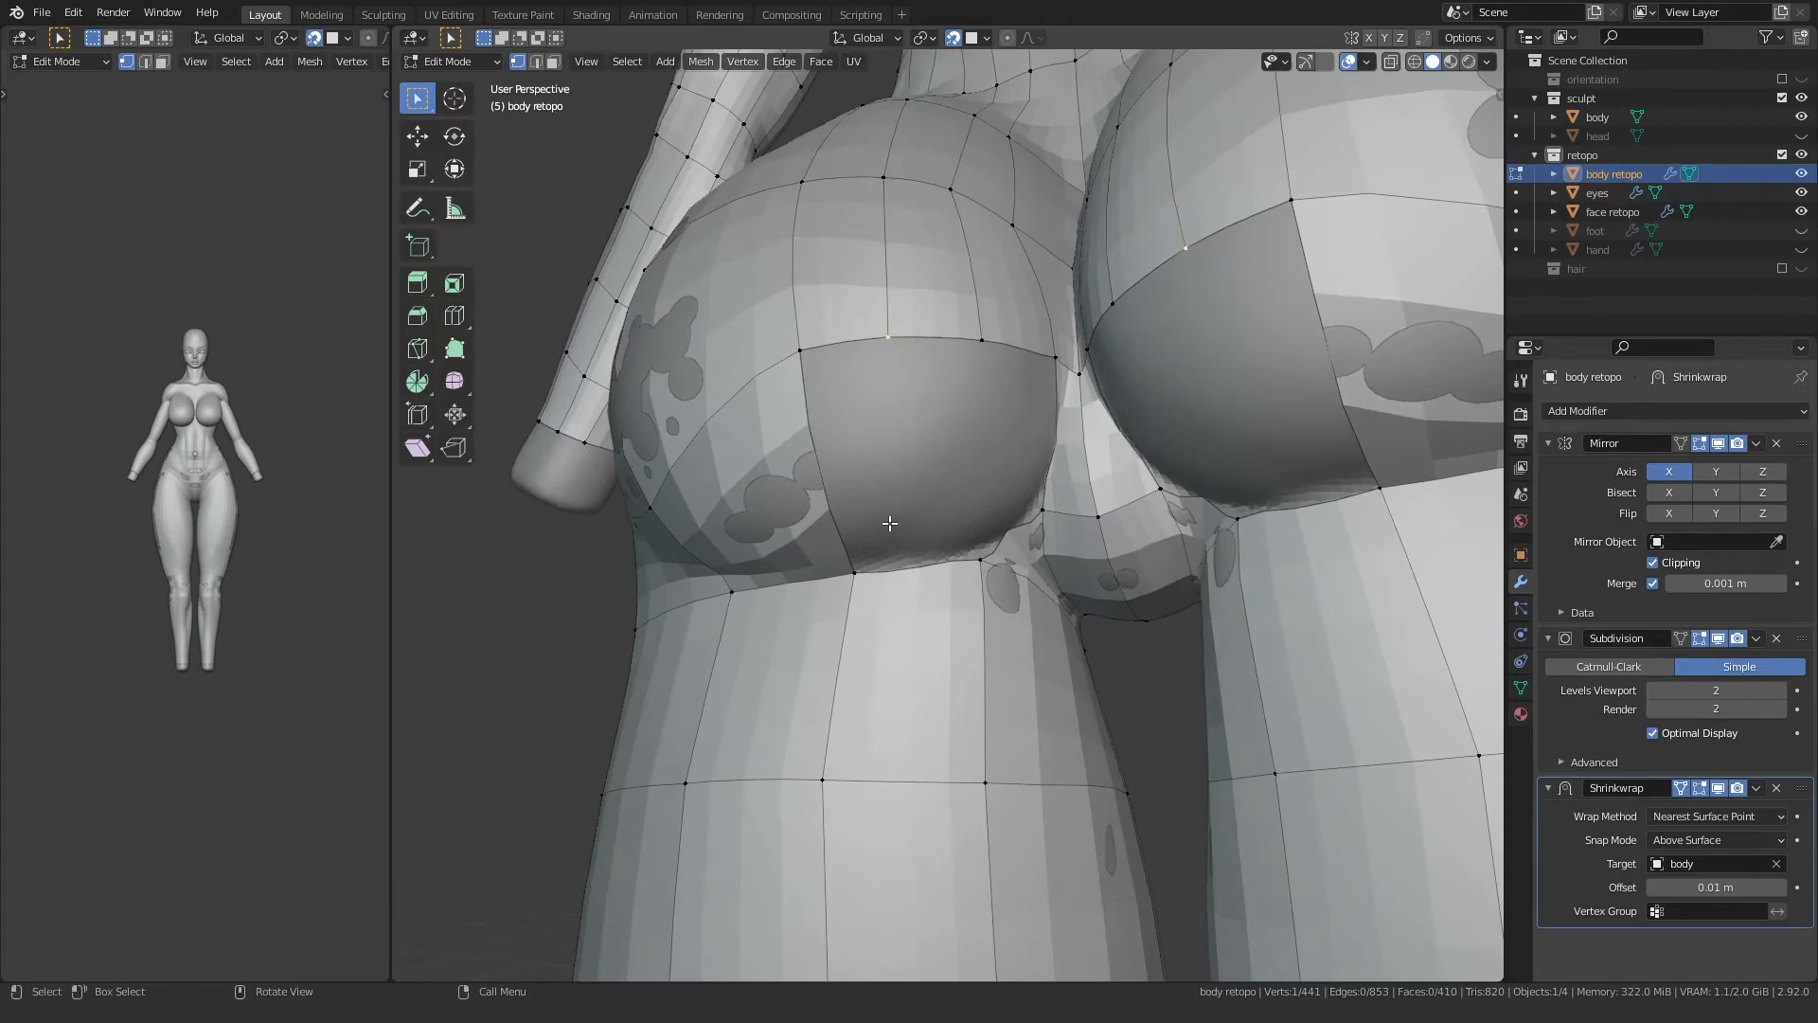
# Step: Reposition the strip's vertices beside the lower buttock opening, near the crotch and in the cleft
pyautogui.click(1039, 512)
pyautogui.press('g')
pyautogui.click(1043, 499)
pyautogui.click(1078, 375)
pyautogui.press('g')
pyautogui.click(1079, 382)
# Step: Adjust the vertices at the lower opening's inner upper corner, along its upper edge and on its lower inner side
pyautogui.click(1052, 358)
pyautogui.press('g')
pyautogui.click(1035, 357)
pyautogui.click(984, 342)
pyautogui.press('g')
pyautogui.click(981, 342)
pyautogui.click(1037, 495)
pyautogui.press('g')
pyautogui.click(1032, 491)
# Step: Fill the inner face down to the thigh's top ring and nudge its vertex beside the crotch strip
pyautogui.moveTo(1032, 491); pyautogui.dragTo(1002, 459, button='middle')
pyautogui.click(962, 322)
pyautogui.keyDown('ctrl'); pyautogui.click(971, 545); pyautogui.keyUp('ctrl')
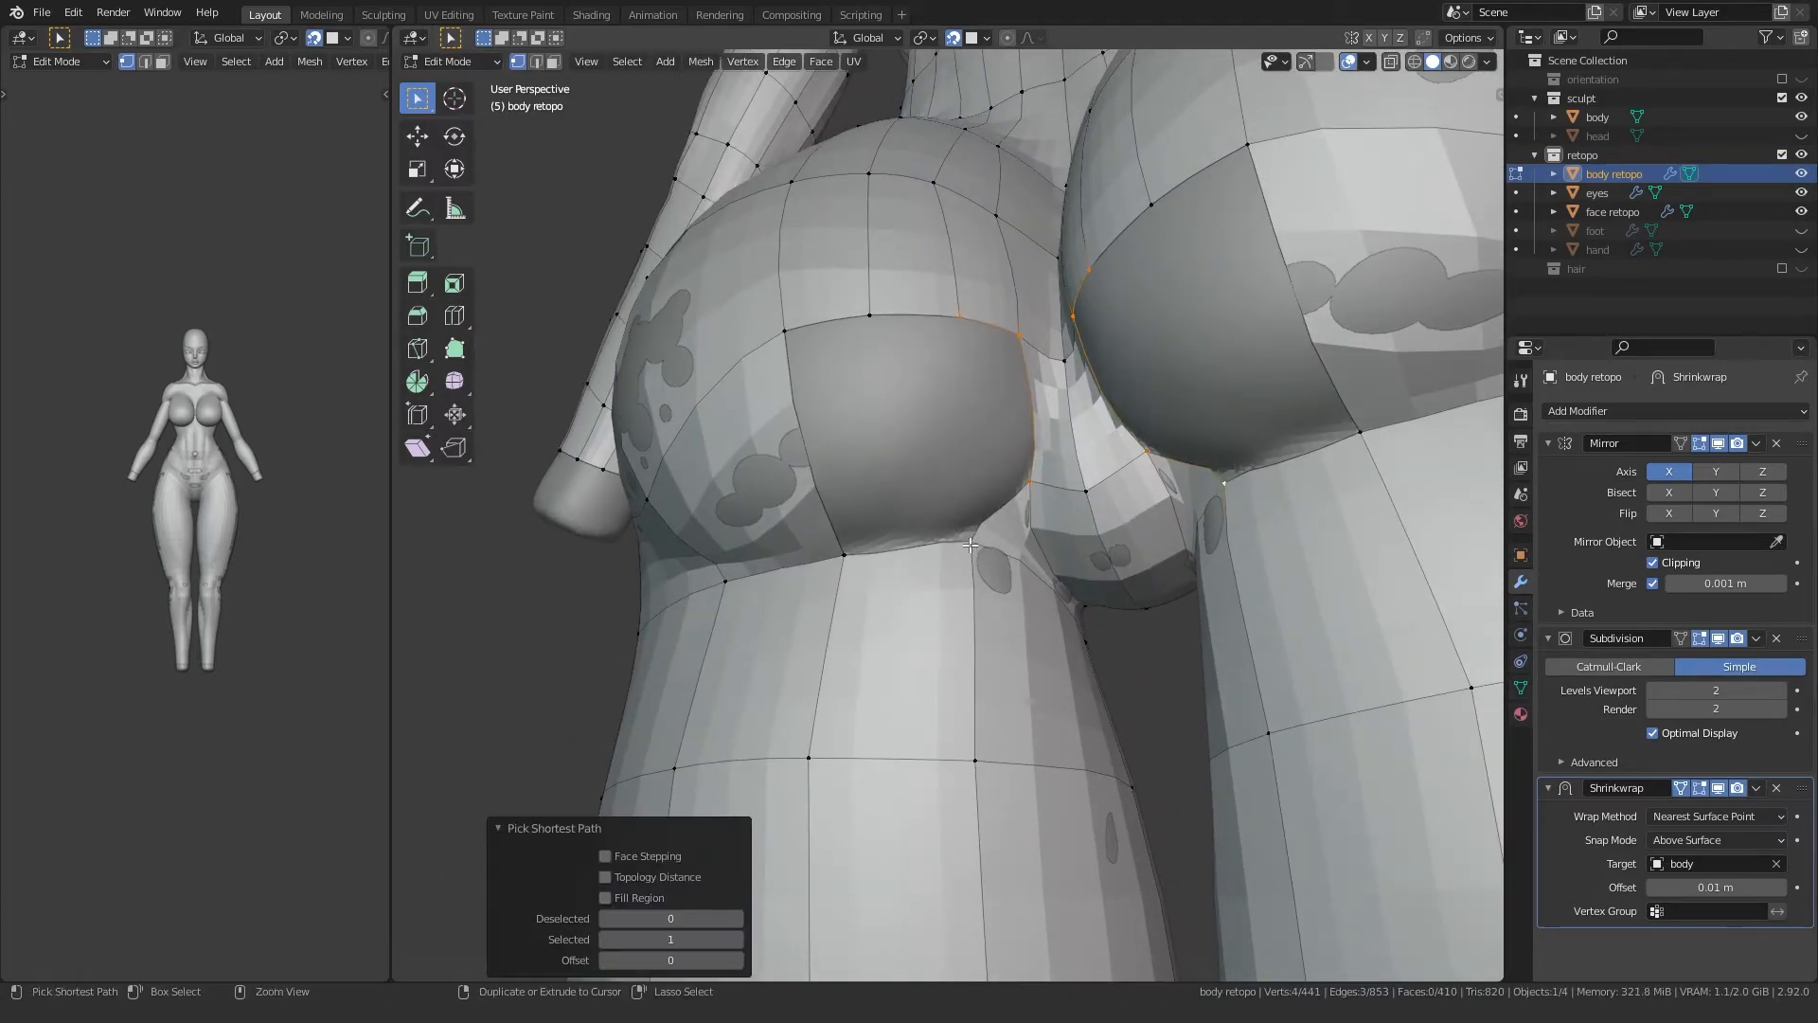
pyautogui.press('f')
pyautogui.click(1030, 489)
pyautogui.press('g')
pyautogui.click(1029, 489)
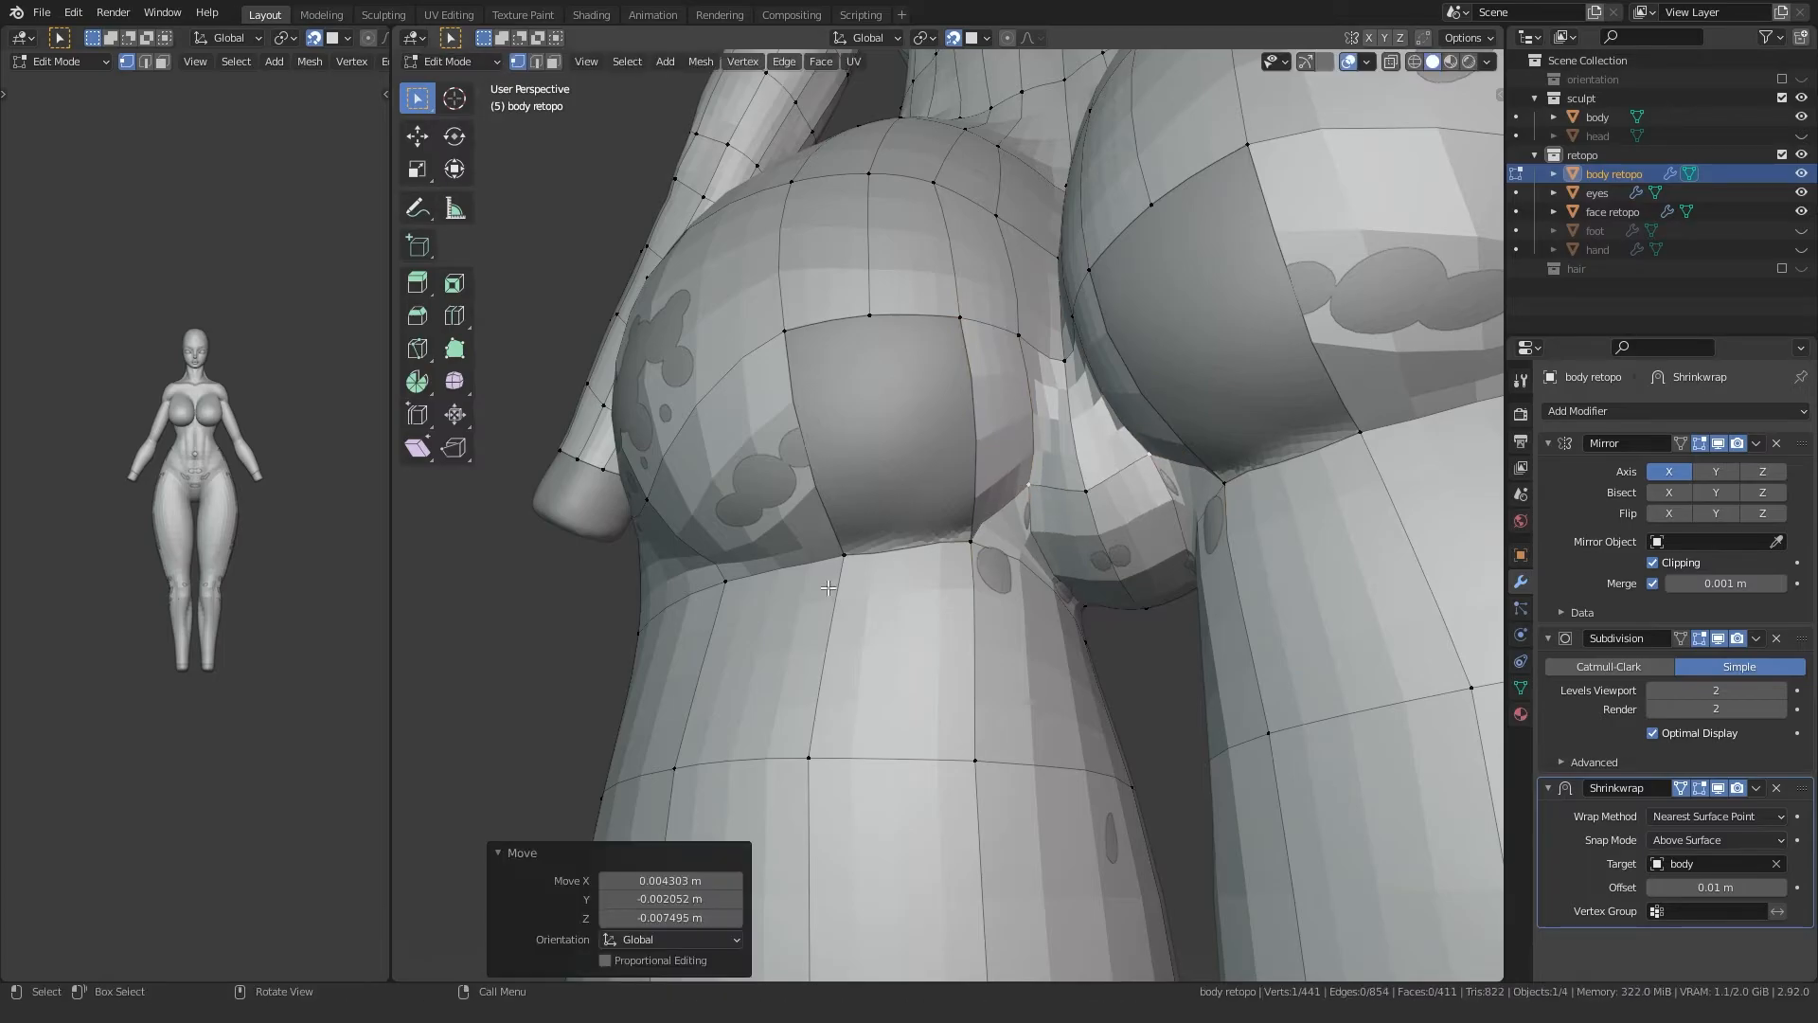
# Step: Add a loop cut down the back of the leg and fill the last two faces under the buttock
pyautogui.click(901, 552)
pyautogui.click(898, 553)
pyautogui.click(876, 326)
pyautogui.keyDown('ctrl'); pyautogui.click(905, 543); pyautogui.keyUp('ctrl')
pyautogui.press('f')
pyautogui.click(796, 344)
pyautogui.keyDown('shift'); pyautogui.click(855, 550); pyautogui.keyUp('shift')
pyautogui.press('f')
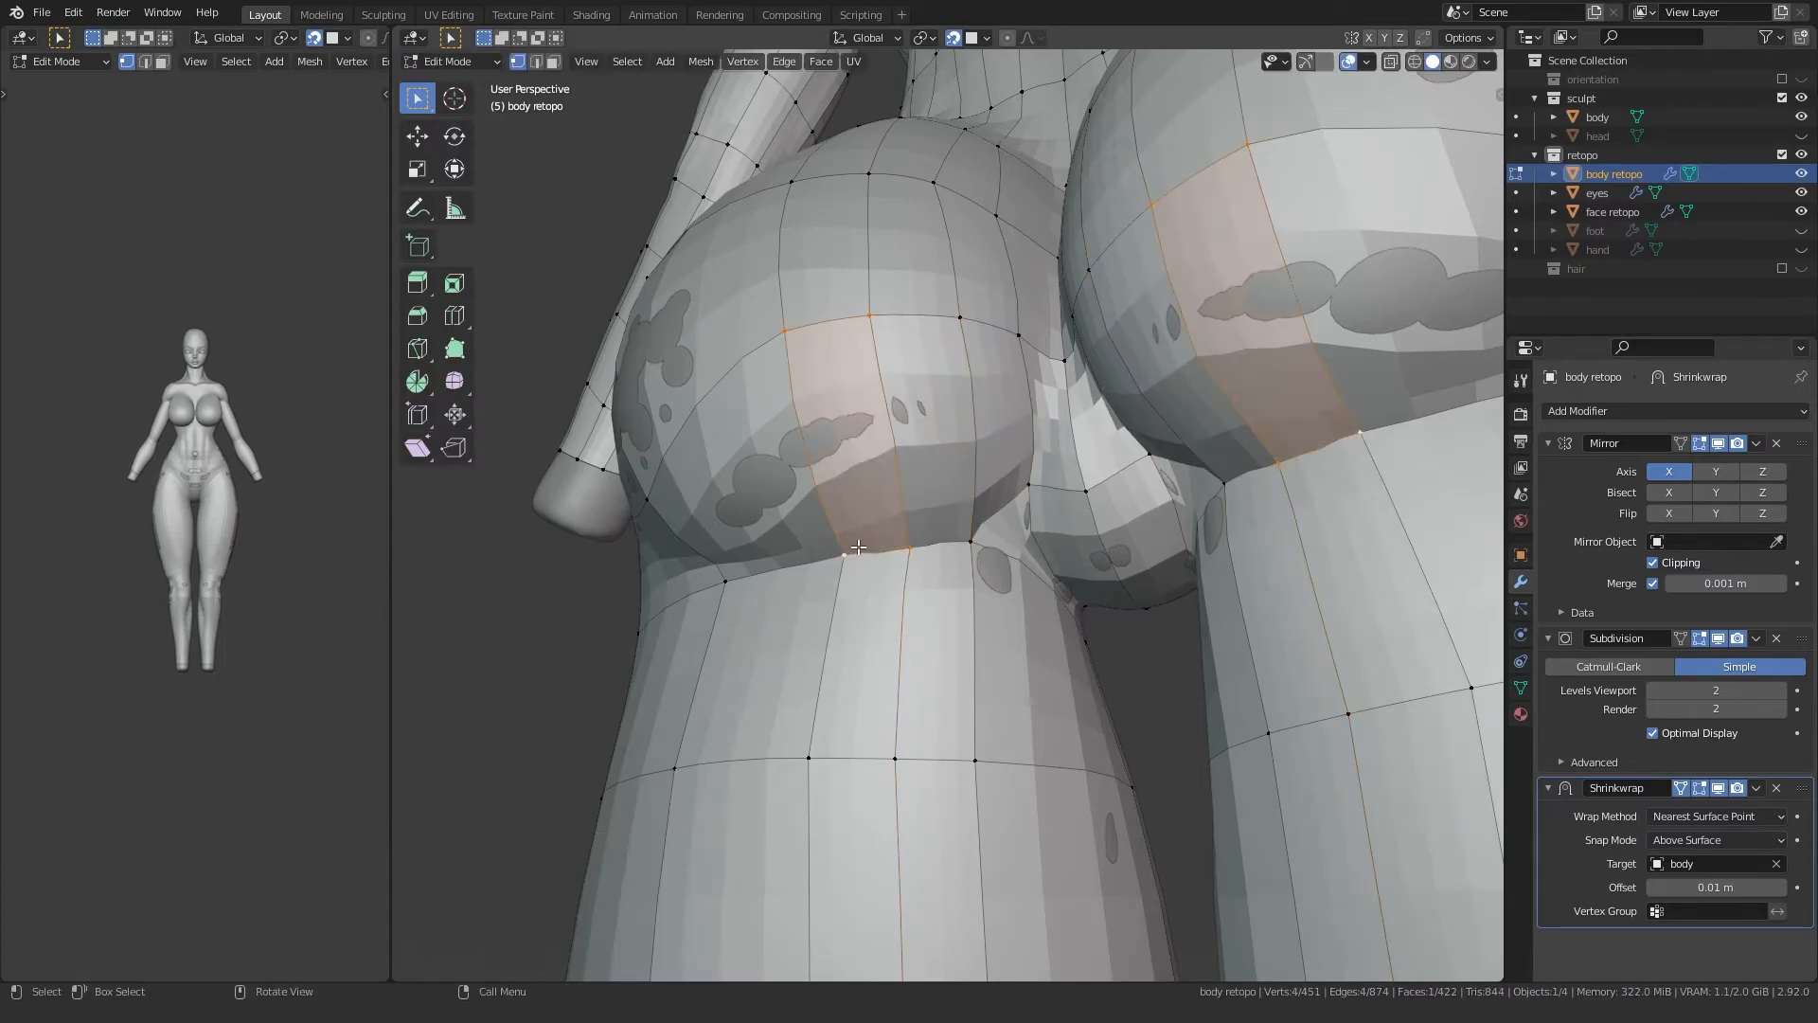
# Step: Reposition two vertices on the thigh's top ring along the fold under the buttock
pyautogui.click(917, 543)
pyautogui.press('g')
pyautogui.click(909, 543)
pyautogui.click(979, 534)
pyautogui.press('g')
pyautogui.click(973, 532)
# Step: Select loops across the buttock, hips and body one after another to examine the topology flow
pyautogui.press('2')
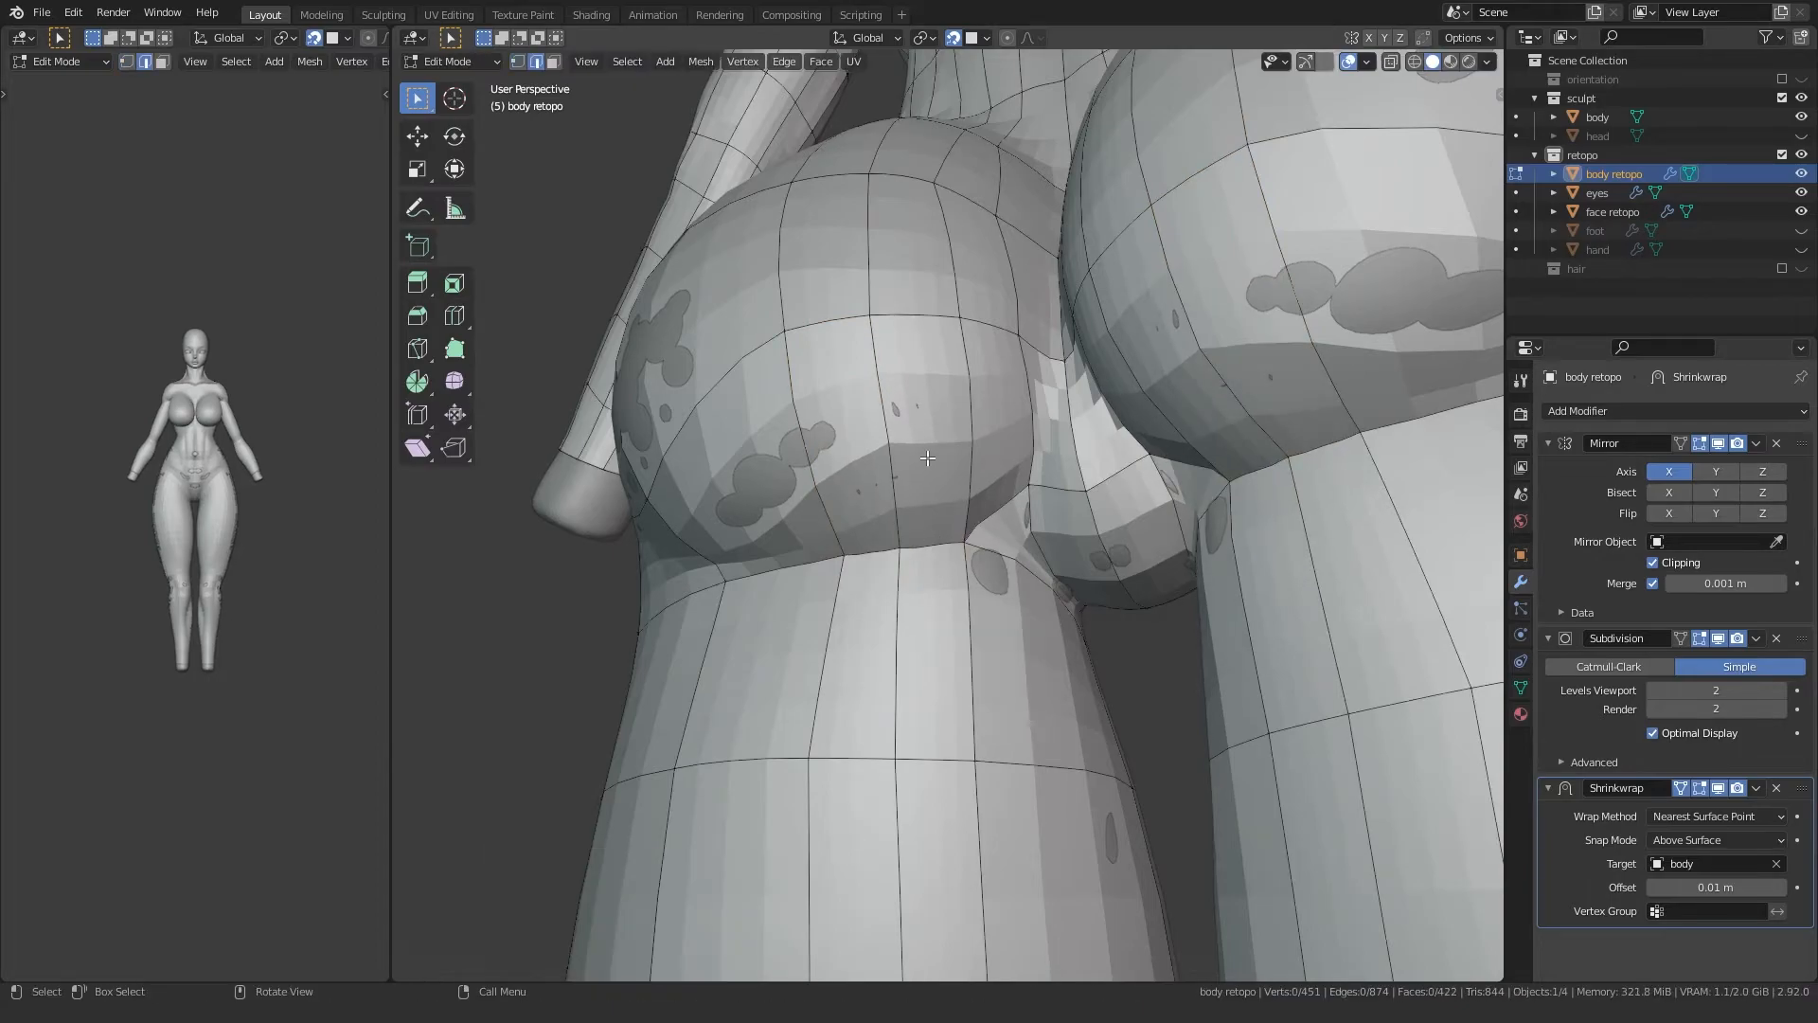
pyautogui.press('3')
pyautogui.keyDown('alt'); pyautogui.click(889, 407); pyautogui.keyUp('alt')
pyautogui.scroll(-4, 893, 407)
pyautogui.moveTo(893, 408); pyautogui.dragTo(896, 603, button='middle')
pyautogui.keyDown('alt'); pyautogui.click(942, 407); pyautogui.keyUp('alt')
pyautogui.keyDown('alt'); pyautogui.click(933, 420); pyautogui.keyUp('alt')
pyautogui.scroll(-5, 978, 512)
pyautogui.scroll(4, 1121, 556)
pyautogui.keyDown('alt'); pyautogui.click(939, 519); pyautogui.keyUp('alt')
pyautogui.keyDown('alt'); pyautogui.click(898, 428); pyautogui.keyUp('alt')
pyautogui.keyDown('alt'); pyautogui.click(971, 571); pyautogui.keyUp('alt')
pyautogui.keyDown('alt'); pyautogui.click(979, 527); pyautogui.keyUp('alt')
# Step: Extrude the edge loop around the base of the neck upward along Z by about 0.39 m
pyautogui.scroll(-4, 926, 544)
pyautogui.scroll(5, 896, 603)
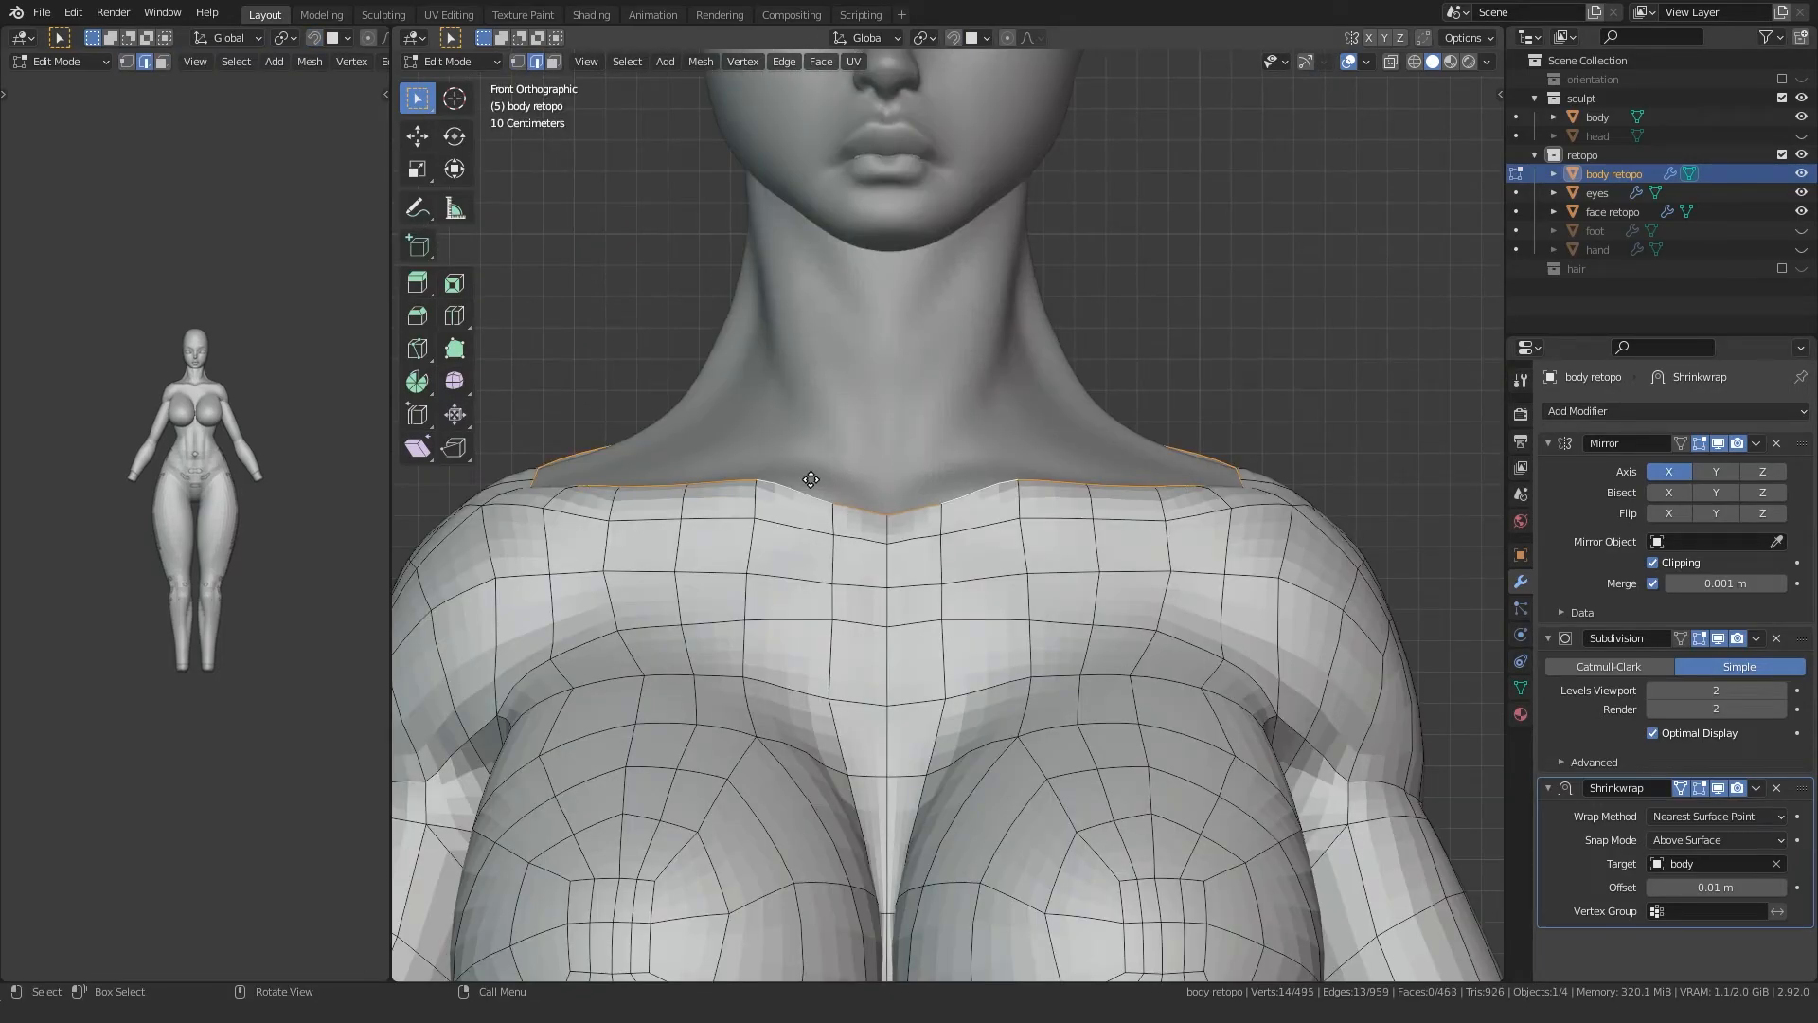
pyautogui.press('e')
pyautogui.press('z')
pyautogui.click(805, 358)
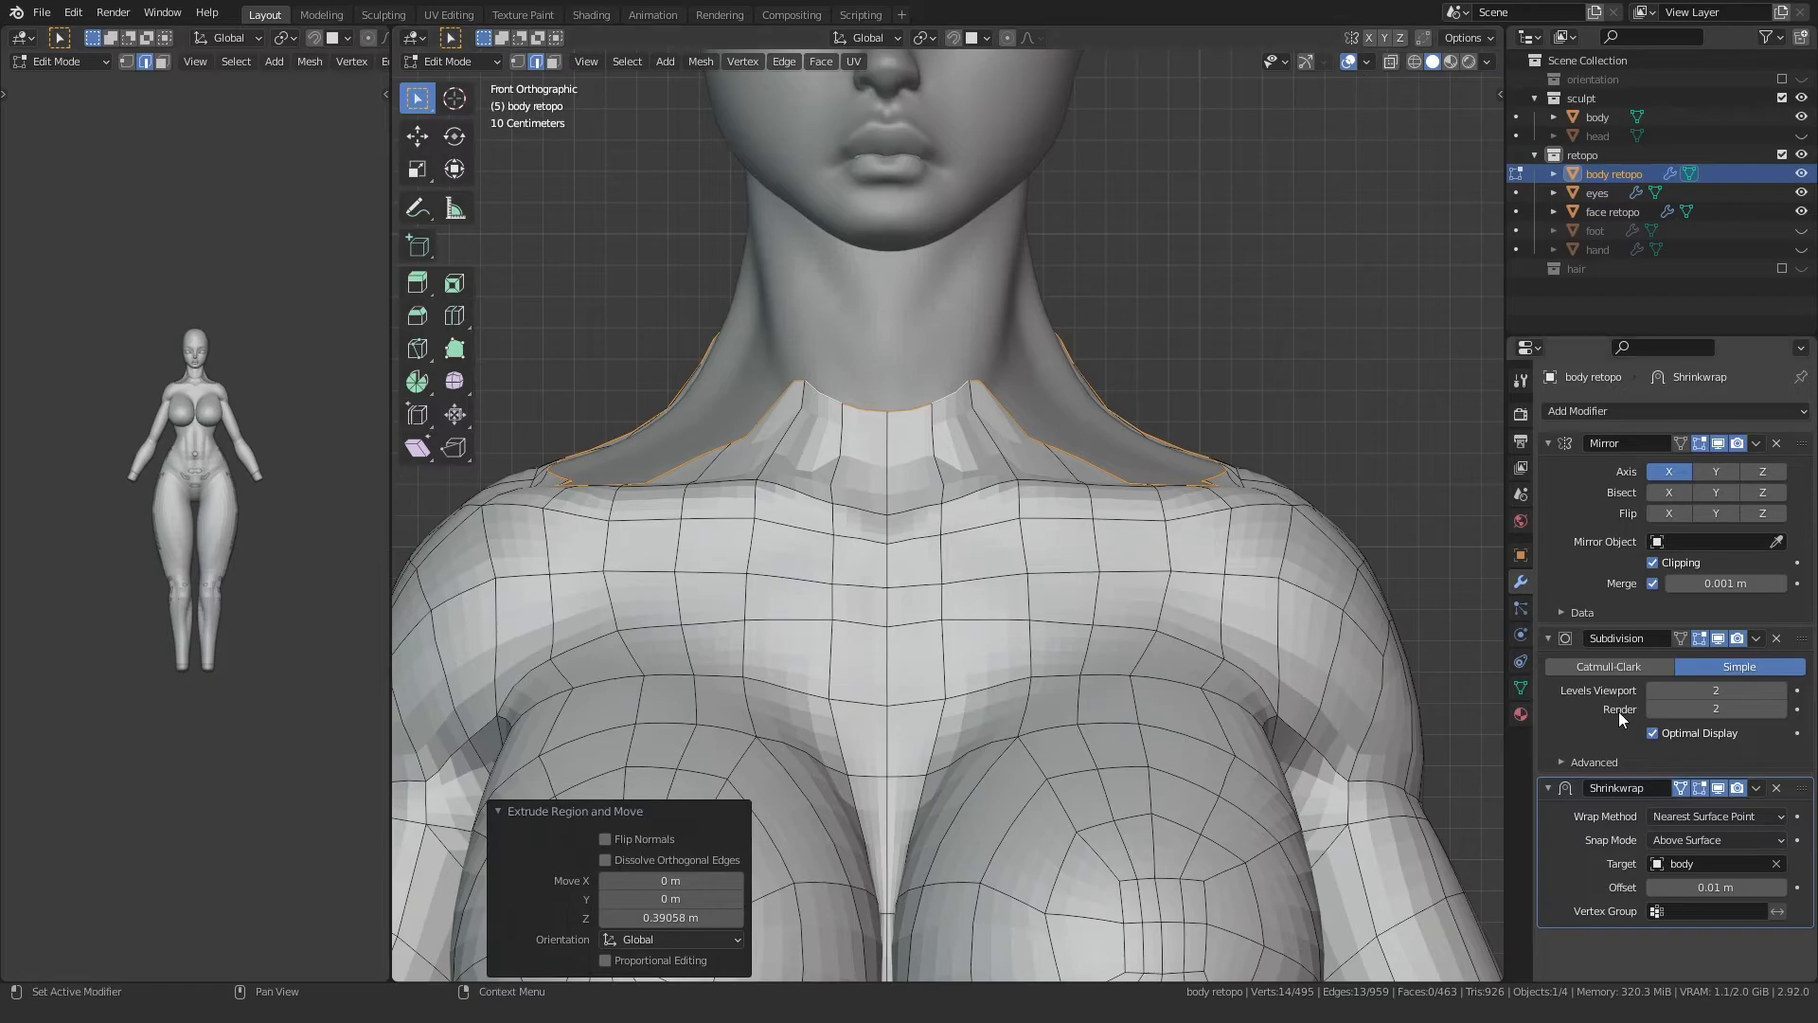
# Step: Turn off the Shrinkwrap's on-cage display, then shrink the extruded neck loop and move it about 0.21 m inward along X
pyautogui.click(1681, 788)
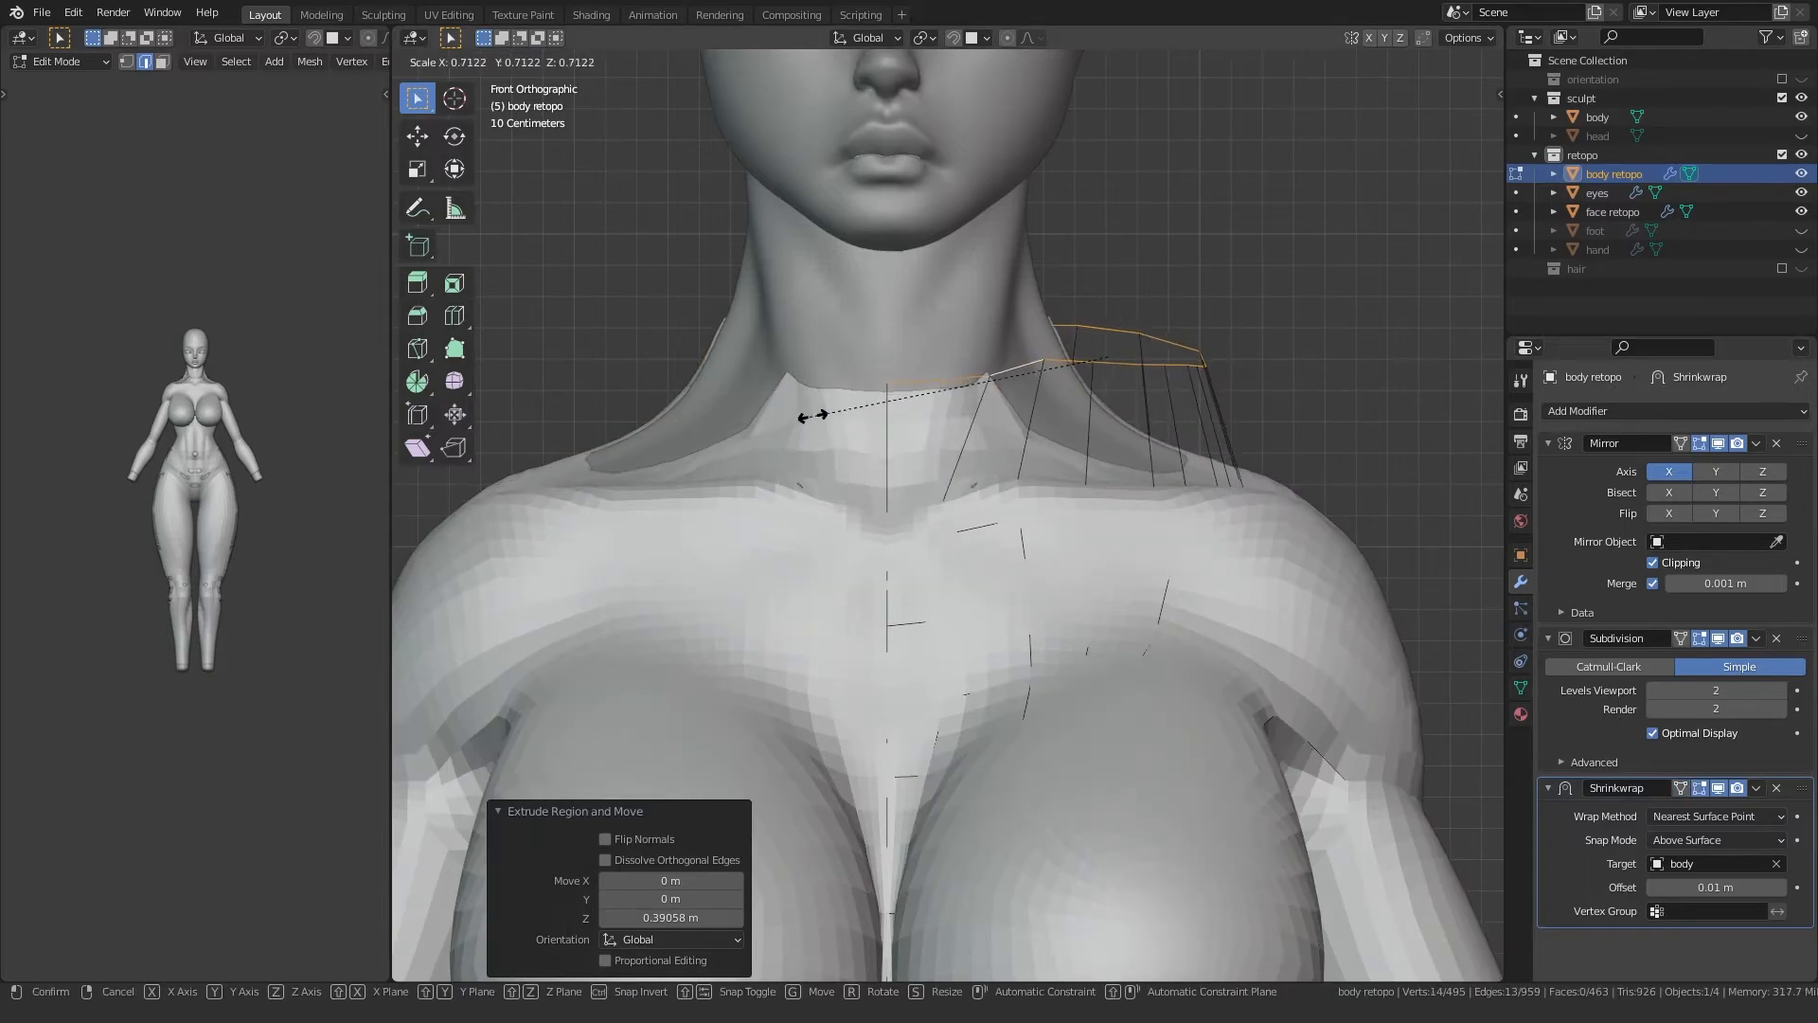
pyautogui.press('g')
pyautogui.press('x')
pyautogui.click(769, 418)
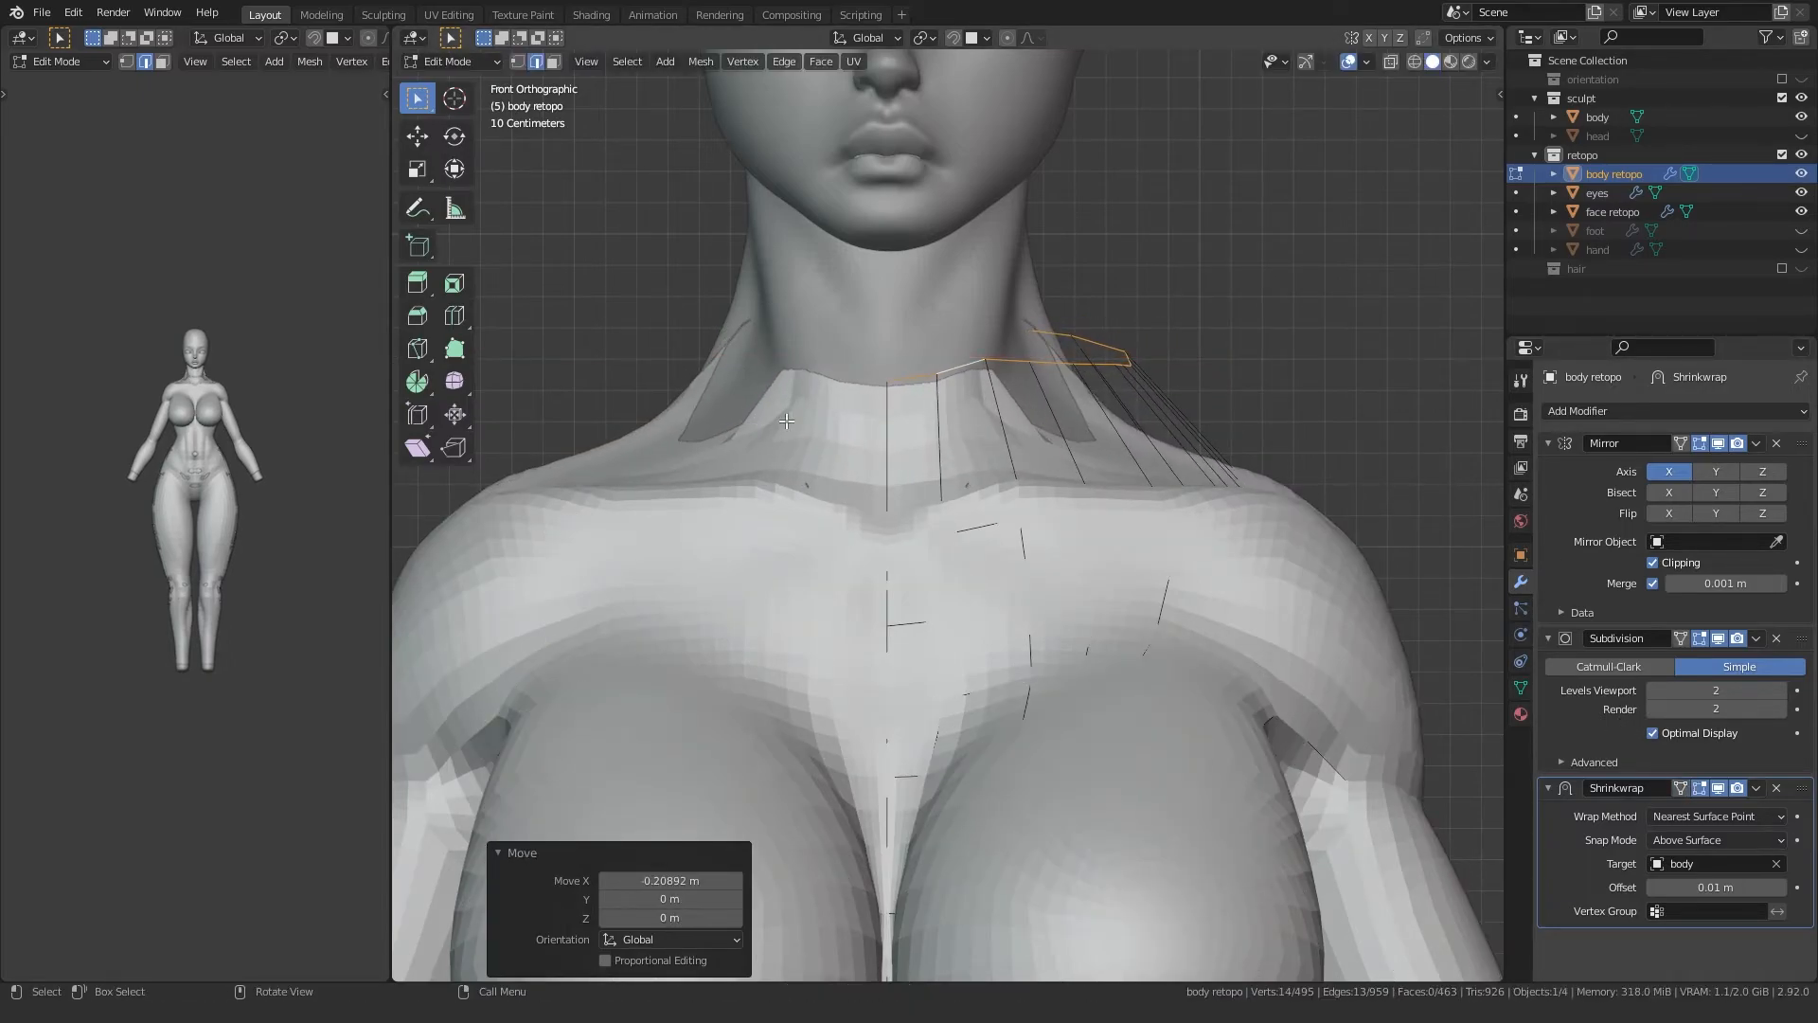
# Step: Extrude the neck loop upward along Z twice more toward the jaw, the last time by about 0.18 m
pyautogui.press('e')
pyautogui.press('z')
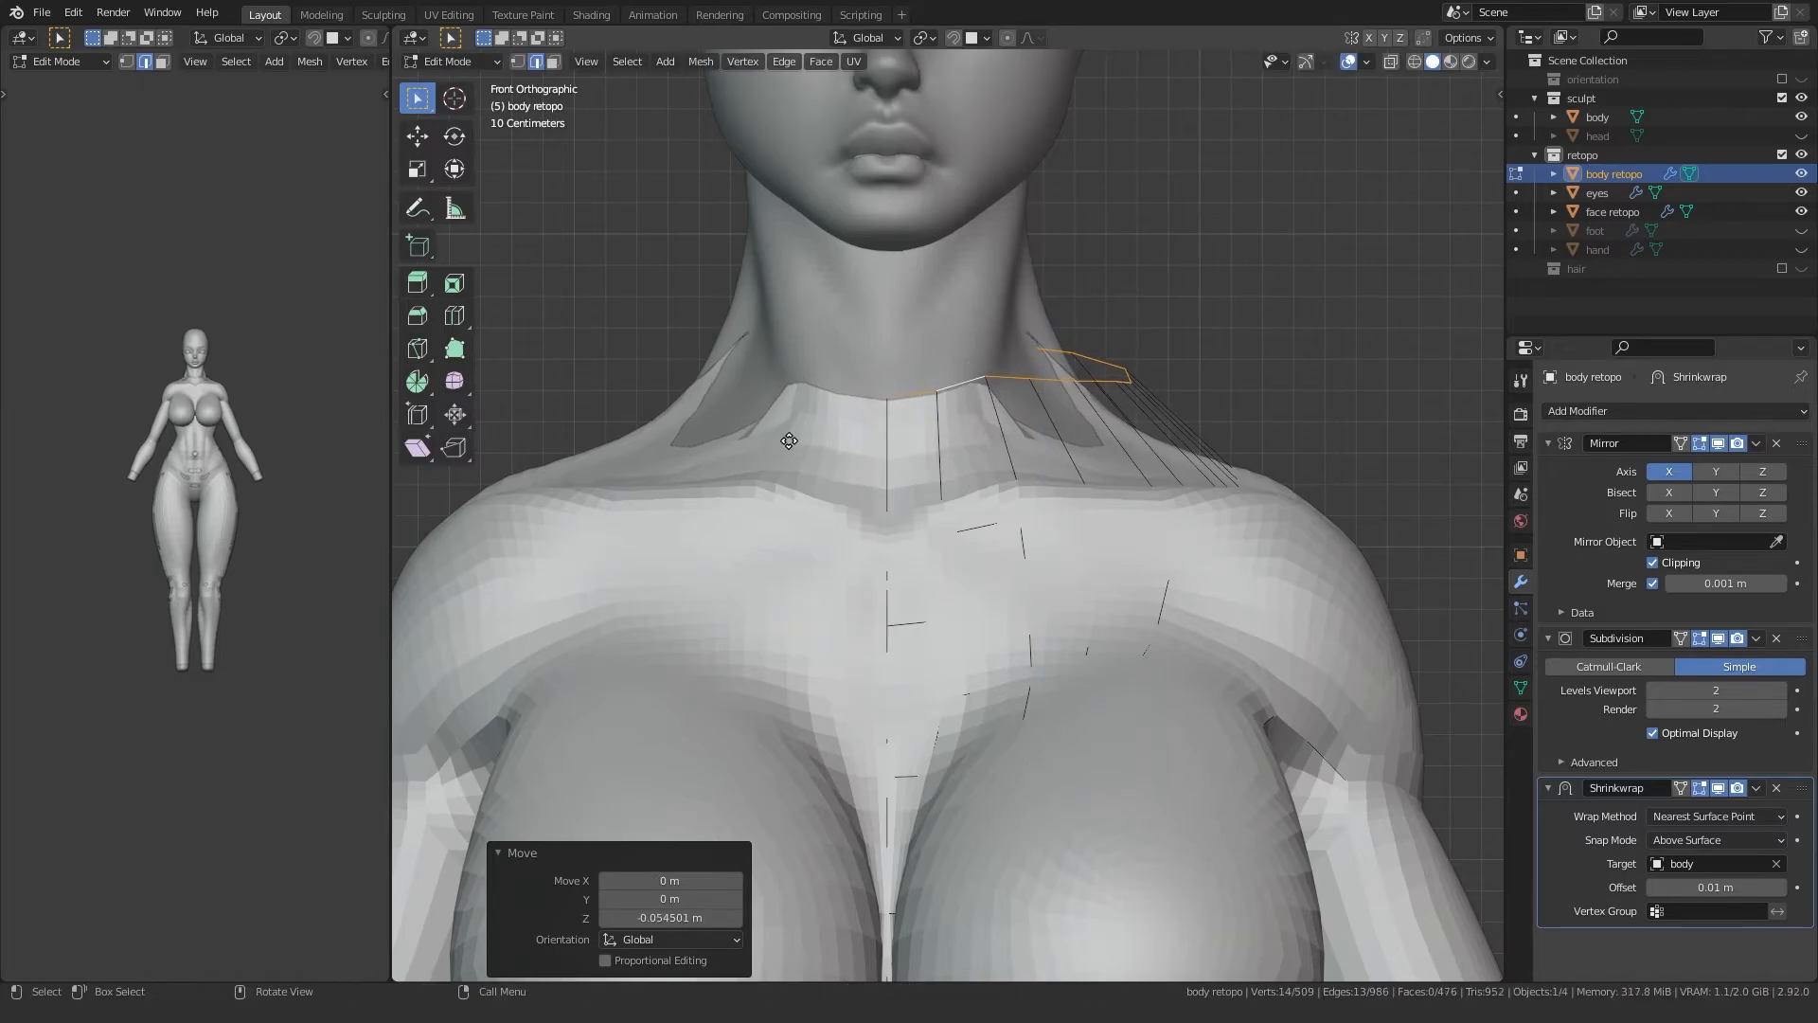
pyautogui.click(791, 341)
pyautogui.press('e')
pyautogui.press('z')
pyautogui.click(830, 284)
# Step: In the right side view, select all three extruded neck loops and move them back about 0.2 m along Y
pyautogui.moveTo(959, 364); pyautogui.dragTo(759, 394, button='middle')
pyautogui.keyDown('shift'); pyautogui.moveTo(947, 411); pyautogui.dragTo(802, 413, button='middle'); pyautogui.keyUp('shift')
pyautogui.press('KP_3')
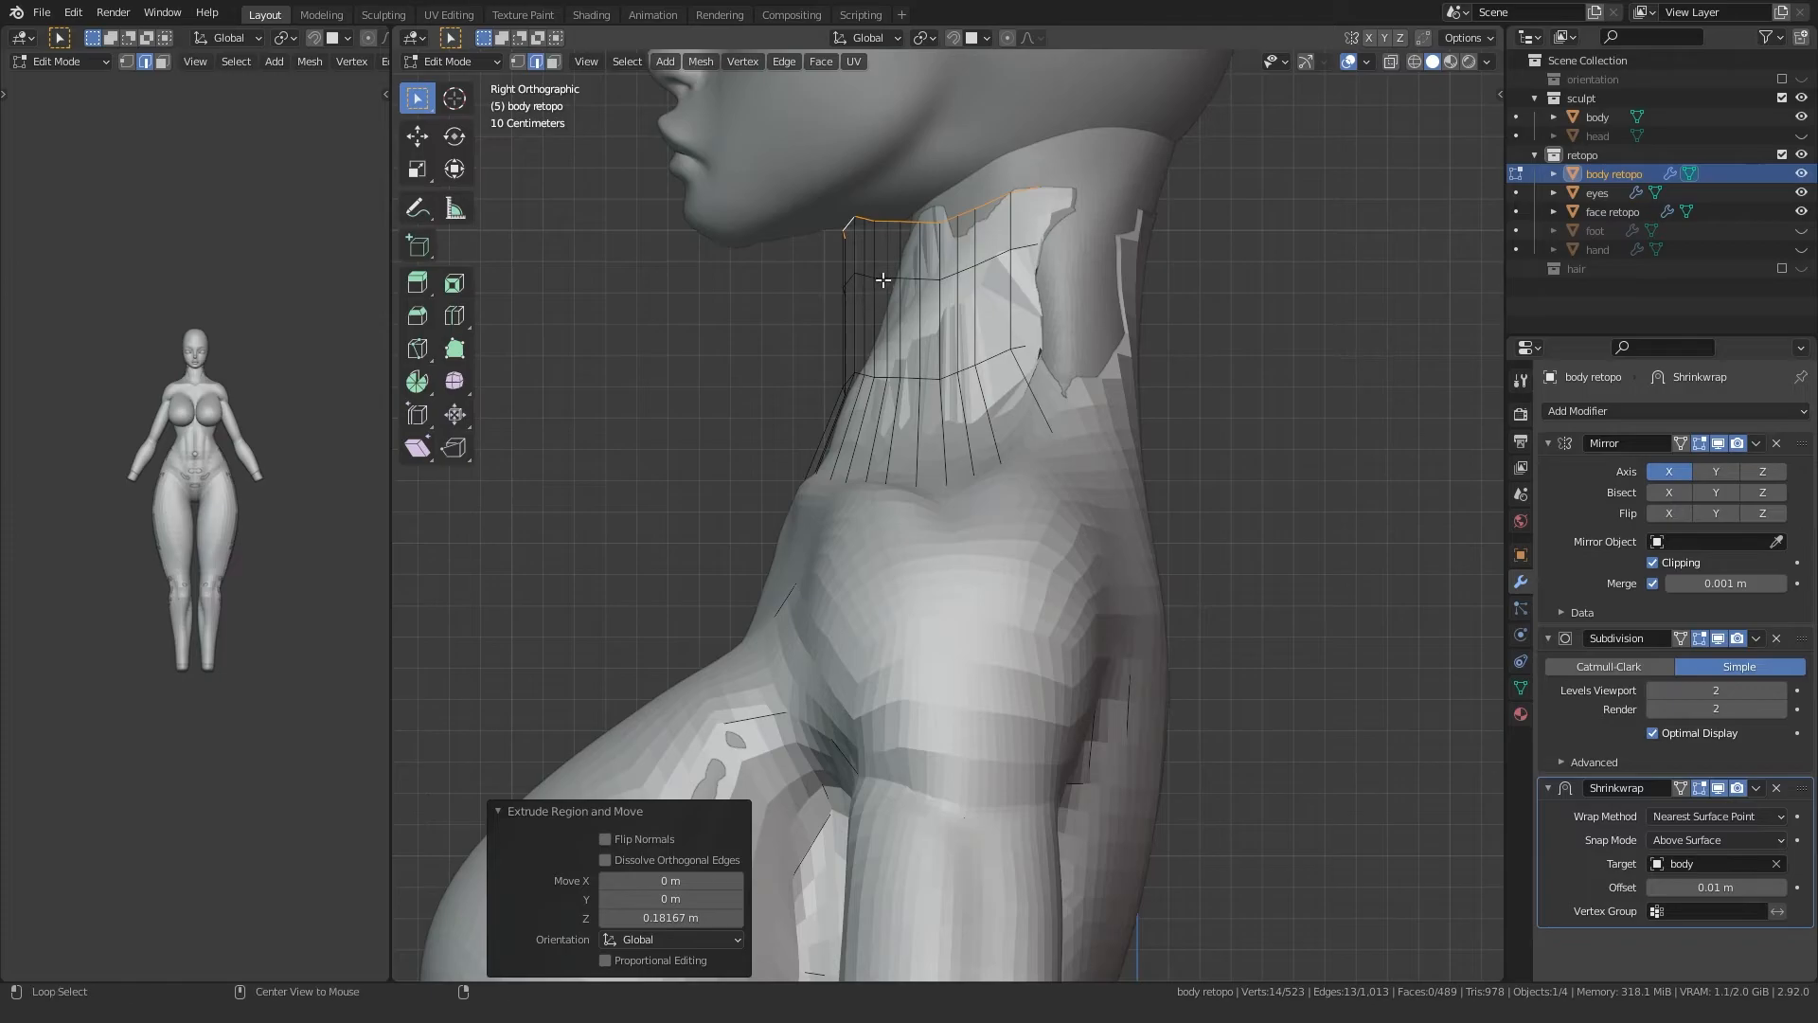
pyautogui.keyDown('alt'); pyautogui.keyDown('shift'); pyautogui.click(883, 279); pyautogui.keyUp('shift'); pyautogui.keyUp('alt')
pyautogui.press('g')
pyautogui.press('y')
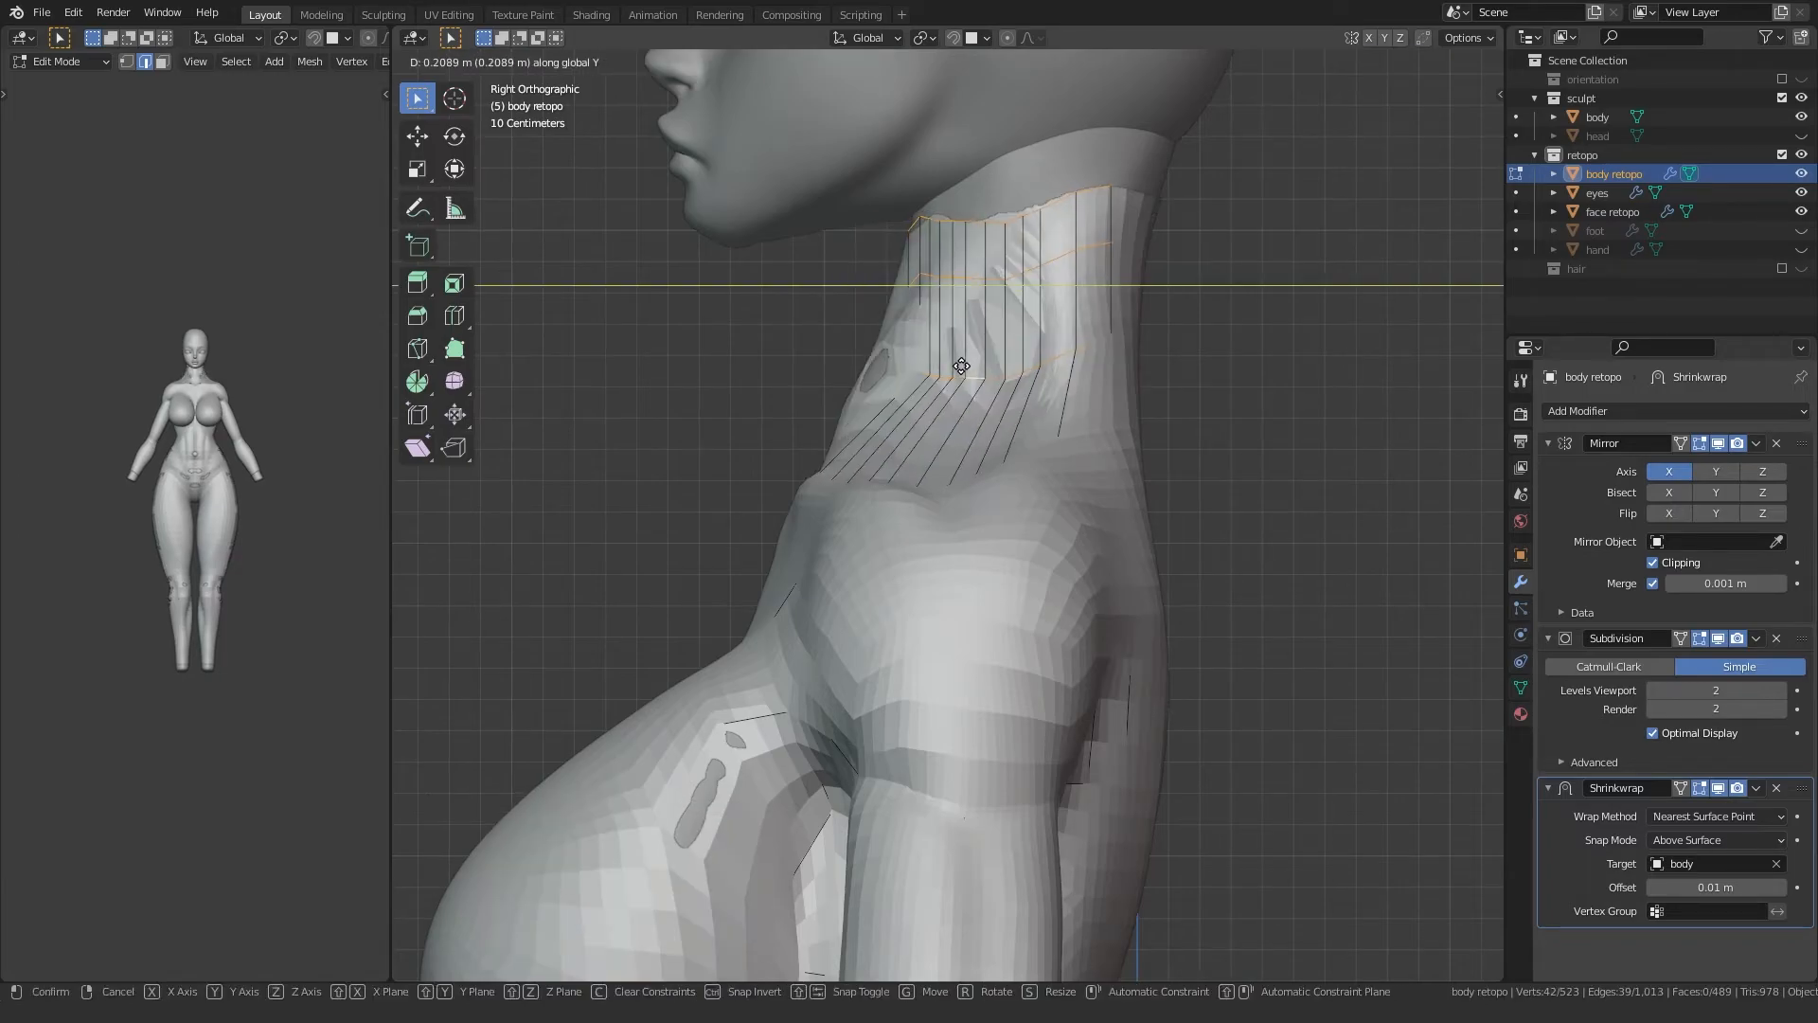
pyautogui.click(947, 379)
pyautogui.moveTo(947, 379); pyautogui.dragTo(987, 449, button='middle')
# Step: Switch to vertex selection, enable snapping and place the front centre vertex of the lowest extruded neck loop on the sculpt
pyautogui.press('1')
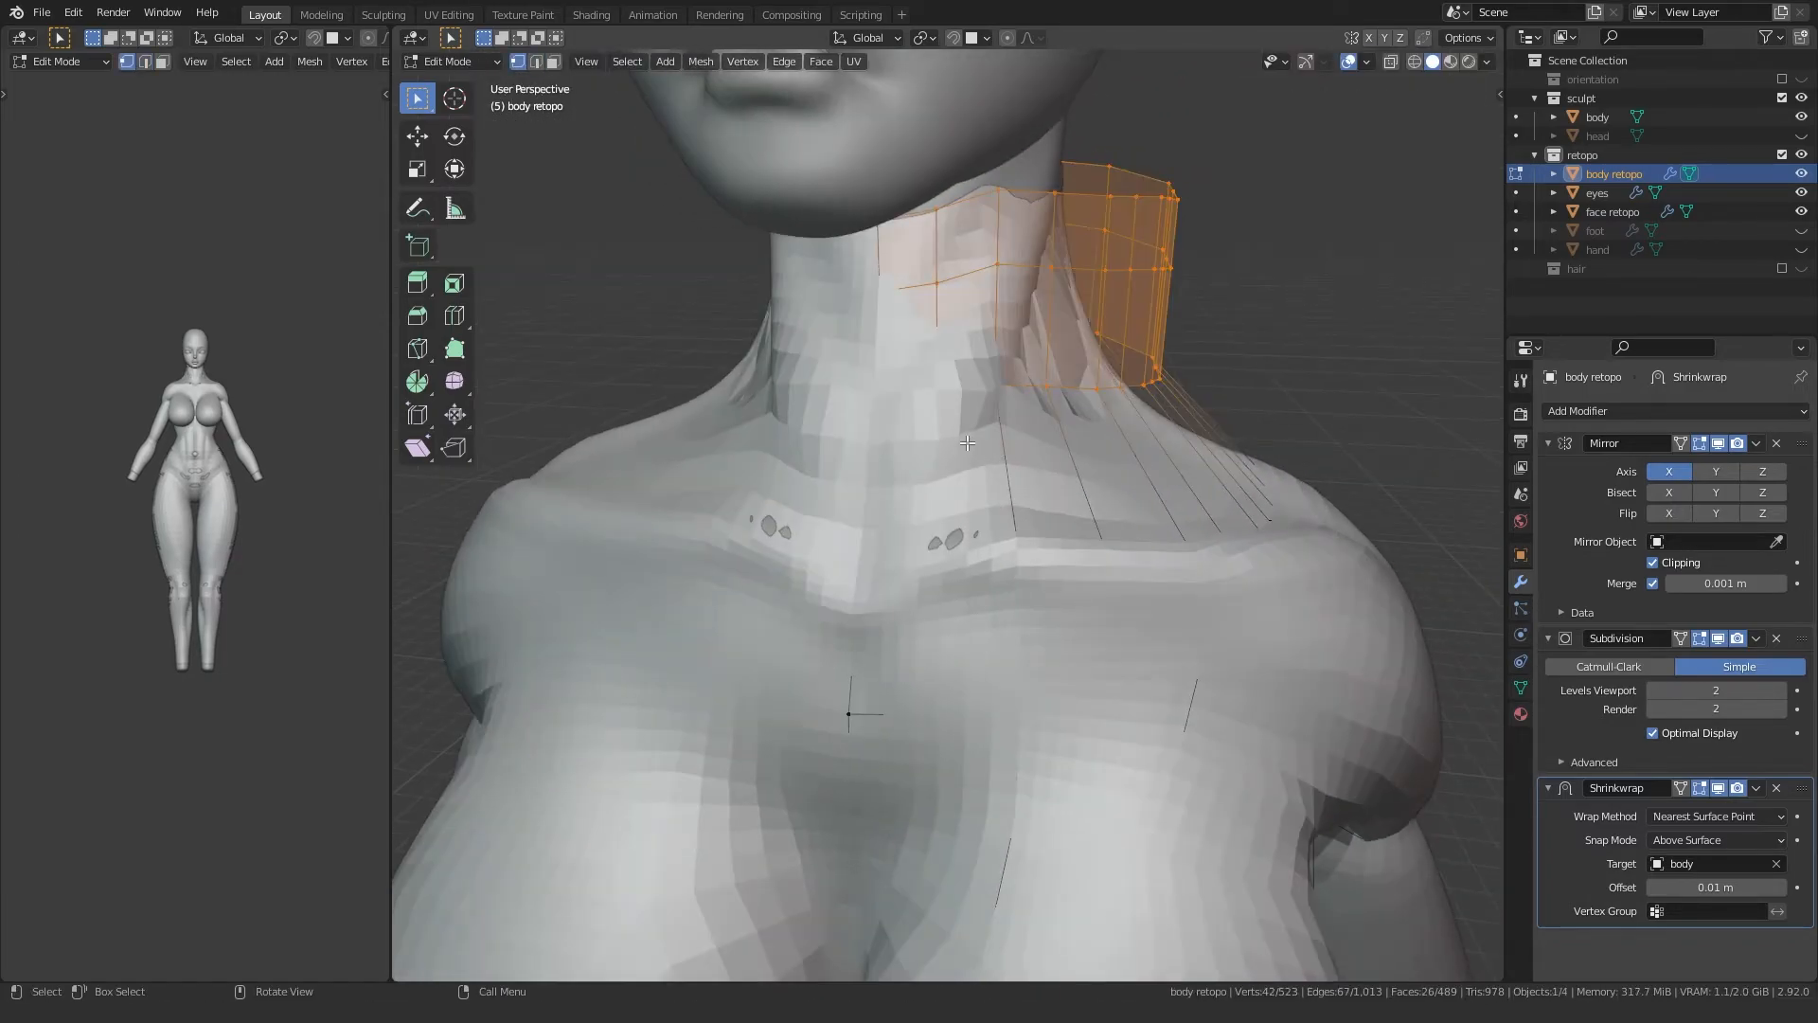
pyautogui.hotkey('alt', 'z')
pyautogui.scroll(3, 917, 457)
pyautogui.scroll(1, 917, 457)
pyautogui.click(830, 327)
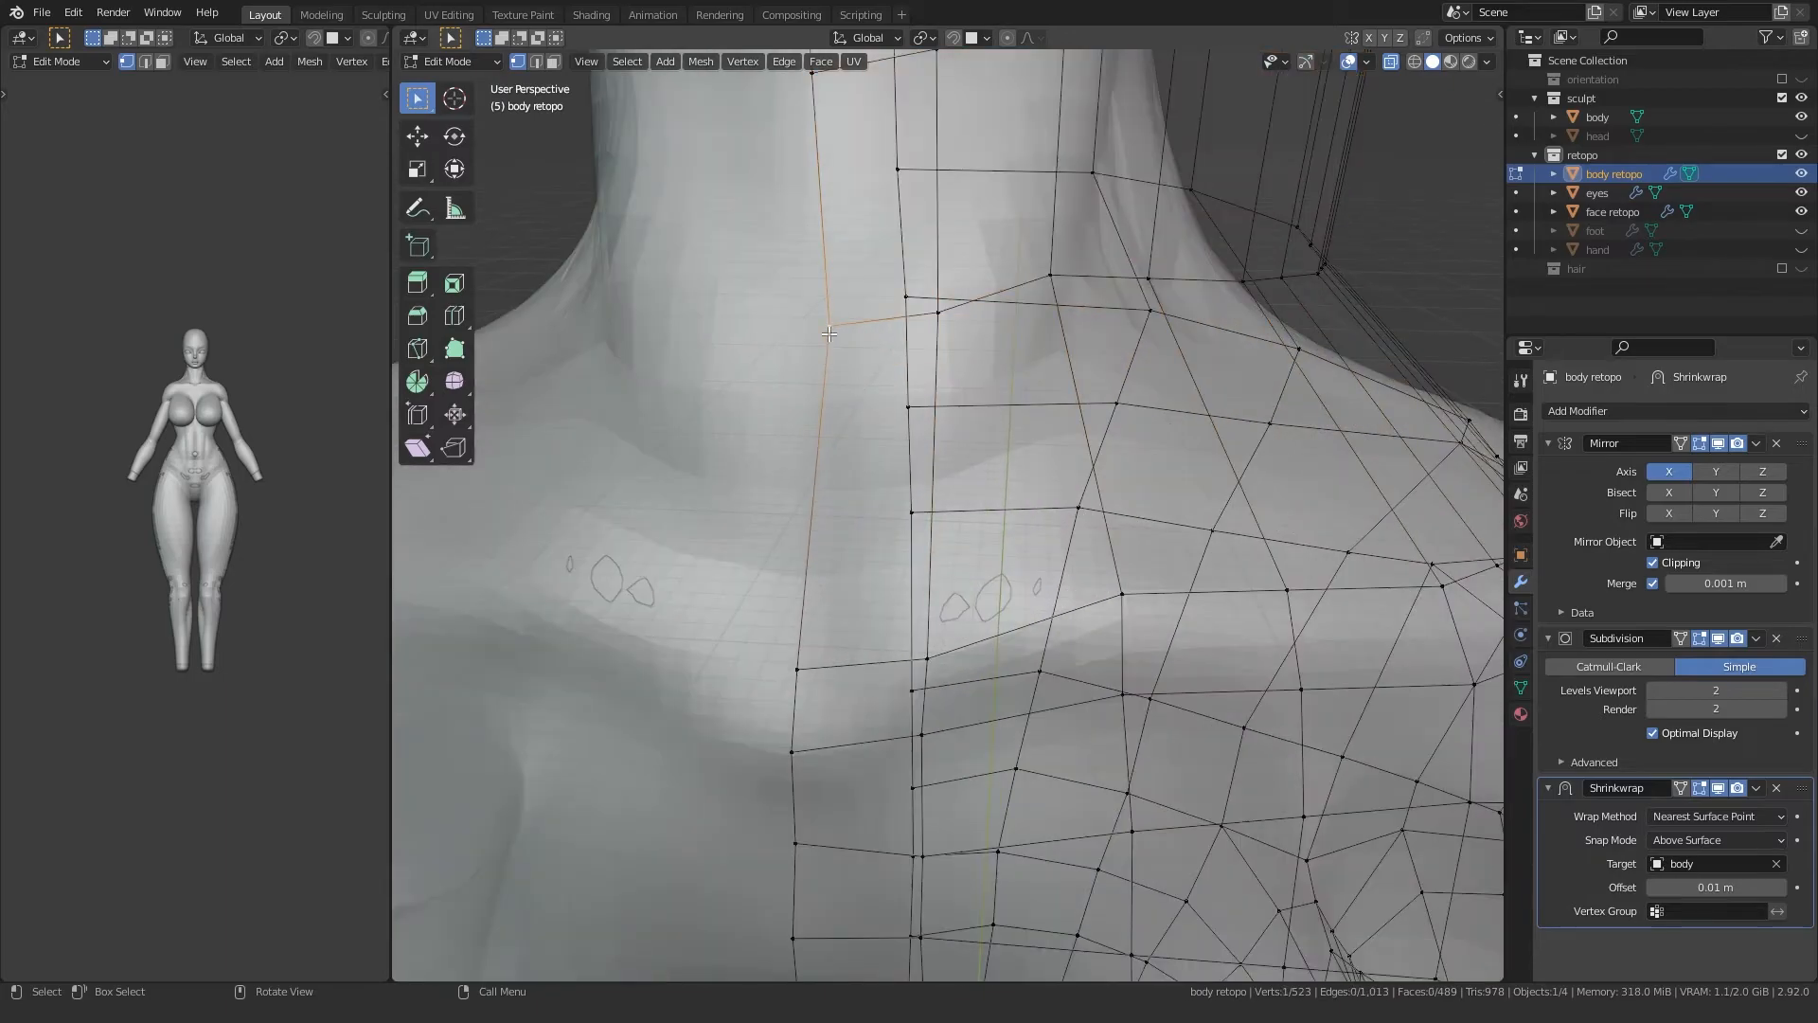
pyautogui.hotkey('shift', 'Tab')
pyautogui.hotkey('alt', 'z')
pyautogui.press('g')
pyautogui.click(820, 402)
# Step: Turn off X-ray and snap the neighbouring vertices of the lowest extruded neck loop onto the front of the neck
pyautogui.hotkey('alt', 'z')
pyautogui.moveTo(820, 402); pyautogui.dragTo(773, 394, button='middle')
pyautogui.click(903, 334)
pyautogui.press('g')
pyautogui.click(893, 407)
pyautogui.click(1021, 298)
pyautogui.press('g')
pyautogui.click(1007, 400)
pyautogui.click(1132, 315)
# Step: Continue snapping the extruded neck vertices onto the sculpt around the side and back of the neck
pyautogui.scroll(-3, 1127, 322)
pyautogui.moveTo(1062, 358); pyautogui.dragTo(1021, 387, button='middle')
pyautogui.click(1042, 470)
pyautogui.moveTo(1046, 468)
pyautogui.mouseDown(button='middle')
pyautogui.moveTo(1108, 493)
pyautogui.moveTo(1095, 525)
pyautogui.moveTo(1029, 494)
pyautogui.mouseUp(button='middle')
pyautogui.press('g')
pyautogui.press('g')
pyautogui.press('g')
pyautogui.moveTo(1066, 555); pyautogui.dragTo(947, 417, button='middle')
pyautogui.press('g')
pyautogui.click(1037, 488)
pyautogui.press('g')
pyautogui.click(939, 413)
pyautogui.click(1078, 383)
# Step: Snap the vertices of the middle neck loop onto the sculpt's neck surface
pyautogui.moveTo(1078, 383); pyautogui.dragTo(1073, 285, button='middle')
pyautogui.click(1118, 228)
pyautogui.moveTo(1118, 227); pyautogui.dragTo(1079, 409, button='middle')
pyautogui.moveTo(1020, 301); pyautogui.dragTo(1003, 219, button='middle')
pyautogui.click(1049, 410)
pyautogui.press('g')
pyautogui.click(1000, 417)
pyautogui.click(1157, 392)
pyautogui.click(1002, 408)
pyautogui.press('g')
pyautogui.click(940, 404)
pyautogui.click(922, 372)
# Step: Snap the top neck loop's vertices along the edge of the neck under the jaw
pyautogui.click(956, 256)
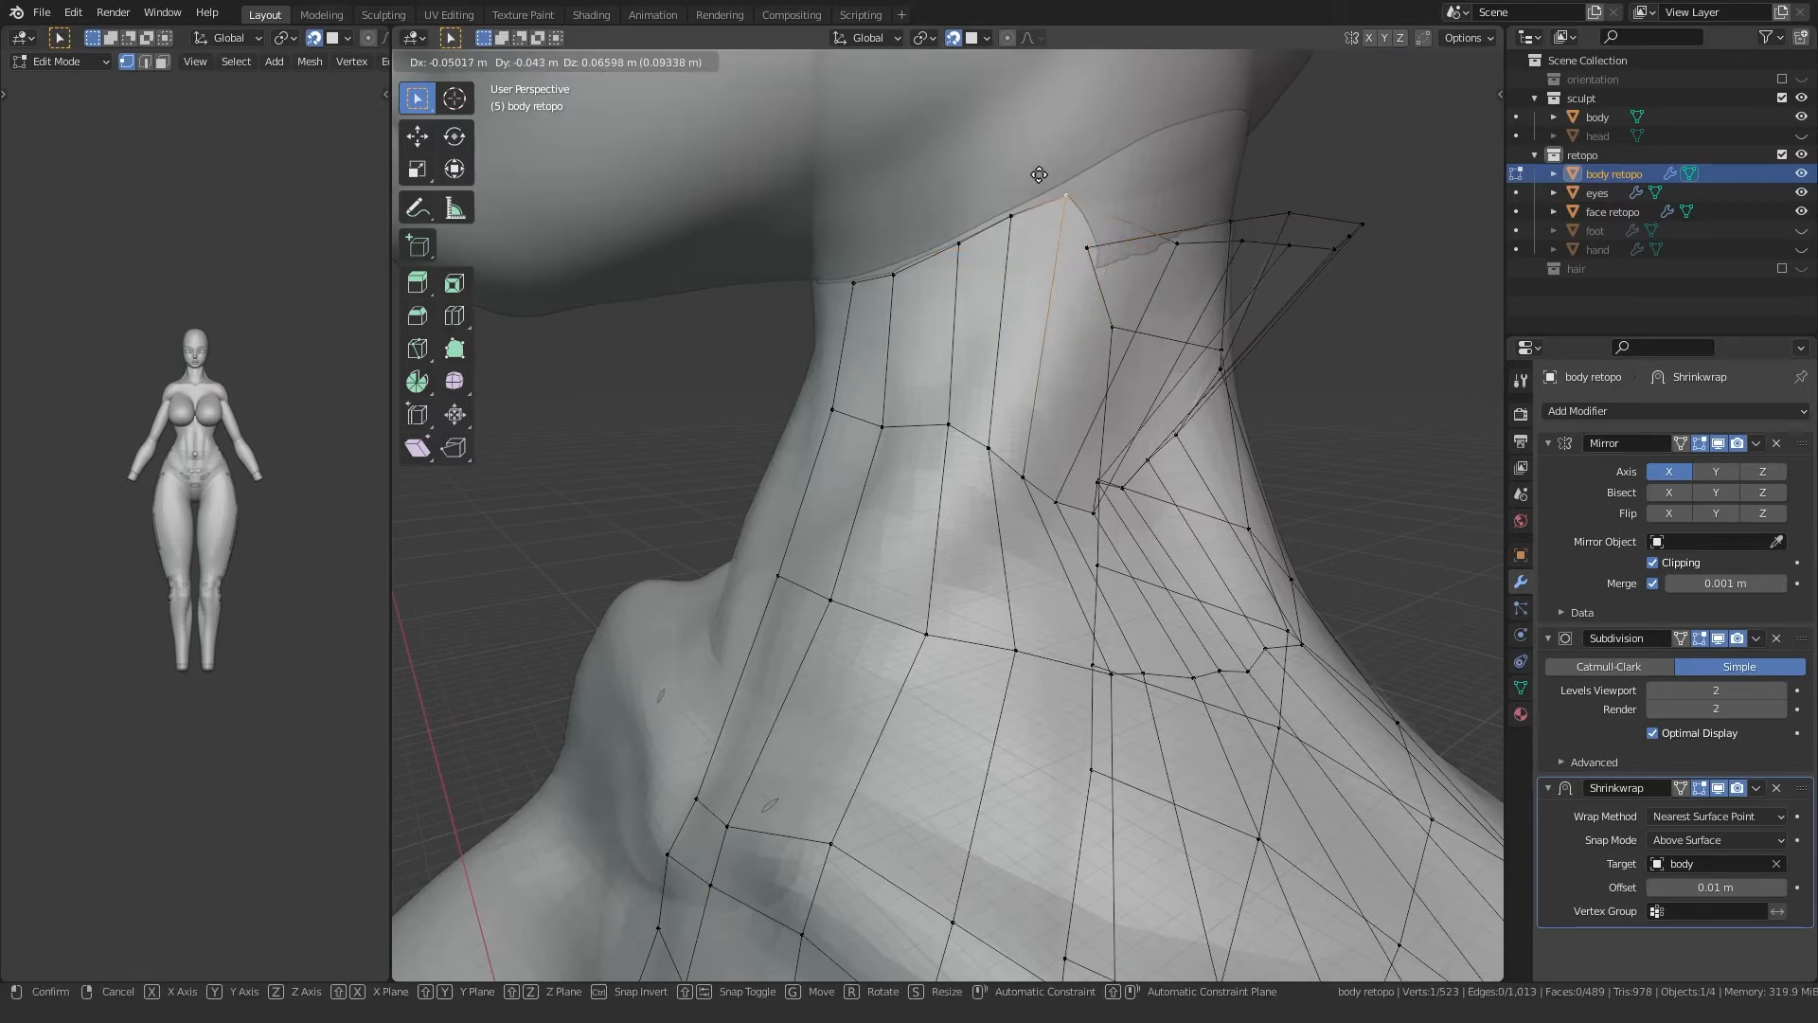
pyautogui.click(1167, 243)
pyautogui.press('g')
pyautogui.click(1103, 156)
pyautogui.moveTo(1104, 159); pyautogui.dragTo(852, 237, button='middle')
pyautogui.click(1055, 243)
pyautogui.press('g')
pyautogui.click(1110, 168)
# Step: Snap the remaining top loop vertices around the back of the neck and turn the Shrinkwrap's on-cage display back on
pyautogui.press('g')
pyautogui.press('g')
pyautogui.click(1070, 246)
pyautogui.click(1152, 87)
pyautogui.press('g')
pyautogui.click(1072, 244)
pyautogui.press('g')
pyautogui.click(985, 149)
pyautogui.press('g')
pyautogui.click(794, 249)
pyautogui.click(735, 261)
pyautogui.moveTo(735, 260); pyautogui.dragTo(780, 456, button='middle')
pyautogui.click(1681, 788)
pyautogui.moveTo(994, 639); pyautogui.dragTo(891, 644, button='middle')
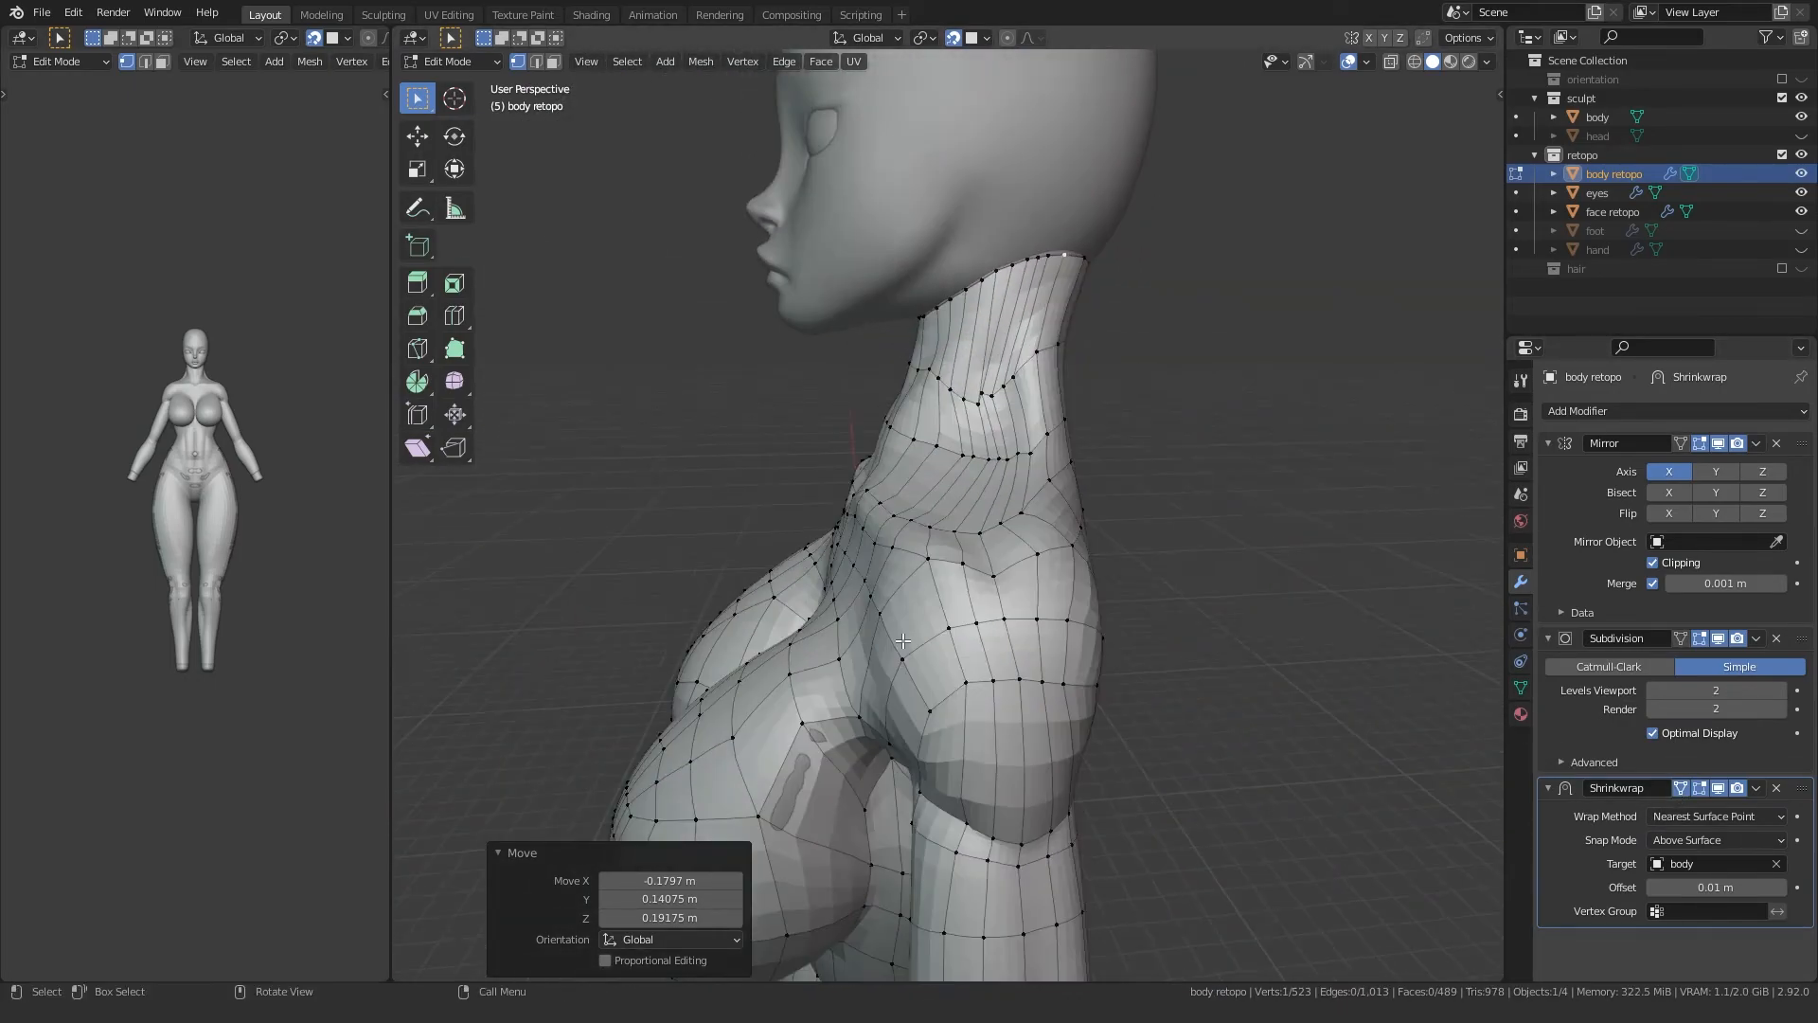
# Step: Nudge vertices on the upper side of the neck to even out their spacing
pyautogui.scroll(6, 913, 460)
pyautogui.keyDown('shift'); pyautogui.moveTo(950, 374); pyautogui.dragTo(899, 606, button='middle'); pyautogui.keyUp('shift')
pyautogui.click(987, 433)
pyautogui.press('g')
pyautogui.click(976, 431)
pyautogui.press('g')
pyautogui.click(1005, 429)
pyautogui.press('g')
pyautogui.click(971, 444)
# Step: Adjust several vertices of the neck loop below to smooth its dip along the side of the neck
pyautogui.click(1059, 631)
pyautogui.press('g')
pyautogui.click(1051, 635)
pyautogui.click(1094, 635)
pyautogui.press('g')
pyautogui.click(1089, 632)
pyautogui.click(1130, 612)
pyautogui.click(1176, 608)
pyautogui.scroll(-5, 1176, 608)
pyautogui.moveTo(1174, 611); pyautogui.dragTo(975, 794, button='middle')
pyautogui.scroll(-7, 879, 808)
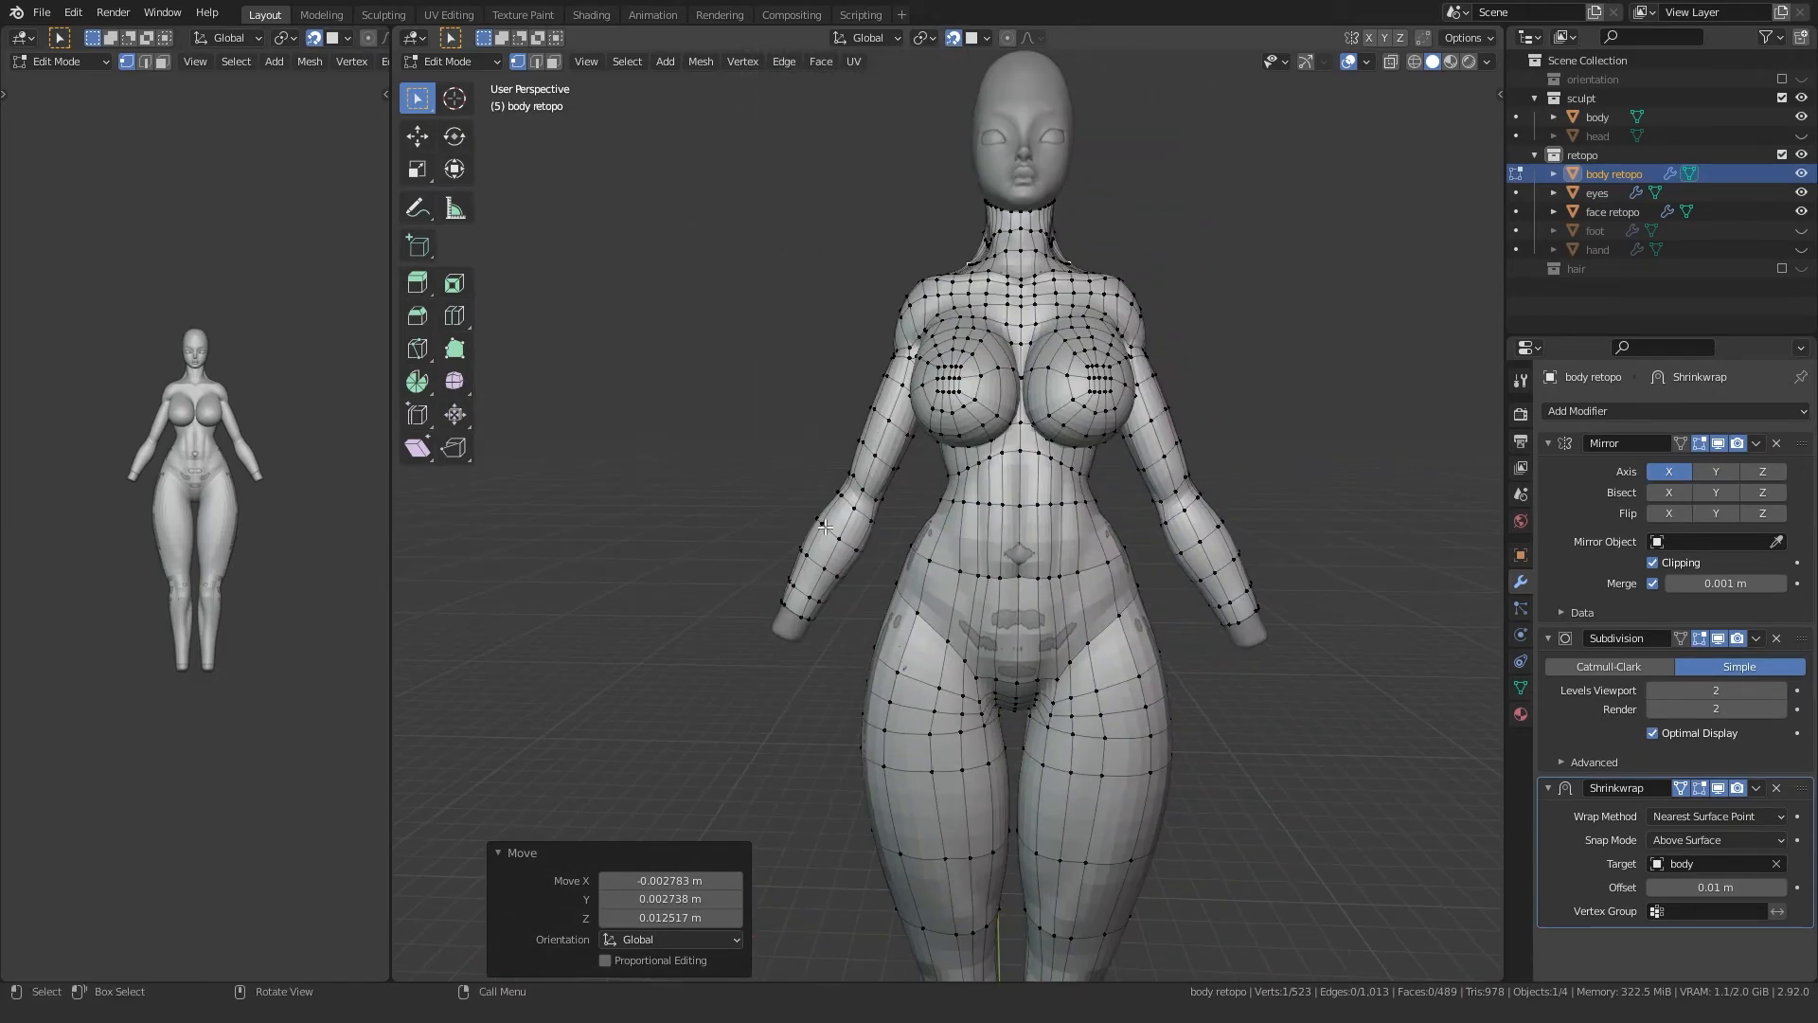
# Step: Turn on the wireframe overlay in Object Mode to show the topology on the whole figure
pyautogui.moveTo(826, 527)
pyautogui.mouseDown(button='middle')
pyautogui.moveTo(861, 474)
pyautogui.moveTo(816, 498)
pyautogui.mouseUp(button='middle')
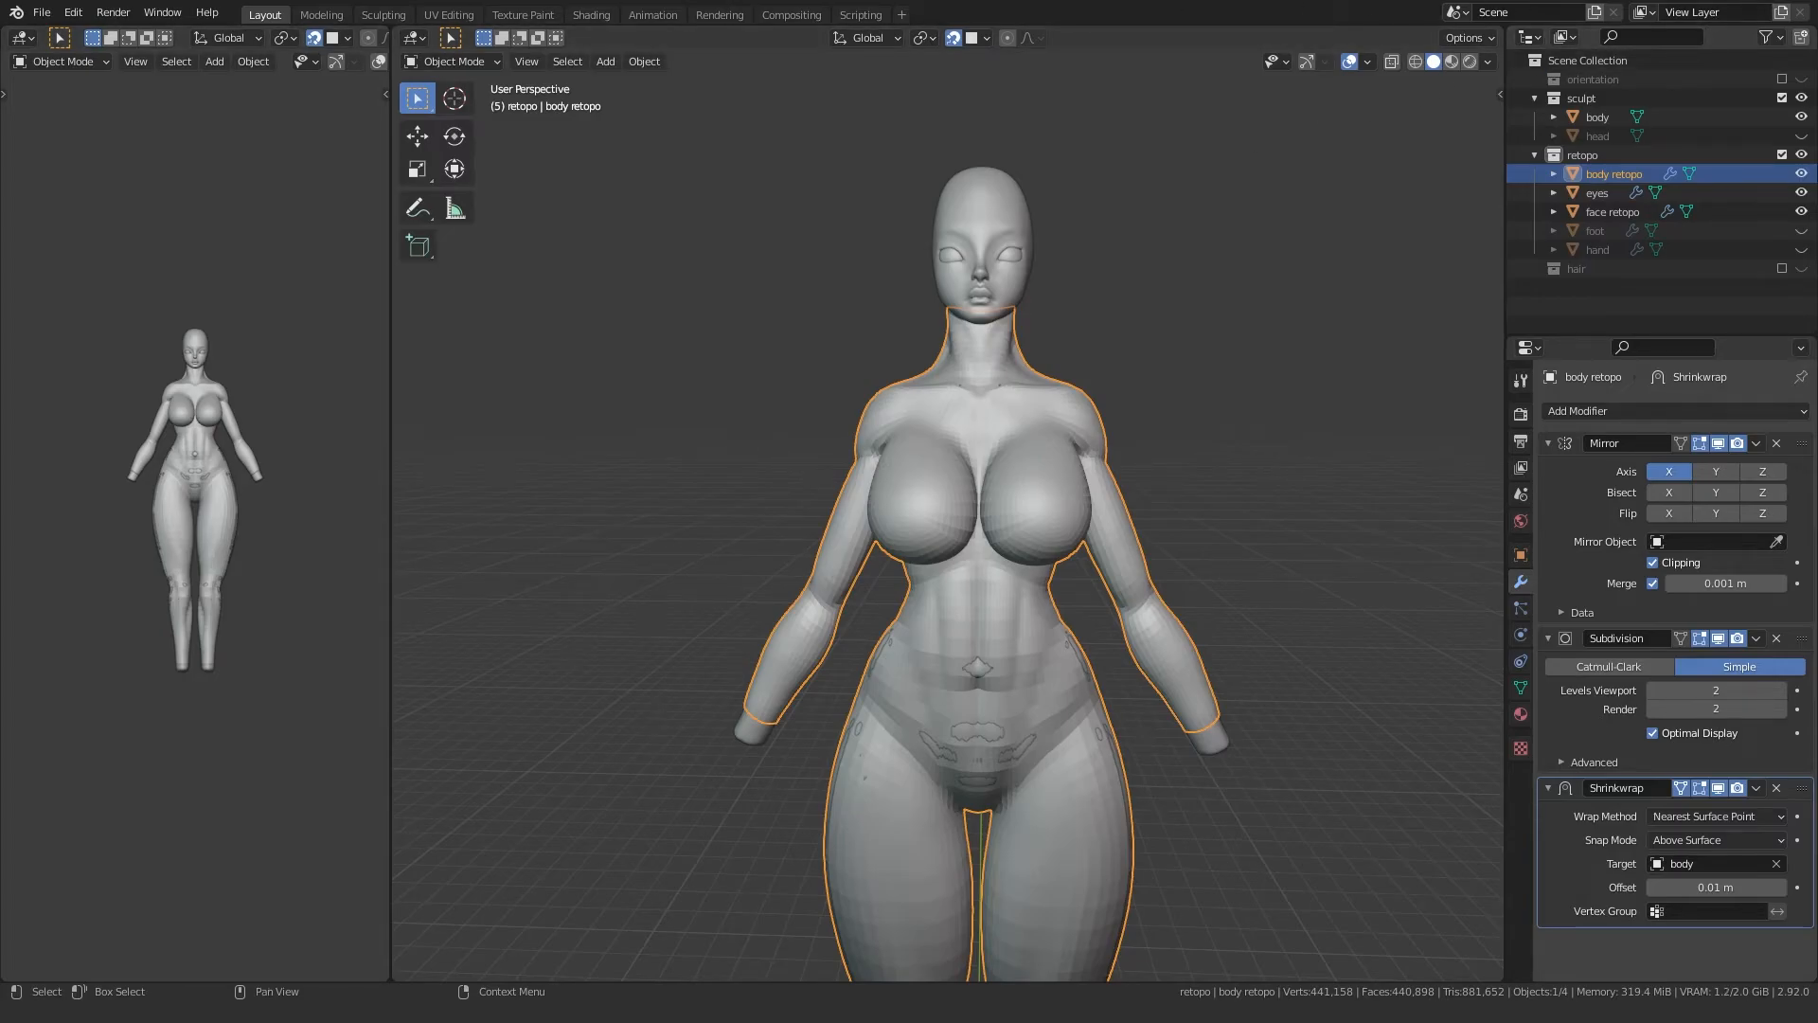
pyautogui.moveTo(835, 392); pyautogui.dragTo(813, 455, button='middle')
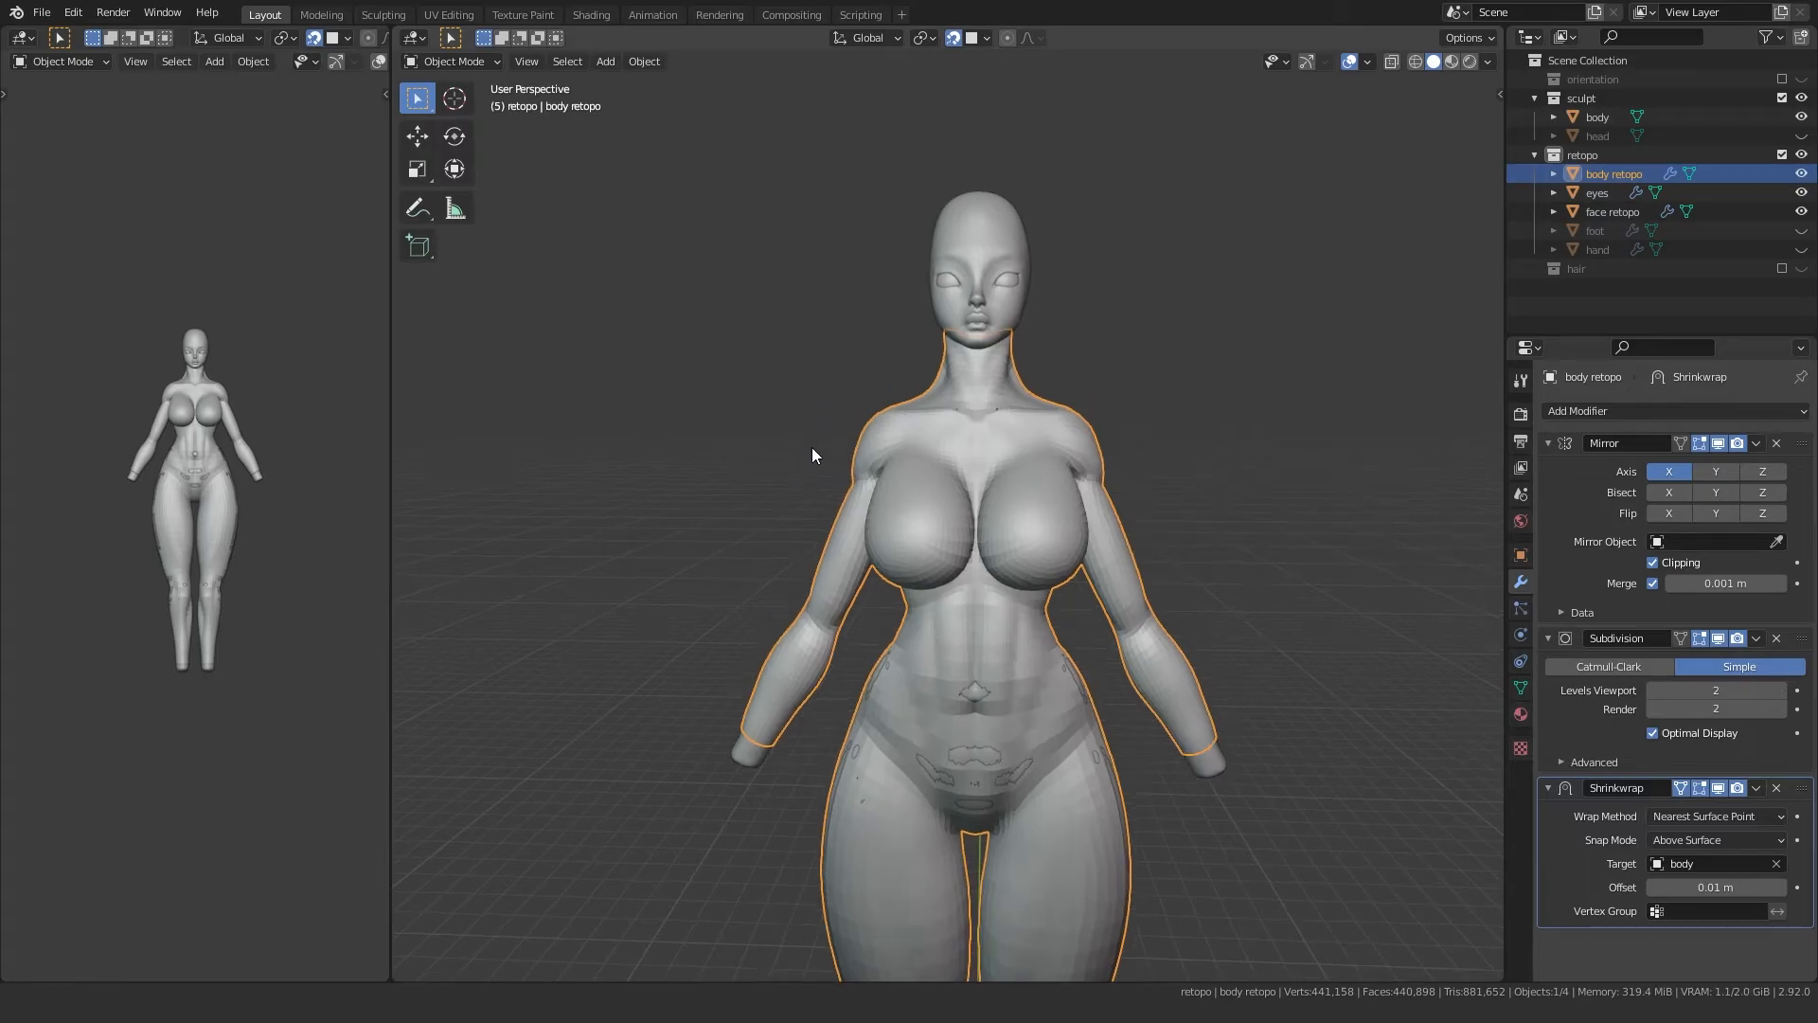
pyautogui.click(1369, 62)
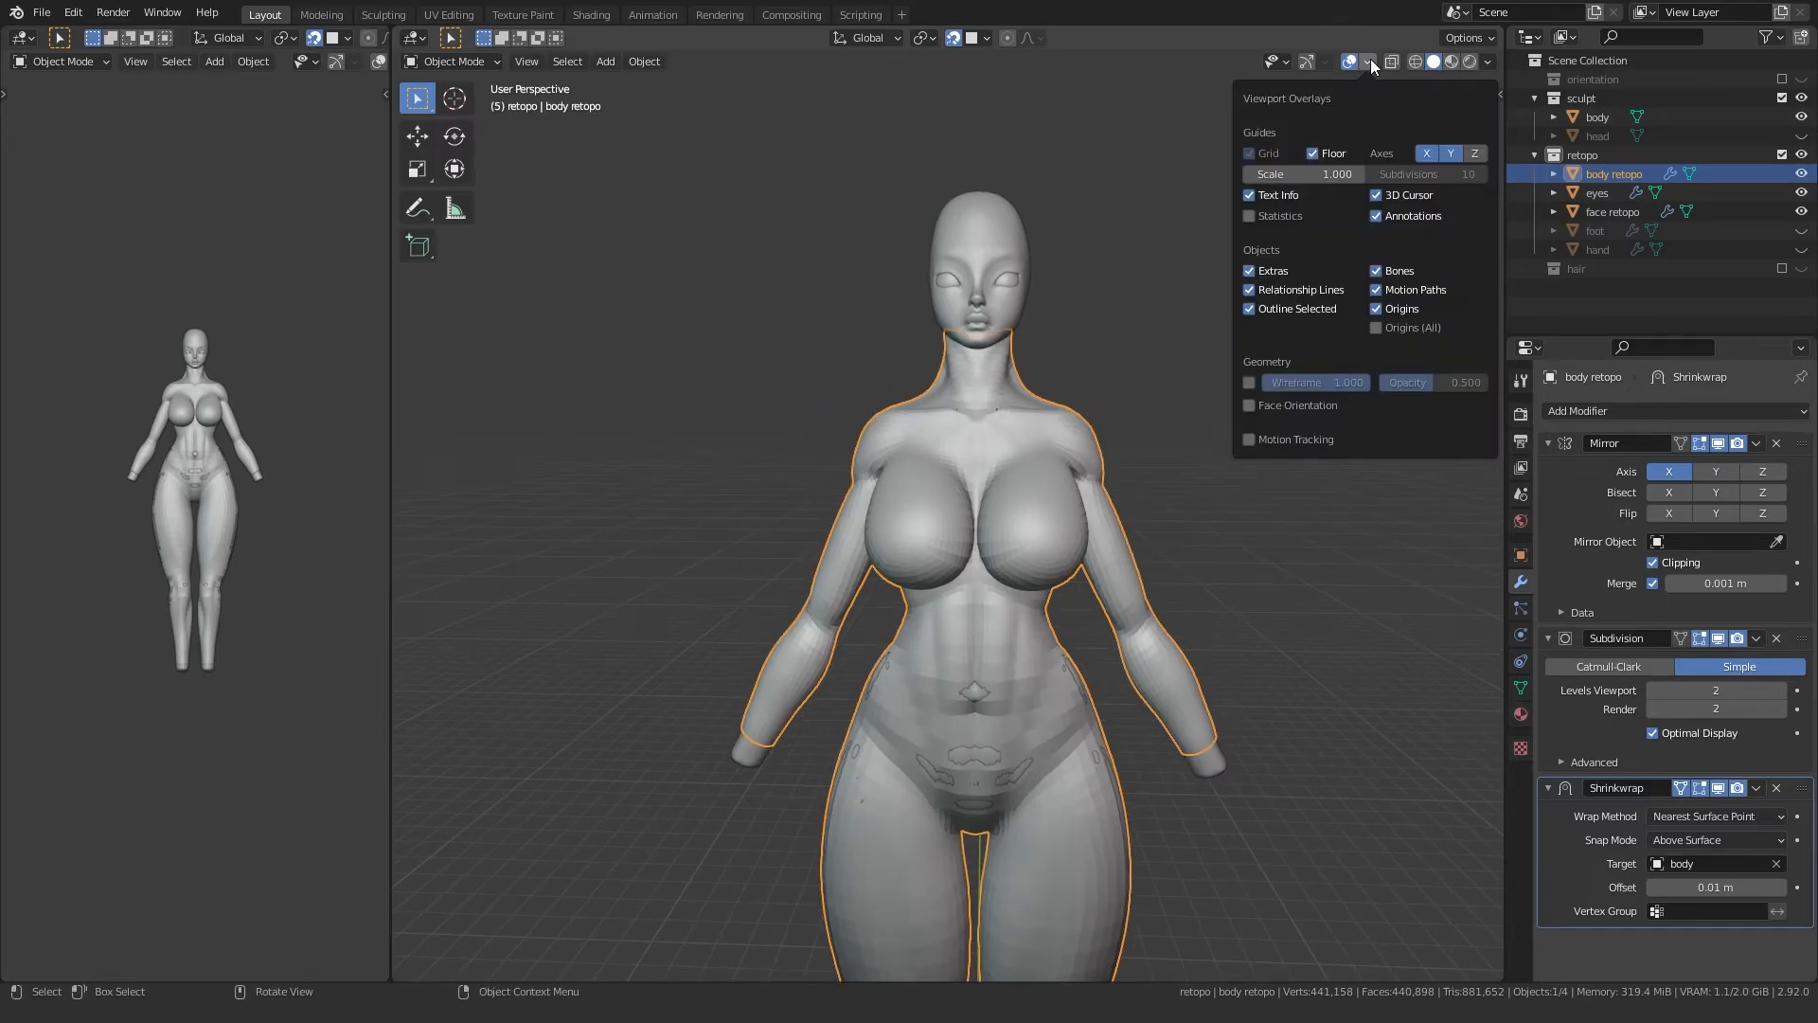
pyautogui.click(1251, 382)
pyautogui.moveTo(726, 406); pyautogui.dragTo(807, 374, button='middle')
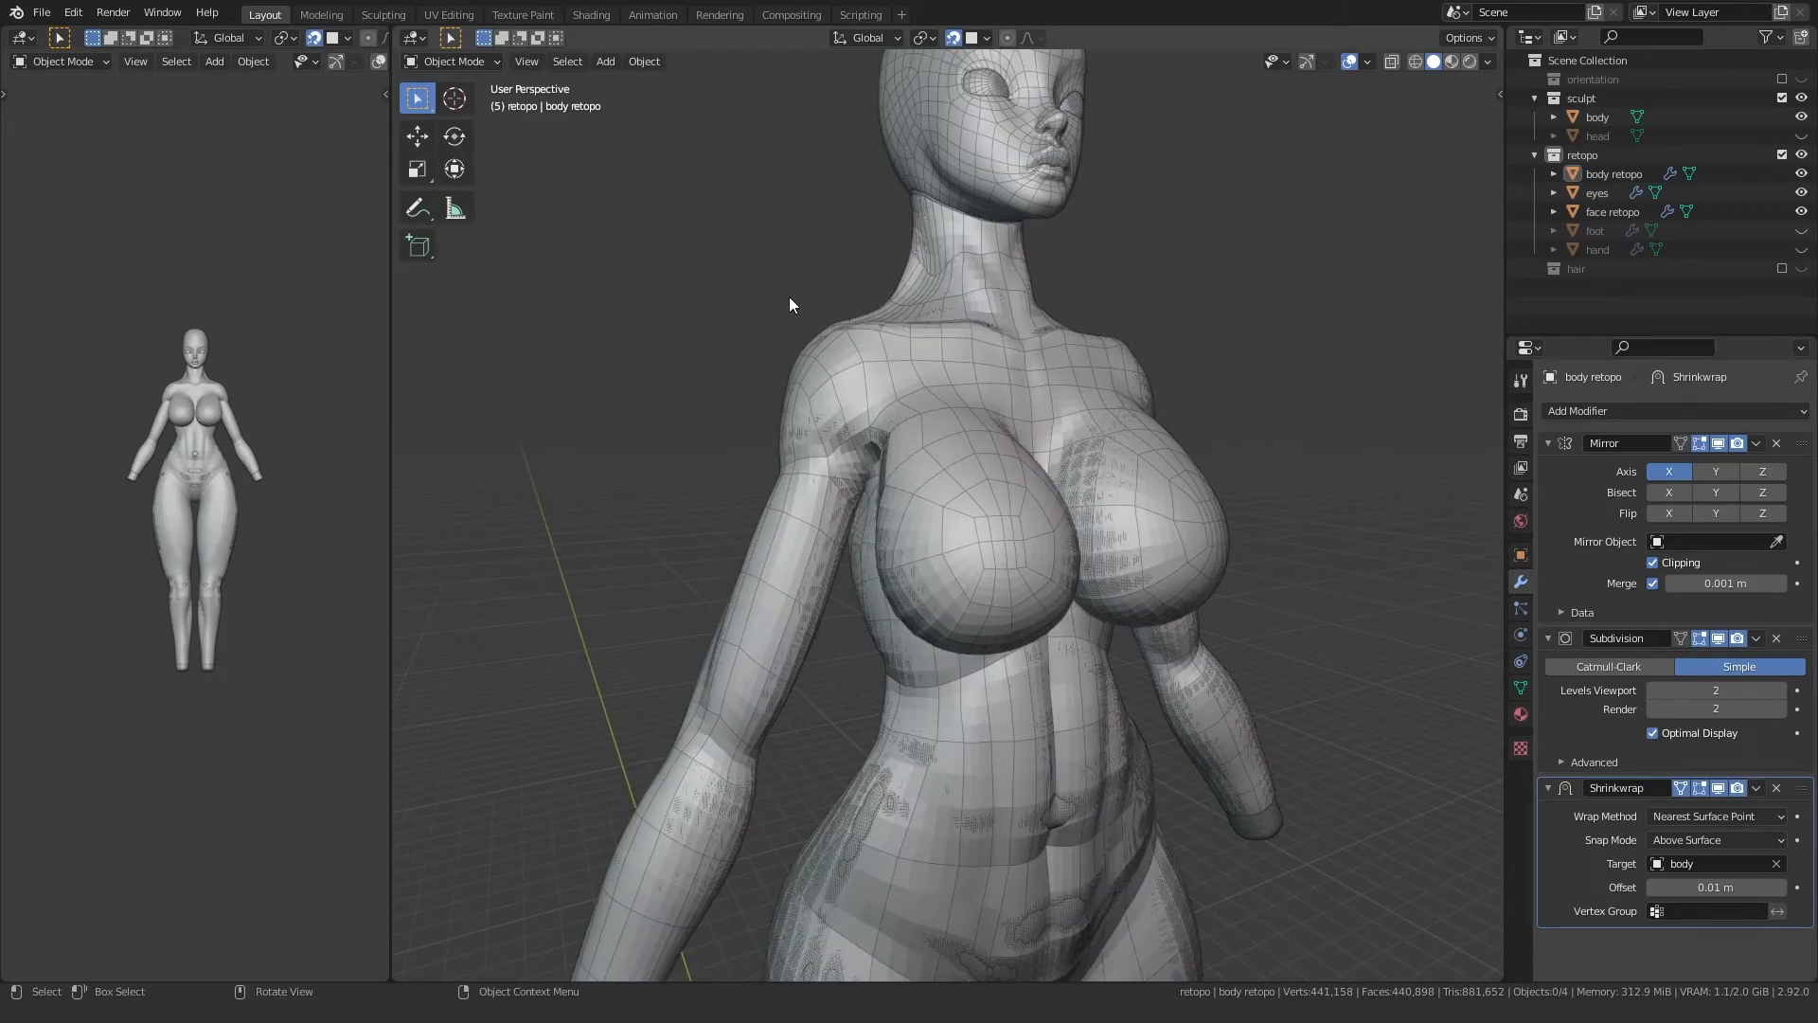
# Step: Select the body retopo mesh, switch it to Sculpt Mode and open the Slide Relax brush settings
pyautogui.click(844, 349)
pyautogui.hotkey('ctrl', 'Tab')
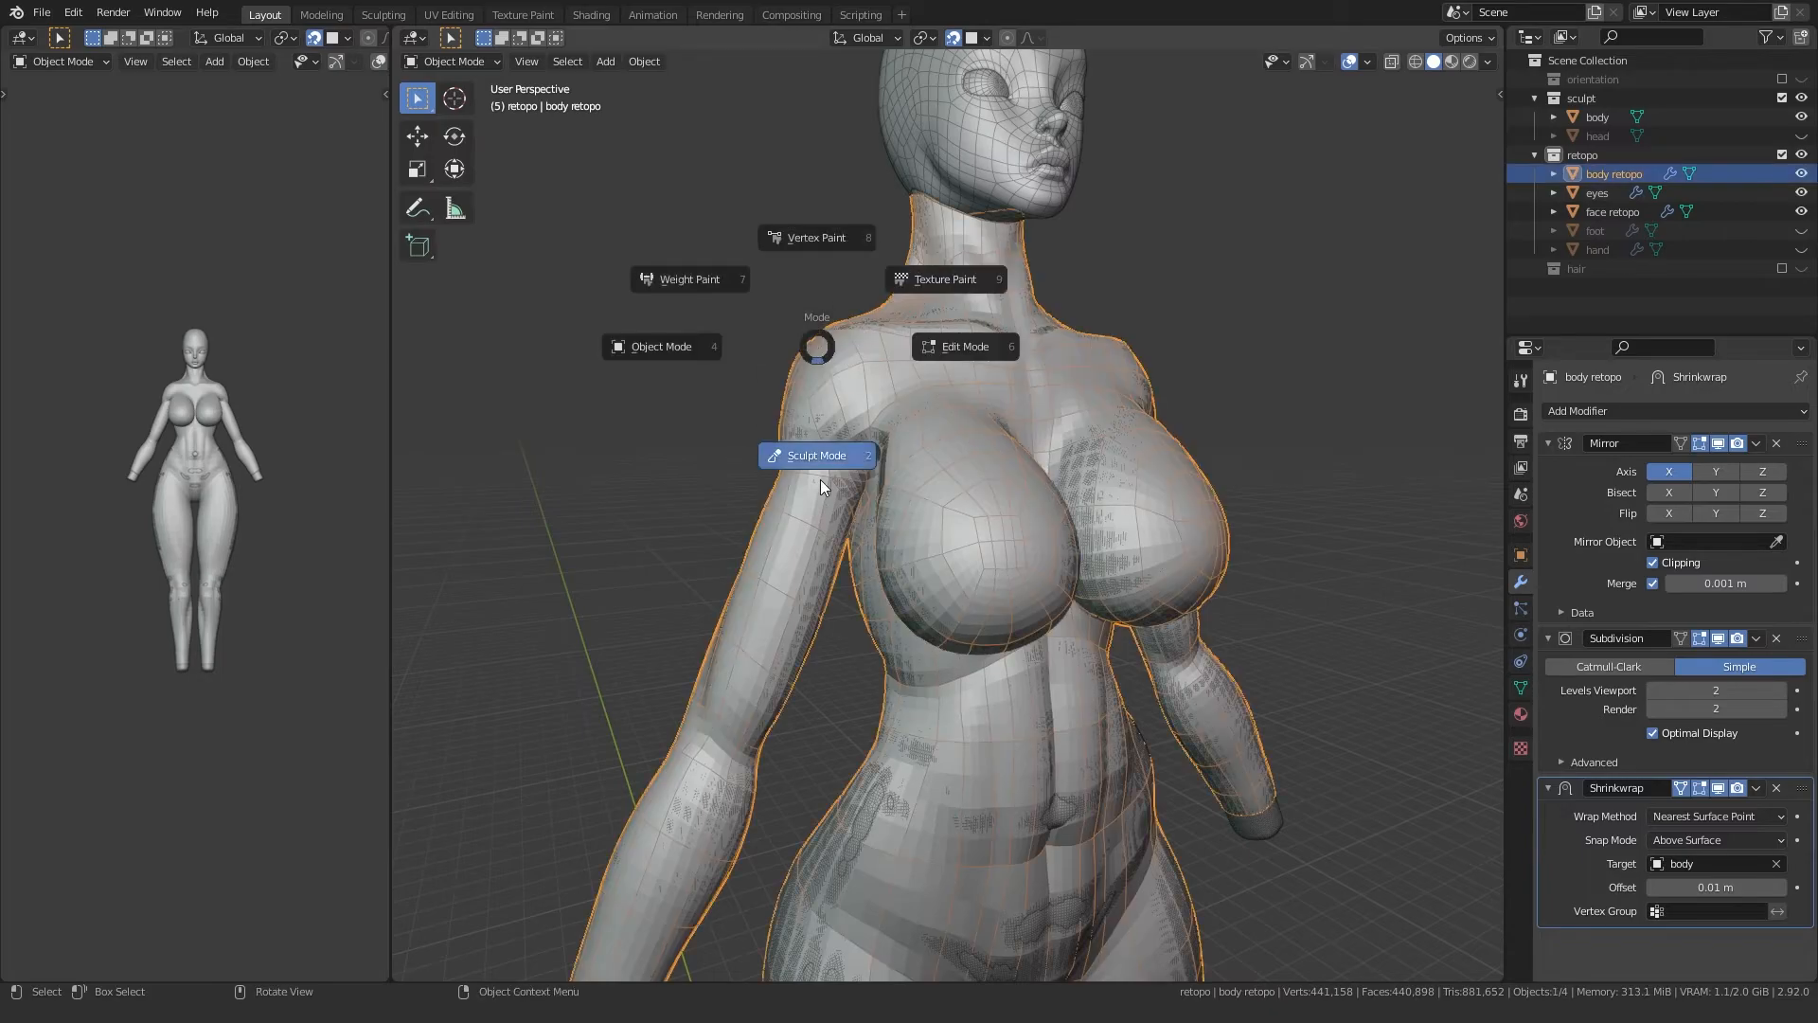
pyautogui.click(820, 479)
pyautogui.click(1018, 38)
pyautogui.moveTo(958, 35)
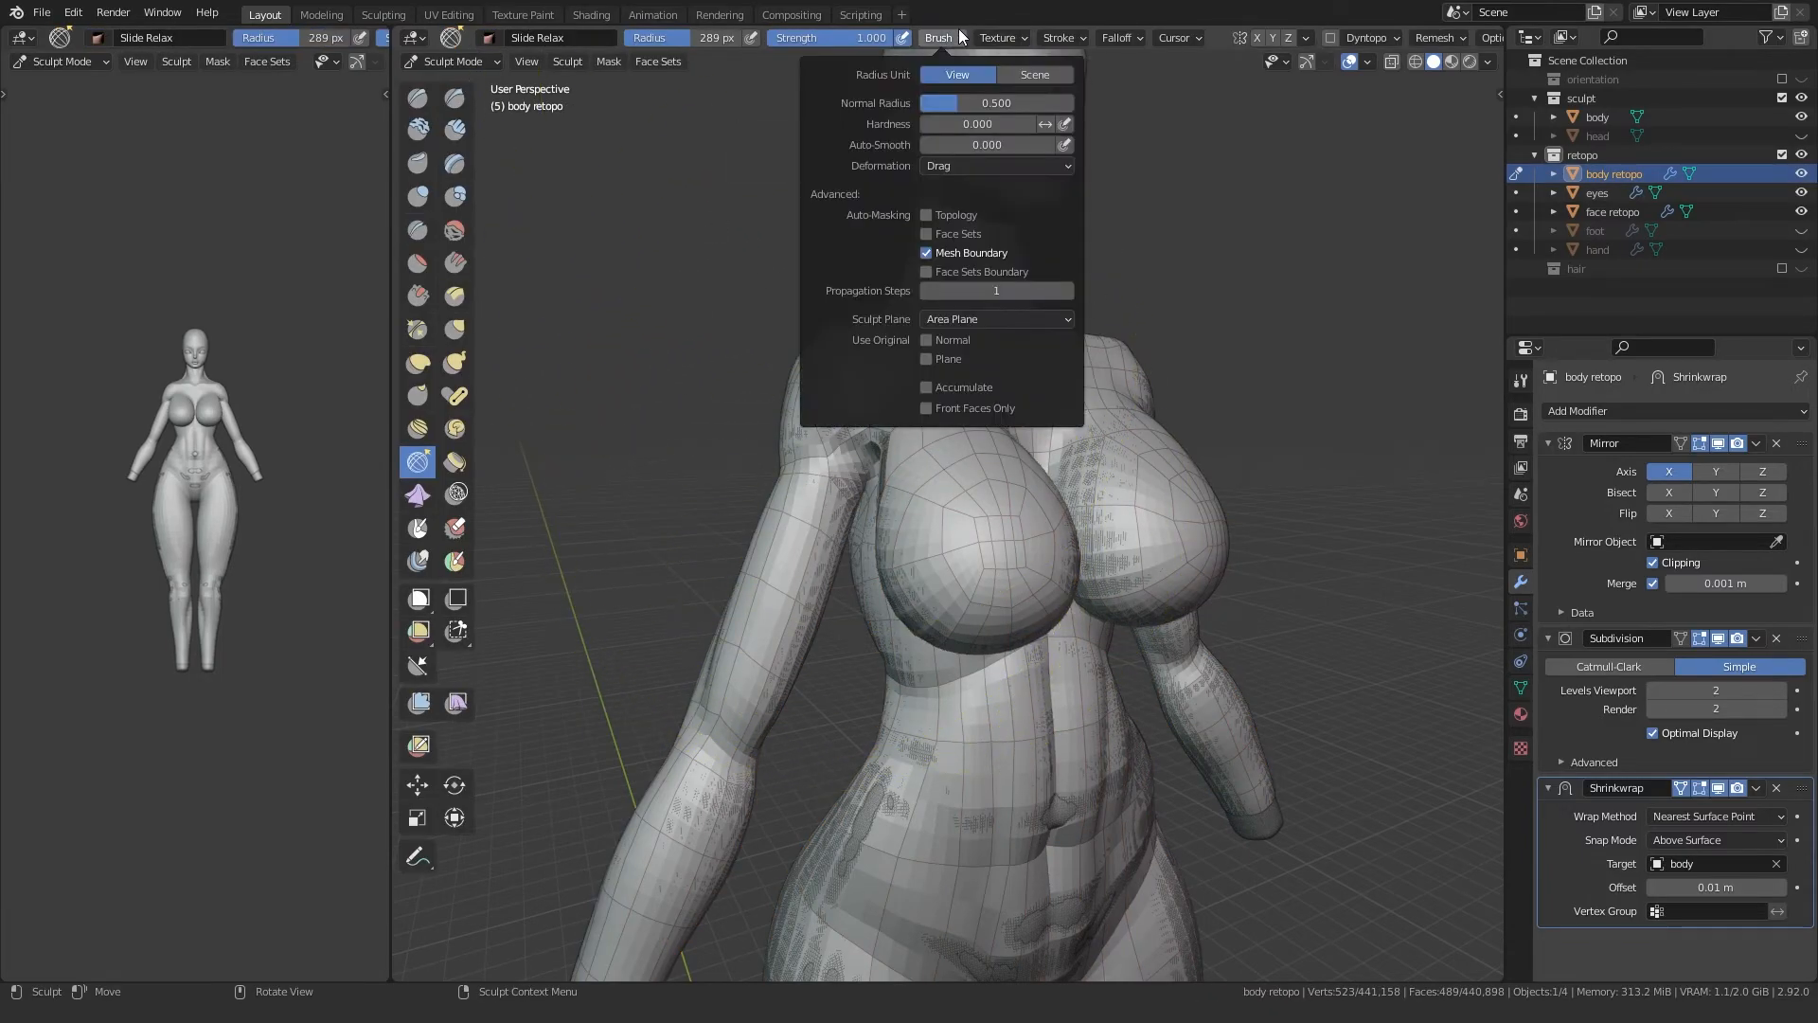
# Step: Relax the topology across the breasts, belly and shoulder with the Slide Relax brush at 289 px
pyautogui.moveTo(948, 455)
pyautogui.mouseDown(button='middle')
pyautogui.moveTo(739, 394)
pyautogui.moveTo(893, 638)
pyautogui.moveTo(897, 578)
pyautogui.mouseUp(button='middle')
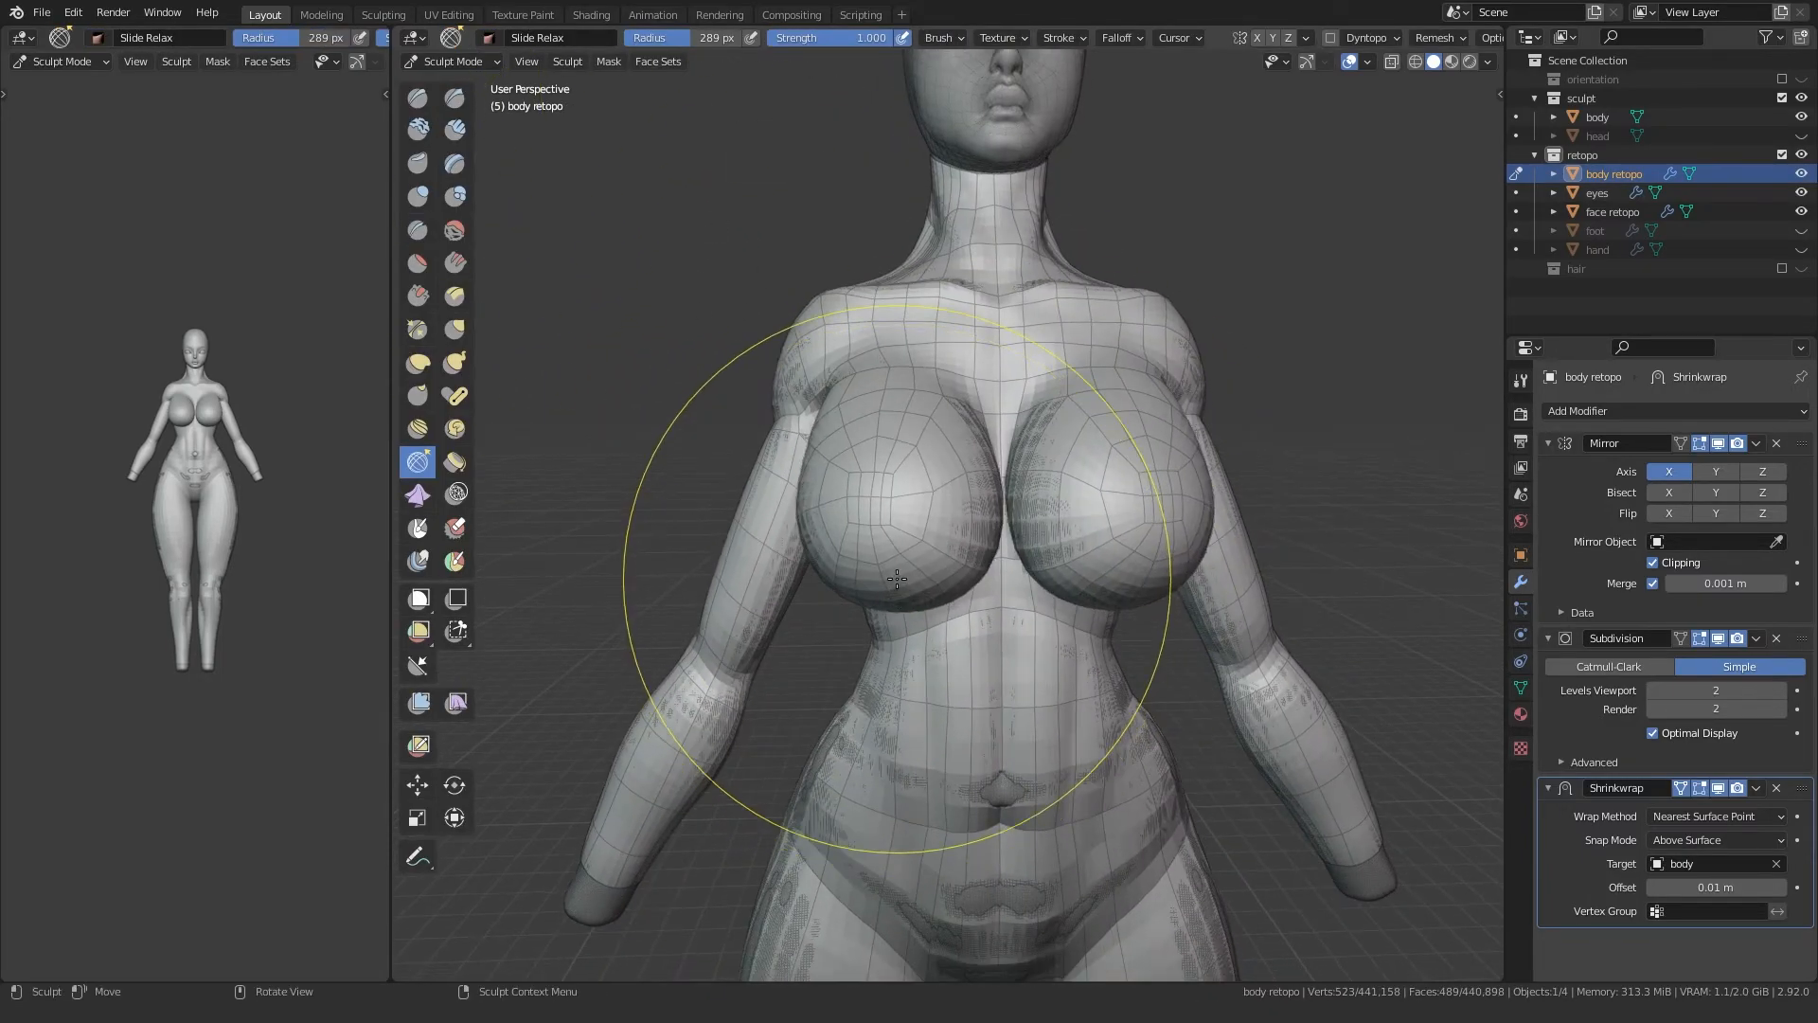
pyautogui.moveTo(897, 579)
pyautogui.mouseDown()
pyautogui.moveTo(991, 478)
pyautogui.moveTo(990, 394)
pyautogui.moveTo(1068, 458)
pyautogui.moveTo(995, 711)
pyautogui.moveTo(947, 634)
pyautogui.moveTo(994, 748)
pyautogui.mouseUp()
pyautogui.moveTo(1208, 620); pyautogui.dragTo(1032, 559, button='middle')
pyautogui.moveTo(1103, 402)
pyautogui.mouseDown()
pyautogui.moveTo(1124, 381)
pyautogui.moveTo(1103, 365)
pyautogui.mouseUp()
# Step: Set the brush radius to 160 px and relax the topology around the neck, collarbone and upper chest
pyautogui.moveTo(1032, 388); pyautogui.dragTo(926, 414, button='middle')
pyautogui.press('f')
pyautogui.click(900, 204)
pyautogui.moveTo(1021, 204); pyautogui.dragTo(1023, 172)
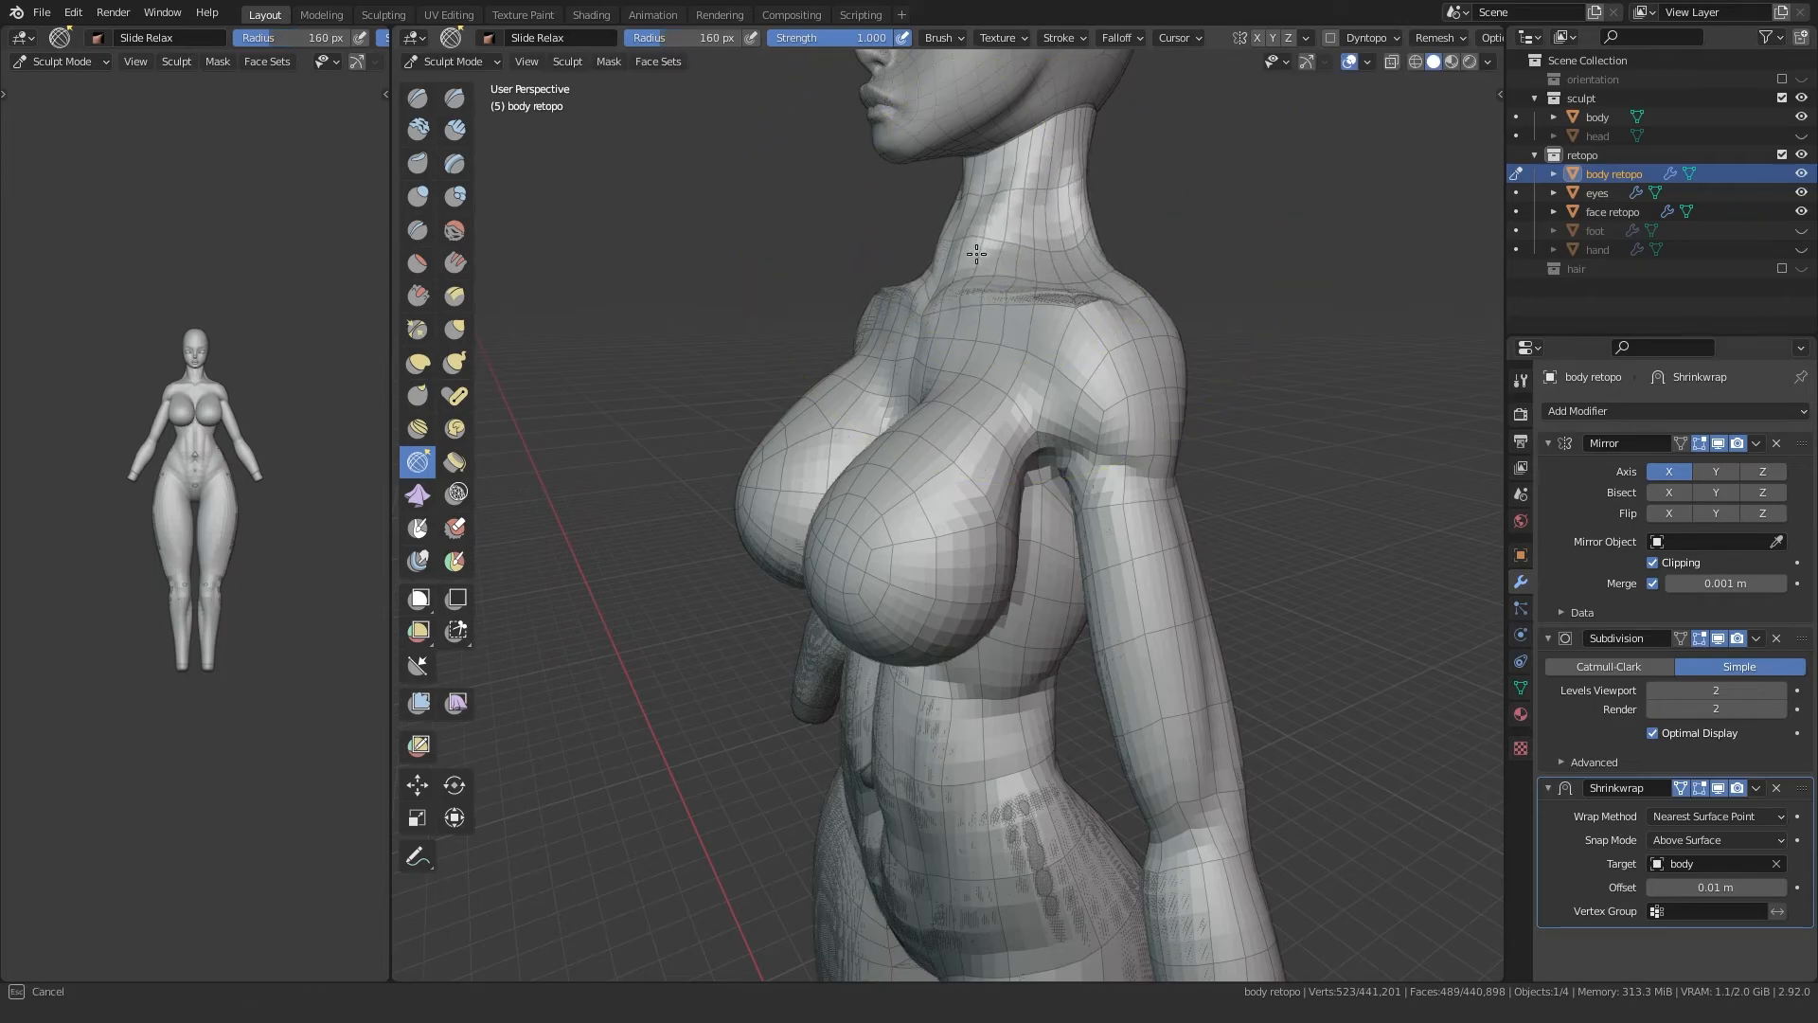
pyautogui.moveTo(997, 266); pyautogui.dragTo(985, 246)
pyautogui.moveTo(936, 199); pyautogui.dragTo(736, 254, button='middle')
pyautogui.moveTo(878, 228)
pyautogui.mouseDown()
pyautogui.moveTo(1007, 373)
pyautogui.moveTo(966, 426)
pyautogui.mouseUp()
pyautogui.moveTo(871, 379); pyautogui.dragTo(1023, 374, button='middle')
pyautogui.moveTo(881, 378)
pyautogui.mouseDown()
pyautogui.moveTo(897, 316)
pyautogui.moveTo(866, 384)
pyautogui.mouseUp()
# Step: Set the brush radius to 189 px and relax the topology over the shoulder and down the upper arm
pyautogui.moveTo(772, 388); pyautogui.dragTo(938, 355, button='middle')
pyautogui.press('f')
pyautogui.click(976, 351)
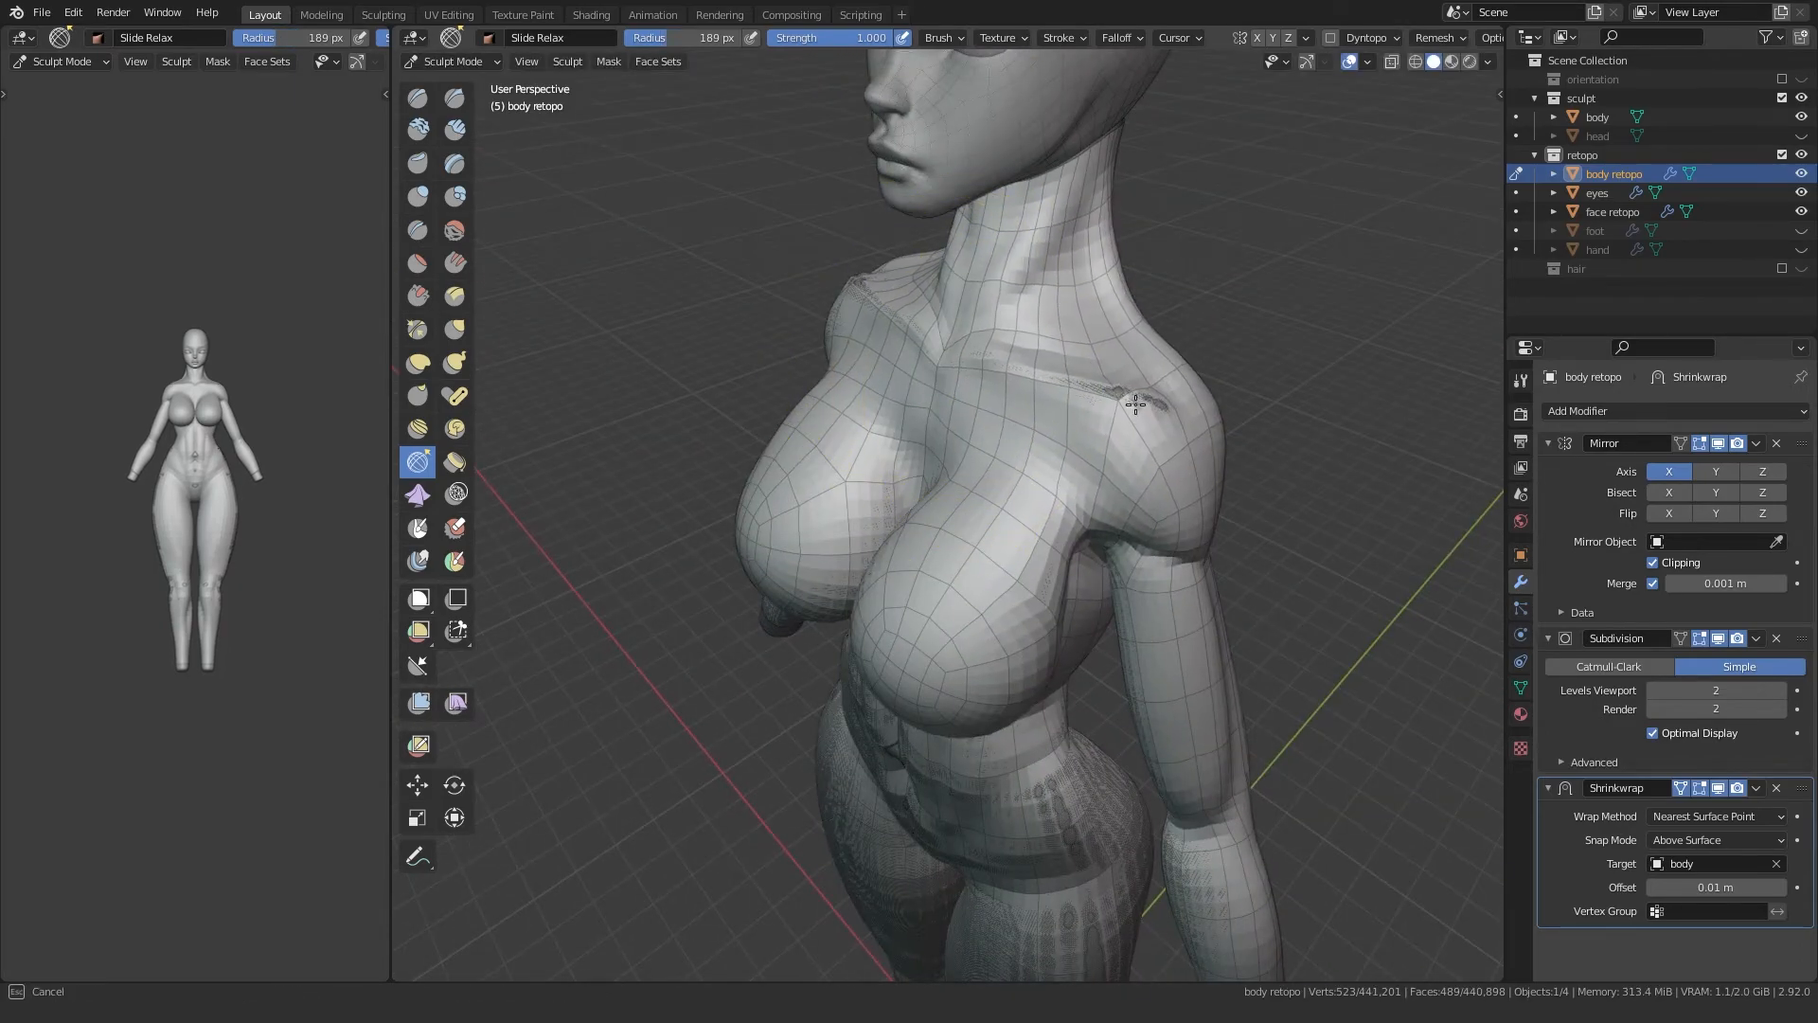
pyautogui.moveTo(1128, 391); pyautogui.dragTo(1108, 417)
pyautogui.keyDown('shift'); pyautogui.moveTo(1127, 653); pyautogui.dragTo(1087, 418, button='middle'); pyautogui.keyUp('shift')
pyautogui.moveTo(1088, 426); pyautogui.dragTo(1088, 596)
pyautogui.moveTo(1087, 609); pyautogui.dragTo(971, 564, button='middle')
# Step: Set the brush radius to 290 px and relax the topology along the arm around the elbow
pyautogui.keyDown('shift'); pyautogui.moveTo(976, 644); pyautogui.dragTo(973, 467, button='middle'); pyautogui.keyUp('shift')
pyautogui.press('f')
pyautogui.click(1066, 483)
pyautogui.moveTo(1047, 560); pyautogui.dragTo(1051, 453)
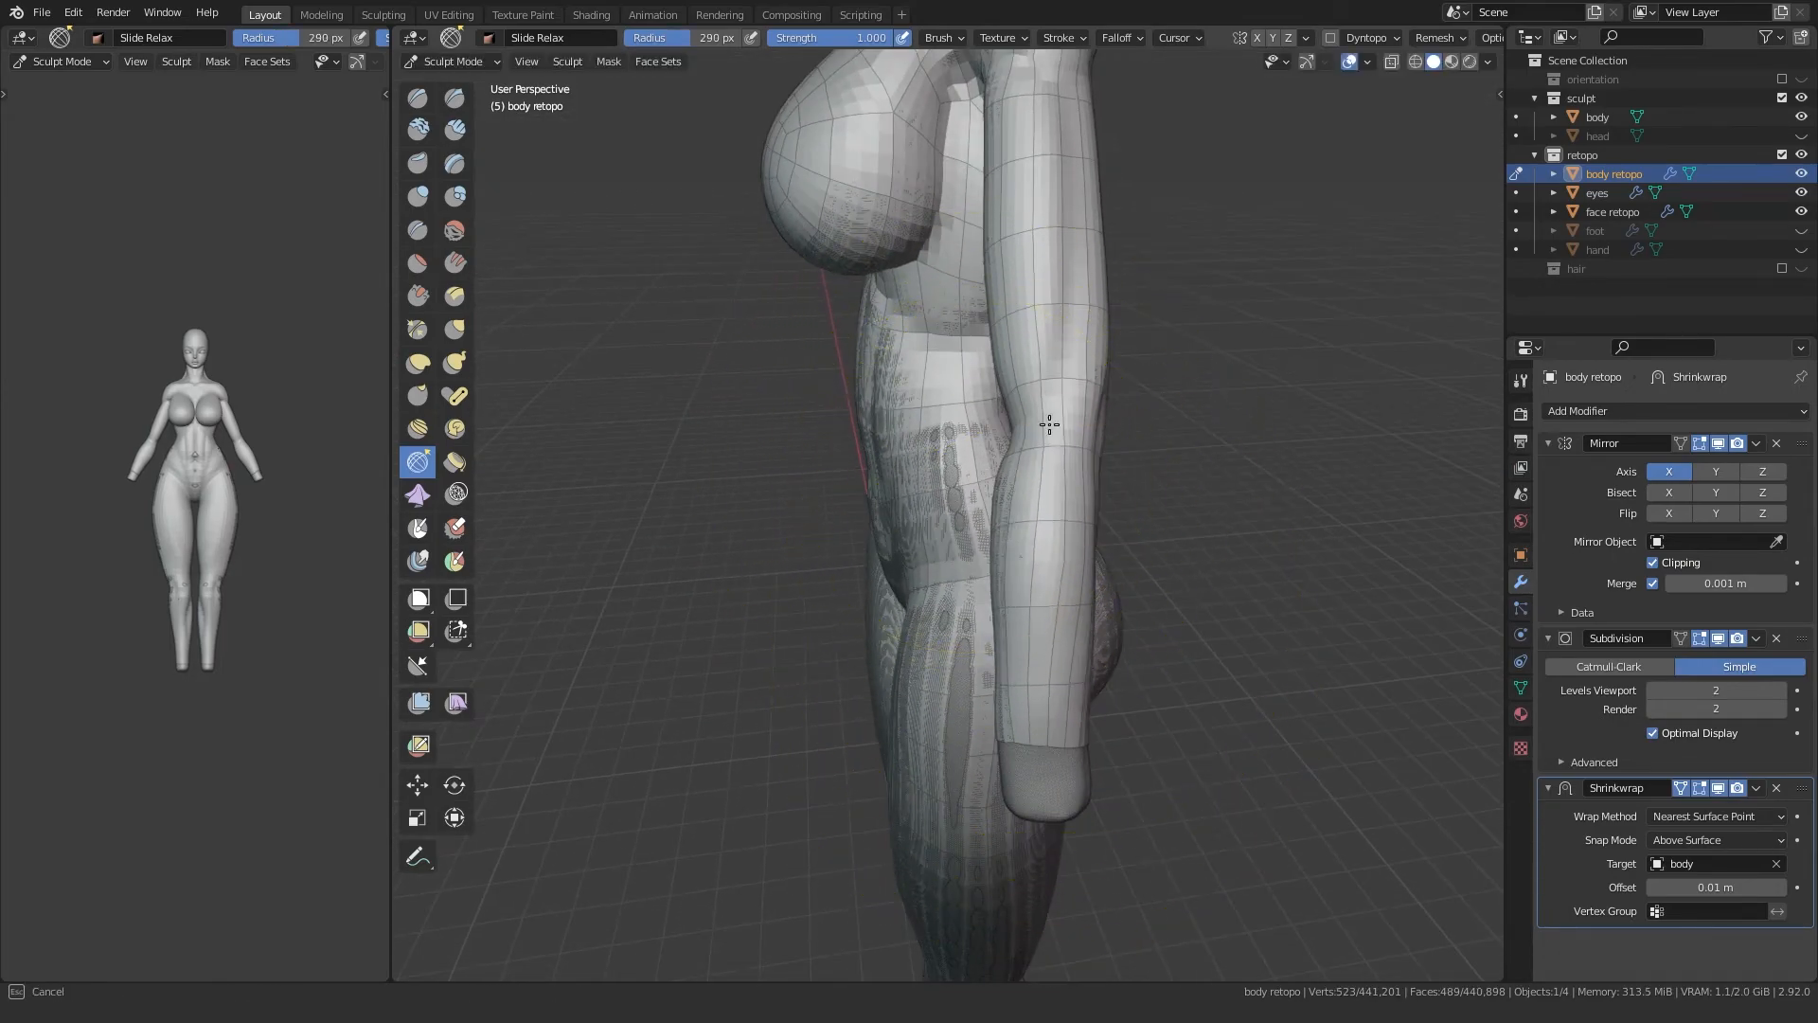
pyautogui.moveTo(1042, 353); pyautogui.dragTo(853, 244, button='middle')
pyautogui.moveTo(852, 244); pyautogui.dragTo(846, 239)
# Step: Frame the hips and legs from the front and hide the sculpted body object
pyautogui.moveTo(963, 468); pyautogui.dragTo(1025, 371, button='middle')
pyautogui.keyDown('shift'); pyautogui.moveTo(957, 805); pyautogui.dragTo(919, 590, button='middle'); pyautogui.keyUp('shift')
pyautogui.keyDown('alt'); pyautogui.moveTo(925, 718); pyautogui.dragTo(1007, 697, button='middle'); pyautogui.keyUp('alt')
pyautogui.keyDown('ctrl'); pyautogui.moveTo(822, 743); pyautogui.dragTo(851, 591, button='middle'); pyautogui.keyUp('ctrl')
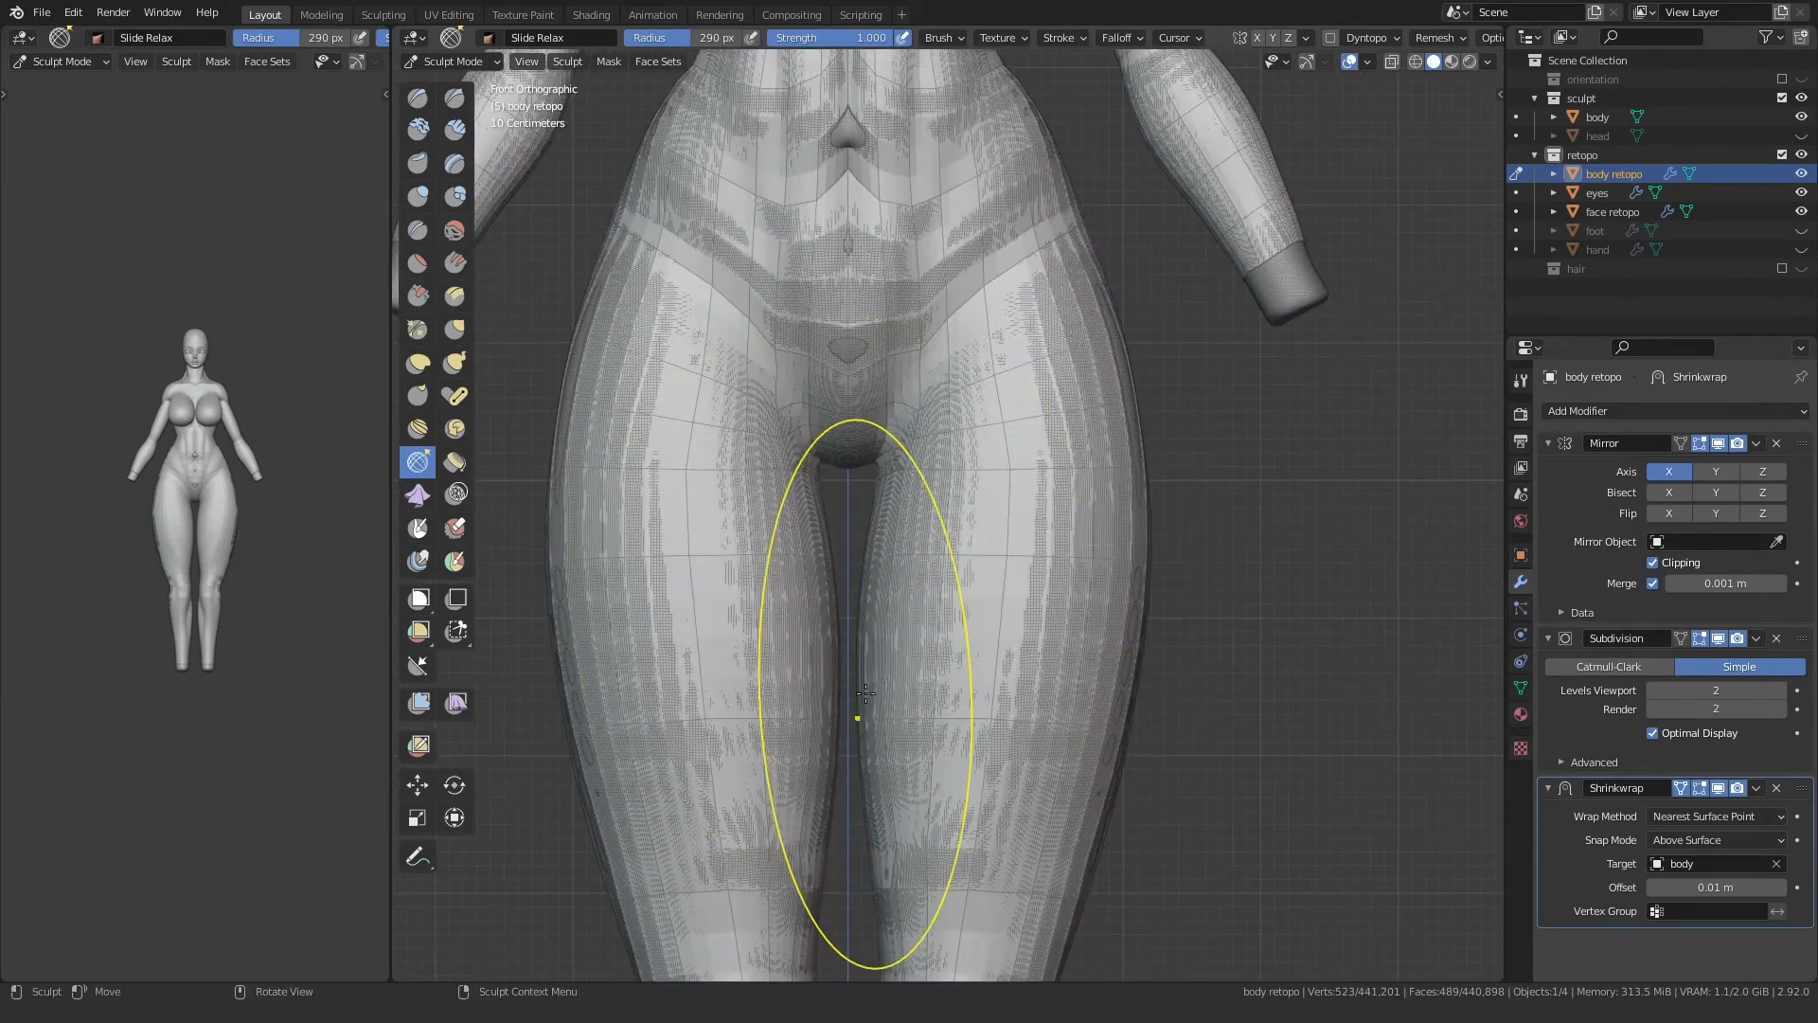
pyautogui.click(1802, 117)
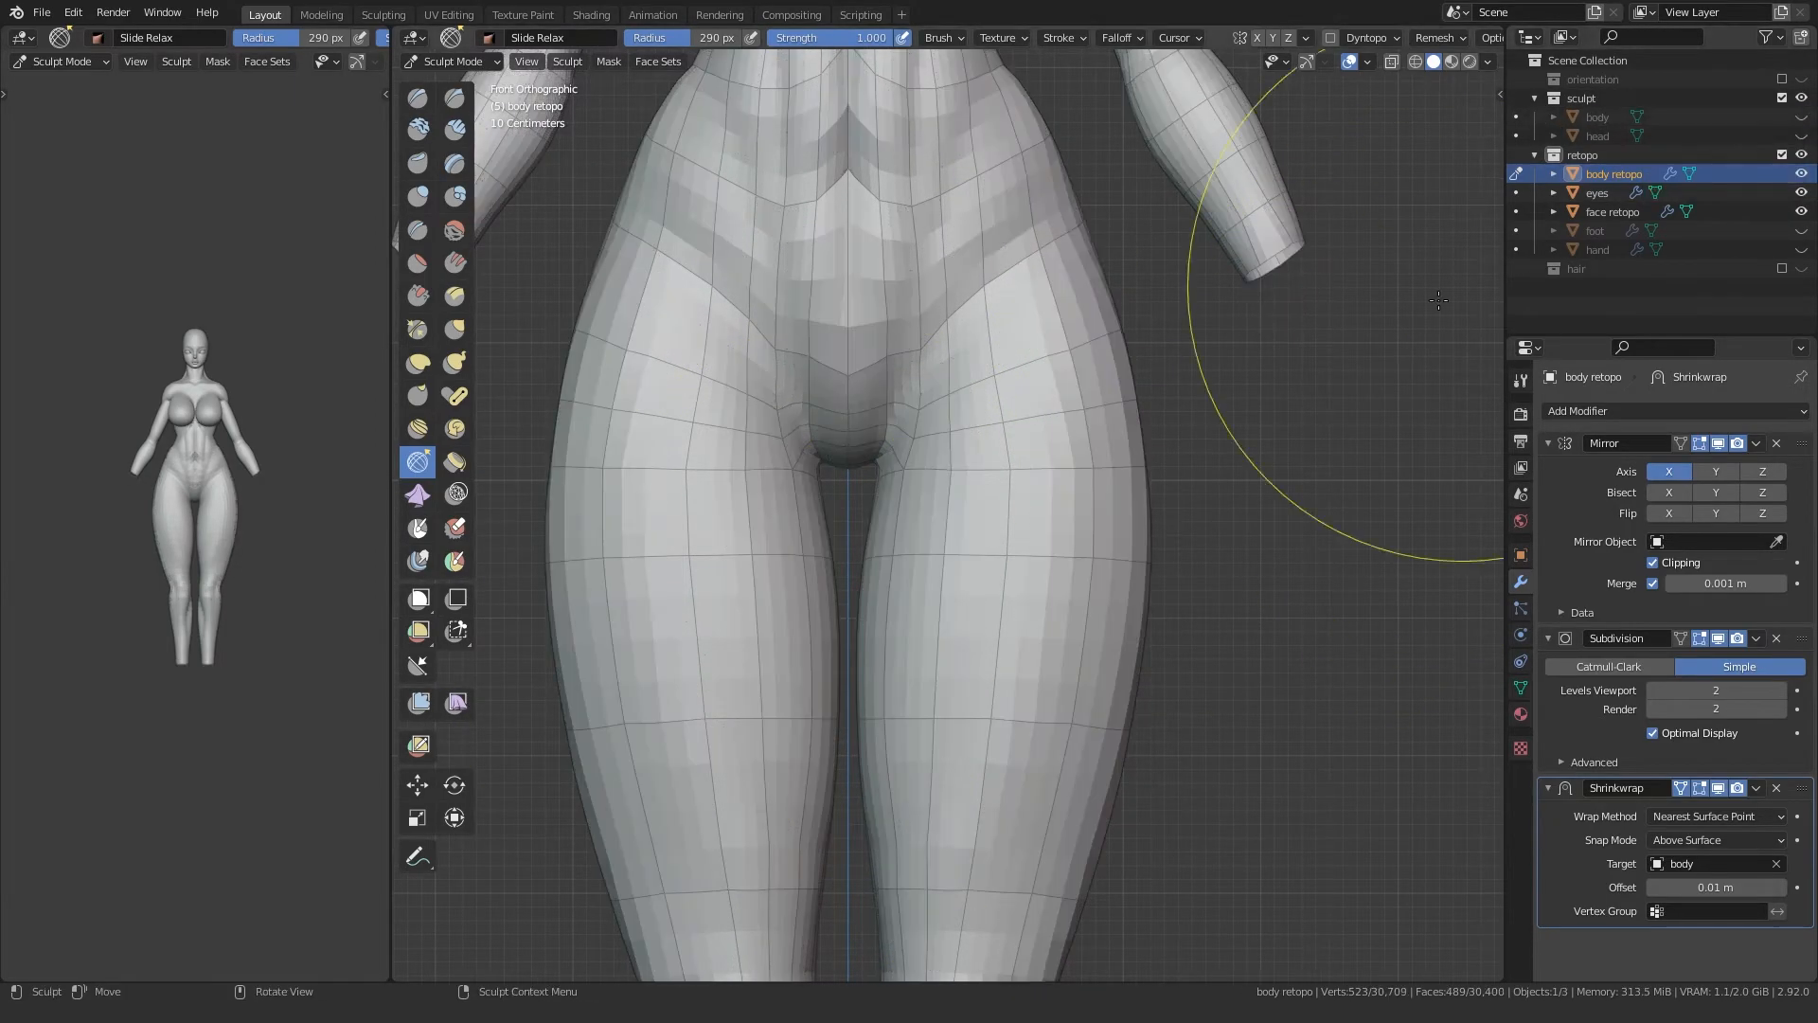
# Step: Relax the topology down the thigh and lower leg with the Slide Relax brush
pyautogui.keyDown('shift'); pyautogui.moveTo(874, 708); pyautogui.dragTo(942, 565, button='middle'); pyautogui.keyUp('shift')
pyautogui.scroll(-2, 953, 528)
pyautogui.keyDown('shift'); pyautogui.moveTo(1017, 680); pyautogui.dragTo(1026, 671); pyautogui.keyUp('shift')
pyautogui.moveTo(952, 550)
pyautogui.keyDown('ctrl'); pyautogui.mouseDown(button='middle')
pyautogui.moveTo(897, 723)
pyautogui.moveTo(899, 657)
pyautogui.mouseUp(button='middle'); pyautogui.keyUp('ctrl')
pyautogui.moveTo(954, 791)
pyautogui.keyDown('shift'); pyautogui.mouseDown()
pyautogui.moveTo(957, 818)
pyautogui.moveTo(954, 799)
pyautogui.mouseUp(); pyautogui.keyUp('shift')
# Step: Set the Slide Relax radius to 177 px and relax the topology along the side of the breast and armpit
pyautogui.keyDown('shift'); pyautogui.moveTo(846, 389); pyautogui.dragTo(883, 530, button='middle'); pyautogui.keyUp('shift')
pyautogui.keyDown('ctrl'); pyautogui.moveTo(894, 603); pyautogui.dragTo(898, 441, button='middle'); pyautogui.keyUp('ctrl')
pyautogui.keyDown('shift'); pyautogui.moveTo(972, 358); pyautogui.dragTo(890, 494, button='middle'); pyautogui.keyUp('shift')
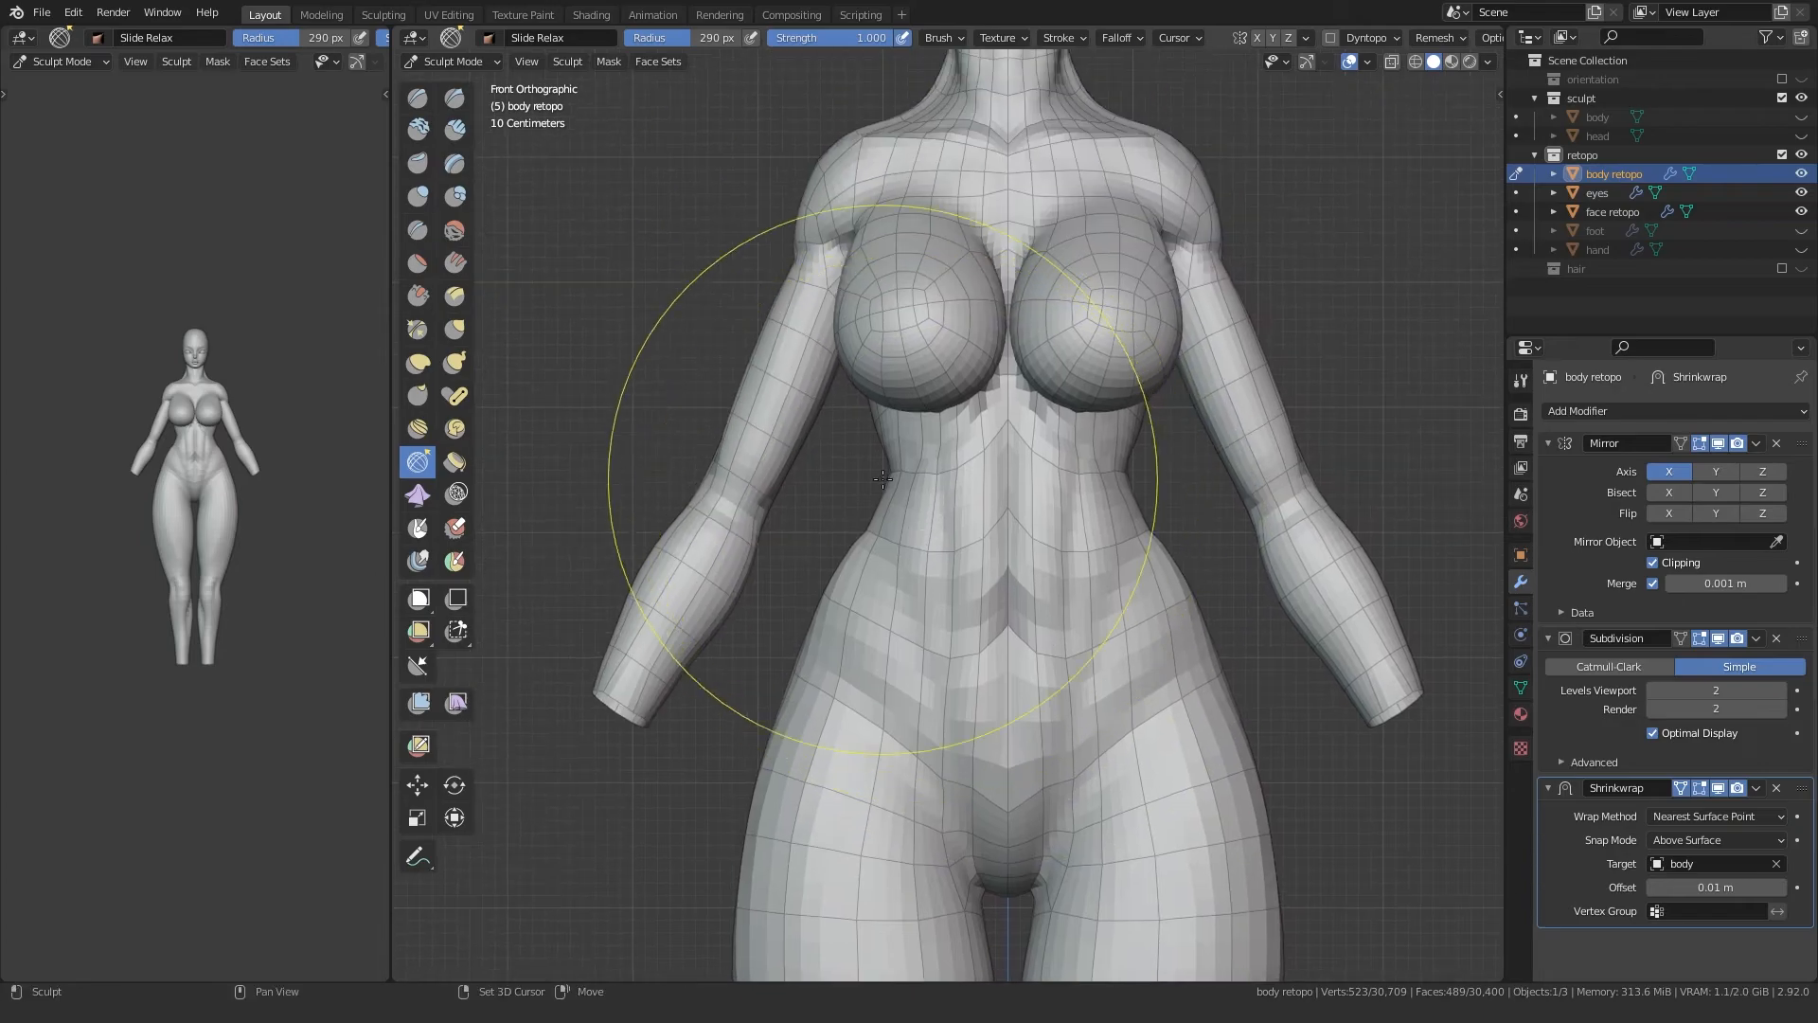
pyautogui.moveTo(1324, 581); pyautogui.dragTo(665, 290, button='middle')
pyautogui.keyDown('shift'); pyautogui.moveTo(756, 142); pyautogui.dragTo(893, 511, button='middle'); pyautogui.keyUp('shift')
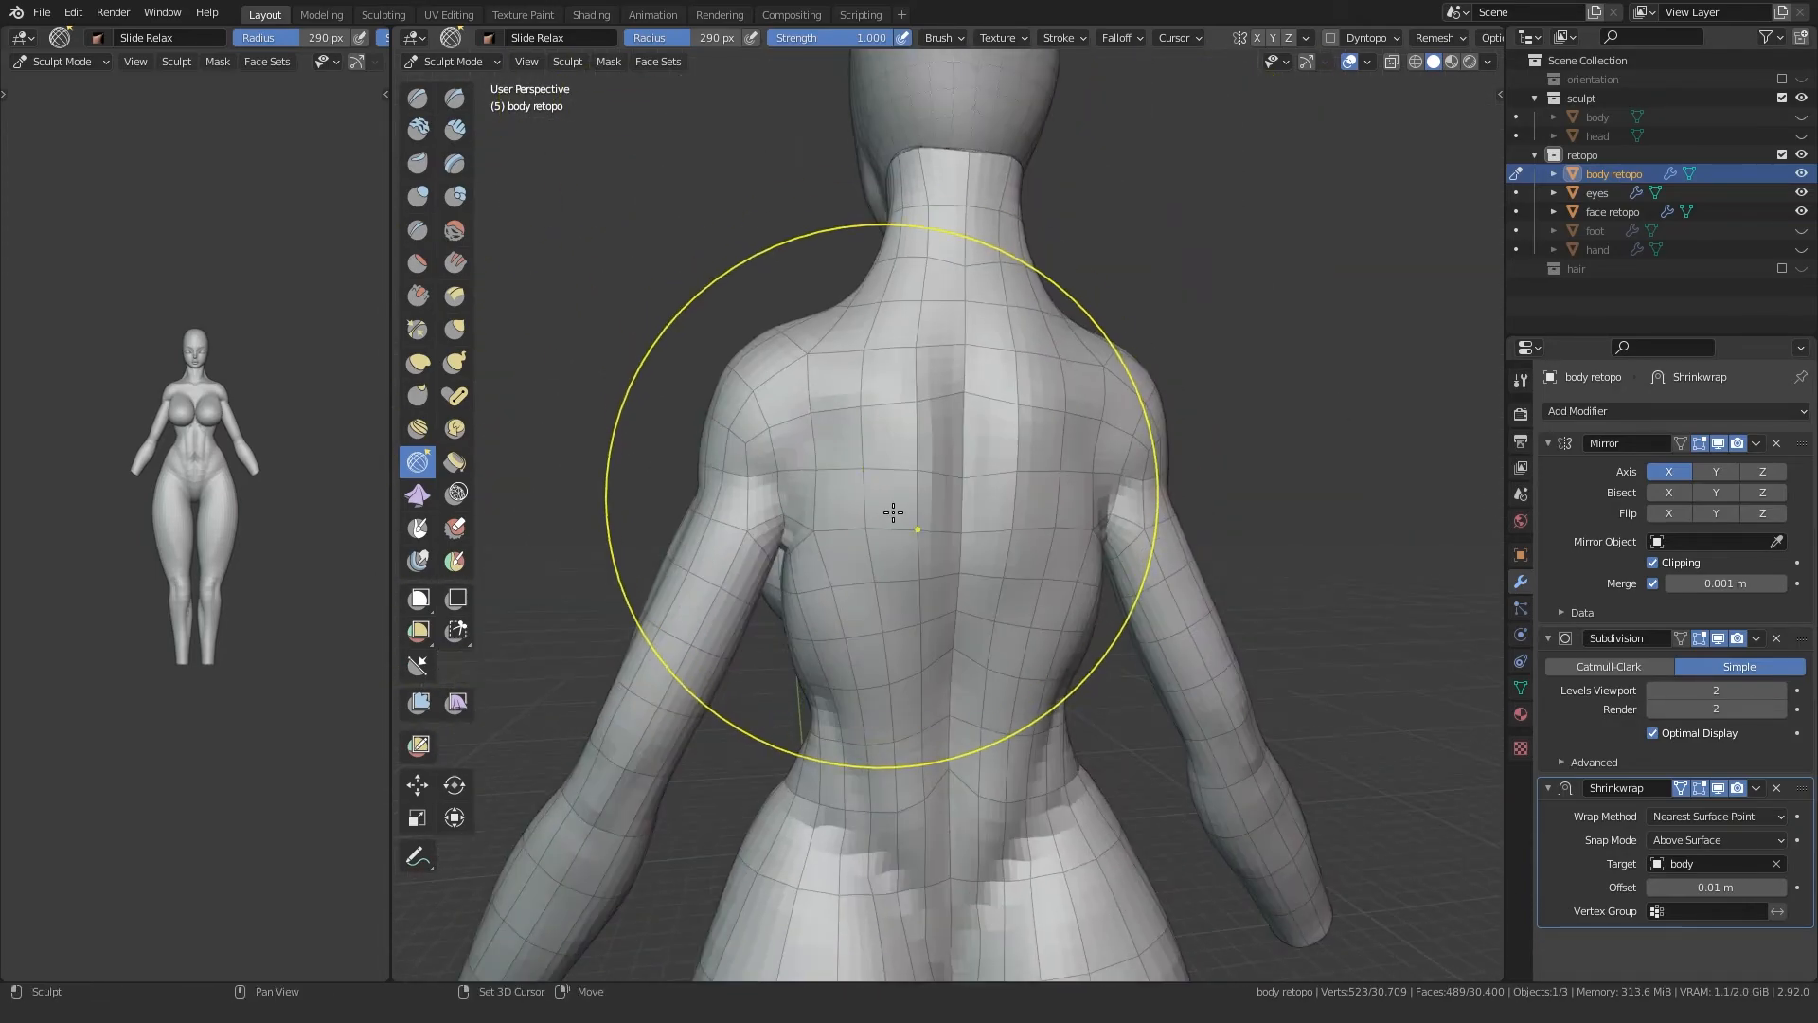
pyautogui.moveTo(925, 179); pyautogui.dragTo(1180, 339, button='middle')
pyautogui.press('f')
pyautogui.click(883, 322)
pyautogui.moveTo(987, 566)
pyautogui.mouseDown(button='middle')
pyautogui.moveTo(1004, 474)
pyautogui.moveTo(947, 530)
pyautogui.moveTo(913, 536)
pyautogui.mouseUp(button='middle')
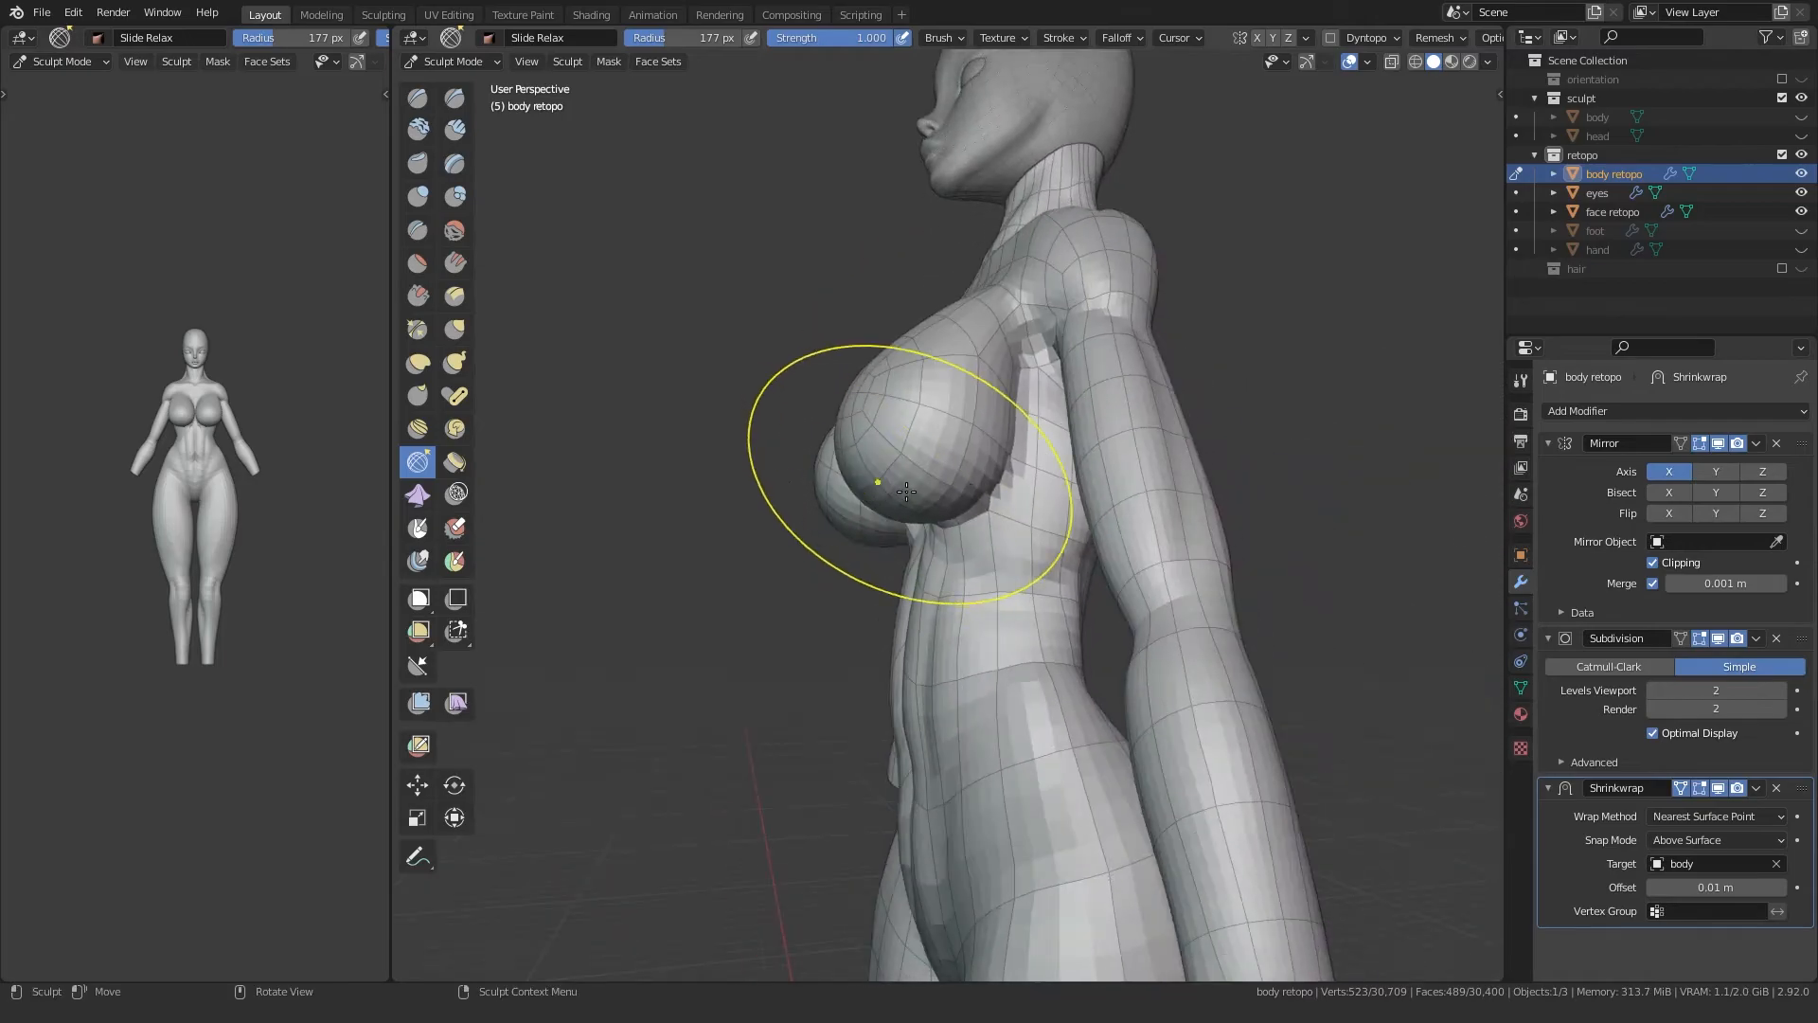
pyautogui.moveTo(1020, 303); pyautogui.dragTo(782, 348, button='middle')
pyautogui.keyDown('shift'); pyautogui.moveTo(774, 354); pyautogui.dragTo(807, 453); pyautogui.keyUp('shift')
pyautogui.keyDown('shift'); pyautogui.moveTo(821, 312); pyautogui.dragTo(794, 241); pyautogui.keyUp('shift')
# Step: Switch to Object Mode, turn off the wireframe overlay and show the sculpted body object
pyautogui.keyDown('ctrl'); pyautogui.moveTo(1011, 372); pyautogui.dragTo(1042, 497, button='middle'); pyautogui.keyUp('ctrl')
pyautogui.moveTo(928, 506); pyautogui.dragTo(1216, 515, button='middle')
pyautogui.hotkey('ctrl', 'Tab')
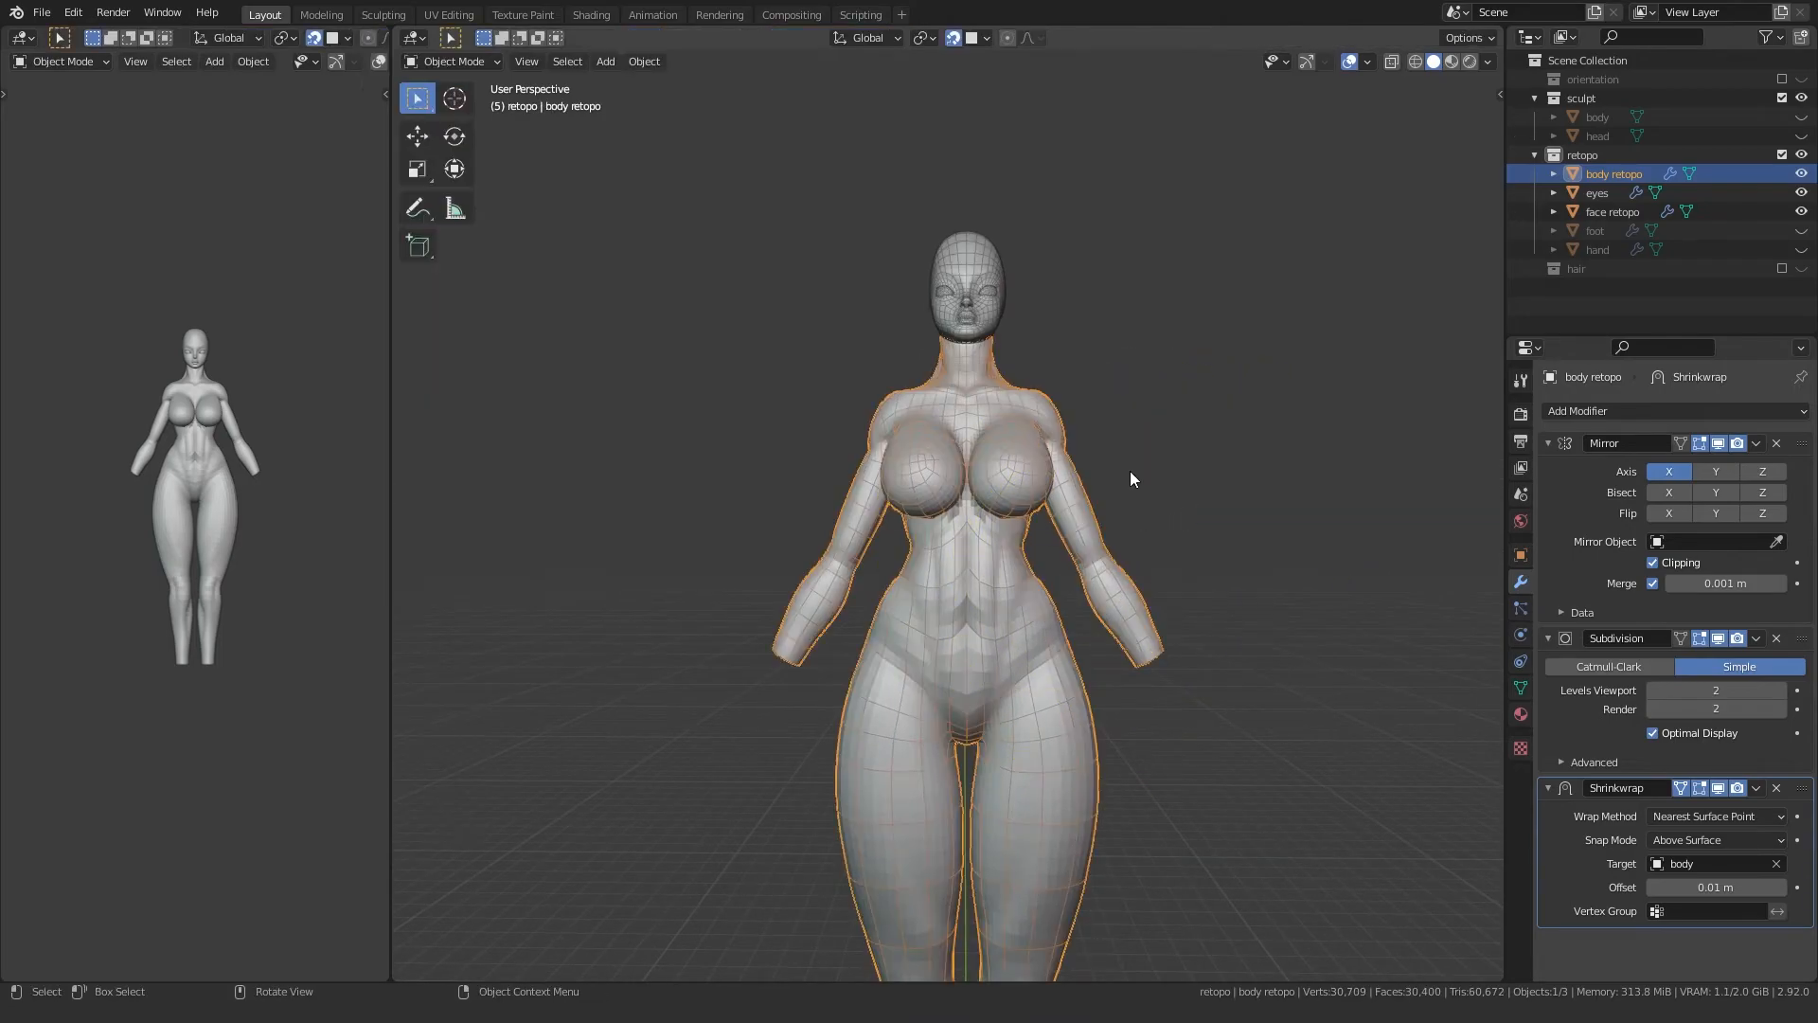
pyautogui.click(1368, 63)
pyautogui.click(1246, 380)
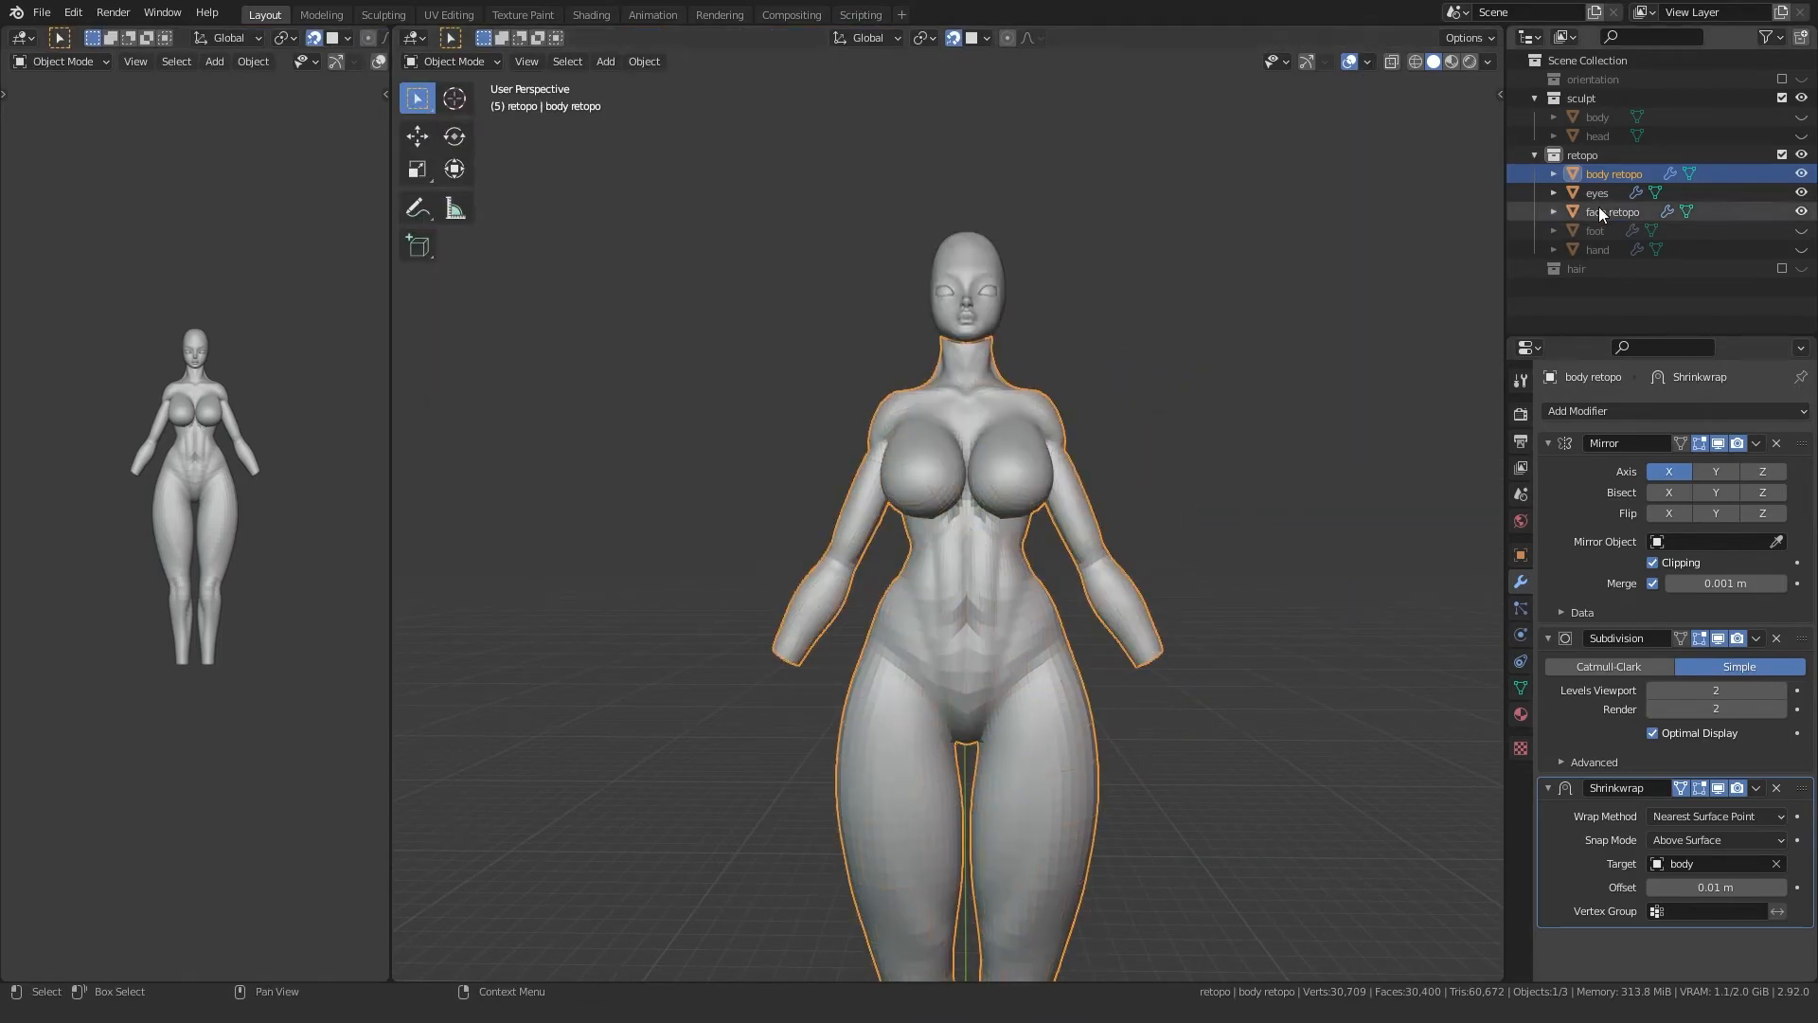
pyautogui.click(1801, 117)
pyautogui.scroll(3, 1030, 498)
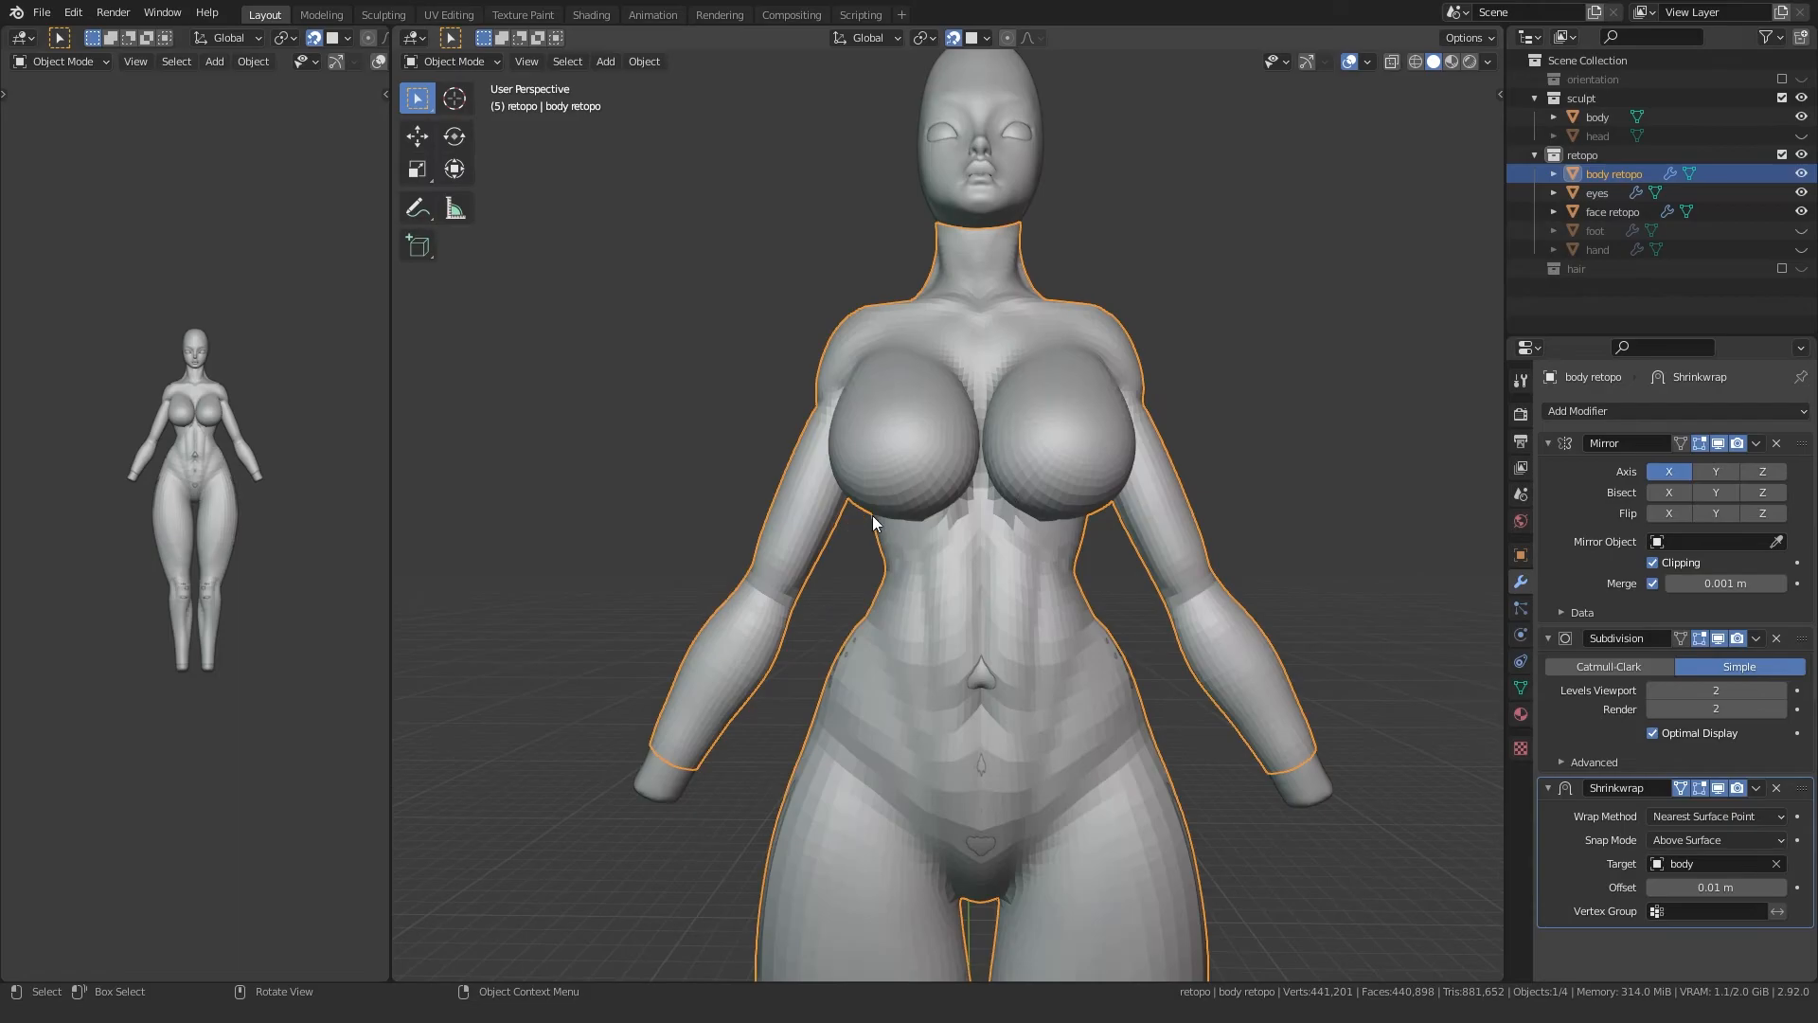
# Step: Enter Edit Mode on body retopo and move the centre-line vertices of the abdomen down from the front view
pyautogui.click(957, 487)
pyautogui.press('Tab')
pyautogui.press('Tab')
pyautogui.click(868, 485)
pyautogui.press('Tab')
pyautogui.moveTo(868, 485)
pyautogui.mouseDown(button='middle')
pyautogui.moveTo(923, 511)
pyautogui.moveTo(859, 504)
pyautogui.mouseUp(button='middle')
pyautogui.scroll(4, 859, 503)
pyautogui.scroll(2, 859, 504)
pyautogui.click(940, 576)
pyautogui.press('g')
pyautogui.click(950, 654)
pyautogui.click(958, 273)
pyautogui.press('g')
pyautogui.click(943, 376)
pyautogui.scroll(-2, 977, 380)
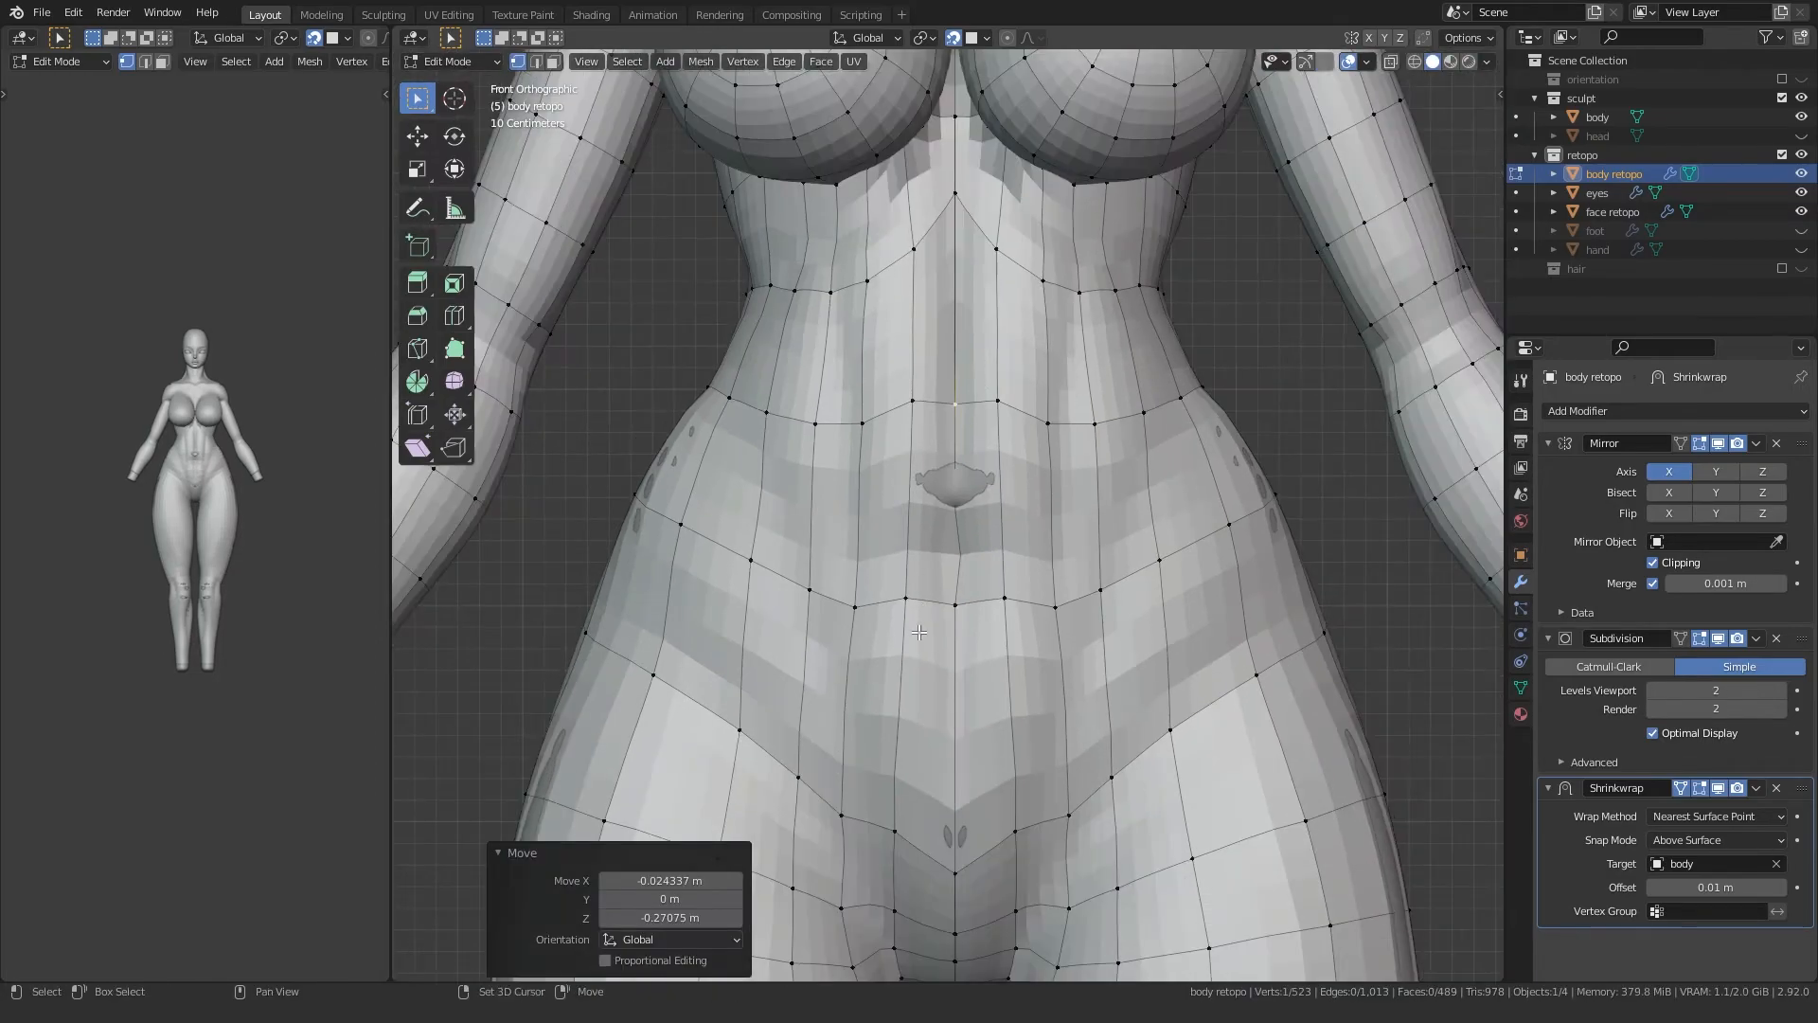
# Step: Move the centre and neighbouring vertices of the row above the crotch slightly up to smooth its curve
pyautogui.keyDown('shift'); pyautogui.moveTo(926, 754); pyautogui.dragTo(933, 622, button='middle'); pyautogui.keyUp('shift')
pyautogui.click(965, 736)
pyautogui.press('g')
pyautogui.click(965, 718)
pyautogui.click(1035, 693)
pyautogui.press('g')
pyautogui.click(1034, 688)
pyautogui.click(1078, 682)
pyautogui.press('g')
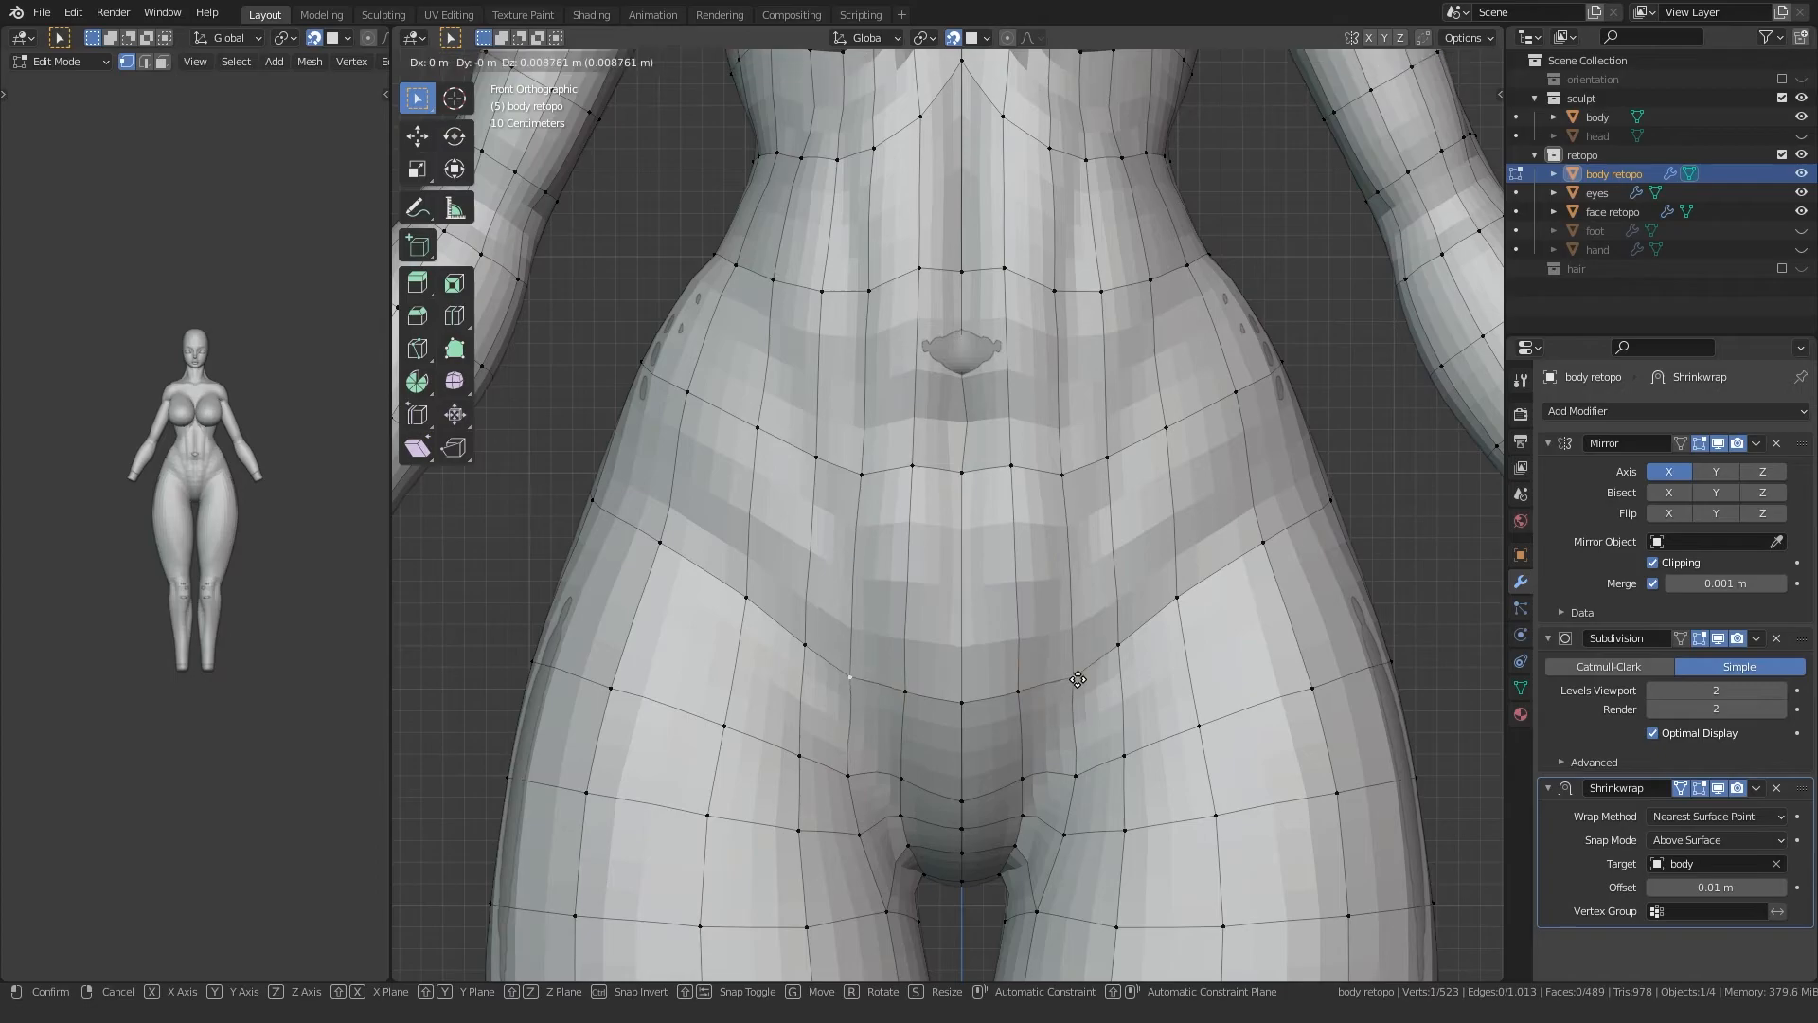
pyautogui.click(1076, 678)
pyautogui.click(1118, 641)
# Step: Even out the vertex row below the navel and adjust the outer vertex of the row above it
pyautogui.keyDown('shift'); pyautogui.moveTo(1052, 560); pyautogui.dragTo(1064, 641, button='middle'); pyautogui.keyUp('shift')
pyautogui.click(976, 555)
pyautogui.press('g')
pyautogui.click(977, 559)
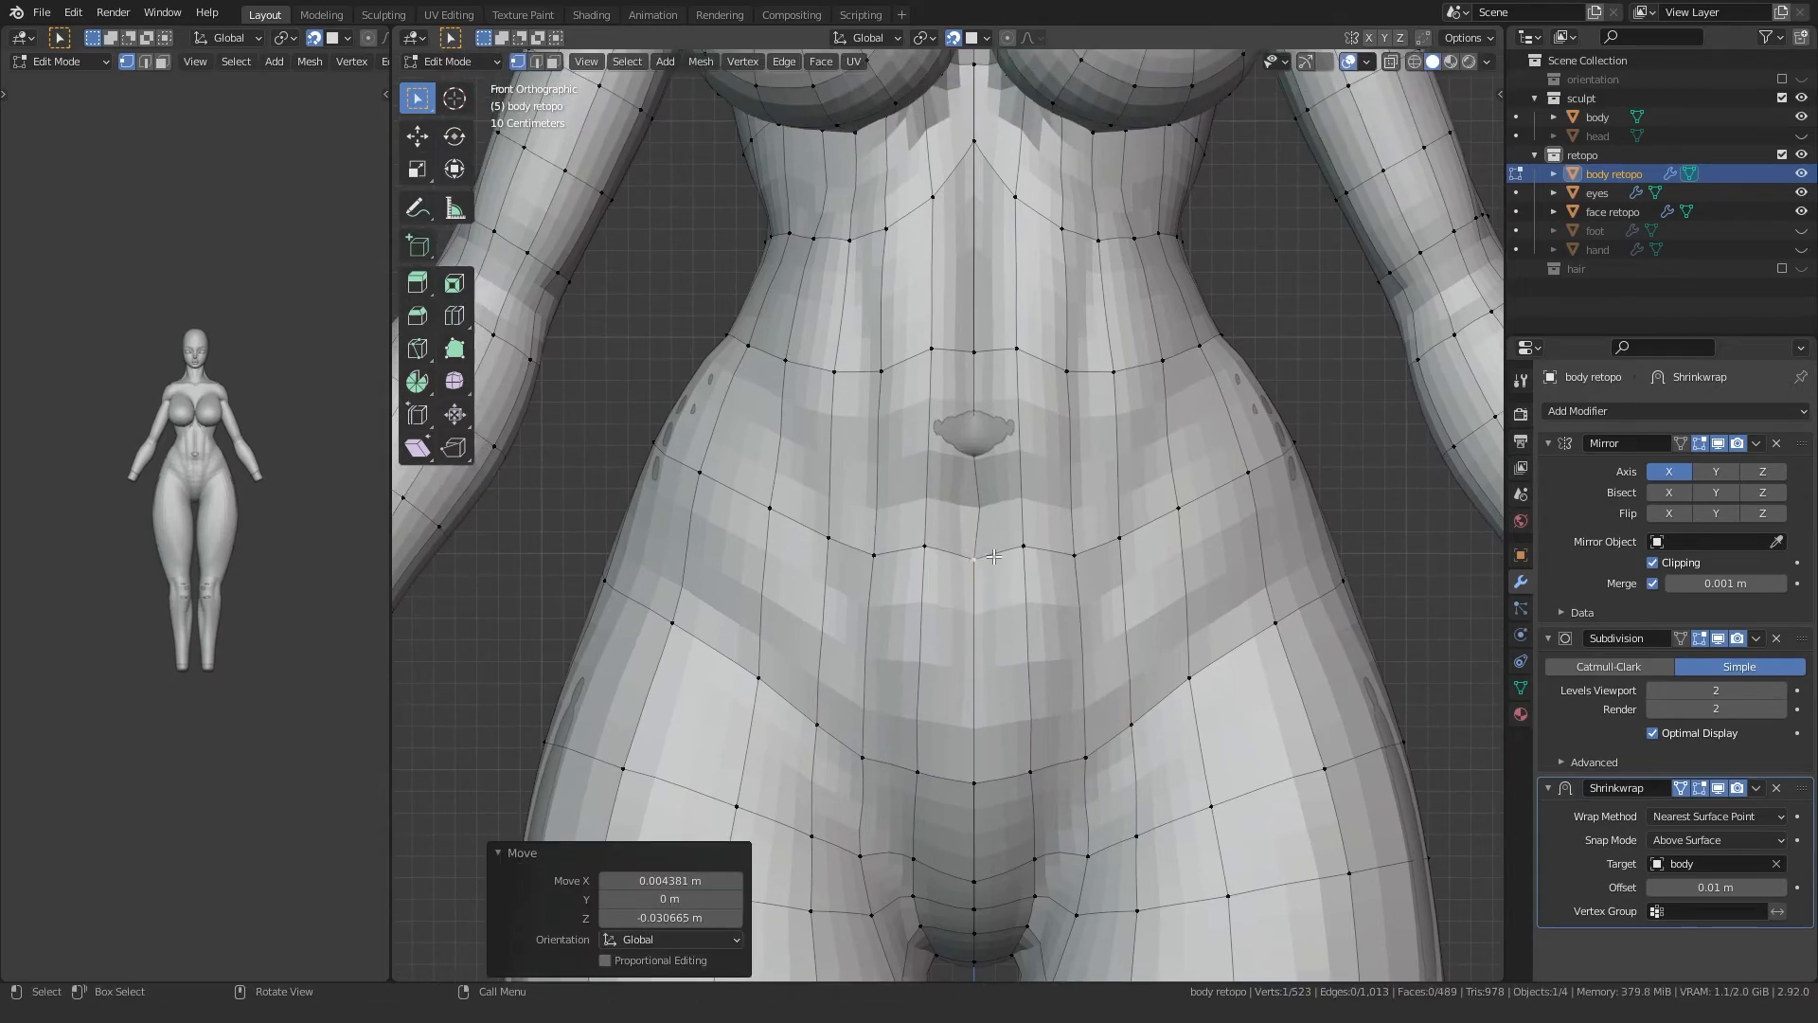
pyautogui.click(1078, 554)
pyautogui.press('g')
pyautogui.click(1119, 545)
pyautogui.click(1118, 543)
pyautogui.press('g')
pyautogui.click(1140, 539)
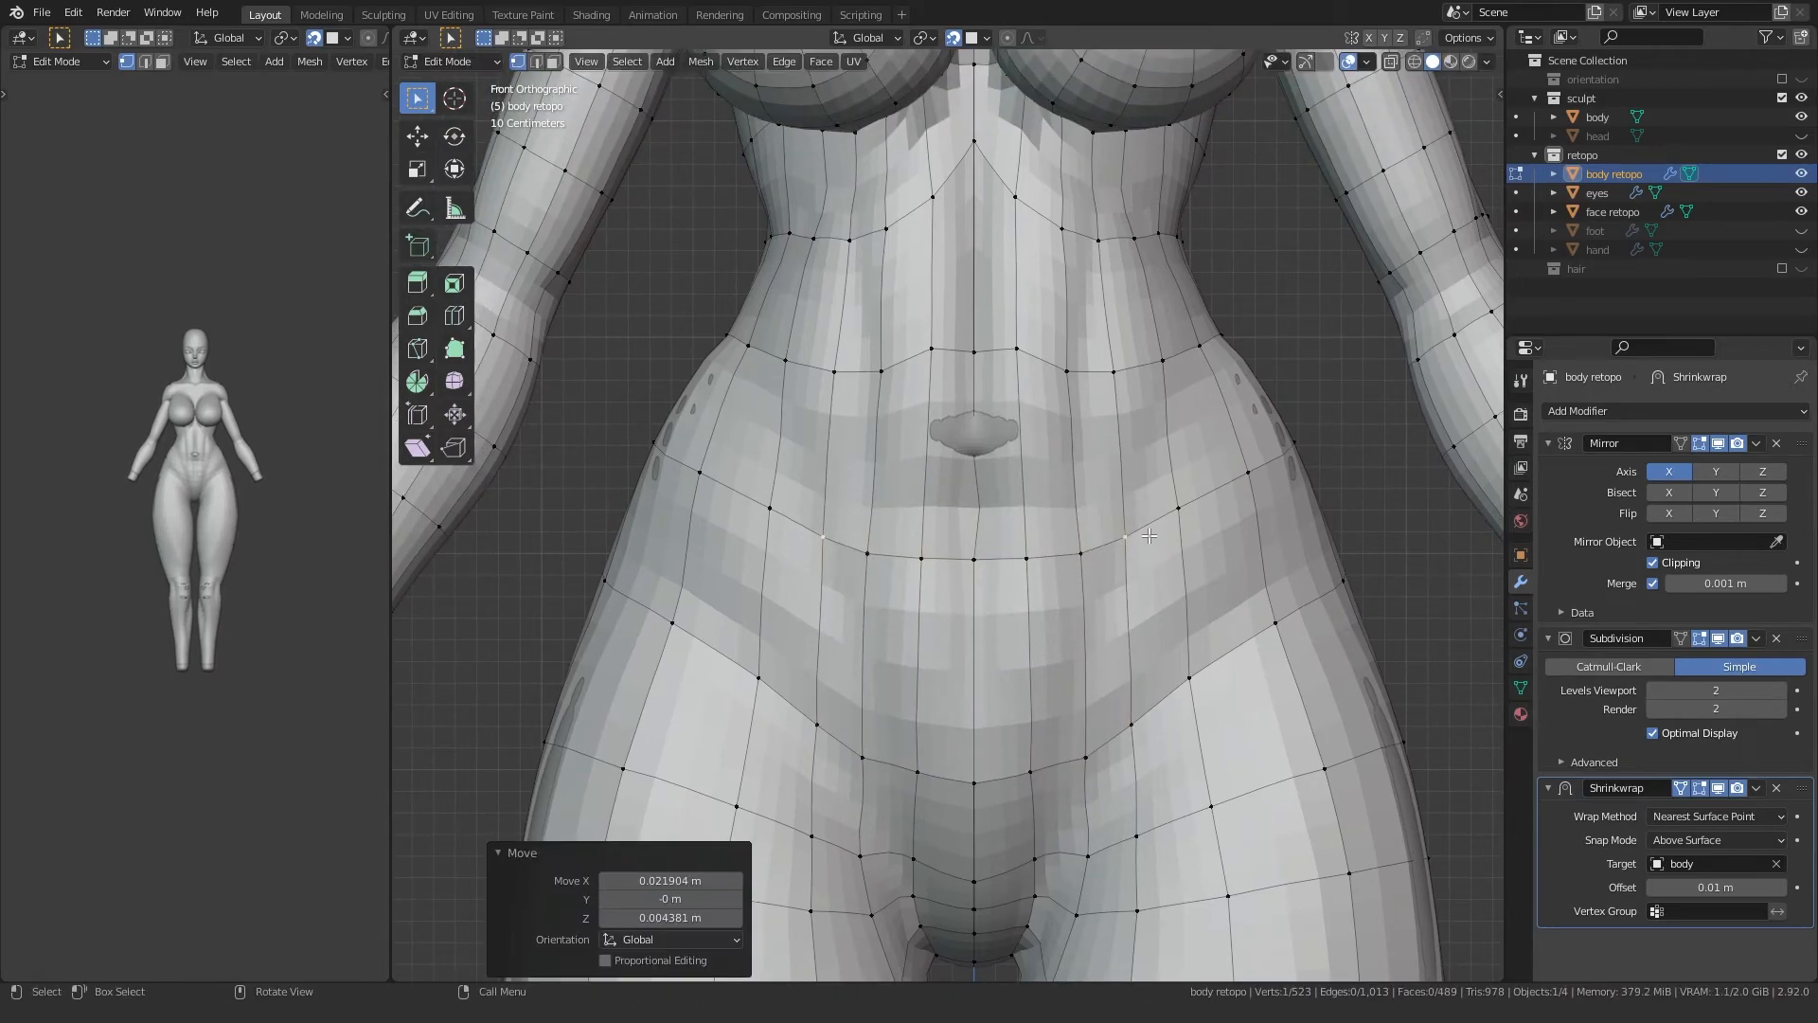
pyautogui.keyDown('shift'); pyautogui.moveTo(967, 362); pyautogui.dragTo(1016, 566, button='middle'); pyautogui.keyUp('shift')
pyautogui.press('g')
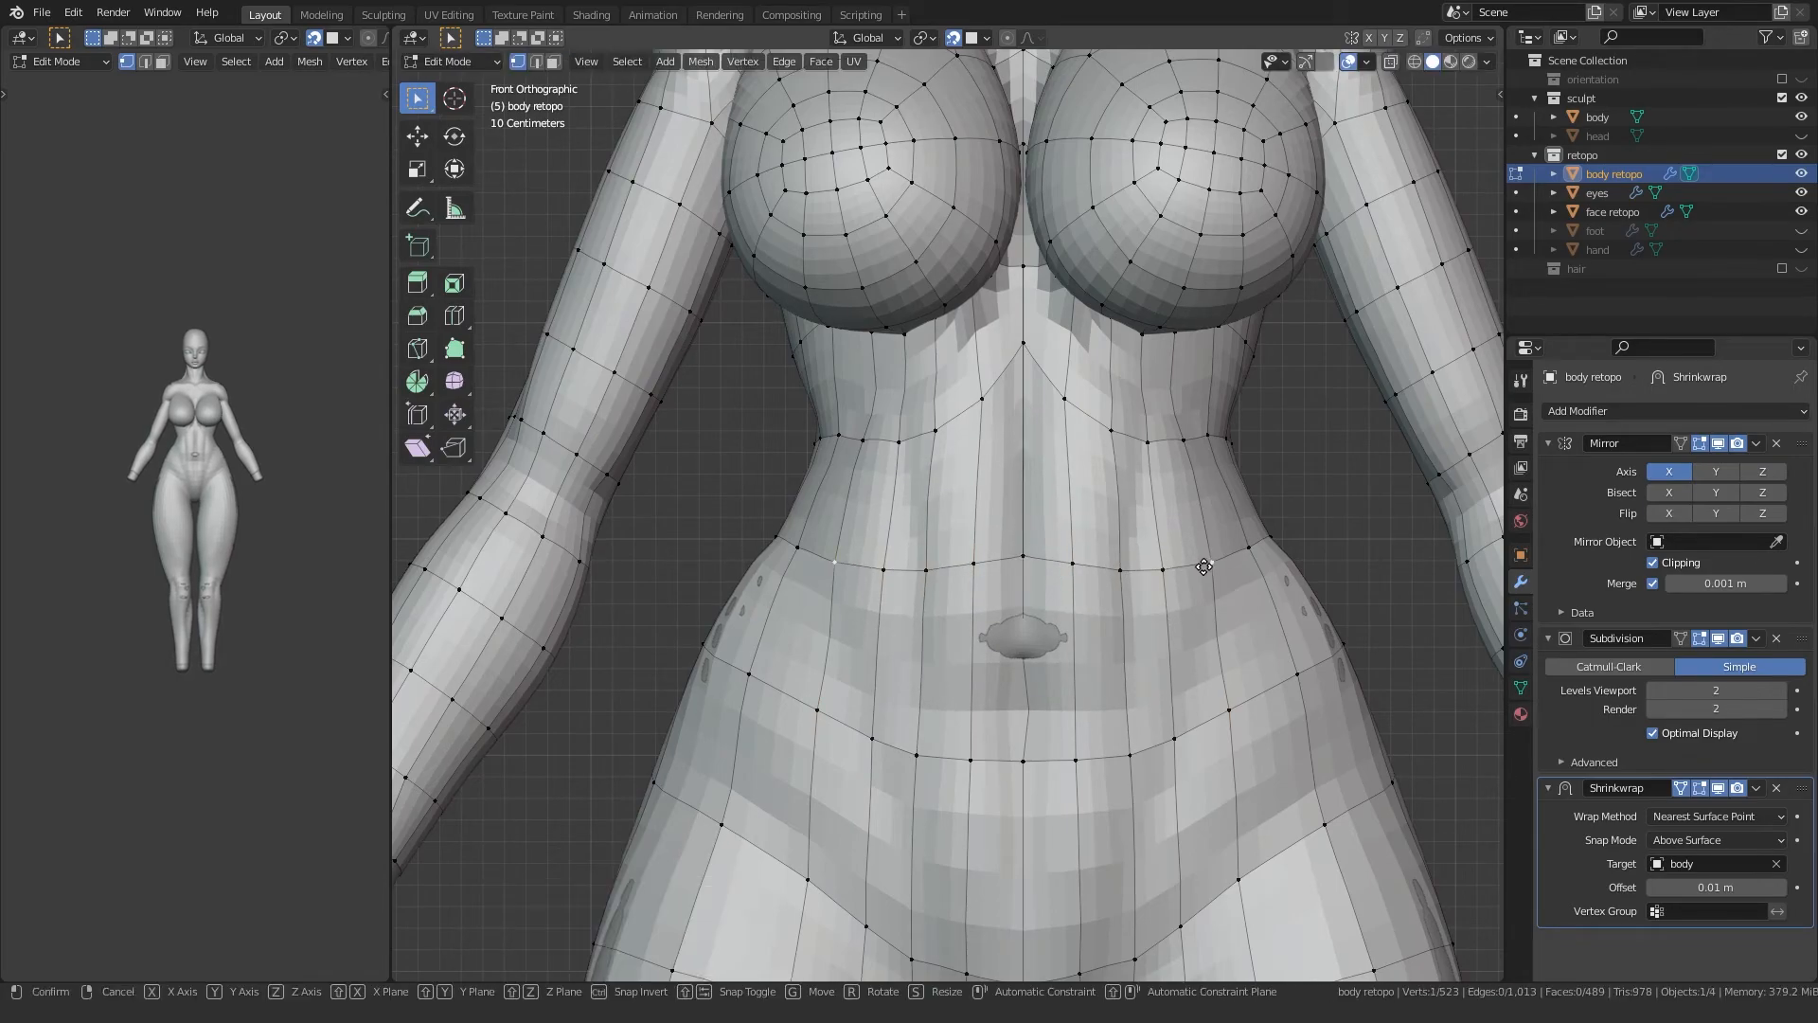
pyautogui.scroll(2, 1009, 559)
pyautogui.scroll(-3, 1018, 499)
# Step: Reposition the first vertices where the upper breast meets the armpit, sliding one along its edge
pyautogui.moveTo(1018, 499); pyautogui.dragTo(998, 578, button='middle')
pyautogui.scroll(5, 998, 578)
pyautogui.click(1062, 504)
pyautogui.press('g')
pyautogui.click(1191, 591)
pyautogui.moveTo(1192, 591); pyautogui.dragTo(1013, 434, button='middle')
pyautogui.click(973, 528)
pyautogui.press('g')
pyautogui.press('g')
pyautogui.click(936, 467)
pyautogui.press('g')
pyautogui.click(974, 536)
# Step: Adjust the remaining vertices along the crease between the upper breast and the front of the shoulder
pyautogui.click(962, 477)
pyautogui.press('g')
pyautogui.click(957, 471)
pyautogui.click(1116, 430)
pyautogui.click(1003, 422)
pyautogui.press('g')
pyautogui.click(1003, 417)
pyautogui.click(1063, 329)
pyautogui.press('g')
pyautogui.click(1065, 331)
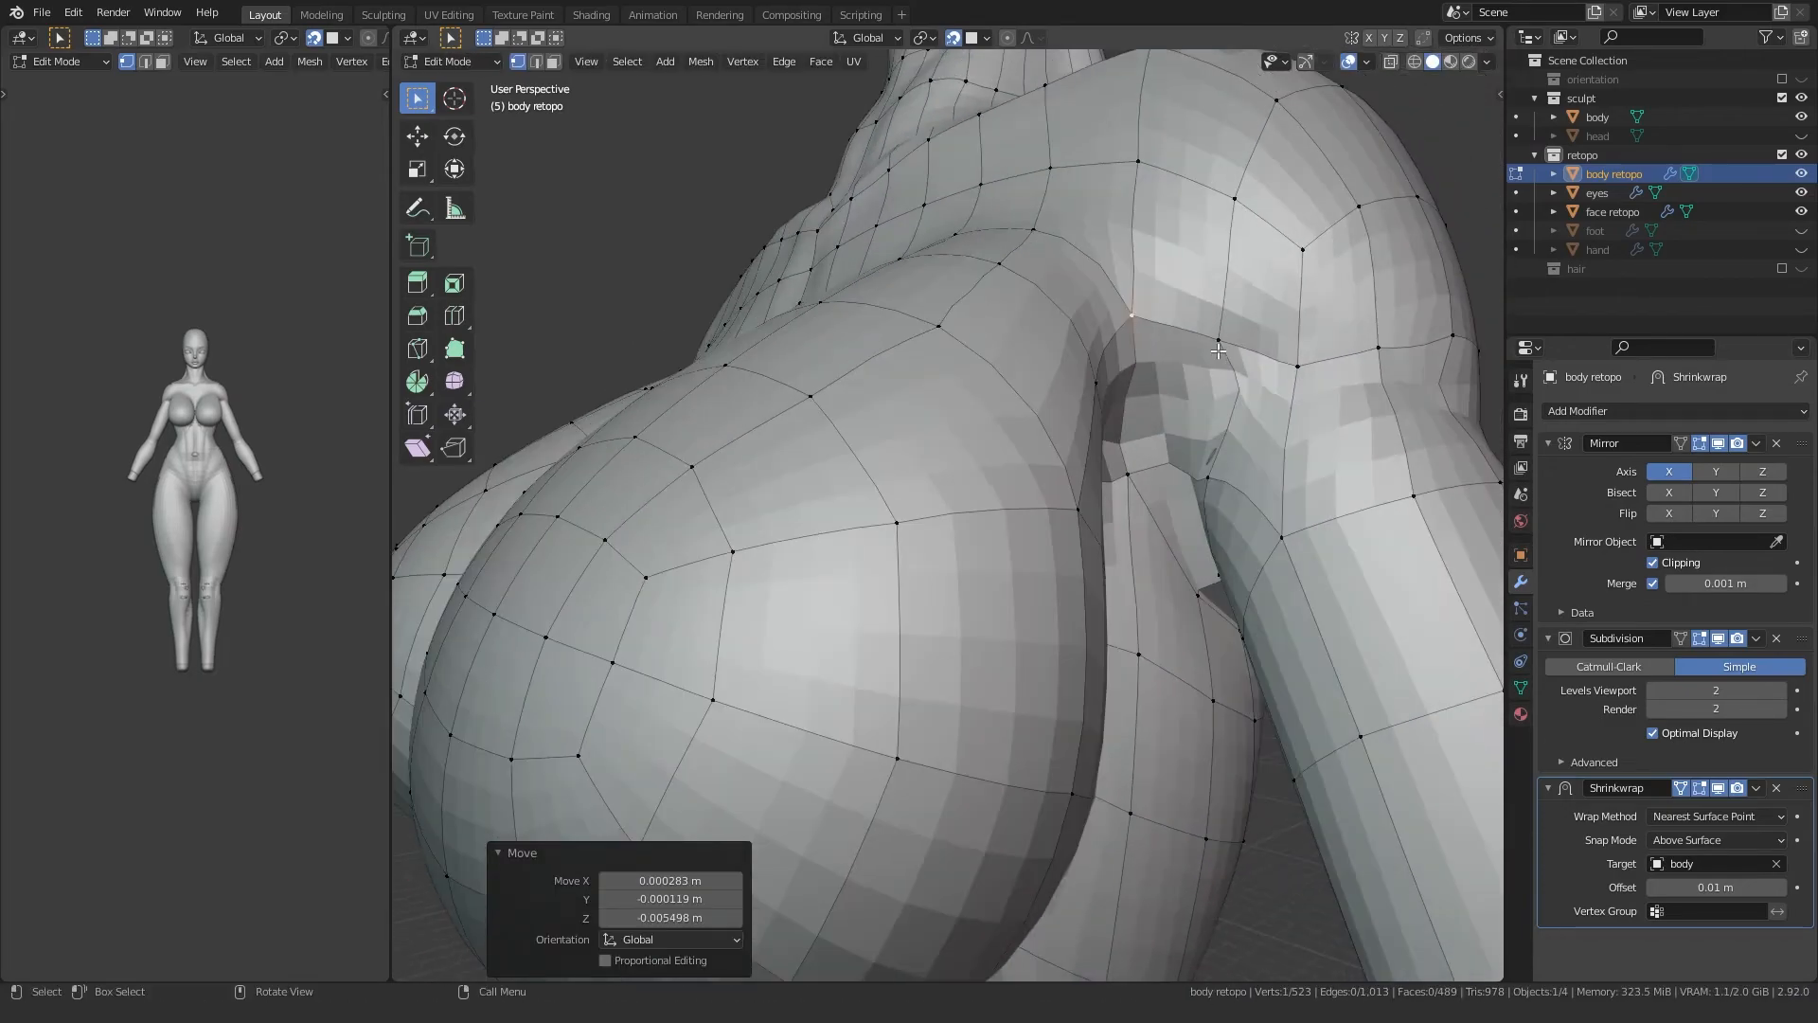
# Step: Set the Shrinkwrap offset to 0 m and move the hidden vertex deep in the armpit
pyautogui.moveTo(1166, 432)
pyautogui.mouseDown(button='middle')
pyautogui.moveTo(1070, 472)
pyautogui.moveTo(1059, 502)
pyautogui.mouseUp(button='middle')
pyautogui.click(1062, 458)
pyautogui.moveTo(1023, 572); pyautogui.dragTo(1056, 514, button='middle')
pyautogui.scroll(-2, 1054, 513)
pyautogui.scroll(3, 1045, 512)
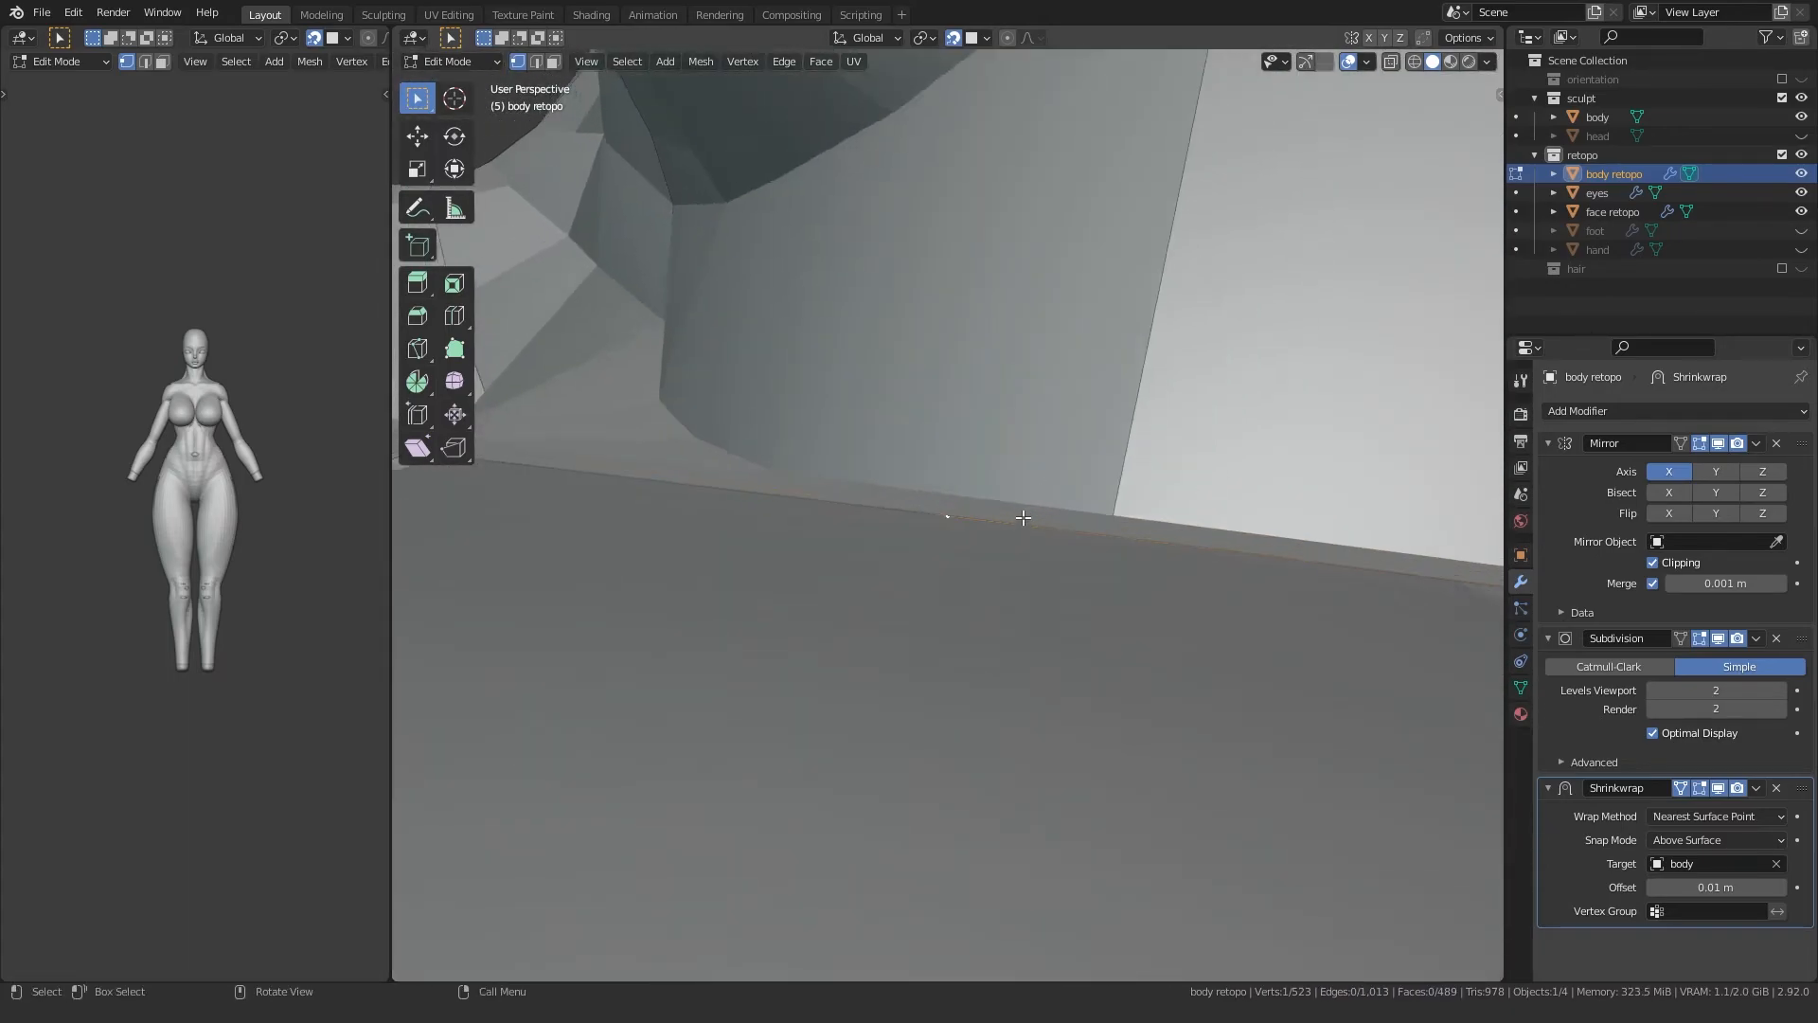
pyautogui.scroll(-1, 1023, 519)
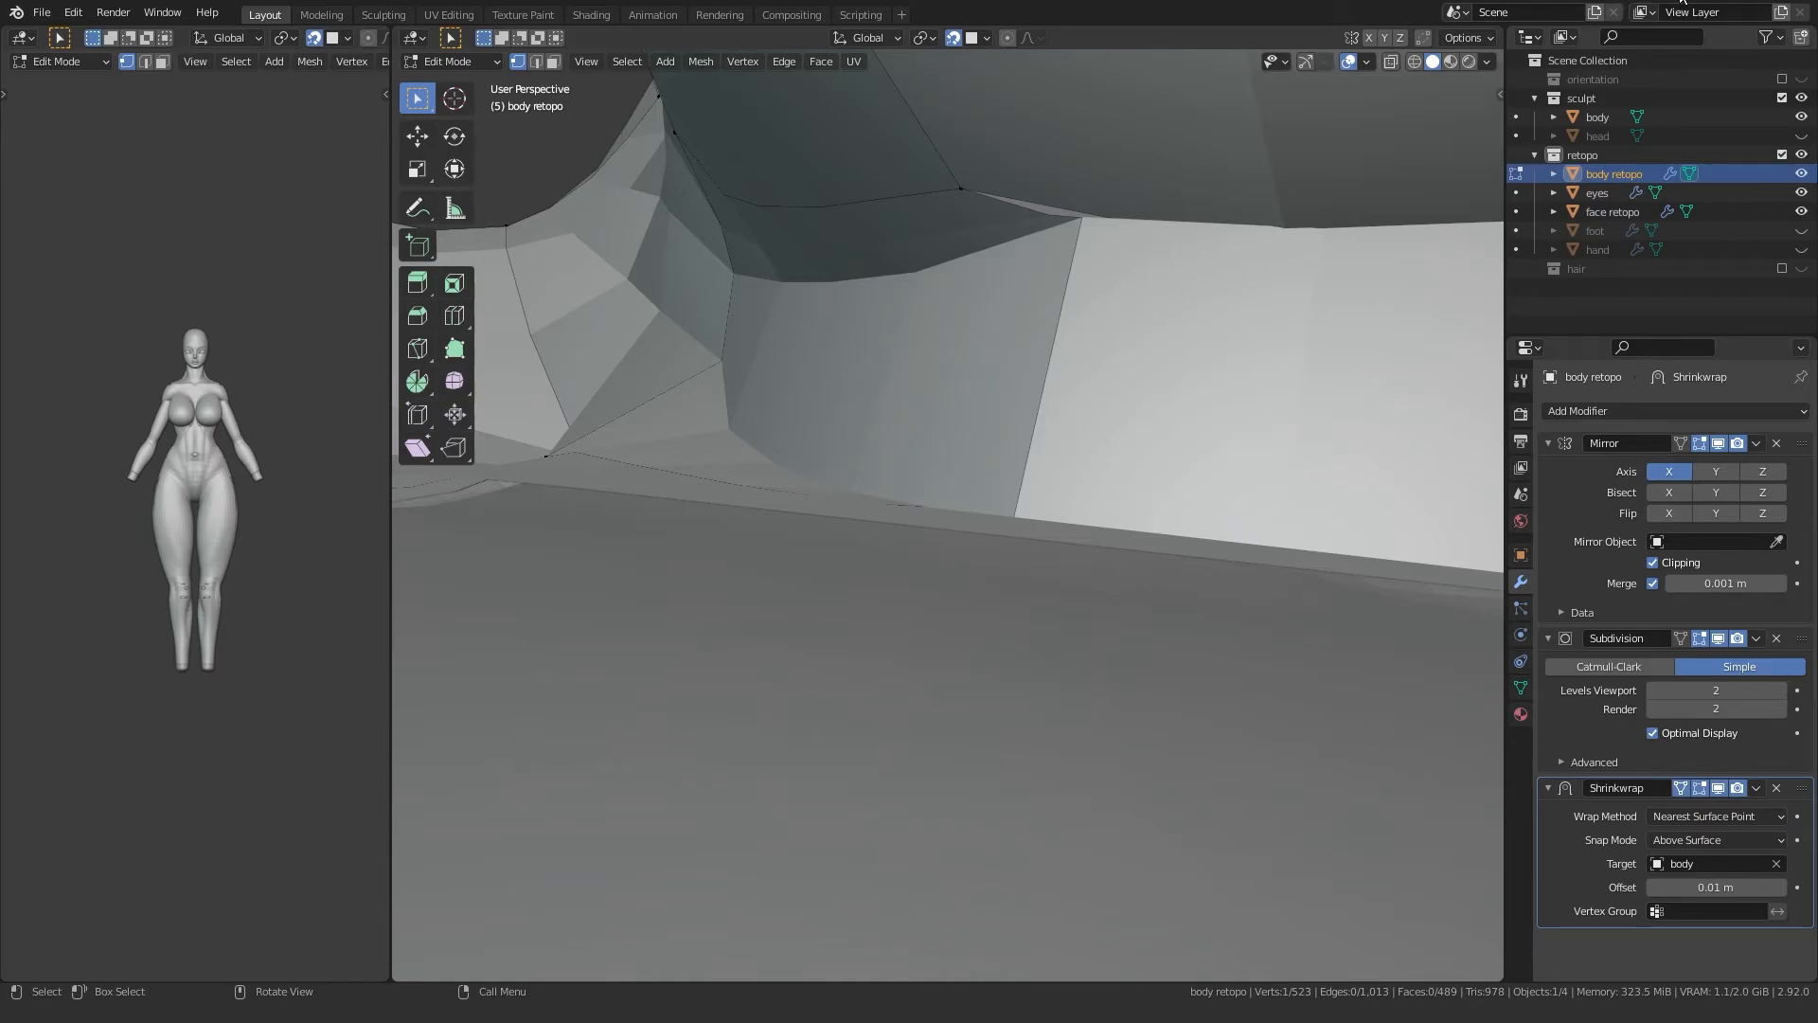
pyautogui.moveTo(768, 352); pyautogui.dragTo(808, 565, button='middle')
pyautogui.hotkey('alt', 'z')
pyautogui.scroll(-3, 805, 563)
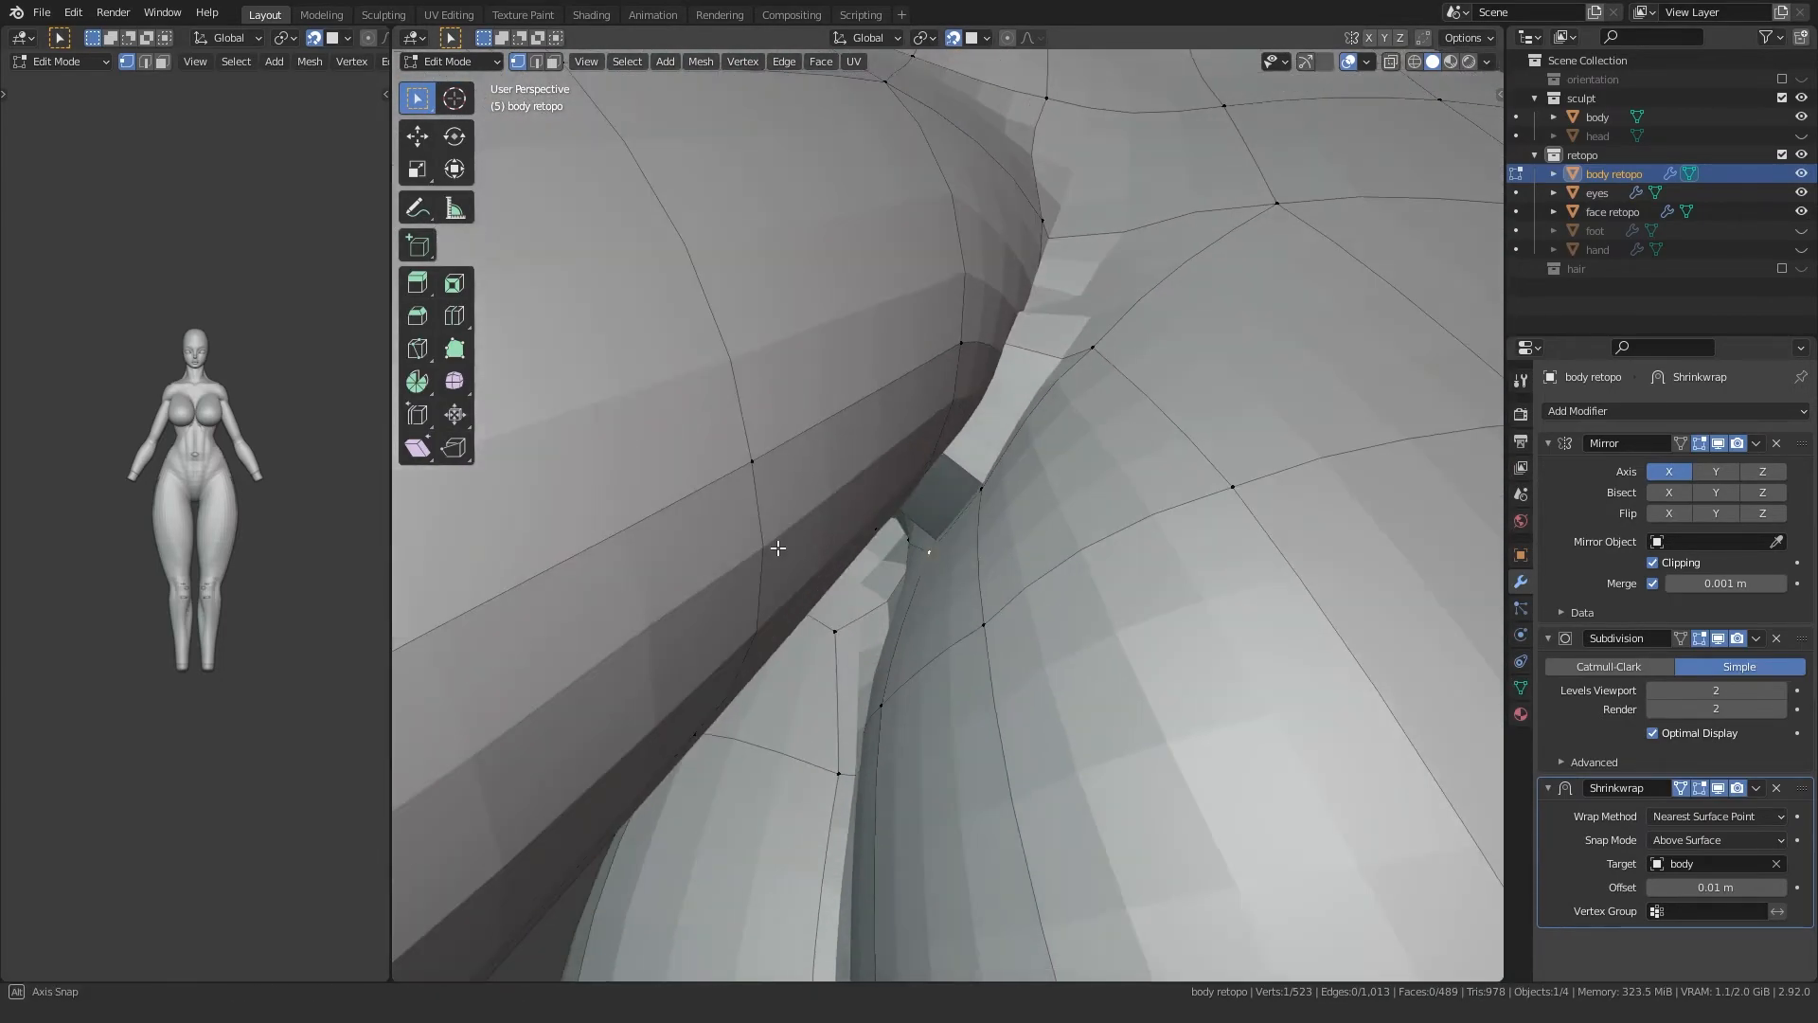
pyautogui.click(1658, 882)
pyautogui.moveTo(1259, 720); pyautogui.dragTo(1185, 557, button='middle')
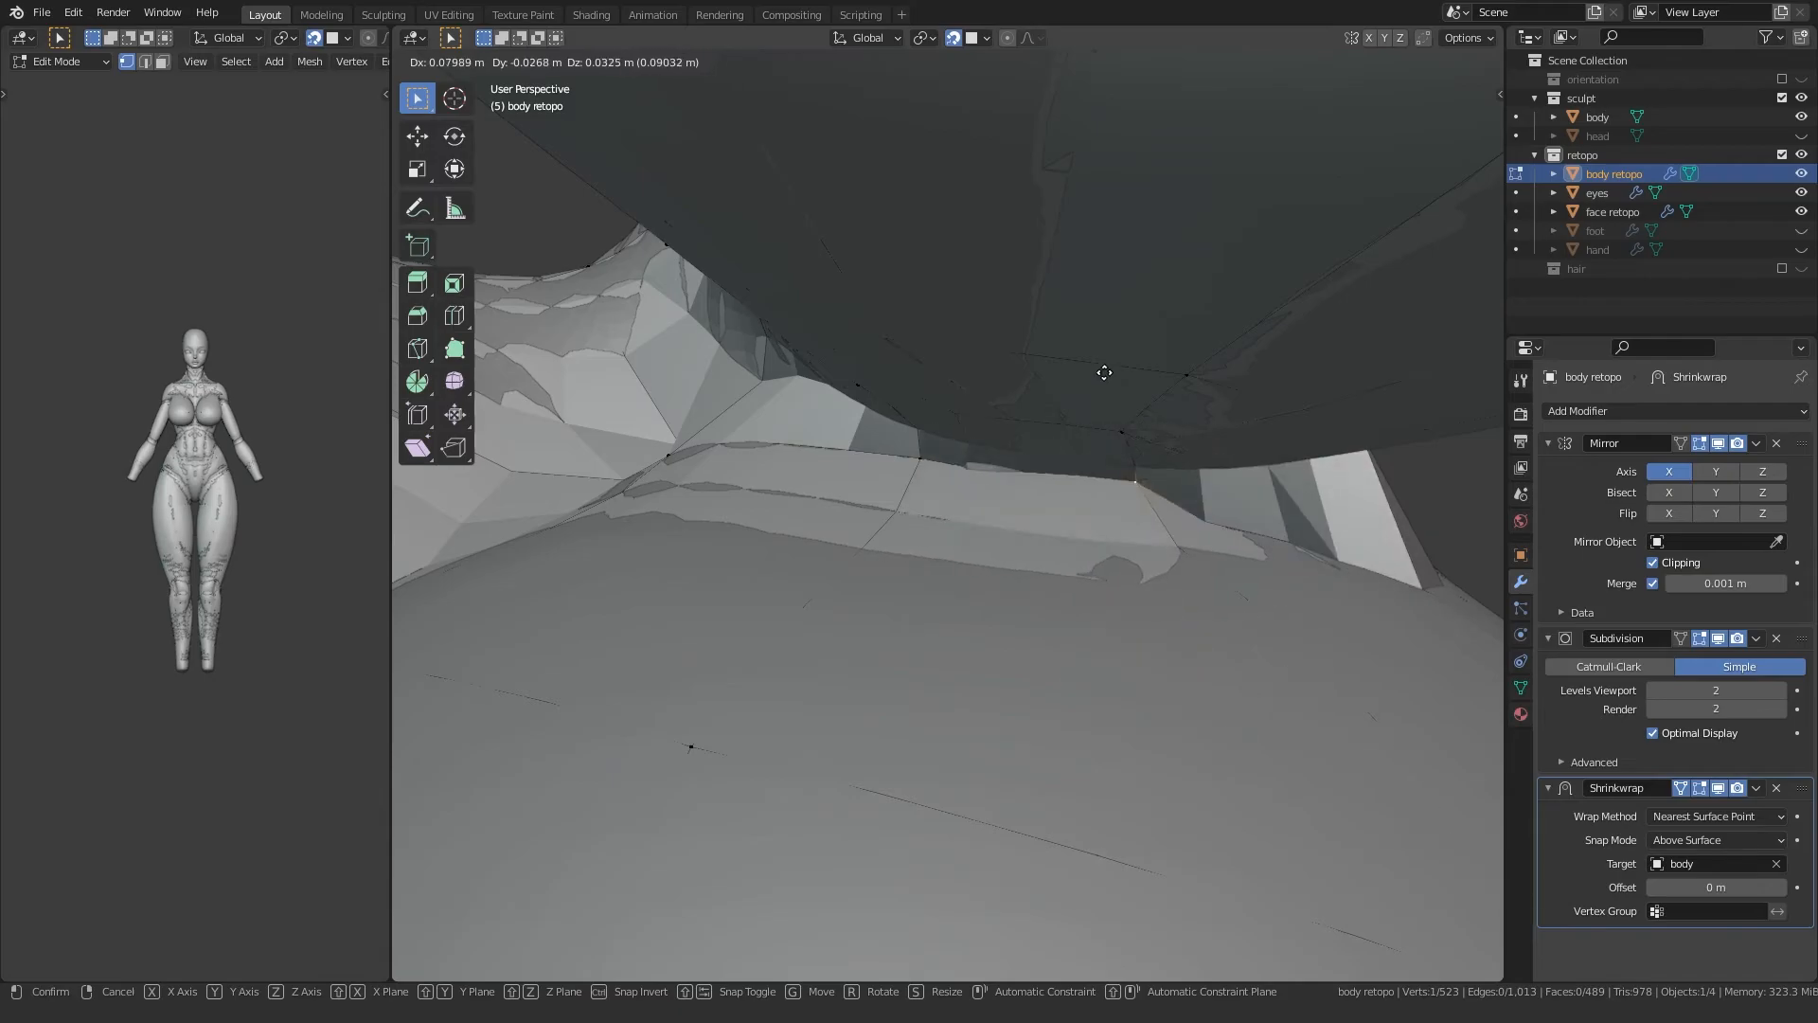
pyautogui.moveTo(971, 512); pyautogui.dragTo(1221, 587, button='middle')
pyautogui.click(1213, 555)
# Step: Use X-ray to check the armpit topology and reposition a vertex between the arm and the torso
pyautogui.hotkey('alt', 'z')
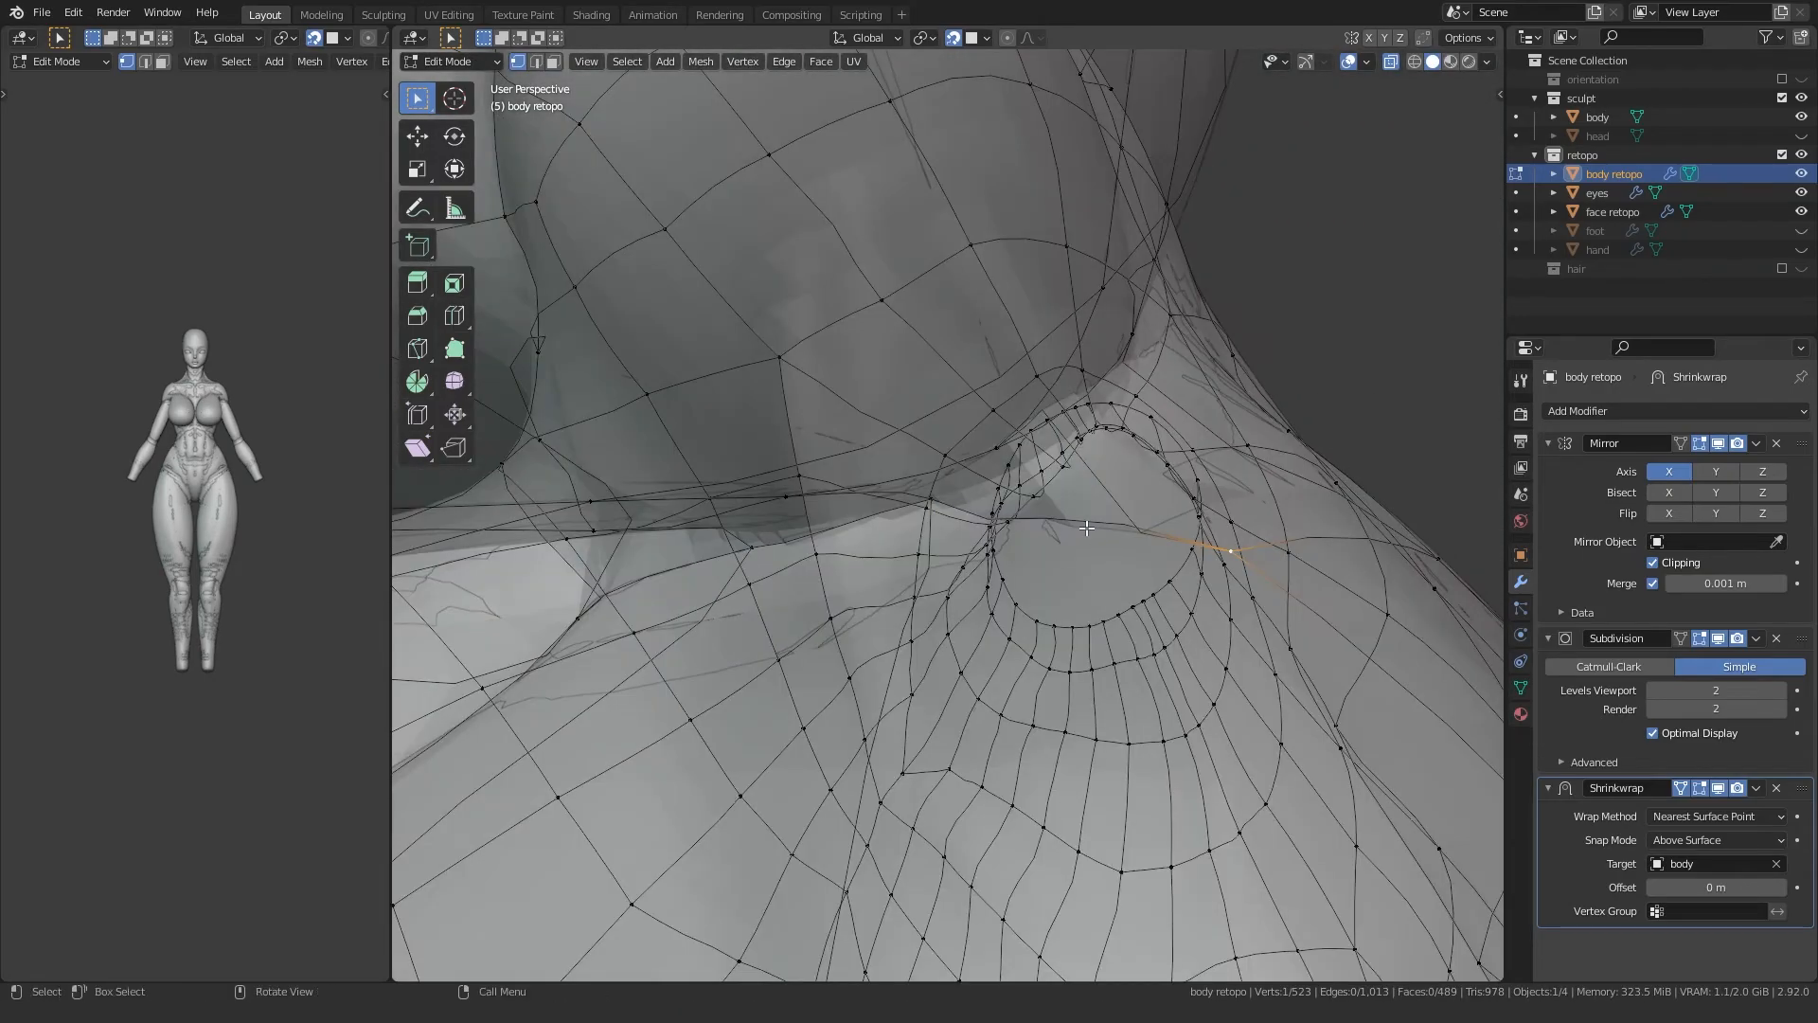
pyautogui.hotkey('alt', 'z')
pyautogui.press('g')
pyautogui.click(929, 400)
pyautogui.moveTo(929, 401); pyautogui.dragTo(814, 507, button='middle')
pyautogui.hotkey('alt', 'z')
pyautogui.hotkey('alt', 'z')
pyautogui.click(1013, 342)
pyautogui.hotkey('alt', 'z')
pyautogui.moveTo(1014, 342)
pyautogui.mouseDown(button='middle')
pyautogui.moveTo(957, 318)
pyautogui.moveTo(900, 256)
pyautogui.moveTo(909, 327)
pyautogui.moveTo(1033, 365)
pyautogui.mouseUp(button='middle')
pyautogui.click(1231, 405)
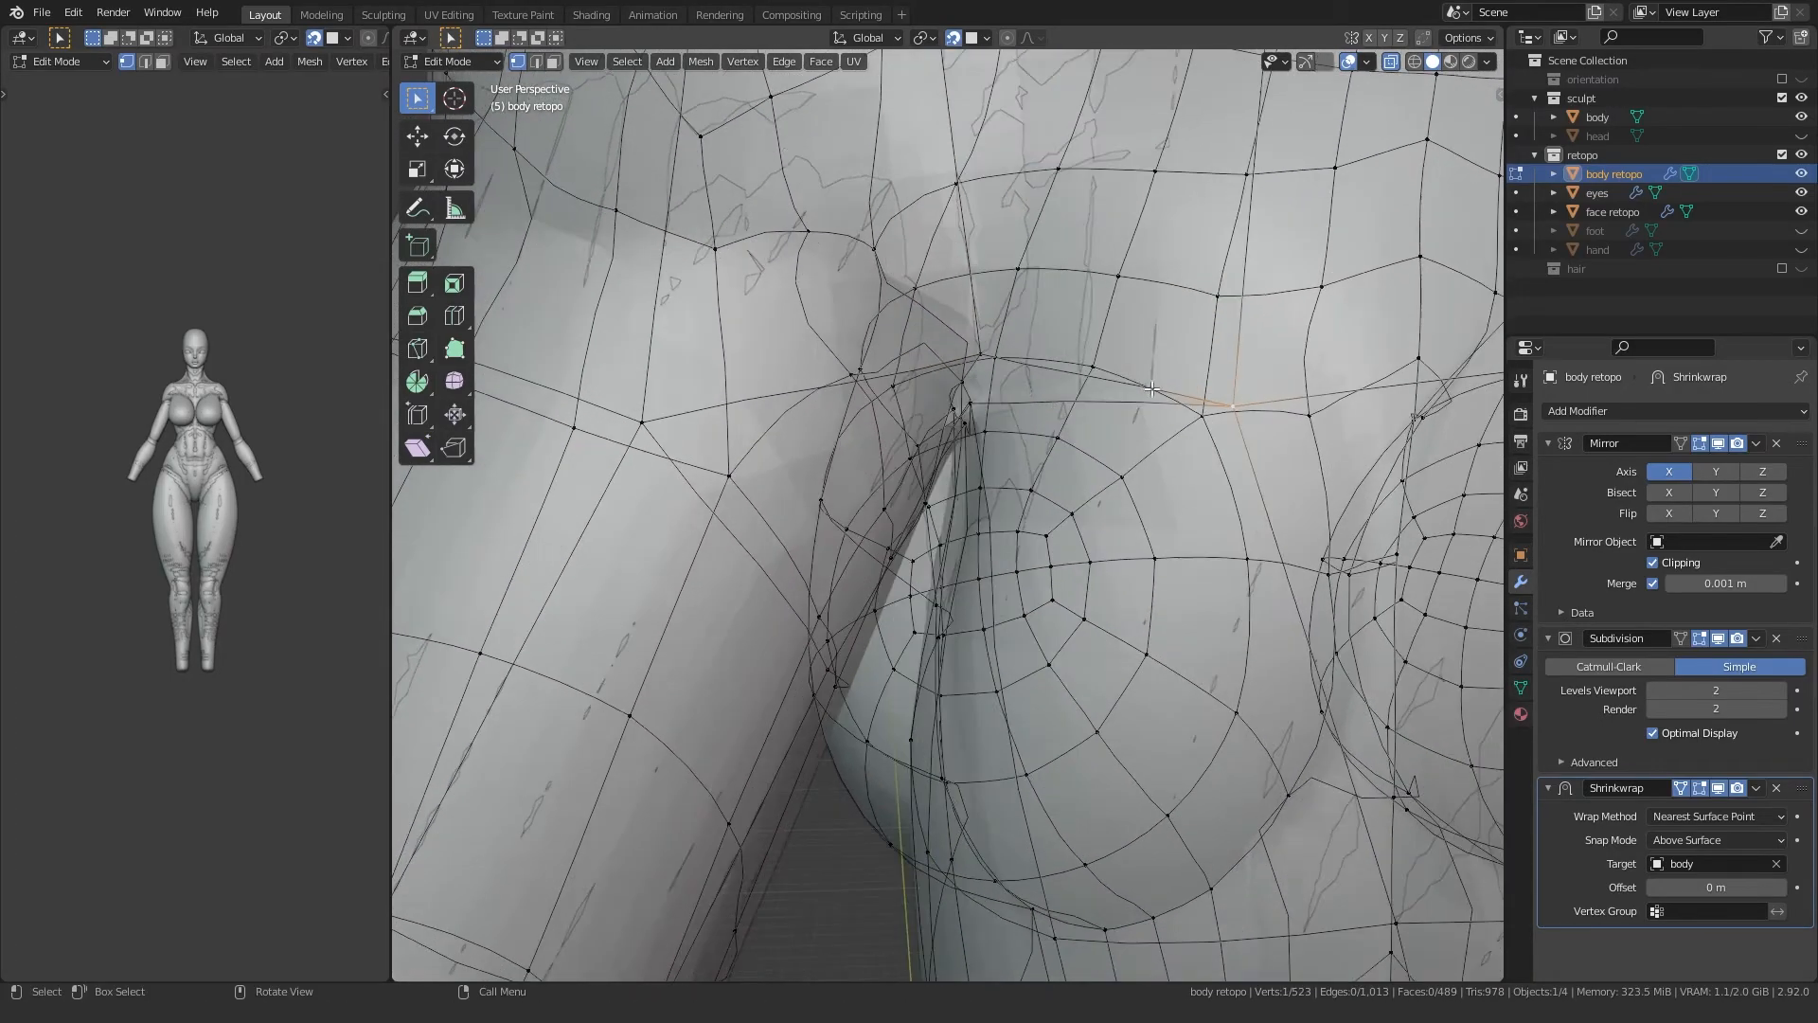
# Step: Select the vertex at the top of the armpit crease through X-ray and move it into place
pyautogui.click(965, 417)
pyautogui.moveTo(965, 417); pyautogui.dragTo(989, 462, button='middle')
pyautogui.hotkey('alt', 'z')
pyautogui.press('g')
pyautogui.click(912, 443)
pyautogui.hotkey('alt', 'z')
pyautogui.press('g')
pyautogui.click(1067, 371)
# Step: Move another armpit vertex toward the back, where the upper arm joins the torso
pyautogui.moveTo(1067, 370); pyautogui.dragTo(1037, 393, button='middle')
pyautogui.click(990, 457)
pyautogui.moveTo(990, 456); pyautogui.dragTo(849, 506, button='middle')
pyautogui.click(909, 343)
pyautogui.click(987, 434)
pyautogui.press('g')
pyautogui.hotkey('alt', 'z')
pyautogui.scroll(-5, 849, 507)
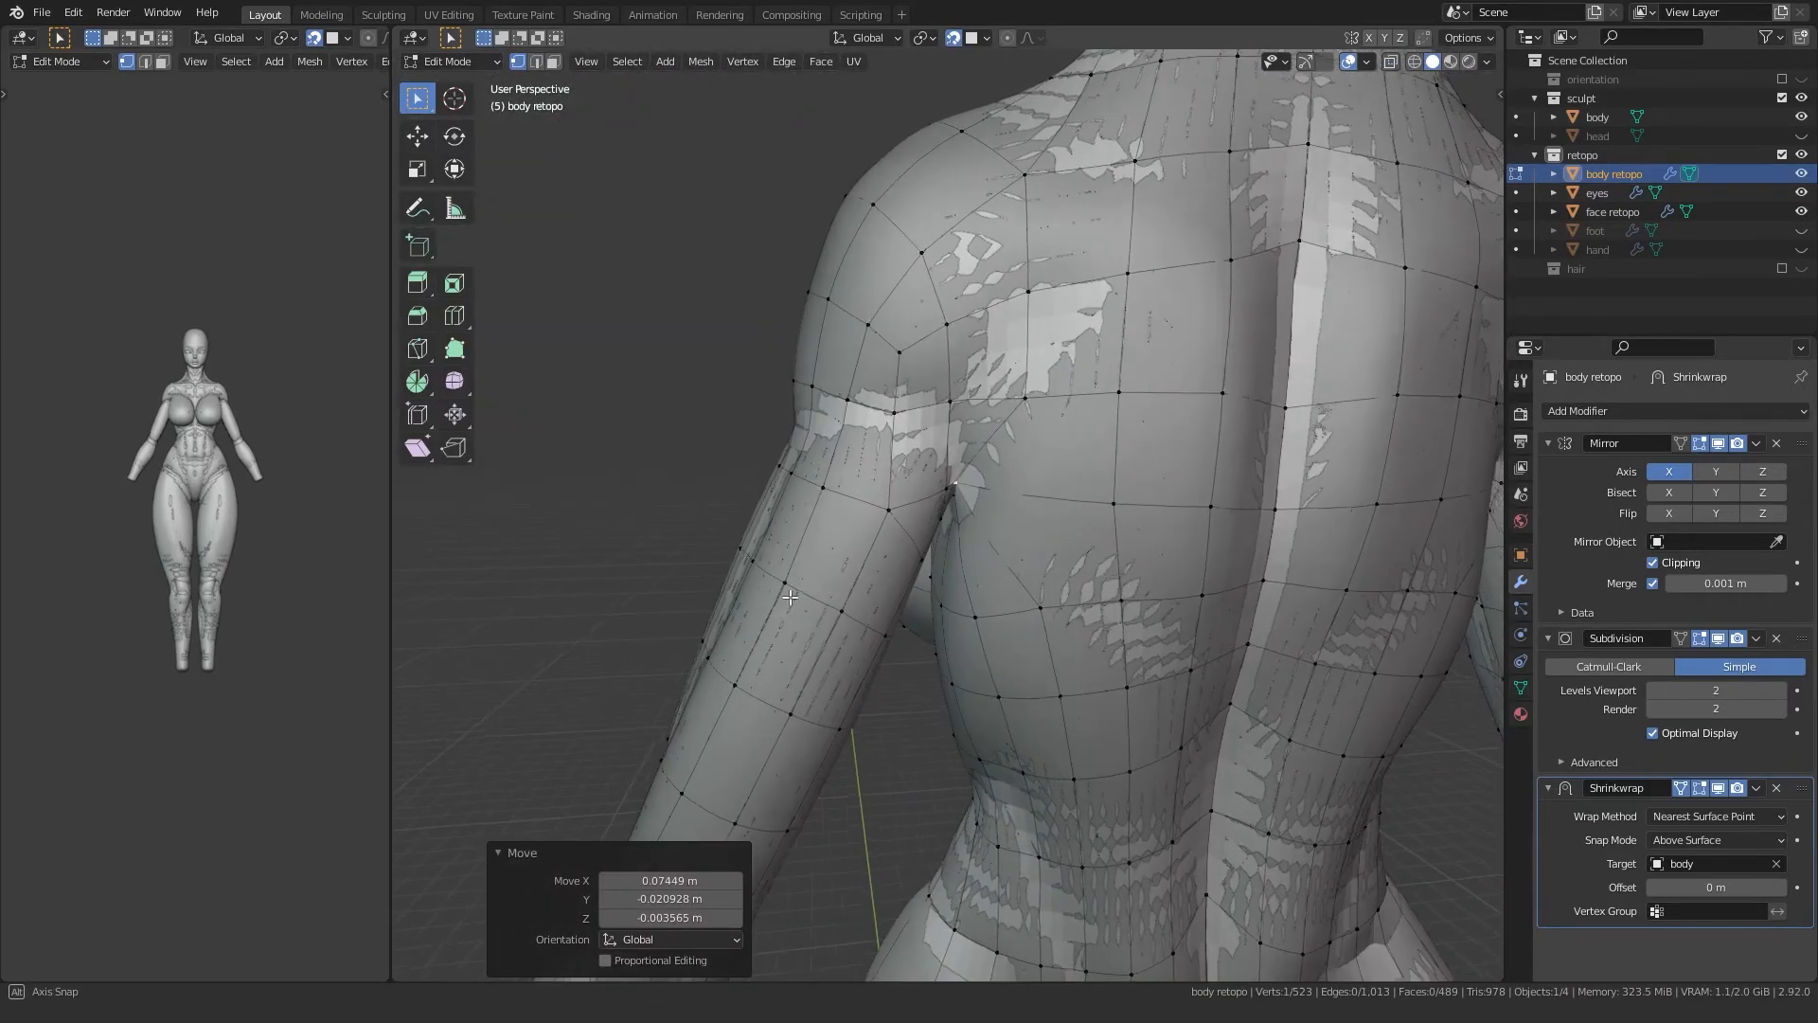
# Step: Inspect the armpit from below and nudge the vertex behind the upper arm into line with the loop
pyautogui.moveTo(793, 589); pyautogui.dragTo(832, 433, button='middle')
pyautogui.click(881, 376)
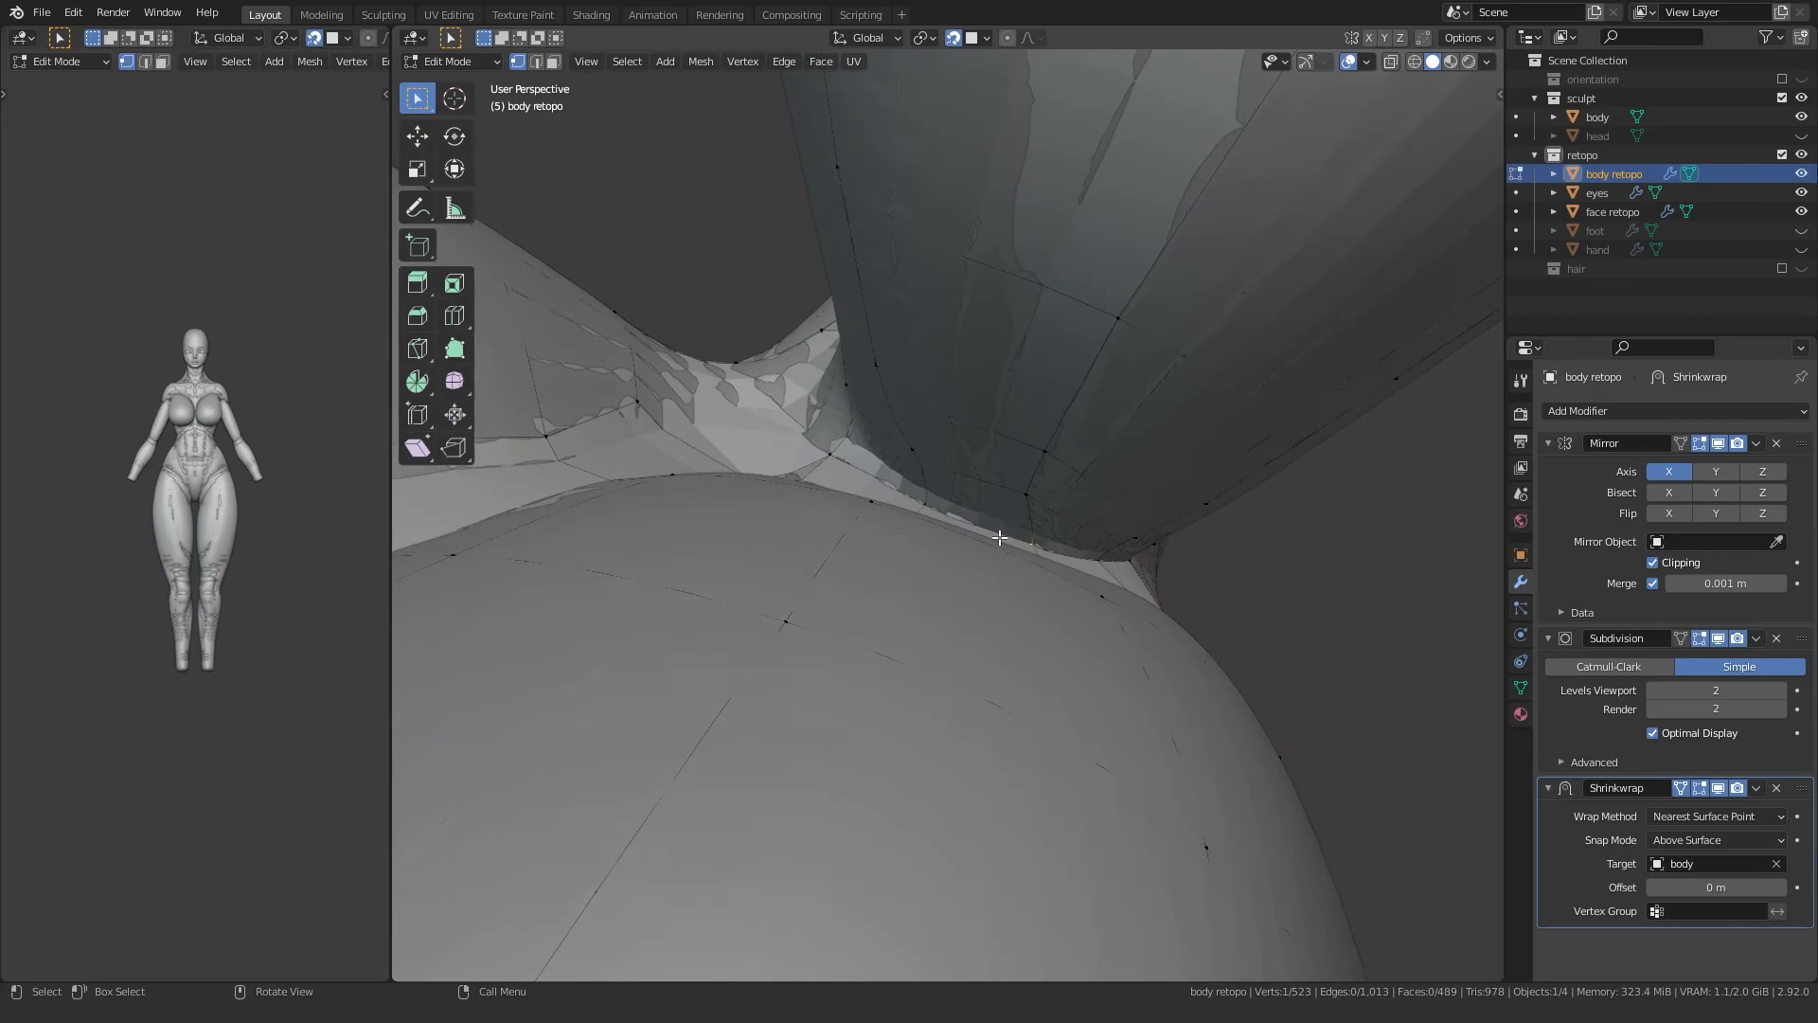
pyautogui.moveTo(988, 529)
pyautogui.mouseDown(button='middle')
pyautogui.moveTo(861, 532)
pyautogui.moveTo(947, 625)
pyautogui.moveTo(933, 635)
pyautogui.mouseUp(button='middle')
pyautogui.hotkey('alt', 'z')
pyautogui.hotkey('alt', 'z')
pyautogui.hotkey('alt', 'z')
pyautogui.hotkey('alt', 'z')
pyautogui.scroll(-5, 961, 644)
pyautogui.click(1061, 620)
pyautogui.press('g')
pyautogui.click(1056, 615)
pyautogui.press('g')
pyautogui.click(1051, 606)
pyautogui.scroll(-2, 1047, 607)
pyautogui.moveTo(1046, 607); pyautogui.dragTo(1009, 668, button='middle')
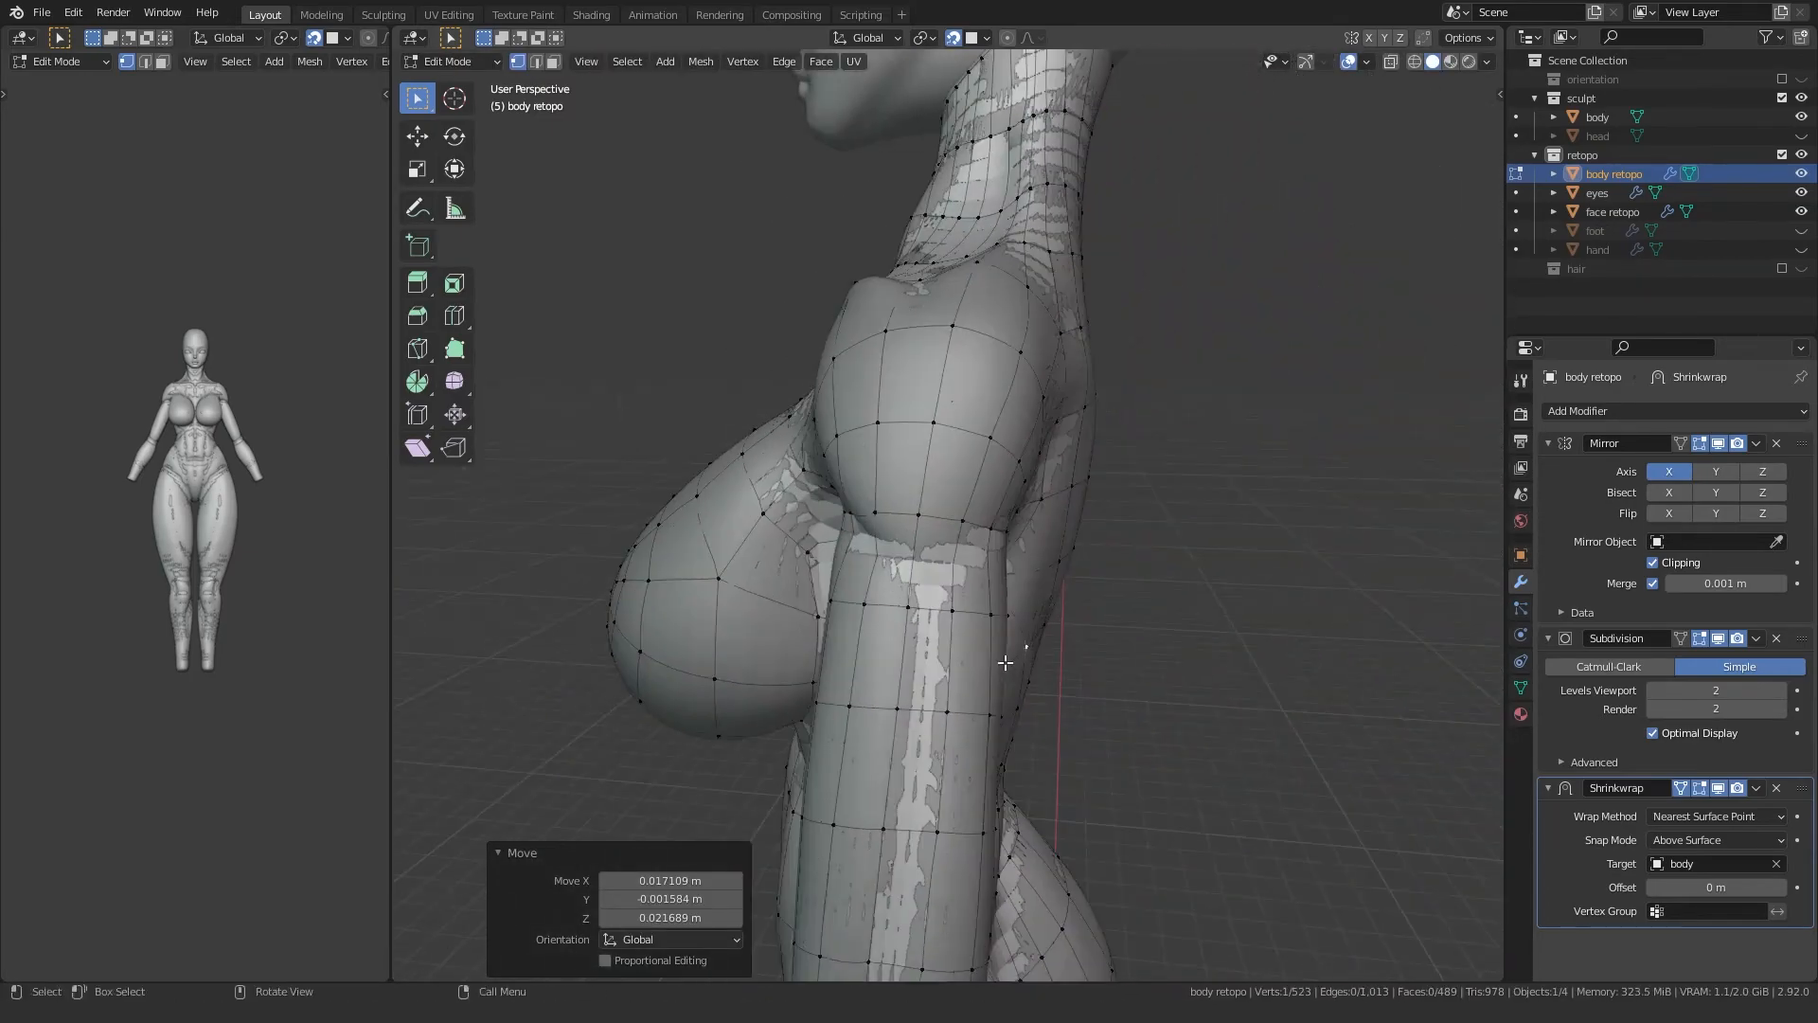
# Step: Set the Shrinkwrap offset to 0.01 m and lower two vertices around the shoulder and upper arm junction
pyautogui.click(1782, 889)
pyautogui.moveTo(966, 530); pyautogui.dragTo(963, 619, button='middle')
pyautogui.scroll(1, 1051, 519)
pyautogui.click(1006, 502)
pyautogui.press('g')
pyautogui.click(1006, 532)
pyautogui.click(1000, 507)
pyautogui.press('g')
pyautogui.click(1002, 548)
# Step: Lower the next vertex around the shoulder and raise the one farther along toward the chest
pyautogui.click(978, 506)
pyautogui.press('g')
pyautogui.click(978, 530)
pyautogui.click(877, 514)
pyautogui.press('g')
pyautogui.click(877, 501)
pyautogui.click(912, 499)
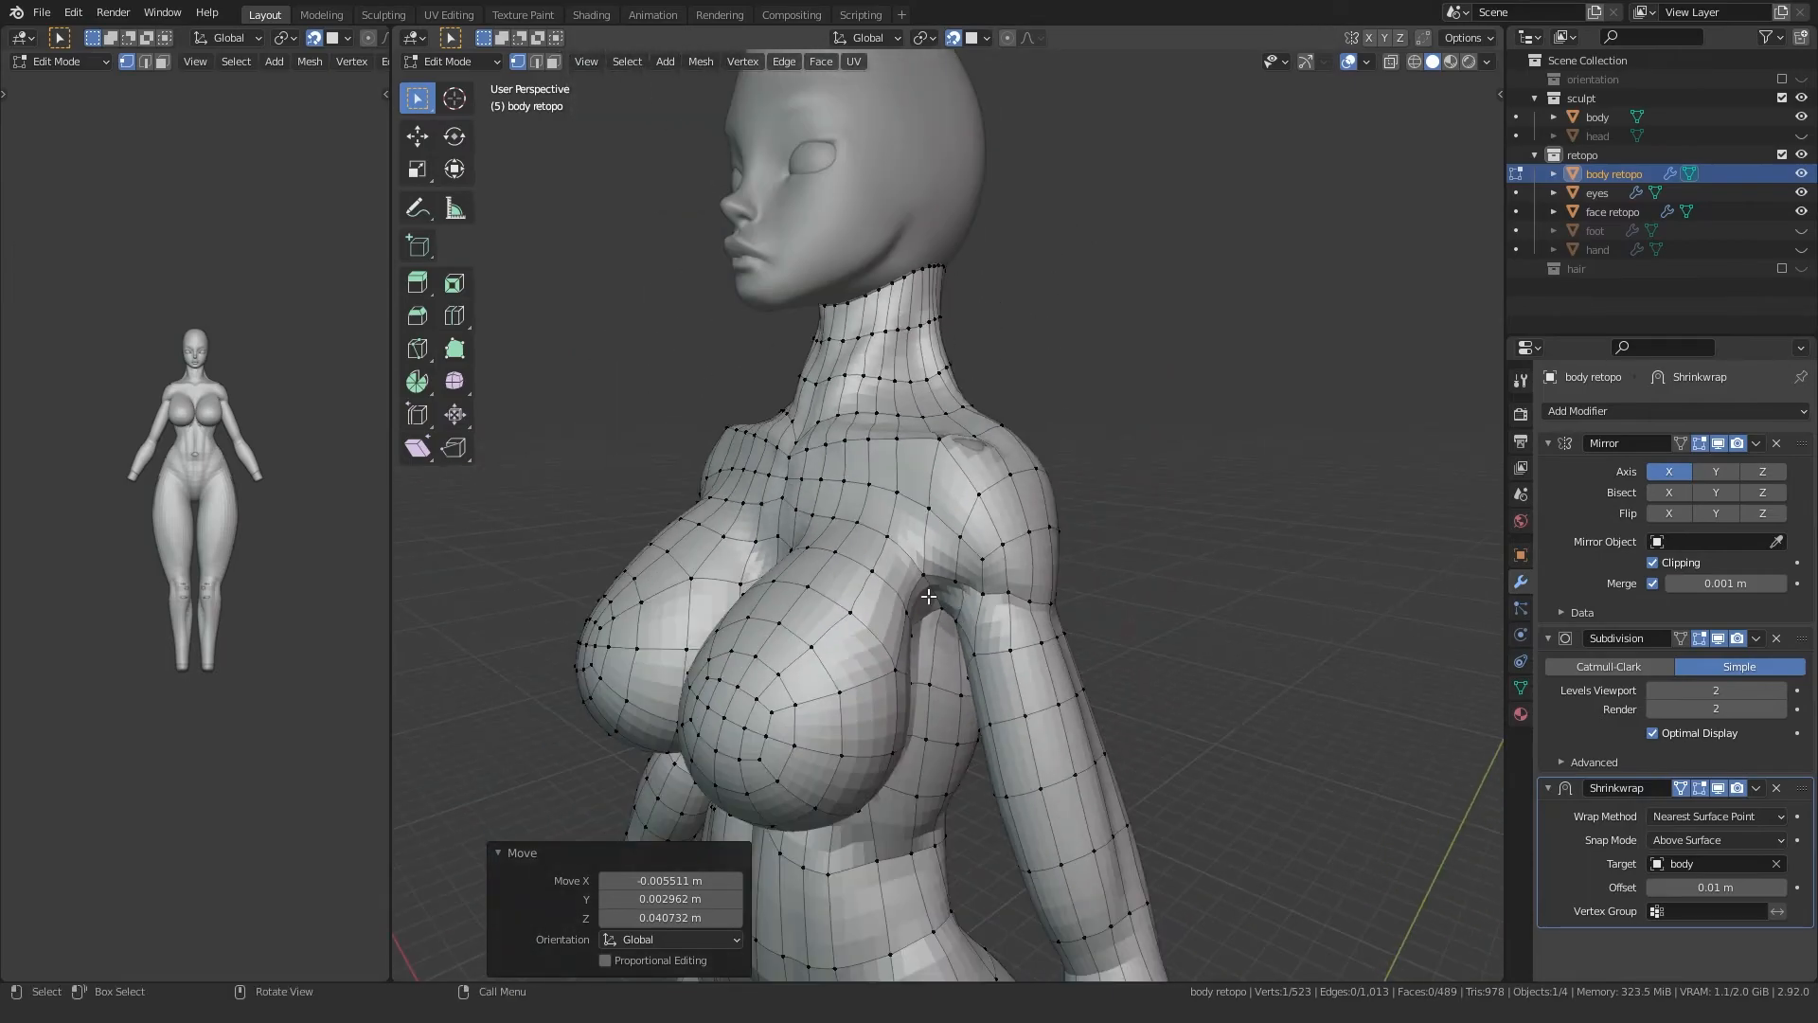
# Step: Reposition the vertices at the front of the armpit, beside the outer edge of the breast
pyautogui.moveTo(749, 681); pyautogui.dragTo(969, 698, button='middle')
pyautogui.press('g')
pyautogui.click(964, 572)
pyautogui.press('g')
pyautogui.click(898, 646)
pyautogui.moveTo(898, 646); pyautogui.dragTo(975, 439, button='middle')
pyautogui.press('g')
pyautogui.click(977, 516)
# Step: Move the inner breast vertex toward the centre line and fine-tune its neighbours along the cleavage
pyautogui.moveTo(976, 515); pyautogui.dragTo(936, 834, button='middle')
pyautogui.click(1076, 470)
pyautogui.press('g')
pyautogui.click(990, 410)
pyautogui.scroll(-6, 990, 410)
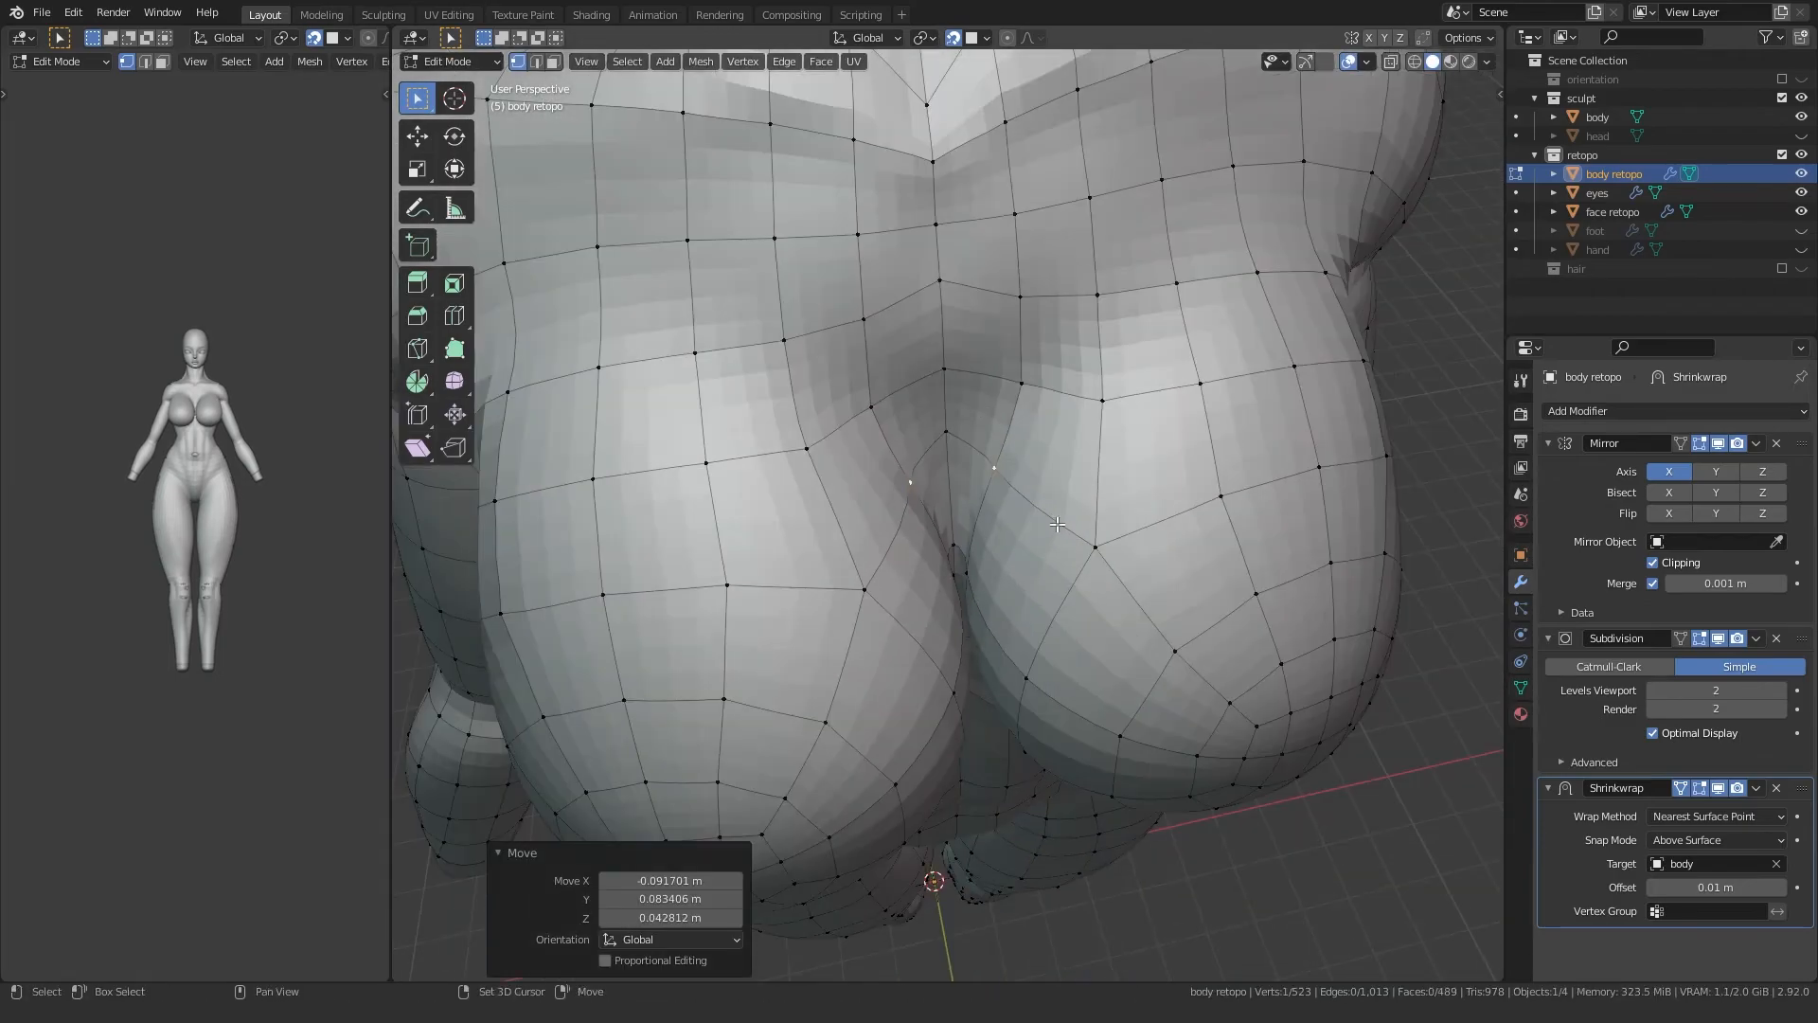
pyautogui.moveTo(990, 410); pyautogui.dragTo(956, 331, button='middle')
pyautogui.click(985, 335)
pyautogui.press('g')
pyautogui.click(985, 341)
pyautogui.click(1040, 481)
pyautogui.press('g')
pyautogui.click(1041, 481)
# Step: Raise the centre-line vertex at the base of the throat and adjust its position on the neck
pyautogui.scroll(-4, 1041, 480)
pyautogui.moveTo(1041, 480); pyautogui.dragTo(860, 633, button='middle')
pyautogui.keyDown('shift'); pyautogui.moveTo(940, 458); pyautogui.dragTo(887, 601, button='middle'); pyautogui.keyUp('shift')
pyautogui.scroll(3, 887, 601)
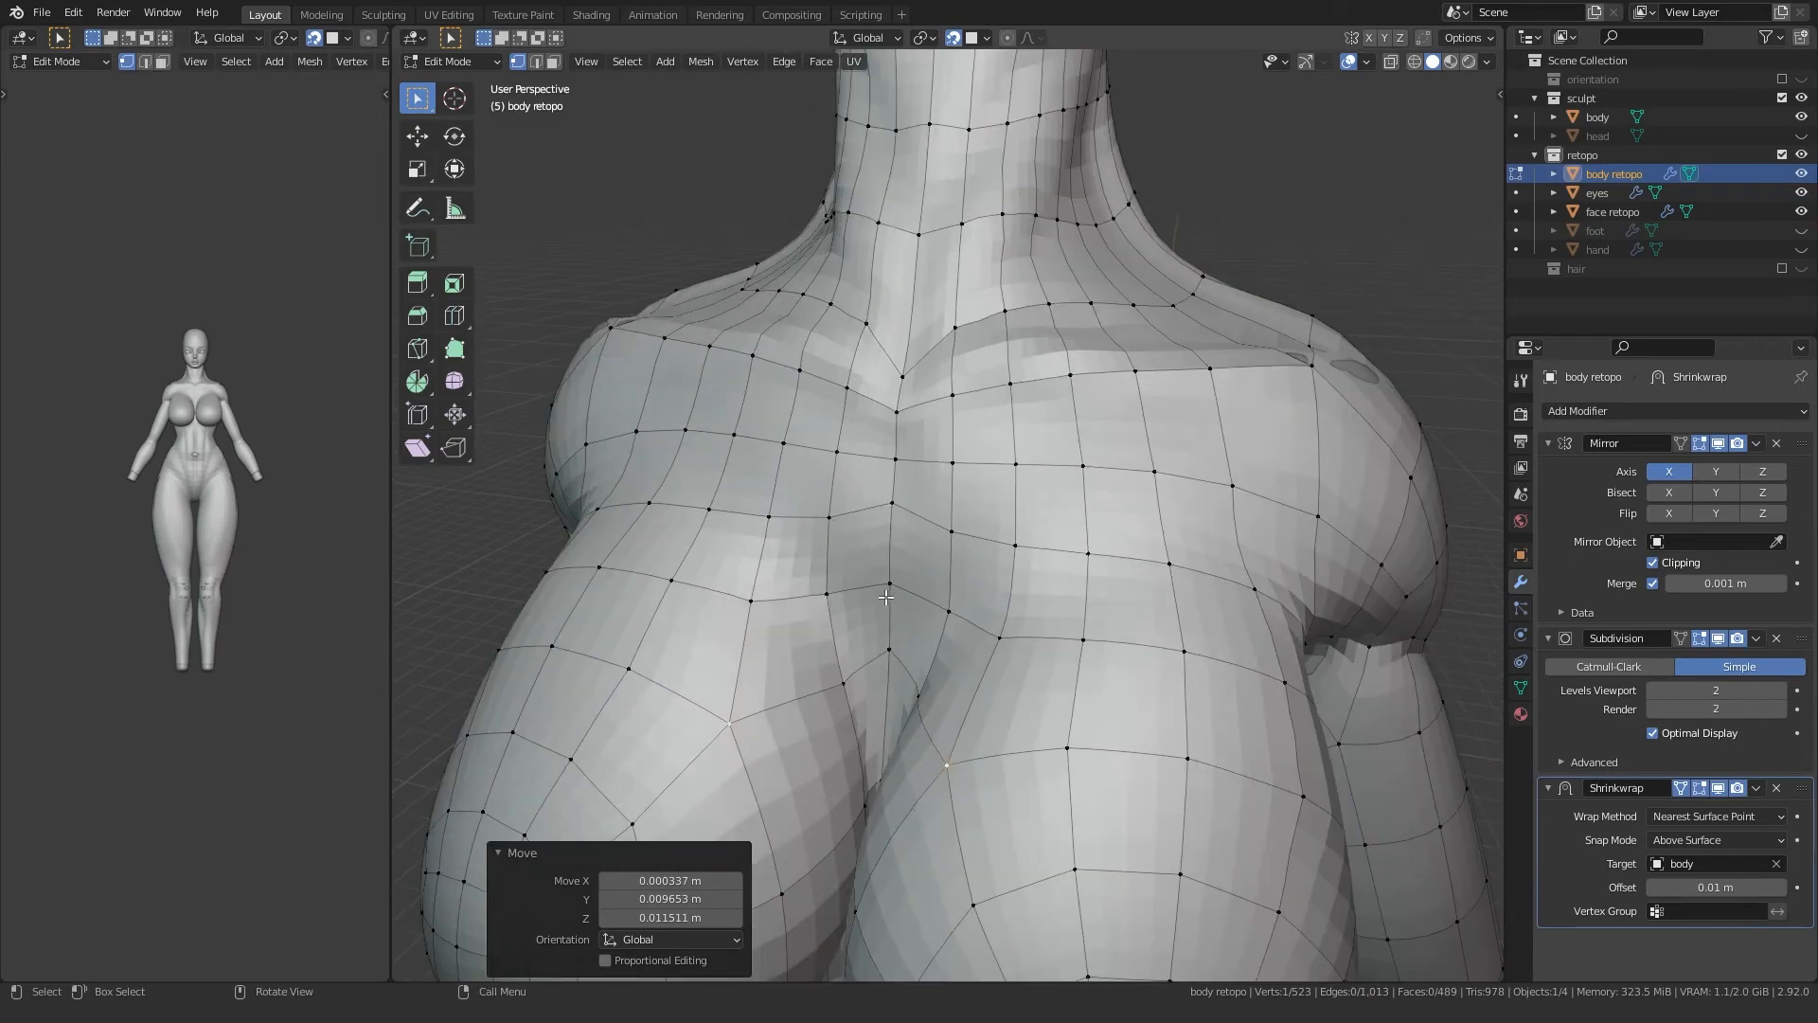
pyautogui.keyDown('shift'); pyautogui.moveTo(885, 452); pyautogui.dragTo(909, 521, button='middle'); pyautogui.keyUp('shift')
pyautogui.click(920, 492)
pyautogui.press('g')
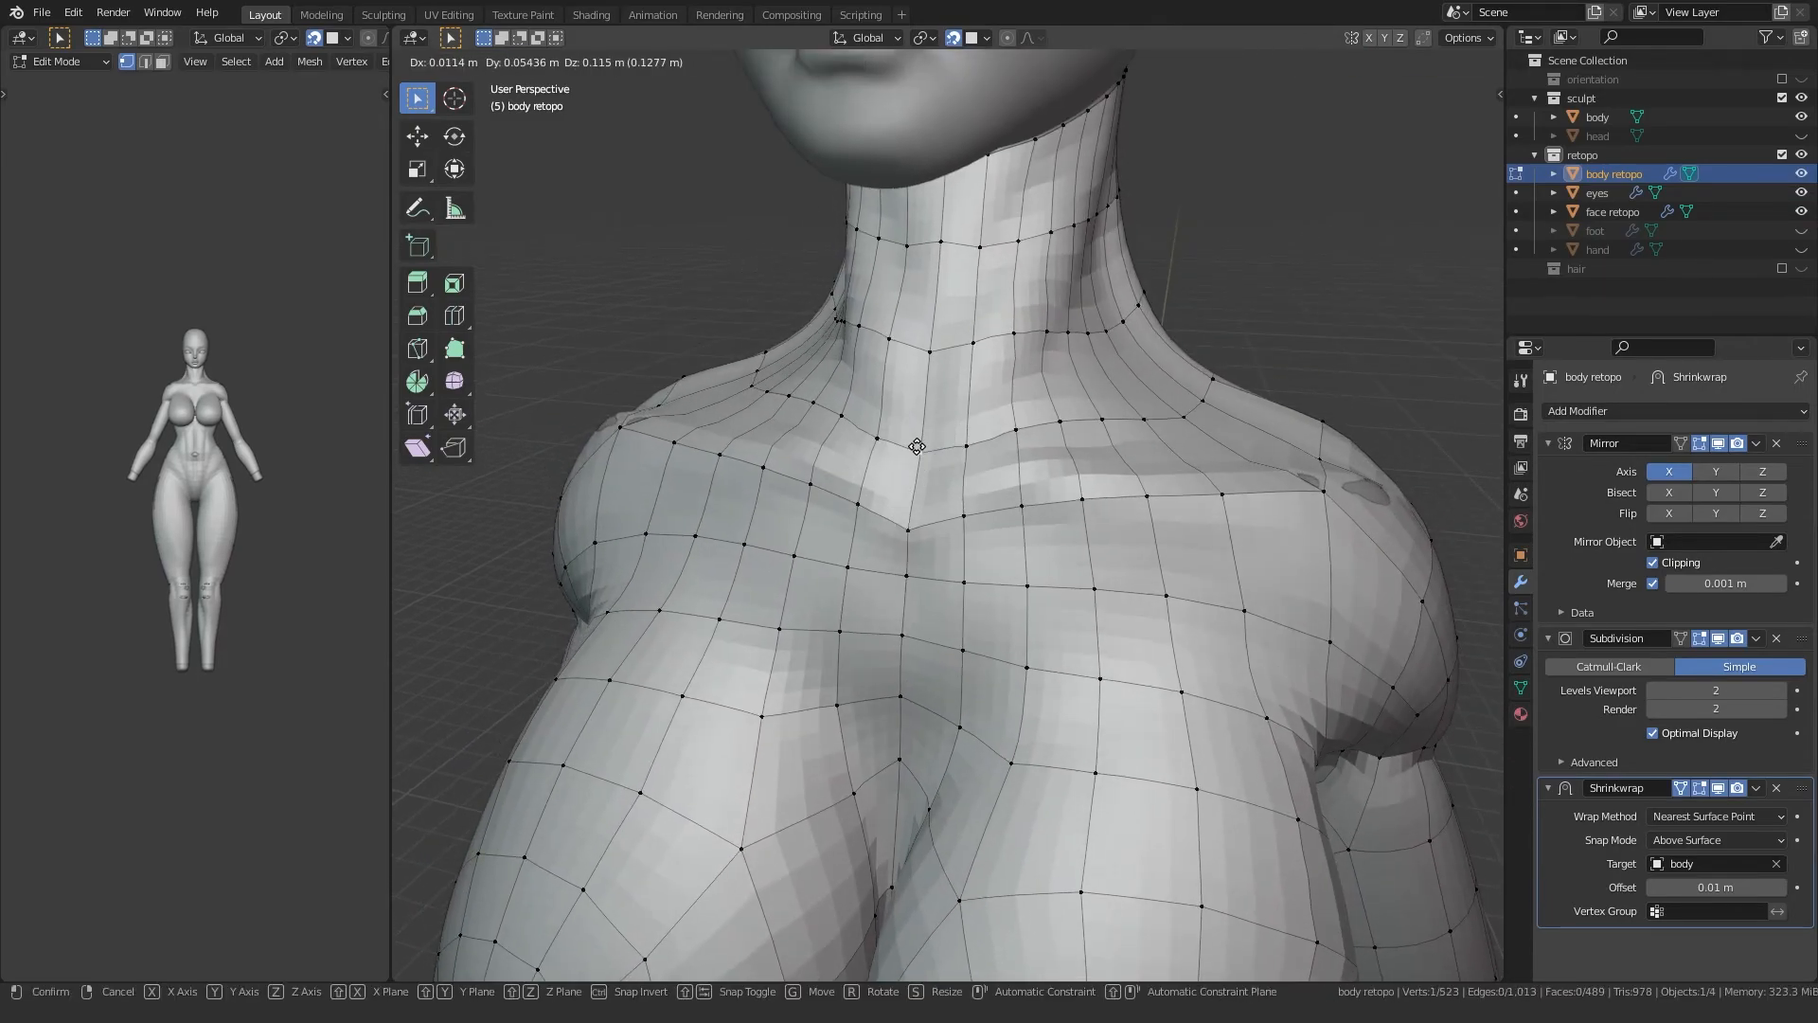
pyautogui.click(924, 441)
pyautogui.press('g')
pyautogui.click(900, 426)
# Step: Nudge the centre-line vertices up the front of the neck so its horizontal loops flow evenly
pyautogui.keyDown('shift'); pyautogui.moveTo(911, 434); pyautogui.dragTo(909, 502, button='middle'); pyautogui.keyUp('shift')
pyautogui.click(928, 503)
pyautogui.press('g')
pyautogui.click(929, 498)
pyautogui.click(941, 417)
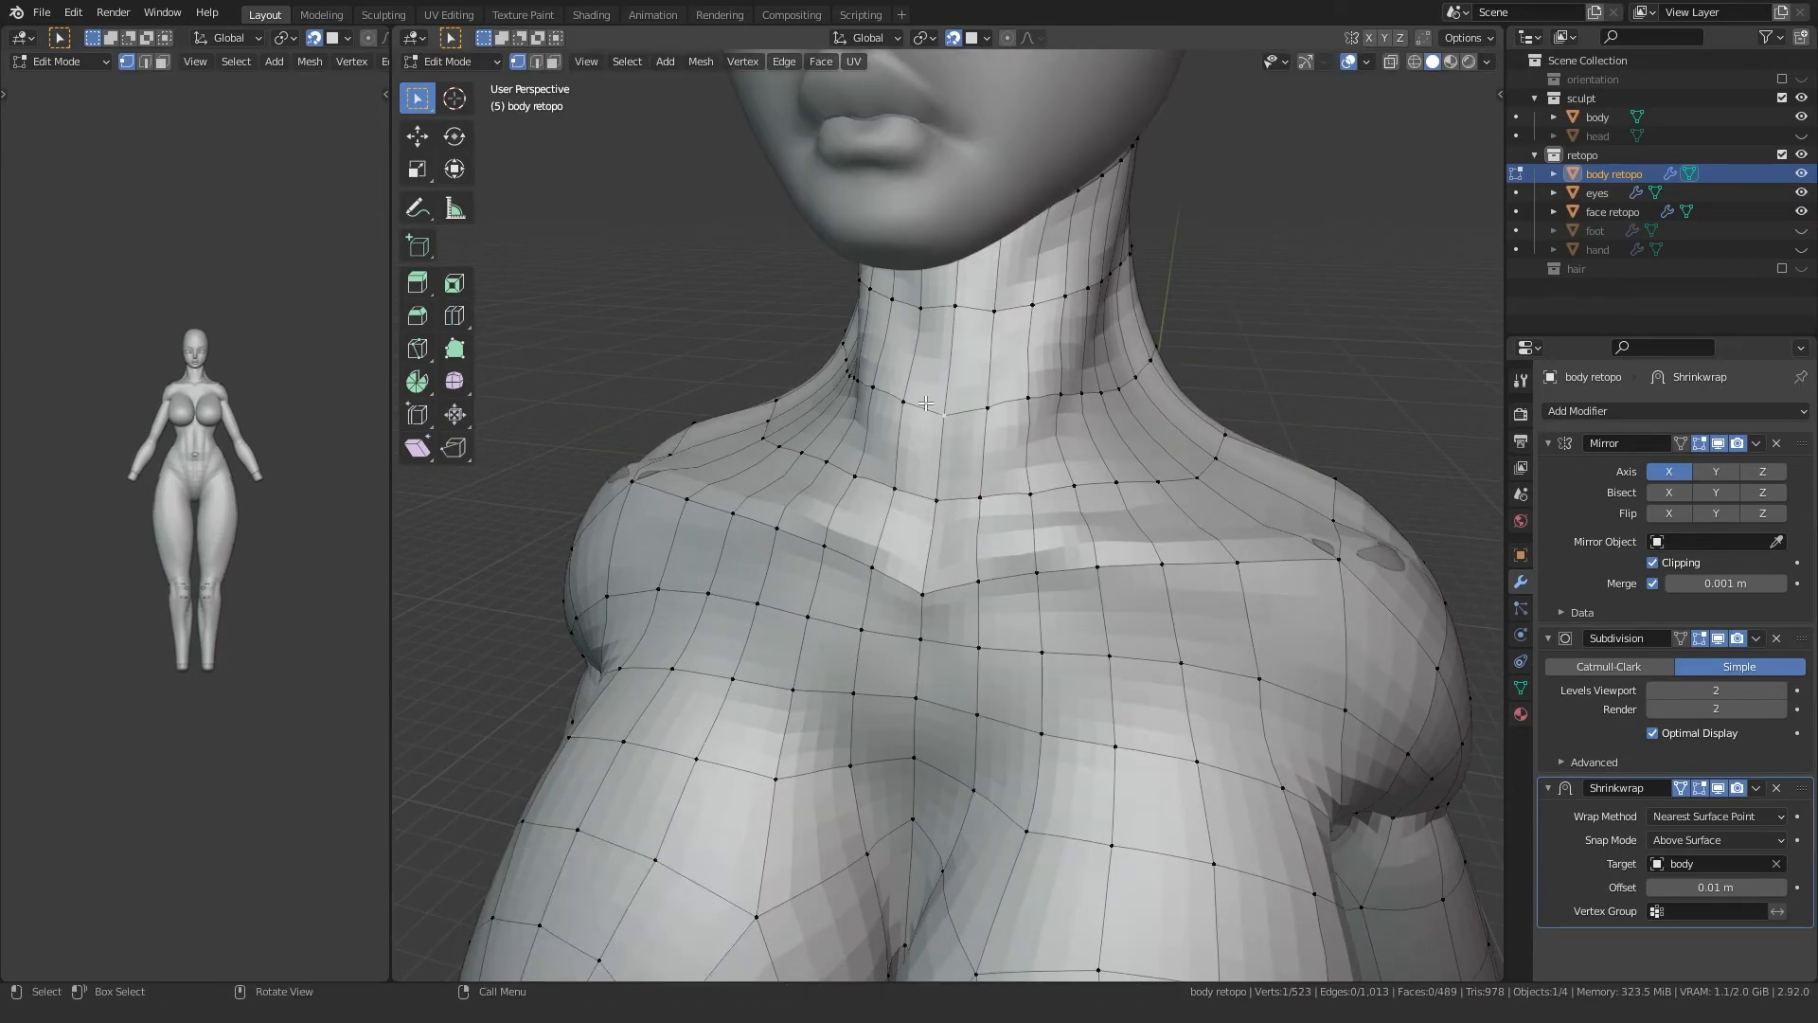
pyautogui.press('g')
pyautogui.click(940, 414)
pyautogui.moveTo(940, 413); pyautogui.dragTo(949, 538, button='middle')
pyautogui.click(940, 404)
pyautogui.press('g')
pyautogui.click(938, 414)
# Step: Raise the centre-line vertex at the back of the neck slightly
pyautogui.moveTo(946, 702); pyautogui.dragTo(696, 636, button='middle')
pyautogui.click(968, 440)
pyautogui.press('g')
pyautogui.click(960, 427)
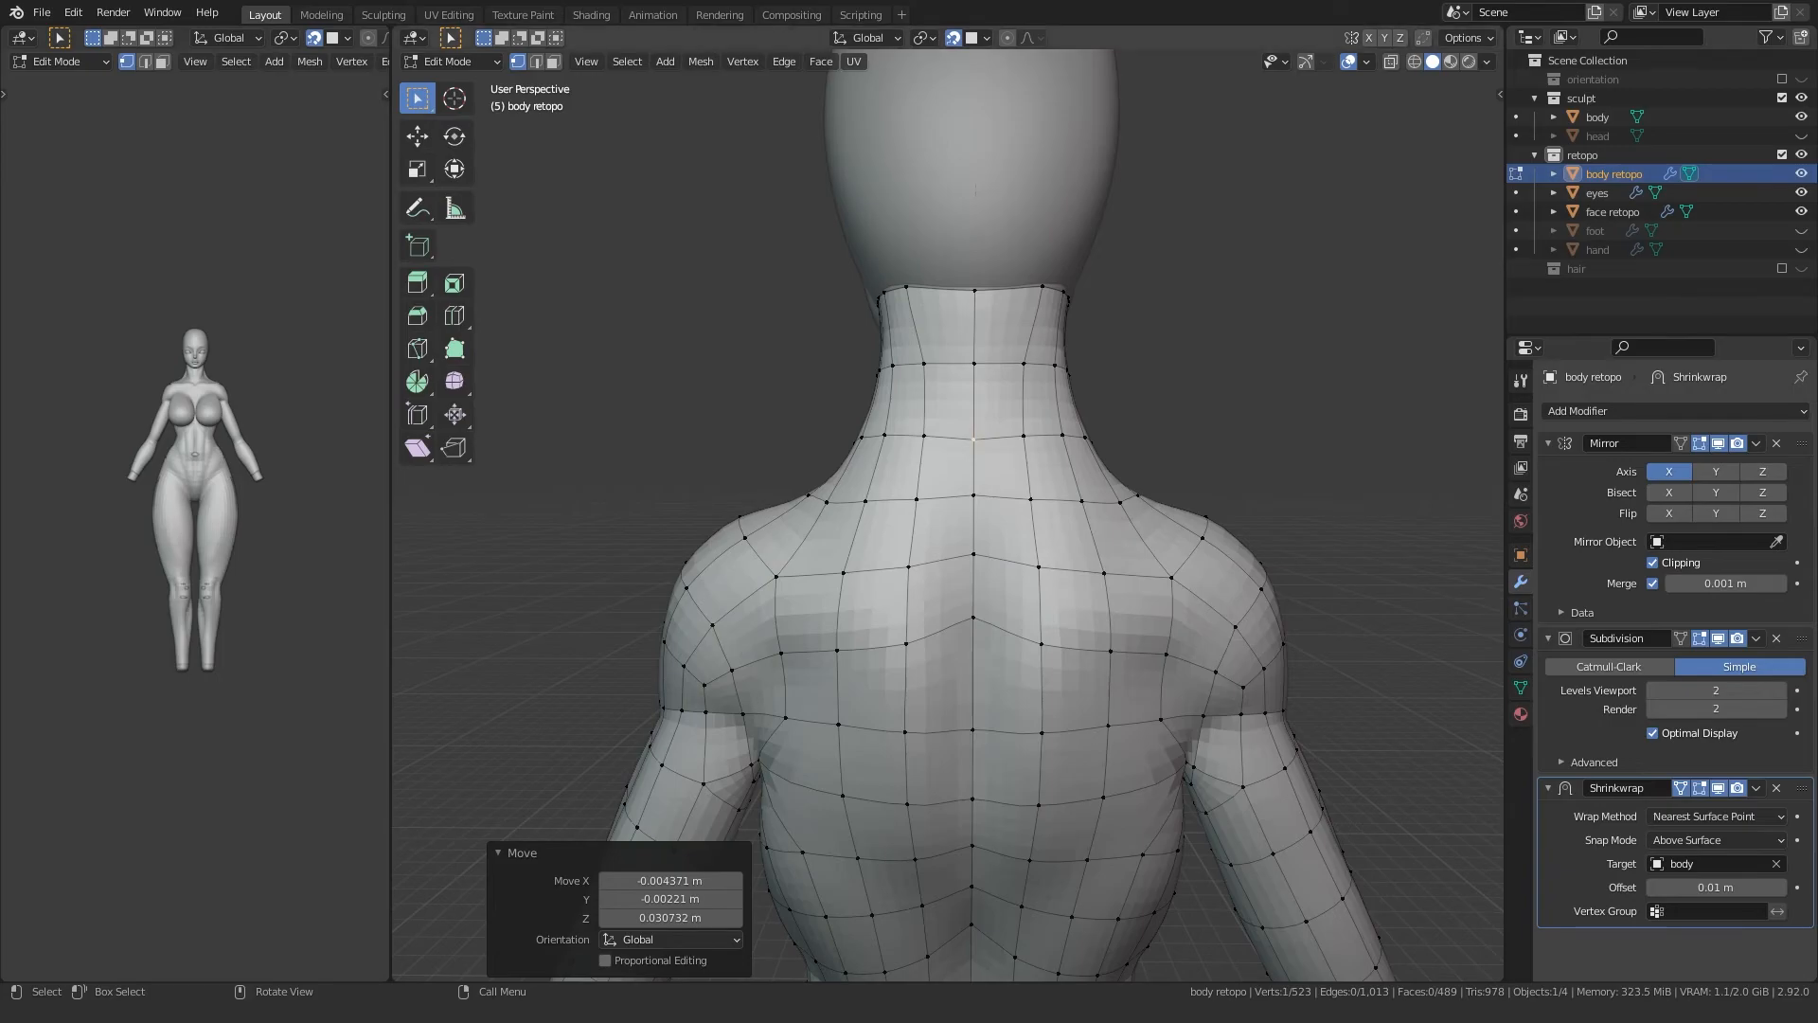
# Step: Lower three centre-line vertices along the spine between the shoulder blades and the base of the neck
pyautogui.click(967, 618)
pyautogui.press('g')
pyautogui.click(964, 638)
pyautogui.click(957, 559)
pyautogui.press('g')
pyautogui.click(945, 575)
pyautogui.click(964, 499)
pyautogui.press('g')
pyautogui.click(961, 506)
# Step: Move the vertex at the rear armpit crease away from the arm, toward the middle of the back
pyautogui.keyDown('shift'); pyautogui.moveTo(959, 510); pyautogui.dragTo(954, 341, button='middle'); pyautogui.keyUp('shift')
pyautogui.keyDown('shift'); pyautogui.moveTo(749, 758); pyautogui.dragTo(734, 592, button='middle'); pyautogui.keyUp('shift')
pyautogui.moveTo(730, 601); pyautogui.dragTo(804, 562, button='middle')
pyautogui.keyDown('shift'); pyautogui.moveTo(786, 450); pyautogui.dragTo(928, 567, button='middle'); pyautogui.keyUp('shift')
pyautogui.scroll(4, 929, 566)
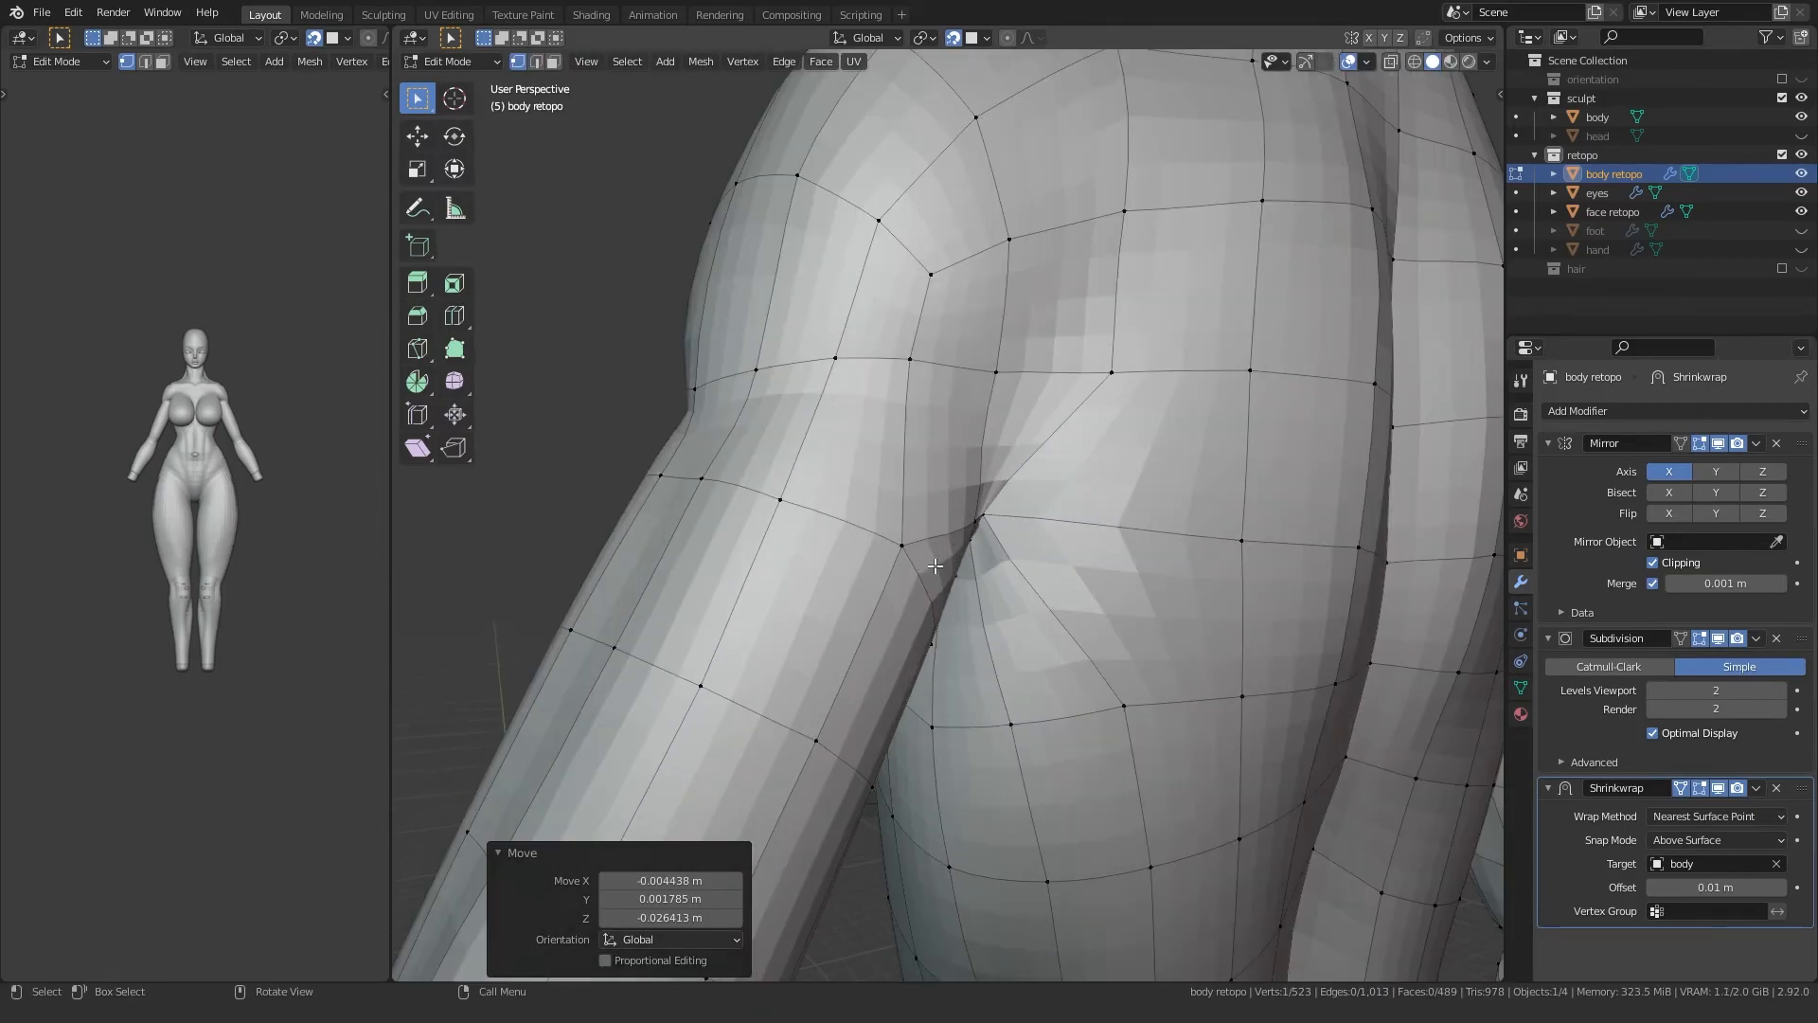
pyautogui.click(982, 528)
pyautogui.press('g')
pyautogui.rightClick(990, 528)
pyautogui.click(989, 528)
pyautogui.press('g')
pyautogui.click(1131, 537)
# Step: Reposition the hidden armpit vertex from below, using X-ray display to see through the mesh
pyautogui.moveTo(1127, 537); pyautogui.dragTo(1150, 455, button='middle')
pyautogui.hotkey('alt', 'z')
pyautogui.moveTo(1023, 473); pyautogui.dragTo(899, 408, button='middle')
pyautogui.hotkey('alt', 'z')
pyautogui.hotkey('alt', 'z')
pyautogui.hotkey('alt', 'z')
pyautogui.press('g')
pyautogui.click(926, 471)
pyautogui.hotkey('alt', 'z')
# Step: Move another armpit vertex and select the edge loop around the arm to check its flow
pyautogui.click(891, 431)
pyautogui.press('g')
pyautogui.click(951, 294)
pyautogui.moveTo(951, 295)
pyautogui.mouseDown(button='middle')
pyautogui.moveTo(941, 377)
pyautogui.moveTo(962, 344)
pyautogui.moveTo(1015, 360)
pyautogui.moveTo(1004, 407)
pyautogui.moveTo(944, 454)
pyautogui.moveTo(941, 325)
pyautogui.mouseUp(button='middle')
pyautogui.keyDown('alt'); pyautogui.click(1037, 380); pyautogui.keyUp('alt')
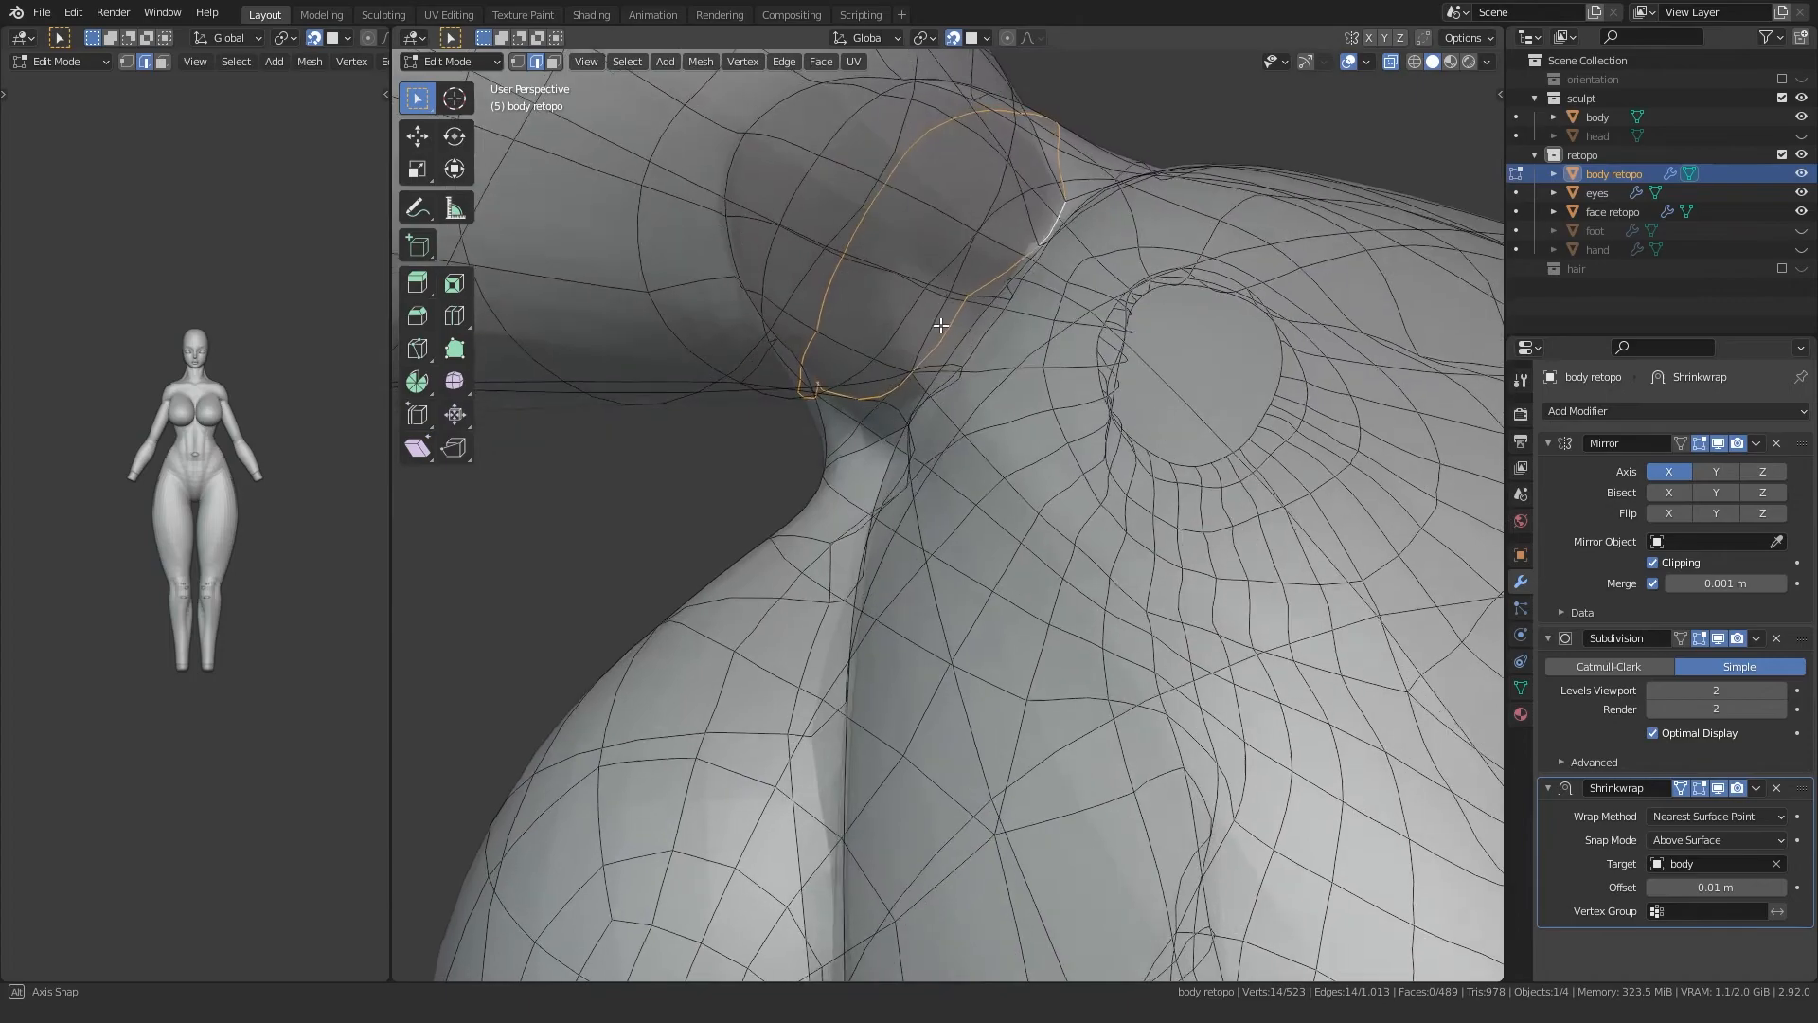
pyautogui.moveTo(982, 396)
pyautogui.mouseDown(button='middle')
pyautogui.moveTo(959, 438)
pyautogui.moveTo(981, 389)
pyautogui.mouseUp(button='middle')
pyautogui.press('1')
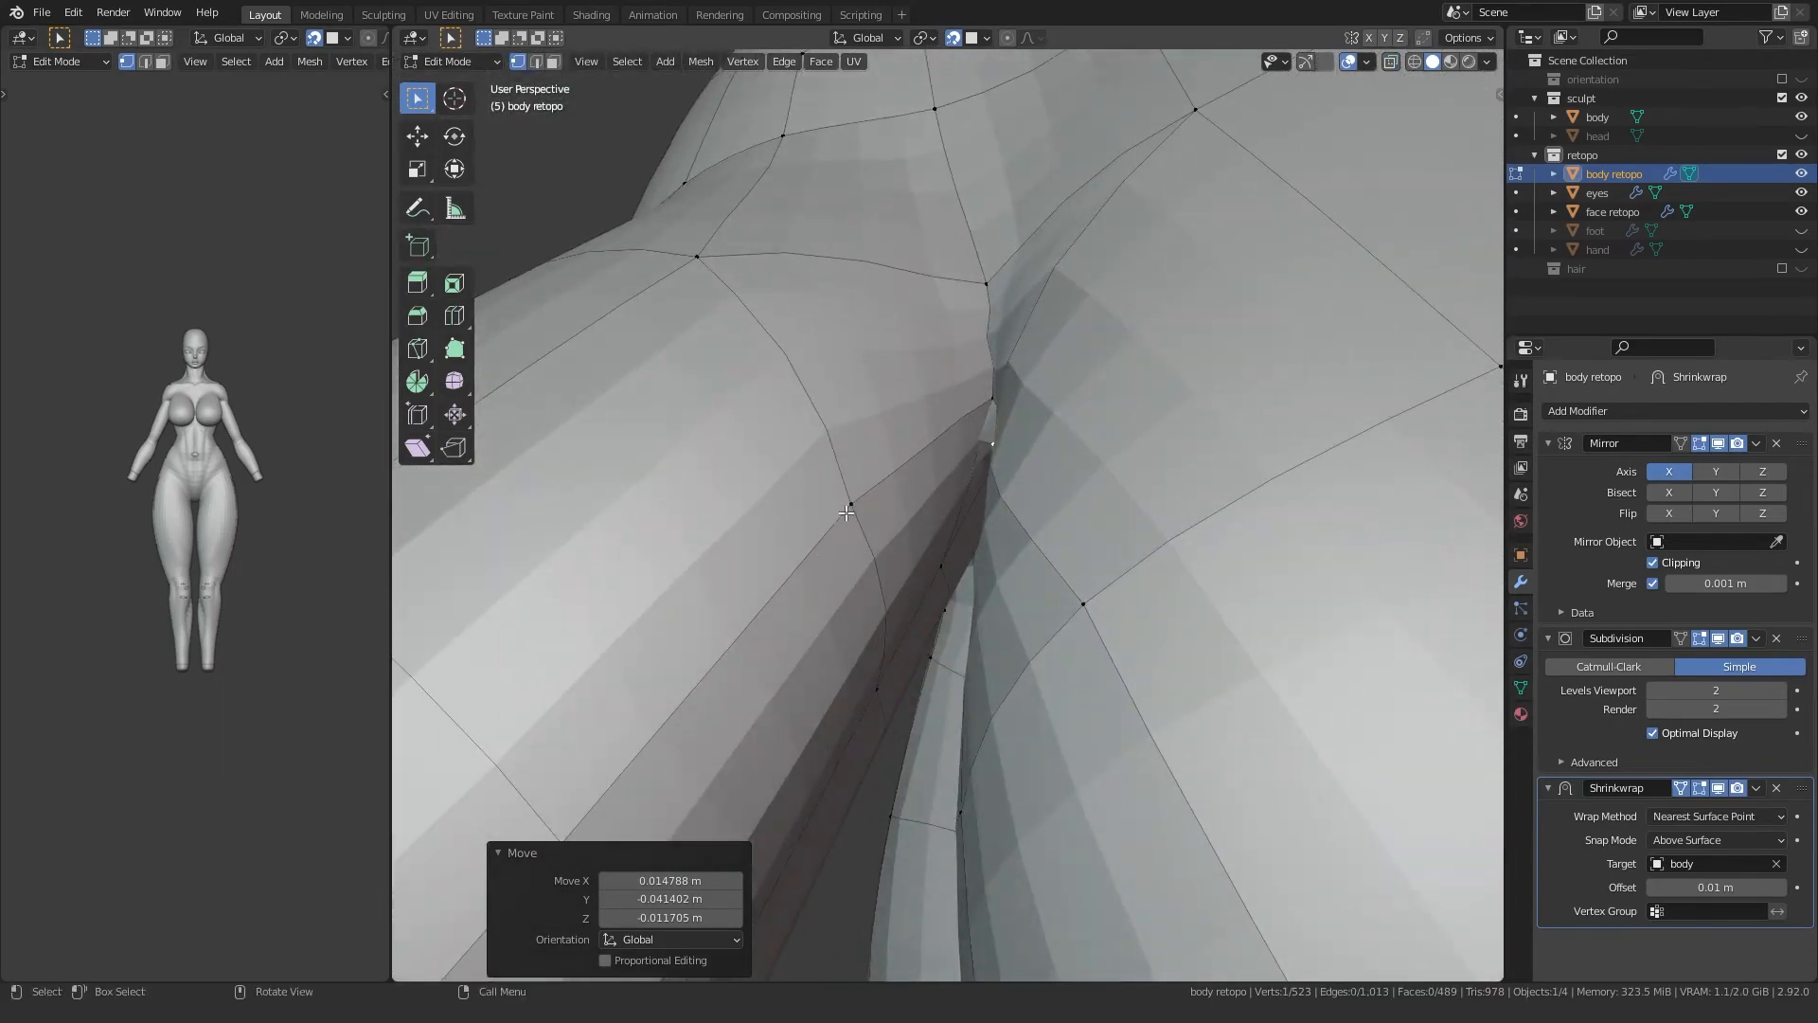
# Step: Adjust the inner upper arm vertices inside the armpit crease so they separate from the torso
pyautogui.click(879, 478)
pyautogui.moveTo(878, 478); pyautogui.dragTo(883, 467, button='middle')
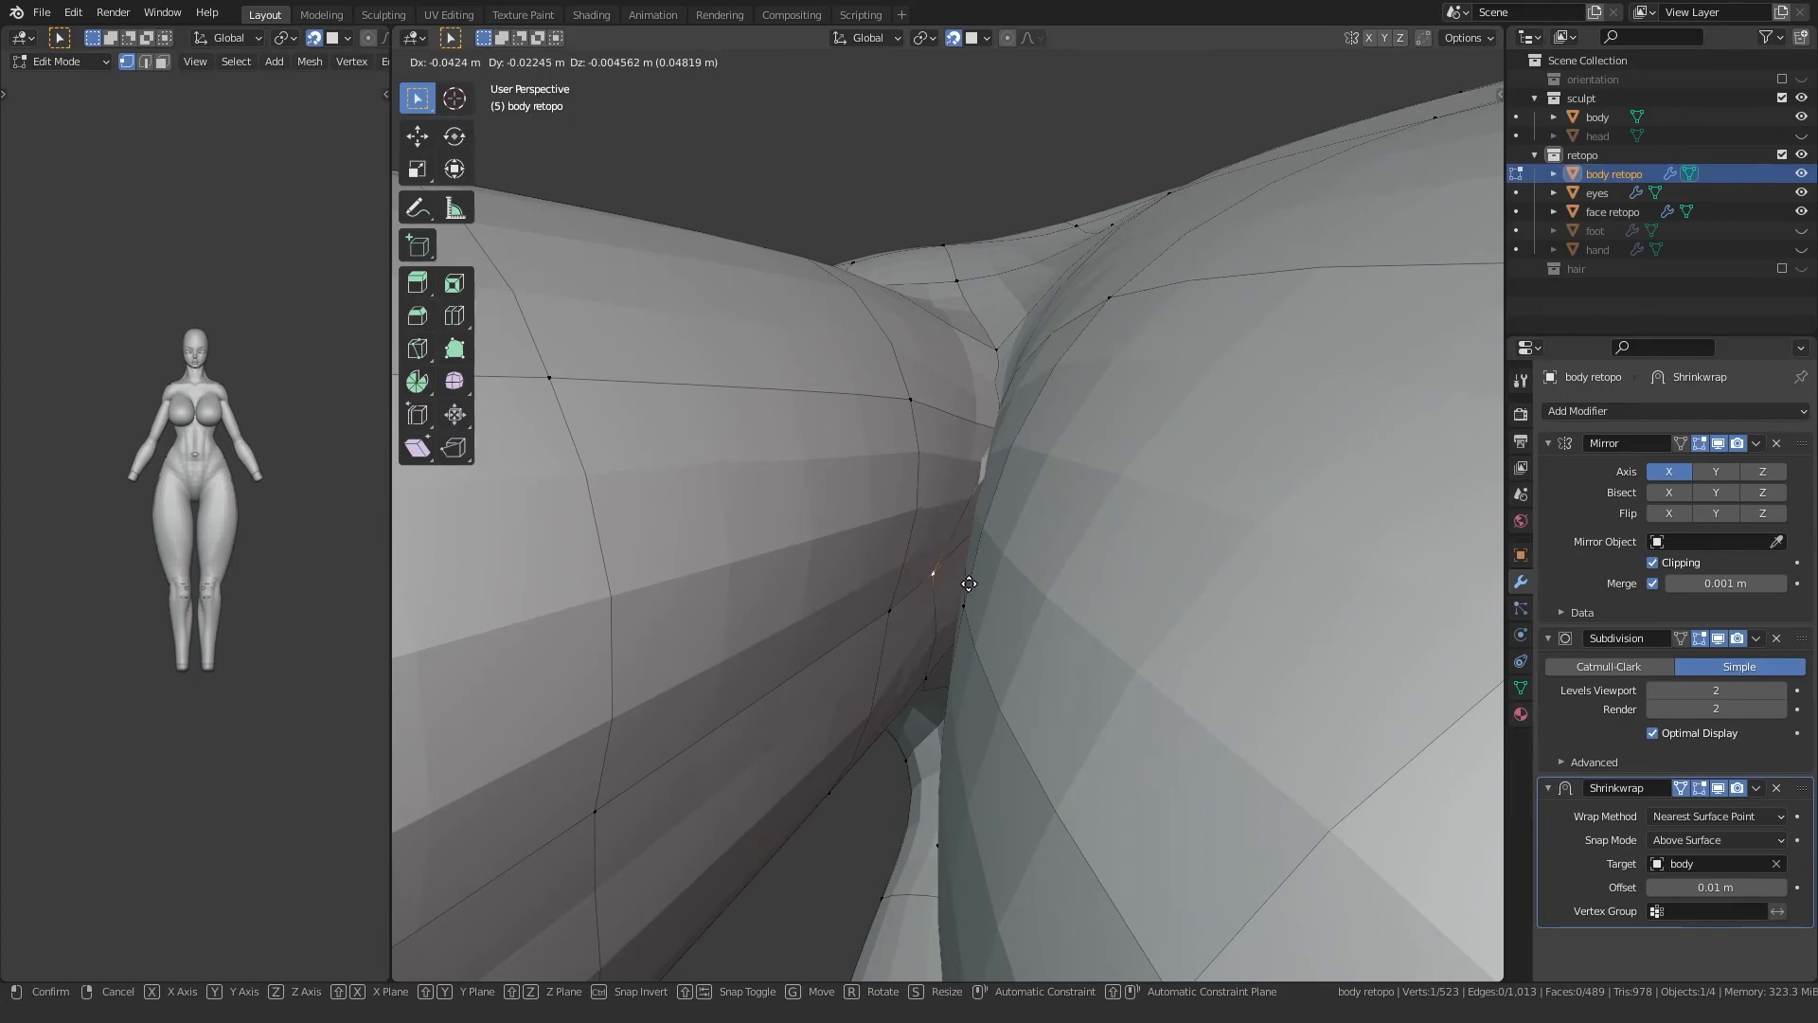
pyautogui.click(968, 584)
pyautogui.moveTo(968, 583); pyautogui.dragTo(879, 597, button='middle')
pyautogui.press('g')
pyautogui.click(860, 425)
pyautogui.press('g')
pyautogui.click(863, 453)
# Step: Move further vertices where the underside of the arm meets the torso, checking them in X-ray display
pyautogui.click(945, 537)
pyautogui.moveTo(1039, 552); pyautogui.dragTo(1034, 515, button='middle')
pyautogui.press('g')
pyautogui.click(1033, 466)
pyautogui.hotkey('alt', 'z')
pyautogui.scroll(-4, 980, 542)
pyautogui.press('g')
pyautogui.click(915, 573)
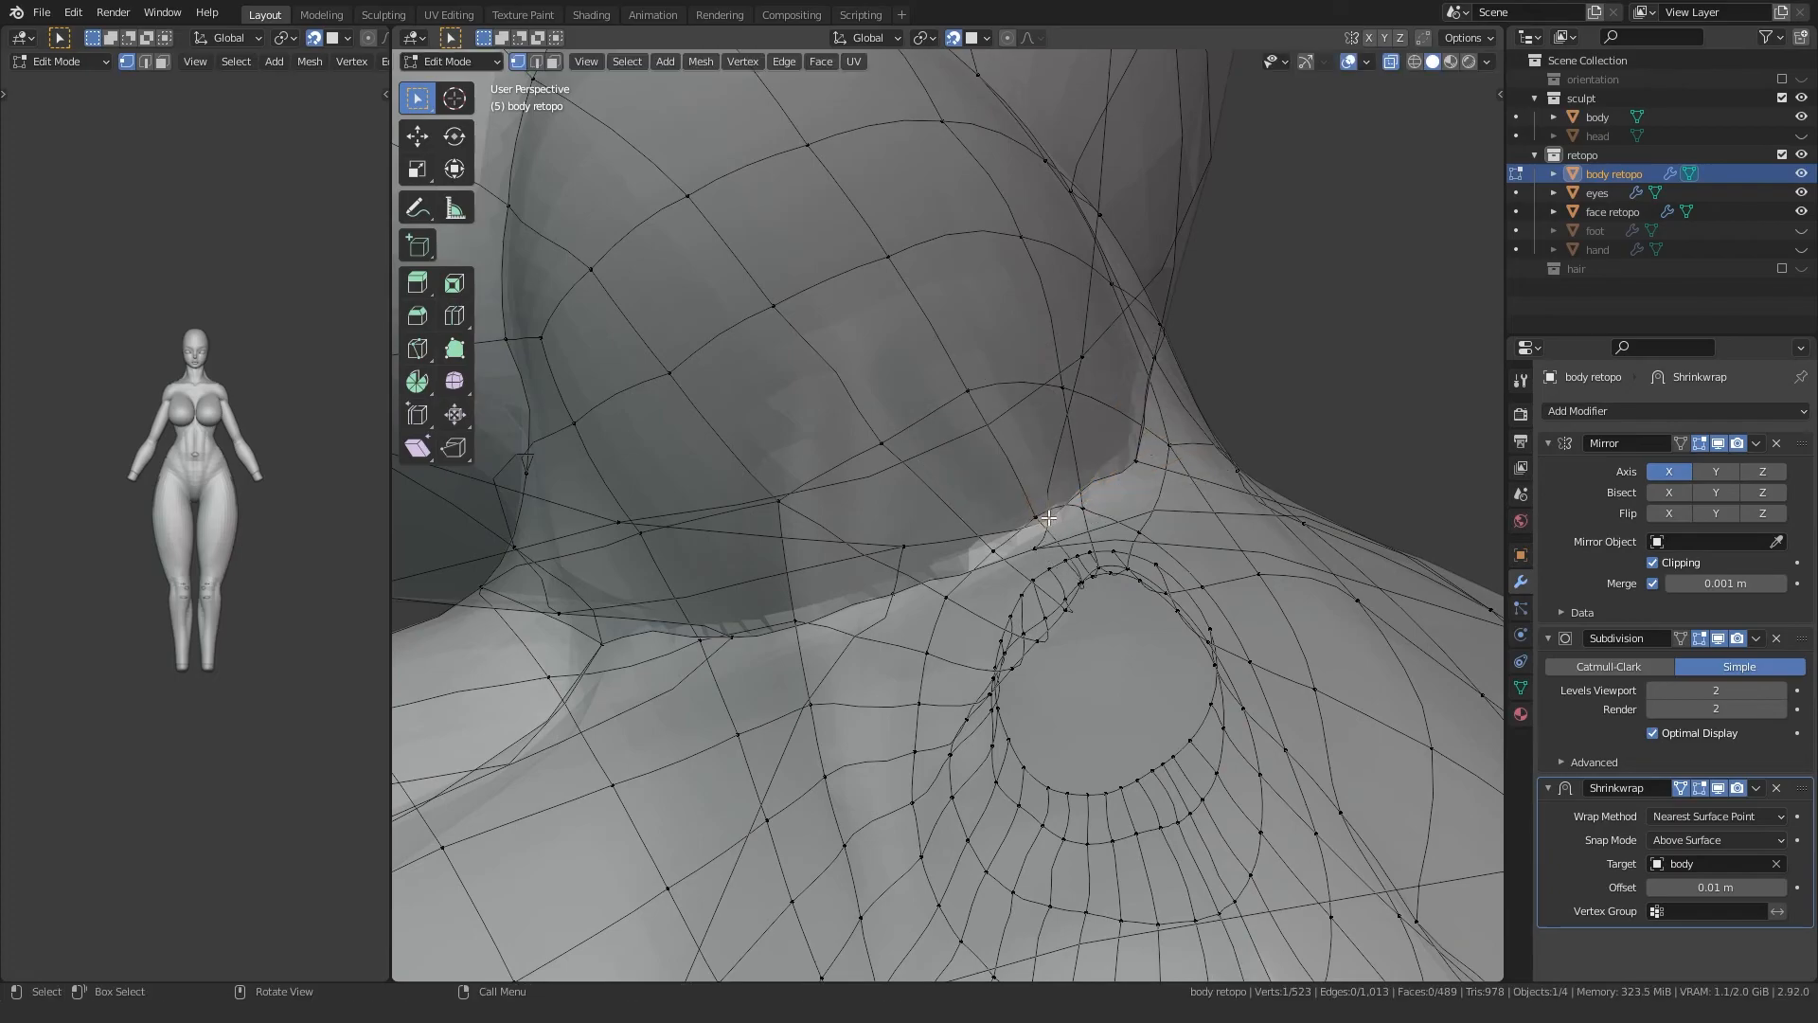
# Step: Nudge the vertex at the deepest point of the armpit, between the arm and the side of the torso
pyautogui.click(1017, 485)
pyautogui.scroll(6, 904, 599)
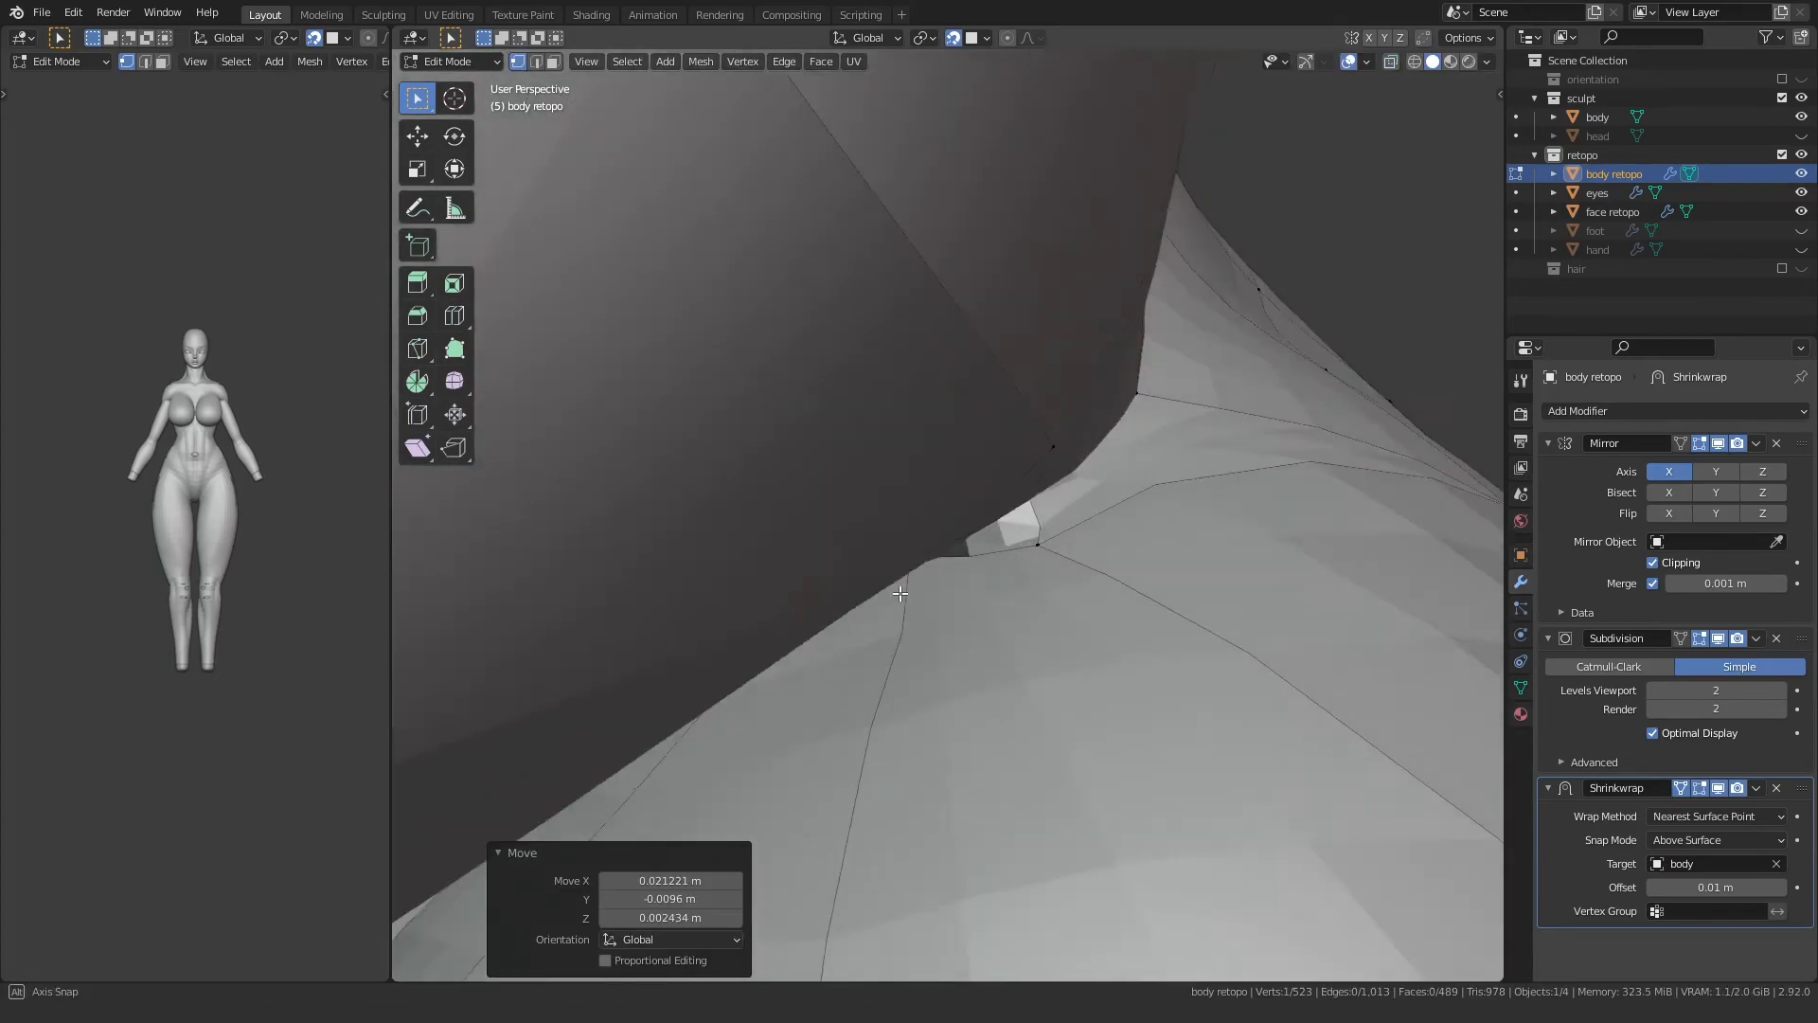
pyautogui.scroll(-5, 999, 529)
pyautogui.press('g')
pyautogui.click(847, 520)
pyautogui.moveTo(847, 520)
pyautogui.mouseDown(button='middle')
pyautogui.moveTo(850, 453)
pyautogui.moveTo(849, 490)
pyautogui.mouseUp(button='middle')
pyautogui.press('g')
pyautogui.click(849, 451)
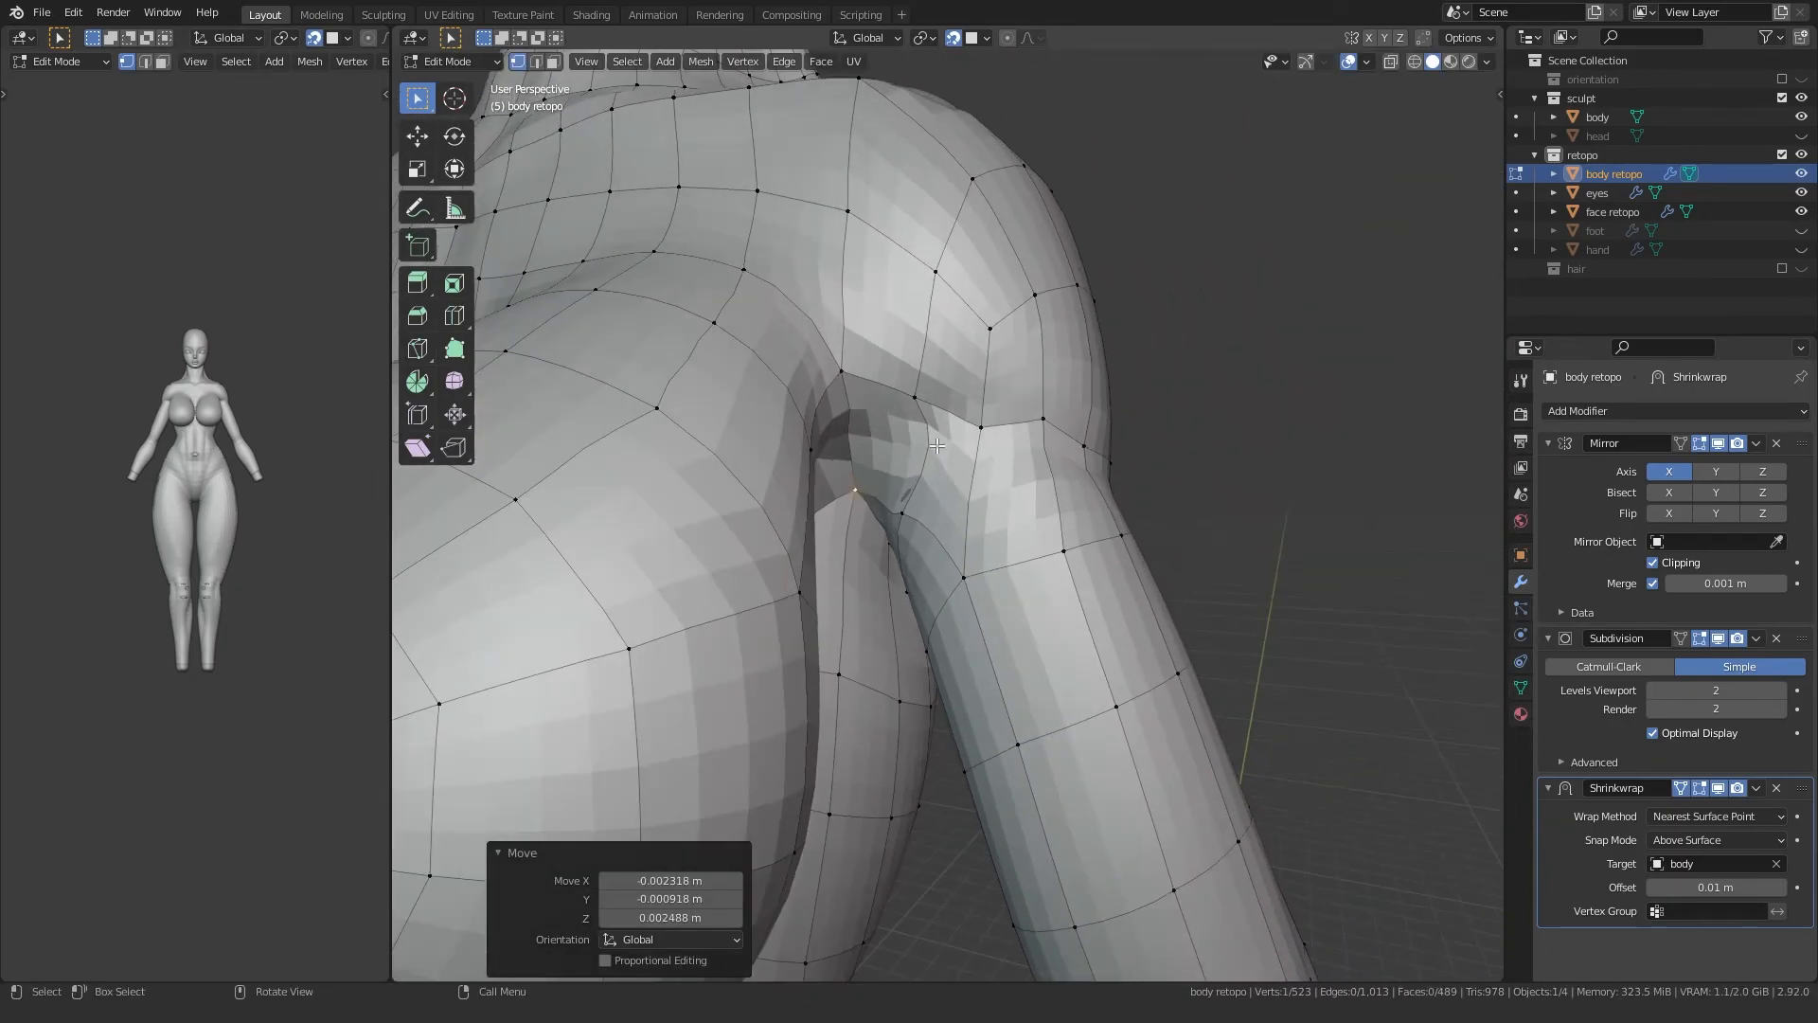
# Step: Lower three neighbouring vertices on the front loop where the shoulder meets the upper arm
pyautogui.click(980, 405)
pyautogui.press('g')
pyautogui.click(981, 423)
pyautogui.click(1030, 411)
pyautogui.press('g')
pyautogui.click(1032, 439)
pyautogui.click(1082, 445)
pyautogui.press('g')
pyautogui.click(1074, 449)
# Step: Adjust three vertices along the fold between the buttock and the back of the thigh, toward the crotch
pyautogui.scroll(-5, 1070, 451)
pyautogui.moveTo(881, 506); pyautogui.dragTo(832, 532, button='middle')
pyautogui.press('Tab')
pyautogui.press('Tab')
pyautogui.scroll(6, 948, 530)
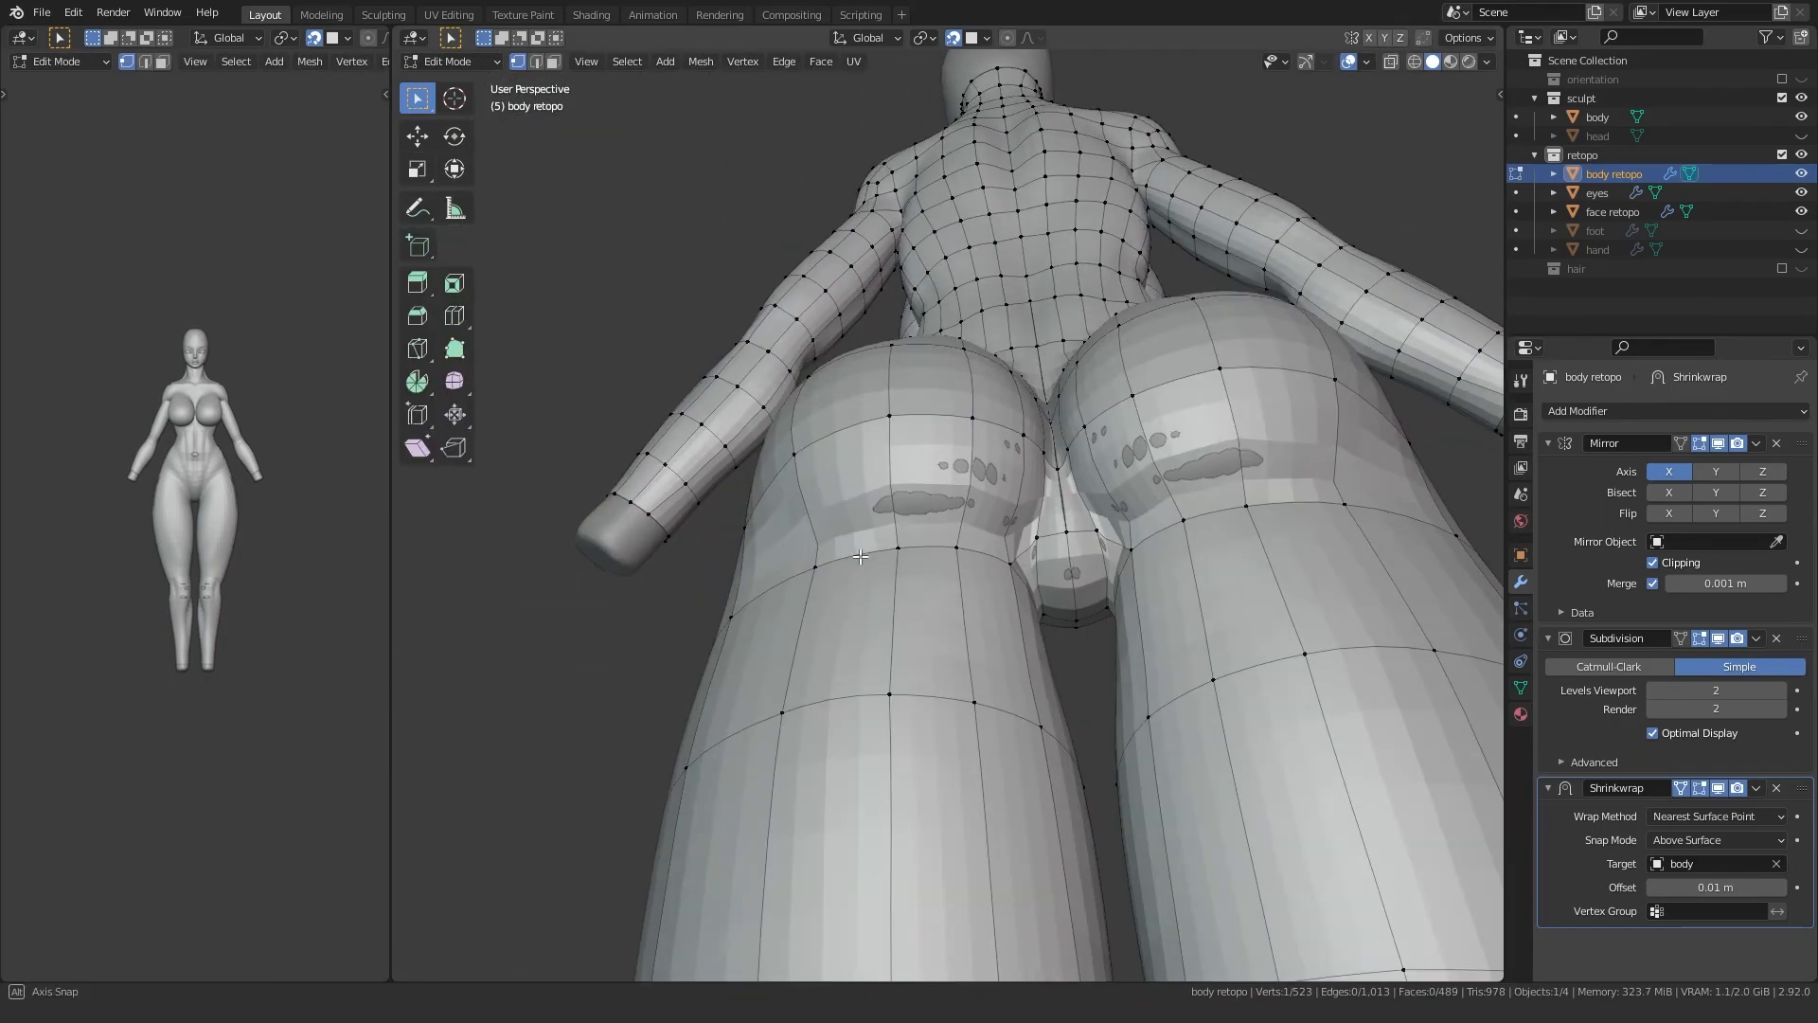
pyautogui.click(979, 559)
pyautogui.press('g')
pyautogui.click(985, 506)
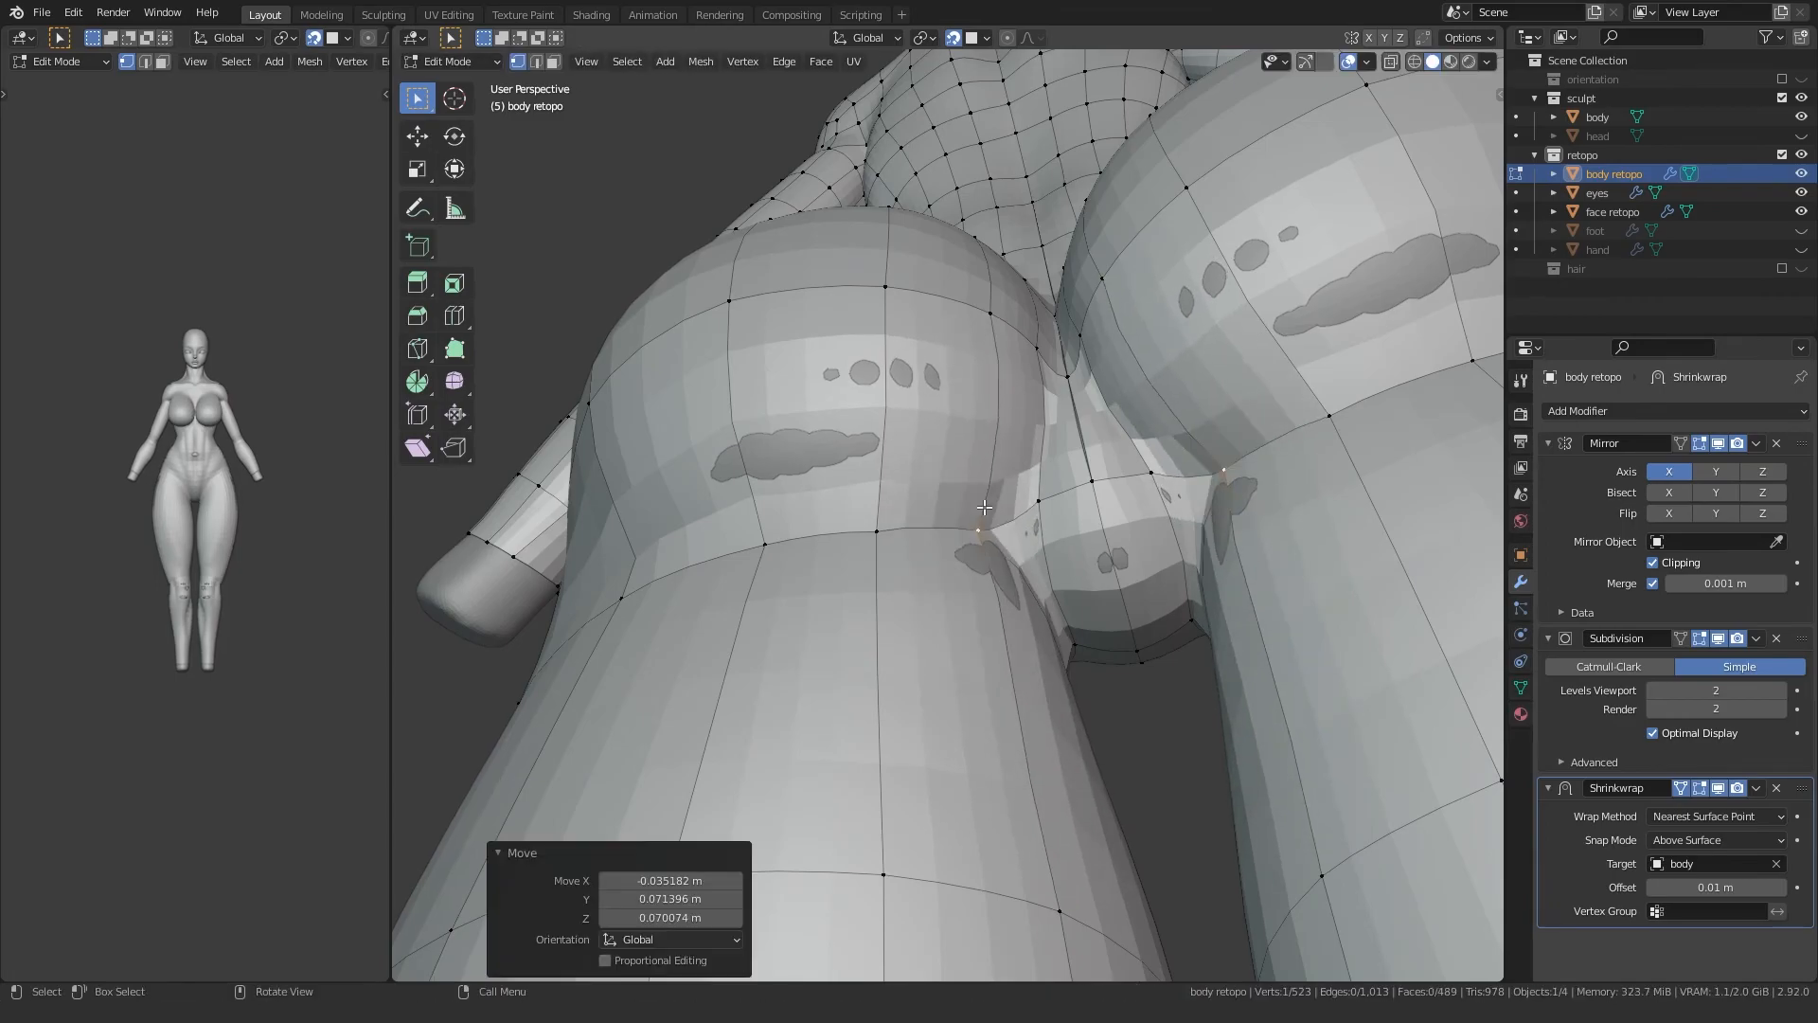
pyautogui.click(878, 530)
pyautogui.press('g')
pyautogui.click(877, 521)
pyautogui.click(1034, 502)
pyautogui.press('g')
pyautogui.click(1038, 499)
# Step: Shift two inner buttock vertices along the X axis, away from the centre line
pyautogui.moveTo(1040, 506); pyautogui.dragTo(1038, 581, button='middle')
pyautogui.click(1023, 558)
pyautogui.press('g')
pyautogui.press('x')
pyautogui.click(994, 549)
pyautogui.click(1008, 429)
pyautogui.press('g')
pyautogui.press('x')
pyautogui.click(986, 434)
pyautogui.moveTo(986, 436); pyautogui.dragTo(1021, 519, button='middle')
pyautogui.press('g')
pyautogui.press('x')
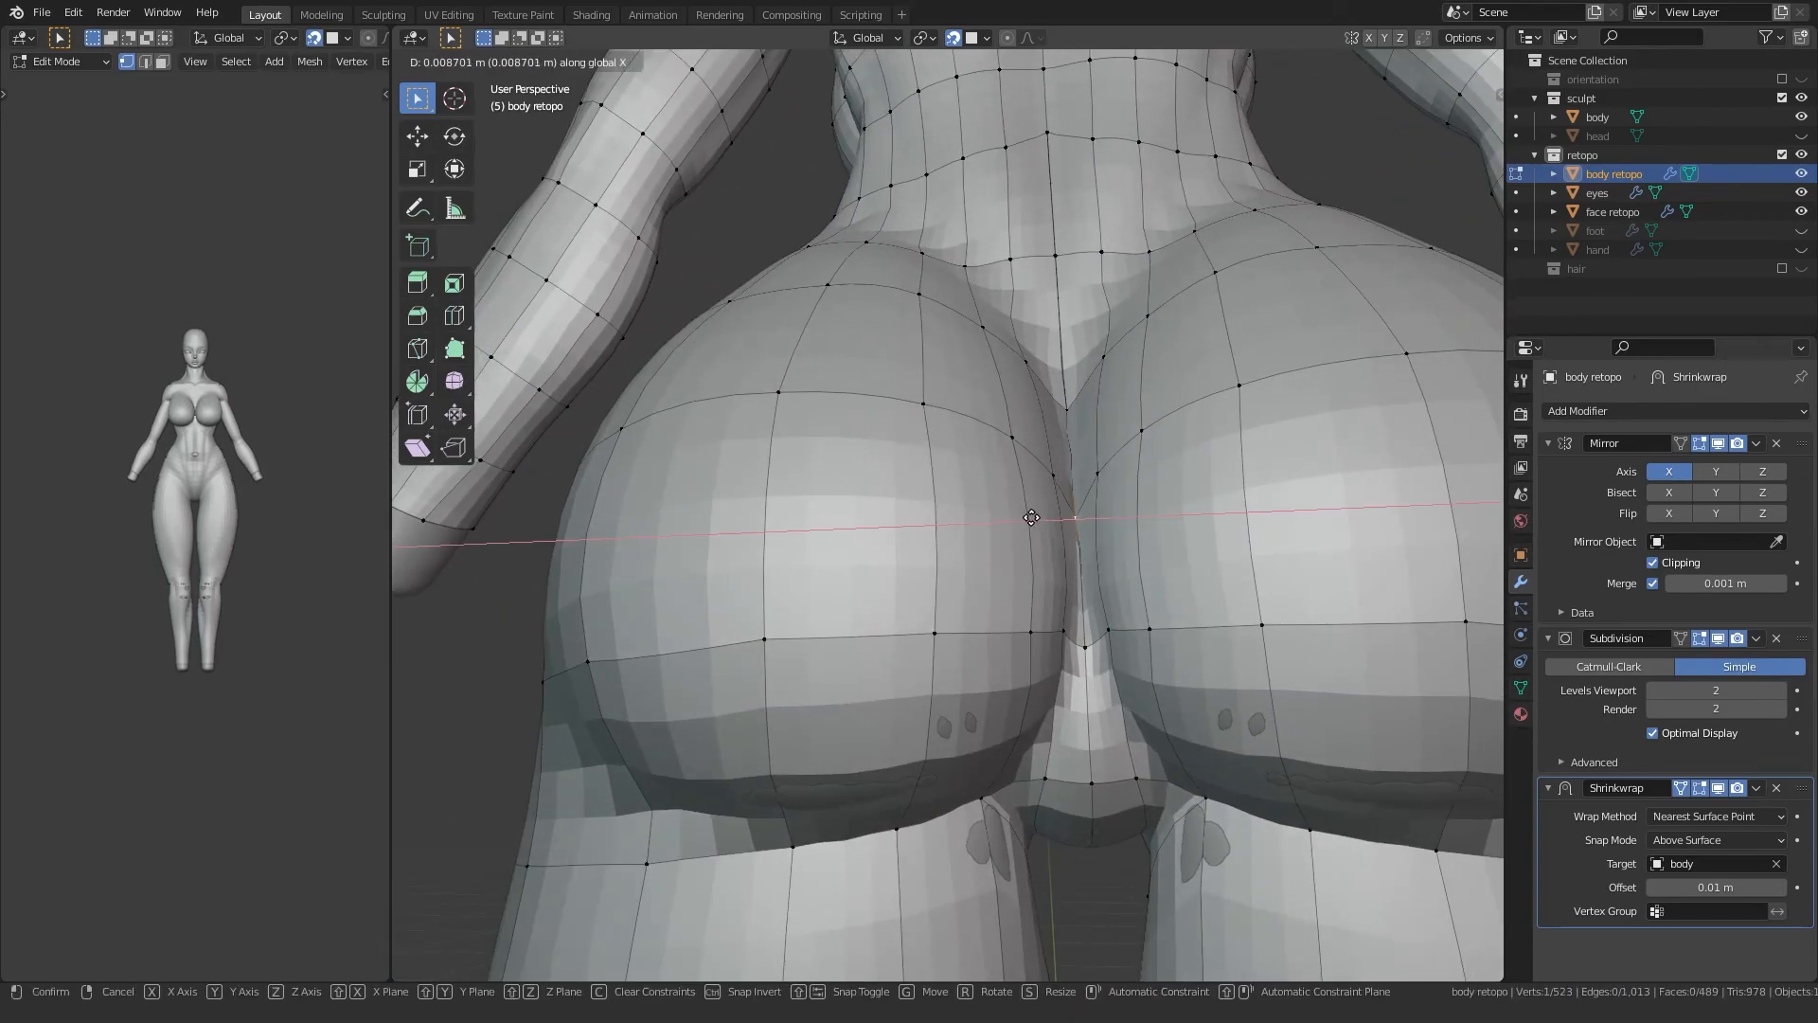
pyautogui.rightClick(1007, 514)
# Step: Reposition the centre-line vertex deep in the cleft between the buttocks
pyautogui.press('KP_Decimal')
pyautogui.scroll(-10, 934, 531)
pyautogui.moveTo(933, 531); pyautogui.dragTo(913, 467, button='middle')
pyautogui.press('g')
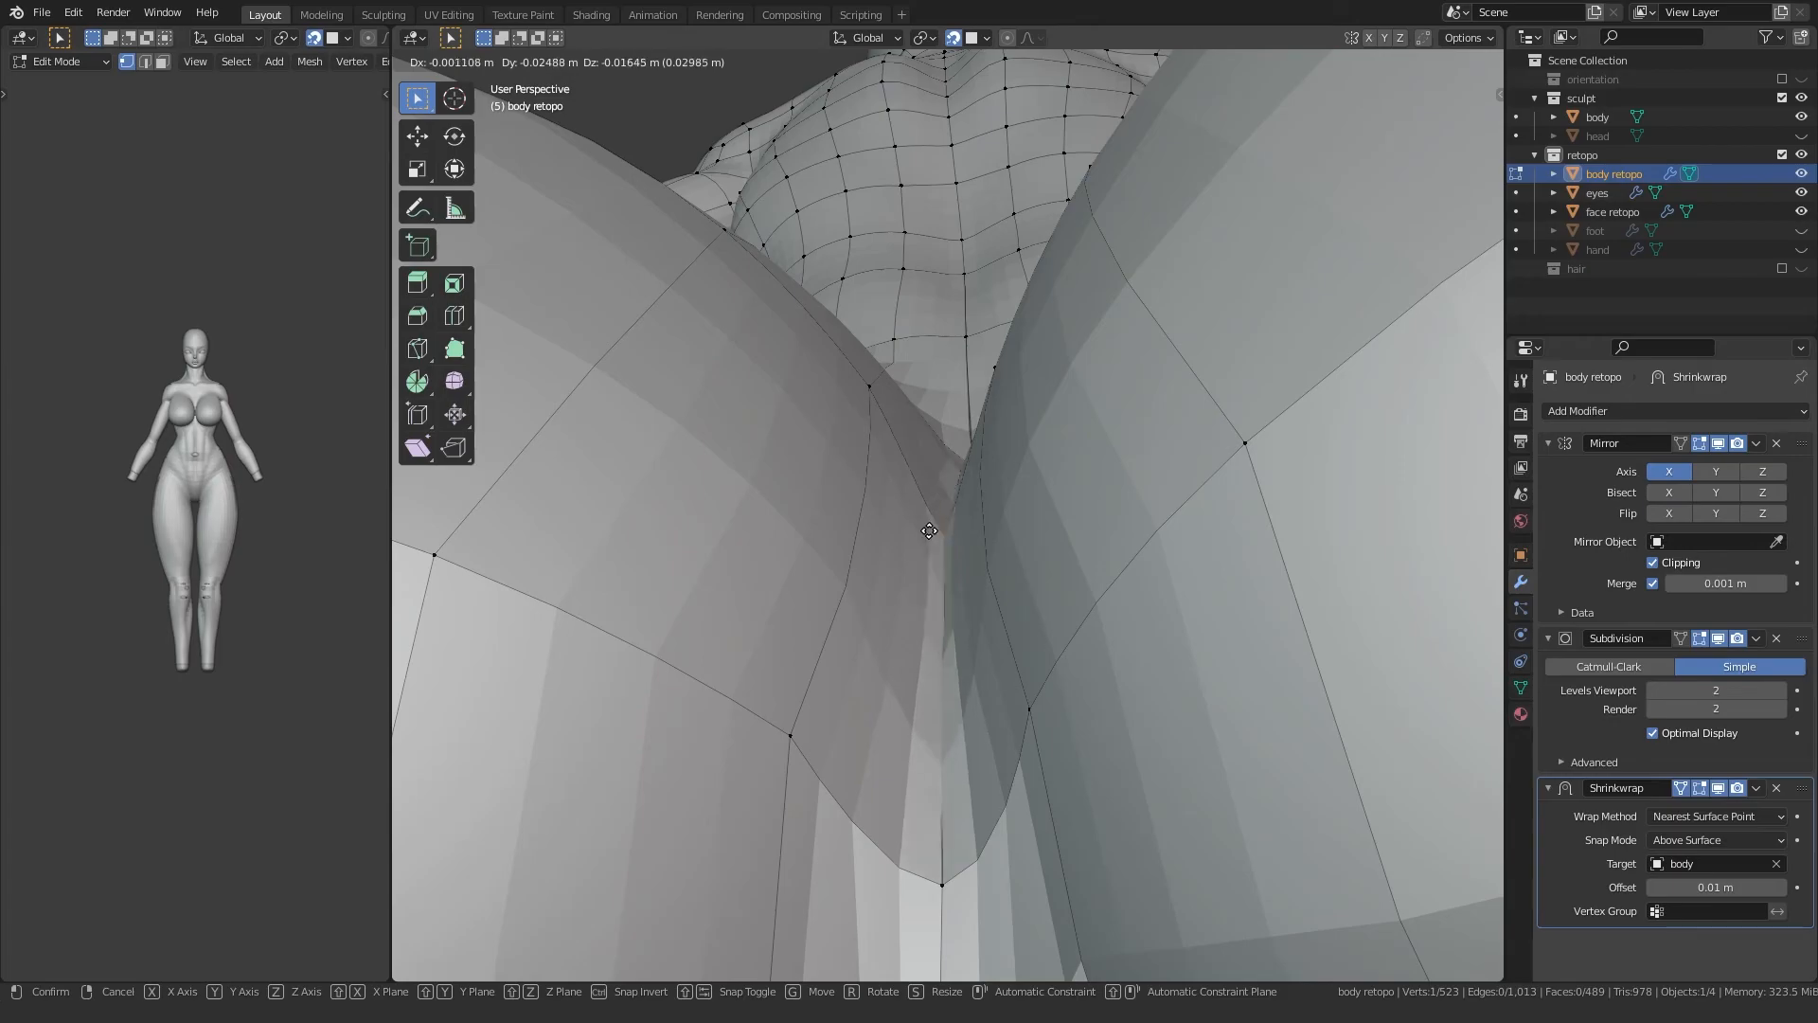
pyautogui.click(924, 512)
pyautogui.press('KP_Decimal')
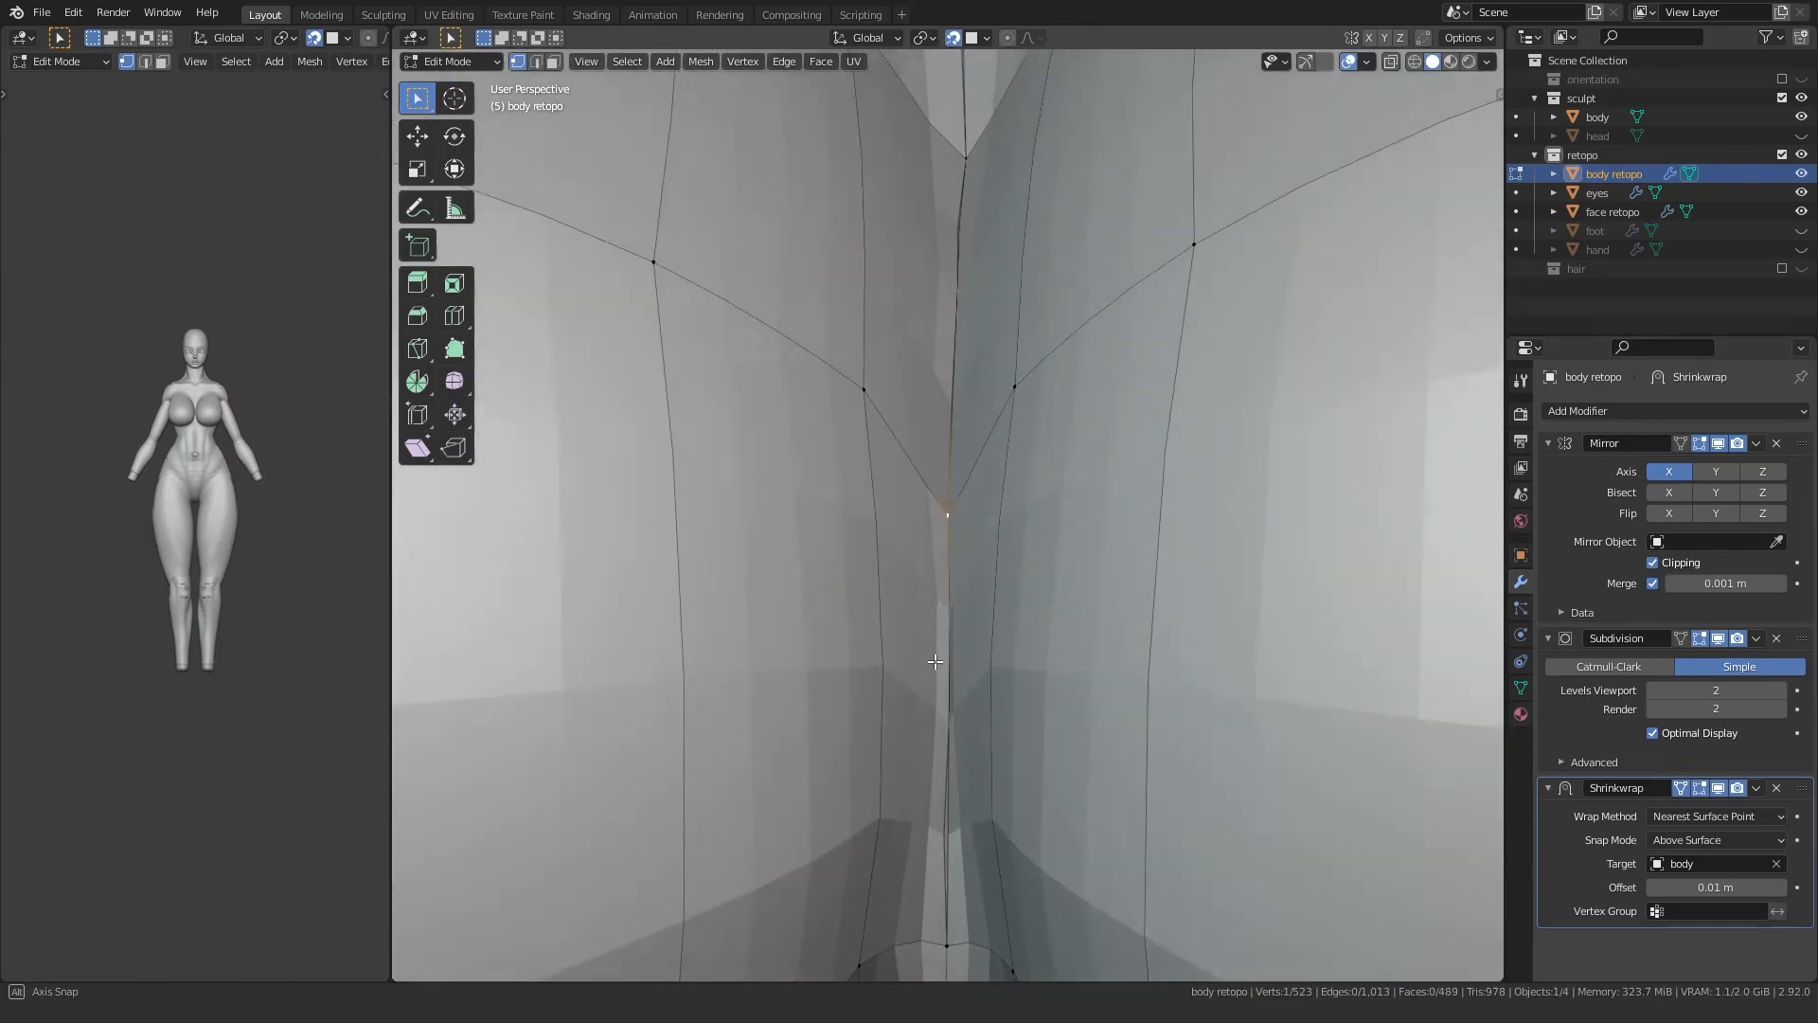
pyautogui.scroll(-5, 924, 512)
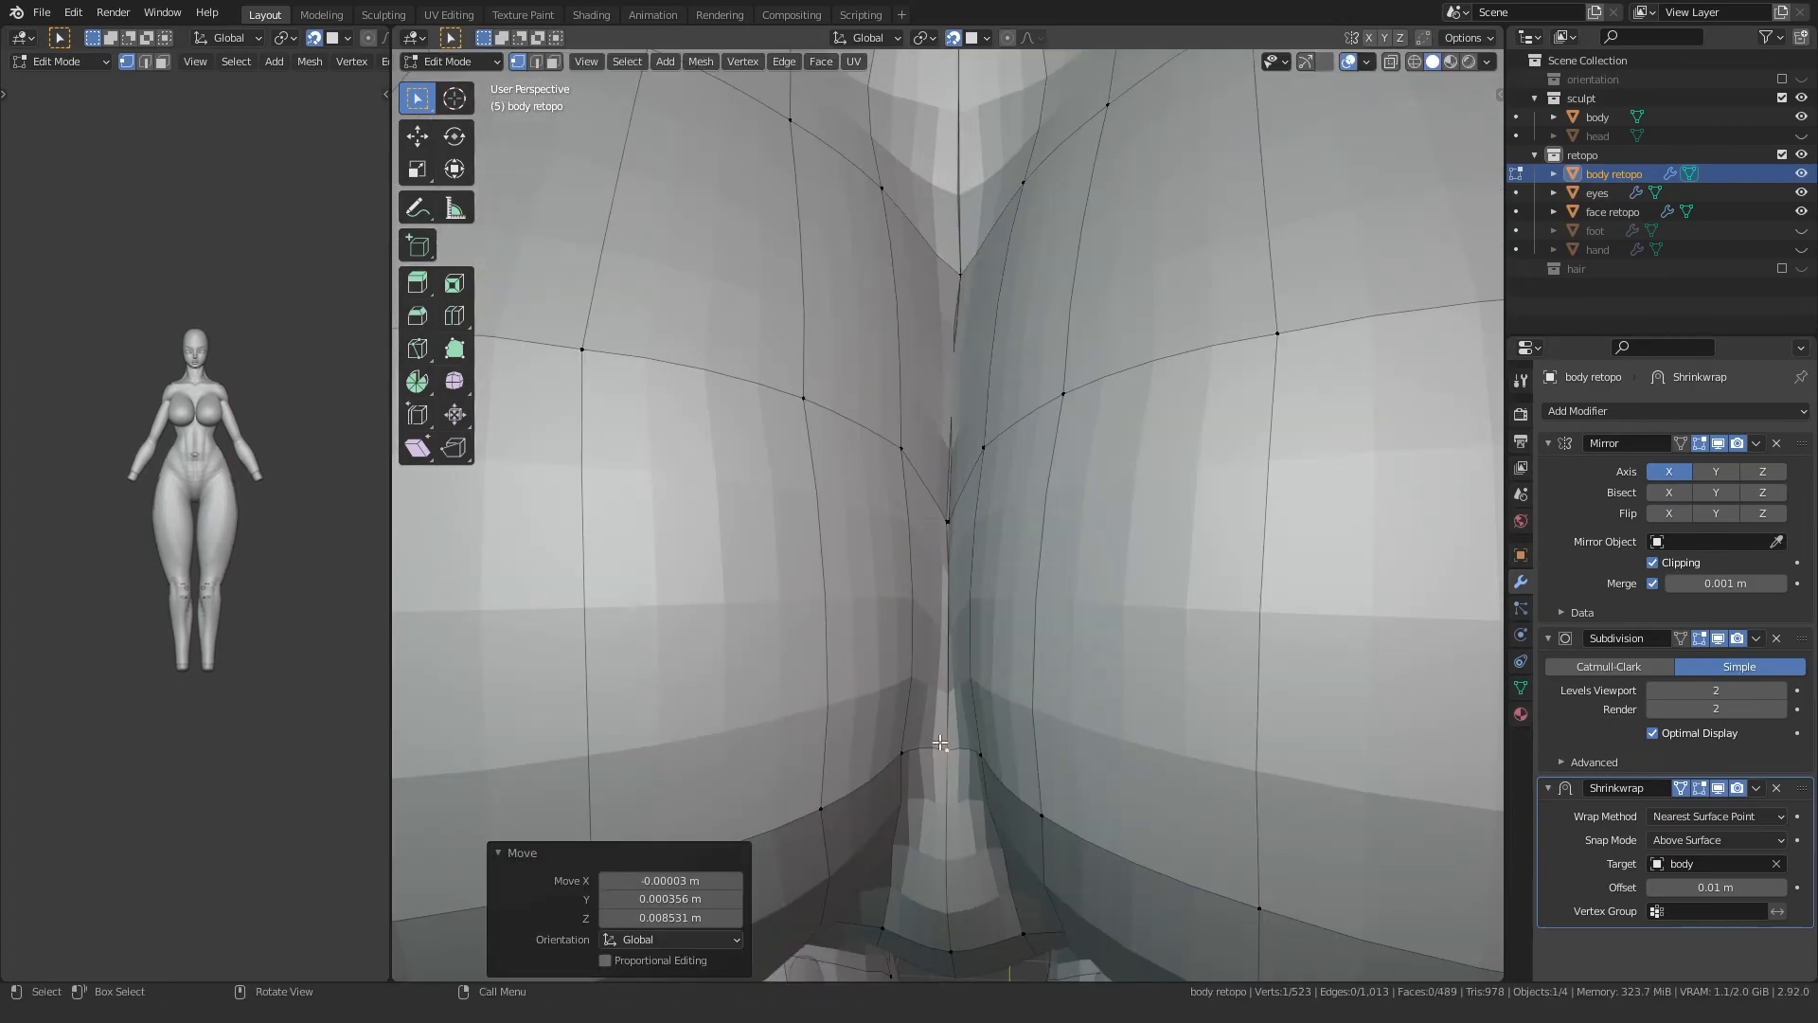
pyautogui.press('g')
pyautogui.click(944, 521)
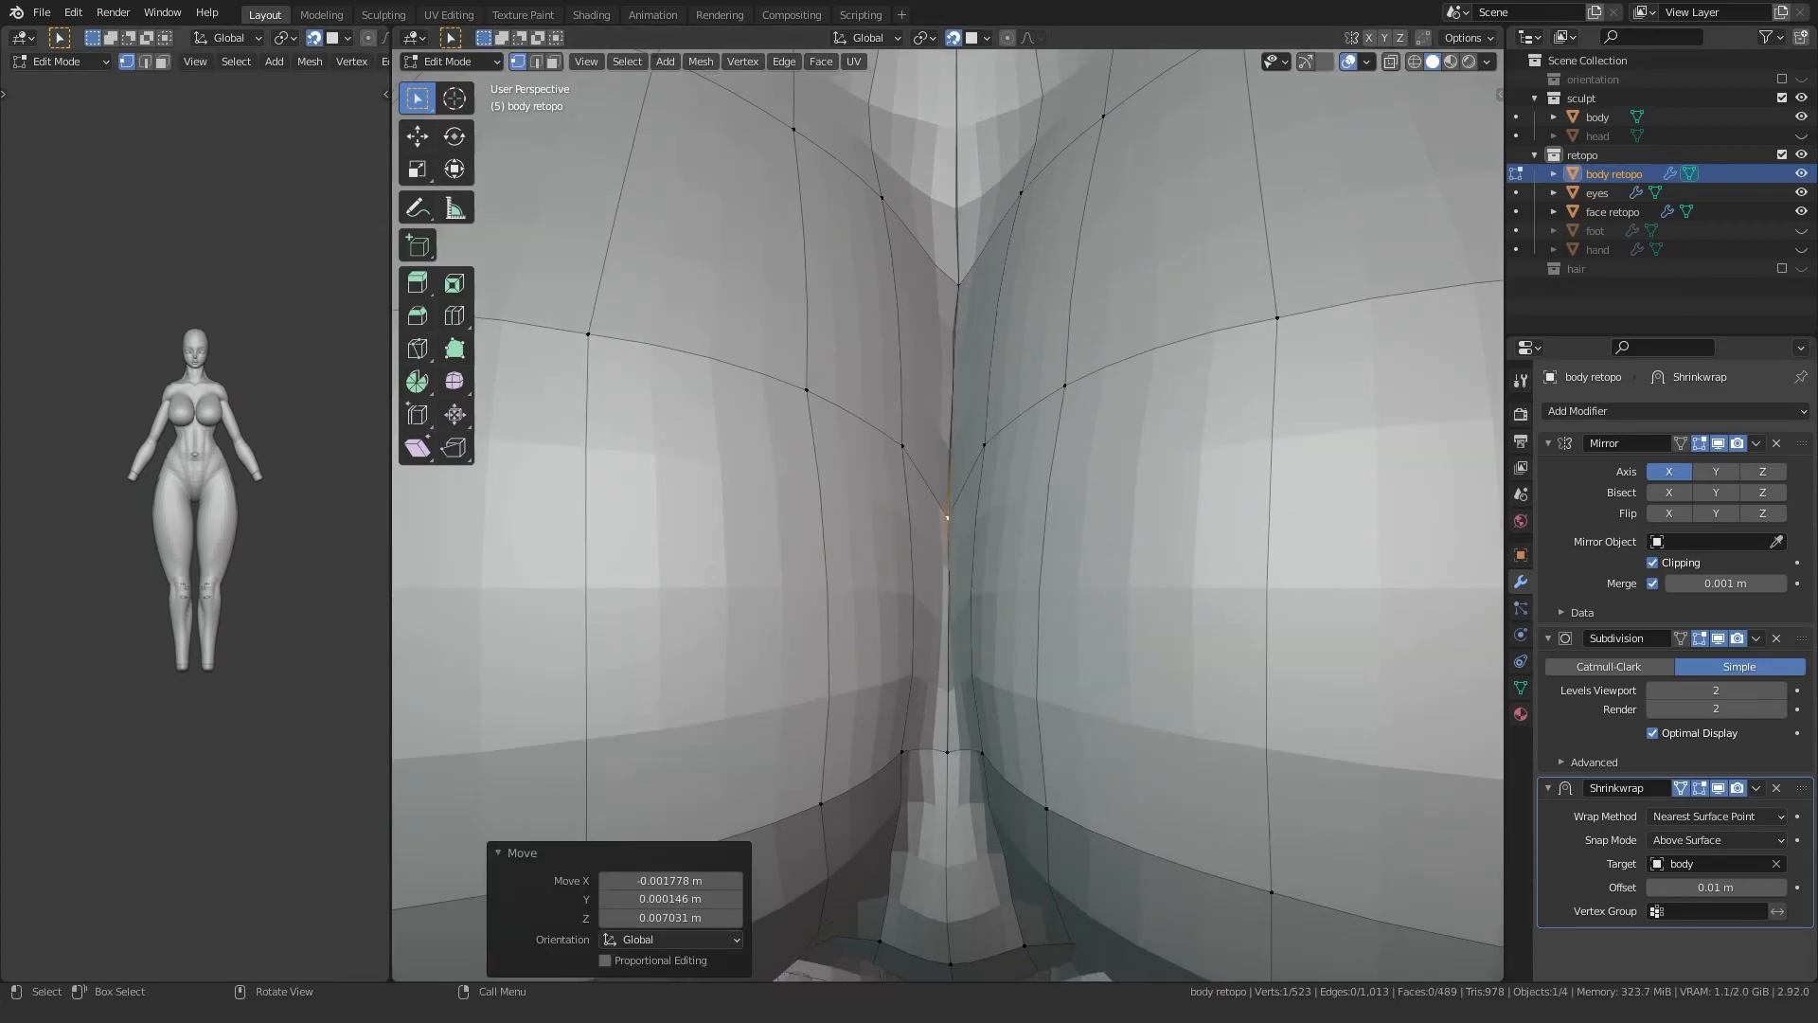
pyautogui.press('g')
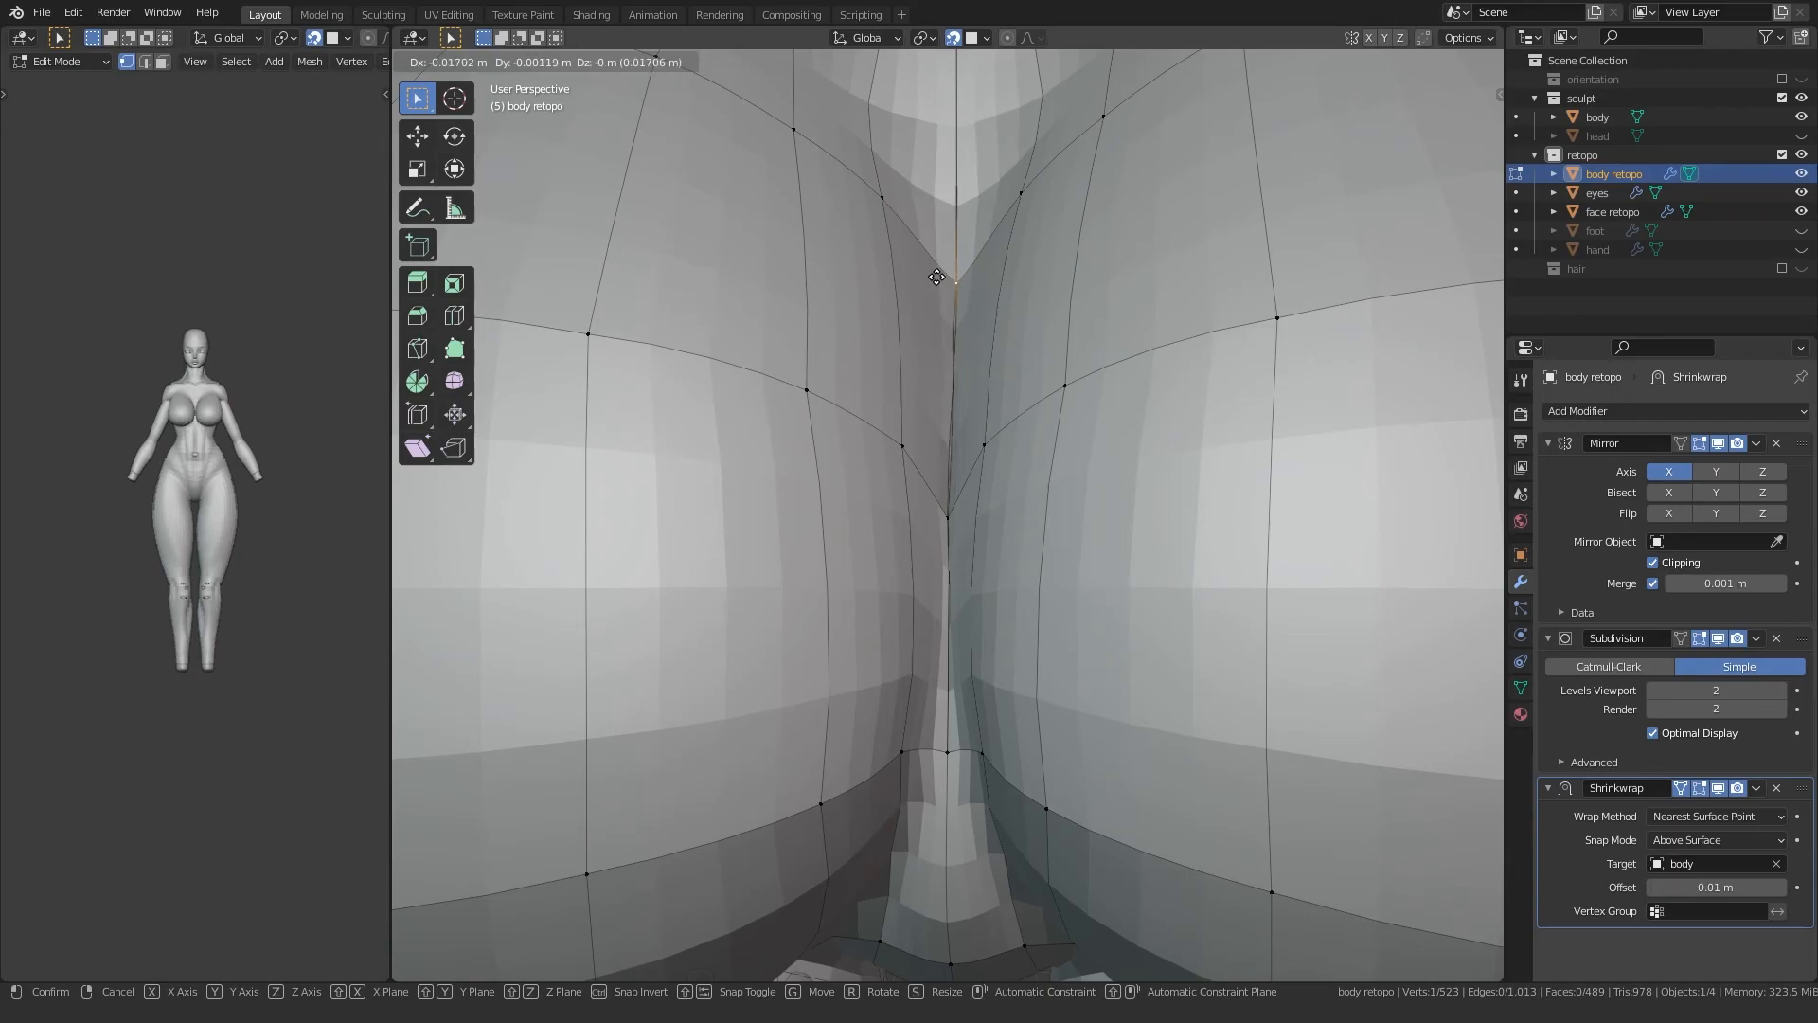
pyautogui.rightClick(941, 275)
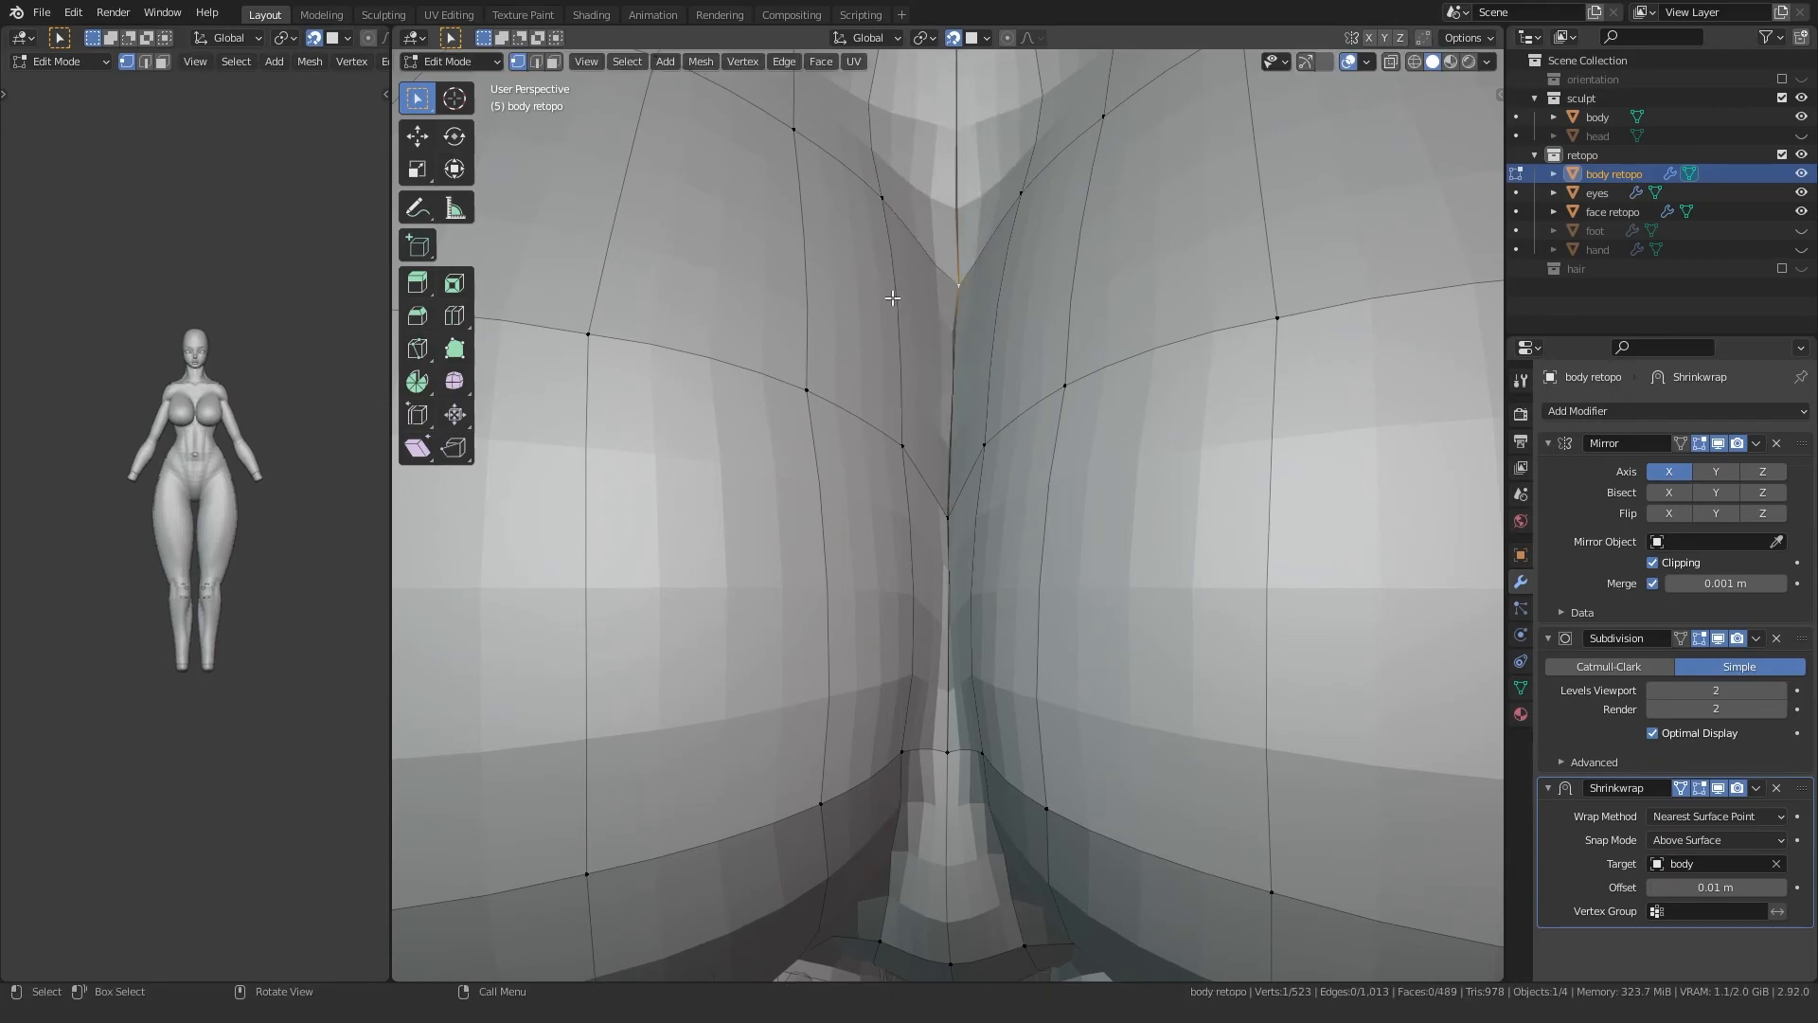
pyautogui.press('KP_Decimal')
pyautogui.moveTo(772, 274); pyautogui.dragTo(877, 560, button='middle')
pyautogui.press('g')
pyautogui.press('x')
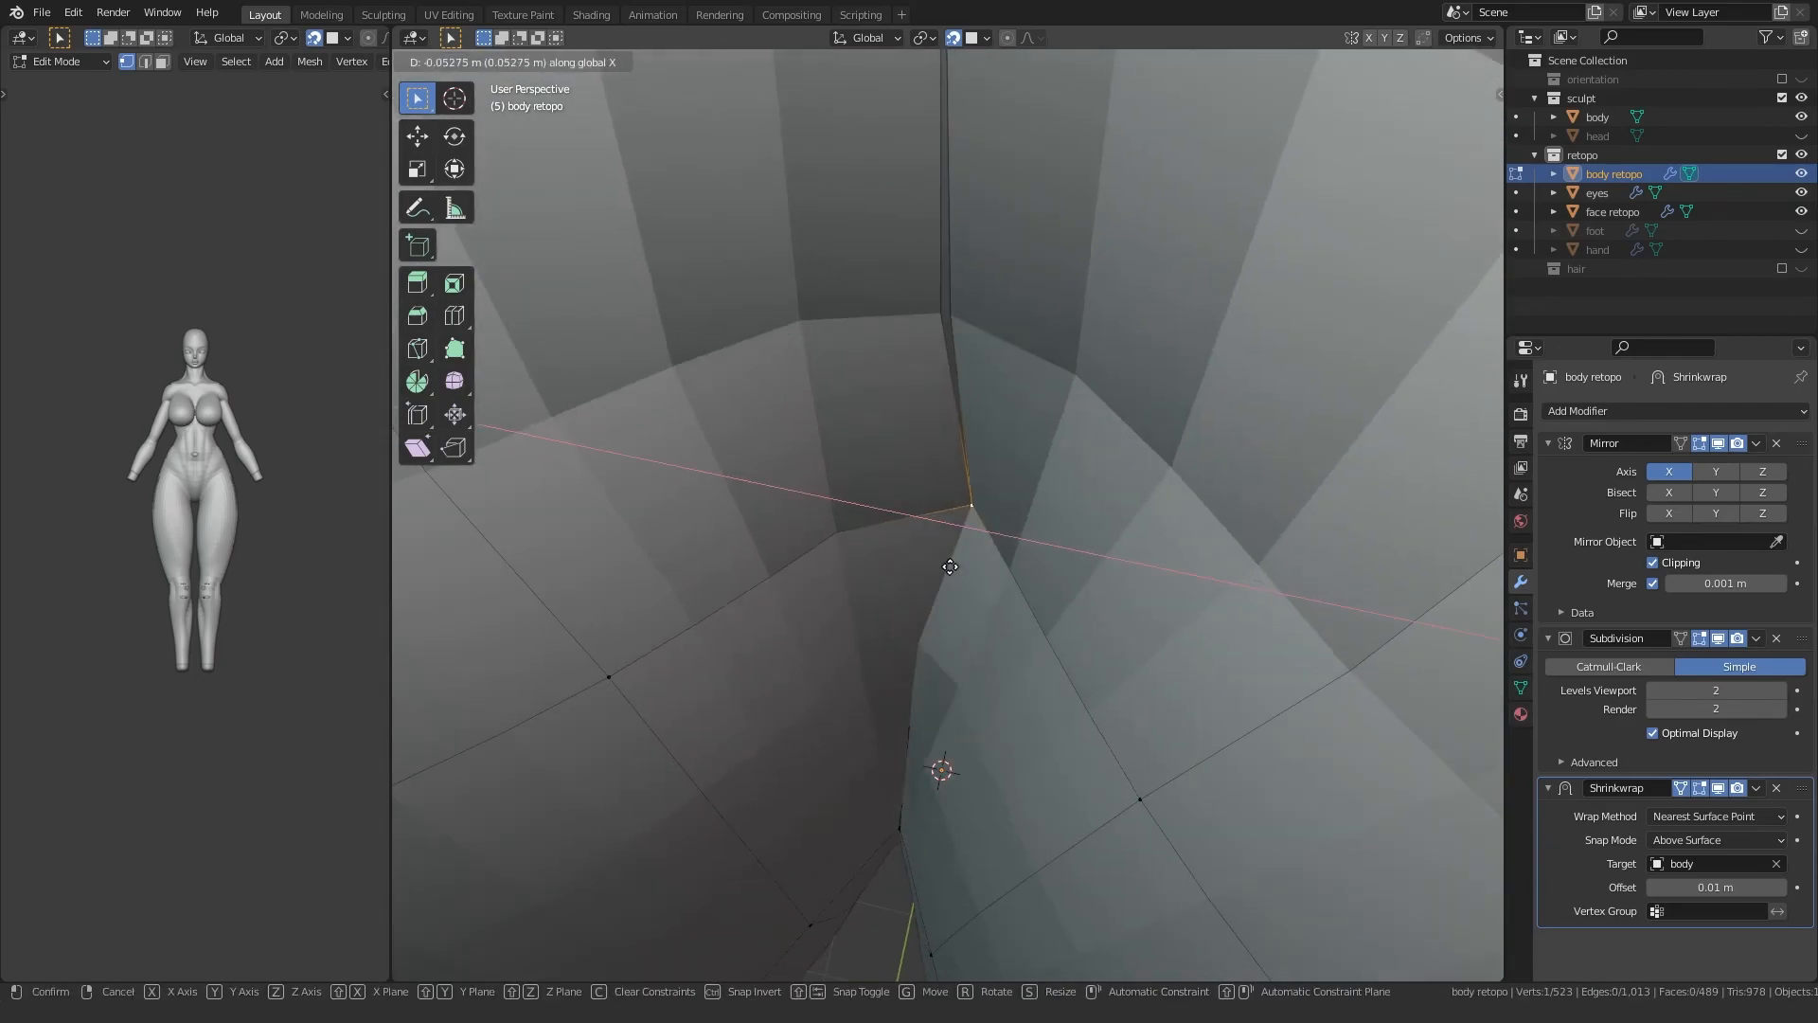
pyautogui.rightClick(826, 576)
pyautogui.scroll(-6, 893, 431)
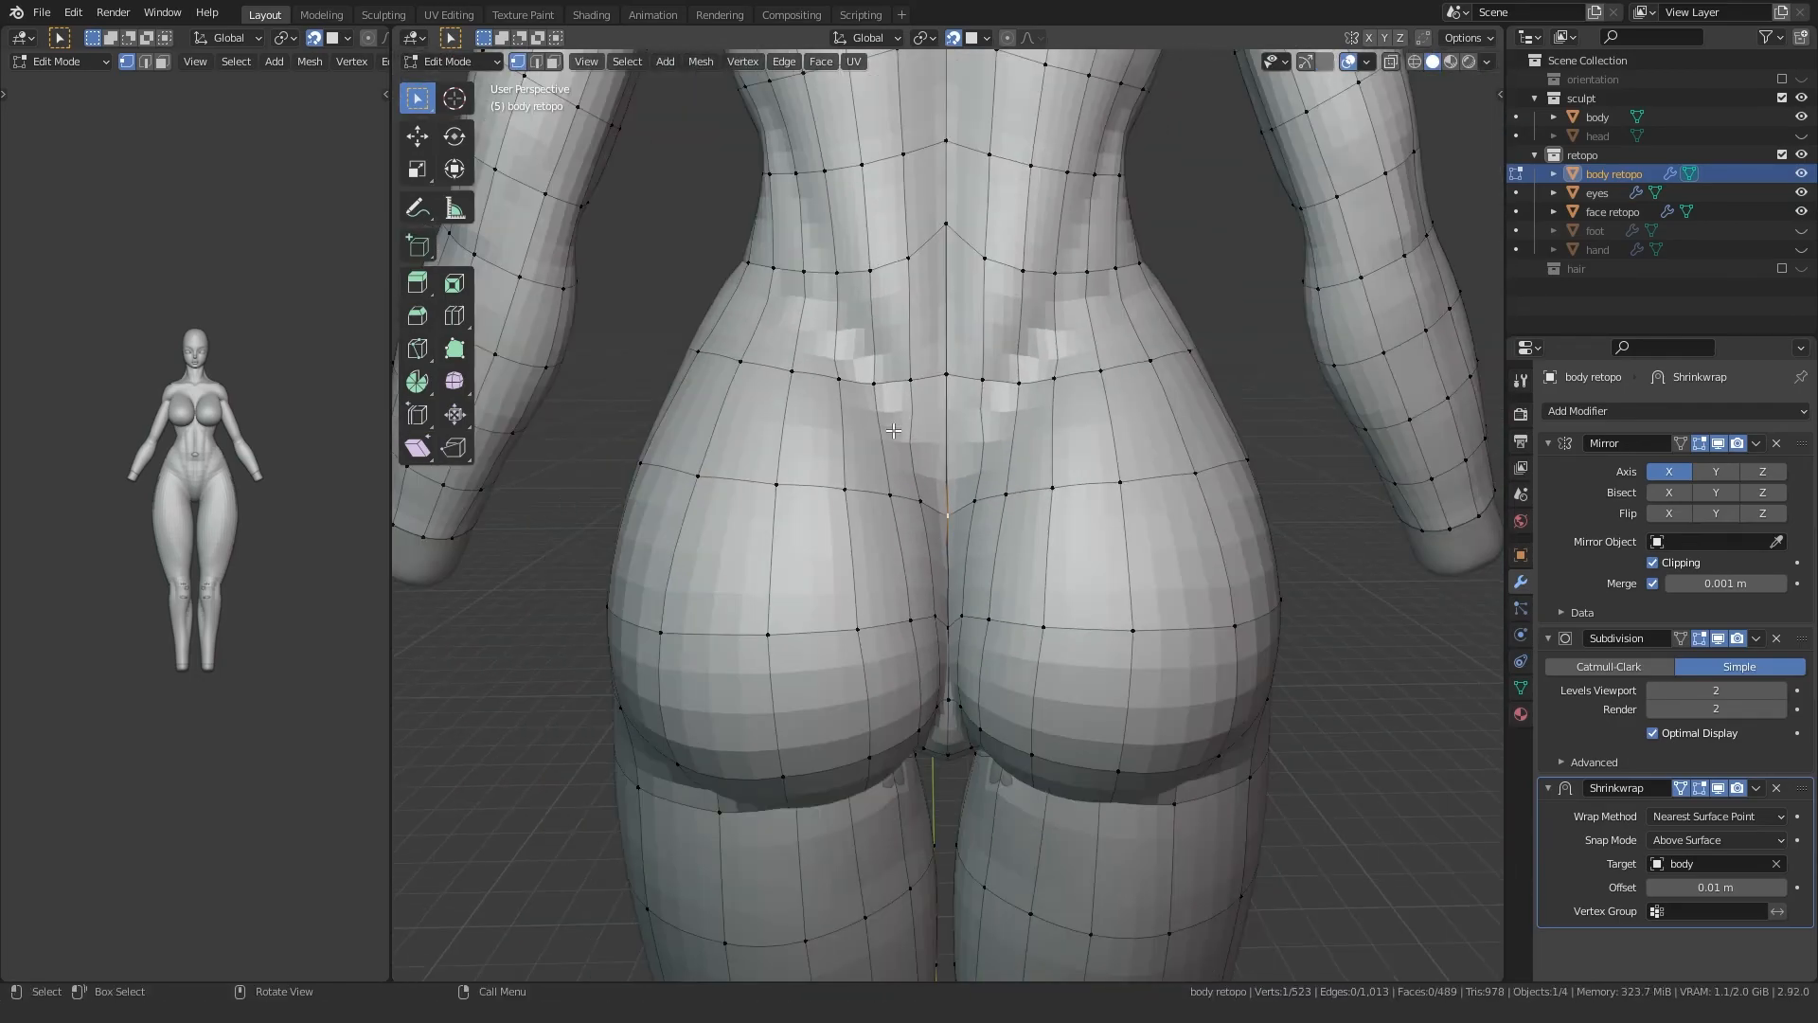
pyautogui.scroll(4, 933, 376)
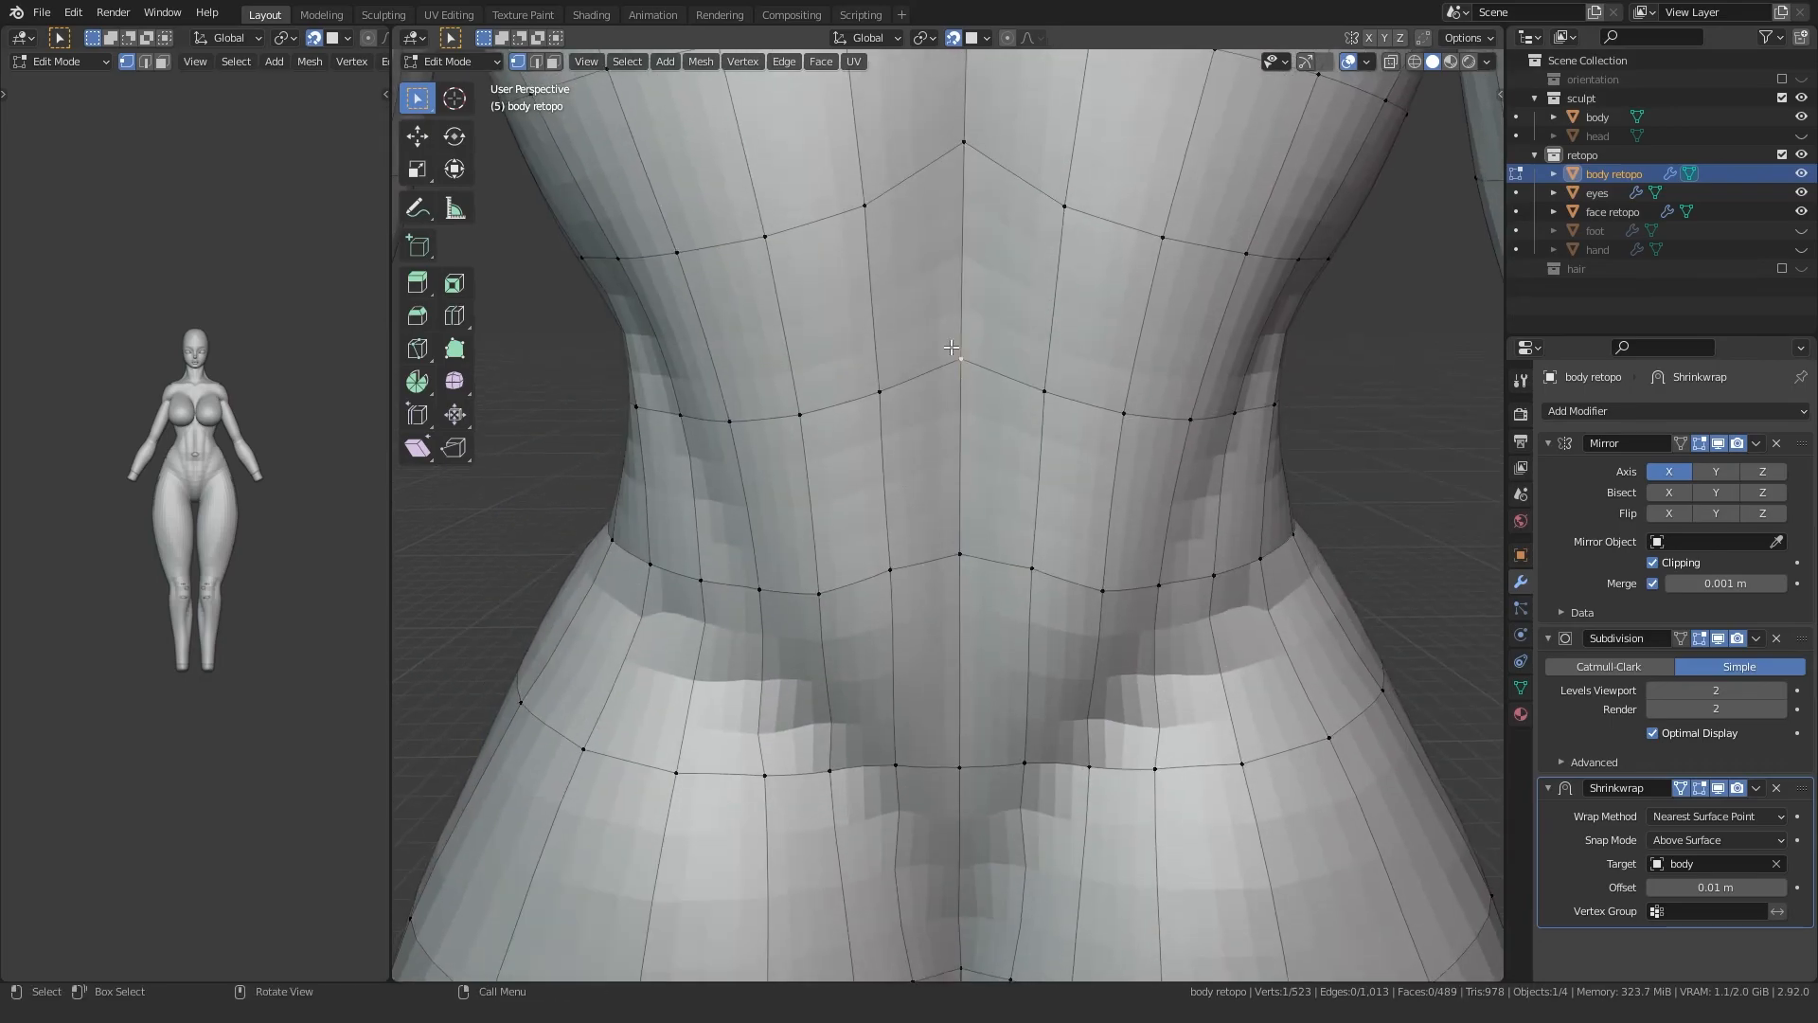
# Step: Lower several centre-line vertices along the lower and middle back to straighten the horizontal loops
pyautogui.press('g')
pyautogui.click(948, 364)
pyautogui.keyDown('shift'); pyautogui.moveTo(924, 237); pyautogui.dragTo(921, 440, button='middle'); pyautogui.keyUp('shift')
pyautogui.click(934, 389)
pyautogui.press('g')
pyautogui.click(932, 442)
pyautogui.click(940, 258)
pyautogui.press('g')
pyautogui.click(937, 306)
pyautogui.scroll(-5, 905, 362)
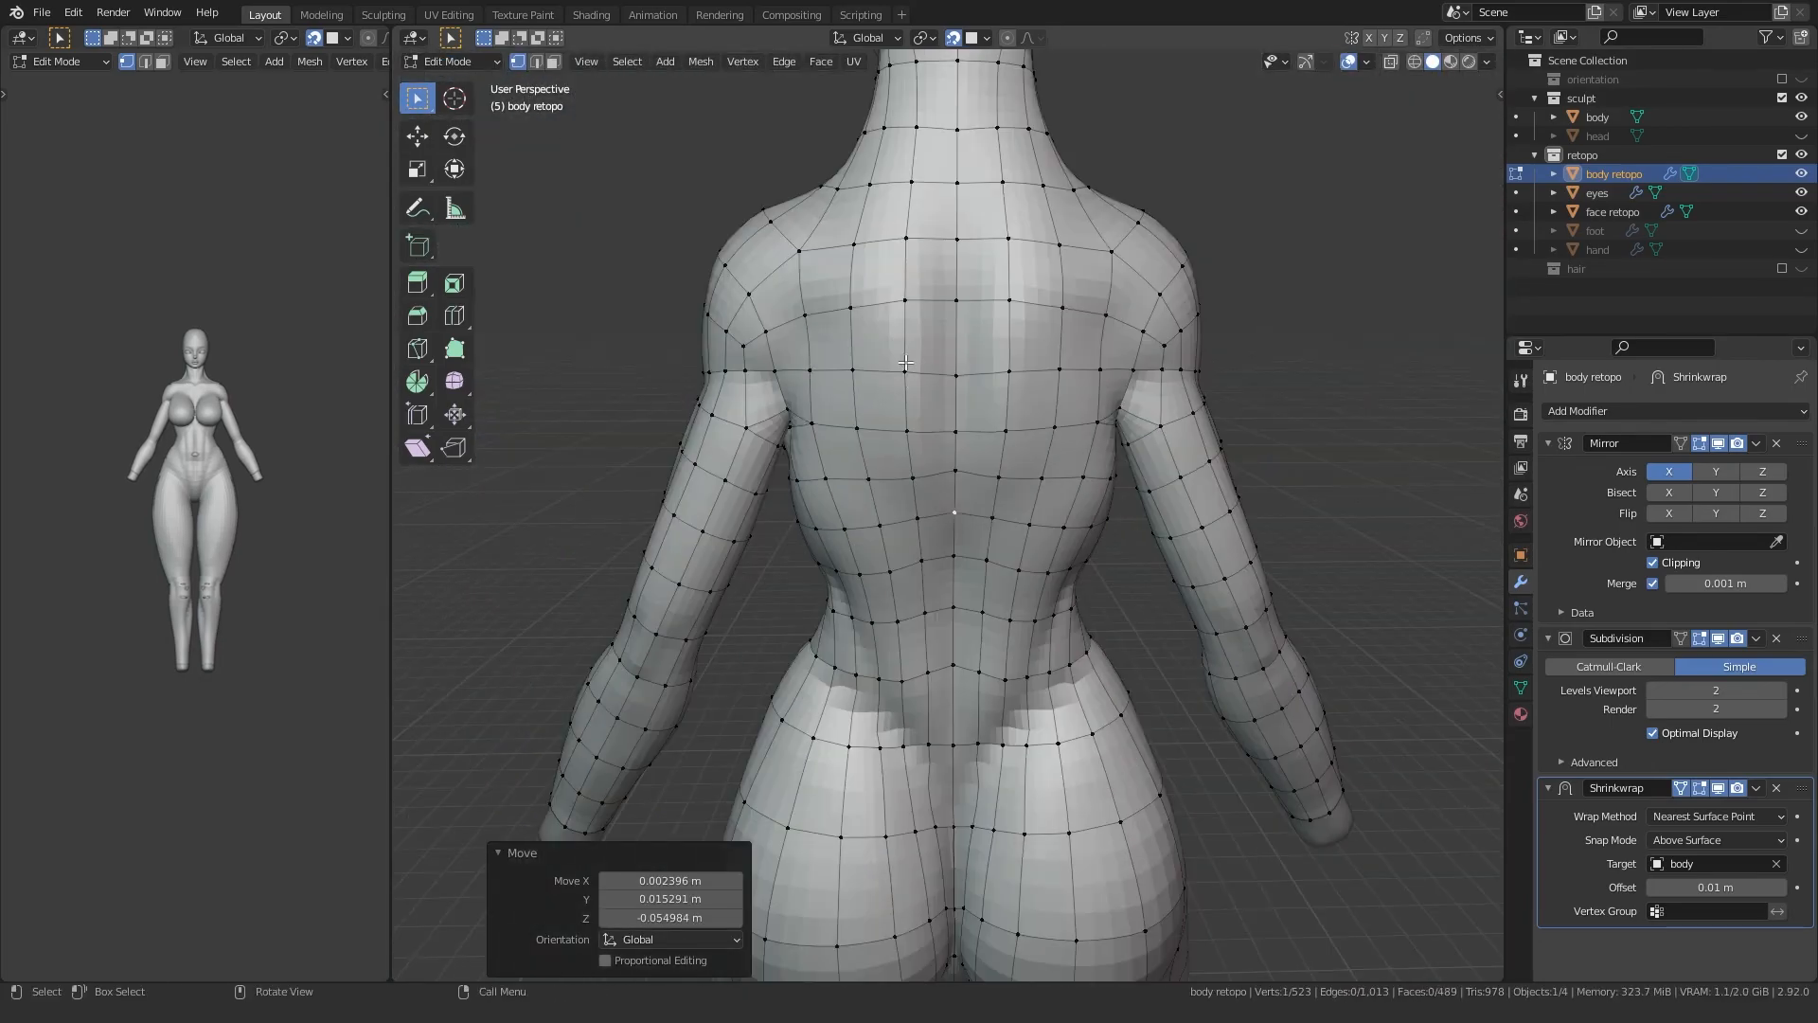
pyautogui.click(931, 479)
pyautogui.keyDown('shift'); pyautogui.moveTo(931, 478); pyautogui.dragTo(947, 284, button='middle'); pyautogui.keyUp('shift')
pyautogui.scroll(4, 992, 385)
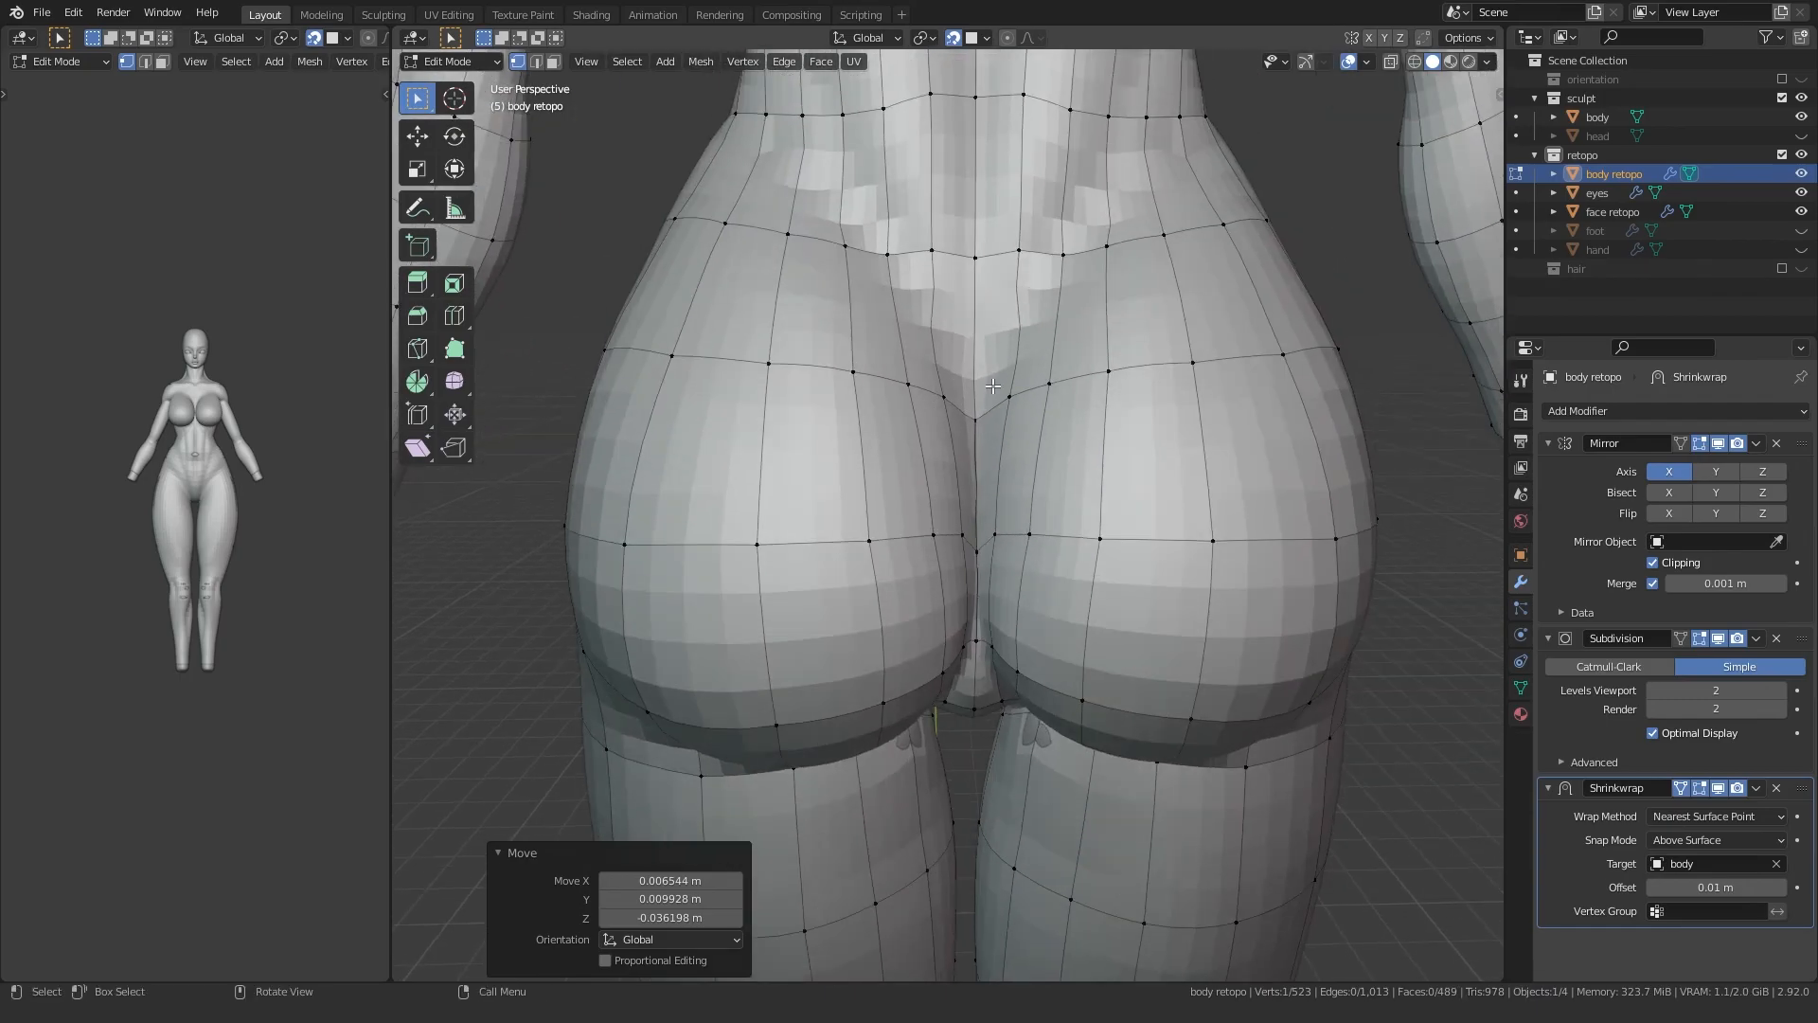
# Step: Raise a vertex in the fold beneath the buttock and reposition the neighbouring vertices on the buttock's lower outer side
pyautogui.moveTo(906, 384); pyautogui.dragTo(1004, 209, button='middle')
pyautogui.click(917, 568)
pyautogui.press('g')
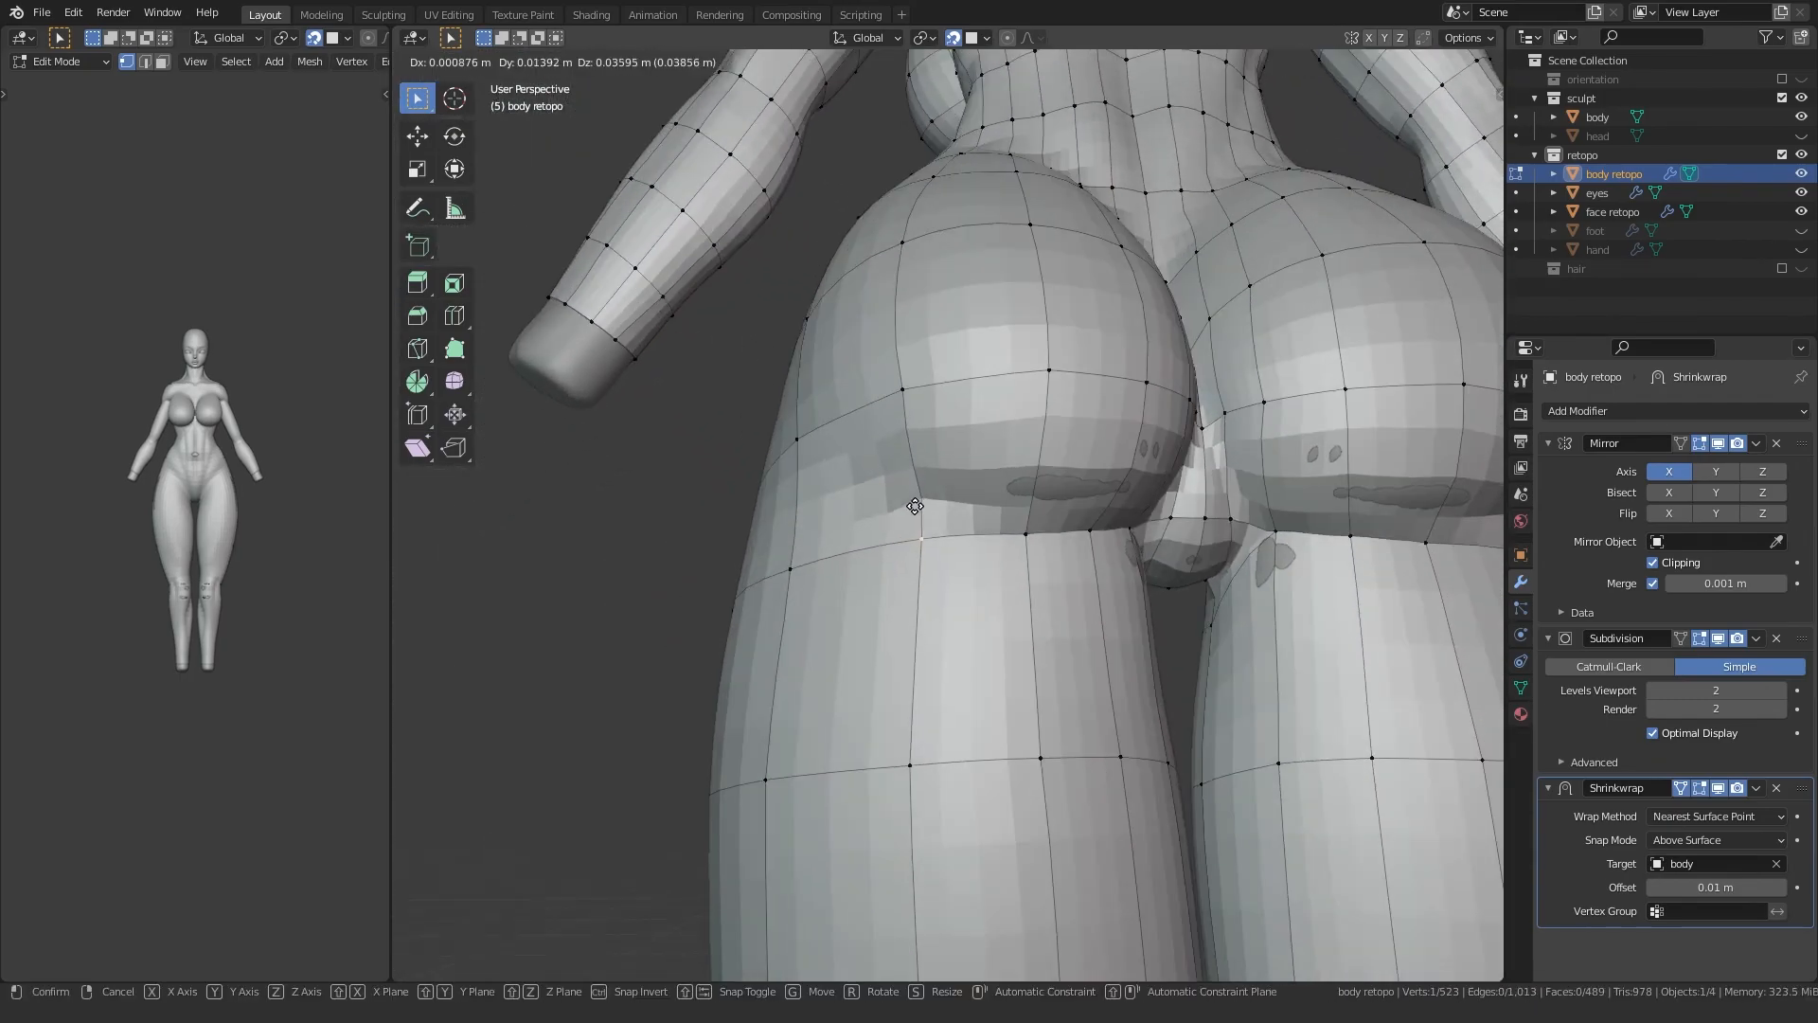
pyautogui.click(910, 478)
pyautogui.moveTo(909, 478); pyautogui.dragTo(839, 547, button='middle')
pyautogui.click(812, 548)
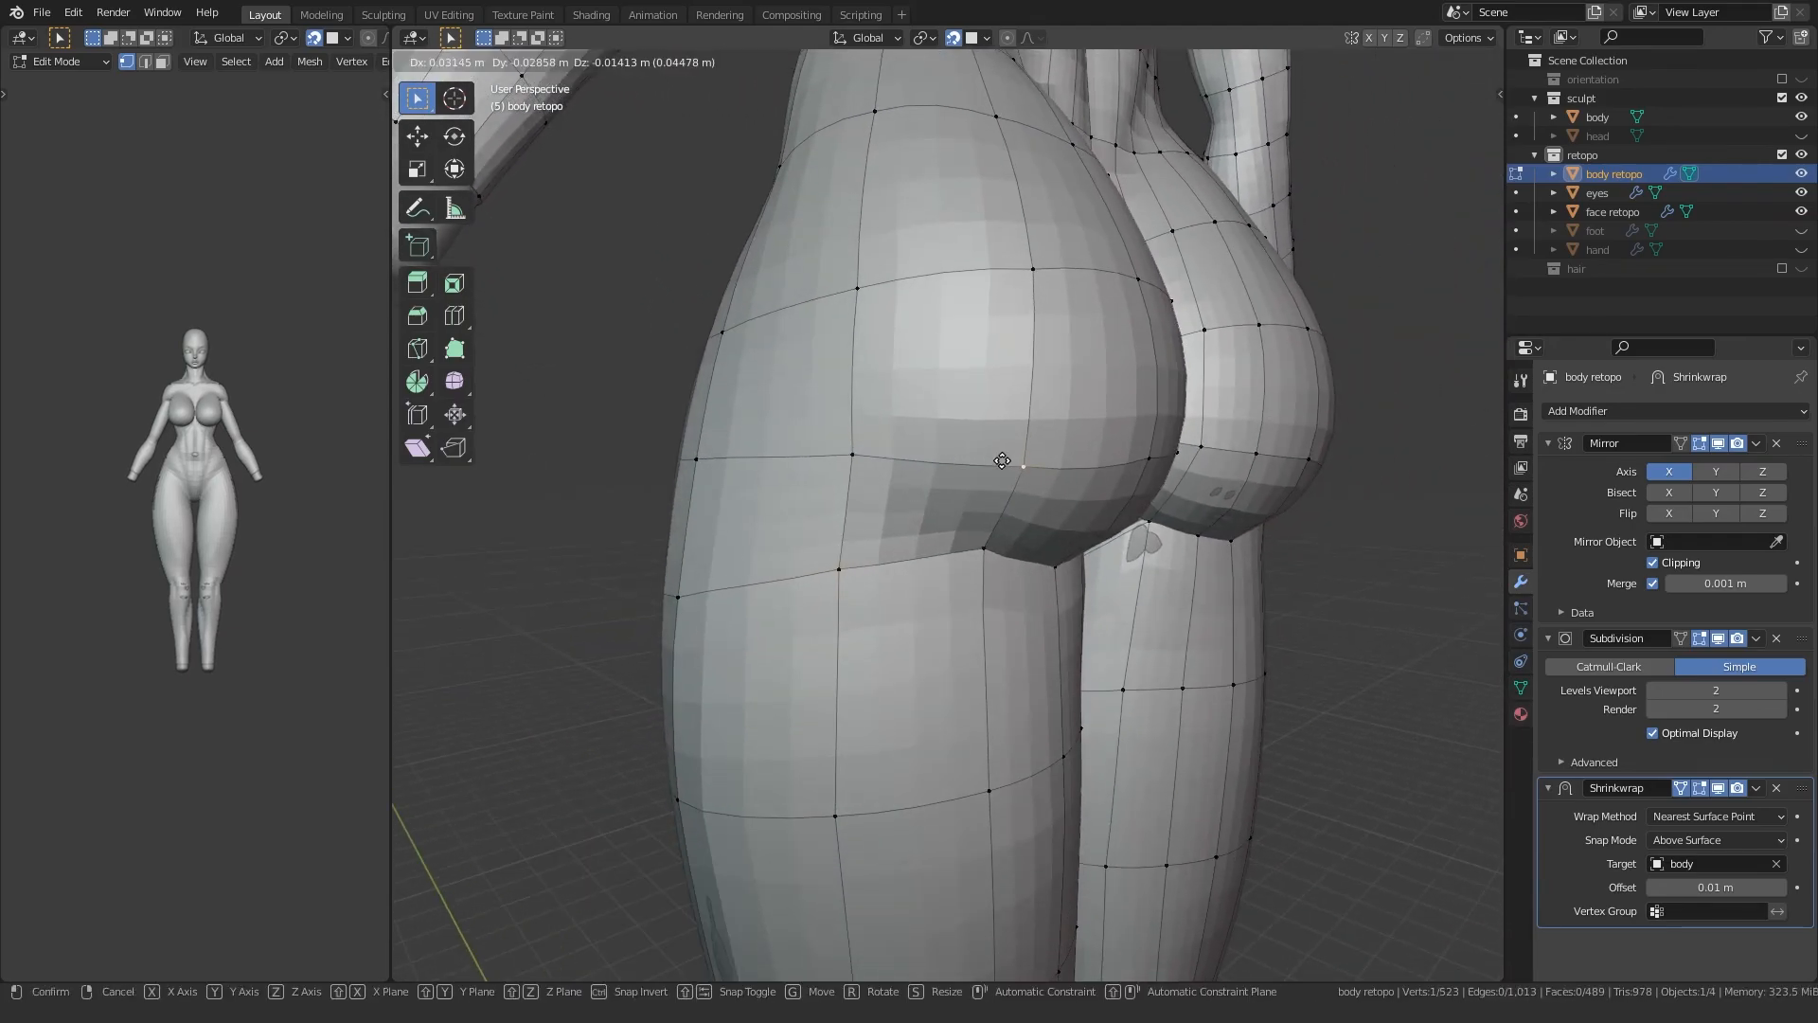
pyautogui.click(851, 453)
pyautogui.moveTo(850, 453); pyautogui.dragTo(966, 413, button='middle')
pyautogui.click(1009, 436)
# Step: Adjust the inner buttock vertices bordering the cleft, raising the one beside the centre line
pyautogui.click(1004, 260)
pyautogui.press('g')
pyautogui.click(1010, 264)
pyautogui.moveTo(1011, 264); pyautogui.dragTo(1047, 303, button='middle')
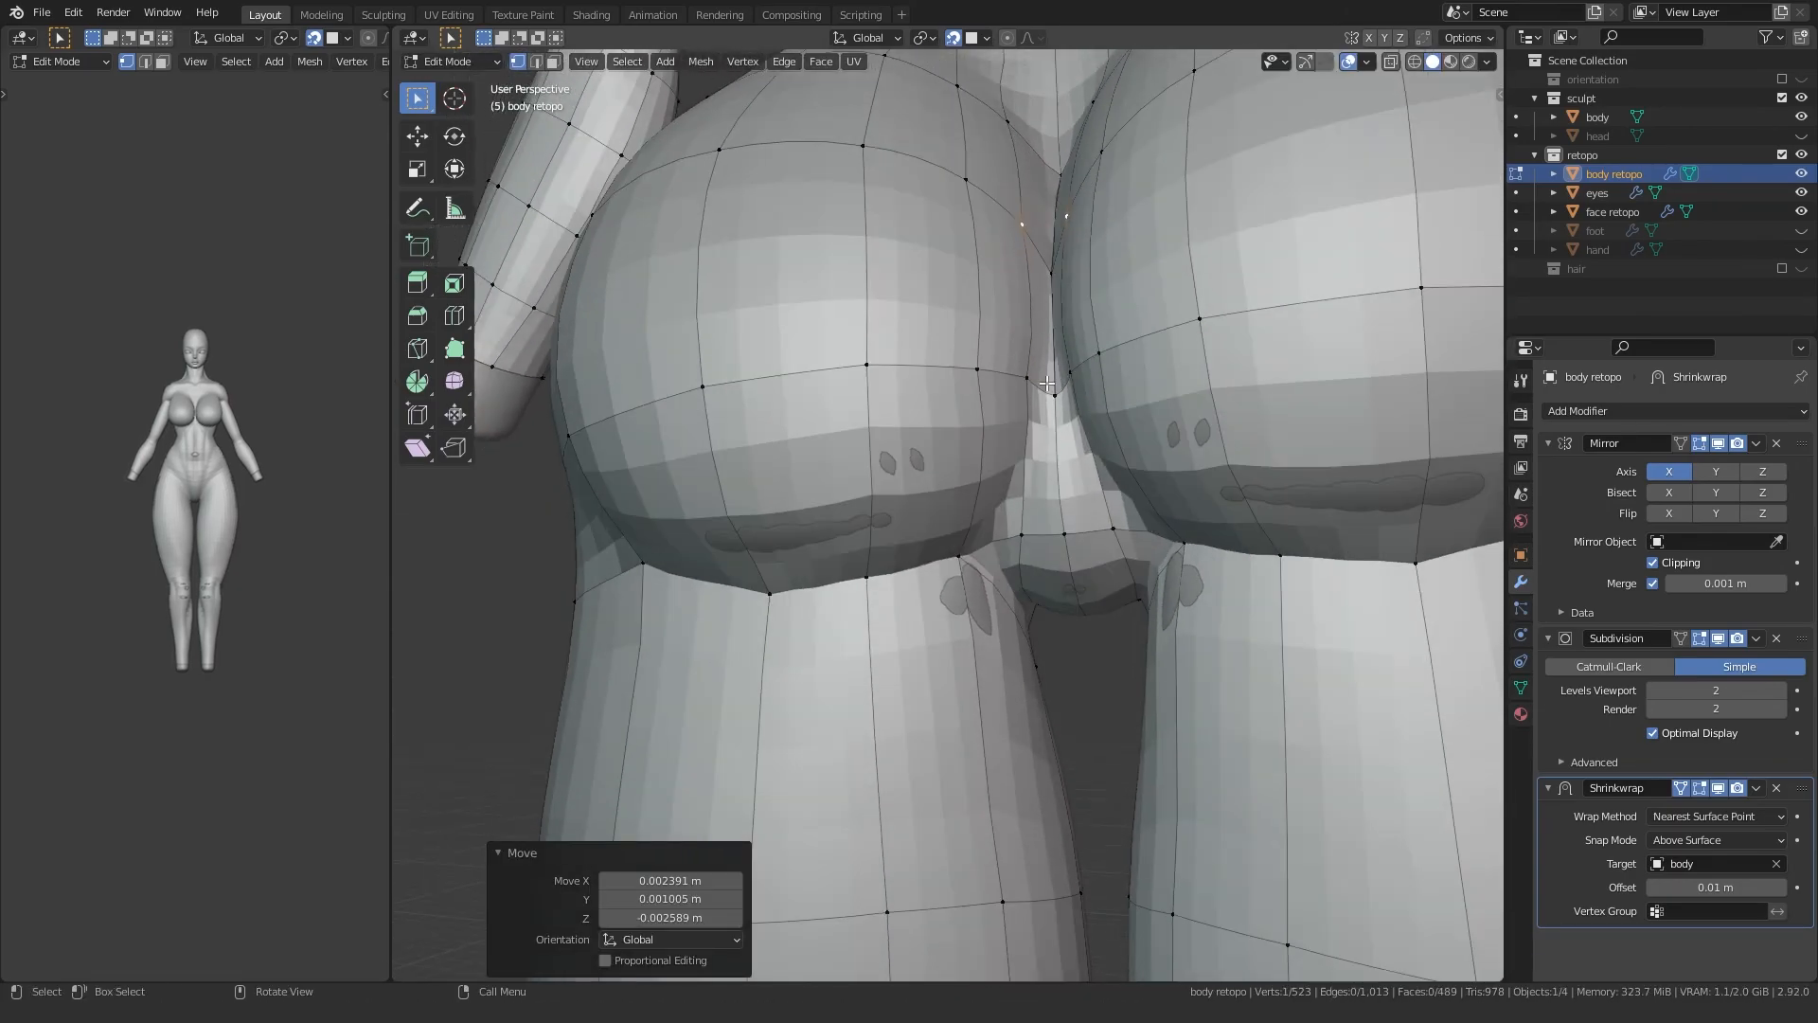
pyautogui.click(1043, 382)
pyautogui.moveTo(1043, 382); pyautogui.dragTo(985, 464, button='middle')
pyautogui.click(978, 467)
pyautogui.press('g')
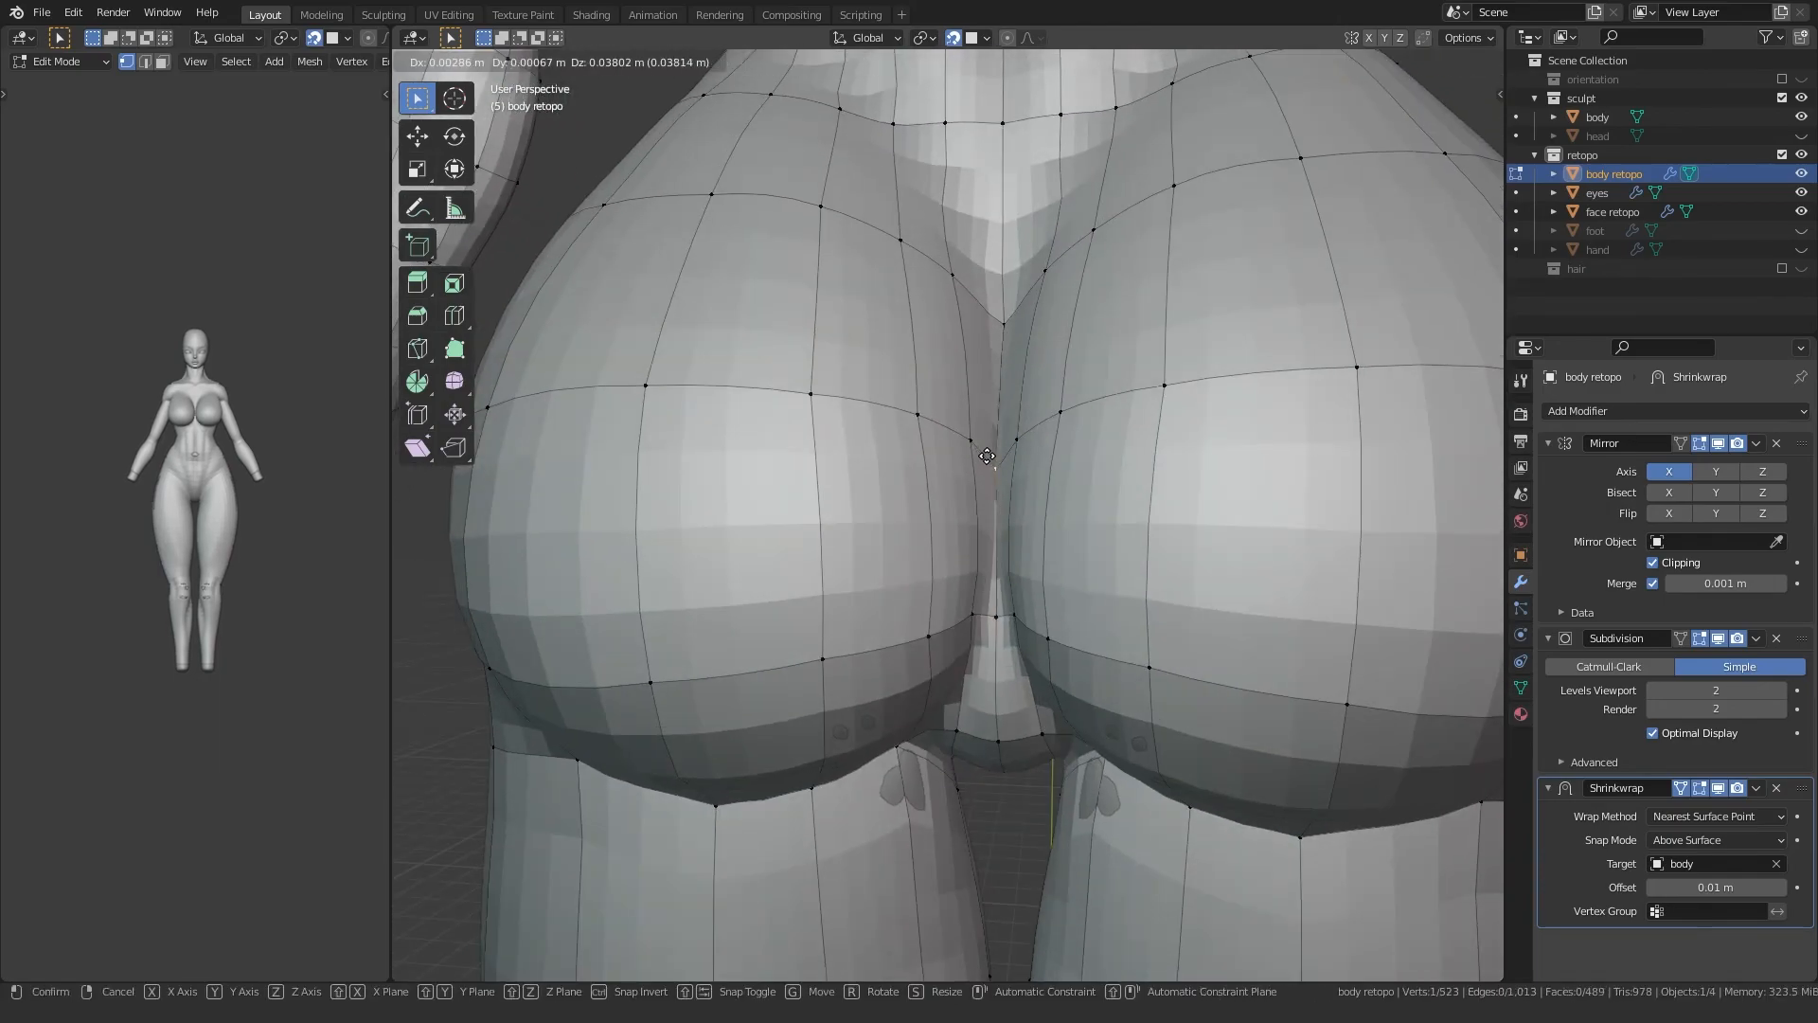
pyautogui.click(960, 442)
# Step: Fine-tune the vertices around the crotch and the top of the inner thigh
pyautogui.moveTo(960, 442); pyautogui.dragTo(921, 365, button='middle')
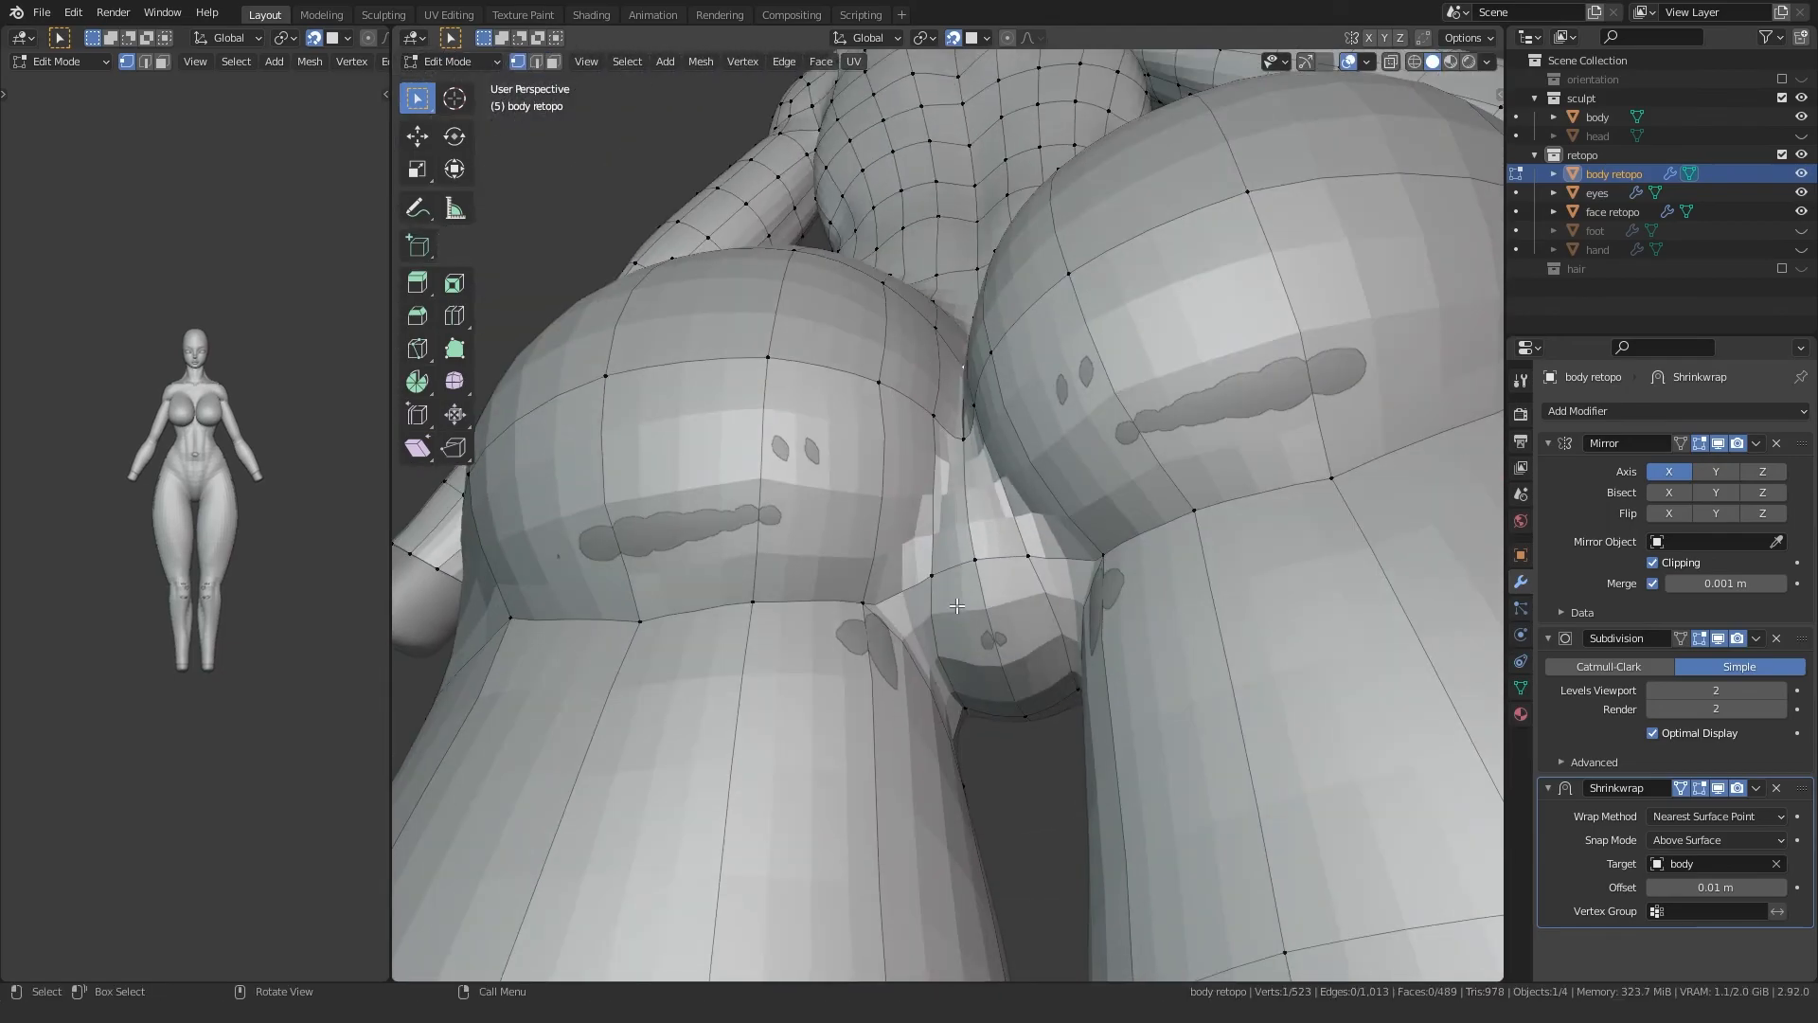
pyautogui.click(914, 564)
pyautogui.moveTo(914, 564); pyautogui.dragTo(532, 453, button='middle')
pyautogui.click(849, 528)
pyautogui.press('g')
pyautogui.click(855, 521)
pyautogui.click(888, 524)
pyautogui.press('g')
pyautogui.click(889, 530)
# Step: Reposition two neighbouring vertices between the hip and the upper thigh
pyautogui.keyDown('shift'); pyautogui.moveTo(890, 665); pyautogui.dragTo(975, 608, button='middle'); pyautogui.keyUp('shift')
pyautogui.scroll(2, 994, 625)
pyautogui.click(1044, 645)
pyautogui.press('g')
pyautogui.click(1076, 668)
pyautogui.click(1117, 533)
pyautogui.press('g')
pyautogui.click(1133, 560)
# Step: Even out the vertex spacing around the hip and groin with small moves of adjacent vertices
pyautogui.moveTo(1134, 561); pyautogui.dragTo(1026, 589, button='middle')
pyautogui.scroll(-2, 1032, 523)
pyautogui.click(1056, 516)
pyautogui.press('g')
pyautogui.click(1062, 519)
pyautogui.scroll(-1, 1025, 523)
pyautogui.press('g')
pyautogui.click(1015, 535)
pyautogui.click(1023, 574)
pyautogui.press('g')
pyautogui.click(1023, 573)
pyautogui.click(1033, 495)
pyautogui.press('g')
pyautogui.click(1038, 496)
pyautogui.click(1038, 537)
pyautogui.click(1031, 535)
# Step: Shift the front hip-crease vertex slightly along the crease between belly and thigh
pyautogui.moveTo(1026, 494); pyautogui.dragTo(1017, 523, button='middle')
pyautogui.scroll(-3, 1017, 523)
pyautogui.scroll(3, 1006, 537)
pyautogui.click(929, 530)
pyautogui.press('g')
pyautogui.click(932, 519)
pyautogui.scroll(-2, 1086, 502)
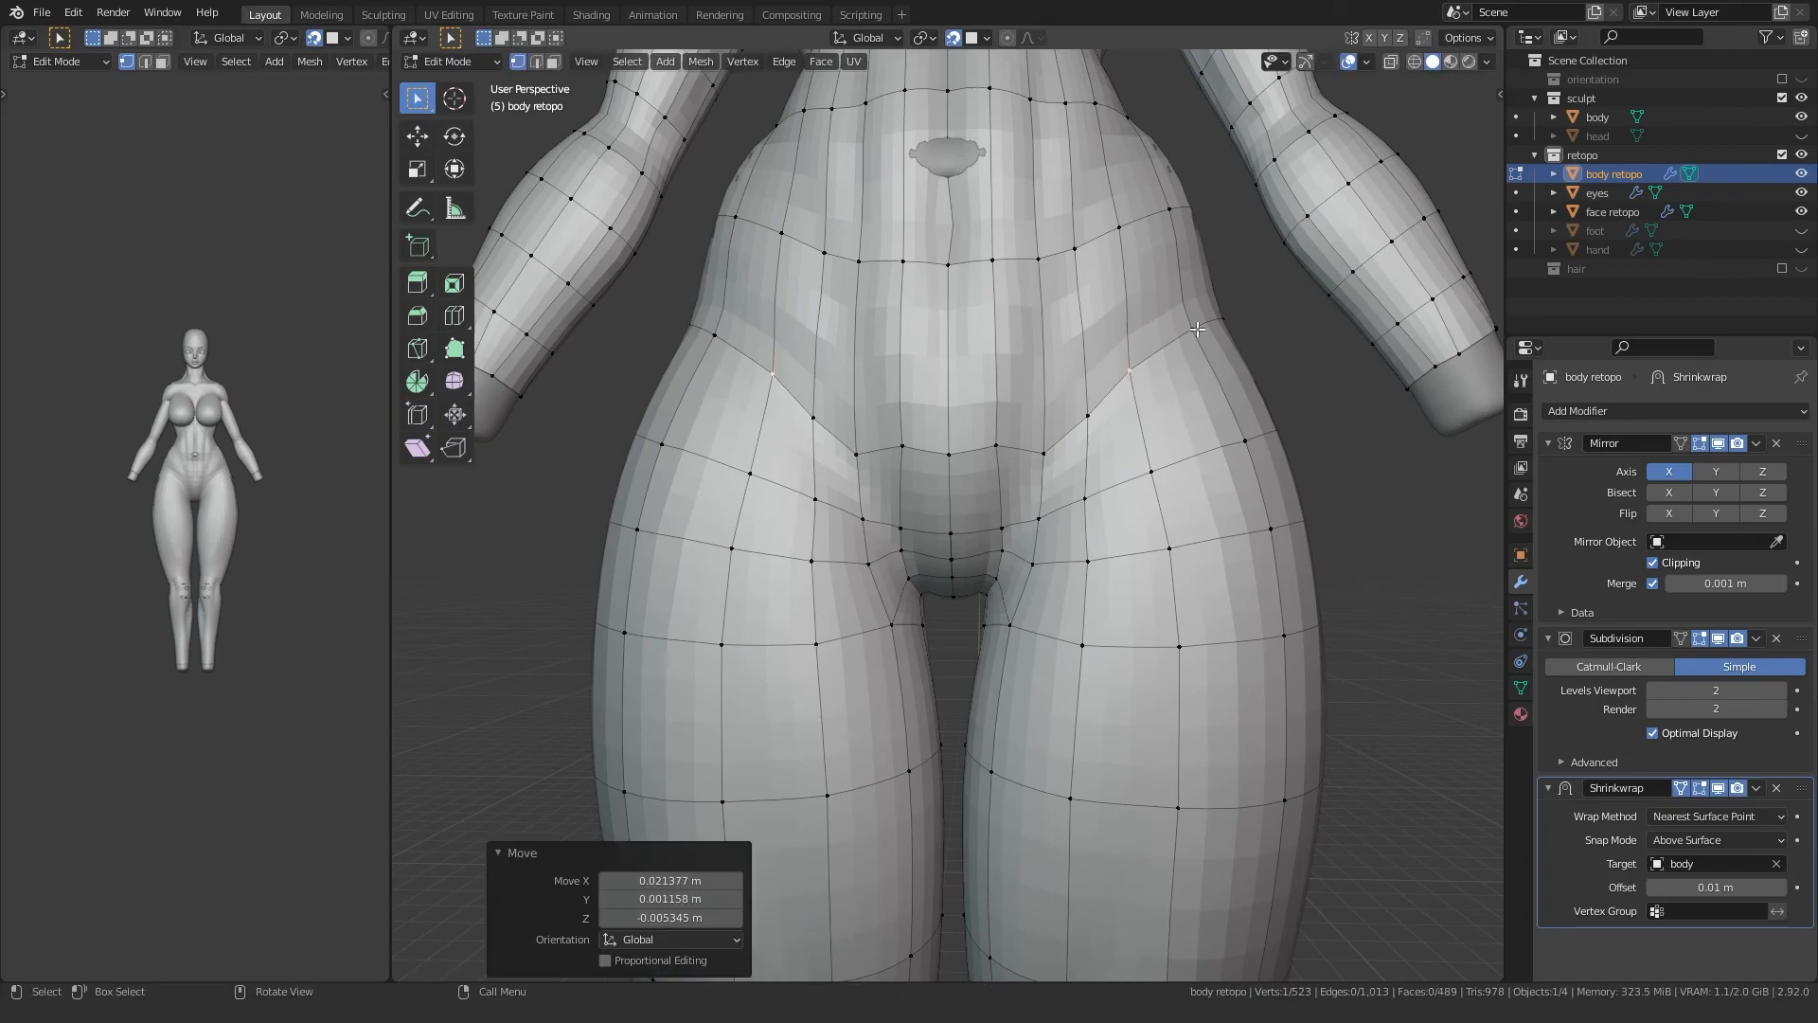
# Step: Lower the two innermost vertices of the front pelvic loop and nudge the hip-crease vertex sideways
pyautogui.click(996, 444)
pyautogui.press('g')
pyautogui.click(1006, 472)
pyautogui.click(949, 470)
pyautogui.press('g')
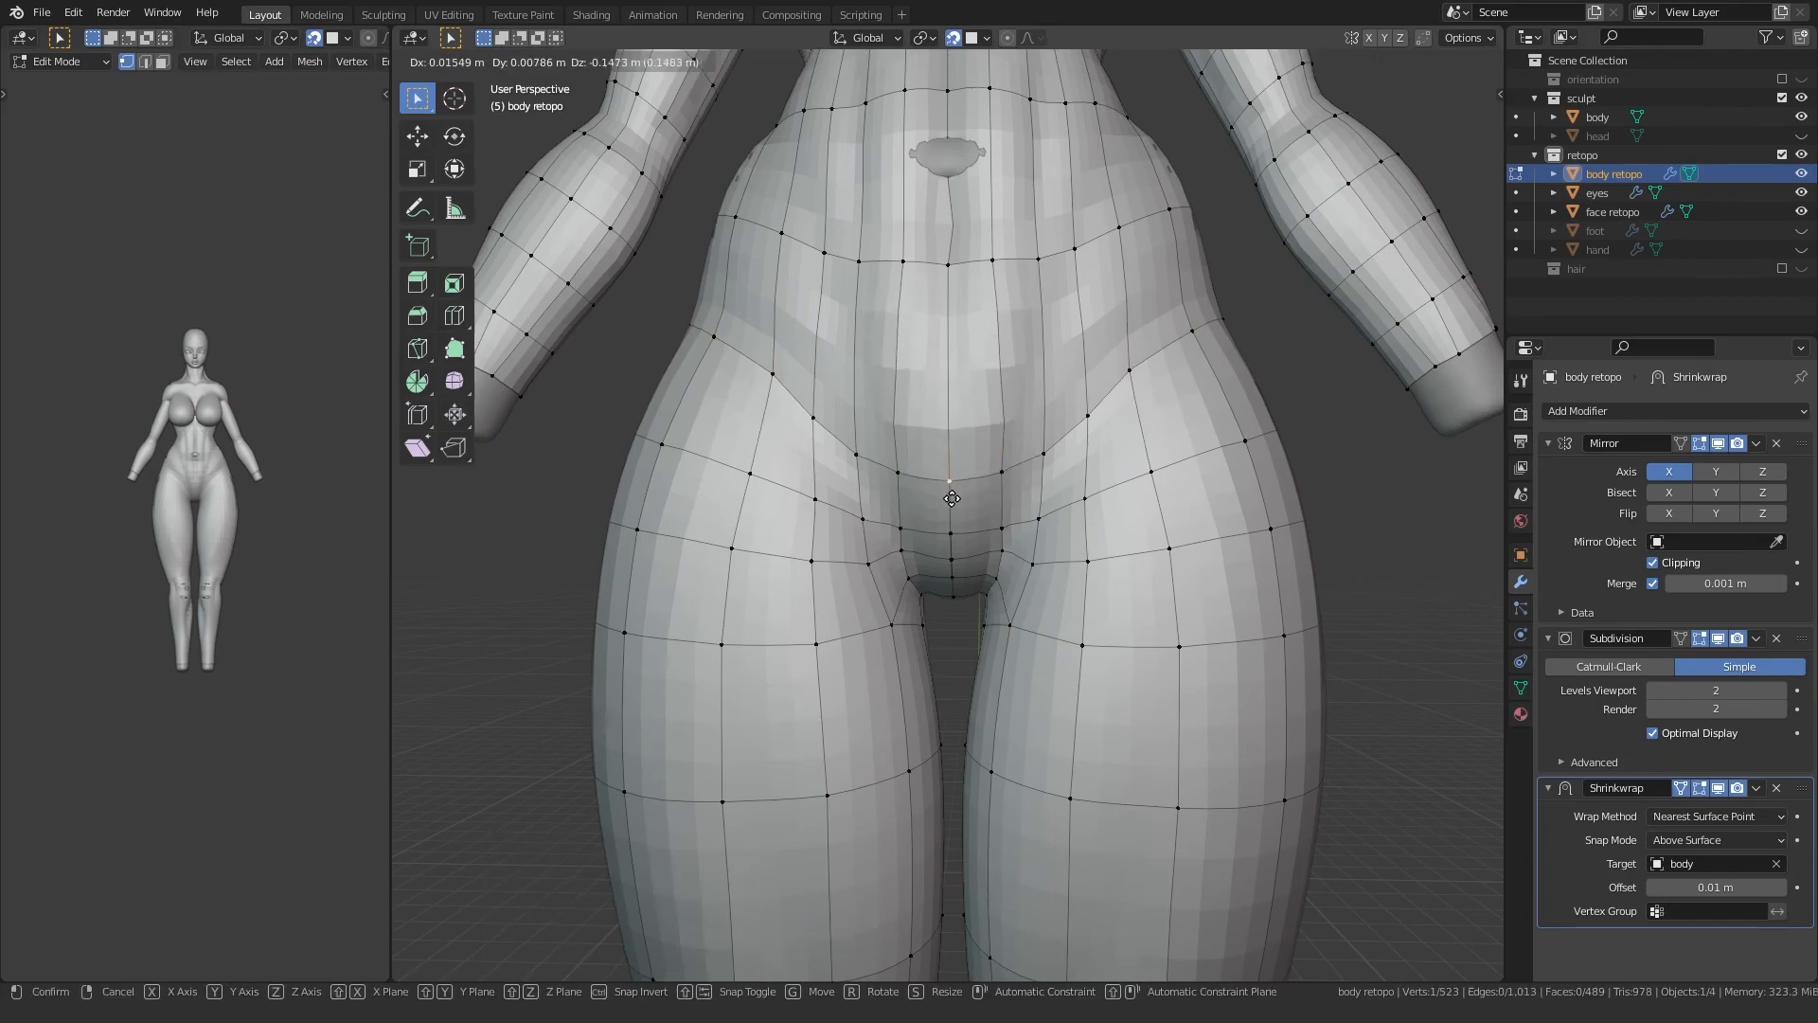
pyautogui.click(952, 500)
pyautogui.click(1124, 373)
pyautogui.press('g')
pyautogui.click(1127, 374)
pyautogui.scroll(-2, 1127, 373)
pyautogui.keyDown('alt'); pyautogui.moveTo(923, 500); pyautogui.dragTo(845, 513, button='middle'); pyautogui.keyUp('alt')
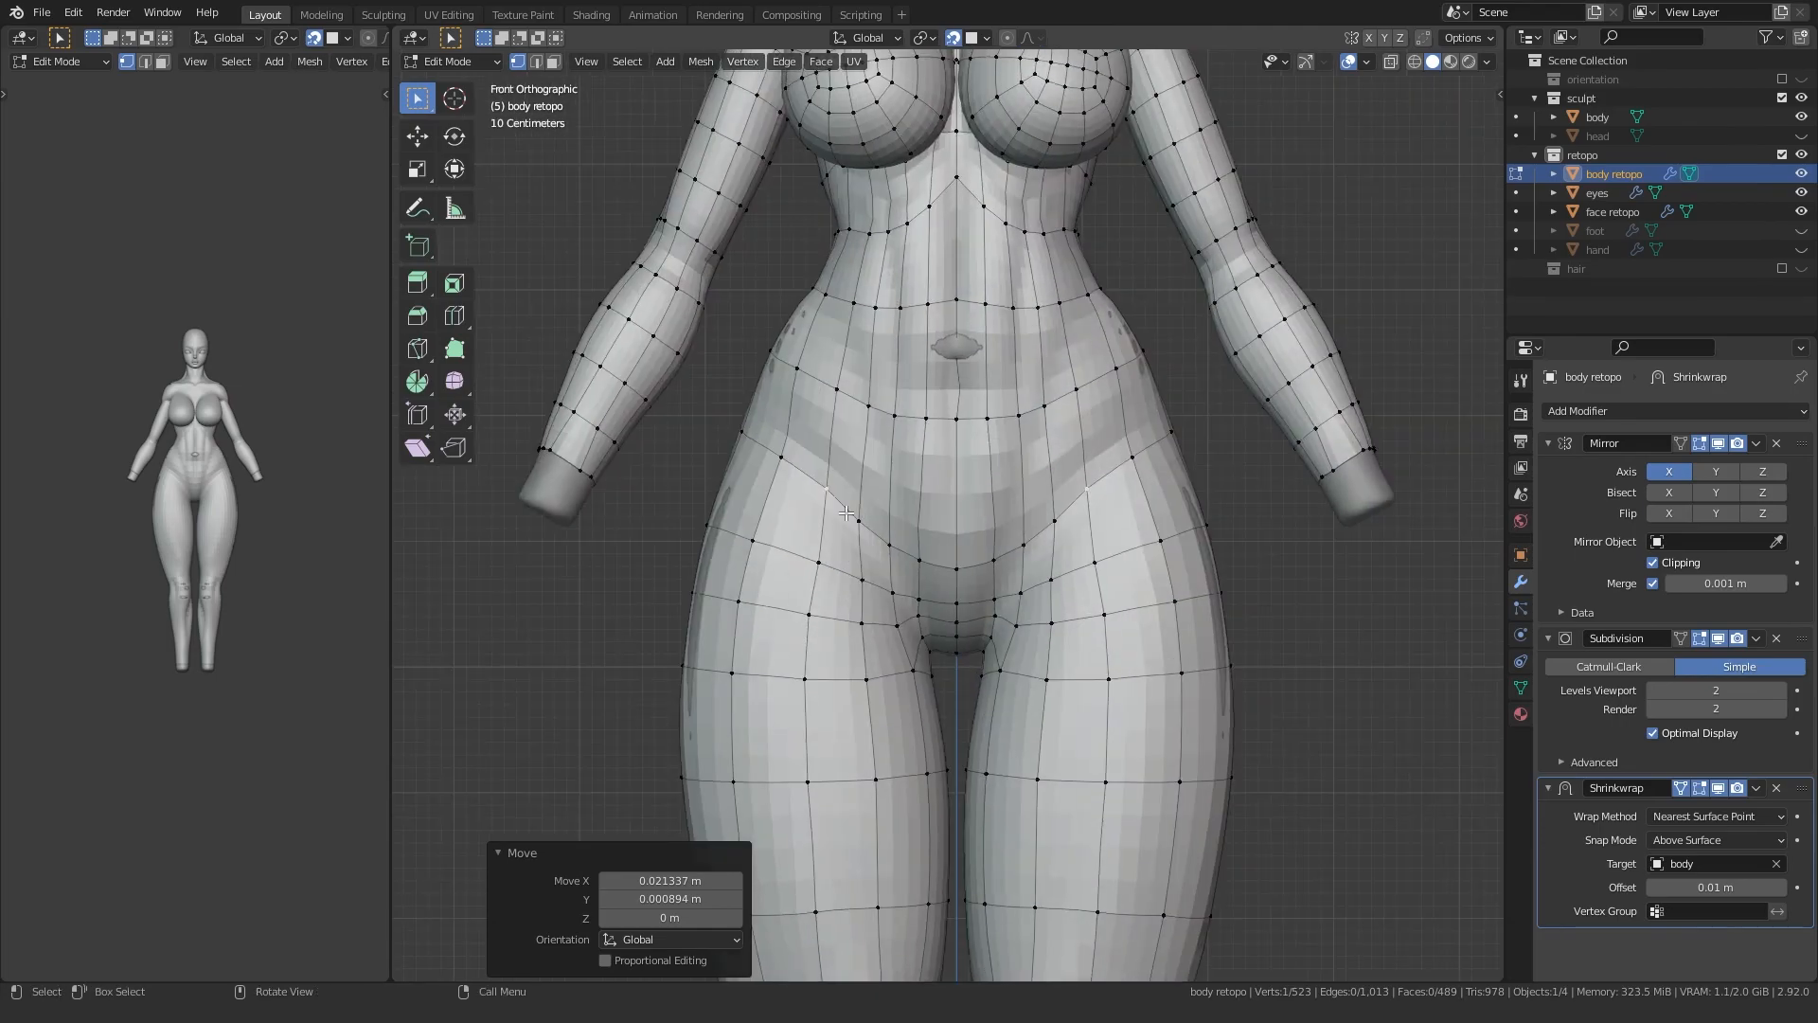
# Step: Add centred horizontal edge loops around the lower belly and waist
pyautogui.click(943, 456)
pyautogui.rightClick(911, 376)
pyautogui.hotkey('ctrl', 'r')
pyautogui.click(913, 268)
pyautogui.rightClick(914, 269)
# Step: Adjust vertices of the new loops on the lower belly and front hip, and lower the centre-line vertex near the navel
pyautogui.scroll(3, 971, 474)
pyautogui.click(982, 480)
pyautogui.press('g')
pyautogui.click(981, 476)
pyautogui.click(1185, 382)
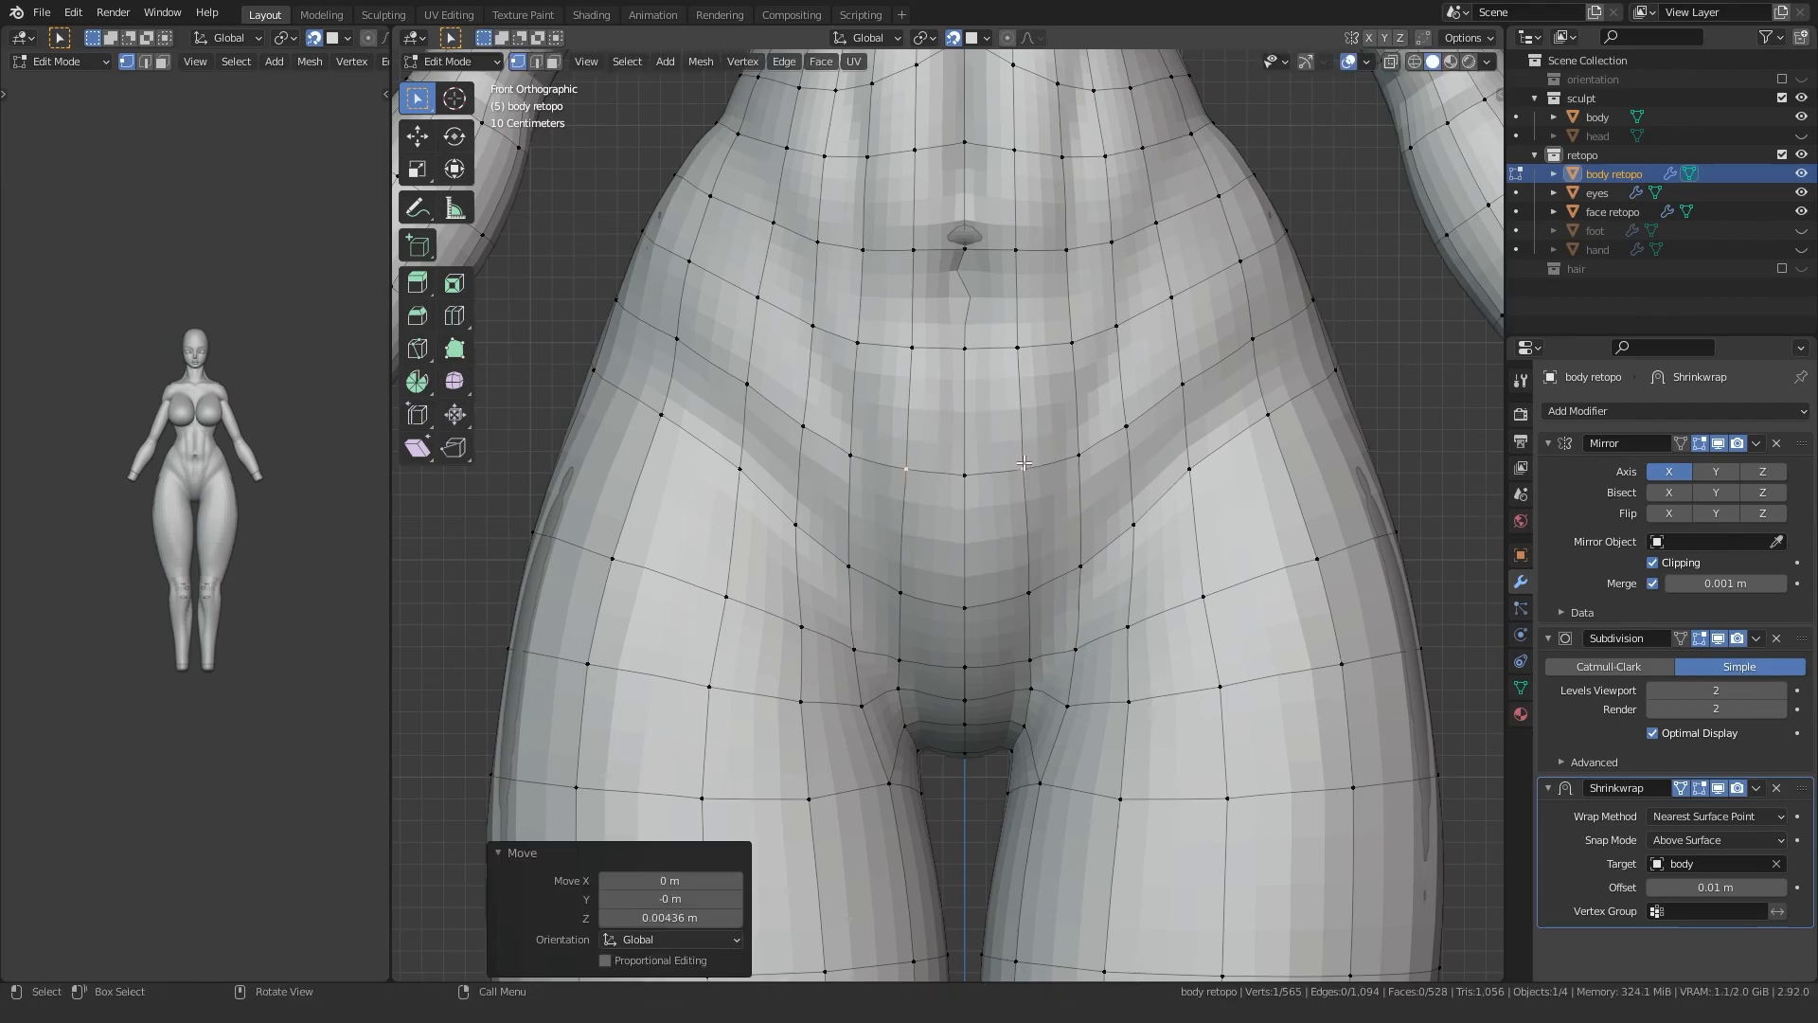
pyautogui.press('g')
pyautogui.click(1188, 371)
pyautogui.keyDown('shift'); pyautogui.moveTo(1188, 372); pyautogui.dragTo(1243, 496, button='middle'); pyautogui.keyUp('shift')
pyautogui.click(1228, 397)
pyautogui.press('g')
pyautogui.click(1230, 398)
pyautogui.click(952, 505)
pyautogui.press('g')
pyautogui.click(952, 510)
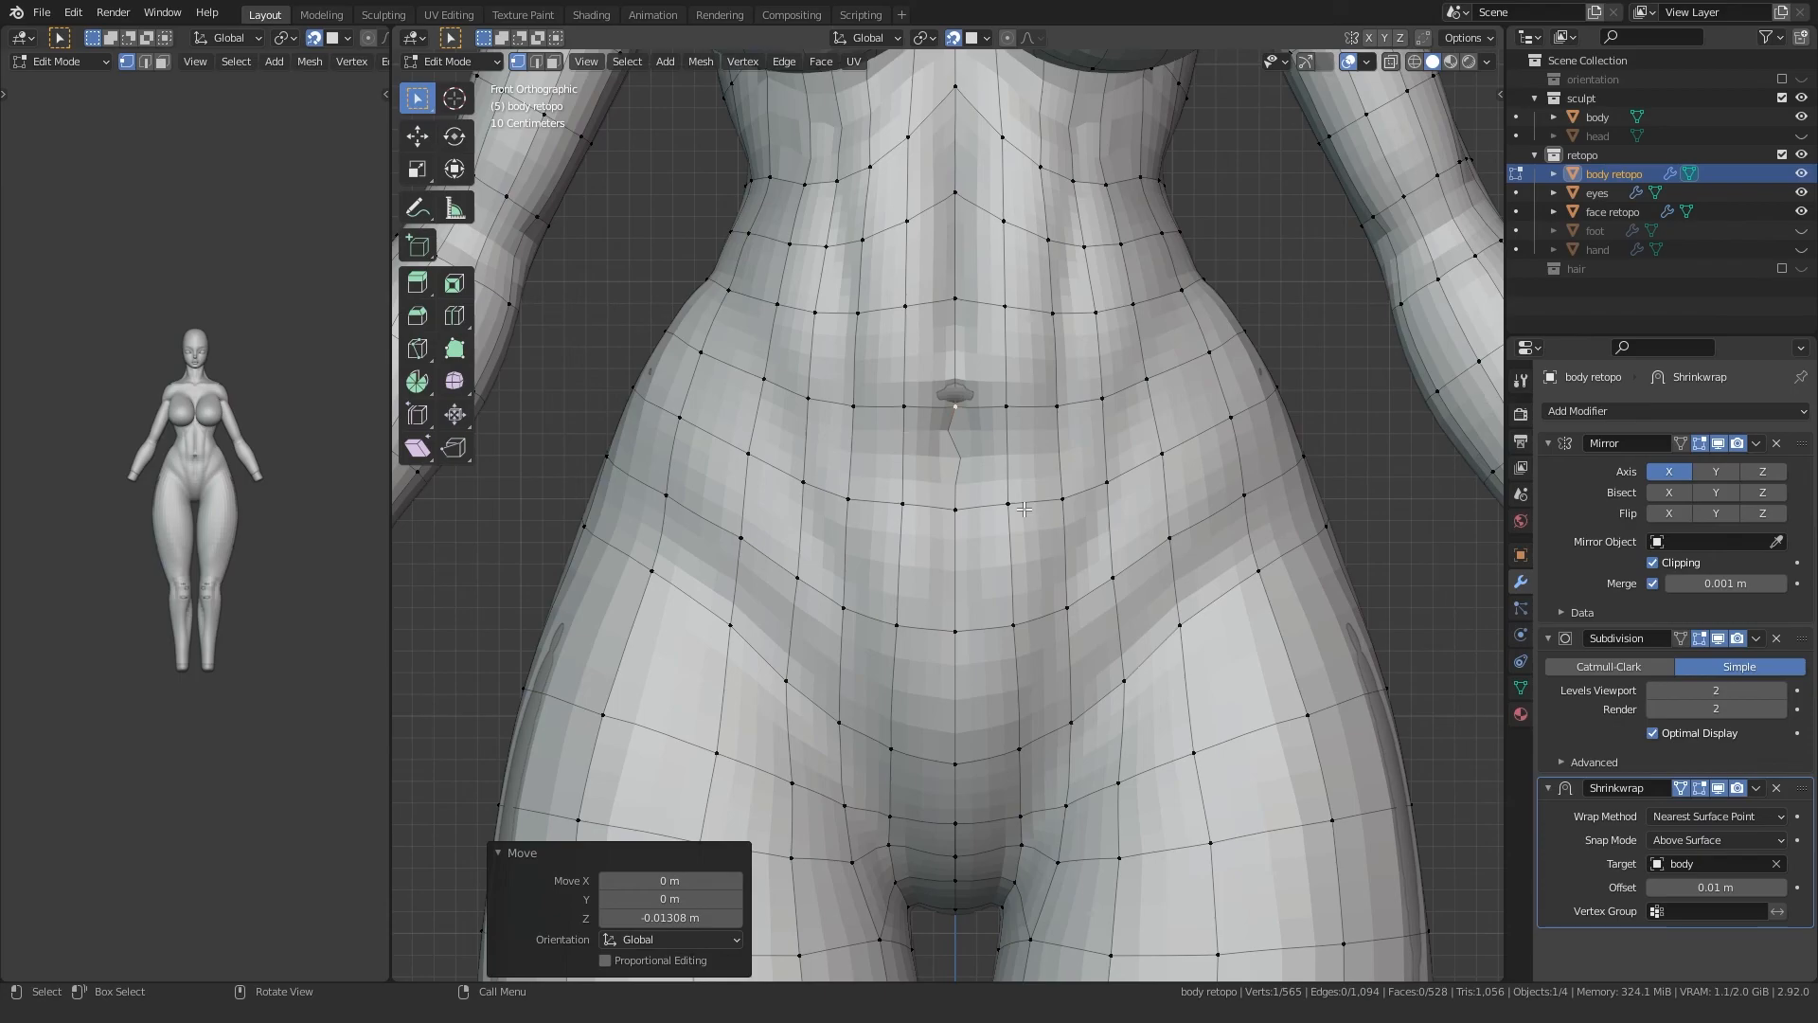
# Step: Lower the centre-line vertex beneath the navel and raise the one at the navel
pyautogui.click(1801, 175)
pyautogui.click(1801, 176)
pyautogui.keyDown('shift'); pyautogui.moveTo(909, 403); pyautogui.dragTo(907, 435, button='middle'); pyautogui.keyUp('shift')
pyautogui.scroll(2, 907, 436)
pyautogui.click(952, 551)
pyautogui.press('g')
pyautogui.click(955, 559)
pyautogui.click(947, 413)
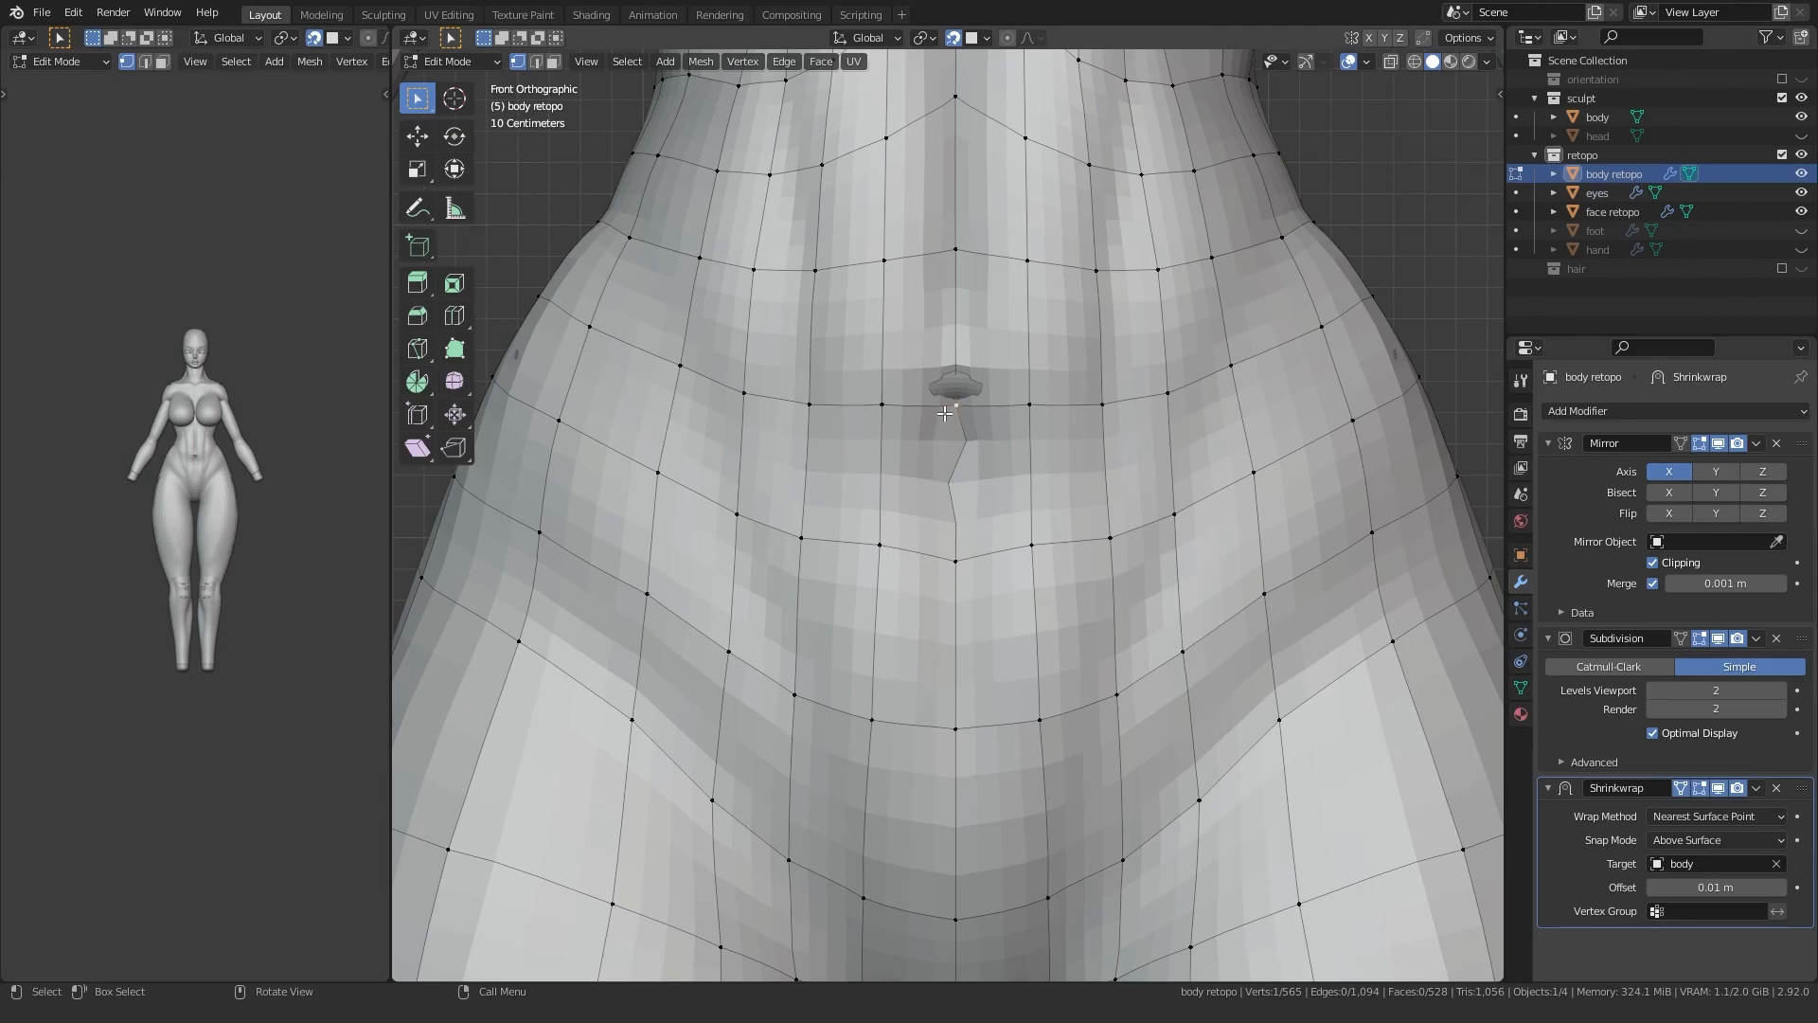
pyautogui.press('g')
pyautogui.click(945, 391)
# Step: Inset the two faces around the navel with Boundary off and a thickness of about 0.1151 m
pyautogui.press('3')
pyautogui.click(985, 327)
pyautogui.keyDown('shift'); pyautogui.click(970, 442); pyautogui.keyUp('shift')
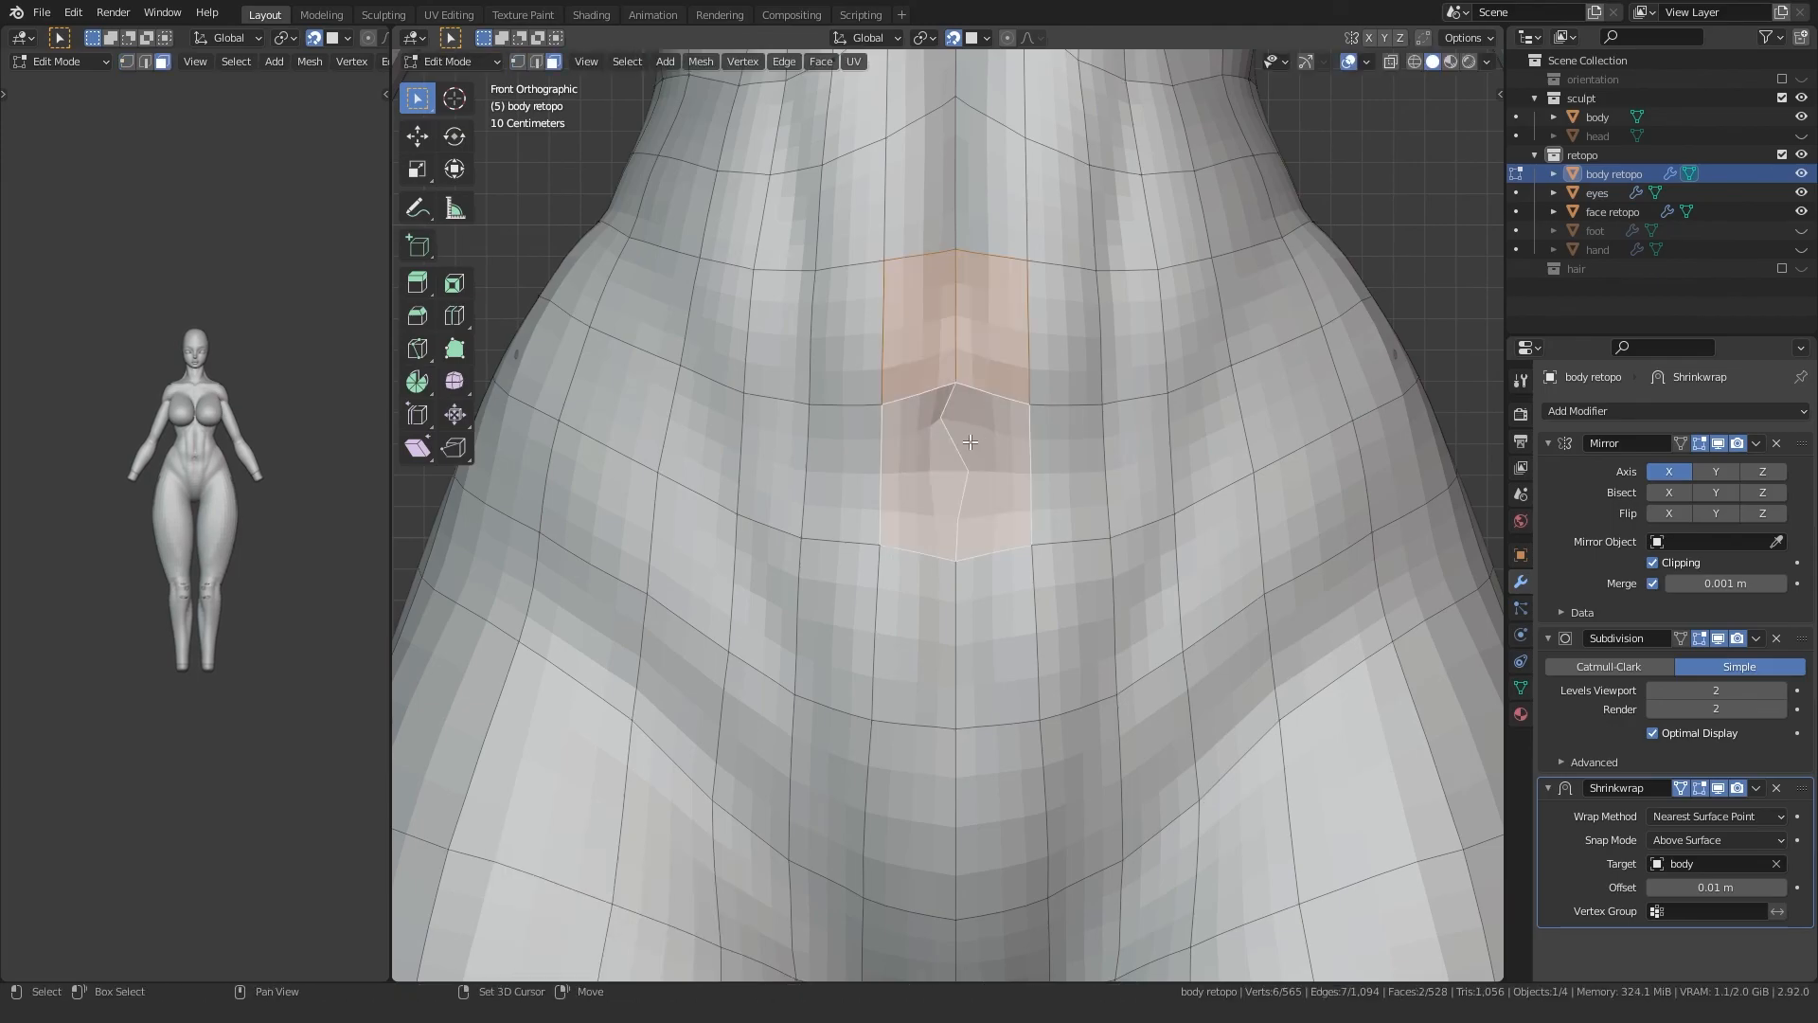
pyautogui.press('i')
pyautogui.click(661, 651)
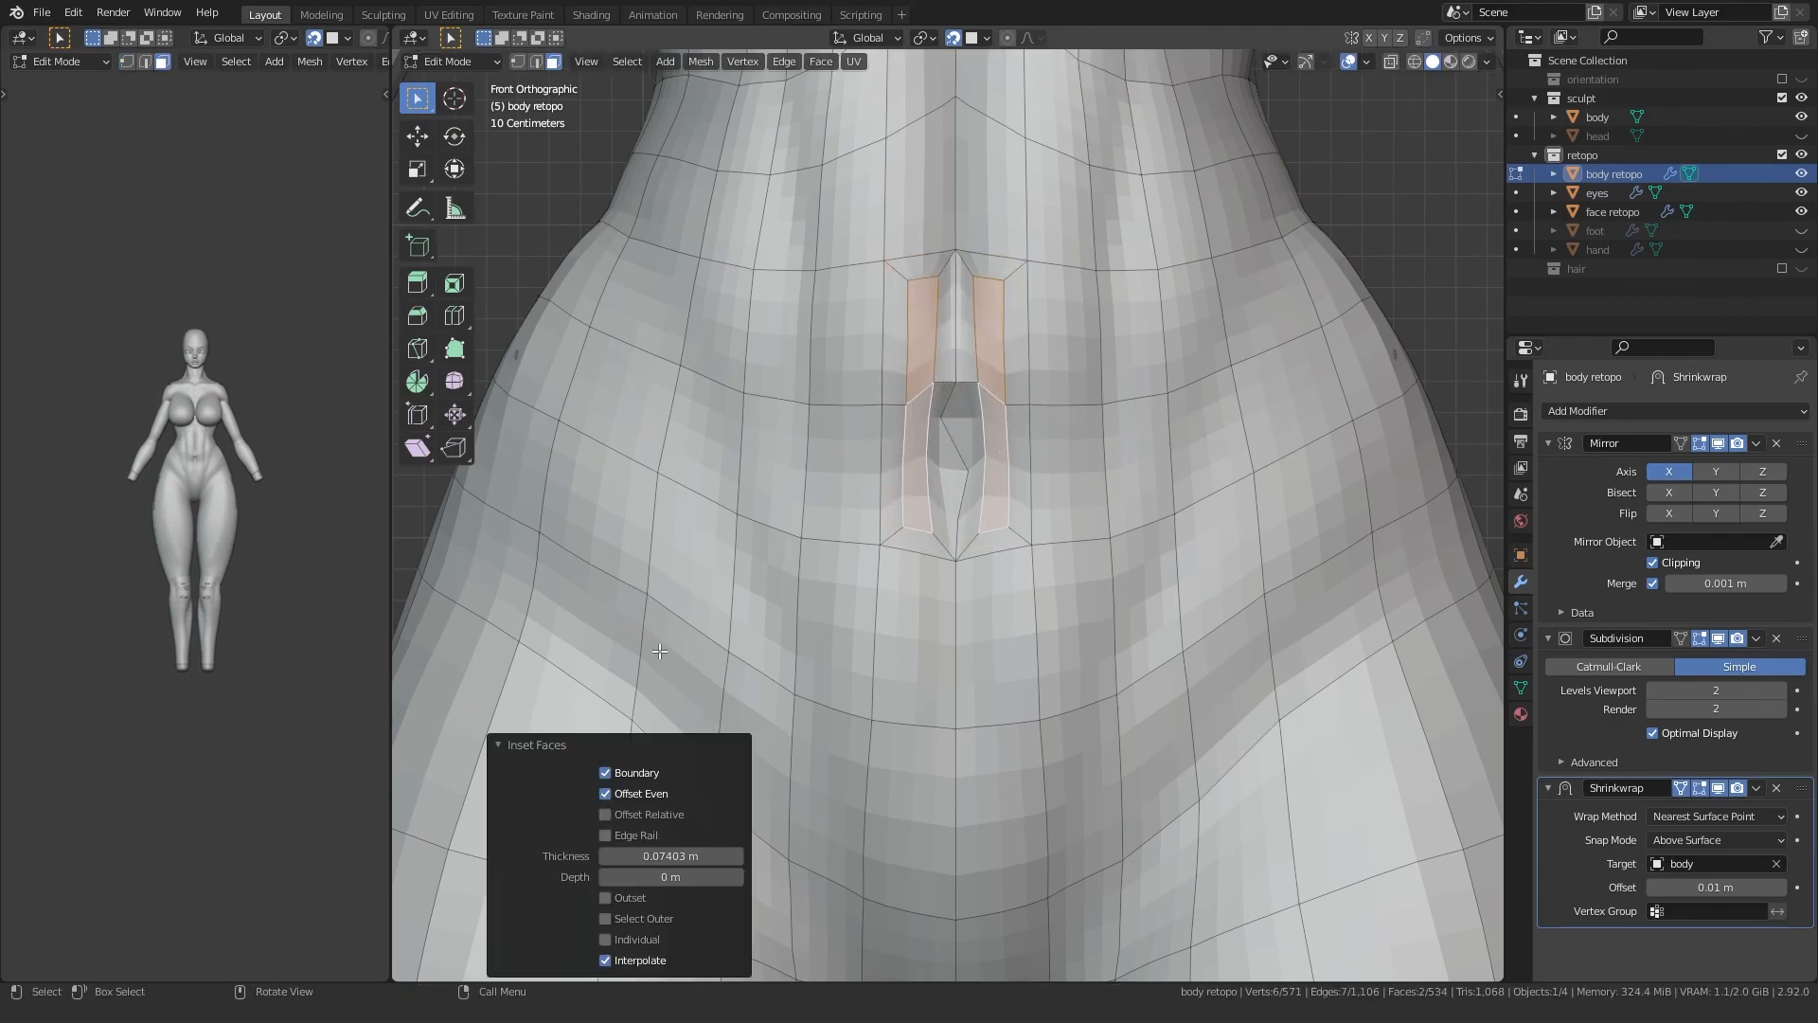
pyautogui.click(605, 773)
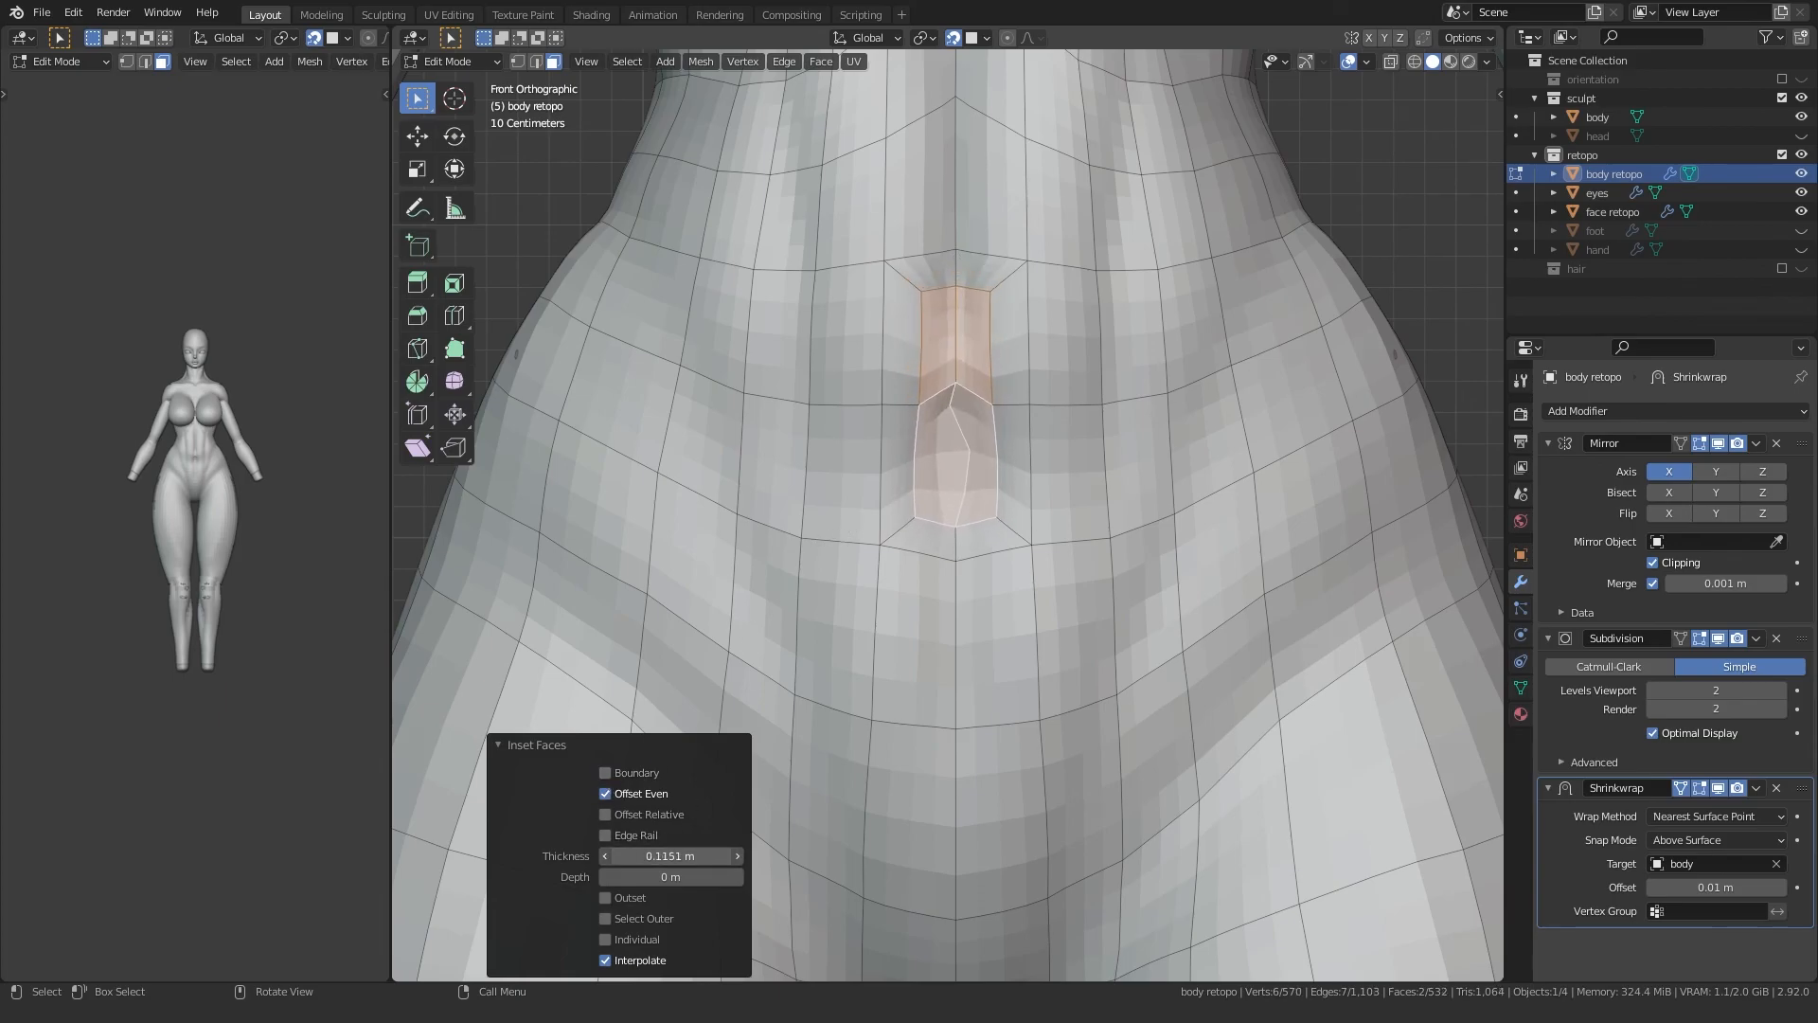
# Step: Pull the inset's centre-line, upper corner and side vertices in around the navel to form a ring
pyautogui.press('1')
pyautogui.click(952, 525)
pyautogui.scroll(3, 952, 526)
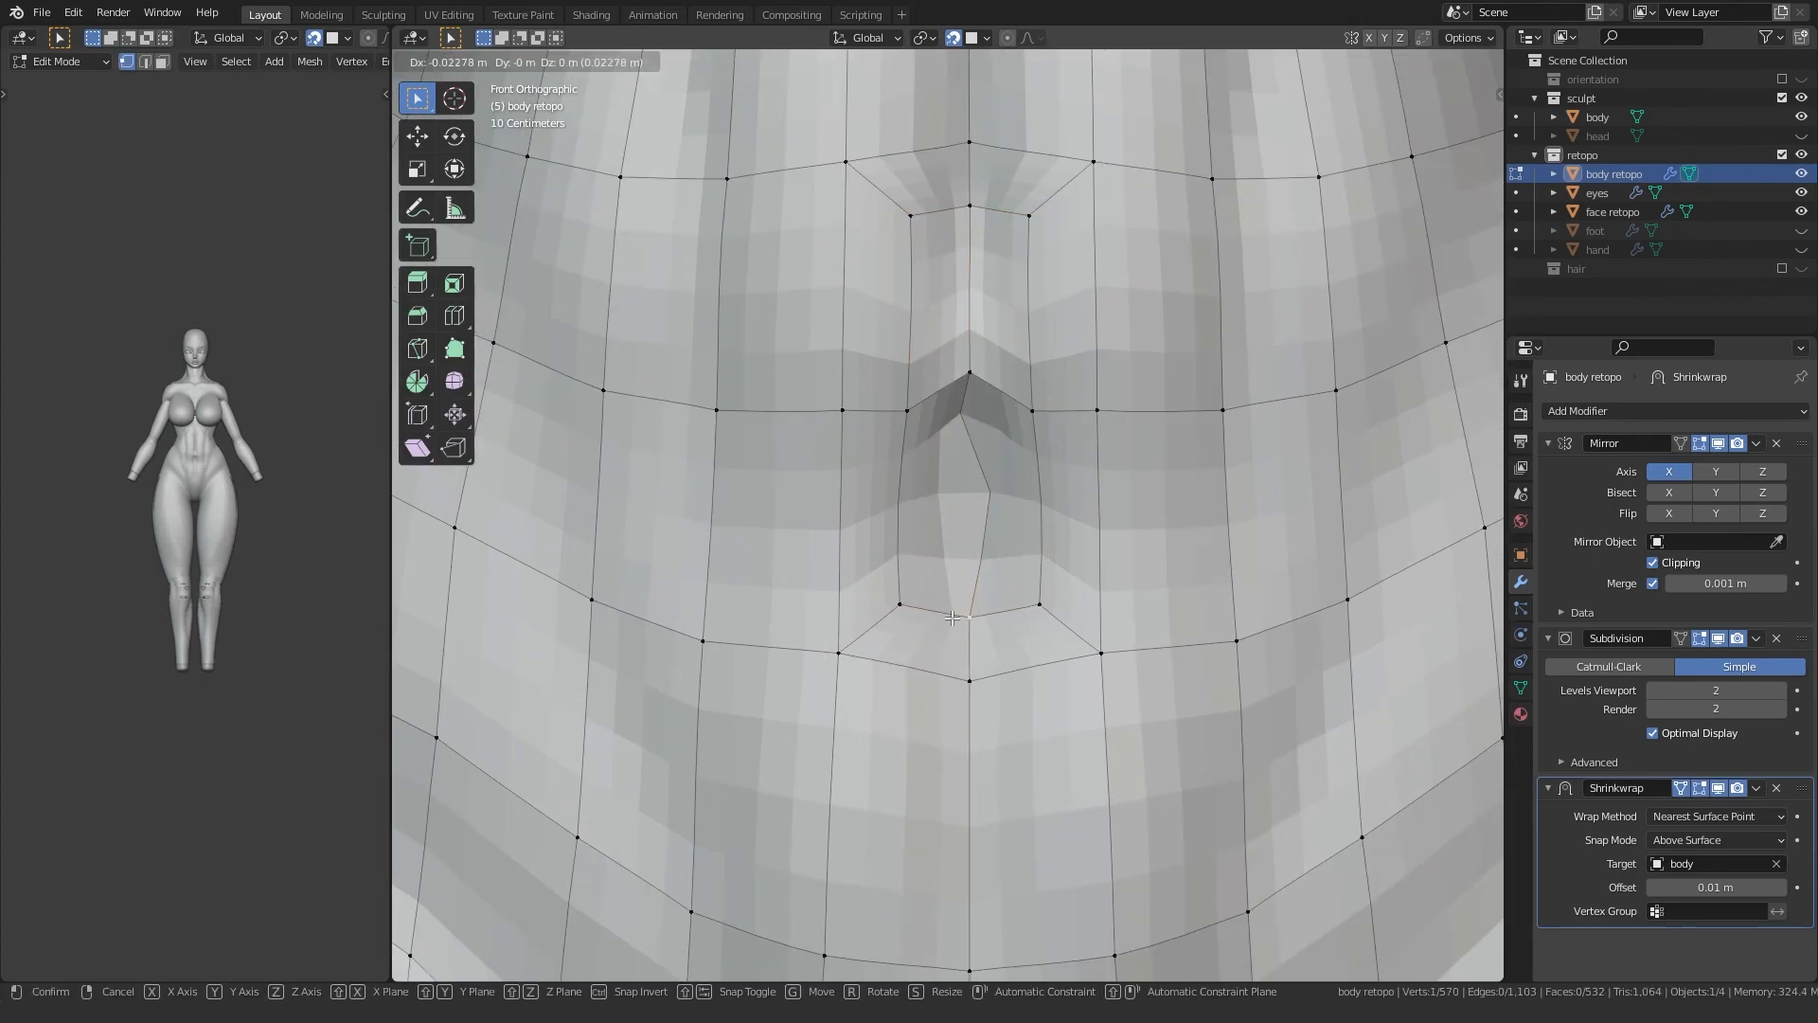
pyautogui.press('g')
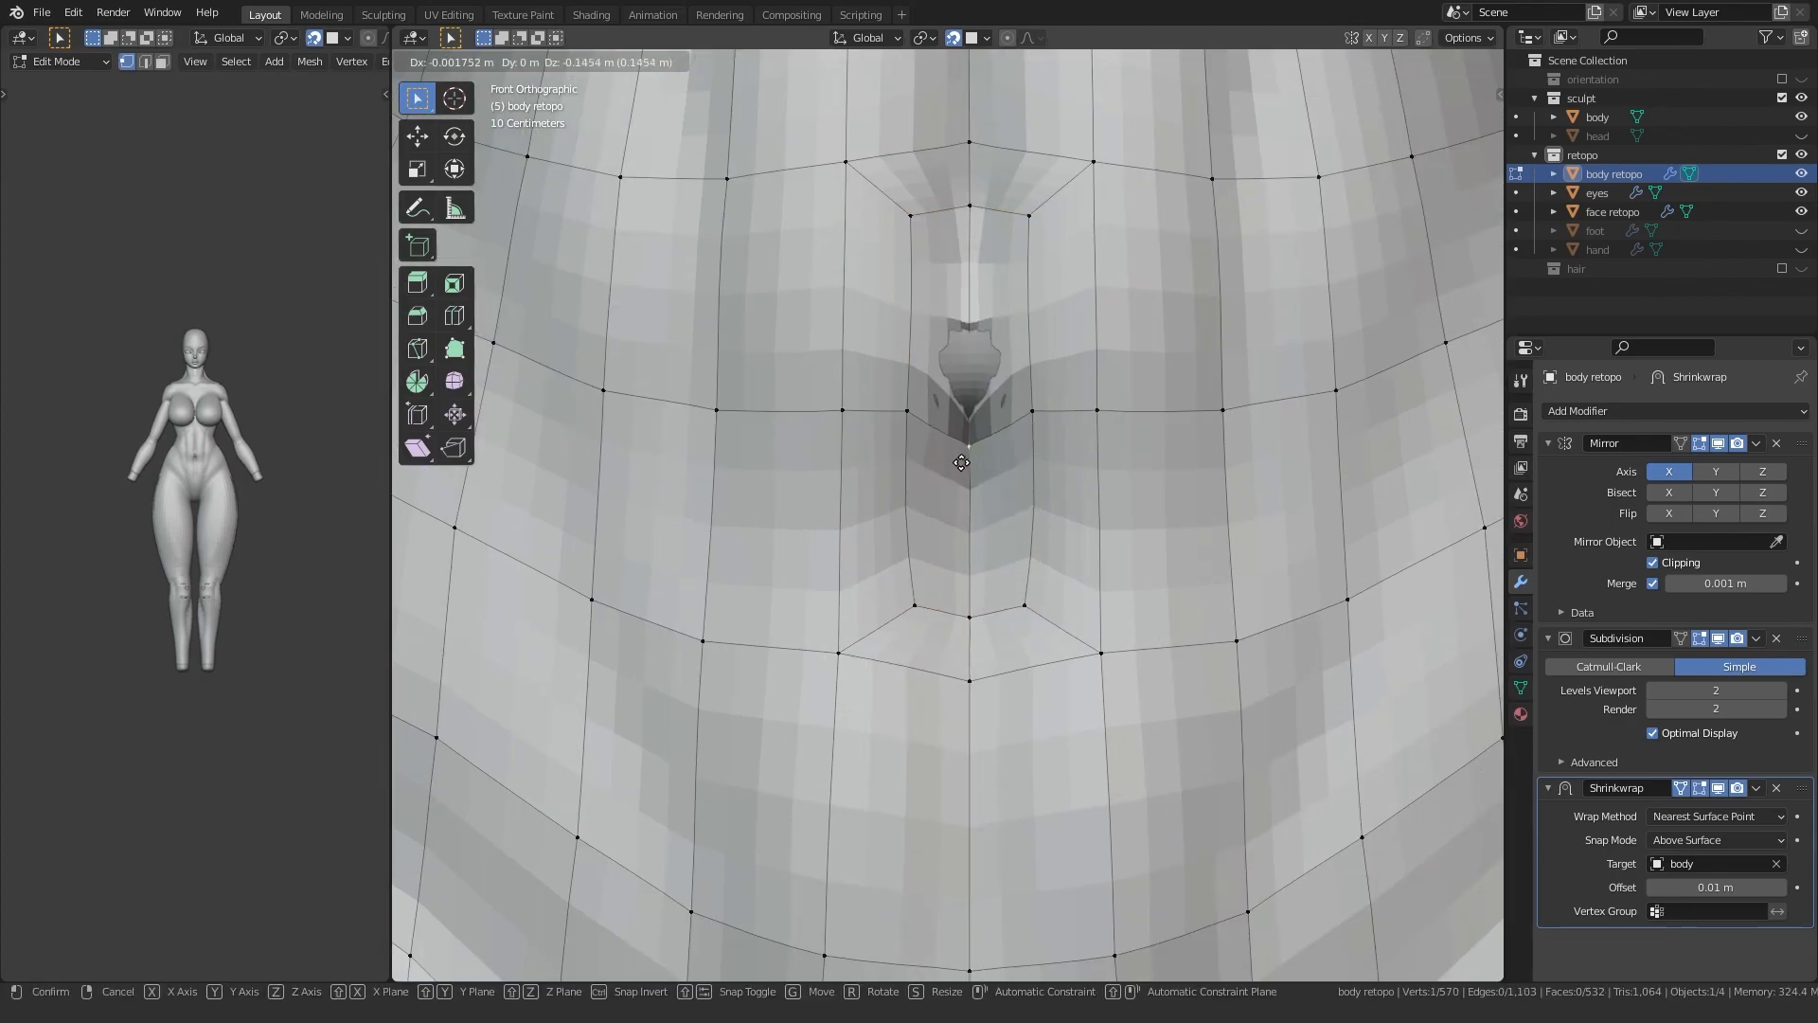
pyautogui.press('g')
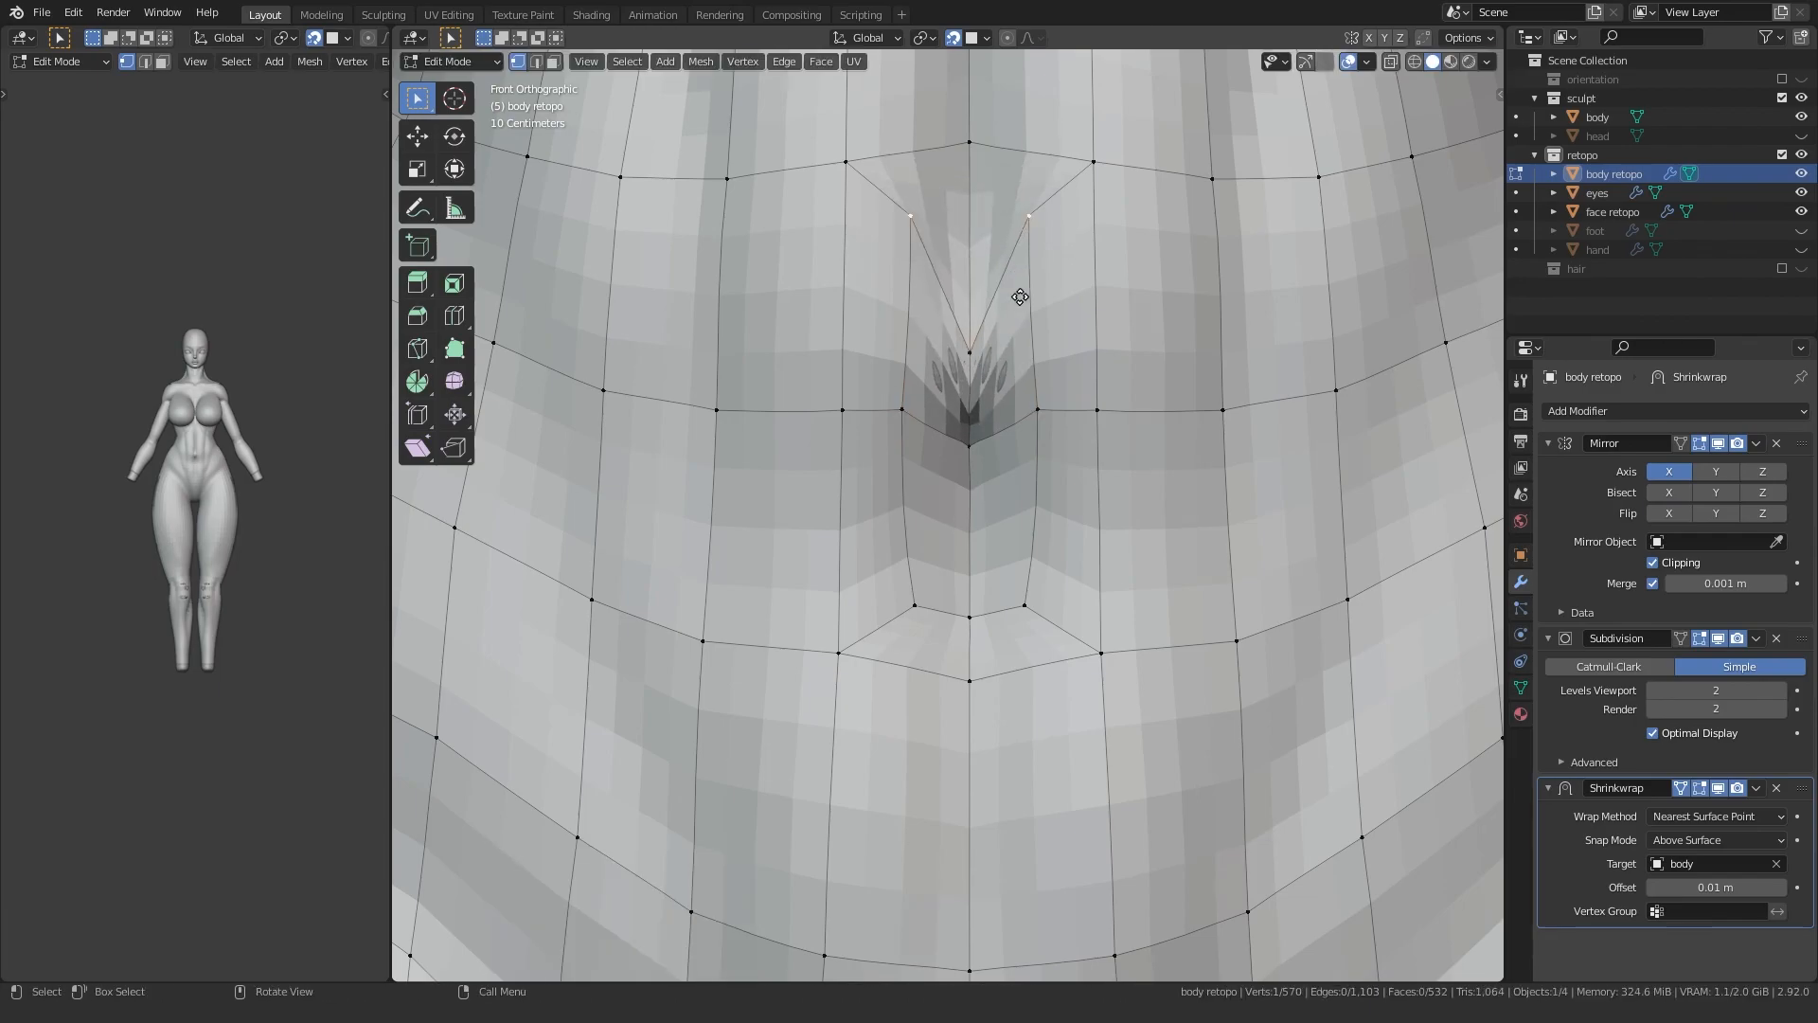
pyautogui.click(975, 447)
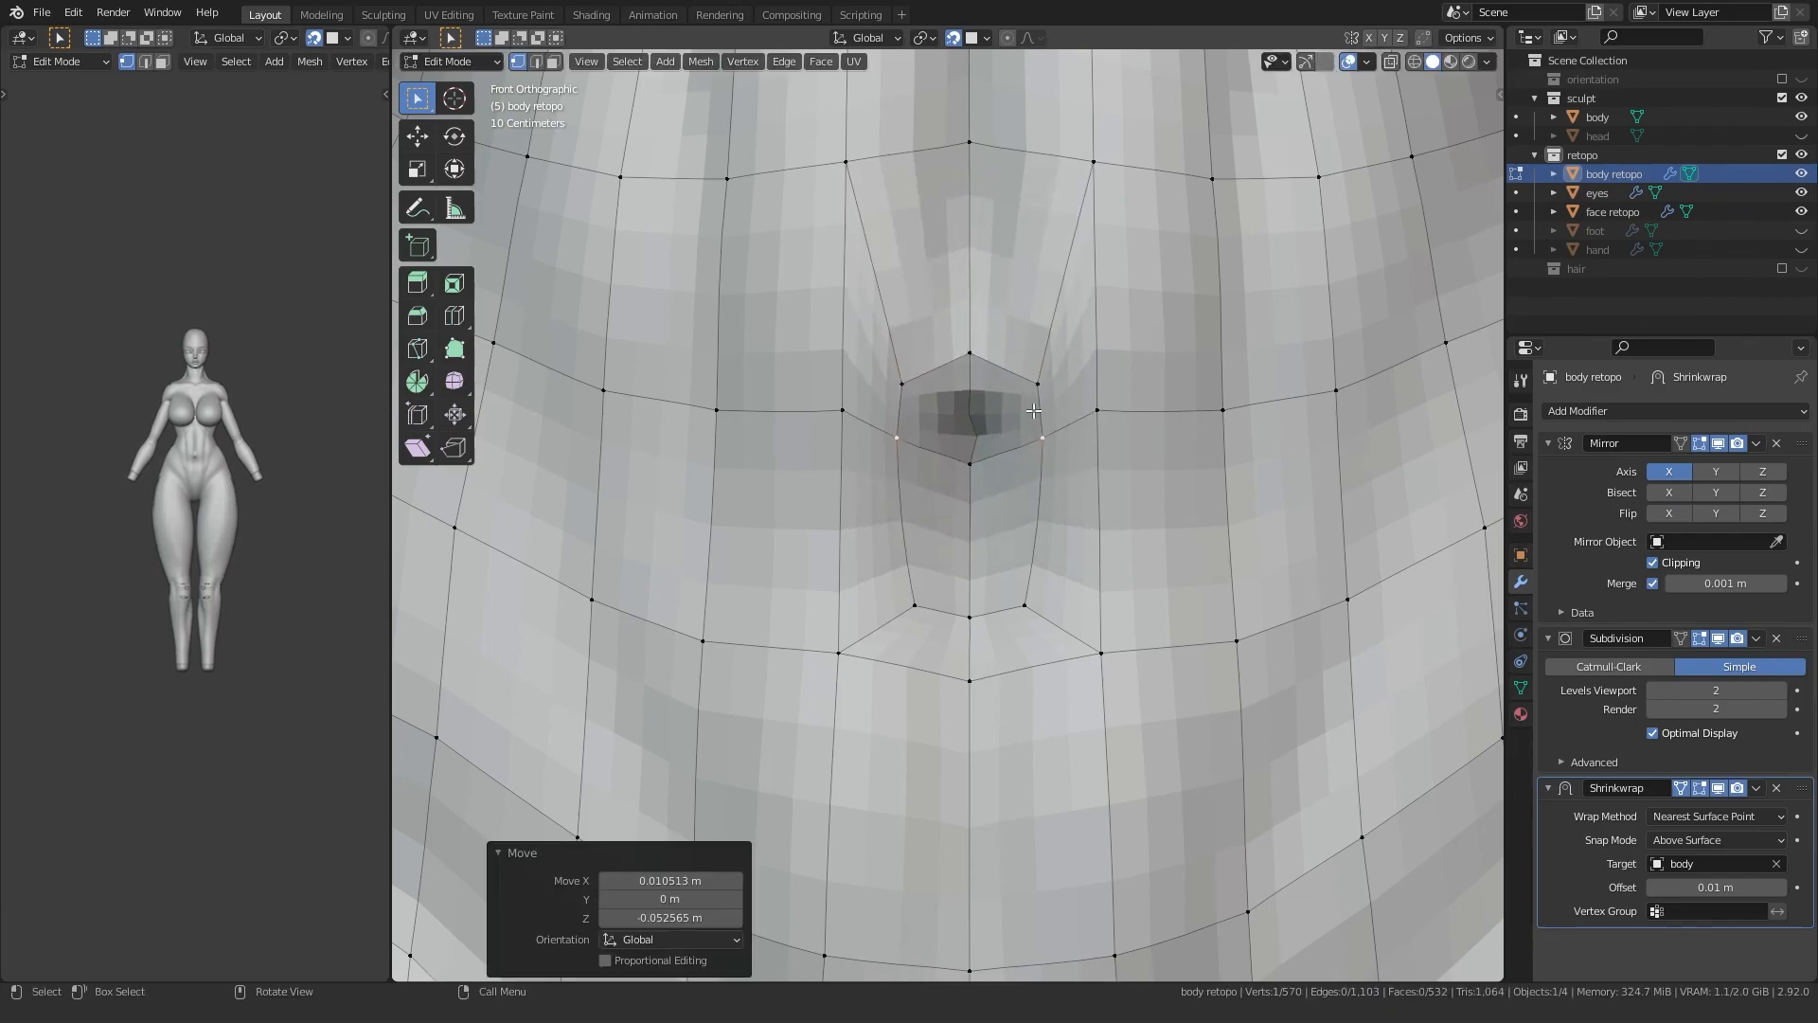
# Step: Lower the belly-loop vertices above and beside the navel and adjust the centre vertex on its lower rim
pyautogui.press('g')
pyautogui.click(1090, 206)
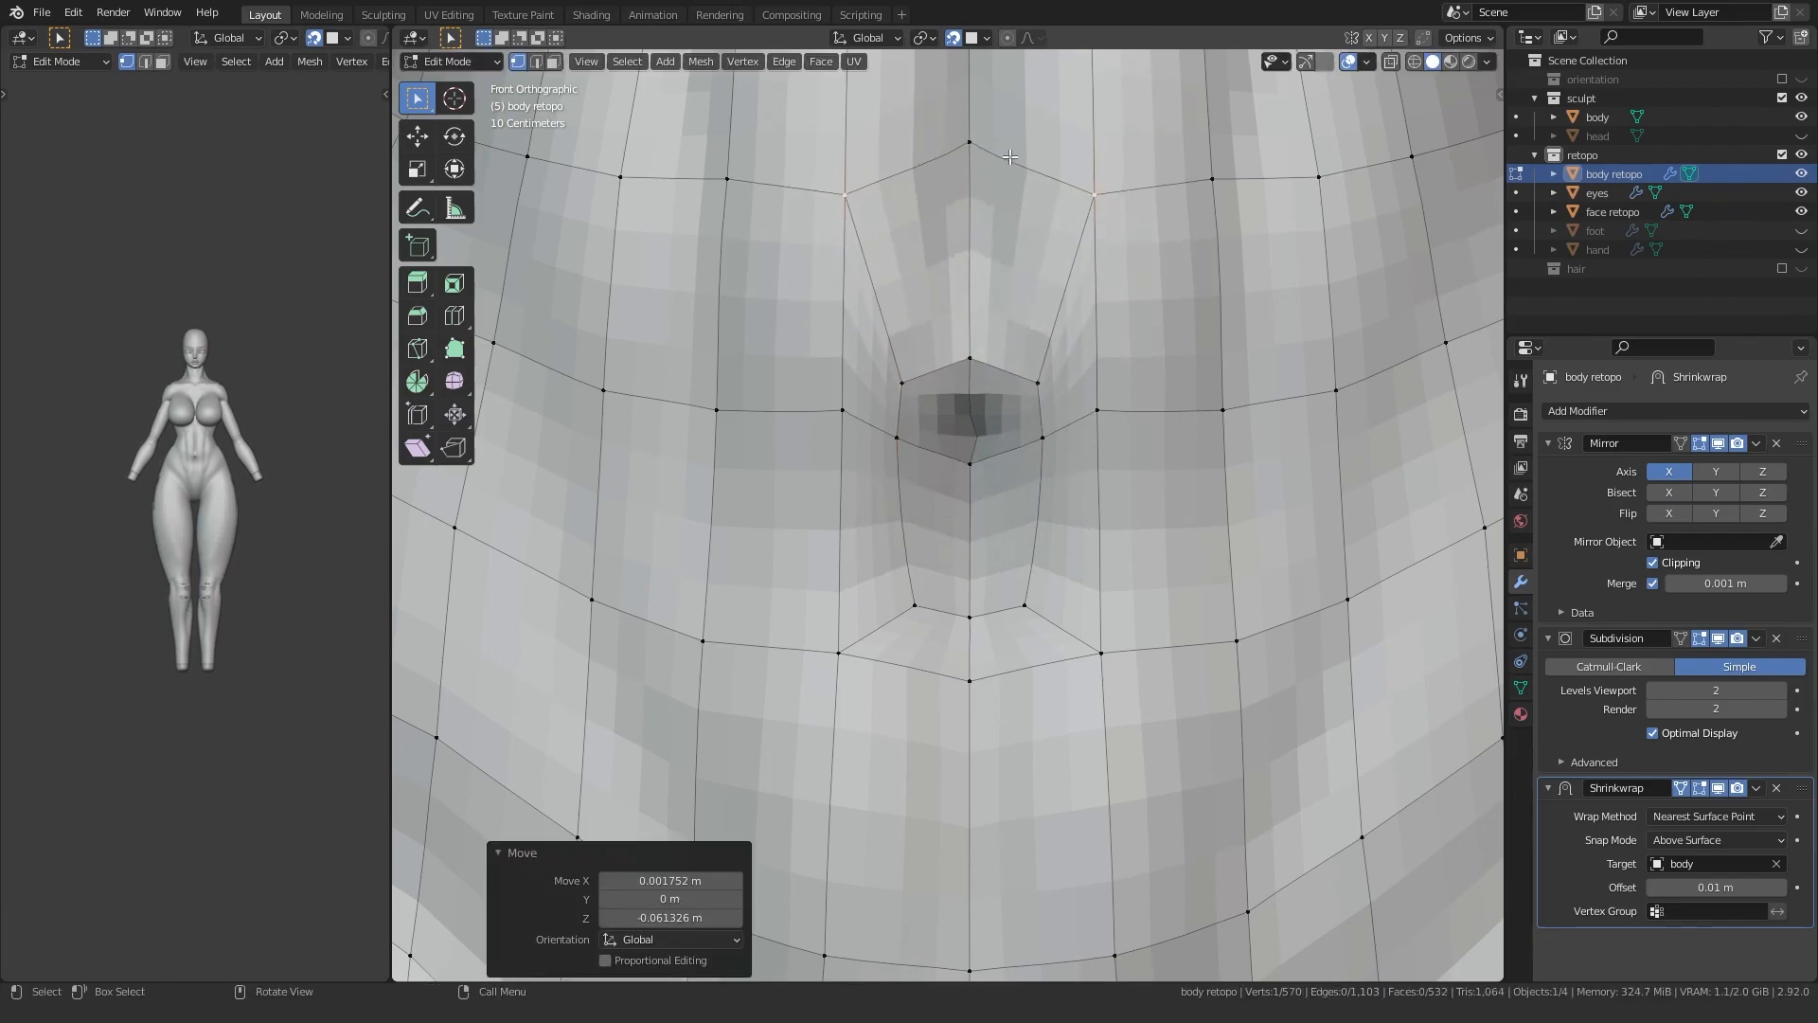
pyautogui.click(1096, 407)
pyautogui.press('g')
pyautogui.click(1096, 430)
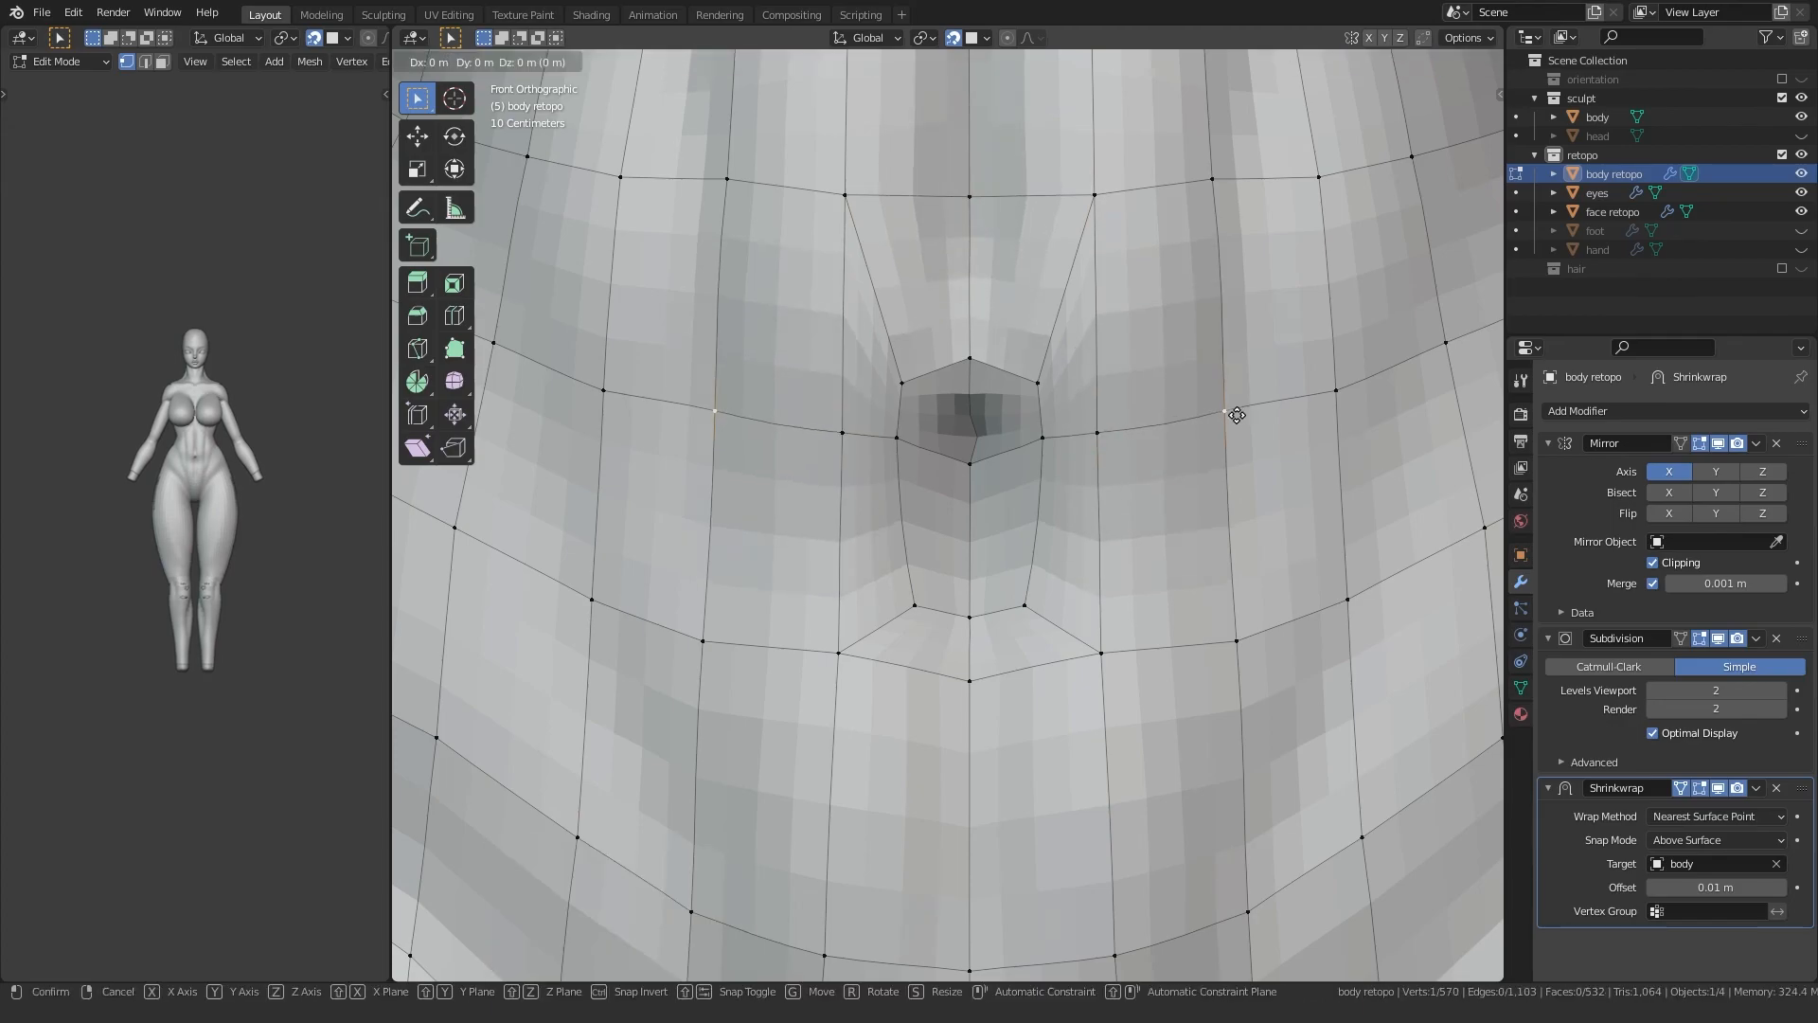
pyautogui.click(982, 468)
pyautogui.press('g')
pyautogui.click(974, 463)
# Step: Refine the navel ring by repositioning its upper centre, upper corner, side and lower centre vertices
pyautogui.moveTo(974, 462); pyautogui.dragTo(838, 374, button='middle')
pyautogui.press('KP_Decimal')
pyautogui.scroll(-8, 828, 378)
pyautogui.click(880, 299)
pyautogui.press('g')
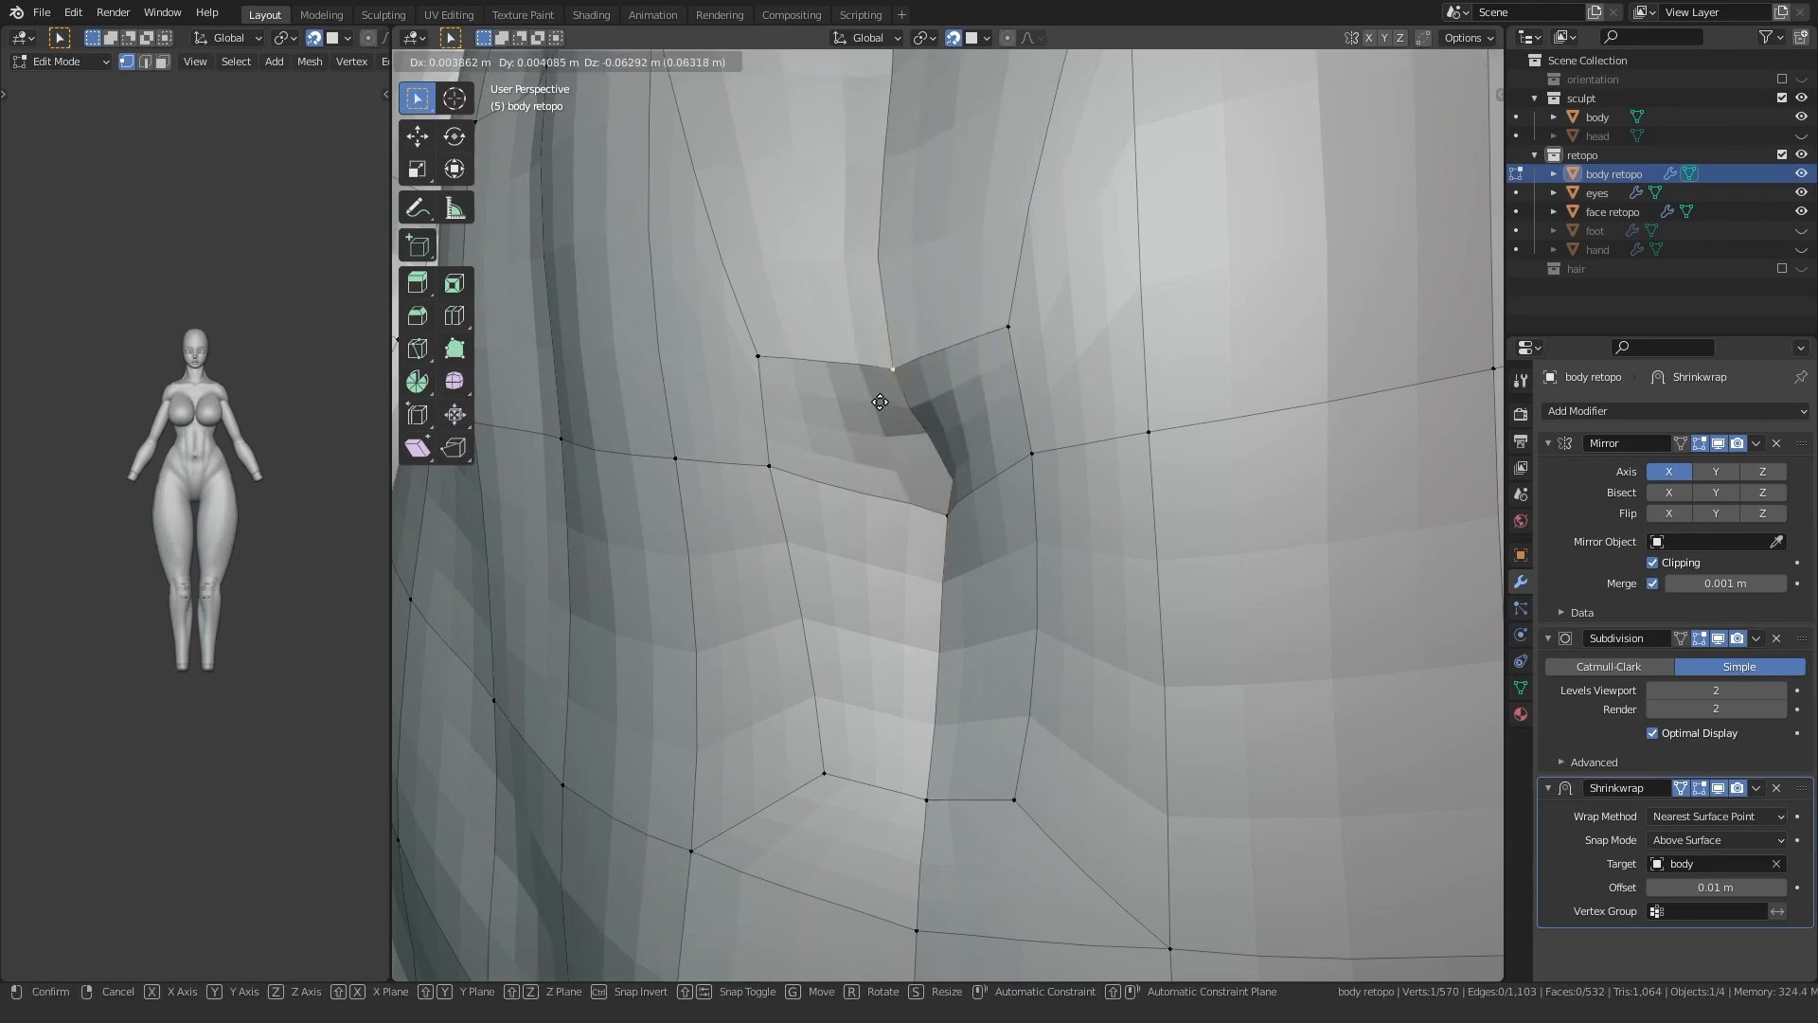
pyautogui.click(997, 342)
pyautogui.press('g')
pyautogui.click(992, 356)
pyautogui.moveTo(1023, 452); pyautogui.dragTo(1090, 466, button='middle')
pyautogui.click(1087, 470)
pyautogui.press('g')
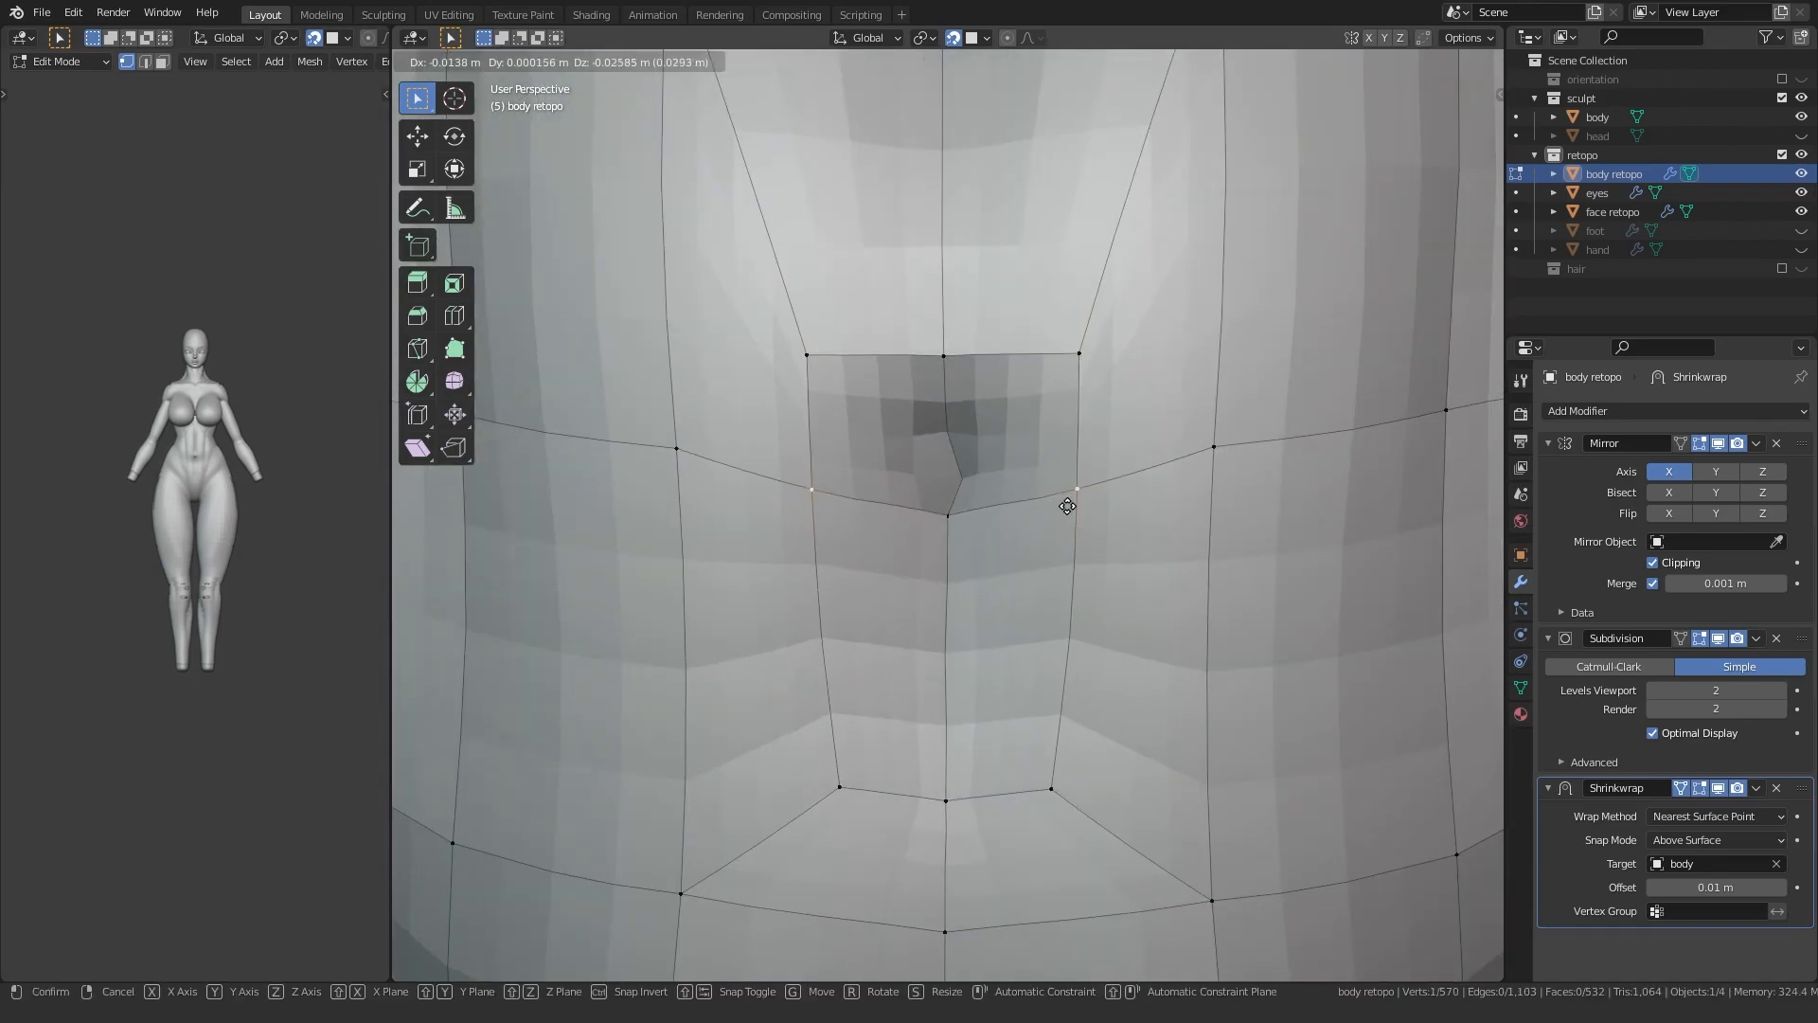
pyautogui.click(941, 521)
pyautogui.moveTo(941, 521); pyautogui.dragTo(941, 699, button='middle')
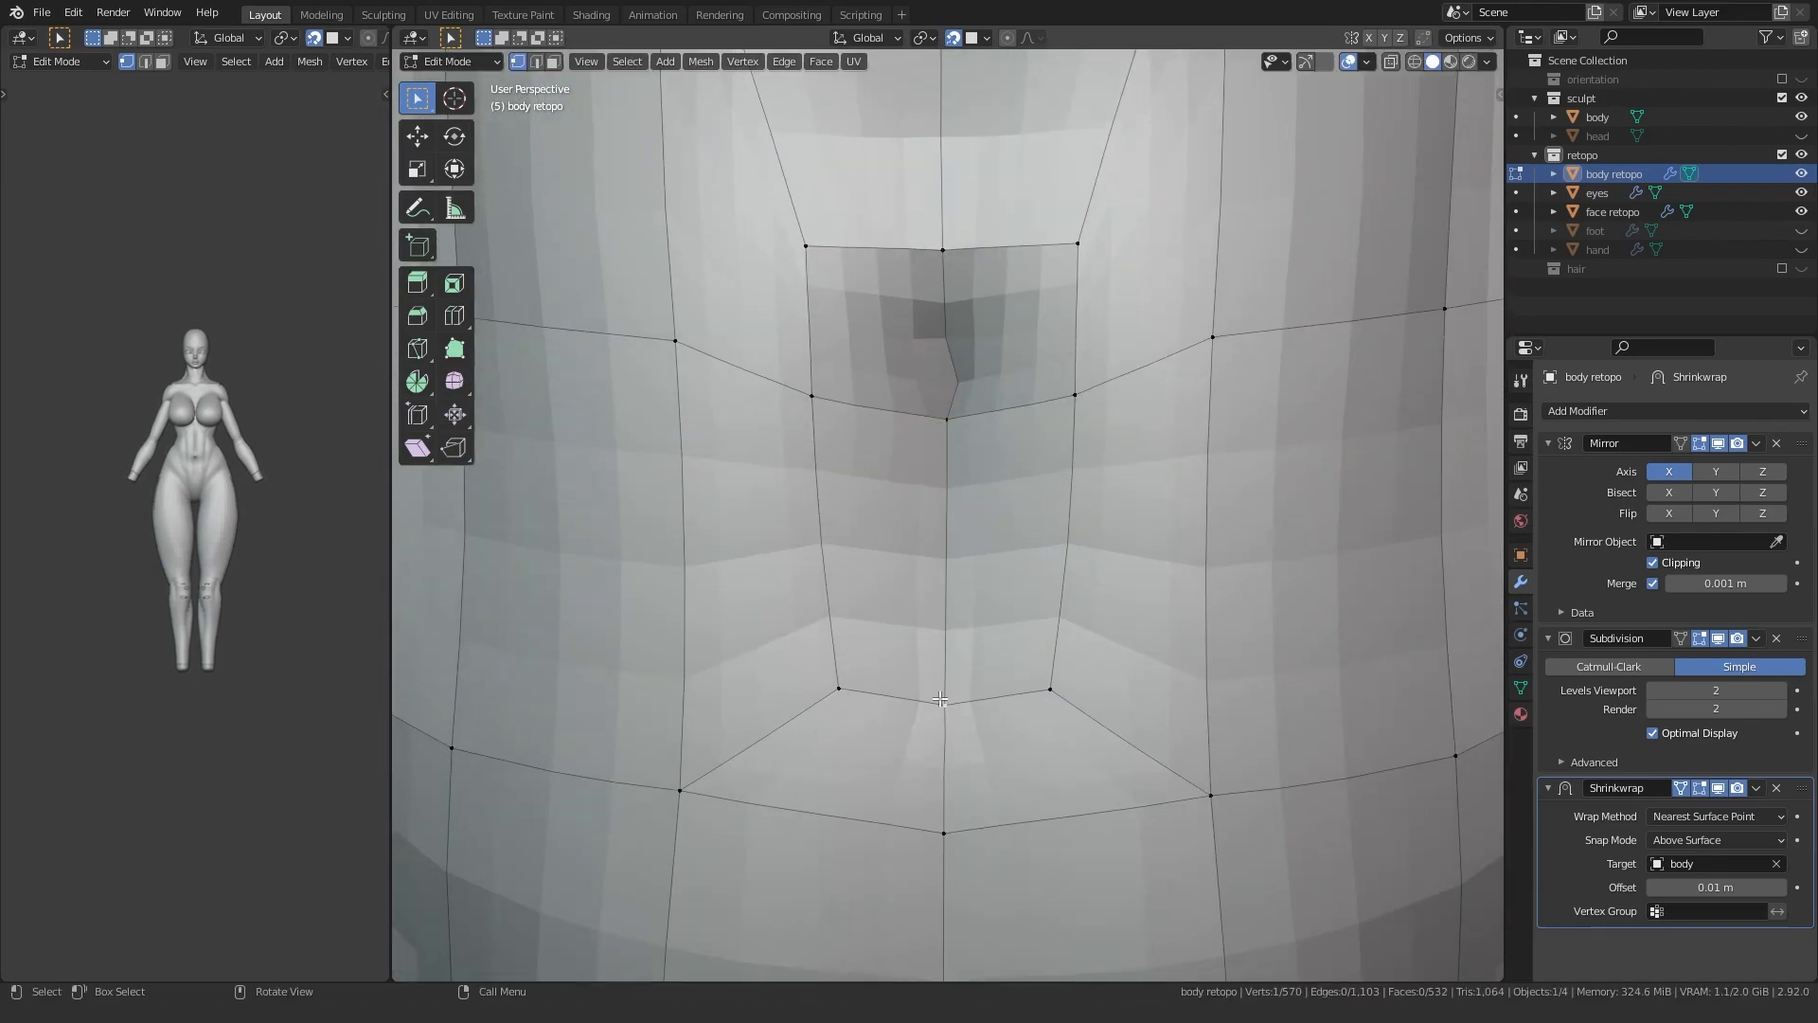
# Step: Raise the inset's lower corner vertices toward the navel and adjust the adjoining belly-loop vertices below
pyautogui.scroll(-8, 1002, 645)
pyautogui.press('Tab')
pyautogui.moveTo(844, 622); pyautogui.dragTo(777, 618, button='middle')
pyautogui.press('Tab')
pyautogui.scroll(4, 791, 611)
pyautogui.click(898, 557)
pyautogui.moveTo(897, 557); pyautogui.dragTo(933, 550, button='middle')
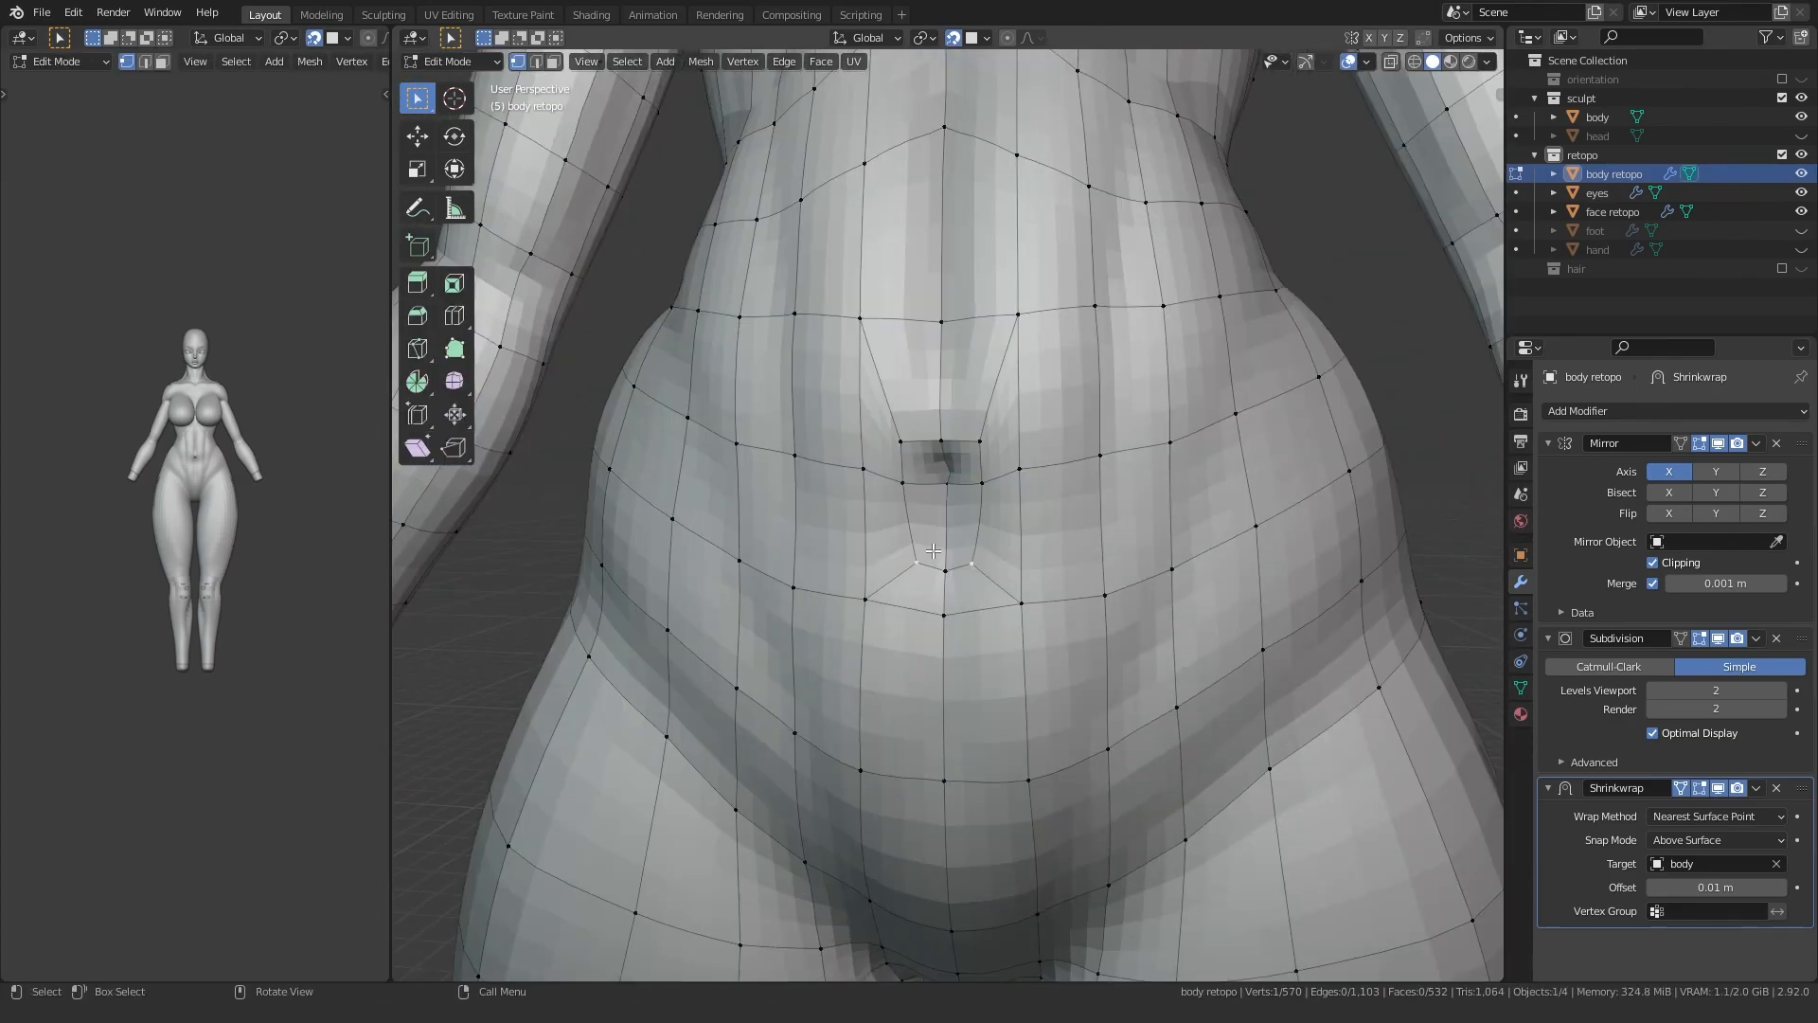
pyautogui.press('g')
pyautogui.click(971, 502)
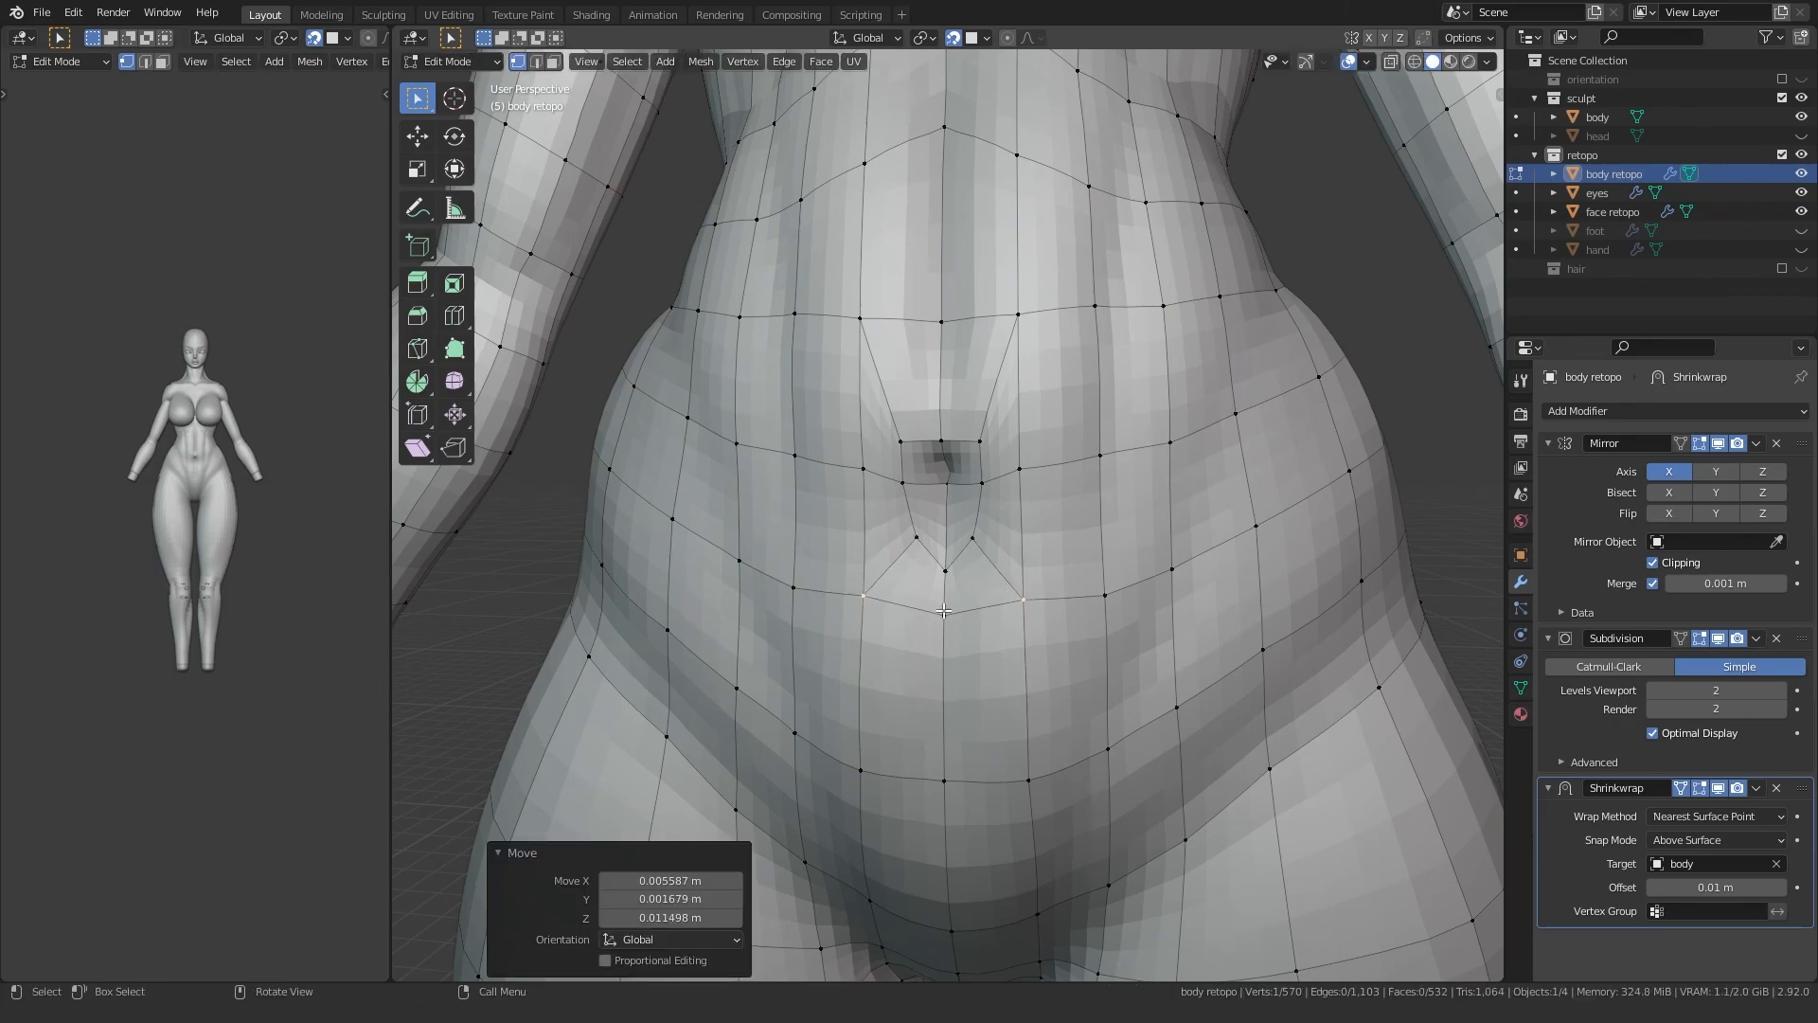
# Step: Round off the navel ring by moving its upper corner vertex inward and adjusting the neighbouring side and lower centre vertices
pyautogui.click(979, 454)
pyautogui.press('g')
pyautogui.click(972, 466)
pyautogui.click(987, 488)
pyautogui.press('g')
pyautogui.click(986, 490)
pyautogui.click(946, 487)
pyautogui.press('g')
pyautogui.click(948, 500)
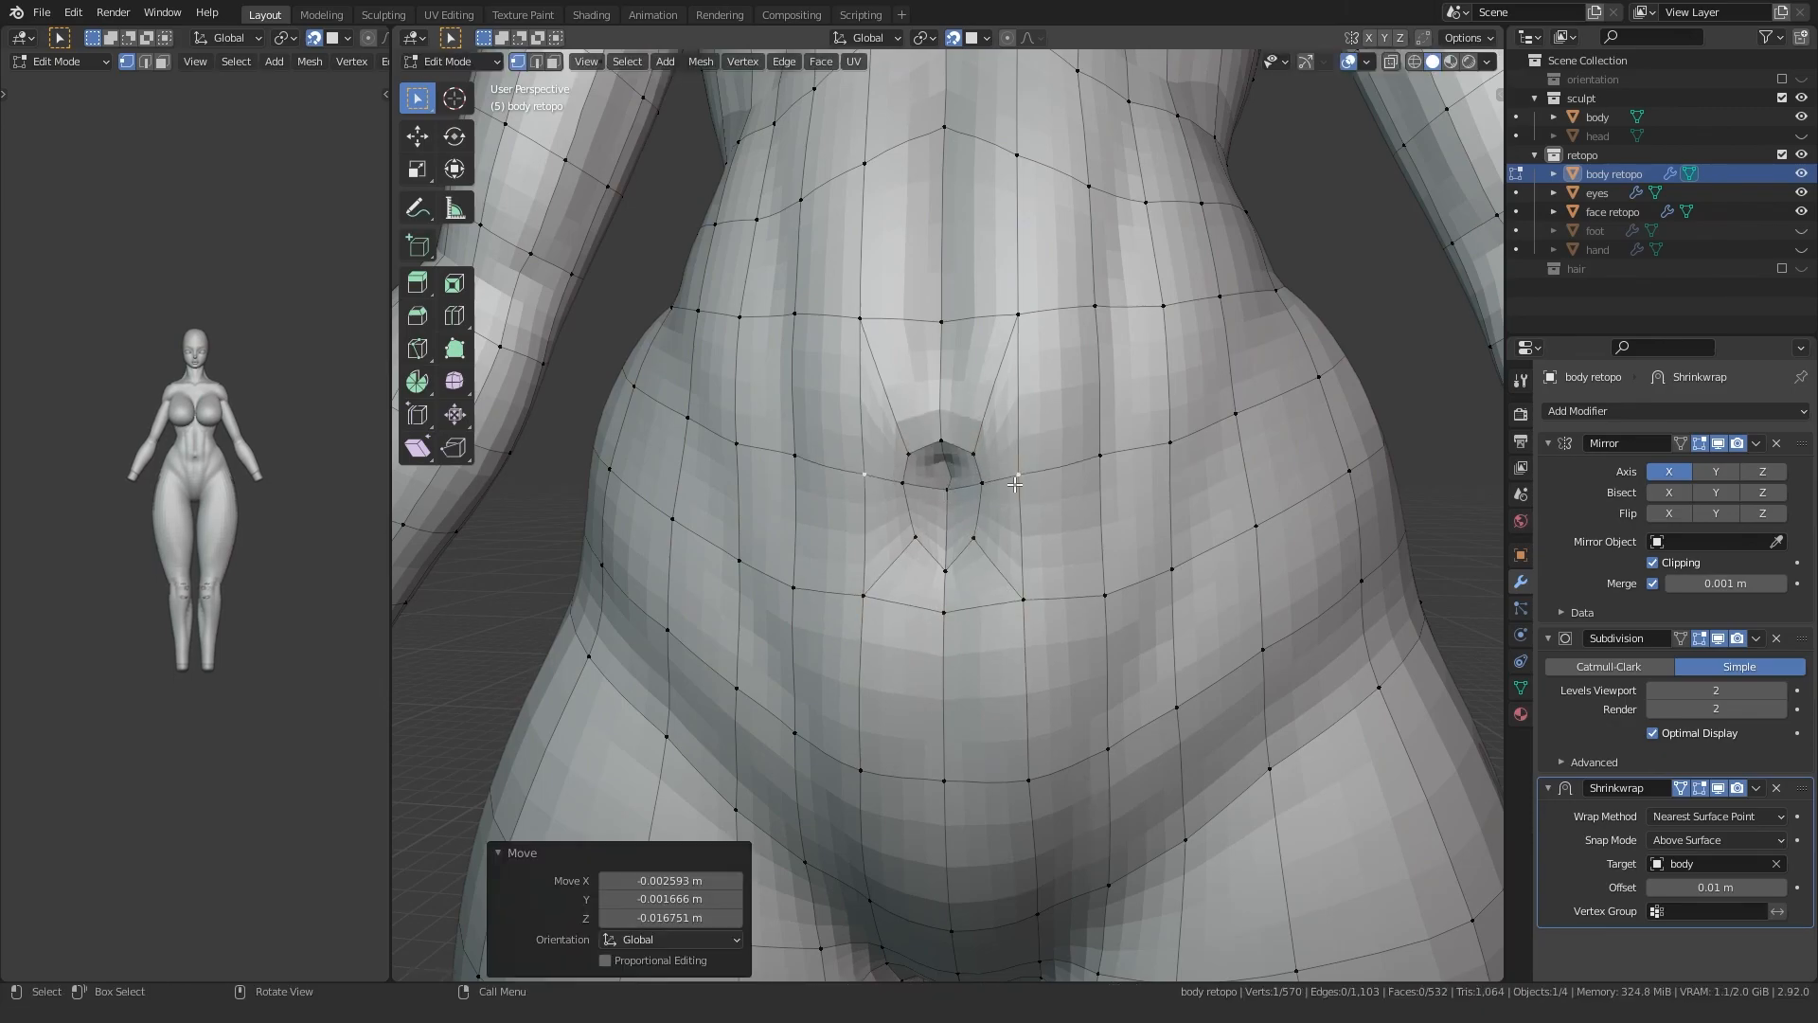
# Step: Leave Edit Mode and inspect the retopologized body's smoothed surface from the front and at an angle
pyautogui.moveTo(834, 538); pyautogui.dragTo(773, 488, button='middle')
pyautogui.press('Tab')
pyautogui.hotkey('alt', 'a')
pyautogui.scroll(-5, 769, 497)
pyautogui.moveTo(680, 632); pyautogui.dragTo(639, 673, button='middle')
pyautogui.click(725, 504)
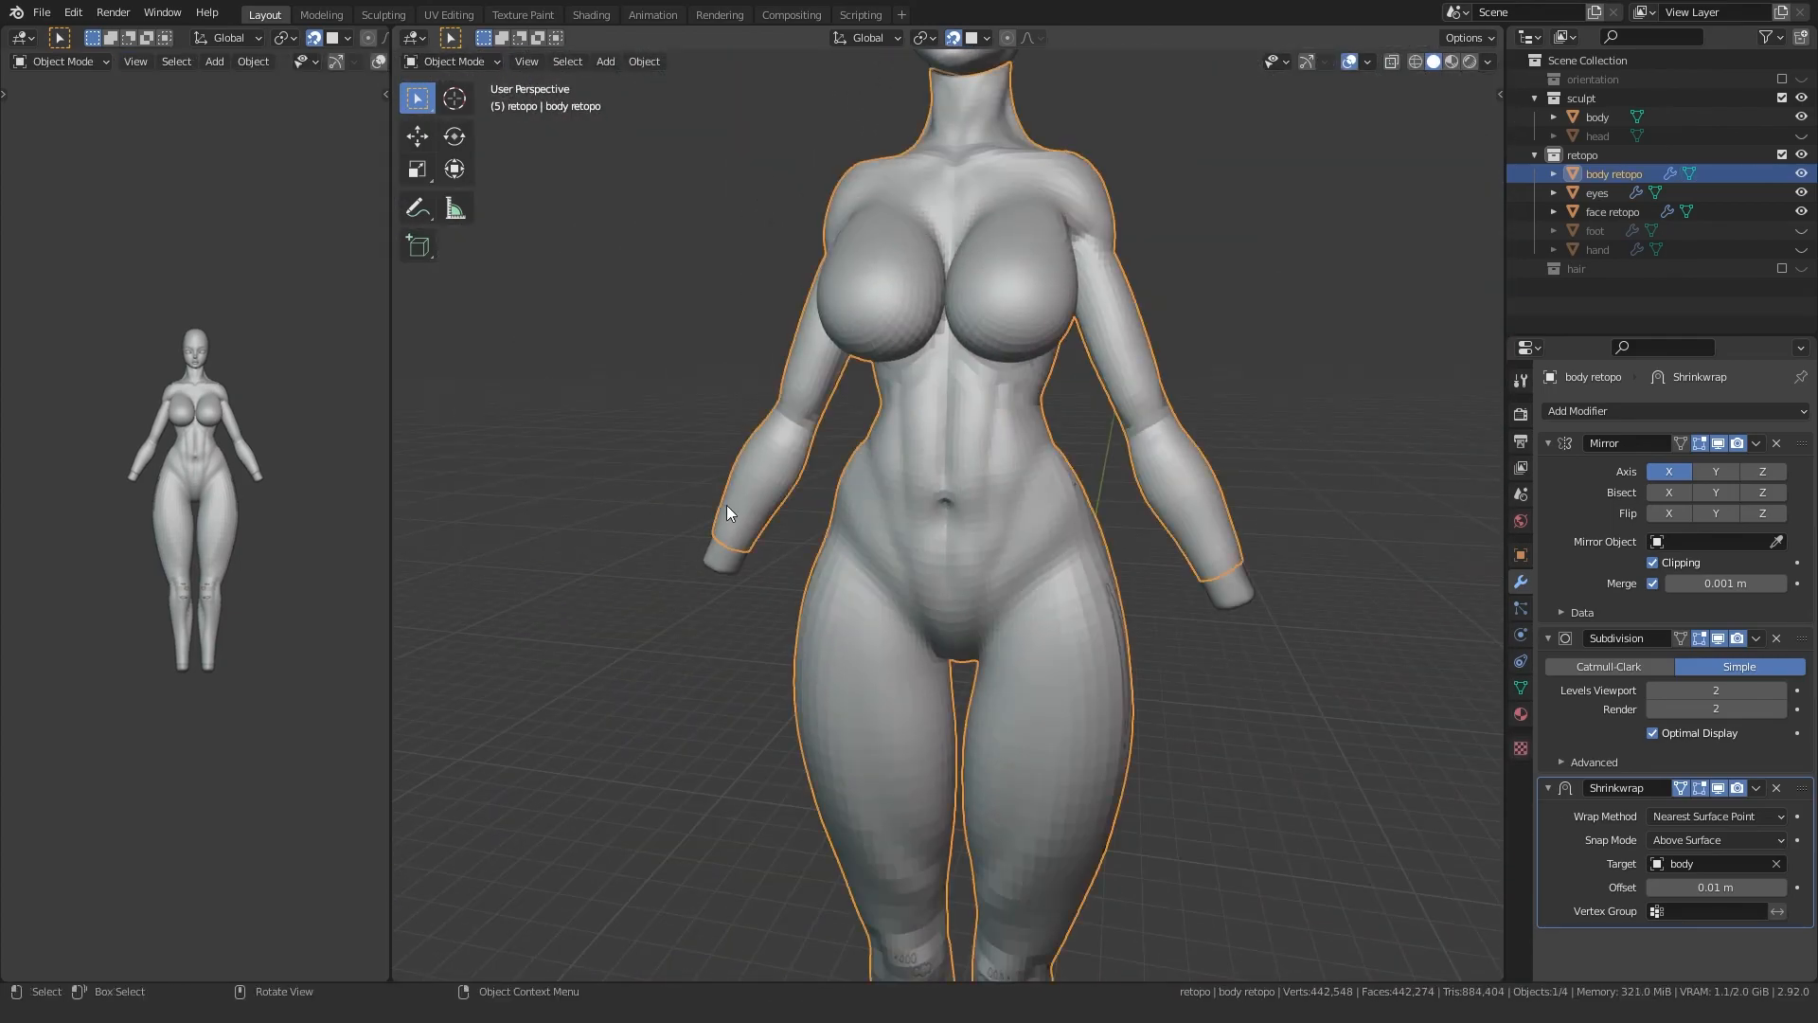
pyautogui.moveTo(707, 506); pyautogui.dragTo(692, 550, button='middle')
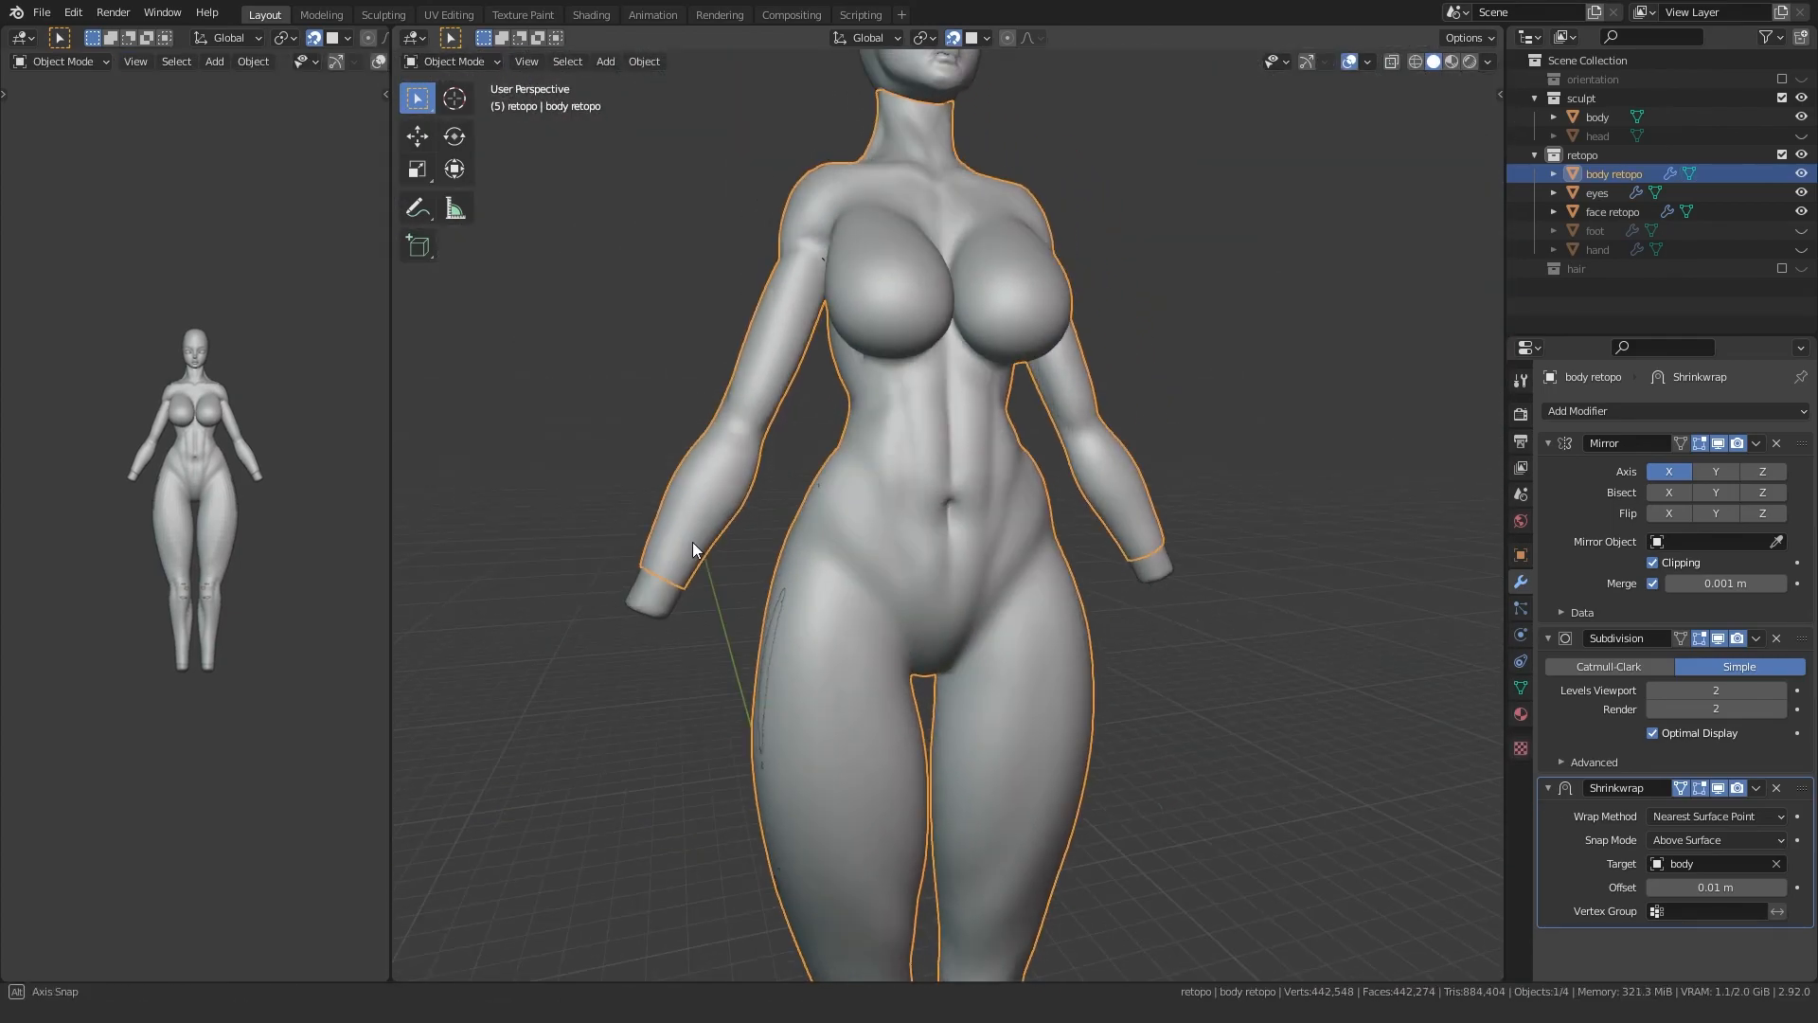
# Step: Hide the sculpted body and examine the full retopologized figure without it
pyautogui.click(1801, 116)
pyautogui.moveTo(862, 531)
pyautogui.mouseDown(button='middle')
pyautogui.moveTo(689, 598)
pyautogui.moveTo(1023, 616)
pyautogui.moveTo(671, 610)
pyautogui.mouseUp(button='middle')
pyautogui.click(671, 610)
pyautogui.scroll(-4, 670, 610)
# Step: Bring the shoe model into the scene and move its collection out of retopo to the top level of the scene collection
pyautogui.hotkey('alt', 'h')
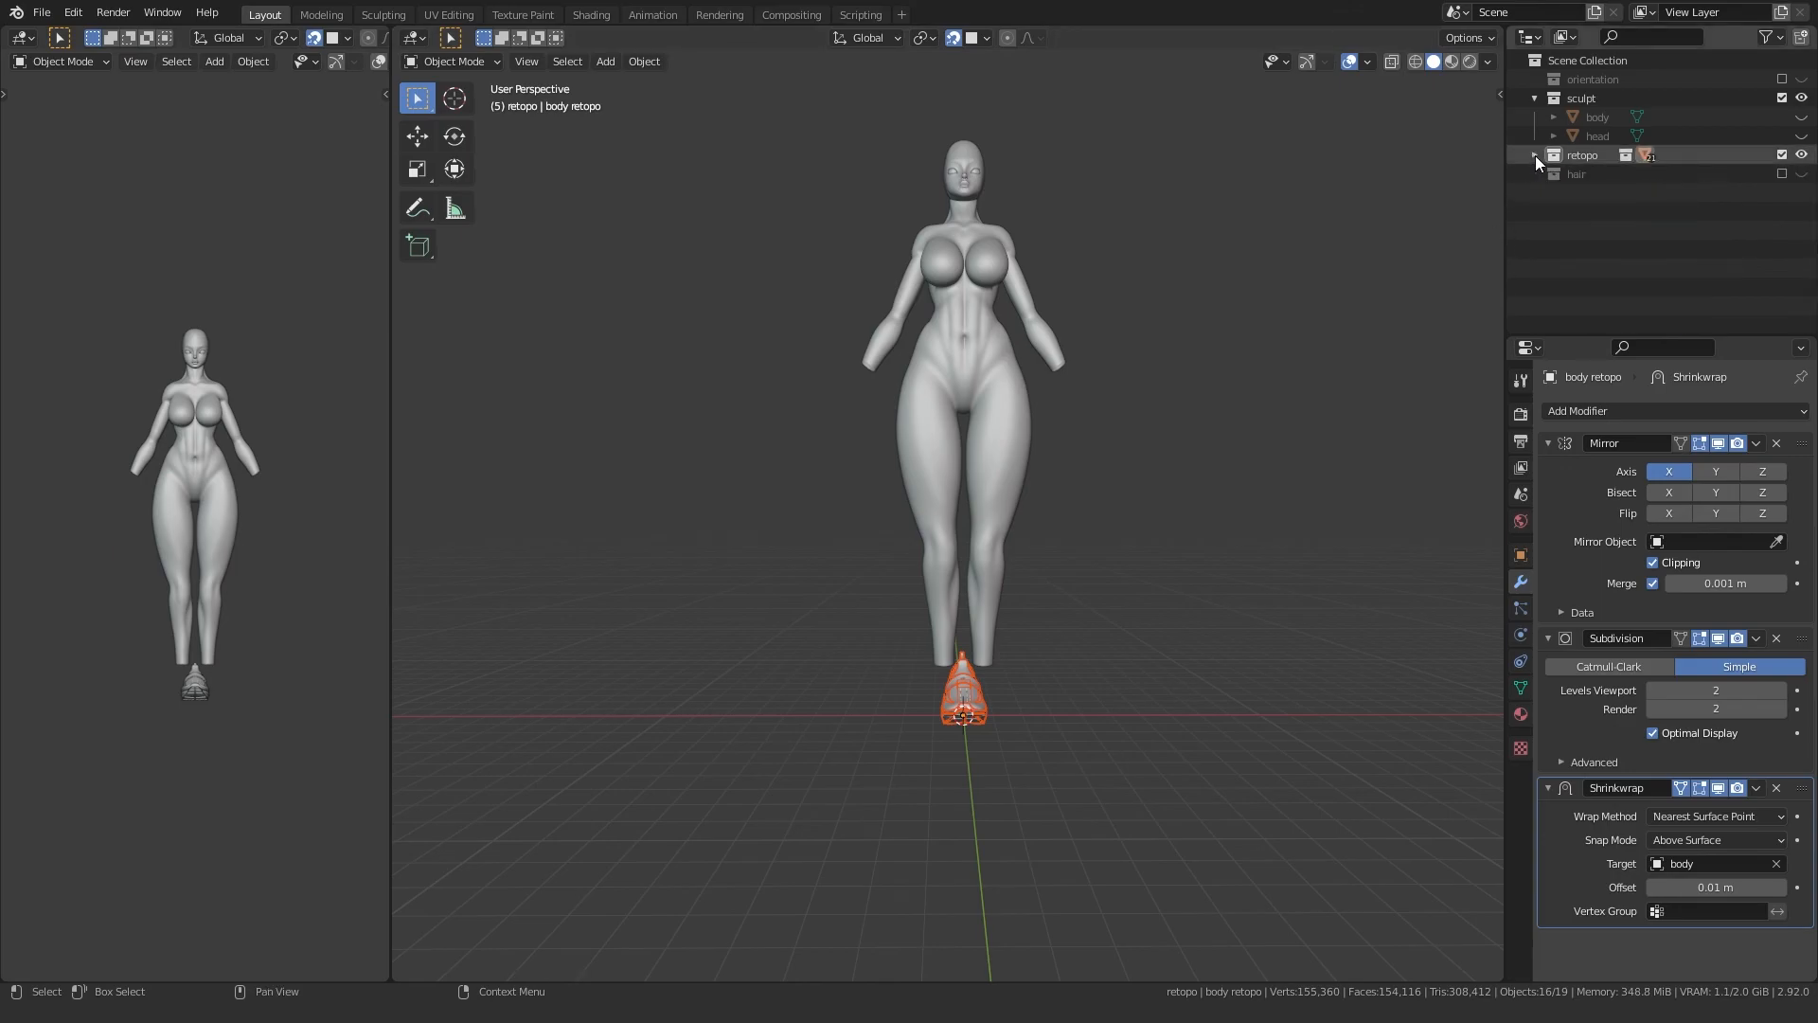
pyautogui.click(1553, 173)
pyautogui.moveTo(1598, 173); pyautogui.dragTo(1587, 315)
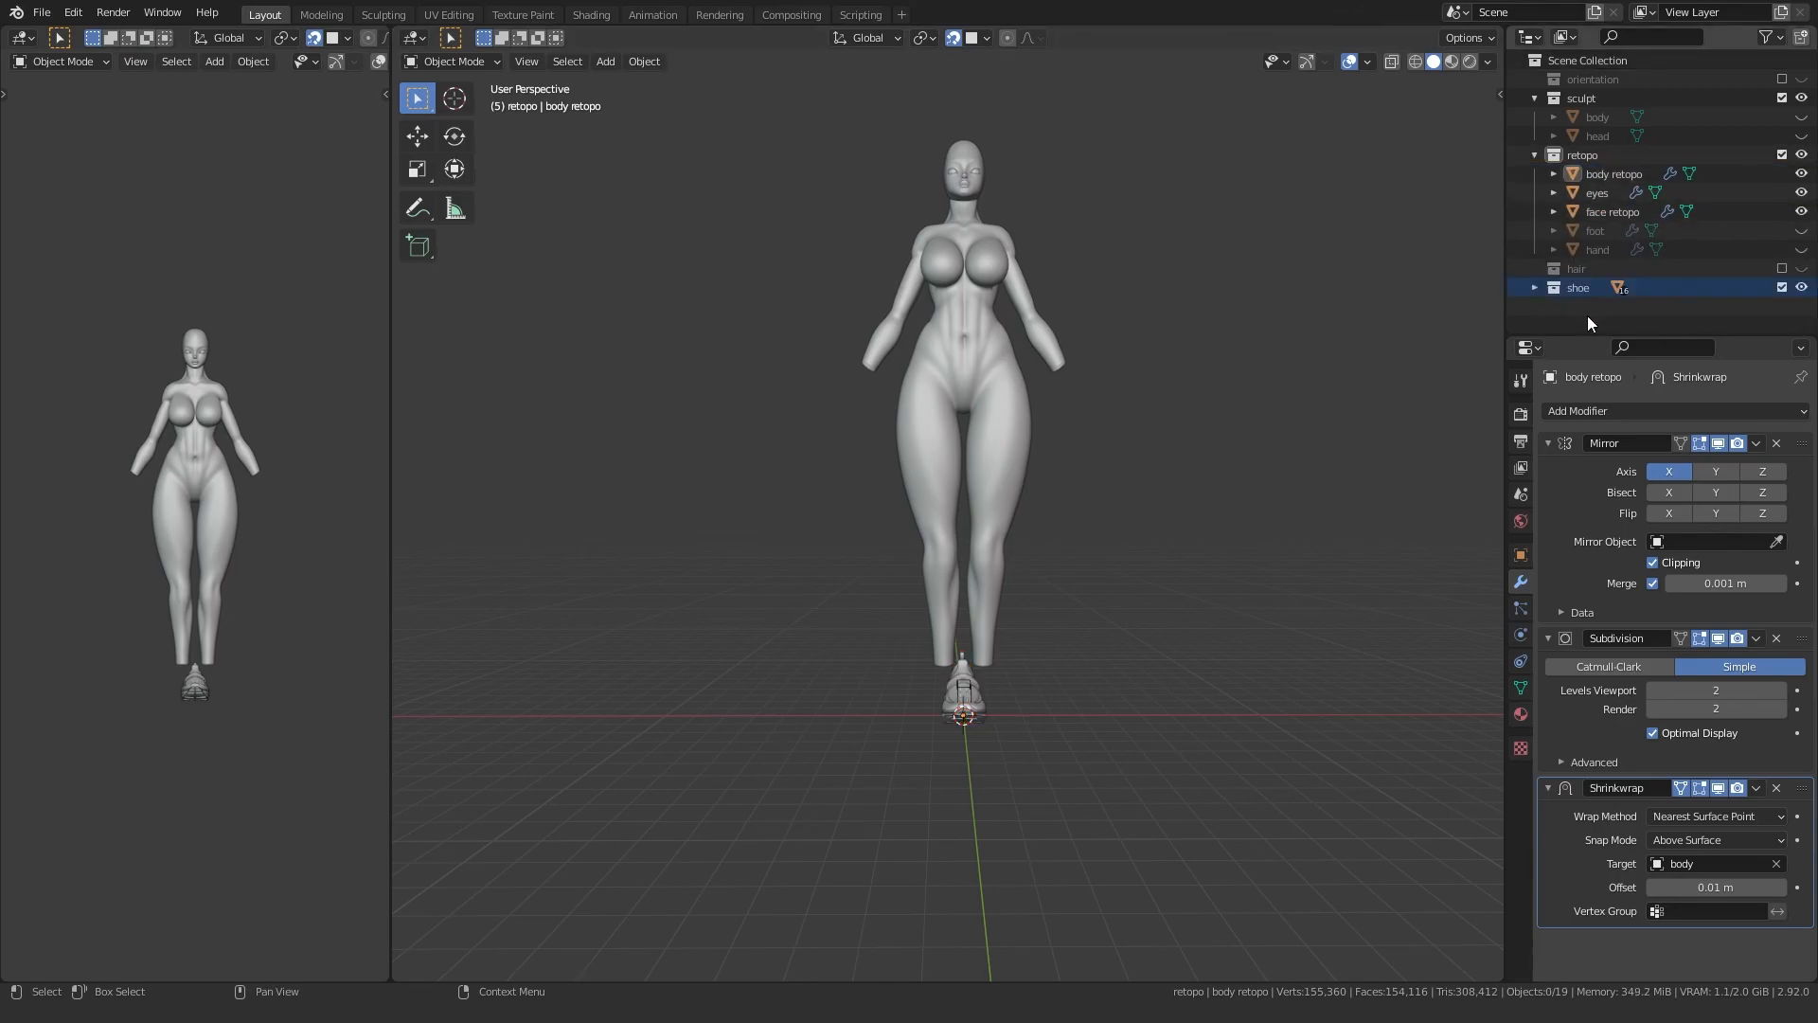
# Step: Hide the retopologized body and the box-shaped cutter above the shoe, and display the shoe in Material Preview shading
pyautogui.moveTo(896, 621); pyautogui.dragTo(861, 493, button='middle')
pyautogui.scroll(6, 758, 557)
pyautogui.scroll(3, 736, 487)
pyautogui.click(852, 386)
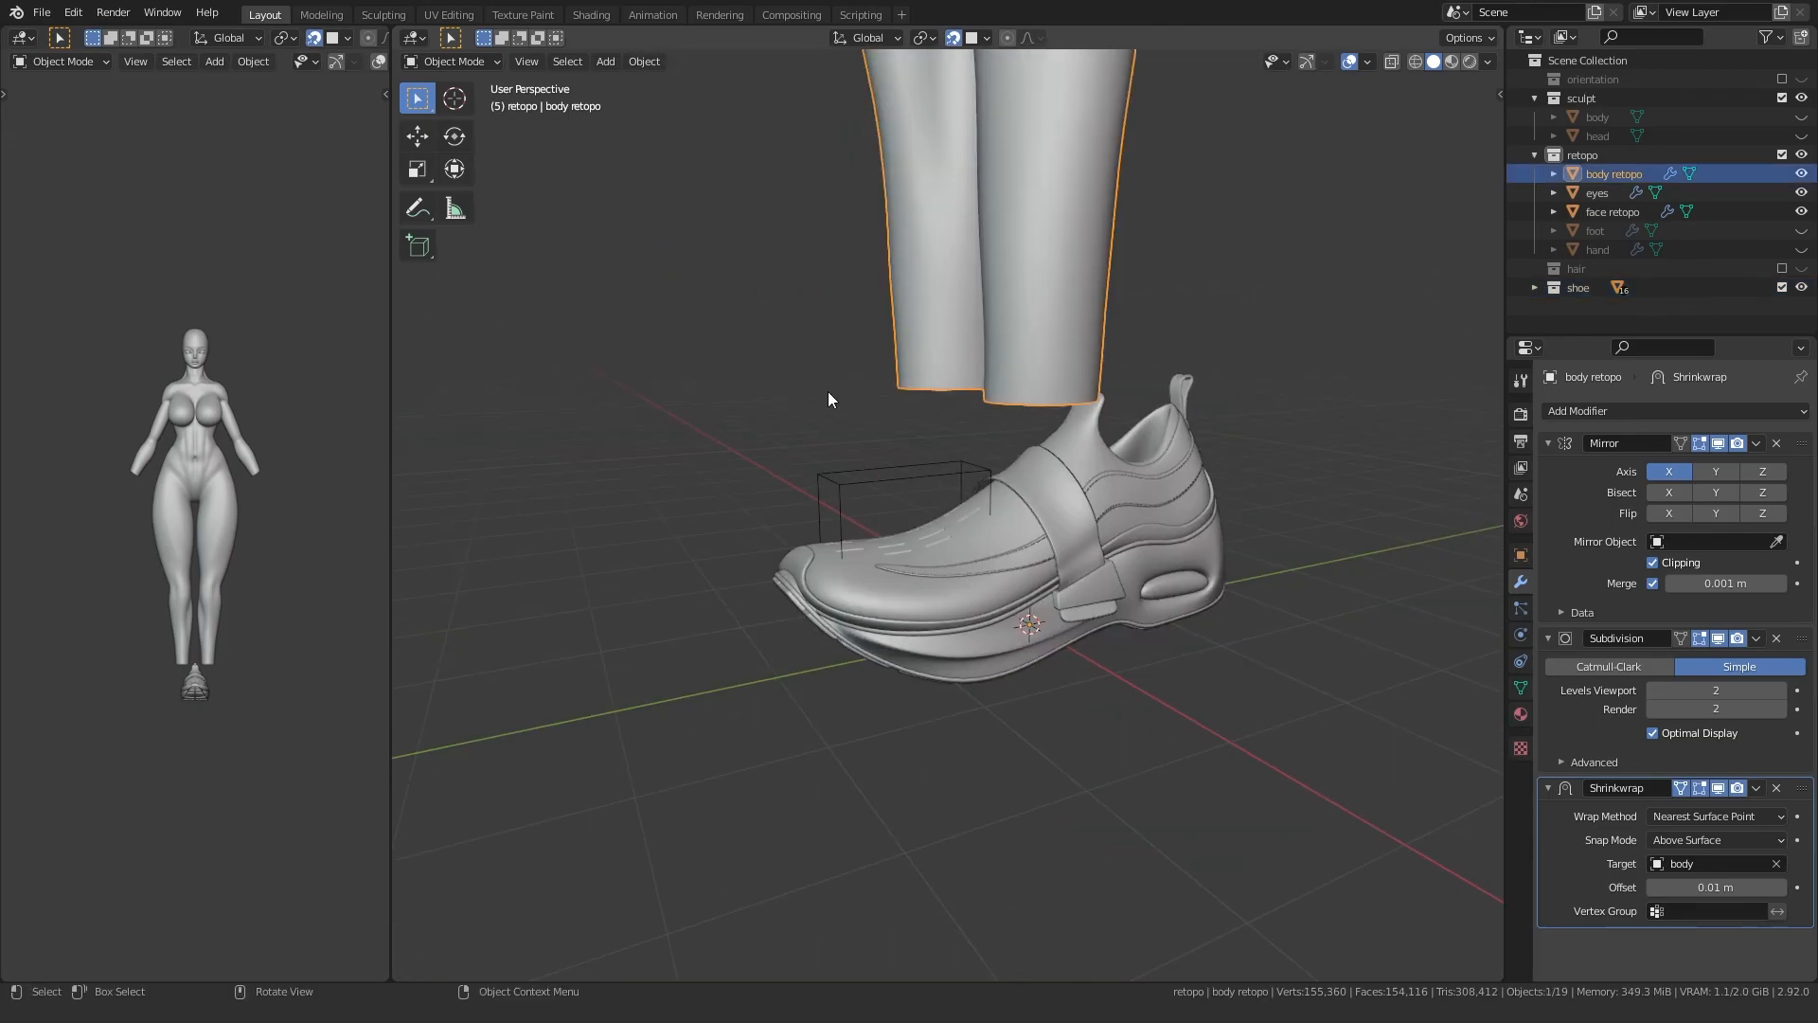
pyautogui.press('h')
pyautogui.click(830, 489)
pyautogui.press('h')
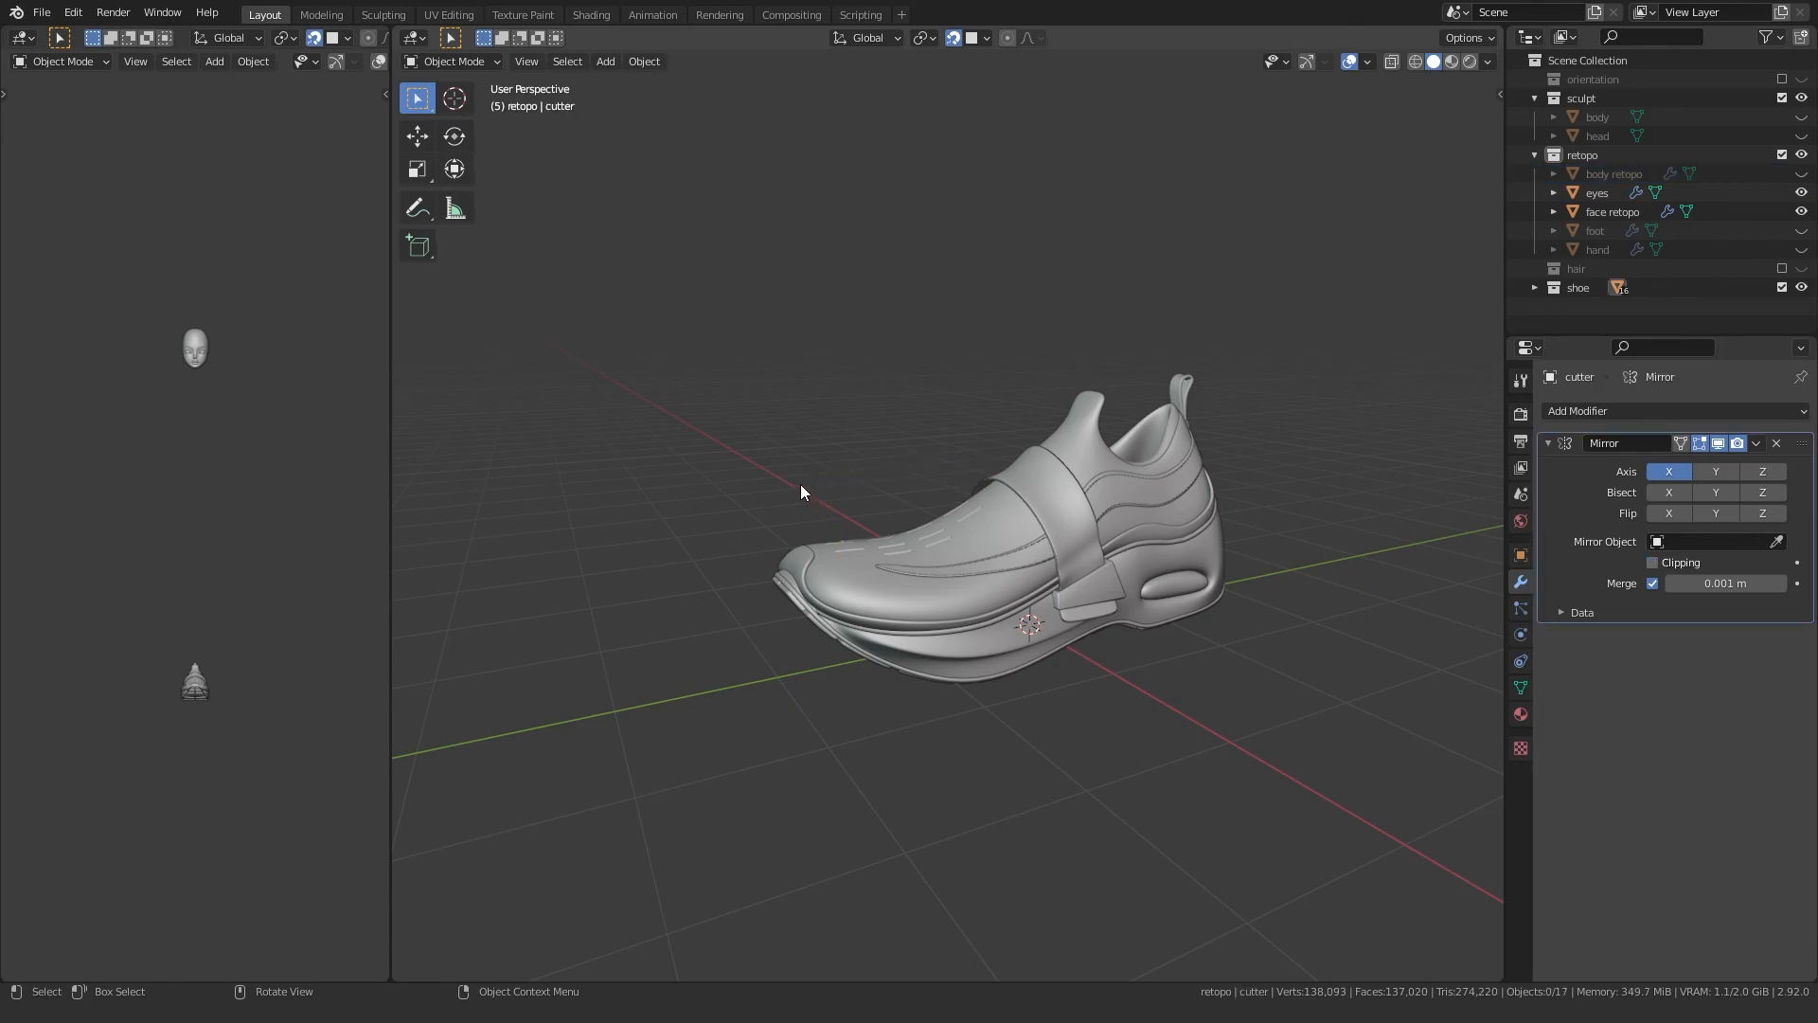
pyautogui.press('z')
pyautogui.click(771, 600)
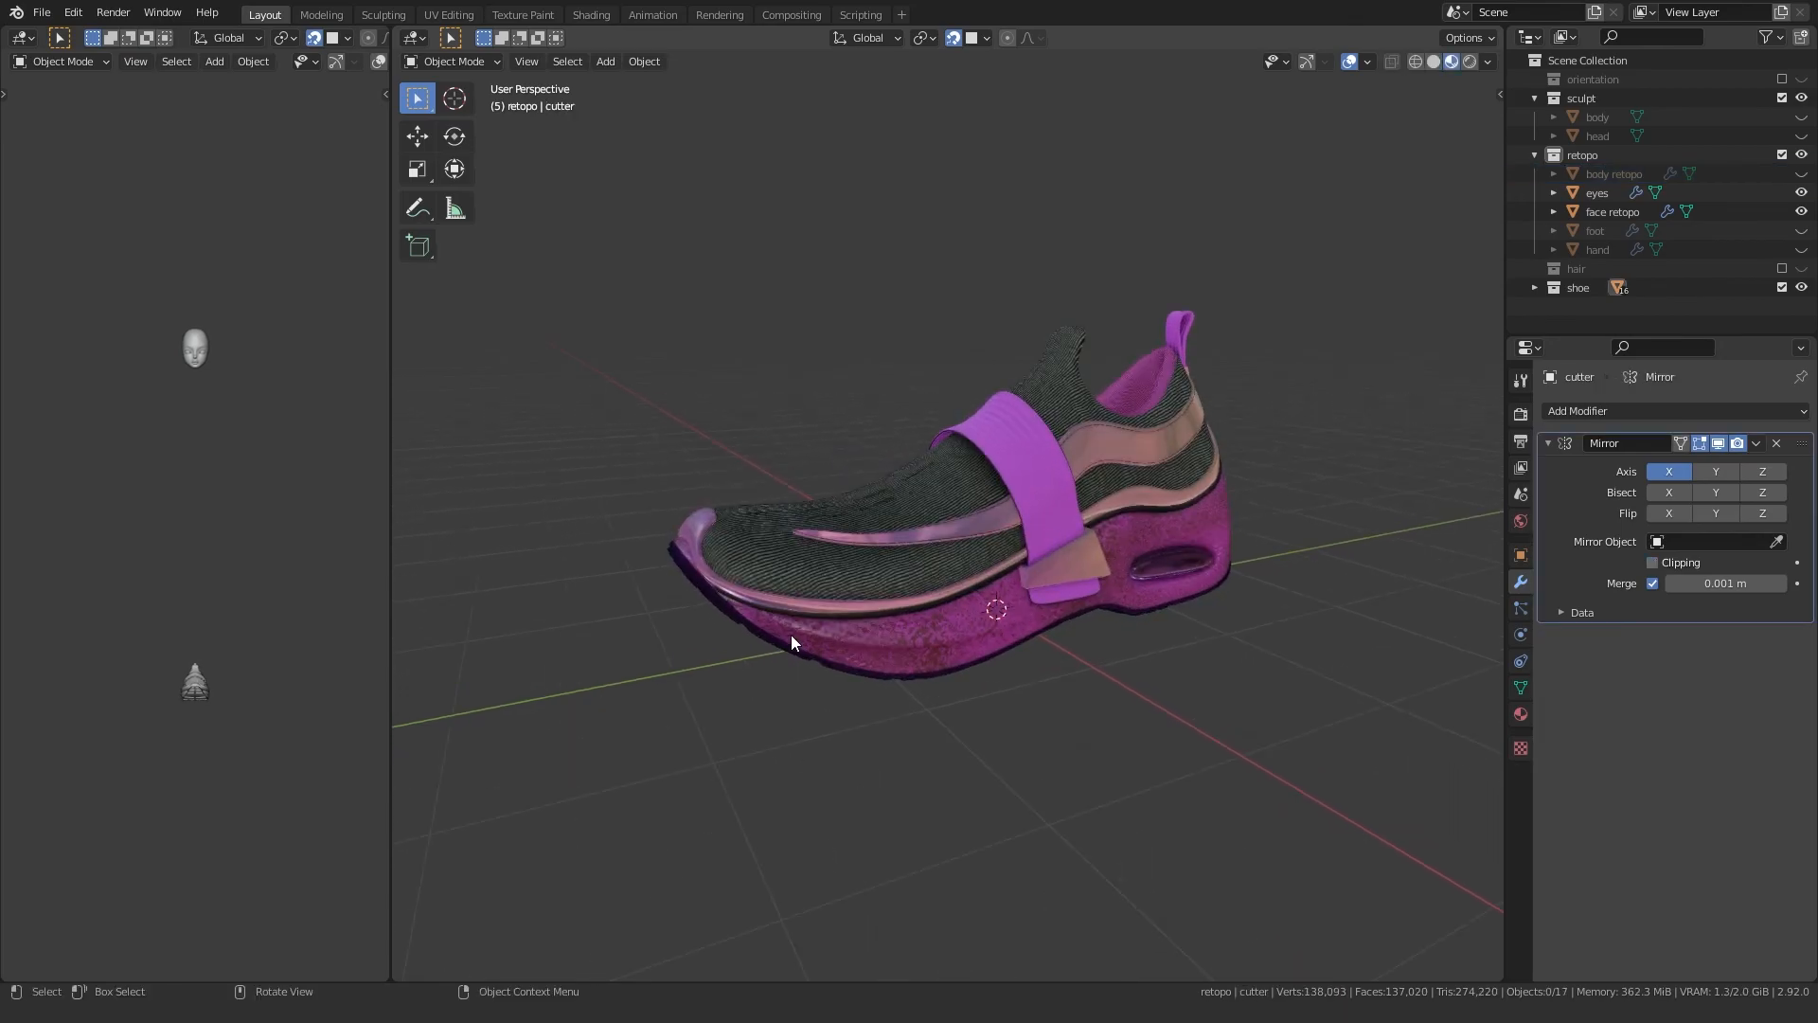